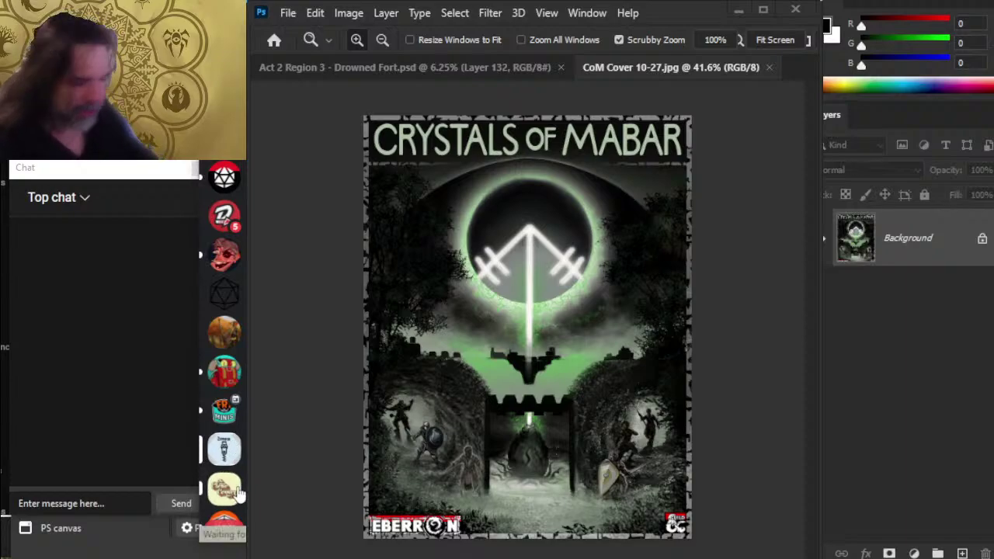
scroll(224, 466, "down", 2)
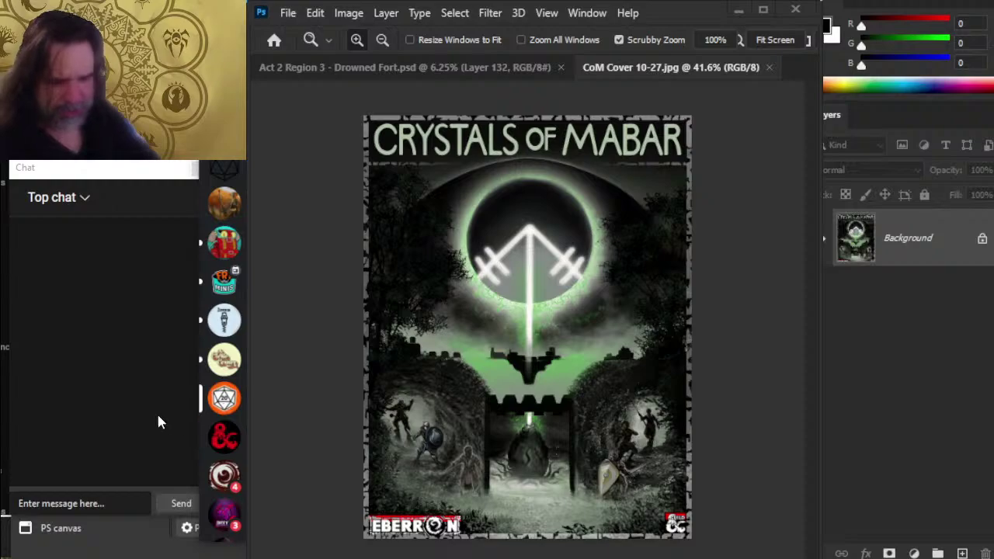
left_click(228, 444)
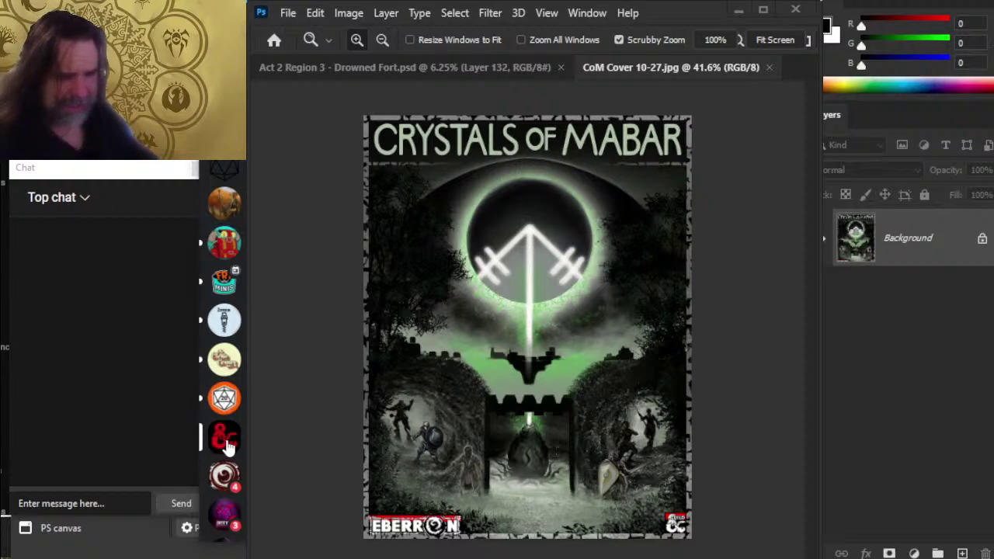
scroll(228, 445, "up", 2)
scroll(228, 353, "down", 4)
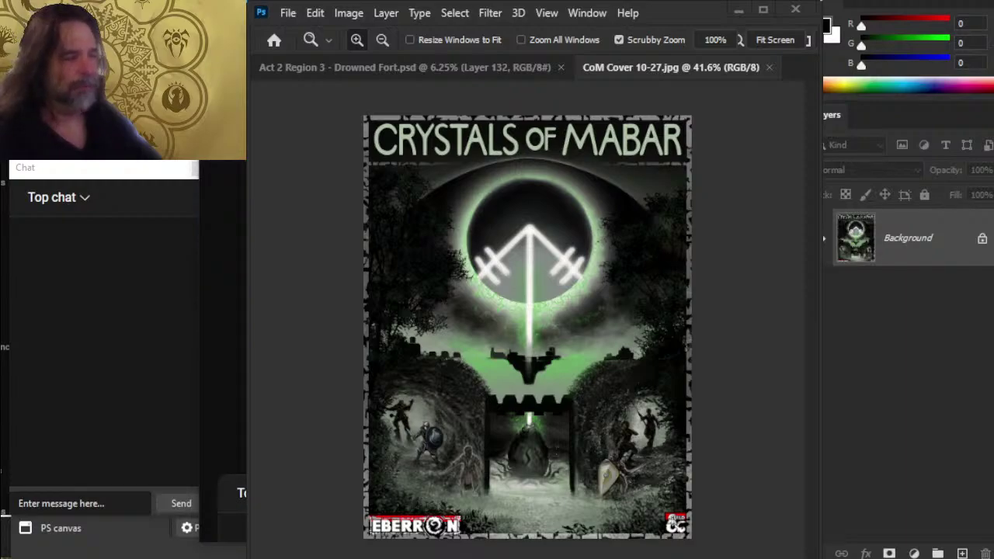
key("alt+Tab")
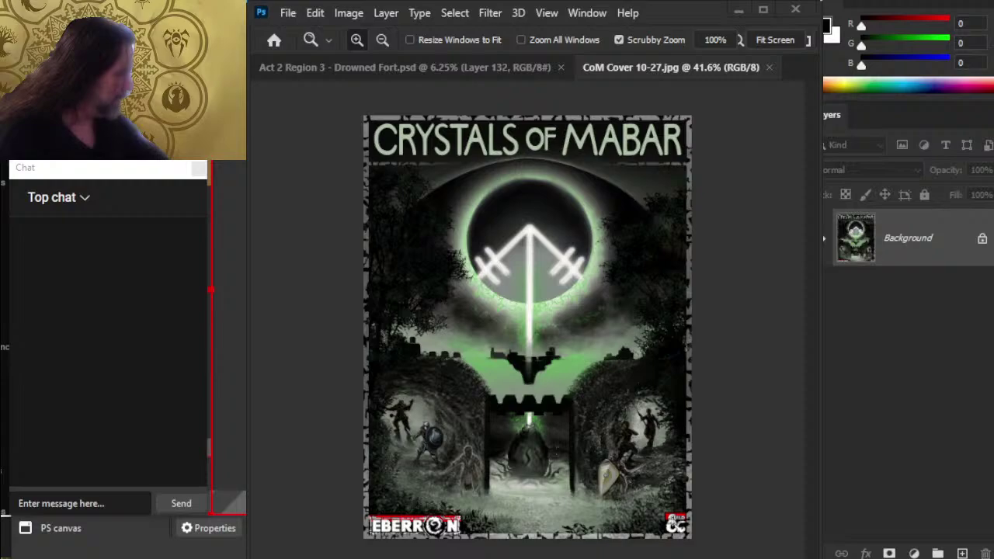
key("alt+Tab")
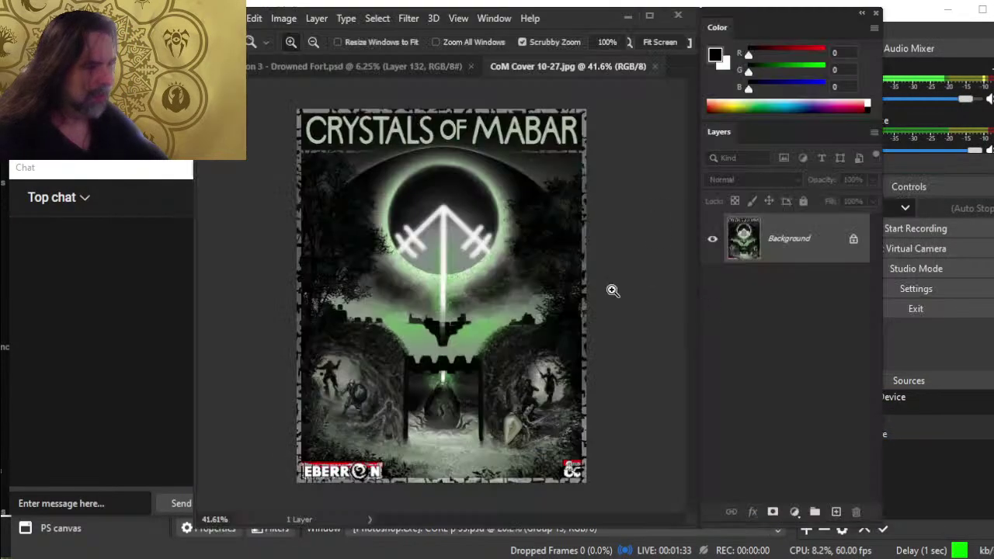
Step: Close the CoM Cover 10-27.jpg image and look over the Drowned Fort map and the tunnel sketch above it
left_click_drag(431, 329, 558, 321)
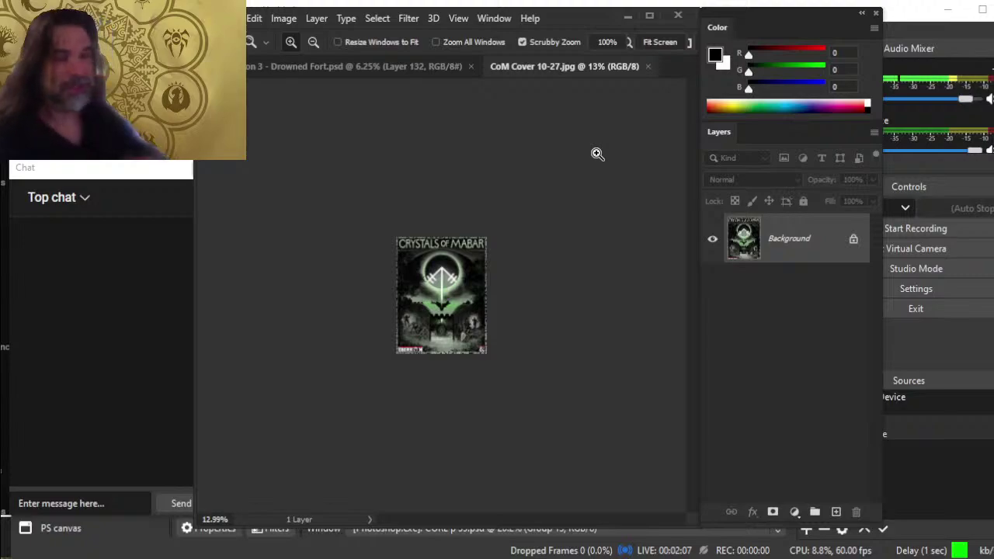
left_click(646, 67)
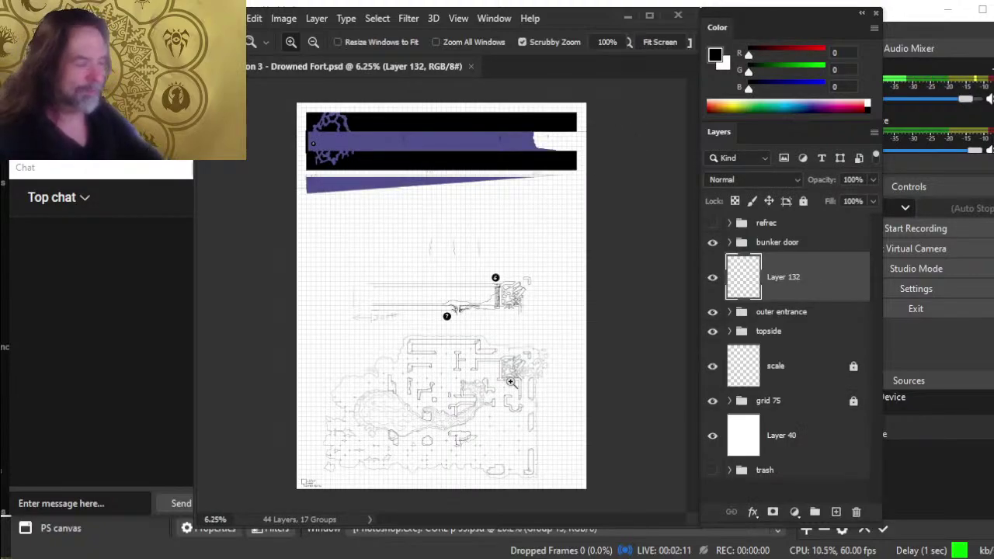
left_click_drag(506, 406, 515, 290)
left_click_drag(426, 326, 466, 331)
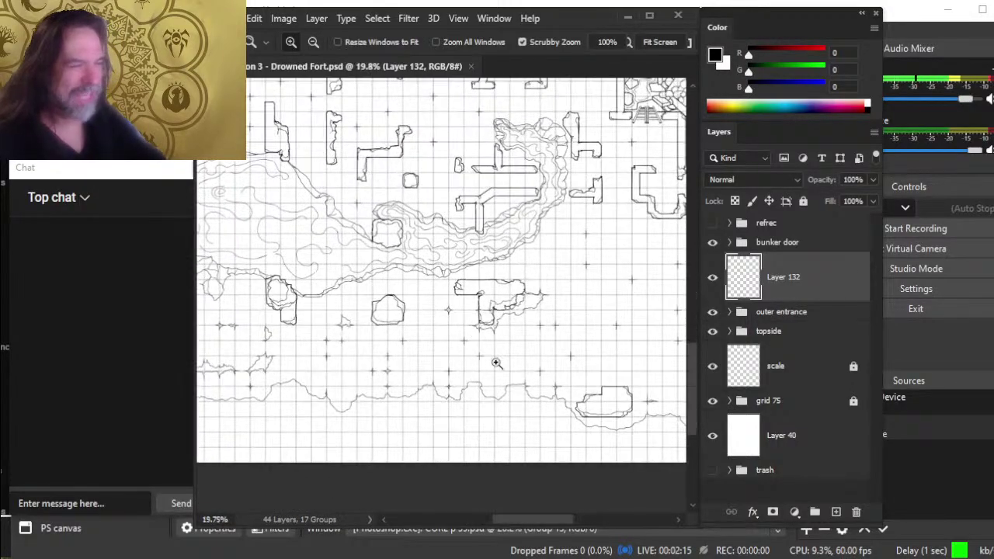
left_click_drag(497, 363, 485, 334)
key("ctrl")
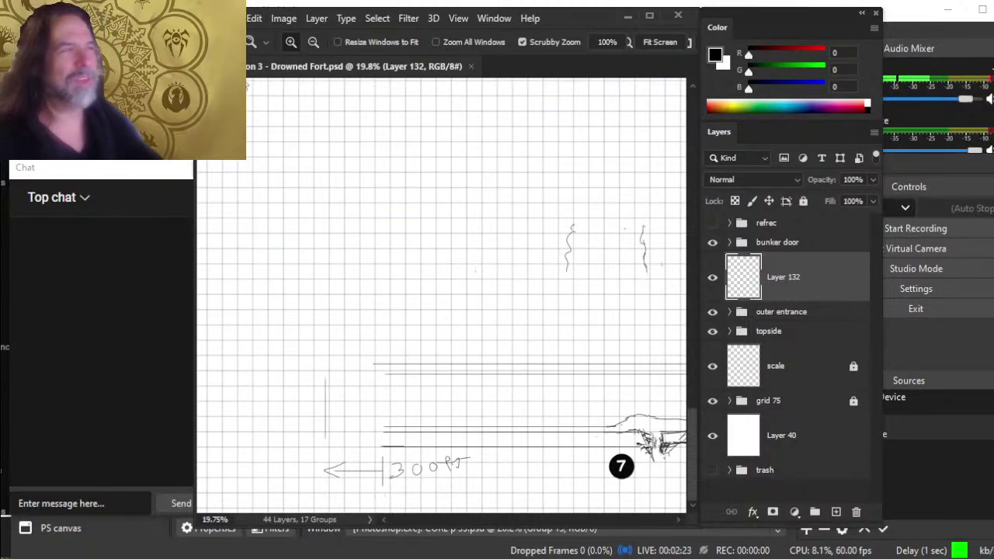
Step: Close the fort map and reopen Act 2 Region 3 - Drowned Fort.psd from the recent files
key("ctrl+w")
left_click(233, 18)
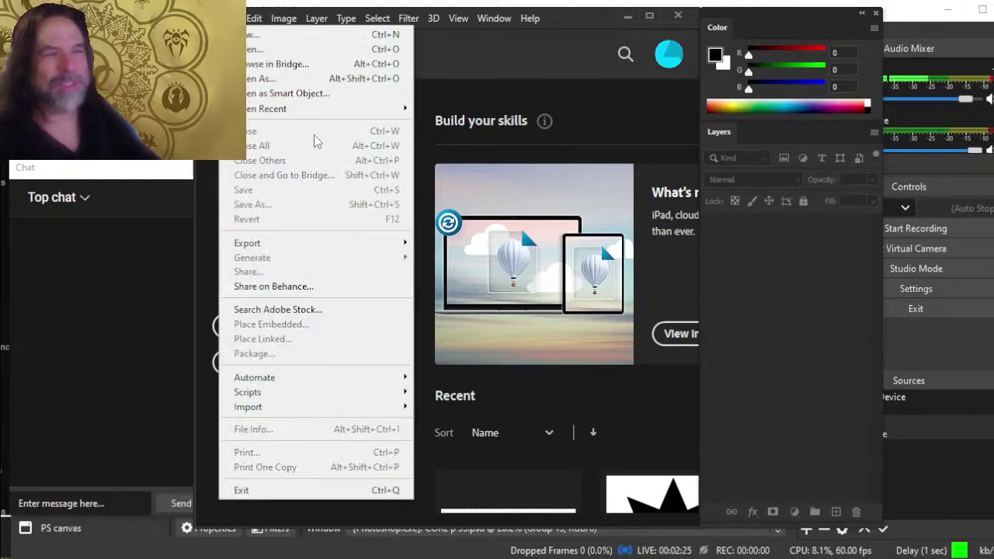
mouse_move(313, 112)
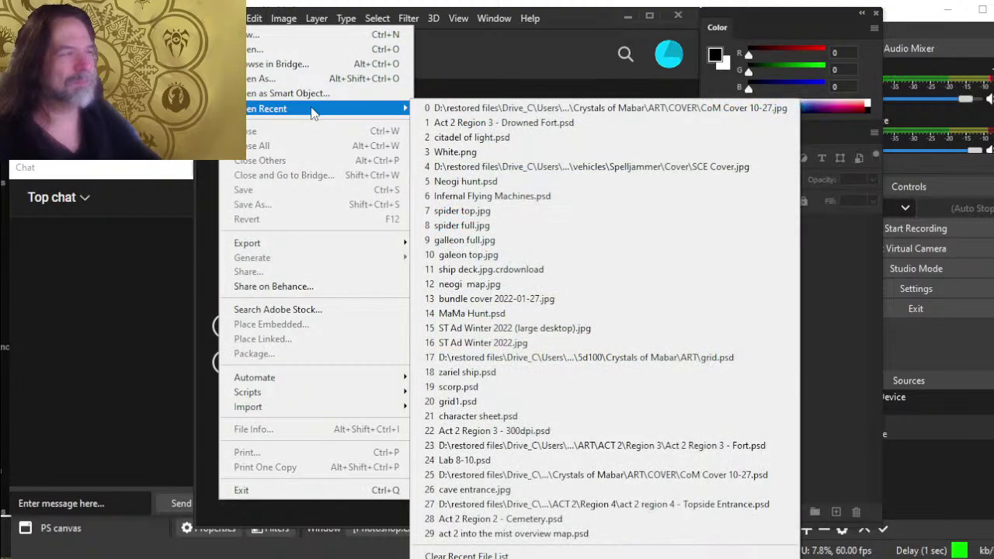
left_click(525, 122)
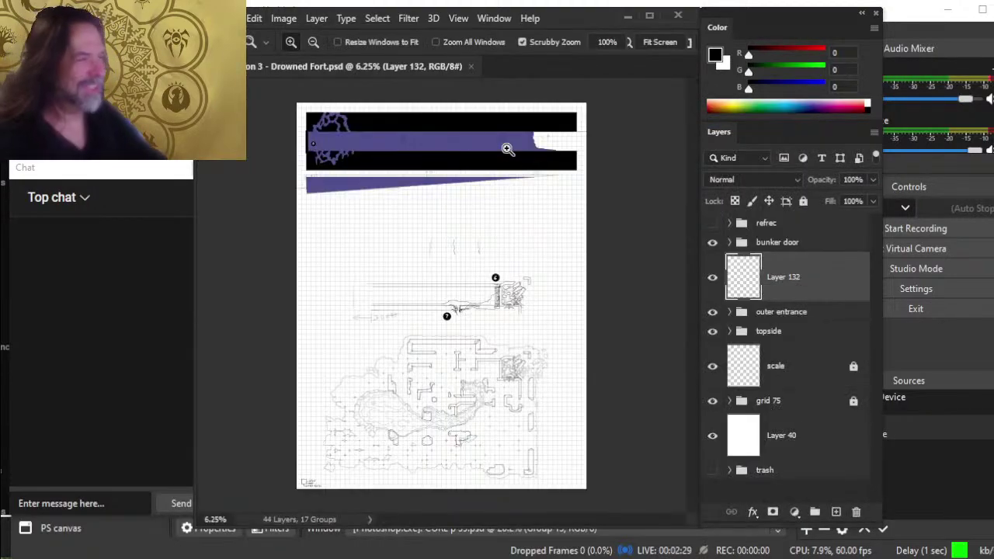
Step: Examine the ruined fort's ground plan and the outer entrance drawing with the tunnel above it
left_click_drag(447, 398, 520, 323)
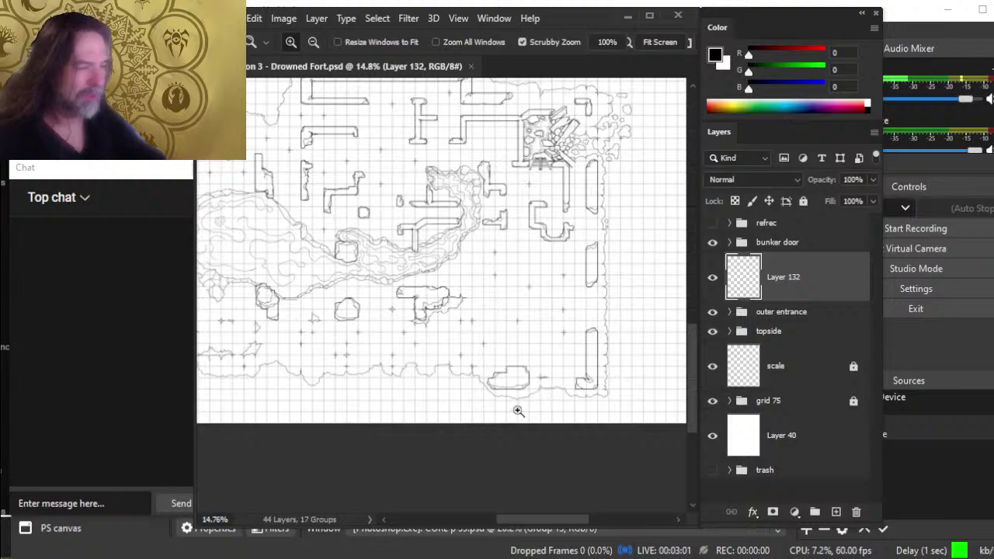
left_click_drag(561, 313, 533, 318)
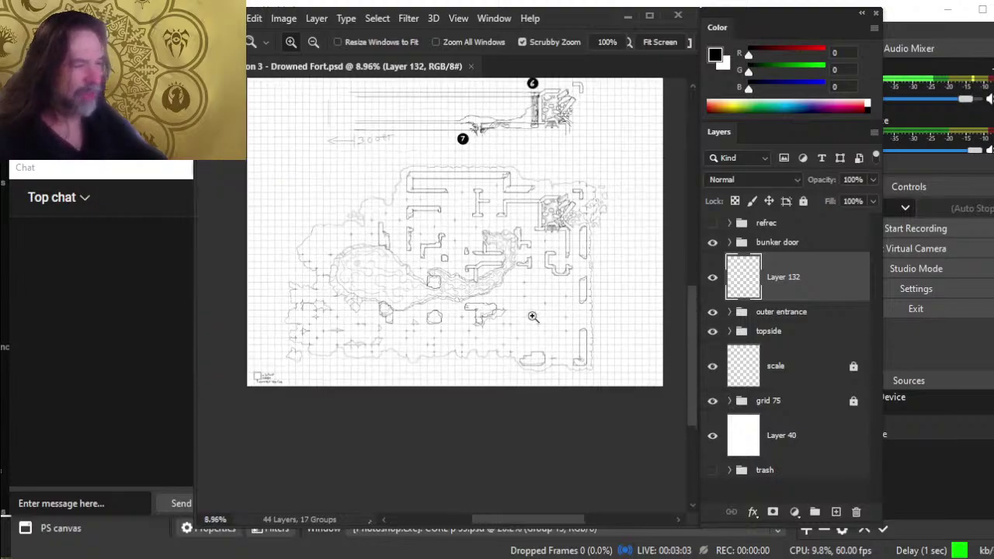
left_click(443, 299)
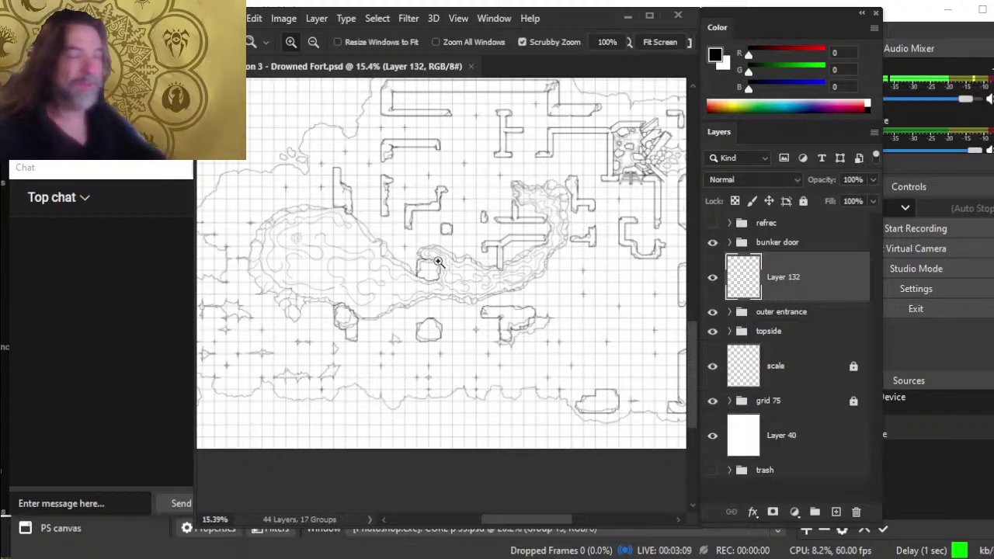
left_click(575, 301, "alt")
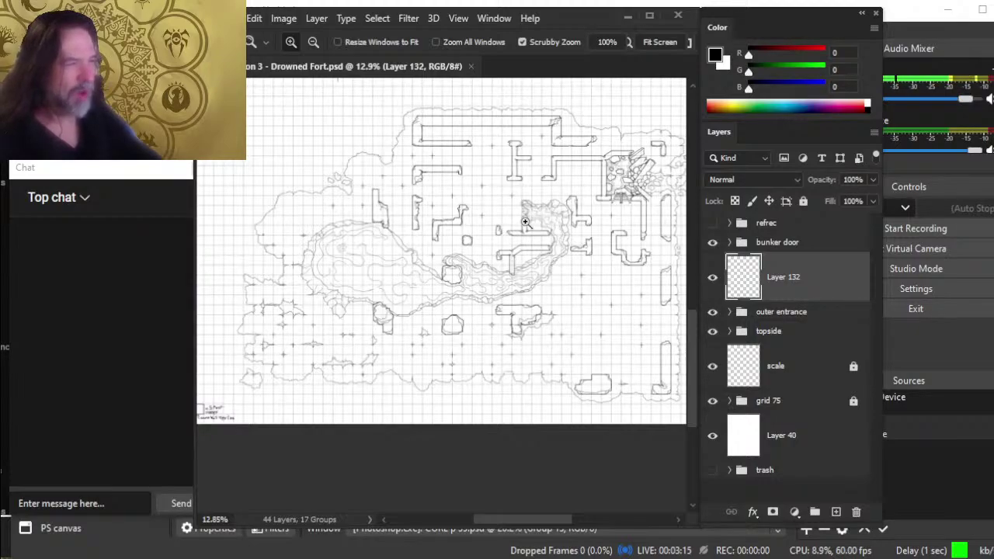
left_click_drag(527, 215, 515, 355)
left_click_drag(564, 250, 536, 337)
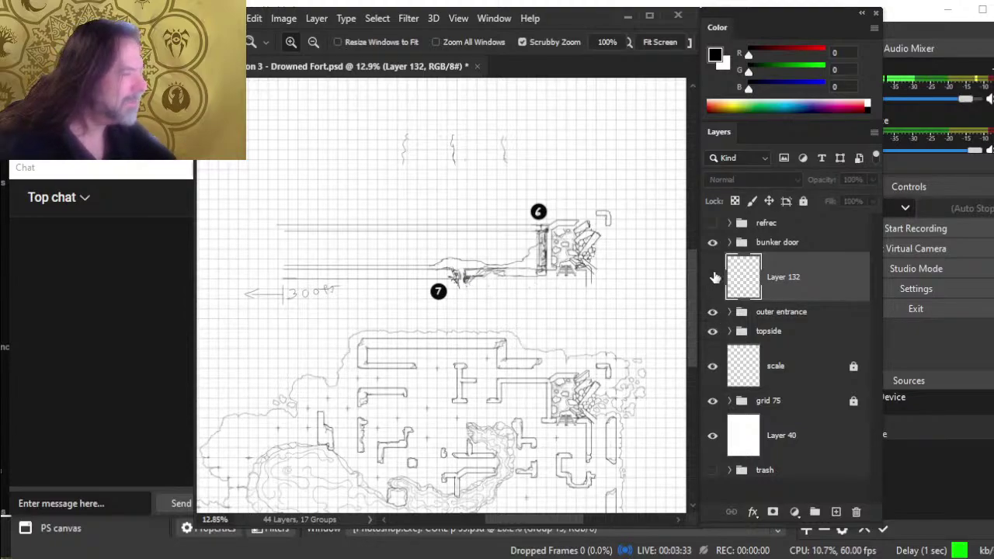
Step: Check what Layer 132 and the outer entrance group's Layer 51 and tunnel group contain by toggling their visibility
left_click(713, 278)
left_click(712, 312)
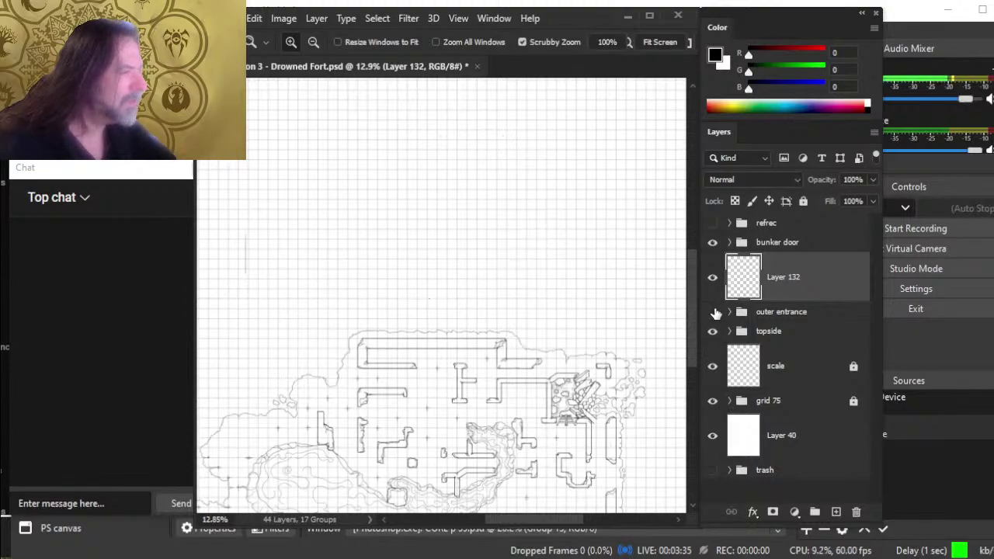
left_click(712, 312)
left_click(729, 311)
left_click(713, 350)
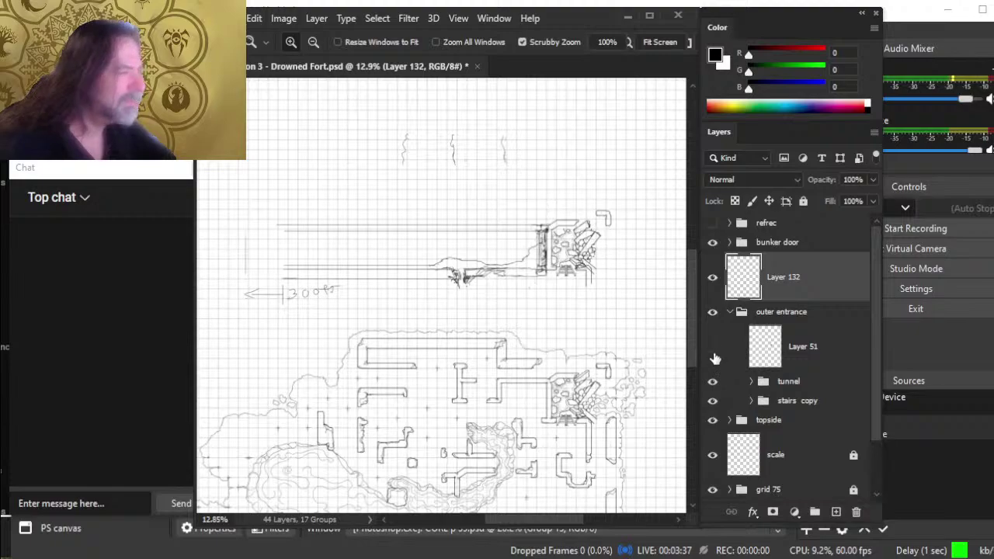
left_click(713, 349)
left_click(712, 381)
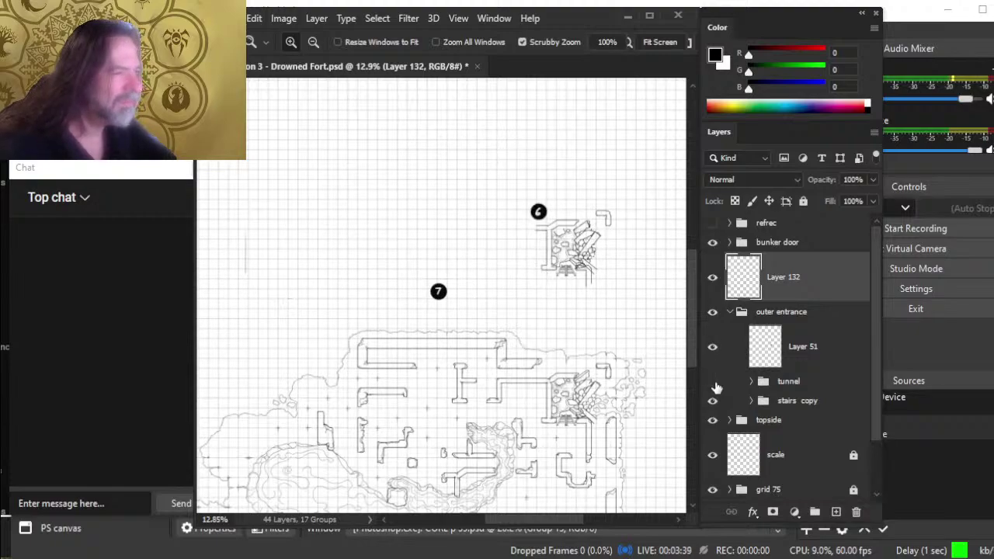
left_click(712, 382)
Step: Nudge the tunnel group to the right so its end wall overlaps the rubble-filled room beside marker 6
left_click(777, 384)
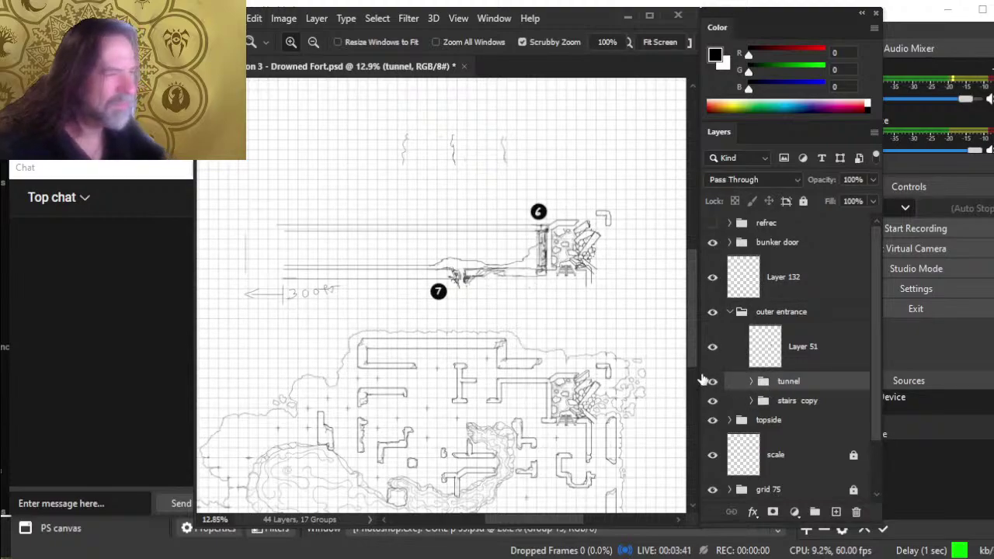
key("v")
key("shift+Right")
key("shift+Right")
key("shift+Right")
key("shift+Right")
key("shift+Right")
key("shift+Right")
key("shift+Right")
key("shift+Right")
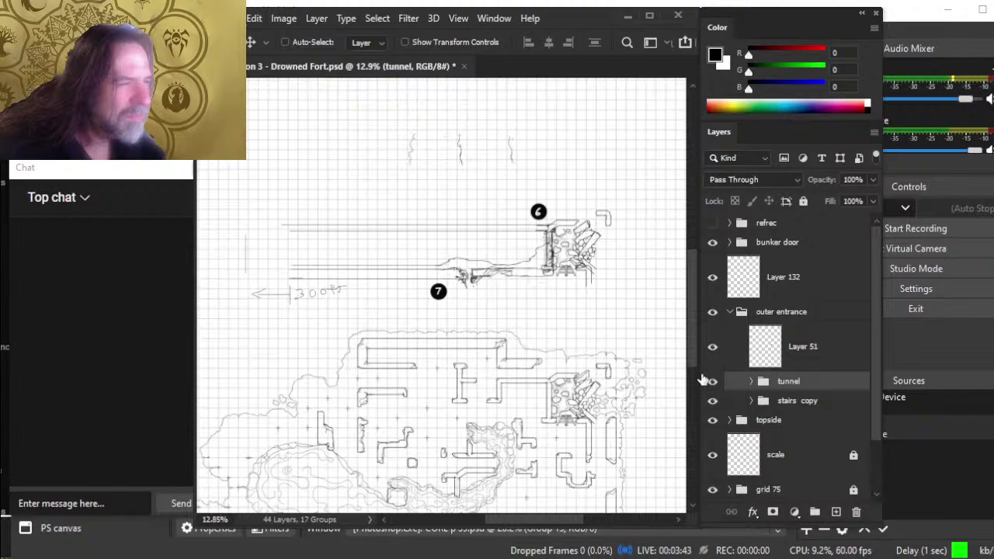
key("shift+Right")
key("shift+Right")
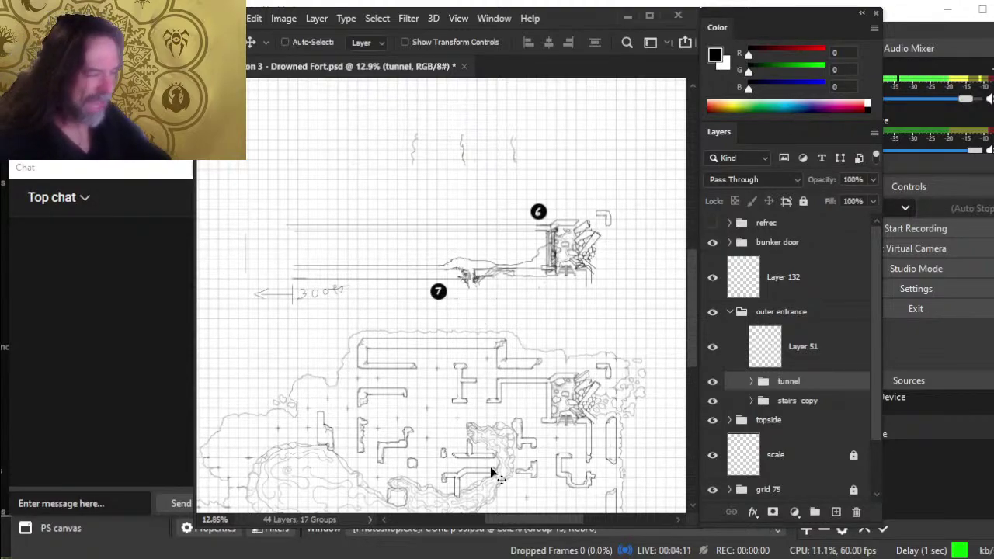
Step: Show the dots layer in the topside group so the fort plan carries its numbered location markers
scroll(509, 443, "down", 5)
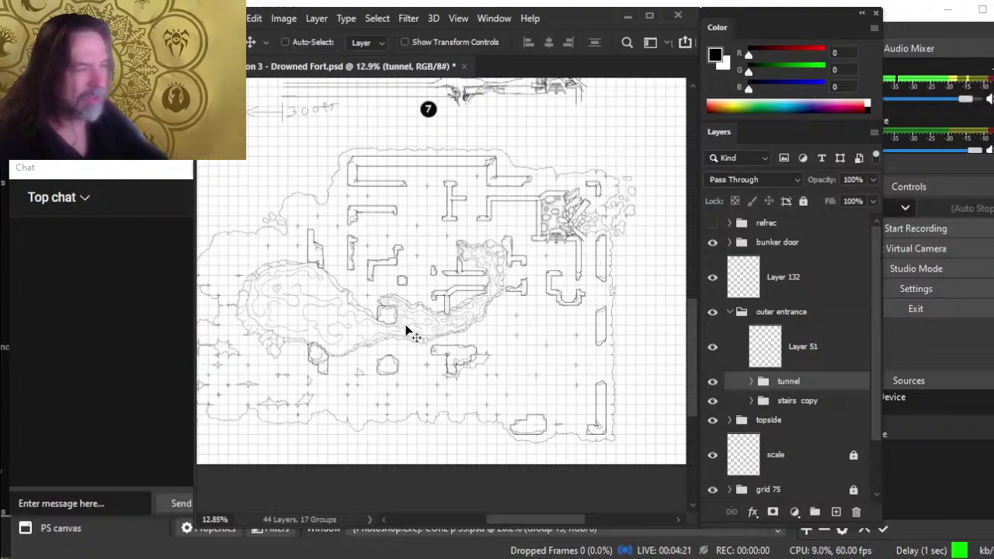
left_click(713, 224)
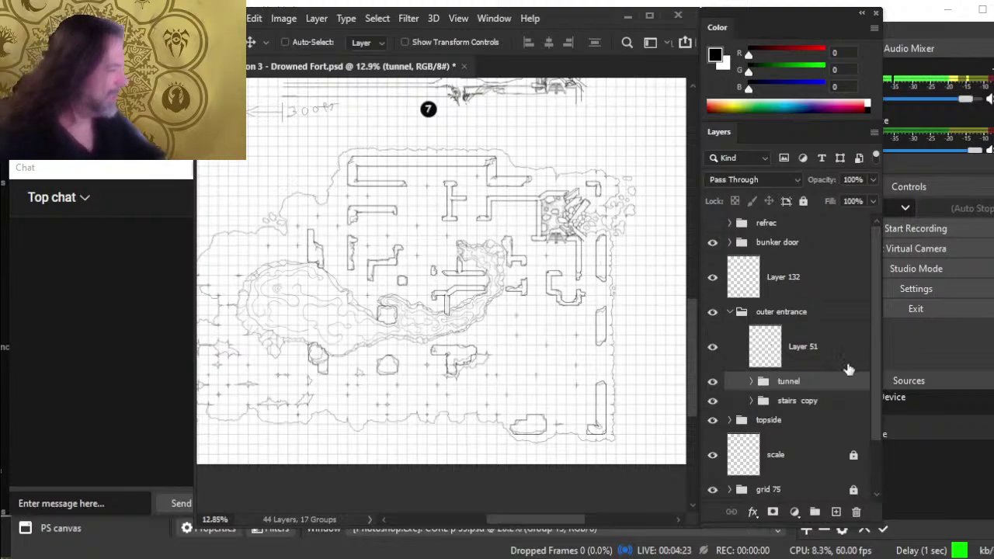
scroll(874, 339, "down", 1)
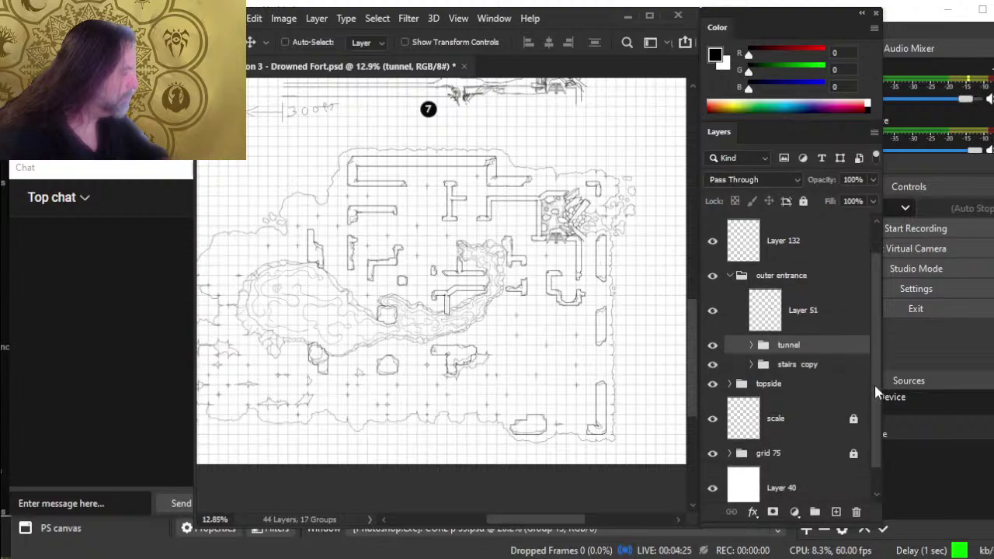
left_click(750, 347)
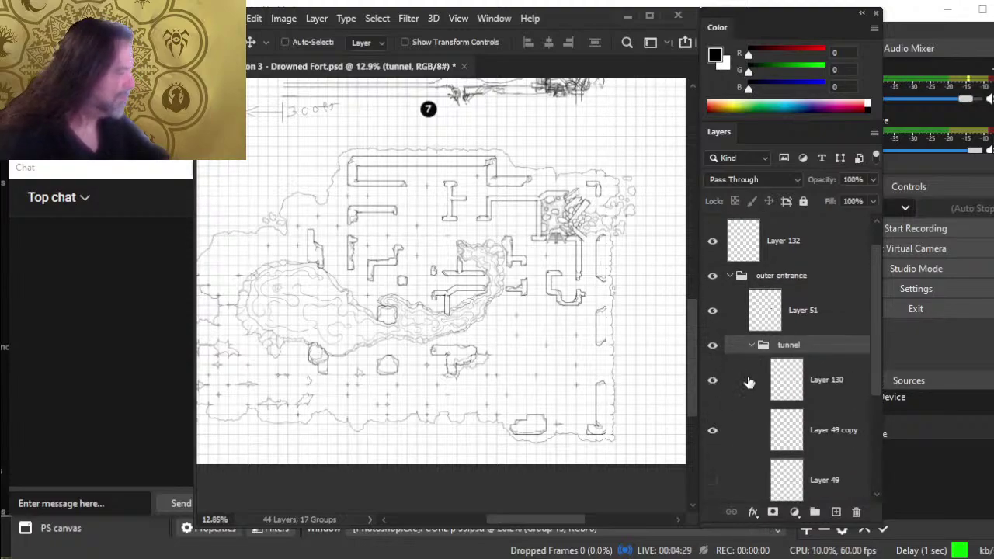
left_click(751, 345)
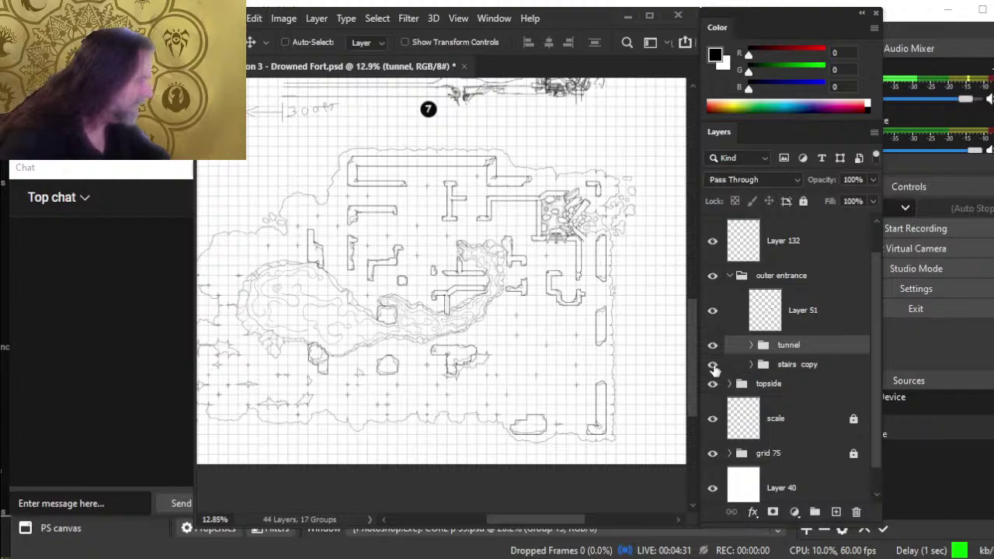
left_click(730, 383)
left_click(712, 423)
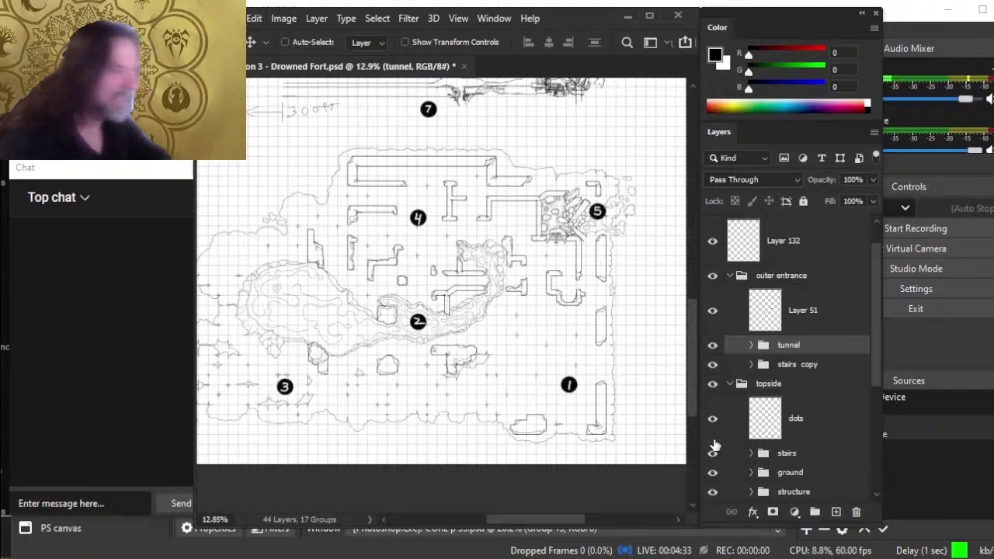
Step: Inspect the outer entrance drawing near marker 6 with the tunnel group hidden and shown again
scroll(448, 295, "up", 2)
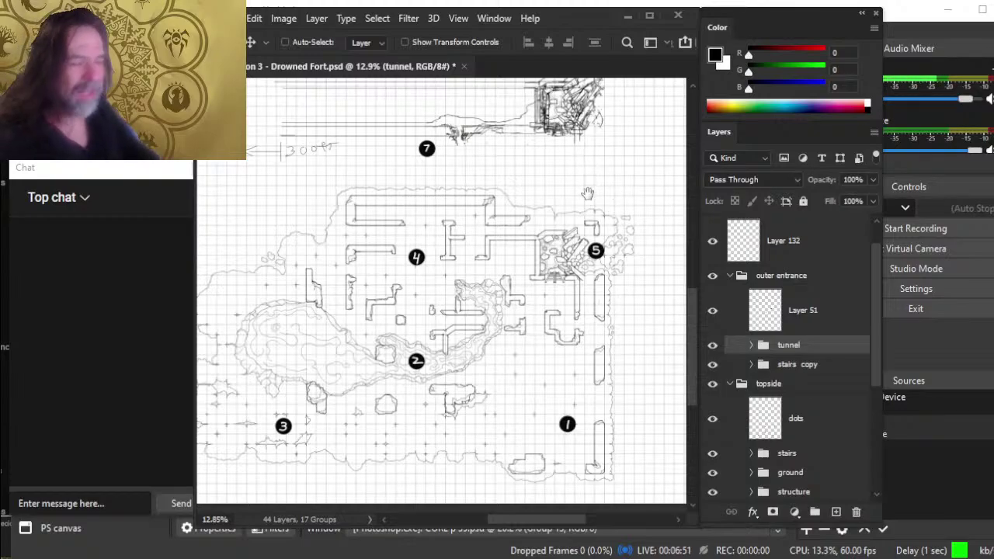
left_click_drag(587, 193, 669, 198)
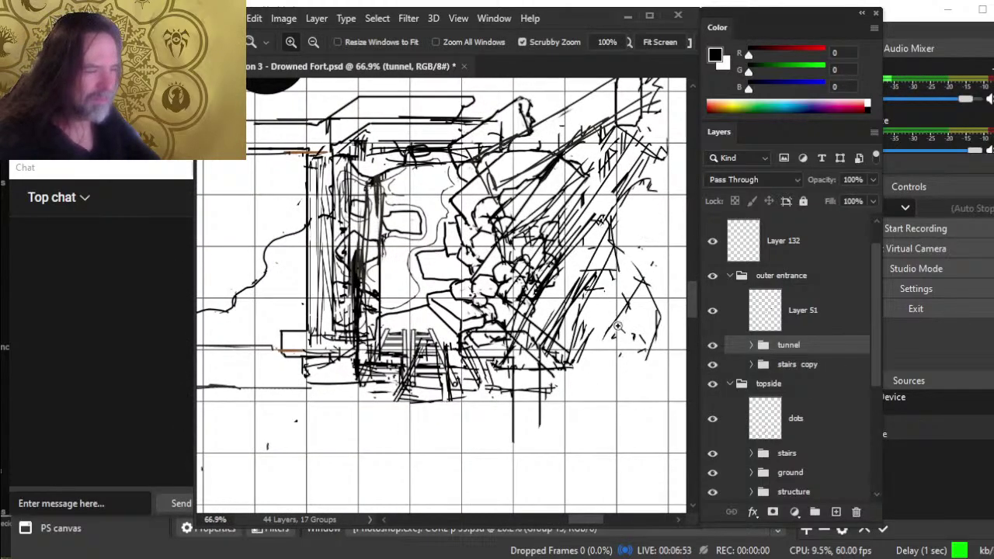
scroll(648, 234, "down", 3)
left_click(714, 344)
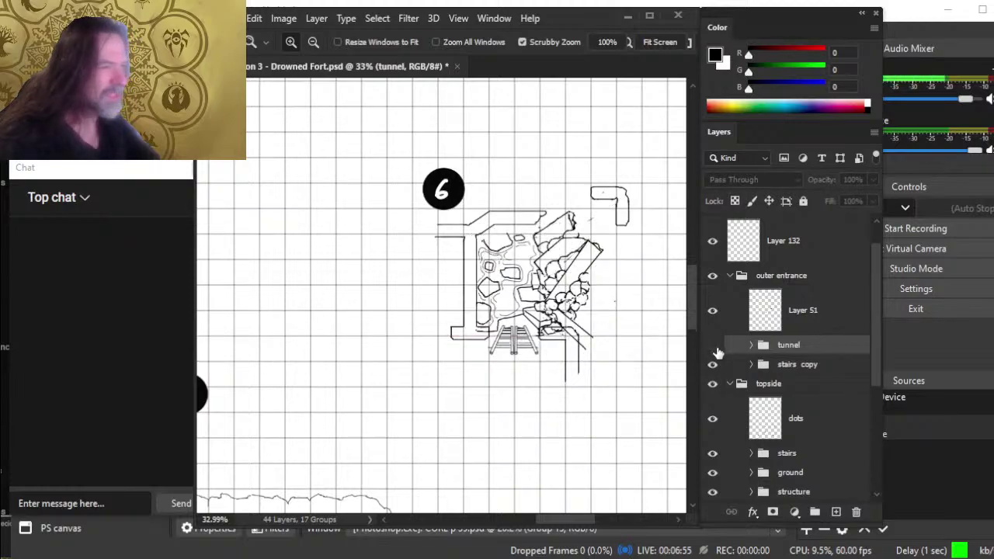
left_click(714, 346)
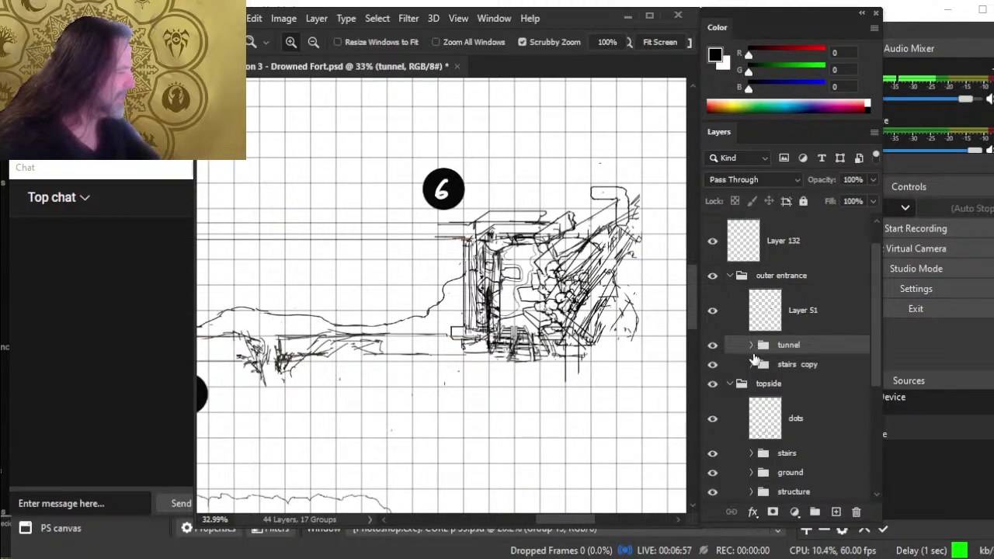
Step: Make Layer 51 in the outer entrance group the active layer and collapse the topside group
left_click(751, 346)
key("alt+bracketright")
left_click(751, 347)
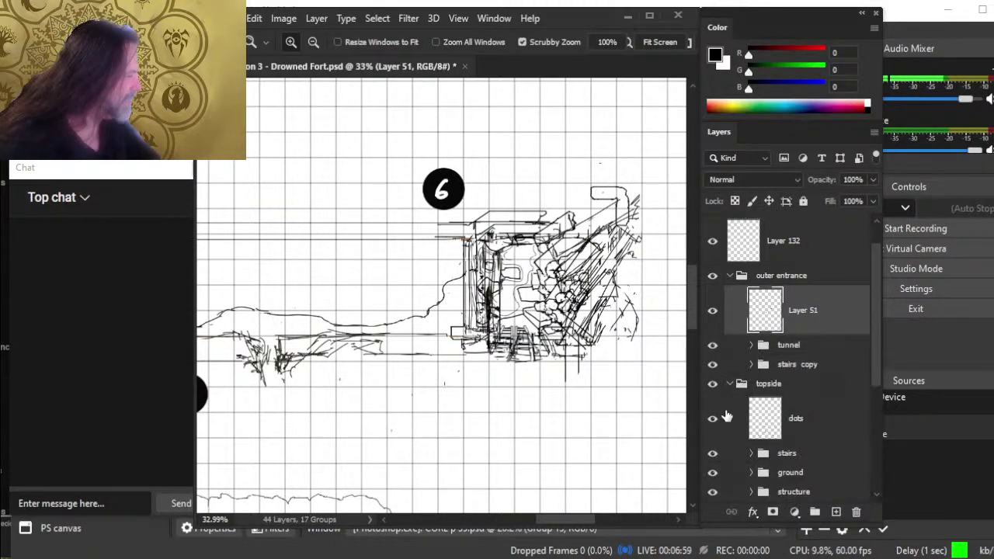
left_click(731, 384)
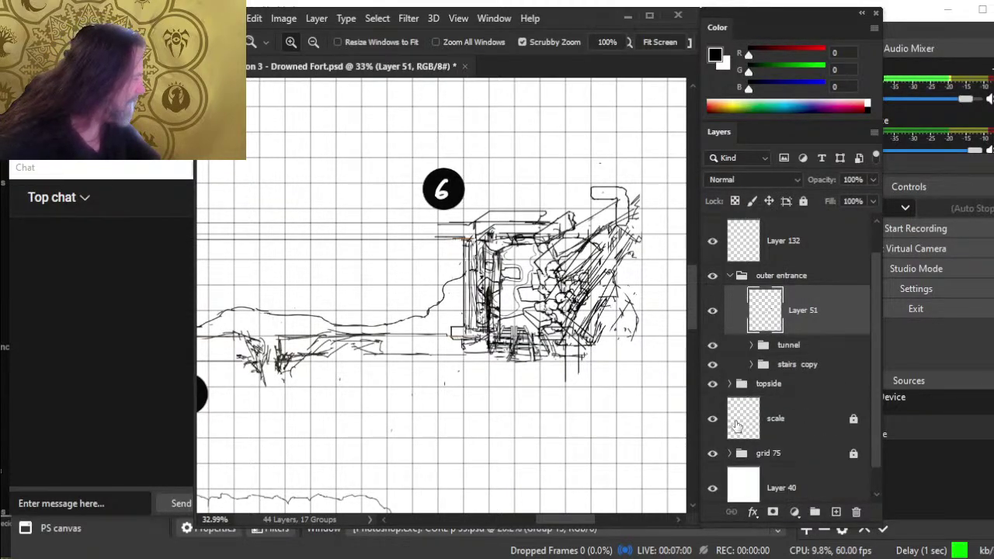
Step: Expand the tunnel group and compare the rubble-filled rooms beside markers 6 and 5 with the tunnel temporarily hidden
left_click(715, 366)
left_click(712, 365)
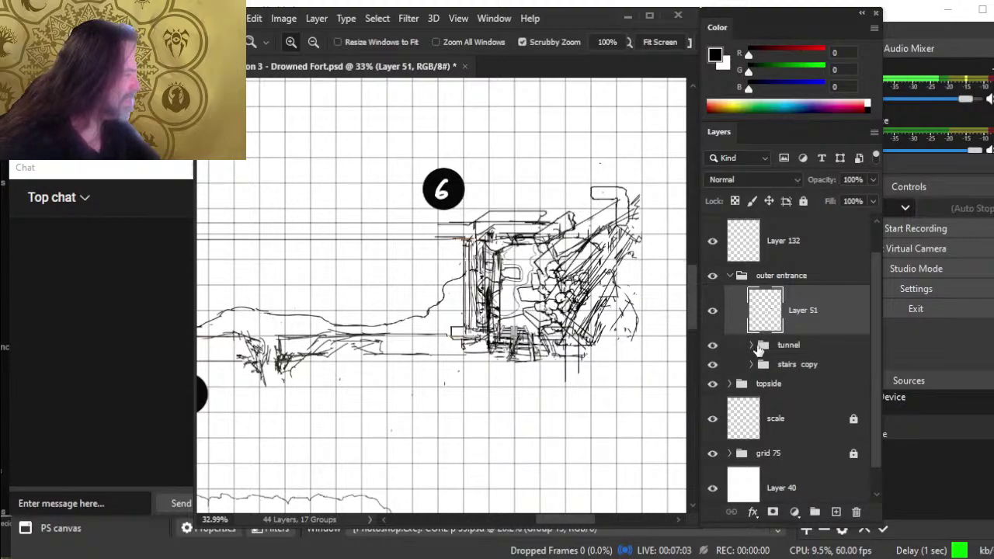
left_click(751, 347)
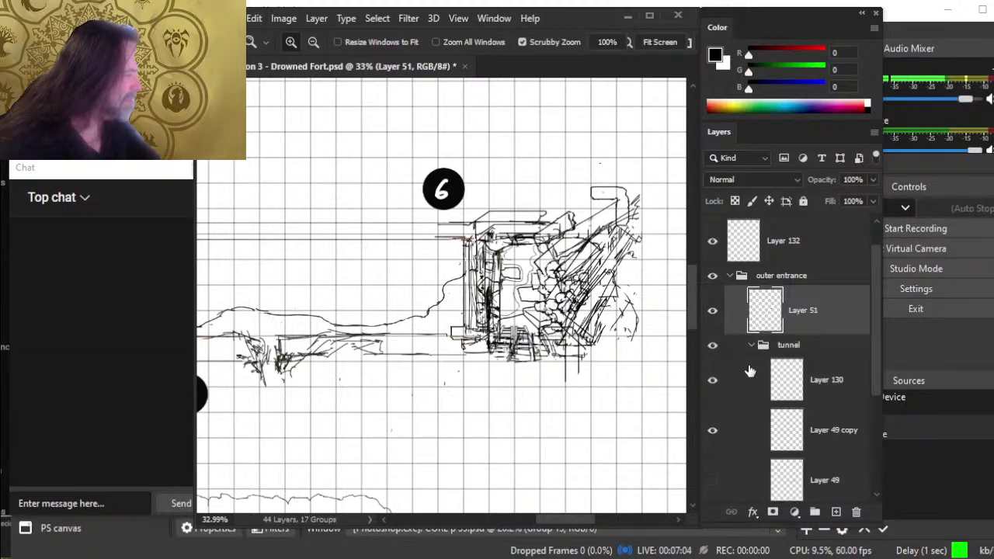
left_click(714, 347)
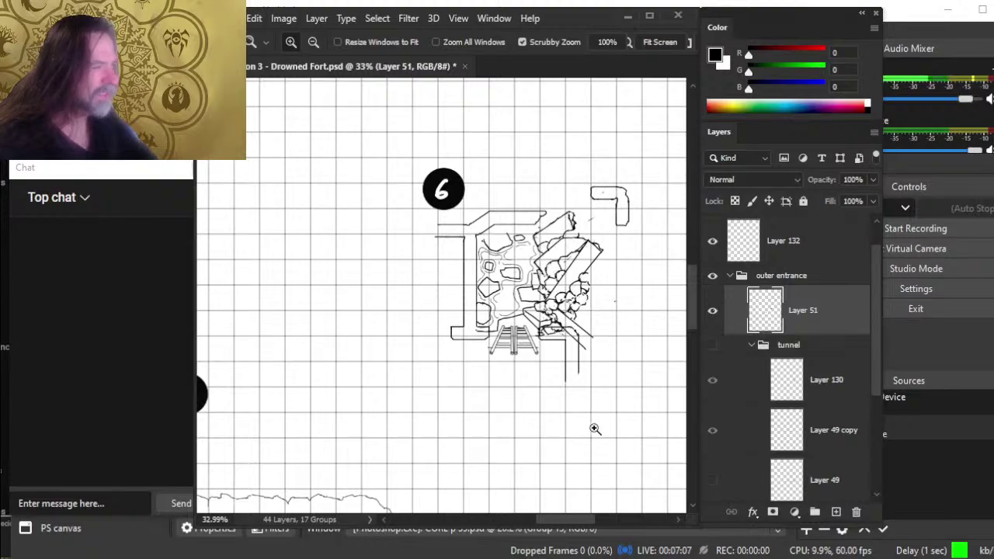
left_click_drag(595, 428, 572, 257)
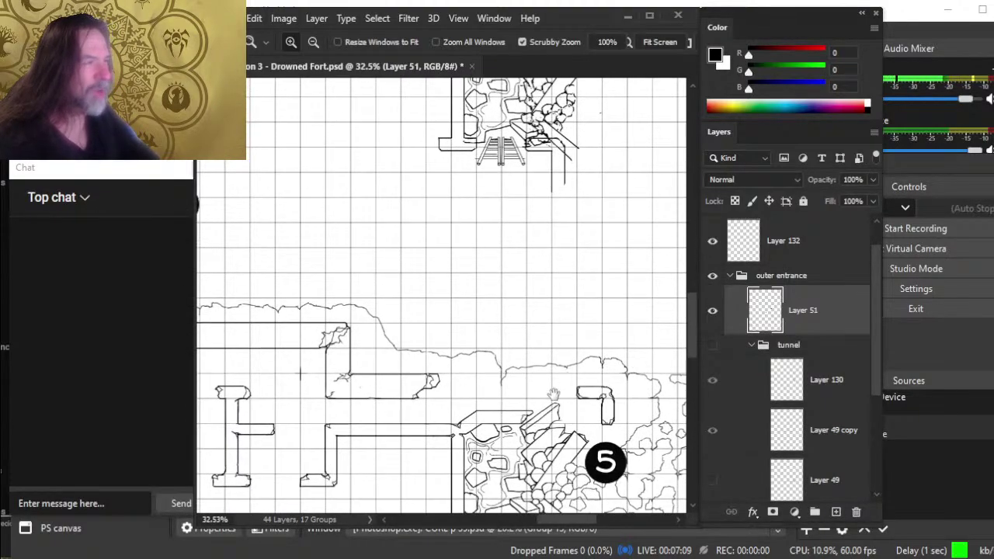
mouse_move(619, 420)
left_mouse_down()
mouse_move(534, 329)
mouse_move(533, 309)
mouse_move(553, 314)
left_mouse_up()
left_click_drag(529, 270, 556, 281)
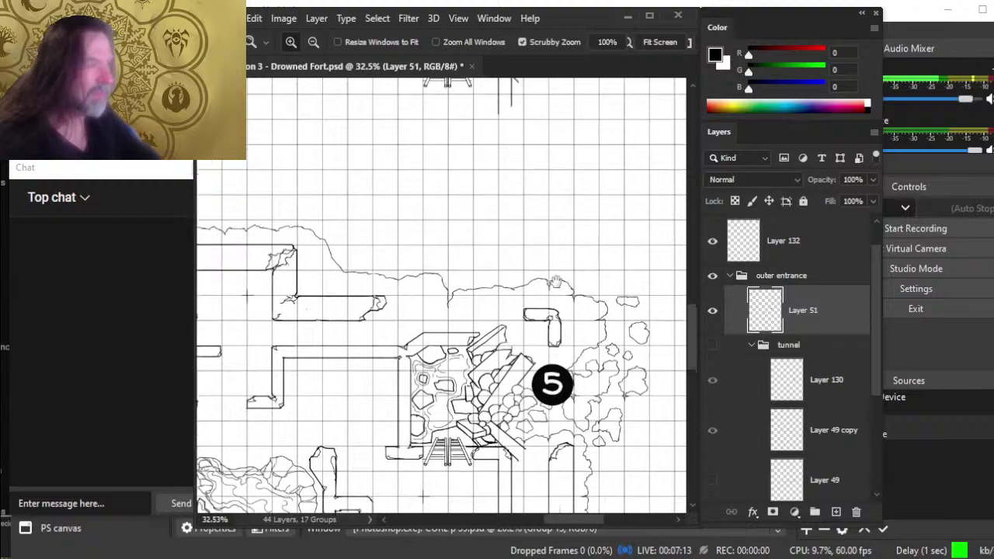
scroll(556, 281, "down", 5)
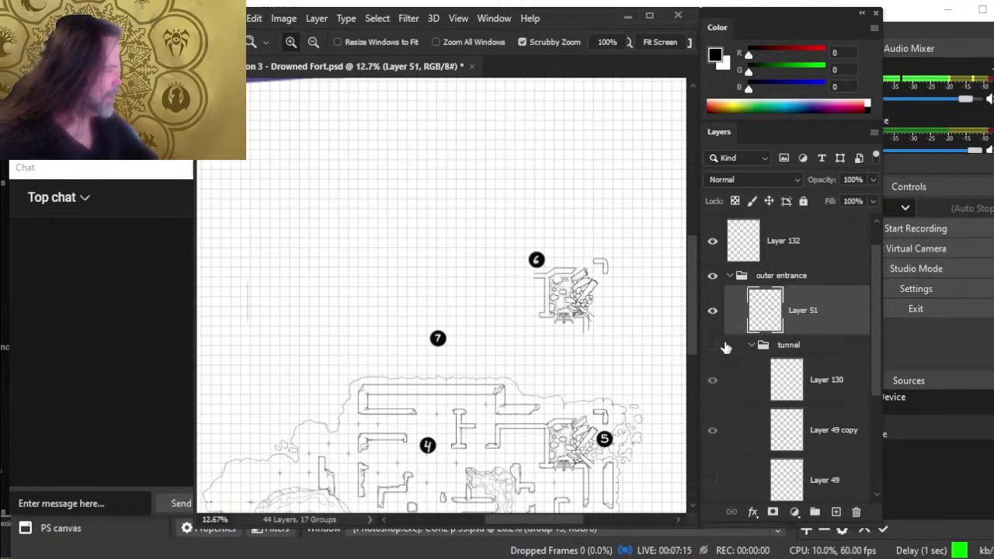
left_click(711, 345)
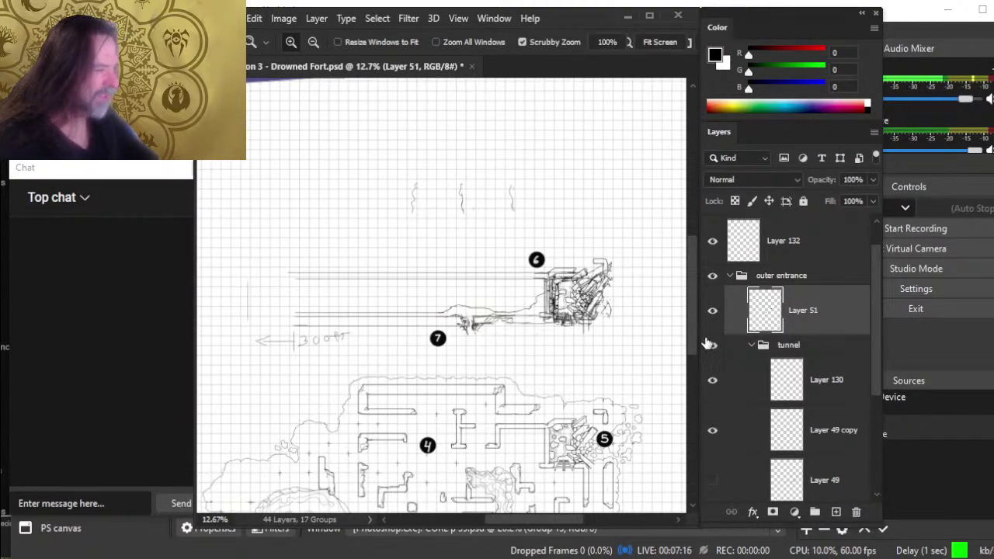
Step: Check what the outer entrance group contributes to the map by hiding it and showing it again
left_click(712, 276)
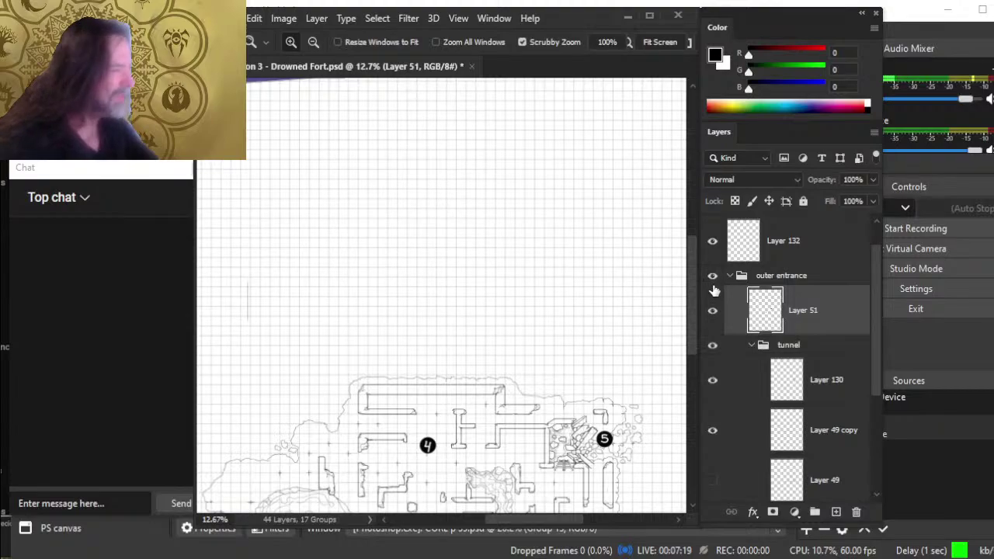
left_click(712, 277)
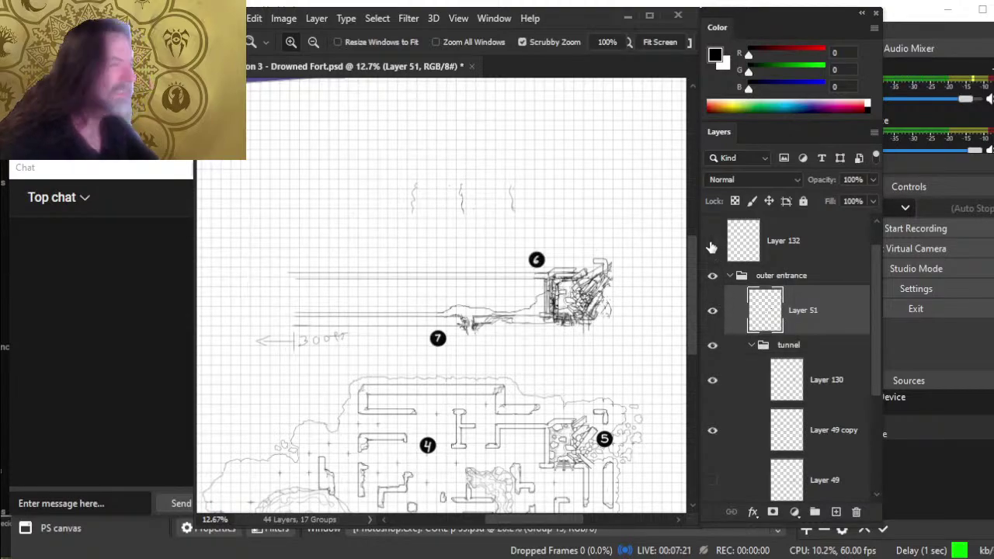
left_click_drag(878, 335, 878, 355)
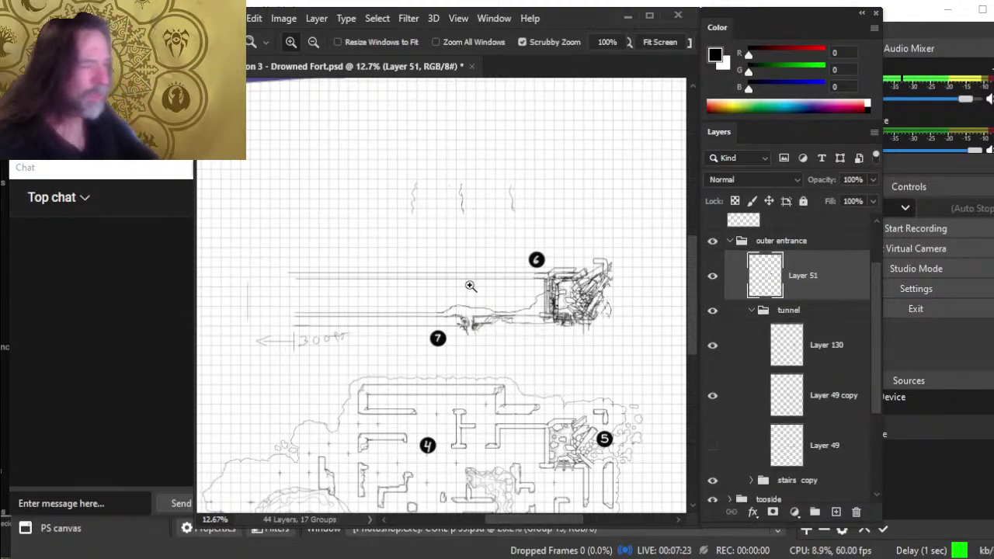
Step: Review the full map page and examine the purple flooded passage and branching cracks around marker 8
key("ctrl+0")
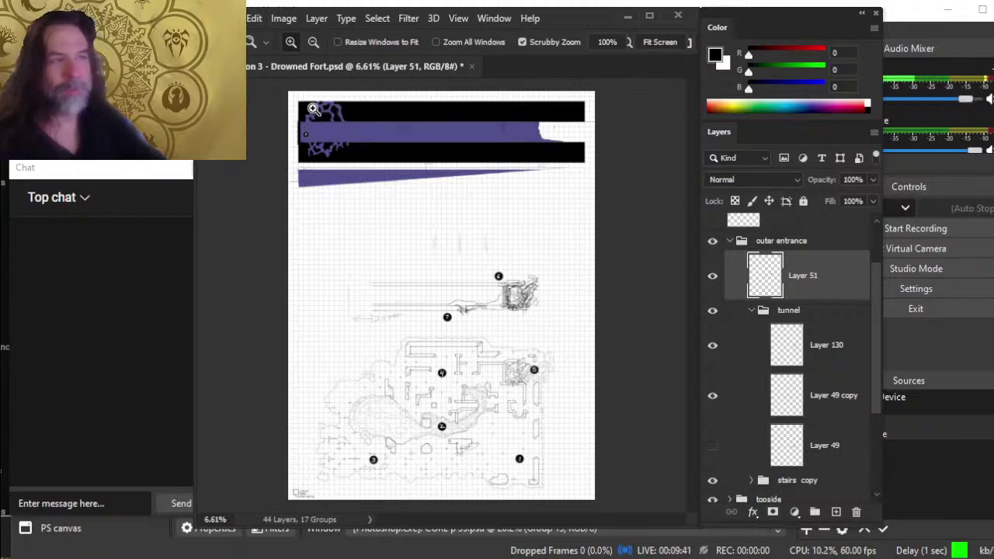
left_click_drag(304, 154, 394, 294)
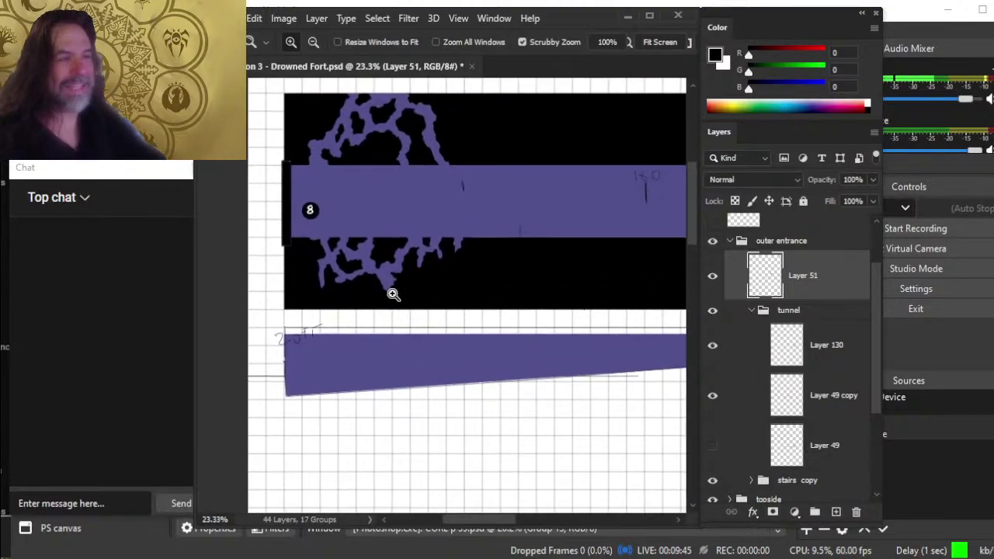
left_click_drag(556, 300, 493, 289)
left_click_drag(583, 269, 465, 260)
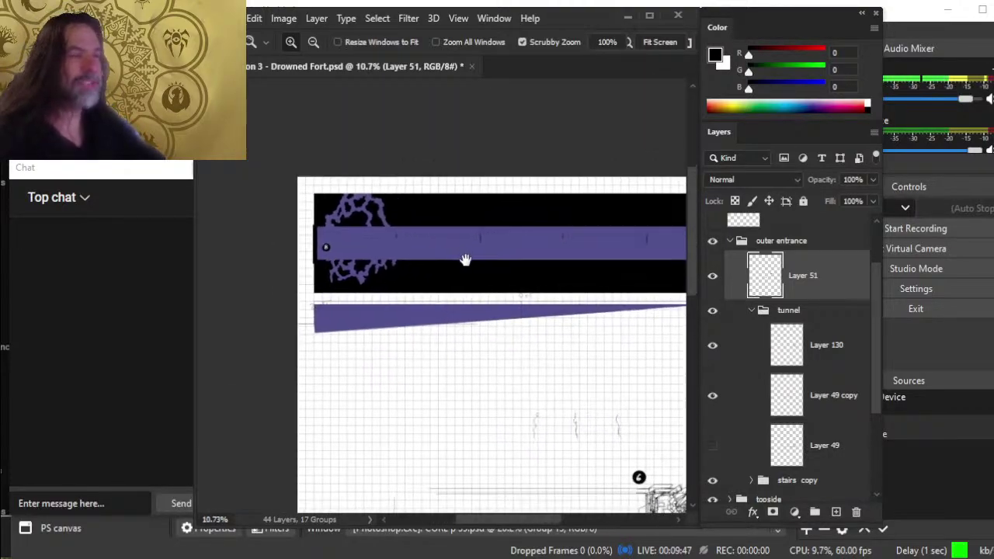
left_click_drag(517, 311, 397, 167)
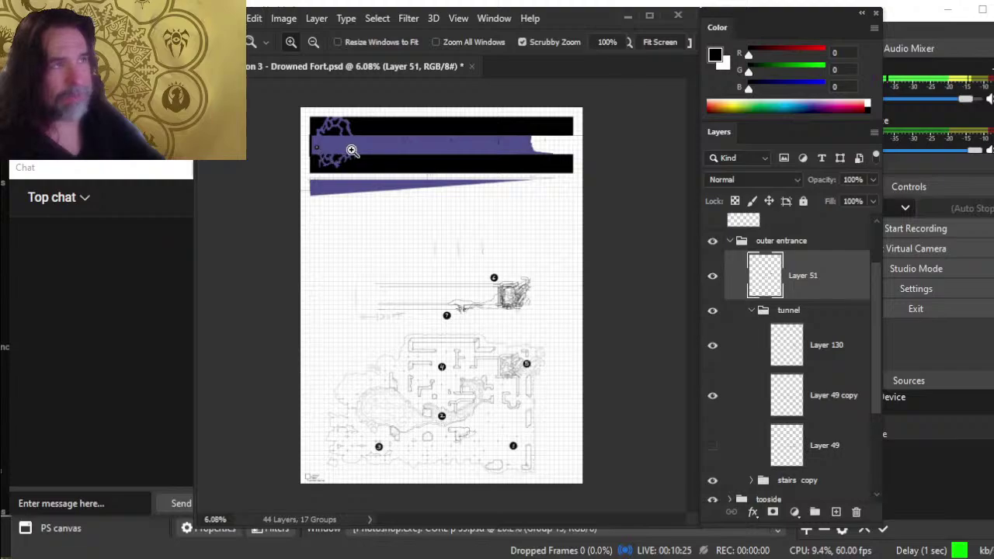
left_click_drag(352, 150, 366, 162)
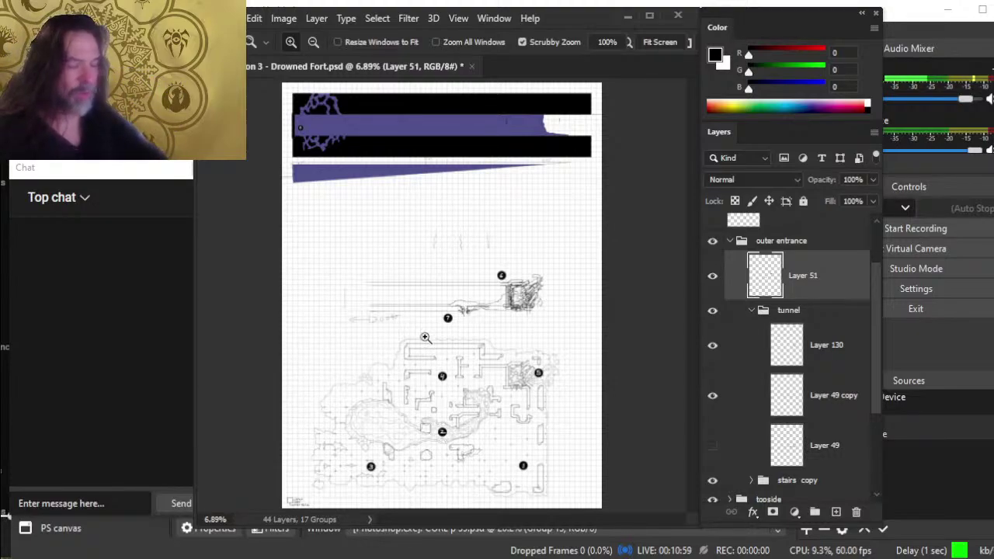
left_click_drag(449, 390, 484, 445)
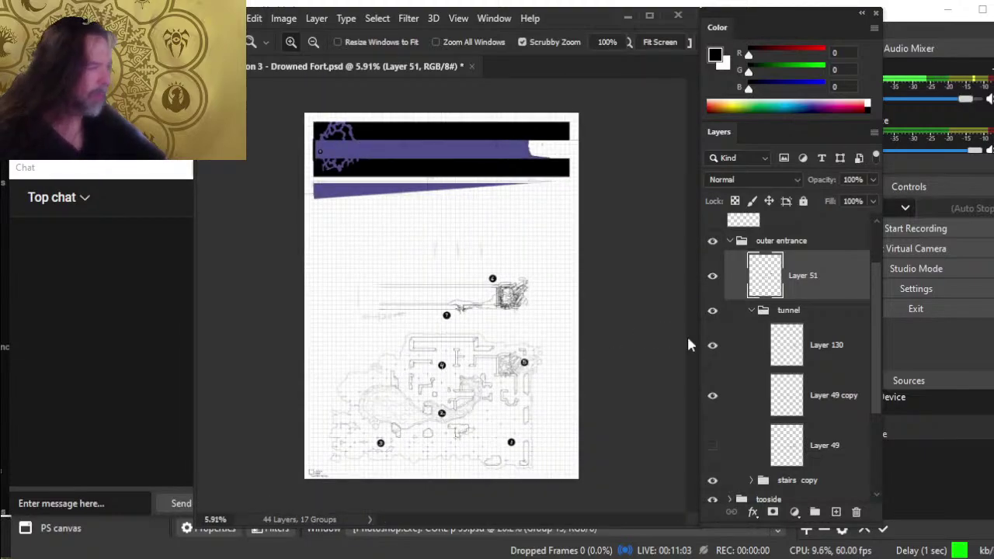
Step: Examine the ruined fort plan around markers 2, 3 and 4, including the winding pool and broken walls
left_click(721, 357)
left_click(714, 348)
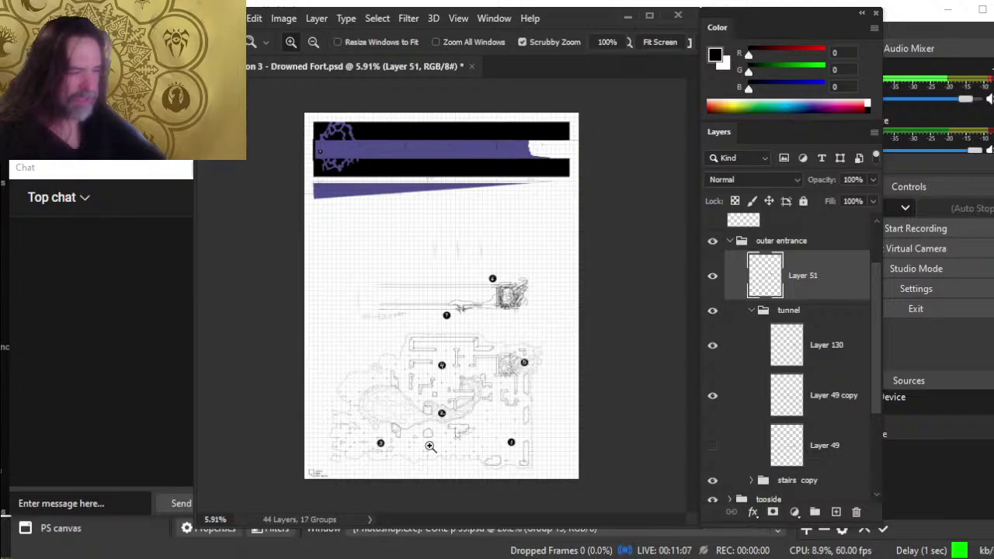
left_click_drag(431, 446, 539, 451)
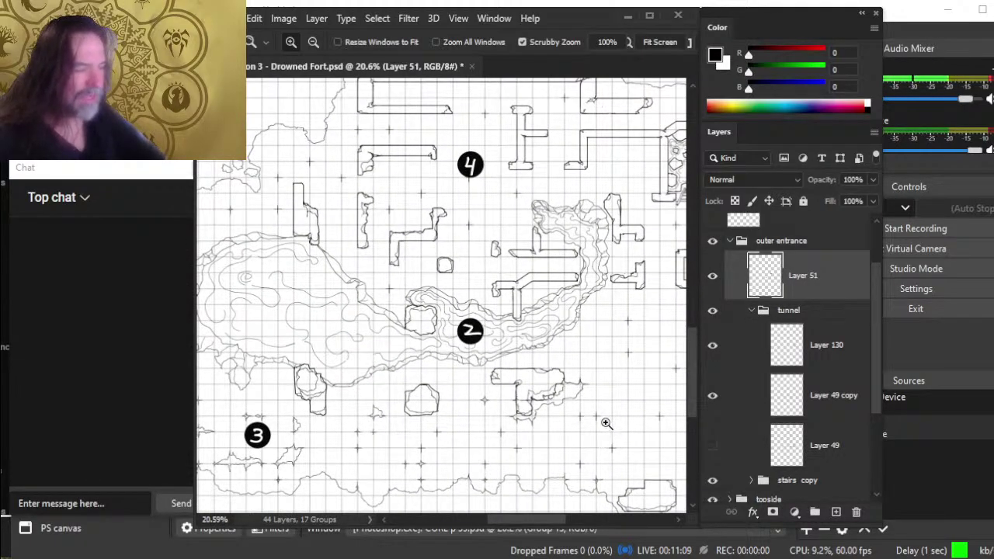
left_click_drag(605, 423, 501, 371)
left_click_drag(550, 401, 508, 392)
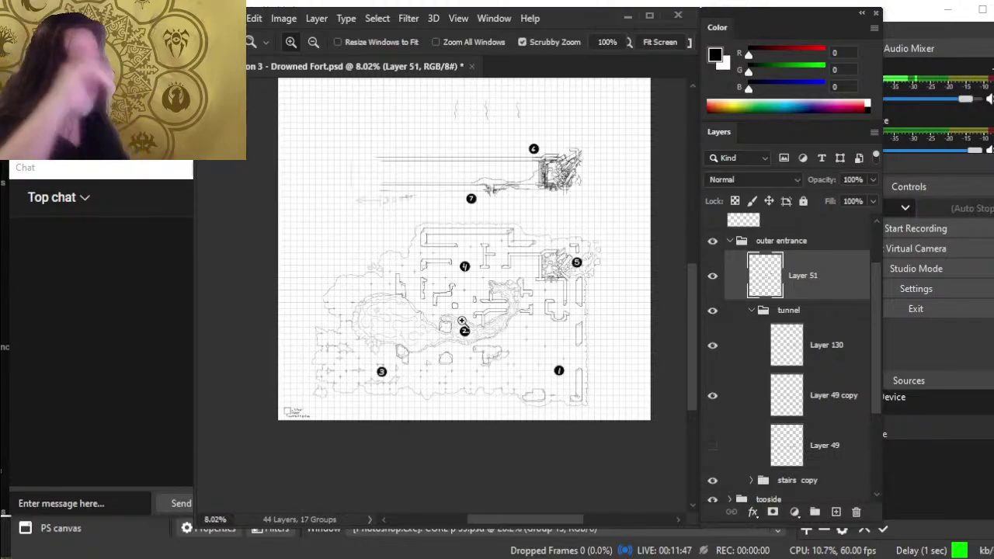
Step: Review the map from the flooded passage down to the fort plan, including the cave edge near marker 3
scroll(487, 273, "up", 3)
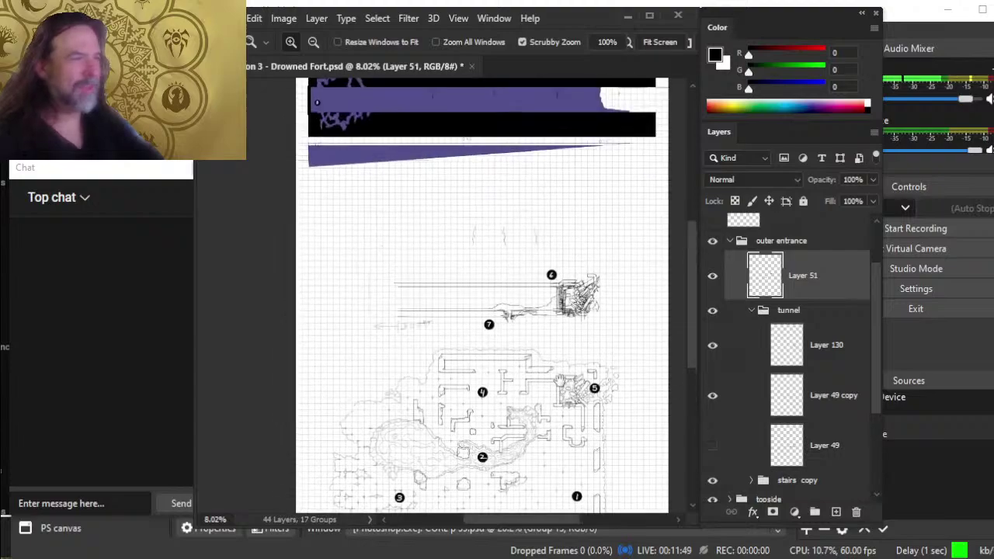
scroll(417, 176, "up", 3)
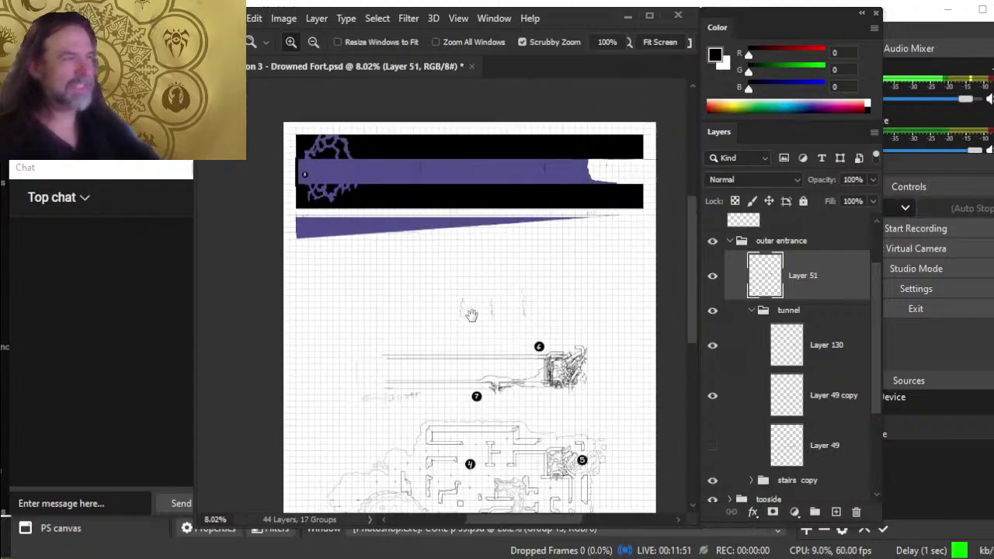
scroll(572, 339, "down", 5)
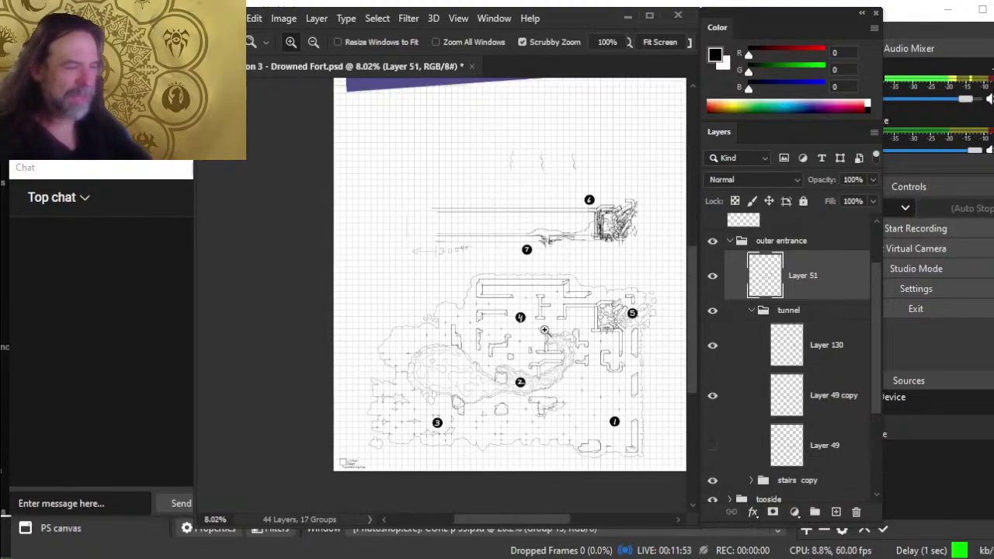
scroll(431, 420, "up", 3)
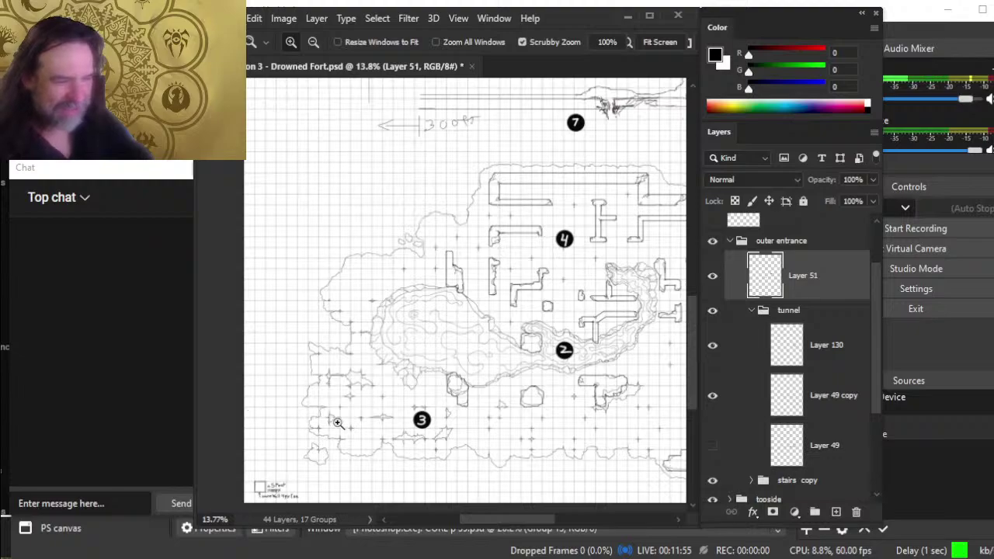
left_click_drag(326, 405, 444, 341)
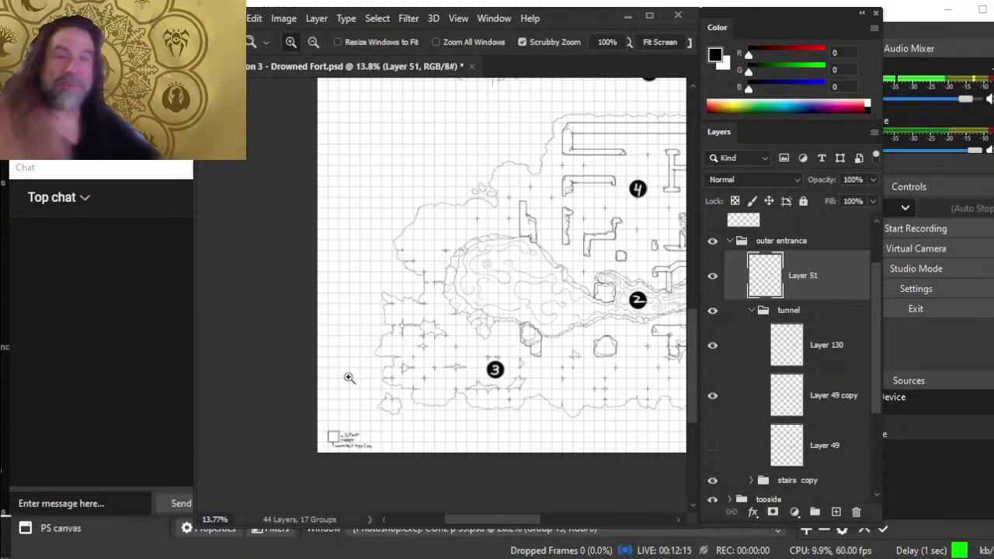
scroll(588, 299, "right", 3)
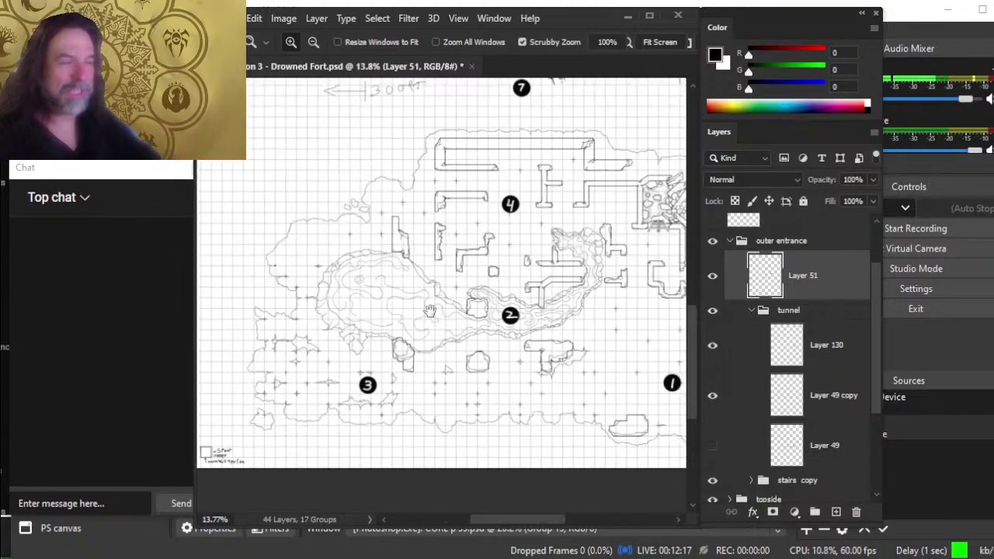
scroll(528, 318, "down", 2)
scroll(532, 341, "up", 3)
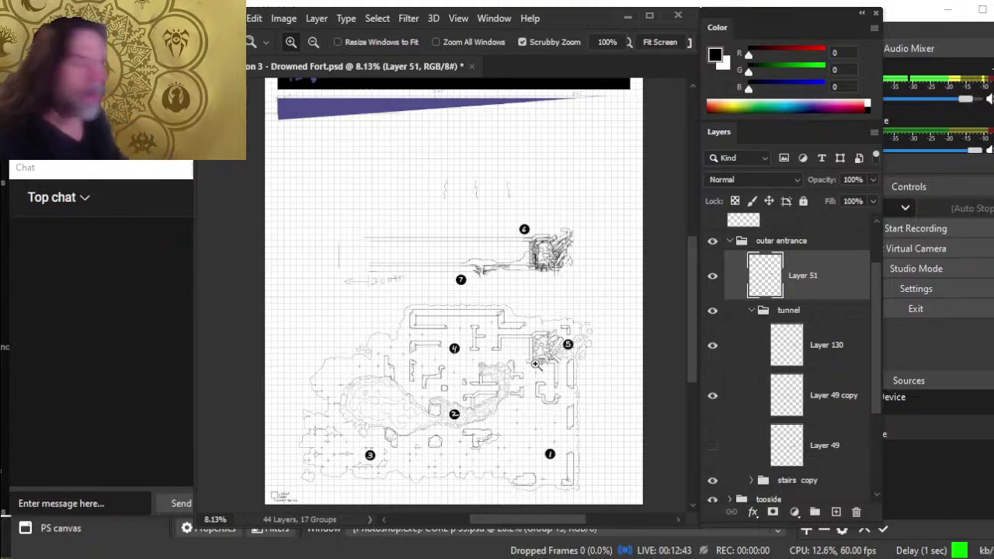
Step: Switch to the YouTube live stream page in Chrome and pop its live chat out into a separate window
key("alt+Tab")
key("alt+Tab")
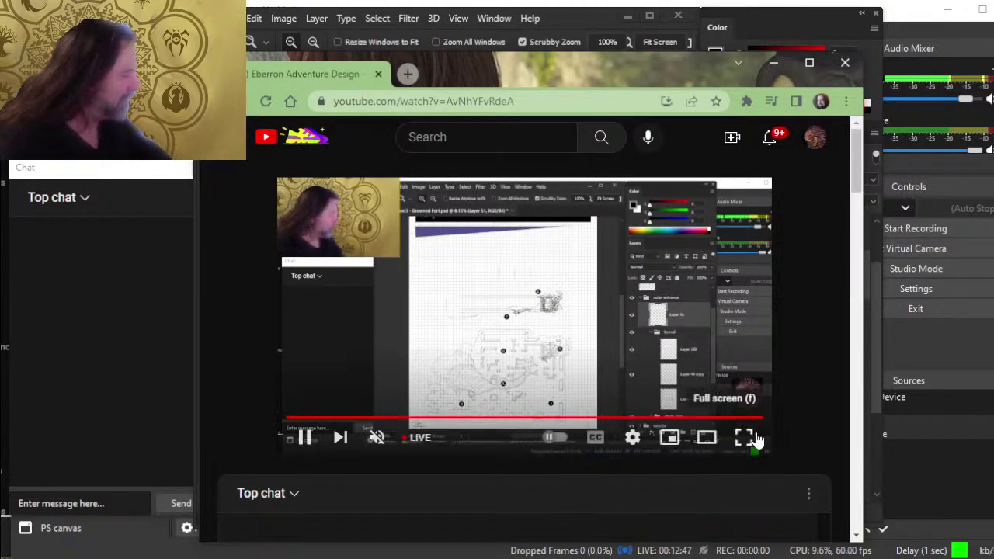
scroll(792, 380, "down", 2)
left_click(809, 365)
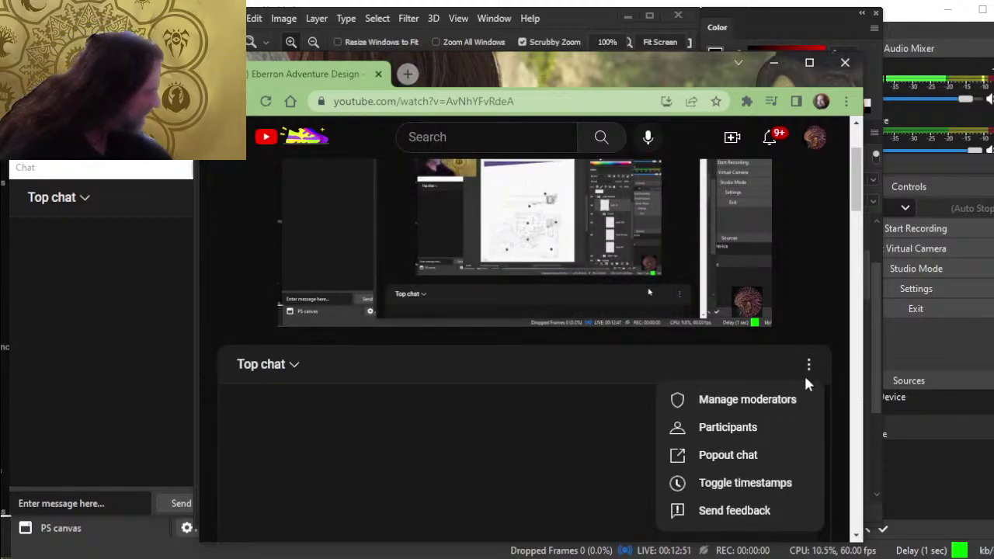
left_click(763, 458)
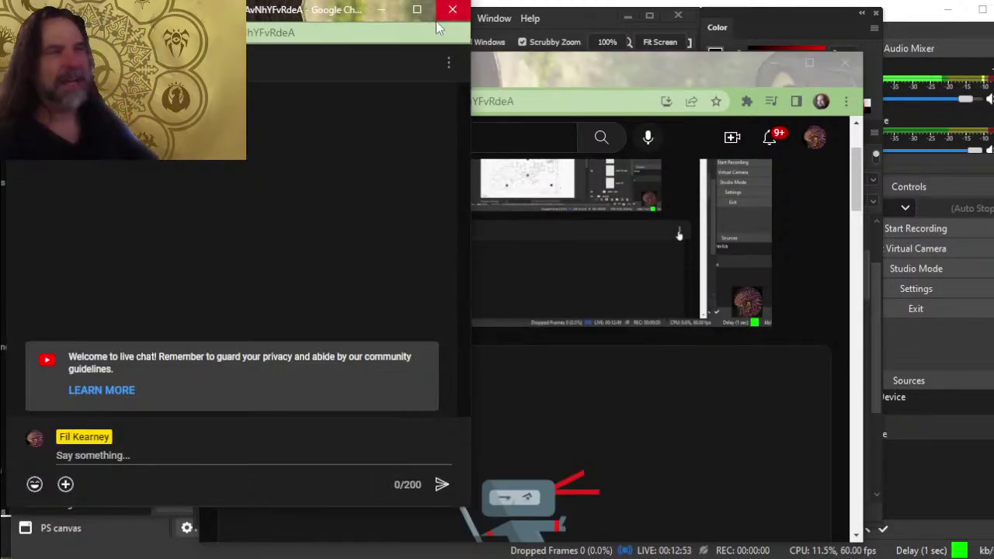
Step: Place the popped-out chat window directly beneath the webcam image and narrow it to a slim column
left_click_drag(276, 6, 278, 110)
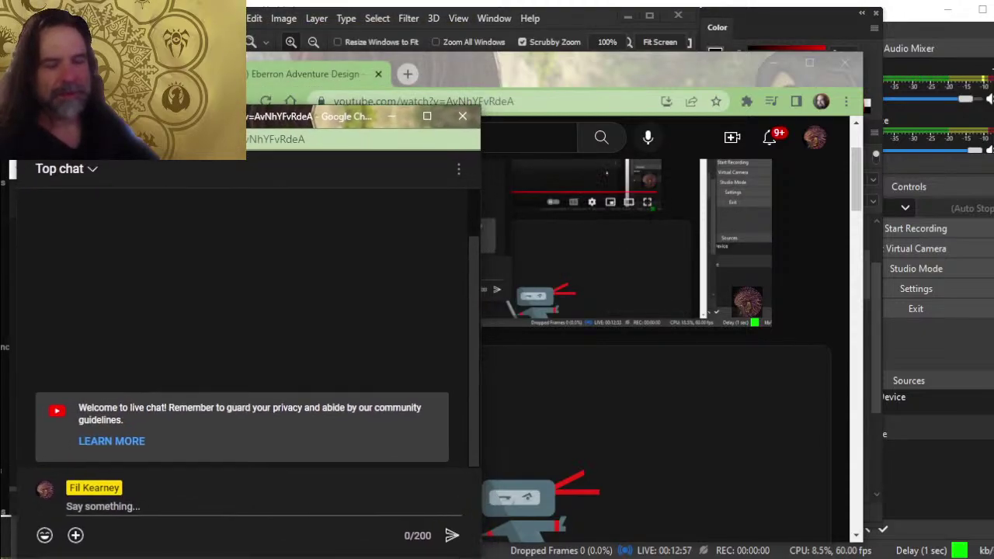
left_click_drag(480, 321, 249, 281)
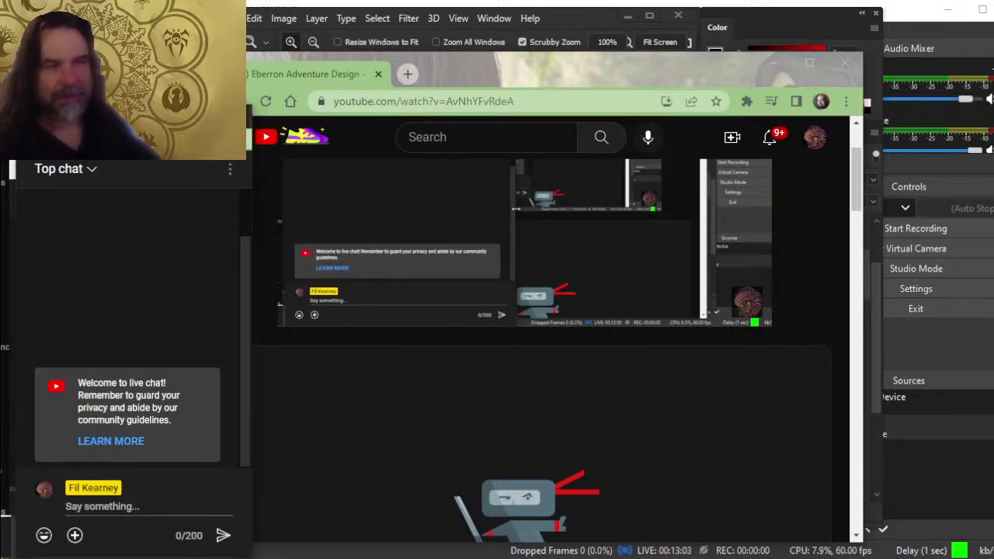
left_click_drag(107, 110, 91, 182)
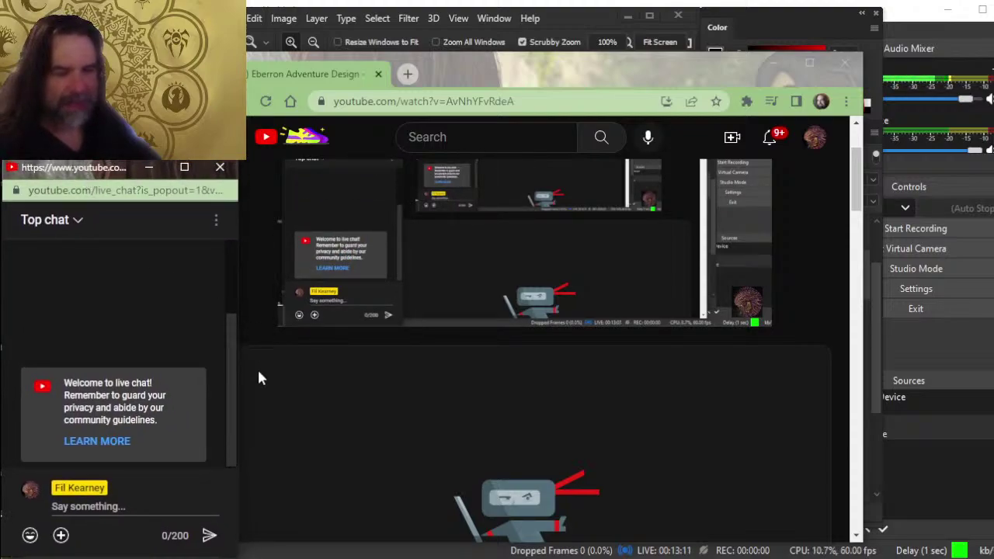
left_click_drag(238, 373, 212, 360)
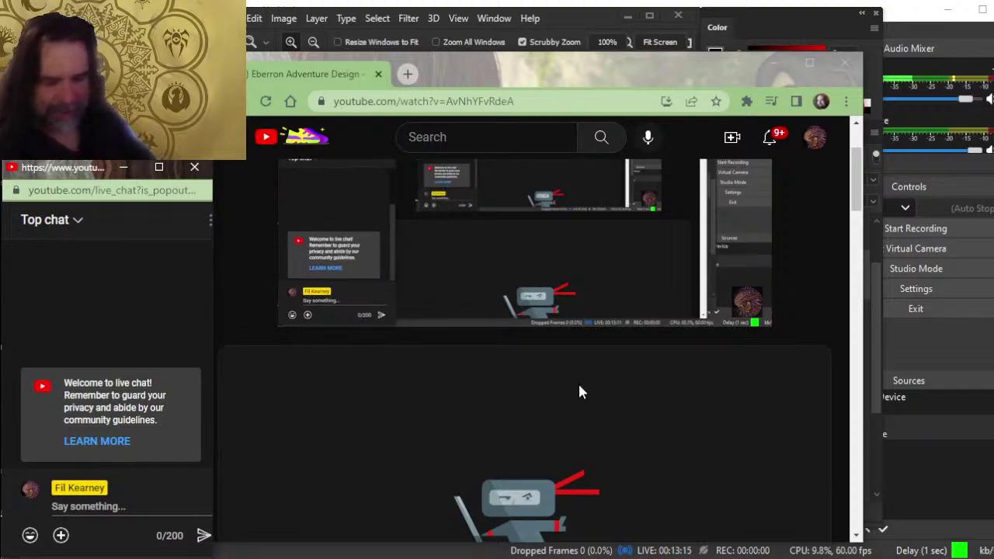
Step: Post the message "i'm trying a new text pop out optin" in the popped-out live chat
left_click(86, 511)
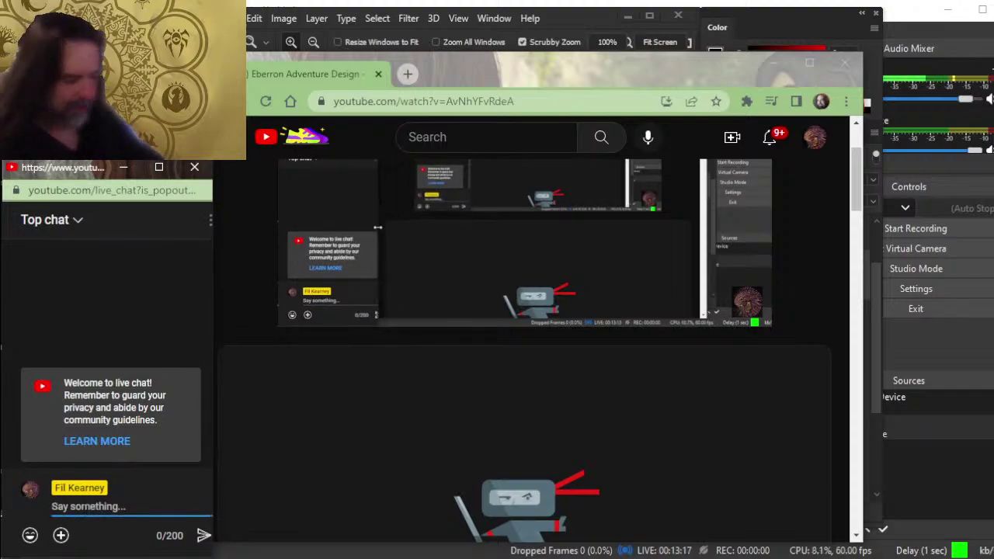
type("I'm trying")
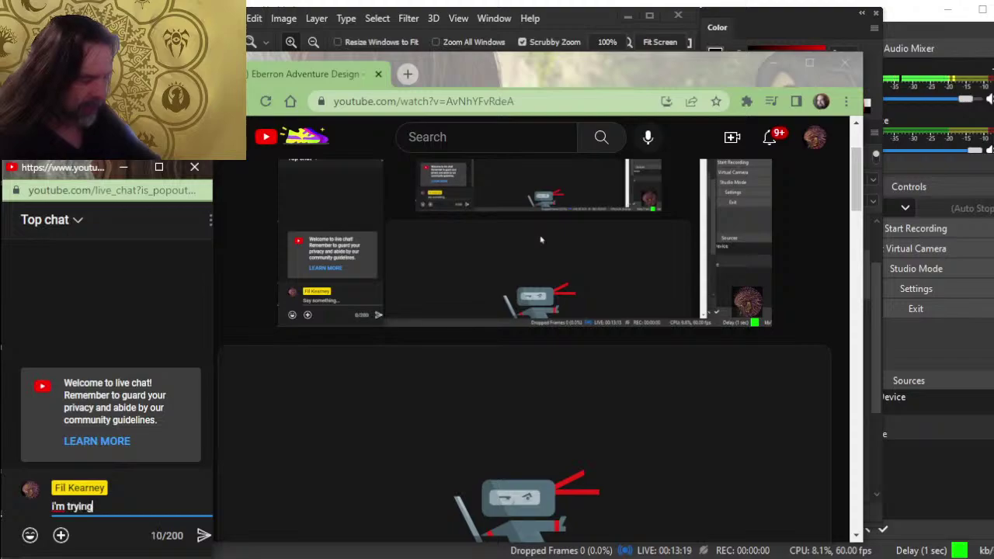
type(" a new text p")
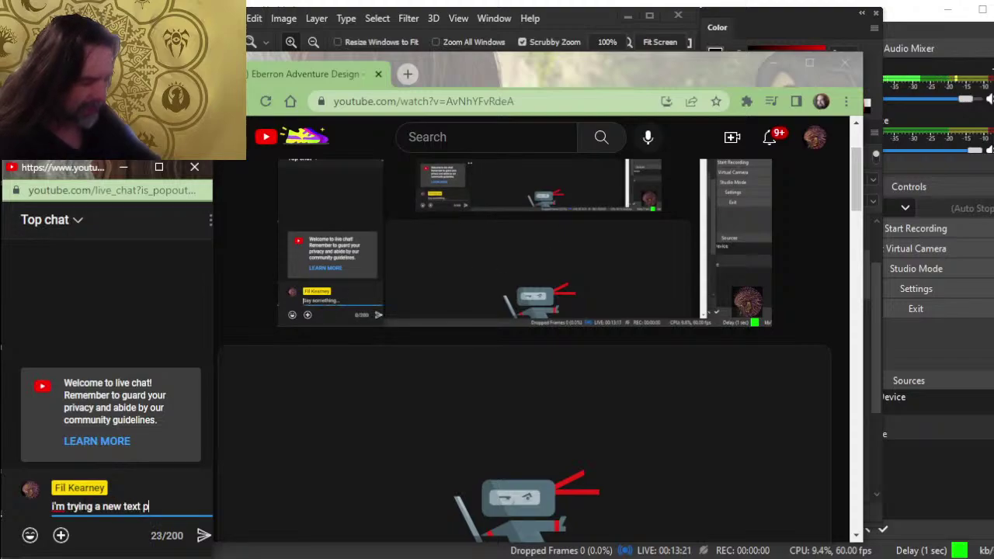
type("op out op")
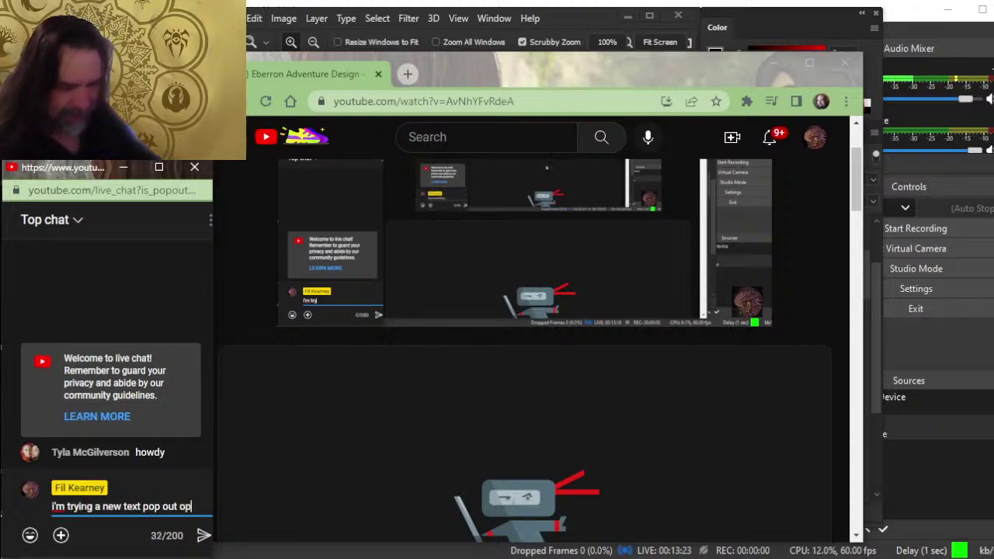
type("tin")
key("Return")
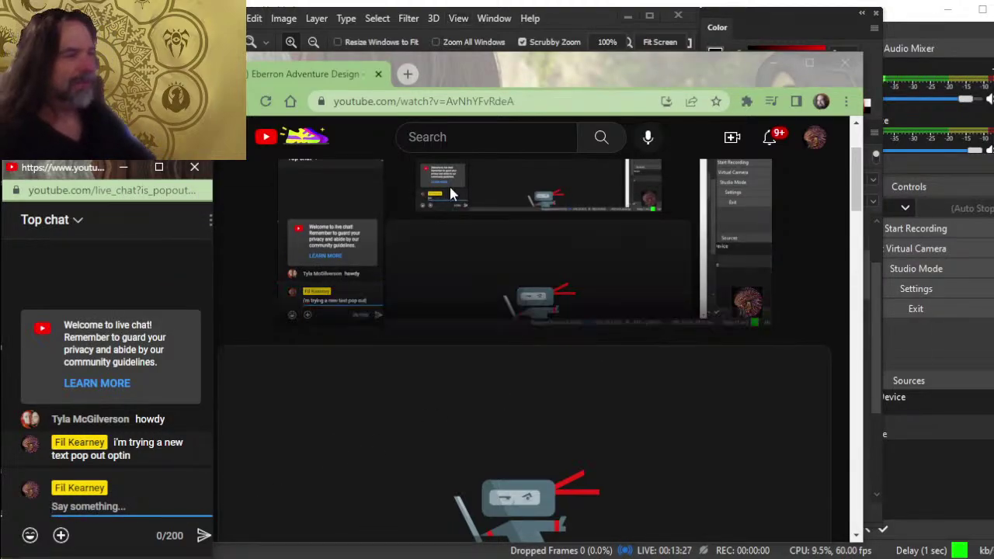
Step: Switch to the Drowned Fort document in Photoshop and bring the popped-out YouTube chat up beside it in place of the OBS chat
scroll(487, 282, "up", 2)
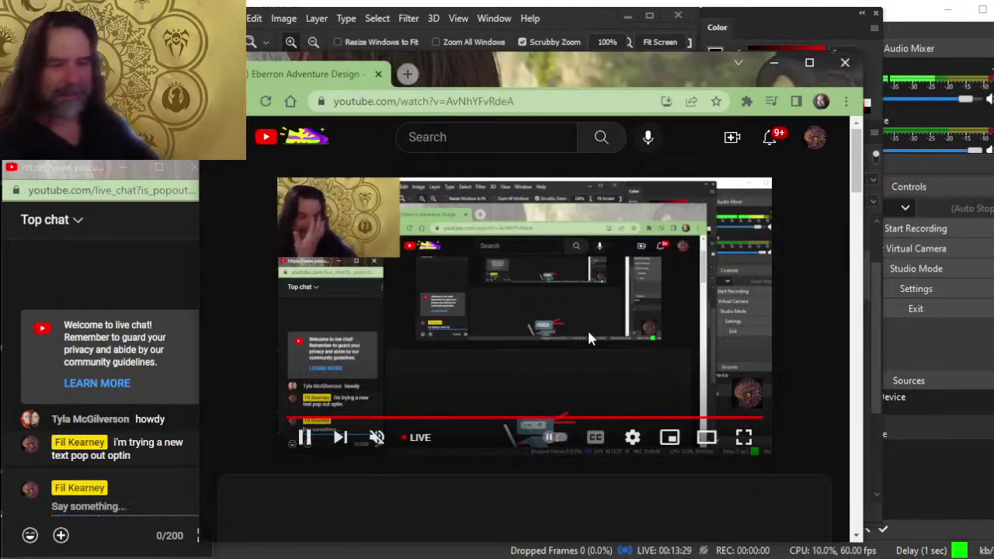
key("alt+Tab")
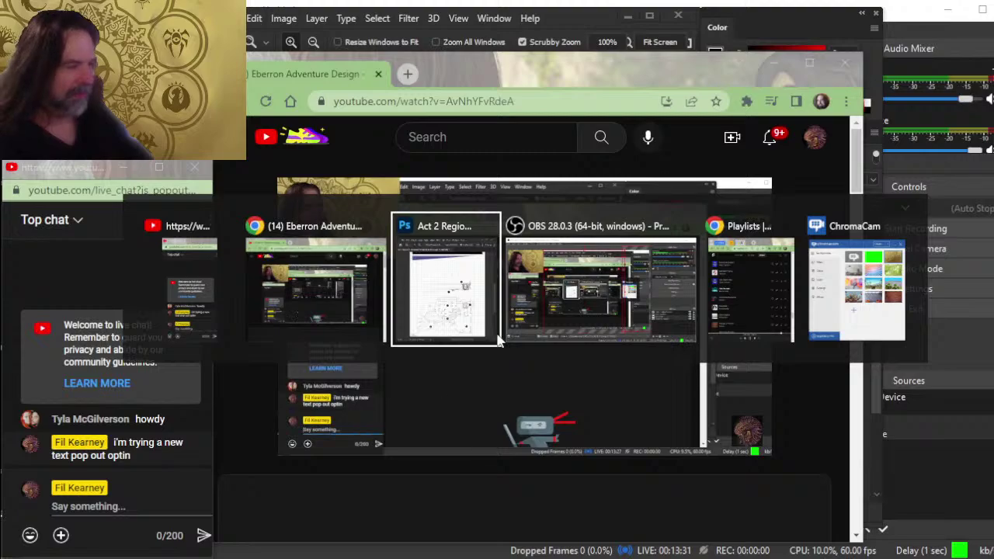
left_click(448, 346)
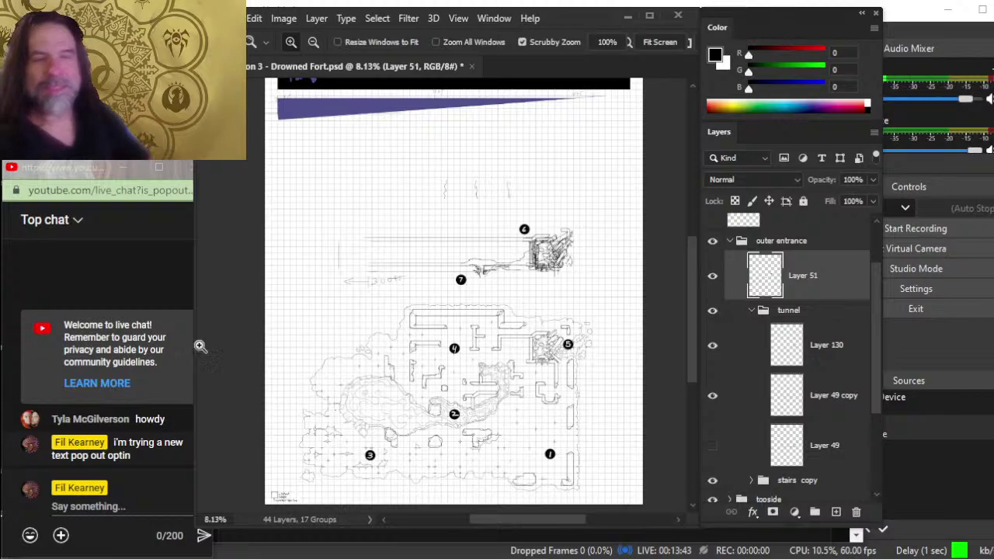
left_click(204, 528)
key("alt+Tab")
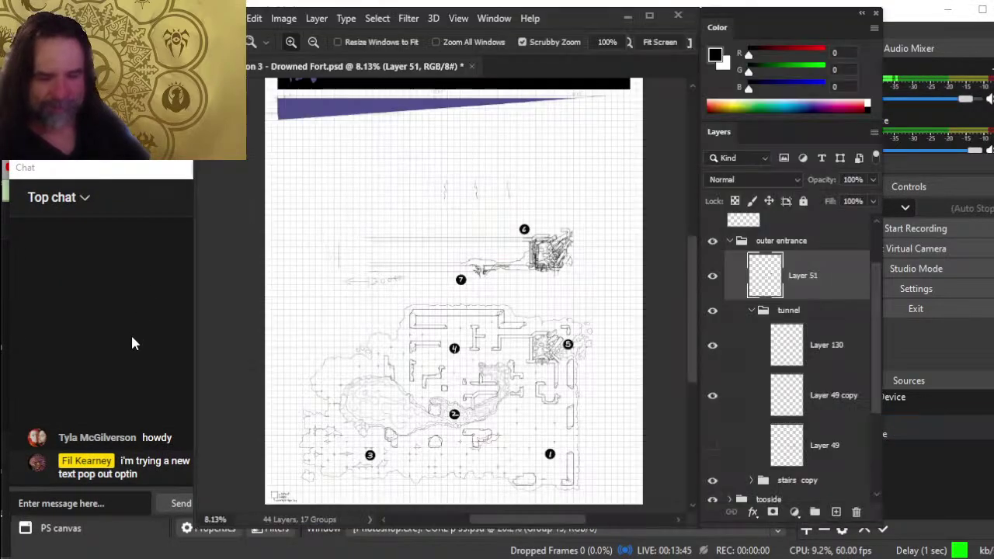
key("alt+Tab")
key("Tab")
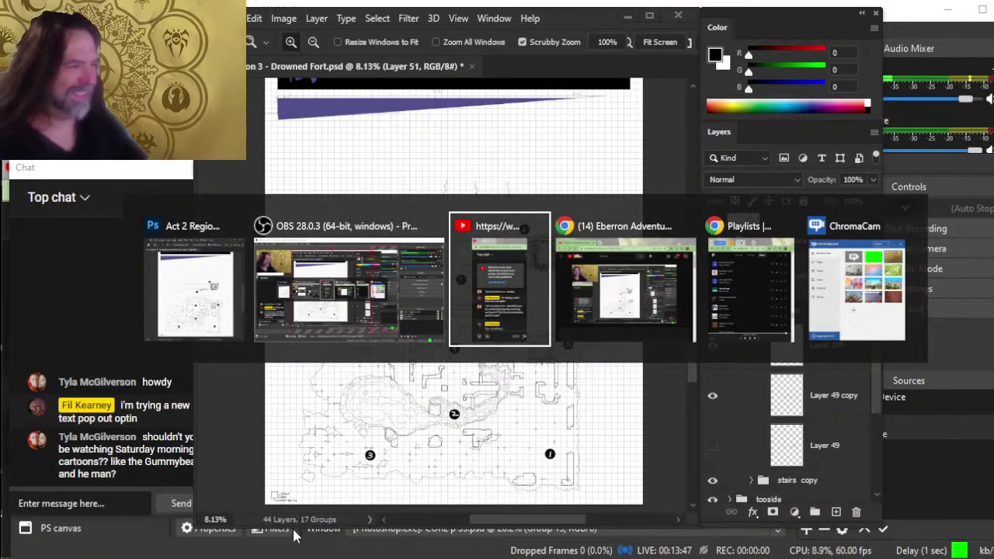
key("alt+Tab")
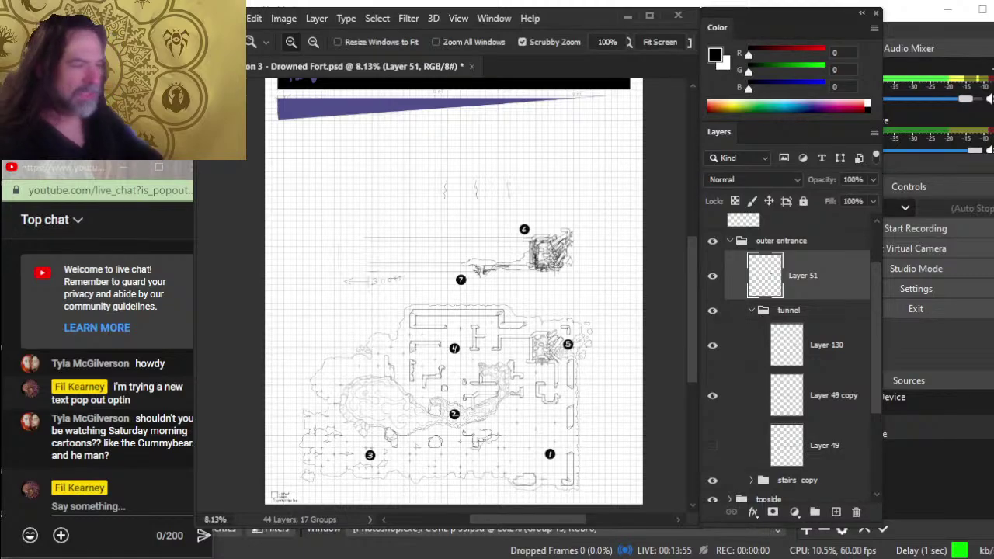
Step: Hide Layer 51 and lasso the collapsed outer entrance, subtracting the area along its tunnel-side wall from the selection
left_click(712, 276)
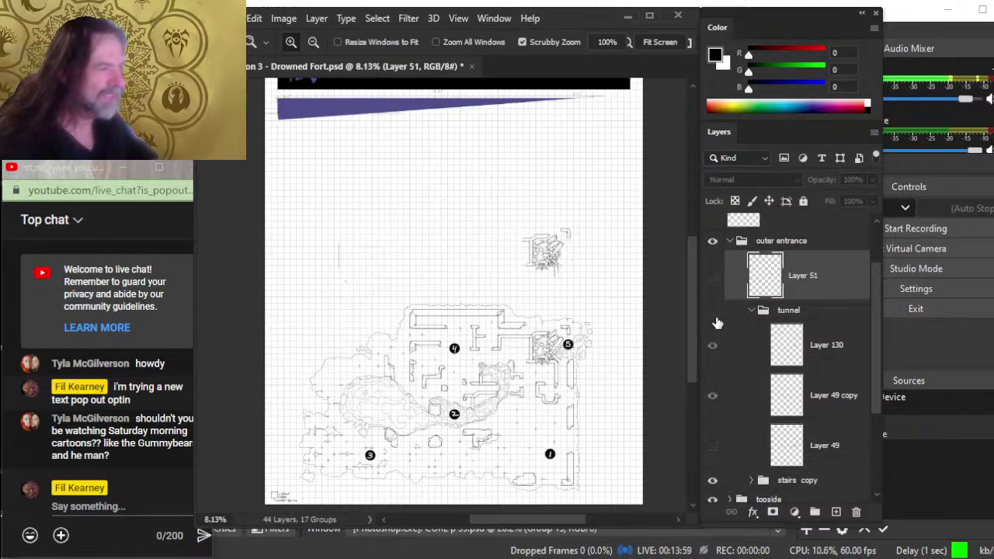
left_click_drag(541, 251, 591, 263)
key("l")
mouse_move(629, 143)
left_mouse_down()
mouse_move(486, 184)
mouse_move(473, 263)
mouse_move(479, 317)
mouse_move(677, 301)
mouse_move(624, 106)
left_mouse_up()
left_click_drag(454, 181, 497, 222)
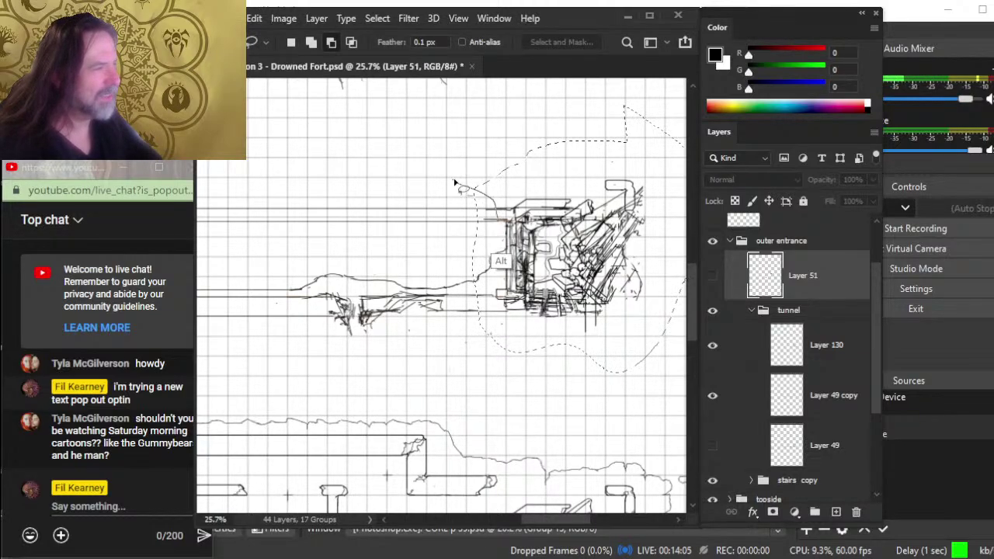
left_click_drag(497, 257, 505, 270)
left_click_drag(454, 182, 455, 184)
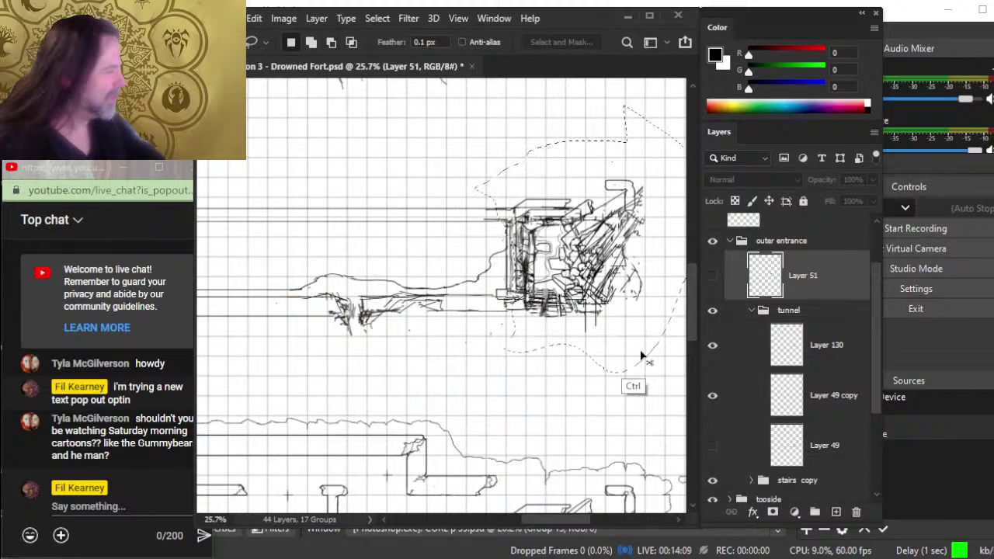
Step: Compare Layer 130 and Layer 49 copy by toggling their visibility, leaving Layer 130 hidden and Layer 49 copy shown
left_click(713, 348)
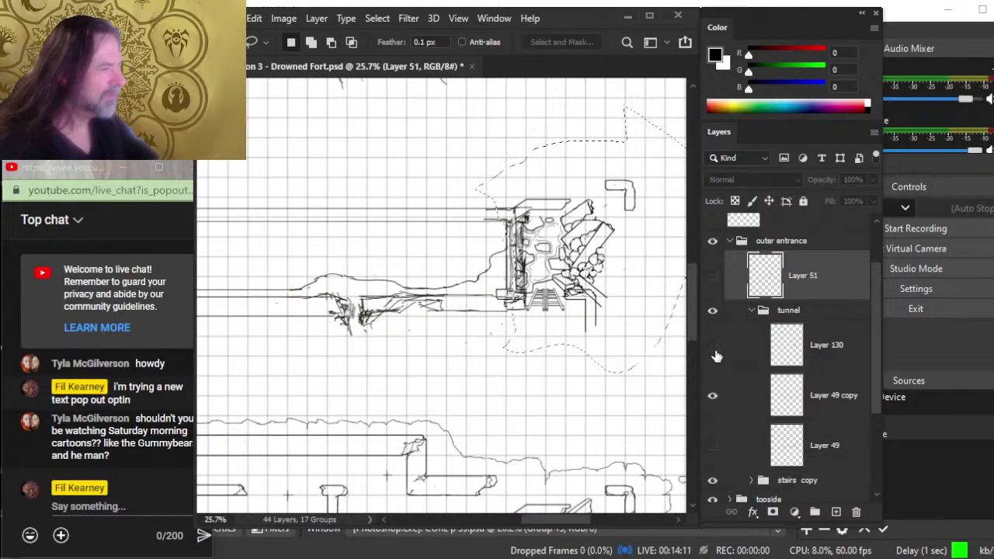
left_click(715, 351)
left_click(718, 398)
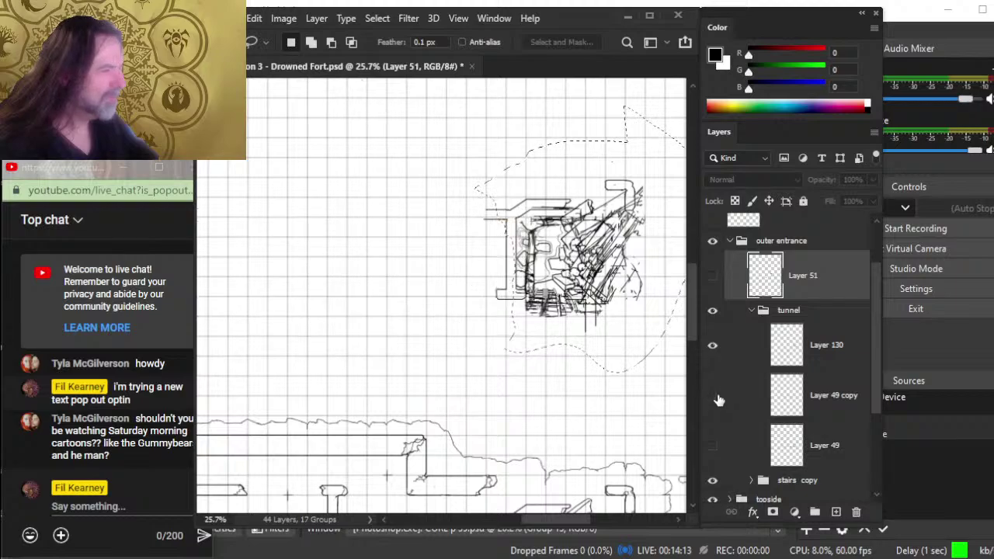
left_click(715, 347)
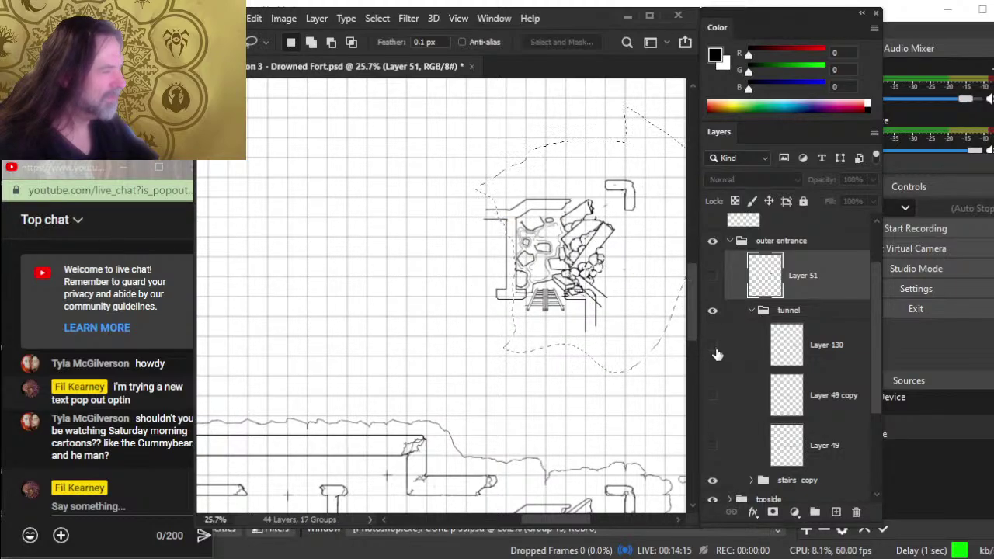
left_click(713, 347)
left_click(713, 348)
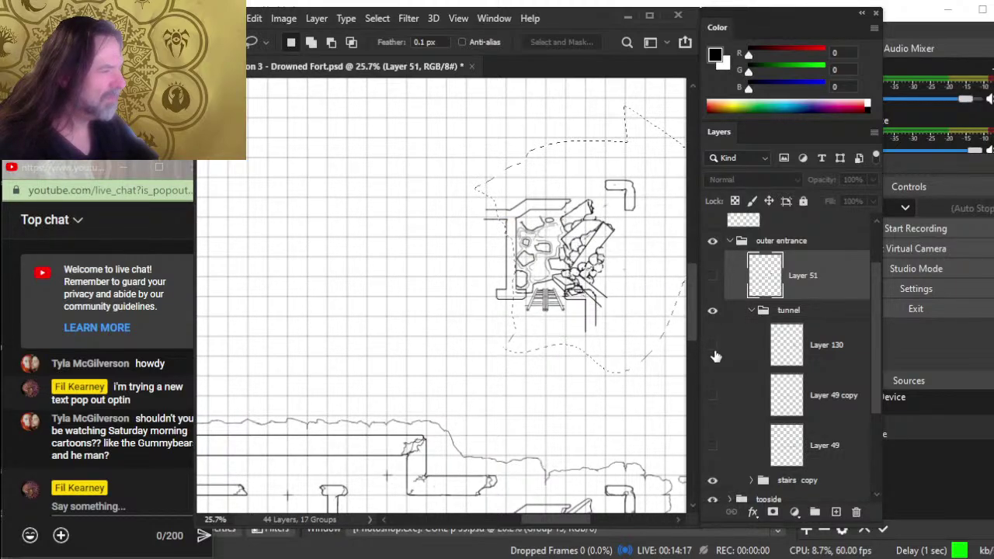
left_click(712, 397)
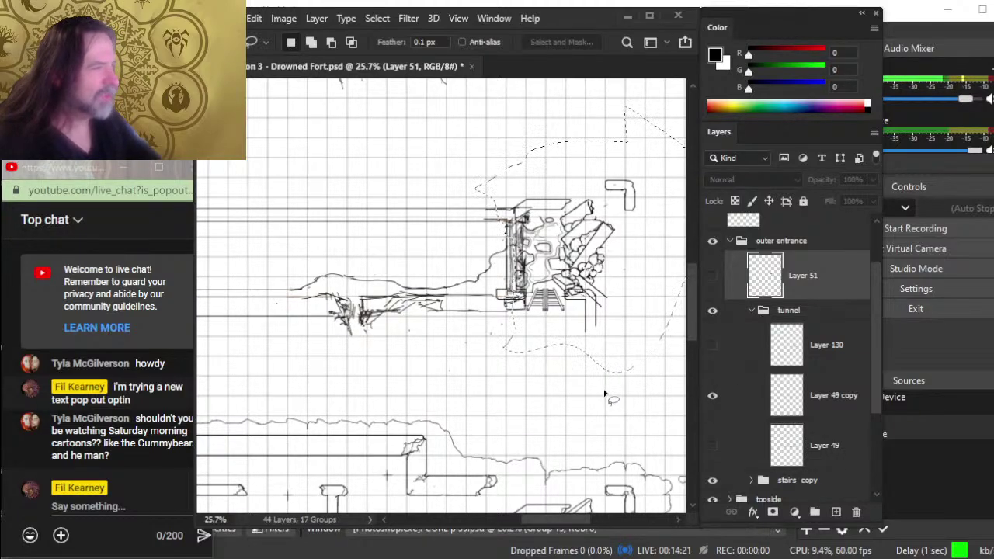
Step: On Layer 49 copy, lasso the rough sketch lines around the entrance's tunnel-side wall and cut them onto a new layer in place
left_click(824, 396)
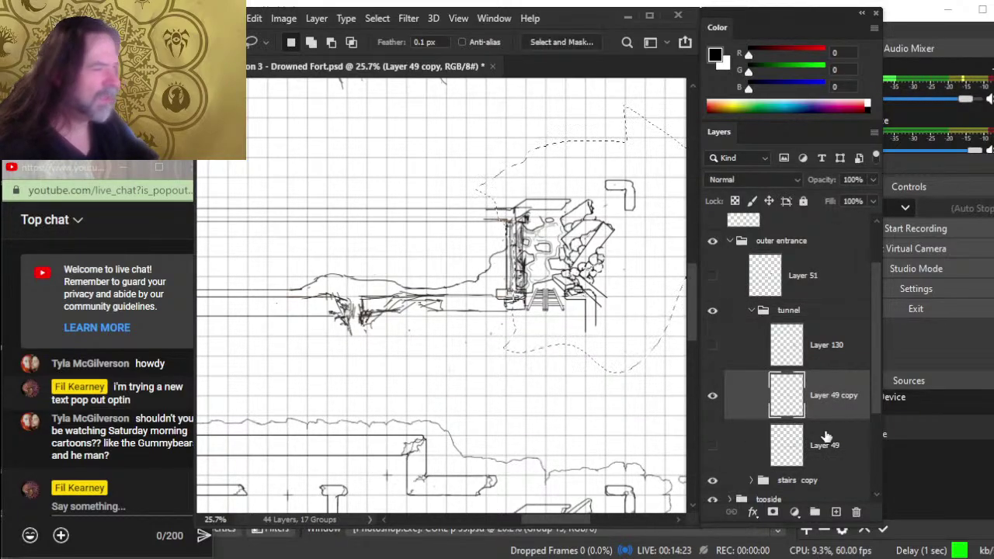
key("ctrl+d")
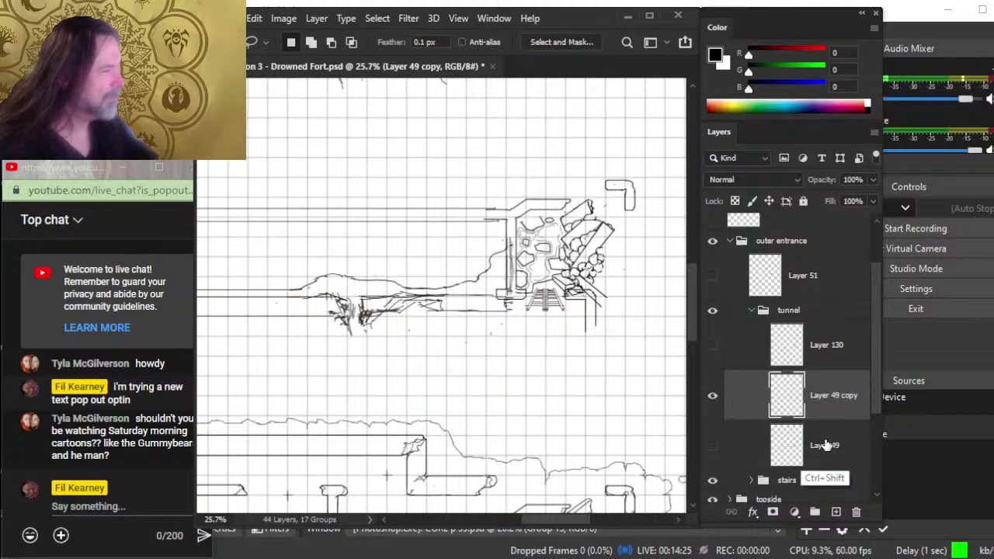
left_click(787, 428, "ctrl")
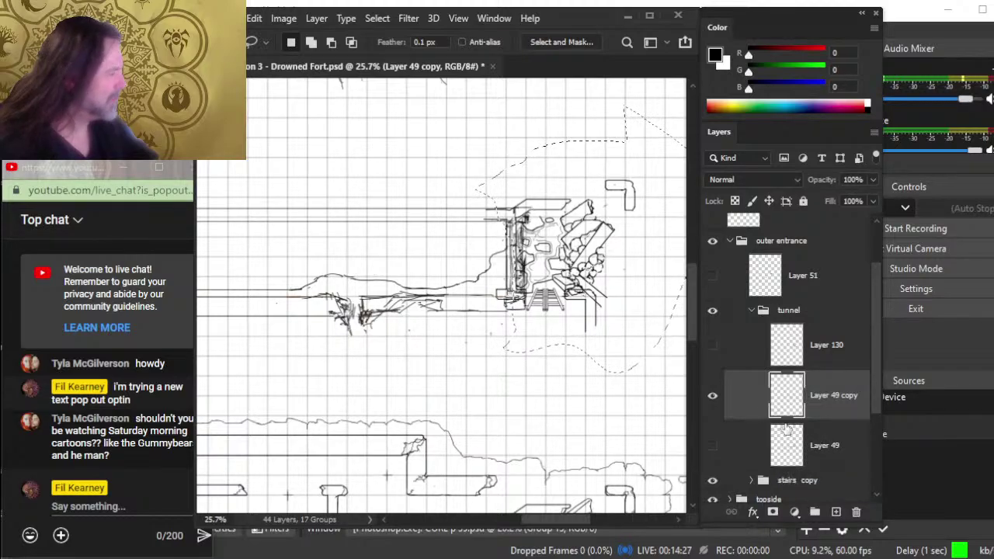
left_click_drag(509, 164, 528, 169)
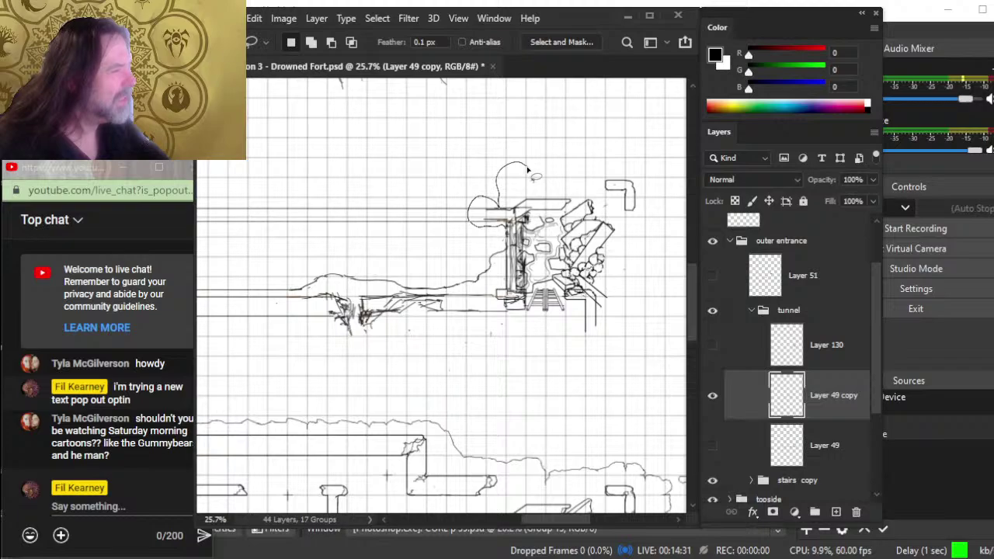
mouse_move(528, 169)
left_mouse_down()
mouse_move(687, 340)
mouse_move(531, 166)
left_mouse_up()
key("ctrl+x")
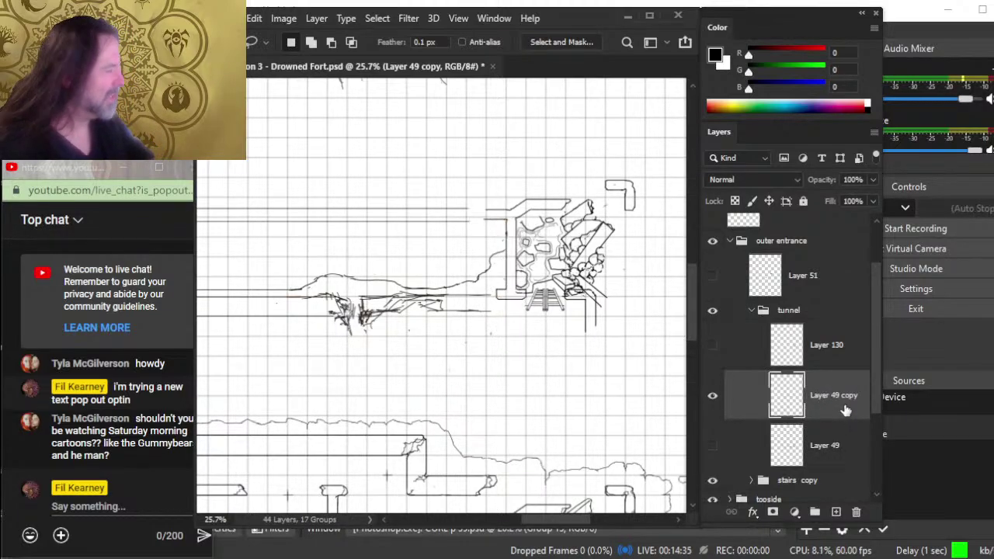
key("ctrl+v")
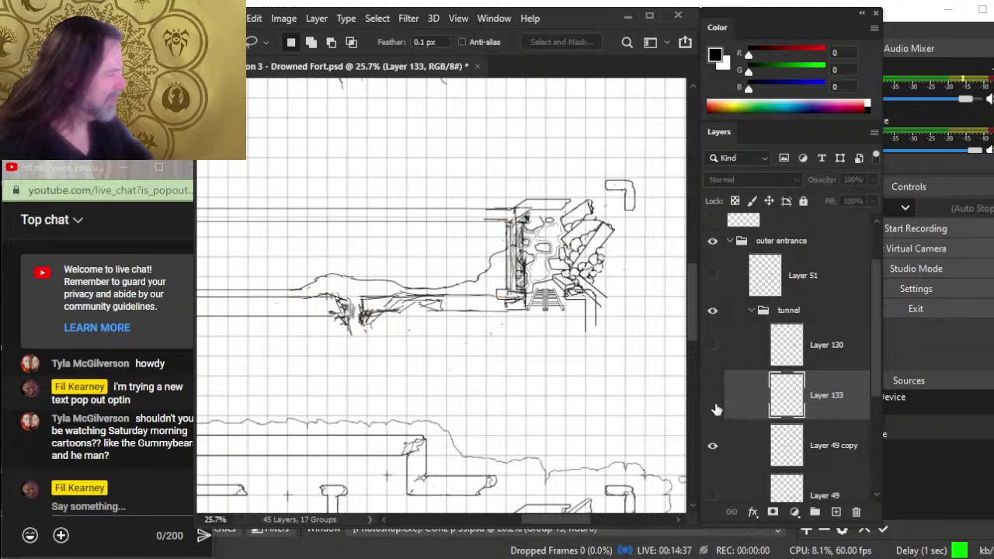
Step: Hide the pasted wall-line layer, check Layer 130 and Layer 49 copy by toggling them, and make Layer 49 copy active
left_click(713, 395)
left_click(712, 345)
left_click(712, 345)
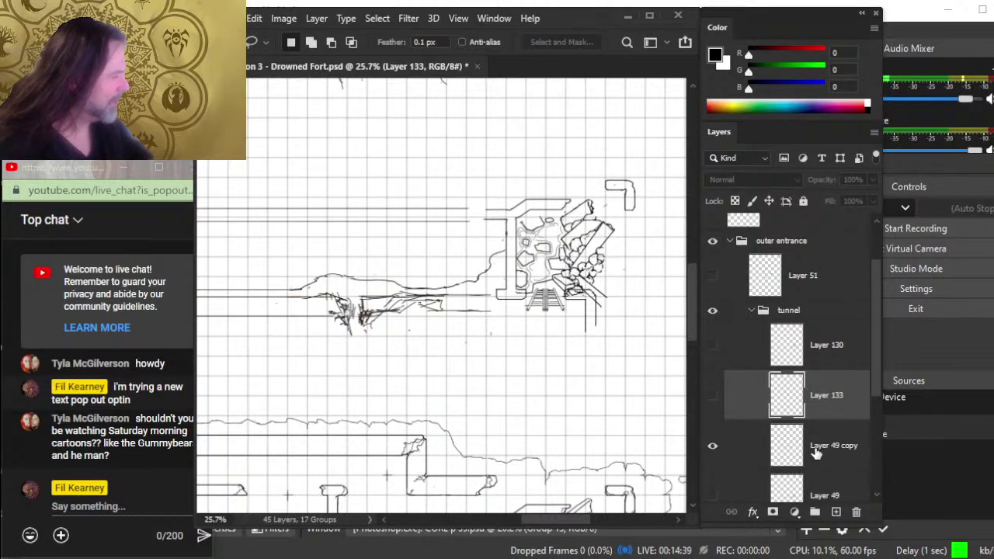
left_click(752, 443)
left_click(713, 447)
left_click(713, 448)
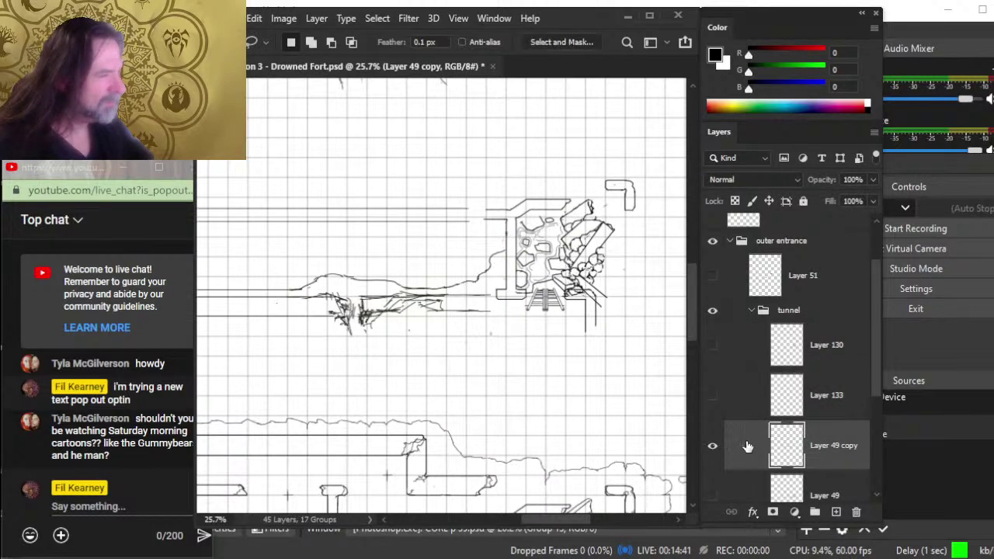
Step: Smudge the cut ends of the upper tunnel wall lines toward the entrance on Layer 49 copy, using brush size 150
left_click_drag(587, 362, 542, 306)
key("z")
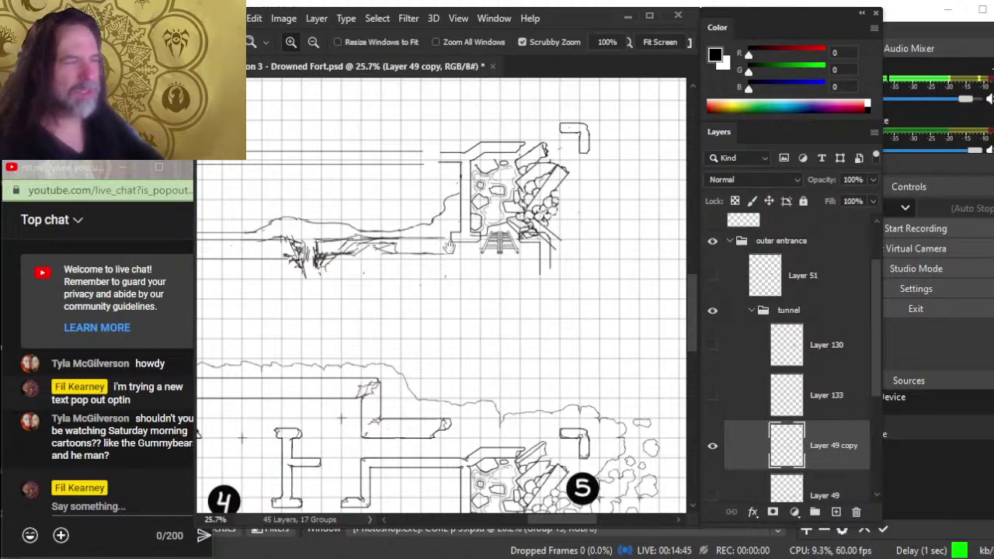
left_click_drag(449, 247, 460, 289)
left_click_drag(474, 254, 483, 256)
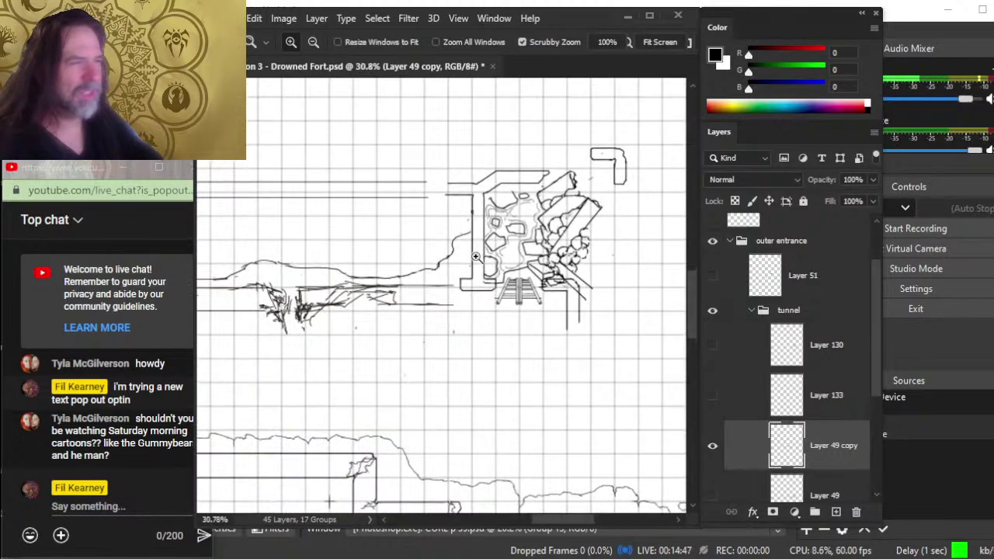
key("r")
left_click(712, 446)
left_click(712, 446)
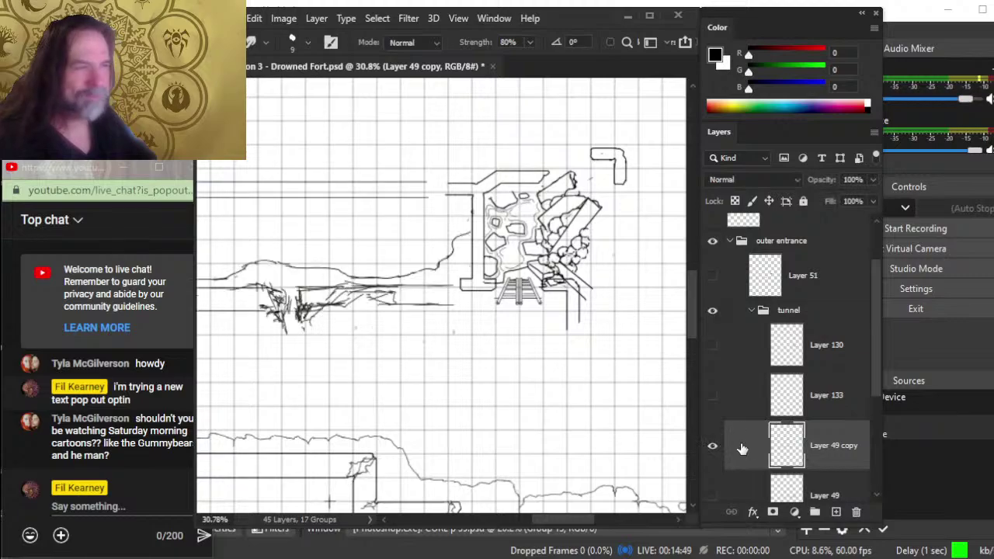
key("bracketright")
key("bracketright")
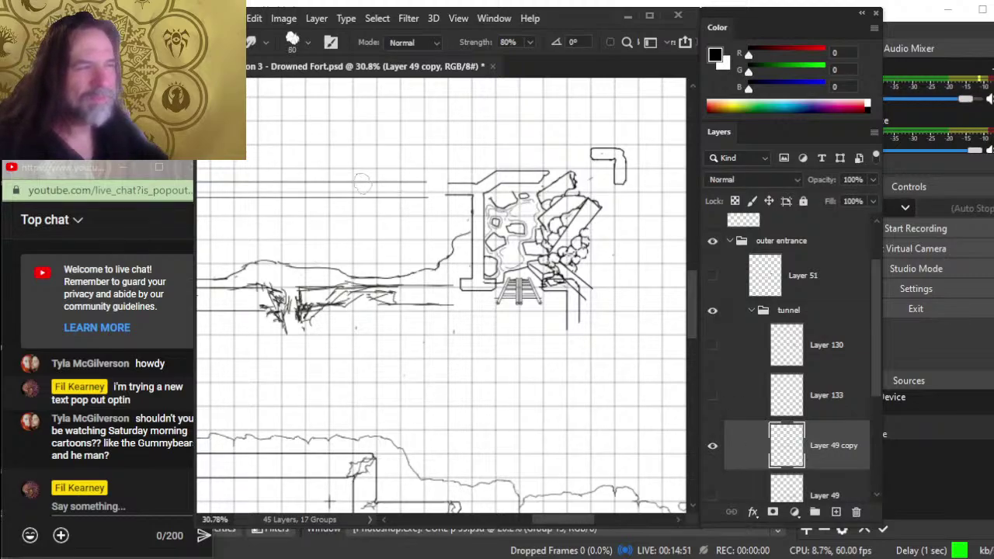
key("bracketright")
key("bracketright")
key("bracketright")
key("bracketright")
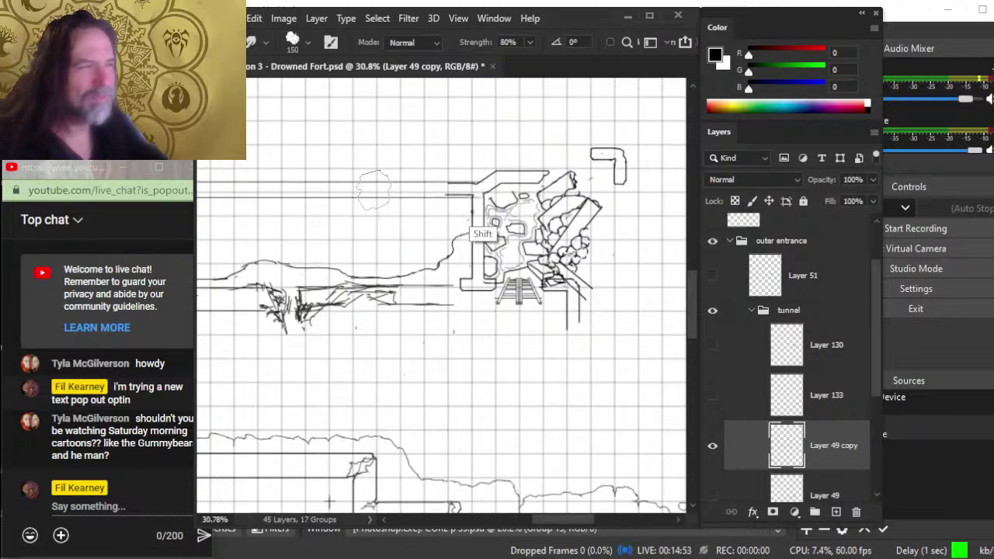
Step: Switch to the Eraser tool and enlarge its brush to size 30 for Layer 49 copy
key("e")
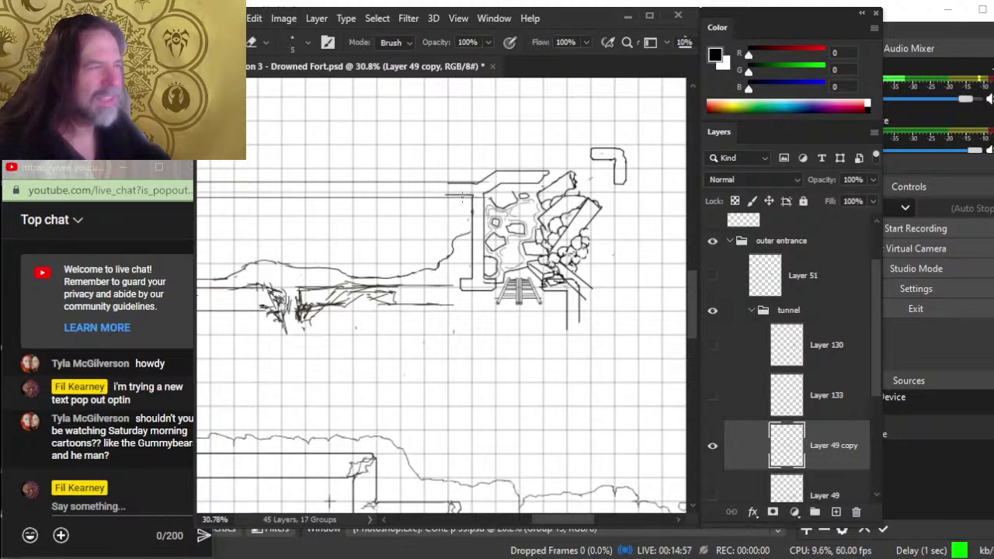
key("bracketright")
key("bracketright")
key("bracketright")
key("bracketright")
key("bracketright")
key("bracketright")
key("bracketright")
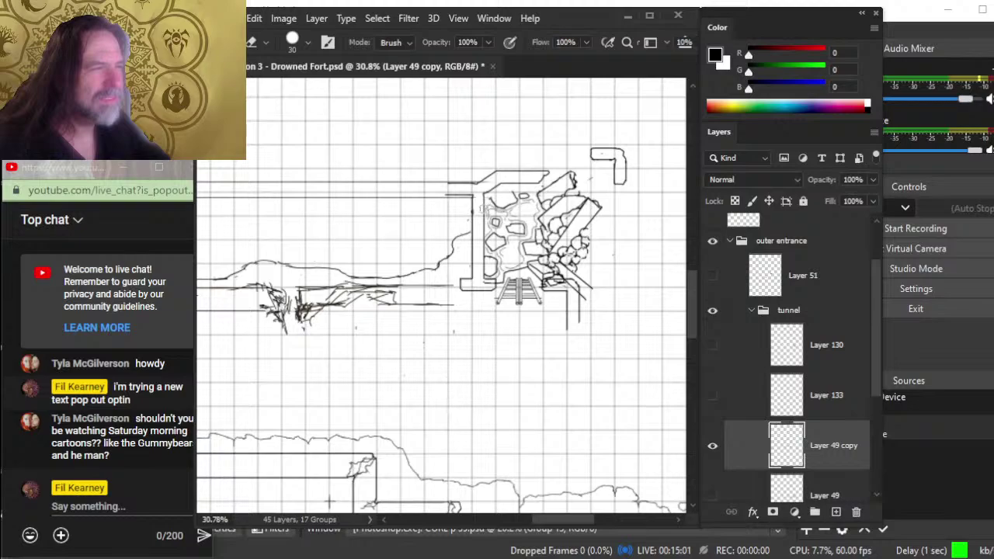
Step: Check what the tunnel and stairs copy groups hold by toggling their visibility and expanding the stairs copy group
left_click_drag(871, 322, 861, 284)
left_click(711, 280)
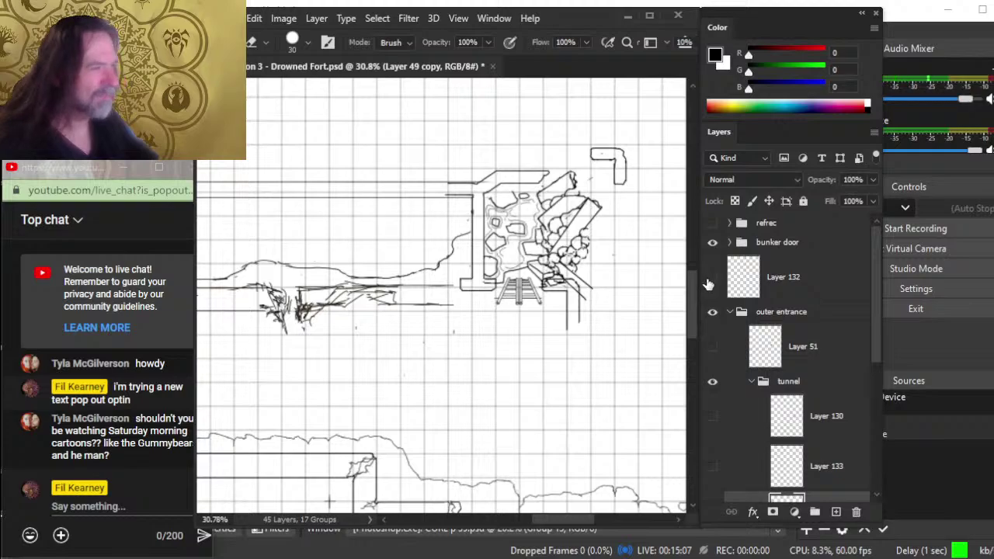
left_click(714, 382)
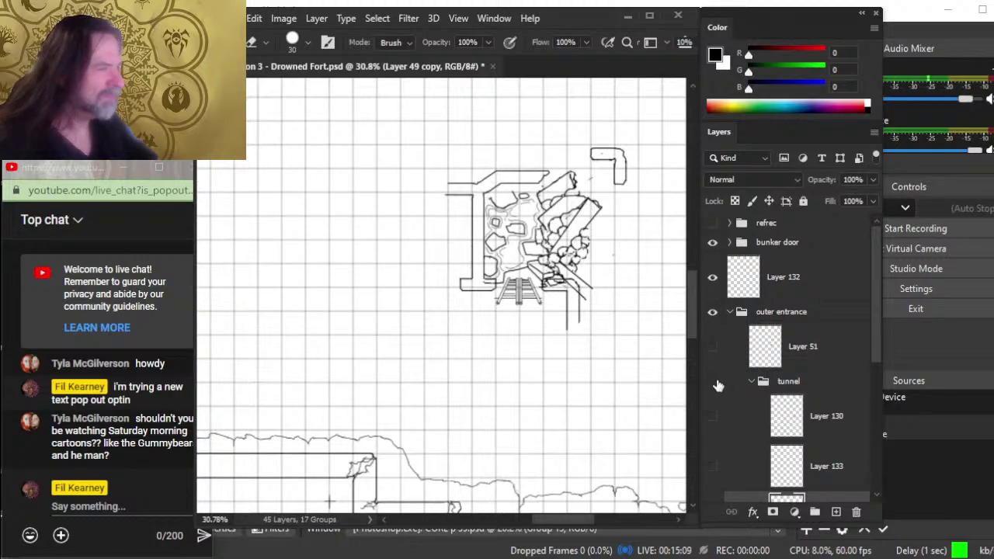
left_click(714, 381)
left_click_drag(873, 342, 870, 443)
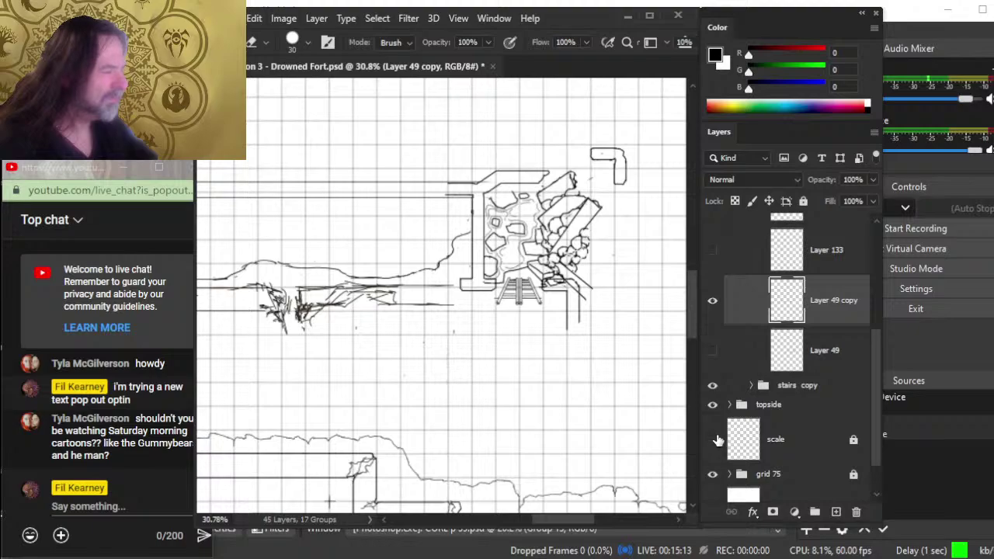
left_click(712, 386)
left_click(712, 385)
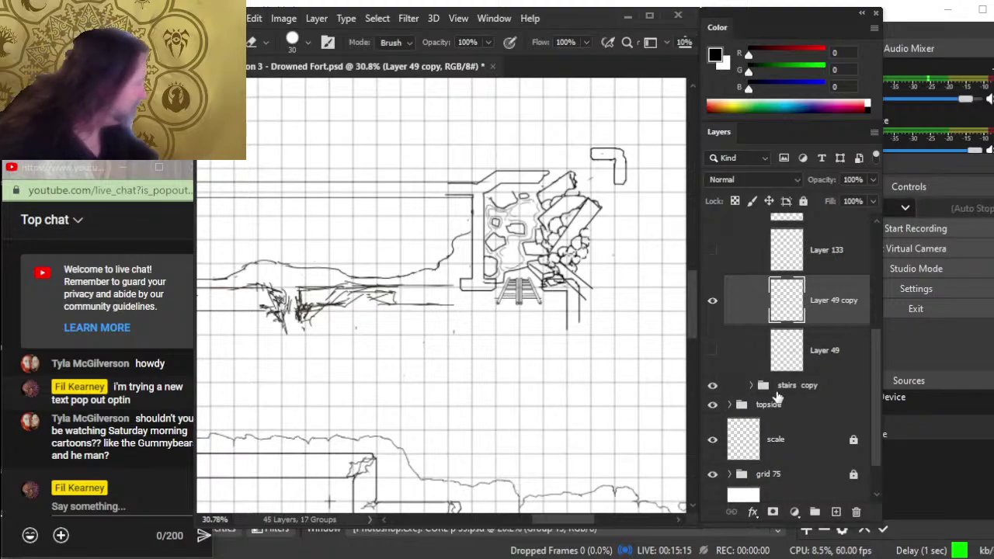
left_click(751, 386)
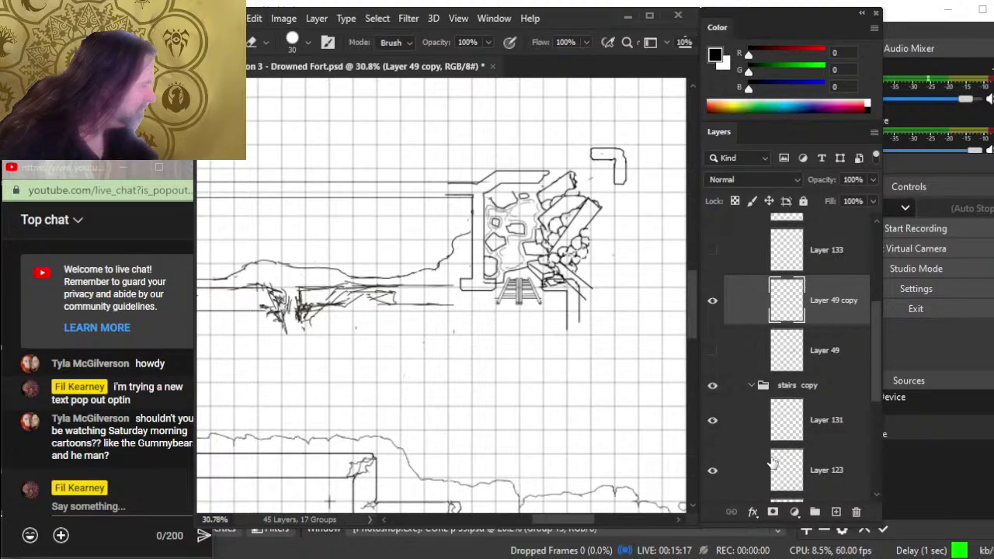
left_click(753, 387)
Step: Duplicate the stairs copy group and merge the duplicate into a single layer, leaving the original group hidden
left_click(814, 386)
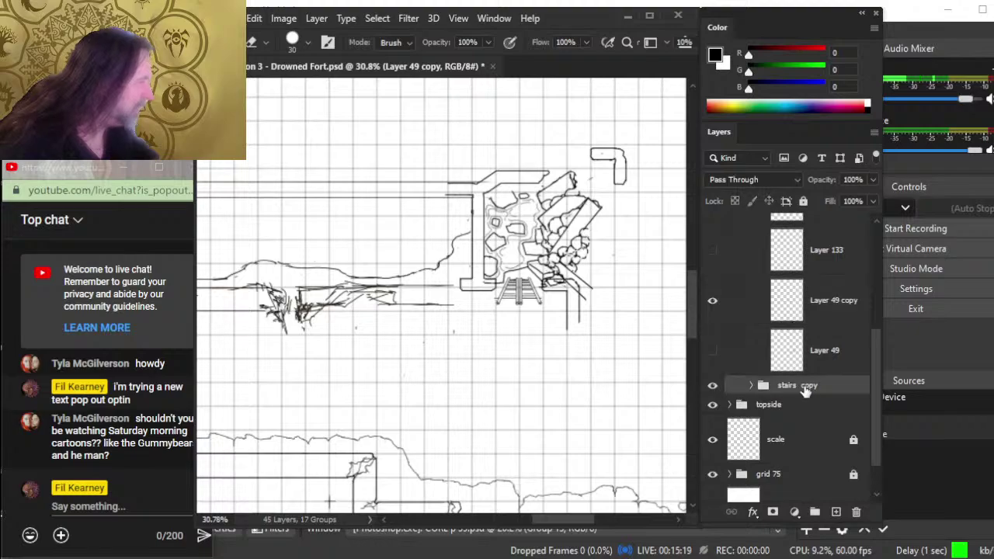
right_click(778, 394)
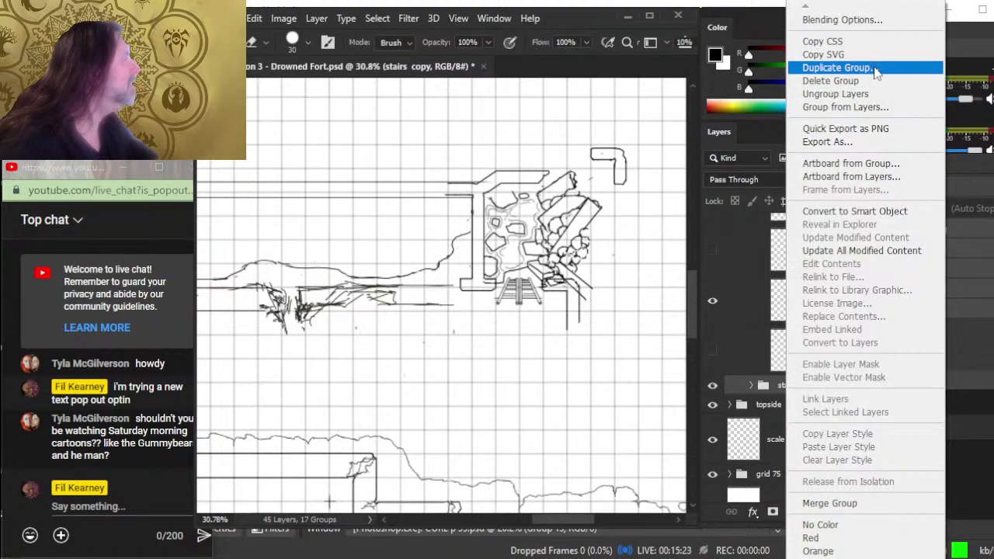
left_click(840, 68)
key("Return")
right_click(792, 393)
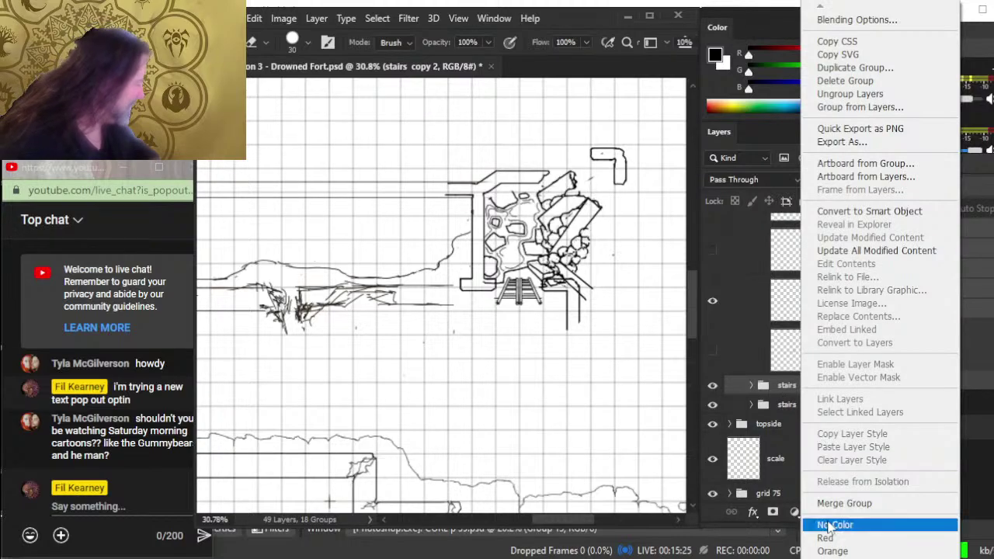
left_click(844, 503)
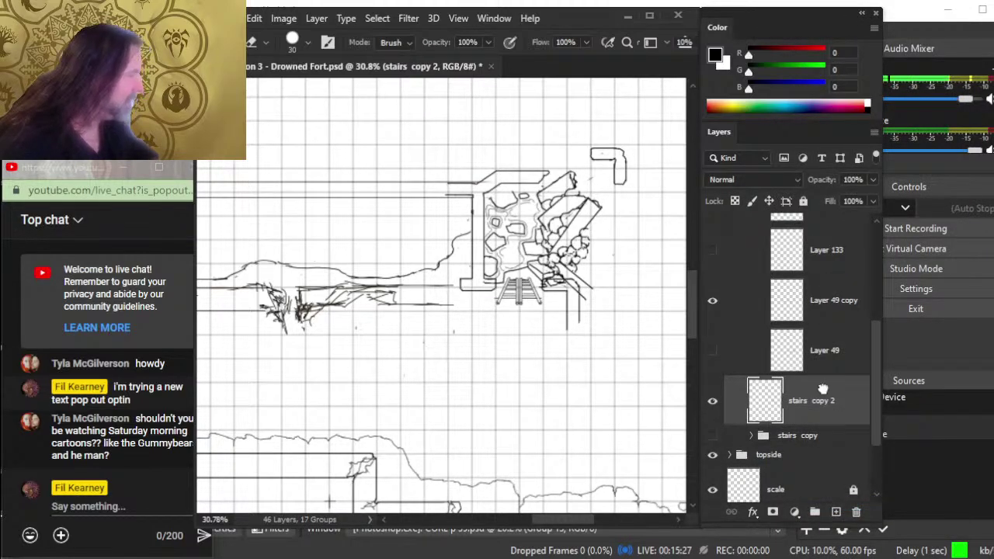
Step: Move the merged stairs copy 2 layer directly above Layer 49 copy and place the stairs copy group inside the tunnel group below Layer 49
left_click_drag(824, 404, 807, 295)
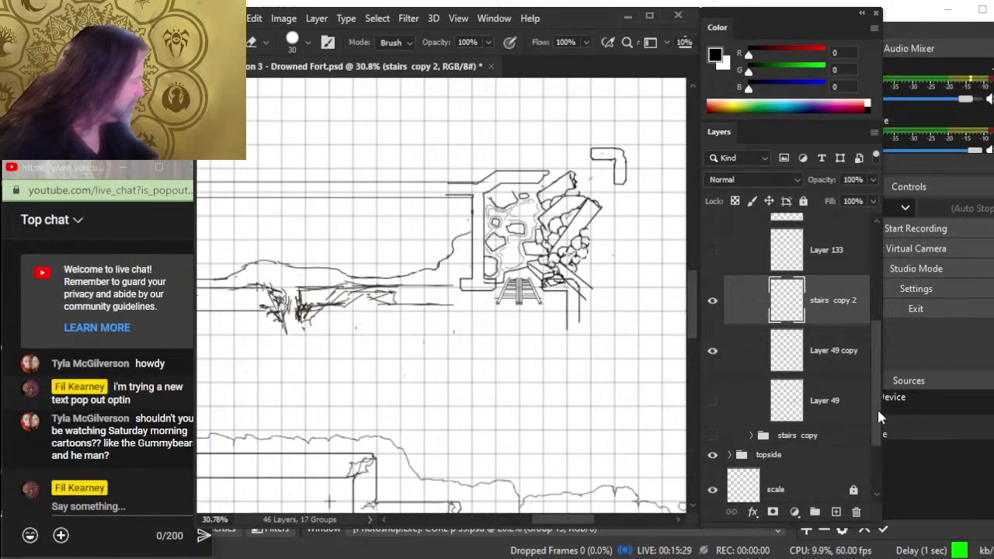
scroll(815, 466, "up", 1)
left_click(811, 463)
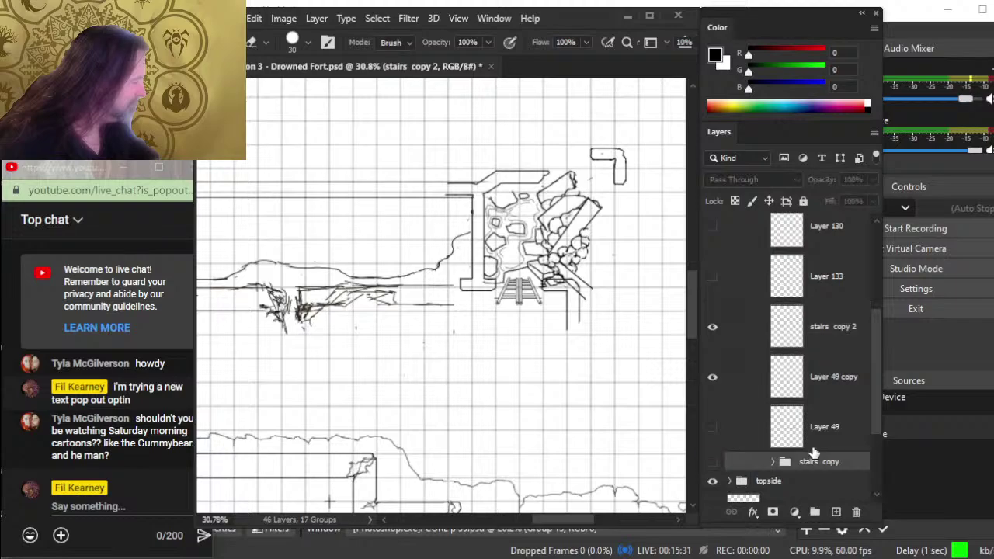
Step: Check stairs copy 2 by toggling its visibility, and erase its short wall stubs on the tunnel side of the entrance
left_click(712, 326)
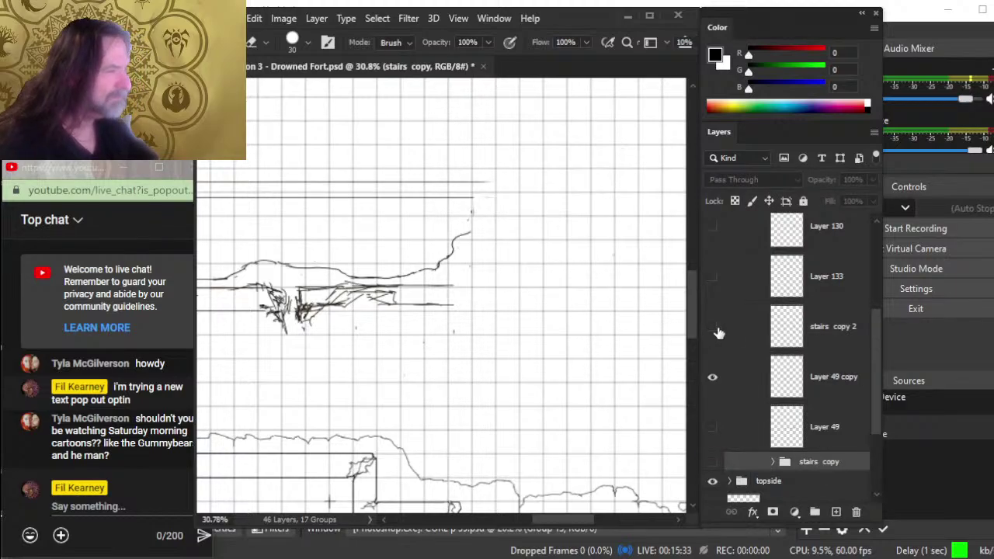
left_click(712, 327)
left_click(800, 338)
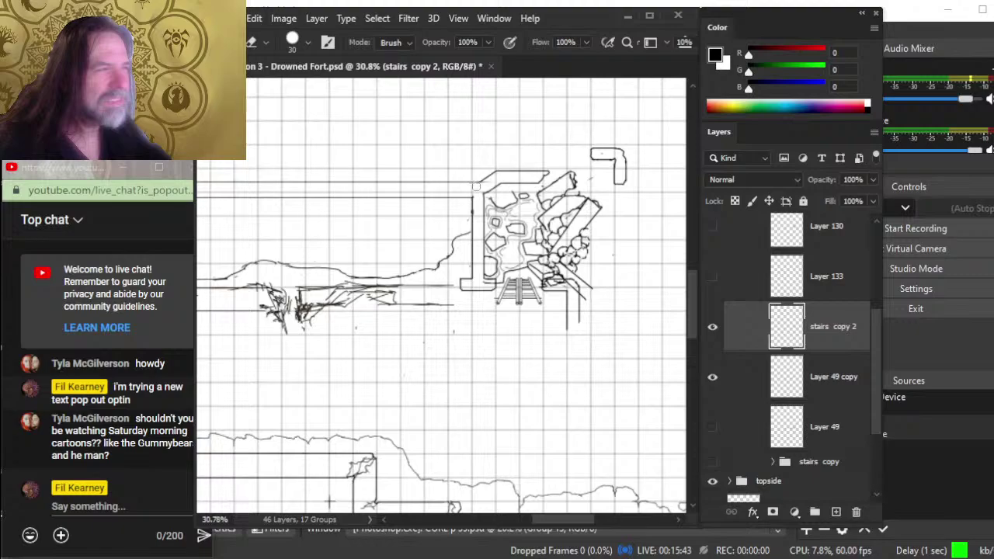
Step: On Layer 49 copy, smudge the low stretch of the wavy ground line near the entrance using brush size 80
key("alt+bracketleft")
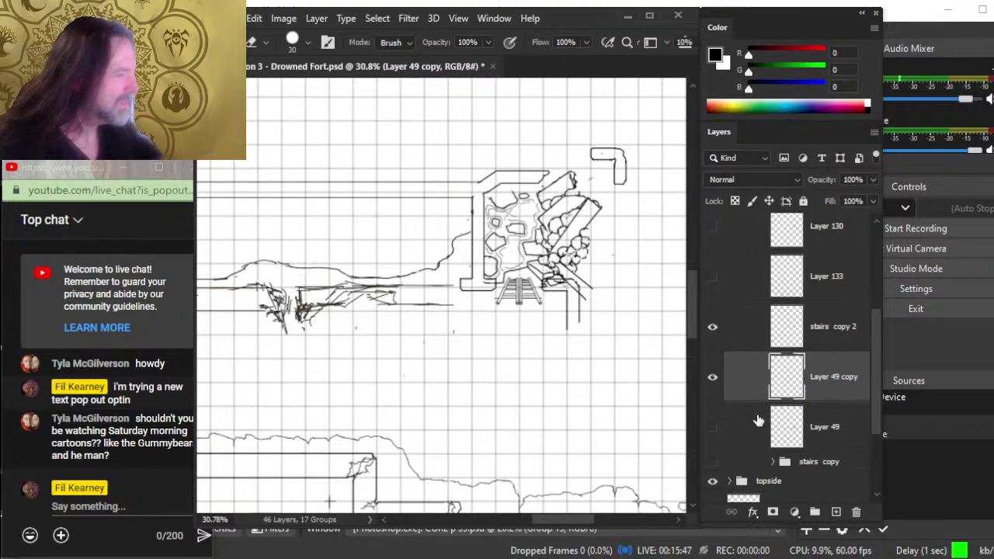
key("r")
key("bracketleft")
key("bracketleft")
key("bracketleft")
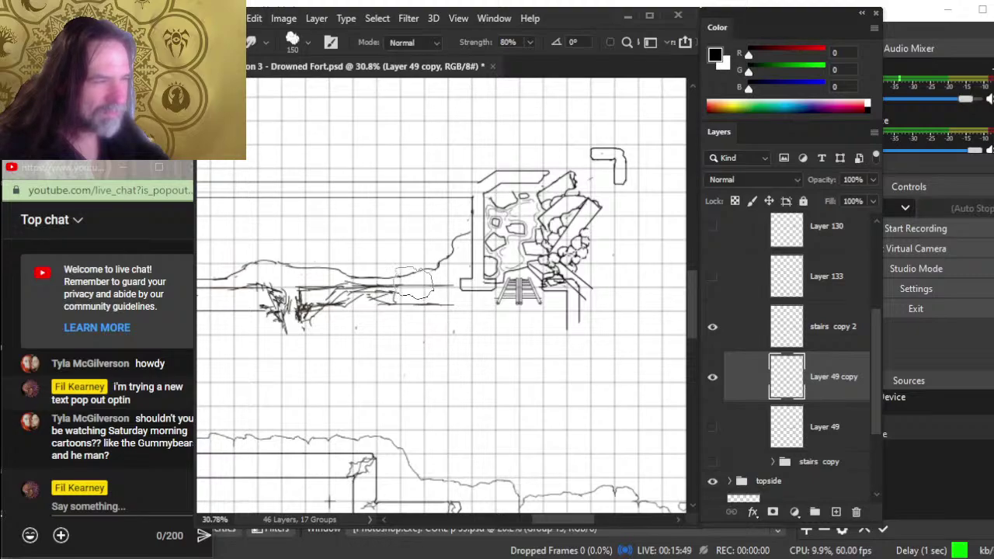
key("bracketleft")
left_click(391, 283, "shift")
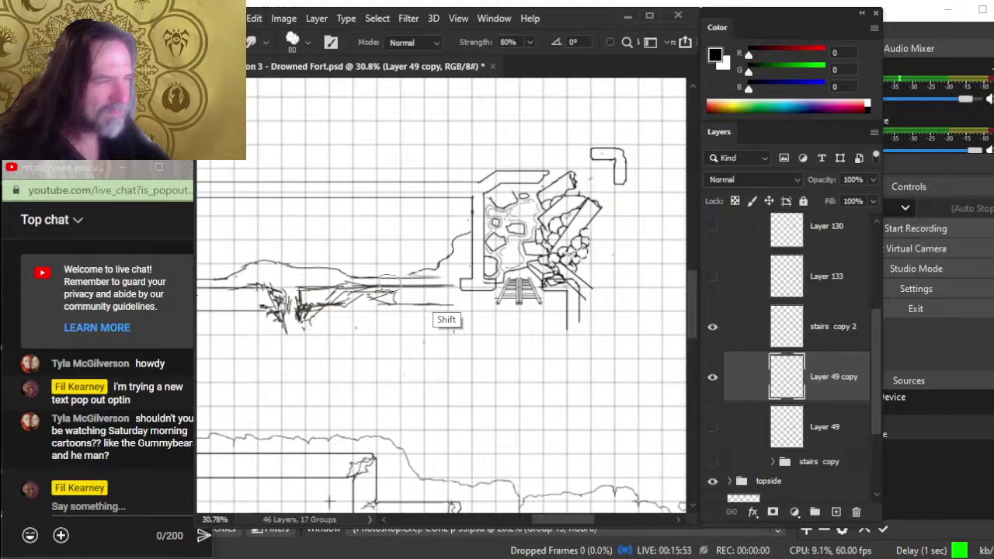
Step: Erase the smudge residue and the rough end of the lower tunnel wall line beside the entrance with eraser size 15
key("e")
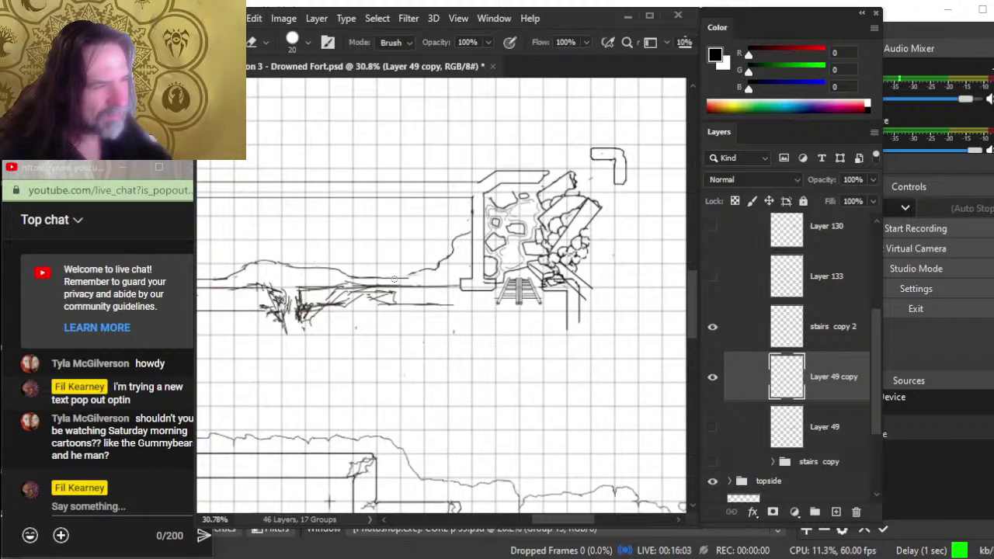
key("bracketleft")
key("shift")
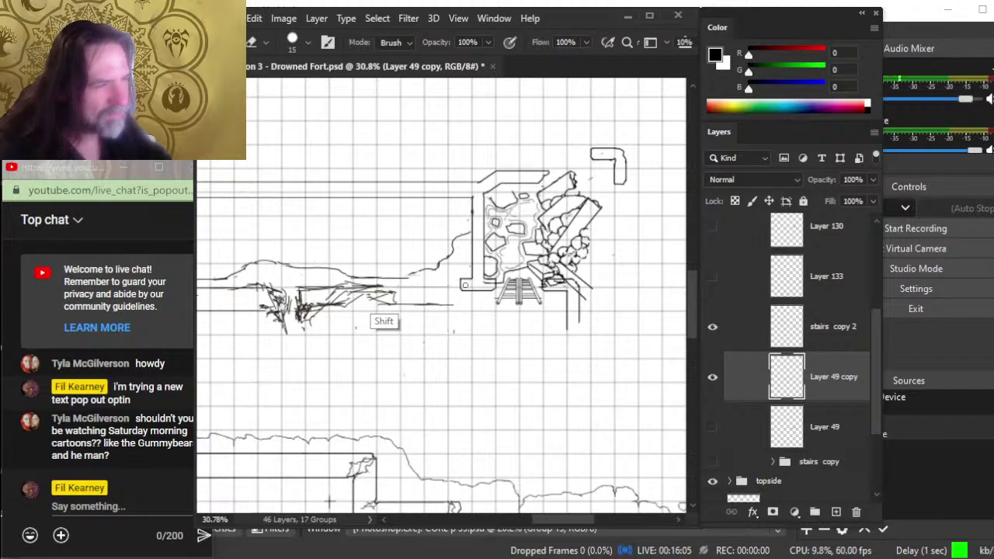
Step: Switch to the Brush tool, show the Tools panel and keep black (000000) as the foreground color
key("b")
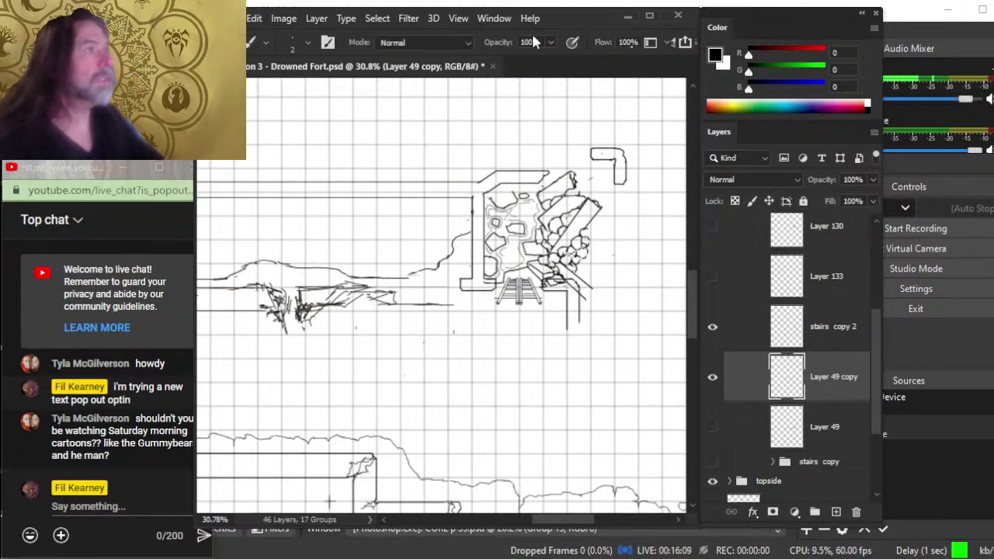
left_click(494, 18)
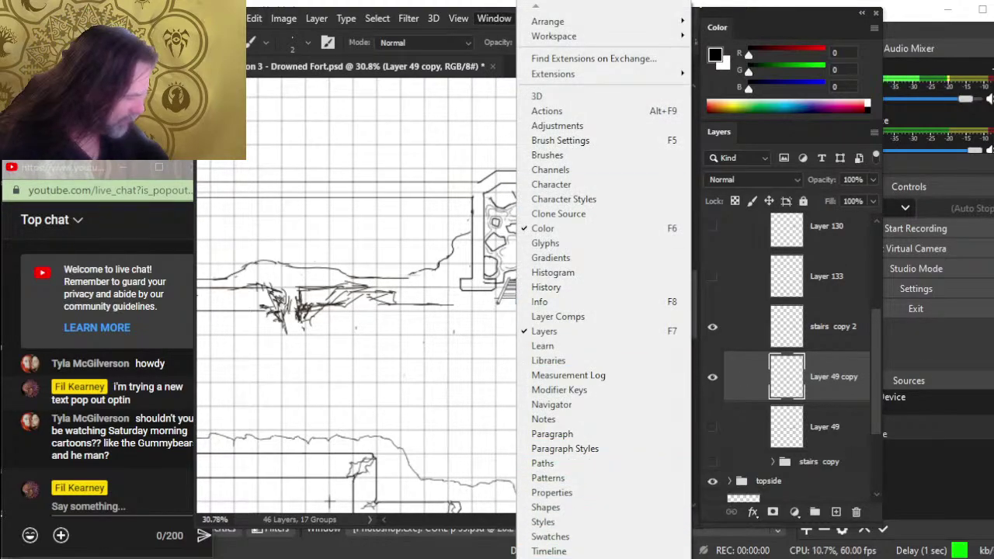
left_click(556, 538)
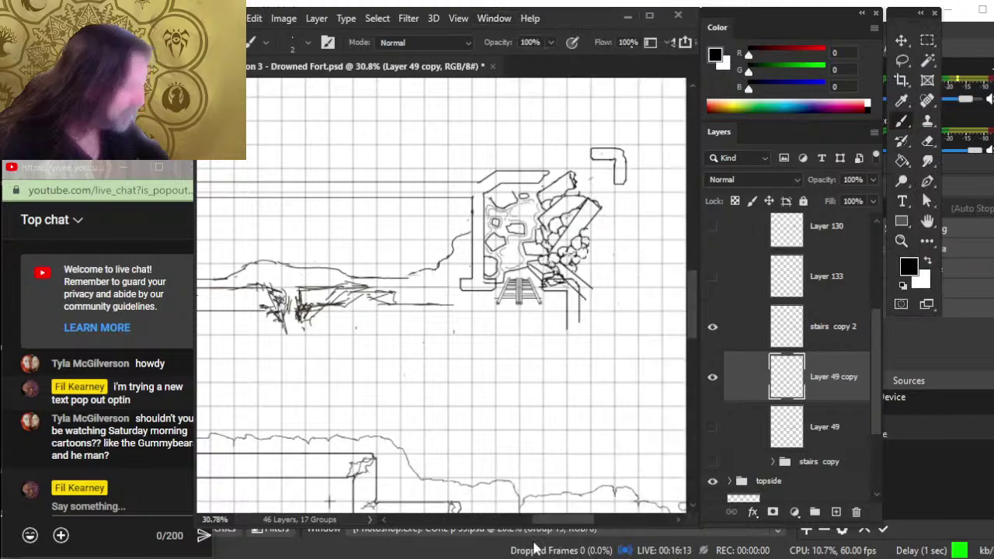
left_click(915, 264)
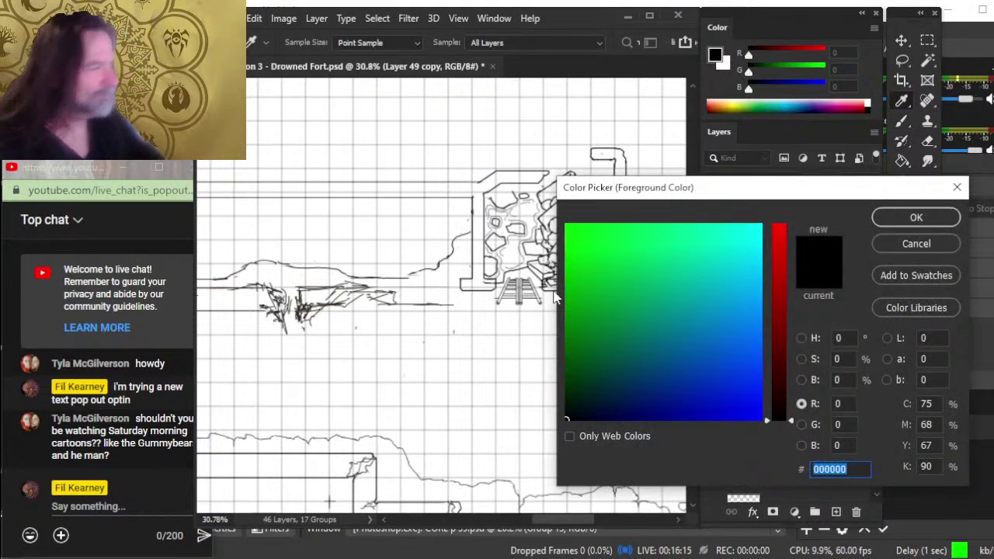
left_click(901, 213)
Step: Redraw the lower tunnel wall as a straight horizontal line up to the entrance on Layer 49 copy, with brush size 4
key("ctrl+space")
left_click_drag(406, 333, 465, 337)
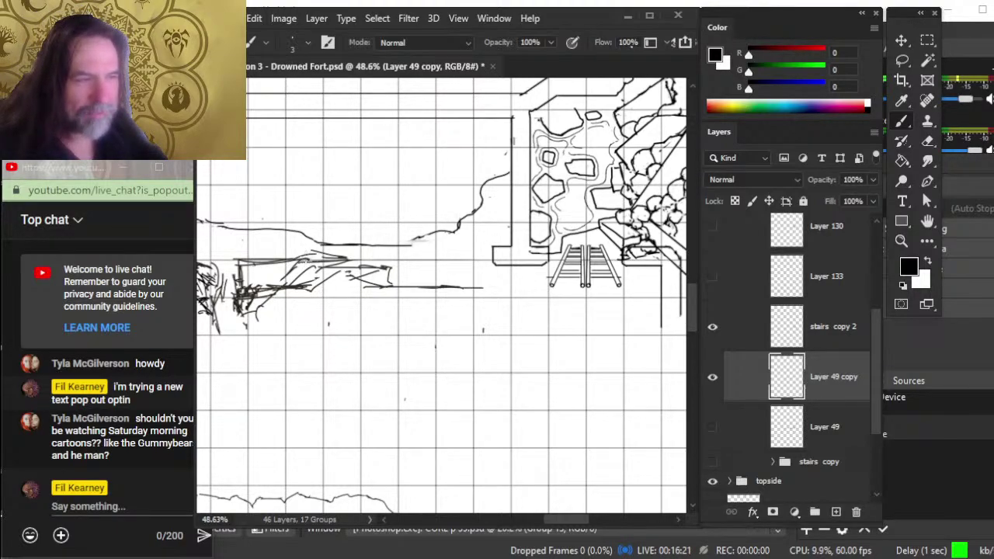
mouse_move(318, 257)
left_mouse_down()
mouse_move(307, 261)
mouse_move(485, 261)
left_mouse_up()
Step: Compare the redrawn tunnel and entrance with area 5 on the map below, and check Layer 49 copy by toggling its visibility
mouse_move(575, 295)
left_mouse_down()
mouse_move(547, 372)
mouse_move(542, 361)
left_mouse_up()
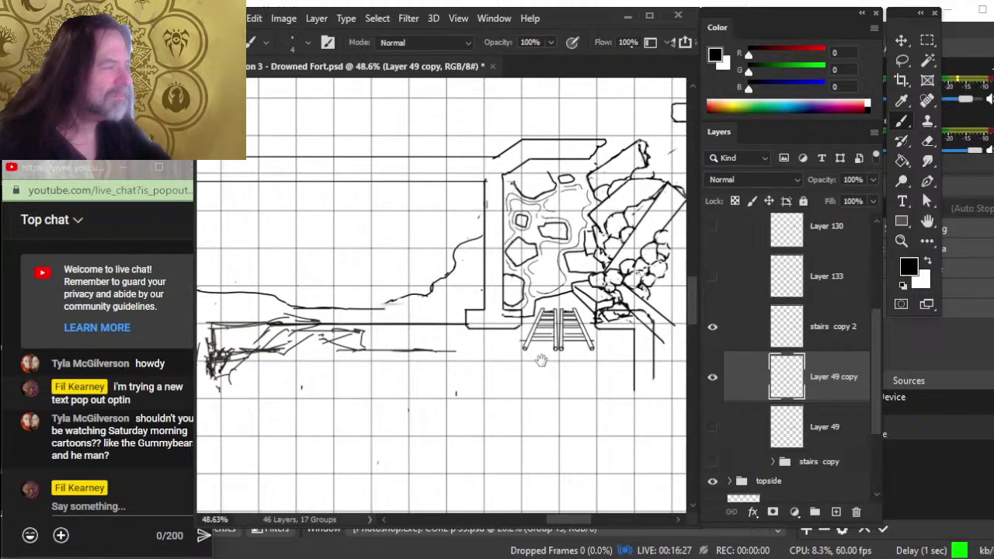
key("z")
left_click_drag(606, 448, 555, 132)
left_click_drag(551, 372, 559, 392)
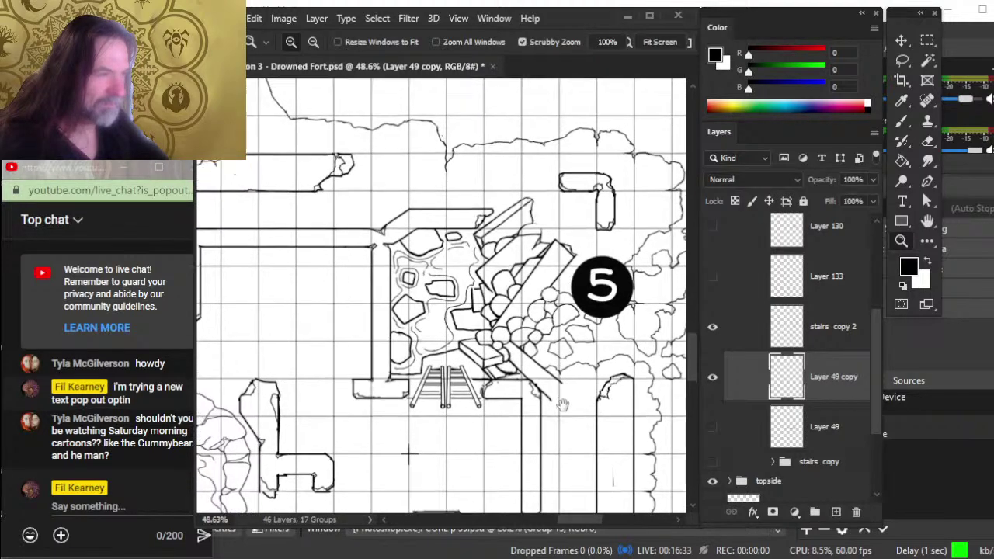
left_click_drag(520, 178, 569, 504)
left_click_drag(599, 294, 591, 457)
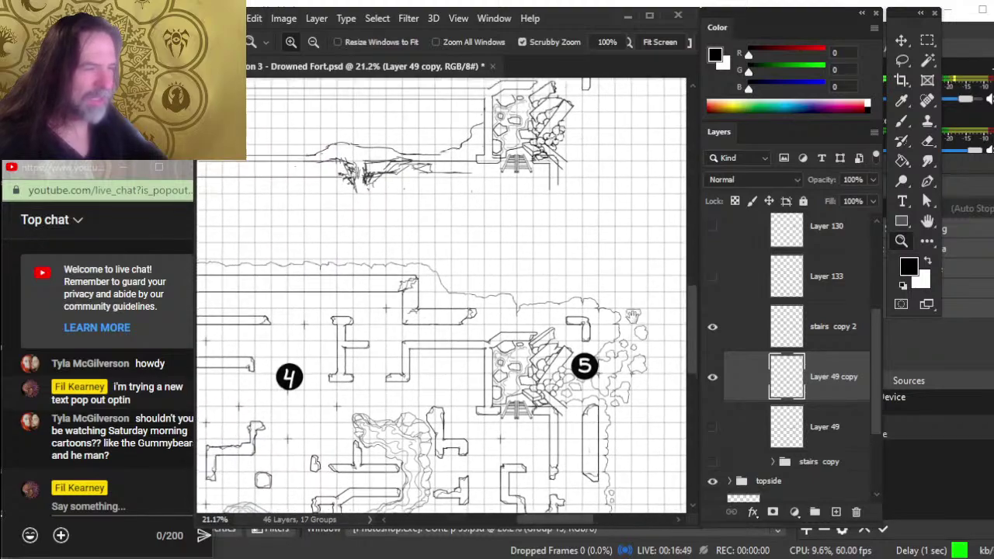
left_click_drag(556, 278, 552, 337)
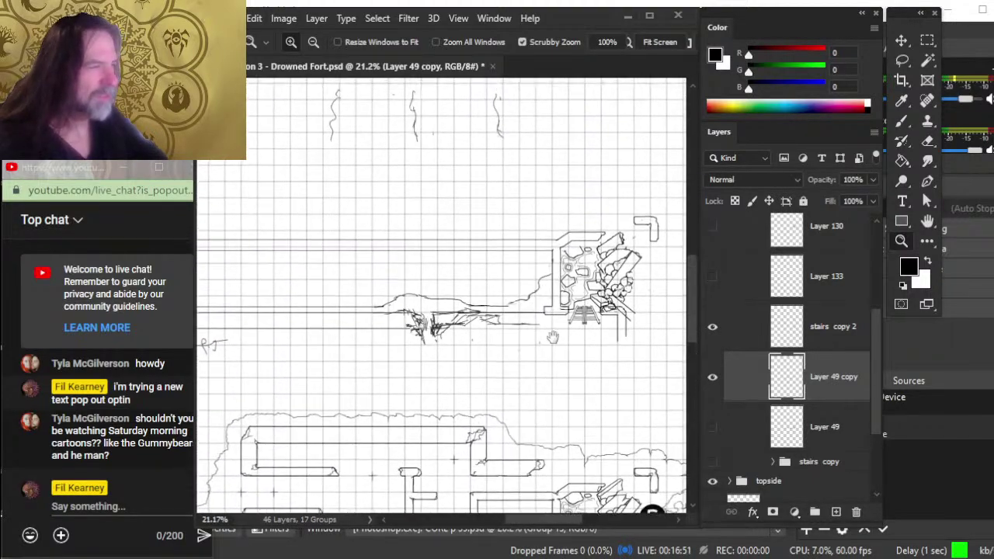
left_click(715, 381)
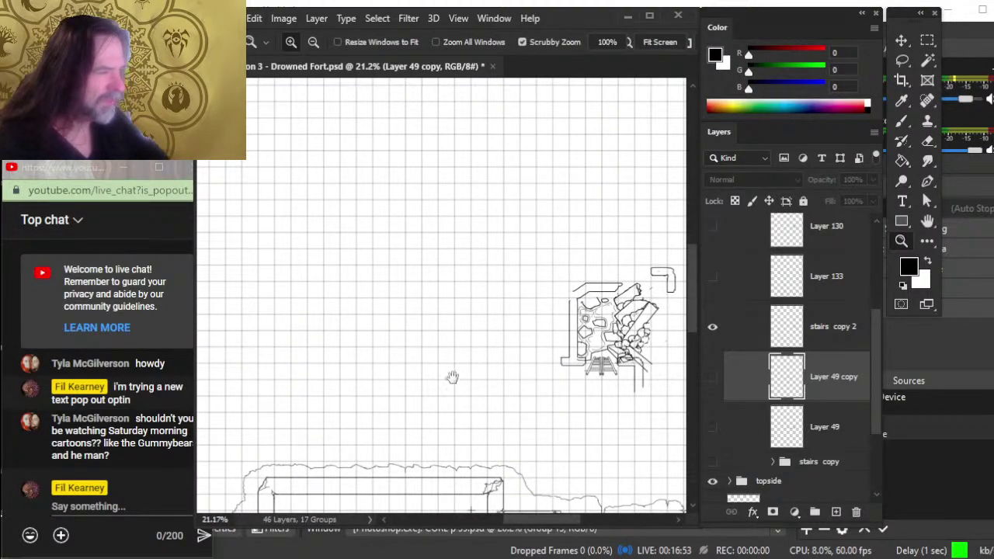
left_click(712, 377)
Step: Lasso the upper tunnel wall lines on Layer 49 copy and move them slightly upward at the entrance wall
left_click_drag(515, 359, 693, 402)
key("l")
mouse_move(357, 303)
left_mouse_down()
mouse_move(441, 371)
mouse_move(565, 371)
left_mouse_up()
mouse_move(578, 285)
left_mouse_down()
mouse_move(373, 262)
mouse_move(415, 353)
mouse_move(489, 349)
mouse_move(553, 326)
mouse_move(485, 246)
left_mouse_up()
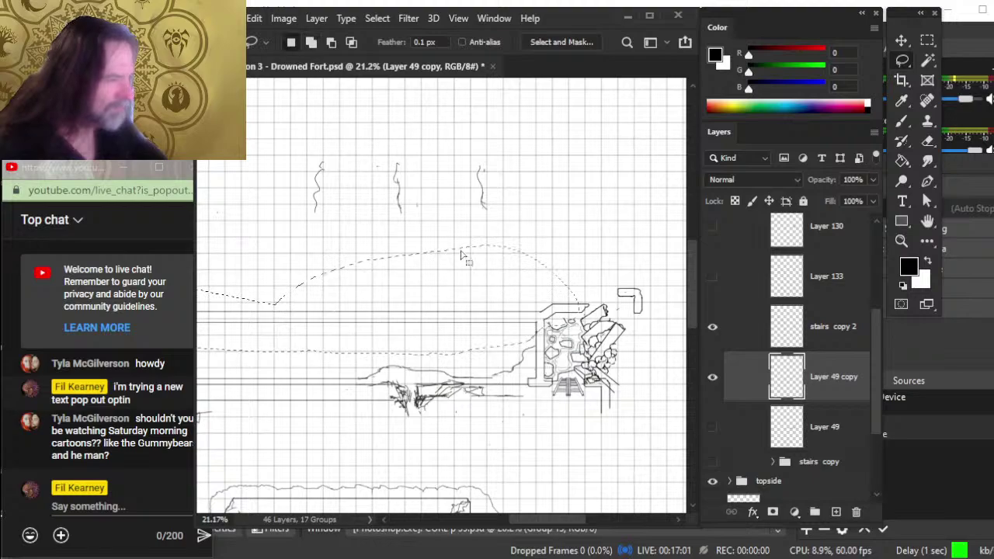
key("v")
key("ctrl+z")
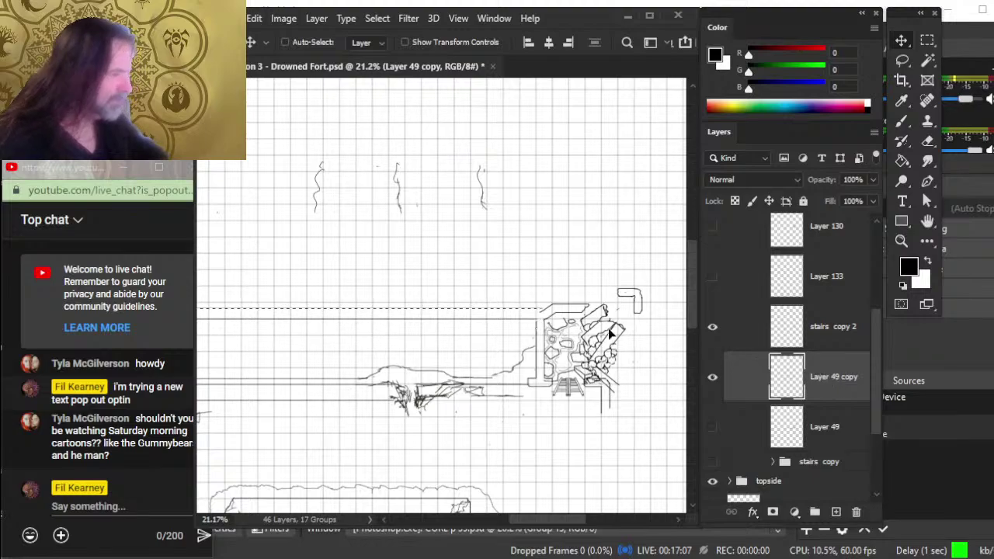
key("l")
Step: Compare the entrance on stairs copy 2 with area 5 on the map below, toggling that layer's visibility
key("z")
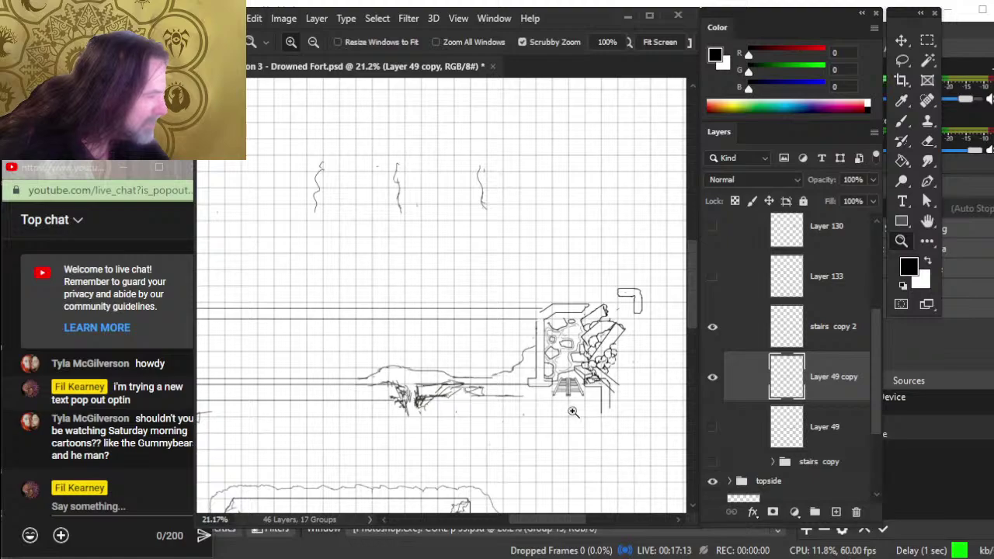
left_click_drag(574, 412, 630, 417)
left_click(712, 326)
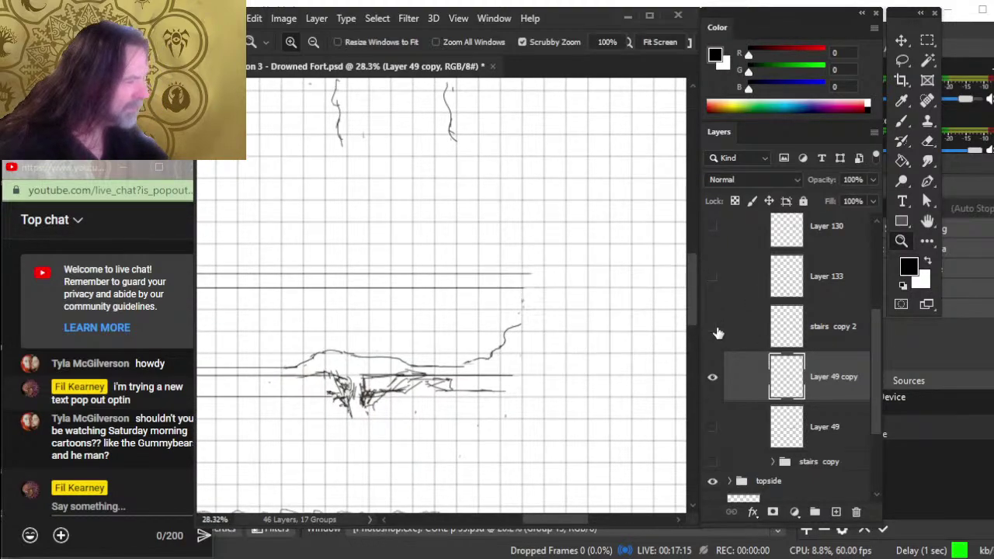
left_click(713, 326)
scroll(611, 416, "down", 2)
left_click_drag(578, 292, 553, 353)
mouse_move(542, 195)
left_mouse_down()
mouse_move(565, 470)
mouse_move(531, 316)
left_mouse_up()
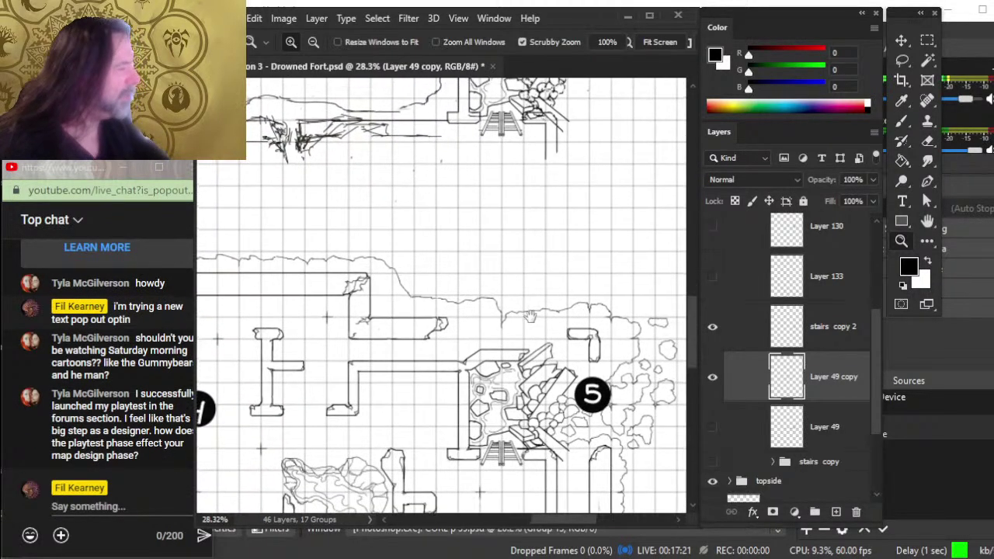
left_click(711, 330)
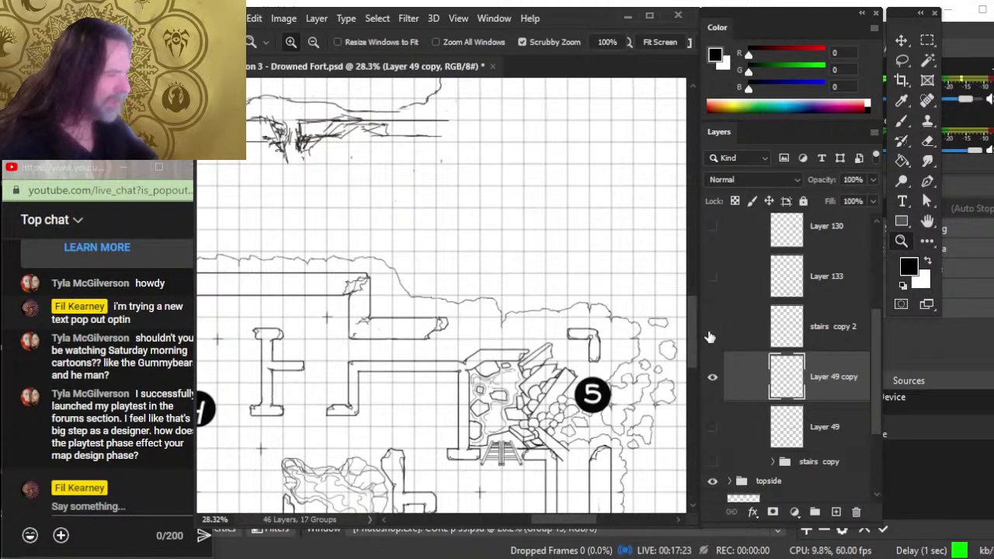
left_click(712, 330)
left_click(713, 330)
left_click(715, 332)
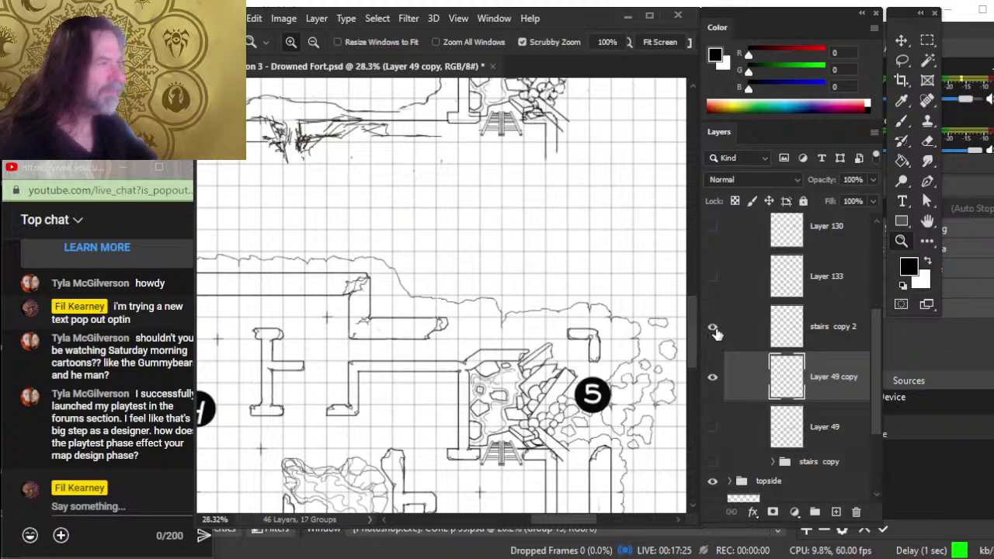
Step: Delete the merged stairs copy 2 layer, and show and expand the original stairs copy group
left_click(834, 343)
key("Delete")
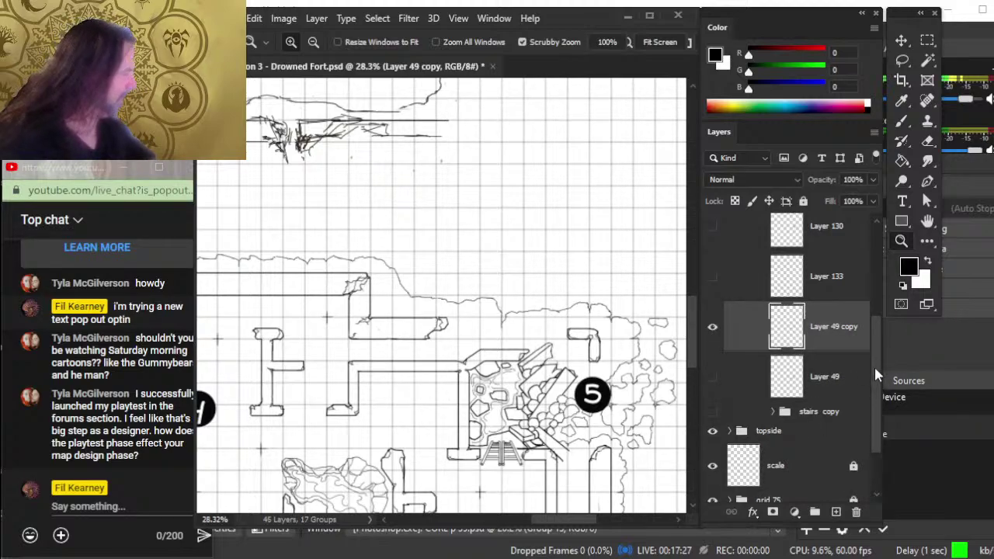
left_click(712, 411)
left_click(774, 412)
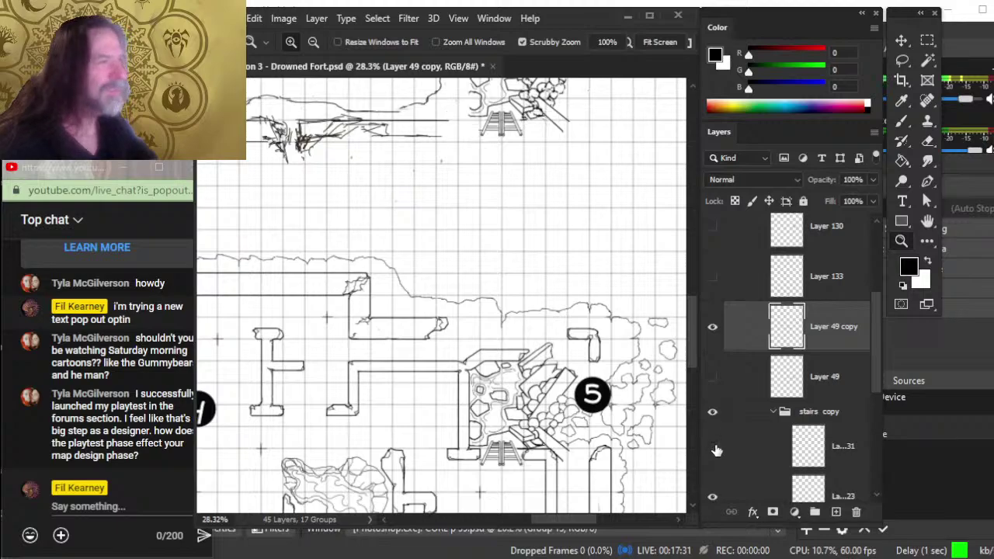
Step: Show Layer 131 in the stairs copy group and nudge its entrance walls slightly downward
left_click(741, 457)
key("v")
key("Down")
key("Down")
key("Down")
key("Down")
key("Down")
key("Down")
key("Down")
key("Down")
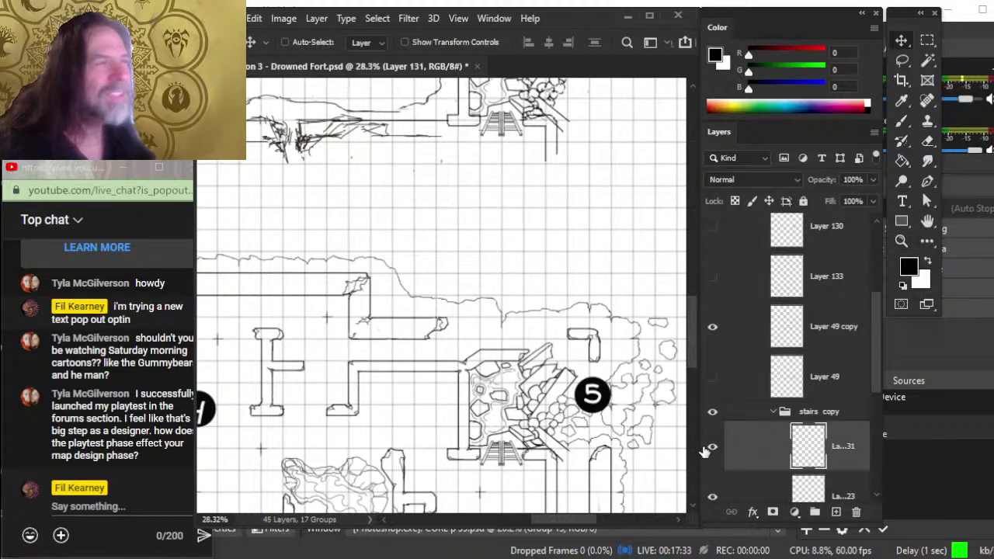
key("Down")
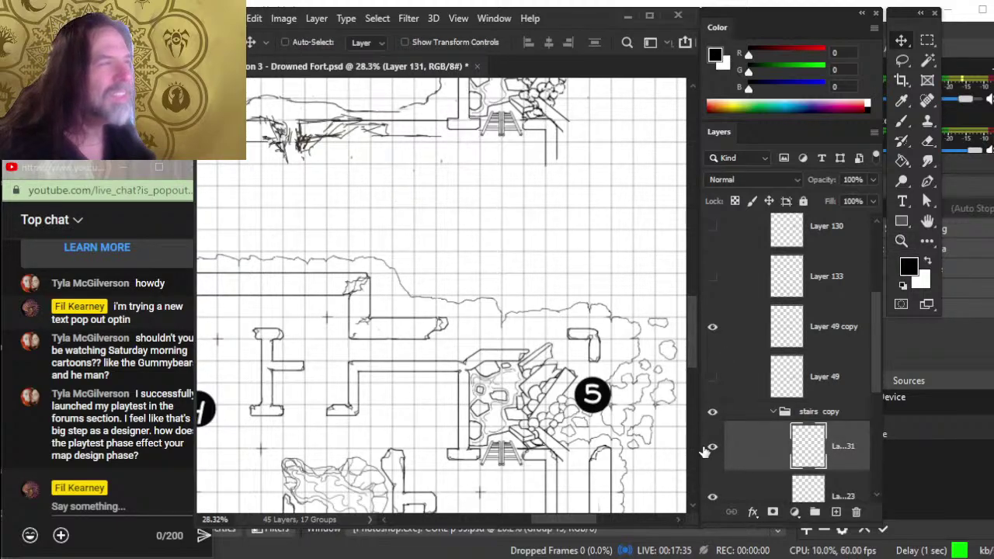
Step: Clean up the entrance's outer wall corner on Layer 131, erasing rough ends and redrawing the vertical line with brush size 4
left_click_drag(502, 186, 495, 388)
key("e")
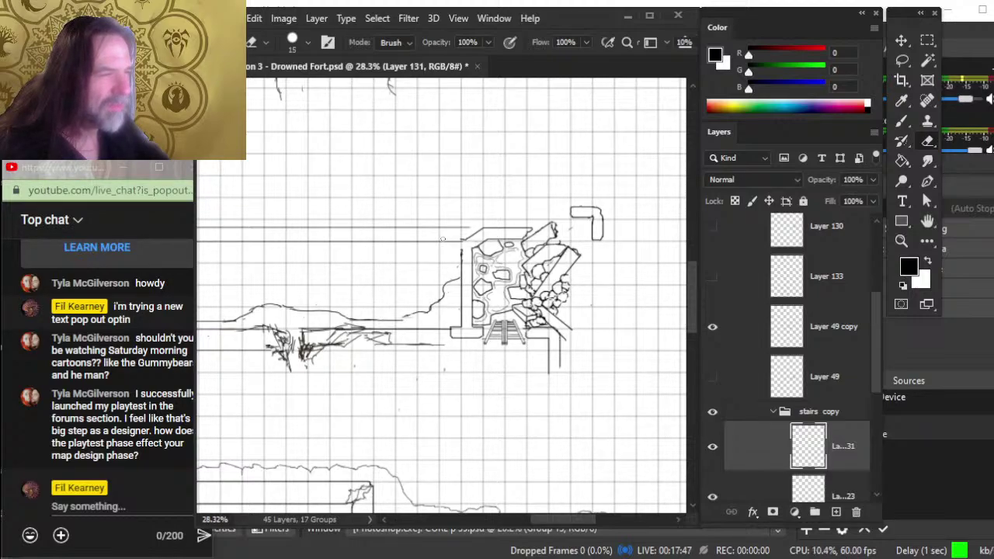
key("b")
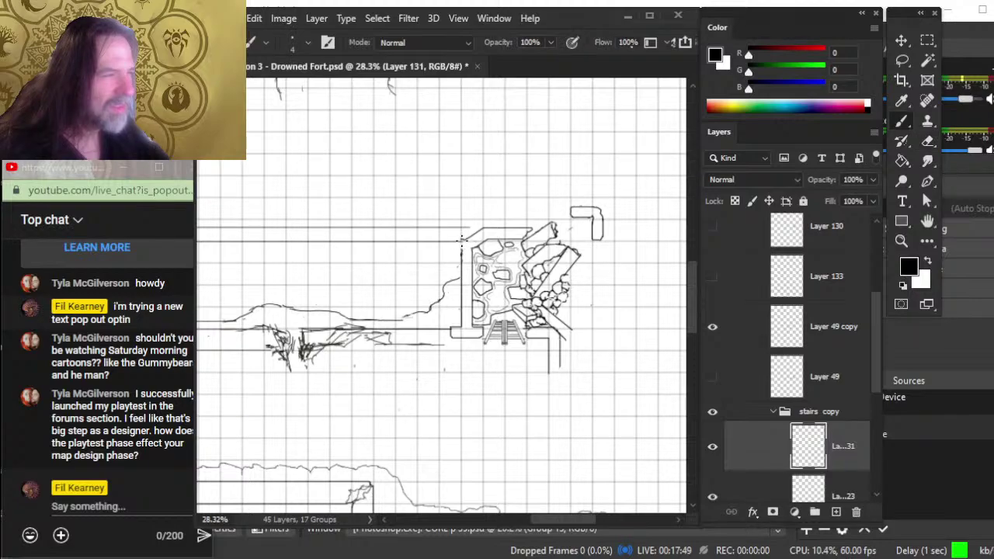
key("e")
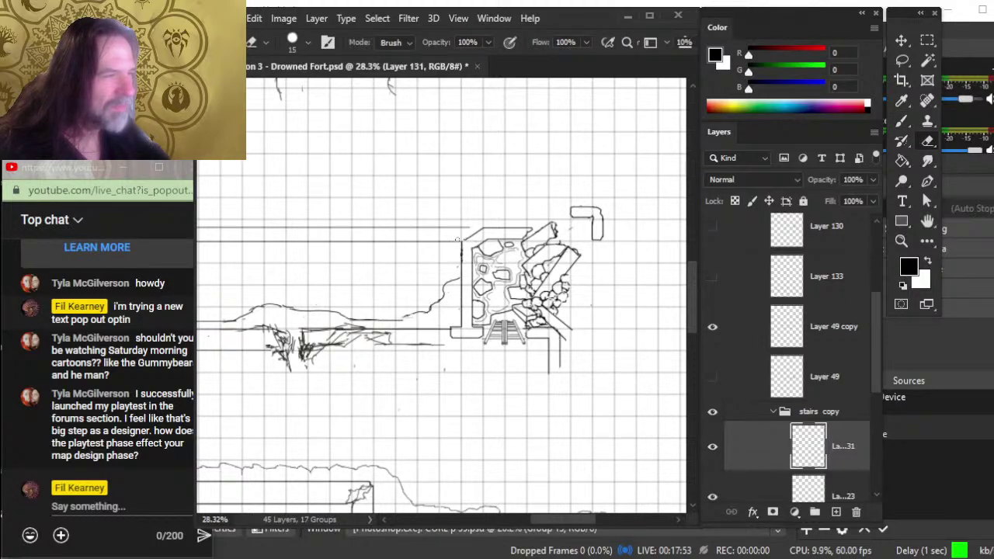
key("b")
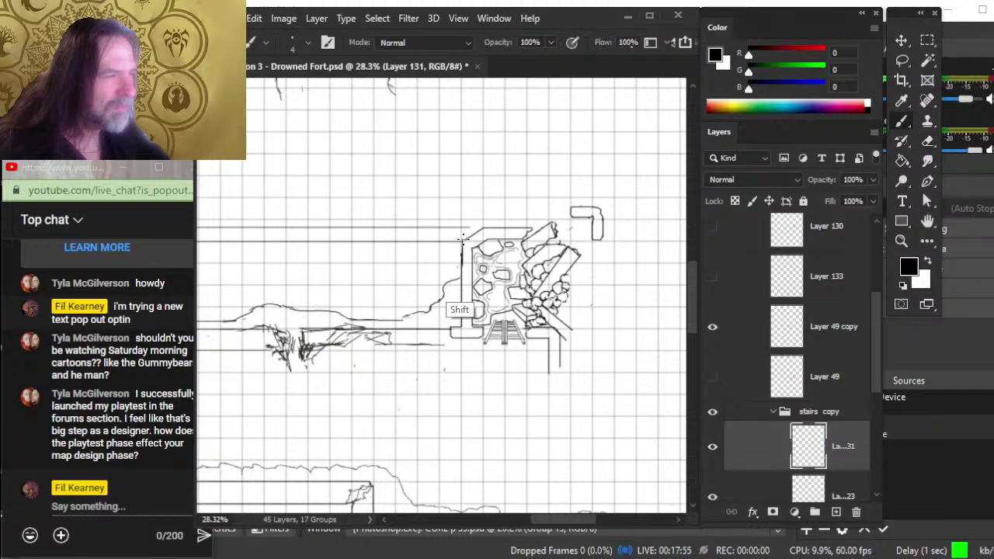
left_click_drag(463, 235, 462, 267)
key("e")
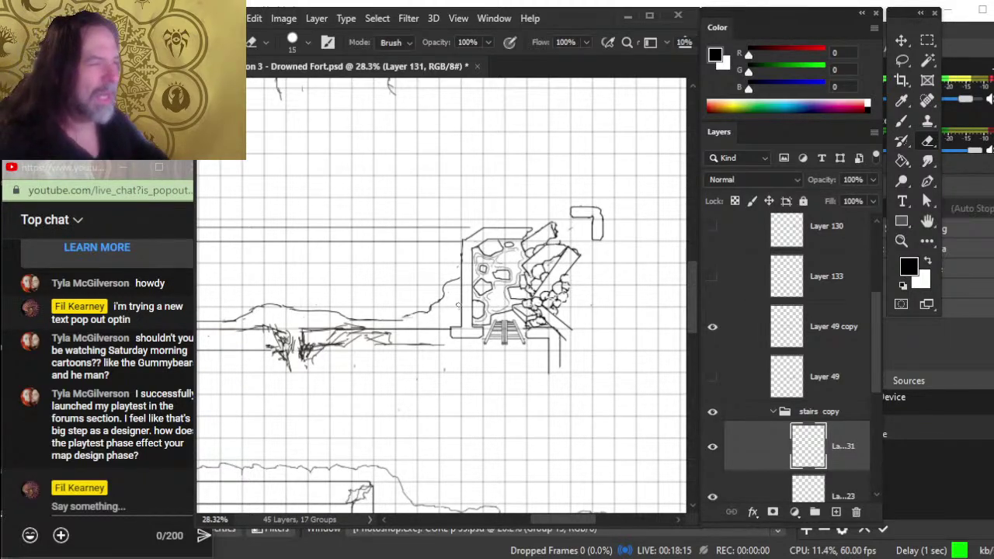
Step: Duplicate the stairs copy group, merge the duplicate into one layer, and place it above Layer 49 copy
key("r")
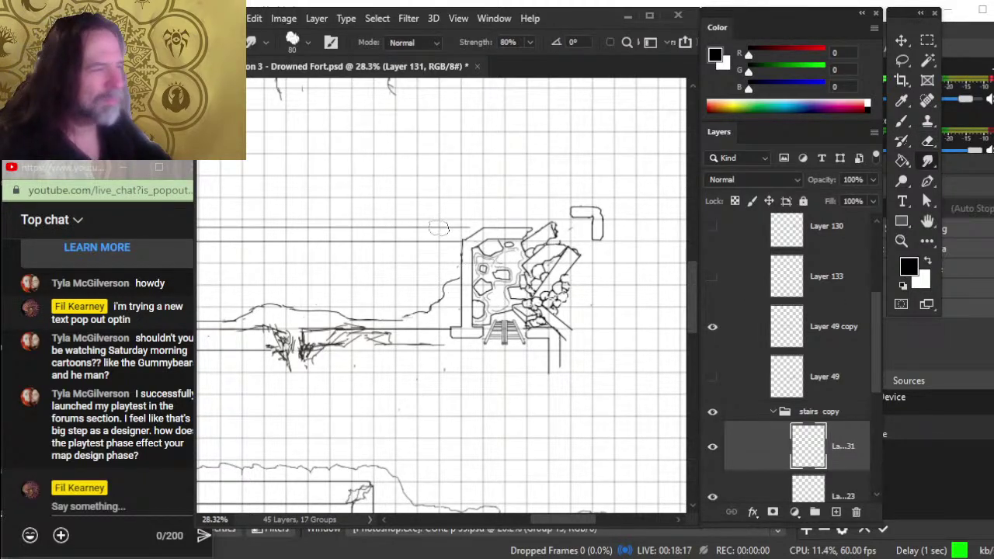
left_click(837, 329)
left_click(772, 411)
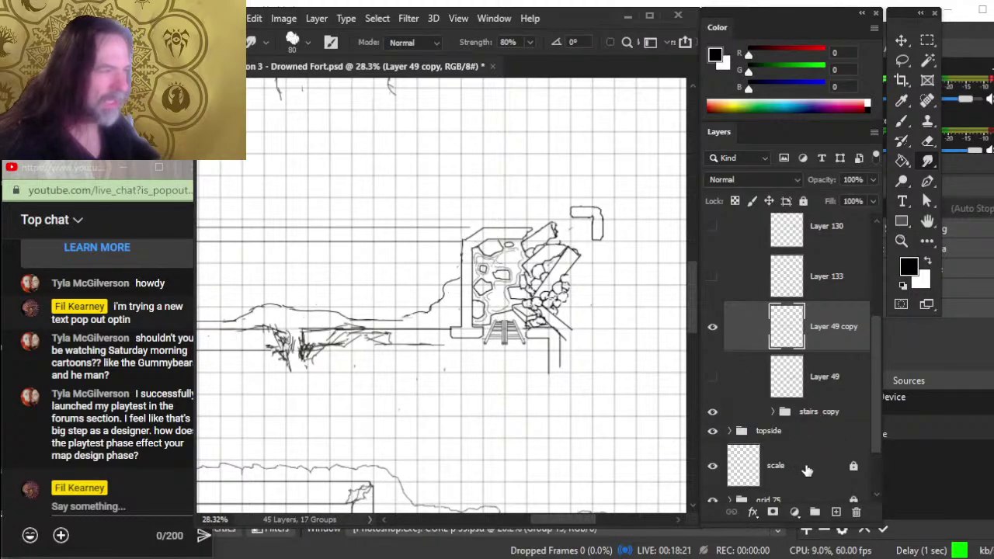
right_click(814, 416)
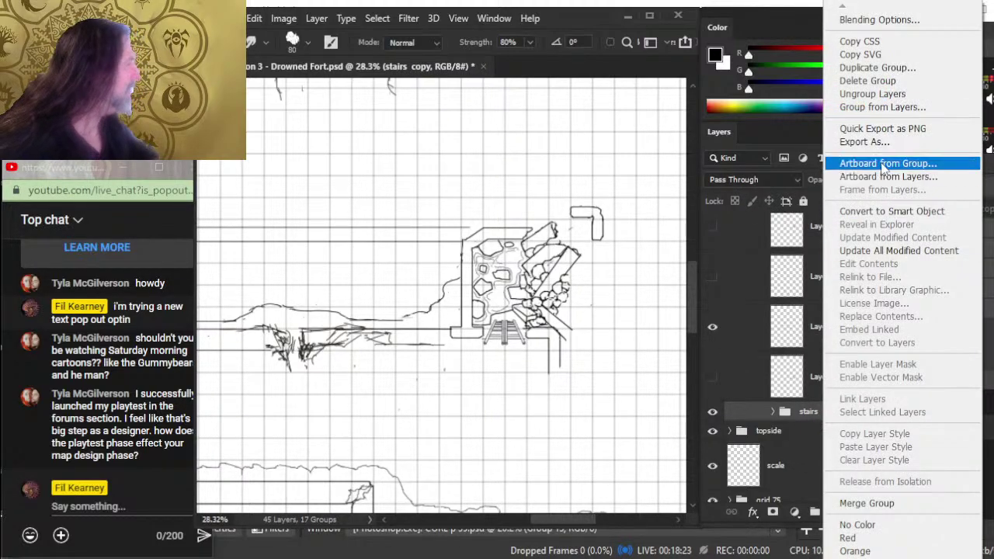
left_click(878, 68)
key("Return")
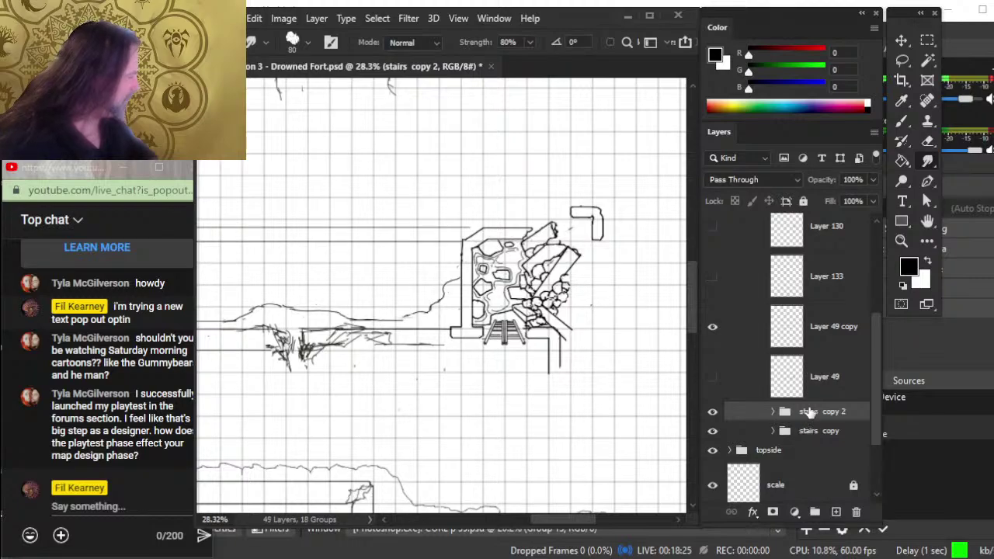
right_click(812, 411)
left_click(857, 505)
left_click_drag(826, 426, 826, 315)
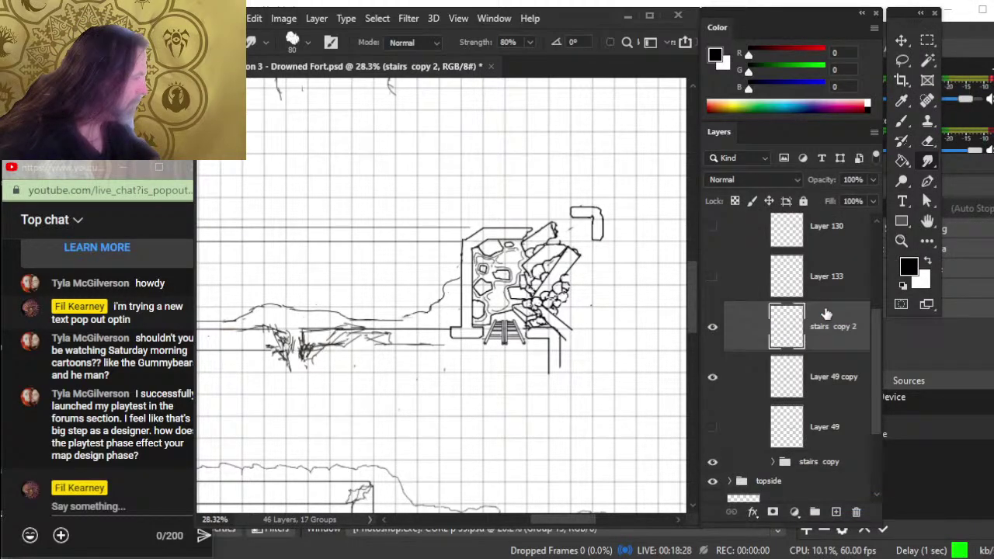
Step: Smudge the topmost tunnel wall line on Layer 49 copy horizontally into the entrance, at size 80 and 80% strength
left_click(823, 378)
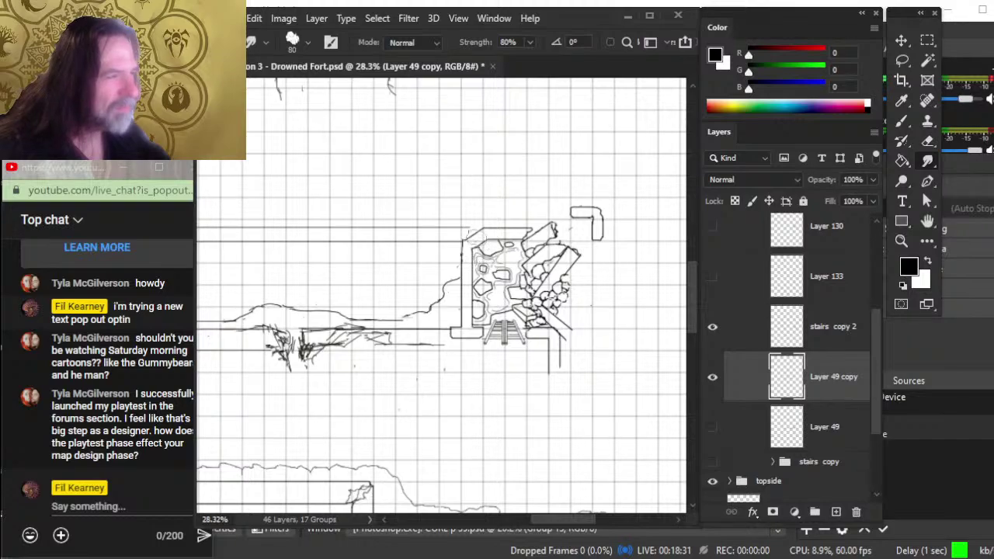
left_click_drag(435, 226, 492, 228)
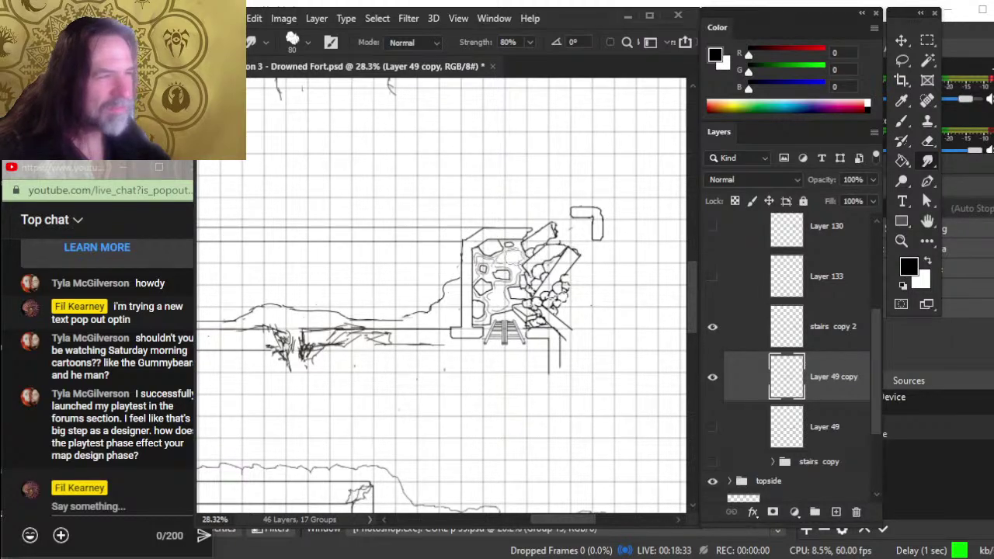
key("e")
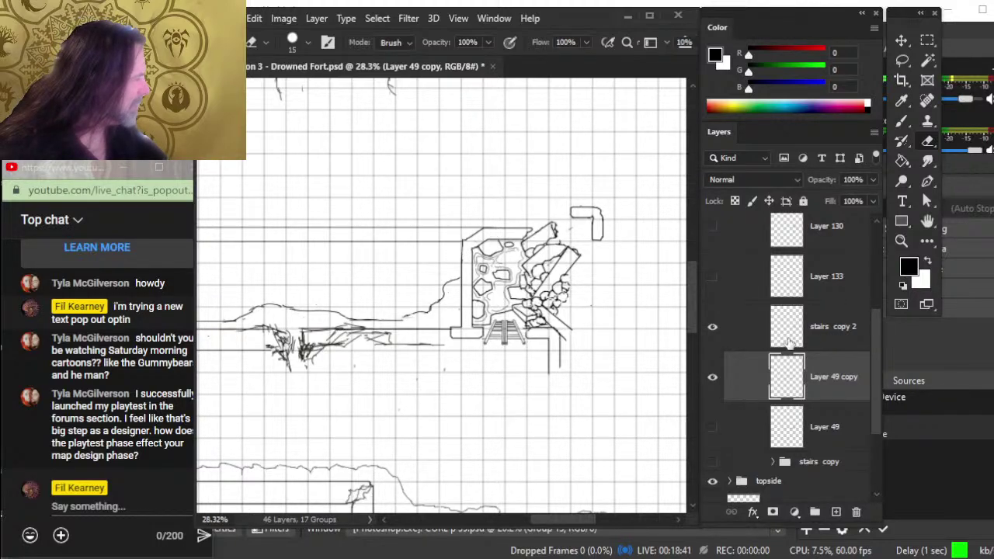
Step: Erase the diagonal wall corner and the outer end of the wall foot at the entrance on stairs copy 2
left_click(838, 345)
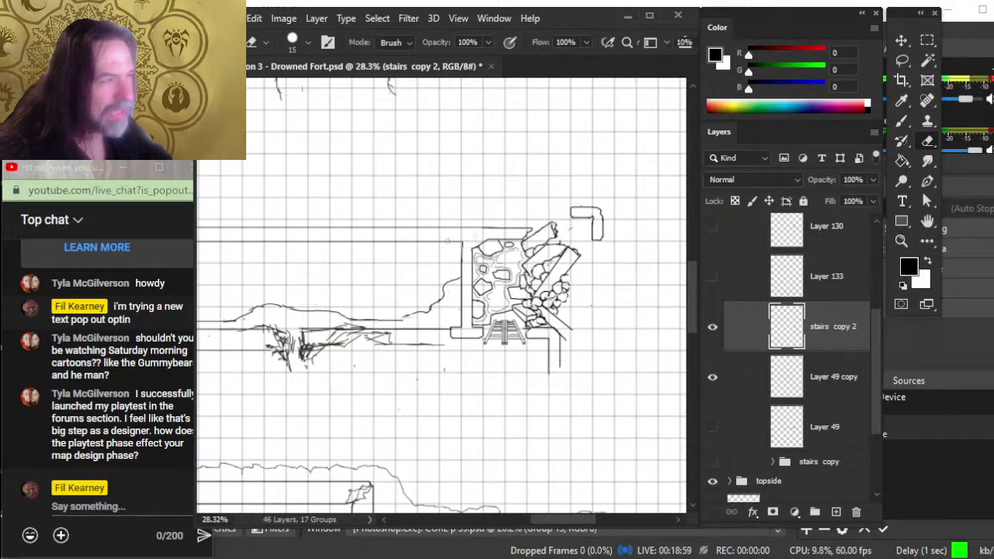
key("z")
mouse_move(548, 328)
left_mouse_down()
mouse_move(495, 317)
mouse_move(480, 330)
left_mouse_up()
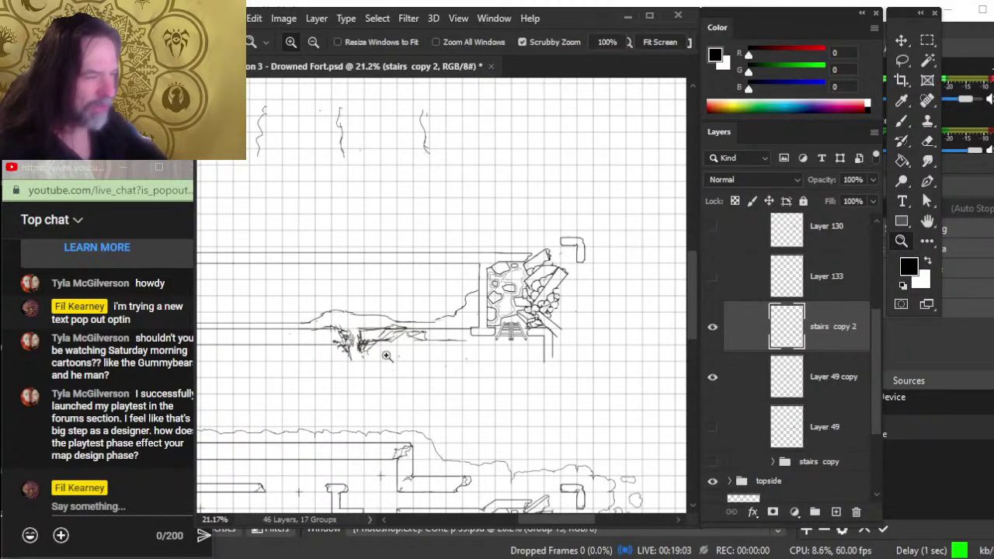
left_click_drag(466, 356, 493, 354)
key("e")
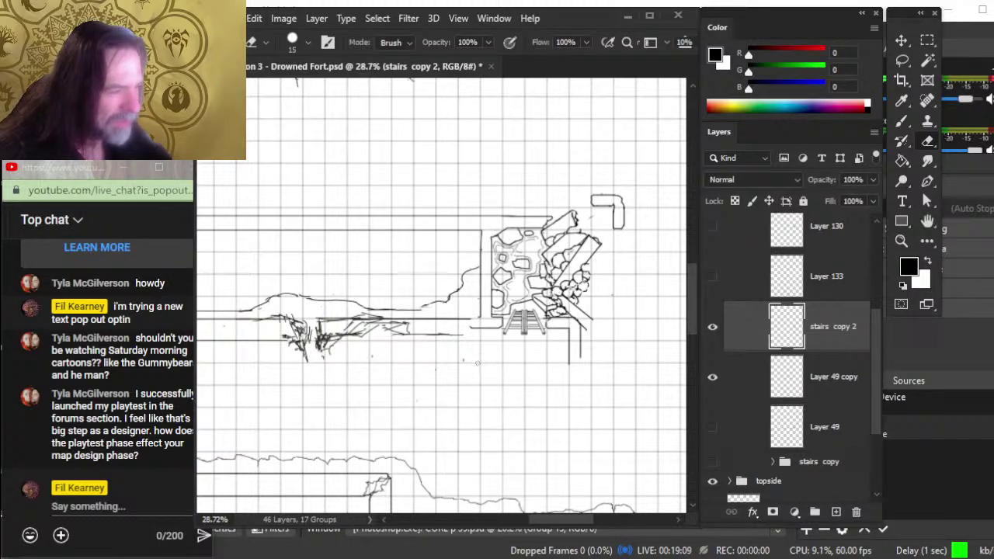
Step: Smudge the lower tunnel line on Layer 49 copy up to the entrance wall, and erase overlapping wall foot lines on stairs copy 2
left_click(815, 375)
key("r")
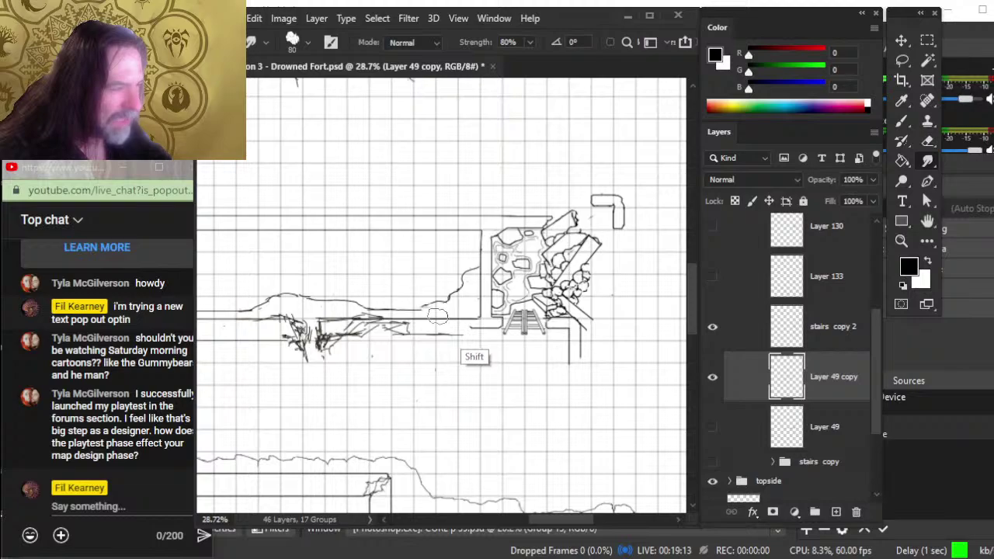
left_click(833, 345)
key("e")
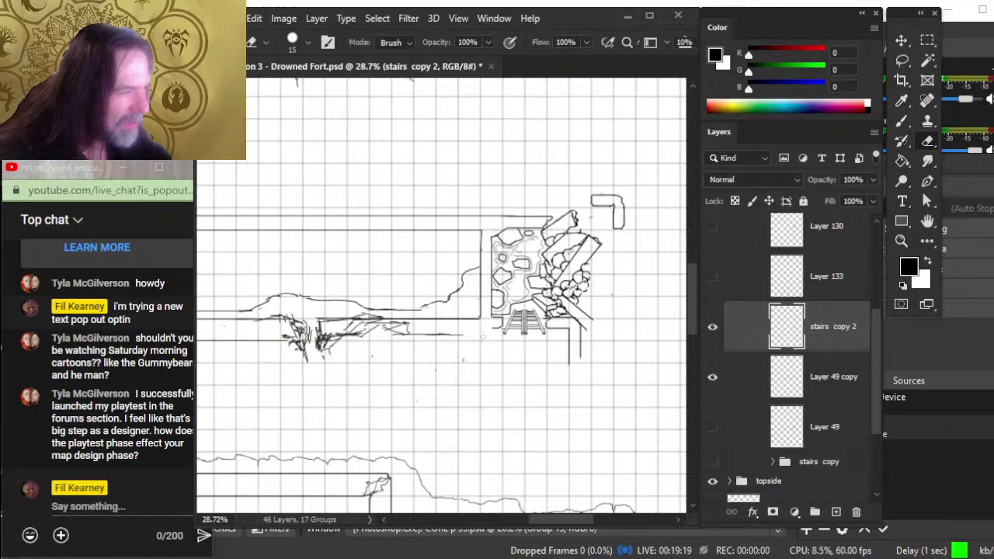
Step: Smudge the wall foot line toward the tunnel on stairs copy 2, and erase the nearby line end and stray specks on Layer 49 copy
key("r")
left_click_drag(494, 328, 475, 328)
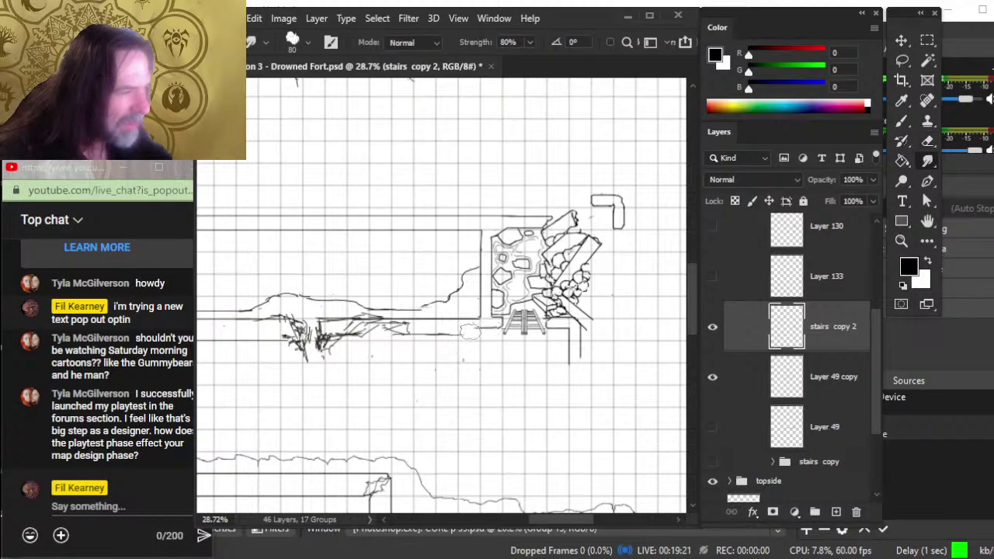
key("e")
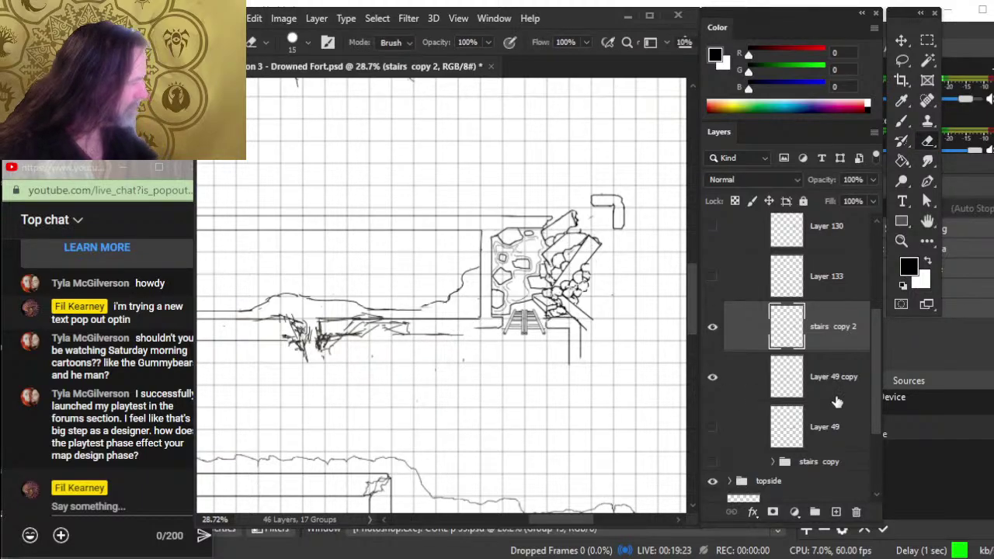
left_click(786, 388)
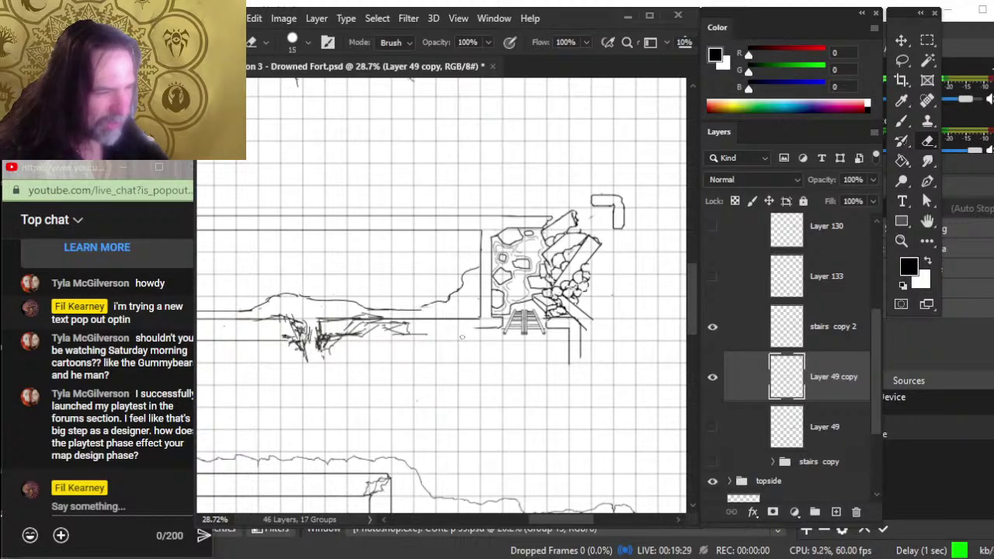
Step: Examine the whole map and compare the tunnel with the fort plan, toggling the visibility of Layer 49 copy
key("z")
key("ctrl+0")
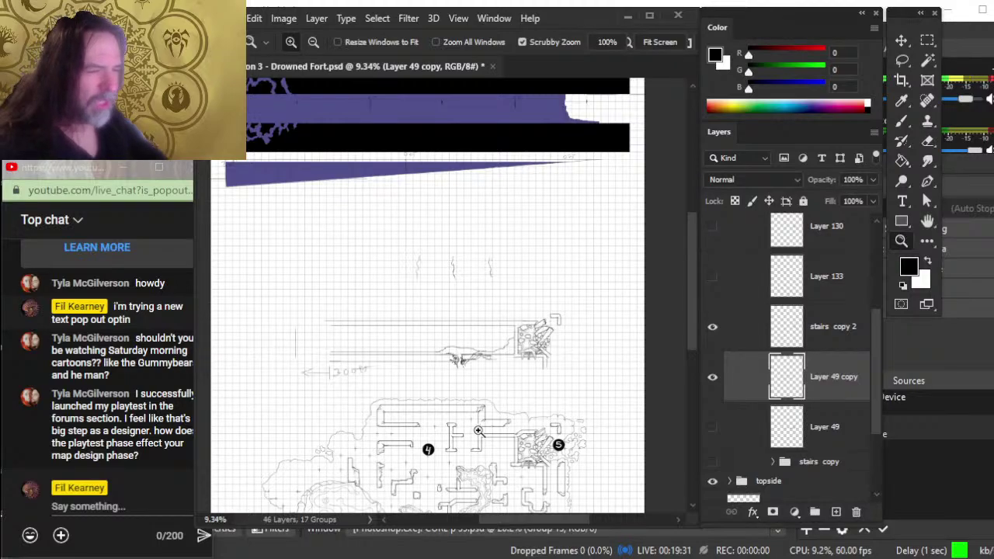
left_click_drag(523, 294, 524, 306)
left_click_drag(536, 355, 514, 365)
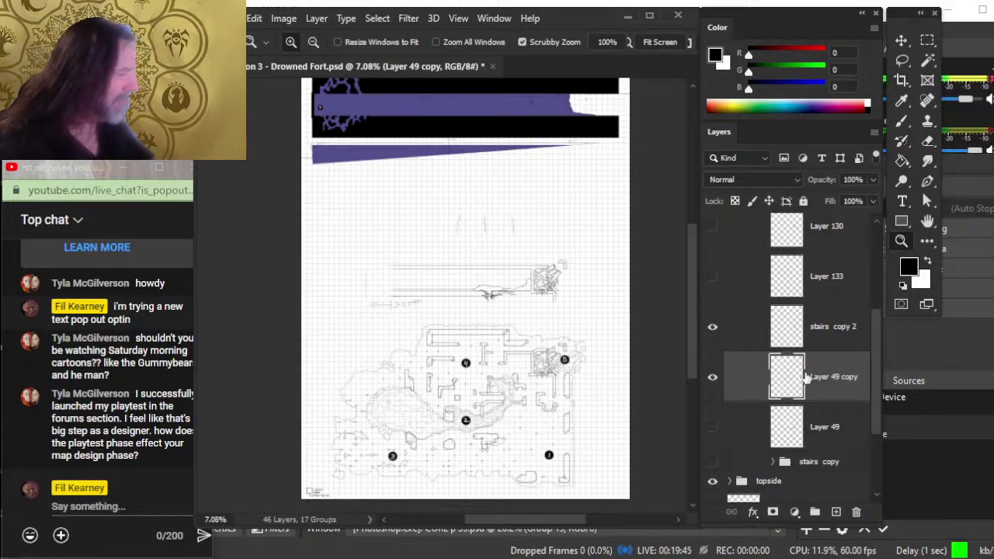
left_click(712, 377)
left_click(712, 376)
left_click(712, 376)
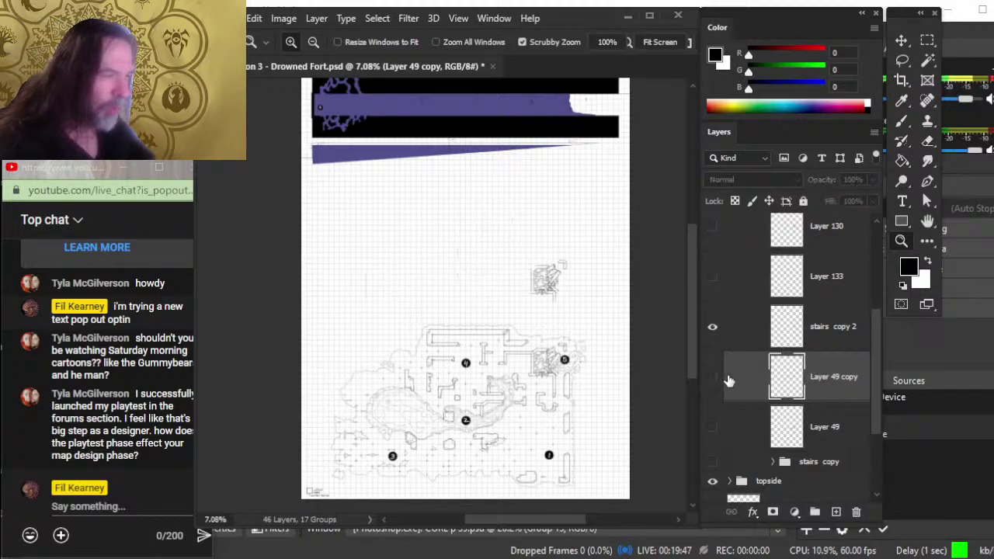
left_click(712, 377)
scroll(410, 258, "up", 2)
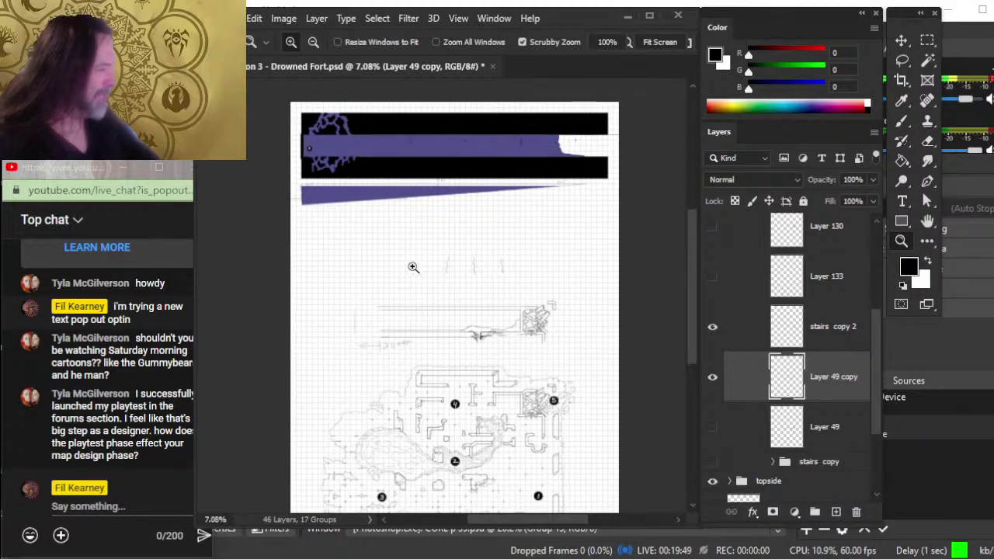
Step: Try to erase the squiggly vertical marks above the tunnel on Layer 49 copy
left_click_drag(413, 266, 444, 256)
key("b")
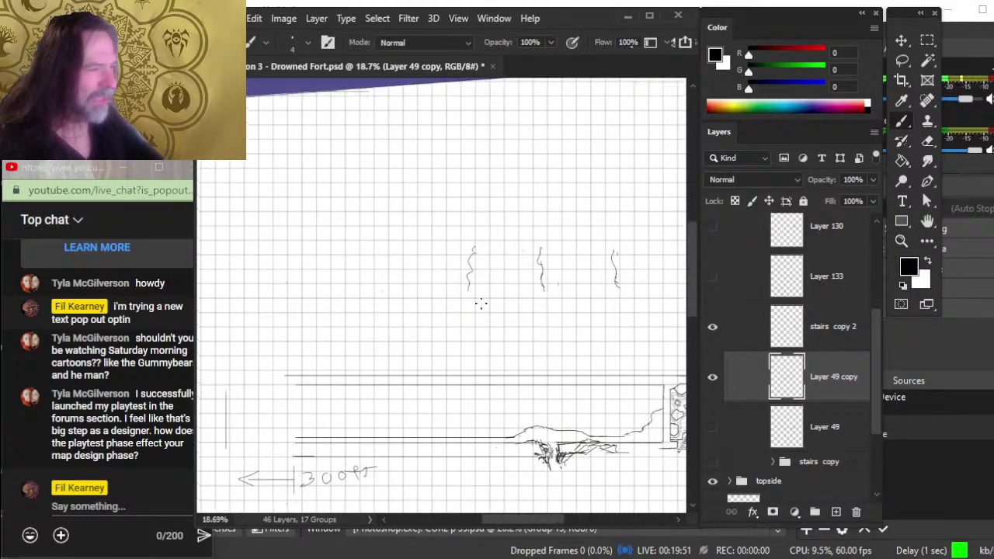
key("e")
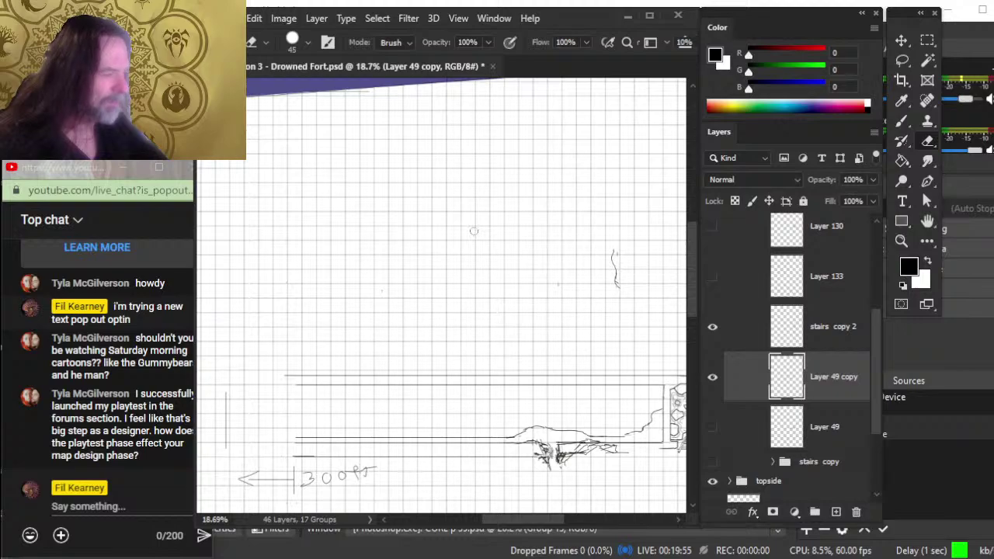
key("ctrl+z")
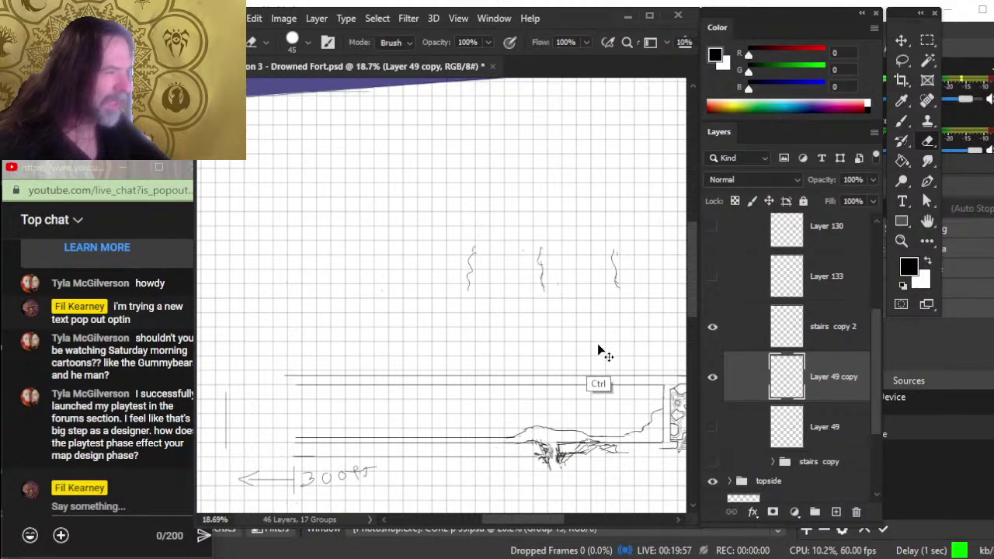
Step: Brush three rows of letters above the tunnel on stairs copy 2, pairing b, c and O with A, B and C, and circle the lowest pair
mouse_move(502, 327)
left_mouse_down()
mouse_move(595, 377)
mouse_move(583, 349)
mouse_move(598, 359)
left_mouse_up()
left_click(788, 347)
key("b")
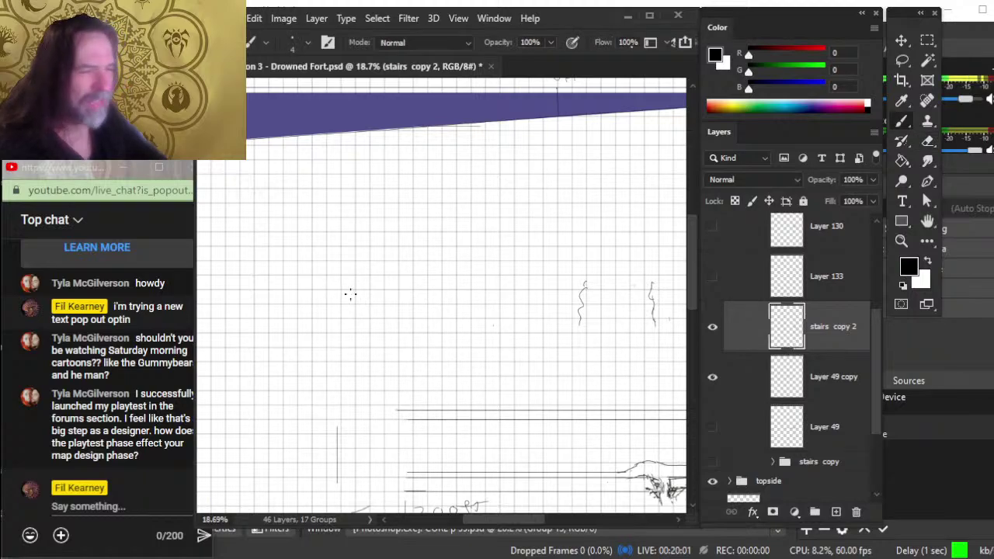
mouse_move(355, 350)
left_mouse_down()
mouse_move(424, 273)
mouse_move(355, 351)
mouse_move(393, 360)
left_mouse_up()
key("e")
key("b")
left_click_drag(387, 256, 388, 268)
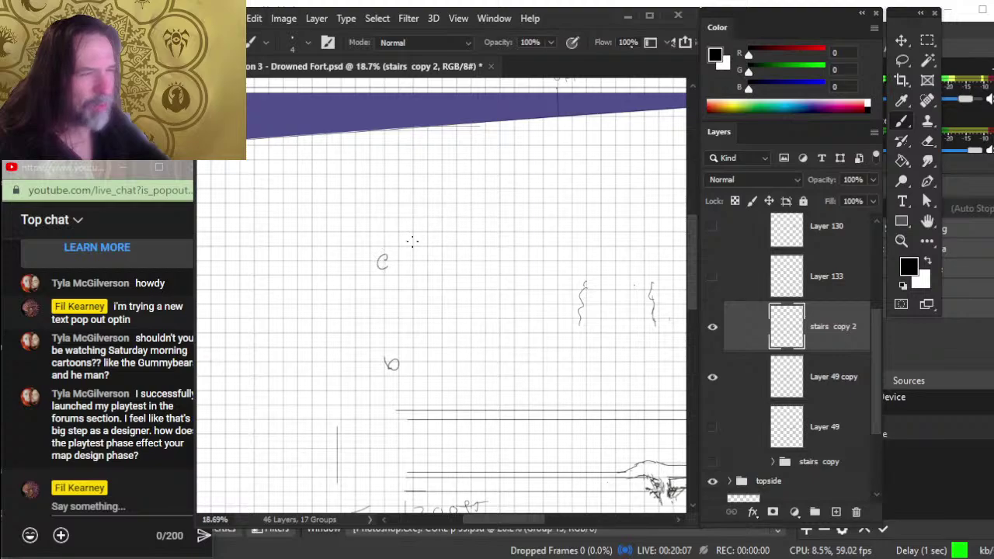
left_click_drag(378, 164, 365, 165)
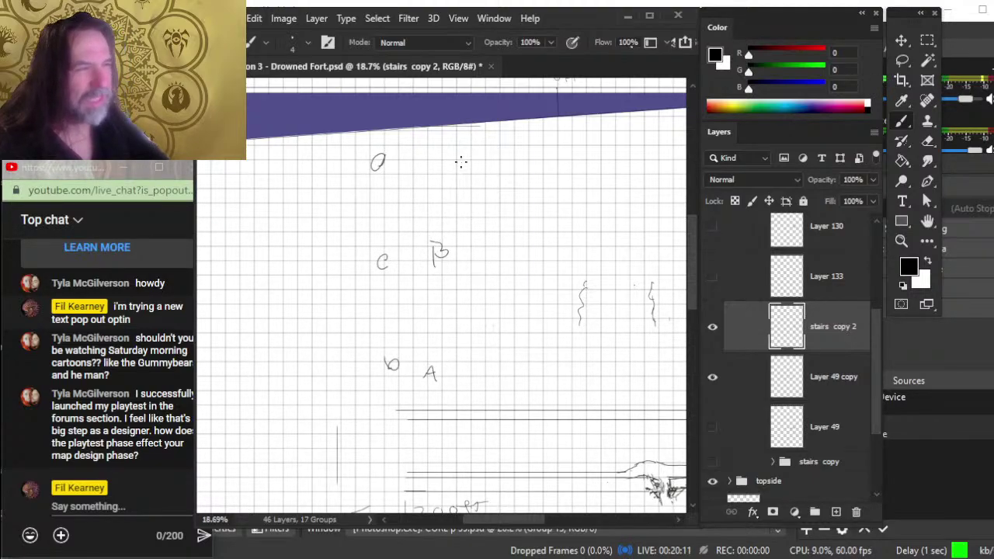
mouse_move(461, 363)
left_mouse_down()
mouse_move(355, 409)
mouse_move(463, 362)
left_mouse_up()
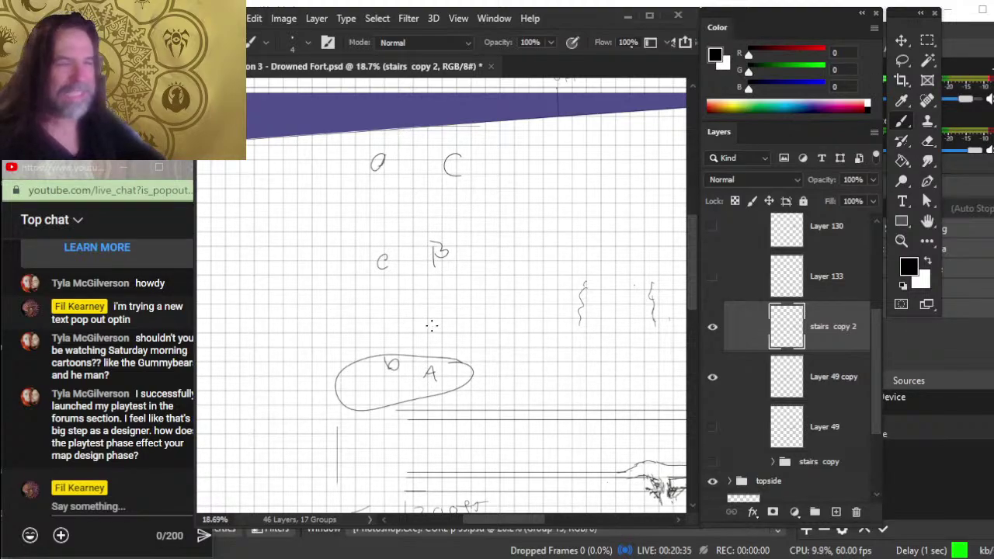
Step: Examine the whole map, comparing the fort plan and tunnel section with the purple passage at area 8
key("z")
left_click_drag(559, 288, 492, 284)
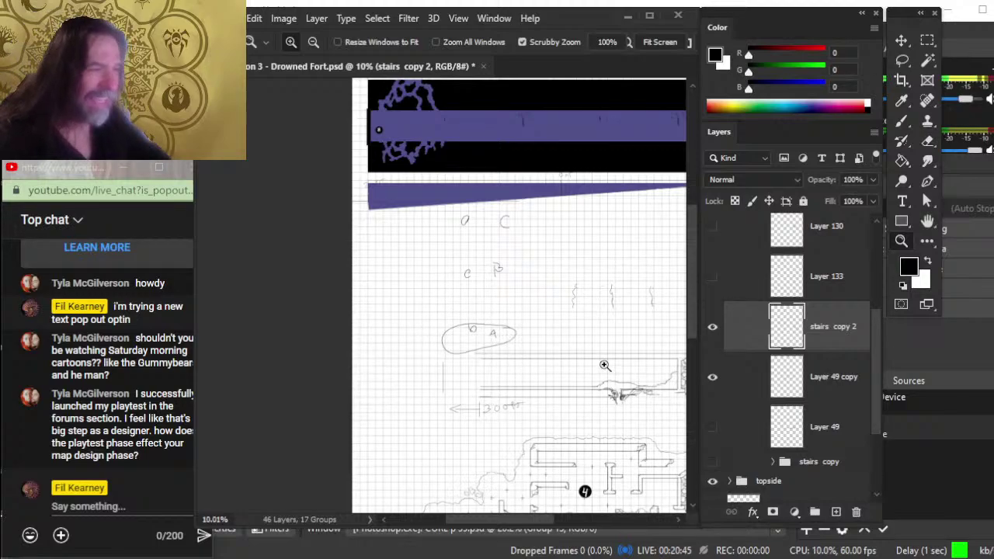
left_click_drag(626, 400, 528, 351)
scroll(564, 361, "down", 2)
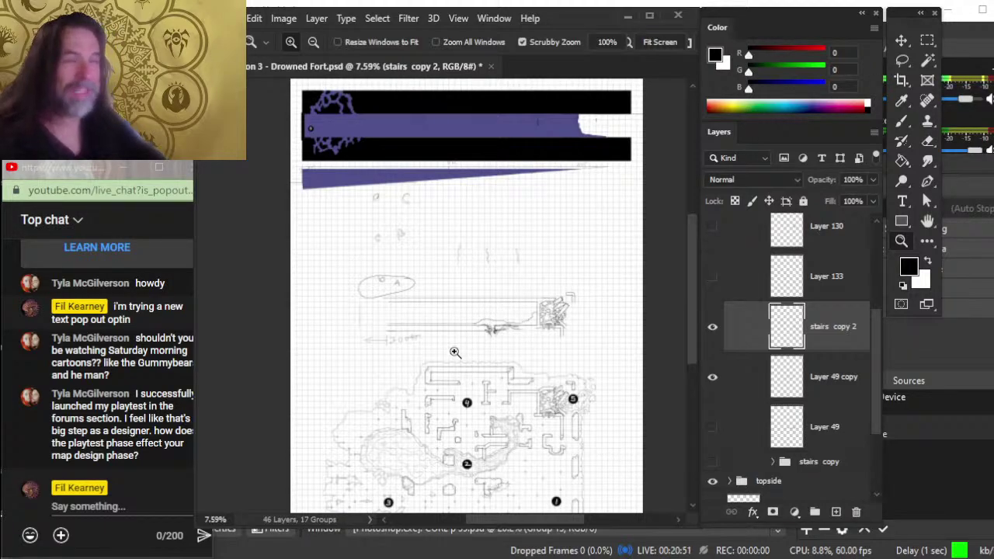
mouse_move(522, 415)
left_mouse_down()
mouse_move(528, 320)
mouse_move(528, 407)
left_mouse_up()
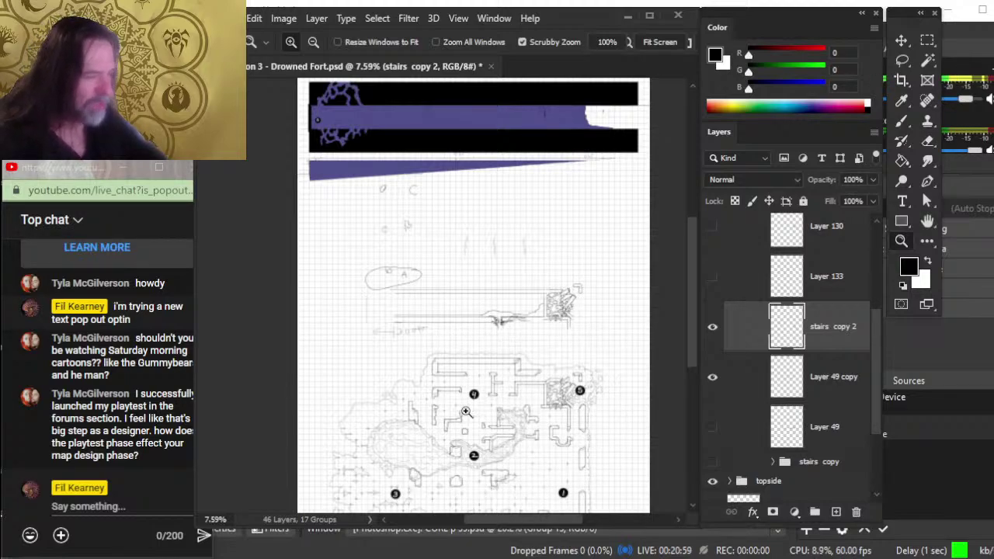
scroll(465, 412, "down", 3)
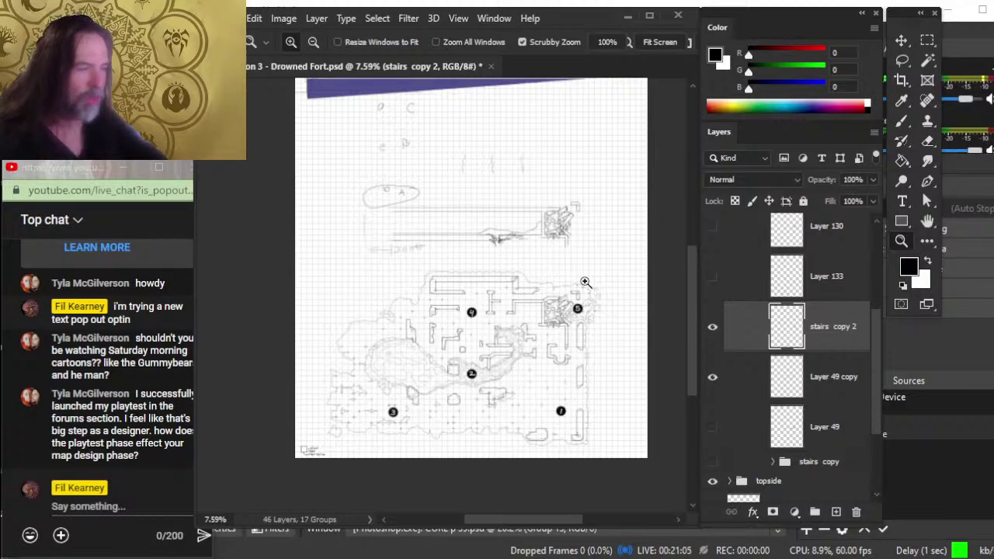
left_click_drag(454, 239, 497, 315)
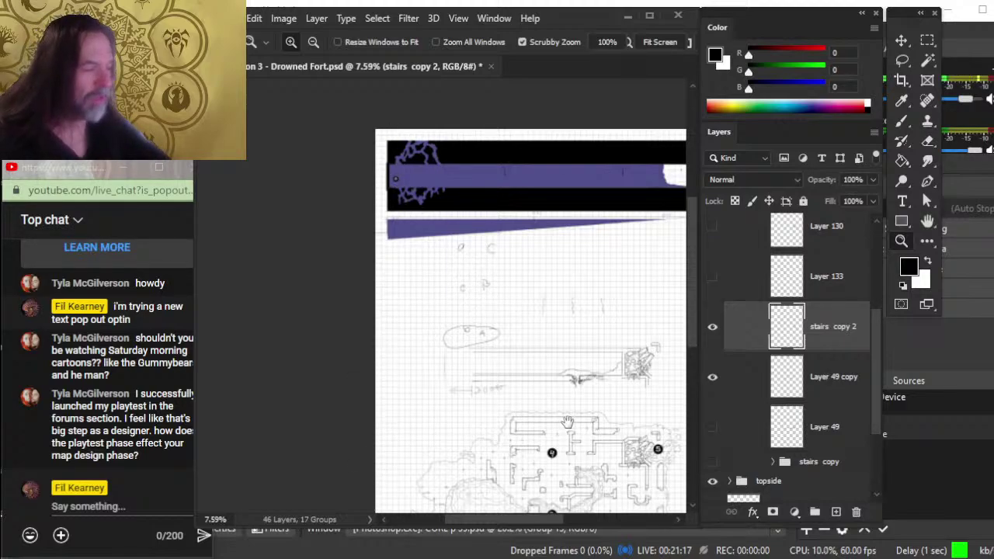
left_click_drag(569, 419, 513, 267)
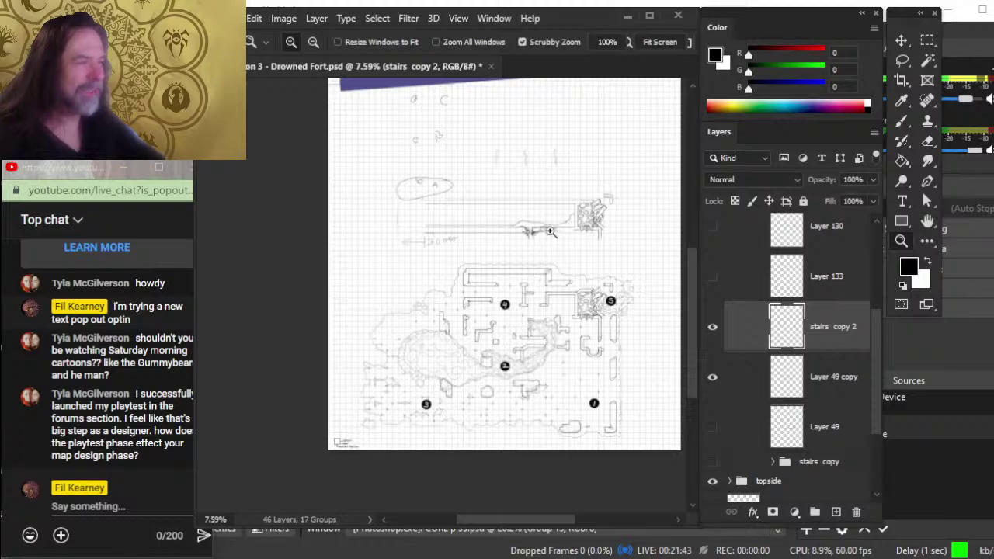
scroll(442, 208, "up", 5)
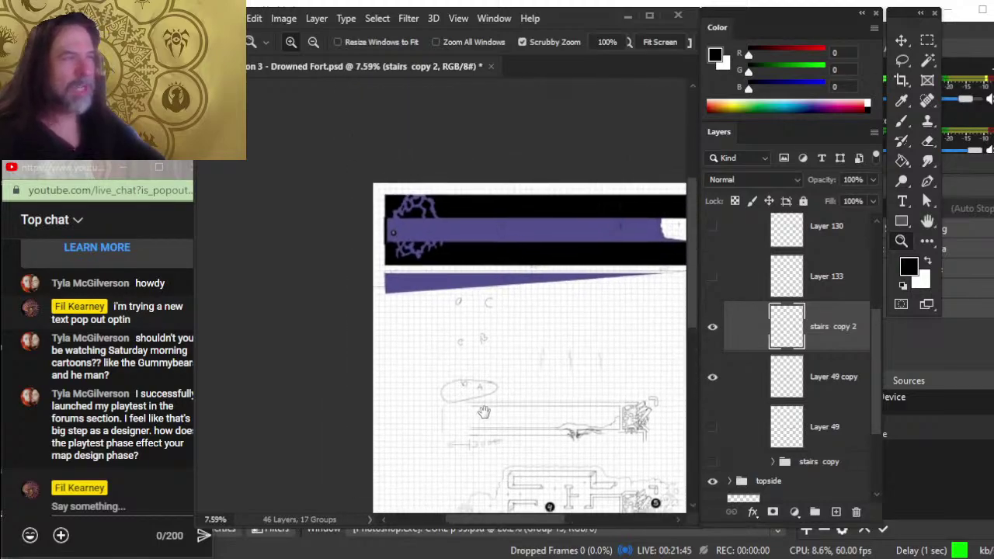
scroll(394, 233, "left", 1)
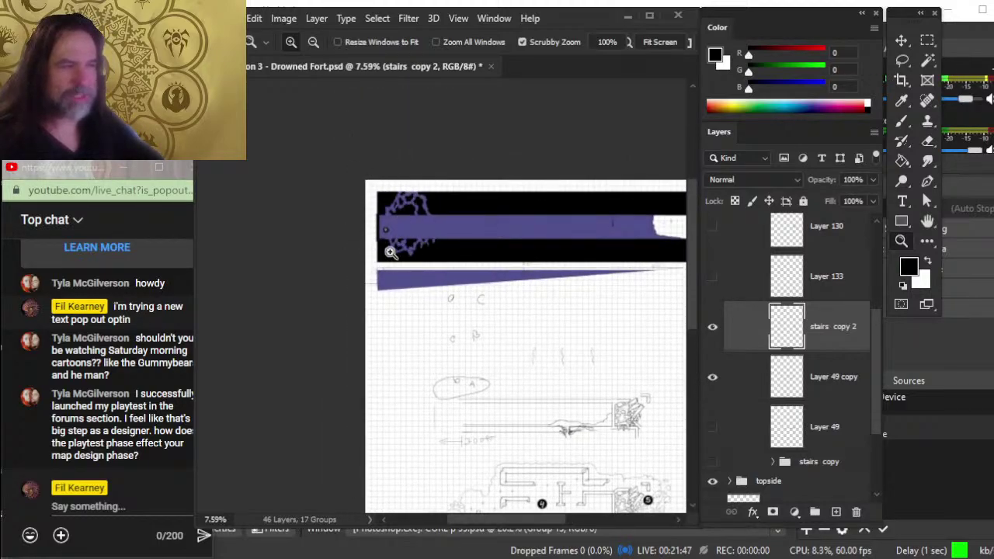
left_click_drag(397, 231, 472, 248)
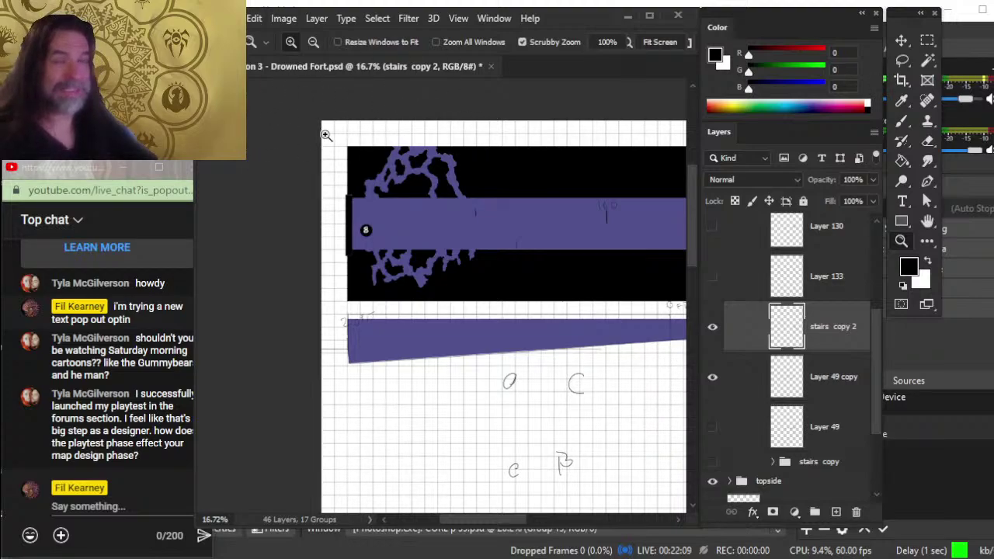
Step: Draw lines linking the lettered points down to the oval, and add a rectangle, a hatched patch and a circle branching above c
scroll(575, 381, "down", 4)
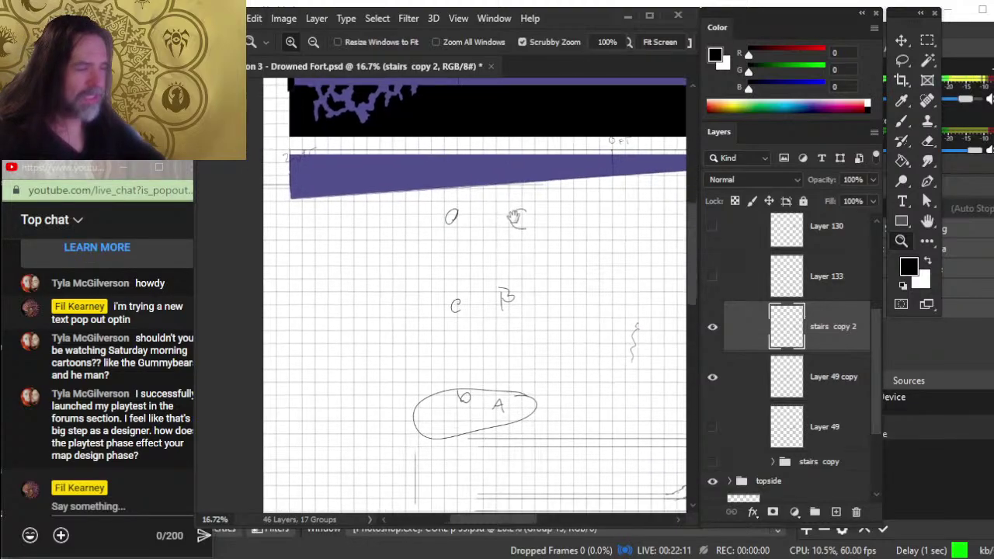
left_click_drag(553, 312, 492, 379)
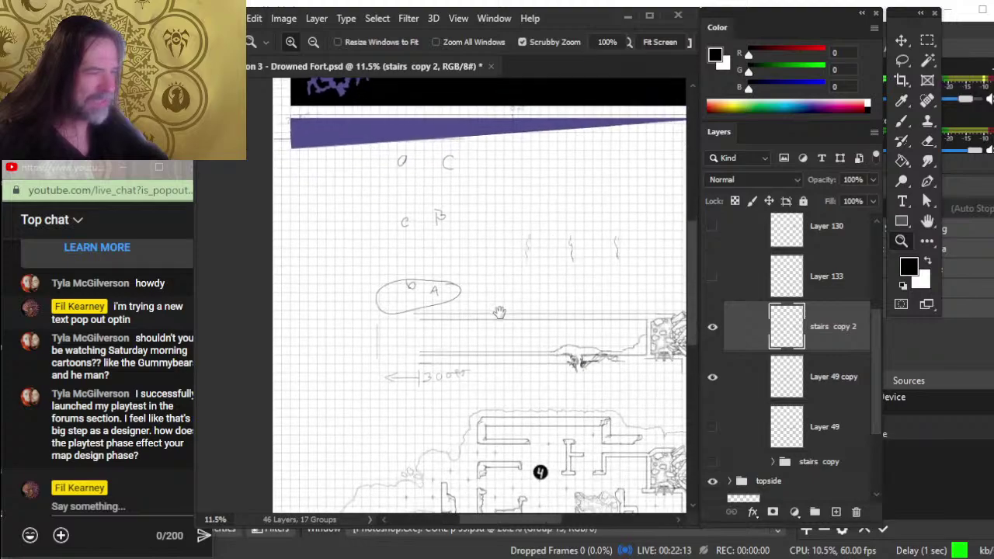
left_click_drag(576, 397, 499, 315)
scroll(461, 241, "up", 2)
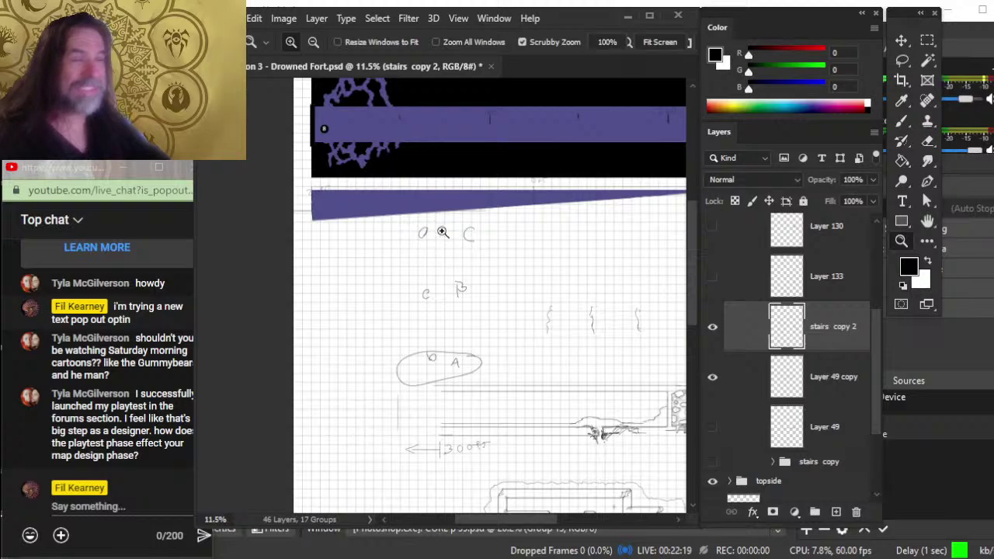
key("b")
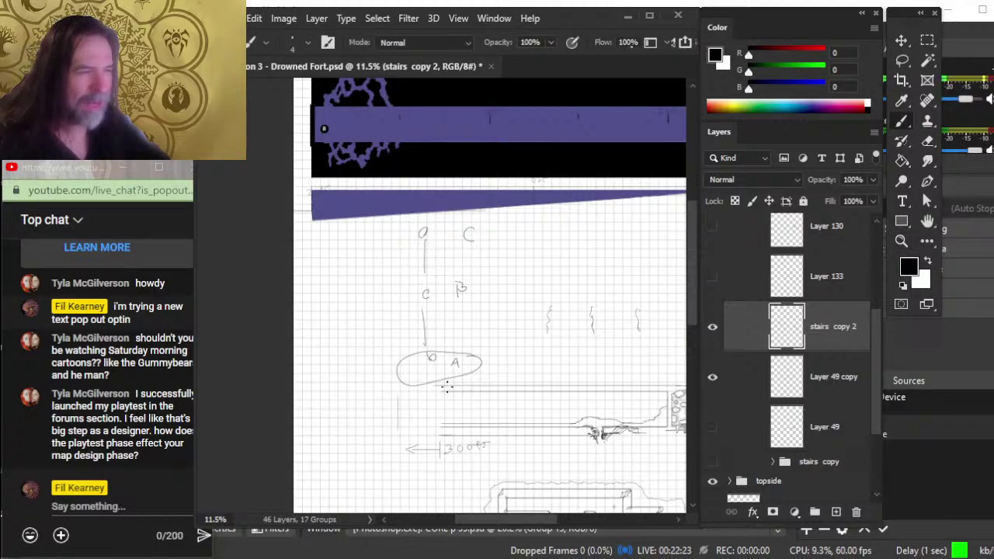
key("ctrl+z")
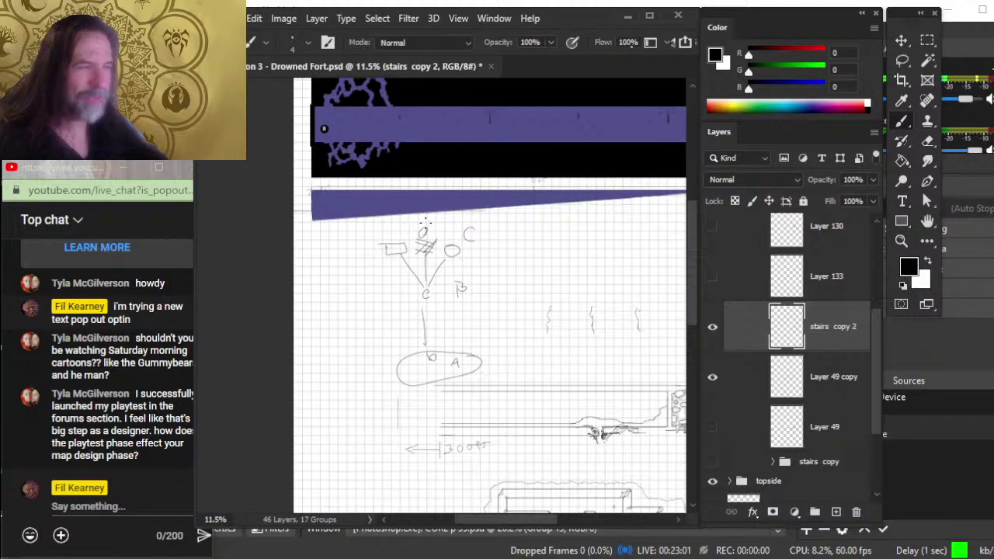
Step: Sketch a dark slanted beam with thin legs above the tunnel's entrance end on stairs copy 2, reducing the brush to 4 px
scroll(396, 127, "up", 2)
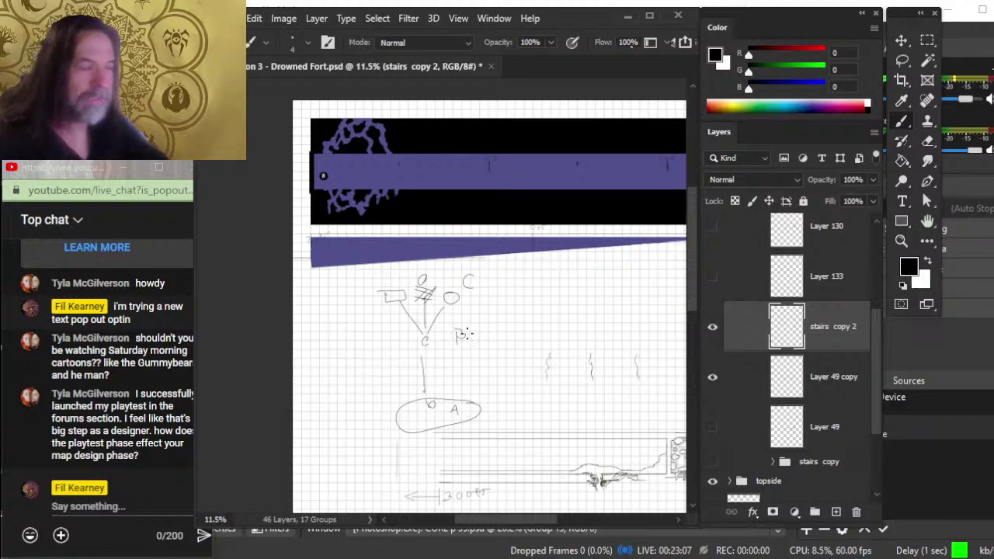
left_click_drag(464, 334, 485, 268)
left_click_drag(550, 354, 464, 312)
key("z")
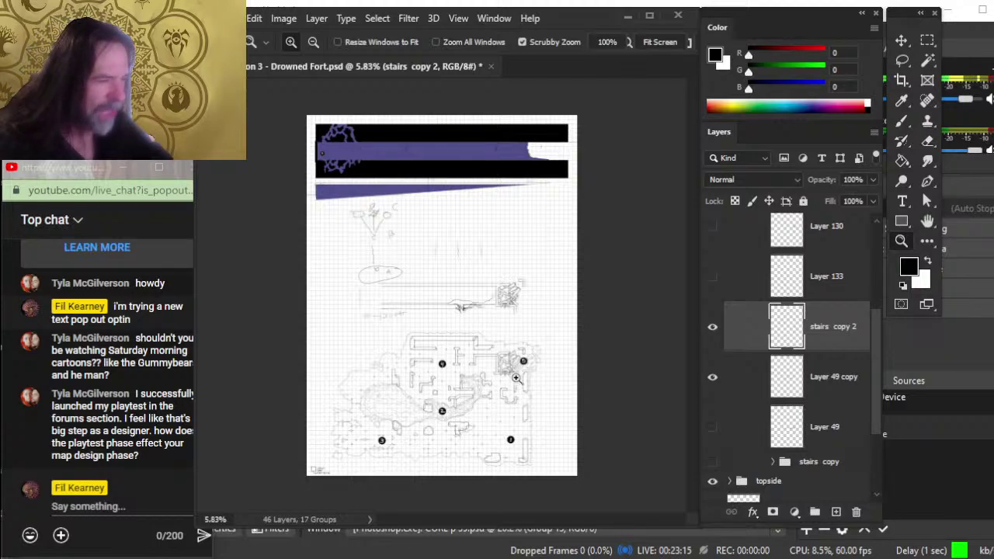
left_click_drag(517, 379, 497, 362)
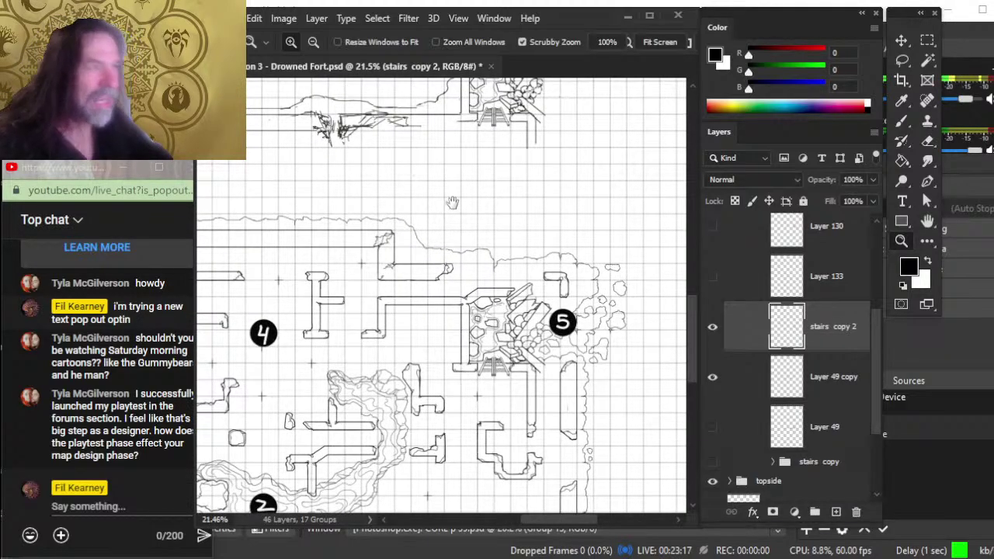
scroll(495, 361, "up", 3)
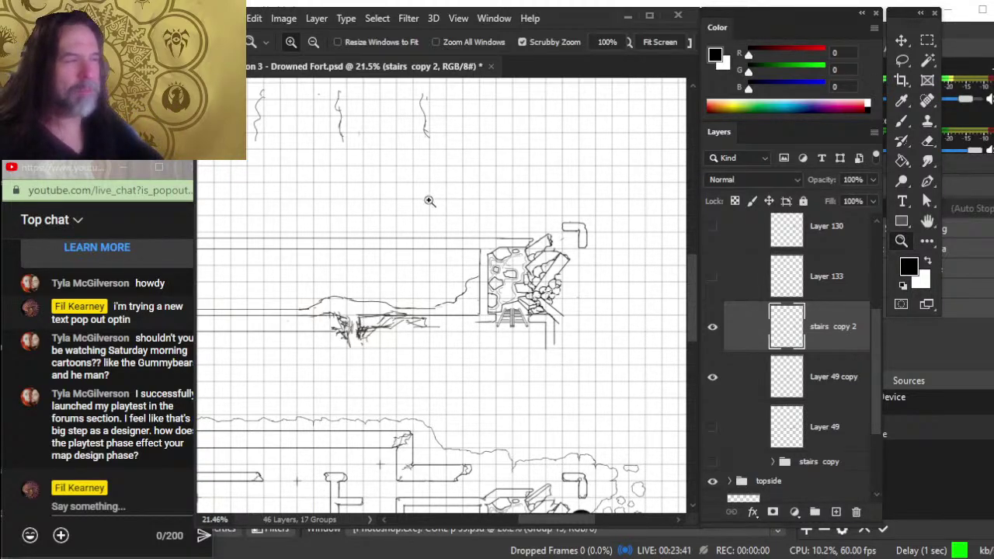
key("b")
mouse_move(393, 214)
left_mouse_down()
mouse_move(488, 184)
mouse_move(398, 211)
mouse_move(466, 185)
left_mouse_up()
key("bracketleft")
key("bracketleft")
key("bracketleft")
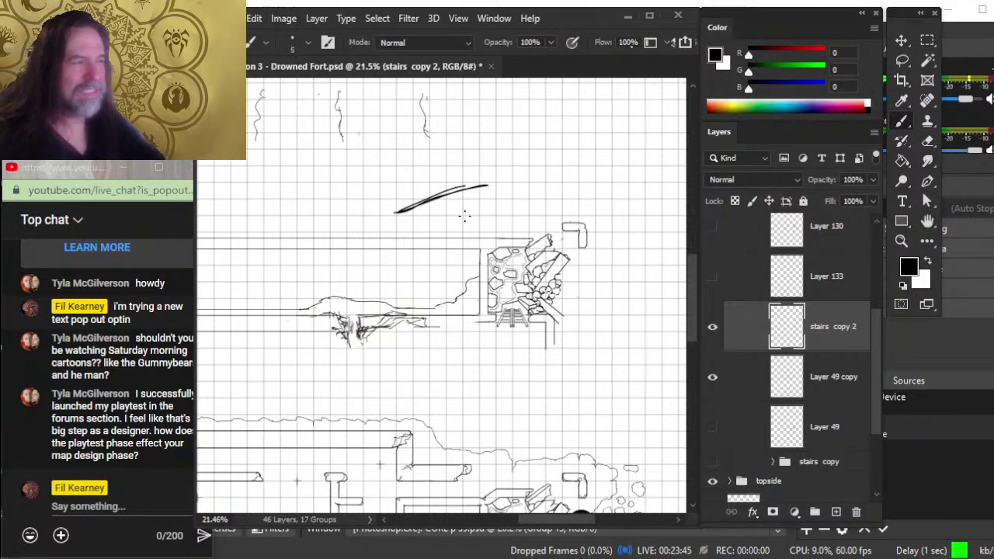
mouse_move(450, 186)
left_mouse_down()
mouse_move(483, 222)
mouse_move(436, 199)
mouse_move(421, 238)
left_mouse_up()
Step: Undo a trial outline above the beam, and sketch a slanted line with faint 2 px crossing strokes between the beam and the entrance corner
mouse_move(449, 144)
left_mouse_down()
mouse_move(382, 176)
mouse_move(475, 166)
mouse_move(470, 140)
left_mouse_up()
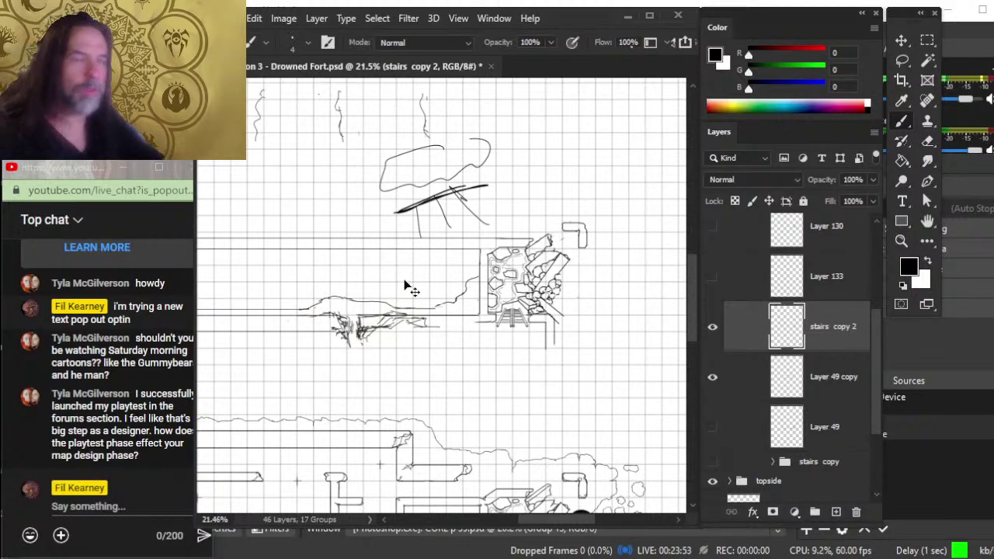
key("ctrl+z")
left_click_drag(528, 177, 490, 214)
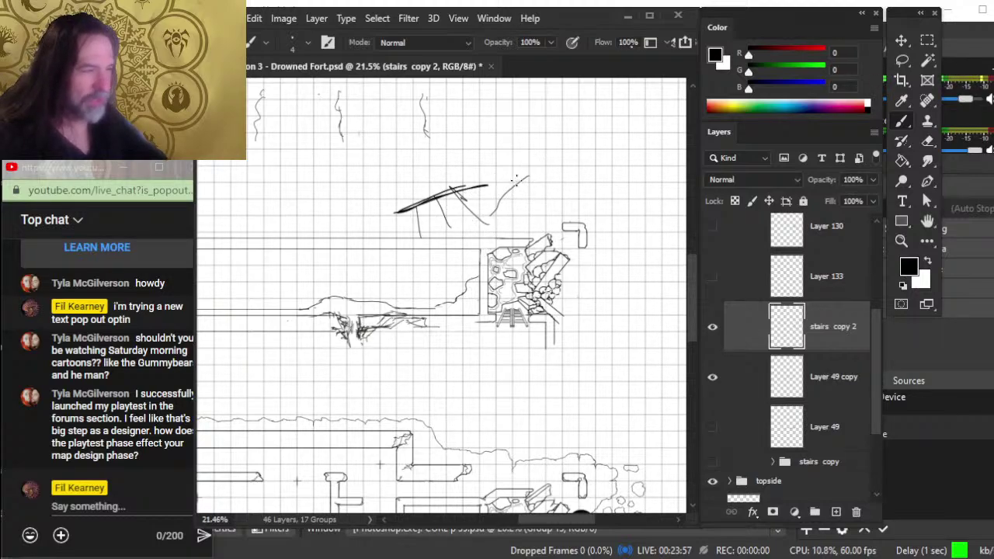
key("bracketleft")
key("bracketleft")
mouse_move(546, 189)
left_mouse_down()
mouse_move(518, 211)
mouse_move(556, 207)
mouse_move(525, 188)
left_mouse_up()
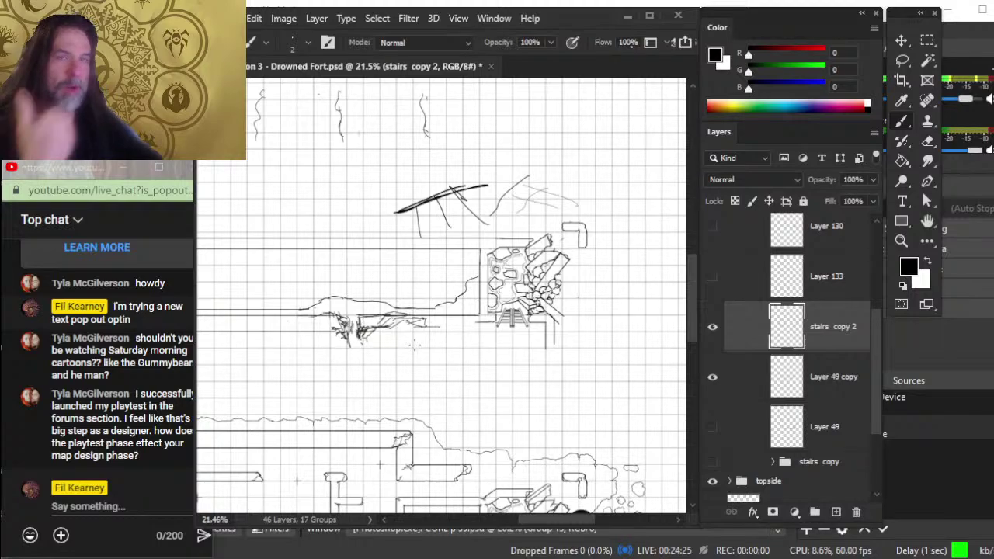
Step: Add light brush marks to the lettered diagram: a loop around A, a curve leading to b, and a small loop below c
key("z")
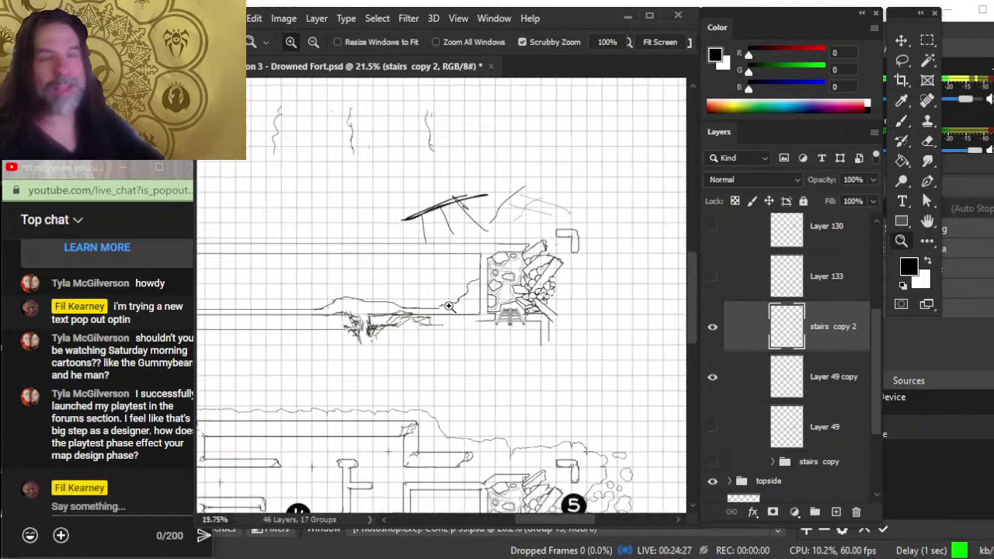
key("ctrl+0")
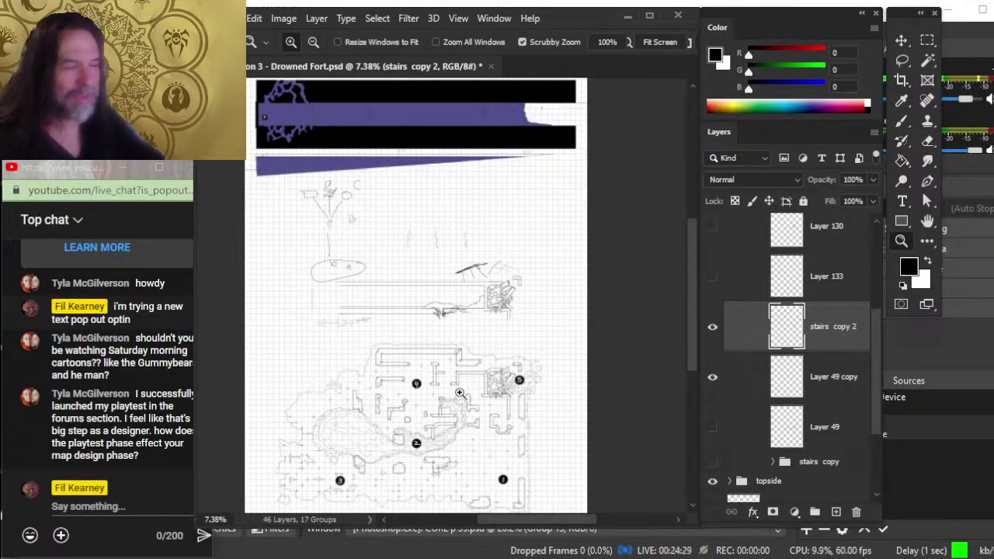
scroll(441, 357, "down", 2)
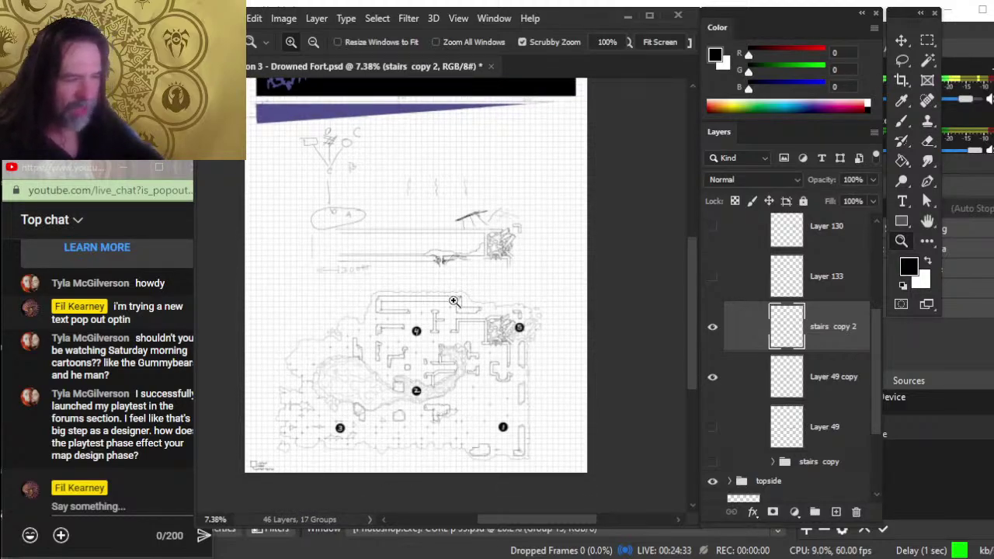
key("b")
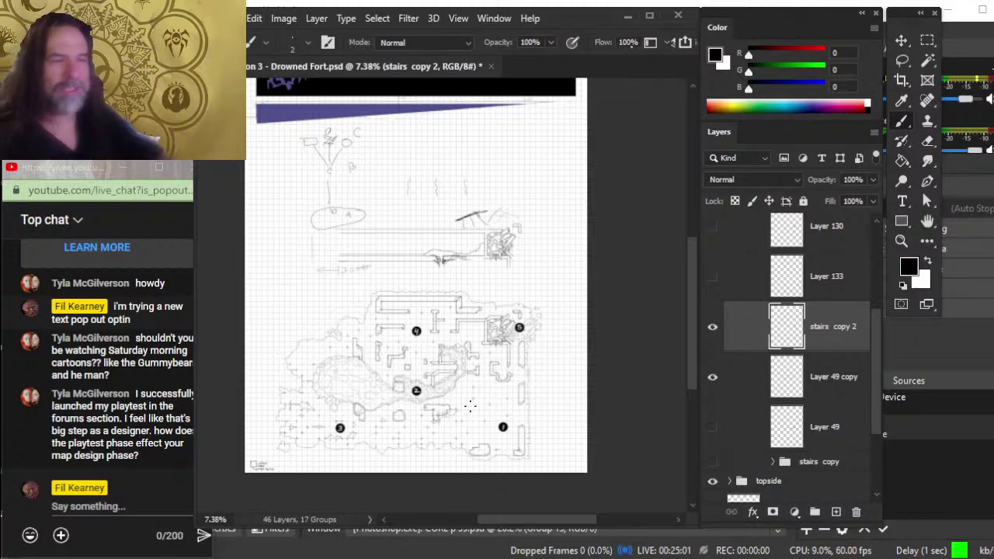
scroll(469, 405, "up", 1)
key("z")
left_click(461, 273)
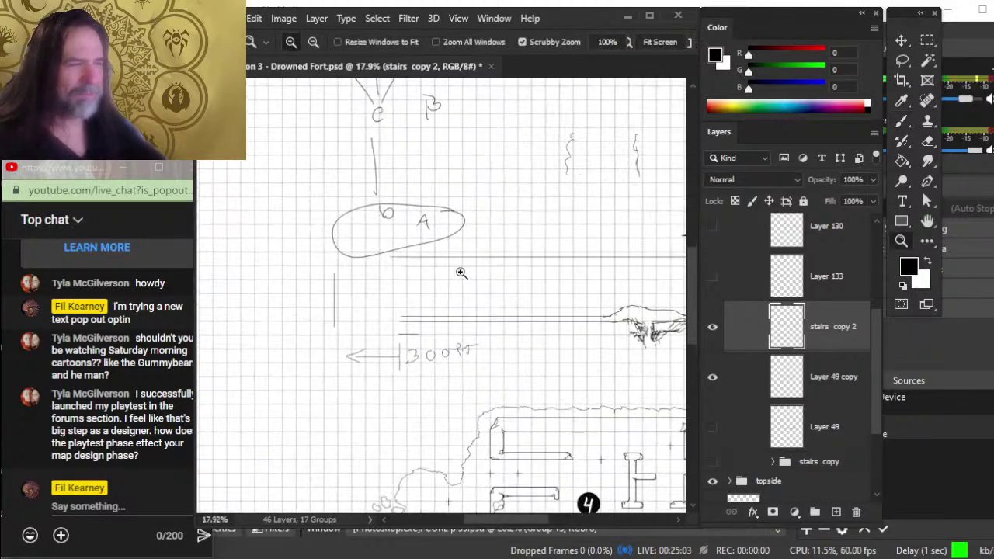
scroll(420, 284, "up", 2)
key("b")
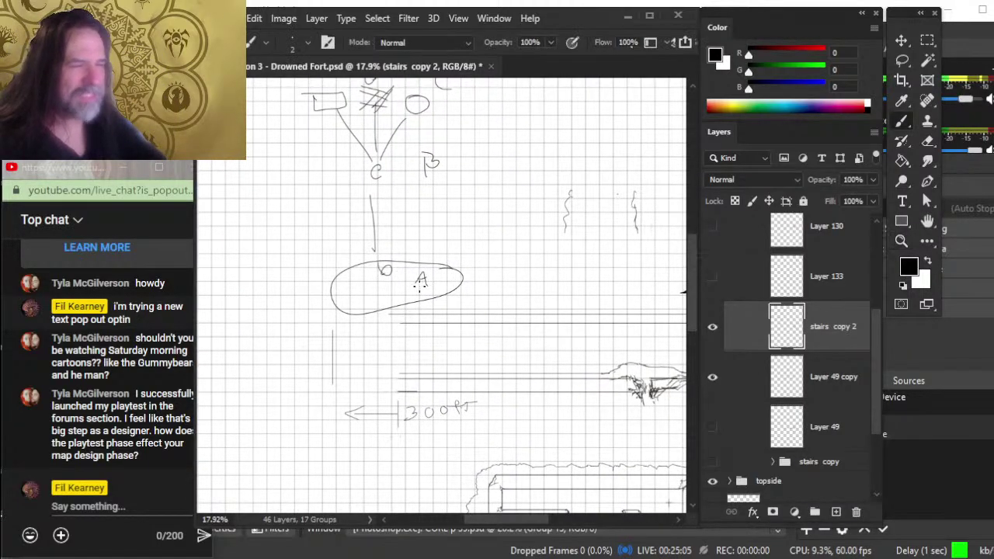
mouse_move(420, 268)
left_mouse_down()
mouse_move(441, 283)
mouse_move(445, 268)
left_mouse_up()
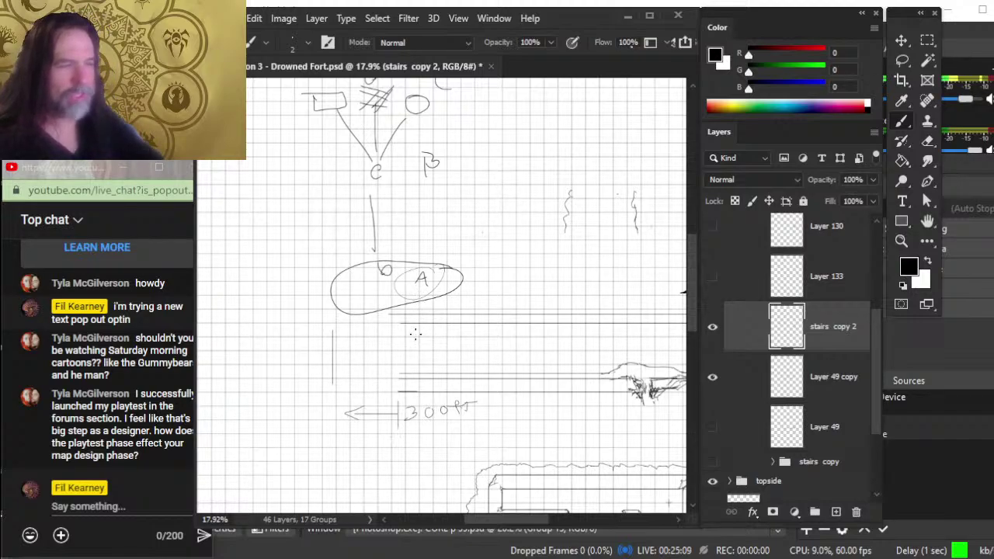
left_click_drag(284, 184, 364, 250)
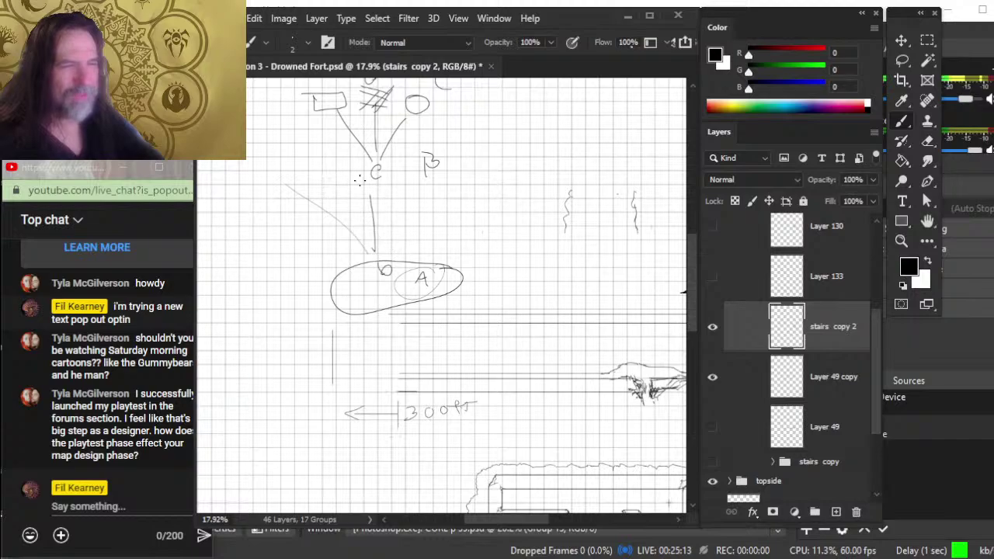
left_click_drag(371, 193, 367, 196)
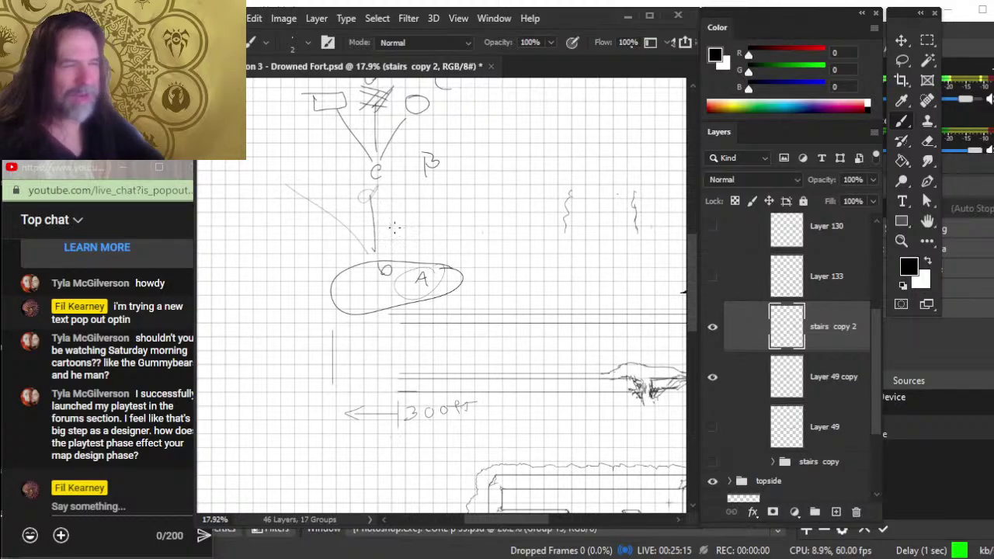
Step: Extend the lettered diagram with light lines: a looped curve from b toward B, a horizontal line across c, and outer lines up to the top shapes
left_click_drag(375, 251, 441, 186)
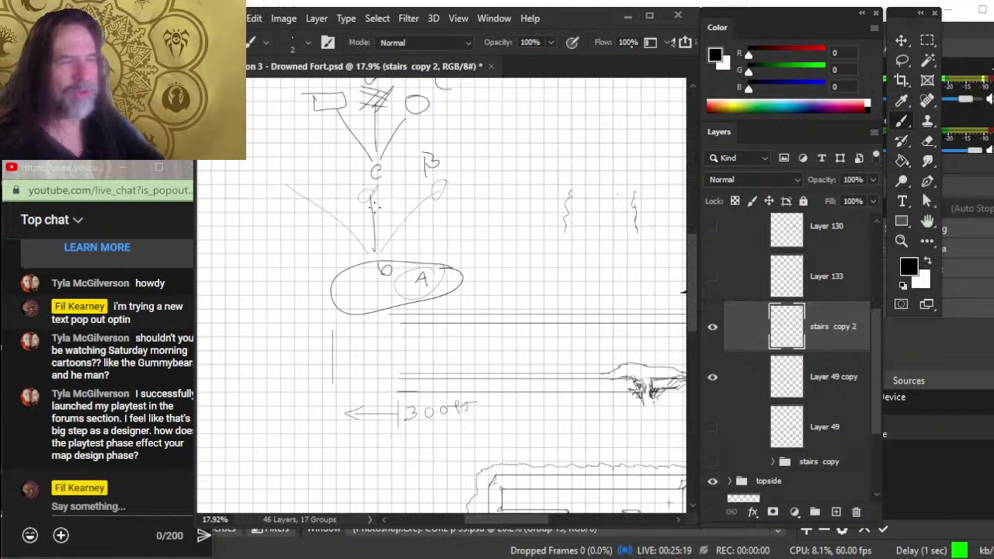
left_click_drag(294, 191, 467, 188)
left_click_drag(397, 190, 421, 272)
left_click_drag(309, 270, 360, 193)
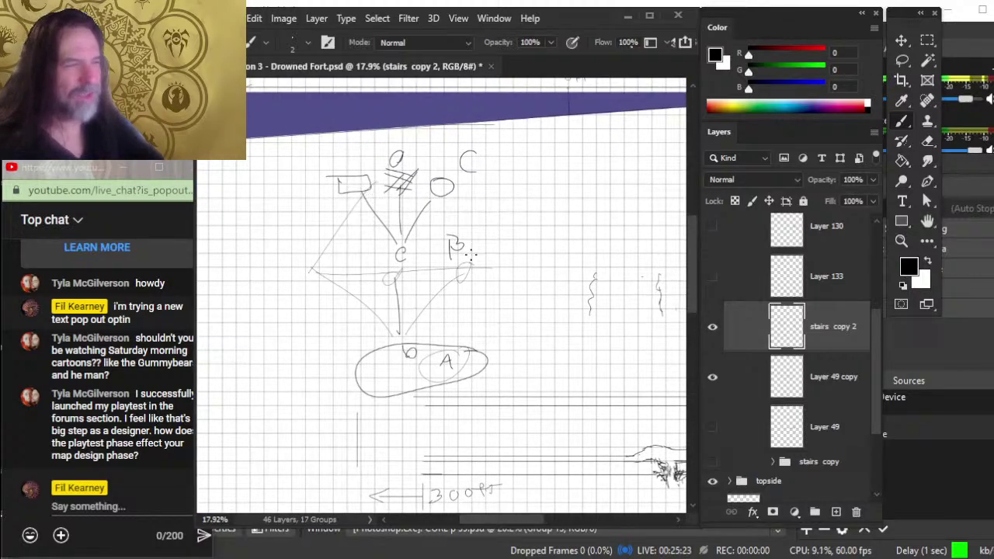
left_click_drag(433, 201, 483, 264)
left_click_drag(403, 278, 401, 192)
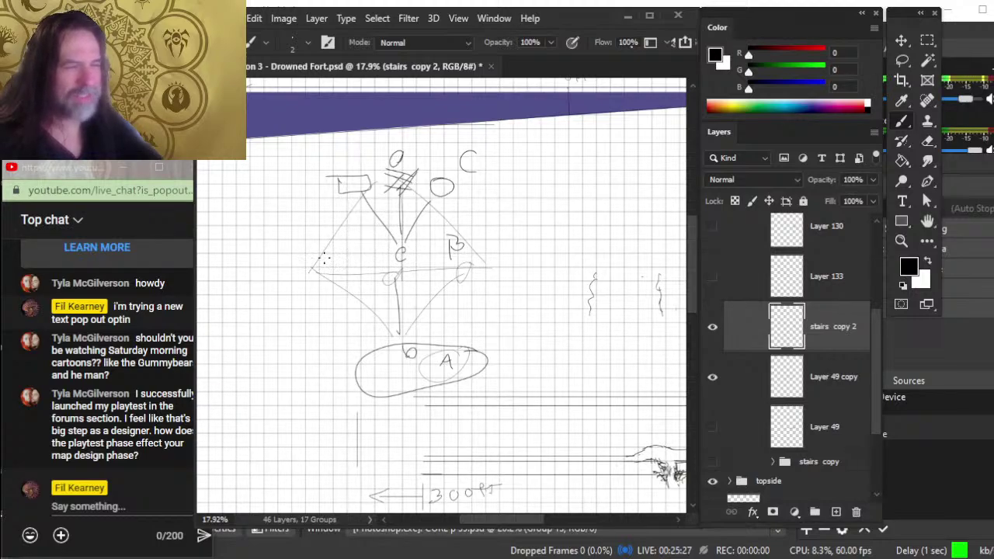
Step: Sketch a smaller diamond-shaped path diagram beside the lettered one, with a centre line and a circle at its upper and lower points
mouse_move(237, 338)
left_mouse_down()
mouse_move(286, 377)
mouse_move(333, 347)
mouse_move(285, 377)
mouse_move(242, 340)
mouse_move(346, 341)
left_mouse_up()
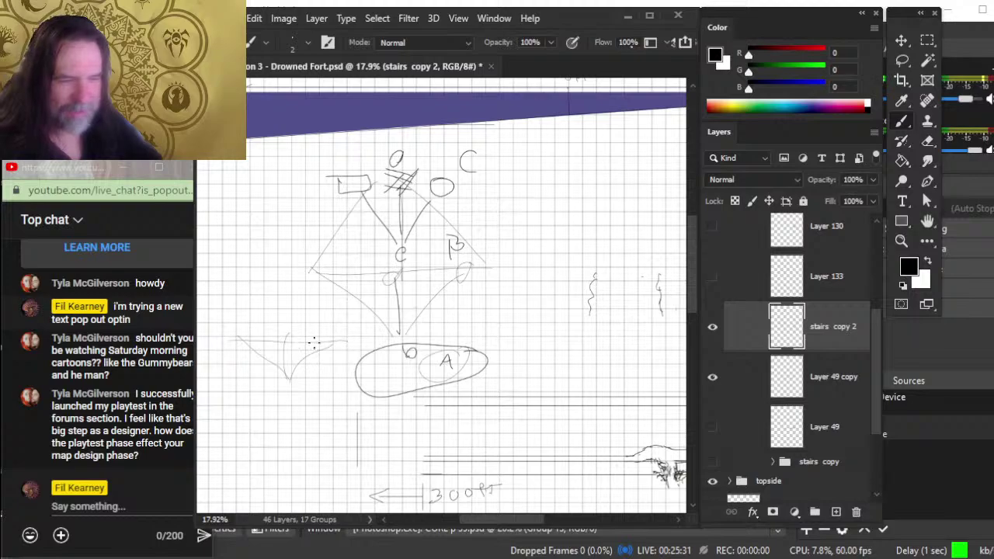
mouse_move(243, 335)
left_mouse_down()
mouse_move(286, 305)
mouse_move(289, 354)
left_mouse_up()
mouse_move(351, 344)
left_mouse_down()
mouse_move(288, 302)
mouse_move(300, 288)
left_mouse_up()
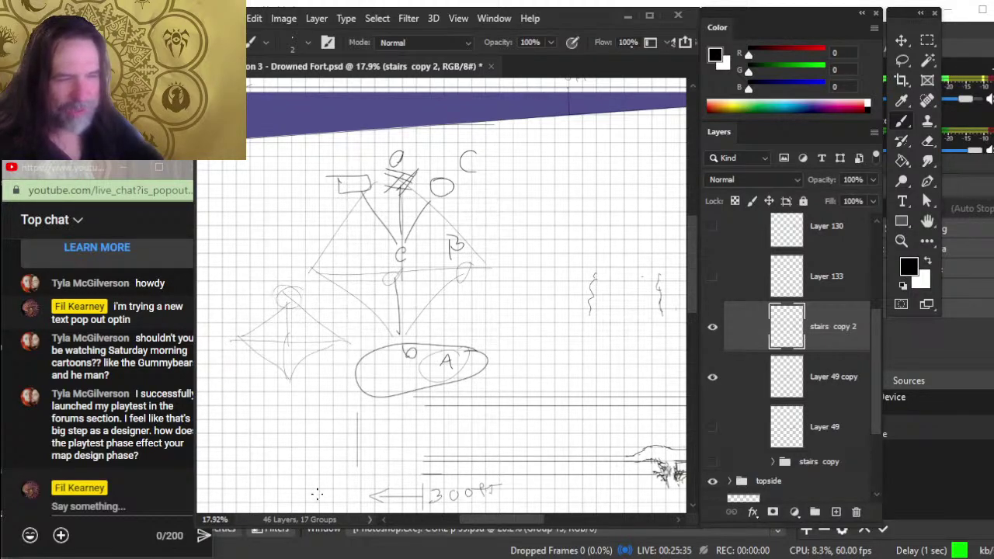
key("e")
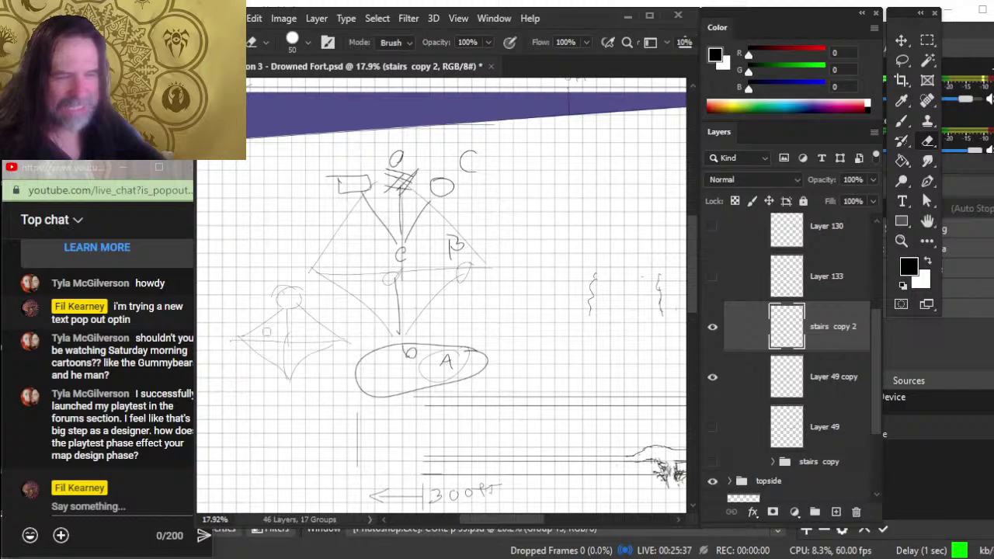
key("b")
left_click_drag(289, 379, 287, 380)
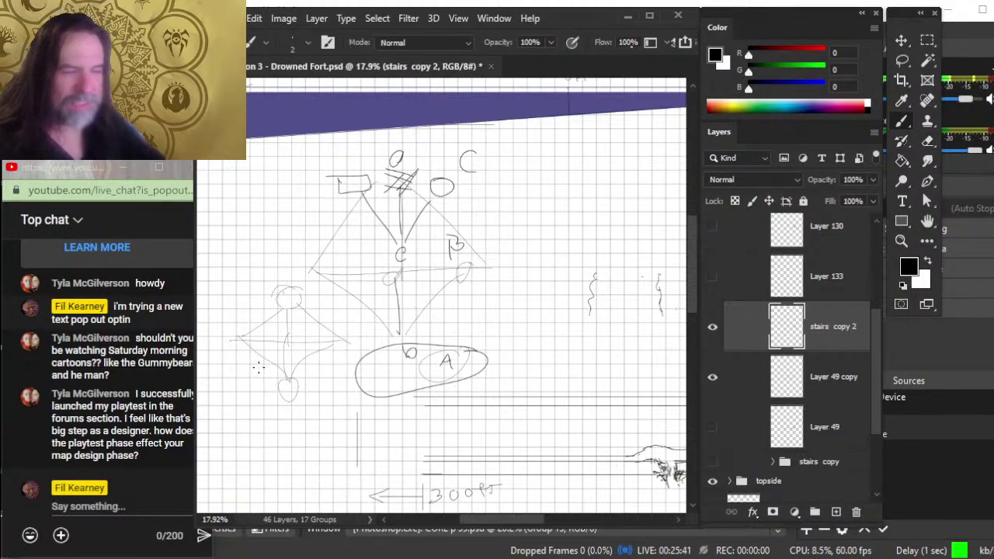
Step: Draw branch lines rising from the small diamond's upper circle, and erase the vertical strokes while keeping the slanted branch
left_click_drag(289, 290, 285, 283)
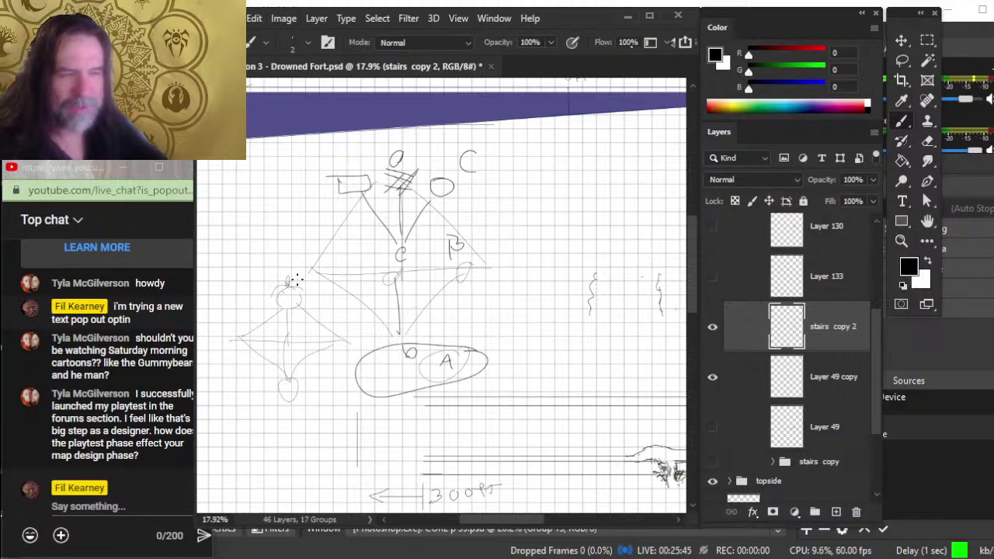
left_click_drag(289, 286, 330, 226)
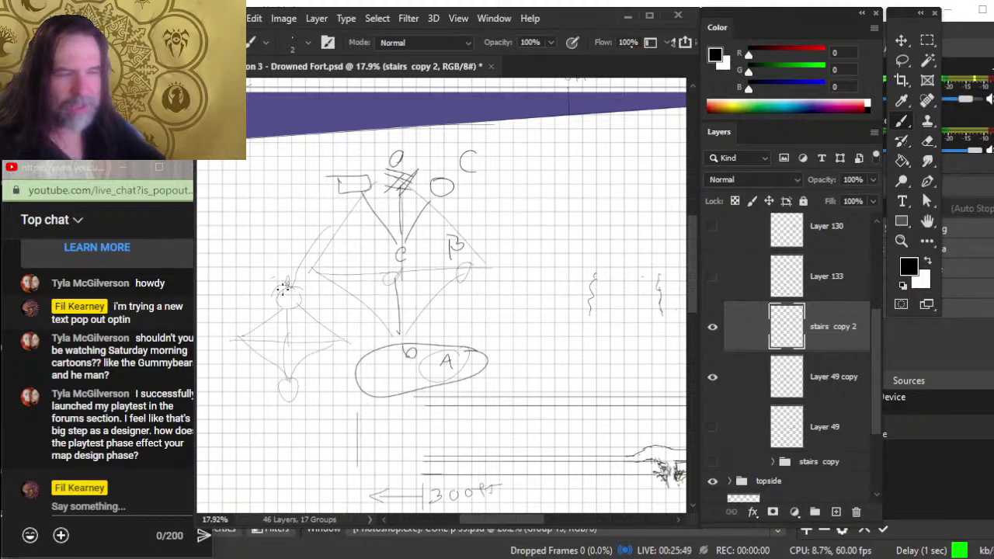
left_click_drag(287, 285, 281, 239)
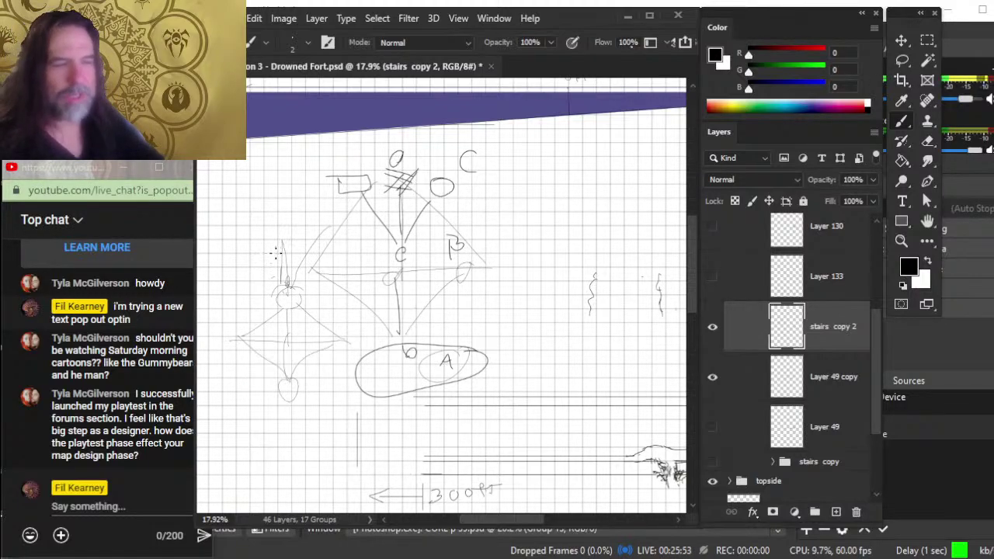
key("e")
left_click_drag(285, 273, 282, 240)
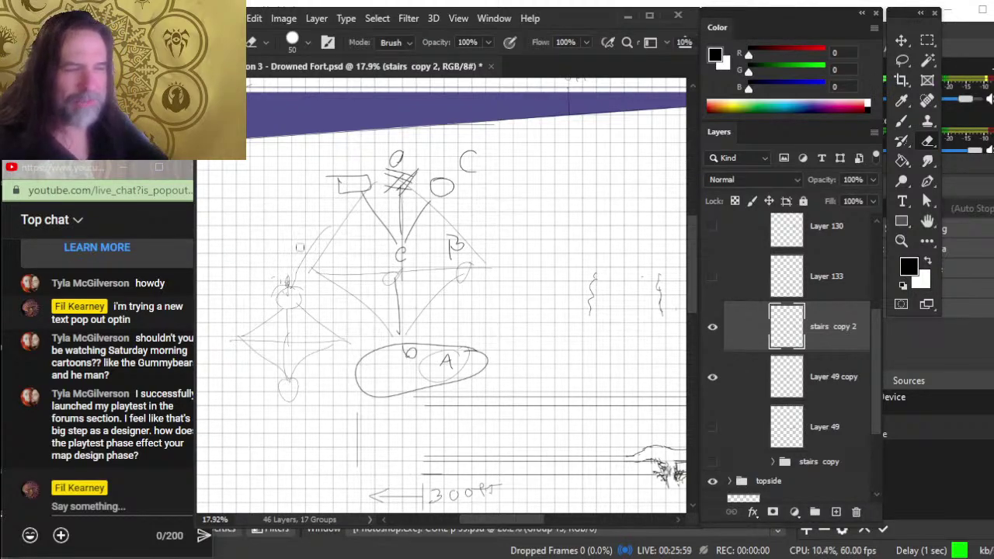
key("b")
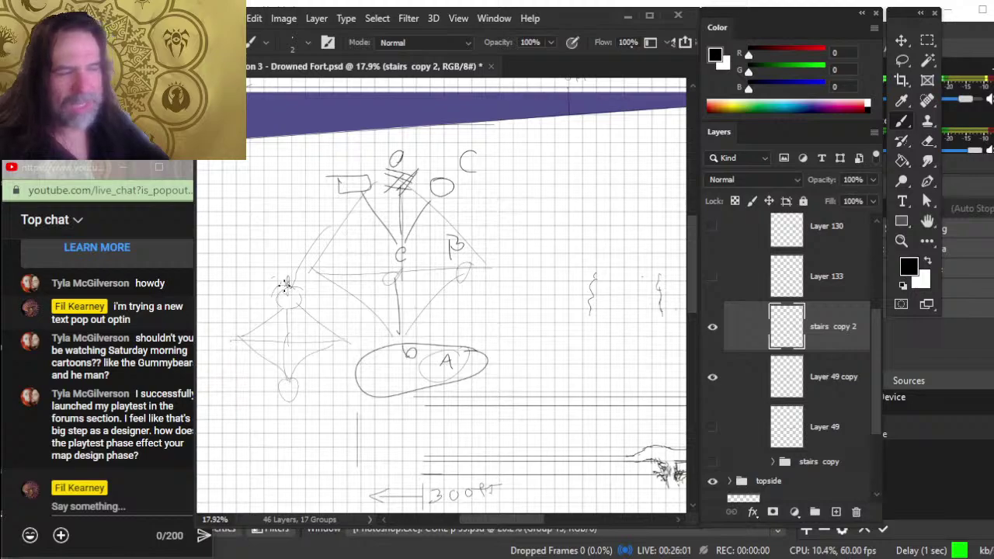
Step: Add darker vertical and slanted branches above the diamond's upper circle, each ending in a small circle, with squiggles beside the slanted one
mouse_move(282, 227)
left_mouse_down()
mouse_move(288, 289)
mouse_move(286, 226)
mouse_move(284, 283)
mouse_move(223, 259)
mouse_move(247, 256)
mouse_move(208, 293)
mouse_move(246, 298)
left_mouse_up()
key("e")
key("b")
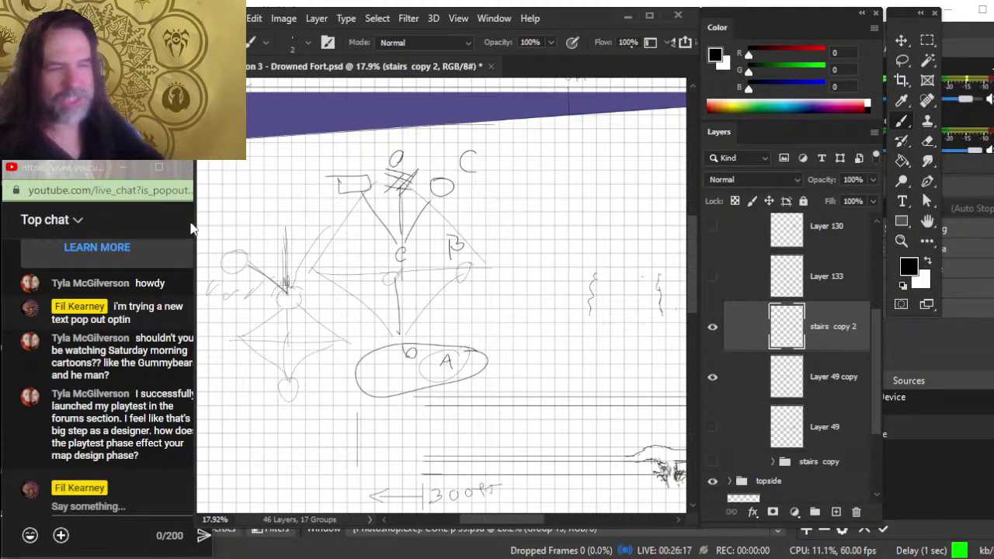
key("e")
key("b")
left_click_drag(286, 226, 290, 228)
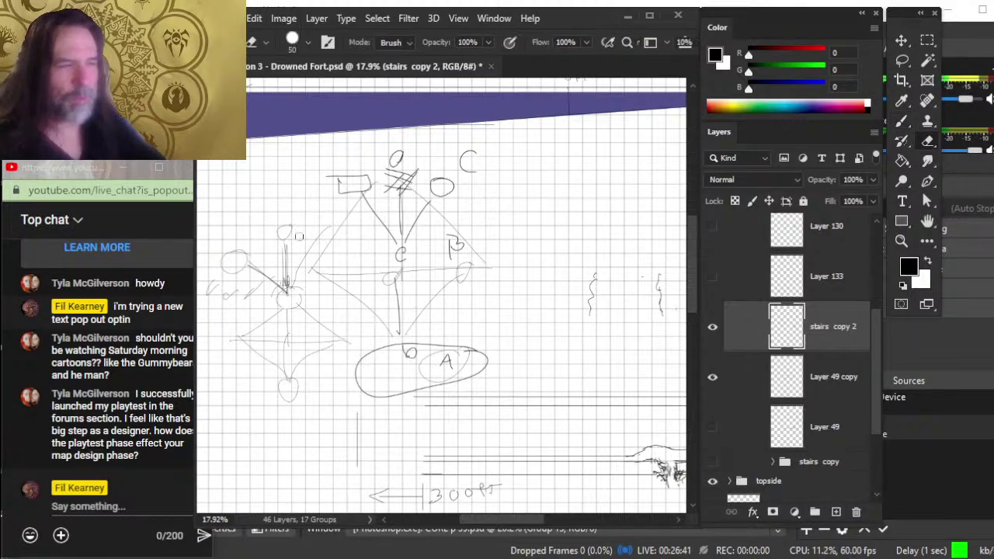
Step: Surround the vertical branch's end circle with light strokes and a loop, and draw a circle at the end of the right-hand slanted branch
mouse_move(270, 218)
left_mouse_down()
mouse_move(297, 220)
mouse_move(288, 246)
left_mouse_up()
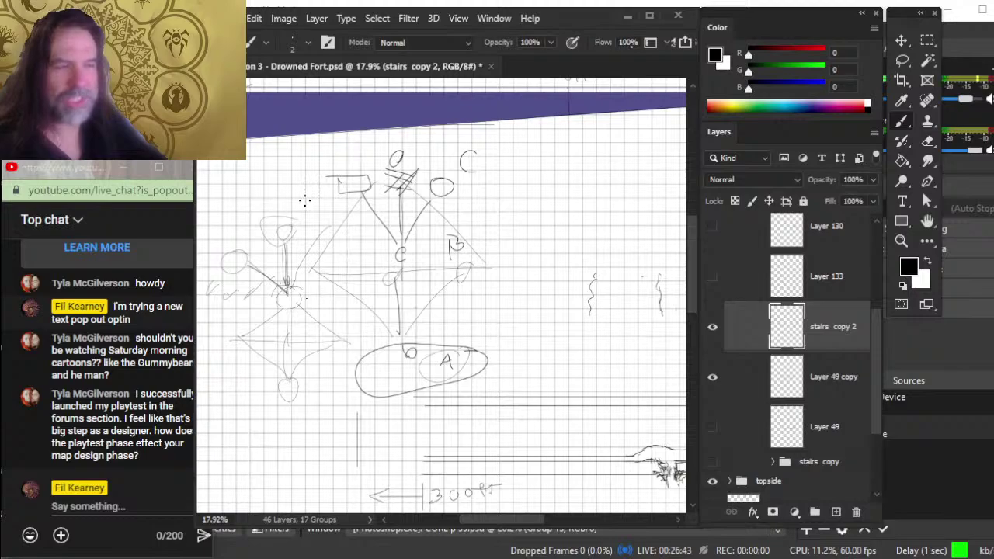
mouse_move(304, 200)
left_mouse_down()
mouse_move(314, 206)
mouse_move(299, 220)
mouse_move(252, 215)
left_mouse_up()
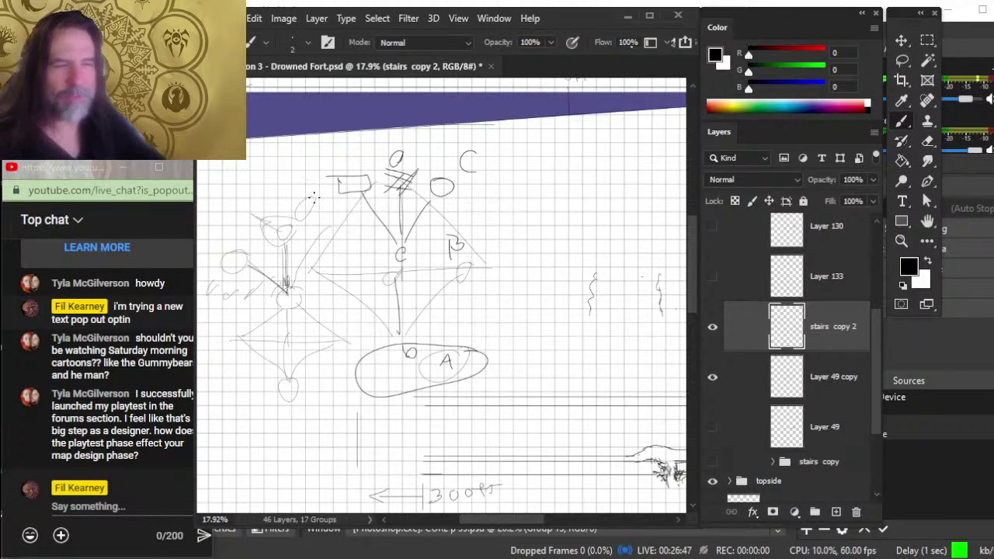
left_click_drag(299, 181, 303, 208)
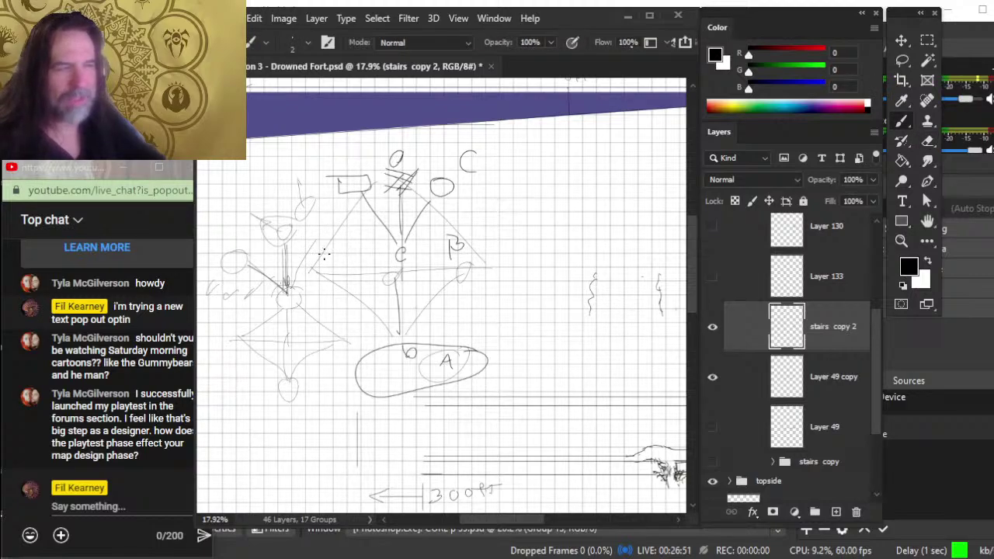
left_click_drag(323, 228, 320, 230)
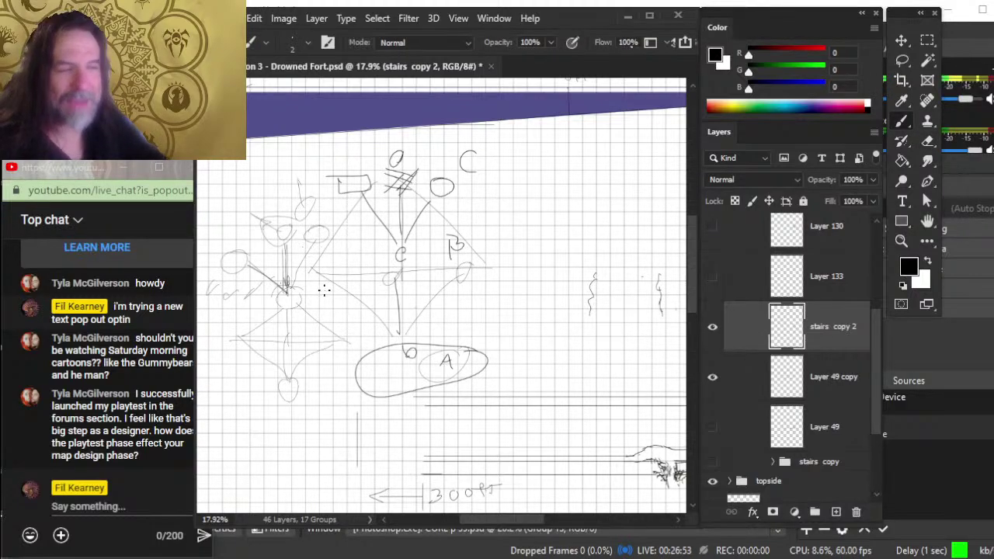
Step: Sketch slanted strokes from the purple ramp down toward the branch circles, and draw an oval around the squiggles beside the small diagram
left_click_drag(421, 161, 457, 345)
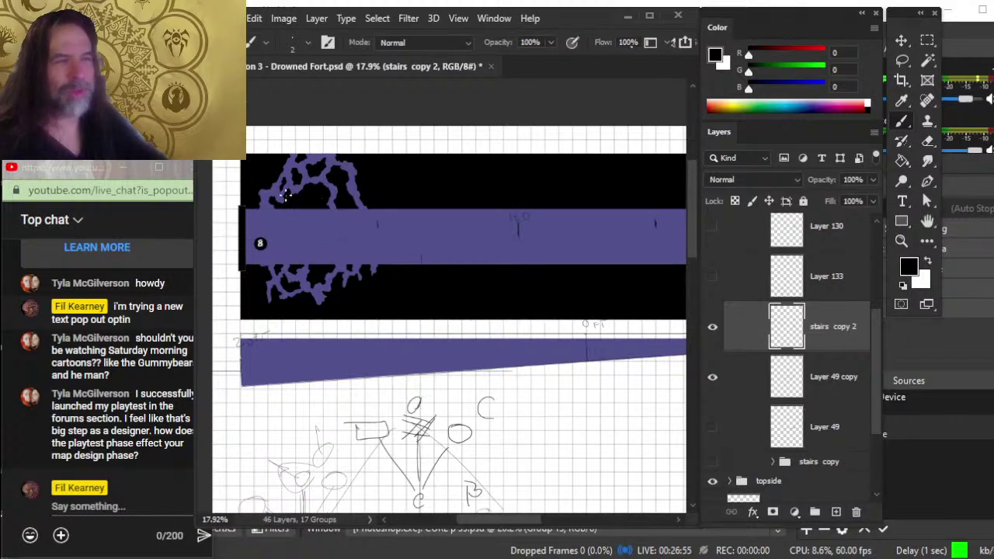
left_click_drag(482, 217, 447, 187)
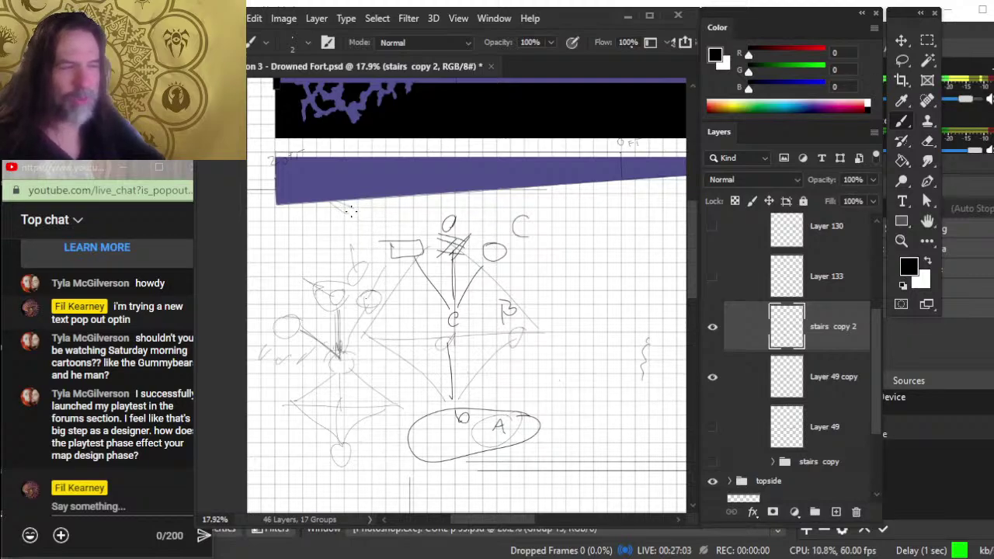
mouse_move(351, 211)
left_mouse_down()
mouse_move(391, 290)
mouse_move(366, 268)
mouse_move(370, 283)
mouse_move(386, 262)
left_mouse_up()
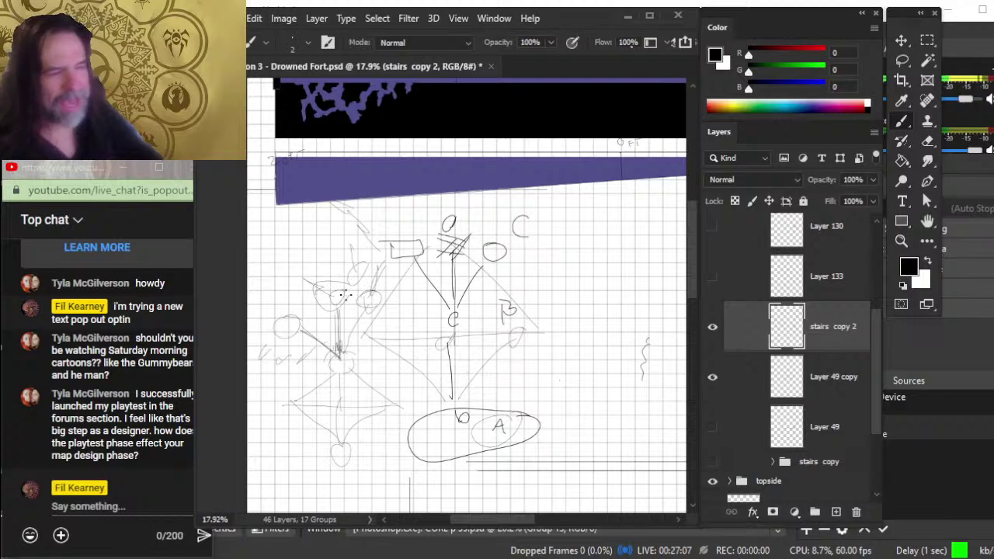
left_click_drag(318, 344, 340, 358)
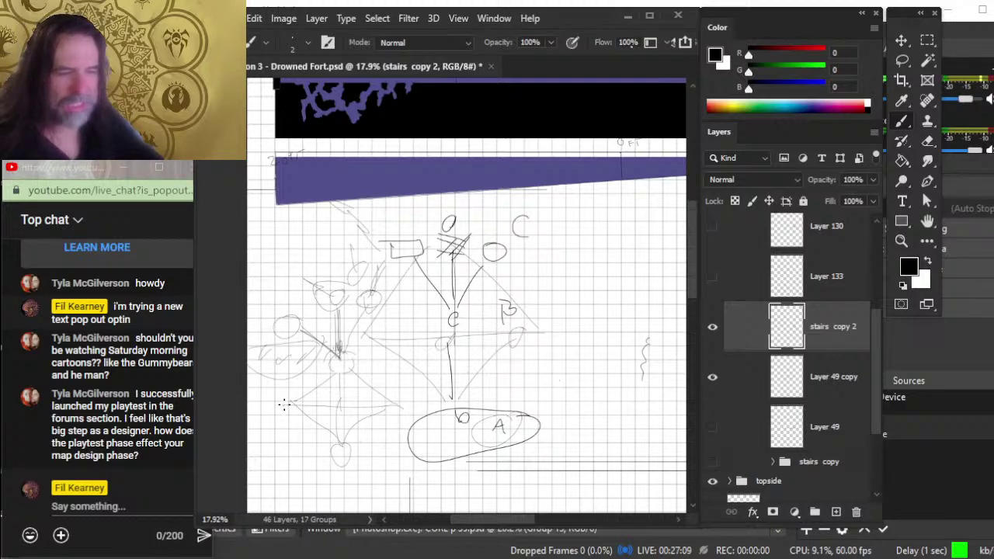
Step: Try a row of short vertical strokes below the deep end of the purple ramp, and undo them
left_click_drag(308, 220, 308, 242)
left_click_drag(330, 223, 330, 247)
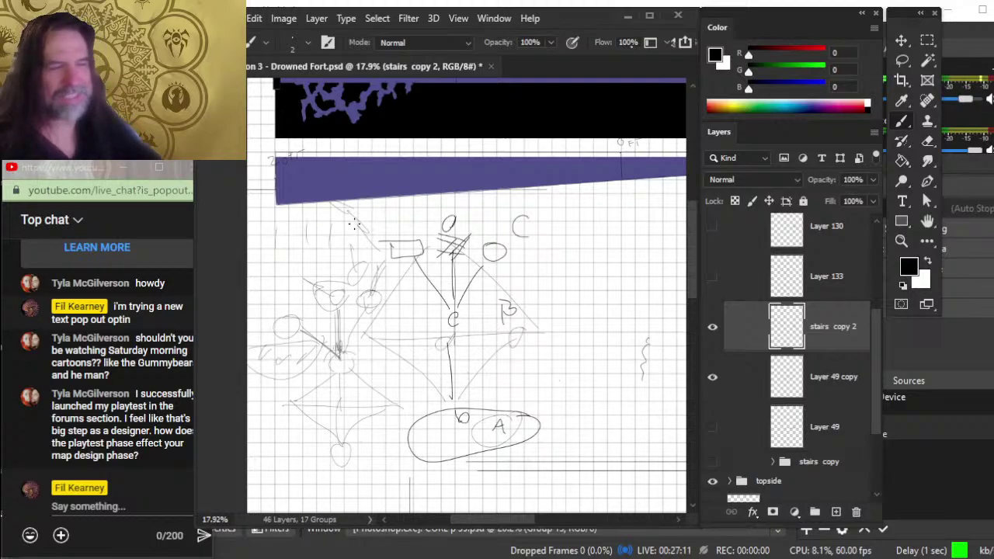
key("ctrl+z")
key("ctrl+z")
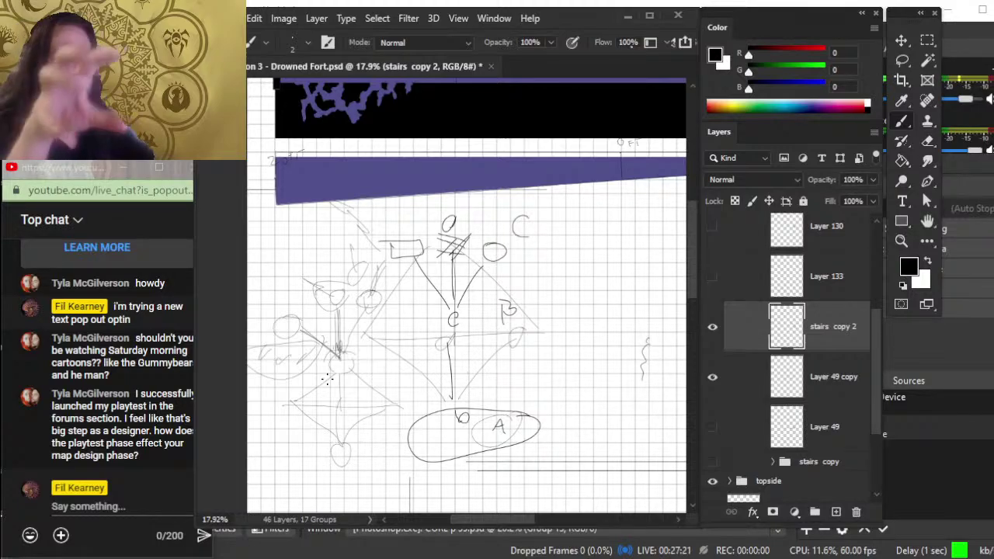
left_click(748, 465)
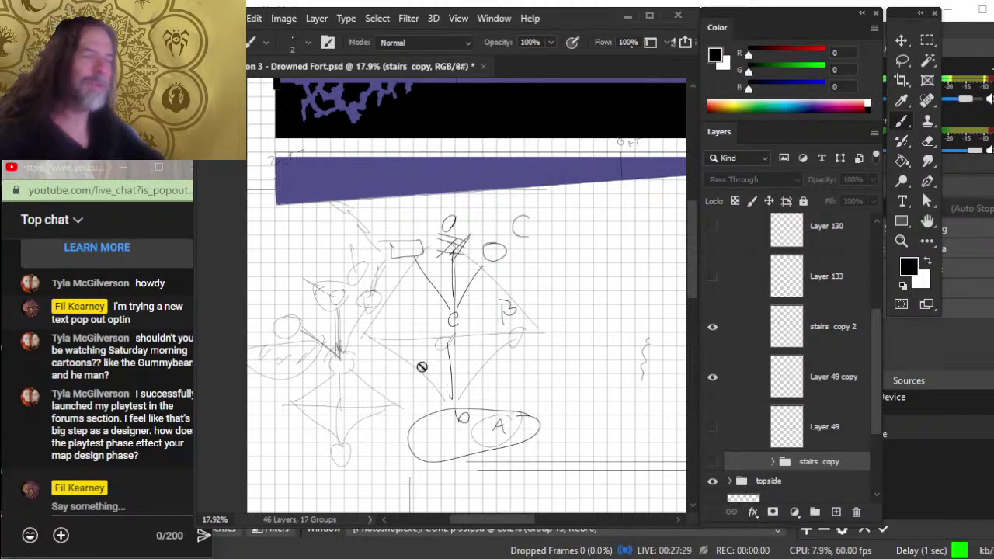
key("e")
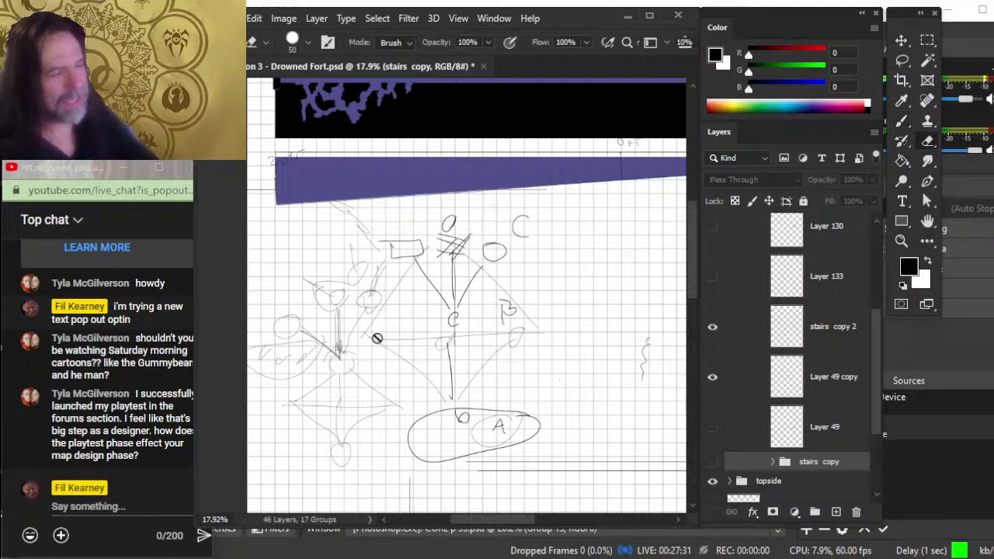
left_click(371, 343)
key("Return")
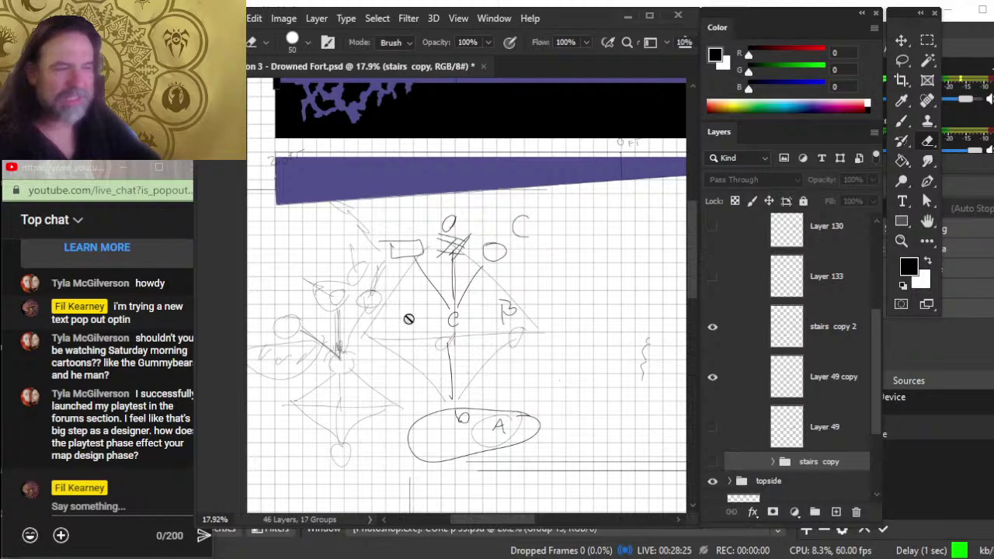
left_click(804, 348)
key("b")
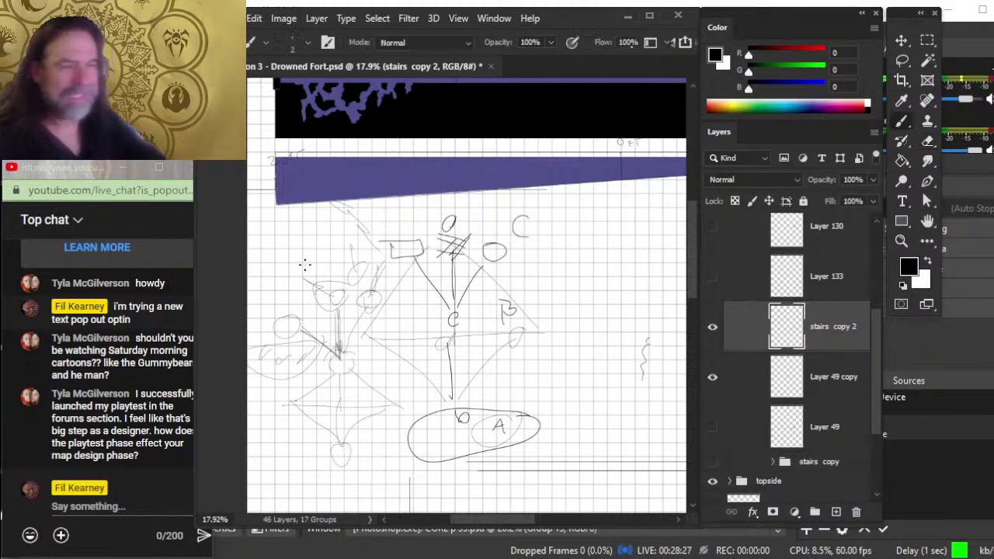
Step: On stairs copy 2, sketch nested circles below the ramp's deep end, with short rays beside them and crossing strokes over the slanted lines
mouse_move(332, 247)
left_mouse_down()
mouse_move(289, 248)
mouse_move(335, 233)
left_mouse_up()
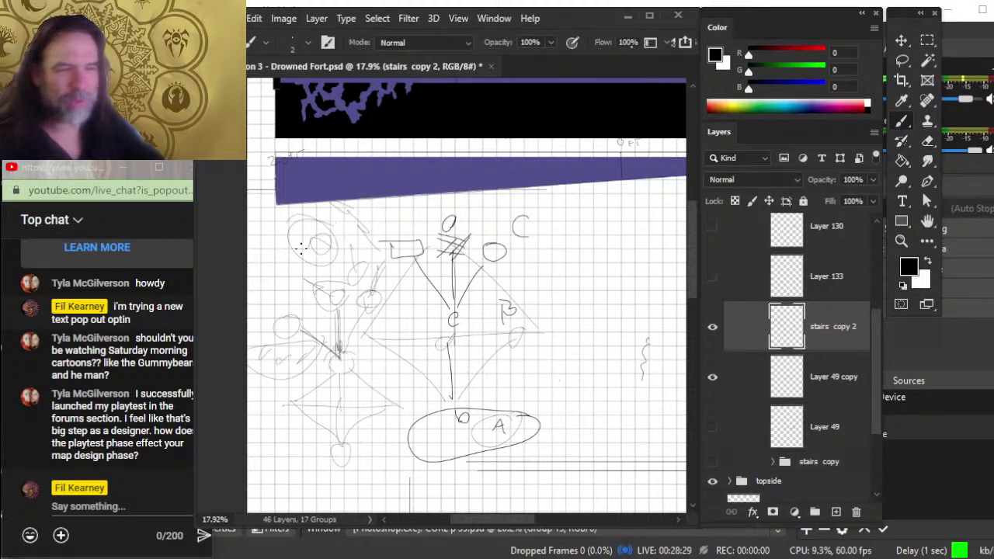
left_click_drag(269, 243, 289, 250)
mouse_move(341, 208)
left_mouse_down()
mouse_move(370, 222)
mouse_move(359, 208)
left_mouse_up()
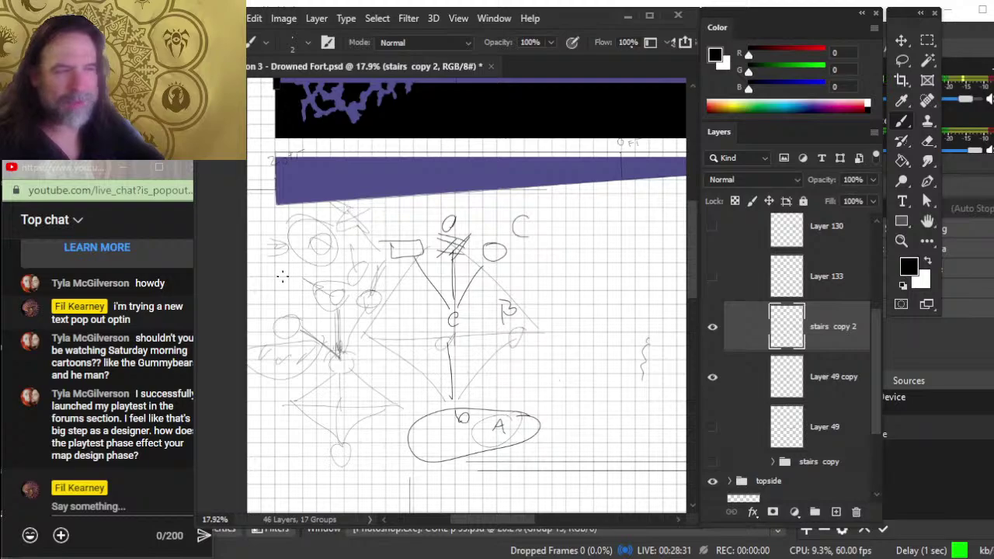
left_click_drag(295, 261, 298, 244)
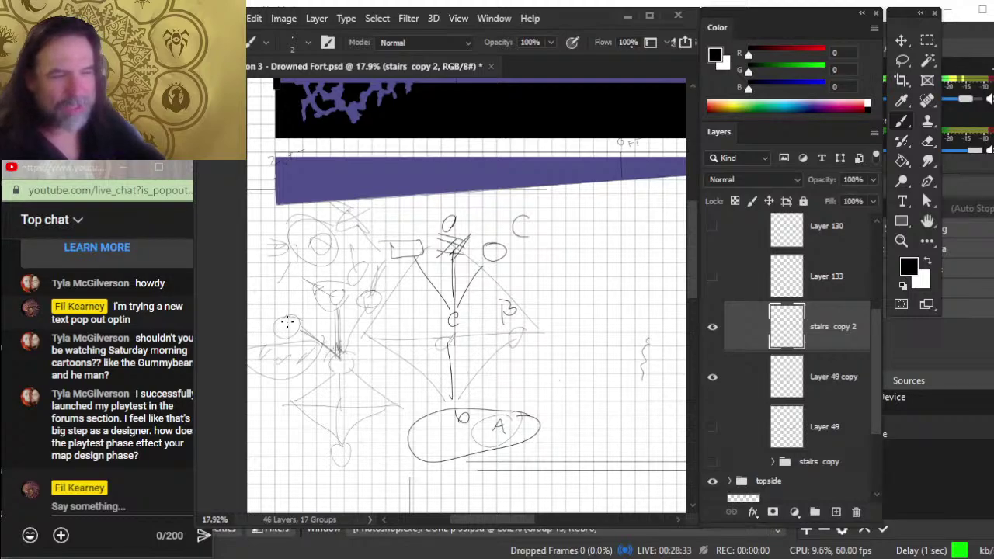
Step: Connect the nested circles to the branch circles below with curved lines, and add loops and crossing strokes through the squiggle-filled oval
mouse_move(286, 323)
left_mouse_down()
mouse_move(274, 273)
mouse_move(295, 253)
mouse_move(294, 293)
left_mouse_up()
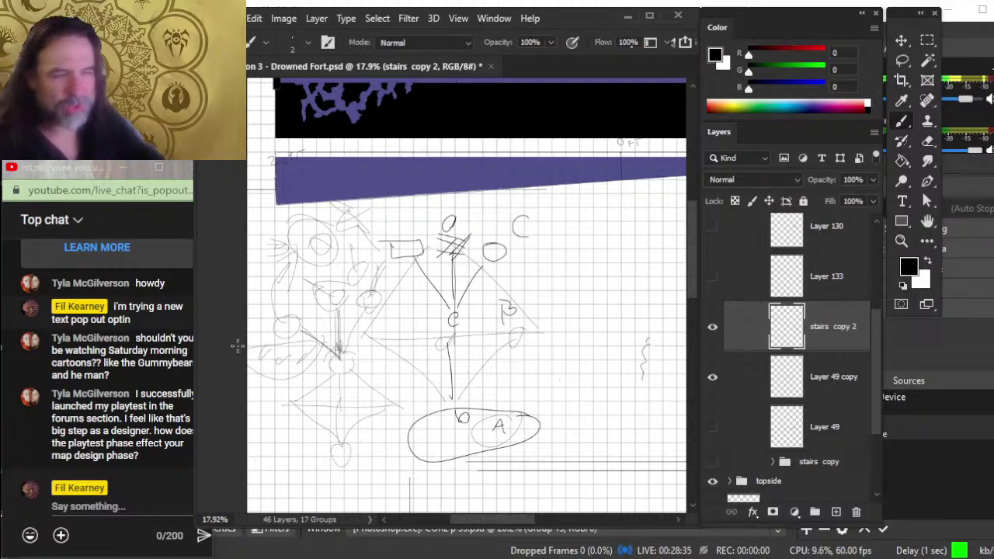
left_click_drag(274, 346, 258, 359)
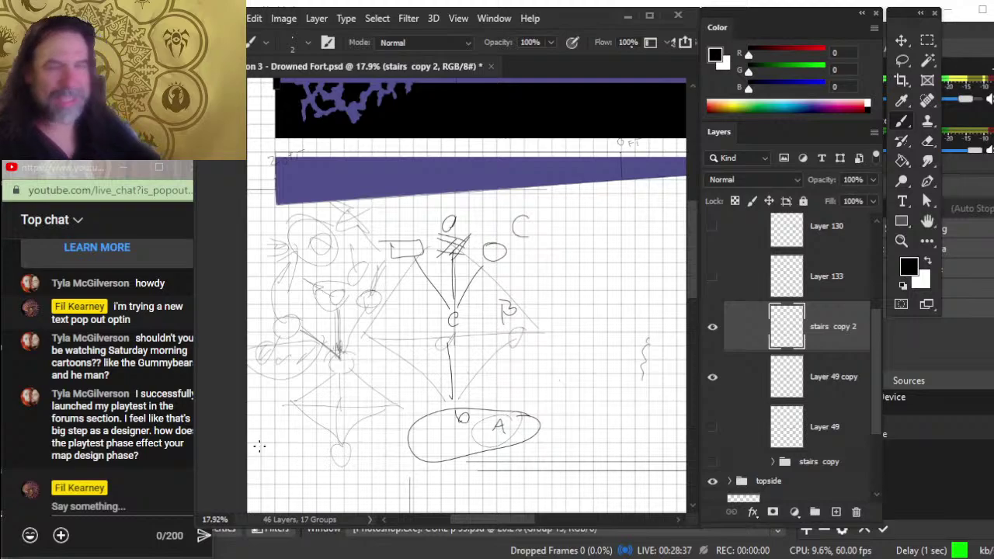
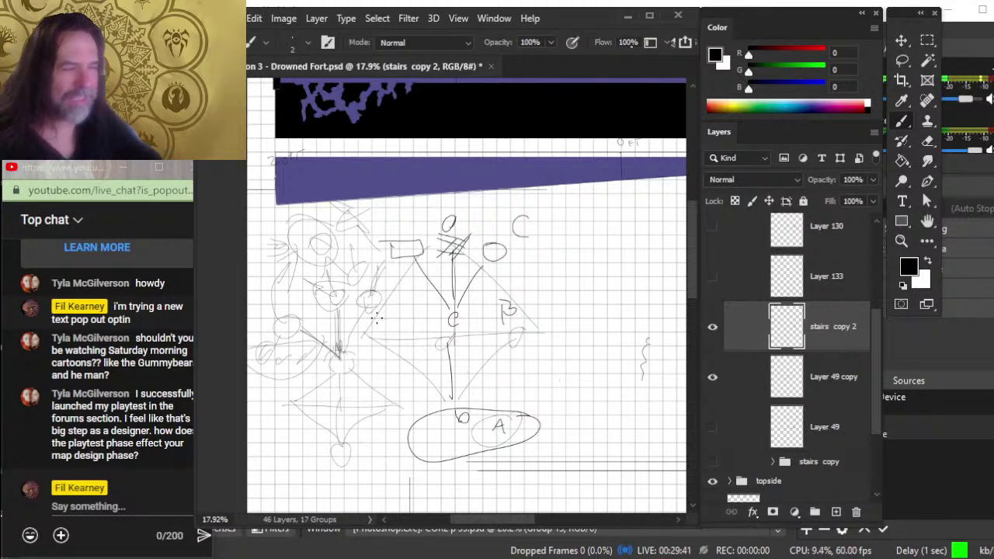
left_click_drag(262, 281, 310, 371)
left_click_drag(301, 311, 250, 372)
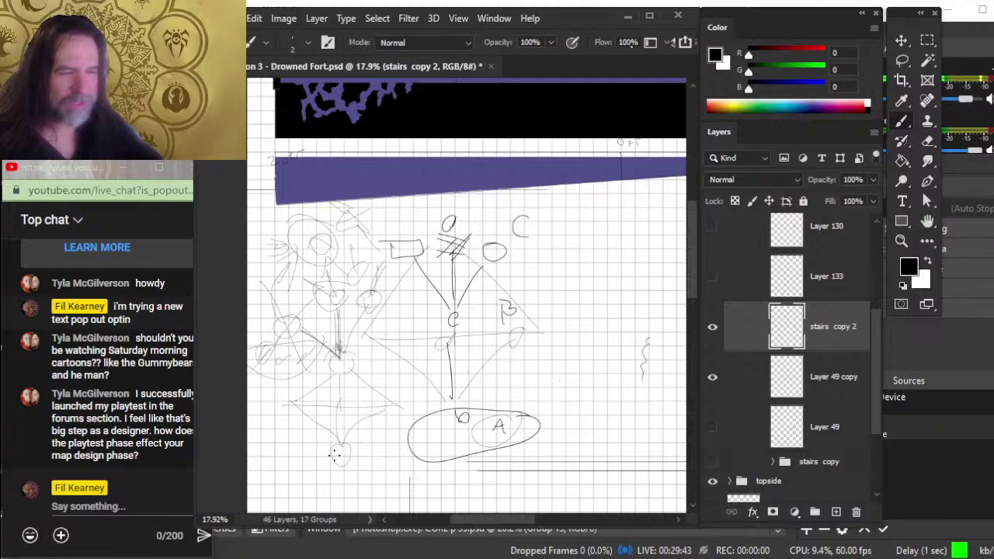
Step: Add an oval loop around the upper branch circles, a line through the B row, and heavier rings on the nested circle and hub
mouse_move(357, 283)
left_mouse_down()
mouse_move(364, 315)
mouse_move(409, 264)
left_mouse_up()
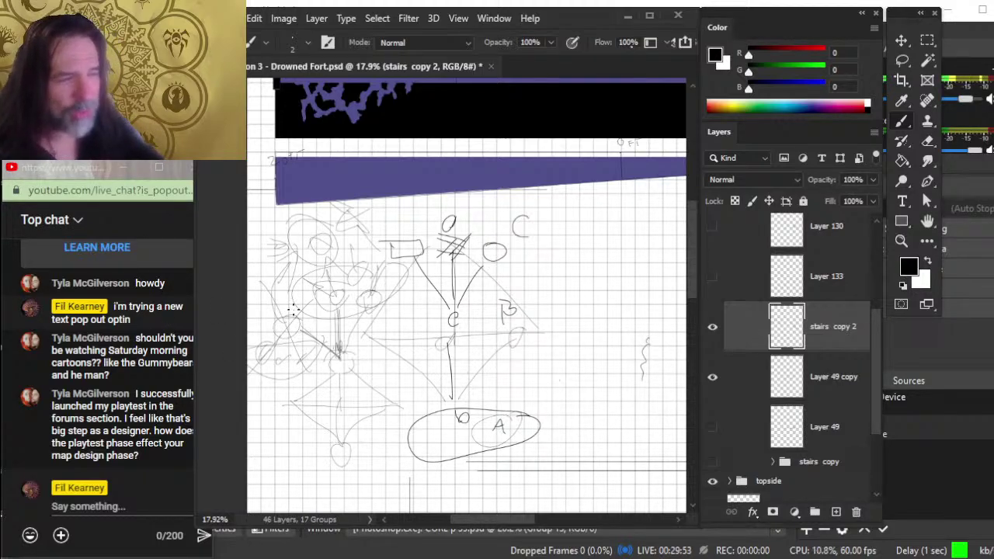
left_click_drag(445, 327, 548, 320)
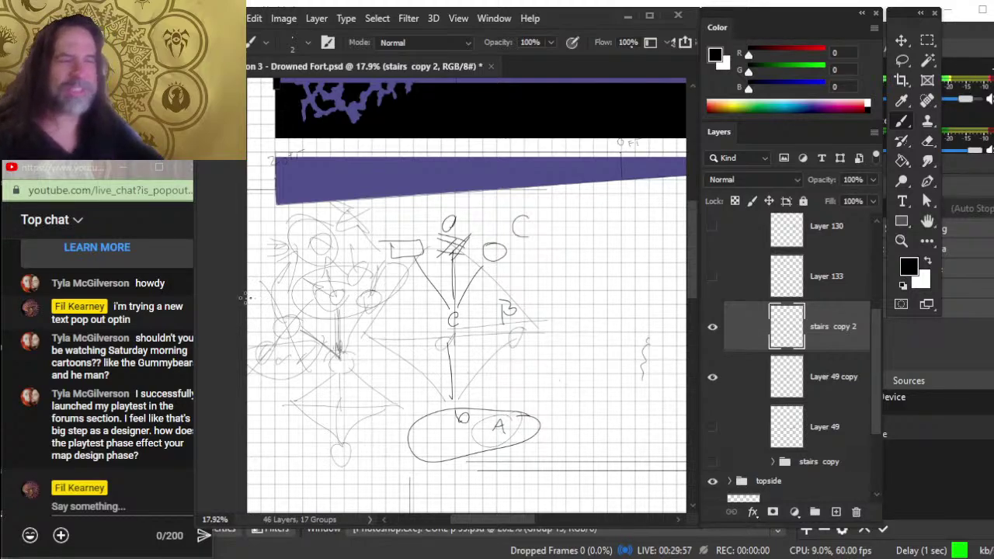
mouse_move(302, 266)
left_mouse_down()
mouse_move(330, 249)
mouse_move(289, 230)
mouse_move(299, 260)
left_mouse_up()
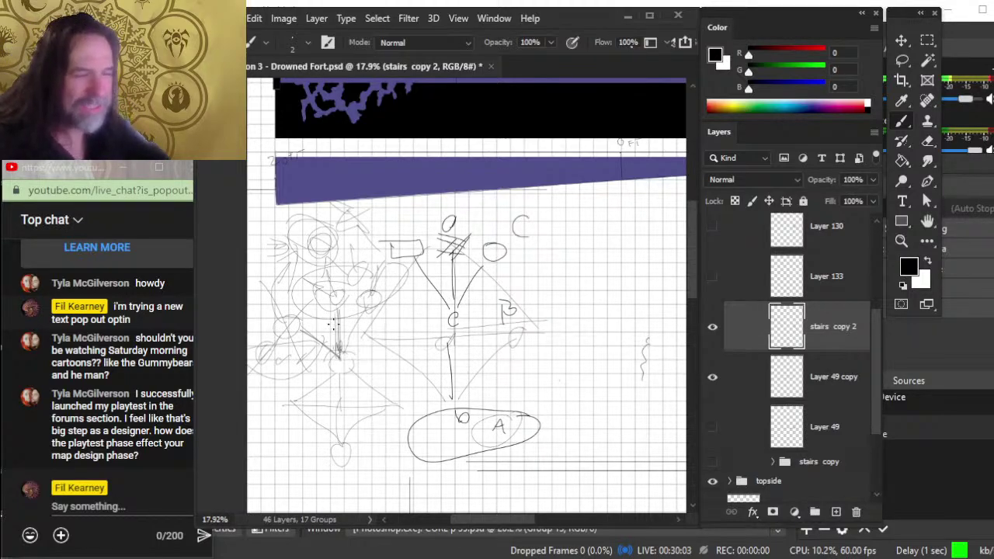
left_click_drag(335, 326, 346, 330)
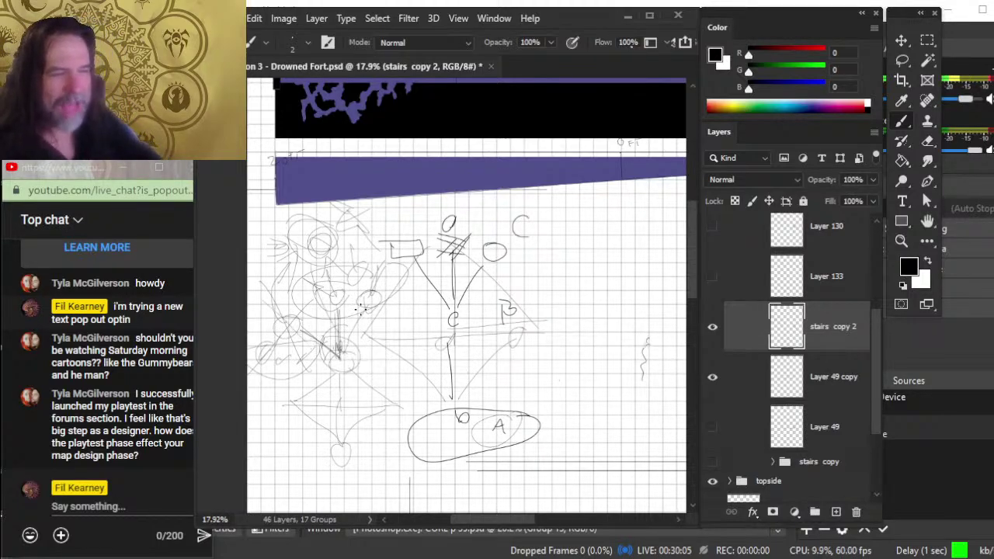
Step: Sketch a hub oval with three branches ending in small circles above the squiggly braces, and join the branch ends into a diamond
key("z")
left_click_drag(592, 273, 469, 334)
left_click_drag(458, 261, 475, 260)
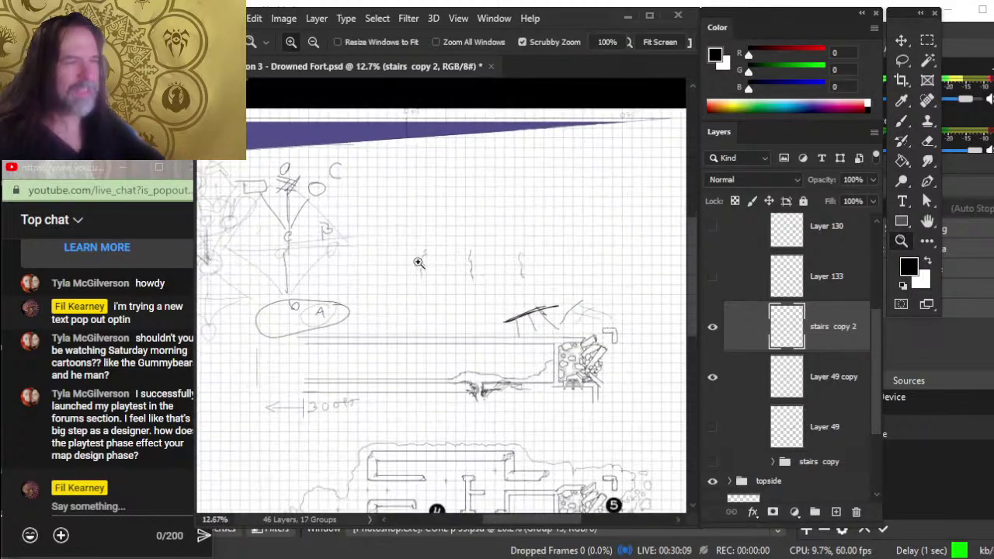
key("b")
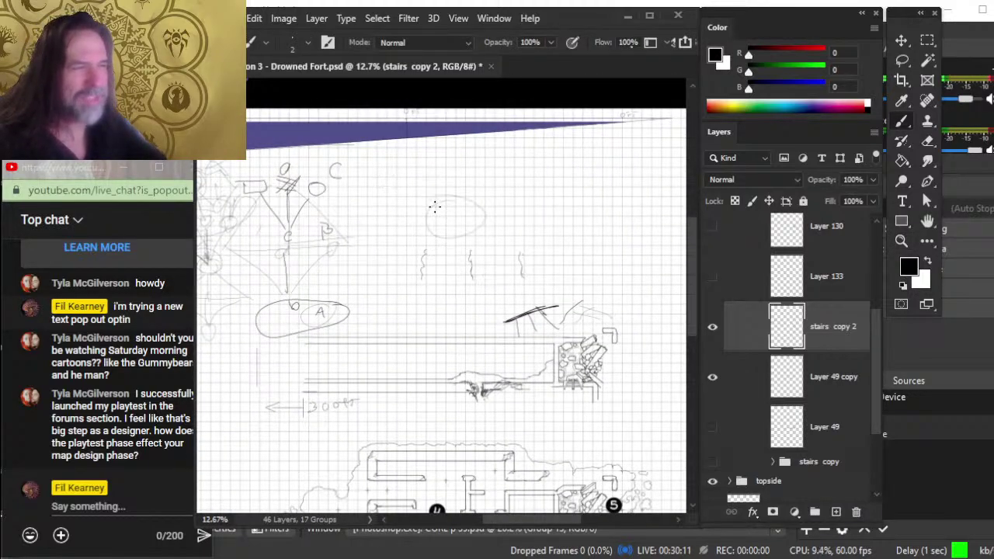
left_click_drag(449, 224, 398, 200)
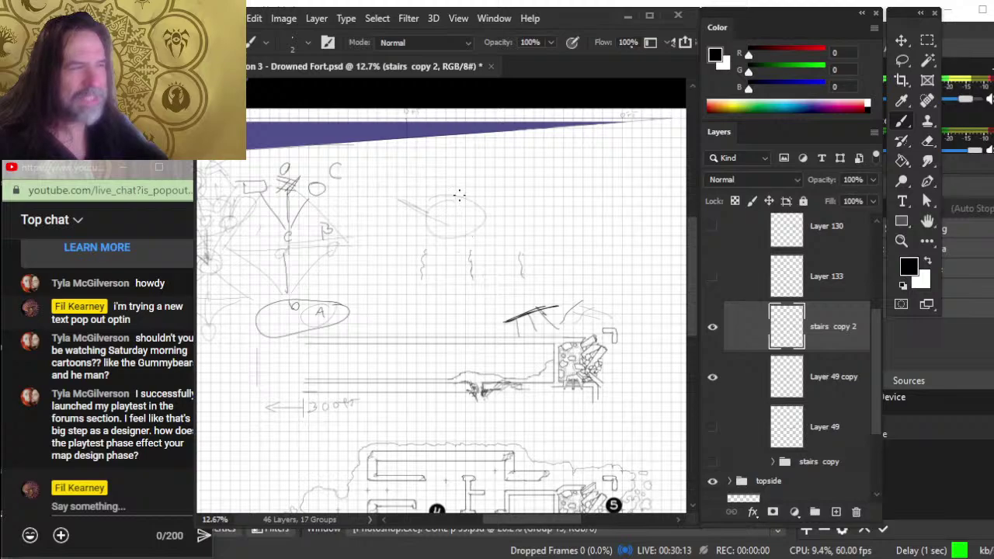
left_click_drag(453, 226, 512, 188)
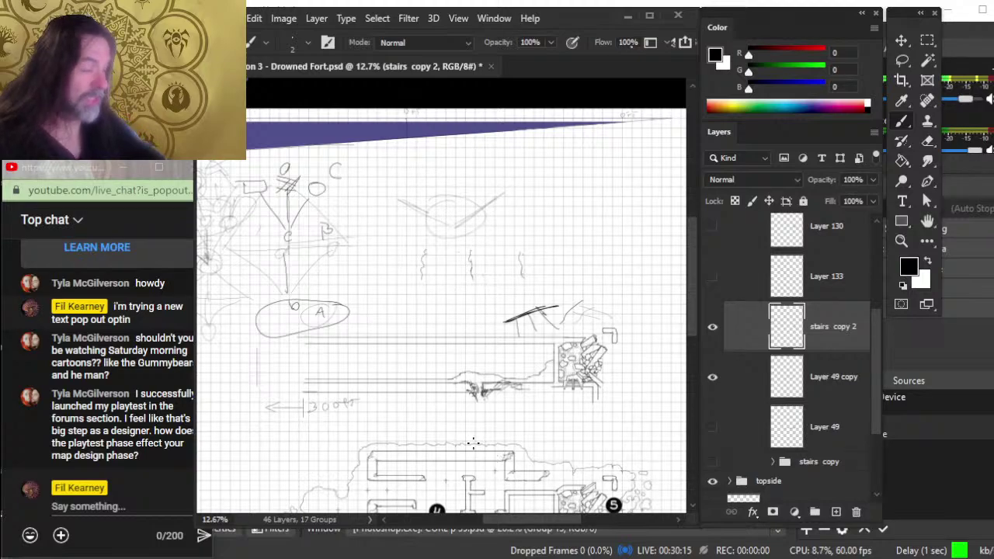
left_click_drag(451, 165, 452, 226)
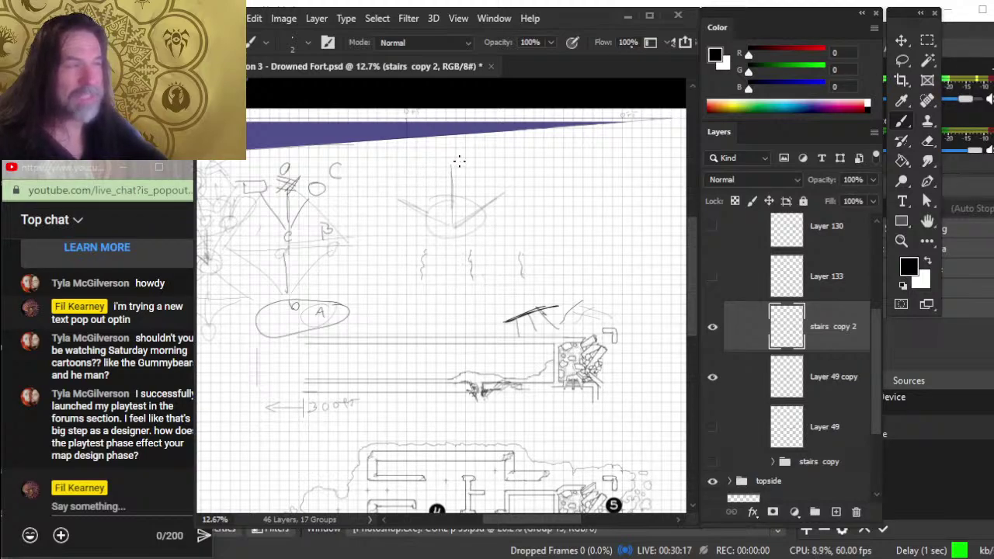
mouse_move(449, 159)
left_mouse_down()
mouse_move(381, 209)
mouse_move(409, 189)
mouse_move(425, 204)
mouse_move(505, 188)
left_mouse_up()
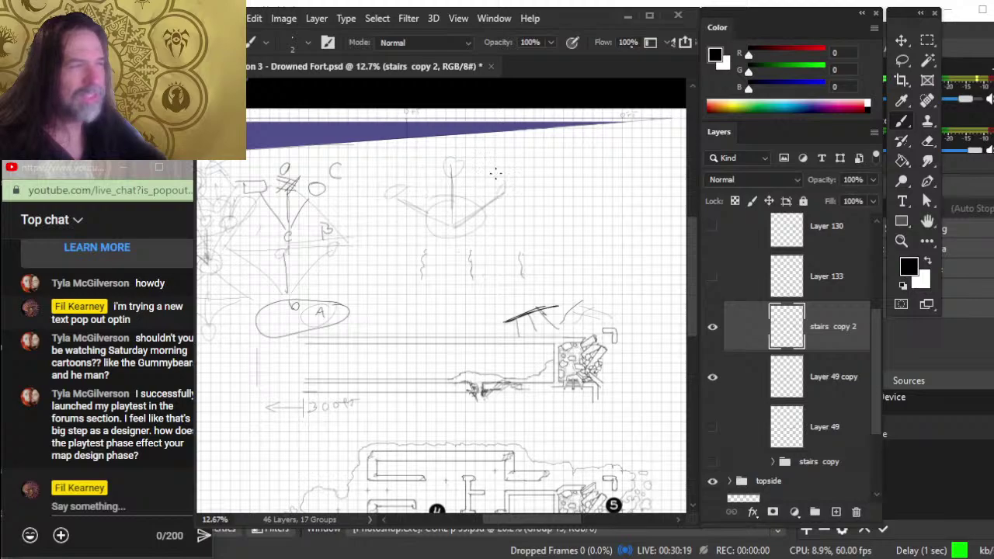
left_click_drag(391, 190, 458, 152)
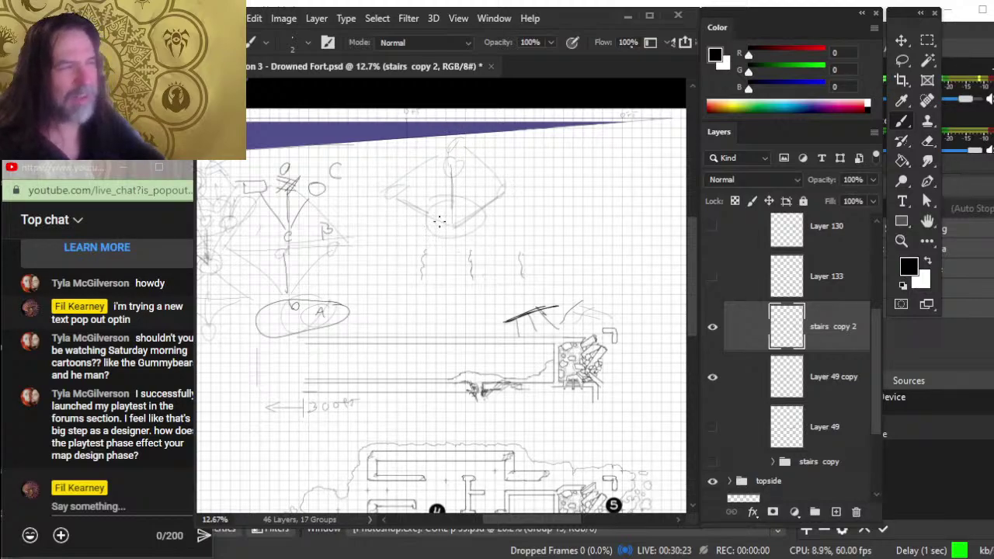
Step: Sketch two intertwined winding curves rising from a small circle toward the purple ramp's shallow end, beside the diamond diagram
left_click_drag(567, 268, 555, 231)
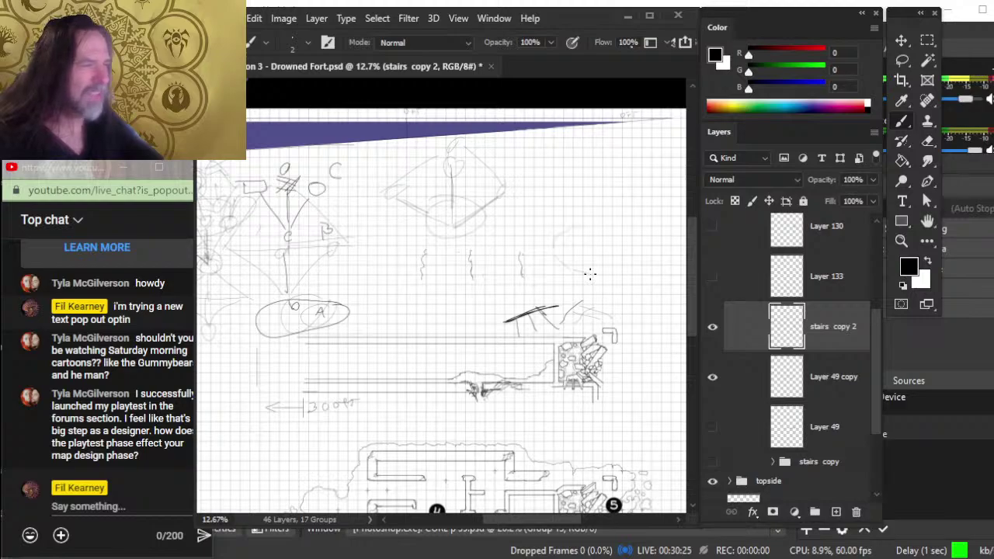
left_click_drag(609, 192, 572, 206)
left_click_drag(616, 264, 597, 270)
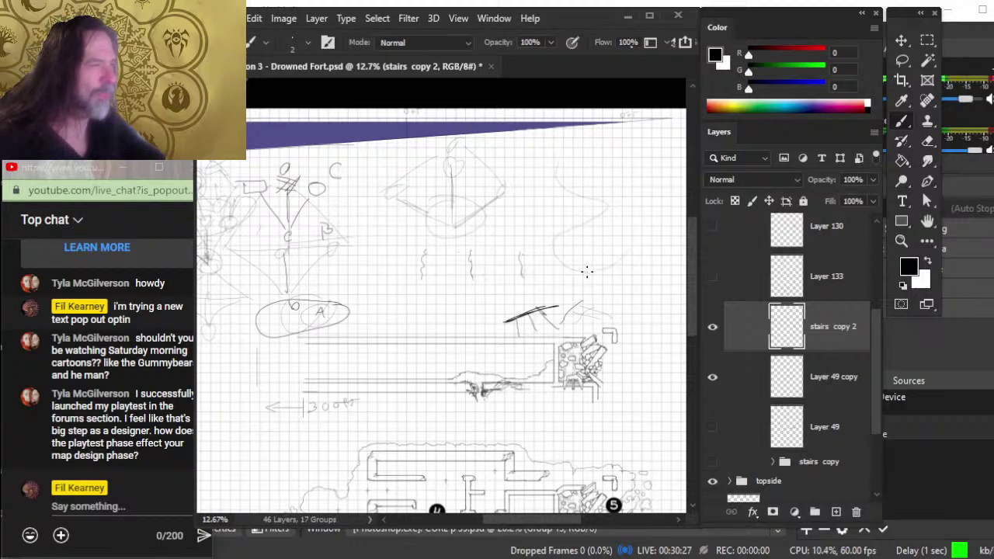
left_click_drag(580, 230, 606, 230)
left_click_drag(613, 174, 584, 155)
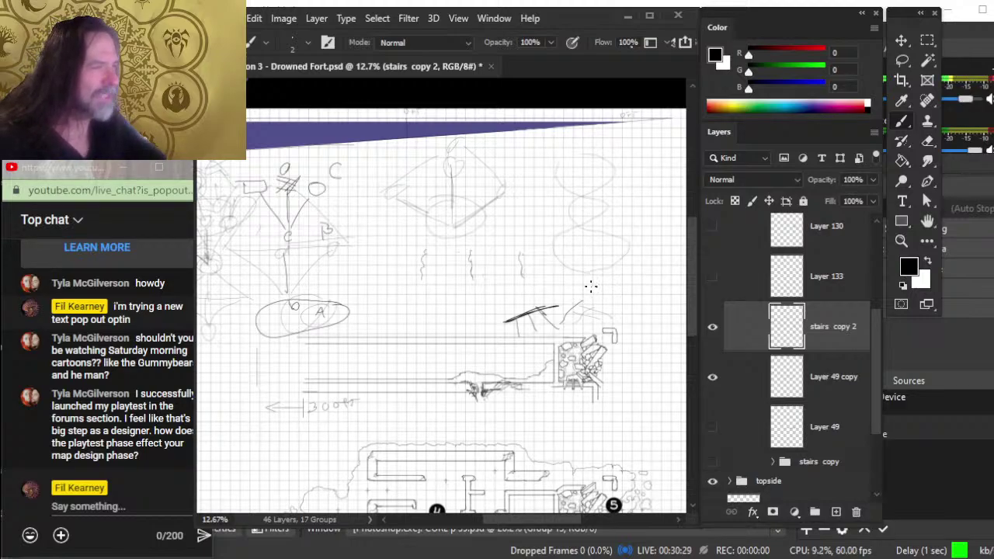
left_click_drag(595, 251, 589, 273)
mouse_move(571, 236)
left_mouse_down()
mouse_move(564, 220)
mouse_move(593, 203)
mouse_move(584, 177)
left_mouse_up()
left_click_drag(571, 170, 558, 140)
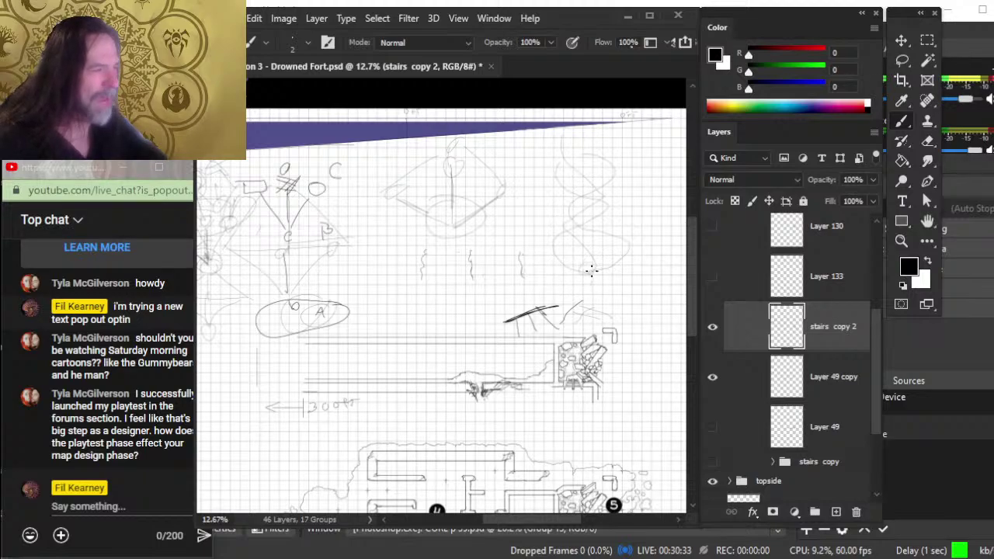
Step: Cross the waist of the winding diagram with slanted strokes, then extend its curves upward to a circle at the top
mouse_move(574, 226)
left_mouse_down()
mouse_move(603, 219)
mouse_move(564, 226)
mouse_move(625, 174)
left_mouse_up()
left_click_drag(558, 230, 598, 215)
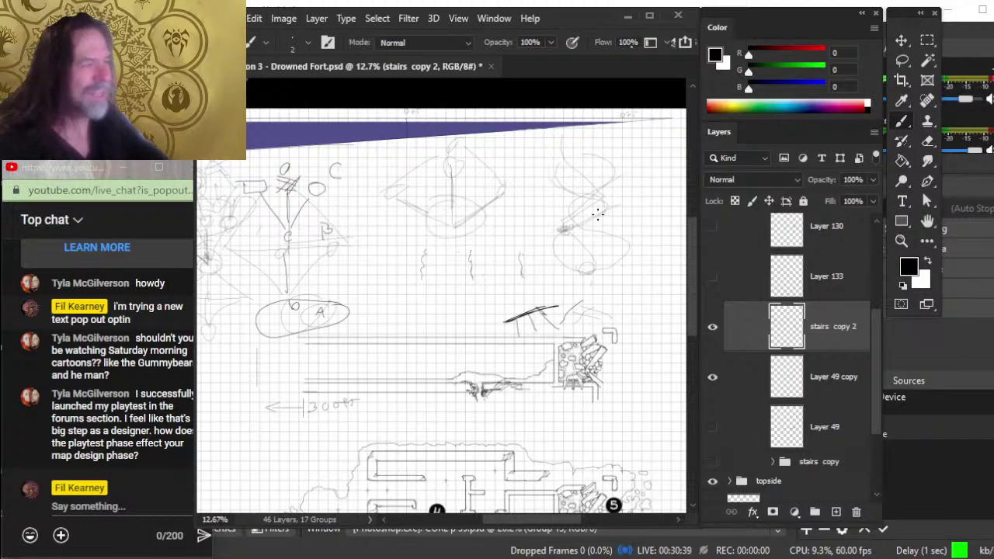
mouse_move(565, 141)
left_mouse_down()
mouse_move(598, 155)
mouse_move(588, 228)
left_mouse_up()
left_click_drag(617, 158, 571, 149)
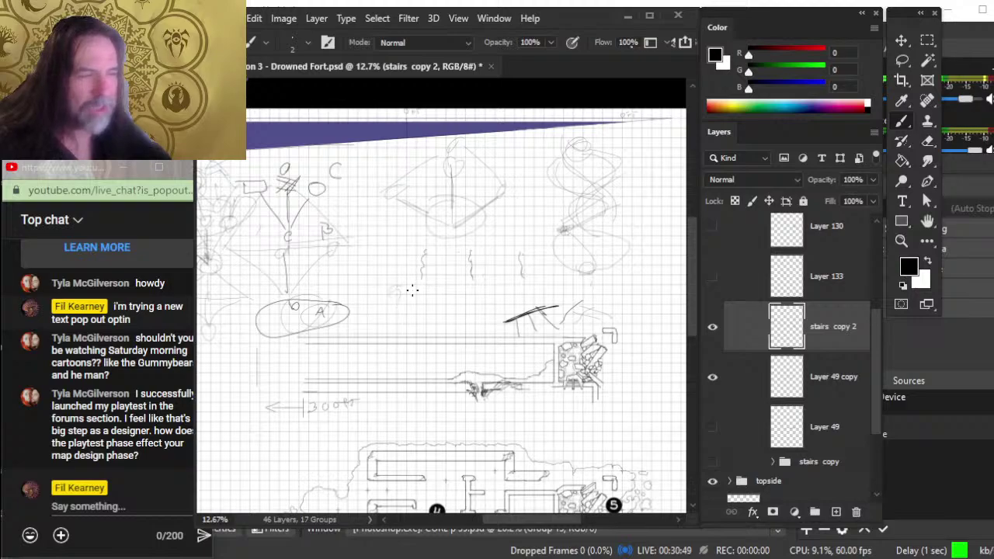
Step: Sketch a row of three ringed circles beneath the squiggly braces, linked by small loops
mouse_move(396, 286)
left_mouse_down()
mouse_move(393, 299)
mouse_move(471, 301)
mouse_move(467, 291)
left_mouse_up()
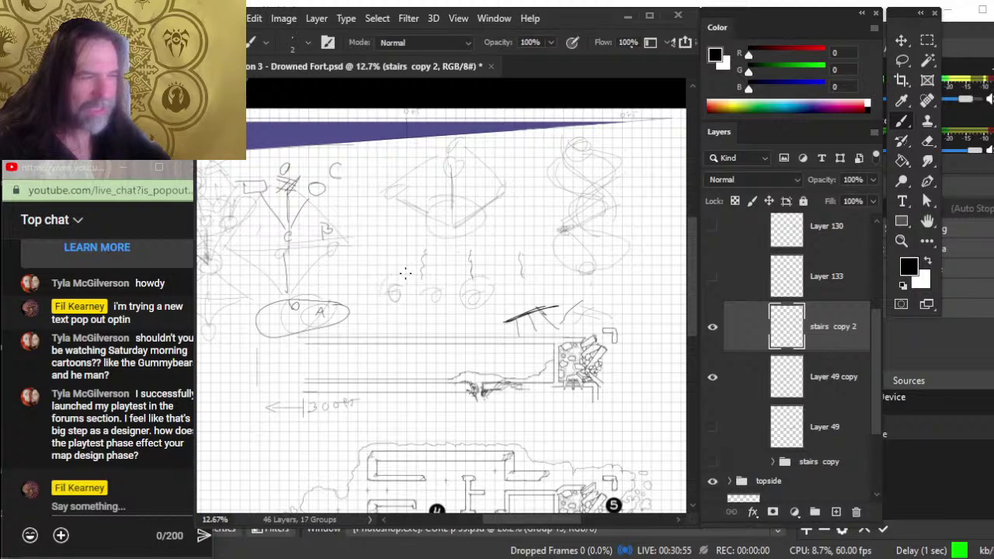
left_click_drag(396, 291, 387, 309)
left_click_drag(441, 287, 428, 293)
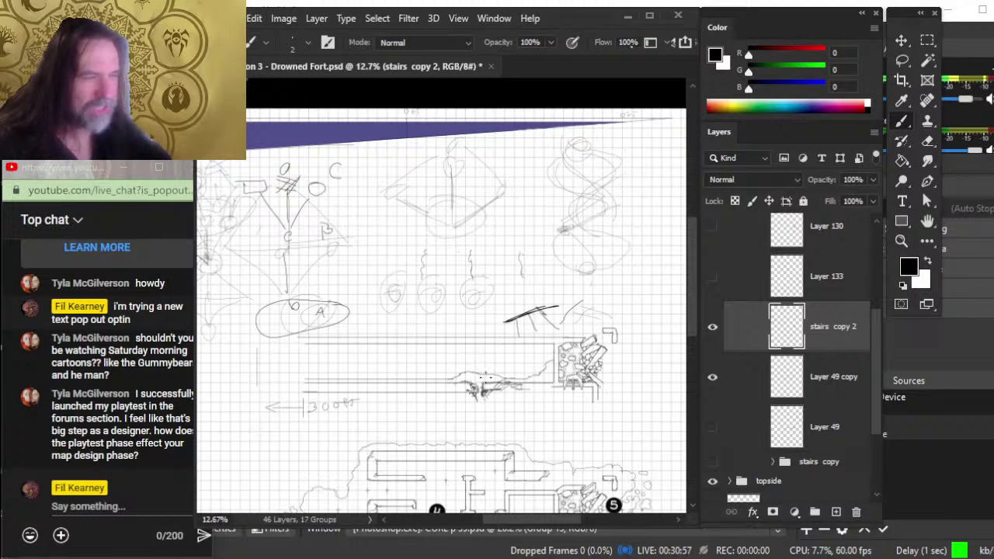
left_click_drag(491, 293, 466, 307)
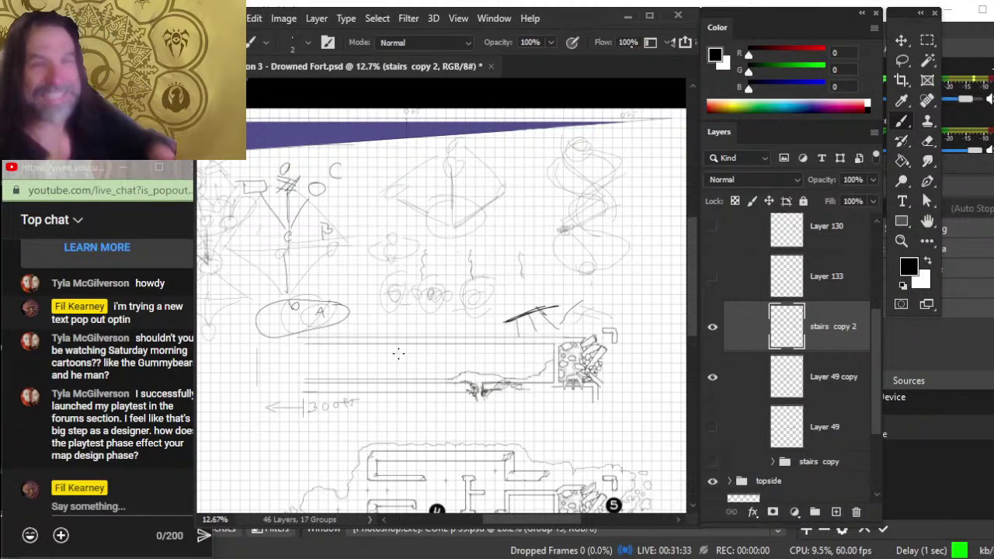
Step: Review the fort floor plan's numbered areas, the whole page layout, and the purple tunnel drawing above the diagrams
scroll(397, 353, "down", 5)
key("z")
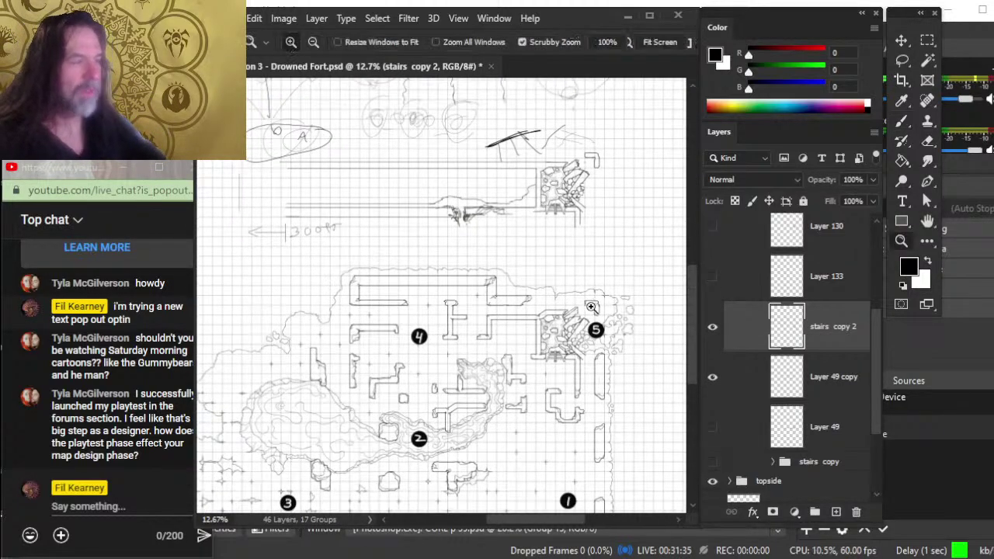
scroll(508, 314, "down", 3)
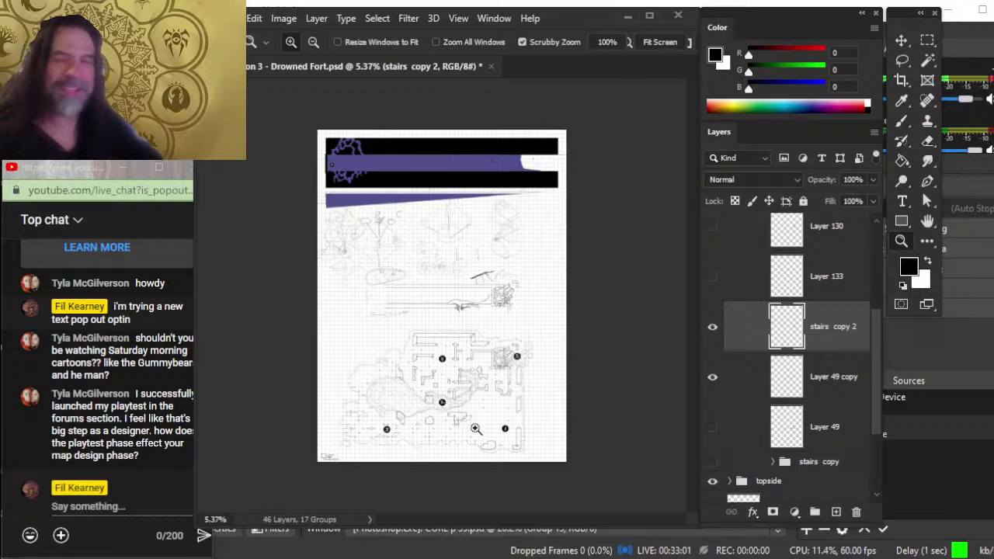
left_click_drag(483, 403, 592, 399)
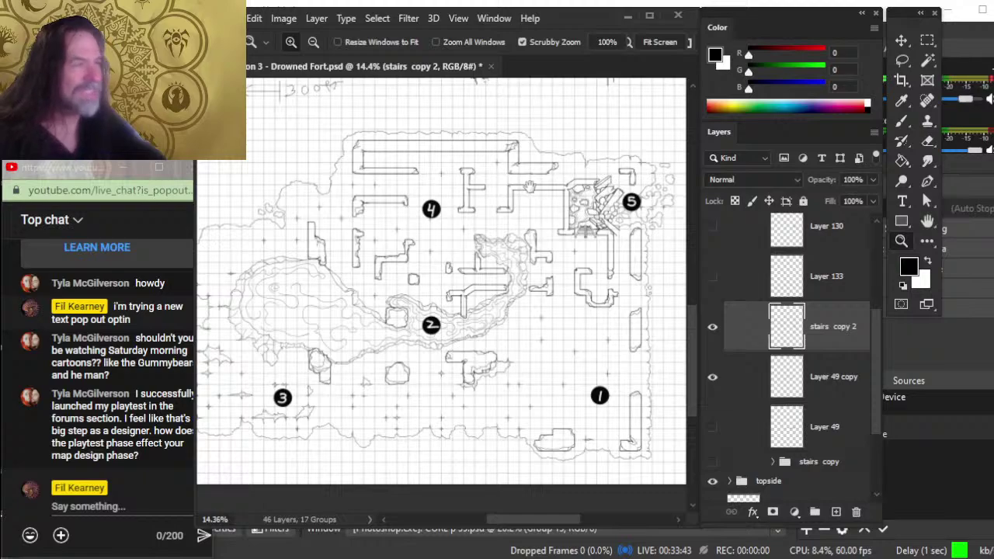
scroll(578, 221, "up", 5)
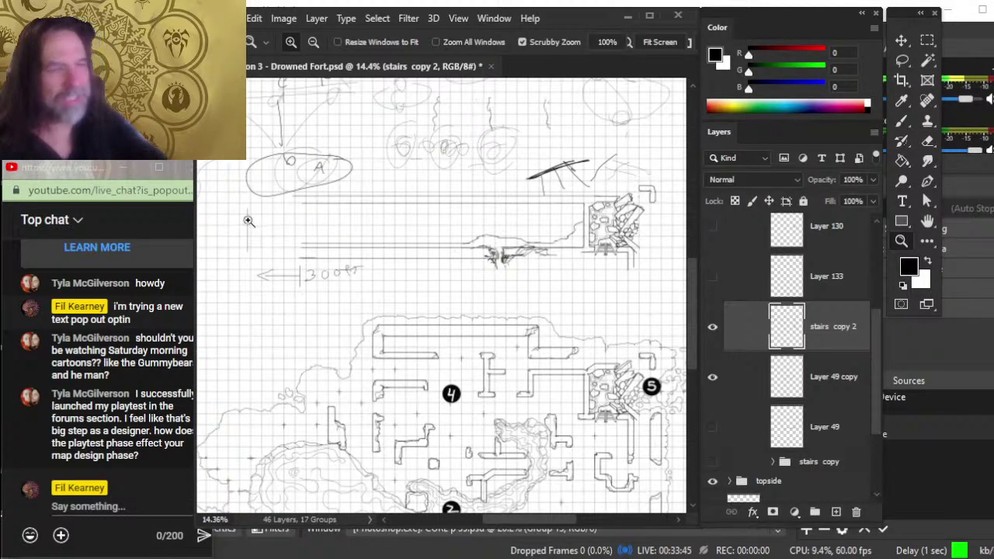
scroll(419, 221, "up", 7)
scroll(441, 274, "up", 3)
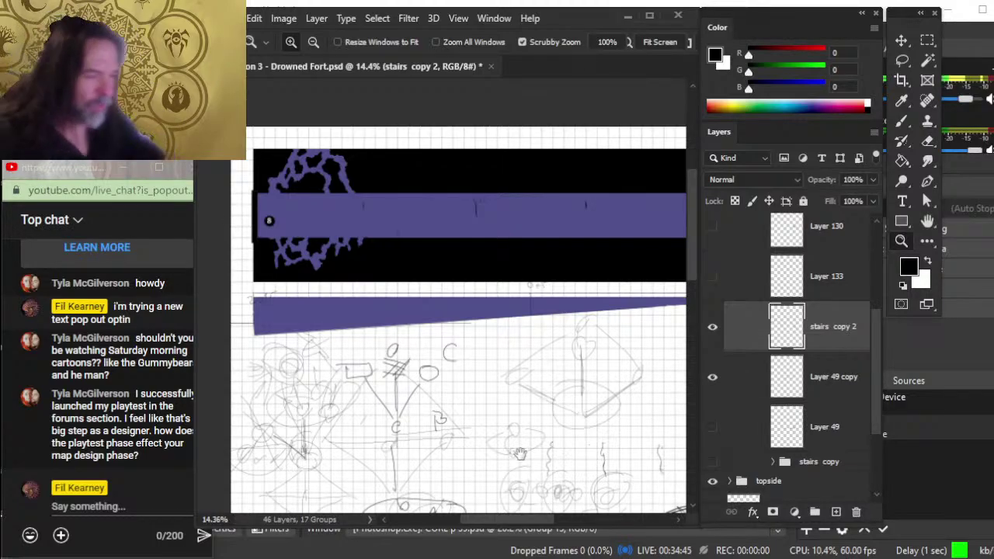
Step: Connect the ringed circles to the small oval cluster above them with loops, and circle the middle one
left_click_drag(520, 454, 447, 314)
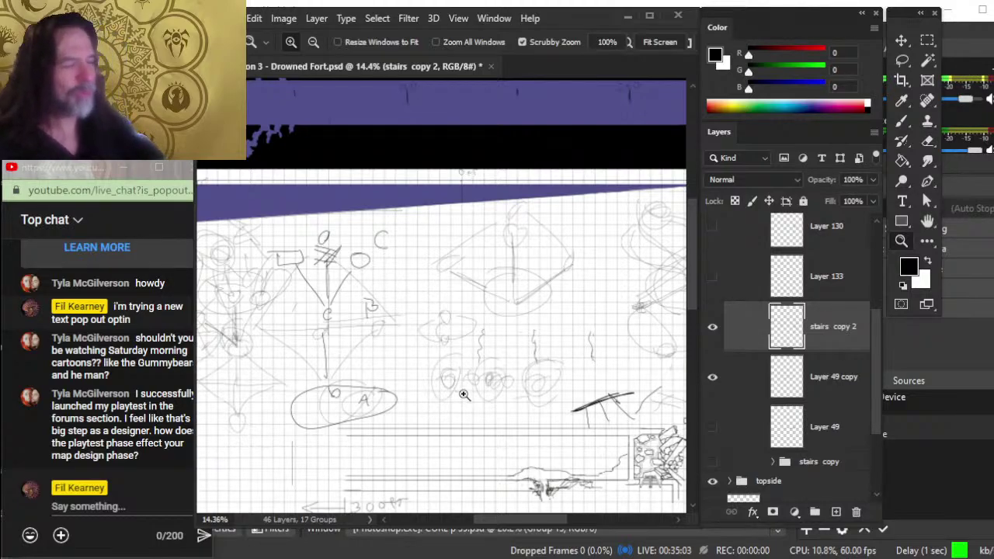
key("b")
left_click_drag(447, 369, 433, 356)
left_click_drag(429, 333, 426, 309)
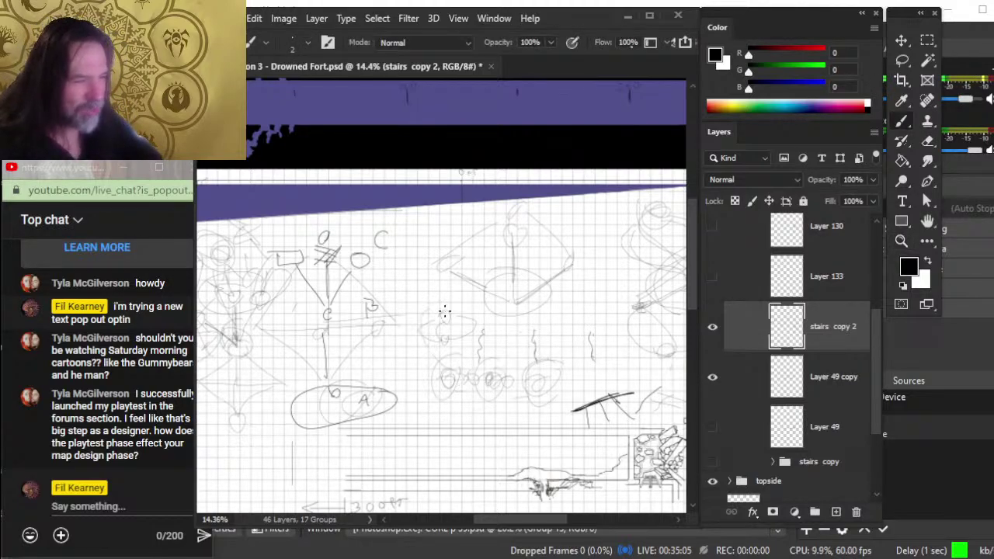
mouse_move(480, 379)
left_mouse_down()
mouse_move(450, 375)
mouse_move(474, 399)
mouse_move(458, 393)
mouse_move(502, 361)
mouse_move(480, 370)
mouse_move(476, 382)
mouse_move(511, 379)
left_mouse_up()
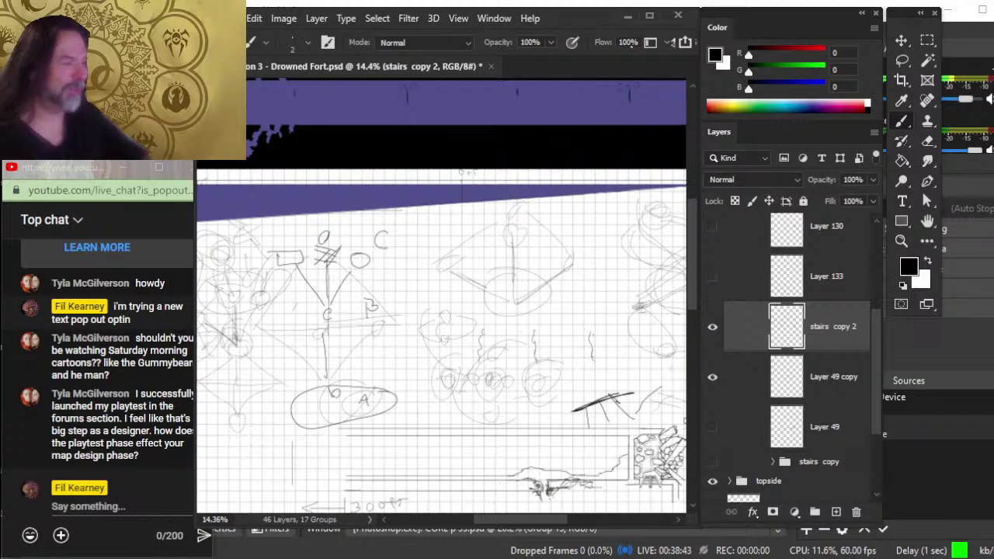
Step: Erase the winding diagram and the heavy slanted strokes above the rubble on stairs copy 2, using a 90 px eraser
left_click(713, 329)
left_click(717, 336)
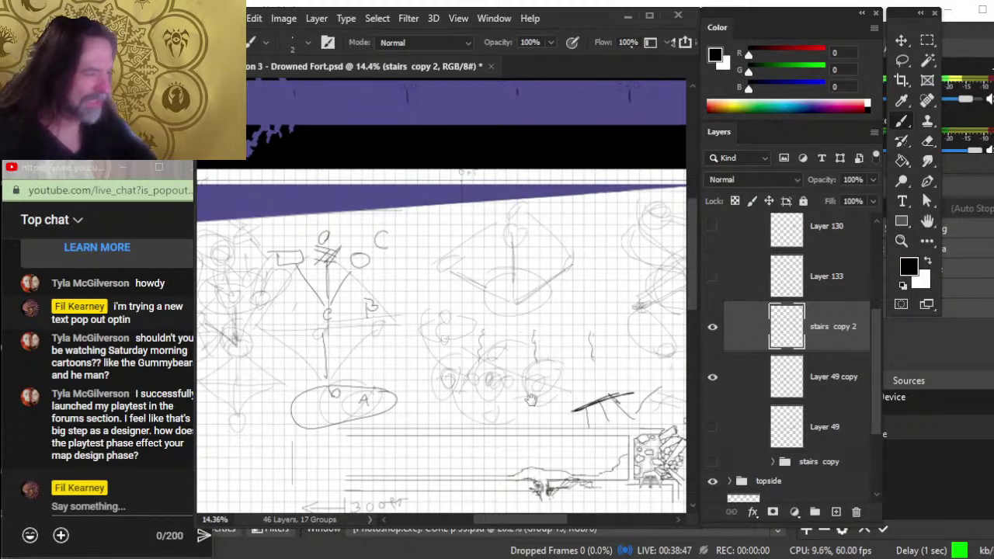
mouse_move(575, 392)
left_mouse_down()
mouse_move(490, 326)
mouse_move(462, 346)
mouse_move(563, 329)
left_mouse_up()
key("e")
key("bracketright")
key("bracketright")
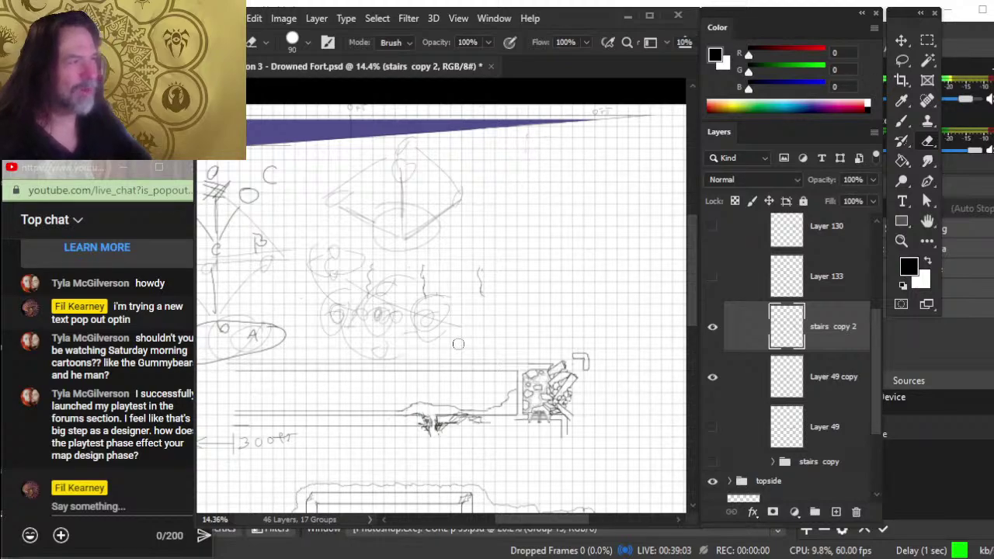
Step: Erase the ringed circles and connecting loops around the squiggly braces, leaving the braces in place
mouse_move(448, 296)
left_mouse_down()
mouse_move(426, 303)
mouse_move(435, 340)
left_mouse_up()
left_click_drag(349, 346, 399, 356)
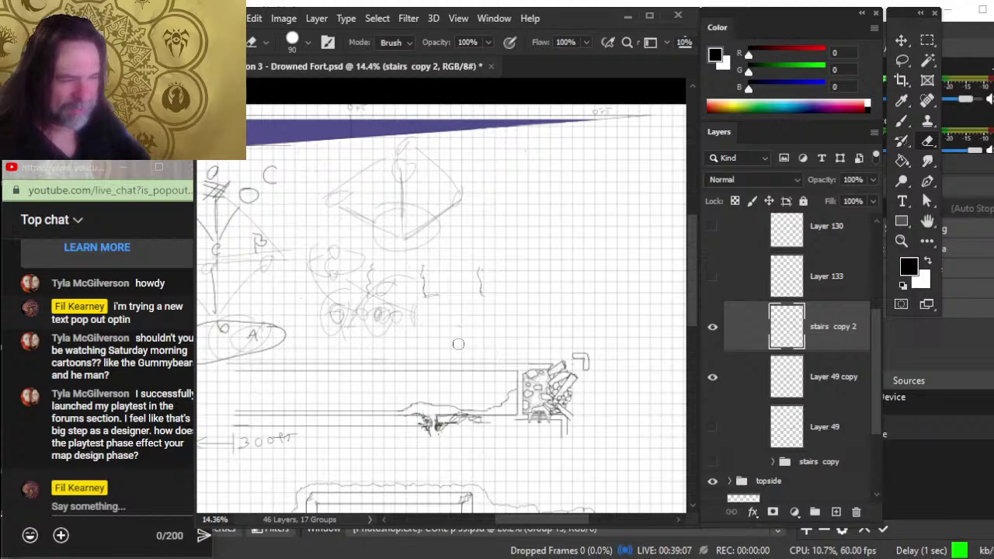
mouse_move(339, 333)
left_mouse_down()
mouse_move(382, 321)
mouse_move(334, 314)
mouse_move(384, 288)
mouse_move(440, 295)
left_mouse_up()
mouse_move(324, 295)
left_mouse_down()
mouse_move(392, 279)
mouse_move(320, 267)
left_mouse_up()
mouse_move(326, 265)
left_mouse_down()
mouse_move(362, 253)
mouse_move(317, 246)
left_mouse_up()
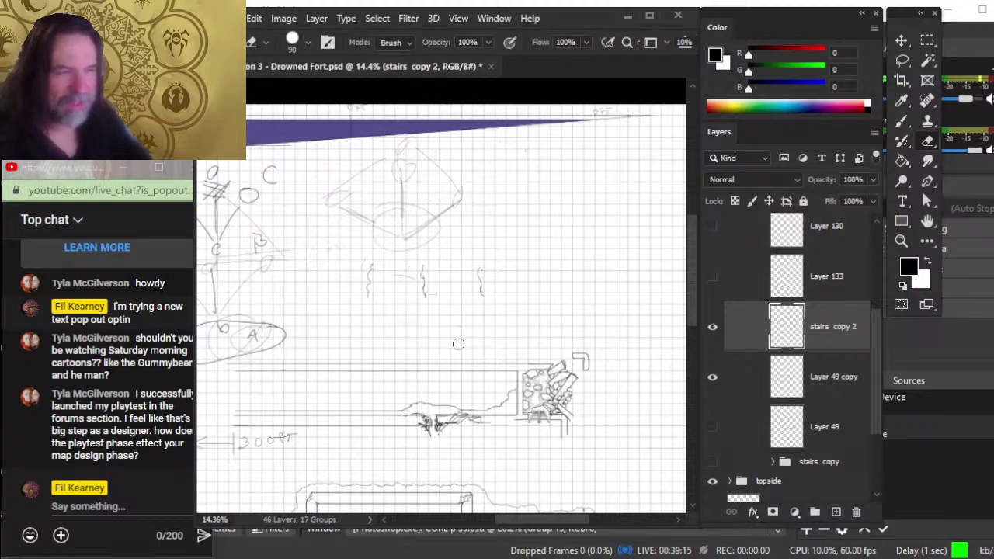
mouse_move(398, 250)
left_mouse_down()
mouse_move(414, 249)
mouse_move(416, 276)
left_mouse_up()
Step: Erase the diamond-shaped branching diagram between the purple ramp and the squiggly braces
mouse_move(371, 225)
left_mouse_down()
mouse_move(415, 240)
mouse_move(421, 201)
left_mouse_up()
left_click_drag(396, 190, 408, 179)
left_click_drag(412, 233, 446, 209)
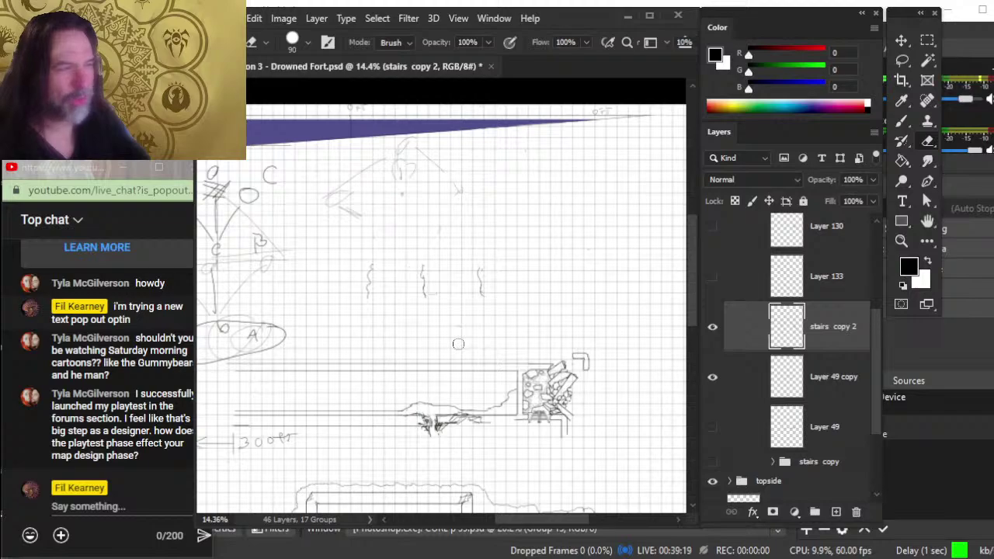
mouse_move(339, 218)
left_mouse_down()
mouse_move(361, 208)
mouse_move(332, 194)
mouse_move(405, 146)
left_mouse_up()
left_click_drag(401, 180, 401, 167)
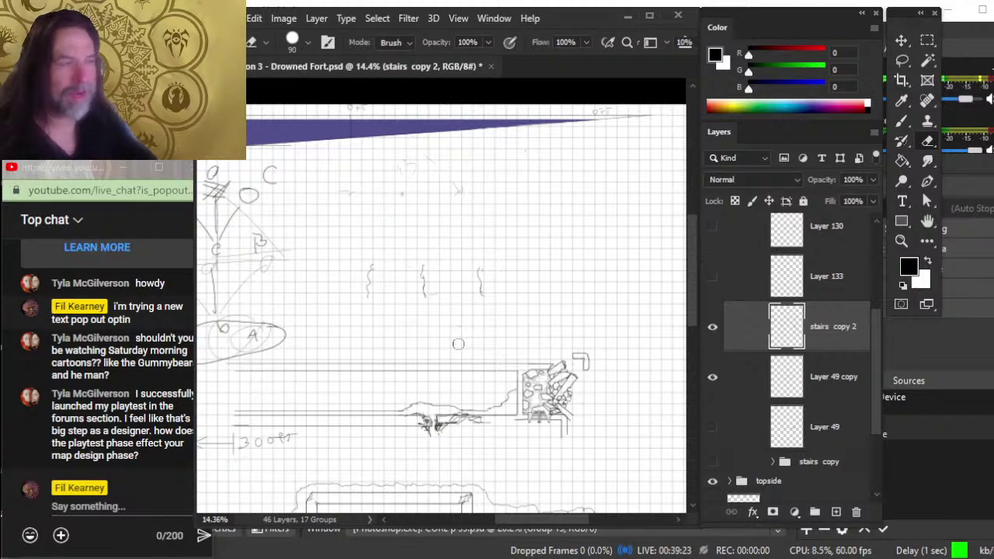
left_click_drag(454, 194, 463, 183)
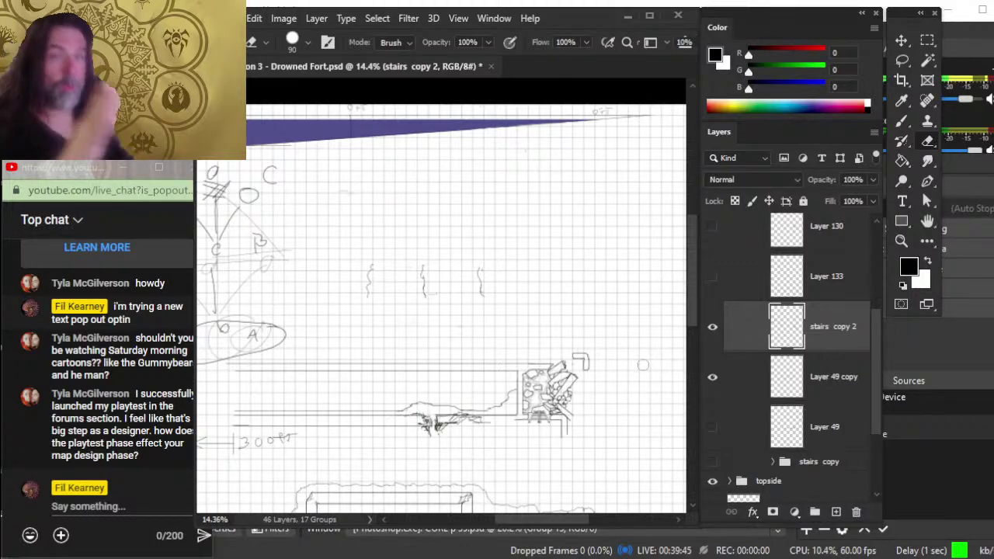
Step: Erase most of the tangled circle sketch below the purple ramp's thick end, using a 175 px eraser
left_click_drag(284, 407, 449, 481)
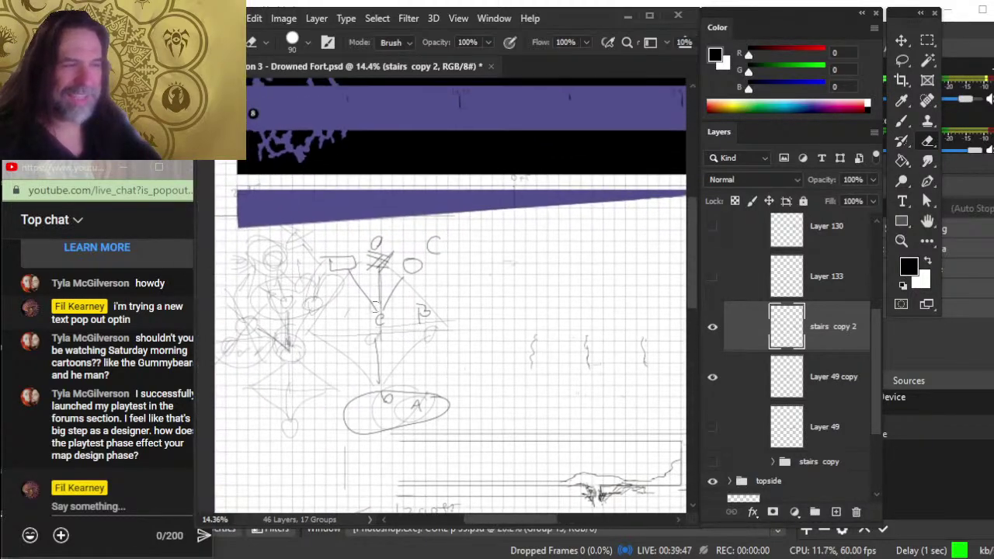
left_click_drag(291, 250, 260, 253)
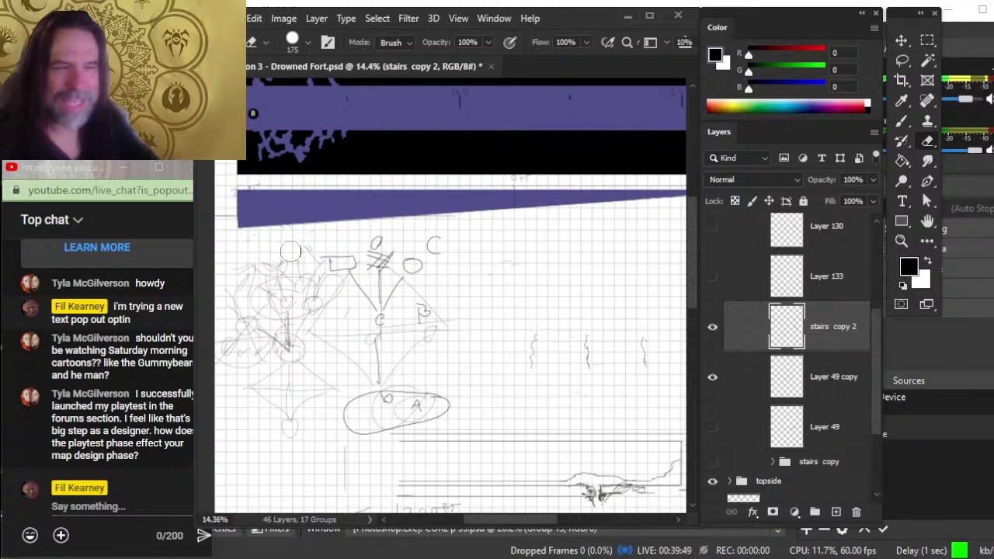
mouse_move(233, 326)
left_mouse_down()
mouse_move(291, 250)
mouse_move(261, 384)
mouse_move(292, 412)
mouse_move(289, 429)
mouse_move(333, 387)
left_mouse_up()
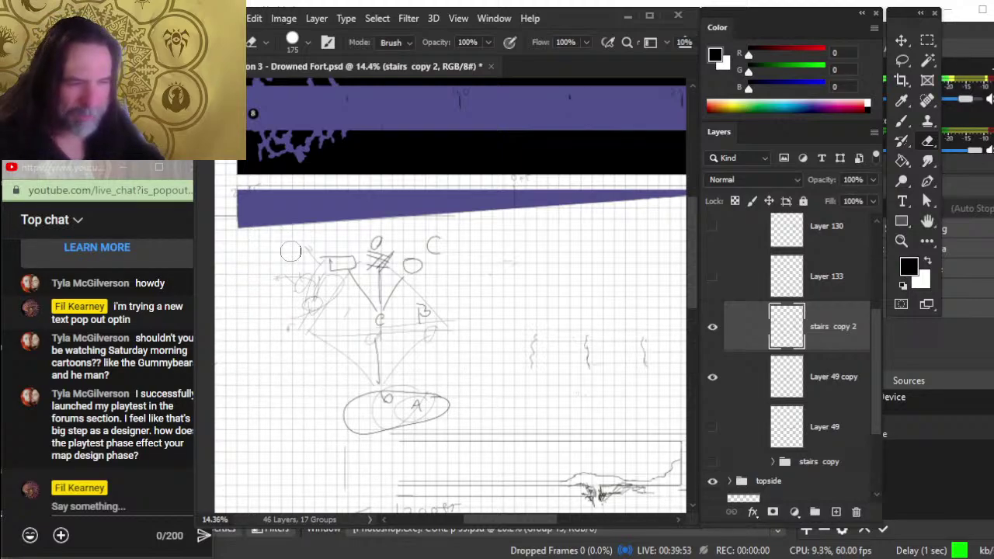
Step: Erase the lettered branching diagram beside it, including the boxes, connecting lines and ringed oval, plus the leftover tangle strokes
mouse_move(306, 310)
left_mouse_down()
mouse_move(338, 262)
mouse_move(284, 278)
mouse_move(435, 241)
mouse_move(408, 262)
left_mouse_up()
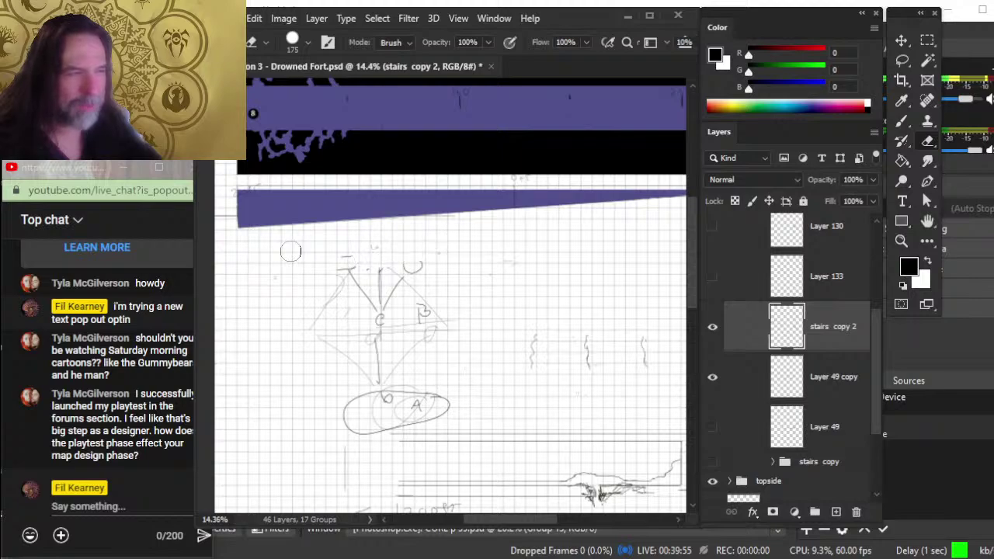
left_click_drag(342, 257, 416, 268)
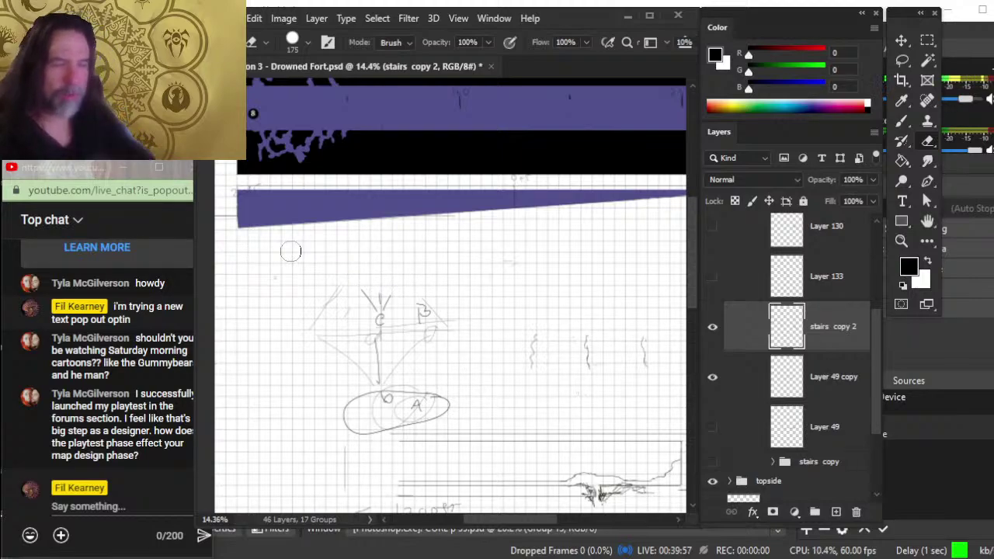
left_click_drag(334, 289, 431, 310)
mouse_move(318, 334)
left_mouse_down()
mouse_move(450, 330)
mouse_move(341, 353)
mouse_move(349, 411)
mouse_move(385, 432)
mouse_move(427, 404)
mouse_move(388, 426)
left_mouse_up()
mouse_move(449, 418)
left_mouse_down()
mouse_move(436, 395)
mouse_move(373, 394)
left_mouse_up()
left_click_drag(412, 349, 398, 365)
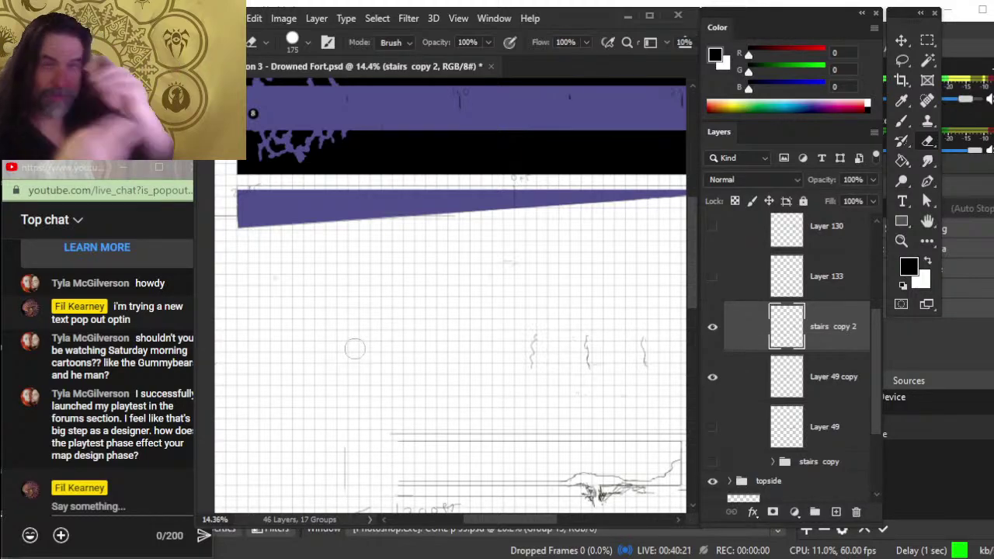
Step: Examine the whole map, then the tunnel cross-section and its collapsed floor up close
mouse_move(535, 443)
left_mouse_down()
mouse_move(466, 373)
mouse_move(428, 357)
left_mouse_up()
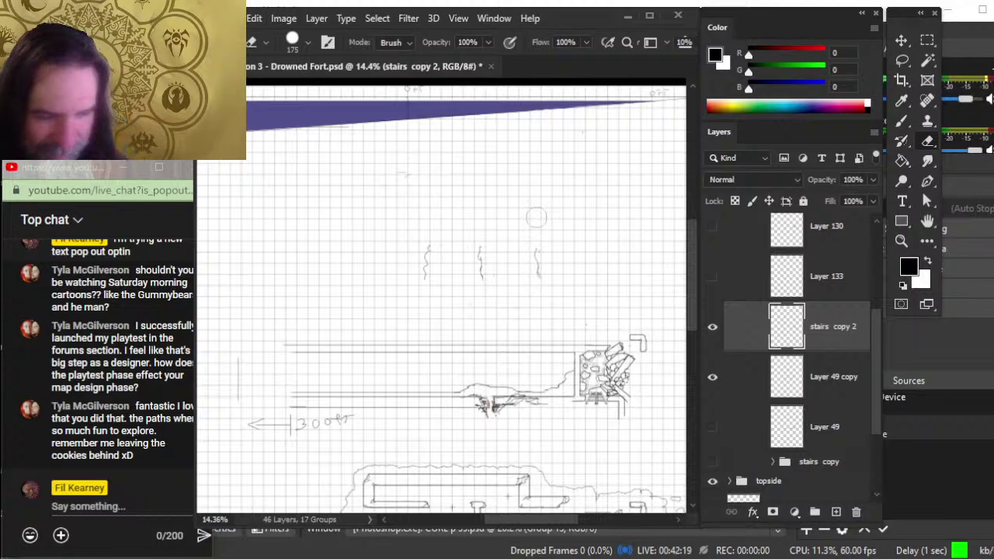
left_click(141, 489)
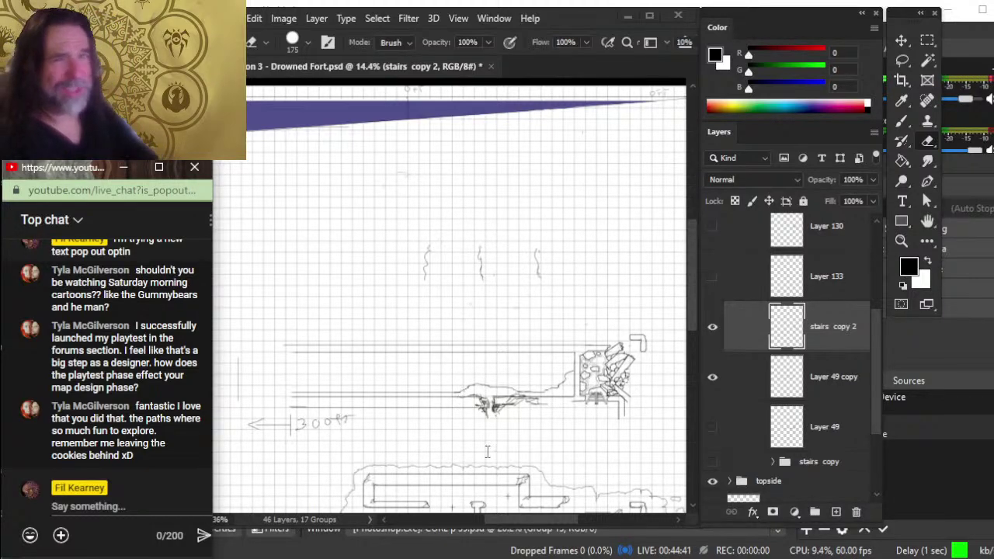
left_click(512, 441)
key("z")
key("ctrl+0")
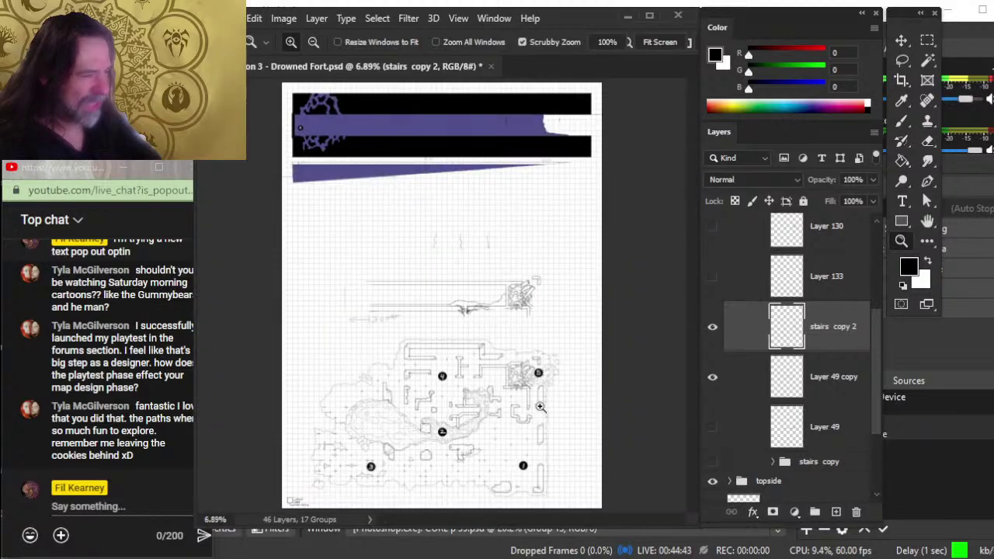
left_click_drag(432, 350, 516, 367)
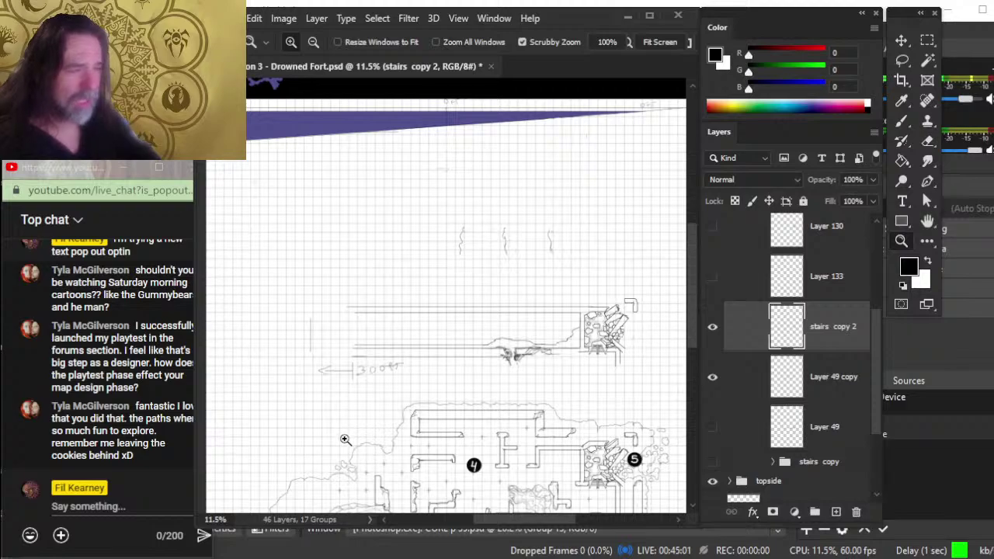
left_click_drag(494, 348, 442, 354)
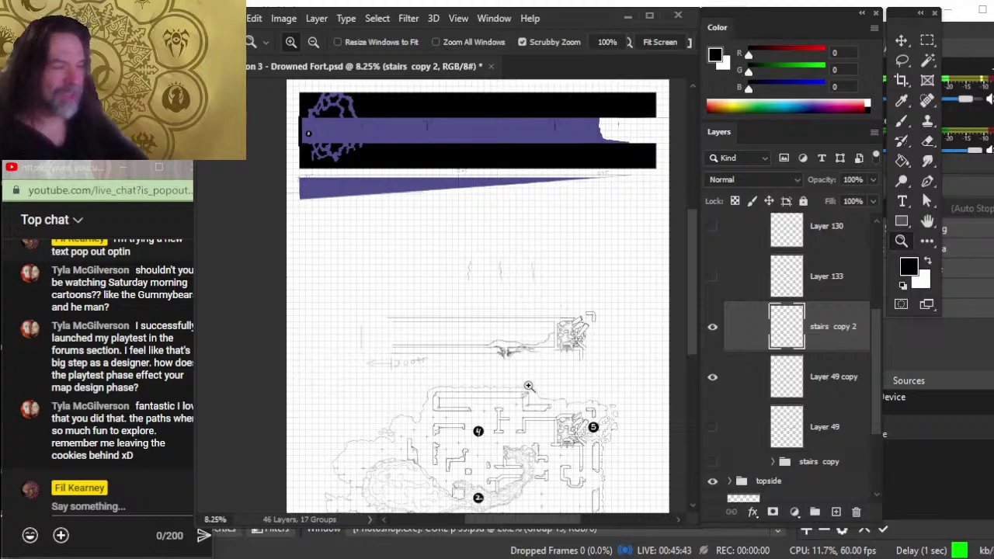
mouse_move(452, 317)
left_mouse_down()
mouse_move(517, 328)
mouse_move(593, 370)
mouse_move(598, 422)
left_mouse_up()
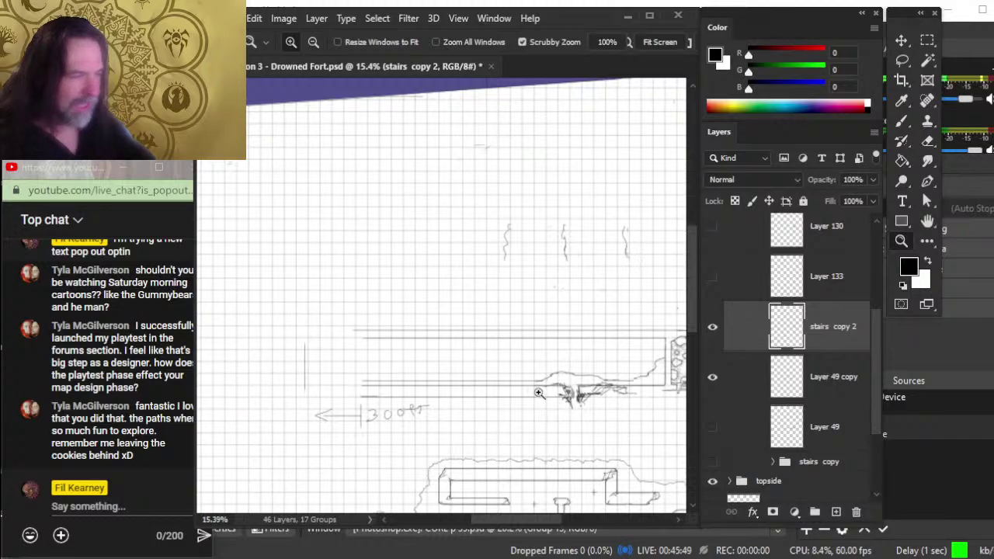
left_click_drag(571, 379, 507, 351)
left_click_drag(545, 321, 614, 309)
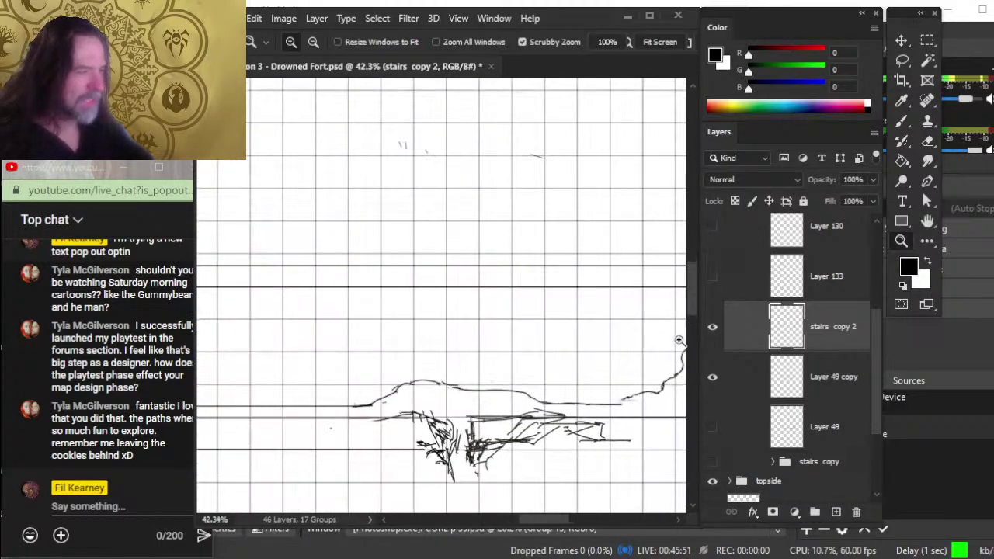
left_click_drag(621, 408, 466, 435)
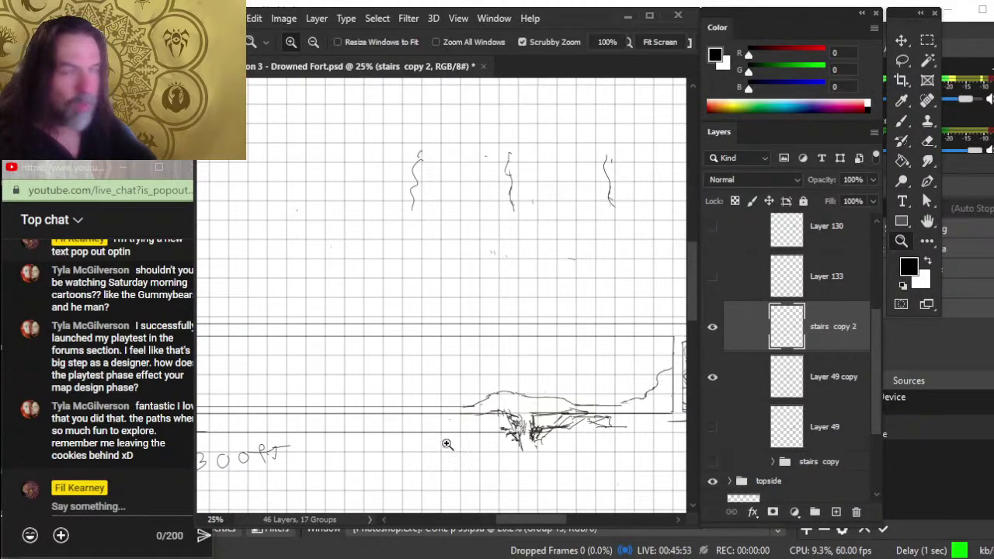
Step: Identify the layer holding the tunnel lines, select Layer 49 copy, and set the eraser to 60 px near the floor mound
left_click(713, 378)
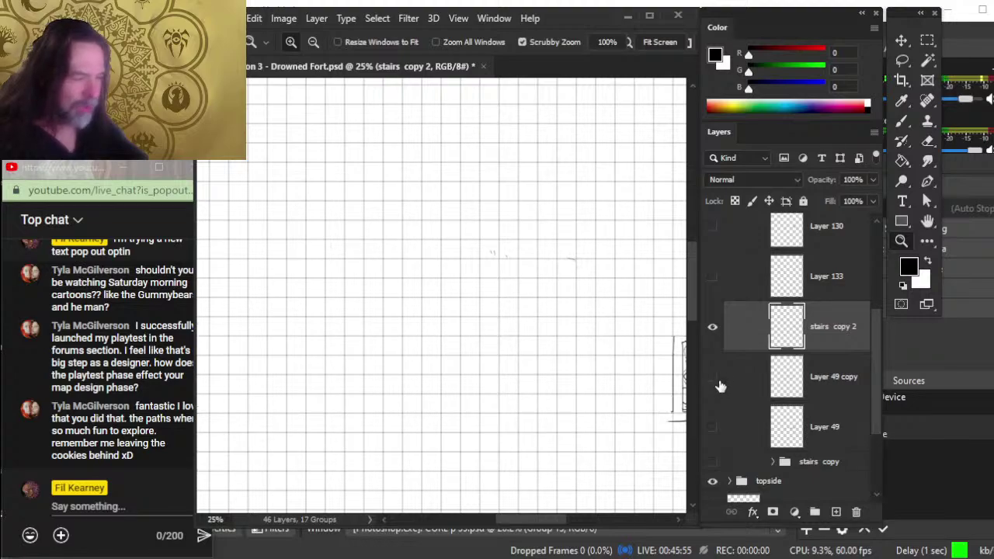
left_click(713, 378)
left_click(816, 379)
mouse_move(484, 444)
left_mouse_down()
mouse_move(449, 417)
mouse_move(480, 409)
left_mouse_up()
key("e")
key("bracketleft")
key("bracketleft")
key("bracketleft")
key("bracketleft")
key("bracketleft")
key("bracketleft")
key("bracketleft")
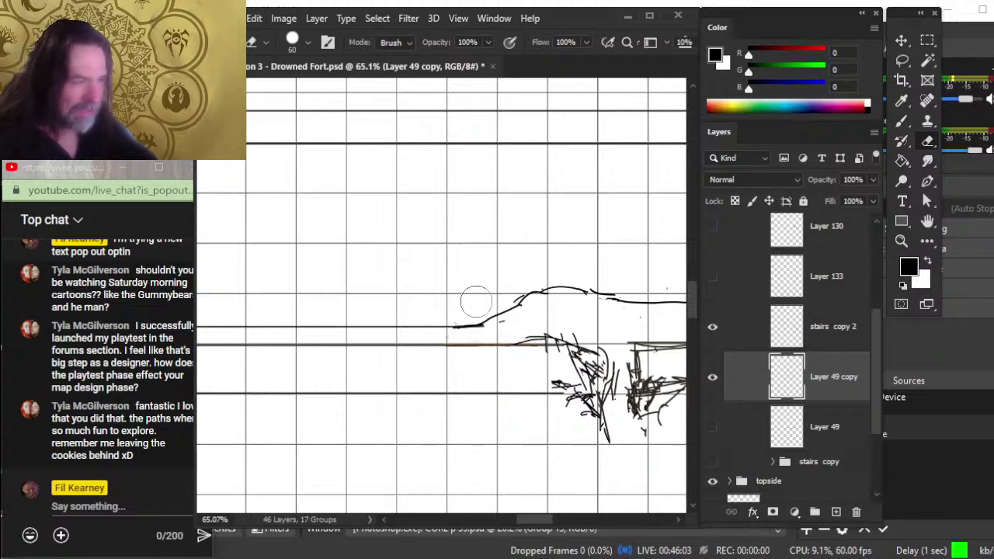
Step: Compare the tunnel cross-section with Layer 49 copy hidden and shown
key("z")
left_click_drag(598, 348, 493, 344)
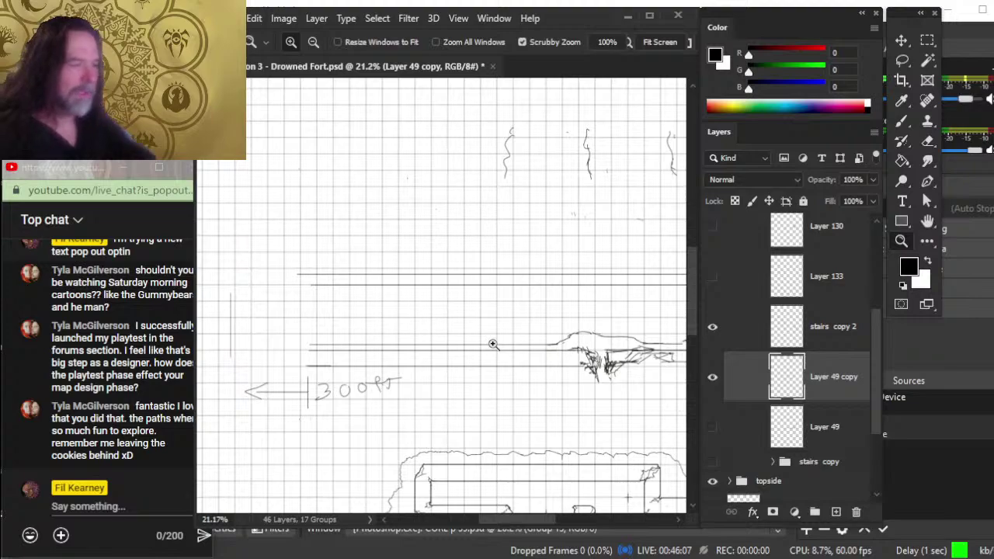
scroll(489, 326, "down", 2)
scroll(486, 303, "right", 3)
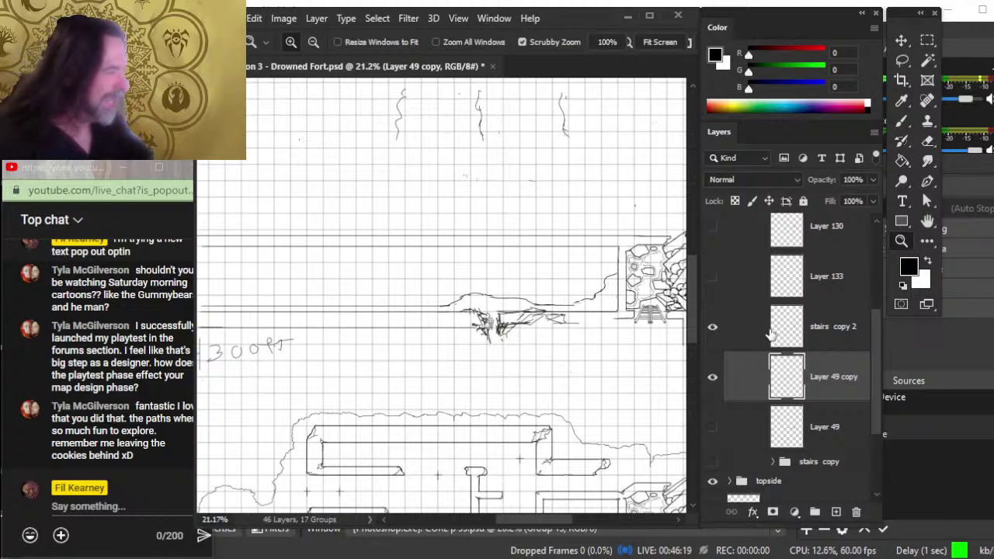
left_click(720, 378)
left_click(719, 379)
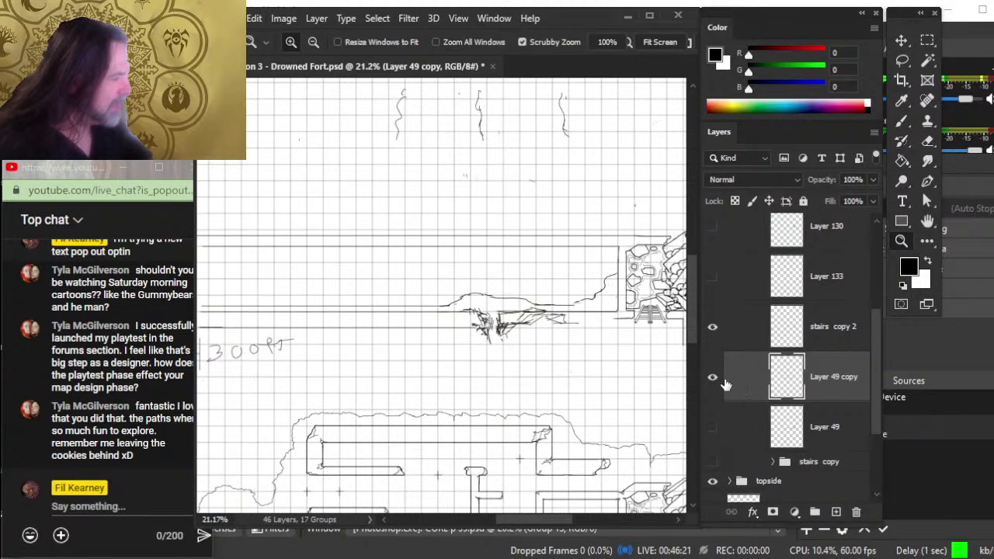
left_click(713, 378)
left_click(713, 379)
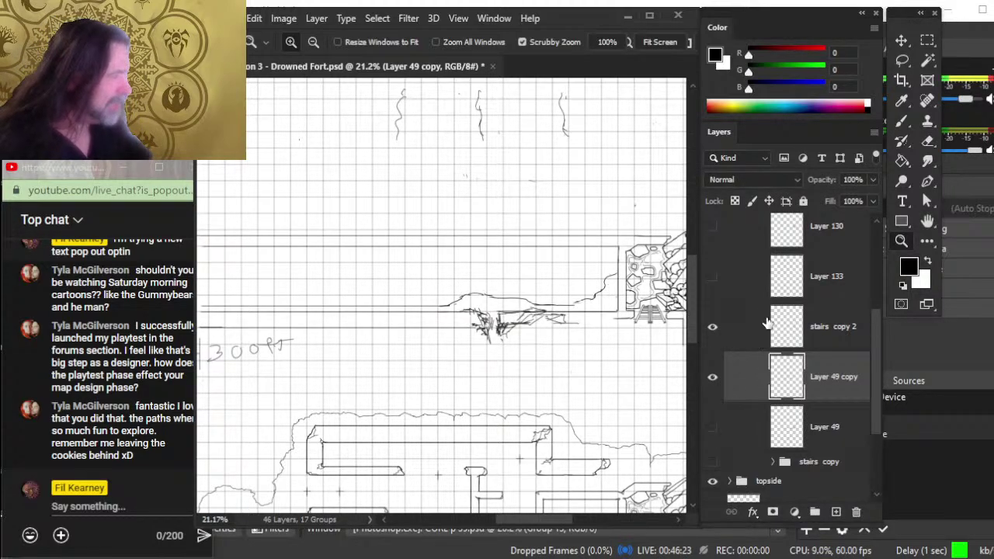
Step: Move the stairs copy 2 layer to the top of the tunnel group and check Layer 49 copy's visibility
left_click_drag(871, 359, 866, 314)
left_click_drag(754, 392, 757, 283)
left_click(713, 439)
left_click(713, 440)
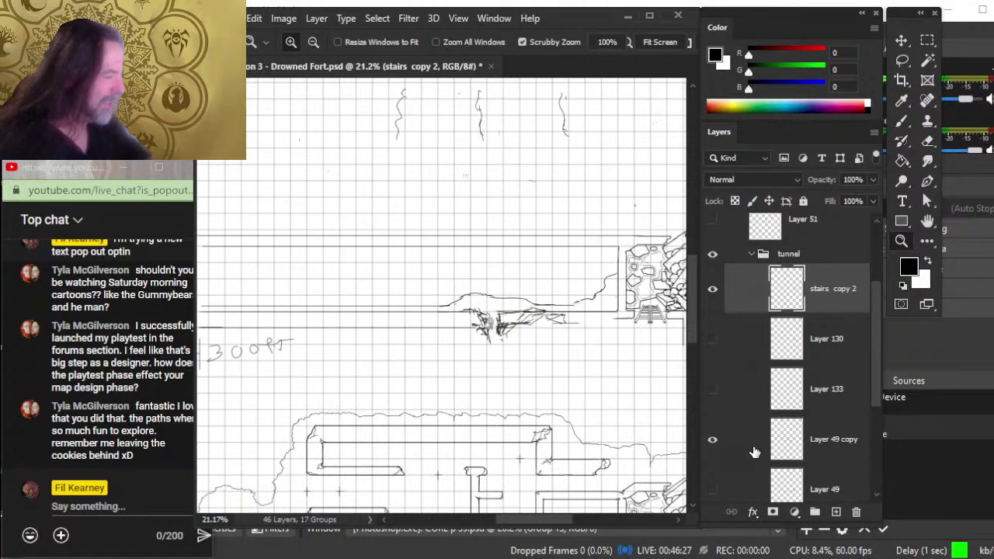
Step: Select Layer 49 copy, hide stairs copy 2 at the tunnel's rubble end, and reduce the eraser to 35 px
left_click(754, 452)
left_click_drag(578, 328, 495, 291)
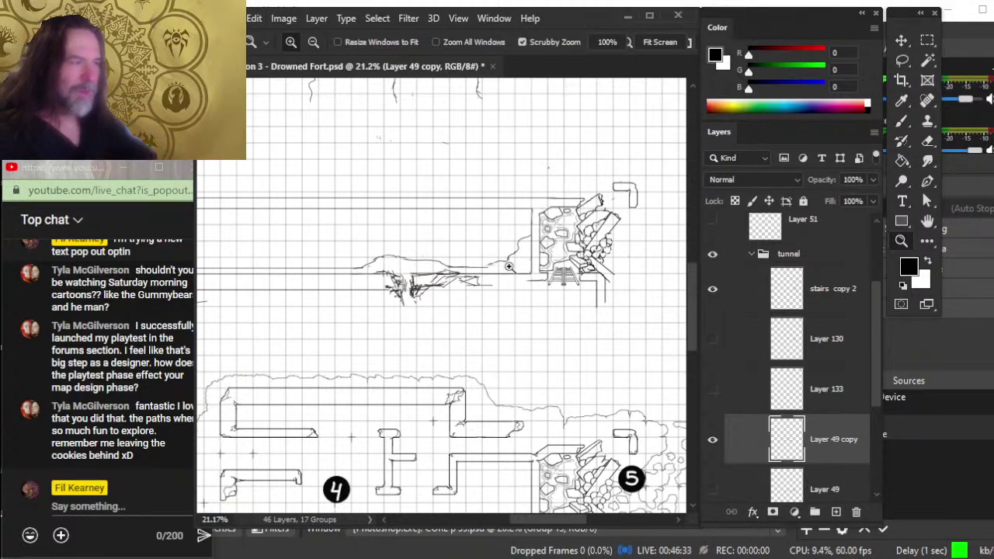
scroll(575, 272, "up", 4)
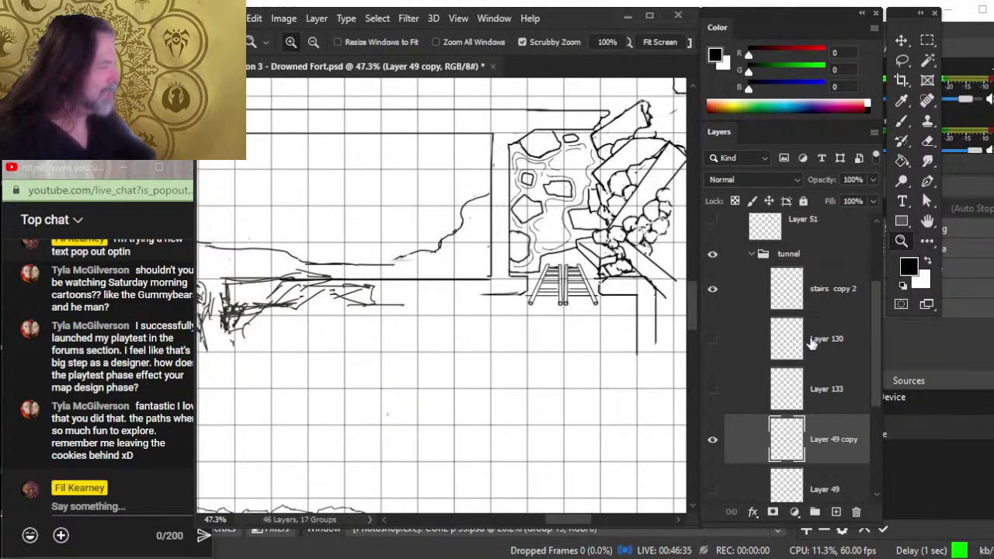
left_click(712, 288)
left_click(712, 288)
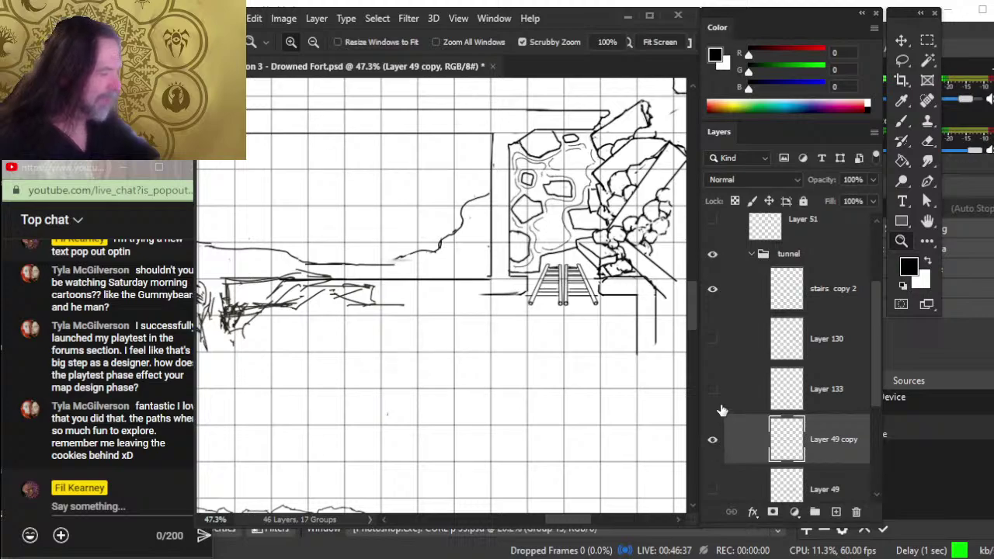
left_click(712, 288)
key("e")
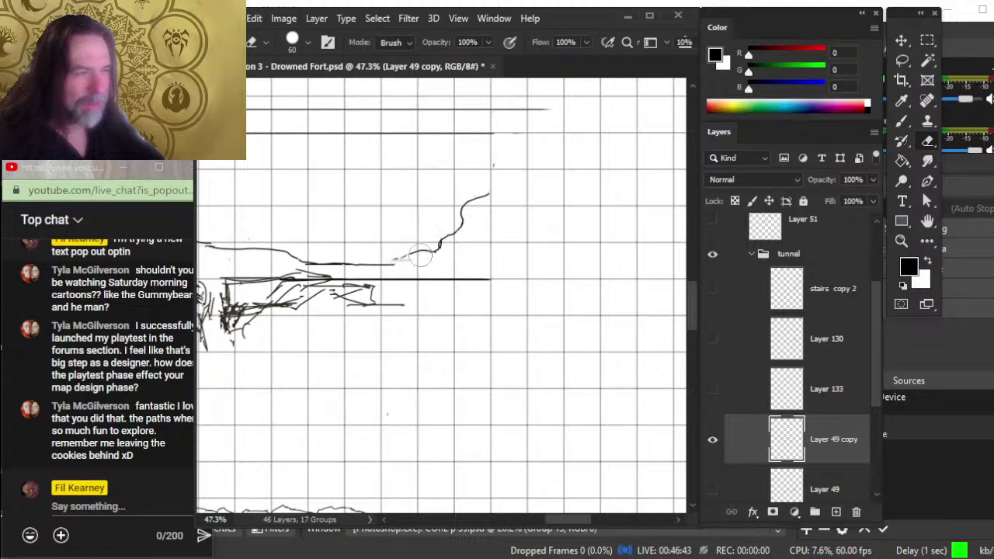
key("bracketleft")
key("bracketleft")
key("bracketleft")
key("bracketleft")
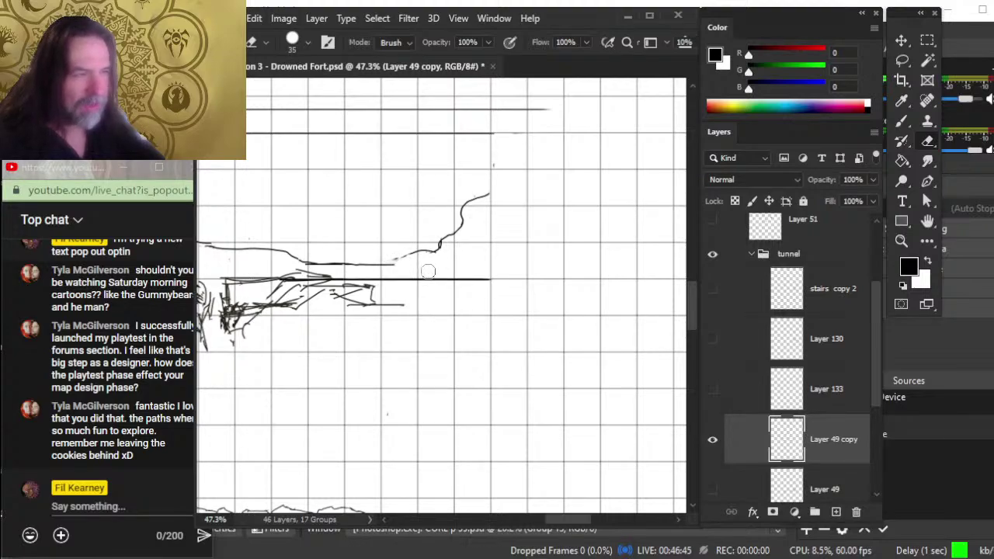
Step: Switch to the Brush and check what Layer 49 copy, Layer 133 and Layer 49 contain by toggling their visibility
key("b")
left_click(713, 442)
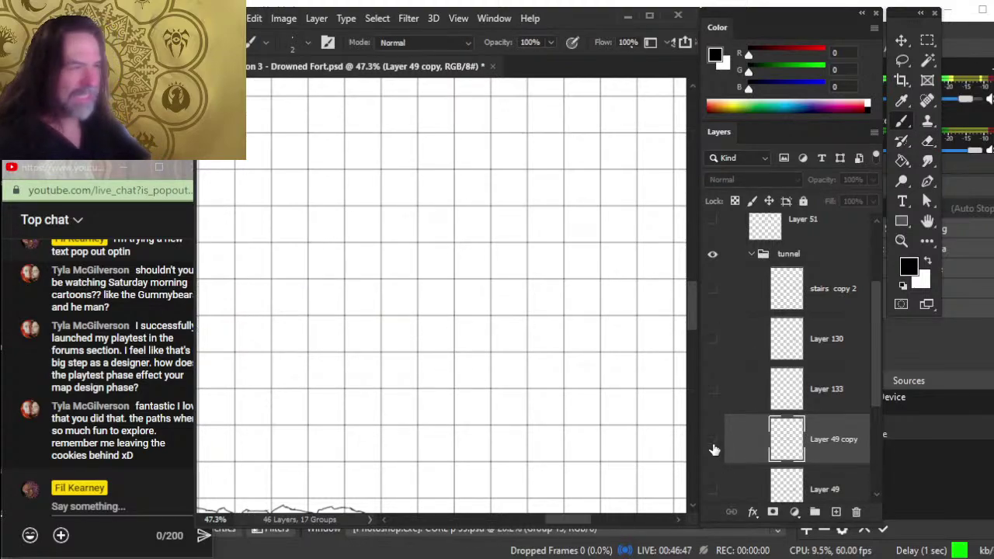
left_click(713, 439)
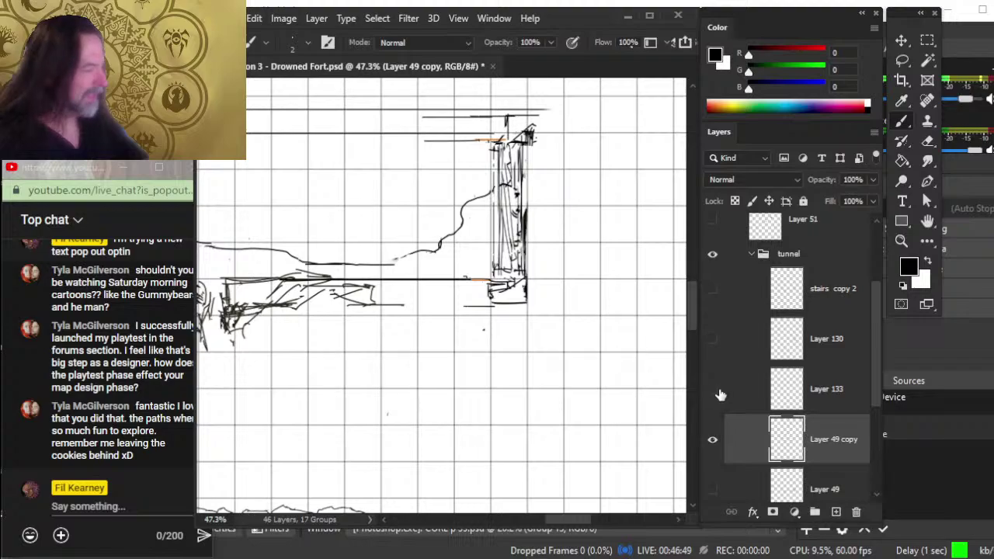
left_click(713, 391)
left_click(714, 488)
left_click(713, 488)
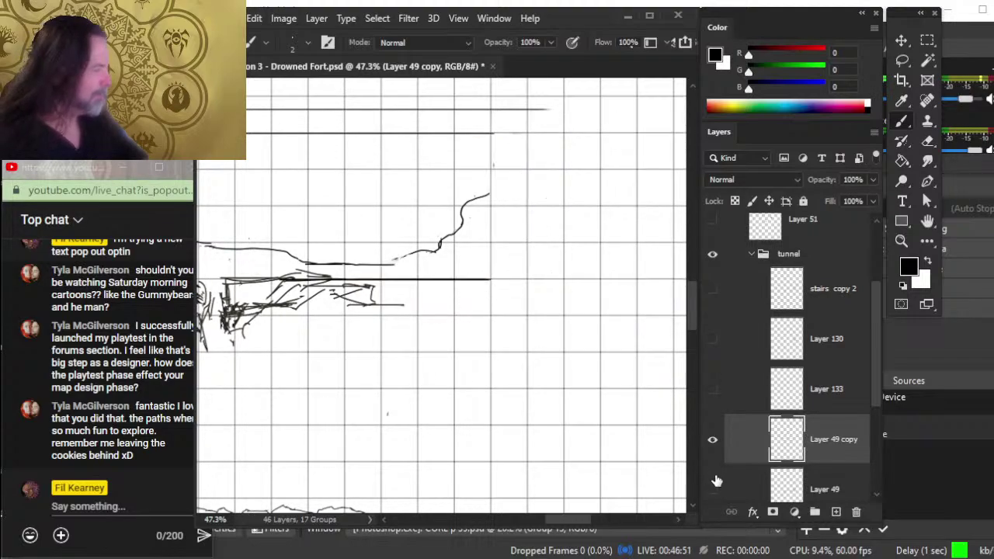
left_click(713, 289)
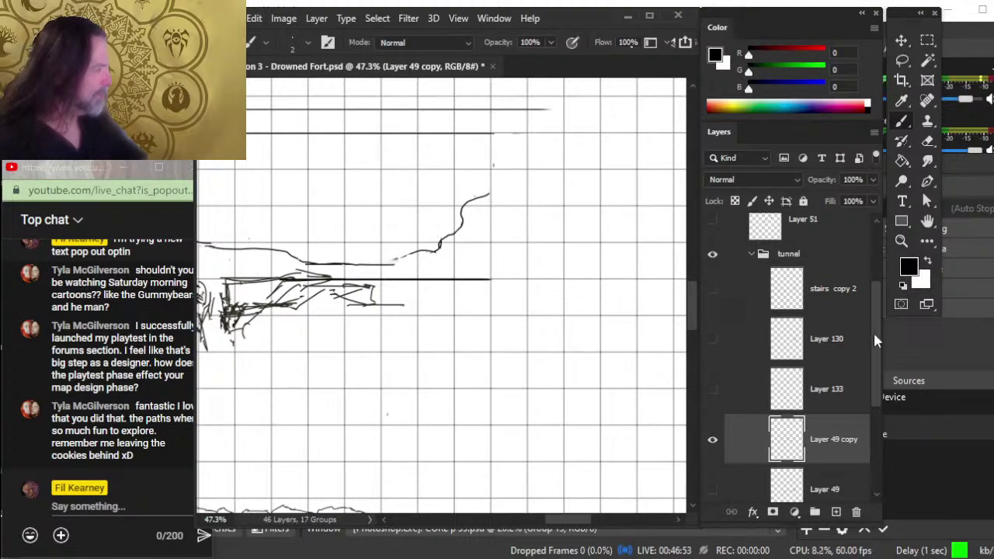
Step: Reorder the tunnel group so Layer 49 sits above Layer 49 copy and a visible stairs copy 2 sits below it
scroll(866, 375, "down", 3)
scroll(863, 339, "up", 3)
mouse_move(834, 291)
left_mouse_down()
mouse_move(839, 443)
mouse_move(849, 451)
left_mouse_up()
left_click(712, 426)
left_click_drag(777, 475, 826, 353)
scroll(868, 436, "down", 1)
scroll(868, 435, "down", 1)
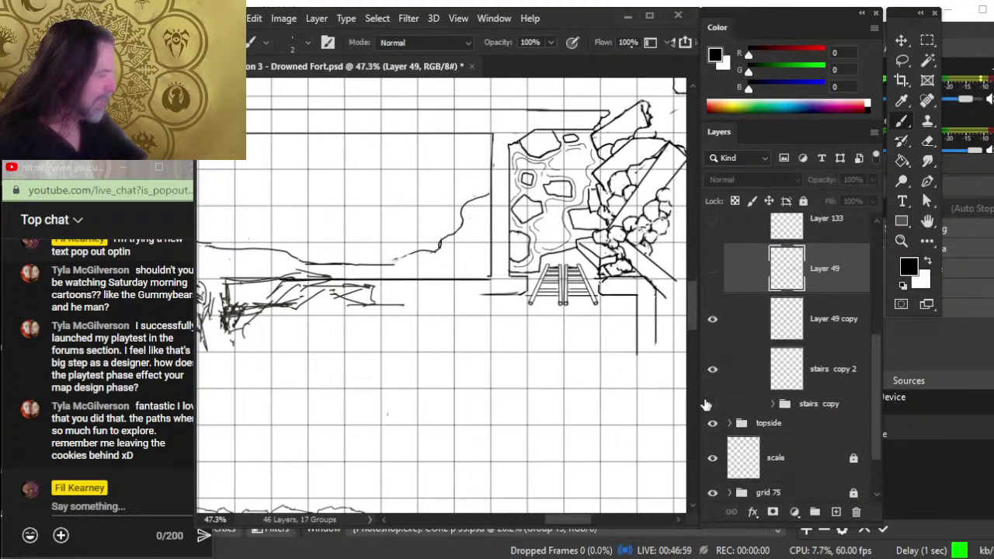
Step: Fully lock the stairs copy 2 layer, rename it stairs, and hide it
left_click(772, 387)
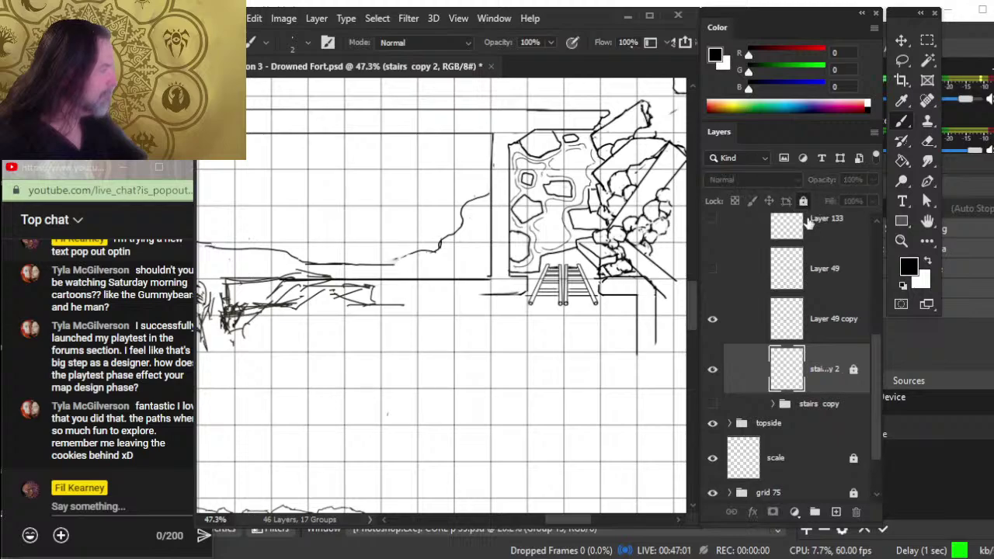
double_click(825, 371)
type("sta")
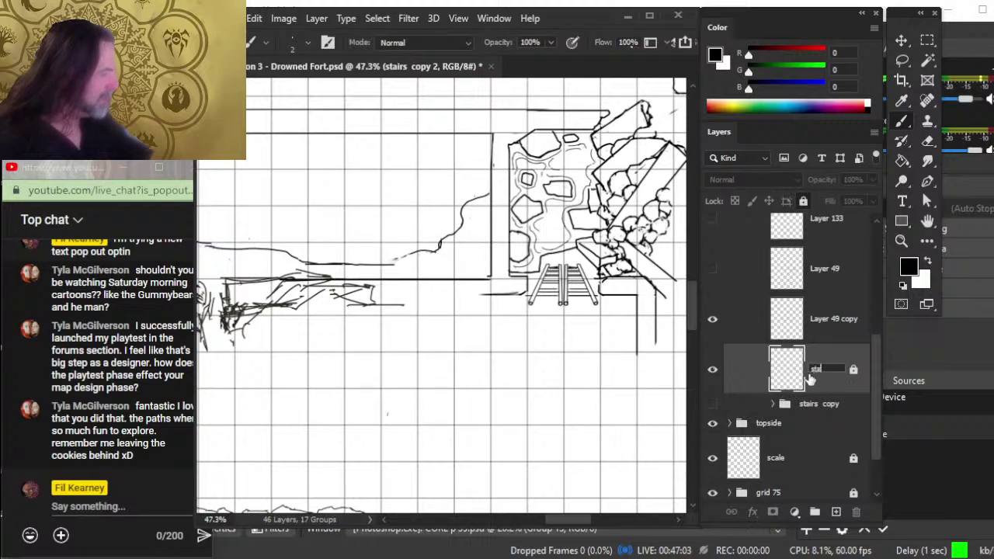
type("irs")
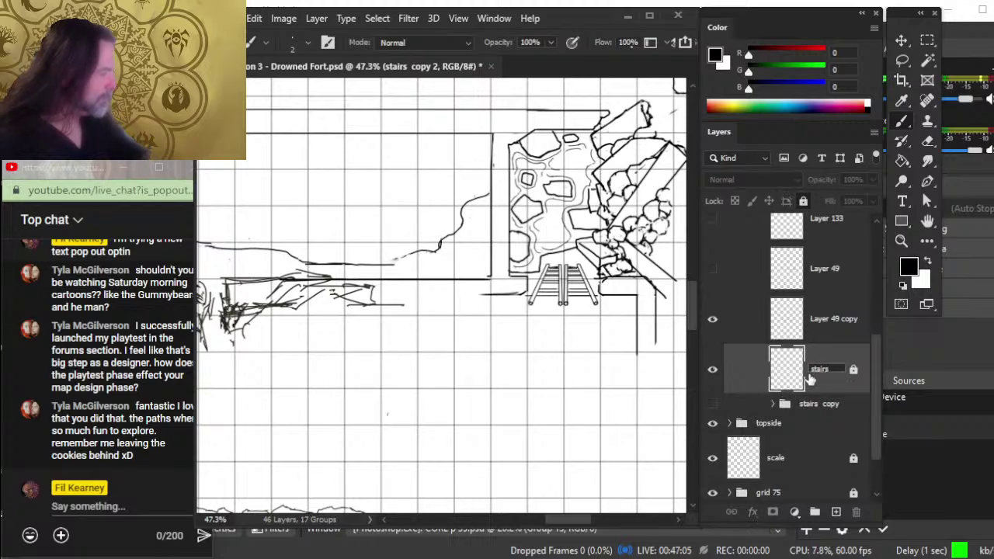
key("Return")
left_click(712, 371)
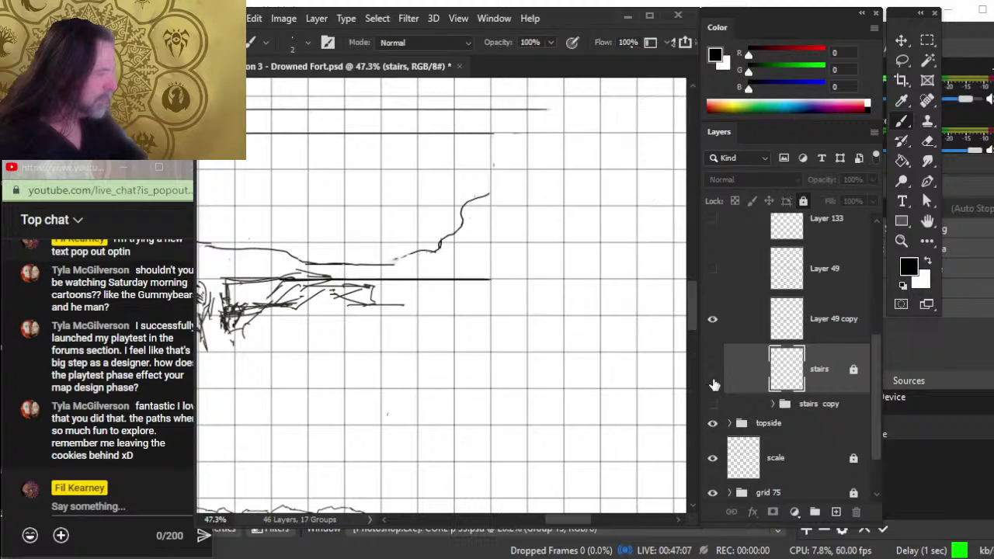
Step: Show the stairs layer and make Layer 49 copy the active layer
left_click(712, 371)
left_click(775, 304)
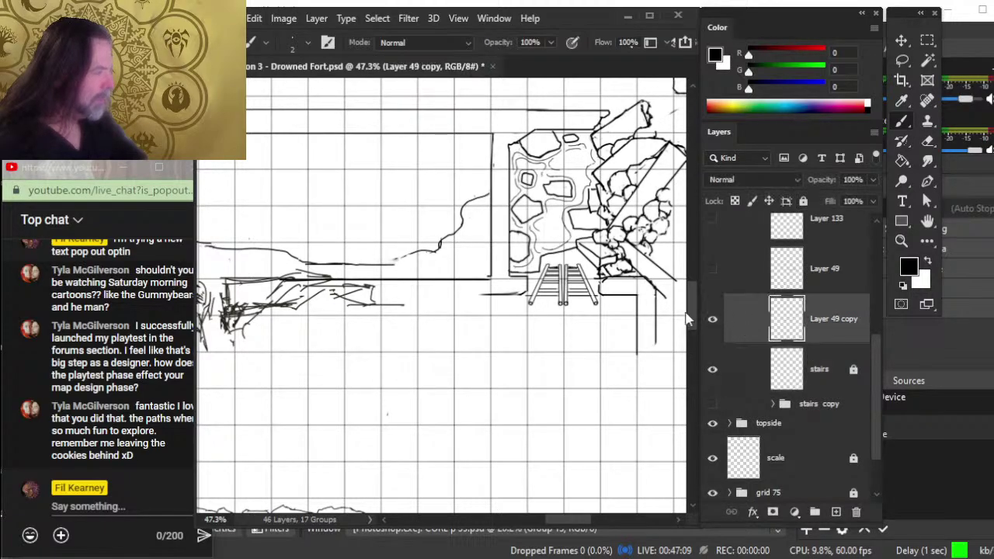
left_click_drag(446, 264, 456, 301)
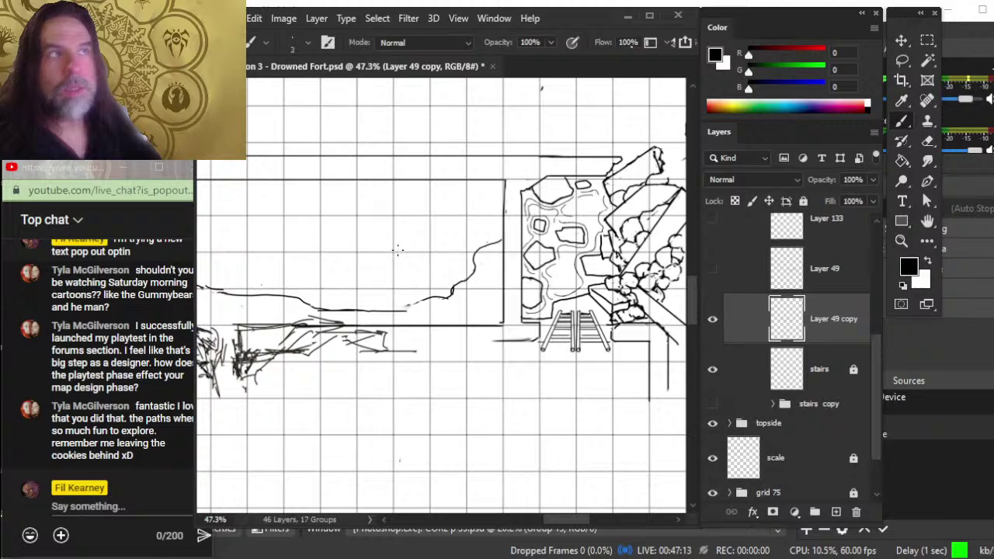
Step: Close the gap in the ground outline near the tunnel's rubble end on Layer 49 copy, undoing unsatisfactory strokes and redrawing the connecting line
left_click_drag(437, 251, 368, 259)
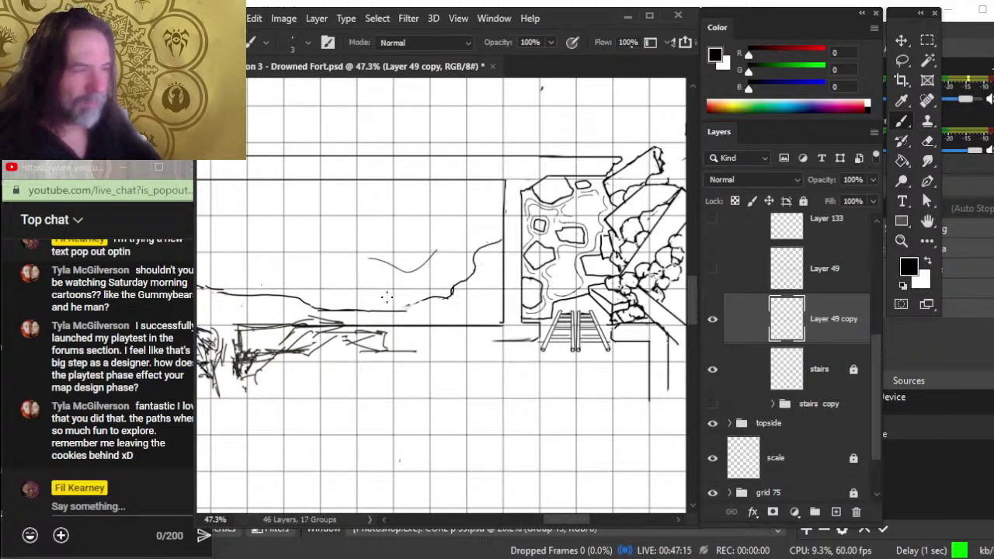
key("ctrl+z")
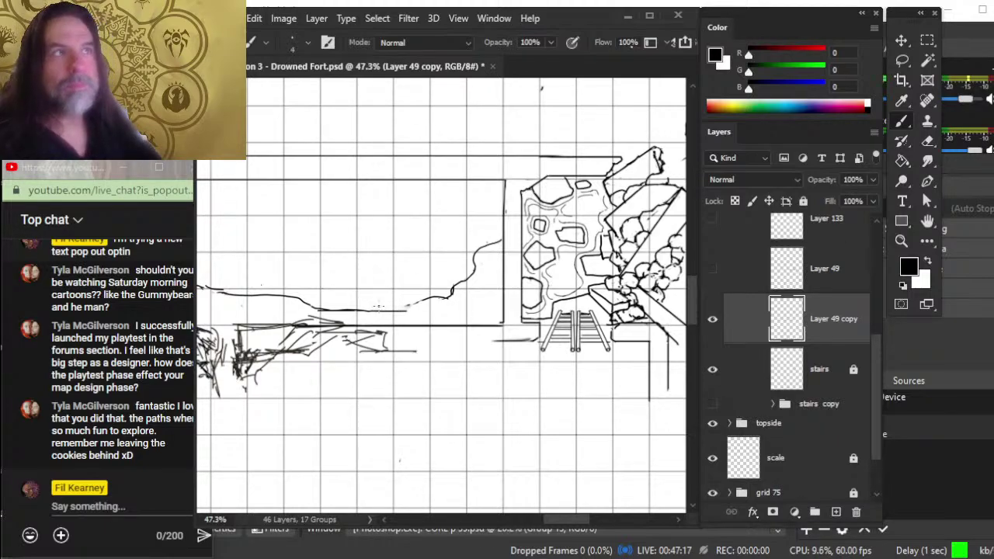
left_click_drag(477, 286, 479, 314)
key("e")
mouse_move(388, 339)
left_mouse_down()
mouse_move(417, 329)
mouse_move(390, 337)
left_mouse_up()
key("b")
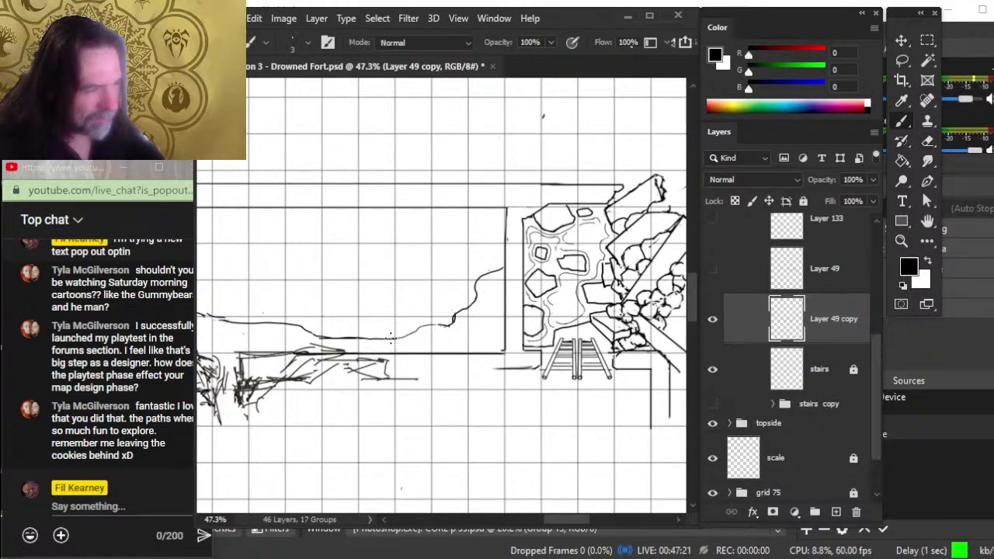
key("ctrl+z")
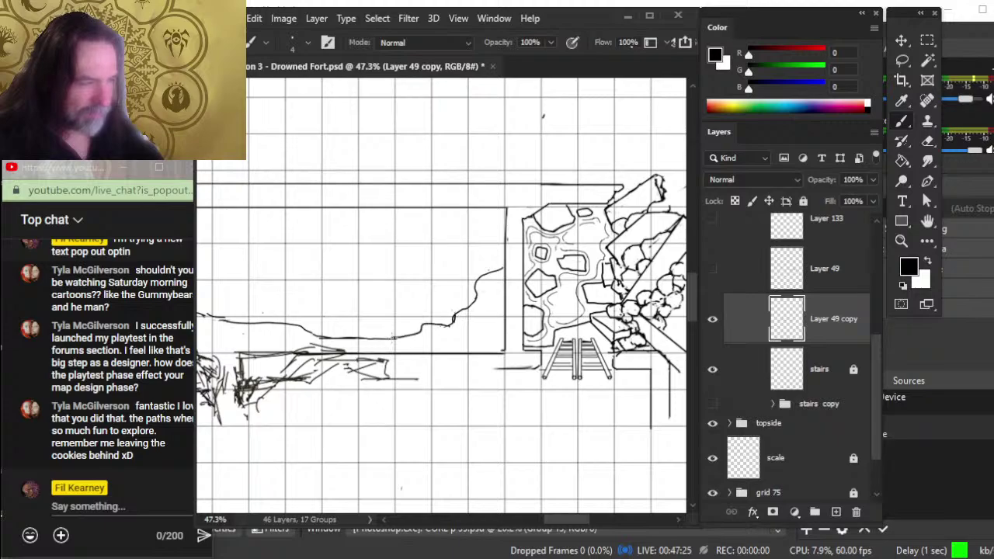
mouse_move(393, 338)
left_mouse_down()
mouse_move(422, 335)
mouse_move(541, 520)
mouse_move(435, 531)
mouse_move(426, 510)
mouse_move(455, 377)
mouse_move(293, 348)
mouse_move(451, 387)
left_mouse_up()
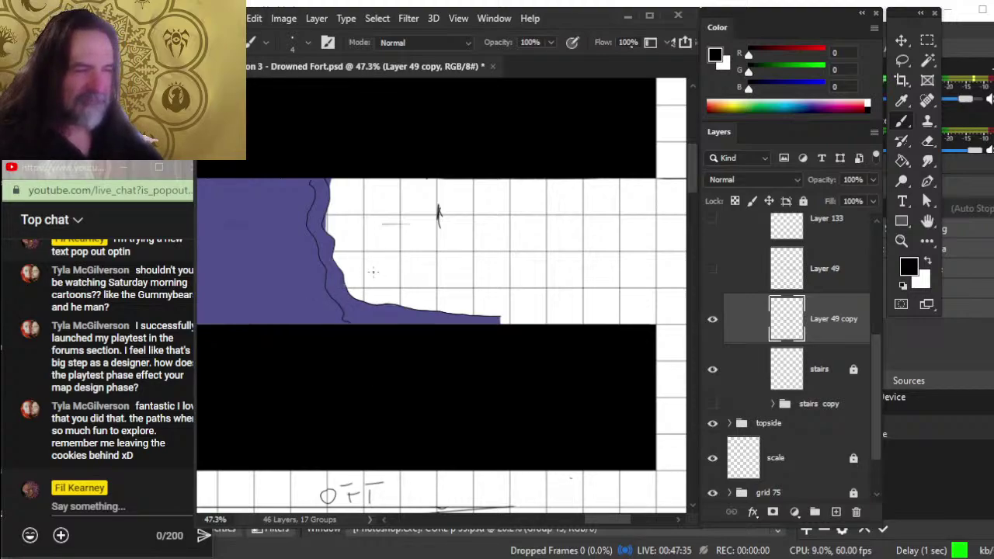
mouse_move(372, 270)
left_mouse_down()
mouse_move(383, 293)
mouse_move(430, 292)
left_mouse_up()
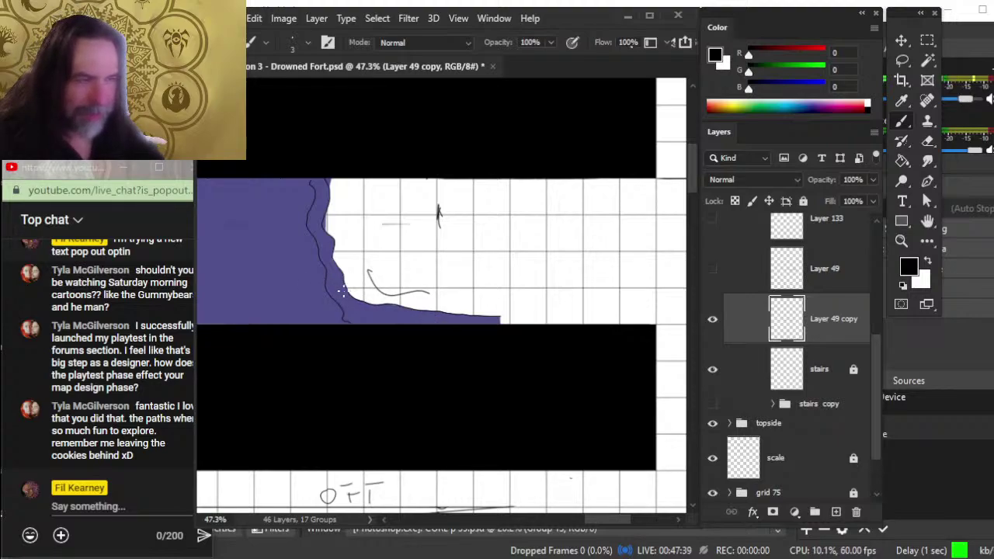
left_click_drag(366, 249, 428, 273)
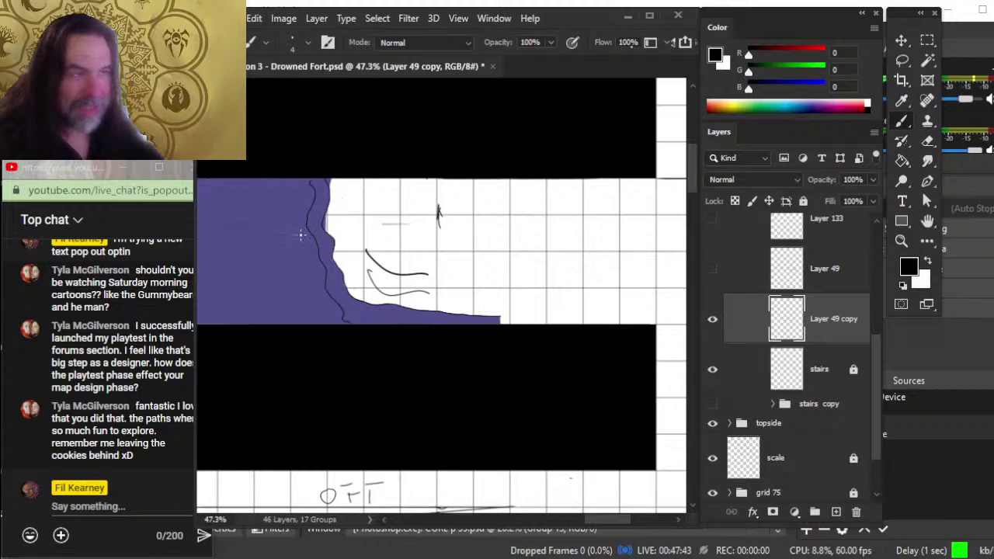
key("e")
left_click(370, 256)
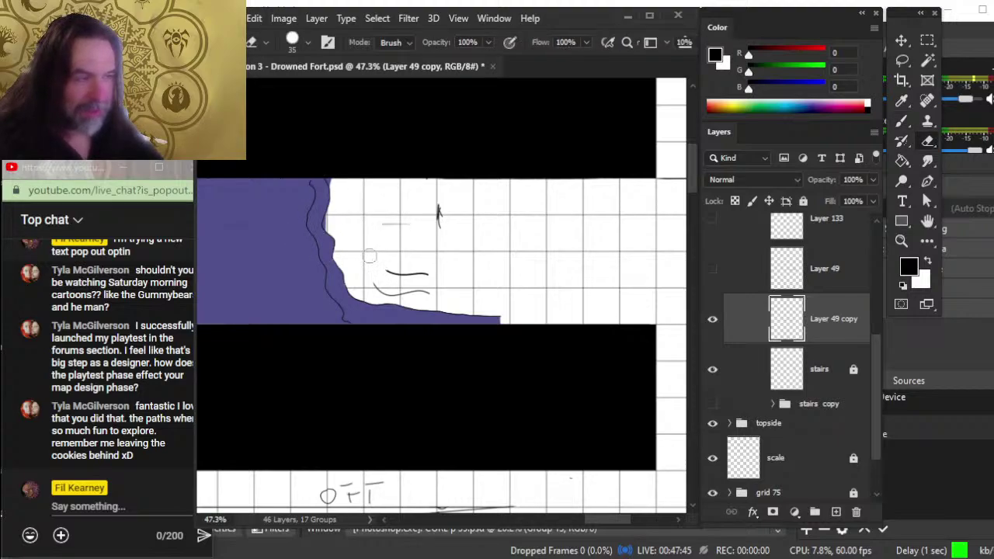
mouse_move(382, 293)
left_mouse_down()
mouse_move(430, 293)
mouse_move(429, 273)
left_mouse_up()
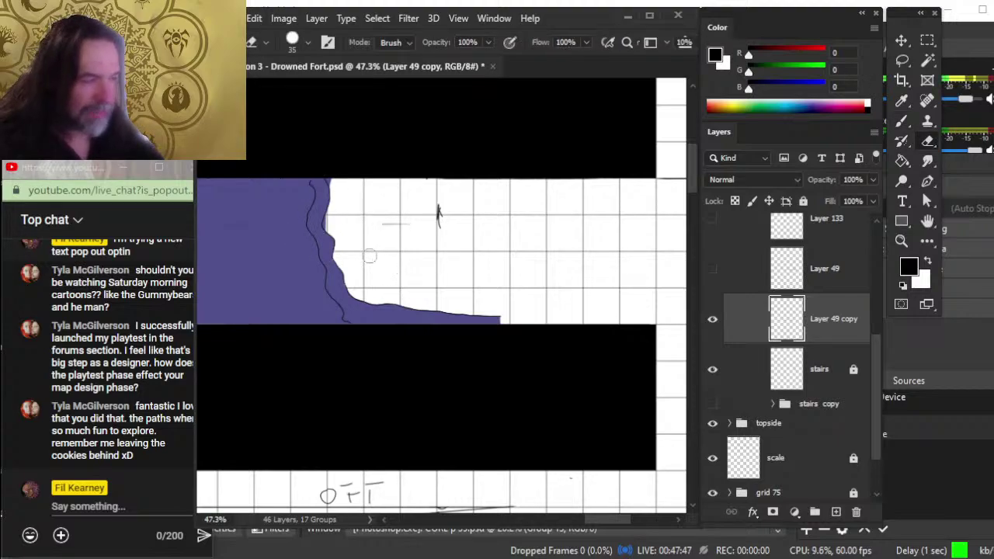
Step: Fade the tunnel sketch by lowering Layer 49 copy's opacity to about 57% and add a new layer directly above it
left_click_drag(545, 360, 455, 329)
key("z")
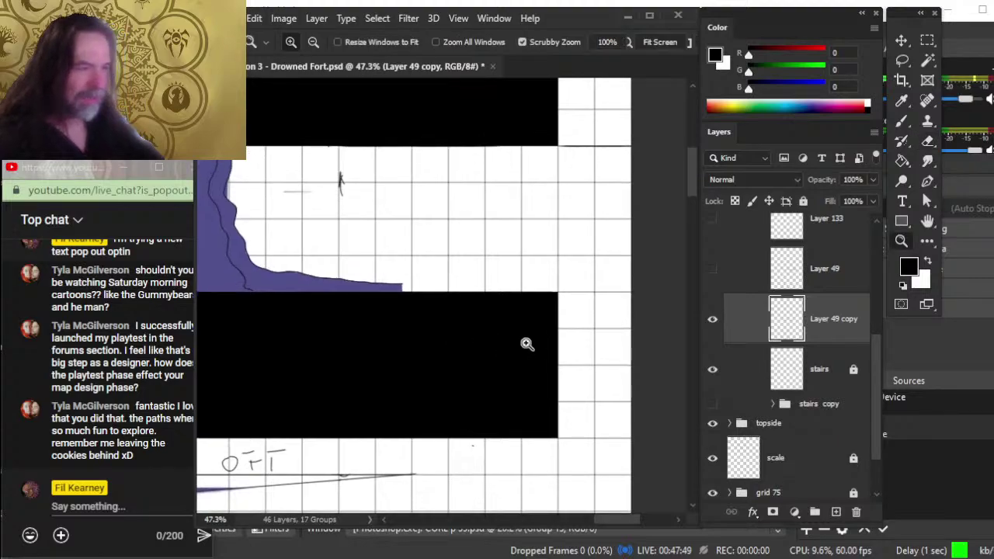
left_click_drag(526, 344, 432, 349)
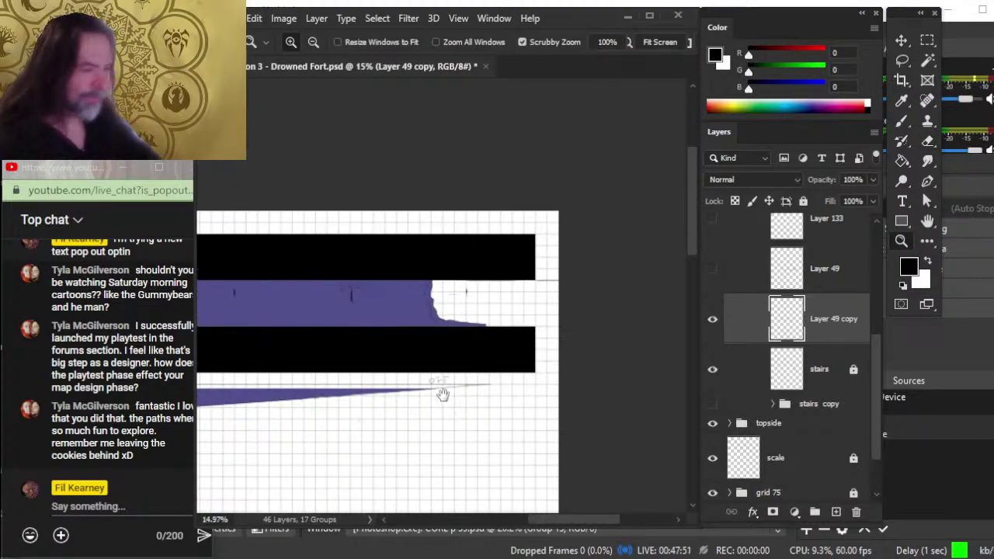
left_click_drag(443, 394, 513, 240)
left_click_drag(488, 496, 512, 258)
left_click_drag(378, 311, 420, 322)
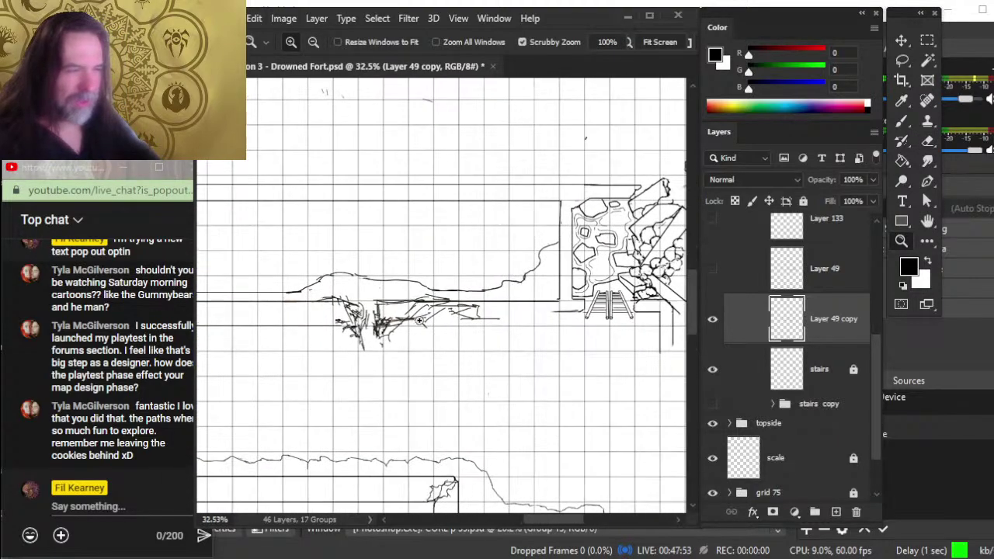
left_click(712, 318)
left_click(713, 319)
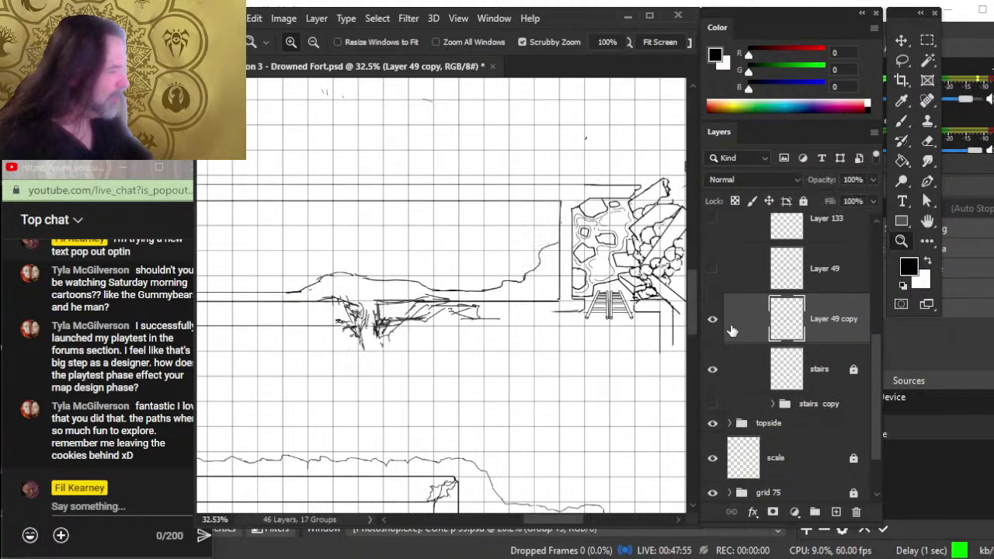
left_click(871, 201)
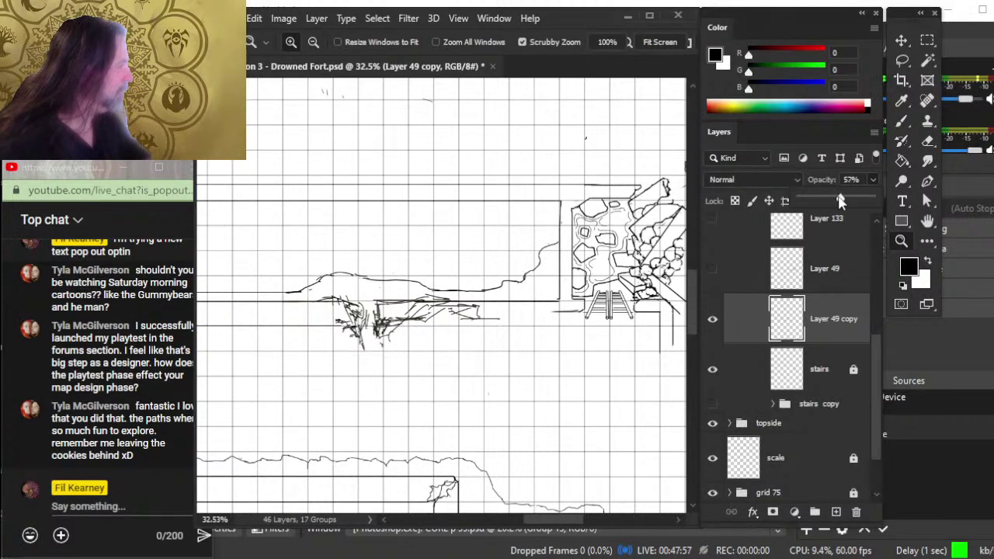
left_click_drag(840, 201, 839, 194)
left_click(836, 512)
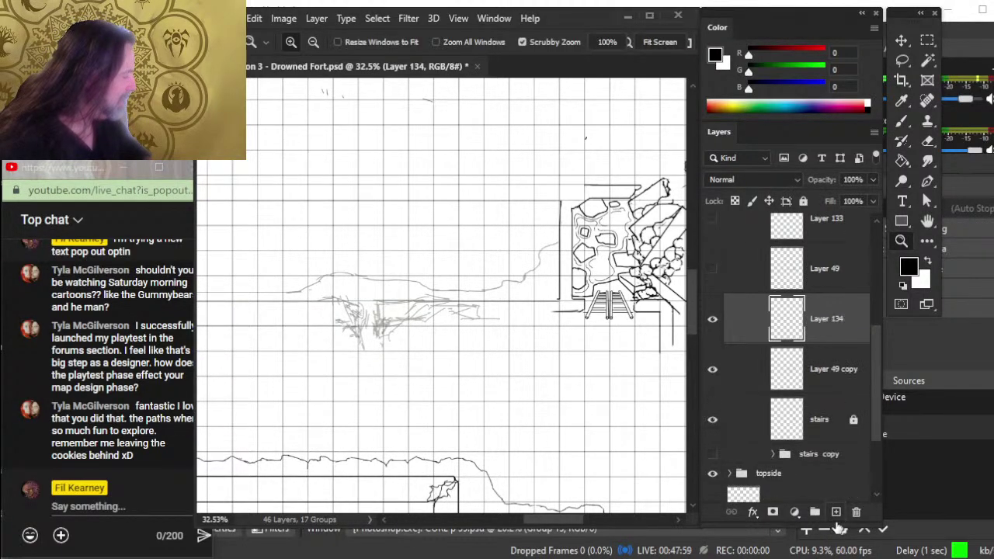
Step: Ink the tunnel's long straight floor line over the faded sketch on Layer 134 with a 4 px brush
left_click_drag(451, 359, 492, 386)
key("b")
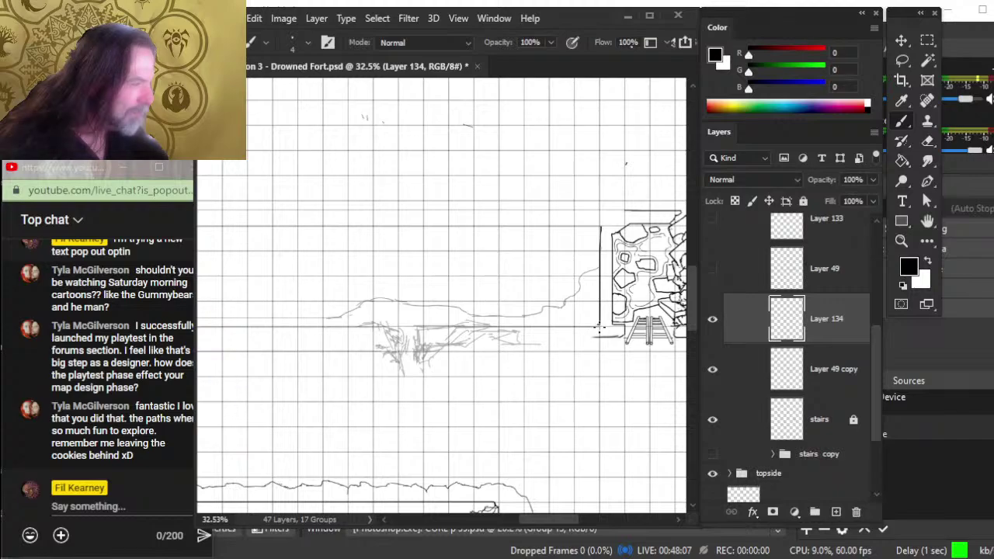
key("shift")
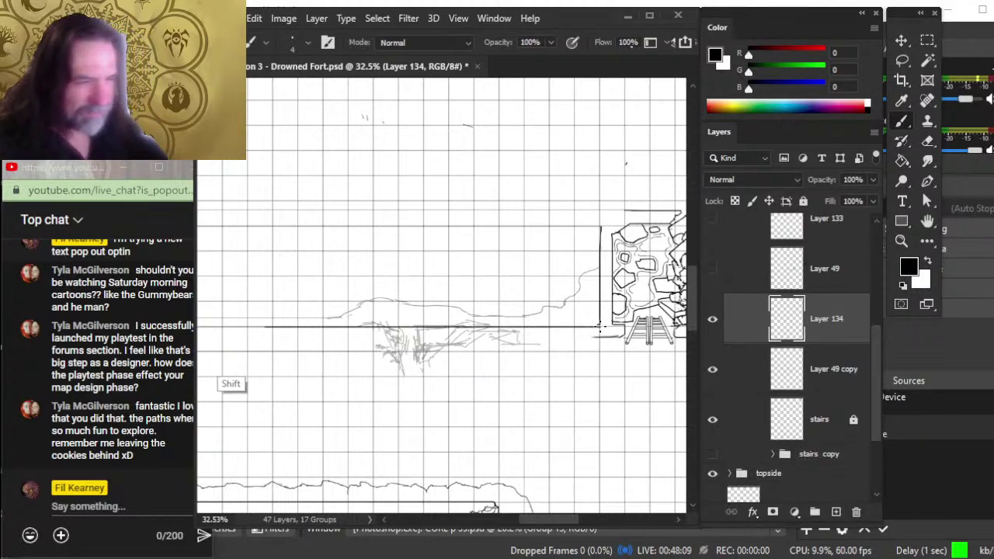
scroll(600, 326, "left", 5)
scroll(600, 326, "left", 5)
left_click_drag(579, 352, 233, 361)
left_click_drag(563, 334, 120, 379)
left_click_drag(659, 360, 295, 364)
Step: Ink the tunnel's straight ceiling line from the top of the end wall on Layer 134
mouse_move(513, 326)
left_mouse_down()
mouse_move(455, 326)
mouse_move(461, 332)
left_mouse_up()
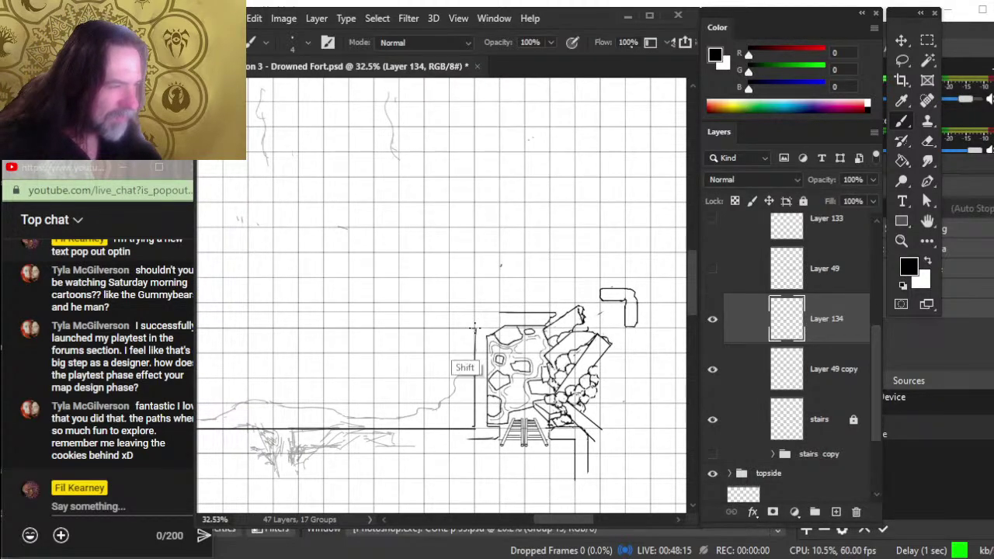
scroll(475, 330, "left", 10)
scroll(420, 371, "right", 10)
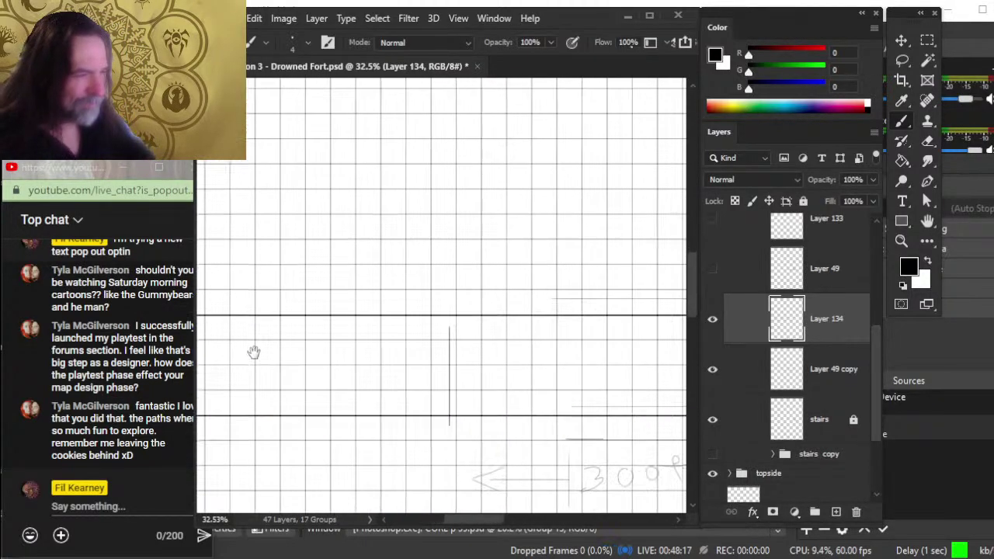
left_click_drag(472, 376, 421, 371)
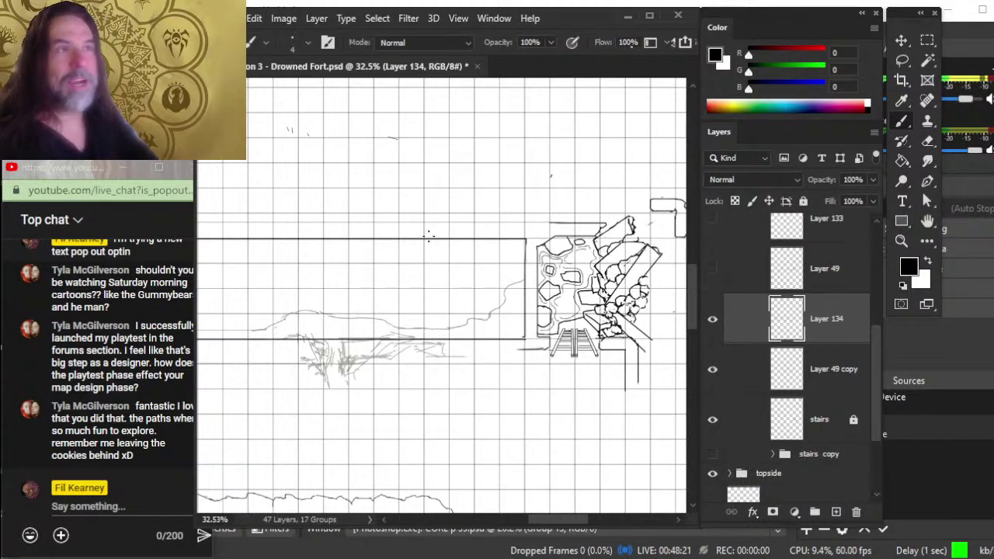
Step: Trace the wavy ground slope from the tunnel's end wall down toward the floor with a 3 px brush
key("bracketleft")
key("bracketleft")
left_click_drag(511, 295, 521, 306)
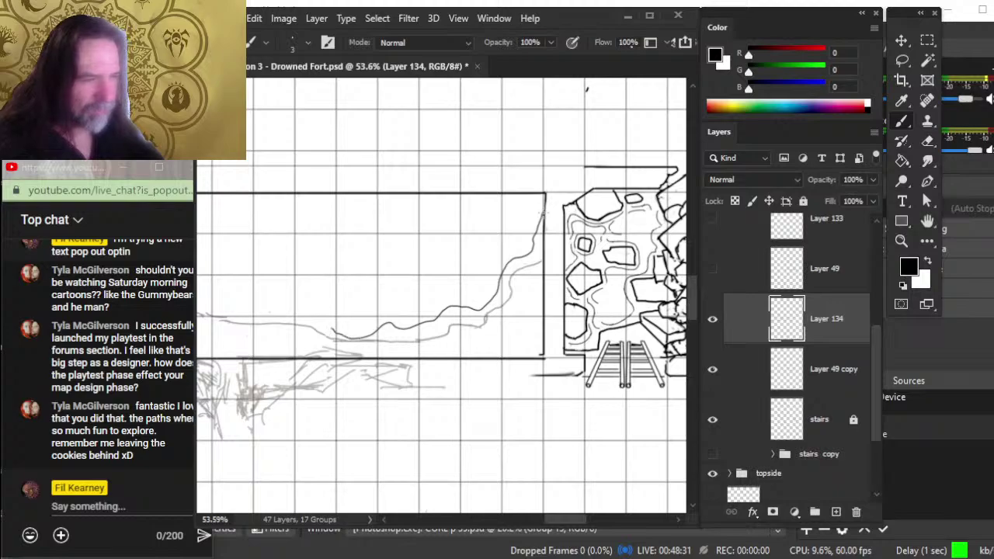
Step: Continue the ground outline over the mound above the pit, erasing and redrawing the overlap so both strokes join
left_click_drag(306, 374, 574, 421)
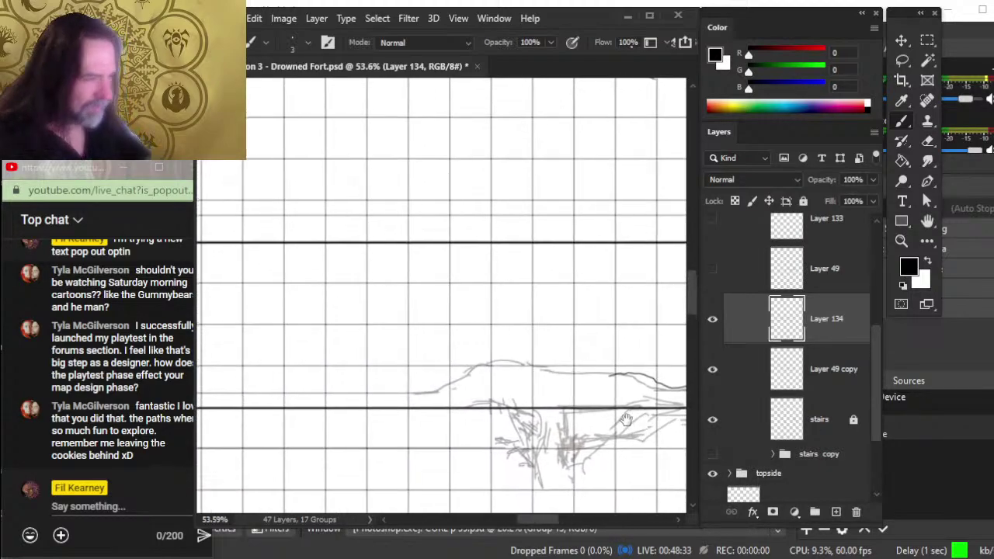
key("e")
key("b")
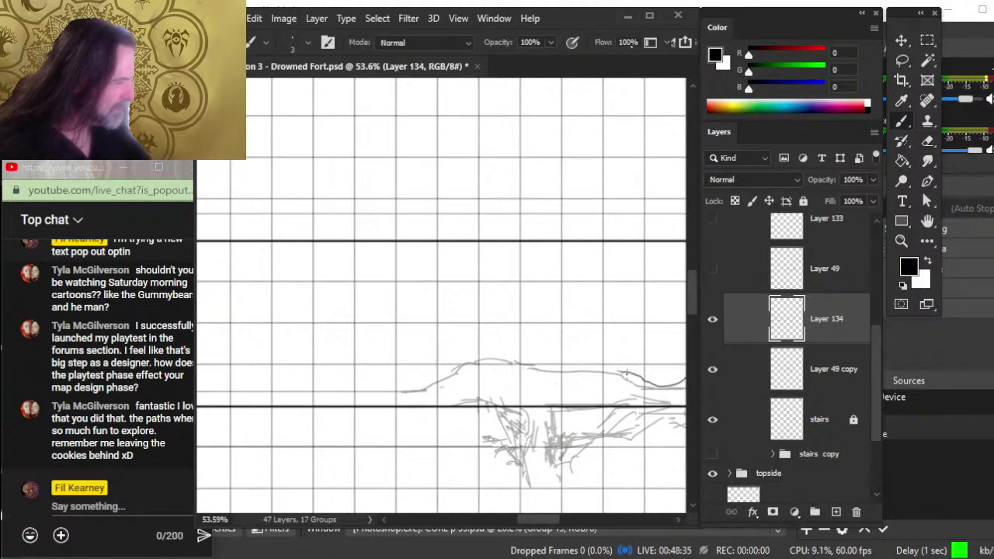
mouse_move(625, 375)
left_mouse_down()
mouse_move(484, 363)
mouse_move(398, 386)
left_mouse_up()
key("e")
left_click_drag(597, 379, 621, 375)
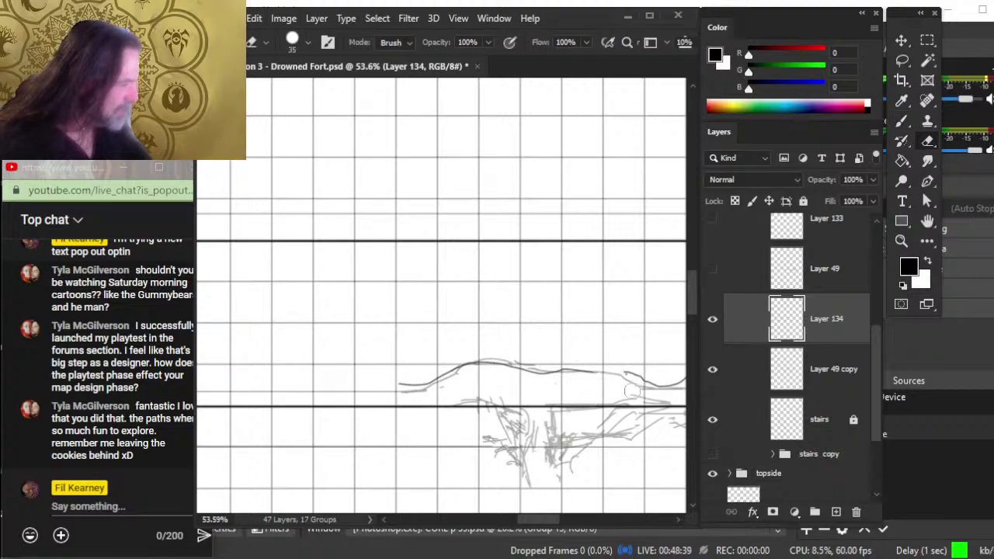
key("b")
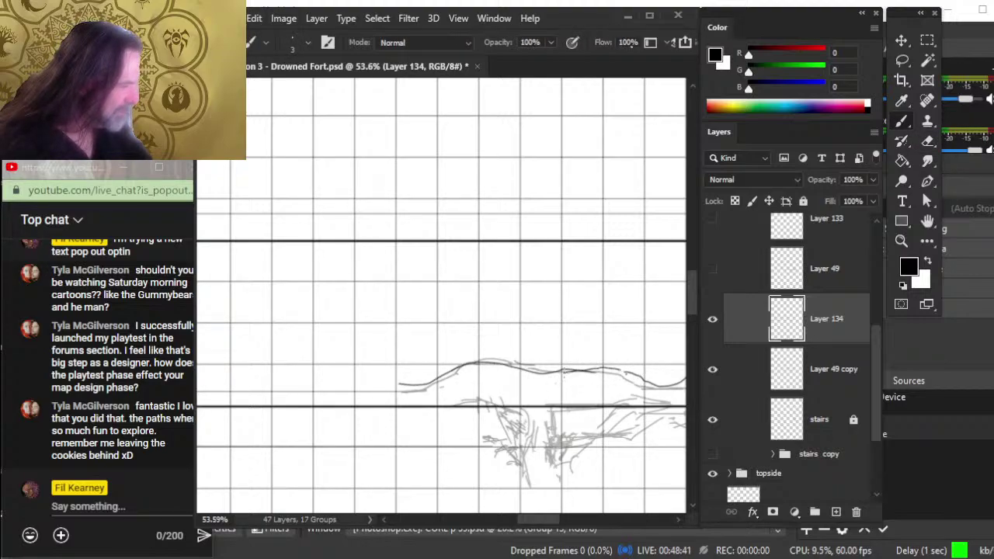
key("e")
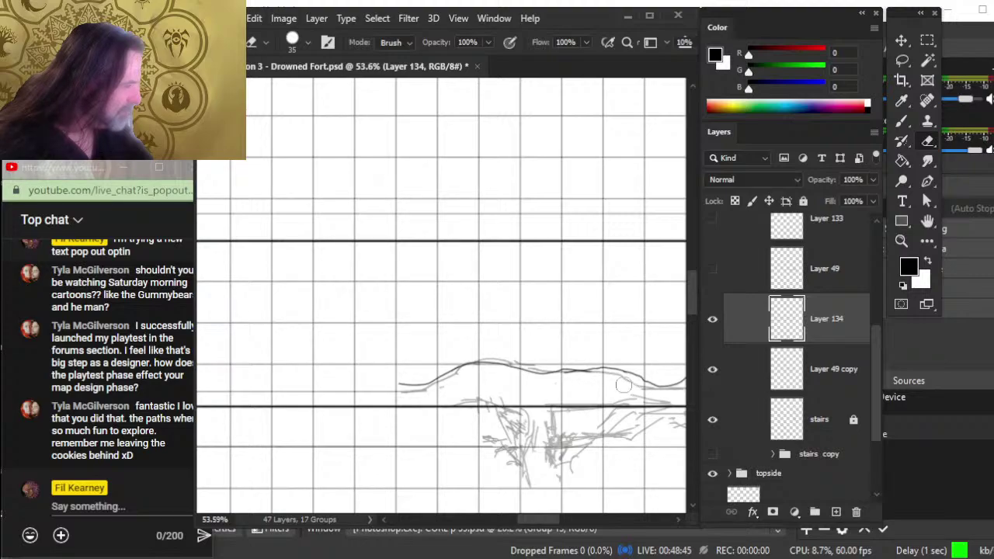
Step: Erase the floor line across the pit opening with the 35 px eraser and ink both pit walls with a 4 px brush
left_click_drag(602, 439, 550, 378)
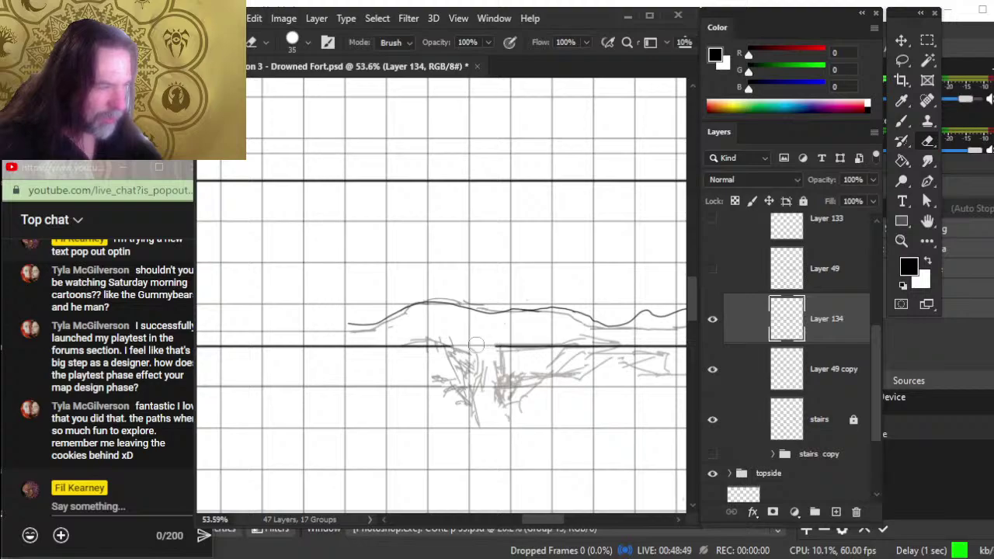
key("b")
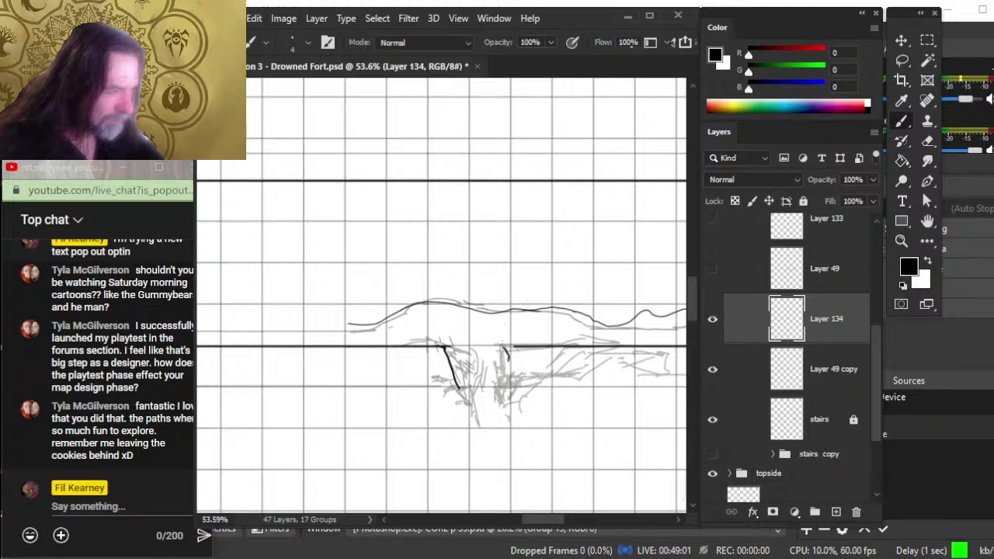
left_click_drag(506, 375, 509, 383)
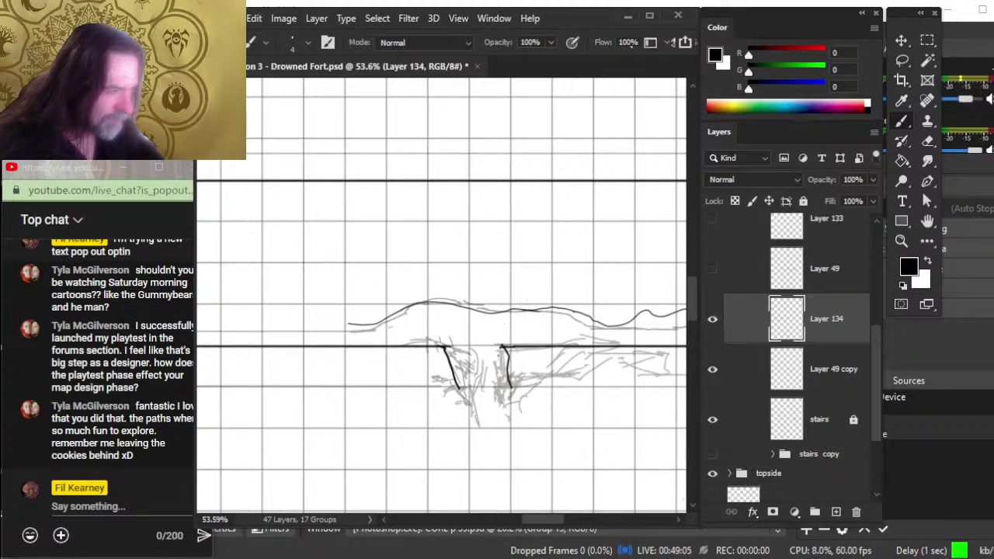
Step: Smudge the floor line's cut end toward the pit wall nearest the rubble, using a 30 px Smudge tool at 80% strength
key("shift+r")
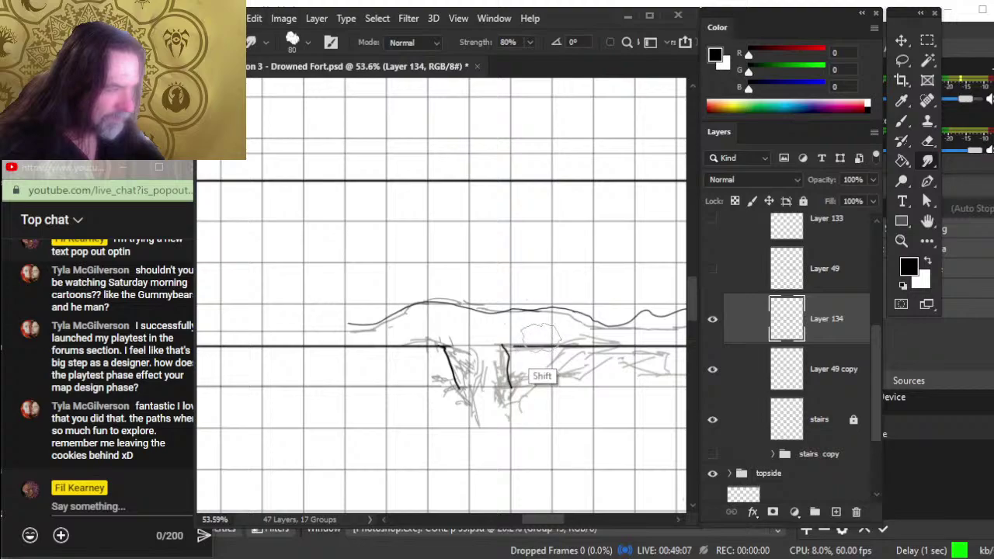
key("bracketleft")
key("bracketleft")
key("bracketleft")
key("bracketleft")
key("bracketleft")
left_click_drag(534, 346, 505, 346)
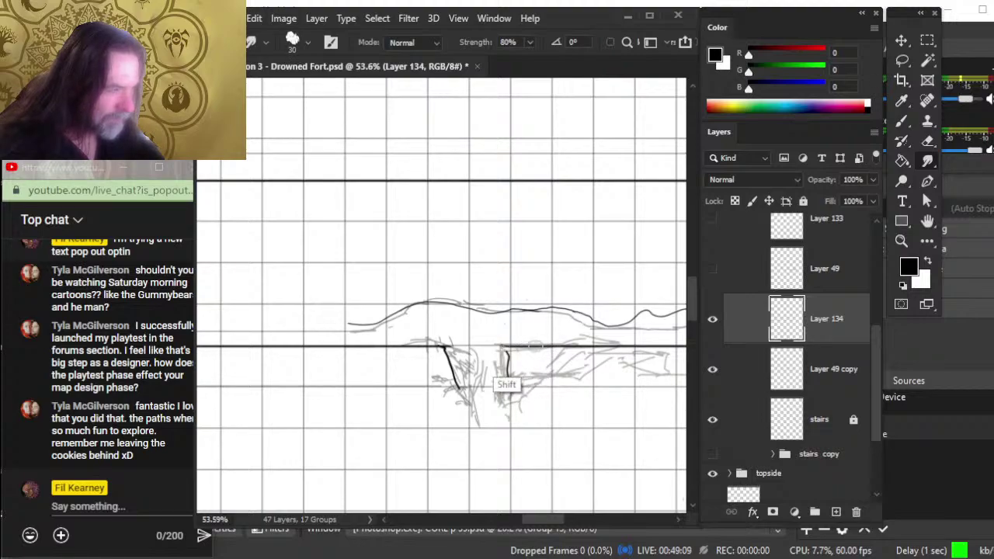
Step: Clean up the corner where the floor line meets the pit wall nearest the rubble, using the brush and a 10 px eraser
key("b")
key("e")
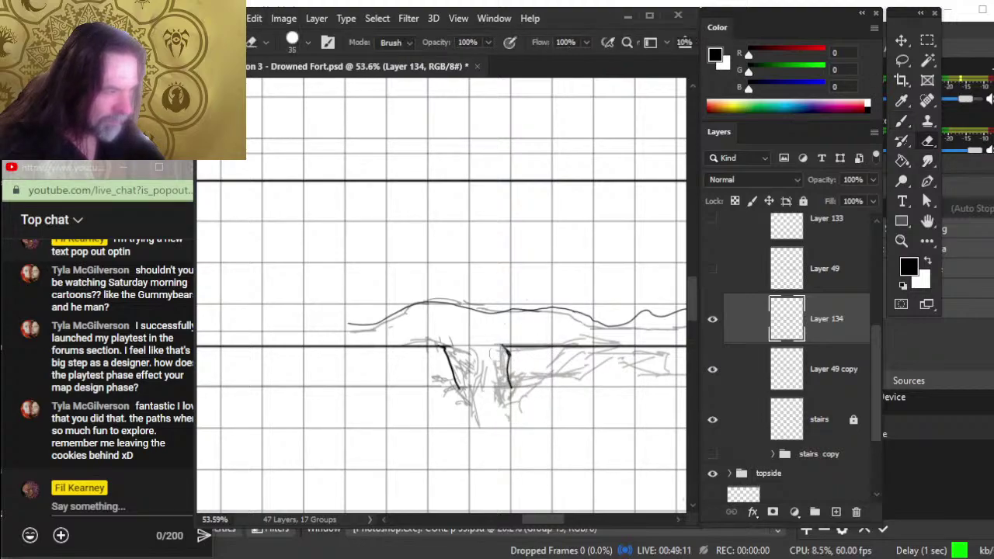
key("b")
key("e")
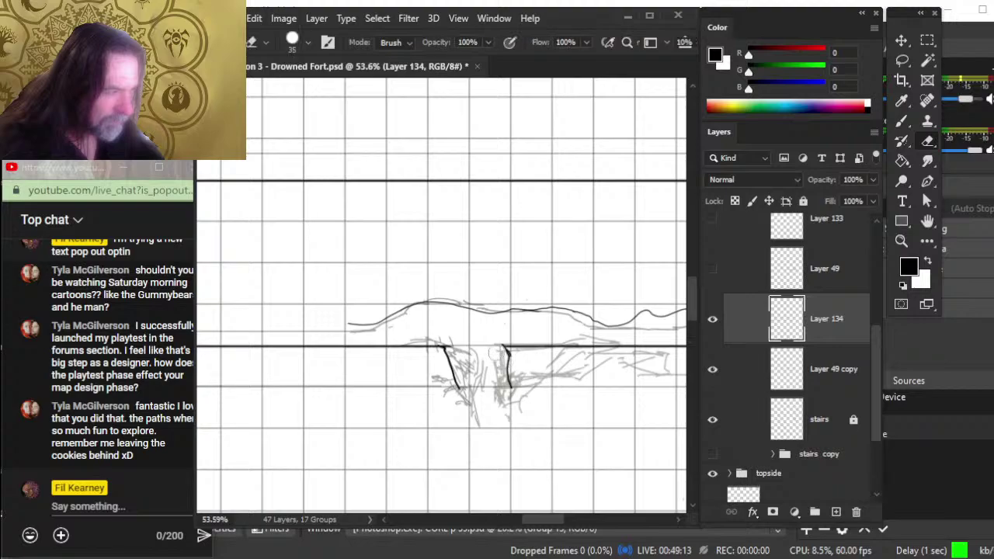
key("bracketleft")
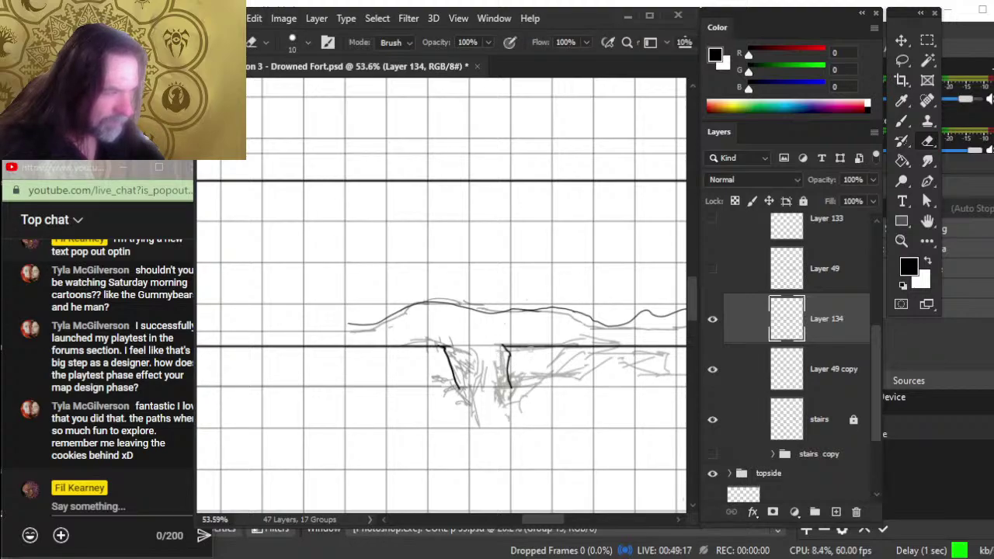
mouse_move(458, 388)
left_mouse_down()
mouse_move(531, 337)
mouse_move(466, 335)
left_mouse_up()
Step: Lasso the wavy ground outline on Layer 134 and cut it out onto its own new layer, Layer 135
key("z")
left_click_drag(388, 355, 429, 373)
left_click_drag(552, 370, 493, 375)
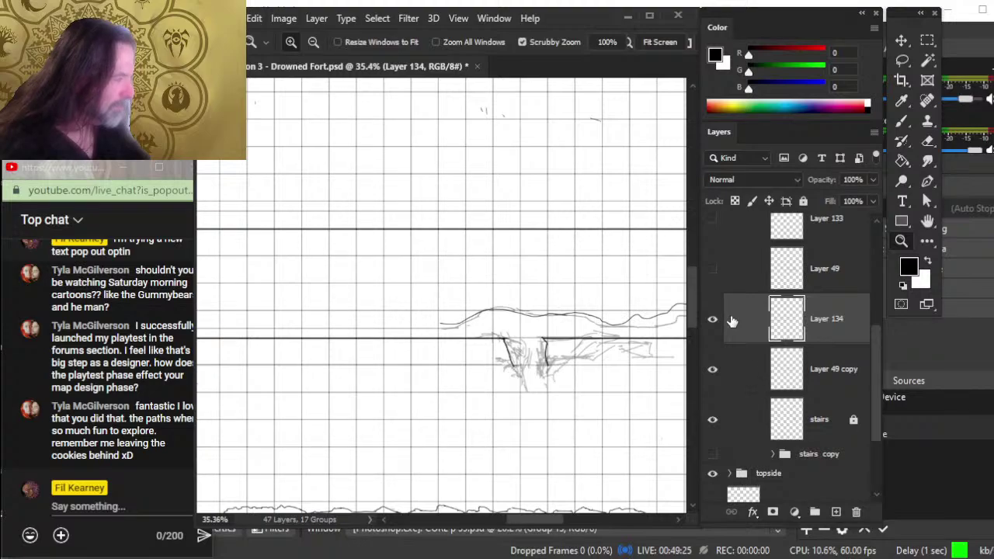
left_click_drag(660, 353, 621, 365)
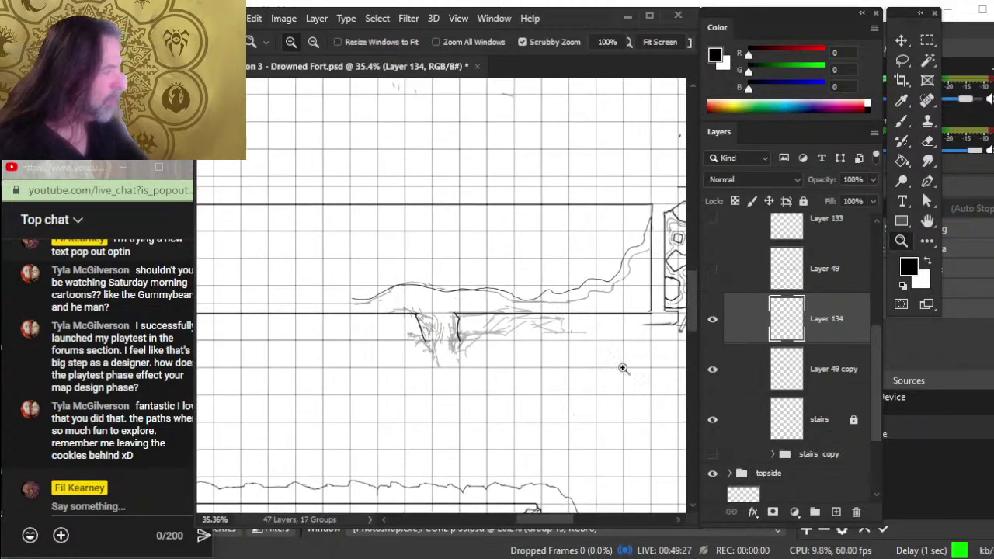
scroll(594, 380, "down", 3)
key("l")
left_click_drag(367, 320, 397, 318)
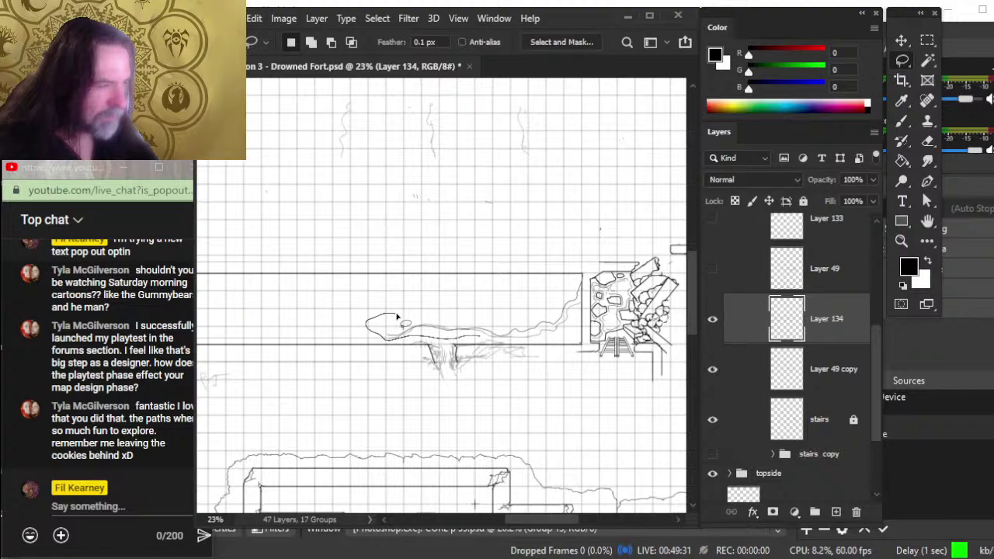
mouse_move(398, 318)
left_mouse_down()
mouse_move(544, 258)
mouse_move(443, 261)
mouse_move(505, 242)
mouse_move(606, 264)
mouse_move(590, 283)
left_mouse_up()
key("ctrl+d")
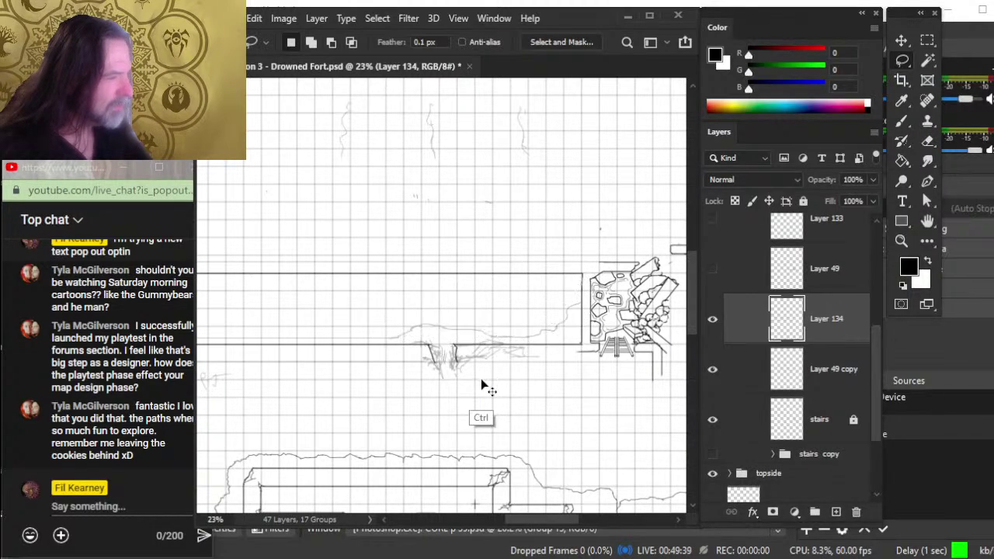
key("ctrl+shift+alt+n")
Step: Toggle the visibility of Layer 49 copy and Layer 134 to check which line work each one holds
left_click(822, 420)
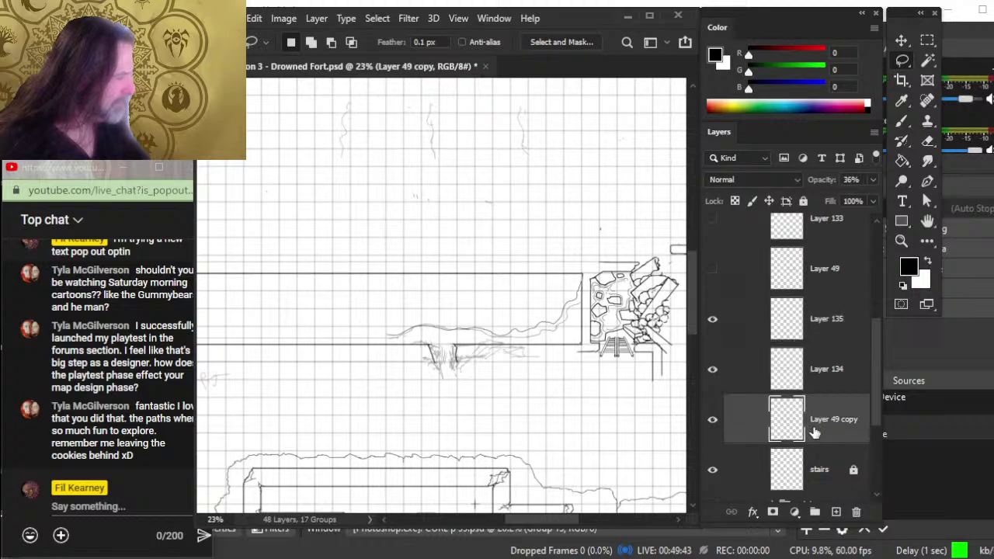
key("z")
left_click_drag(478, 379, 495, 391)
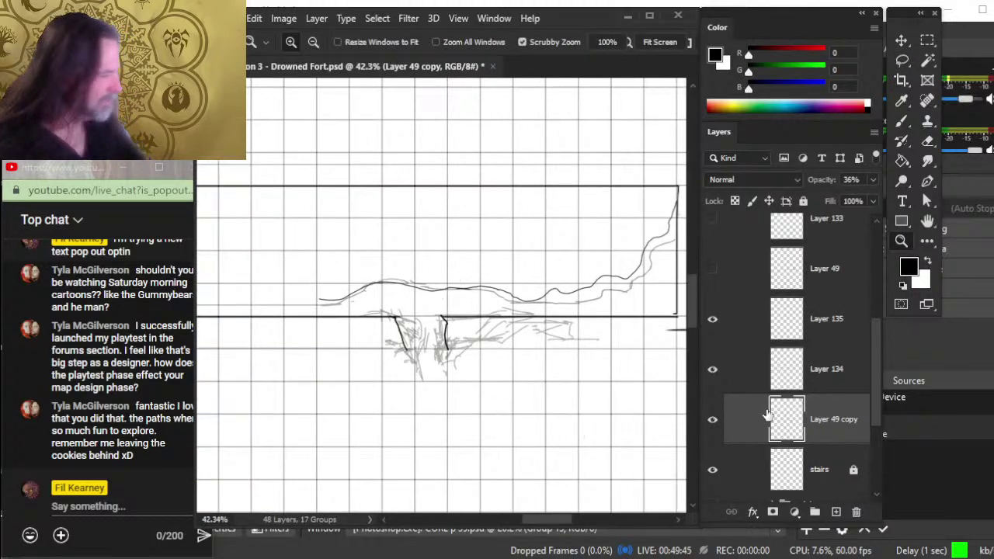
left_click(713, 419)
left_click(713, 420)
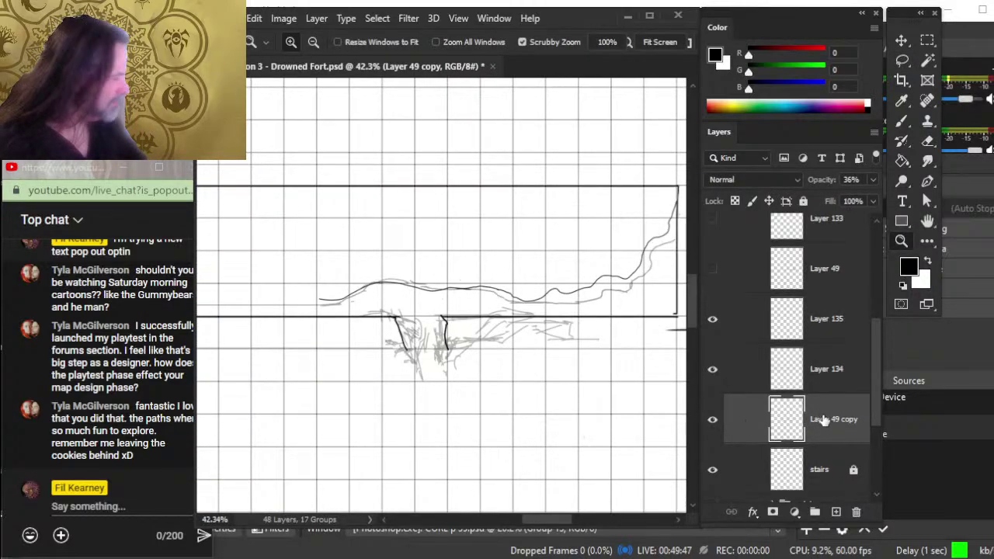
left_click(713, 371)
left_click(713, 371)
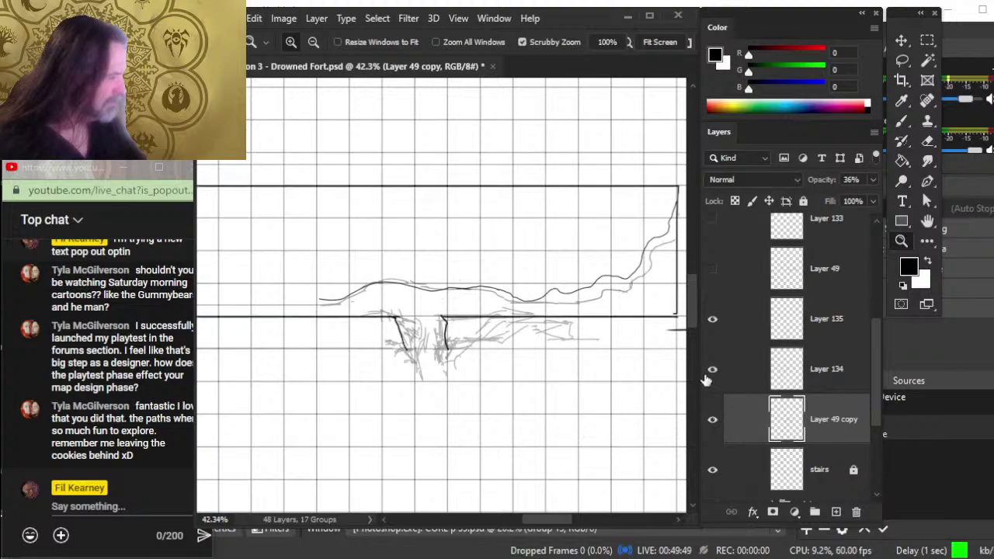
Step: On Layer 134, ink the pit's jagged far rim and the first inner wall lines with a 3 px brush
left_click(787, 370)
key("b")
key("bracketleft")
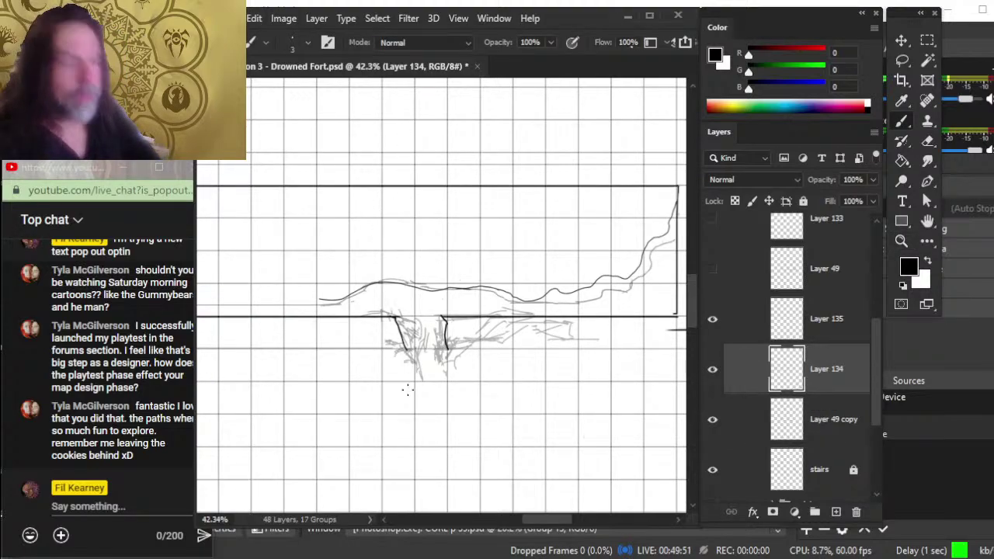
key("z")
left_click_drag(400, 340, 424, 342)
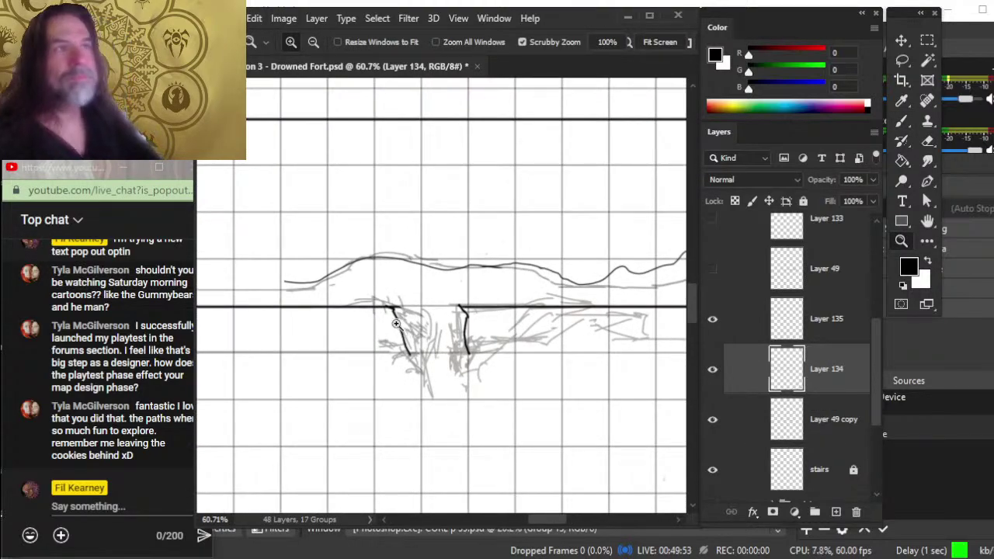
key("b")
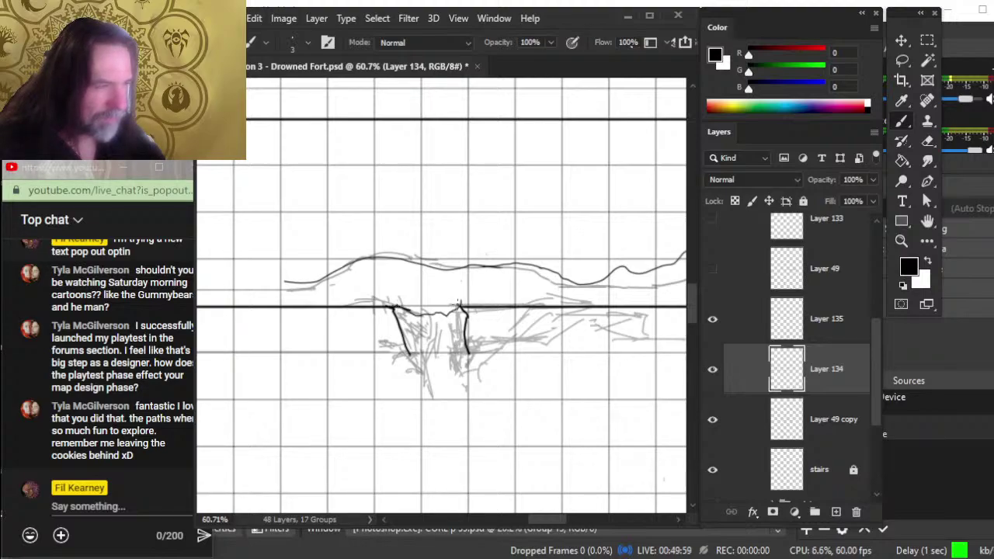
key("e")
key("b")
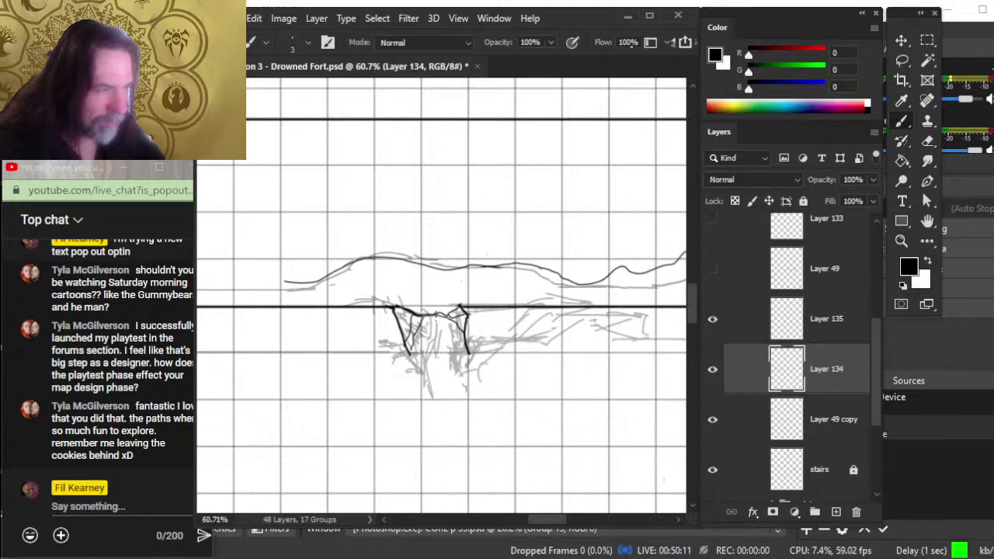
Step: Refine the rocky crack lines along the pit's inner wall and rim, alternating the 10 px eraser and 3 px brush
key("e")
left_click_drag(413, 325, 409, 336)
key("b")
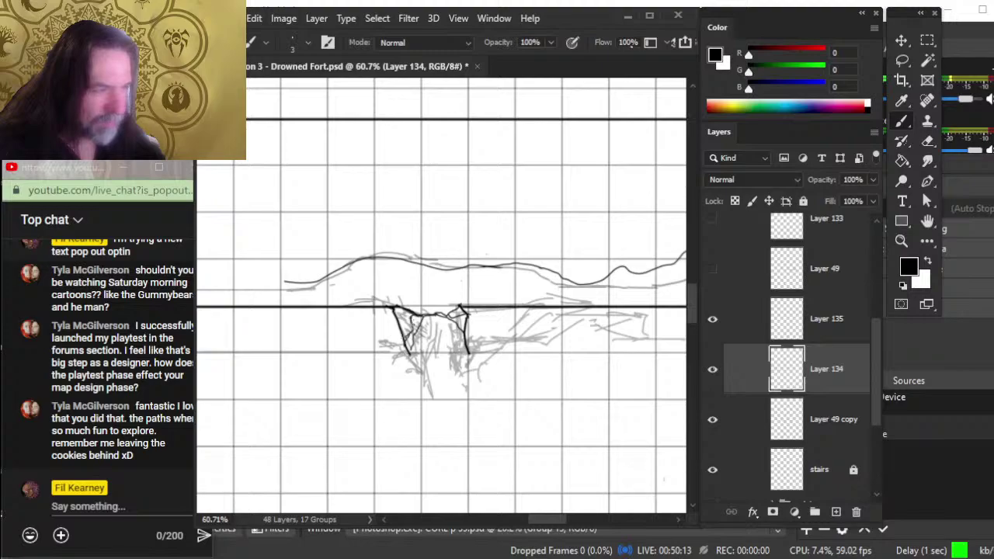
key("e")
key("b")
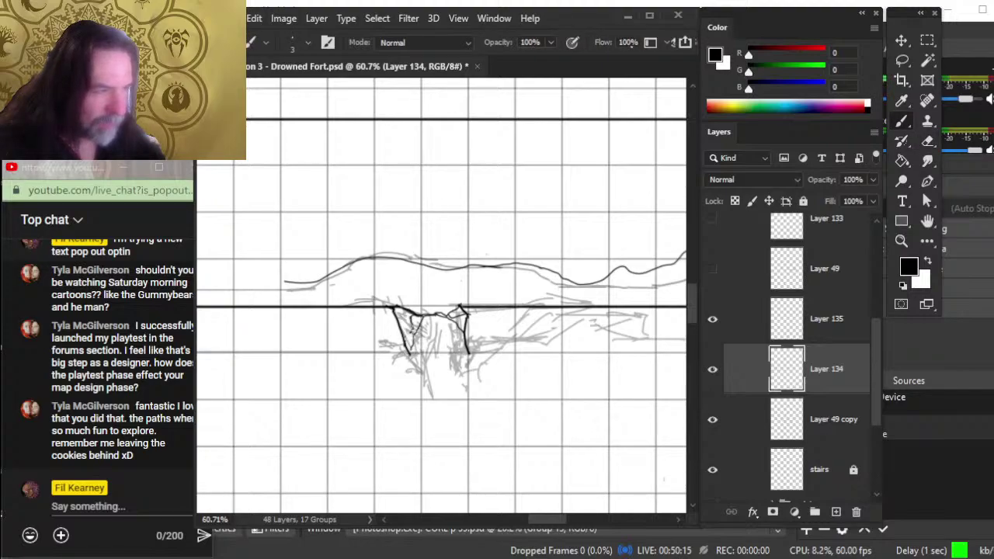
left_click_drag(417, 328, 408, 351)
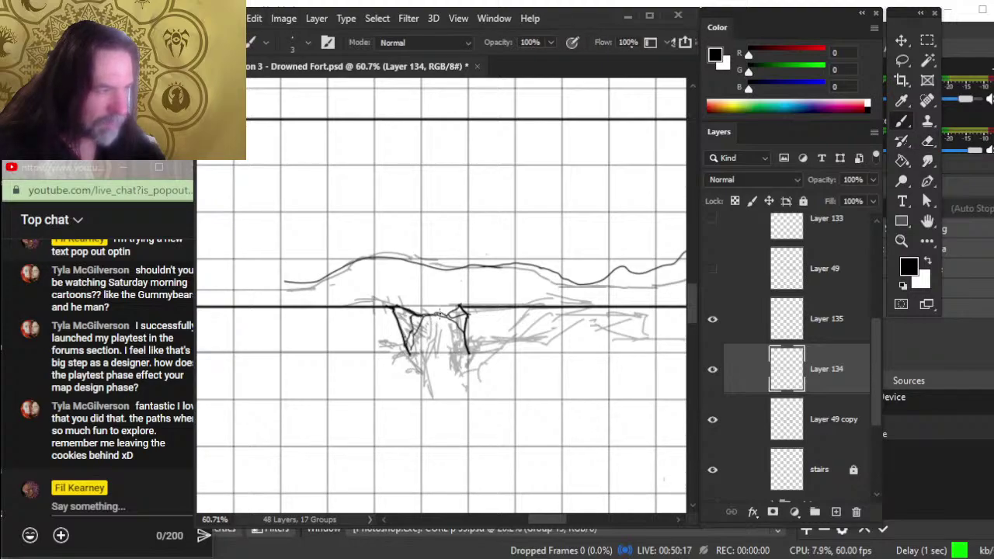
key("e")
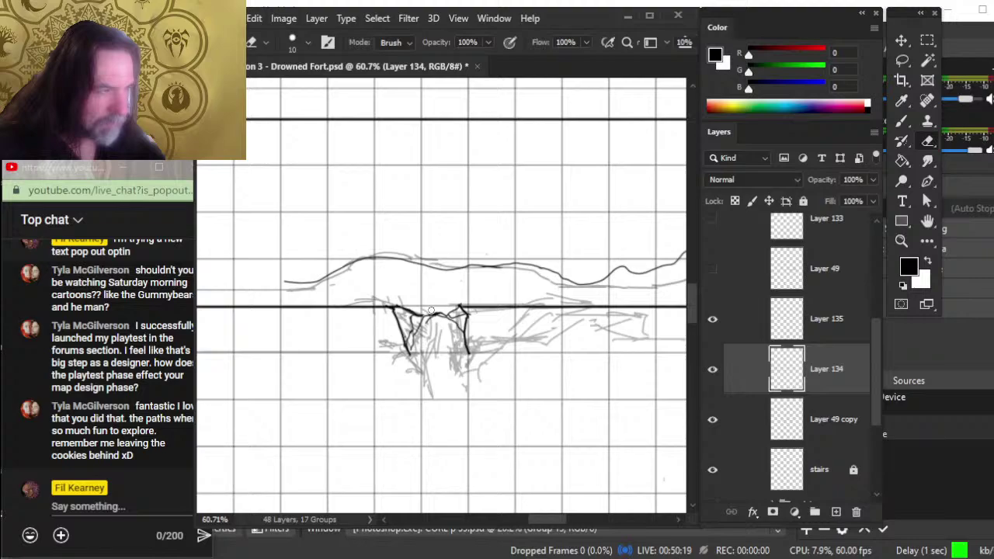
key("b")
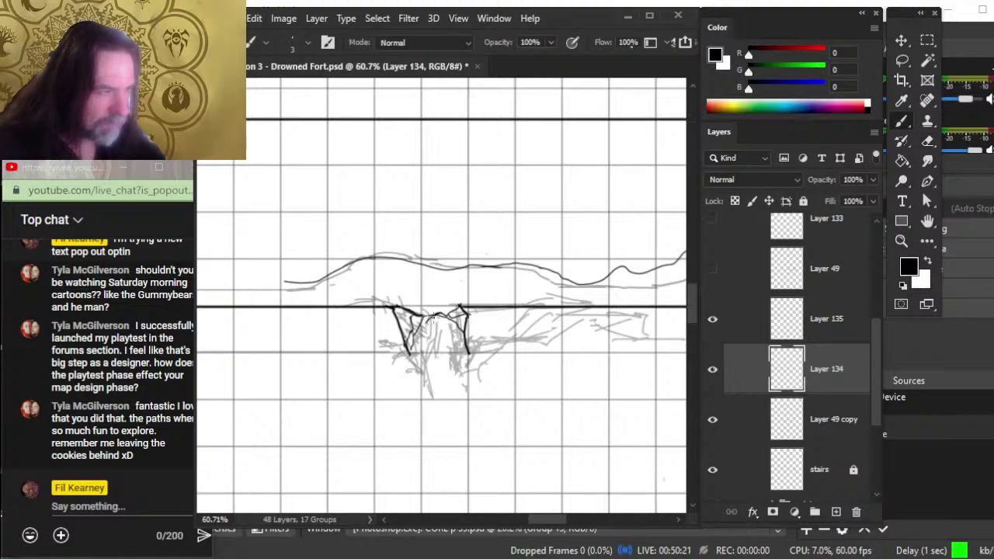
Step: Draw curved contour lines across the pit's back wall and close its base between both side walls
left_click_drag(415, 346, 439, 331)
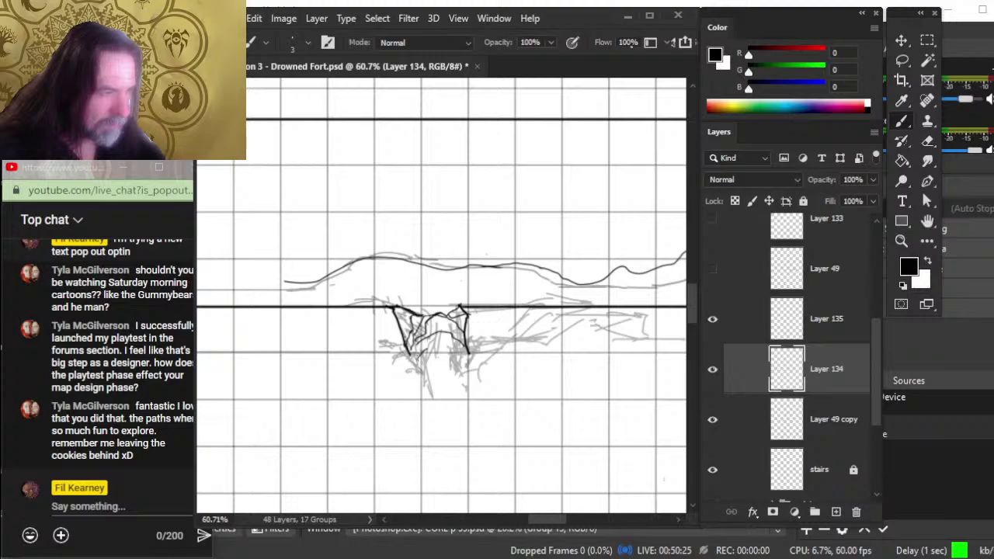
key("e")
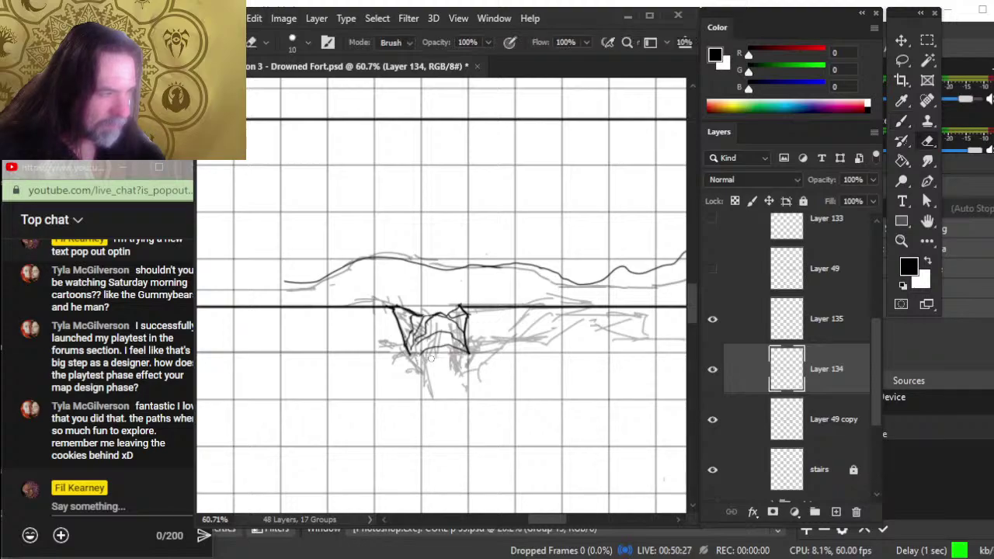
key("b")
key("e")
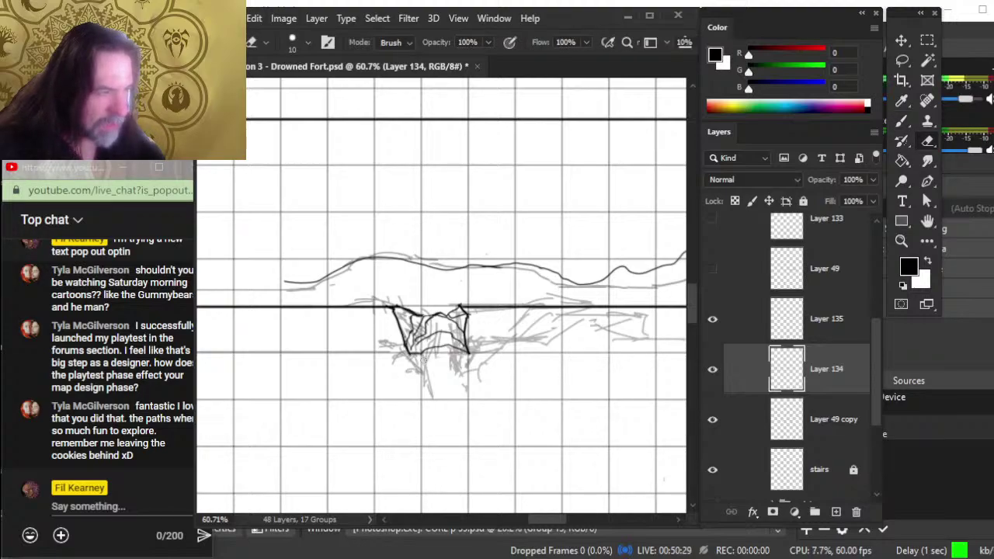
Step: Review the tunnel side view against the rest of the map, and toggle Layer 134's visibility to check its line work
key("z")
left_click_drag(474, 373, 456, 374)
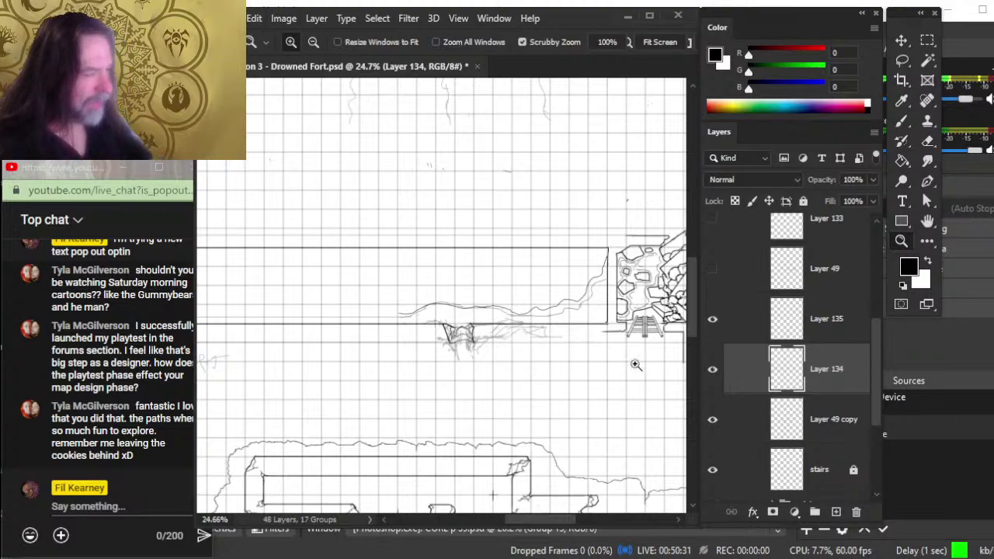
left_click_drag(637, 362, 512, 297)
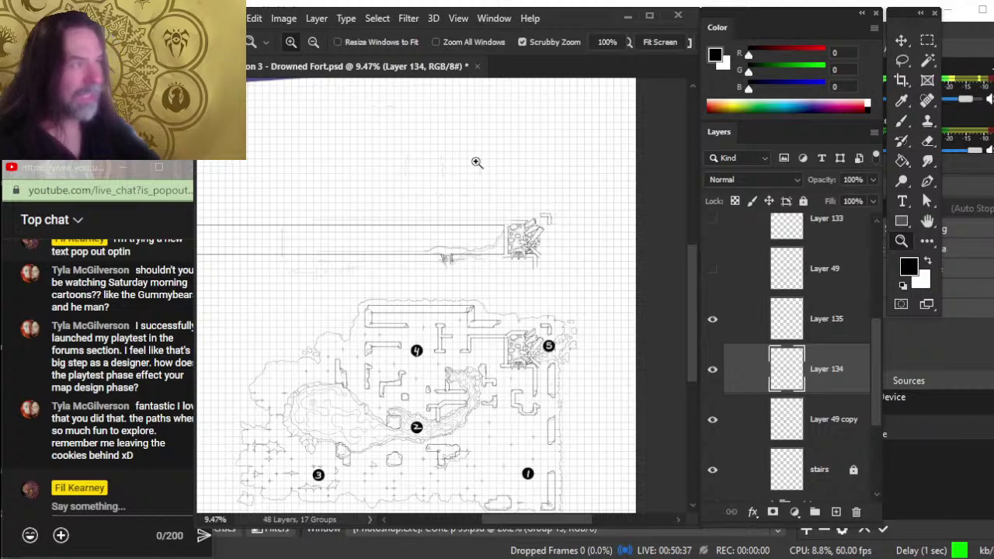
left_click_drag(386, 344, 424, 336)
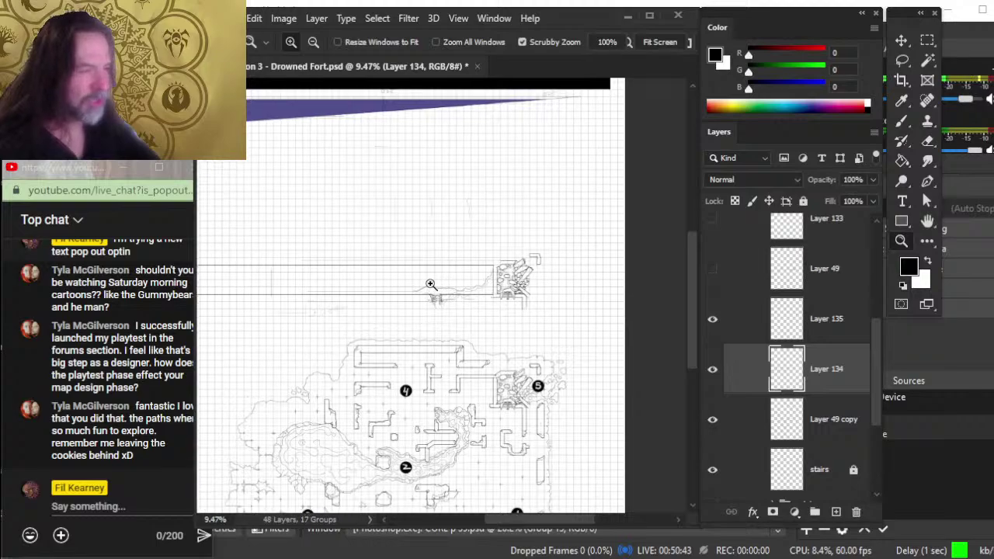
left_click_drag(382, 268, 418, 344)
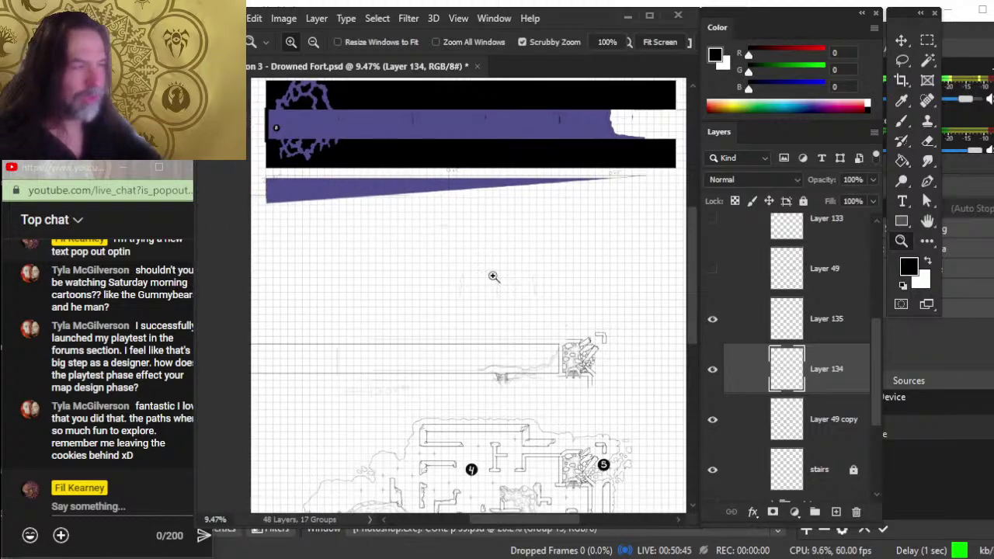
left_click_drag(510, 259, 485, 273)
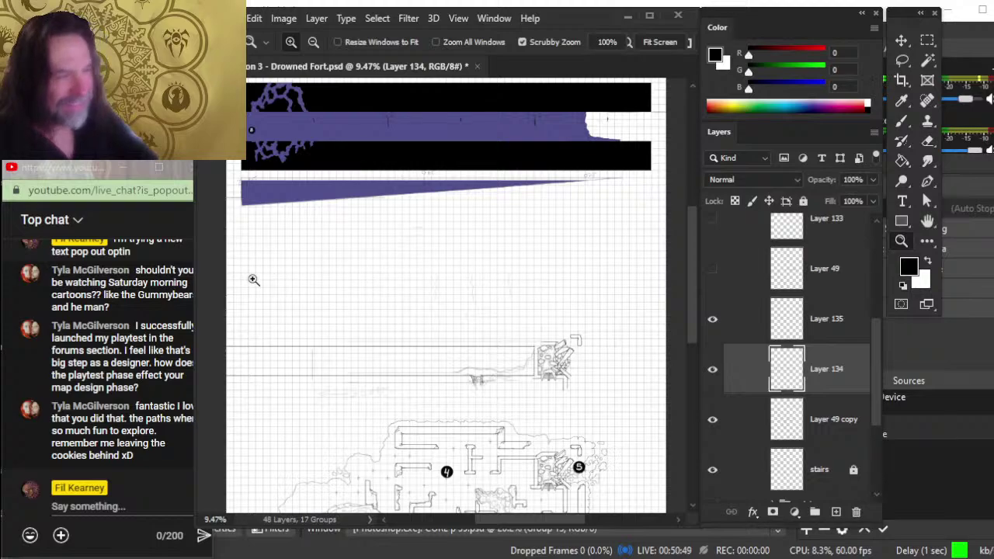
left_click_drag(311, 212, 389, 344)
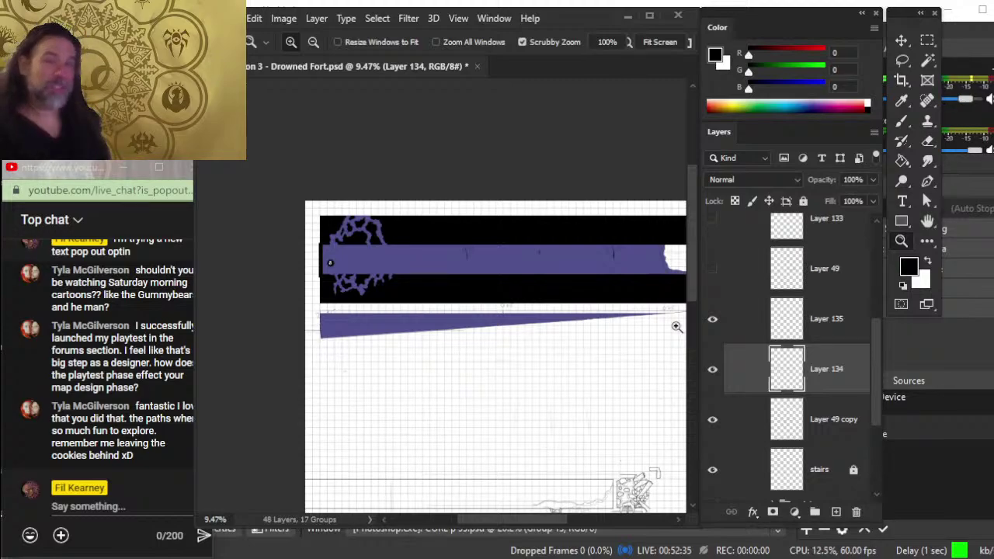
left_click(526, 324)
left_click(548, 347)
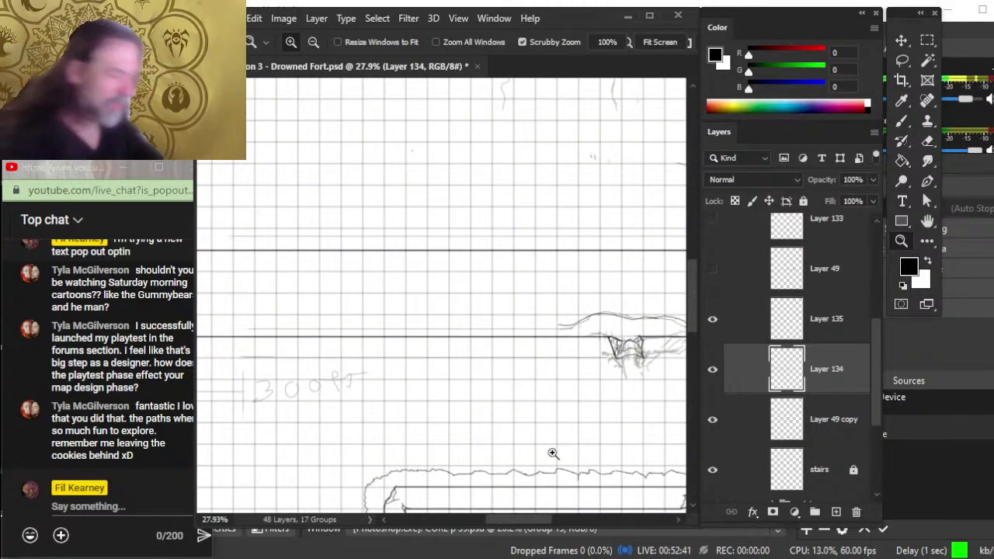
left_click_drag(577, 414, 515, 425)
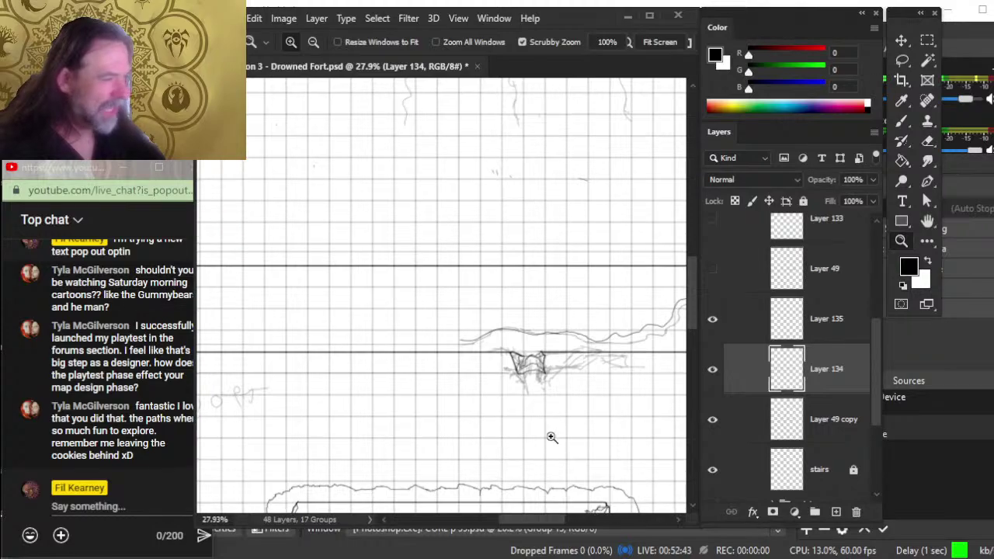
left_click_drag(575, 431, 468, 415)
left_click(713, 379)
left_click(716, 382)
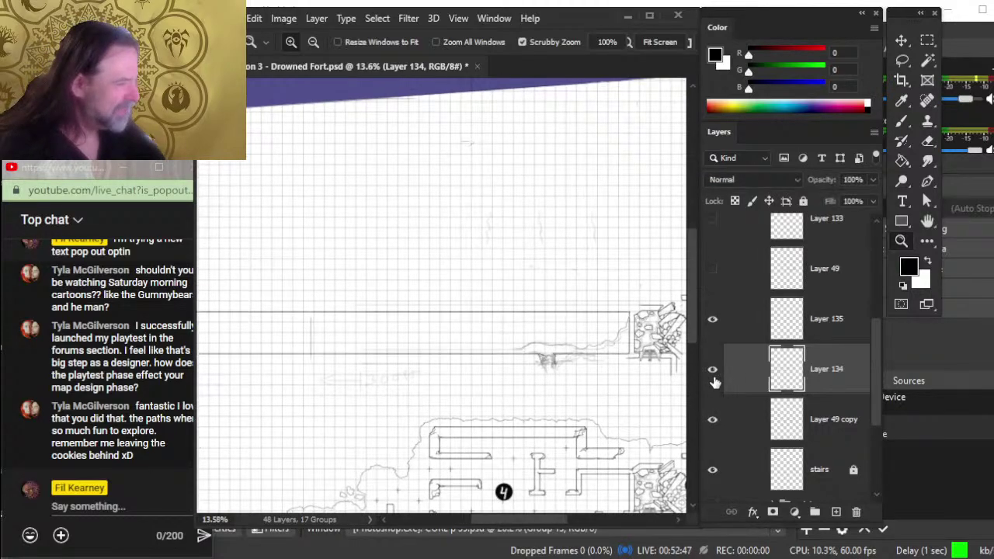
Step: Refine the crack lines along the pit's inner walls on Layer 134, alternating the 3 px brush and 10 px eraser
left_click_drag(547, 361, 653, 368)
key("b")
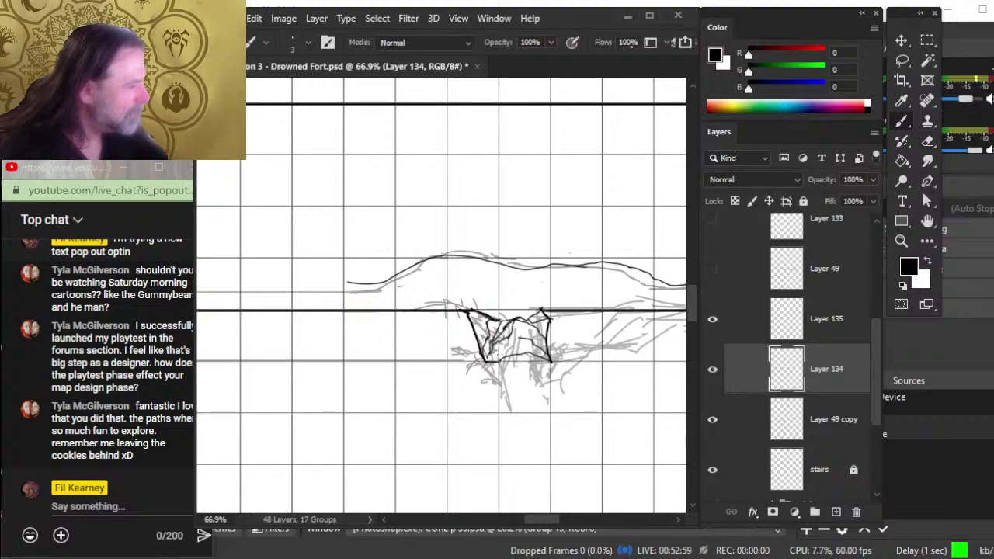
key("e")
key("b")
key("e")
key("b")
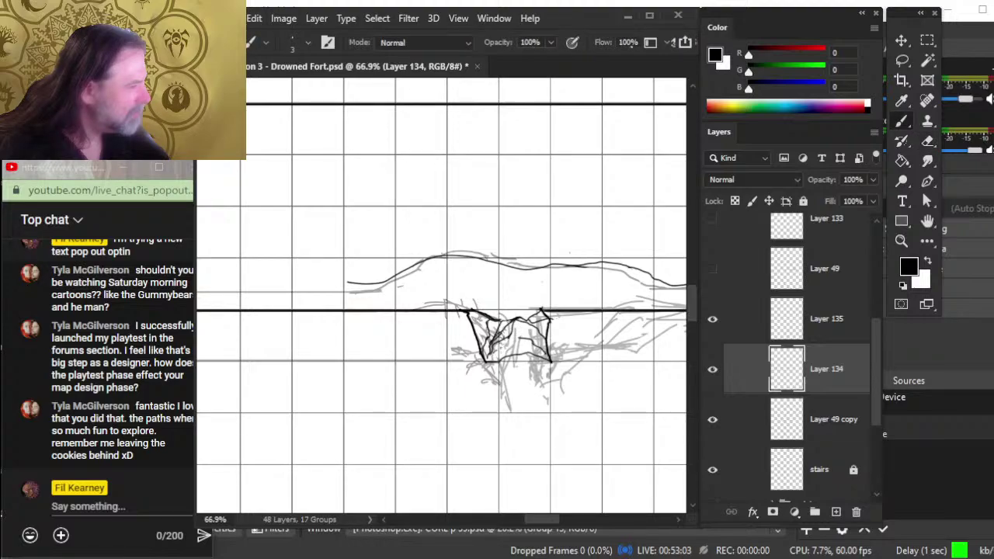
key("e")
key("b")
key("e")
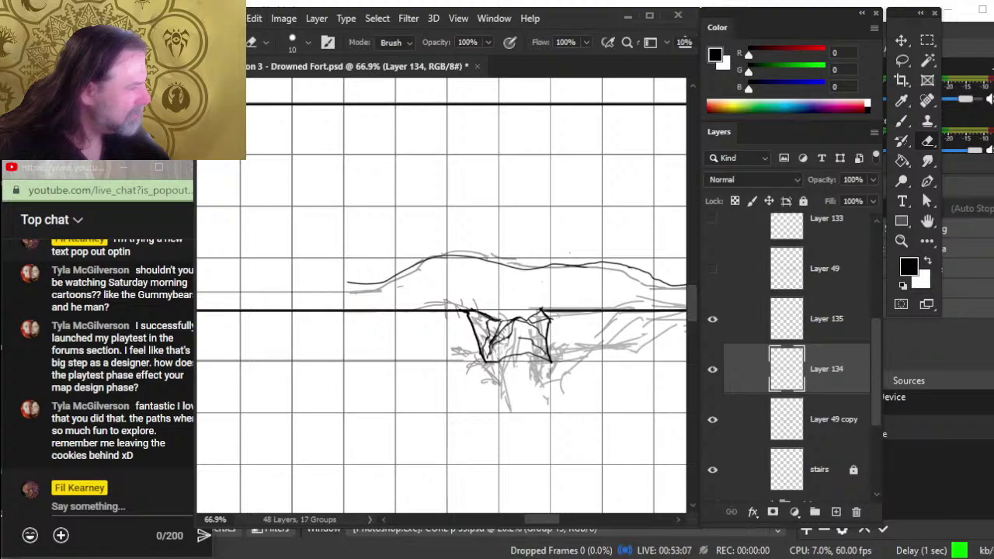
key("b")
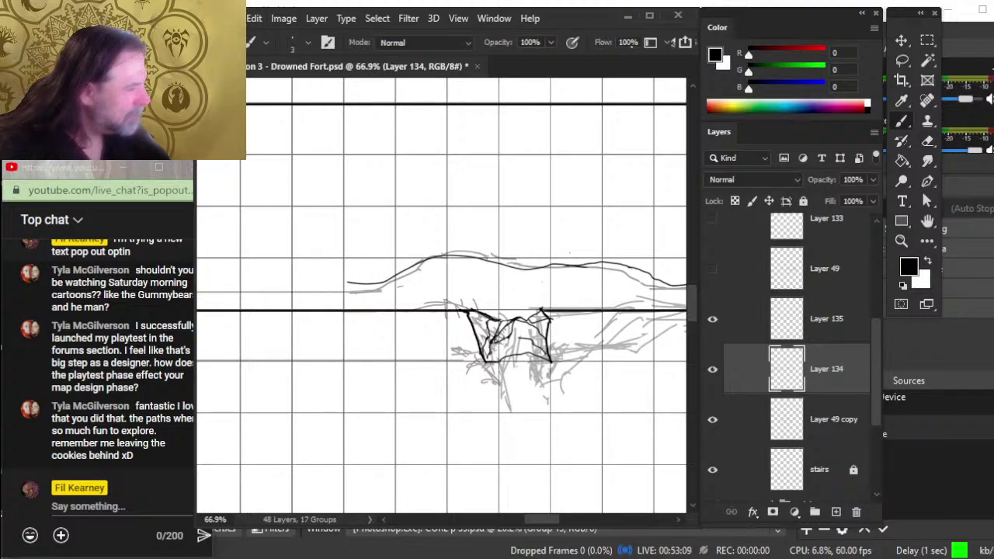
Step: Erase the upper contour line on the pit's back wall and touch up the neighbouring wall lines
key("e")
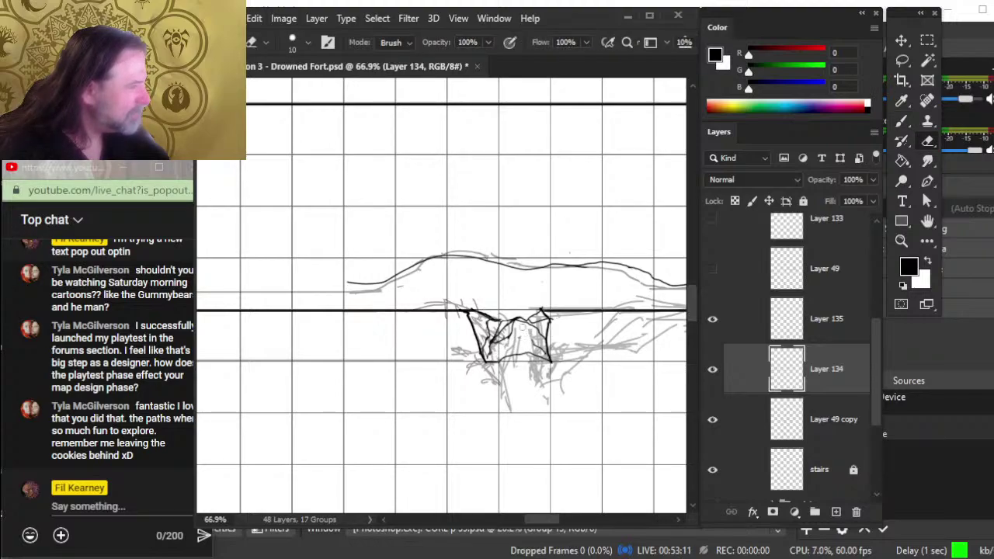
key("b")
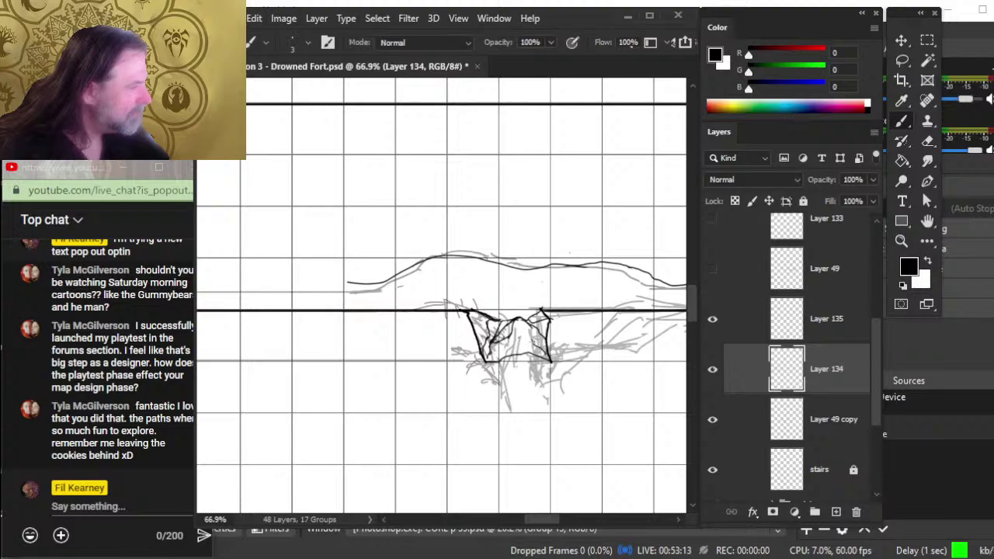
key("e")
key("b")
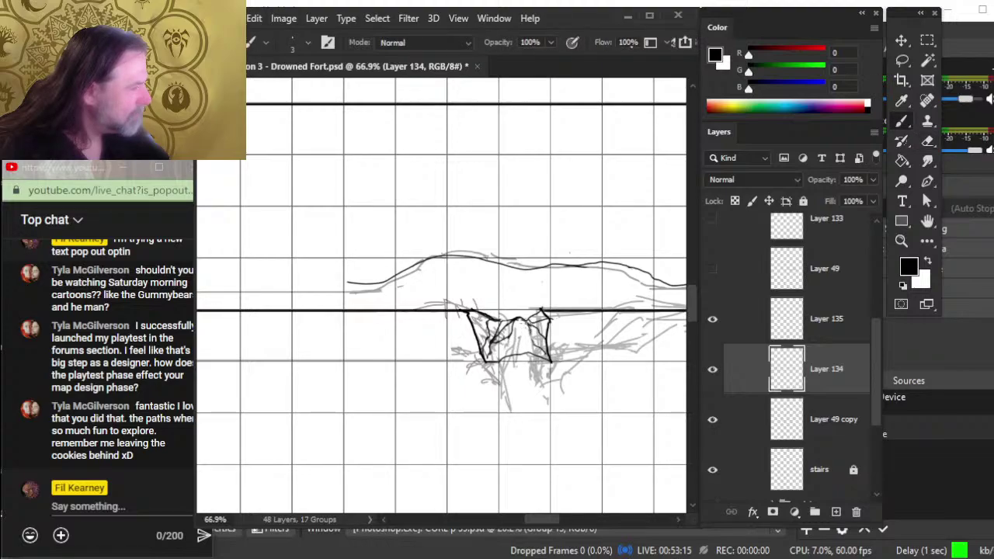
key("e")
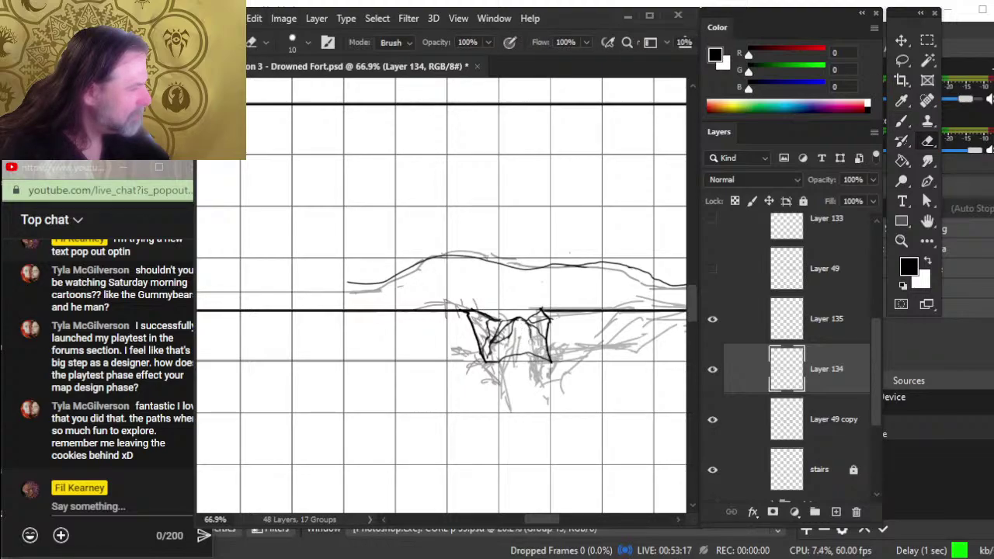
key("b")
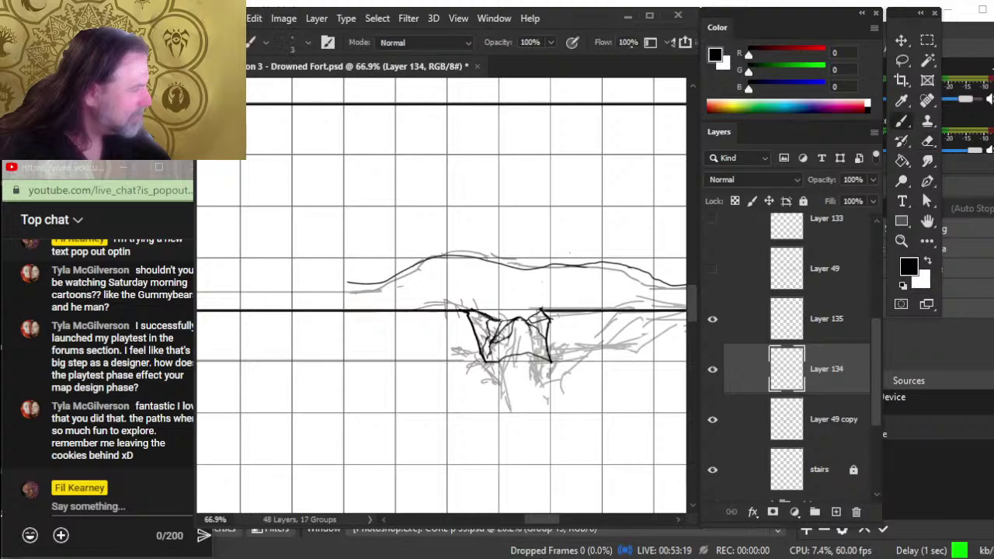
Step: Replace the pit's base line with a taller arched contour across the back wall and rework the adjoining side wall lines
mouse_move(531, 336)
left_mouse_down()
mouse_move(549, 362)
mouse_move(508, 346)
left_mouse_up()
key("e")
key("b")
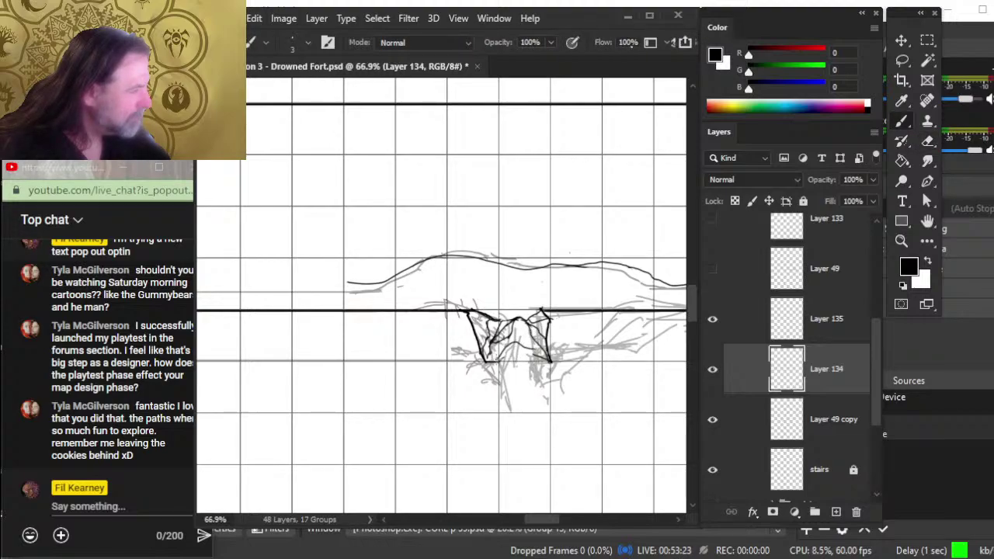
key("e")
key("b")
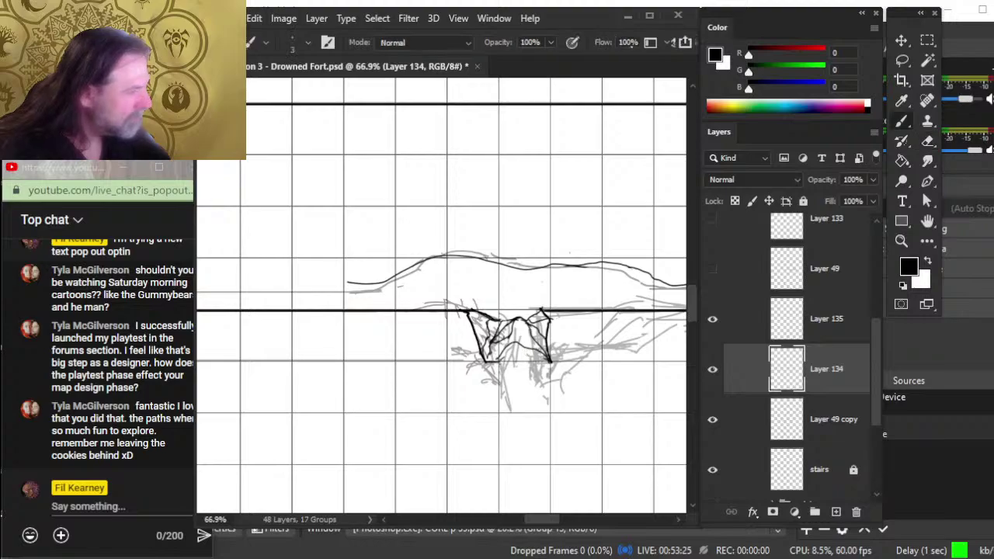
key("e")
key("b")
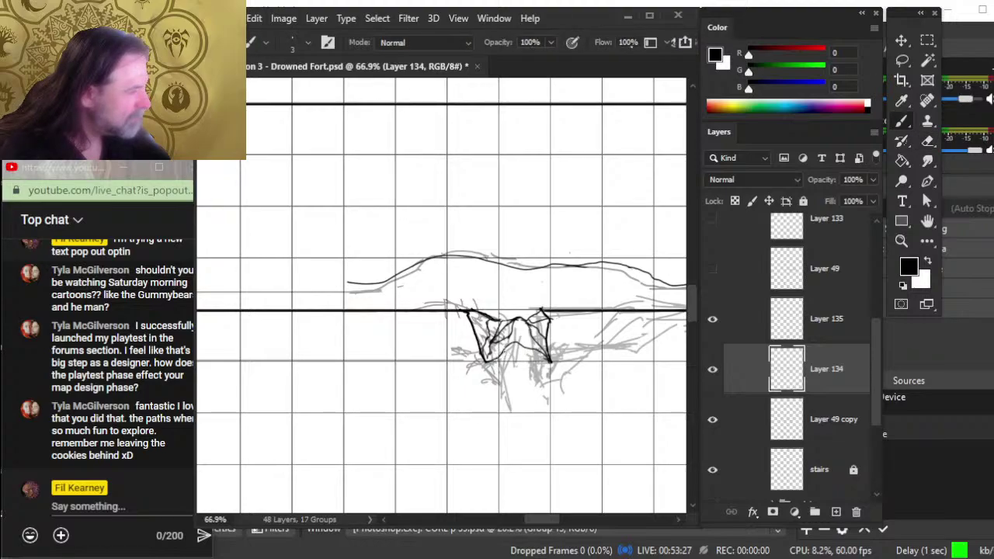
Step: Sharpen the cracks and lower corner of the pit's left wall with the 3 px brush, reducing the eraser to 7 px
key("e")
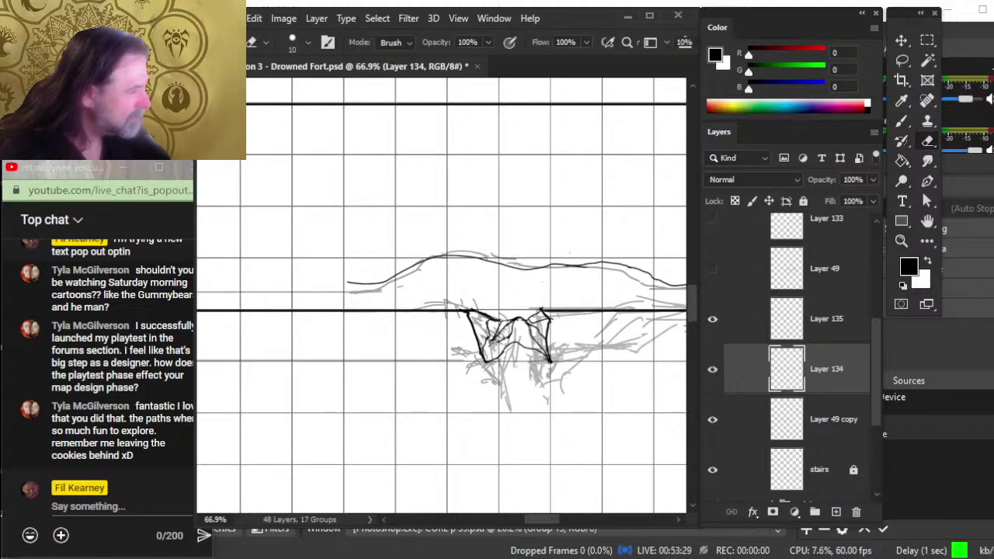
key("b")
key("e")
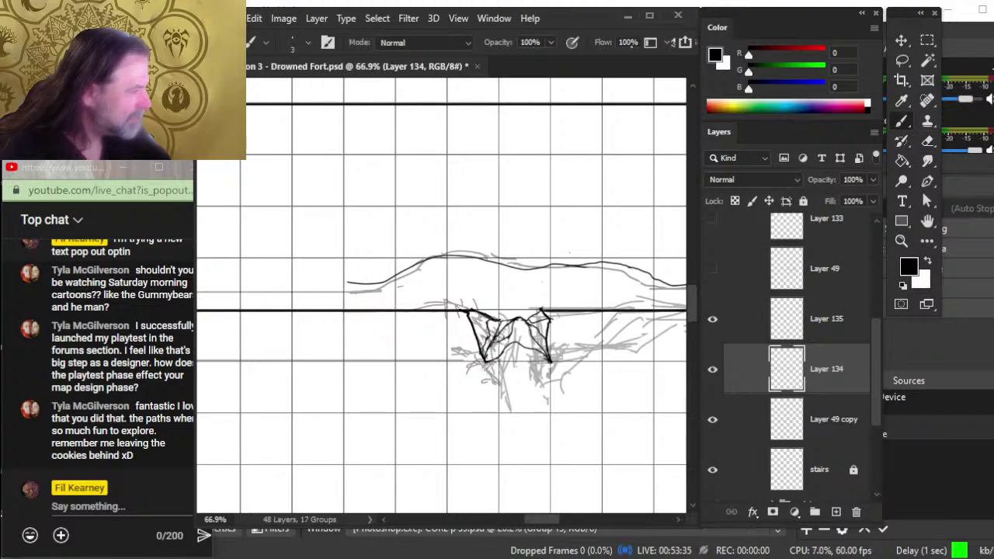
key("e")
key("b")
key("e")
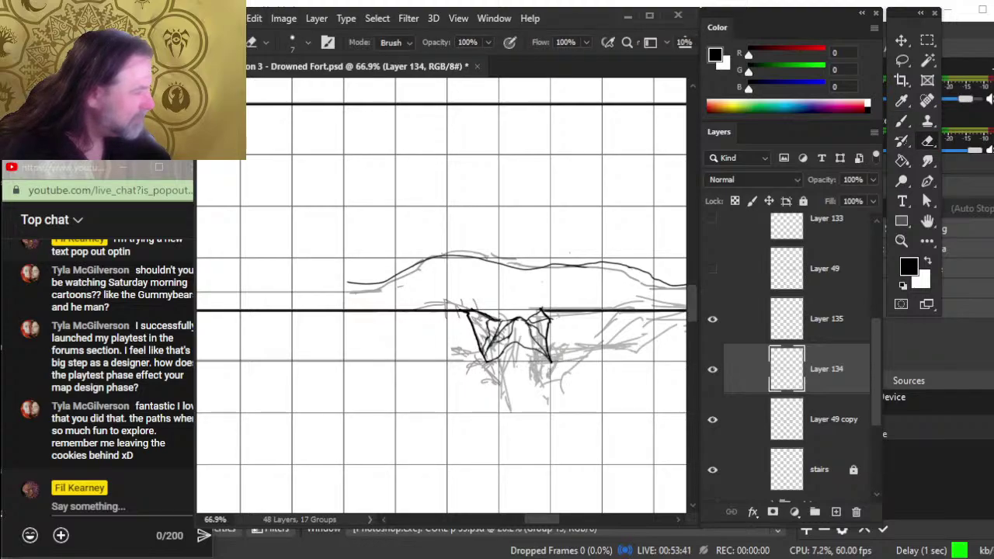
Step: Extend the pit's jagged rock lines below the former base, under the central arch and along the right wall
key("b")
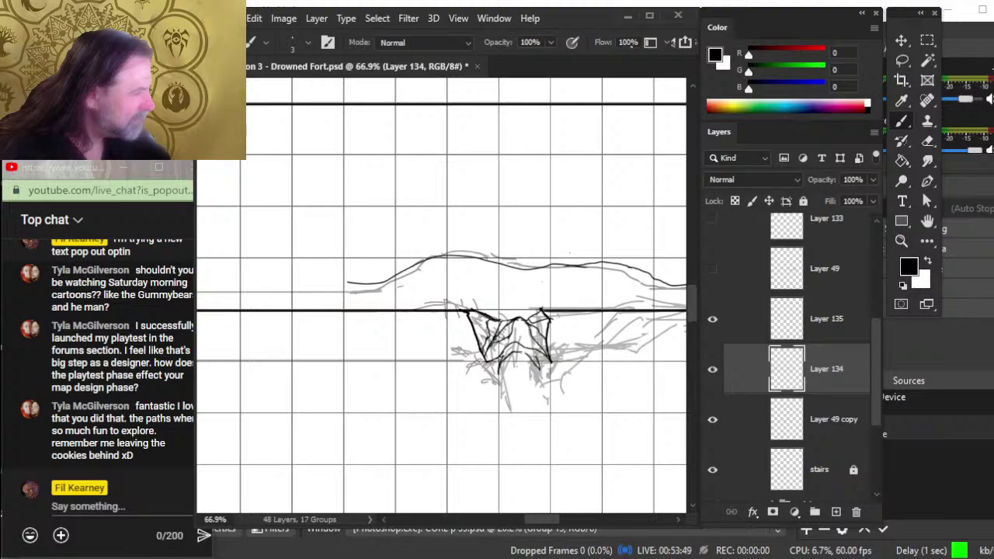
key("e")
key("b")
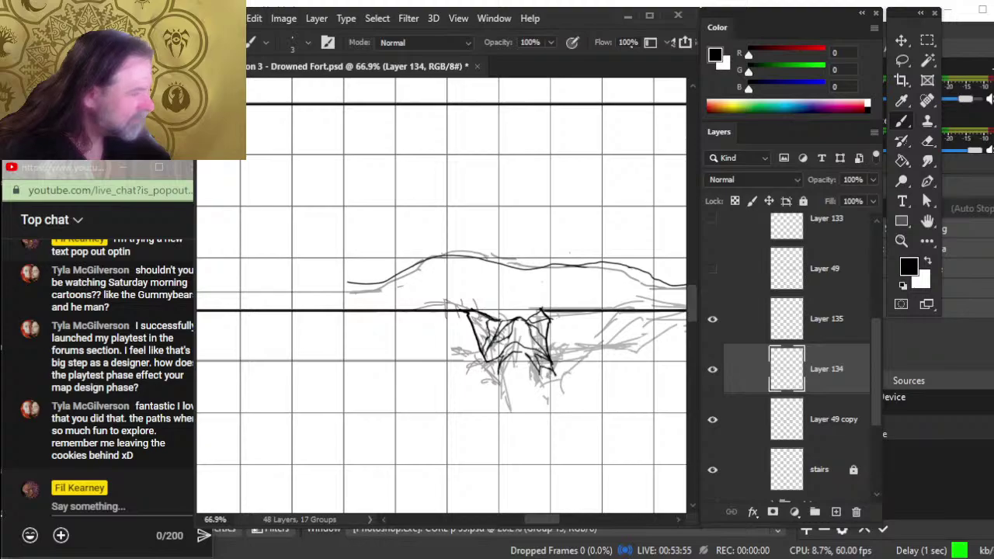
Step: Draw the jagged lower-left tip of the rock opening on Layer 134
left_click_drag(491, 370, 497, 382)
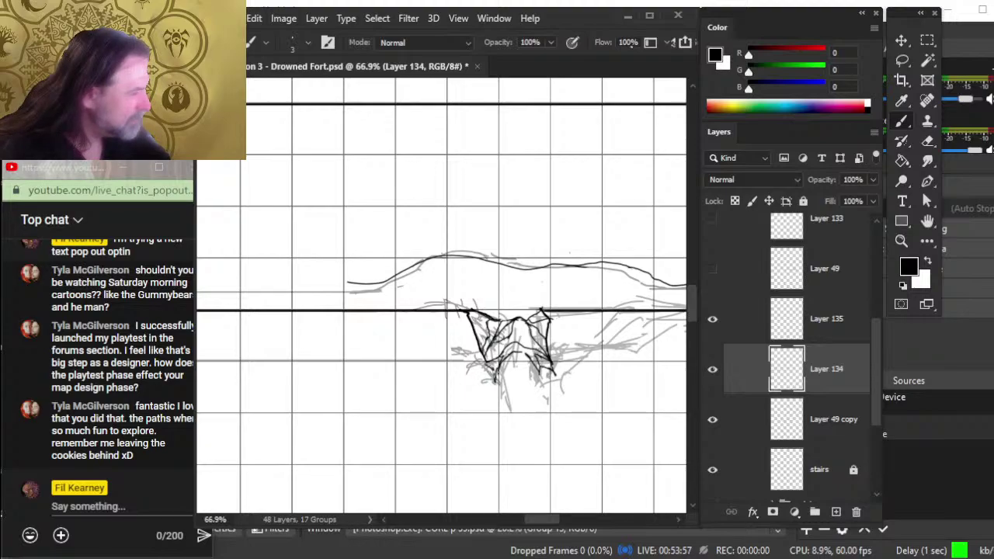
key("e")
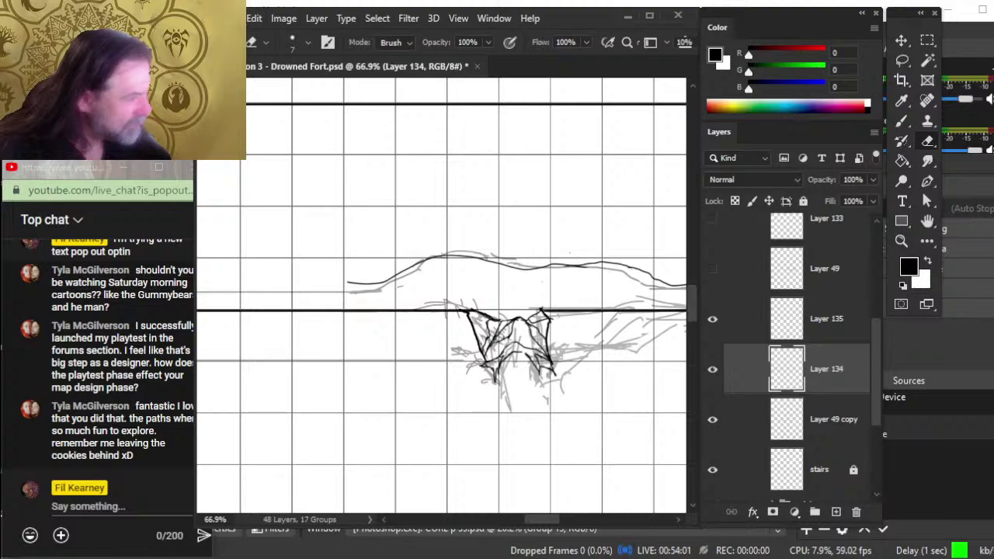
key("b")
key("e")
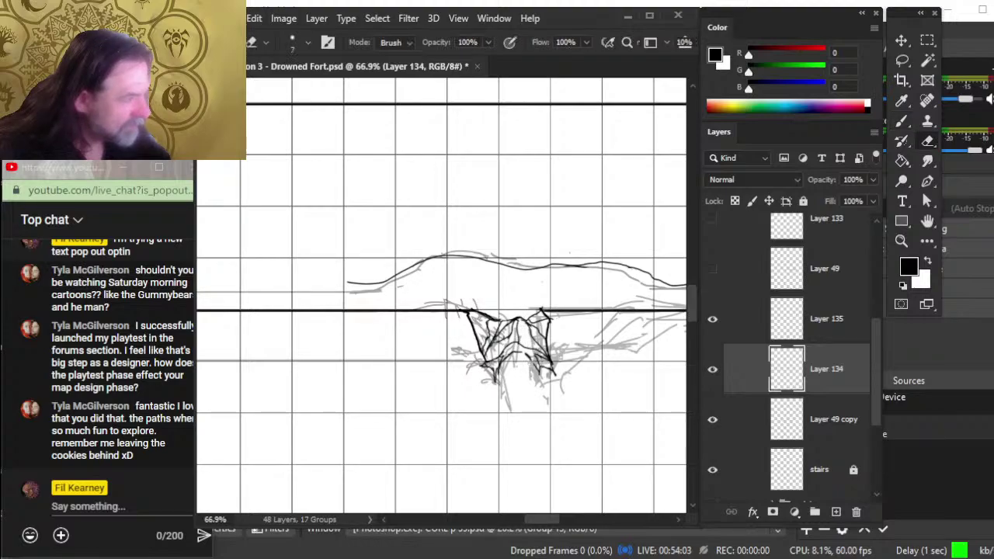
Step: Hide the grey reference sketch on Layer 49 copy so only the clean line art of the rock opening is shown
key("z")
left_click_drag(561, 385, 509, 388)
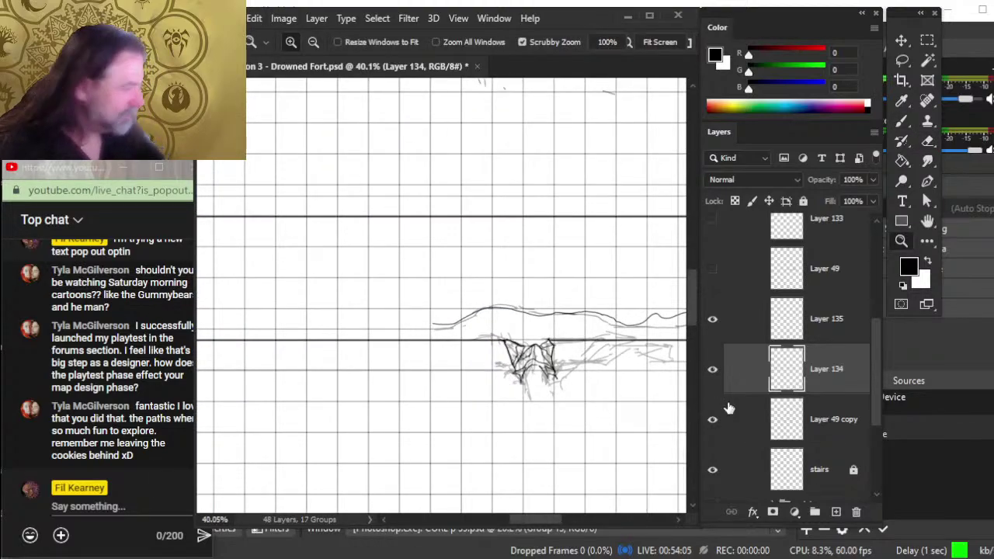
left_click(712, 420)
left_click_drag(567, 337, 603, 344)
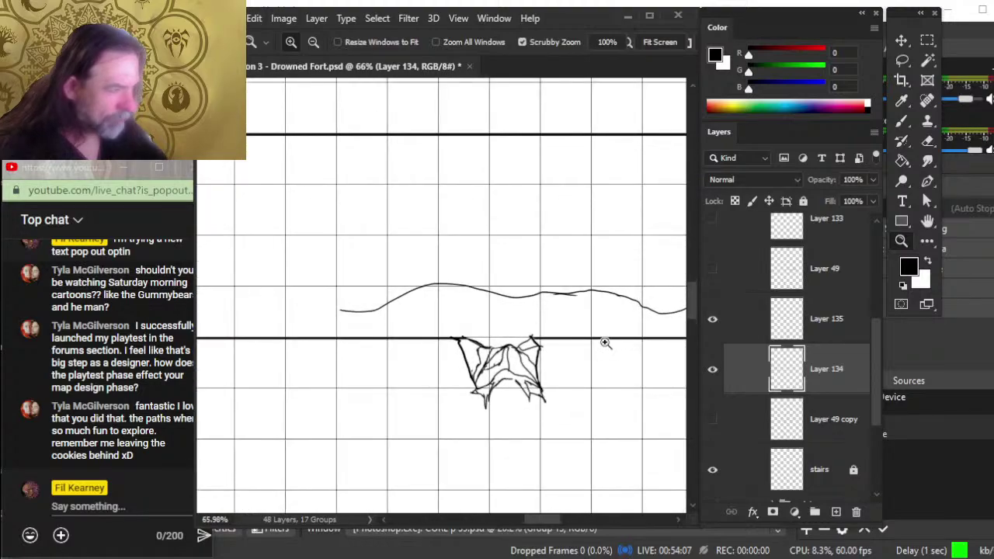
Step: Erase the upper-left rim line of the rock opening and redraw it as a jagged inner edge on Layer 134
key("e")
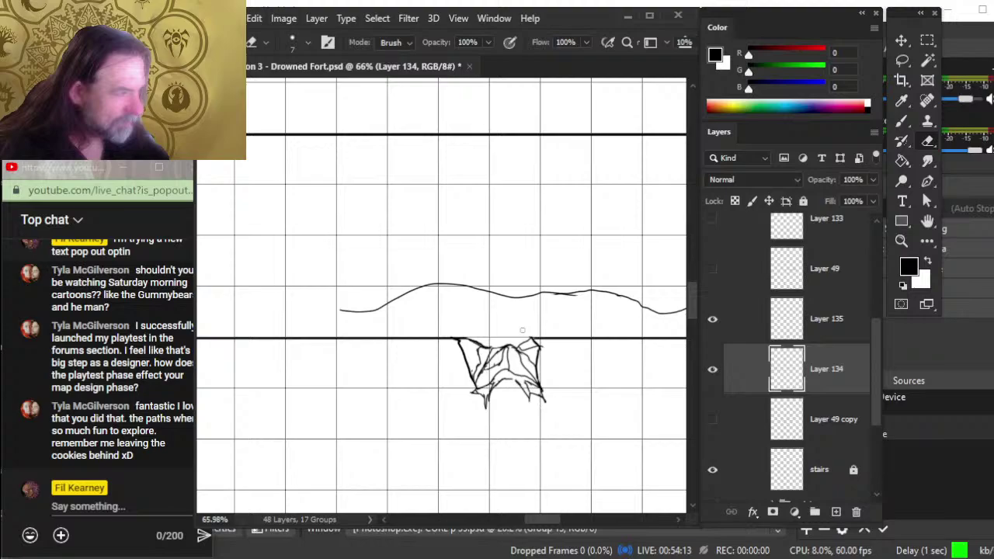
key("b")
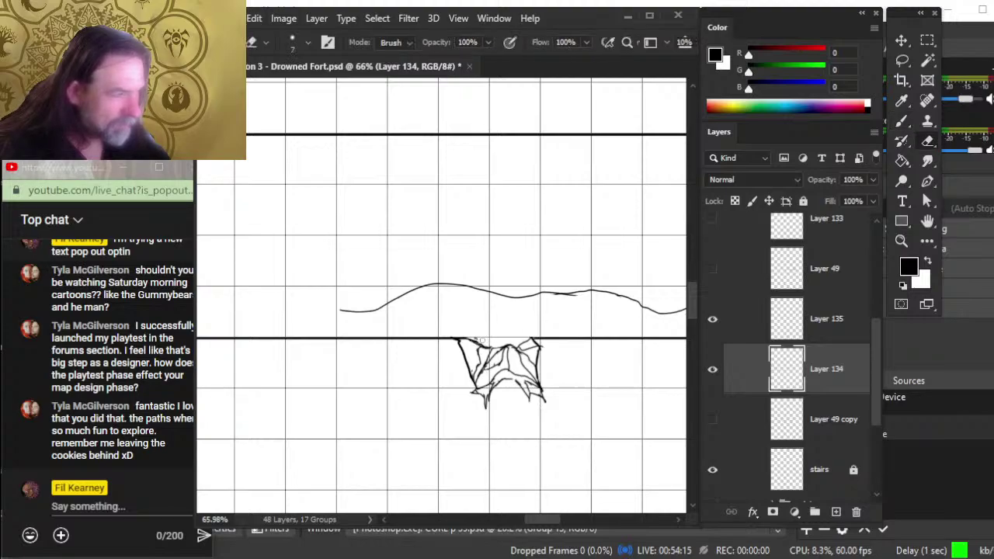
key("e")
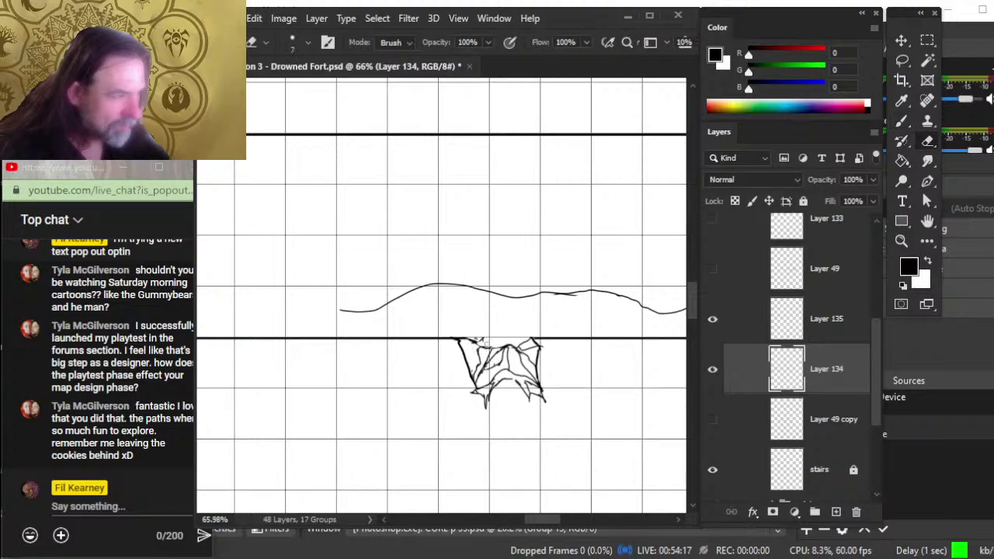
key("b")
key("e")
key("b")
key("e")
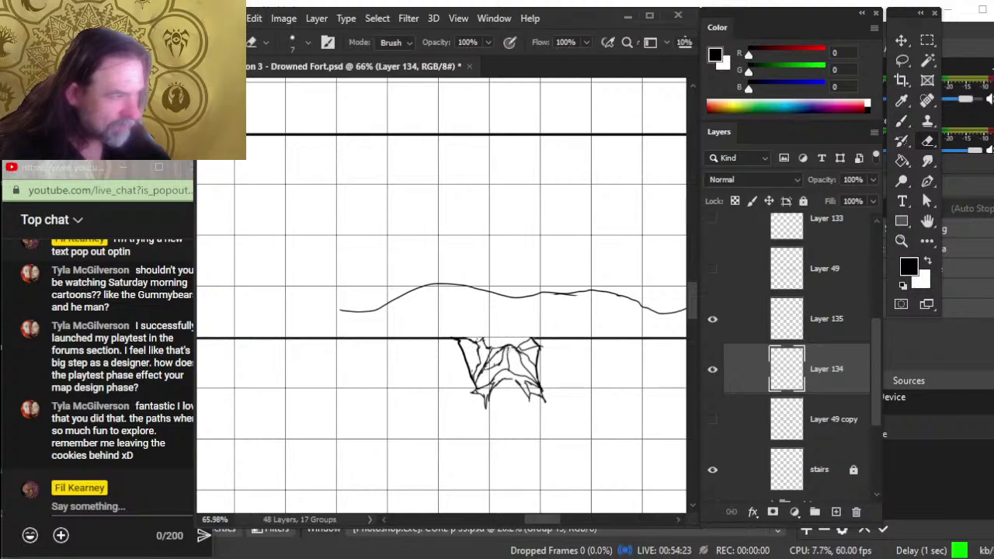
Step: Refine the left inner crack lines and redraw the central peak near the top of the rock opening
key("b")
key("e")
key("b")
key("e")
key("b")
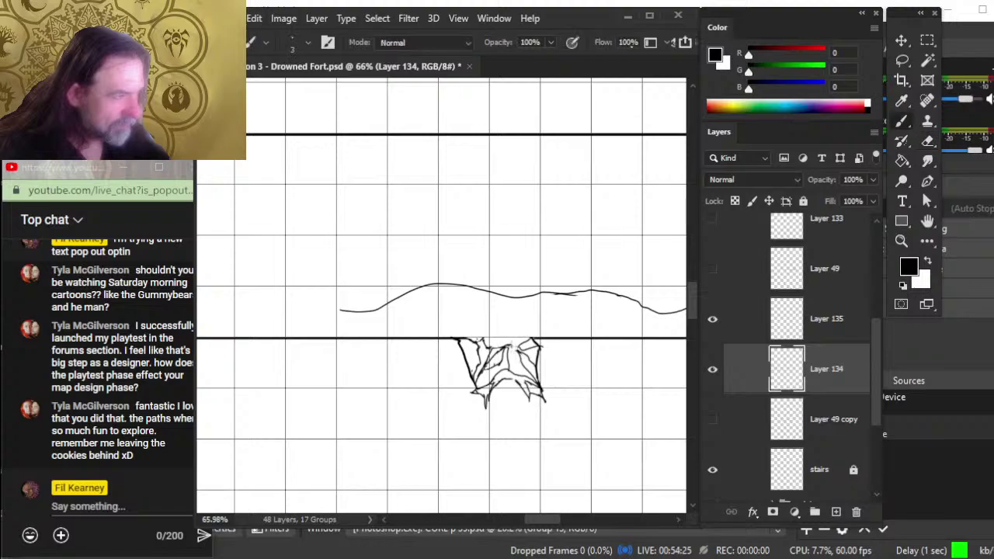
left_click_drag(511, 342, 512, 351)
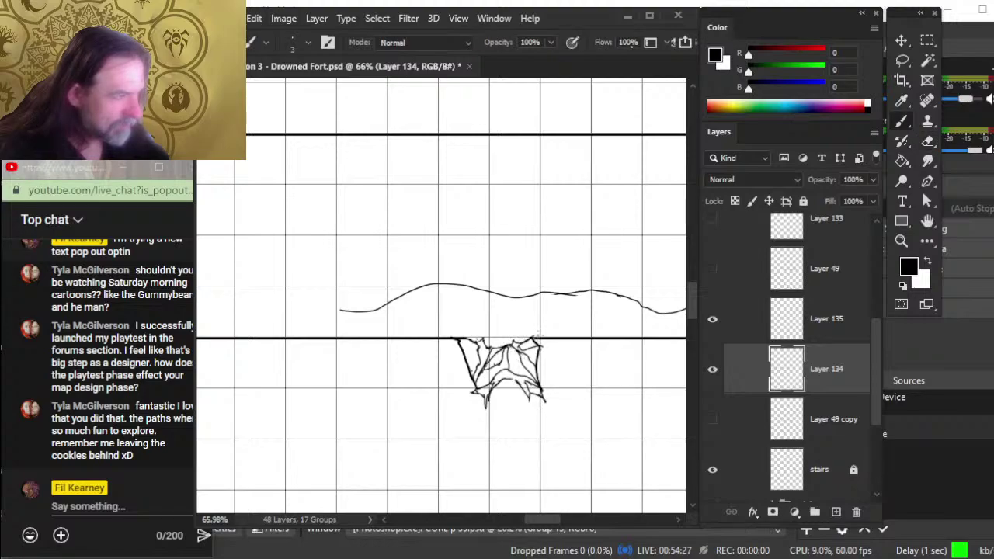
Step: Draw the thin top rim between the two upper corners of the rock opening and touch up its left end
key("e")
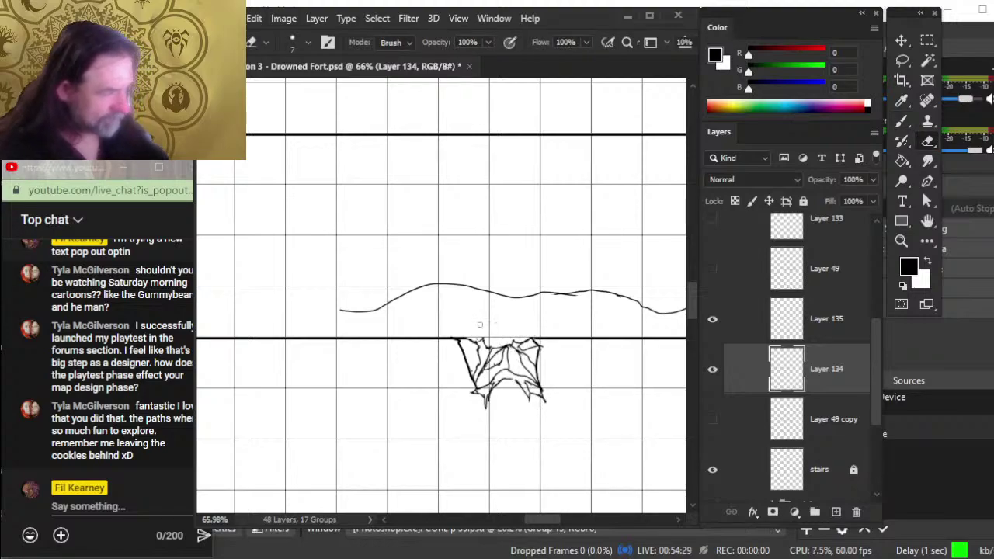
key("b")
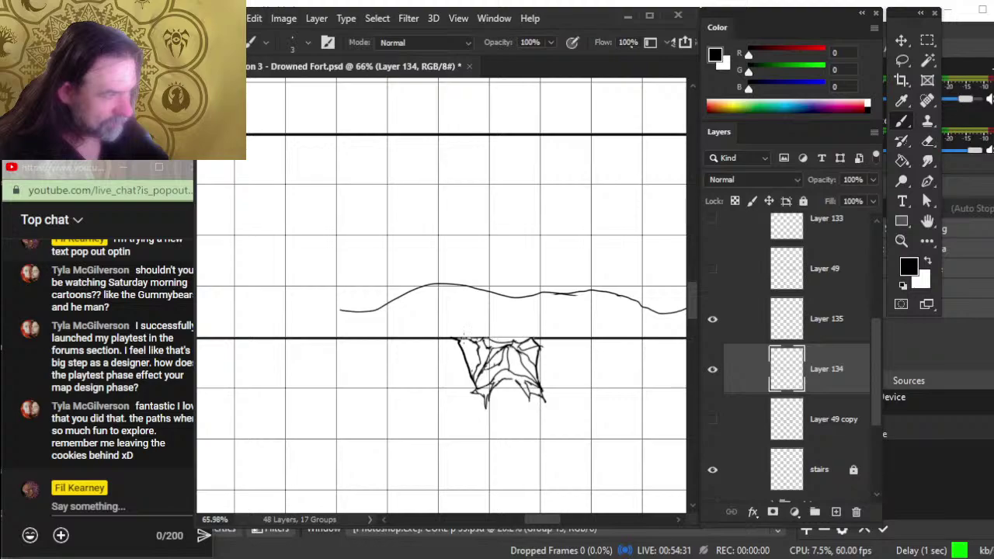
left_click_drag(458, 338, 470, 338)
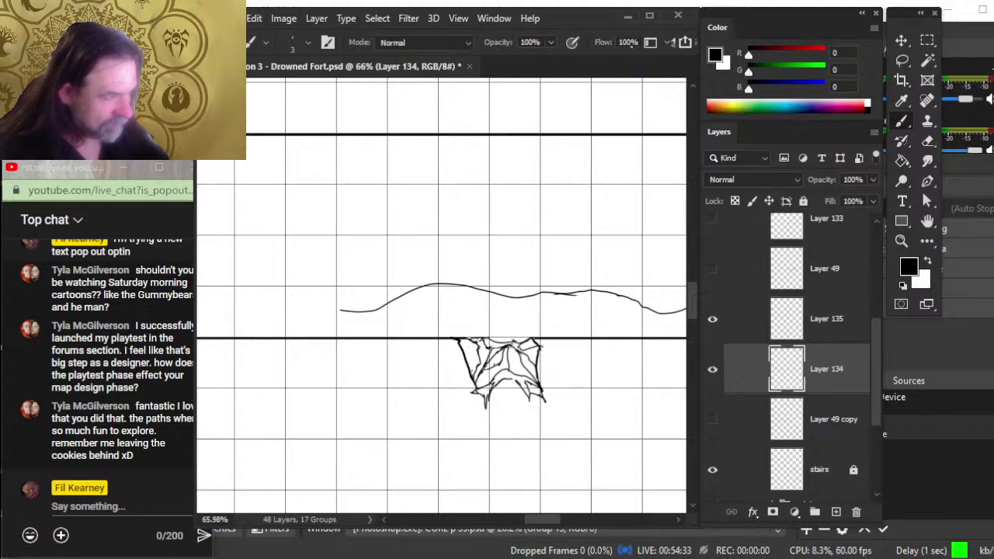
key("e")
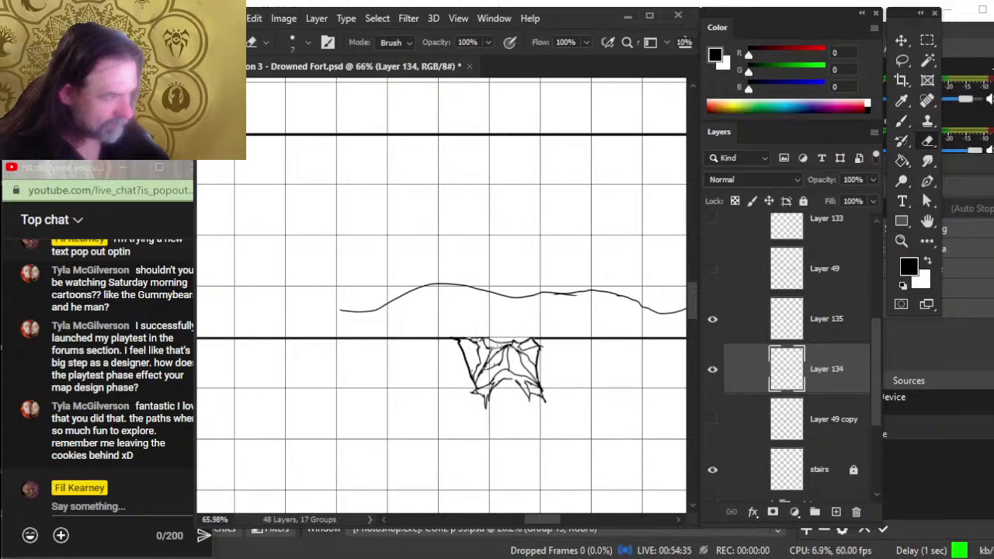
key("b")
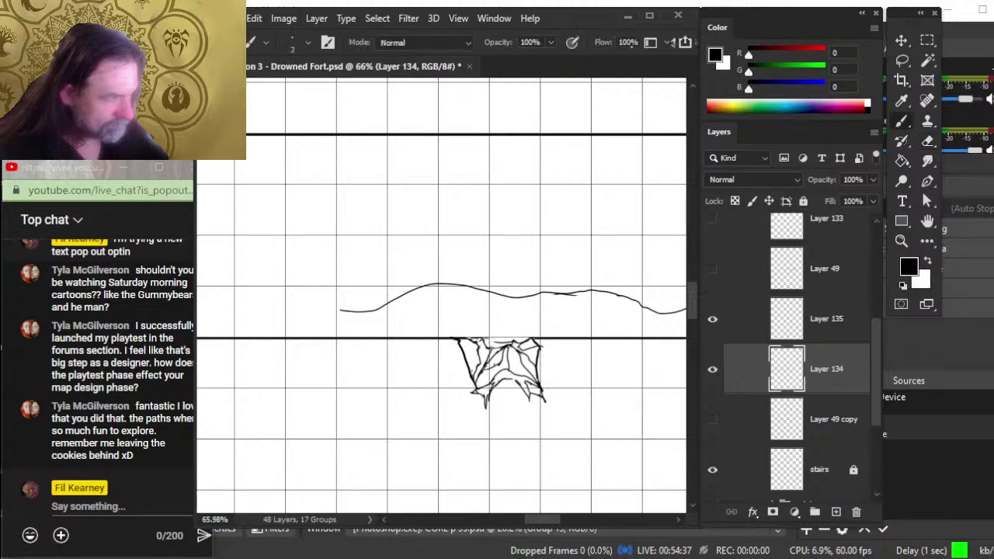
Step: Alternate erasing and inking to darken and sharpen the jagged edges along the upper rim of the rock opening
key("e")
key("b")
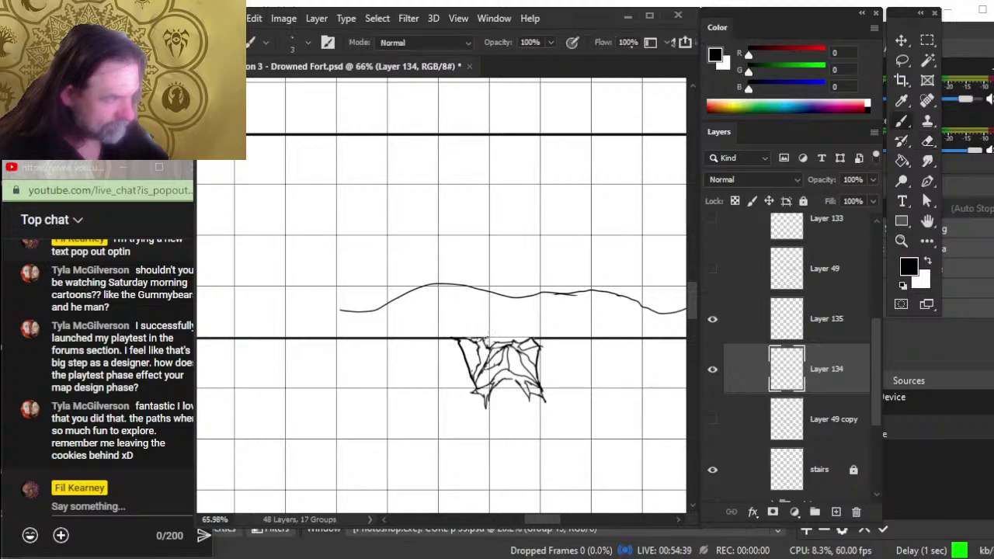
key("e")
key("b")
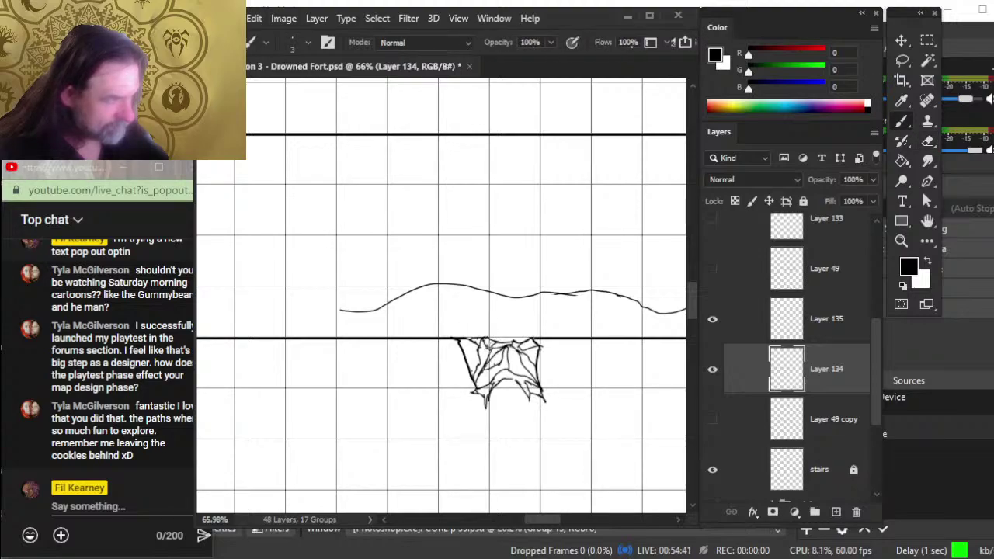
key("e")
key("b")
key("e")
key("b")
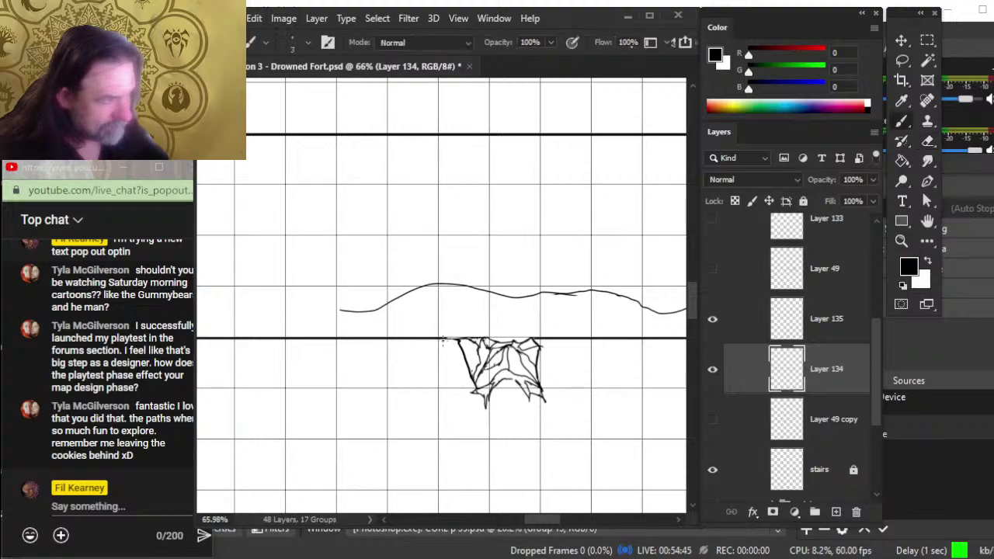
Step: Extend the rim's upper-left corner outward along the thick horizontal ground line, trimming the stroke into a taper
key("e")
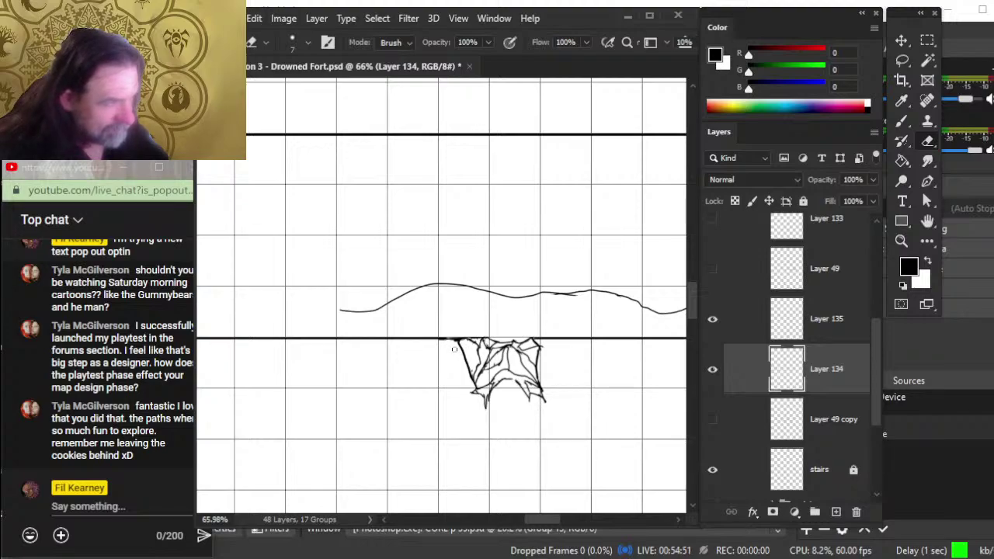
key("b")
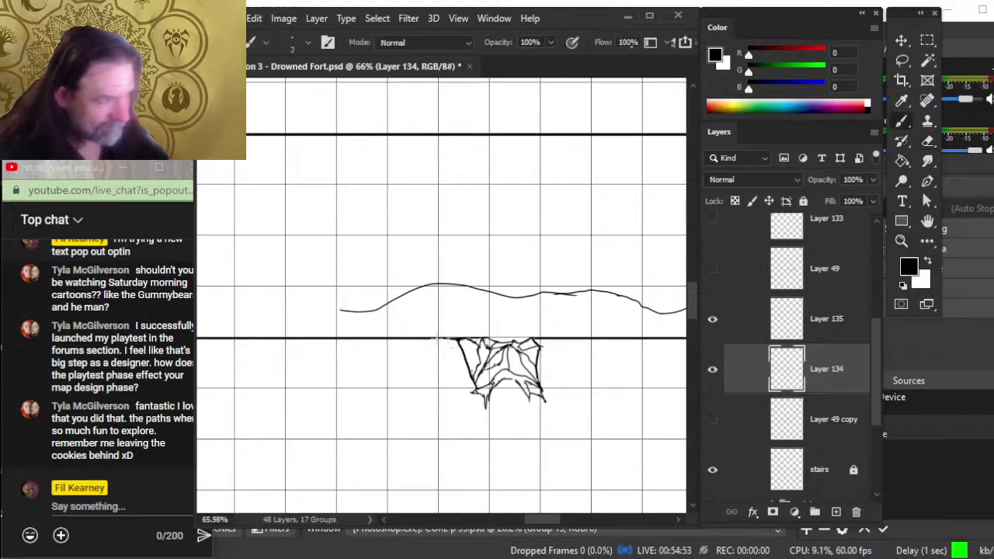
key("e")
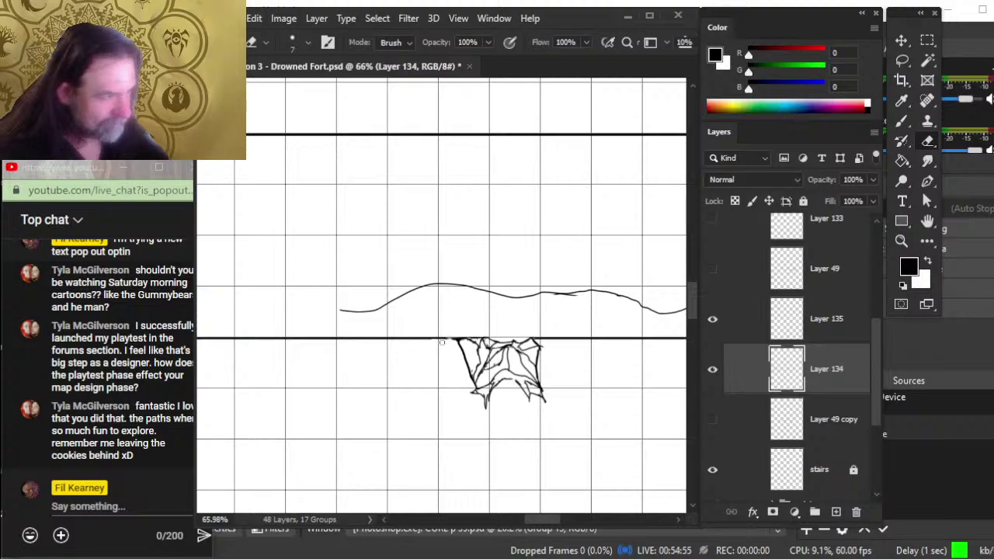
key("b")
key("e")
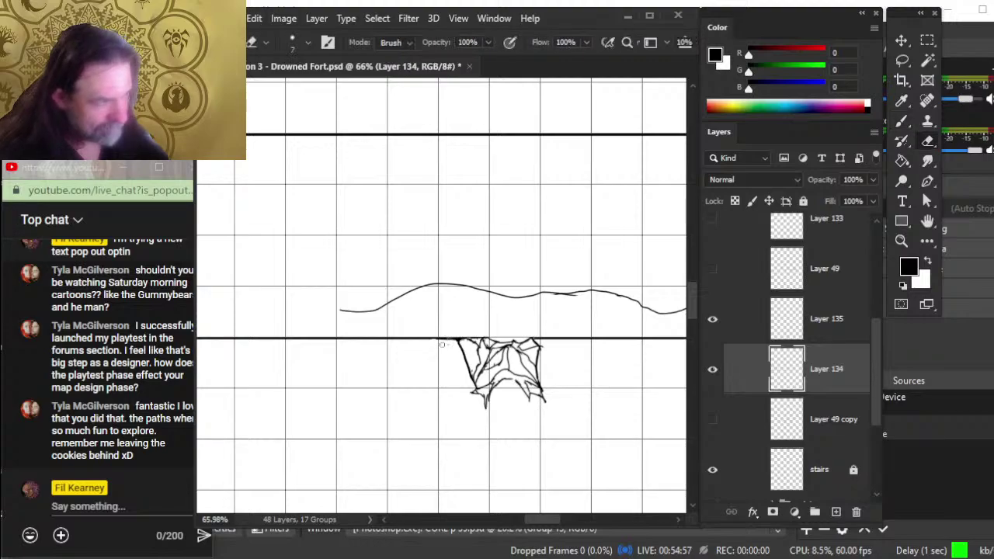
key("b")
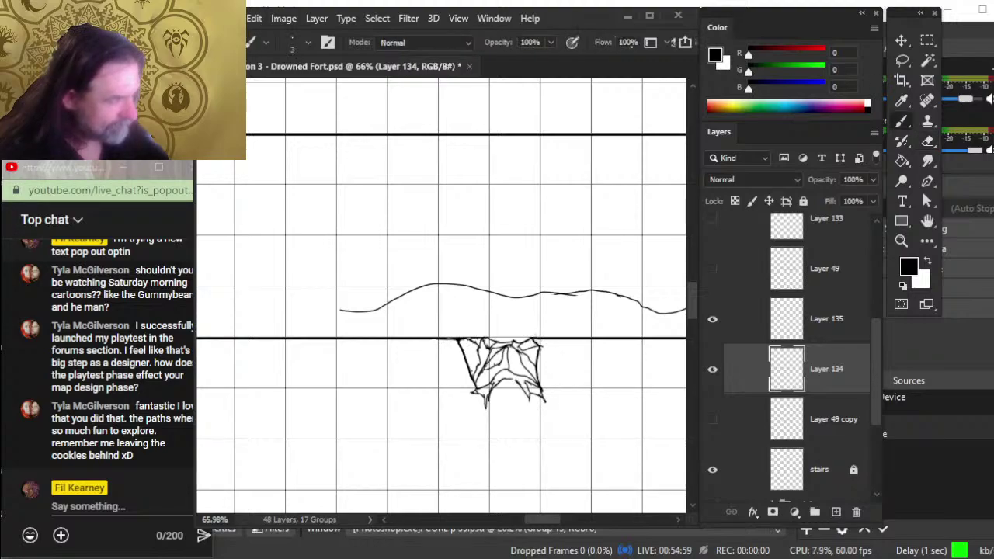
Step: Clean up the upper-left corner with a size 3 eraser and lengthen the tapered ground-line stroke further to the left
key("e")
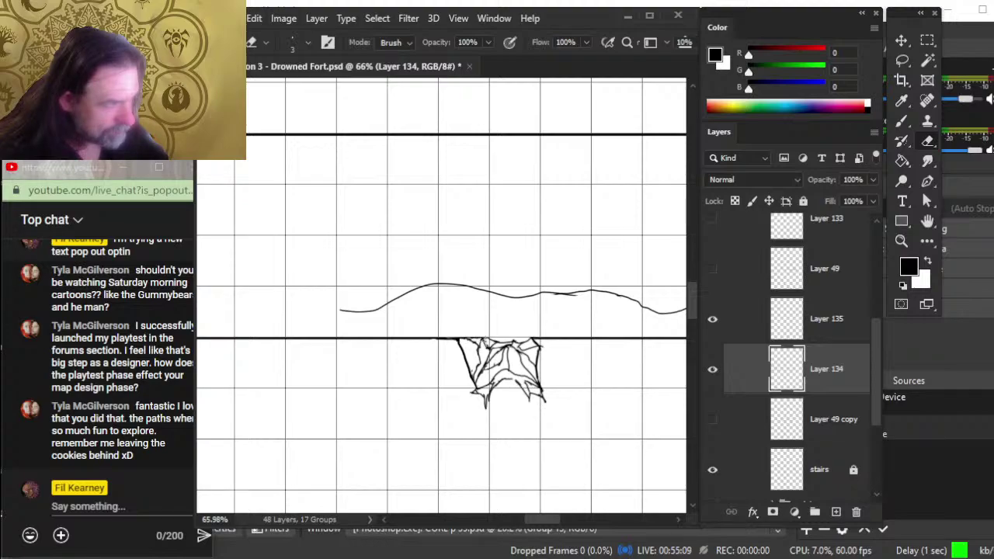
key("b")
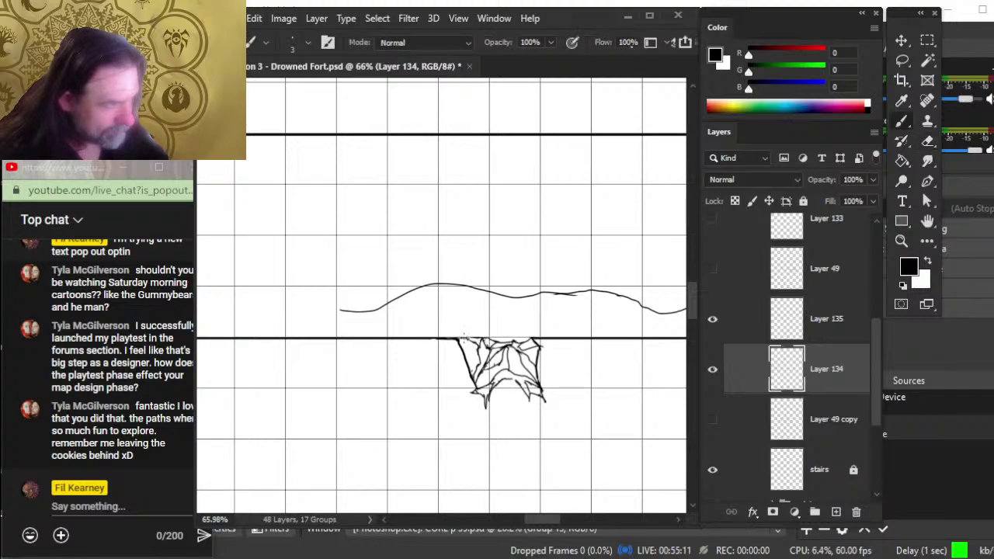
key("e")
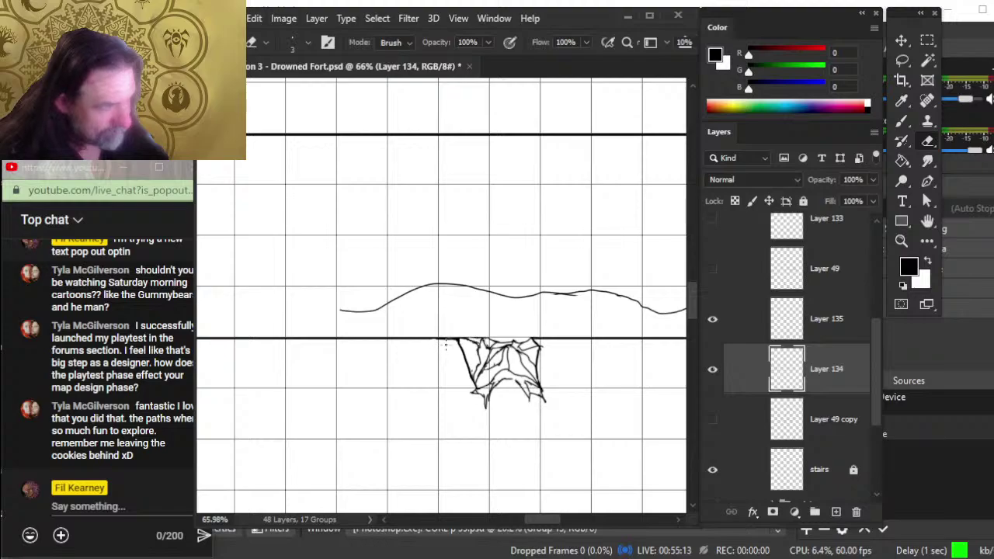
key("b")
left_click_drag(441, 343, 410, 338)
key("e")
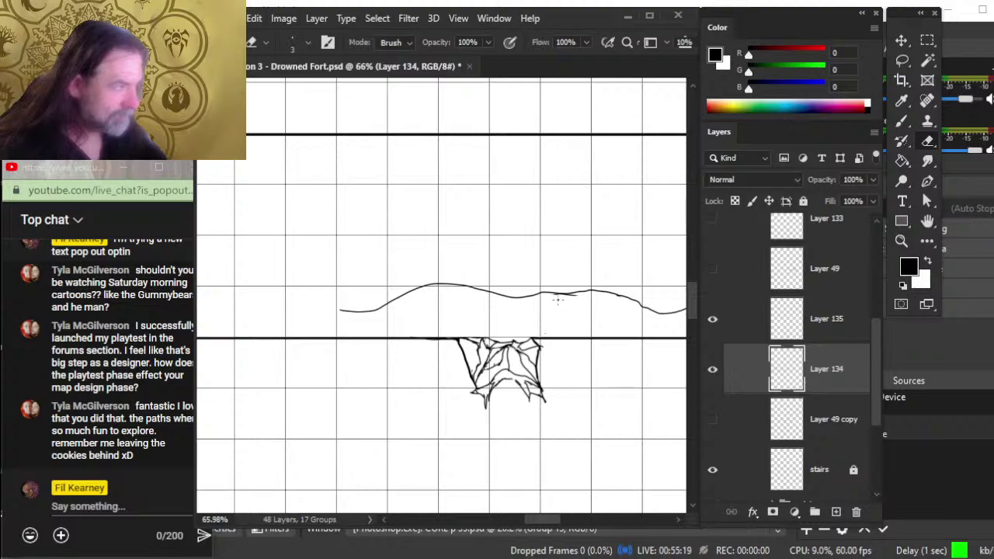
Step: Make Layer 135 the active layer and bring the purple water section of the map into view
left_click(766, 320)
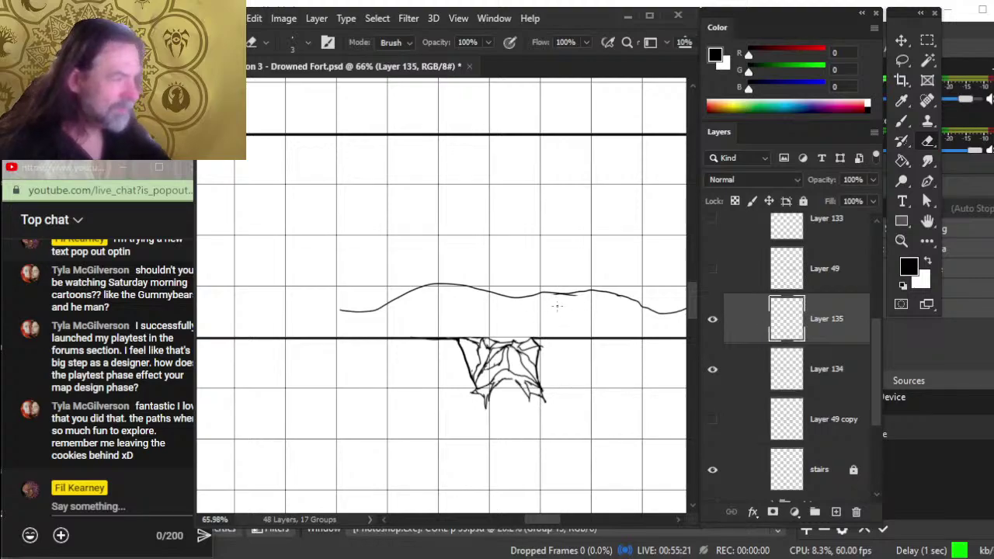
key("z")
mouse_move(518, 308)
left_mouse_down()
mouse_move(435, 311)
mouse_move(404, 404)
mouse_move(451, 497)
mouse_move(581, 271)
mouse_move(554, 447)
left_mouse_up()
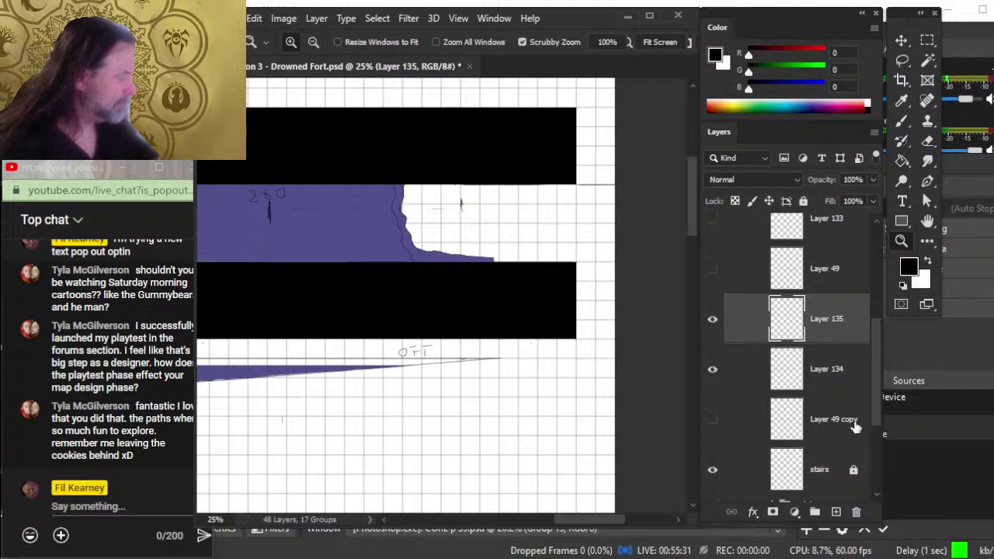
Step: Look through the layer stack, check what the bunker door group contains by toggling its visibility, and expand the group
scroll(869, 404, "down", 5)
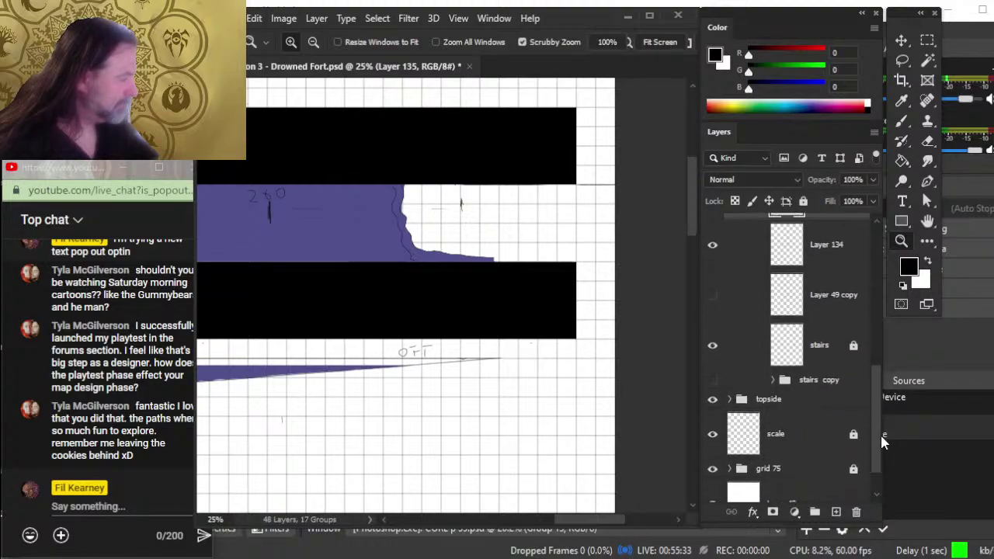
left_click_drag(882, 439, 884, 311)
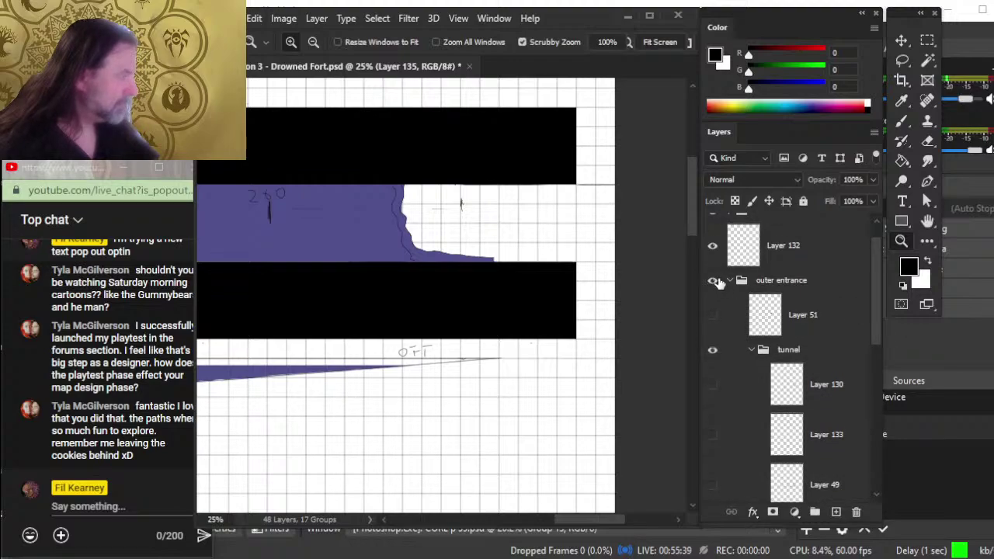
left_click_drag(872, 313, 876, 302)
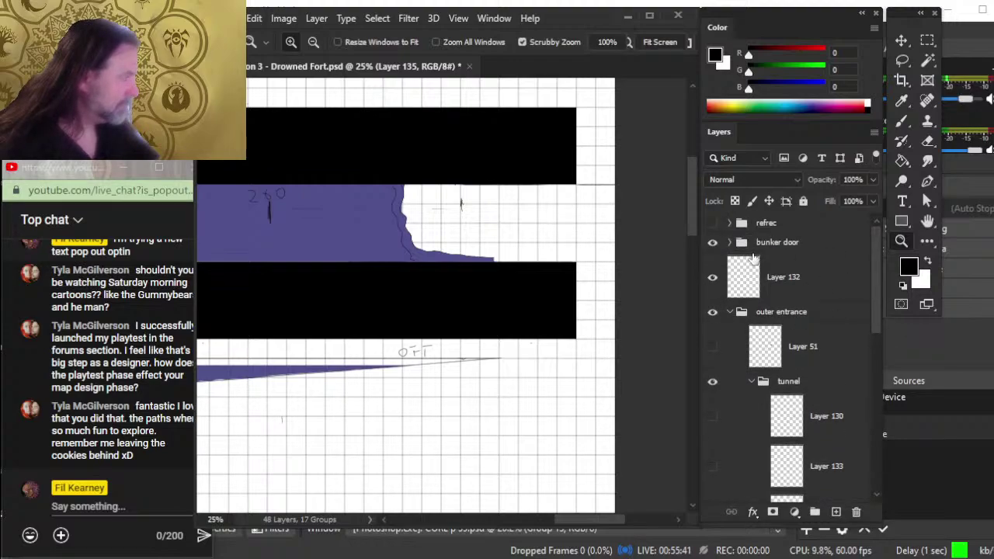
left_click(713, 245)
left_click(712, 245)
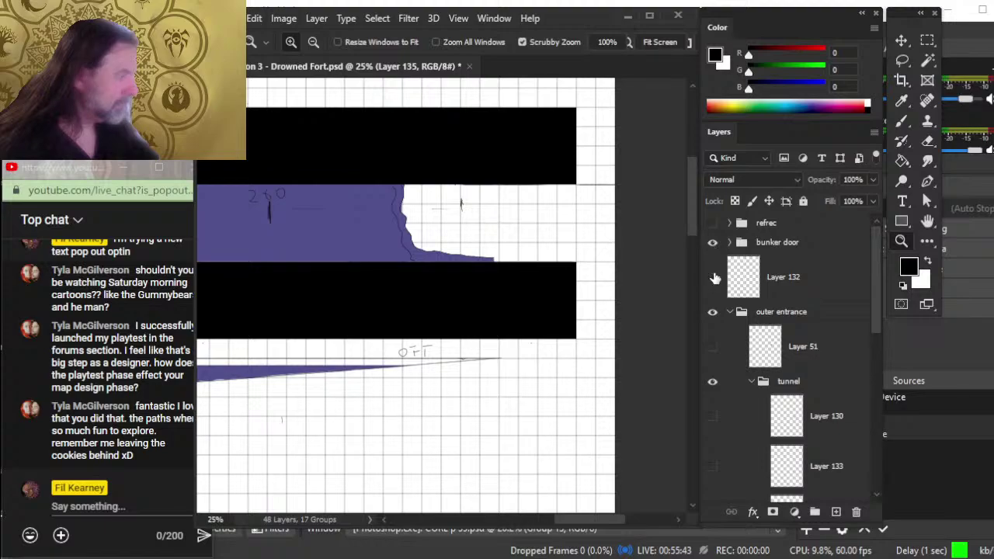
left_click(730, 244)
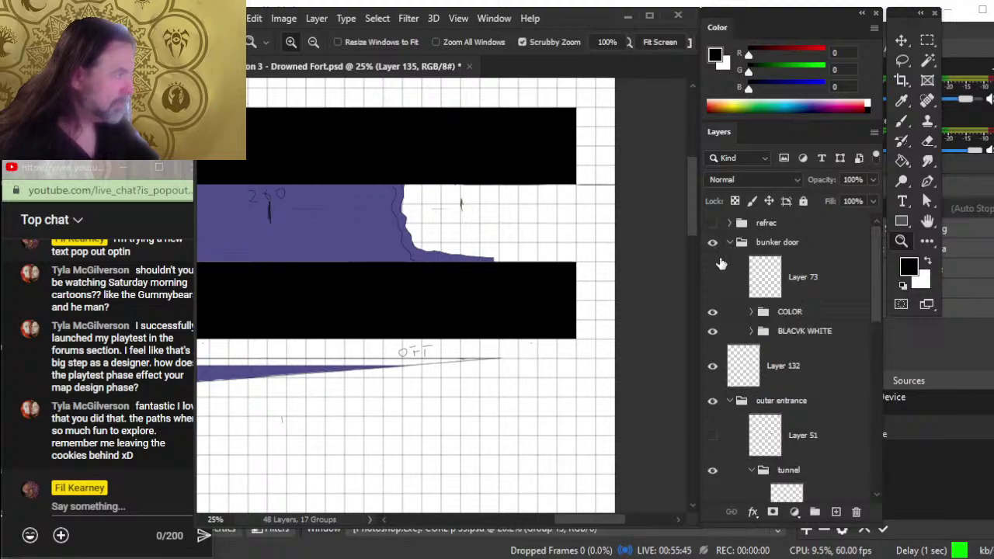
Step: Hide the COLOR group inside the bunker door group and check what the BLACVK WHITE group contains by toggling its visibility
left_click(717, 314)
left_click(714, 313)
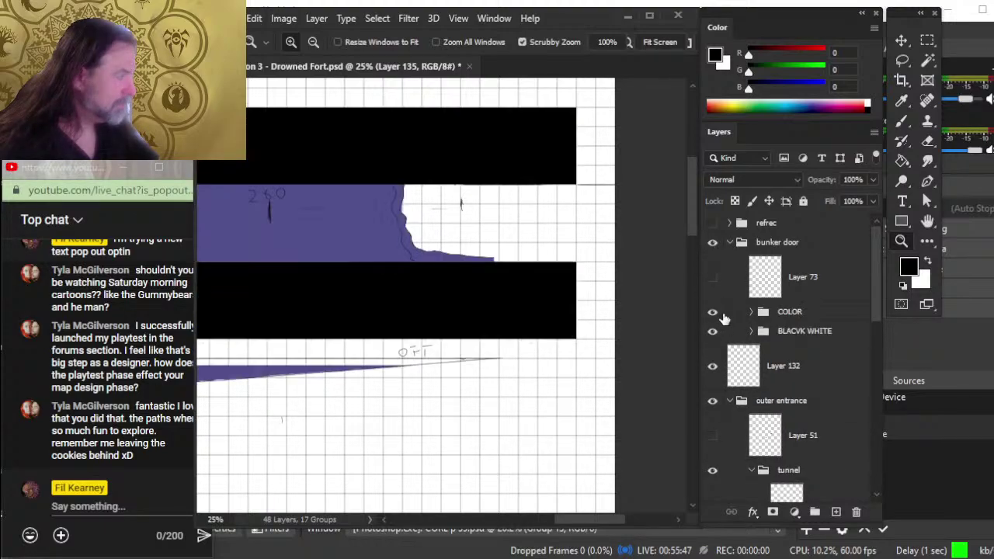
left_click(712, 312)
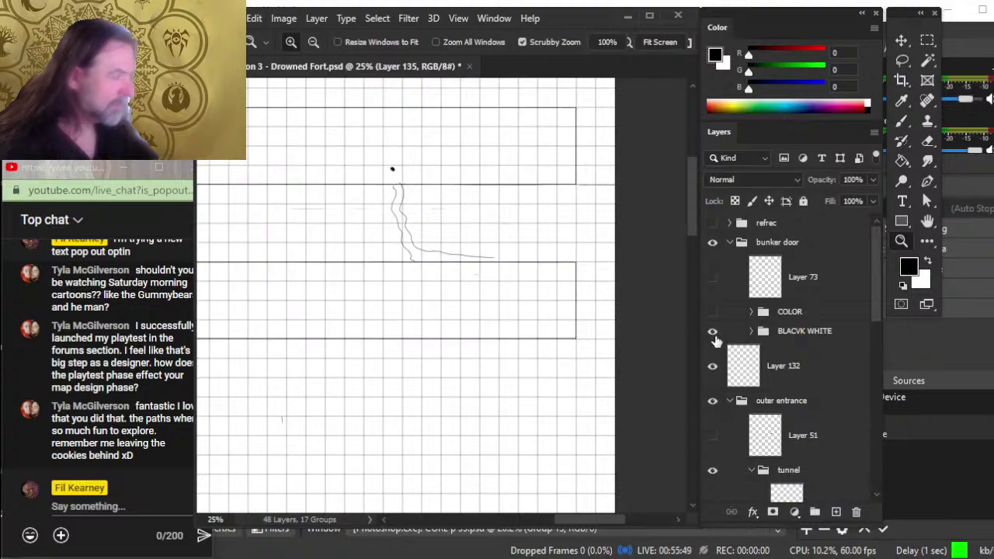
left_click(713, 332)
left_click(713, 331)
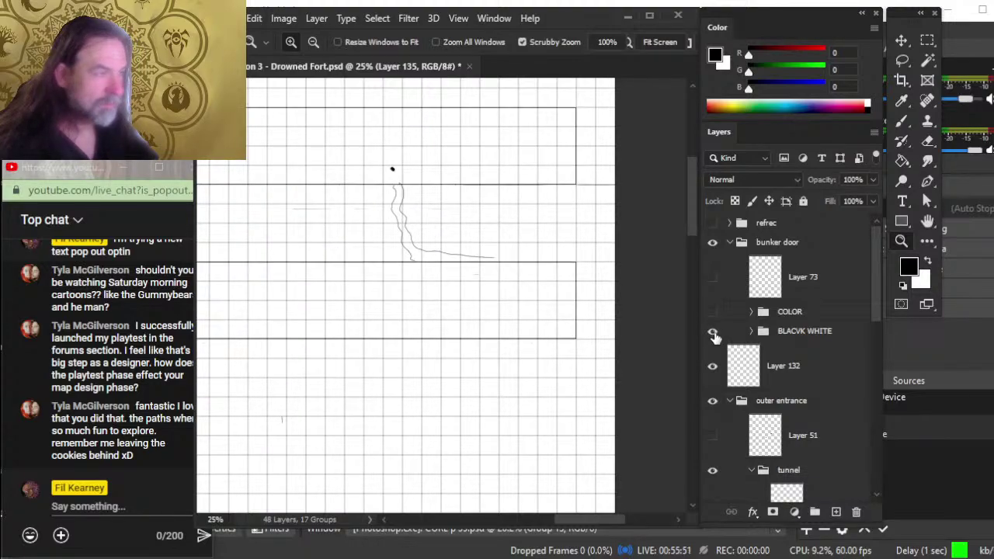
Step: Expand the BLACVK WHITE group and check its tunnel and water-line copy layers by toggling each one's visibility
left_click(819, 332)
left_click(751, 331)
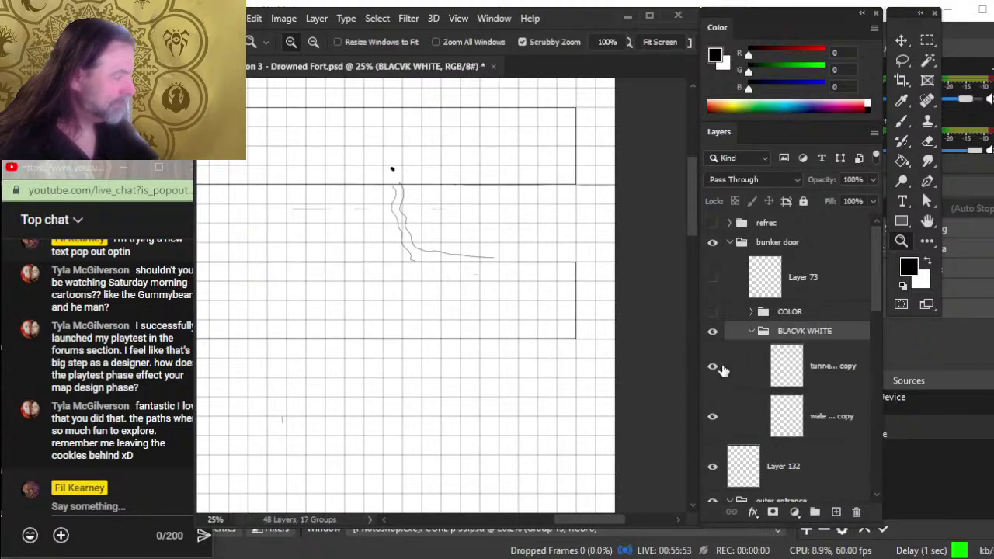
left_click(713, 366)
left_click(713, 366)
left_click(713, 417)
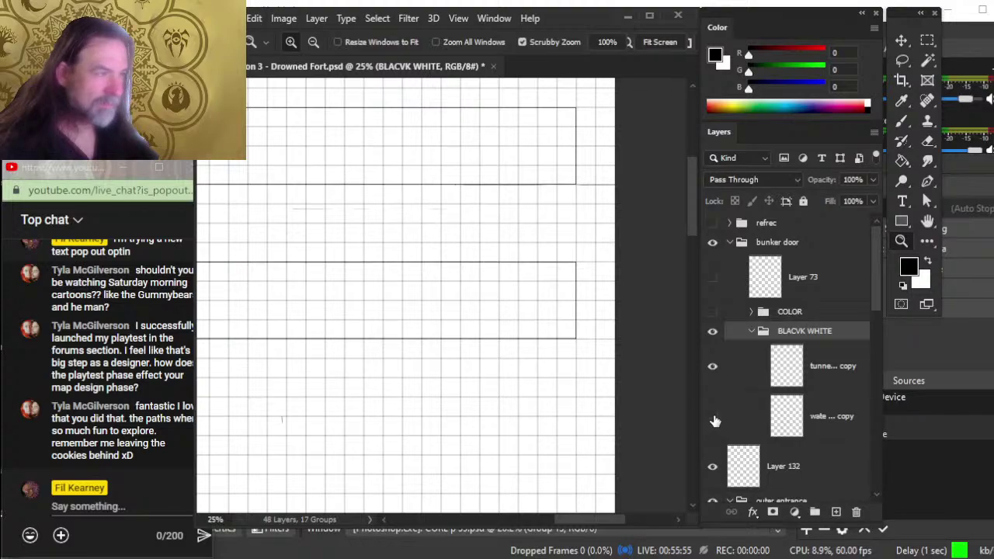
left_click(713, 417)
Step: Erase the stray dash under the water line on the wate lines copy layer with a size 8 eraser
left_click(815, 371)
left_click_drag(501, 281, 562, 284)
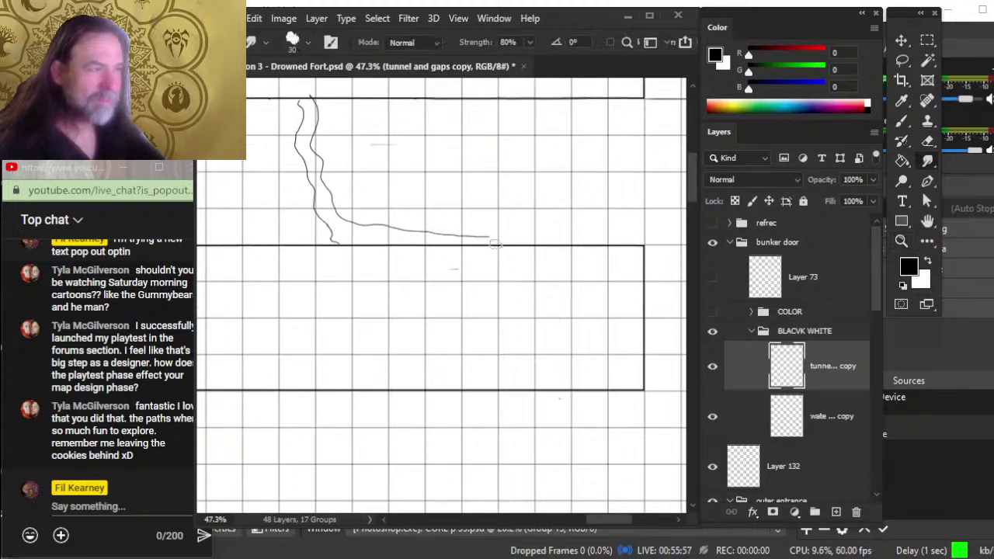
key("e")
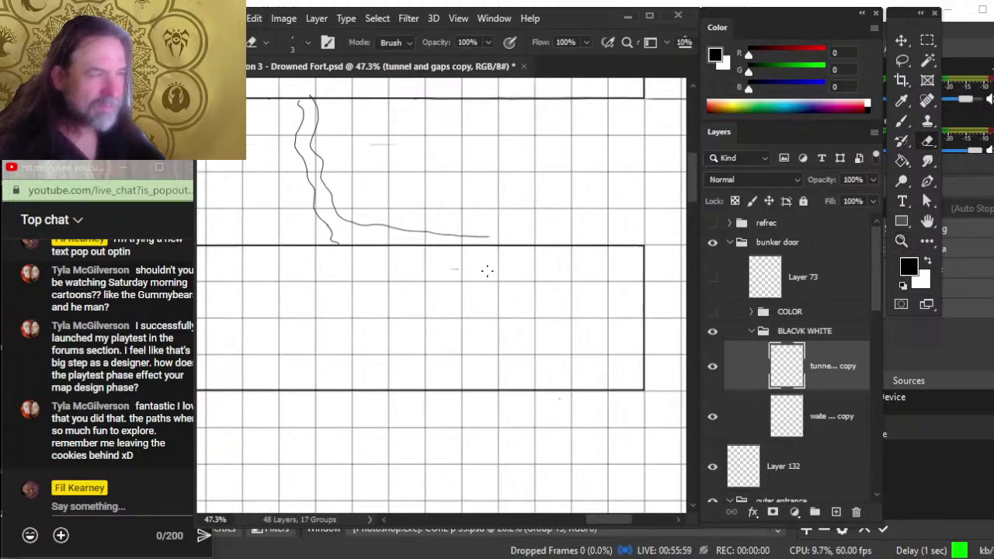
key("alt+bracketleft")
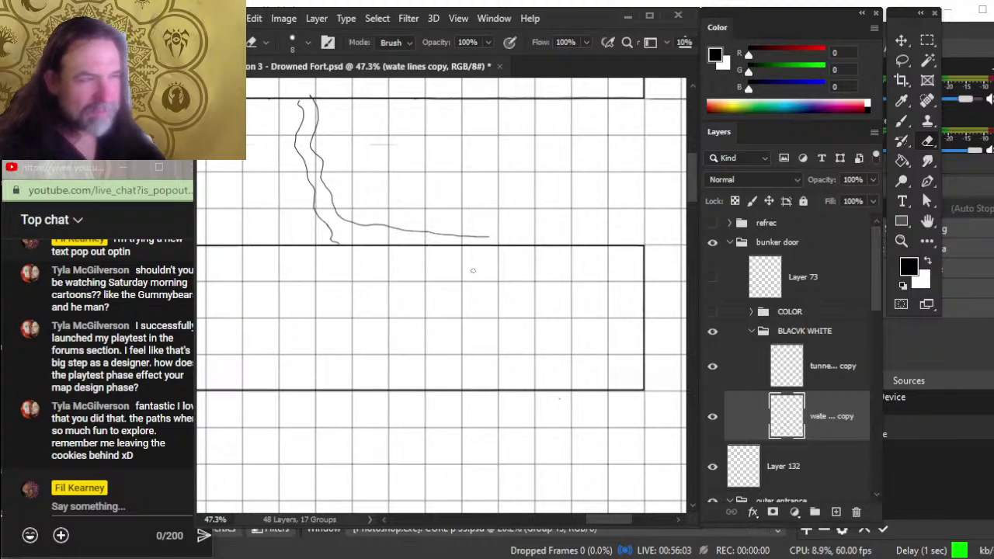
Step: Smudge the water line on wate lines copy straight right at 100% strength, size 30, and trim it at the tunnel's right end
key("alt+bracketright")
key("r")
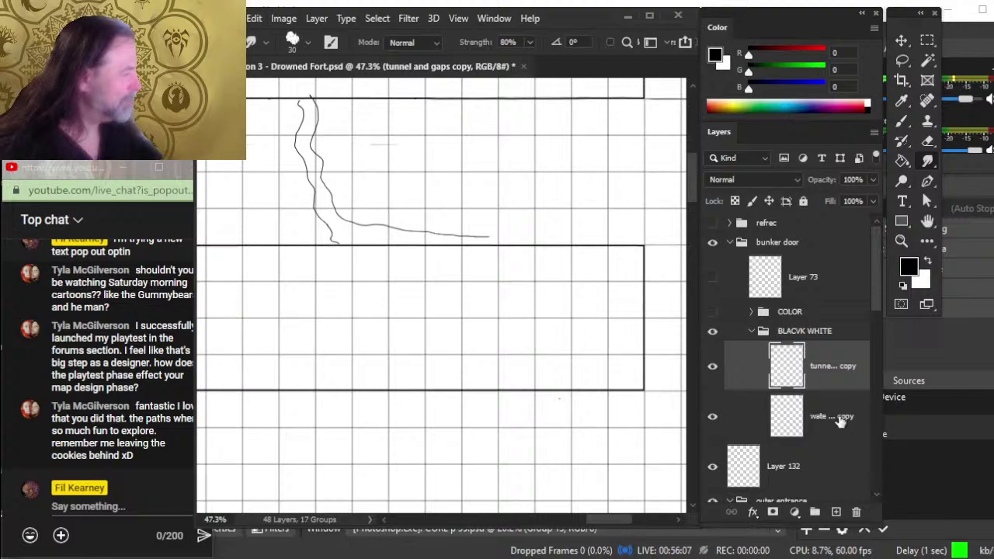
left_click(840, 419)
left_click(712, 417)
left_click(712, 417)
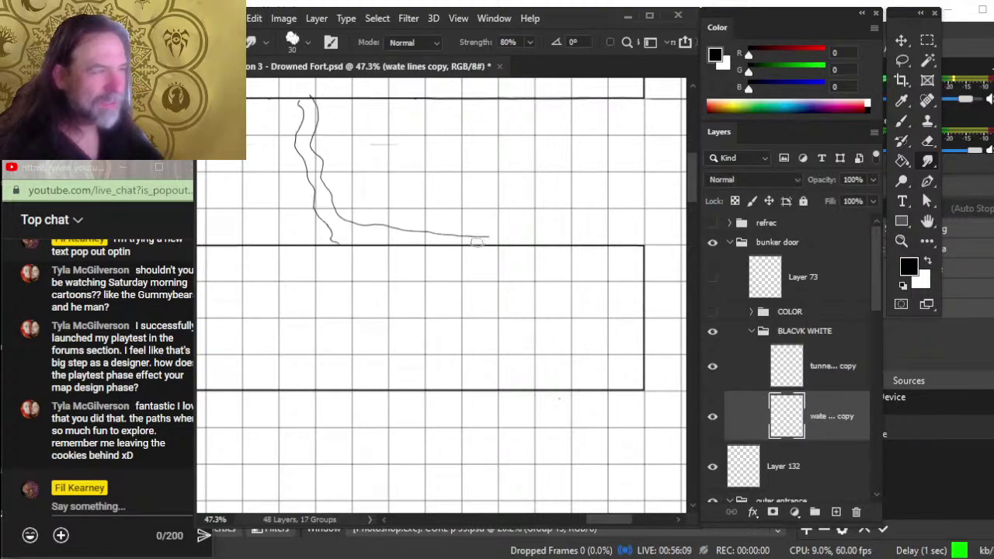
left_click_drag(475, 238, 598, 237)
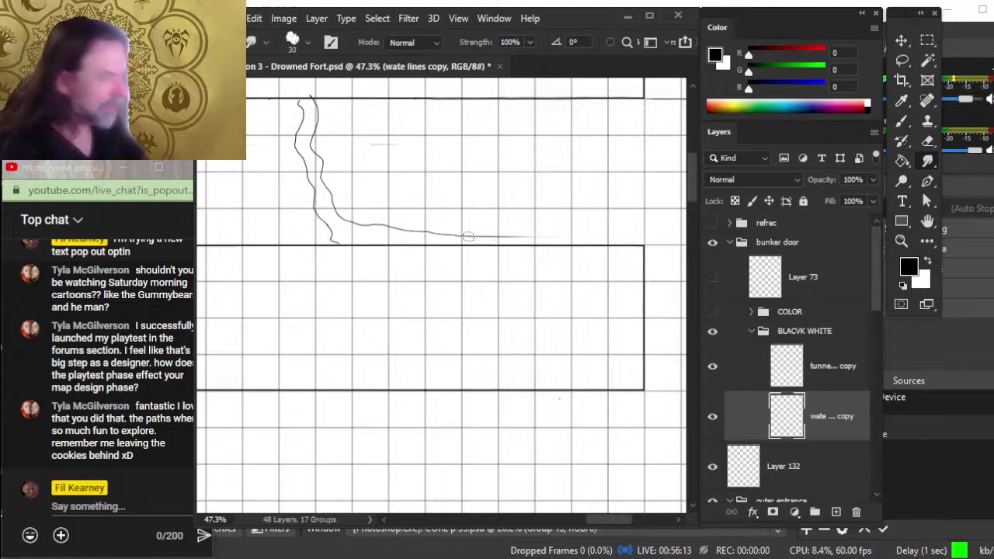
key("shift")
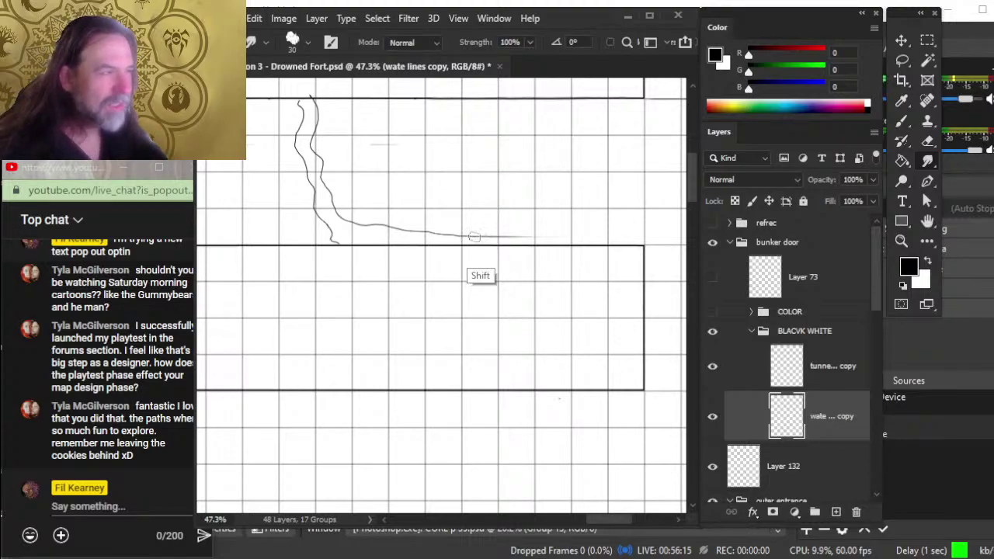
left_click_drag(474, 237, 654, 237)
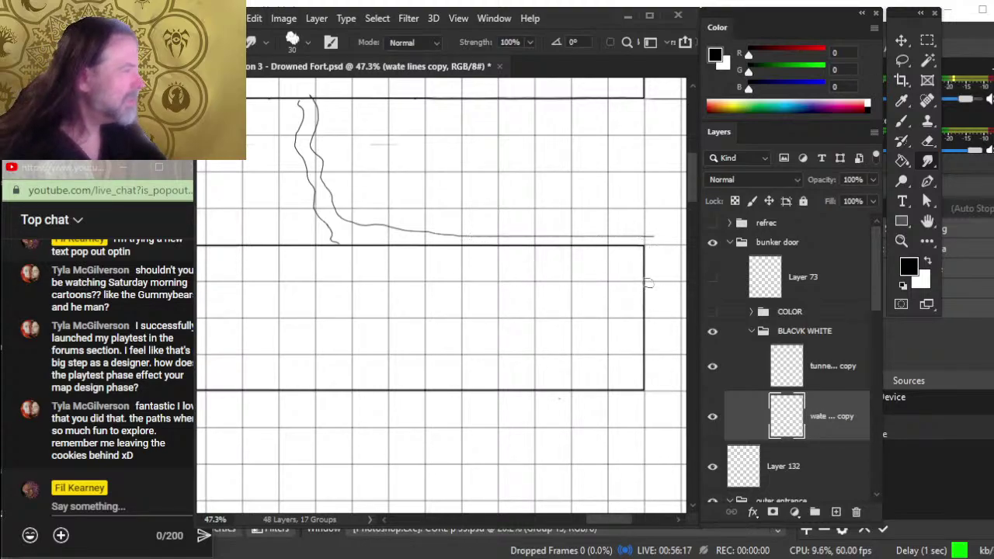
key("e")
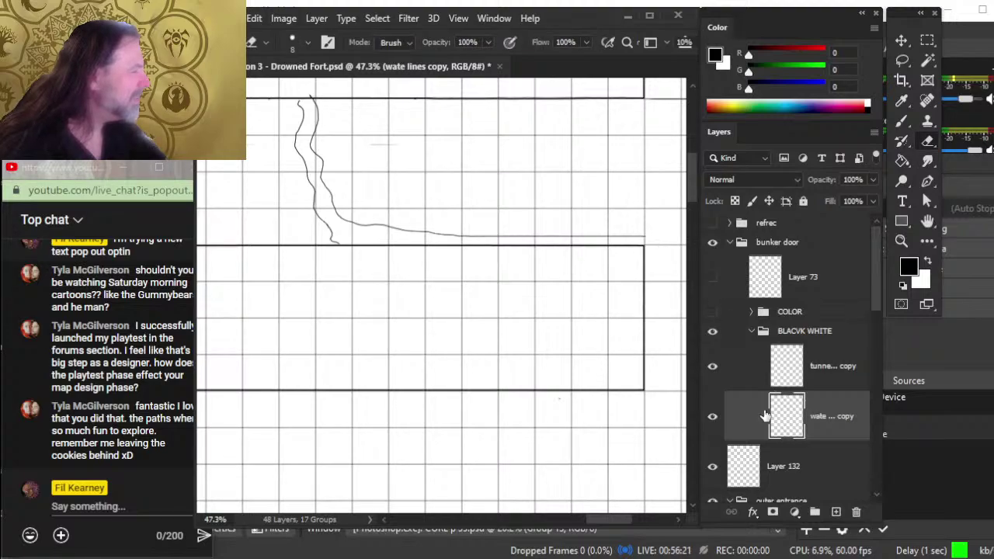
Step: Show and expand the COLOR group, and check the first three layers of its decline sample group by toggling their visibility
left_click(742, 369)
left_click(713, 313)
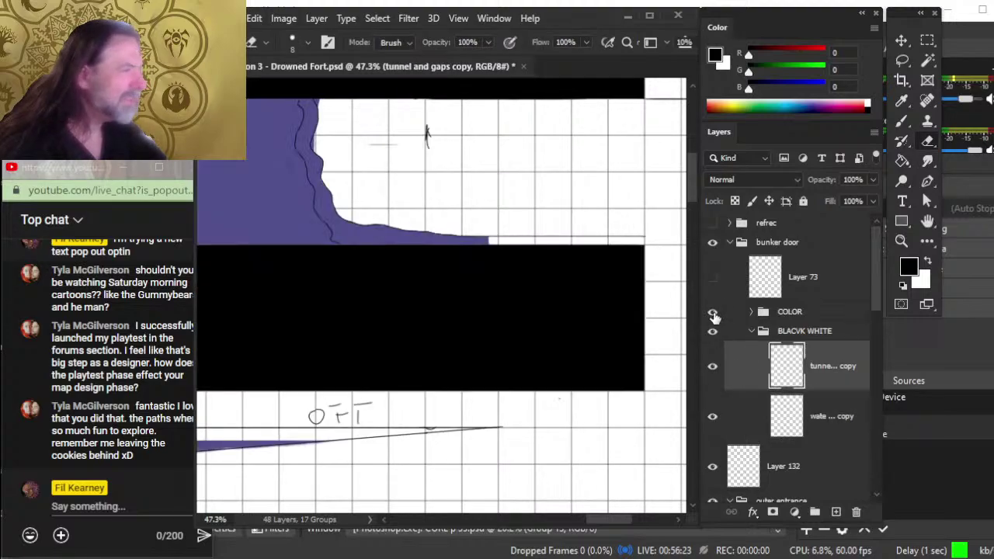
left_click(751, 311)
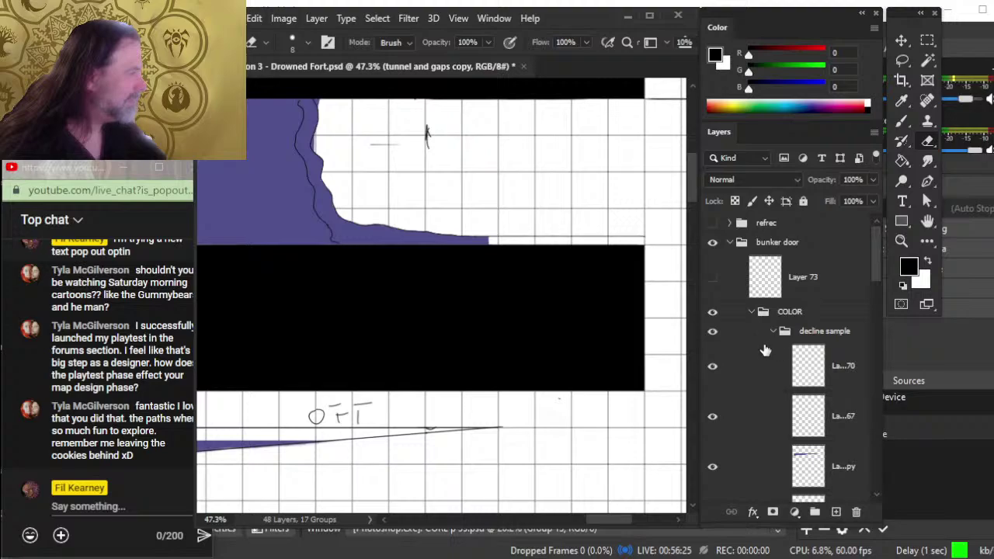
left_click(713, 366)
left_click(713, 367)
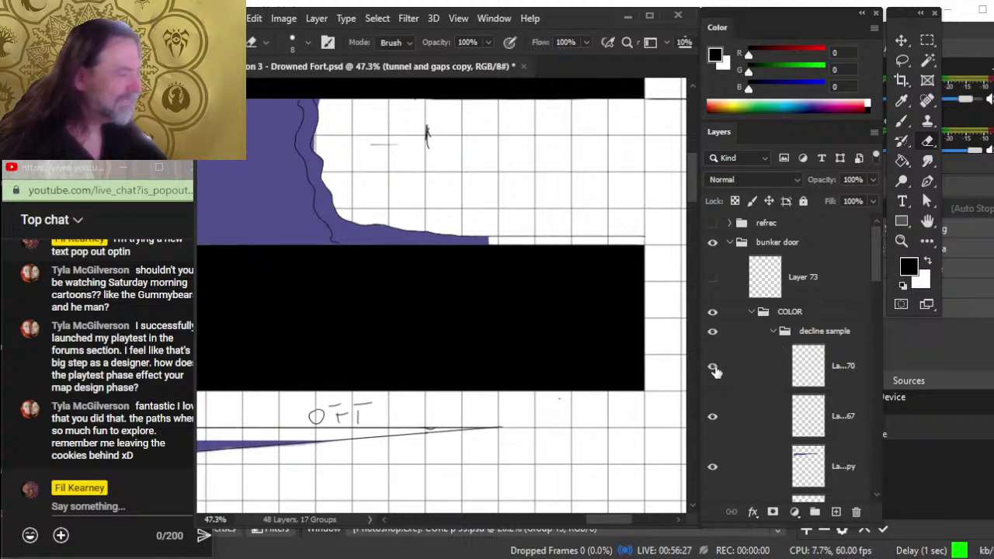
left_click(712, 417)
left_click(713, 417)
left_click(713, 467)
left_click(713, 467)
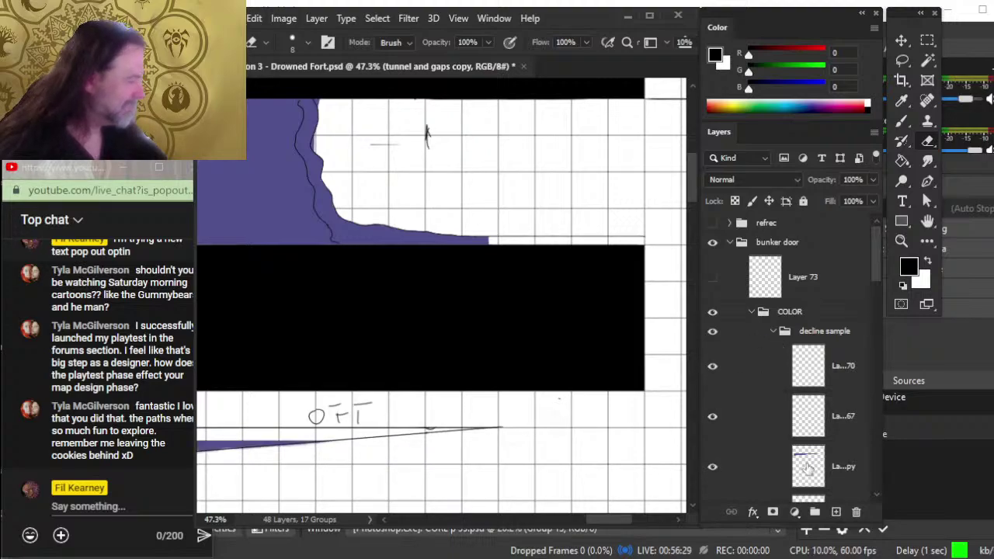
Step: Check what Layer 71, the number layer and the wate lines layer contain by toggling their visibility
left_click_drag(876, 267, 871, 299)
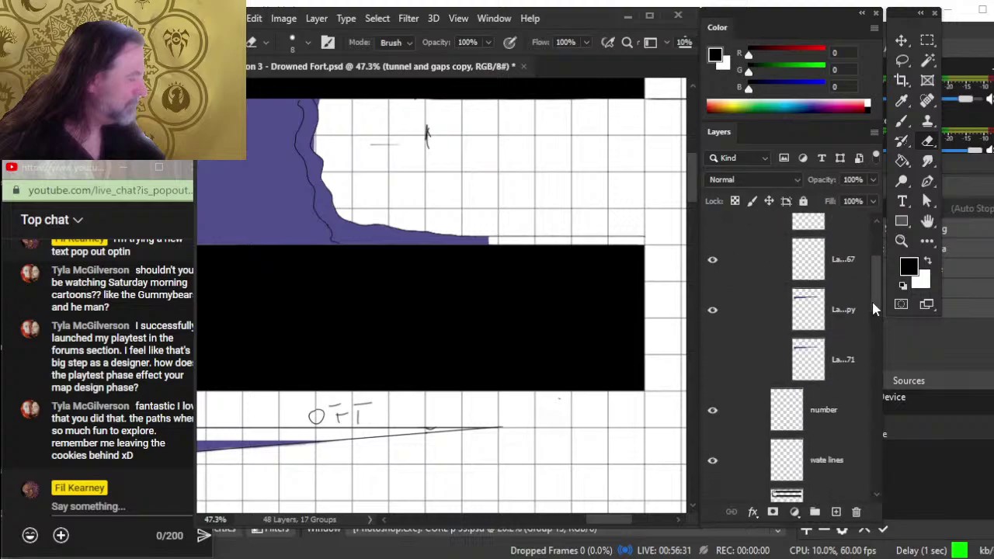
left_click(712, 367)
left_click(713, 367)
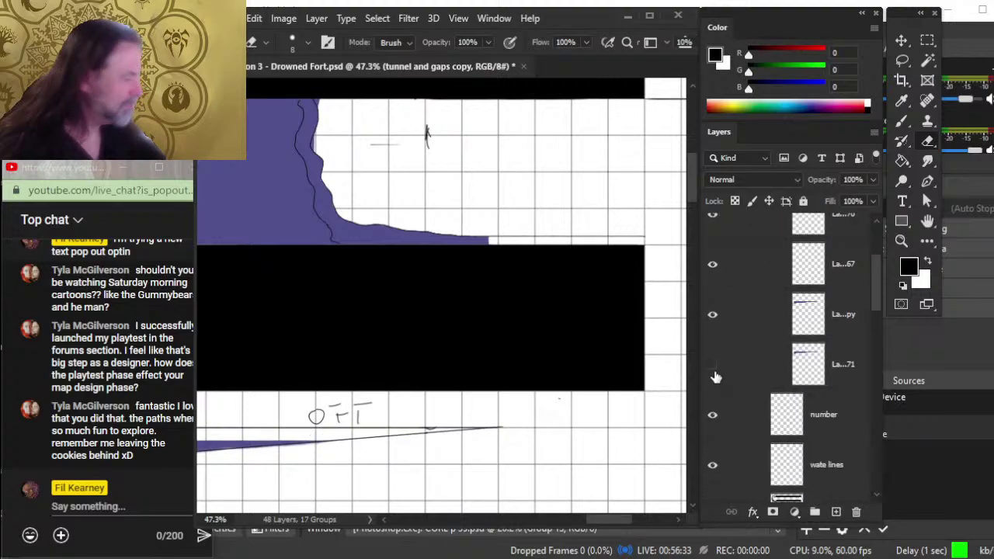
left_click(712, 417)
left_click(712, 417)
left_click(713, 467)
left_click(713, 467)
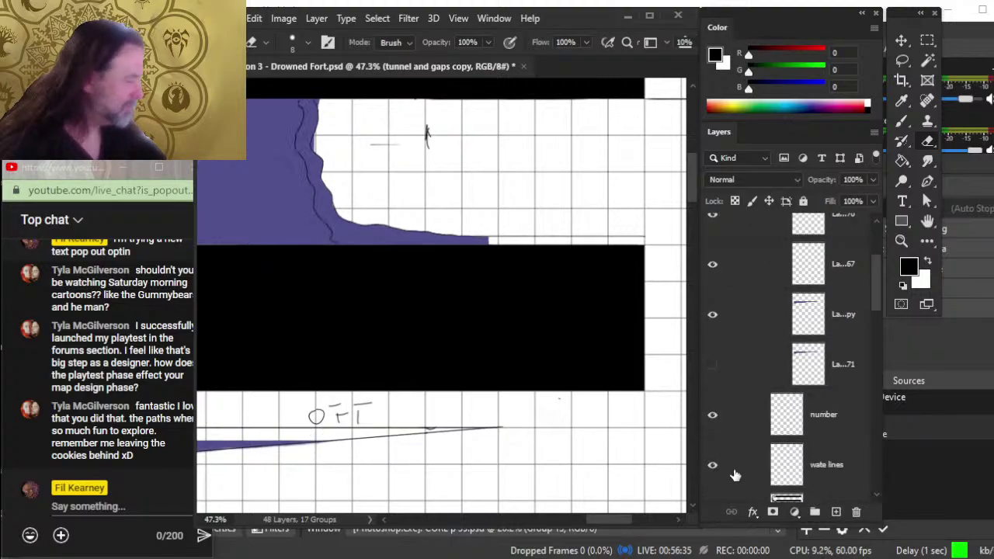
Step: Toggle the water layer and Layer 72 to find the purple fill under the water's thin end, and make Layer 72 active
left_click_drag(878, 283, 879, 319)
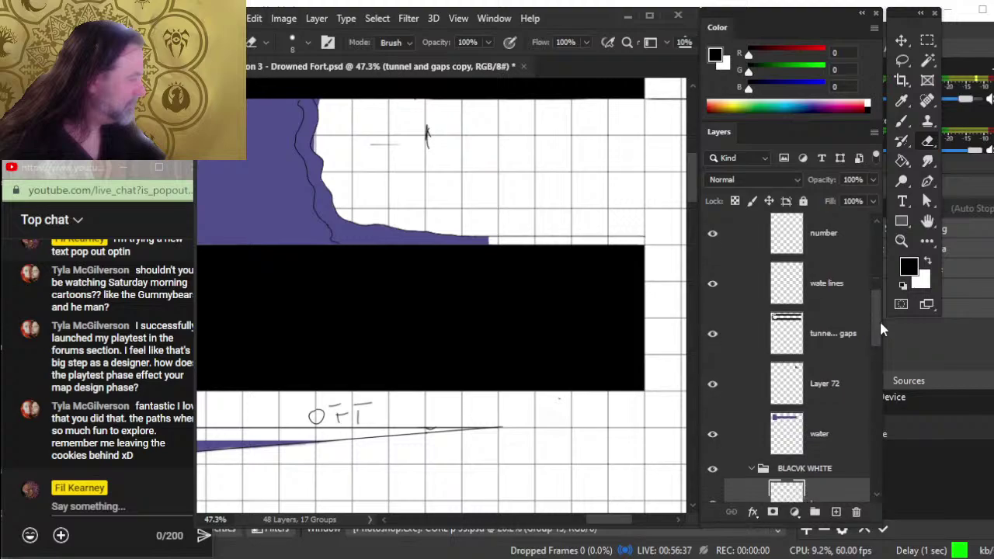
left_click(713, 441)
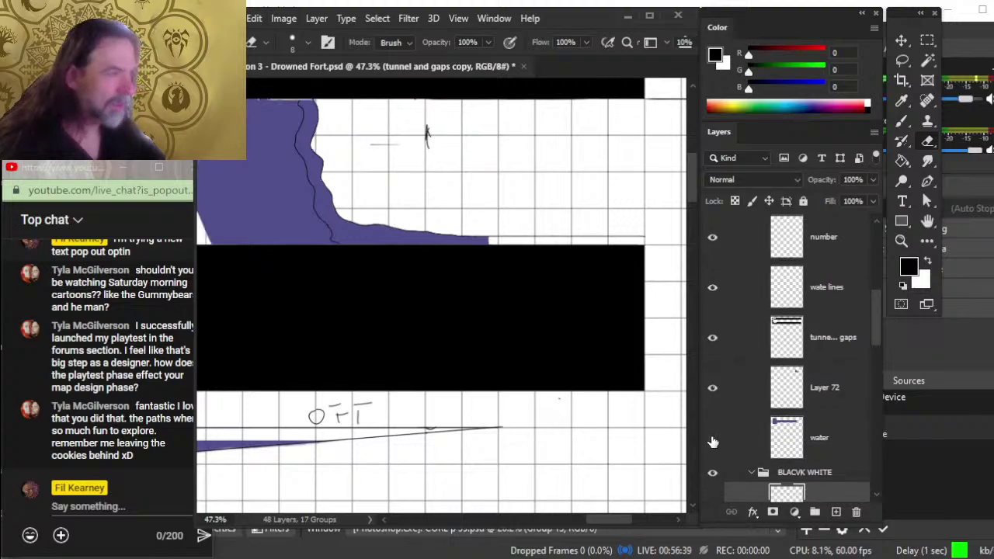
left_click(713, 441)
left_click(713, 387)
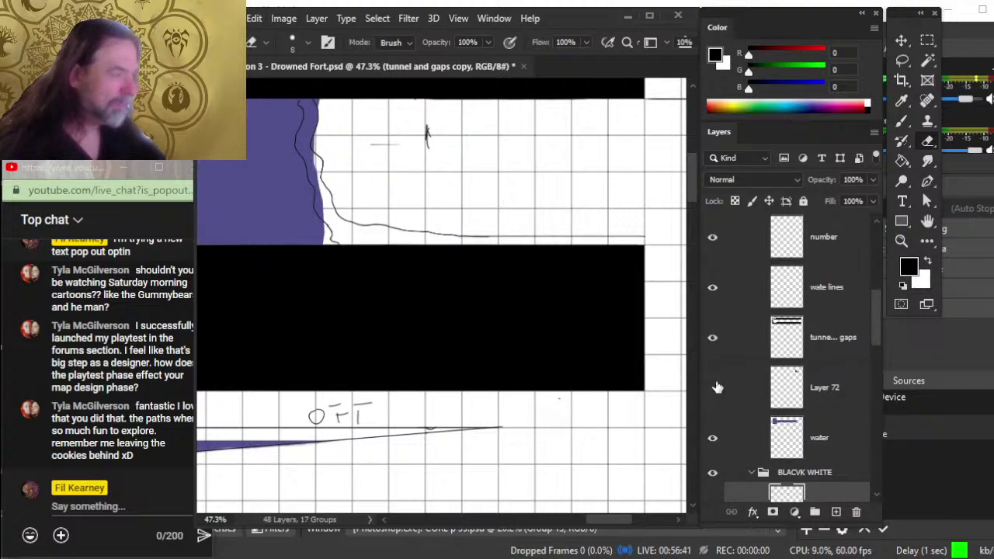
left_click(713, 387)
left_click(787, 382)
key("r")
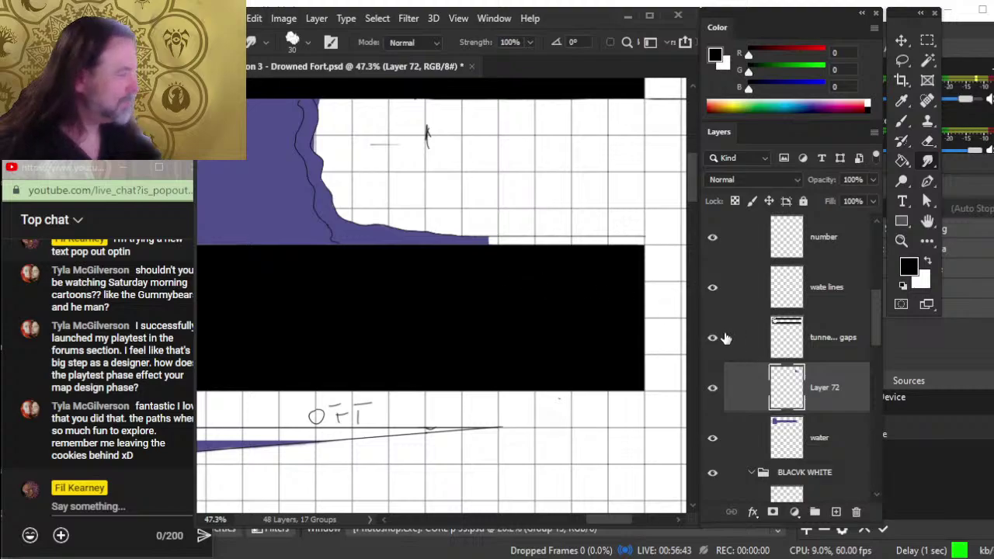
key("l")
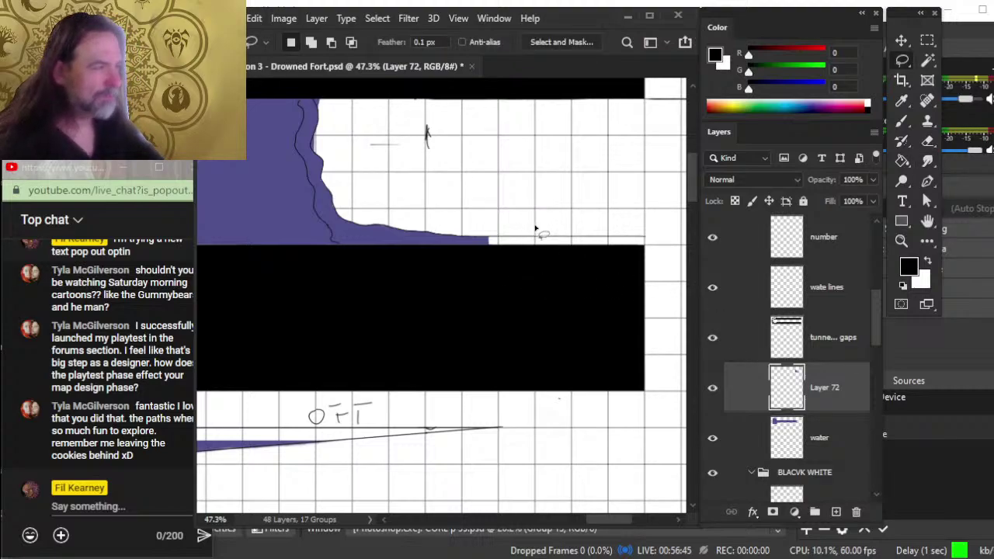
mouse_move(520, 237)
left_mouse_down()
mouse_move(473, 215)
mouse_move(453, 232)
mouse_move(483, 266)
mouse_move(546, 273)
mouse_move(630, 270)
mouse_move(671, 231)
left_mouse_up()
left_click_drag(521, 211, 459, 227)
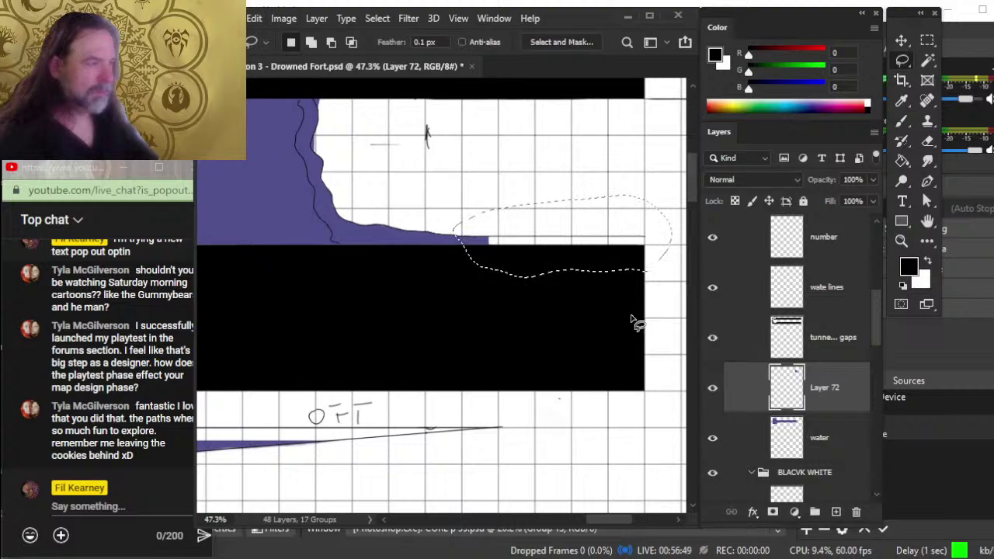
key("ctrl+d")
Step: Smudge the purple water fill on Layer 72 straight along beneath the extended water line with a size 50 tip, ending flush with the tunnel
key("r")
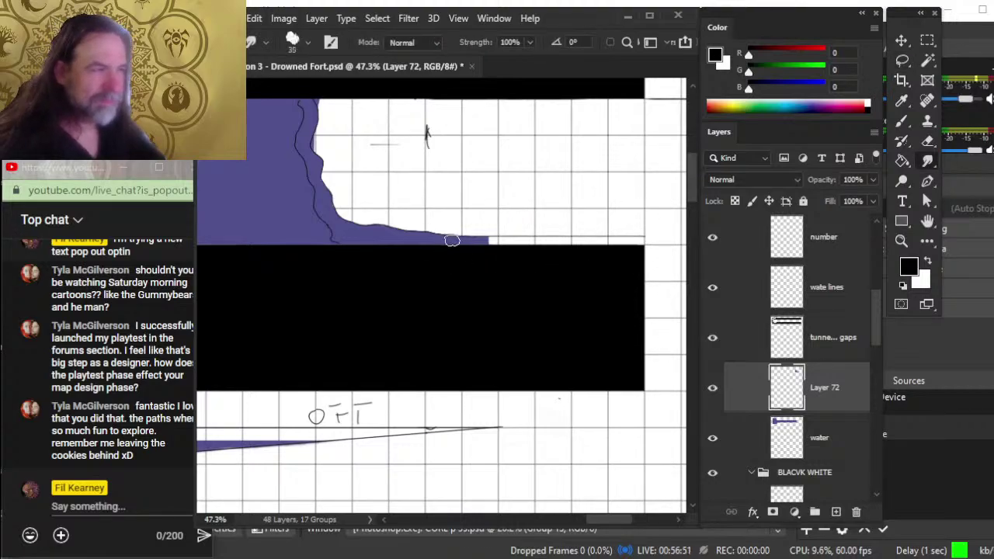
left_click(464, 240, "shift")
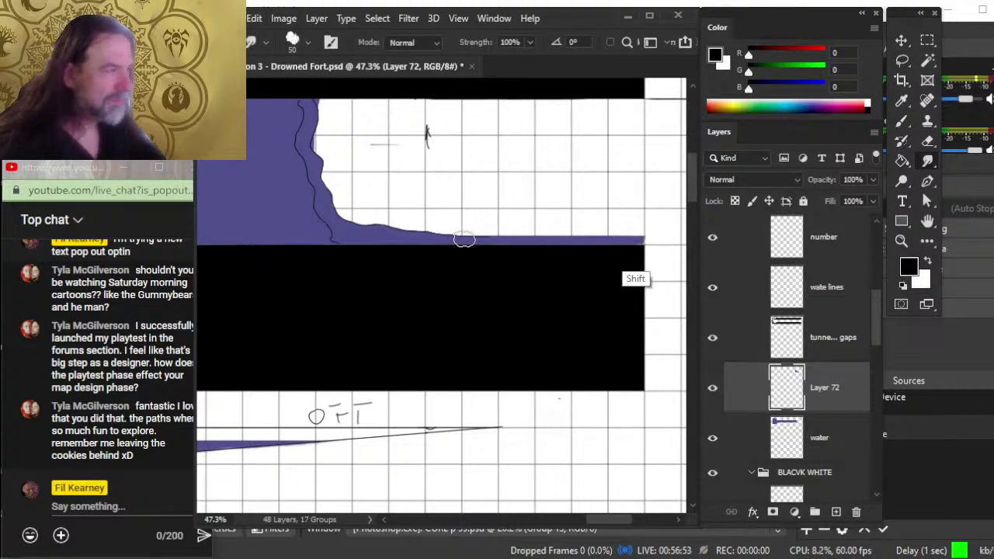
key("e")
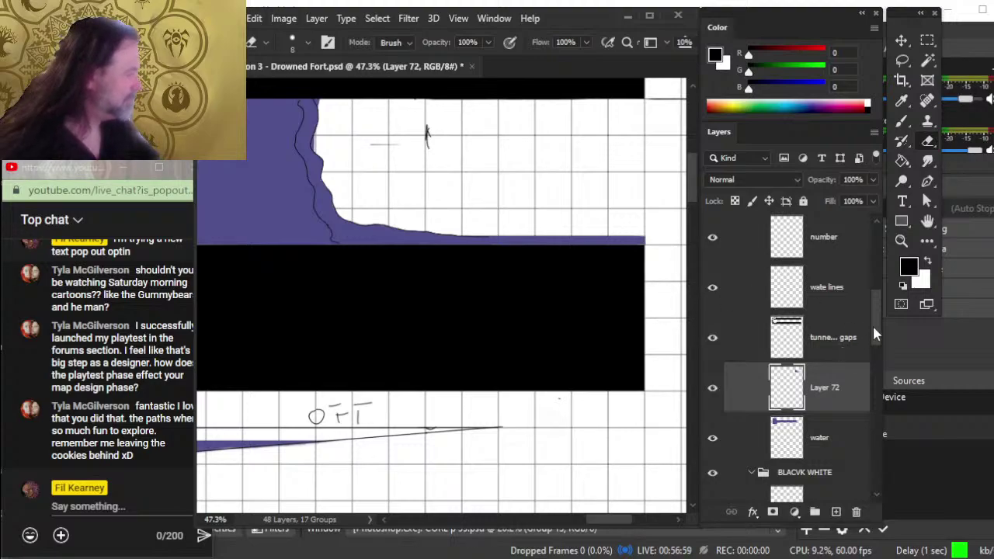
Step: Collapse the COLOR group and the bunker door group in the layer stack
left_click_drag(872, 324, 876, 274)
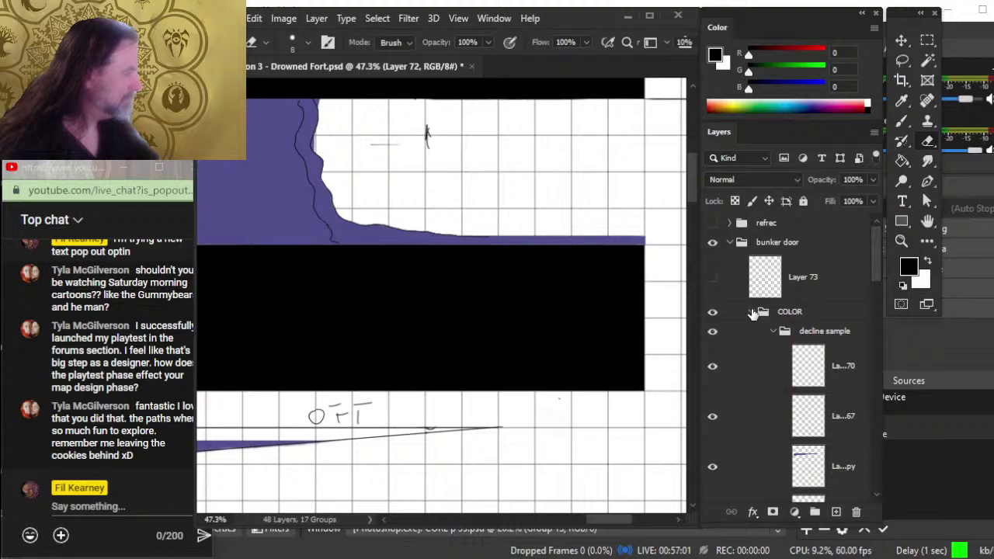
left_click(759, 312)
left_click(736, 242)
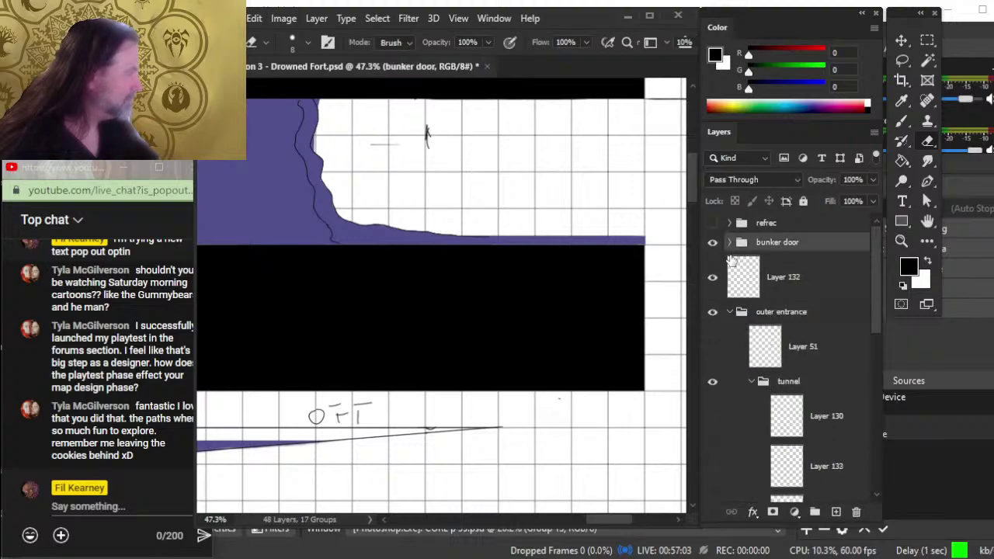
Step: Check Layer 132 by toggling its visibility and bring the map section with the rubble-filled tunnel entrance into view
key("z")
key("ctrl+minus")
key("ctrl+minus")
key("ctrl+minus")
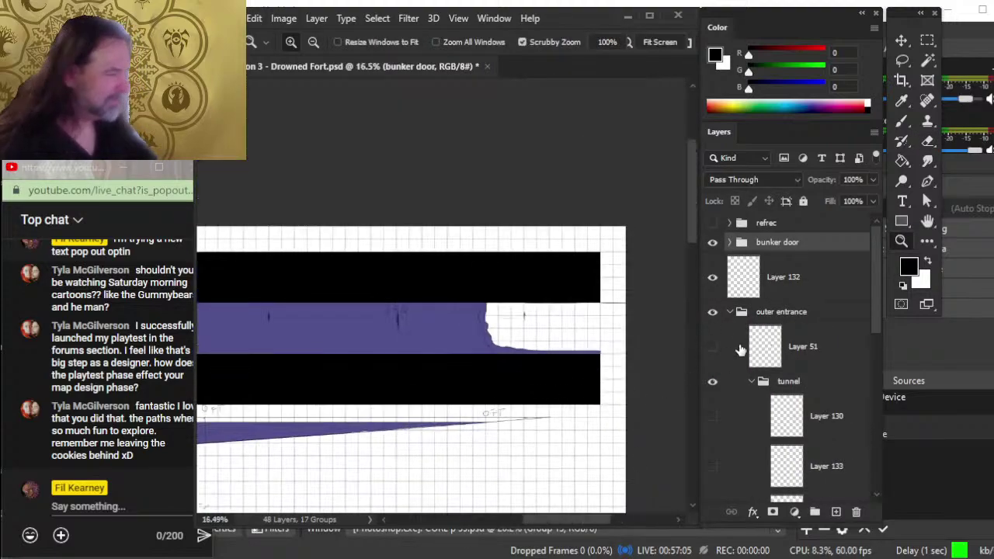
left_click(713, 287)
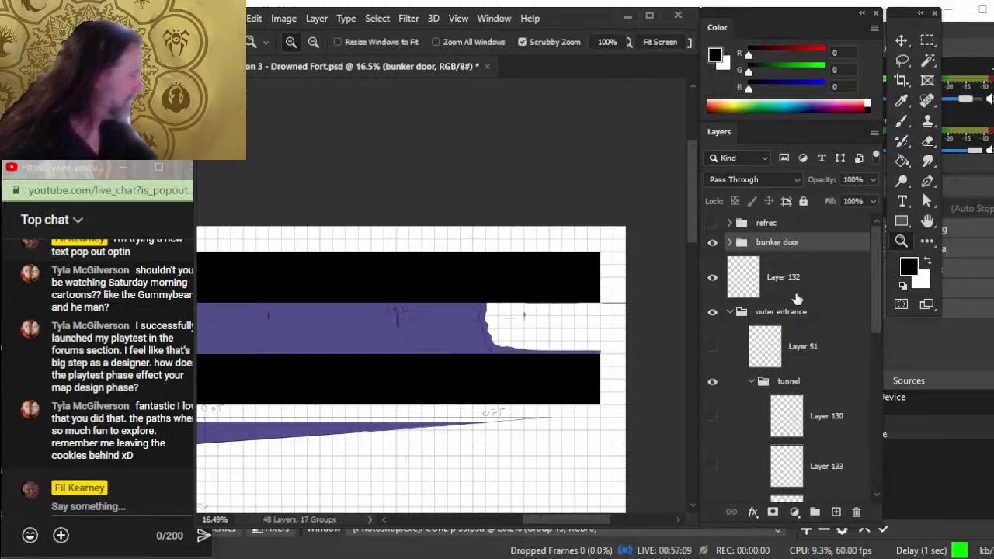
mouse_move(500, 421)
left_mouse_down()
mouse_move(543, 153)
mouse_move(583, 354)
left_mouse_up()
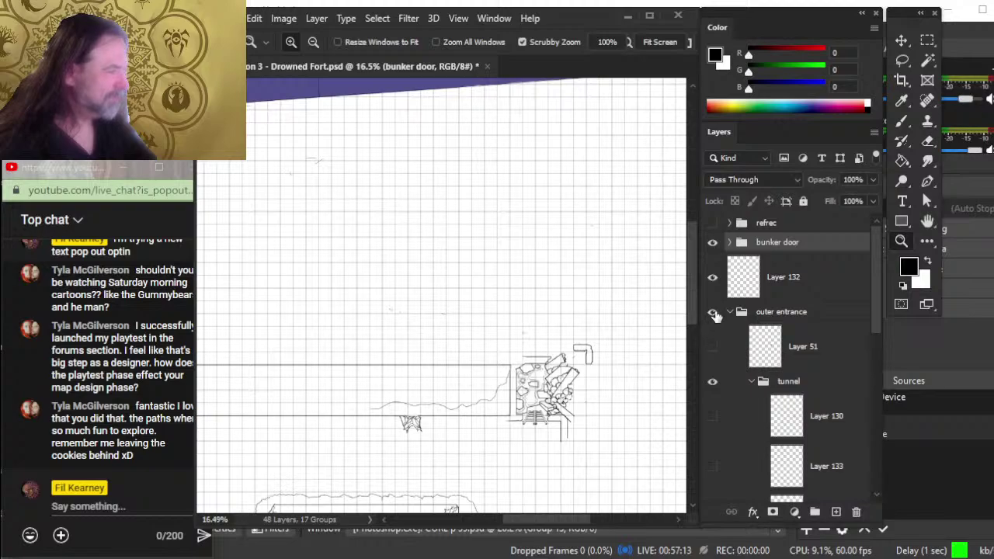
Step: Check the outer entrance group by toggling its visibility, and hide Layer 132
left_click(713, 313)
left_click(713, 313)
mouse_move(501, 465)
left_mouse_down()
mouse_move(614, 374)
mouse_move(663, 357)
left_mouse_up()
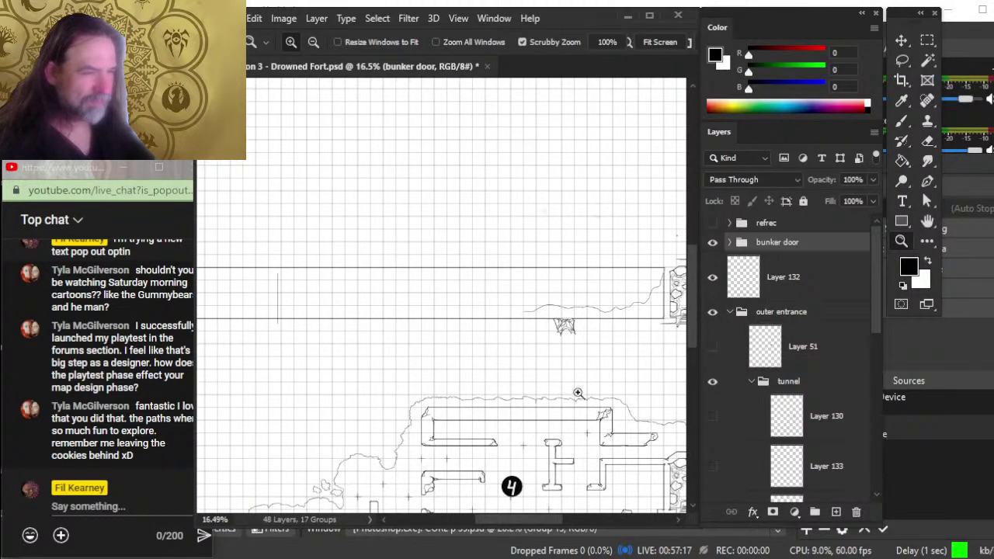
left_click(713, 278)
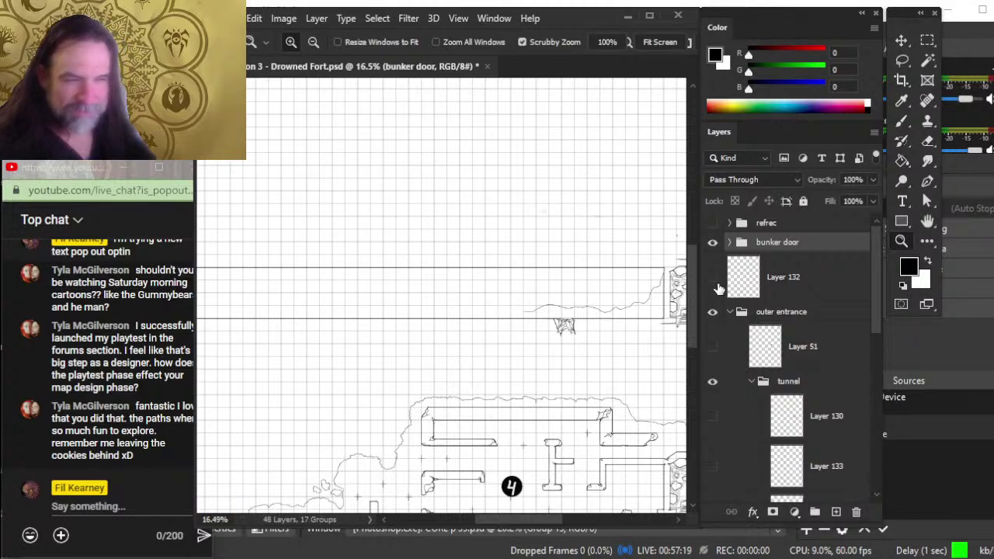
left_click_drag(445, 387, 465, 371)
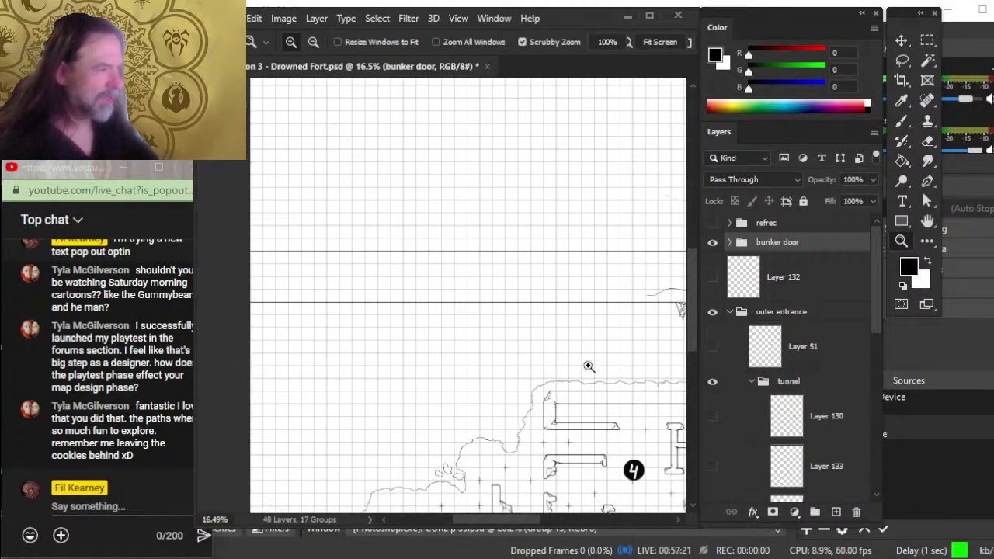
Step: Add a new layer for the bunker tunnel sample, show the bunker door group, and move the layer to the top of the outer entrance group
key("ctrl+shift+alt+n")
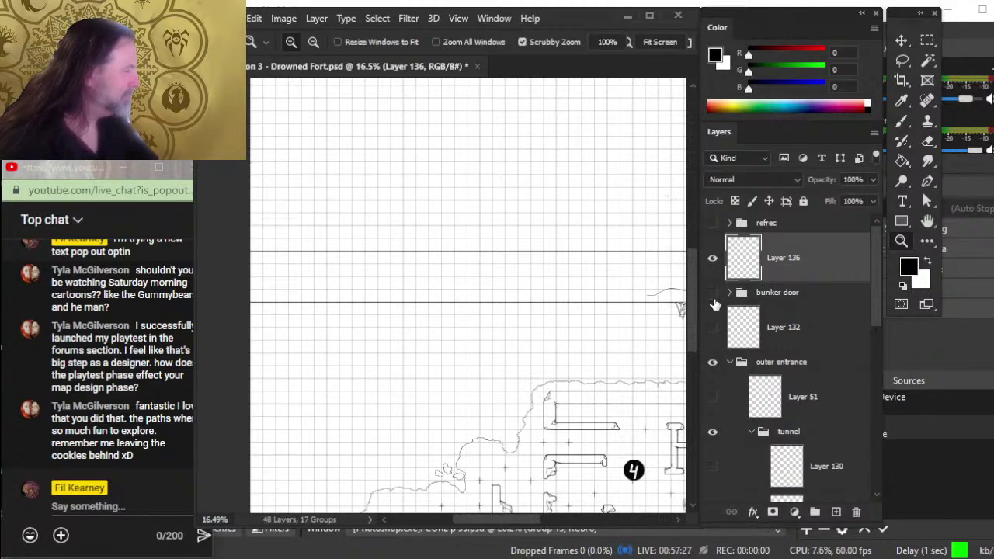
left_click(713, 297)
left_click_drag(775, 278, 788, 380)
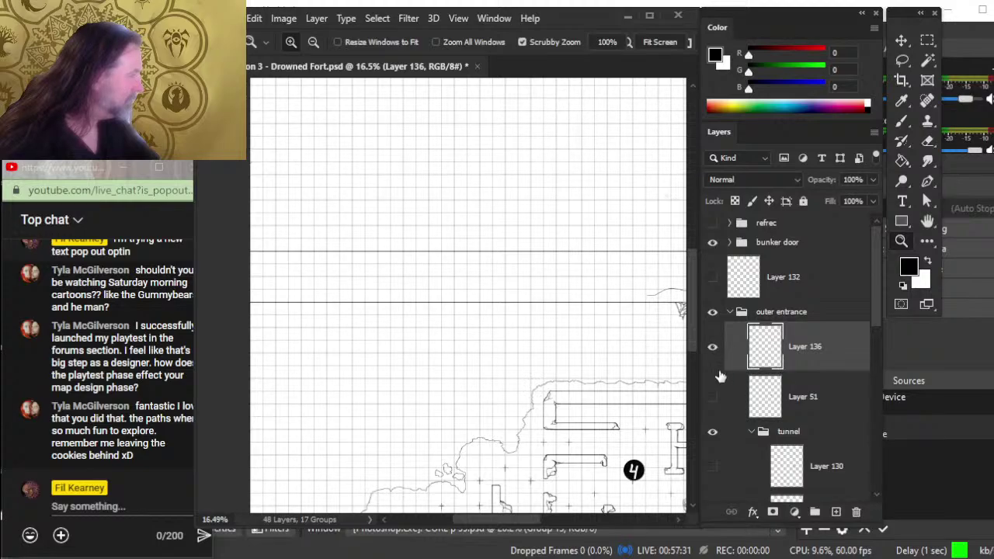
Step: Move the black-and-purple tunnel sample on Layer 136 onto the outer entrance tunnel, aligning it with the floor line and grid
mouse_move(641, 336)
left_mouse_down()
mouse_move(557, 357)
mouse_move(539, 344)
mouse_move(462, 336)
mouse_move(463, 321)
left_mouse_up()
key("v")
key("z")
left_click_drag(599, 340, 526, 404)
key("v")
key("z")
left_click_drag(605, 412, 531, 411)
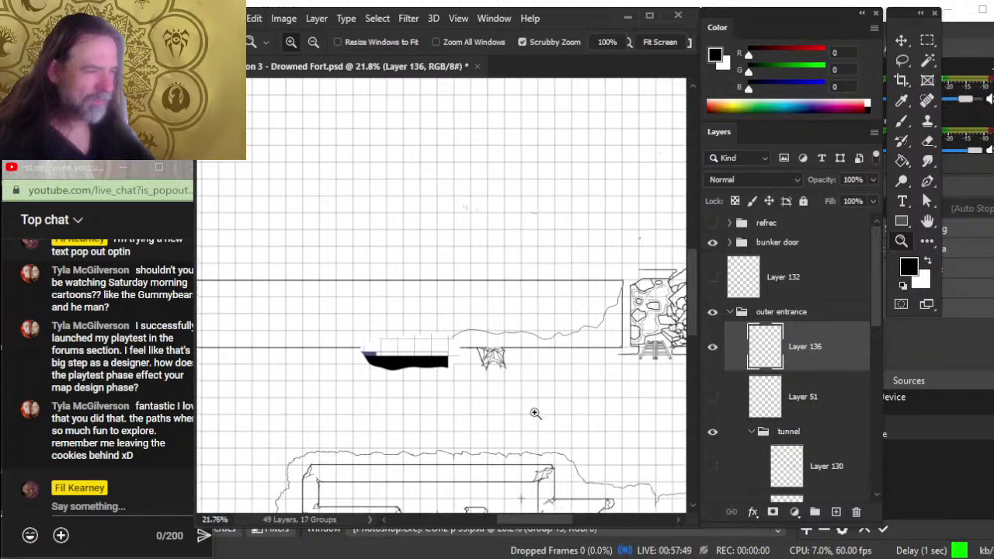
left_click_drag(445, 369, 482, 414)
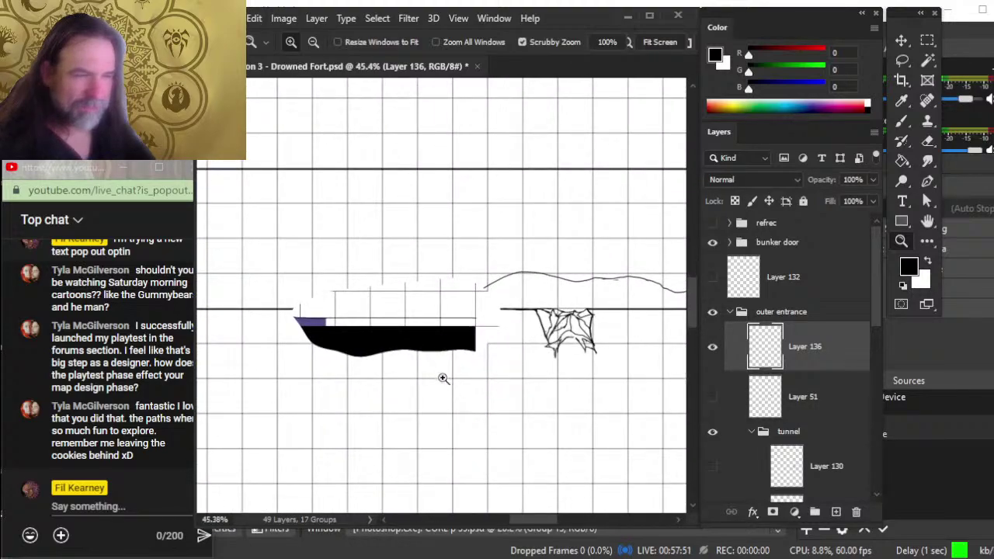
left_click_drag(443, 378, 477, 382)
key("v")
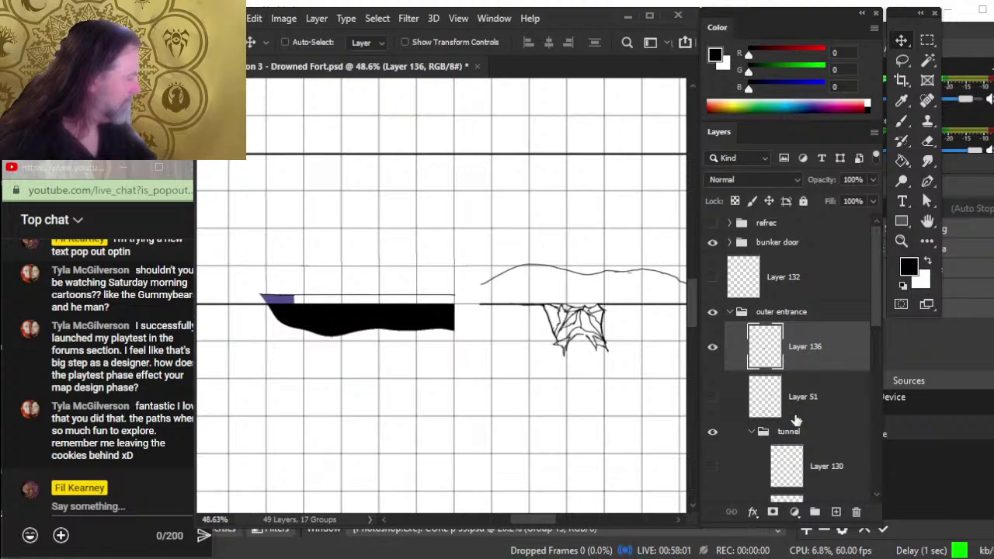
Step: Toggle Layer 135 in the tunnel group to check whether it holds the wavy water line
scroll(878, 307, "down", 3)
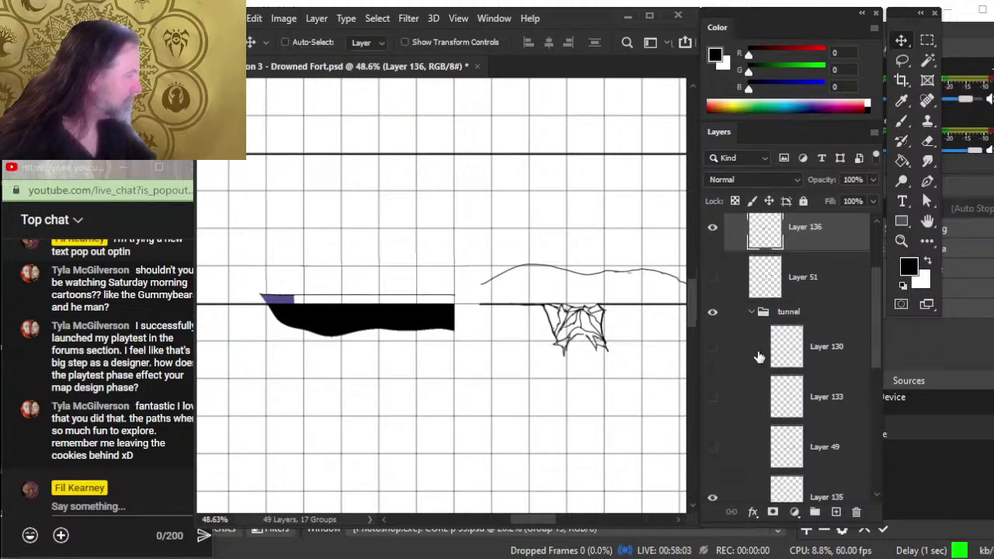
scroll(875, 341, "down", 2)
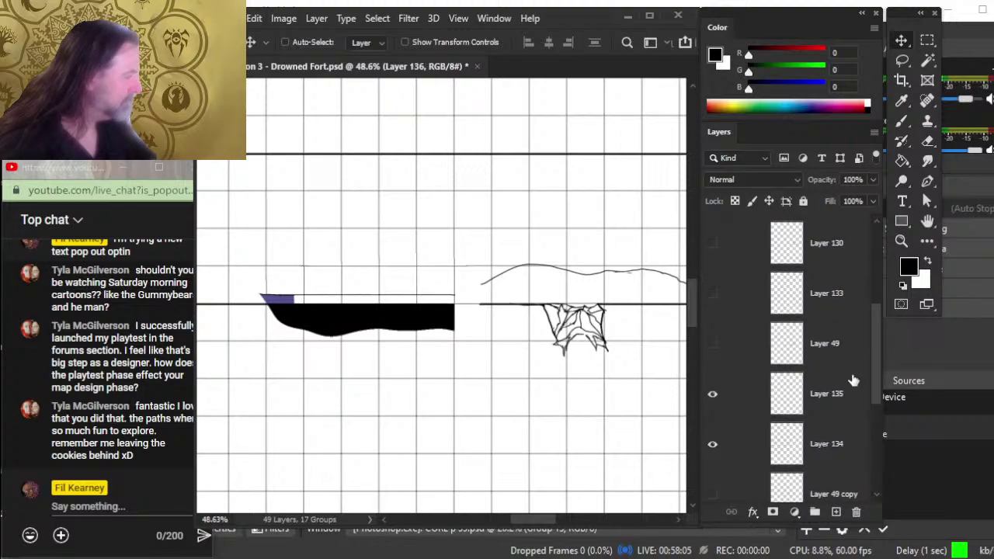
left_click(713, 396)
left_click(713, 395)
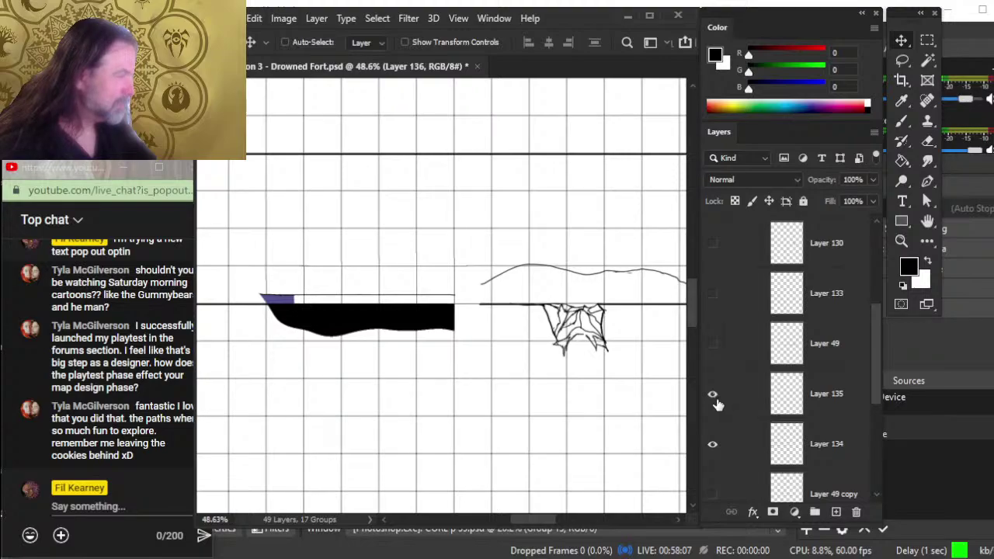
Step: Nudge the tunnel sample on Layer 136 left along the floor line until it is well clear of the wavy water line's end
key("shift+Left")
key("shift+Left")
key("shift+Left")
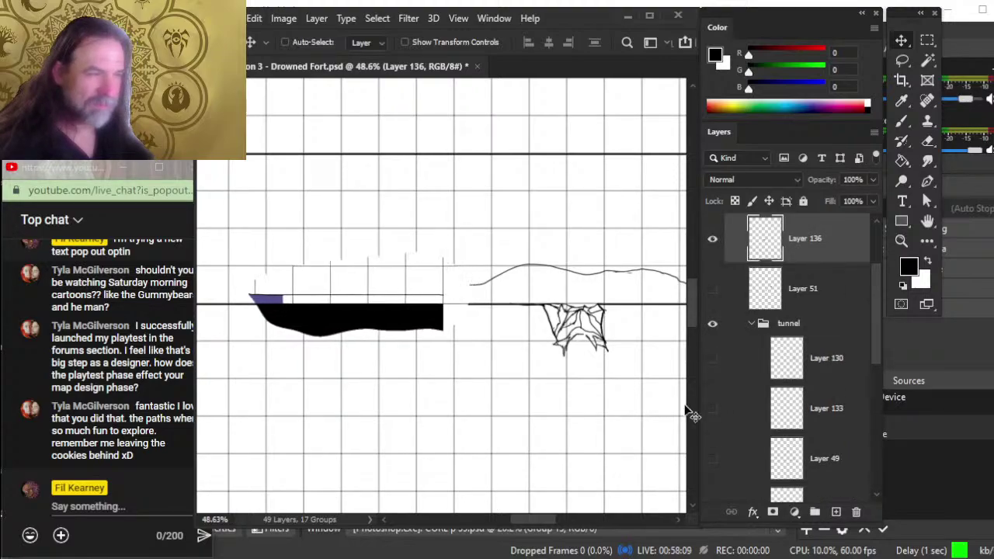
key("shift+Left")
key("shift+Left")
key("shift+Left")
key("shift+Left")
key("shift+Left")
key("shift+Left")
key("shift+Left")
key("shift+Left")
key("shift+Left")
key("shift+Left")
key("shift+Left")
key("shift+Left")
key("shift+Left")
key("shift+Left")
key("shift+Left")
key("shift+Left")
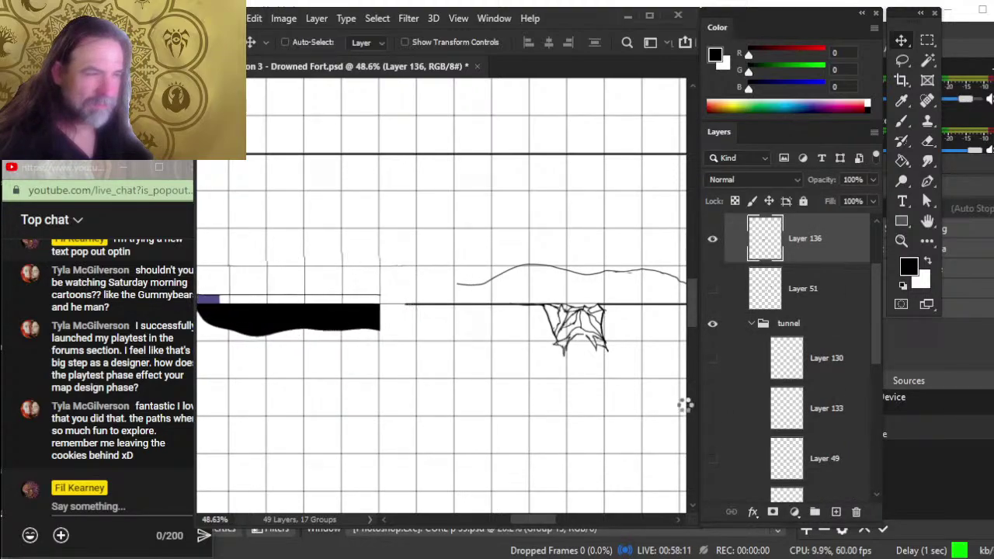
key("shift+Left")
key("shift+Left")
key("shift+Left")
key("shift+Left")
key("shift+Left")
key("shift+Left")
key("shift+Left")
key("shift+Left")
key("shift+Left")
key("shift+Left")
key("shift+Left")
key("shift+Left")
key("shift+Left")
key("shift+Left")
key("shift+Left")
key("shift+Left")
key("shift+Left")
key("shift+Left")
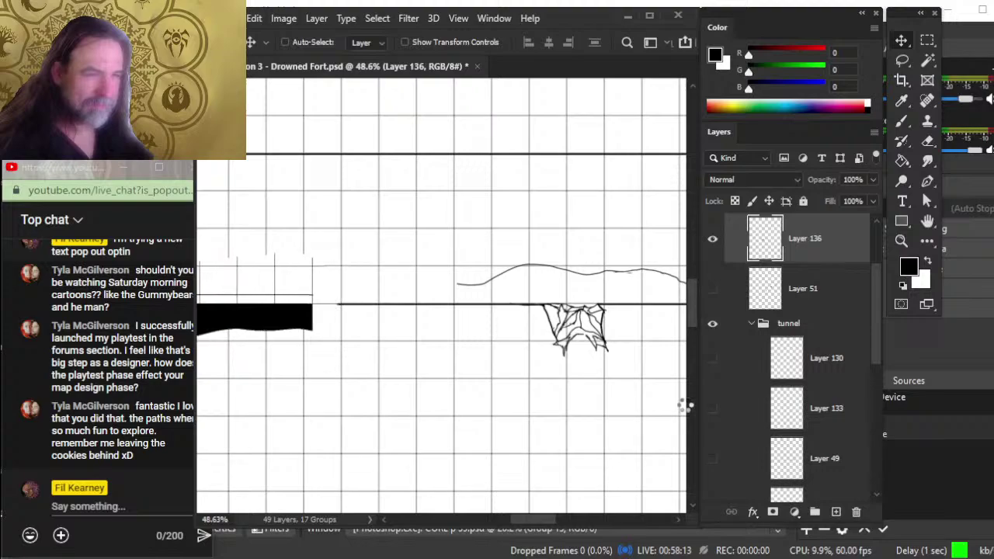
key("shift+Left")
key("shift+Left")
key("shift+Left")
key("shift+Left")
key("shift+Left")
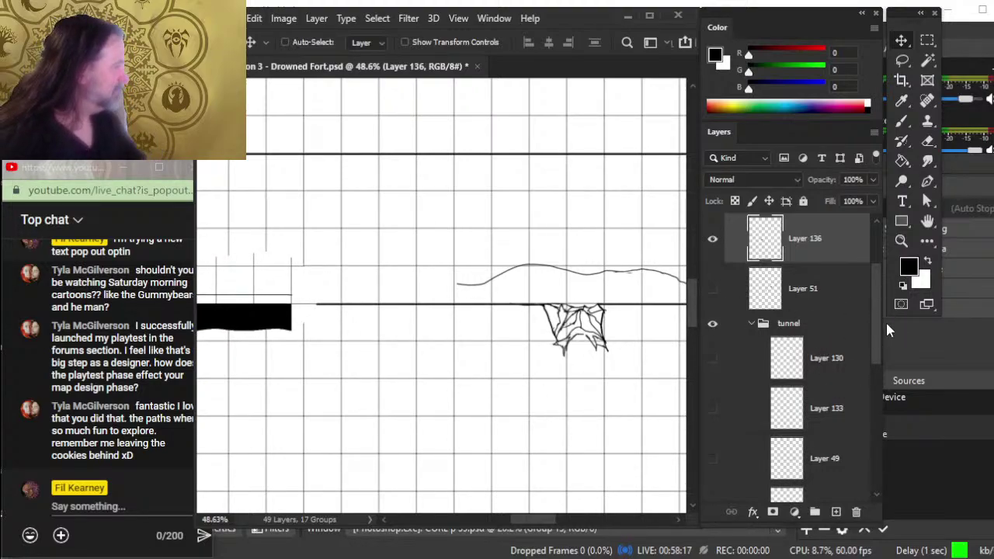
Step: Lower Layer 136's opacity to 48% so the tunnel floor shows through the sample
key("z")
left_click_drag(395, 344, 390, 313)
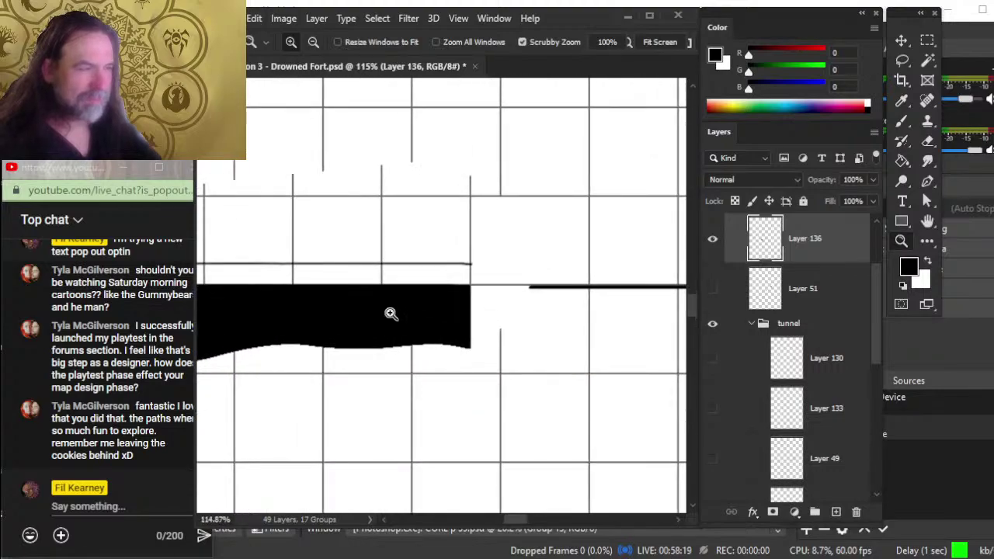
key("b")
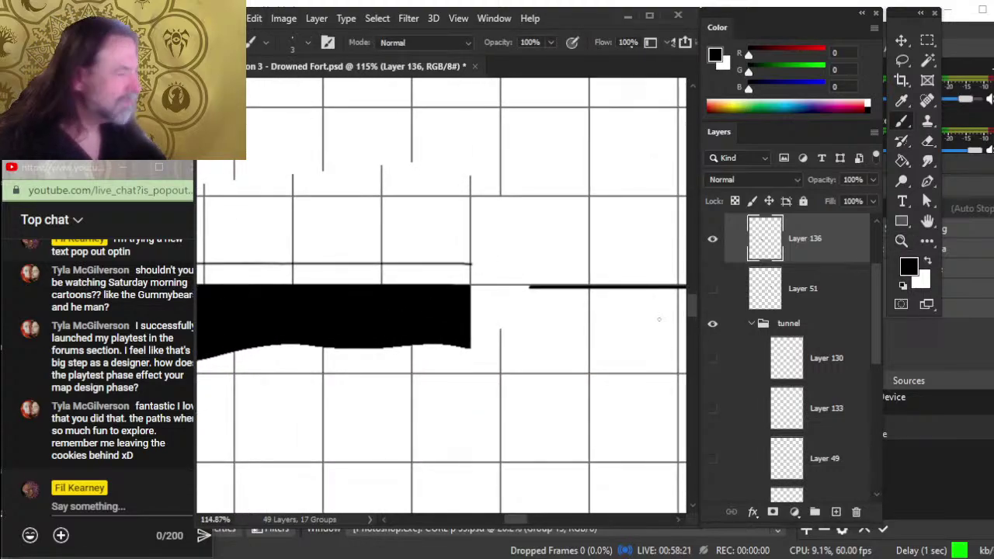
left_click(713, 241)
left_click(713, 241)
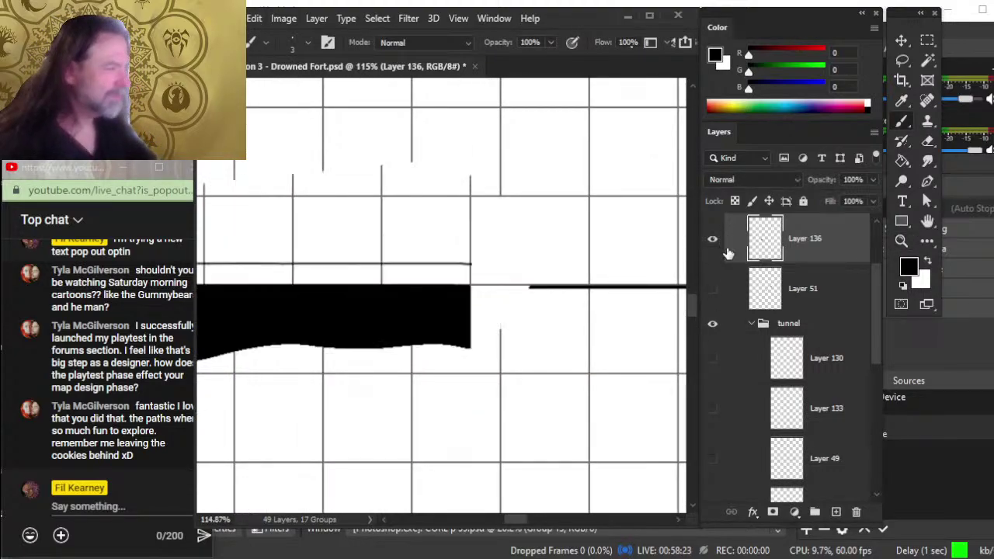
left_click(873, 180)
left_click_drag(872, 199, 835, 198)
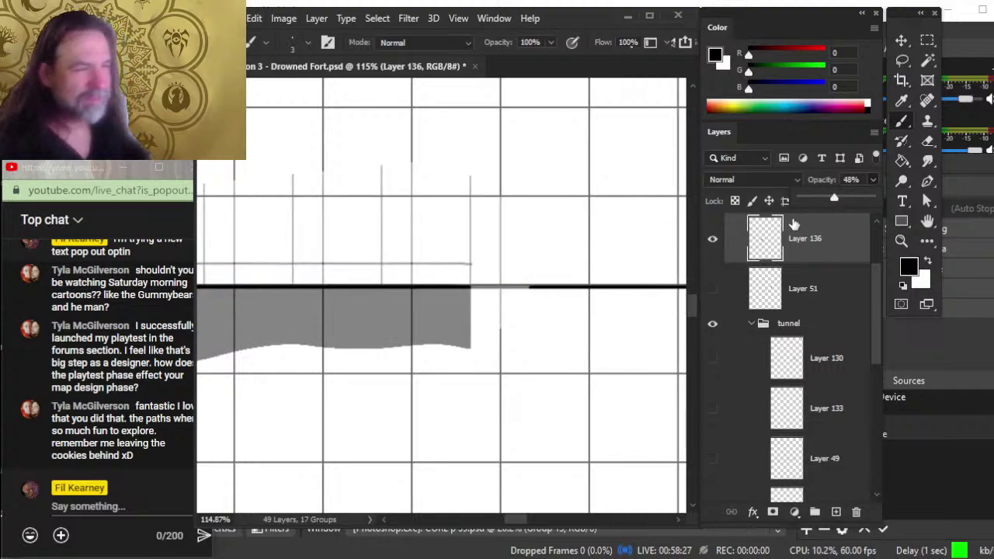
Step: Make Layer 135 active and toggle its visibility to check the wavy water line
left_click_drag(875, 314, 870, 361)
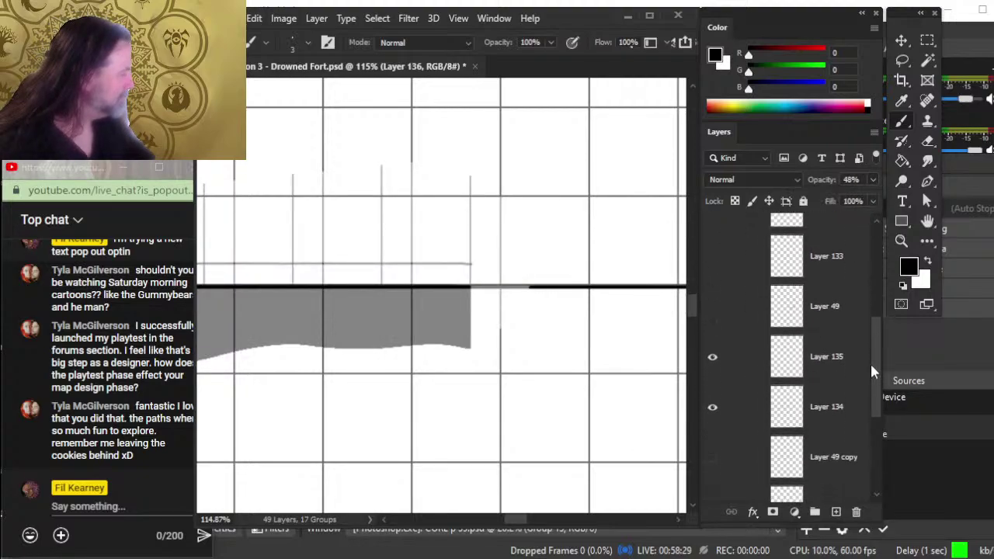
left_click(724, 355)
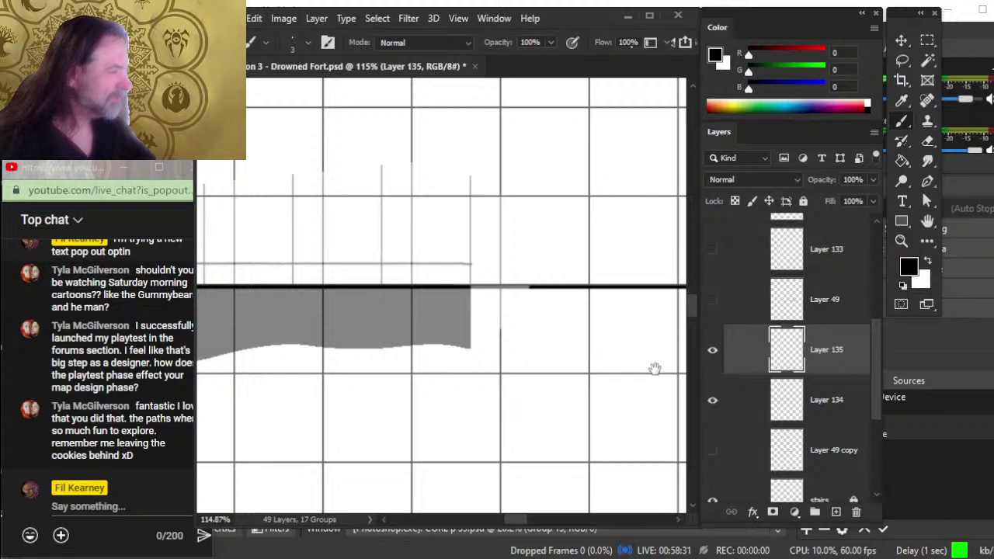
left_click_drag(654, 365, 403, 389)
left_click(713, 350)
left_click(712, 350)
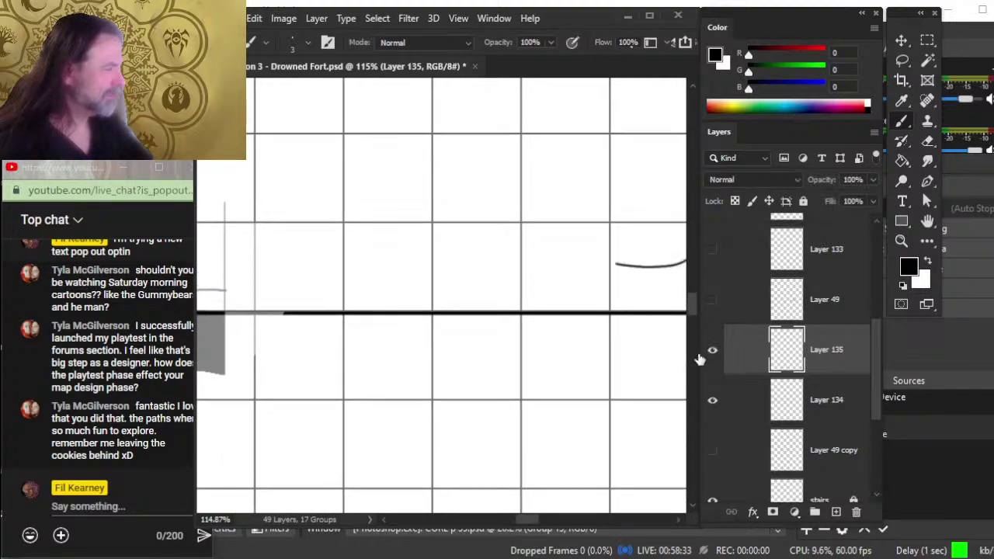
Step: Brush a straight size 3 water line on Layer 135, following the sample's water level toward the wavy line
left_click_drag(443, 350, 569, 359)
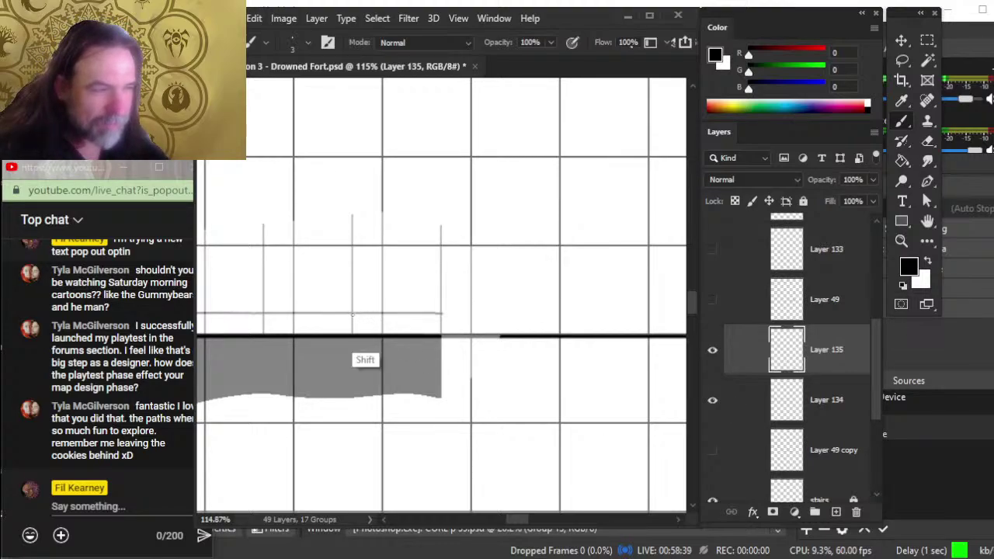
left_click_drag(352, 314, 389, 314)
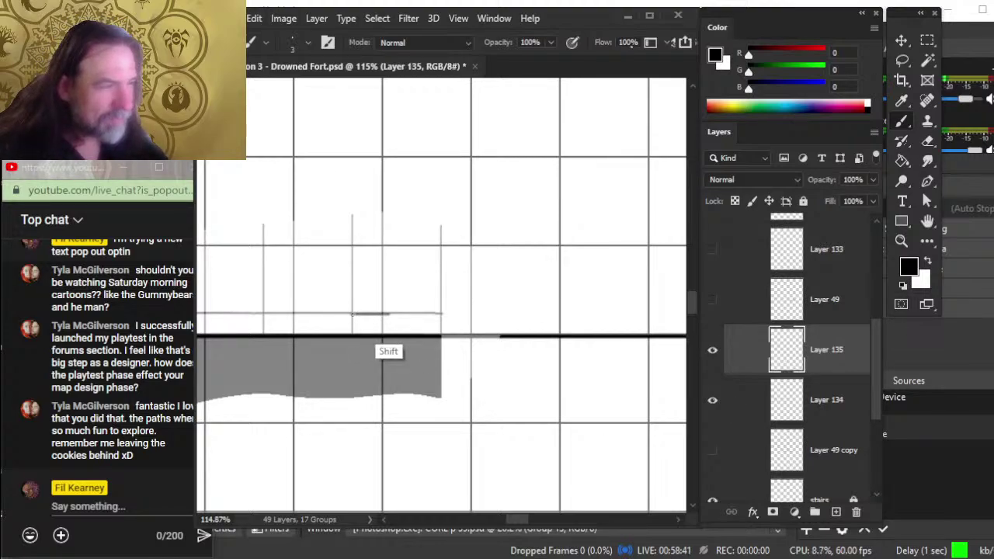
left_click_drag(388, 314, 696, 314)
left_click_drag(650, 365, 398, 358)
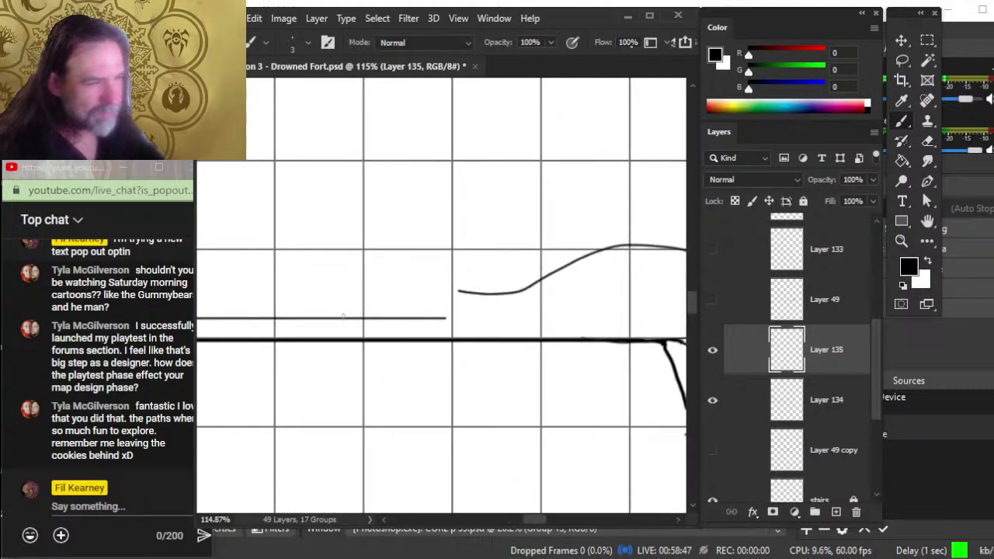
Step: Erase the end of the straight line with a size 8 eraser and brush a curve rising to the wavy water line
key("e")
left_click(357, 319, "shift")
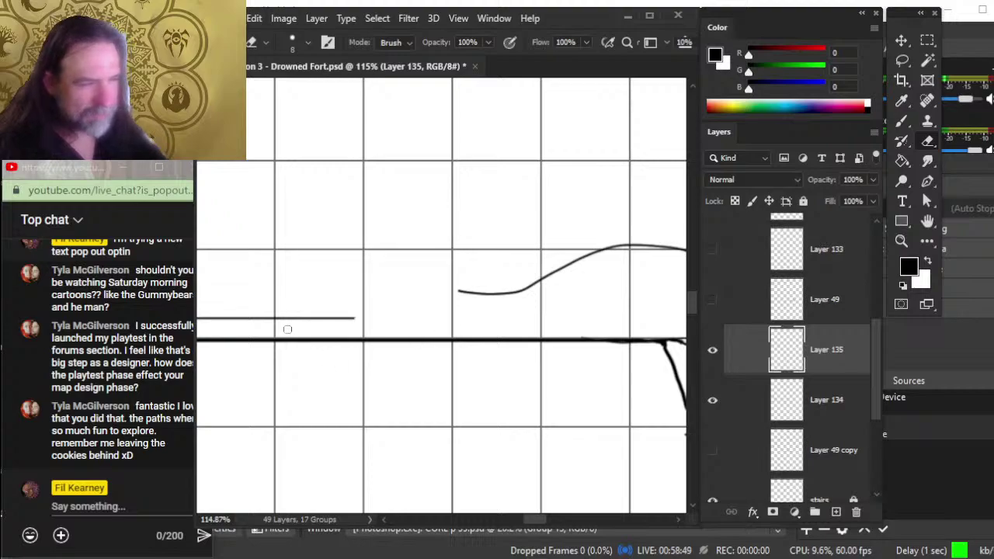
left_click_drag(354, 318, 331, 318)
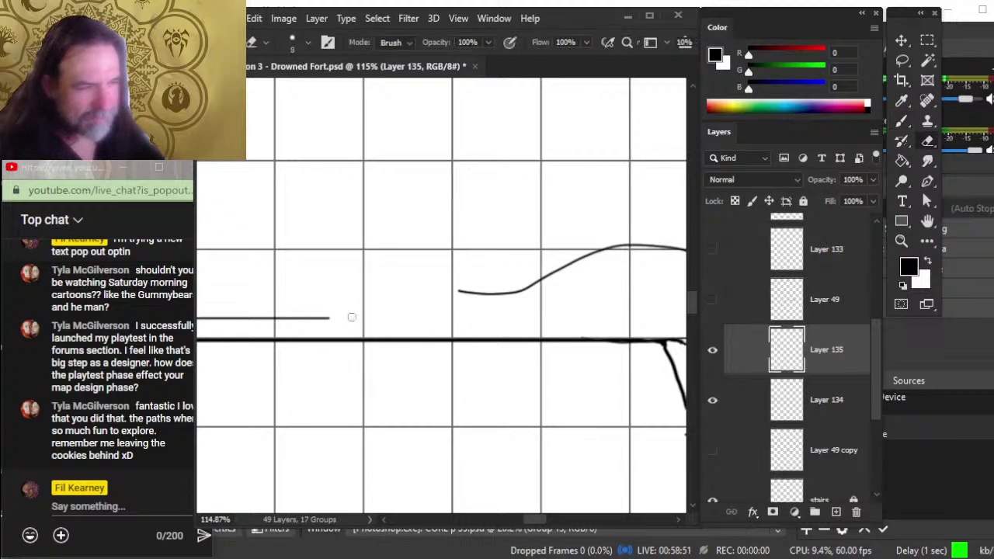
key("b")
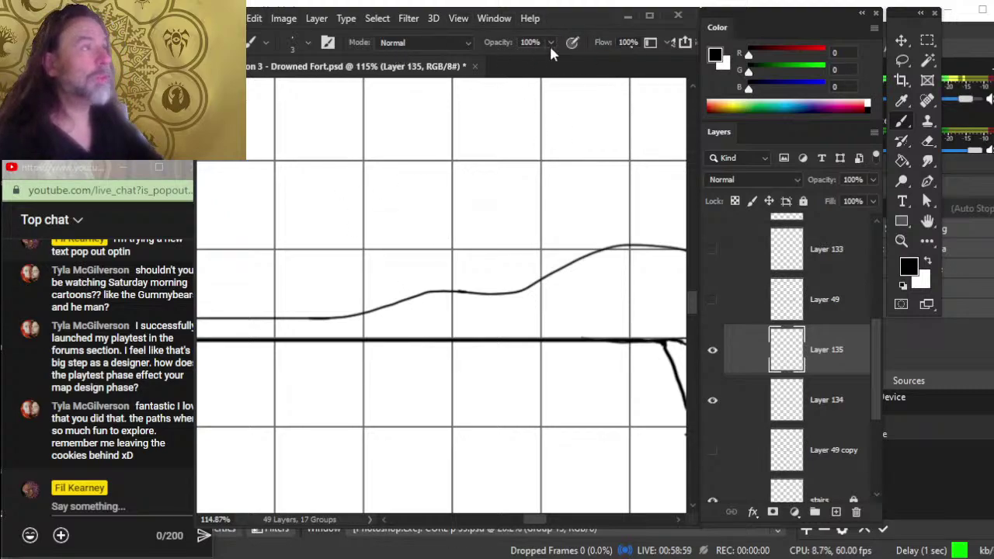
Step: Erase the flat bump where the curve meets the wavy line and redraw it as a gentler rise
key("e")
mouse_move(426, 290)
left_mouse_down()
mouse_move(452, 290)
mouse_move(420, 295)
mouse_move(524, 287)
left_mouse_up()
key("b")
key("e")
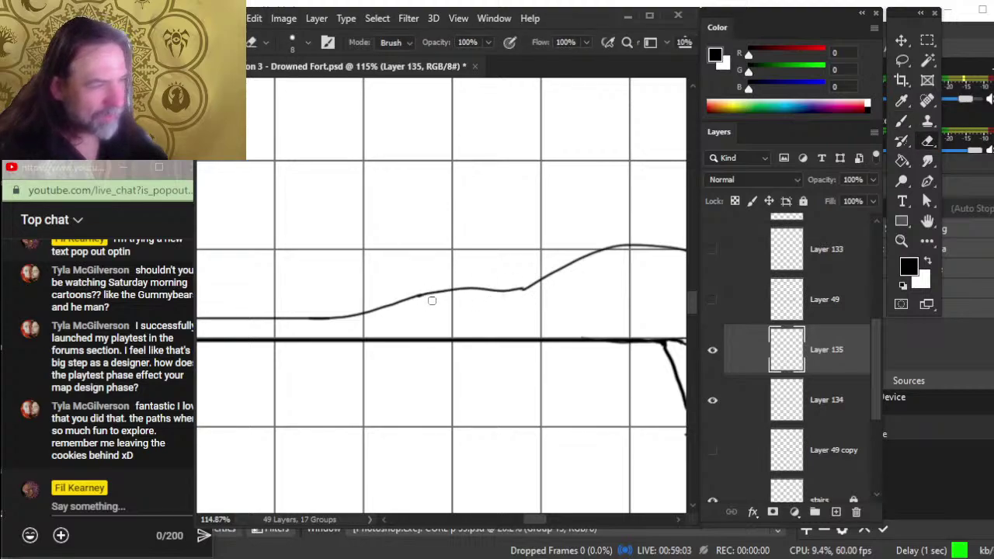
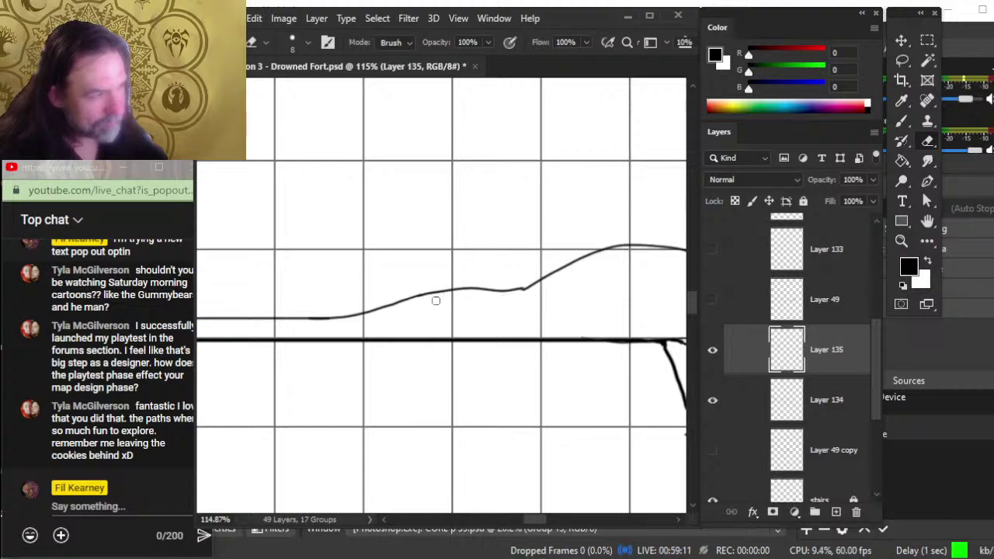
Step: Erase the kinked stretch before the water line's crest and redraw it as a smooth dip and rise
left_click_drag(570, 329, 543, 379)
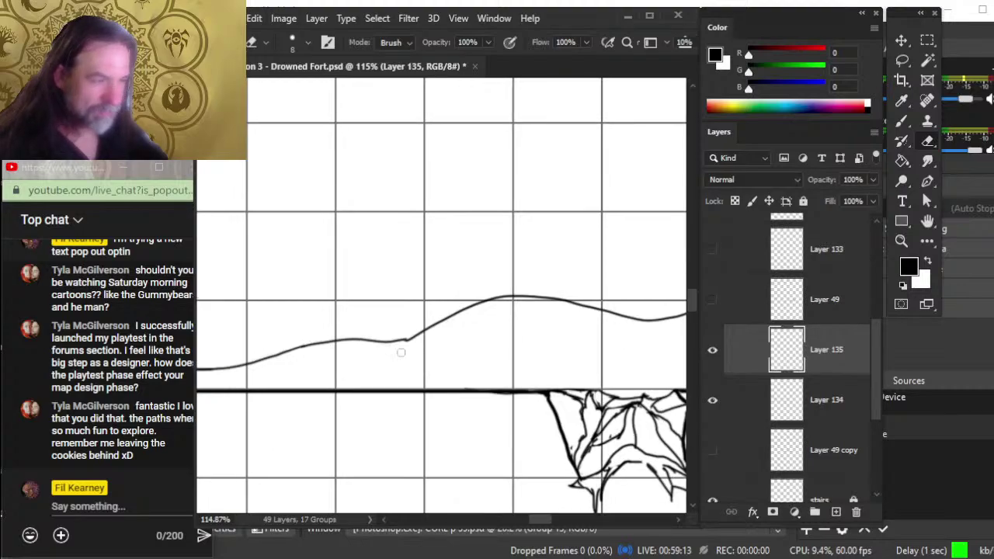
mouse_move(402, 349)
left_mouse_down()
mouse_move(420, 337)
mouse_move(380, 345)
mouse_move(435, 313)
left_mouse_up()
key("b")
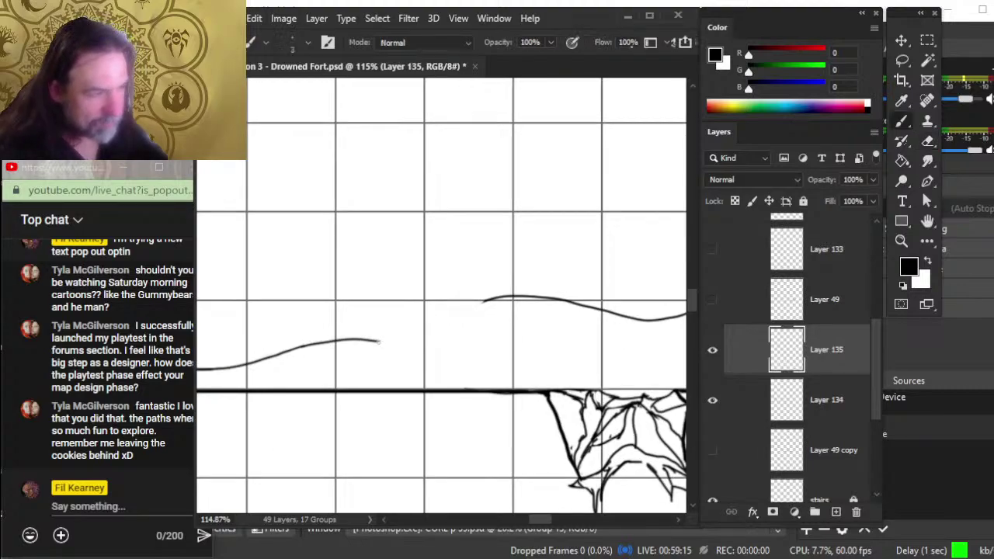
key("e")
key("b")
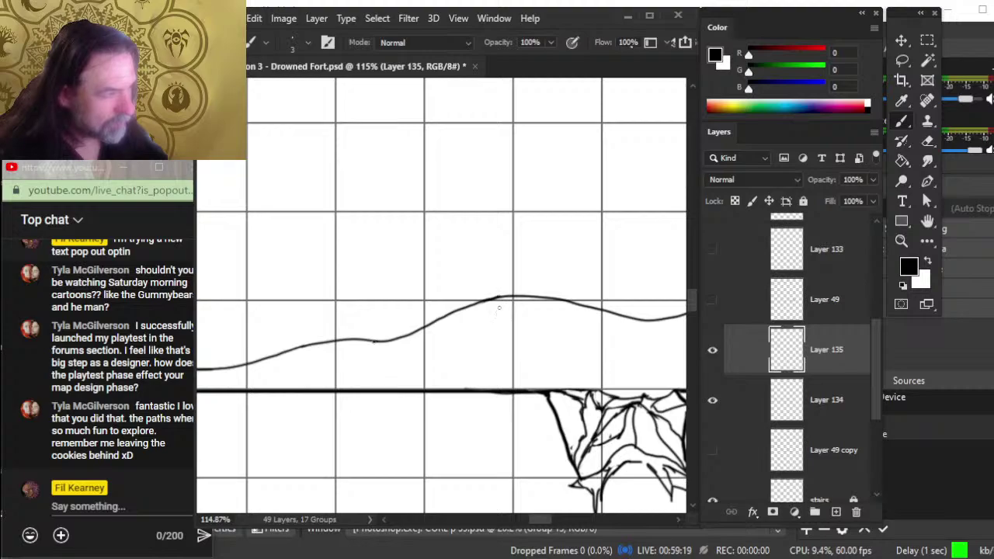
Step: Soften the stray nub where the strokes join in the dip before the crest, using the size 8 eraser at 23% opacity
key("e")
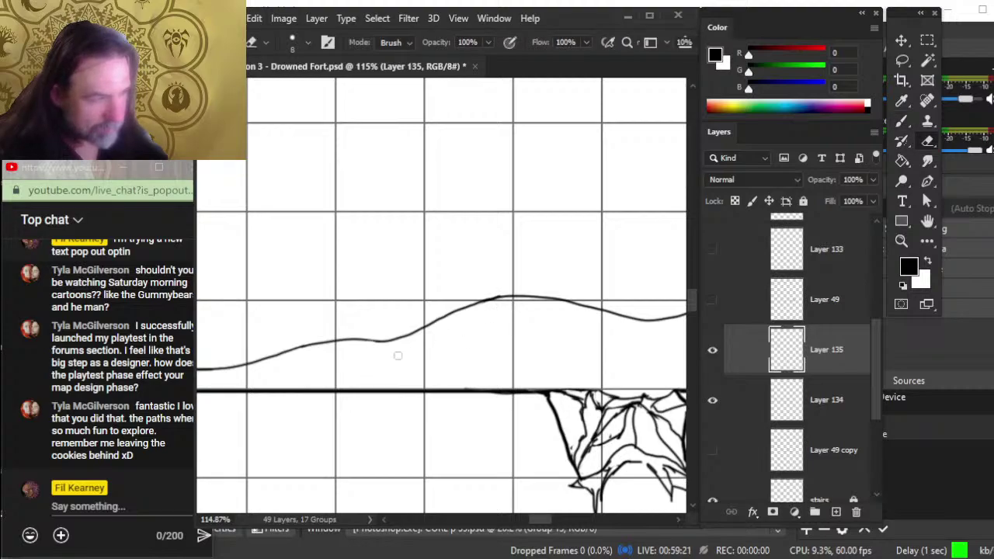
key("ctrl+space")
left_click_drag(364, 348, 469, 351)
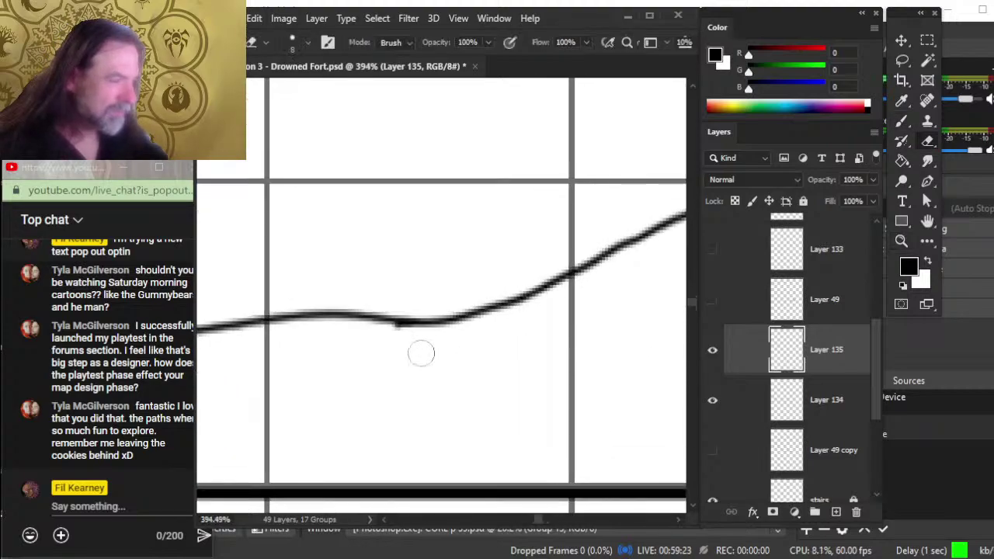
left_click_drag(398, 336, 404, 338)
key("ctrl+z")
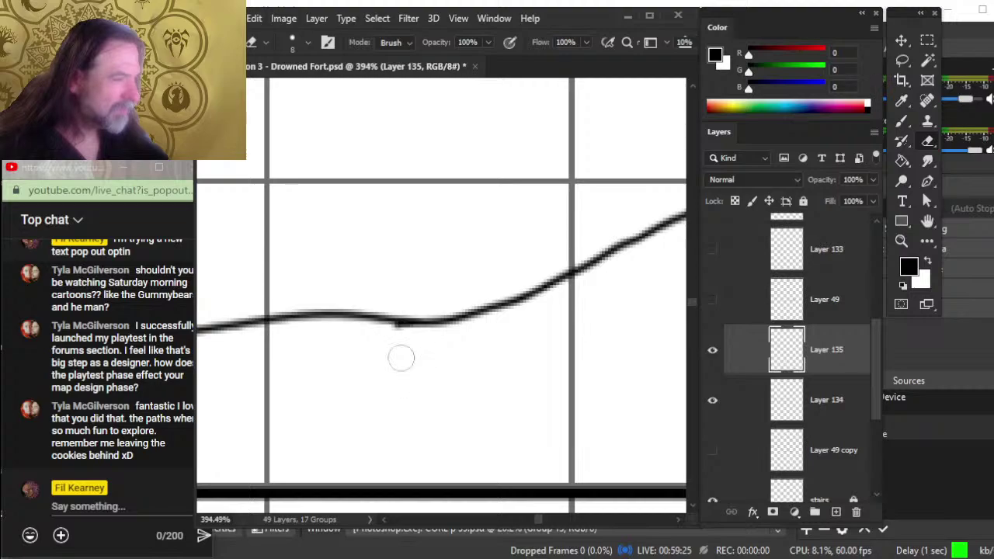
key("2")
key("3")
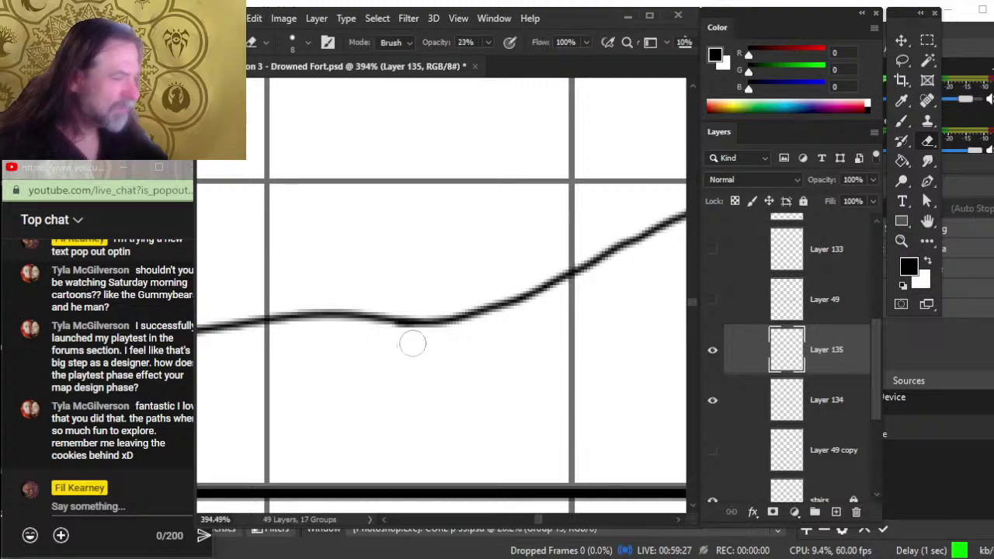
left_click(406, 342)
Step: Smooth the join just before the water line's main crest with a size 3 brush stroke and light erasing
mouse_move(422, 384)
left_mouse_down()
mouse_move(628, 384)
mouse_move(617, 384)
left_mouse_up()
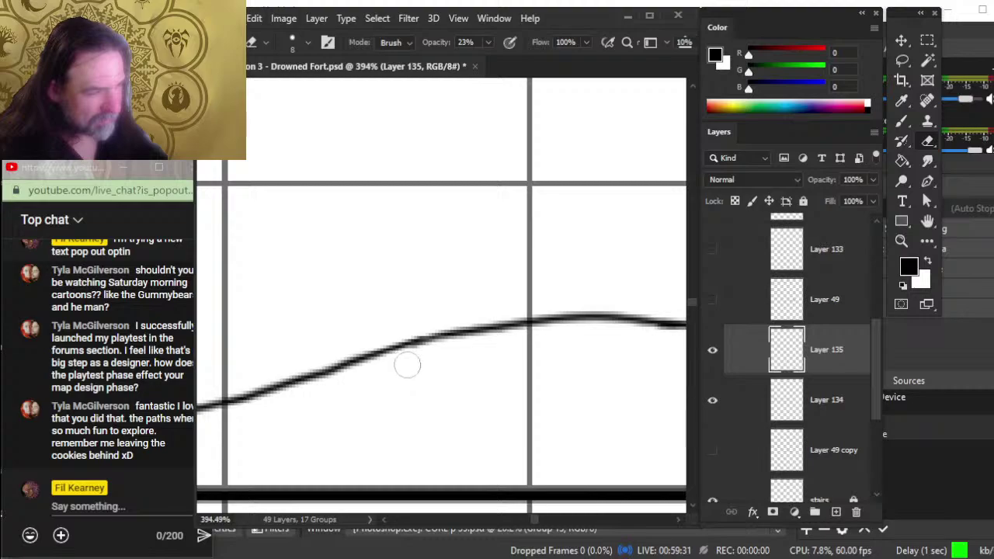
key("z")
left_click_drag(493, 370, 445, 394)
left_click_drag(599, 422, 488, 399)
left_click_drag(612, 377, 448, 349)
key("e")
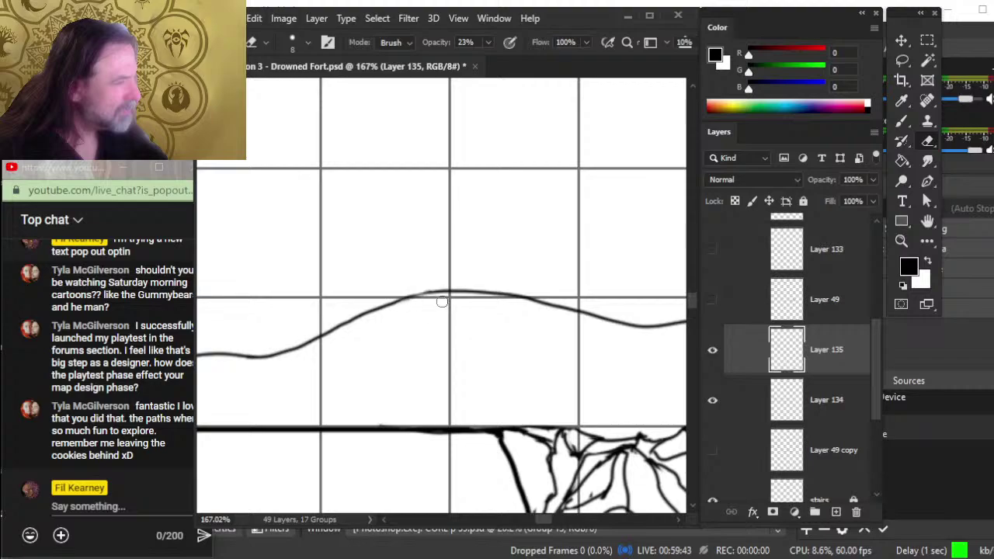
key("b")
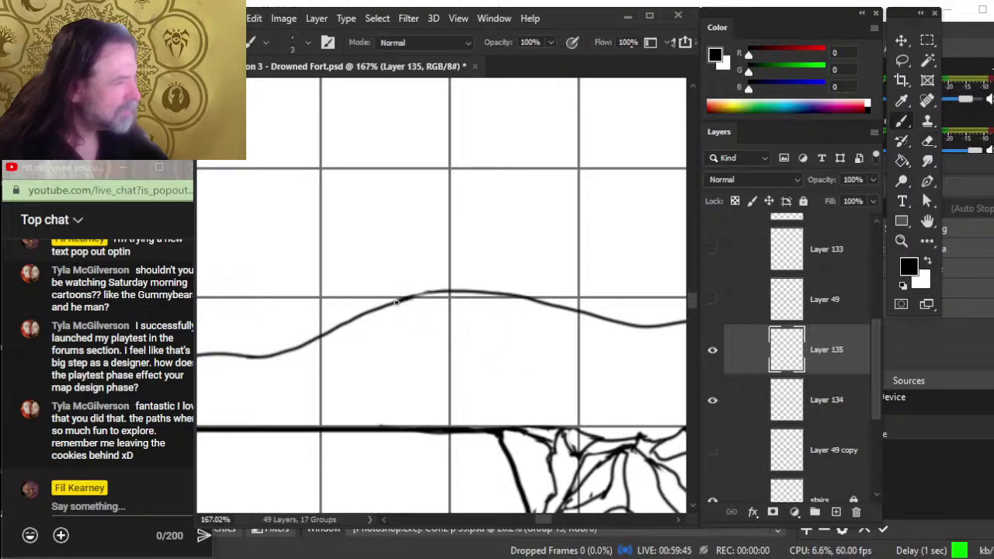
left_click_drag(396, 303, 445, 298)
key("e")
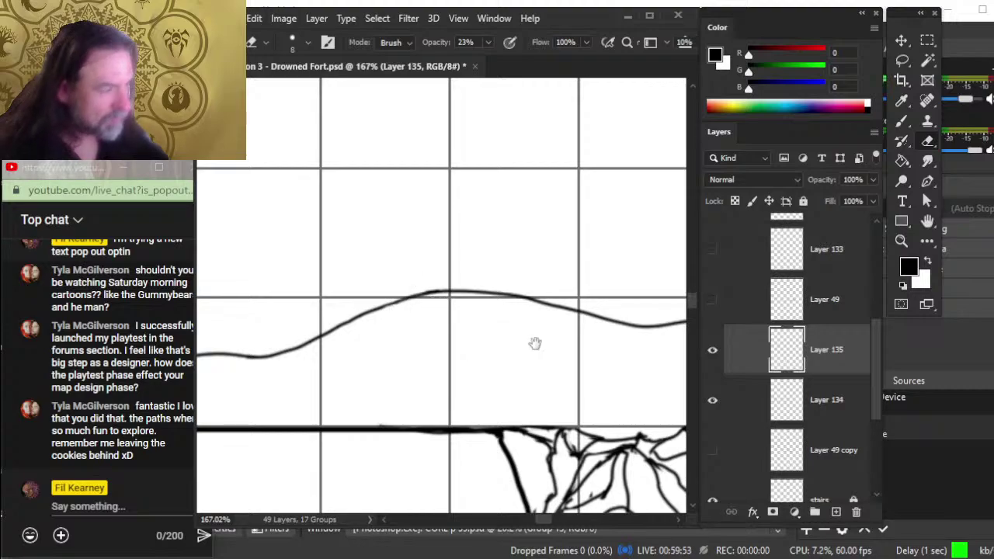
Step: Erase the bumpy, doubled stretch beyond the rubble at 100% eraser opacity and redraw it as one gentle rise
left_click_drag(534, 344, 326, 326)
left_click_drag(550, 348, 420, 343)
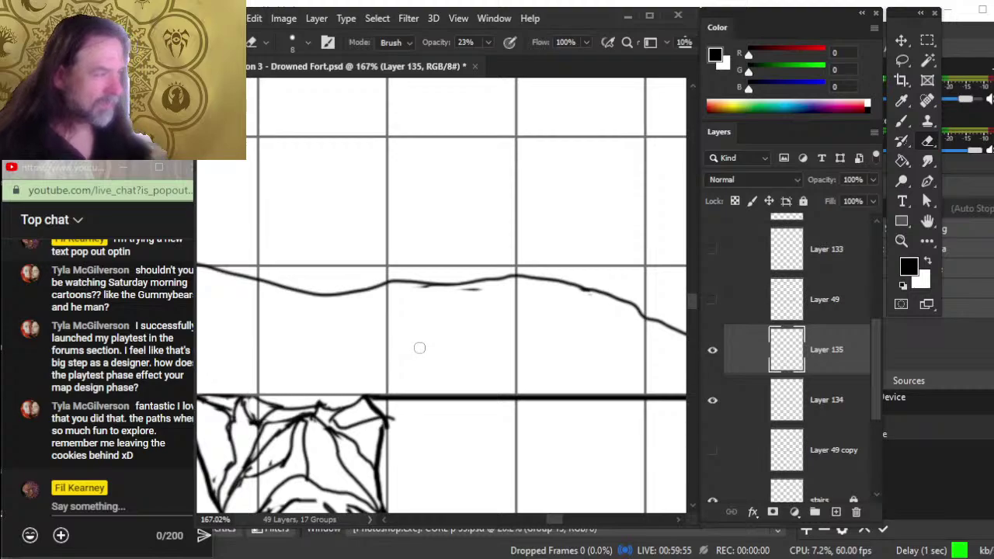
key("0")
mouse_move(374, 294)
left_mouse_down()
mouse_move(429, 284)
mouse_move(361, 284)
left_mouse_up()
key("b")
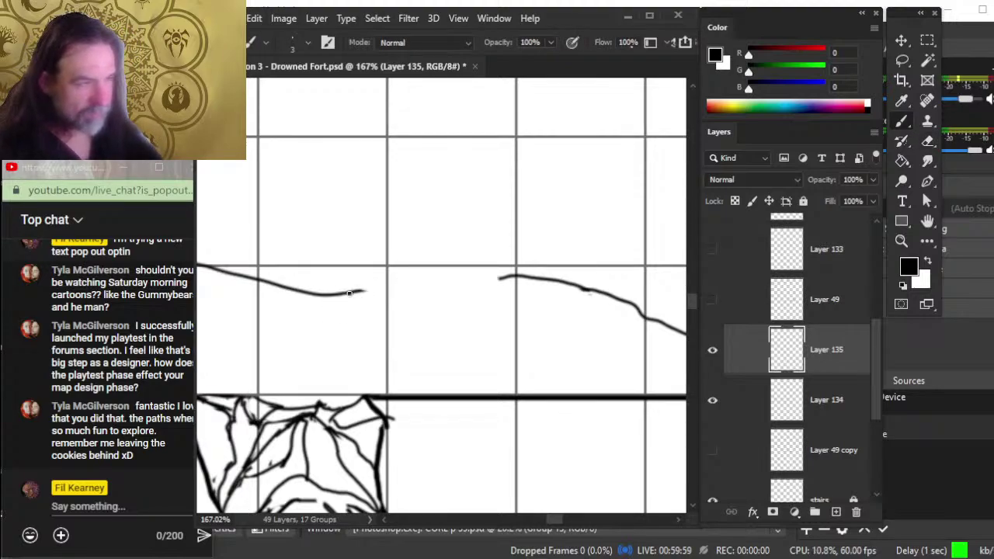
left_click(349, 293, "shift")
key("e")
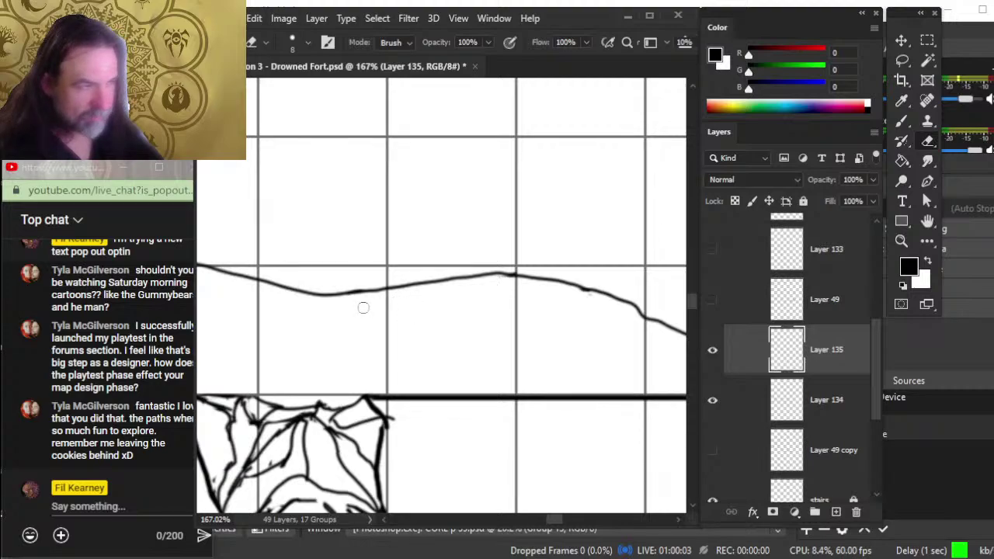
Step: Erase and redraw the downslope just past the second crest, softening its overlapping join with the eraser at 23% opacity
mouse_move(515, 327)
left_mouse_down()
mouse_move(449, 337)
mouse_move(344, 329)
left_mouse_up()
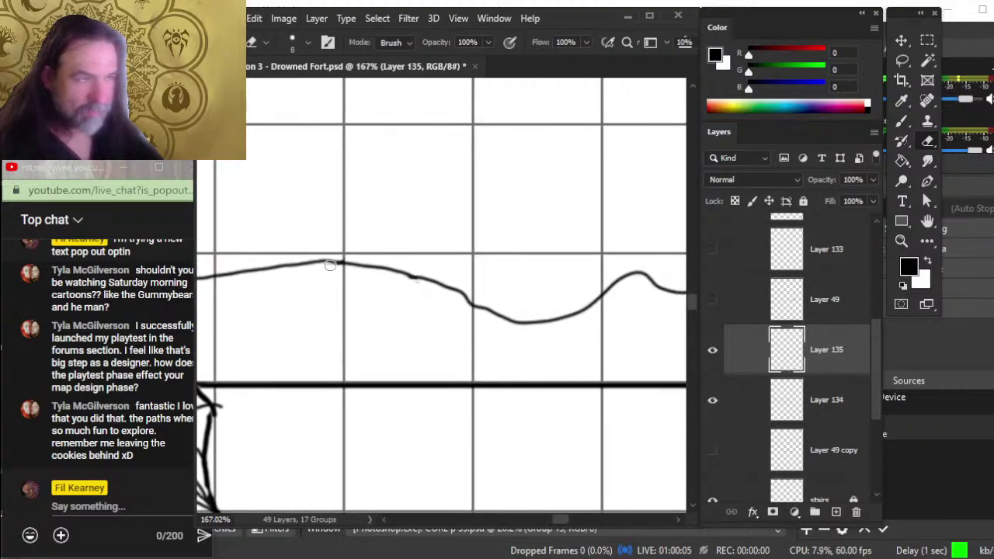
left_click_drag(328, 262, 411, 283)
key("b")
mouse_move(283, 269)
left_mouse_down()
mouse_move(382, 268)
mouse_move(400, 283)
left_mouse_up()
key("e")
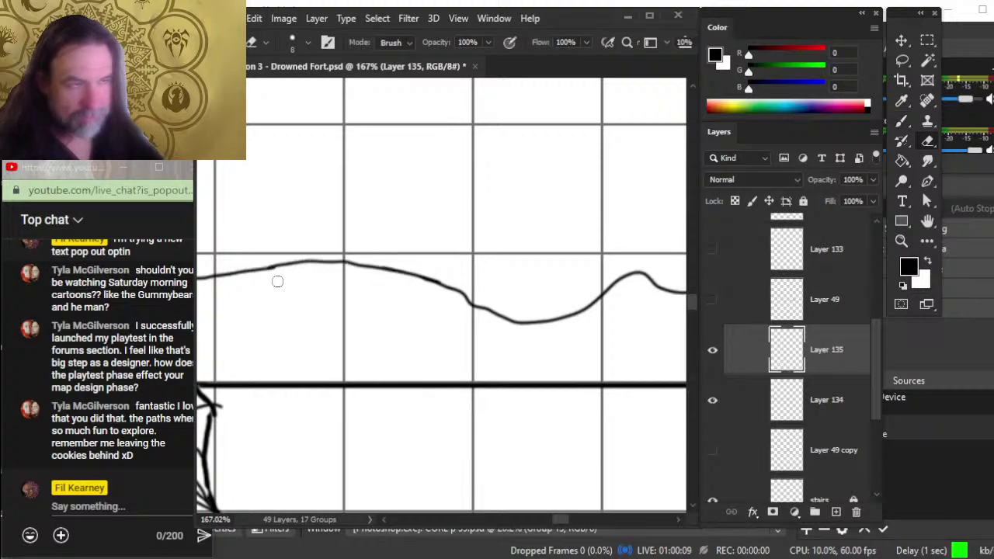
key("2")
key("3")
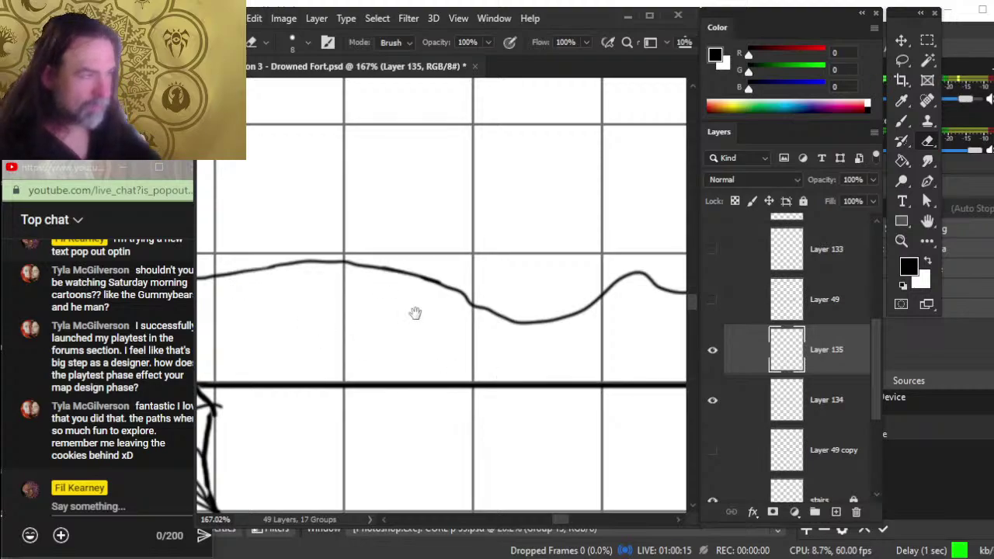
Step: Erase the kinked stretch in the descending water line and brush a smooth dip toward the next small bump
mouse_move(414, 313)
left_mouse_down()
mouse_move(356, 319)
mouse_move(368, 295)
mouse_move(344, 275)
left_mouse_up()
left_click_drag(447, 314, 415, 308)
key("b")
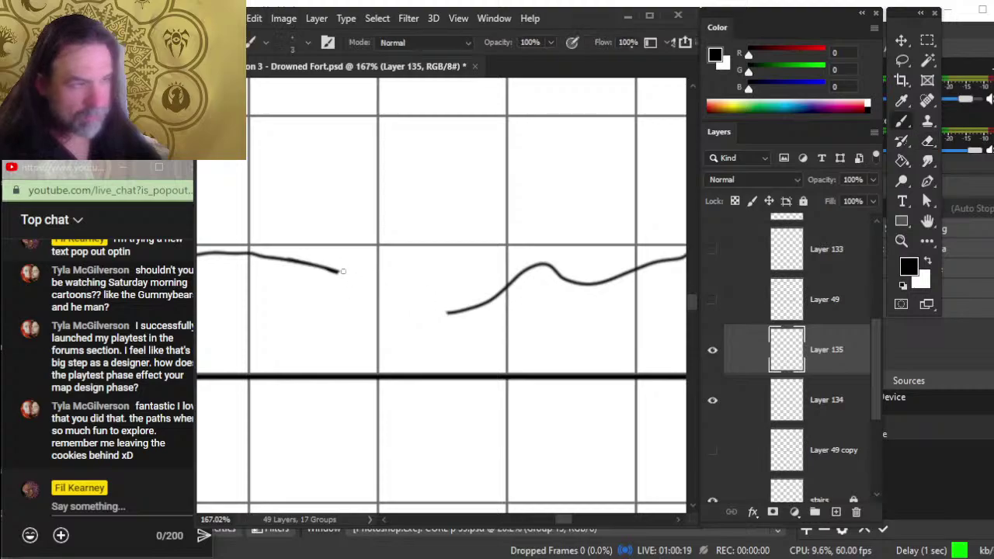
mouse_move(336, 270)
left_mouse_down()
mouse_move(402, 300)
mouse_move(479, 309)
mouse_move(427, 317)
mouse_move(423, 306)
mouse_move(507, 291)
left_mouse_up()
Step: Rework the rise from the dip to the small bump, erasing the doubled strokes and brushing a single smooth line
key("e")
key("b")
key("e")
left_click_drag(462, 316, 509, 289)
key("b")
left_click_drag(451, 306, 528, 273)
key("e")
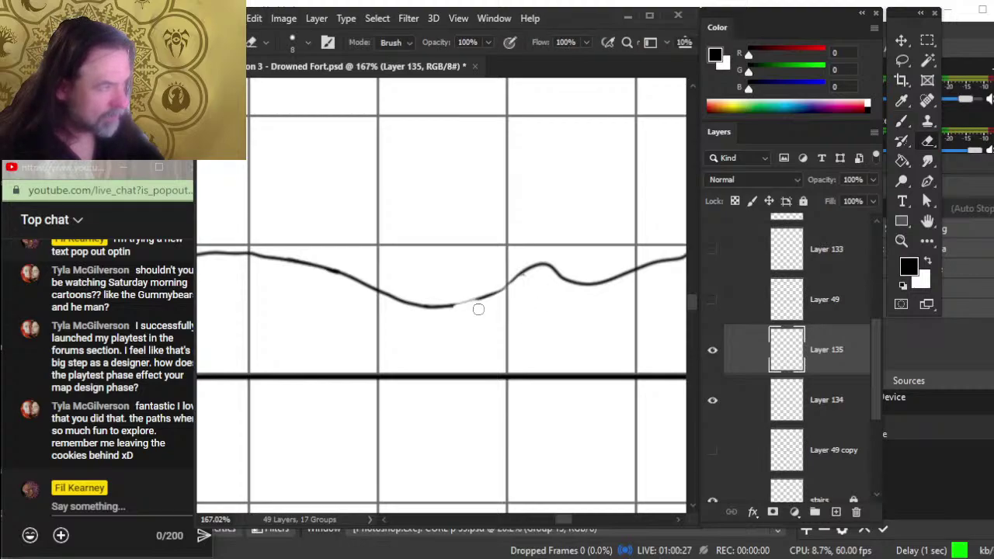
mouse_move(459, 308)
left_mouse_down()
mouse_move(431, 309)
mouse_move(505, 290)
mouse_move(465, 309)
mouse_move(431, 306)
mouse_move(532, 270)
left_mouse_up()
key("b")
key("e")
key("b")
key("e")
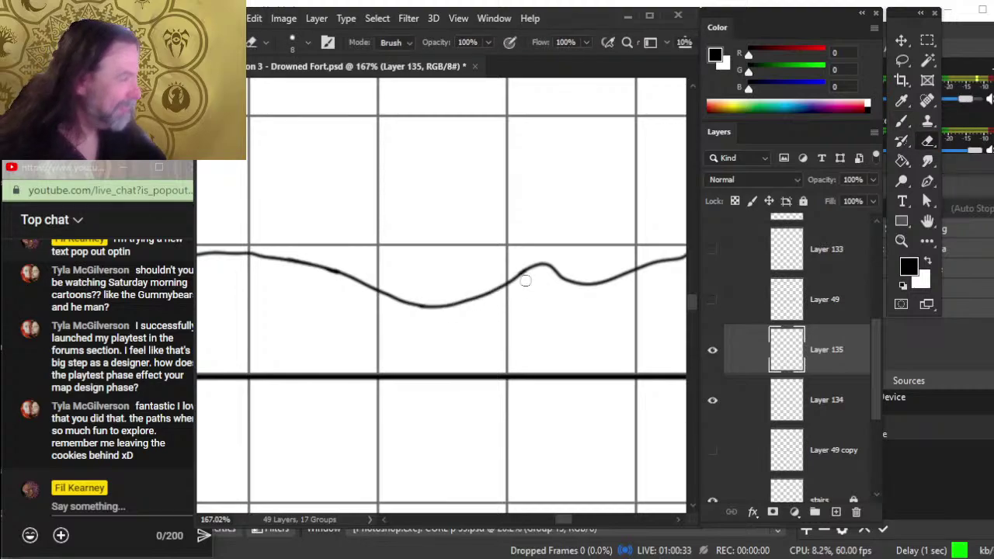
Step: Delete Layer 136, the water level sample, from the outer entrance group
left_click_drag(541, 330, 313, 339)
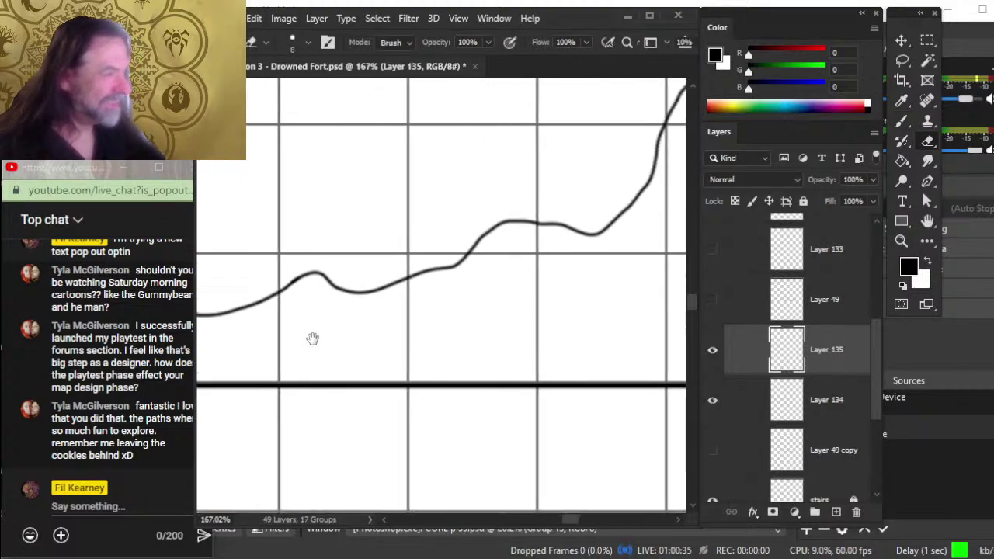
left_click_drag(496, 320, 545, 424)
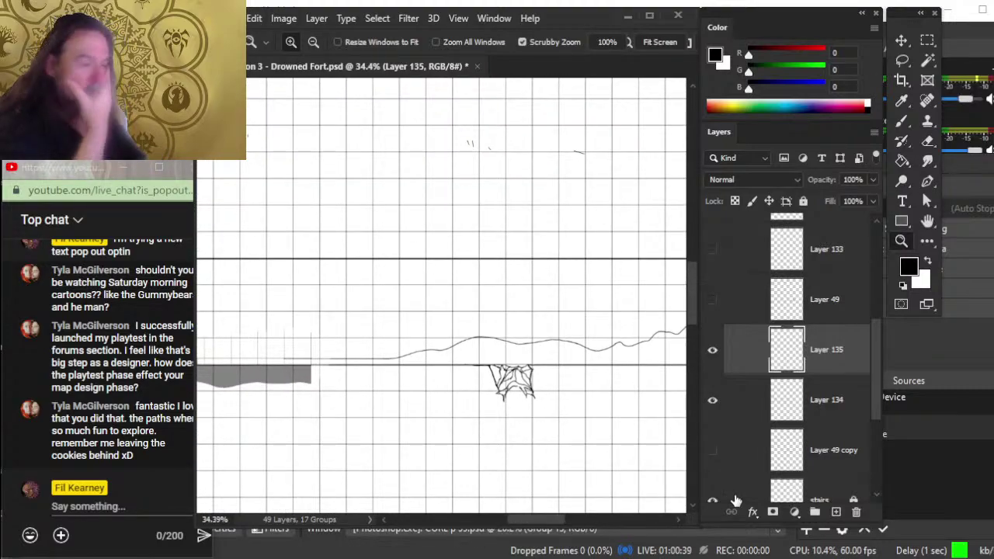
left_click_drag(873, 365, 870, 303)
left_click(712, 281)
left_click(712, 281)
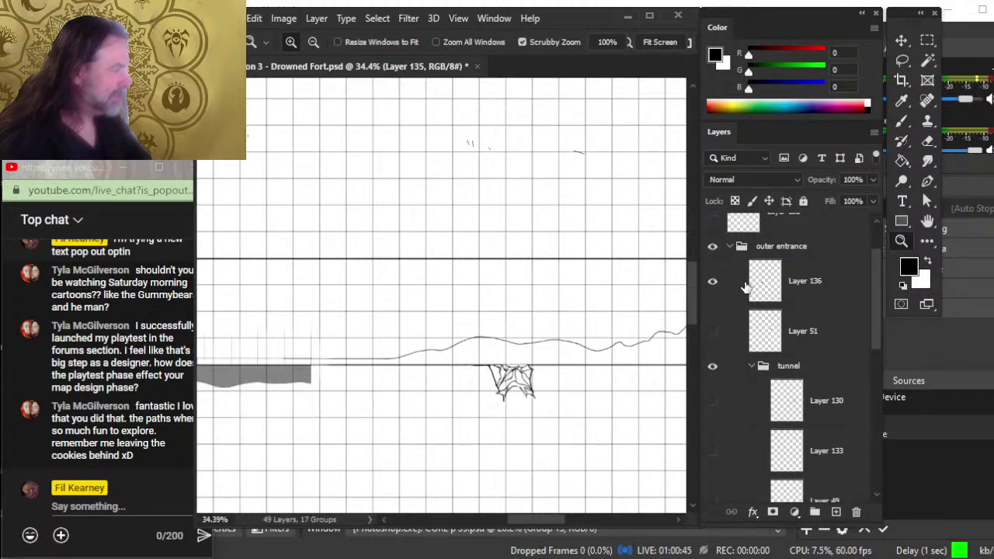
left_click(745, 288)
key("Delete")
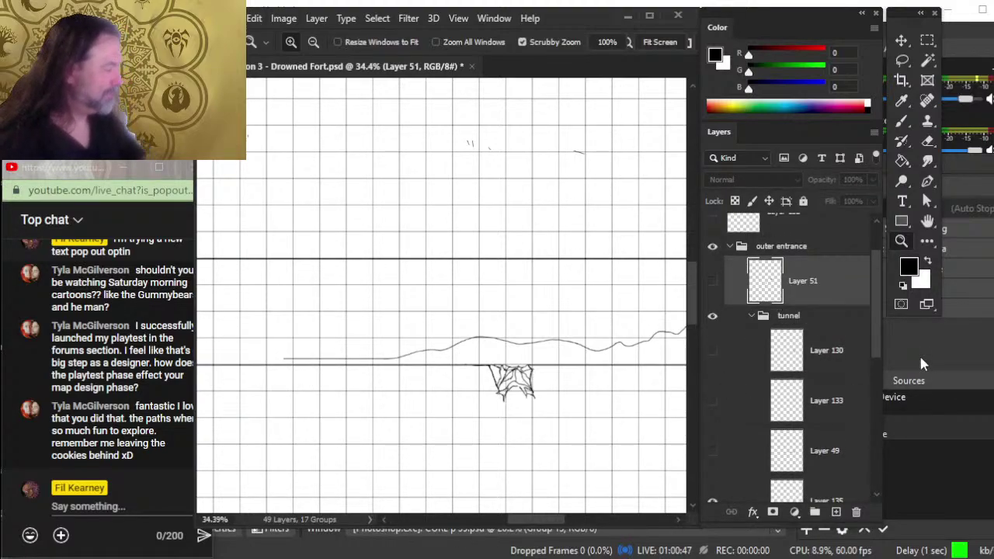
Step: Extend the flat water line on Layer 135 along the tunnel to the map's edge with the size 70 Smudge tool at 100% strength
left_click_drag(876, 333, 875, 388)
left_click(830, 366)
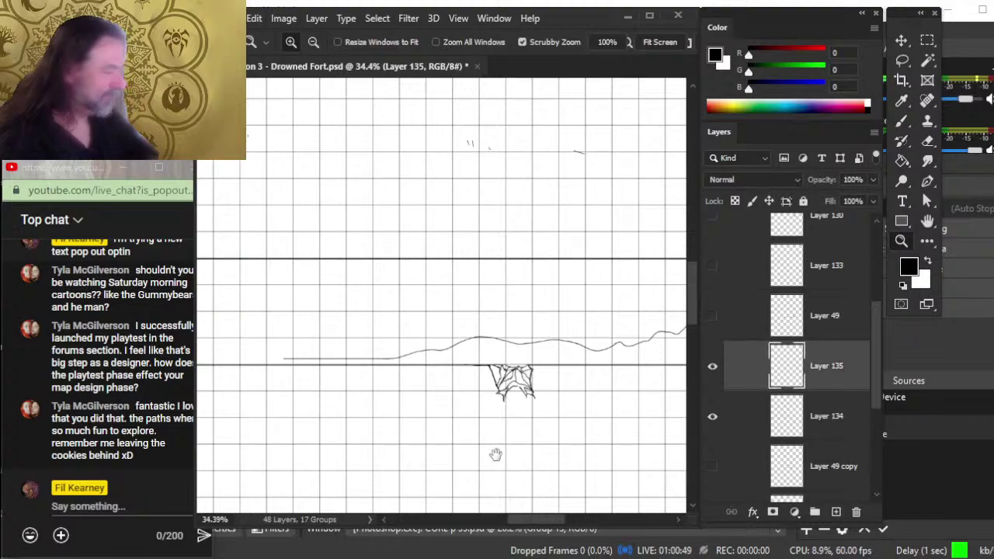
left_click(711, 418)
key("r")
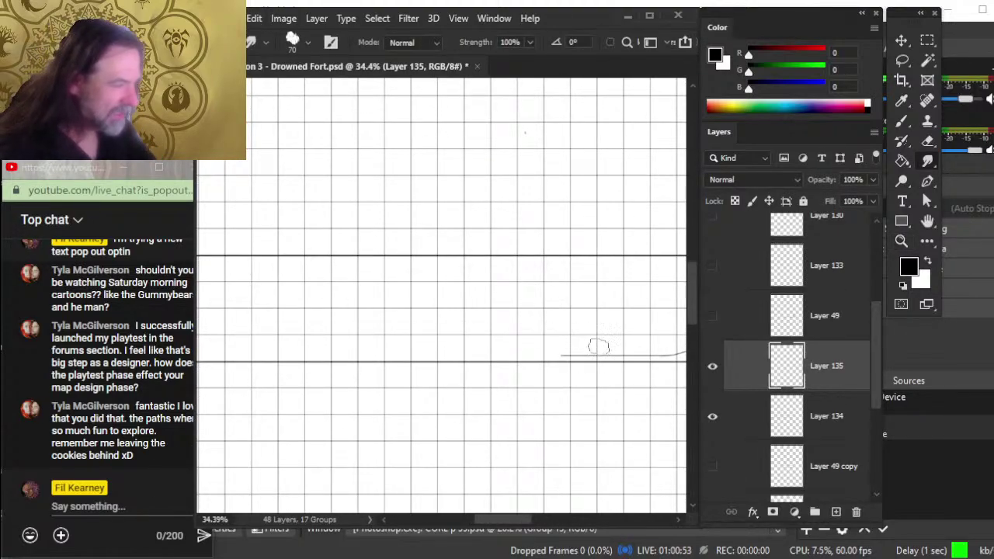
scroll(610, 357, "left", 5)
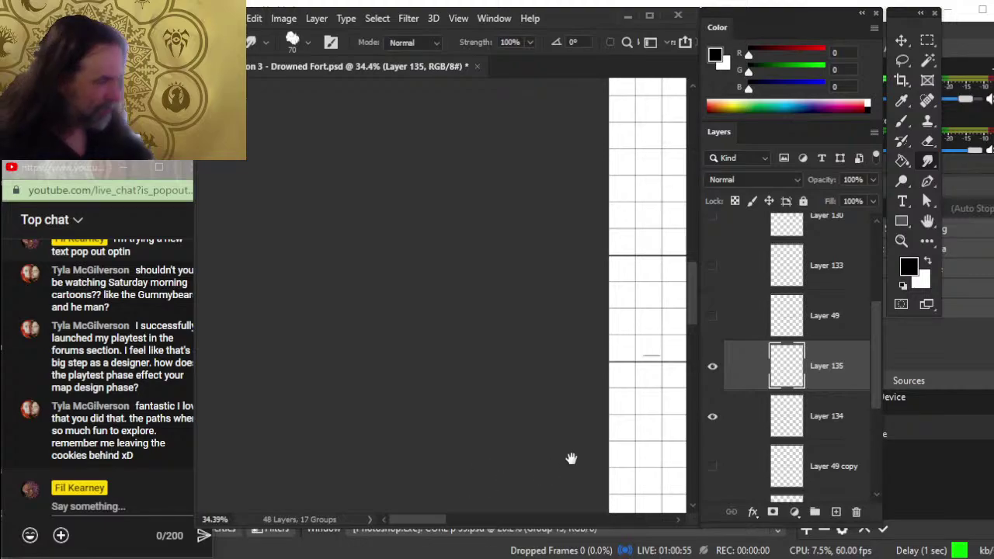
left_click_drag(572, 459, 217, 415)
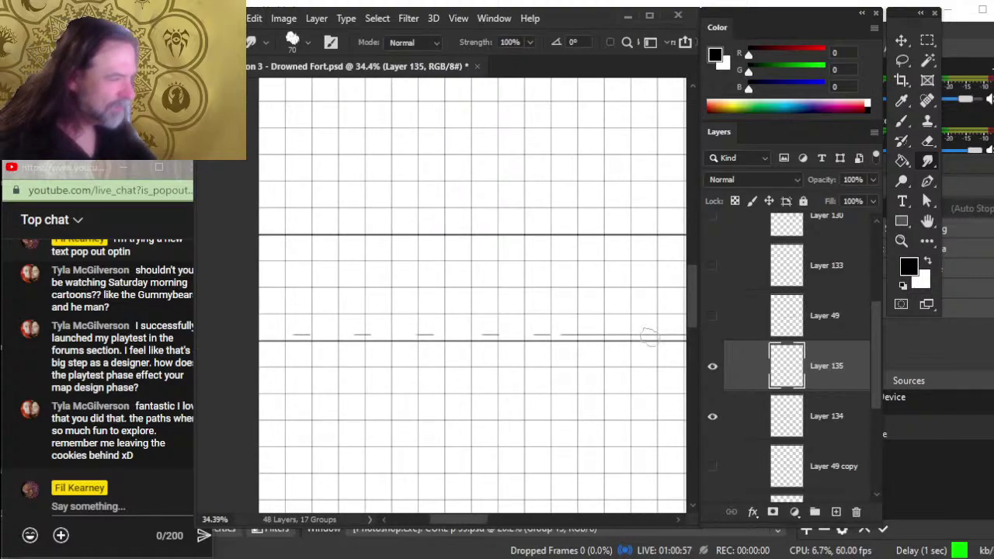
left_click_drag(650, 336, 192, 349)
mouse_move(603, 437)
left_mouse_down()
mouse_move(375, 395)
mouse_move(200, 402)
left_mouse_up()
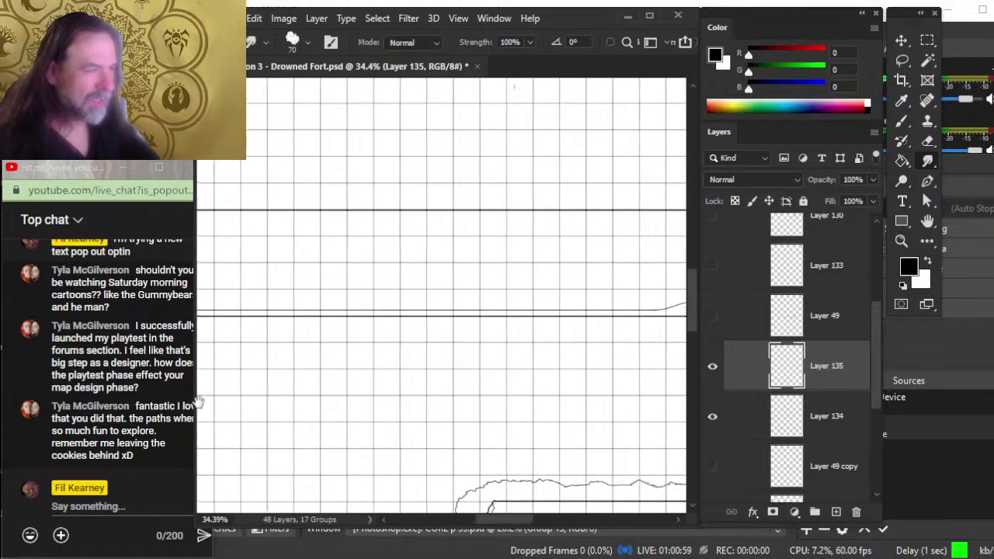
Step: Examine the water line along the whole outer entrance tunnel in relation to the surrounding fort map
scroll(394, 399, "right", 6)
key("z")
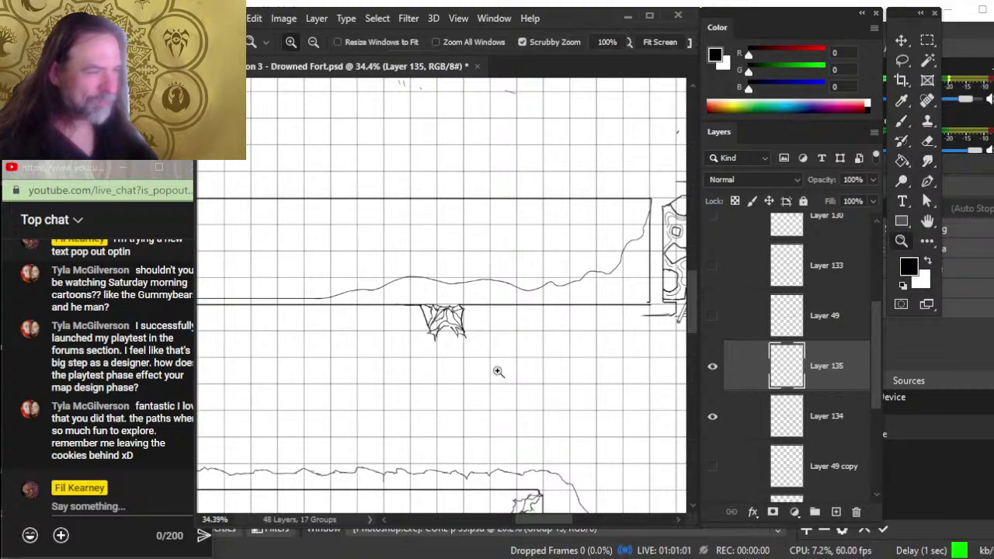
scroll(498, 372, "down", 3)
left_click_drag(556, 368, 503, 367)
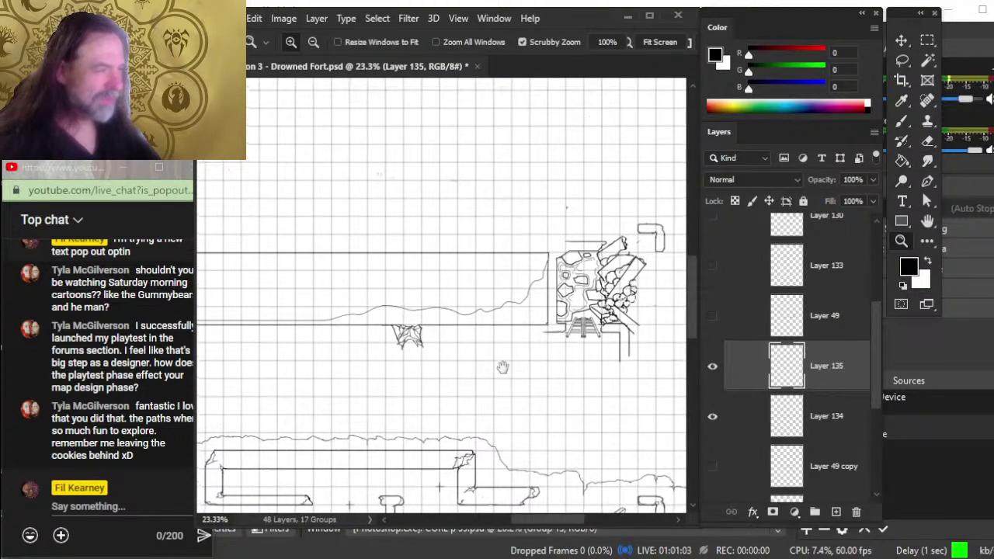
scroll(502, 367, "down", 2)
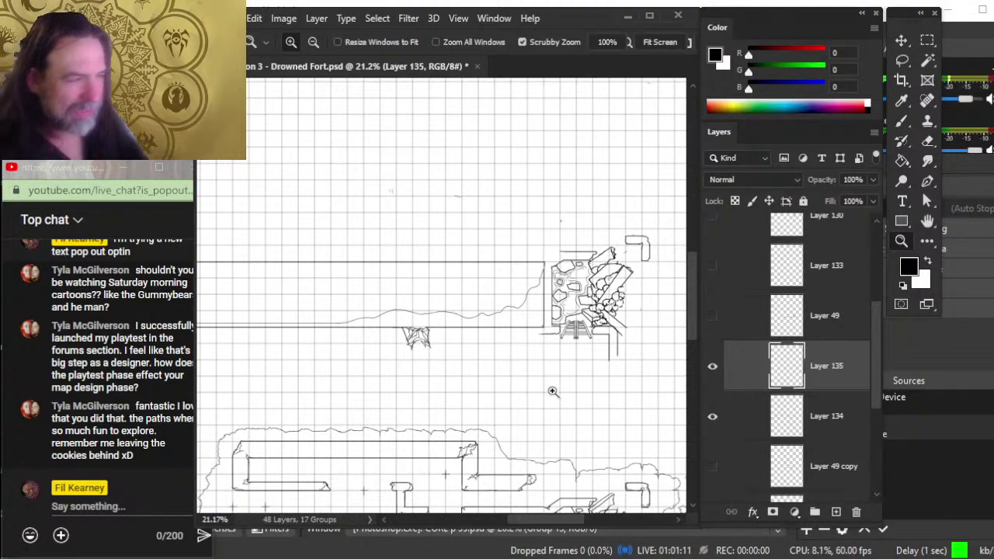
scroll(551, 393, "down", 3)
left_click_drag(485, 389, 545, 390)
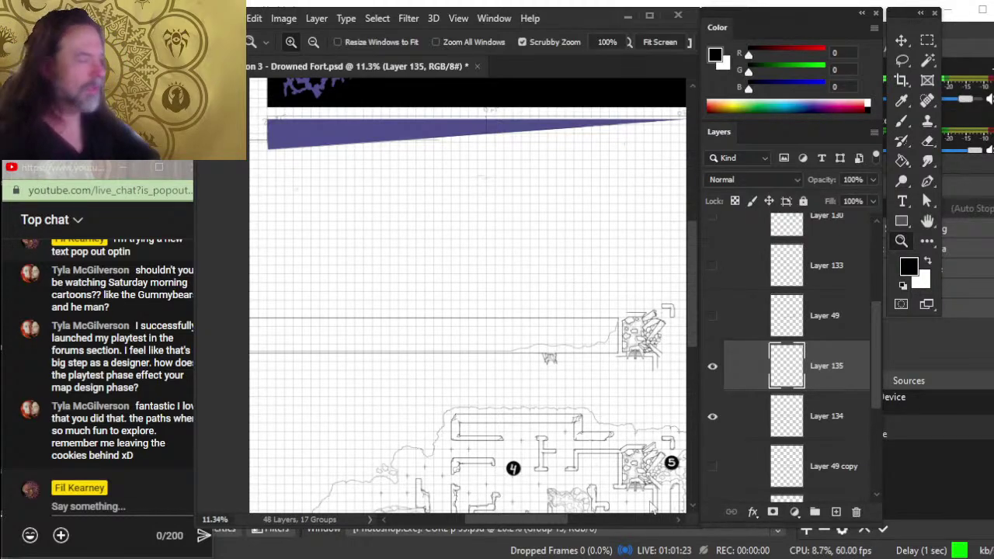
Step: Duplicate Layer 135 and Layer 134 together within Act 2 Region 3 - Drowned Fort.psd
left_click(712, 366)
left_click(712, 366)
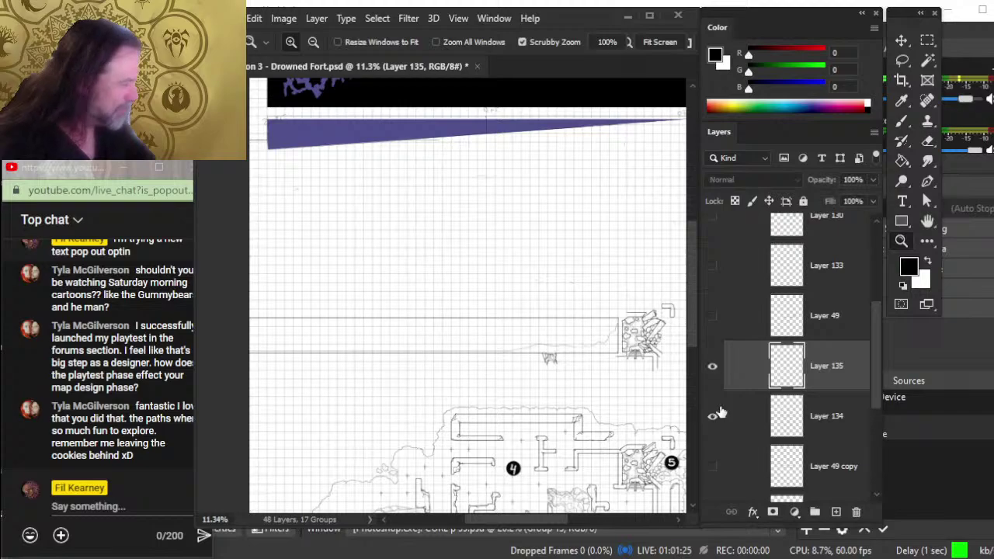
left_click(712, 417)
left_click(712, 416)
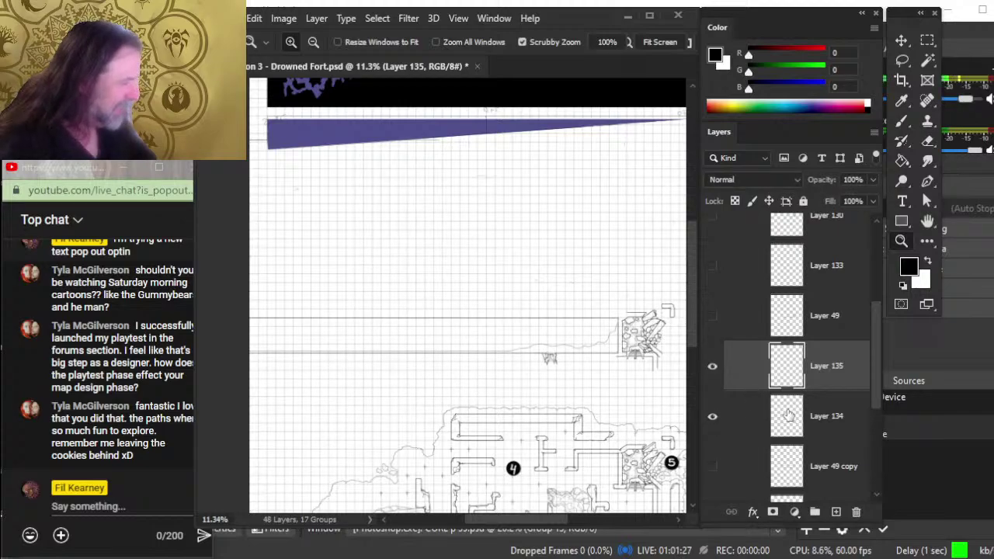
left_click(750, 415, "shift")
right_click(755, 379)
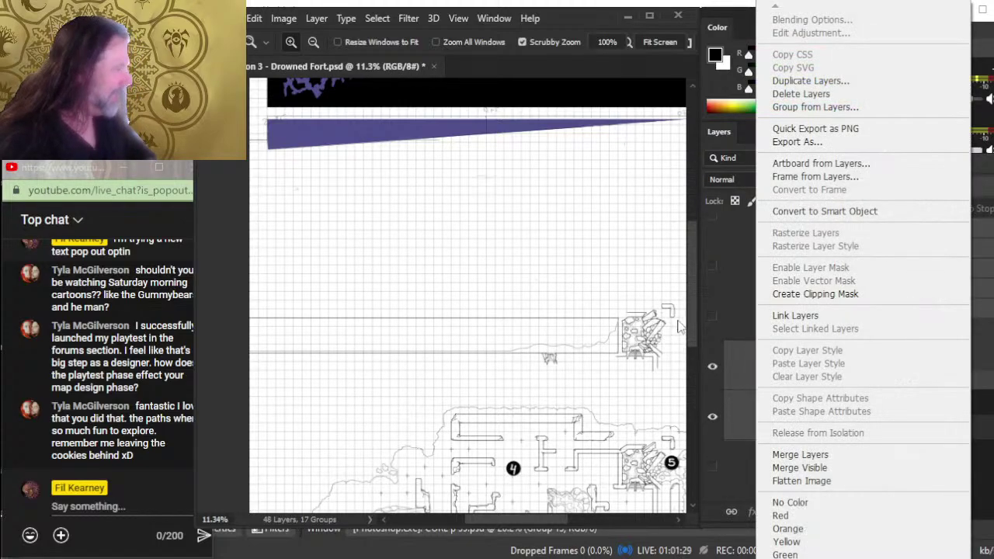
left_click(828, 82)
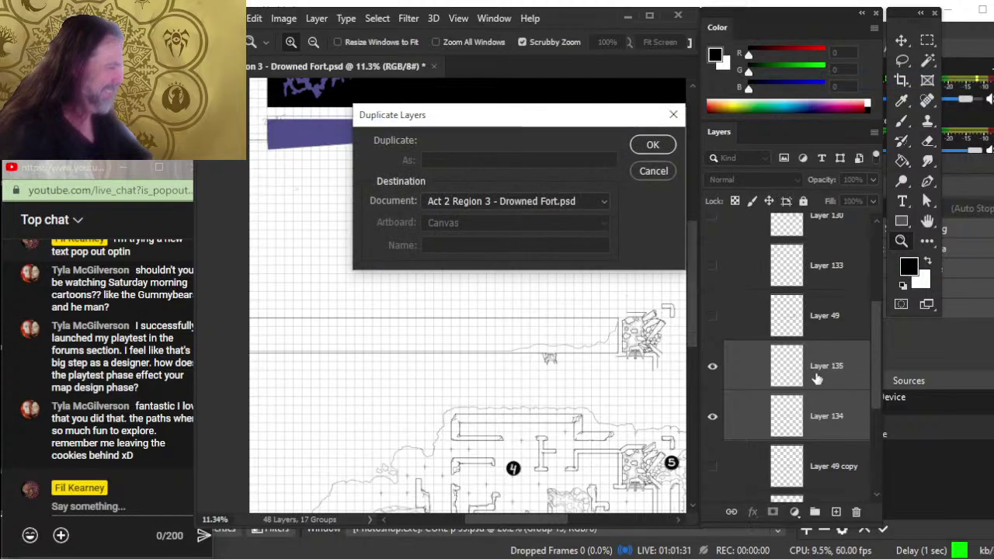
key("Return")
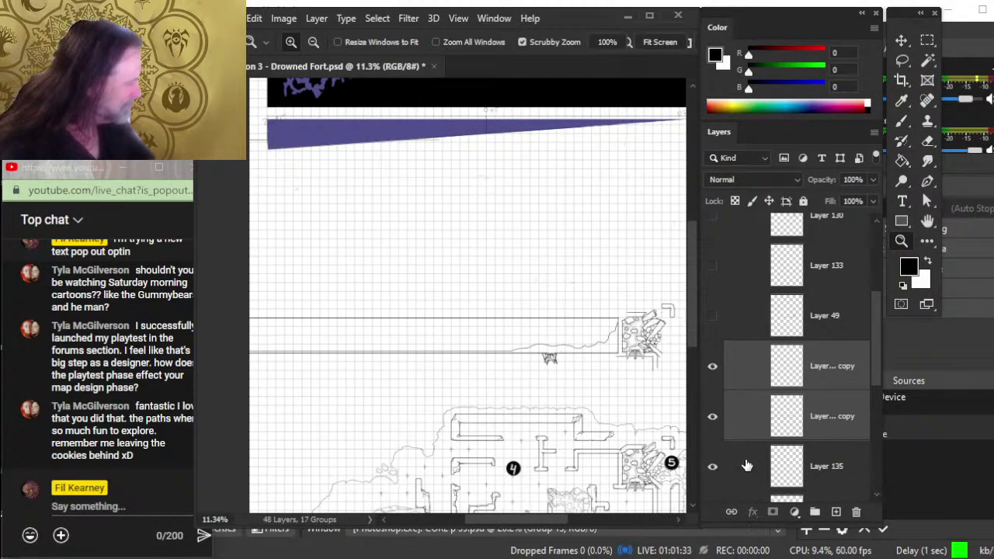
Step: Merge the copies of Layer 135 and Layer 134 and move the merged layer into the empty area above the original tunnel
right_click(744, 376)
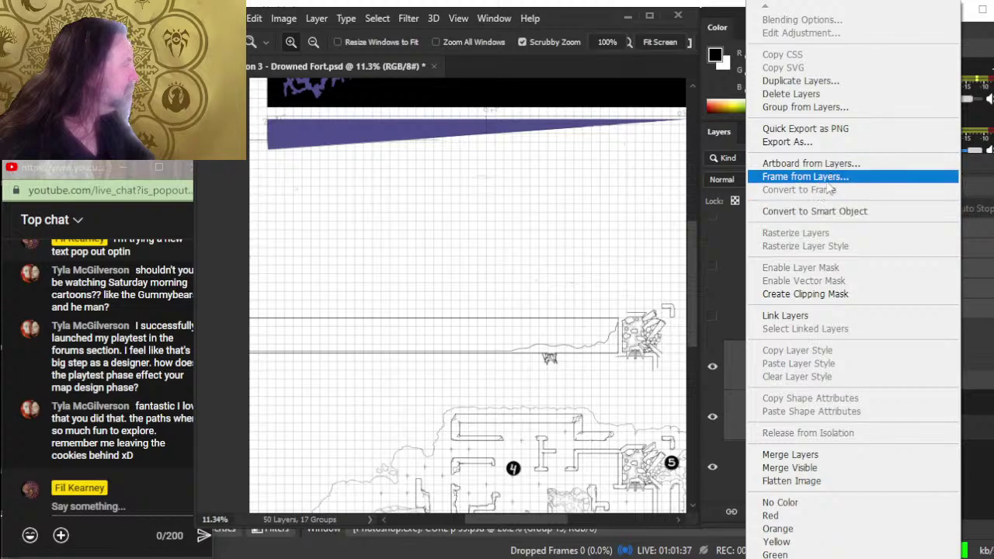
left_click(789, 454)
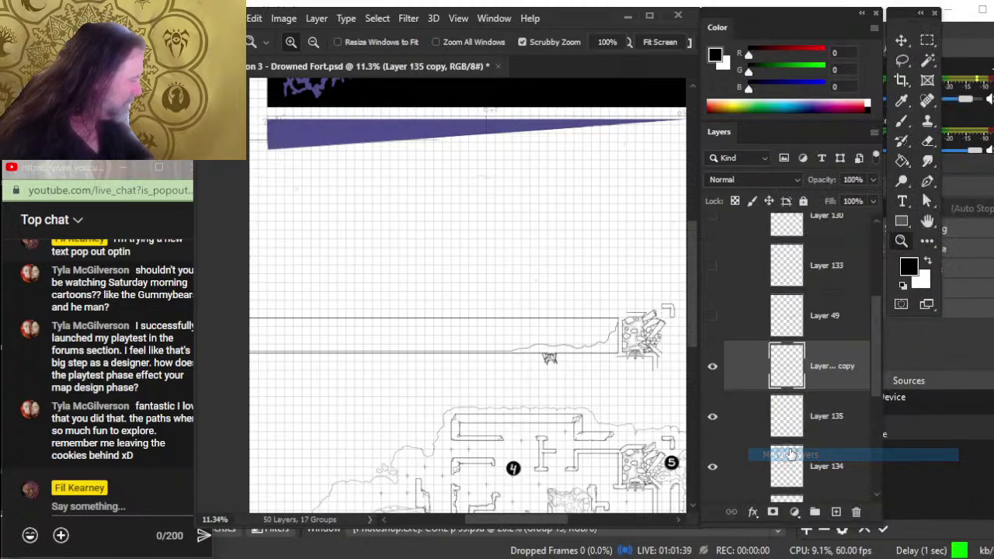
left_click(713, 366)
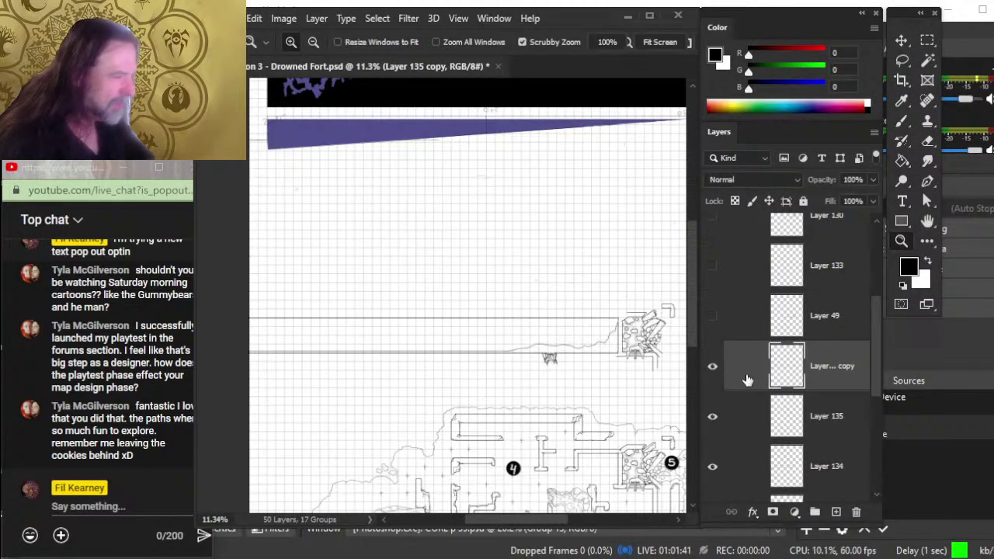
key("v")
mouse_move(598, 446)
left_mouse_down()
mouse_move(597, 337)
mouse_move(614, 328)
mouse_move(582, 328)
left_mouse_up()
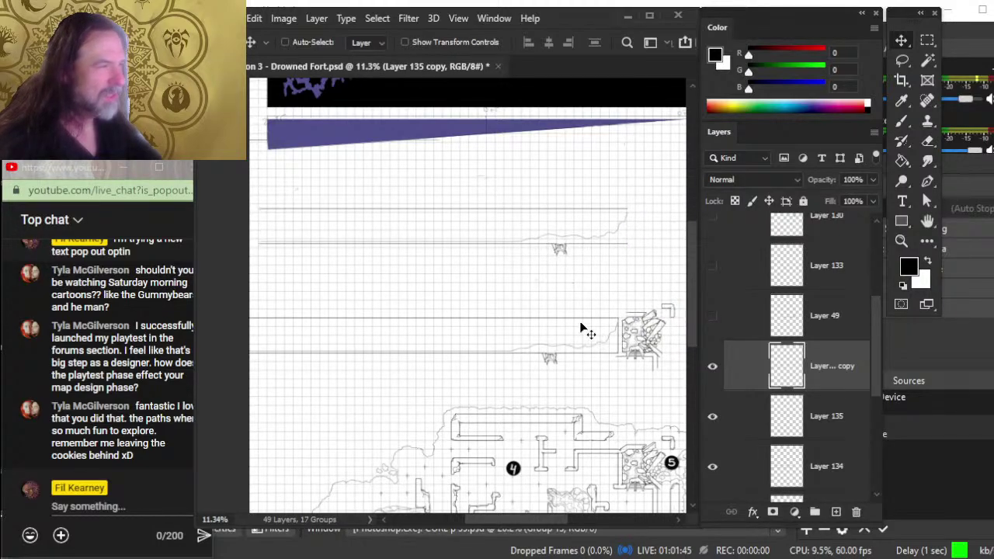
Step: Erase the irregular rocky end of the copied tunnel section with the size 600 Eraser, keeping only its straight lines
key("e")
key("bracketright")
key("bracketright")
key("bracketright")
key("bracketright")
key("bracketright")
key("bracketright")
key("bracketright")
key("bracketright")
key("bracketright")
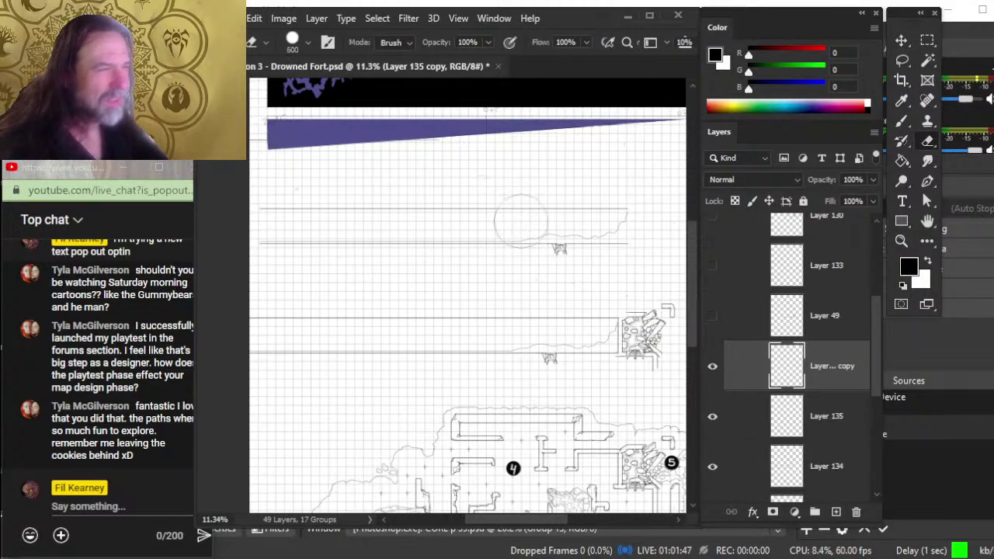
left_click_drag(521, 210, 523, 207)
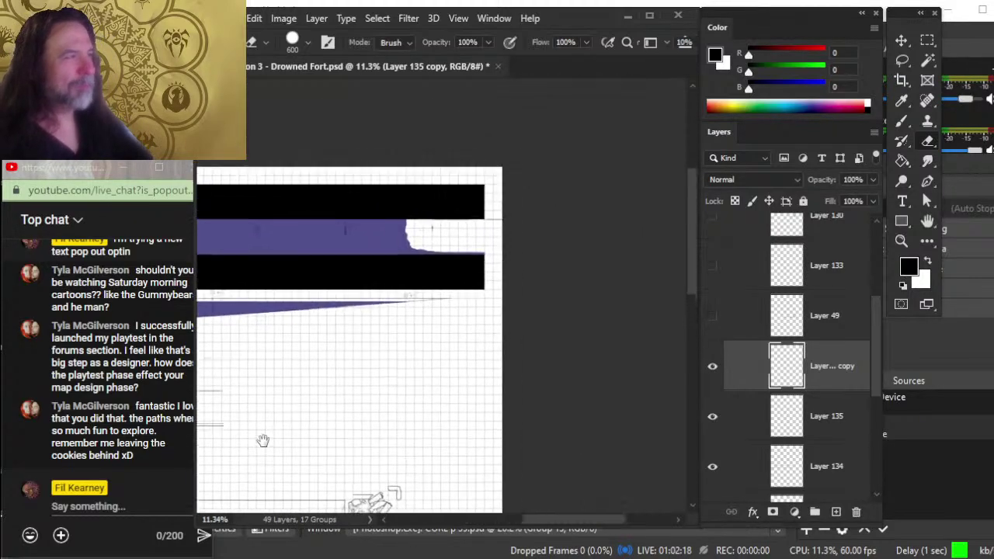
Step: Extend the copied tunnel's straight lines to the map's right edge with the size 900 Smudge tool at 100% strength
left_click_drag(517, 269, 270, 443)
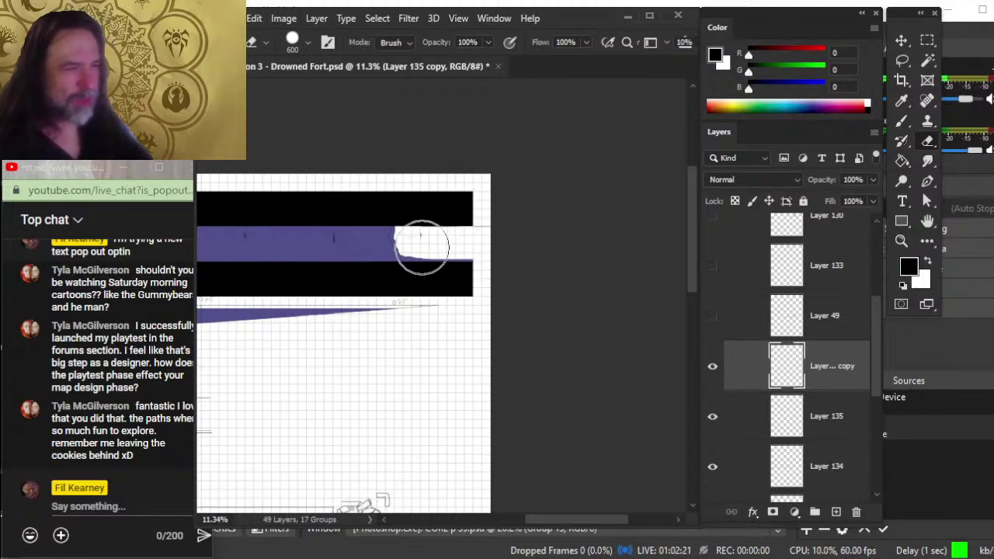
left_click_drag(397, 373, 539, 285)
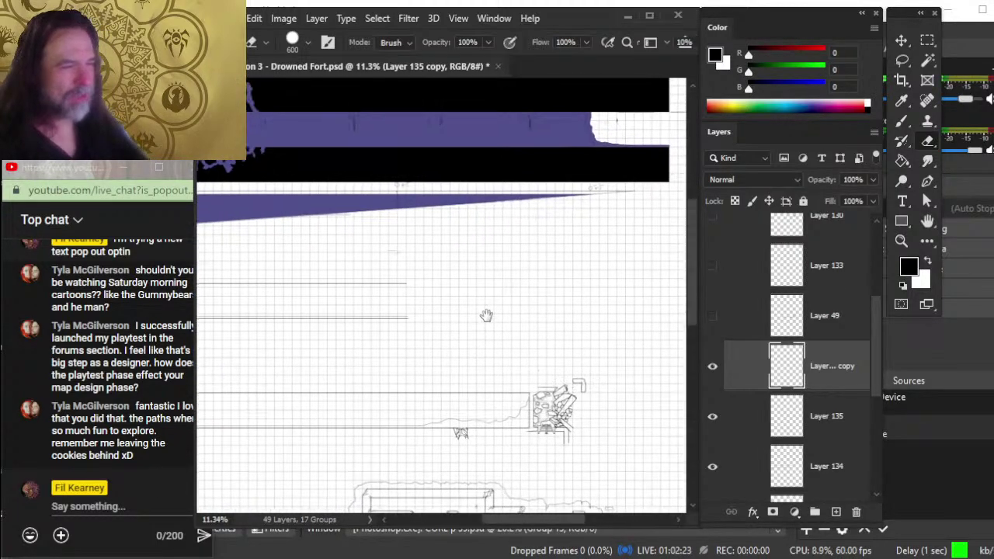
left_click_drag(486, 315, 546, 296)
key("r")
key("z")
left_click_drag(440, 308, 529, 299)
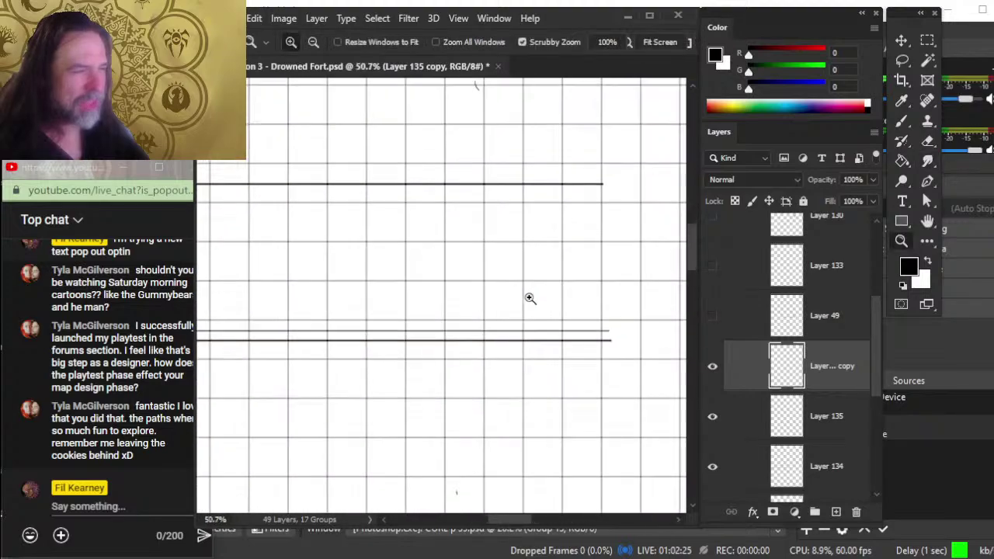
mouse_move(574, 379)
left_mouse_down()
mouse_move(516, 377)
mouse_move(377, 289)
left_mouse_up()
key("r")
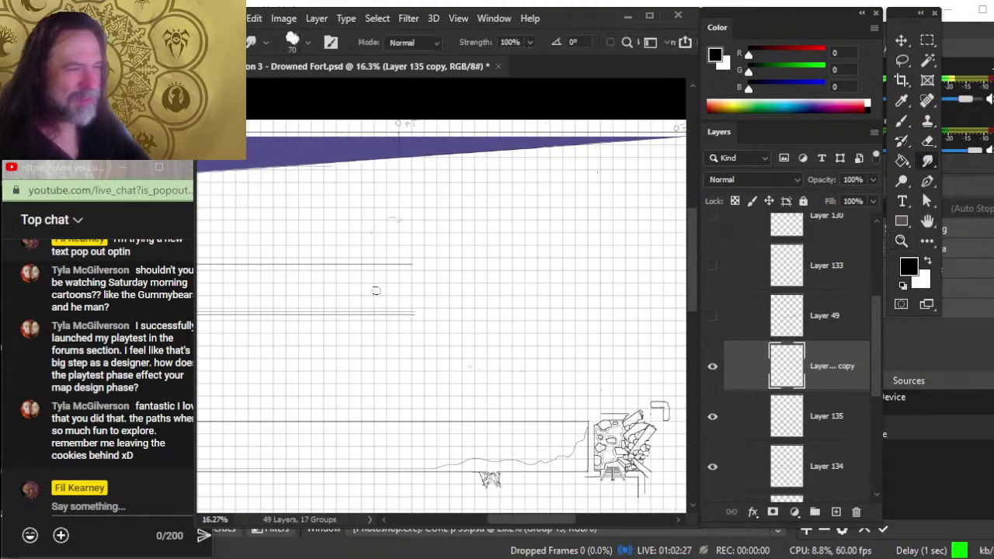
key("bracketright")
key("bracketright")
key("bracketright")
key("bracketright")
key("bracketright")
key("bracketright")
key("bracketright")
key("bracketright")
key("bracketright")
key("bracketright")
key("bracketright")
key("bracketright")
key("bracketright")
key("bracketright")
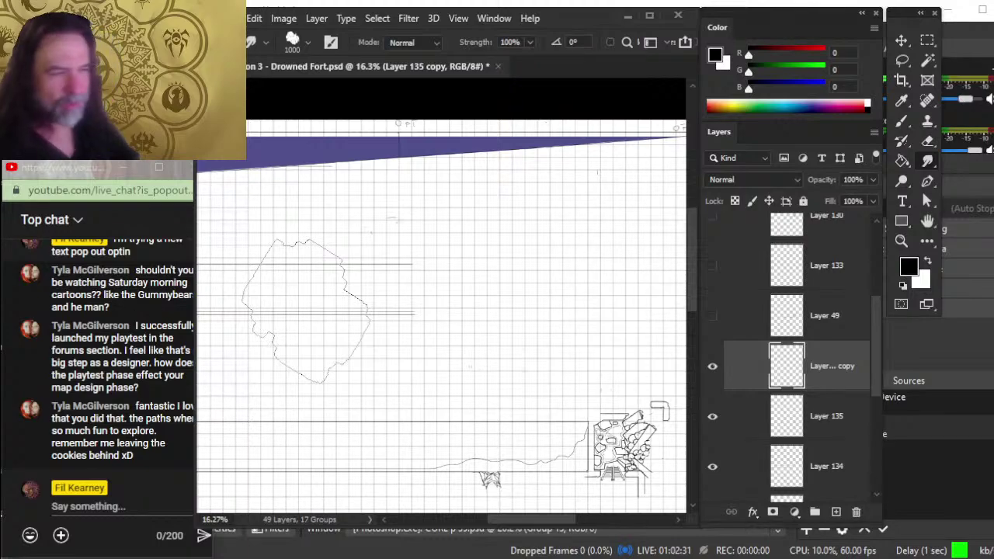
key("bracketleft")
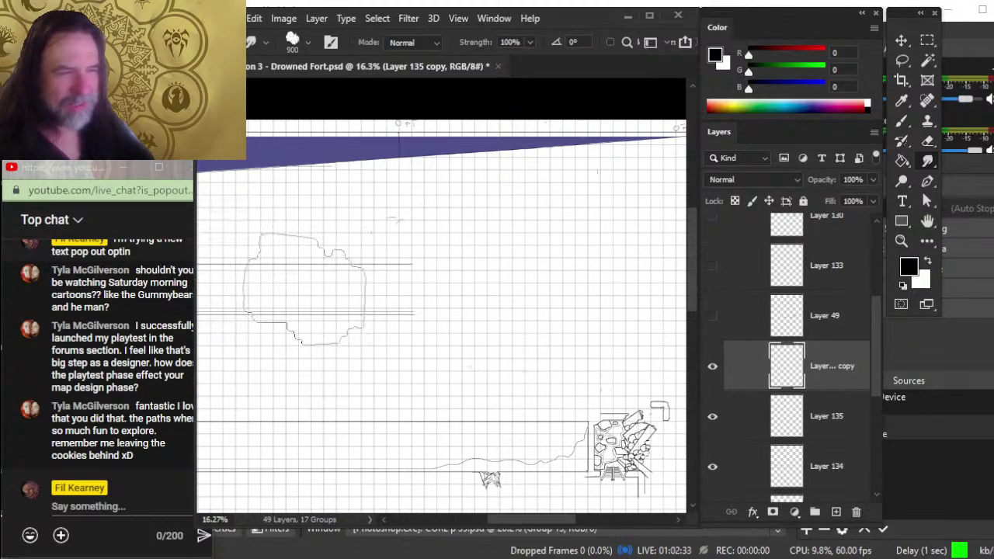
left_click_drag(291, 291, 710, 291)
mouse_move(473, 428)
left_mouse_down()
mouse_move(698, 393)
mouse_move(712, 410)
left_mouse_up()
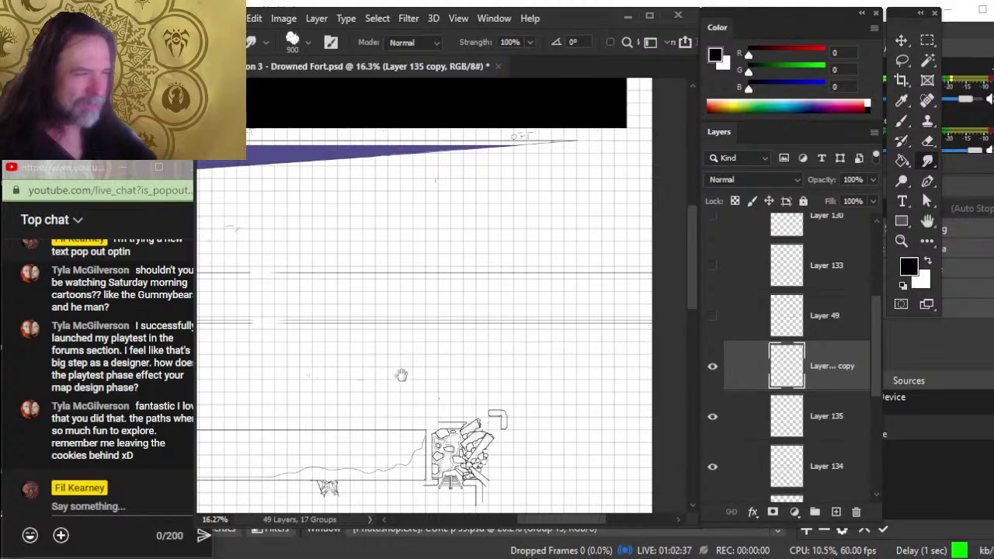
Step: Smudge along the copied tunnel lines again to close the faded gap in them
left_click_drag(496, 383, 643, 423)
left_click_drag(306, 308, 724, 319)
left_click_drag(345, 393, 725, 391)
left_click_drag(427, 389, 606, 402)
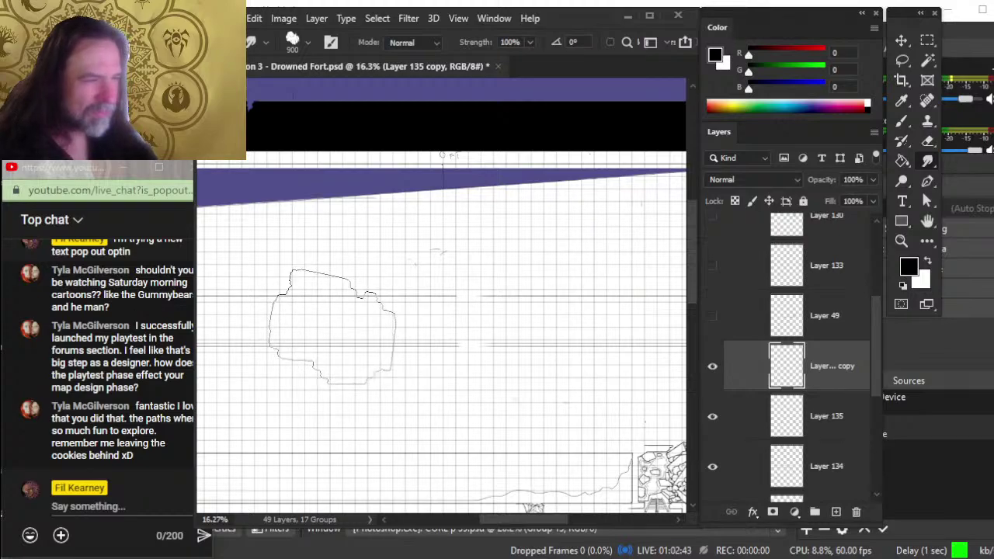
left_click_drag(333, 326, 761, 371)
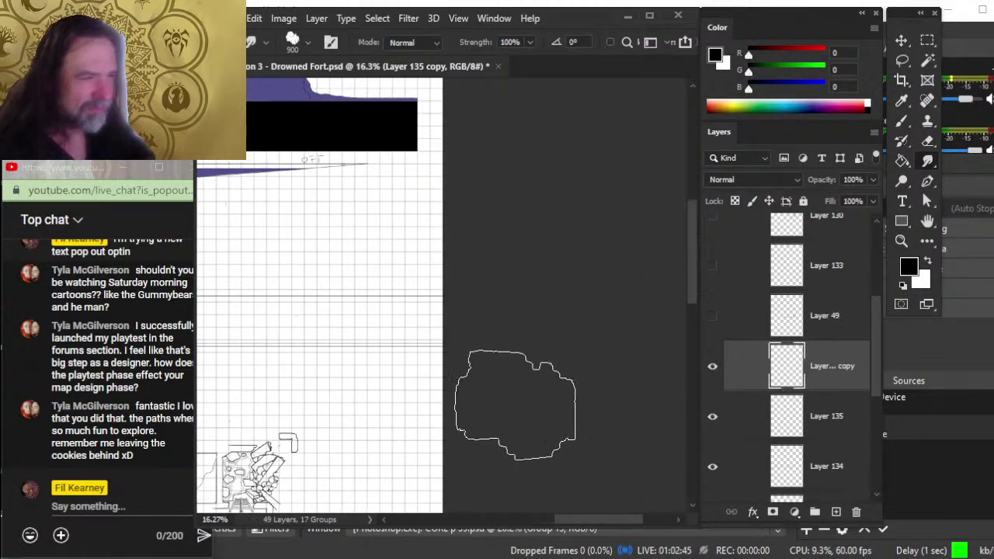
key("z")
left_click_drag(489, 318, 593, 345)
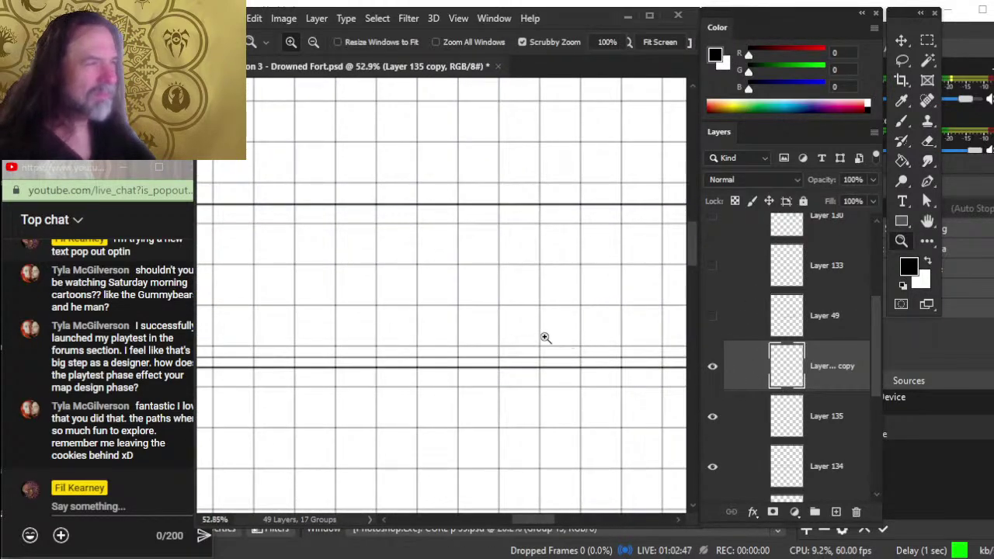
scroll(521, 453, "up", 2)
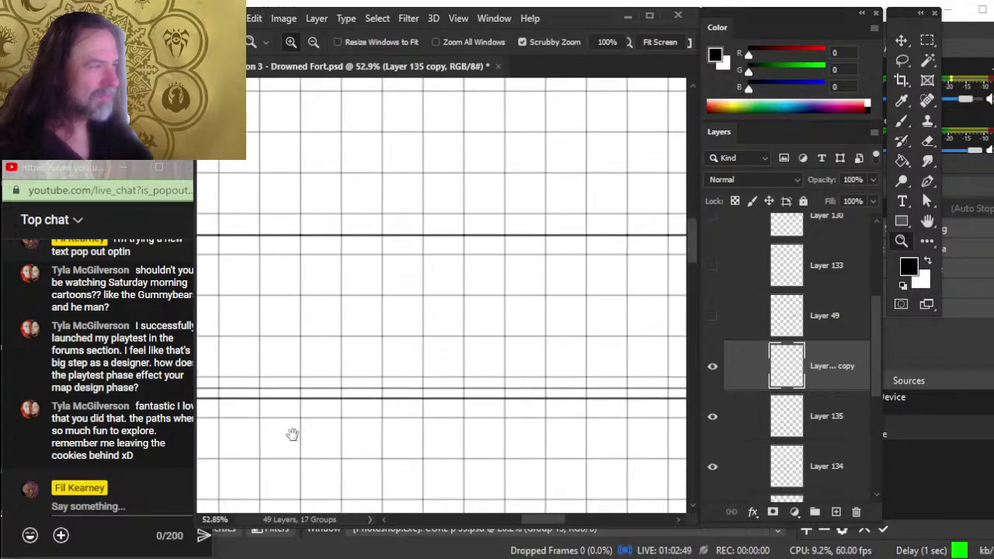
mouse_move(292, 434)
left_mouse_down()
mouse_move(834, 441)
mouse_move(967, 424)
left_mouse_up()
Step: Switch to the Chrome window and examine the live stream's YouTube page from the player to the video description
left_click(967, 424)
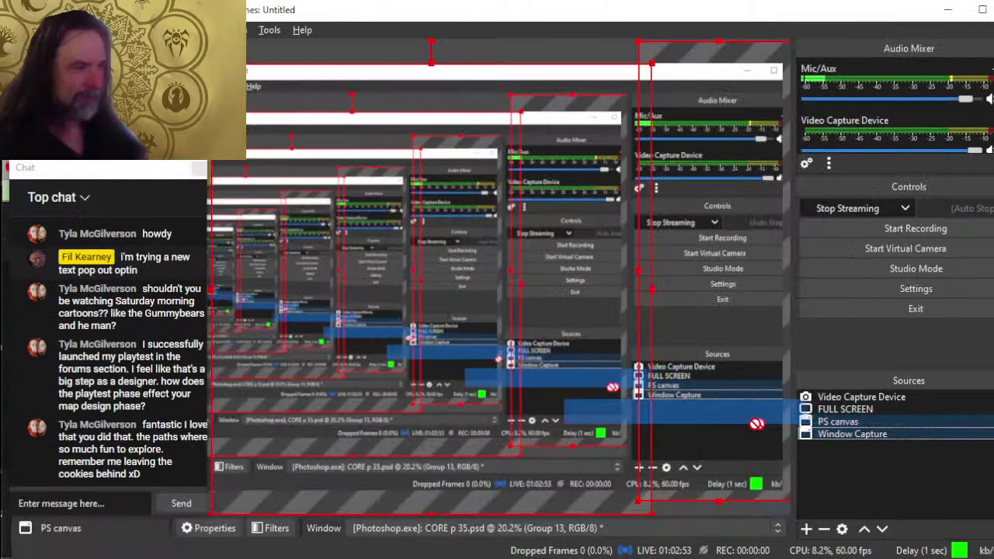
key("alt+Tab")
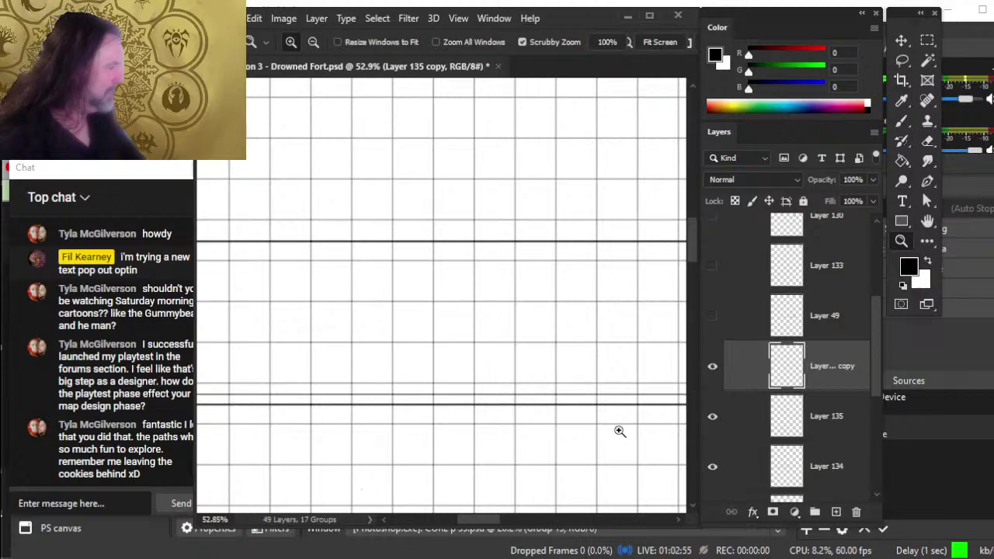
key("alt+Tab")
key("alt+Tab")
key("alt+Tab")
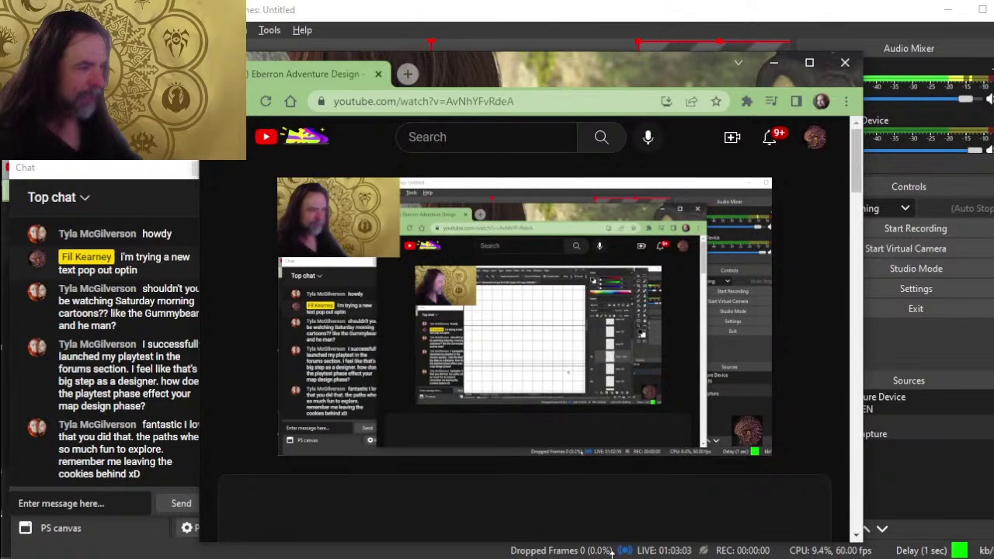
key("alt+Tab")
key("alt+Tab")
key("alt+Tab")
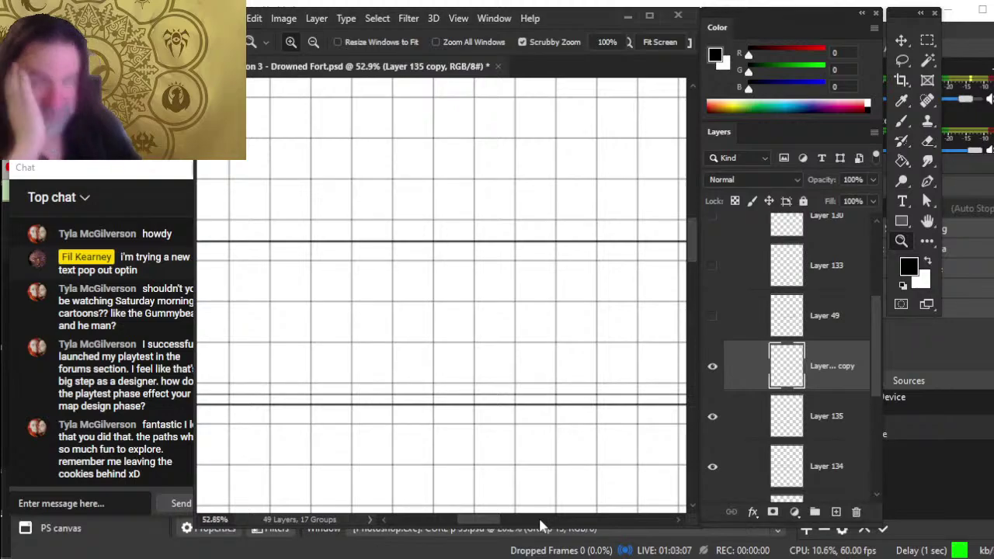
key("alt+Tab")
key("alt+Tab")
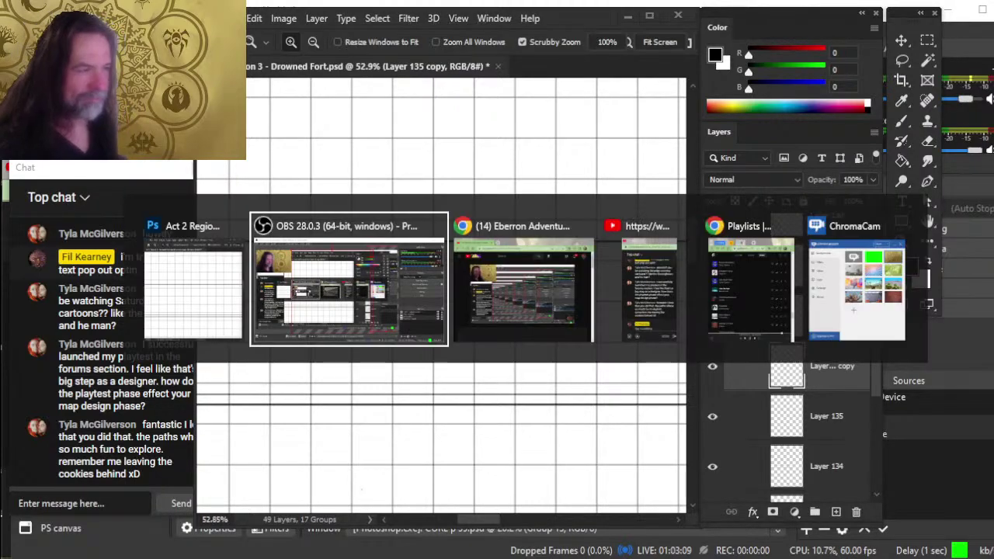
scroll(549, 376, "down", 2)
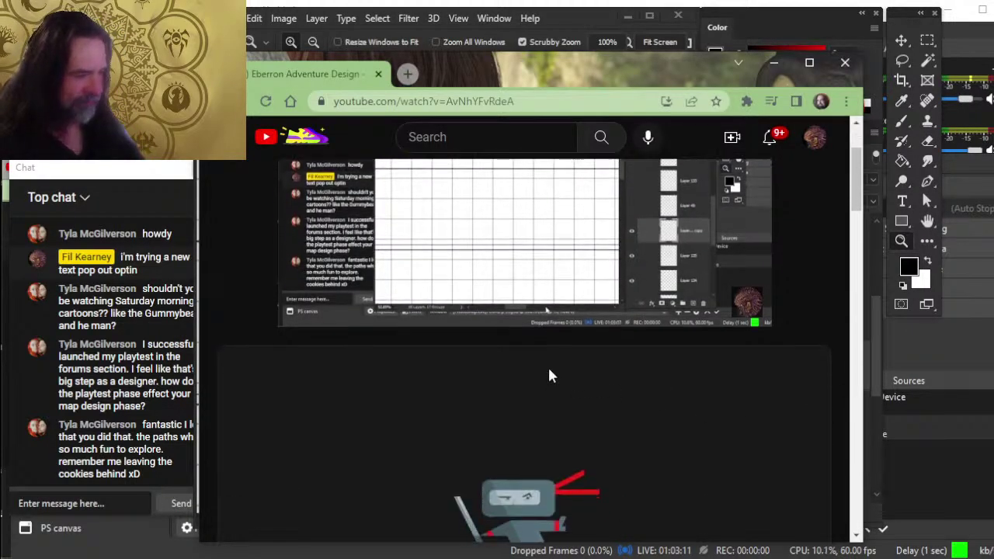
scroll(566, 373, "up", 2)
scroll(627, 327, "down", 8)
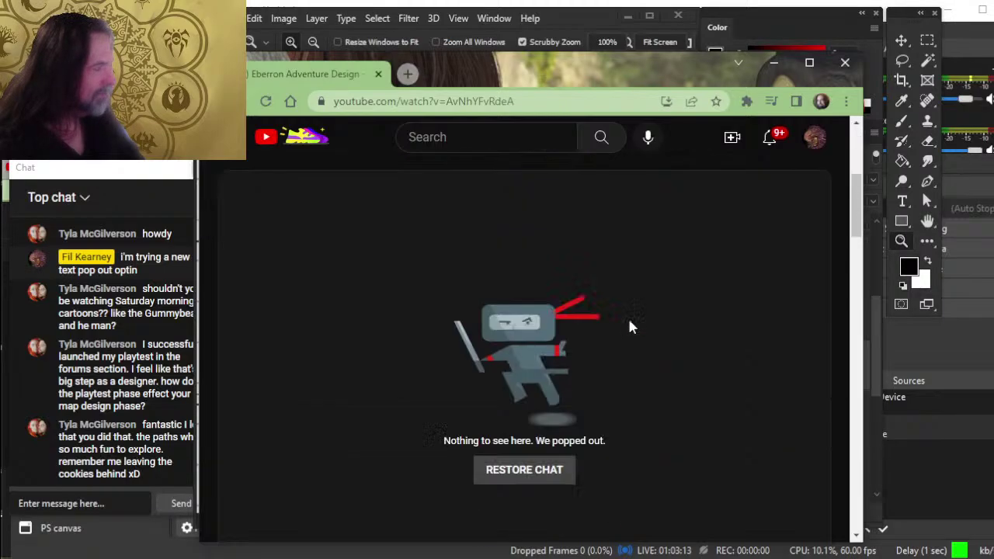
scroll(634, 388, "down", 3)
scroll(644, 385, "up", 10)
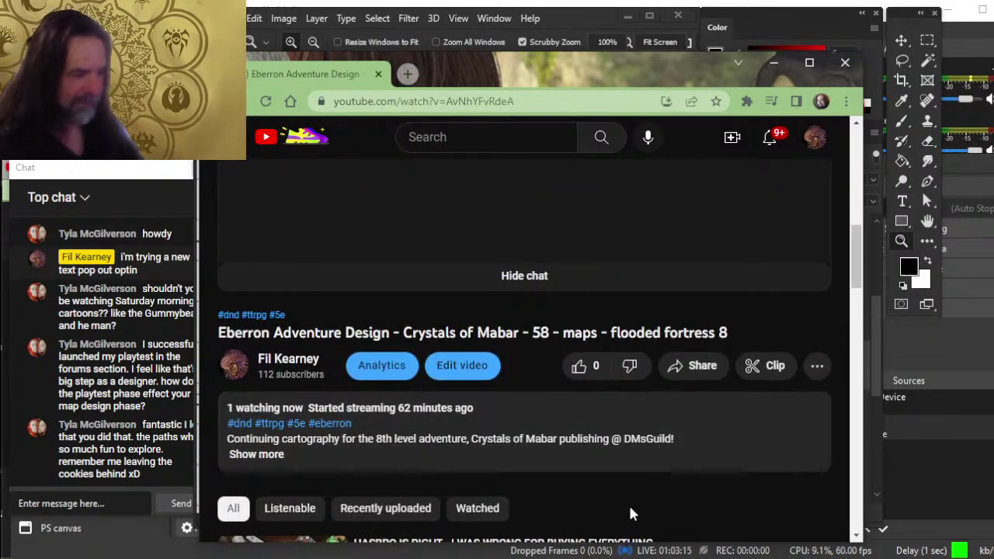
scroll(590, 505, "up", 3)
key("alt+Tab")
key("alt+Tab")
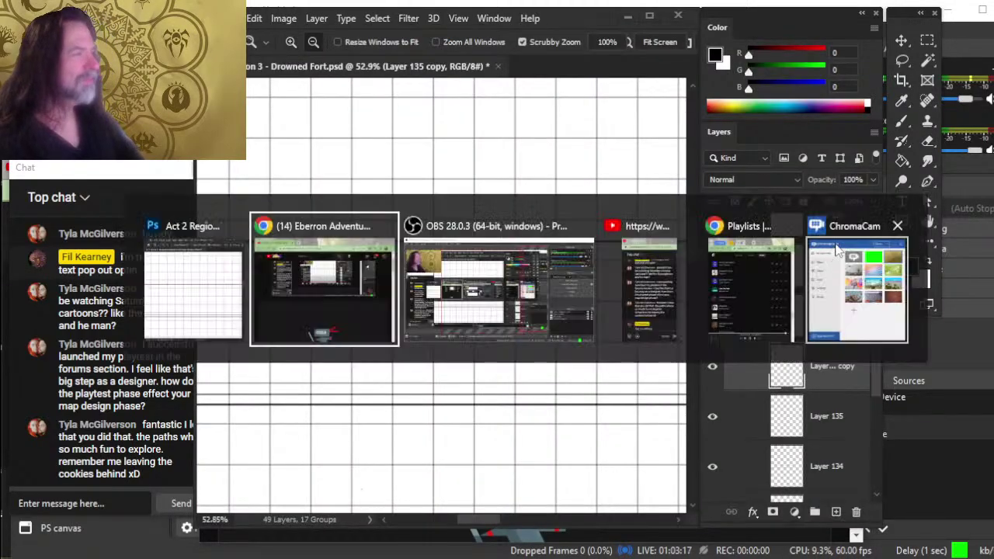
scroll(773, 266, "up", 2)
key("alt+Tab")
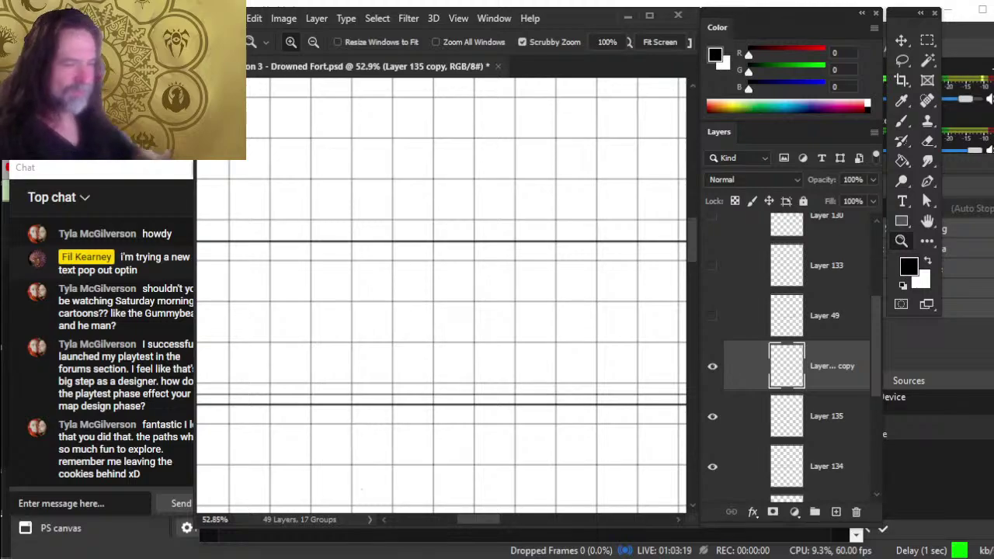
key("alt+Tab")
key("Tab")
key("shift+Tab")
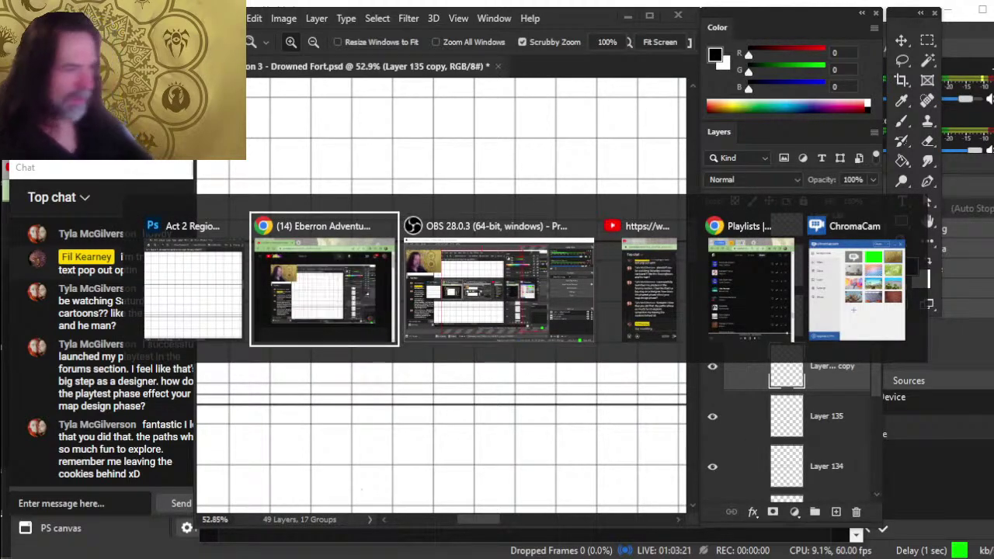
key("Tab")
key("shift+Tab")
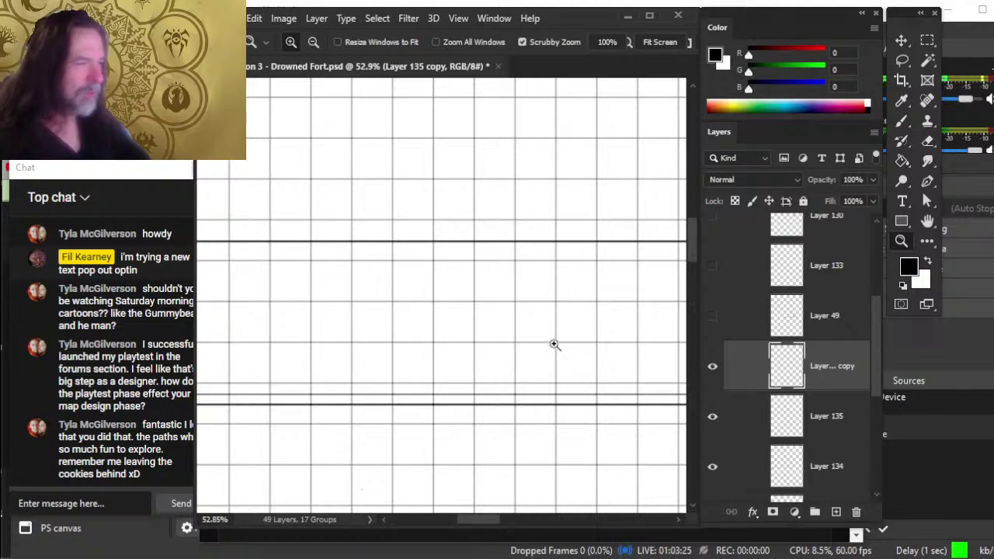
Step: Place the merged Layer 135 copy in a new group named "mid stretch" and collapse the group
left_click_drag(555, 355, 500, 380)
left_click_drag(570, 412, 430, 301)
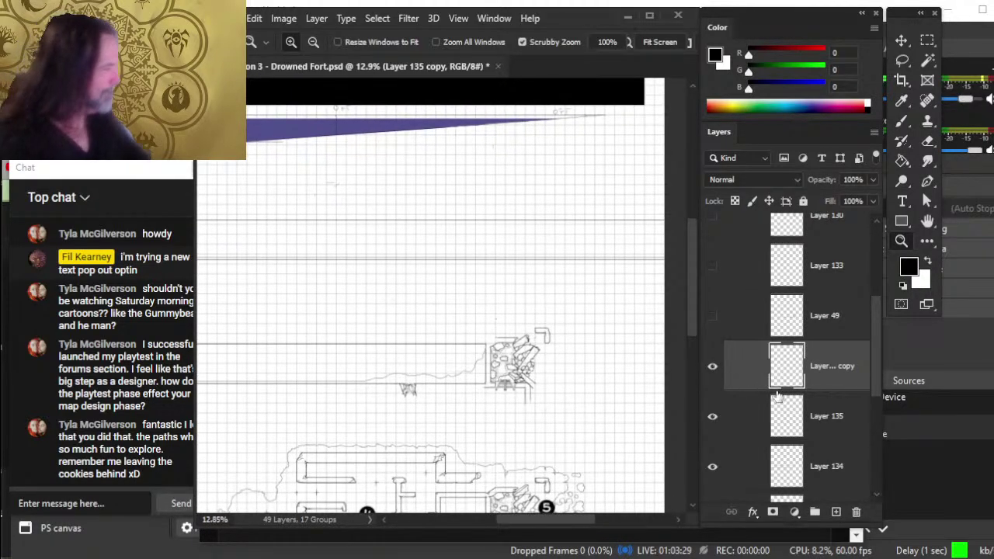
left_click(713, 368)
left_click(713, 378)
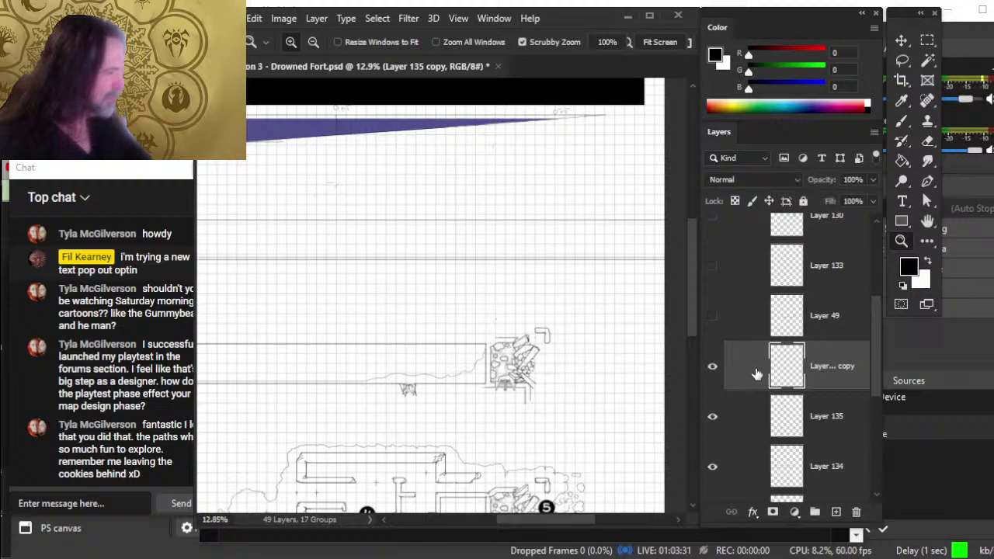
key("ctrl+g")
double_click(814, 349)
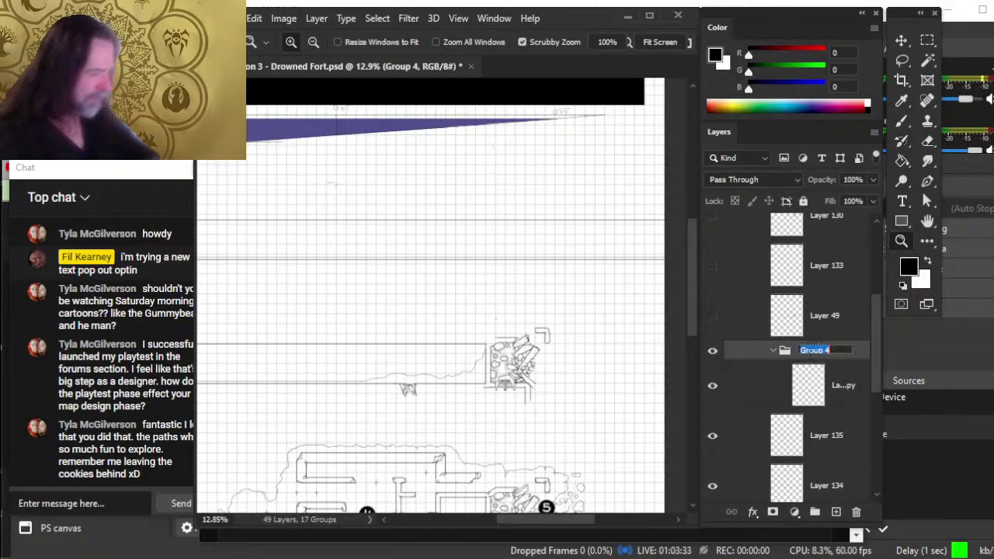
type("mid str")
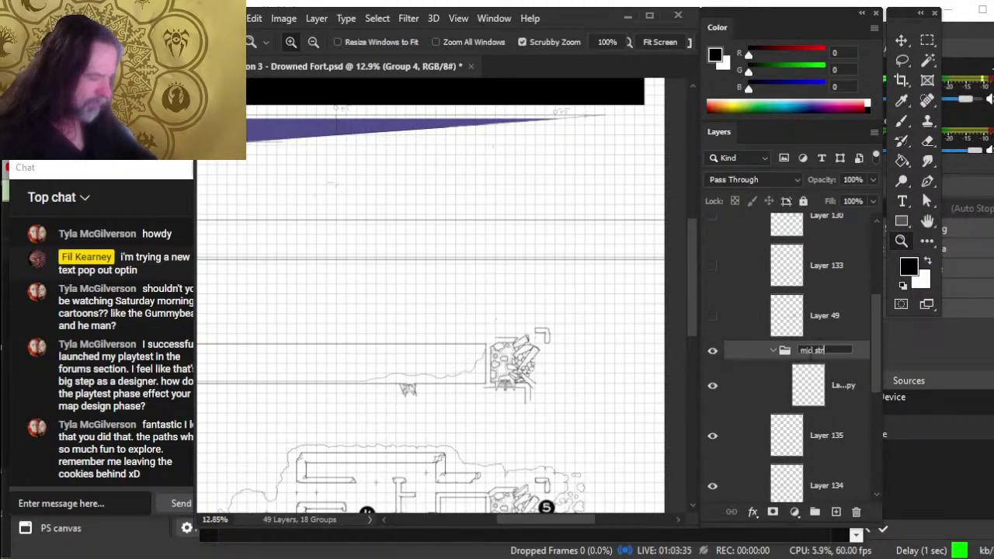
type("etch")
key("Return")
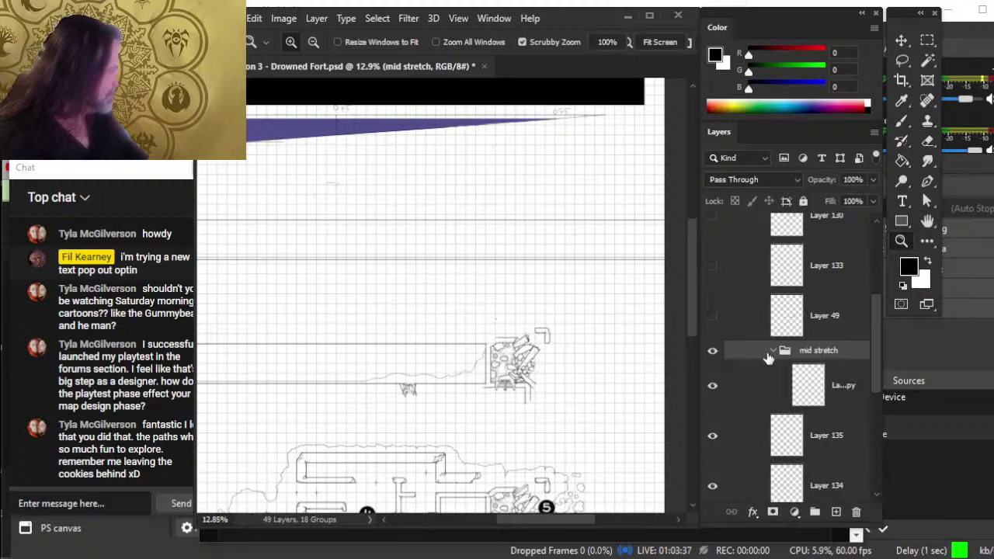
left_click(773, 350)
scroll(878, 350, "up", 3)
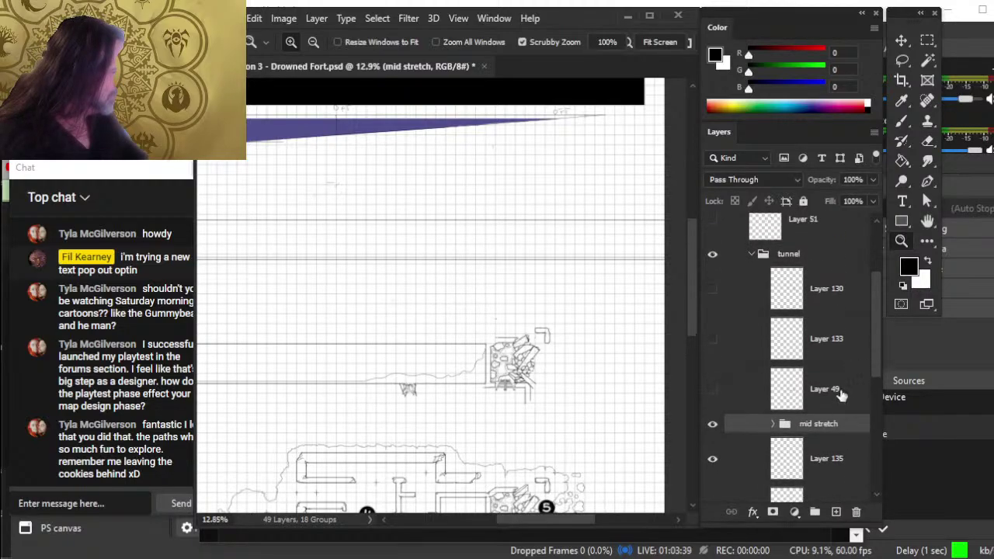
Step: Move the mid stretch group out of the tunnel group, placing it directly beneath Layer 51 in the outer entrance group
left_click_drag(823, 423, 811, 250)
scroll(881, 290, "up", 2)
scroll(881, 290, "up", 3)
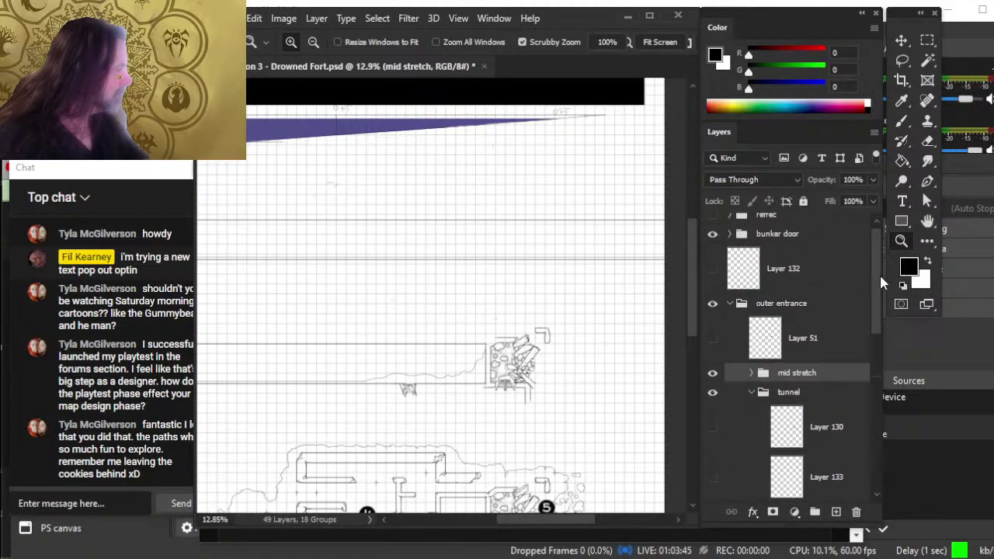
Step: Toggle the outer entrance and bunker door groups off and on to examine which parts of the map each contains
left_click(713, 304)
left_click(713, 306)
left_click(714, 307)
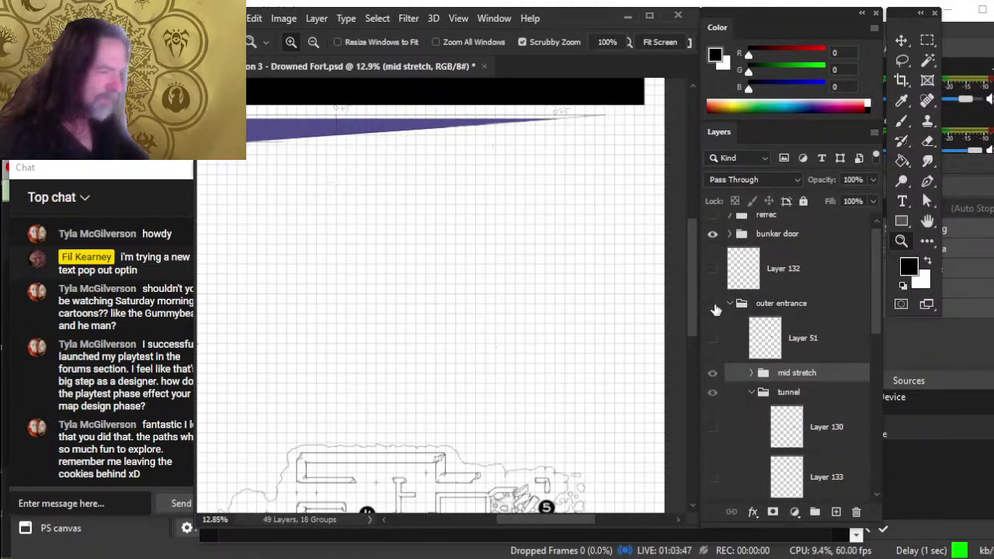
left_click(714, 306)
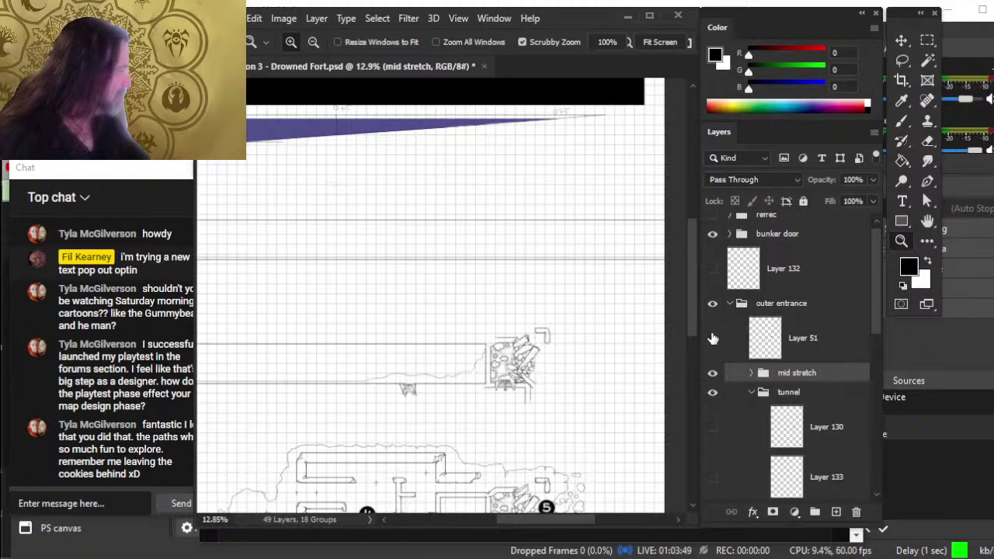
scroll(599, 406, "down", 5)
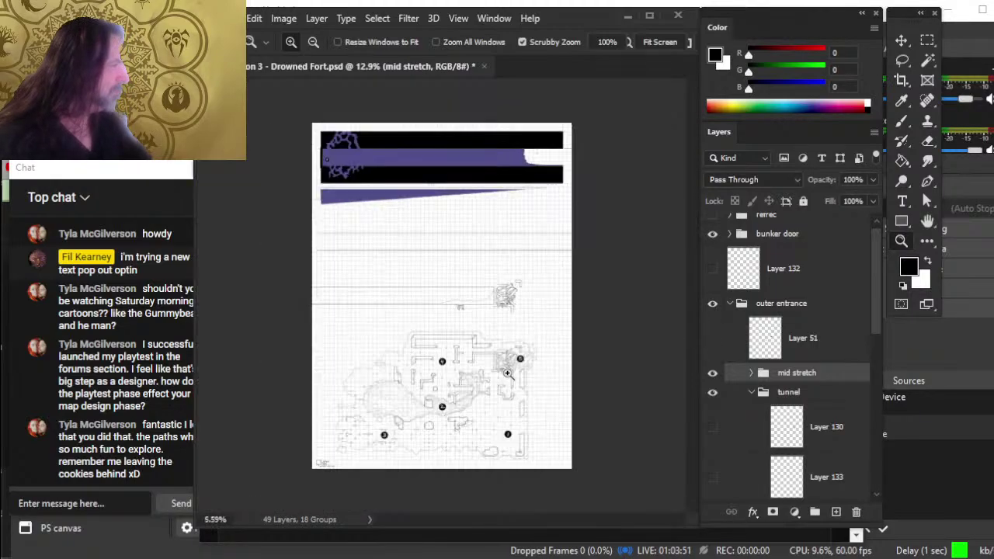
scroll(875, 280, "up", 1)
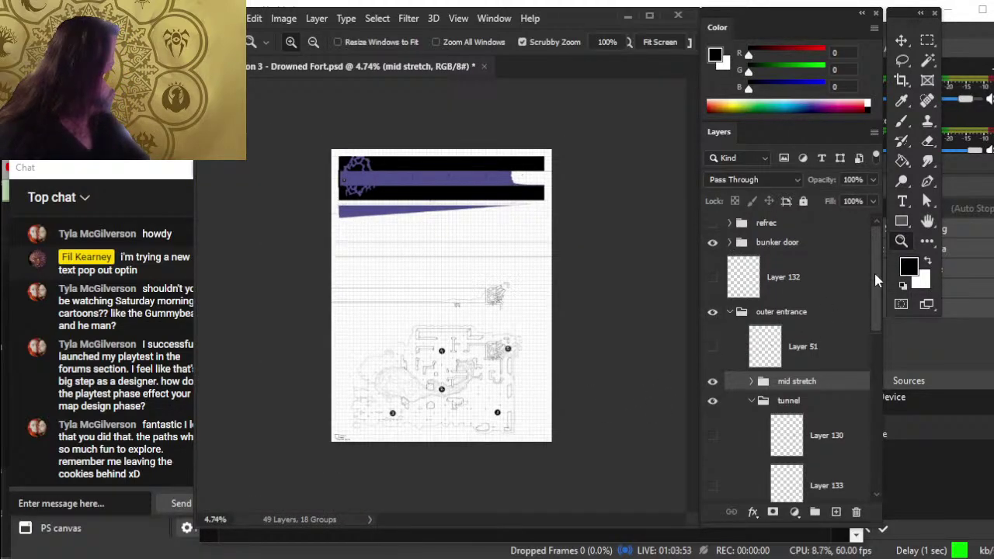
left_click(712, 244)
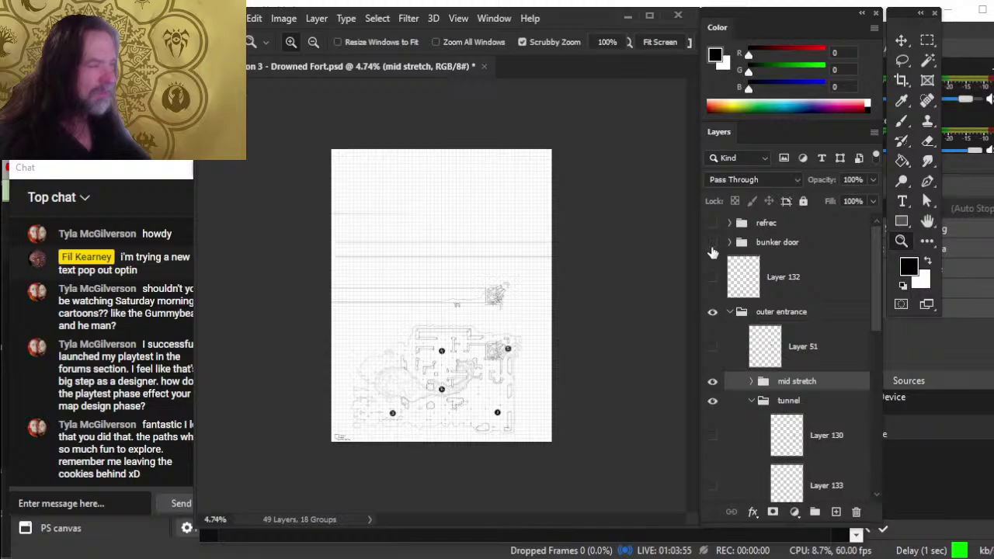
left_click(712, 247)
left_click(714, 245)
left_click(713, 246)
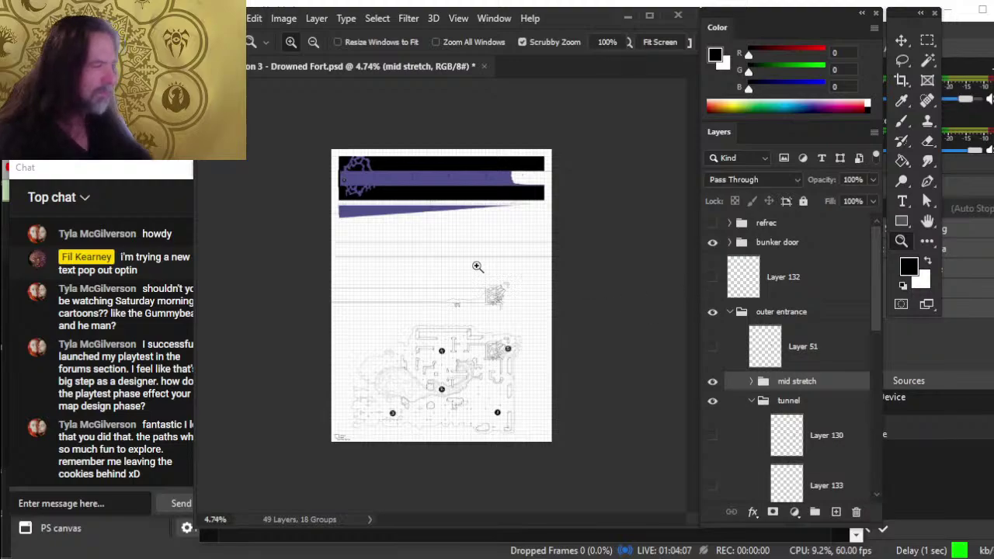
Step: Make Layer 51 with the room number labels visible in the outer entrance group
left_click_drag(466, 226, 527, 353)
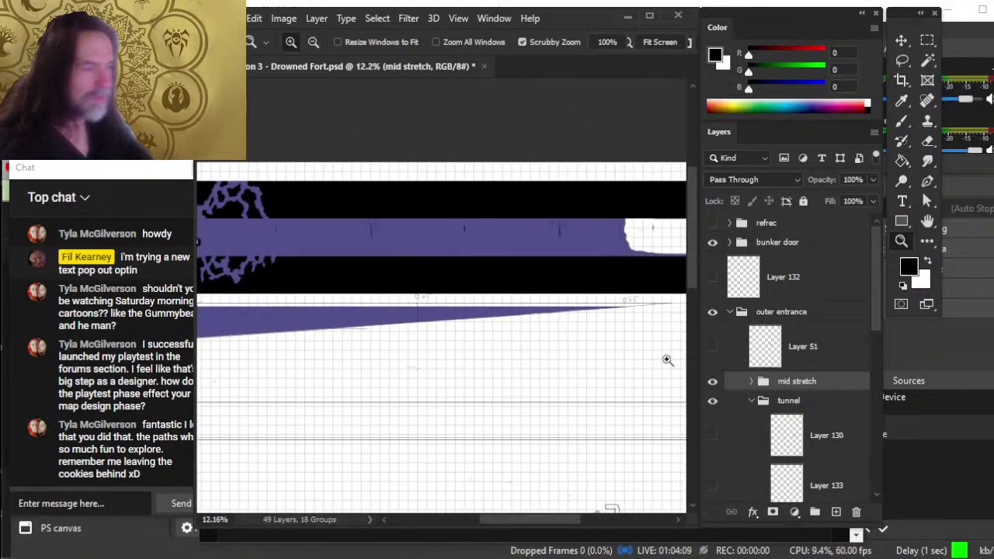
left_click(716, 350)
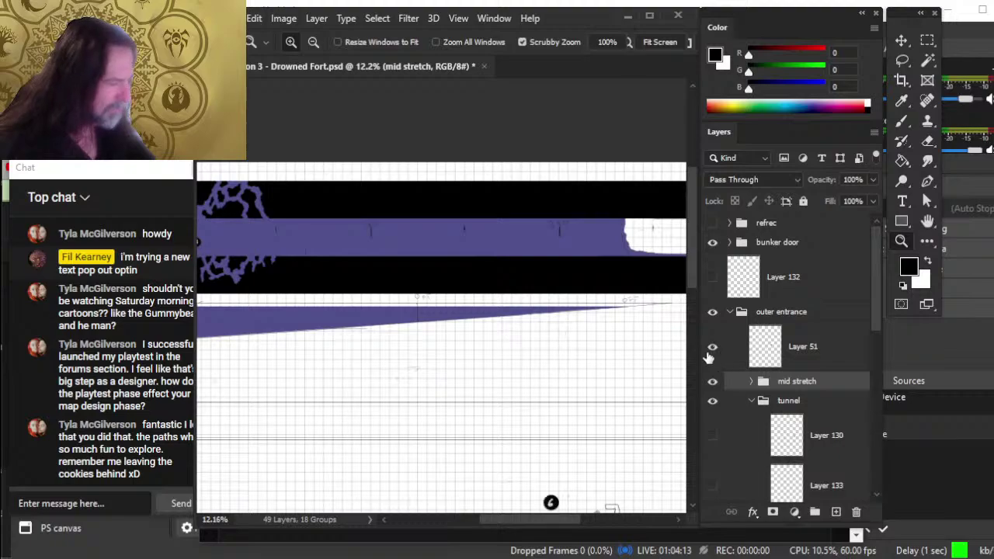
left_click_drag(635, 459, 577, 320)
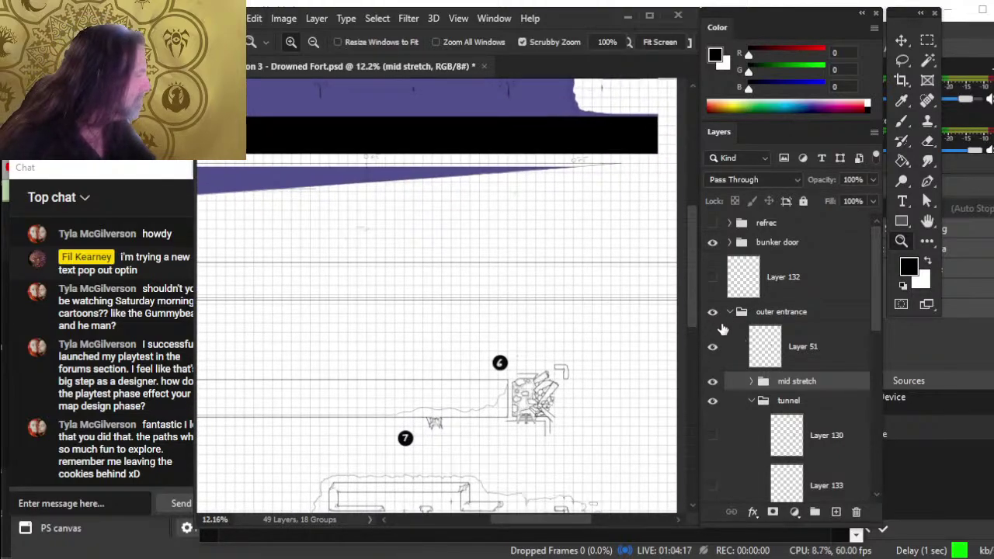
Step: Toggle the mid stretch group, the outer entrance group and Layer 51 to check which drawing elements belong to each
left_click(714, 384)
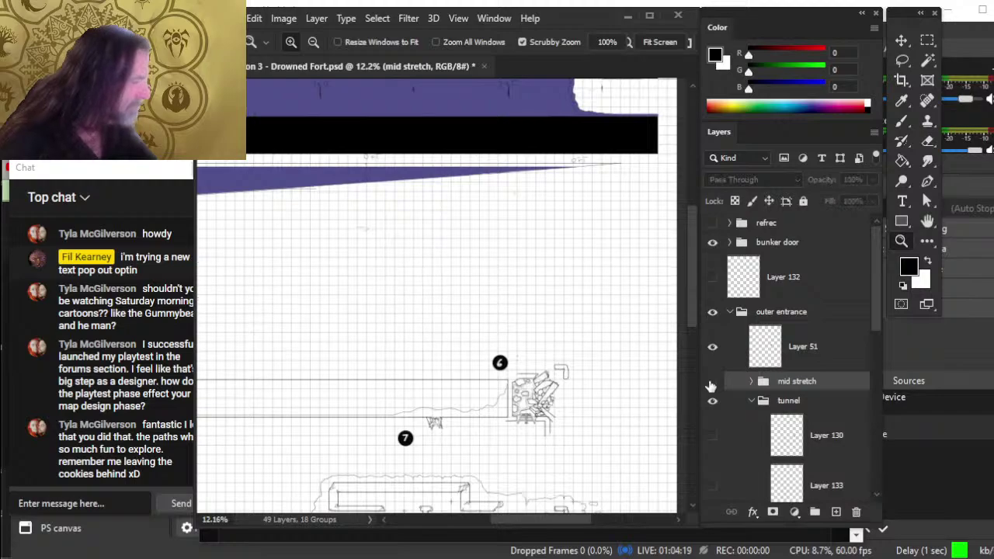
left_click(714, 383)
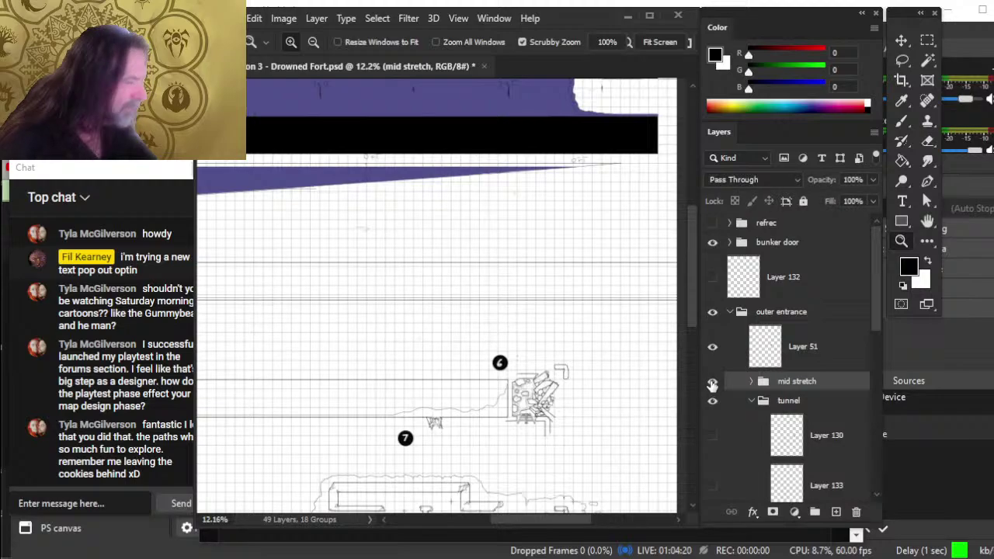
left_click(713, 313)
left_click(713, 314)
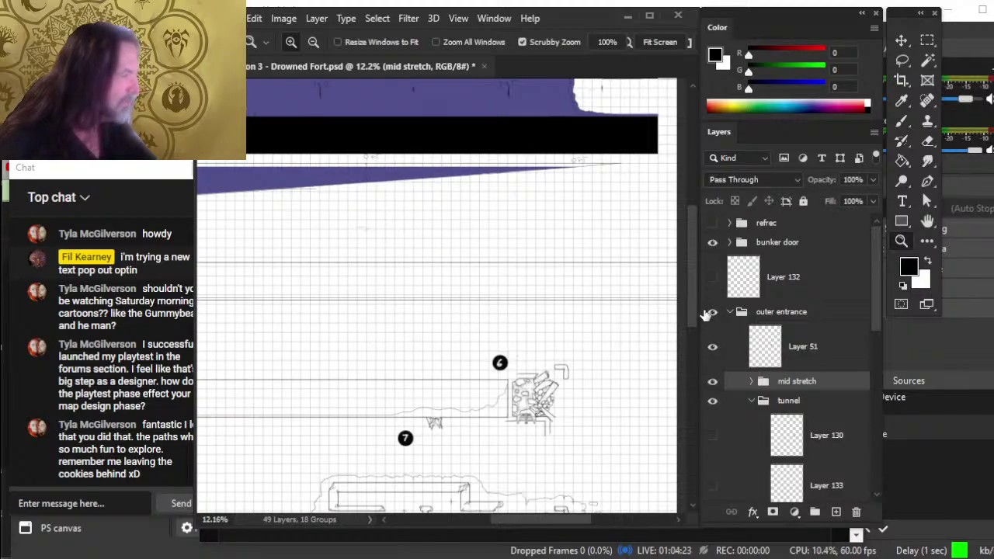
left_click(713, 348)
left_click(713, 348)
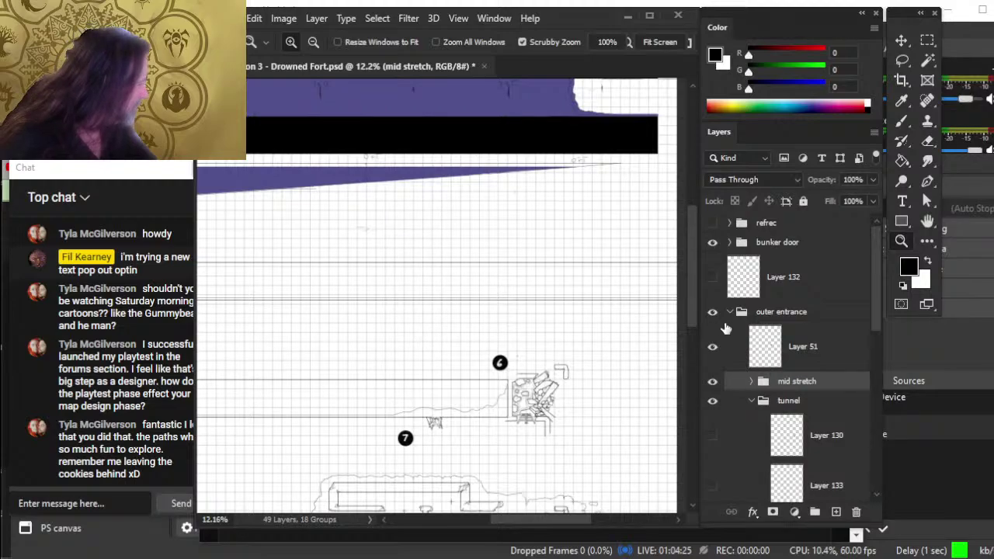
Step: Move the mid stretch group out of the outer entrance group to sit directly above it, and collapse outer entrance
left_click_drag(823, 387, 811, 311)
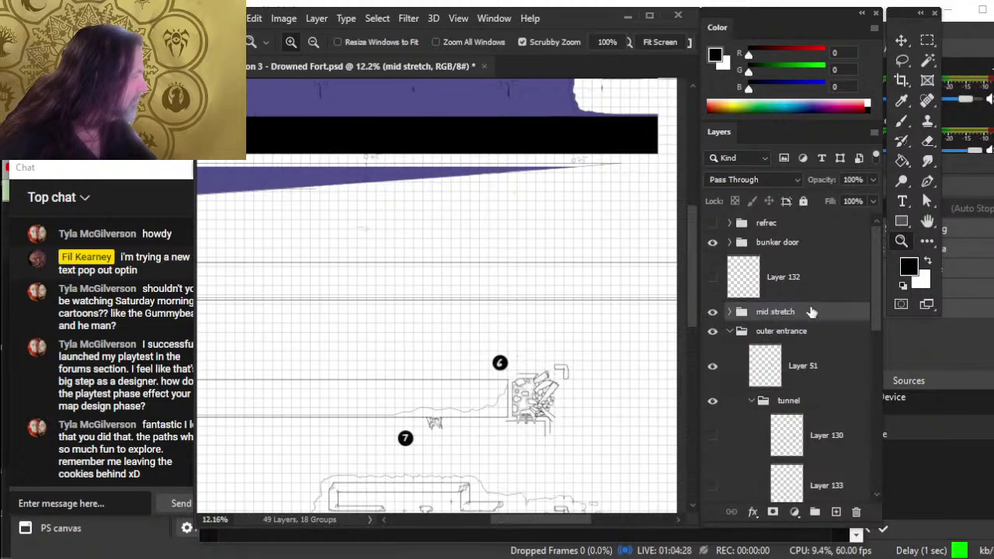
left_click(714, 367)
left_click(714, 367)
left_click(730, 331)
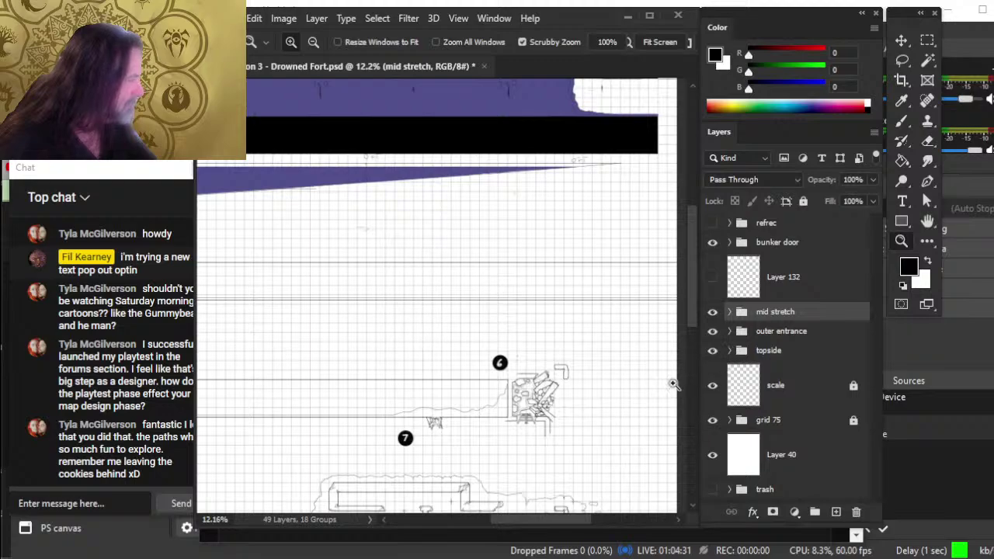
Step: Check the contents of the topside, outer entrance, mid stretch and bunker door groups by toggling each one's visibility
left_click_drag(602, 437, 556, 313)
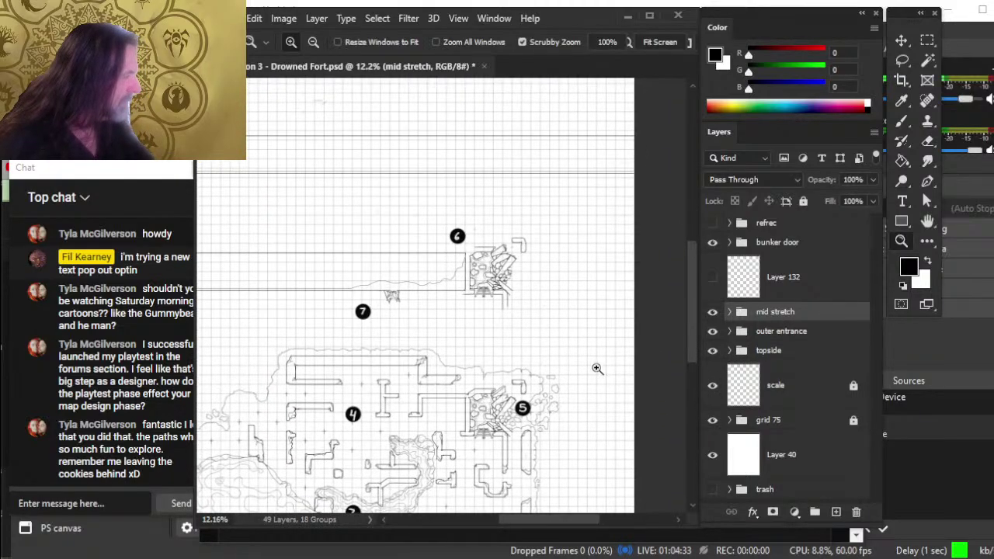
left_click_drag(598, 369, 569, 365)
left_click_drag(596, 435, 555, 407)
left_click(713, 351)
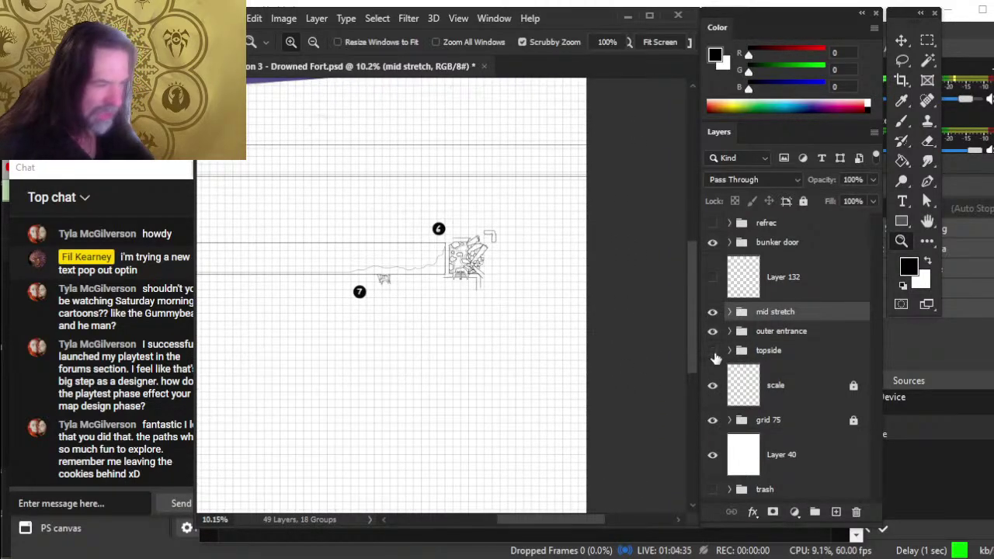
left_click(714, 353)
left_click(713, 332)
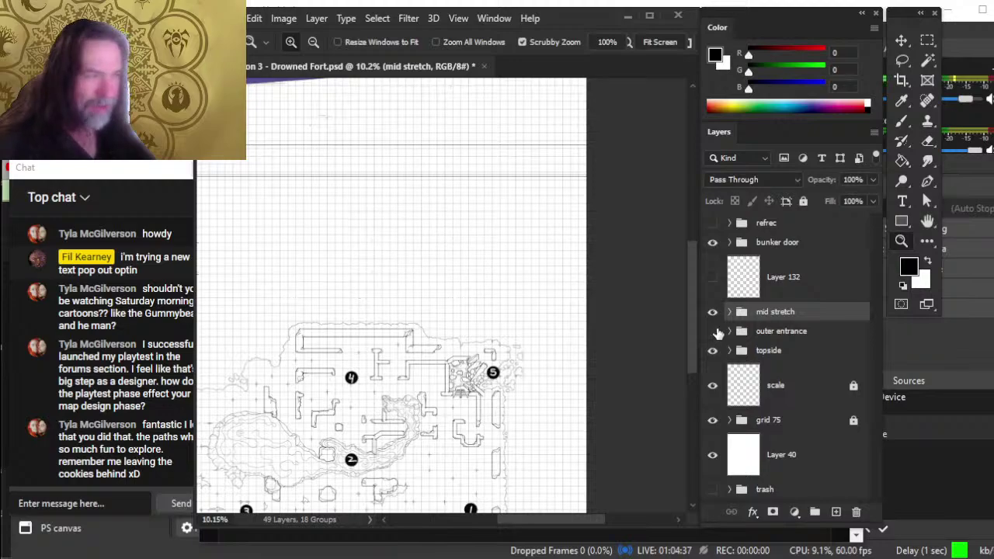
left_click(713, 332)
left_click(713, 311)
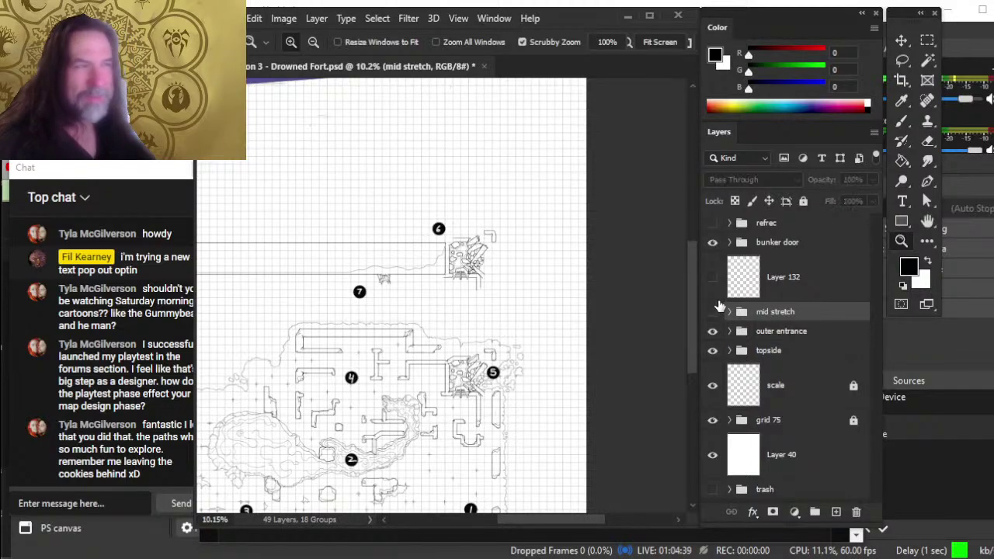
left_click(713, 312)
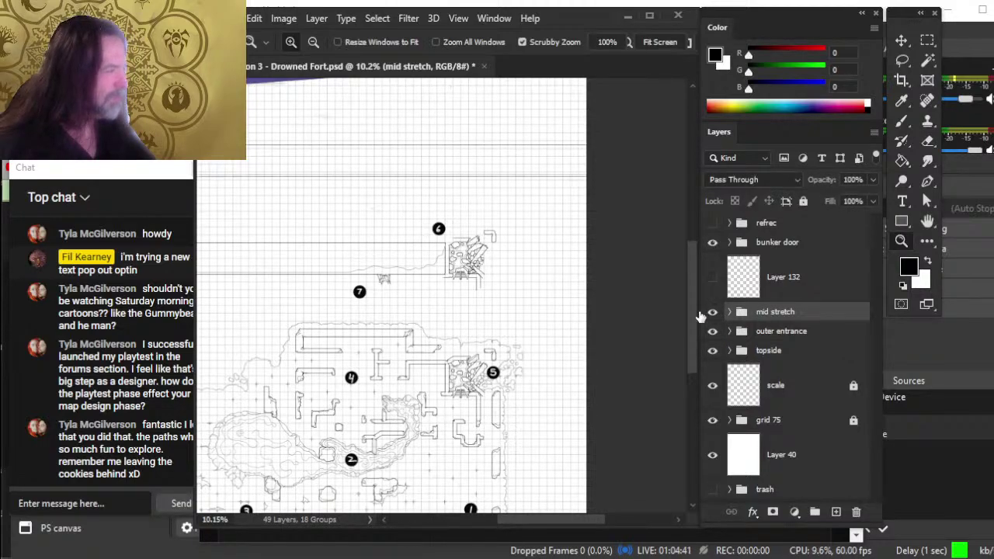
scroll(695, 271, "up", 5)
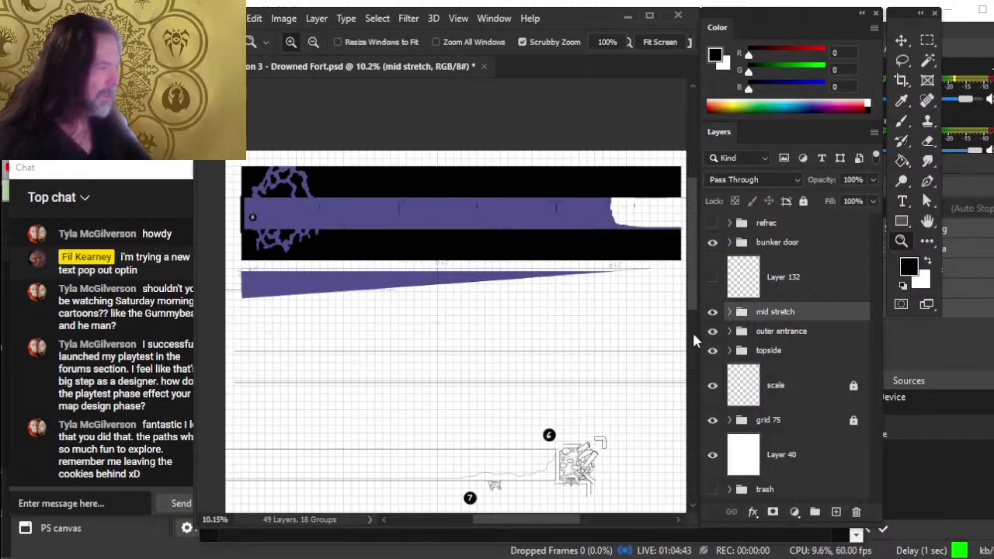
left_click(712, 243)
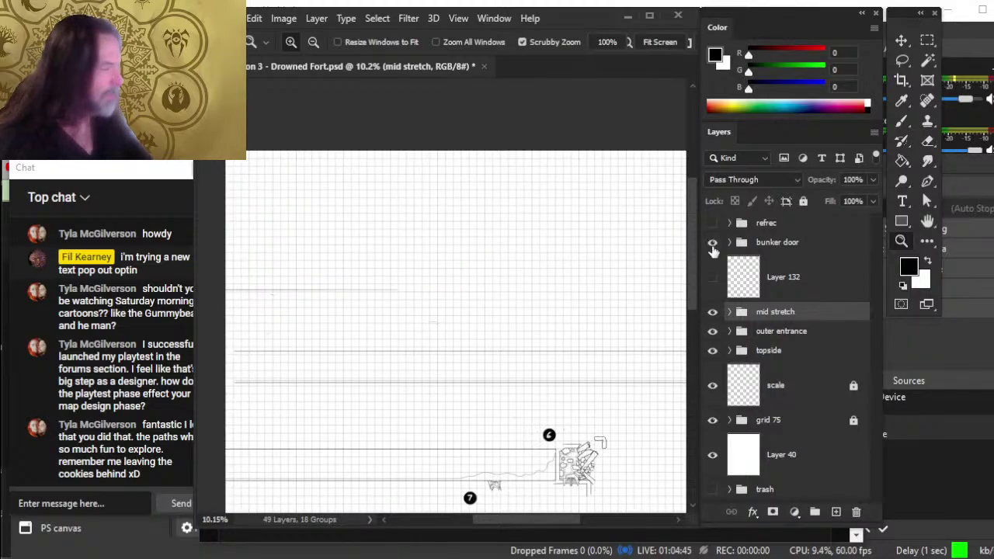
left_click(712, 244)
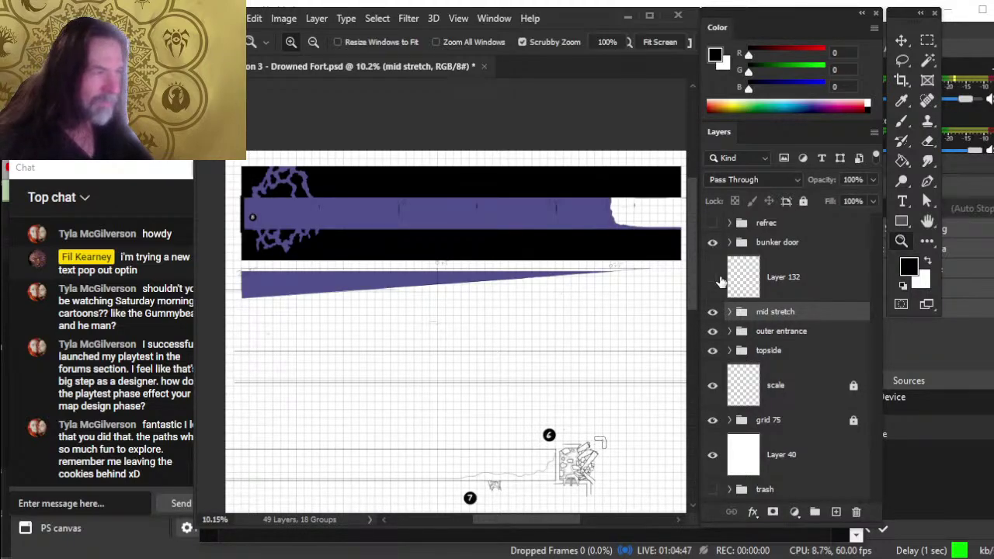
Step: Show and select Layer 132, and use the Move tool's distance guides to locate its content on the map
left_click(717, 281)
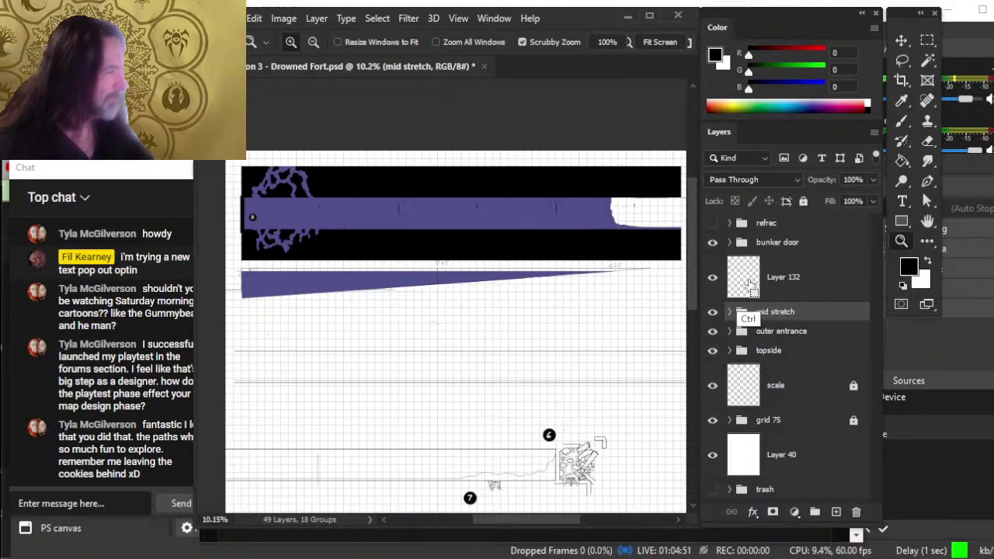
left_click(752, 287)
key("w")
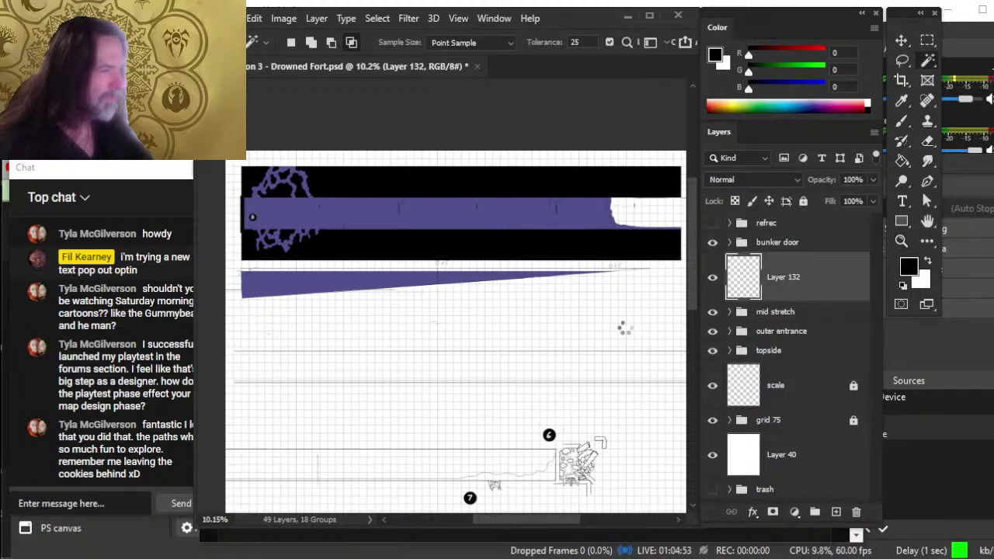
left_click(560, 402)
key("v")
left_click_drag(587, 412, 435, 332)
key("ctrl")
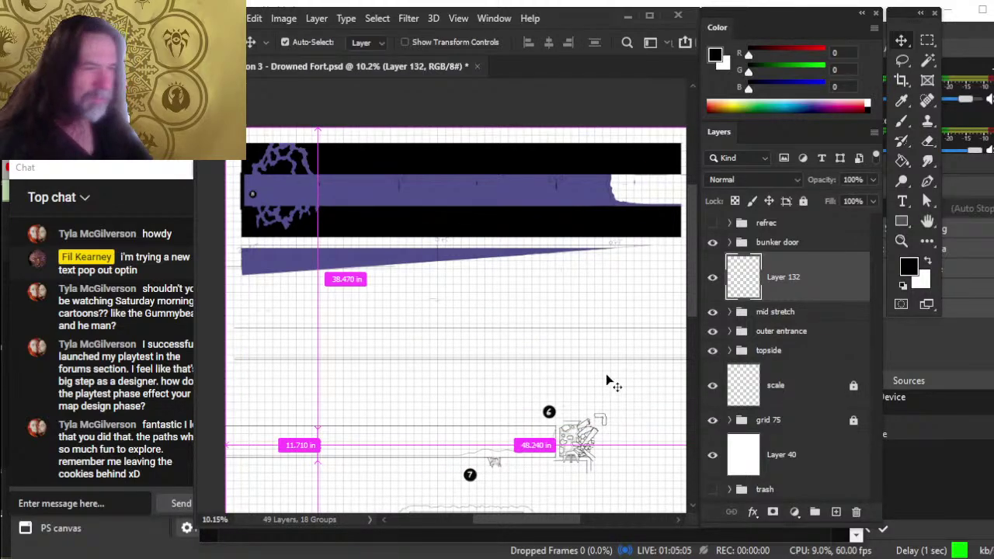
Step: Toggle Layer 132 repeatedly while inspecting the bunker, topside and tunnel areas to identify what the layer contains
key("z")
left_click_drag(303, 242, 585, 430)
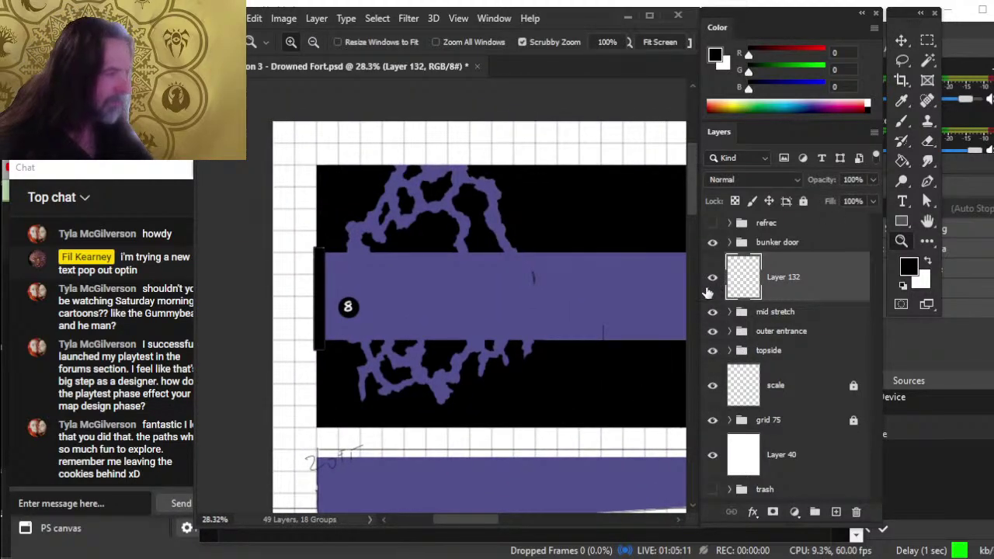
left_click_drag(611, 418, 497, 424)
left_click_drag(389, 404, 450, 402)
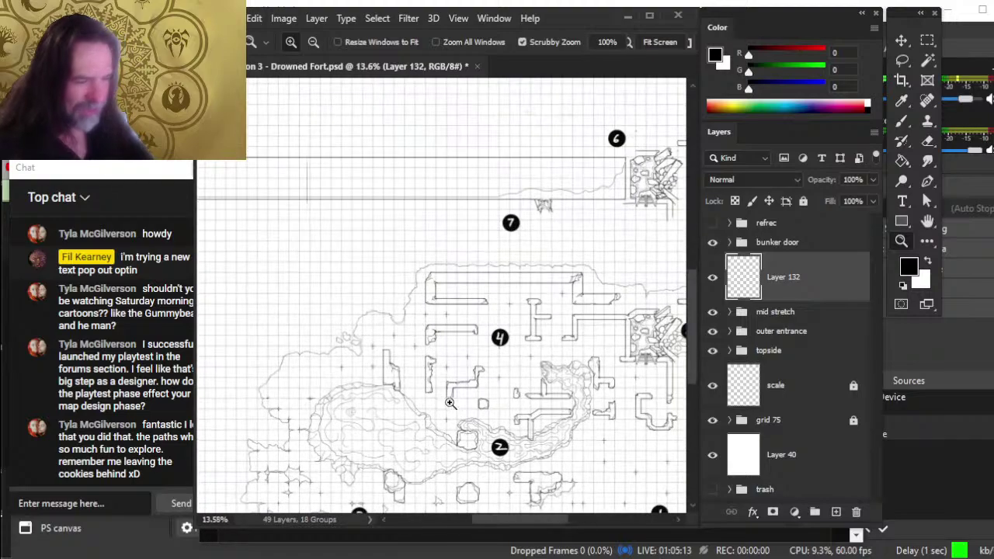
left_click_drag(504, 420, 597, 316)
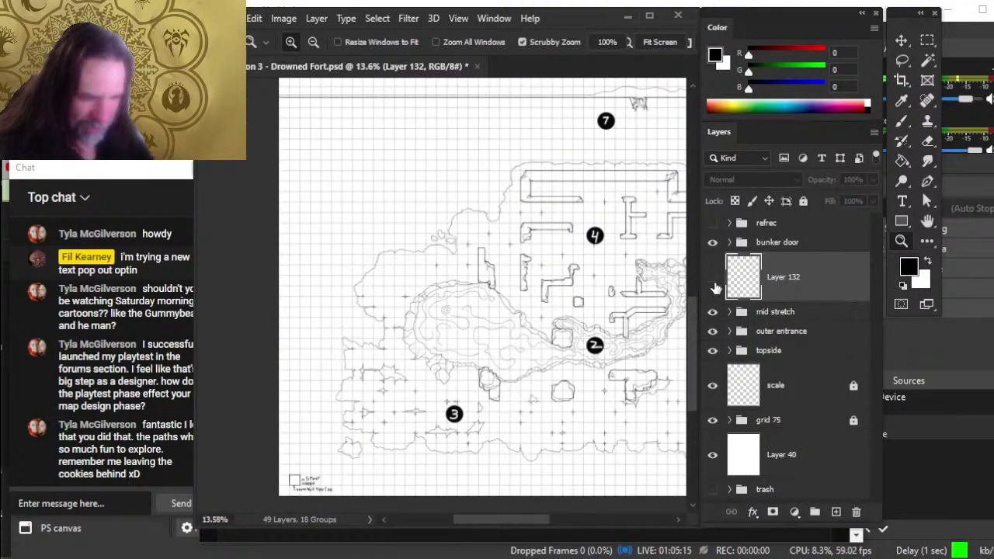
left_click(713, 278)
left_click(713, 278)
left_click(713, 278)
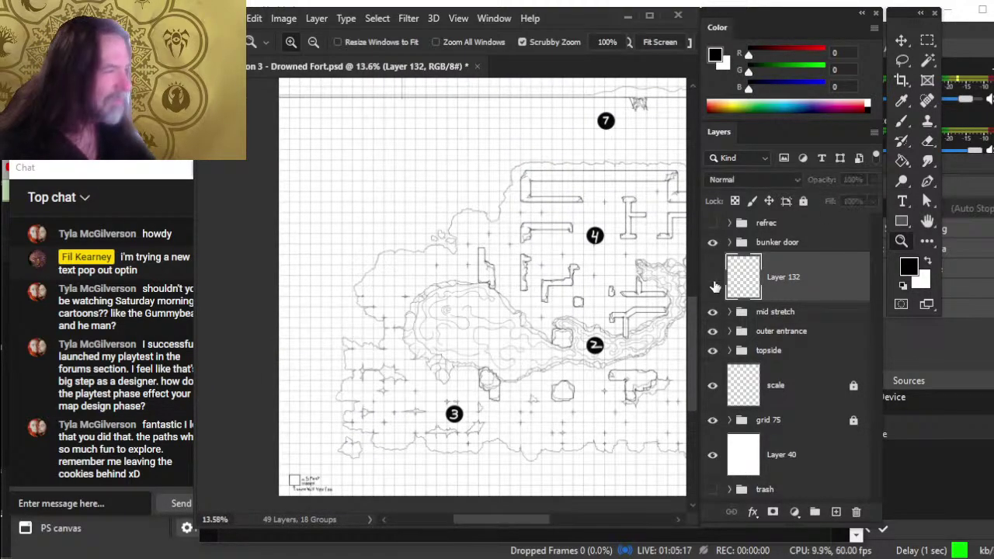
left_click(713, 278)
left_click(713, 278)
left_click(713, 278)
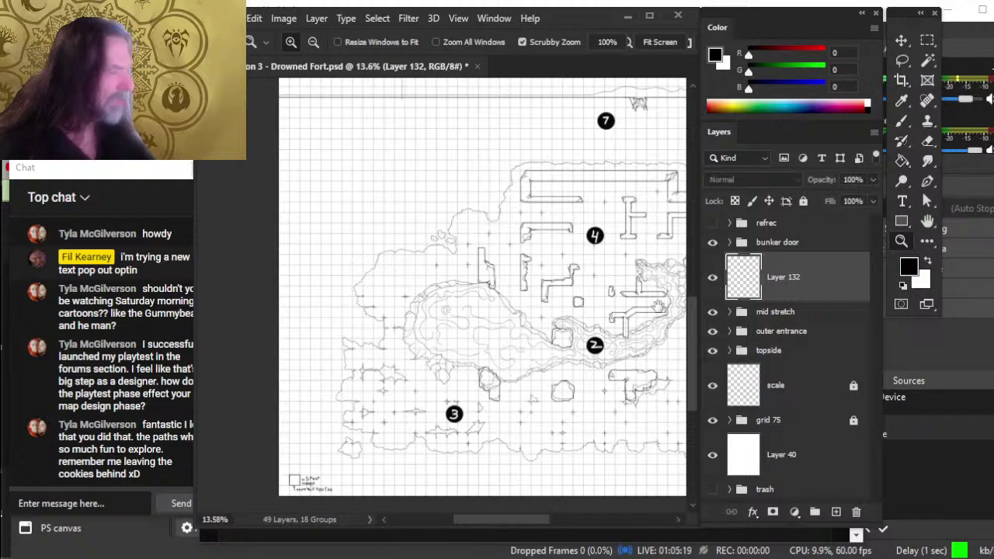
mouse_move(611, 223)
left_mouse_down()
mouse_move(541, 417)
mouse_move(617, 313)
left_mouse_up()
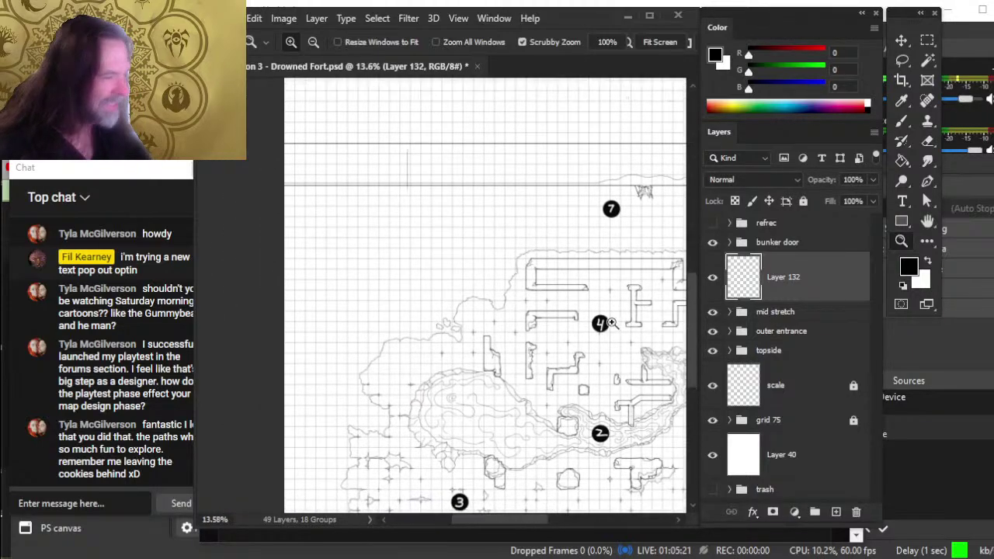
left_click(715, 292)
left_click(716, 292)
left_click(715, 292)
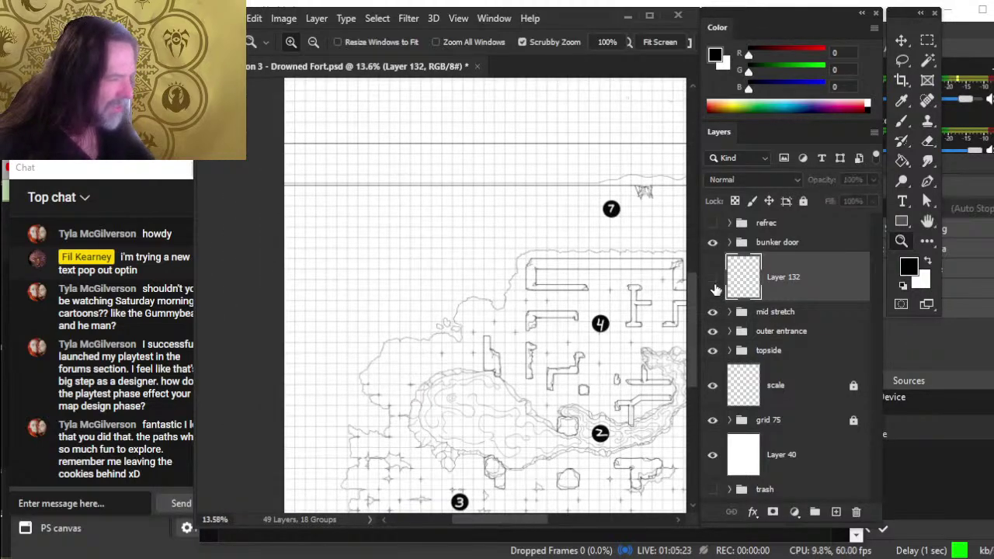
left_click(715, 292)
left_click_drag(685, 316, 378, 402)
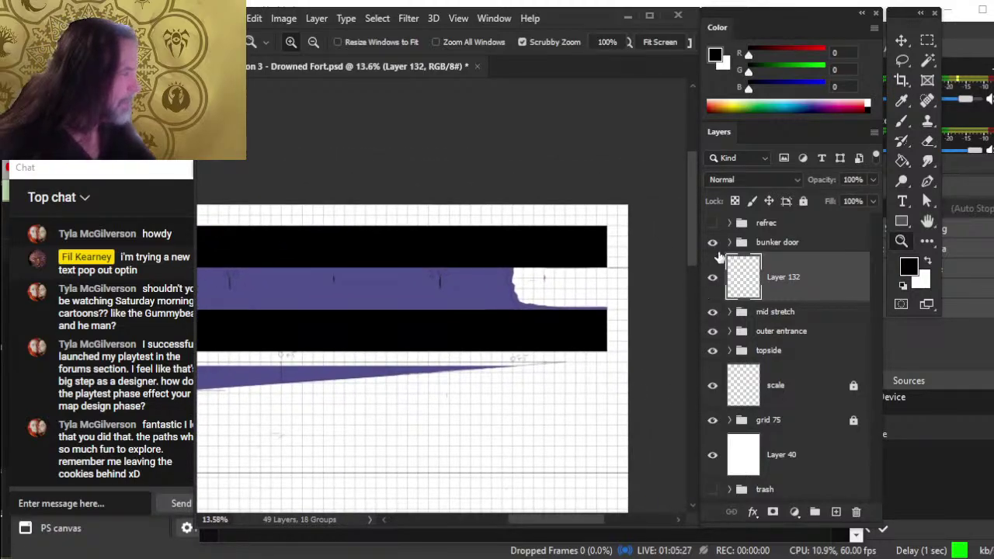
Step: Hide the bunker door group and toggle Layer 132 to look for its content around the upper tunnel
left_click(713, 243)
left_click(715, 281)
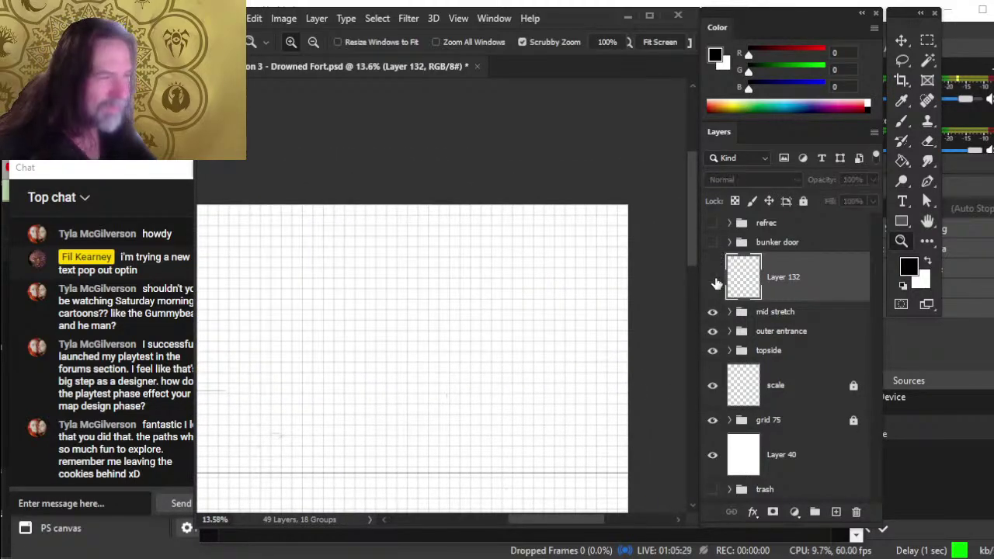
left_click(715, 280)
left_click(715, 281)
left_click(715, 281)
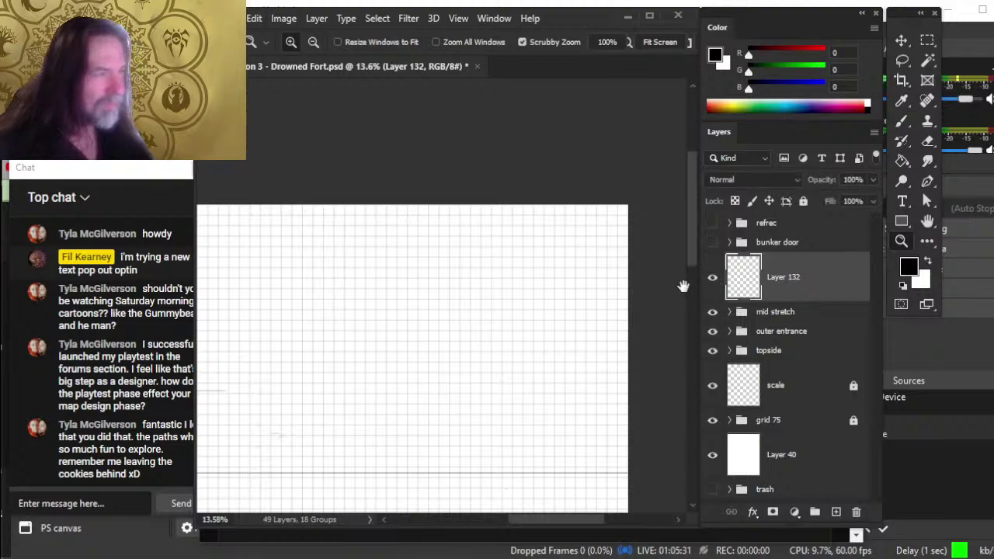
Step: Toggle Layer 132 while inspecting the mid stretch and the area near marker 7 to find what it draws
scroll(670, 390, "left", 3)
left_click_drag(660, 386, 619, 355)
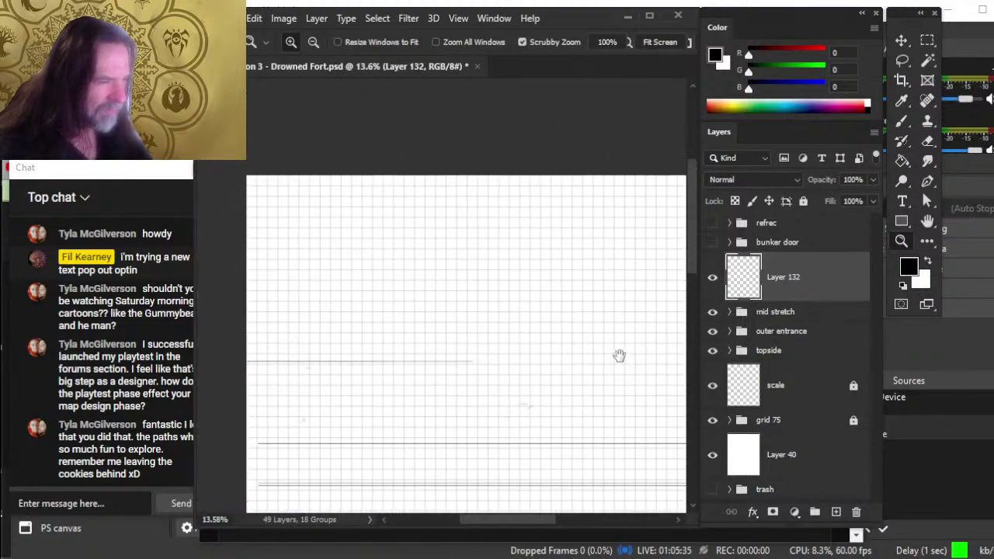
left_click(714, 281)
left_click(714, 282)
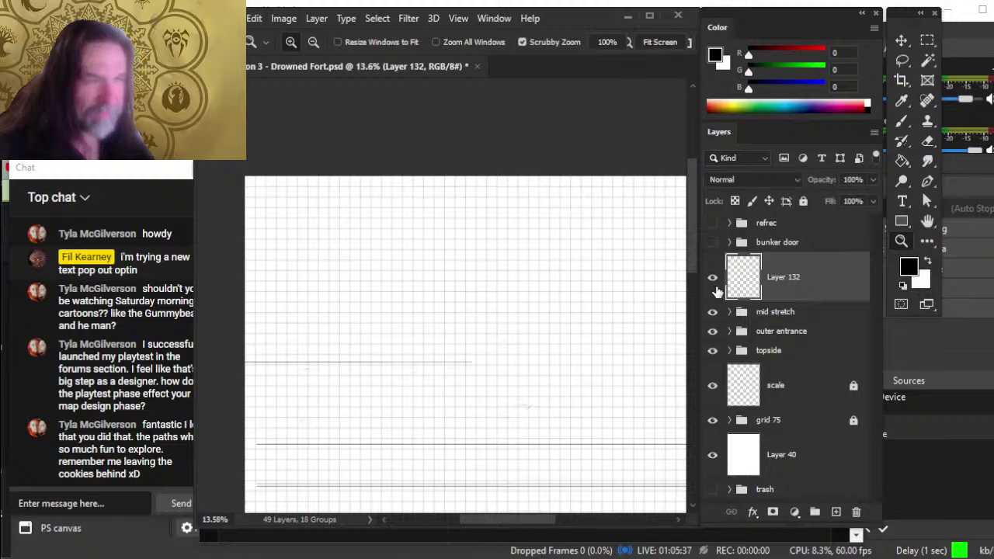
left_click(715, 281)
left_click(714, 283)
left_click_drag(536, 462, 554, 271)
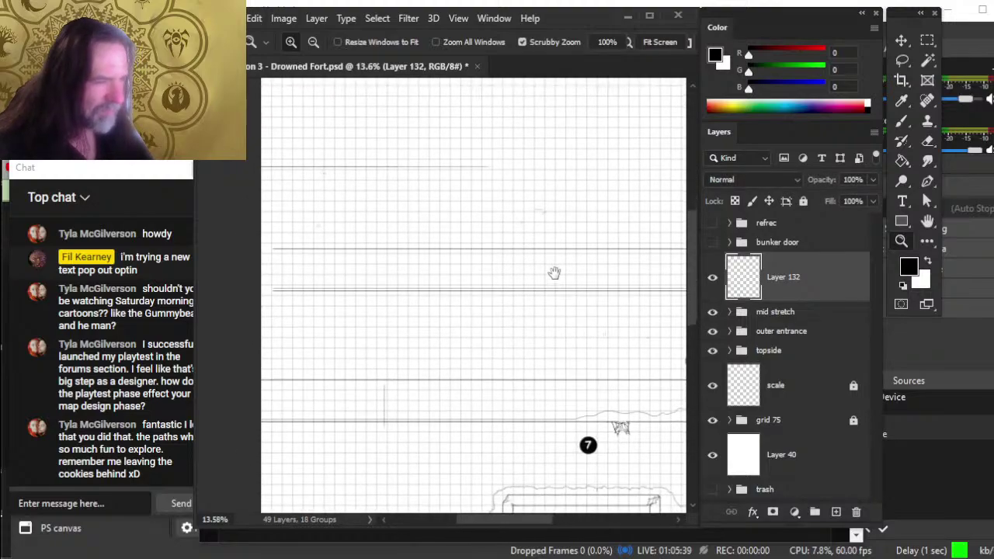
left_click(715, 283)
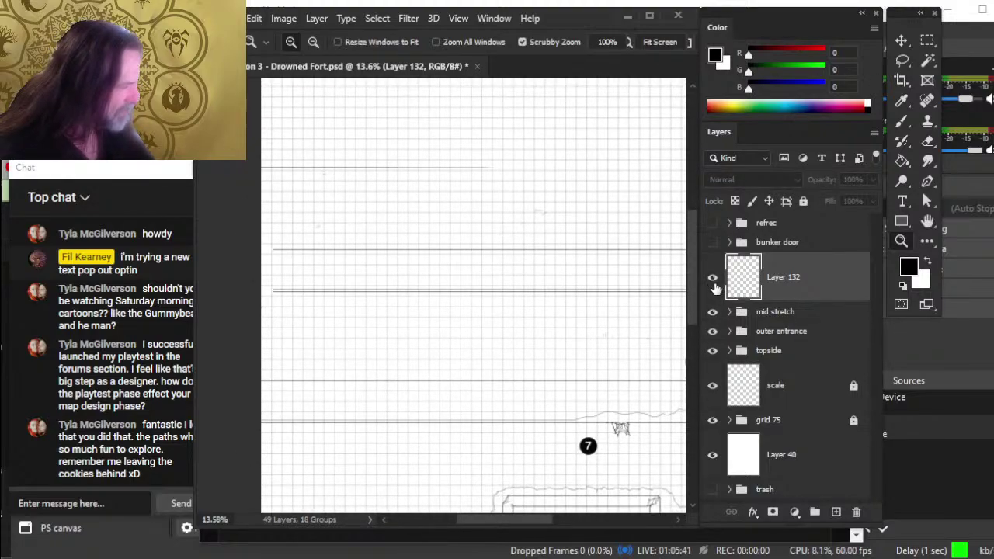
left_click(714, 282)
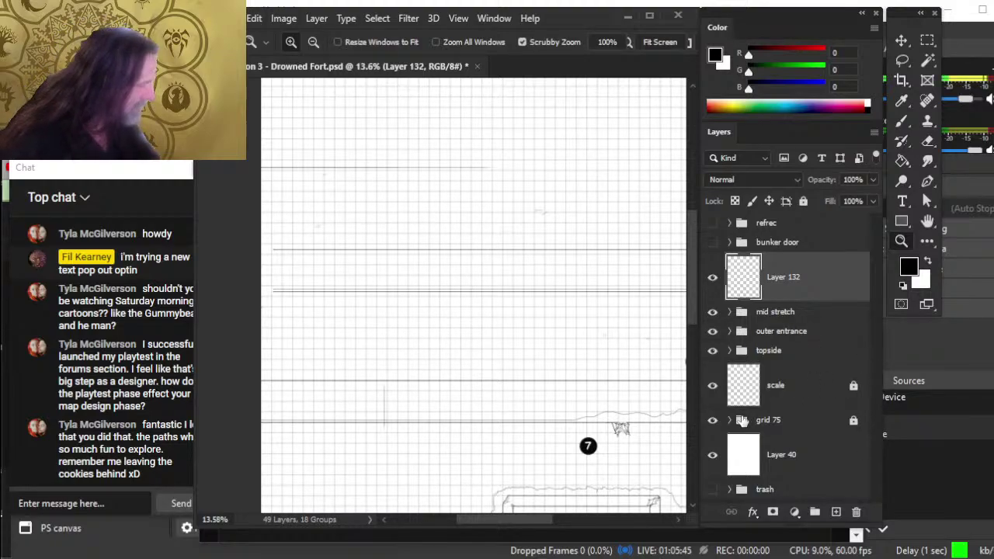
Step: Isolate Layer 132's content by hiding the grid 75, topside, outer entrance and mid stretch groups
left_click(712, 420)
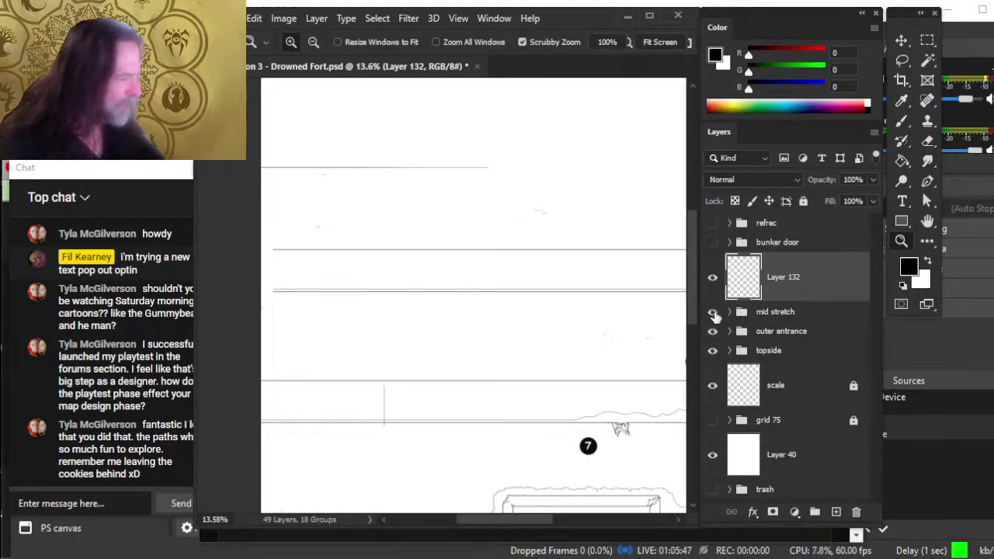
left_click(712, 281)
left_click(712, 280)
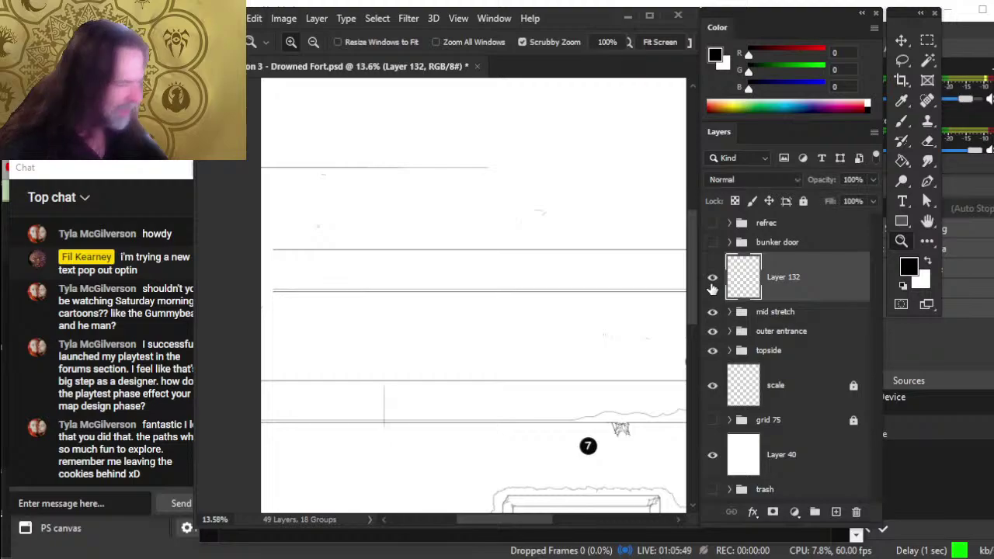
left_click(712, 350)
left_click(712, 330)
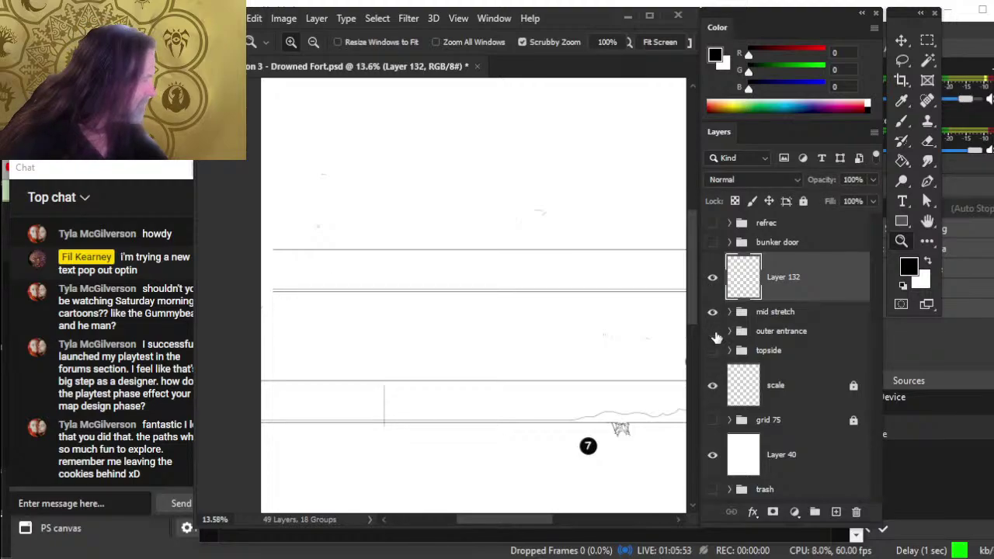
left_click(713, 312)
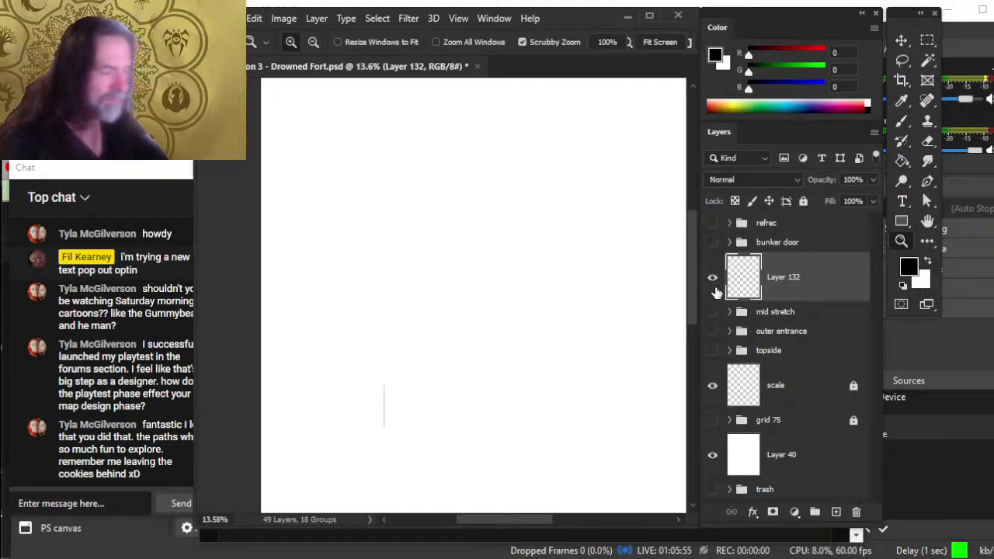
left_click_drag(545, 411, 597, 346)
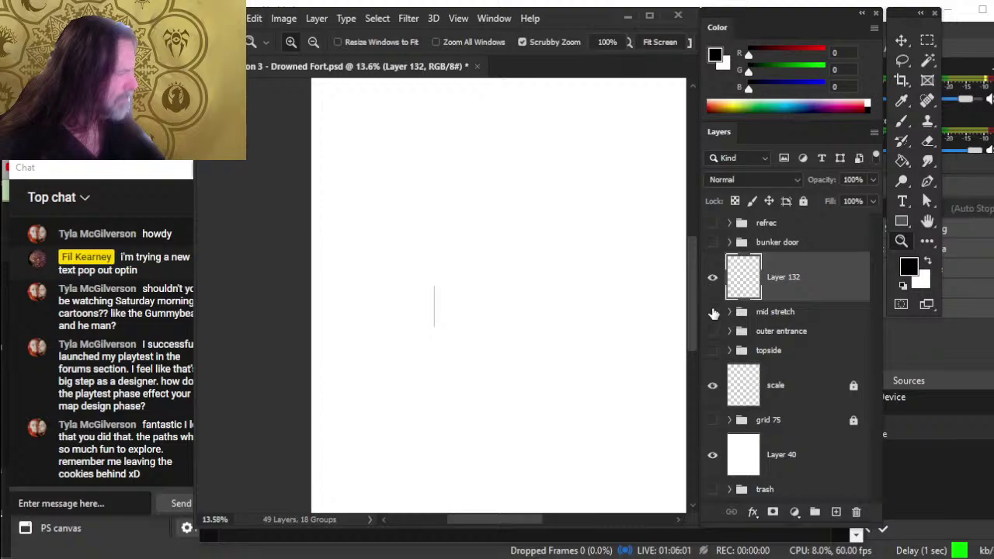
Step: Delete Layer 132 and turn the mid stretch, outer entrance, bunker door, topside and grid 75 groups back on
left_click(712, 312)
left_click(712, 332)
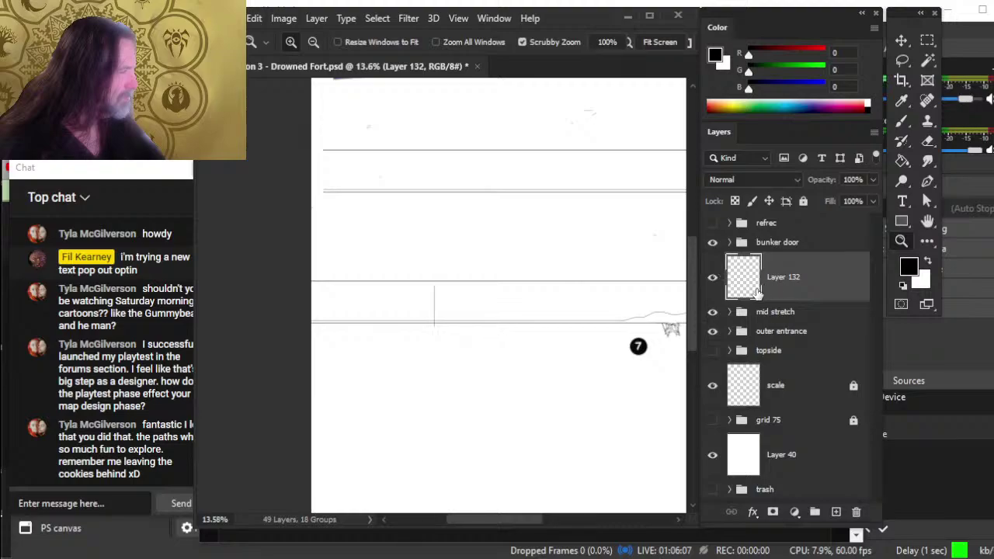
key("Delete")
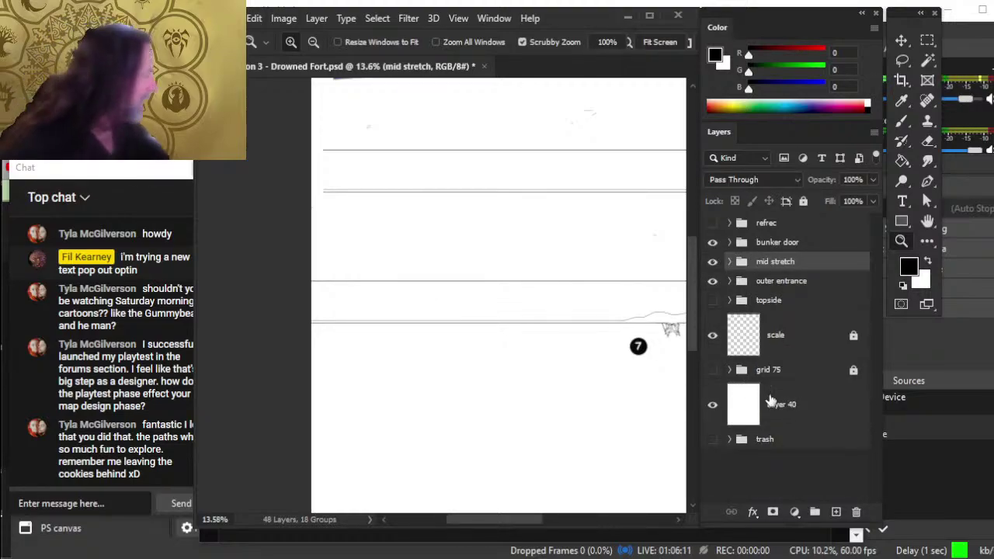
left_click(712, 300)
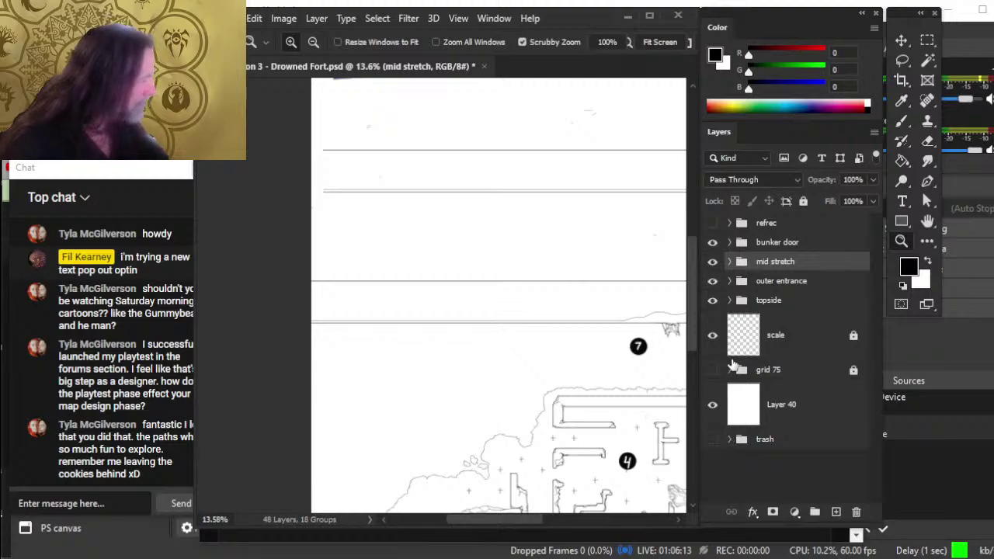
left_click(712, 369)
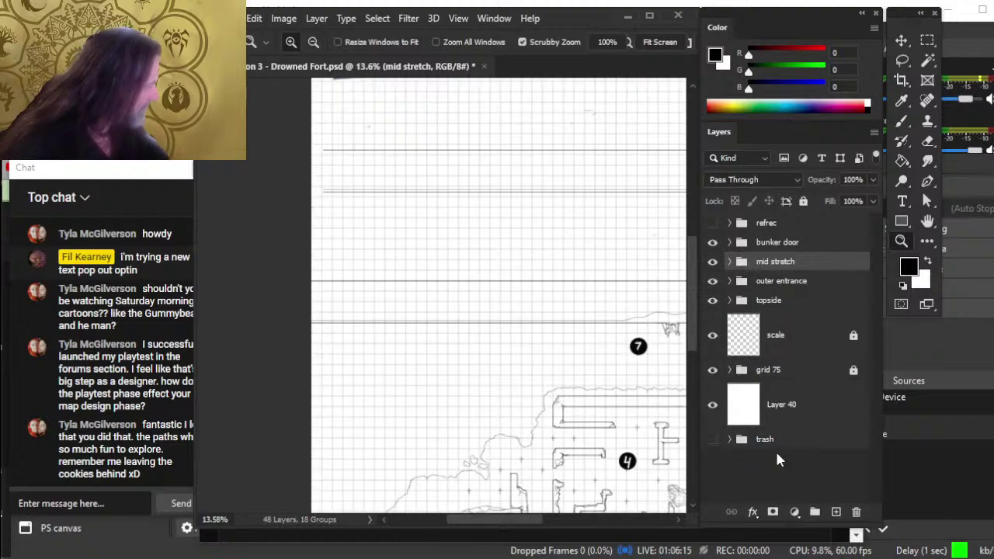
Step: Expand the bunker door group and toggle Layer 73 over the area 8 tunnel to check its content, leaving it hidden
left_click_drag(619, 431, 595, 441)
left_click_drag(595, 441, 453, 439)
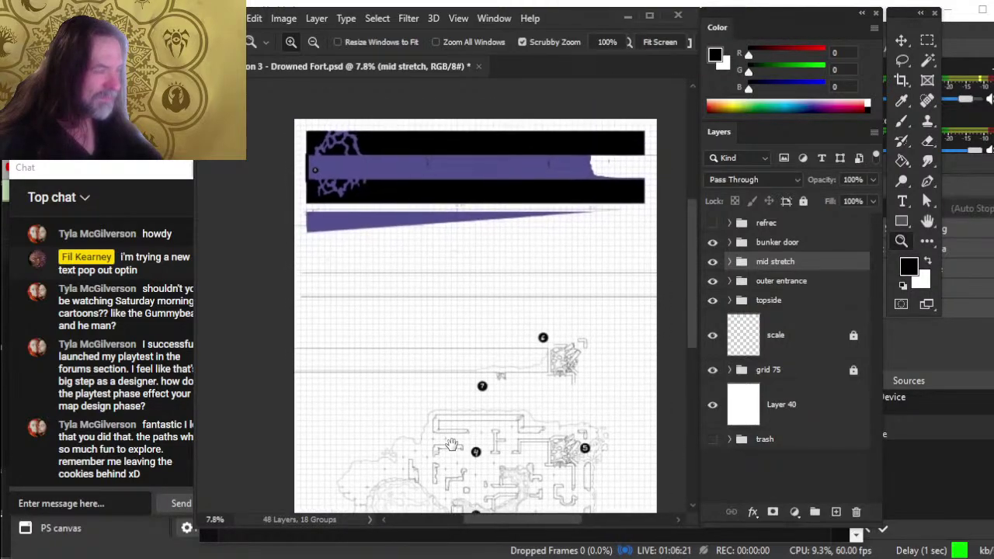
scroll(528, 305, "up", 2)
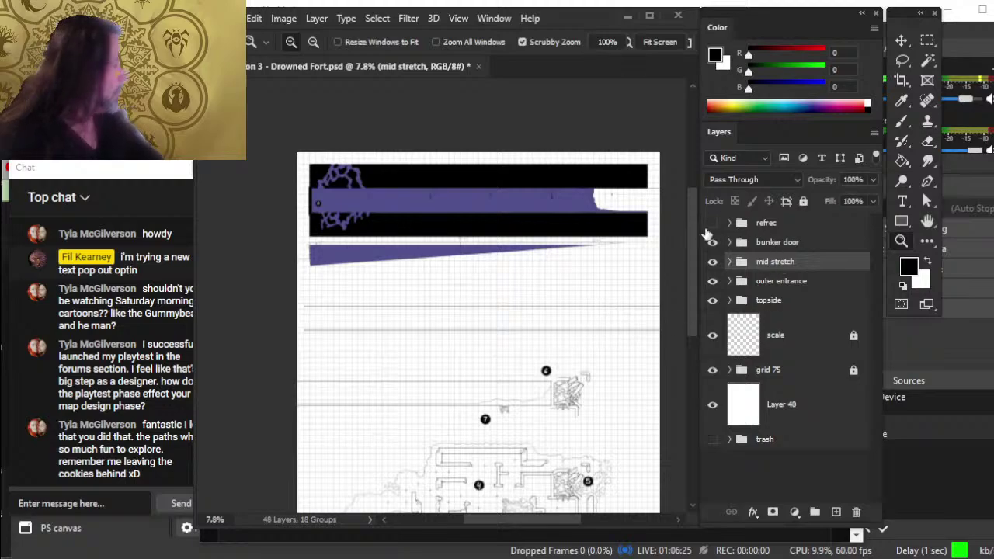
left_click(740, 243)
left_click(730, 242)
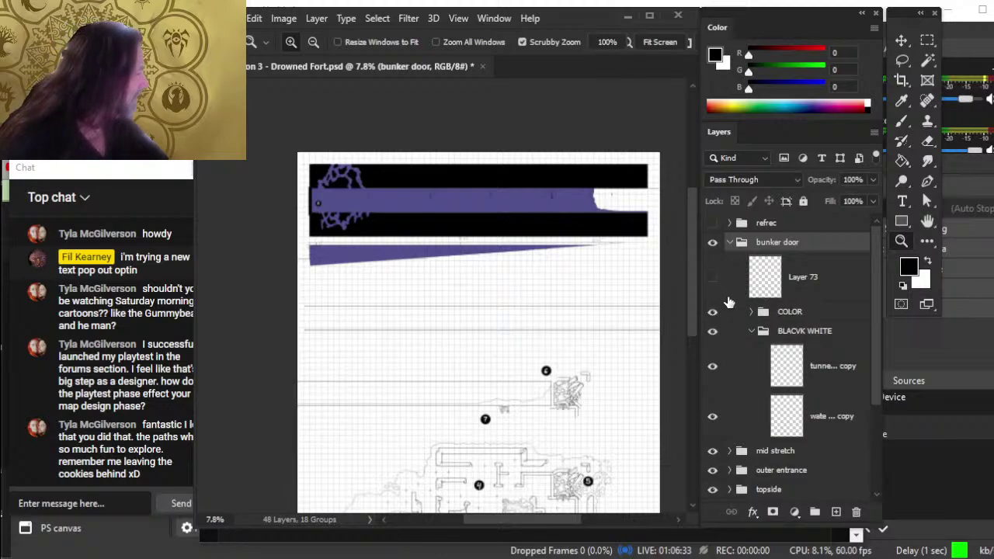
scroll(380, 247, "up", 3)
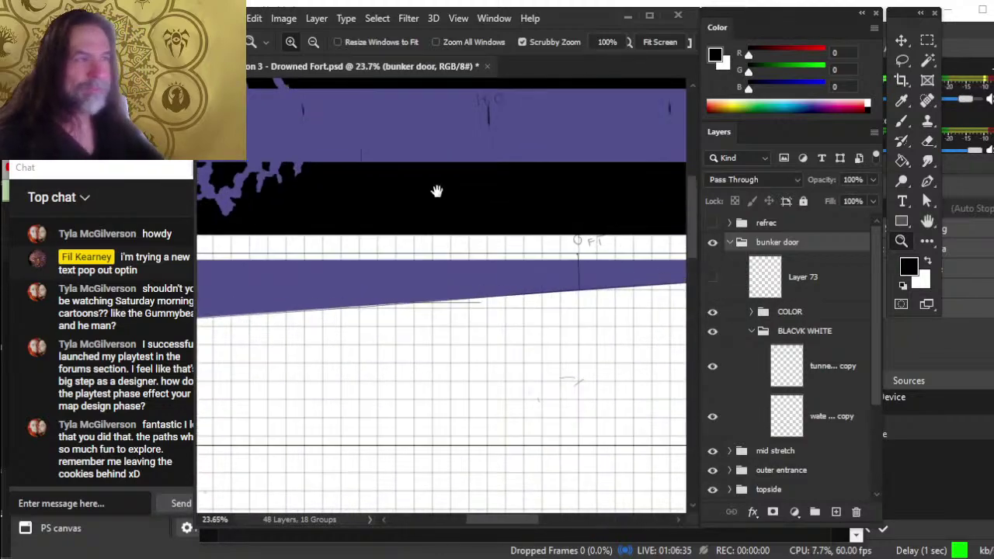
left_click(714, 278)
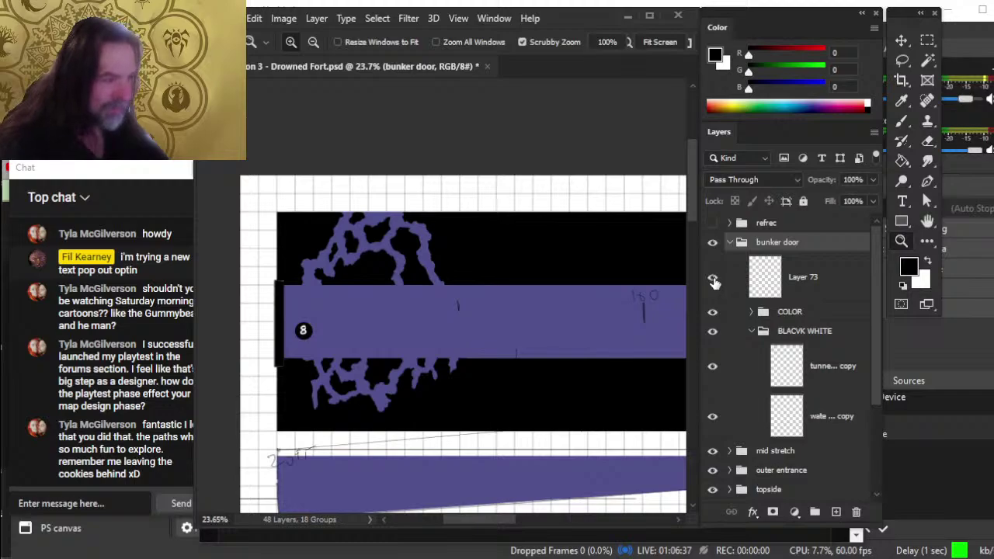
left_click(712, 278)
left_click(712, 278)
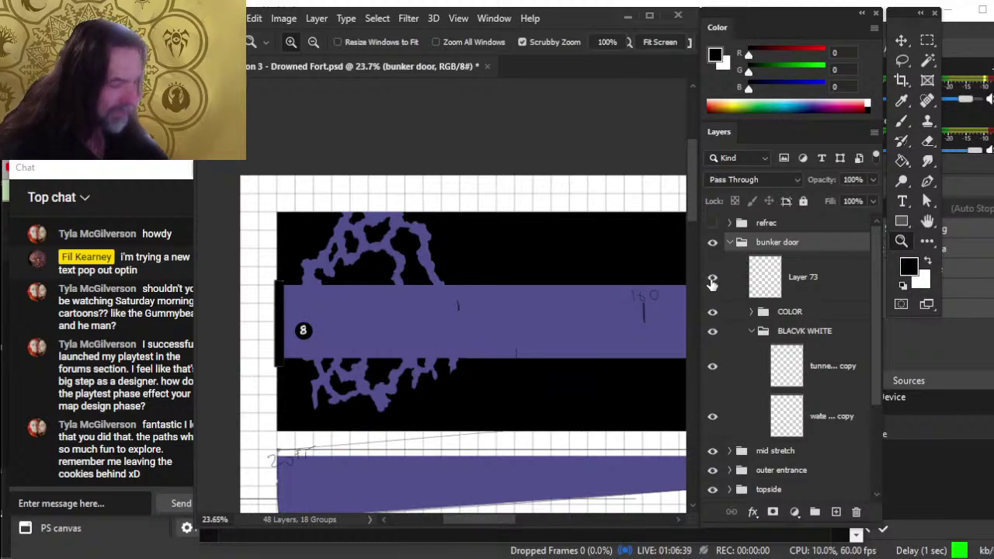
left_click(712, 278)
left_click(712, 278)
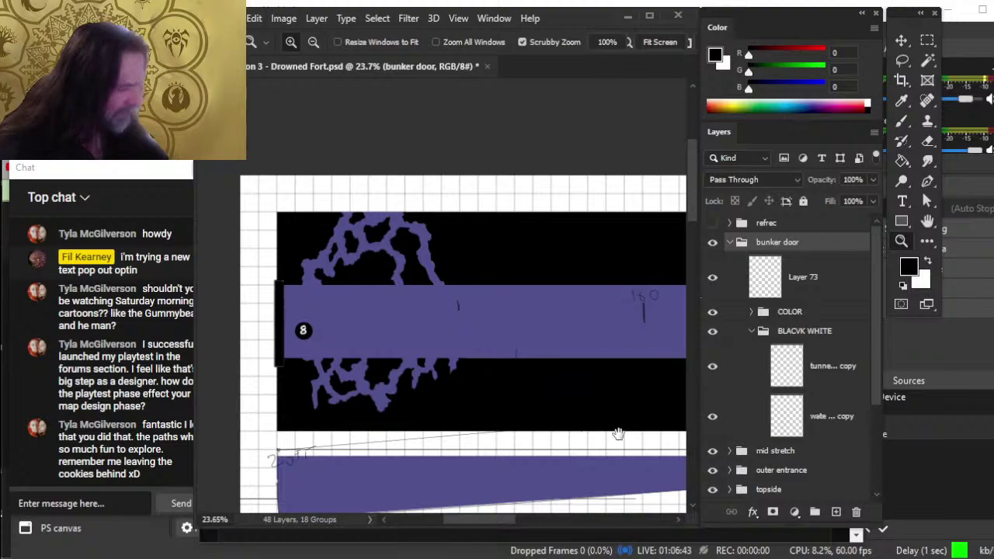
left_click_drag(566, 431, 570, 370)
left_click(592, 367, "alt")
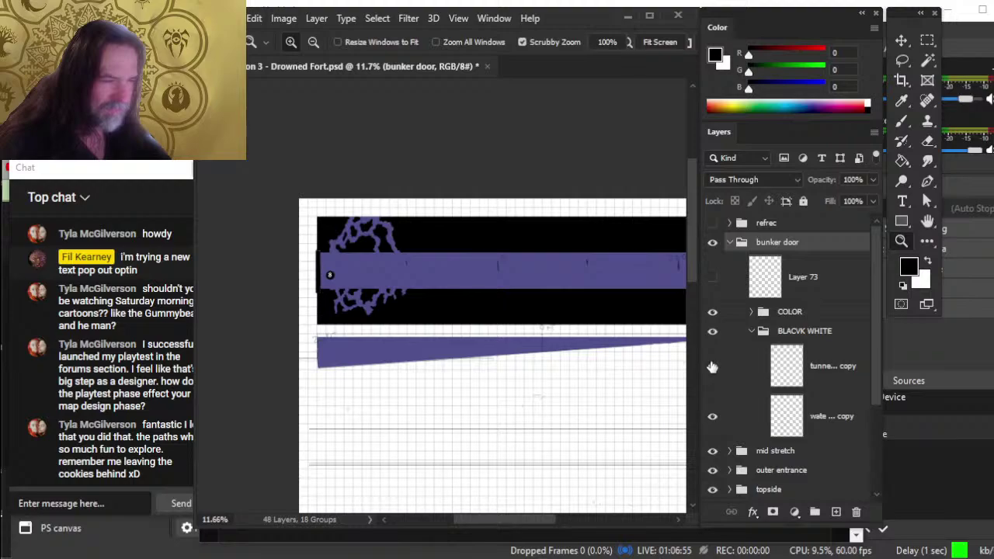
Step: Check the tunnel and water copy layers inside the BLACVK WHITE group, leave both visible, and collapse the group
left_click(713, 419)
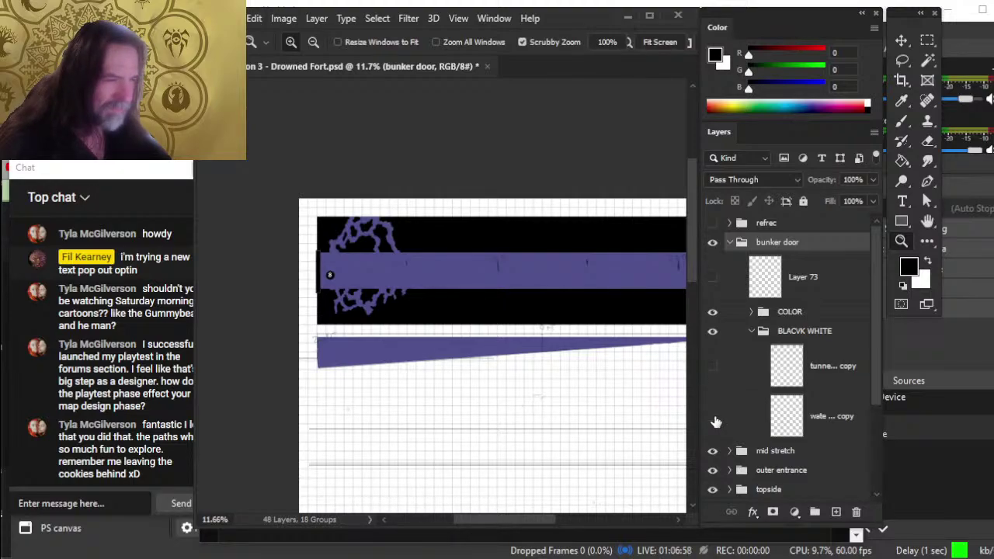
left_click(714, 367)
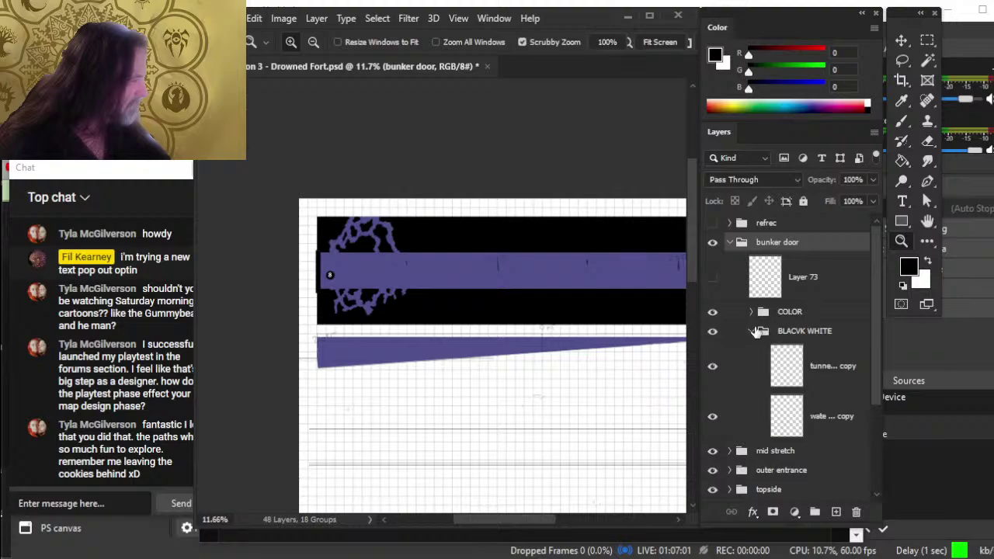
left_click(752, 332)
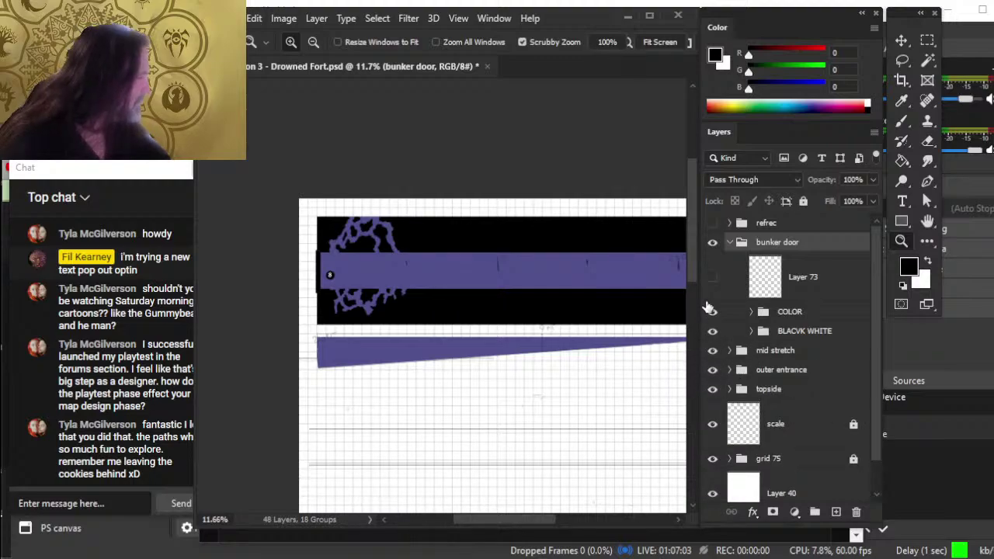
Step: Compare the bunker door group's contents, leaving Layer 73 and COLOR hidden and only the BLACVK WHITE line art visible
left_click(716, 280)
left_click(712, 317)
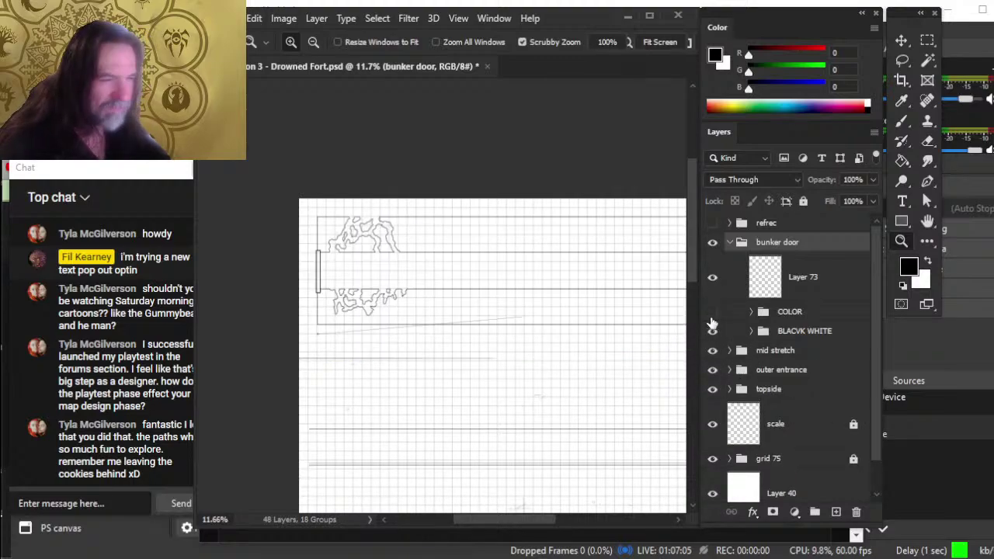
left_click(712, 316)
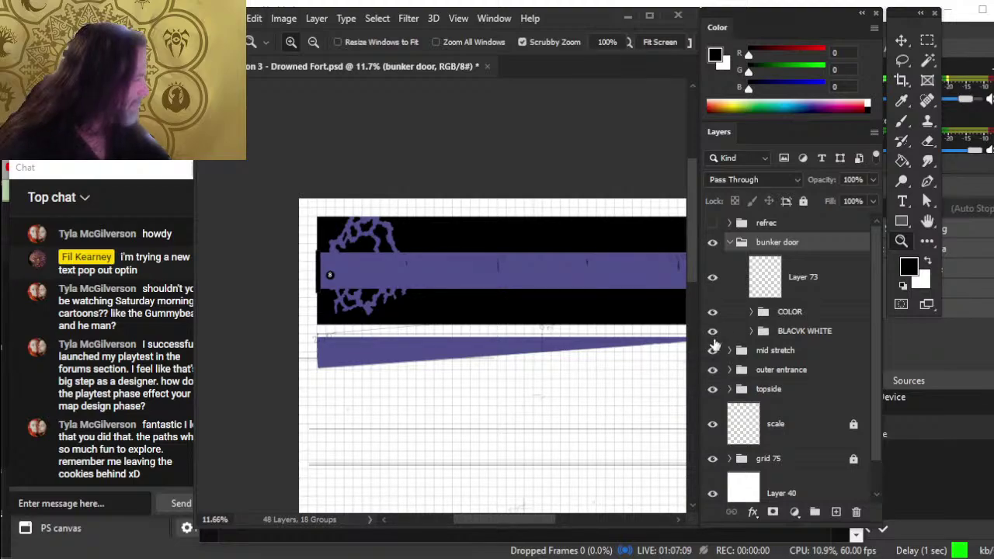
left_click(712, 311)
left_click(713, 277)
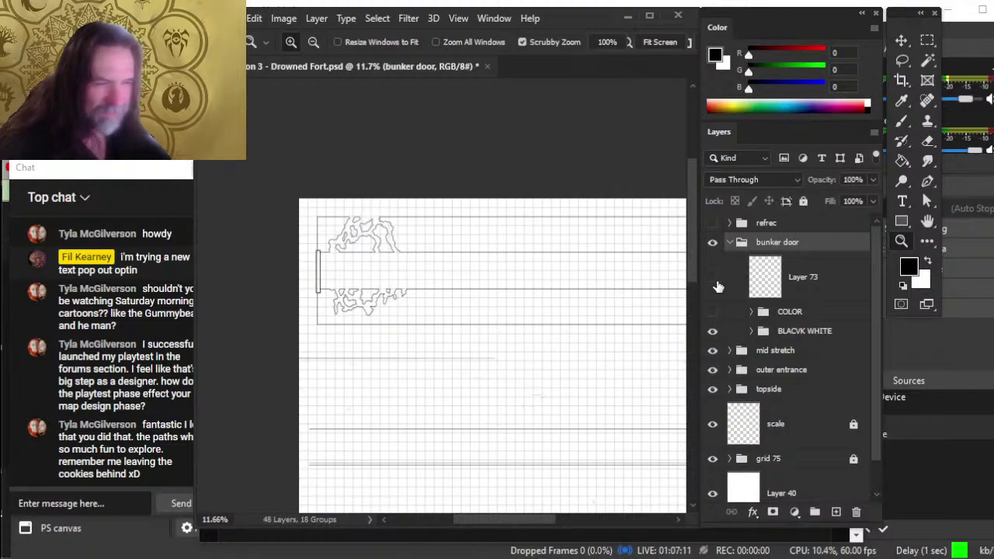
left_click(714, 332)
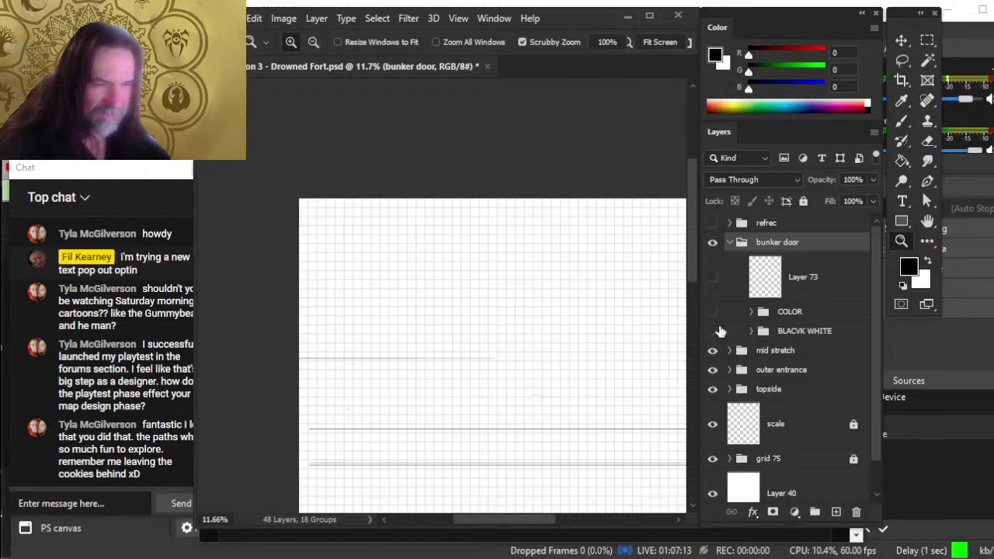
left_click(712, 331)
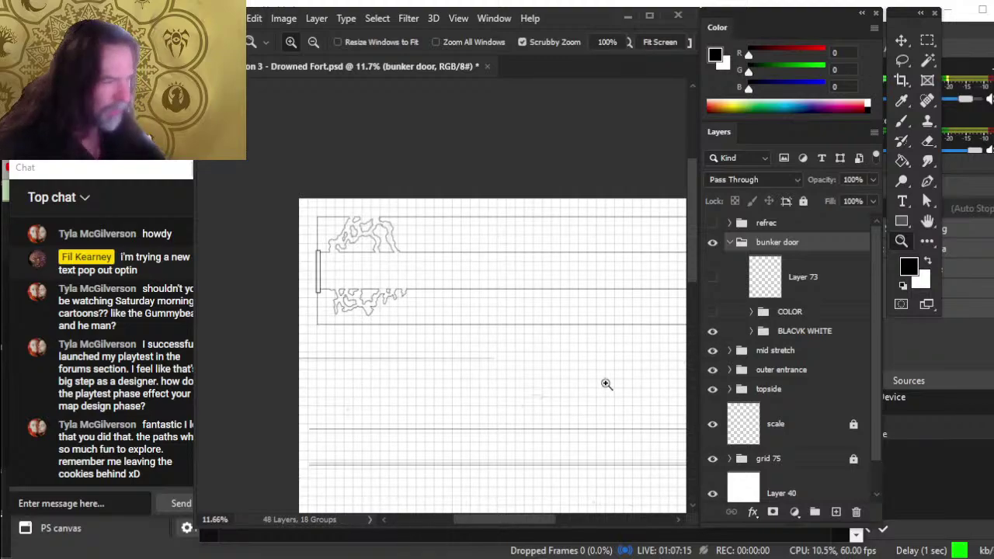
Step: Toggle the topside group, expand it, and toggle its ground group to check for the stray line
left_click(712, 390)
left_click(713, 389)
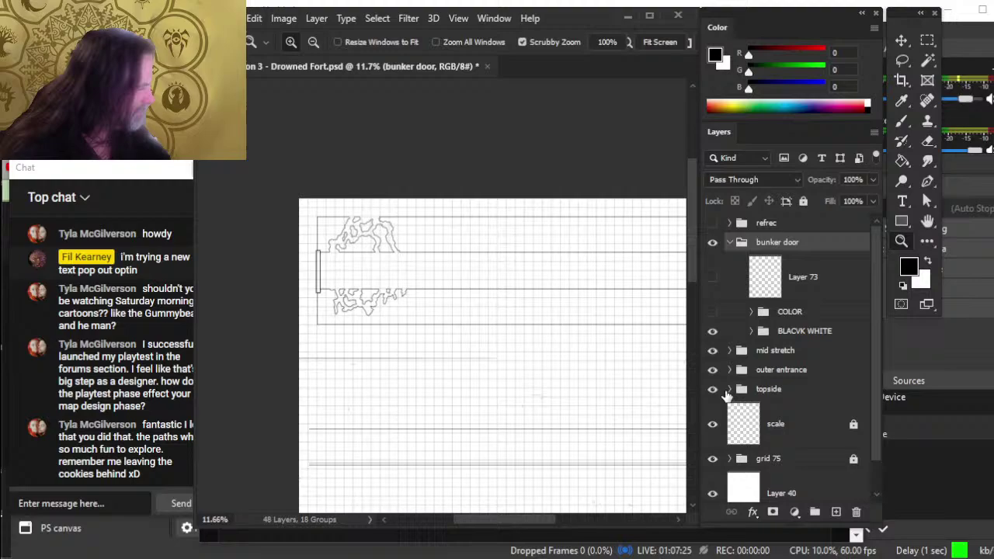
left_click(730, 389)
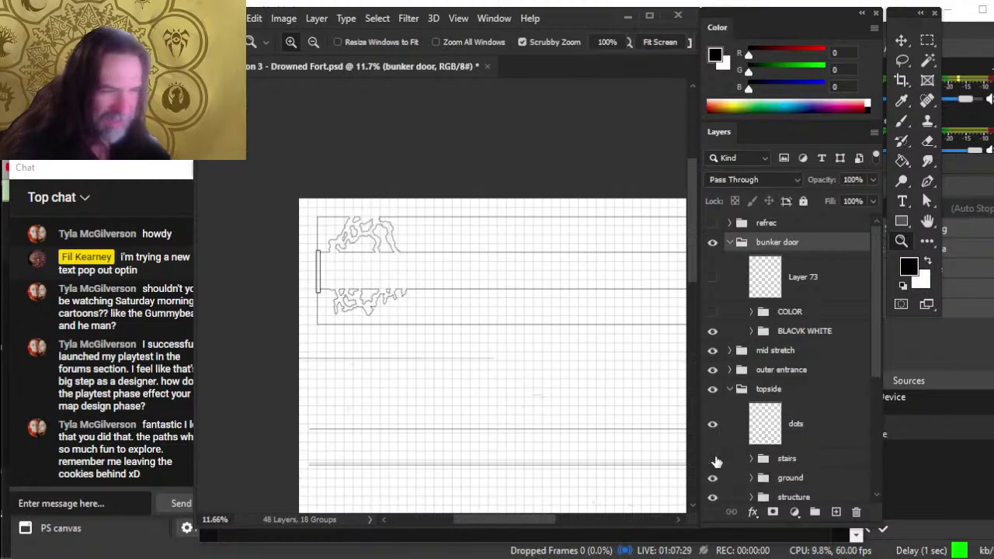
left_click(713, 478)
left_click(713, 478)
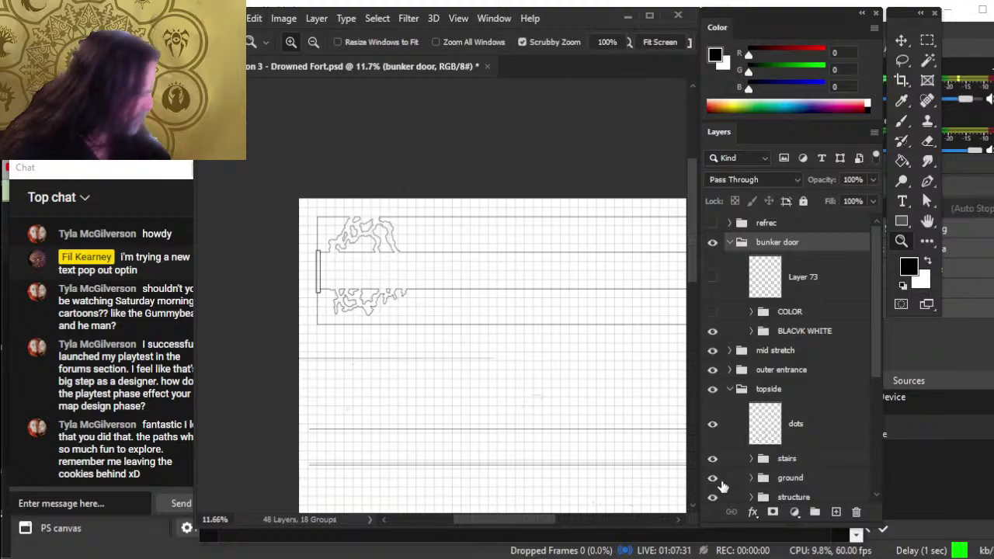
Step: Expand the ground group and toggle the ????, 2 point water and 3 point layers to identify which holds the stray line
left_click(751, 477)
left_click_drag(874, 306, 875, 384)
left_click(713, 332)
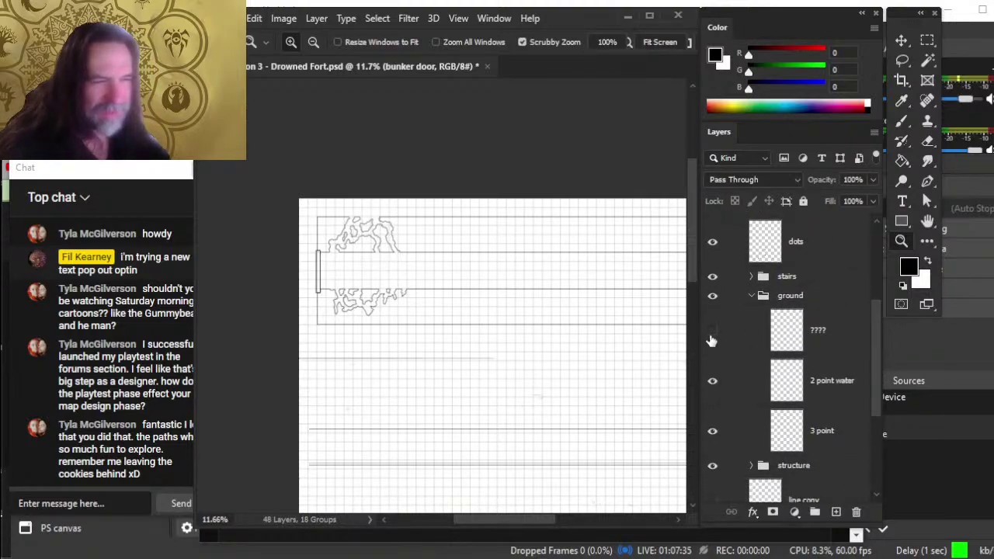
left_click(712, 380)
left_click(713, 431)
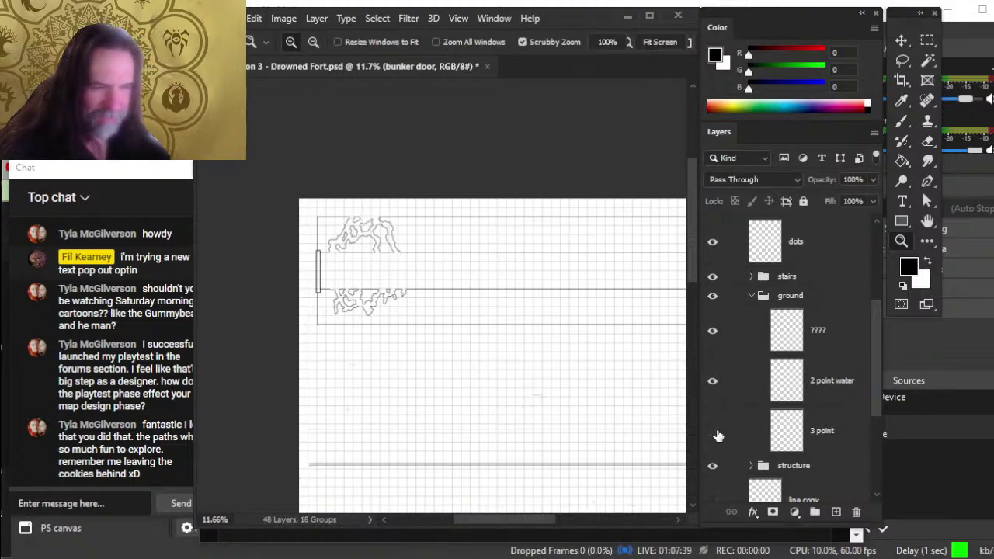
left_click(713, 432)
Step: Delete the stray horizontal line below the bunker door tunnel from the 3 point layer, then deselect and collapse the ground group
left_click(800, 440)
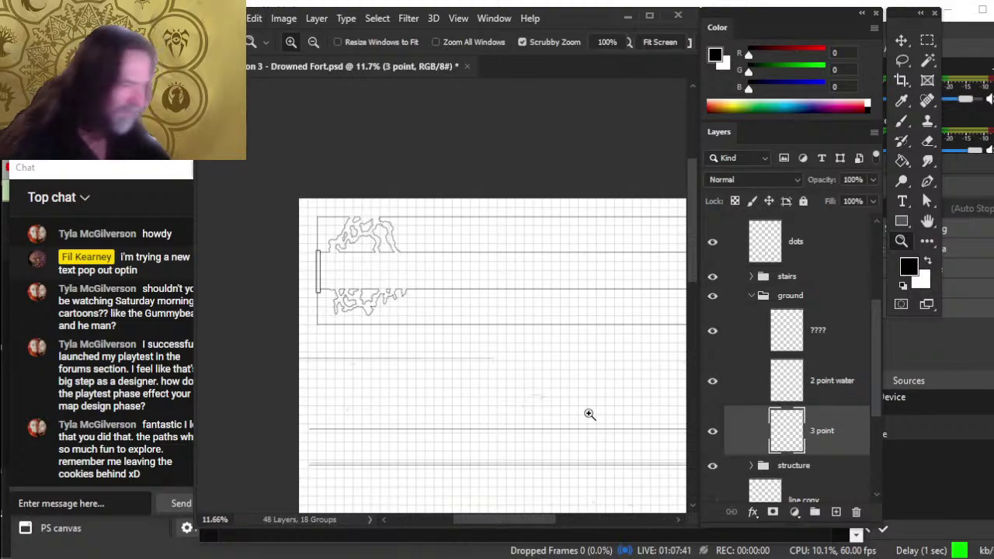
left_click_drag(613, 428, 549, 432)
left_click_drag(381, 295, 486, 466)
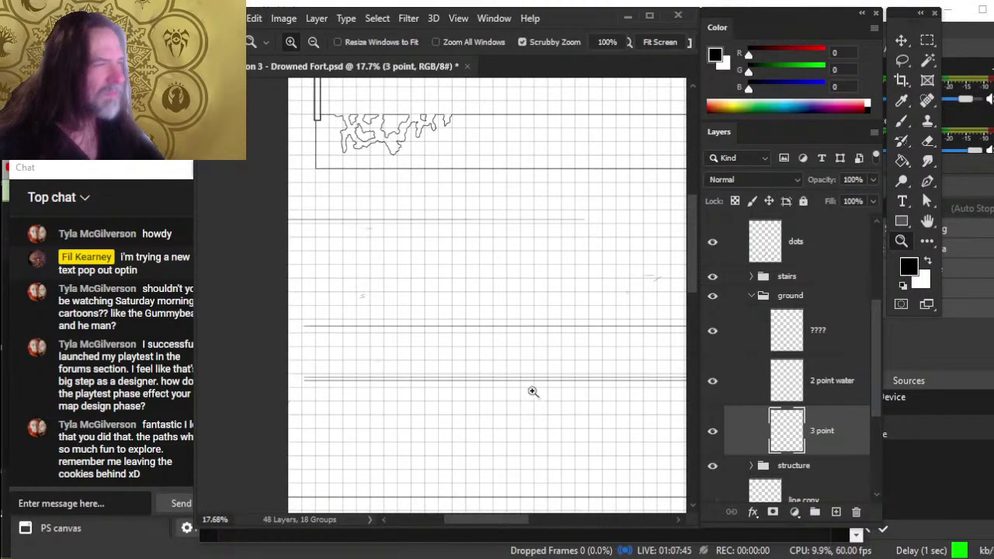
scroll(543, 380, "down", 2)
left_click_drag(566, 357, 449, 354)
key("l")
mouse_move(481, 266)
left_mouse_down()
mouse_move(363, 242)
mouse_move(590, 249)
mouse_move(483, 274)
left_mouse_up()
key("Delete")
key("ctrl+d")
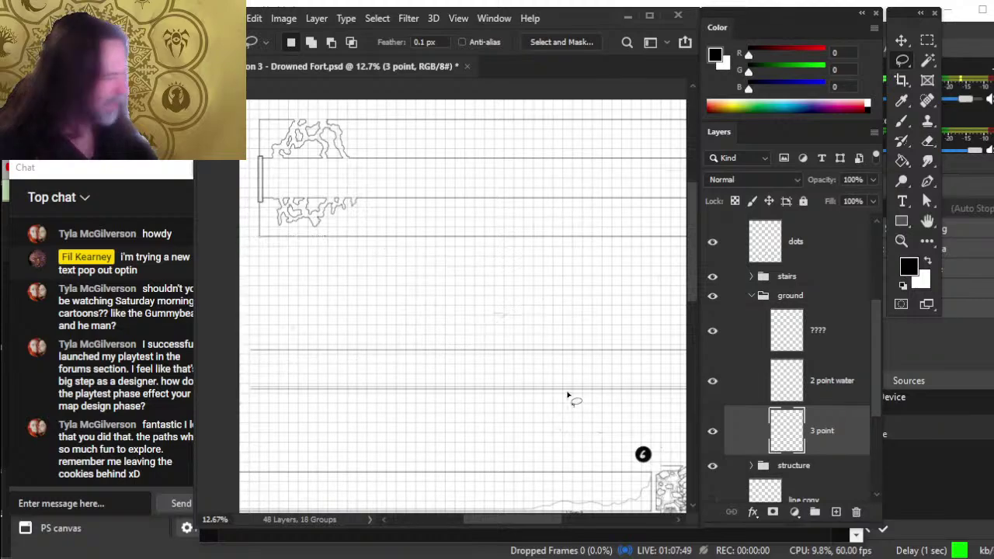
left_click(750, 296)
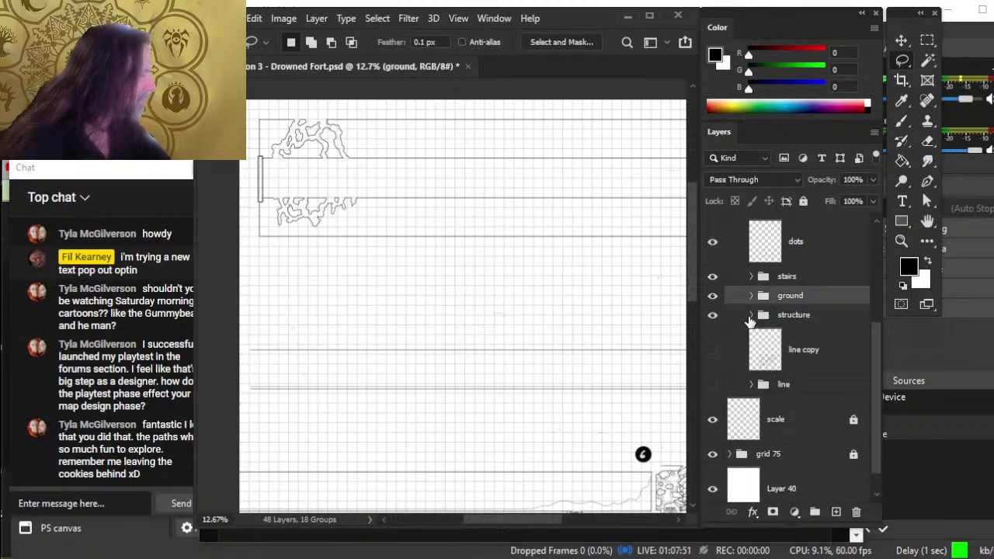
Step: Compare the line copy layer against the topside map, set its opacity to 0% and leave it hidden
left_click(712, 355)
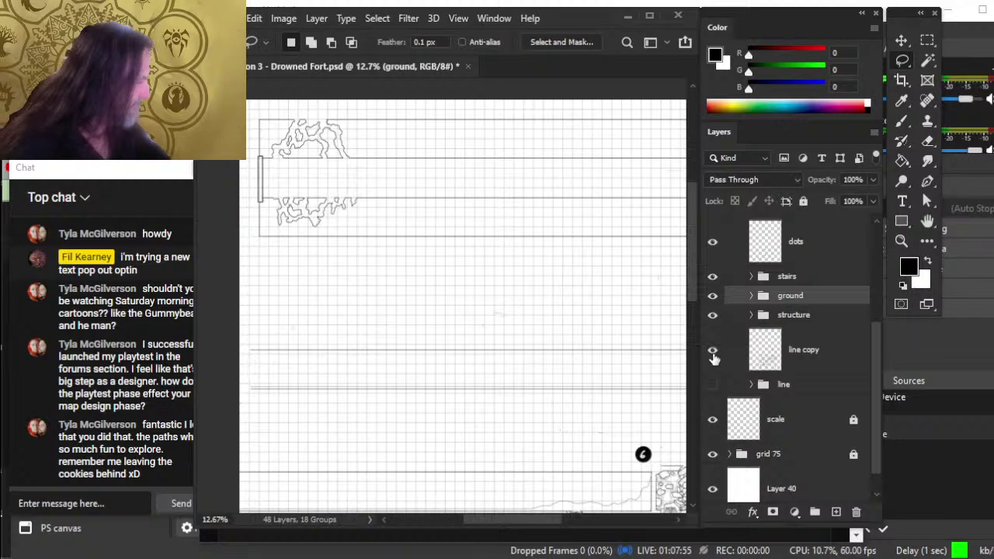
left_click(713, 351)
scroll(466, 194, "down", 10)
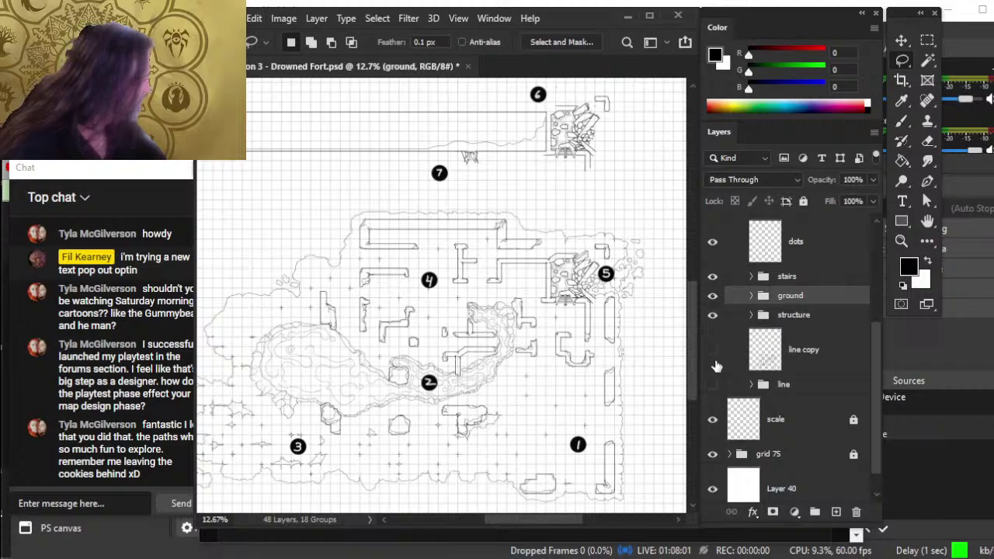
left_click(804, 349)
left_click(713, 352)
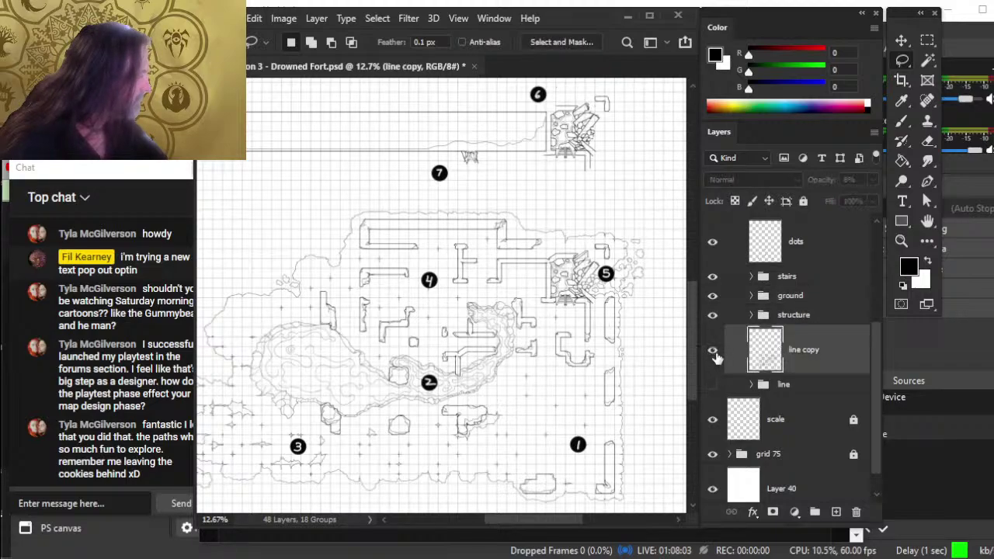
left_click(872, 180)
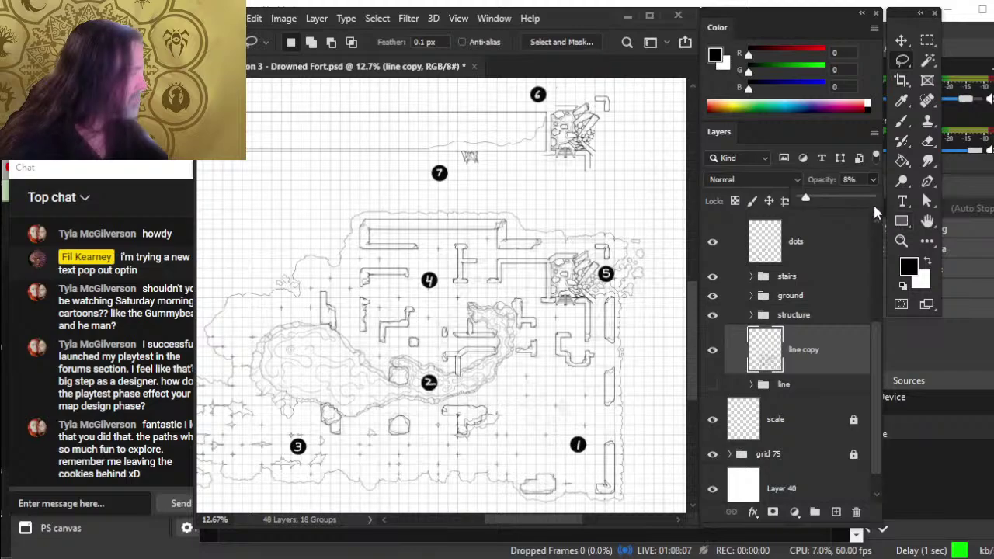
left_click_drag(808, 202, 745, 200)
left_click(712, 350)
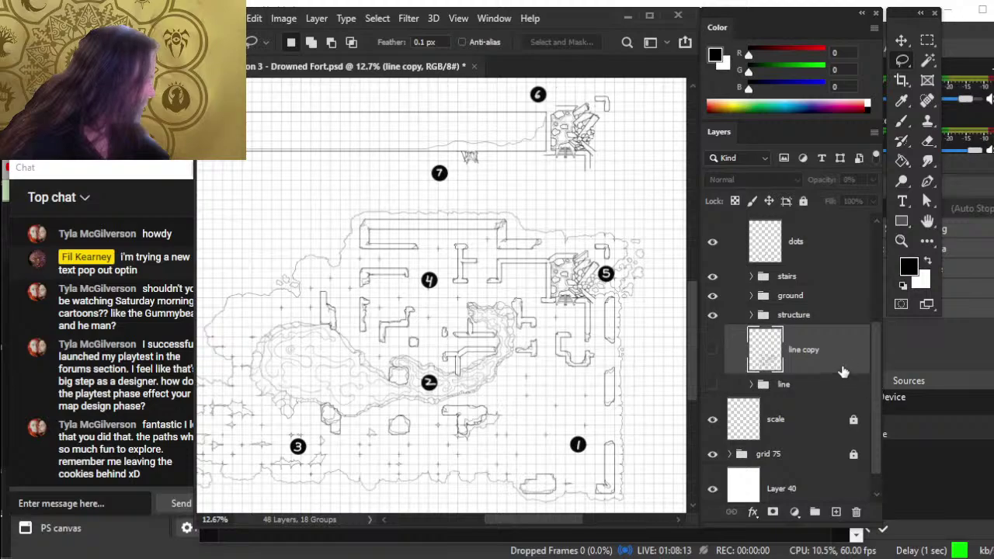
Step: Move the line copy layer and the line group from topside into the trash group
left_click(816, 385, "shift")
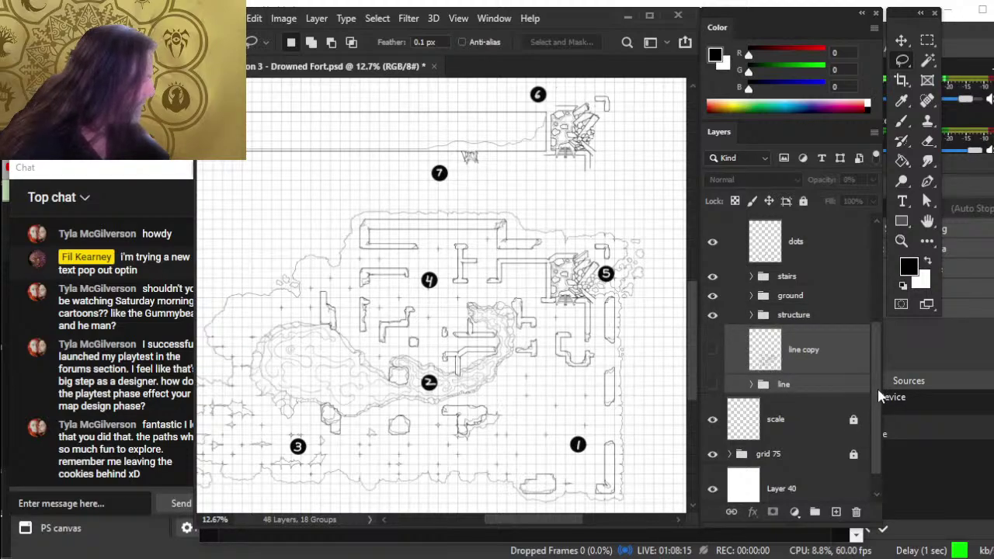
left_click_drag(878, 392, 880, 405)
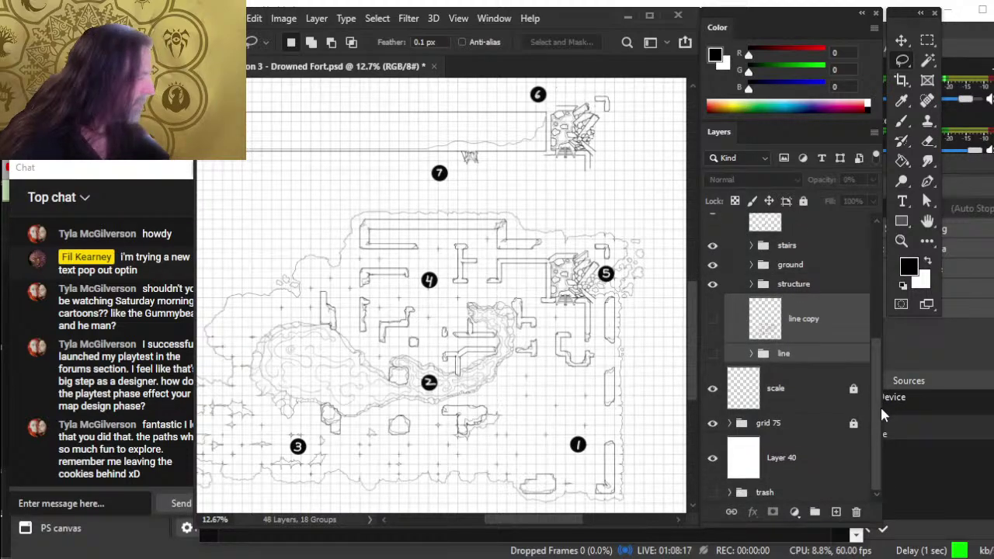
left_click(712, 284)
left_click(713, 286)
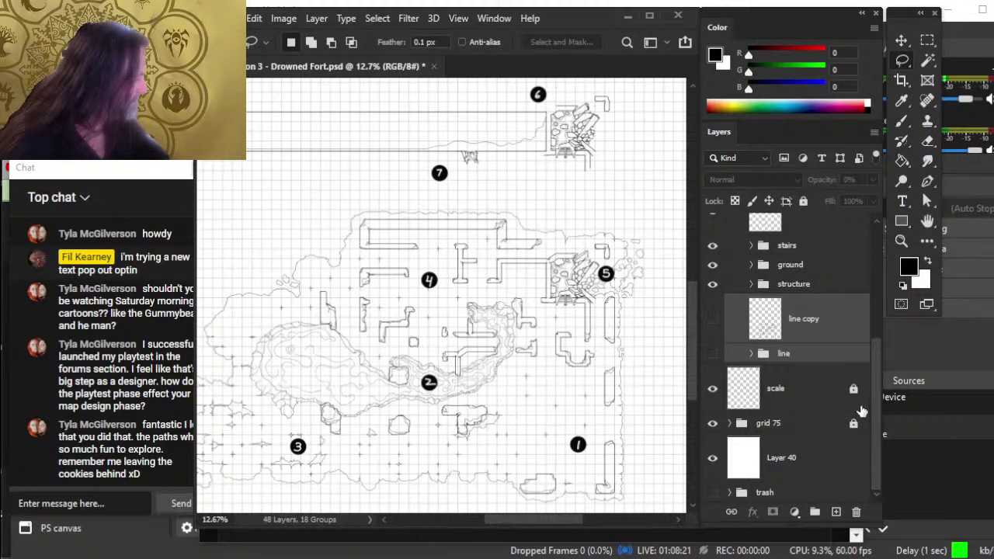
left_click_drag(806, 355, 796, 495)
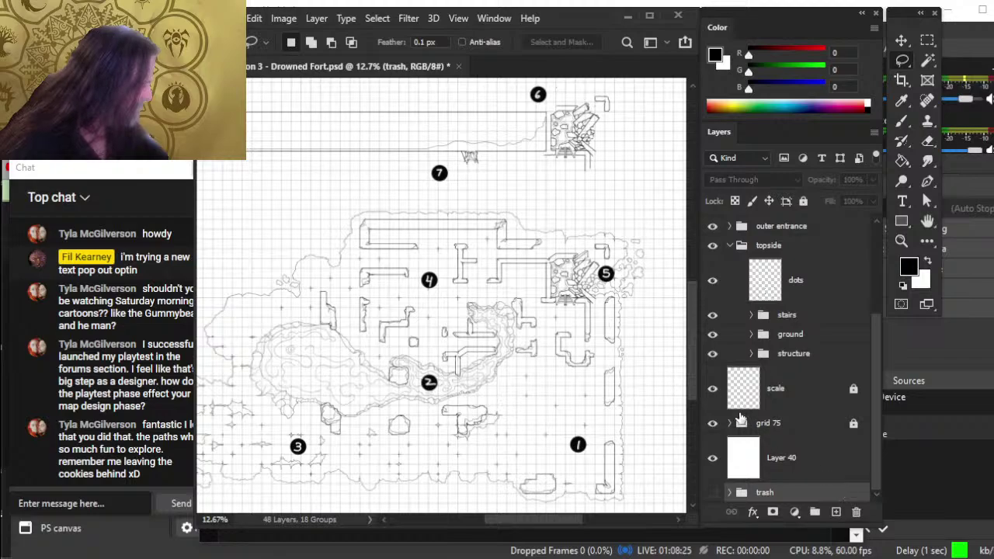
Step: Toggle the structure, ground, stairs and dots items of topside to check their content, leave them visible, and collapse the group
left_click(713, 354)
left_click(713, 353)
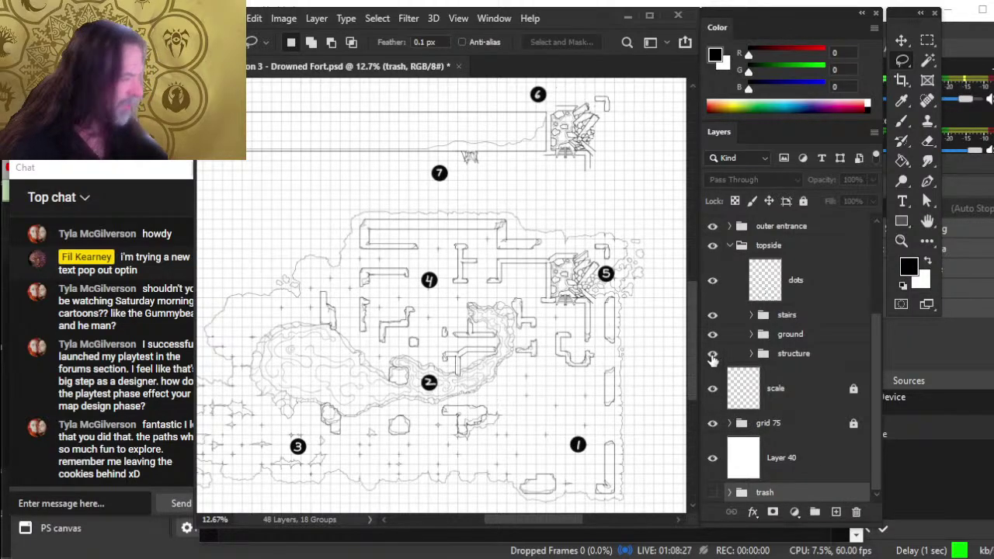
left_click(713, 334)
left_click(713, 334)
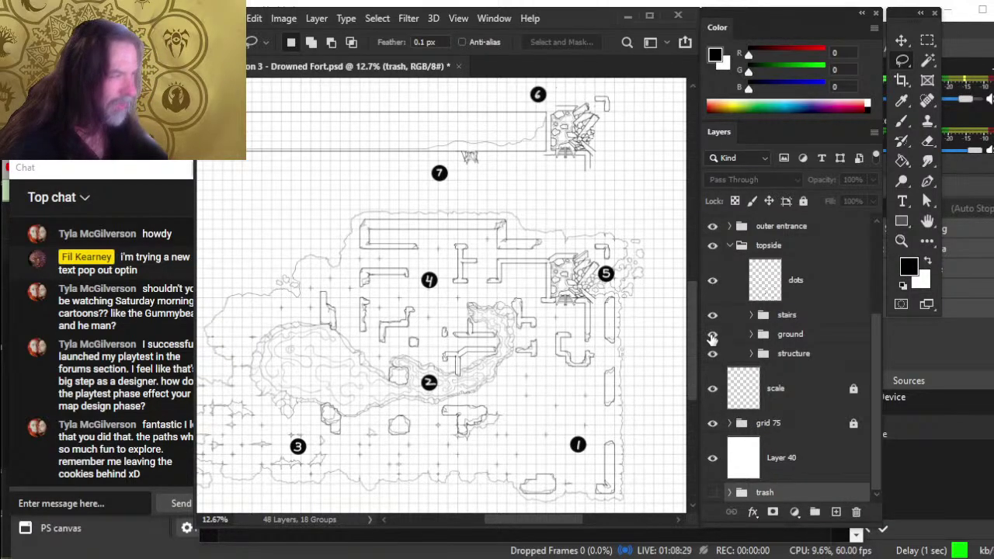
left_click(713, 314)
left_click(713, 315)
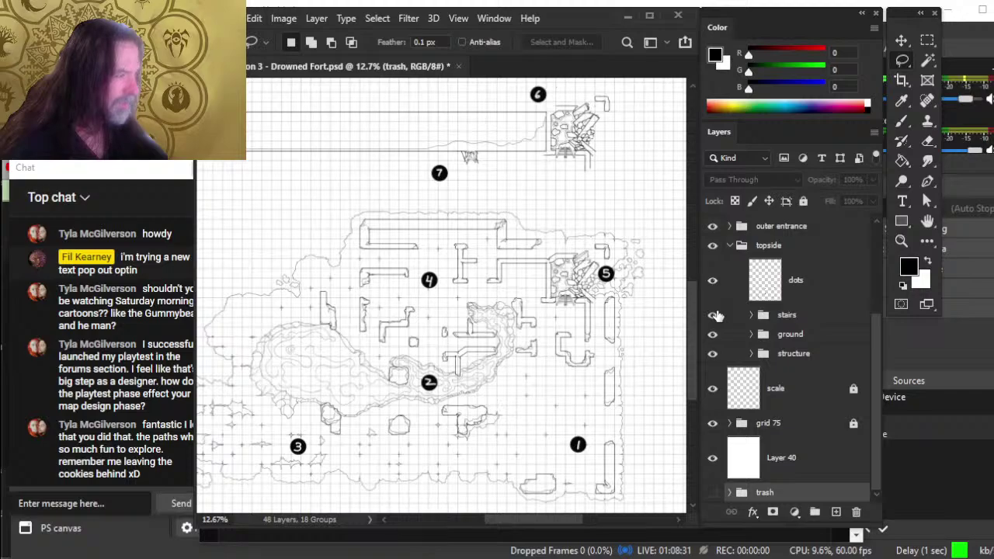
left_click(713, 280)
left_click(713, 281)
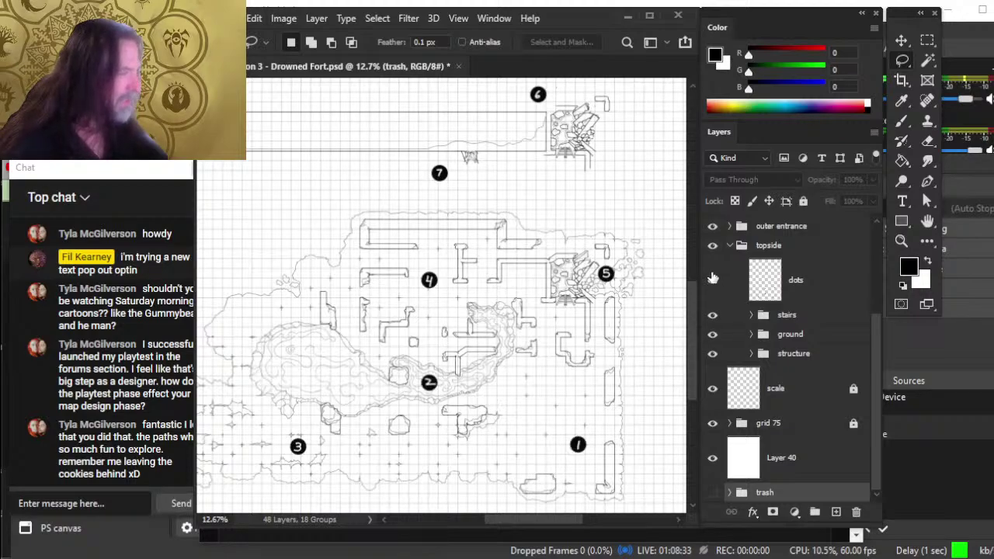
left_click(729, 245)
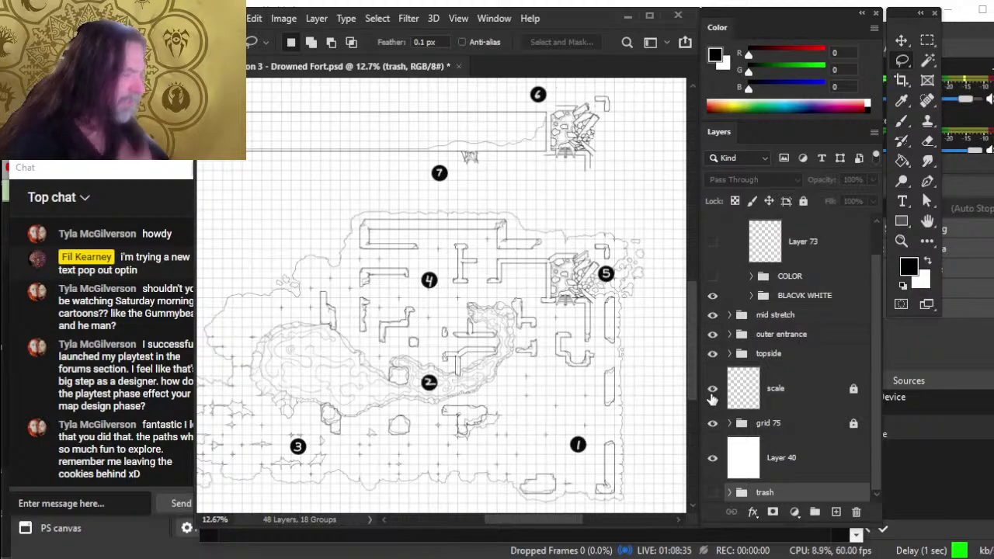
Step: Group the stairs, ground and structure groups inside topside as BLACK WHITE, then collapse topside
left_click(738, 354)
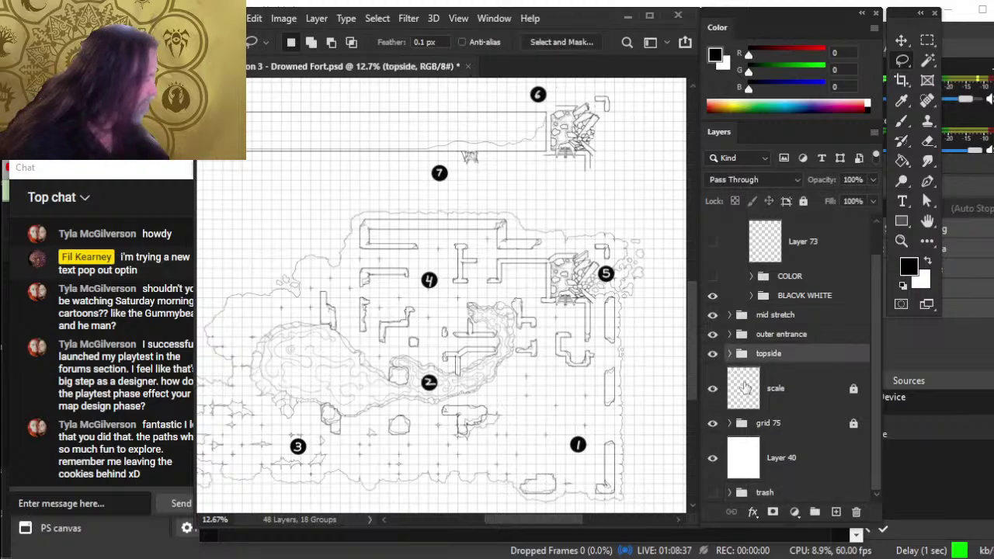
left_click(735, 355)
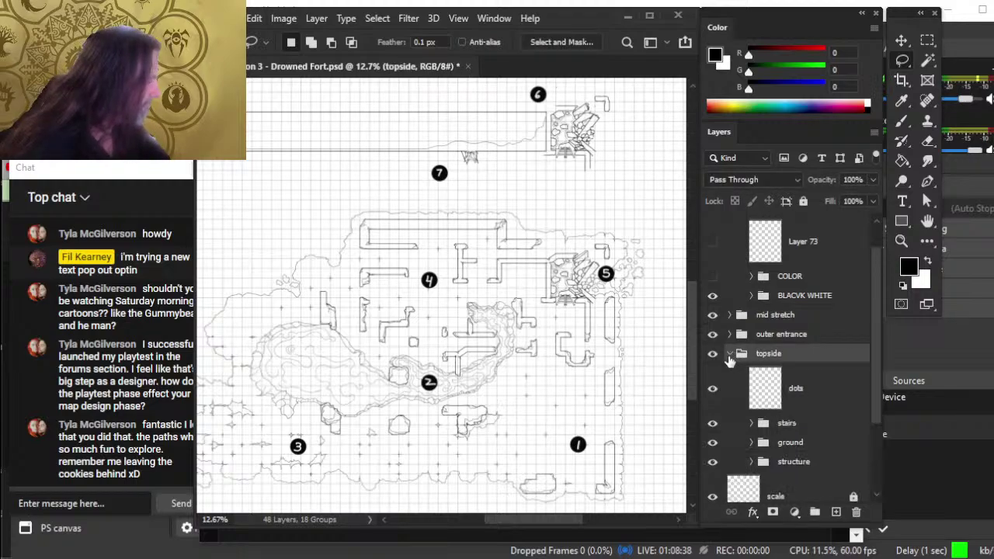
left_click(817, 429)
left_click(821, 463, "shift")
key("ctrl+g")
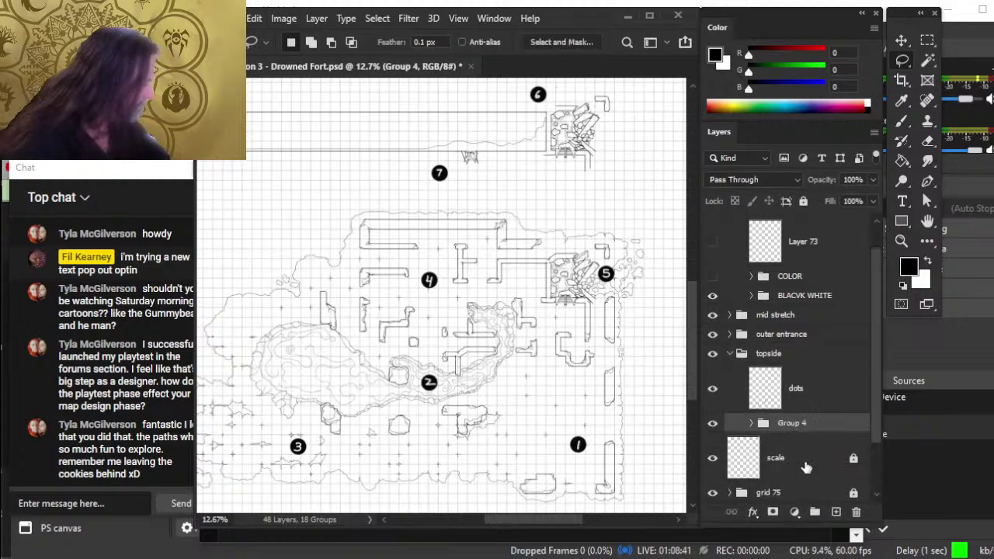
double_click(779, 426)
type("B")
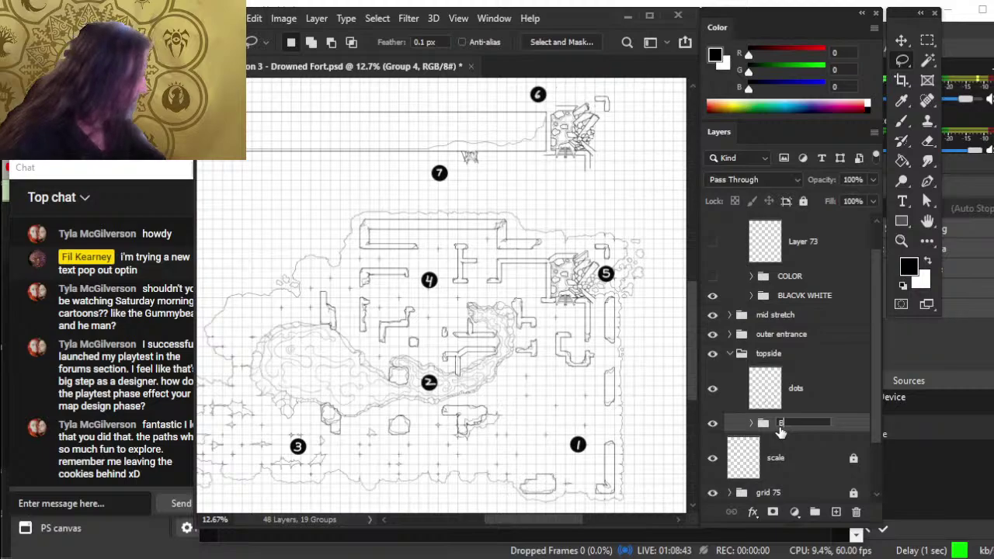
type("ALACK WHITE")
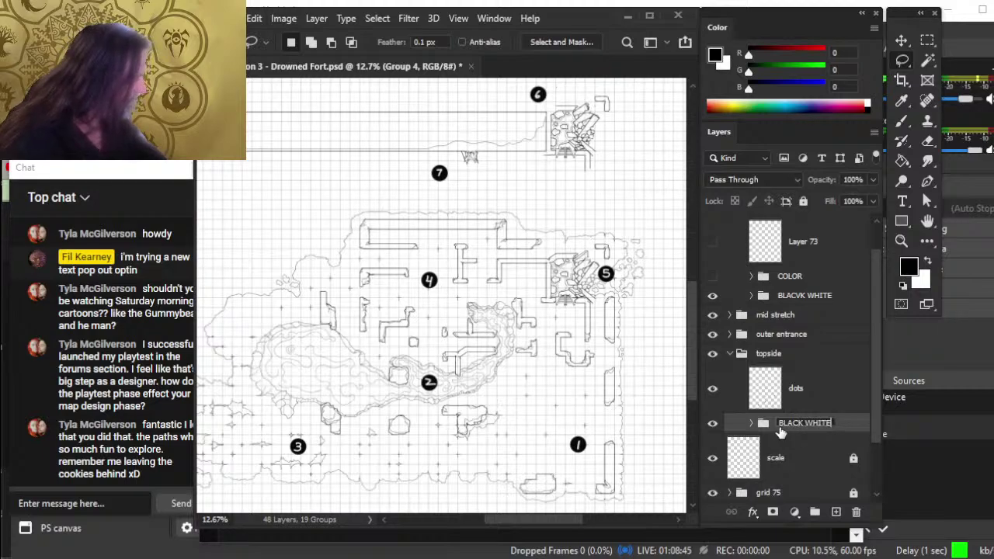
key("Return")
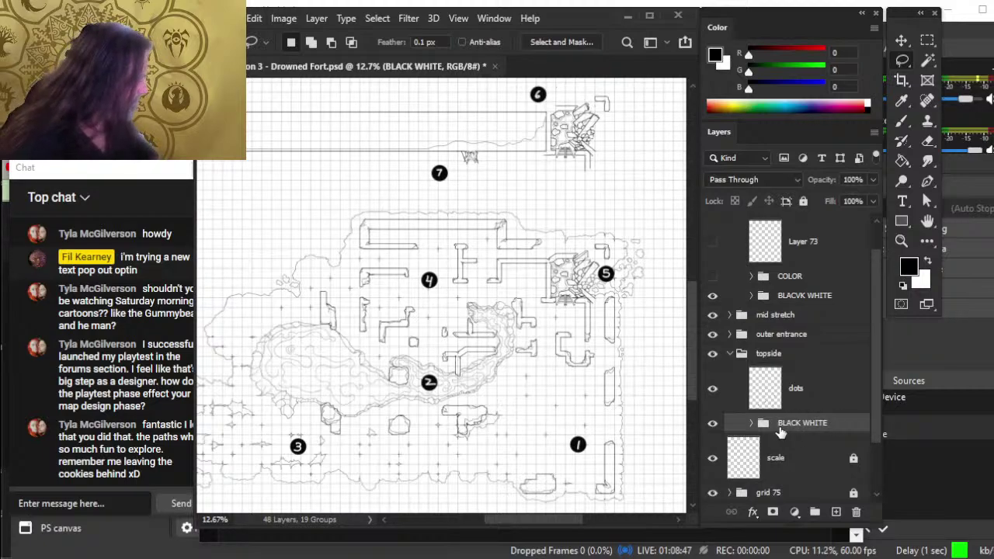
left_click(734, 356)
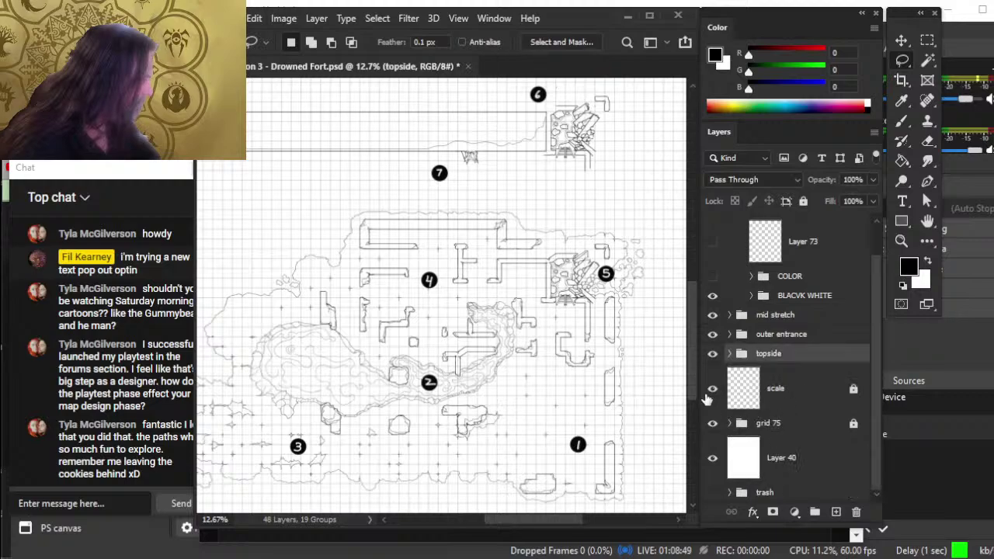
Step: Expand the outer entrance group and rename Layer 51 as dots
left_click(730, 334)
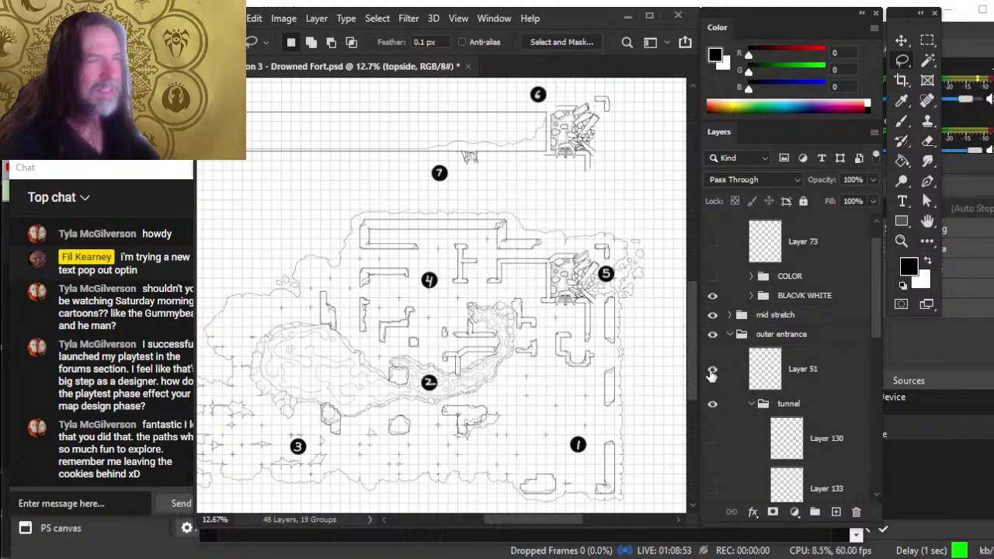
double_click(796, 375)
type("d")
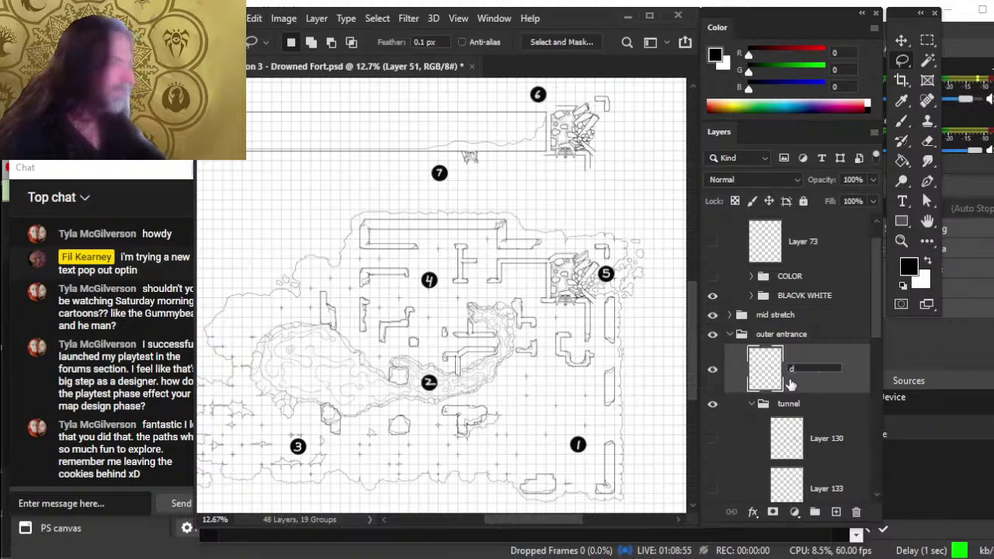
type("ots")
key("Return")
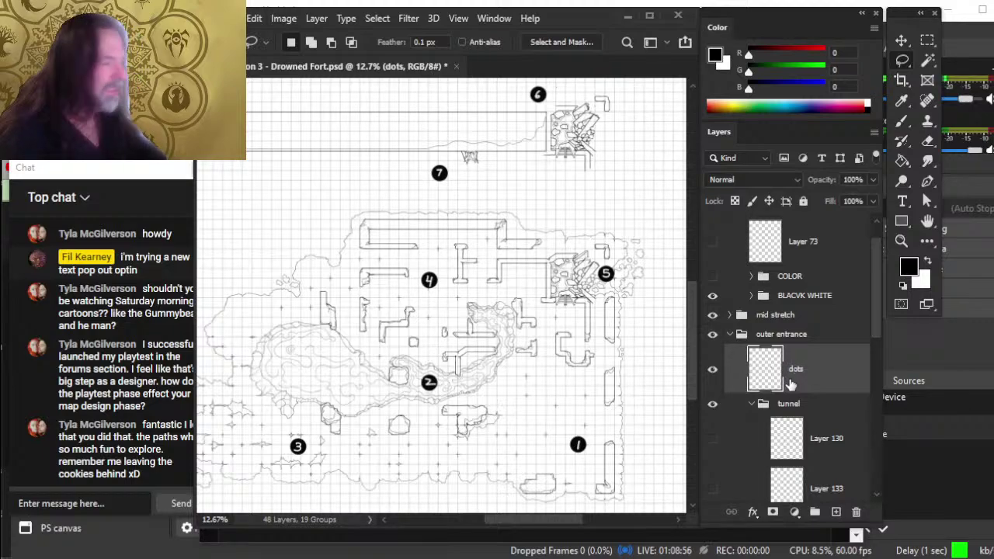
Step: Toggle the tunnel group inside outer entrance to check its content, leave it visible, and collapse it
left_click(713, 406)
left_click(713, 406)
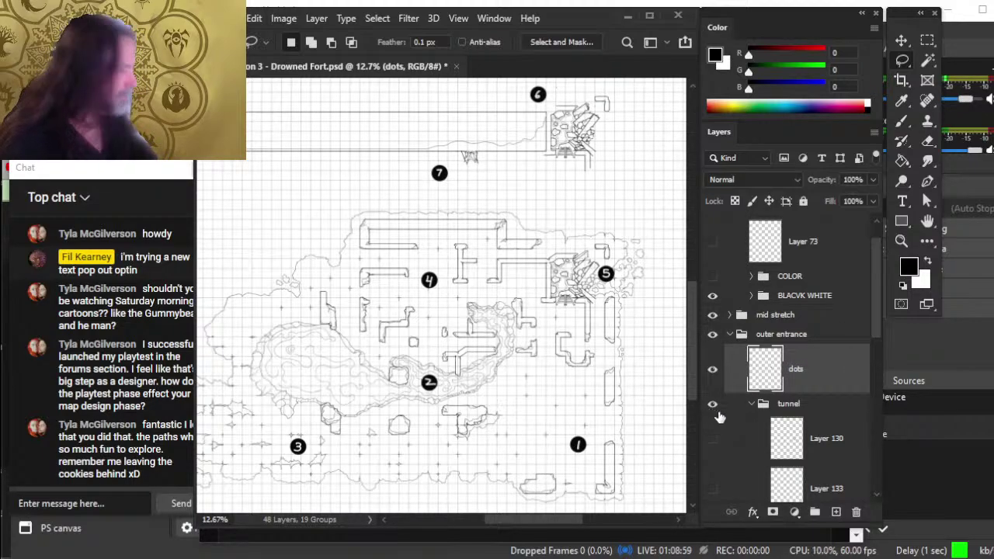
left_click(751, 404)
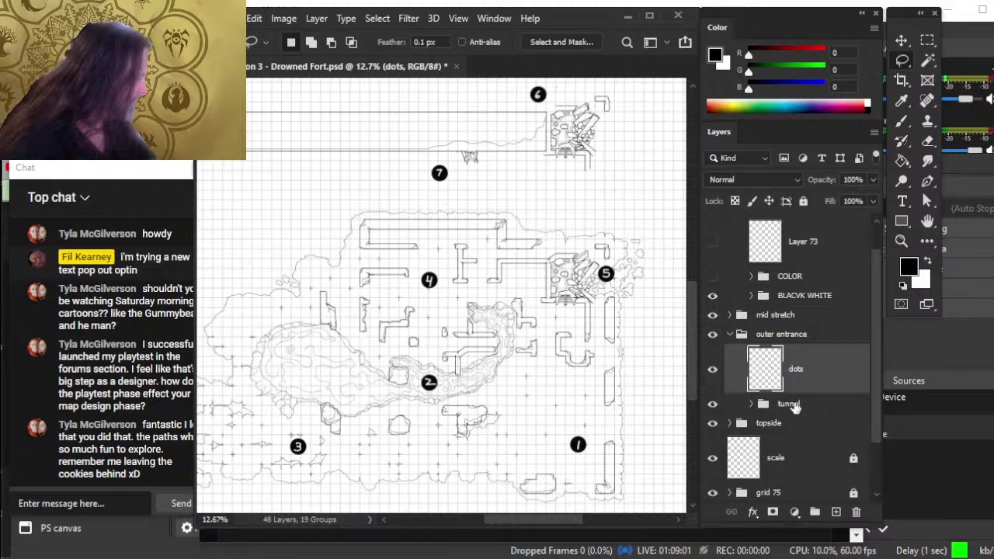
Step: Rename the tunnel group inside outer entrance as BLACK WHITE
left_click(791, 405)
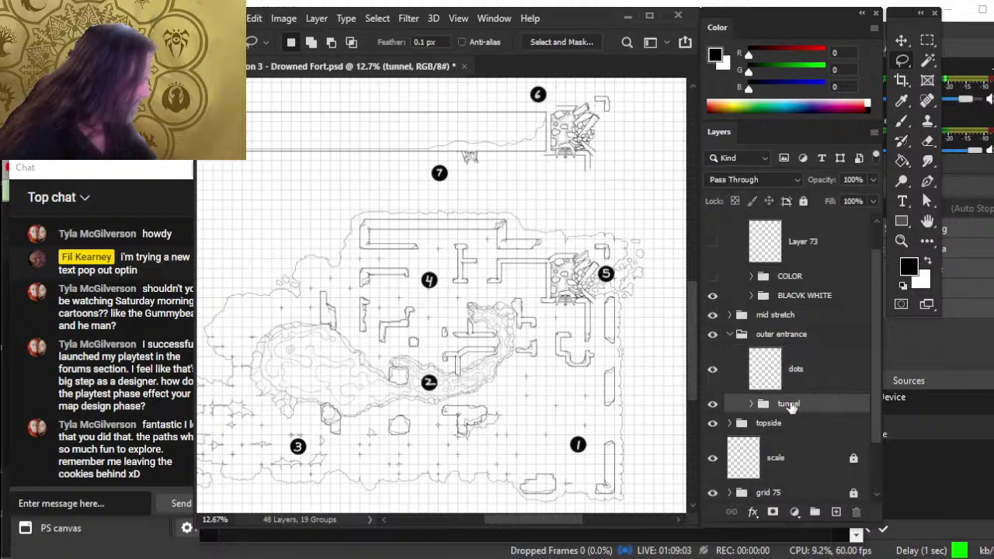
double_click(788, 404)
type("BLACK WHITE")
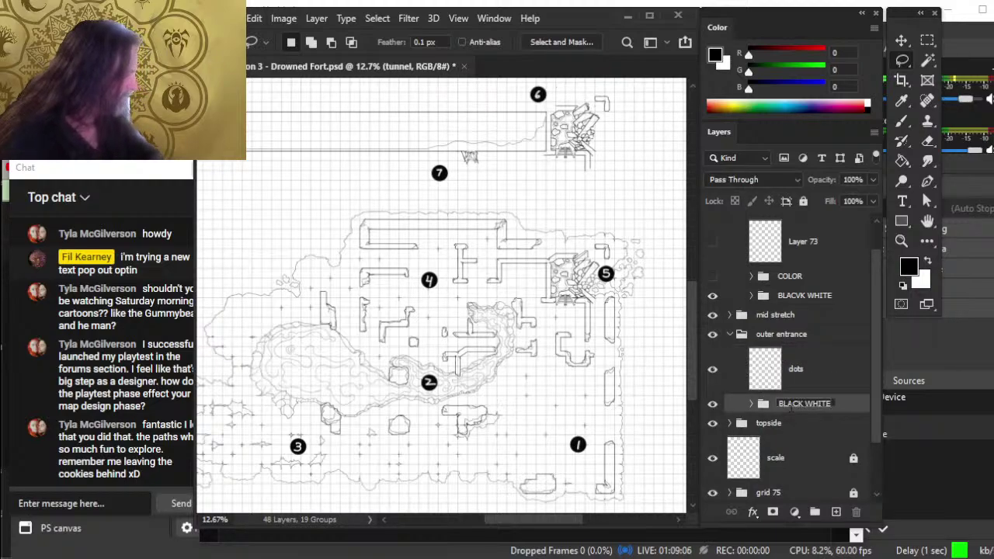
key("Return")
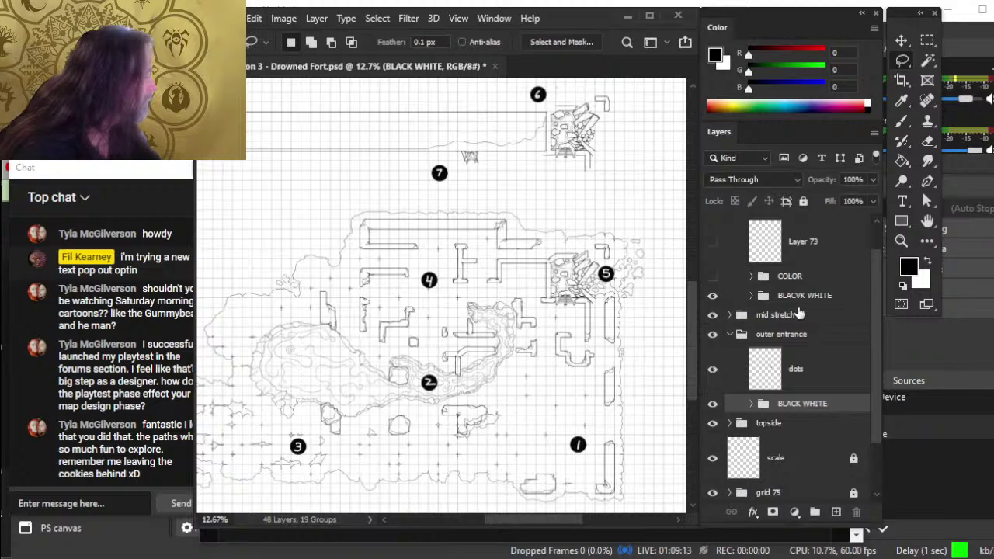
Step: Show the COLOR group of the bunker door section and move it below the BLACVK WHITE group
left_click(712, 296)
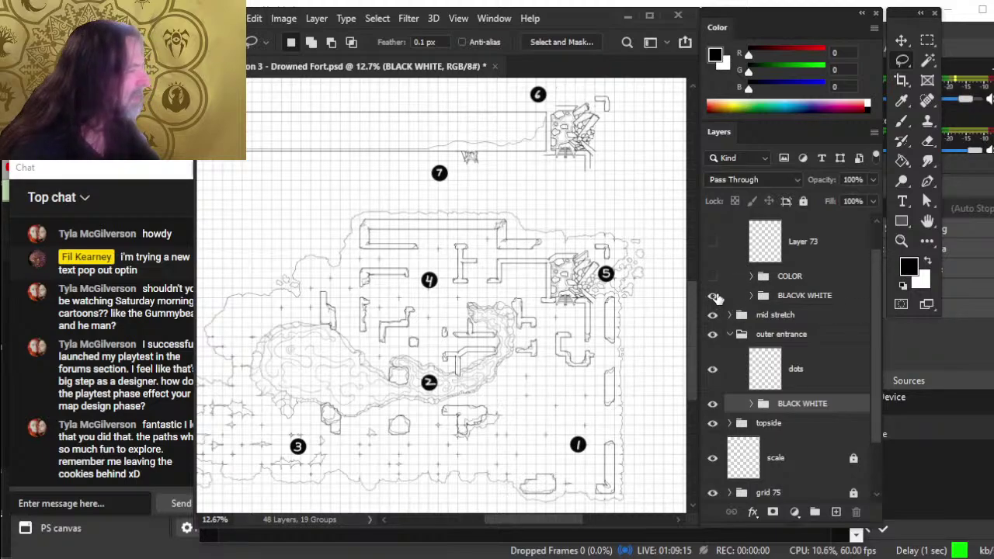
left_click(714, 278)
left_click_drag(514, 219, 552, 545)
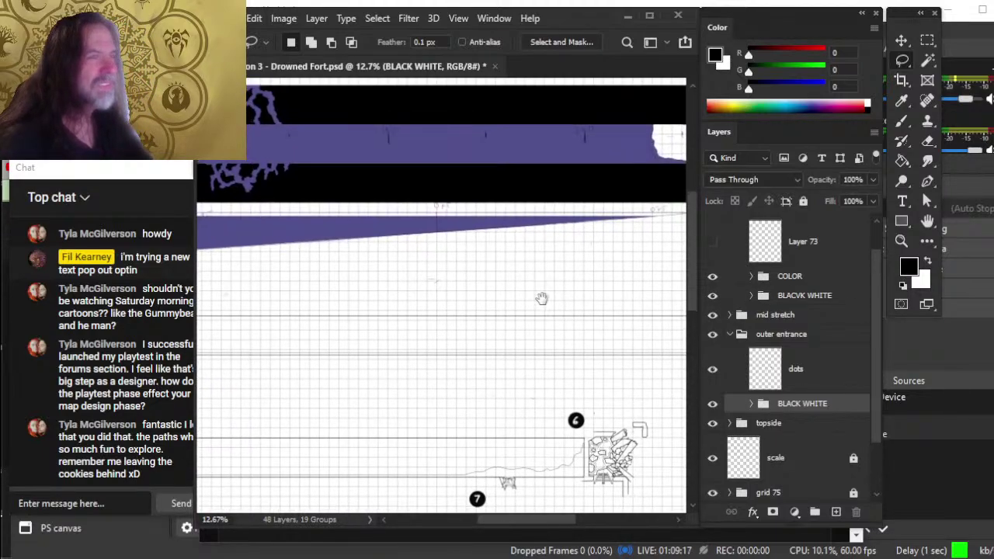
left_click_drag(541, 299, 611, 355)
left_click_drag(810, 281, 813, 305)
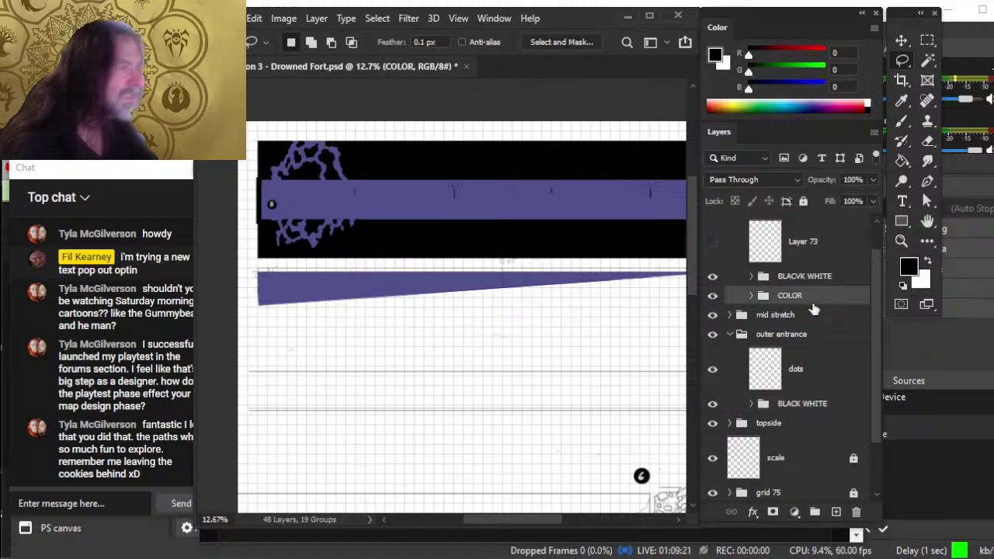
Step: Expand the COLOR group and toggle Layer 70 and Layer 67 in decline sample to check their content, leaving both visible
left_click_drag(589, 305, 387, 361)
key("z")
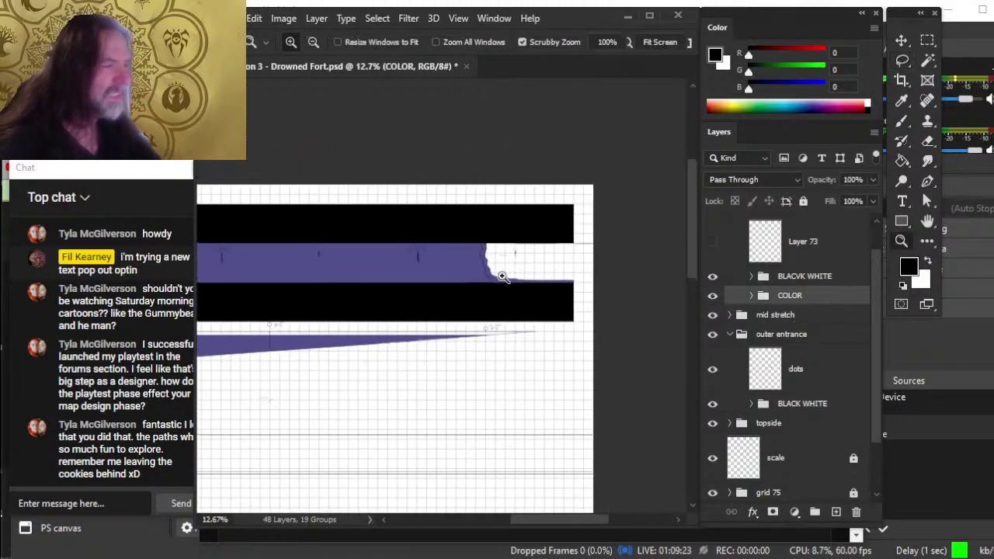
left_click_drag(512, 273, 572, 318)
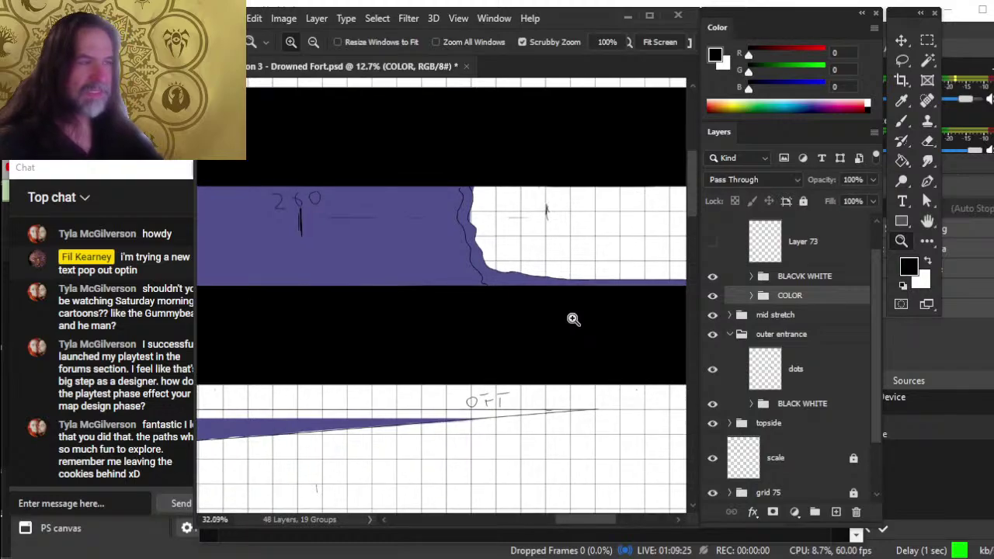
left_click(751, 296)
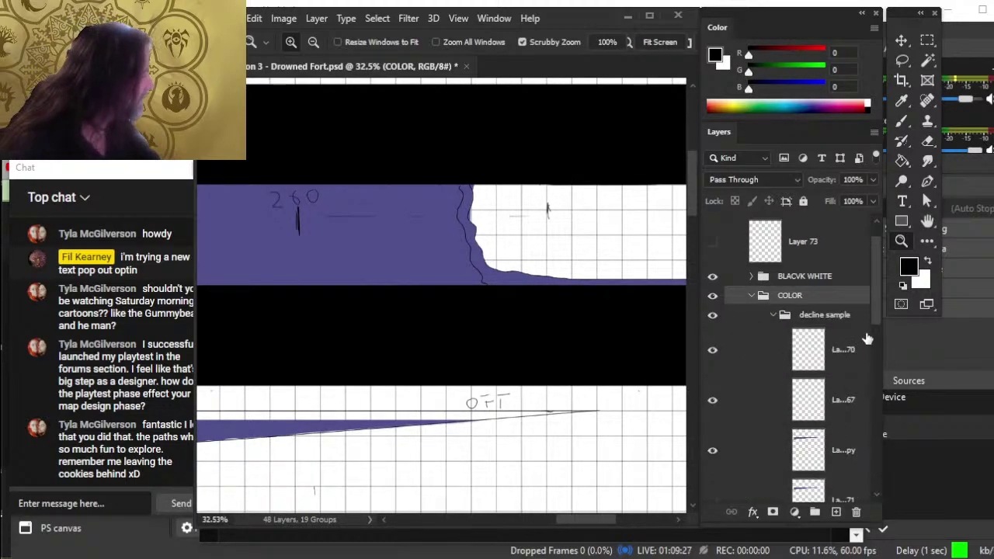
left_click(712, 350)
left_click(713, 350)
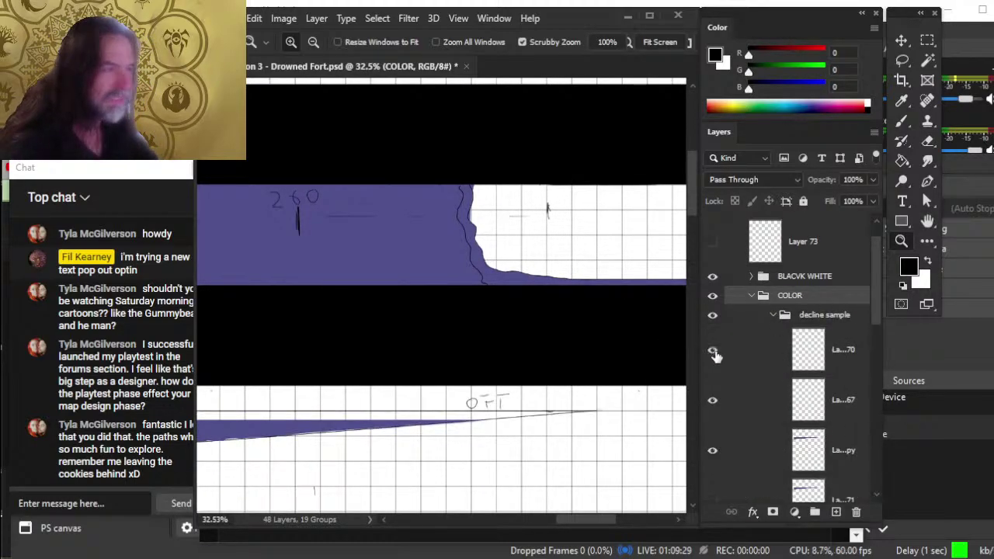
left_click(713, 400)
left_click(713, 401)
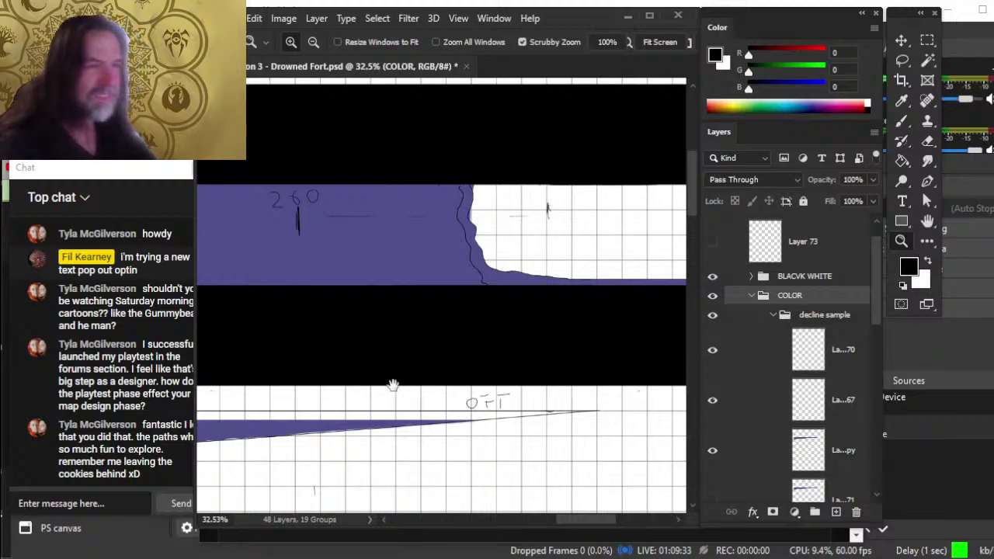
scroll(570, 410, "down", 5)
scroll(682, 401, "left", 3)
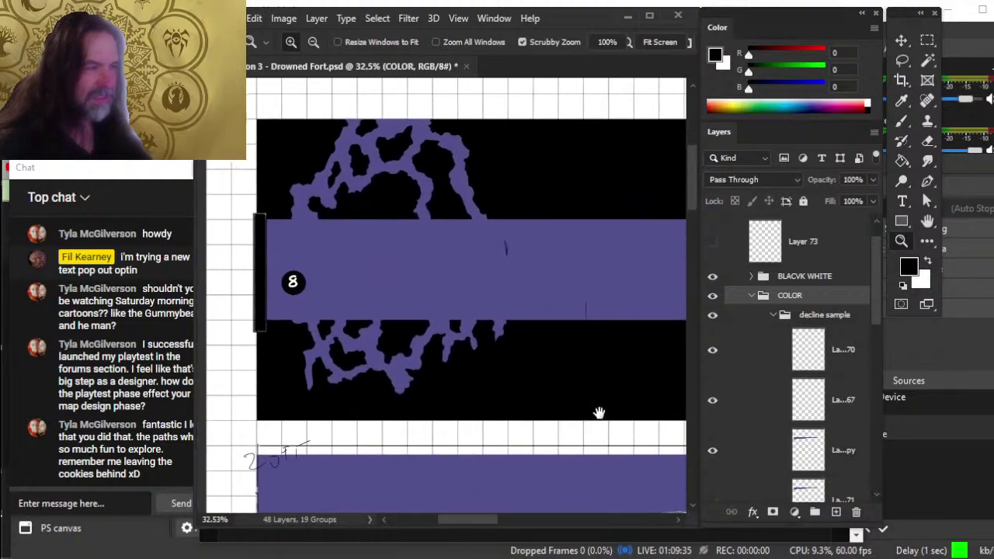
left_click(714, 351)
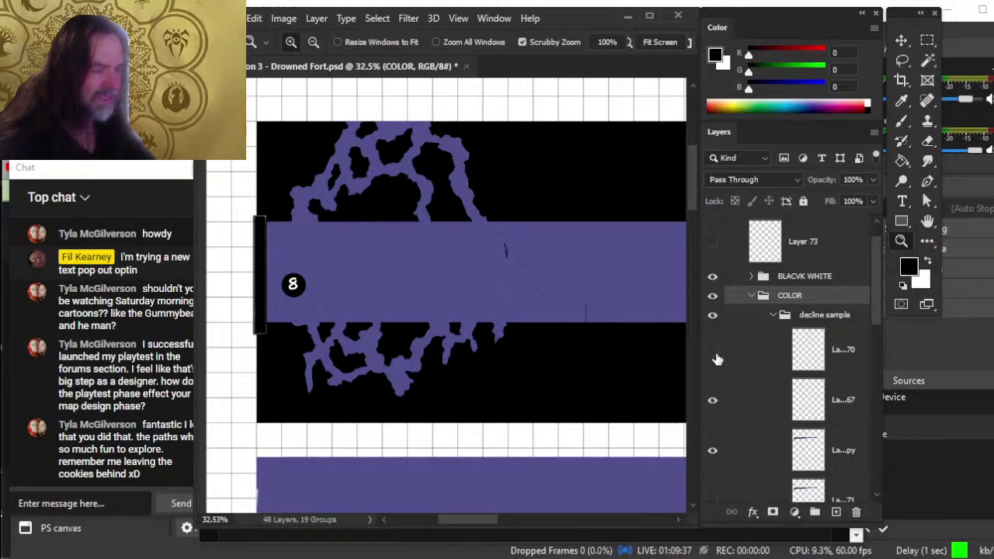
left_click(713, 351)
Step: Move Layer 70 and Layer 67 out of decline sample to above bunker door and group them as side scale
left_click(761, 361)
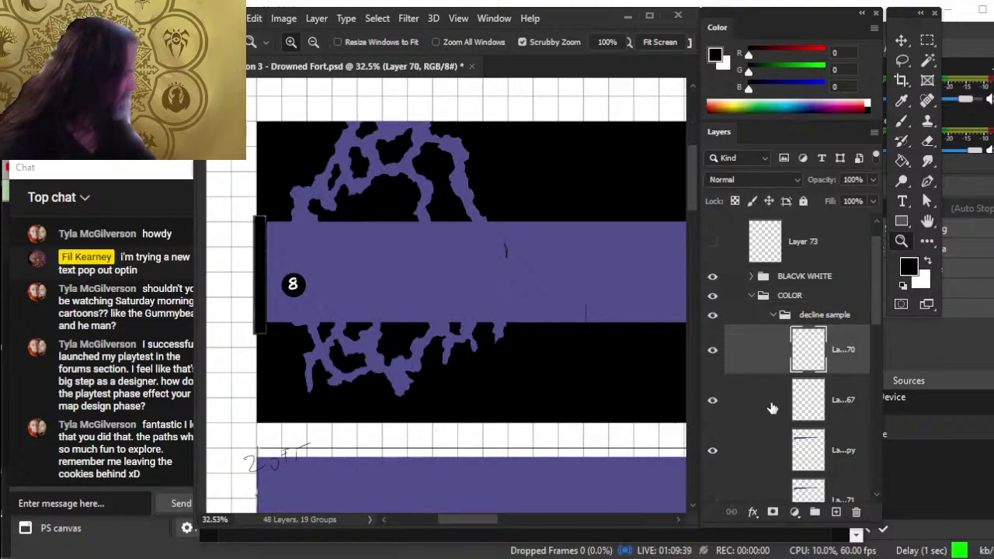
left_click(769, 407, "shift")
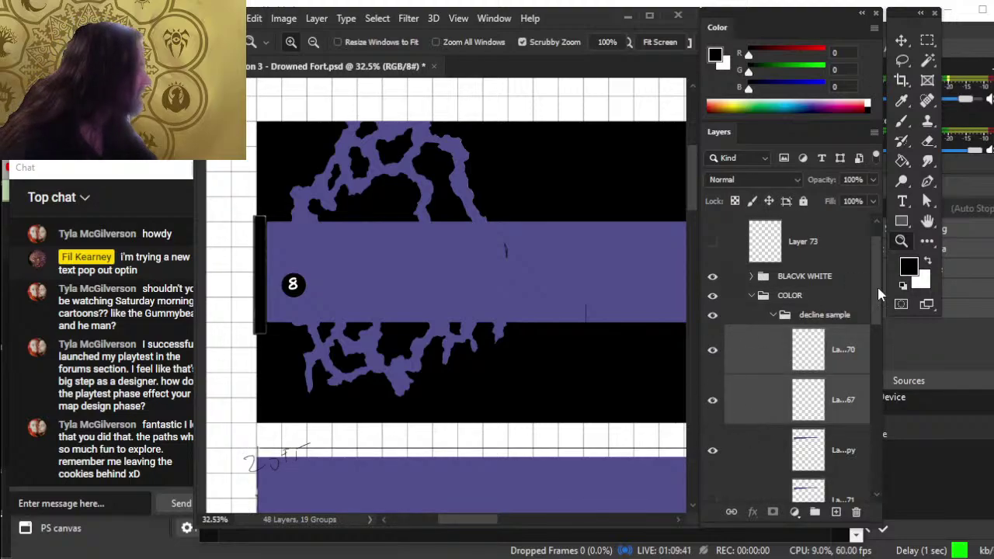
scroll(870, 261, "up", 1)
left_click_drag(772, 392, 763, 236)
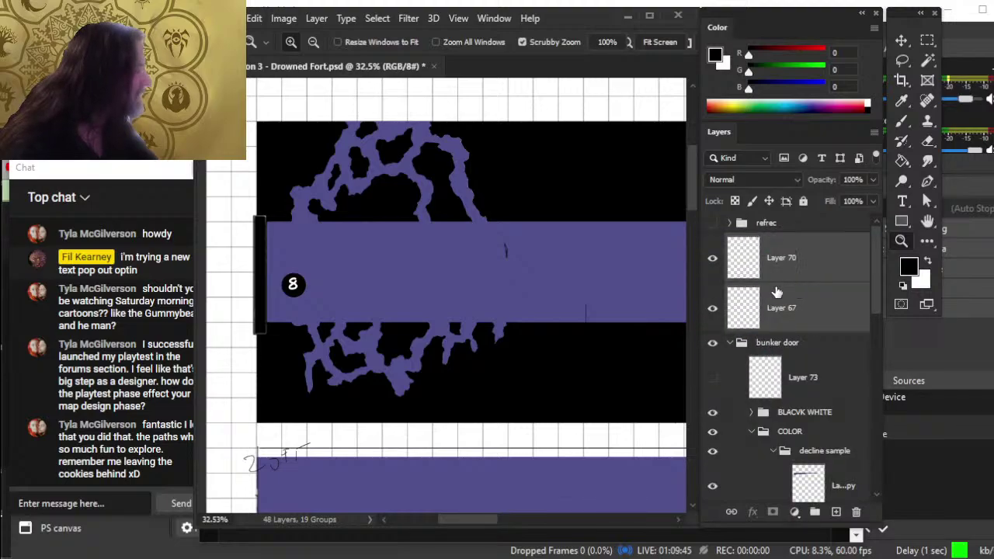
key("ctrl+g")
double_click(771, 242)
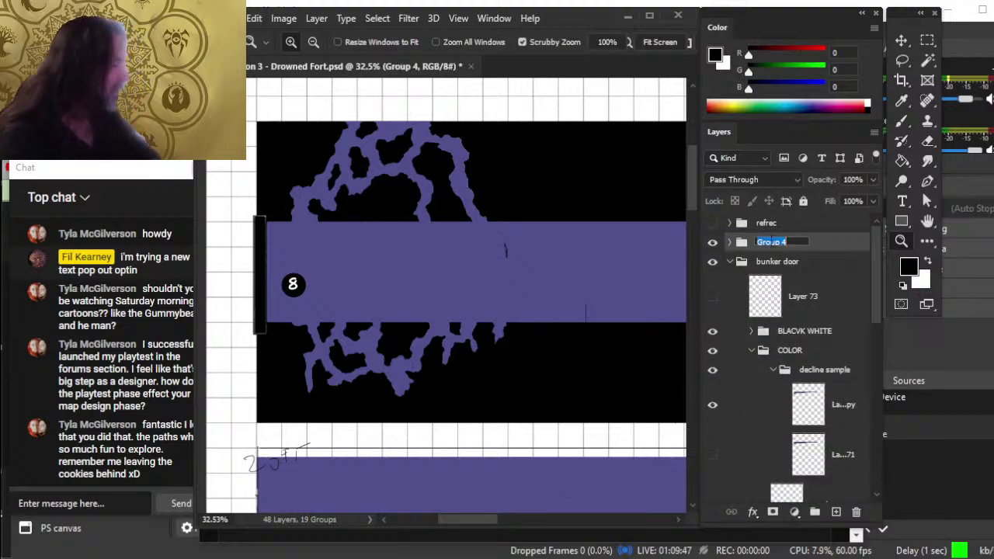
type("de scale")
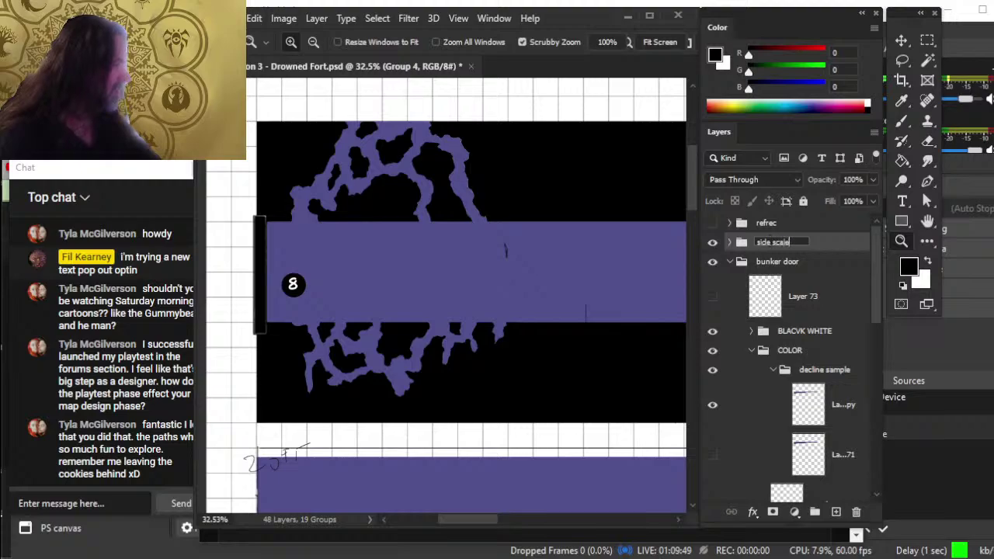
key("Return")
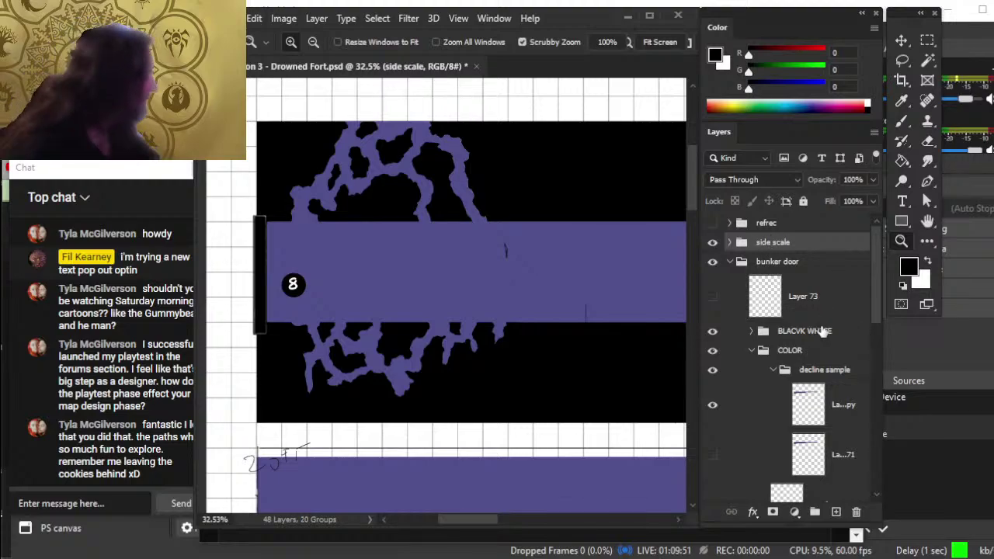
Step: Toggle the copied layer in decline sample and the whole decline sample group to check their content, leaving them visible
scroll(788, 349, "down", 2)
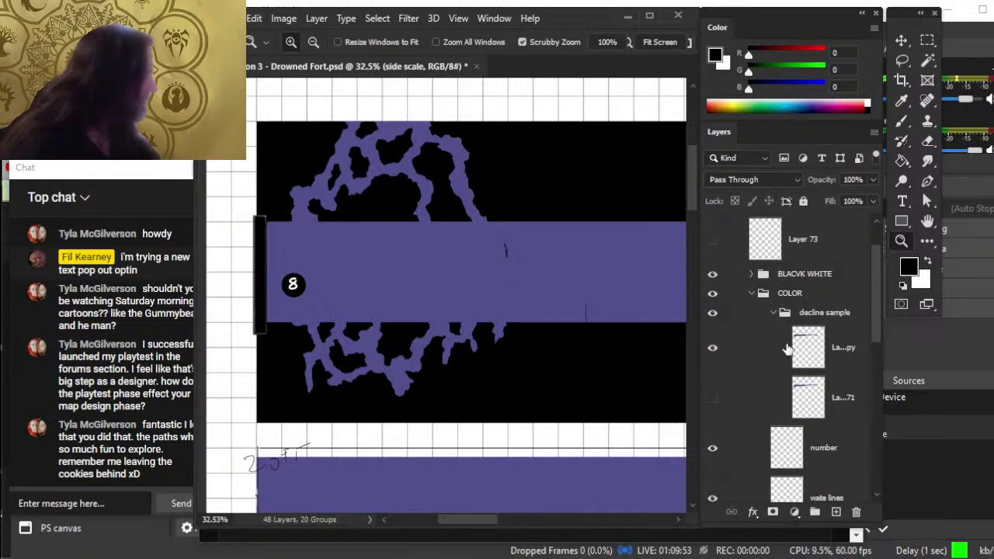
left_click(713, 348)
left_click(713, 348)
left_click_drag(583, 398, 509, 377)
left_click_drag(599, 465, 441, 393)
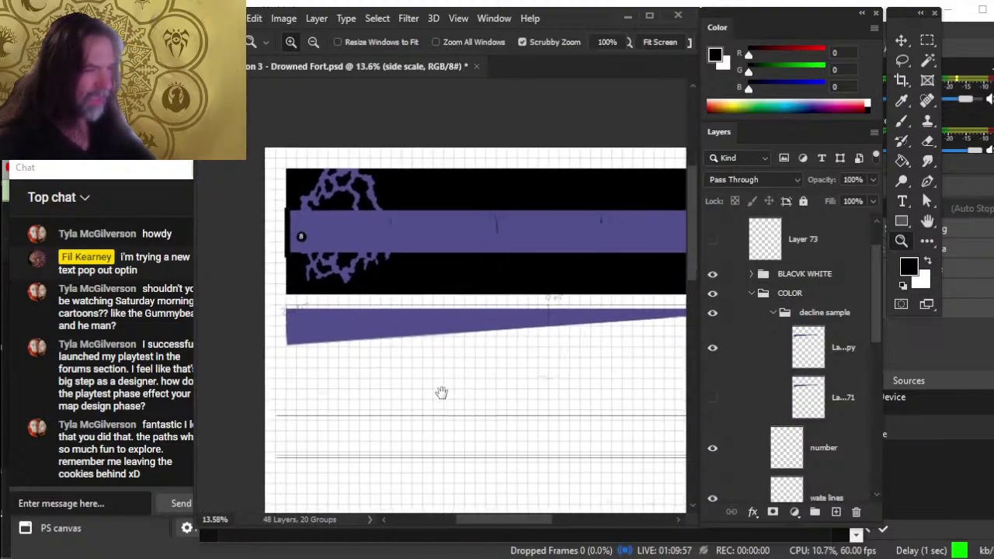
left_click_drag(594, 408, 481, 402)
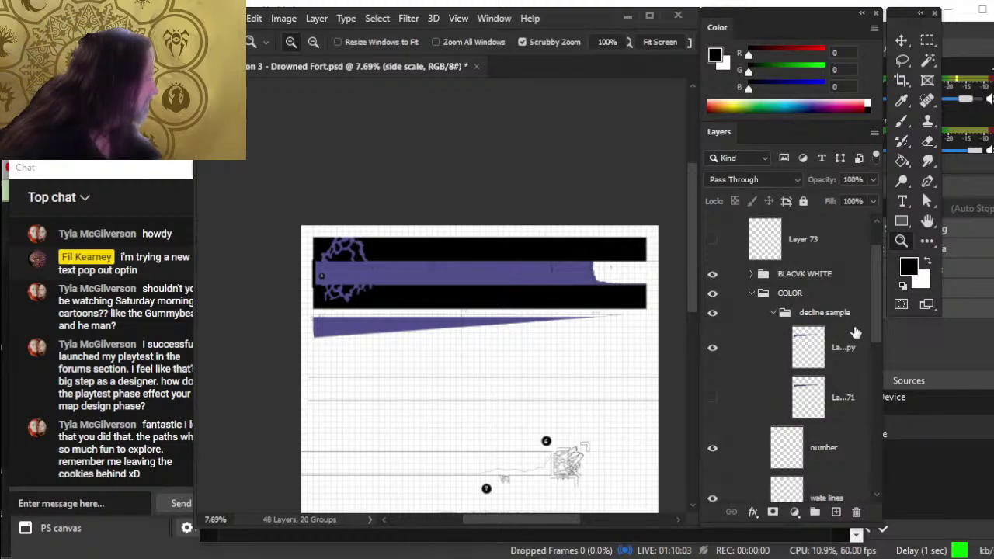
left_click(712, 313)
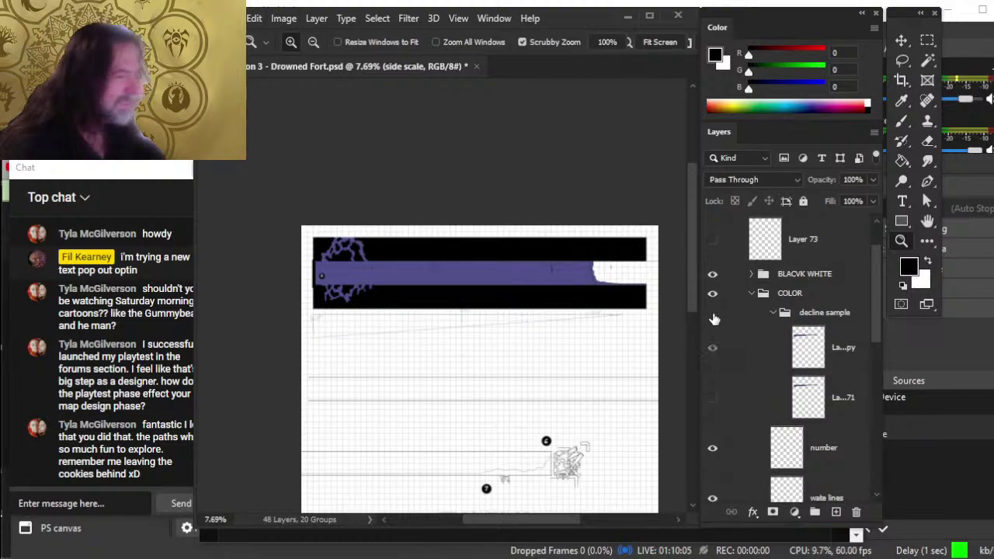
left_click(712, 315)
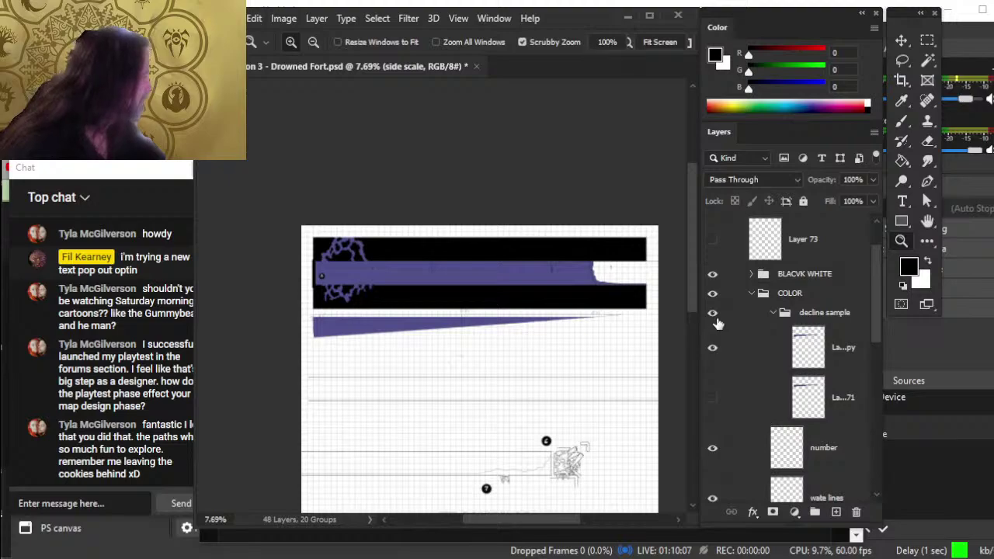
left_click(712, 313)
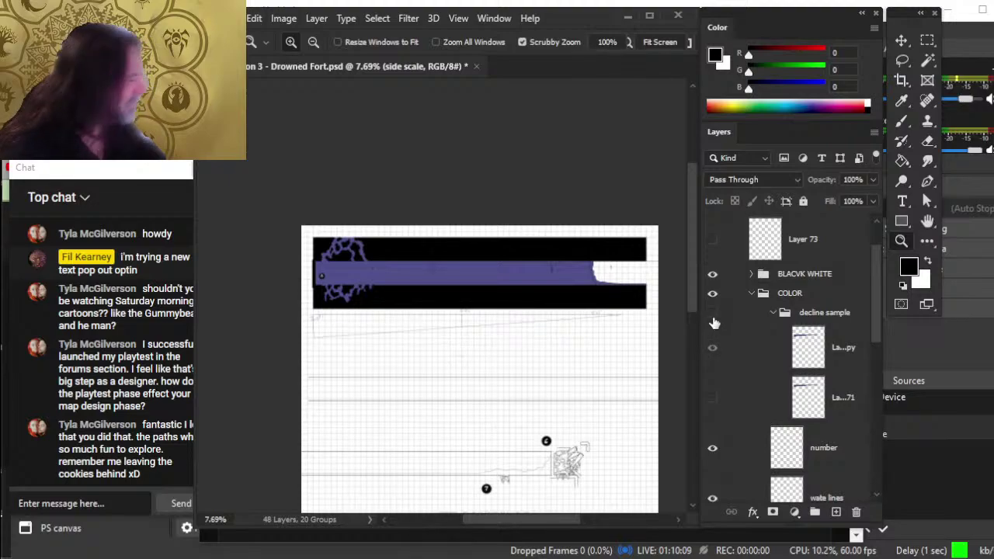
left_click(712, 314)
Step: Collapse the decline sample group and move it into the side scale group below Layer 67
left_click(773, 313)
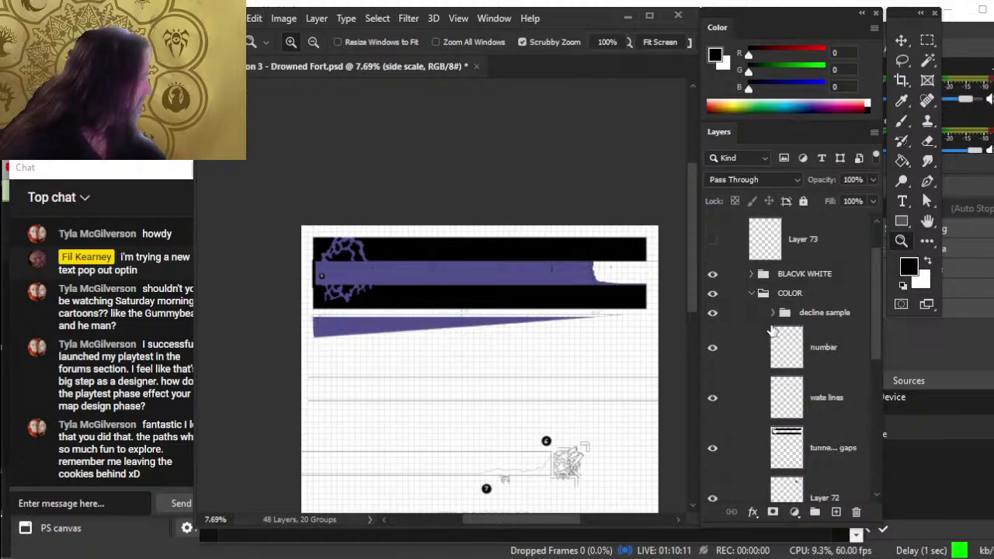
left_click(711, 317)
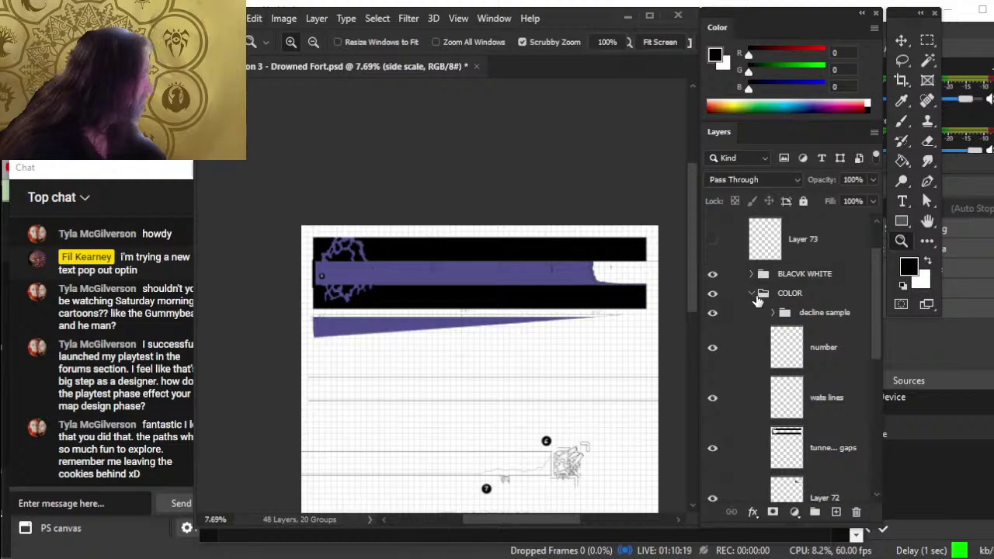
scroll(877, 303, "up", 3)
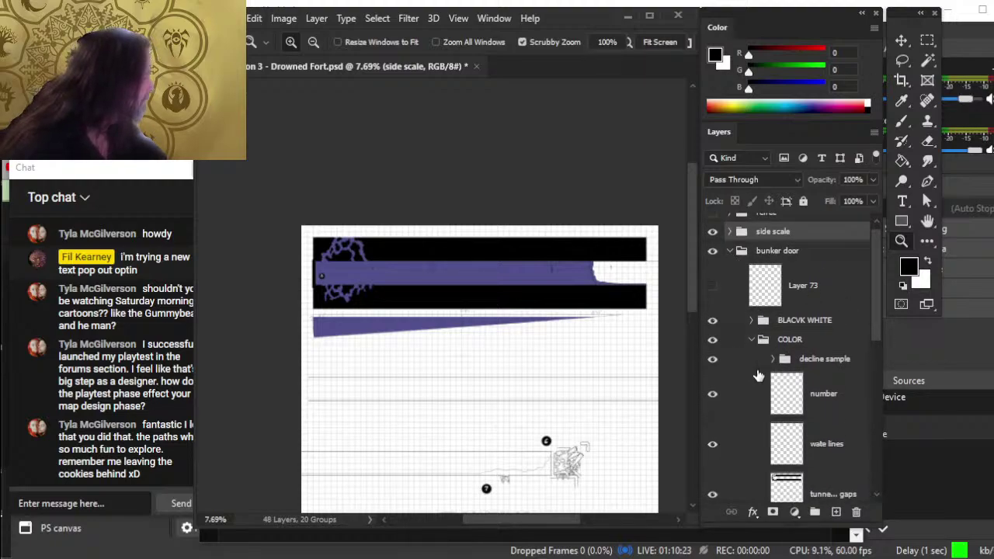
left_click(730, 231)
left_click_drag(747, 465, 753, 333)
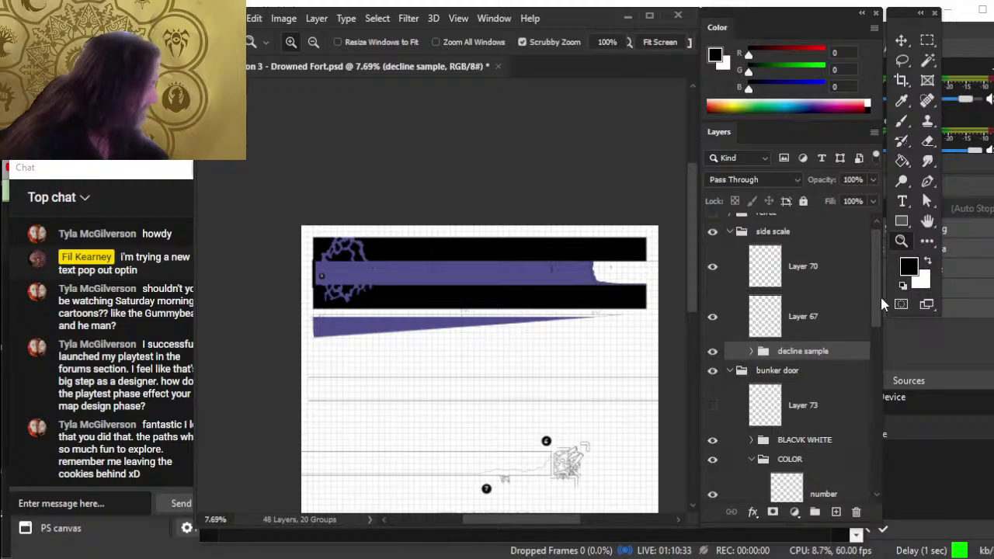
Step: Inspect the area around marker 8 and make Layer 73 in the bunker door group visible
scroll(879, 295, "down", 1)
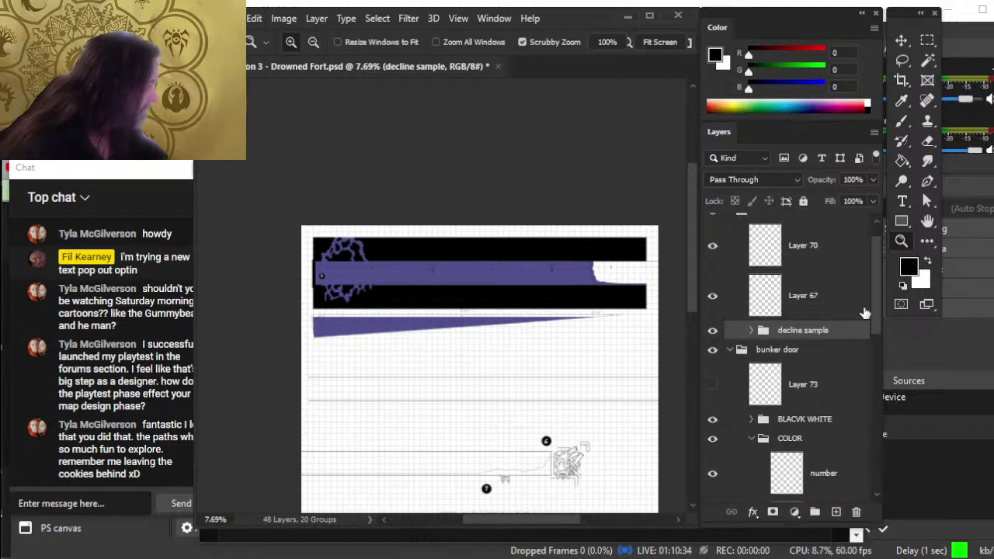
left_click(715, 384)
left_click_drag(299, 278, 448, 291)
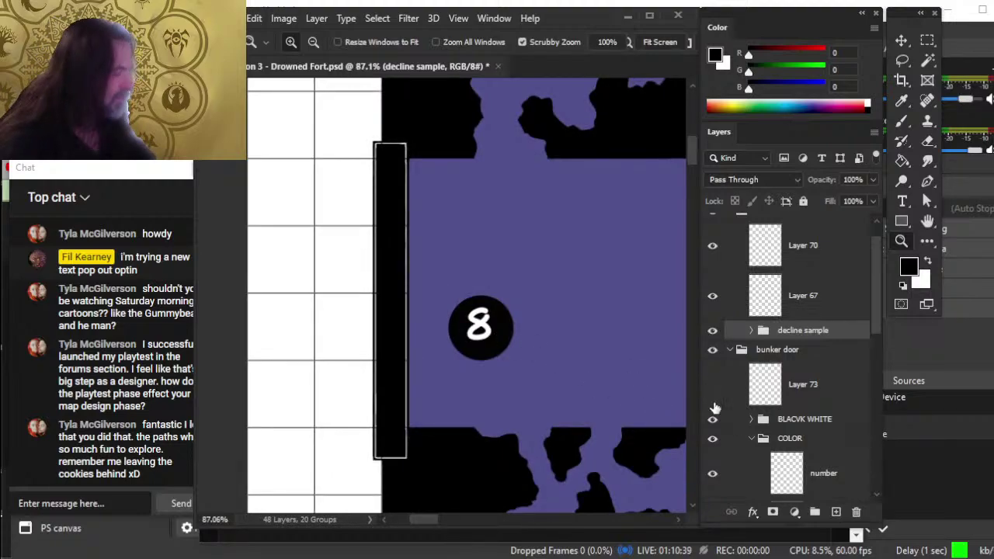
left_click(816, 382)
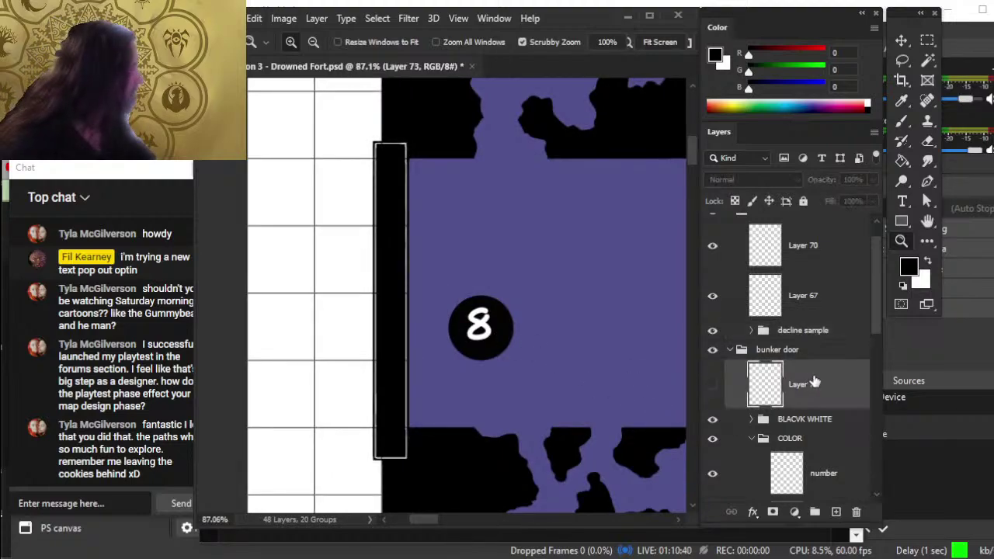
left_click(713, 385)
left_click_drag(599, 407, 450, 326)
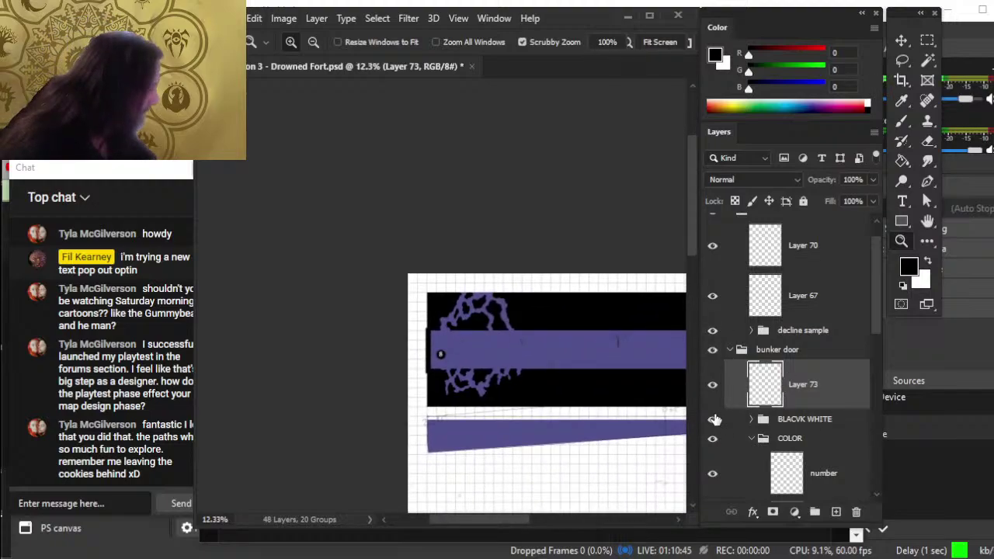
Step: Hide the BLACVK WHITE and COLOR groups of bunker door and toggle Layer 73 to check its content, leaving it visible
left_click_drag(714, 419, 718, 471)
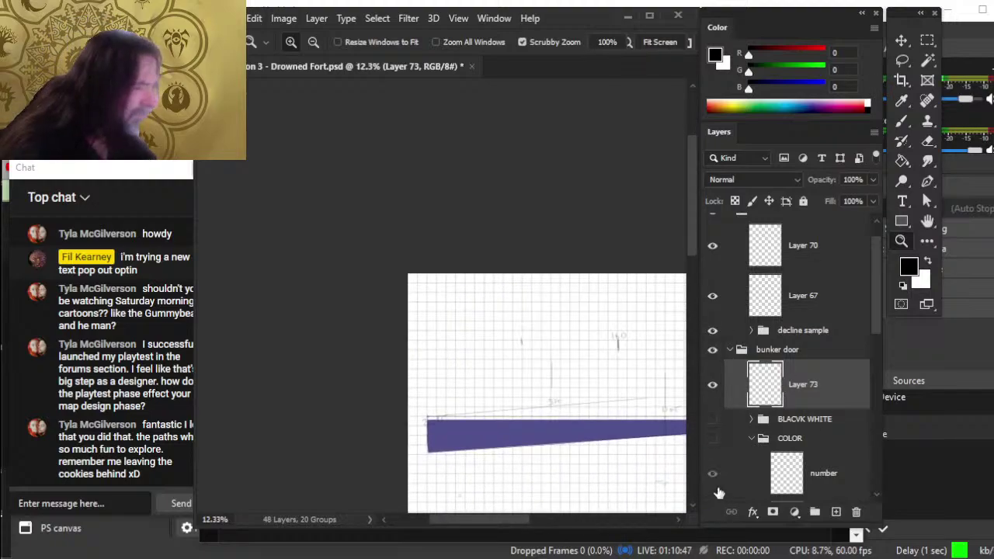
left_click(713, 386)
left_click(713, 386)
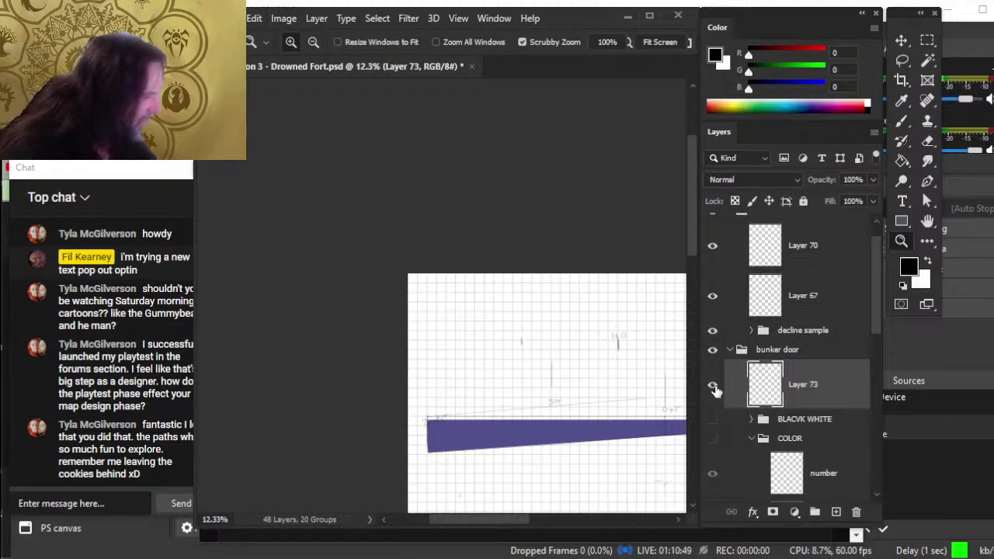
Step: Move Layer 73 to the top of the side scale group, and show bunker door's BLACVK WHITE and COLOR groups again, collapsing COLOR
scroll(875, 306, "up", 1)
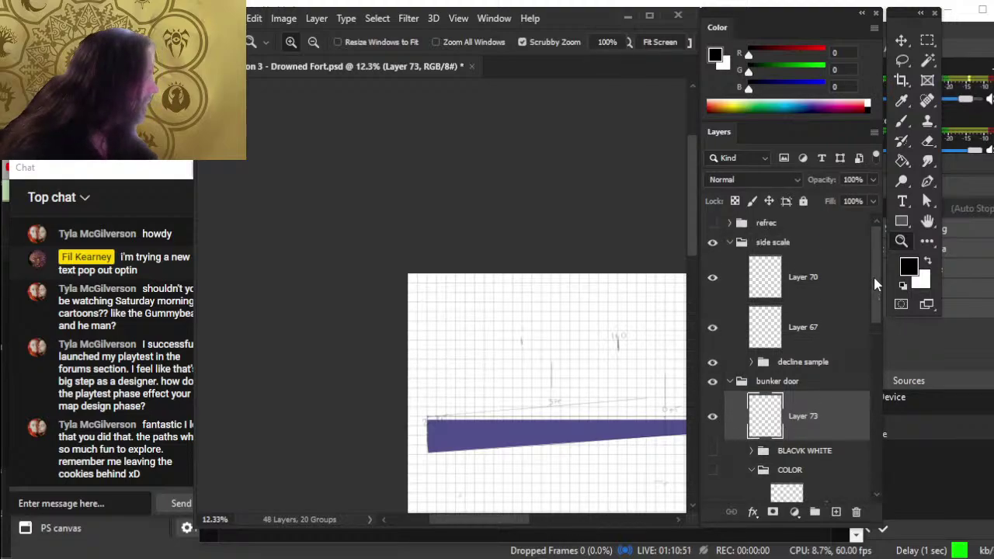
left_click_drag(811, 427, 806, 268)
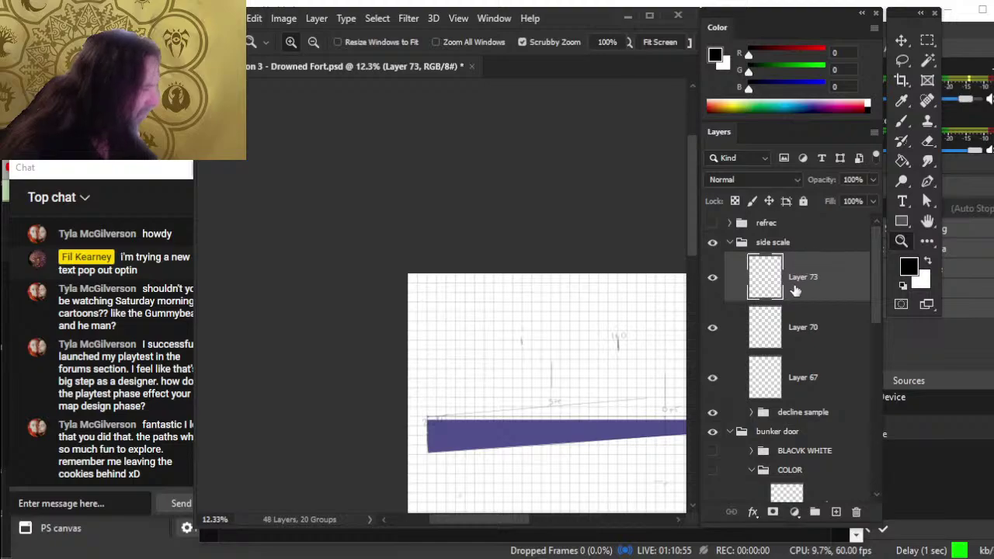
left_click(711, 453)
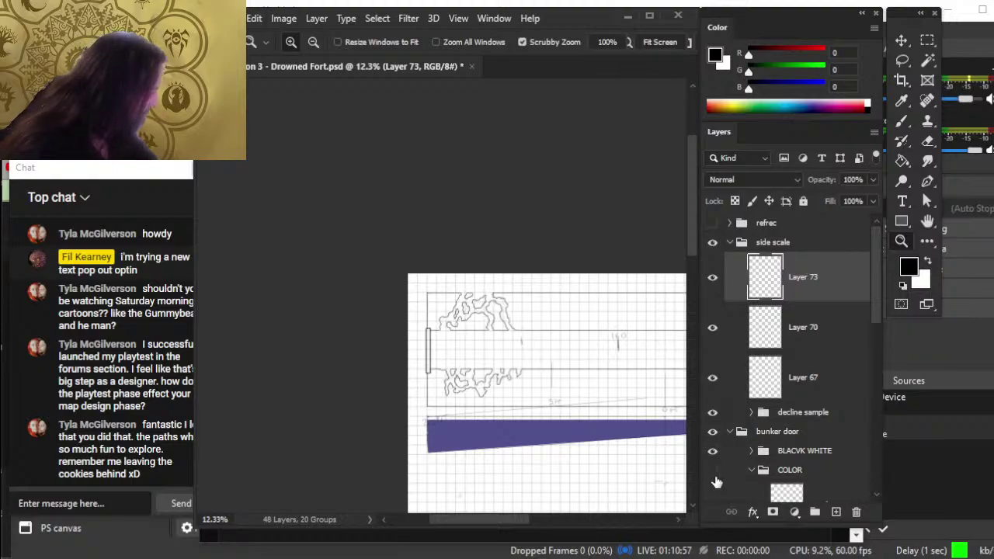
left_click(712, 476)
left_click(751, 471)
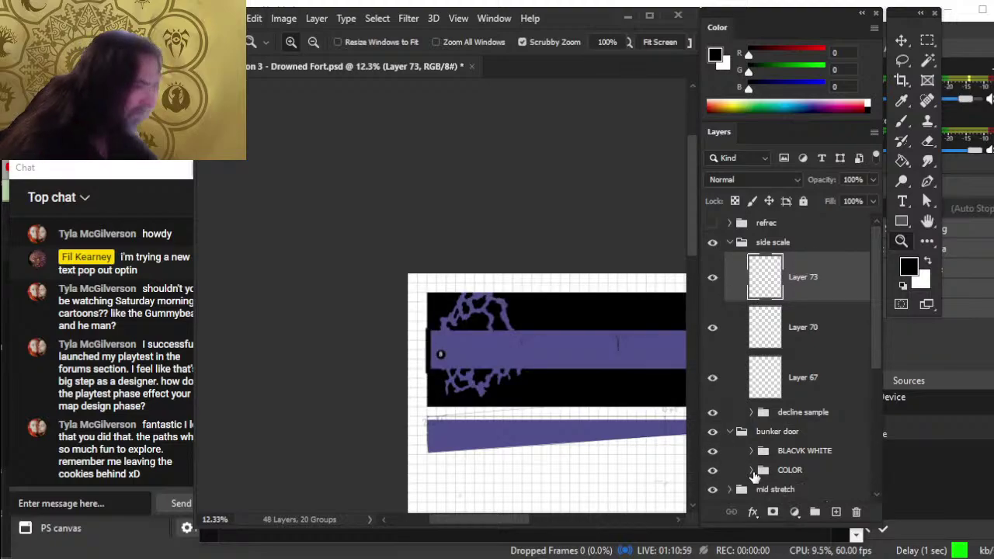
Step: Toggle the side scale group and its decline sample subgroup to compare the map with and without them, leaving both visible
left_click(715, 243)
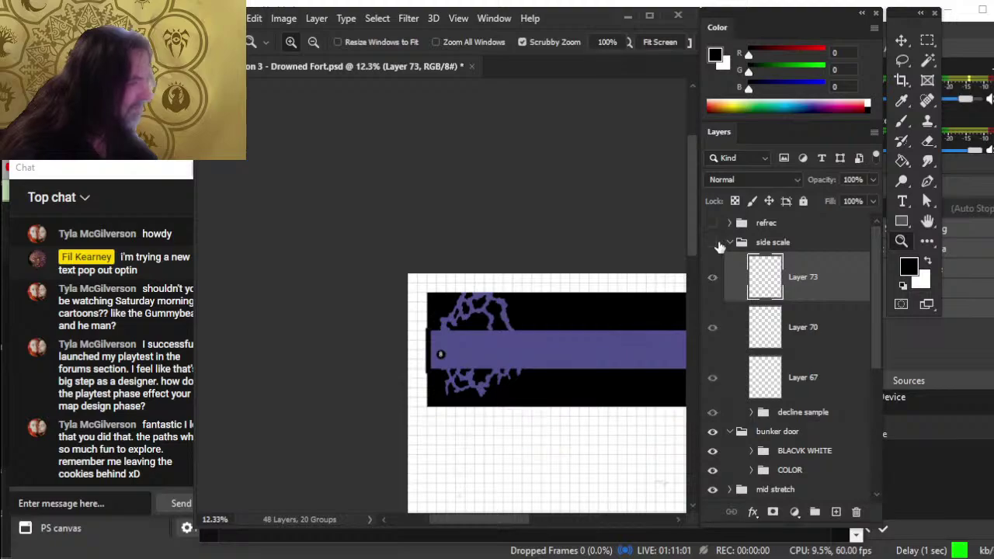
left_click_drag(619, 467, 437, 372)
left_click_drag(540, 372, 490, 371)
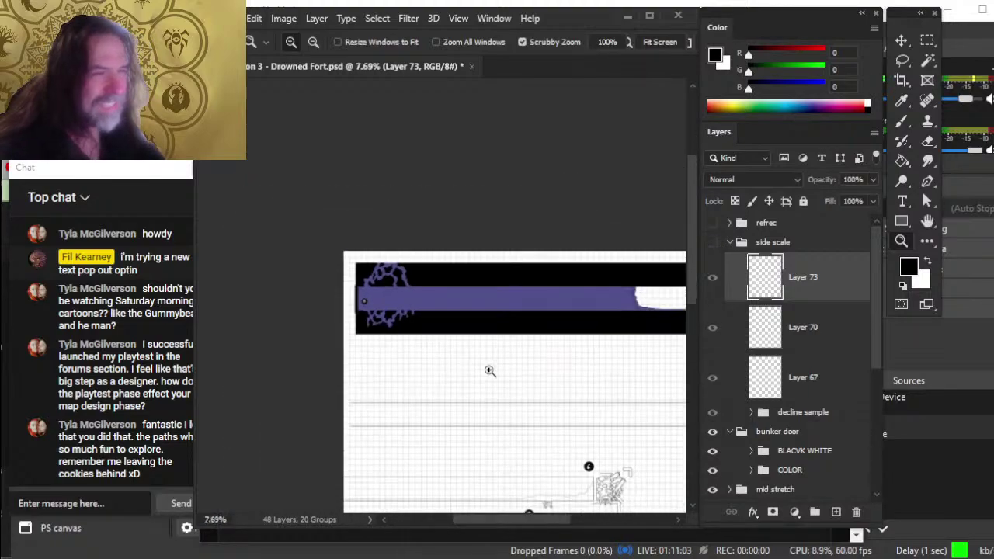
left_click_drag(519, 409, 447, 386)
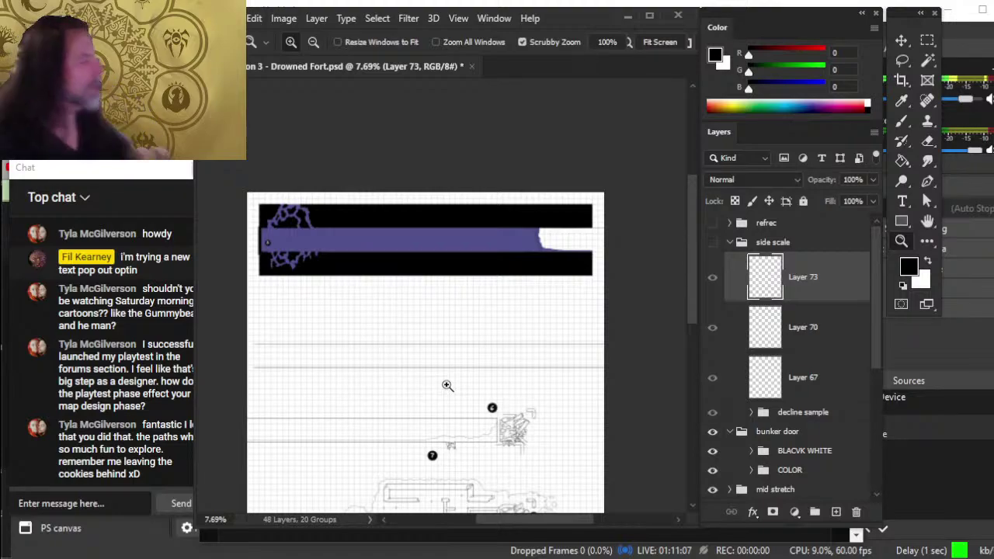
left_click(712, 412)
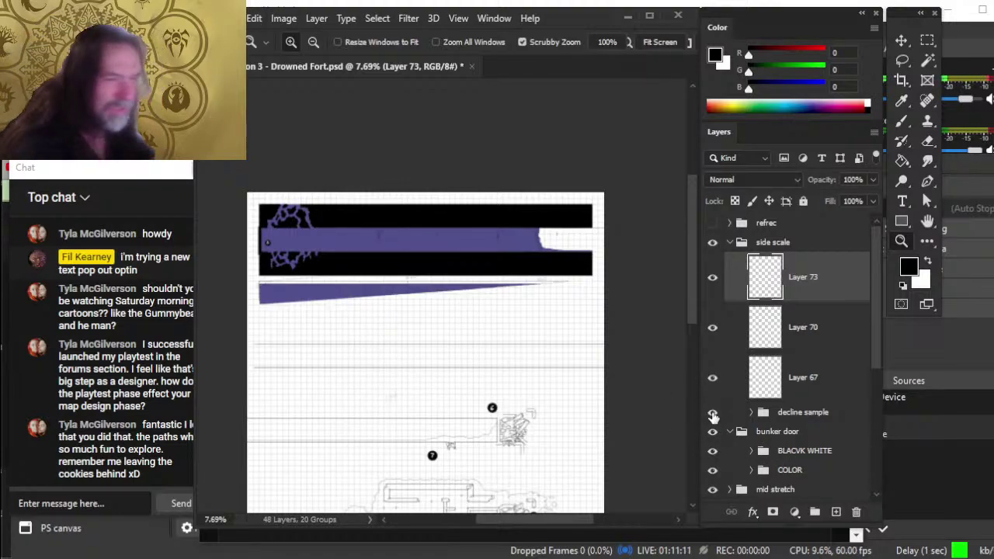
left_click(712, 412)
left_click(712, 412)
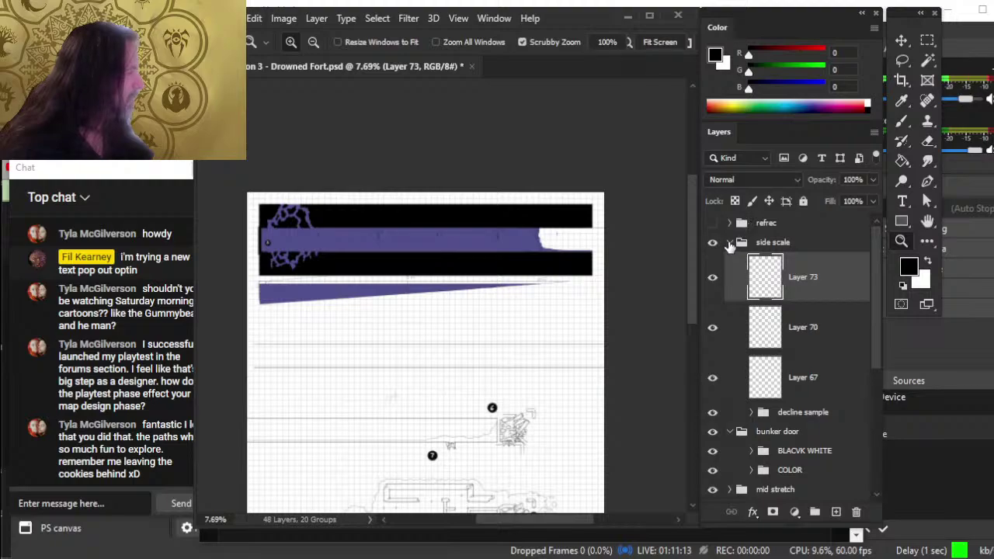
Step: Collapse the side scale, bunker door and outer entrance groups
left_click(730, 245)
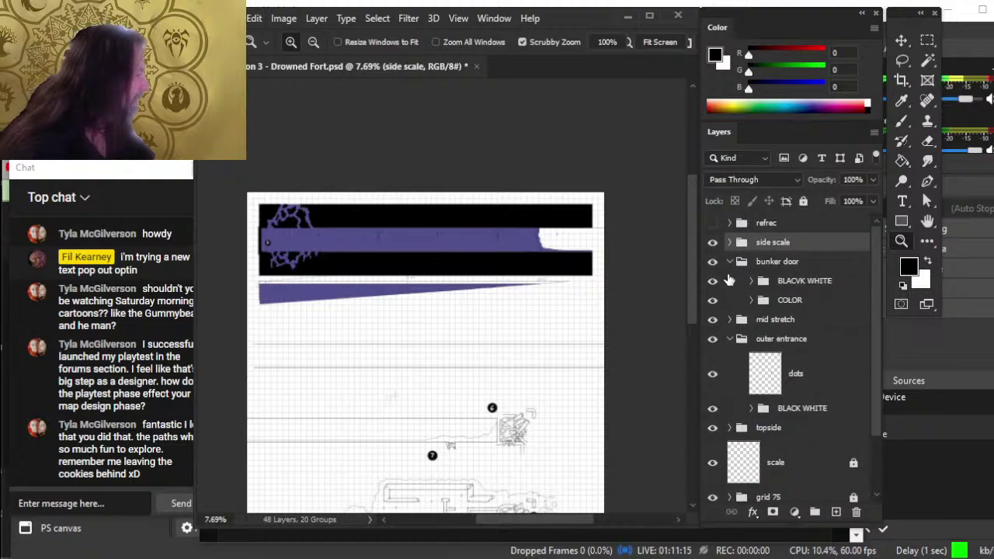
left_click(729, 262)
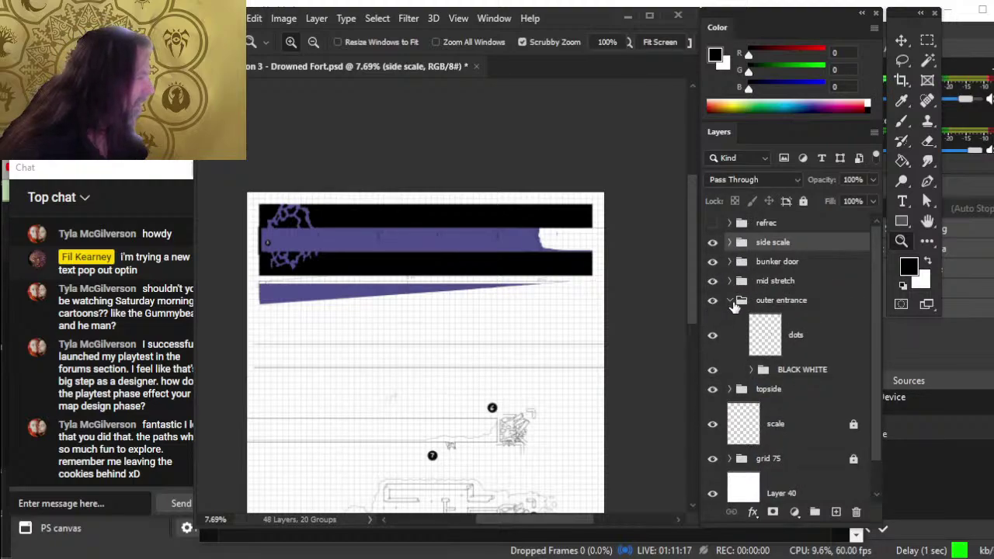
left_click(730, 301)
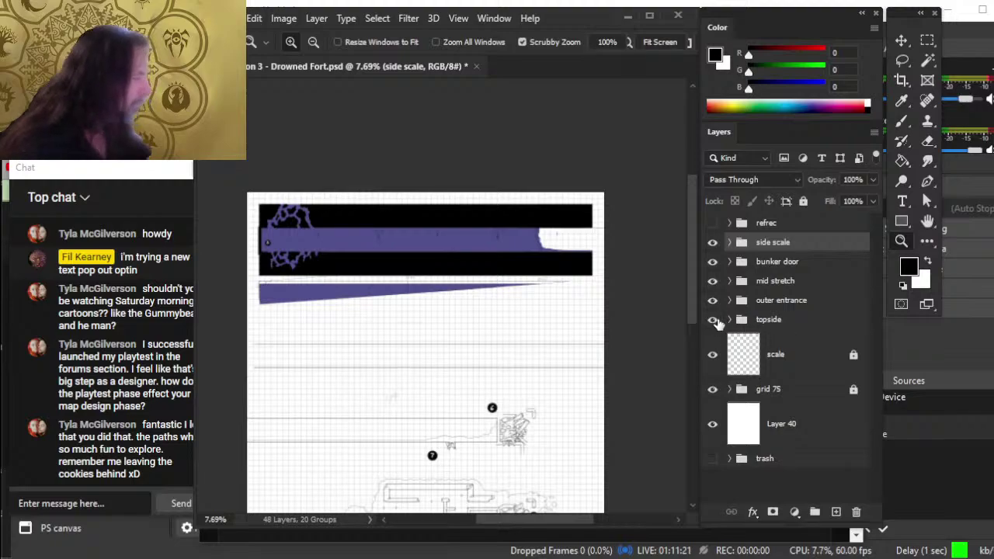
Step: Rename the outer entrance group as "tunnel entran ce" and the topside group as "fort top"
left_click(714, 320)
left_click(713, 321)
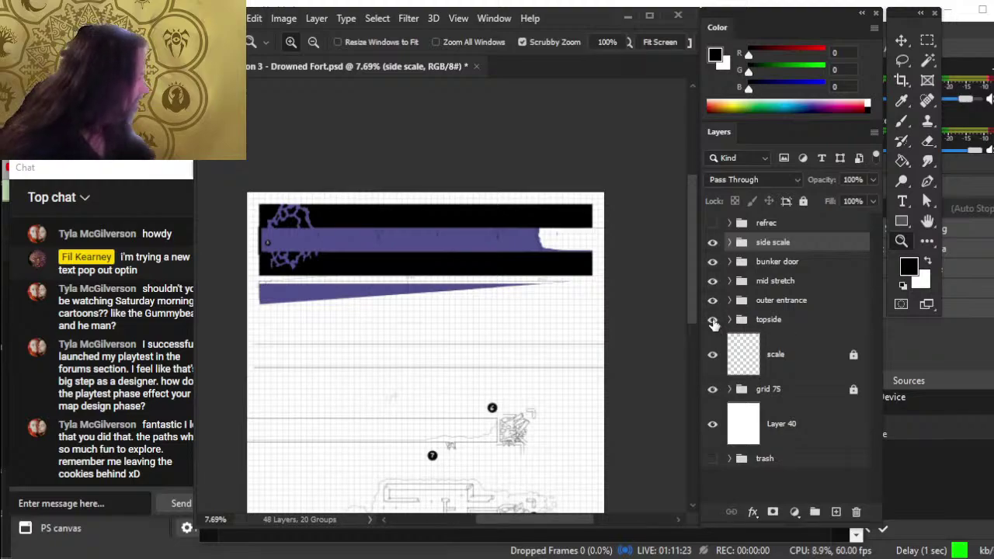
left_click(714, 302)
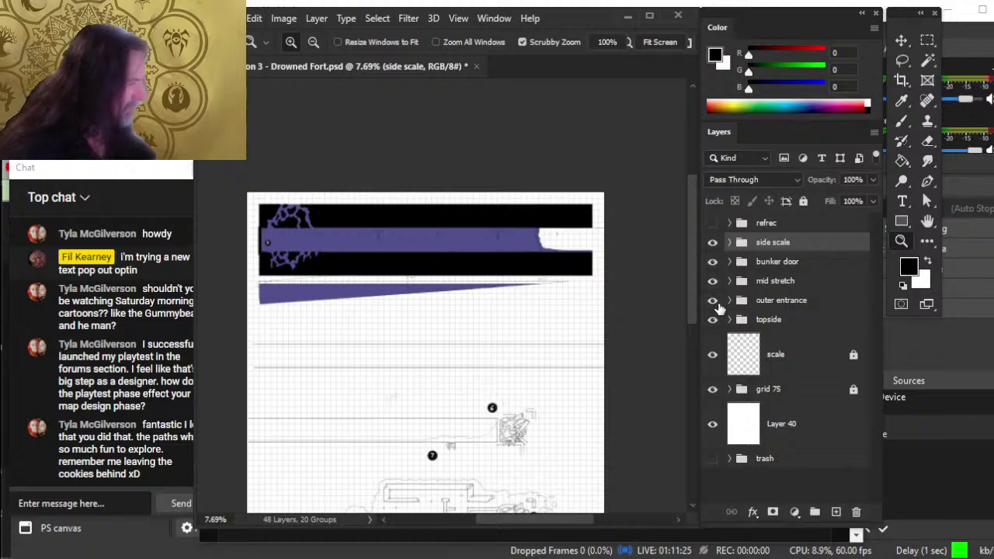
double_click(774, 300)
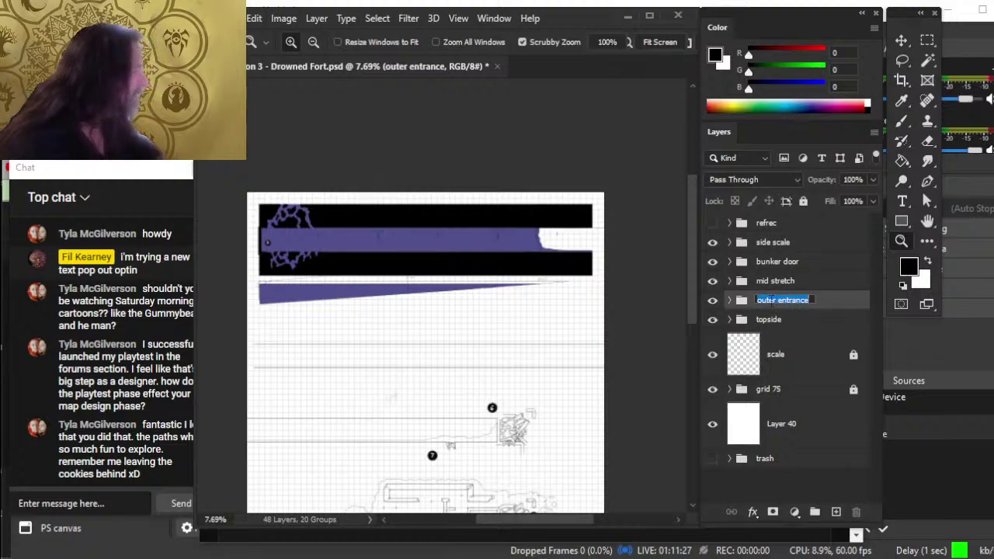
type("el")
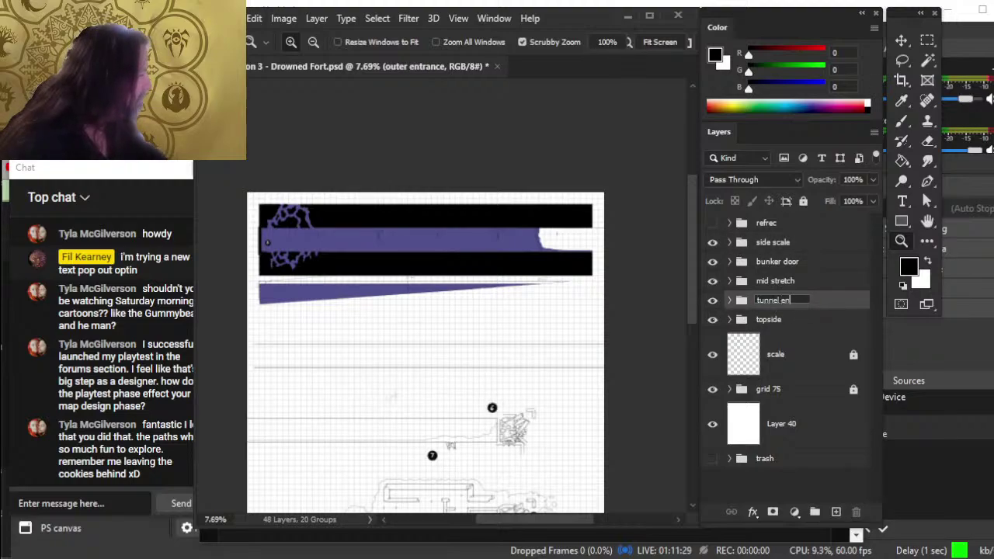
key("Return")
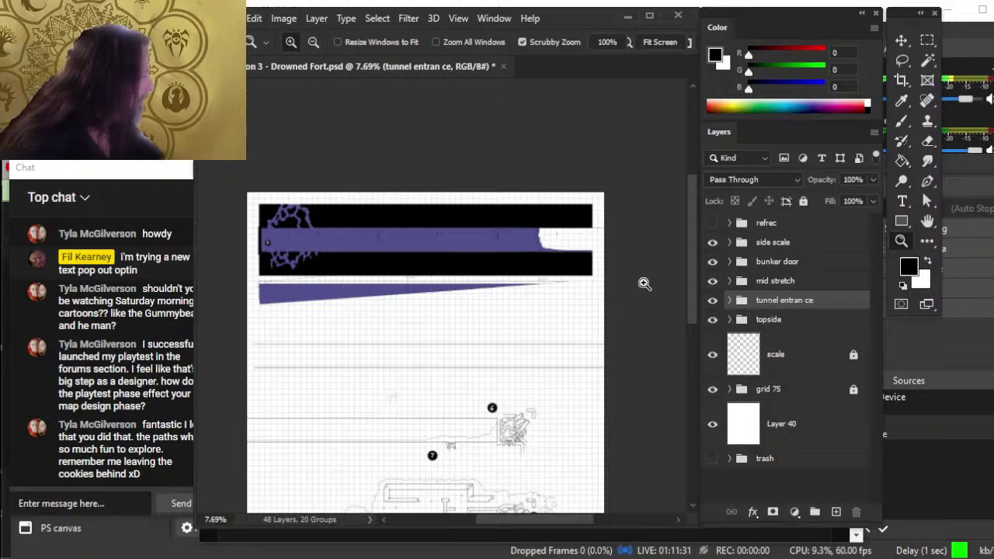
double_click(769, 319)
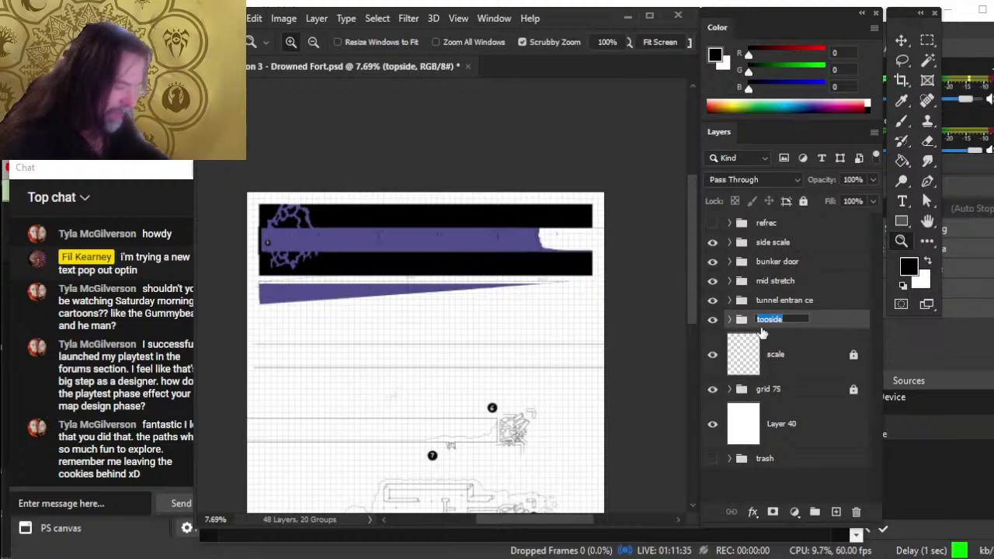
type("fort top")
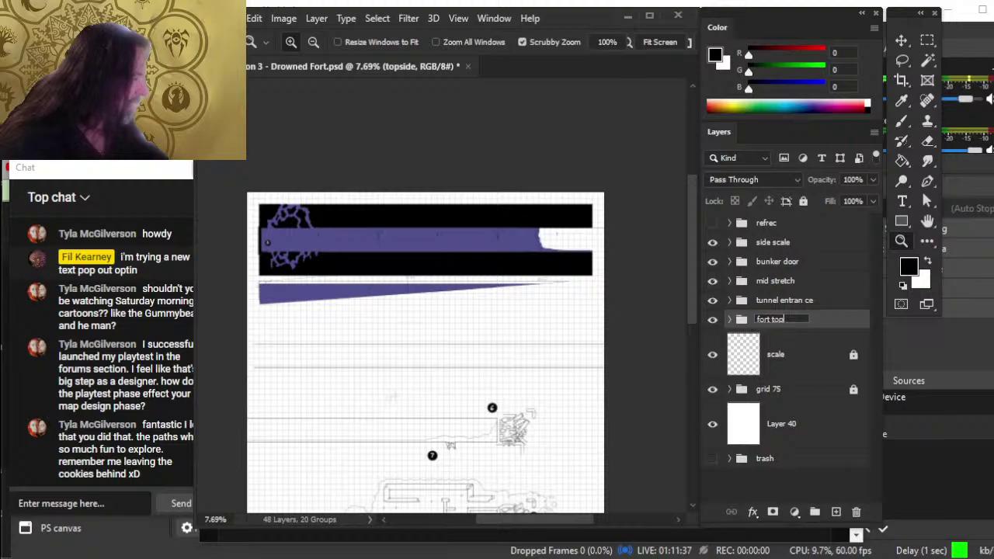
key("Return")
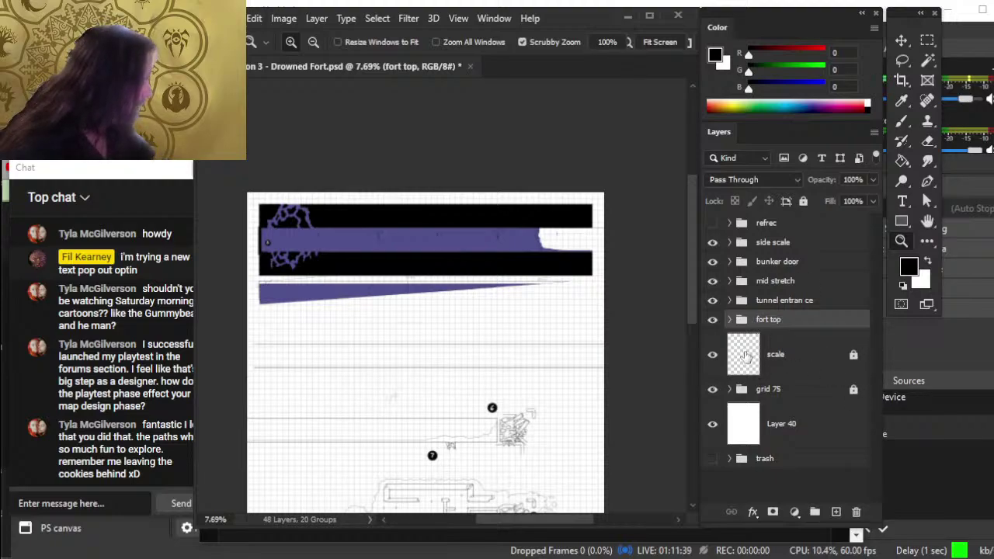
Step: Examine the map from the fort sections around markers 1 to 7 up to the tunnel and decline drawings around marker 8
scroll(444, 406, "left", 3)
scroll(420, 443, "down", 5)
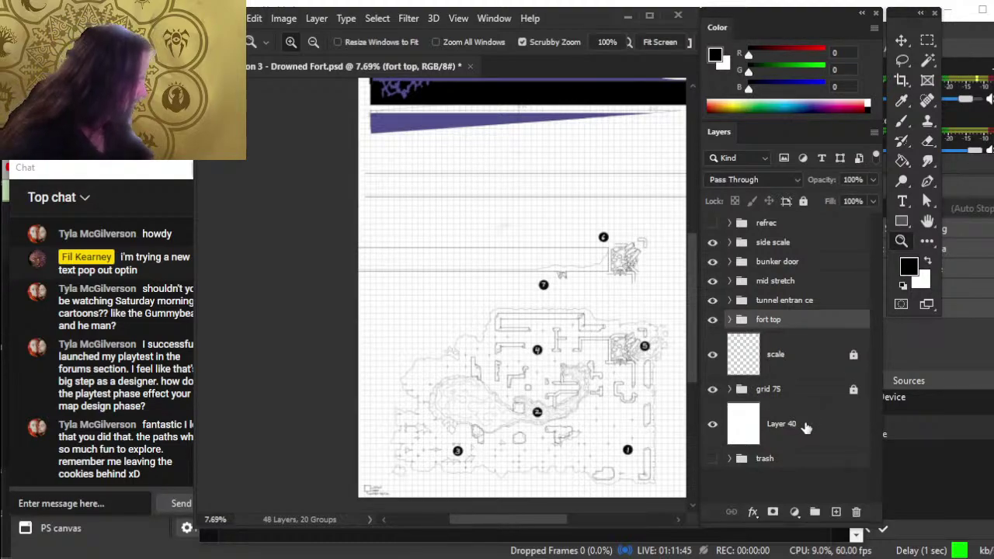
scroll(621, 443, "up", 10)
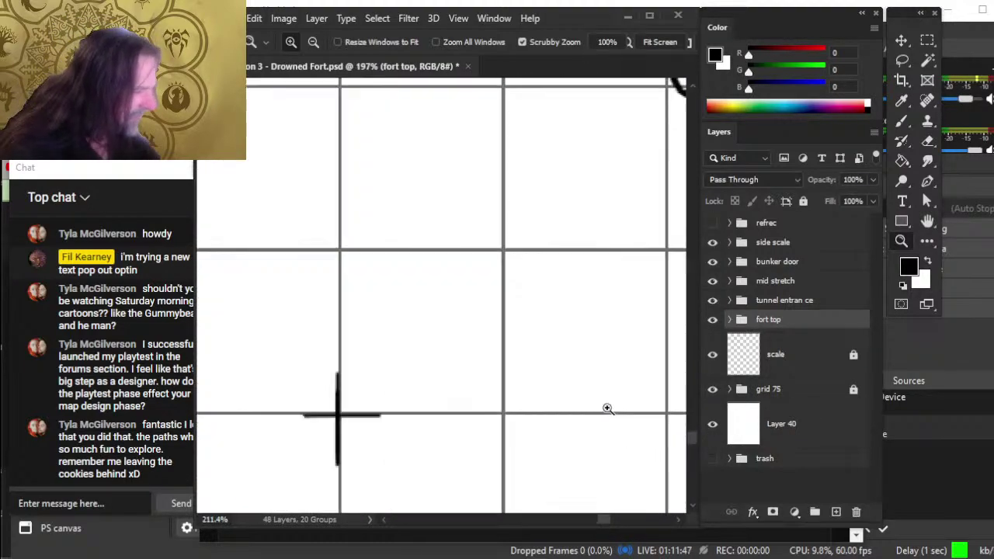
scroll(598, 420, "up", 3)
scroll(574, 427, "down", 10)
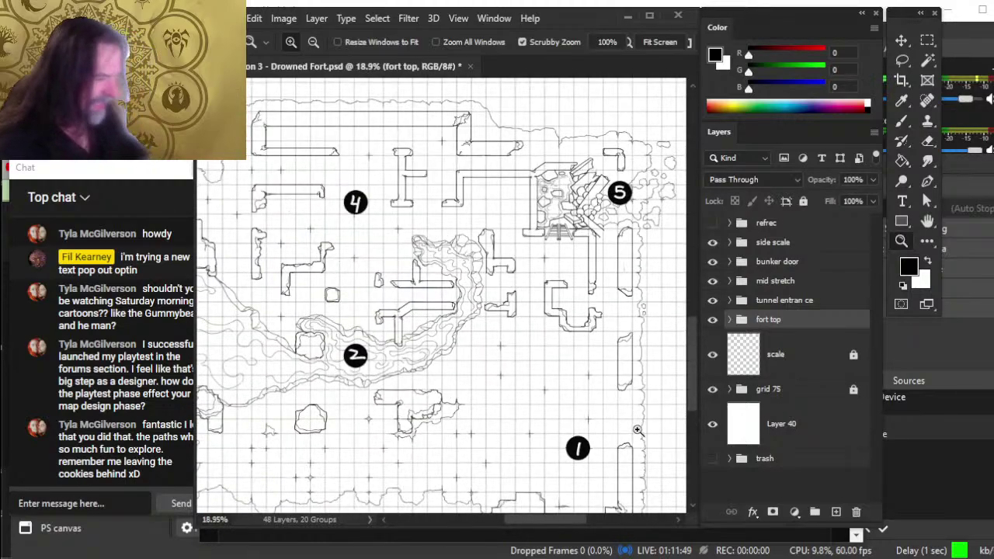
scroll(575, 420, "down", 4)
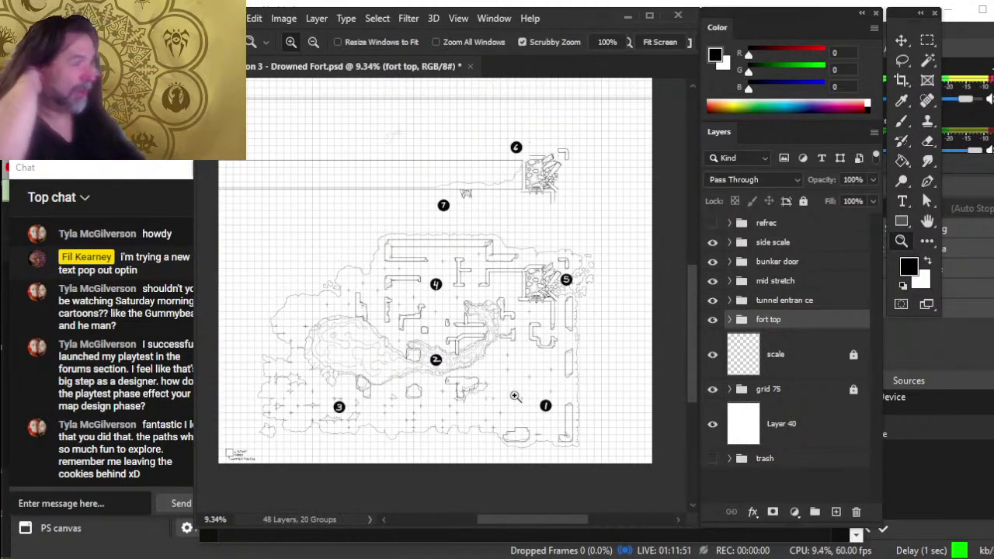
left_click_drag(551, 367, 620, 437)
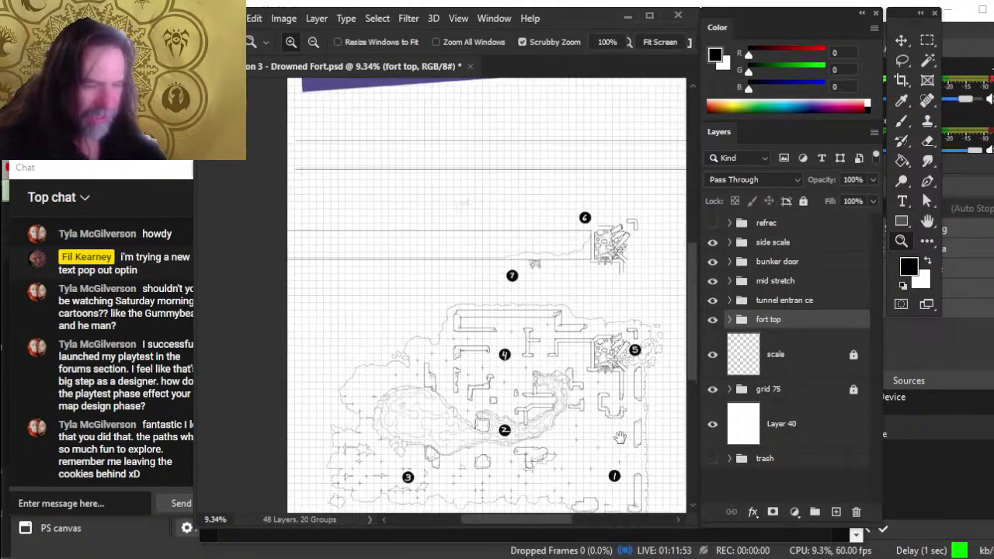
scroll(599, 431, "down", 2)
scroll(557, 322, "up", 1)
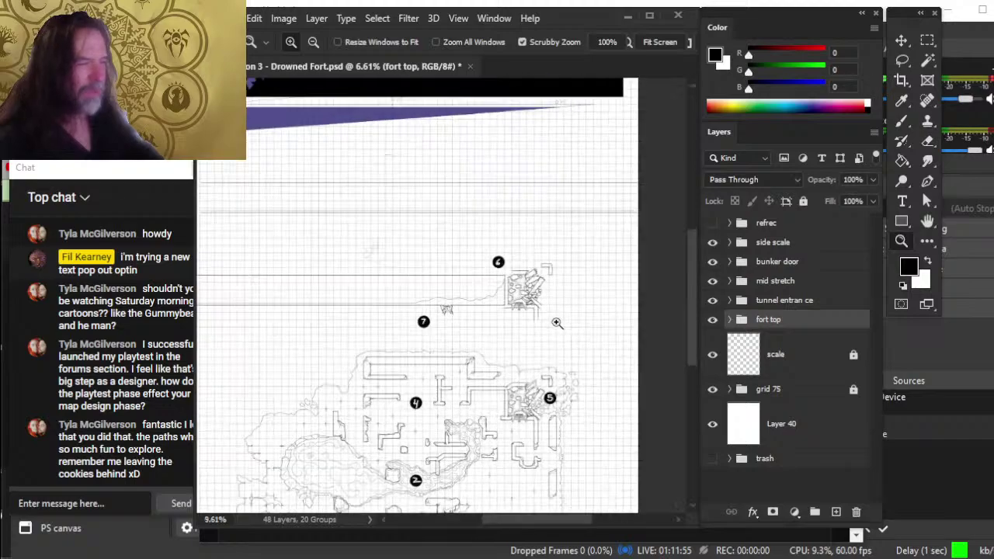
scroll(556, 322, "up", 1)
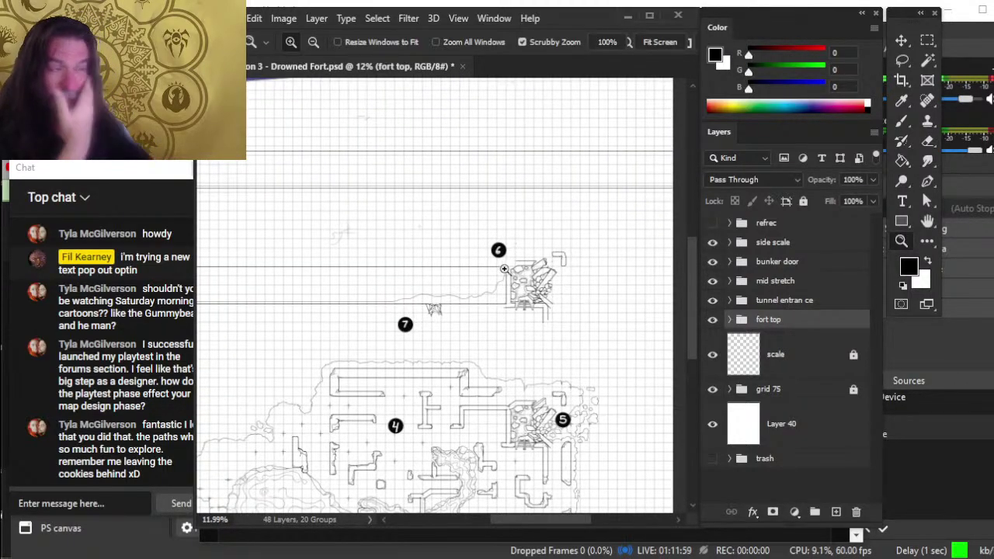
left_click_drag(468, 309, 617, 321)
left_click_drag(446, 271, 397, 466)
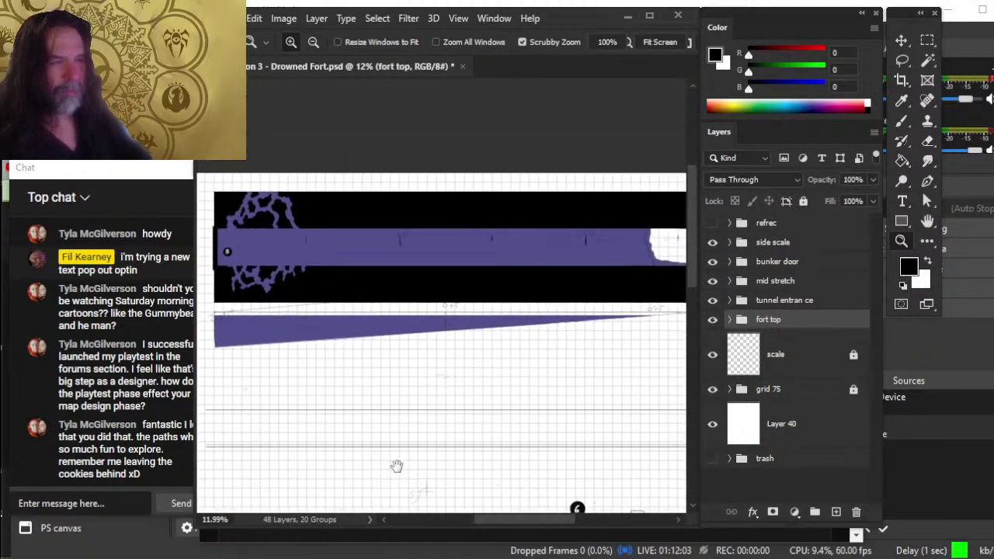
left_click_drag(423, 401, 370, 217)
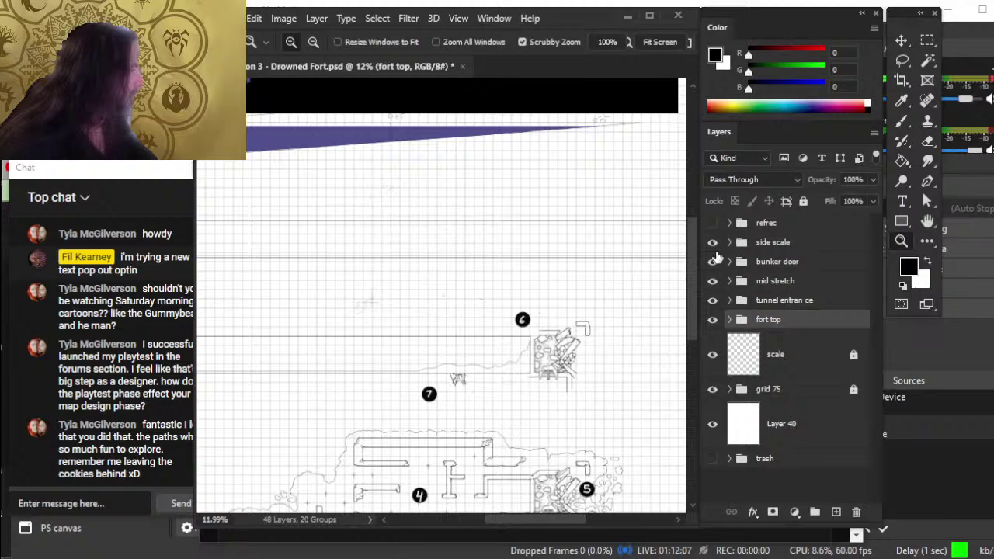
Step: Hide the side scale group and move the locked grid 75 group directly above it
left_click(773, 242)
left_click(712, 242)
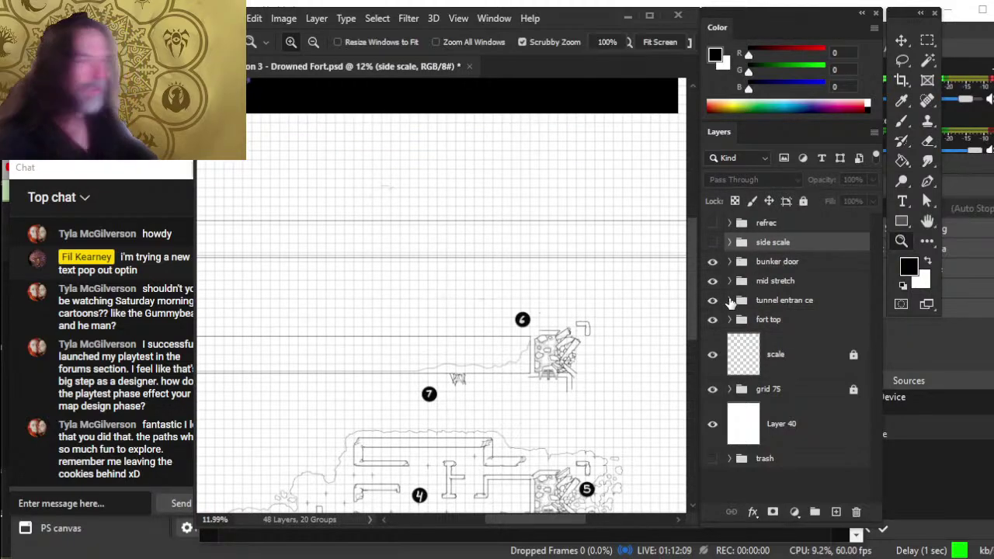
left_click_drag(477, 168, 541, 310)
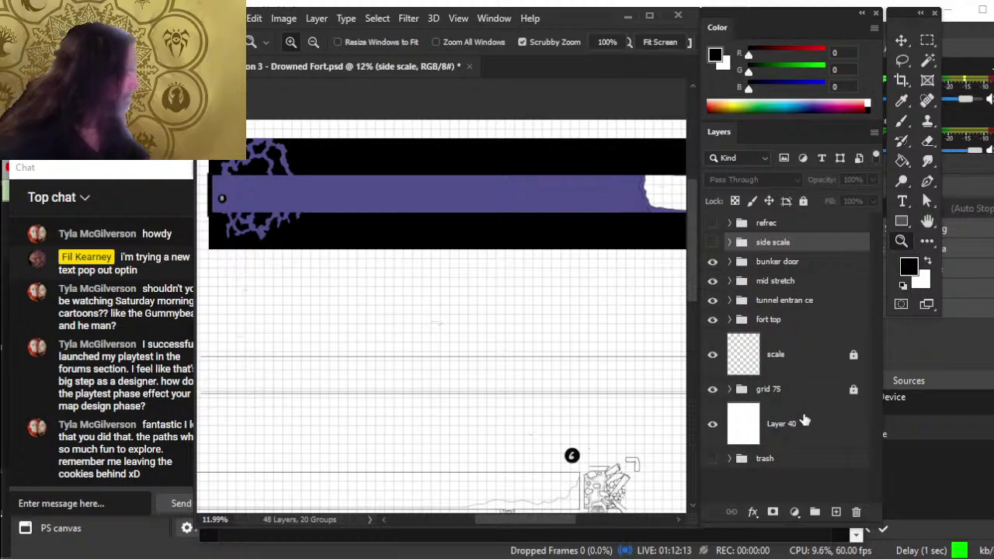
left_click(816, 392)
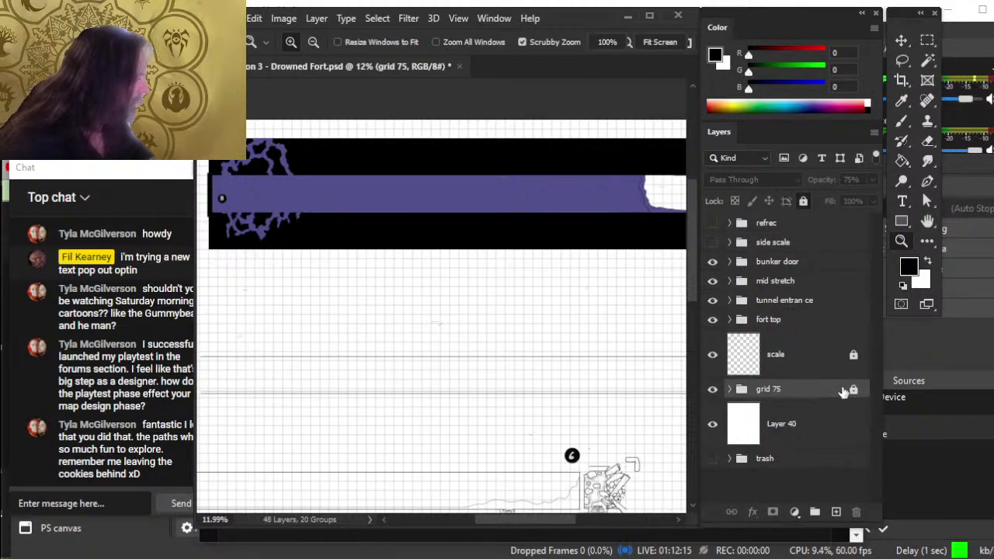
left_click_drag(801, 392, 776, 242)
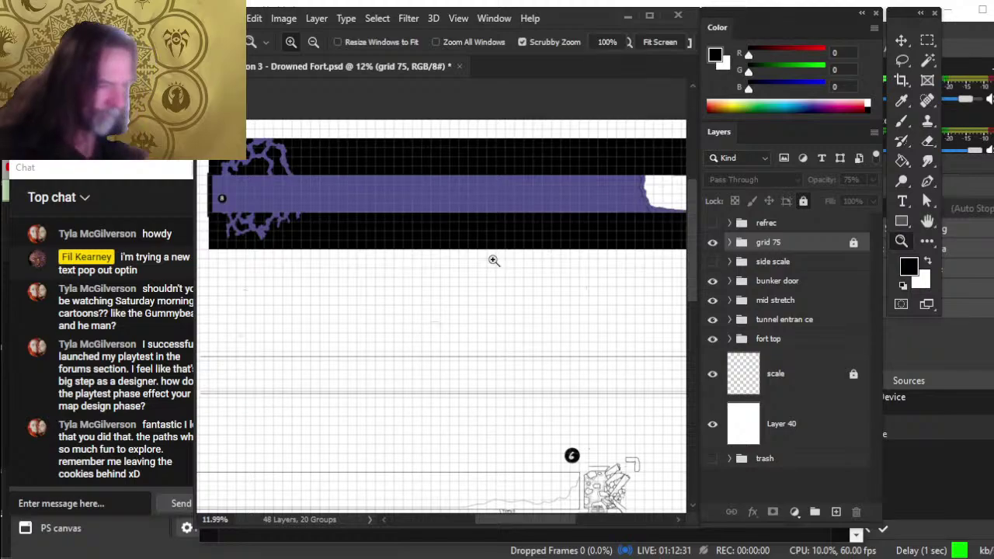
left_click_drag(473, 406, 514, 428)
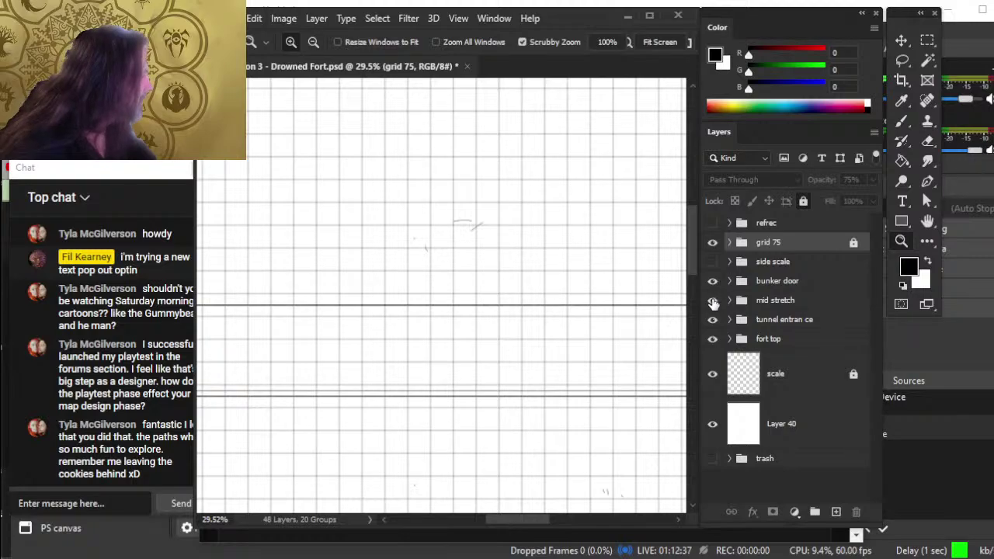
left_click(713, 300)
left_click(713, 301)
key("v")
left_click_drag(595, 412, 587, 384)
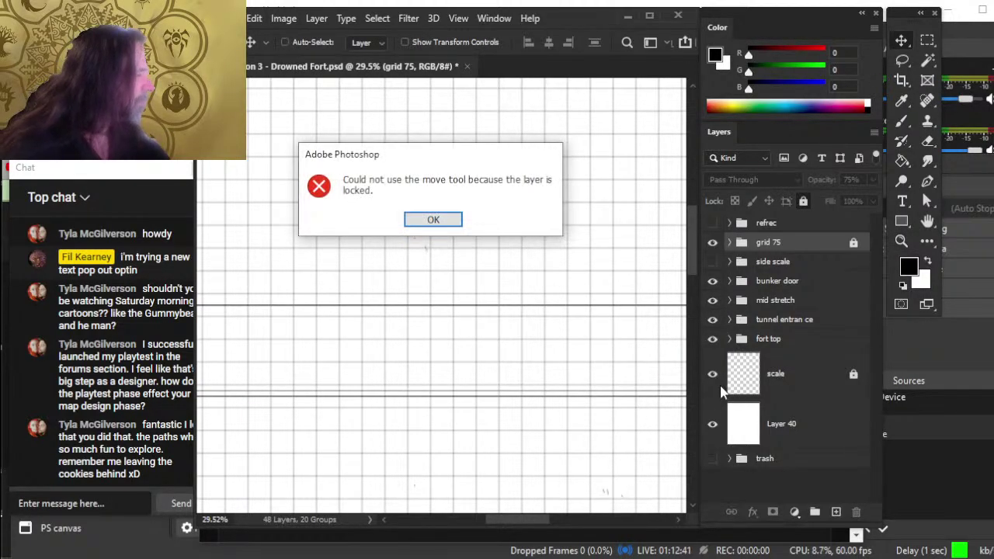
key("Return")
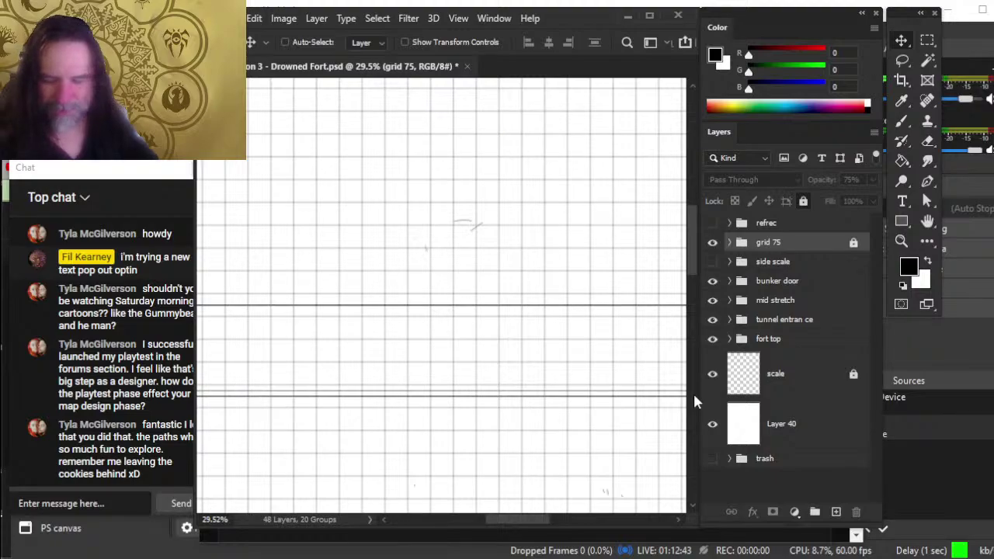
Step: Select the mid stretch group and nudge it slightly upward so its long horizontal tunnel lines align with the grid
left_click(815, 283)
left_click(810, 301)
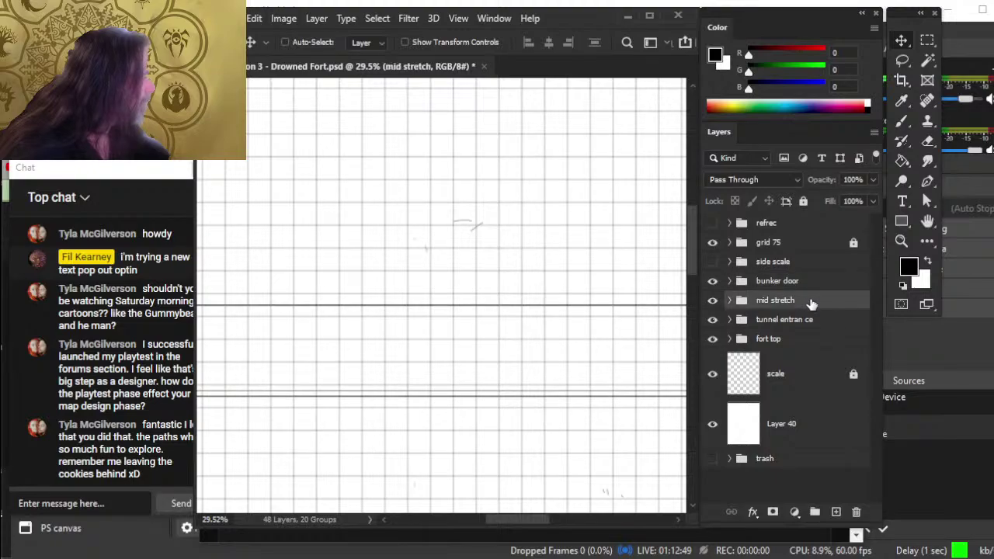
left_click(712, 300)
left_click(712, 299)
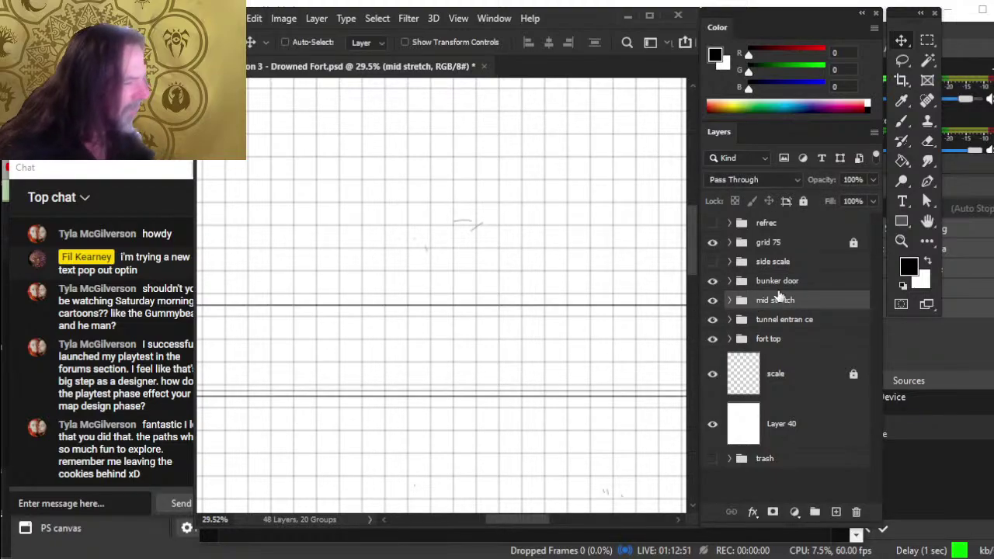
key("shift+Up")
key("shift+Up")
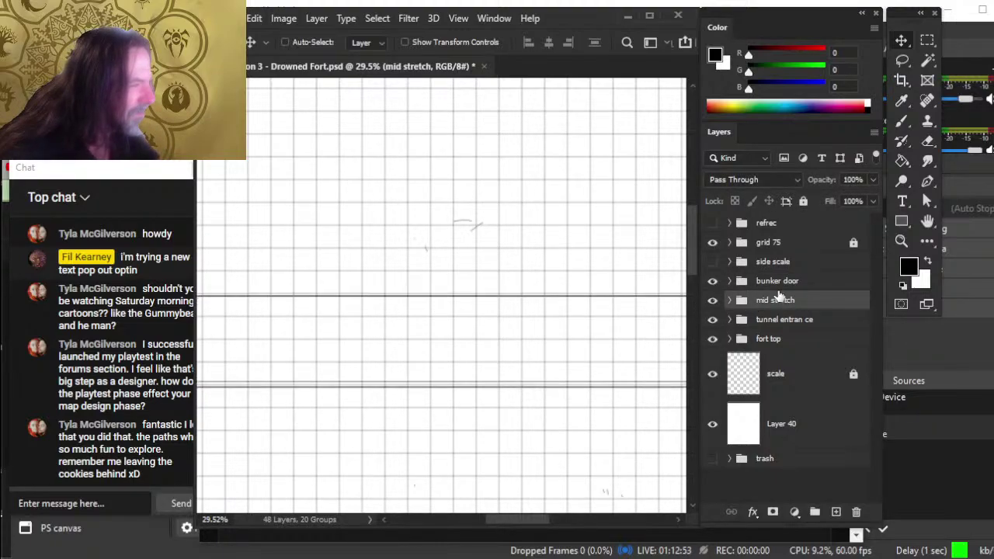
key("shift+Up")
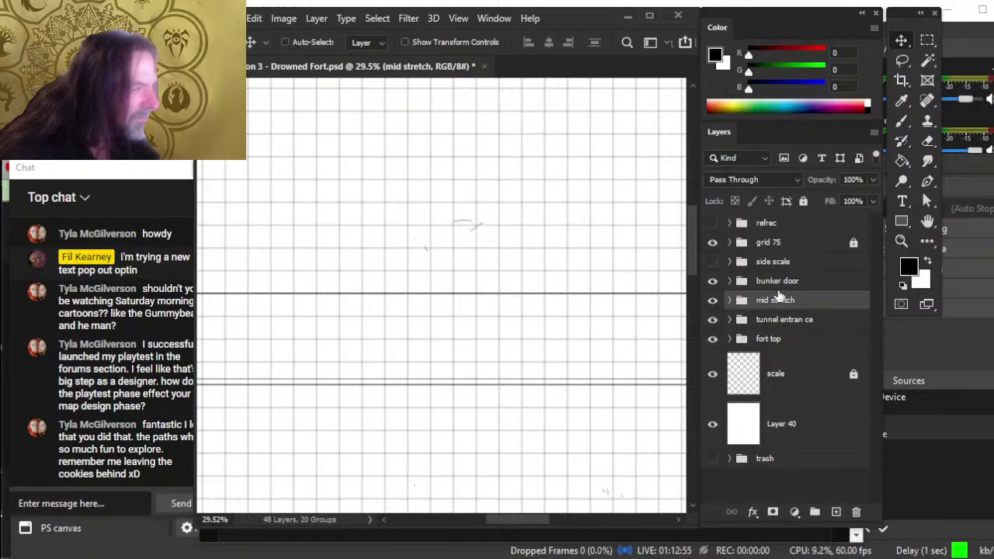
key("Down")
Step: Compare the mid stretch lines with the tunnel section around markers 6 and 7, toggling the group's visibility
key("z")
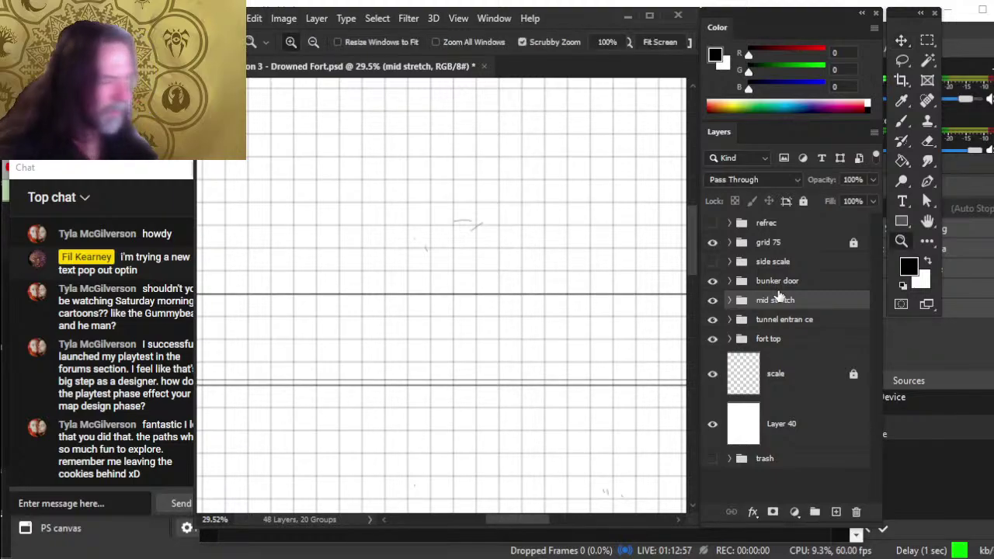
scroll(500, 359, "down", 5)
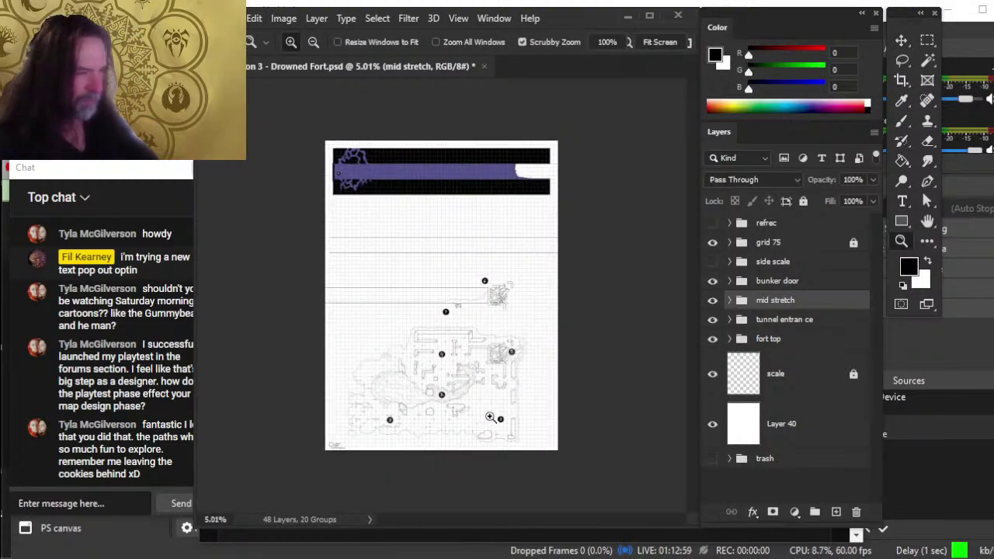
scroll(487, 336, "up", 4)
left_click_drag(519, 275, 579, 462)
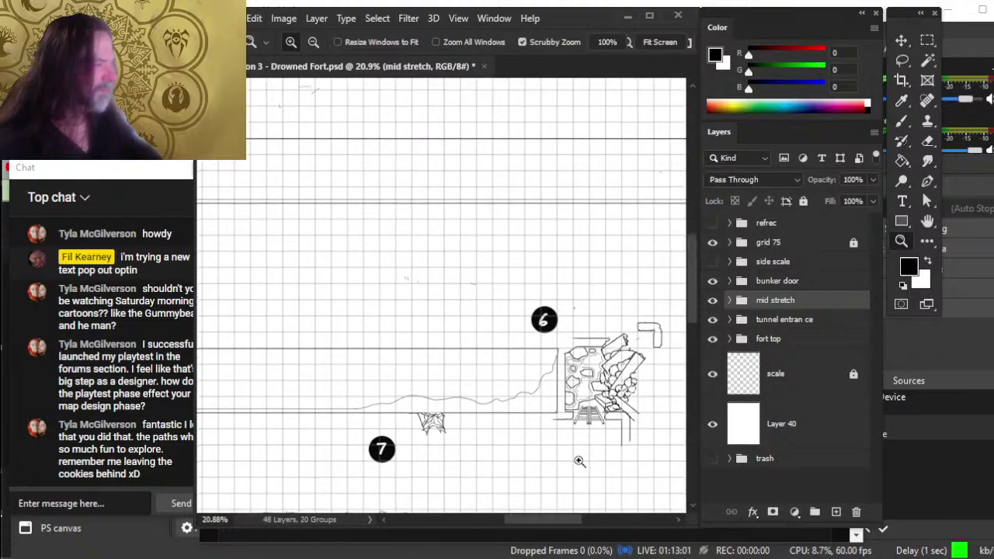
left_click(713, 300)
left_click(713, 301)
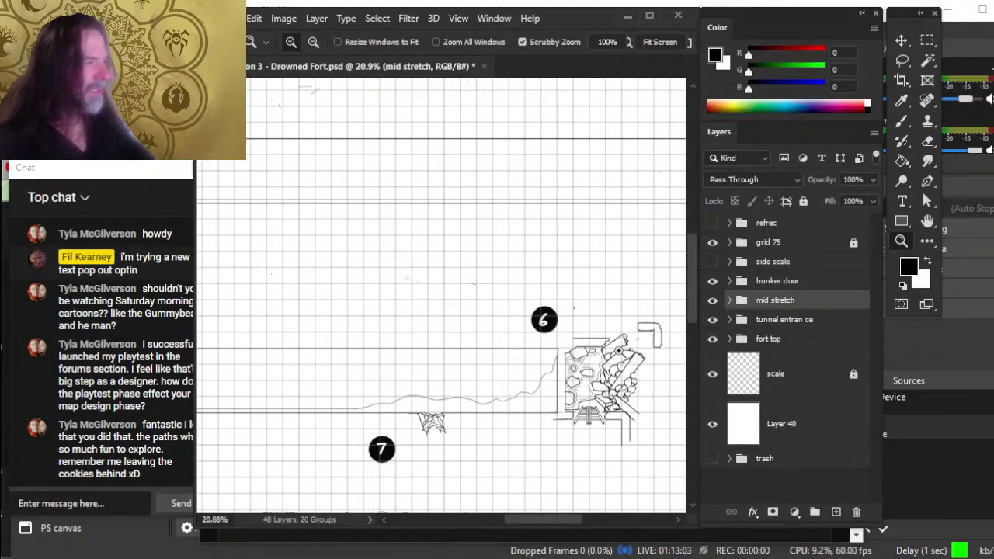
scroll(562, 300, "up", 2)
scroll(606, 270, "up", 3)
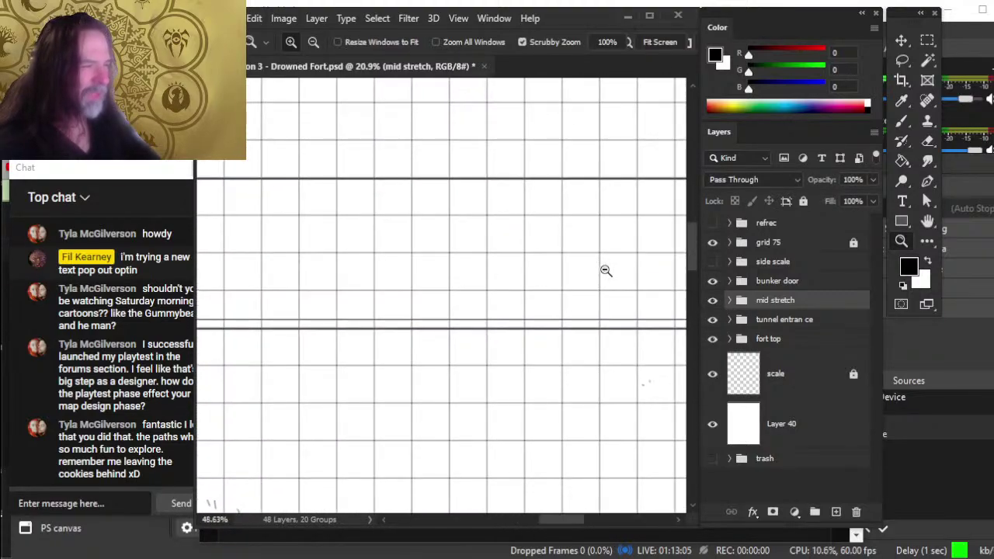
scroll(605, 270, "down", 5)
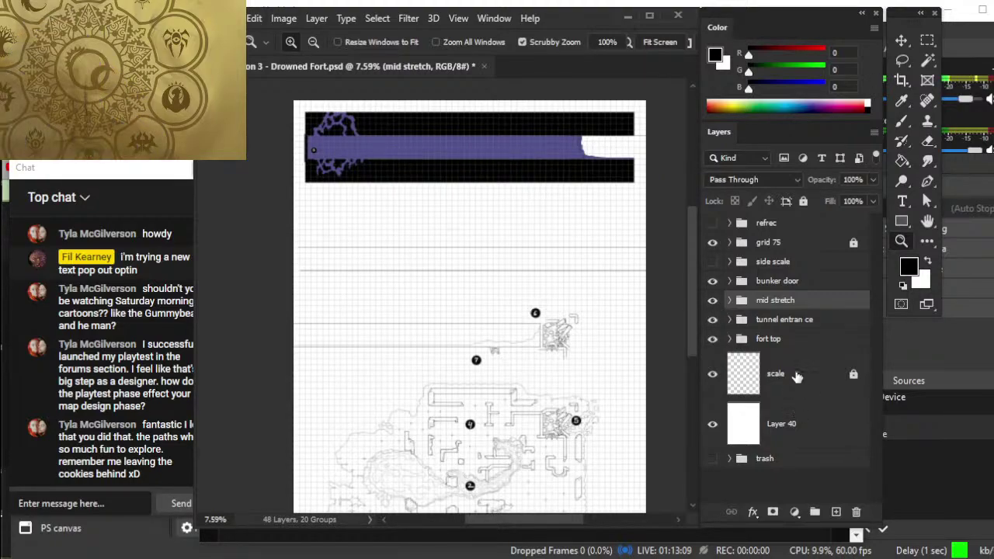
Step: Create a new empty layer directly above the side scale group
left_click(800, 283)
left_click(797, 262)
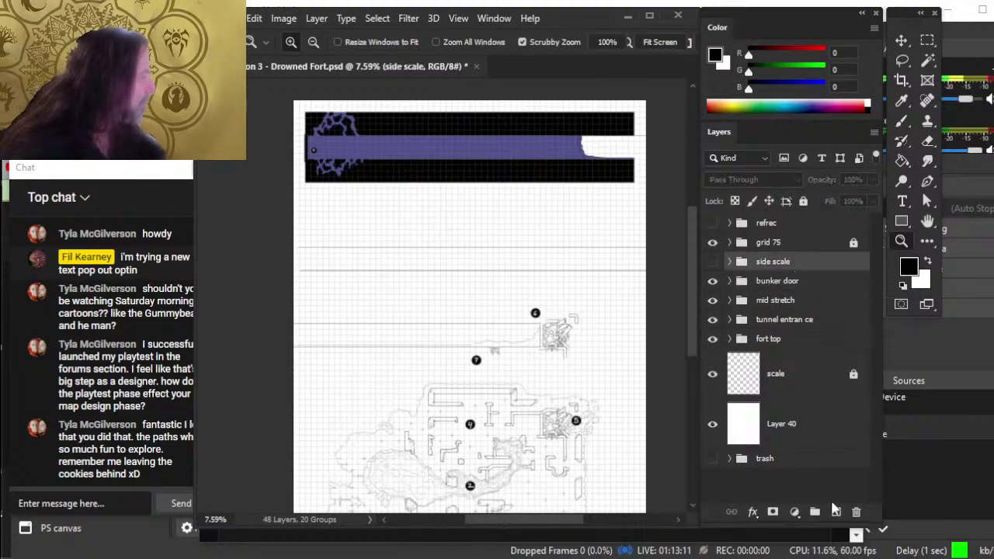
left_click(835, 510)
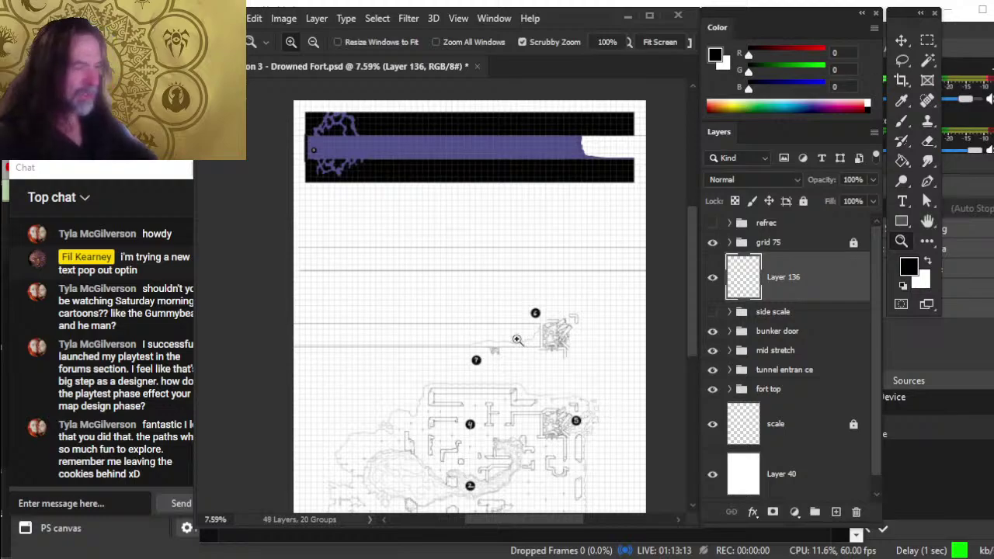
Step: Brush short black vertical ticks above the tunnel's upper line, one near marker 7 and one at the end wall below marker 6
left_click_drag(553, 322, 601, 376)
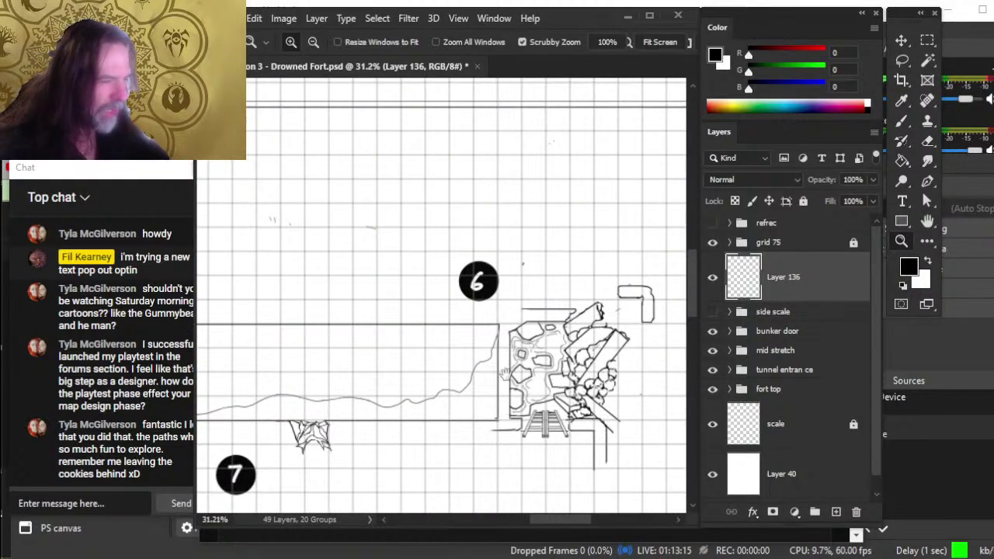
mouse_move(505, 373)
left_mouse_down()
mouse_move(549, 363)
mouse_move(541, 353)
left_mouse_up()
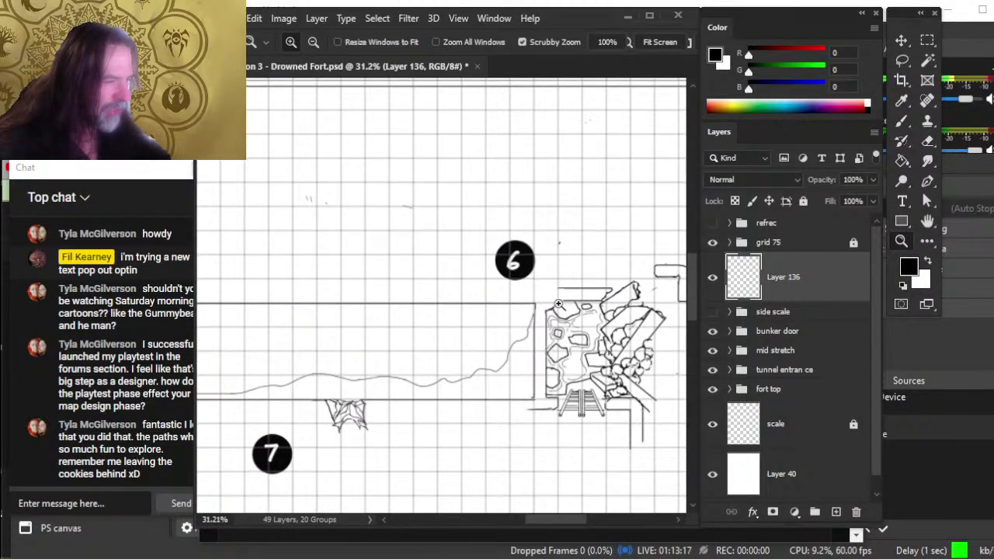
left_click_drag(533, 347, 587, 300)
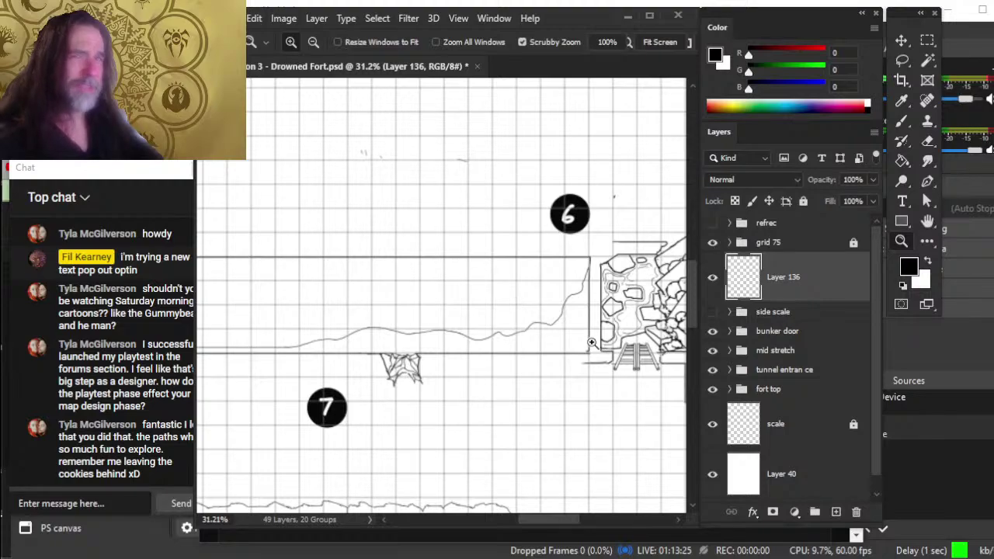
left_click_drag(612, 304, 660, 302)
key("b")
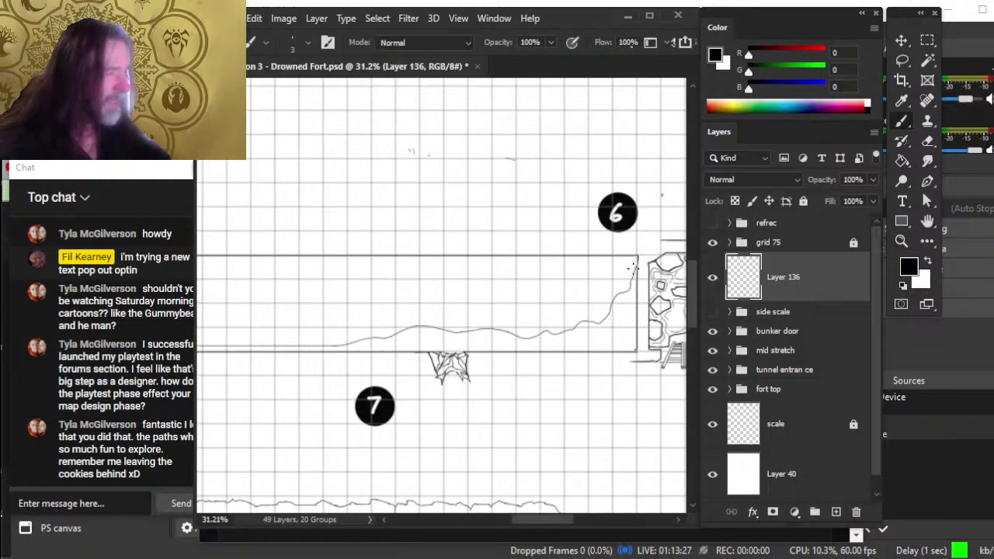
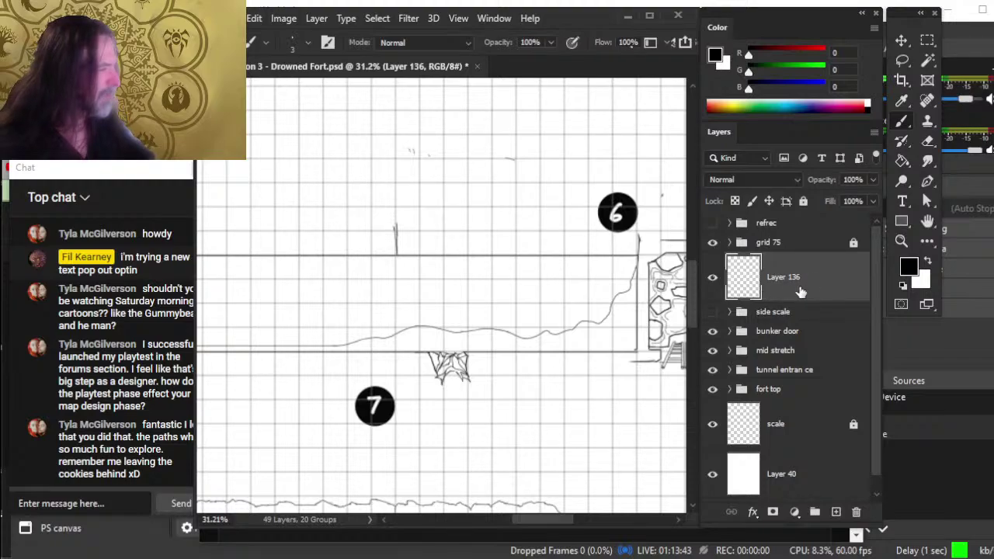
Step: Duplicate the tick mark layer and shift the copy left until its right tick meets the original's left tick
right_click(753, 284)
left_click(924, 81)
key("Return")
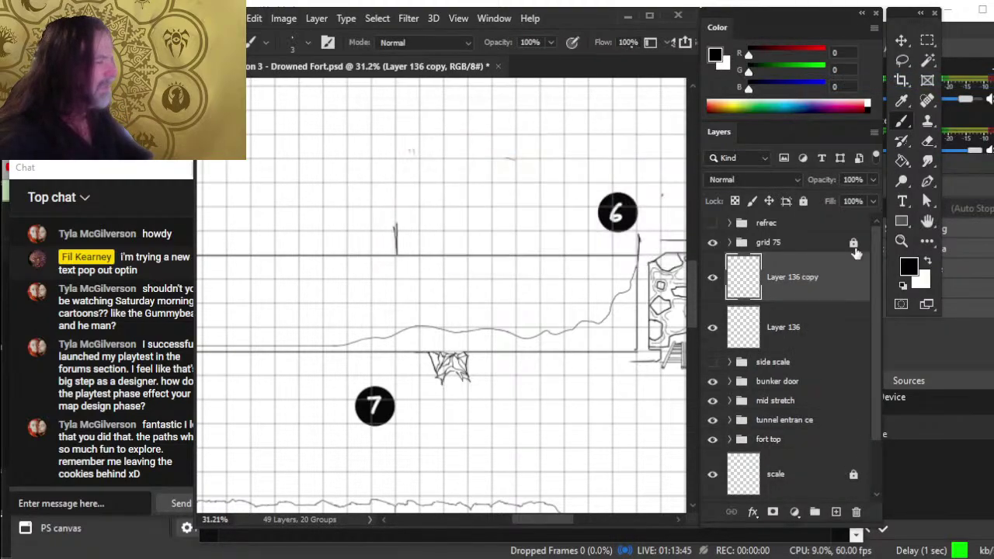
key("v")
key("shift+Left")
key("shift+Left")
key("shift+Left")
key("shift+Left")
key("shift+Left")
key("shift+Left")
key("shift+Left")
key("shift+Left")
key("shift+Left")
key("shift+Left")
key("shift+Left")
key("shift+Left")
key("shift+Left")
key("shift+Left")
key("shift+Left")
key("shift+Left")
key("shift+Left")
key("shift+Left")
key("shift+Left")
key("shift+Left")
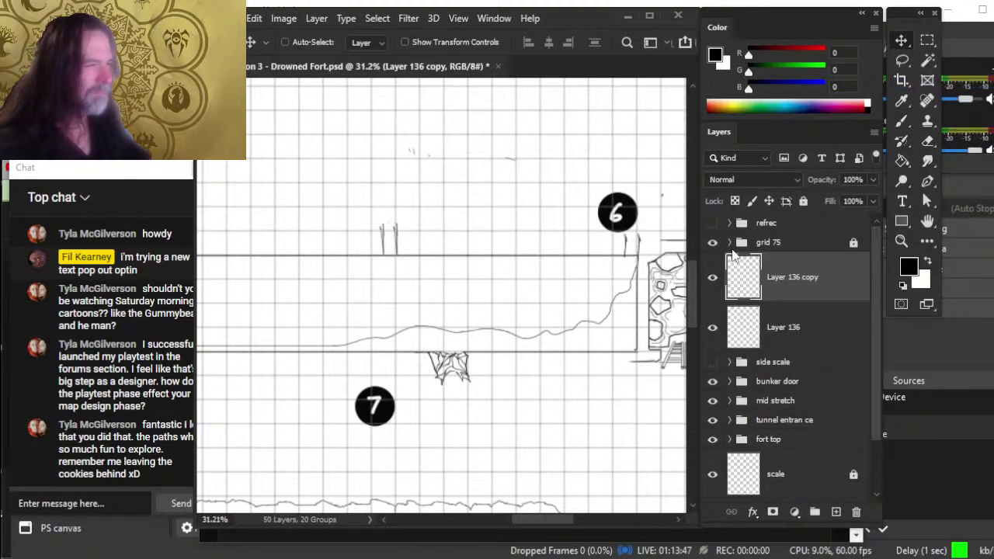
key("shift+Left")
key("shift+Left")
key("shift+Left")
key("shift+Left")
key("shift+Left")
key("shift+Left")
key("shift+Left")
key("shift+Left")
key("shift+Left")
key("shift+Left")
key("shift+Left")
key("shift+Left")
key("shift+Left")
key("shift+Left")
key("shift+Left")
key("shift+Left")
key("shift+Left")
key("shift+Left")
key("shift+Left")
key("shift+Left")
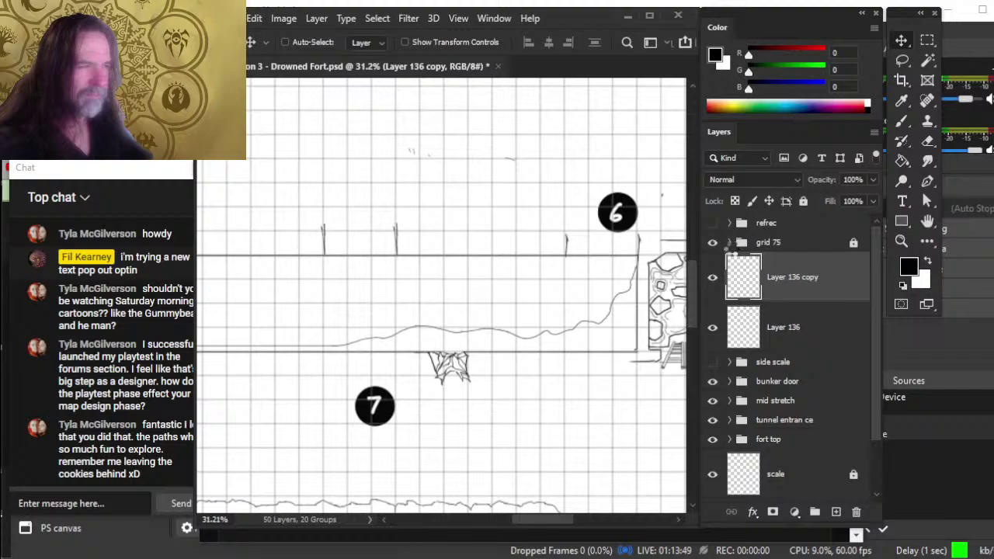
key("shift+Left")
key("shift+Left")
key("shift+Left")
key("shift+Left")
key("shift+Left")
key("shift+Left")
key("shift+Left")
key("shift+Left")
key("shift+Left")
key("shift+Left")
key("shift+Left")
key("shift+Left")
key("shift+Left")
key("shift+Left")
key("shift+Left")
key("shift+Left")
key("shift+Left")
key("shift+Left")
key("shift+Left")
key("shift+Left")
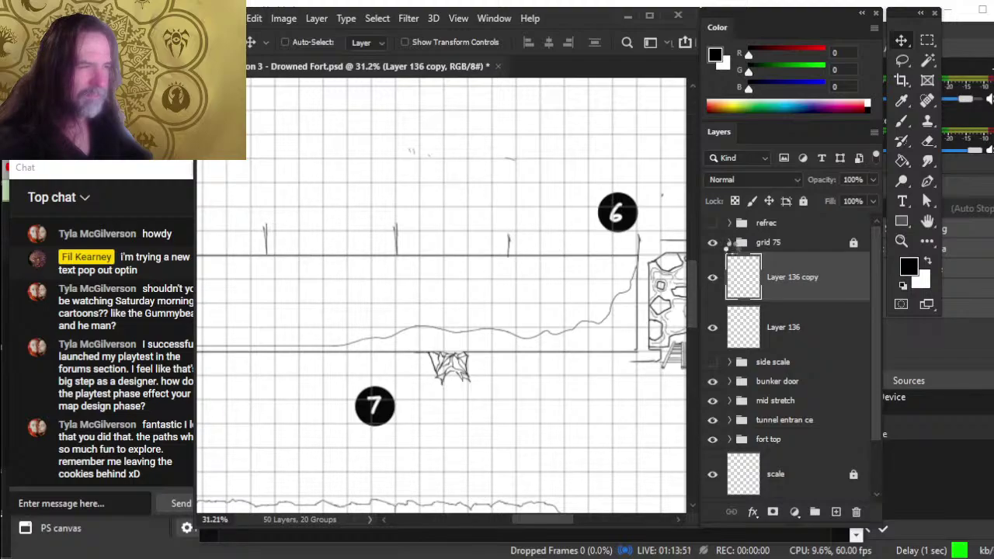
key("shift+Left")
key("shift+Left")
key("shift+Left")
key("shift+Left")
key("shift+Left")
key("shift+Left")
key("shift+Left")
key("shift+Left")
key("shift+Left")
key("shift+Left")
key("shift+Left")
key("shift+Left")
key("shift+Left")
key("shift+Left")
key("shift+Left")
key("shift+Left")
key("shift+Left")
key("shift+Left")
key("shift+Left")
key("shift+Left")
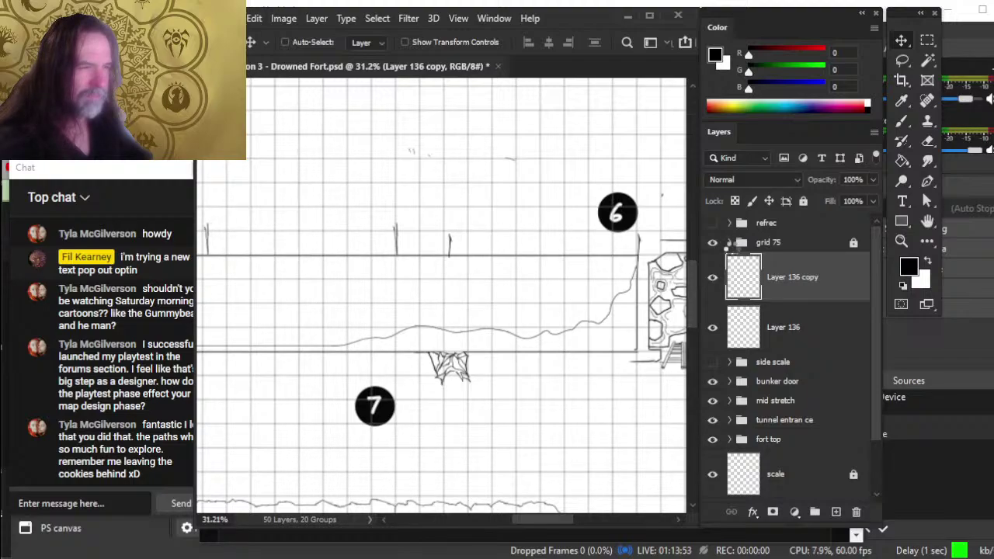
key("shift+Left")
key("shift+Left")
key("shift+Left")
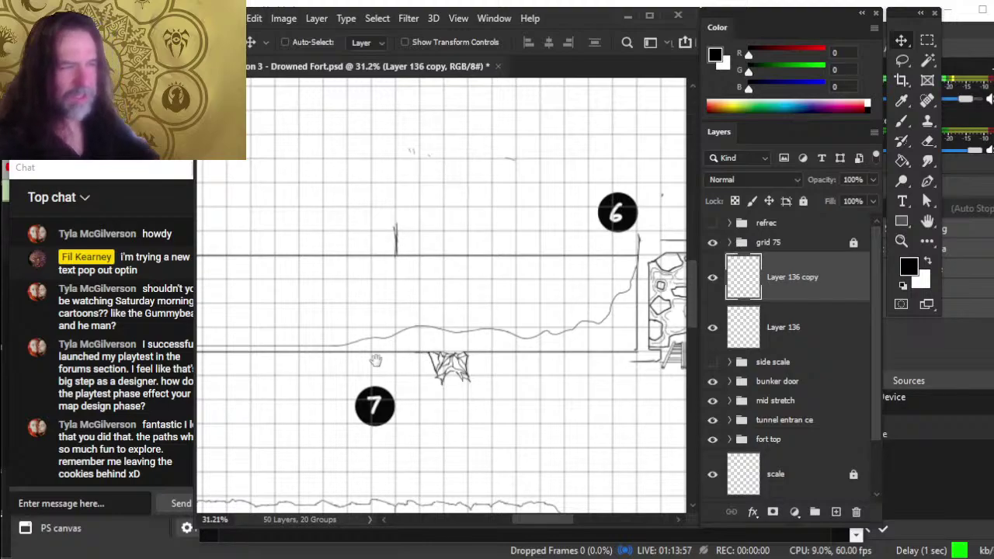
Step: Duplicate the copied ticks as Layer 136 copy 2 and place them one interval further left along the tunnel's upper line
left_click_drag(334, 313, 581, 355)
right_click(838, 271)
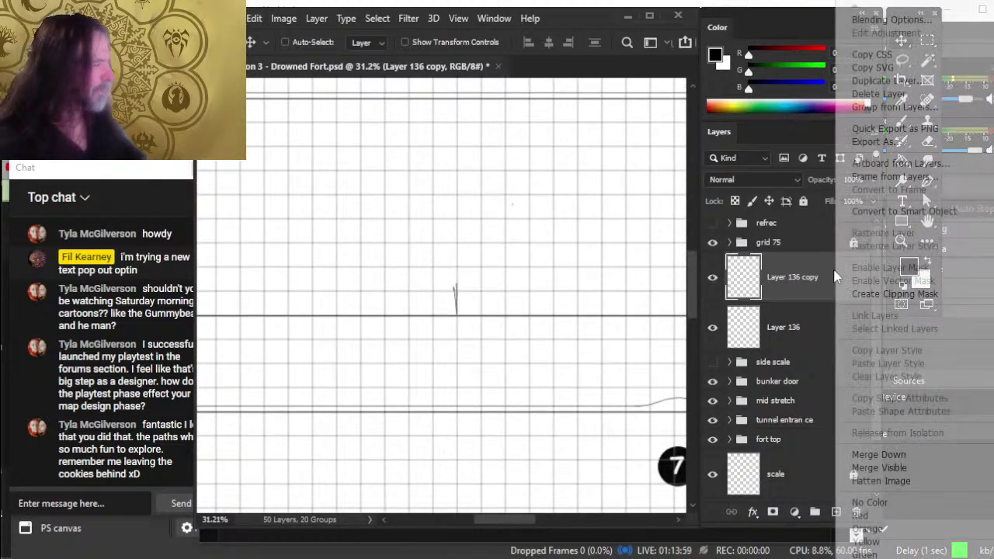
left_click(918, 90)
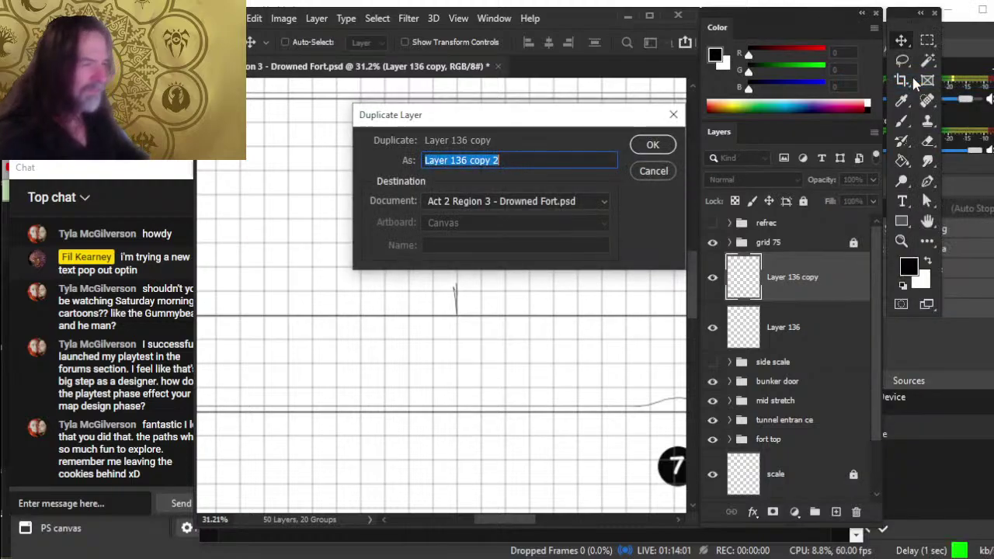
key("Return")
key("z")
left_click_drag(490, 335, 421, 342)
key("v")
key("z")
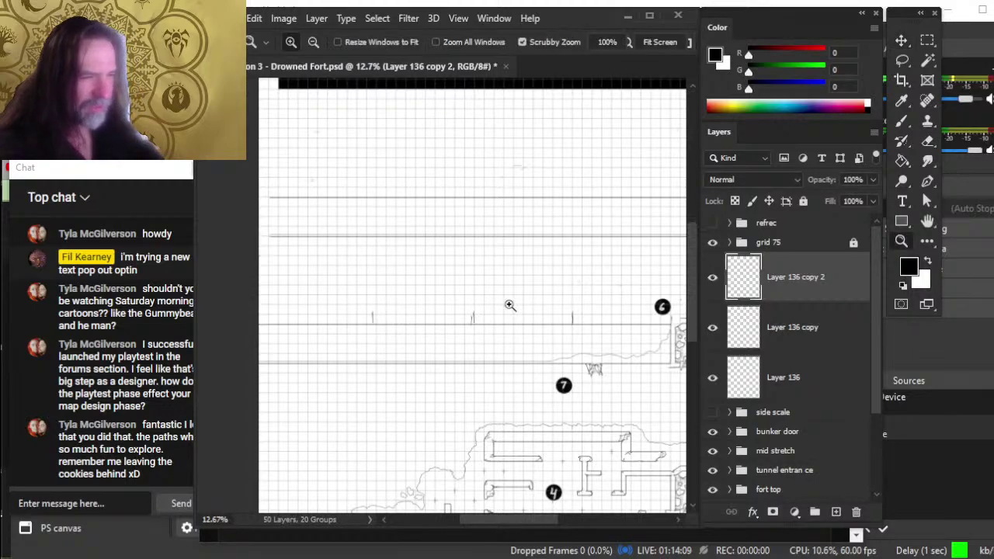
left_click_drag(508, 304, 482, 336)
key("v")
key("z")
left_click_drag(382, 317, 399, 337)
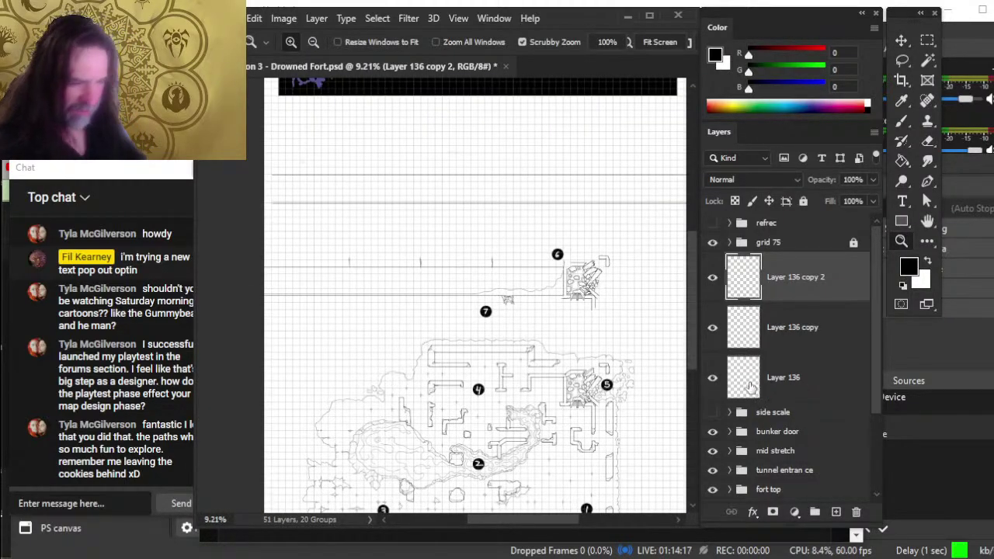
Step: Duplicate Layer 136 copy 2 and move the new ticks straight up onto the mid stretch's upper line
left_click_drag(452, 428, 492, 417)
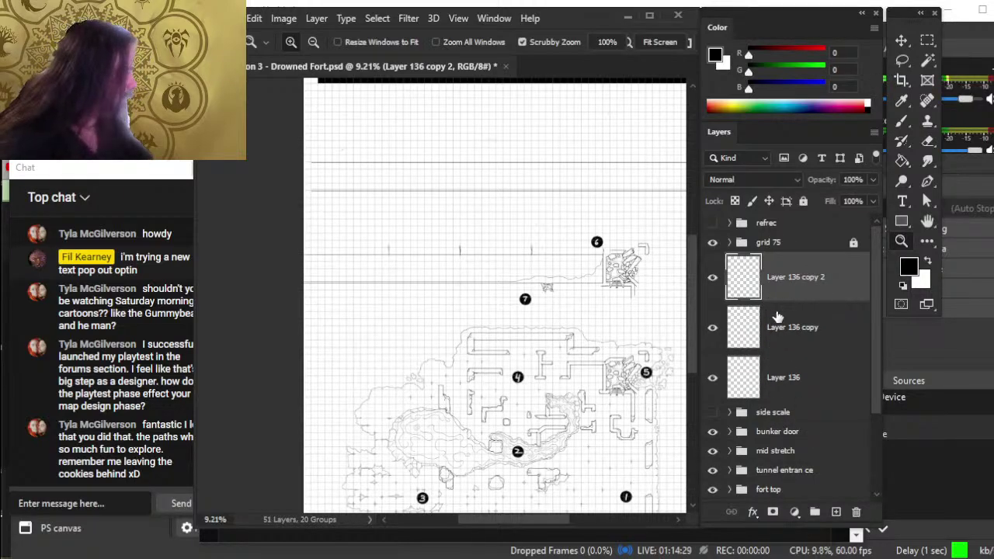
left_click_drag(590, 309, 546, 379)
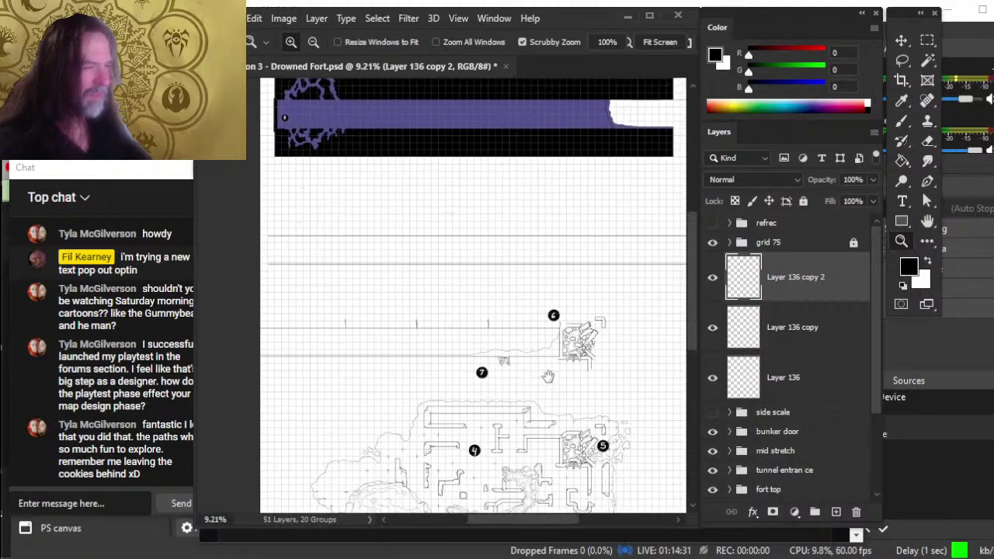
right_click(817, 284)
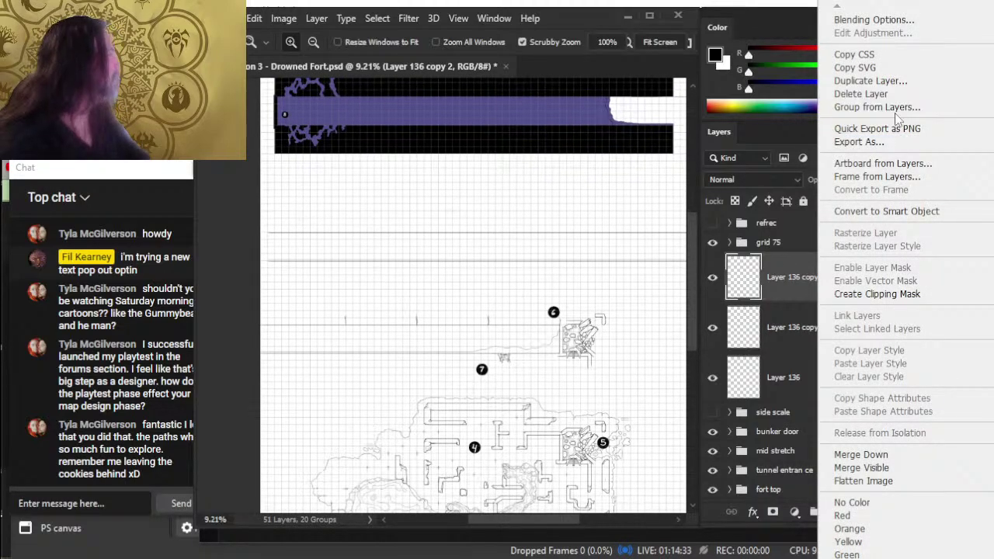
left_click(847, 80)
key("Return")
key("v")
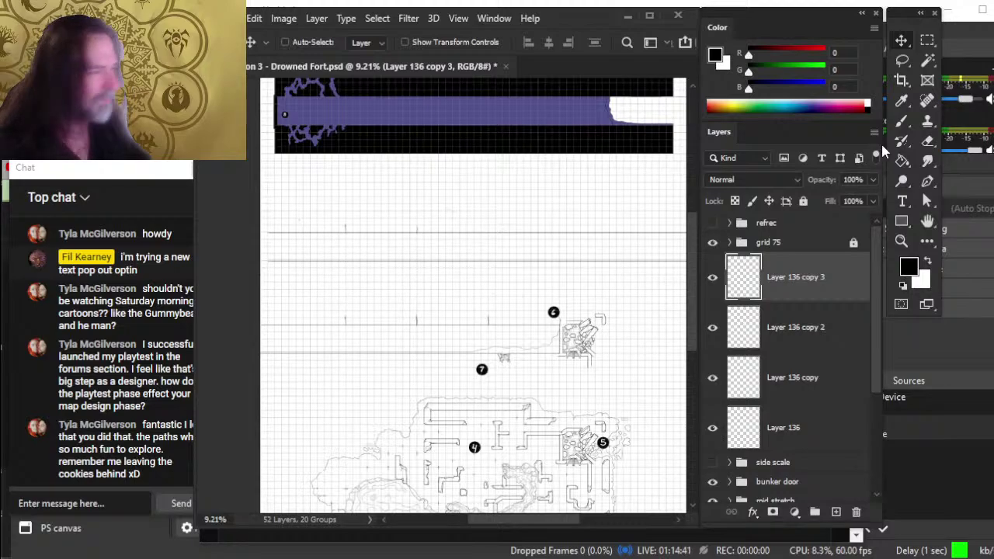
Step: Group Layer 136, Layer 136 copy and Layer 136 copy 2 and name the group "entrance spacing"
left_click(805, 339)
left_click(822, 437, "shift")
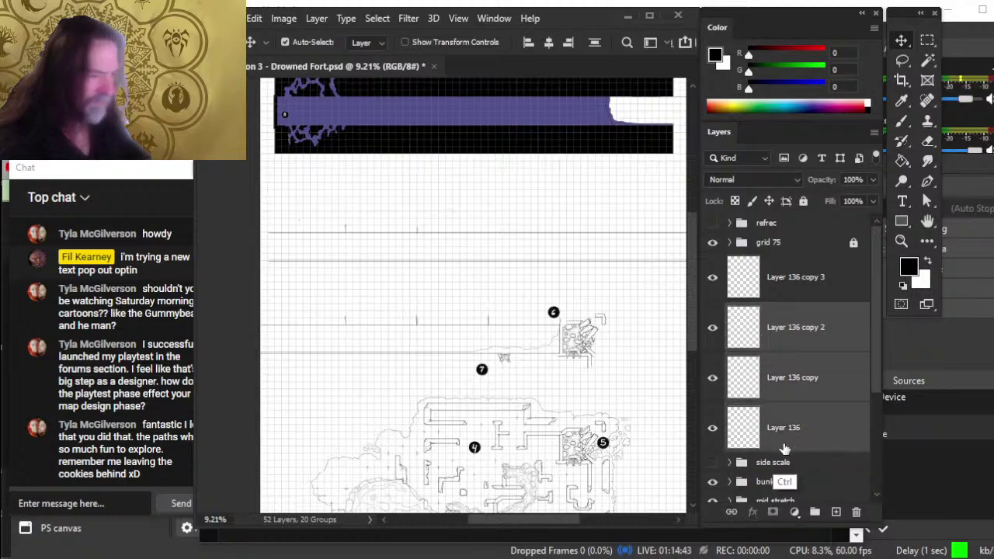
key("ctrl+g")
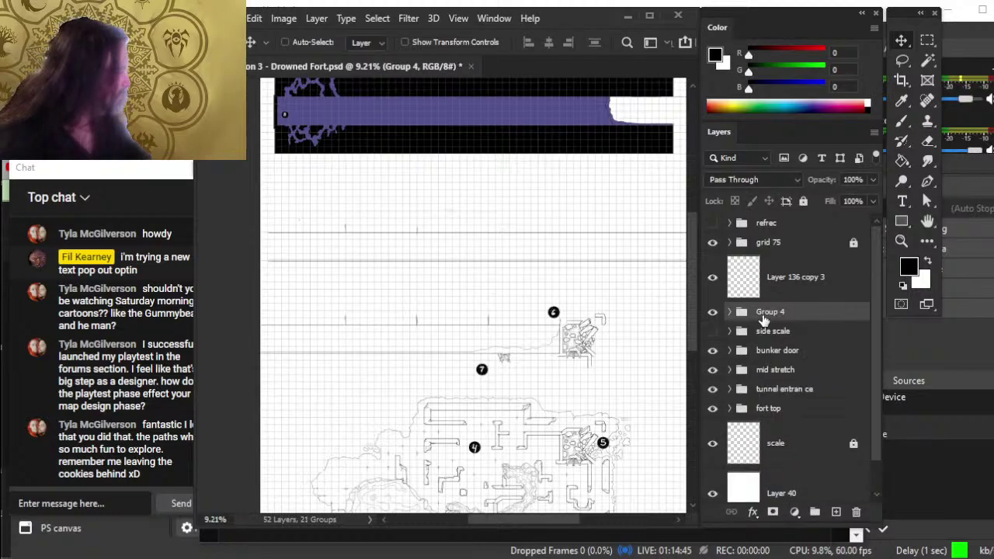
double_click(762, 315)
type("topside")
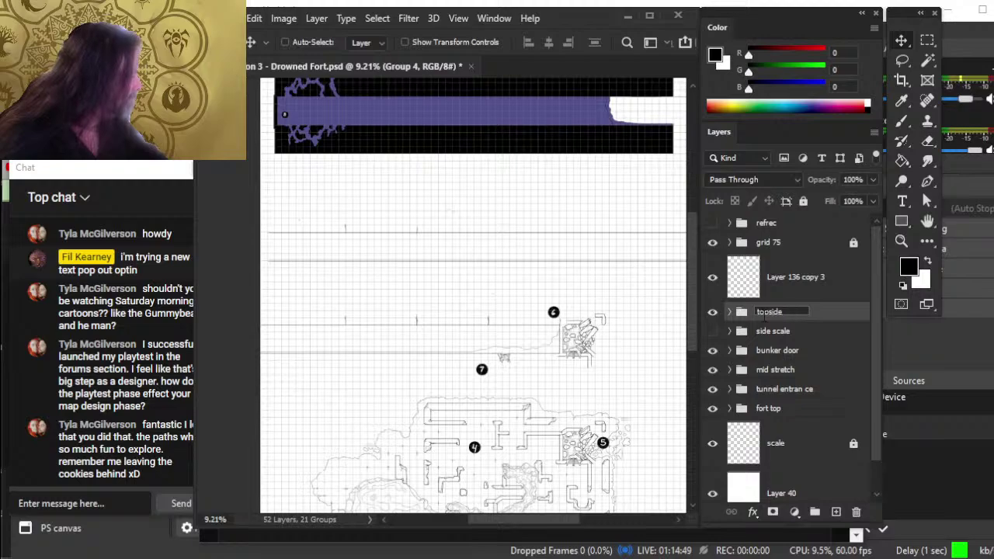
key("BackSpace")
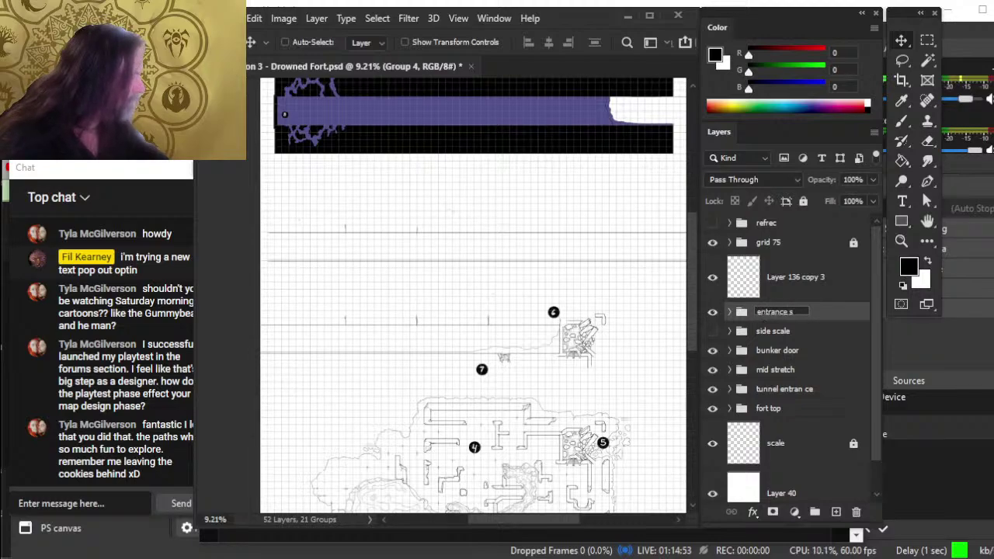
type("entrance spac")
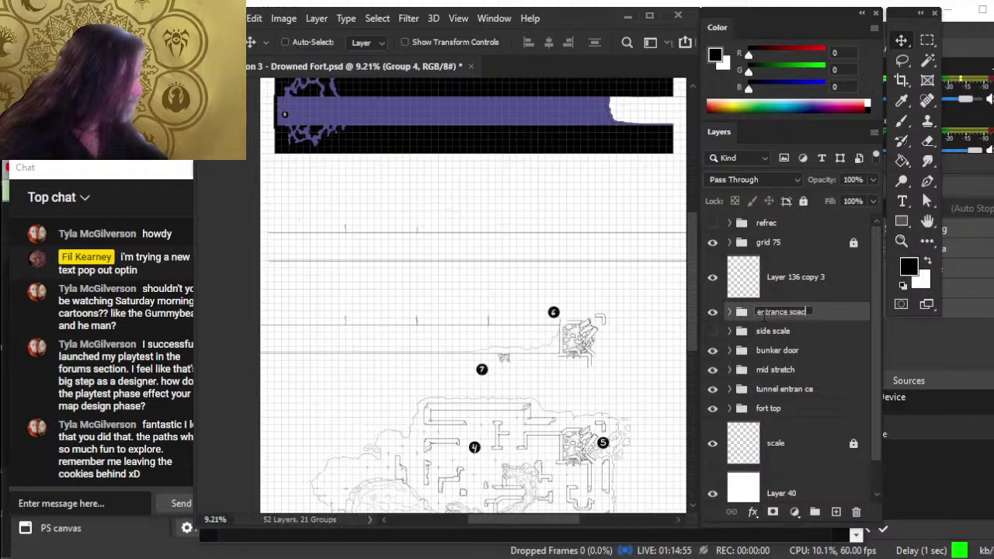
type("ing")
key("Return")
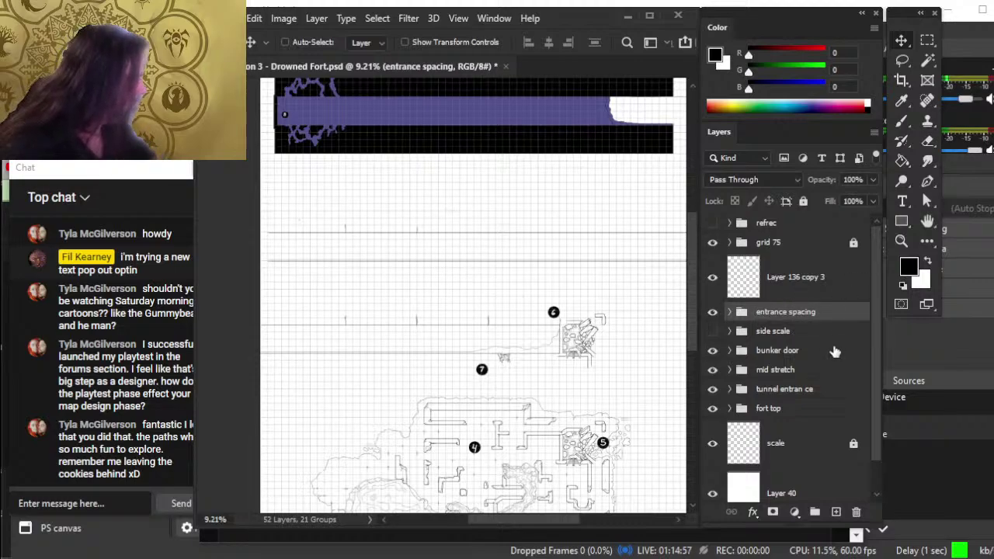
Step: Put Layer 136 copy 3 into its own group named "mid spacing"
left_click(814, 291)
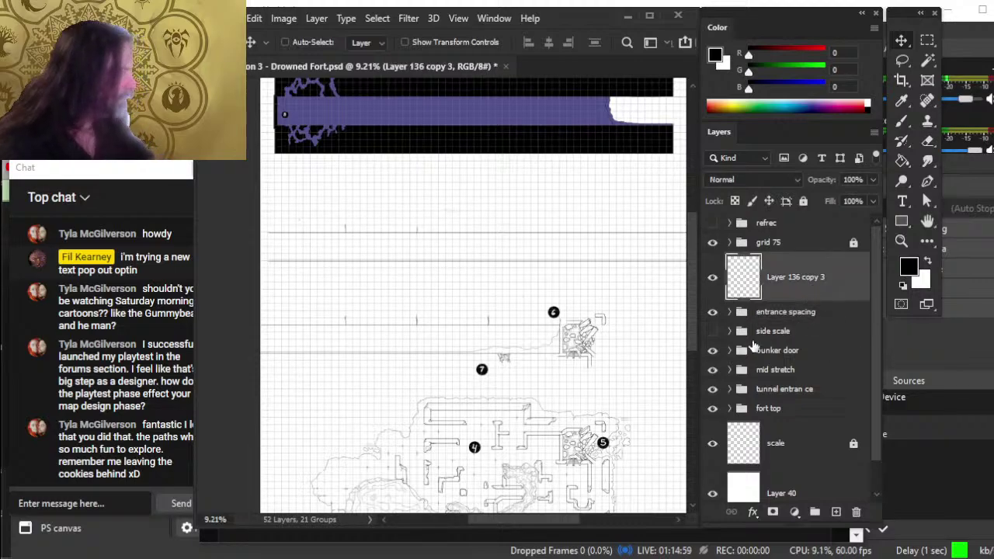
key("ctrl+g")
double_click(771, 262)
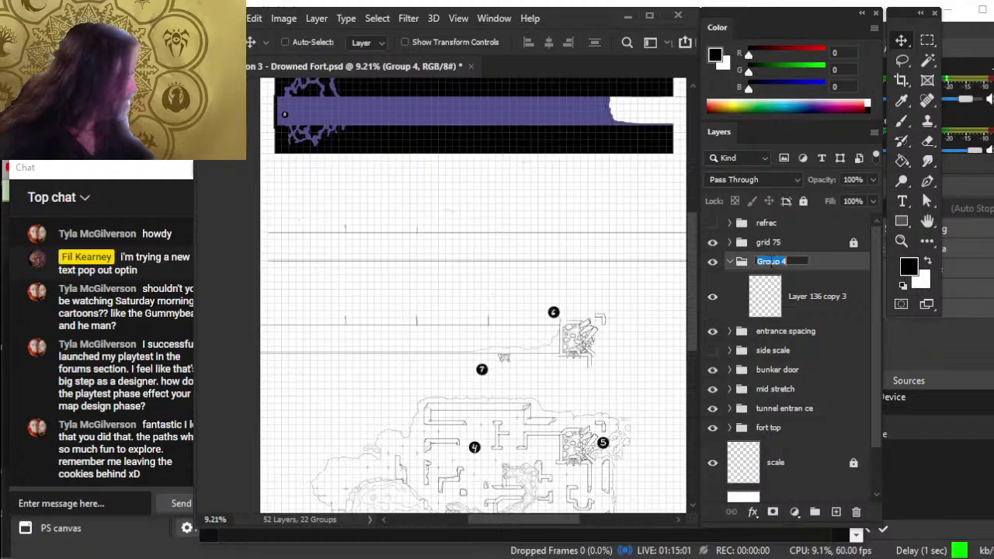
type("m")
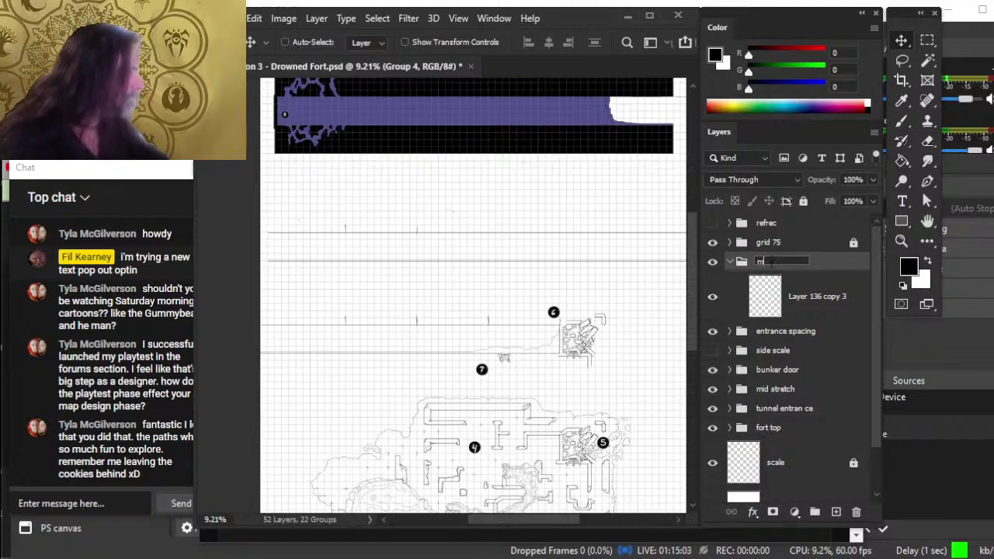
type("id ")
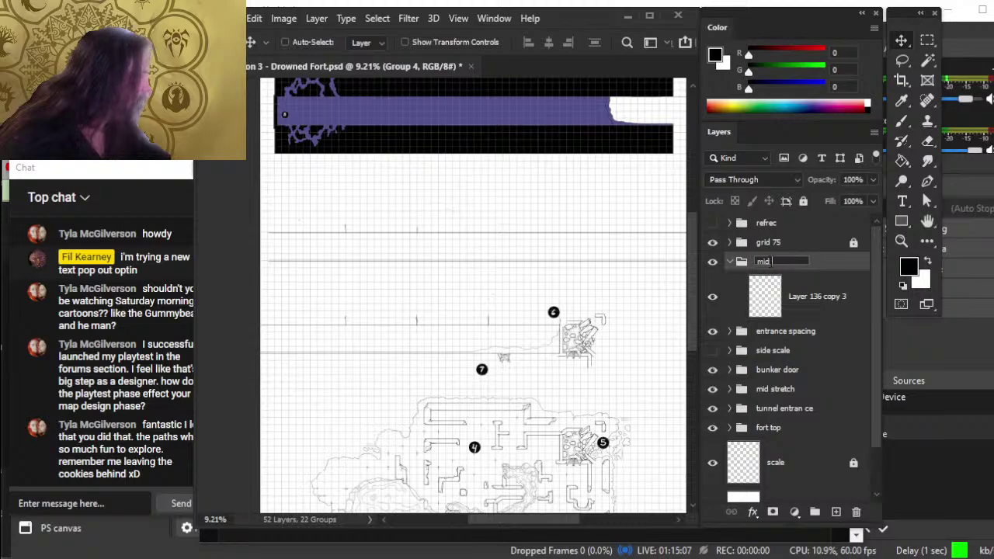
type("spacing")
key("Return")
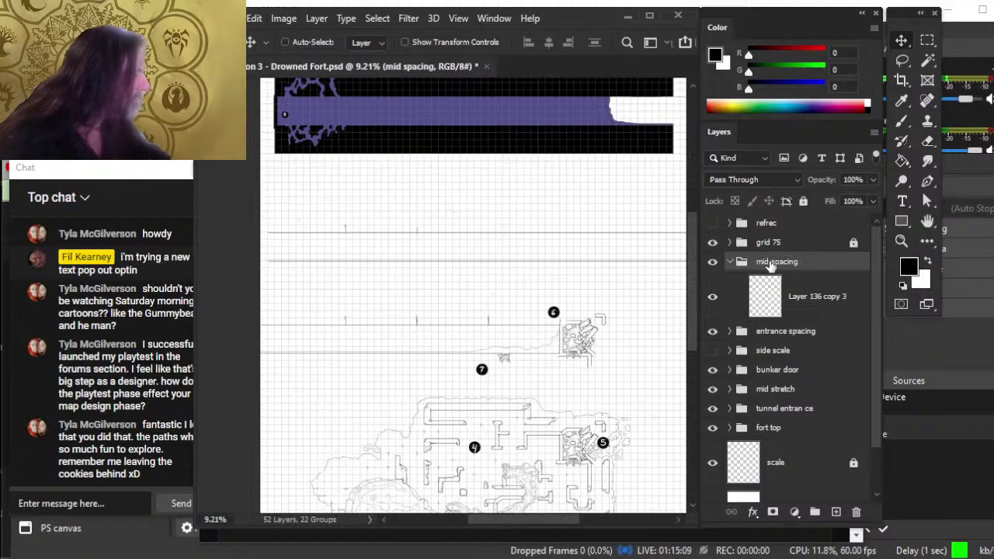
Step: Duplicate Layer 136 copy 3 within the mid spacing group and shift the new ticks about one interval right along the mid stretch's upper line
left_click(841, 289)
right_click(811, 299)
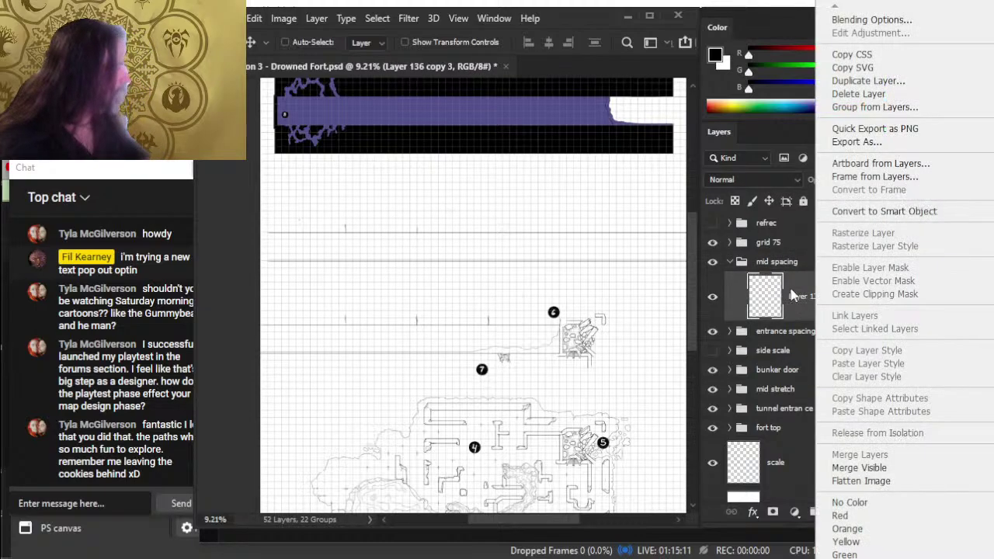
left_click(889, 85)
key("Return")
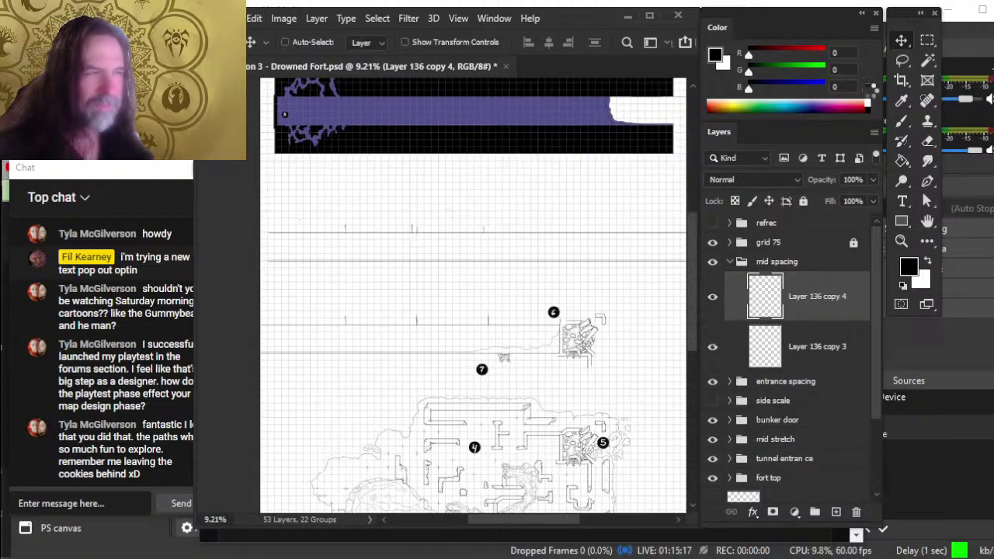
key("z")
left_click_drag(418, 216, 525, 240)
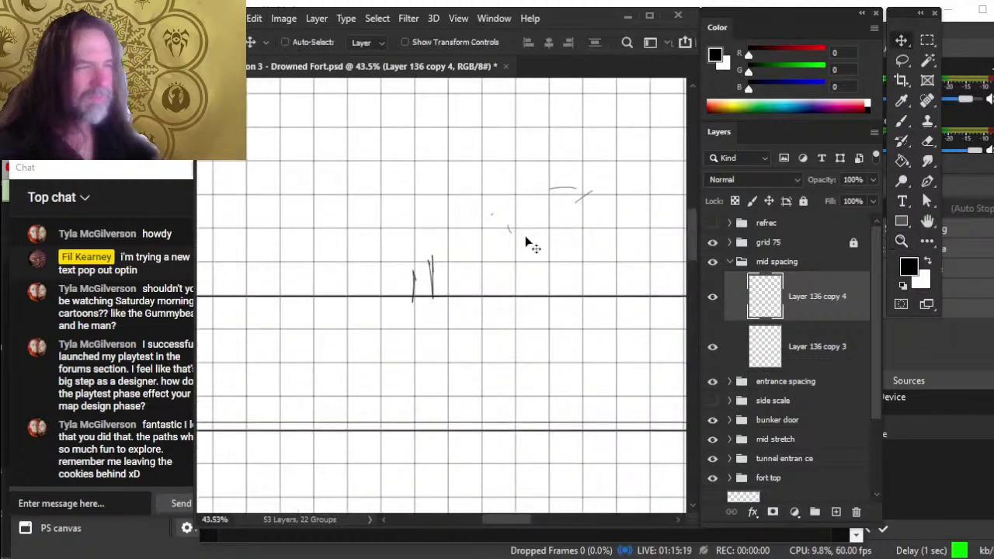
Step: Nudge the spacing marks on Layer 136 copy 4 left until their first mark overlaps the last mark of Layer 136 copy 3
key("Left")
key("Left")
key("Left")
key("Left")
key("Left")
key("Left")
key("Left")
key("Left")
key("Left")
key("Left")
key("Left")
key("Left")
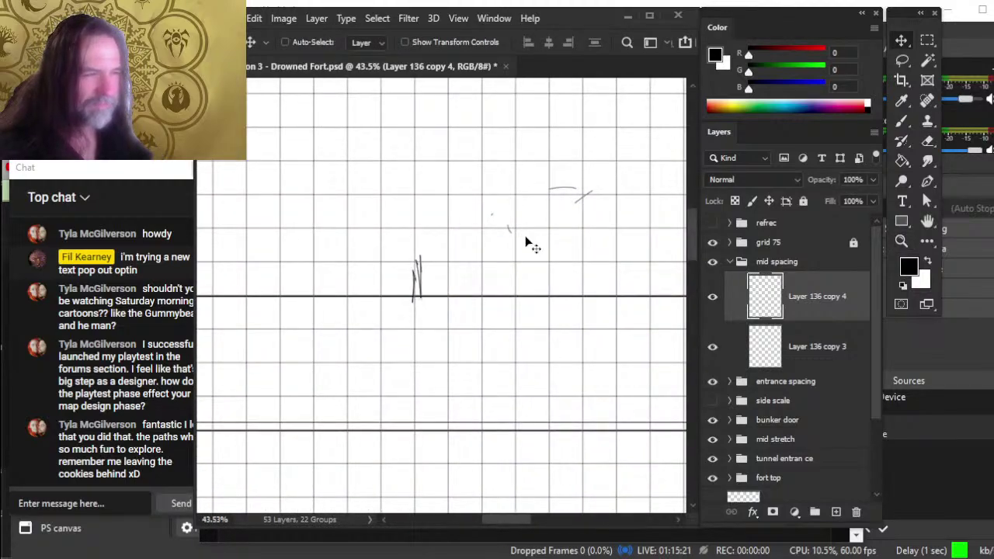
Step: Duplicate Layer 136 copy 4 and shift the copy right along the middle passage line, overlapping its first mark with the previous last mark
key("z")
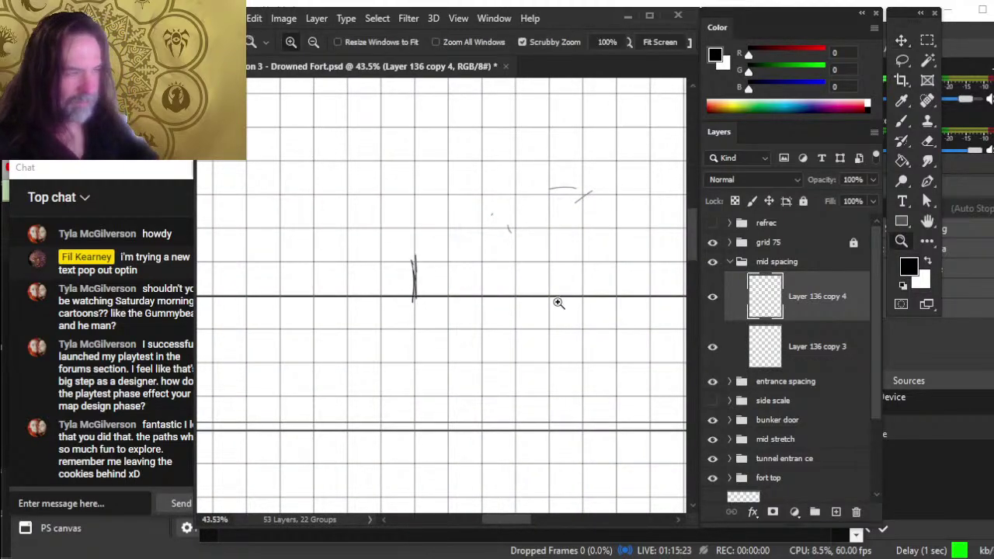
scroll(559, 311, "down", 3)
scroll(575, 365, "down", 3)
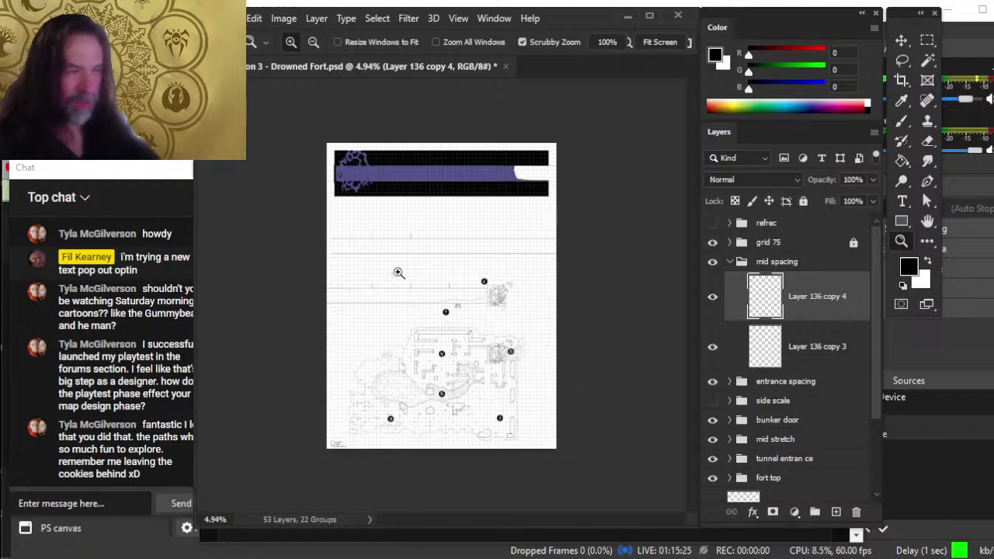
scroll(416, 247, "up", 2)
scroll(567, 320, "up", 2)
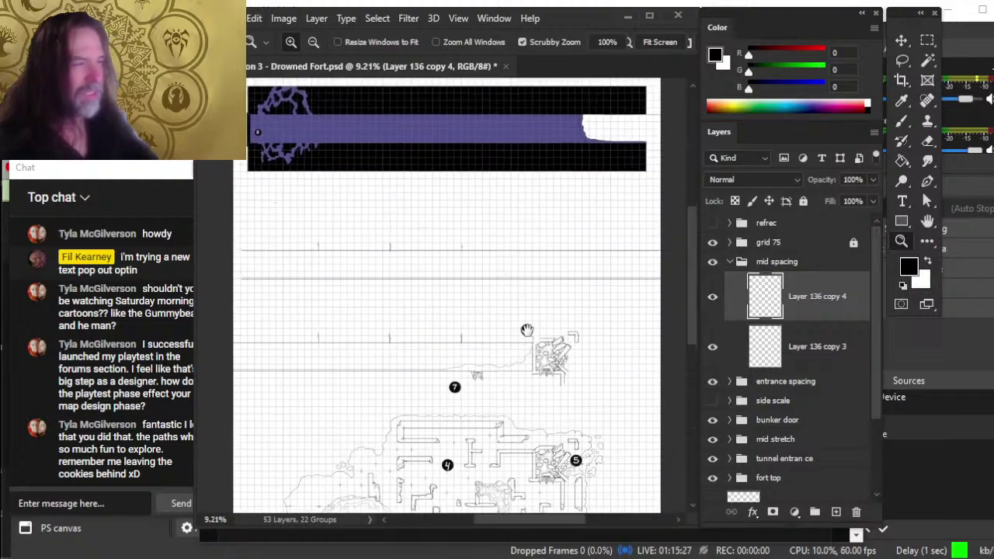
right_click(813, 299)
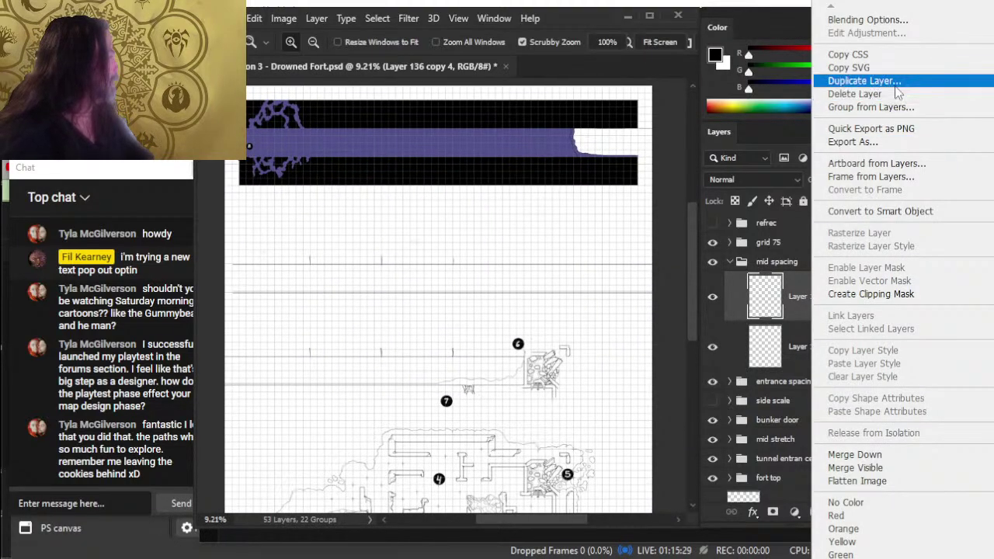
left_click(863, 81)
key("Return")
key("v")
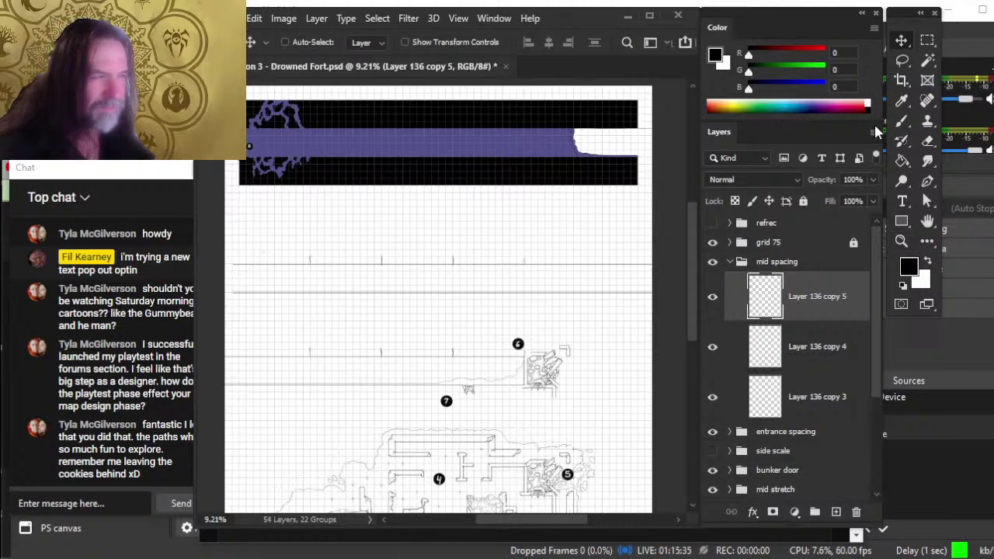
key("z")
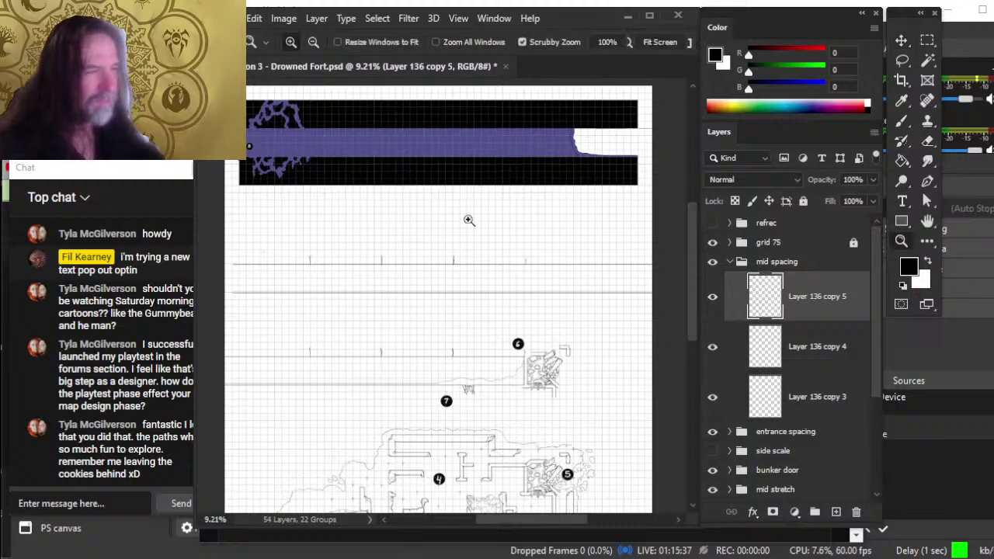
left_click_drag(463, 239, 544, 222)
key("v")
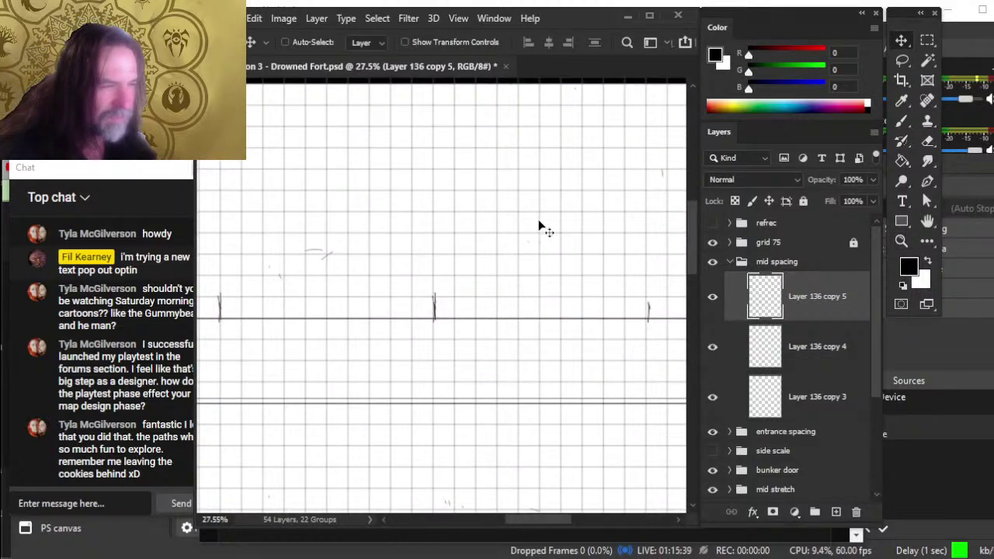
Step: Check which marks belong to Layer 136 copy 3 by toggling its visibility, and duplicate that layer
key("z")
key("ctrl+0")
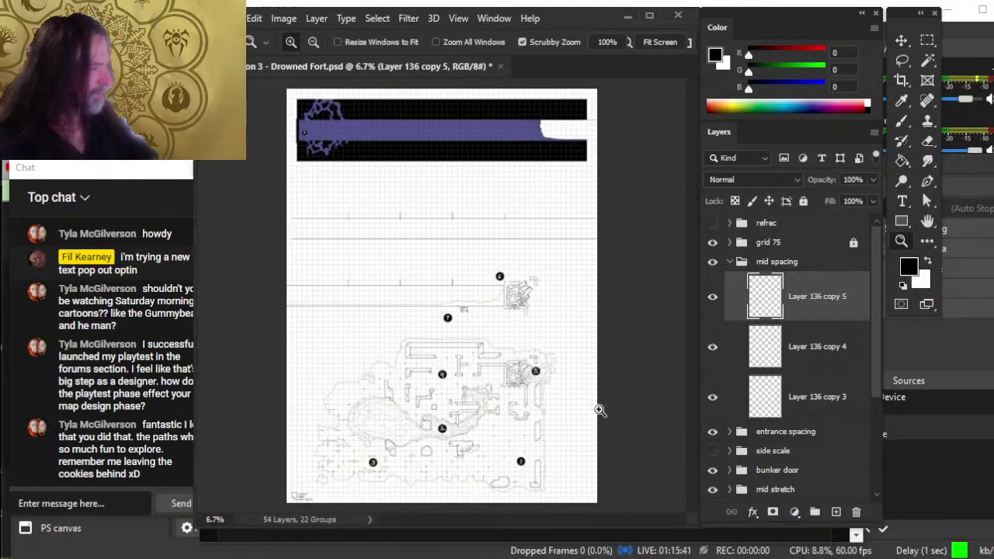
left_click(727, 402)
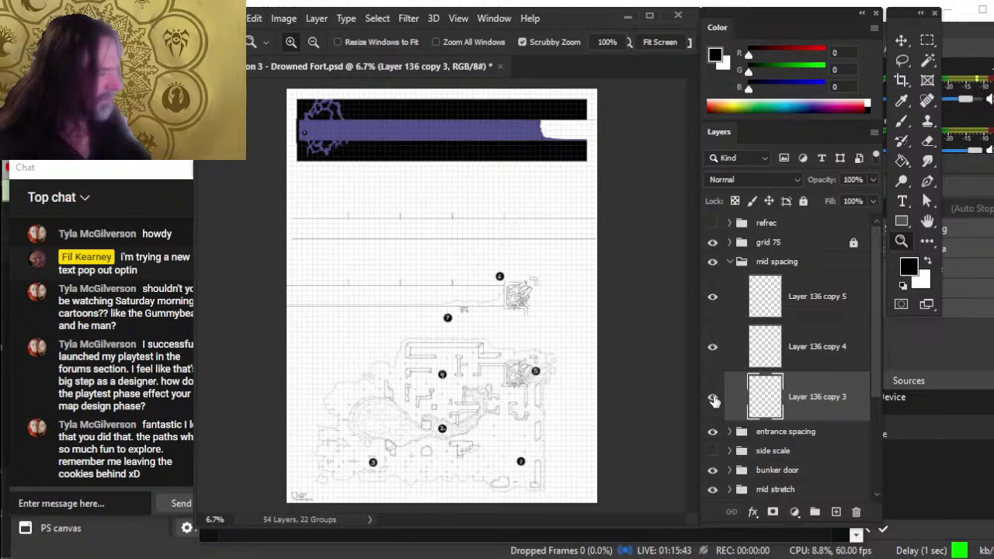
left_click(712, 398)
left_click(713, 399)
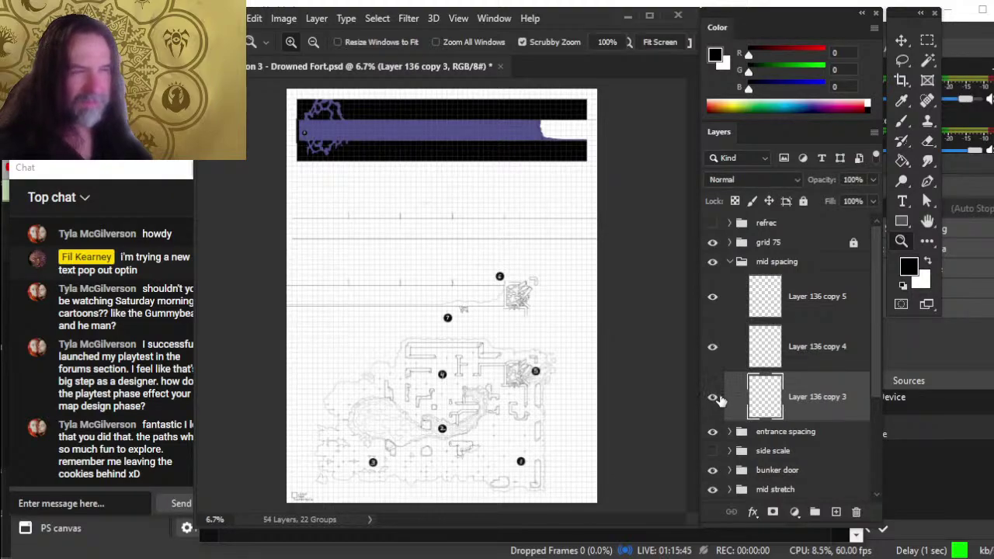
left_click(717, 399)
left_click(718, 398)
right_click(823, 397)
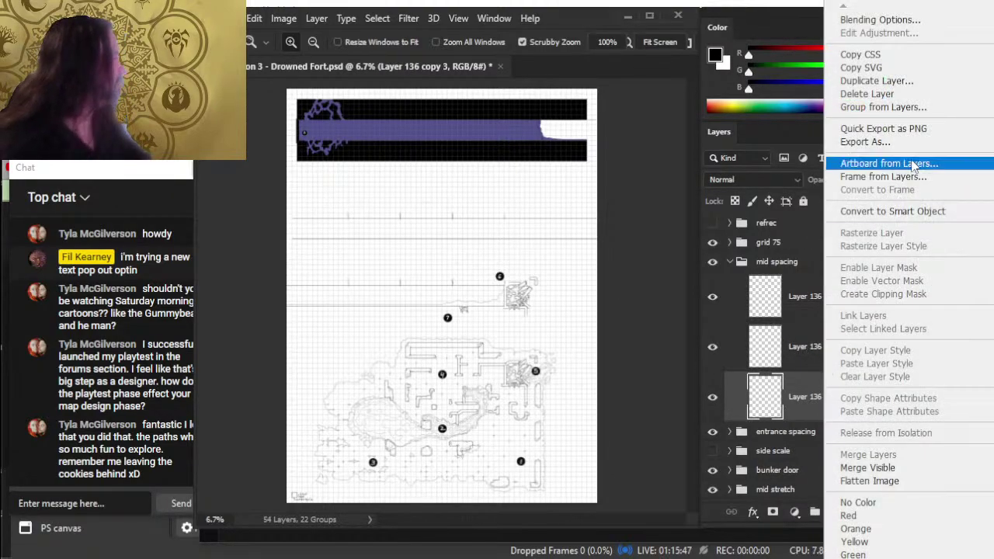
left_click(876, 81)
key("Return")
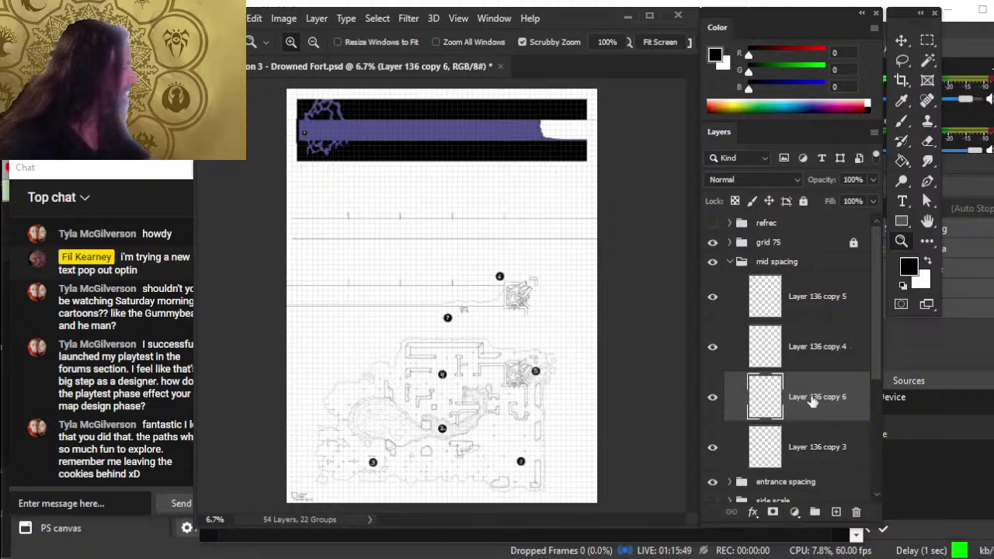
Step: Move the new duplicate out of the mid spacing group and put it in its own group named "bunker spacing"
left_click_drag(812, 400, 803, 256)
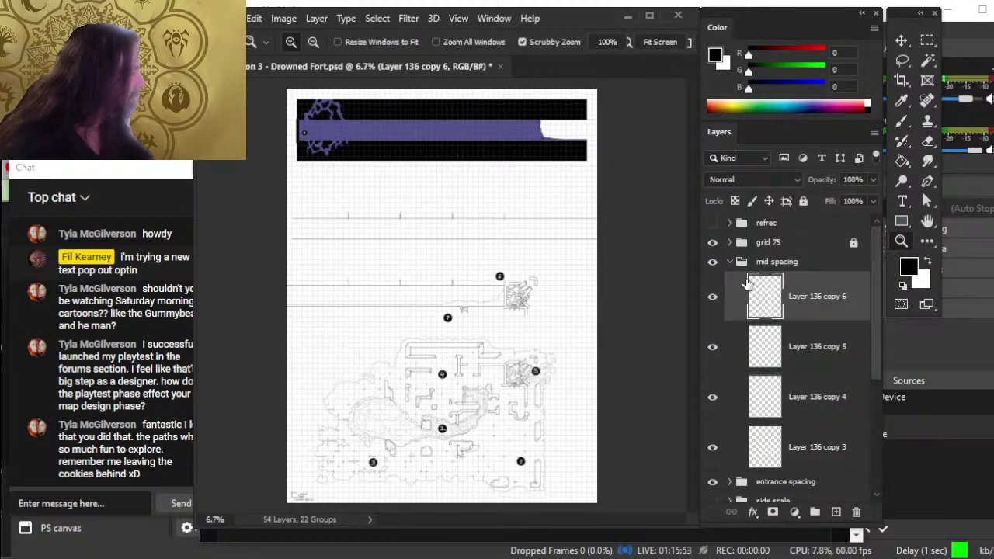
left_click_drag(747, 284, 748, 255)
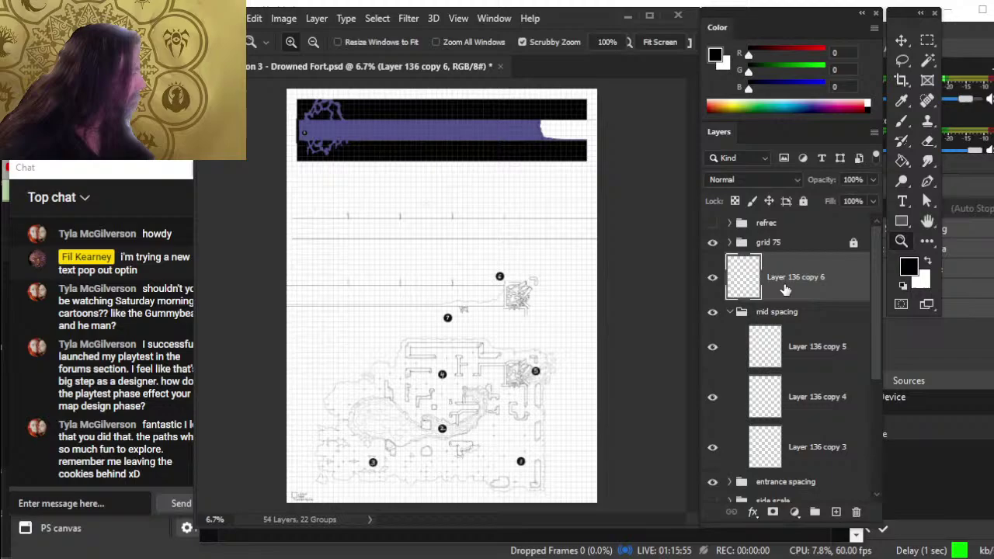
left_click(735, 312)
key("ctrl+g")
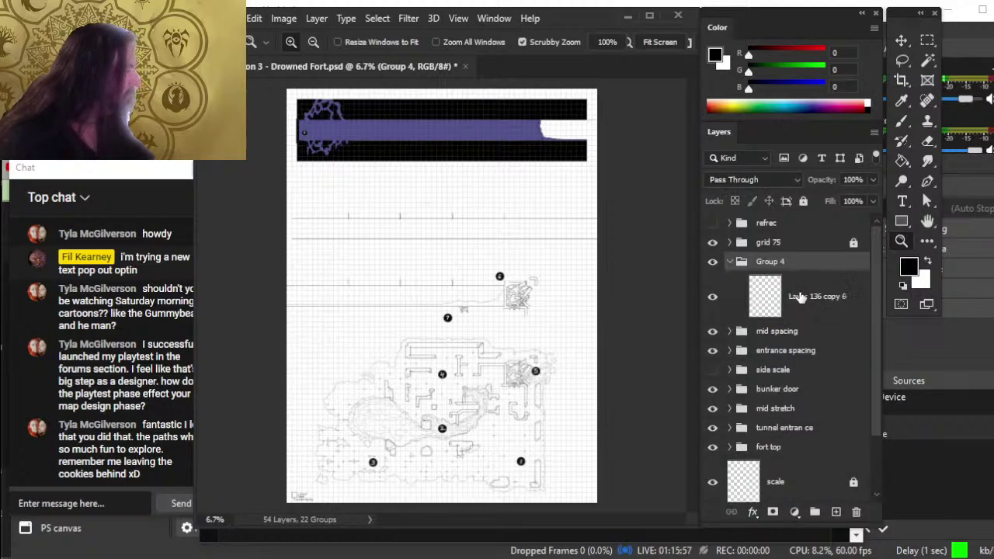
double_click(770, 262)
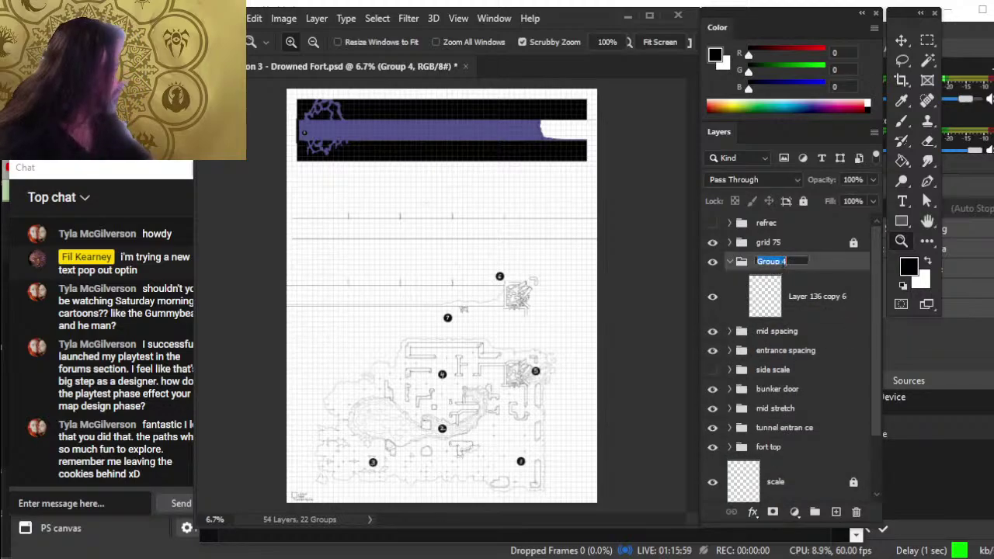
type("bunker")
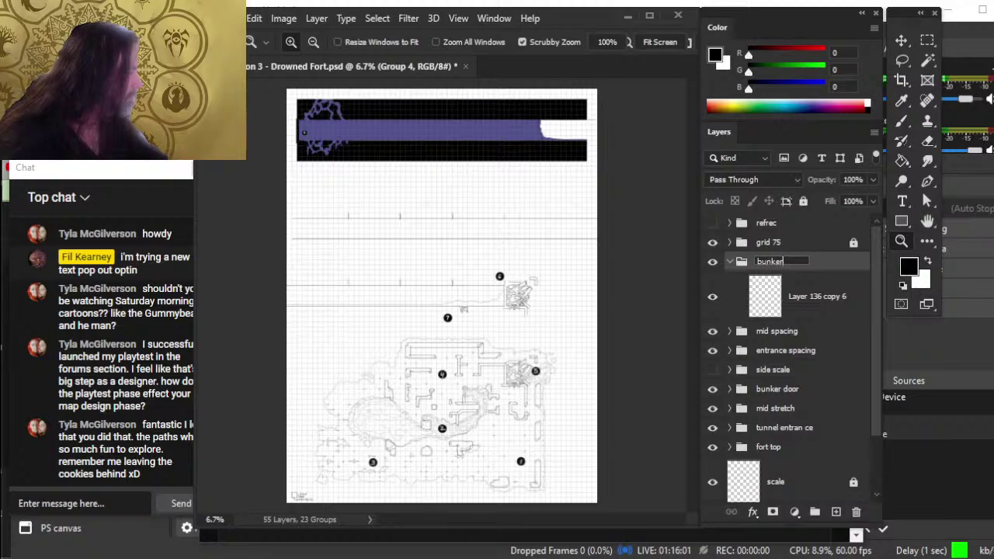
type(" spacing")
key("Return")
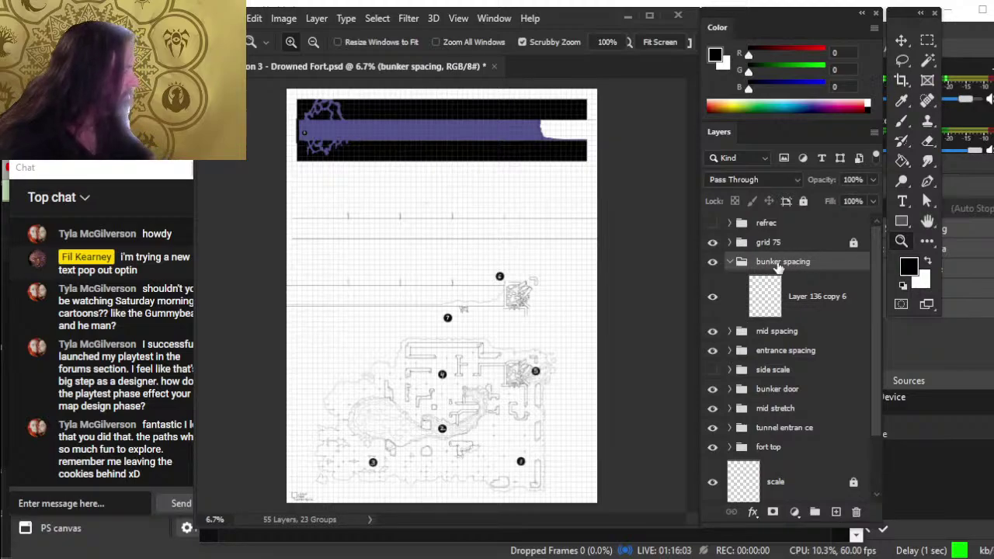
Step: Move the marks on Layer 136 copy 6 to just below the black bunker strip, with the first mark at its left edge
left_click(808, 297)
key("v")
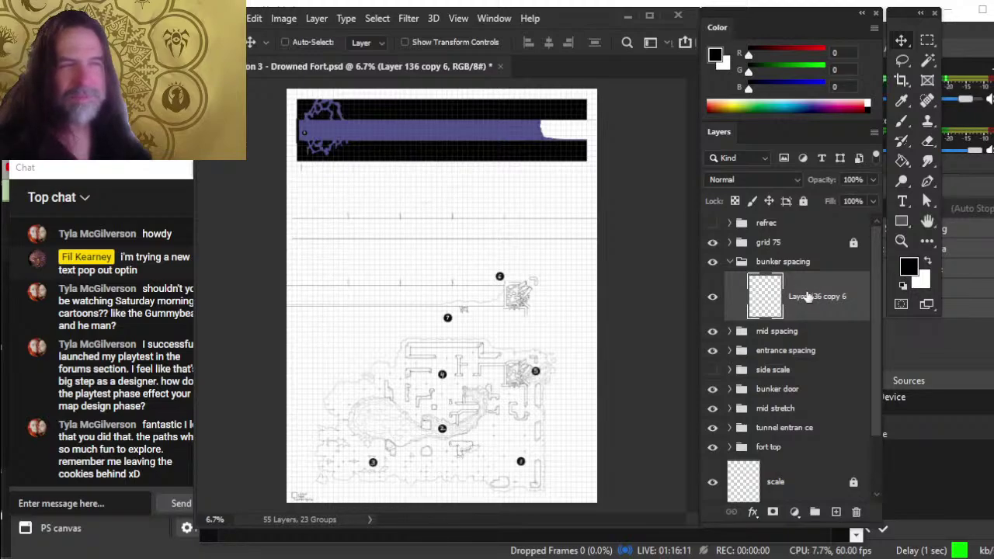
key("z")
left_click_drag(313, 168, 468, 308)
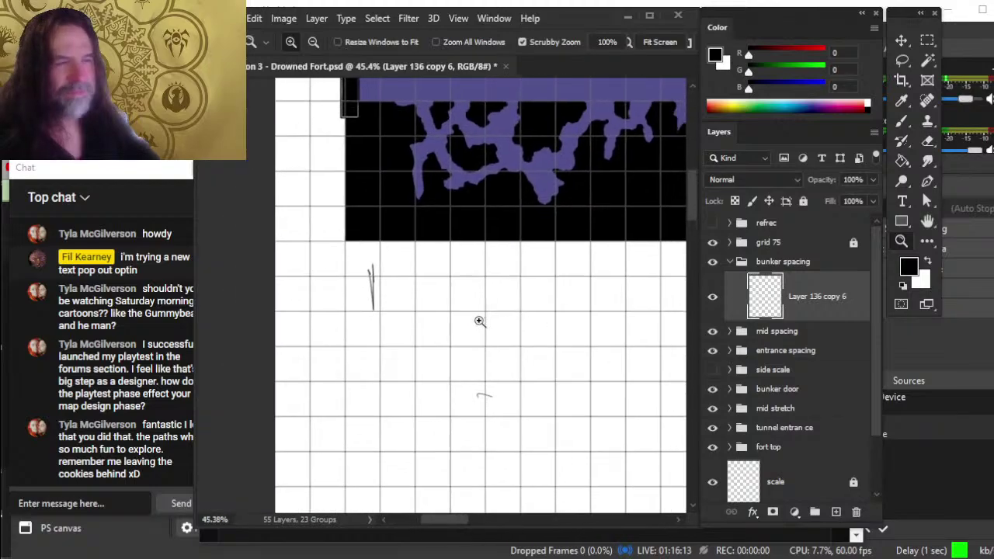
key("v")
key("shift+Left")
key("shift+Left")
key("shift+Left")
key("shift+Left")
key("shift+Left")
key("shift+Left")
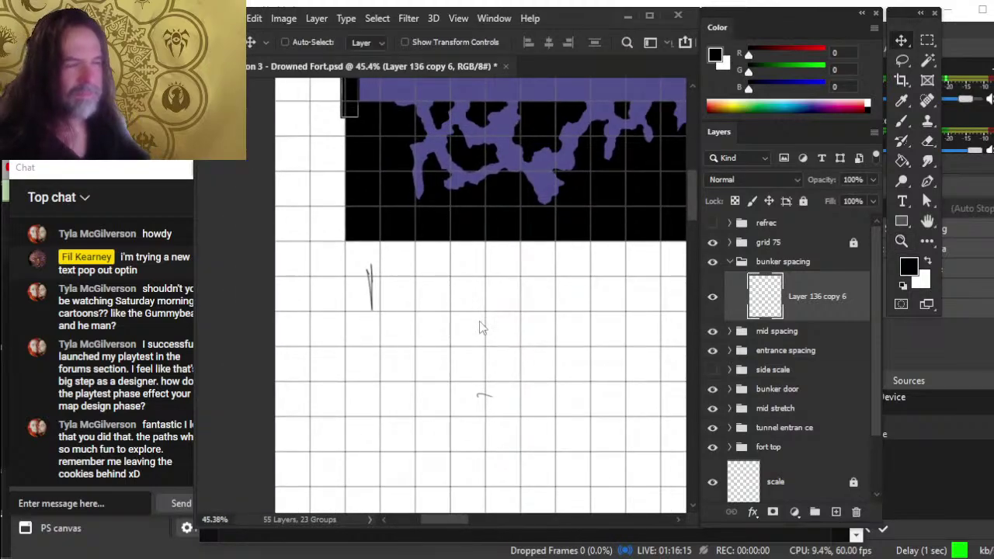
key("shift+Left")
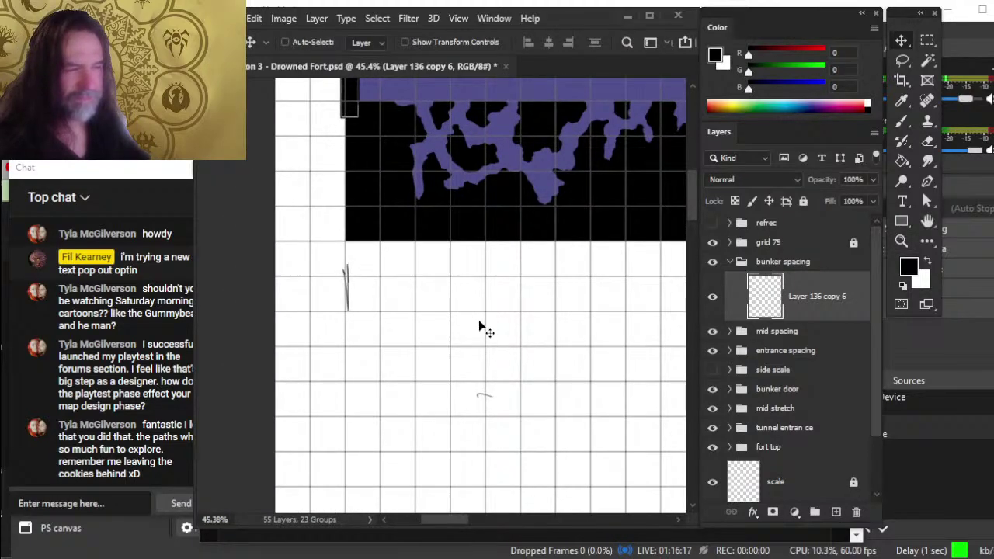
key("shift+Up")
key("shift+Up")
key("shift+Up")
key("shift+Up")
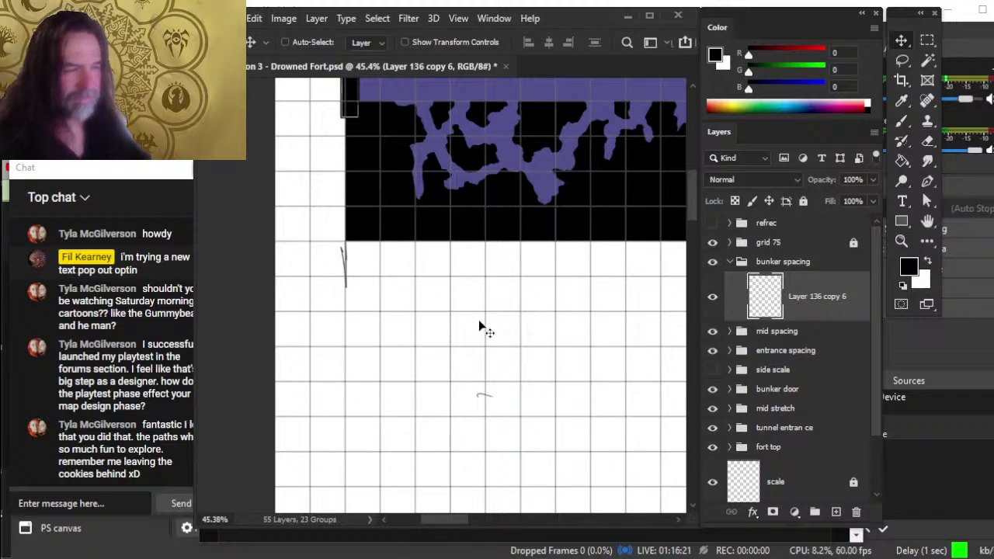
Step: Duplicate Layer 136 copy 6 within the bunker spacing group
key("z")
scroll(567, 355, "down", 5)
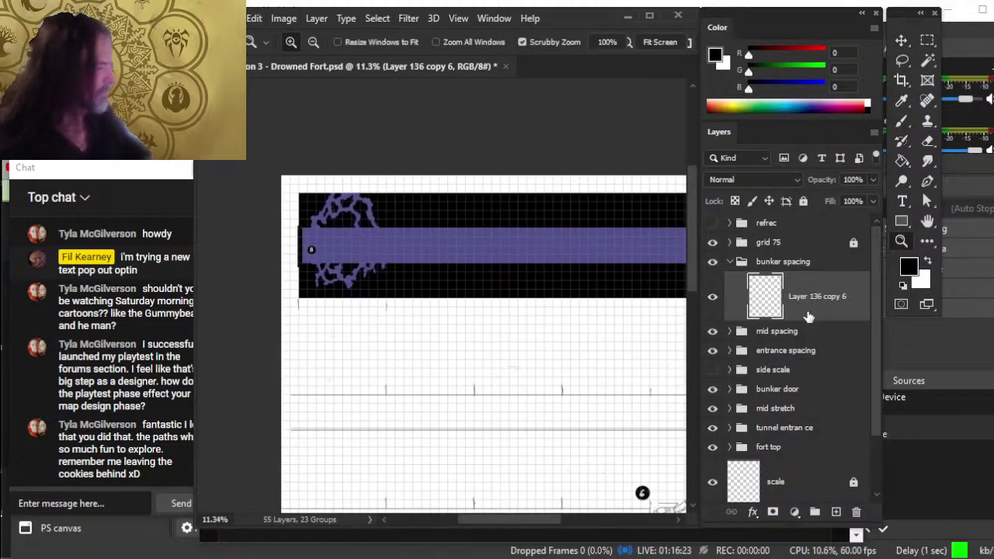
right_click(823, 293)
left_click(948, 82)
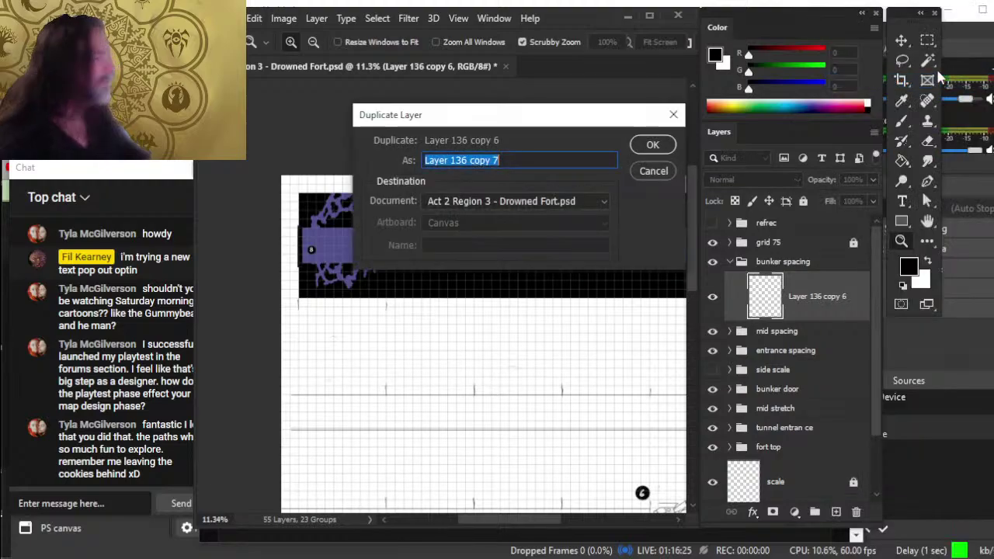
key("Return")
key("v")
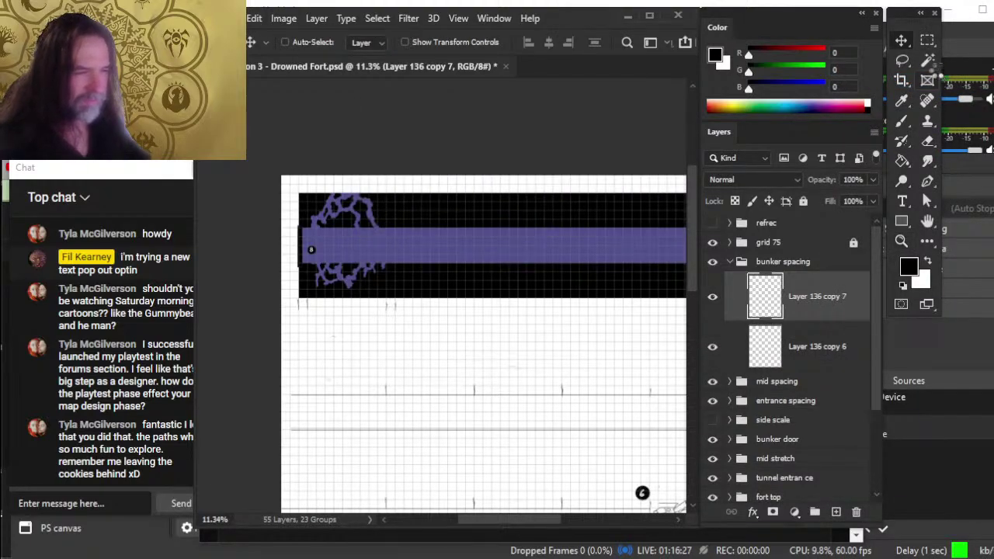
Step: Shift the marks on Layer 136 copy 7 right below the bunker strip until their first mark overlaps the second mark of Layer 136 copy 6
left_click_drag(541, 354, 481, 222)
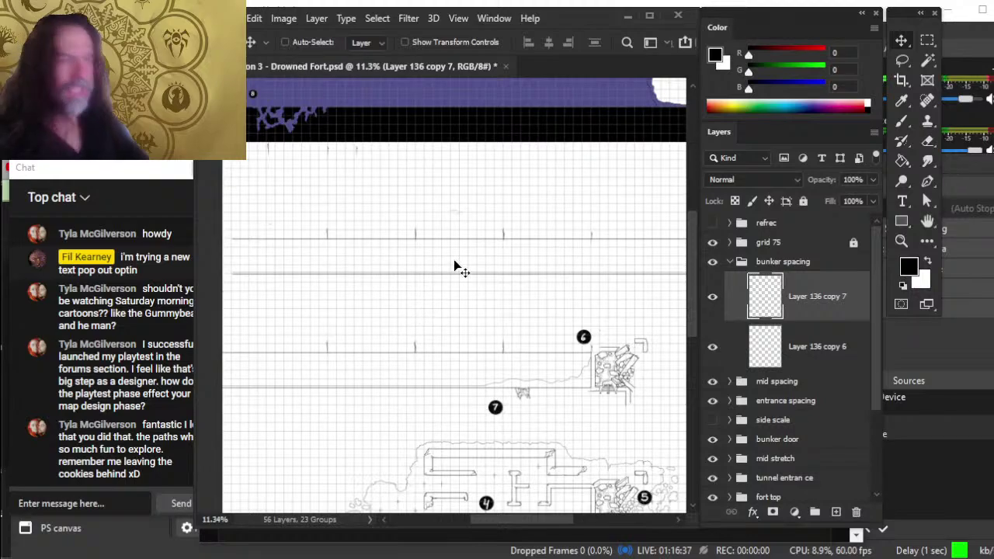
scroll(491, 340, "up", 3)
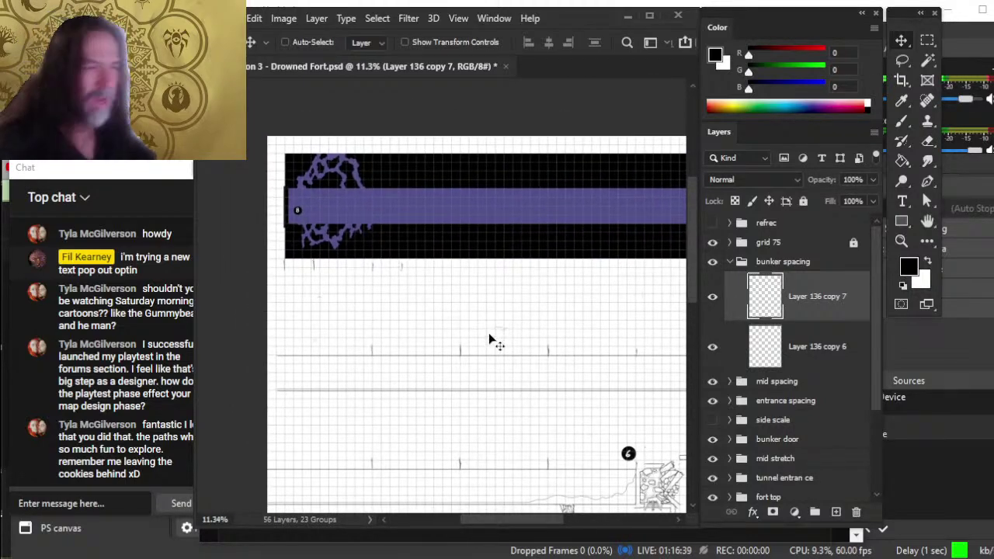
key("shift+Right")
key("shift+Right")
key("shift+Right")
key("shift+Right")
key("shift+Right")
key("shift+Right")
key("shift+Right")
key("shift+Right")
key("shift+Right")
key("shift+Right")
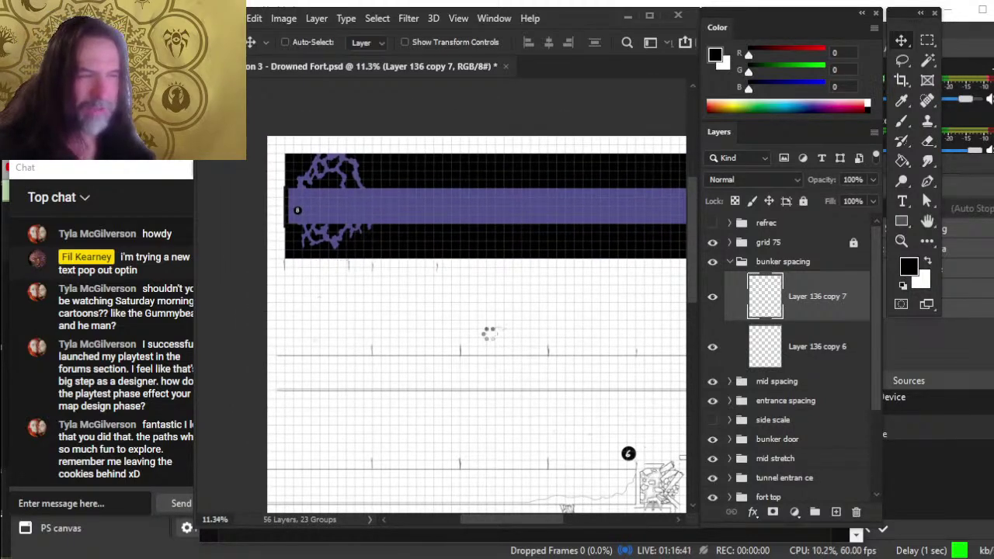
key("shift+Right")
key("shift+Right")
key("shift+Right")
key("shift+Right")
key("shift+Right")
key("shift+Right")
key("shift+Right")
key("shift+Right")
key("shift+Right")
key("shift+Right")
key("shift+Right")
key("shift+Right")
key("shift+Right")
key("shift+Right")
key("shift+Right")
key("shift+Right")
key("shift+Right")
key("shift+Right")
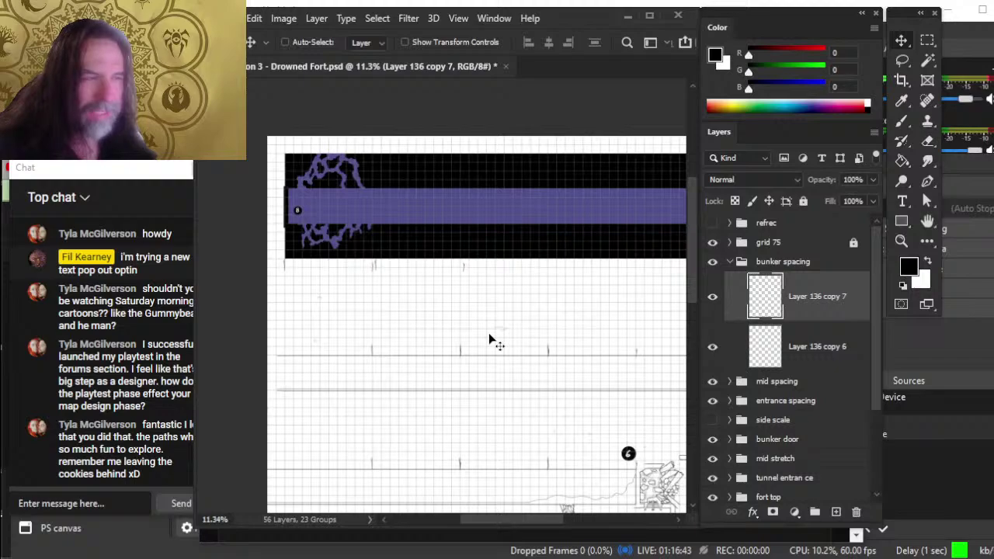
key("ctrl+space")
left_click_drag(400, 267, 490, 292)
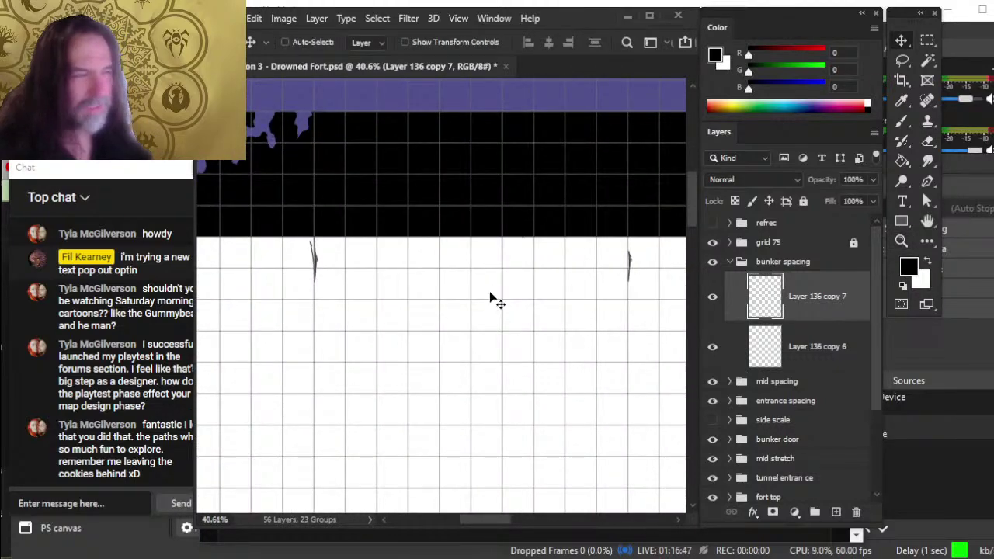
Step: Duplicate Layer 136 copy 7 within the bunker spacing group
key("z")
left_click_drag(584, 374, 501, 377)
key("space")
left_click_drag(620, 418, 513, 369)
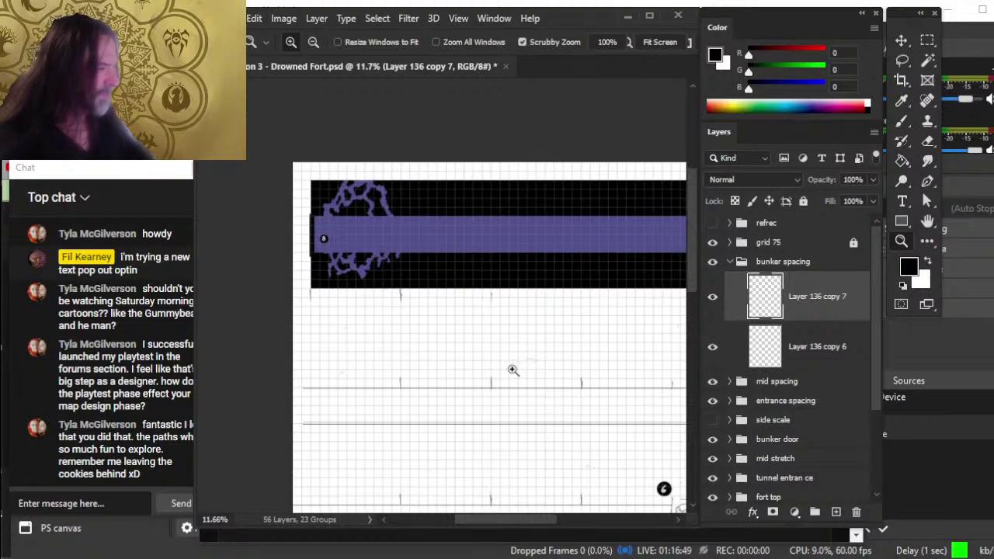
key("v")
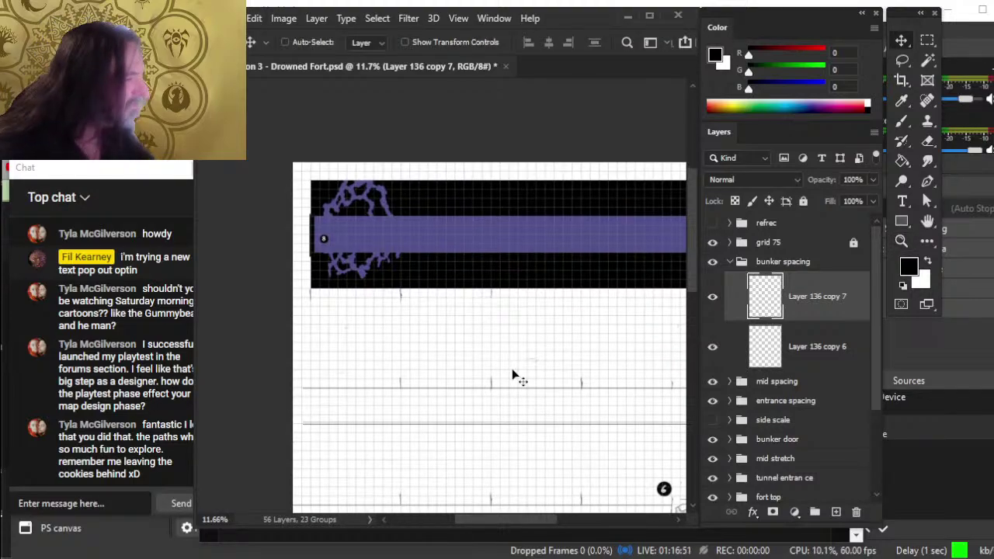
right_click(781, 276)
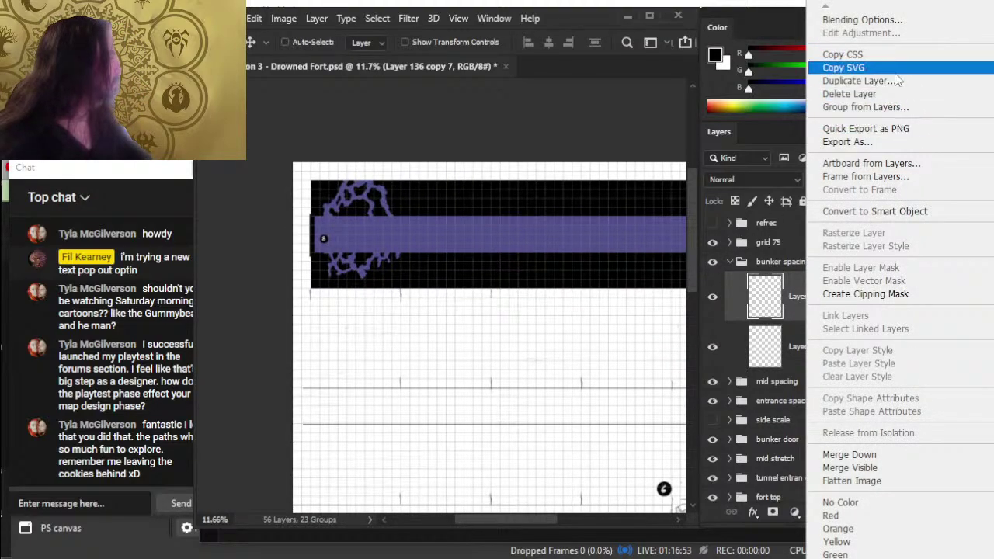
left_click(858, 80)
key("Return")
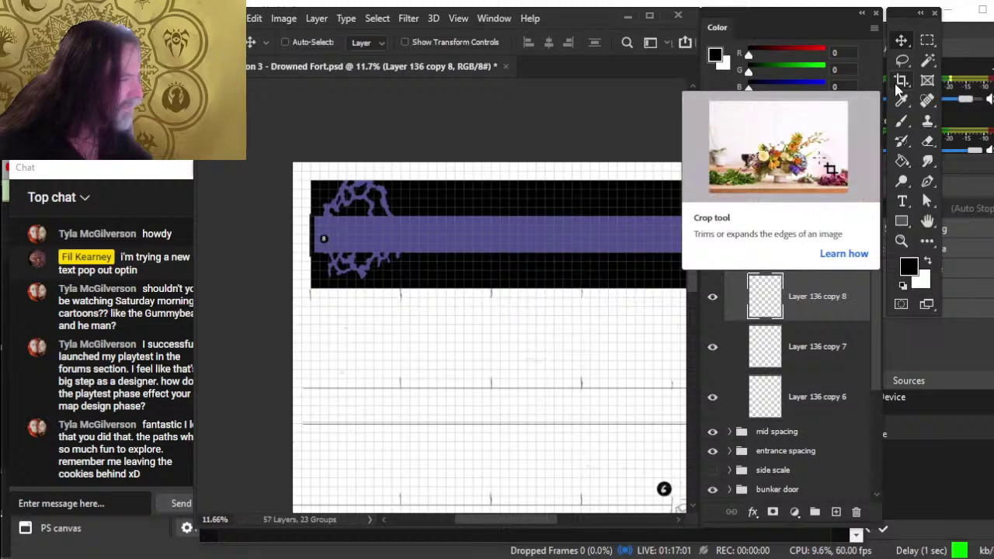
Step: Shift the marks on Layer 136 copy 8 right below the bunker strip until their first mark overlaps the last mark of Layer 136 copy 7
key("z")
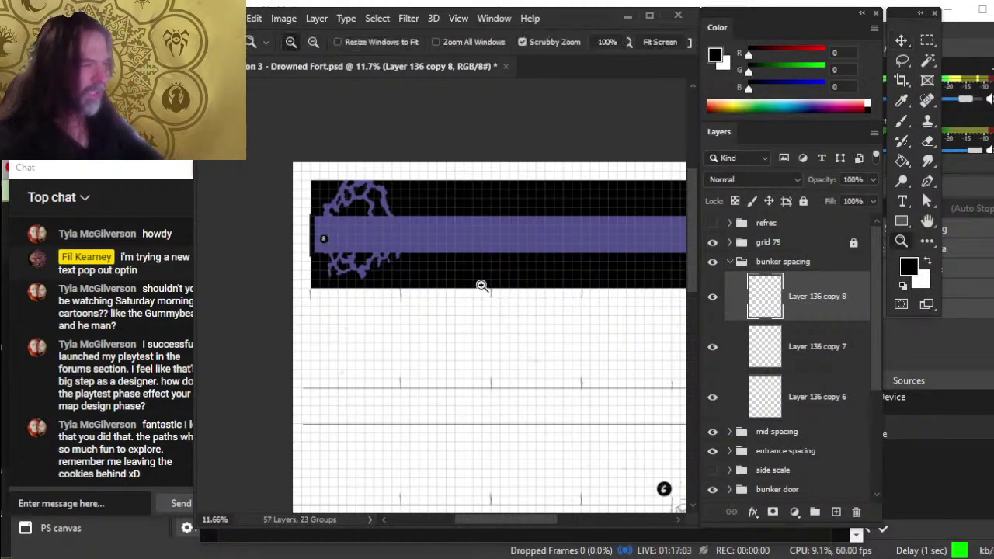
left_click_drag(479, 284, 567, 288)
key("v")
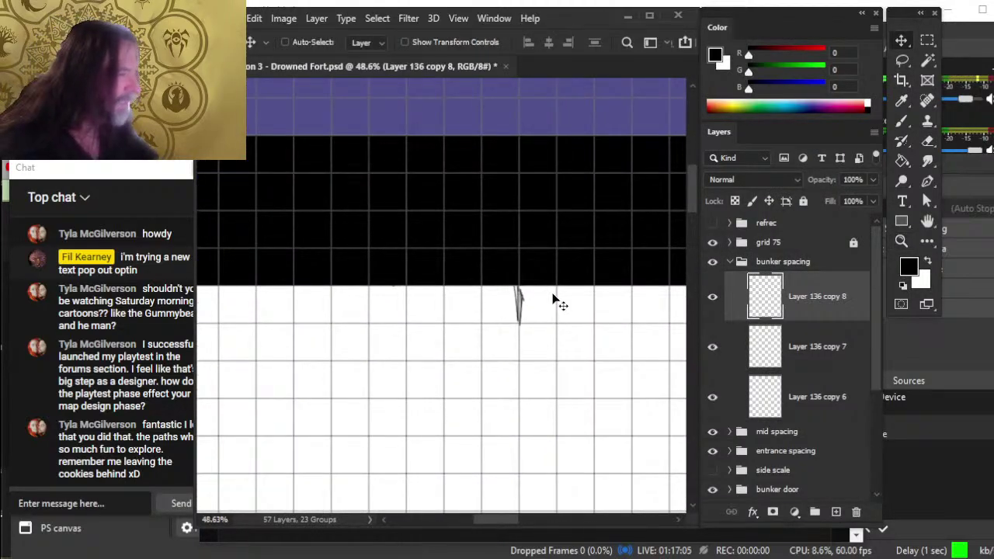
key("z")
left_click_drag(573, 275, 502, 310)
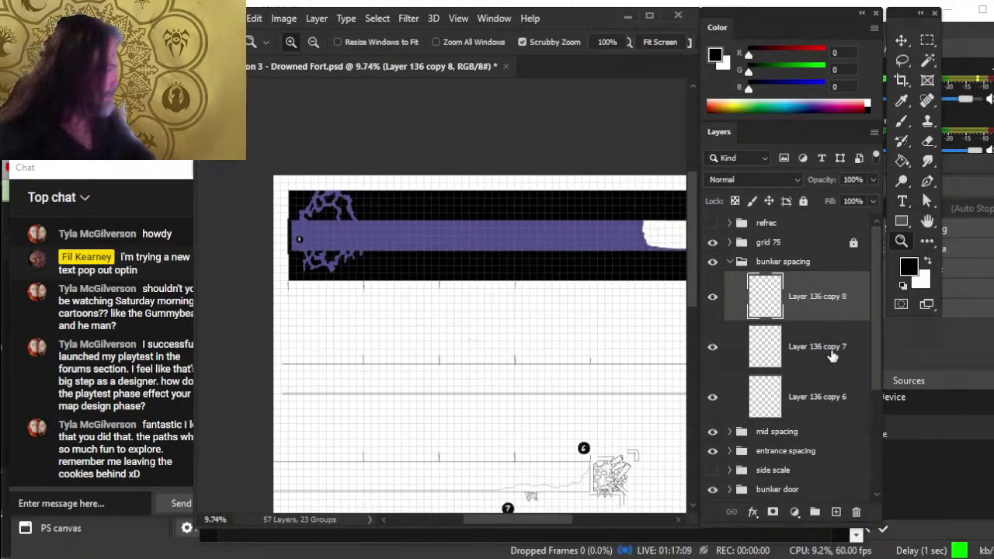
Step: Duplicate Layer 136 copy 8 within the bunker spacing group
right_click(831, 311)
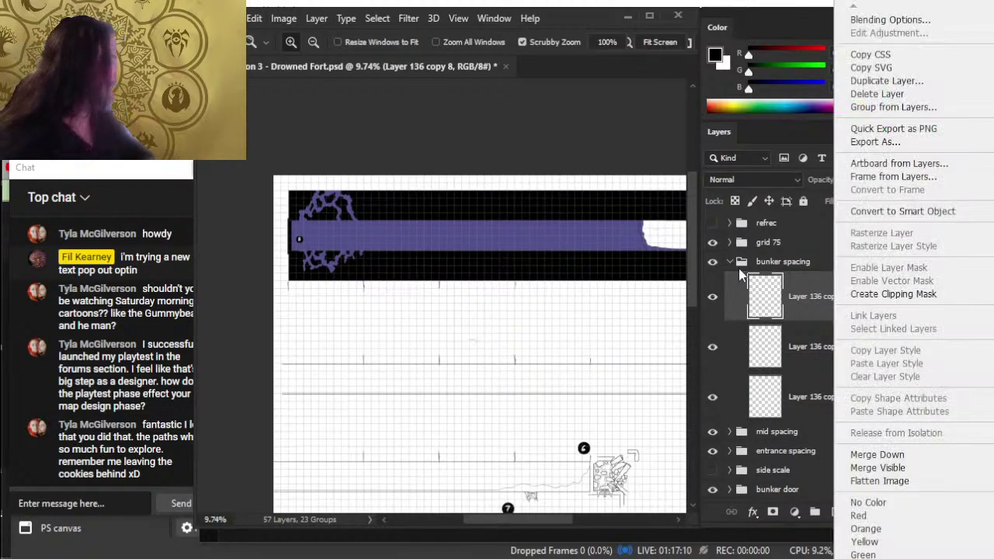
left_click(920, 80)
key("Return")
key("v")
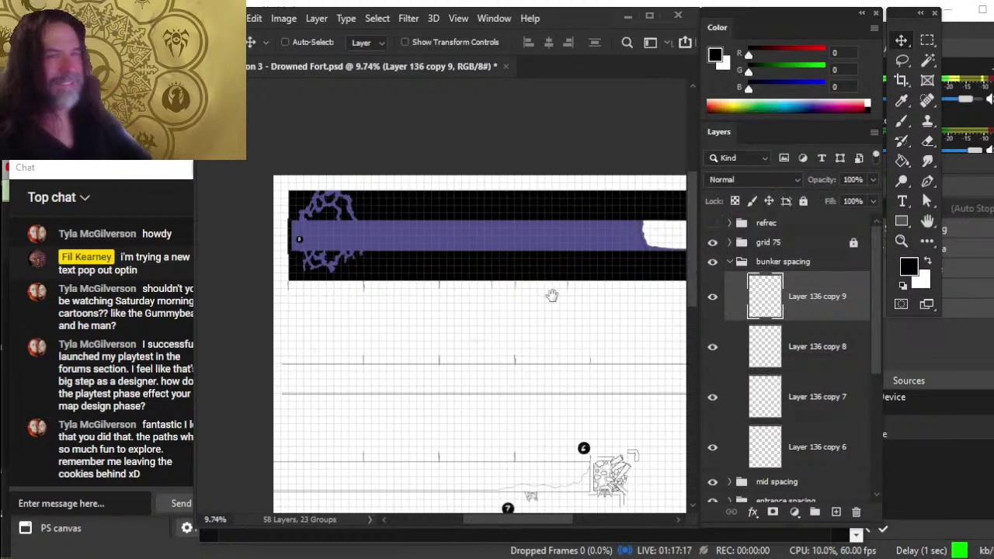
Step: Shift the marks on Layer 136 copy 9 right until their first mark overlaps the last mark of Layer 136 copy 8
scroll(536, 272, "right", 3)
left_click_drag(528, 249, 527, 262)
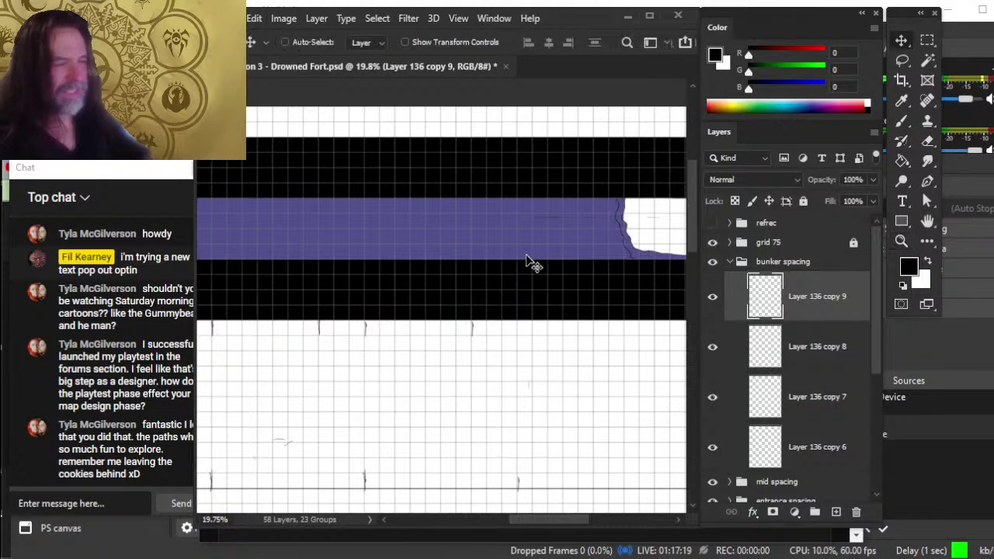
key("shift+Right")
key("shift+Right")
key("shift+Right")
key("shift+Right")
key("shift+Right")
key("shift+Right")
key("shift+Right")
key("shift+Right")
key("shift+Right")
key("shift+Right")
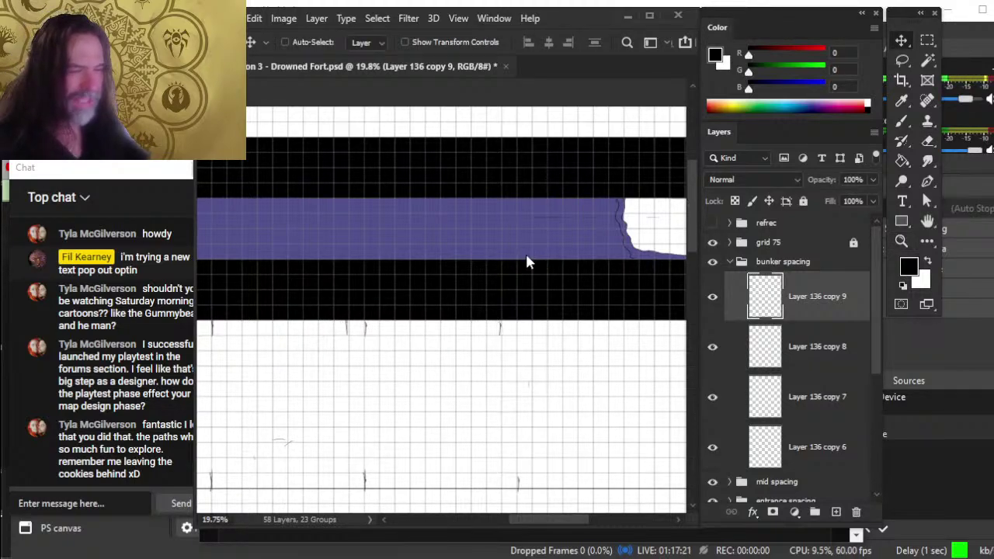
key("shift+Right")
key("shift+Right")
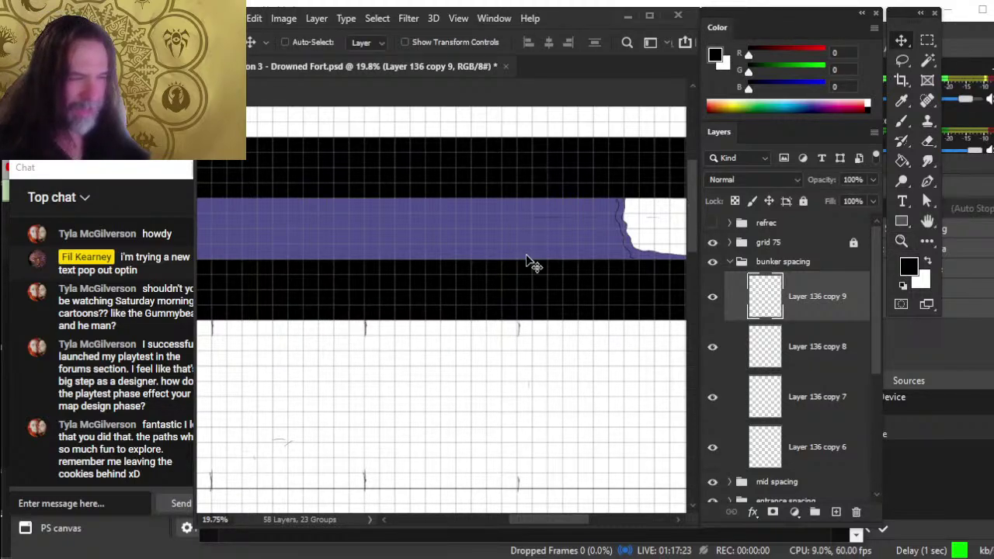
scroll(497, 348, "right", 2)
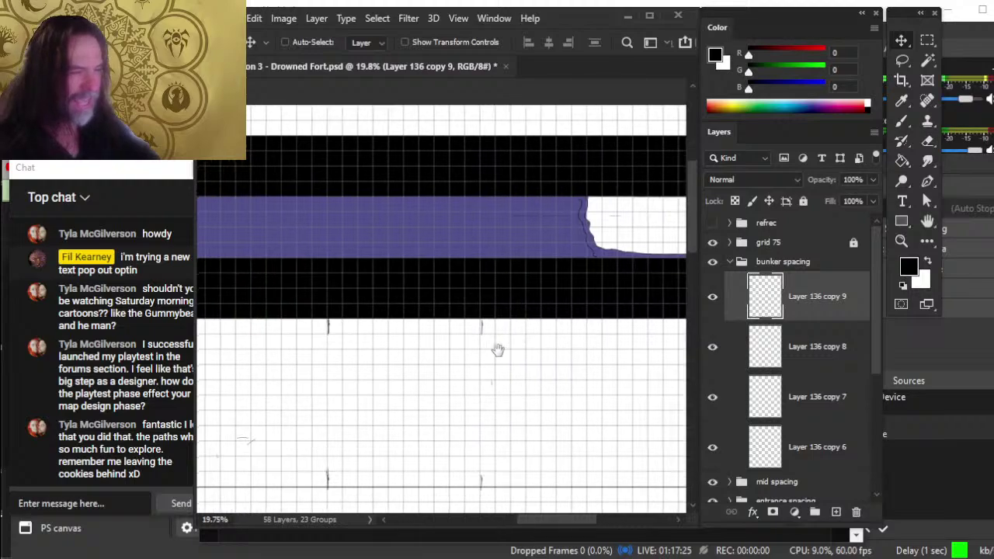
key("z")
left_click_drag(541, 372, 504, 363)
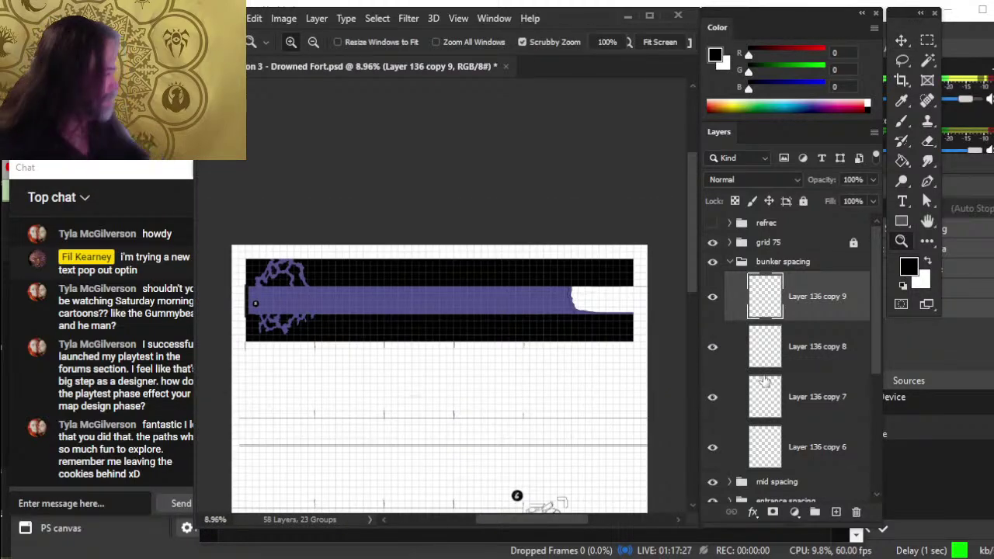
Step: Duplicate Layer 136 copy 9 within the bunker spacing group
right_click(817, 307)
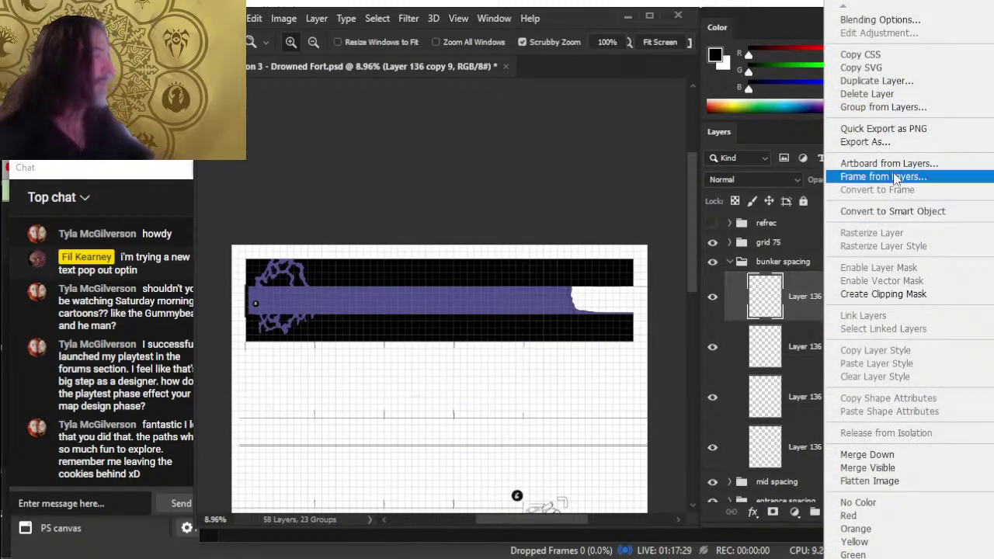
left_click(912, 81)
key("Return")
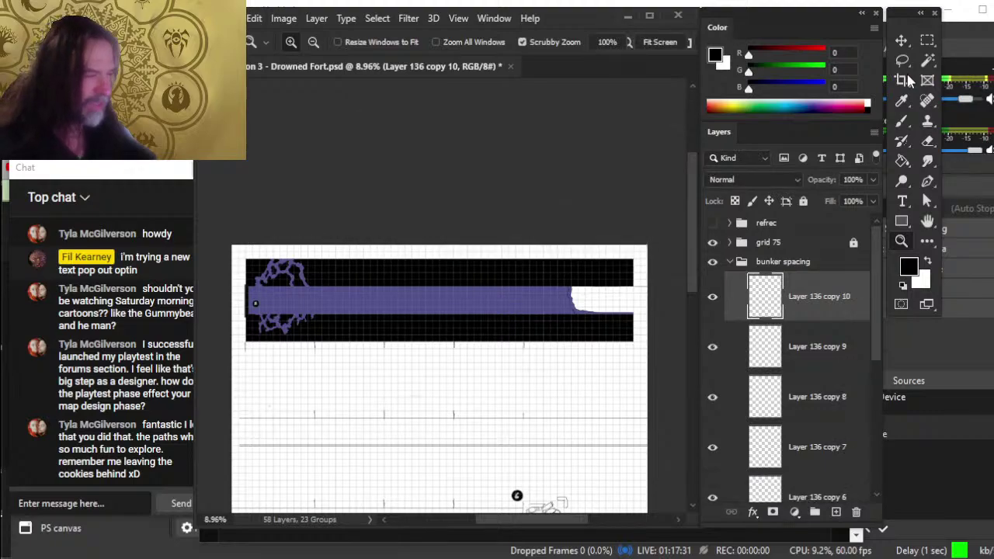
Step: Shift the marks on Layer 136 copy 10 right below the bunker strip and align their first mark with the last mark of Layer 136 copy 9
key("v")
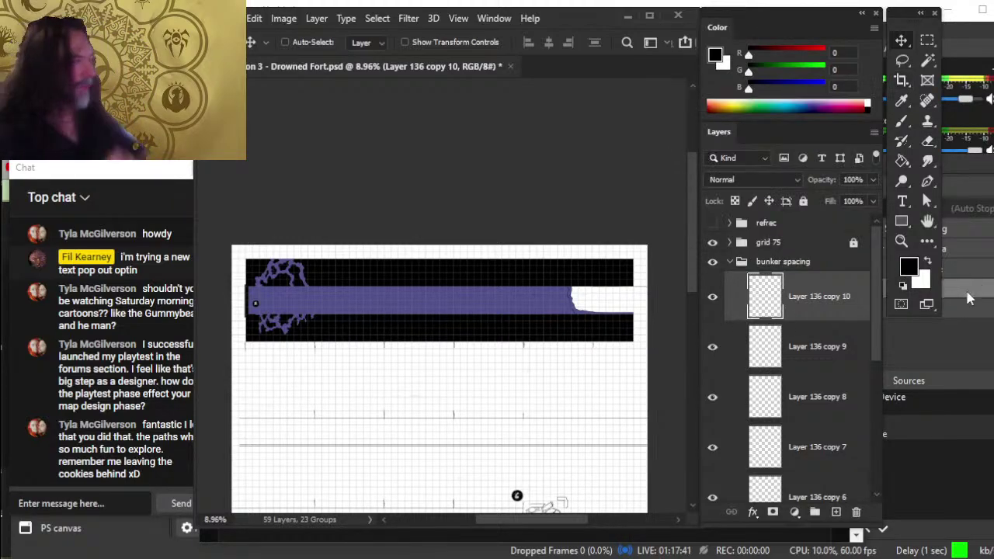
key("z")
left_click_drag(638, 332, 690, 336)
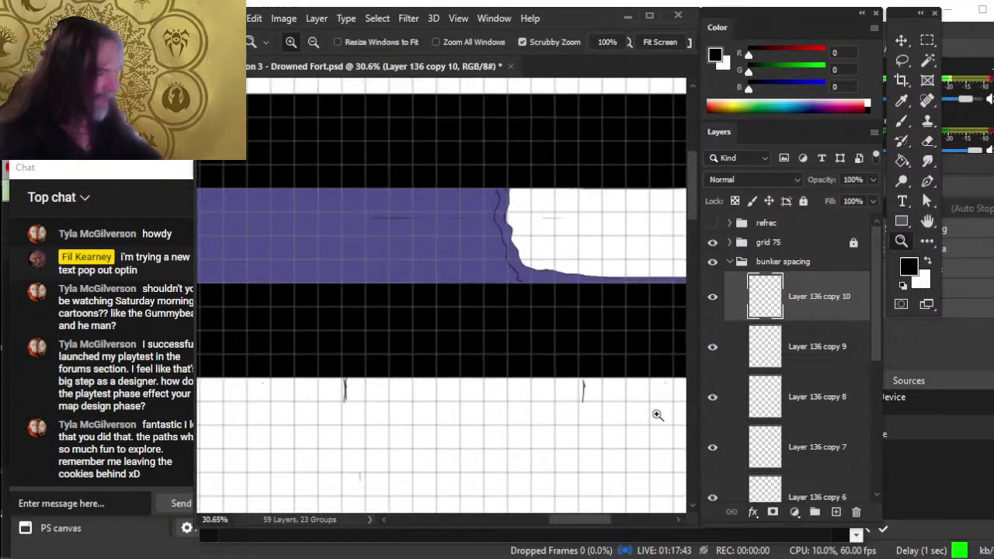
left_click_drag(628, 397, 572, 331)
key("v")
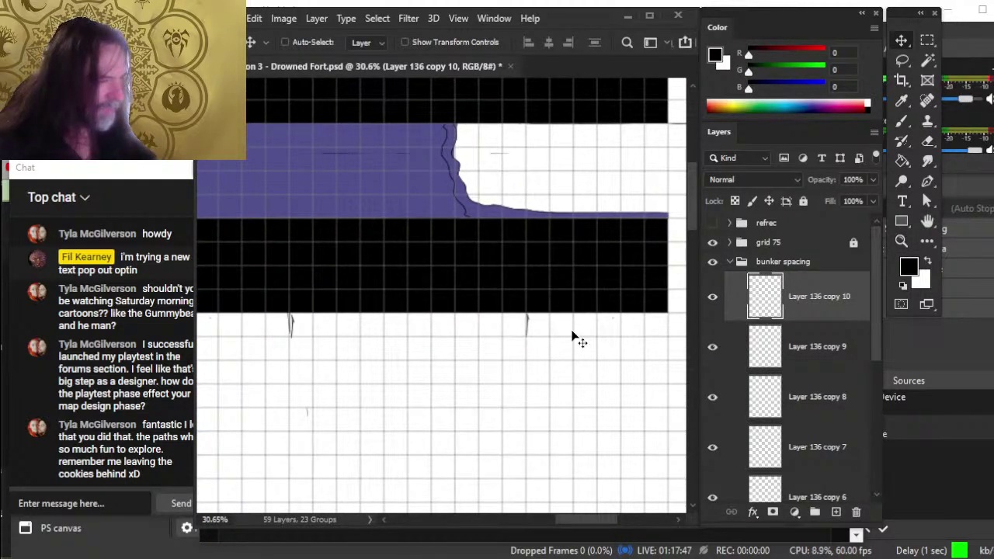
left_click(847, 350)
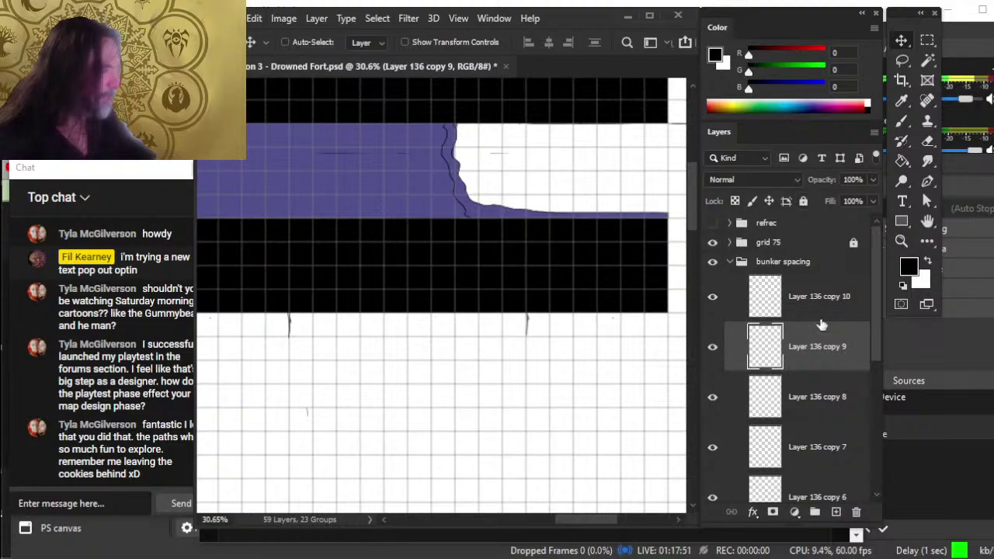
left_click(762, 313)
Step: Examine the spacing of the marks along the whole bunker strip against the marks of the middle passage below
key("z")
left_click_drag(559, 410, 517, 477)
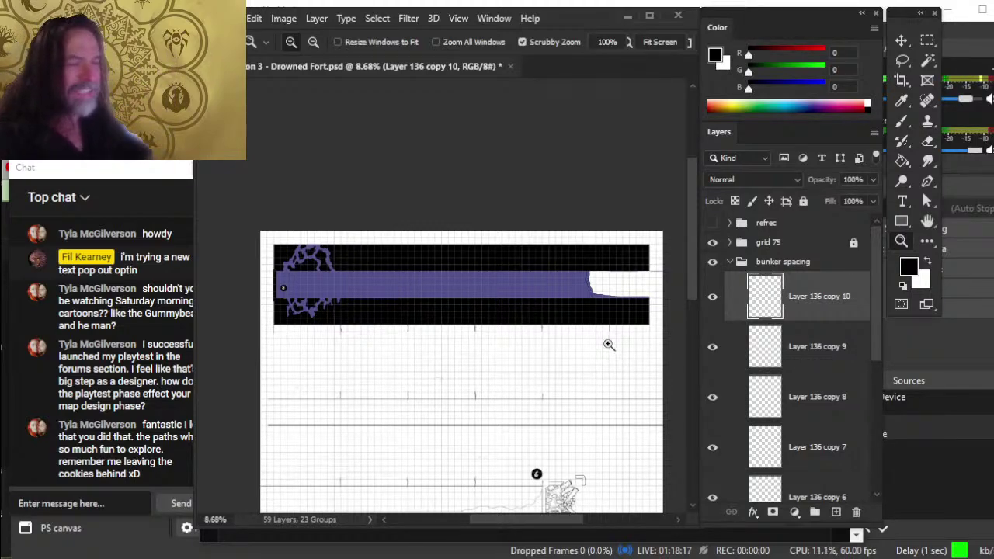
left_click(392, 381)
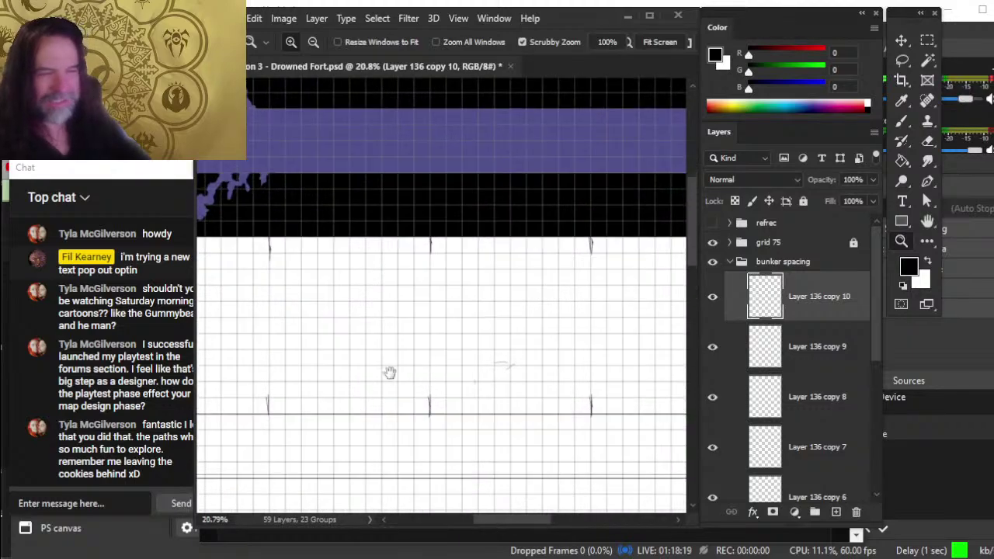
left_click_drag(390, 372, 559, 422)
left_click_drag(643, 430, 402, 379)
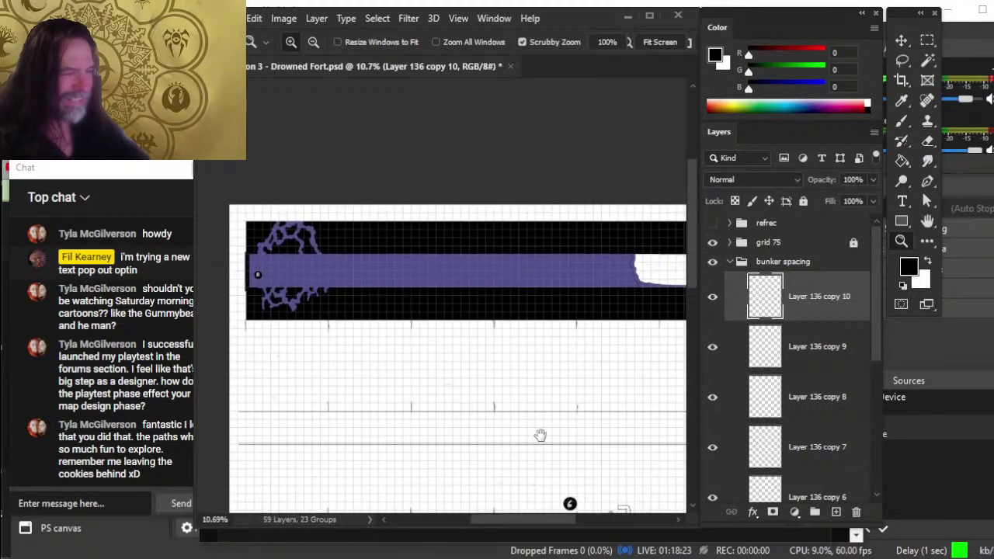
left_click_drag(567, 420, 539, 412)
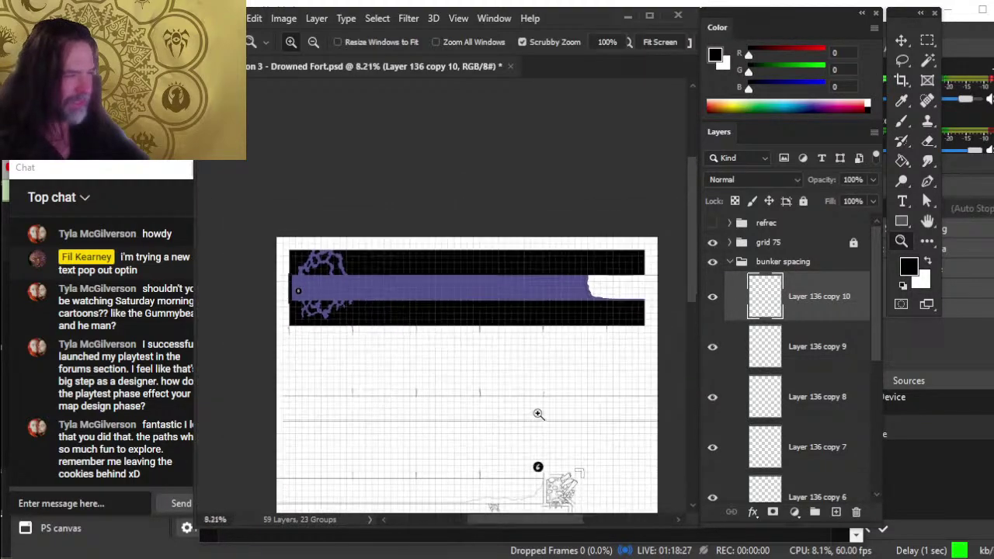
left_click_drag(345, 333, 380, 332)
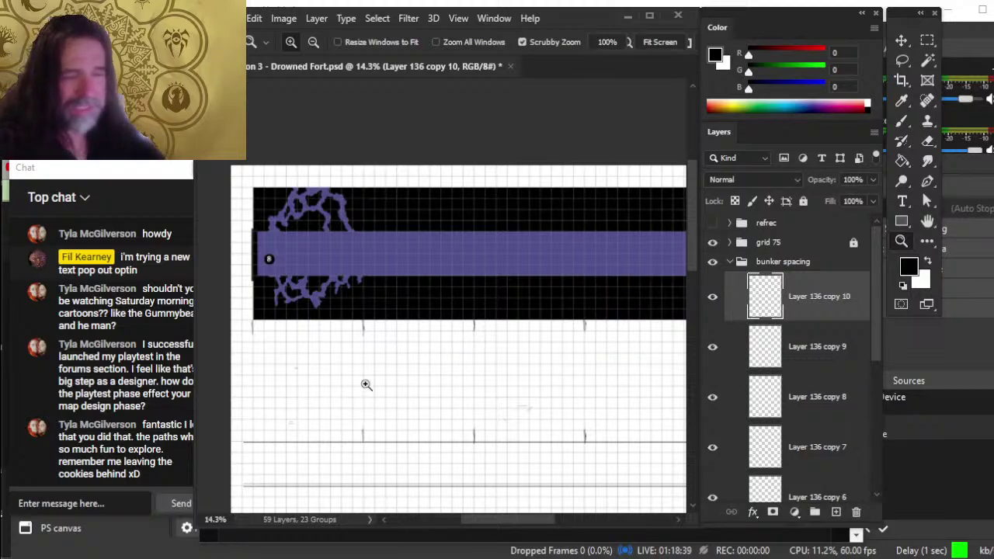
scroll(513, 393, "down", 3)
left_click_drag(554, 401, 453, 360)
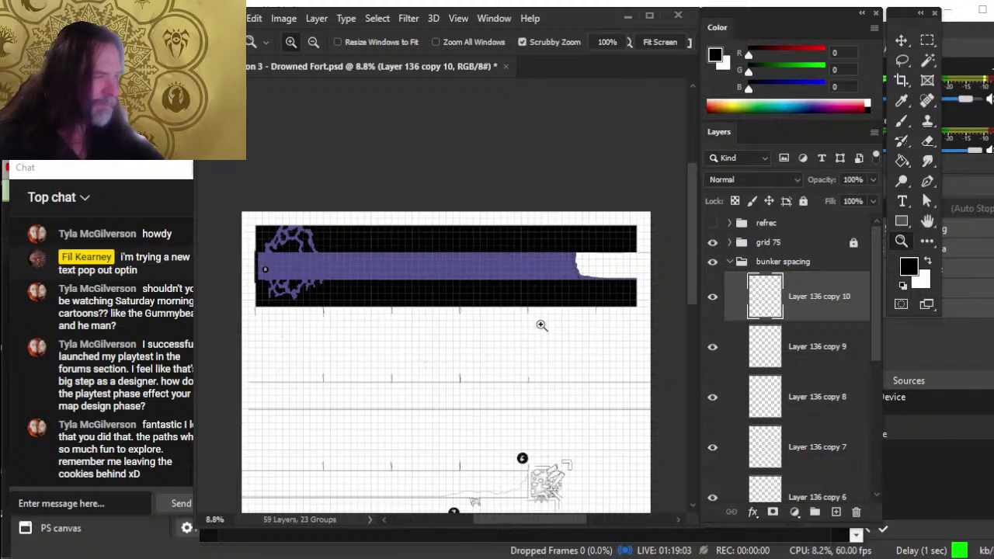
Step: Brush a short vertical mark just below the bunker strip, five grid squares right of the last mark, and reduce the eraser size to 125
left_click(528, 370)
left_click(515, 377)
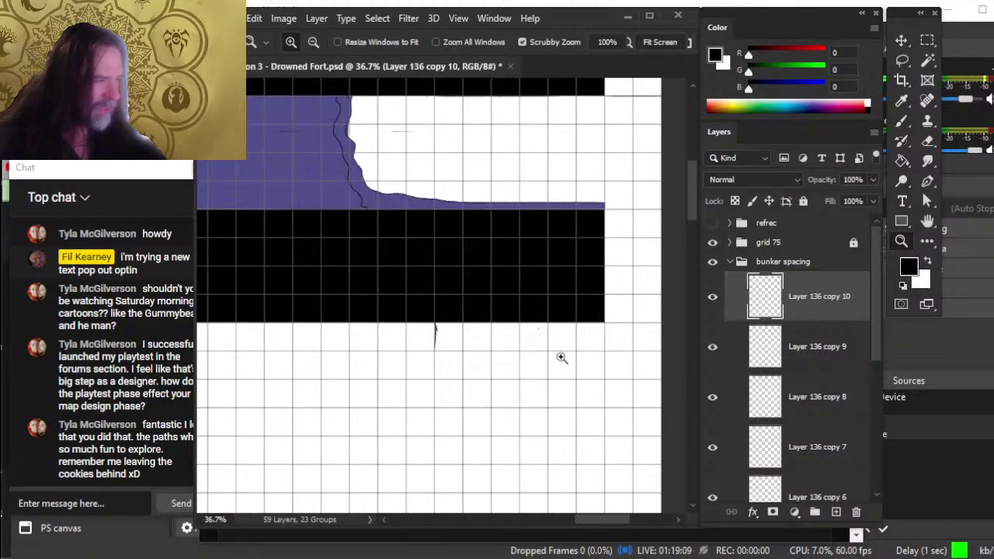
key("b")
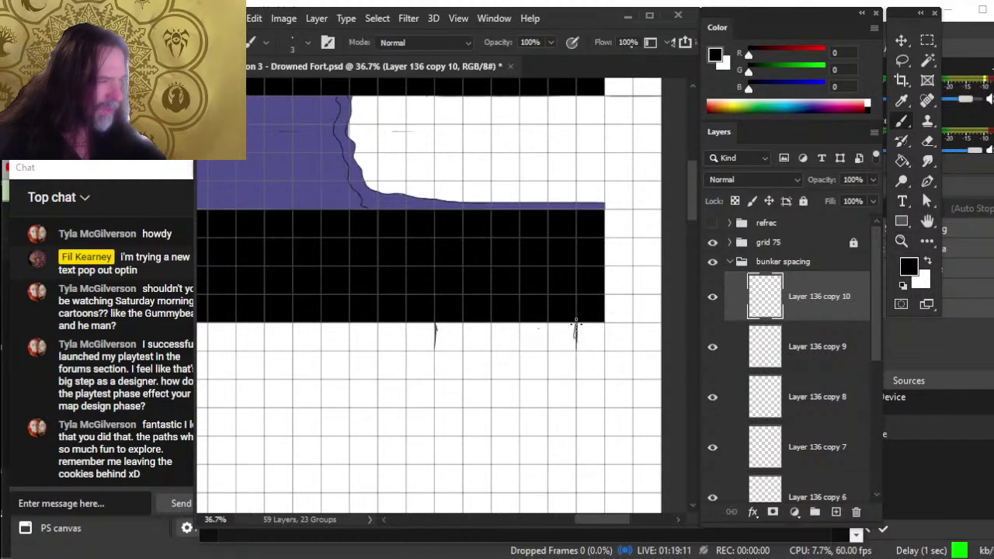
key("e")
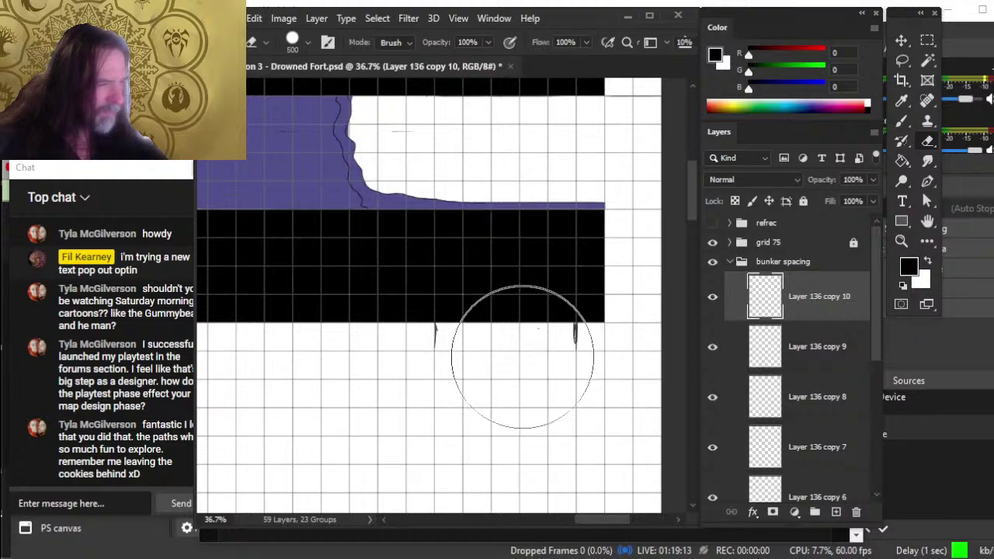
key("bracketleft")
key("bracketleft")
key("bracketleft")
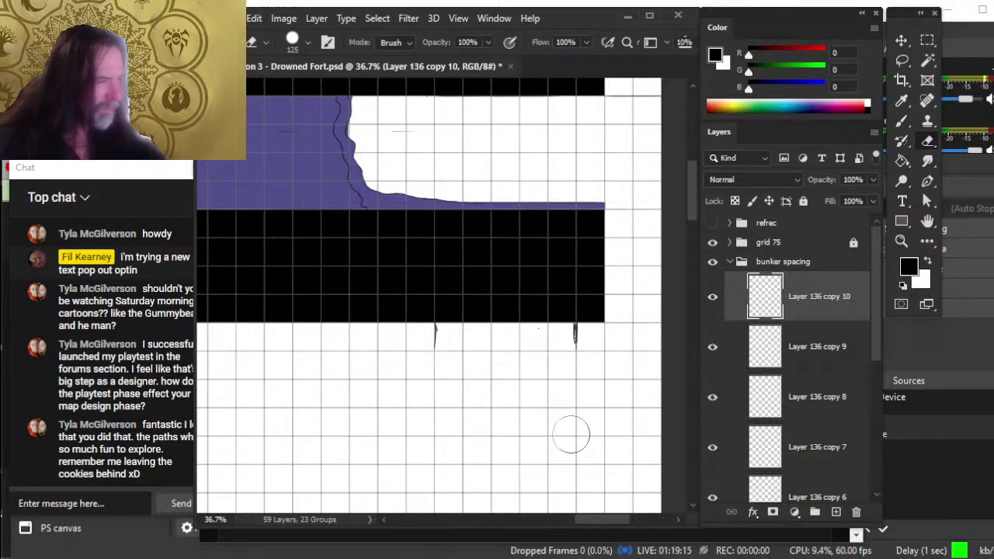
key("b")
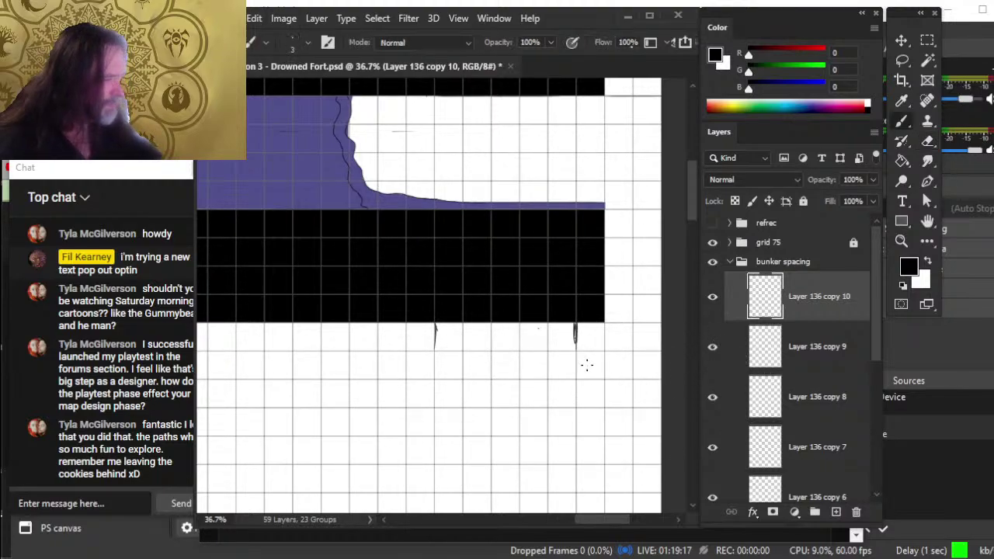
Step: Merge Layer 136 copy 6 through Layer 136 copy 10 in the bunker spacing group into one layer
scroll(873, 313, "down", 3)
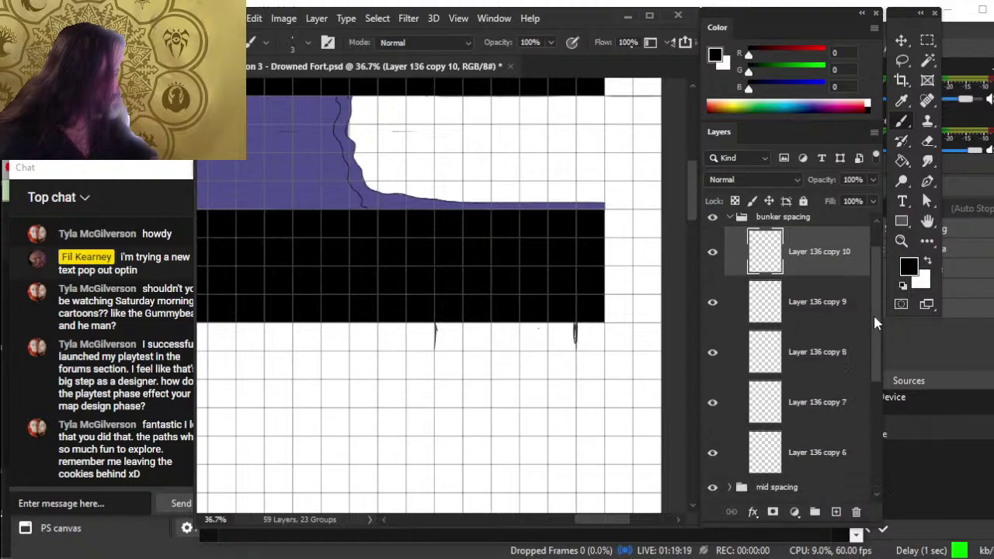
left_click(827, 415, "shift")
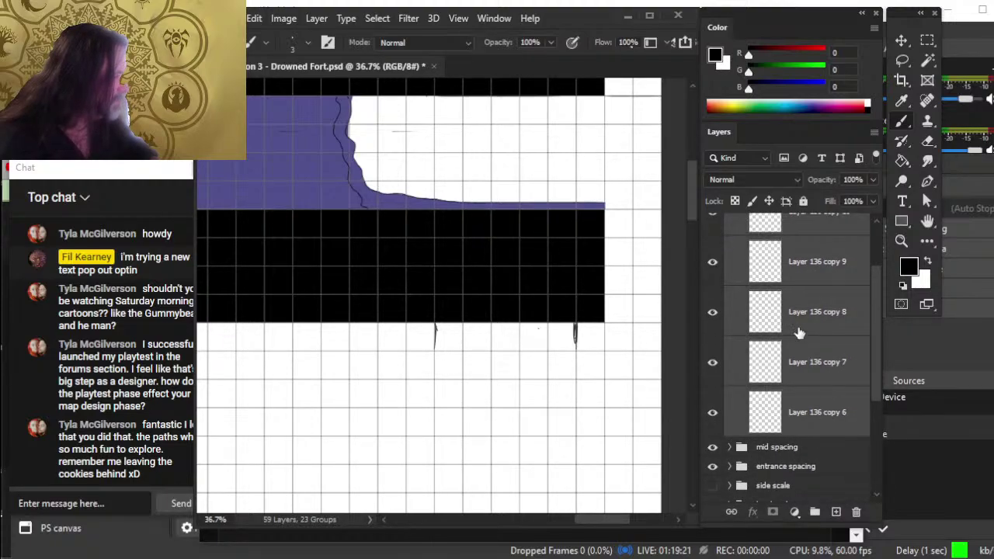
right_click(796, 333)
left_click(842, 456)
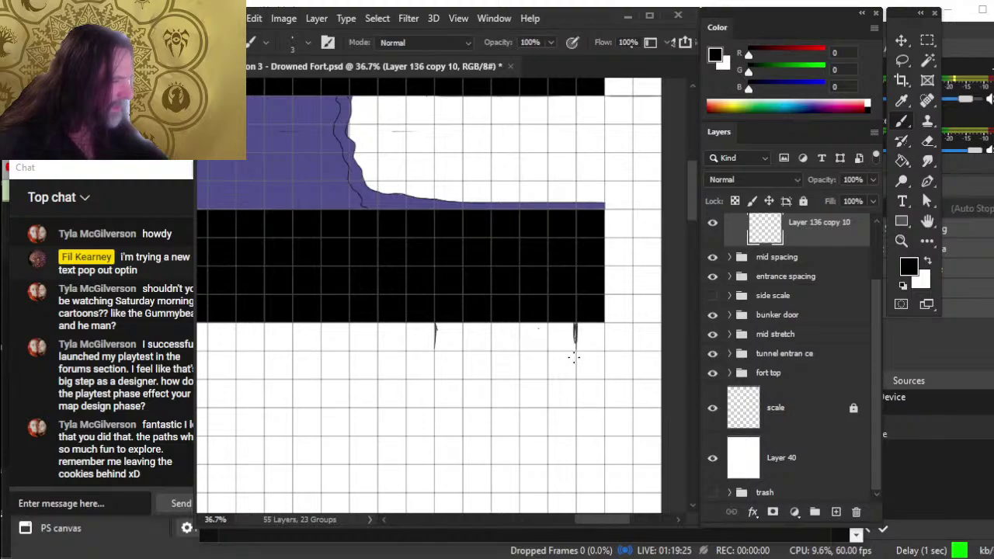
Step: Handwrite the distance label 275 below the first mark at the bunker strip's left end
mouse_move(558, 421)
left_mouse_down()
mouse_move(583, 348)
mouse_move(568, 386)
mouse_move(586, 392)
left_mouse_up()
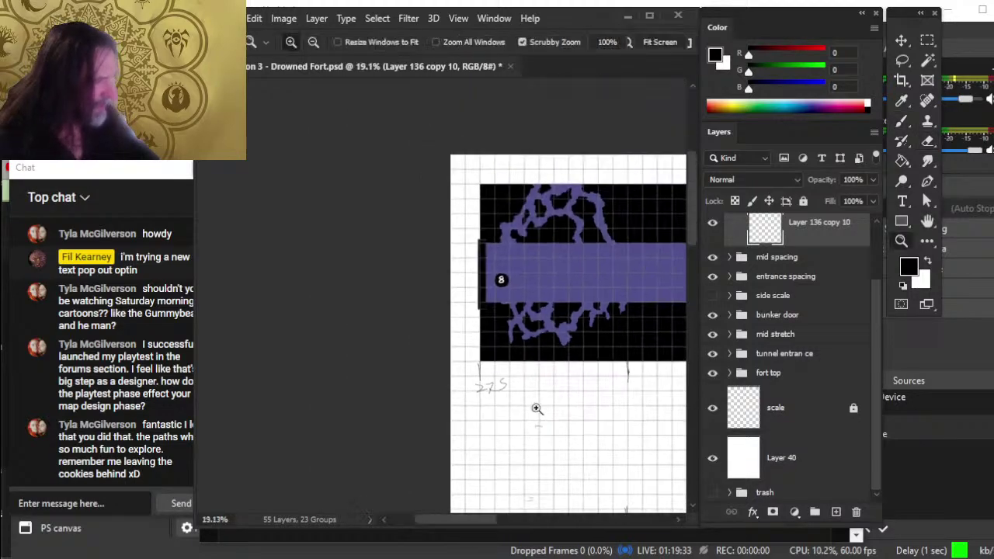
Step: Duplicate Layer 136 copy 2 in the entrance spacing group, keeping the default name
left_click_drag(564, 461, 535, 406)
left_click_drag(619, 437, 523, 370)
mouse_move(577, 428)
left_mouse_down()
mouse_move(585, 388)
mouse_move(443, 292)
left_mouse_up()
mouse_move(438, 331)
left_mouse_down()
mouse_move(471, 276)
mouse_move(571, 267)
left_mouse_up()
left_click_drag(405, 314, 564, 328)
left_click_drag(433, 324, 489, 324)
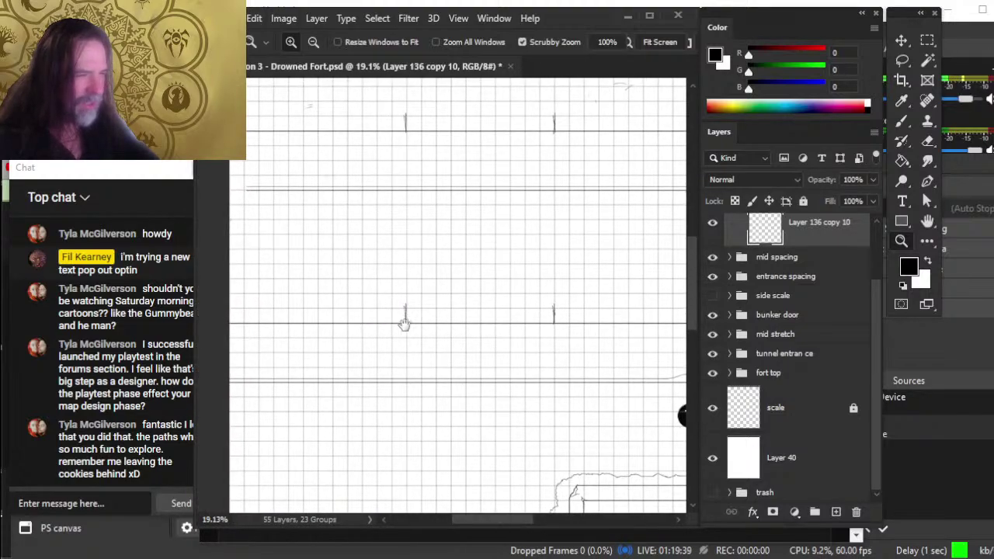
left_click_drag(404, 324, 516, 335)
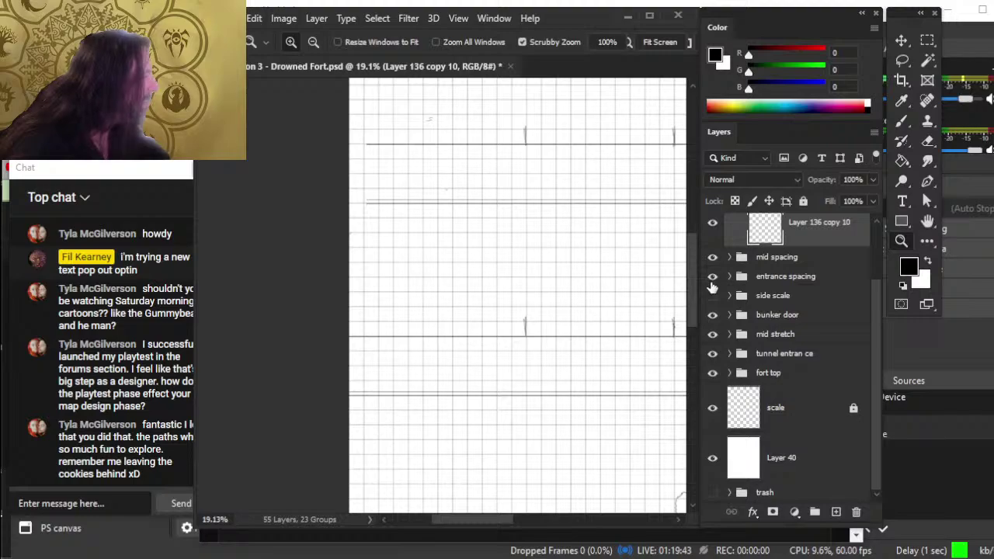
left_click(729, 276)
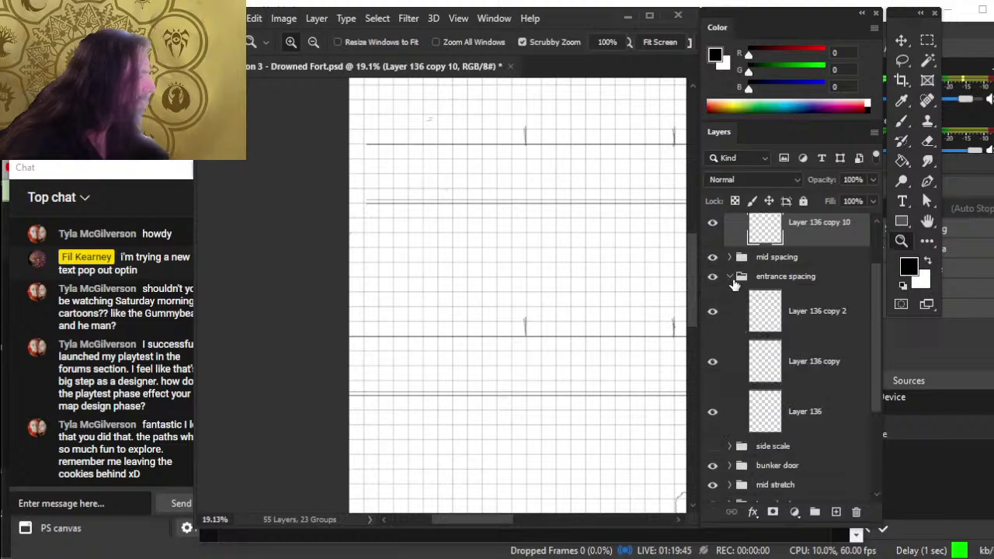
left_click(791, 314)
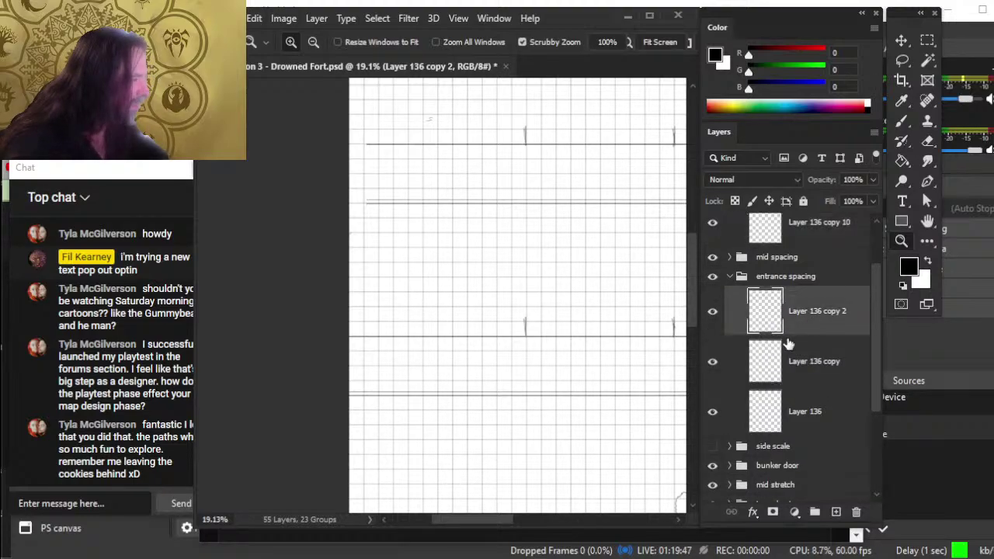
right_click(761, 295)
left_click(891, 82)
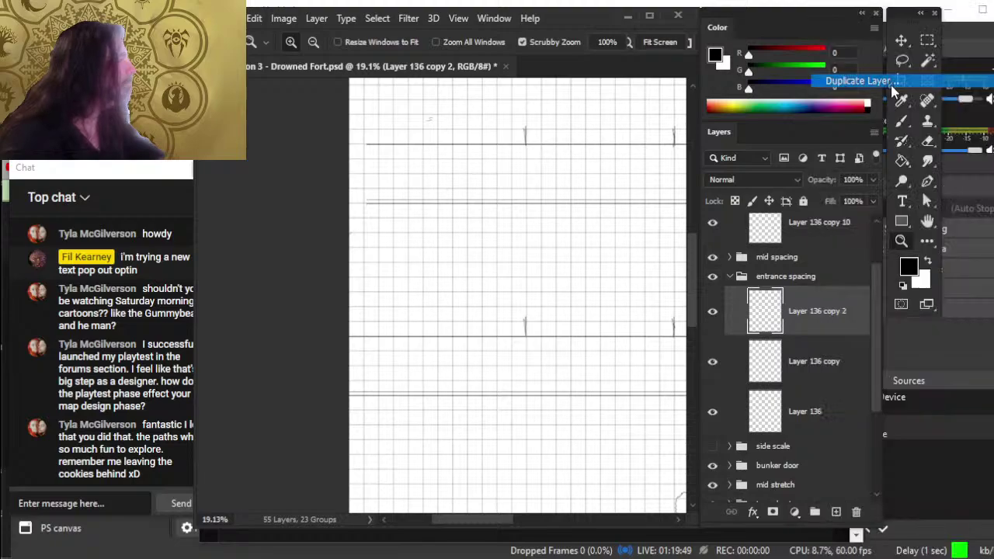
key("Return")
key("v")
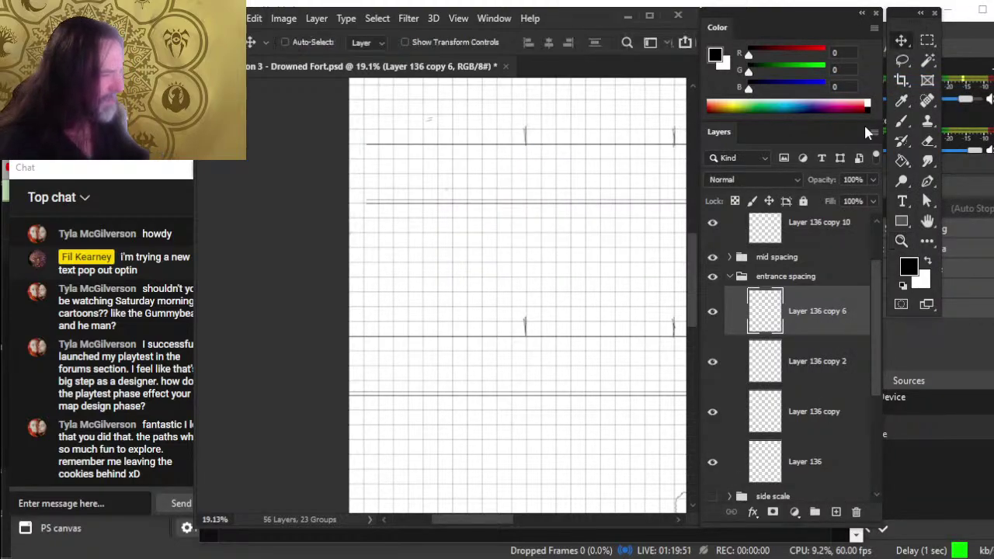
Step: Shift the duplicated entrance marks ten grid squares left, so the new first mark sits near the passage's left end
key("shift+Left")
key("shift+Left")
key("shift+Left")
key("shift+Left")
key("shift+Left")
key("shift+Left")
key("shift+Left")
key("shift+Left")
key("shift+Left")
key("shift+Left")
key("shift+Left")
key("shift+Left")
key("shift+Left")
key("shift+Left")
key("shift+Left")
key("shift+Left")
key("shift+Left")
key("shift+Left")
key("shift+Left")
key("shift+Left")
key("shift+Left")
key("shift+Left")
key("shift+Left")
key("shift+Left")
key("shift+Left")
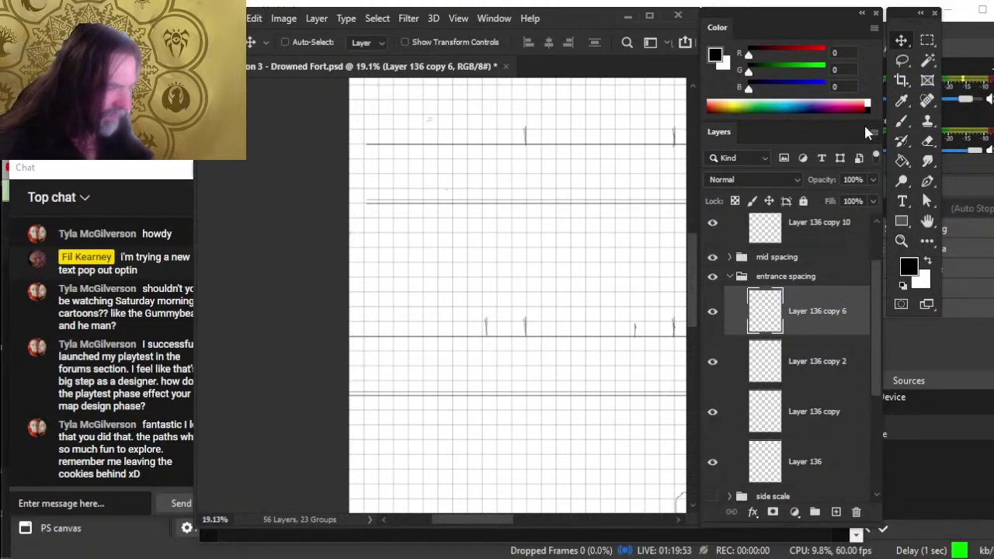
key("shift+Left")
key("shift+Left")
key("shift+Left")
key("shift+Left")
key("shift+Left")
key("shift+Left")
key("shift+Left")
key("shift+Left")
key("shift+Left")
key("shift+Left")
key("shift+Left")
key("shift+Left")
key("shift+Left")
key("shift+Left")
key("shift+Left")
key("shift+Left")
key("shift+Left")
key("shift+Left")
key("shift+Left")
key("shift+Left")
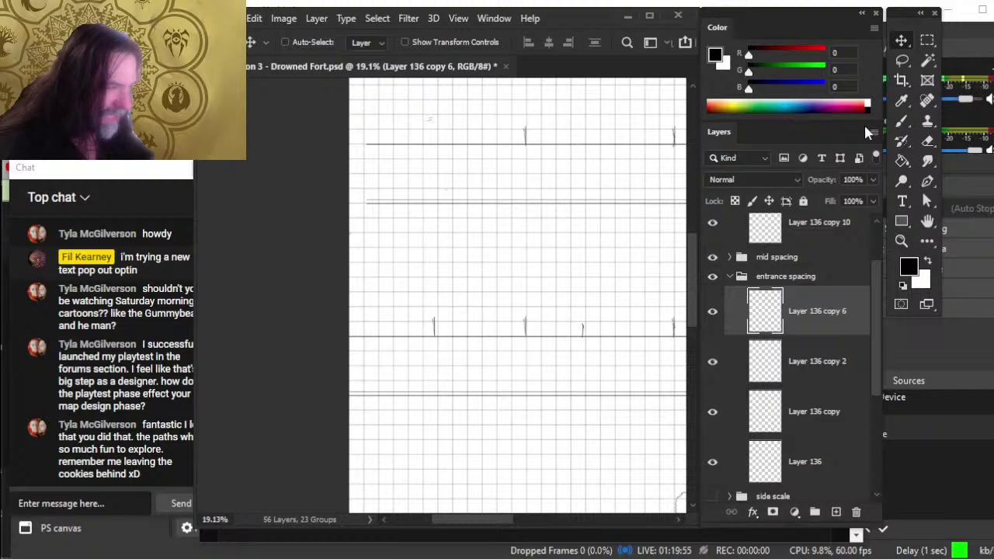
key("shift+Left")
key("shift+Left")
key("shift+Left")
key("shift+Left")
key("shift+Left")
key("shift+Left")
key("shift+Left")
key("shift+Left")
key("shift+Left")
key("shift+Left")
key("shift+Left")
key("shift+Left")
key("shift+Left")
key("shift+Left")
key("shift+Left")
key("shift+Left")
key("shift+Left")
key("shift+Left")
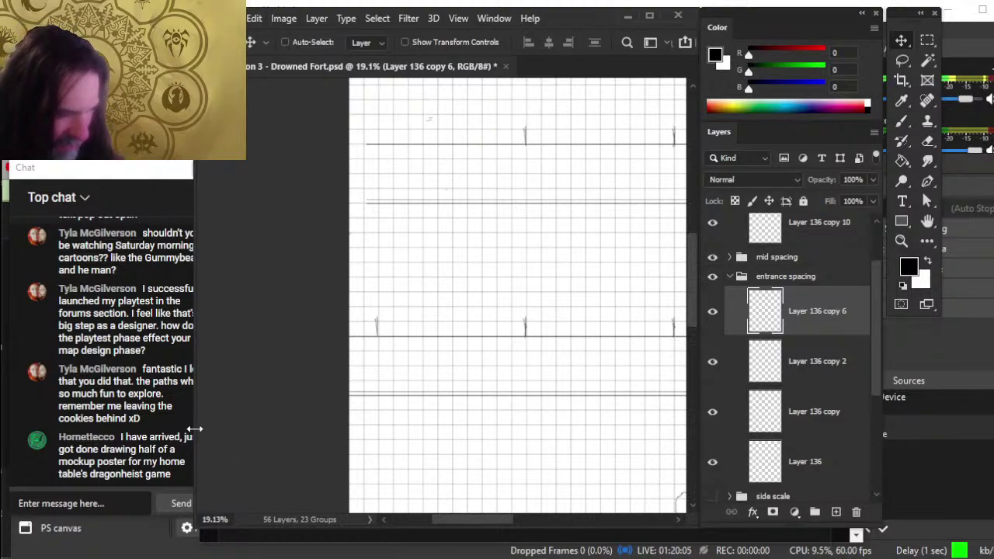
Step: Examine the marks below the bunker strip from end to end against the middle passage and entrance marks, including the full page
mouse_move(194, 431)
left_mouse_down()
mouse_move(215, 433)
mouse_move(199, 432)
left_mouse_up()
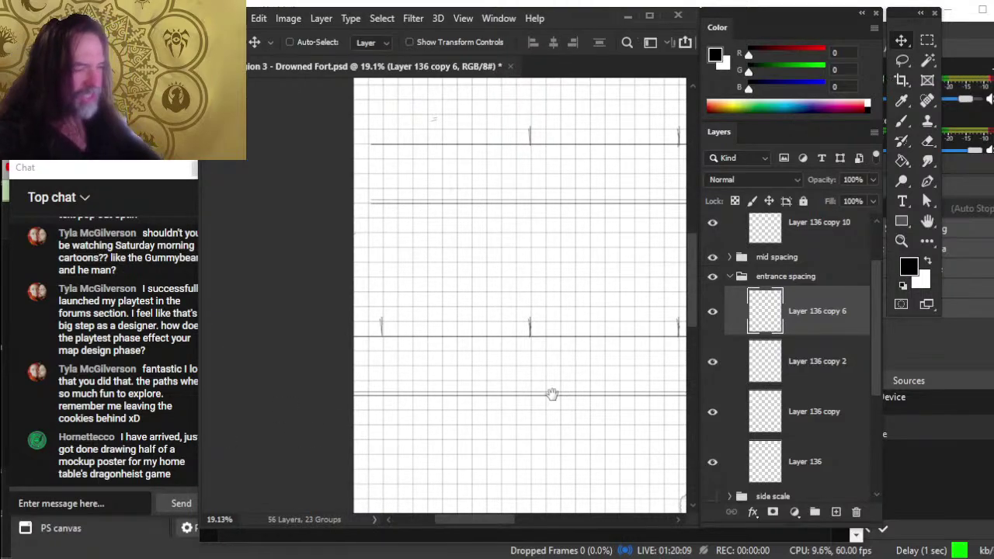
key("z")
scroll(625, 329, "down", 2)
left_click_drag(613, 440, 480, 428)
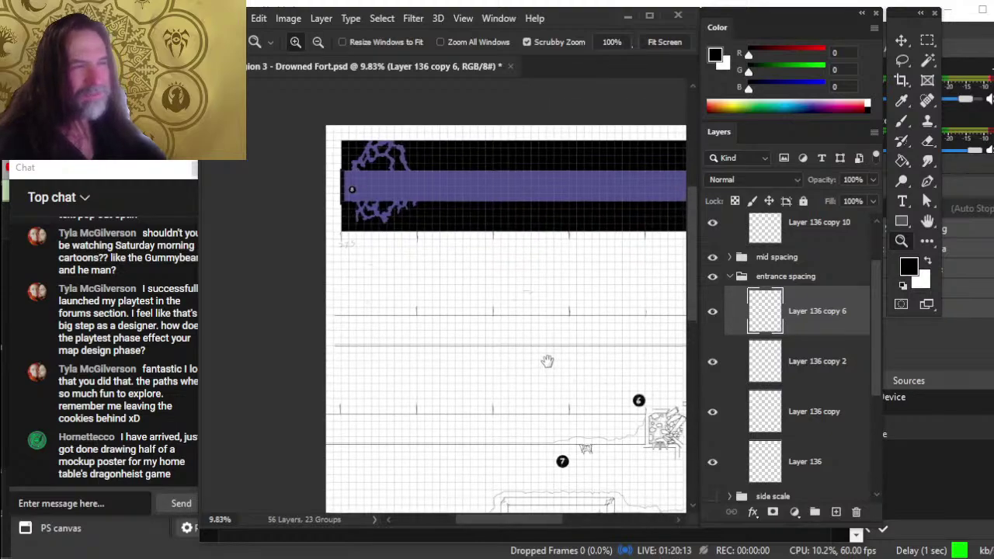
mouse_move(549, 360)
left_mouse_down()
mouse_move(300, 360)
mouse_move(380, 395)
left_mouse_up()
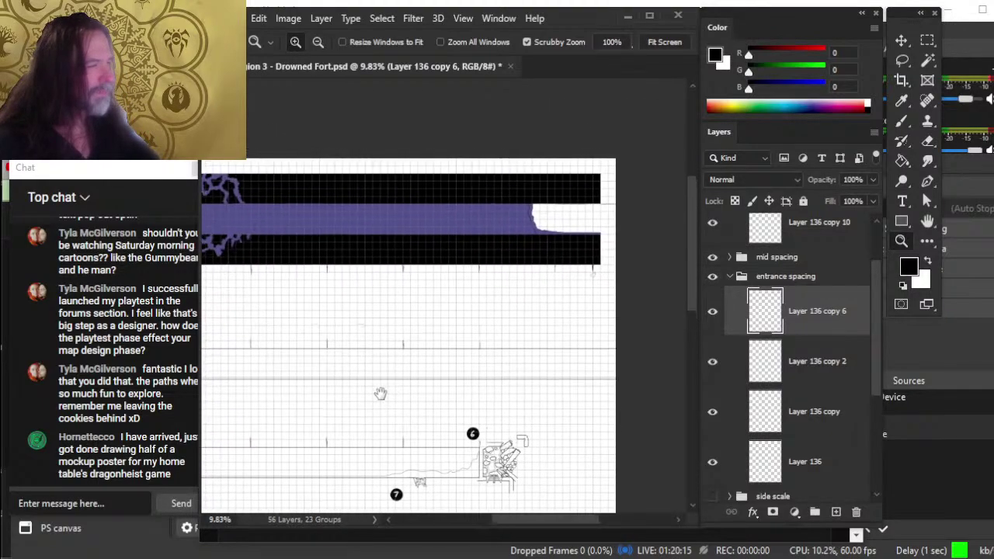
scroll(419, 369, "up", 1)
left_click_drag(502, 286, 590, 366)
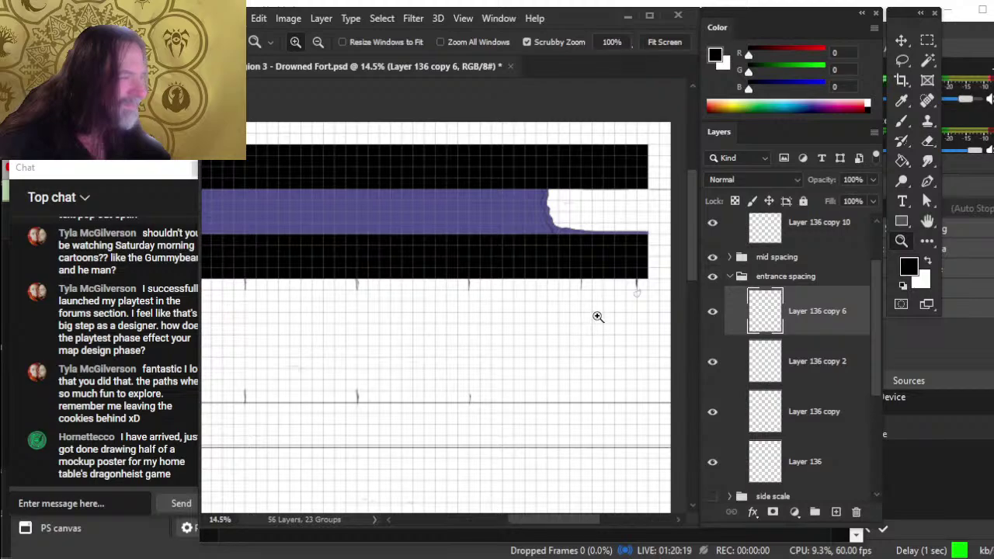
mouse_move(595, 315)
left_mouse_down()
mouse_move(659, 311)
mouse_move(612, 313)
left_mouse_up()
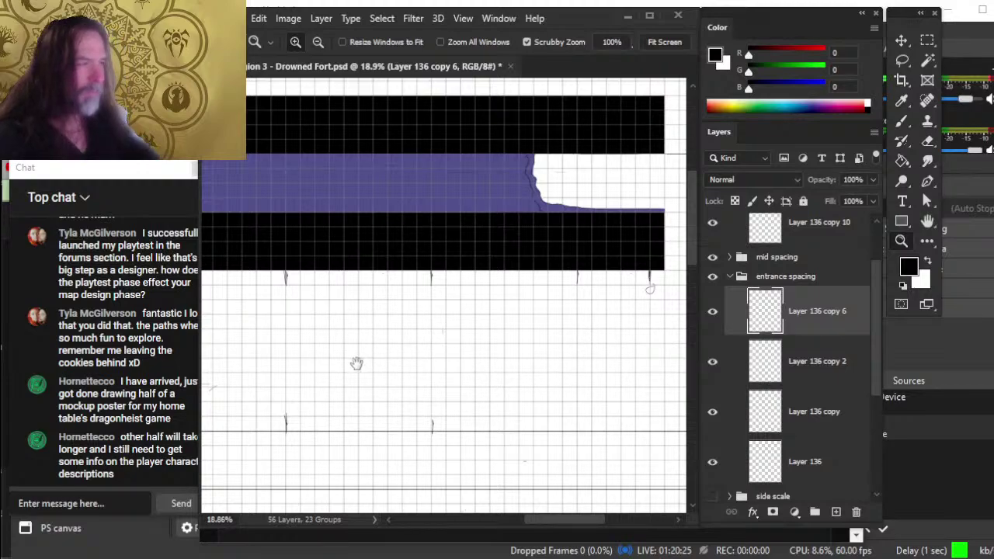
left_click_drag(356, 364, 574, 397)
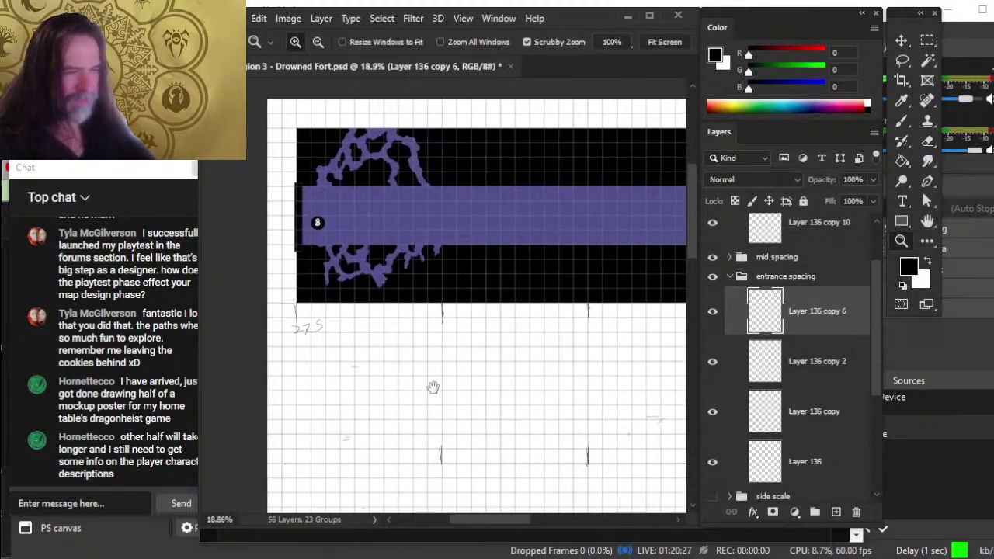
left_click_drag(474, 322, 336, 333)
left_click_drag(450, 333, 360, 339)
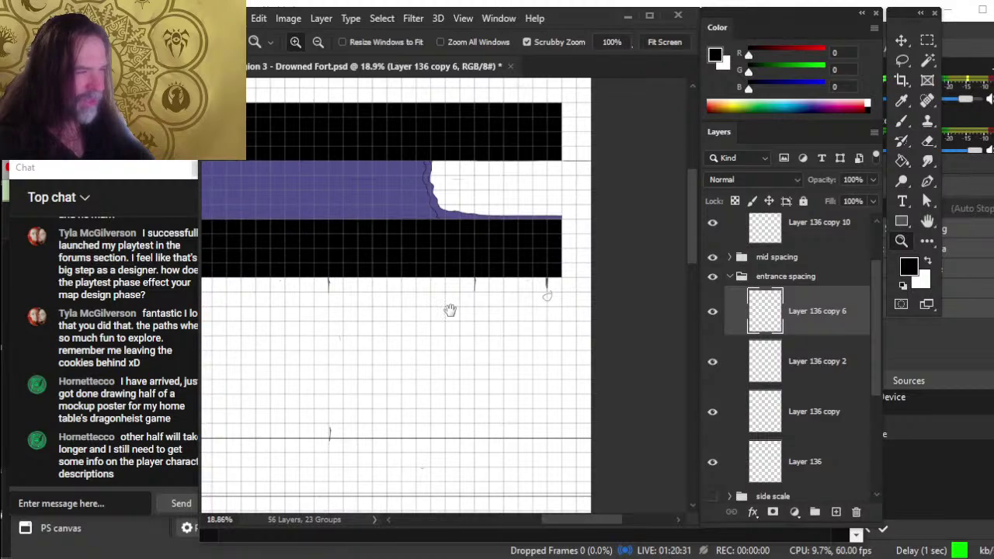
mouse_move(450, 311)
left_mouse_down()
mouse_move(428, 311)
mouse_move(437, 317)
left_mouse_up()
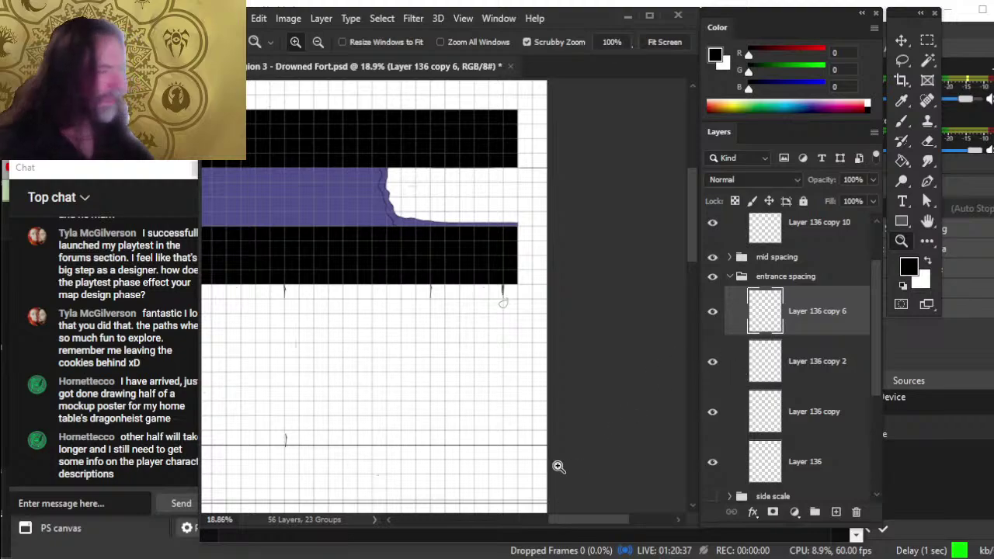
mouse_move(398, 364)
left_mouse_down()
mouse_move(451, 361)
mouse_move(672, 401)
mouse_move(368, 378)
mouse_move(366, 426)
mouse_move(523, 479)
mouse_move(491, 485)
left_mouse_up()
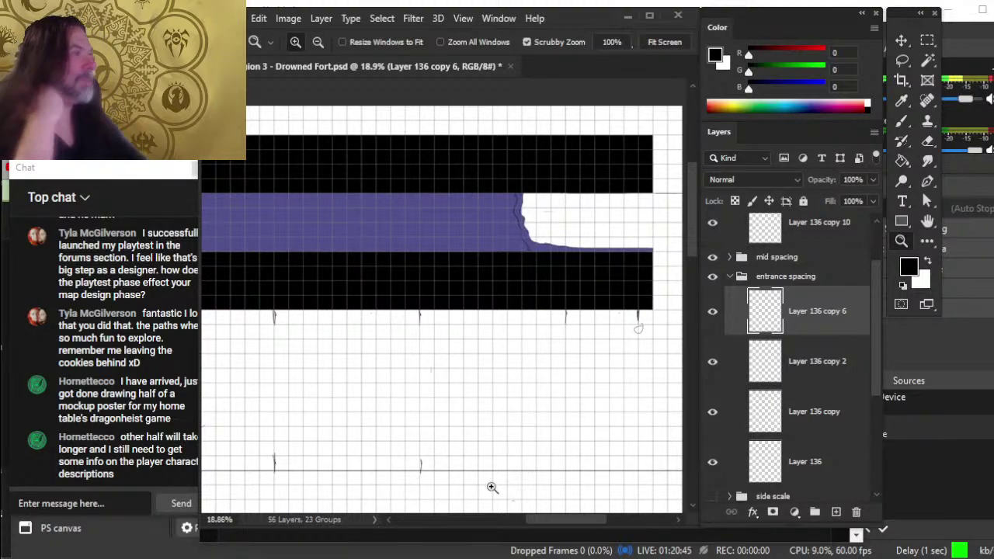
left_click_drag(526, 382, 498, 408)
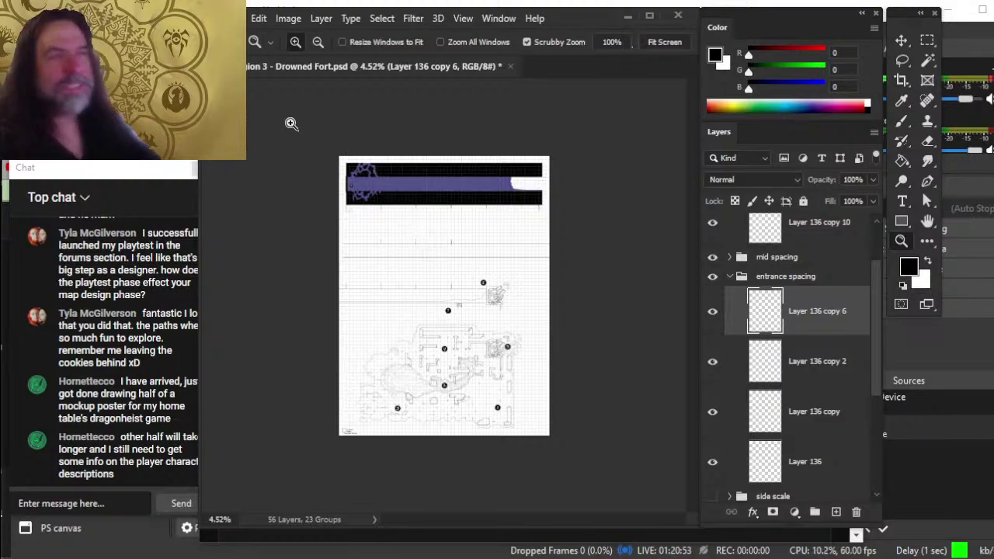
Step: Check the document's canvas width and height without changing them
left_click(285, 20)
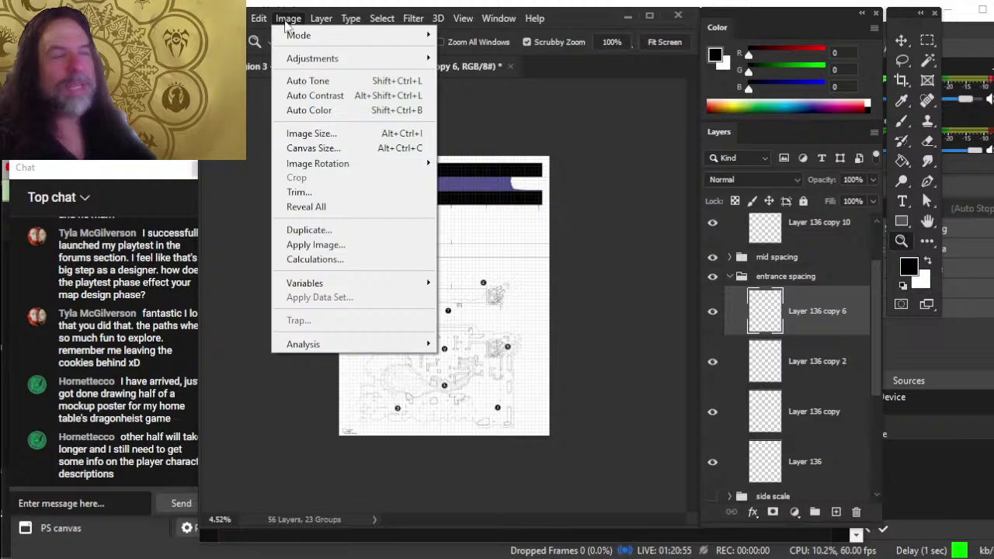
left_click(312, 148)
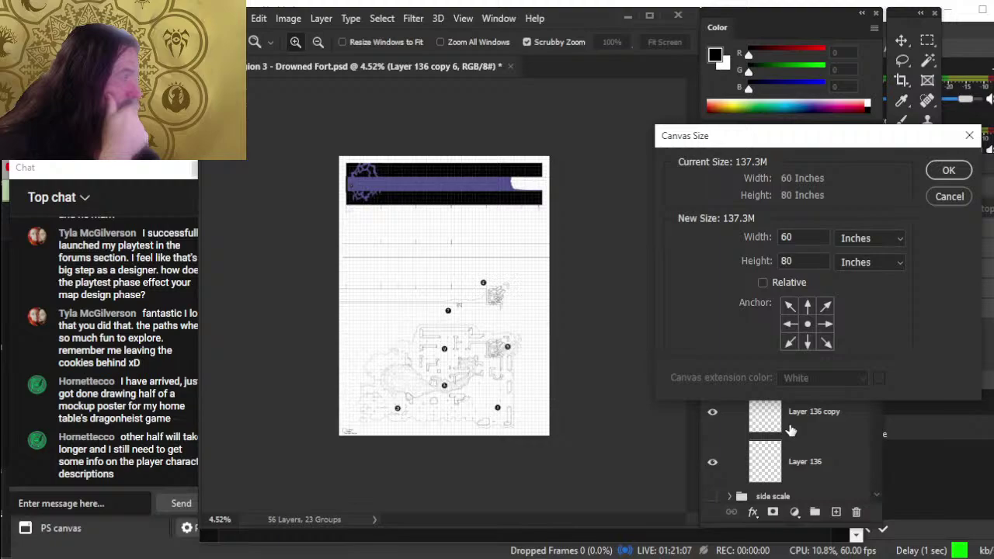
left_click(948, 197)
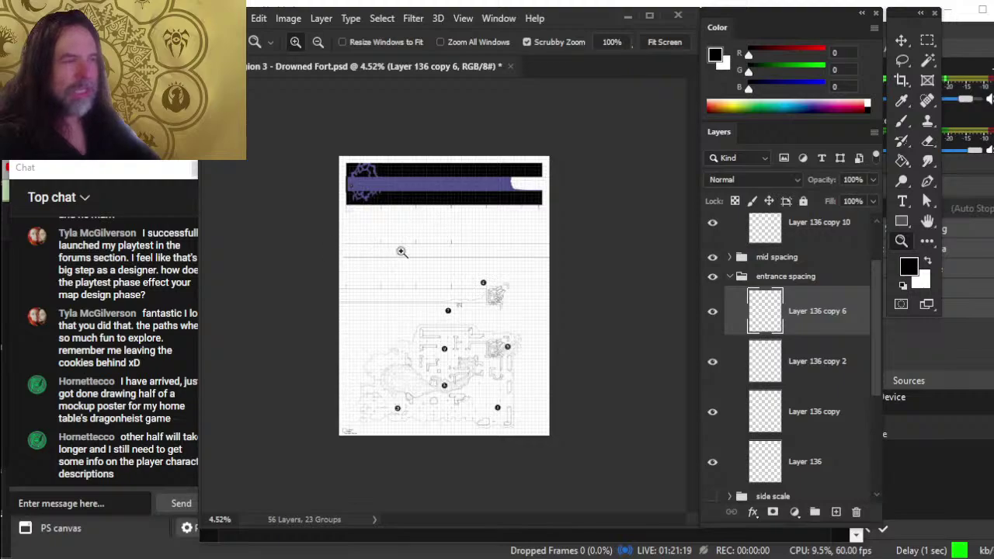
Step: Merge Layer 136 through Layer 136 copy 6 in the entrance spacing group into one layer
left_click_drag(384, 224, 468, 344)
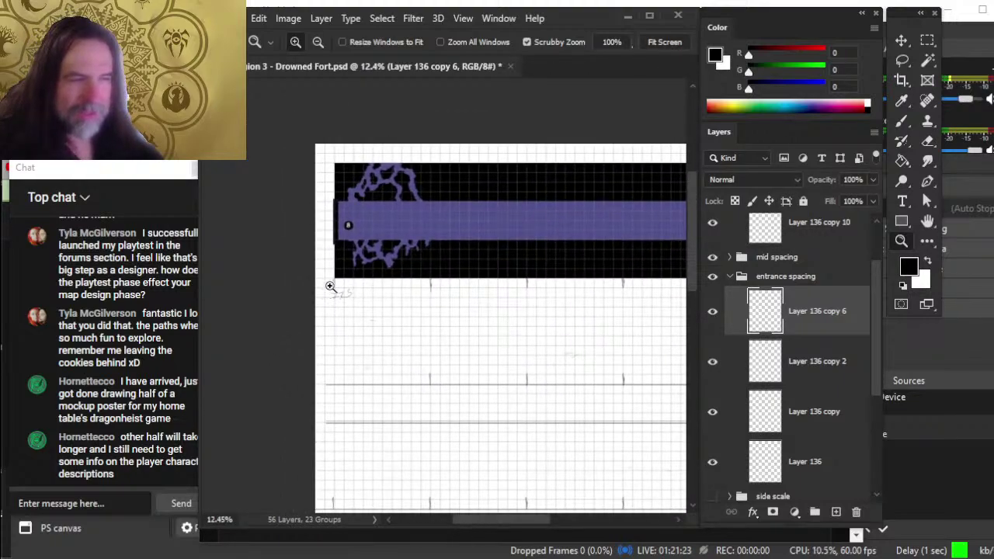
scroll(347, 294, "right", 5)
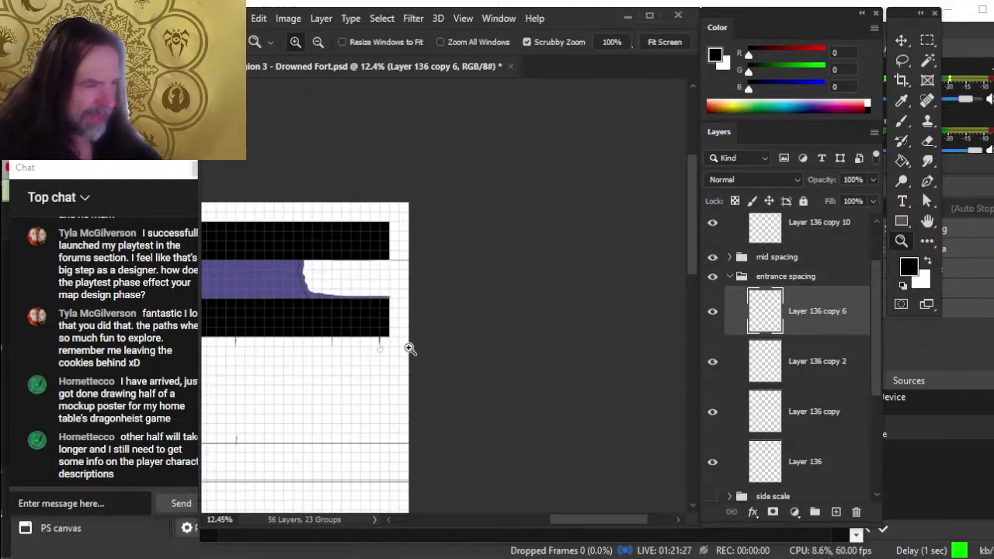
left_click_drag(371, 357, 449, 410)
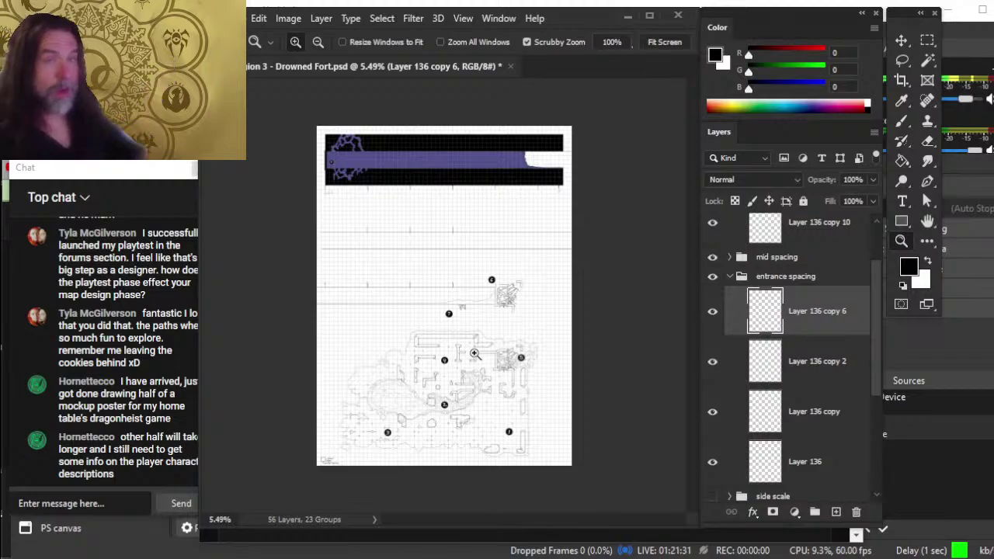
left_click_drag(378, 218, 440, 213)
left_click_drag(380, 195, 305, 338)
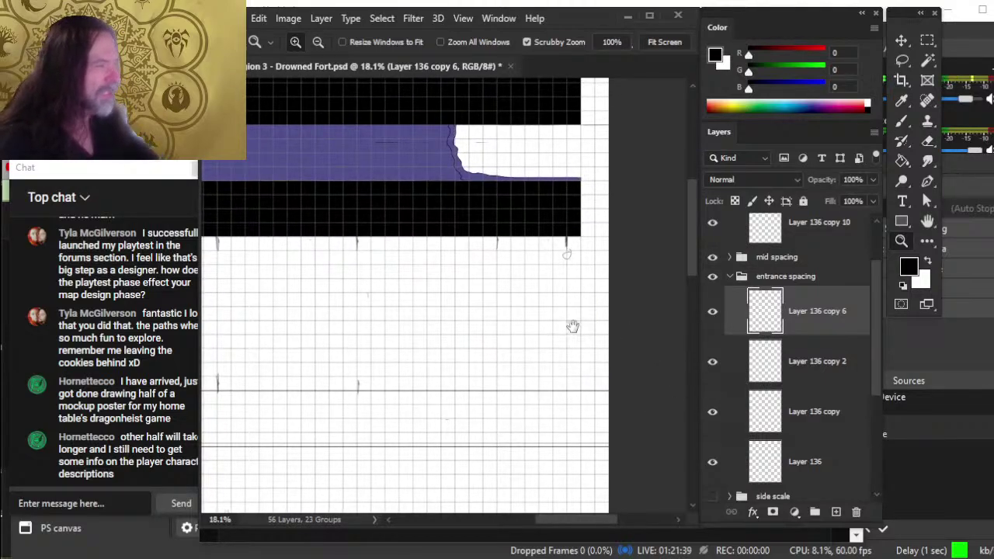
left_click_drag(572, 326, 393, 368)
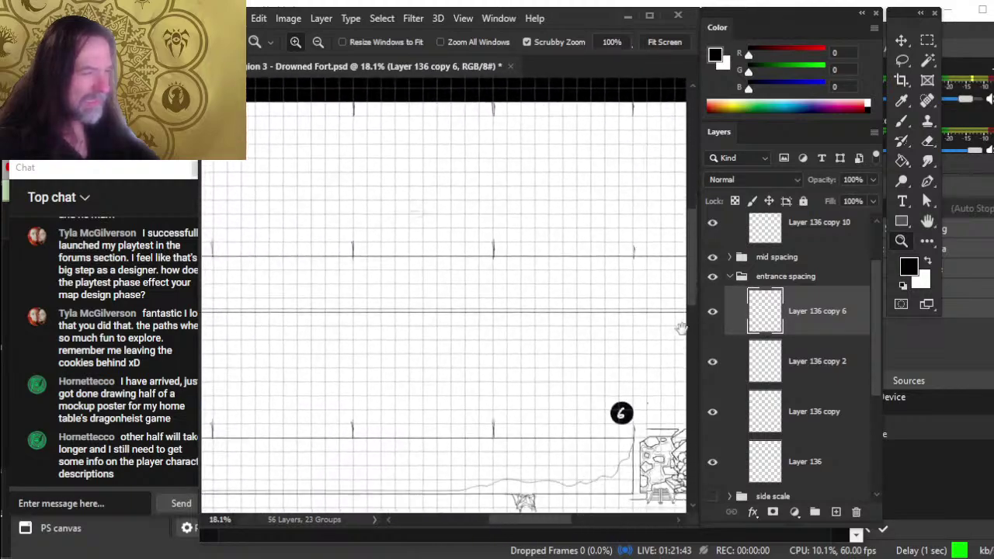
mouse_move(680, 328)
left_mouse_down()
mouse_move(616, 422)
mouse_move(515, 409)
mouse_move(586, 399)
mouse_move(428, 299)
mouse_move(297, 257)
mouse_move(248, 269)
left_mouse_up()
key("b")
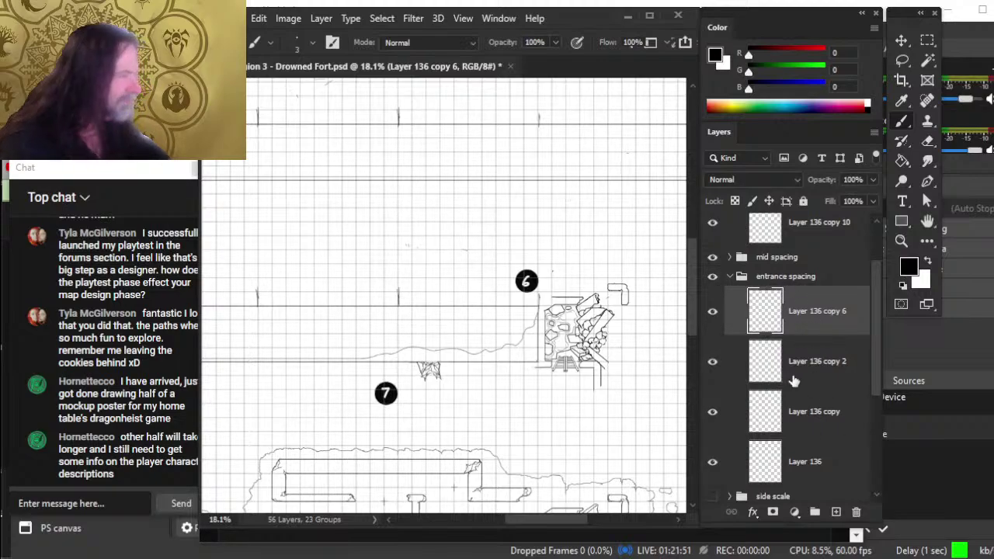
scroll(880, 361, "down", 1)
left_click(800, 404, "shift")
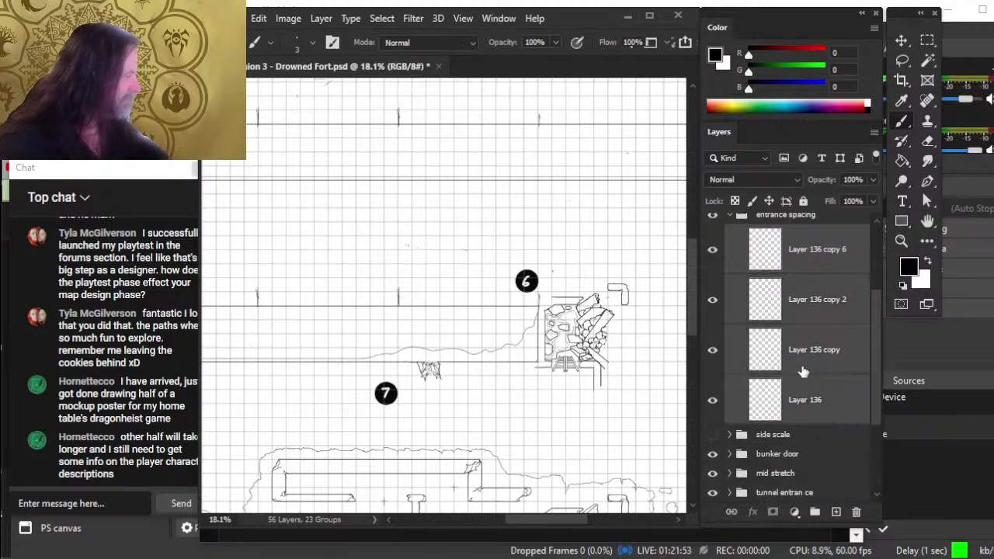
right_click(800, 411)
left_click(846, 454)
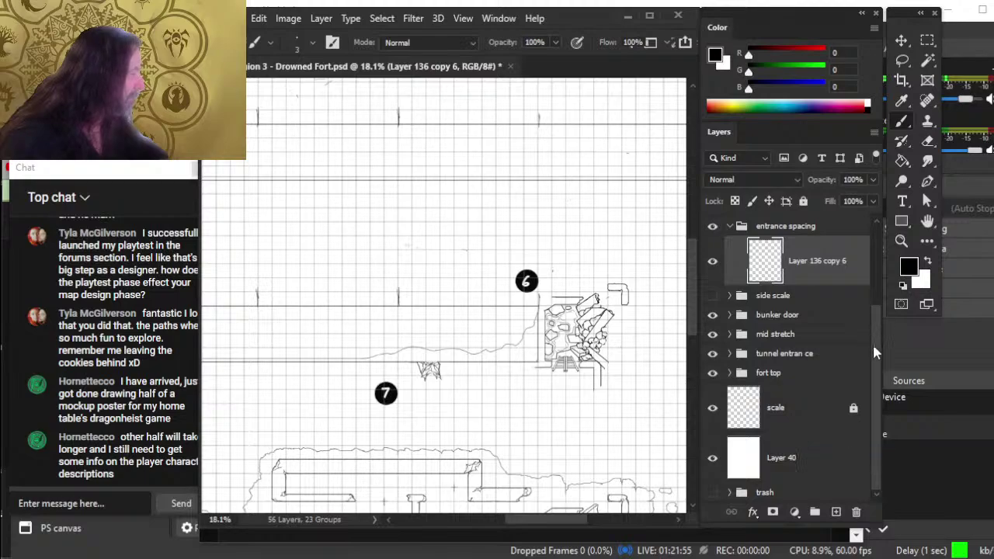
Step: Hide the dots layer in the tunnel entrance group and handwrite 0 above the mark beside the rubble-filled entrance room
scroll(873, 334, "up", 1)
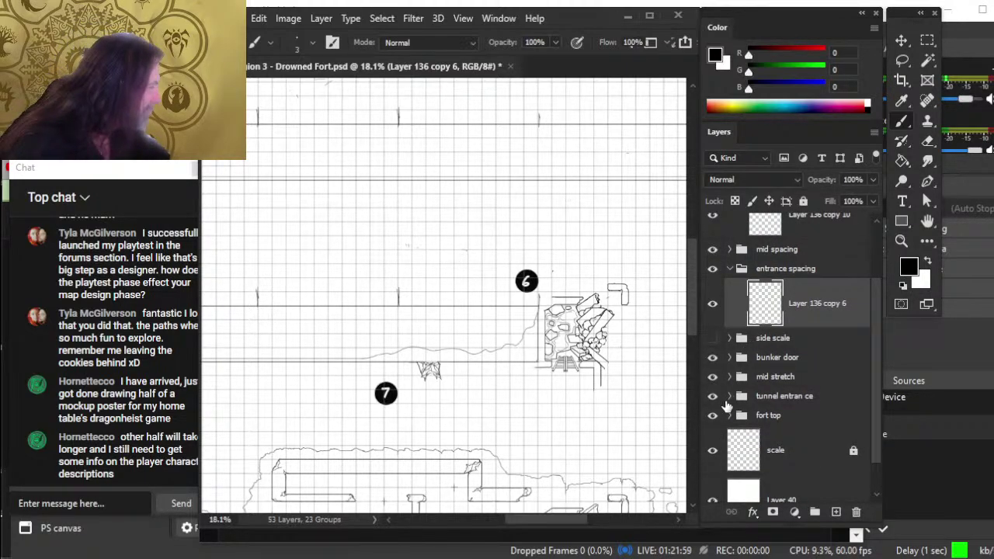
left_click(729, 397)
left_click(720, 431)
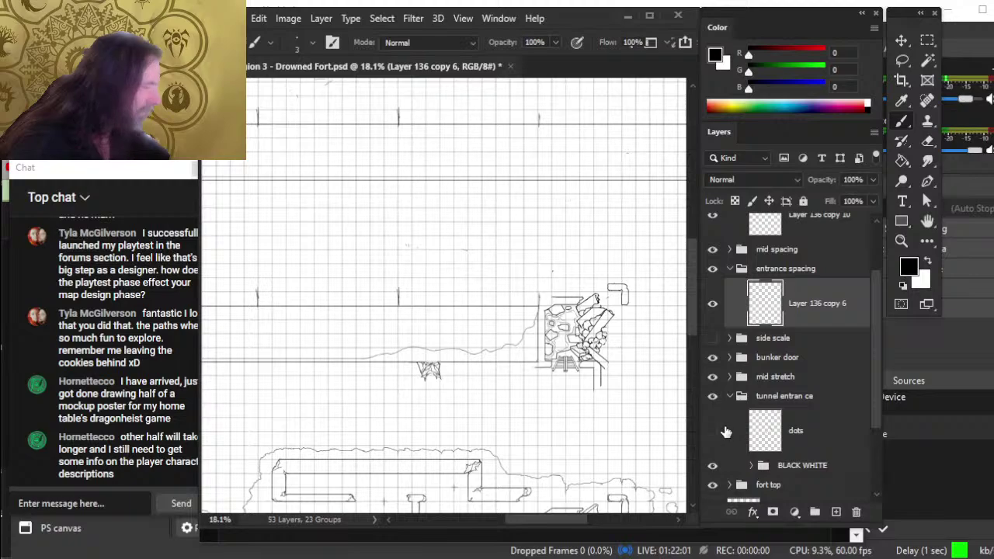
left_click(730, 397)
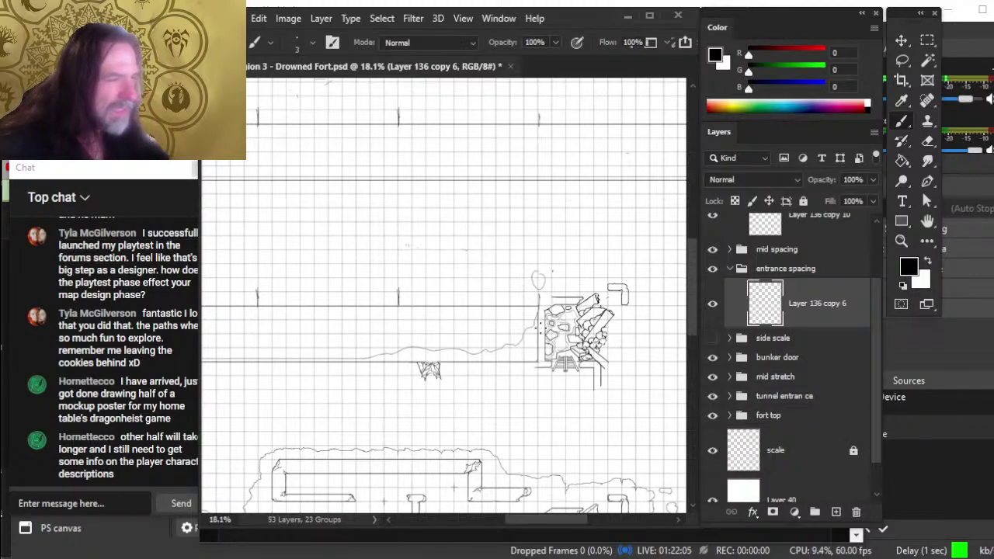
Step: Handwrite the distance label 200 above the entrance passage's leftmost mark
scroll(471, 334, "left", 5)
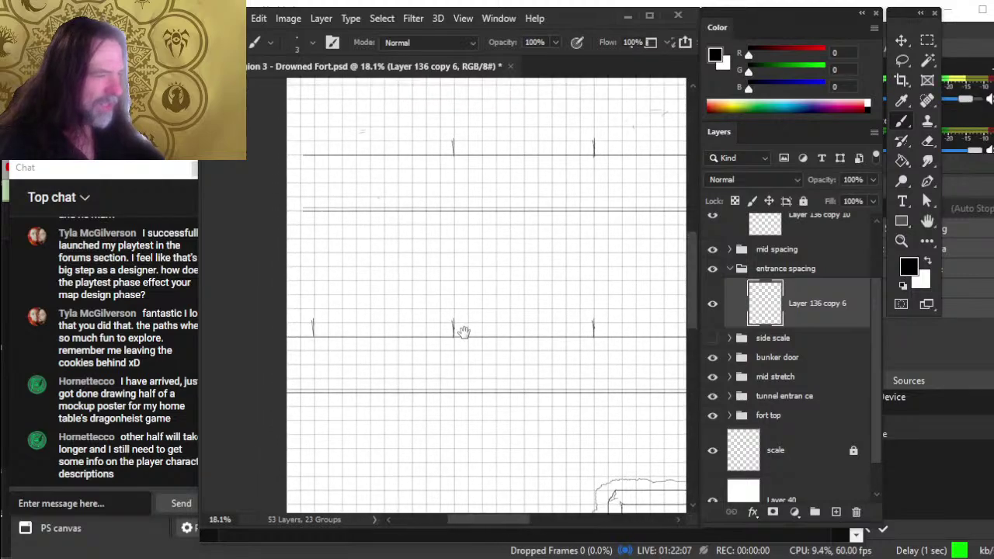
scroll(463, 332, "left", 2)
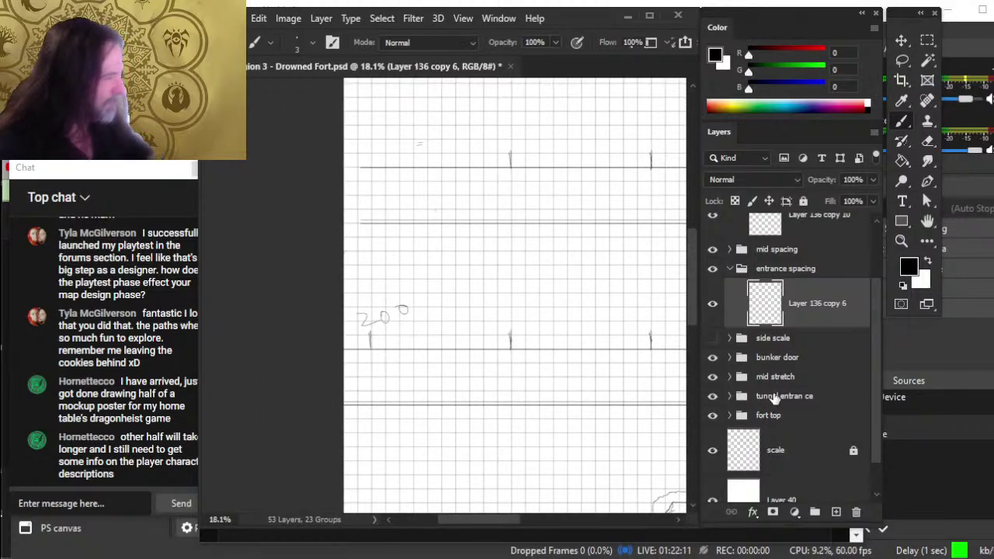
Step: Collapse the entrance spacing group and use Calculator to subtract 275 and 200 from 600
left_click(730, 270)
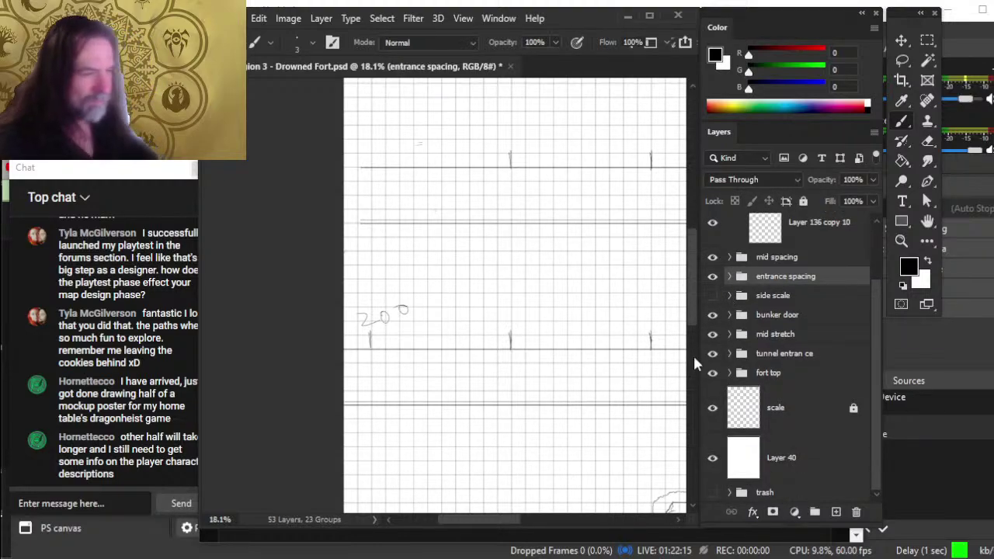
key("super")
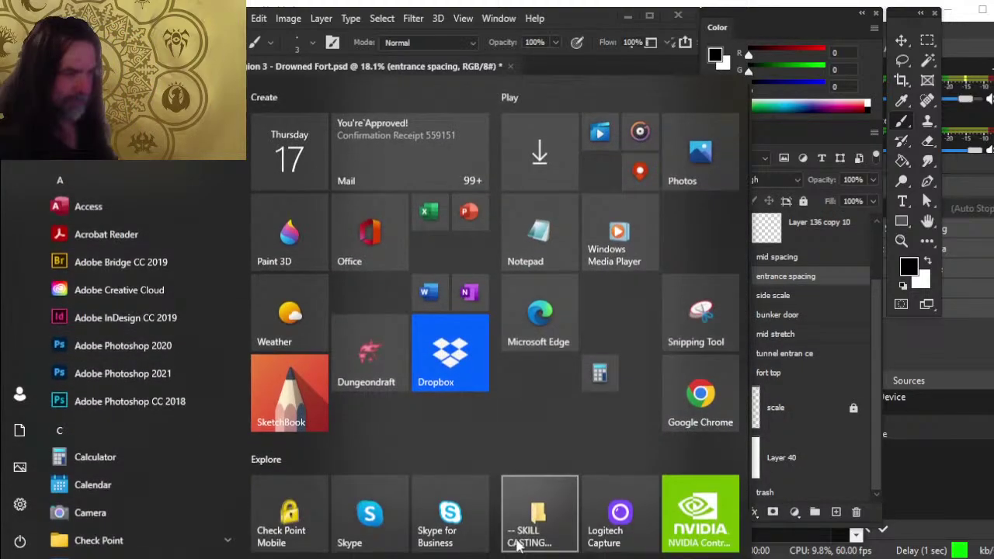
left_click(602, 374)
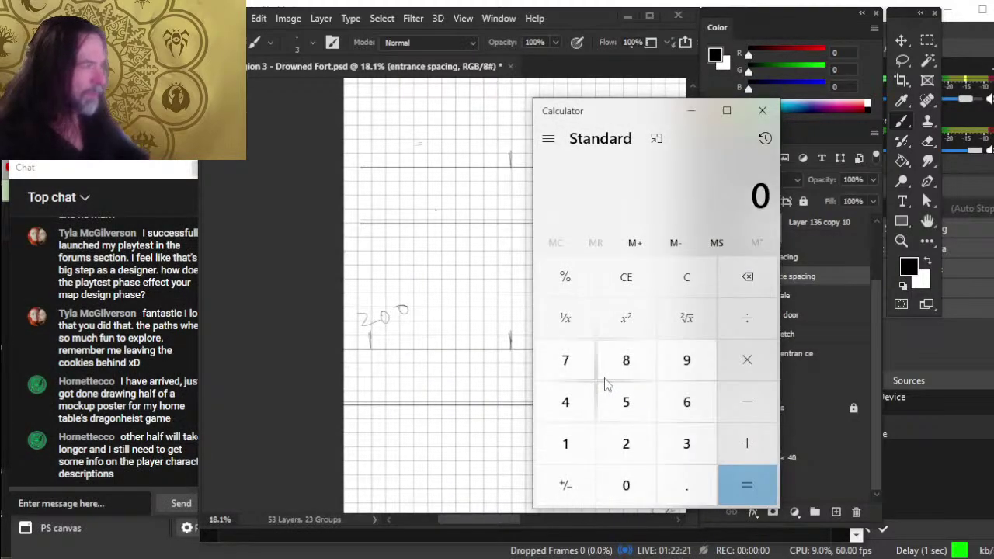
type("600")
key("minus")
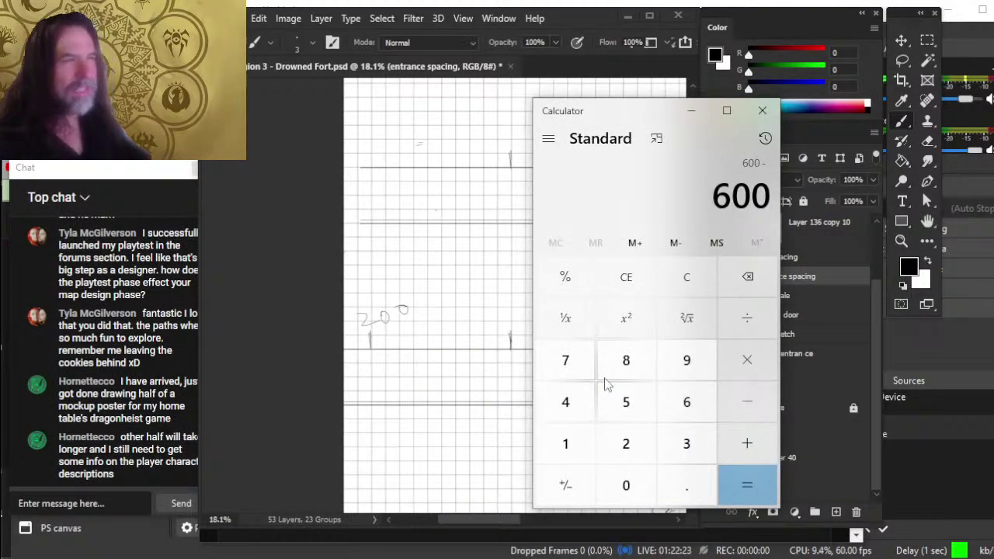
type("275")
key("minus")
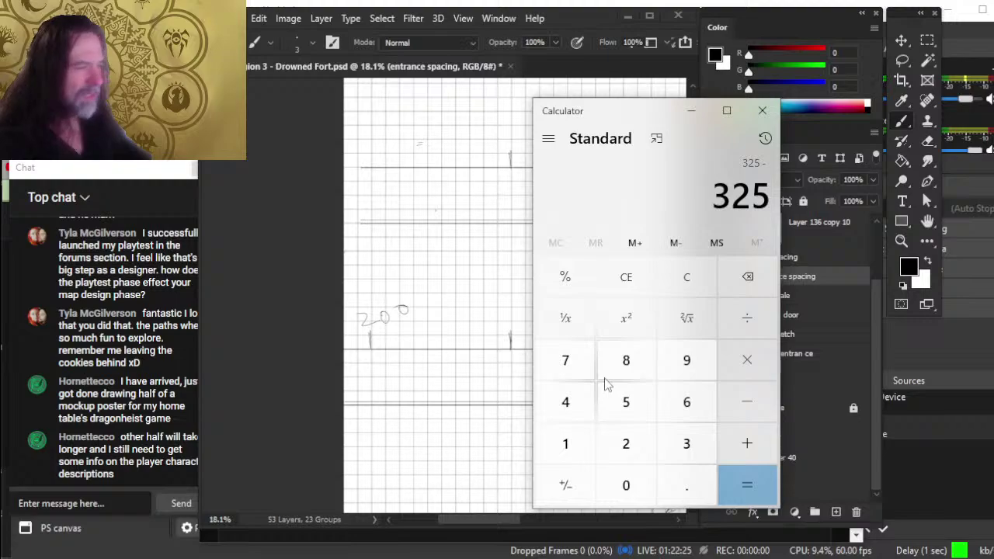
type("200")
key("Return")
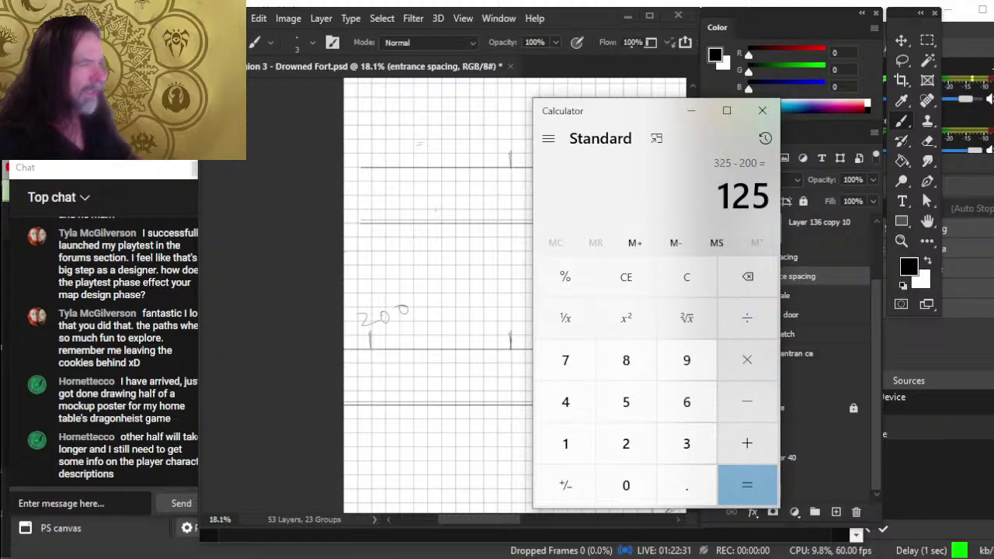
left_click(524, 346)
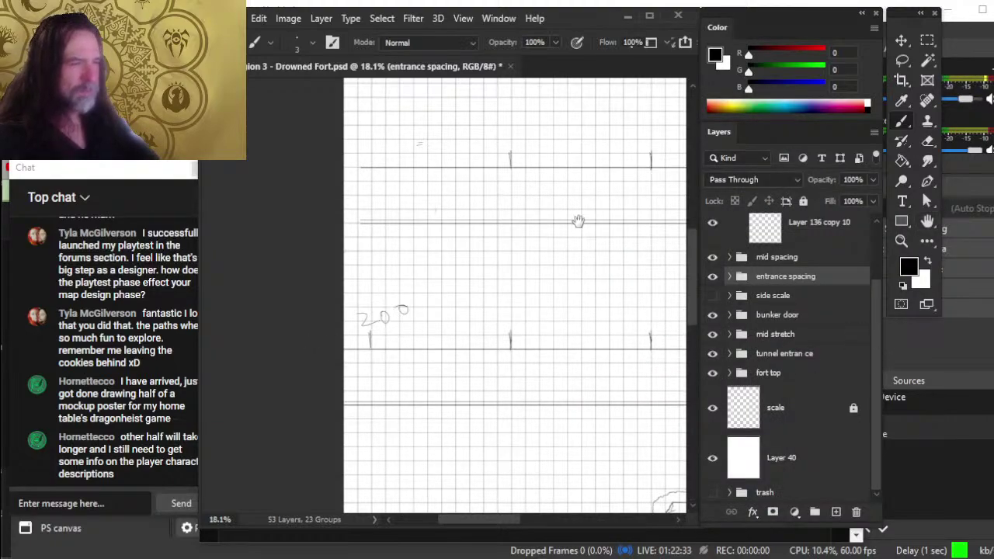
Step: Handwrite the distance label 150 above the entrance passage's second mark on Layer 136 copy 6 in the entrance spacing group
left_click_drag(578, 221, 401, 347)
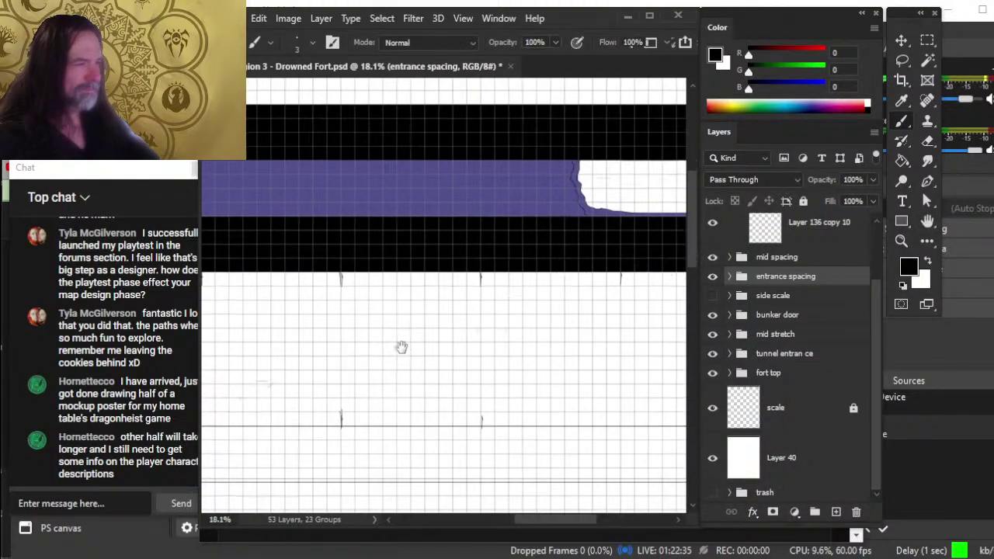
key("z")
left_click_drag(488, 357, 423, 417)
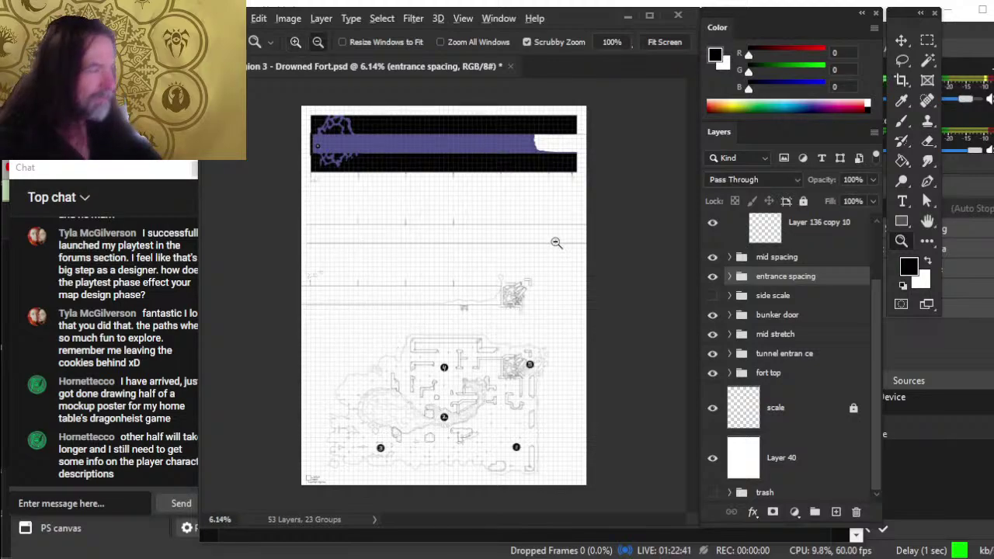
key("alt+Tab")
key("alt+Tab")
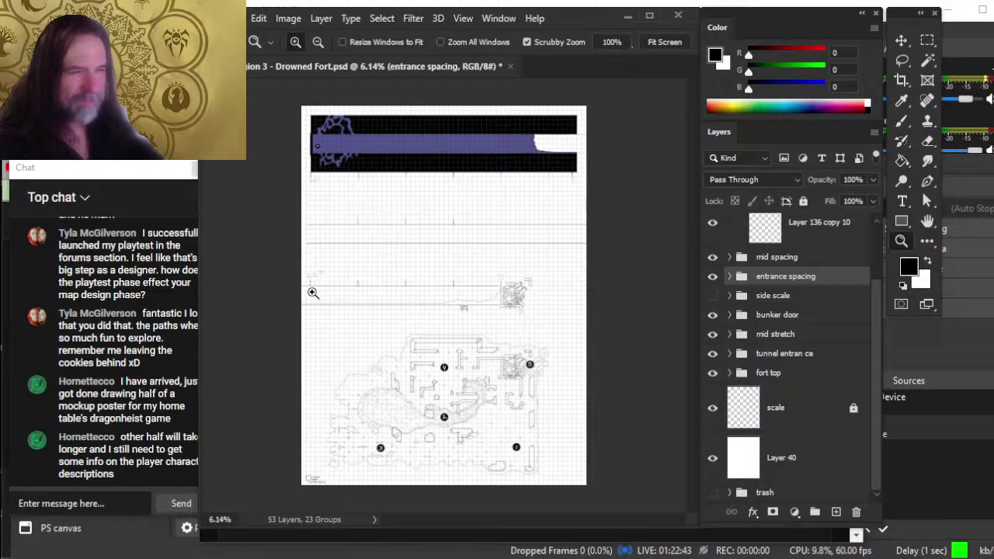
left_click_drag(313, 292, 372, 294)
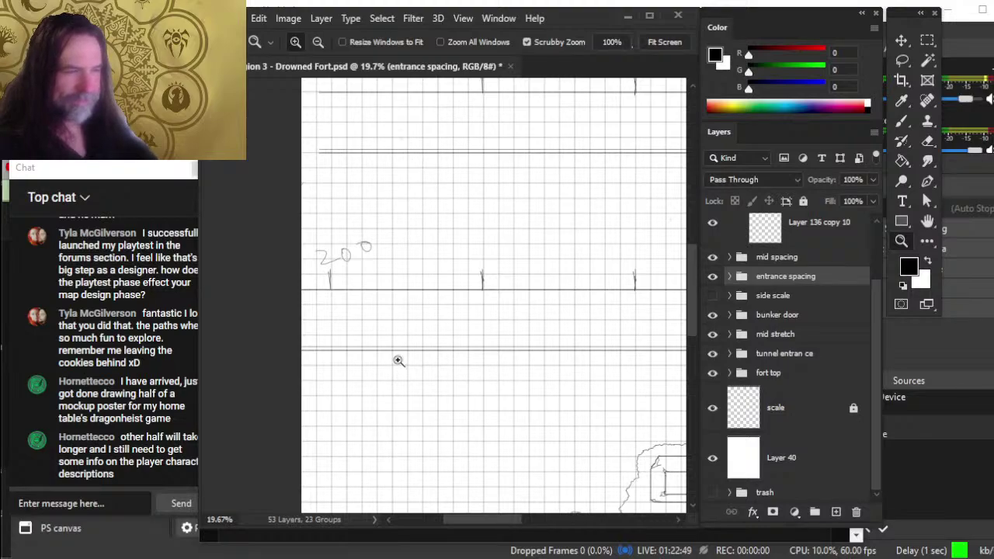
key("b")
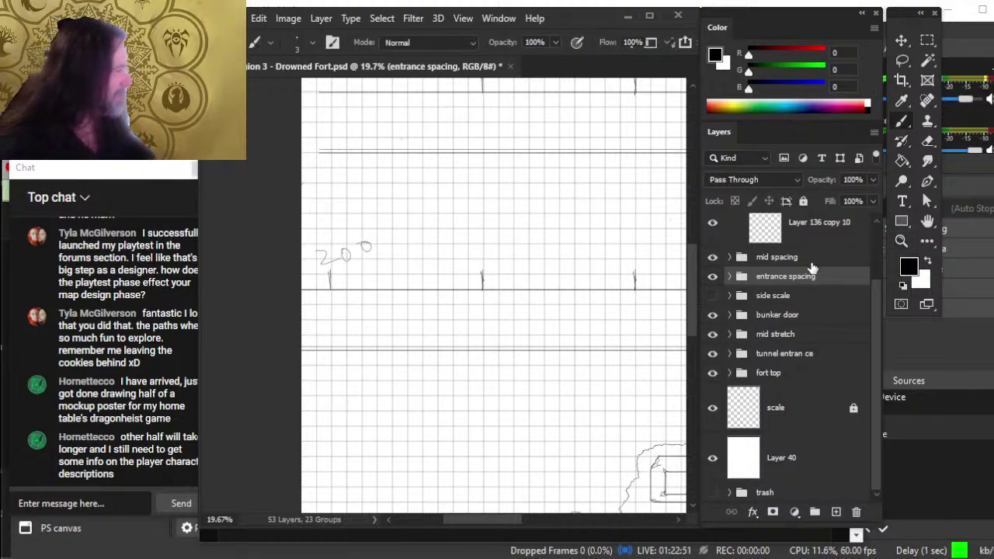
left_click(730, 277)
left_click(813, 318)
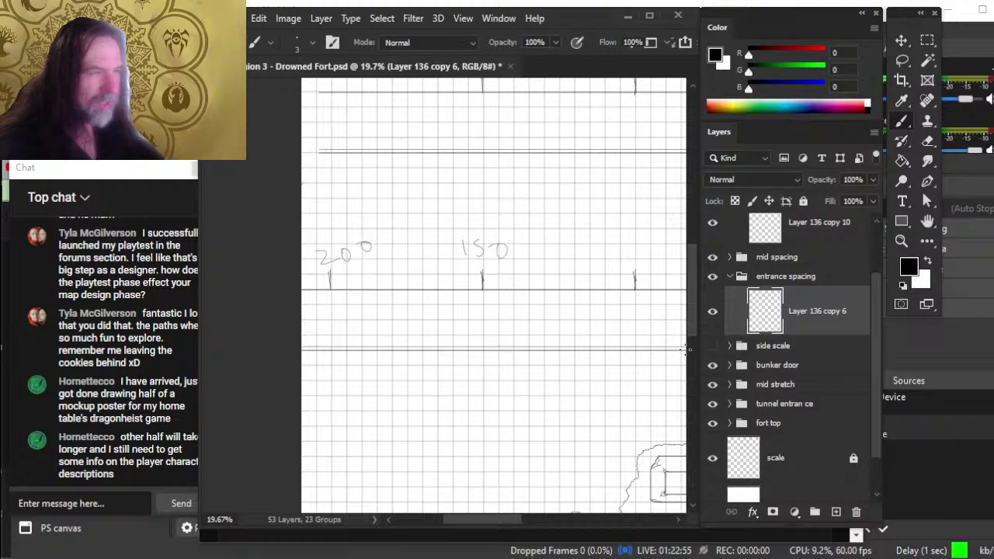
Step: Switch to Calculator, add 200 and 150, and subtract 600 from the sum
left_click_drag(619, 303, 558, 377)
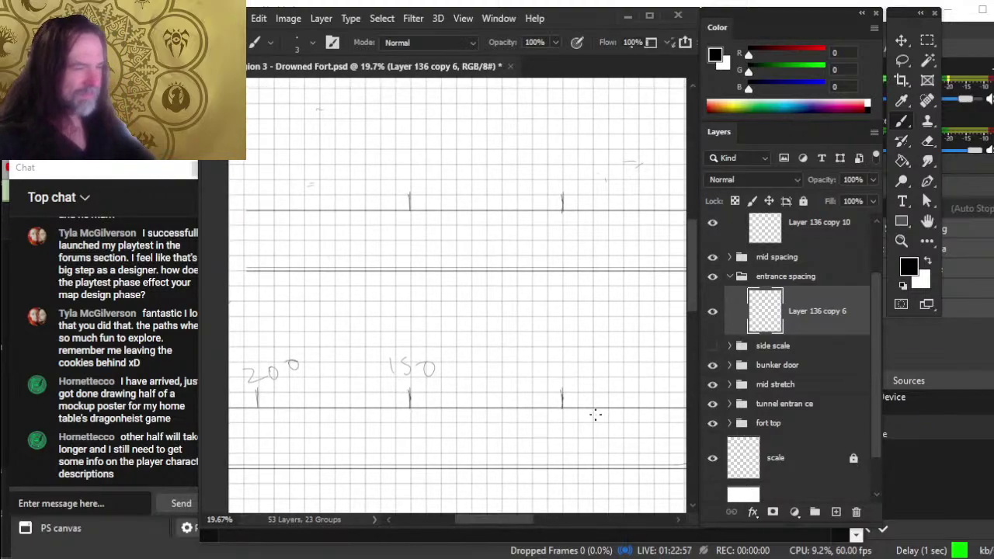
key("alt+Tab")
key("Escape")
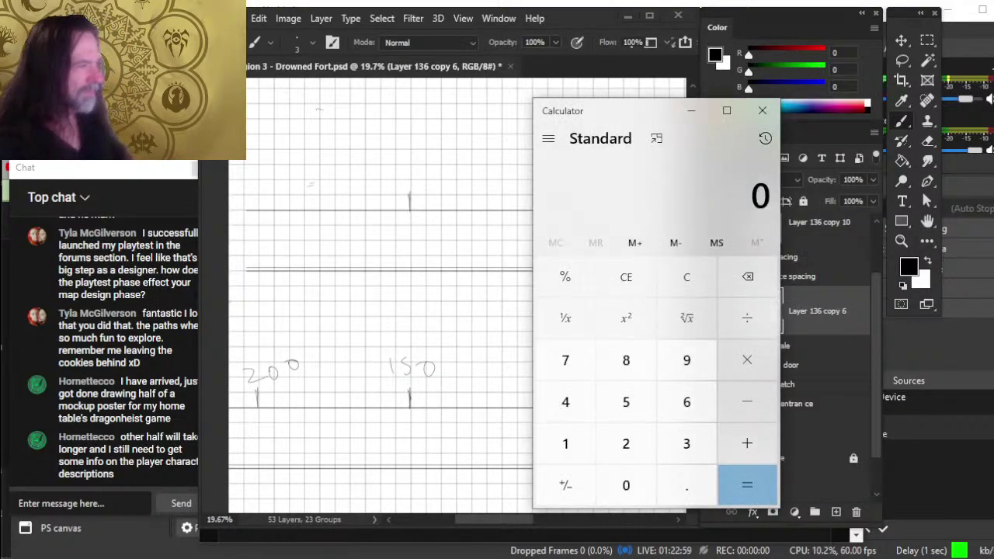
type("200 + 15")
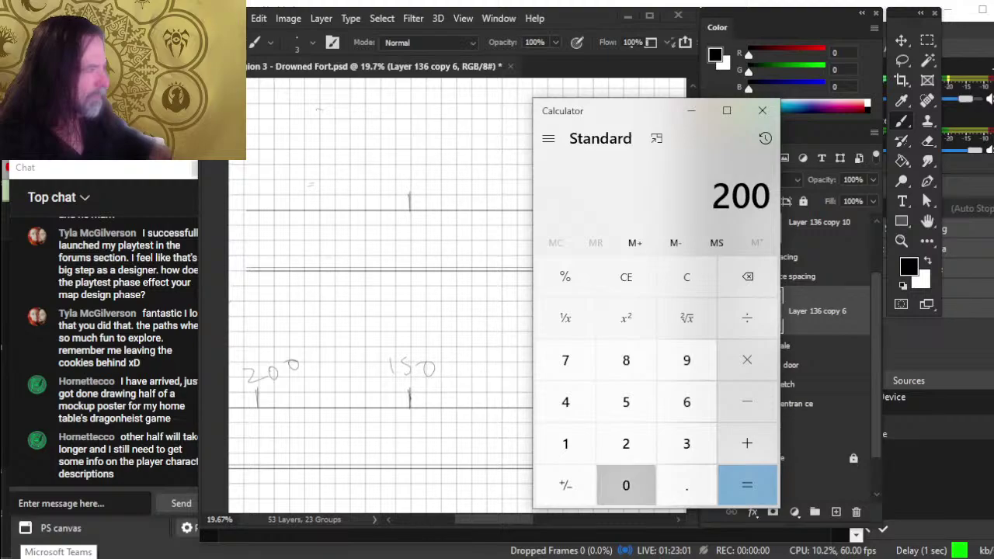
type("0")
key("Return")
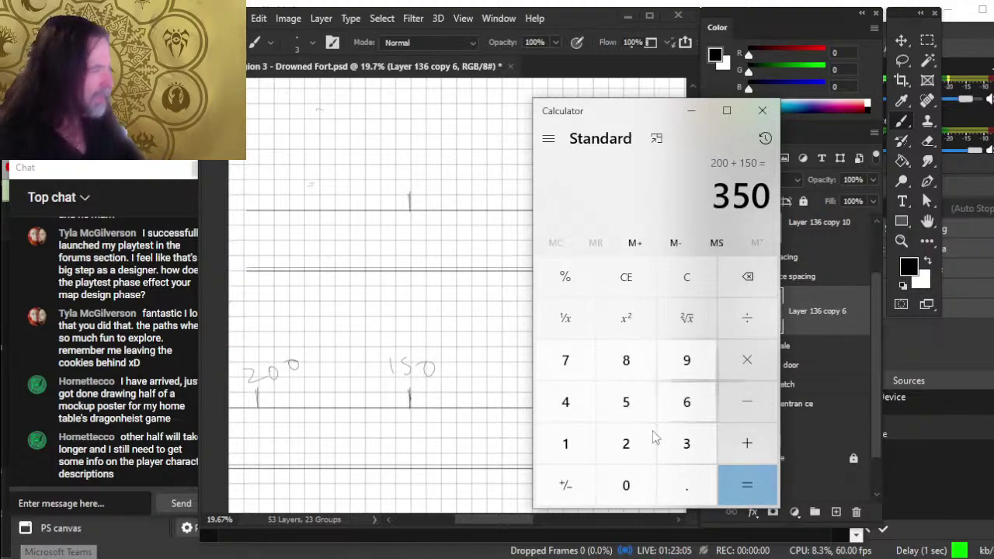
type("-600")
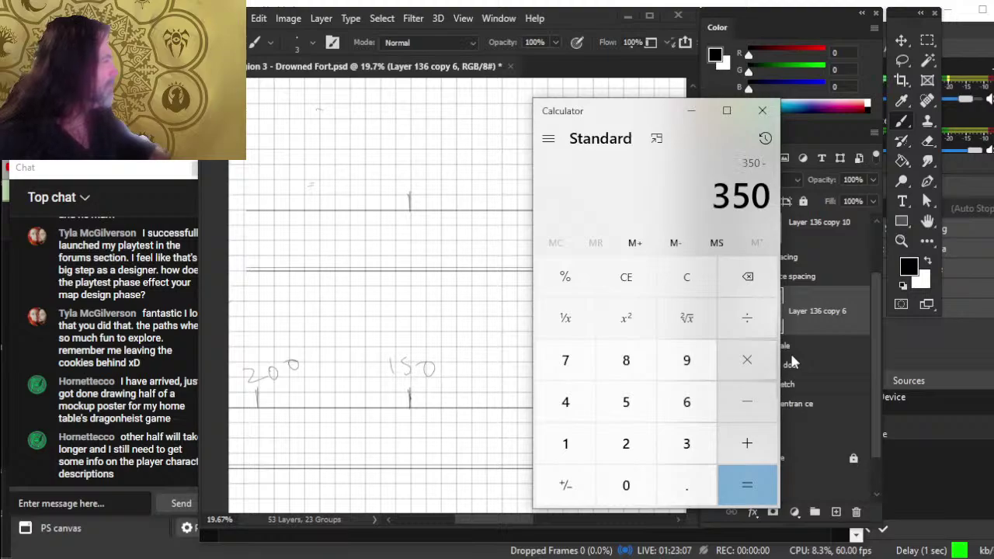
key("Return")
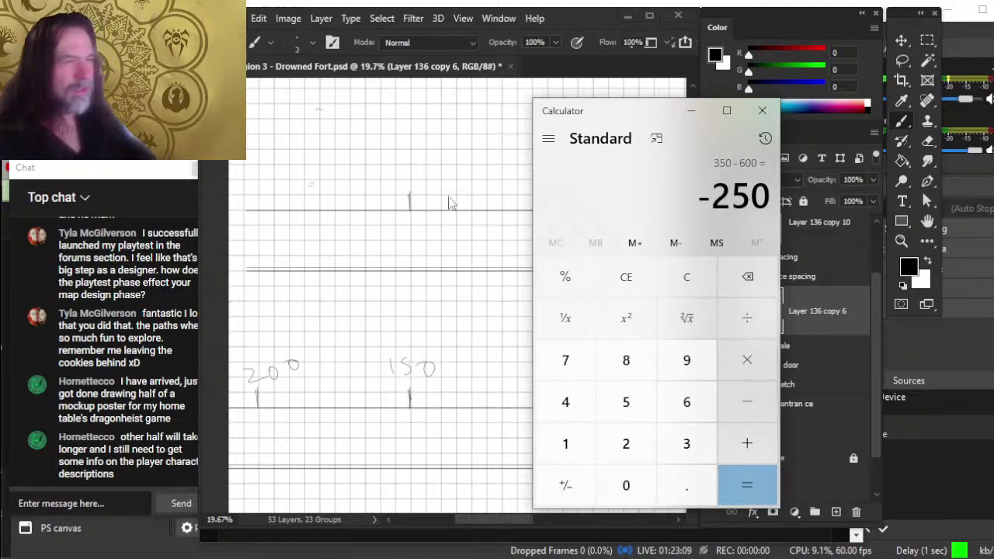
left_click(420, 341)
Step: Collapse the entrance spacing group, expand the mid spacing group and show its Layer 136 copy 5
key("z")
left_click_drag(554, 284, 383, 362)
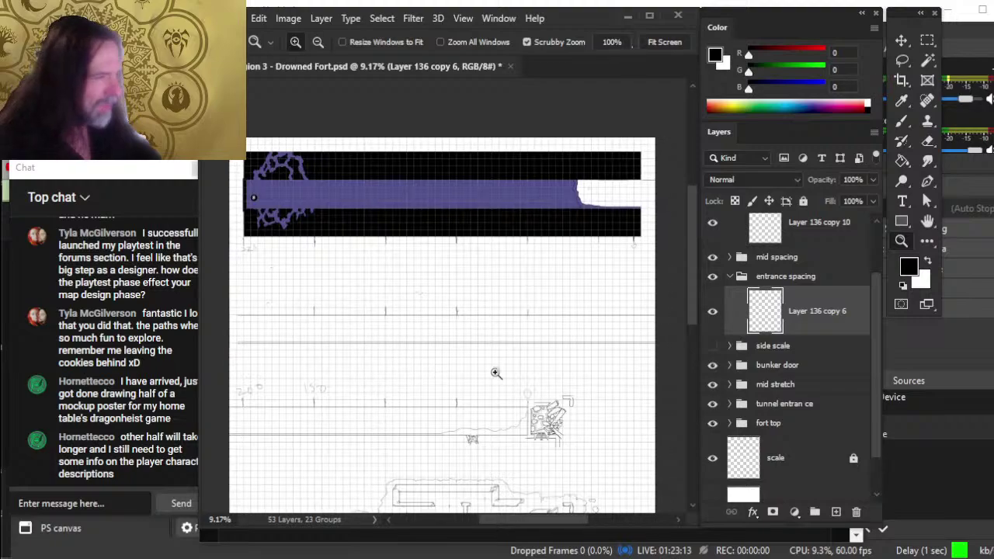
left_click_drag(290, 333, 351, 343)
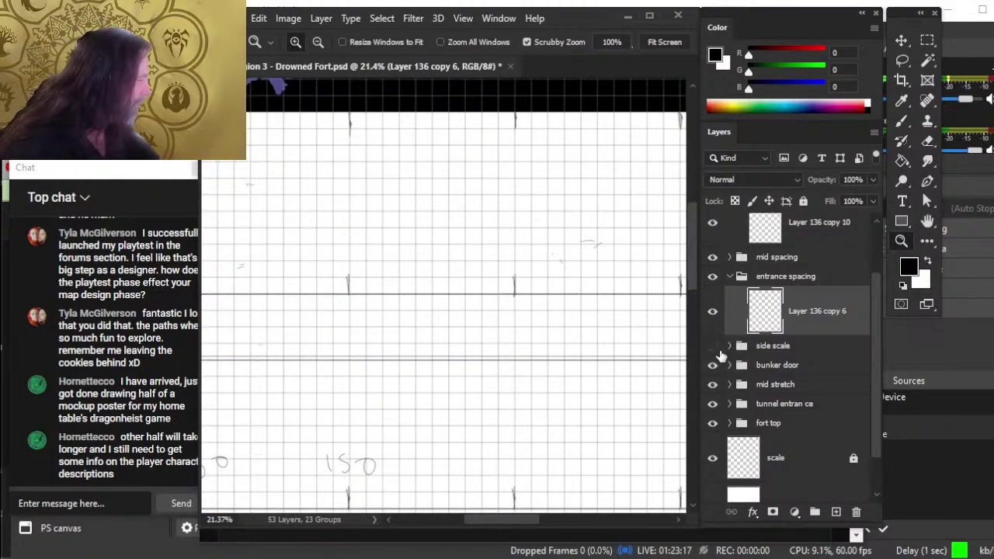
left_click(731, 276)
left_click(730, 257)
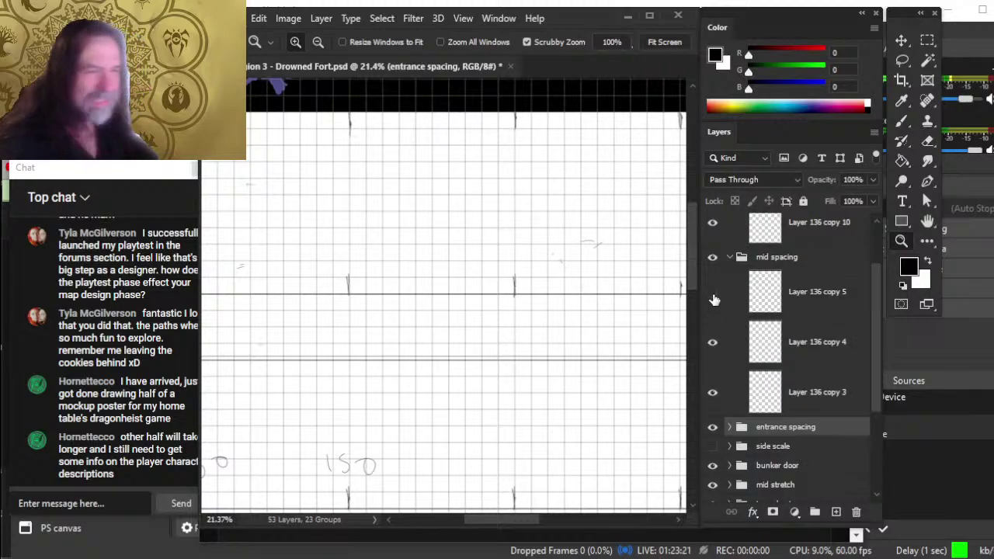
left_click(713, 294)
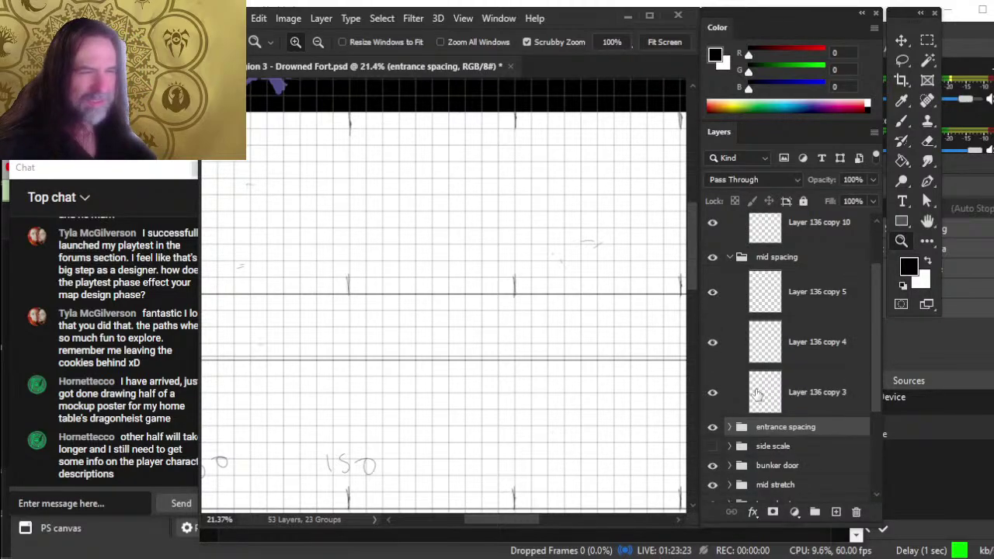
Step: Duplicate Layer 136 copy 3 in the mid spacing group, keeping the suggested name
left_click(826, 378)
scroll(561, 348, "left", 5)
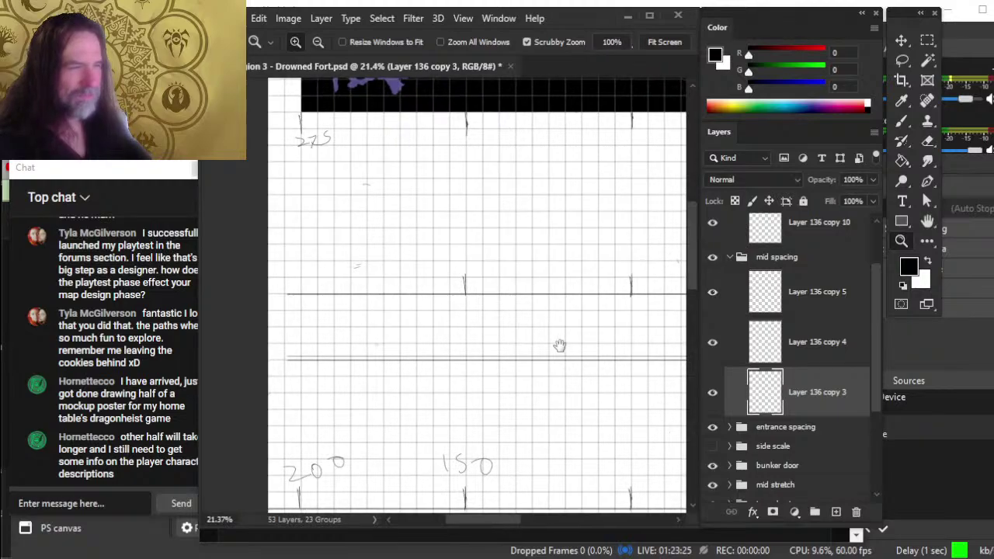
right_click(820, 372)
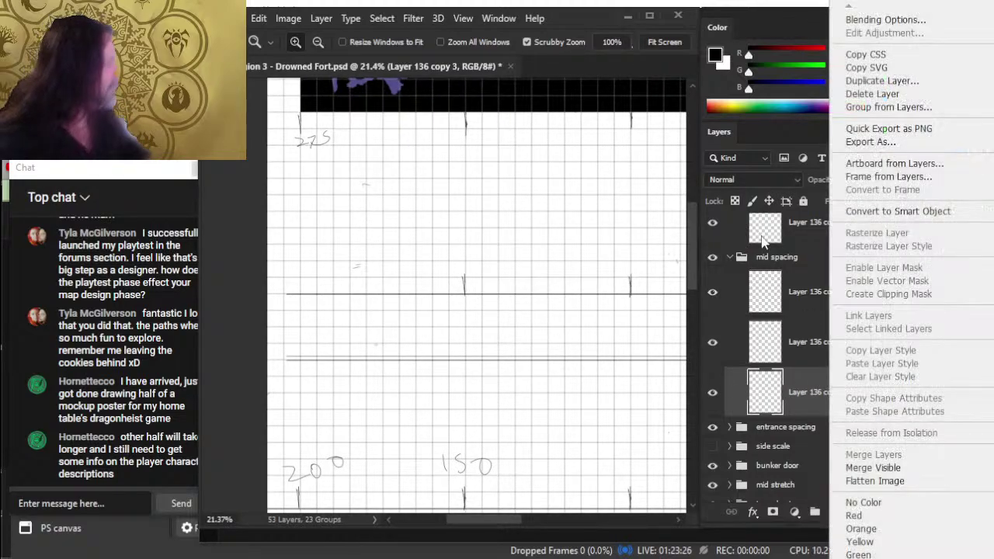
left_click(926, 80)
key("Return")
Step: Move the duplicated marks left along the middle passage until the leftmost one lines up with the entrance passage's 200 mark
key("v")
key("shift+Left")
key("shift+Left")
key("shift+Left")
key("shift+Left")
key("shift+Left")
key("shift+Left")
key("shift+Left")
key("shift+Left")
key("shift+Left")
key("shift+Left")
key("shift+Left")
key("shift+Left")
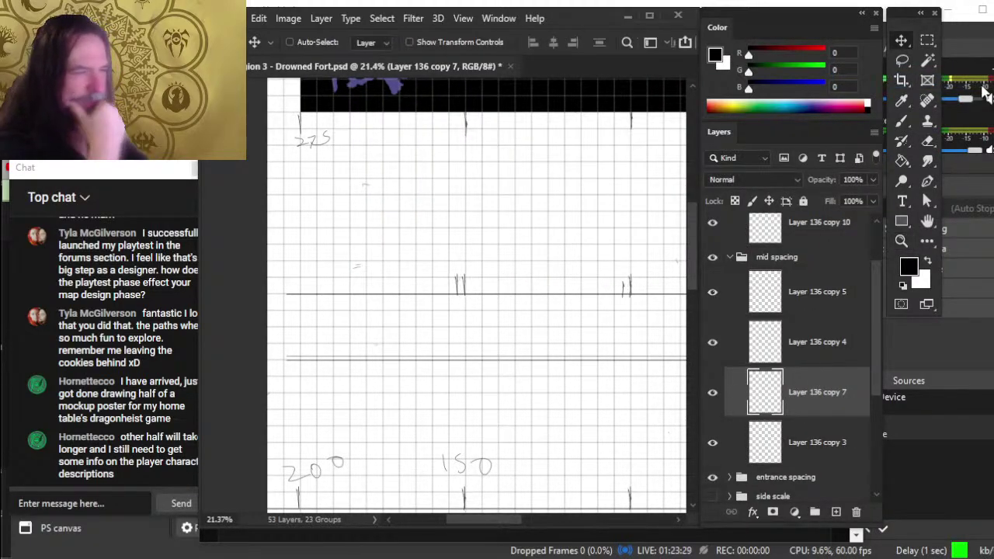
key("shift+Left")
key("shift+Left")
key("shift+Left")
key("shift+Left")
key("shift+Left")
key("shift+Left")
key("shift+Left")
key("shift+Left")
key("shift+Left")
key("shift+Left")
key("shift+Left")
key("shift+Left")
key("shift+Left")
key("shift+Left")
key("shift+Left")
key("shift+Left")
key("shift+Left")
key("shift+Left")
key("shift+Left")
key("shift+Left")
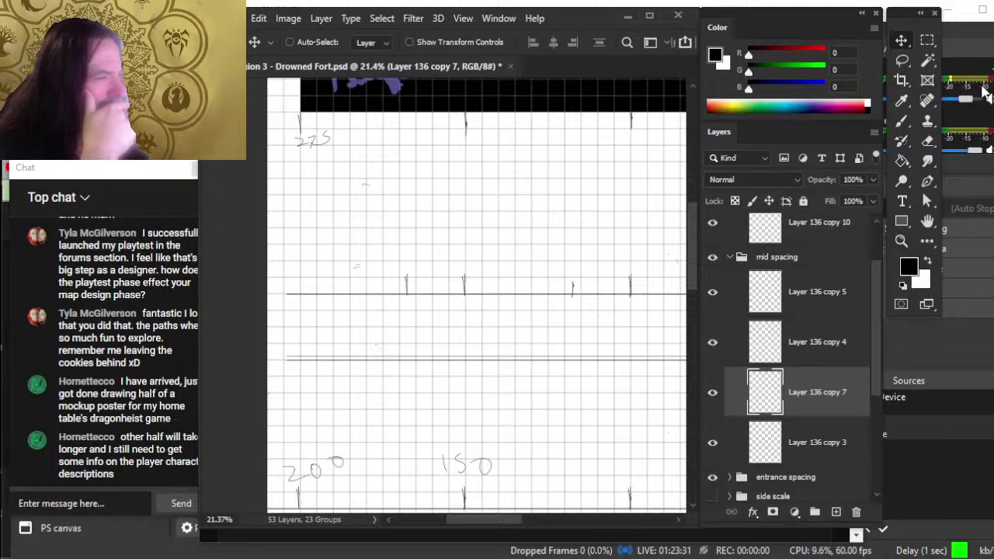
key("shift+Left")
key("shift+Left")
key("shift+Left")
key("shift+Left")
key("shift+Left")
key("shift+Left")
key("shift+Left")
key("shift+Left")
key("shift+Left")
key("shift+Left")
key("shift+Left")
key("shift+Left")
key("shift+Left")
key("shift+Left")
key("shift+Left")
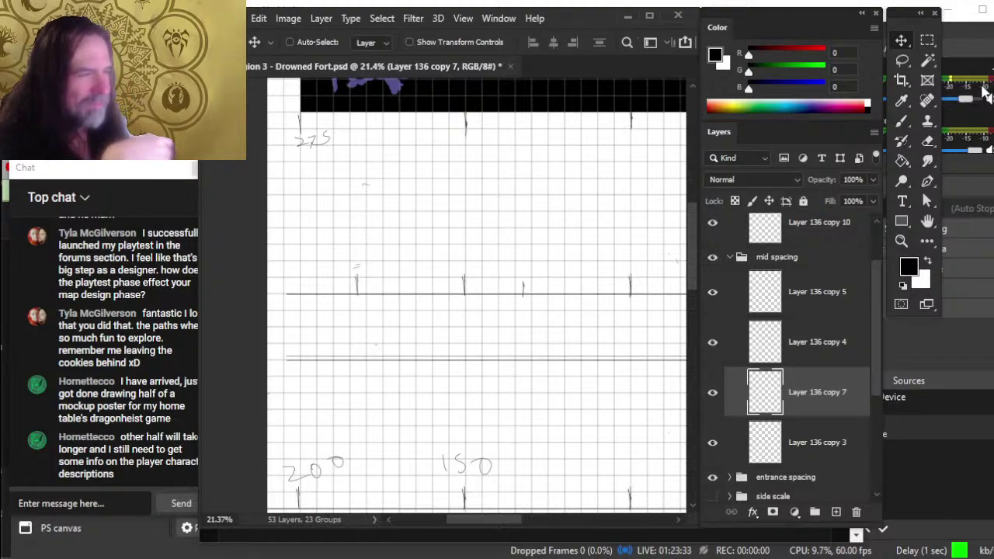
key("shift+Left")
key("shift+Left")
key("shift+Left")
key("shift+Left")
key("shift+Left")
key("shift+Left")
key("shift+Left")
key("shift+Left")
key("shift+Left")
key("shift+Left")
key("shift+Left")
key("shift+Left")
key("shift+Left")
key("shift+Left")
key("shift+Left")
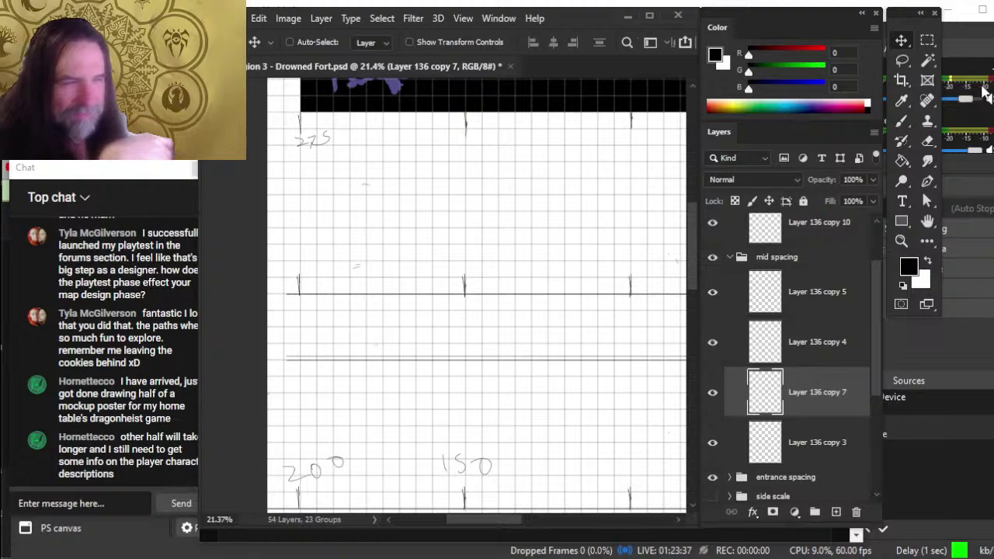
Step: Duplicate Layer 136 copy 5, the middle passage's rightmost mark, within the mid spacing group
left_click_drag(514, 355, 449, 344)
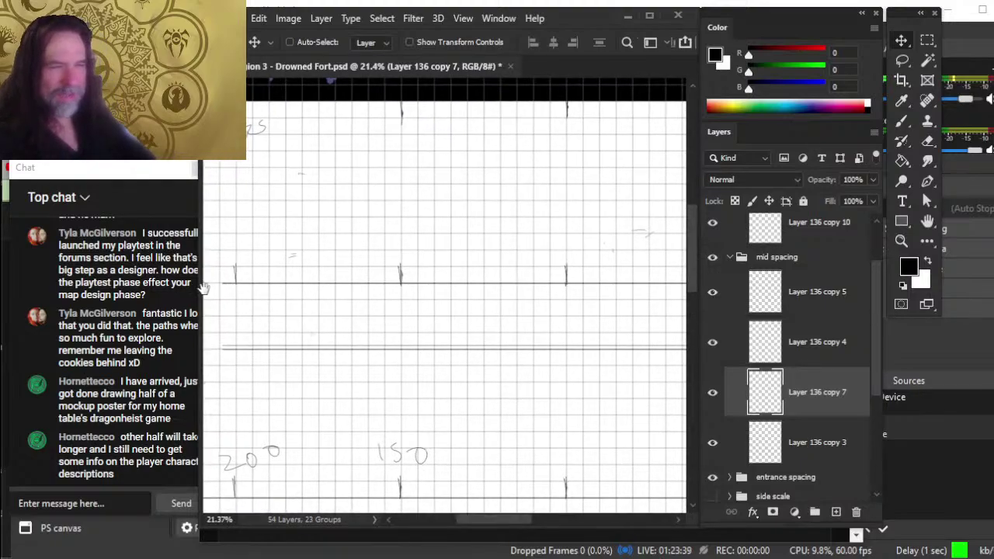
scroll(350, 318, "up", 3)
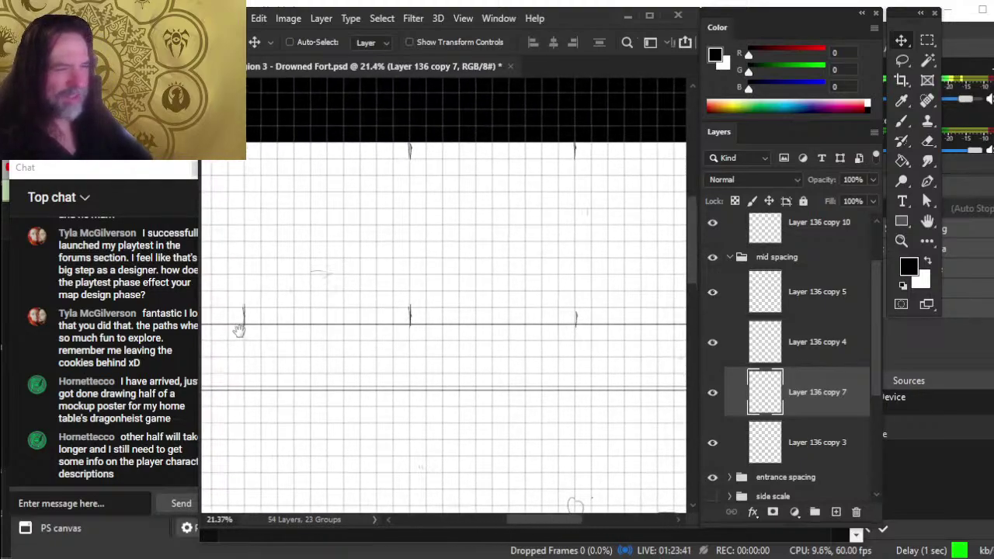
left_click_drag(386, 330, 477, 247)
key("alt+Tab")
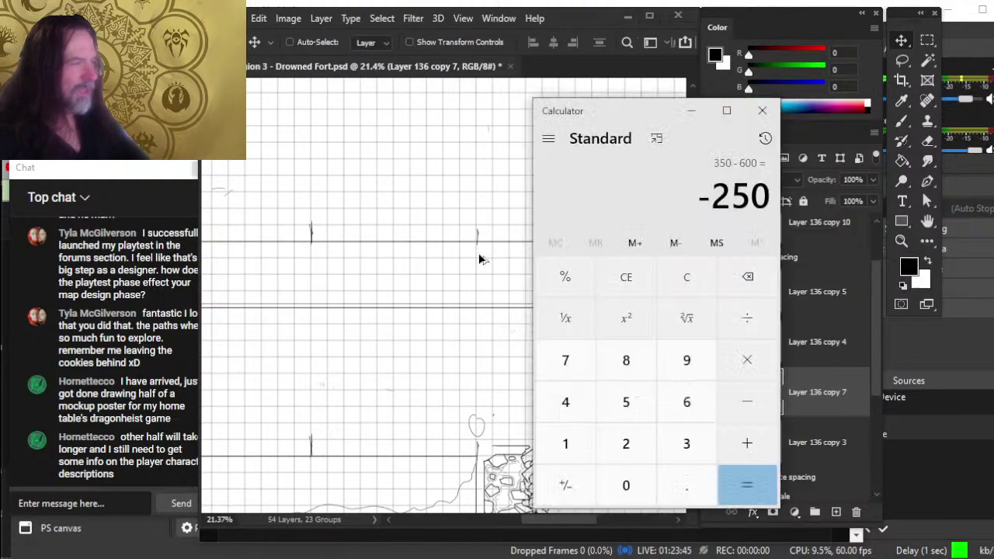
key("alt+Tab")
left_click_drag(577, 255, 414, 256)
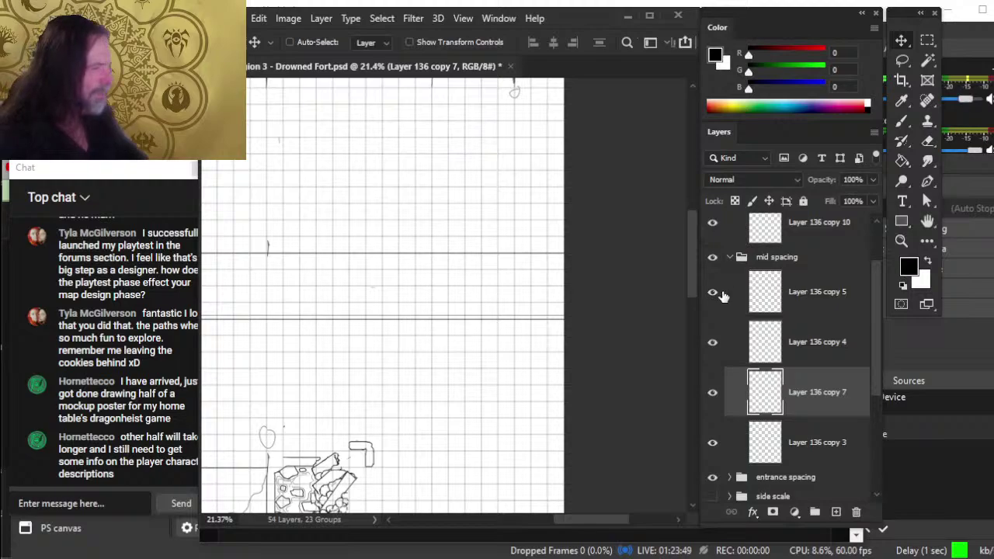
right_click(833, 291)
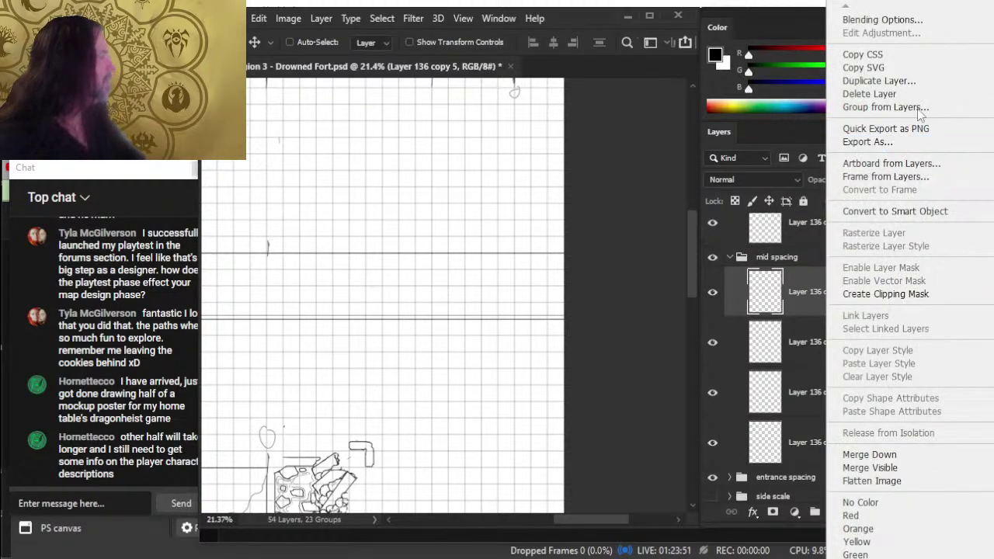
left_click(925, 81)
key("Return")
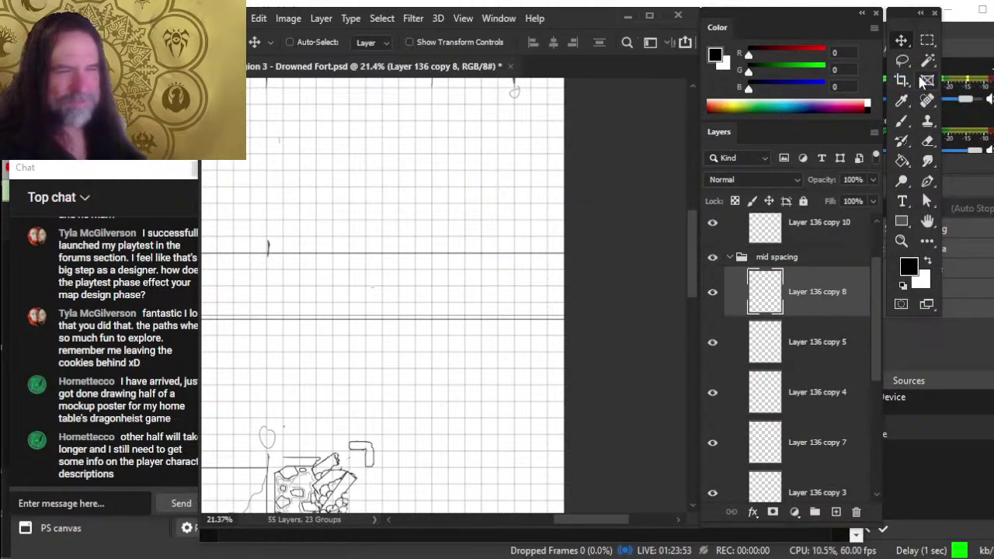
Step: Move the duplicated mark right along the middle passage until it sits ten grid squares from the previous mark, matching the bunker strip's spacing
key("shift+Right")
key("shift+Right")
key("shift+Right")
key("shift+Right")
key("shift+Right")
key("shift+Right")
key("shift+Right")
key("shift+Right")
key("shift+Right")
key("shift+Right")
key("shift+Right")
key("shift+Right")
key("shift+Right")
key("shift+Right")
key("shift+Right")
key("shift+Right")
key("shift+Right")
key("shift+Right")
key("shift+Right")
key("shift+Right")
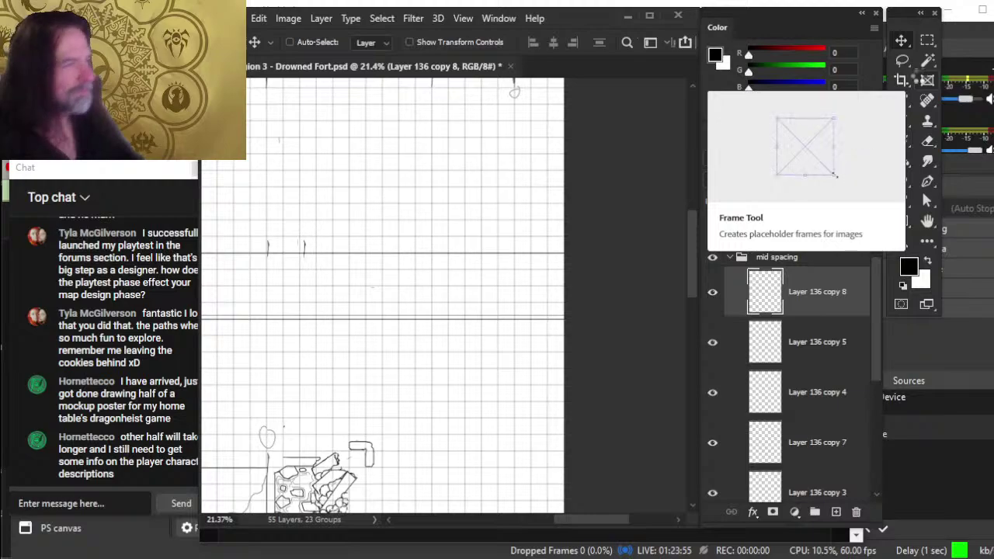
key("shift+Right")
key("shift+Right")
key("shift+Right")
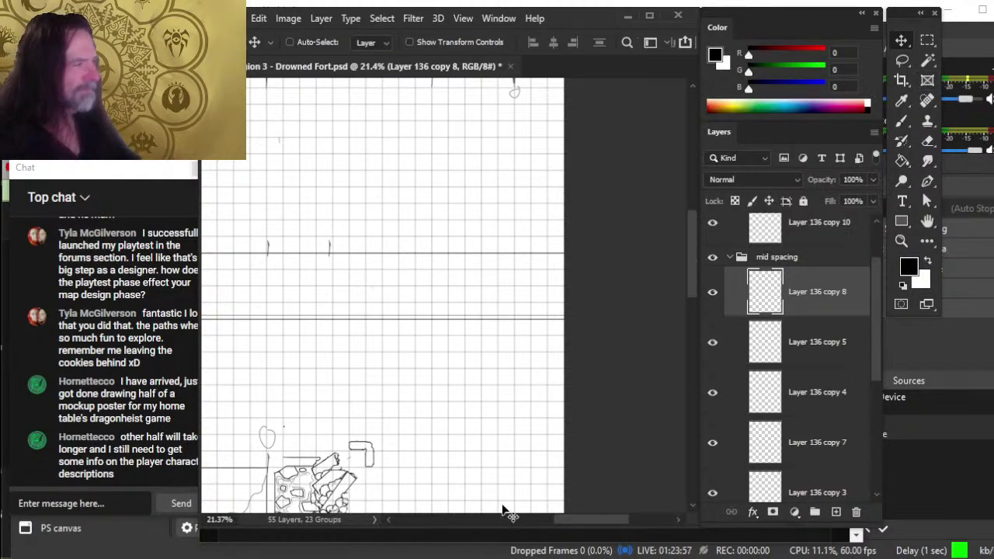
key("shift+Right")
key("shift+Right")
key("shift+Right")
key("shift+Right")
key("shift+Right")
key("shift+Right")
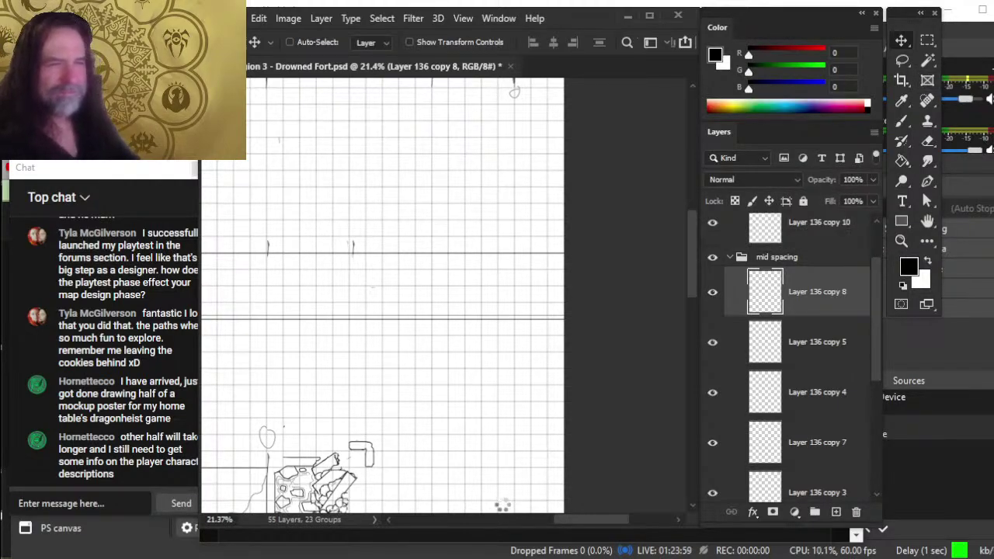
key("shift+Right")
key("shift+Right")
key("shift+Right")
key("shift+Right")
key("shift+Right")
key("shift+Right")
key("shift+Right")
key("shift+Right")
key("shift+Right")
key("shift+Right")
key("shift+Right")
key("shift+Right")
key("shift+Right")
key("shift+Right")
key("shift+Right")
key("shift+Right")
key("shift+Right")
key("shift+Right")
key("shift+Right")
key("shift+Right")
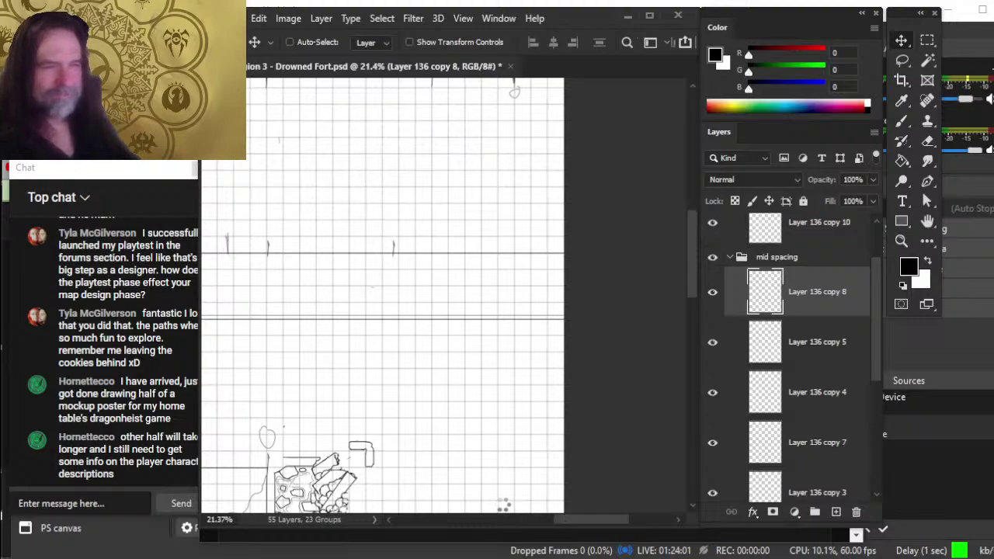
key("shift+Right")
key("shift+Right")
key("shift+Right")
key("shift+Right")
key("shift+Right")
key("shift+Right")
key("shift+Right")
key("shift+Right")
key("shift+Right")
key("shift+Right")
key("shift+Right")
key("shift+Right")
key("shift+Right")
key("shift+Right")
key("shift+Right")
key("shift+Right")
key("shift+Right")
key("shift+Right")
key("shift+Right")
key("shift+Right")
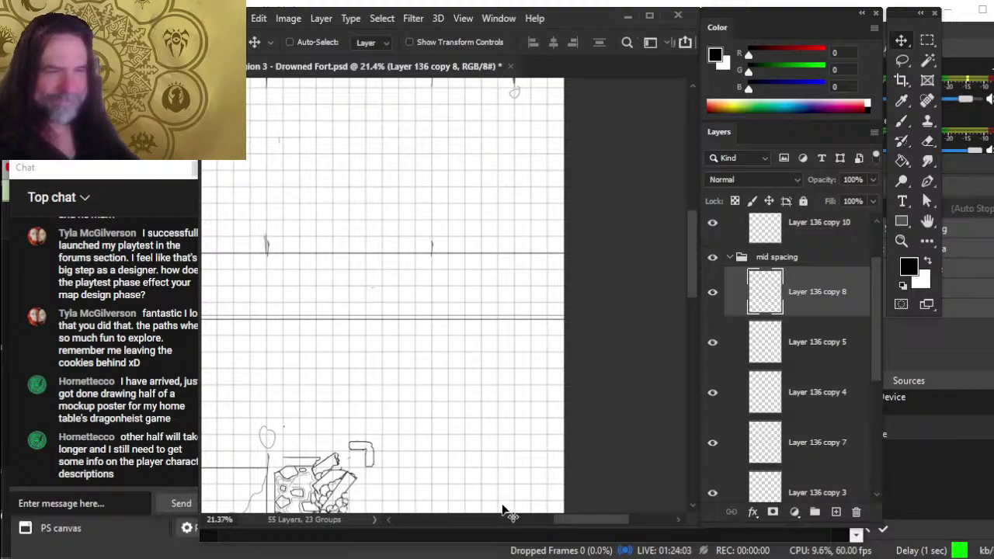
Step: Handwrite 250 with the Brush above the leftmost mark of the middle passage
key("b")
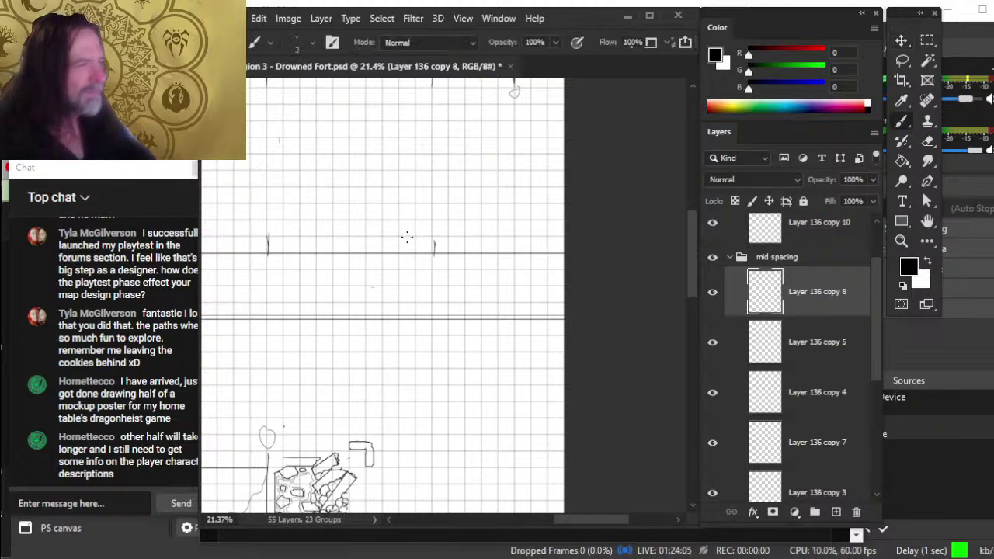
left_click_drag(448, 284, 592, 350)
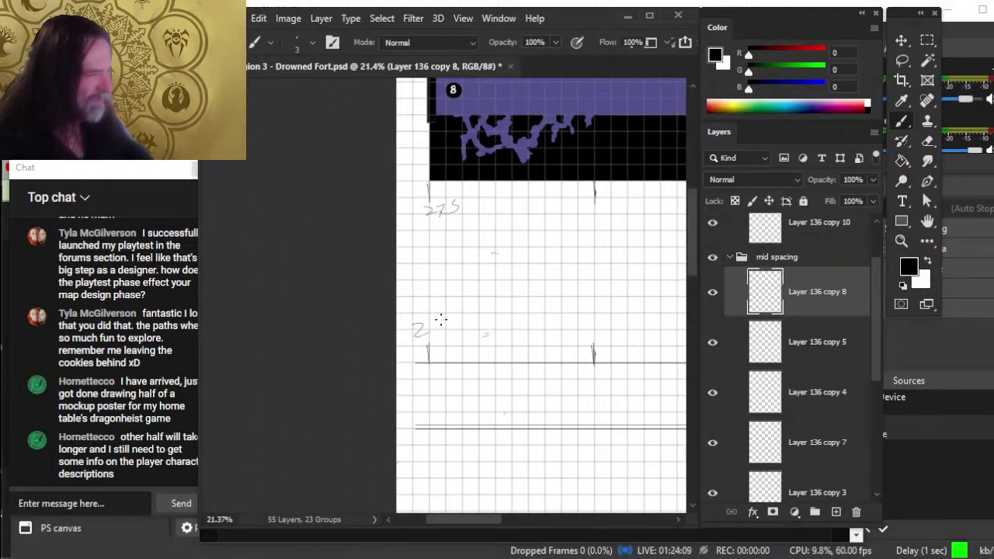
left_click_drag(455, 321, 455, 323)
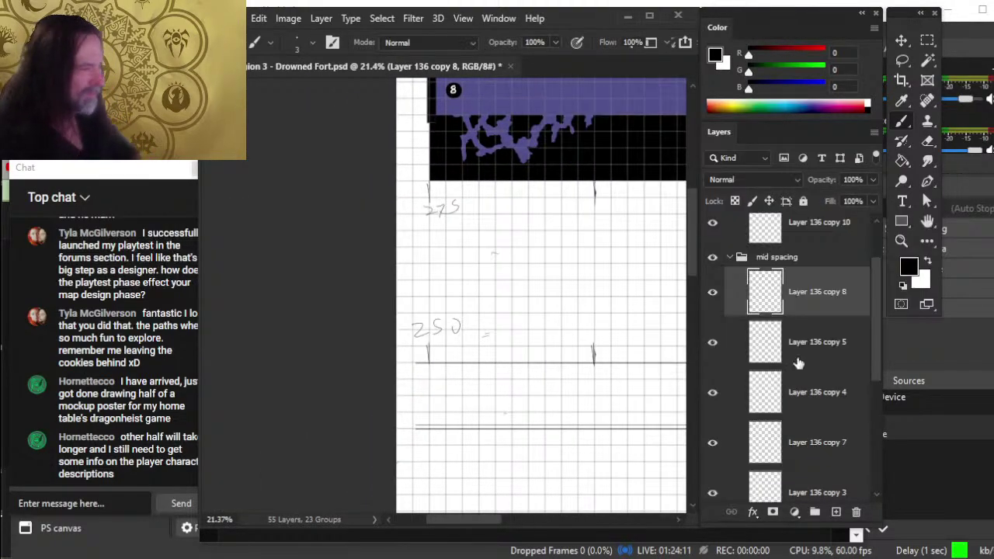
Step: Merge the mid spacing layers from Layer 136 copy 8 through copy 3, and collapse the mid spacing and bunker spacing groups
scroll(874, 330, "down", 2)
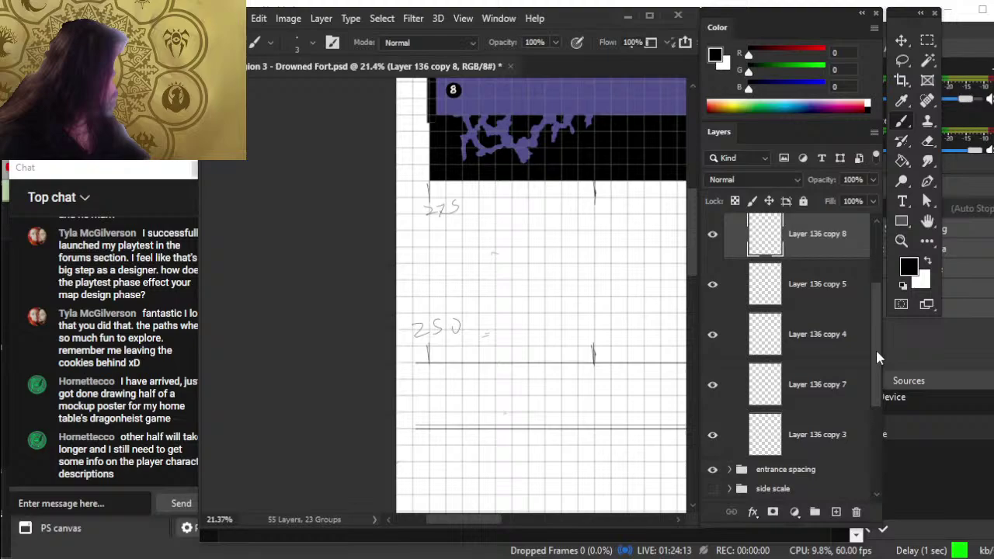
left_click(816, 435, "shift")
right_click(816, 435)
left_click(845, 454)
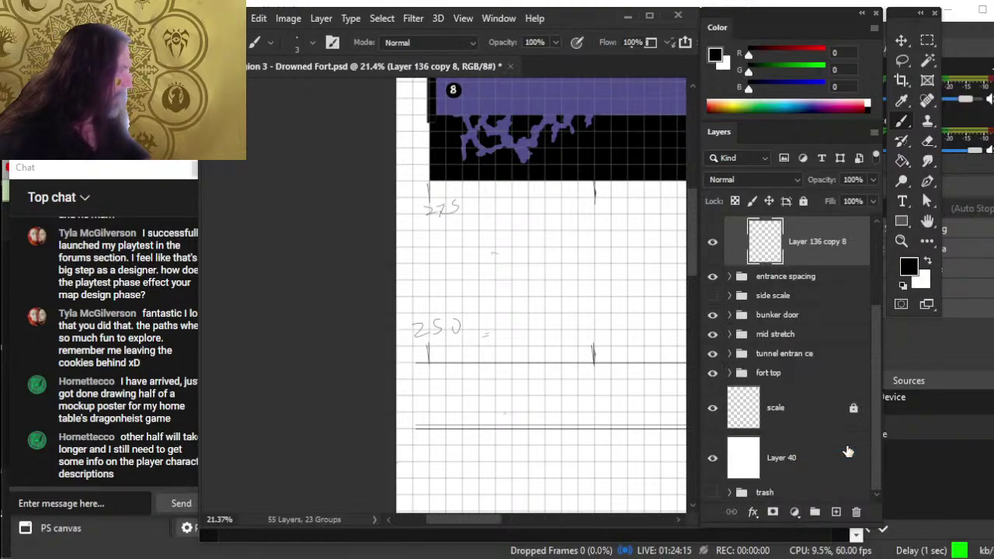
scroll(877, 347, "up", 2)
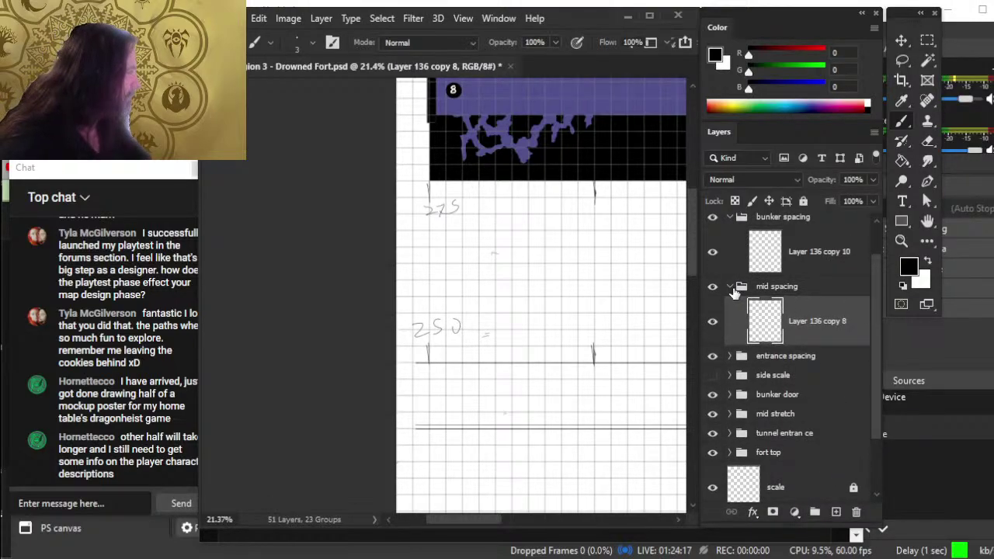
left_click(731, 287)
left_click(729, 218)
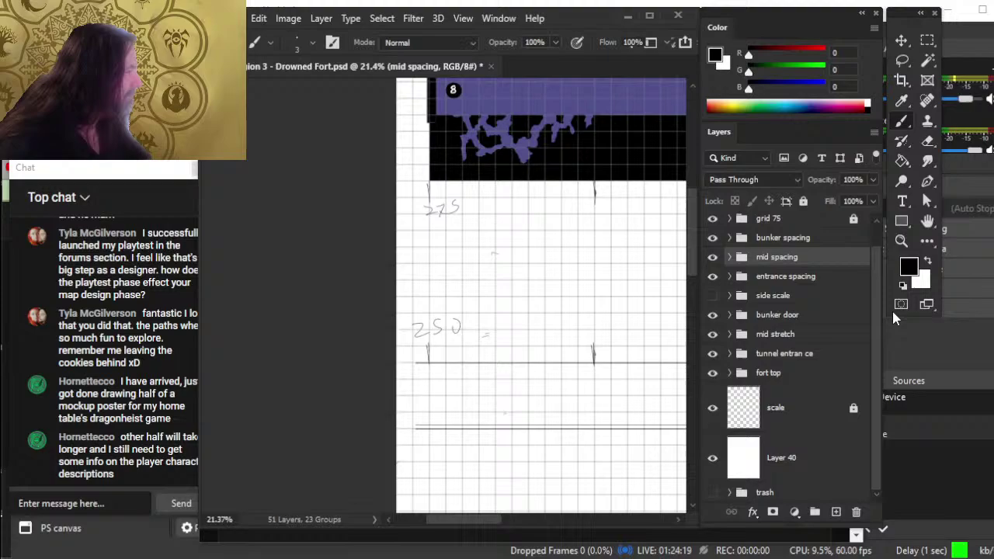
Step: Group the bunker, mid and entrance spacing groups together and name the new group spacing
left_click(818, 278, "shift")
key("ctrl+g")
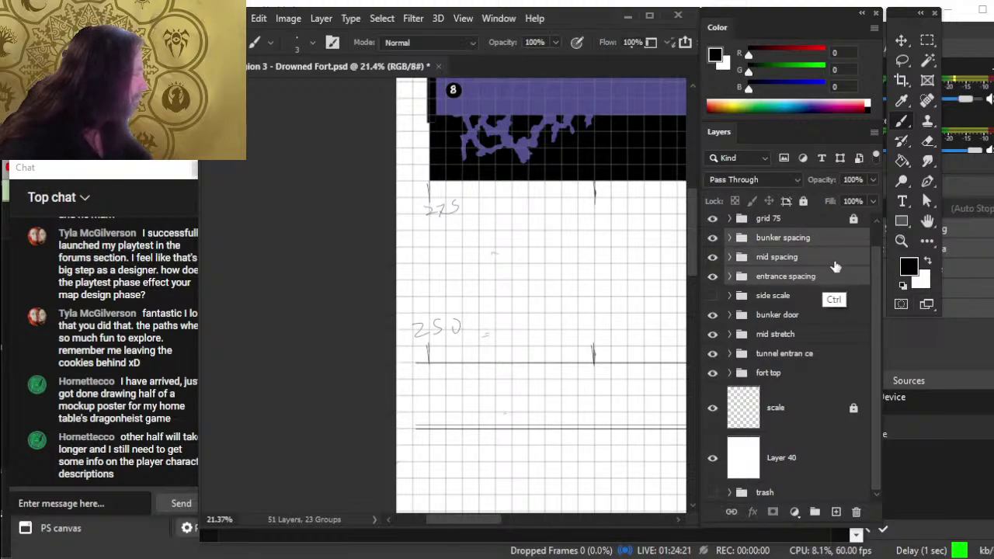
double_click(770, 262)
type("s")
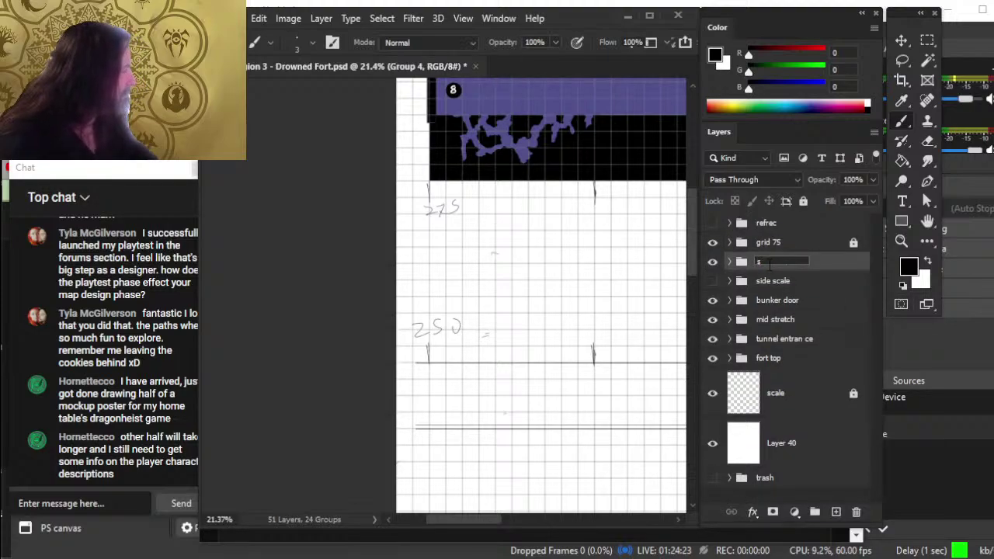
type("pacing")
key("Return")
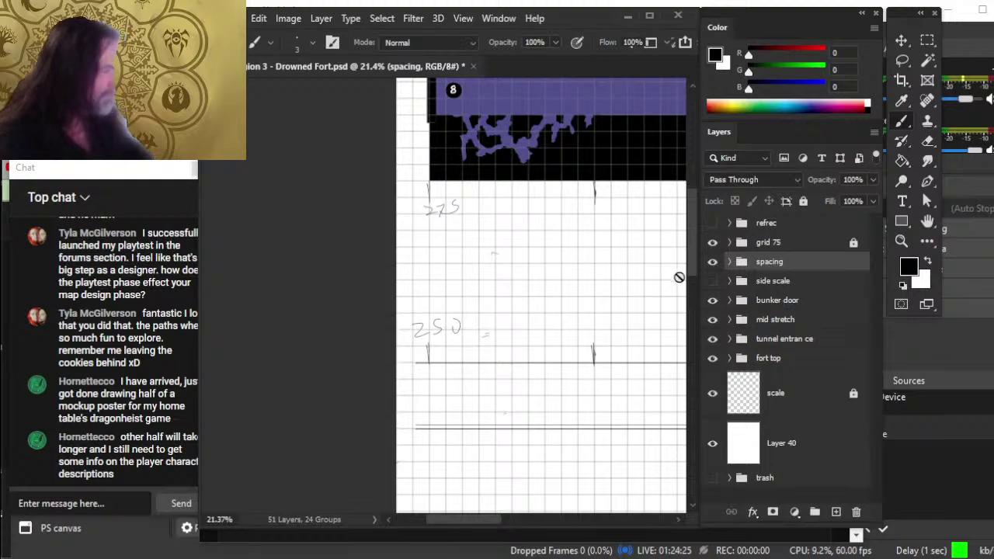
Step: Toggle the spacing group's visibility off and on, and examine the marks and labels along all three strips
left_click(713, 263)
left_click(712, 263)
scroll(623, 412, "down", 3)
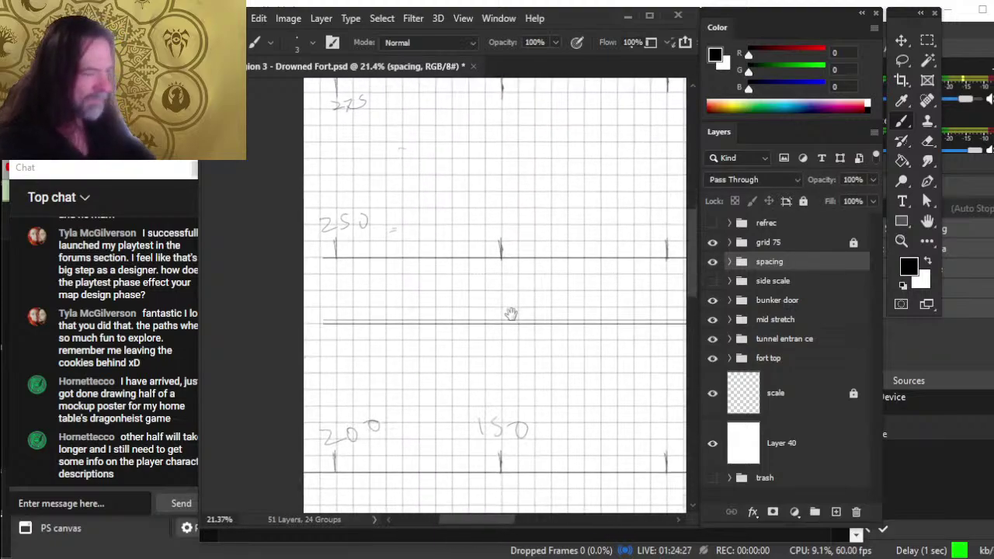
scroll(457, 356, "right", 3)
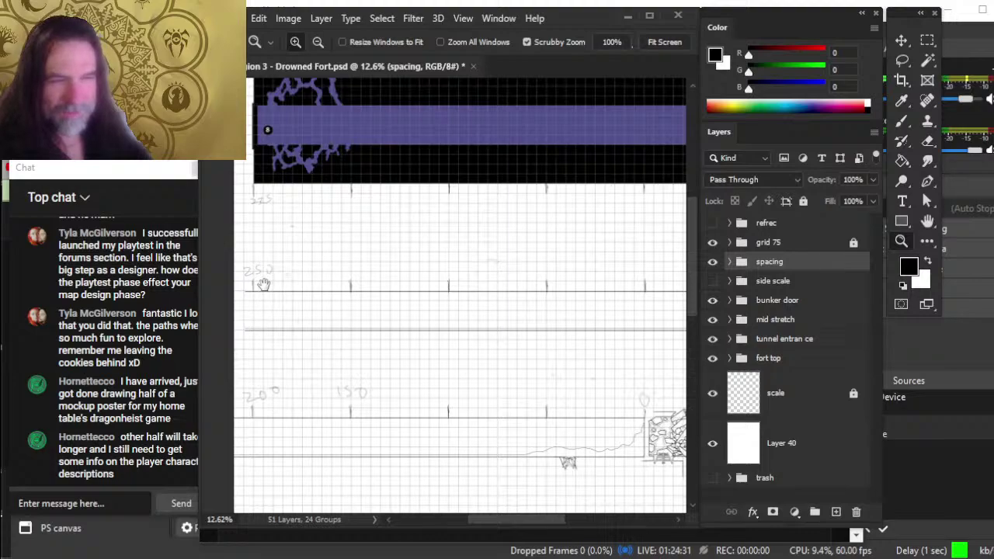
mouse_move(302, 240)
left_mouse_down()
mouse_move(354, 357)
mouse_move(379, 282)
mouse_move(371, 266)
mouse_move(361, 315)
left_mouse_up()
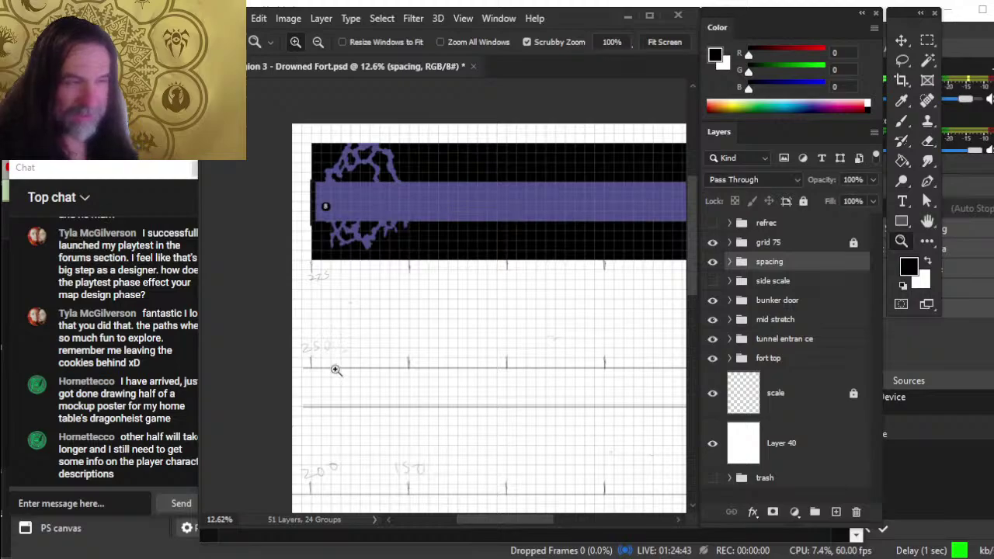
Step: Switch to Calculator and move its window clear of the distance labels on the map
key("super")
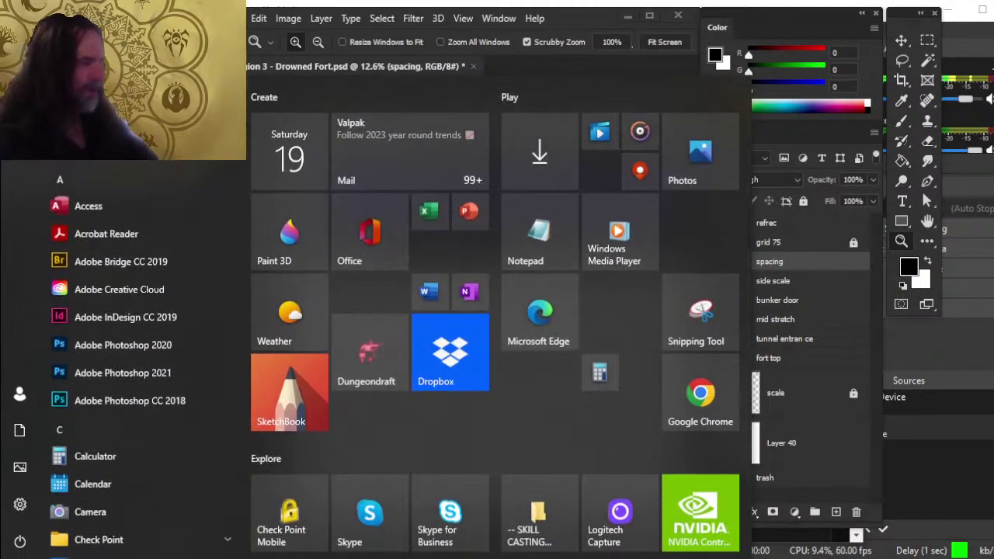
key("alt+Tab")
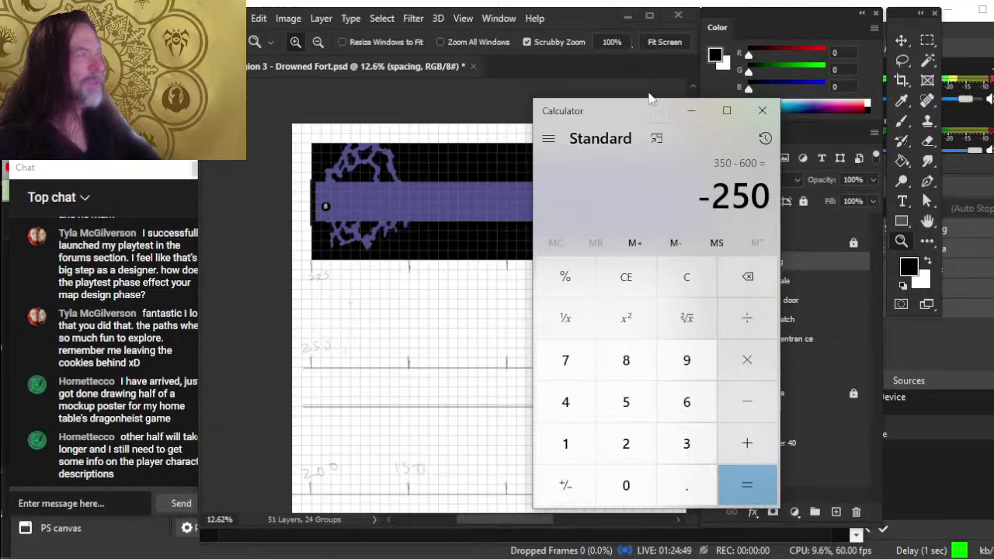
left_click_drag(616, 111, 648, 115)
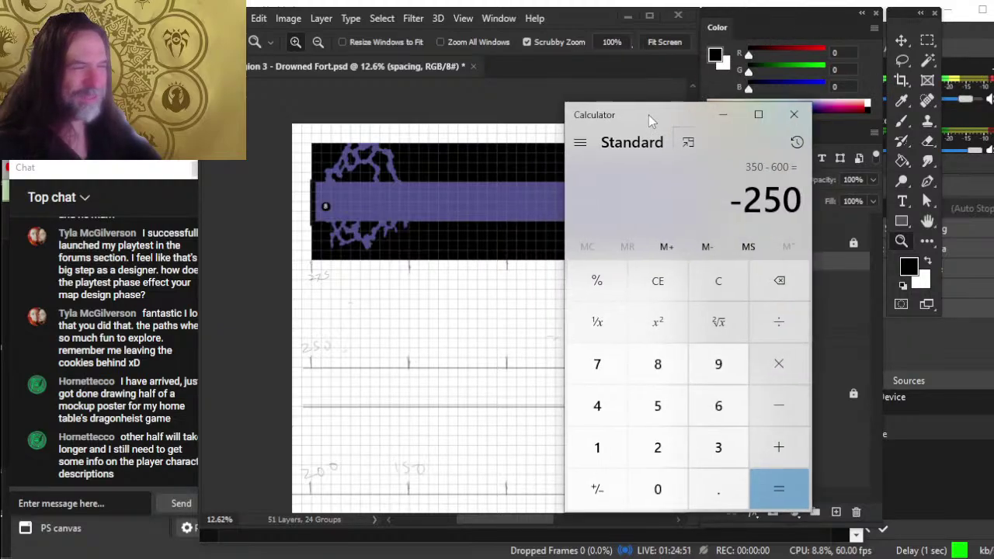
key("Escape")
type("600")
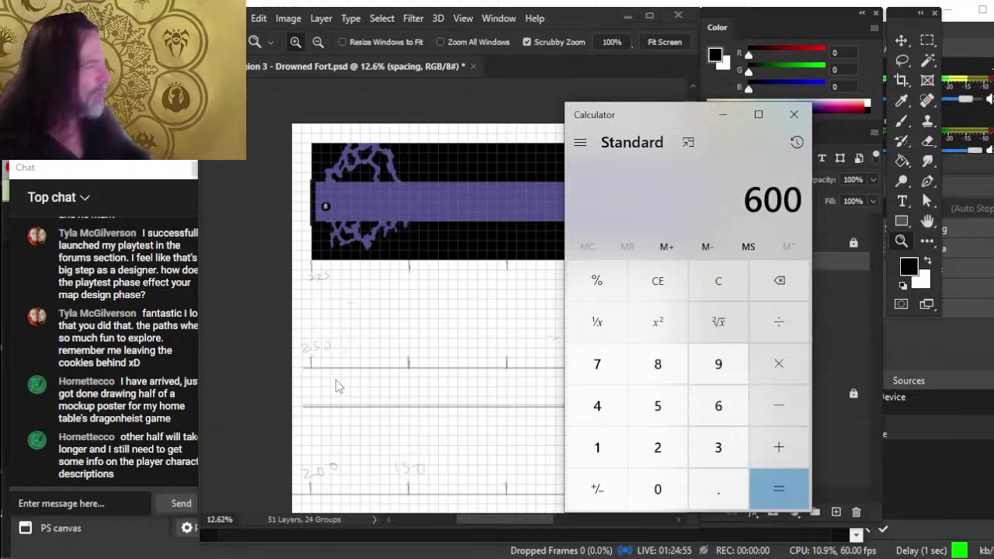
key("minus")
type("2")
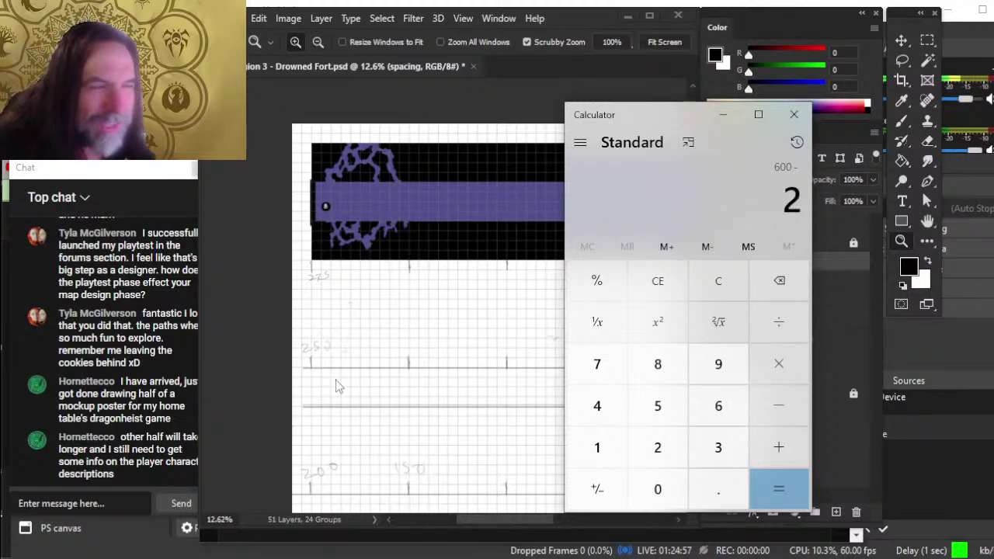
type("75")
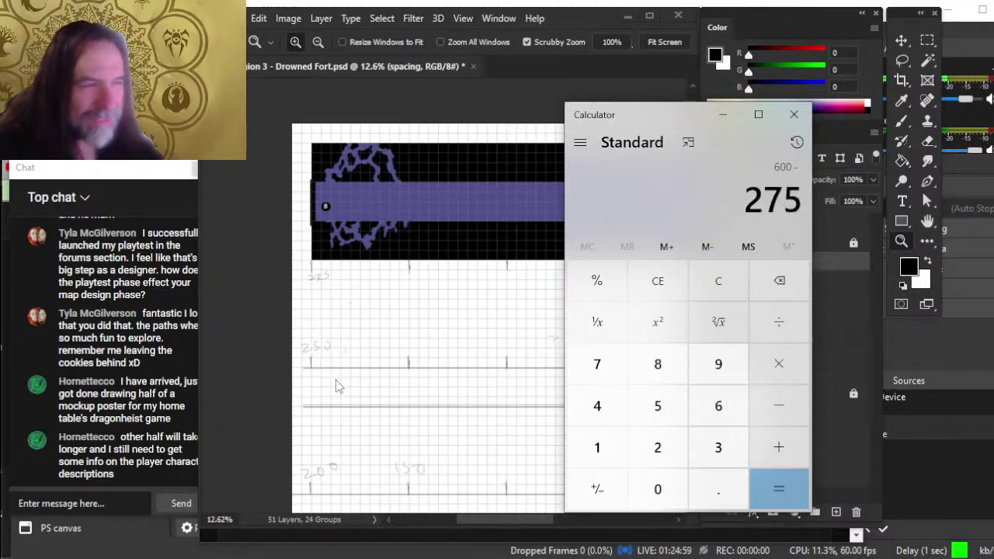
mouse_move(357, 298)
left_mouse_down()
mouse_move(337, 284)
mouse_move(397, 286)
mouse_move(365, 288)
left_mouse_up()
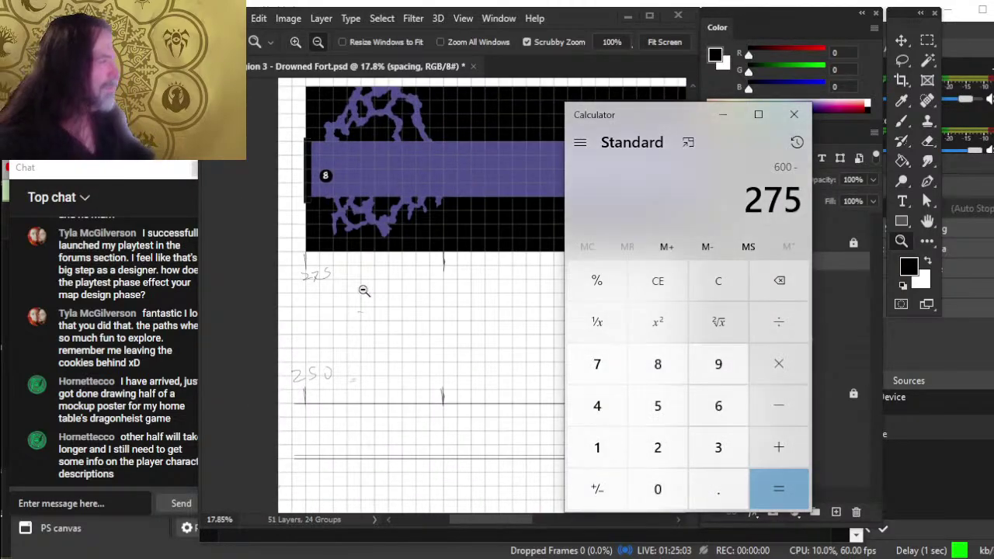
key("minus")
key("Escape")
type("600")
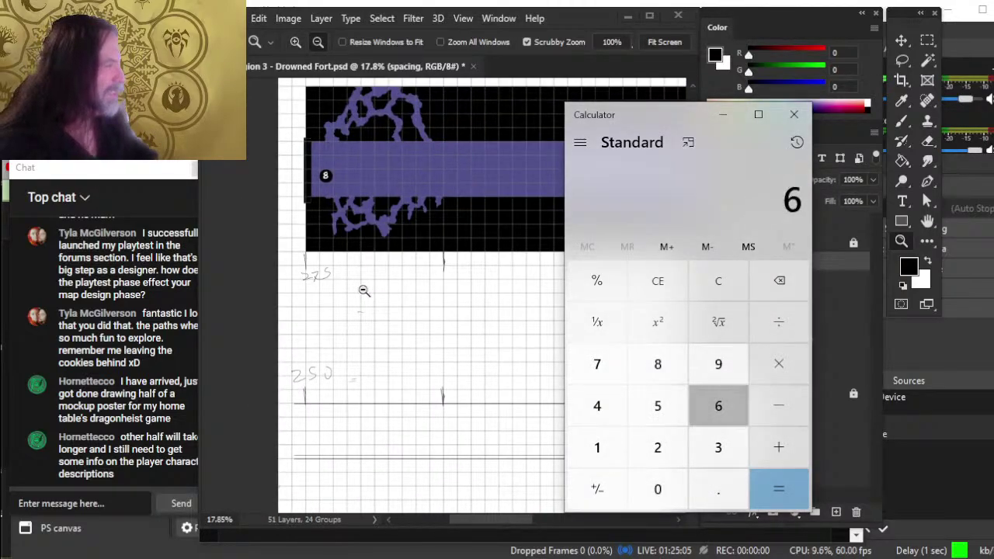
key("minus")
type("3")
key("Escape")
Step: Calculate 600 minus 275 and subtract 250 from the result
type("600")
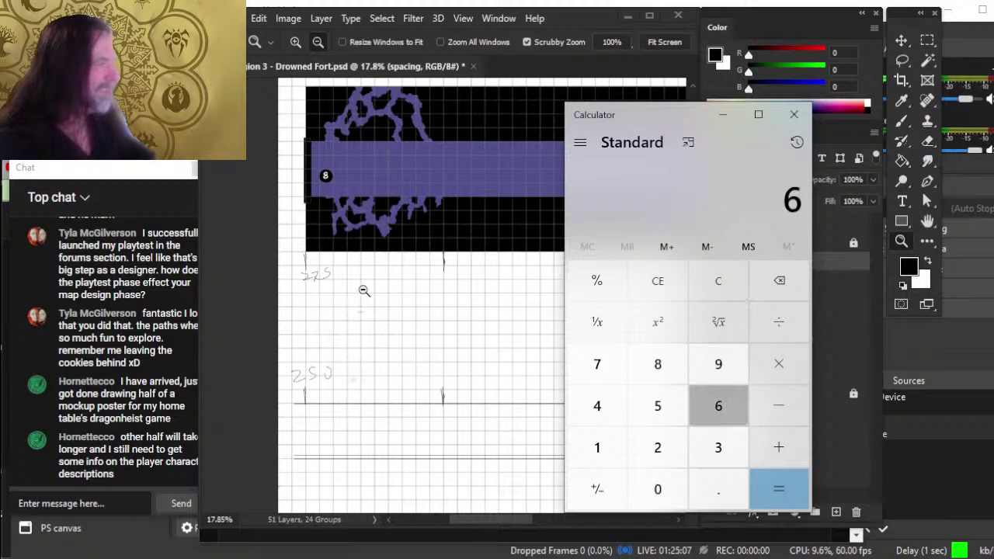
key("minus")
type("275")
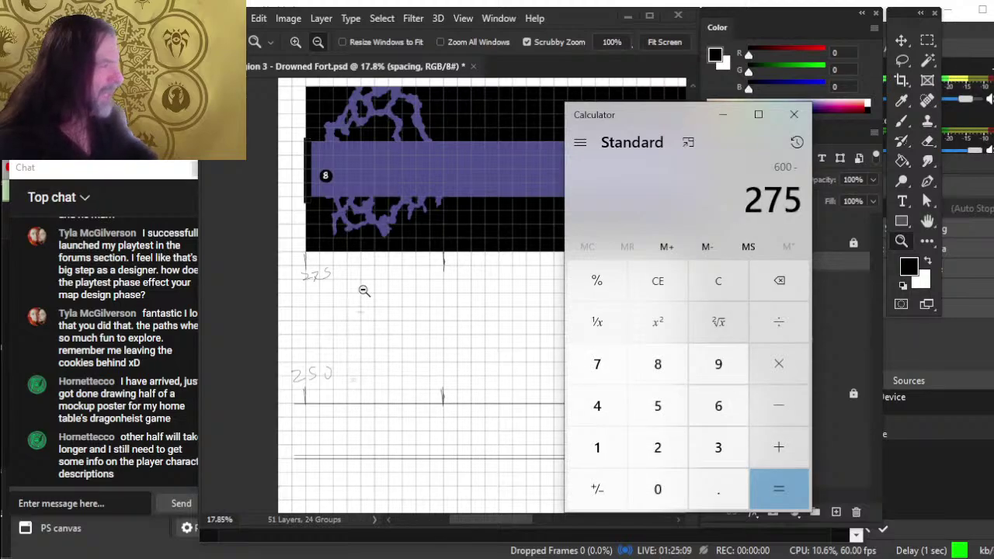
key("Return")
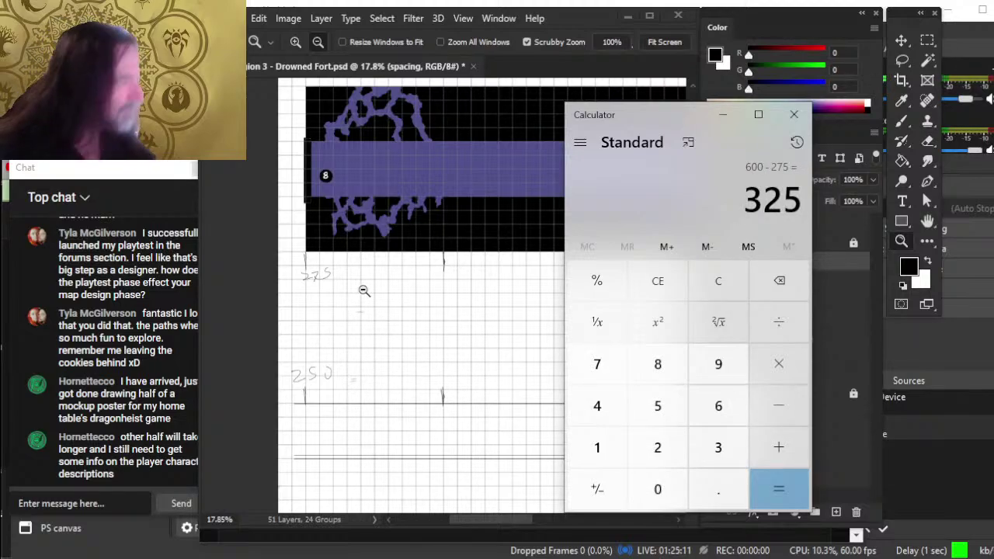
key("minus")
type("250")
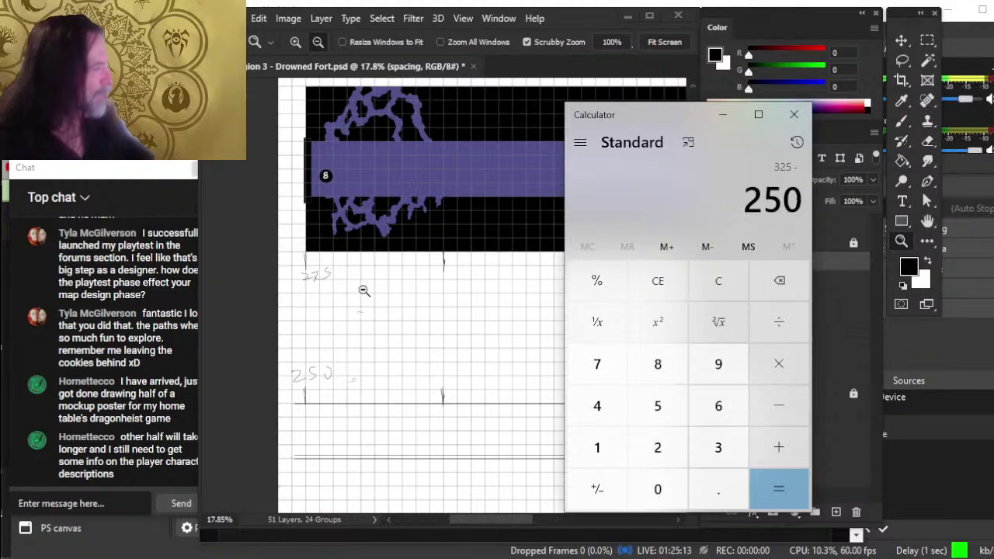
key("Return")
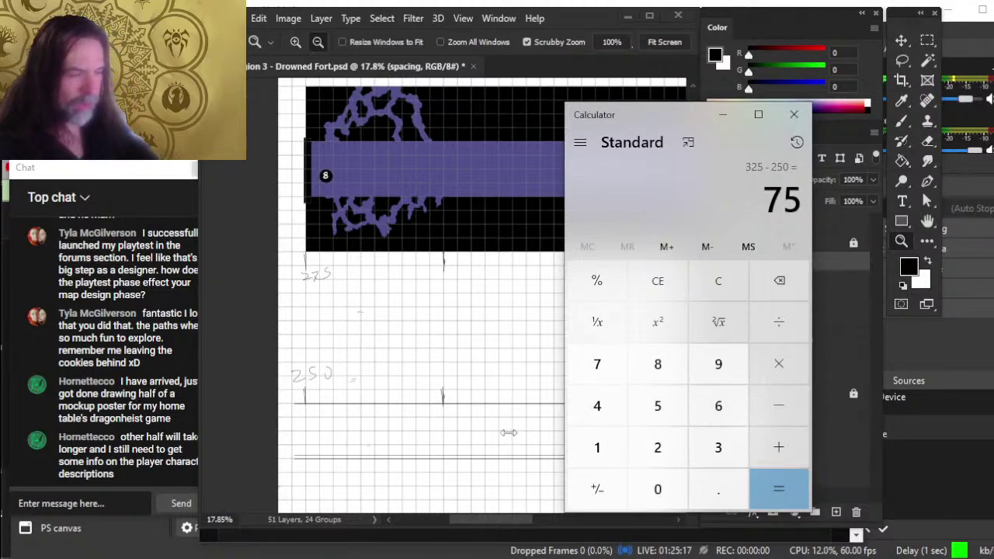
Step: Clear the calculator, add 275, 250 and 200 from the strips' labels, and subtract 600 from the sum
key("Escape")
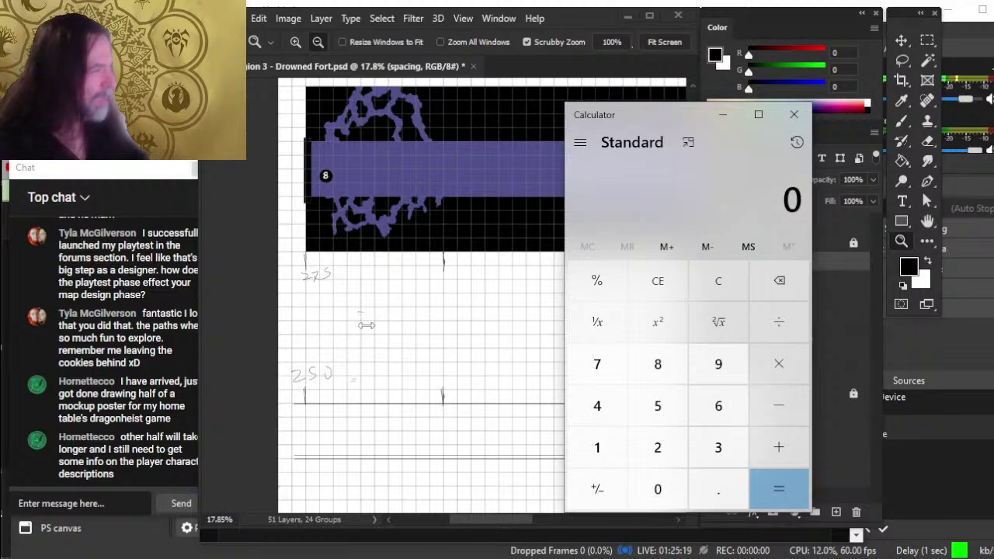
type("275250+")
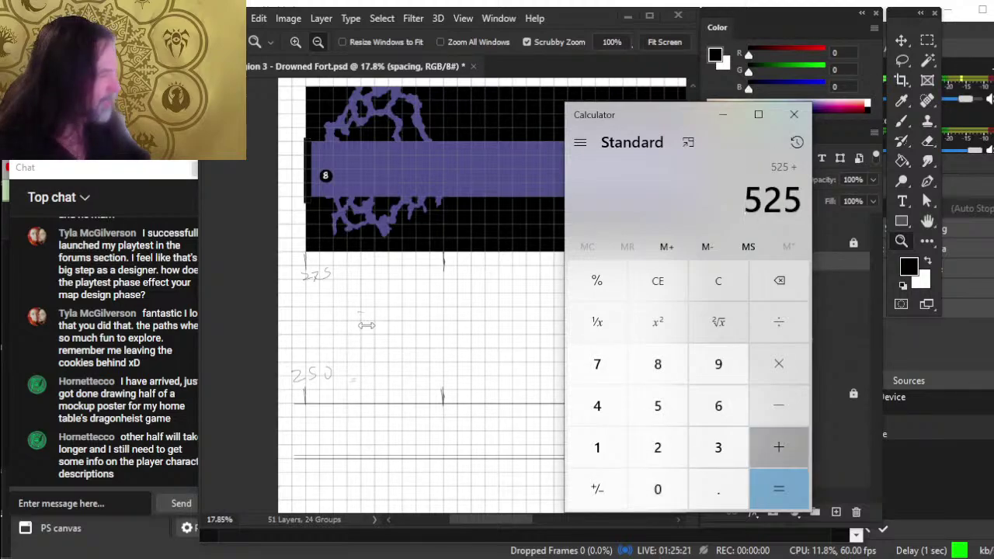
left_click(422, 430)
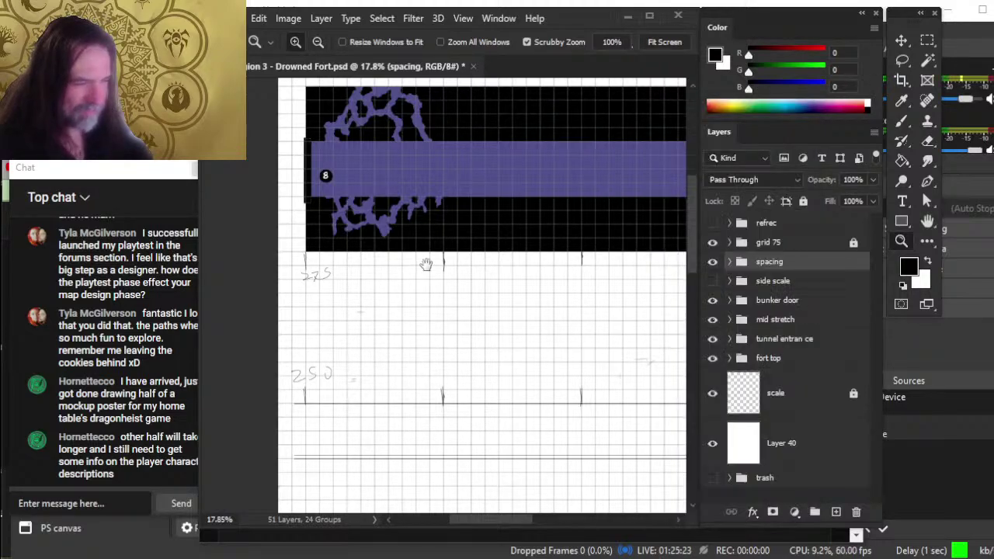
left_click_drag(430, 388, 446, 220)
key("alt+Tab")
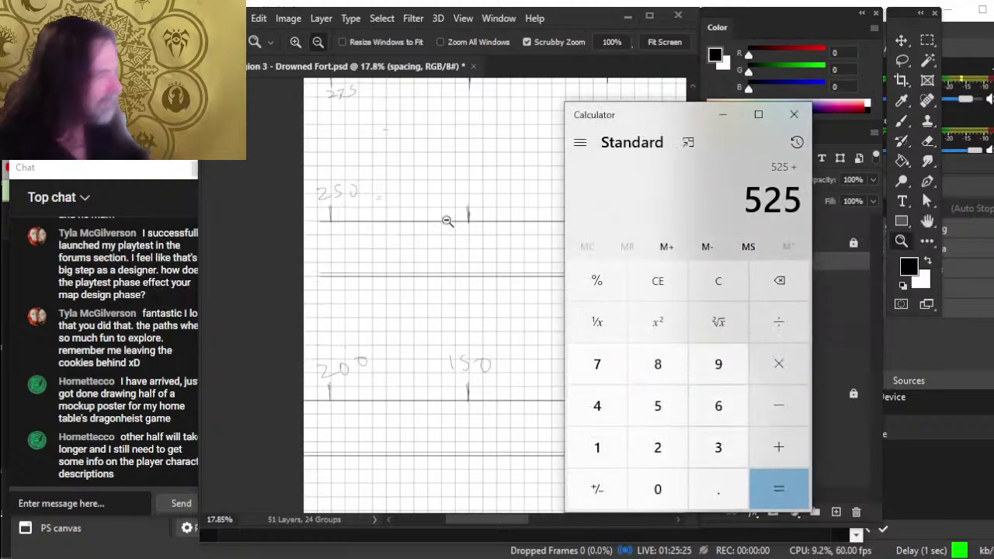
type("+23")
key("BackSpace")
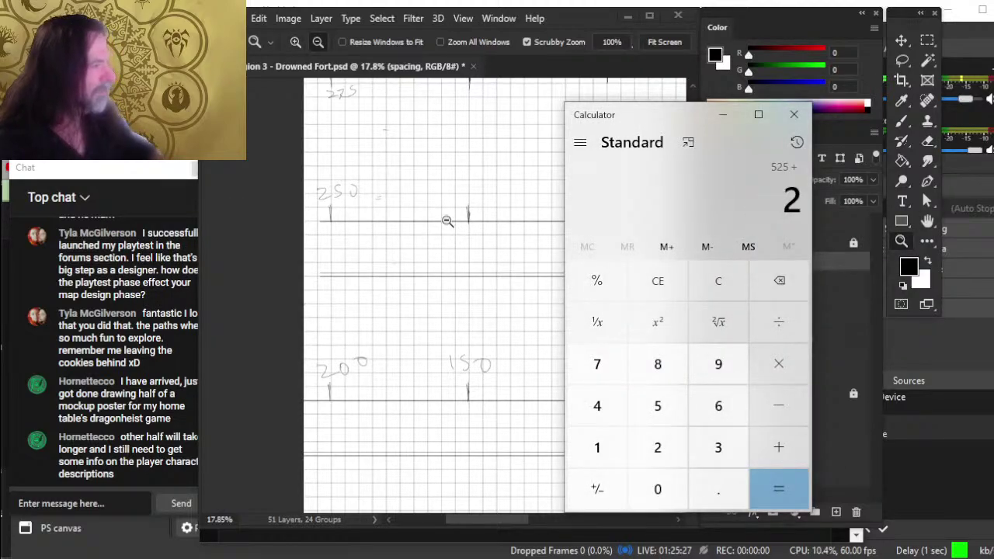
type("00")
key("Return")
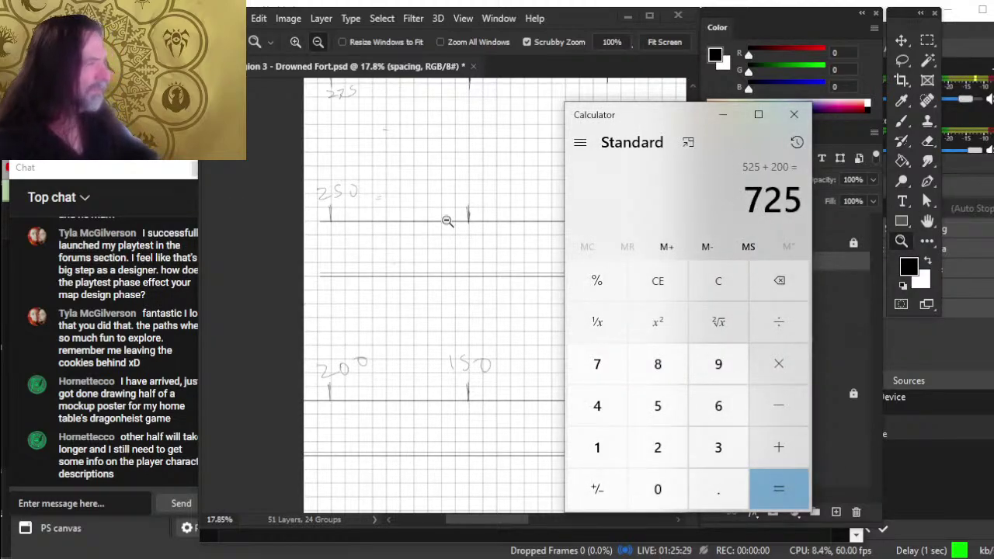
type("-600")
key("Return")
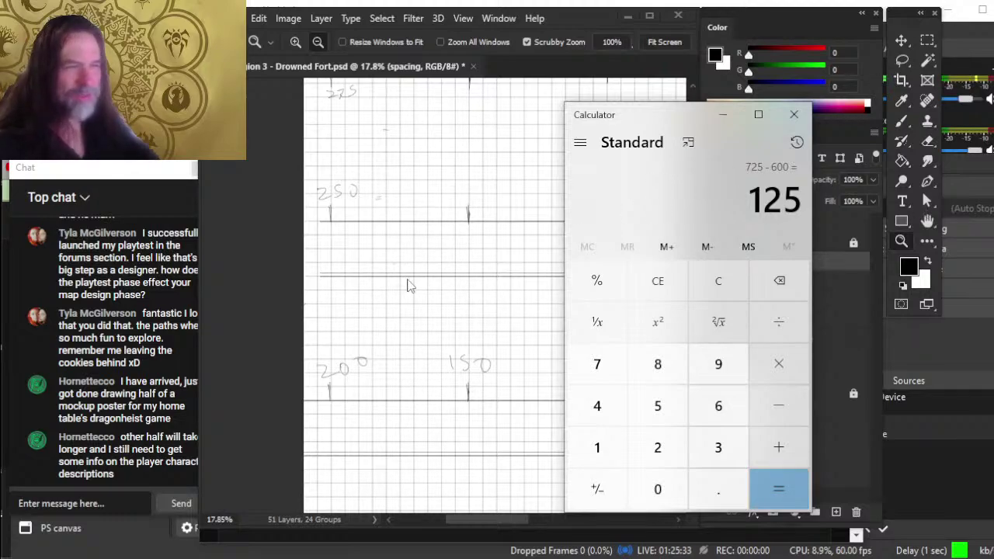
Step: Switch back to Photoshop and merge the bunker, mid and entrance spacing groups inside the spacing group into one layer
left_click(459, 219)
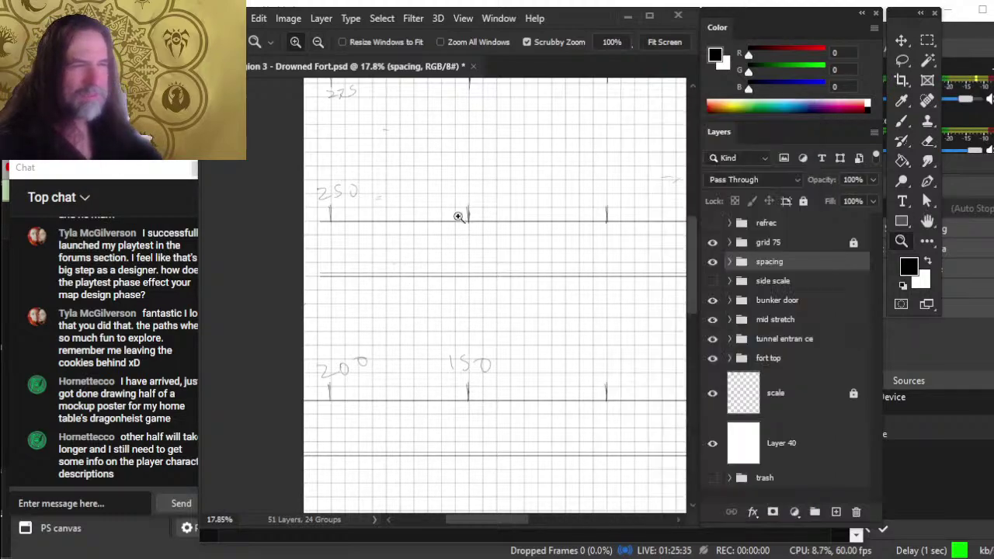
scroll(492, 242, "down", 3)
left_click_drag(549, 214, 421, 329)
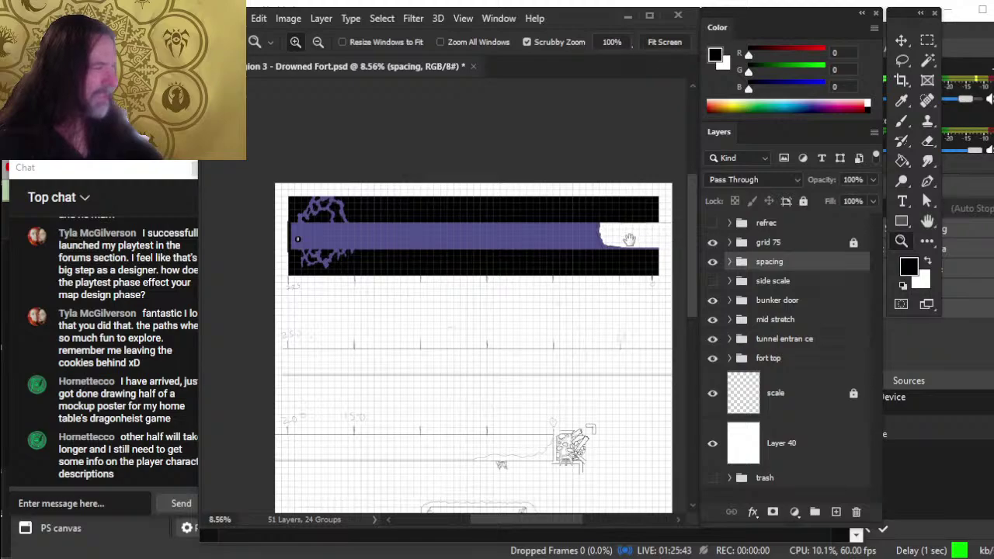
left_click_drag(609, 265, 565, 328)
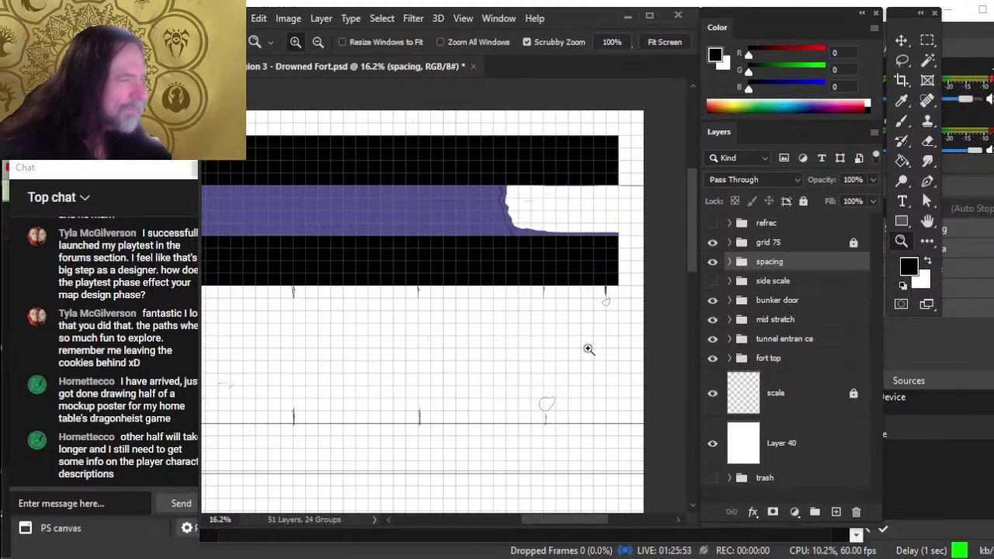
left_click_drag(544, 337, 568, 355)
key("b")
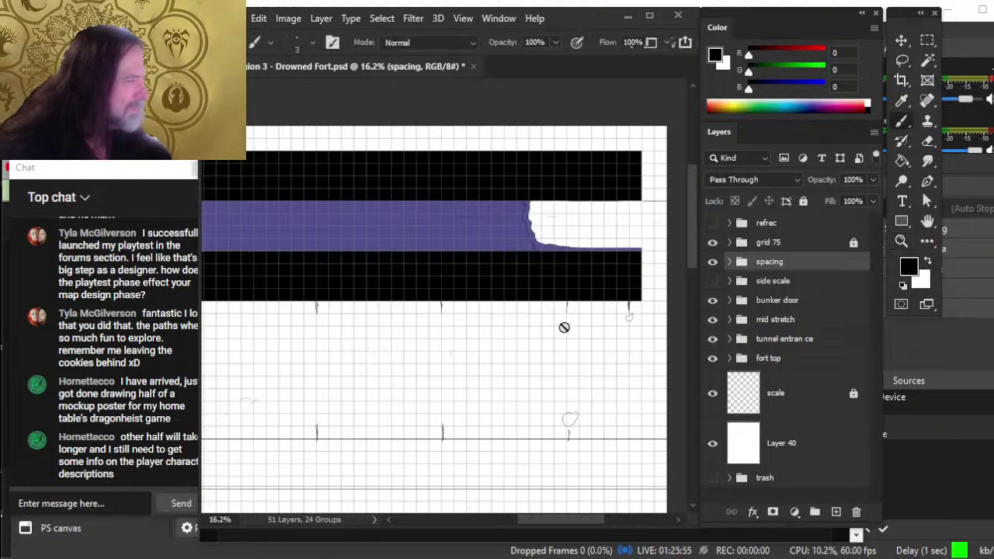
left_click(730, 301)
left_click(730, 301)
left_click(730, 261)
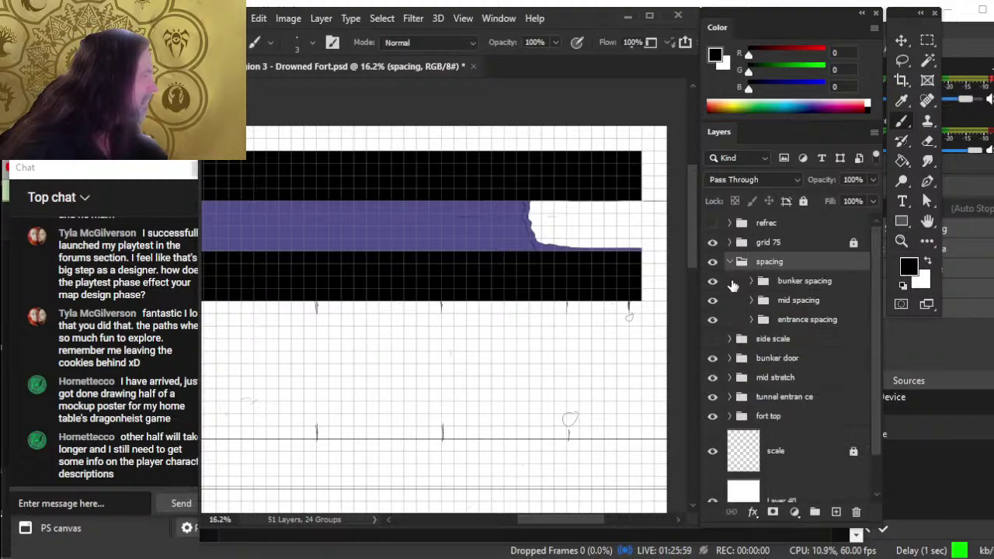
left_click(789, 282)
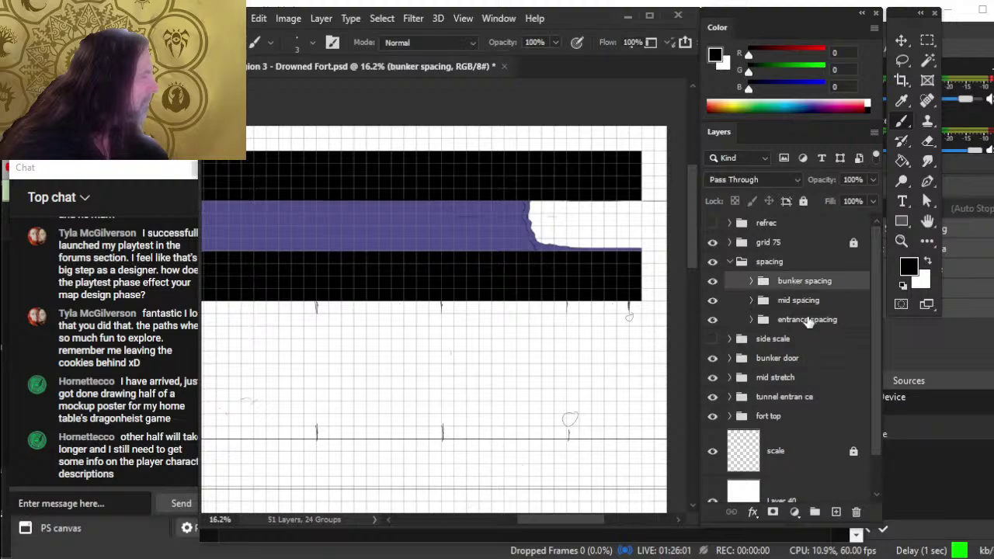
left_click(810, 319, "shift")
right_click(796, 335)
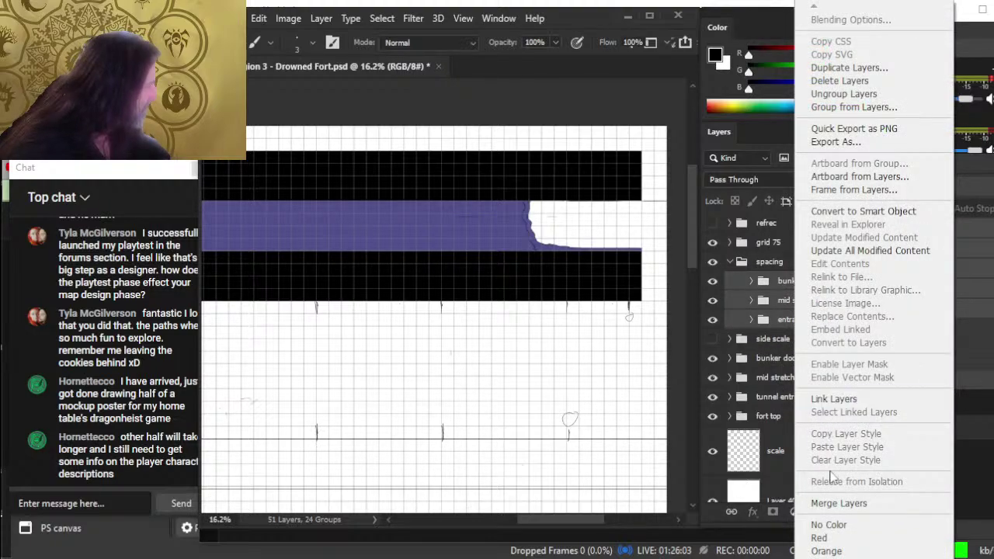
left_click(838, 504)
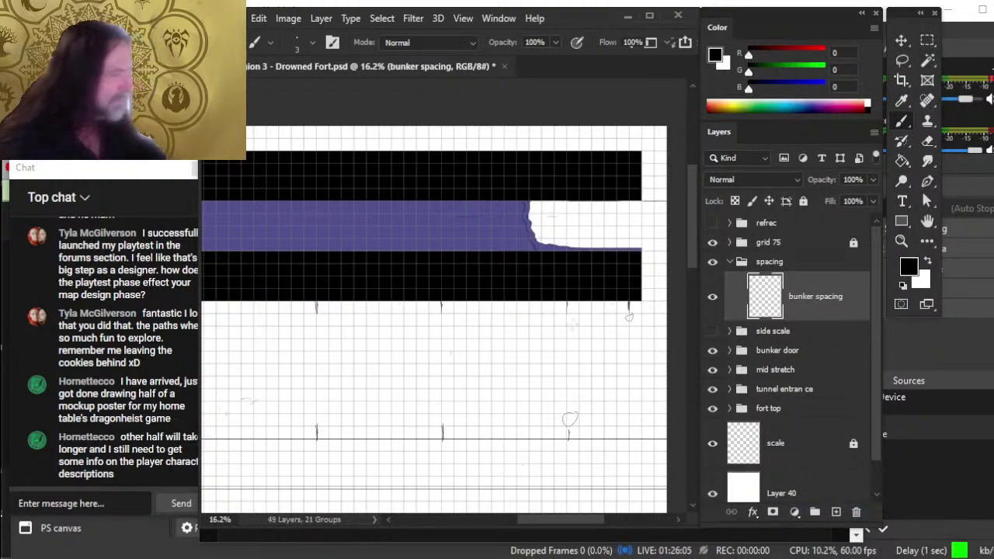
Step: Erase the zero label and its end mark beneath the far right end of the top strip
key("e")
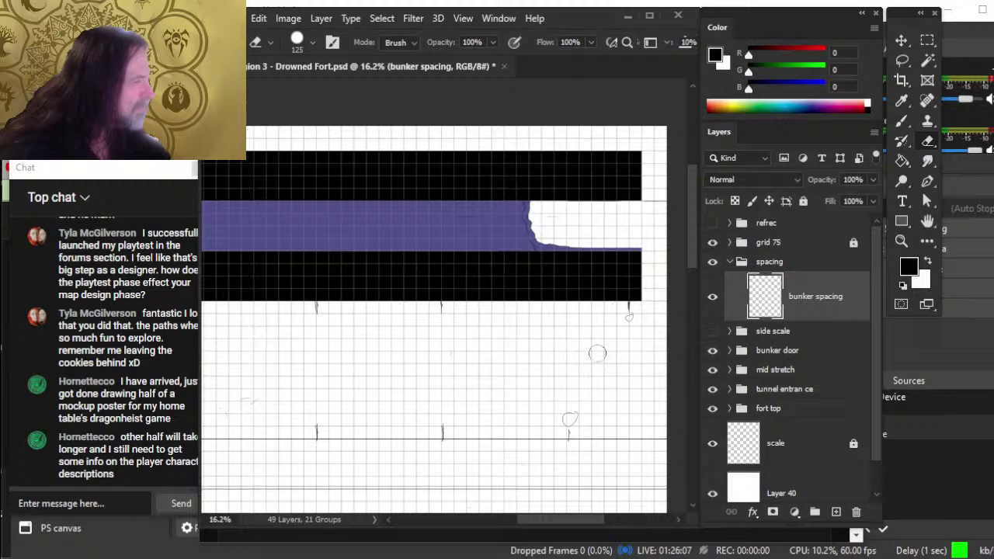
key("b")
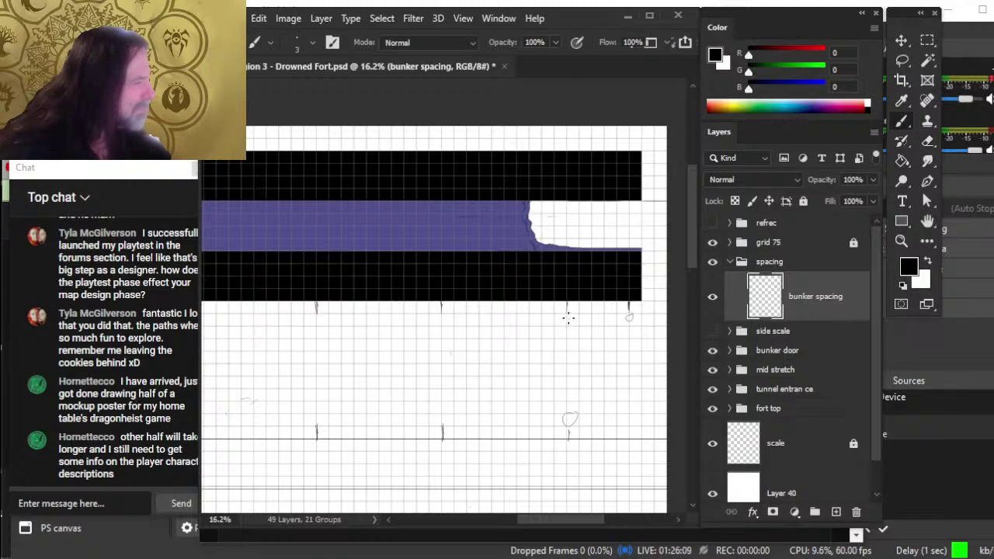
key("e")
left_click_drag(631, 316, 631, 294)
Step: Replace the 275 label beneath the left end of the top strip with a handwritten 250
left_click_drag(317, 349, 657, 382)
left_click_drag(288, 395, 412, 410)
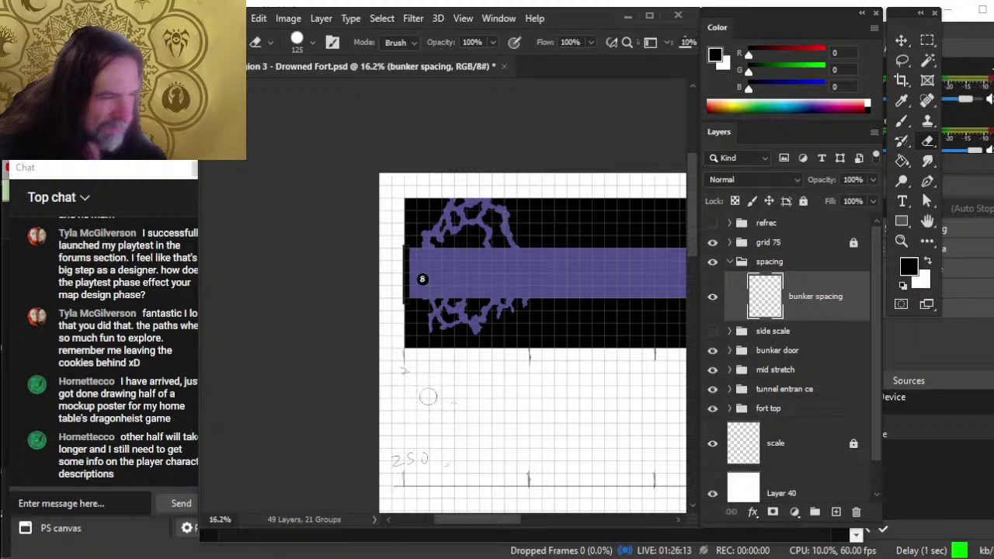
key("b")
left_click_drag(410, 365, 416, 374)
key("e")
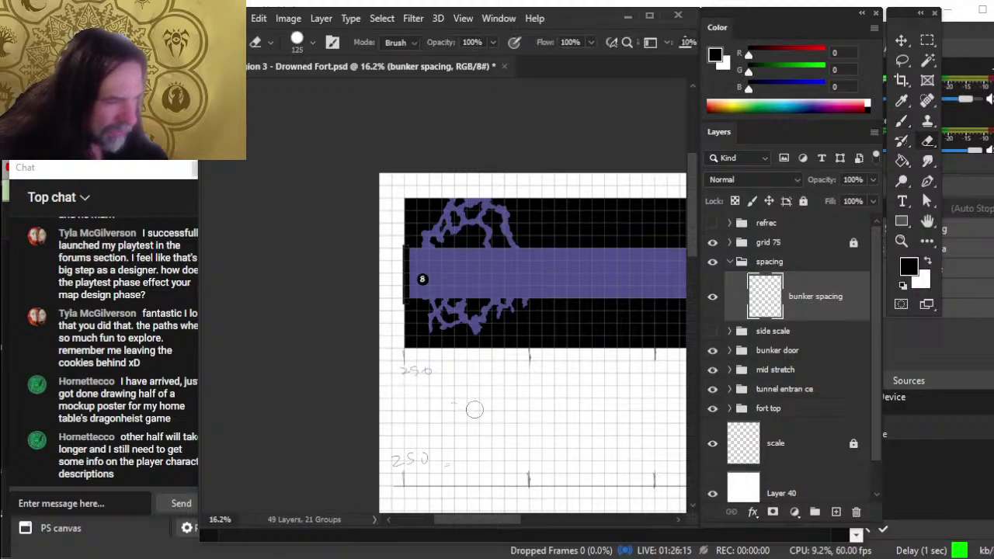
Step: Switch to Calculator, subtract 250 from 600 and divide the result by 2
left_click_drag(601, 456, 457, 376)
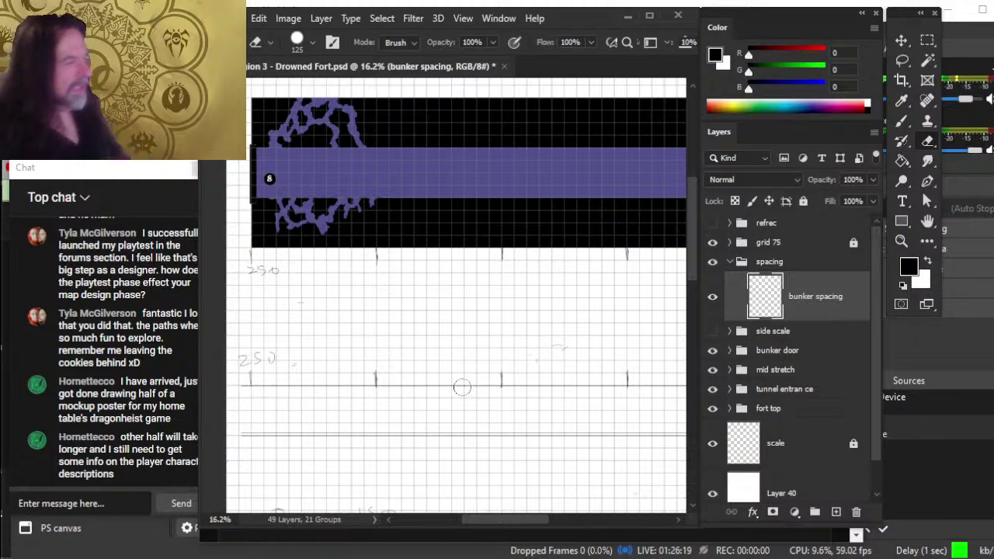
key("alt+Tab")
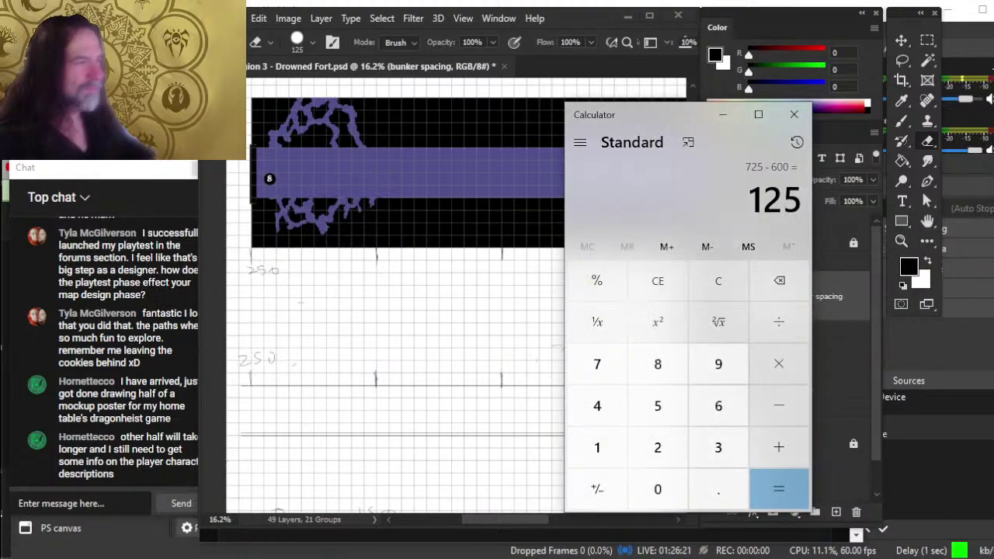
type("600 - 250")
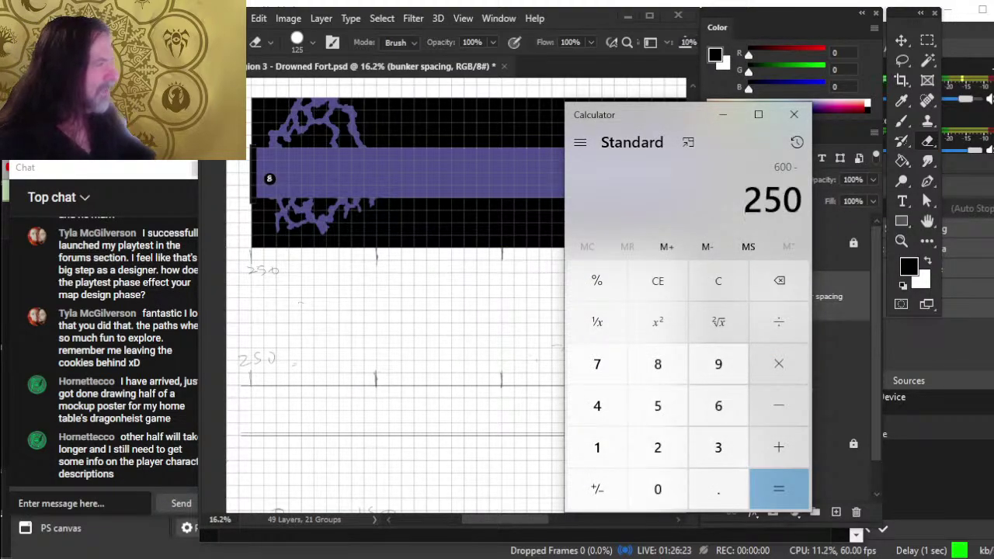
key("Return")
type("/2")
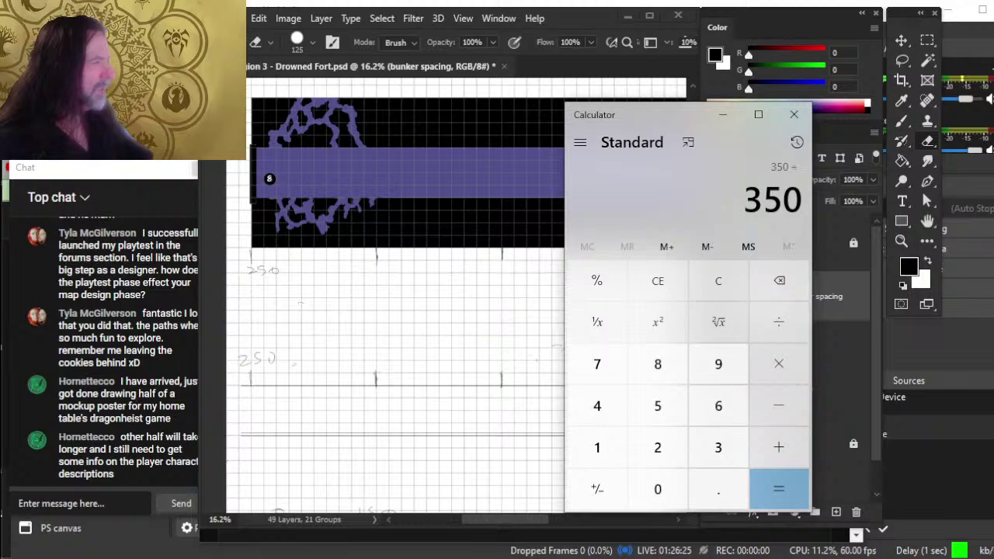
key("Return")
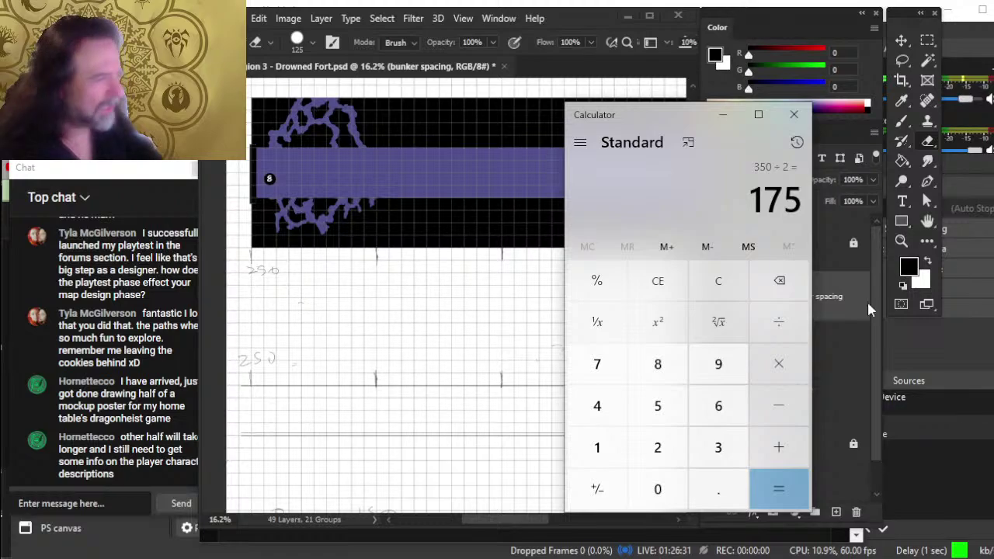
Step: Check the distance labels on all three strips and repeat the calculation of 600 minus 250, divided by 2
left_click(489, 298)
left_click_drag(444, 412, 458, 247)
left_click_drag(471, 199, 489, 295)
key("alt+Tab")
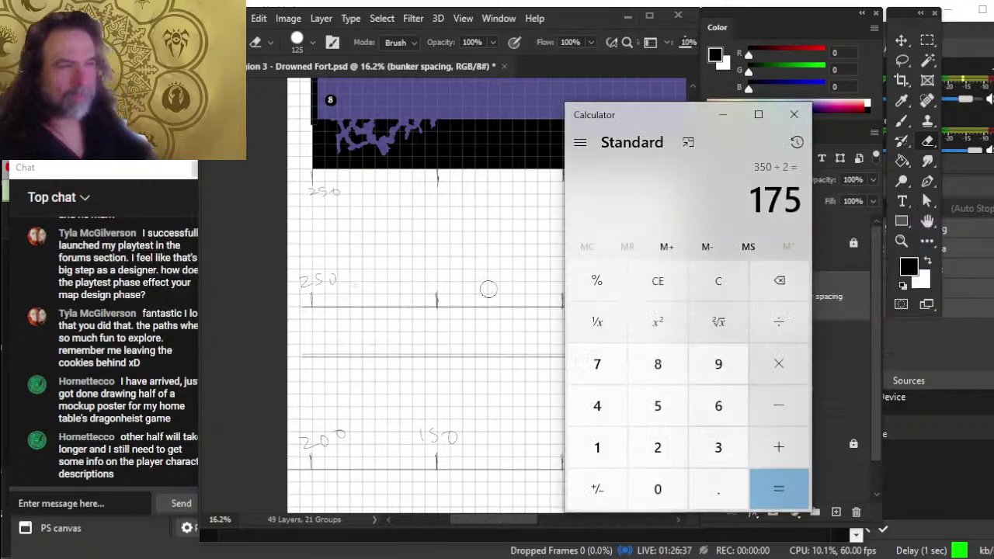
type("600 ")
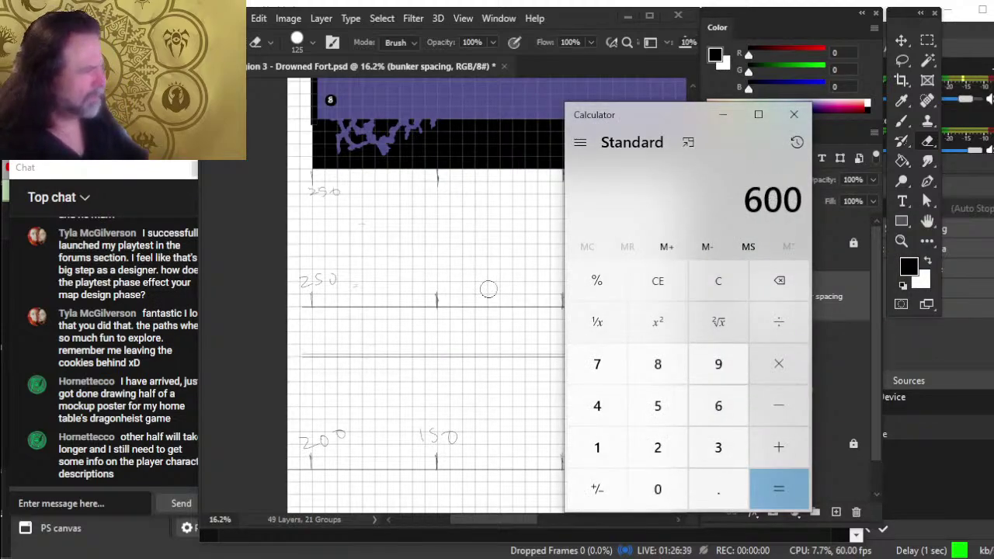
type("- 250")
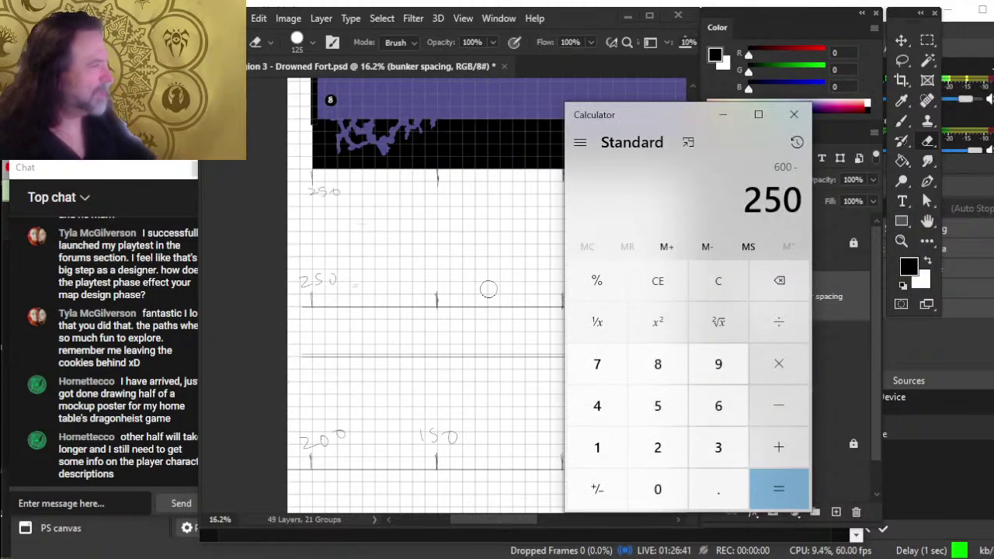
key("Return")
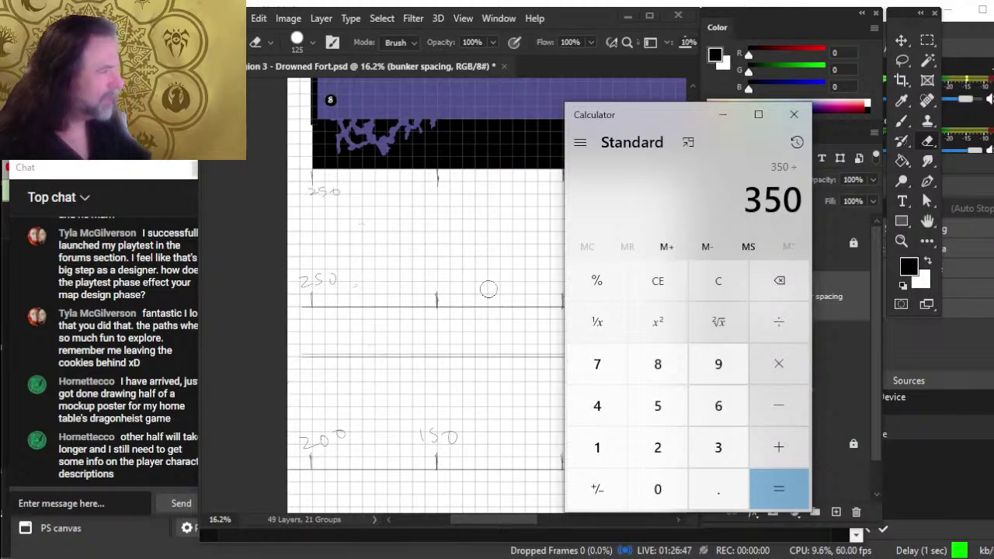
type("2")
key("Return")
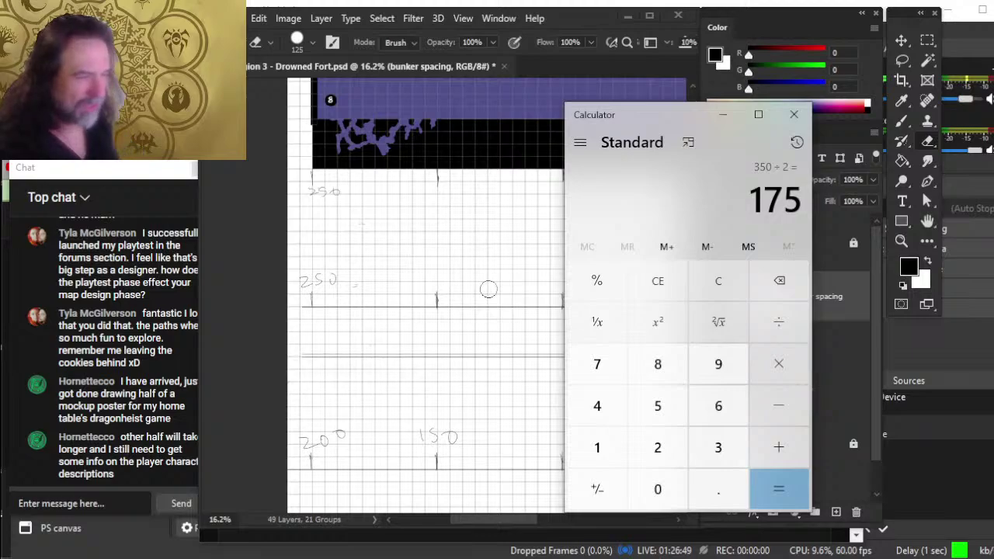
Step: On the bottom strip, draw a 175 mark midway between the 200 and 150 marks, and erase the old 200 and 150 labels and the 200 mark
left_click(488, 289)
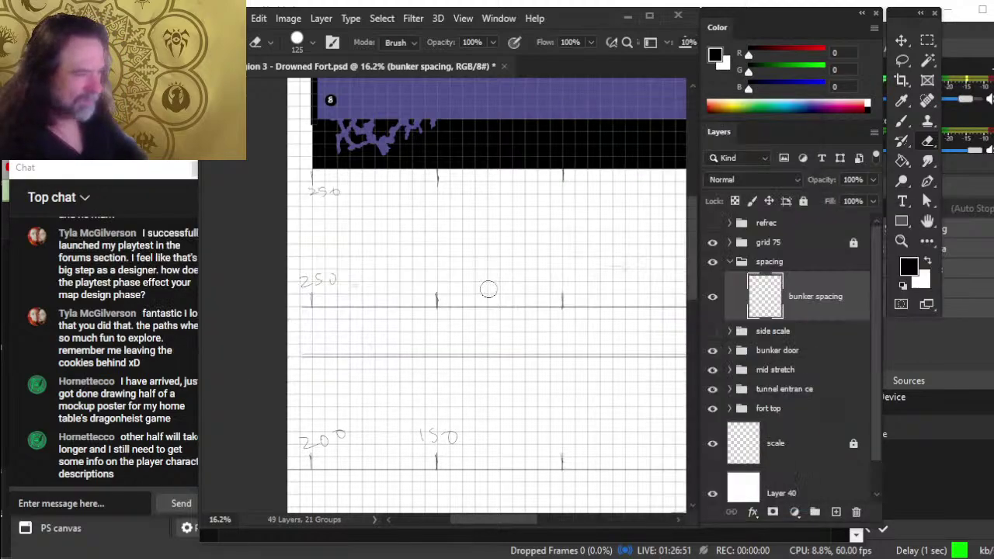
key("b")
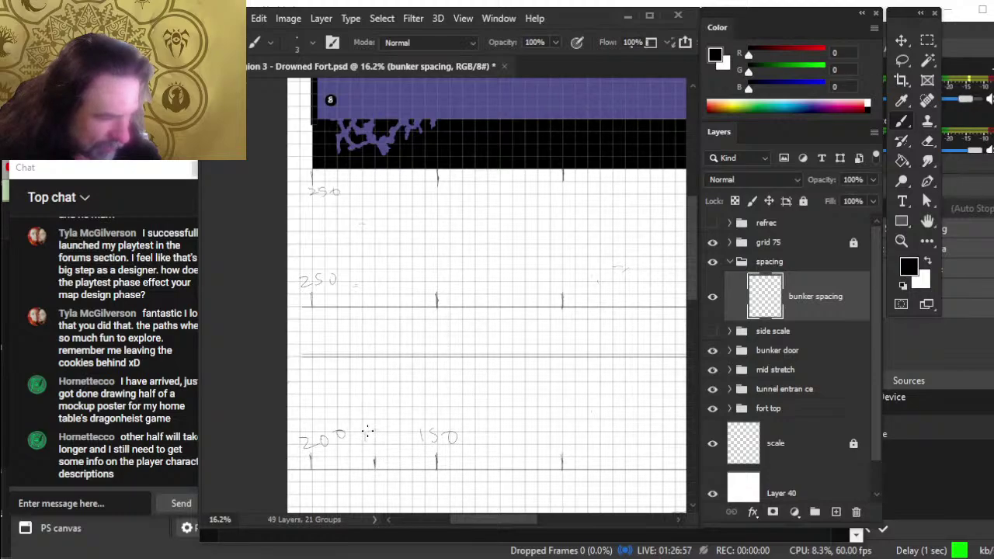
key("e")
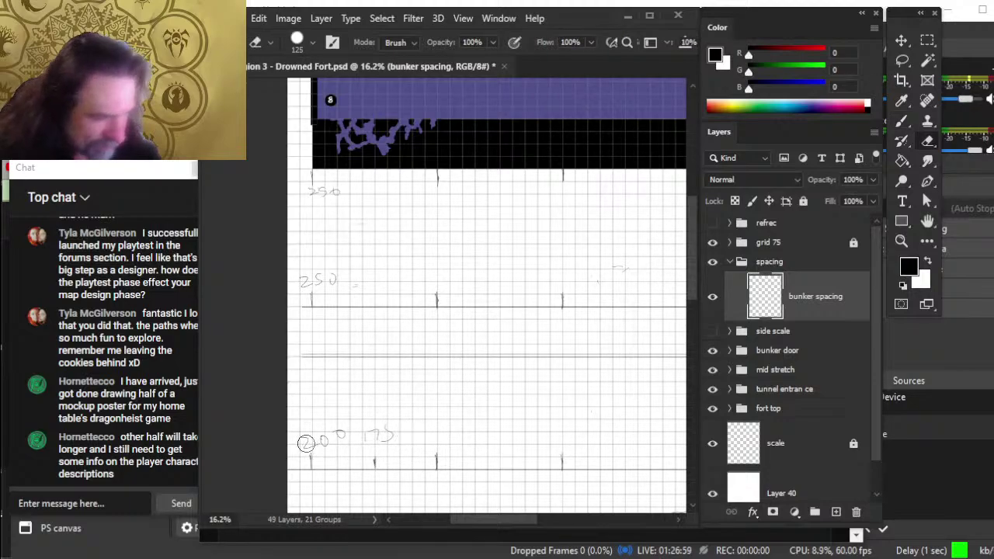
left_click_drag(306, 442, 305, 419)
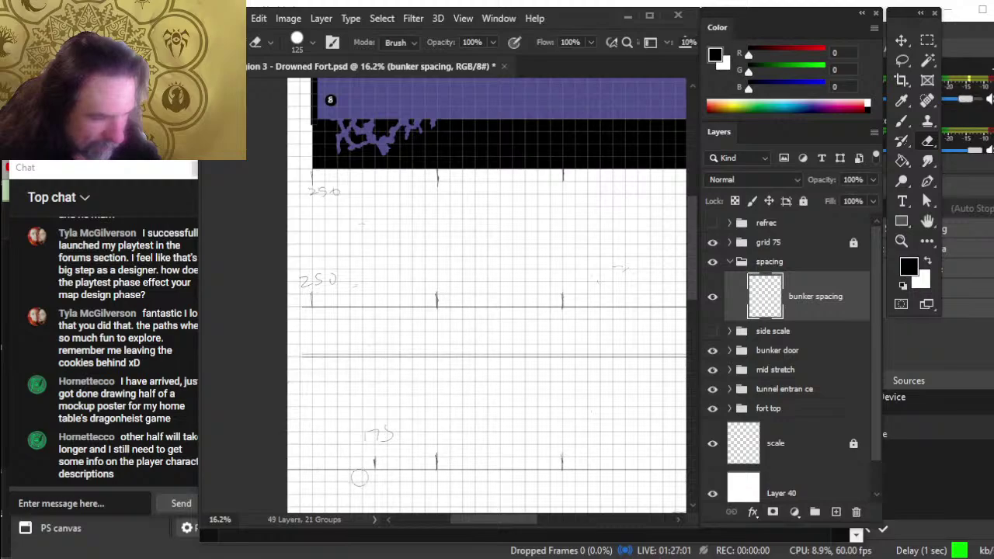
Step: Darken the bottom strip's 175 mark and draw a matching mark labelled 175 on the middle strip
key("b")
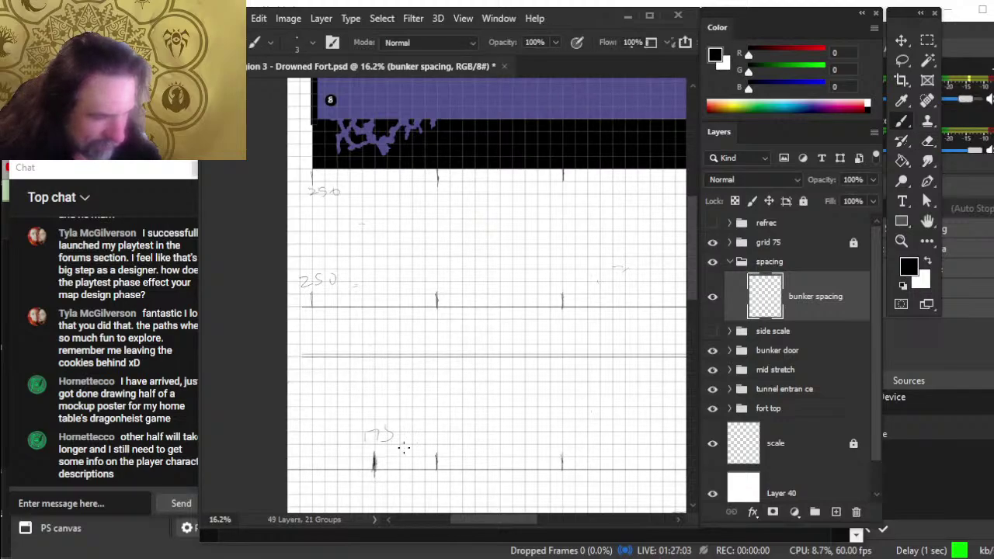
left_click_drag(450, 377, 412, 416)
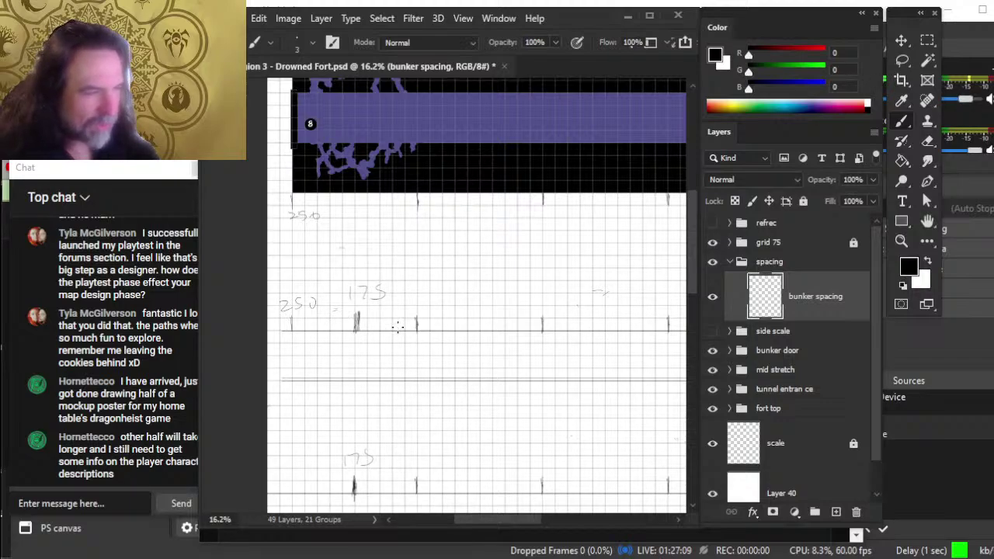
Step: Erase the middle strip's old 250 label and mark, and trim both ends of its lines on Layer 135 copy in the mid stretch group
key("e")
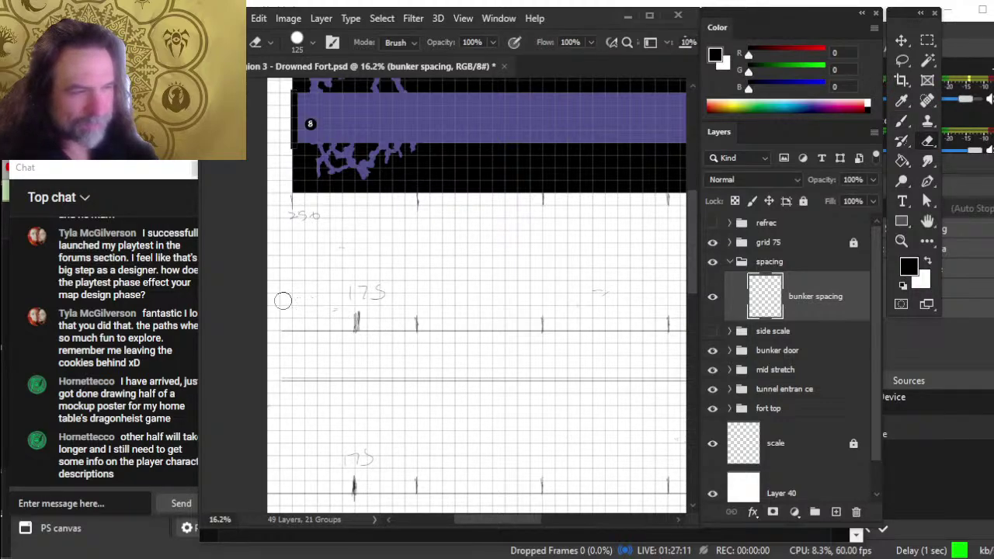
left_click_drag(552, 344, 459, 306)
left_click_drag(516, 338, 450, 340)
left_click_drag(578, 381, 380, 396)
left_click(469, 357)
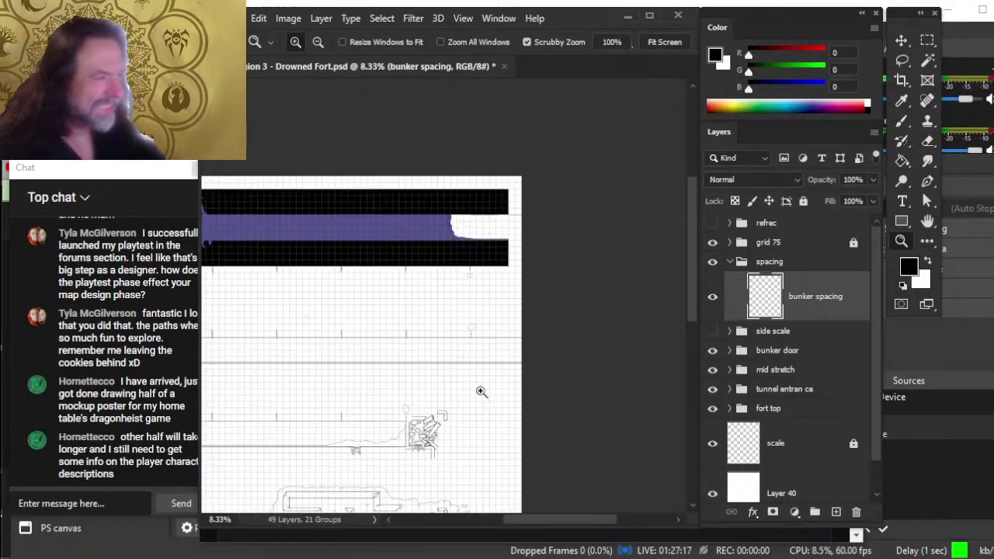
left_click(730, 371)
left_click(776, 419)
key("e")
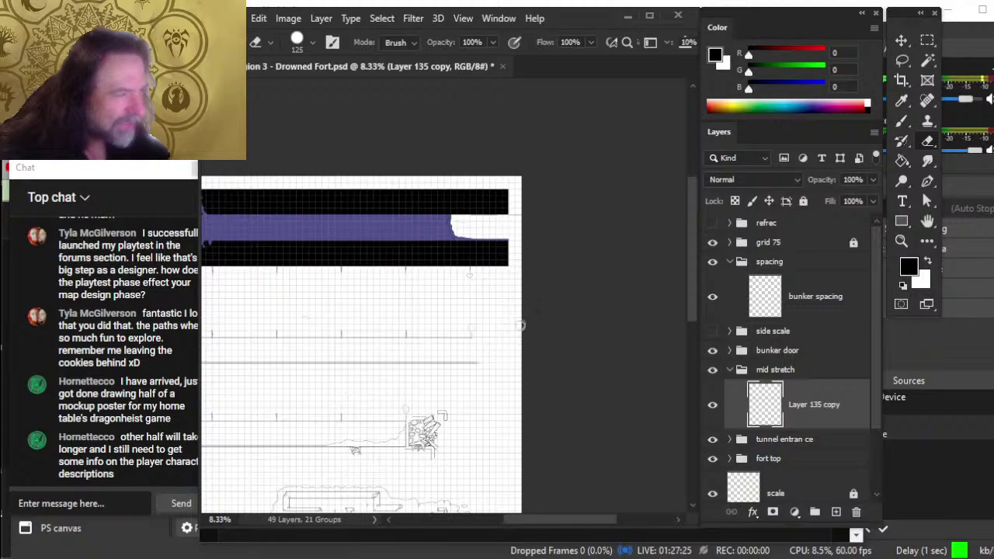
mouse_move(520, 326)
left_mouse_down()
mouse_move(723, 377)
mouse_move(657, 406)
left_mouse_up()
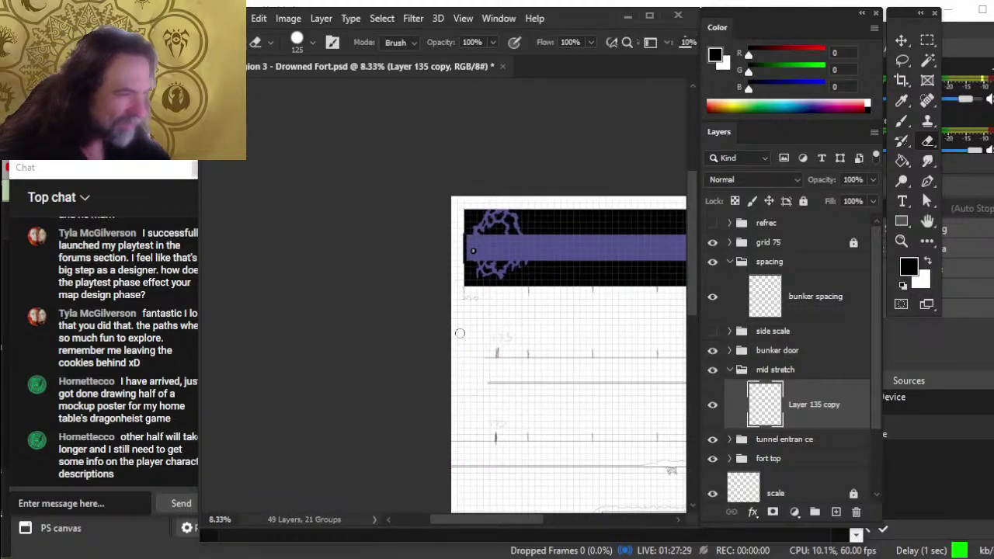
mouse_move(577, 420)
left_mouse_down()
mouse_move(528, 322)
mouse_move(504, 304)
left_mouse_up()
Step: Collapse the mid stretch group, expand the group below it and correct that group's name to "tunnel entrance"
left_click(733, 371)
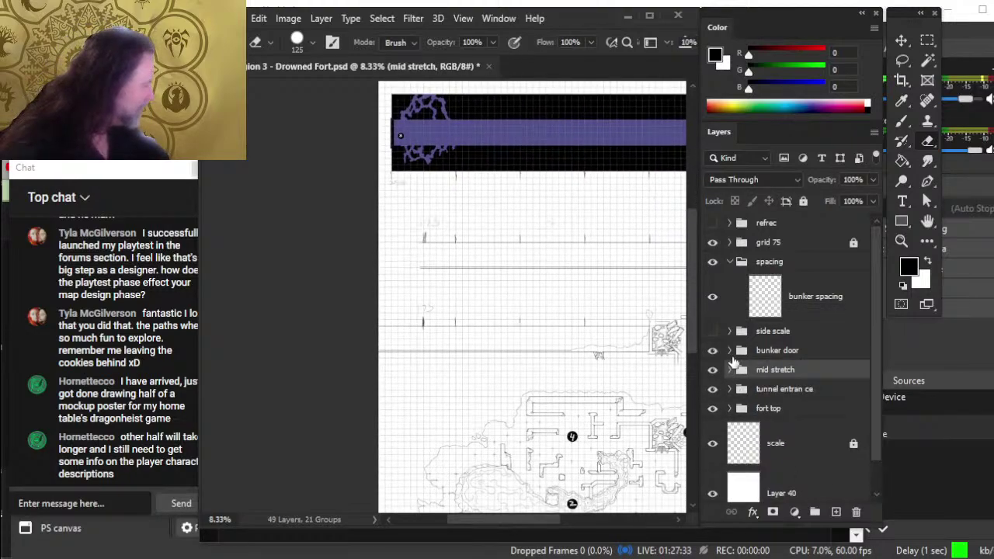
left_click(729, 389)
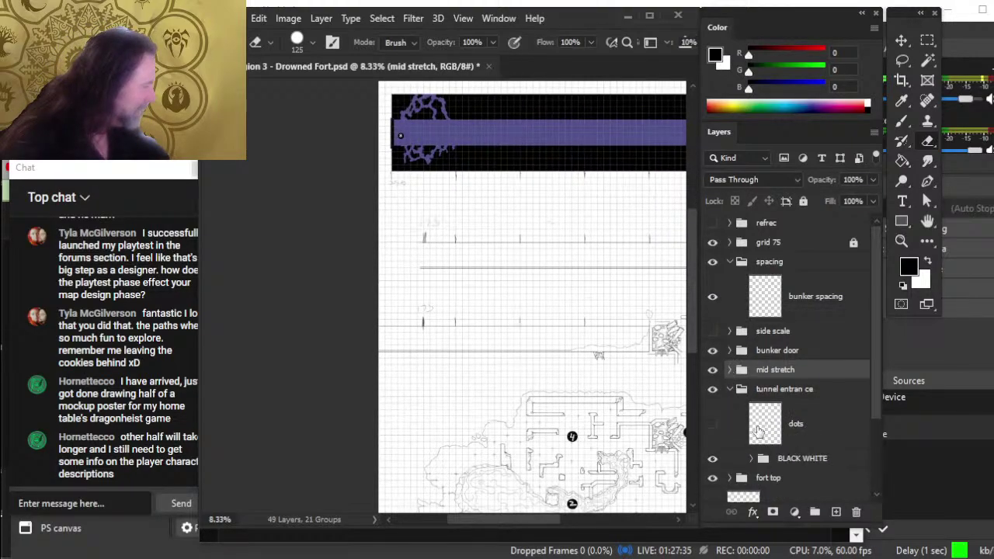
double_click(802, 391)
left_click(807, 389)
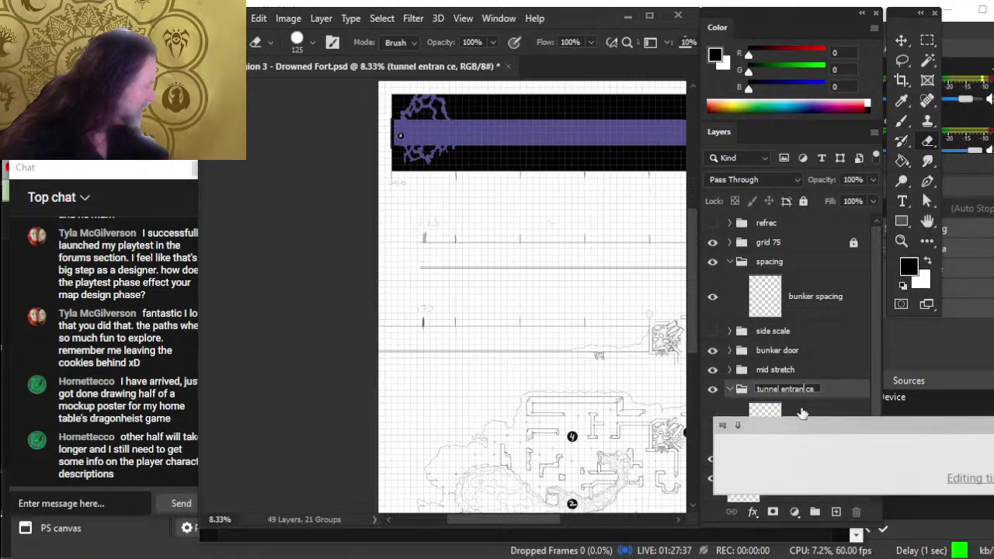
key("BackSpace")
key("Return")
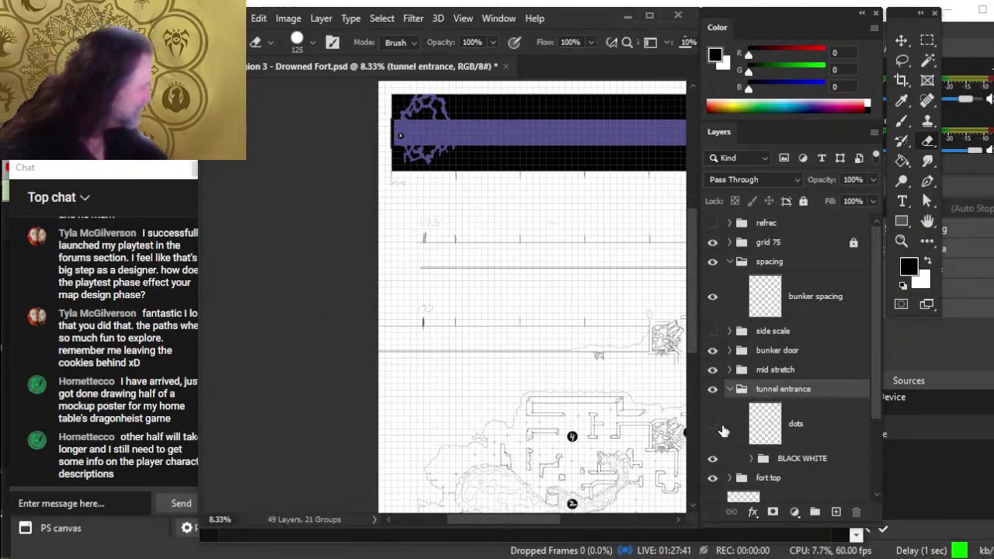
Step: Toggle the visibility of the dots layer and the mid stretch and bunker door groups to check what each contains
left_click(730, 389)
left_click(730, 389)
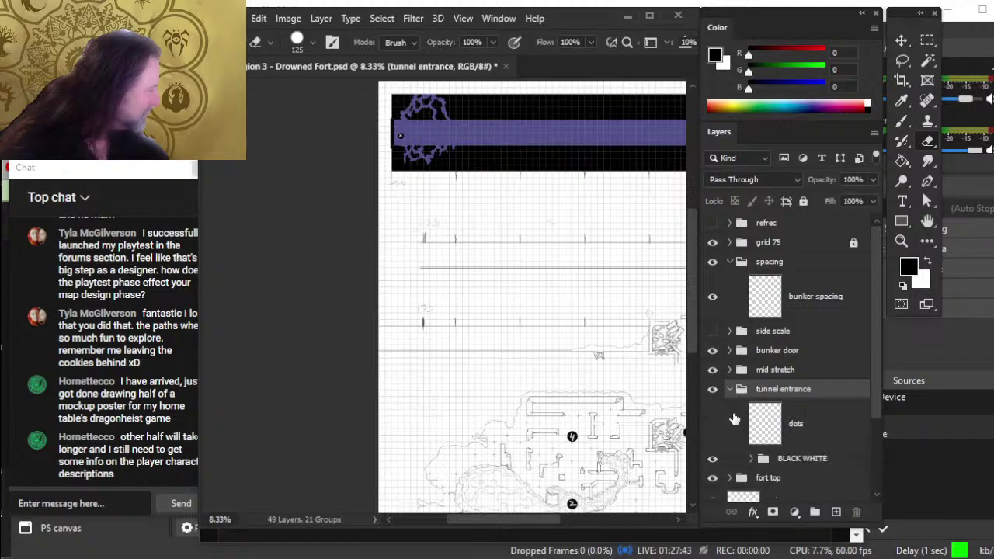
left_click(713, 425)
left_click(713, 425)
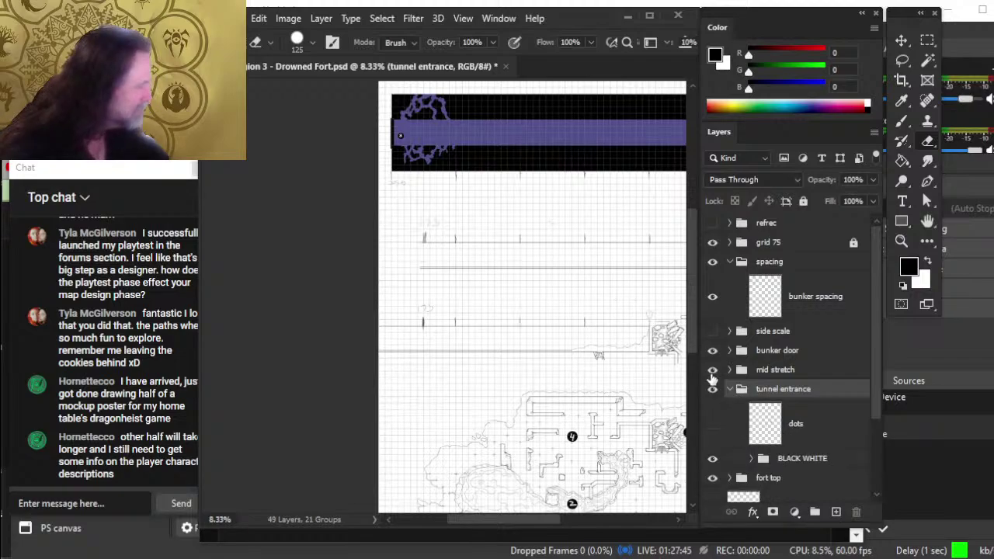
left_click(712, 371)
left_click(712, 370)
left_click(713, 351)
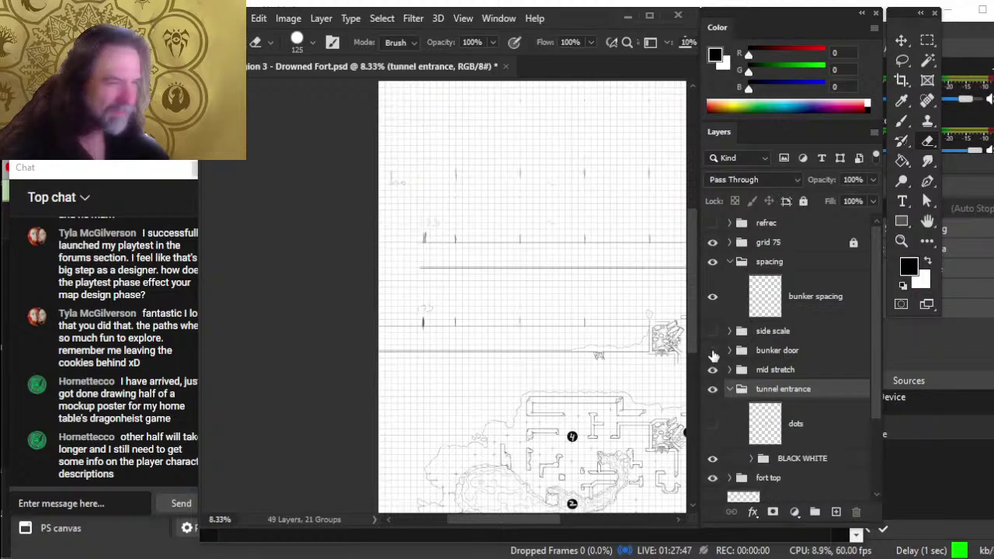
left_click(712, 351)
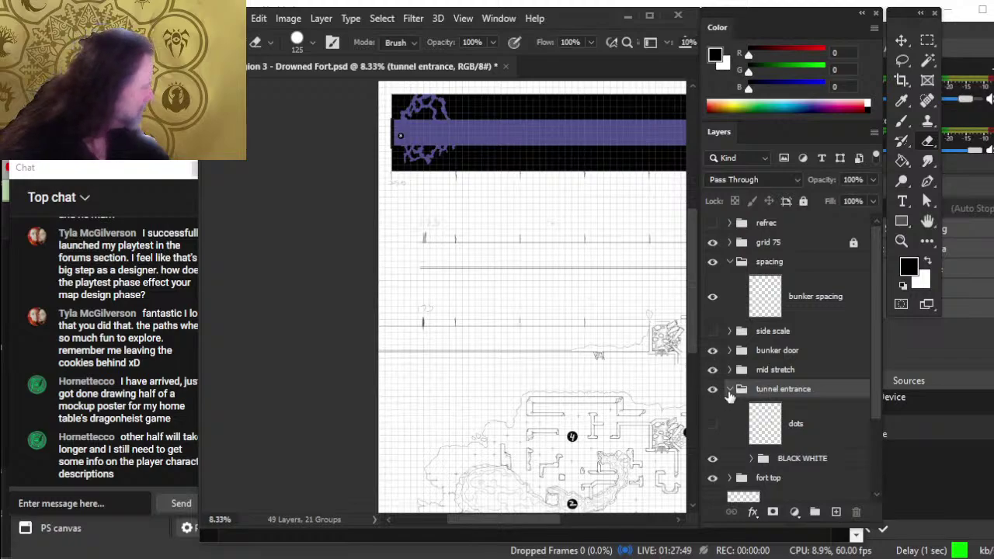
Step: Expand the BLACK WHITE group and toggle Layer 135 and Layer 134 to identify which bottom strip lines each holds
left_click(758, 462)
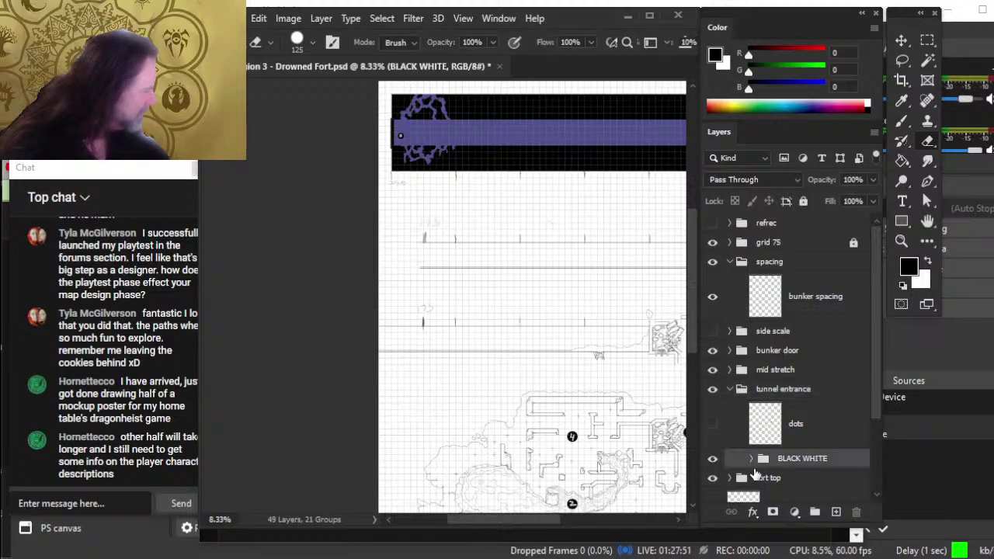
left_click(751, 459)
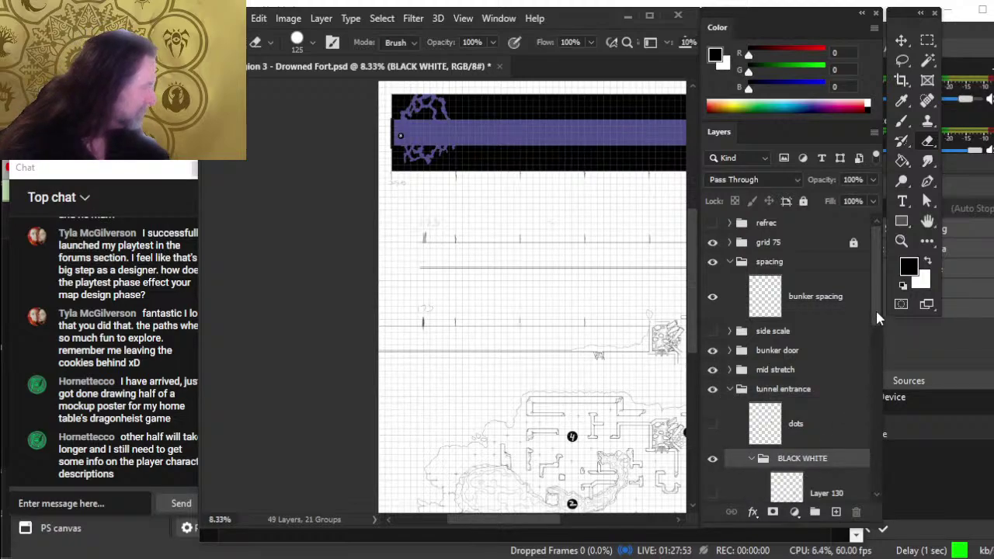
left_click_drag(877, 316, 889, 396)
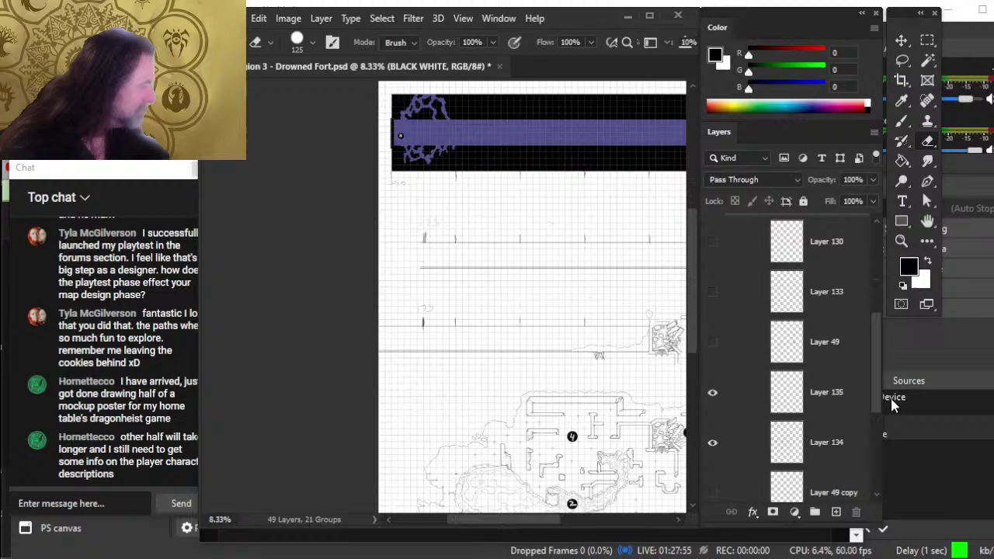
left_click(717, 403)
left_click(718, 403)
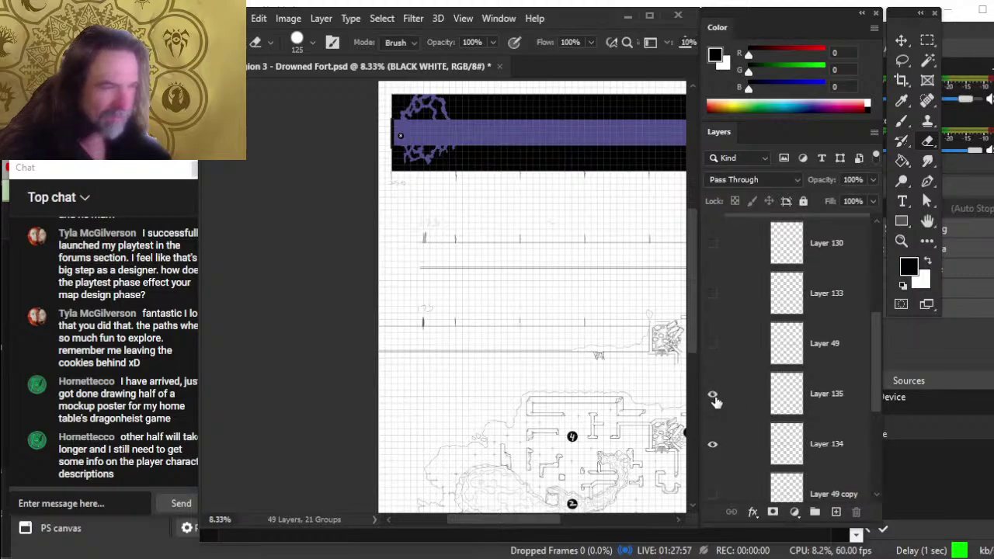
left_click(717, 401)
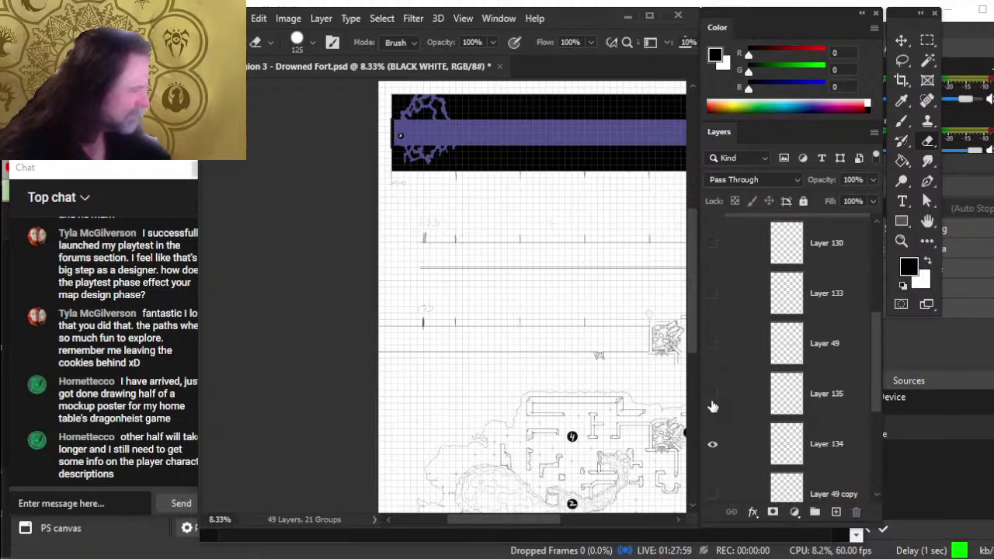
left_click(713, 444)
left_click(713, 444)
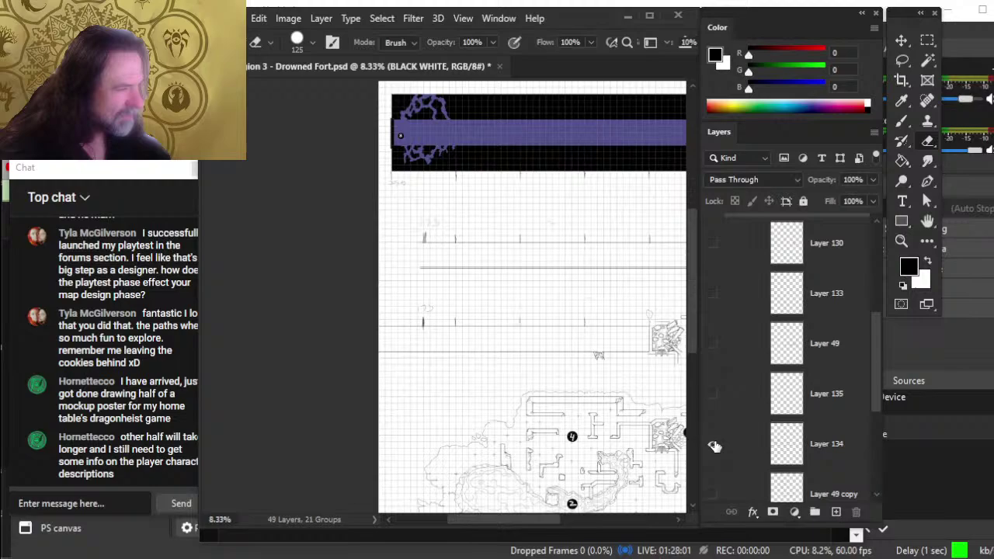
left_click(713, 396)
Step: Try to erase the parts of the bottom strip's lines beyond the 175 mark on Layer 134 and Layer 135
left_click(743, 416)
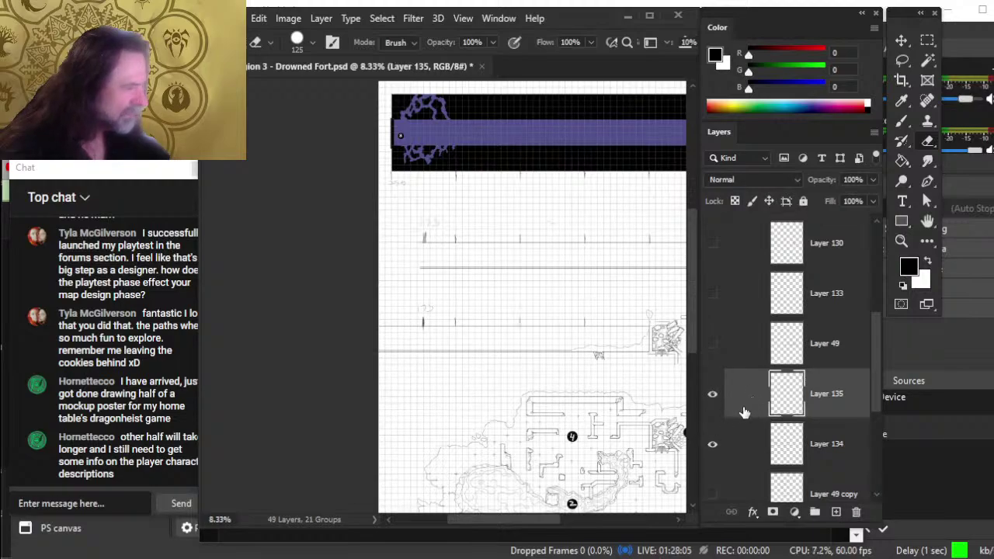
left_click(749, 463)
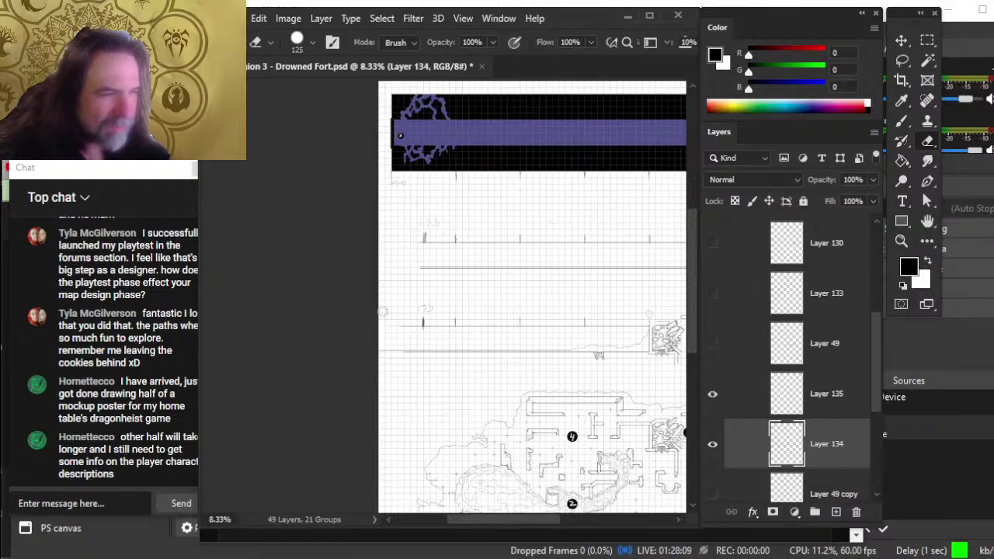
left_click(734, 399)
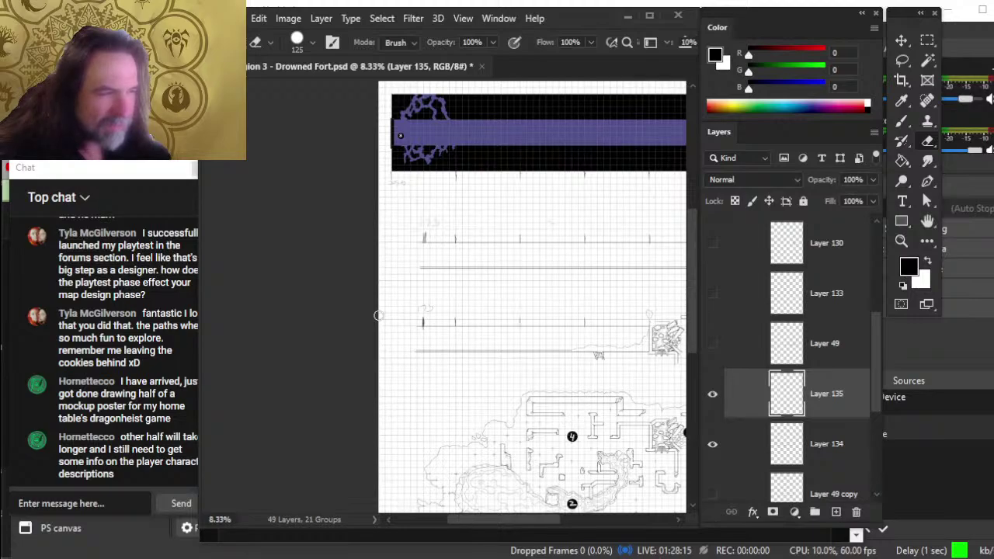
left_click_drag(656, 409, 580, 421)
key("z")
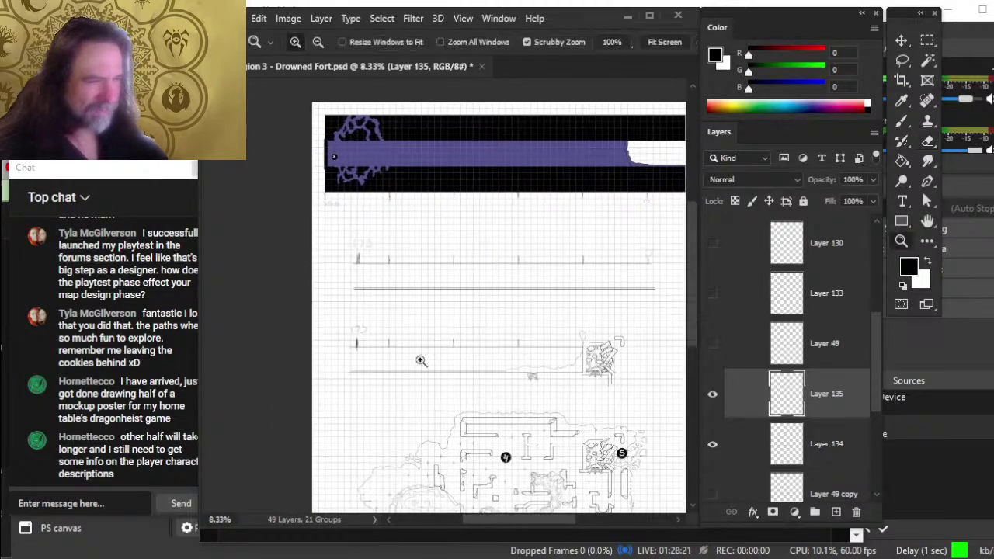
mouse_move(423, 357)
left_mouse_down()
mouse_move(462, 357)
mouse_move(439, 359)
left_mouse_up()
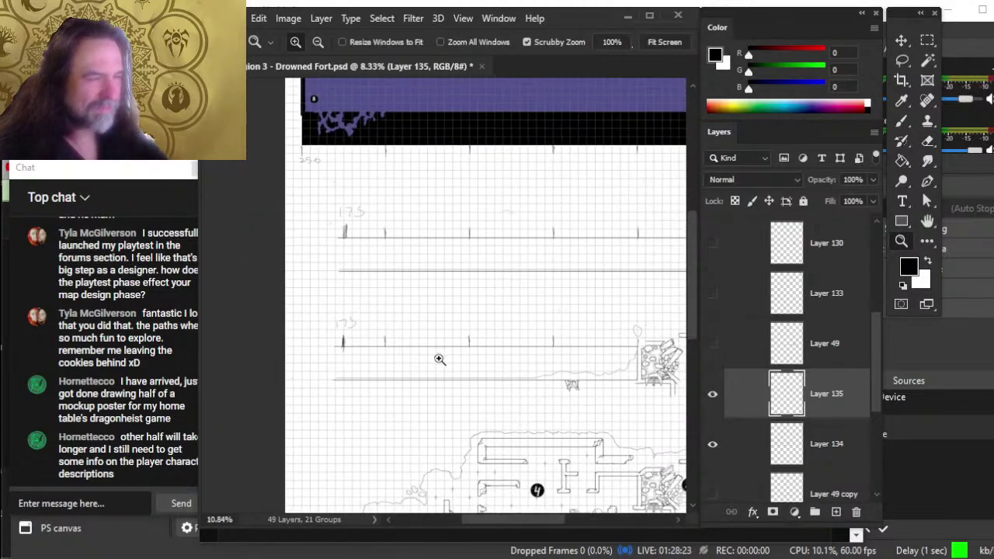
Step: Trim the bottom strip's two lines just past the 175 mark, erasing the excess on Layer 135 and Layer 134
mouse_move(510, 390)
left_mouse_down()
mouse_move(457, 399)
mouse_move(512, 381)
left_mouse_up()
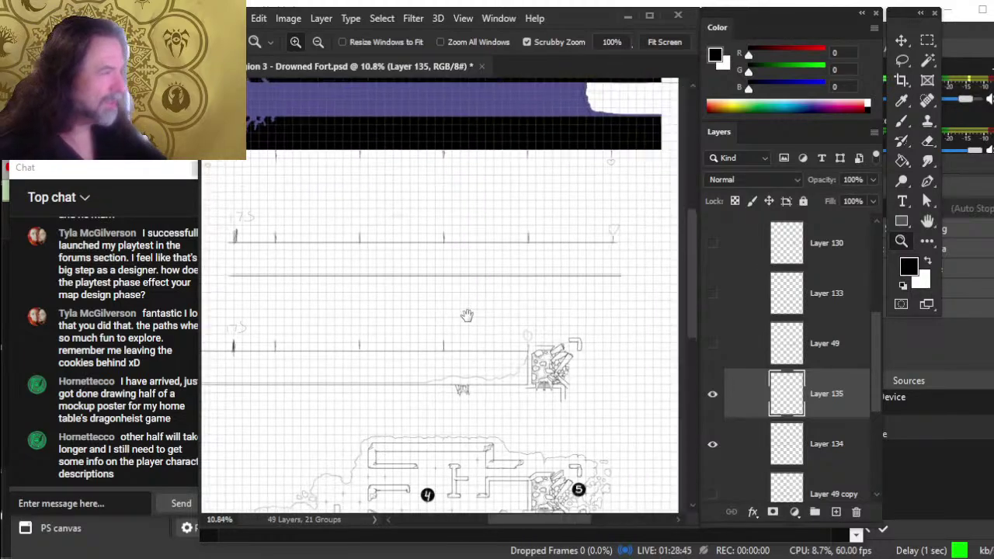
scroll(466, 315, "right", 3)
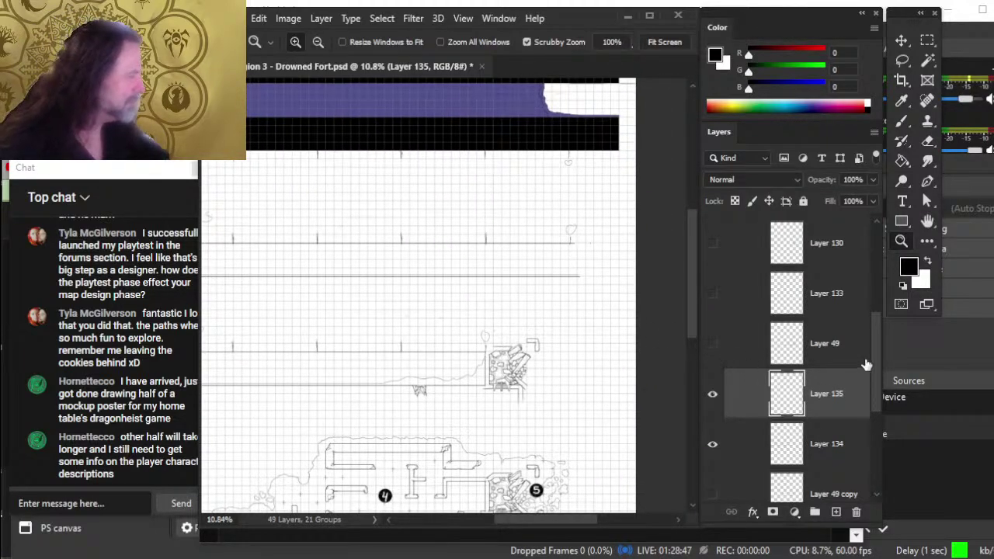
key("e")
scroll(420, 393, "left", 3)
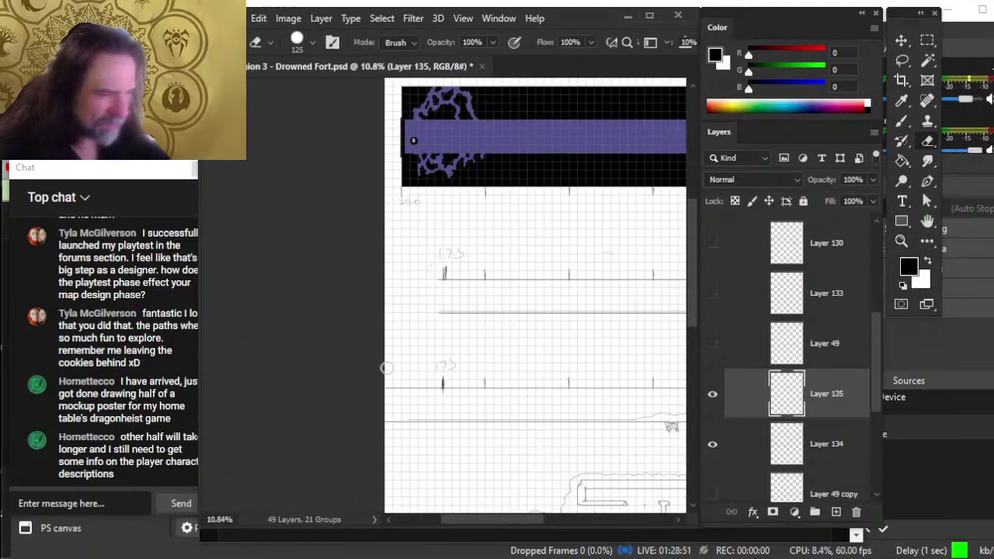
left_click(770, 459)
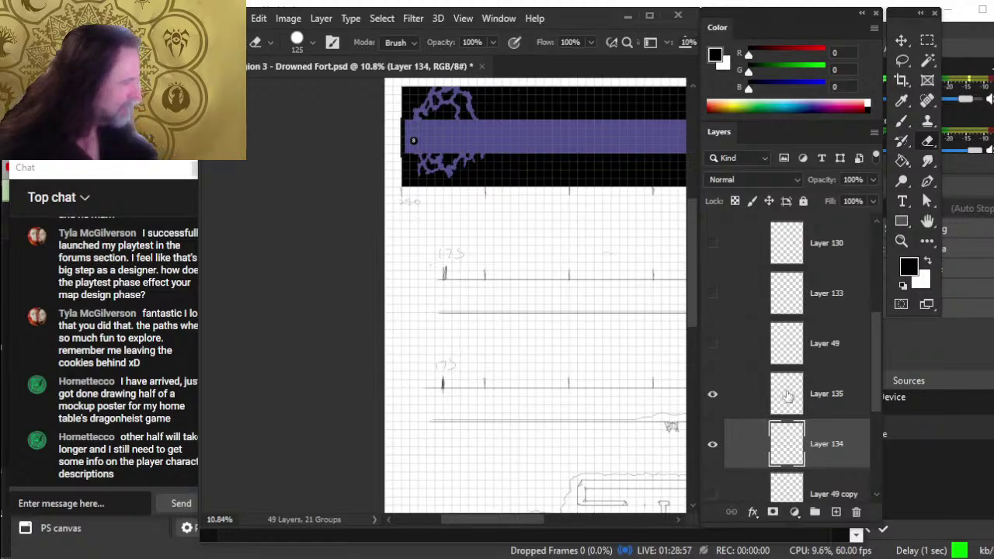
Step: Collapse the BLACK WHITE group, show the dots layer with the room numbers, and collapse the tunnel entrance group
left_click_drag(876, 375, 881, 334)
left_click(751, 341)
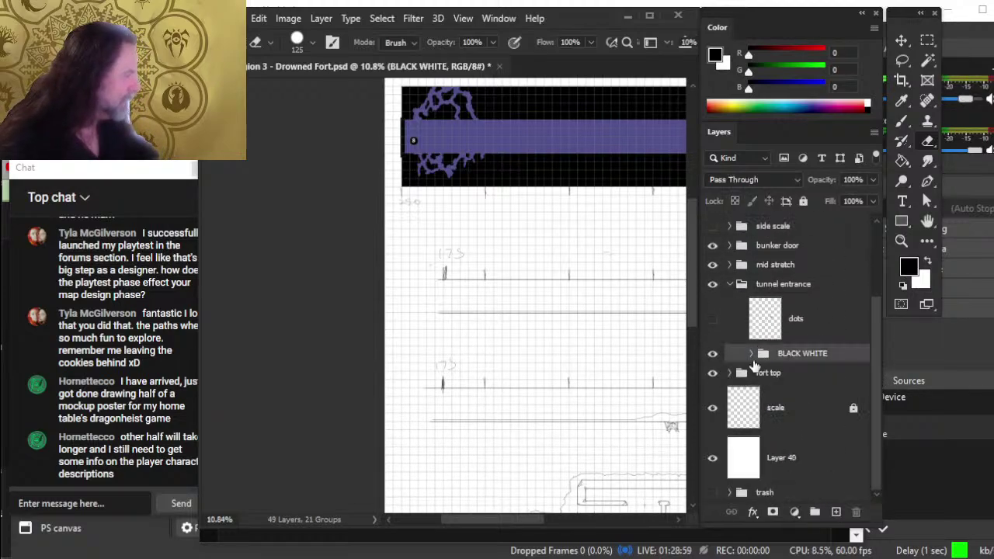
scroll(879, 366, "up", 1)
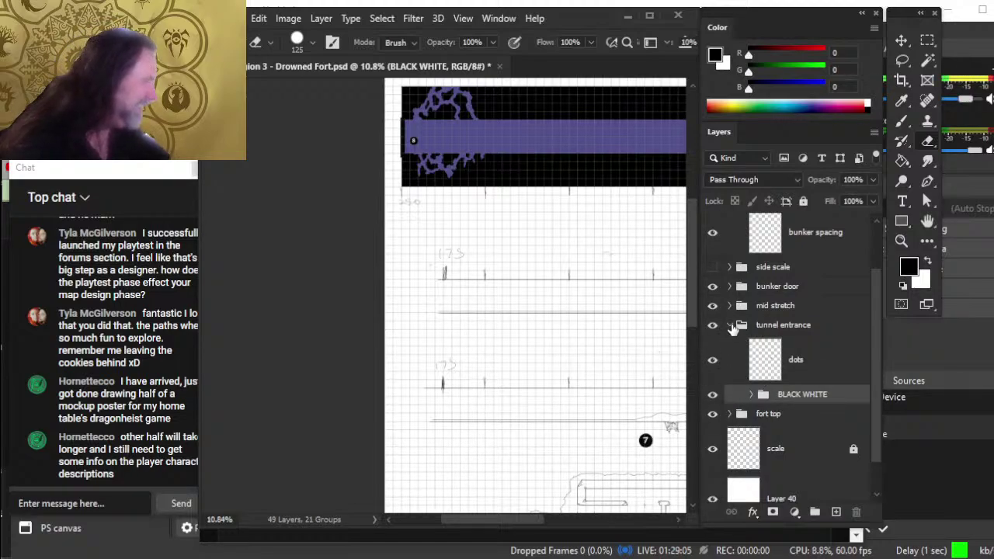
left_click(730, 325)
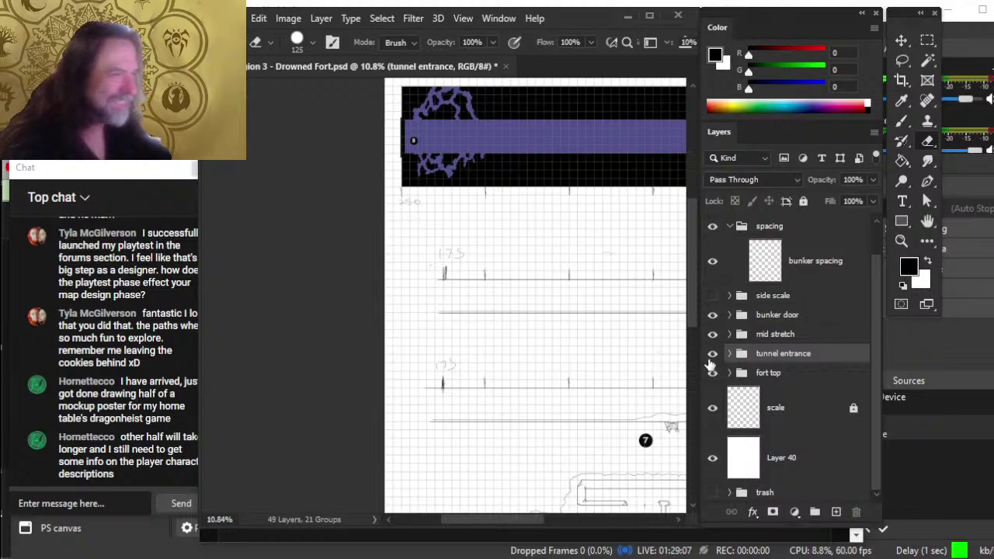
Step: Toggle the tunnel entrance group and the mid stretch group's Layer 135 copy to check their lines, and inspect the strips' far ends
left_click(712, 354)
left_click(712, 354)
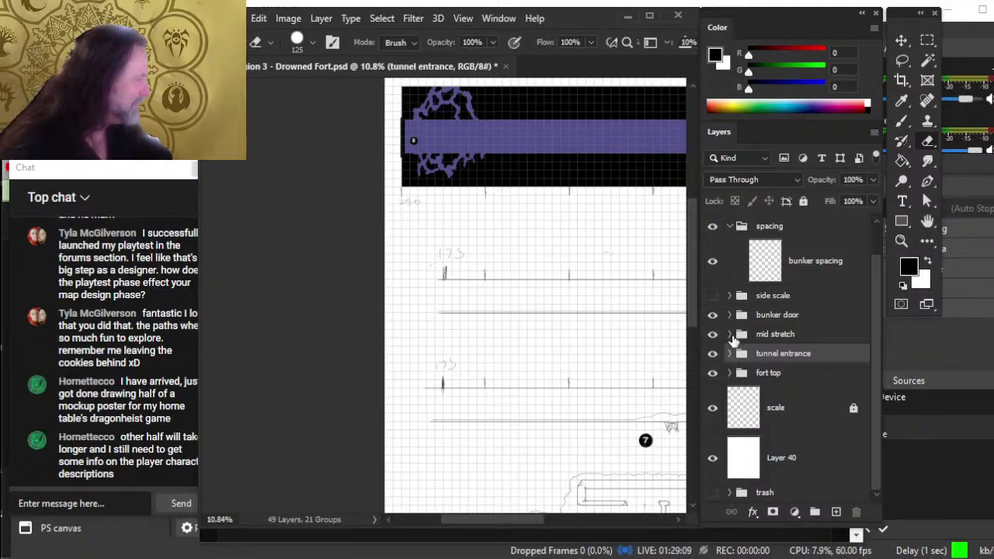
left_click(729, 334)
left_click(729, 371)
left_click(714, 370)
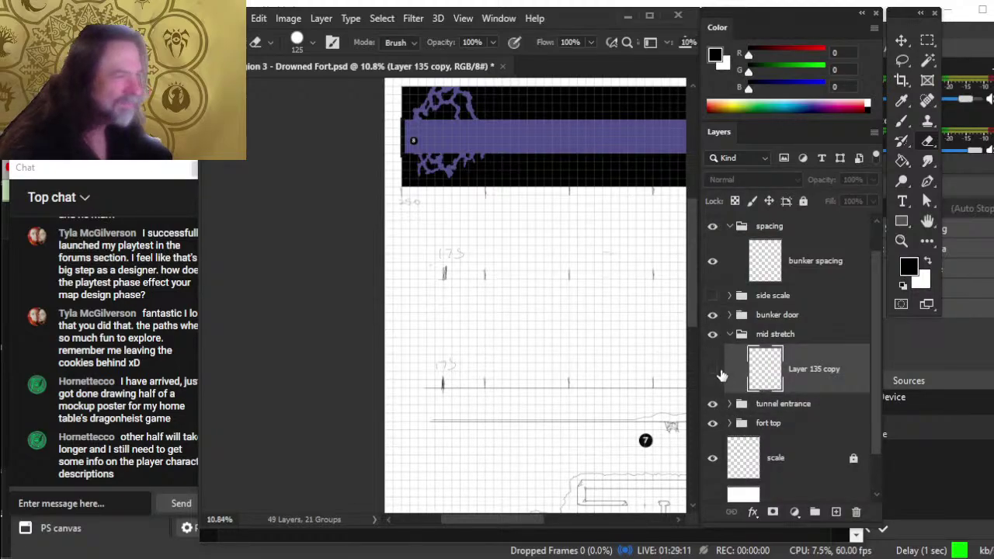
left_click(714, 370)
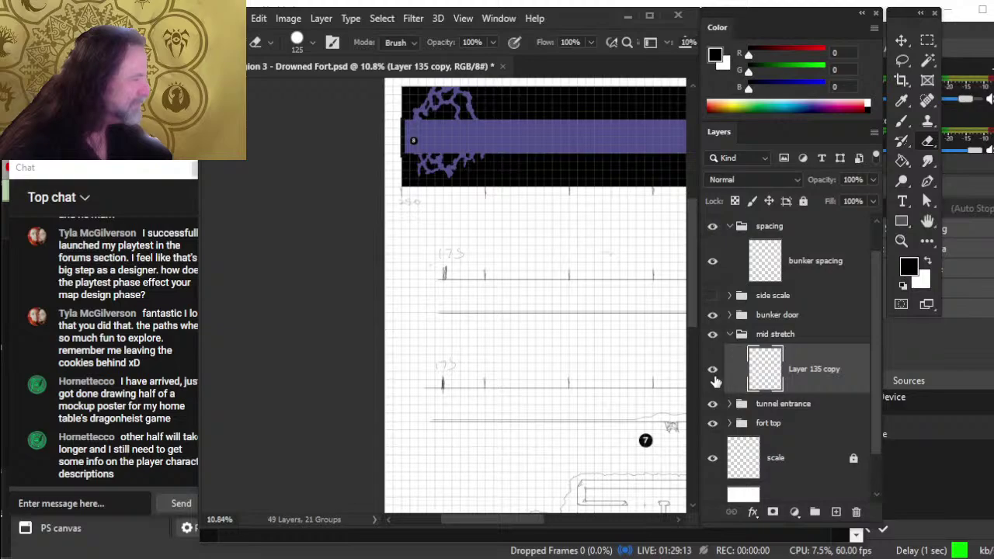
left_click(714, 373)
left_click(713, 374)
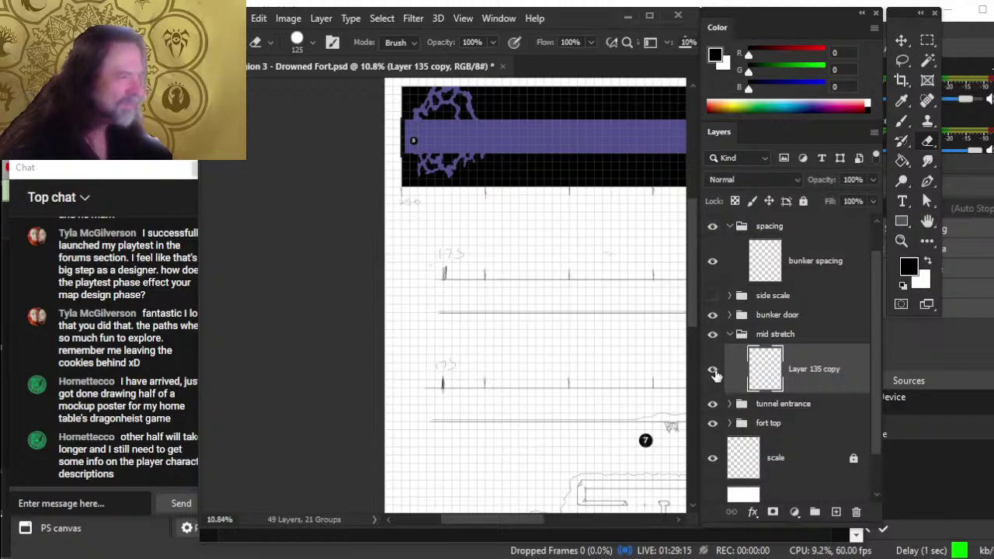
left_click_drag(590, 335, 355, 399)
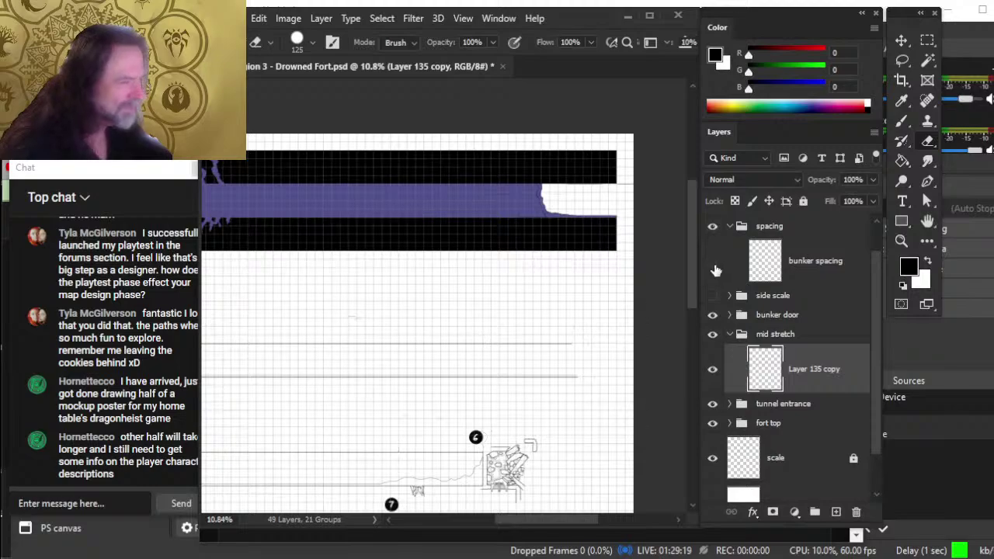
Step: Show the bunker spacing layer and move the middle strip's end mark one tick inward to the next spacing tick
left_click(732, 276)
key("l")
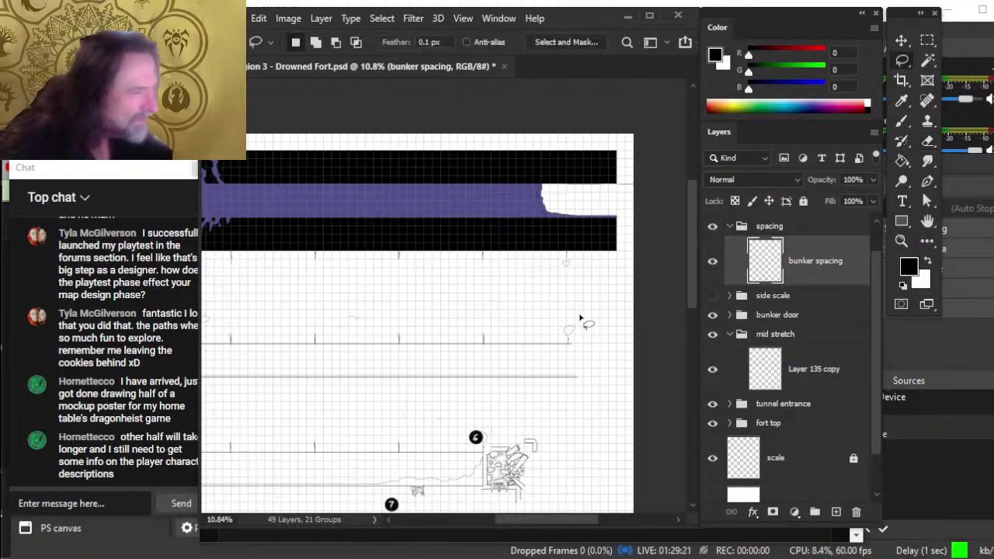
mouse_move(581, 320)
left_mouse_down()
mouse_move(525, 336)
mouse_move(489, 337)
left_mouse_up()
key("v")
left_click_drag(470, 382, 617, 393)
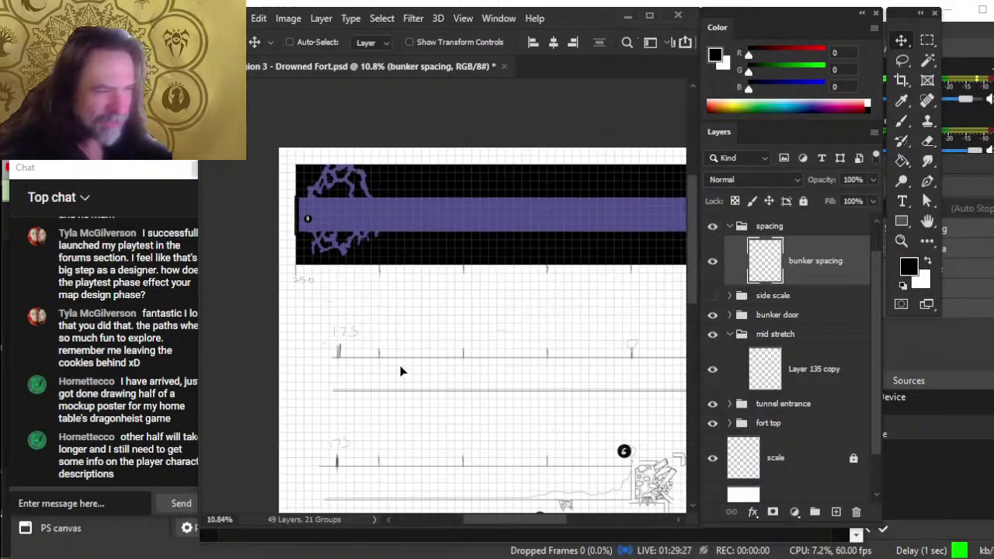
left_click_drag(603, 393, 441, 387)
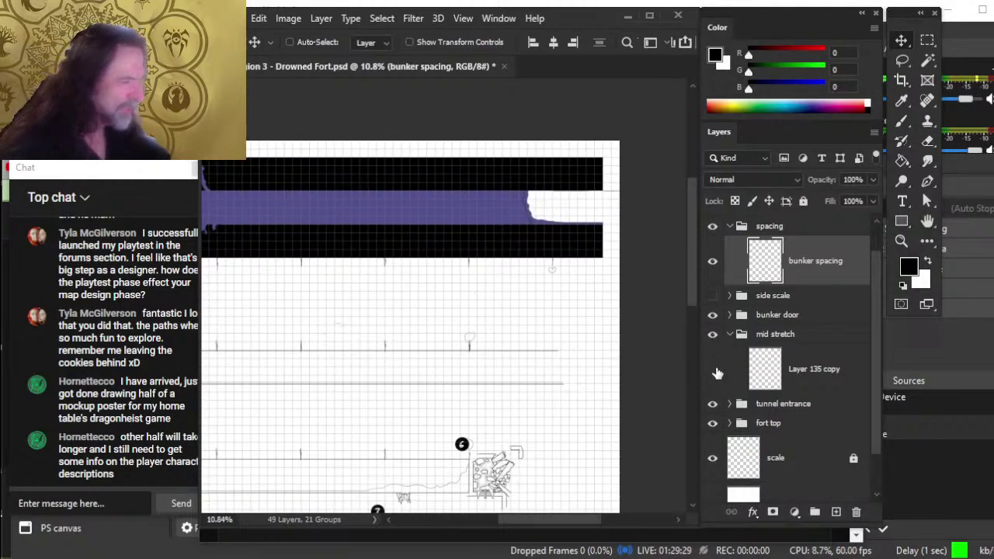
Step: Erase the ends of the middle strip's two lines just past its end mark on Layer 135 copy
left_click(713, 371)
left_click(784, 369)
key("e")
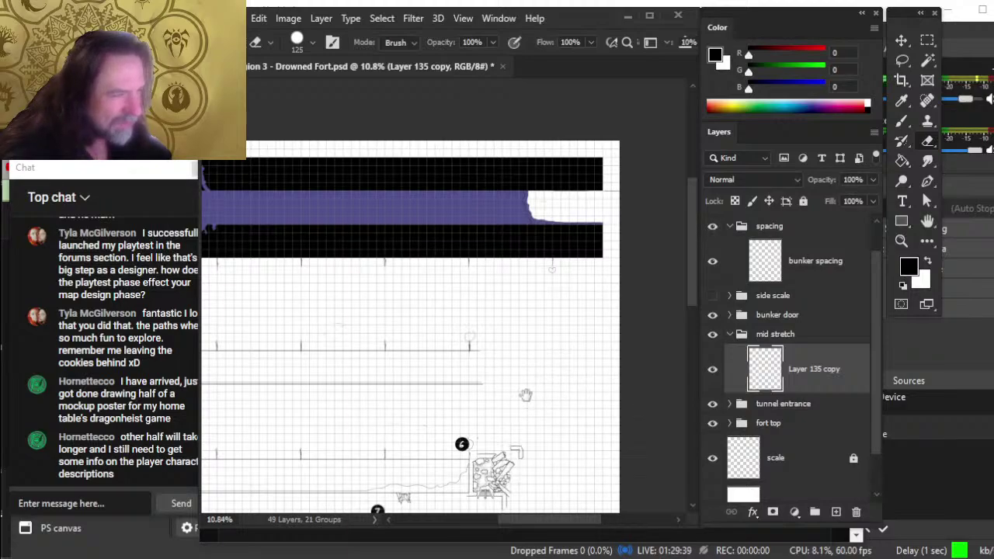
mouse_move(526, 395)
left_mouse_down()
mouse_move(661, 393)
mouse_move(530, 346)
mouse_move(539, 370)
left_mouse_up()
key("z")
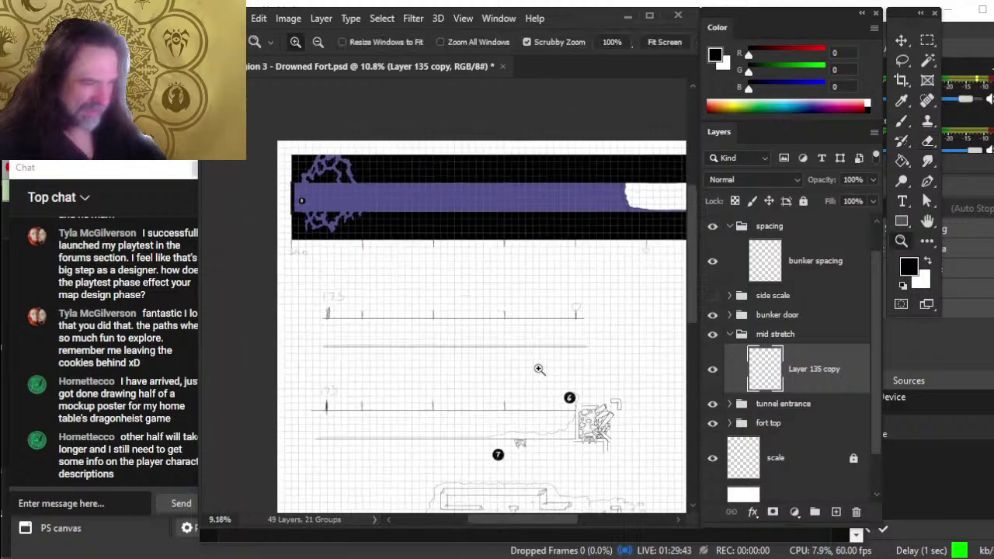
left_click_drag(608, 368, 558, 277)
left_click_drag(587, 368, 551, 386)
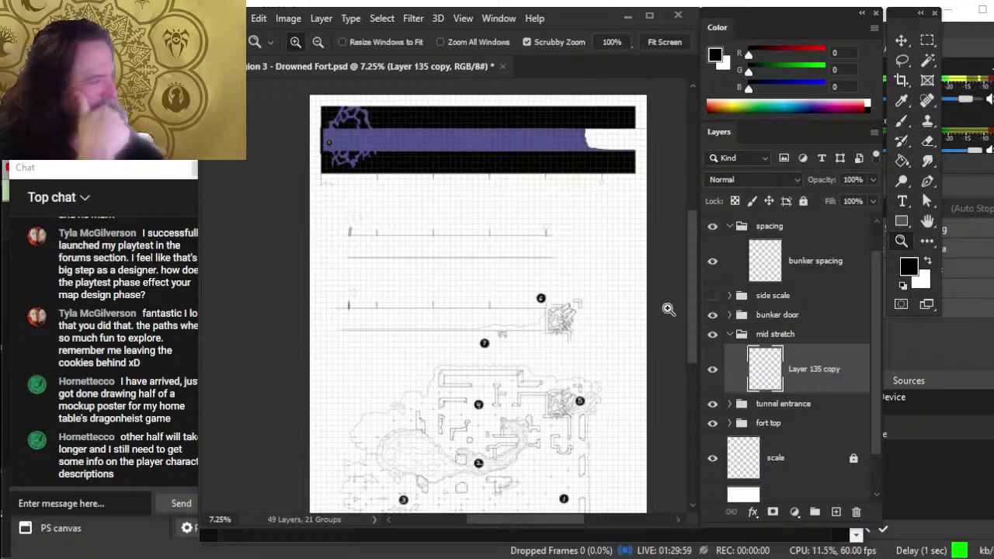
scroll(682, 329, "down", 2)
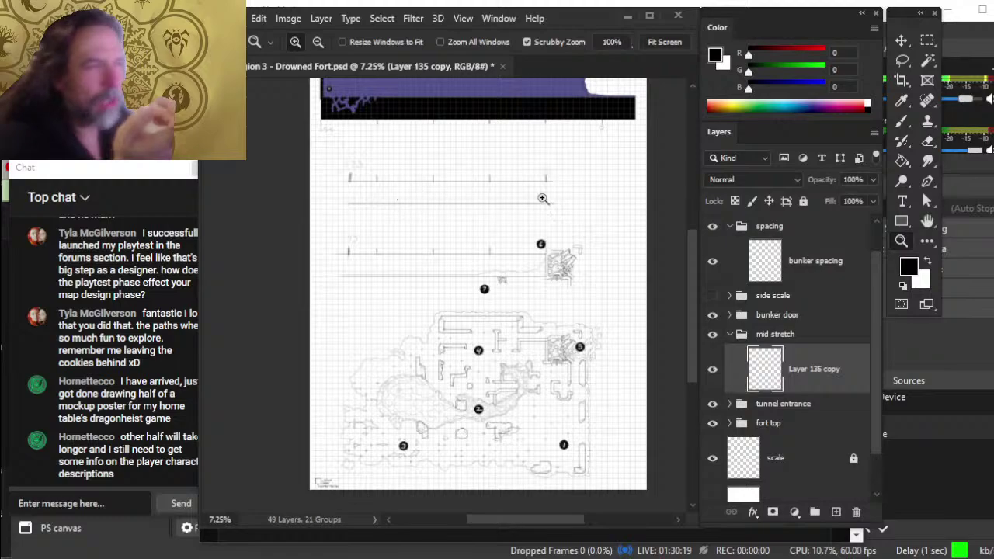
mouse_move(347, 171)
left_mouse_down()
mouse_move(381, 178)
mouse_move(354, 175)
left_mouse_up()
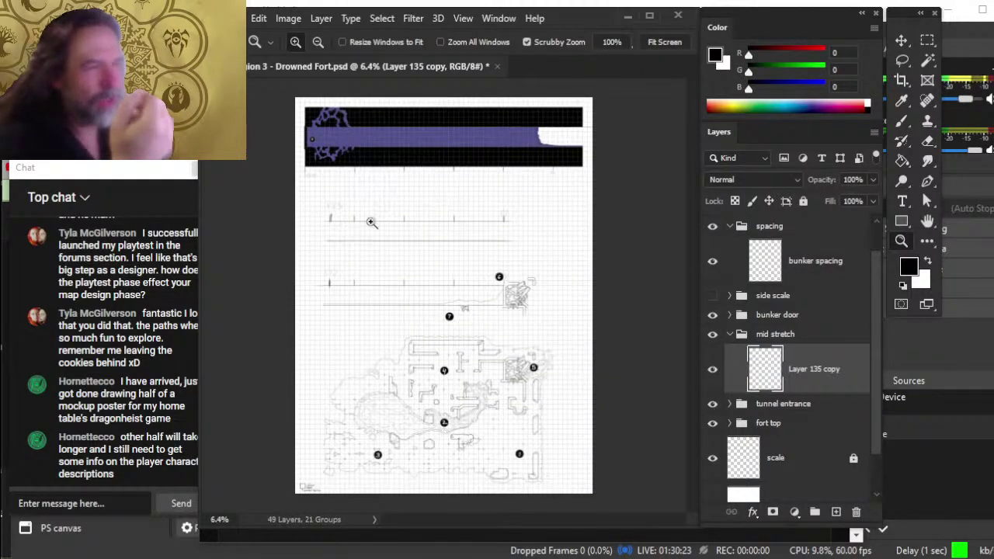
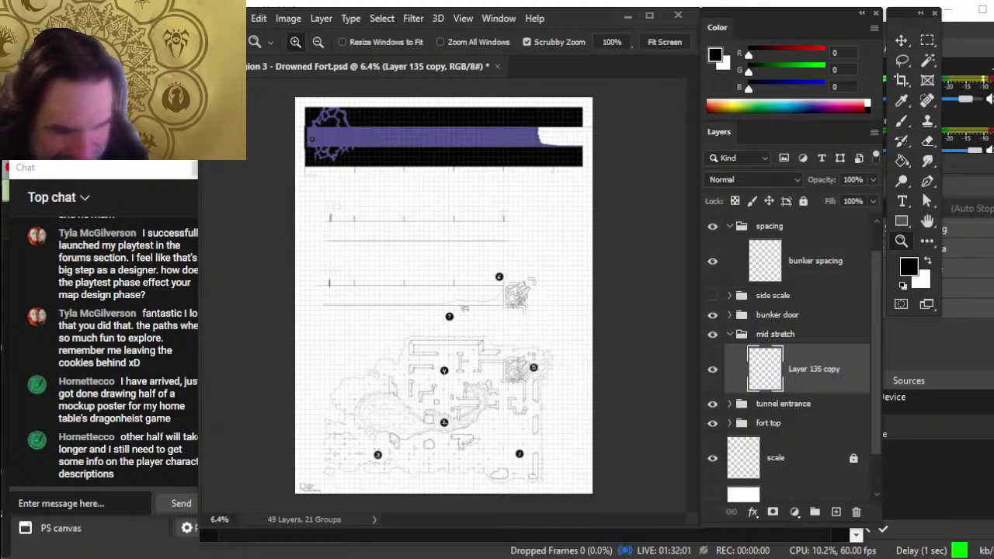
Step: Switch to the streaming windows, then widen the stream's chat window and reposition it beneath the webcam picture
key("alt+Tab")
left_click_drag(223, 465, 194, 466)
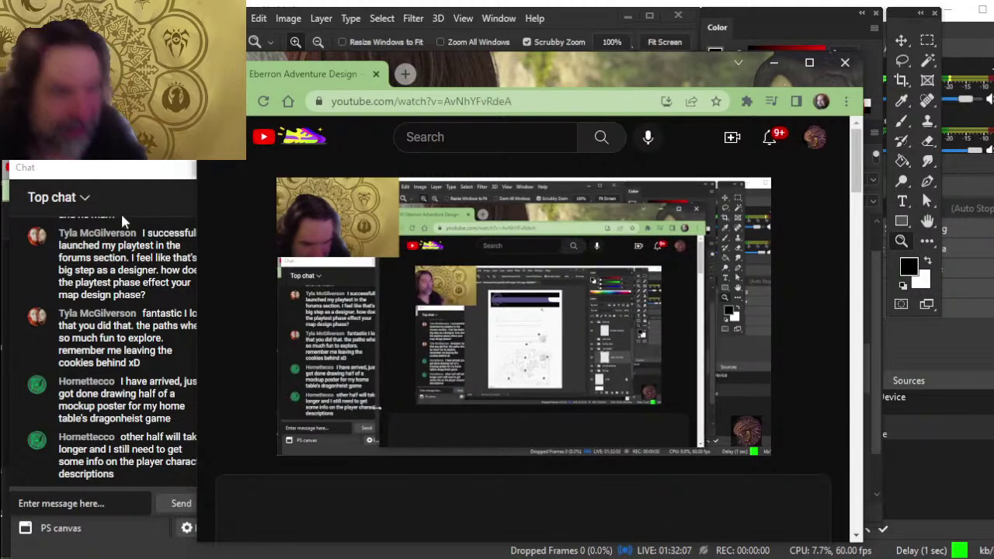
left_click_drag(117, 171, 98, 172)
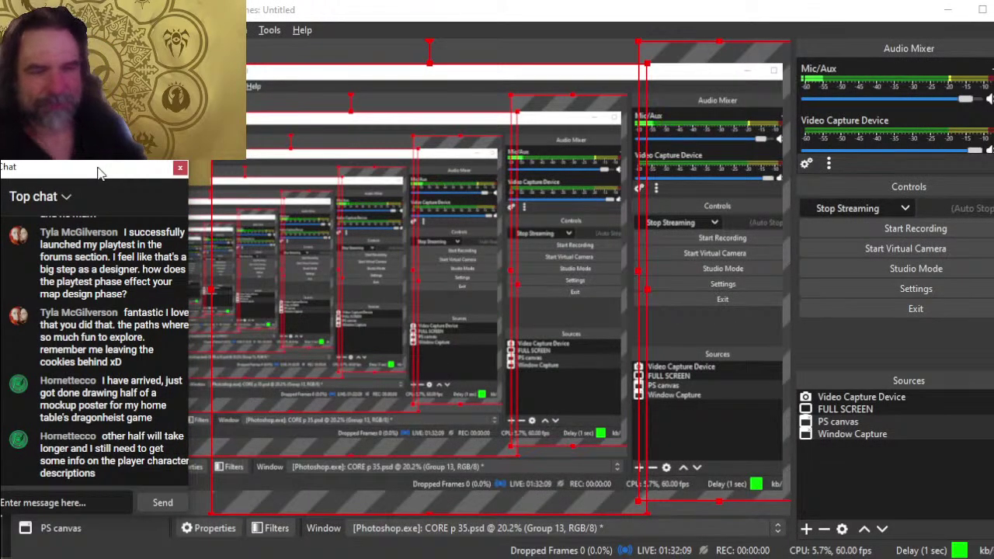
left_click_drag(188, 257, 212, 257)
mouse_move(113, 177)
left_mouse_down()
mouse_move(124, 176)
mouse_move(107, 179)
mouse_move(118, 163)
mouse_move(112, 174)
left_mouse_up()
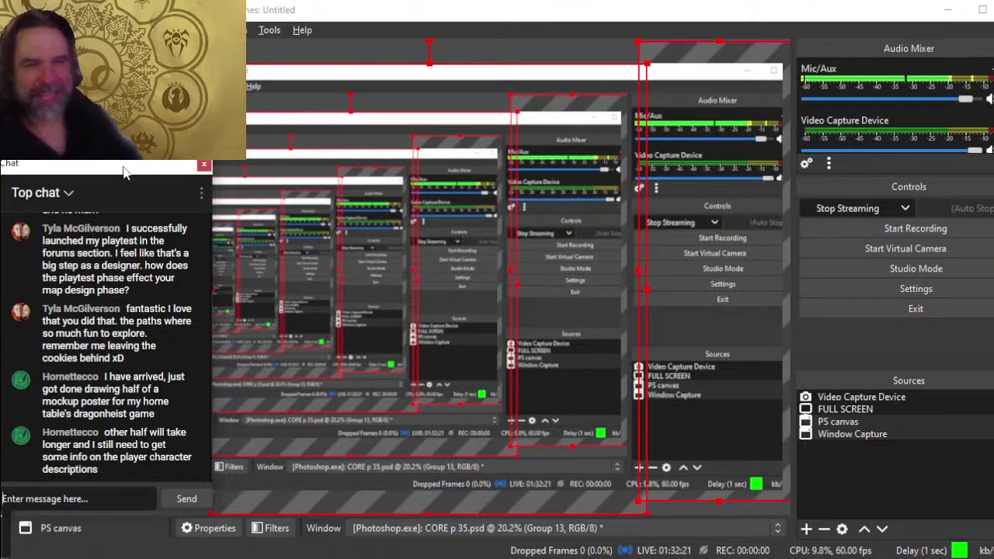
mouse_move(124, 167)
left_mouse_down()
mouse_move(175, 555)
mouse_move(181, 323)
mouse_move(170, 87)
mouse_move(122, 161)
mouse_move(126, 171)
left_mouse_up()
Step: Bring up the YouTube live chat pop-out window and line it up beneath the webcam picture
key("alt+Tab")
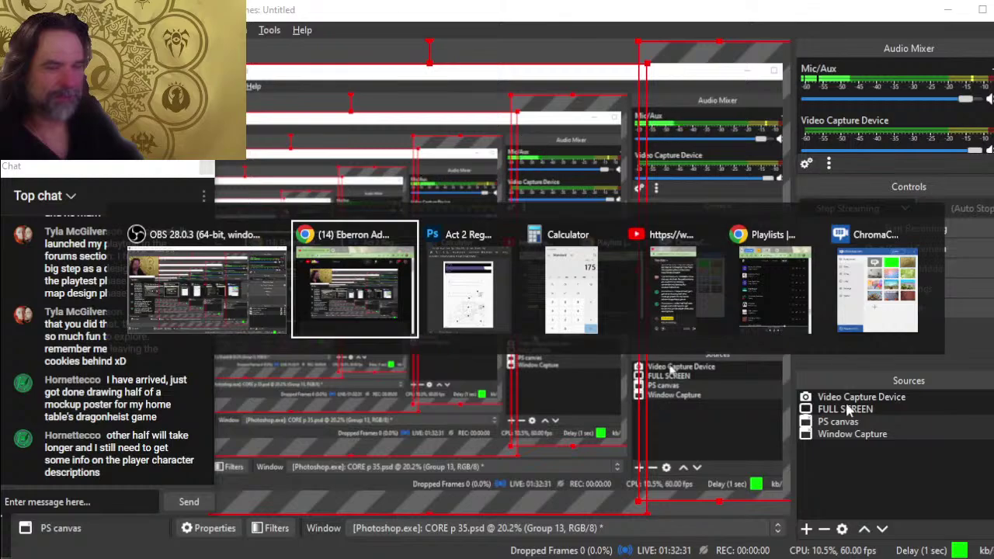
key("Tab")
key("Tab")
key("Tab")
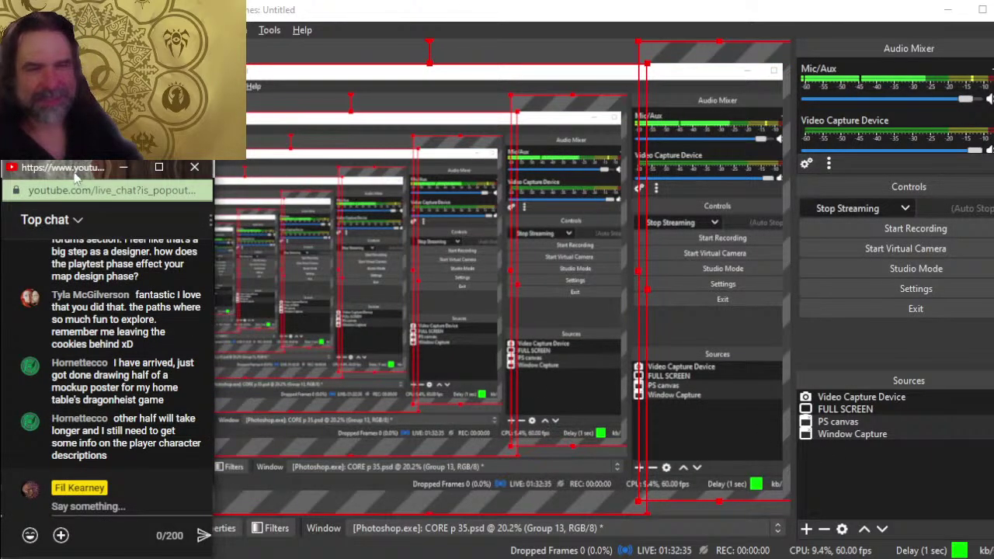
left_click_drag(78, 173, 78, 165)
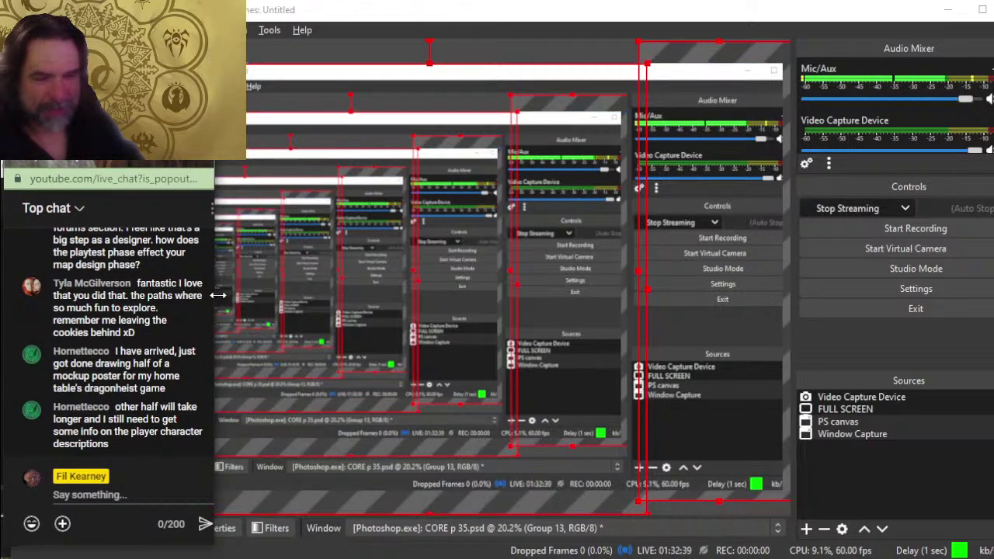
Step: Switch back to Photoshop, bring the live chat pop-out forward and nudge it into place beside the document
key("alt+Tab")
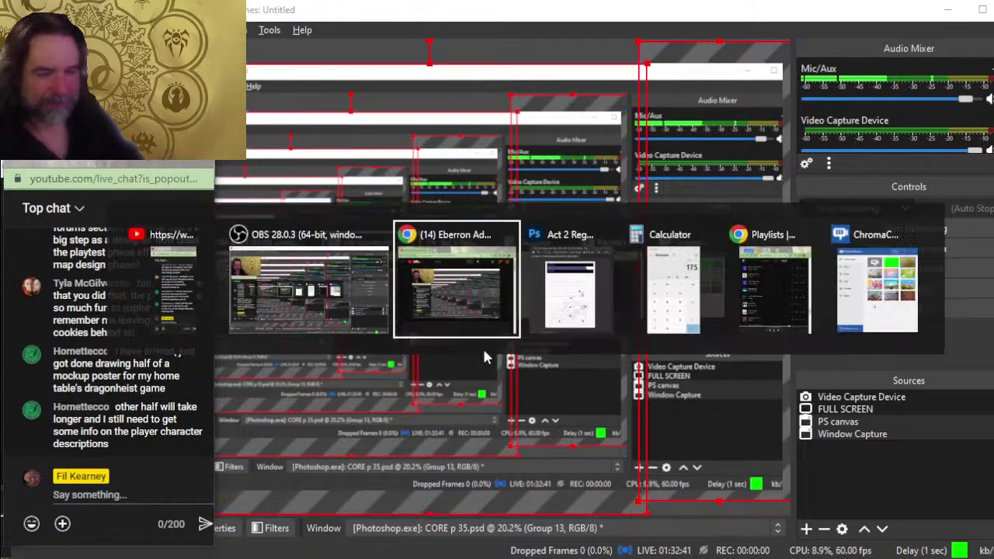
key("alt+Tab")
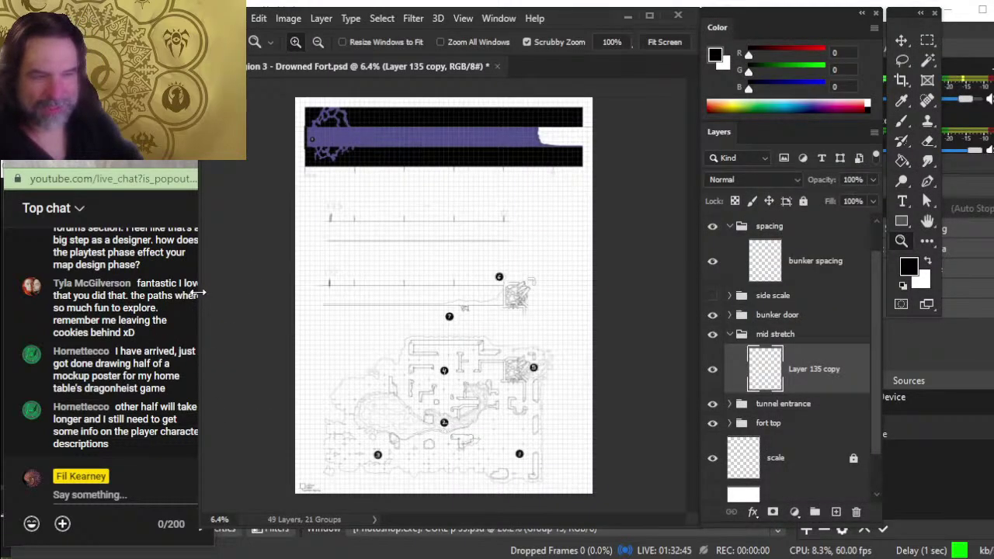
left_click(145, 159)
left_click(123, 159)
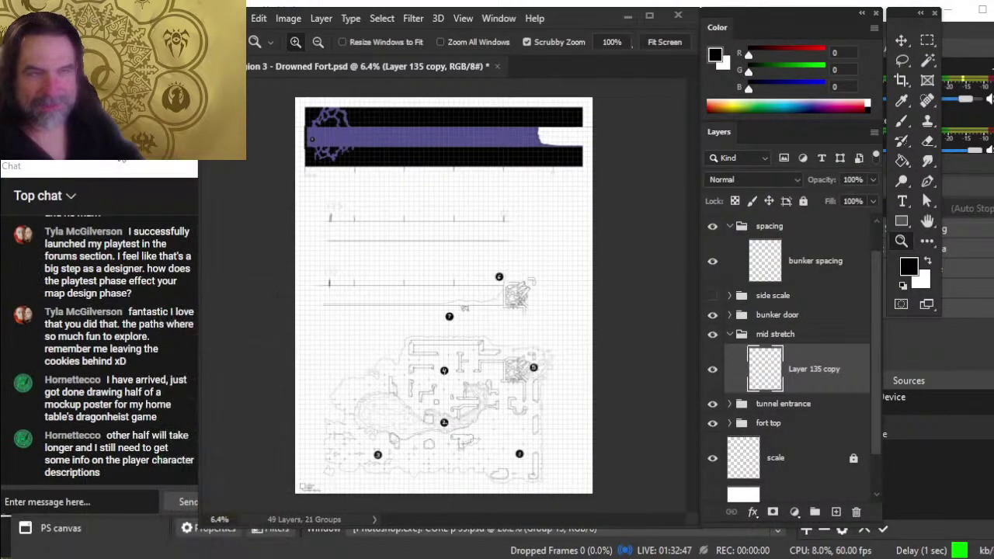
left_click(123, 163)
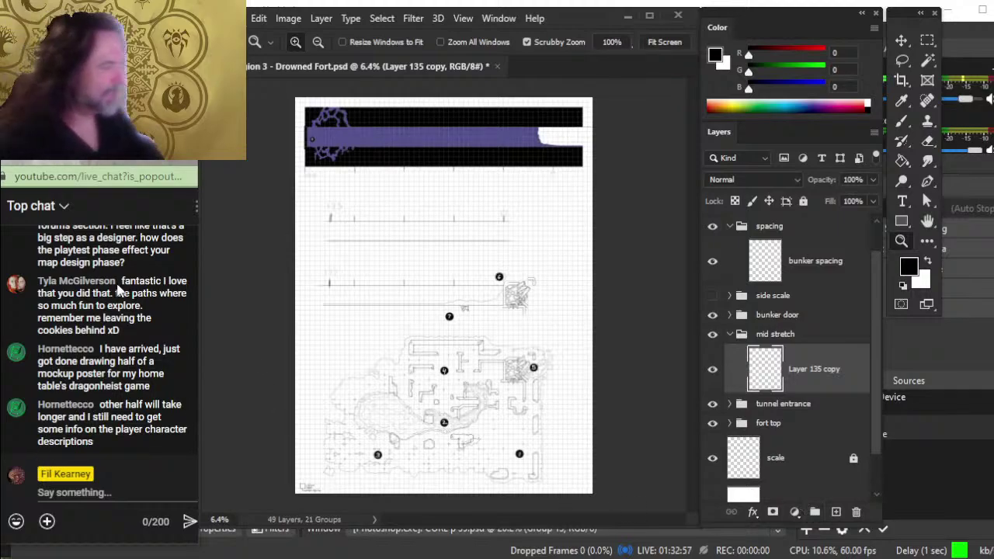
Step: Switch to the Calculator, close it, and return to the Drowned Fort document in Photoshop
key("alt+Tab")
key("alt+Tab")
key("alt+Tab")
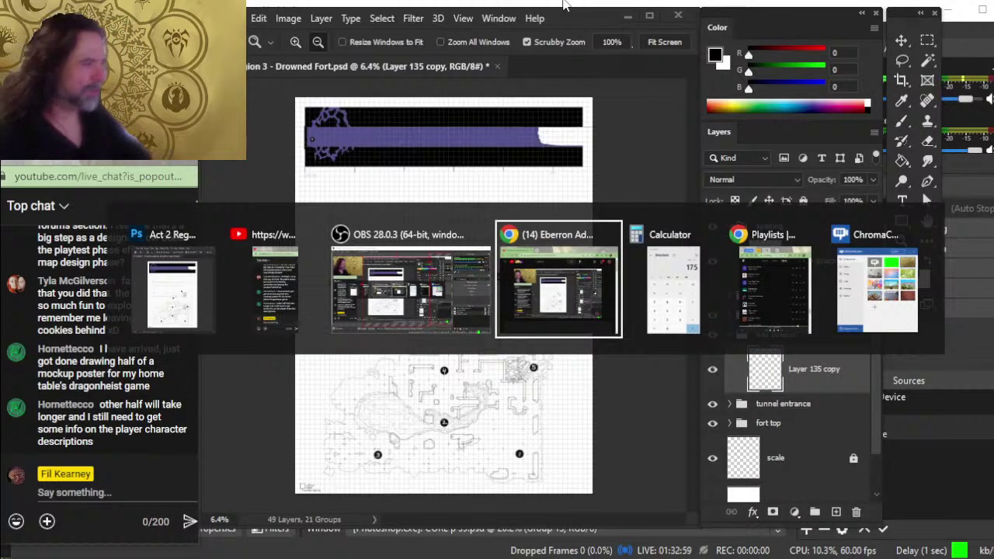
key("alt+Tab")
left_click(808, 114)
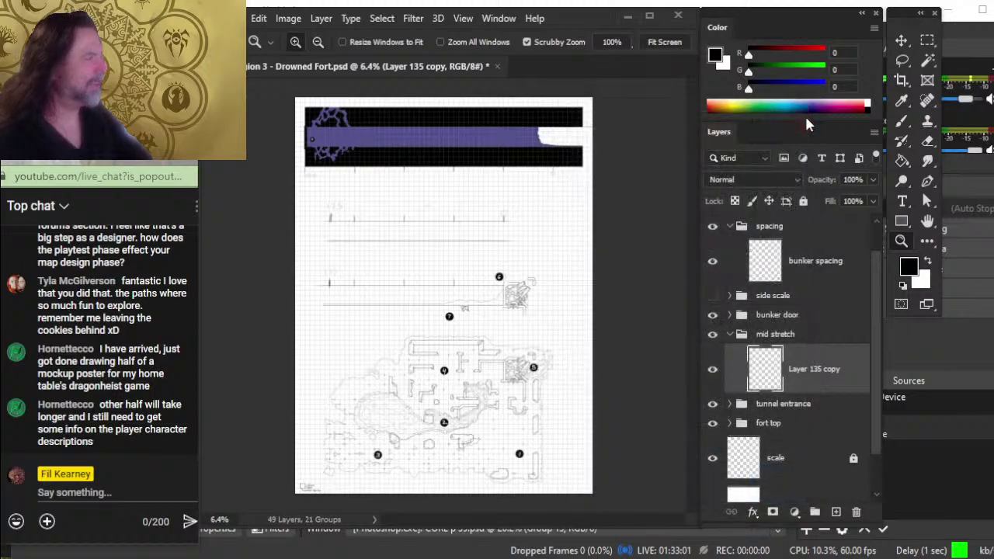
key("alt+Tab")
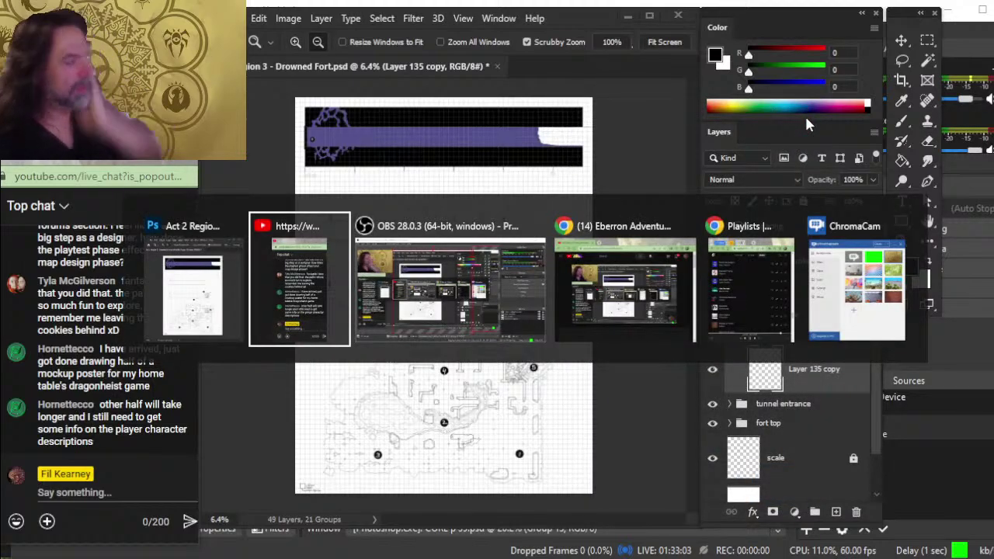
key("alt+Tab")
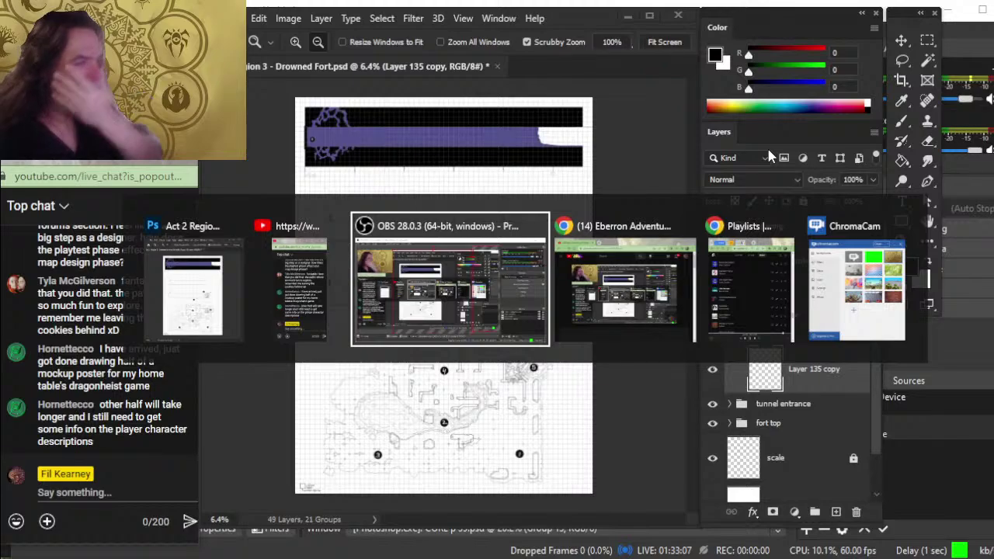
left_click(228, 256)
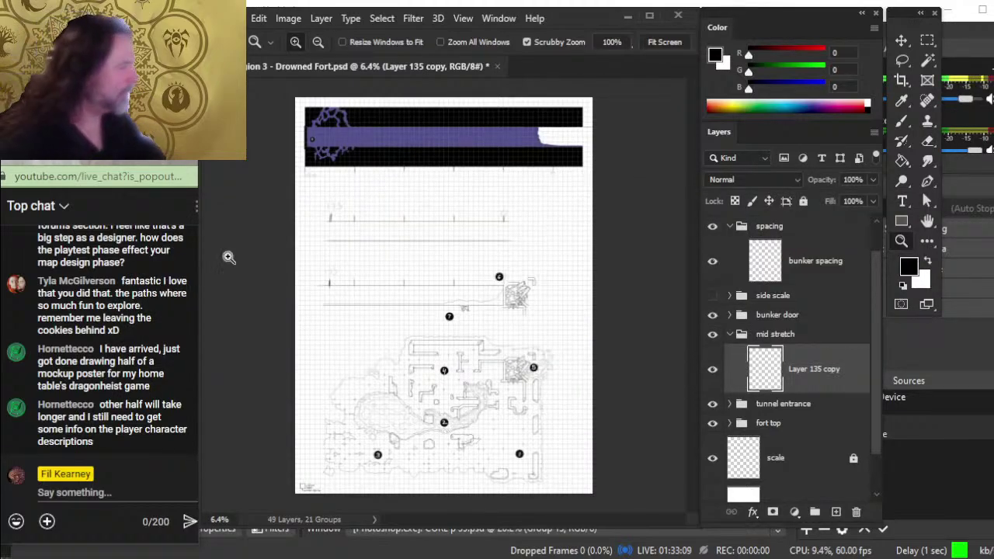
Step: Toggle the spacing group and its bunker spacing layer to check which distance marks they hold
left_click(713, 227)
left_click(729, 227)
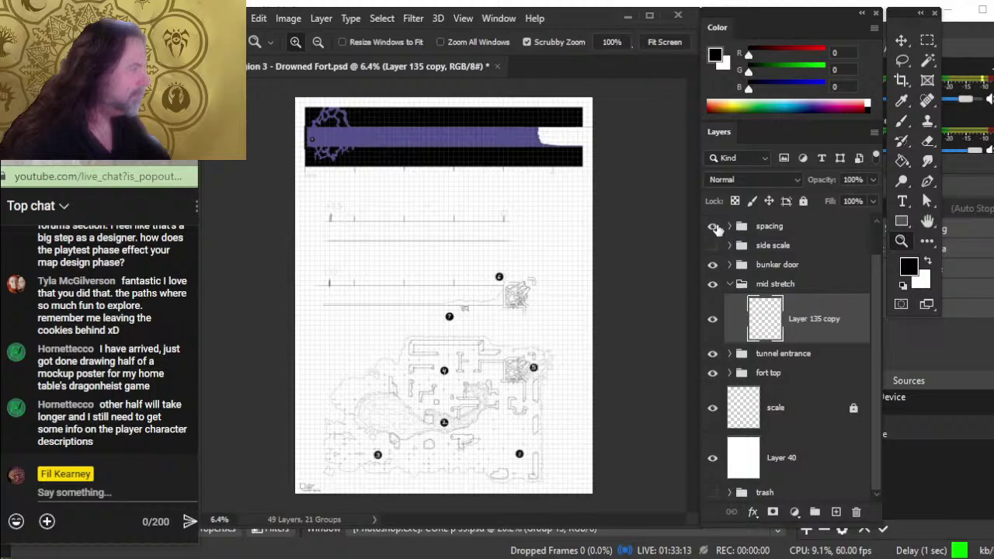
scroll(726, 245, "up", 1)
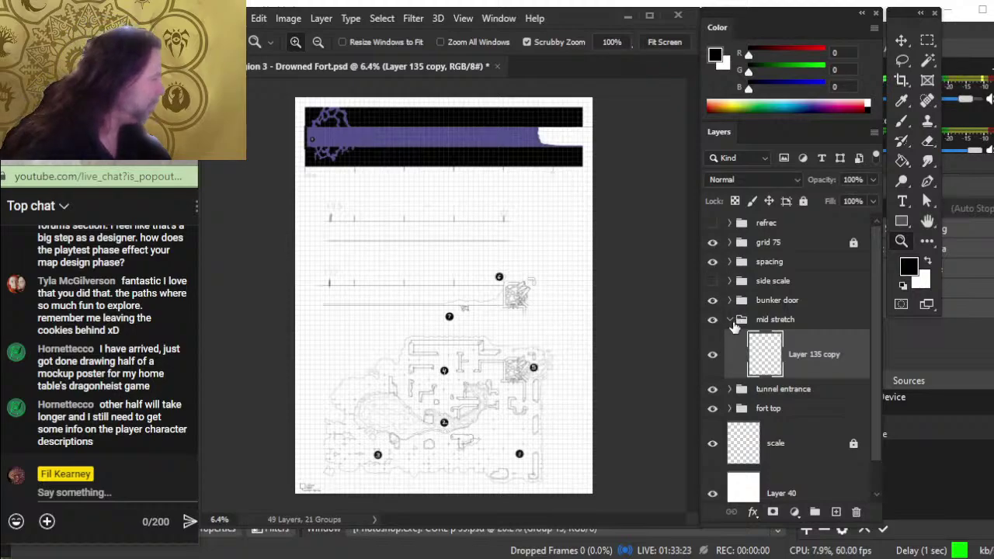
left_click(730, 263)
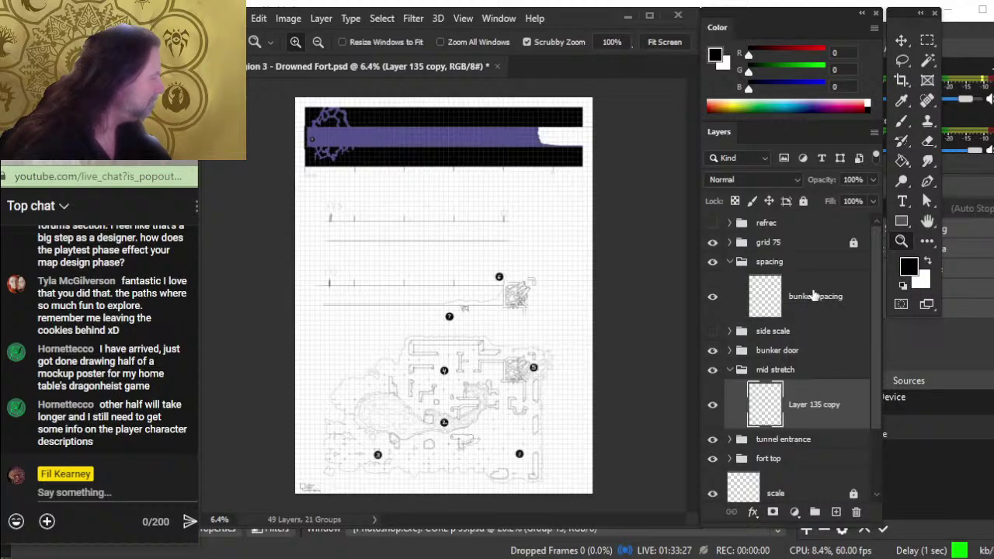
left_click(712, 298)
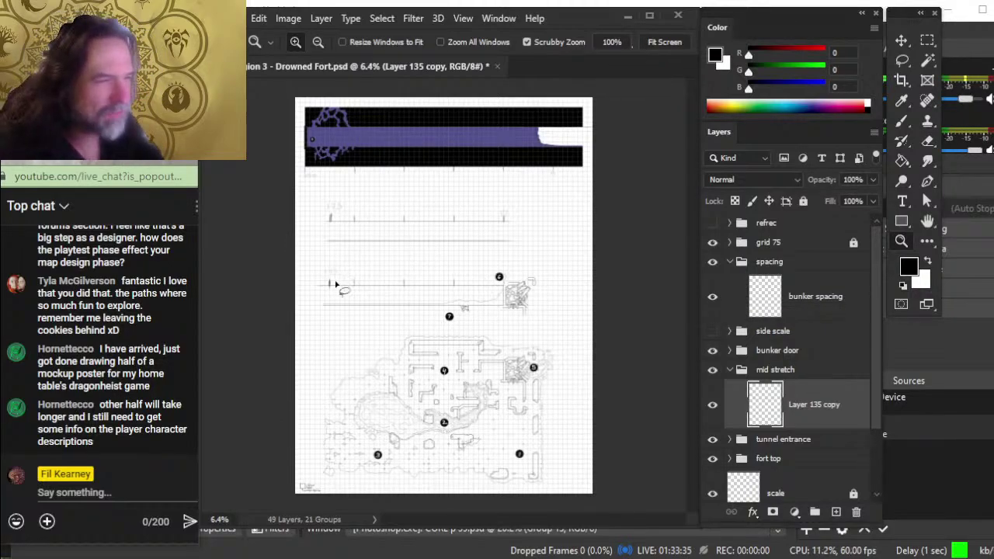
Step: Transfer the middle strip's distance marks from the bunker spacing layer to a new layer in the mid stretch group
key("l")
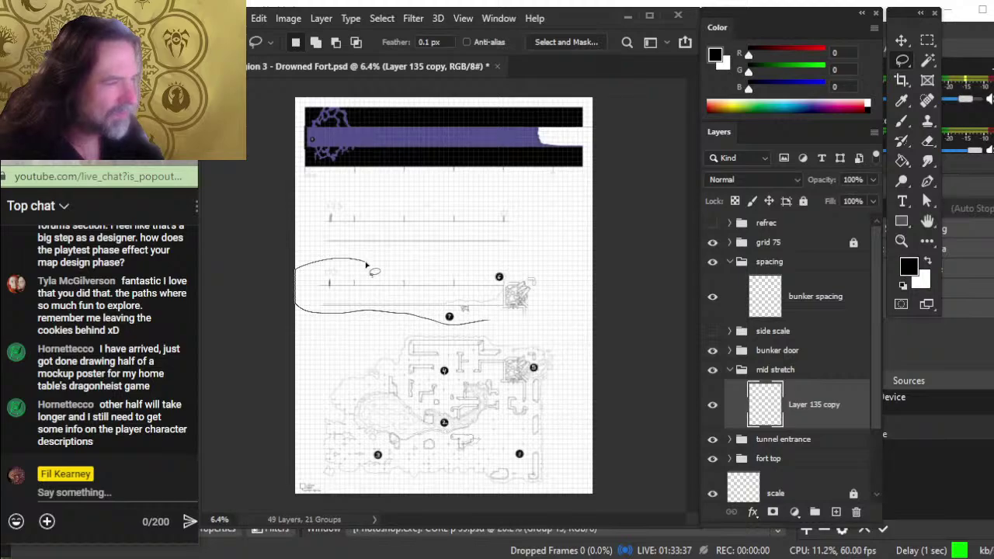
left_click_drag(366, 264, 367, 263)
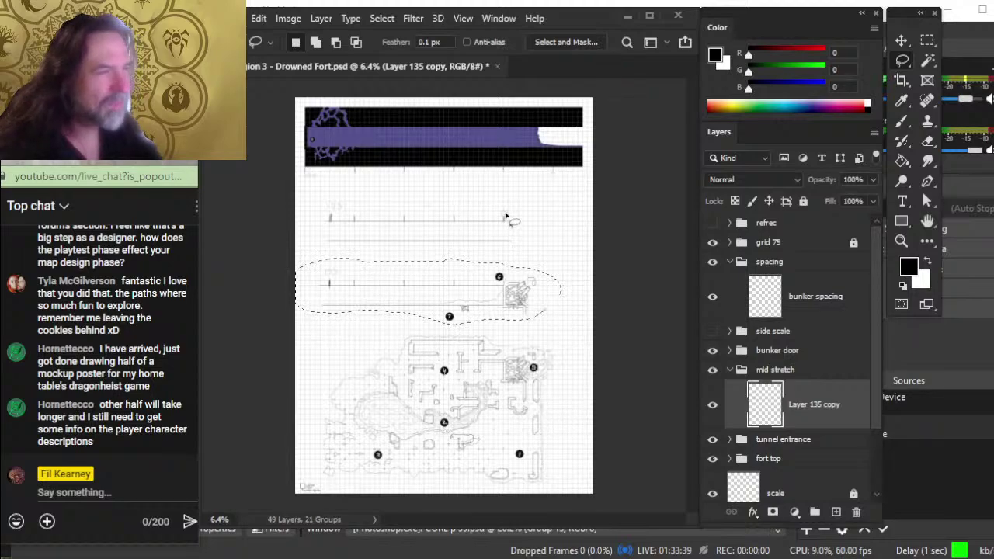
mouse_move(501, 201)
left_mouse_down()
mouse_move(303, 237)
mouse_move(505, 250)
mouse_move(575, 233)
mouse_move(497, 201)
left_mouse_up()
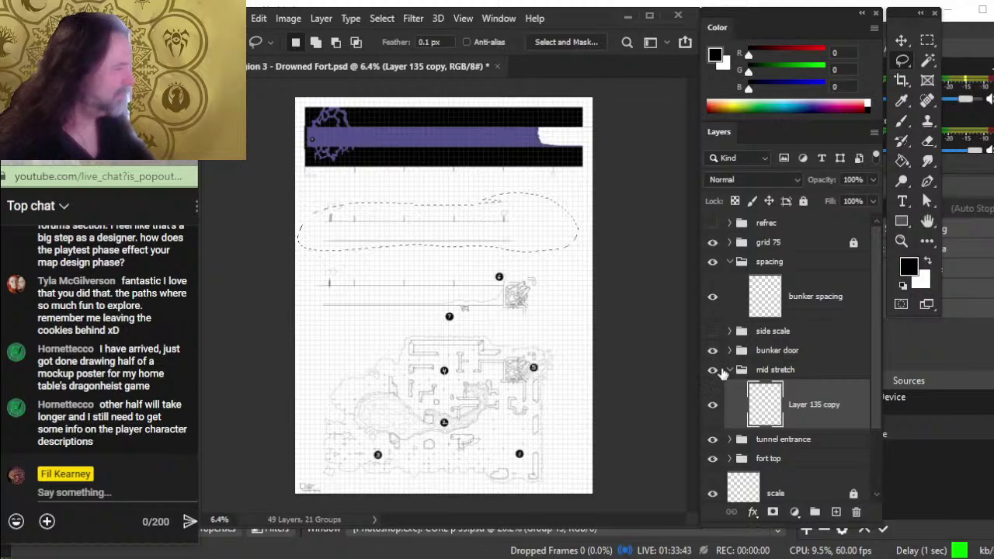
left_click(814, 296)
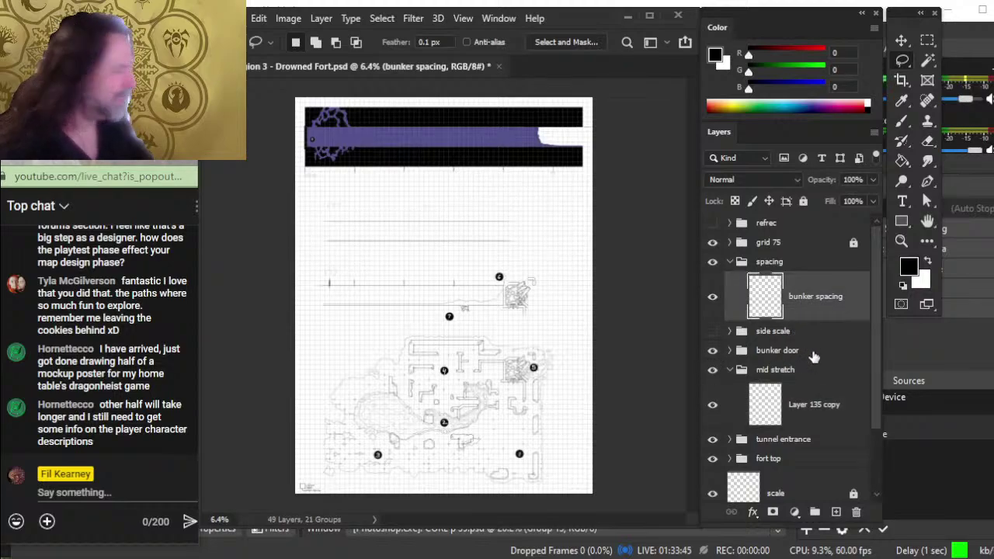
left_click(808, 404)
key("ctrl+shift+alt+n")
Step: Rename the new layer in the mid stretch group as spacing meter
double_click(804, 405)
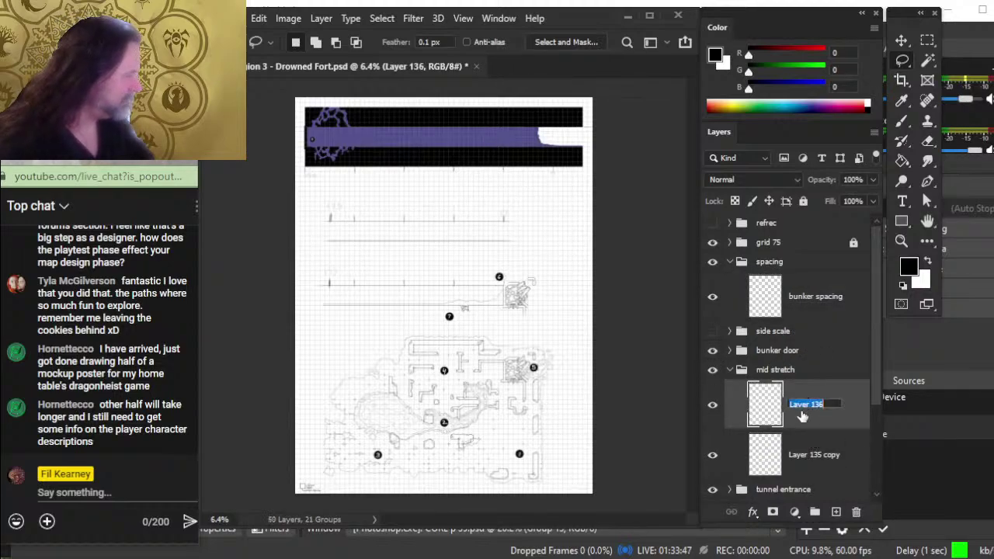
type("spac")
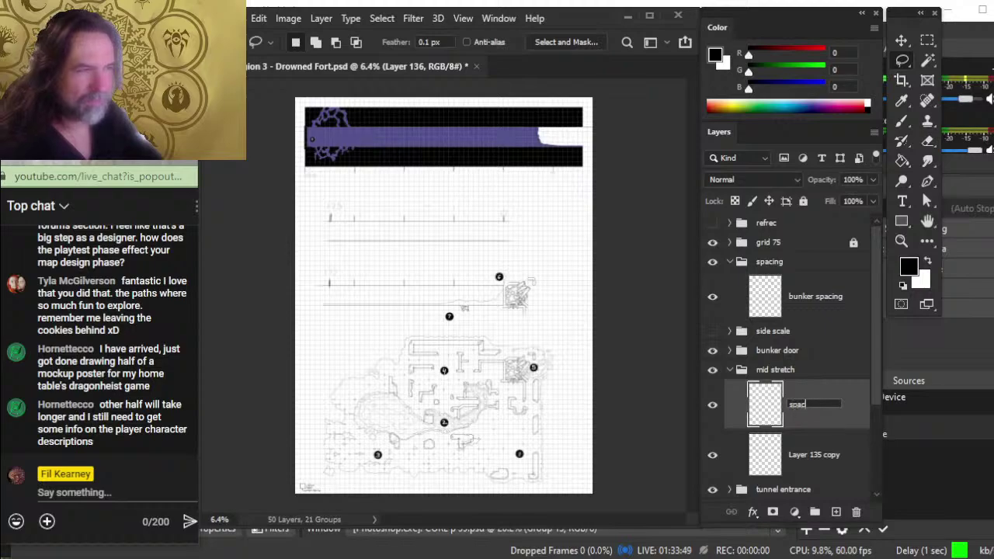
type("ing meter")
key("Return")
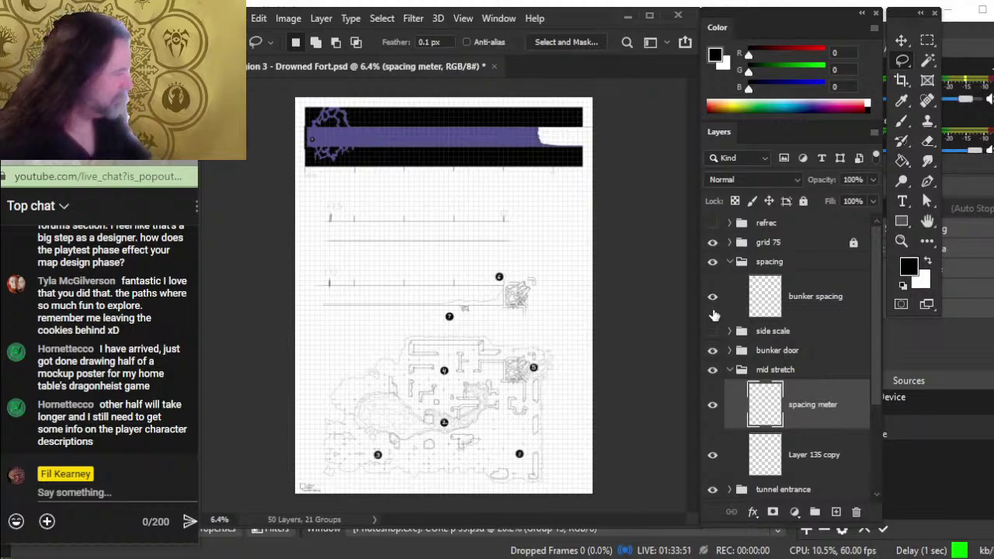
Step: Transfer the top strip's distance marks from the bunker spacing layer to a new layer in the bunker door group
left_click(730, 370)
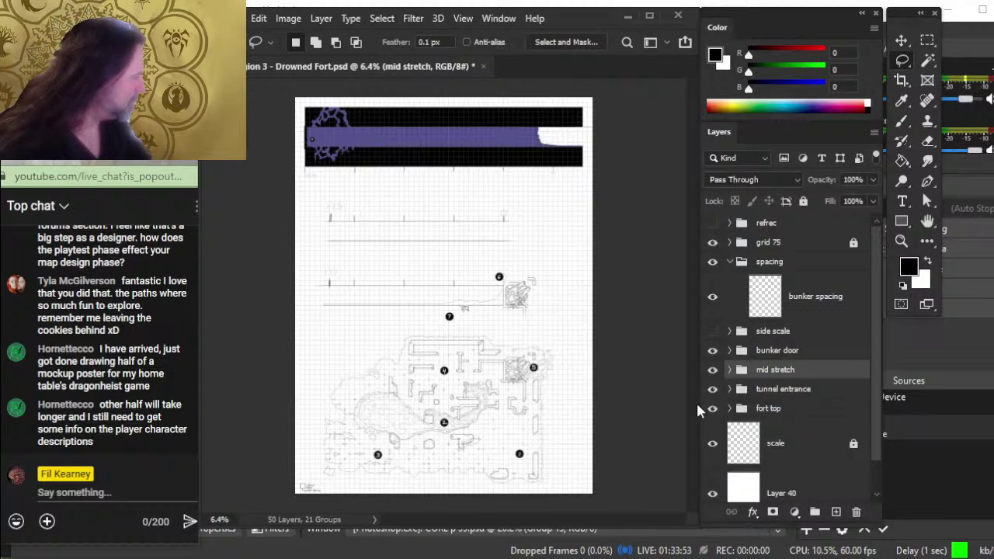
left_click(730, 351)
left_click(800, 311)
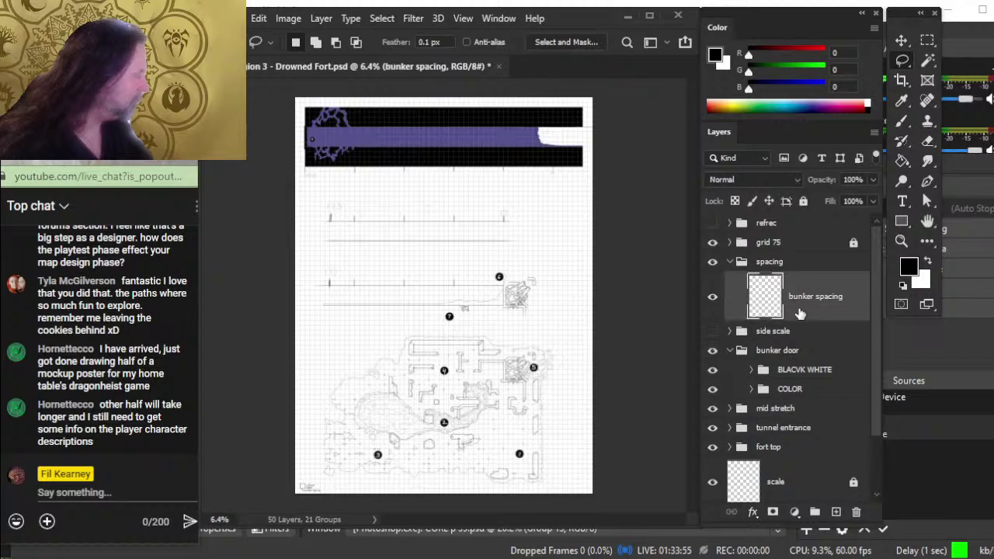
mouse_move(296, 134)
left_mouse_down()
mouse_move(411, 140)
mouse_move(544, 194)
mouse_move(466, 201)
left_mouse_up()
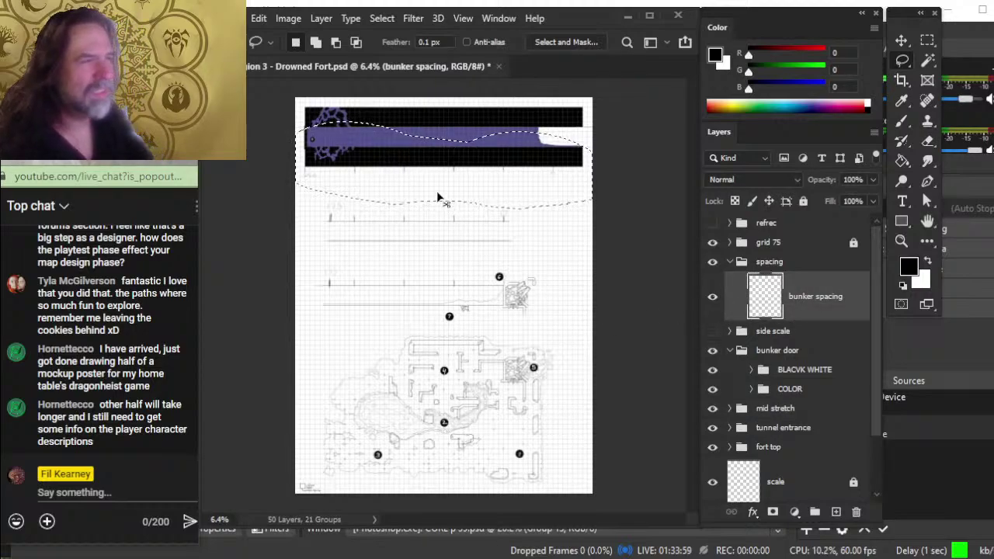
left_click(809, 373)
key("ctrl+shift+alt+n")
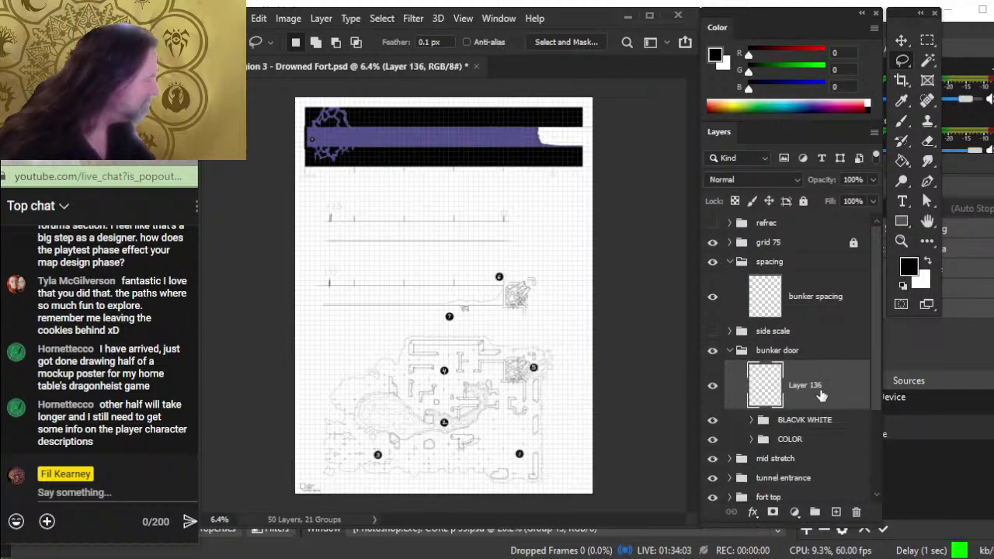
Step: Rename the new layer in the bunker door group as spacing and collapse the group
double_click(808, 386)
key("BackSpace")
type("spac")
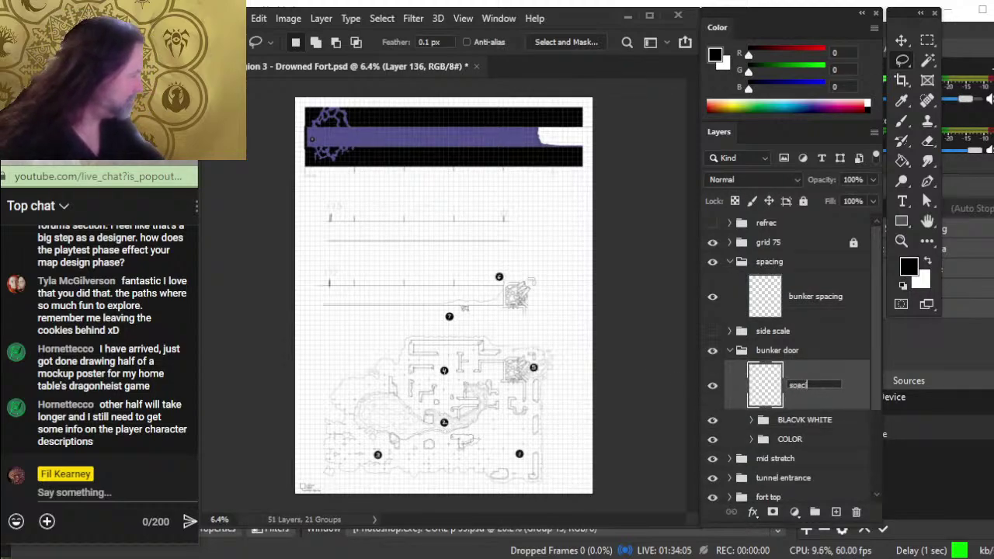
type("ing")
key("Return")
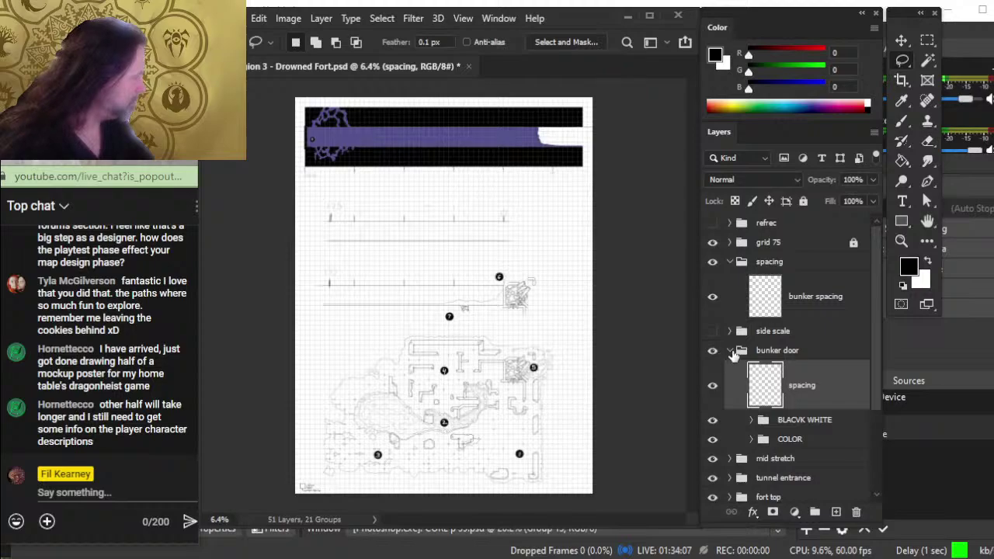
left_click(731, 351)
Step: Expand the tunnel entrance group and rename the bunker spacing layer as spacing
left_click(730, 389)
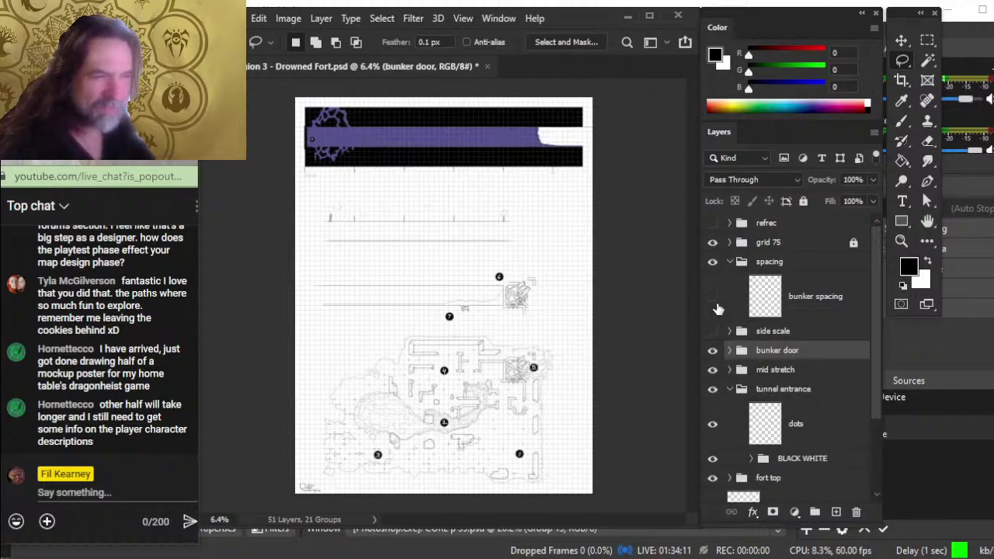
double_click(819, 299)
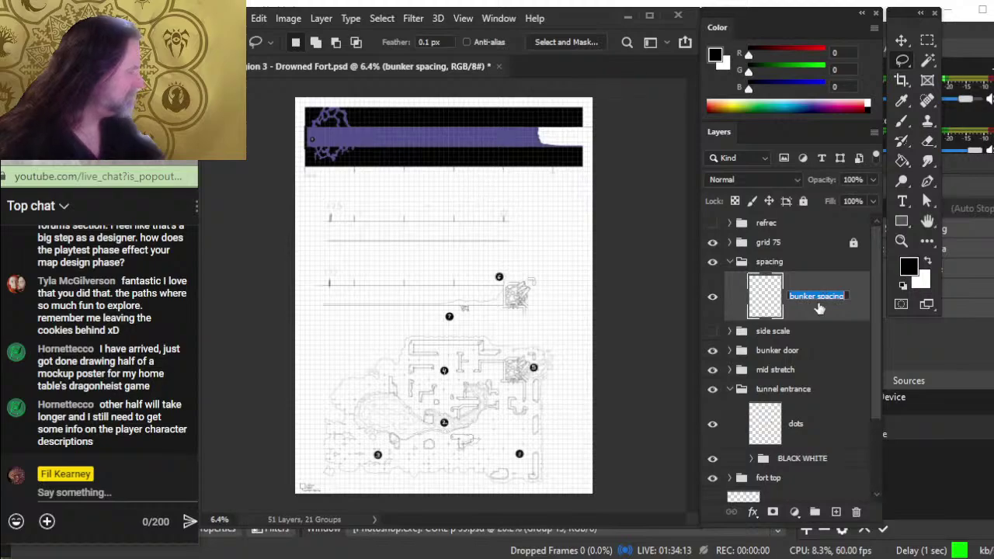
type("sp")
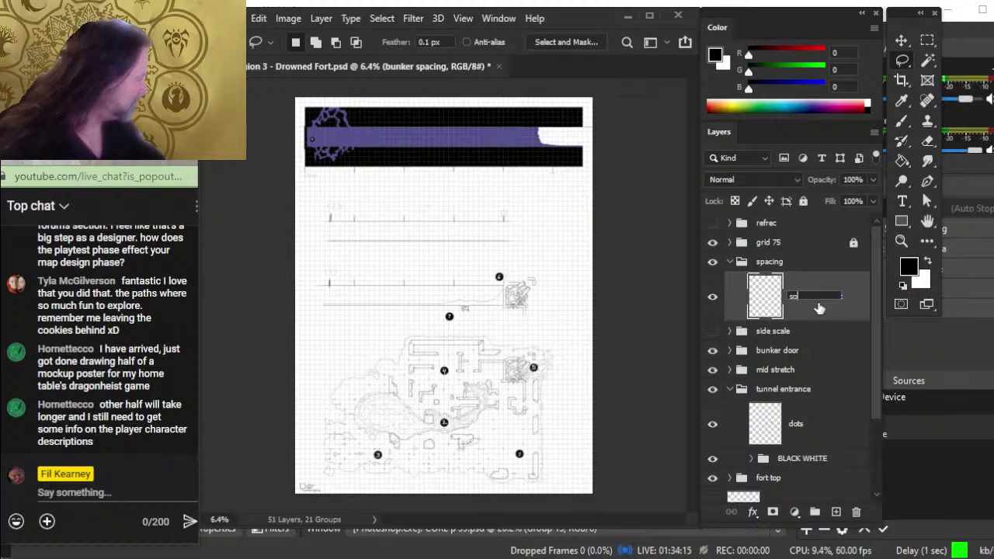
type("acing")
key("Return")
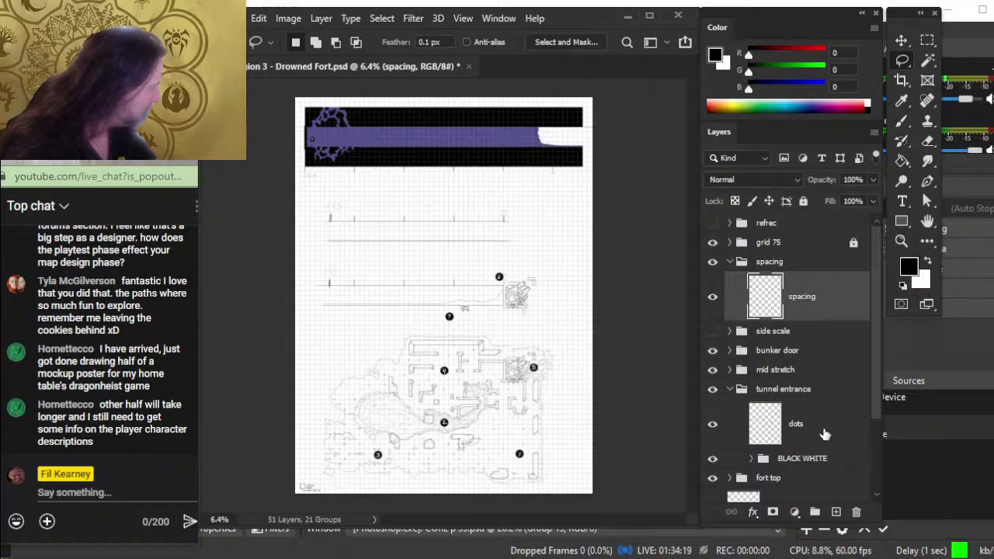
Step: Move the spacing layer out of the spacing group into the tunnel entrance group, below the dots layer
left_click(713, 390)
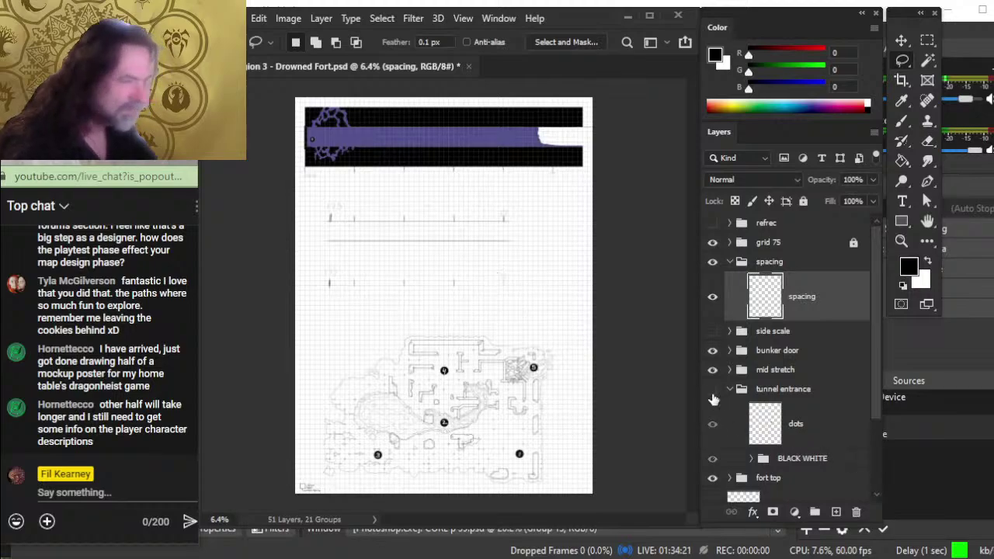
left_click(714, 391)
left_click_drag(814, 300, 803, 379)
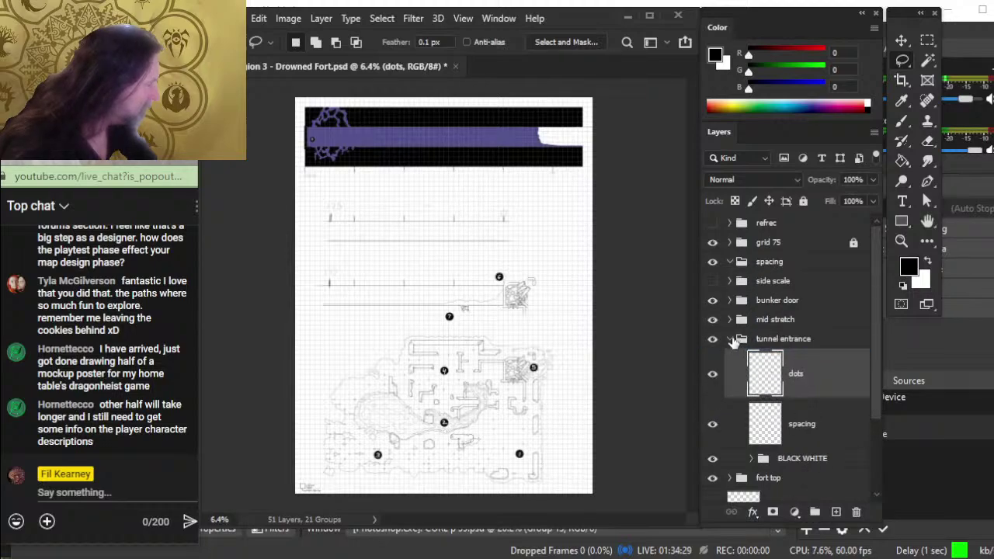
left_click(732, 341)
Step: Toggle the tunnel entrance, mid stretch and bunker door groups to check that each strip includes its distance marks
left_click(713, 339)
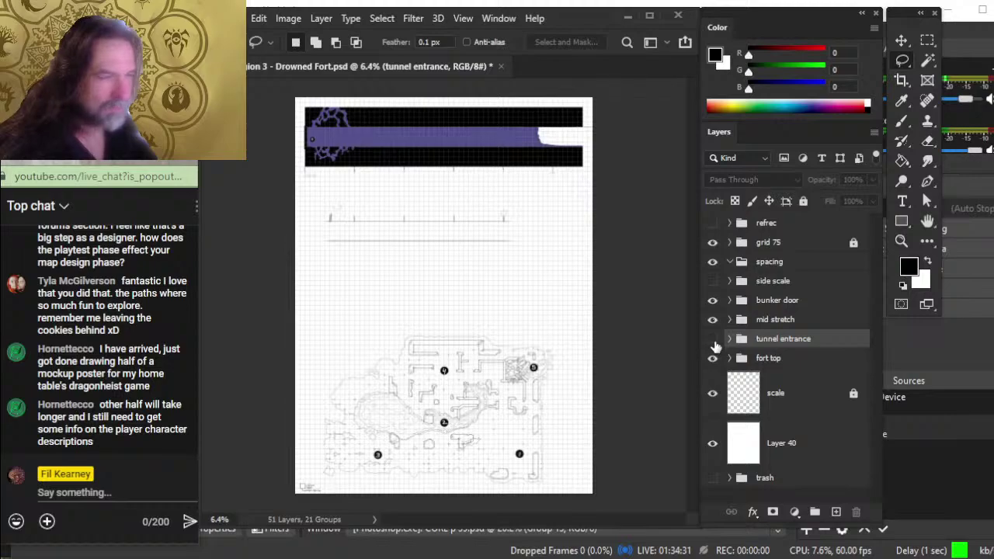
left_click(713, 339)
left_click(713, 320)
left_click(712, 320)
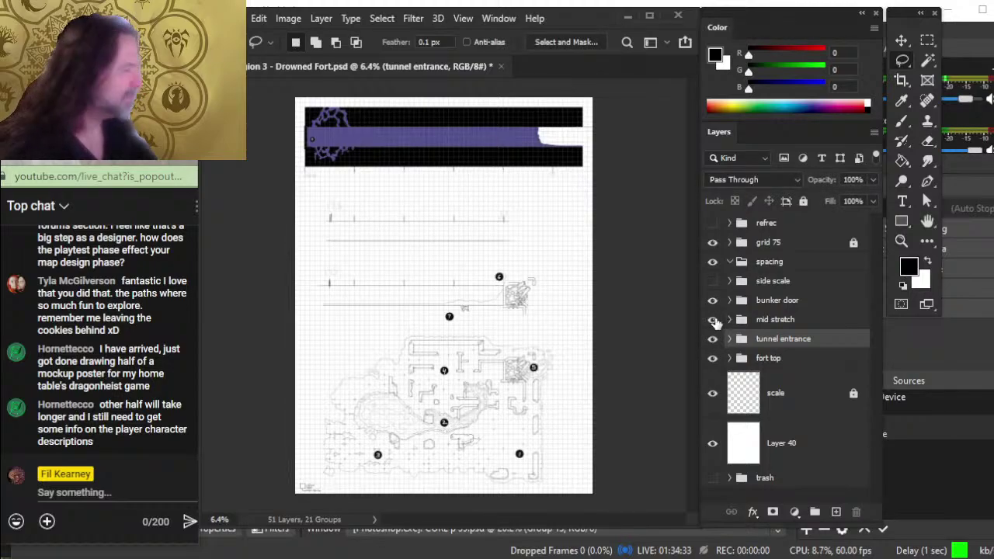
left_click(713, 301)
left_click(713, 301)
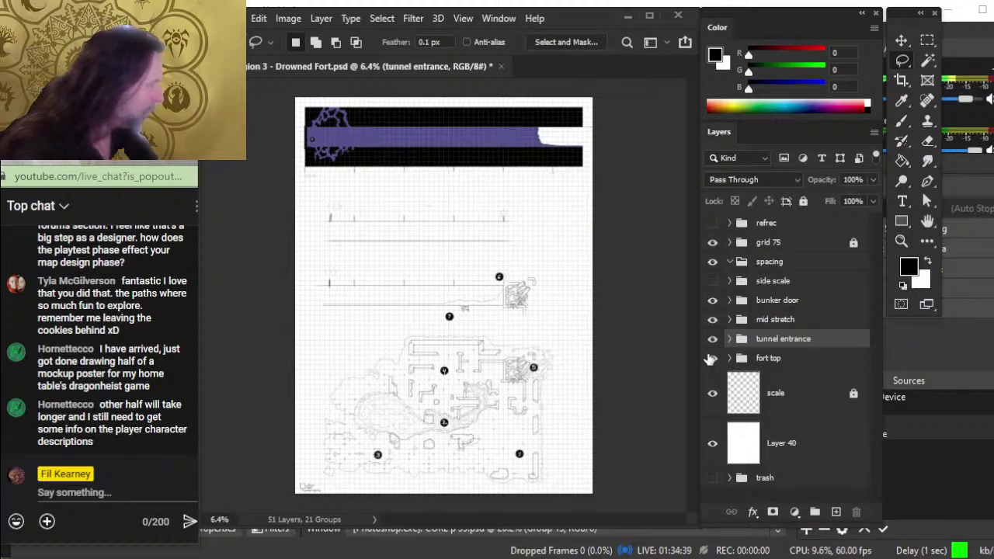
left_click(786, 359)
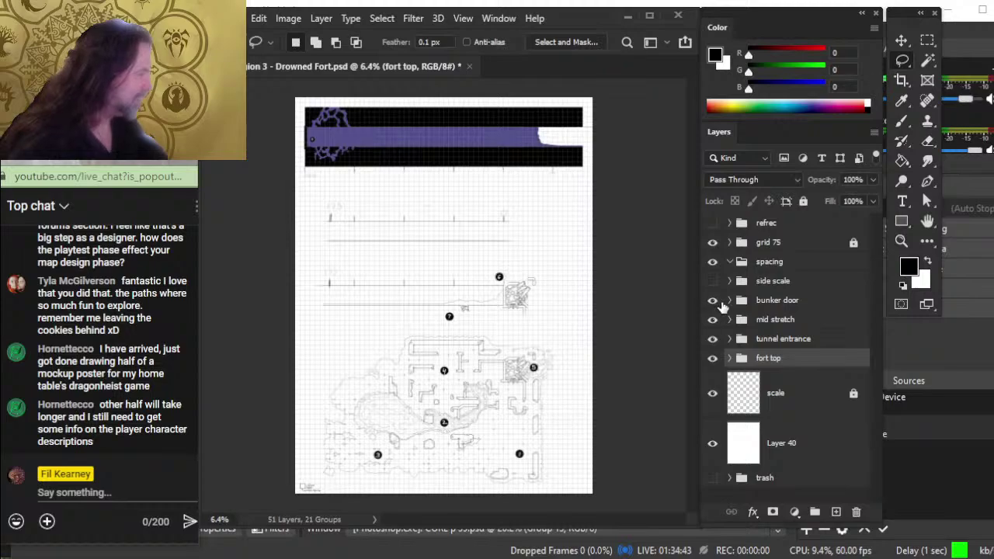
left_click(712, 300)
left_click(712, 319)
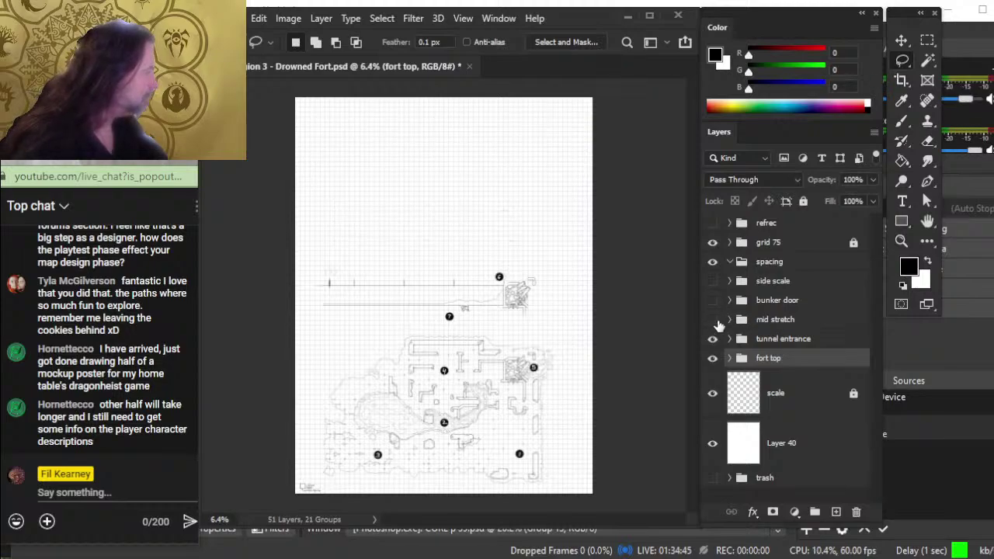
left_click(712, 319)
left_click(712, 300)
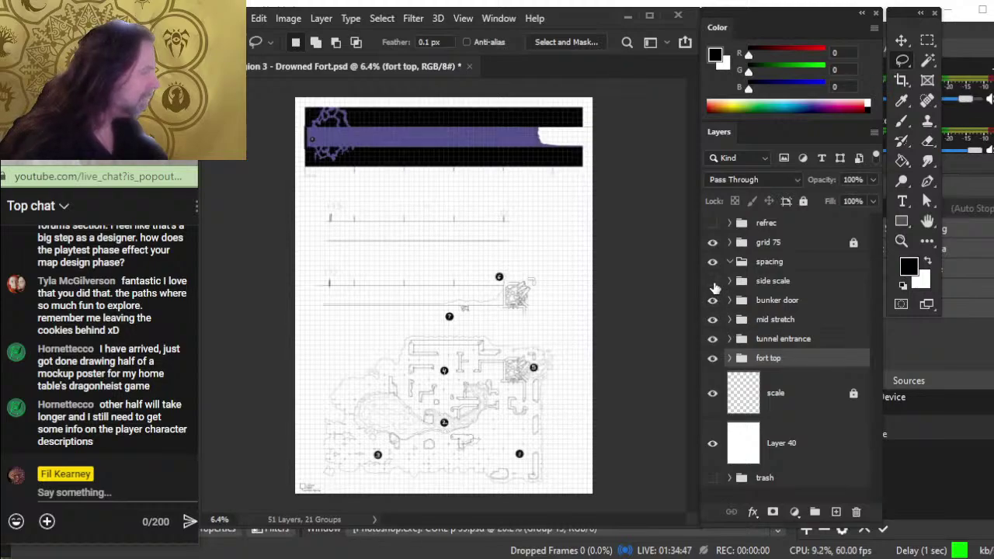
Step: Show the side scale group and toggle the bunker door group to compare what they contain
left_click(712, 281)
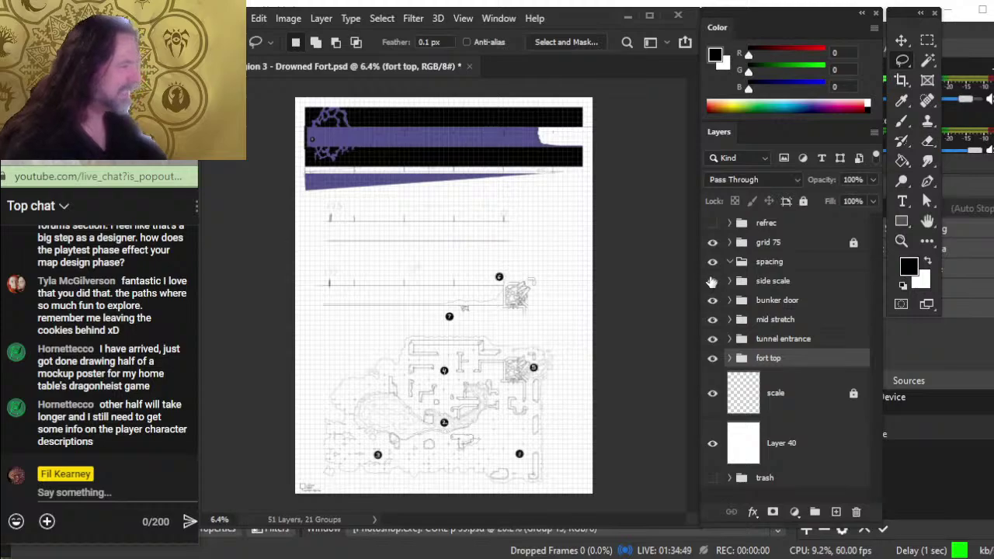
left_click(793, 282)
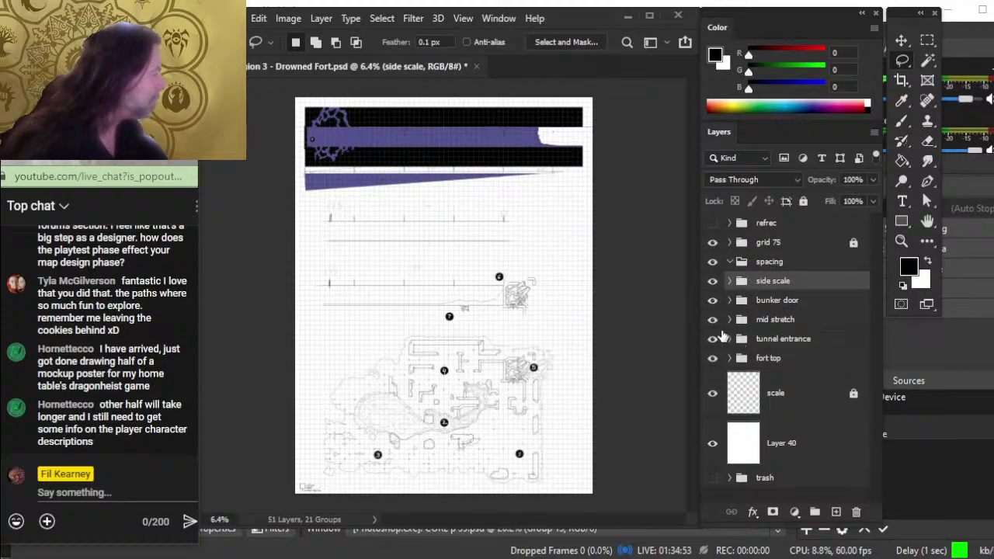
left_click(712, 299)
left_click(712, 300)
left_click(768, 301)
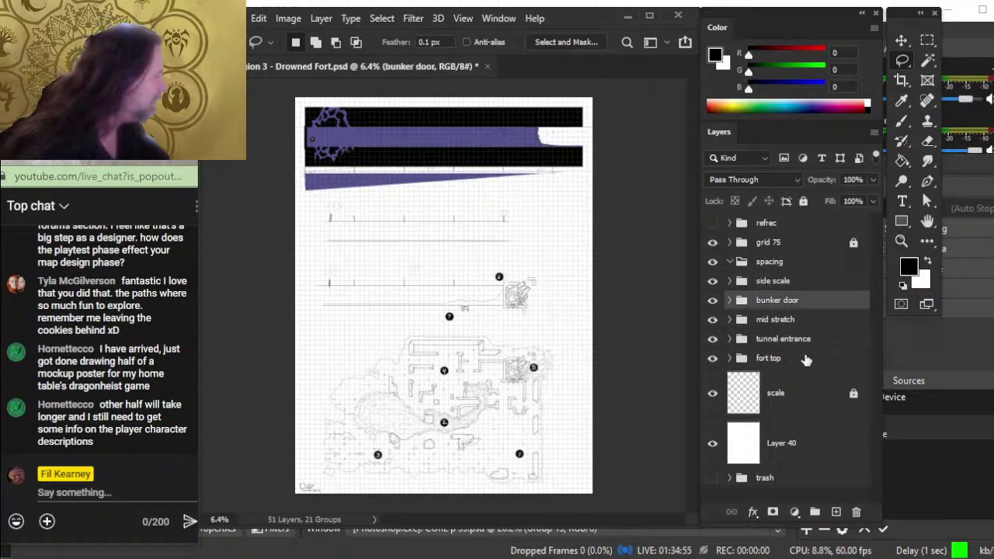
Step: Delete the empty spacing group
left_click(812, 264, "shift")
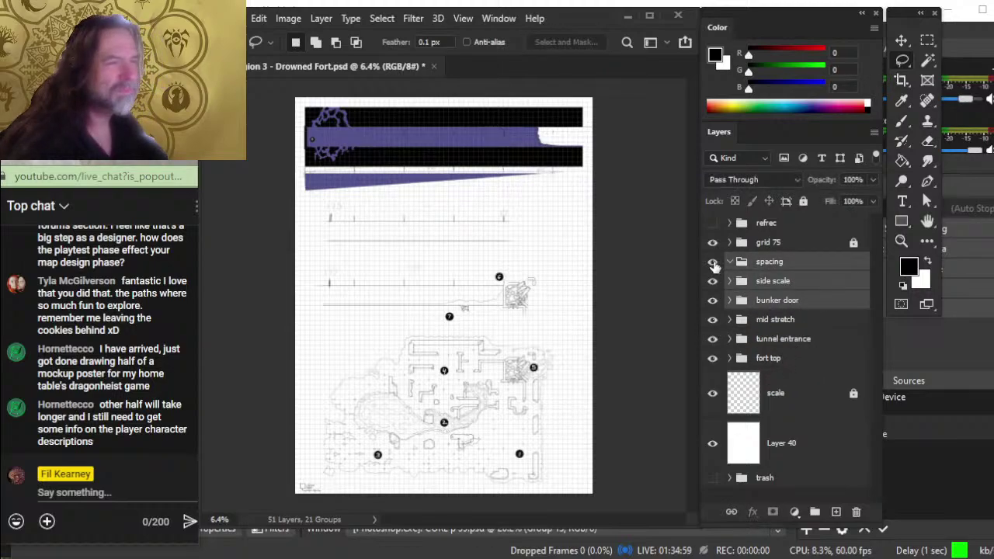
left_click(768, 264)
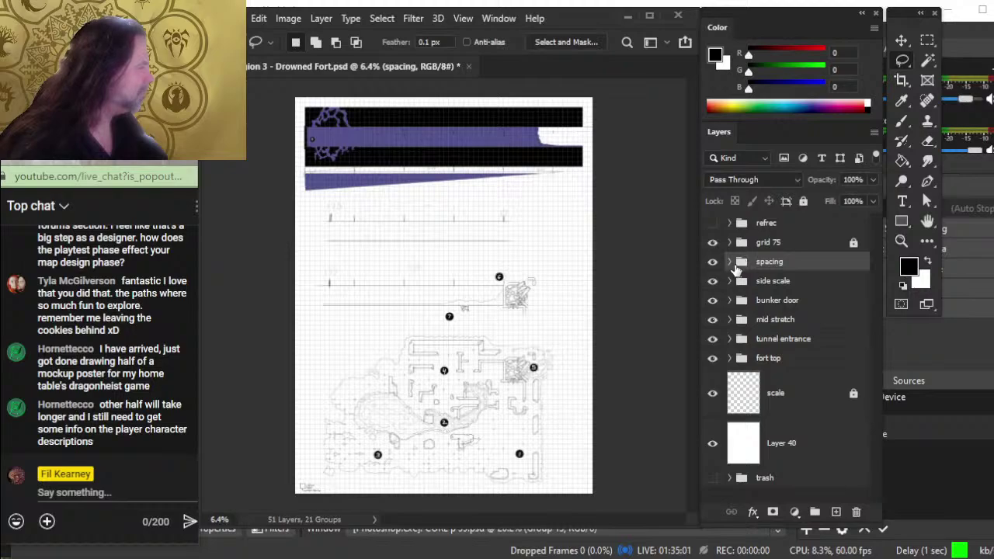
key("Delete")
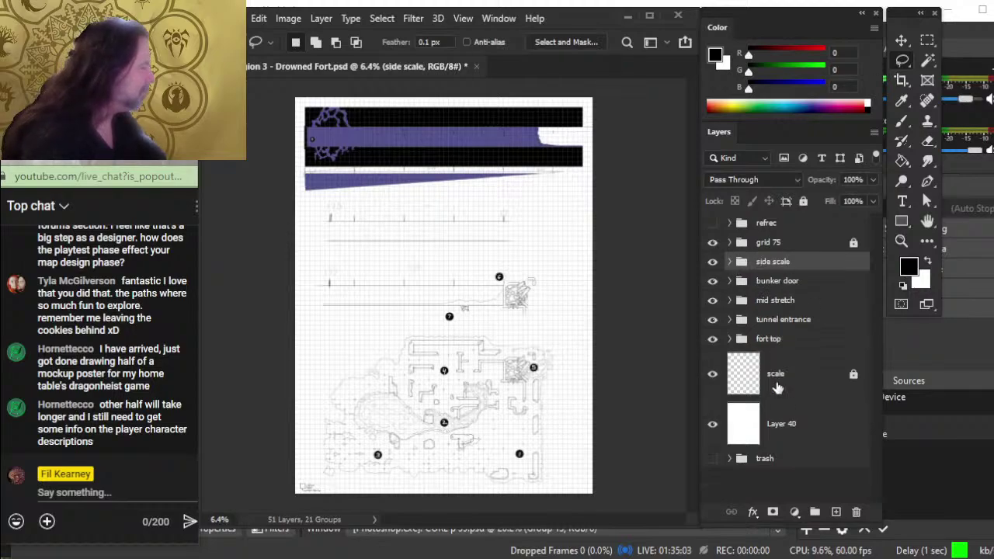
Step: Group the side scale and bunker door groups together, name the new group bunker door, and check its contents by toggling it
left_click(792, 280, "shift")
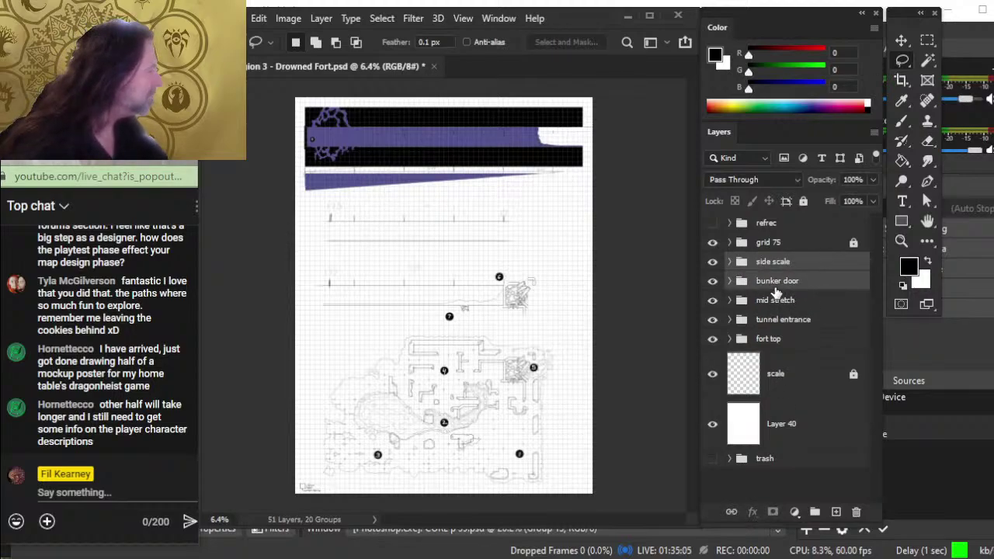
key("ctrl+g")
double_click(771, 261)
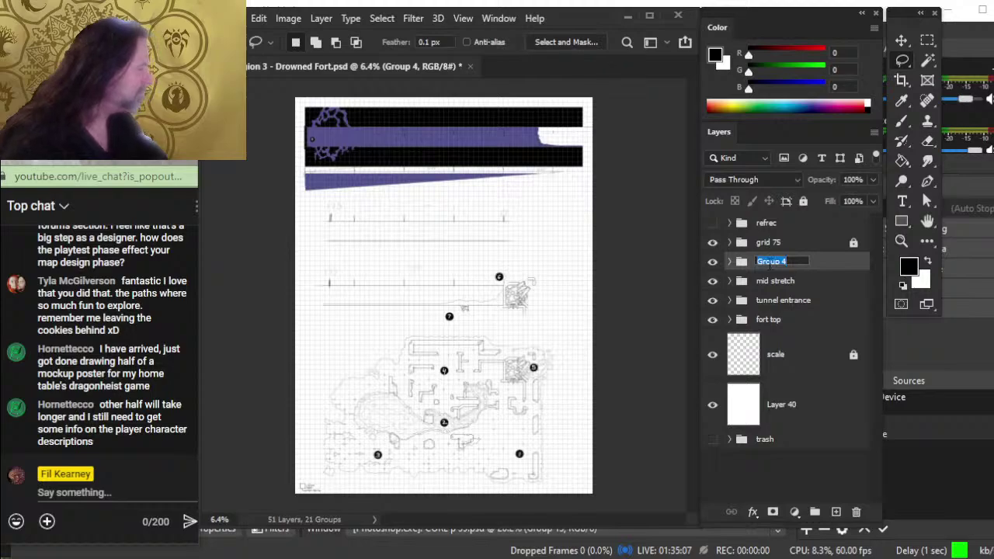
type("bunker door")
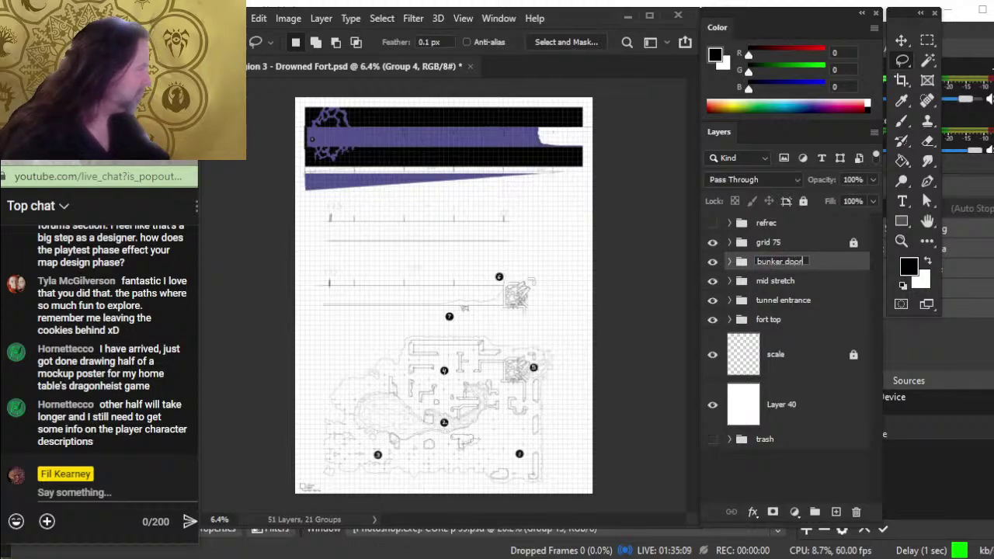
key("Return")
left_click(713, 262)
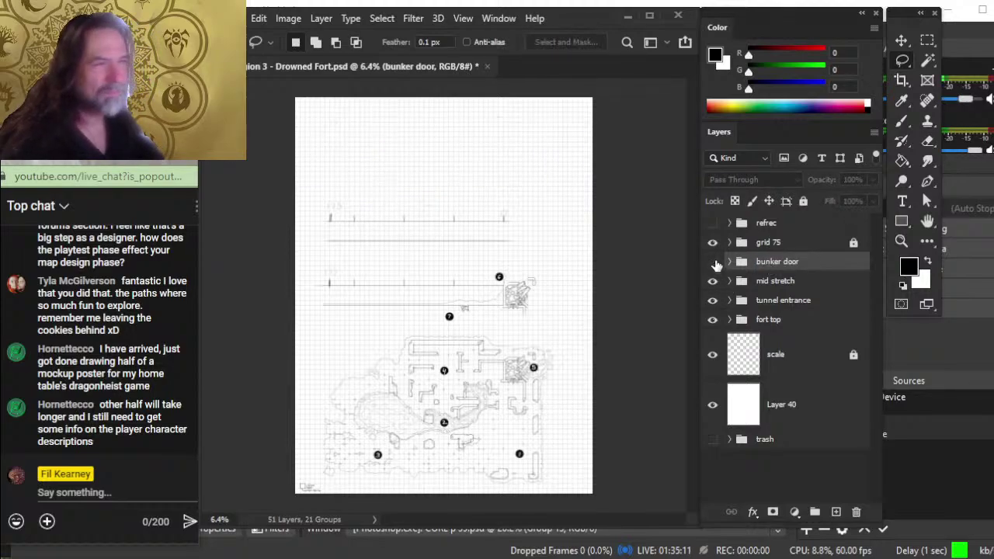
left_click(713, 262)
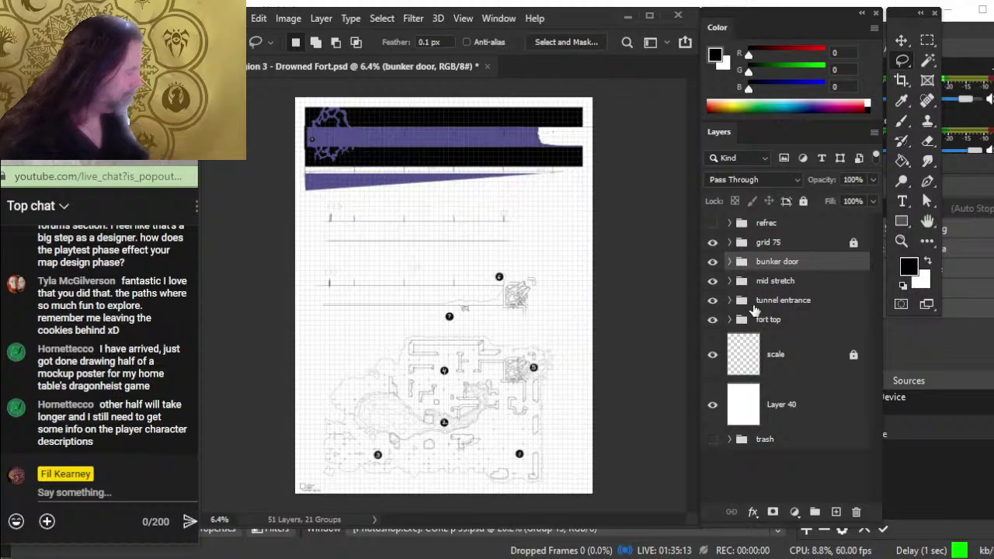
Step: Try to nudge the bunker door group down toward the mid stretch strip, and undo the move
key("v")
key("shift+Down")
key("shift+Down")
key("shift+Down")
key("shift+Down")
key("shift+Down")
key("shift+Down")
key("shift+Down")
key("shift+Down")
key("shift+Down")
key("shift+Down")
key("shift+Down")
key("shift+Down")
key("shift+Down")
key("shift+Down")
key("shift+Down")
key("shift+Down")
key("shift+Down")
key("shift+Down")
key("shift+Down")
key("shift+Down")
key("shift+Down")
key("shift+Down")
key("shift+Down")
key("shift+Down")
key("shift+Down")
key("shift+Down")
key("shift+Down")
key("shift+Down")
key("shift+Down")
key("shift+Down")
key("shift+Down")
key("shift+Down")
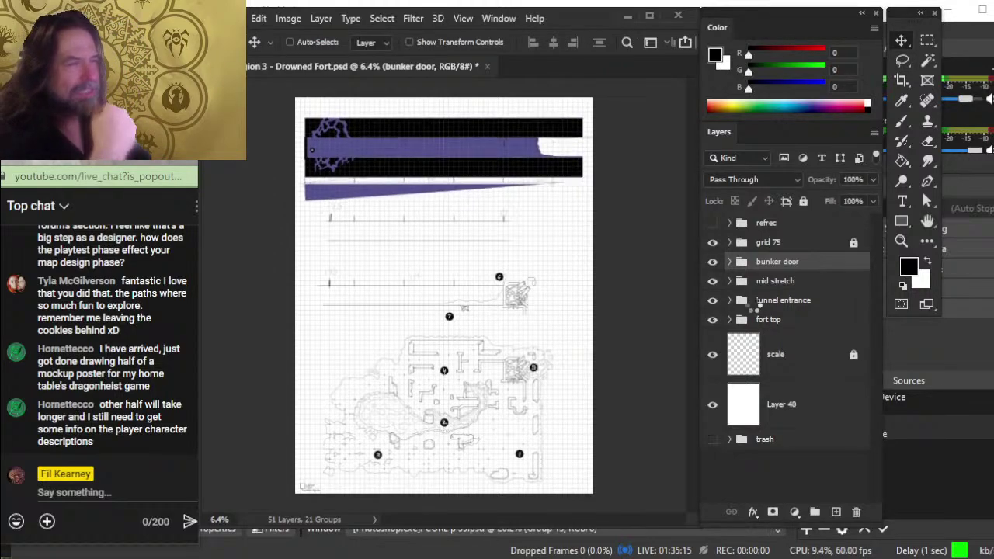
key("shift+Down")
key("shift+Down")
key("shift+Down")
key("shift+Down")
key("shift+Down")
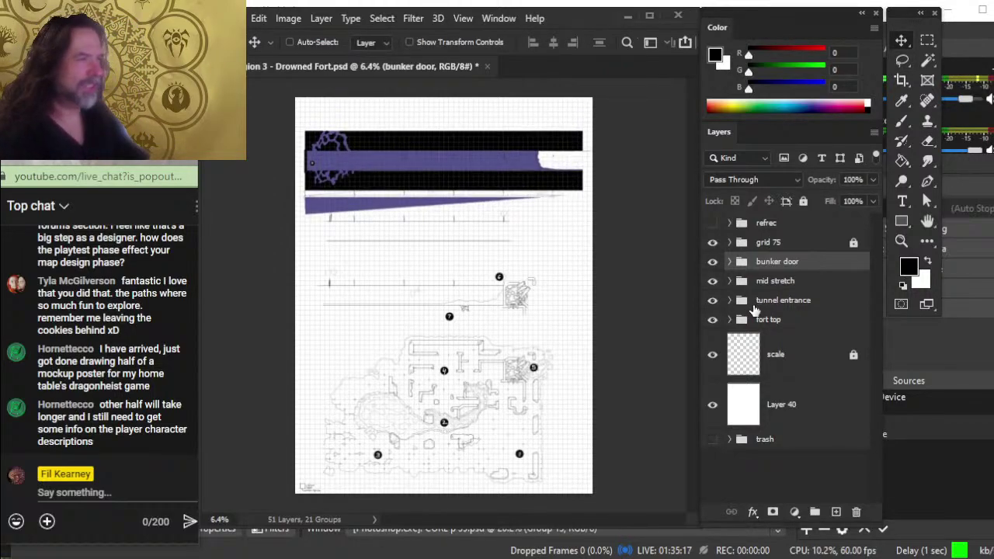
key("ctrl+z")
Step: Save the Drowned Fort document
key("ctrl+s")
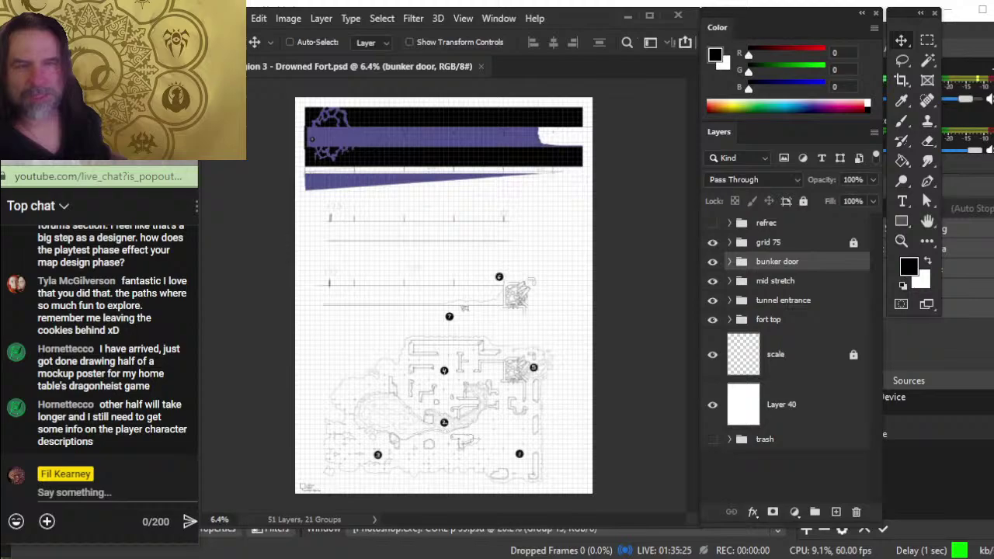
Step: Nudge the bunker door group straight down the page, past the two distance strips, onto the upper part of the fort plan
mouse_move(72, 164)
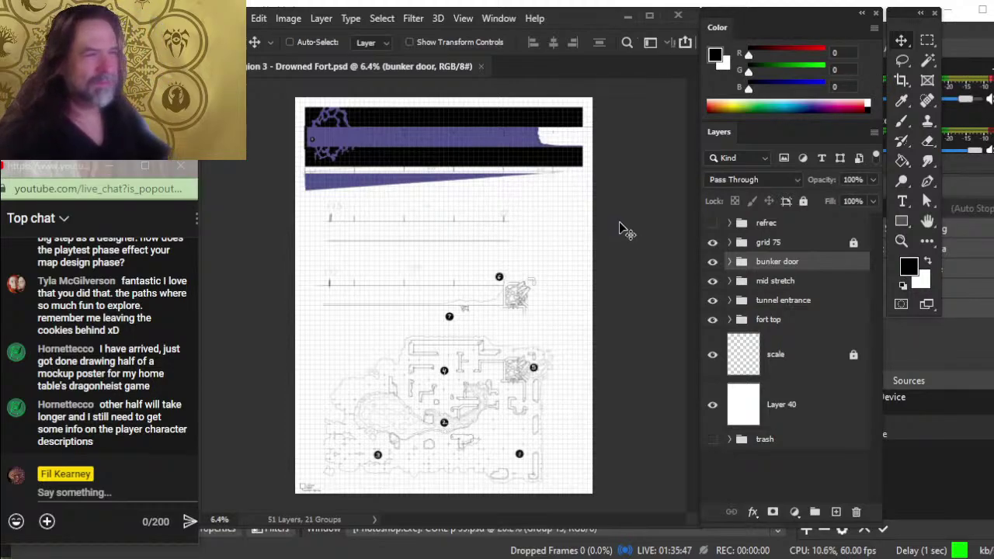
key("shift+Down")
key("shift+Down")
key("shift+Down")
key("shift+Down")
key("shift+Down")
key("shift+Down")
key("shift+Down")
key("shift+Down")
key("shift+Down")
key("shift+Down")
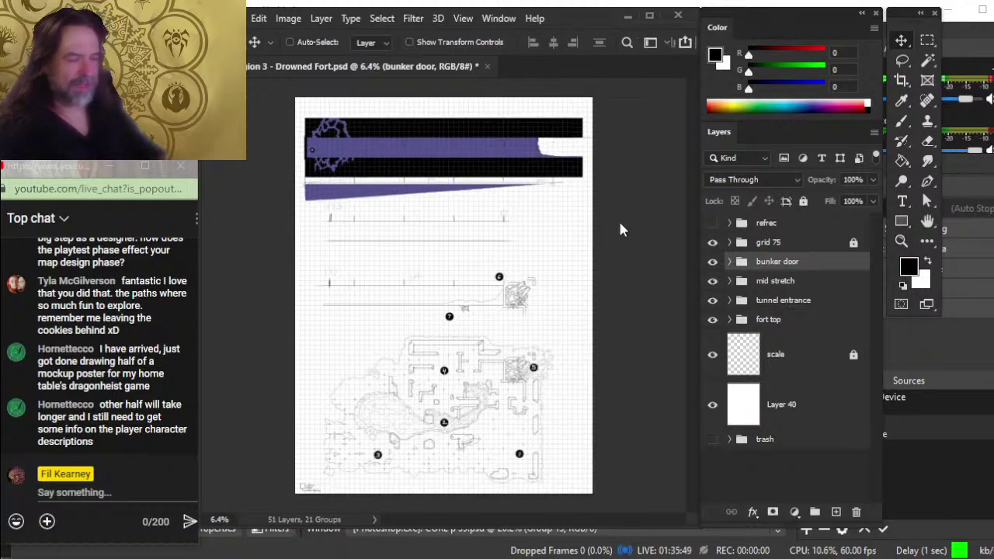
key("shift+Down")
key("shift+Down")
key("shift+Down")
key("shift+Down")
key("shift+Down")
key("shift+Down")
key("shift+Down")
key("shift+Down")
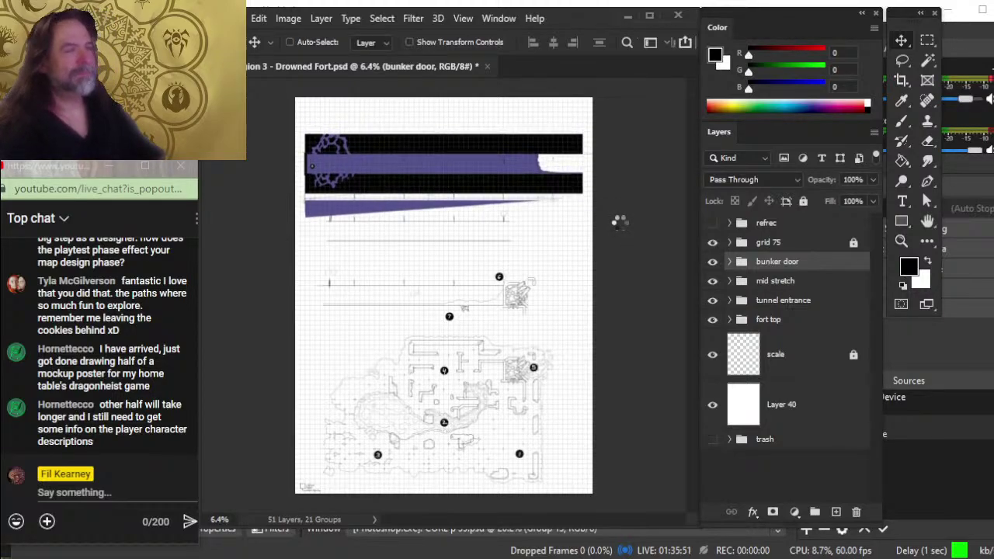
key("shift+Down")
key("shift+Down")
key("shift+Down")
key("shift+Down")
key("shift+Down")
key("shift+Down")
key("shift+Down")
key("shift+Down")
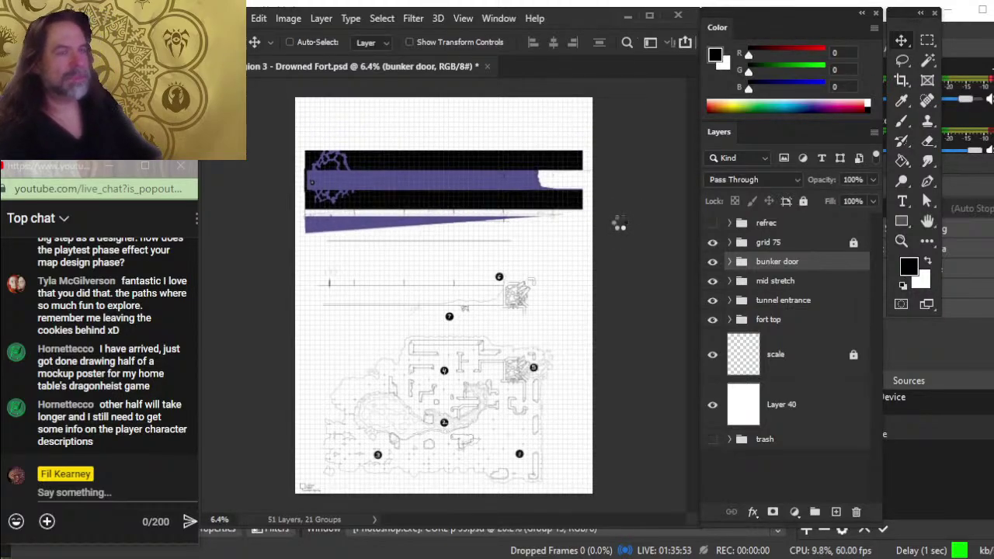
key("shift+Down")
key("shift+Down")
key("shift+Down")
key("shift+Down")
key("shift+Down")
key("shift+Down")
key("shift+Down")
key("shift+Down")
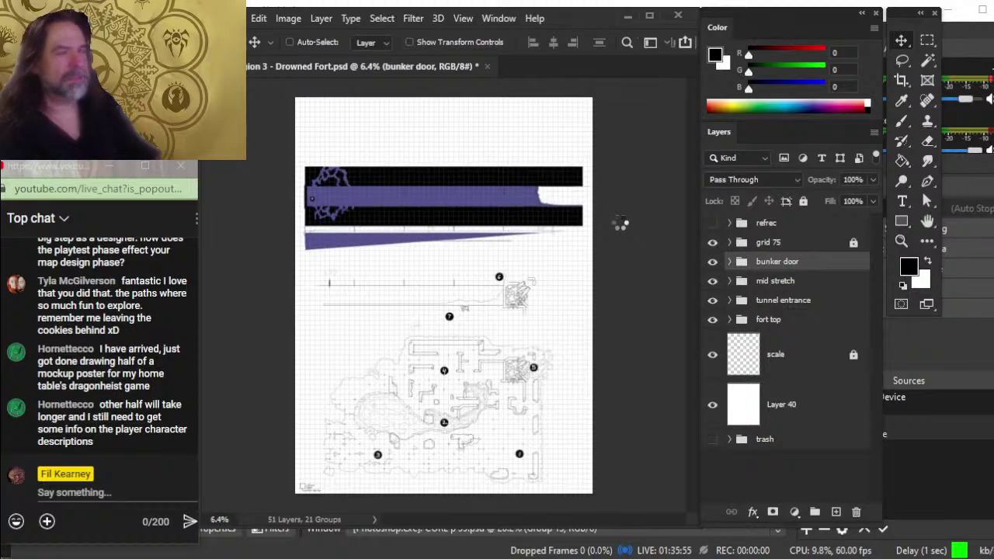
key("shift+Down")
key("shift+Down")
key("shift+Down")
key("shift+Down")
key("shift+Down")
key("shift+Down")
key("shift+Down")
key("shift+Down")
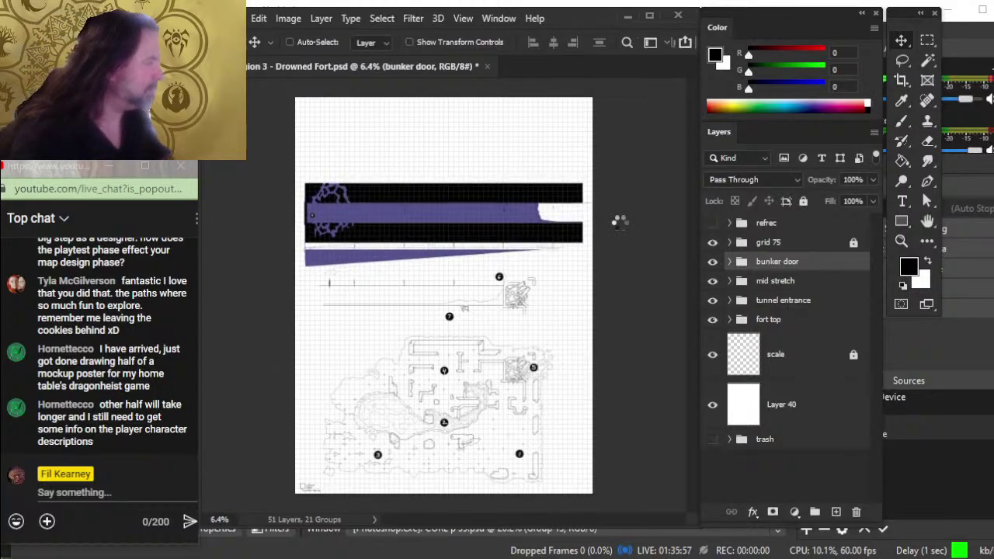
key("shift+Down")
key("shift+Down")
key("shift+Down")
key("shift+Down")
key("shift+Down")
key("shift+Down")
key("shift+Down")
key("shift+Down")
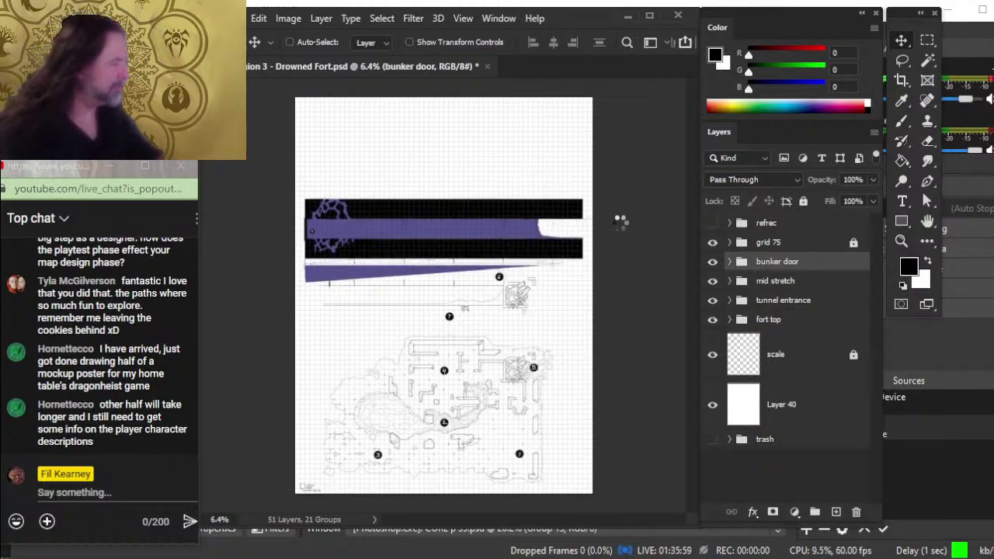
key("shift+Down")
key("shift+Down")
key("shift+Down")
key("shift+Down")
key("shift+Down")
key("shift+Down")
key("shift+Down")
key("shift+Down")
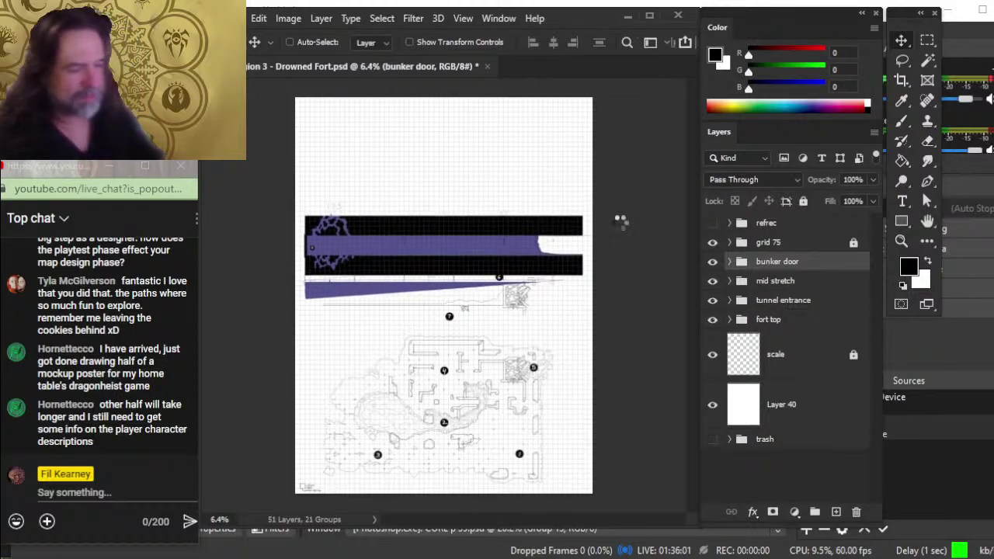
key("shift+Down")
key("shift+Down")
key("shift+Down")
key("shift+Down")
key("shift+Down")
key("shift+Down")
key("shift+Down")
key("shift+Down")
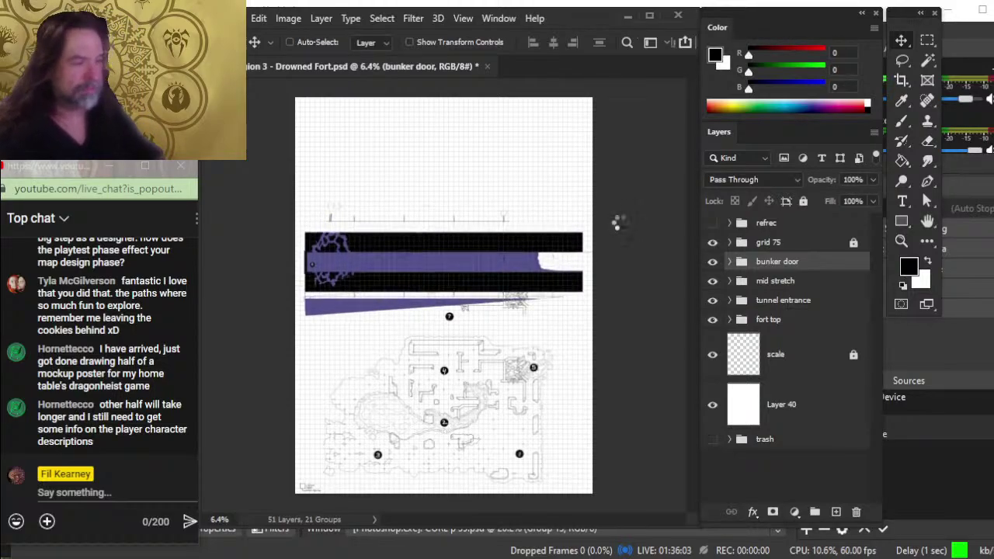
key("shift+Down")
key("shift+Down")
key("shift+Down")
key("shift+Down")
key("shift+Down")
key("shift+Down")
key("shift+Down")
key("shift+Down")
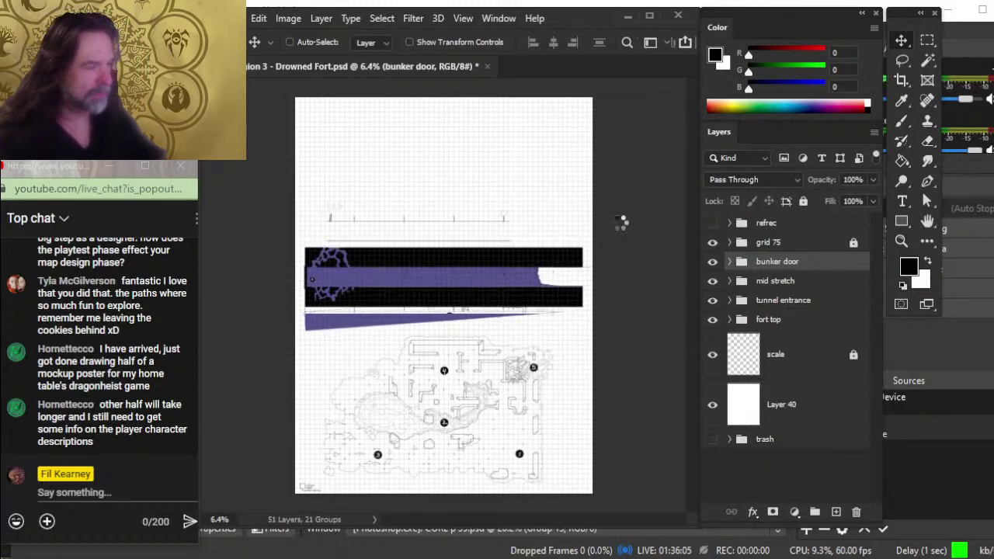
key("shift+Down")
key("shift+Down")
key("shift+Down")
key("shift+Down")
key("shift+Down")
key("shift+Down")
key("shift+Down")
key("shift+Down")
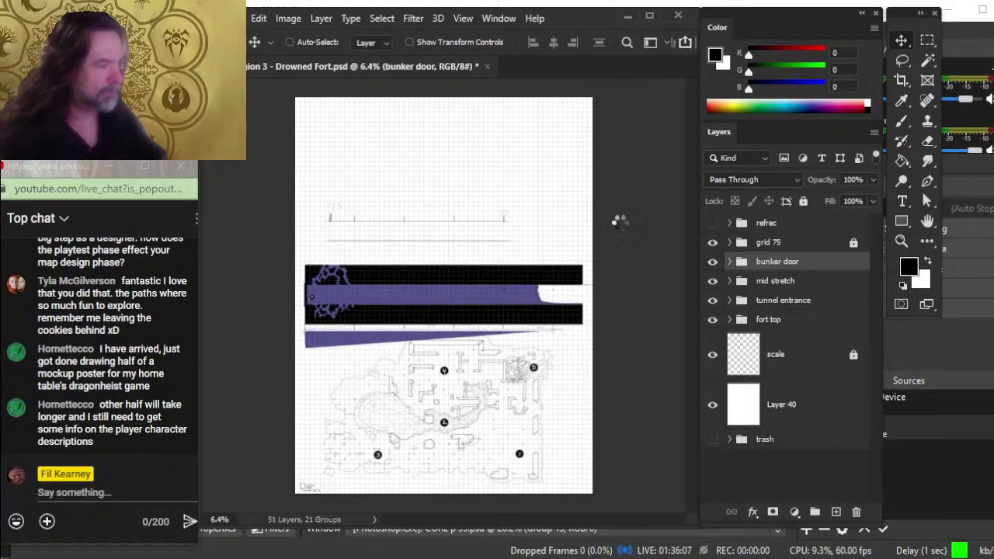
key("shift+Down")
key("shift+Down")
key("shift+Down")
key("shift+Down")
key("shift+Down")
key("shift+Down")
key("shift+Down")
key("shift+Down")
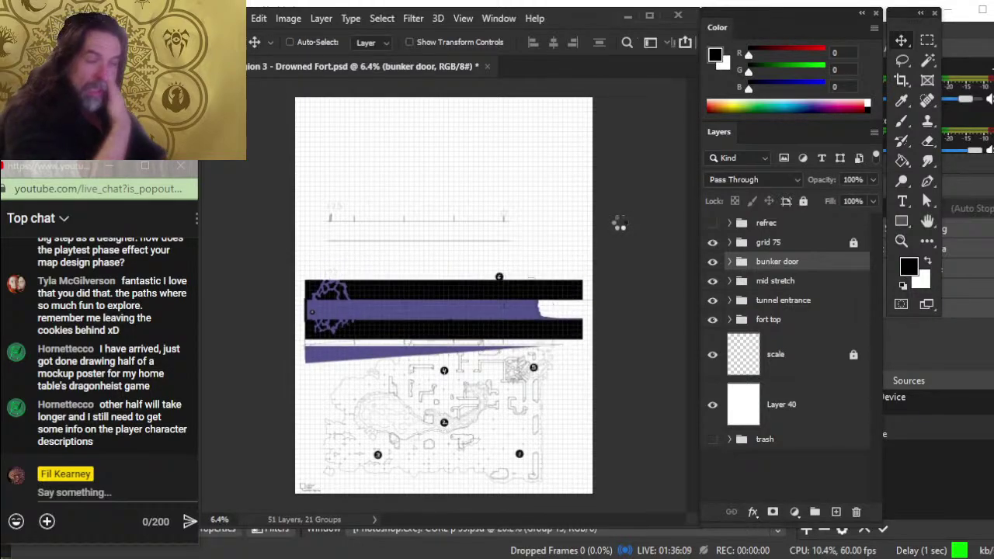
key("shift+Down")
key("shift+Down")
key("shift+Down")
key("shift+Down")
key("shift+Down")
key("shift+Down")
key("shift+Down")
key("shift+Down")
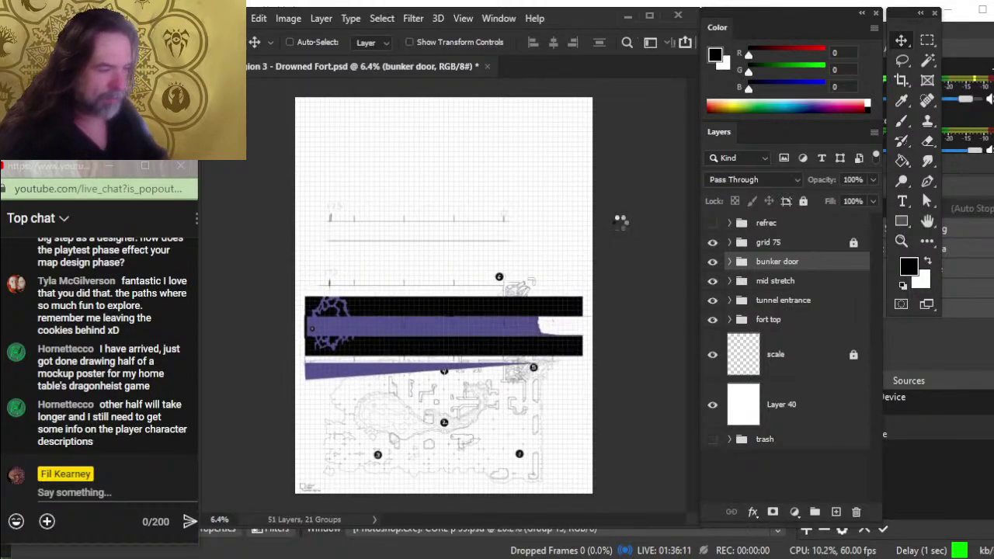
key("shift+Down")
key("shift+Down")
key("shift+Down")
key("shift+Down")
key("shift+Down")
key("shift+Down")
key("shift+Down")
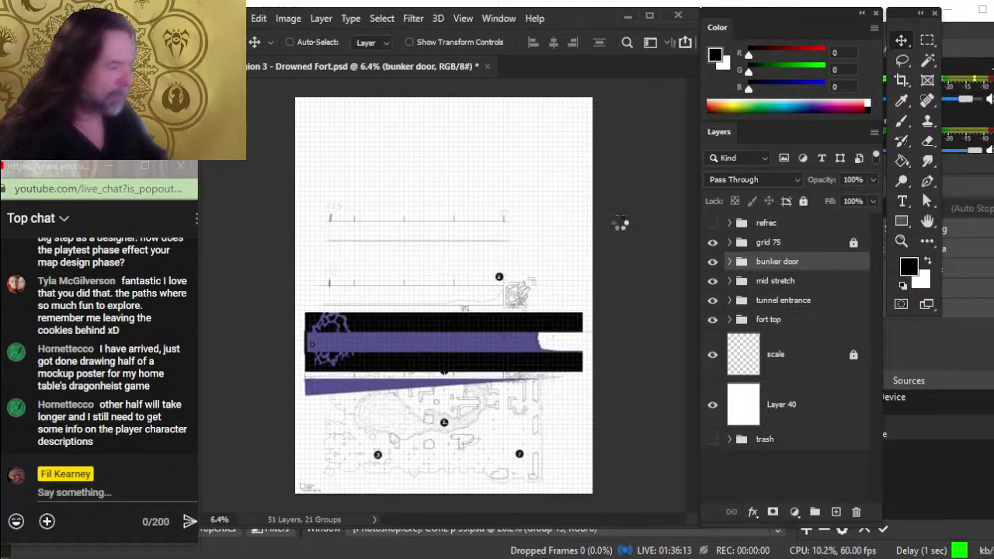
Step: Unlock the scale layer, move the scale mark into the page's lower-right corner, and lock the layer again
left_click(785, 371)
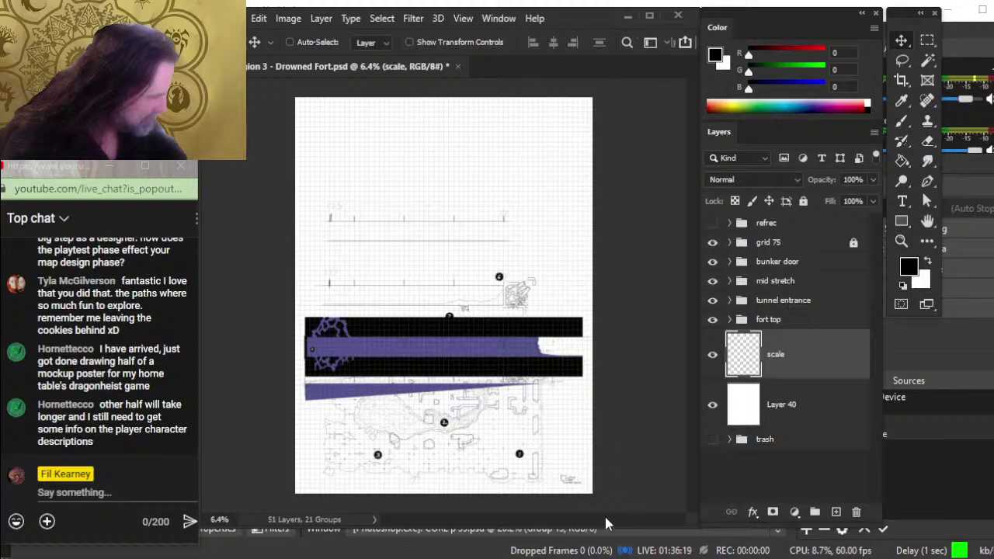
key("z")
left_click_drag(582, 483, 670, 481)
left_click_drag(584, 462, 524, 410)
key("v")
left_click_drag(597, 440, 560, 455)
key("z")
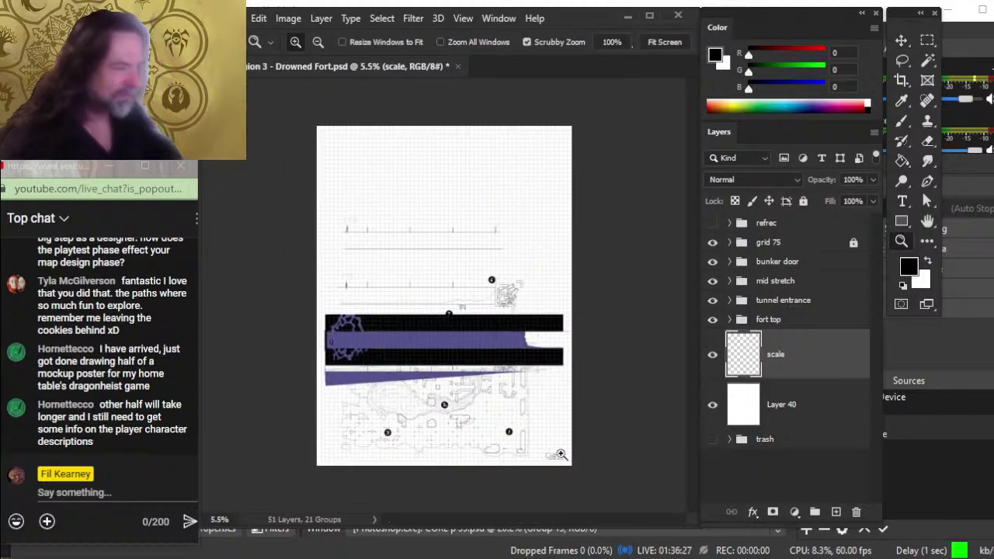
left_click(802, 202)
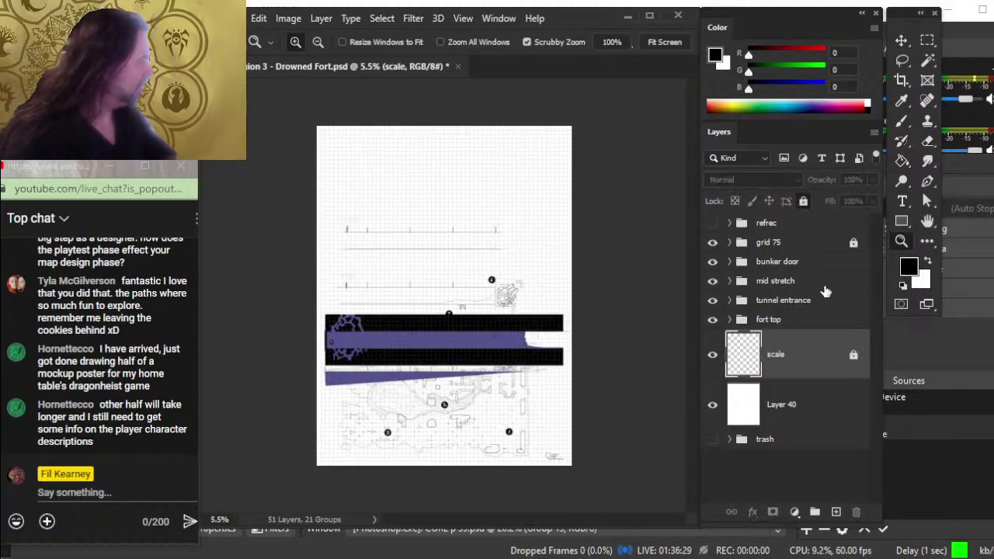
Step: Place the bunker door group directly below fort top in the layer stack, and nudge it straight down to the page's lower edge
left_click(810, 265)
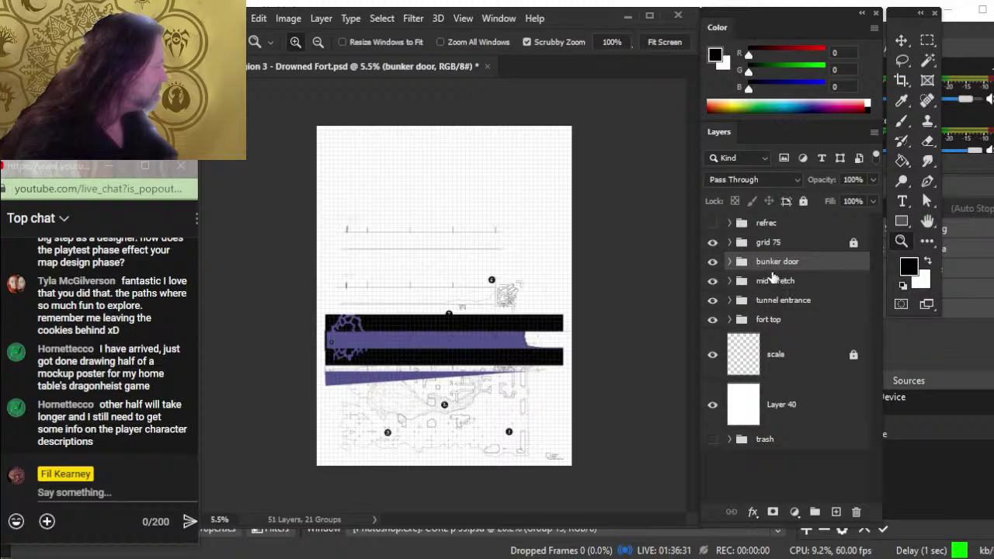
left_click_drag(798, 266, 807, 335)
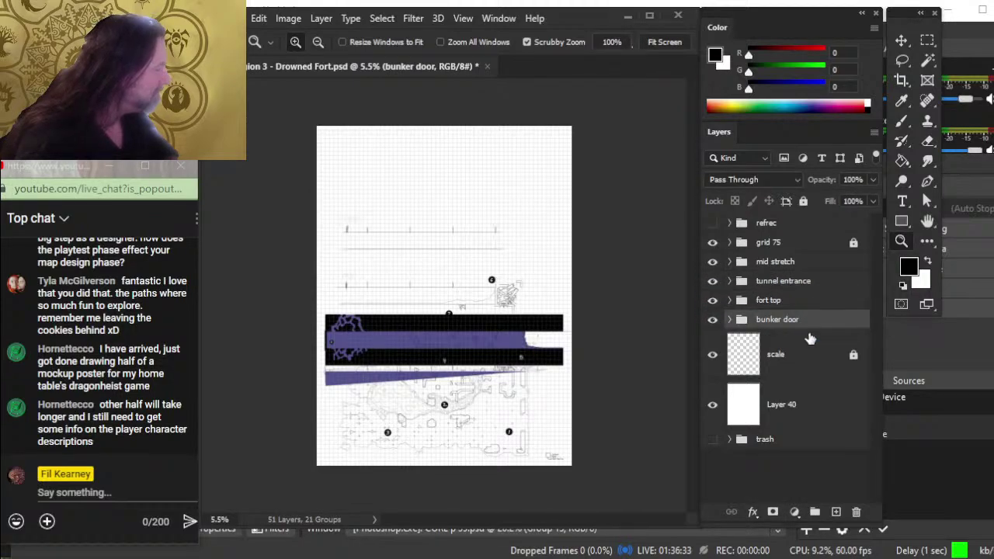
key("v")
key("shift+Down")
key("shift+Down")
key("shift+Down")
key("shift+Down")
key("shift+Down")
key("shift+Down")
key("shift+Down")
key("shift+Down")
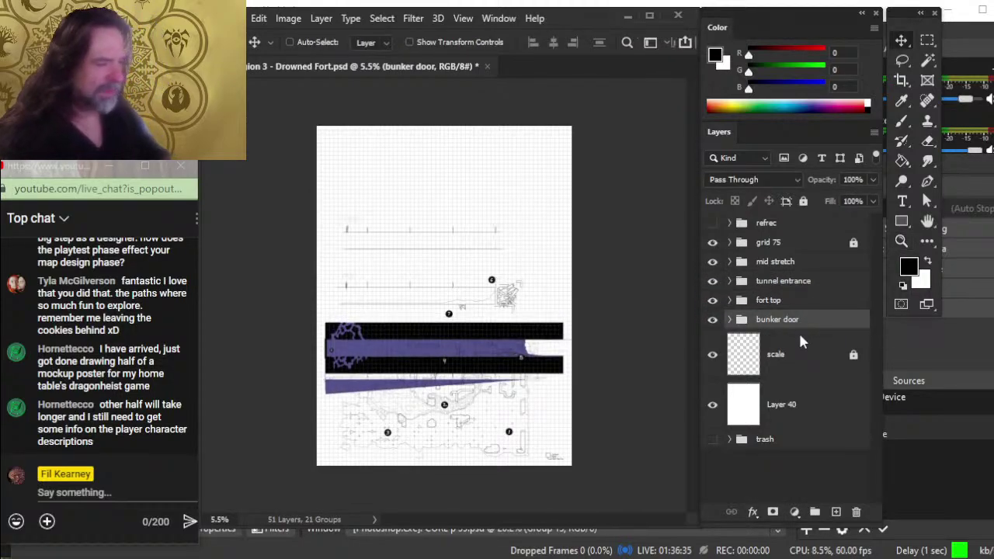
key("shift+Down")
key("shift+Down")
key("shift+Down")
key("shift+Down")
key("shift+Down")
key("shift+Down")
key("shift+Down")
key("shift+Down")
key("shift+Down")
key("shift+Down")
key("shift+Down")
key("shift+Down")
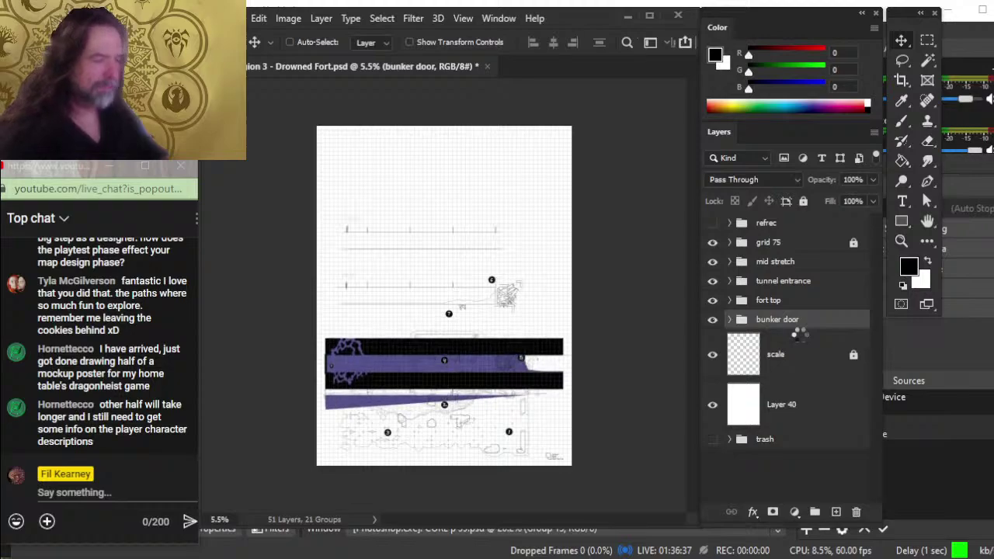
key("shift+Down")
key("shift+Down")
key("shift+Down")
key("shift+Down")
key("shift+Down")
key("shift+Down")
key("shift+Down")
key("shift+Down")
key("shift+Down")
key("shift+Down")
key("shift+Down")
key("shift+Down")
key("shift+Down")
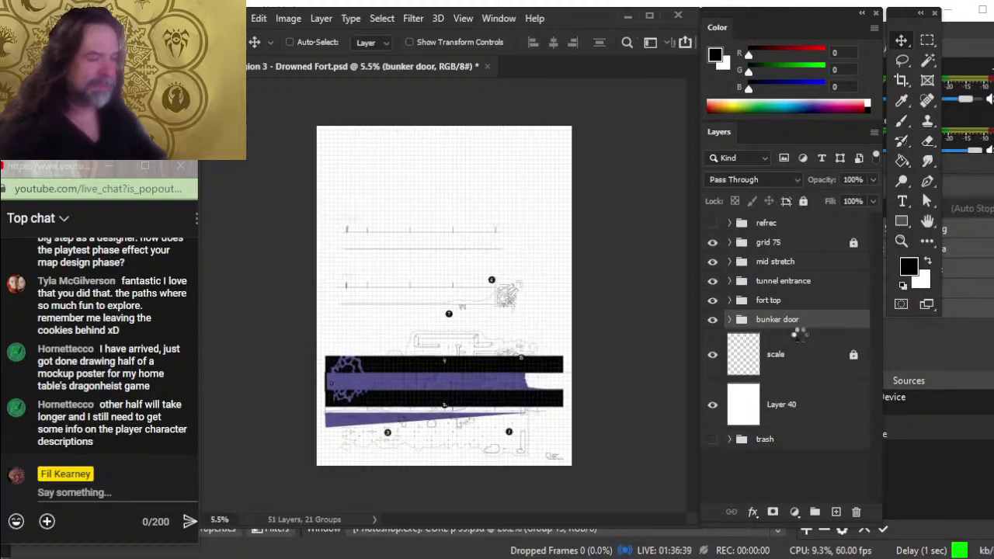
key("shift+Down")
key("shift+Down")
key("shift+Down")
key("shift+Down")
key("shift+Down")
key("shift+Down")
key("shift+Down")
key("shift+Down")
key("shift+Down")
key("shift+Down")
key("shift+Down")
key("shift+Down")
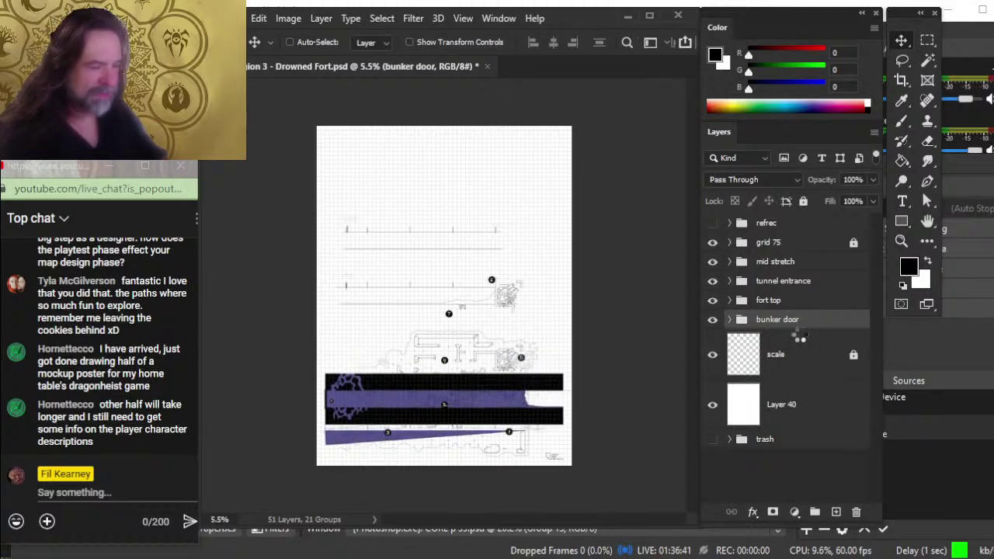
key("shift+Down")
key("shift+Down")
key("shift+Down")
key("shift+Down")
key("shift+Down")
key("shift+Down")
key("shift+Down")
key("shift+Down")
key("shift+Down")
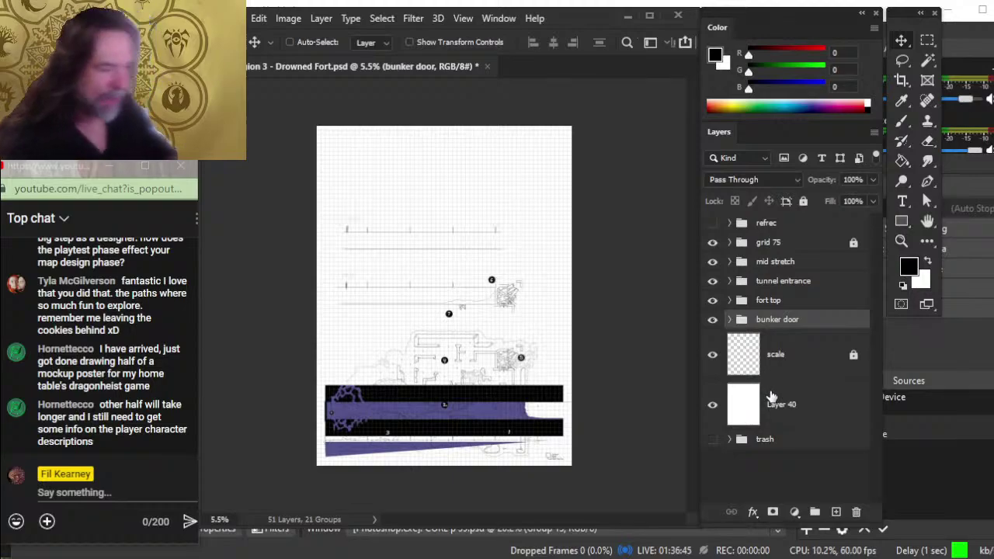
Step: Inside the bunker door group, restack side scale below the nested bunker door group, and shift the nested bunker door strip slightly up the page
left_click(729, 319)
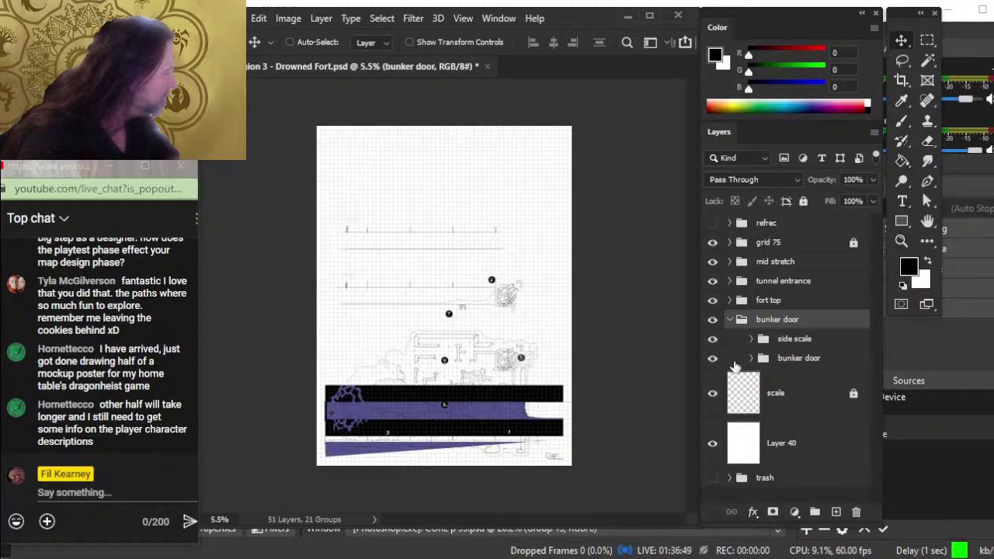
left_click_drag(795, 339, 800, 362)
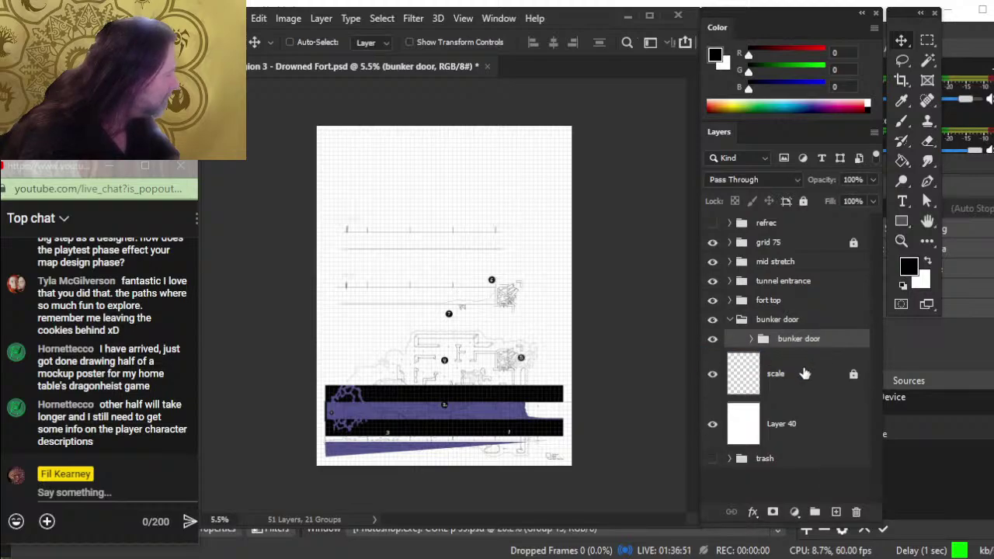
key("ctrl+z")
left_click_drag(796, 333, 799, 363)
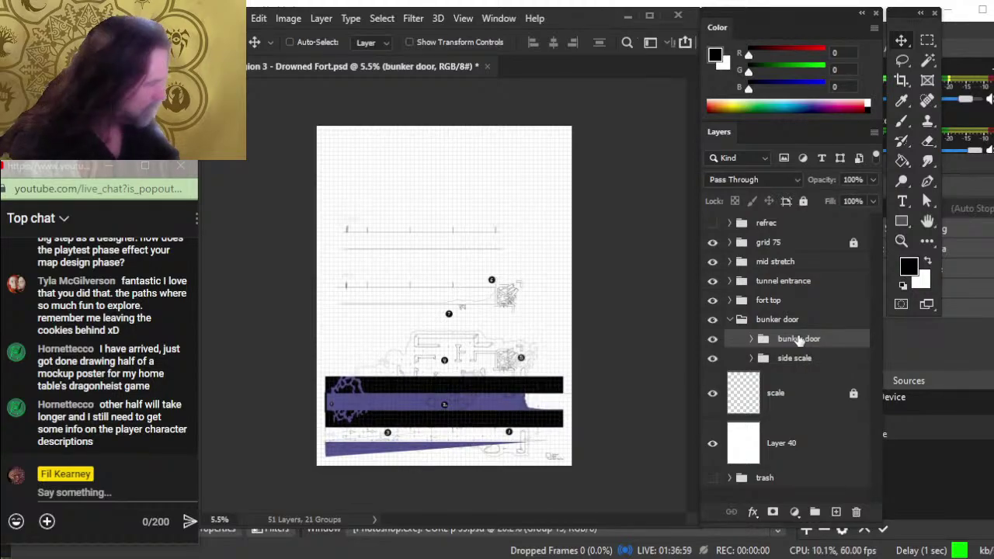
left_click(730, 319)
Step: Move the fort top group straight up so the fort plan sits in the upper part of the page
left_click(769, 304)
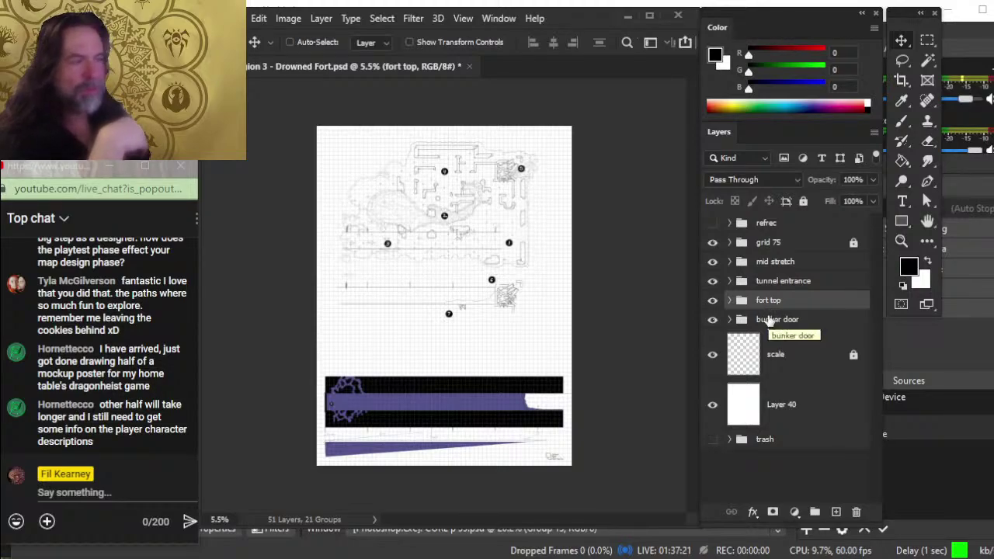
Step: Place the mid stretch group directly above bunker door in the layer stack, and nudge it straight down the page past the tunnel entrance strip
left_click(800, 265)
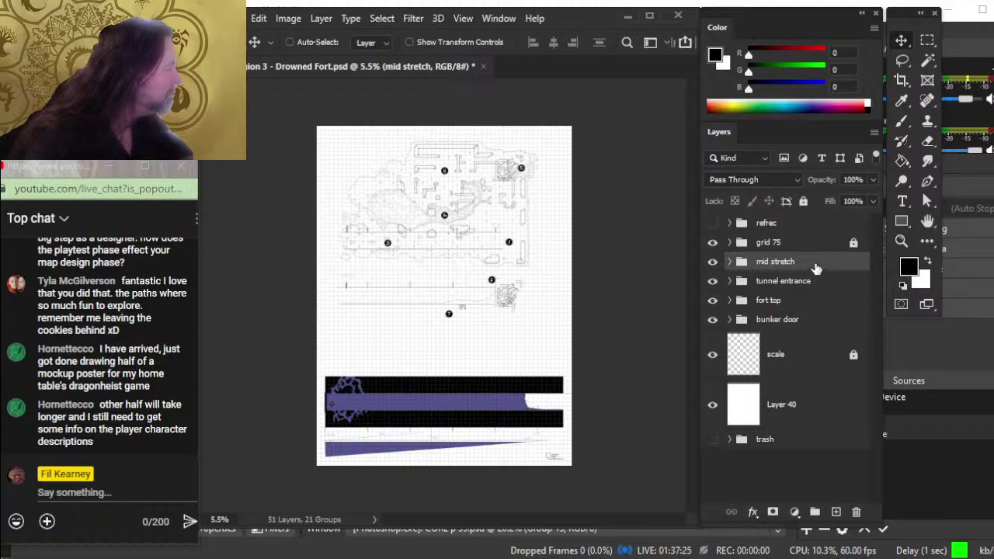
left_click_drag(817, 267, 822, 315)
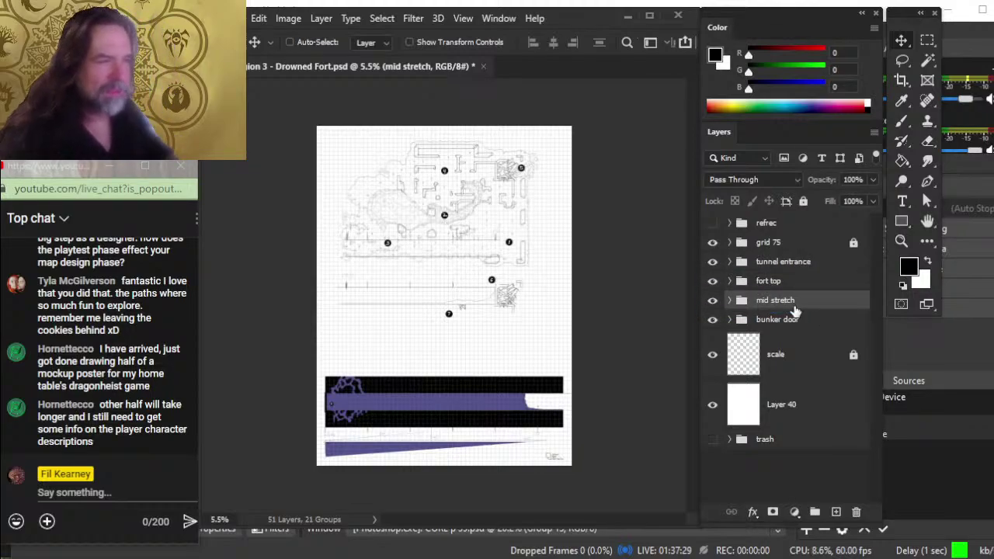
key("shift+Down")
key("shift+Down")
key("shift+Down")
key("shift+Down")
key("shift+Down")
key("shift+Down")
key("shift+Down")
key("shift+Down")
key("shift+Down")
key("shift+Down")
key("shift+Down")
key("shift+Down")
key("shift+Down")
key("shift+Down")
key("shift+Down")
key("shift+Down")
key("shift+Down")
key("shift+Down")
key("shift+Down")
key("shift+Down")
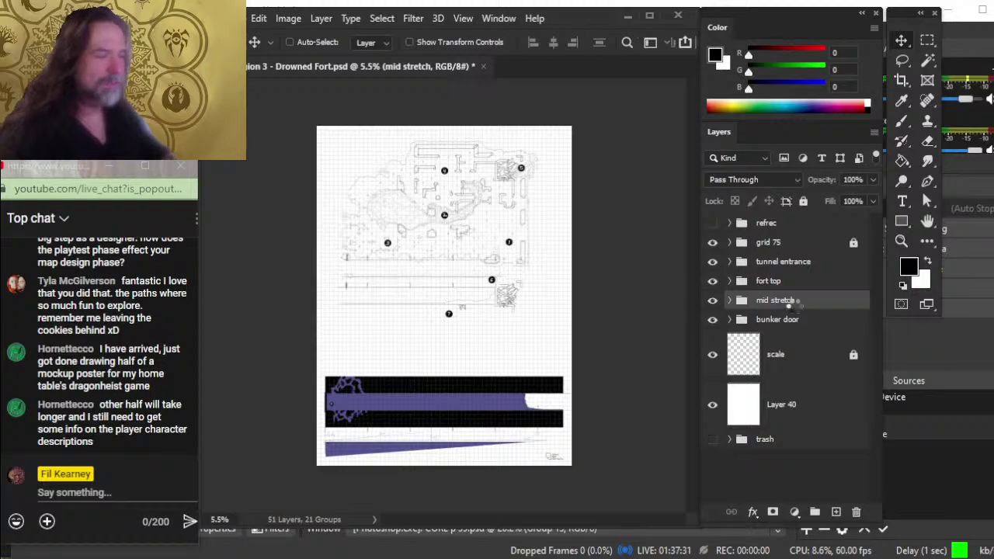
key("shift+Down")
key("shift+Down")
key("shift+Down")
key("shift+Down")
key("shift+Down")
key("shift+Down")
key("shift+Down")
key("shift+Down")
key("shift+Down")
key("shift+Down")
key("shift+Down")
key("shift+Down")
key("shift+Down")
key("shift+Down")
key("shift+Down")
key("shift+Down")
key("shift+Down")
key("shift+Down")
key("shift+Down")
key("shift+Down")
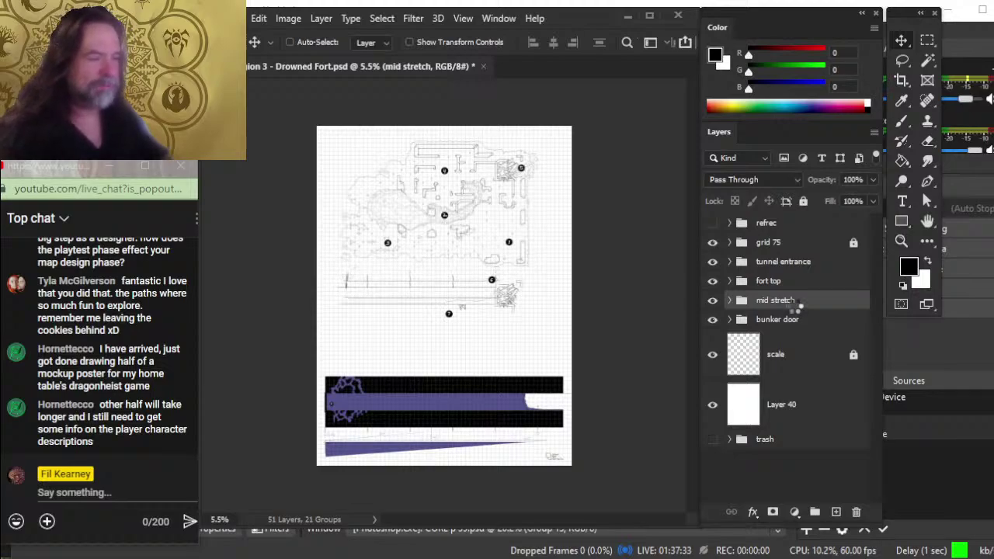
key("shift+Down")
key("shift+Down")
key("shift+Down")
key("shift+Down")
key("shift+Down")
key("shift+Down")
key("shift+Down")
key("shift+Down")
key("shift+Down")
key("shift+Down")
key("shift+Down")
key("shift+Down")
key("shift+Down")
key("shift+Down")
key("shift+Down")
key("shift+Down")
key("shift+Down")
key("shift+Down")
key("shift+Down")
key("shift+Down")
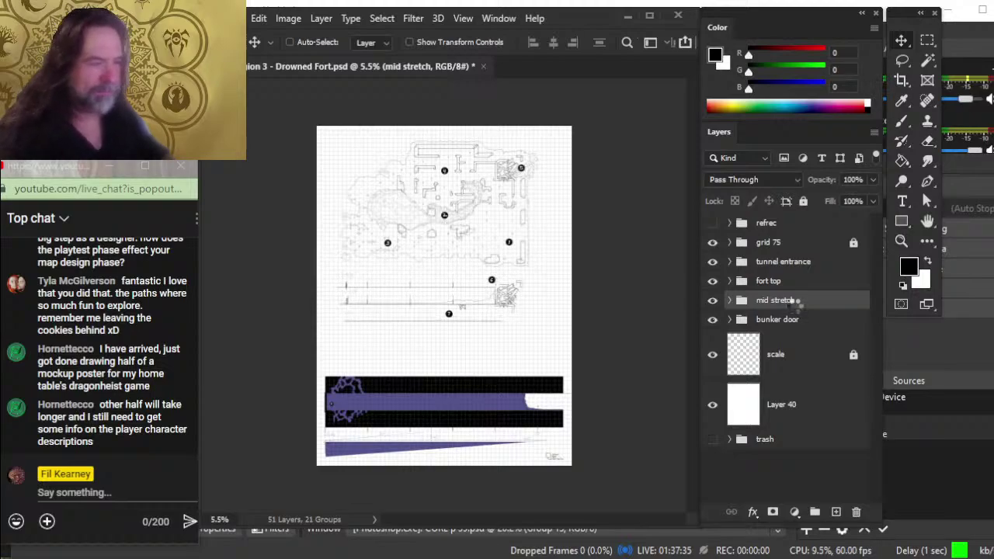
key("shift+Down")
key("shift+Down")
key("shift+Down")
key("shift+Down")
key("shift+Down")
key("shift+Down")
key("shift+Down")
key("shift+Down")
key("shift+Down")
key("shift+Down")
key("shift+Down")
key("shift+Down")
key("shift+Down")
key("shift+Down")
key("shift+Down")
key("shift+Down")
key("shift+Down")
key("shift+Down")
key("shift+Down")
key("shift+Down")
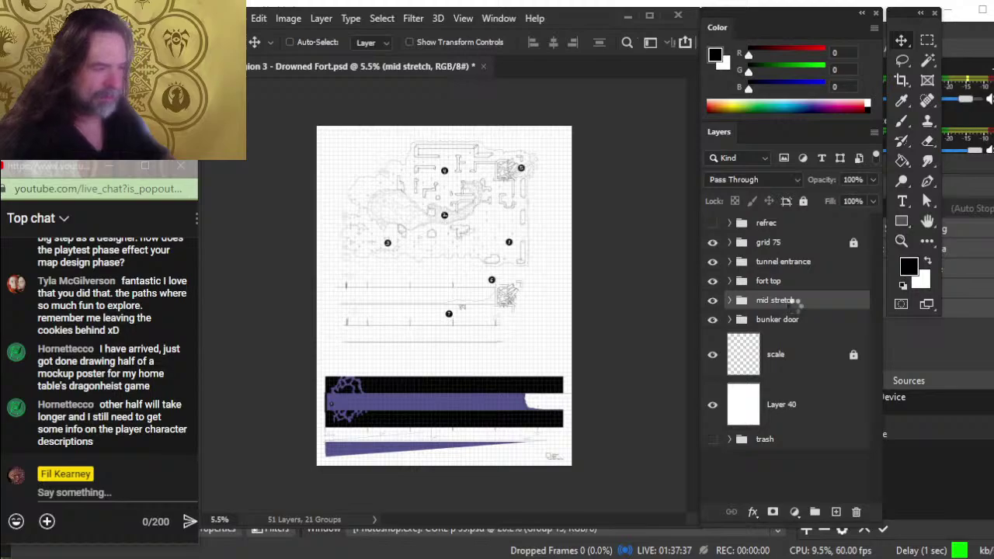
Step: Nudge the mid stretch group slightly right and a little further down, into the gap above the bunker door strip
key("shift+Right")
key("shift+Right")
key("shift+Right")
key("shift+Right")
key("shift+Right")
key("shift+Right")
key("shift+Right")
key("shift+Right")
key("shift+Right")
key("shift+Right")
key("shift+Right")
key("shift+Right")
key("shift+Right")
key("shift+Right")
key("shift+Right")
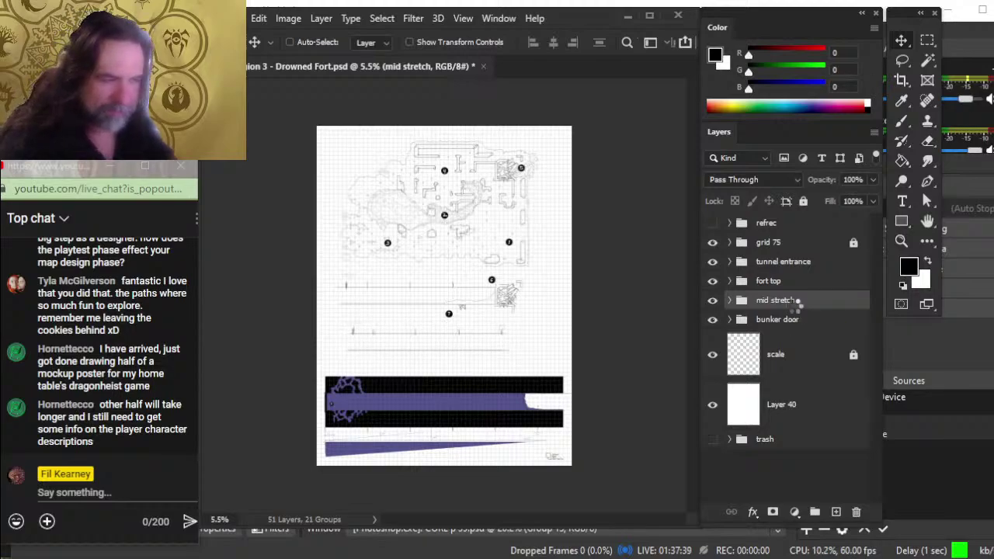
Step: Nudge the mid stretch group further right across the page and very slightly down
key("shift+Right")
key("shift+Right")
key("shift+Right")
key("shift+Right")
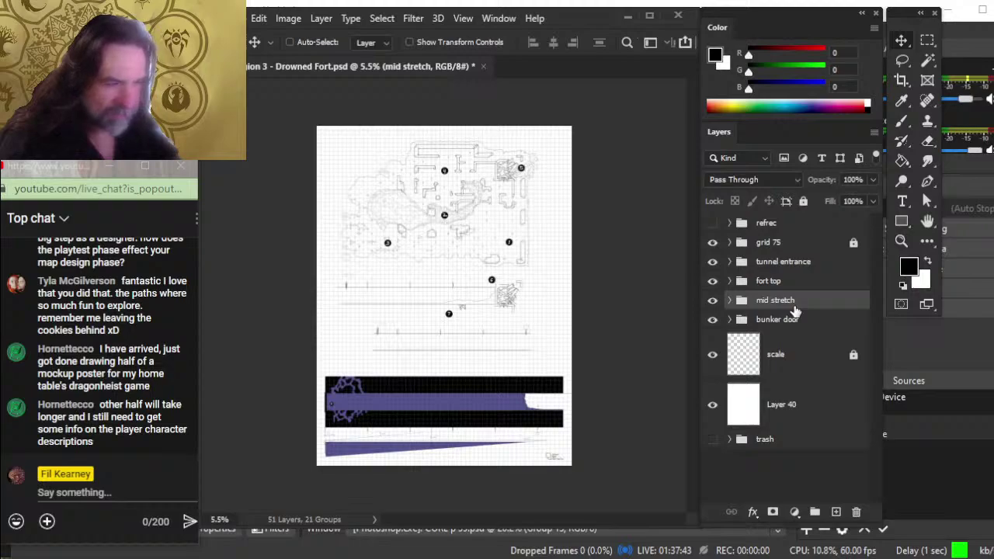
key("shift+Down")
key("shift+Down")
key("shift+Down")
key("shift+Down")
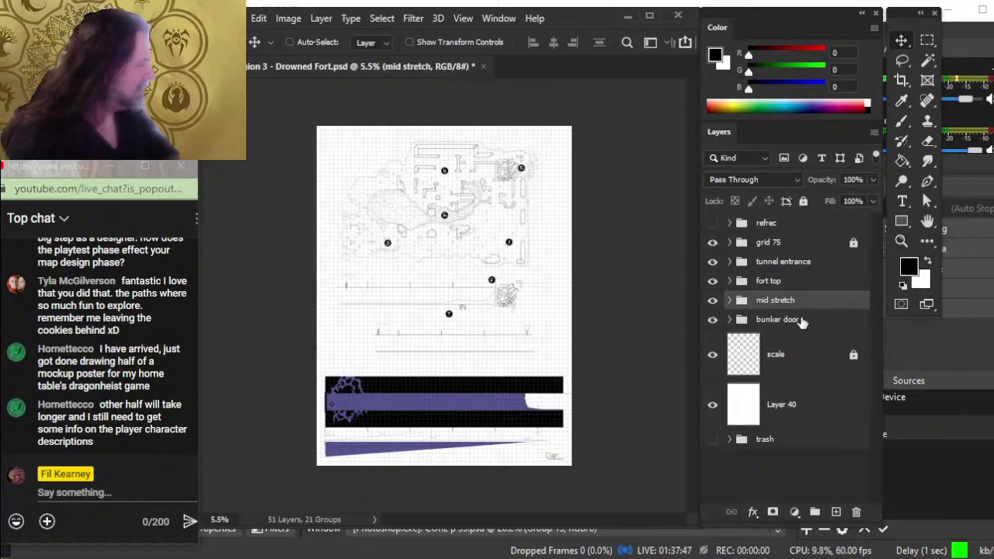
left_click(788, 282)
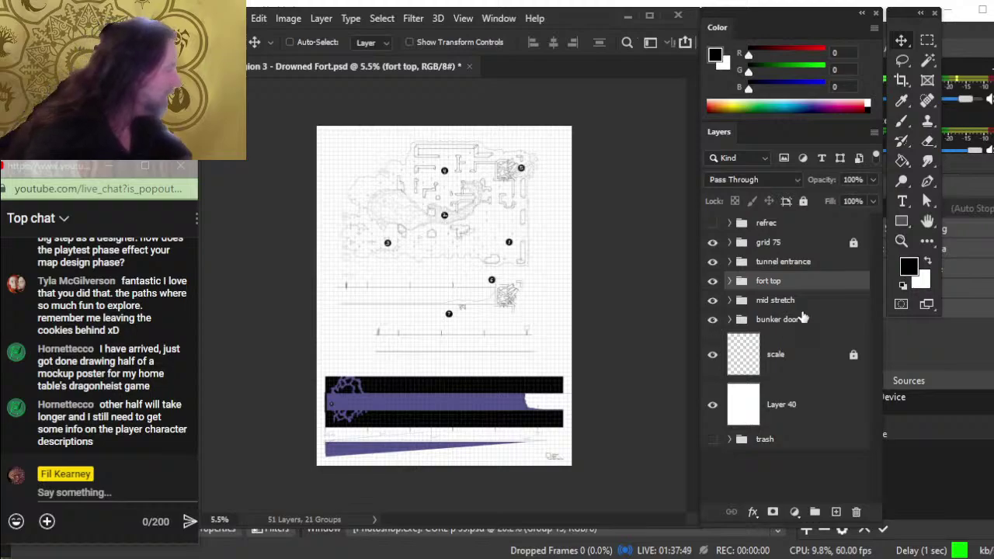
mouse_move(806, 324)
left_mouse_down()
mouse_move(809, 290)
mouse_move(810, 306)
left_mouse_up()
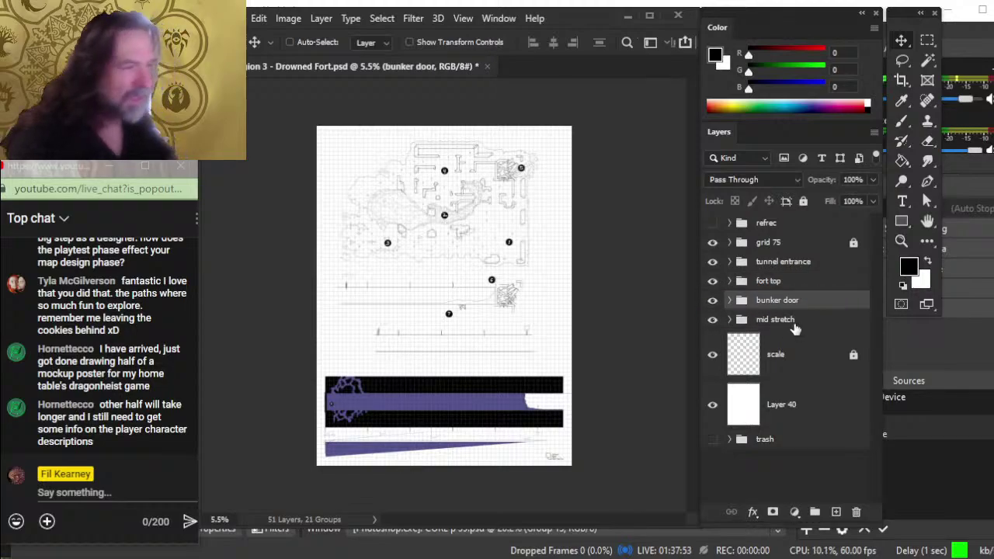
key("ctrl")
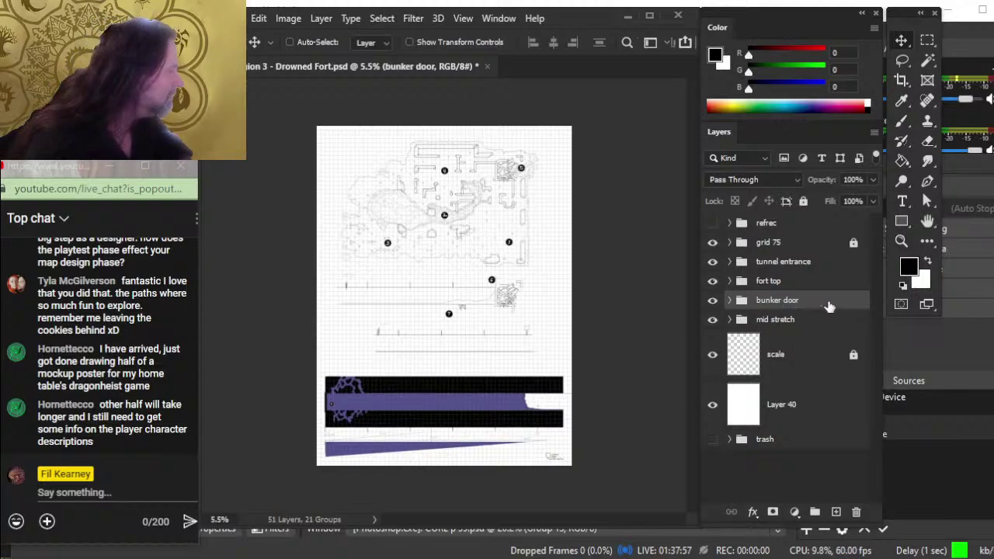
left_click_drag(829, 306, 832, 329)
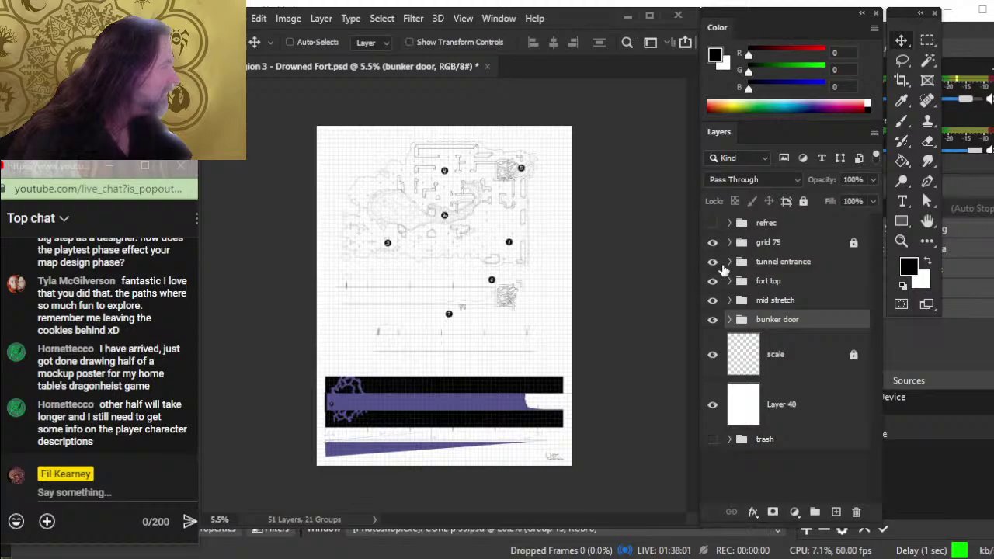
Step: Place the fort top group directly above tunnel entrance in the layer stack, leaving tunnel entrance selected
mouse_move(785, 285)
left_mouse_down()
mouse_move(776, 250)
mouse_move(780, 266)
left_mouse_up()
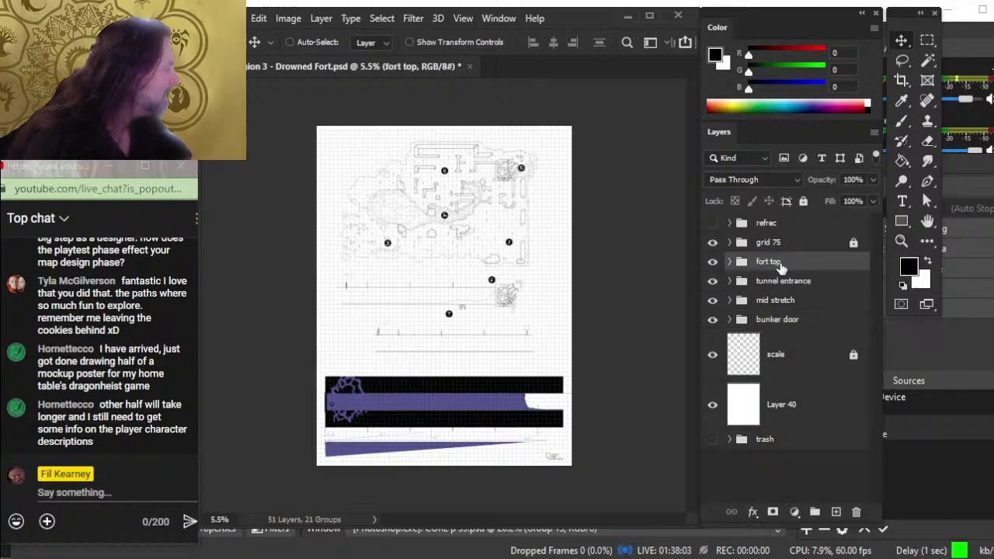
left_click(767, 283)
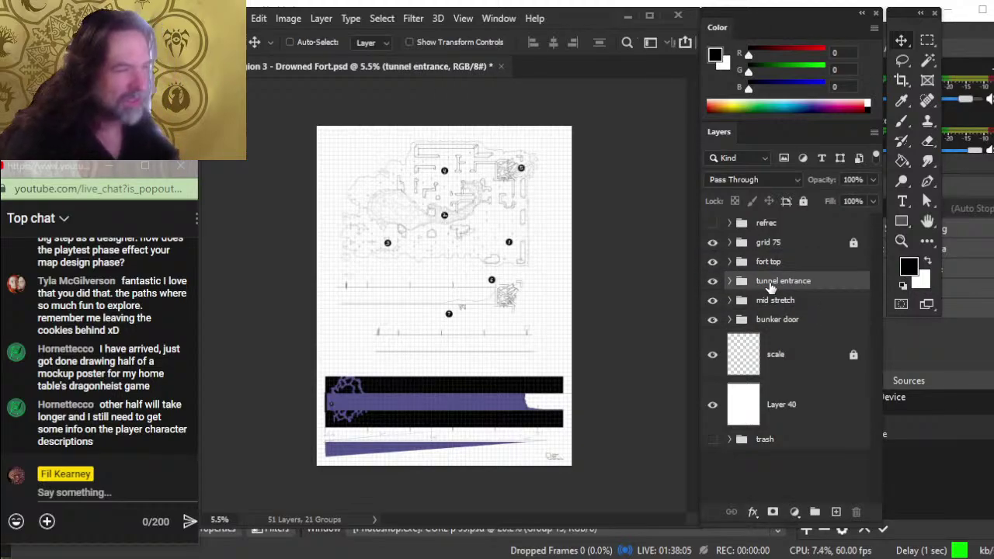
key("Up")
key("Return")
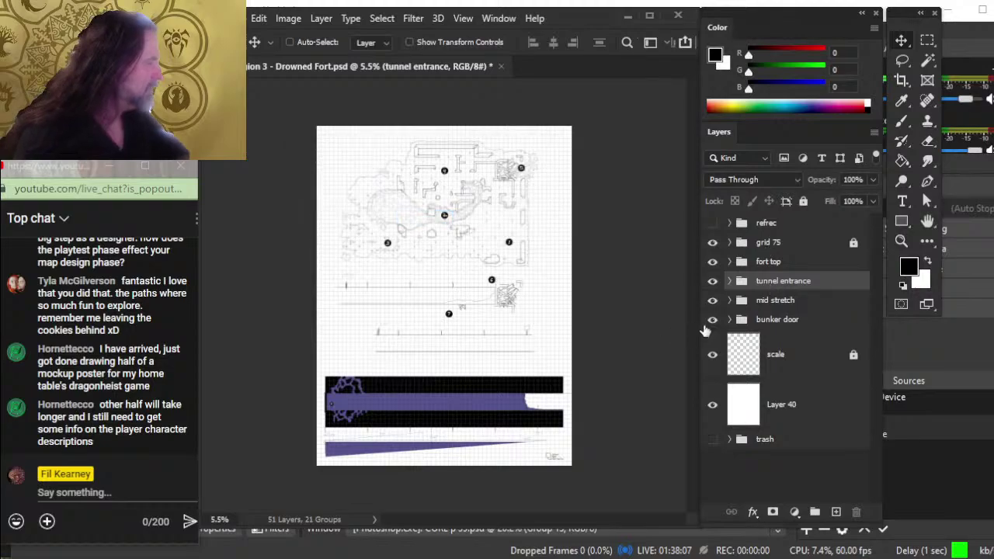
Step: Examine the layers inside the tunnel entrance group, including its nested BLACK WHITE group, and collapse both groups again
left_click(729, 280)
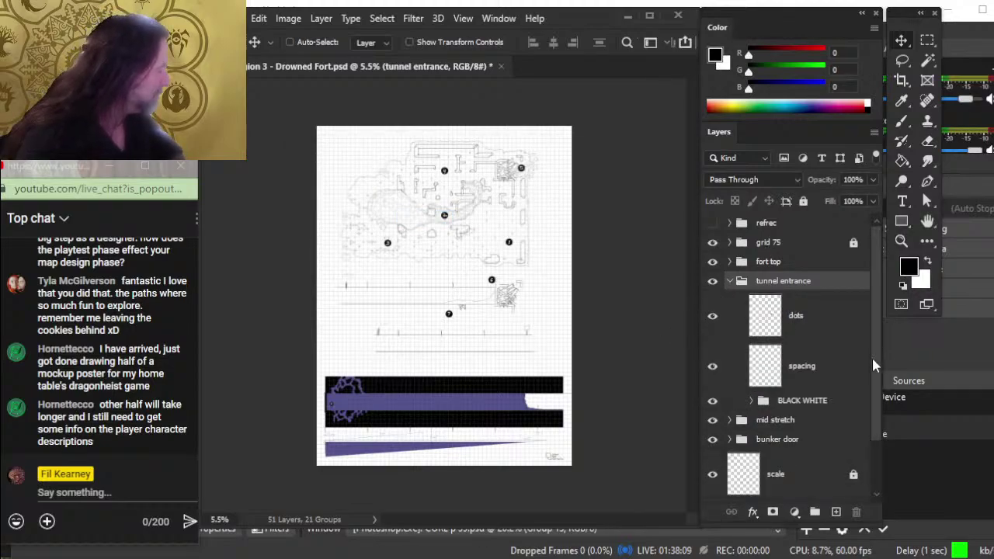
left_click(751, 400)
left_click_drag(876, 323, 880, 356)
scroll(861, 431, "down", 1)
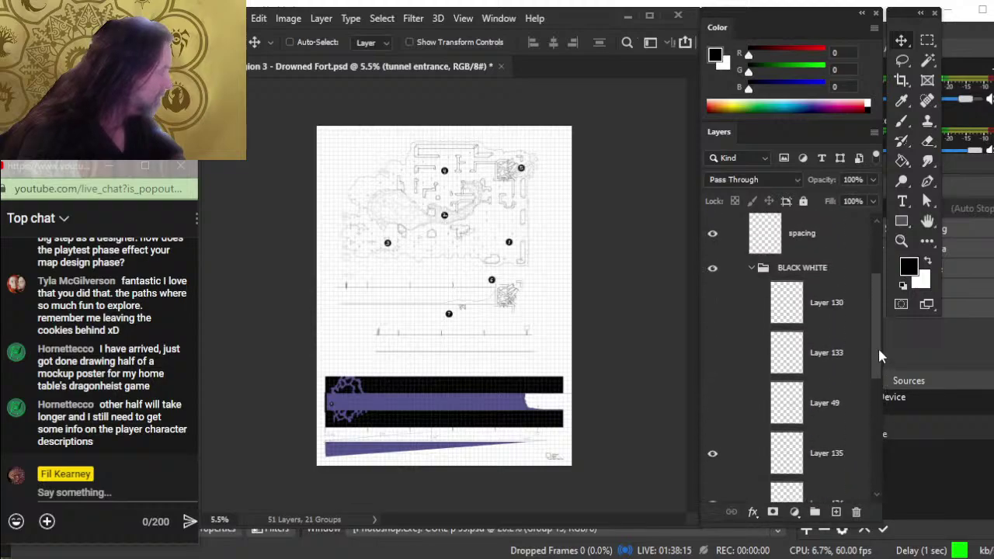
scroll(815, 335, "up", 4)
left_click(751, 353)
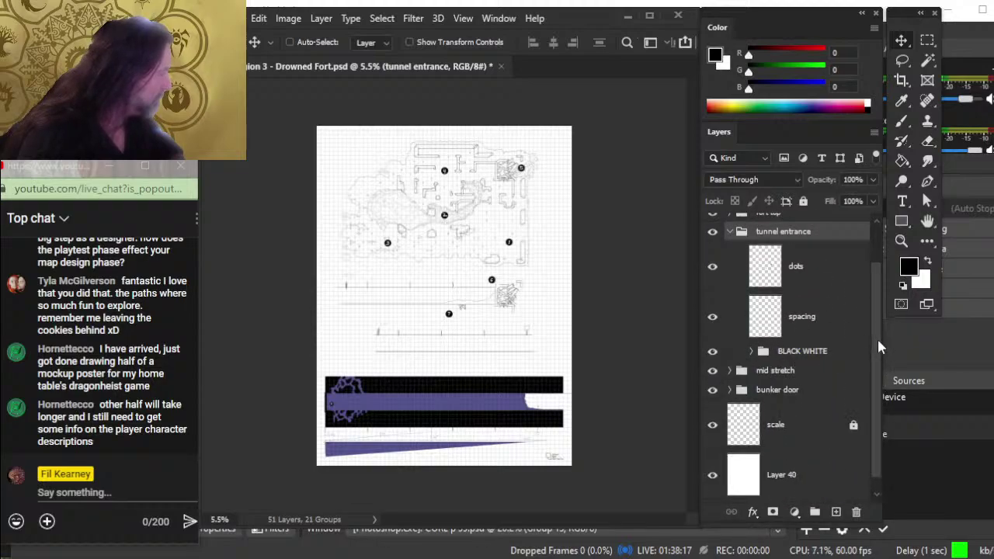
scroll(878, 337, "up", 2)
left_click(729, 281)
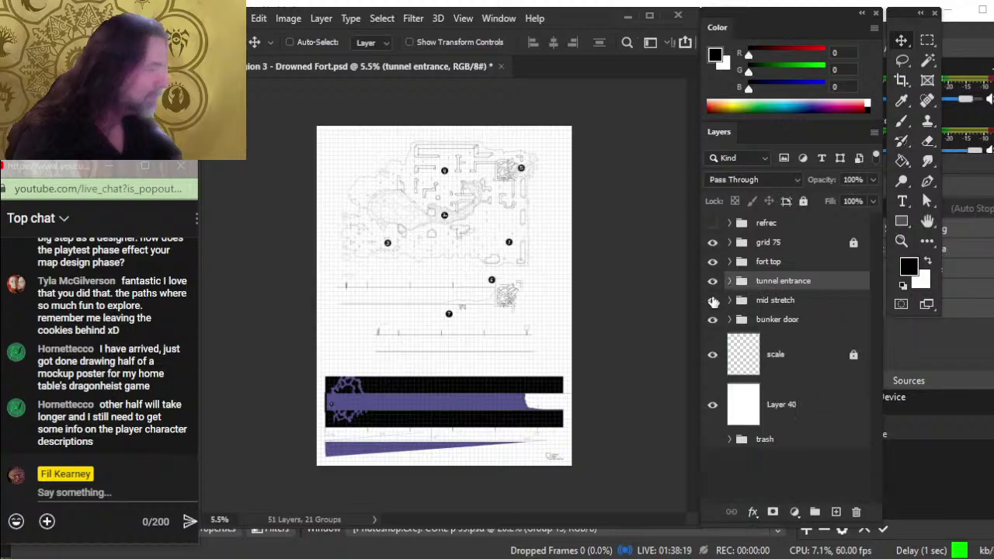
Step: Nudge the tunnel entrance group slightly down the page, away from the fort plan and closer to the mid stretch strip
left_click(712, 300)
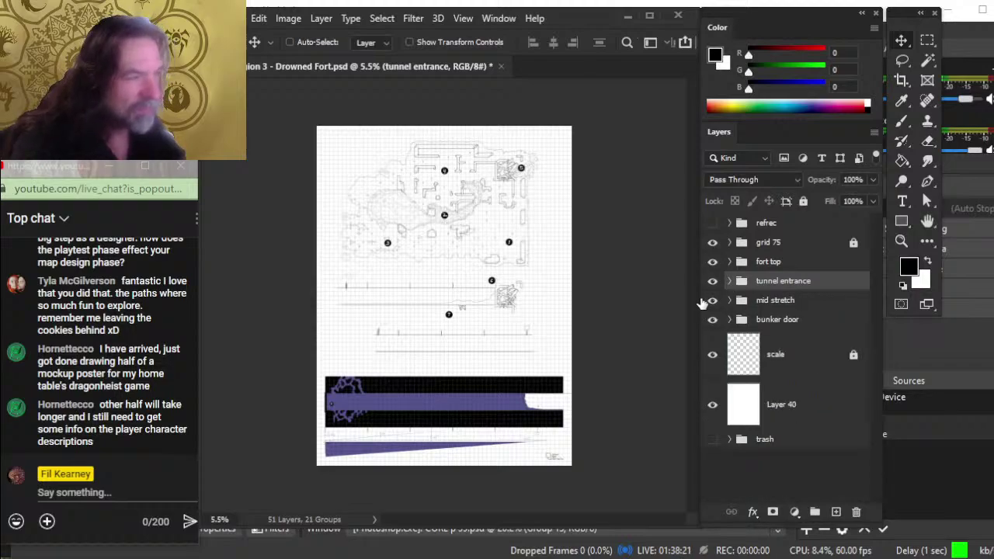
key("shift+Down")
key("shift+Down")
key("shift+Down")
key("shift+Down")
key("shift+Down")
key("shift+Down")
key("shift+Down")
key("shift+Down")
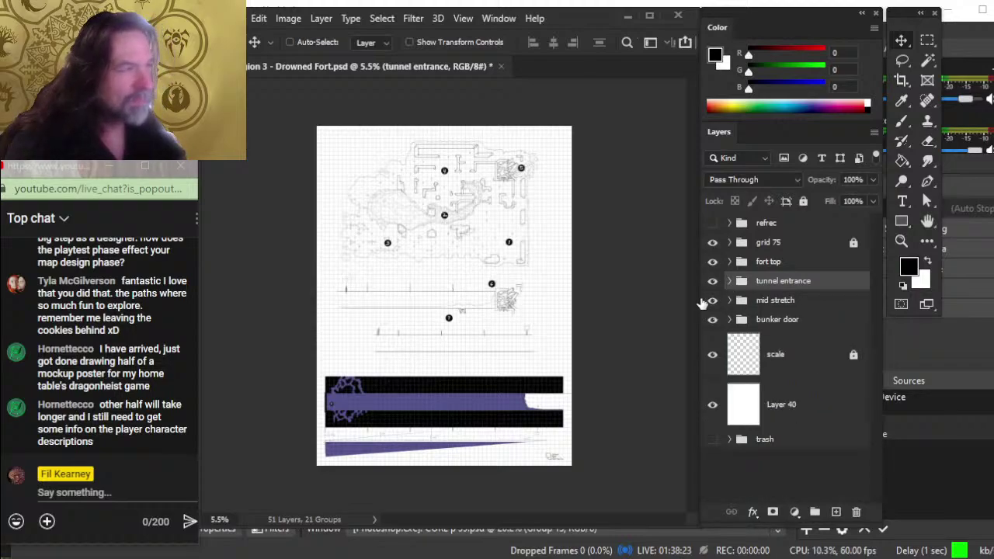
key("shift+Down")
key("shift+Down")
key("shift+Down")
key("shift+Down")
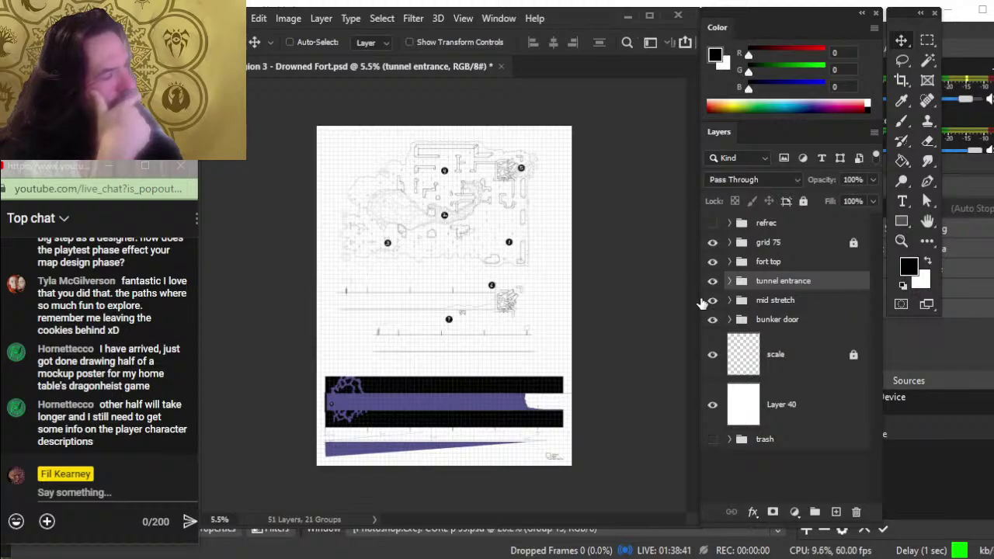
Step: Shift the fort top and tunnel entrance groups together to the right so they sit more centrally on the page
left_click(811, 263, "ctrl")
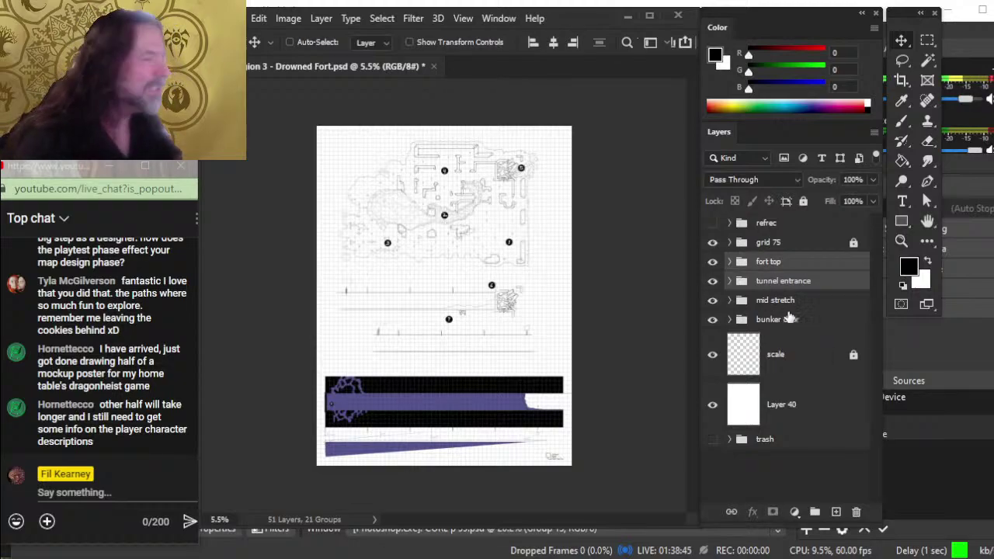
key("shift+Right")
key("shift+Right")
key("shift+Right")
key("shift+Right")
key("shift+Right")
key("shift+Right")
key("shift+Right")
key("shift+Right")
key("shift+Right")
key("shift+Right")
key("shift+Right")
key("shift+Right")
key("shift+Right")
key("shift+Right")
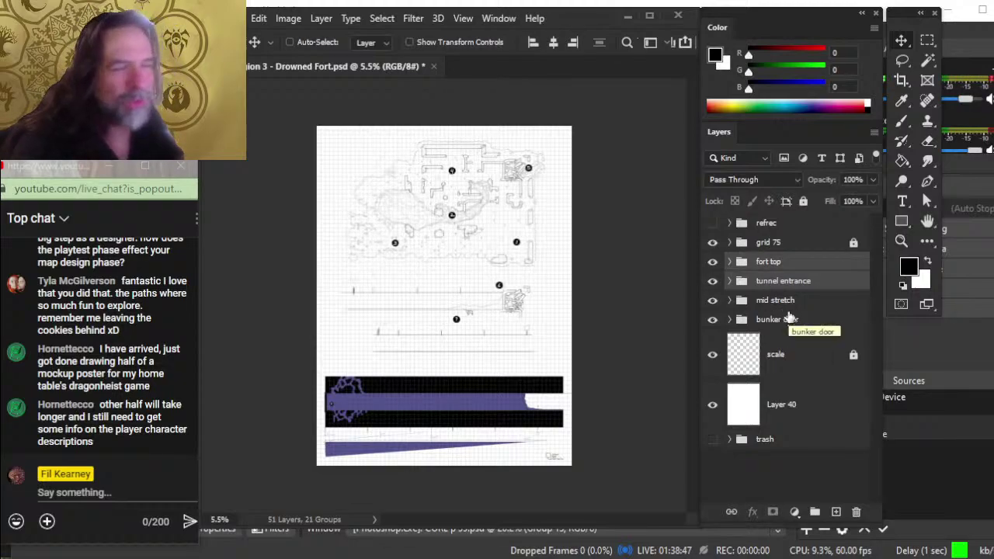
key("shift+Right")
key("shift+Right")
key("shift+Right")
key("shift+Right")
key("shift+Right")
key("shift+Right")
key("shift+Right")
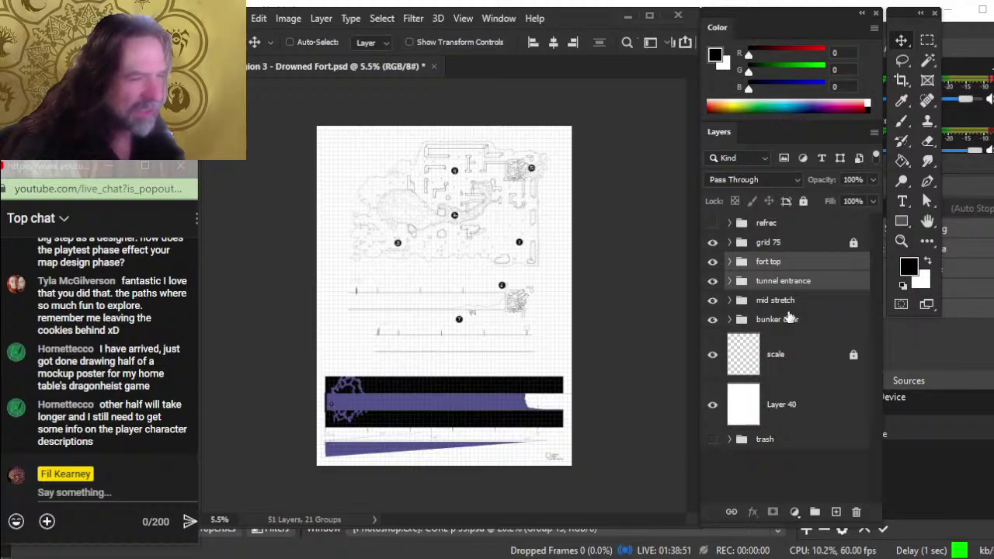
key("shift+Right")
key("shift+Right")
key("shift+Right")
key("shift+Right")
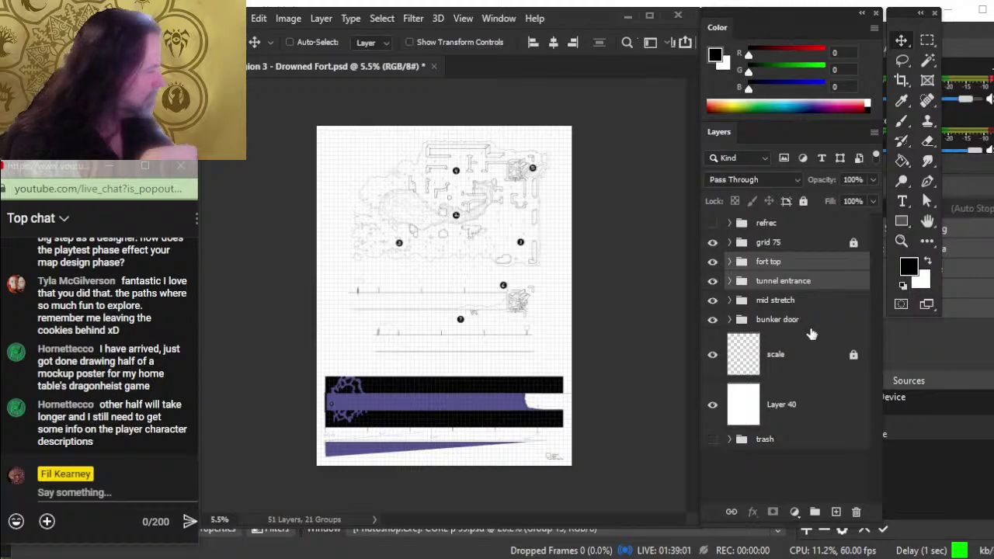
Step: Move the mid stretch group left until its starting end lines up with the tunnel entrance strip above it
left_click(807, 309)
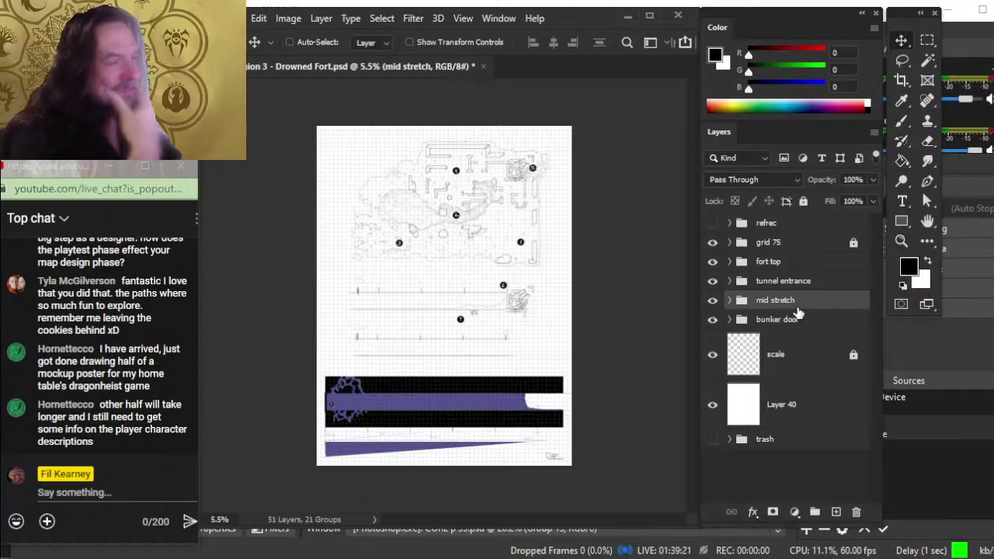
left_click(808, 281)
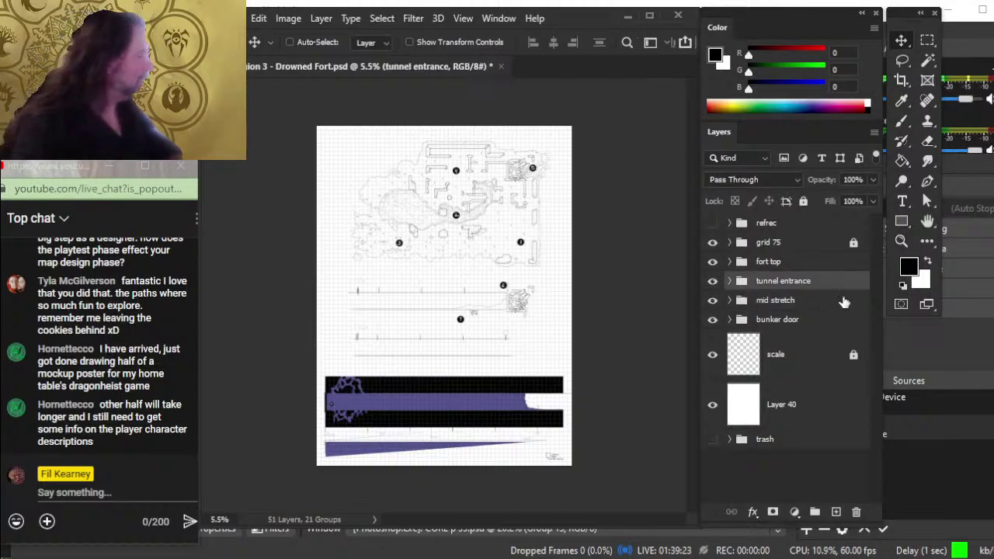
Step: Nudge the fort top group slightly right and down so the walls and cross marks around marker 4 meet the grid lines
left_click(808, 261)
key("z")
left_click_drag(482, 215, 528, 199)
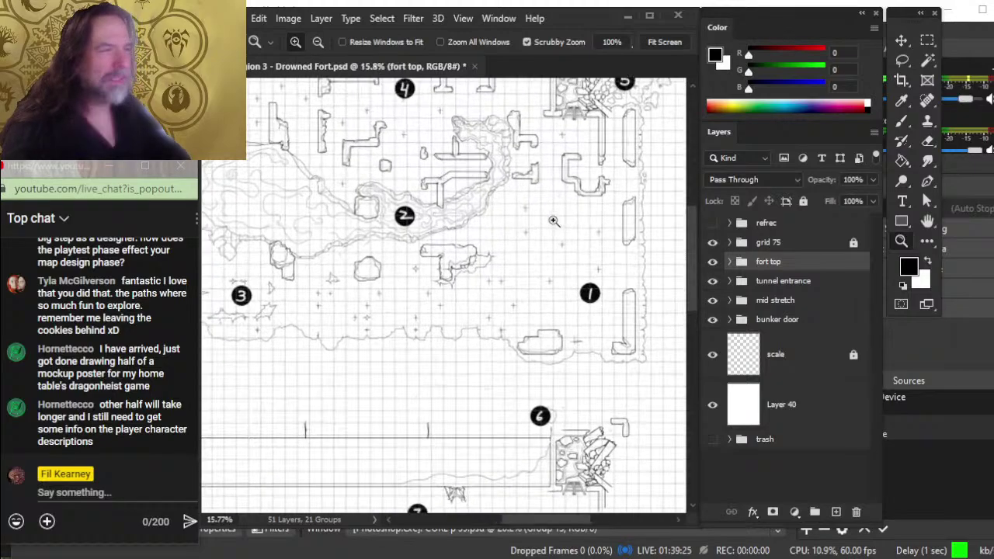
left_click_drag(525, 245, 558, 497)
left_click_drag(494, 321, 571, 314)
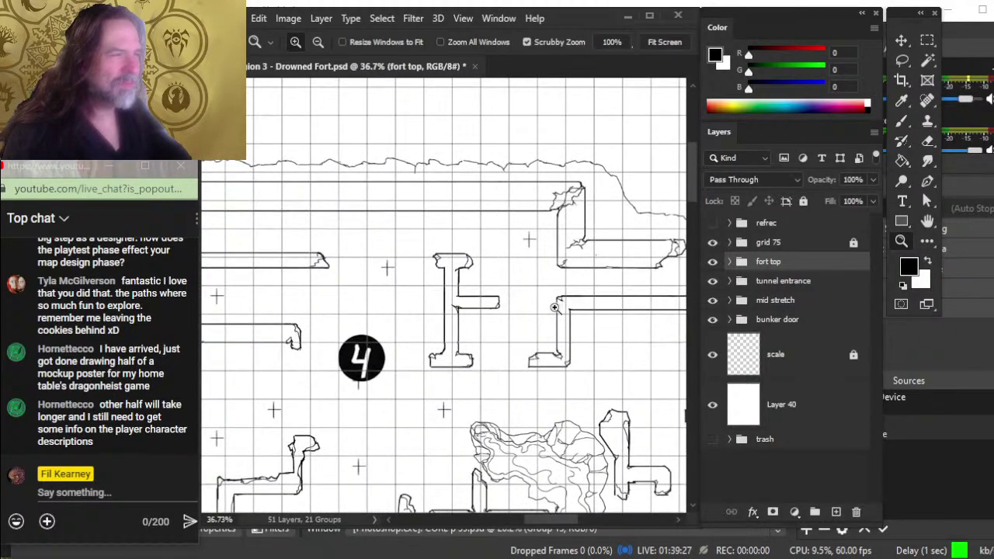
key("v")
scroll(557, 309, "down", 2)
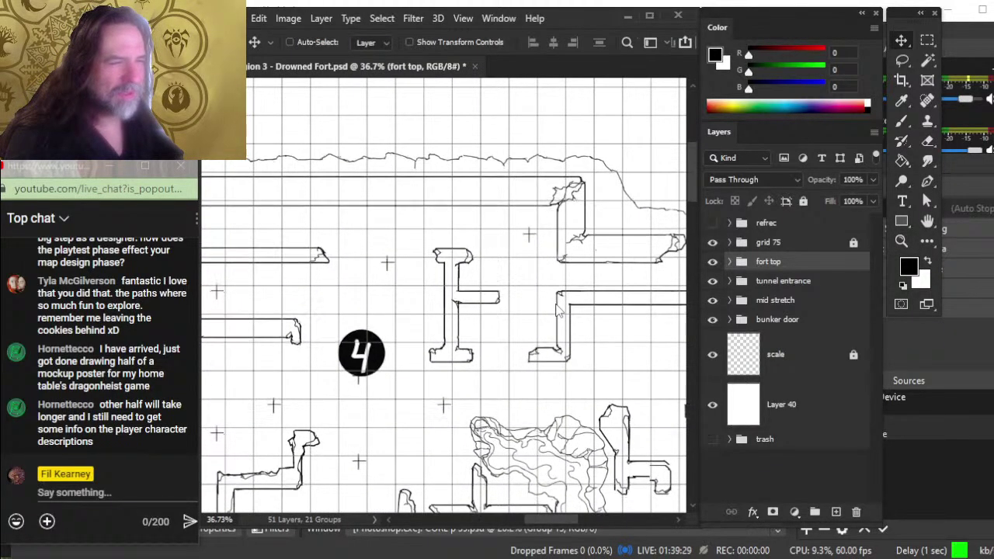
key("shift+Right")
key("shift+Right")
key("shift+Right")
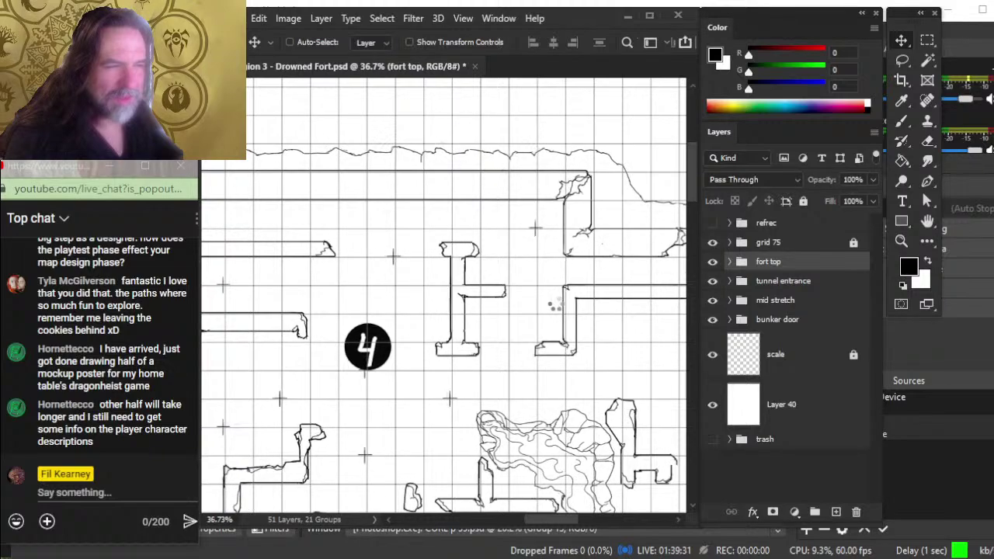
key("Left")
key("Left")
key("Down")
key("Down")
key("Down")
key("Down")
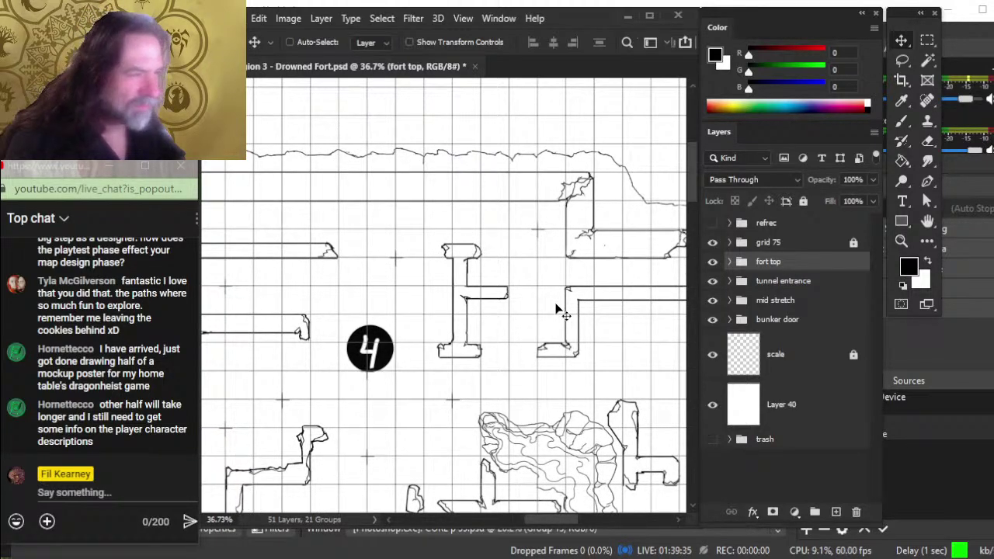
key("Up")
key("Up")
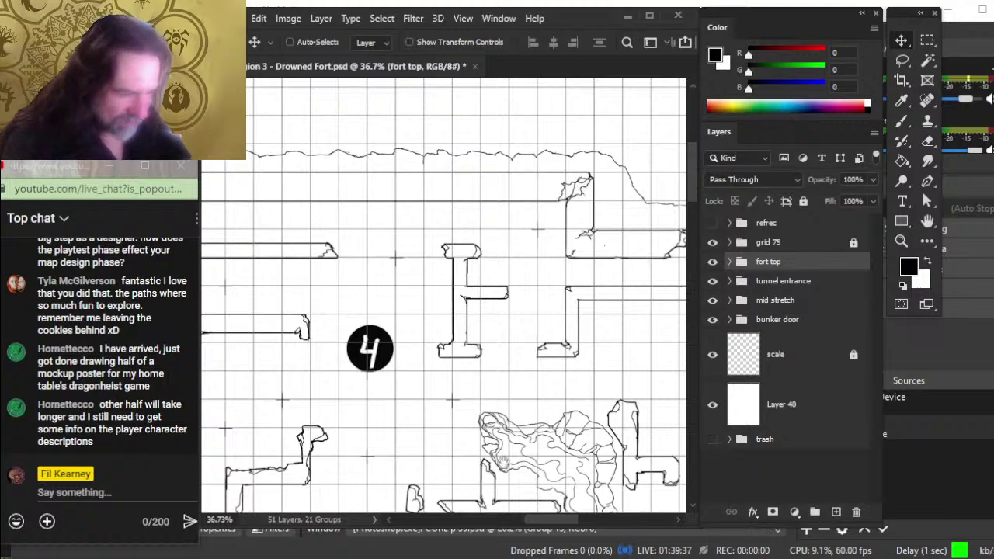
Step: Fine-tune the fort top group's position up and sideways so a cross mark sits exactly on a grid intersection
scroll(544, 326, "up", 5)
key("z")
key("v")
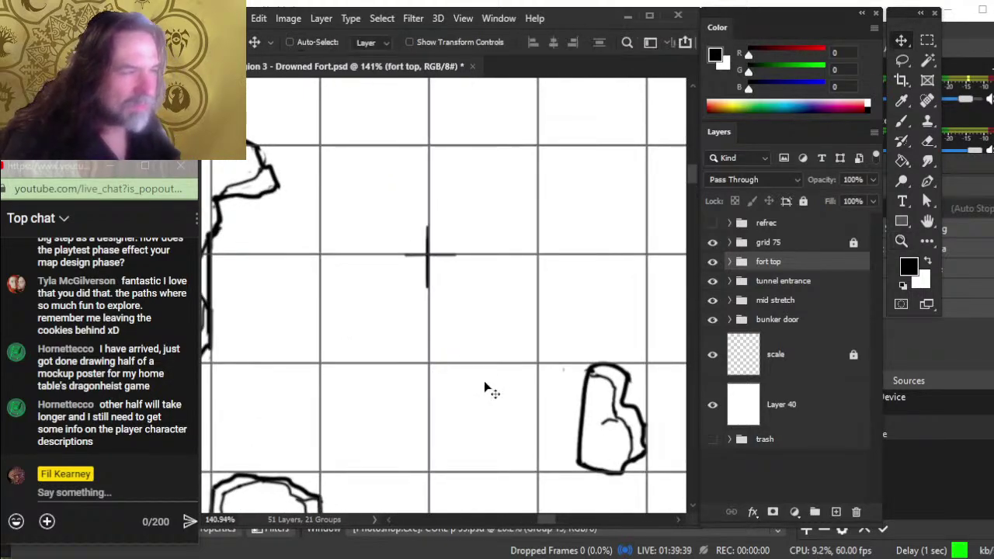
key("Up")
key("Right")
key("Right")
key("Right")
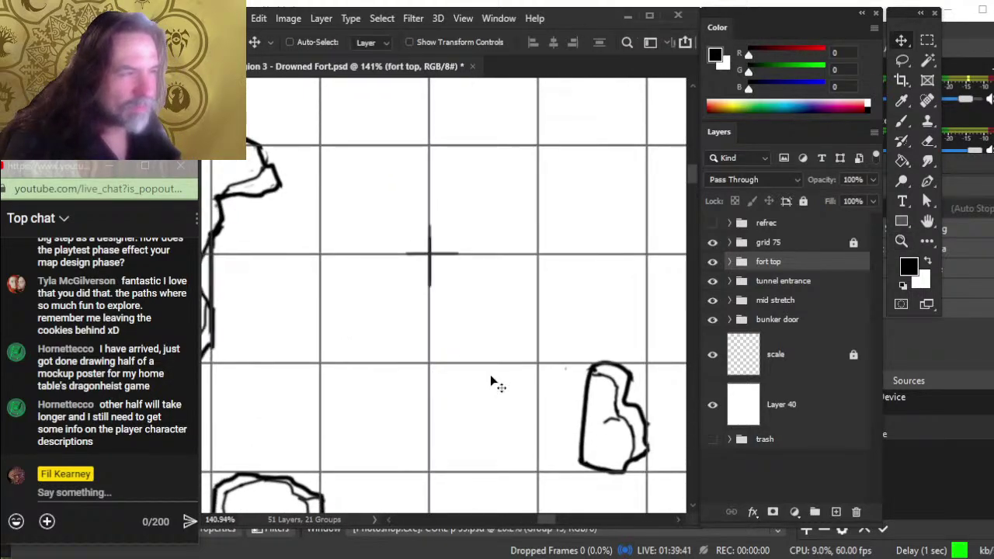
key("Left")
Step: Make the tunnel entrance group the active group for alignment
key("z")
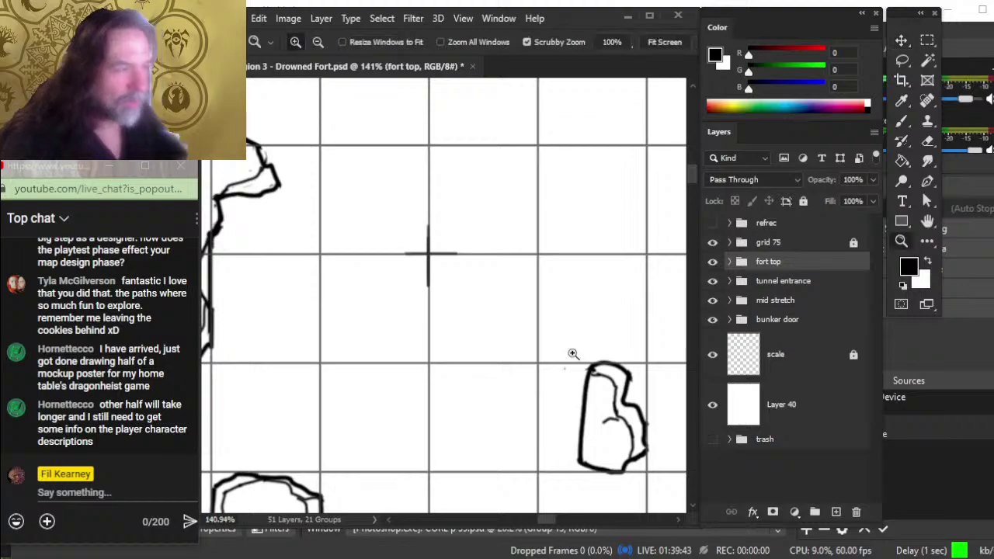
left_click_drag(575, 355, 546, 423)
left_click_drag(623, 435, 532, 403)
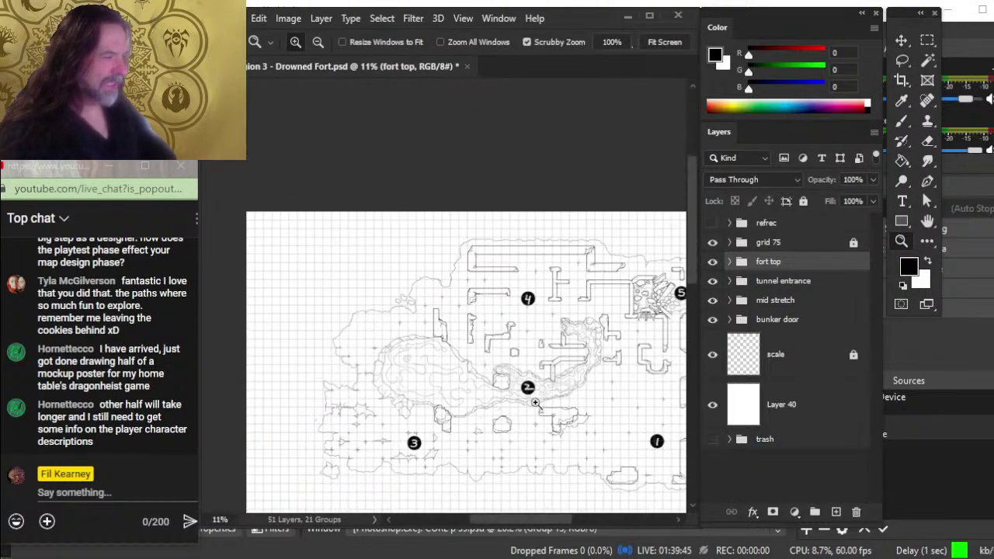
left_click_drag(612, 430, 504, 281)
left_click(805, 282)
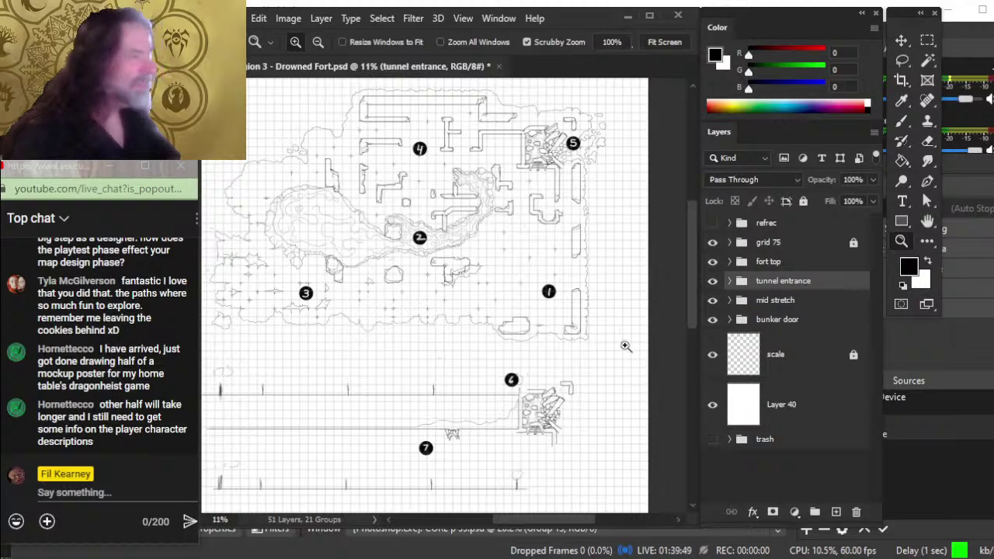
Step: Compare how the rubble-filled room meets the grid in the fort top drawing and in the tunnel entrance drawing beside marker 6
left_click_drag(543, 428, 552, 428)
left_click_drag(532, 205, 537, 387)
mouse_move(558, 284)
left_mouse_down()
mouse_move(597, 287)
mouse_move(571, 283)
left_mouse_up()
left_click_drag(553, 443, 532, 244)
mouse_move(520, 458)
left_mouse_down()
mouse_move(531, 415)
mouse_move(508, 365)
mouse_move(567, 377)
left_mouse_up()
key("v")
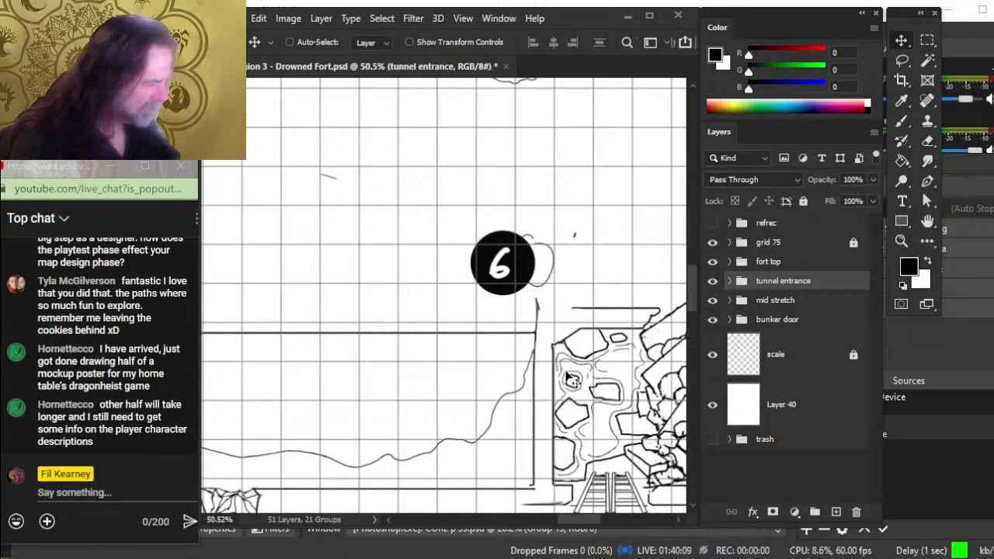
left_click_drag(549, 268, 573, 411)
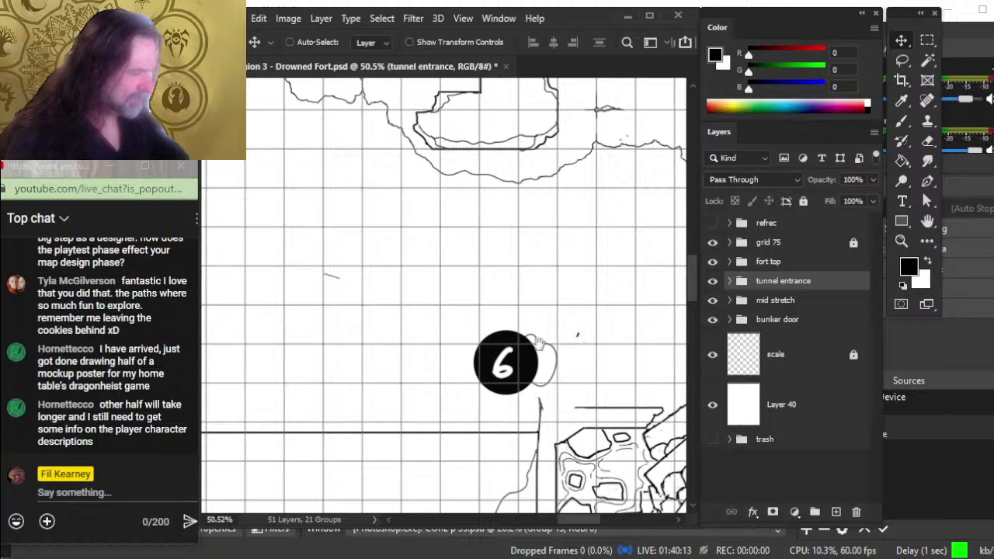
mouse_move(549, 438)
left_mouse_down()
mouse_move(528, 326)
mouse_move(531, 354)
left_mouse_up()
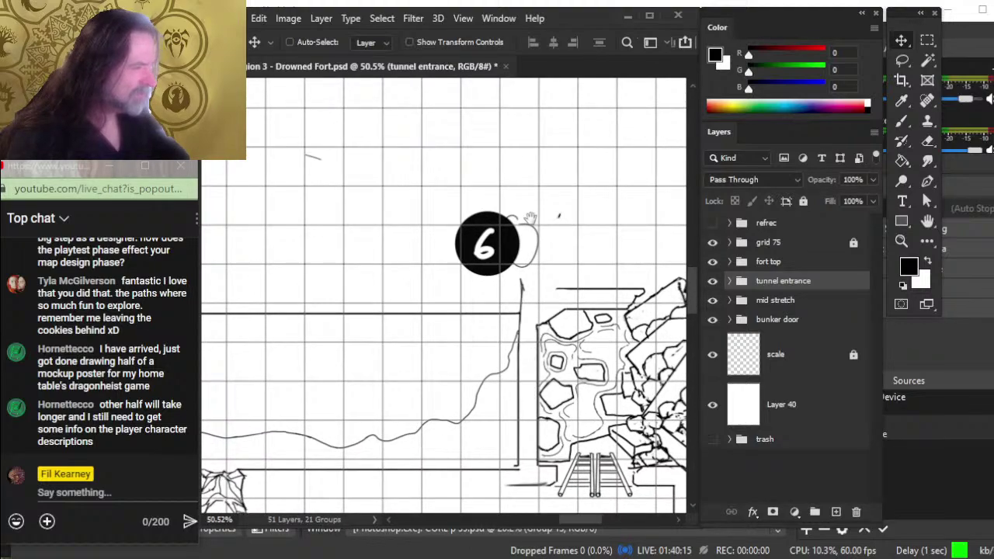
mouse_move(529, 219)
left_mouse_down()
mouse_move(526, 377)
mouse_move(518, 329)
mouse_move(517, 384)
left_mouse_up()
left_click_drag(519, 210, 519, 410)
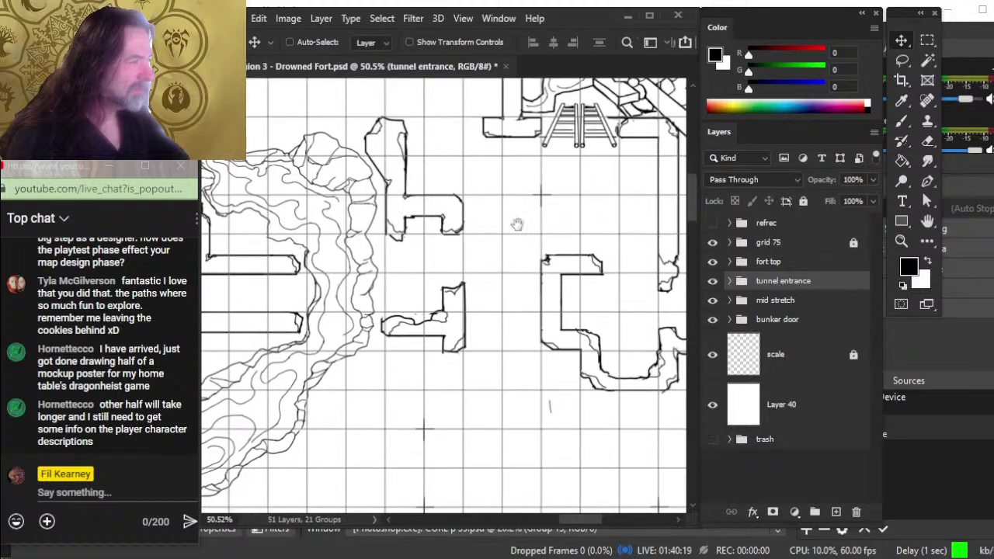
left_click_drag(517, 225, 513, 412)
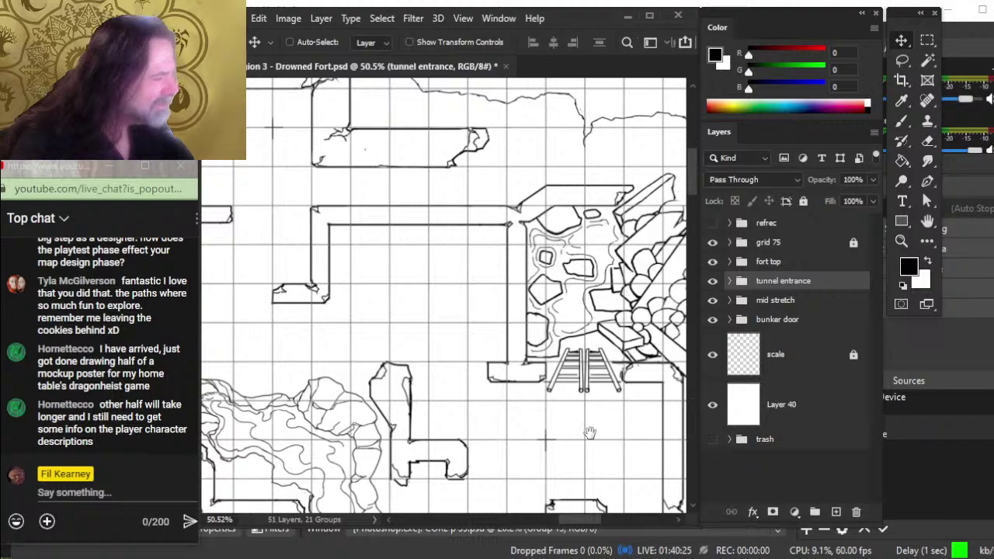
left_click_drag(557, 454, 540, 275)
left_click_drag(539, 448, 514, 270)
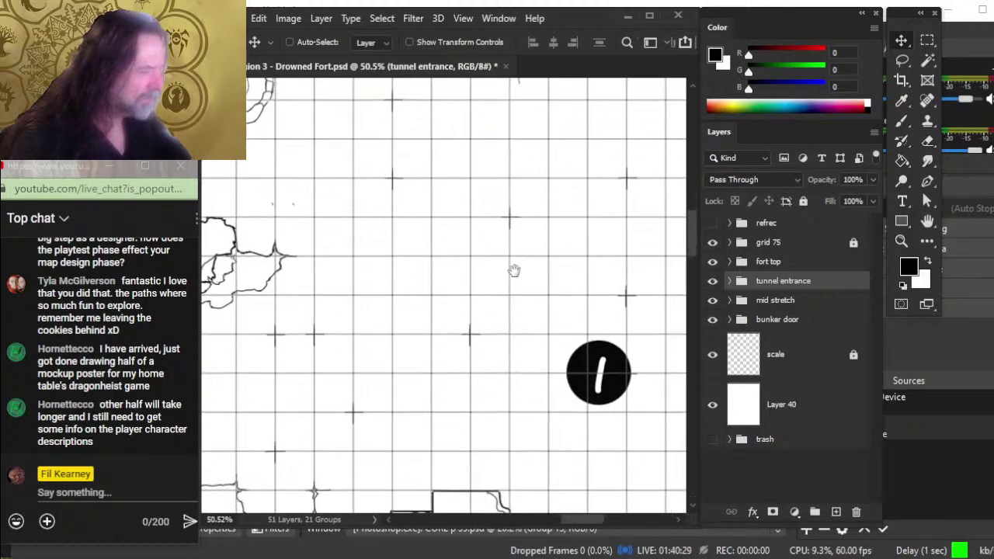
left_click_drag(524, 446, 515, 212)
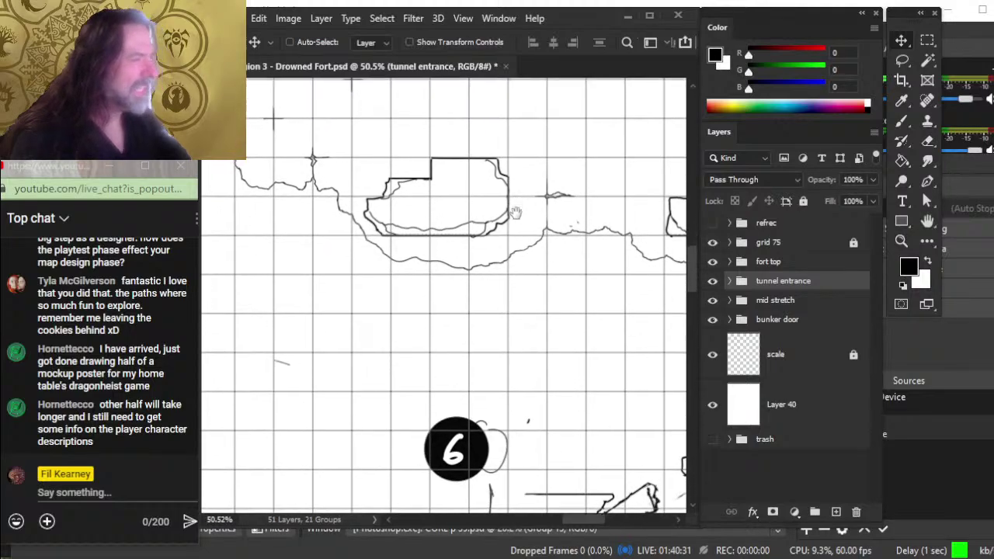
left_click_drag(523, 479, 510, 241)
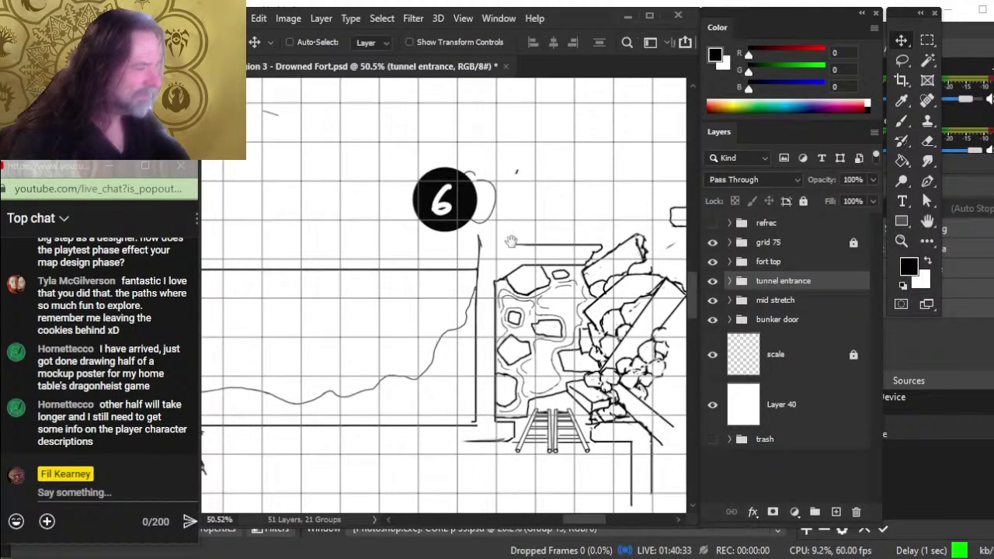
left_click_drag(515, 431, 512, 395)
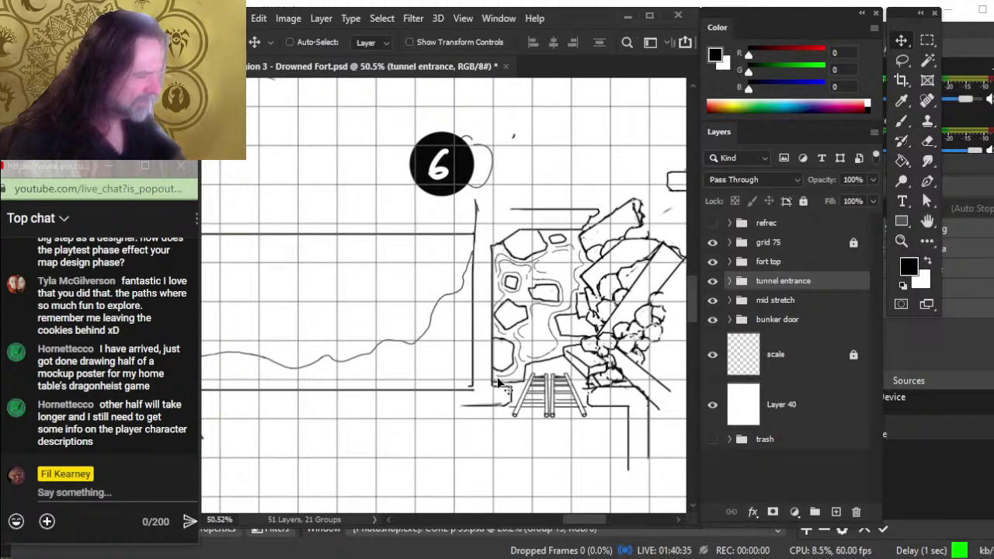
Step: Nudge the tunnel entrance group left until the outer wall line beside the rubble-filled room meets a vertical grid line
key("shift+Left")
key("shift+Left")
key("shift+Left")
key("shift+Left")
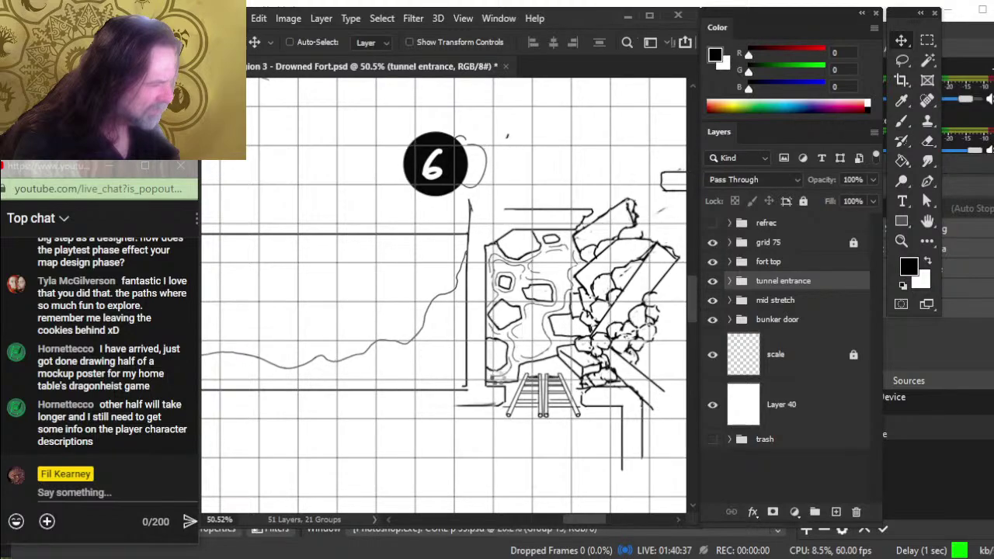
key("Left")
key("Left")
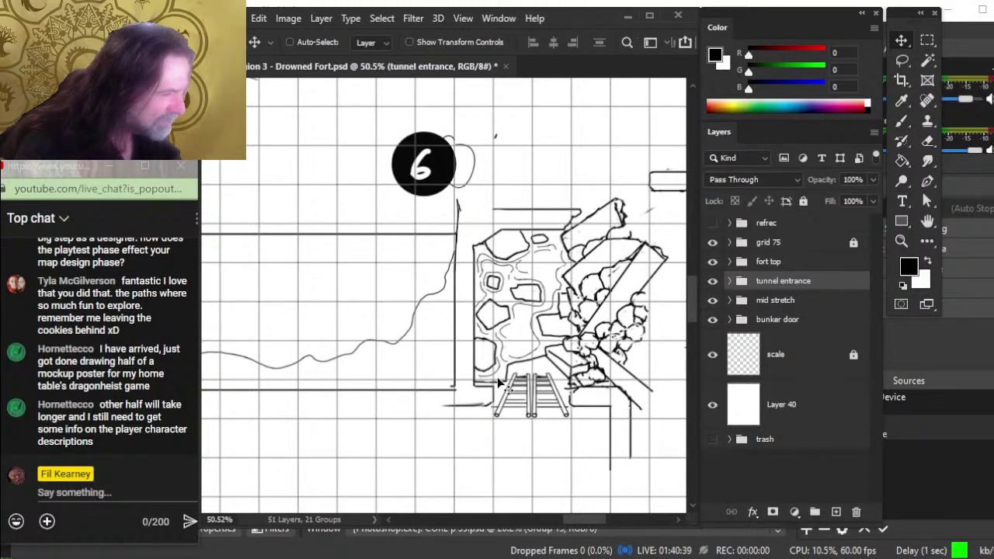
key("Left")
key("Left")
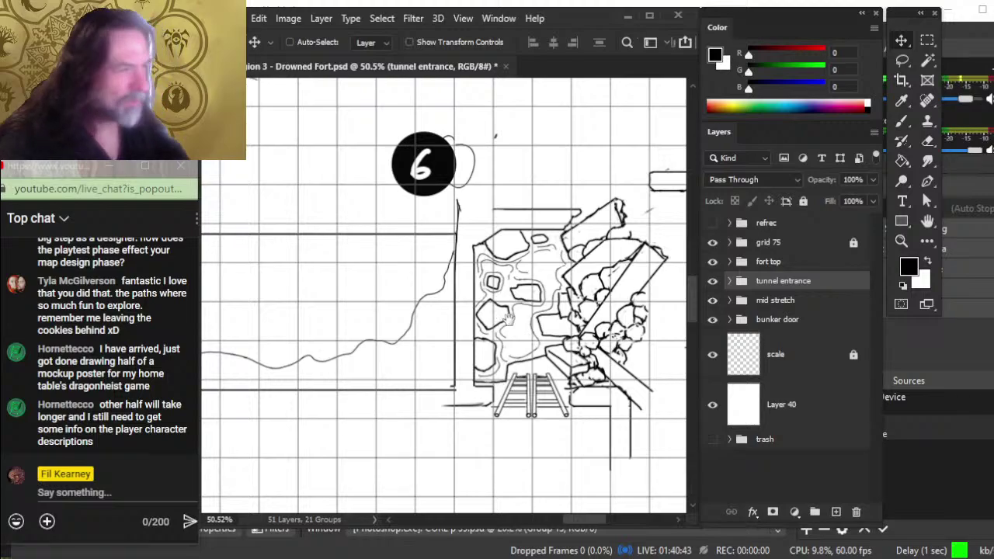
Step: Check the tunnel entrance group's alignment to the grid around marker 6 and along the tunnel walls by marker 7
scroll(528, 287, "up", 2)
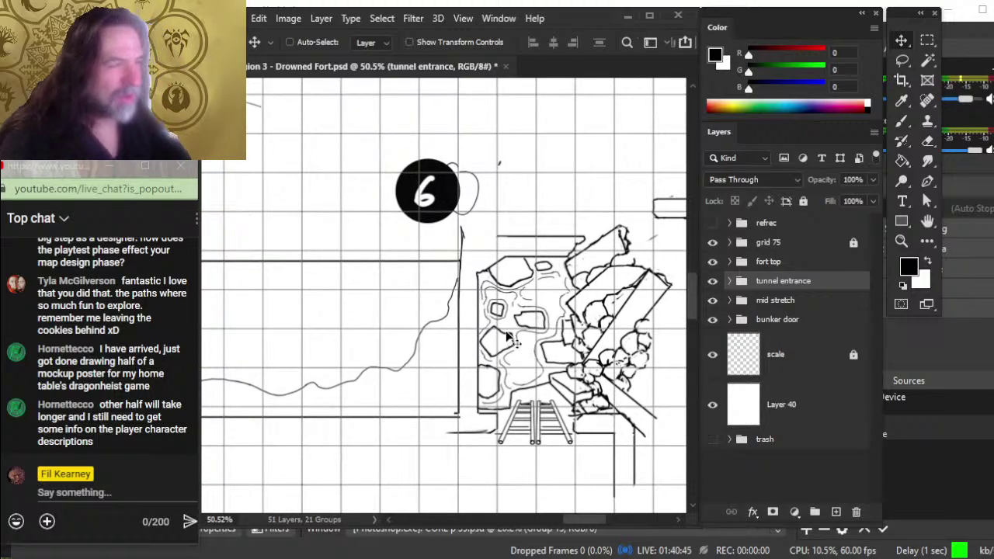
key("z")
scroll(521, 349, "down", 1)
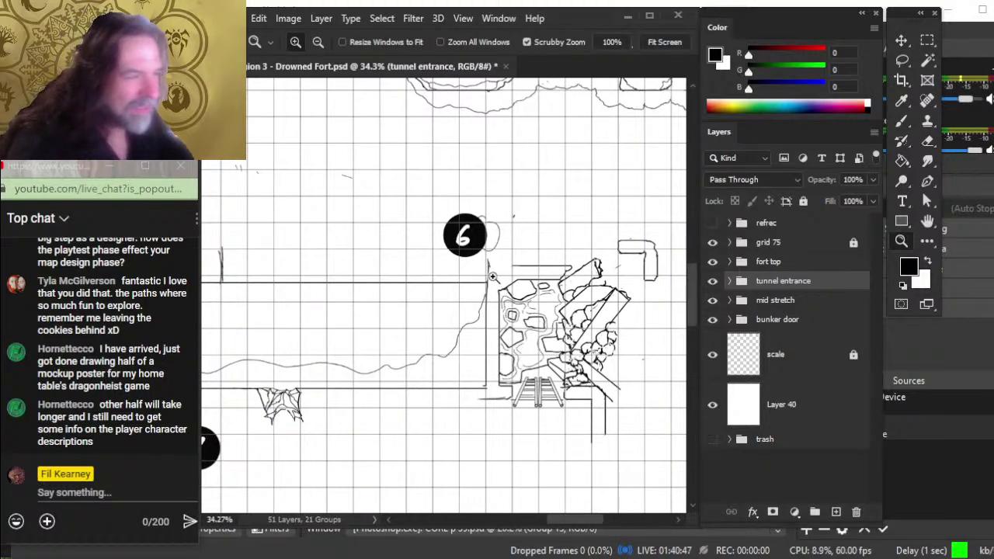
scroll(495, 278, "up", 3)
key("v")
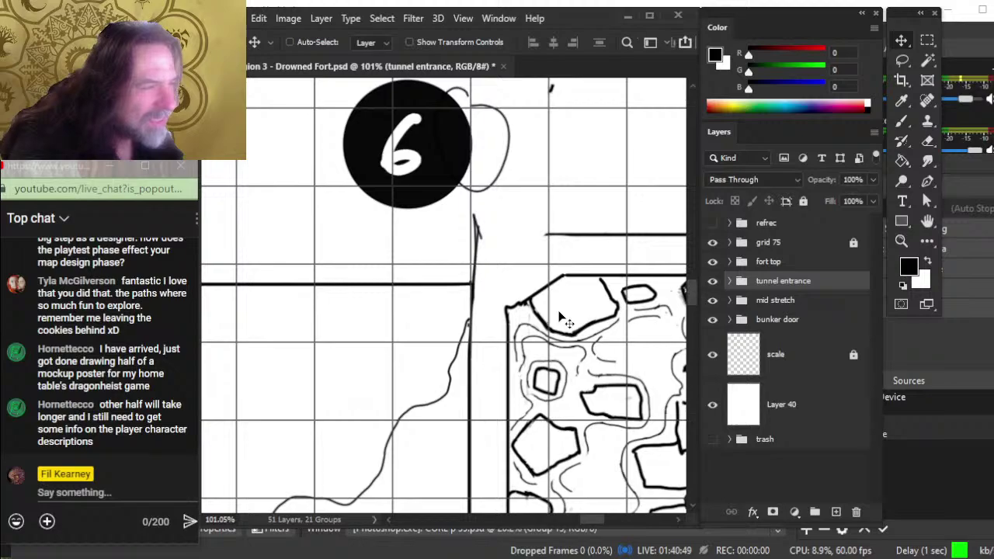
key("z")
scroll(559, 312, "down", 5)
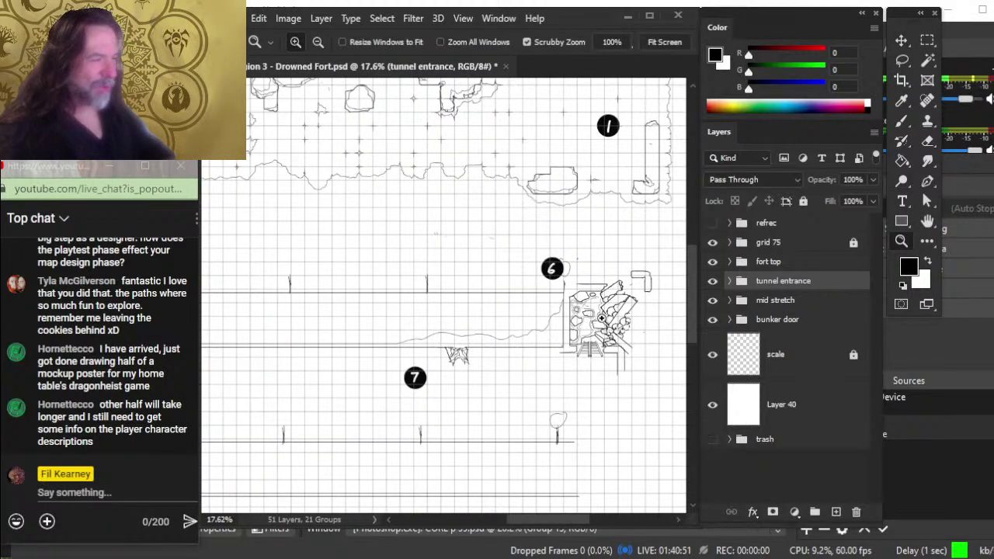
scroll(586, 404, "down", 3)
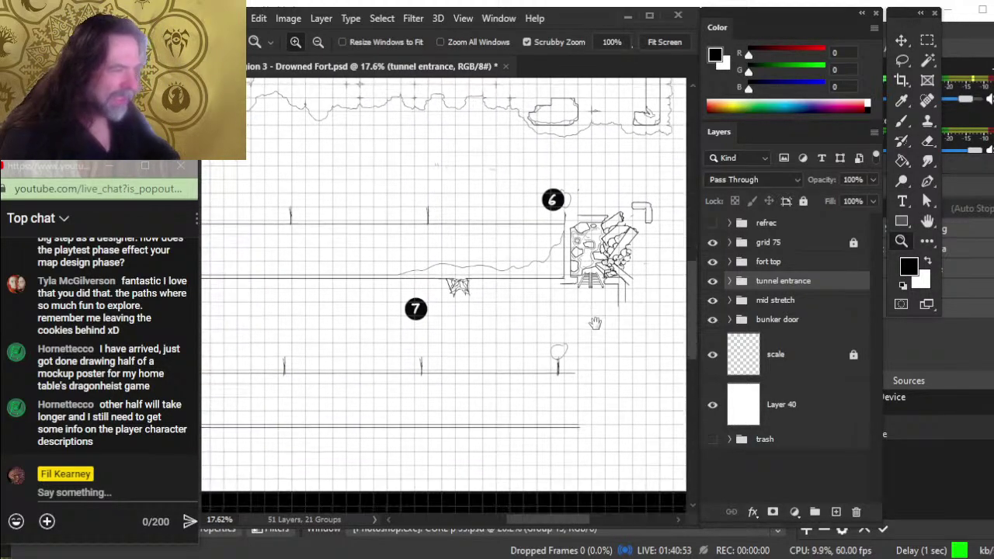
scroll(683, 380, "left", 4)
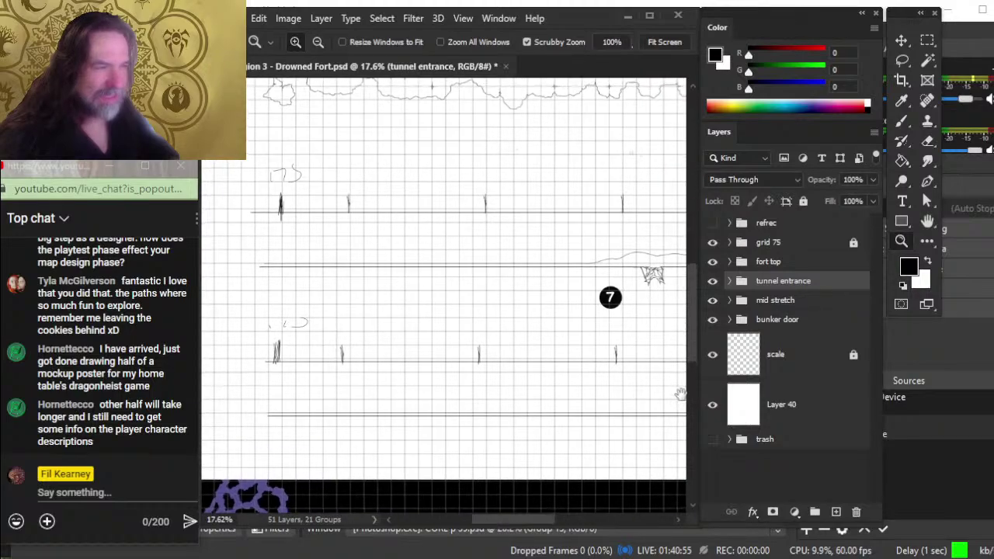
scroll(599, 434, "up", 5)
key("v")
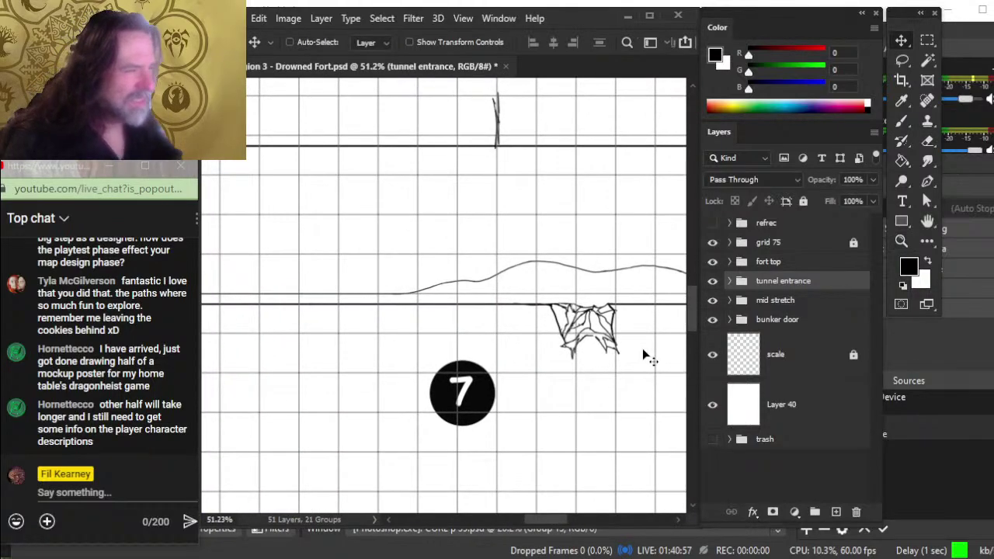
Step: Nudge the tunnel entrance group upward until its horizontal lines sit on the grid
scroll(643, 356, "down", 1)
scroll(643, 356, "down", 1)
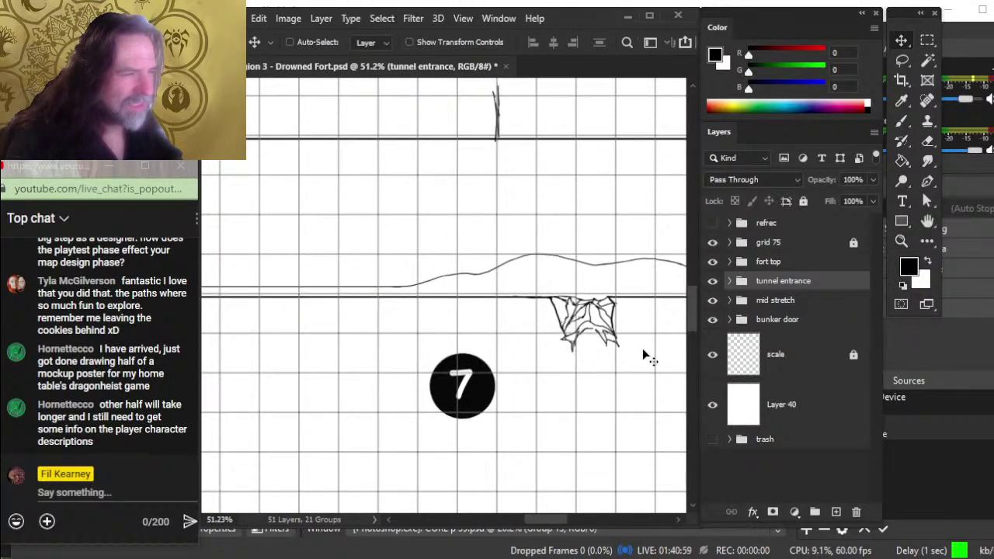
key("z")
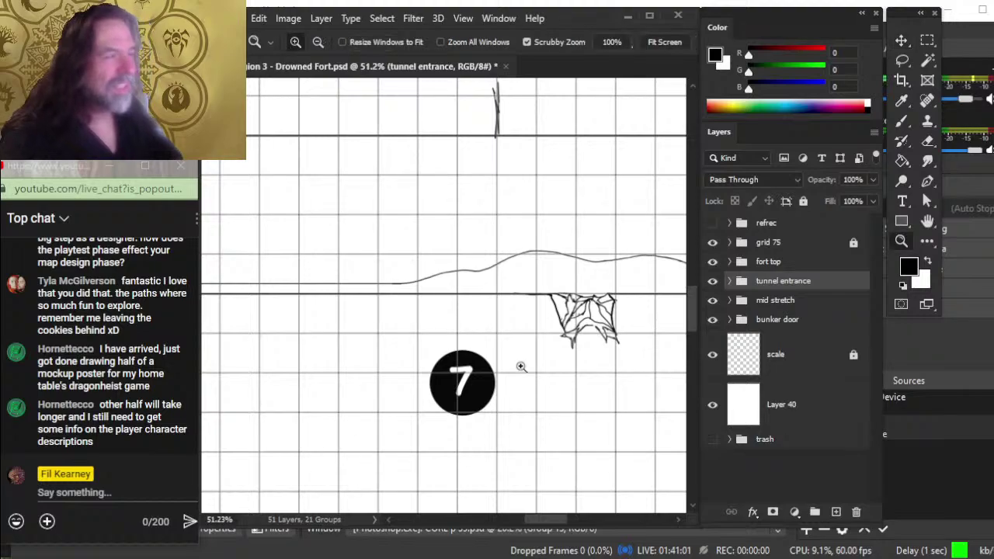
left_click_drag(521, 365, 487, 358)
left_click_drag(568, 300, 461, 365)
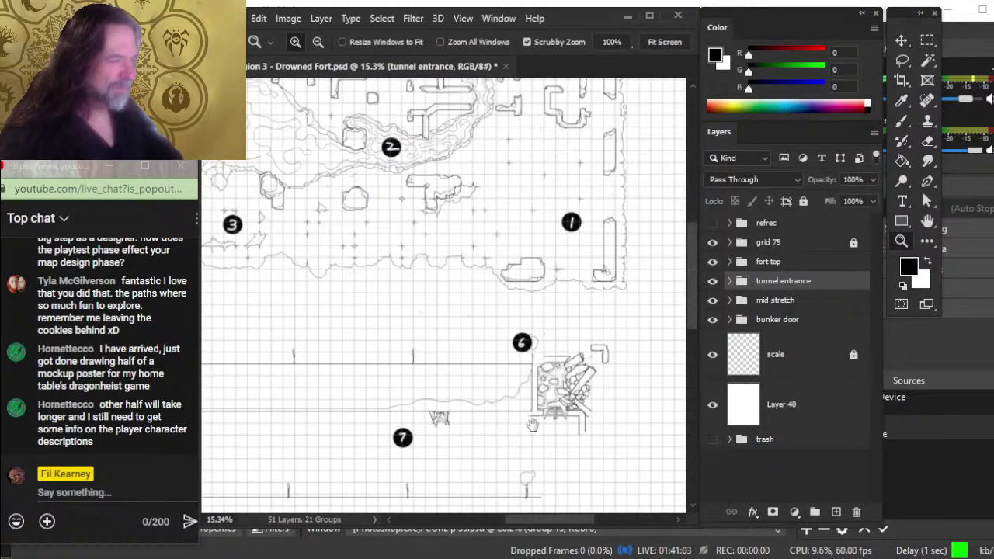
left_click_drag(505, 394, 561, 243)
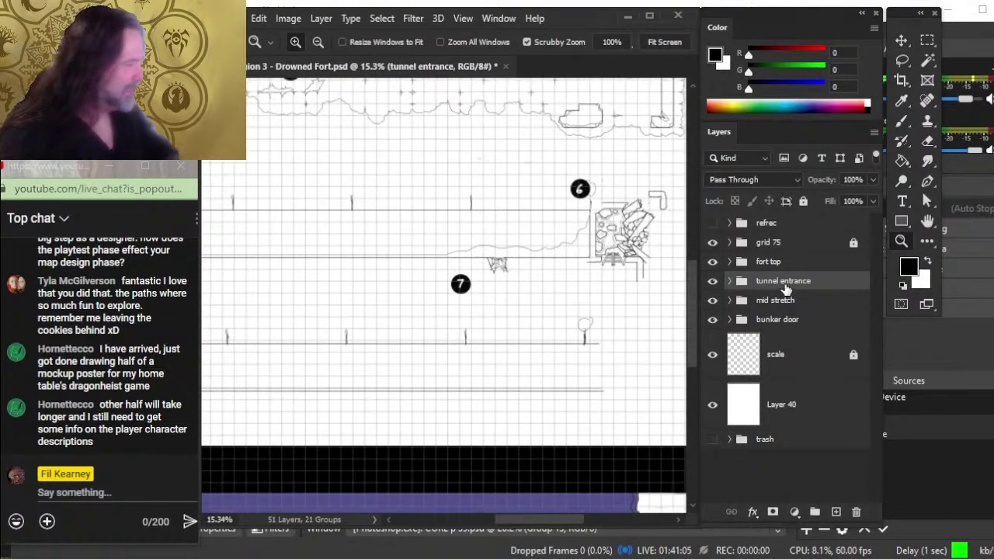
Step: Nudge the mid stretch group upward to align its horizontal lines with the grid
left_click(826, 308)
left_click_drag(517, 380, 559, 373)
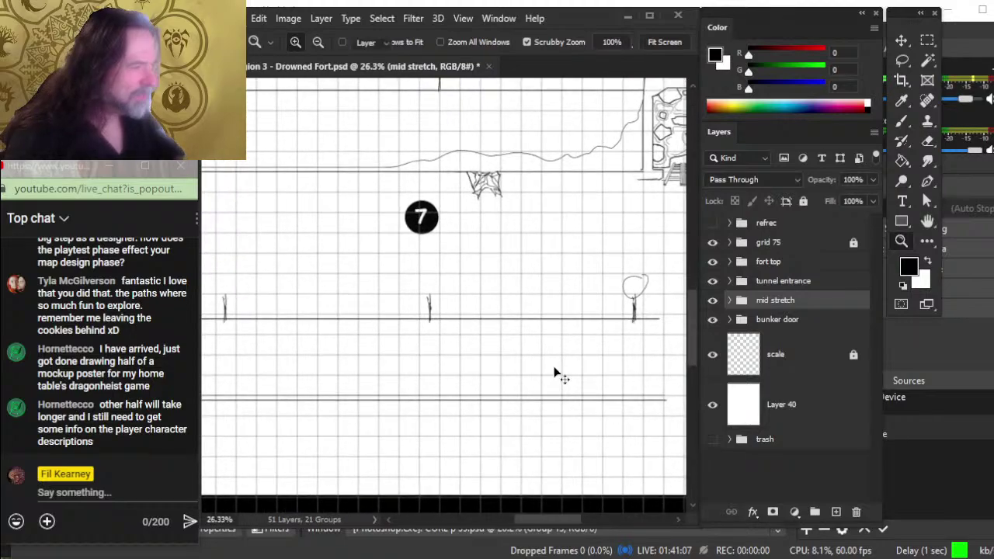
key("v")
key("Up")
key("Up")
key("Up")
key("Up")
key("Up")
key("Up")
key("Up")
key("Up")
key("Up")
key("Up")
key("Up")
key("Up")
key("Up")
key("Up")
key("Up")
key("Up")
key("Up")
key("Up")
key("Up")
key("Up")
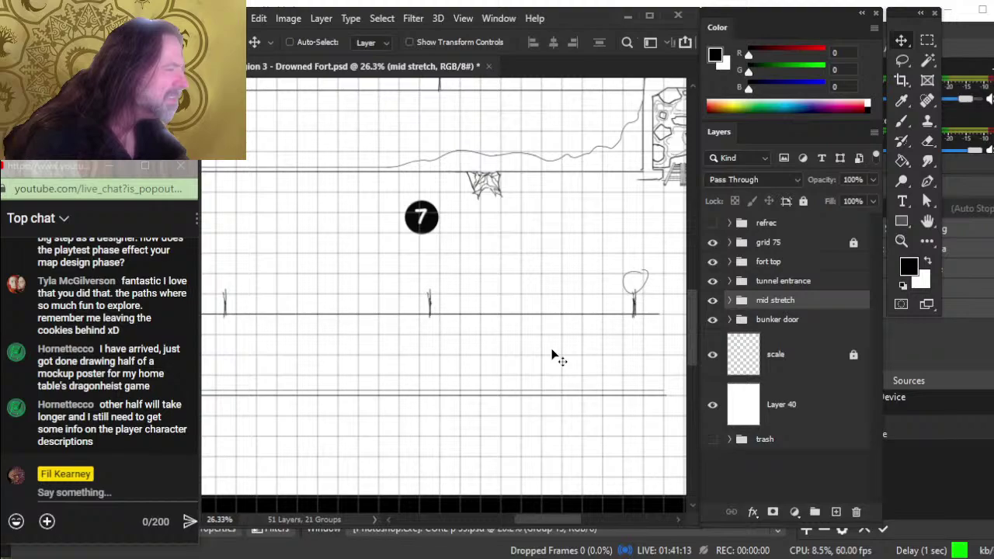
Step: Shift the mid stretch group to the right so its tick marks line up with the vertical grid lines
key("Right")
key("Right")
key("Right")
key("Right")
key("Right")
key("Right")
key("Right")
key("Right")
key("Right")
key("Right")
key("Right")
key("Right")
key("Right")
key("Right")
key("Right")
key("Right")
key("Right")
key("Right")
key("Right")
key("Right")
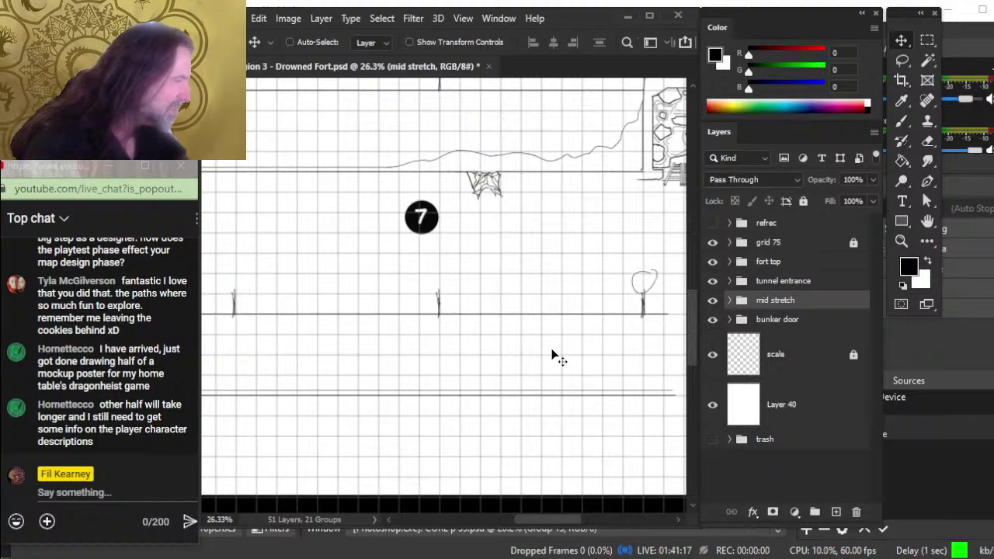
Step: Nudge the outer bunker door group downward to align the purple corridor and black bars with the grid
key("z")
left_click_drag(553, 354, 470, 348)
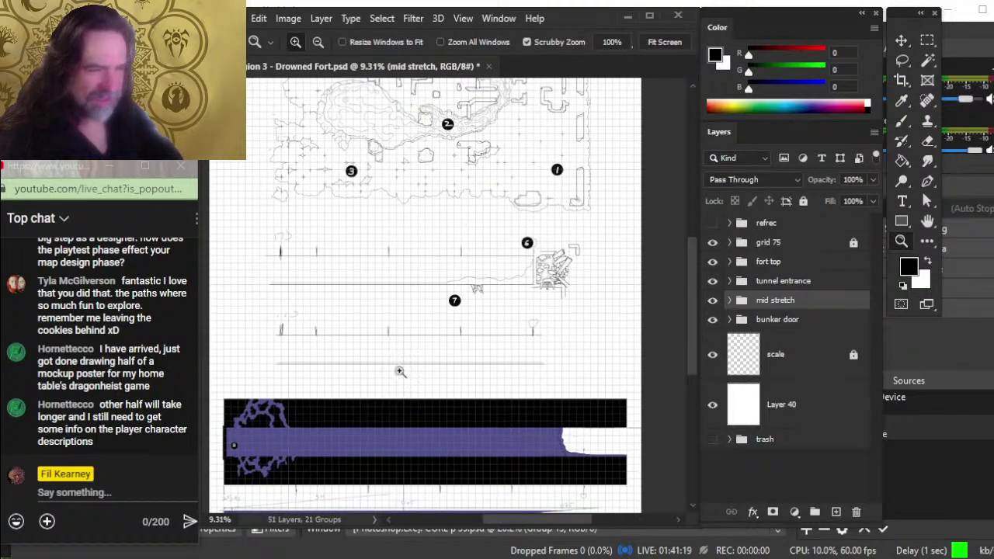
left_click_drag(359, 339, 382, 287)
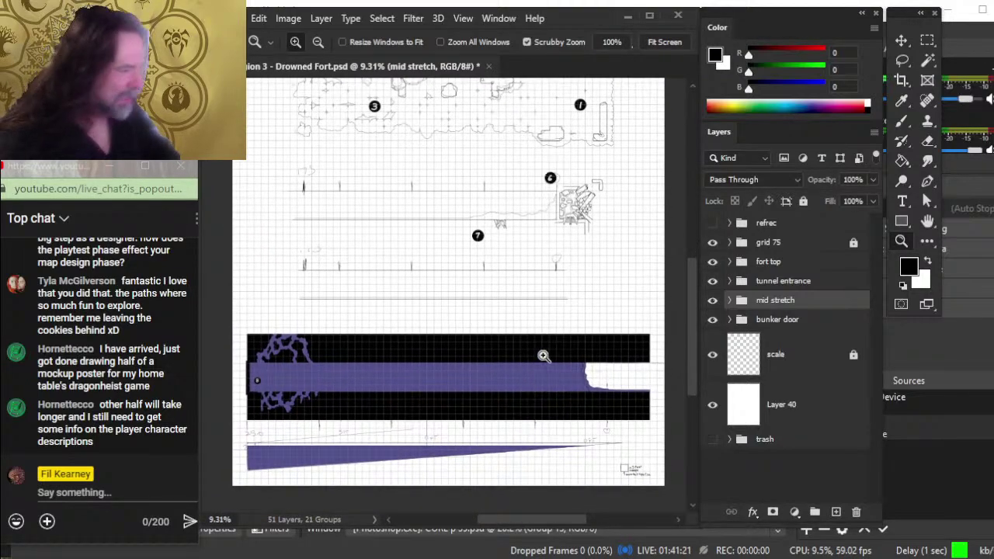
left_click_drag(543, 355, 607, 348)
key("ctrl+alt+a")
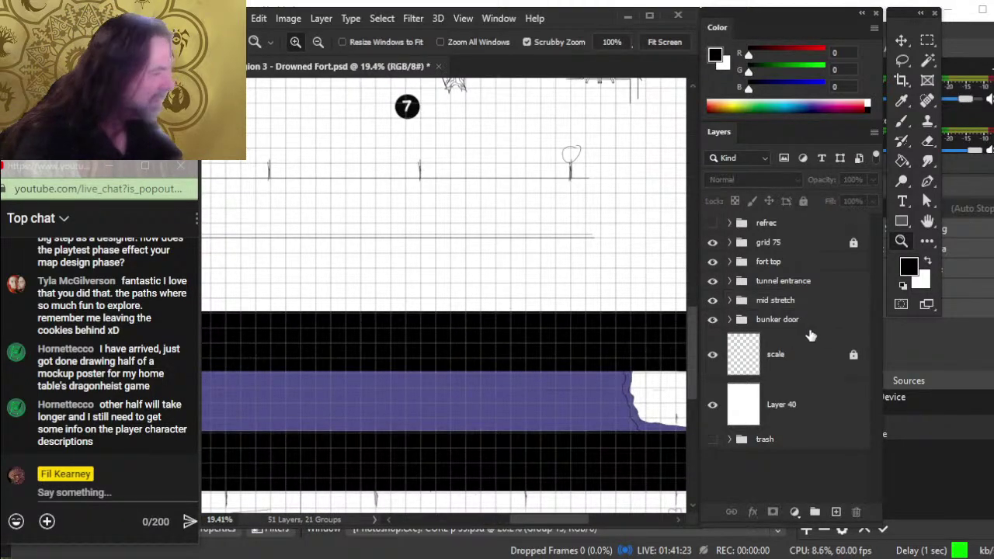
left_click_drag(590, 430, 515, 364)
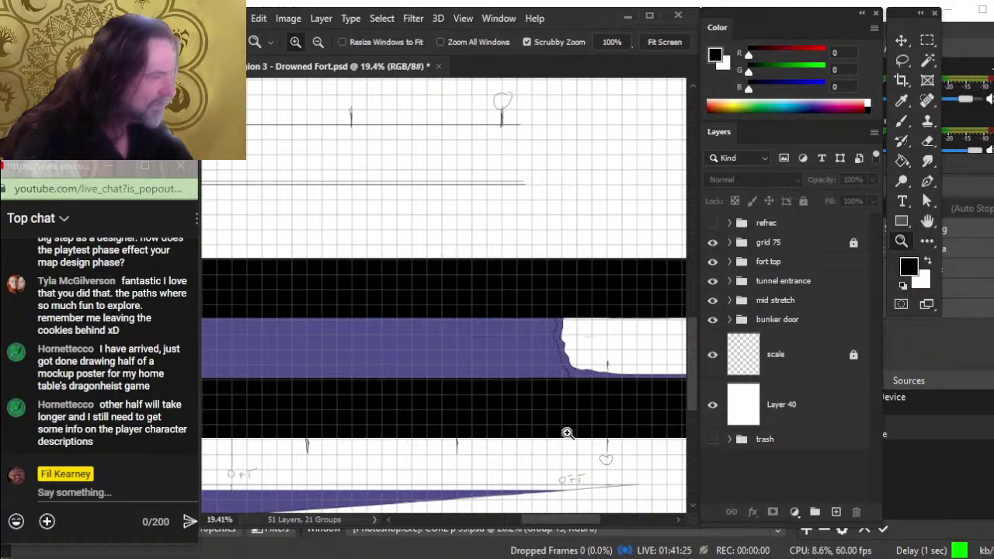
key("v")
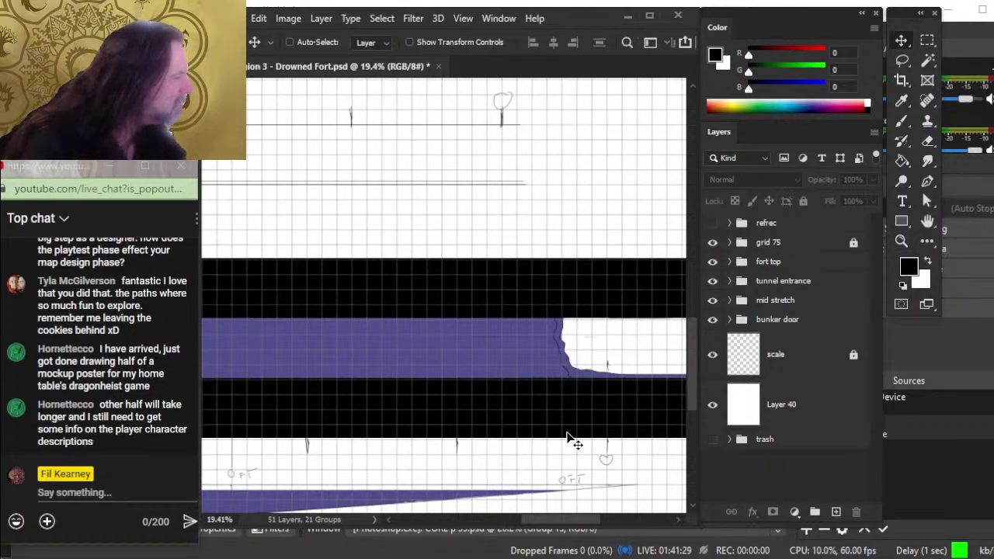
left_click(814, 322)
key("Down")
key("Down")
key("Down")
key("Down")
key("Down")
key("Down")
key("Down")
key("Down")
key("Down")
key("Down")
key("Down")
key("Down")
key("Down")
key("Down")
key("Down")
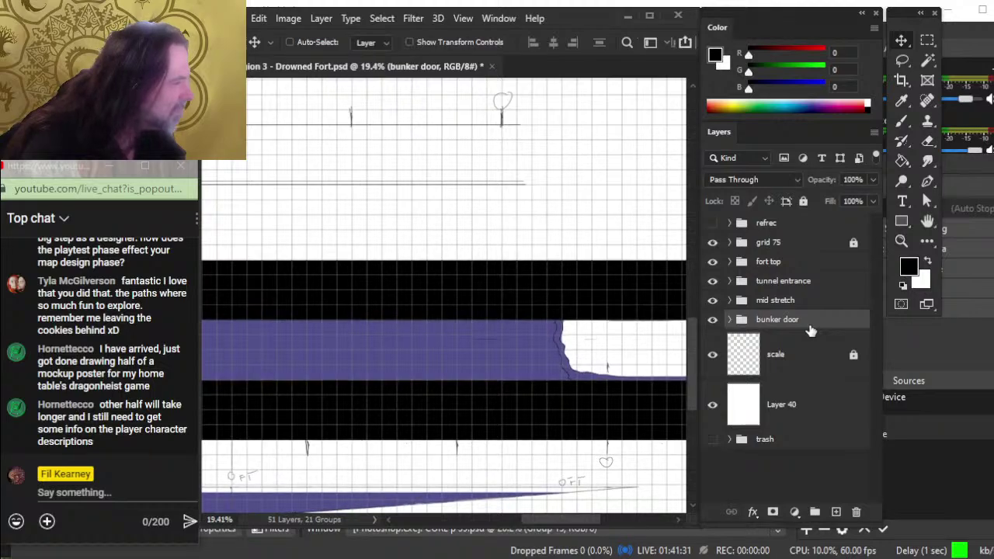
key("Down")
key("Down")
key("Down")
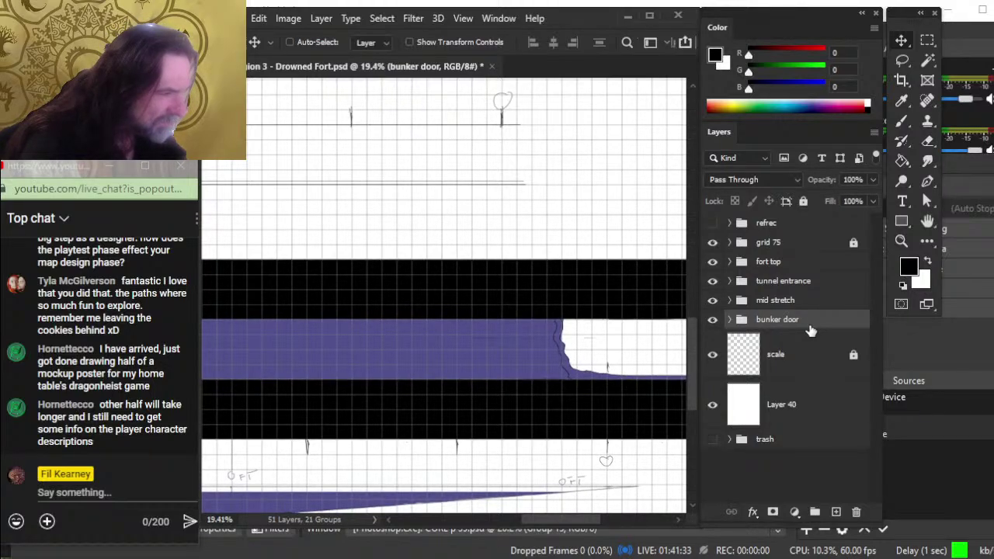
key("Down")
key("Down")
key("Down")
key("Down")
key("Down")
key("Down")
key("Down")
key("Down")
key("Down")
key("Down")
Step: Expand the bunker door group and select its nested bunker door group together with mid stretch and tunnel entrance
key("z")
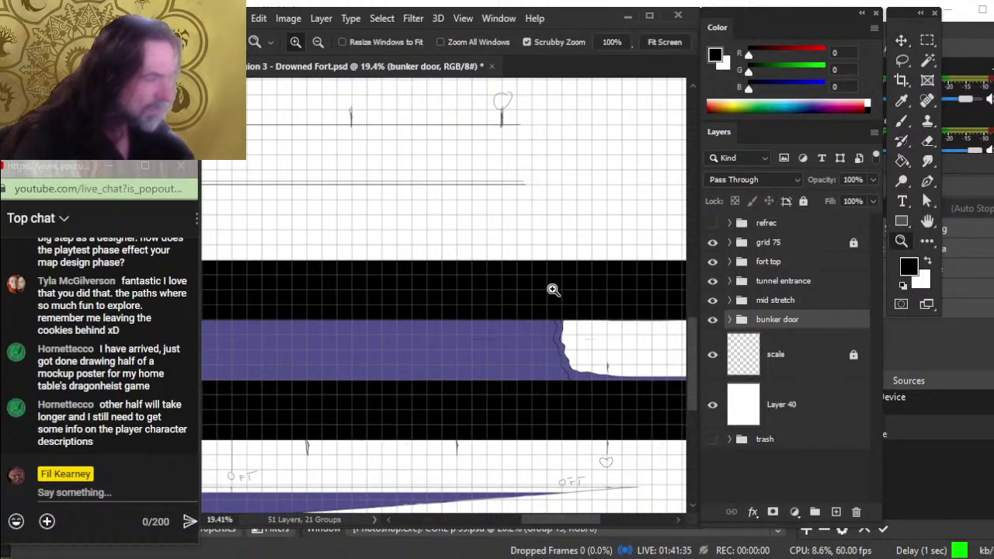
left_click_drag(518, 307, 648, 310)
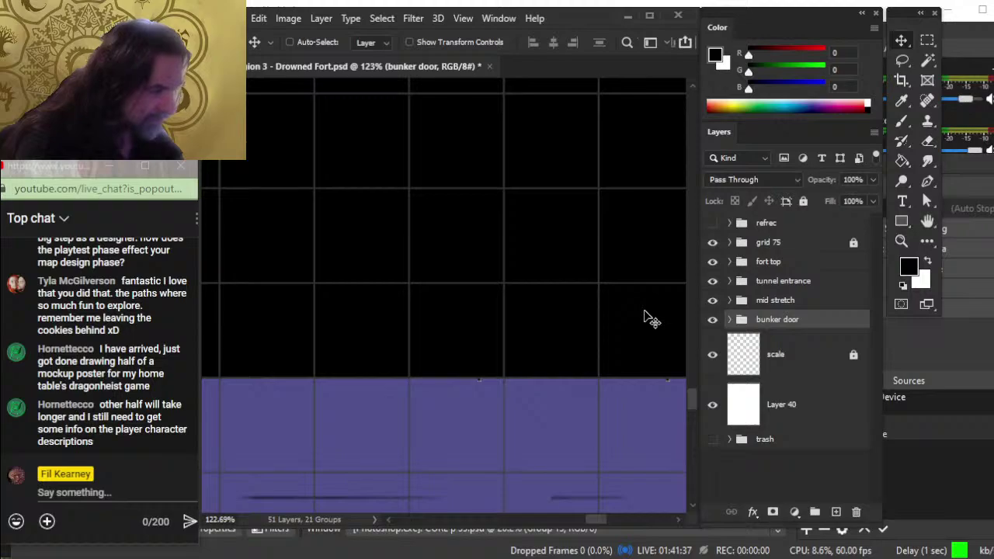
key("z")
left_click_drag(634, 354, 533, 358)
left_click_drag(631, 435, 588, 362)
left_click_drag(643, 407, 598, 397)
left_click_drag(499, 411, 543, 399)
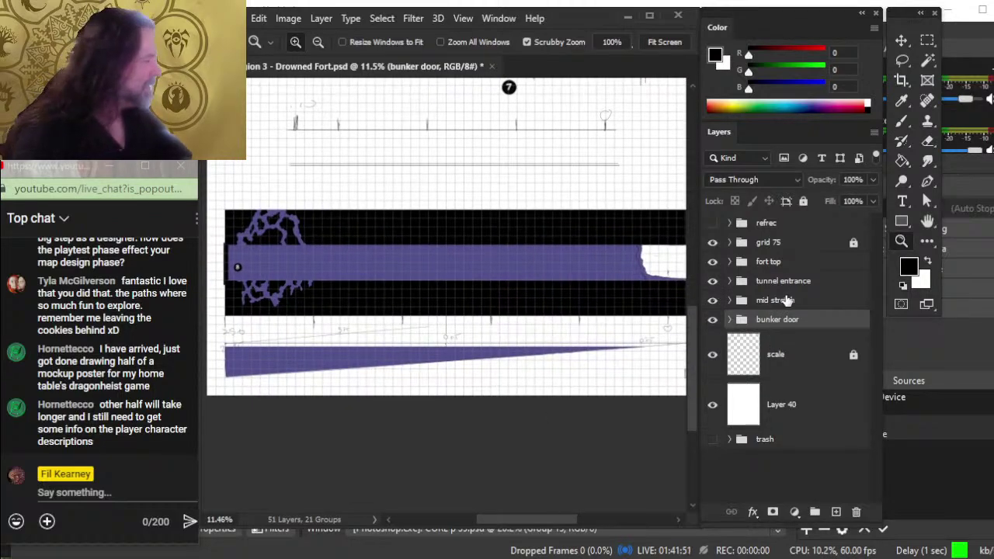
left_click(729, 320)
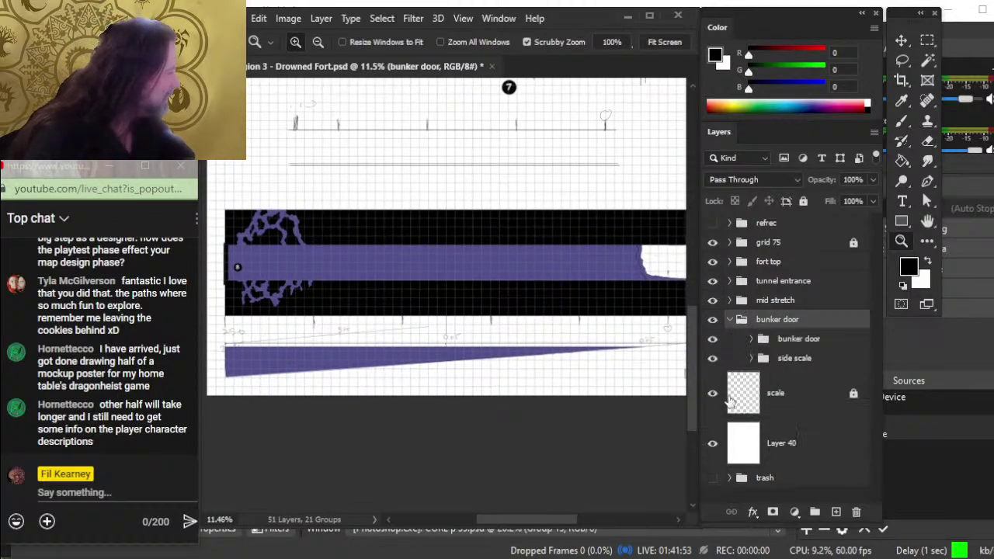
left_click(813, 339)
left_click(806, 302, "ctrl")
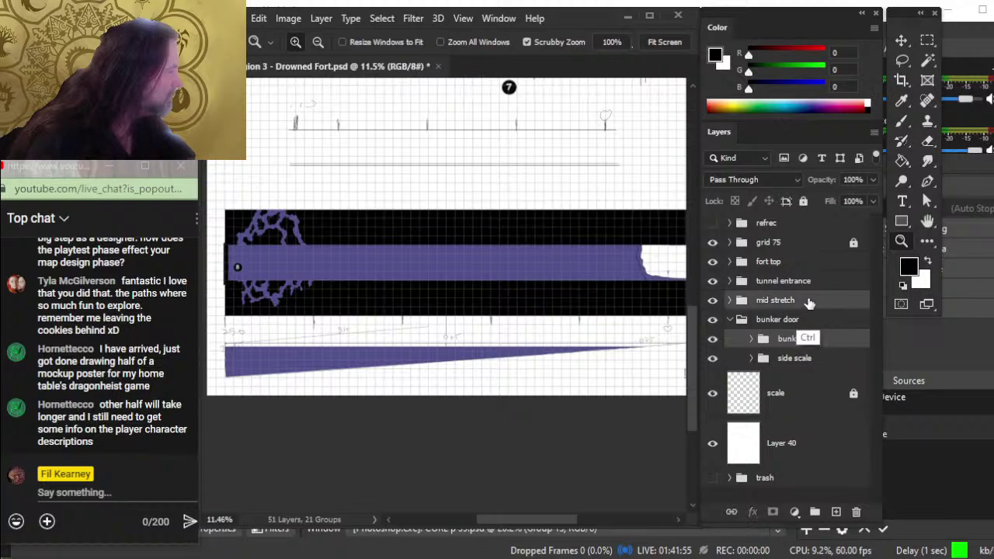
left_click(805, 285, "ctrl")
key("ctrl+0")
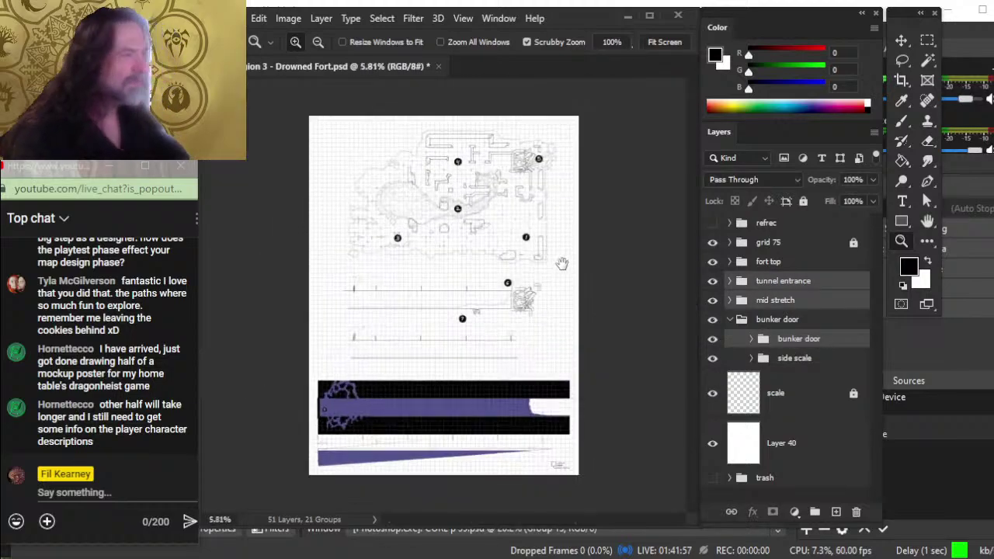
Step: Nudge the three selected groups upward together on the map, leaving the side scale in place
key("v")
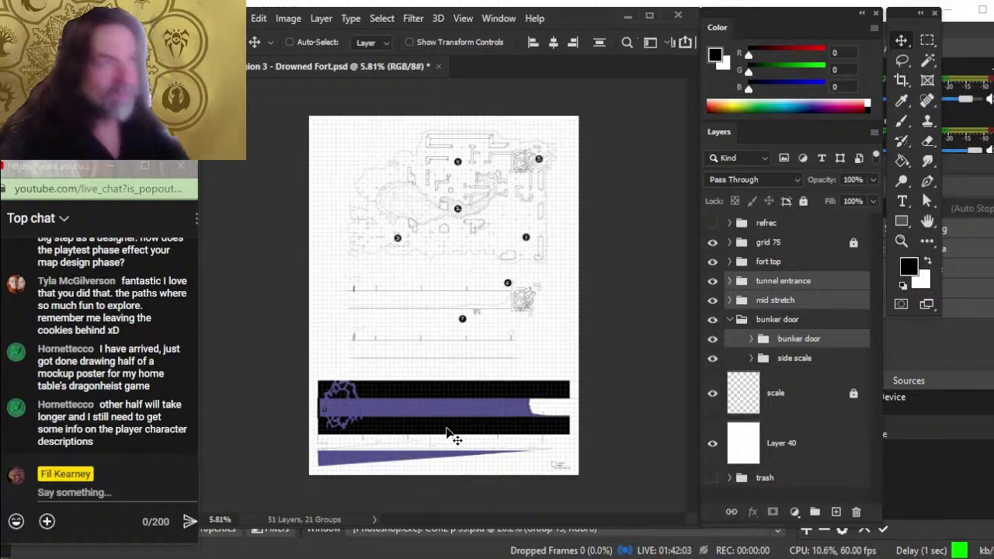
key("z")
left_click_drag(425, 436, 467, 435)
key("v")
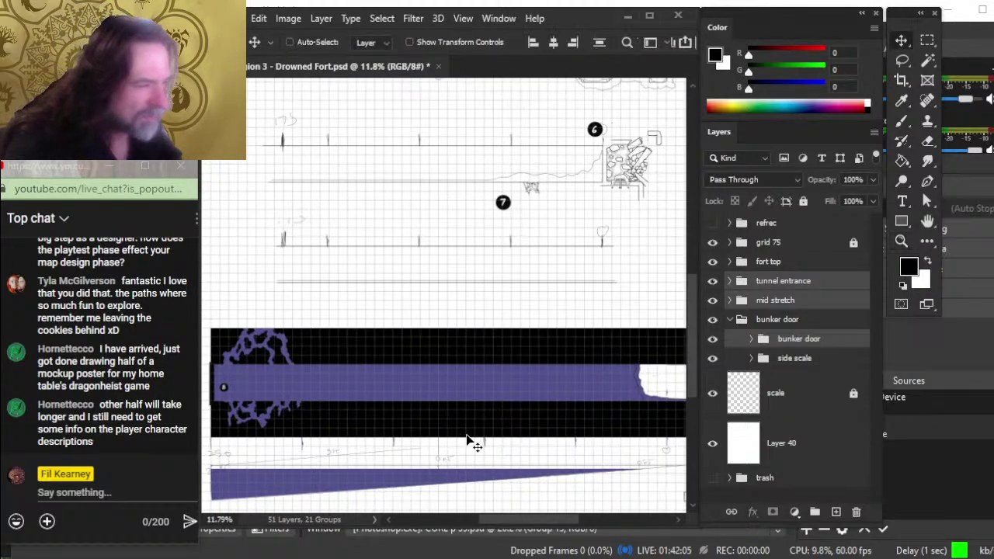
scroll(466, 438, "down", 1)
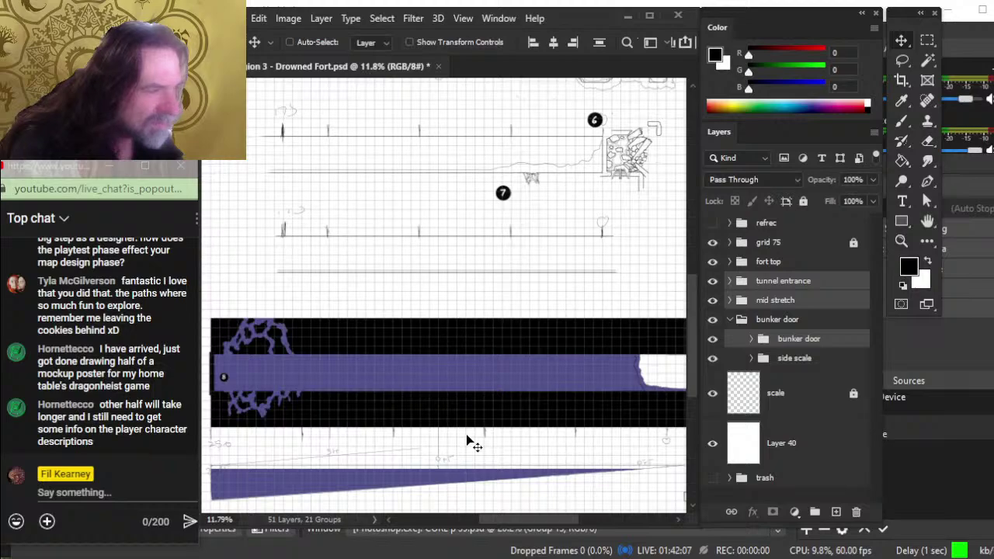
key("z")
left_click_drag(377, 421, 435, 384)
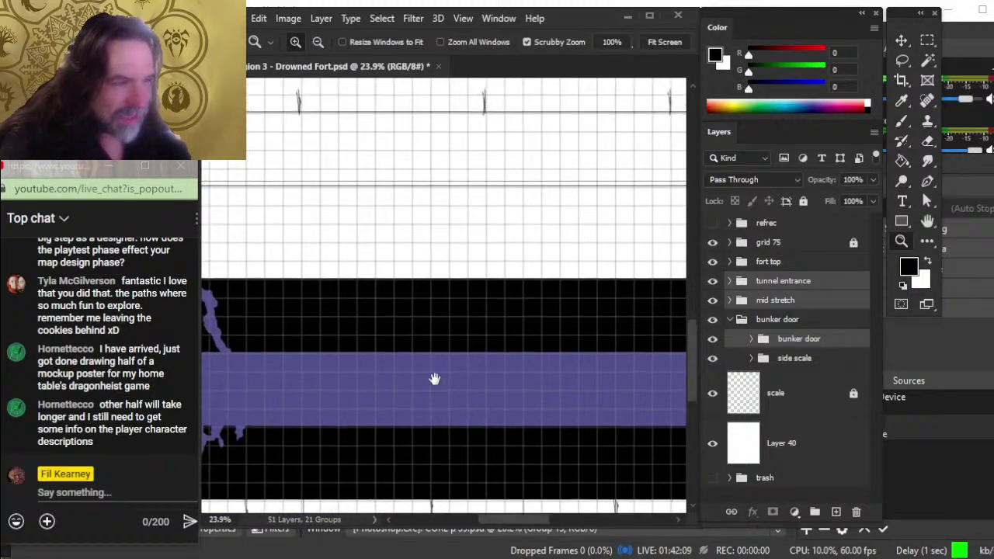
key("v")
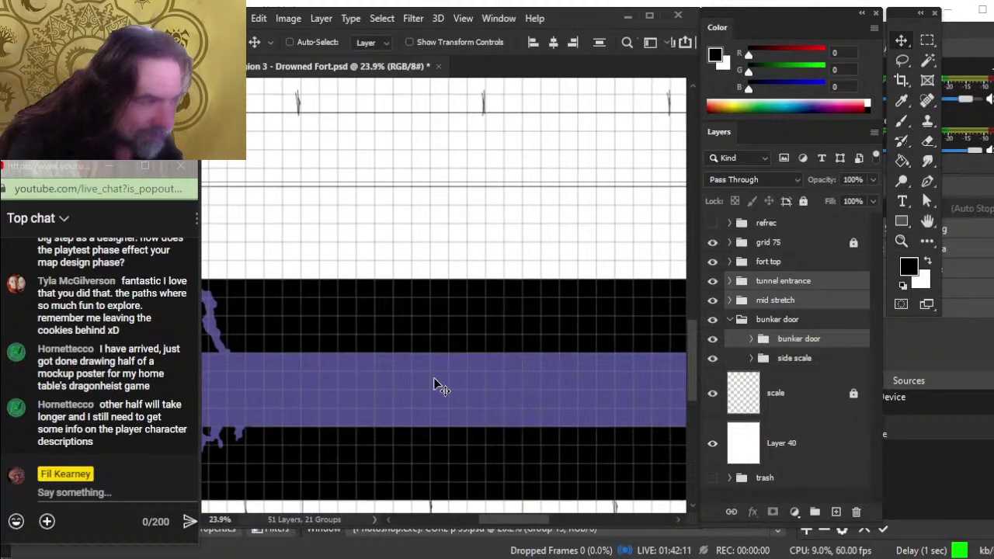
Step: Examine how the tunnel and mid stretch lines and tick marks line up with the grid
scroll(506, 241, "up", 8)
key("z")
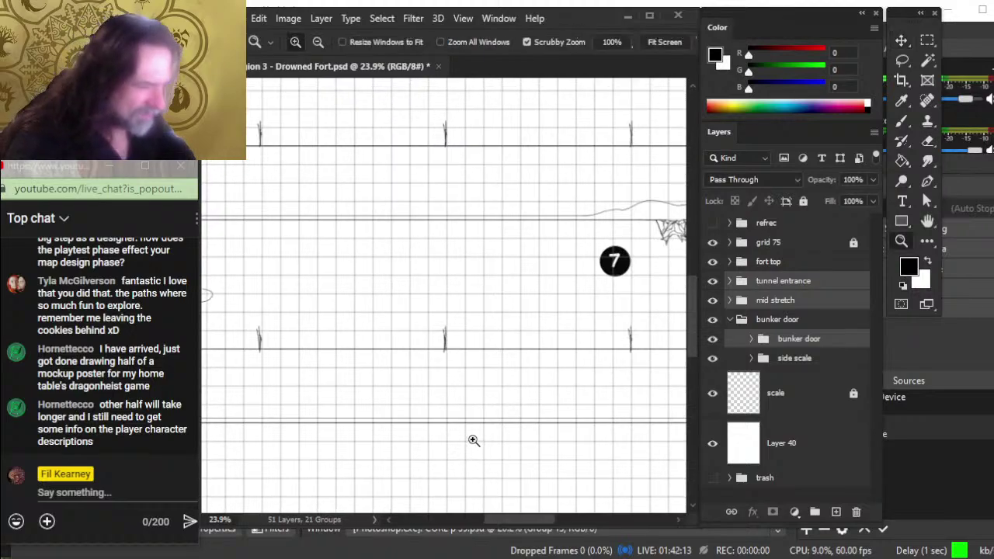
mouse_move(472, 440)
left_mouse_down()
mouse_move(561, 447)
mouse_move(556, 435)
left_mouse_up()
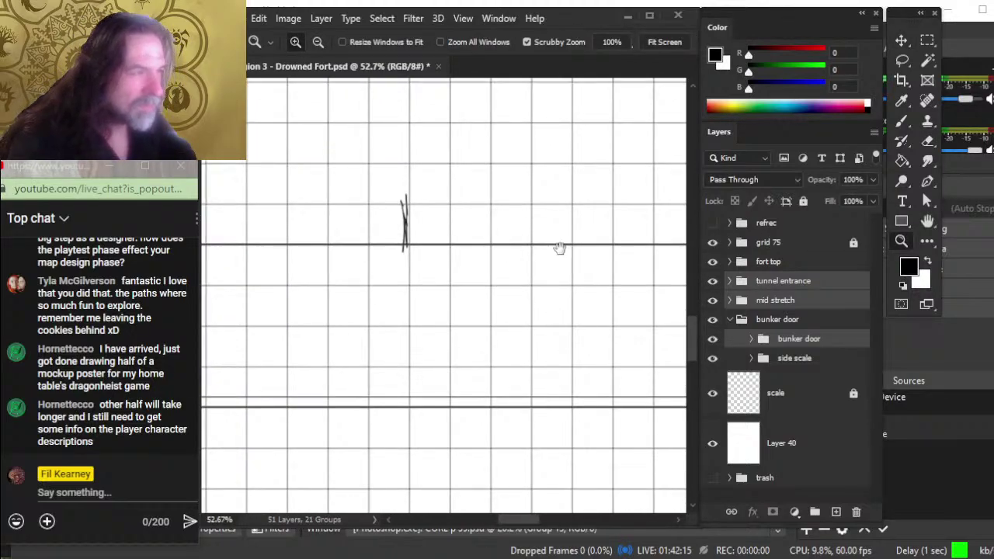
left_click_drag(559, 248, 565, 475)
left_click_drag(563, 297, 592, 70)
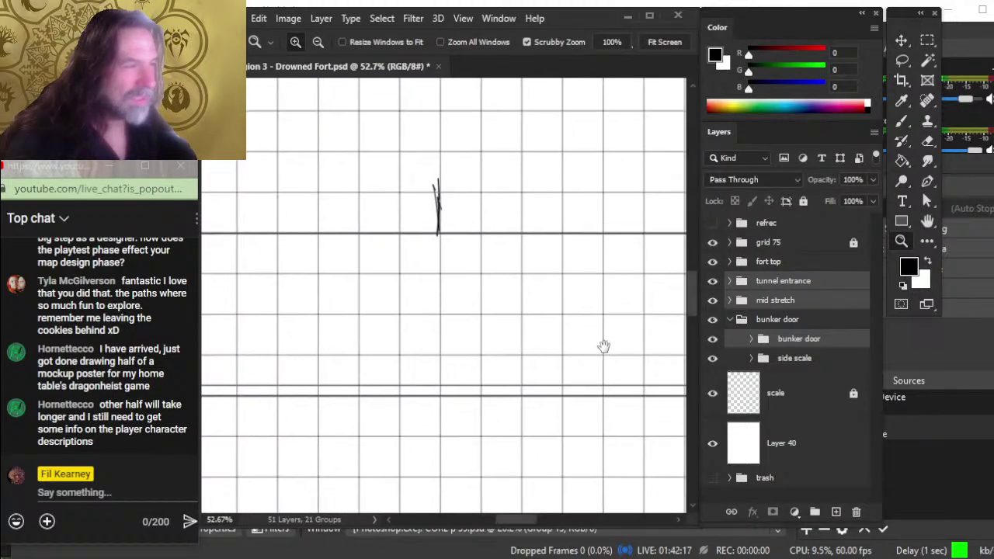
mouse_move(604, 349)
left_mouse_down()
mouse_move(596, 423)
mouse_move(540, 395)
left_mouse_up()
left_click_drag(616, 402, 497, 330)
left_click_drag(616, 420, 413, 303)
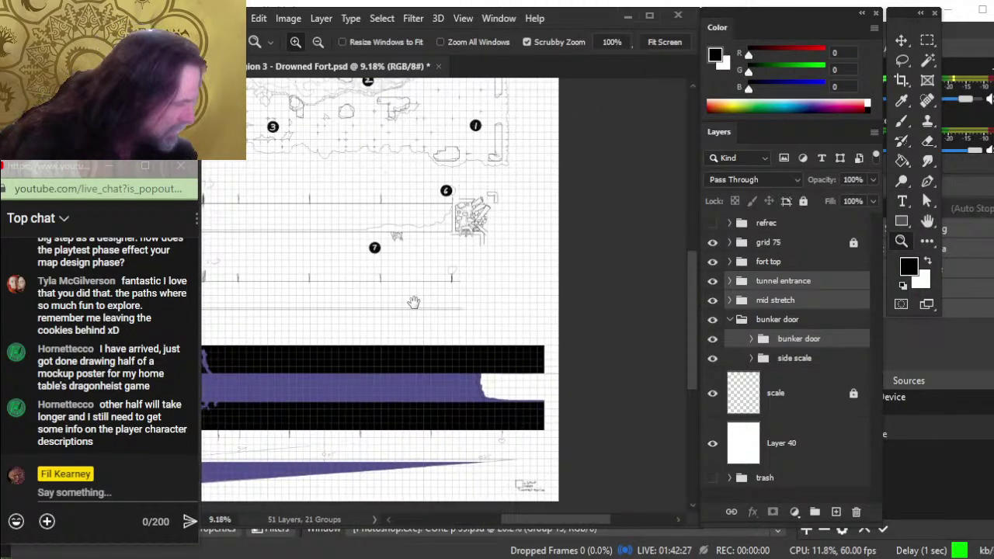
Step: Hide the COLOR group inside the nested bunker door group and select the BLACVK WHITE group
left_click_drag(507, 391, 577, 444)
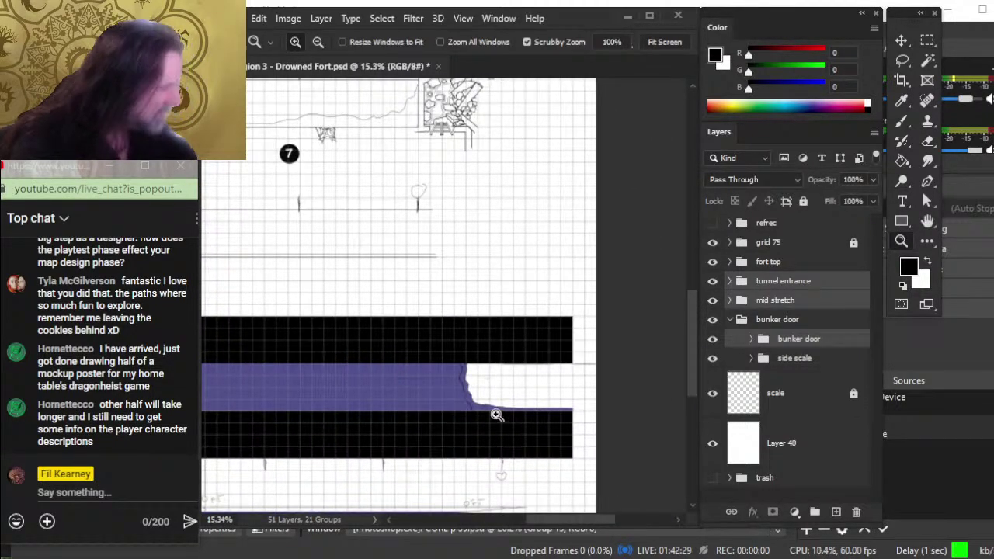
left_click(792, 364)
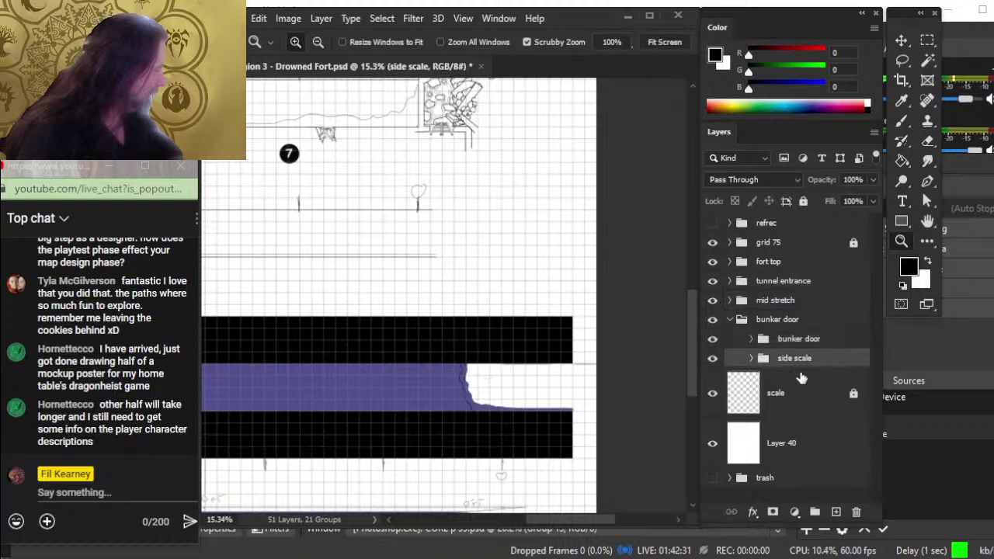
left_click(713, 339)
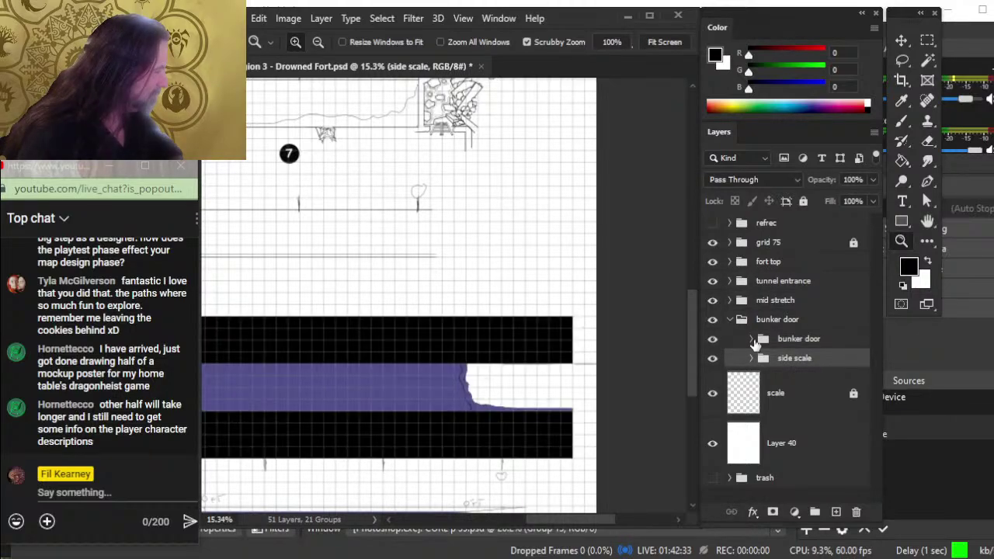
left_click(751, 339)
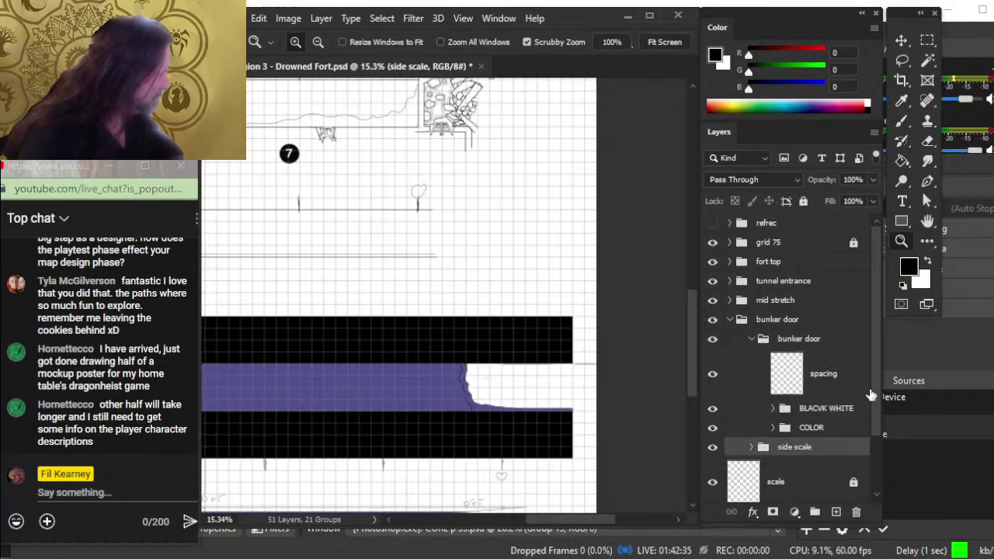
left_click(773, 430)
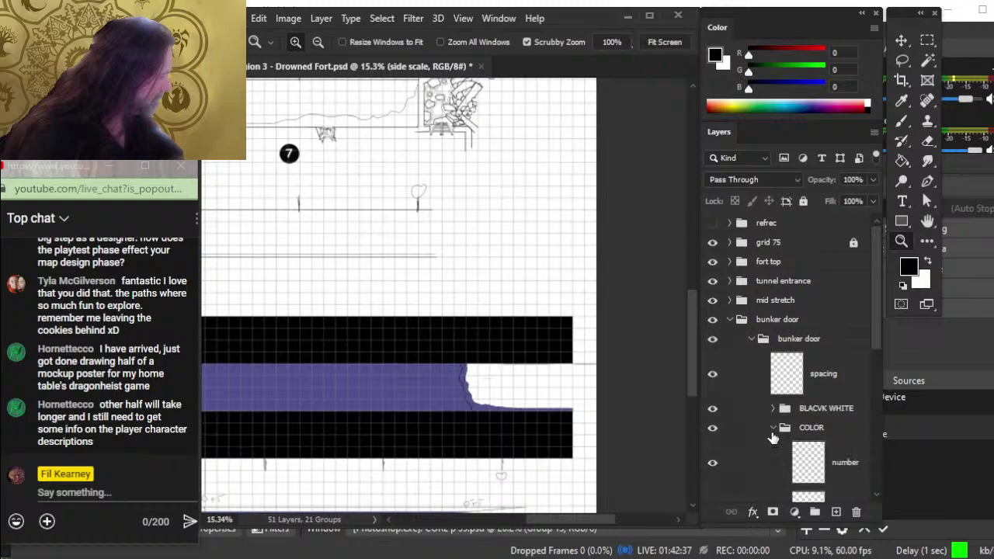
left_click(712, 428)
left_click(804, 415)
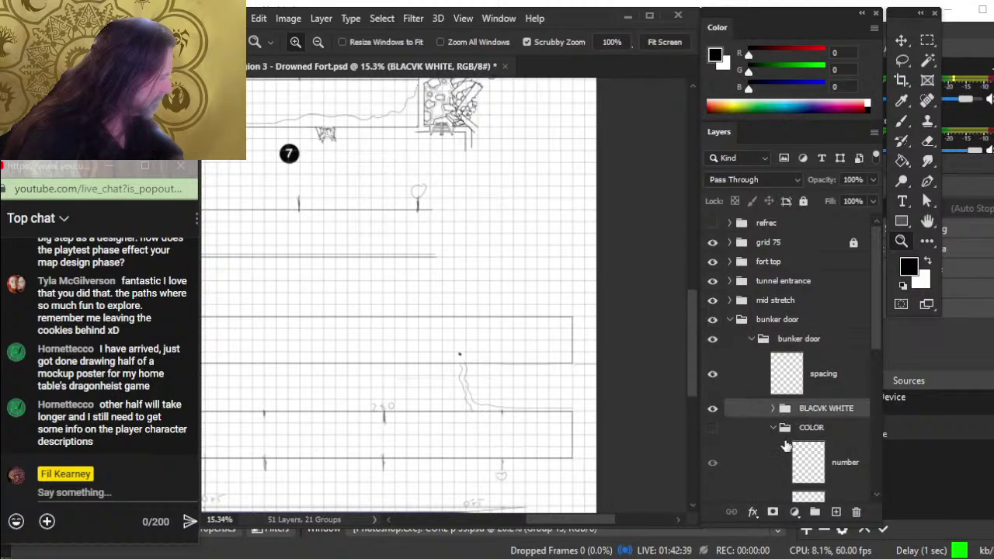
Step: Expand the BLACVK WHITE group and toggle the group and its two layers off and on to see what each contains
left_click(772, 408)
scroll(876, 324, "down", 3)
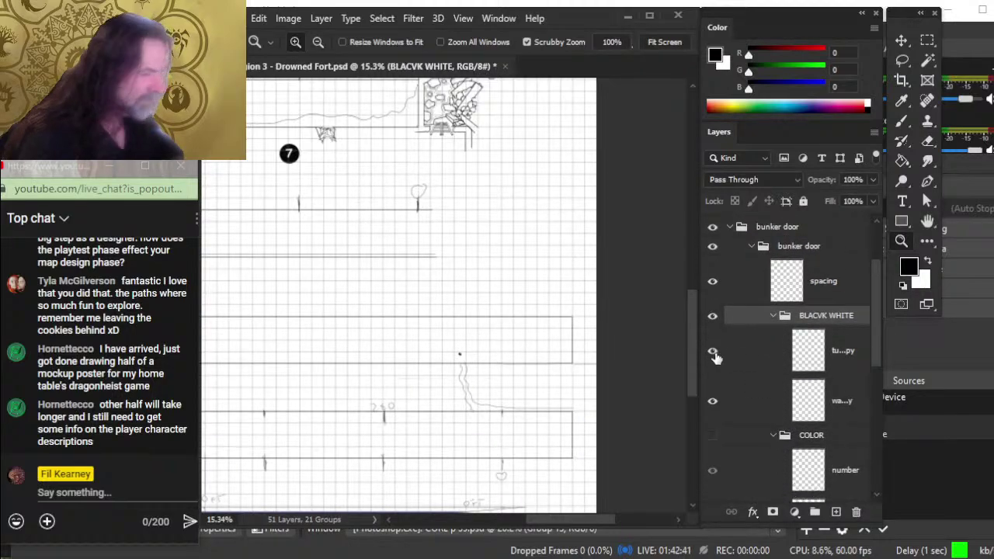
left_click(715, 354)
left_click(715, 357)
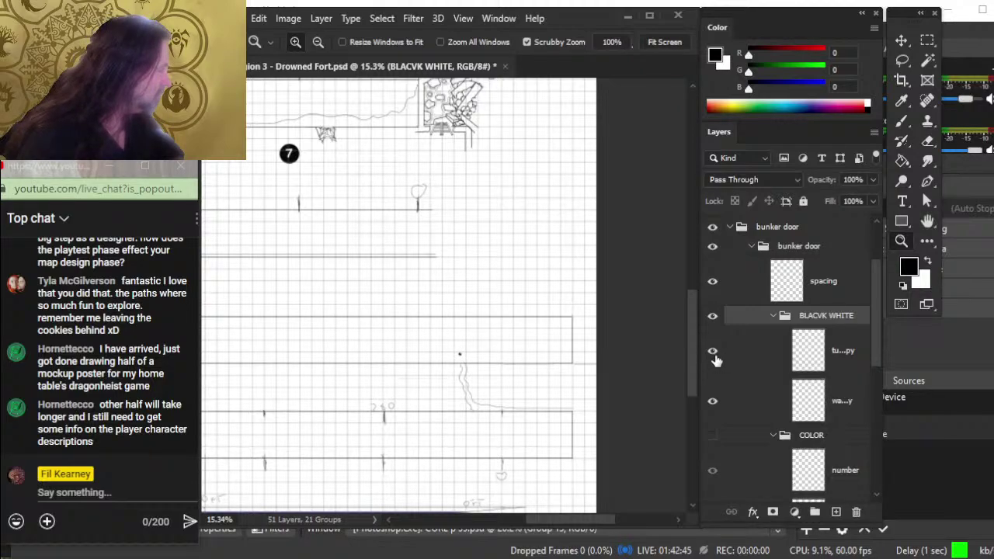
left_click_drag(489, 464, 588, 408)
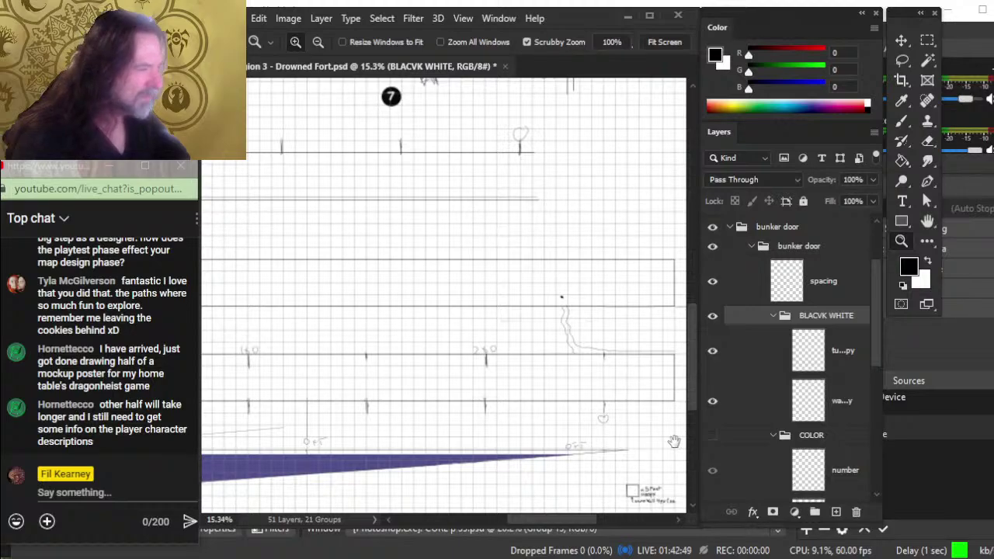
left_click(712, 317)
left_click(712, 317)
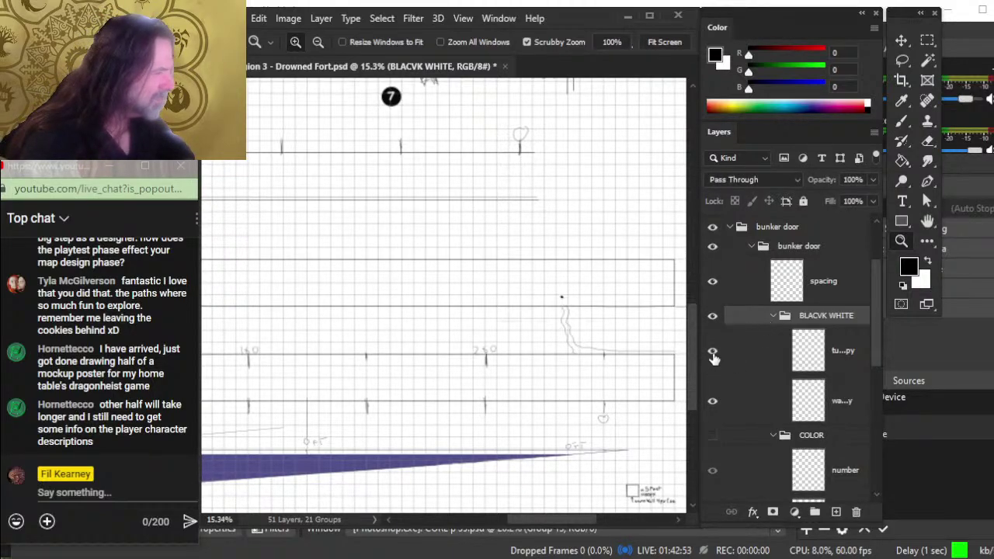
left_click(713, 354)
left_click(714, 354)
left_click(712, 401)
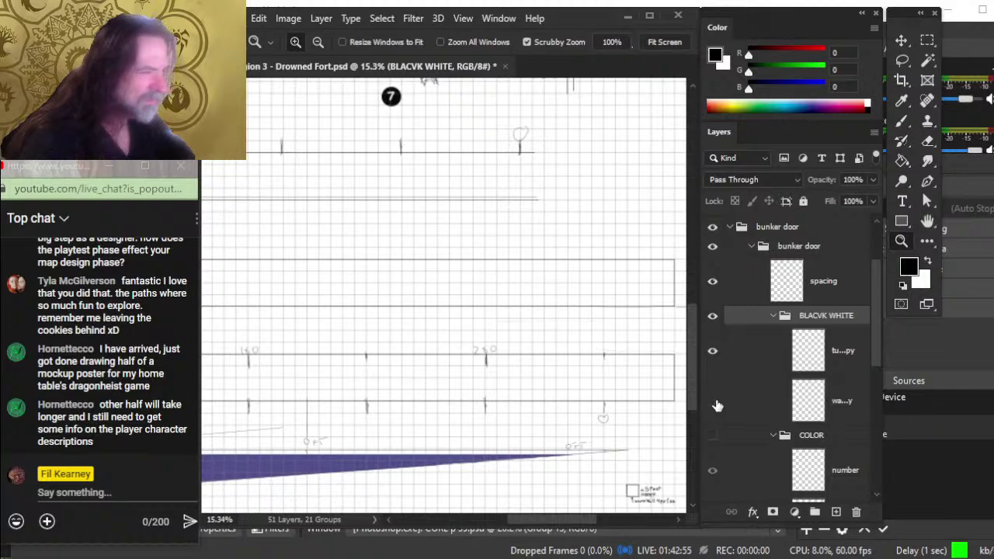
left_click(713, 400)
Step: Try to erase the black dot above the wavy water lines on the wate lines copy layer, toggling that layer to check it
left_click(751, 399)
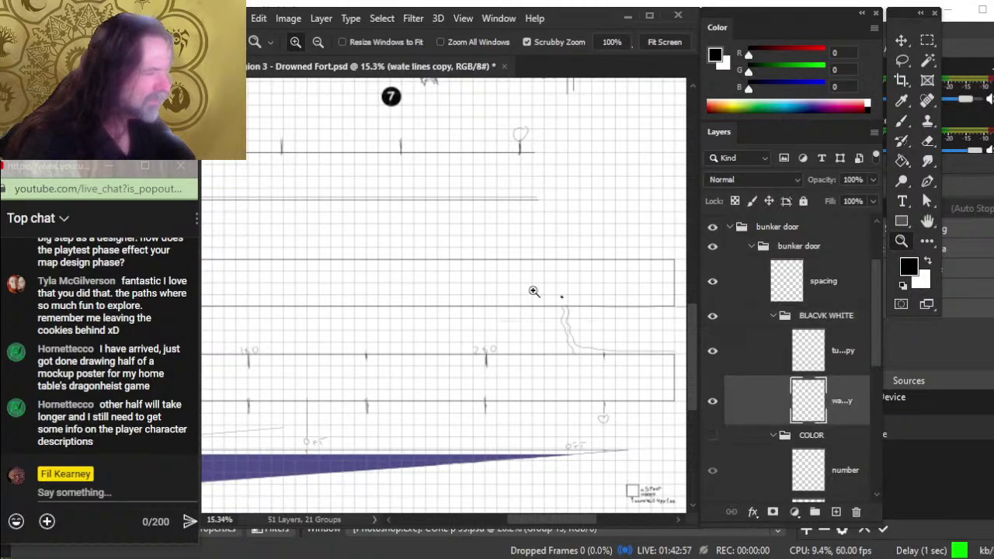
key("e")
key("z")
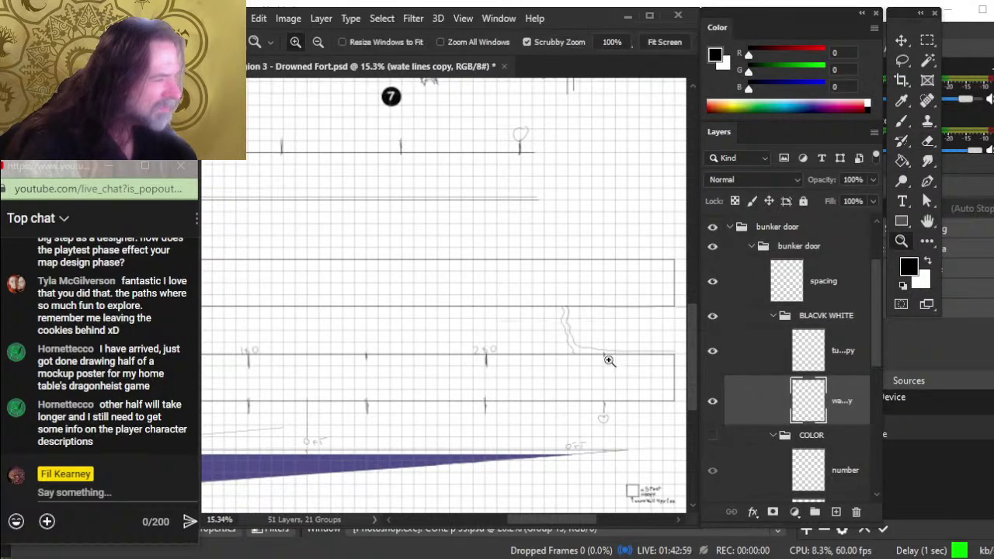
left_click_drag(610, 355, 665, 363)
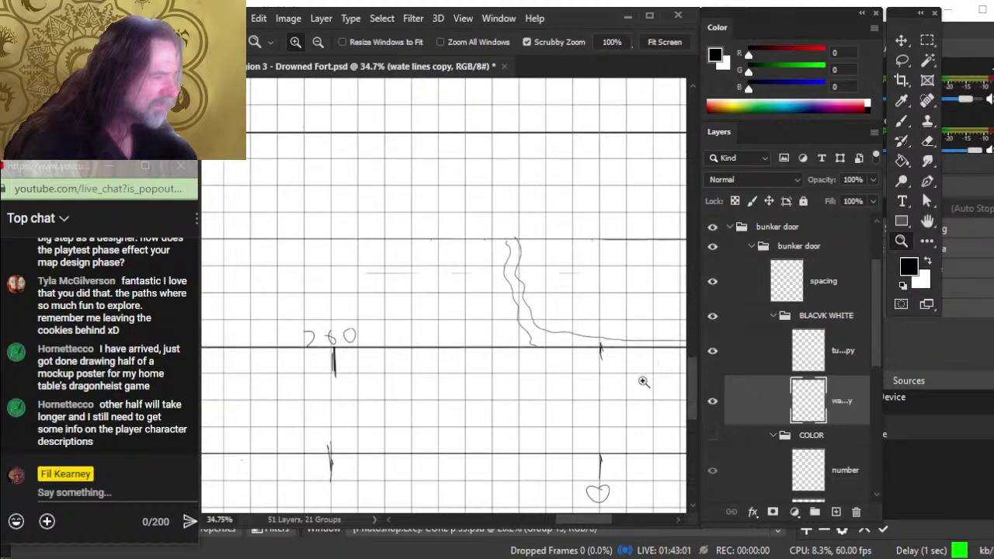
left_click(714, 402)
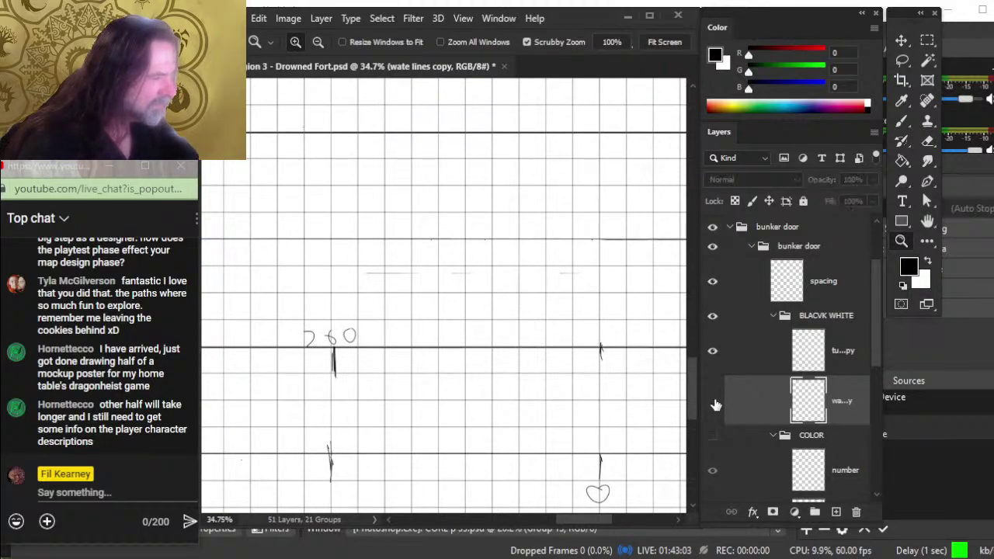
left_click(714, 402)
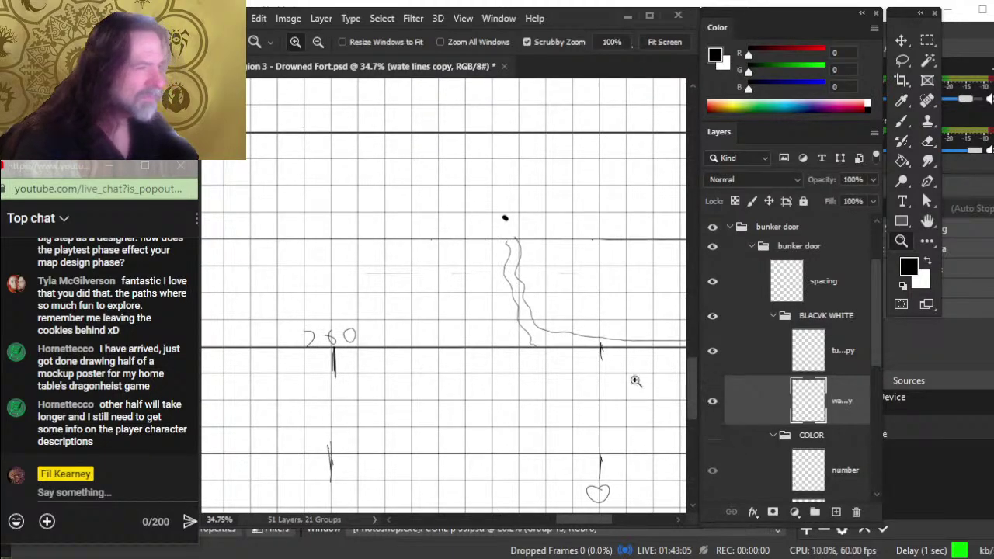
Step: Erase the faint dashed line beside the wavy water lines on the tunnel and gaps copy layer
key("e")
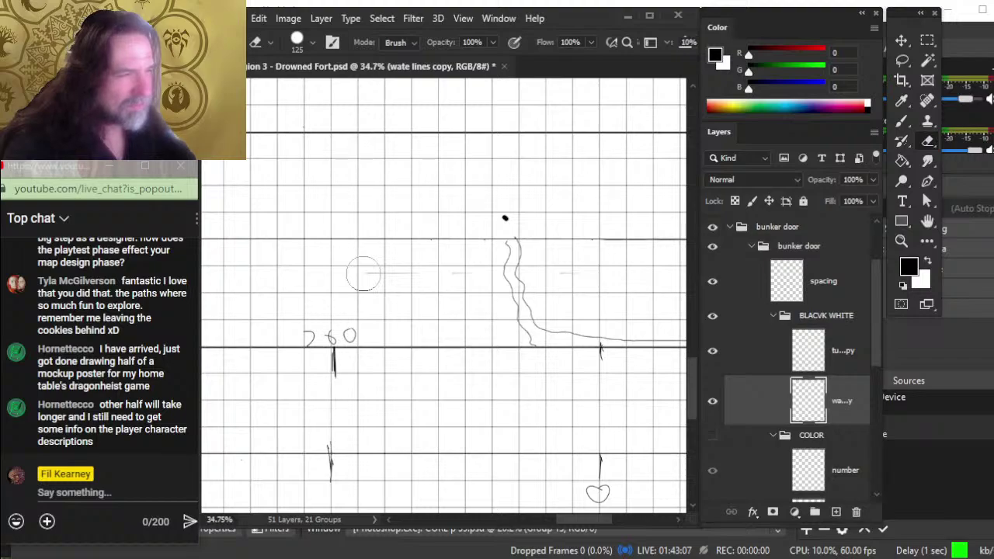
left_click(712, 351)
left_click(712, 351)
left_click(738, 351)
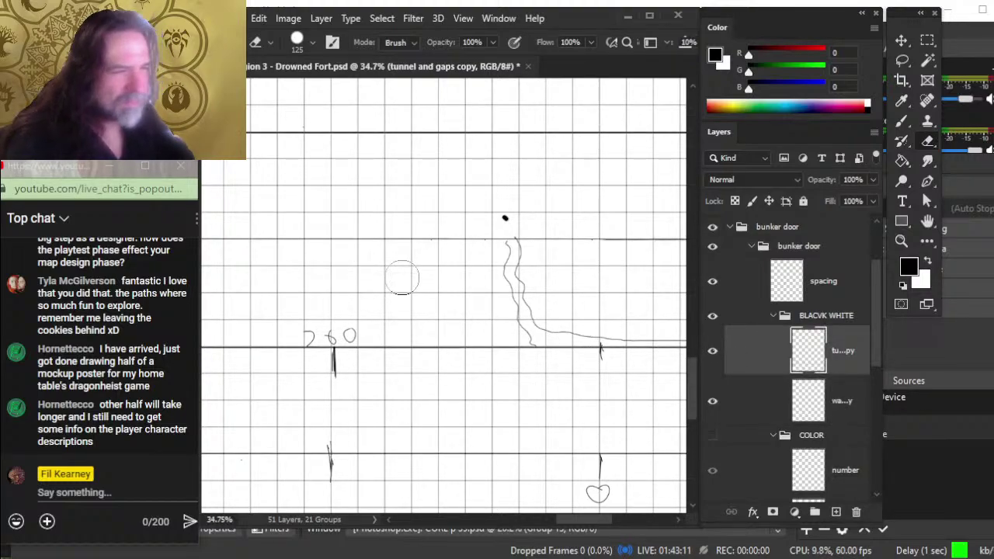
Step: Check whether the stray mark between the lower tunnel lines belongs to the bunker door artwork by toggling the spacing layer and BLACVK WHITE group
mouse_move(280, 282)
left_mouse_down()
mouse_move(588, 344)
mouse_move(599, 376)
mouse_move(655, 389)
mouse_move(639, 328)
mouse_move(568, 246)
left_mouse_up()
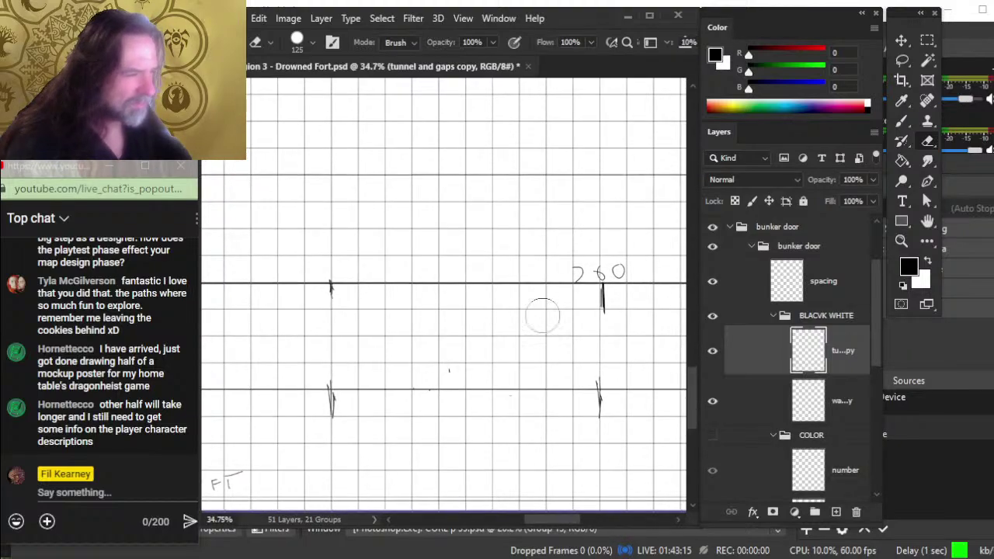
left_click(725, 397)
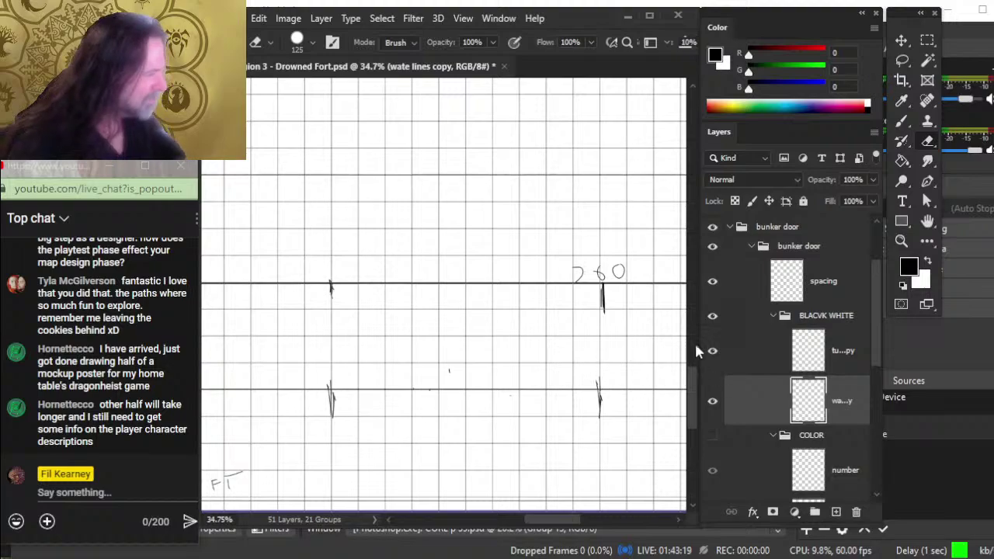
left_click(714, 286)
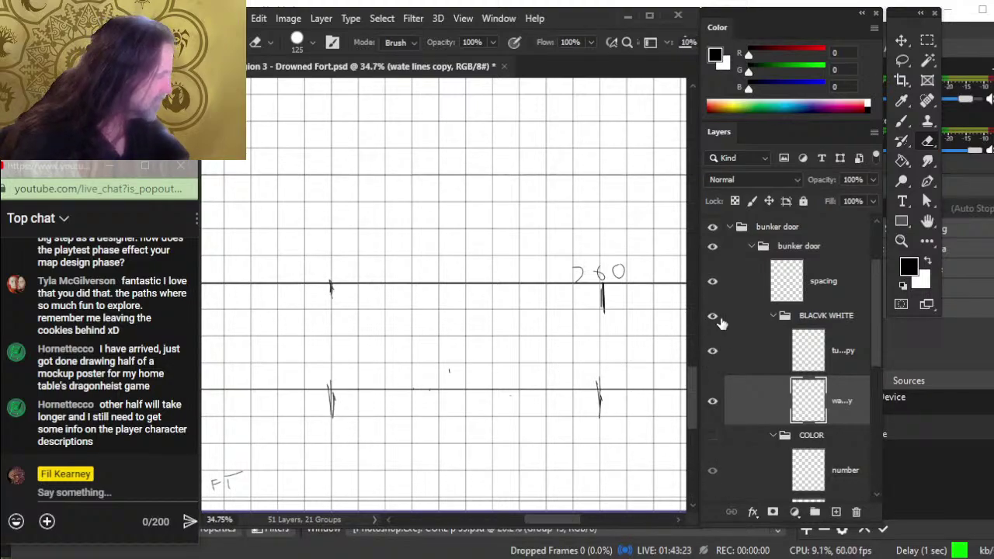
left_click(714, 284)
left_click(715, 284)
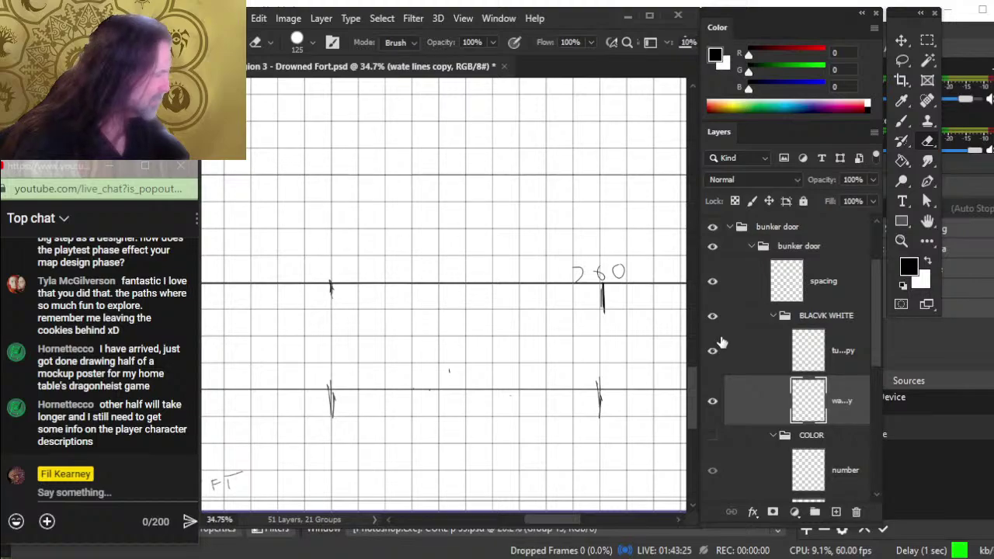
left_click(713, 319)
left_click(713, 318)
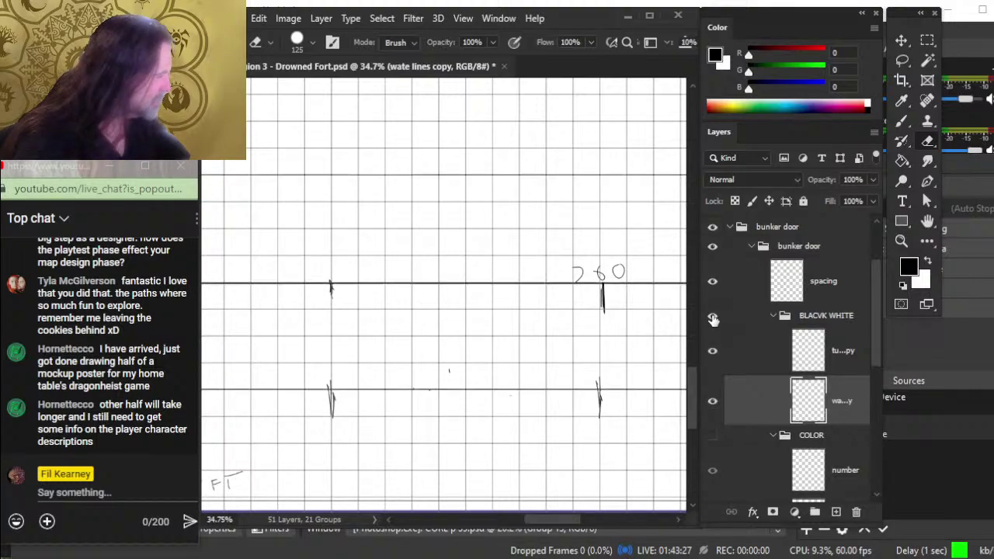
Step: Toggle the side scale group and Layer 40 off and on to find where the stray mark between the tunnel lines is stored
left_click_drag(873, 351, 874, 454)
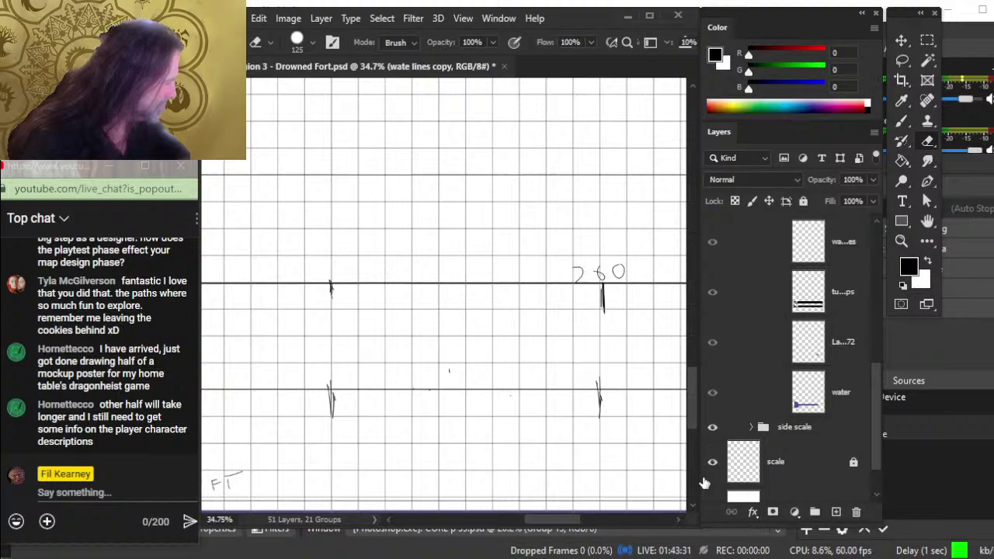
left_click(712, 432)
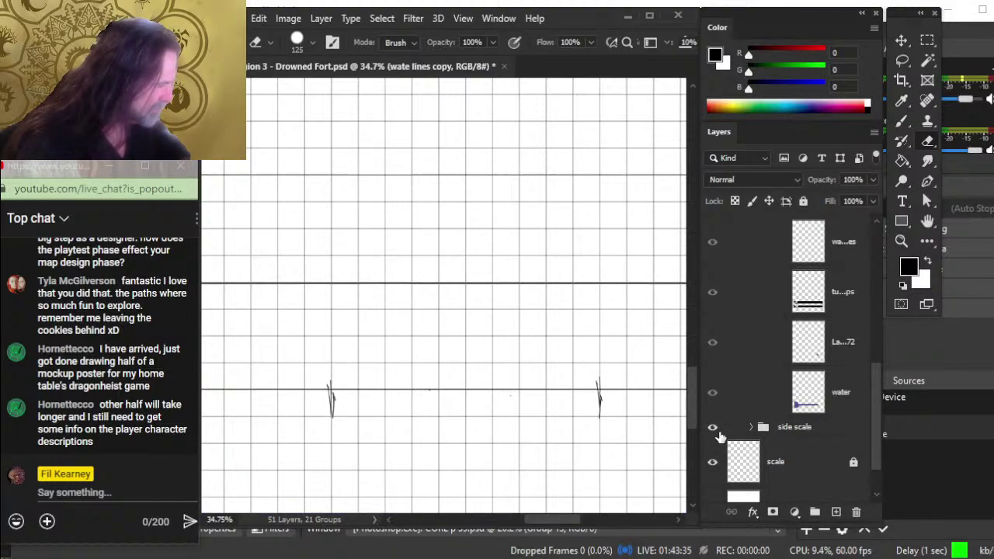
left_click(713, 428)
scroll(872, 406, "down", 1)
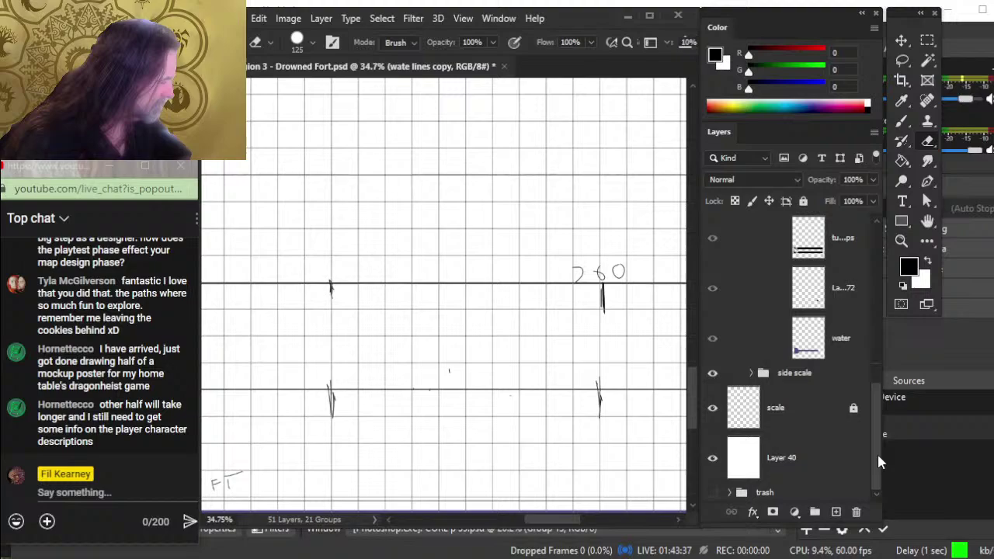
left_click(713, 459)
left_click(712, 459)
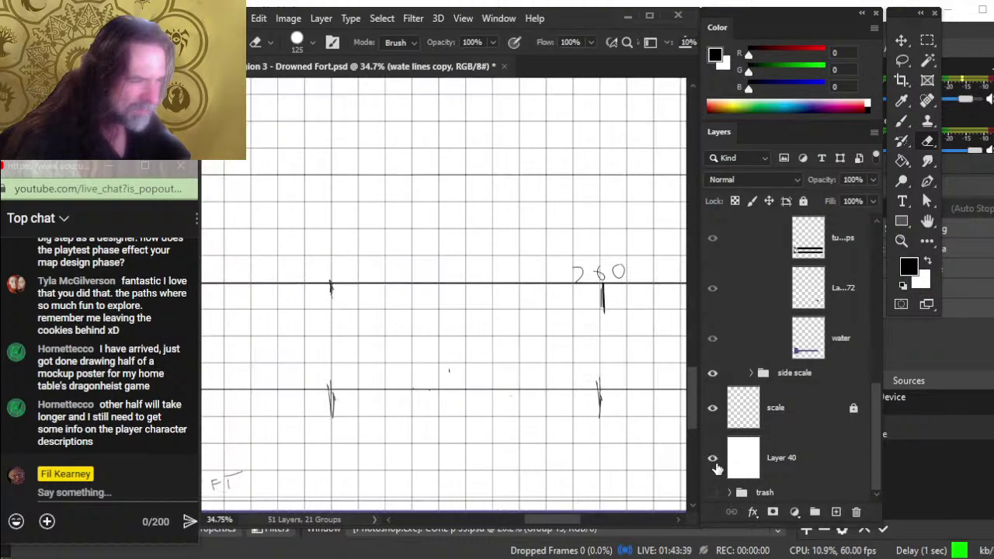
left_click(719, 416)
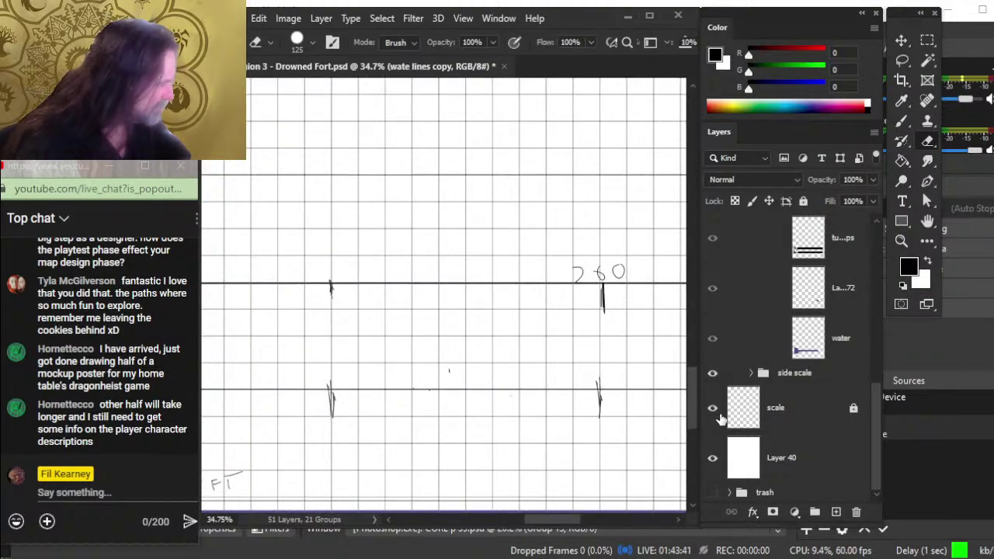
left_click(713, 375)
left_click(713, 374)
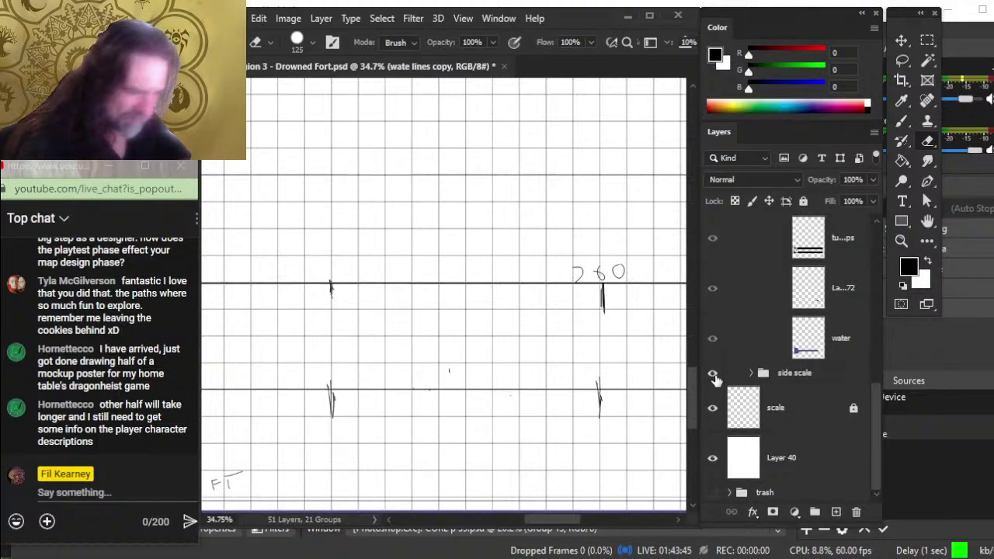
left_click(713, 375)
left_click(713, 374)
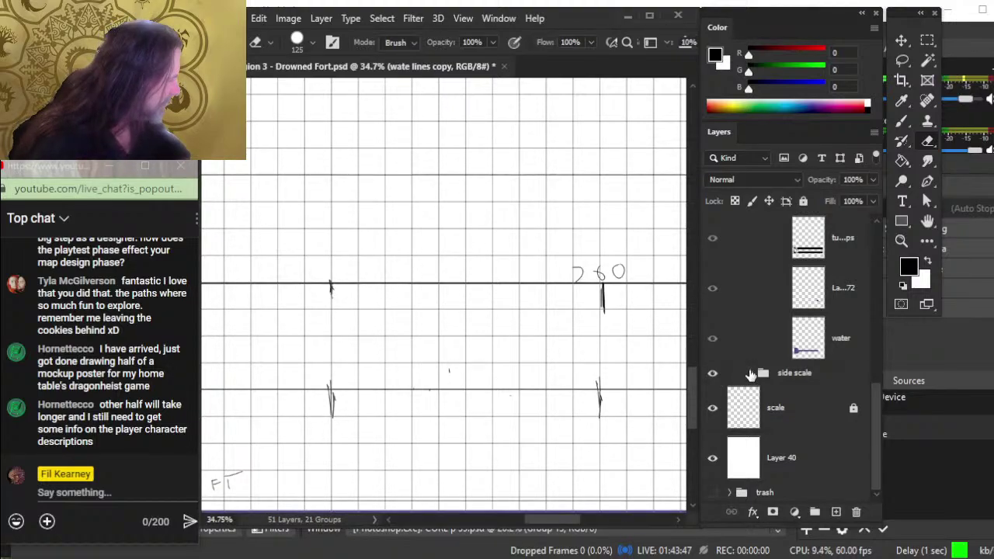
Step: Expand the side scale group and erase the stray mark between the lower tunnel lines on Layer 67
left_click(751, 374)
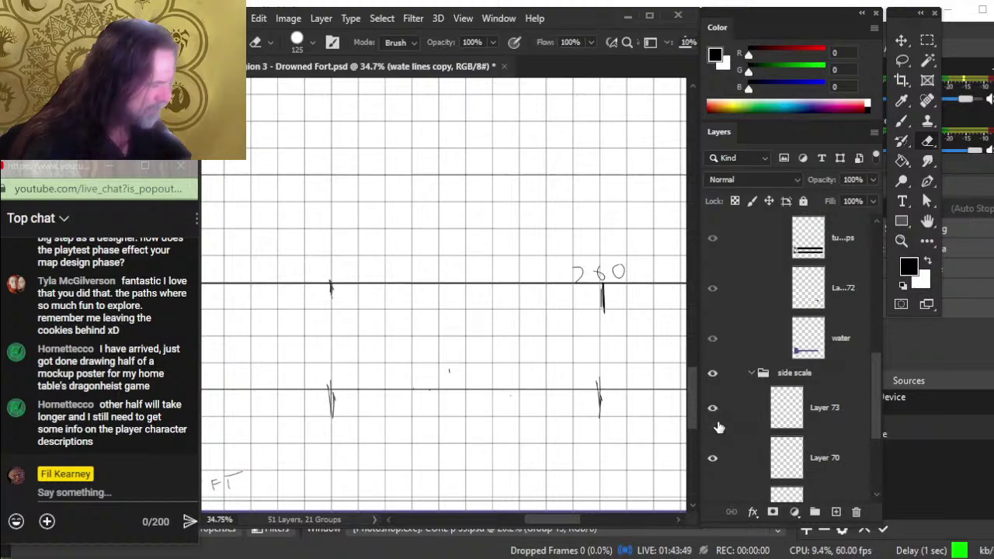
left_click(714, 499)
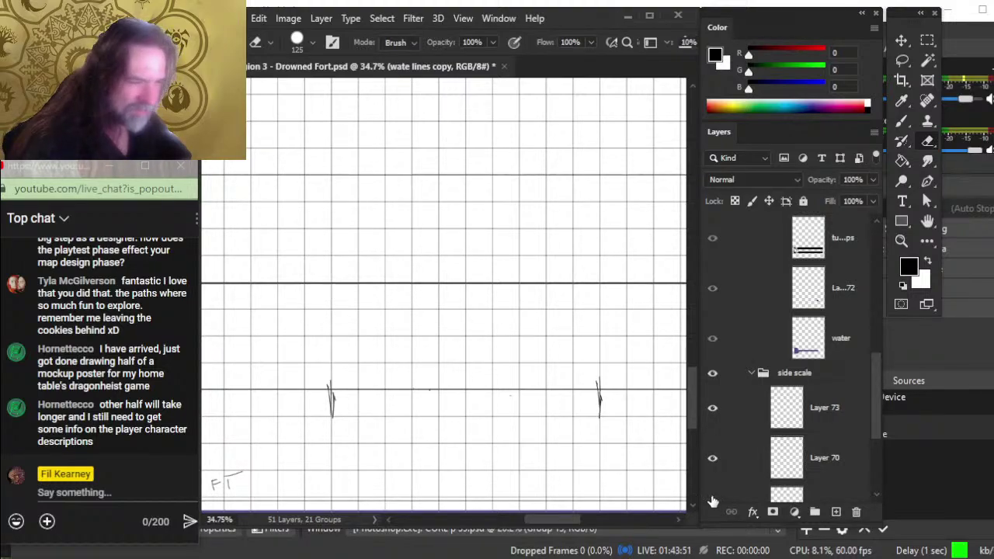
left_click(713, 499)
left_click(744, 480)
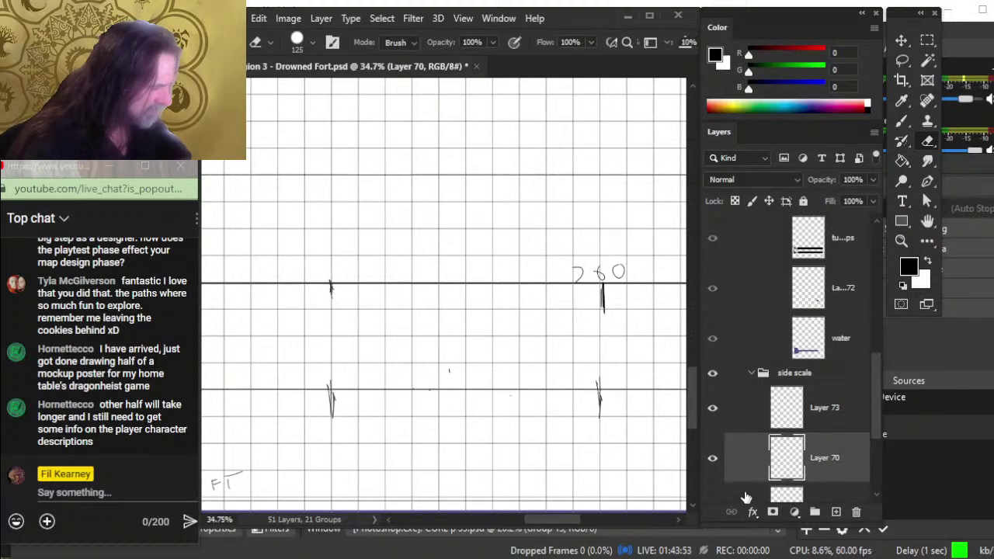
left_click(745, 497)
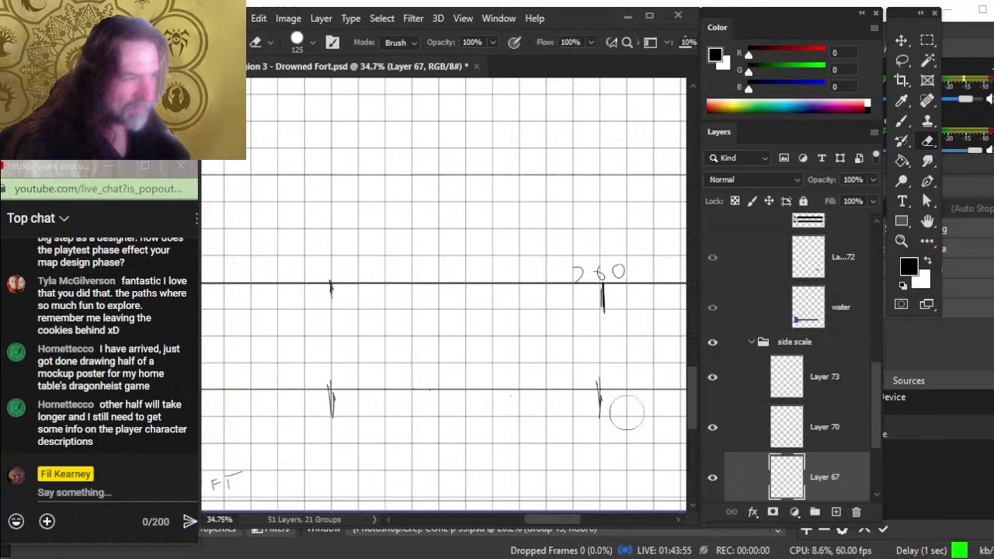
Step: Collapse the side scale group and select the locked scale layer
key("z")
left_click_drag(626, 414, 563, 427)
scroll(577, 366, "down", 2)
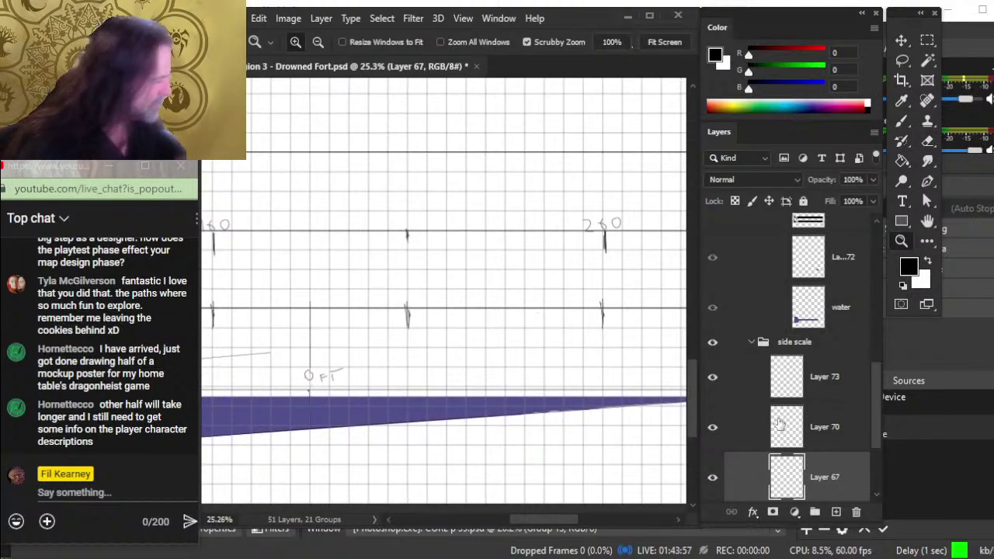
left_click(751, 343)
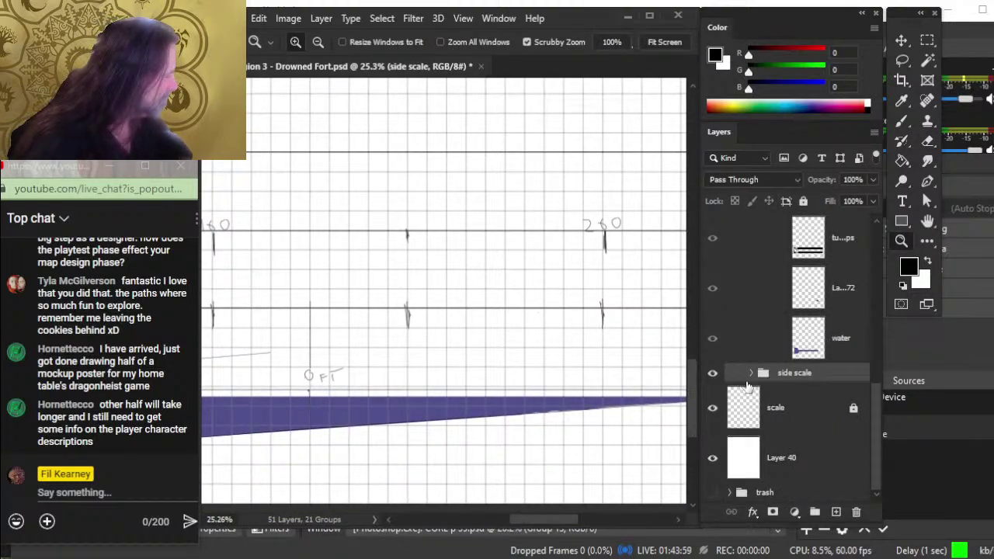
left_click(796, 419)
Step: Examine the purple water slope and its depth labels against the grid, toggling the white Layer 40 background off and on
left_click_drag(534, 448, 695, 428)
left_click_drag(378, 394, 559, 365)
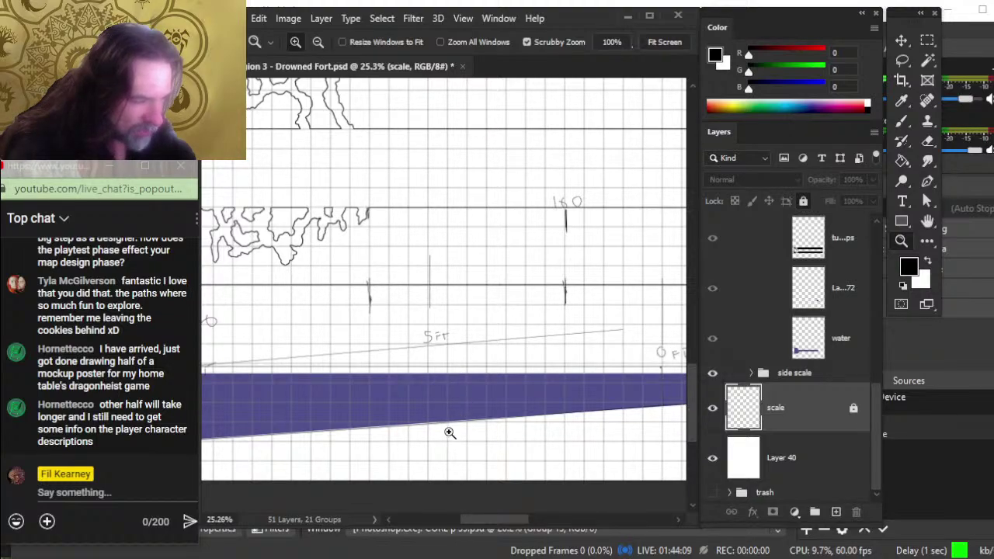
left_click_drag(444, 412, 463, 358)
left_click_drag(518, 390, 590, 371)
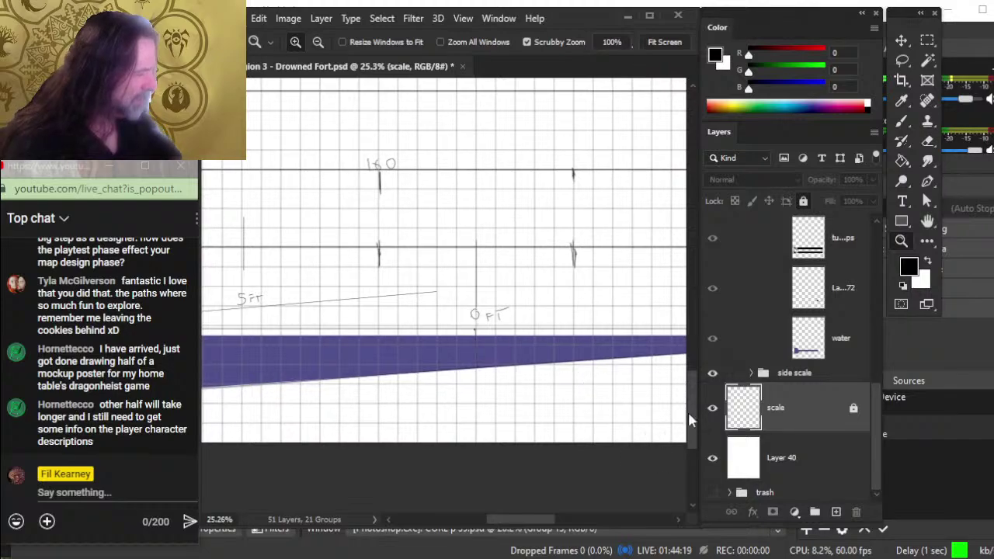
left_click(713, 457)
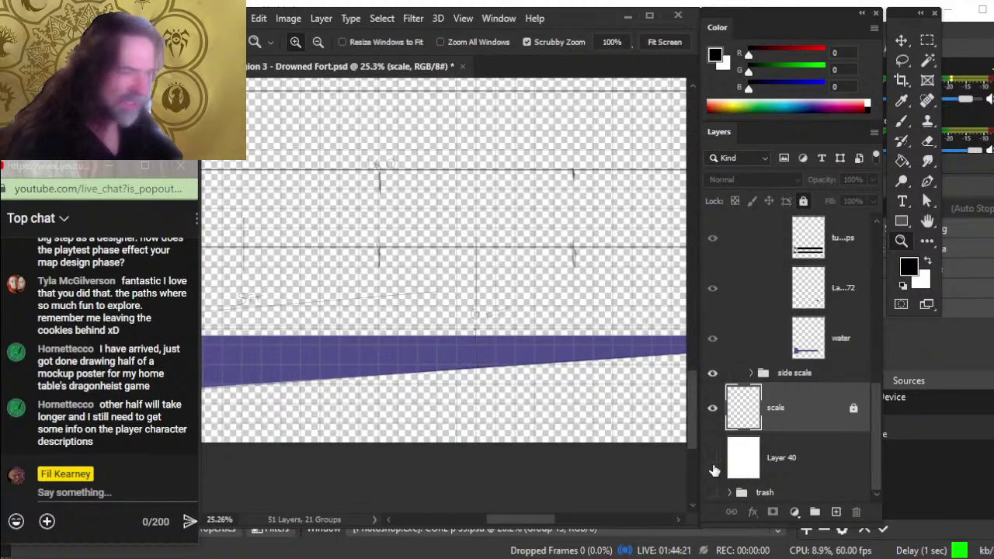
left_click(712, 459)
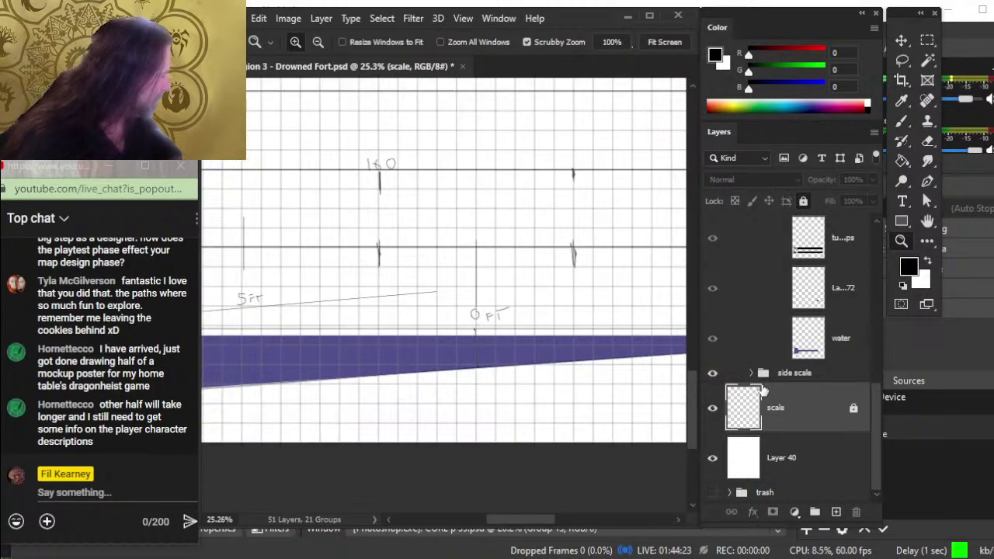
scroll(874, 407, "up", 1)
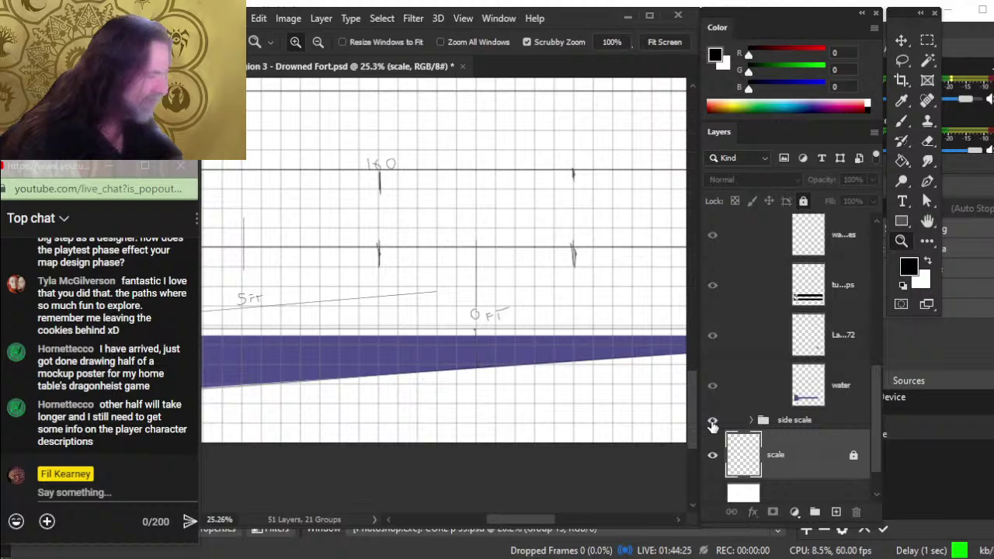
Step: Expand the side scale group, toggle the group and Layer 73 off and on to compare, and select Layer 73
left_click(712, 421)
left_click(712, 421)
left_click(751, 421)
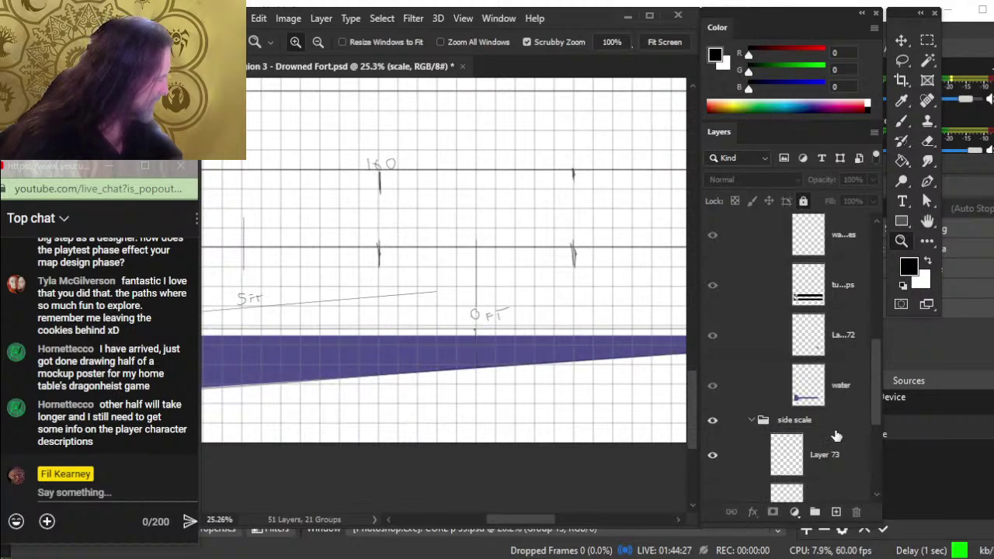
left_click(712, 457)
left_click(712, 457)
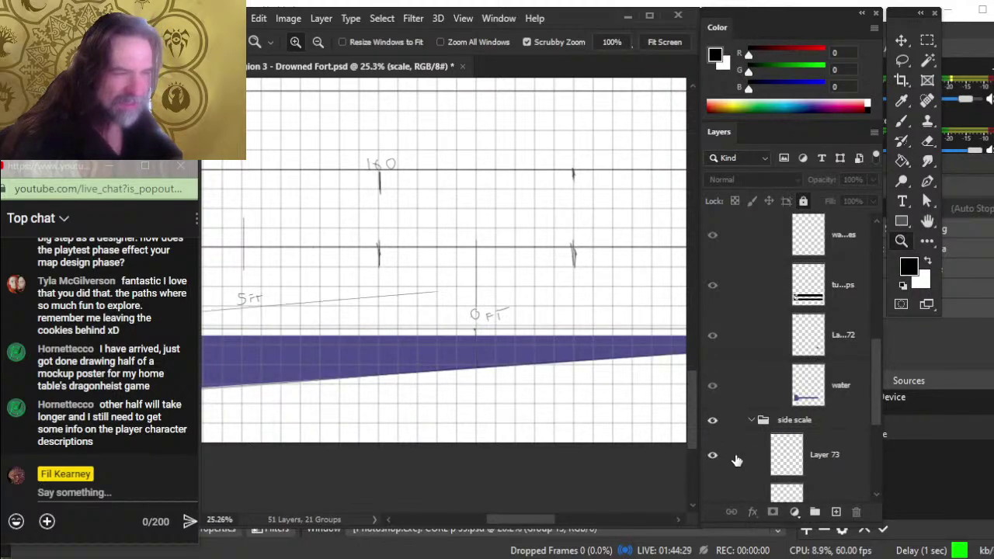
left_click(744, 451)
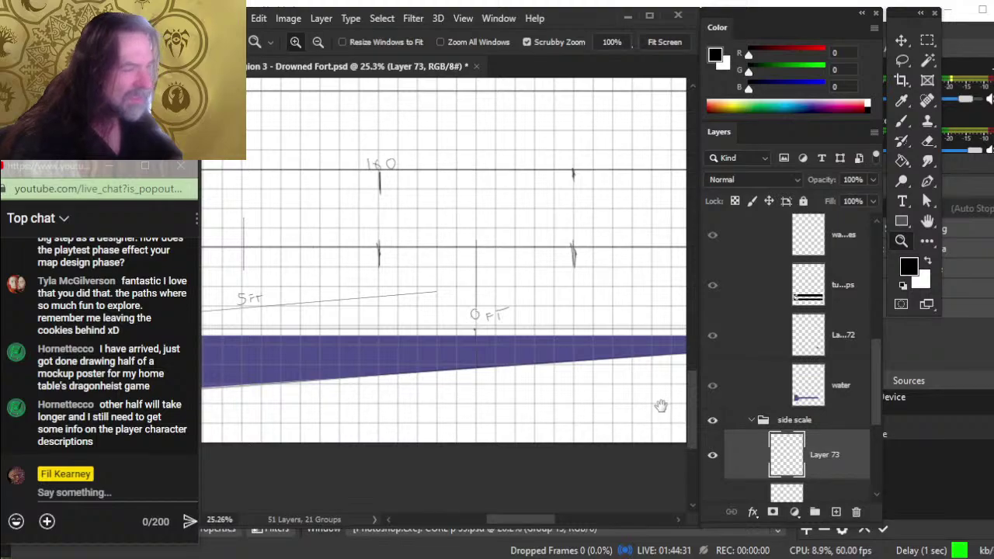
Step: Lasso the upper end of the slanted depth line beside the 5 FT label and copy it to a new layer
key("l")
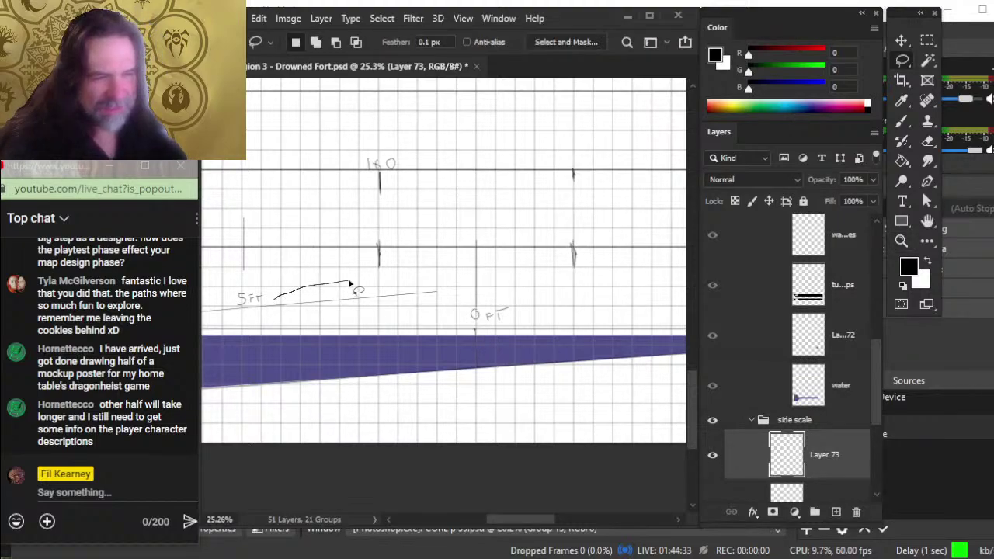
left_click_drag(355, 289, 351, 284)
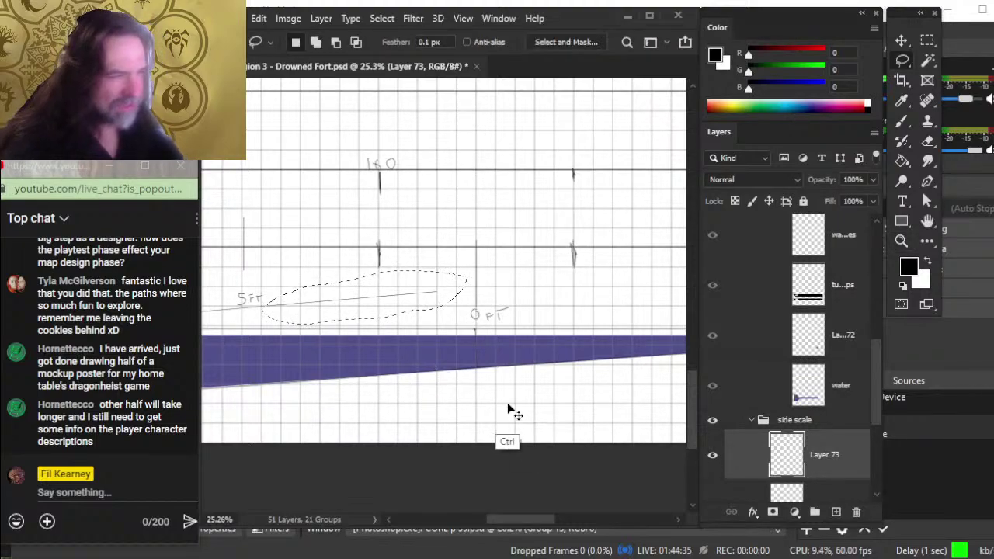
key("ctrl+shift+j")
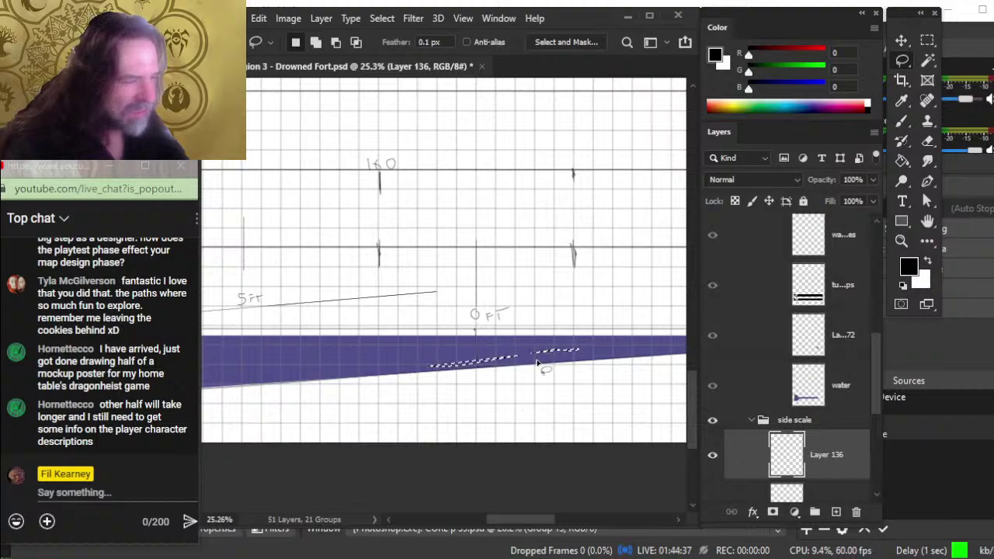
Step: Move the copied segment up the slope to extend the slanted line, nudging it down slightly to close the joint
key("v")
mouse_move(425, 345)
left_mouse_down()
mouse_move(501, 329)
mouse_move(495, 342)
mouse_move(615, 324)
left_mouse_up()
key("z")
left_click(529, 319)
key("v")
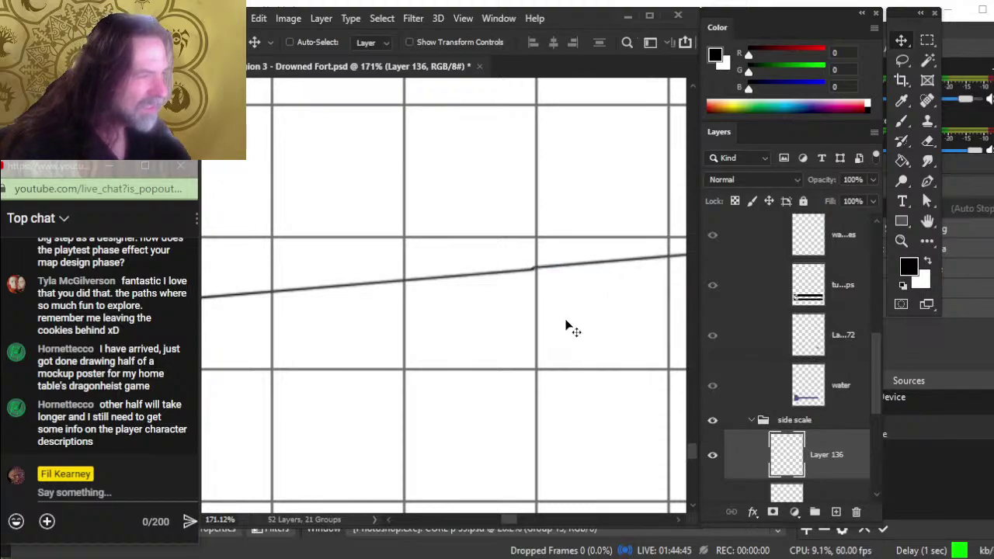
key("Down")
key("z")
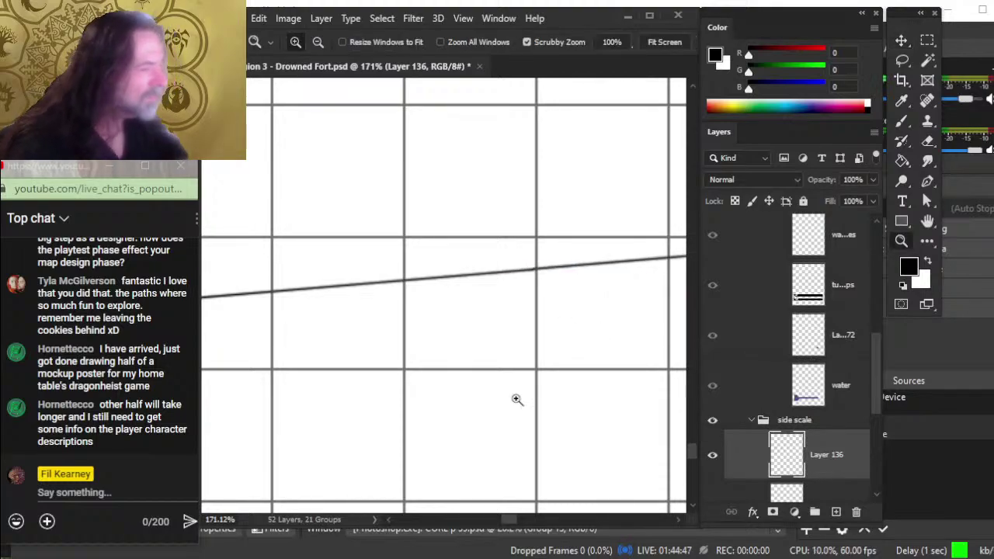
Step: Examine the extended slanted line against the full length of the purple water slope and its depth labels
left_click_drag(515, 386, 466, 388)
left_click_drag(565, 417, 381, 401)
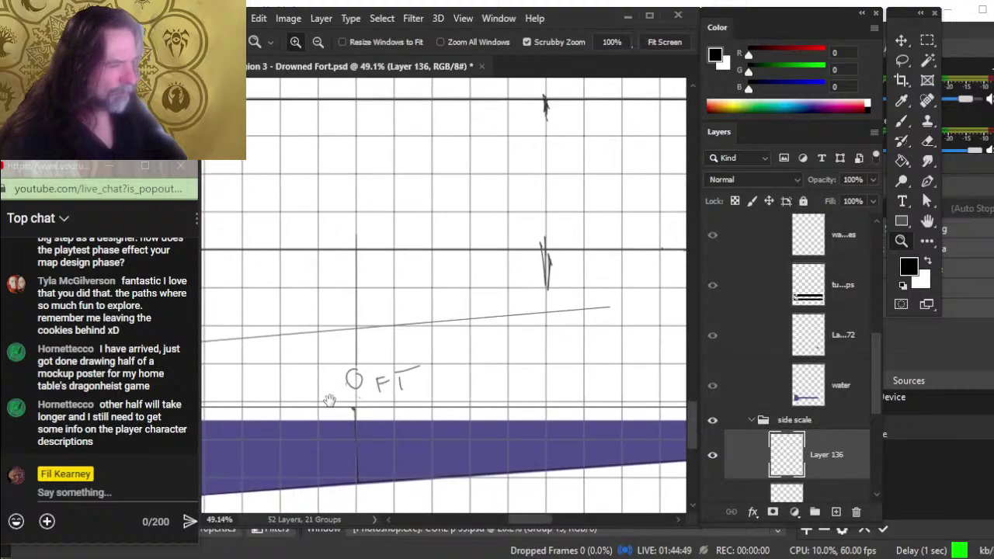
left_click_drag(497, 422, 288, 389)
scroll(433, 430, "down", 2)
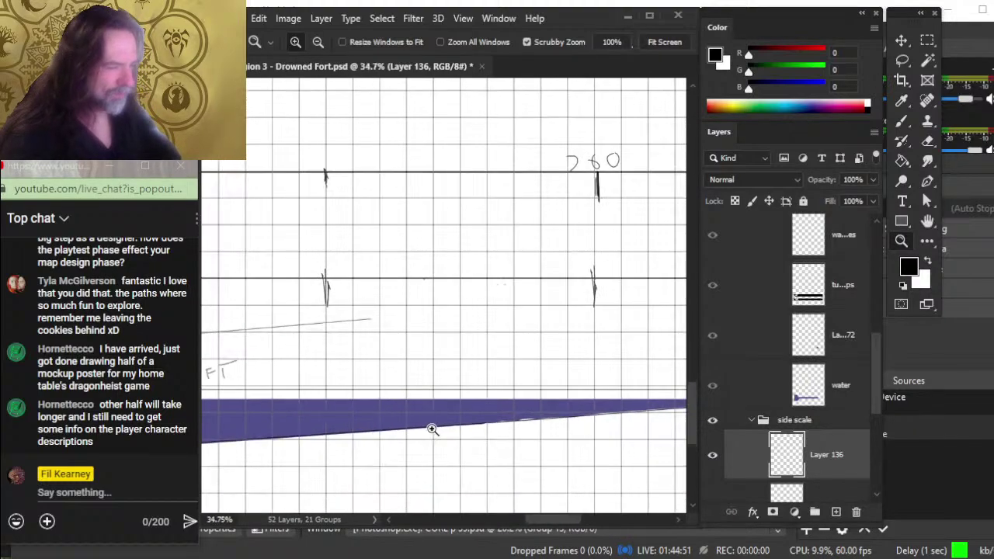
scroll(533, 449, "down", 3)
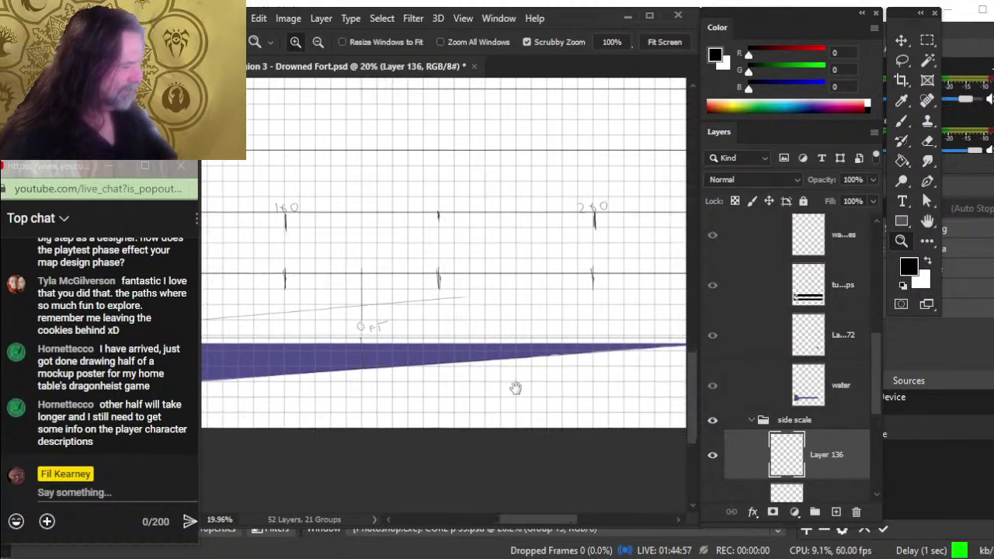
scroll(513, 385, "down", 3)
left_click_drag(451, 400, 467, 438)
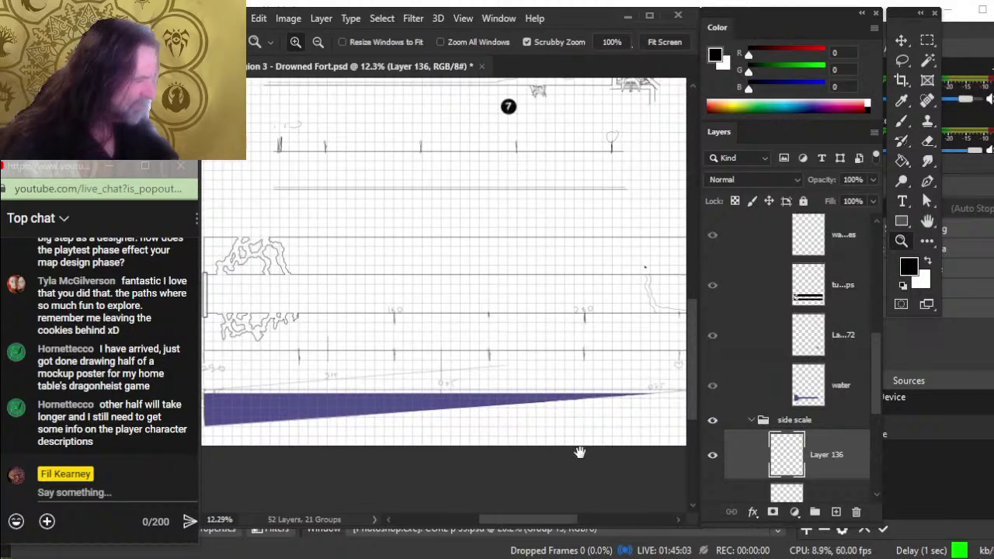
left_click_drag(580, 452, 459, 456)
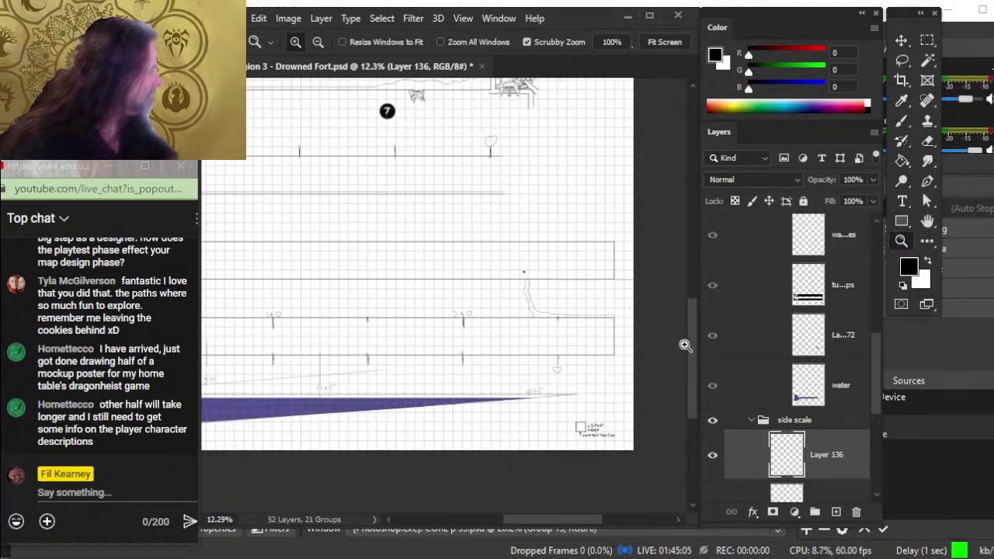
Step: Show the COLOR group and collapse the COLOR, BLACVK WHITE and inner bunker door groups
left_click_drag(874, 391, 873, 322)
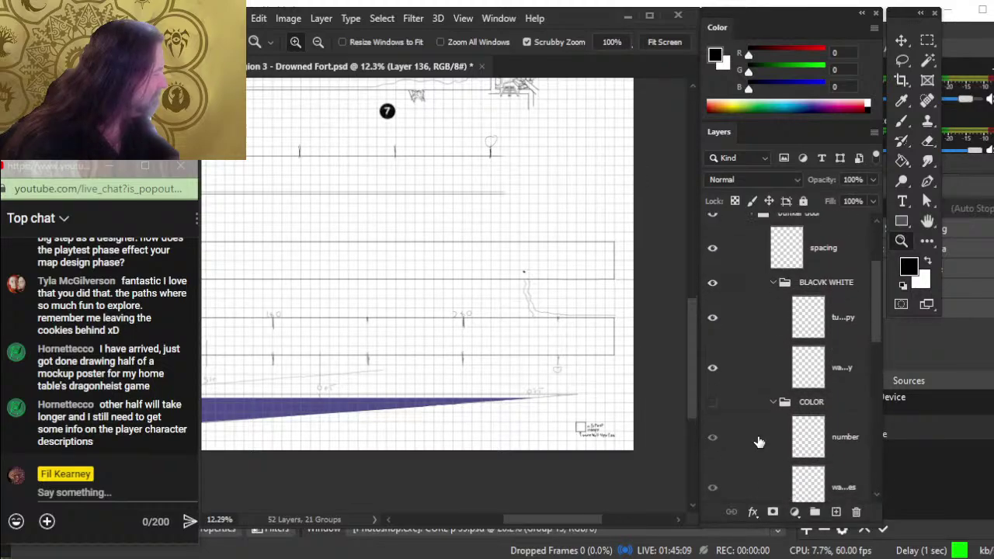
left_click(773, 403)
left_click(712, 404)
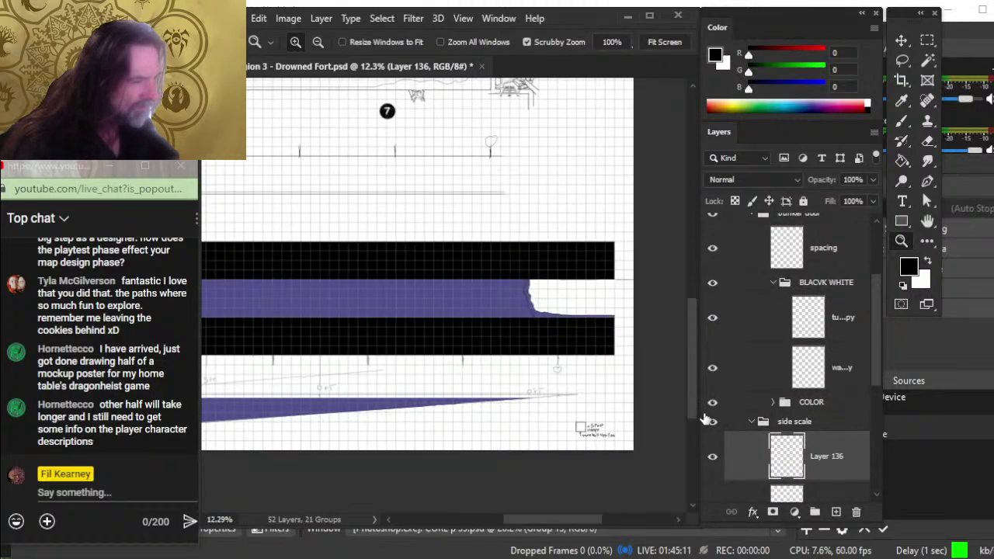
left_click(772, 284)
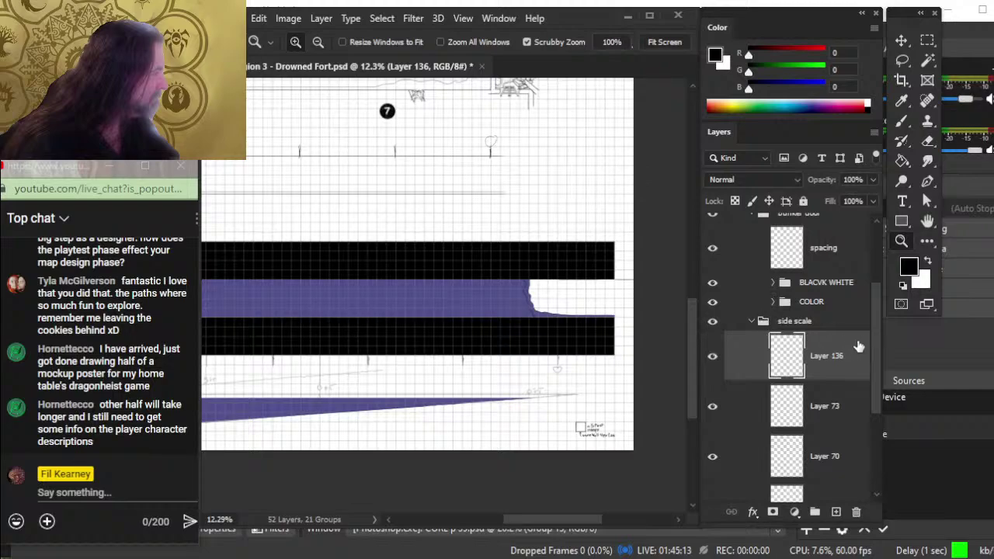
left_click_drag(874, 351, 747, 325)
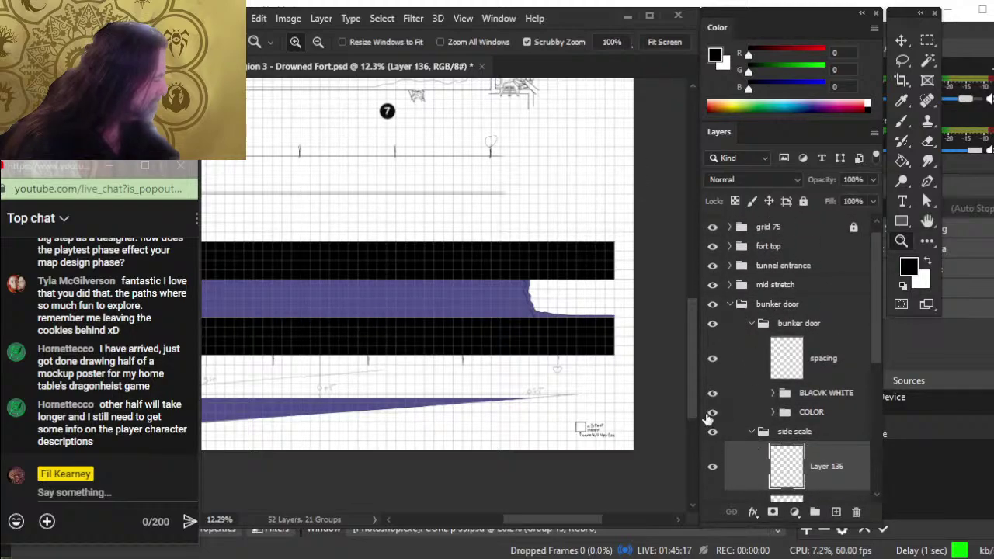
left_click(752, 325)
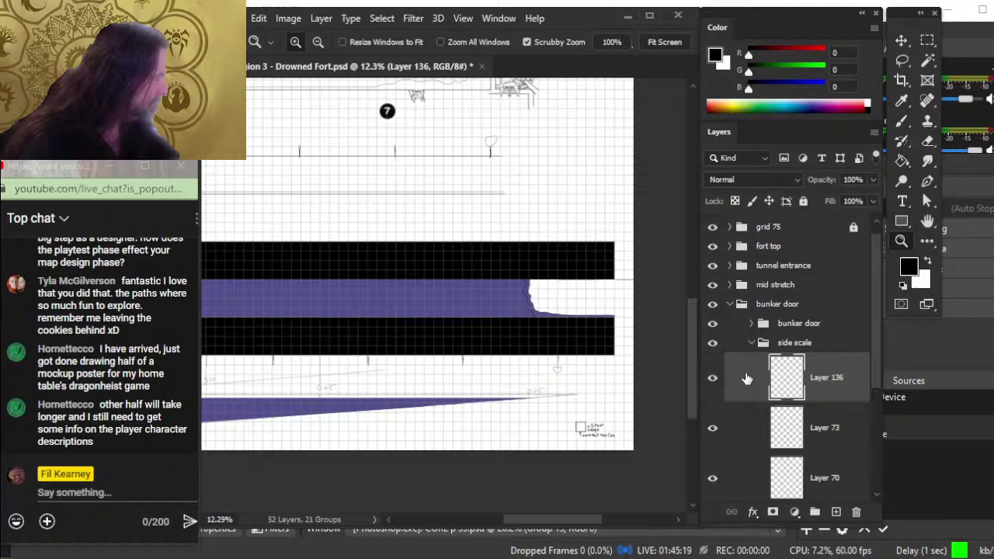
Step: Toggle the inner bunker door and side scale groups to compare their artwork, leaving only the inner bunker door group hidden
left_click(712, 325)
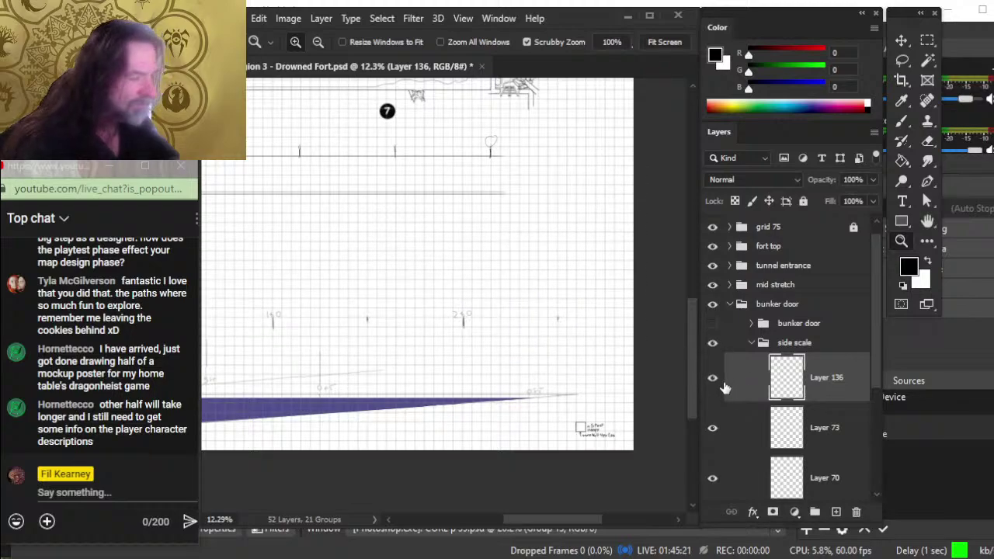
left_click(713, 344)
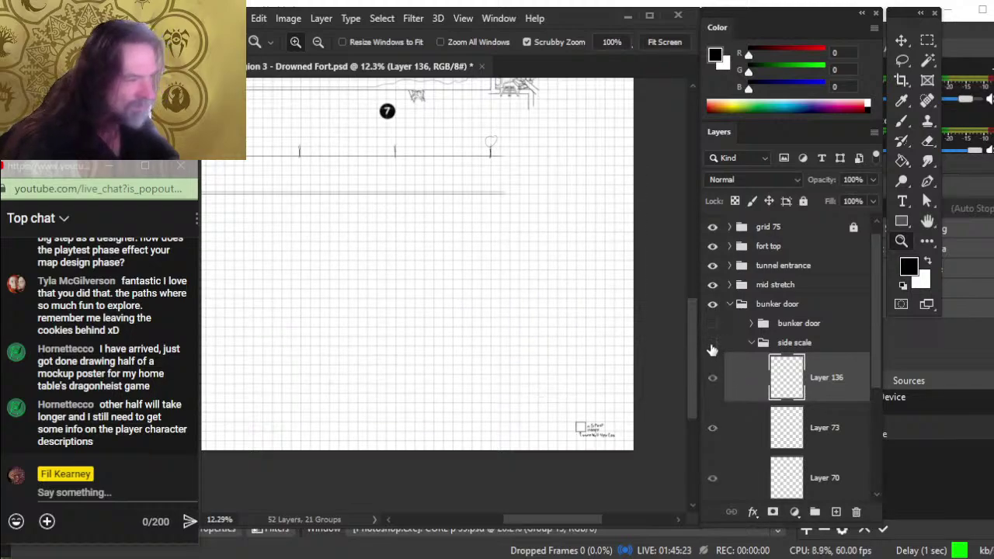
left_click(713, 345)
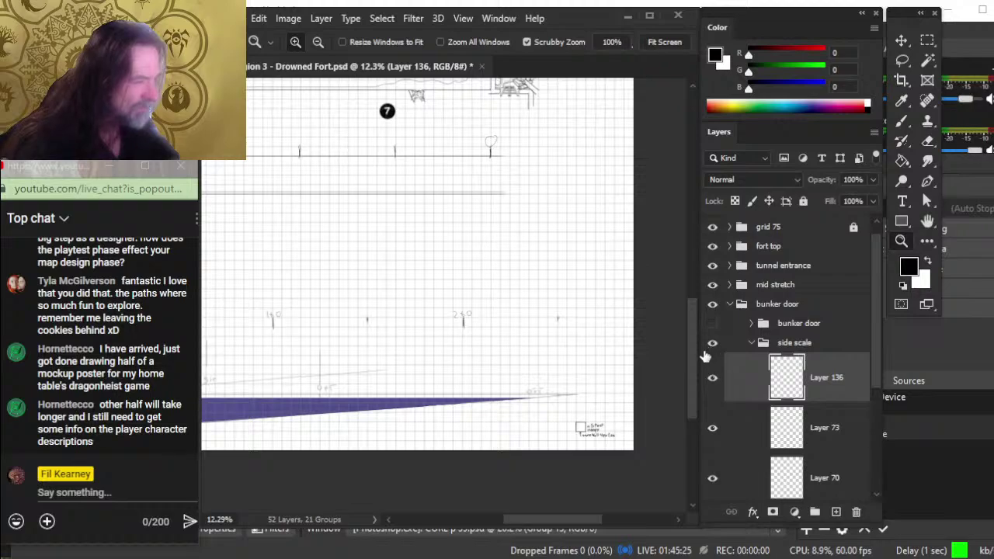
left_click(713, 325)
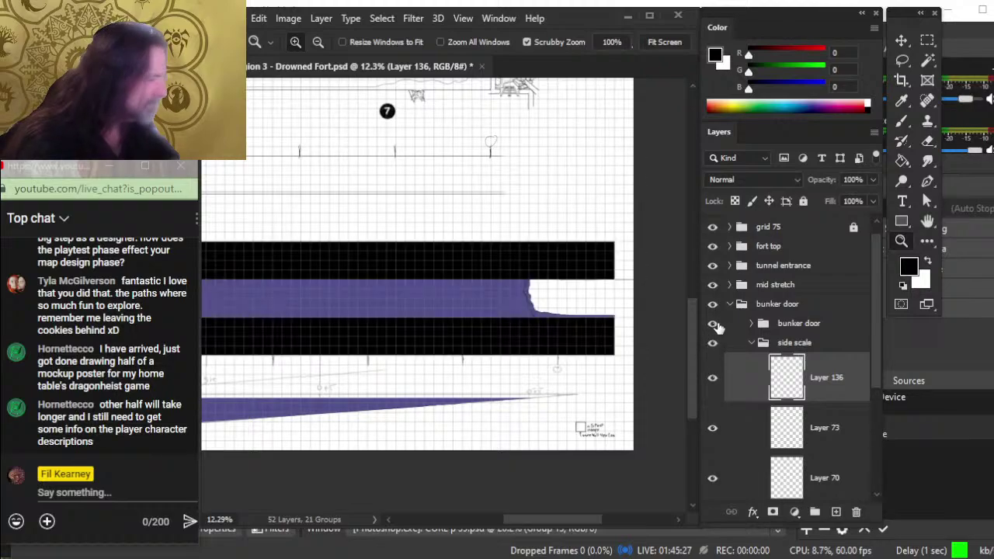
left_click(712, 325)
left_click(713, 325)
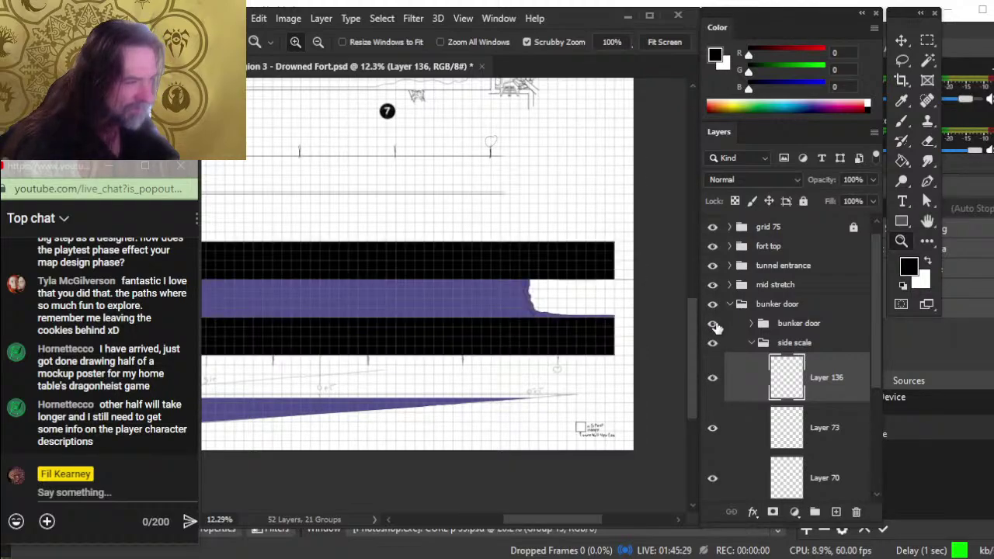
left_click(713, 325)
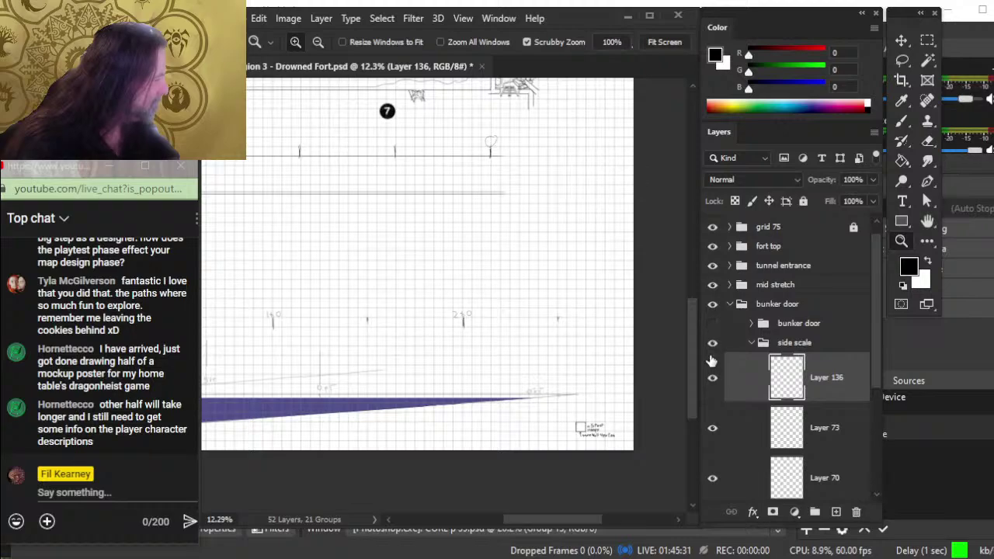
left_click(715, 343)
left_click(715, 343)
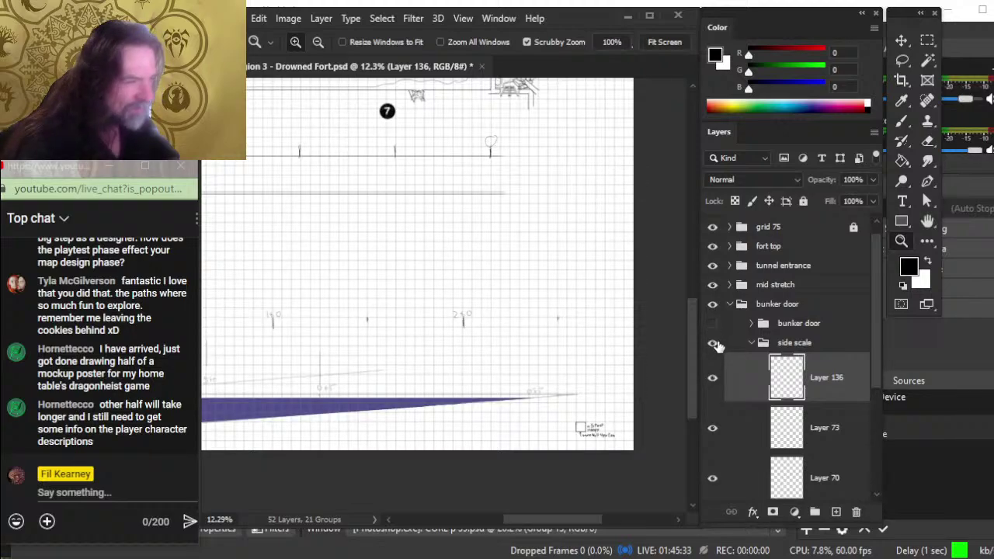
Step: Duplicate Layer 136 and move the copied segment to the end of the slanted line to extend it further
left_click_drag(514, 383, 580, 388)
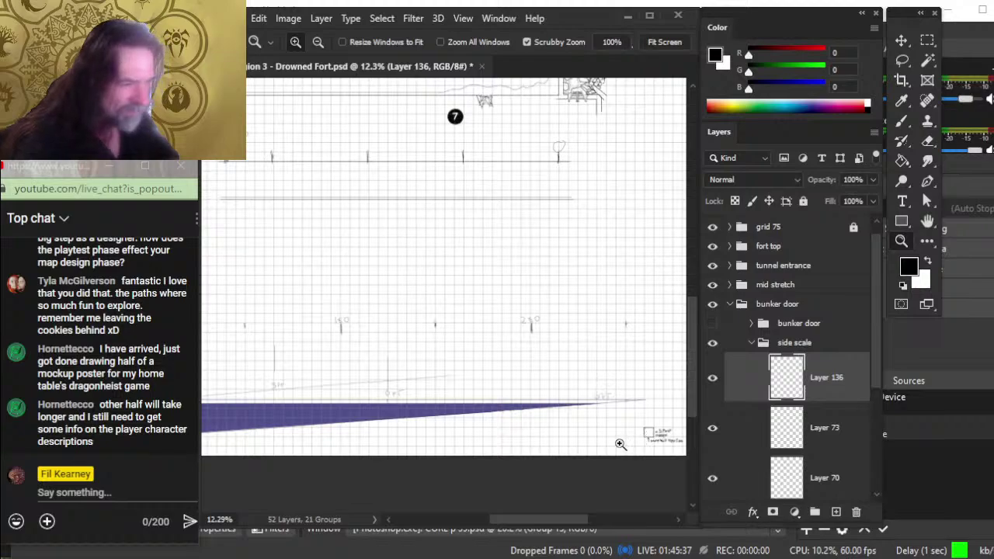
left_click(710, 390)
left_click(710, 391)
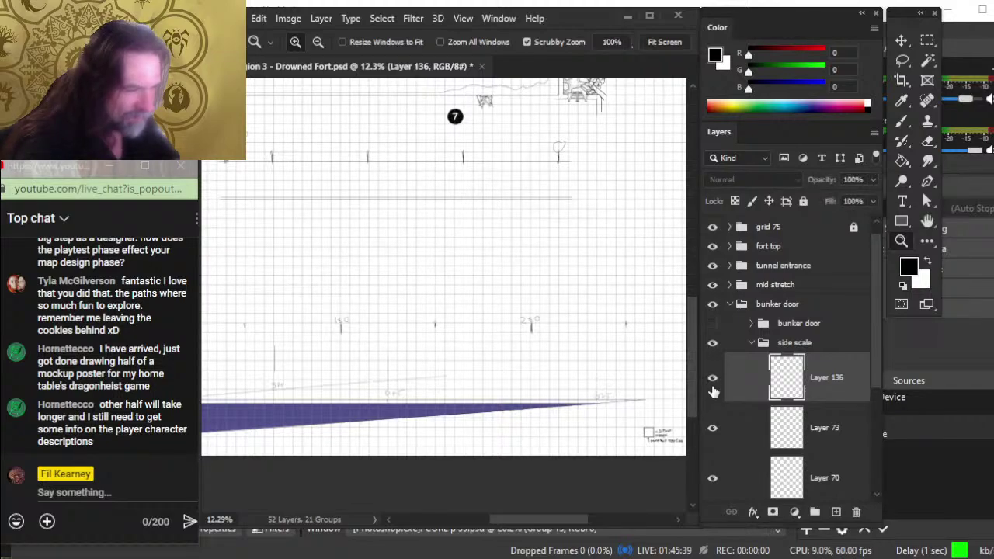
right_click(802, 395)
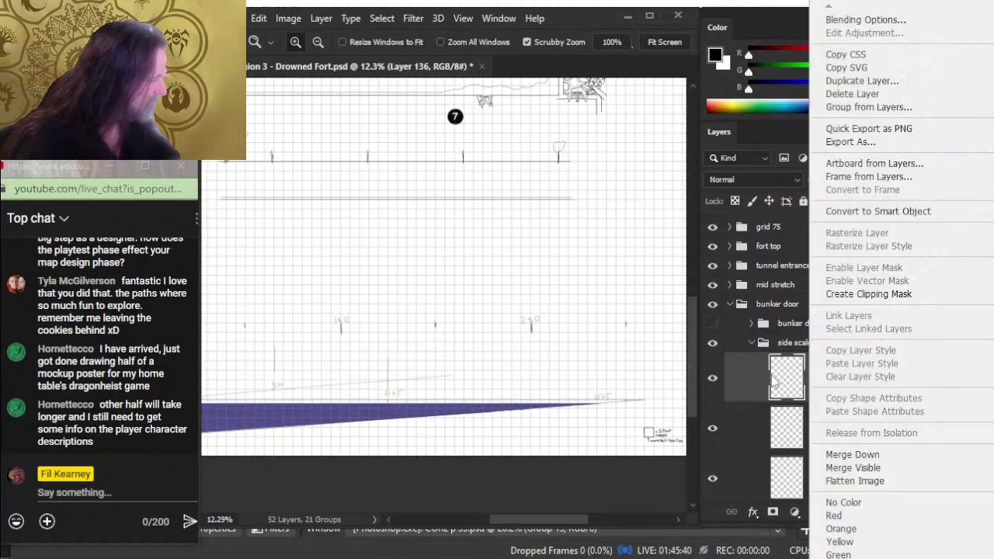
left_click(862, 81)
key("Return")
left_click_drag(410, 396, 355, 457)
key("v")
left_click_drag(444, 435, 415, 443)
key("z")
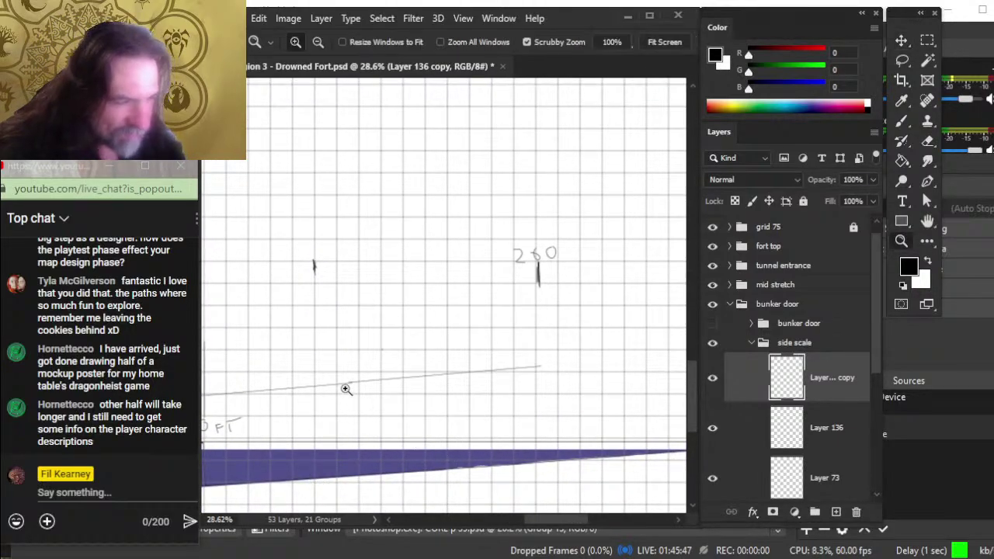
Step: Align the duplicated segment closely with the end of the existing slanted line at the joint
left_click_drag(344, 388, 444, 385)
key("v")
key("z")
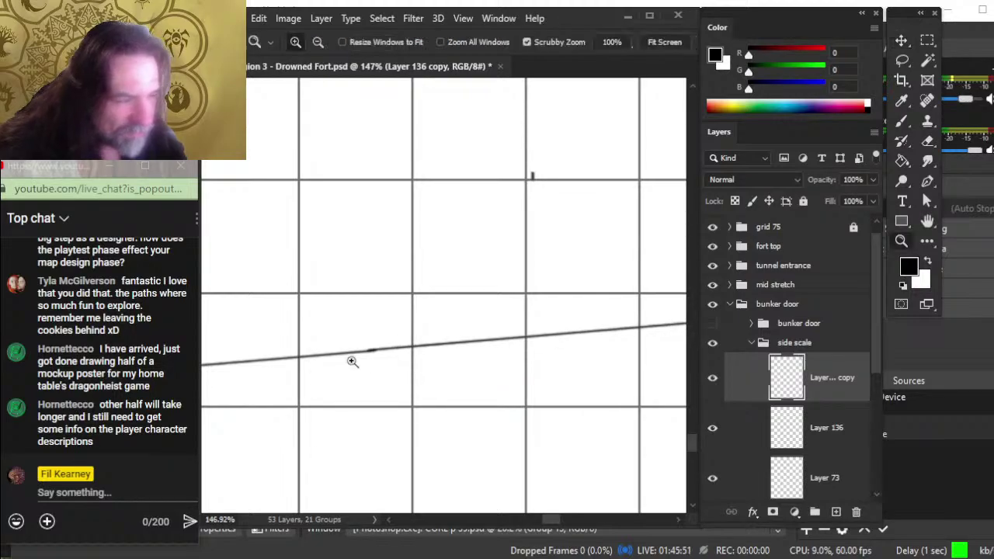
left_click_drag(350, 360, 486, 349)
key("v")
key("z")
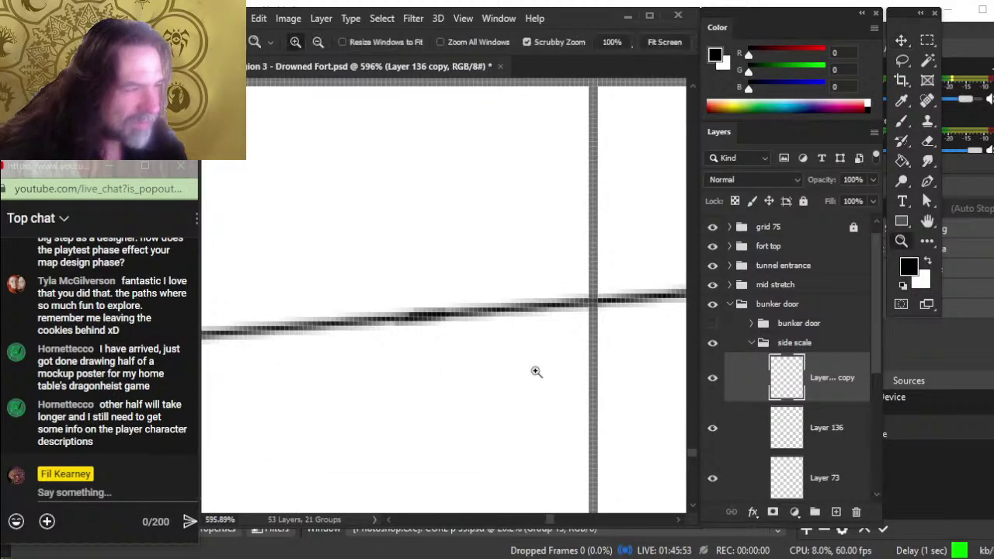
Step: Erase the dark overlap at the slanted line's joint with a size 10 Eraser at 20% opacity
left_click_drag(535, 370, 604, 471)
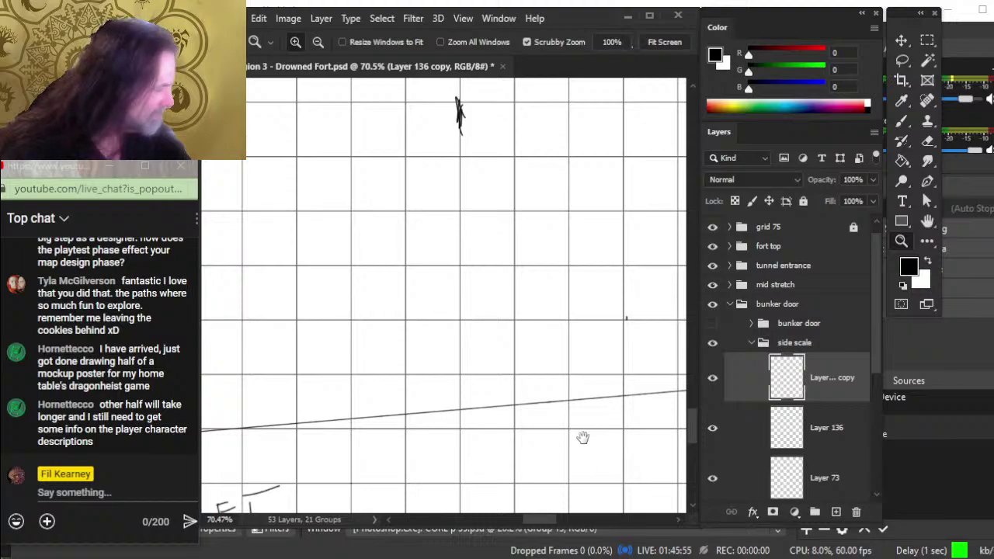
mouse_move(583, 437)
left_mouse_down()
mouse_move(477, 383)
mouse_move(524, 411)
left_mouse_up()
key("e")
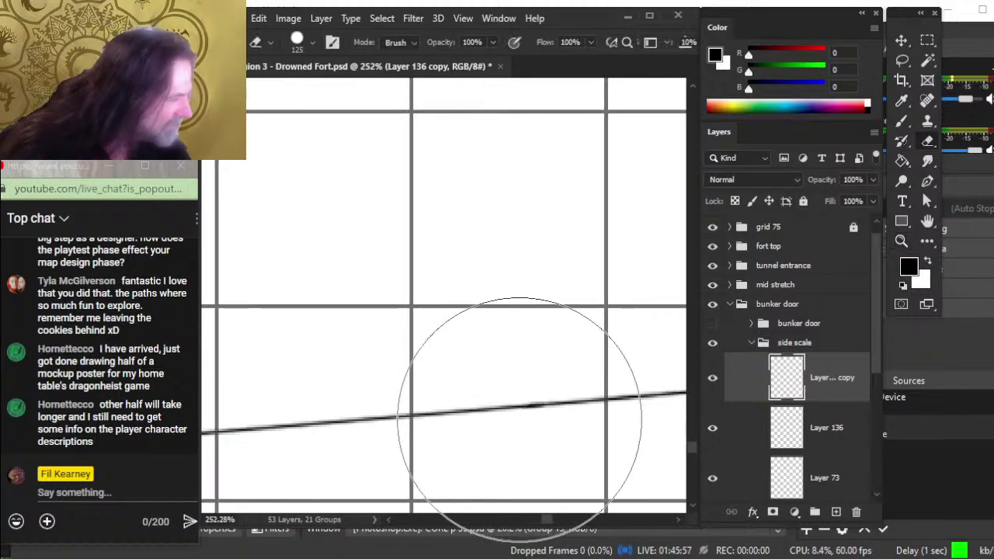
key("2")
key("[")
key("[")
key("[")
key("[")
key("[")
key("[")
key("[")
key("[")
key("[")
key("[")
key("[")
key("[")
key("[")
key("[")
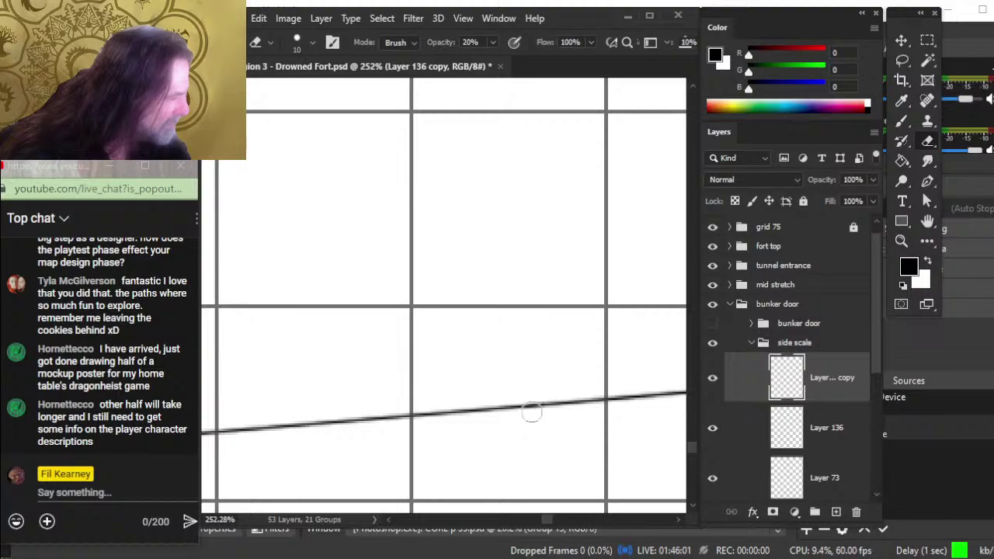
key("z")
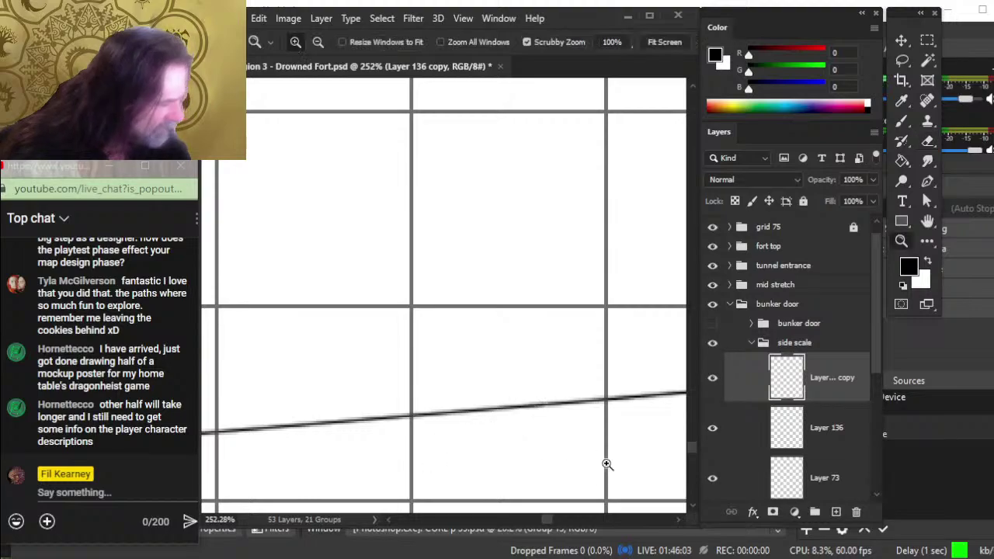
Step: Duplicate the Layer 136 copy segment and move the new copy up to the end of the slanted line to lengthen it
left_click_drag(604, 461, 532, 474)
left_click_drag(625, 469, 303, 384)
left_click_drag(588, 411, 496, 412)
left_click_drag(588, 433, 385, 375)
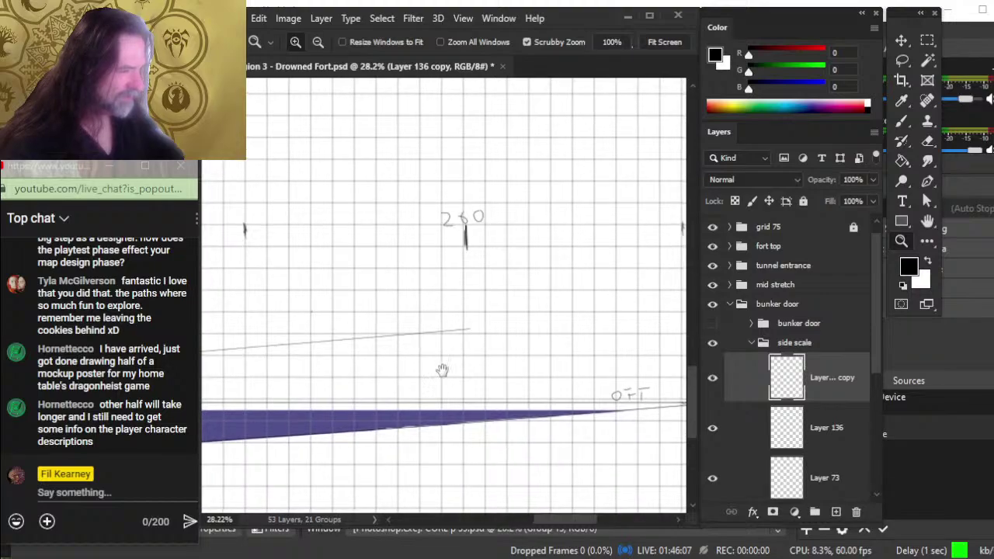
right_click(818, 393)
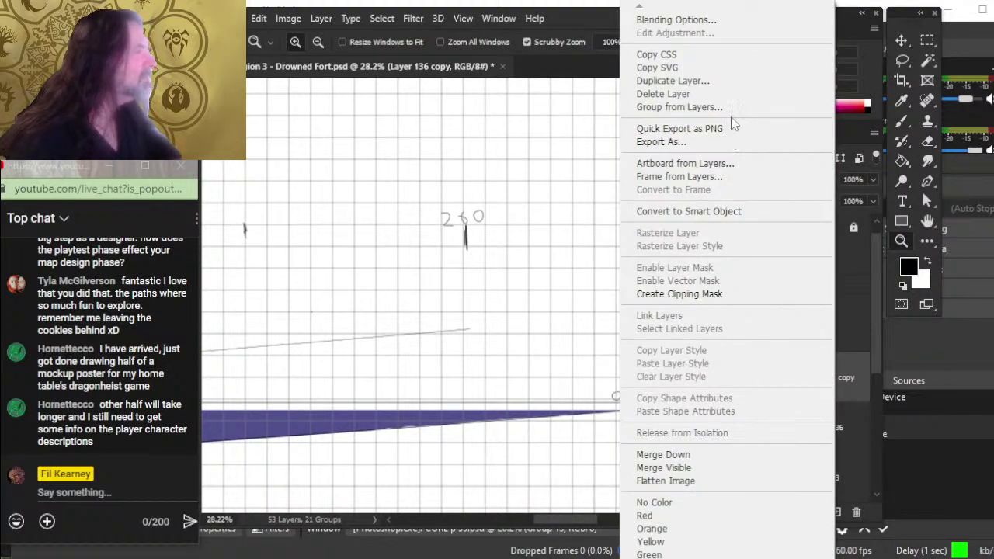
left_click(733, 81)
key("Return")
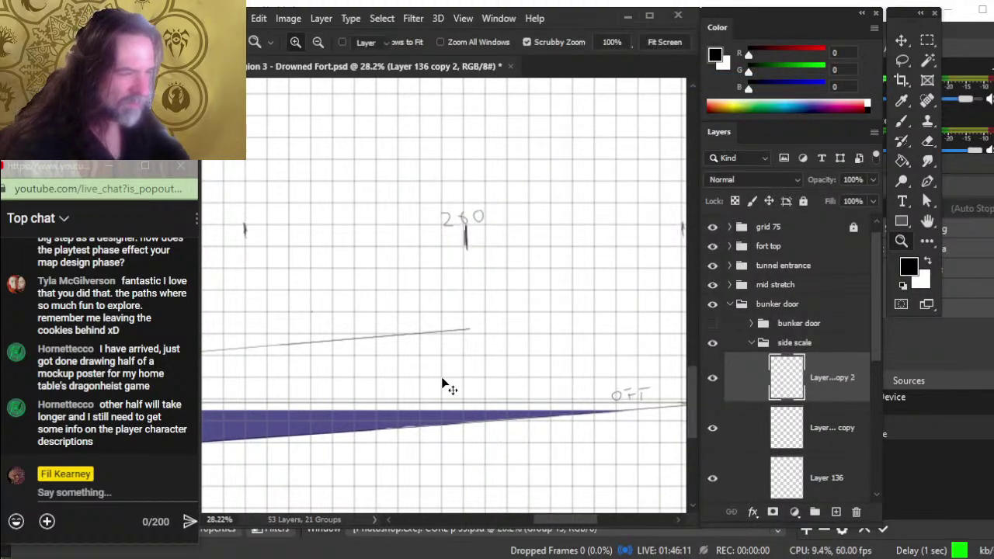
left_click_drag(442, 386, 499, 378)
Step: Fit the second copied segment tightly onto the slanted line at their joint so the overlap reads as one stroke
left_click_drag(476, 326, 599, 351)
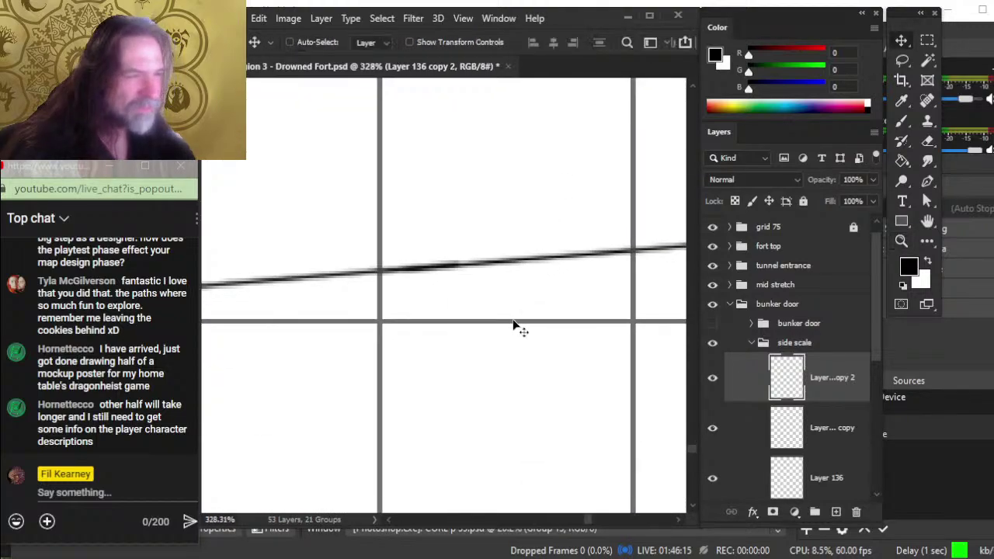
left_click_drag(514, 326, 556, 321)
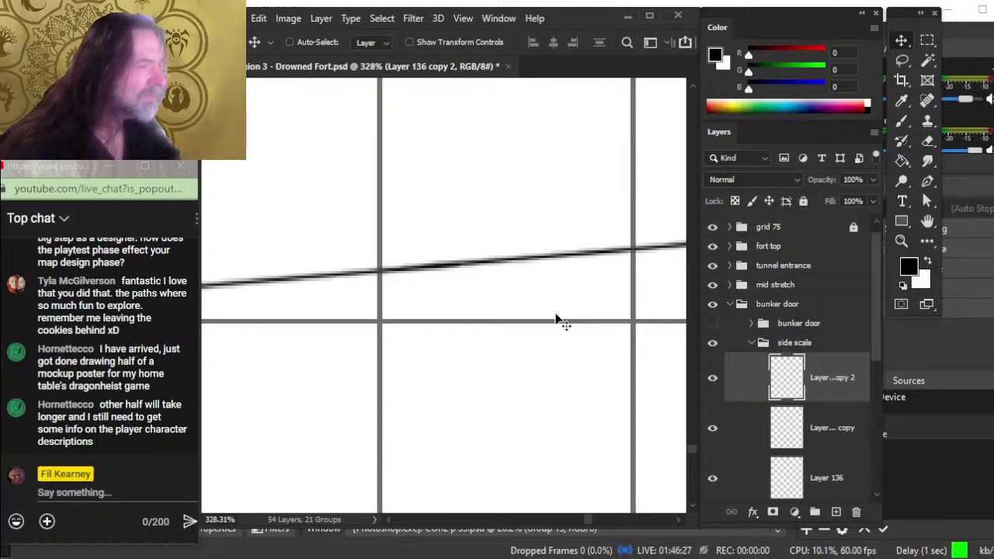
key("e")
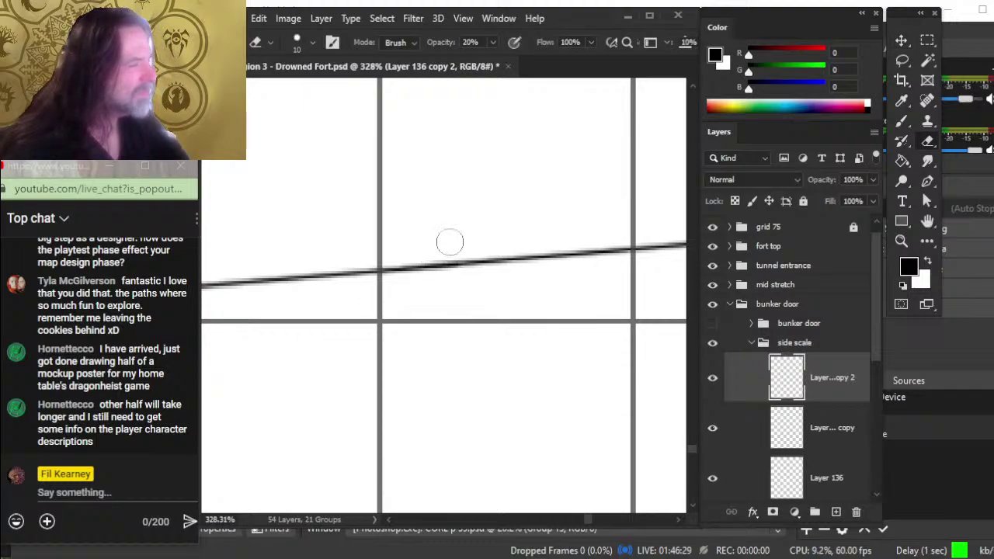
key("z")
left_click_drag(573, 346, 453, 351)
mouse_move(573, 376)
left_mouse_down()
mouse_move(500, 379)
mouse_move(339, 358)
mouse_move(483, 381)
mouse_move(468, 357)
mouse_move(383, 331)
left_mouse_up()
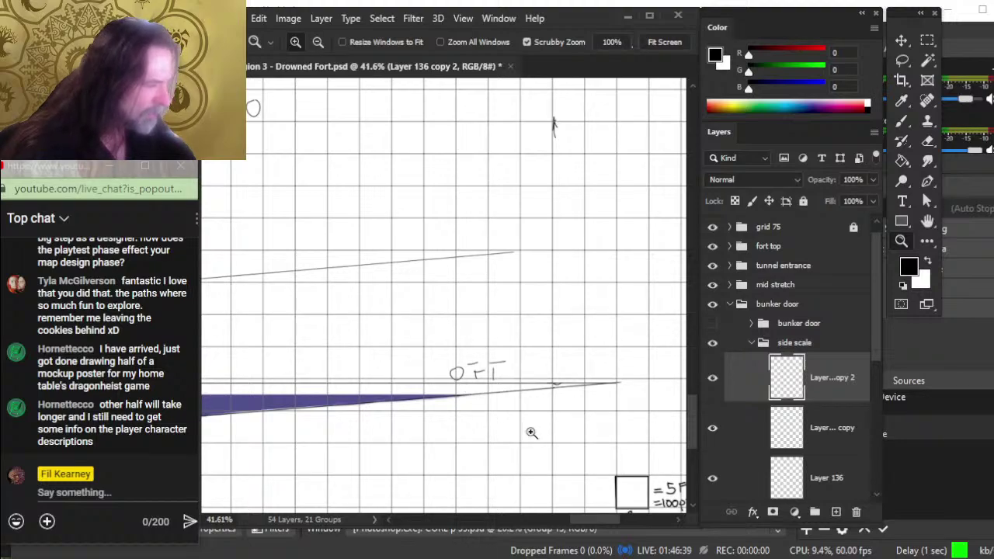
Step: Move the whole side scale group about 0.48 in down and 0.1 in left against the grid
left_click(713, 346)
left_click(713, 346)
left_click(729, 347)
key("v")
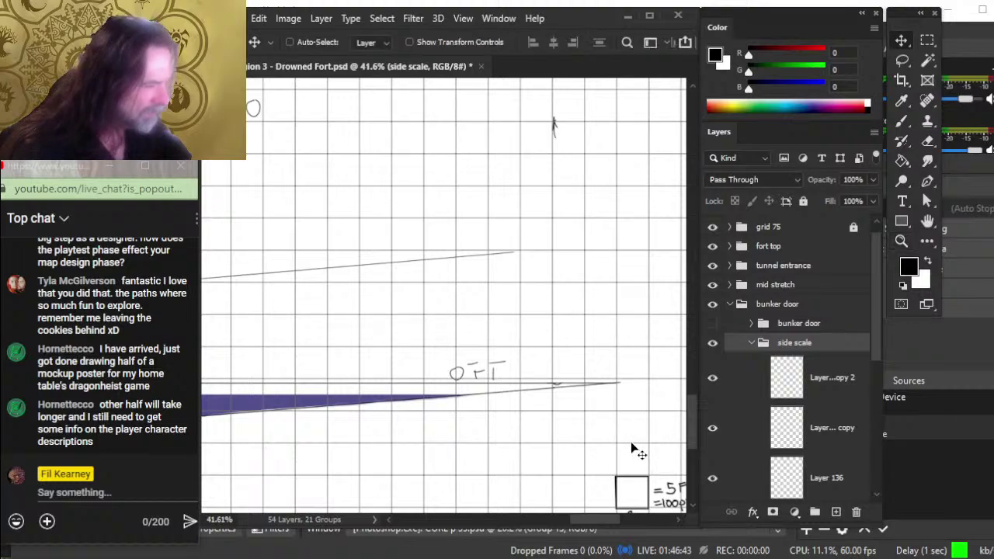
mouse_move(632, 447)
left_mouse_down()
mouse_move(630, 474)
mouse_move(630, 461)
left_mouse_up()
key("shift+Down")
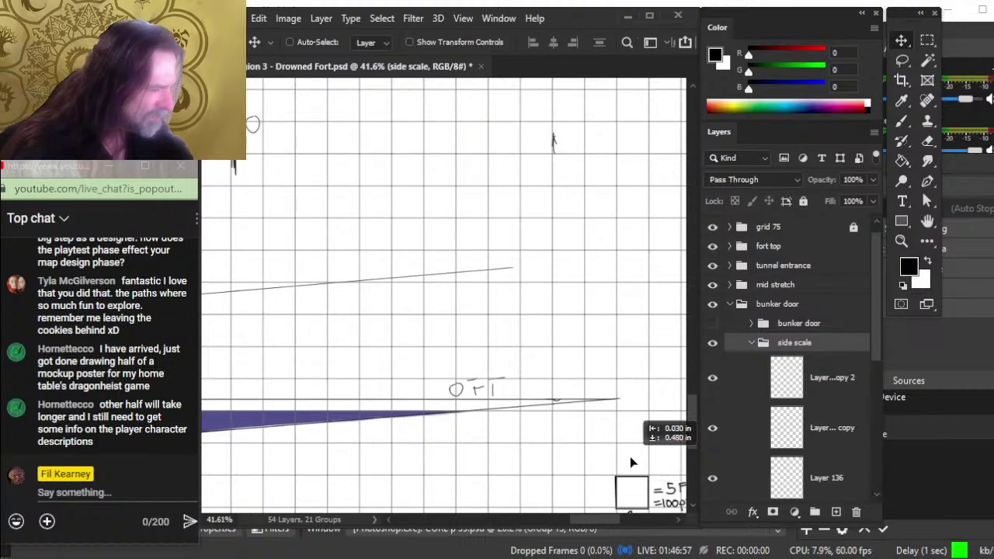
left_click_drag(630, 456, 628, 457)
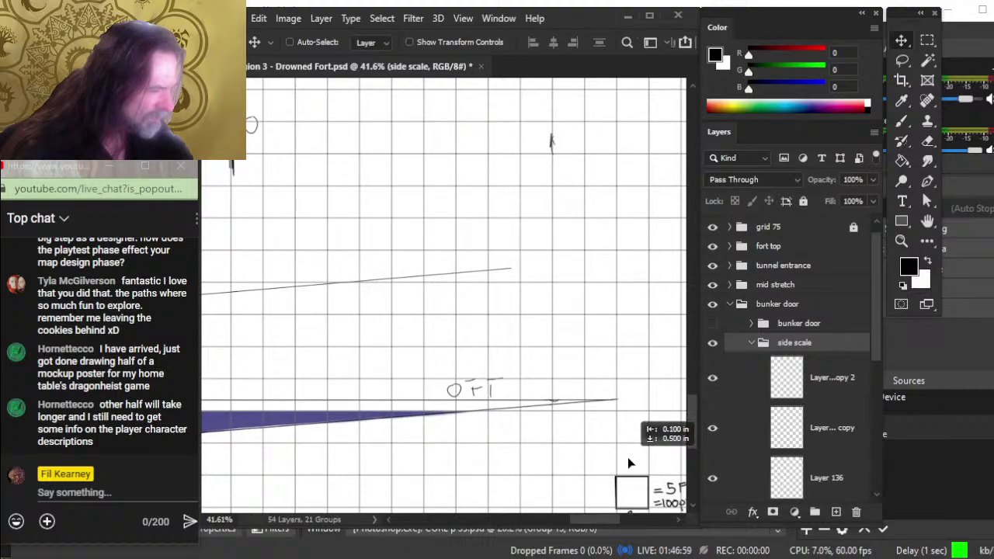
key("Up")
key("Up")
key("Up")
key("Up")
key("Up")
key("Up")
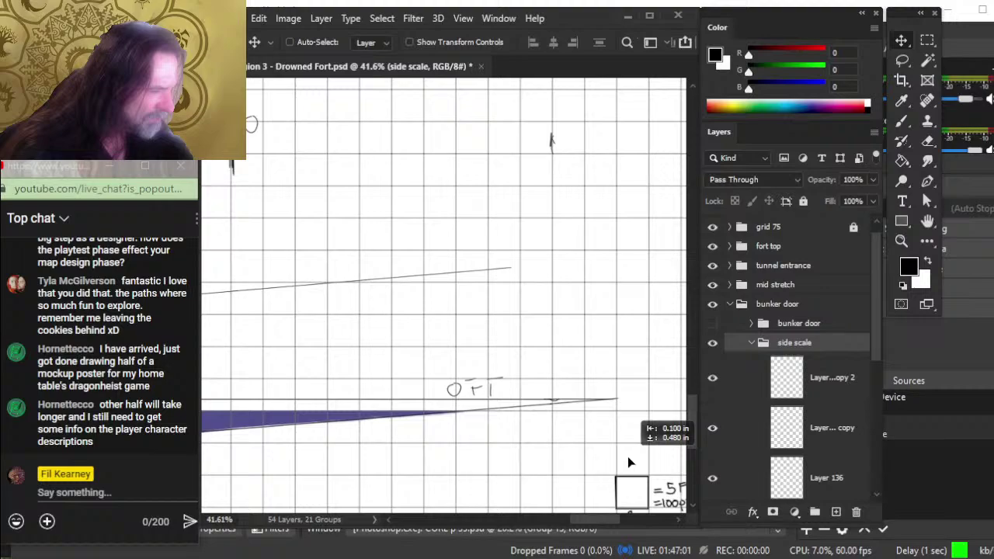
left_click_drag(628, 456, 586, 470)
Step: Merge Layer 136 copy 2, Layer 136 copy, Layer 136 and Layer 73 in the side scale group into one layer
left_click_drag(404, 444, 606, 412)
left_click_drag(468, 415, 666, 414)
mouse_move(404, 427)
left_mouse_down()
mouse_move(588, 426)
mouse_move(492, 411)
mouse_move(556, 400)
left_mouse_up()
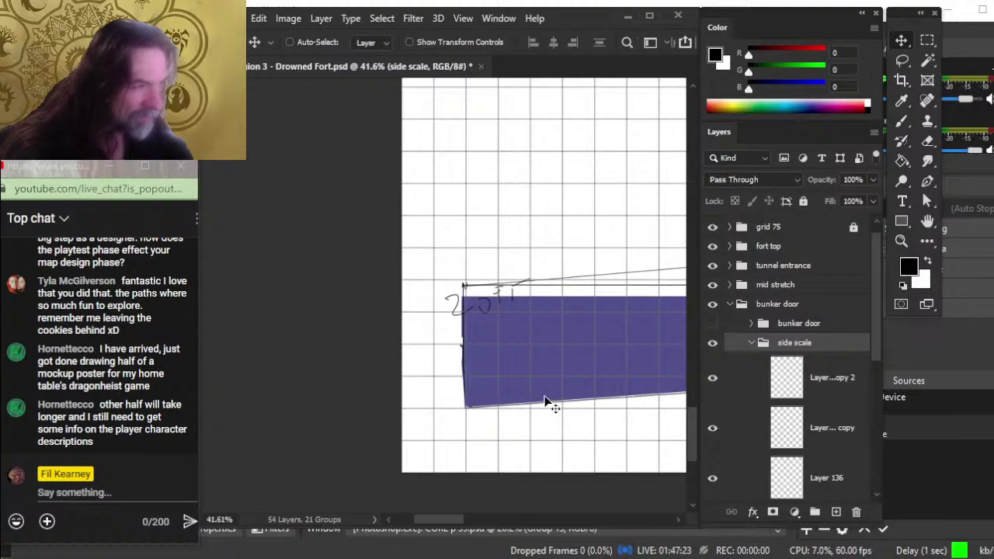
left_click_drag(575, 443, 632, 455)
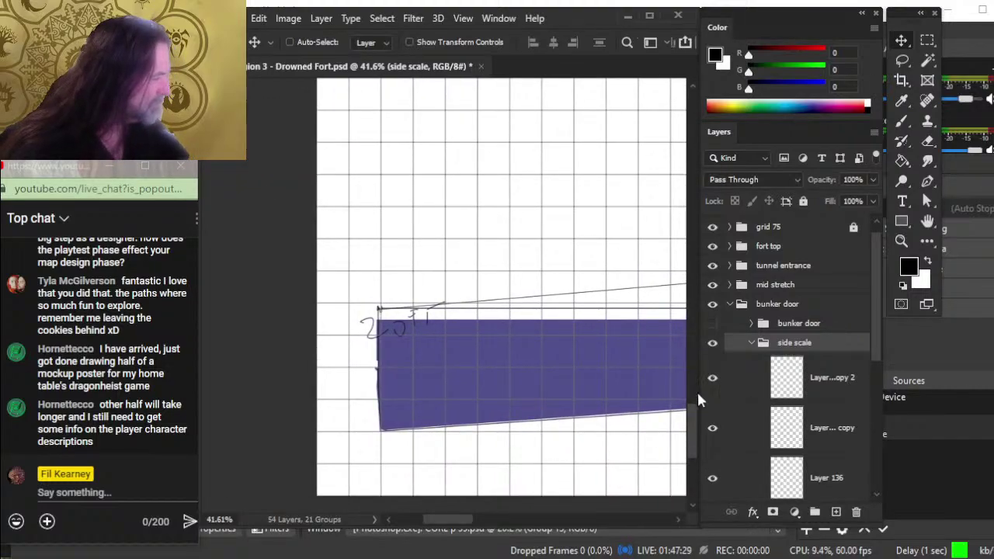
left_click(830, 368)
left_click_drag(877, 341, 750, 394)
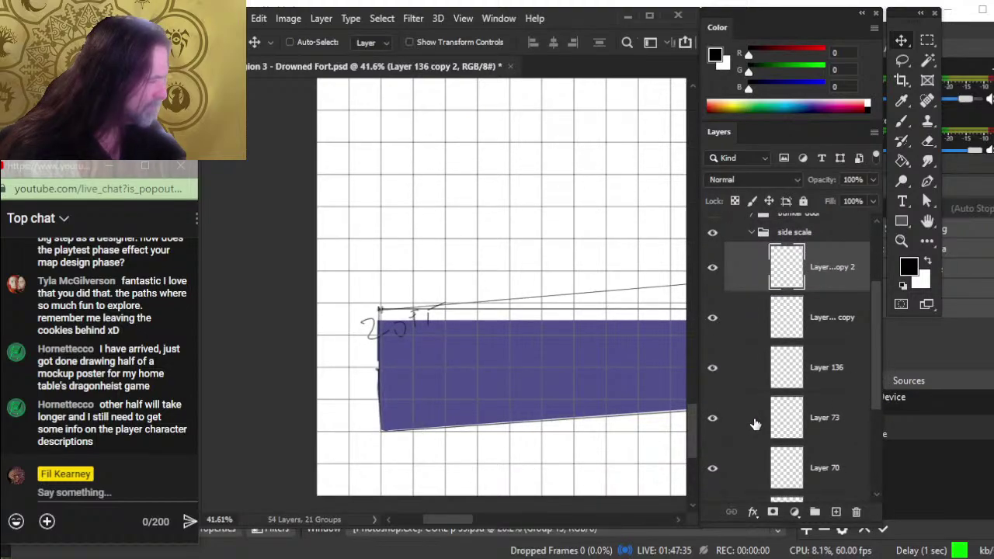
left_click(755, 423, "shift")
right_click(716, 373)
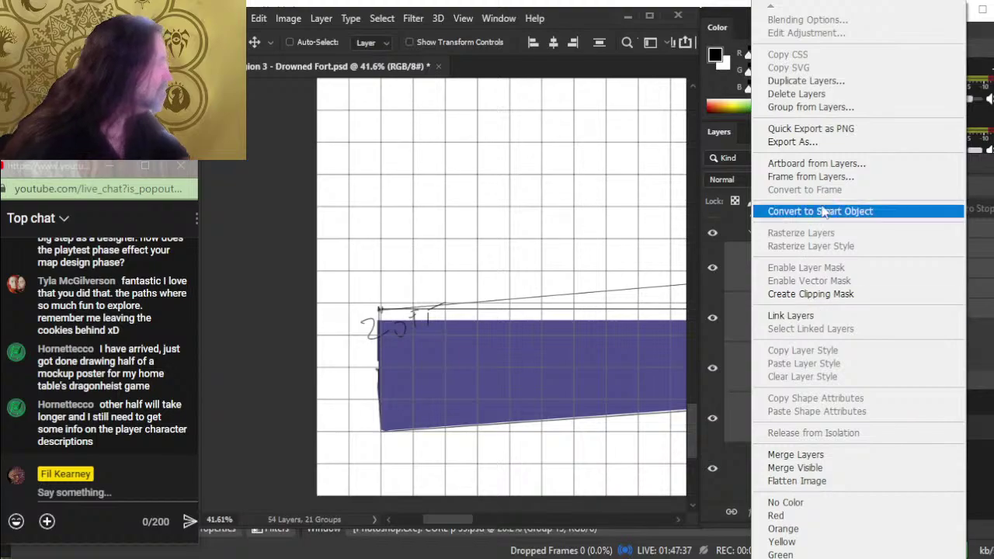
left_click(808, 456)
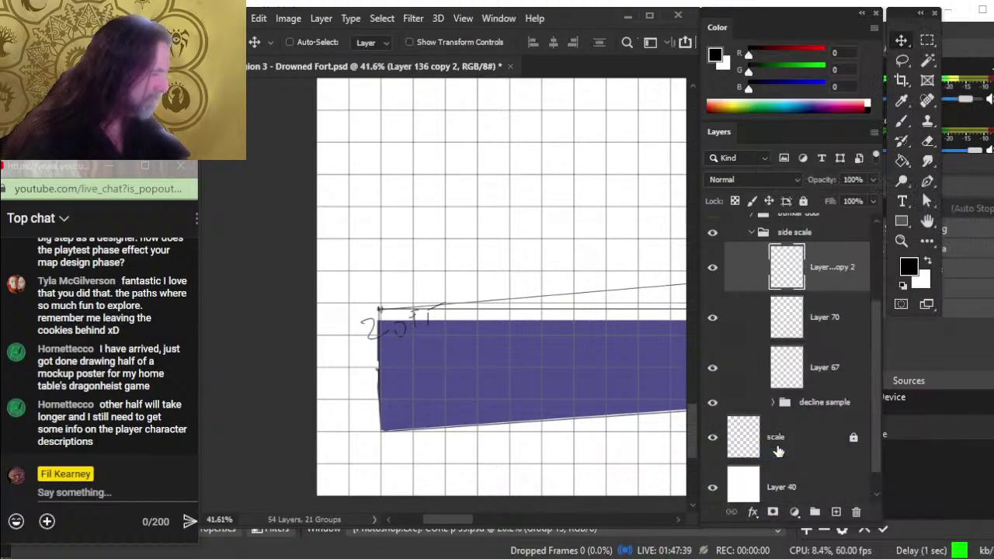
Step: Hide Layer 70 and nudge the merged slanted line layer up so its left end sits on the grid line
left_click(712, 319)
left_click(715, 318)
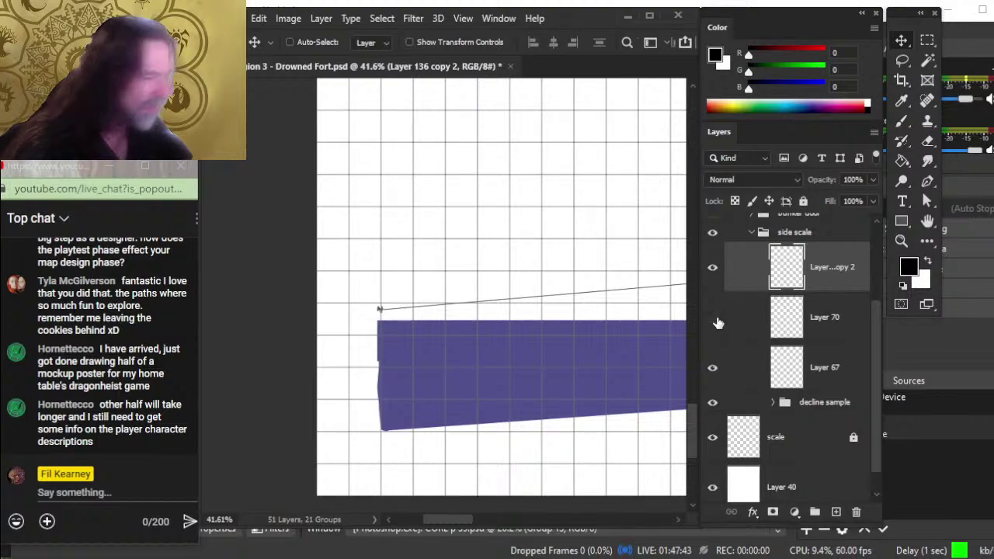
left_click(714, 320)
left_click(714, 320)
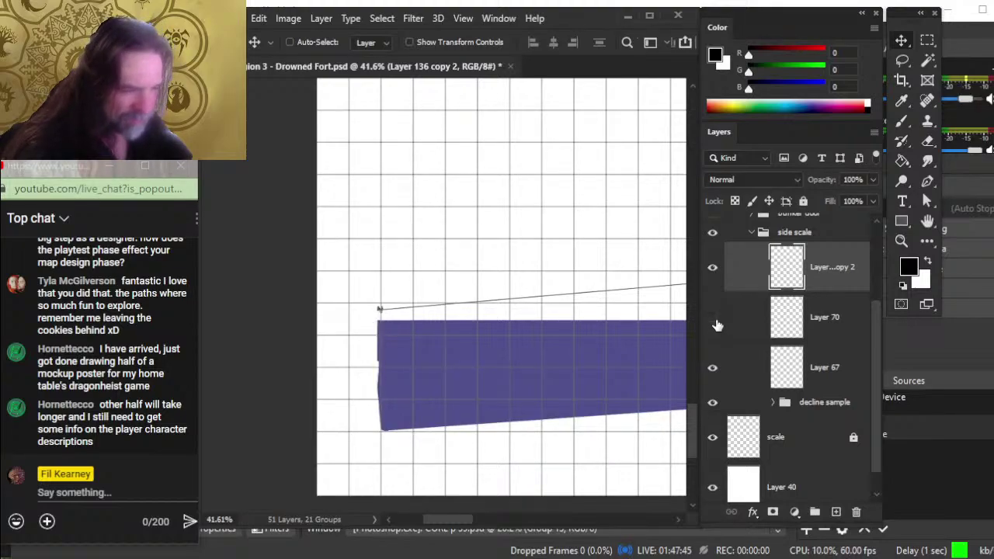
left_click(713, 268)
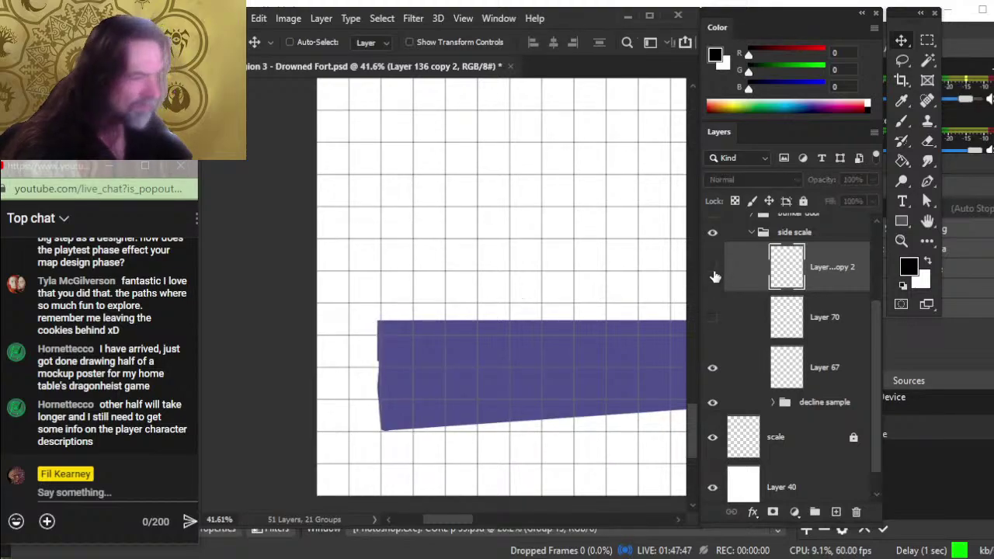
left_click(713, 269)
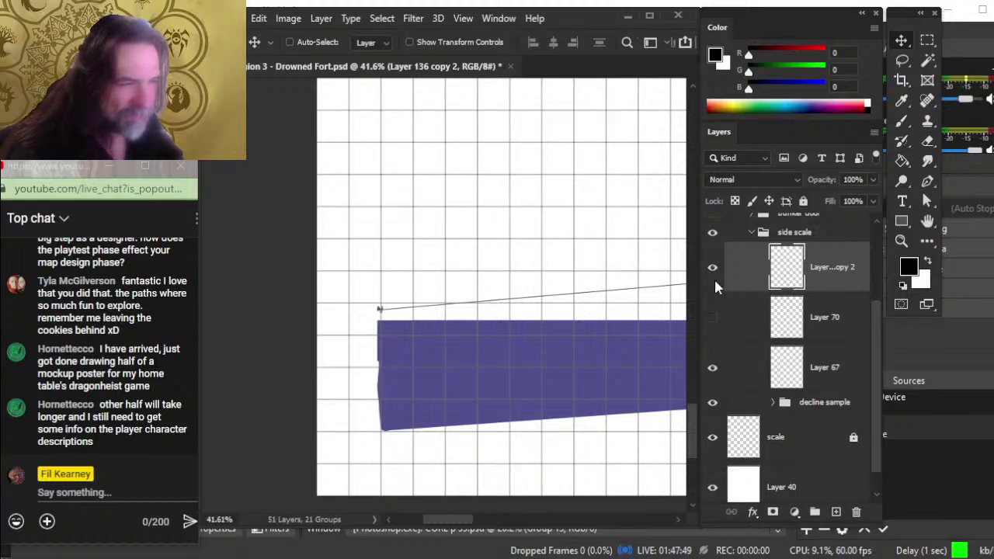
key("shift+Up")
key("shift+Up")
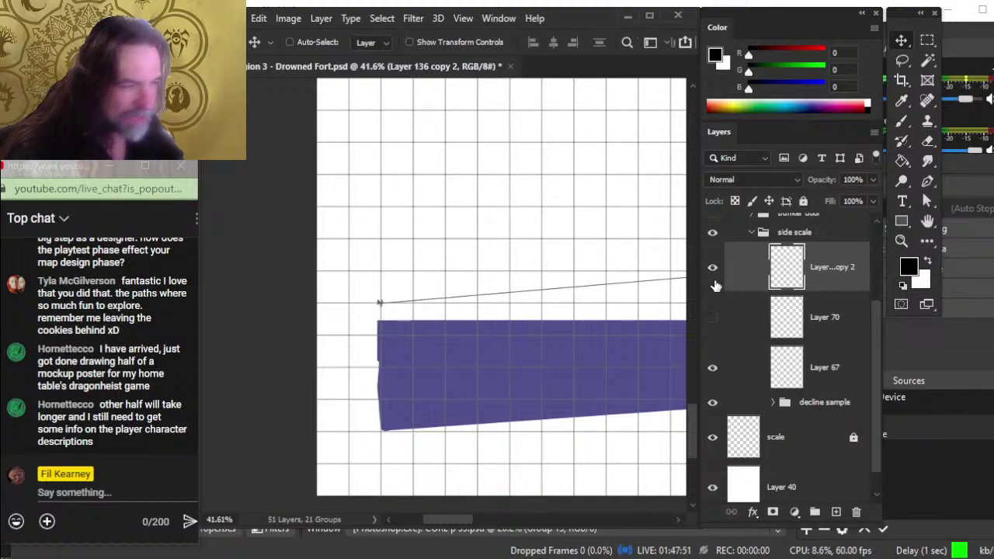
Step: Examine the raised slanted line along its full length against the purple wedge and the distance marks
left_click_drag(597, 443, 371, 378)
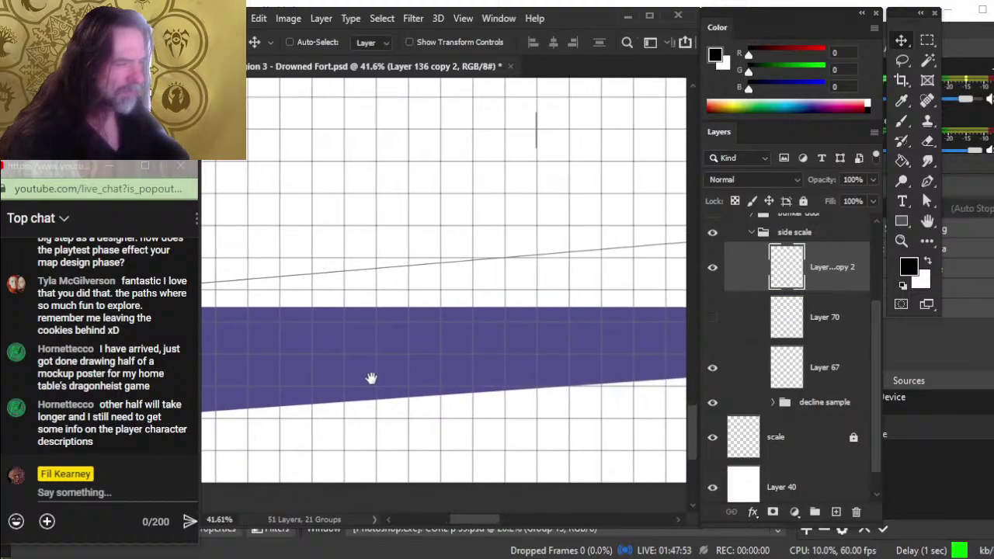
left_click_drag(497, 407, 464, 386)
left_click_drag(568, 415, 561, 417)
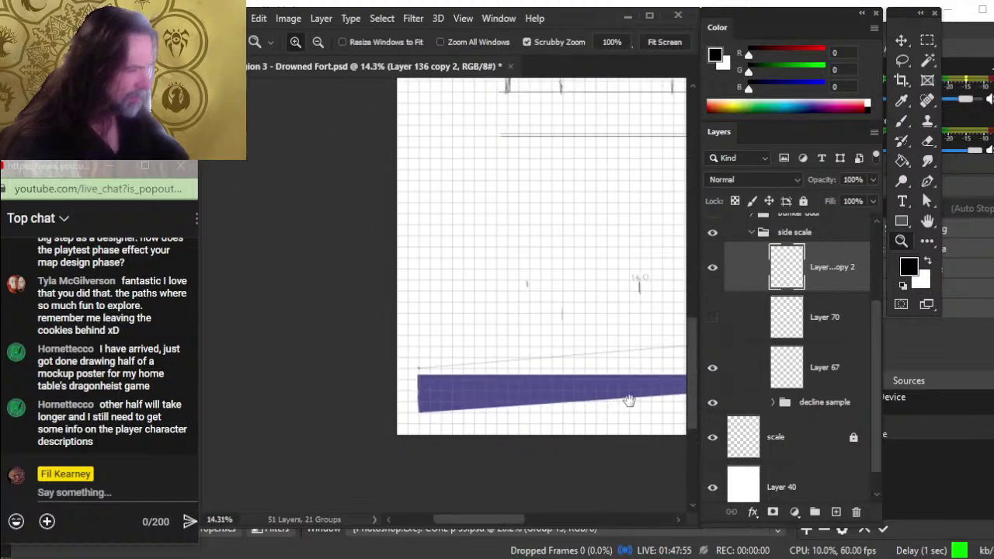
left_click_drag(628, 399, 365, 386)
left_click_drag(588, 341, 531, 352)
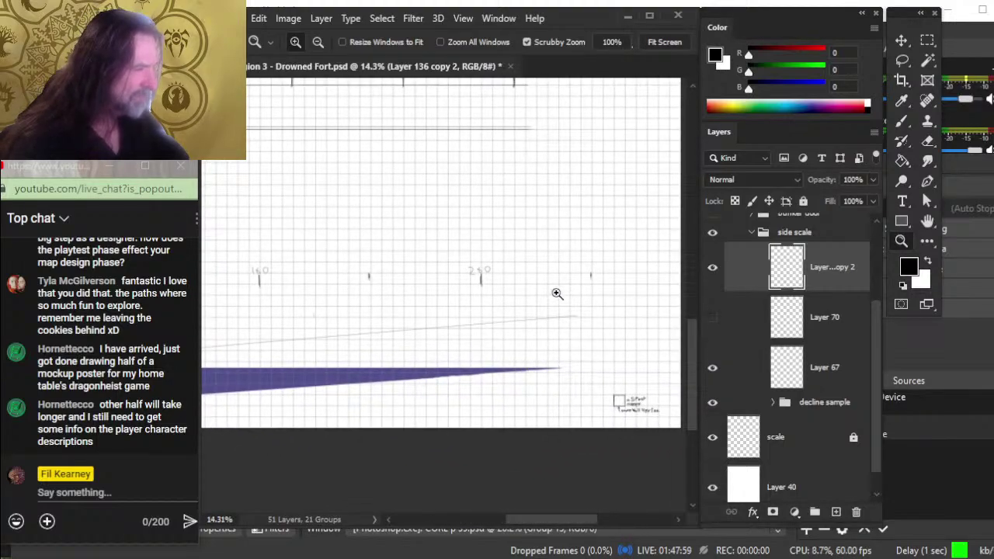
left_click(385, 364)
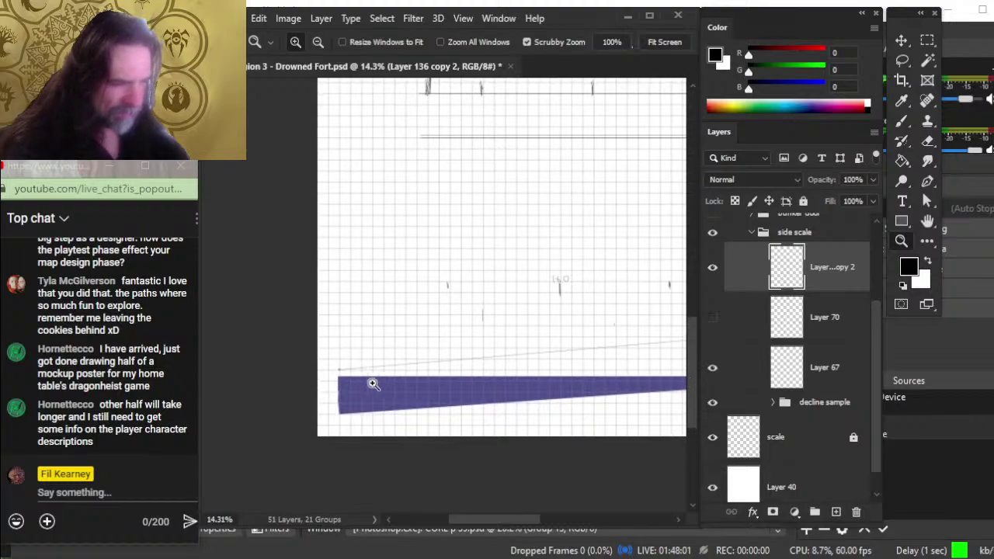
left_click_drag(373, 381, 446, 395)
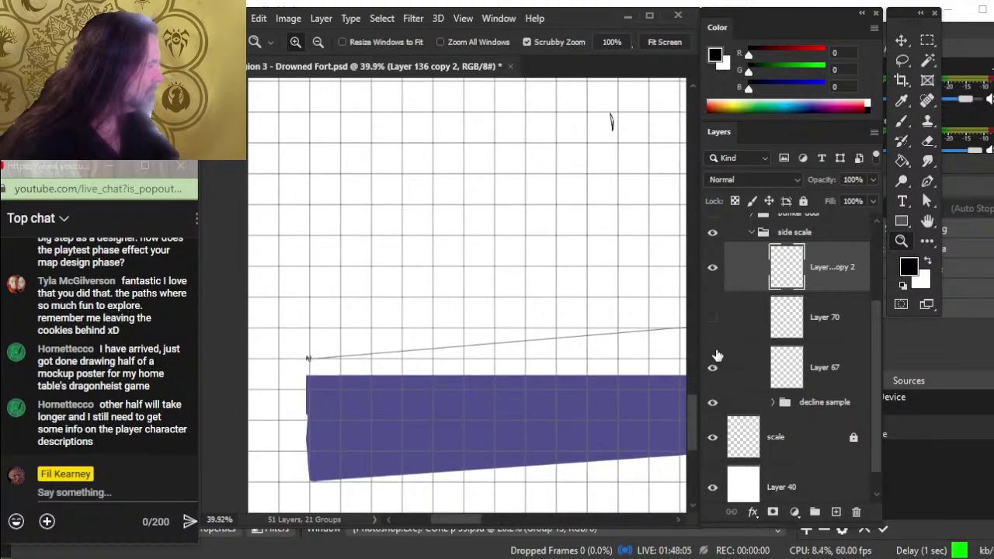
Step: Show the inner bunker door group again and bring its 250 mark into view above the slanted line
left_click_drag(437, 260, 471, 444)
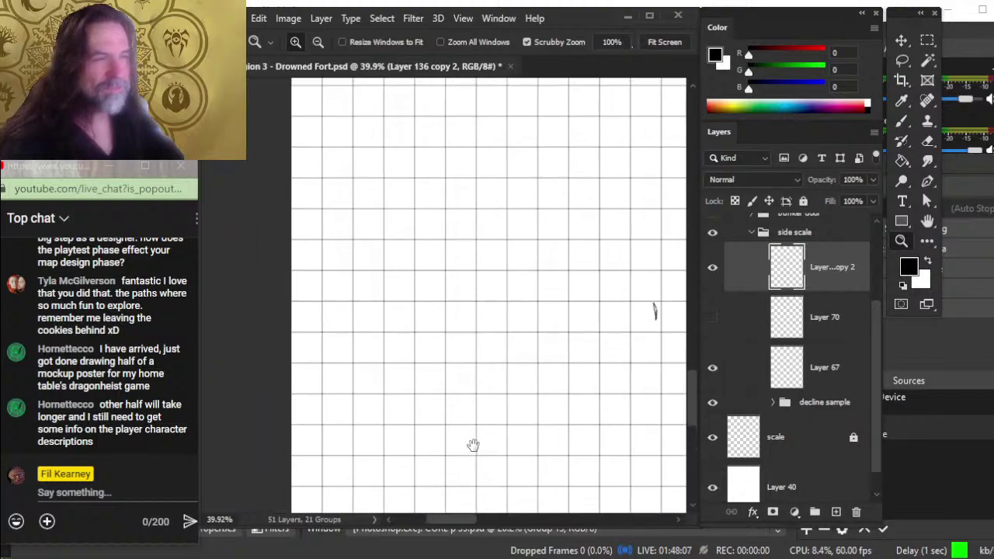
scroll(871, 326, "up", 3)
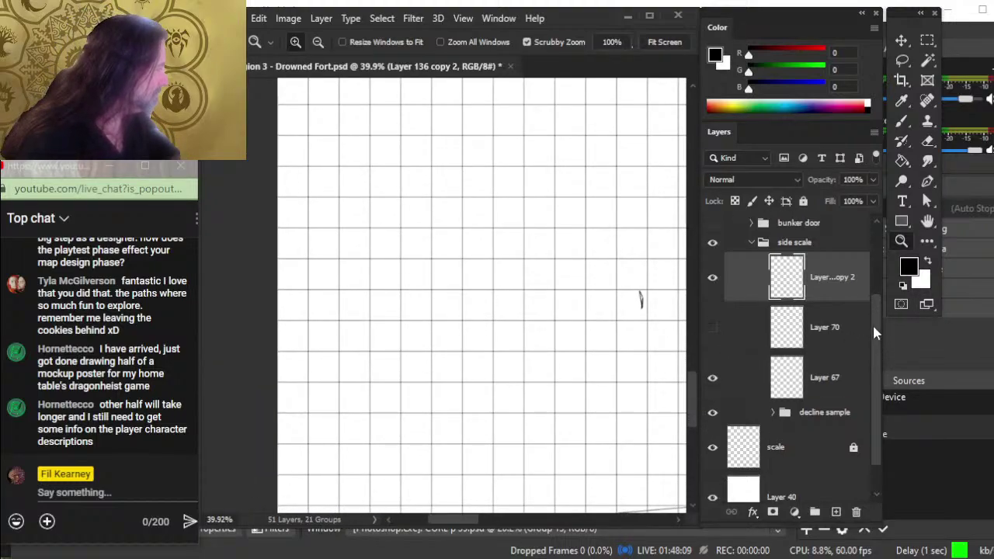
left_click(711, 303)
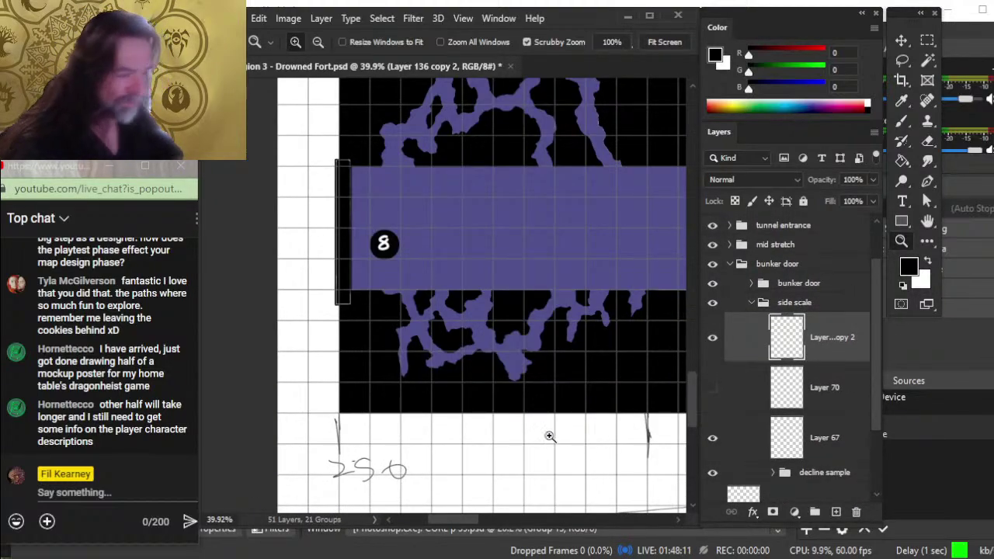
left_click_drag(492, 443, 513, 262)
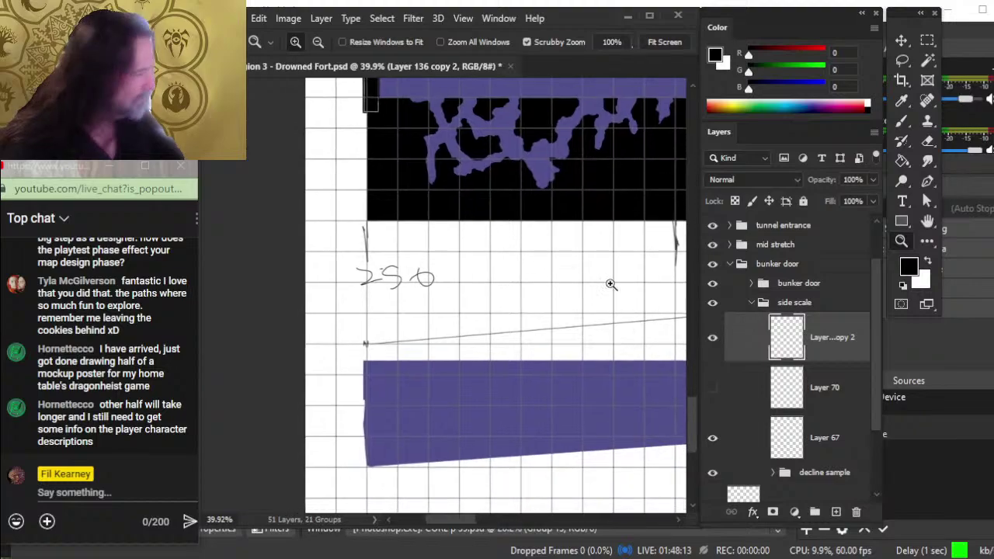
Step: Toggle the merged line layer, the decline sample group and its copied layer to identify which one holds the purple wedge
left_click(712, 337)
left_click(712, 337)
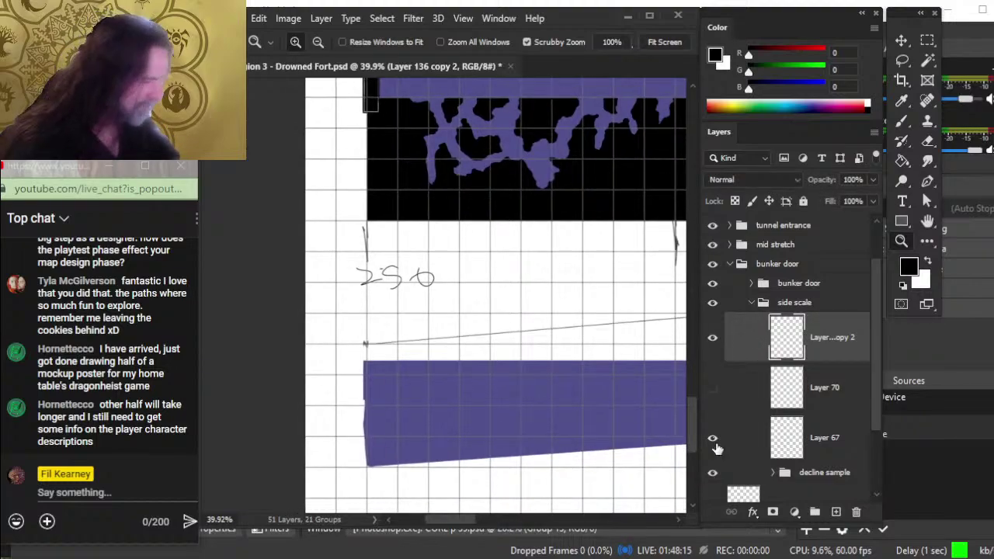
left_click(712, 473)
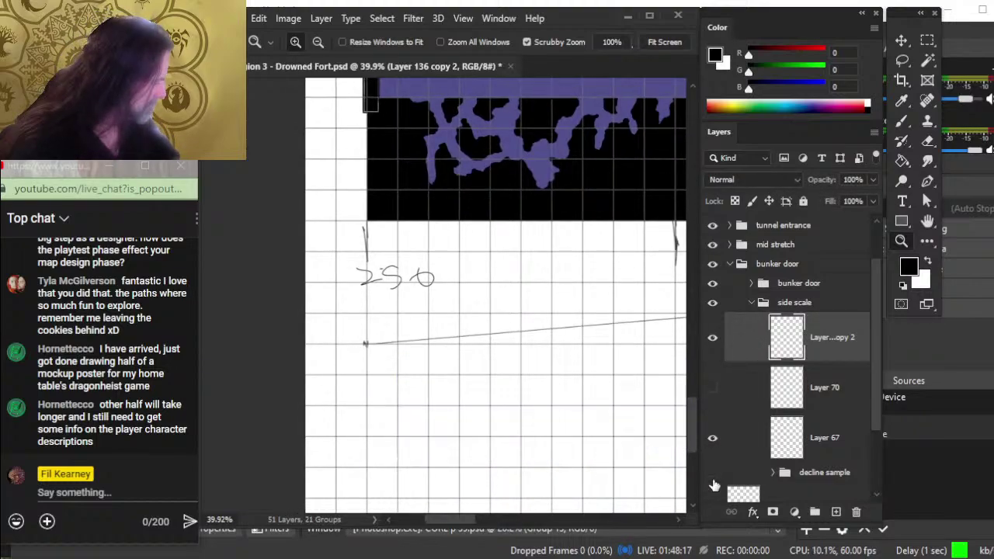
left_click(712, 474)
left_click(773, 473)
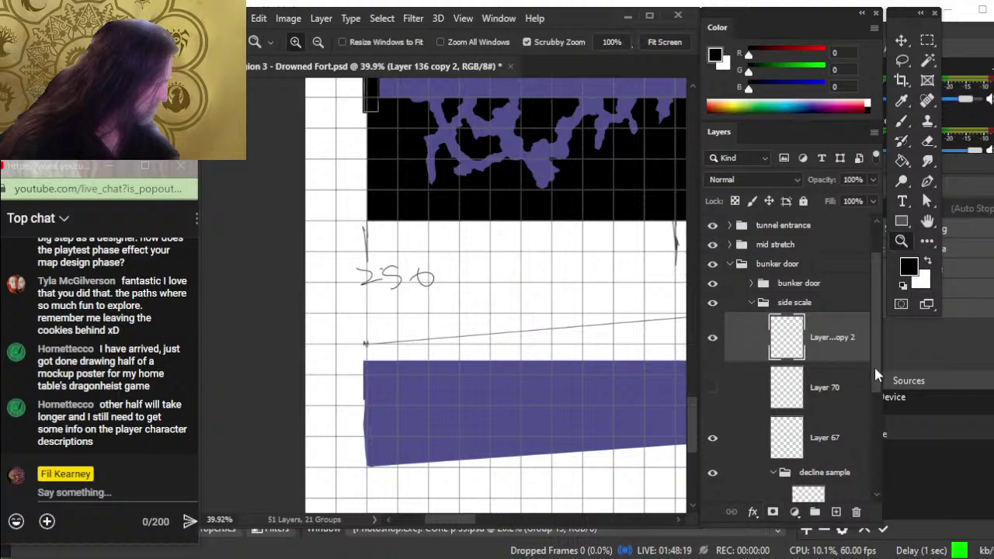
scroll(870, 381, "down", 3)
left_click(713, 381)
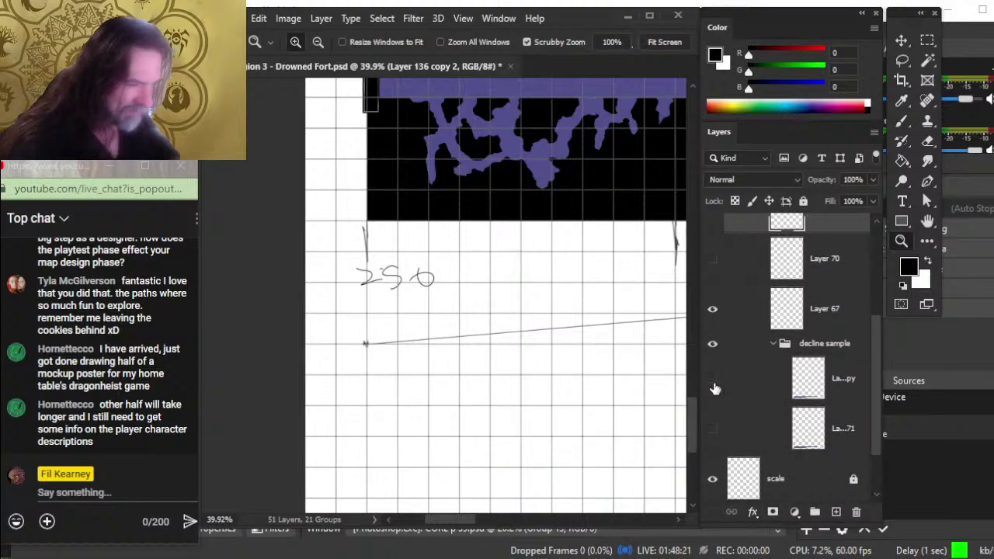
left_click(713, 381)
key("e")
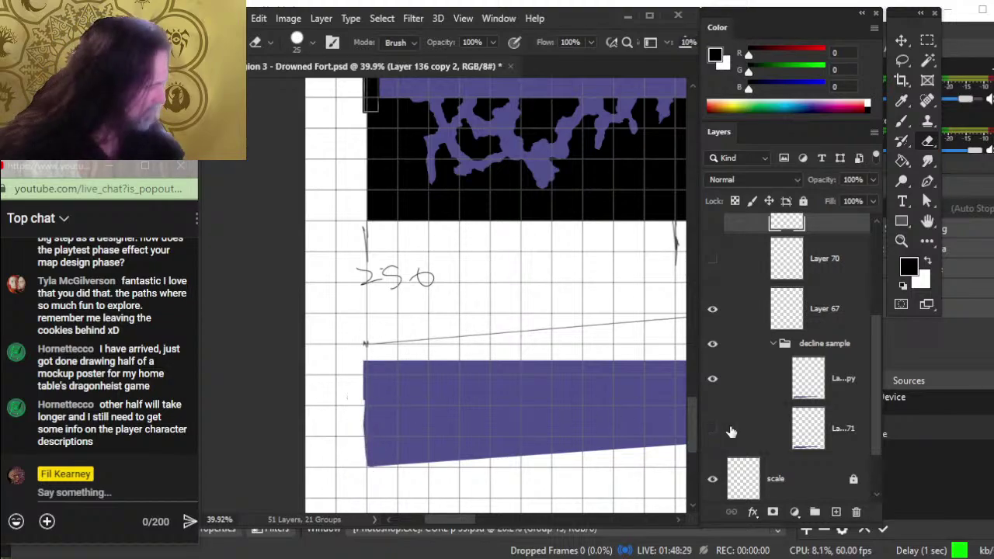
Step: Select the Layer 71 copy and erase the overhang along the purple wedge's left edge back to the vertical grid line
left_click(713, 382)
left_click(713, 382)
left_click(722, 381)
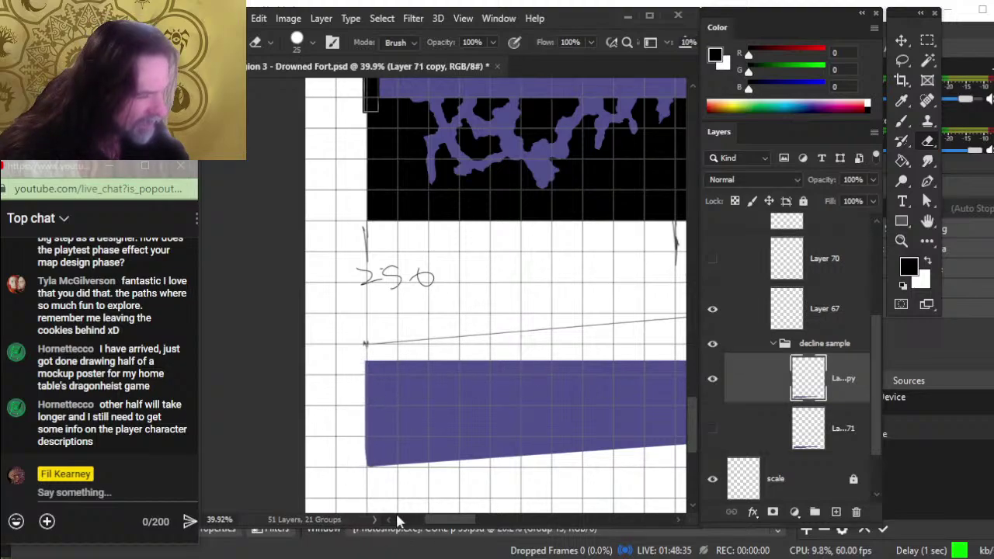
key("z")
left_click_drag(367, 470, 436, 466)
key("e")
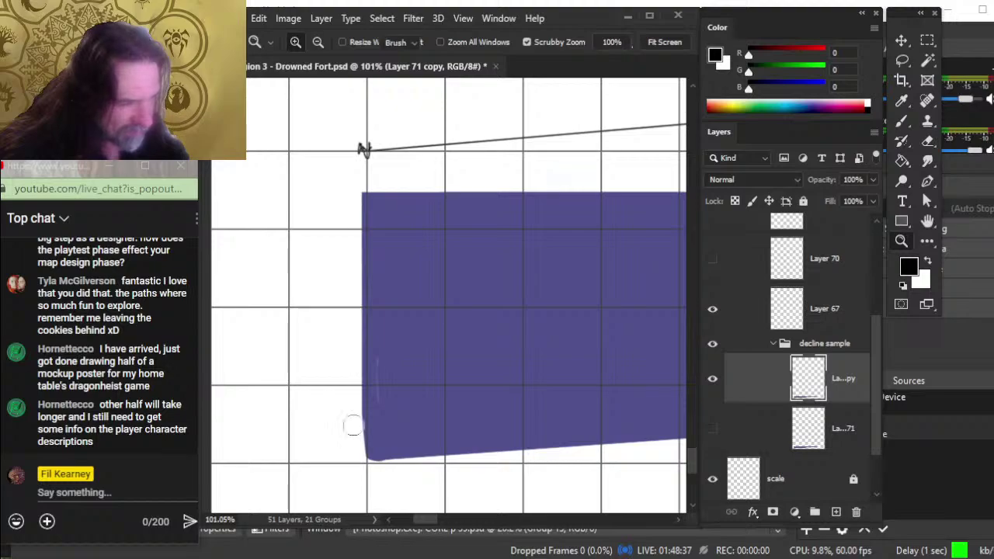
mouse_move(356, 405)
left_mouse_down()
mouse_move(355, 429)
mouse_move(359, 198)
left_mouse_up()
left_click(355, 430, "shift")
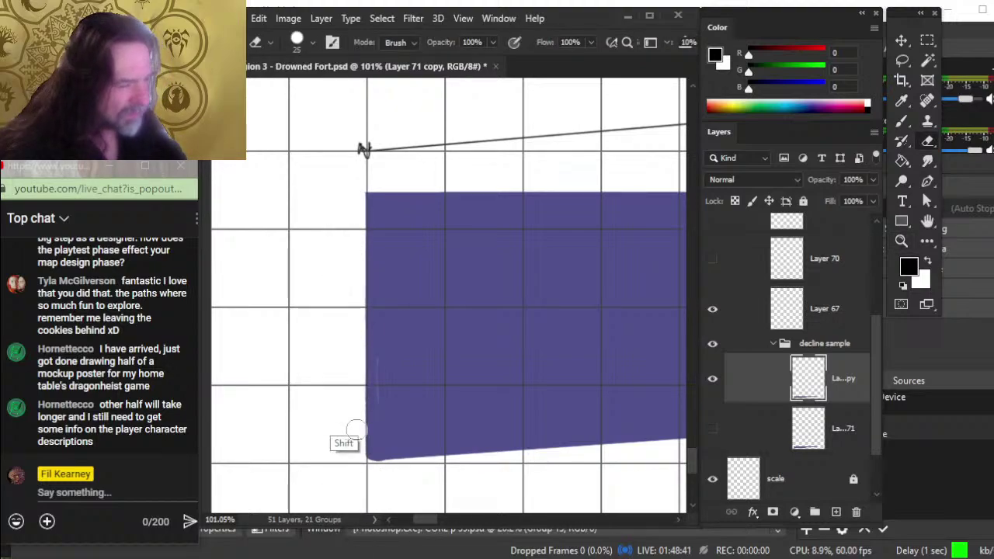
Step: Select the side scale group and nudge it down about 2 px so the wedge's lowest corner meets the horizontal grid line
key("r")
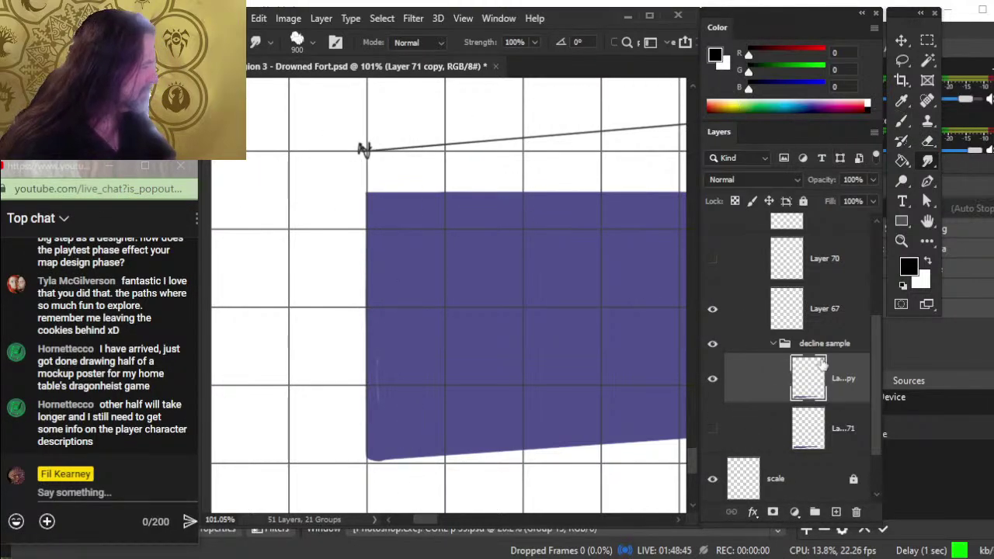
left_click_drag(873, 366, 873, 333)
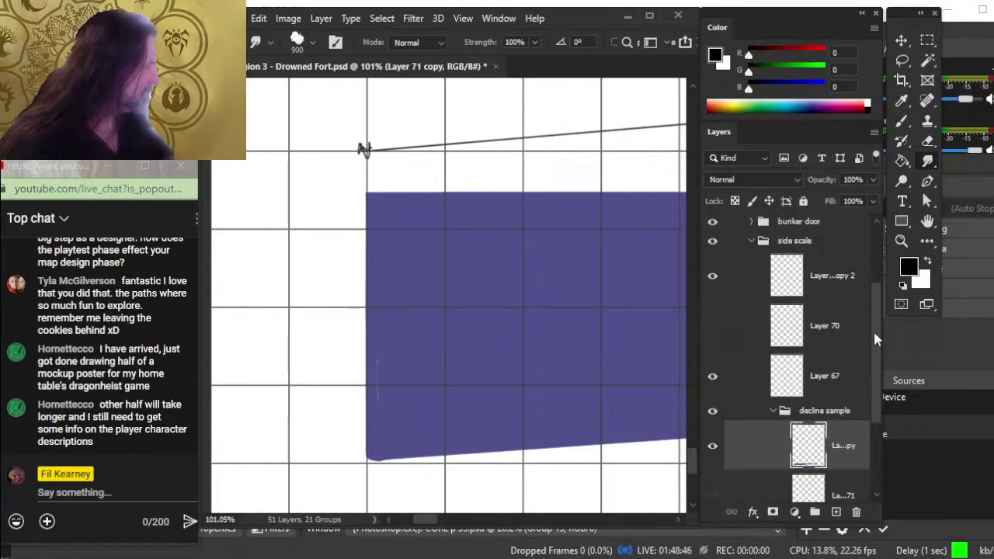
left_click(713, 246)
left_click(713, 246)
left_click(793, 247)
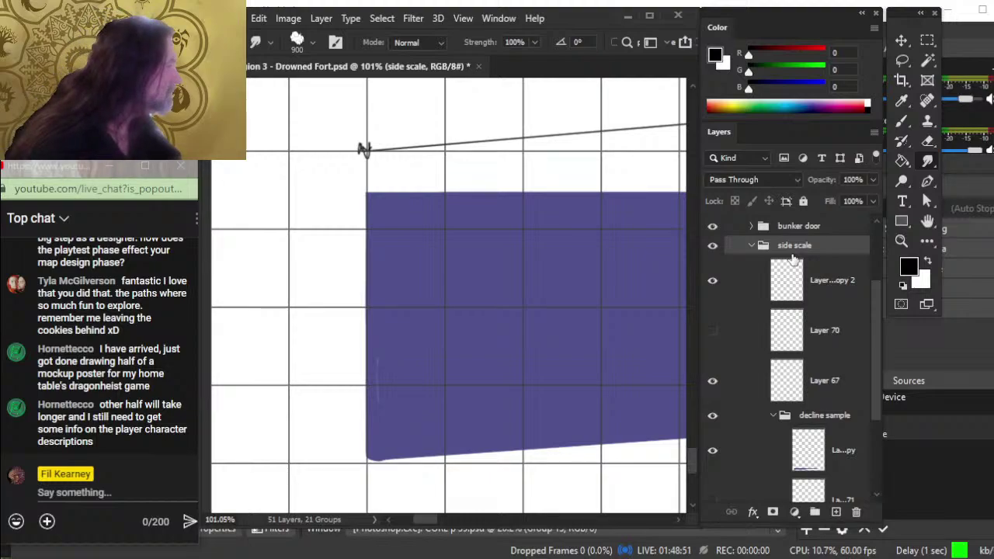
key("v")
key("Down")
key("Down")
key("Down")
key("Down")
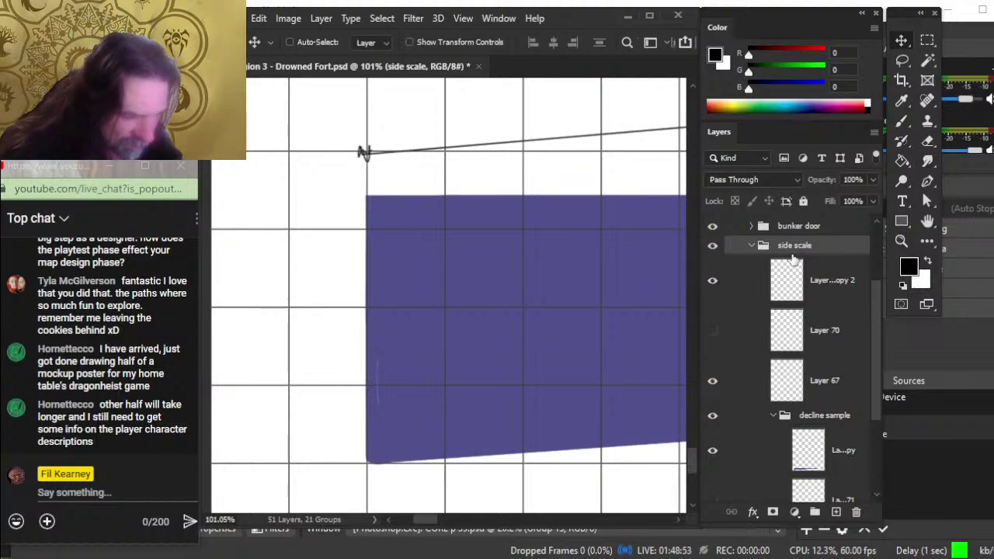
key("Up")
key("Up")
Step: Smudge the rounded lower-left corner of the wedge on the Layer 71 copy into a point, reducing the brush to 4 px
key("r")
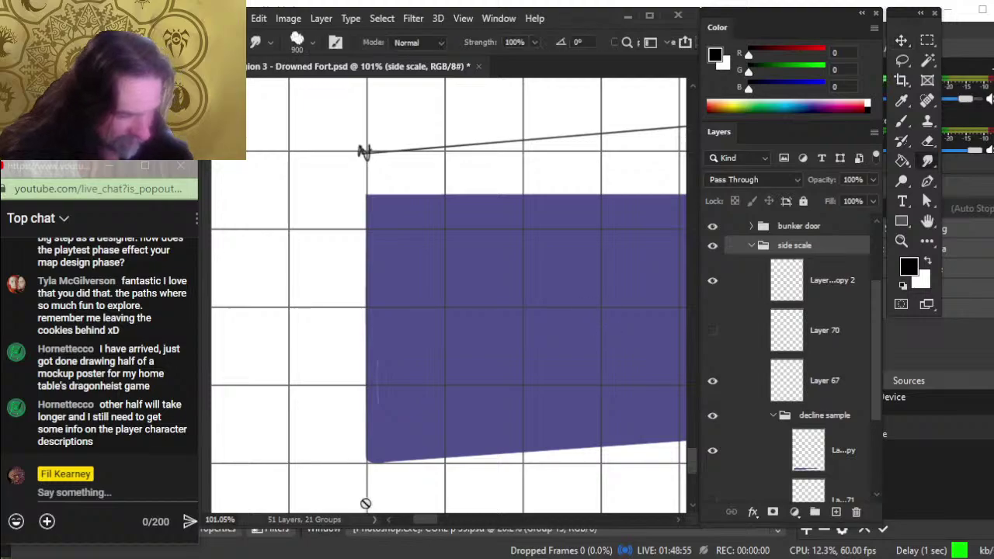
left_click(855, 457)
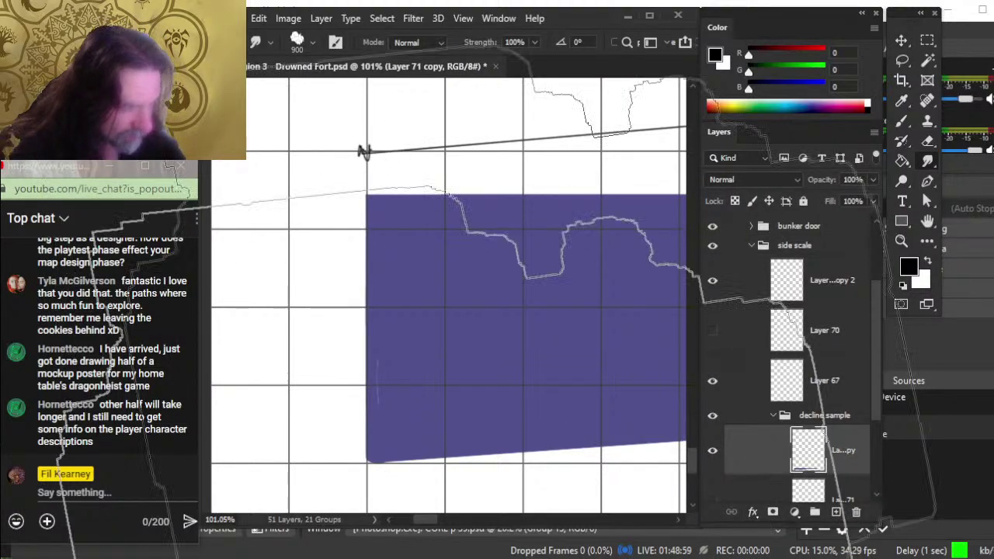
key("bracketleft")
key("bracketleft")
key("bracketleft")
key("bracketleft")
key("bracketleft")
key("bracketleft")
key("bracketleft")
key("bracketleft")
key("bracketleft")
key("bracketleft")
key("bracketleft")
key("bracketleft")
key("bracketleft")
key("bracketleft")
key("bracketleft")
key("bracketleft")
key("bracketleft")
key("bracketleft")
key("bracketleft")
key("bracketleft")
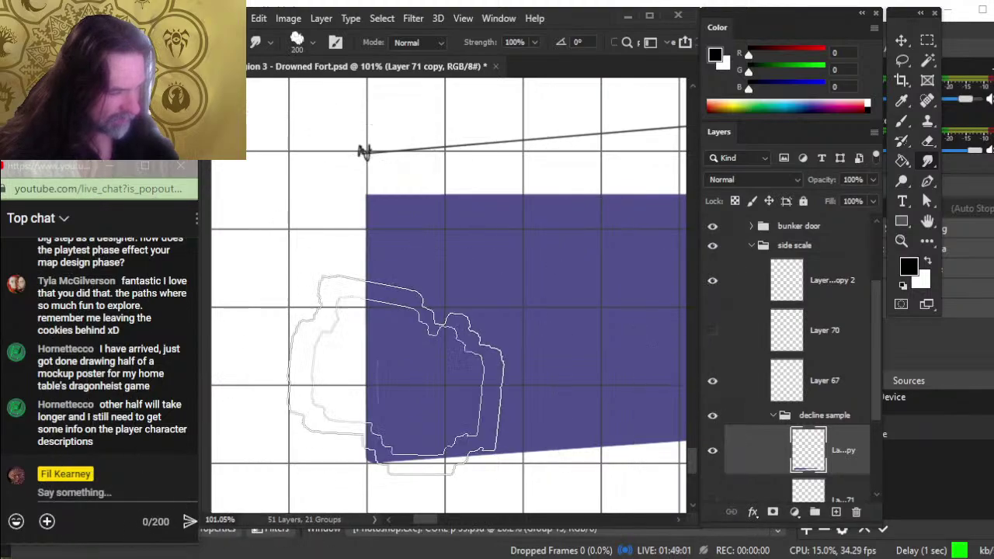
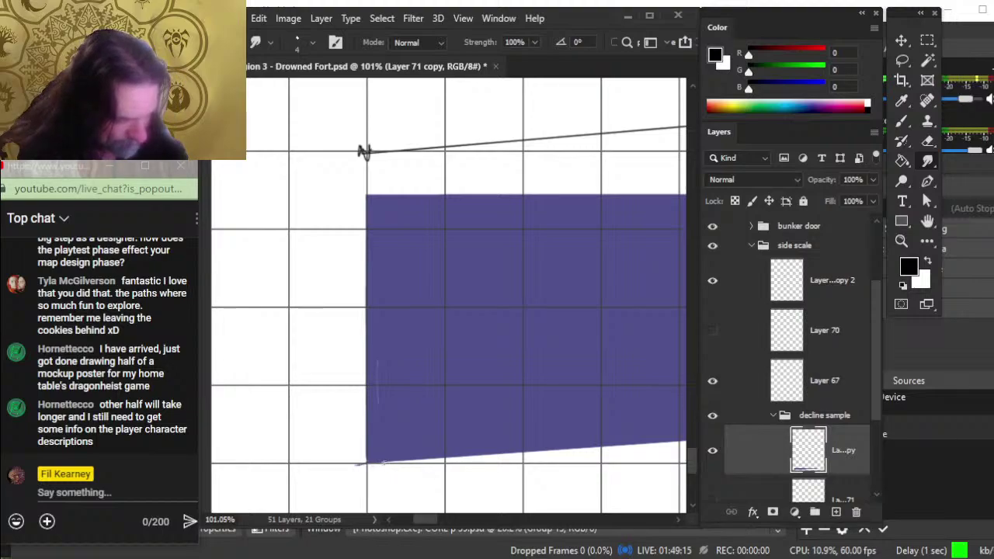
Step: Remove the spur sticking out past the grid line and refine the wedge's lower-left corner at the grid intersection
scroll(401, 444, "down", 1)
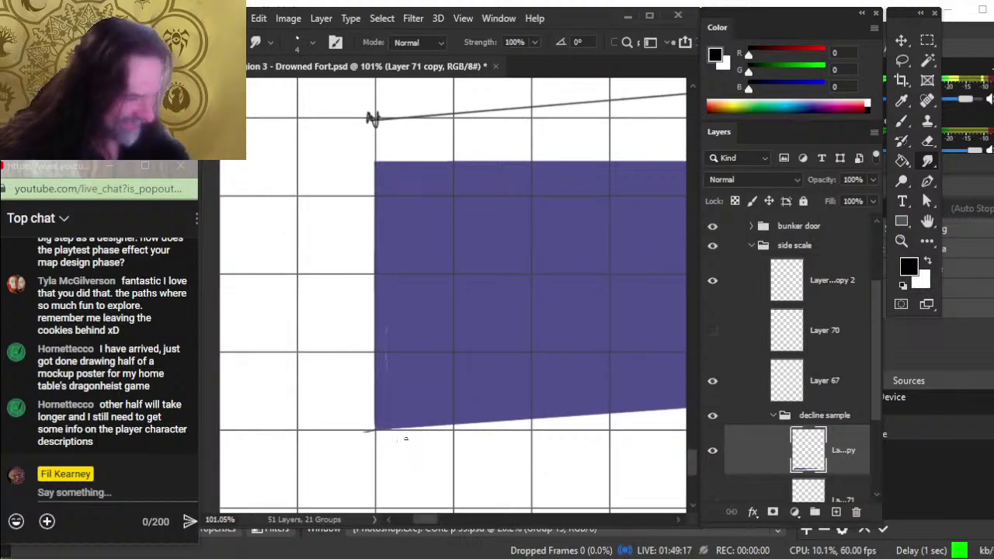
left_click_drag(435, 416, 498, 315)
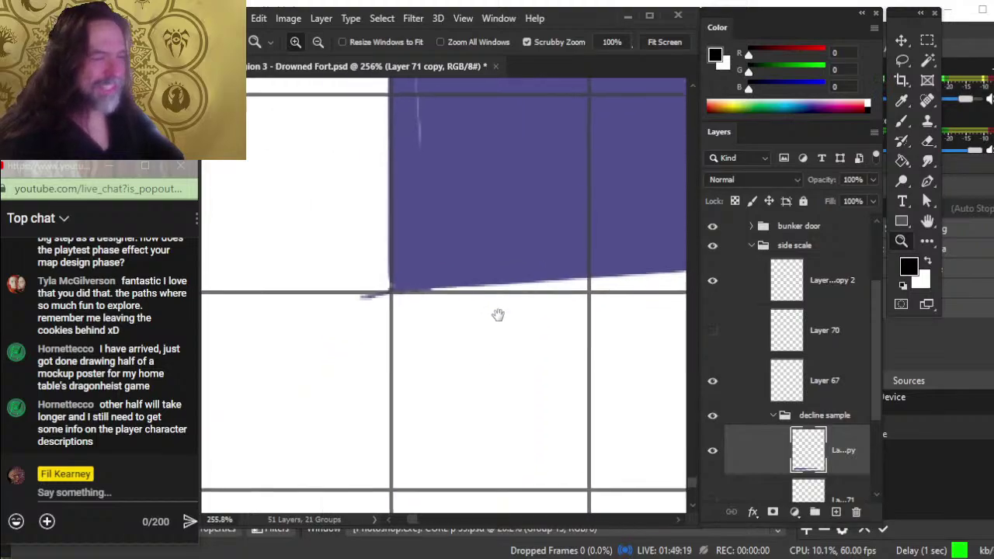
key("r")
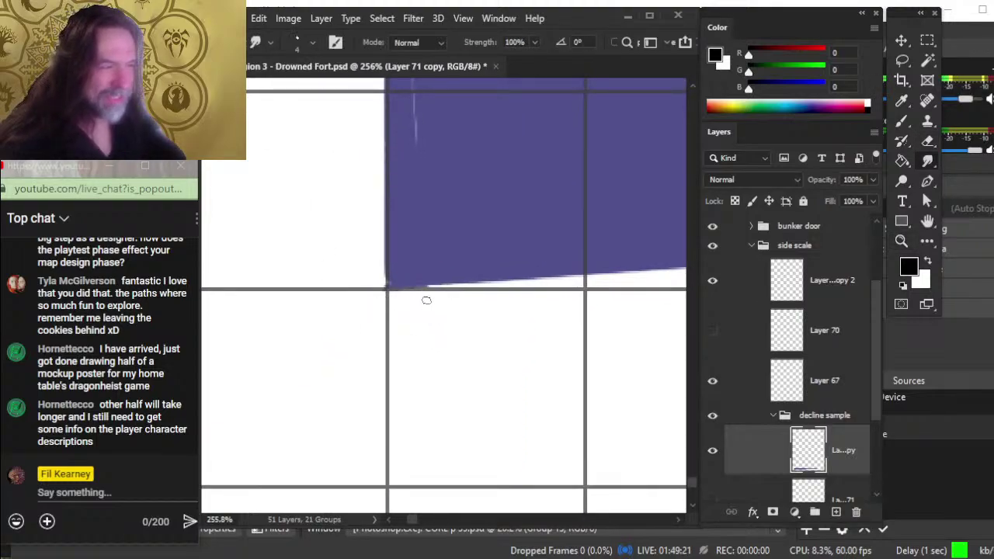
key("e")
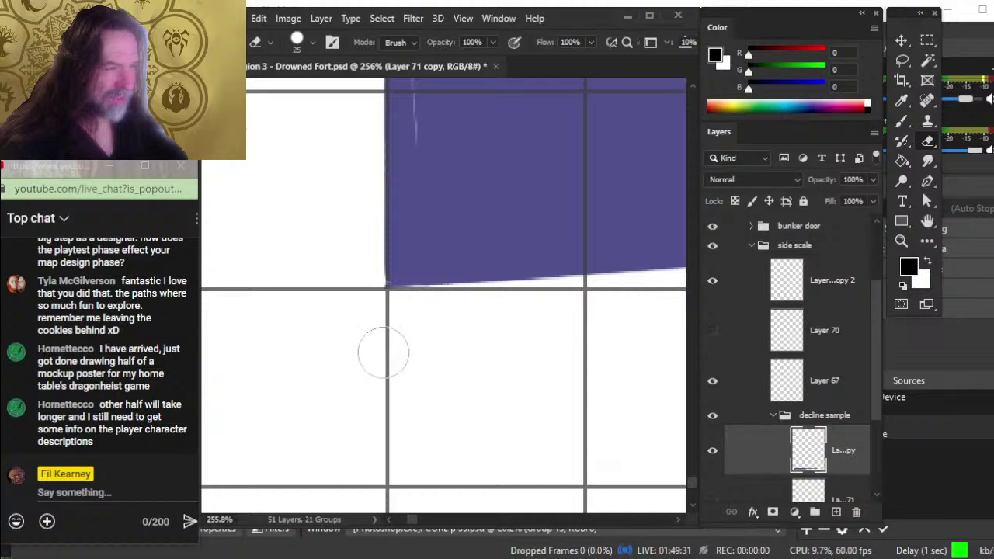
Step: Select Layer 136 copy 2, checking it by its visibility, and erase the scribble at the slanted line's left end
key("z")
left_click_drag(409, 337, 384, 367)
left_click_drag(523, 274, 473, 423)
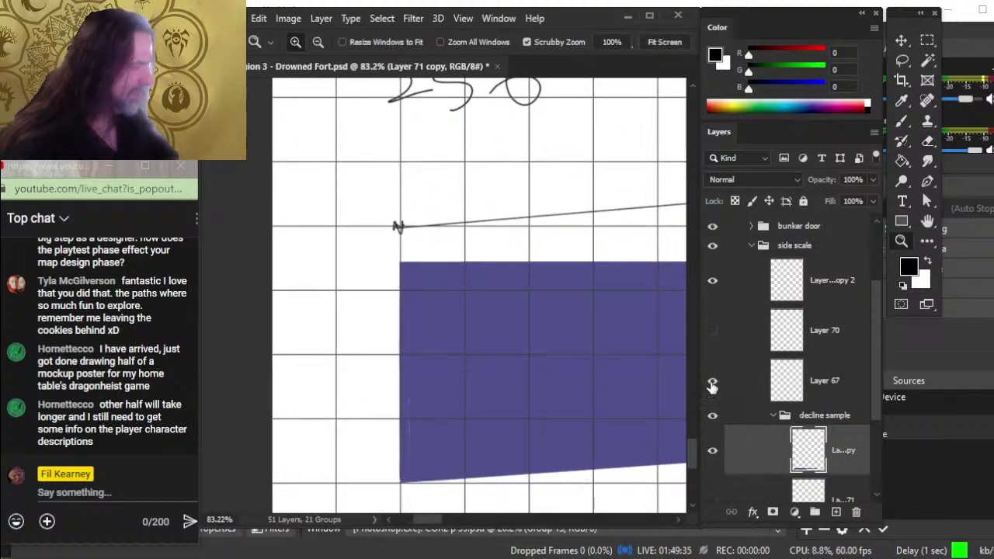
left_click(712, 279)
left_click(712, 280)
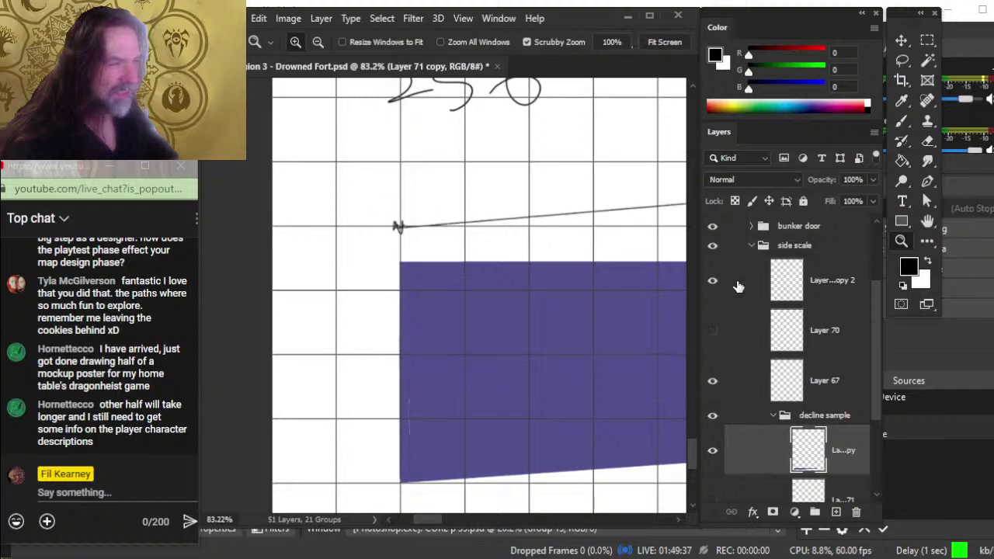
left_click(737, 284)
key("e")
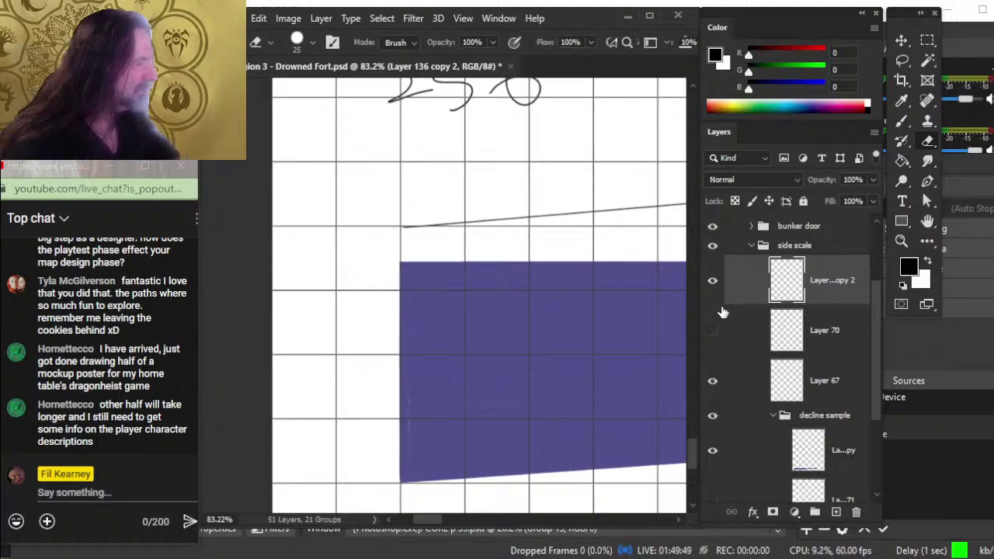
Step: Nudge the slanted line slightly up so its left end sits on the grid intersection
key("v")
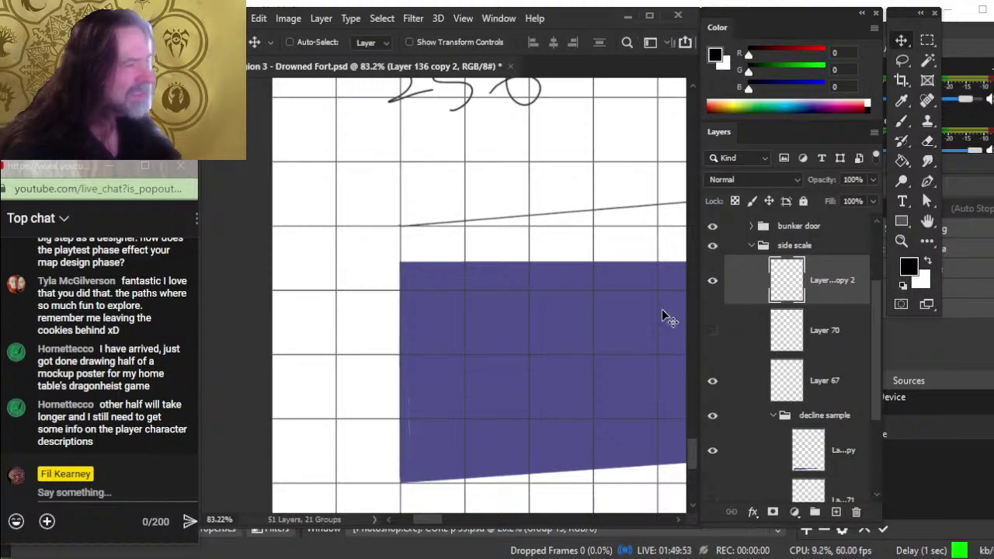
key("Up")
key("Up")
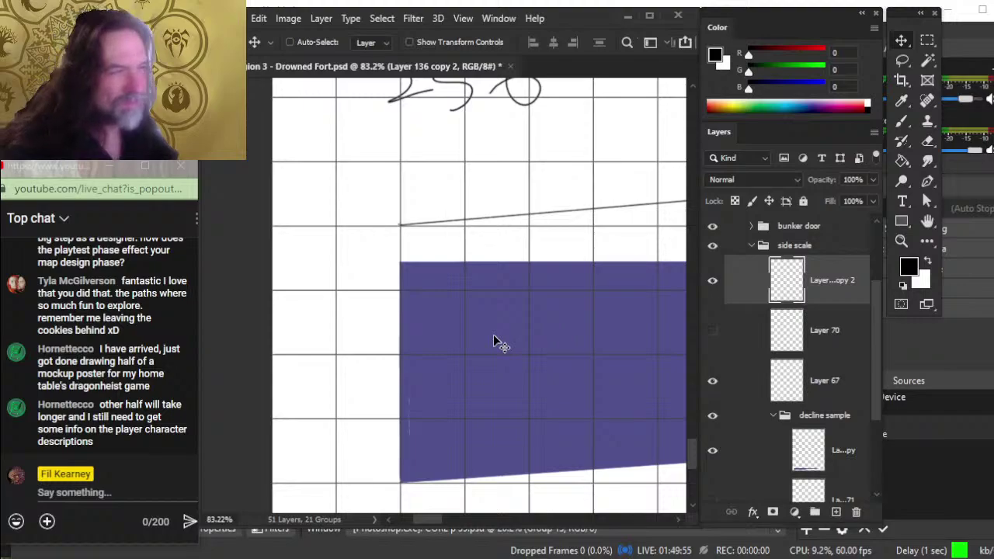
Step: Copy a short segment of the slanted line to a new layer, replacing the erased left end, and trim it at the vertical grid line
key("e")
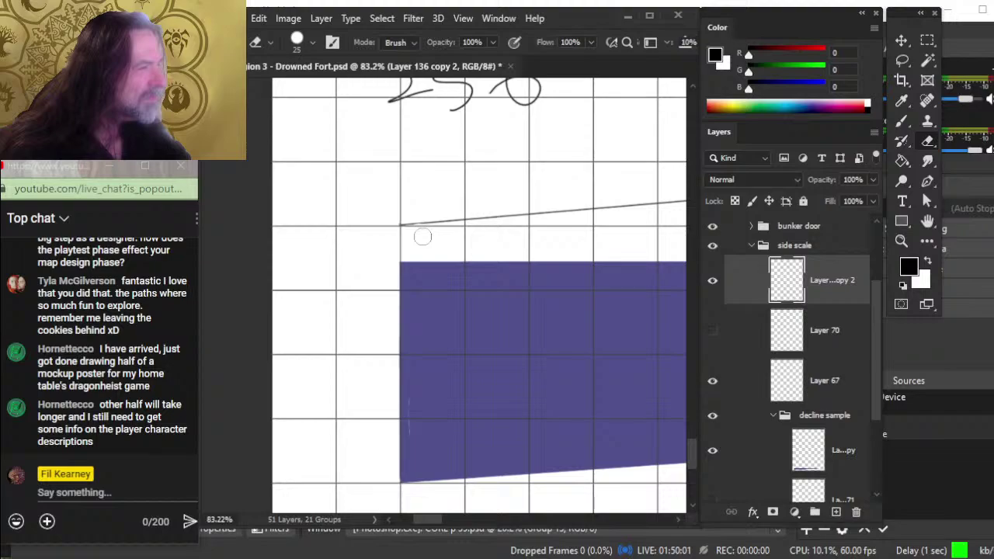
key("l")
mouse_move(497, 224)
left_mouse_down()
mouse_move(499, 203)
mouse_move(509, 221)
left_mouse_up()
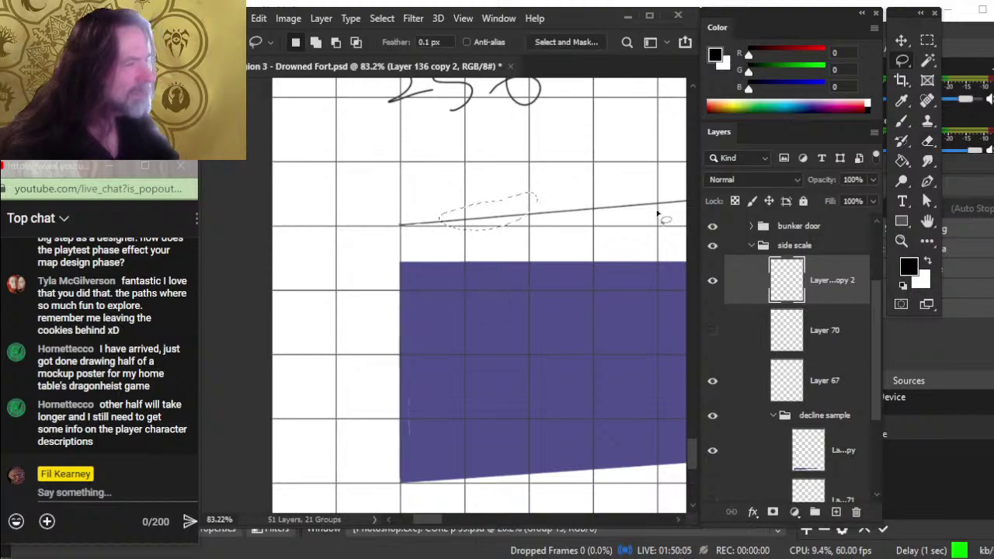
key("ctrl+d")
key("e")
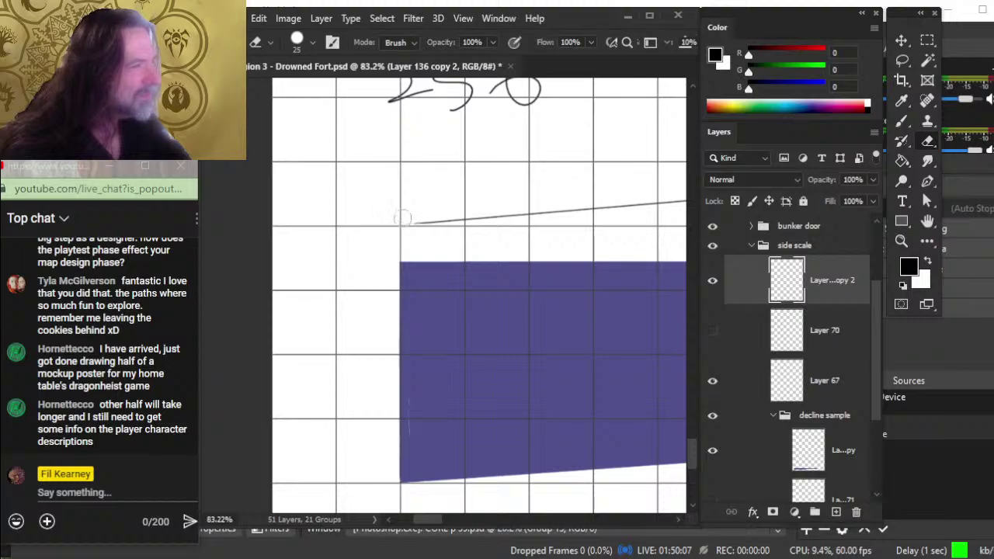
key("ctrl+j")
key("v")
left_click_drag(561, 262, 525, 264)
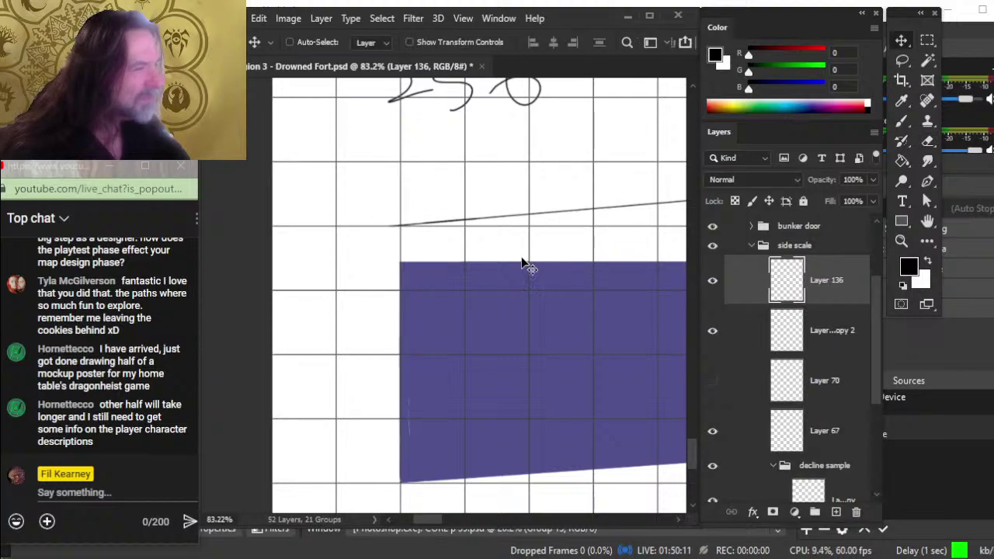
key("e")
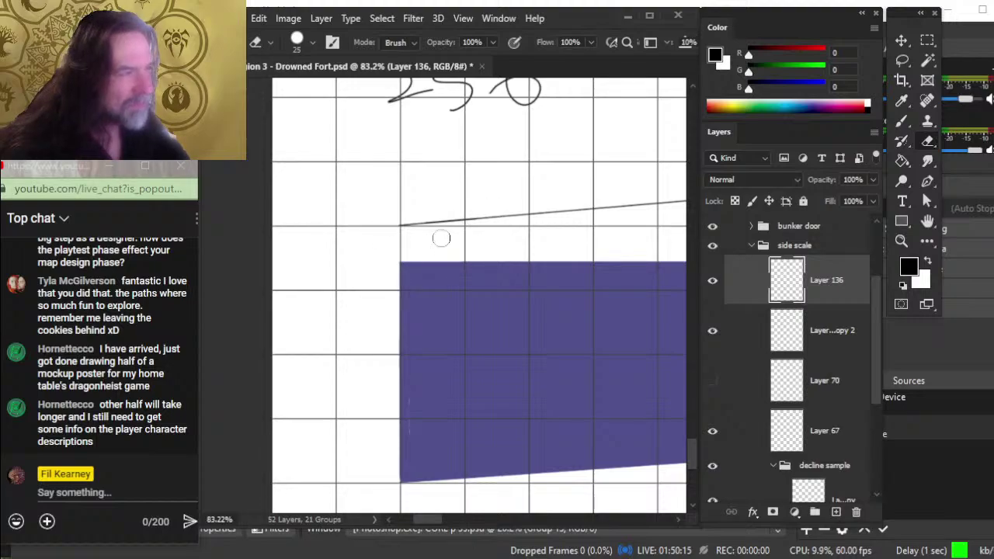
Step: Nudge the copied segment right 3 px and adjust its height so it runs flush into the slanted line
key("ctrl+space")
left_click_drag(488, 231, 519, 332)
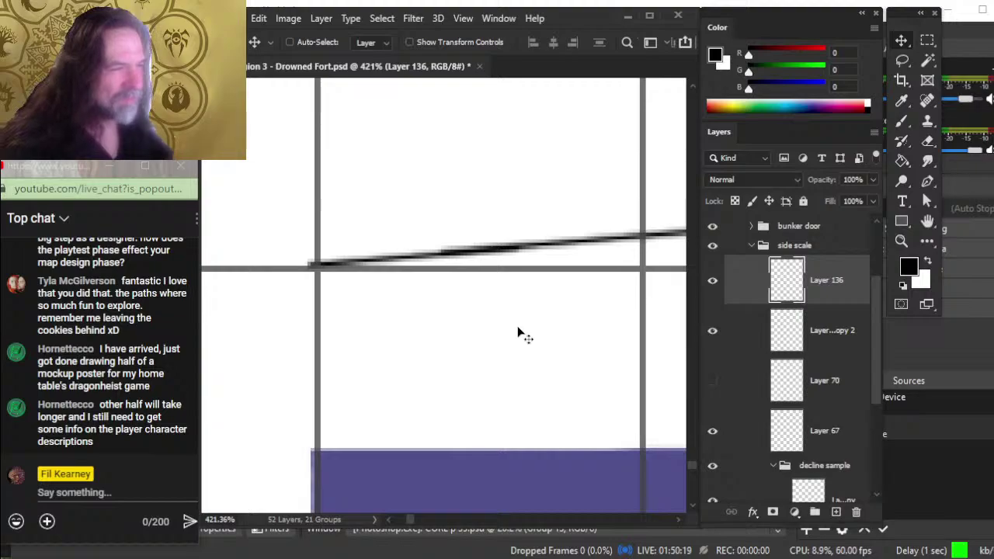
key("Right")
key("Right")
key("Right")
key("Down")
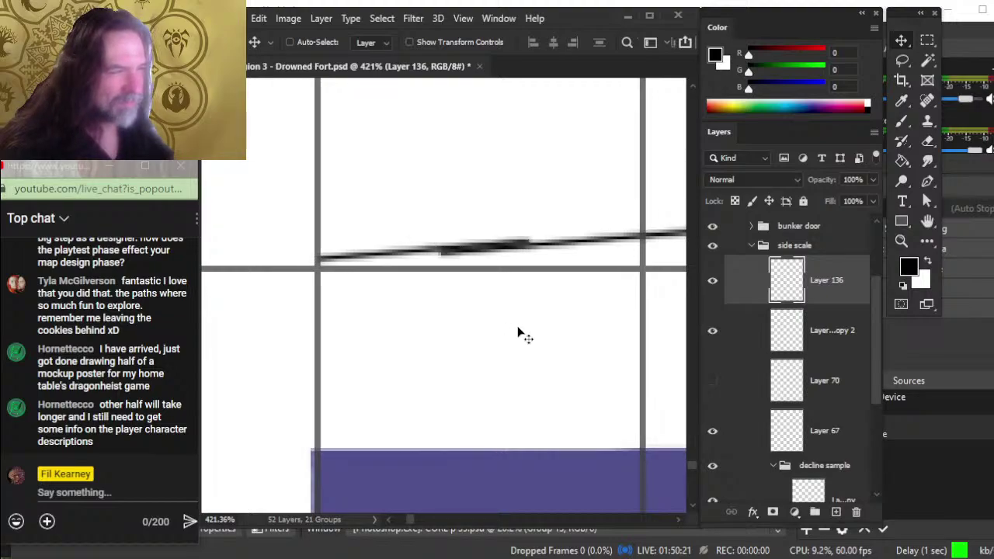
key("Up")
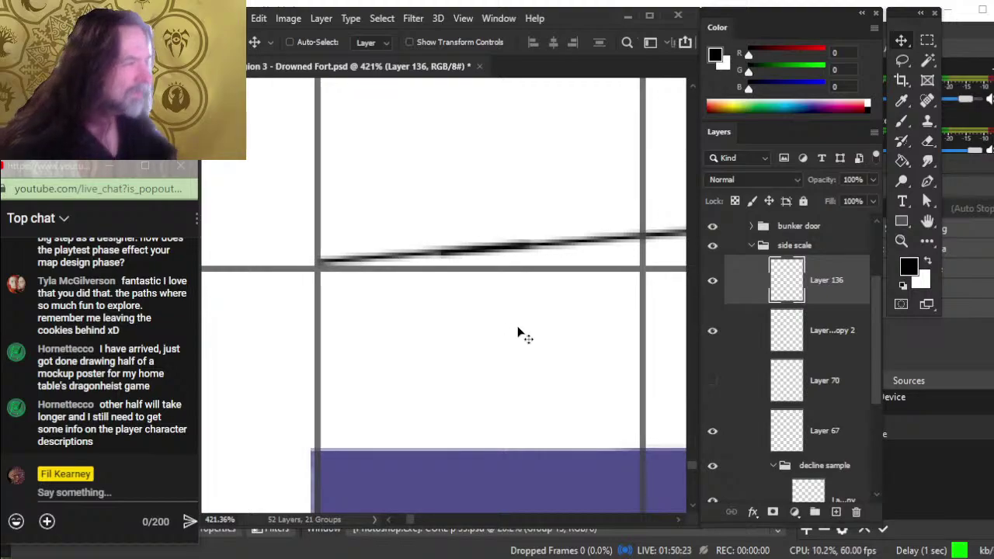
Step: Soften the overlap between the segment and the slanted line with the Eraser at 20% opacity, and undo the smudging
key("e")
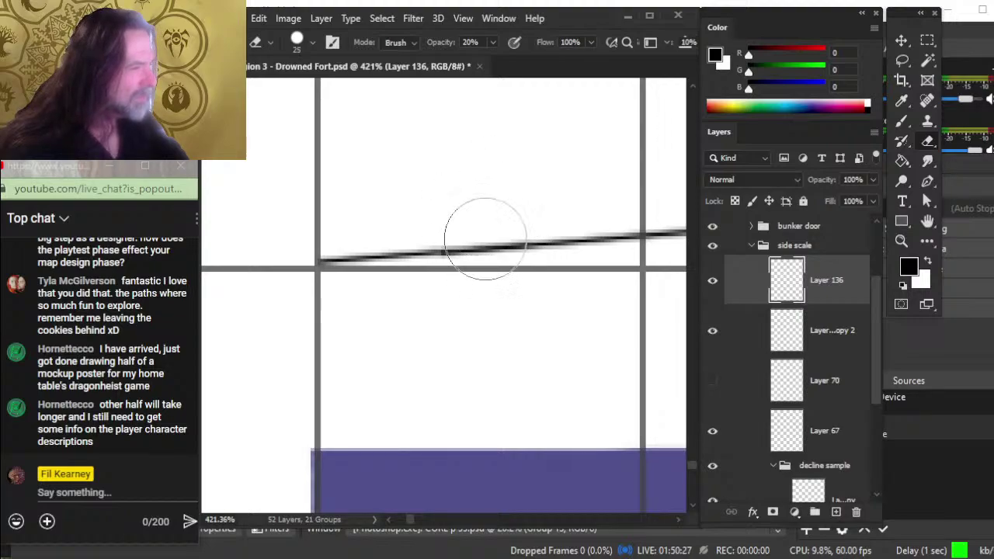
key("r")
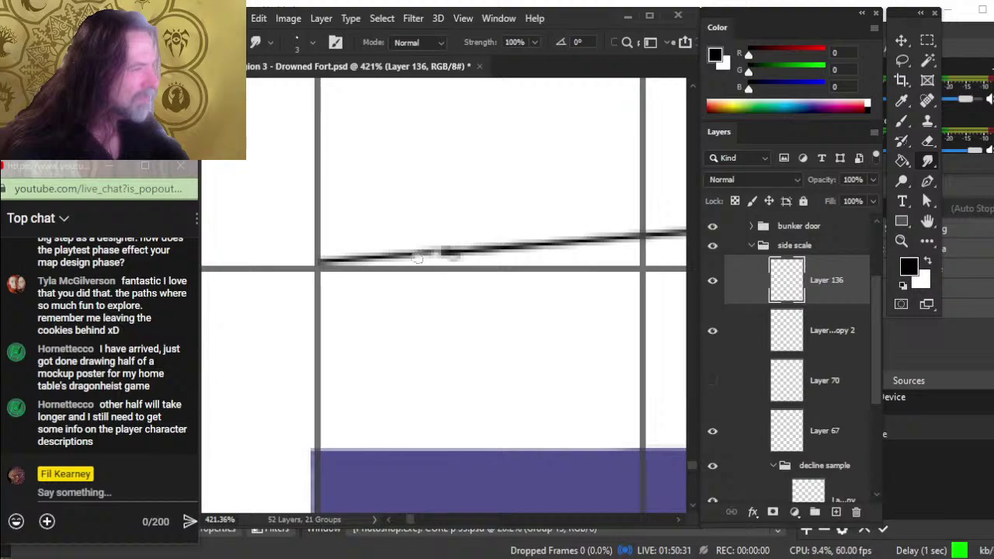
key("e")
key("ctrl+z")
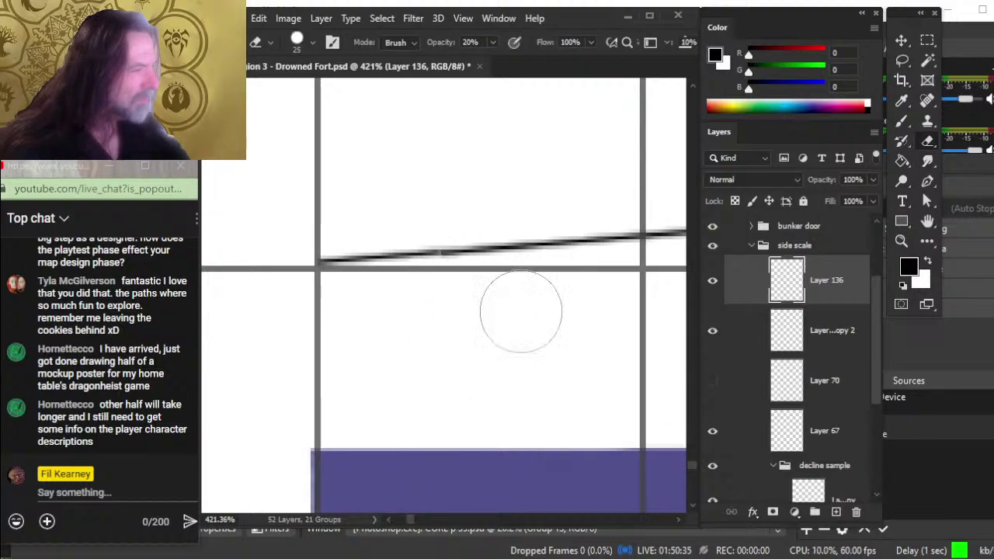
Step: Merge Layer 136 down into Layer 136 copy 2 and nudge the merged line so its left end meets the grid intersection
key("z")
left_click_drag(524, 326, 435, 334)
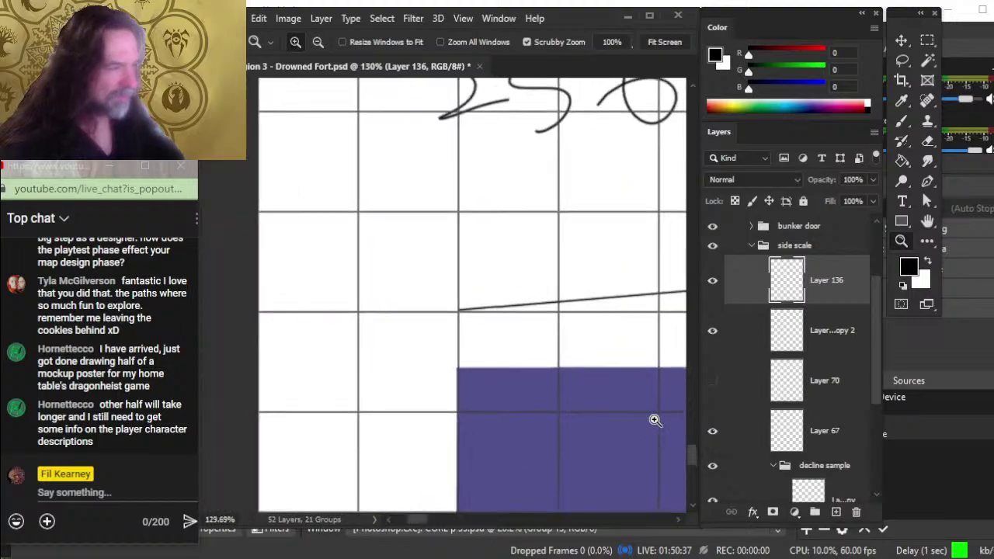
right_click(823, 346)
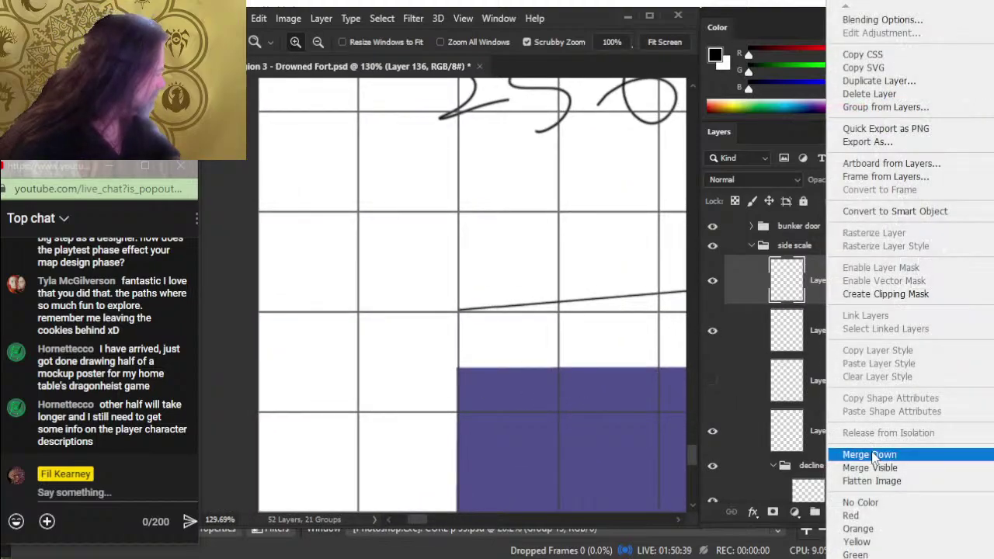
left_click(862, 455)
key("v")
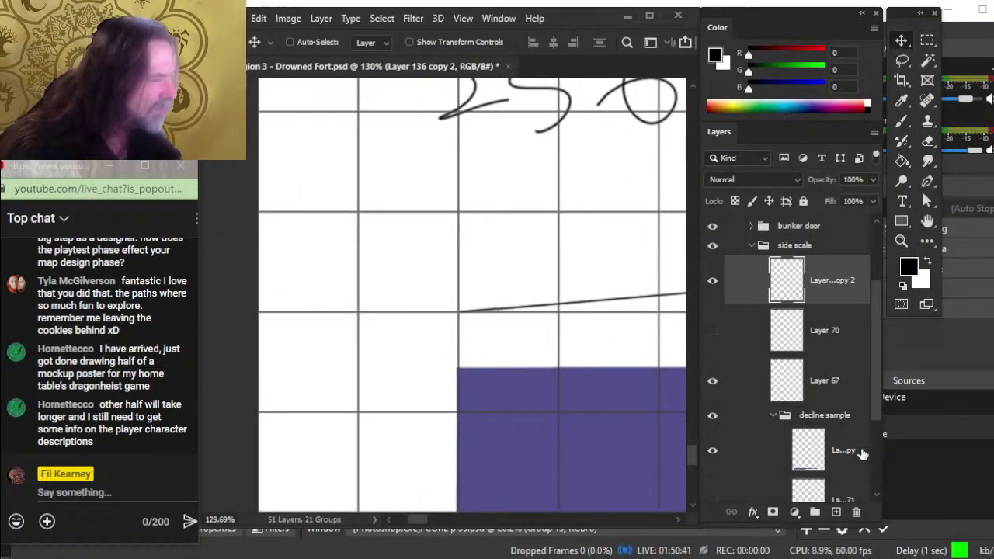
key("z")
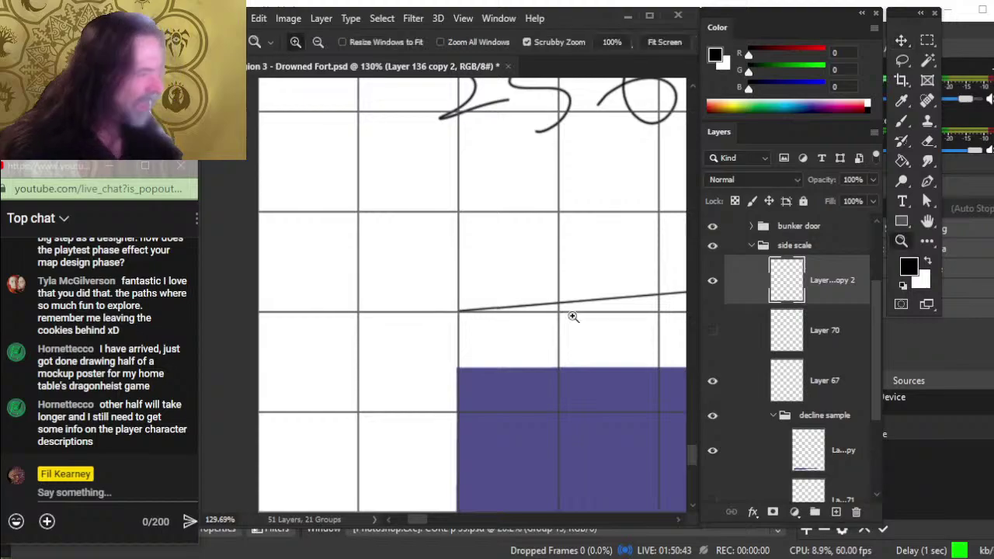
Step: Show the hidden Layer 70 in the side scale group and make it the active layer
left_click_drag(556, 334, 499, 321)
mouse_move(583, 395)
left_mouse_down()
mouse_move(362, 362)
mouse_move(434, 385)
mouse_move(463, 369)
mouse_move(449, 368)
mouse_move(520, 412)
mouse_move(616, 428)
mouse_move(630, 406)
left_mouse_up()
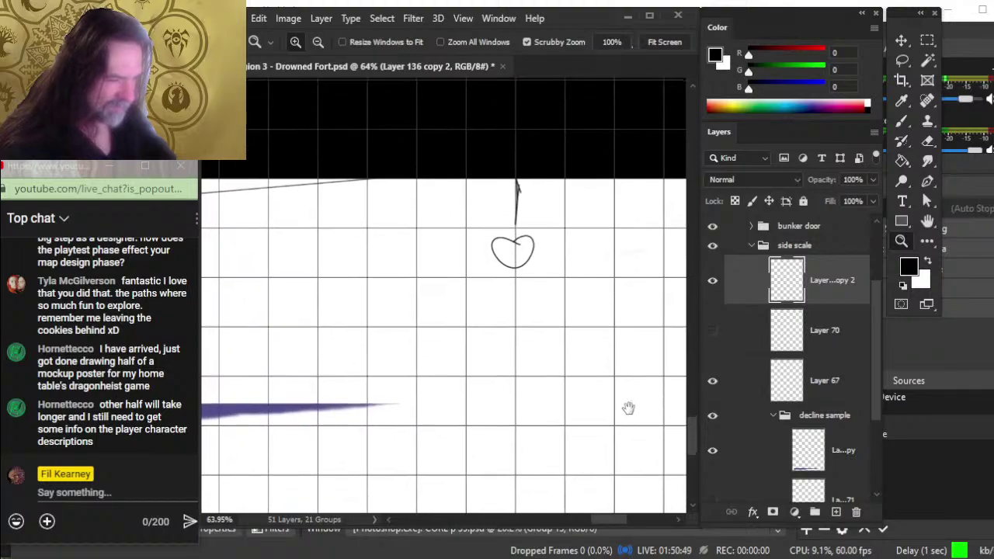
left_click(713, 331)
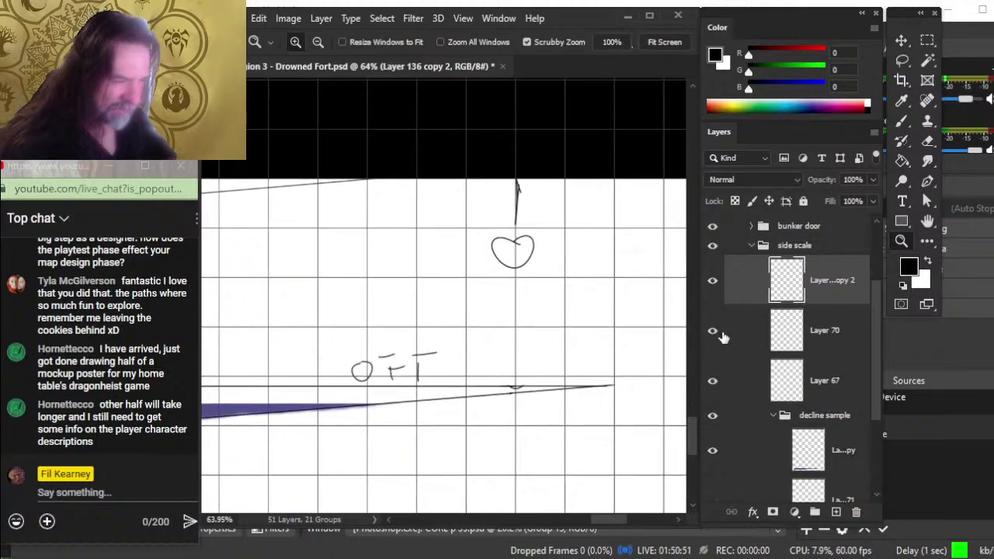
left_click_drag(368, 412, 385, 396)
left_click(713, 331)
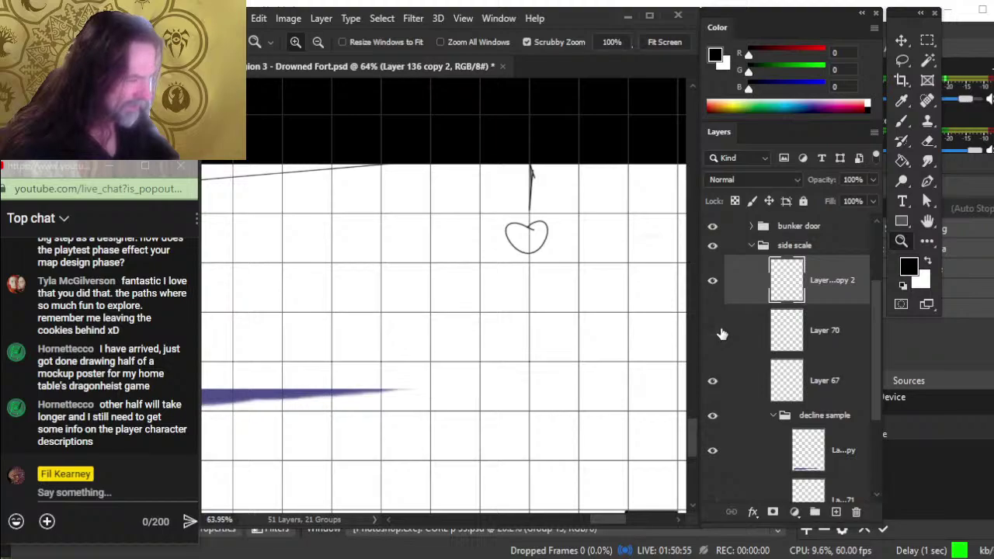
left_click(713, 331)
left_click(753, 334)
Step: Erase the small curved mark below the horizontal line on Layer 70 with a size 5 Eraser at 100% opacity
left_click_drag(567, 375, 656, 386)
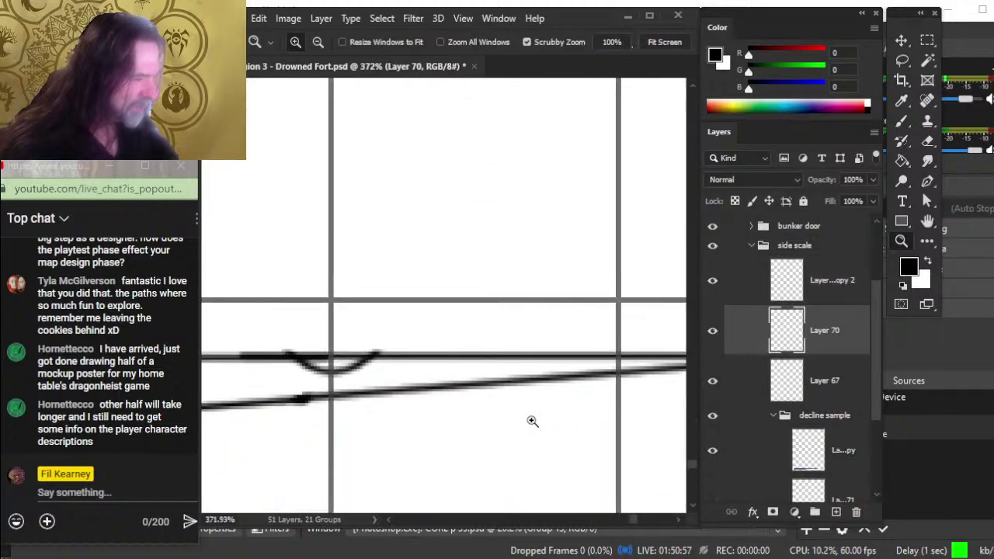
mouse_move(371, 354)
left_mouse_down()
mouse_move(509, 311)
mouse_move(500, 315)
left_mouse_up()
key("e")
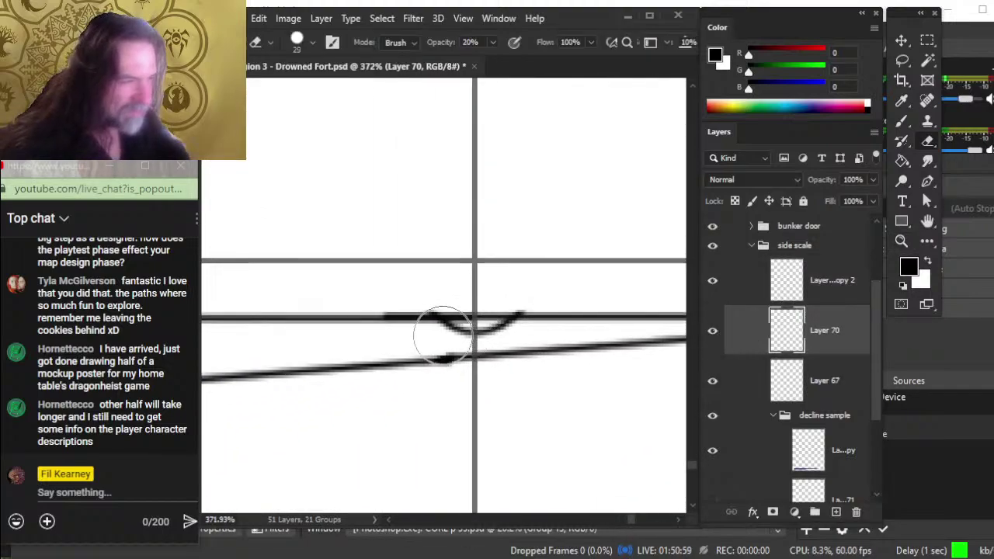
key("0")
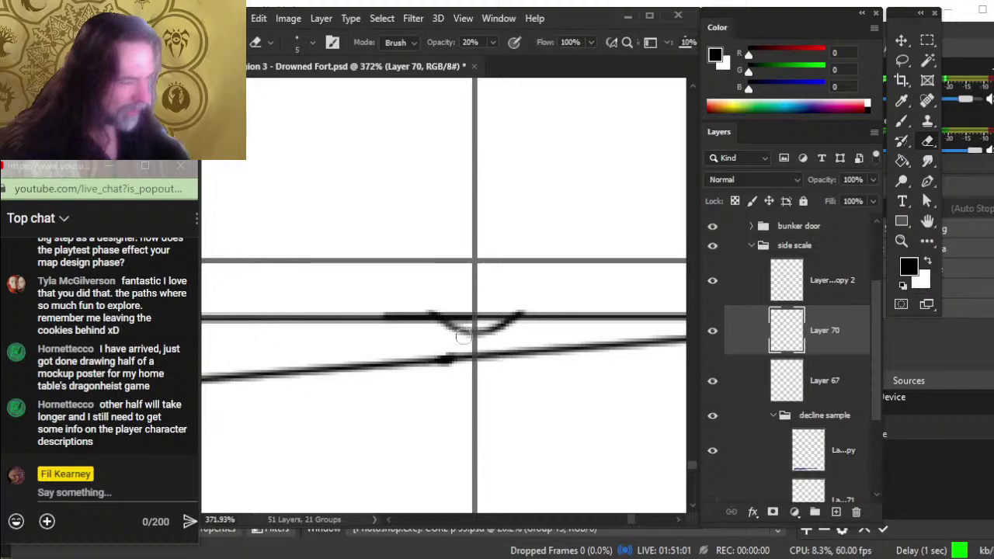
mouse_move(447, 330)
left_mouse_down()
mouse_move(466, 327)
mouse_move(445, 332)
left_mouse_up()
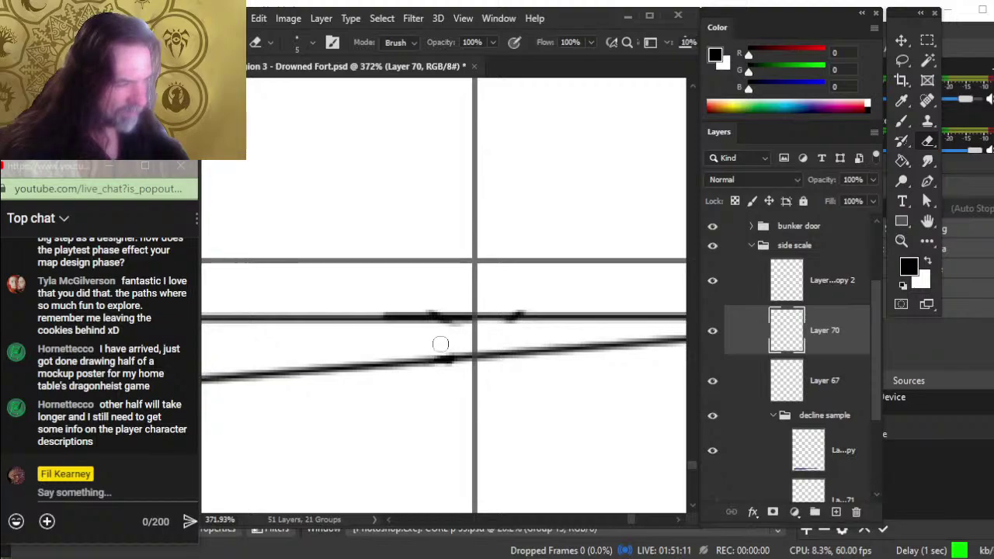
Step: Fade the curved mark's remaining stubs on the horizontal line with the Eraser at 20% opacity
key("2")
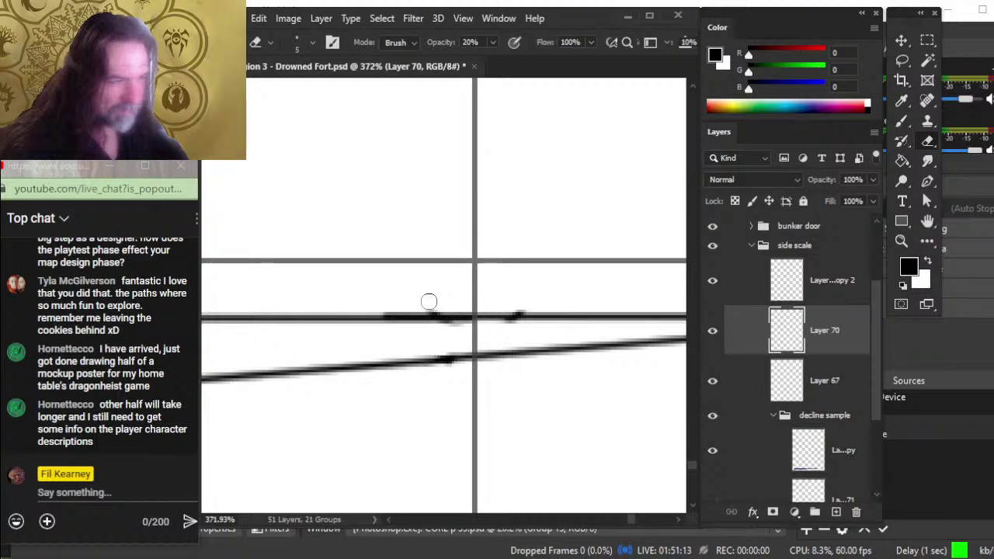
mouse_move(418, 307)
left_mouse_down()
mouse_move(505, 308)
mouse_move(441, 304)
left_mouse_up()
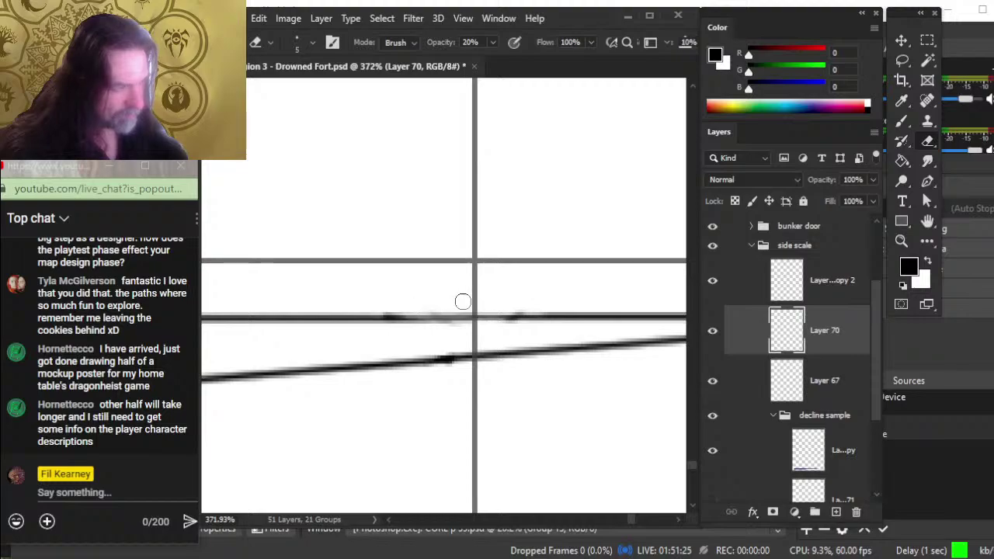
key("z")
left_click_drag(440, 307, 395, 368)
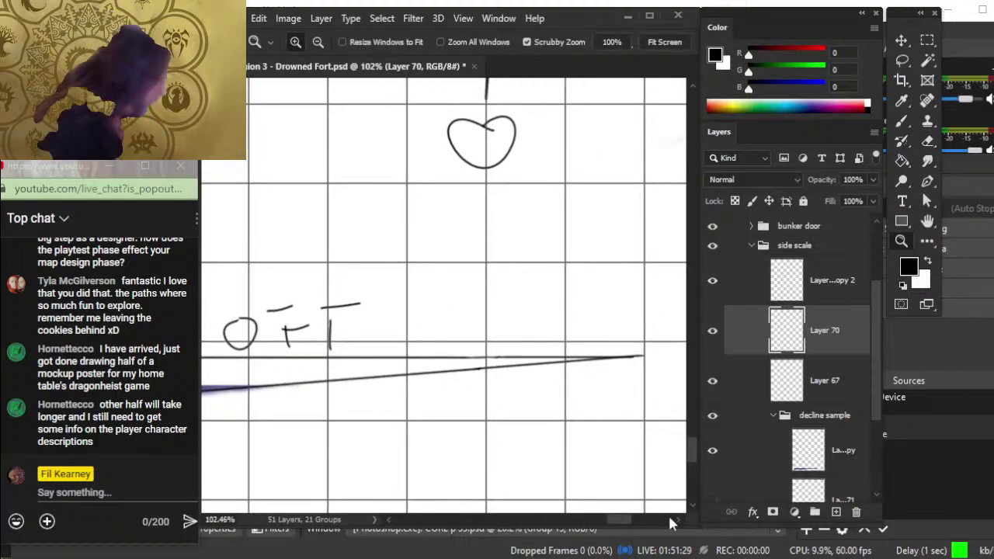
Step: Smudge along the horizontal line at 100% strength to close the faded gap around the vertical grid line
left_click_drag(489, 363, 575, 350)
key("r")
key("]")
key("]")
key("]")
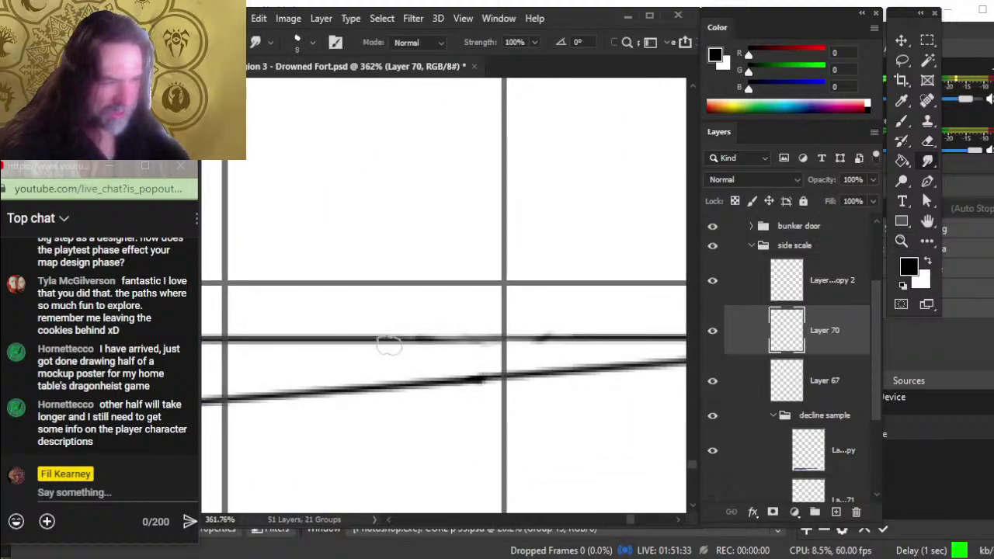
left_click_drag(390, 345, 590, 341)
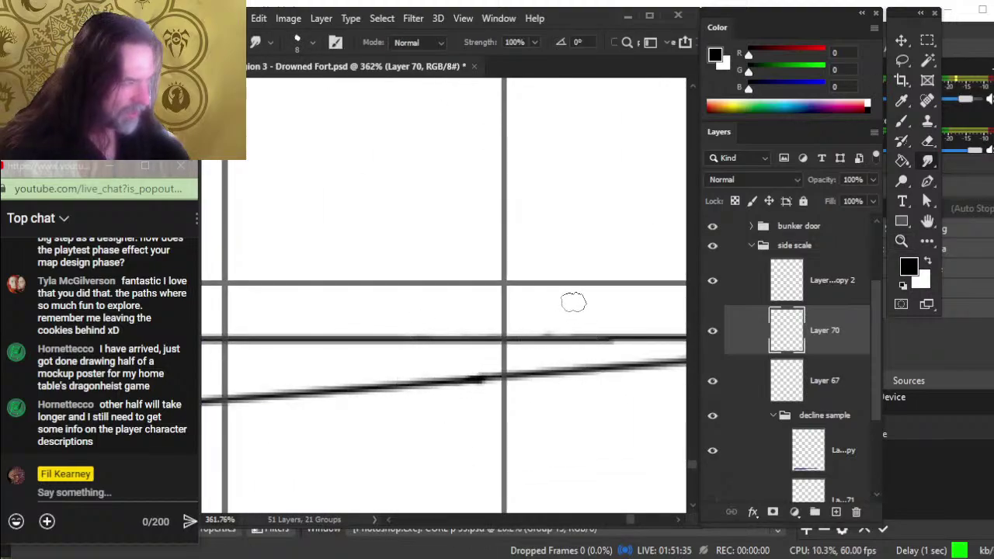
key("e")
key("z")
left_click_drag(587, 397, 532, 433)
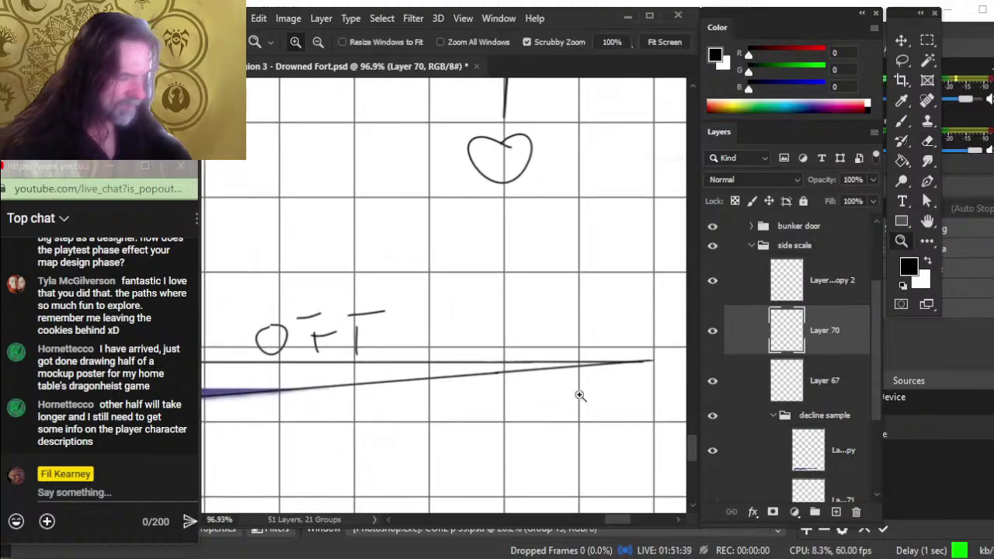
Step: Erase the purple spill beneath the slanted line near the wedge's thin tip on Layer 71 copy, using 100% opacity
left_click_drag(582, 396, 517, 415)
left_click_drag(431, 441, 500, 457)
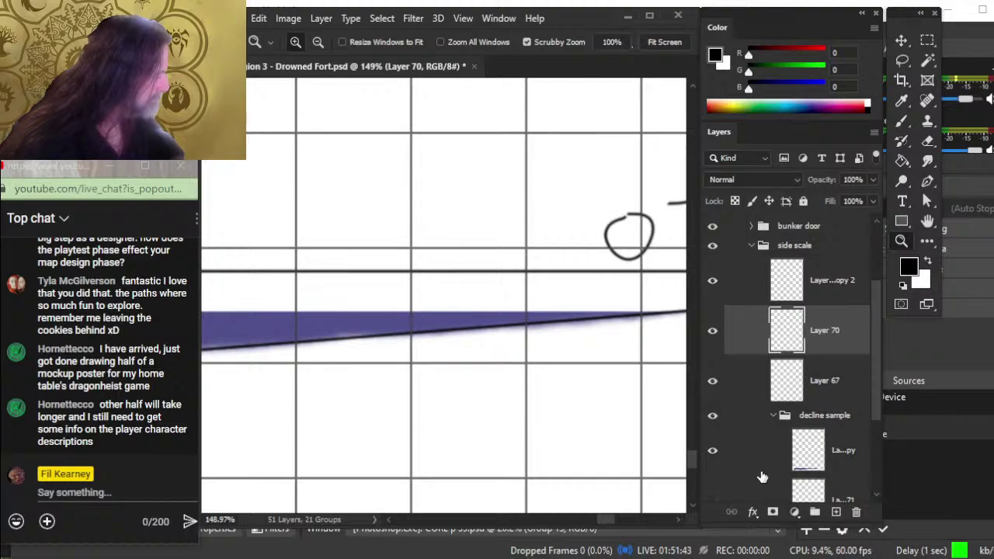
left_click(713, 451)
left_click(712, 451)
key("e")
left_click(745, 459)
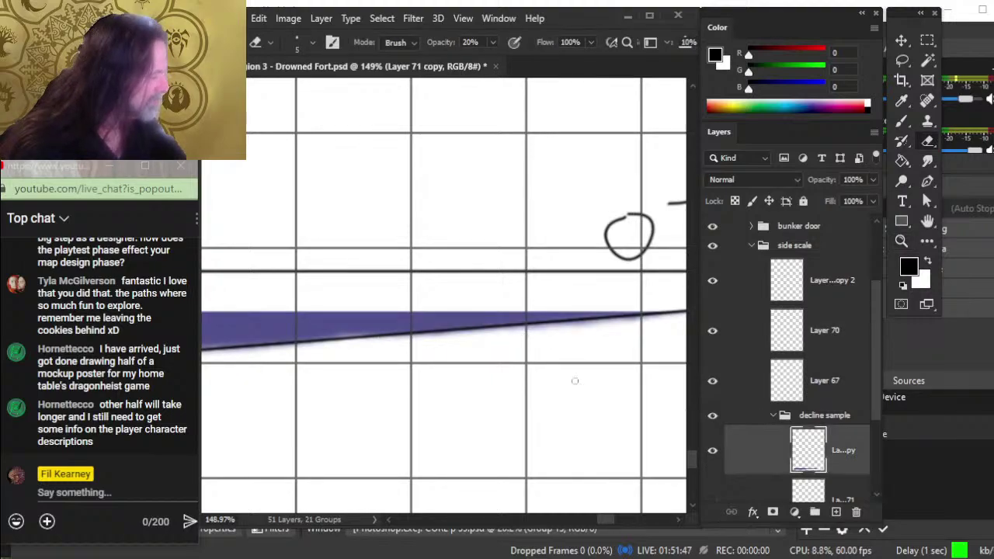
key("0")
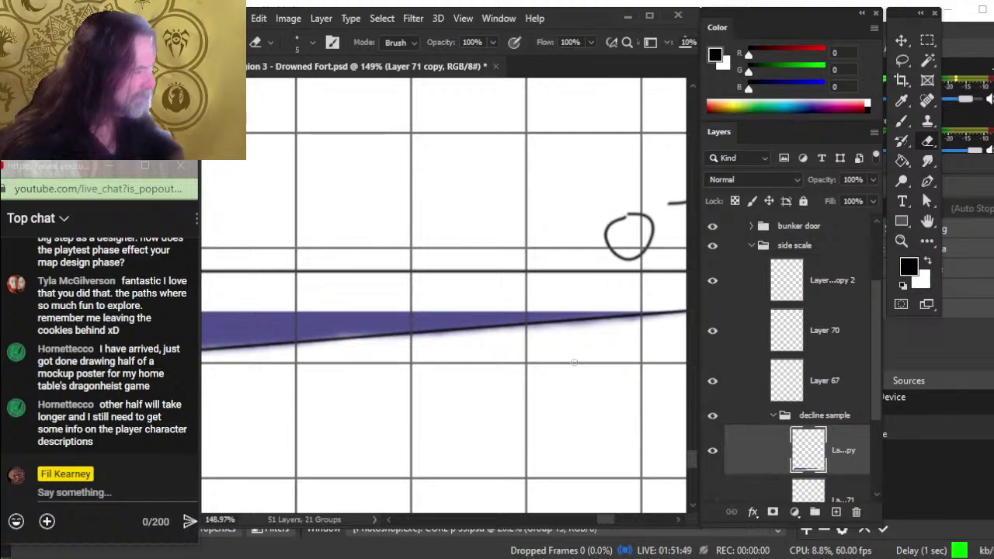
mouse_move(549, 330)
left_mouse_down()
mouse_move(565, 327)
mouse_move(550, 329)
left_mouse_up()
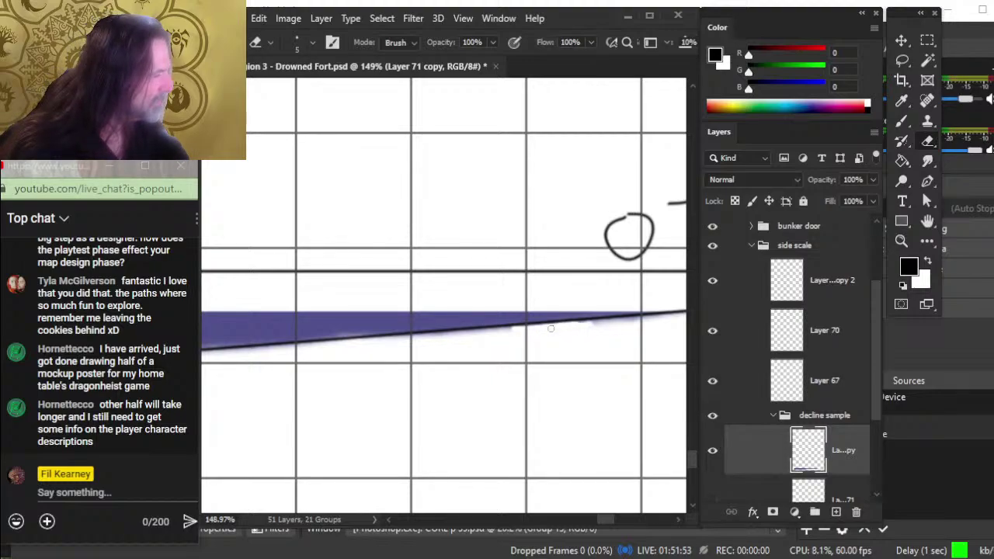
left_click_drag(551, 329, 551, 329)
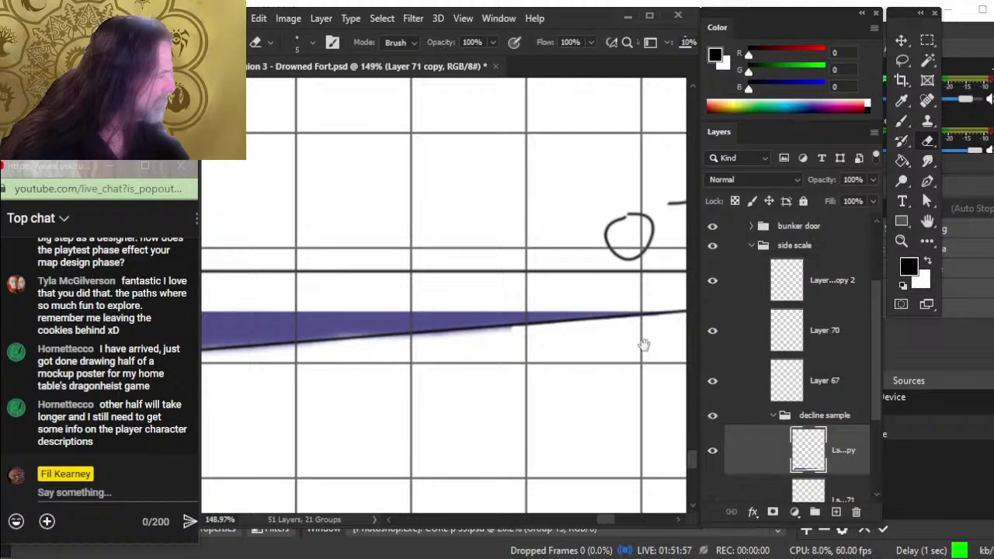
Step: Erase the purple fringe under the slanted line from the wedge's tip toward its middle
mouse_move(644, 345)
left_mouse_down()
mouse_move(537, 373)
mouse_move(273, 377)
left_mouse_up()
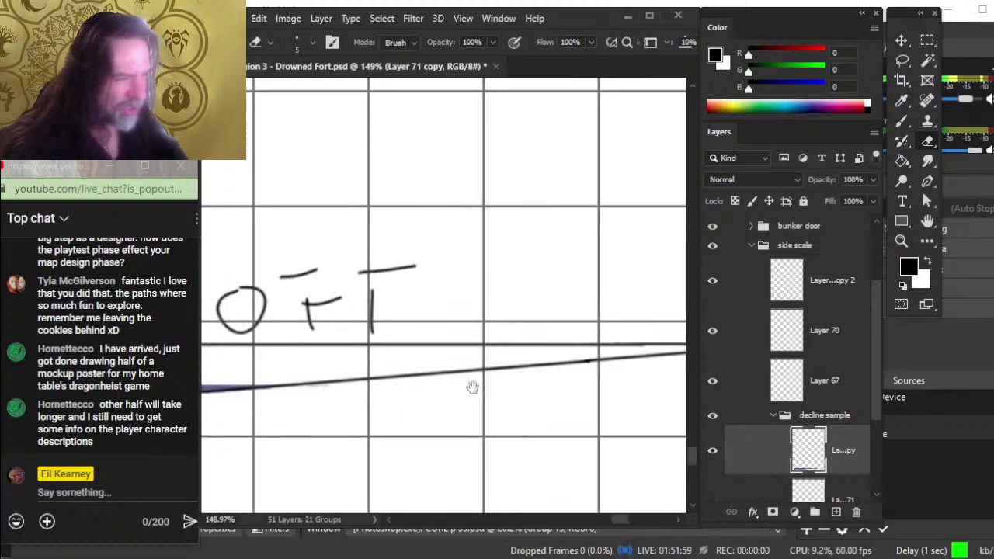
left_click_drag(473, 387, 615, 378)
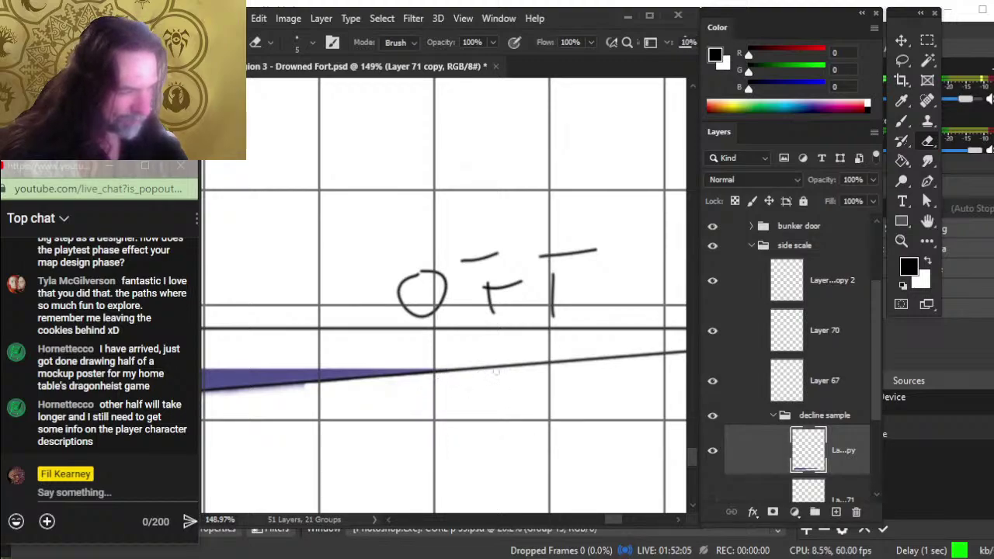
left_click_drag(423, 408, 636, 399)
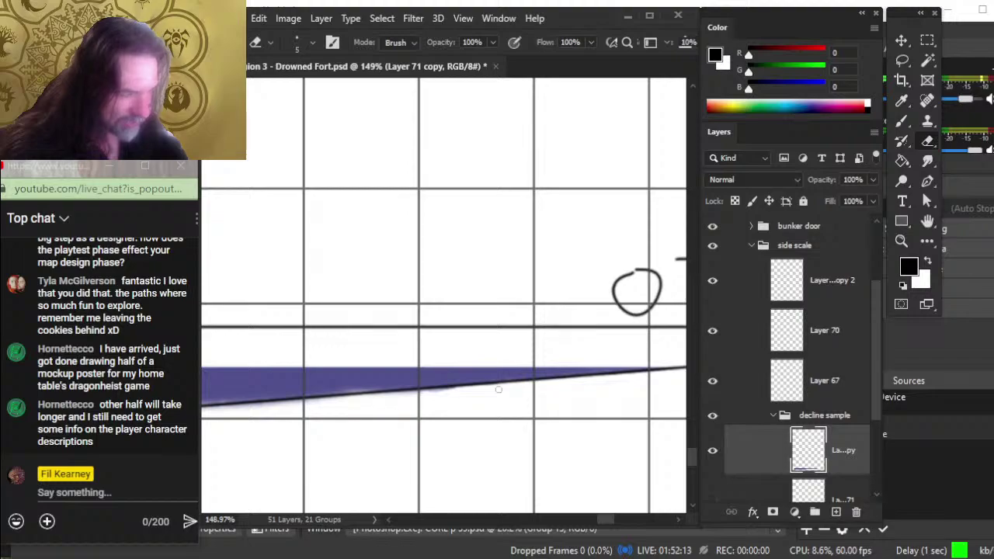
left_click_drag(499, 390, 468, 391)
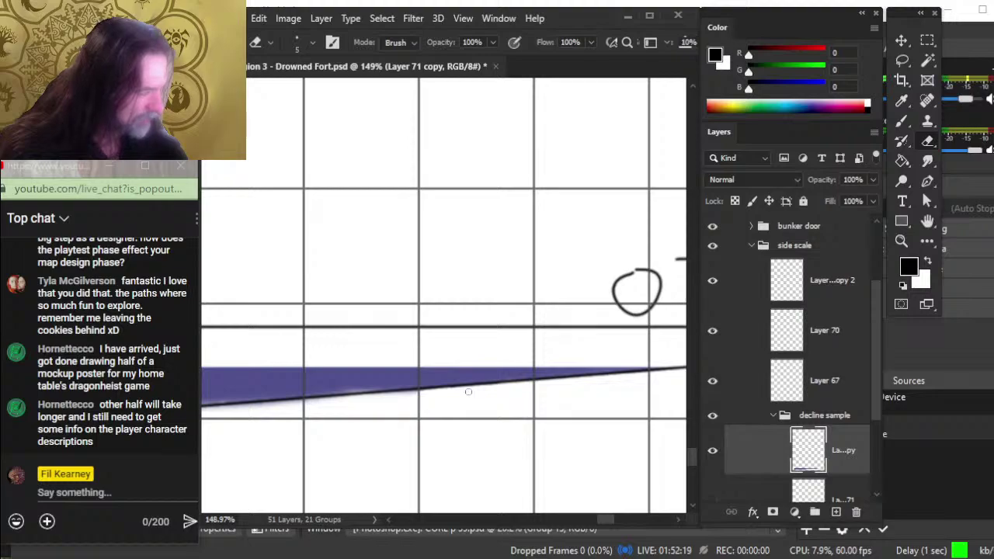
scroll(543, 431, "right", 2)
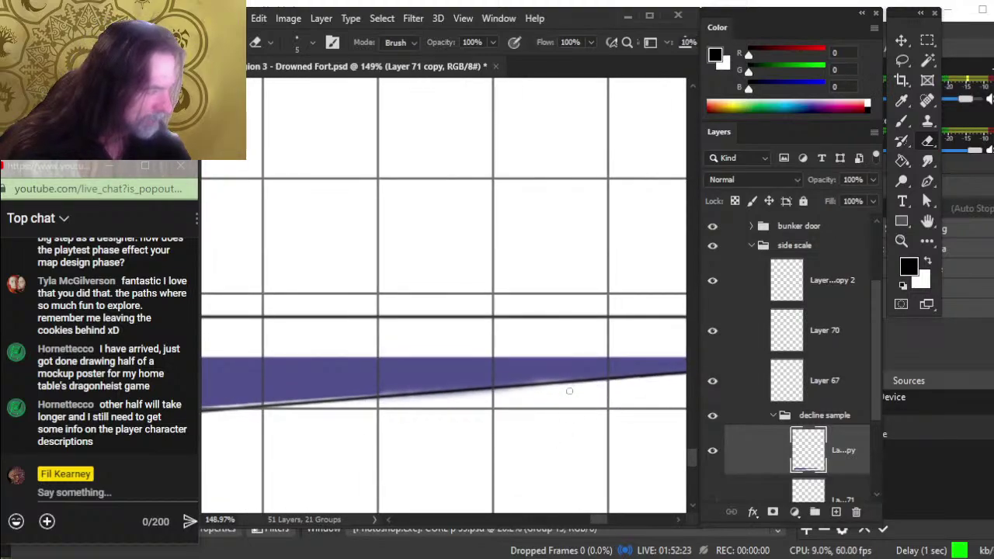
left_click_drag(540, 393, 439, 402)
scroll(506, 424, "right", 2)
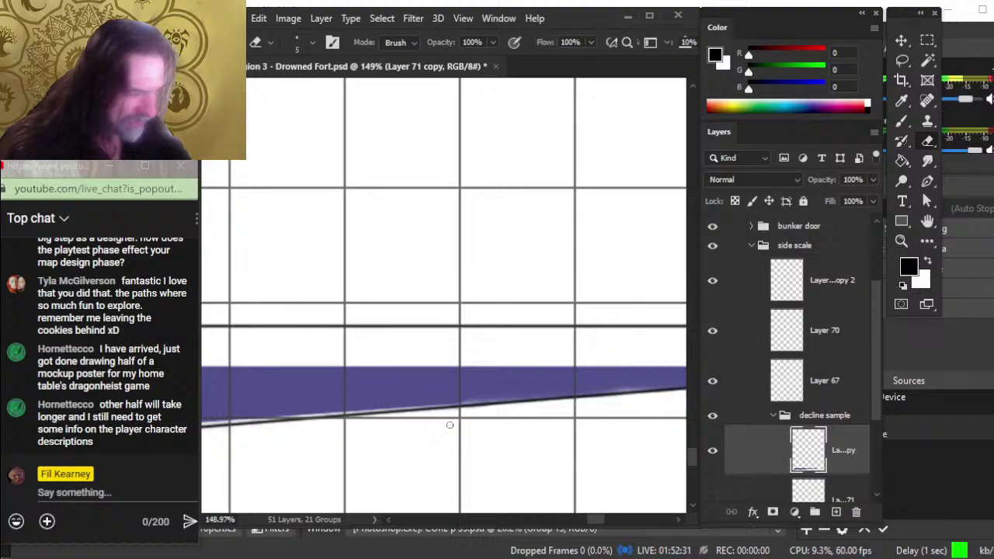
Step: Continue trimming the purple fringe under the slanted line along the middle of the wedge
scroll(481, 423, "right", 3)
scroll(482, 423, "down", 1)
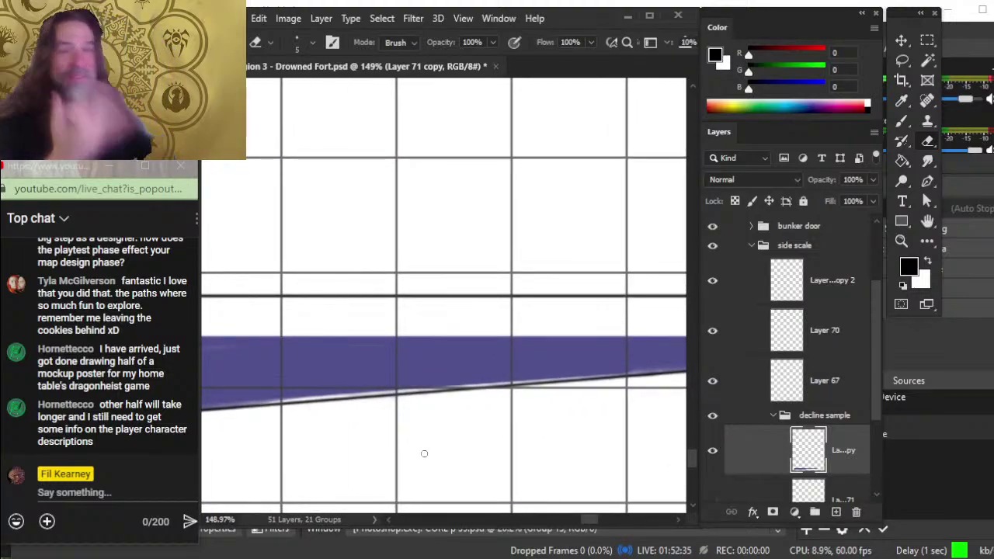
mouse_move(430, 384)
left_mouse_down()
mouse_move(549, 363)
mouse_move(546, 351)
left_mouse_up()
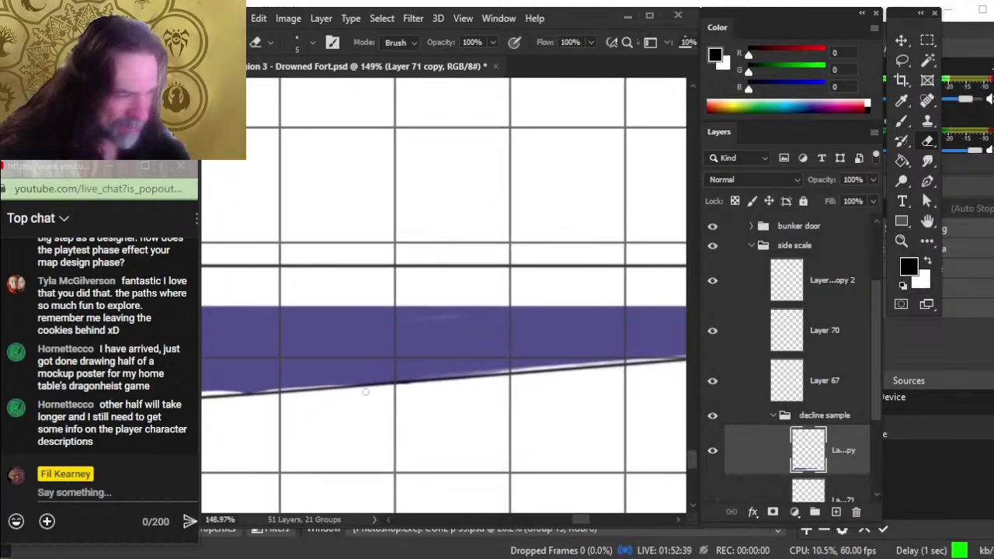
scroll(459, 379, "left", 3)
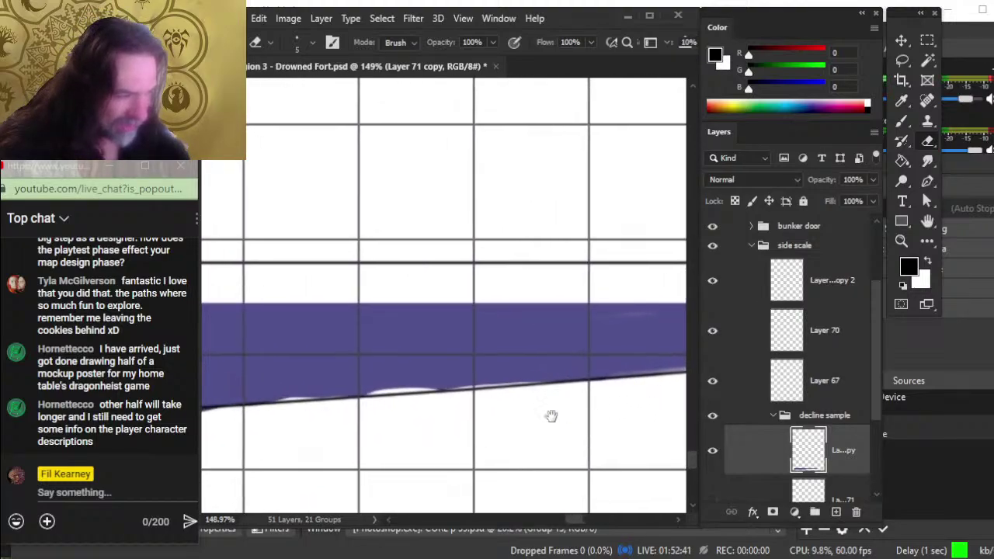
scroll(399, 442, "down", 1)
left_click_drag(403, 387, 322, 389)
scroll(510, 421, "left", 3)
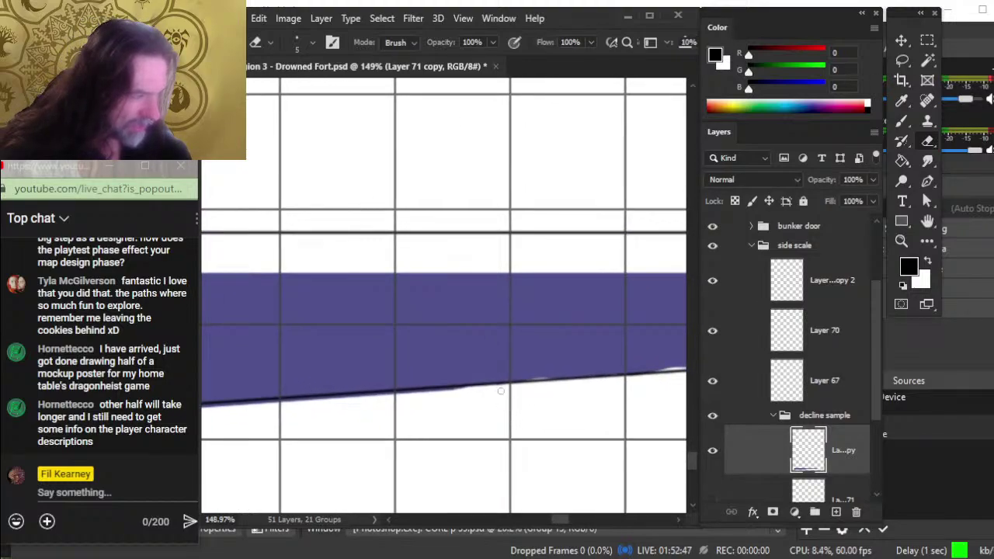
scroll(455, 412, "left", 1)
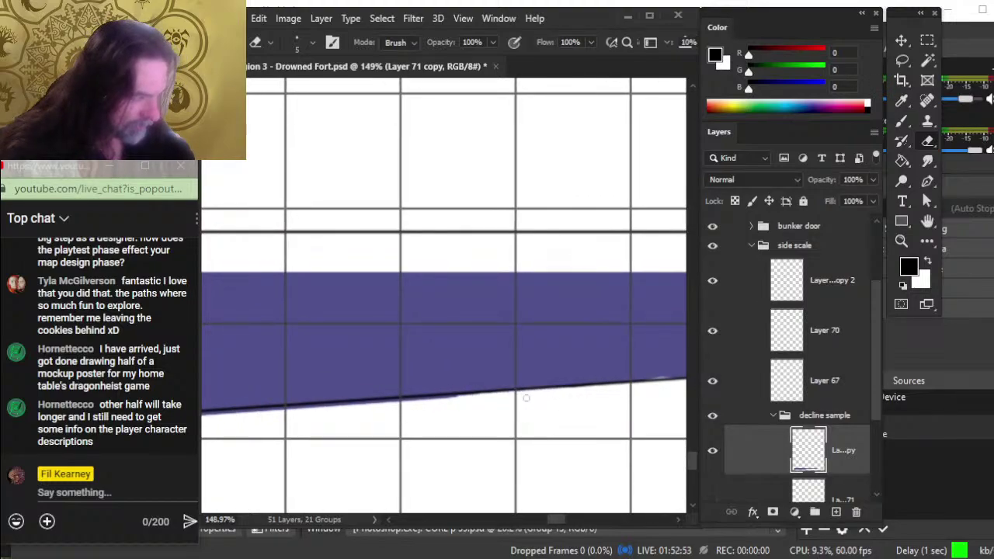
scroll(546, 410, "left", 2)
scroll(546, 410, "down", 1)
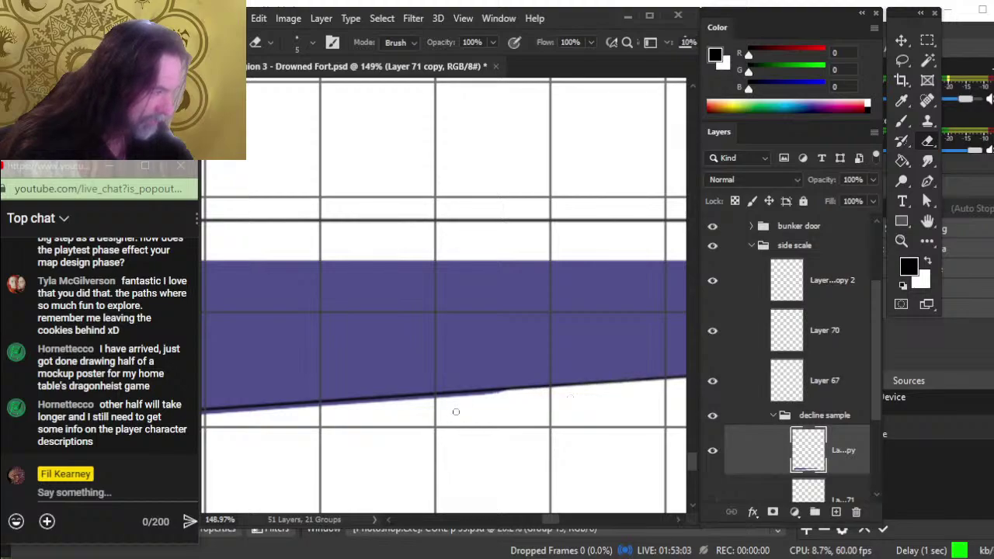
Step: Erase the purple overhang below the slanted line along the wedge's deeper section
scroll(456, 412, "down", 2)
scroll(456, 411, "right", 1)
left_click_drag(565, 363, 613, 362)
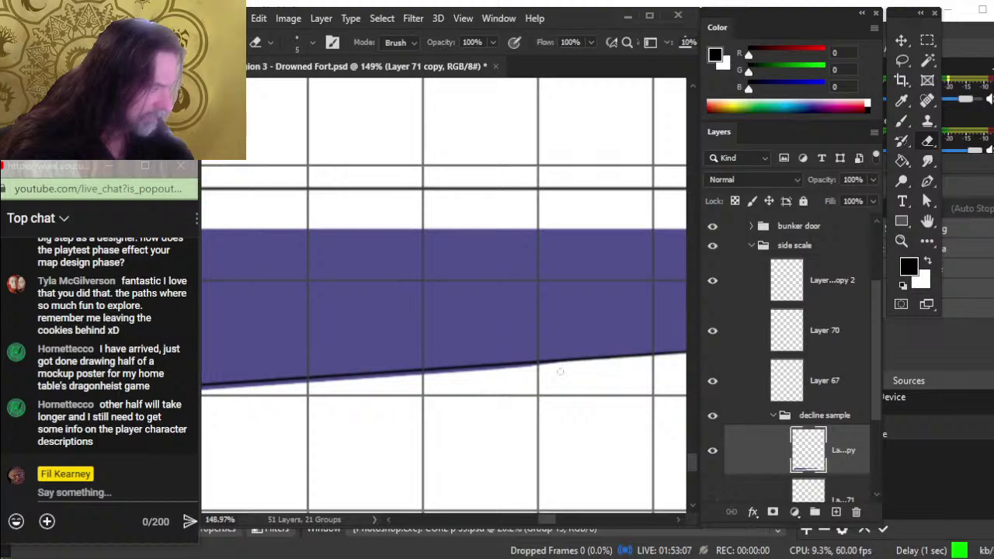
left_click_drag(547, 368, 424, 373)
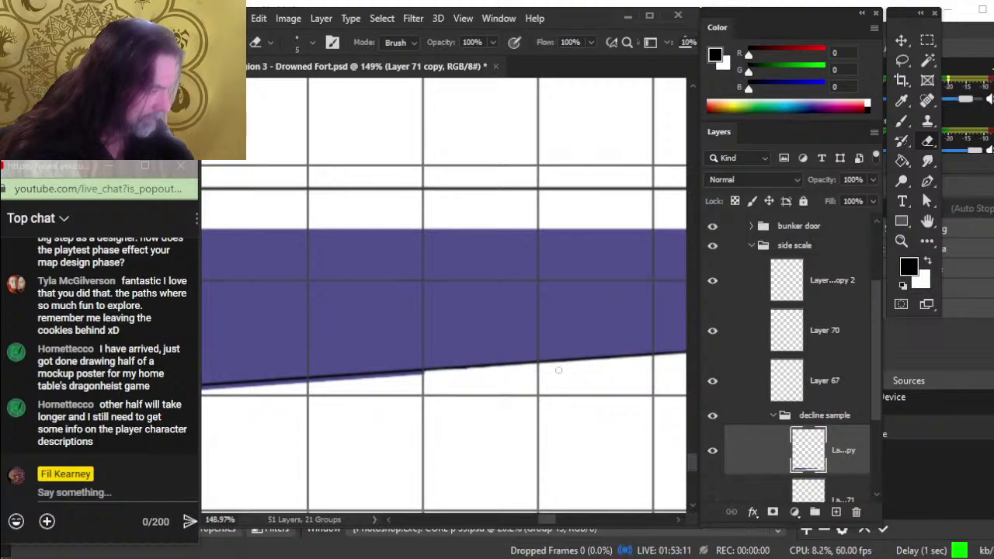
left_click_drag(466, 410, 655, 402)
left_click_drag(612, 370, 563, 376)
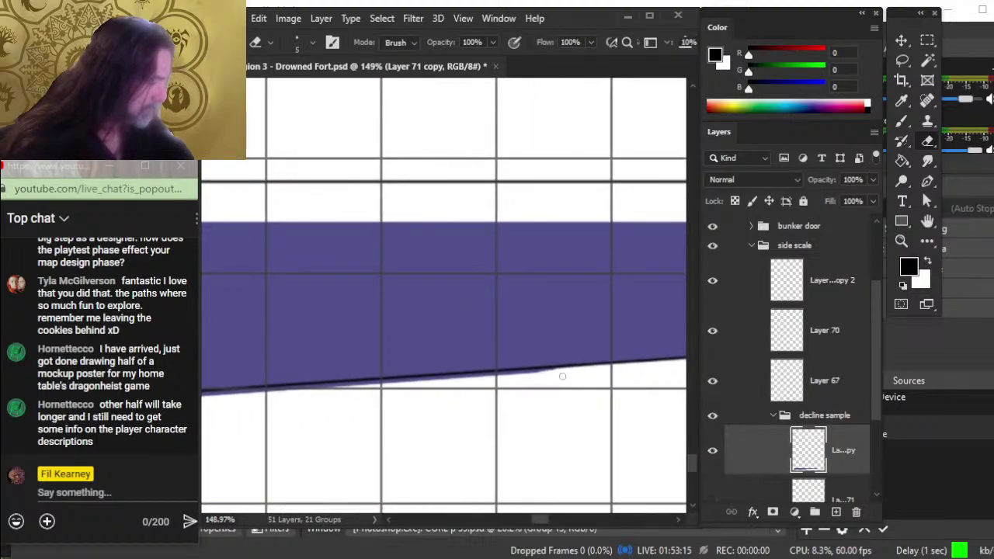
mouse_move(500, 374)
left_mouse_down()
mouse_move(554, 372)
mouse_move(438, 378)
left_mouse_up()
Step: Sample the wedge's purple and repaint the over-erased gap above the slanted line on Layer 71 copy
key("b")
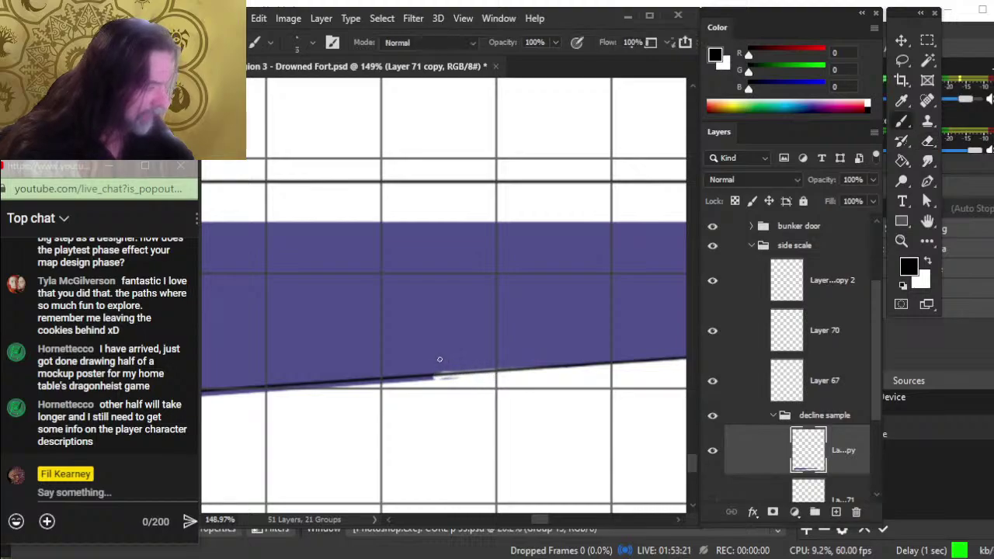
left_click(440, 349, "alt")
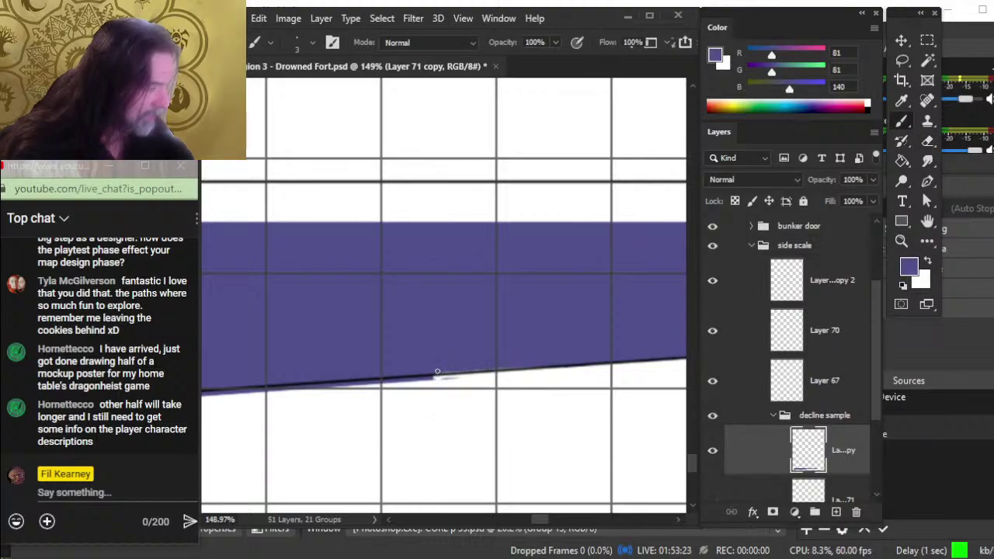
scroll(489, 380, "down", 3)
scroll(528, 389, "left", 2)
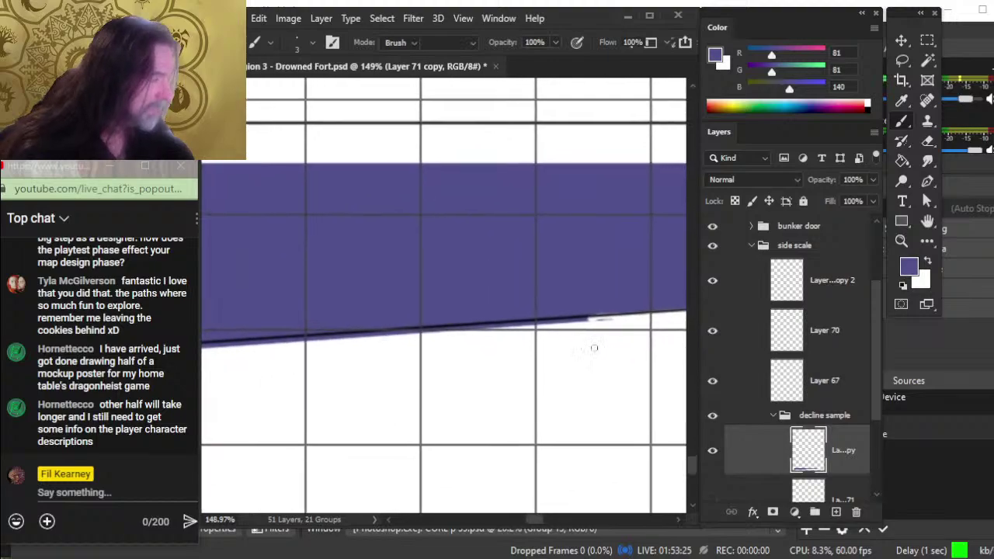
key("e")
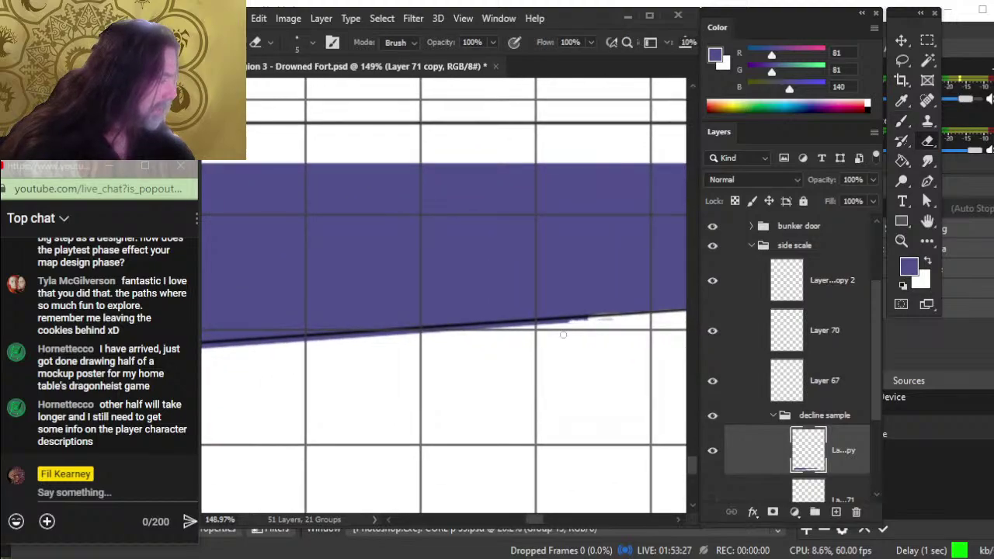
key("b")
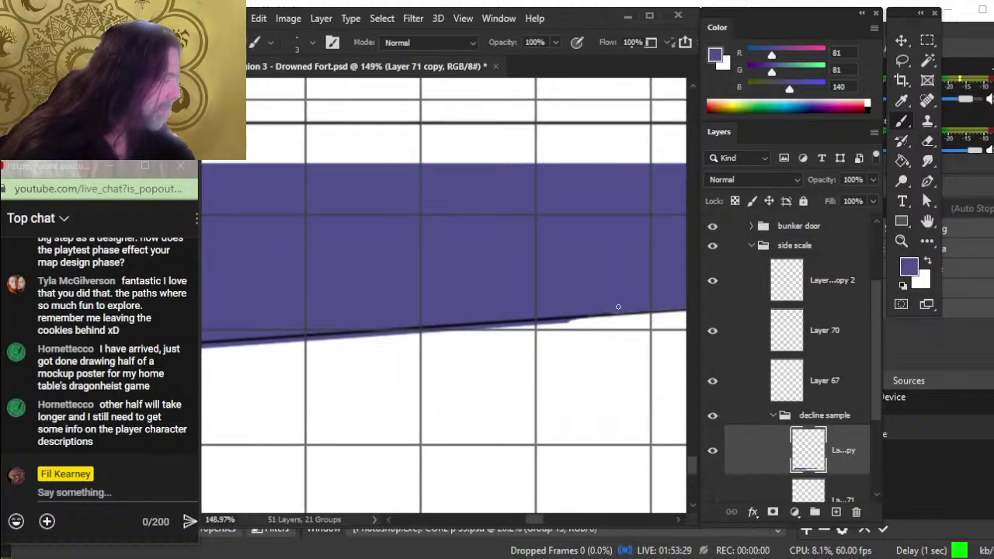
Step: Erase more of the purple fringe below the slanted line, working from the repaired gap toward the vertical depth line
key("e")
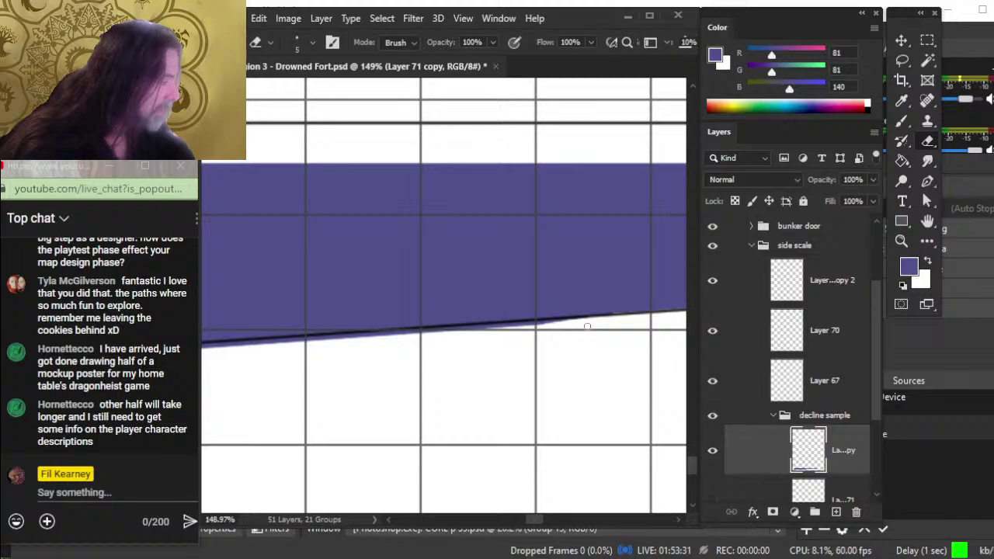
scroll(462, 334, "right", 1)
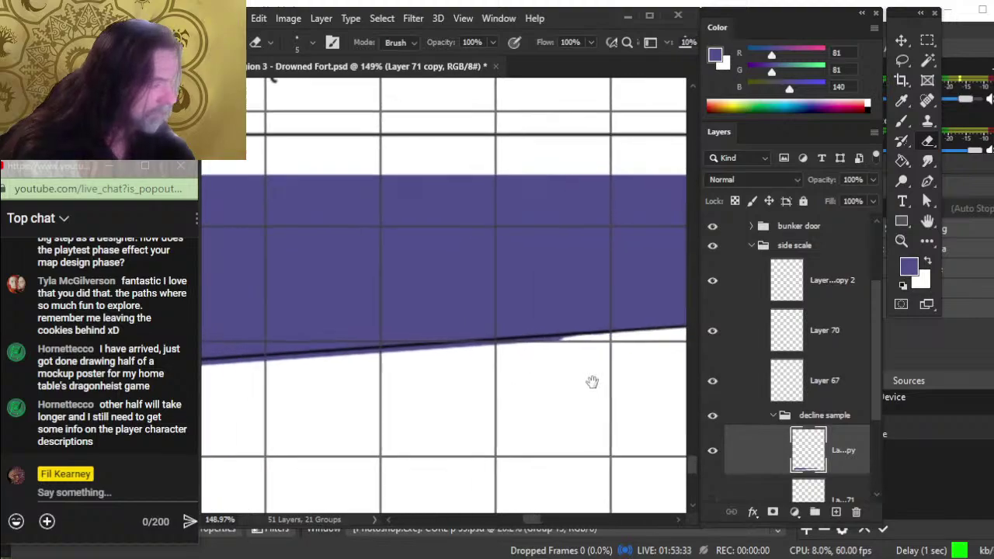
scroll(584, 344, "up", 1)
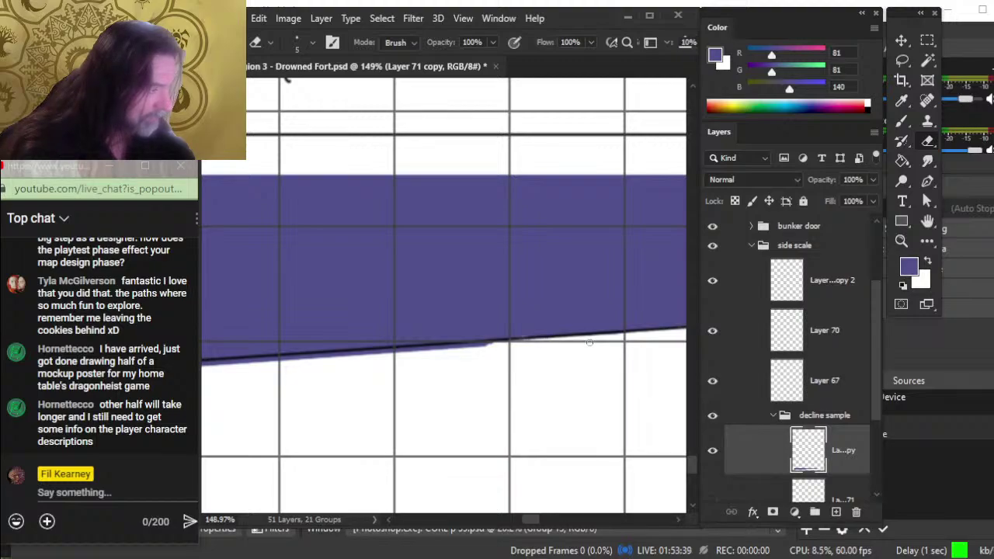
left_click_drag(483, 355, 486, 140)
scroll(526, 412, "right", 2)
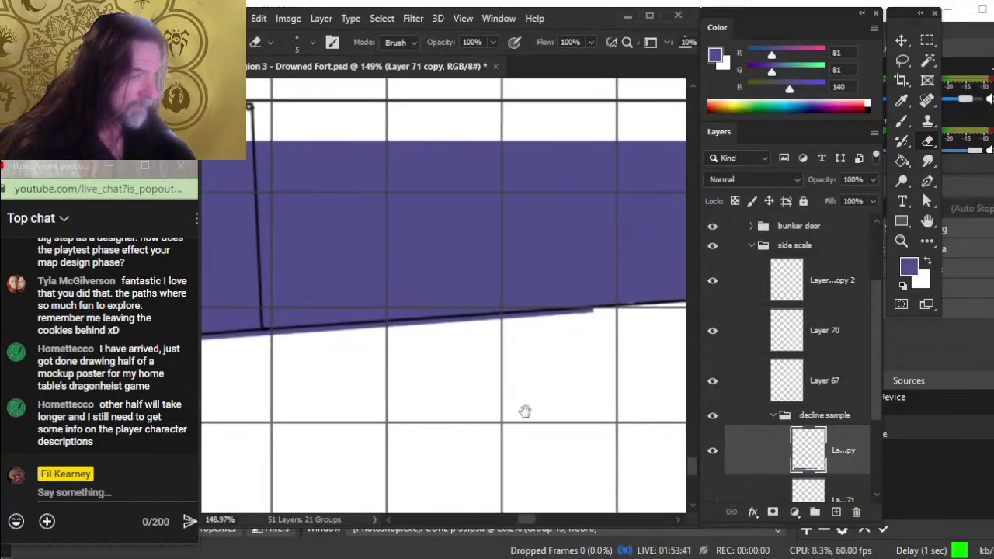
scroll(648, 417, "up", 3)
scroll(606, 404, "left", 4)
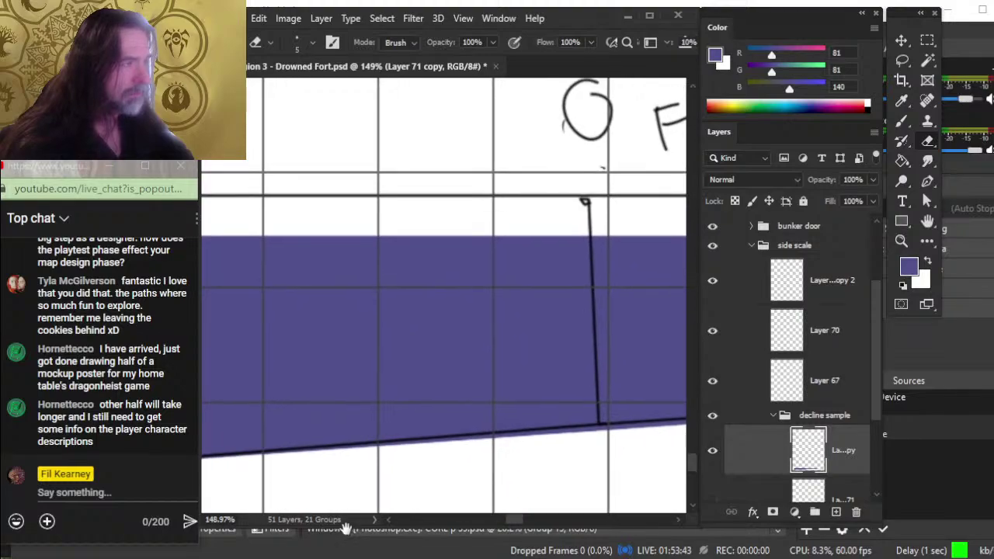
Step: Toggle the decline sample group and Layer 70 off and on to compare the purple edge with the black outline
left_click(713, 418)
left_click(713, 418)
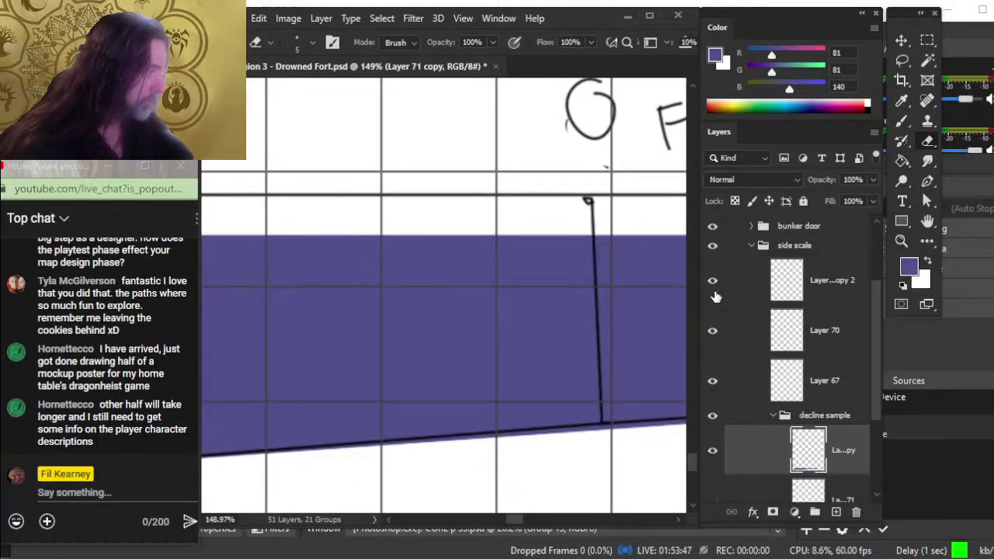
left_click(713, 330)
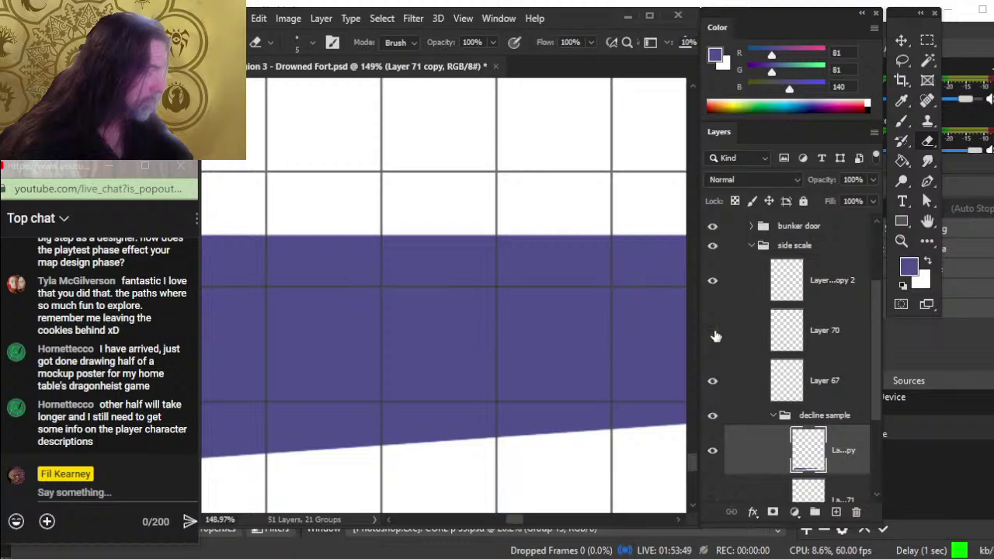
left_click(712, 330)
Step: Erase the purple edge along the slanted line where the overhang begins in the wedge's deeper section
key("z")
mouse_move(668, 377)
left_mouse_down()
mouse_move(608, 377)
mouse_move(410, 434)
mouse_move(412, 370)
mouse_move(252, 316)
left_mouse_up()
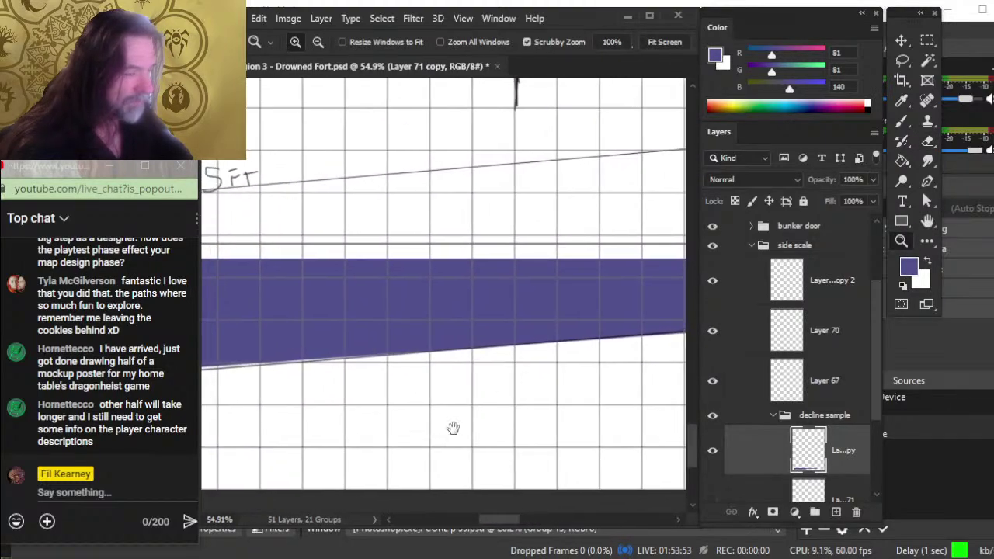
left_click_drag(453, 428, 456, 400)
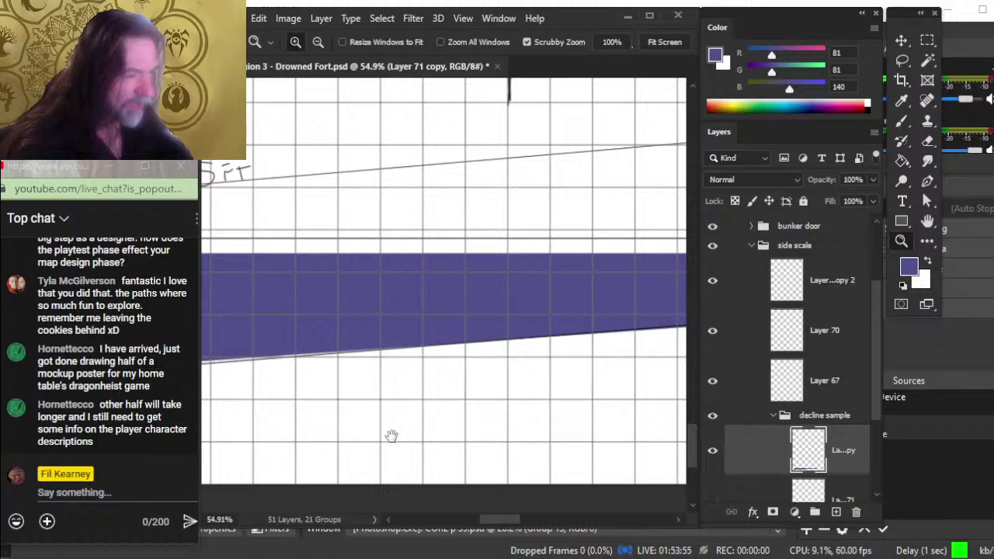
mouse_move(392, 435)
left_mouse_down()
mouse_move(614, 411)
mouse_move(665, 422)
mouse_move(405, 430)
mouse_move(504, 403)
mouse_move(402, 427)
left_mouse_up()
scroll(631, 408, "up", 5)
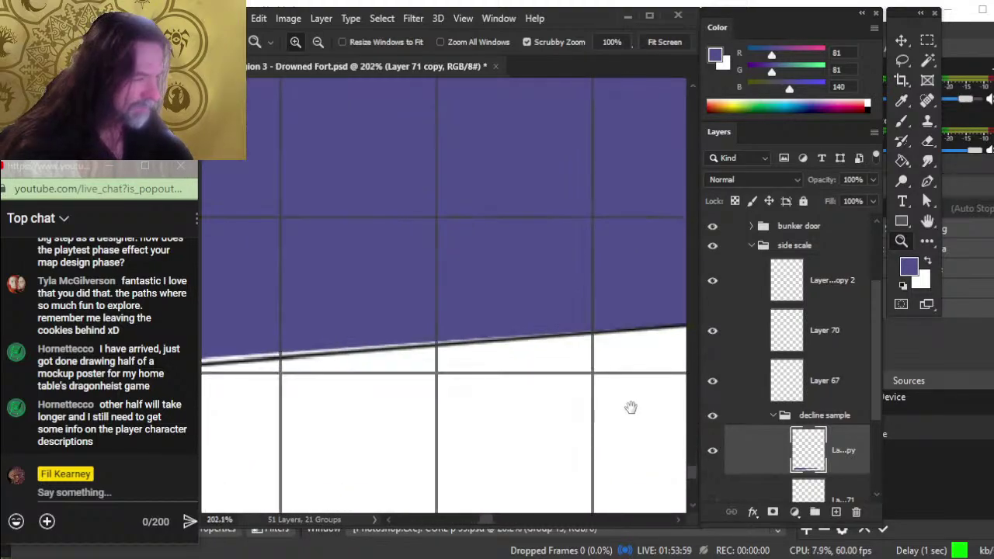
left_click_drag(631, 408, 408, 454)
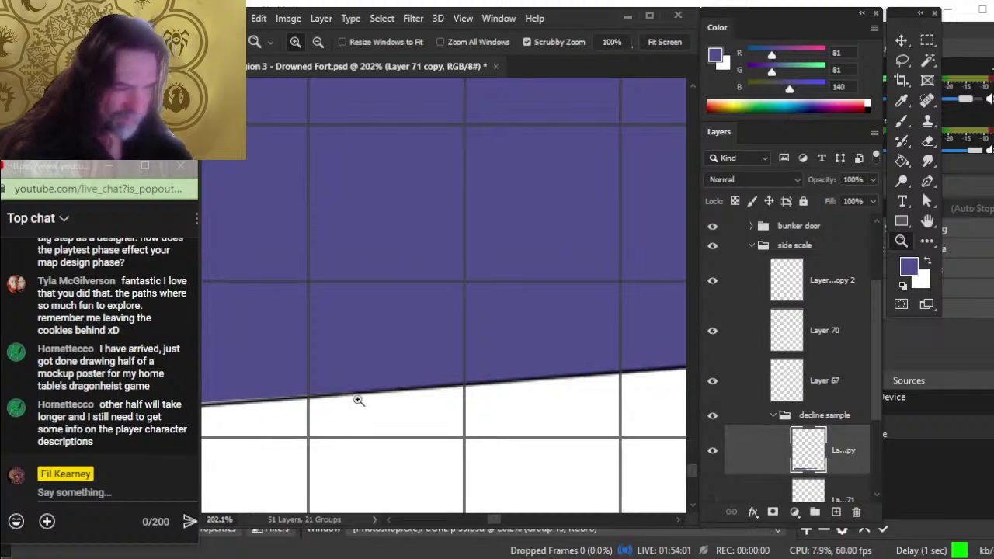
key("e")
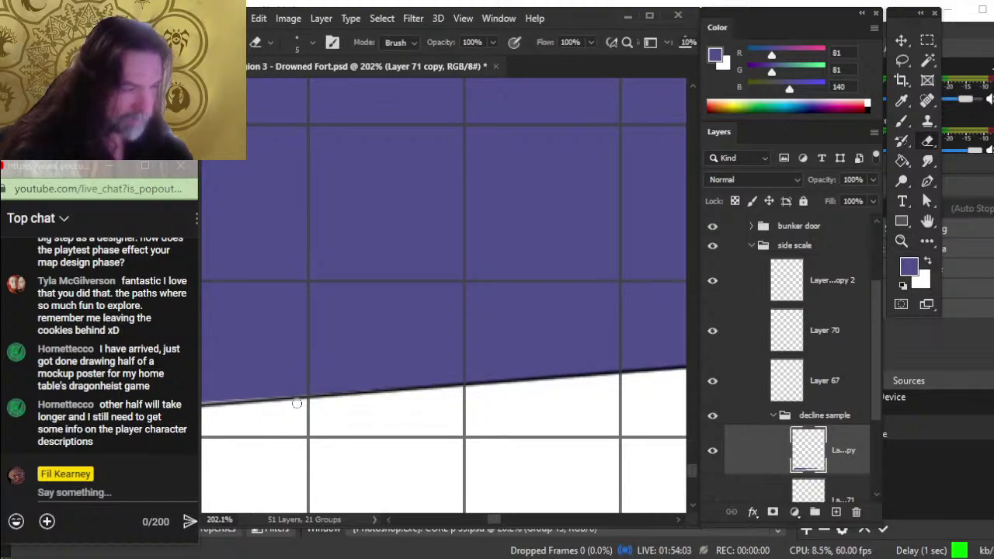
left_click_drag(431, 384, 540, 374)
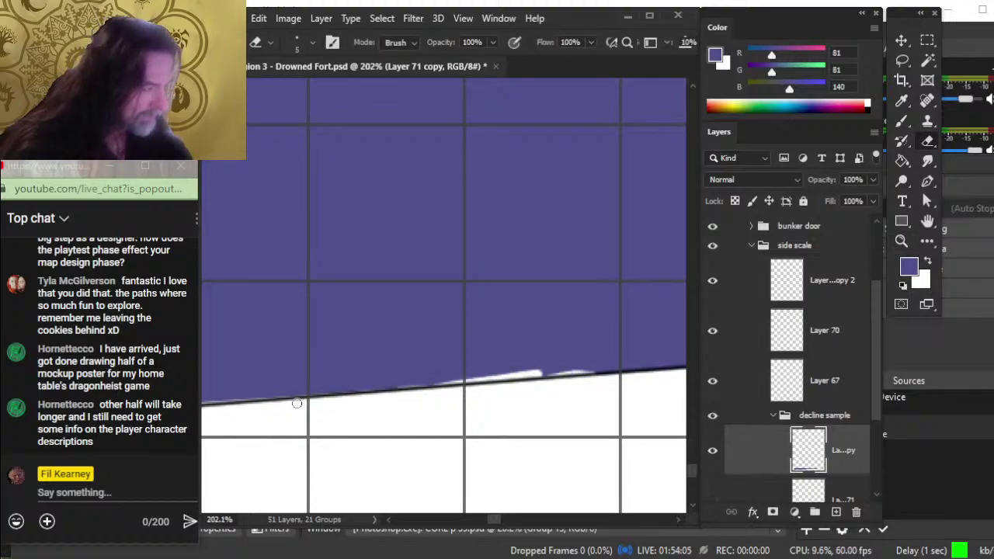
Step: Erase the purple overhang under the slanted line from the deeper section toward the vertical depth line, and save the document
scroll(477, 443, "right", 5)
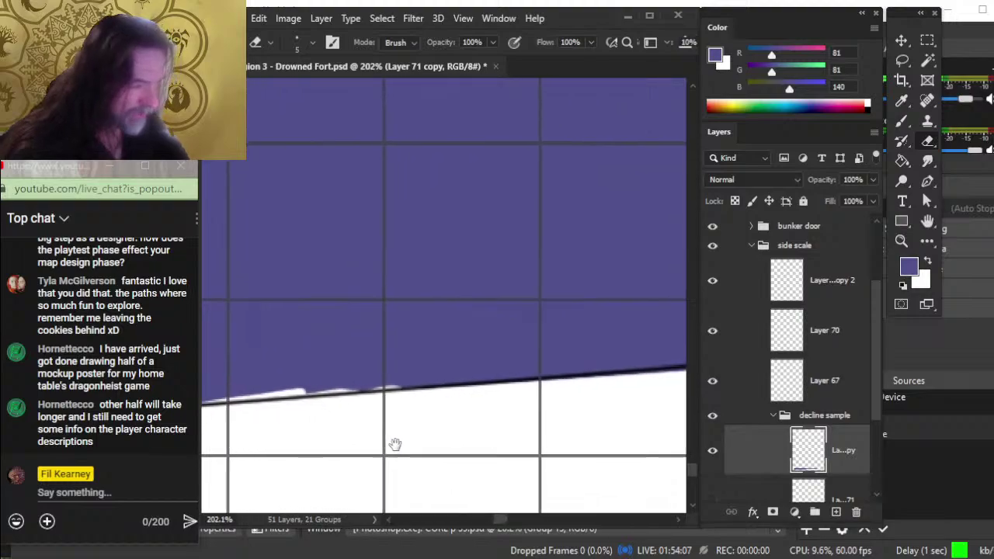
left_click_drag(451, 384, 609, 371)
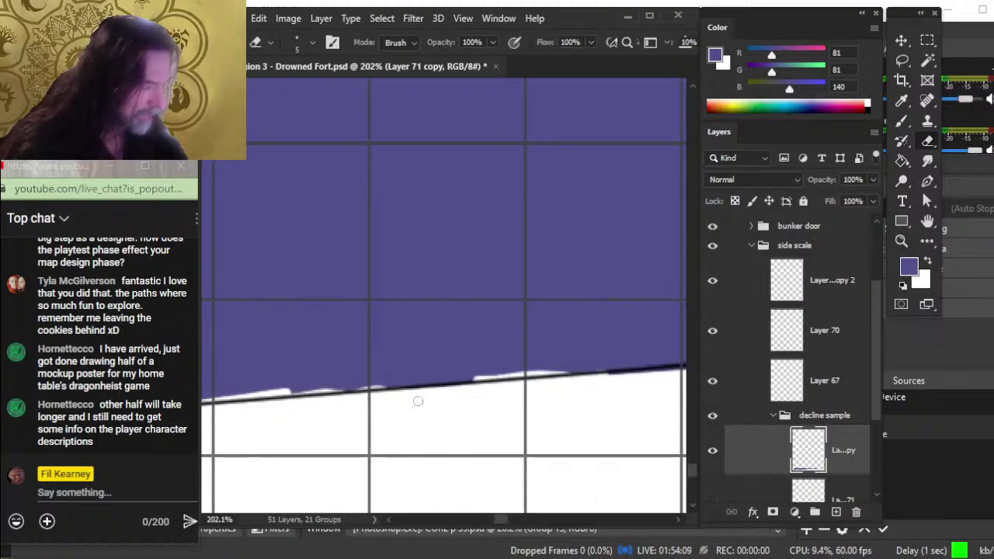
scroll(631, 390, "right", 1)
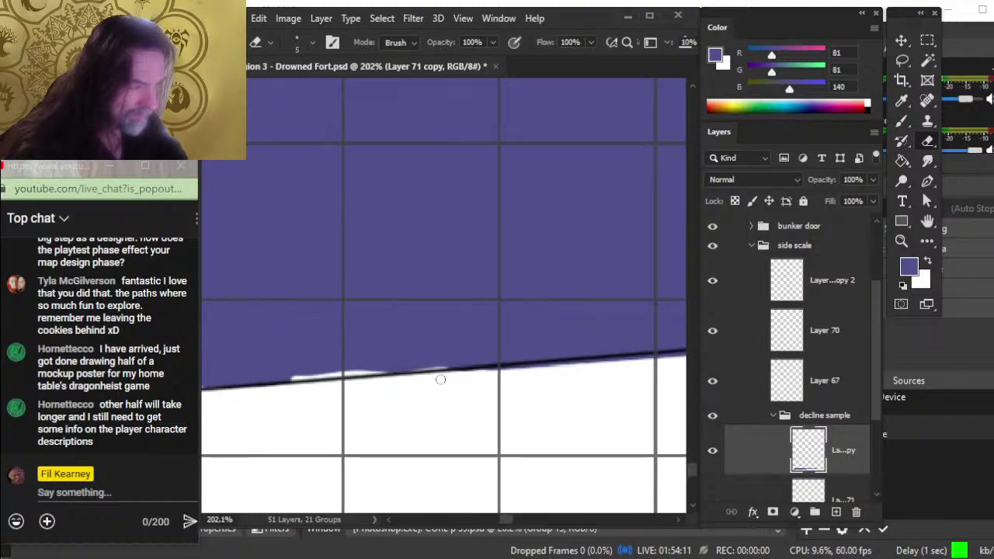
left_click_drag(455, 371, 682, 354)
scroll(636, 386, "right", 2)
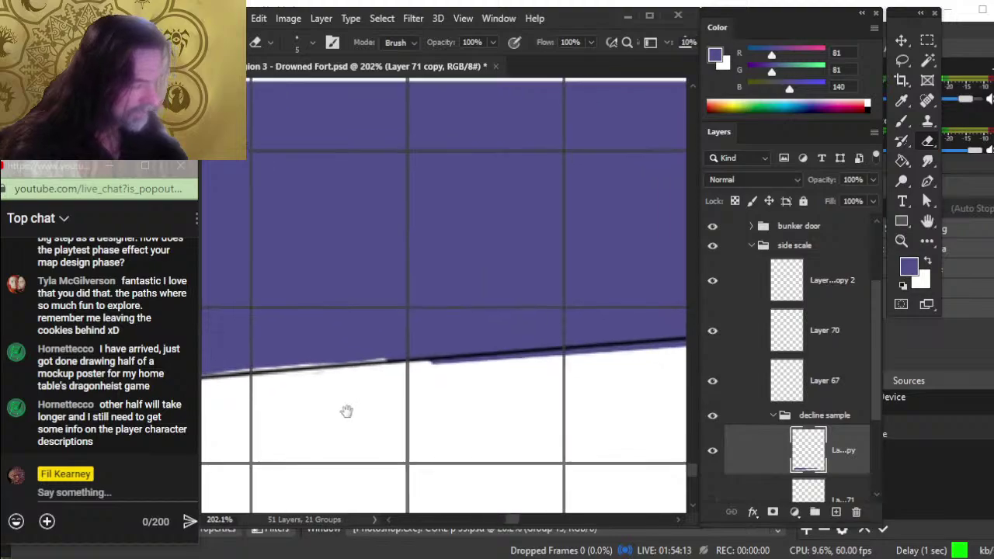
left_click_drag(424, 356, 598, 345)
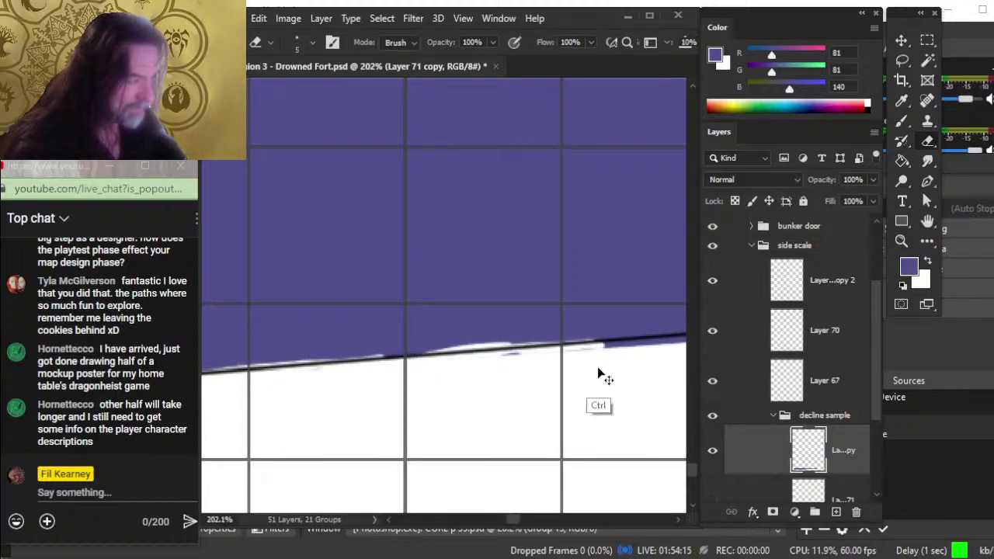
key("ctrl+s")
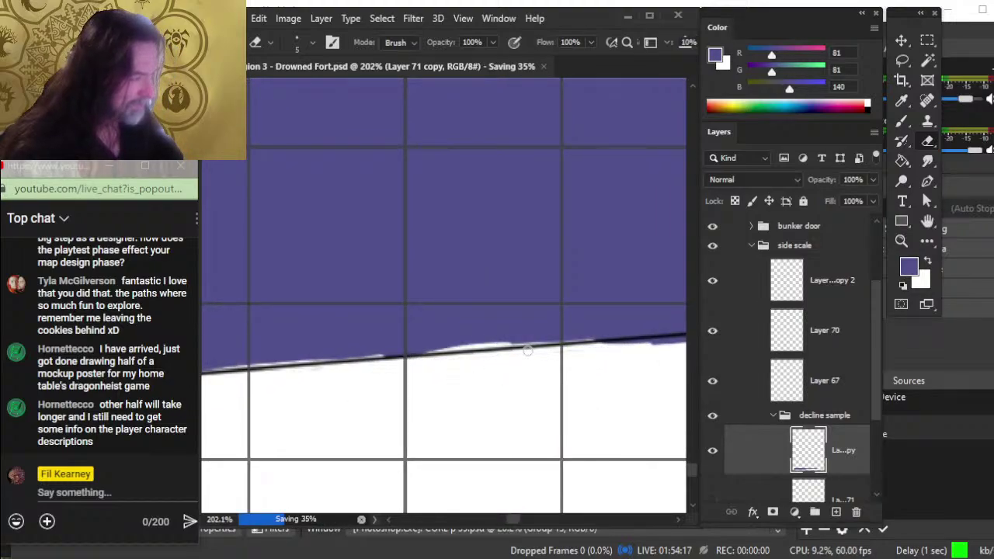
Step: Erase the purple overhang under the slanted line on both sides of the vertical depth line's foot
left_click_drag(556, 394, 286, 394)
left_click_drag(376, 343, 521, 332)
left_click_drag(455, 336, 601, 326)
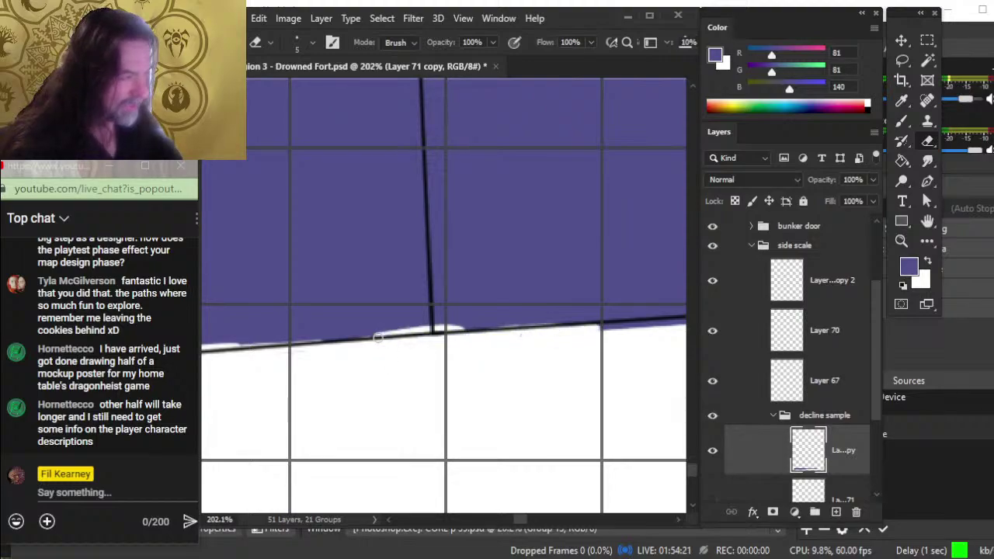
left_click_drag(516, 324, 676, 319)
left_click_drag(602, 321, 671, 315)
left_click_drag(657, 374, 608, 381)
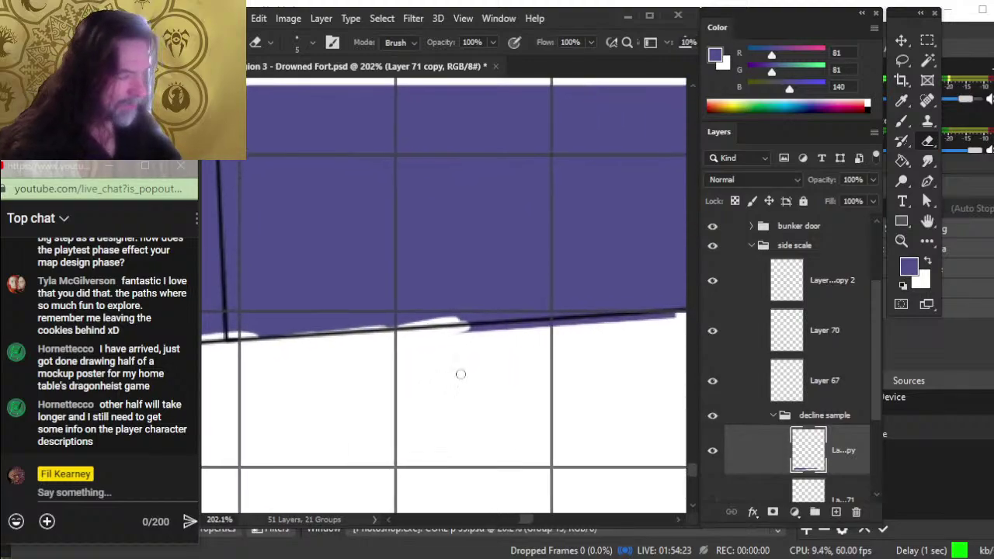
Step: Erase the remaining purple overhang under the slanted line on the shallower side of the vertical depth line
mouse_move(528, 329)
left_mouse_down()
mouse_move(454, 335)
mouse_move(560, 319)
left_mouse_up()
left_click_drag(469, 326, 663, 315)
left_click_drag(453, 335, 515, 372)
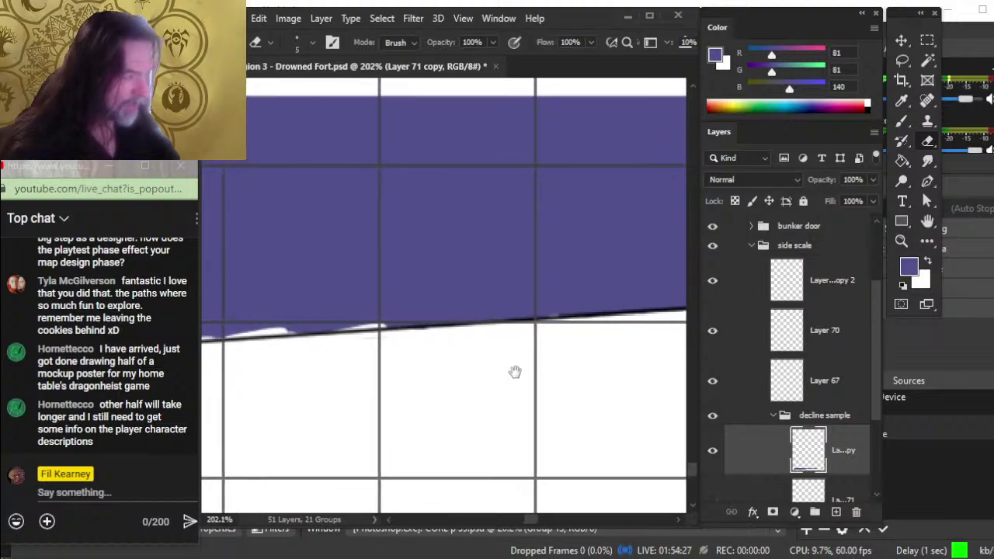
left_click_drag(563, 314, 603, 318)
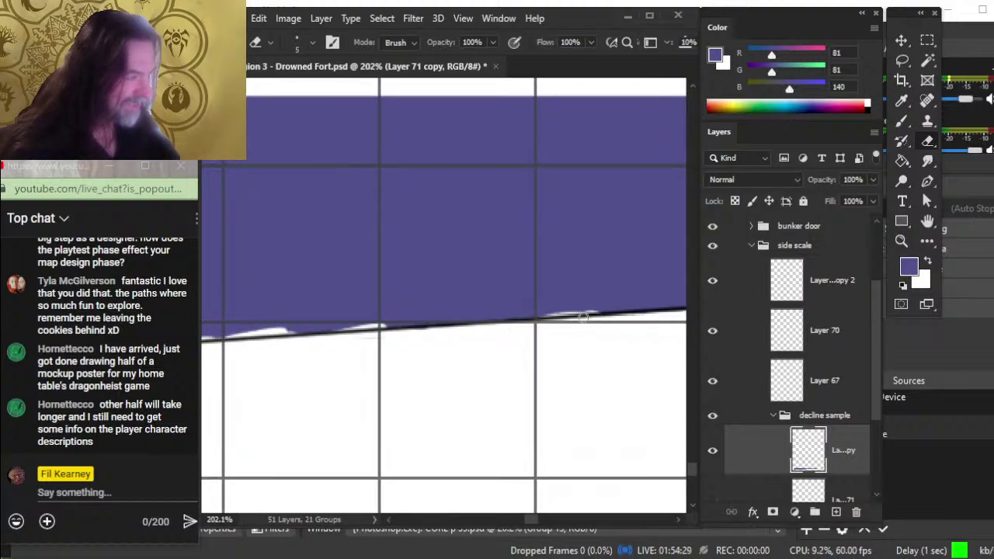
Step: Paint purple into the white gaps just above the slanted line with a size 10 brush
key("b")
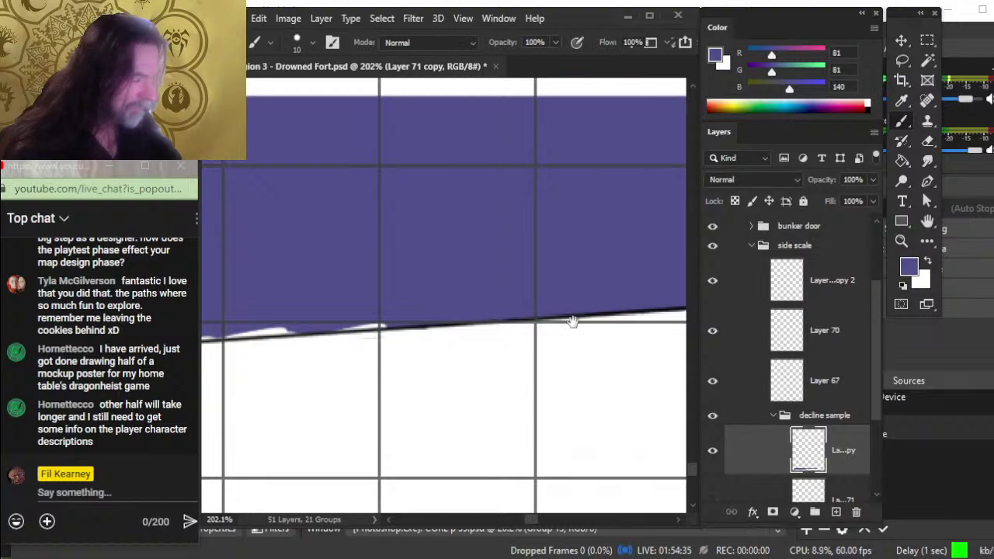
mouse_move(570, 321)
left_mouse_down()
mouse_move(592, 330)
mouse_move(499, 379)
mouse_move(459, 384)
left_mouse_up()
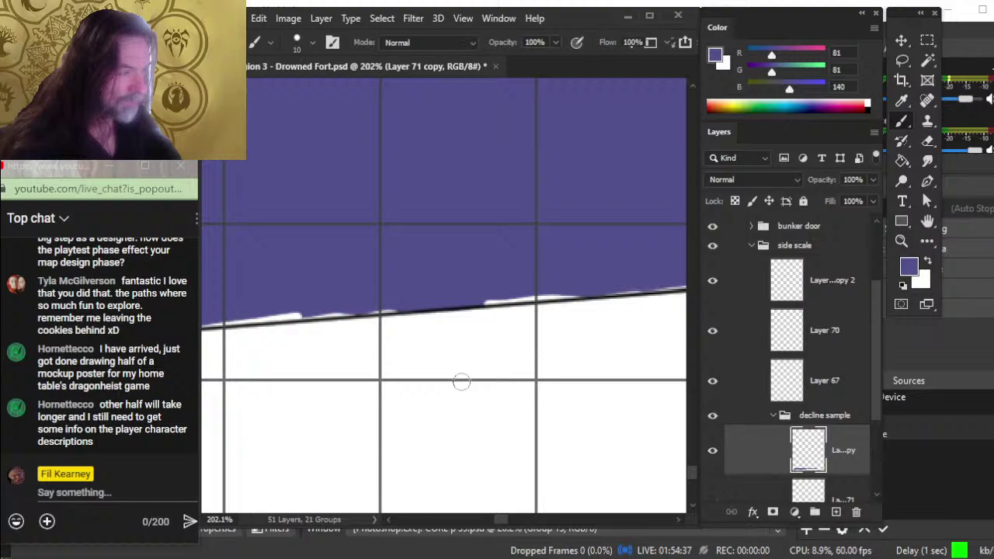
left_click(476, 298, "shift")
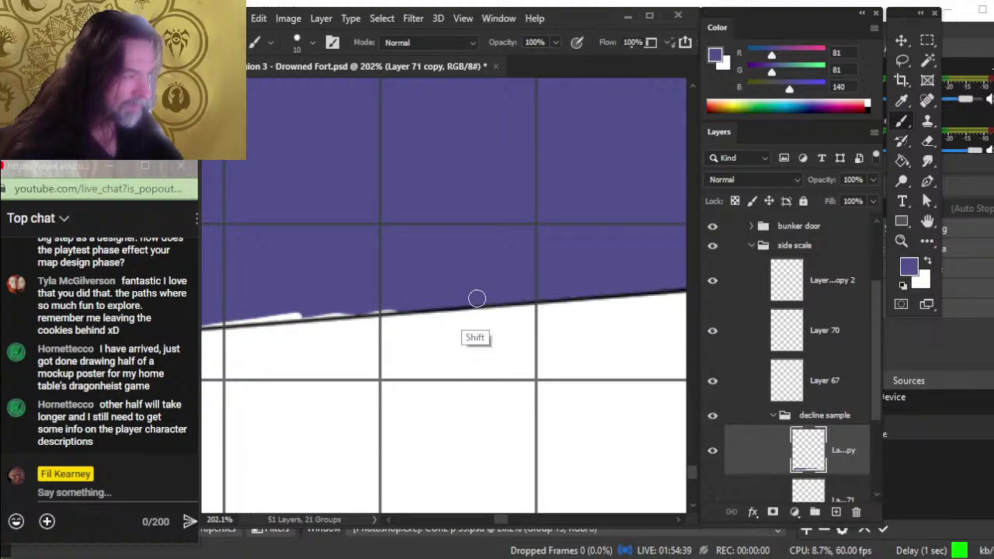
left_click_drag(432, 341, 799, 364)
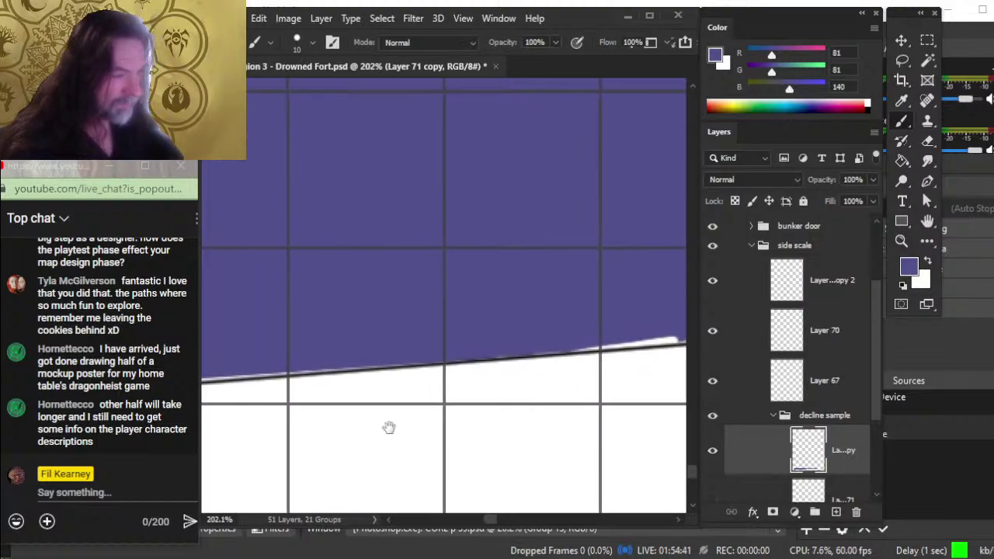
Step: Fill the white gaps above the slanted line with purple, continuing to the wedge's deepest bottom corner
left_click_drag(388, 427, 720, 358)
left_click_drag(307, 383, 490, 370)
mouse_move(364, 380)
left_mouse_down()
mouse_move(714, 333)
mouse_move(797, 336)
left_mouse_up()
left_click_drag(334, 383, 654, 357)
left_click(428, 363, "shift")
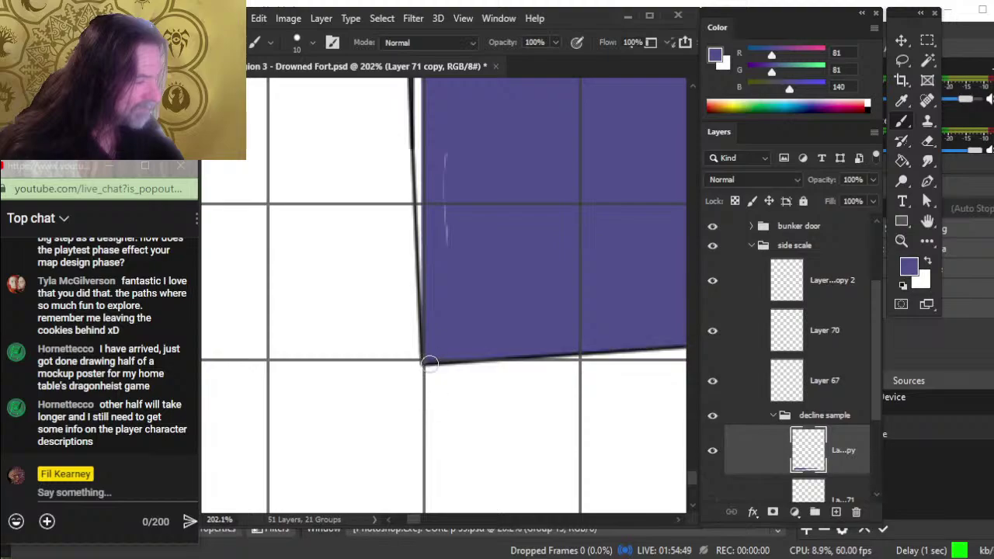
Step: Paint purple over the light vertical streaks inside the wedge near its deep end
key("z")
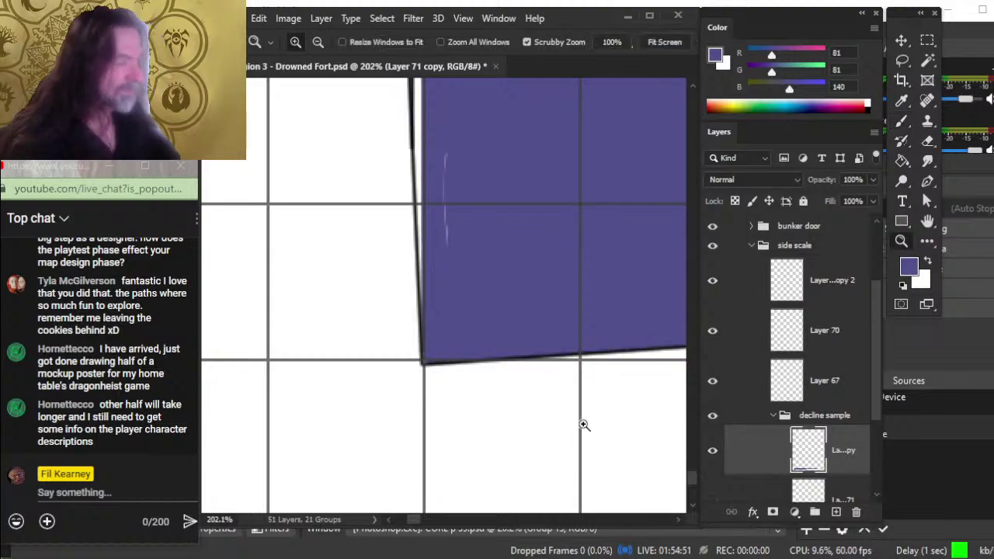
key("b")
key("z")
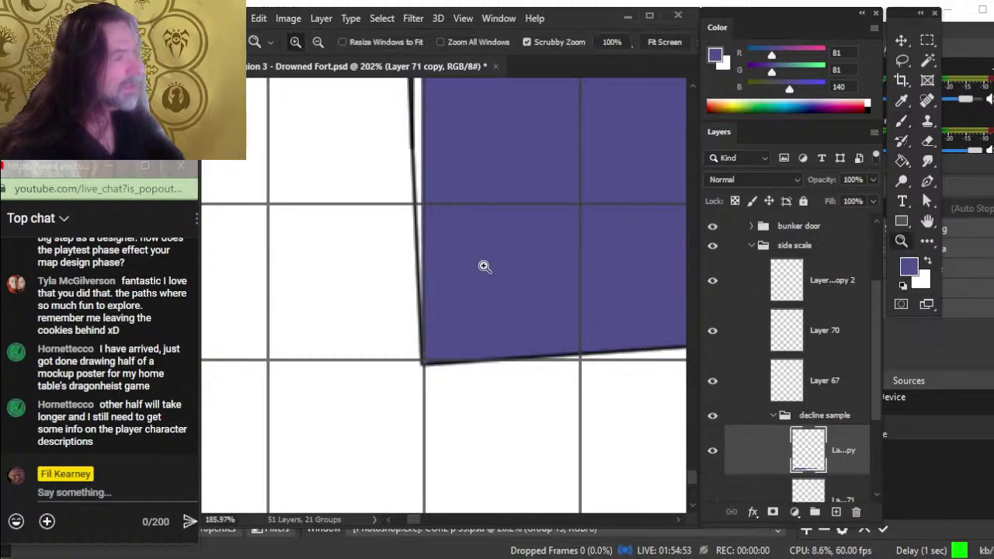
Step: Nudge the side scale group up so the wedge's deepest bottom corner sits on the horizontal grid line
scroll(484, 267, "down", 3)
left_click_drag(531, 281, 432, 295)
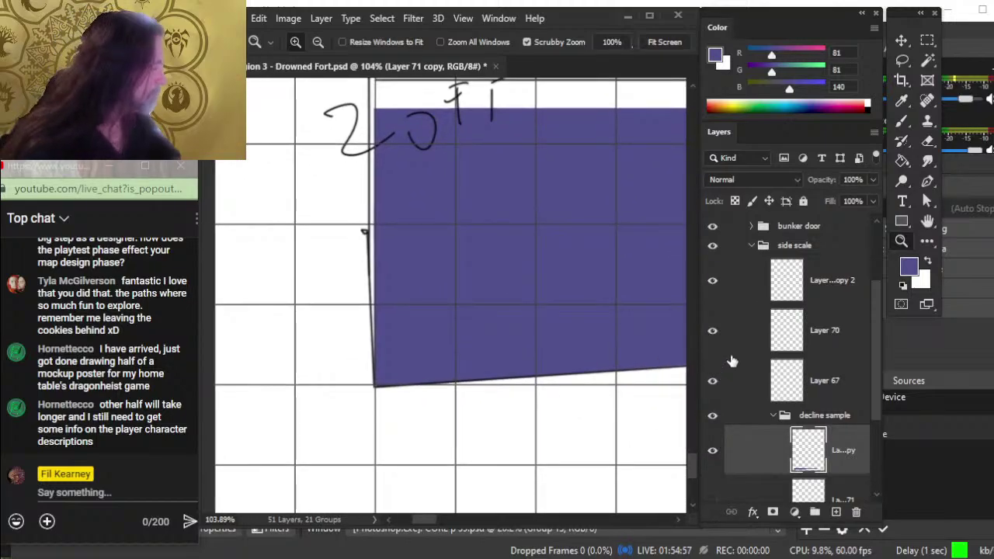
left_click(714, 250)
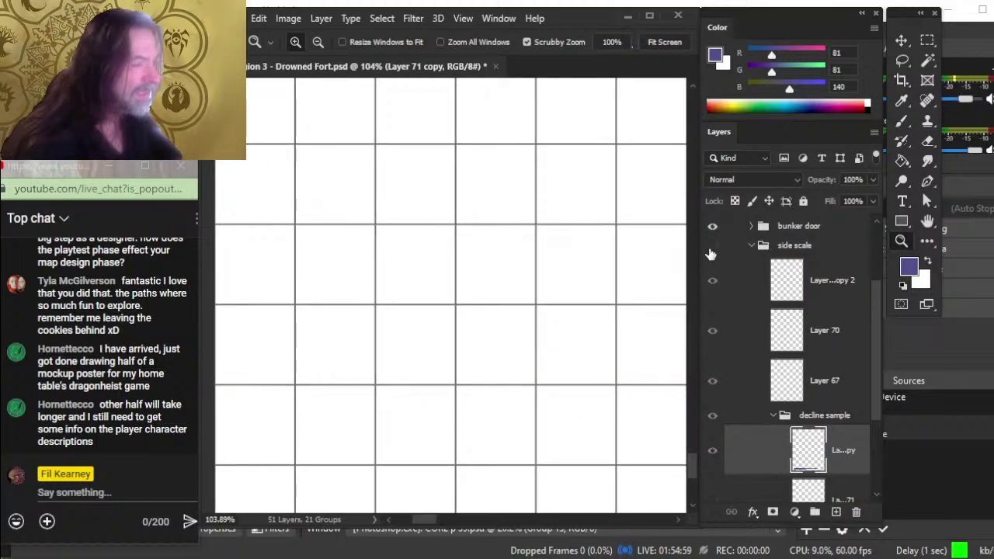
left_click(712, 247)
left_click(727, 250)
key("v")
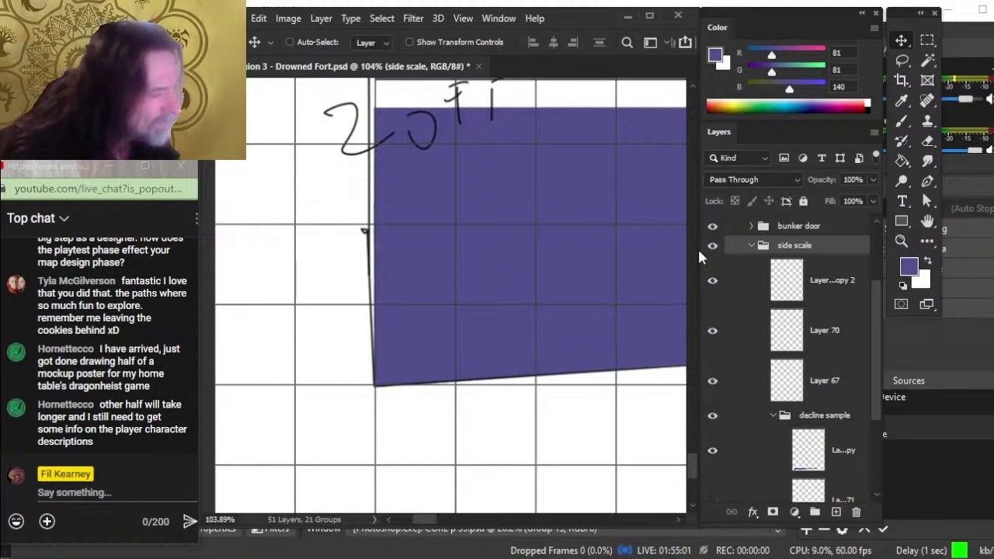
key("Up")
key("Up")
key("Up")
key("Down")
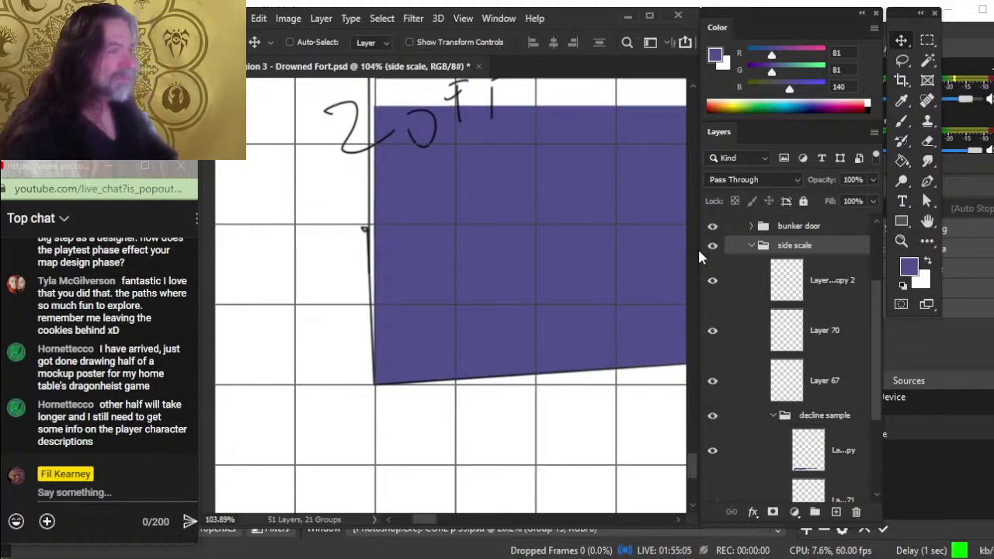
Step: Toggle Layer 136 copy 2 and hide Layer 70 to check the purple wedge's edges against the grid
left_click(712, 280)
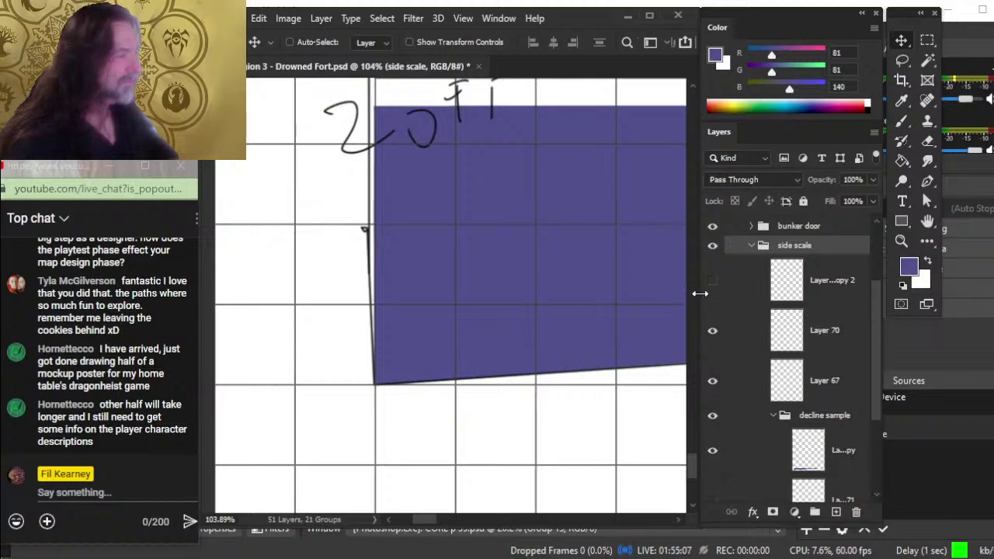
left_click(712, 330)
key("z")
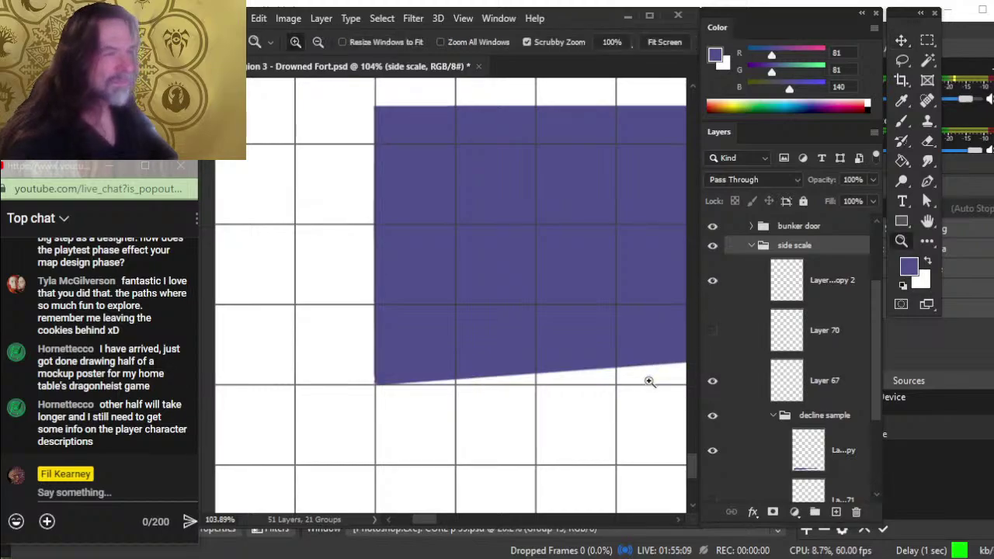
left_click_drag(648, 381, 619, 408)
left_click_drag(580, 326, 570, 506)
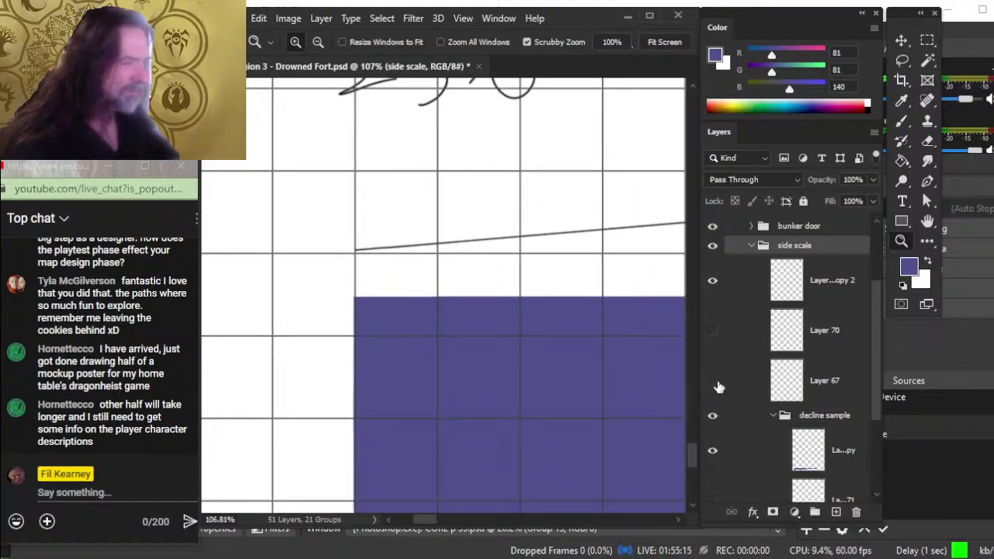
Step: Nudge the upper slanted line on Layer 136 copy 2 up so its deep end meets the grid line
left_click(712, 281)
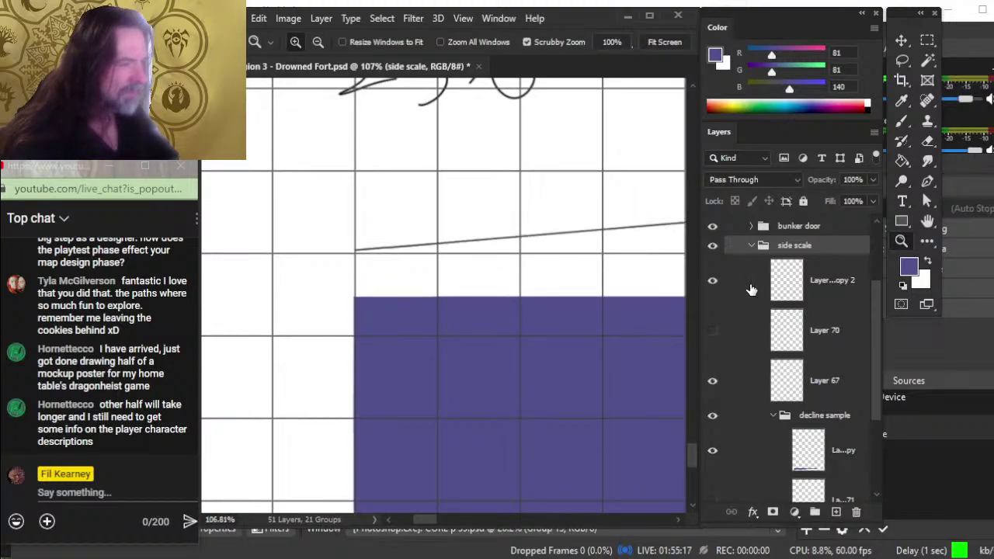
left_click(742, 286)
left_click_drag(345, 287, 411, 289)
key("v")
key("Up")
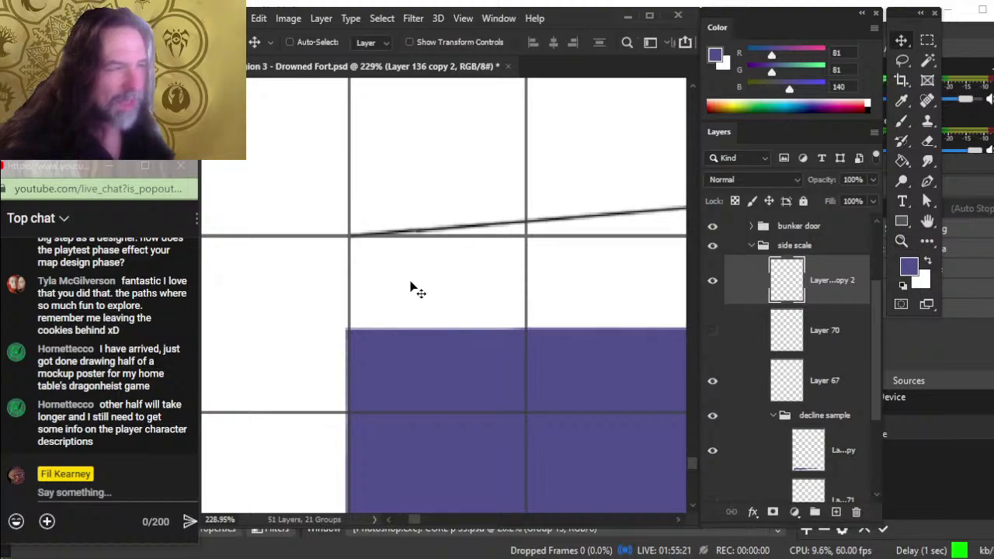
Step: Show Layer 70 again and toggle the purple fill on Layer 71 copy to compare it with the slanted line
key("z")
key("ctrl+0")
left_click_drag(577, 446, 421, 421)
left_click(716, 342)
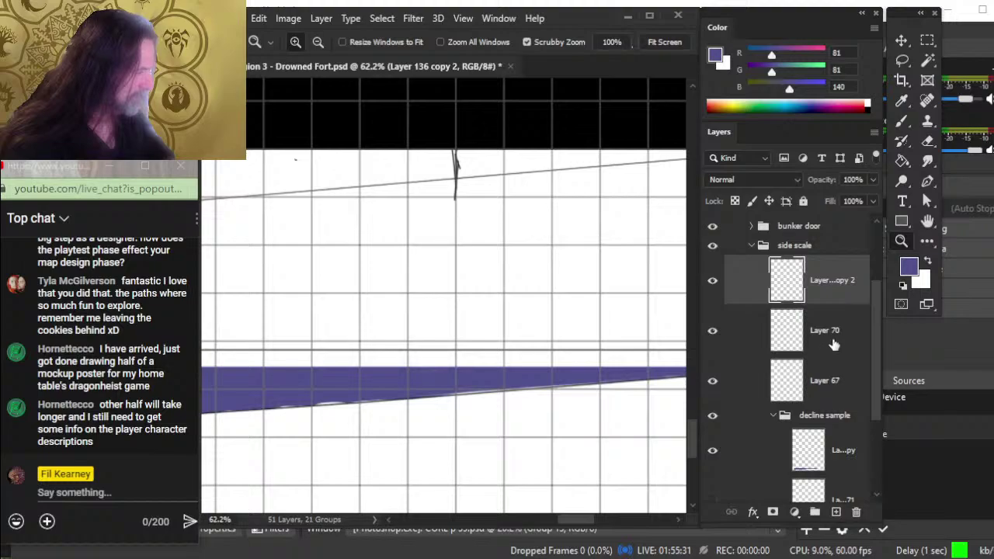
left_click(714, 342)
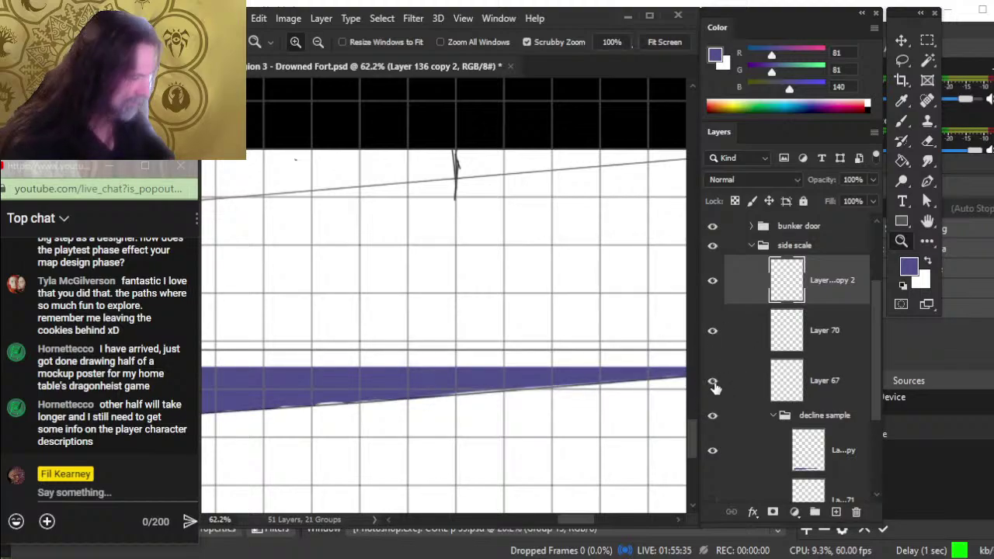
left_click(712, 452)
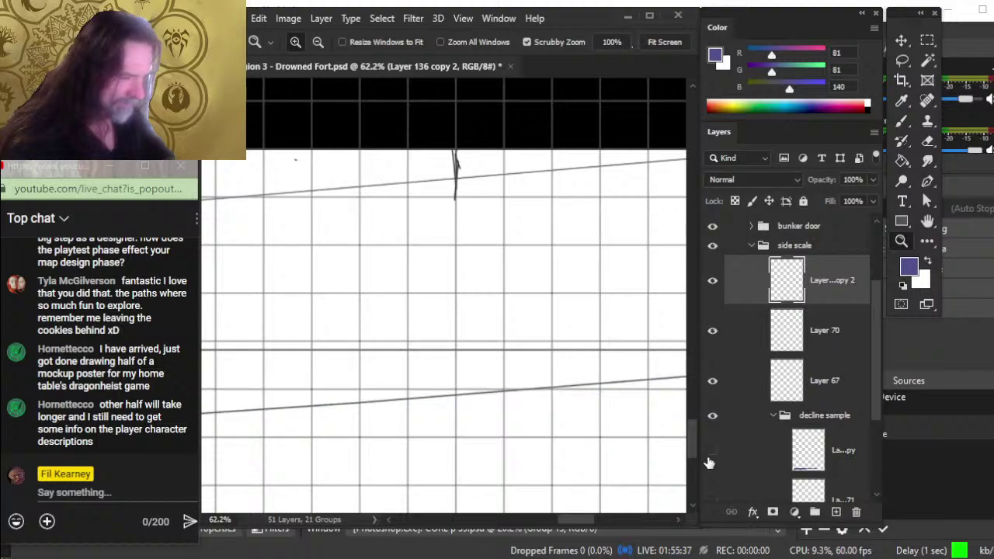
left_click(712, 452)
Step: Paint purple into the remaining white gaps above the wedge's slanted line on Layer 71 copy with a size 10 brush
scroll(572, 410, "down", 2)
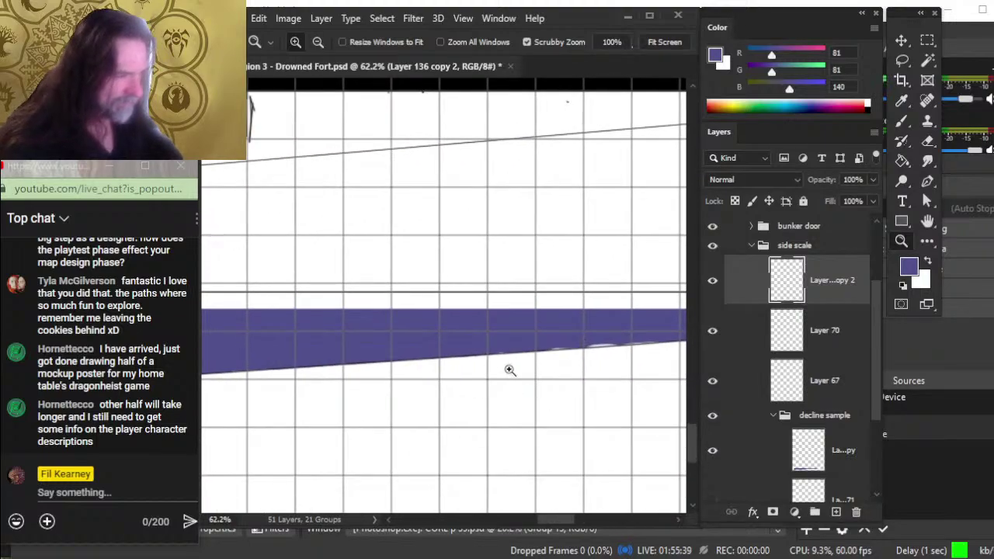
left_click_drag(511, 357, 573, 359)
left_click_drag(464, 342, 577, 361)
key("b")
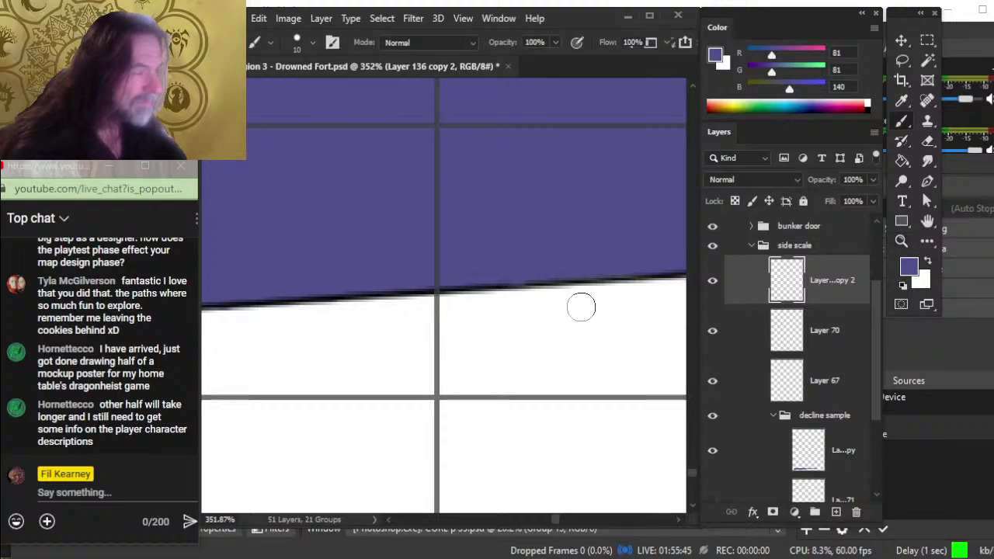
left_click(713, 459)
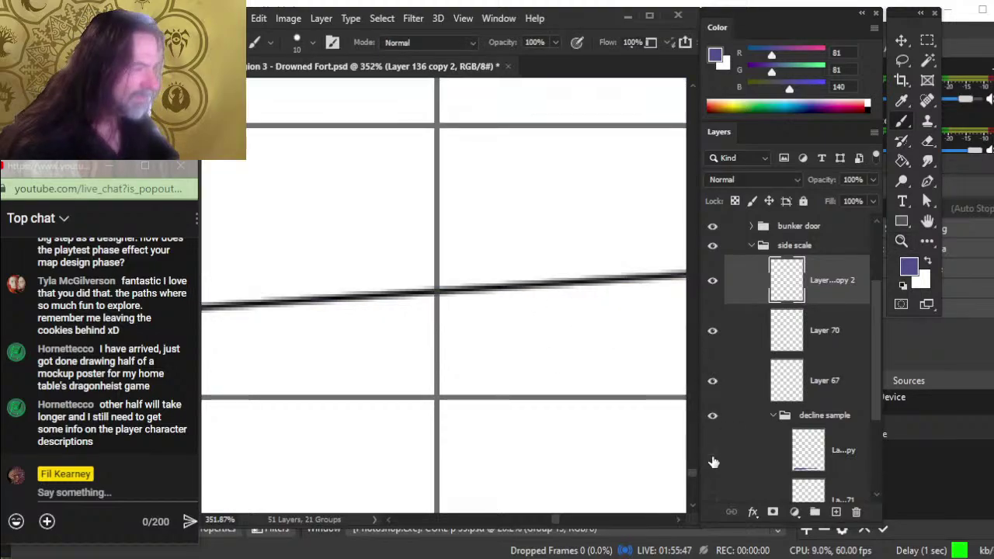
left_click(713, 459)
left_click(744, 460)
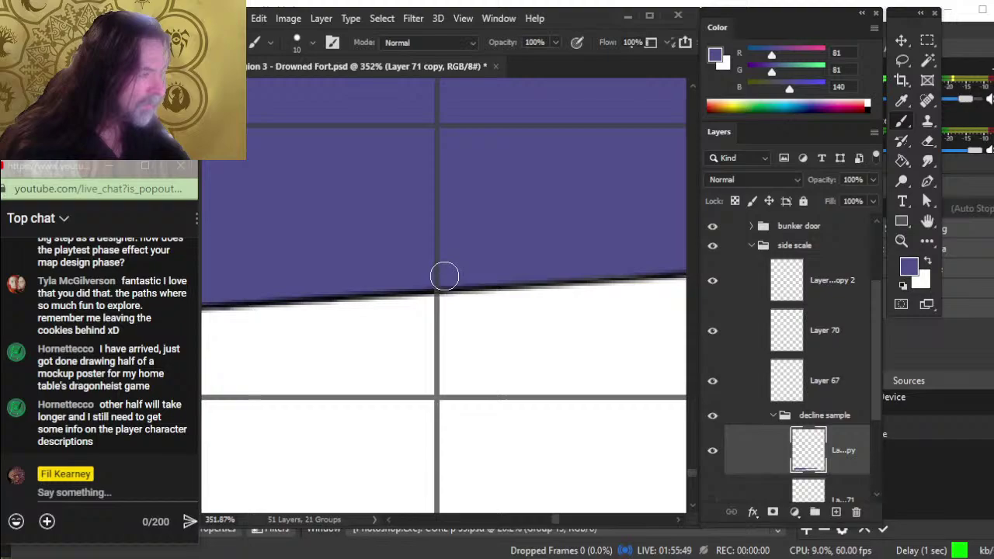
mouse_move(448, 275)
left_mouse_down()
mouse_move(477, 348)
mouse_move(370, 360)
mouse_move(355, 380)
mouse_move(443, 414)
mouse_move(311, 492)
mouse_move(450, 403)
mouse_move(384, 415)
mouse_move(397, 427)
mouse_move(461, 372)
left_mouse_up()
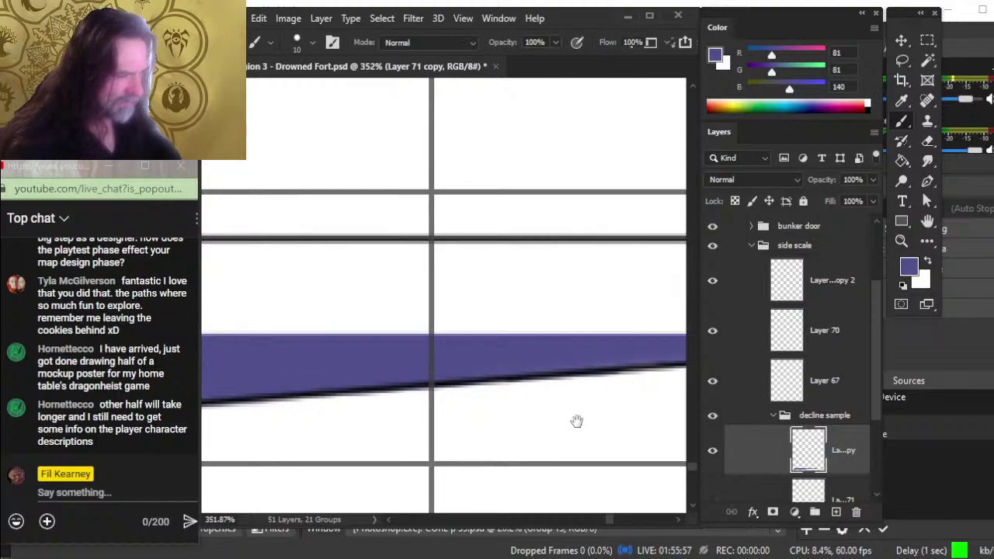
Step: Examine the wedge's shallow tip near the 0 FT mark and its position relative to the tunnel section above
mouse_move(576, 420)
left_mouse_down()
mouse_move(244, 420)
mouse_move(194, 408)
mouse_move(470, 428)
left_mouse_up()
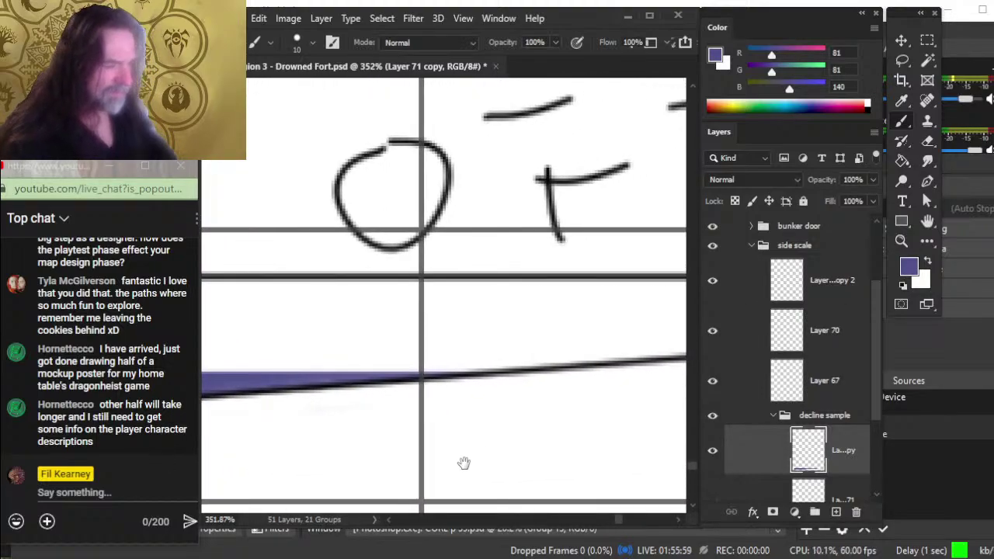
key("z")
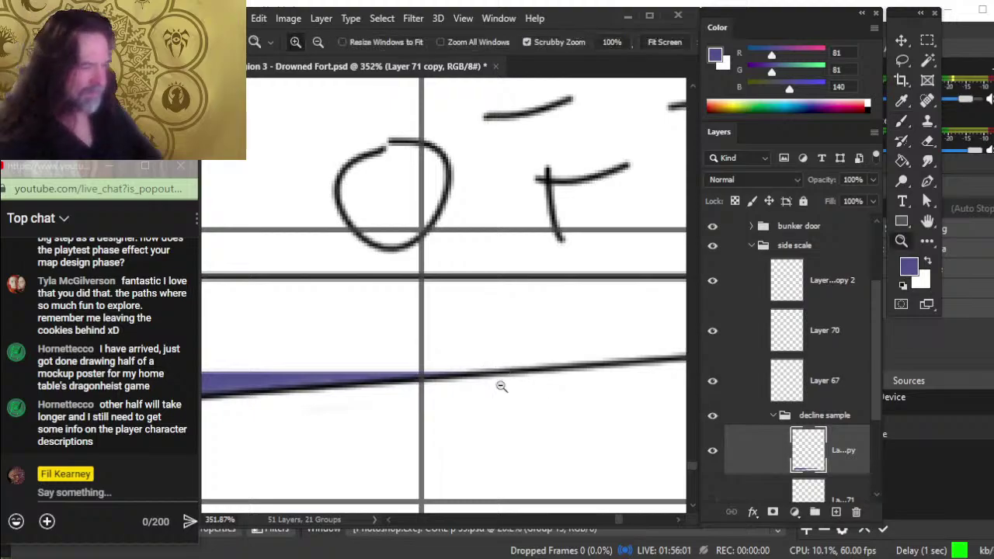
left_click_drag(525, 393, 472, 398)
left_click_drag(544, 444, 487, 455)
left_click_drag(568, 262, 451, 198)
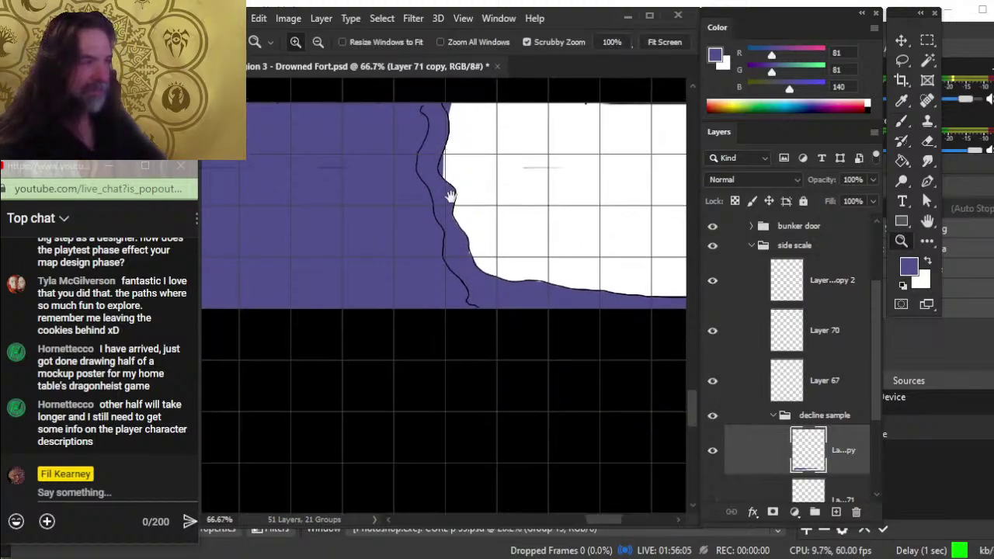
left_click_drag(455, 462, 445, 82)
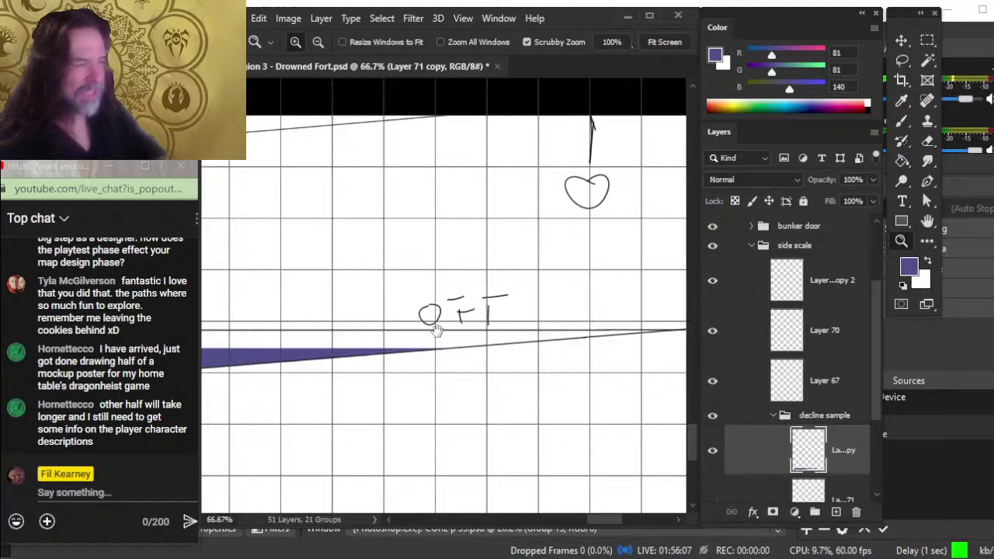
left_click_drag(476, 384, 436, 419)
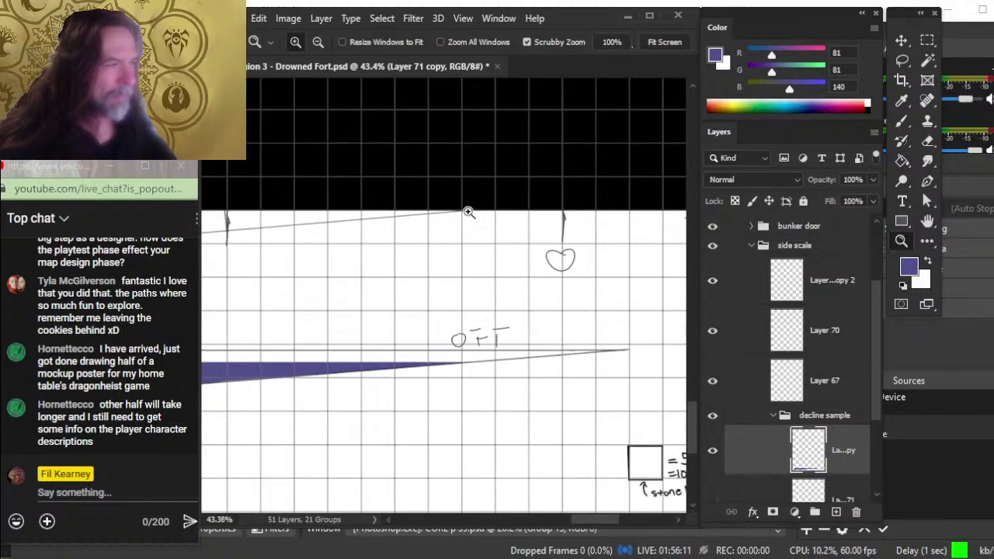
left_click_drag(517, 306, 484, 349)
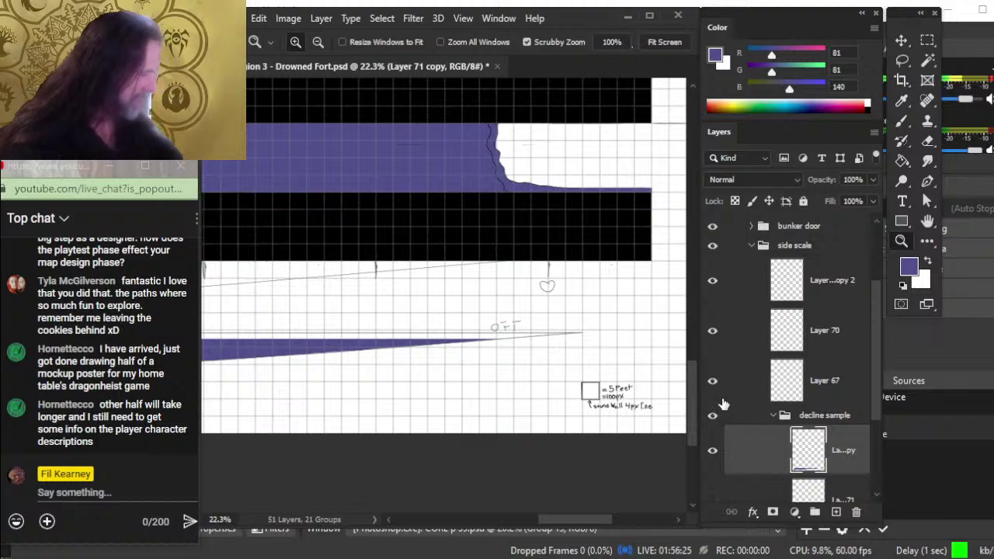
Step: Inspect the depth lines and labels on Layer 70 along the full length of the purple wedge
left_click(715, 334)
left_click(716, 336)
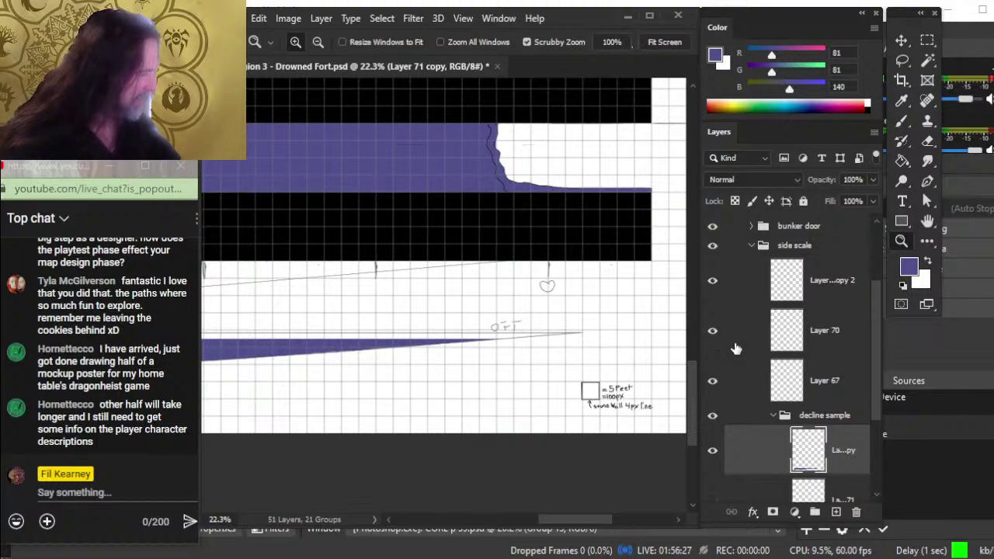
left_click(742, 346)
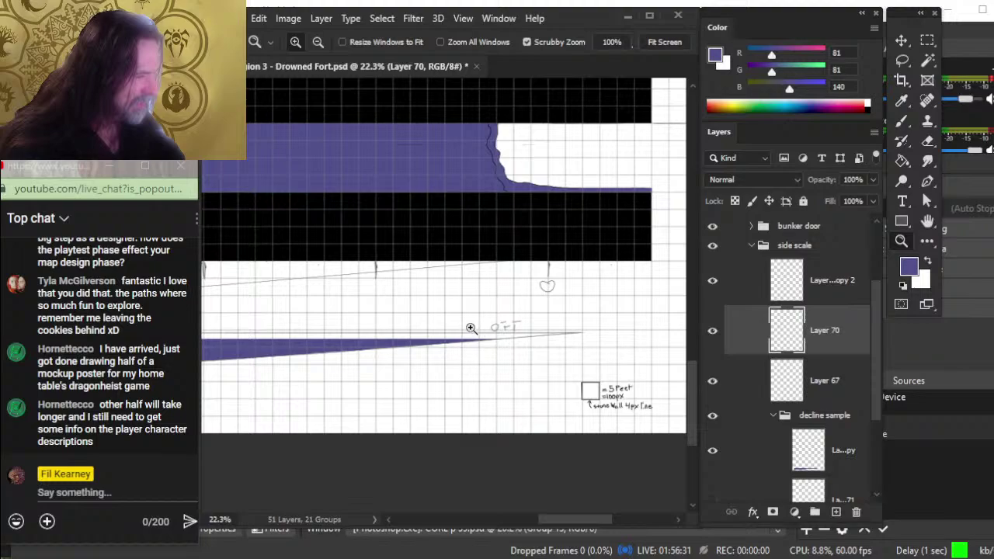
mouse_move(471, 328)
left_mouse_down()
mouse_move(466, 350)
mouse_move(627, 350)
mouse_move(559, 372)
mouse_move(538, 386)
mouse_move(545, 393)
left_mouse_up()
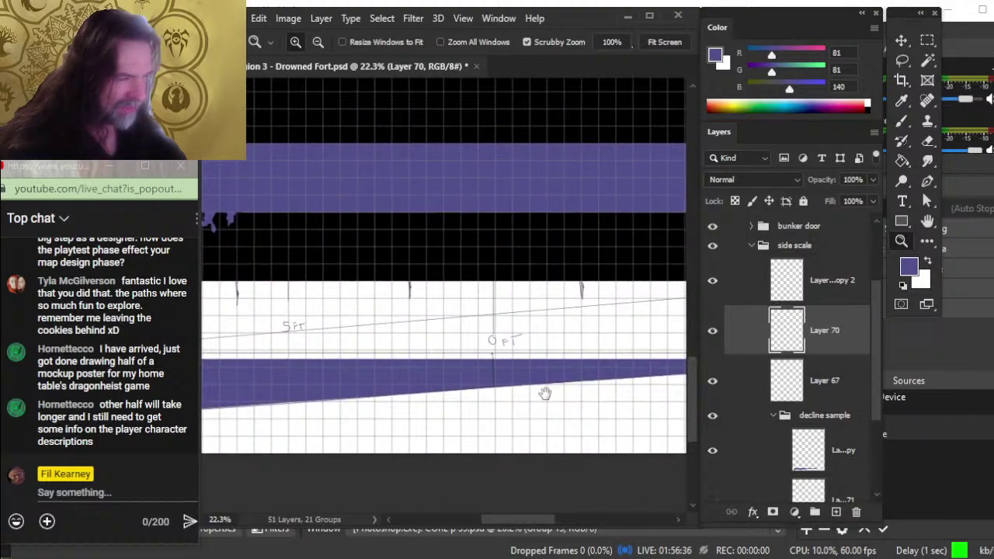
left_click(481, 358)
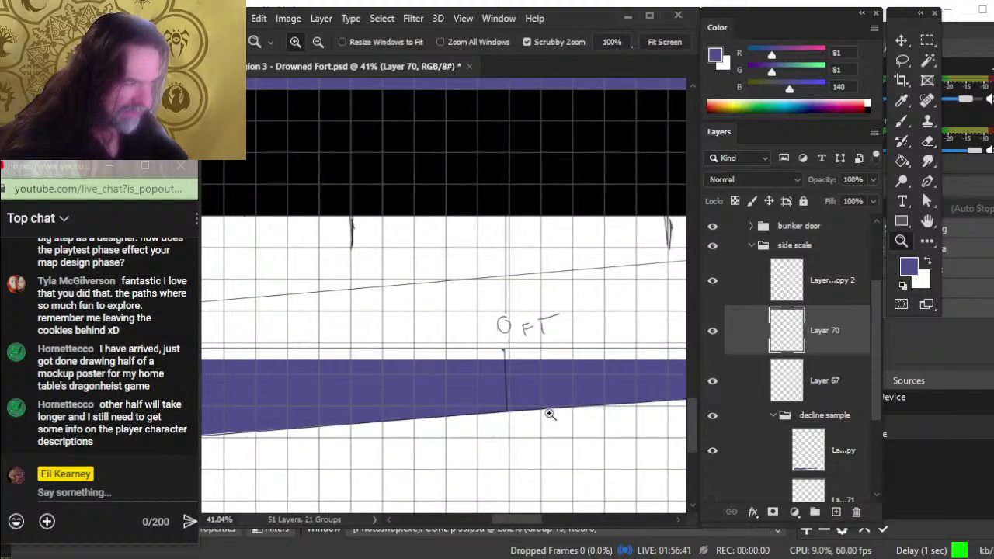
left_click_drag(593, 432, 549, 438)
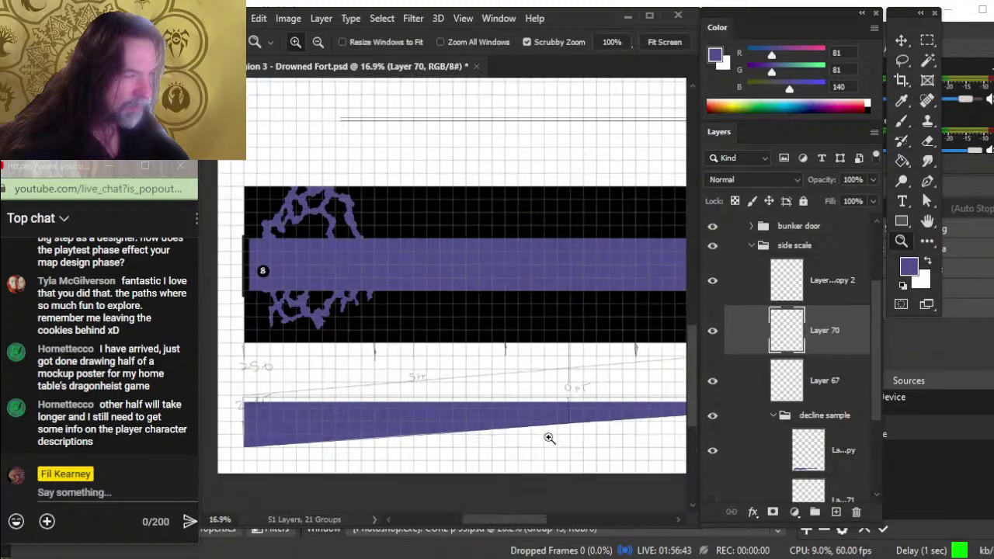
left_click_drag(440, 450, 470, 425)
Step: Compare the wedge's slanted edge with Layer 70 hidden and shown, selecting Layer 67
left_click(720, 331)
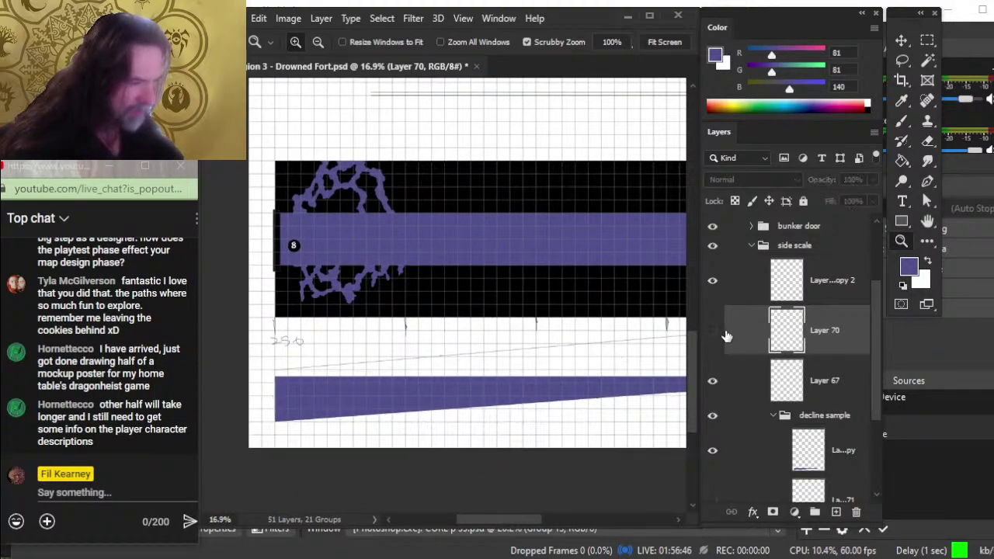
left_click(752, 389)
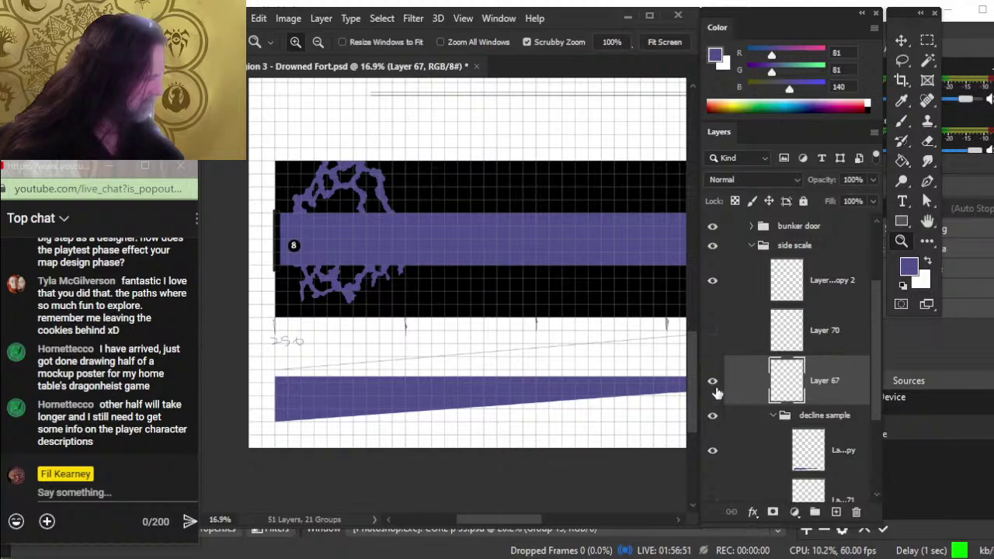
left_click_drag(366, 430, 283, 430)
left_click(470, 395, "ctrl")
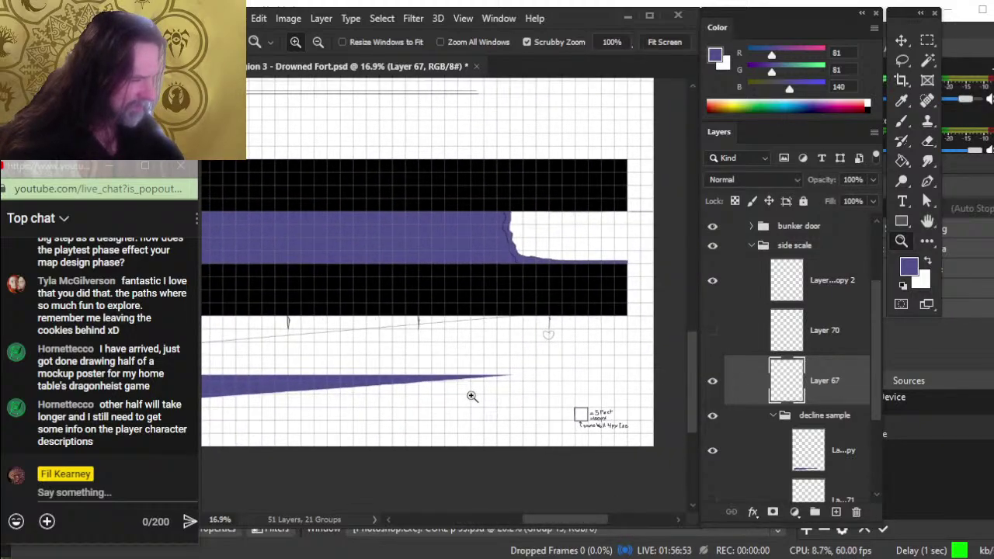
left_click(532, 399, "ctrl")
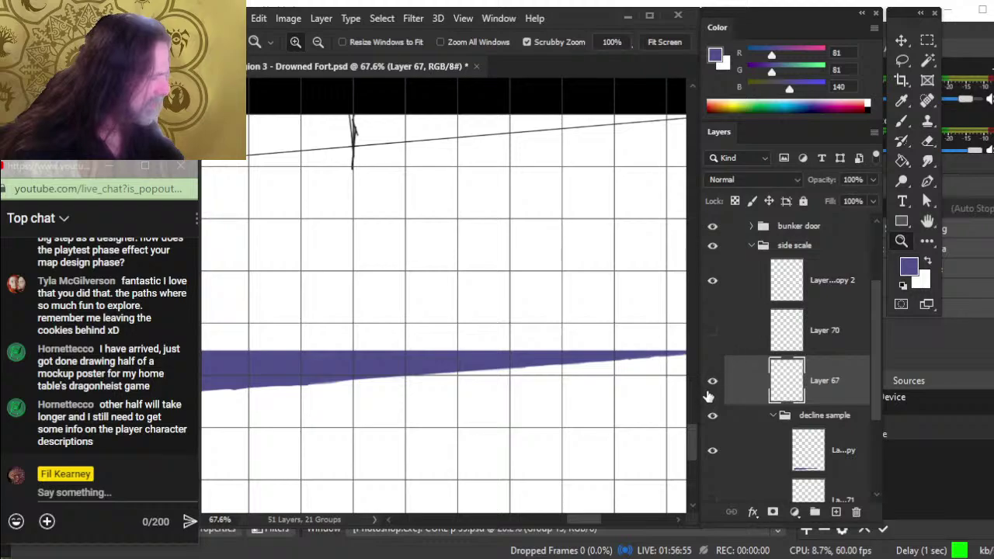
left_click(712, 330)
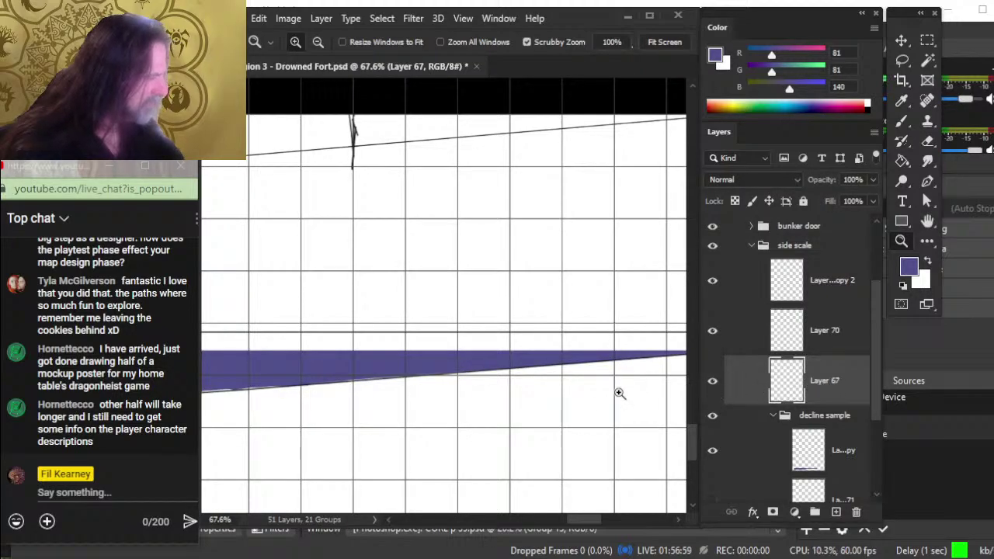
Step: Review the whole side scale and tunnel section together with the other map sections
key("w")
key("v")
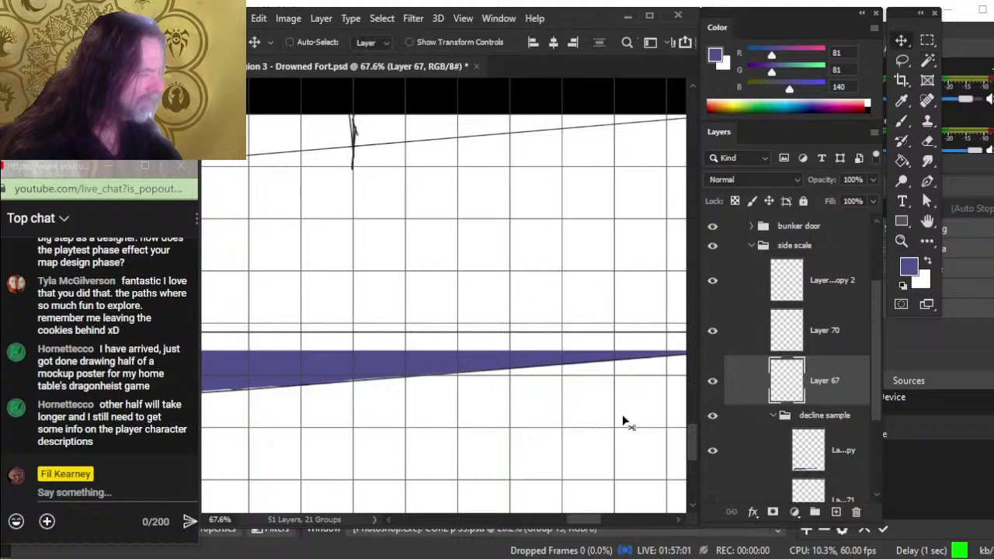
left_click_drag(622, 416, 513, 425)
key("ctrl+minus")
key("ctrl+minus")
key("ctrl+minus")
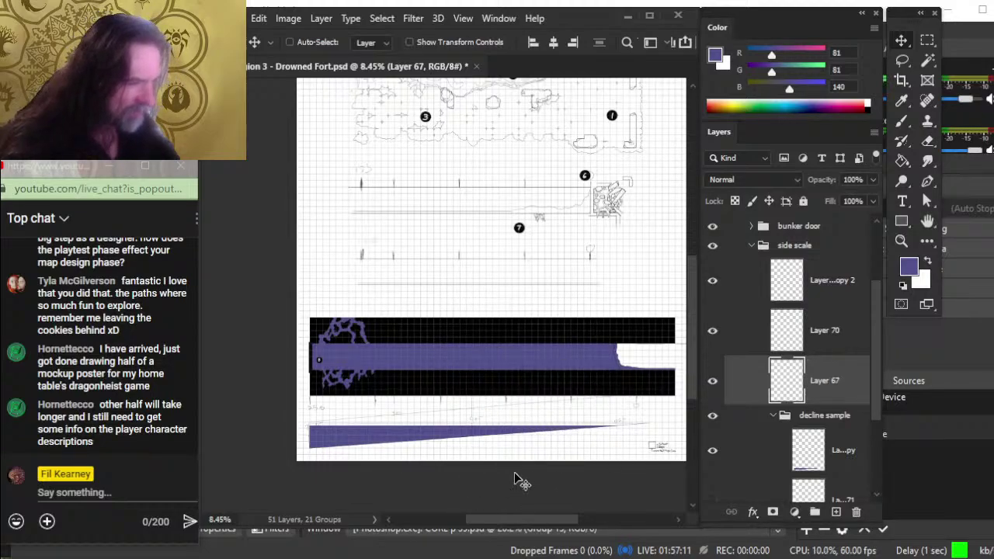
Step: Compare the purple wedge's deep end at the 20 FT label with Layer 67 hidden and shown
left_click(713, 380)
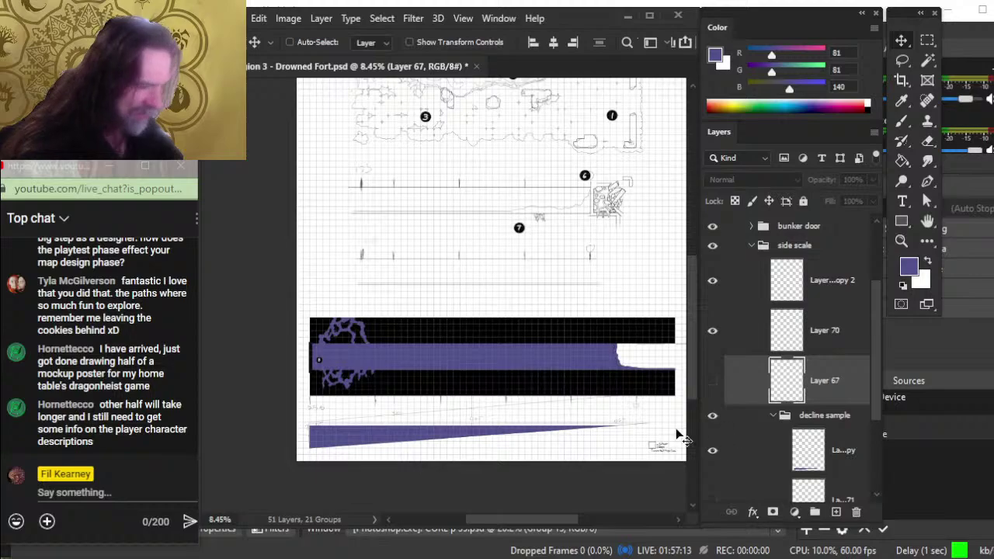
key("z")
left_click_drag(373, 432, 571, 417)
left_click_drag(405, 431, 507, 448)
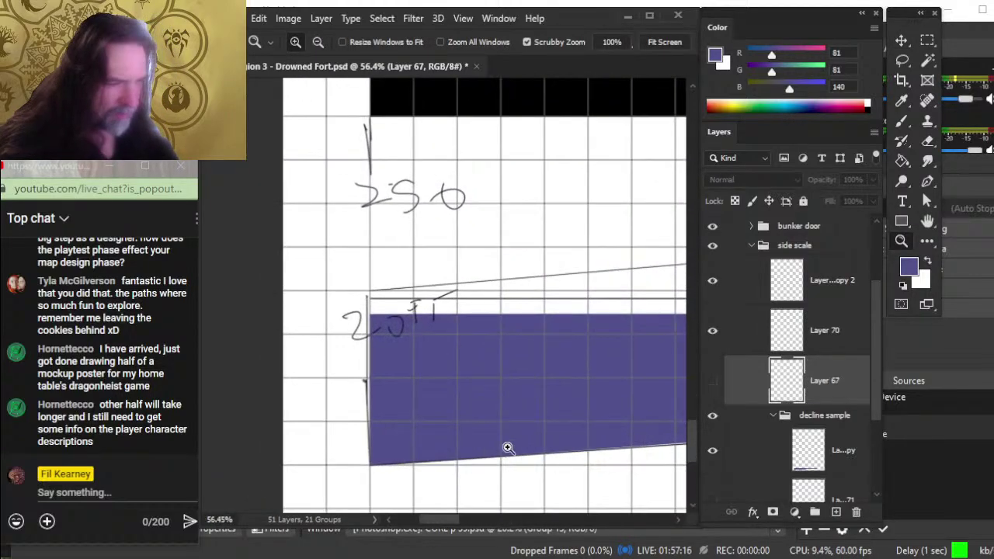
left_click(715, 392)
left_click(715, 392)
left_click(715, 392)
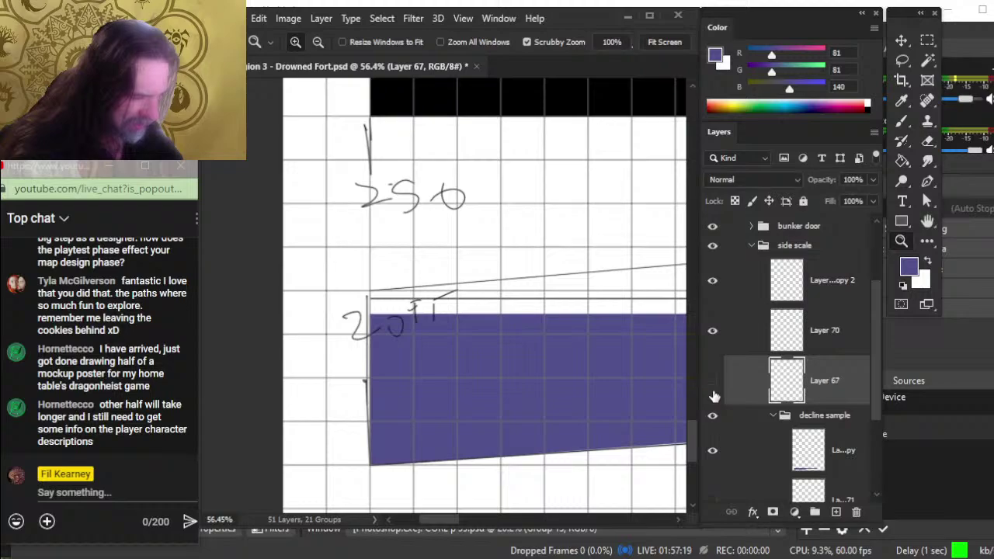
left_click(714, 397)
left_click(714, 397)
left_click(714, 396)
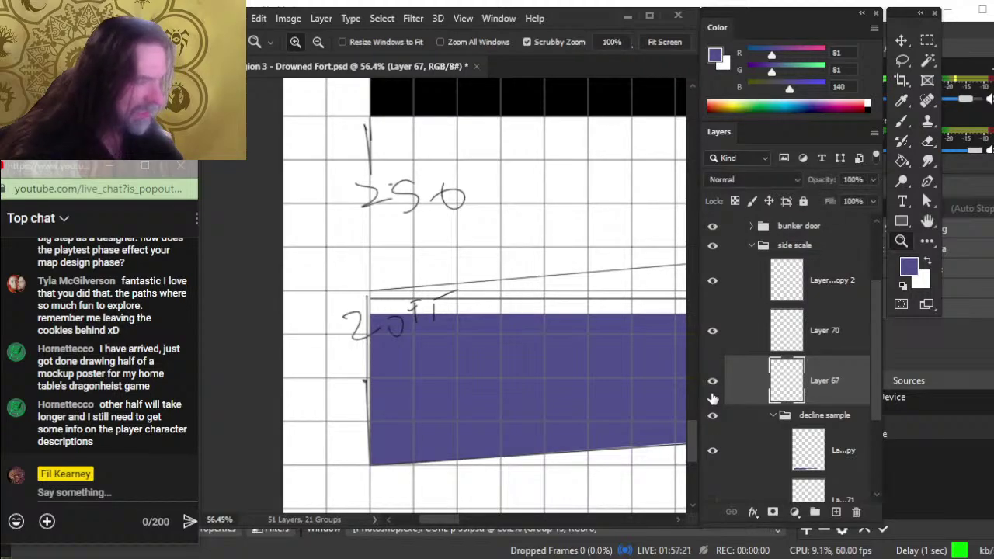
left_click(713, 397)
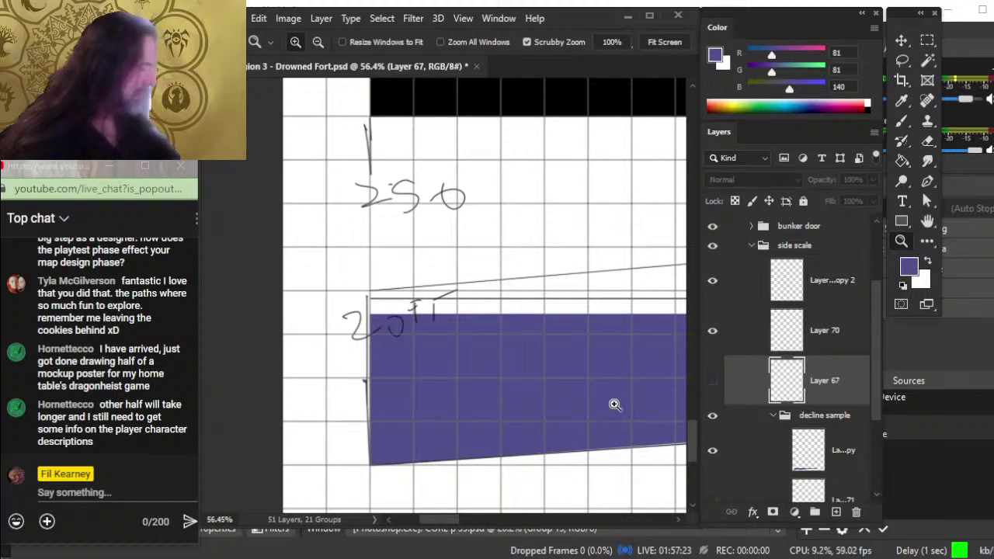
Step: Compare the tunnel section around marker 8 with Layer 67 hidden and shown
left_click_drag(614, 405, 517, 401)
left_click_drag(611, 377, 476, 481)
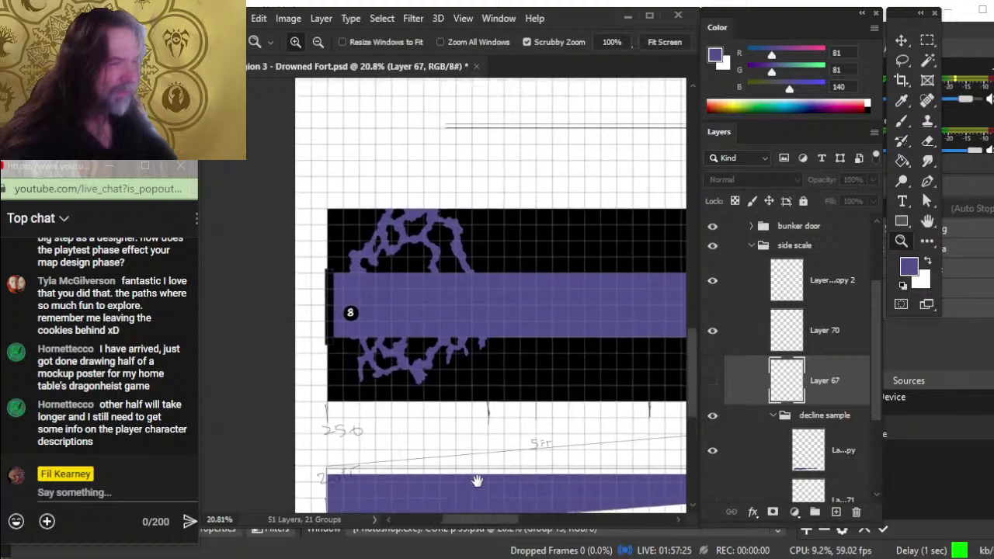
left_click_drag(378, 355, 645, 413)
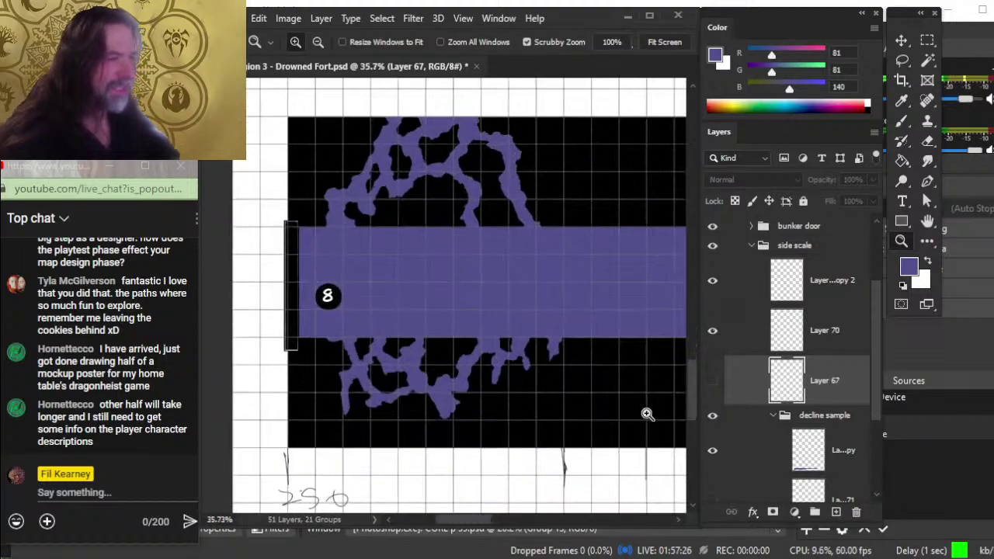
left_click(716, 385)
left_click(716, 385)
left_click(716, 385)
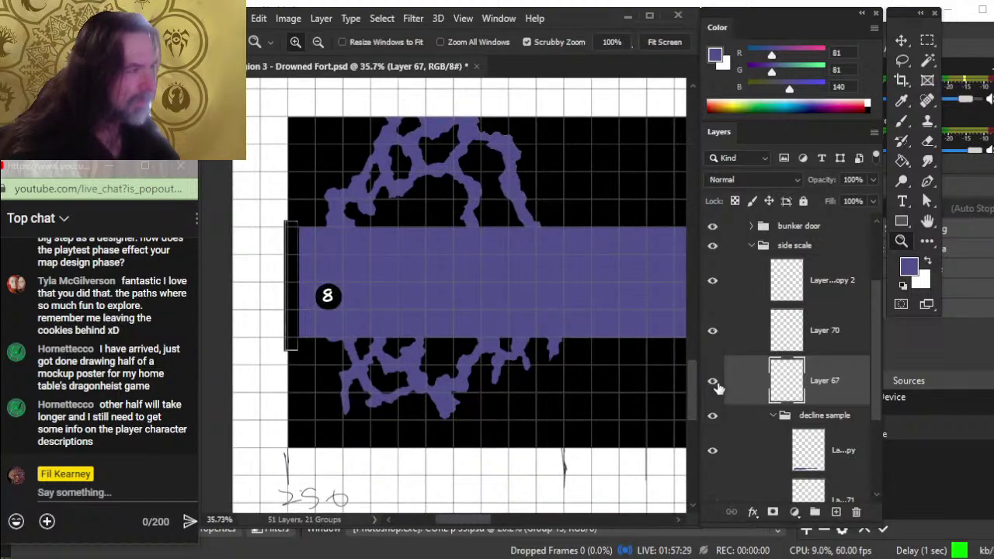
left_click(716, 386)
left_click(716, 391)
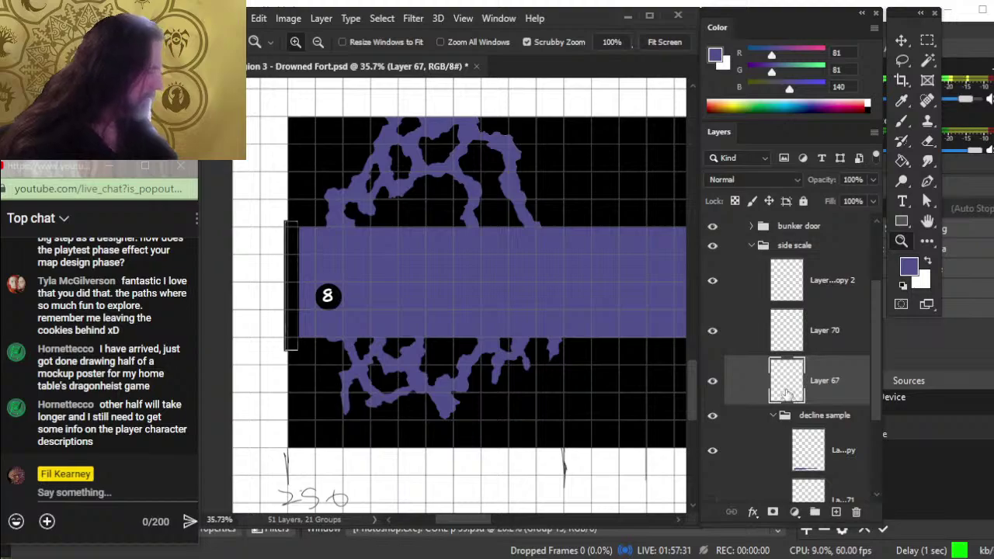
Step: Inspect the wedge's full length and the adjoining tunnel sections for any content belonging to Layer 67
key("w")
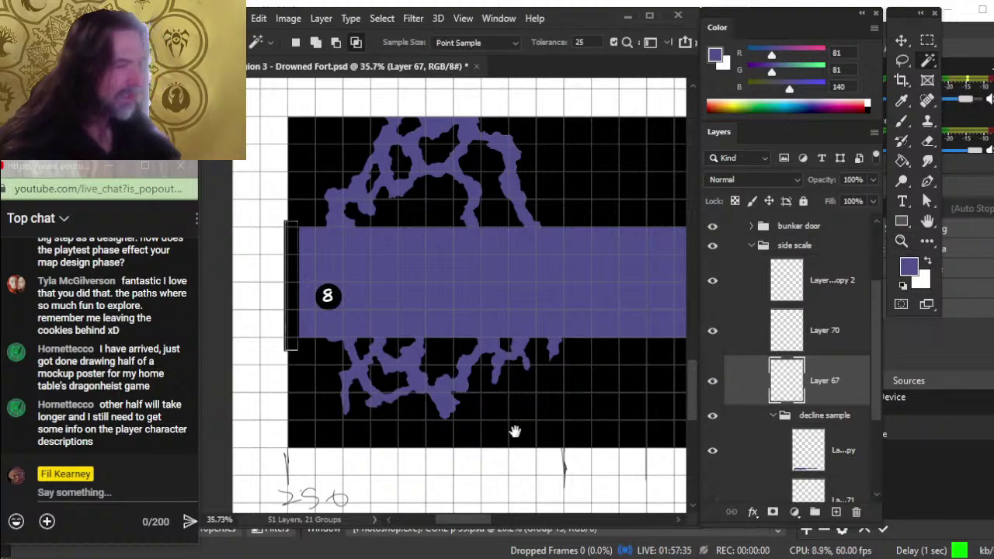
left_click_drag(514, 431, 544, 284)
left_click_drag(535, 412, 396, 413)
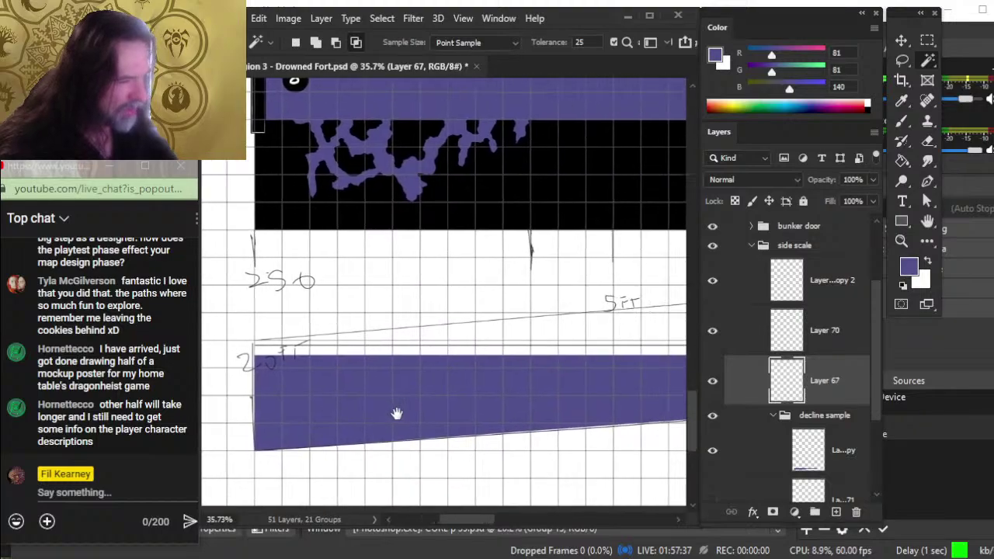
left_click_drag(547, 432, 431, 444)
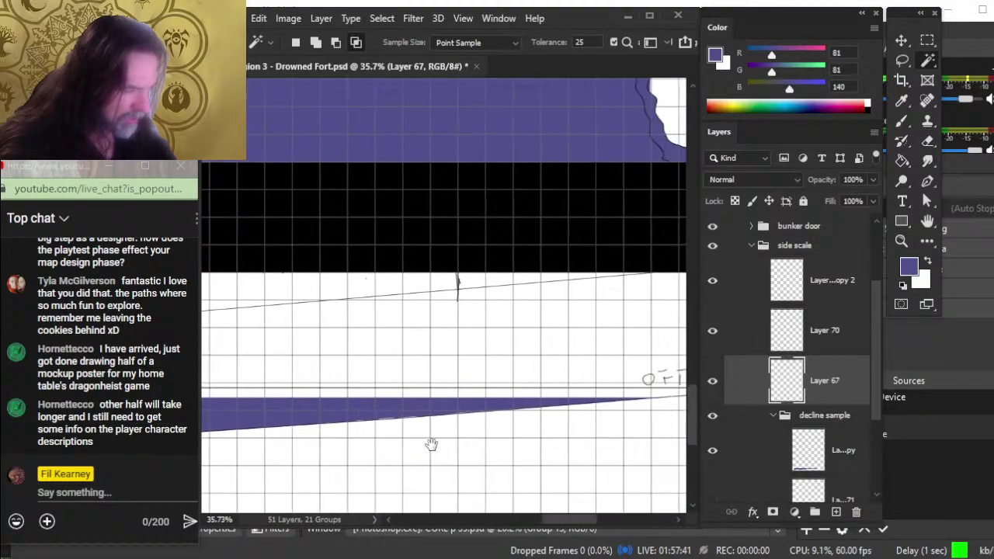
left_click_drag(572, 450, 484, 485)
mouse_move(554, 467)
left_mouse_down()
mouse_move(515, 492)
mouse_move(354, 494)
left_mouse_up()
left_click_drag(548, 448, 543, 513)
mouse_move(544, 427)
left_mouse_down()
mouse_move(544, 512)
mouse_move(578, 513)
mouse_move(571, 511)
left_mouse_up()
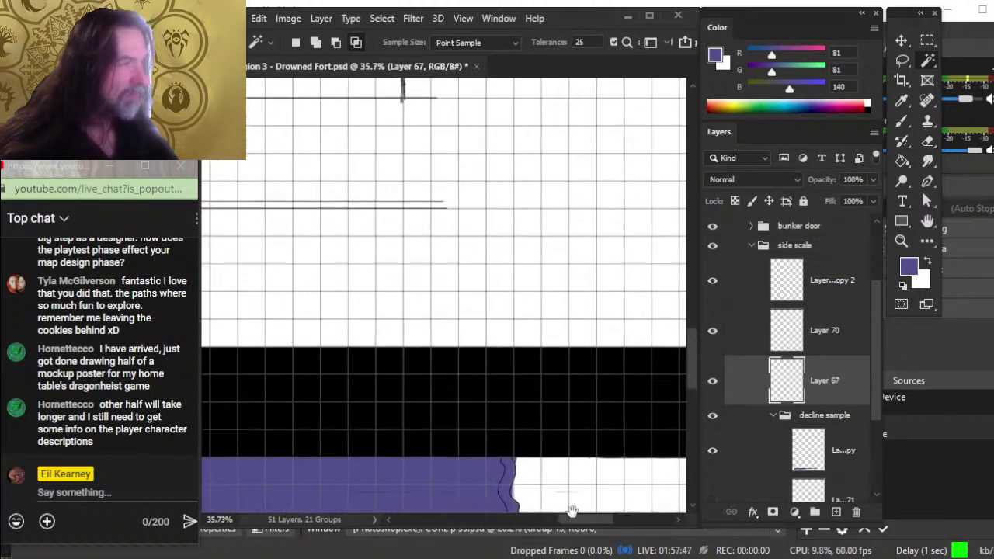
left_click_drag(558, 353, 611, 516)
Step: Check the upper scale lines and map sections, and delete Layer 67 from the side scale group
key("z")
left_click_drag(535, 412, 485, 430)
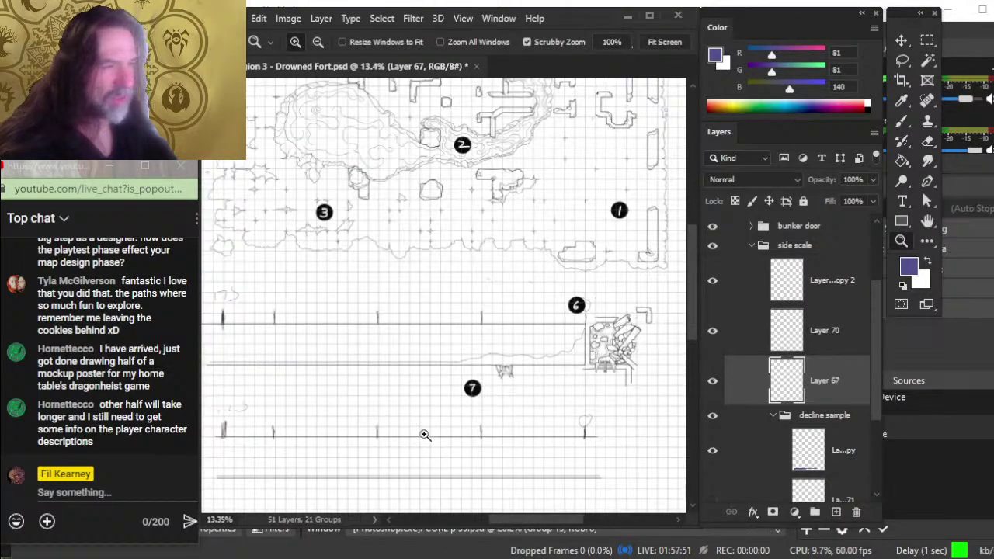
scroll(425, 435, "left", 5)
scroll(525, 440, "down", 3)
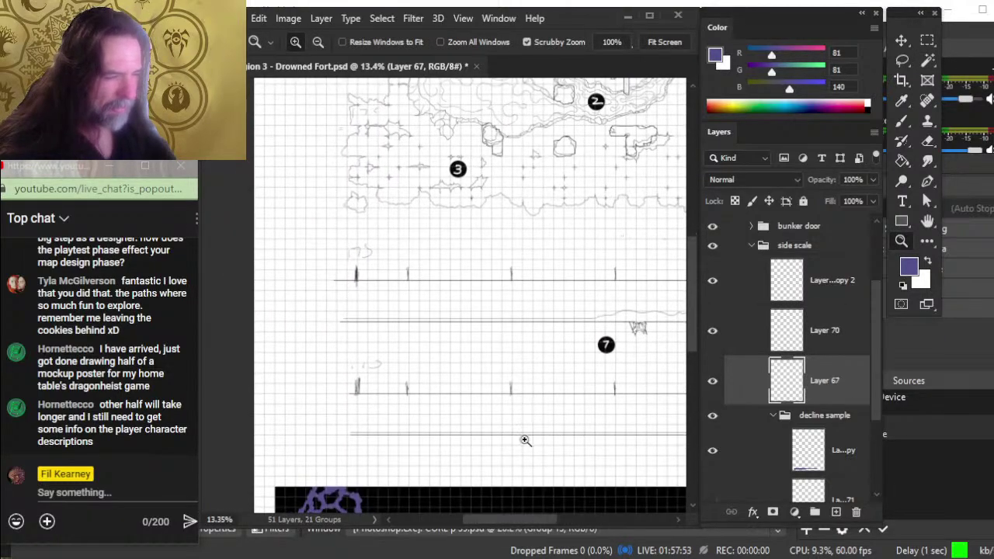
key("l")
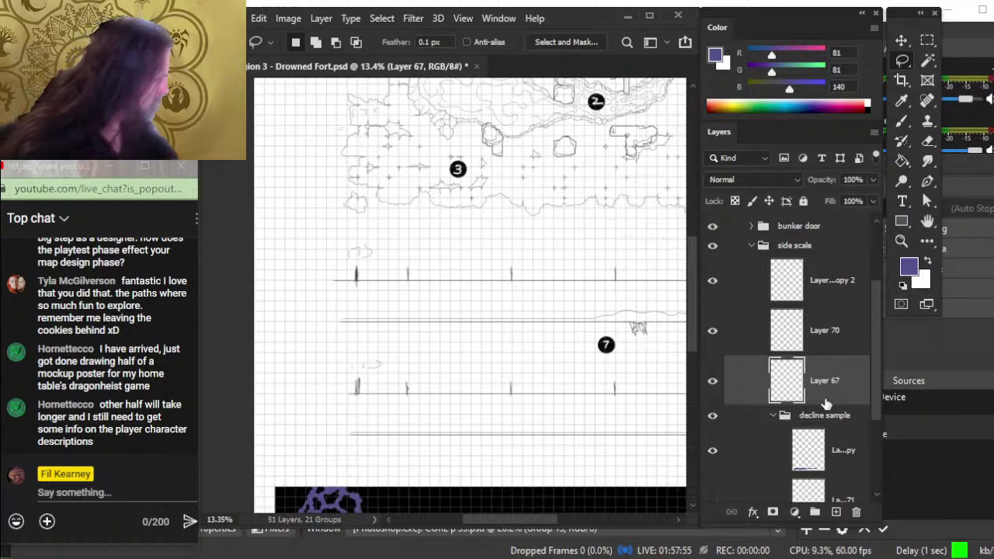
key("Delete")
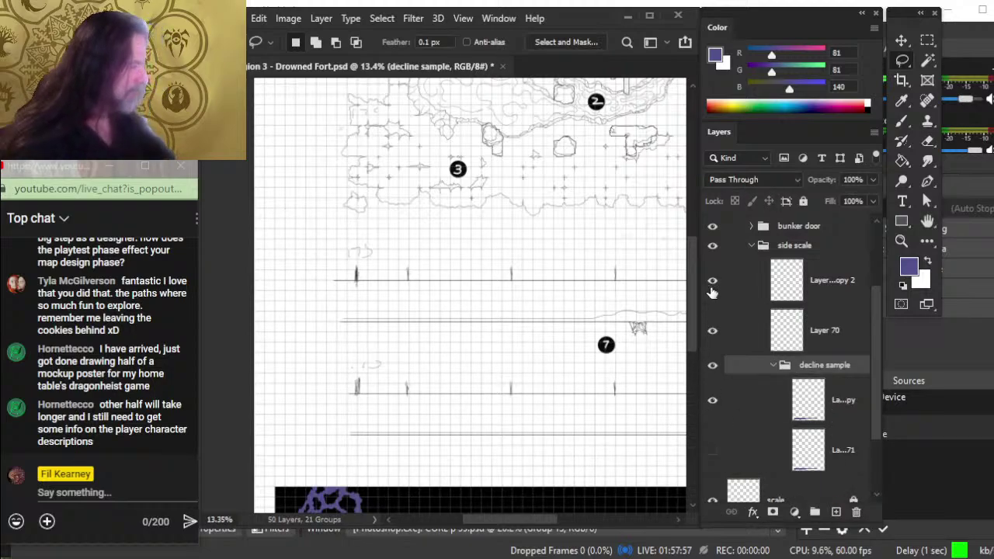
Step: Compare the wedge's 20 FT end with Layer 70 hidden and shown to identify its depth lines
left_click_drag(467, 470, 530, 200)
left_click_drag(557, 422, 564, 396)
key("z")
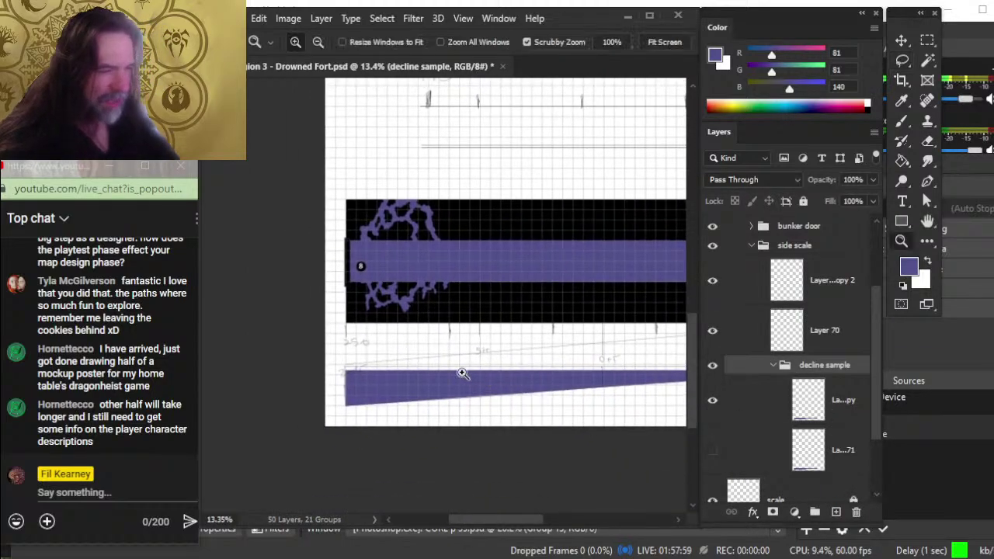
left_click_drag(374, 358, 469, 398)
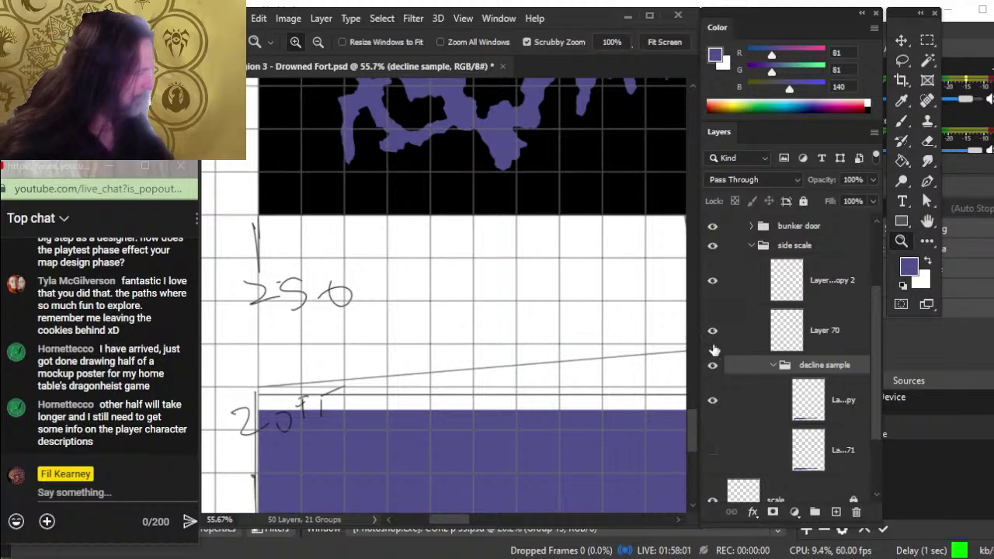
left_click(714, 334)
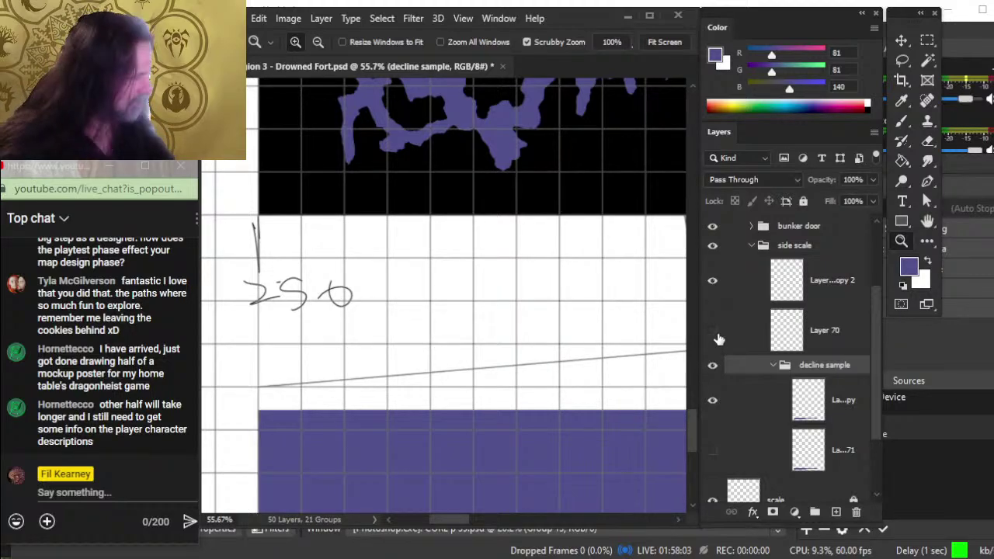
left_click(712, 335)
scroll(568, 222, "down", 6)
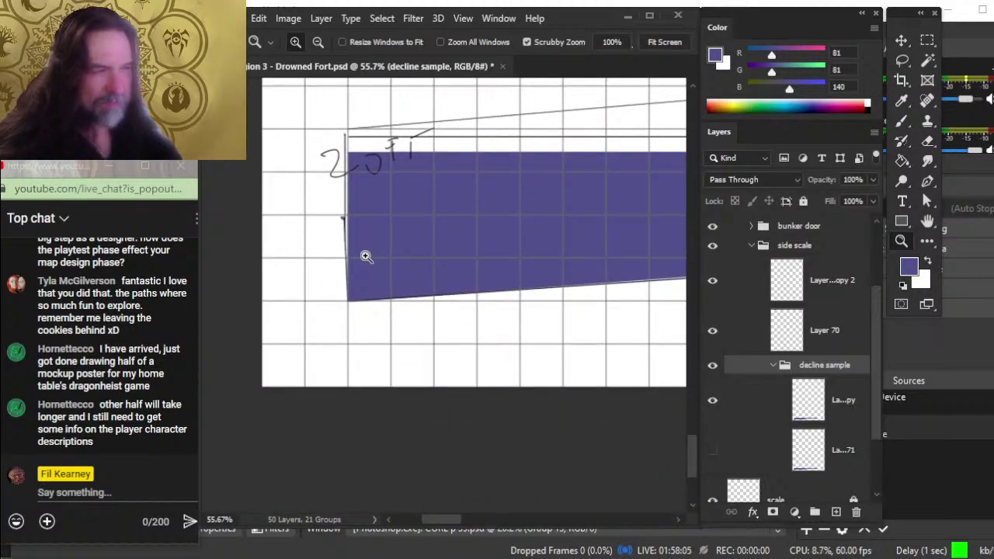
Step: Lasso the slanted line along the wedge's lower edge, from the 20 FT end to beyond the vertical mark at the first 0 FT label
key("l")
mouse_move(372, 286)
left_mouse_down()
mouse_move(574, 285)
mouse_move(322, 389)
left_mouse_up()
mouse_move(234, 336)
left_mouse_down()
mouse_move(464, 360)
mouse_move(357, 333)
left_mouse_up()
left_click_drag(555, 378, 388, 406)
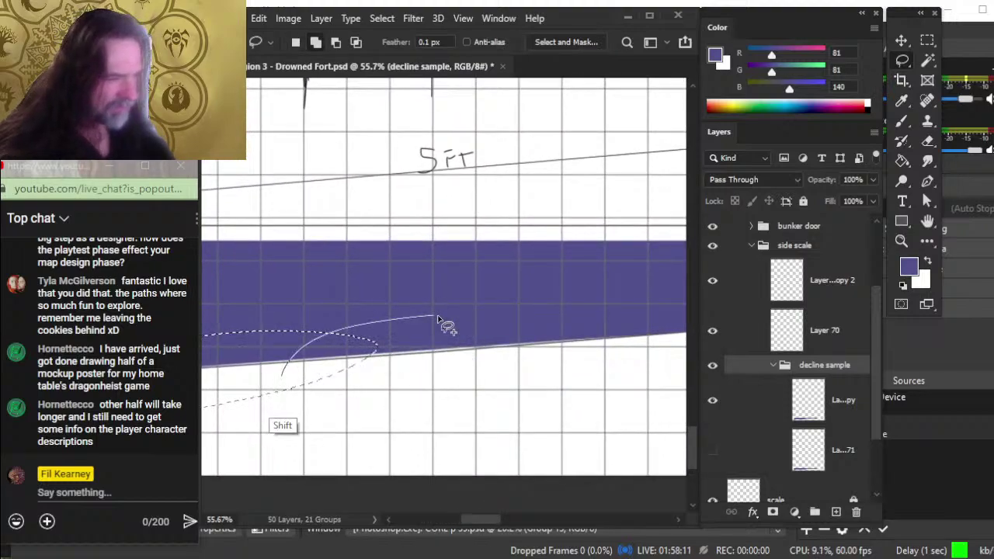
mouse_move(588, 376)
left_mouse_down()
mouse_move(552, 395)
mouse_move(373, 395)
left_mouse_up()
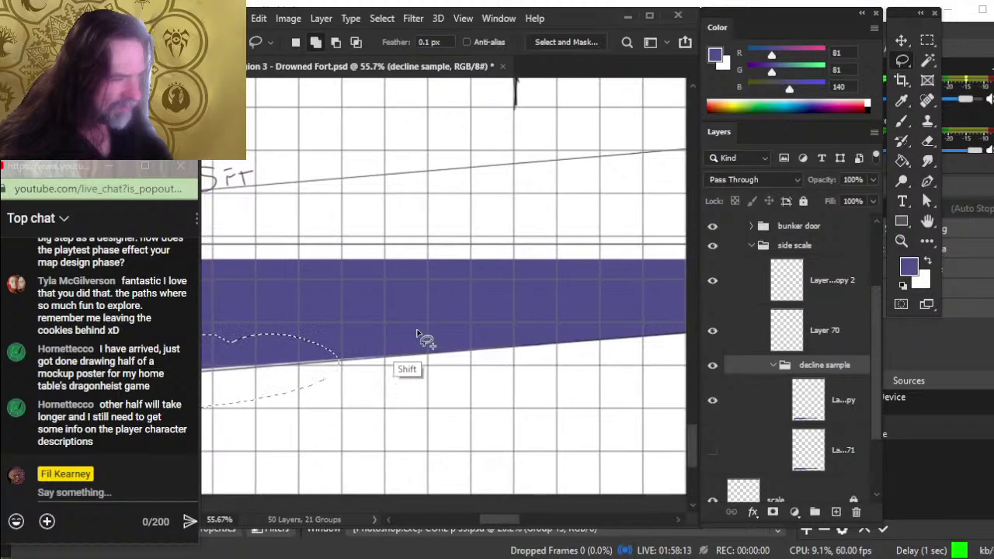
mouse_move(412, 359)
left_mouse_down()
mouse_move(310, 393)
mouse_move(610, 318)
mouse_move(353, 340)
mouse_move(433, 399)
mouse_move(356, 397)
left_mouse_up()
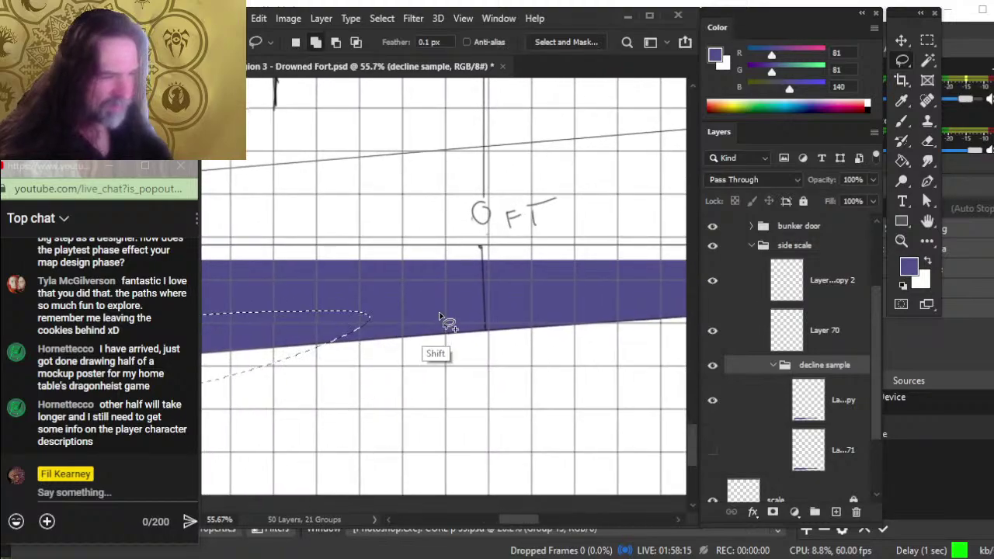
mouse_move(439, 309)
left_mouse_down()
mouse_move(326, 388)
mouse_move(481, 379)
mouse_move(439, 311)
mouse_move(477, 362)
mouse_move(451, 350)
left_mouse_up()
mouse_move(508, 321)
left_mouse_down()
mouse_move(482, 346)
mouse_move(559, 296)
mouse_move(511, 316)
left_mouse_up()
left_click_drag(621, 376, 337, 431)
mouse_move(434, 363)
left_mouse_down()
mouse_move(282, 413)
mouse_move(554, 394)
mouse_move(450, 357)
left_mouse_up()
mouse_move(585, 405)
left_mouse_down()
mouse_move(371, 430)
mouse_move(370, 406)
left_mouse_up()
Step: Make Layer 70 the active layer and extend the lasso selection along the slanted line past the wedge's shallow tip
left_click(712, 331)
left_click(713, 341)
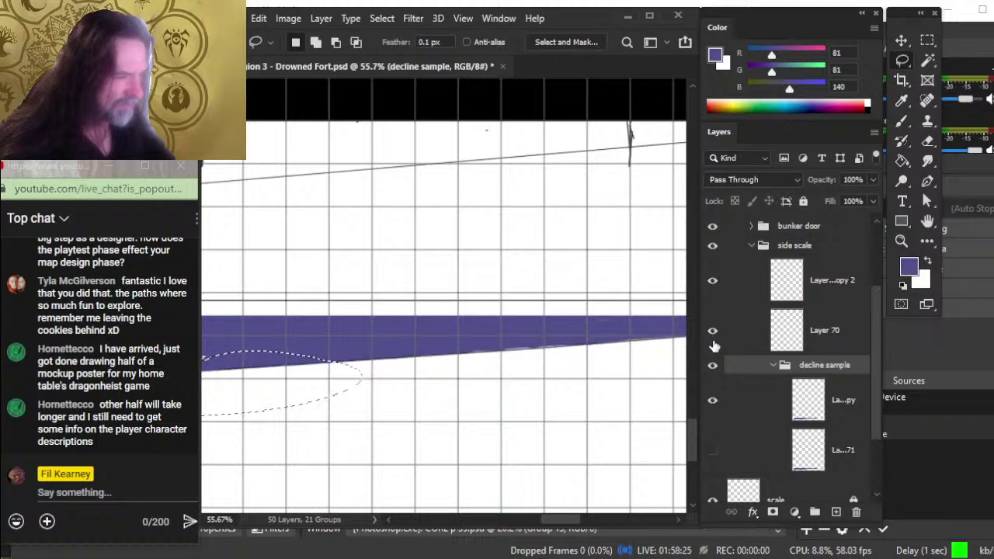
left_click(722, 347)
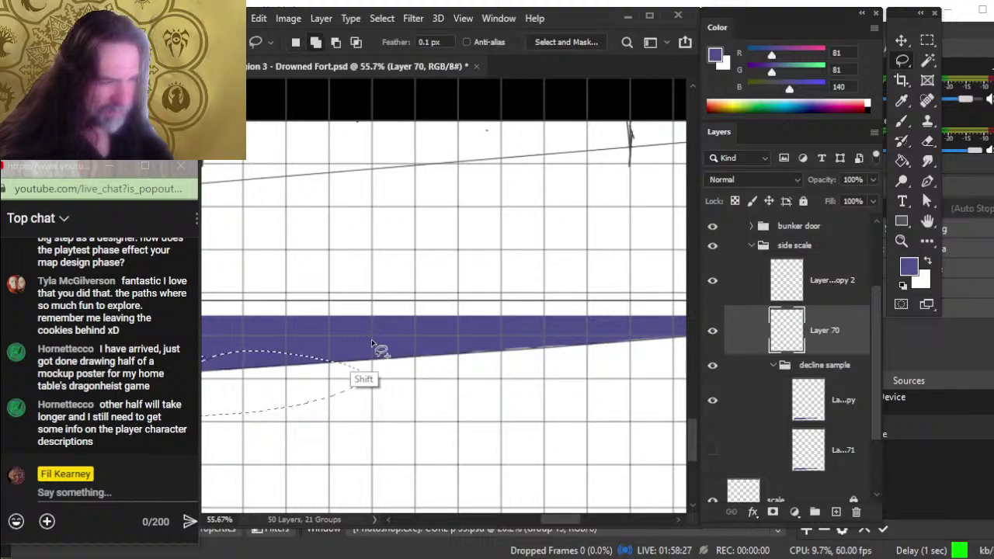
mouse_move(372, 343)
left_mouse_down()
mouse_move(501, 362)
mouse_move(373, 348)
left_mouse_up()
left_click_drag(559, 398, 429, 408)
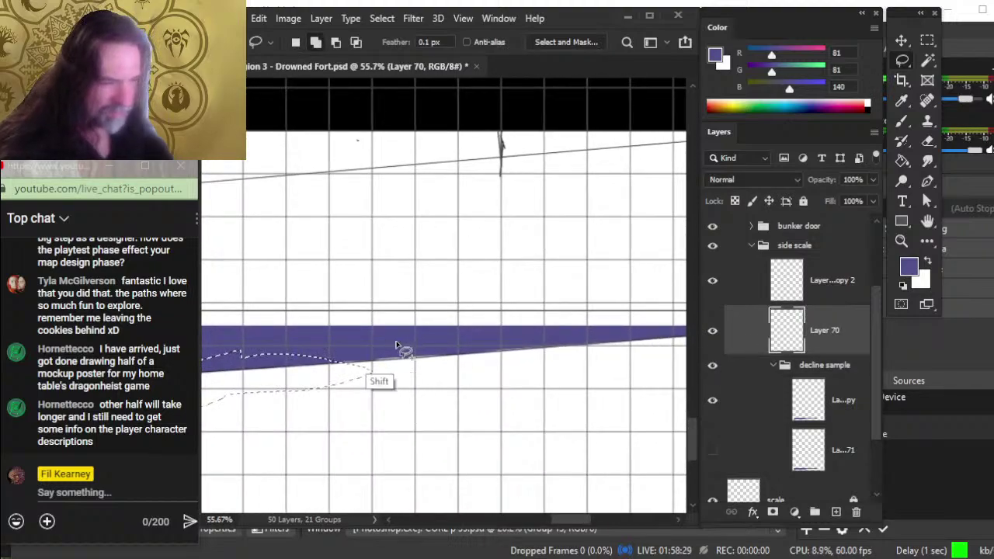
left_click_drag(568, 405, 459, 418)
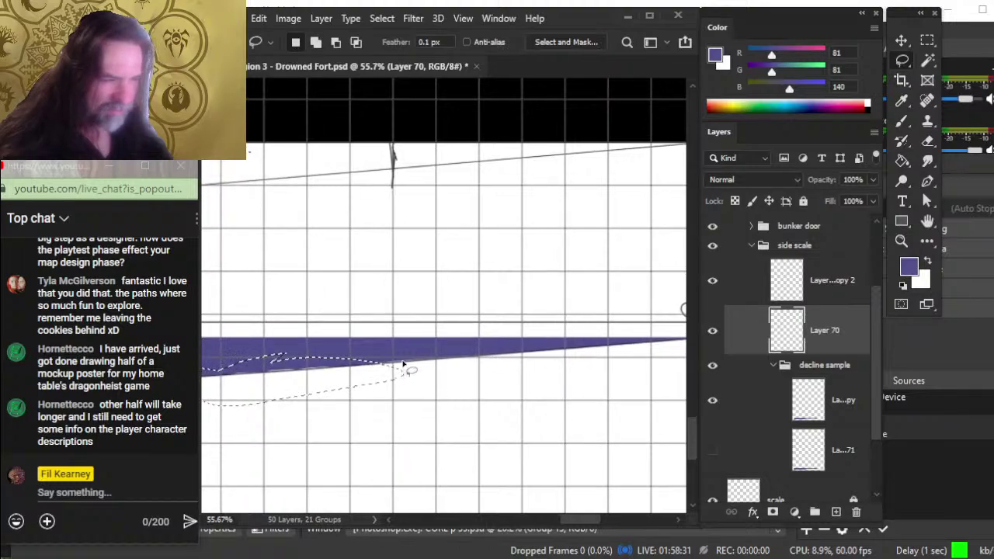
left_click_drag(567, 410, 520, 428)
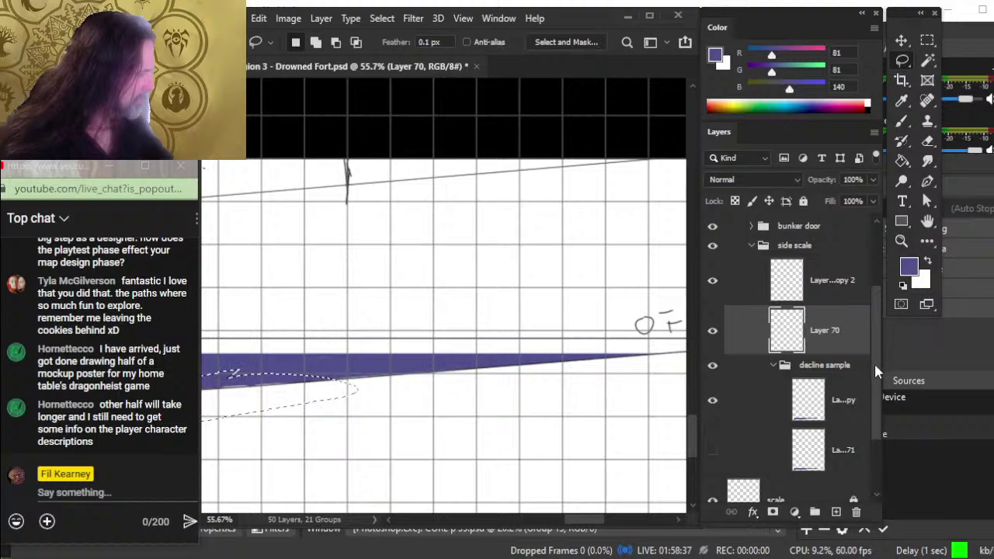
left_click_drag(875, 361, 877, 403)
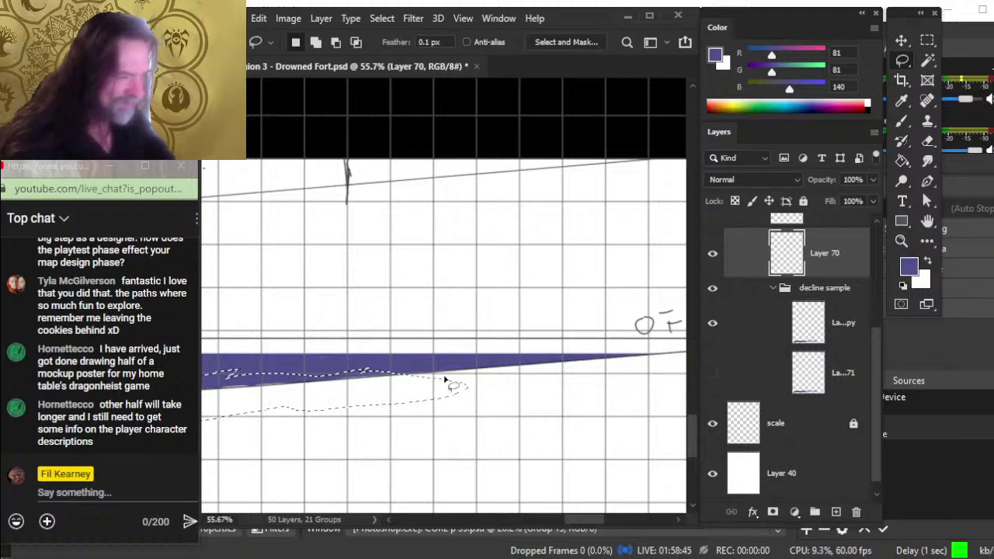
scroll(435, 381, "right", 3)
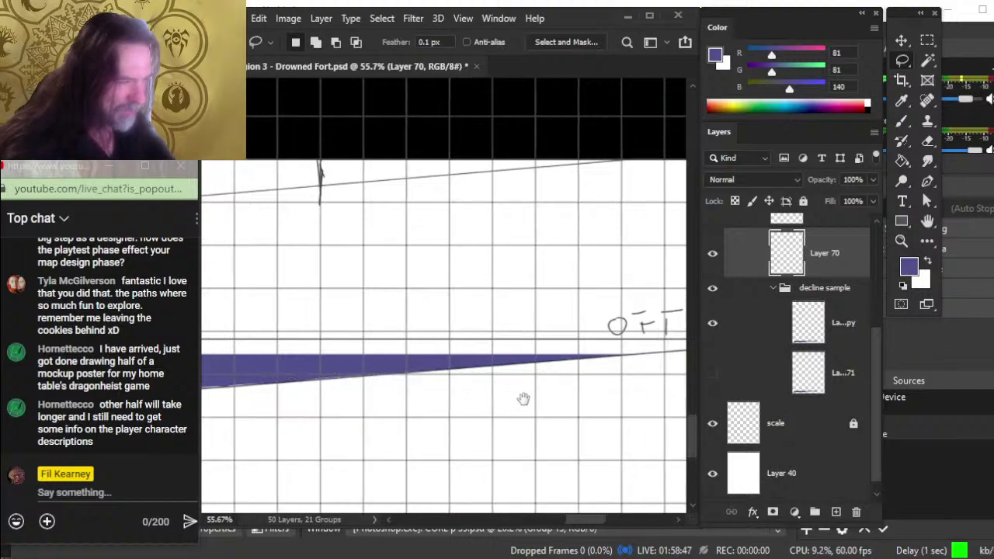
mouse_move(440, 382)
left_mouse_down()
mouse_move(368, 378)
mouse_move(514, 384)
mouse_move(515, 355)
mouse_move(381, 380)
mouse_move(569, 357)
left_mouse_up()
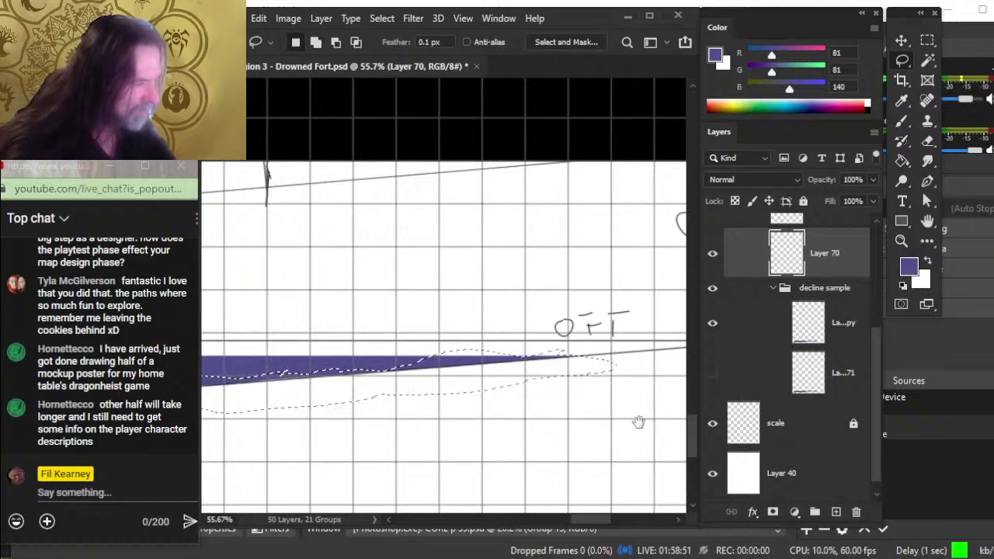
left_click_drag(631, 424, 559, 441)
mouse_move(536, 367)
left_mouse_down()
mouse_move(555, 381)
mouse_move(528, 392)
mouse_move(482, 388)
left_mouse_up()
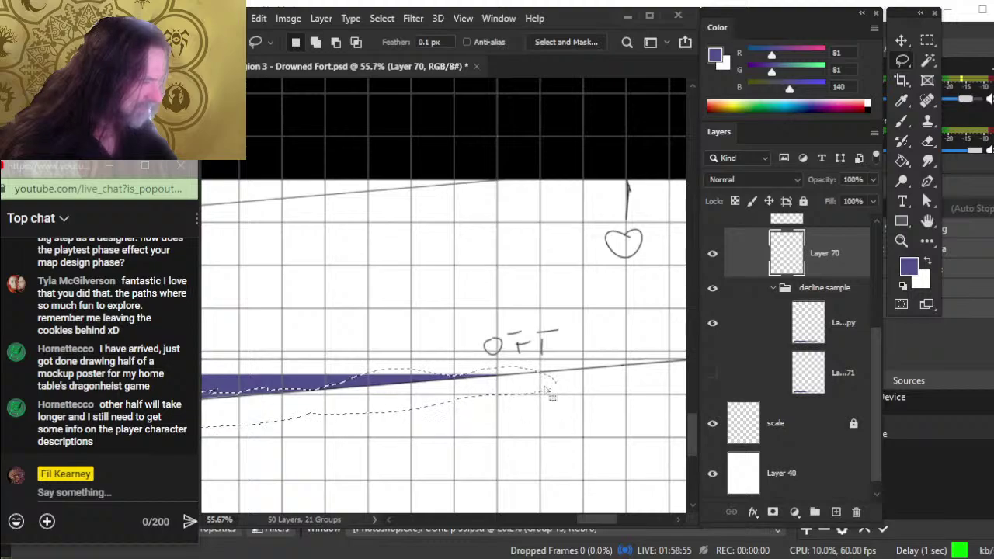
Step: Finish the selection, cut the slanted line from Layer 70 onto its own new layer, and place Layer 70 above it
mouse_move(549, 394)
left_mouse_down()
mouse_move(564, 370)
mouse_move(511, 379)
mouse_move(588, 388)
mouse_move(623, 372)
mouse_move(541, 385)
left_mouse_up()
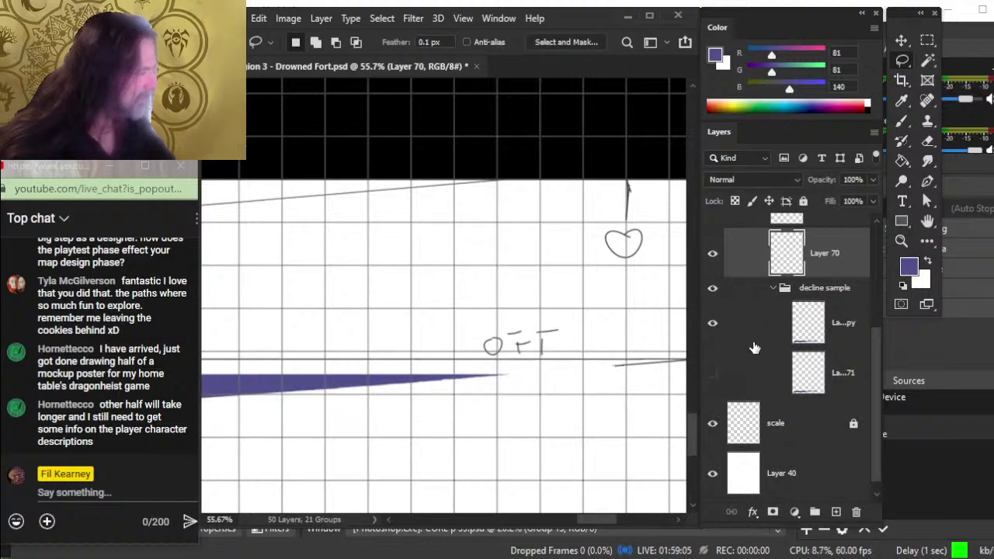
key("ctrl+shift+j")
left_click_drag(748, 303, 752, 256)
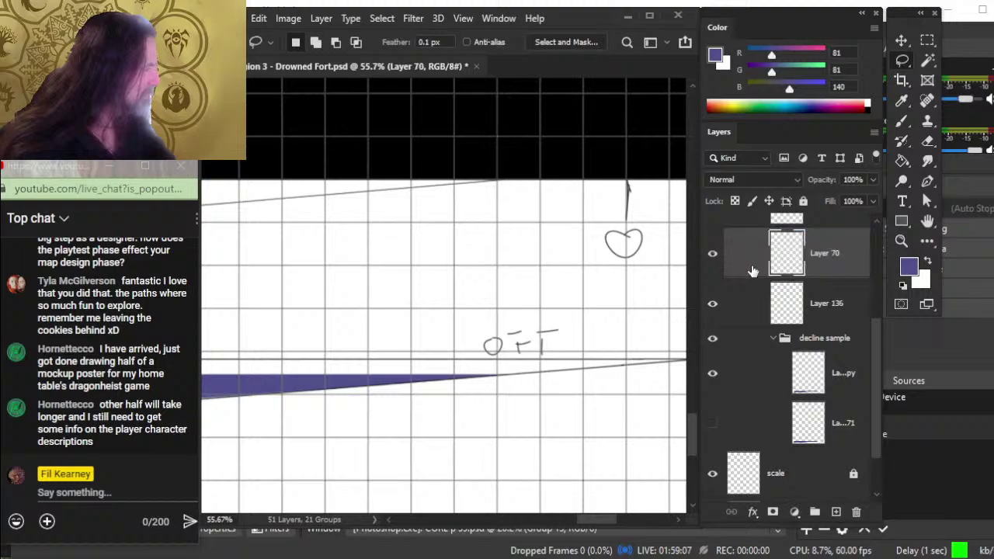
Step: Hide Layer 70 and check the decline sample group and its wedge layers to identify which one shows the purple wedge
key("ctrl+comma")
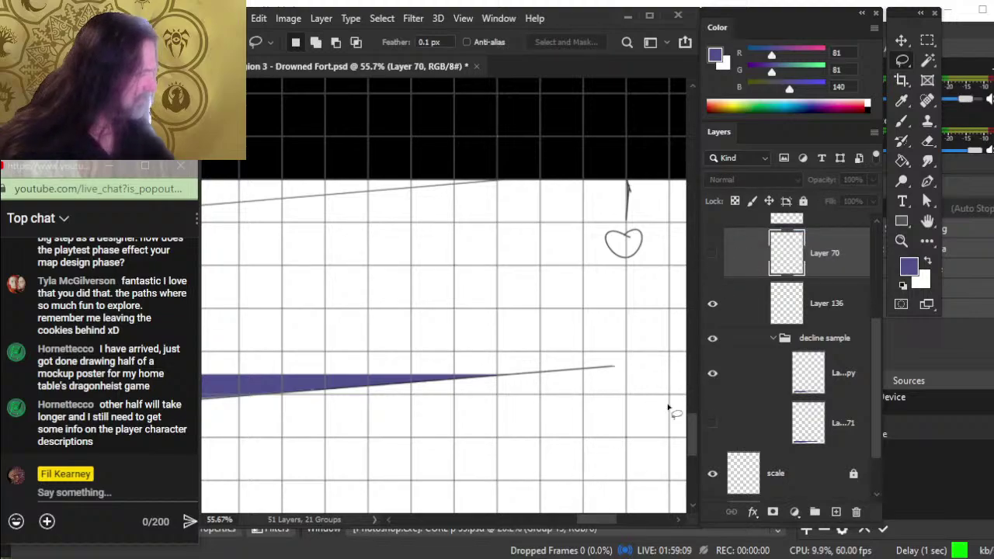
key("z")
scroll(632, 406, "down", 2)
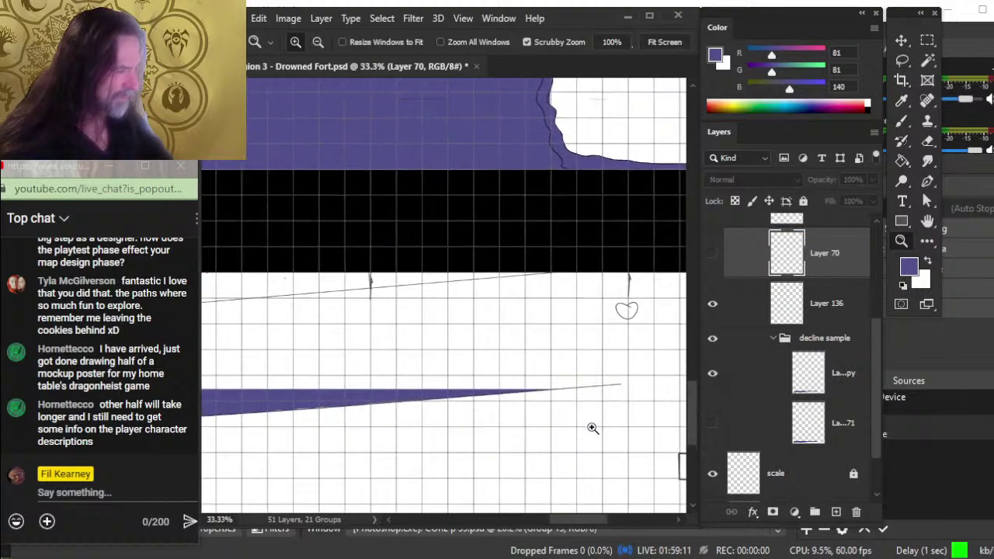
scroll(592, 421, "down", 1)
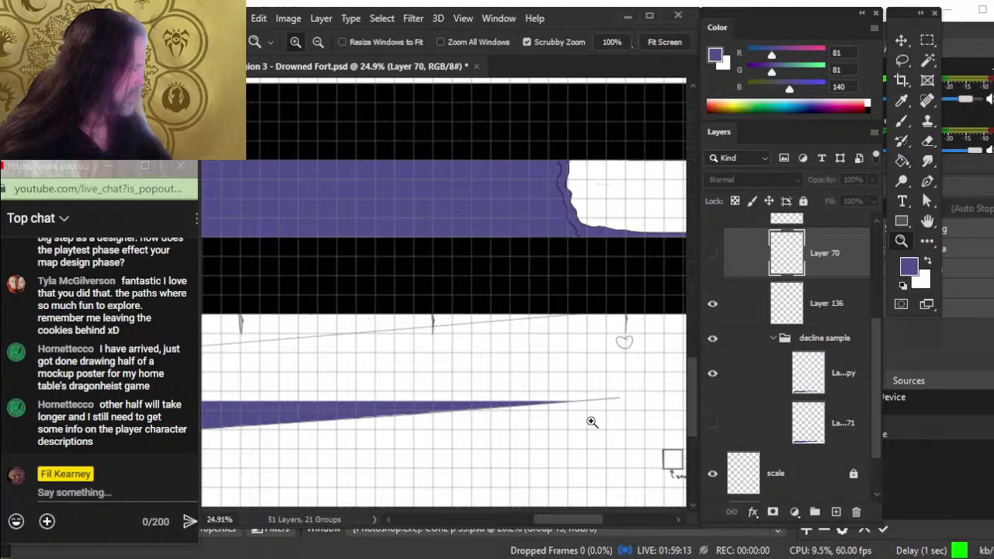
left_click(713, 339)
left_click(713, 339)
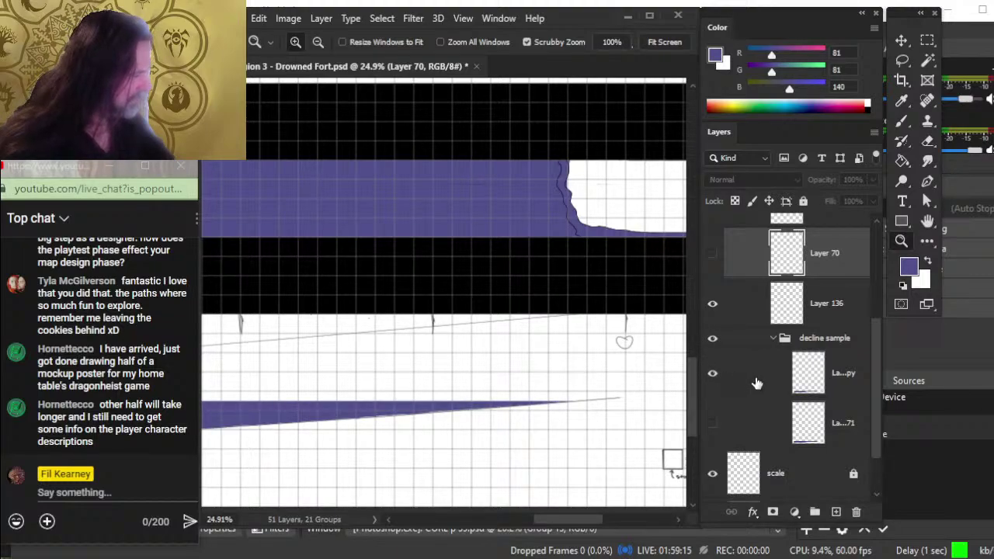
left_click(713, 375)
left_click(713, 375)
left_click(731, 378)
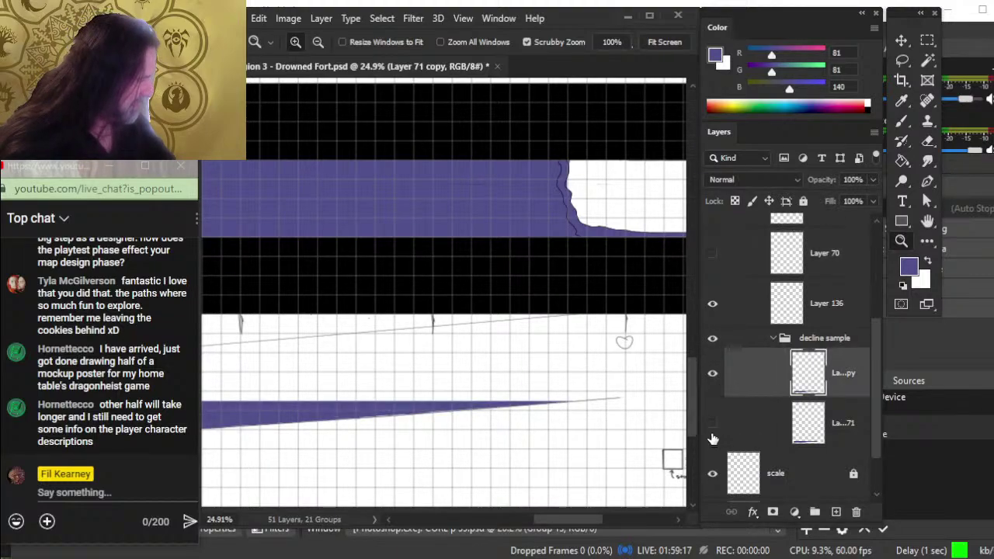
left_click(713, 425)
left_click(713, 425)
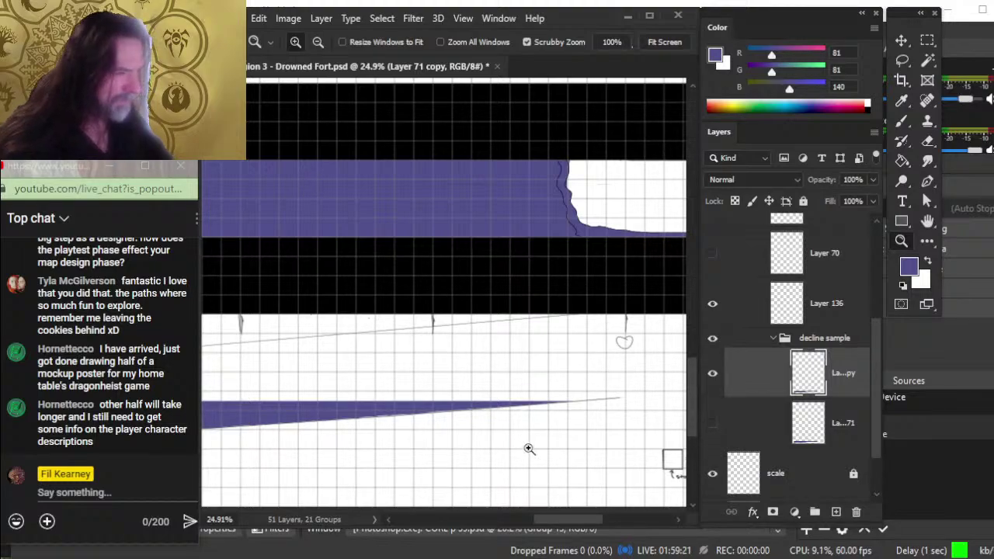
Step: Compare both wedge versions at the 250 end, then show Layer 71 instead of Layer 71 copy and make it active
left_click_drag(472, 480, 424, 467)
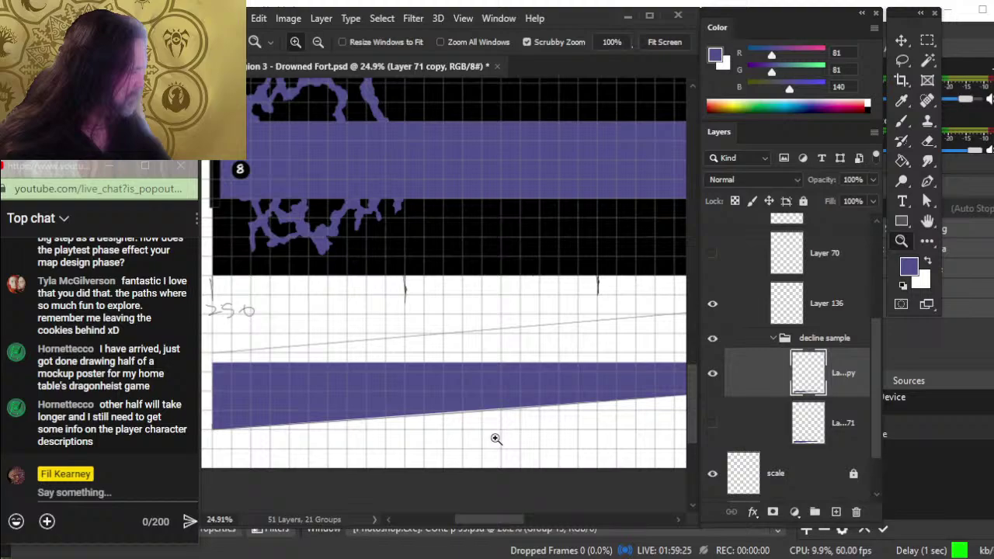
left_click(712, 425)
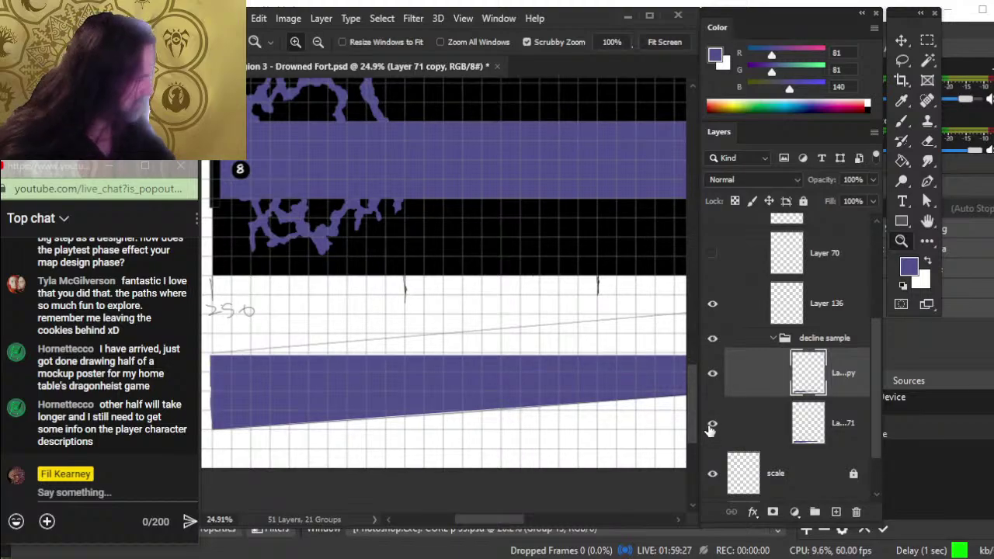
left_click(712, 374)
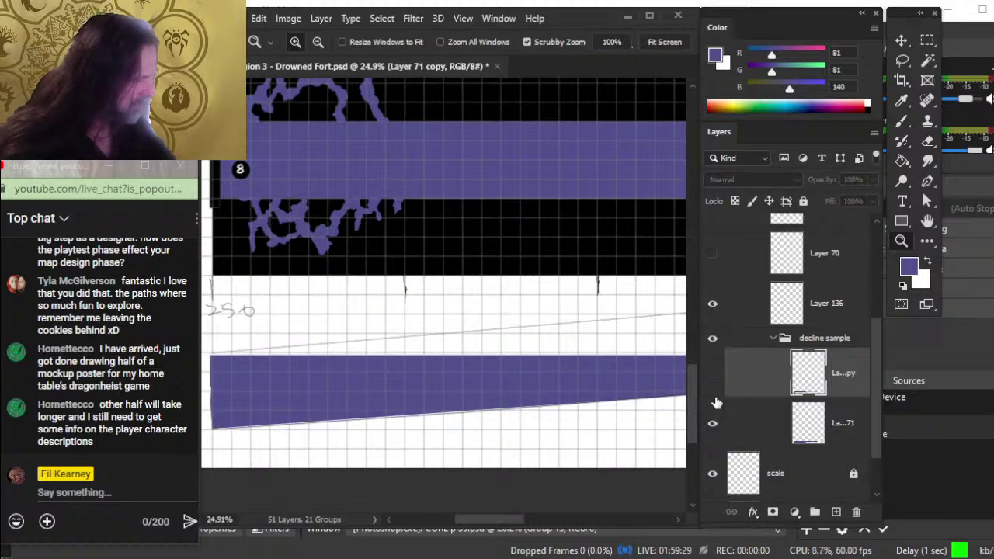
left_click(712, 374)
left_click(714, 427)
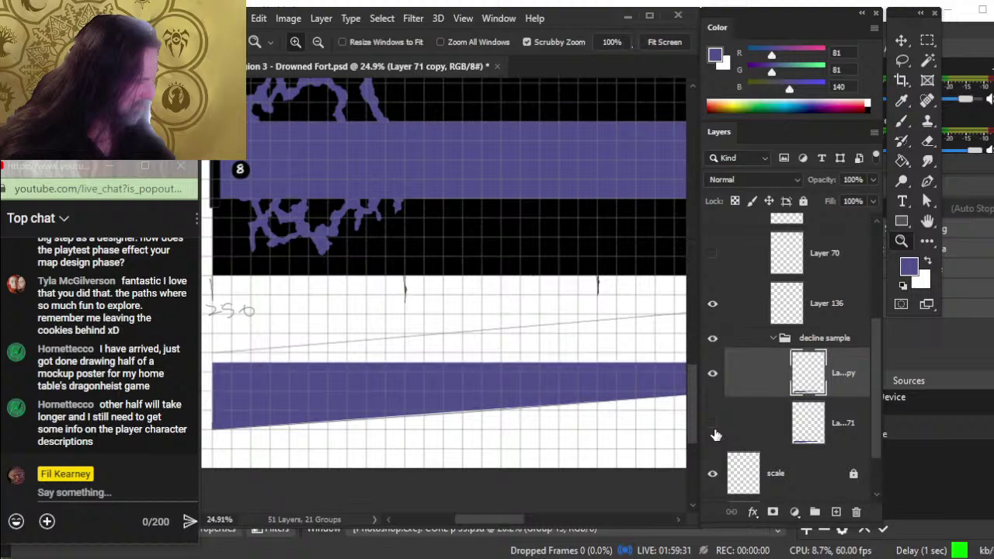
left_click(709, 386)
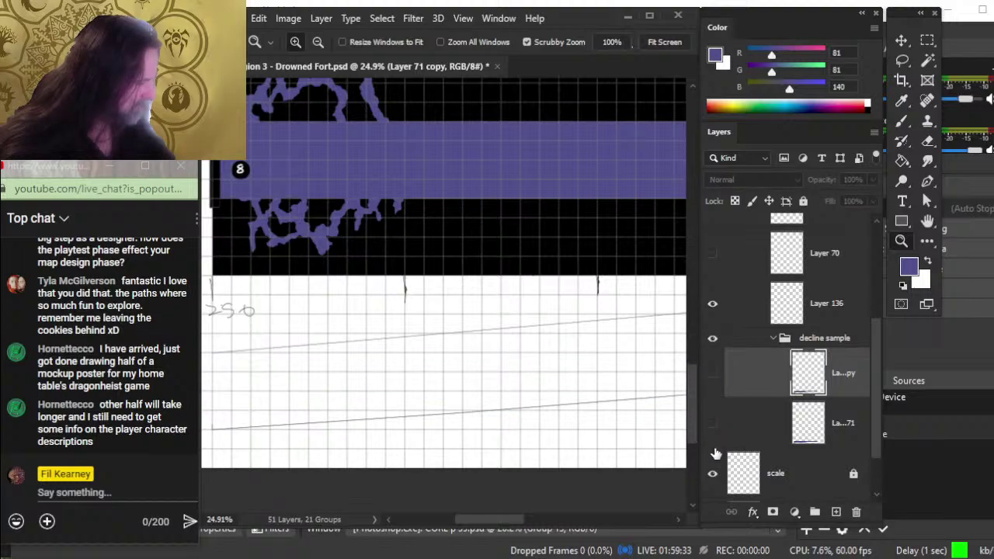
left_click(713, 424)
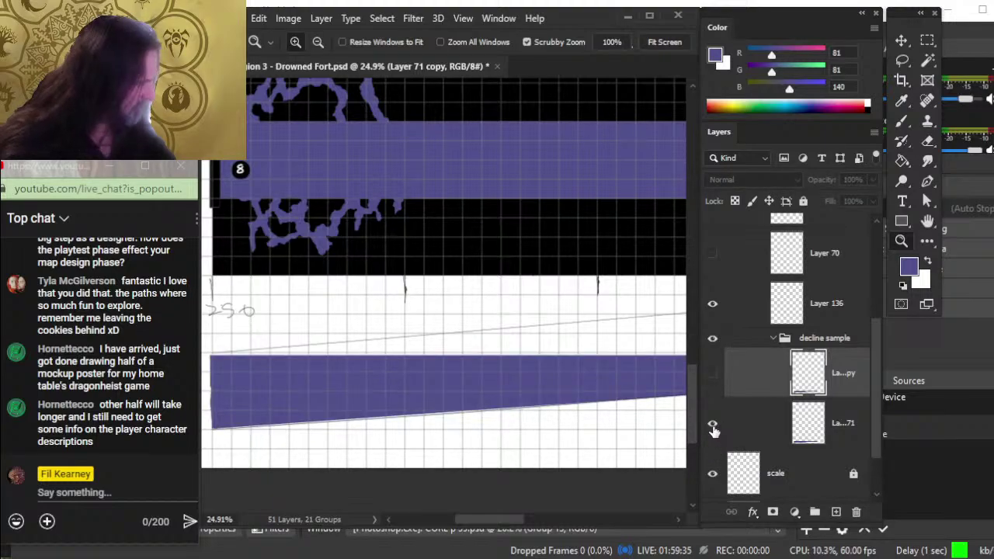
left_click(744, 420)
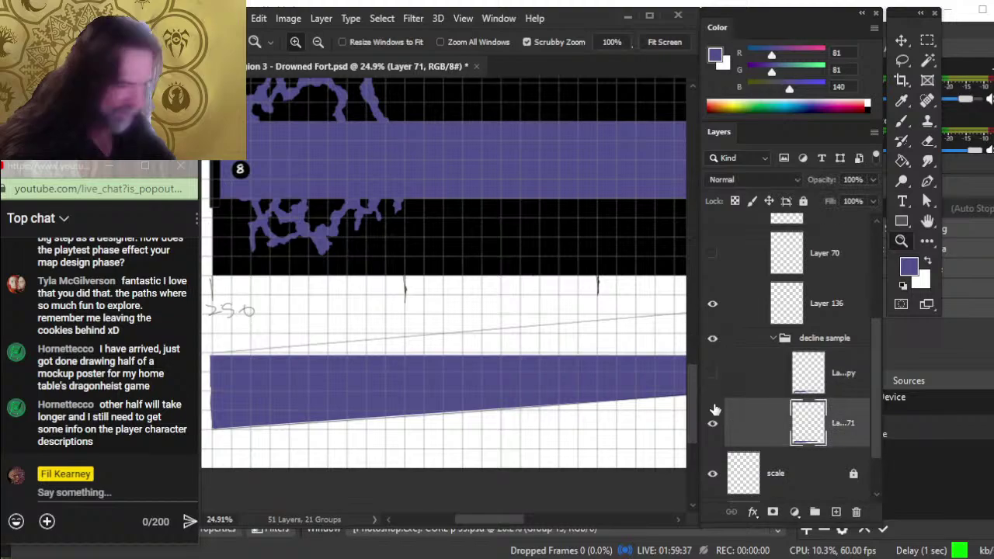
Step: Nudge the Layer 71 wedge down slightly toward the slanted line at its deep end
left_click_drag(268, 430, 403, 410)
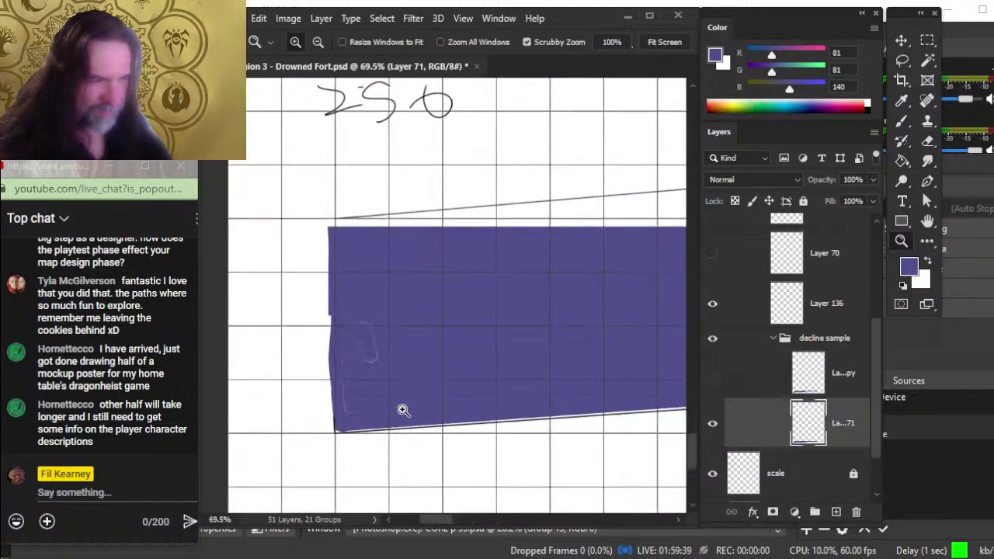
key("v")
key("Down")
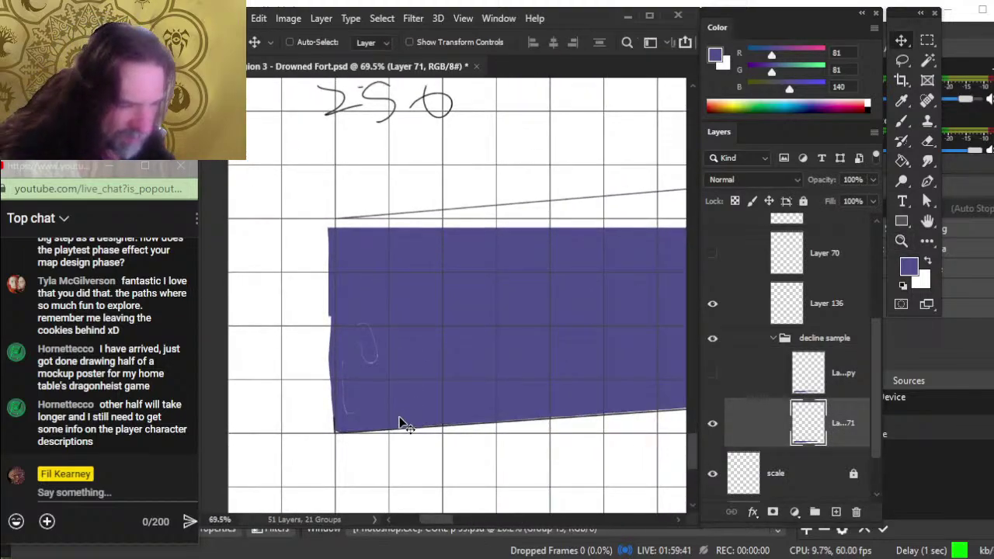
Step: Paint over the upper pale scratch at the wedge's deep end and erase its ragged vertical edge with a size 25 eraser
key("b")
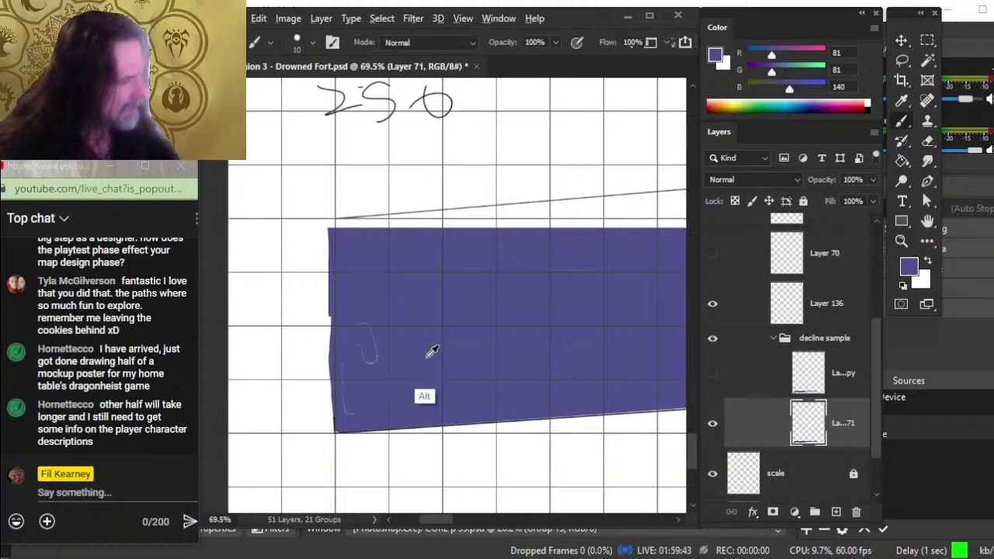
key("e")
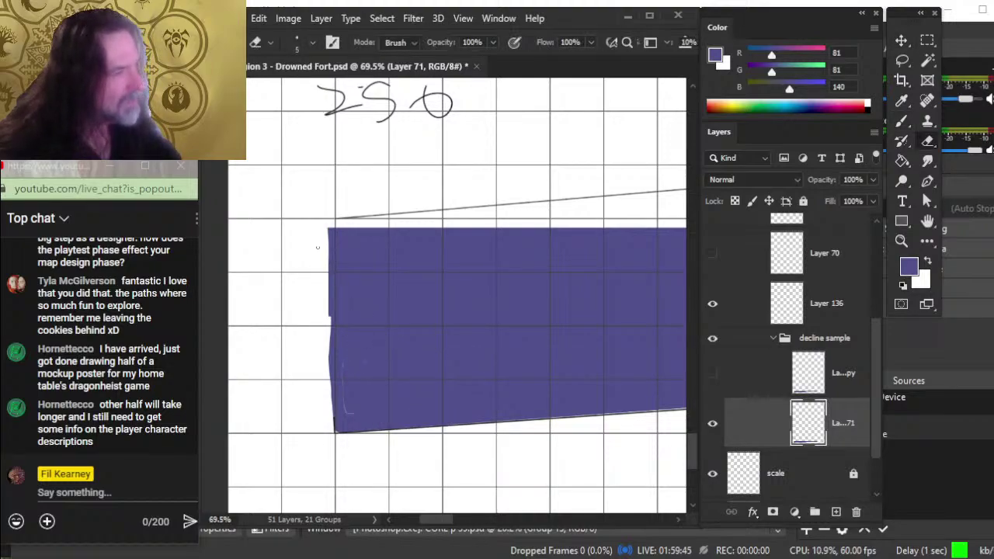
key("bracketright")
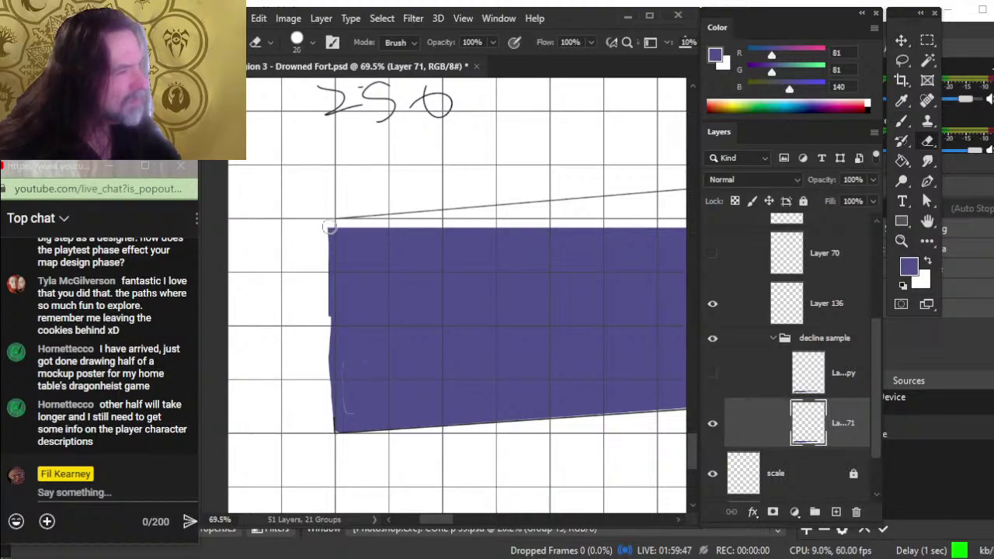
left_click_drag(329, 227, 310, 504)
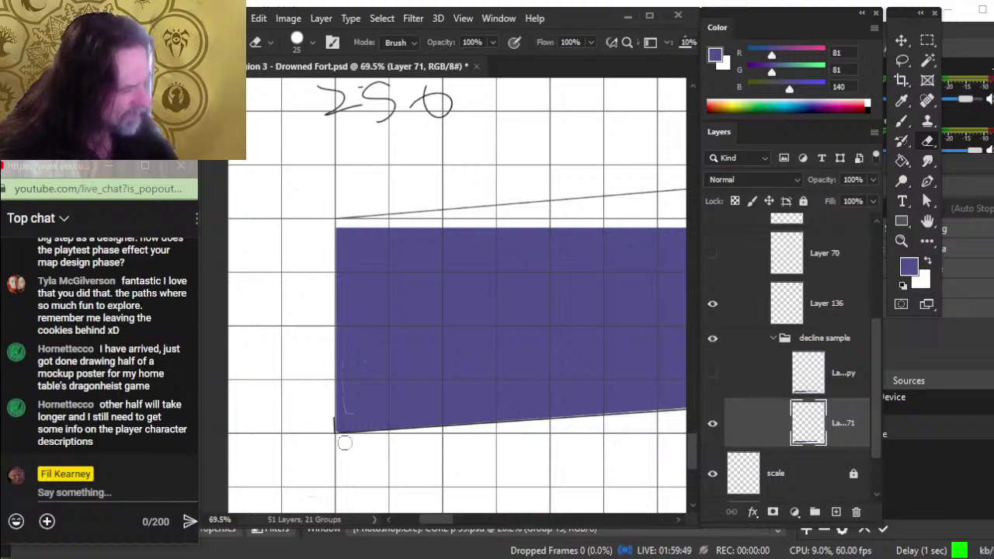
Step: Nudge the Layer 71 wedge sideways until its trimmed end lines up with the vertical grid line at the 250 mark
key("v")
key("Left")
key("Left")
key("Left")
key("Left")
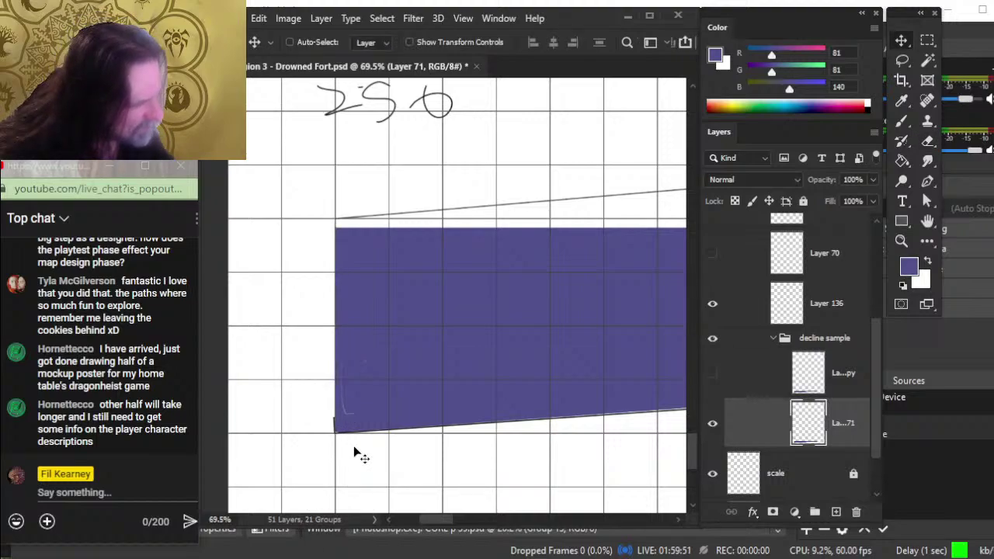
key("Right")
key("Right")
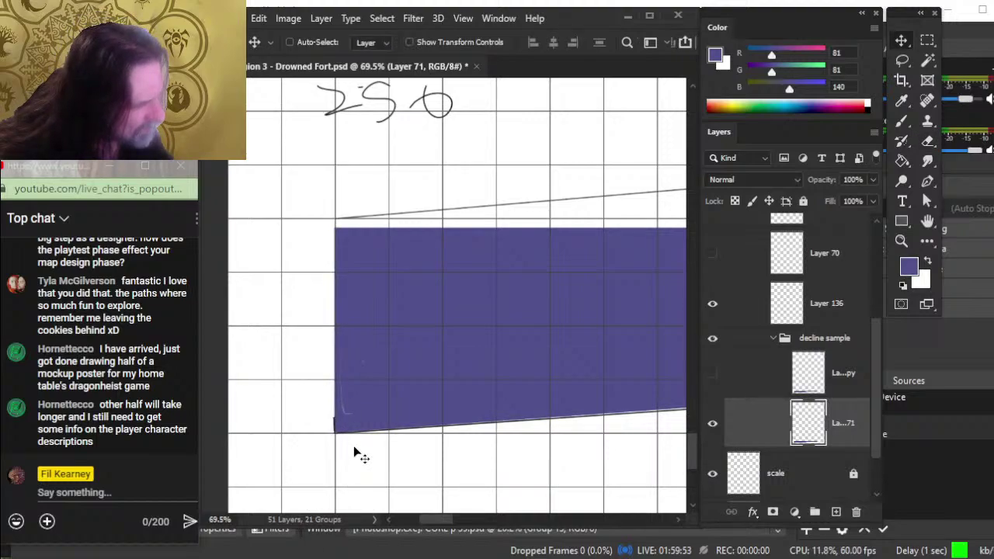
Step: Paint purple over the remaining scratch at the wedge's deep end and the white gap along its slanted lower edge
key("b")
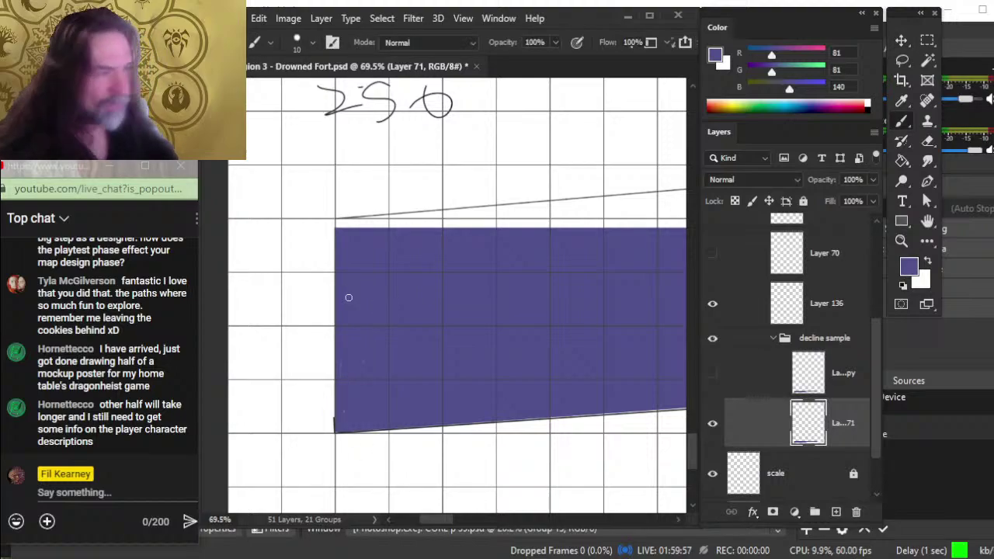
left_click_drag(533, 340, 471, 342)
left_click_drag(559, 360, 381, 393)
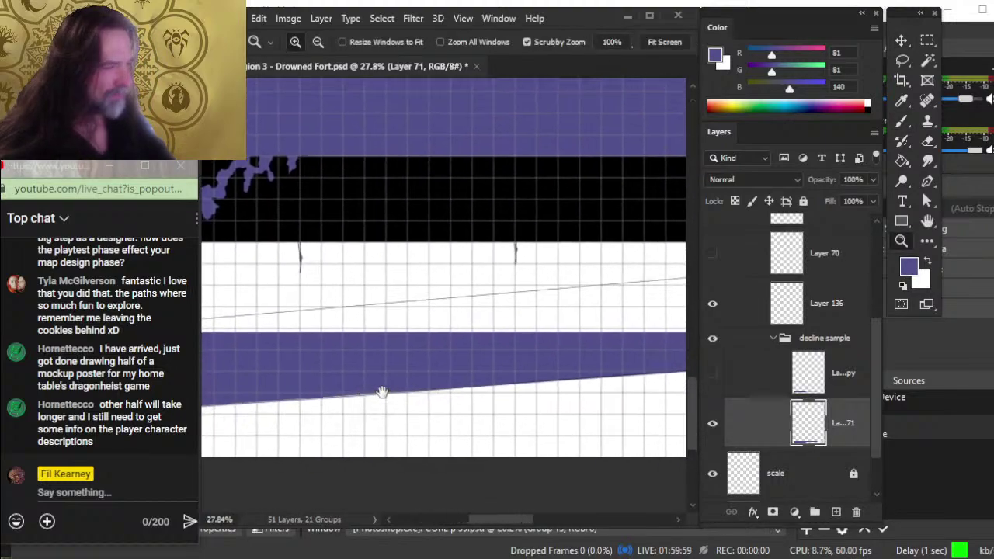
left_click_drag(575, 428, 599, 431)
left_click_drag(427, 446, 496, 424)
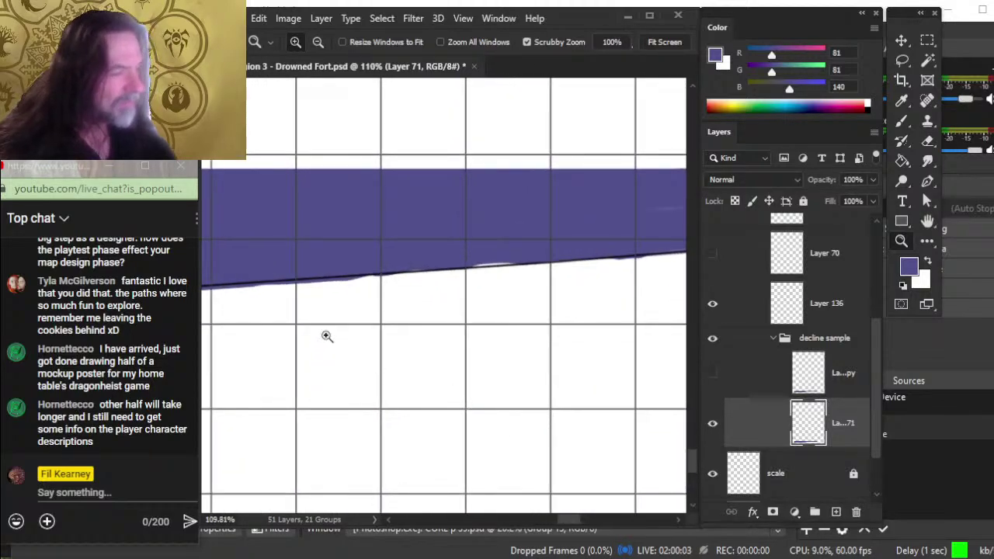
key("b")
left_click_drag(514, 264, 484, 266)
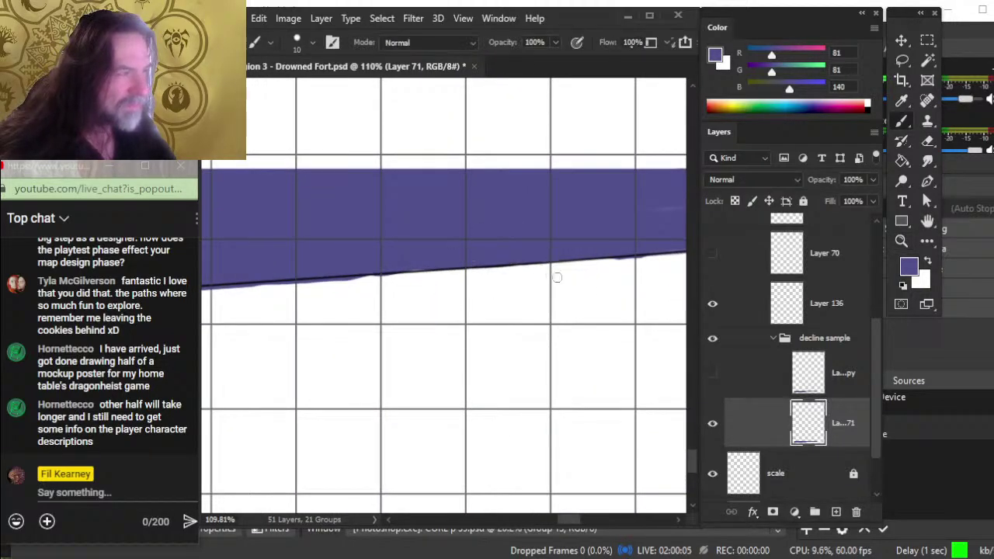
Step: Show Layer 70 again to compare its depth lines and 0 FT label with the wedge's shallow tip
left_click_drag(611, 301, 393, 364)
left_click_drag(528, 446, 444, 399)
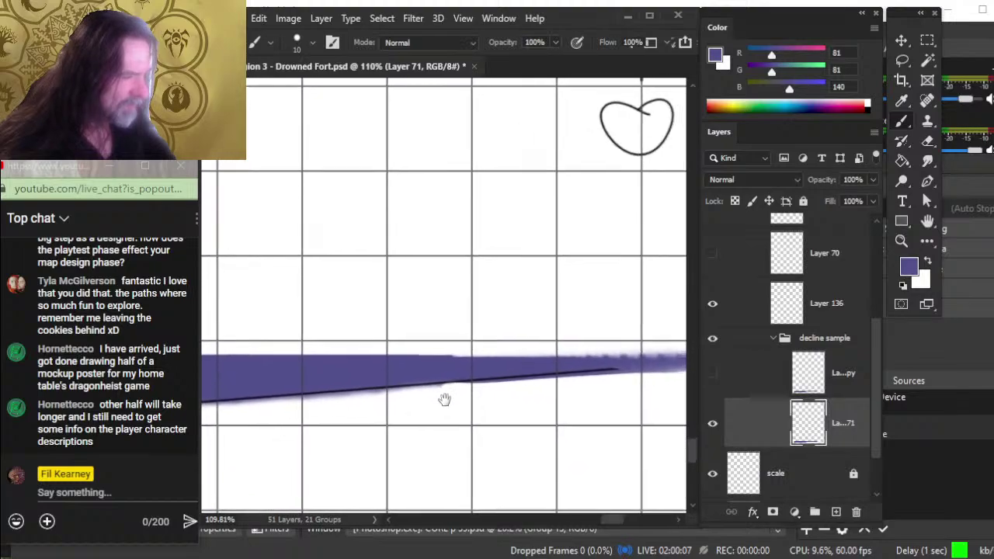
left_click_drag(579, 401, 432, 395)
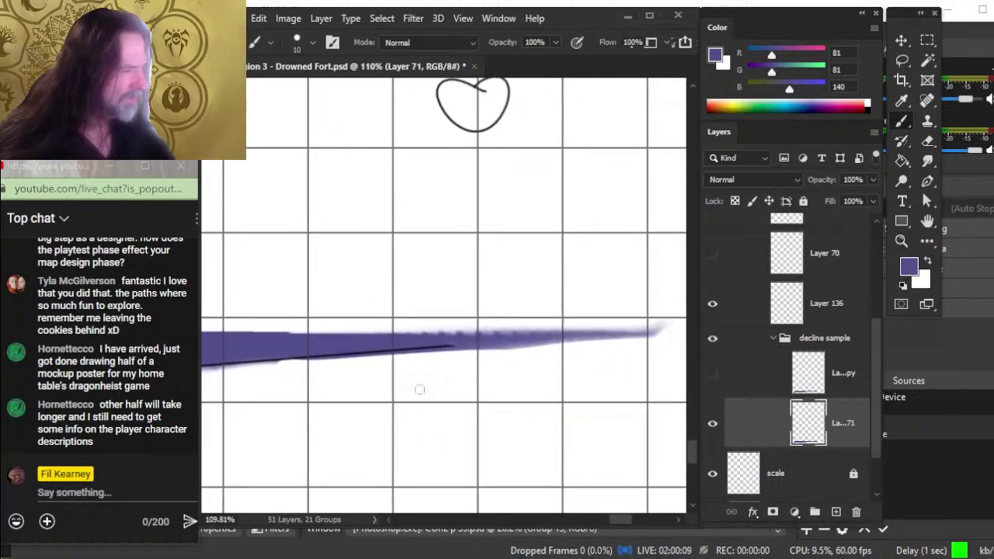
key("z")
left_click_drag(517, 404, 452, 401)
left_click(712, 255)
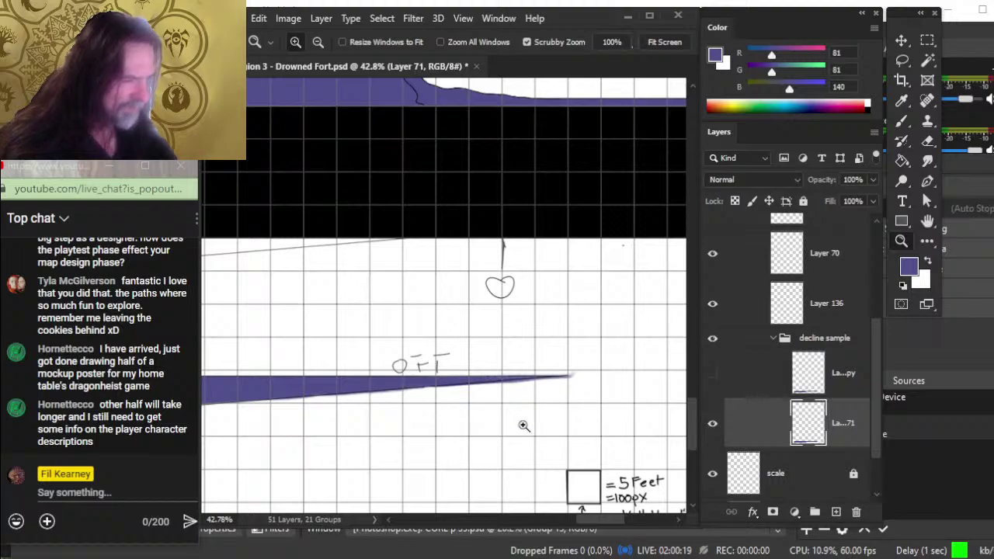
Step: Examine the wedge's shallow tip against the grid, the vertical mark above the heart-shaped label, and the tunnel section above
mouse_move(526, 415)
left_mouse_down()
mouse_move(605, 412)
mouse_move(577, 406)
left_mouse_up()
key("e")
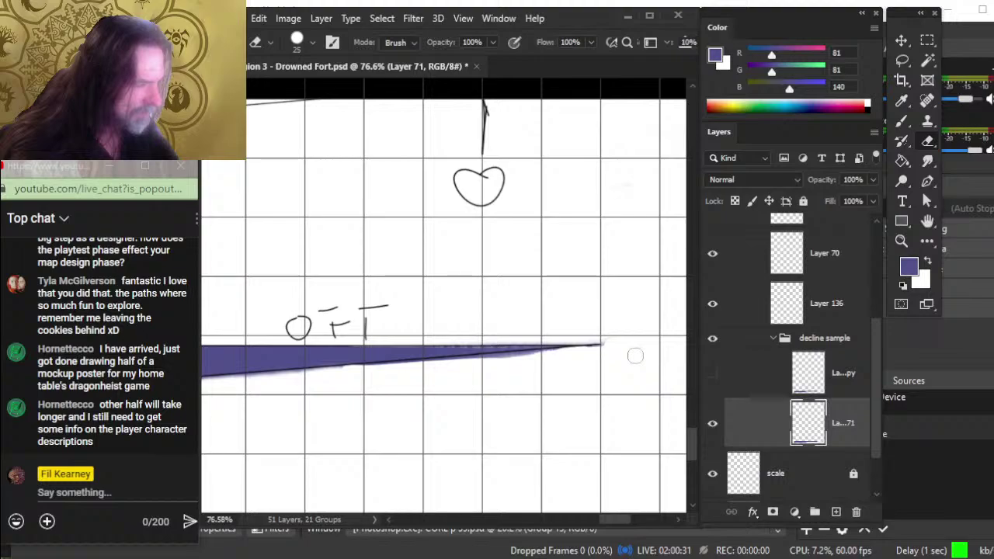
left_click_drag(612, 299, 581, 470)
left_click_drag(566, 259, 515, 256)
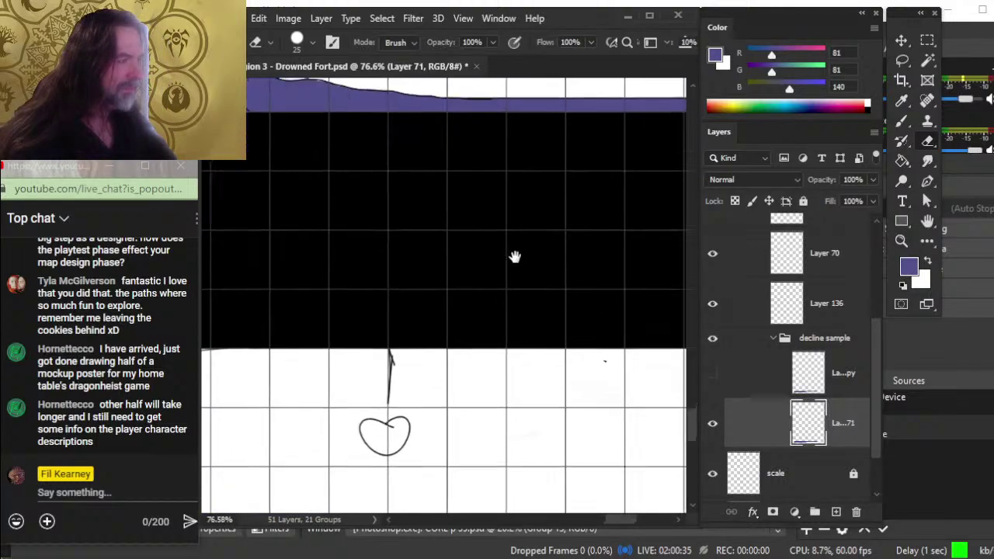
left_click_drag(518, 454, 494, 441)
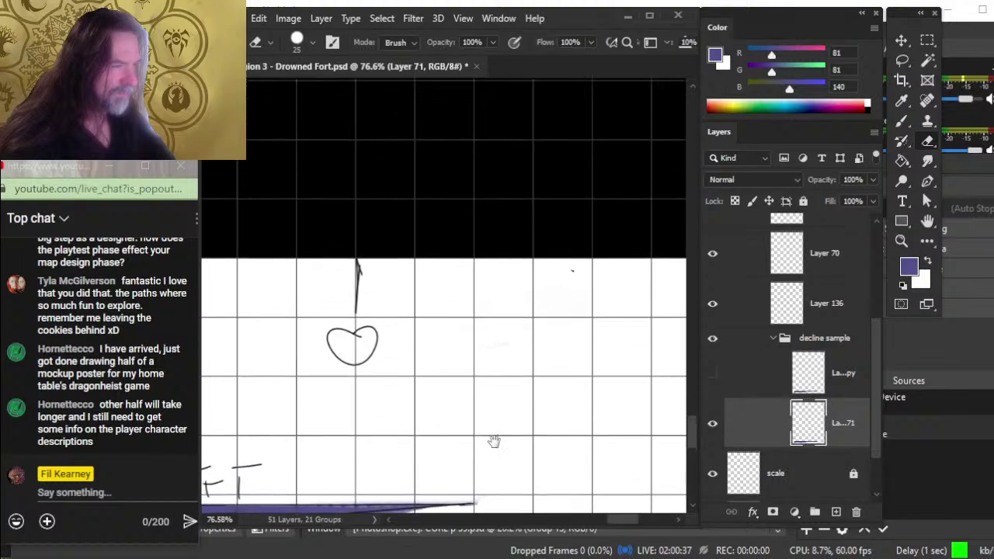
key("z")
scroll(471, 412, "down", 6)
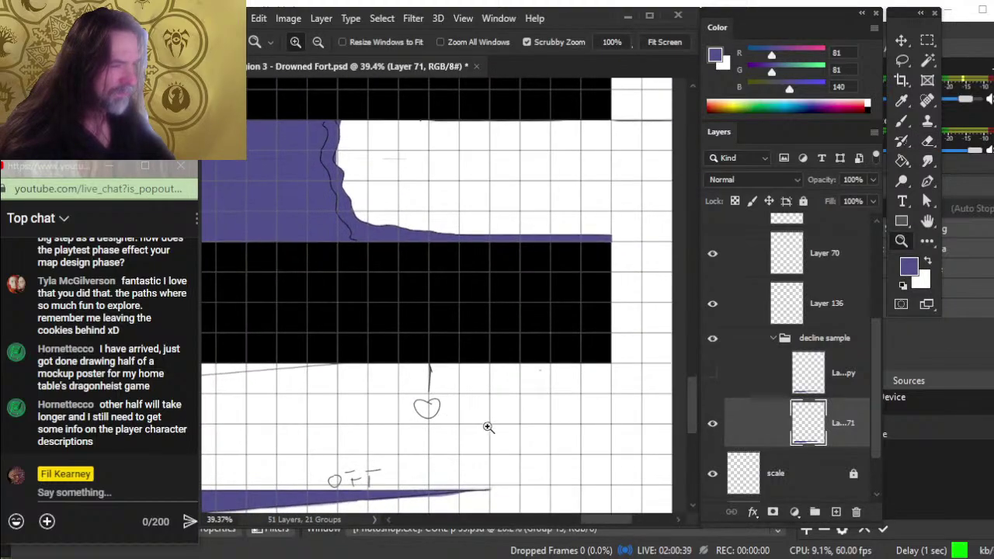
scroll(498, 429, "down", 3)
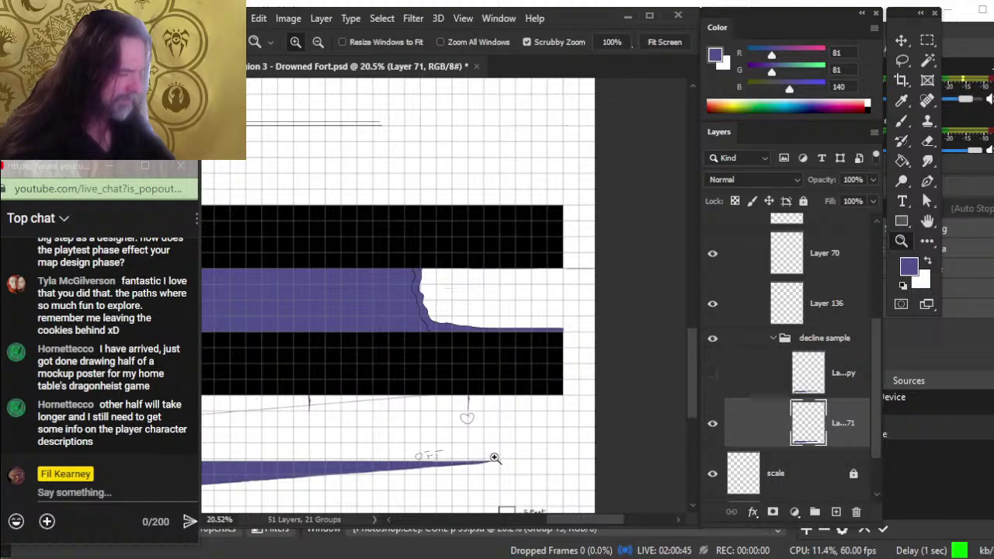
scroll(466, 457, "up", 5)
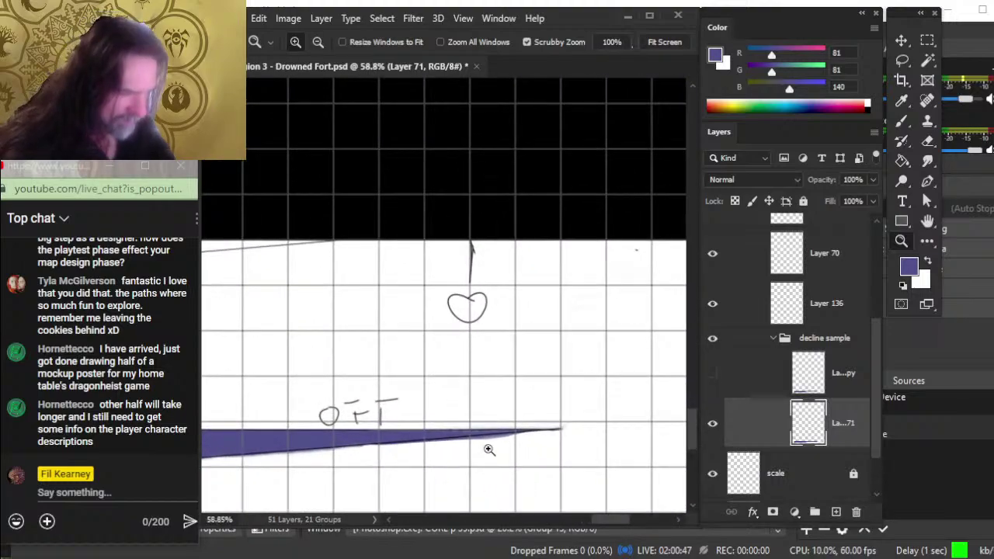
left_click_drag(483, 445, 468, 405)
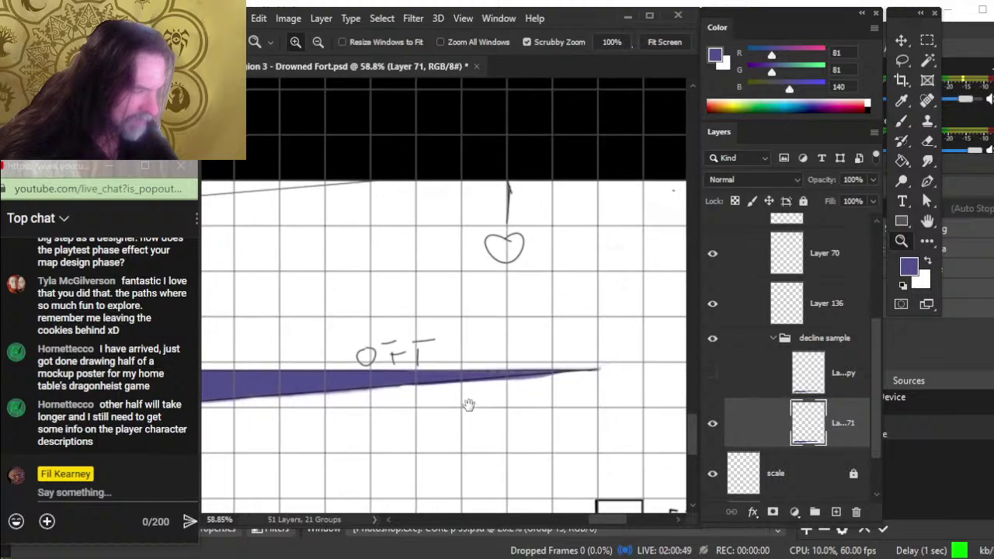
Step: Nudge the Layer 71 wedge slightly downward against the black slope line and the straight line along its upper edge
mouse_move(560, 380)
left_mouse_down()
mouse_move(539, 371)
mouse_move(552, 402)
mouse_move(547, 543)
mouse_move(559, 339)
left_mouse_up()
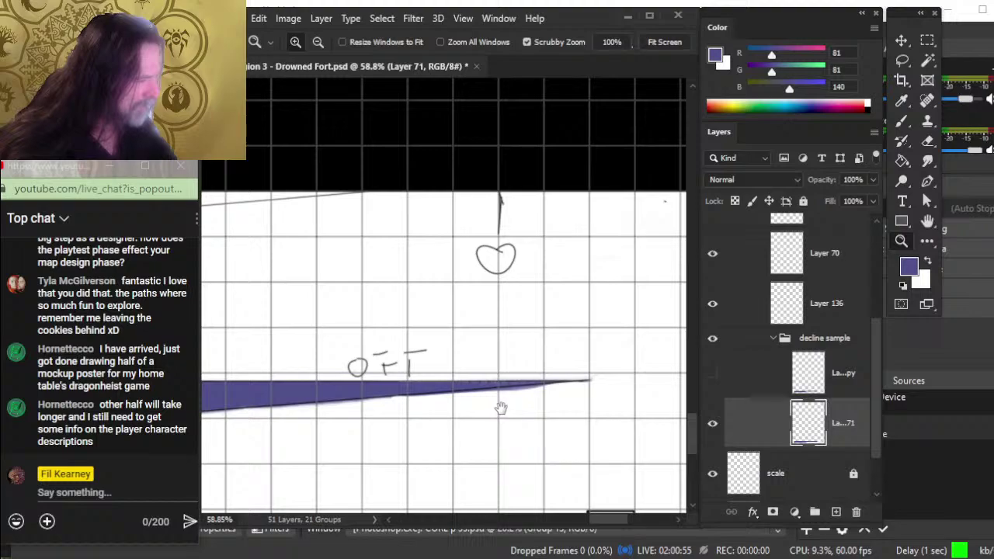
left_click(713, 423)
left_click(712, 424)
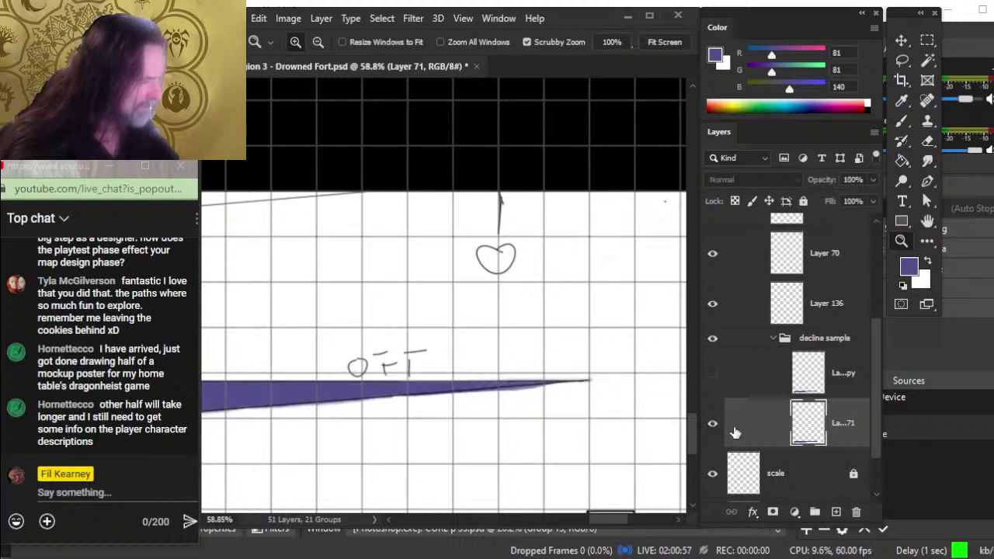
key("v")
key("Down")
key("Down")
key("Down")
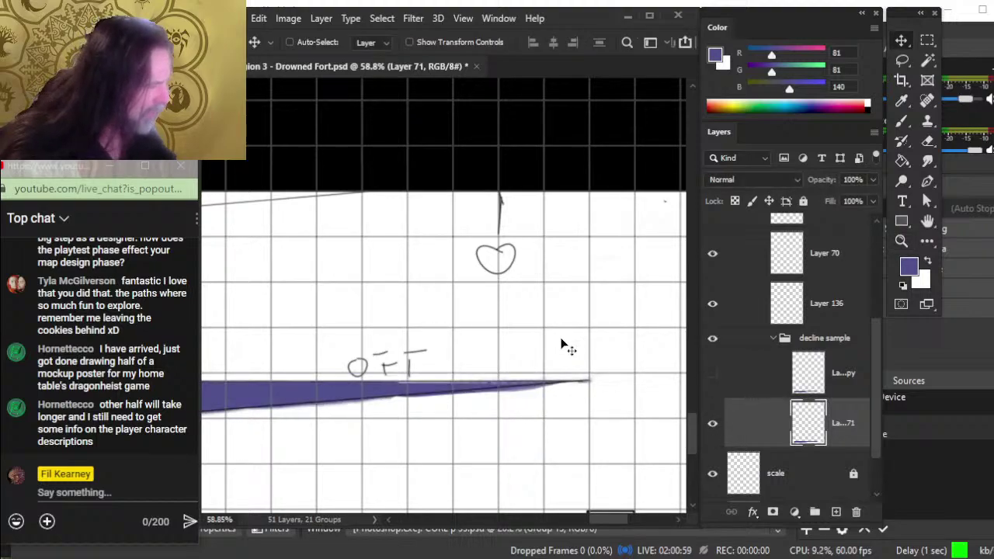
key("Down")
key("Down")
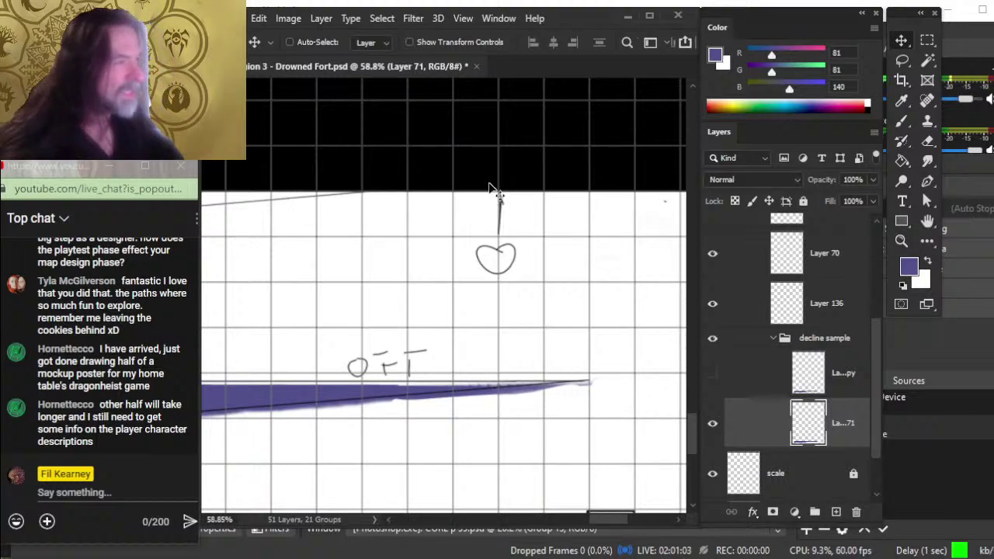
Step: Erase the purple at the wedge's shallow tip beyond the vertical grid line beneath the heart-shaped label
key("z")
left_click_drag(497, 195, 466, 224)
left_click_drag(540, 229, 518, 382)
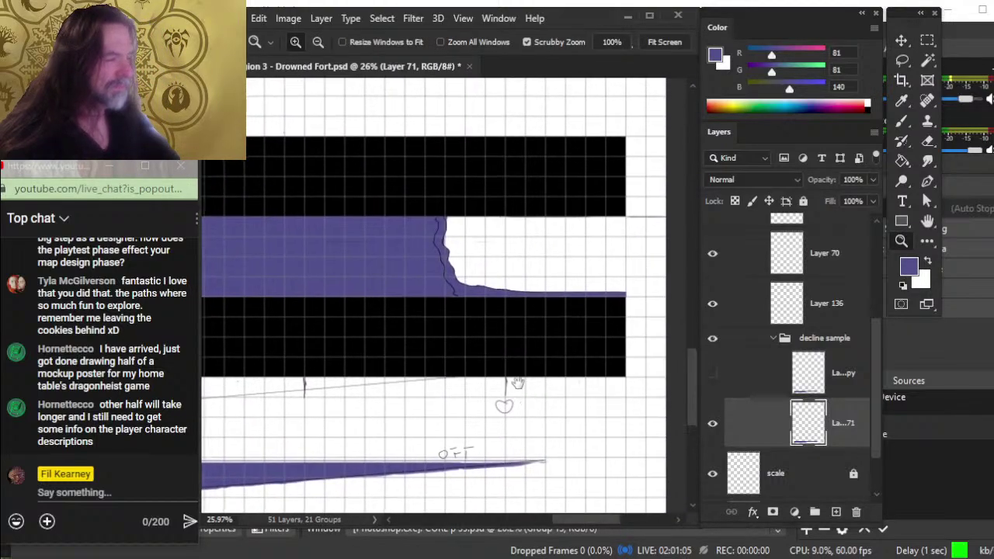
scroll(540, 410, "left", 5)
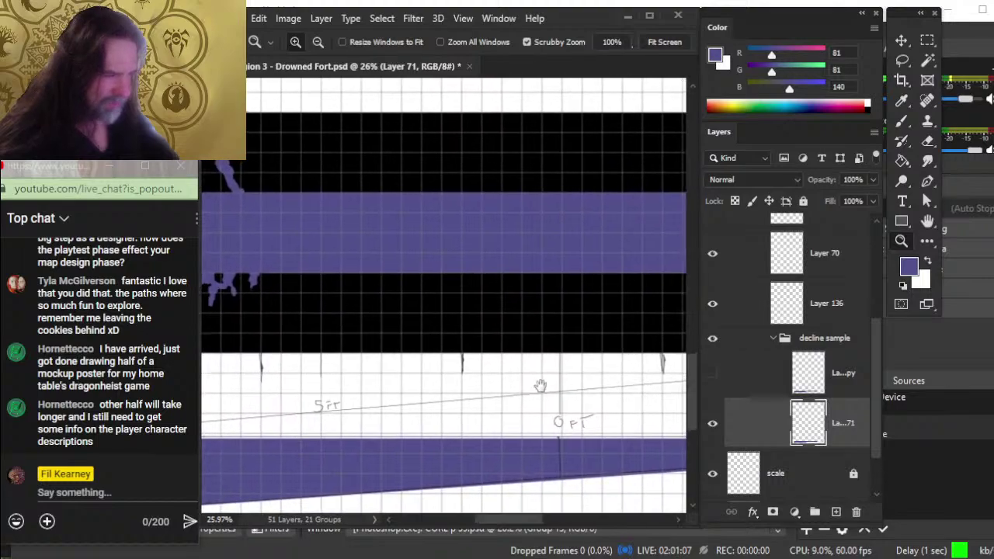
scroll(535, 404, "left", 10)
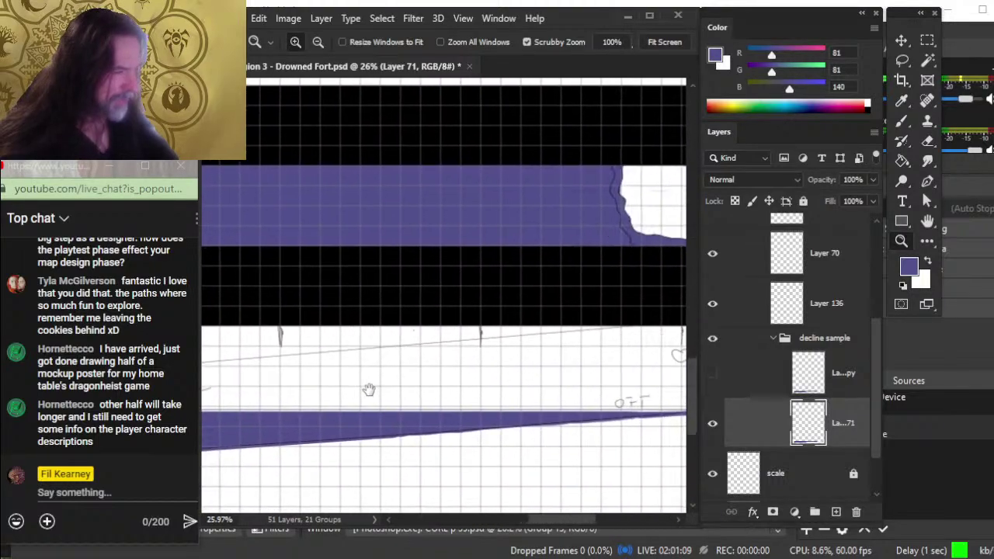
scroll(369, 389, "right", 3)
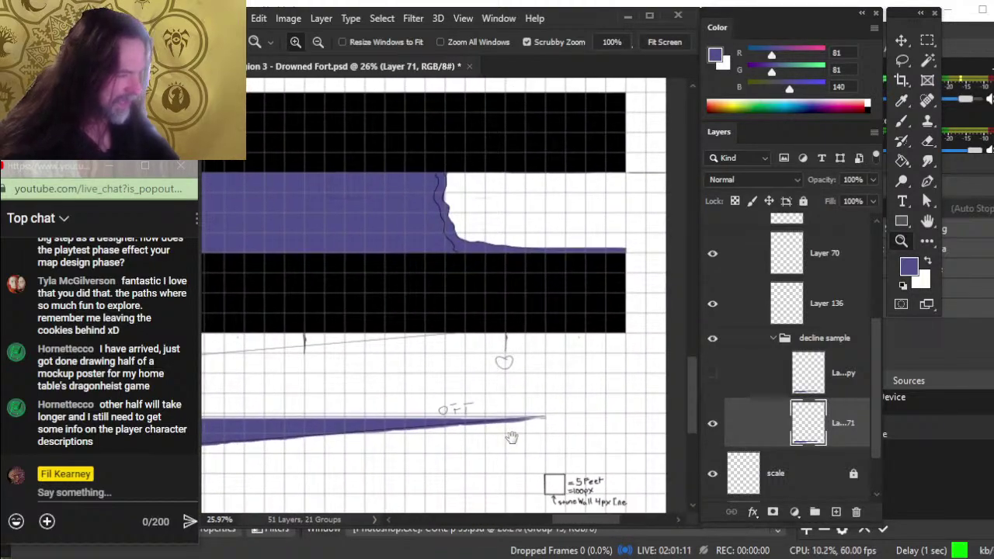
left_click_drag(509, 432, 591, 425)
key("e")
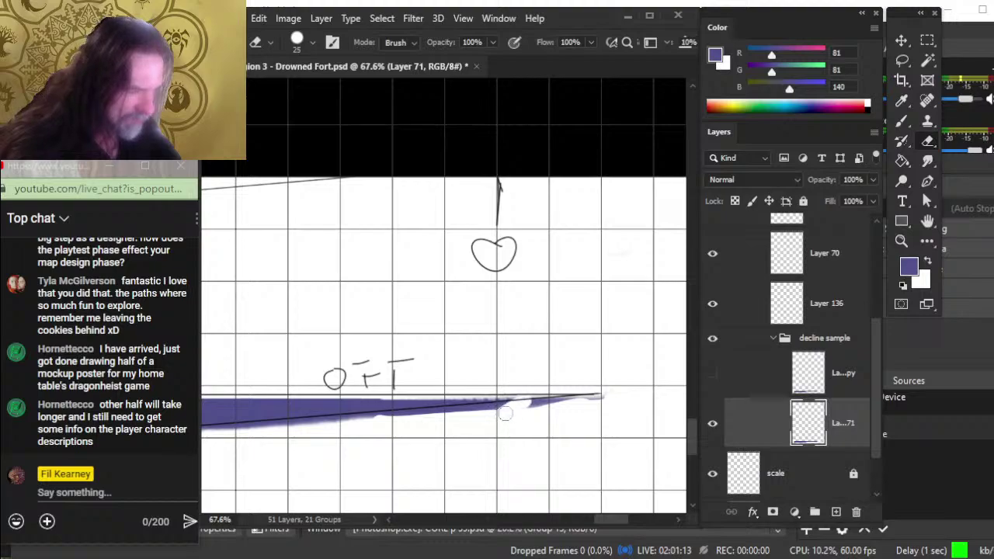
left_click_drag(505, 414, 505, 414)
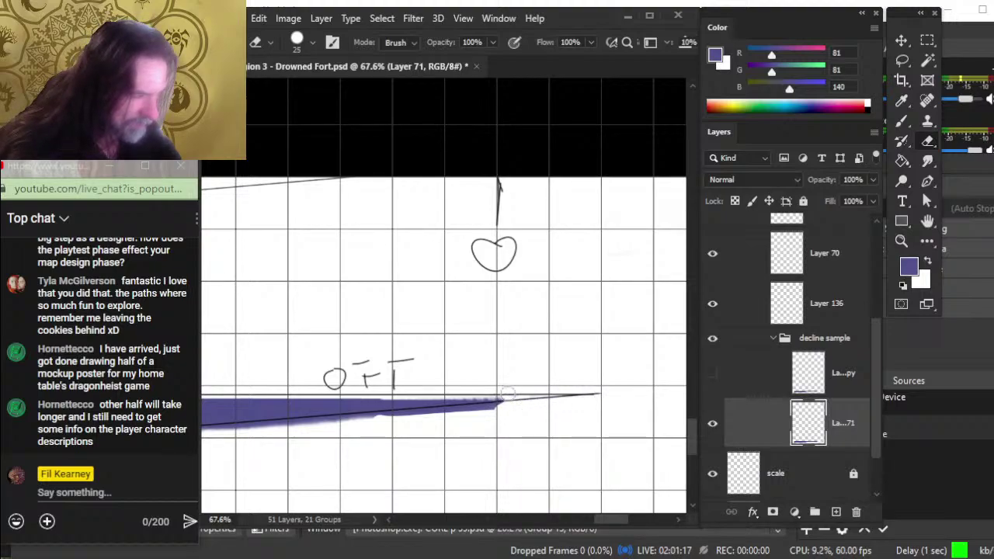
Step: Hide Layer 70 with its depth lines and 0 FT label, and save the map
scroll(506, 395, "left", 3)
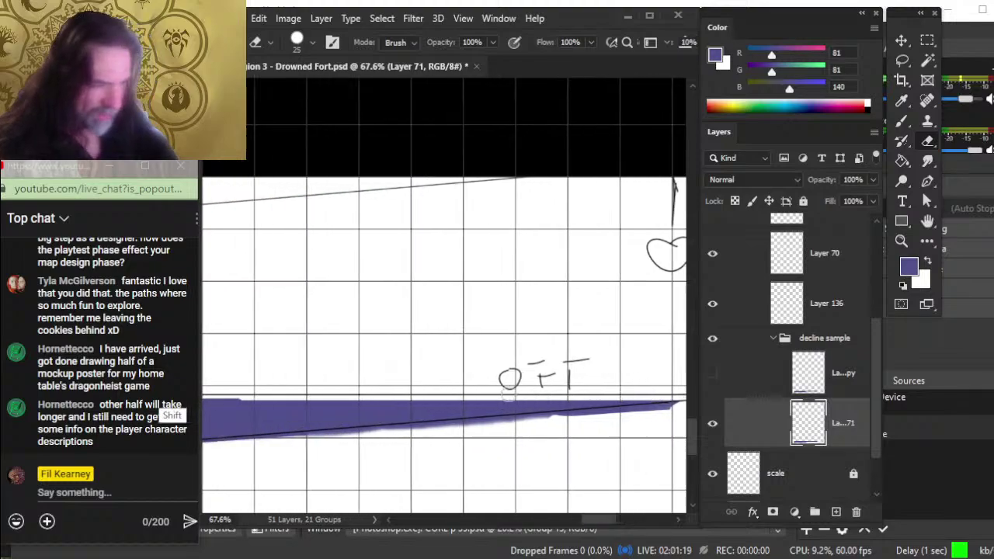
scroll(507, 394, "right", 10)
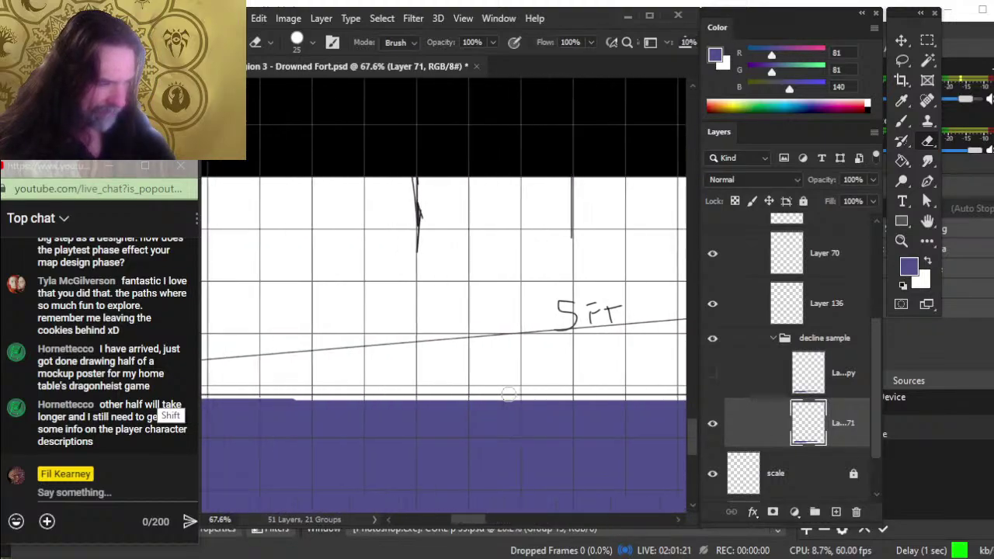
scroll(509, 394, "left", 12)
mouse_move(415, 383)
left_mouse_down()
mouse_move(358, 372)
mouse_move(419, 373)
mouse_move(554, 420)
mouse_move(511, 402)
mouse_move(455, 406)
left_mouse_up()
left_click(712, 254)
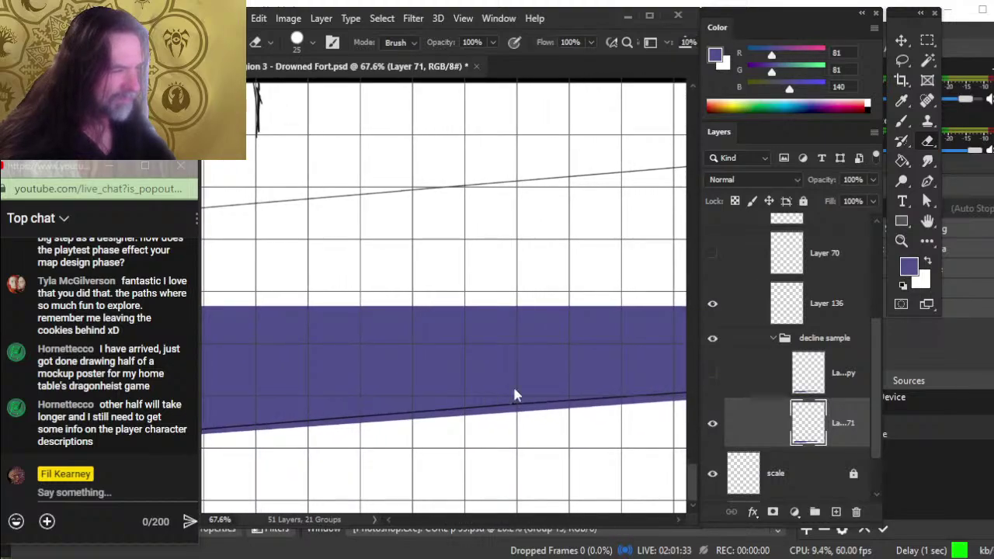
key("ctrl+s")
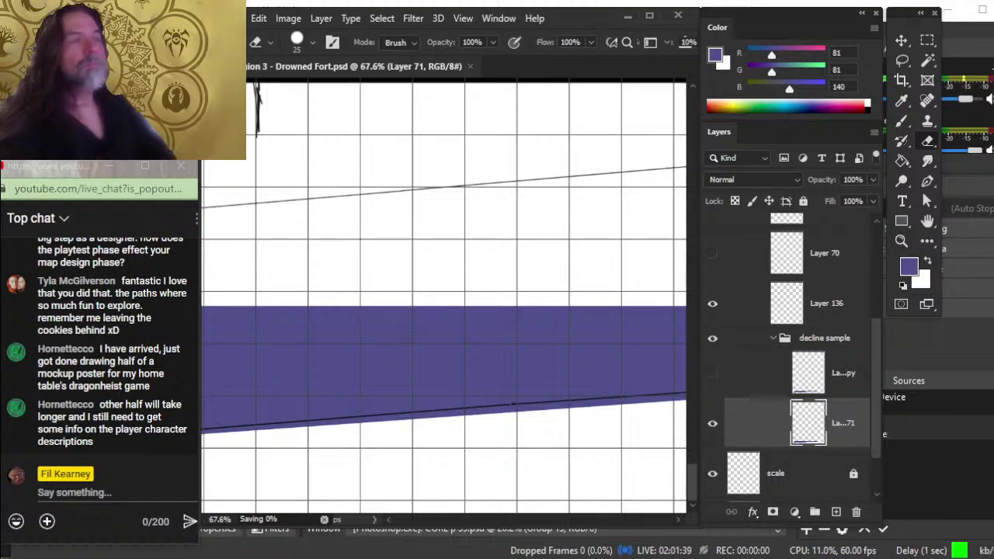
Step: Close the map and reopen Act 2 Region 3 - Drowned Fort.psd from the recent files
left_click(470, 67)
left_click(236, 18)
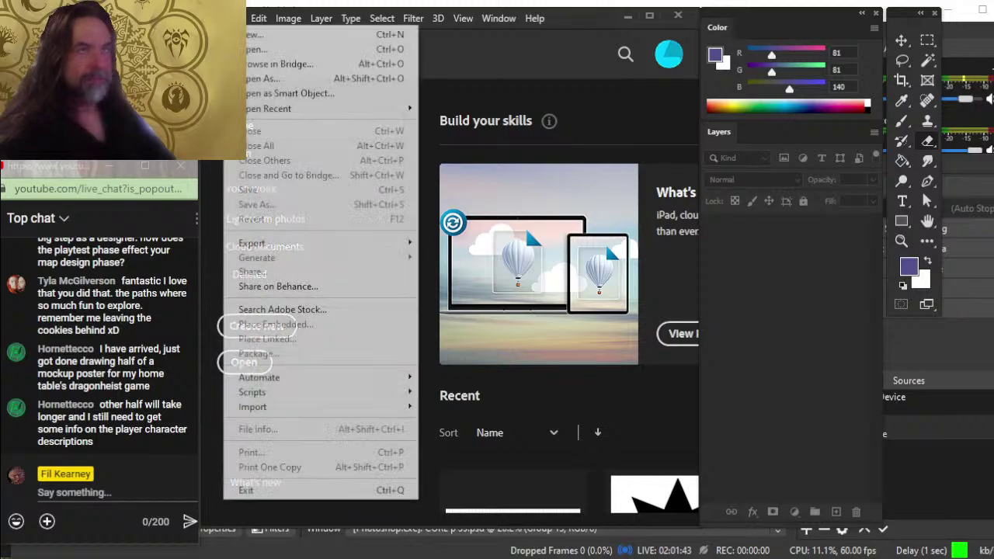
mouse_move(304, 107)
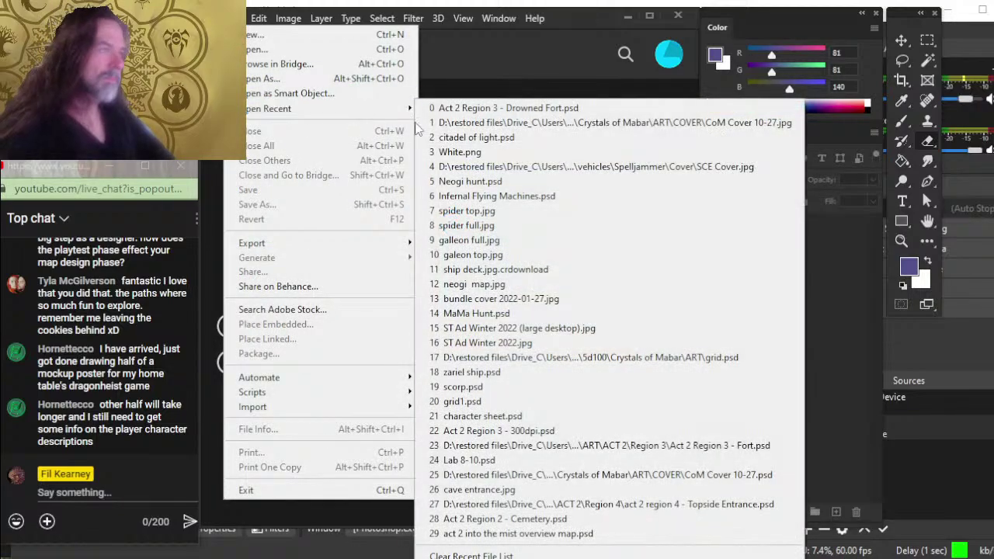
left_click(466, 108)
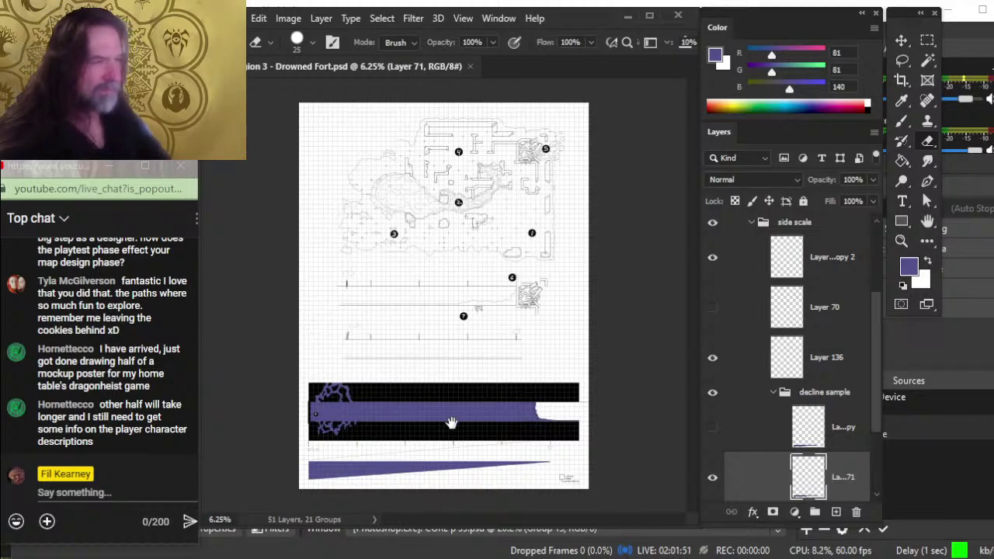
Step: Trim the wedge's shallow tip at the grid line below the heart and erase the purple beneath the slope line near it
key("z")
left_click_drag(427, 437, 436, 447)
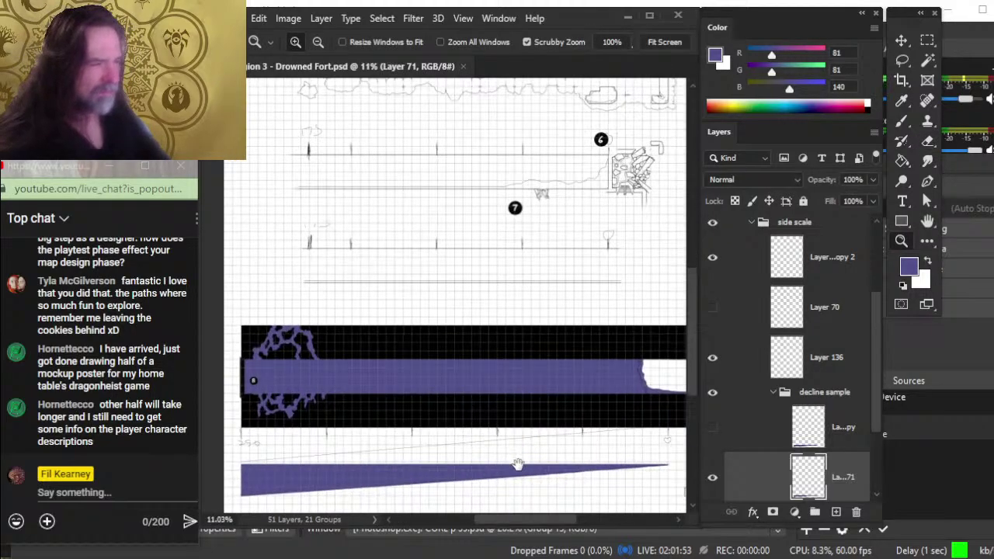
mouse_move(518, 464)
left_mouse_down()
mouse_move(527, 439)
mouse_move(540, 459)
mouse_move(526, 456)
mouse_move(501, 486)
mouse_move(517, 505)
mouse_move(501, 483)
mouse_move(515, 308)
left_mouse_up()
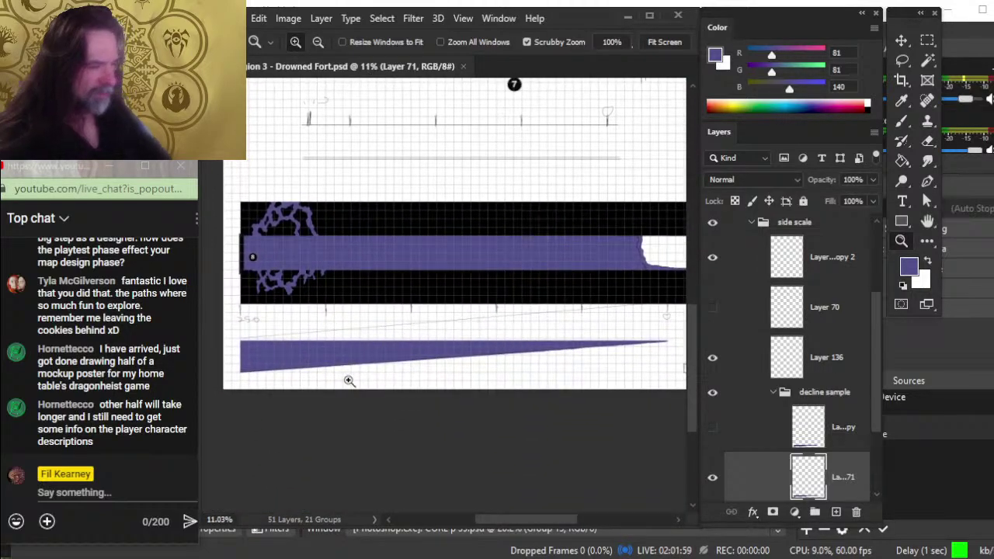
left_click_drag(349, 381, 559, 373)
mouse_move(541, 412)
left_mouse_down()
mouse_move(335, 424)
mouse_move(481, 421)
mouse_move(455, 417)
mouse_move(518, 397)
mouse_move(507, 437)
mouse_move(504, 388)
left_mouse_up()
key("e")
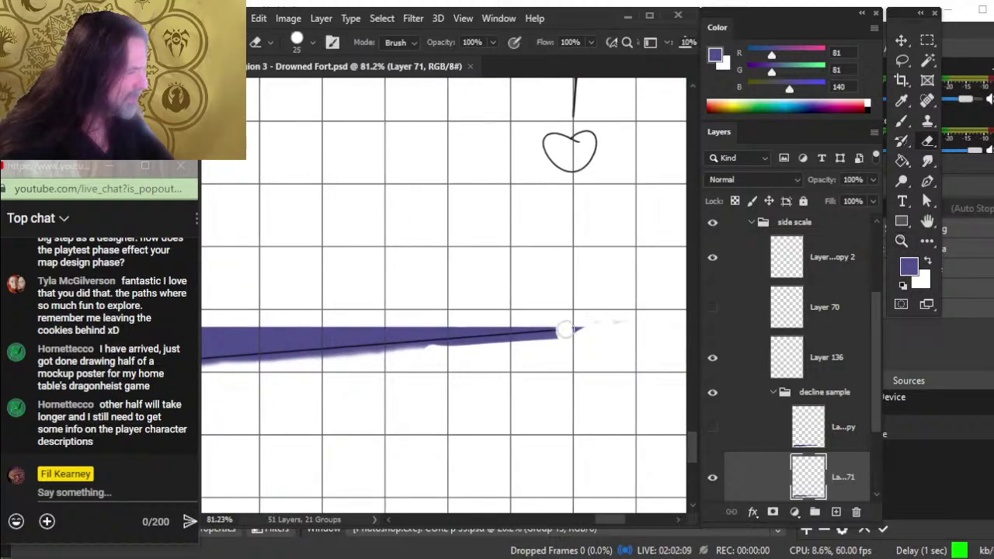
key("ctrl+z")
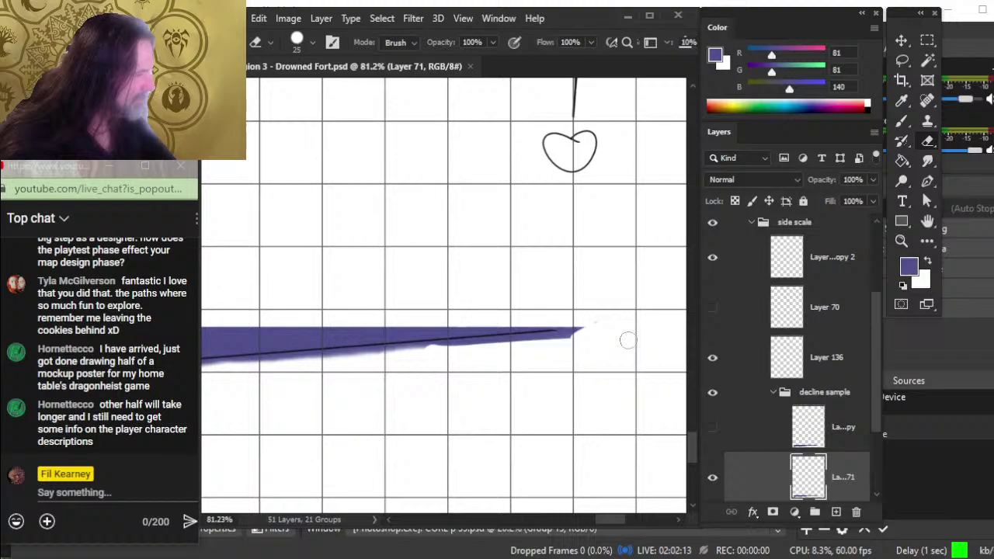
left_click(587, 363)
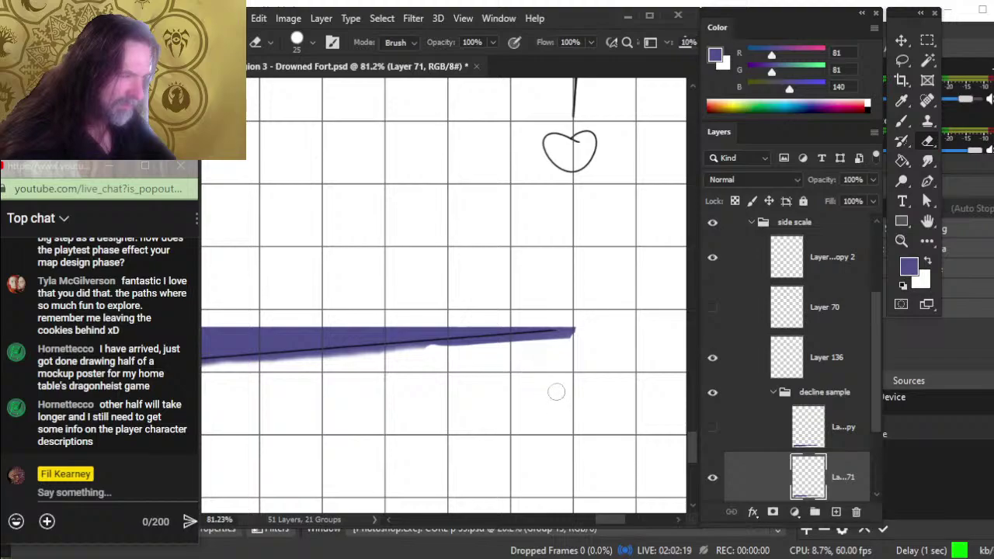
mouse_move(546, 348)
left_mouse_down()
mouse_move(567, 346)
mouse_move(546, 344)
left_mouse_up()
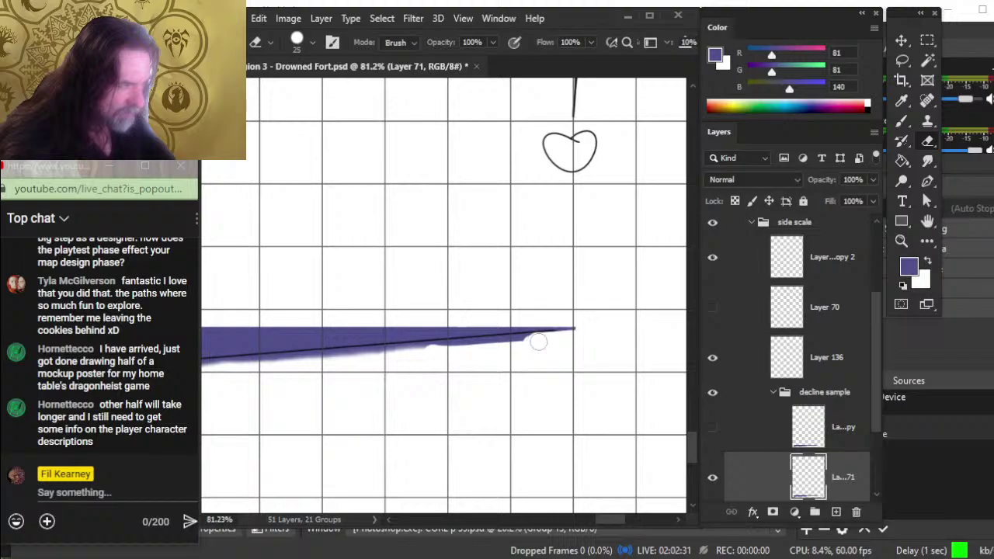
Step: Extend Layer 136's black slope line past the wedge's tip with a shifted copy of its end section, merged down into the layer
key("z")
left_click_drag(544, 349, 616, 355)
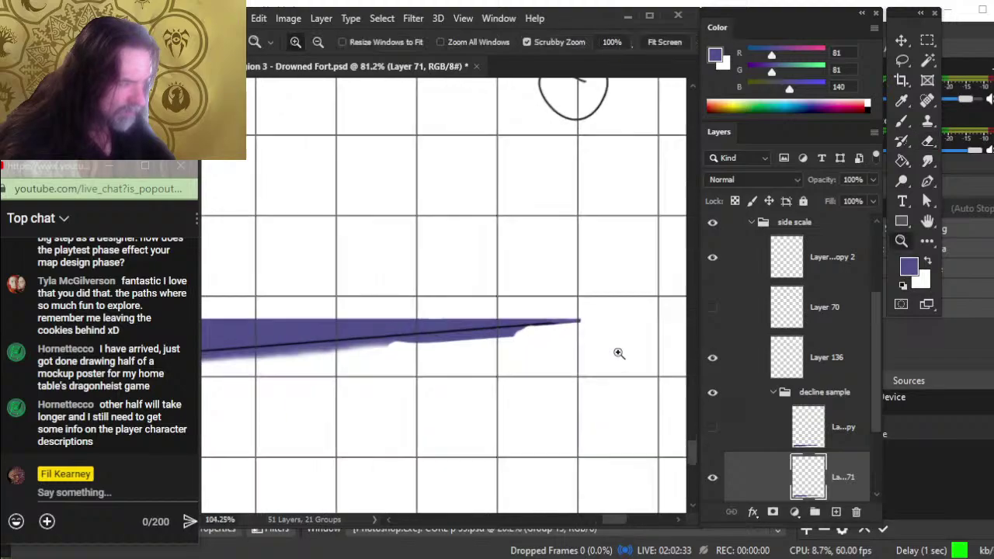
left_click(715, 359)
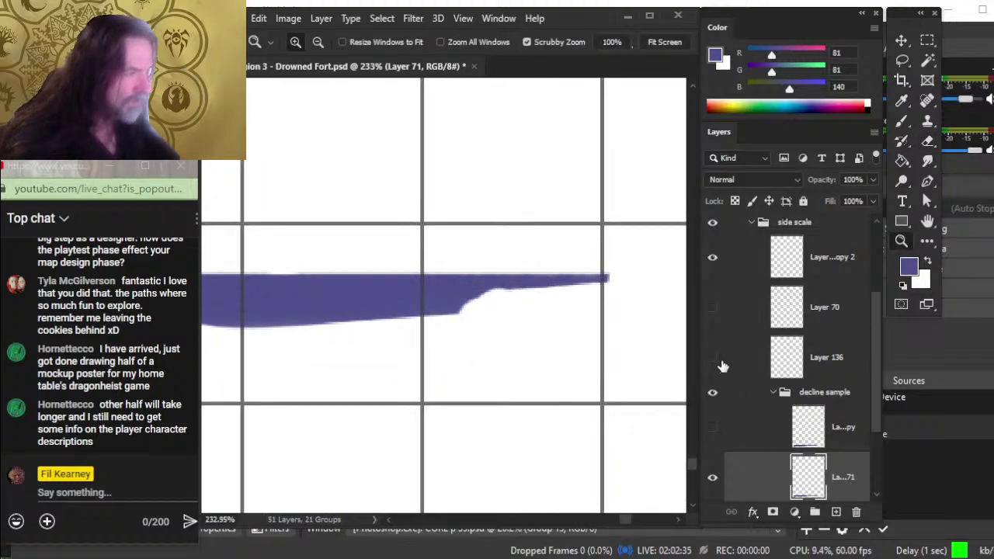
left_click(714, 359)
left_click(757, 359)
key("l")
left_click_drag(396, 248, 436, 253)
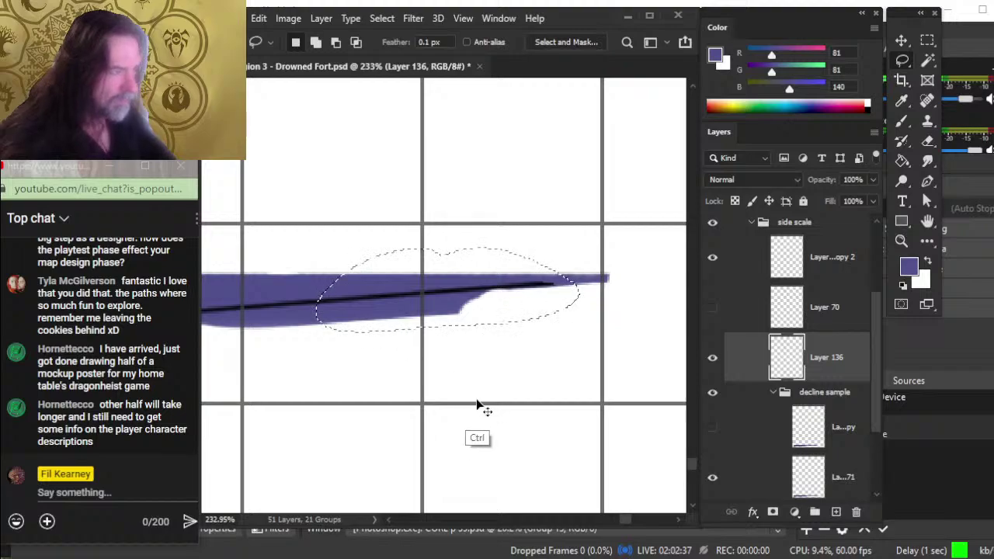
key("ctrl+shift+j")
mouse_move(565, 399)
left_mouse_down()
mouse_move(635, 372)
mouse_move(586, 388)
mouse_move(609, 385)
left_mouse_up()
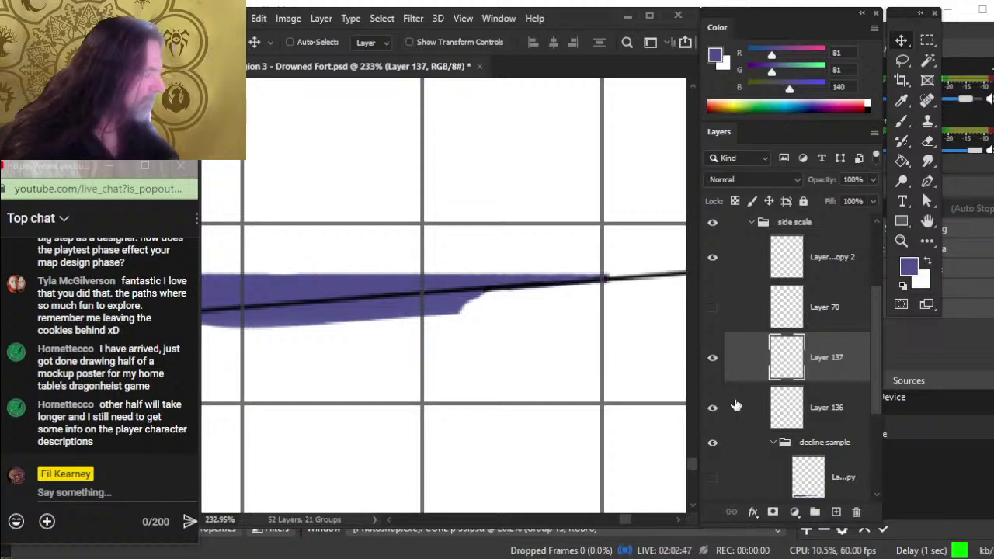
right_click(739, 374)
left_click(782, 453)
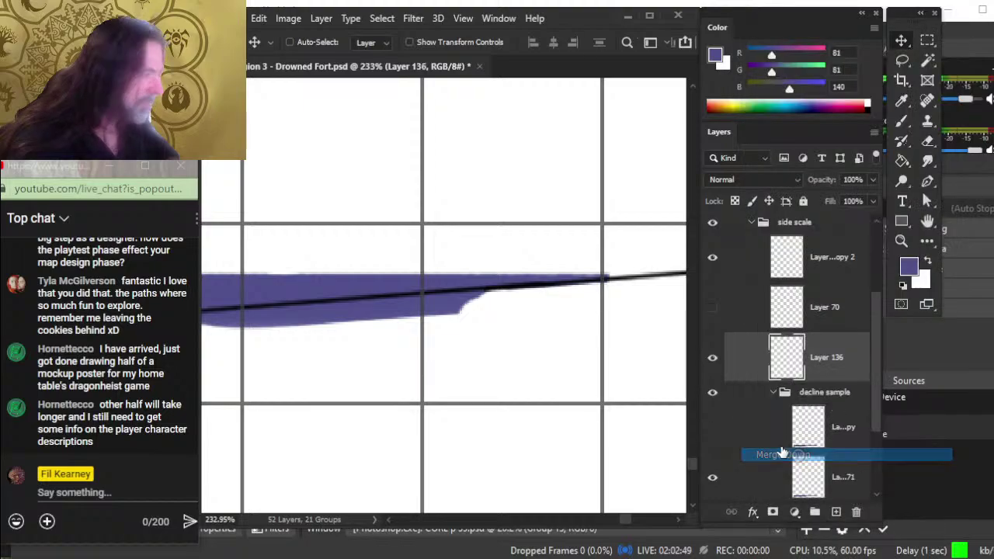
Step: Minimize the ChromaCam window and save the Drowned Fort map
left_click_drag(566, 376, 539, 376)
scroll(539, 376, "up", 5)
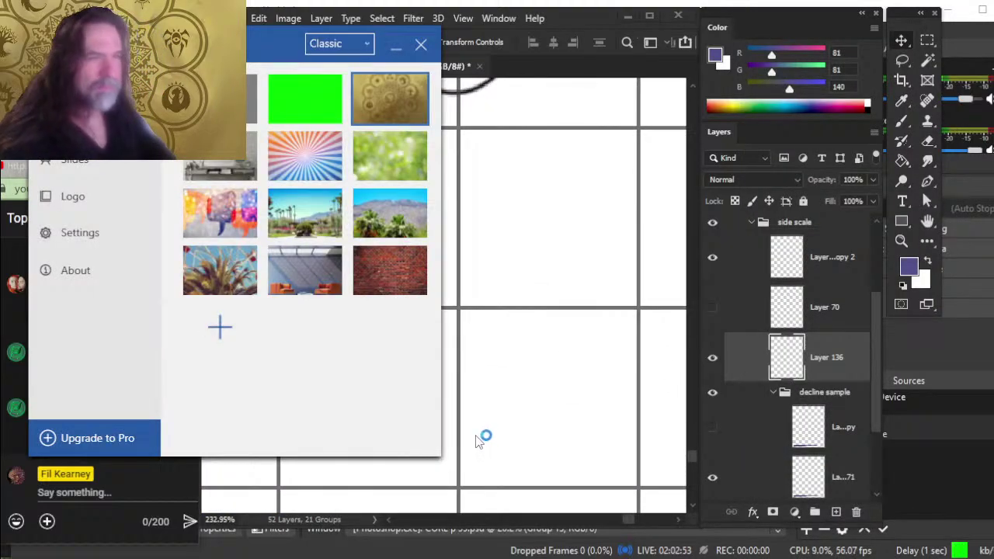
left_click(396, 48)
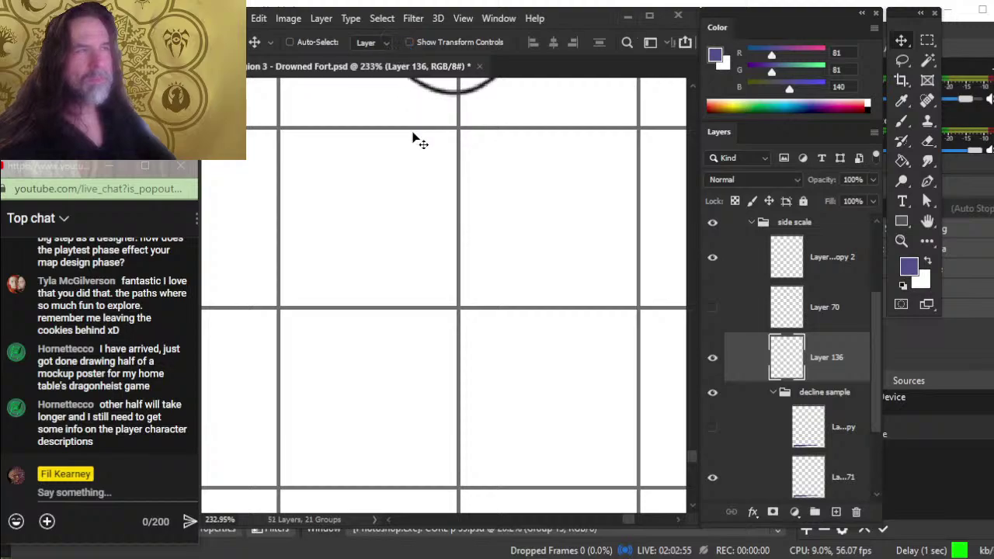
key("ctrl+s")
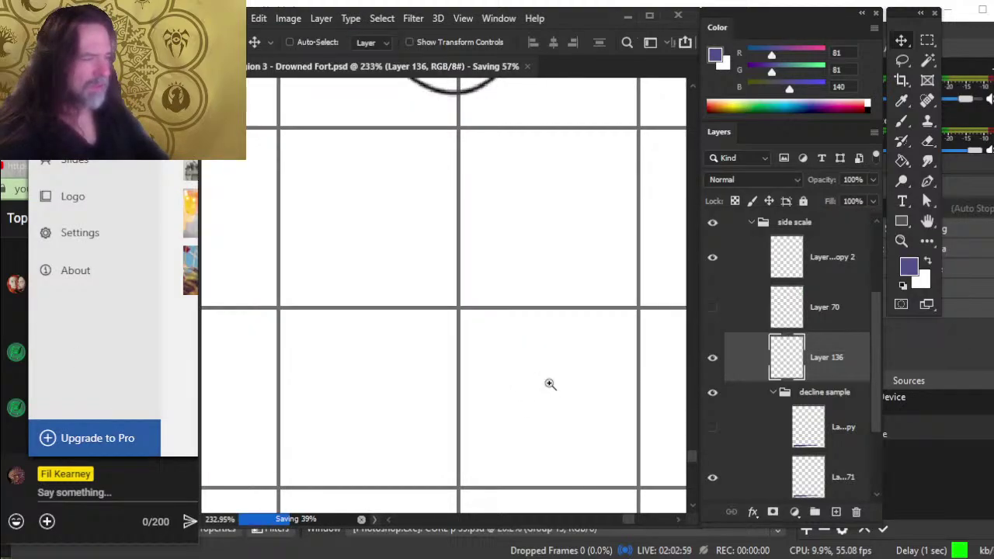
key("z")
left_click_drag(550, 381, 463, 366)
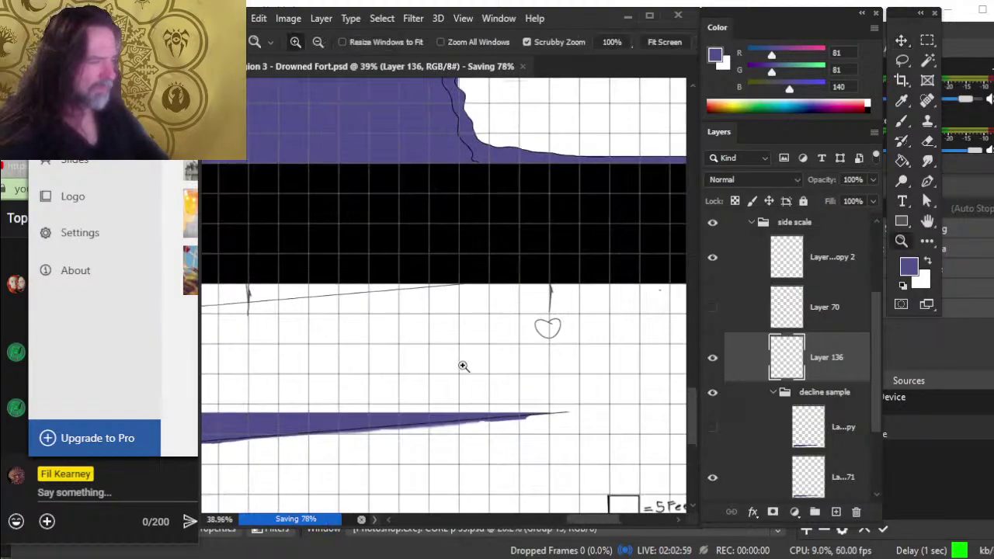
left_click_drag(565, 469, 475, 437)
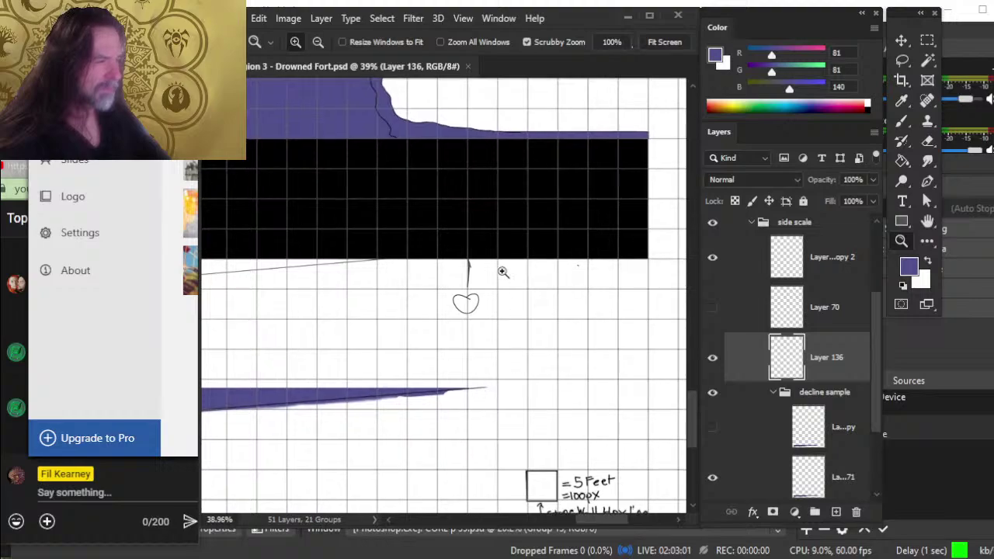
Step: Switch to the OBS streaming window
key("alt+Tab")
key("alt+Tab")
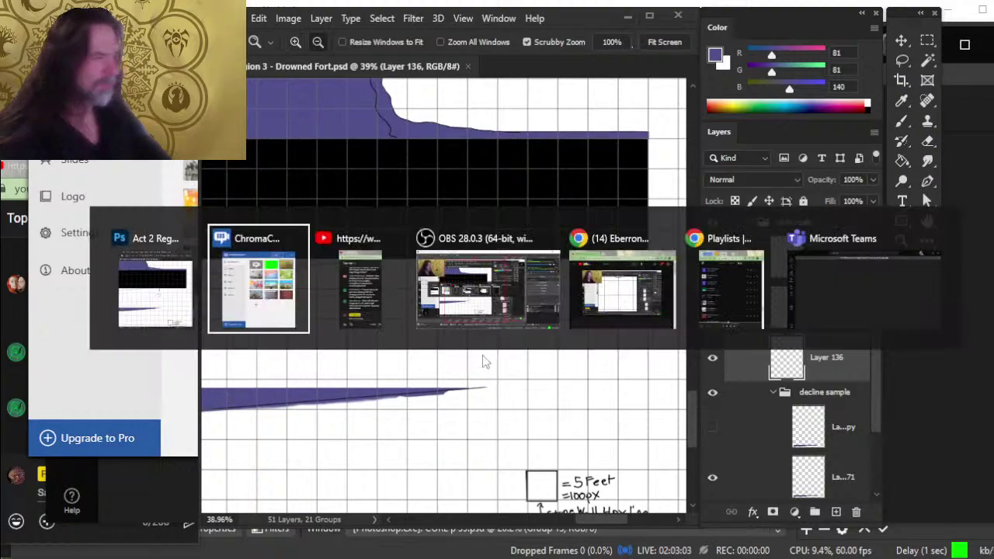
key("alt+Tab")
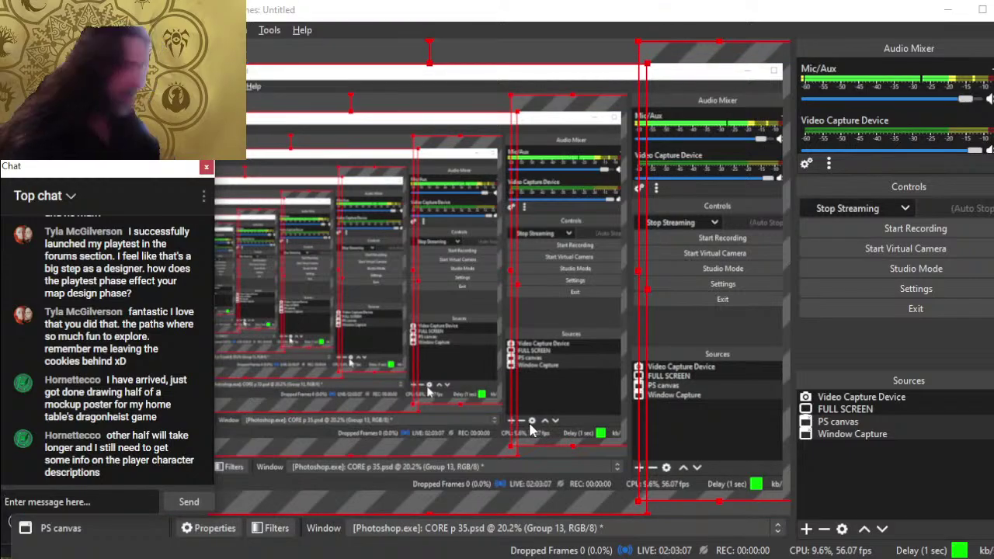
Step: Switch to the Chrome window with the Eberron Adventure Design live stream on YouTube and look through its page
key("alt+Tab")
key("alt+Tab")
key("alt+Tab")
key("alt+Tab")
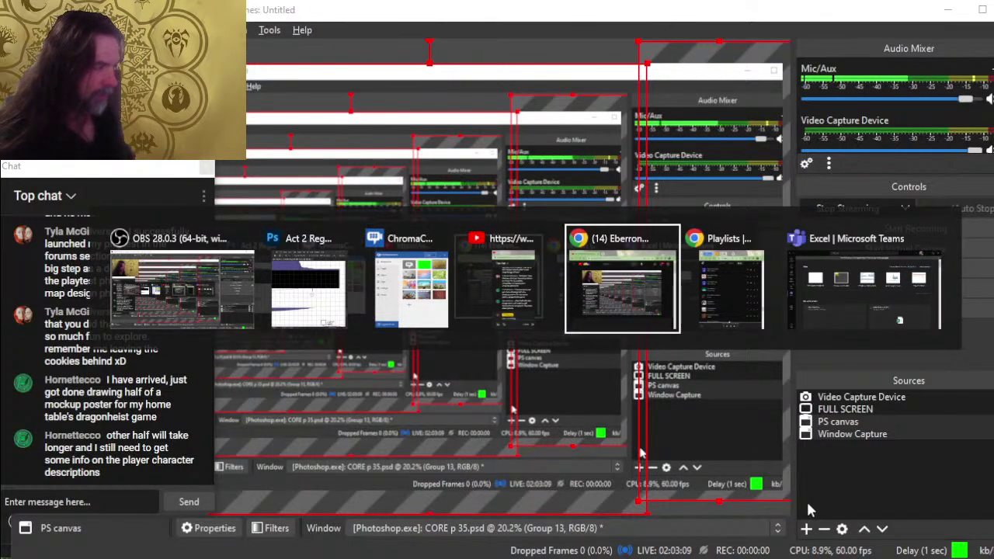
key("alt+Tab")
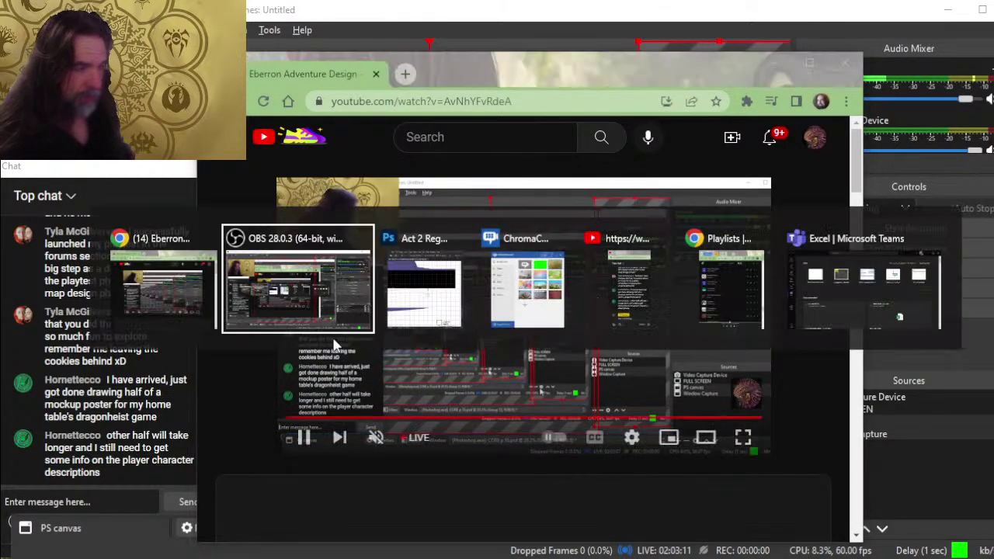
scroll(404, 354, "down", 1)
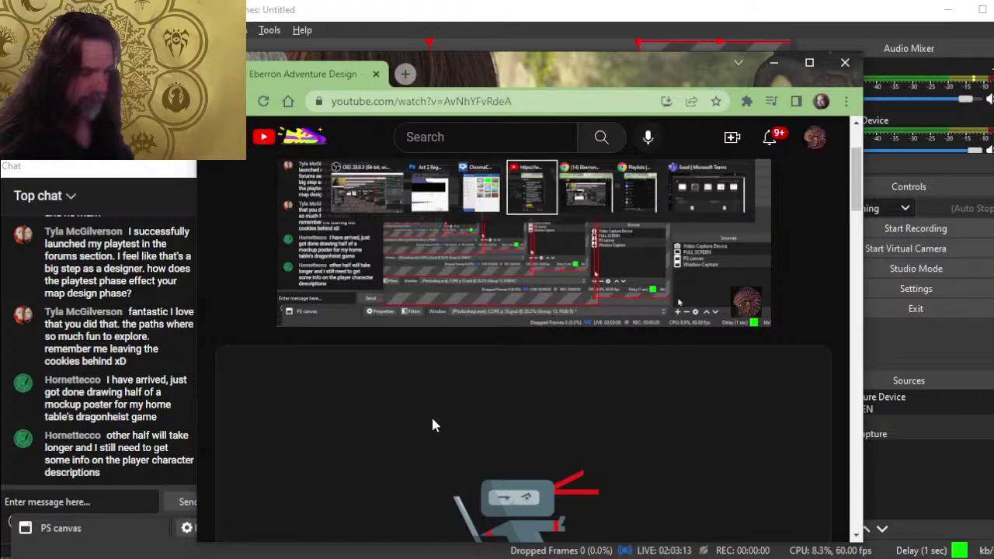
scroll(417, 334, "down", 8)
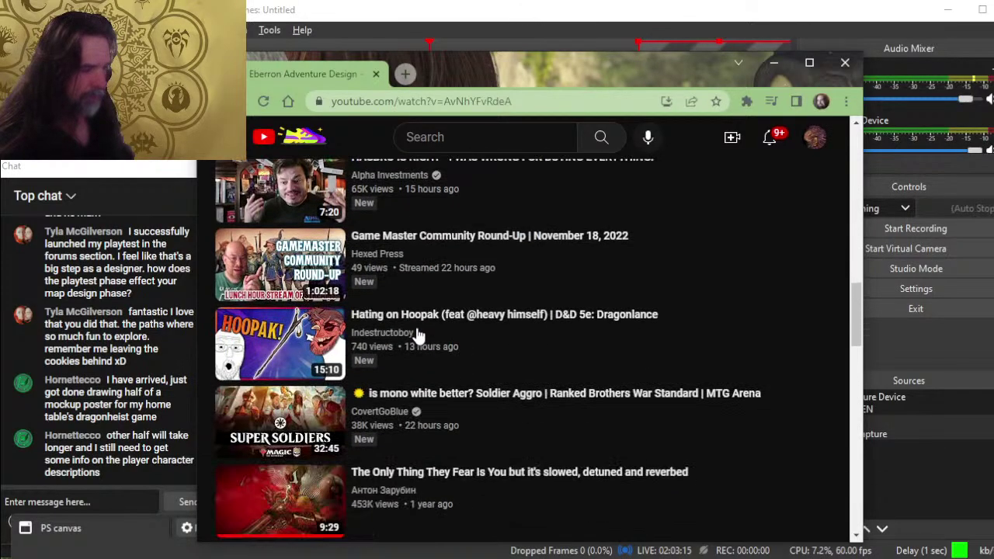
scroll(417, 337, "up", 5)
scroll(483, 439, "up", 4)
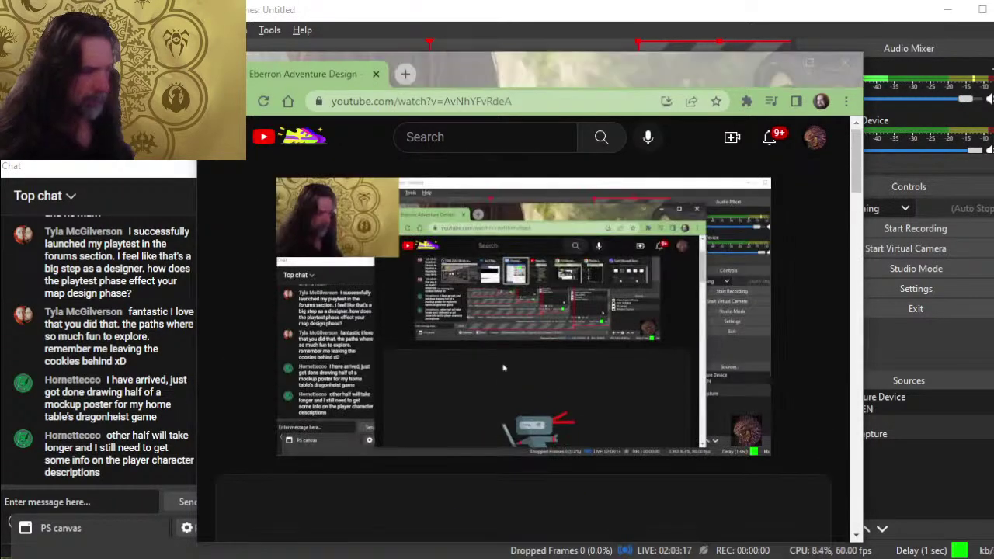
Step: Switch back to the Drowned Fort map in Photoshop and examine the purple decline wedge from its tip to its thick end
key("alt+Tab")
key("alt+Tab")
key("alt+Tab")
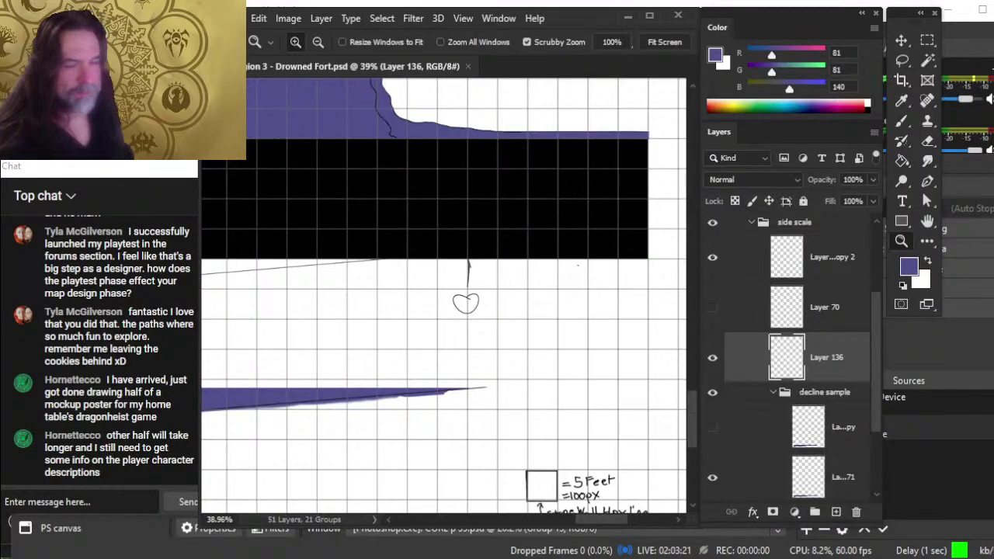
left_click_drag(548, 442, 507, 456)
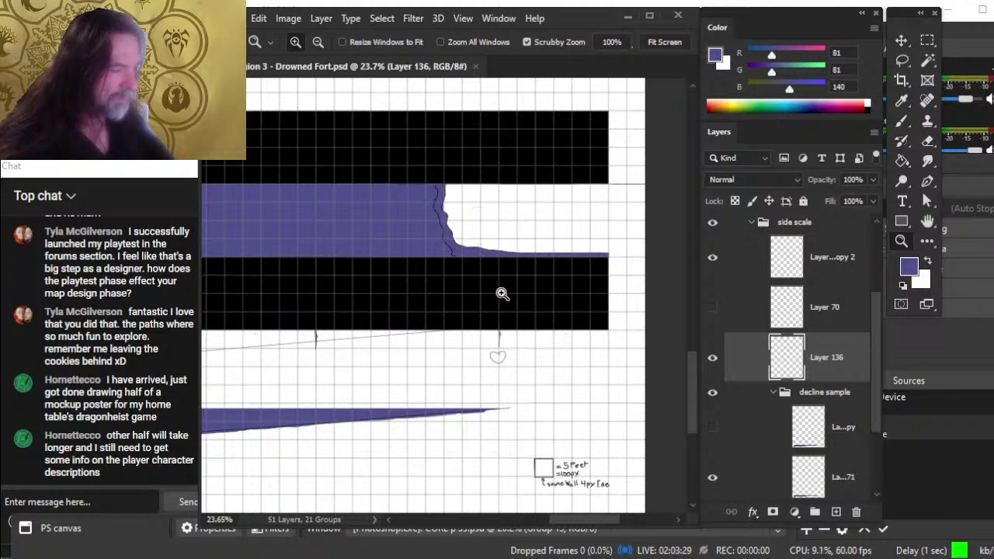
left_click_drag(424, 451, 409, 510)
mouse_move(618, 390)
left_mouse_down()
mouse_move(517, 395)
mouse_move(538, 375)
mouse_move(535, 387)
left_mouse_up()
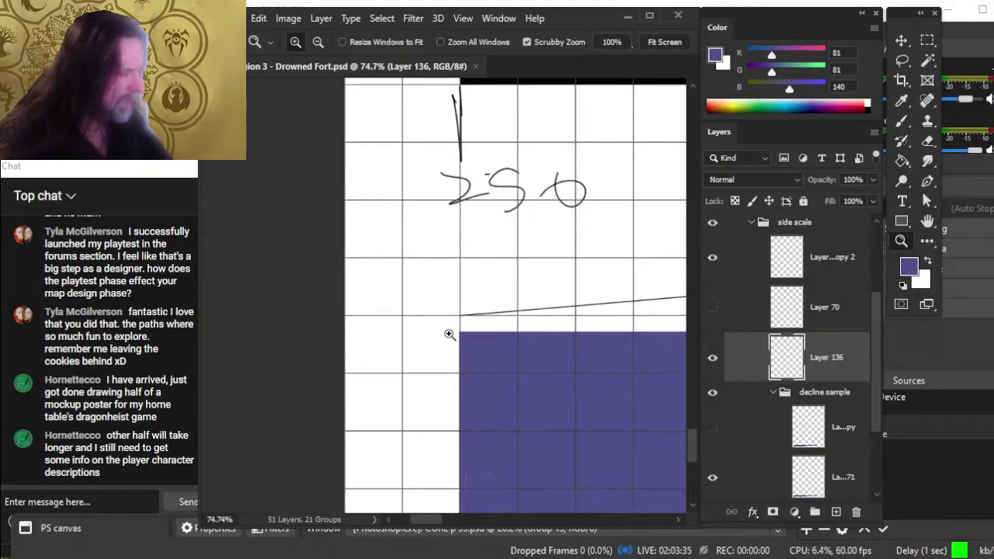
Step: Try to smudge the thin end of the slope line on Layer 136
left_click_drag(623, 382, 544, 381)
left_click_drag(636, 404, 462, 404)
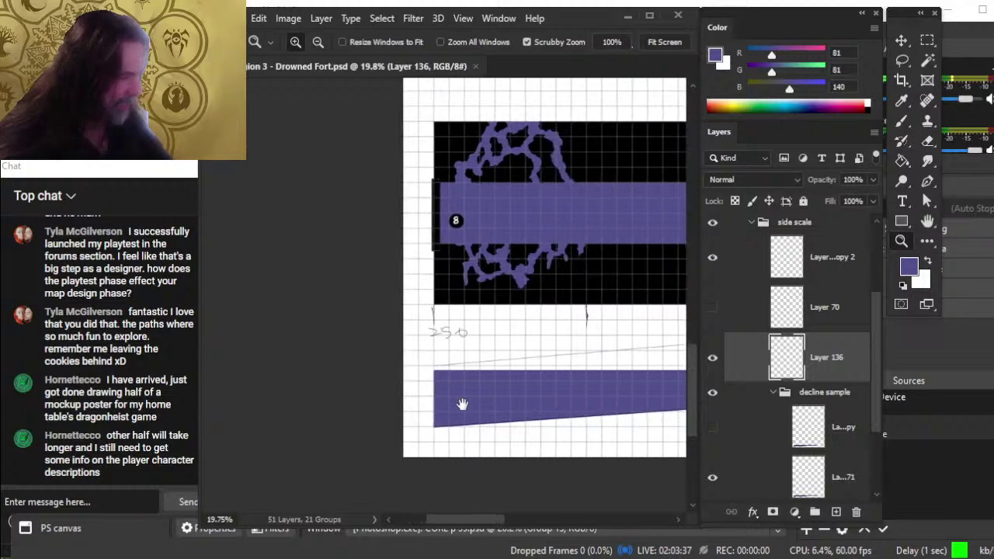
mouse_move(528, 384)
left_mouse_down()
mouse_move(595, 378)
mouse_move(539, 371)
mouse_move(644, 365)
left_mouse_up()
key("e")
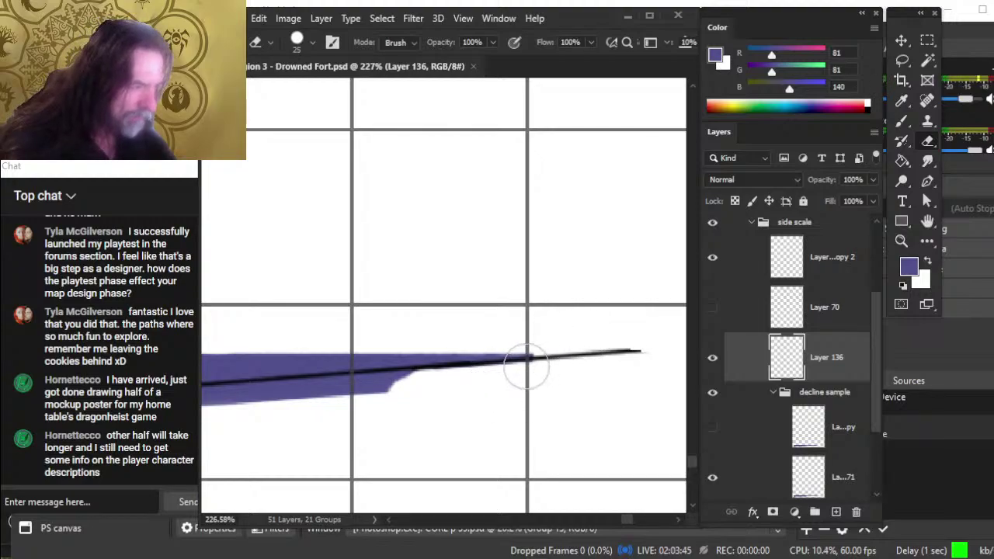
key("r")
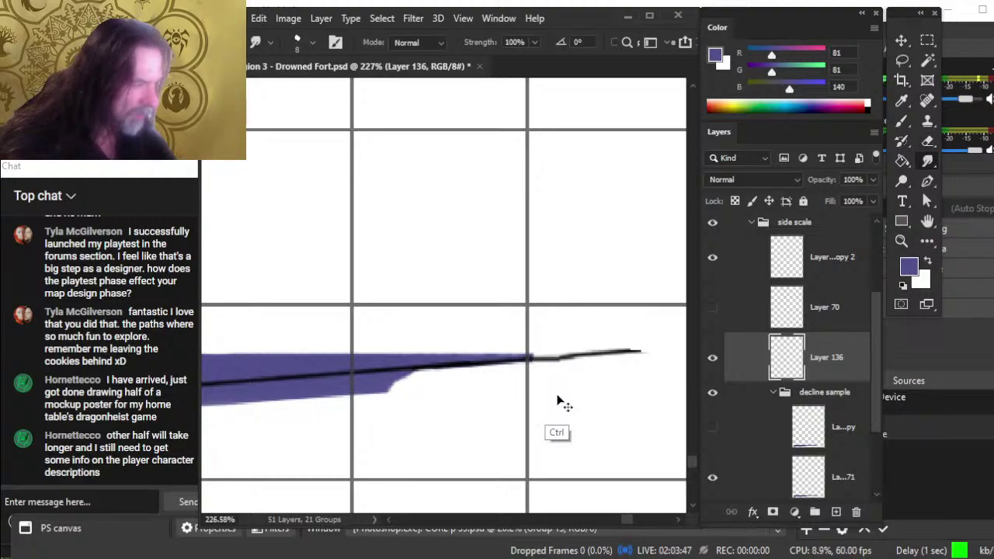
Step: Merge the copy layer in the decline sample group with Layer 71
left_click(713, 477)
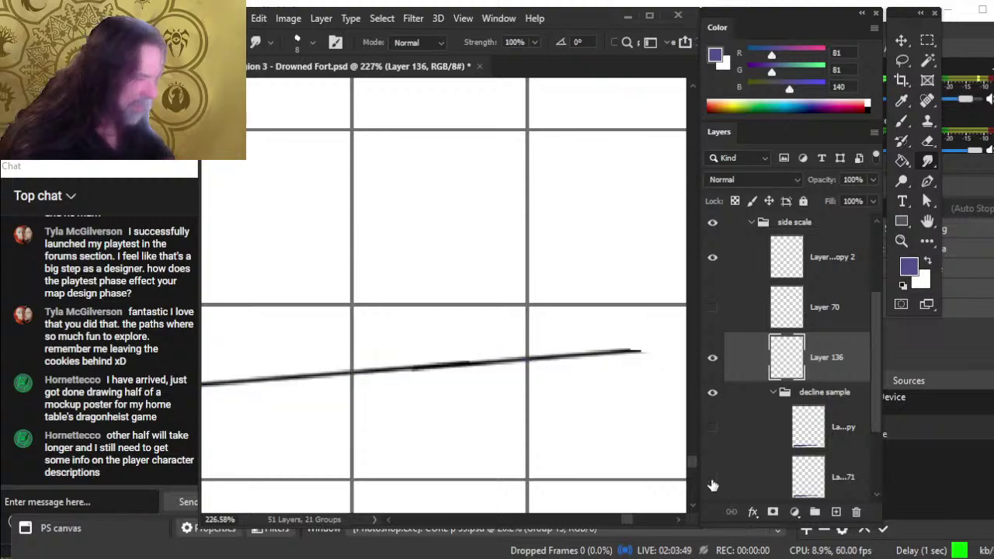
left_click(713, 477)
left_click(768, 449)
key("ctrl+e")
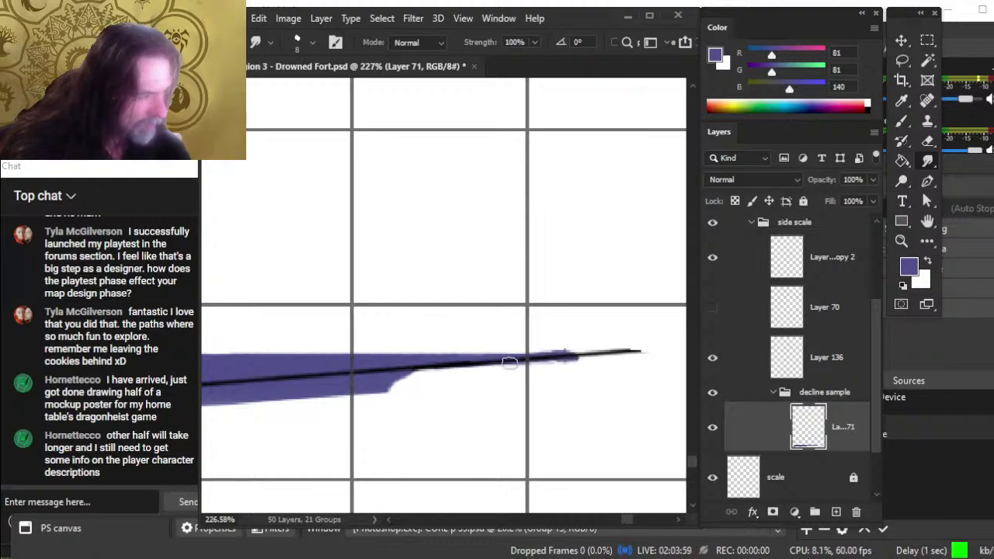
Step: Smudge the purple slope's thin end on Layer 71 into a narrow point along the black line
left_click_drag(509, 362, 525, 361)
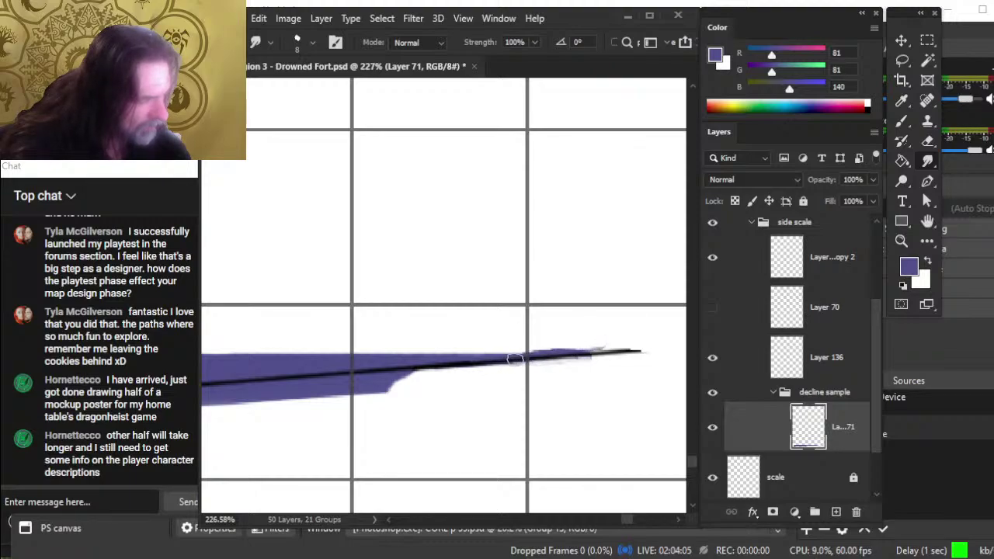
left_click_drag(534, 358, 539, 347)
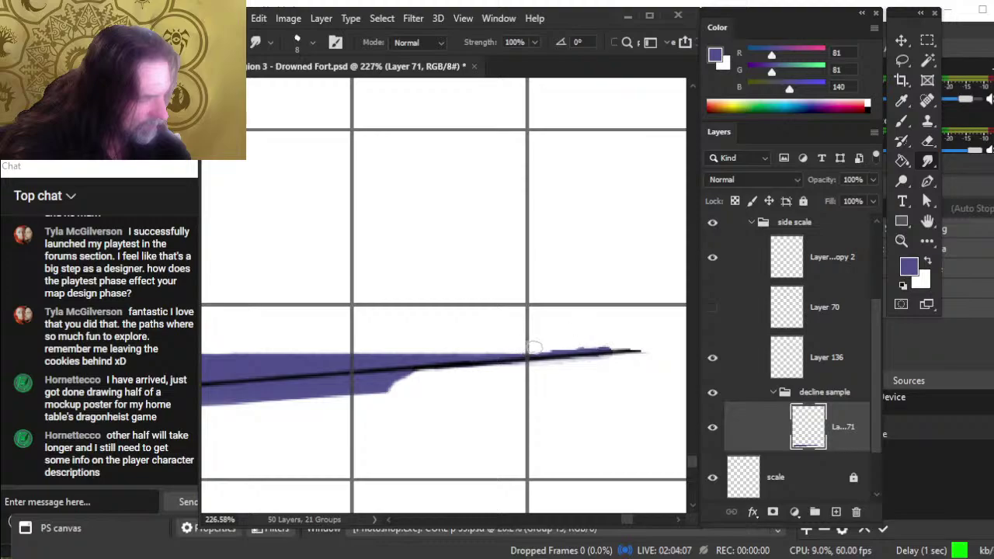
left_click_drag(570, 356, 560, 351)
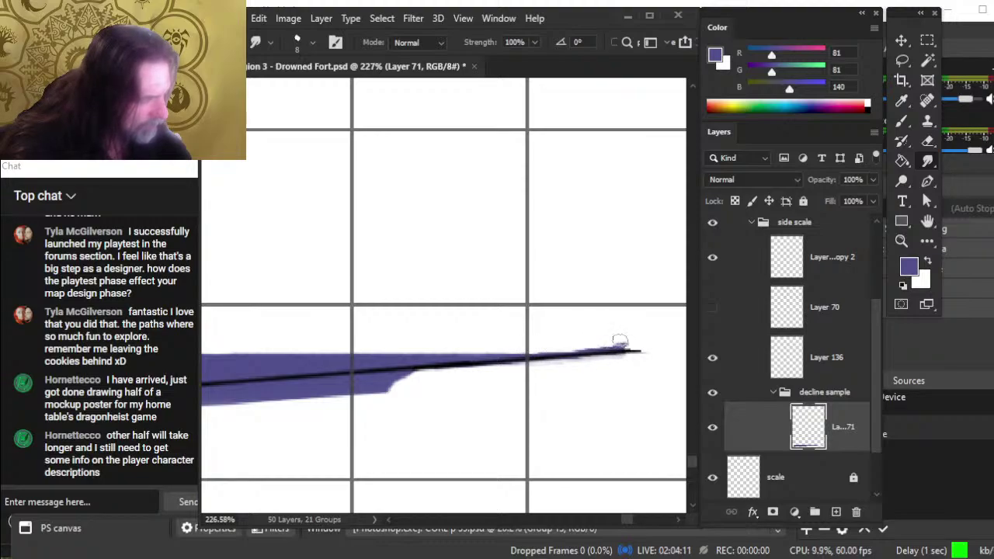
mouse_move(595, 344)
left_mouse_down()
mouse_move(615, 339)
mouse_move(574, 348)
left_mouse_up()
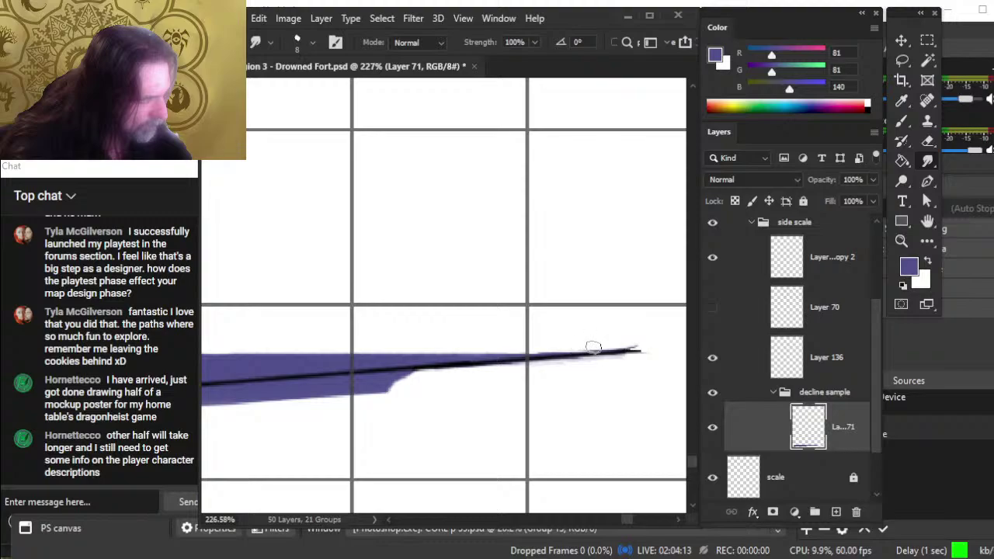
Step: Erase the excess purple around the slope's thin end that spills past the black line, using a 25 px eraser
key("e")
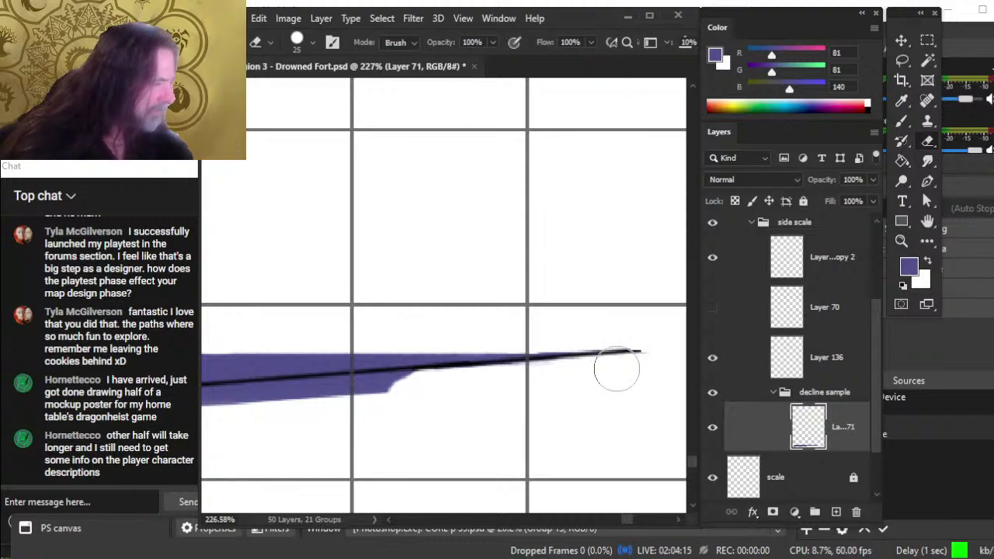
left_click(553, 368)
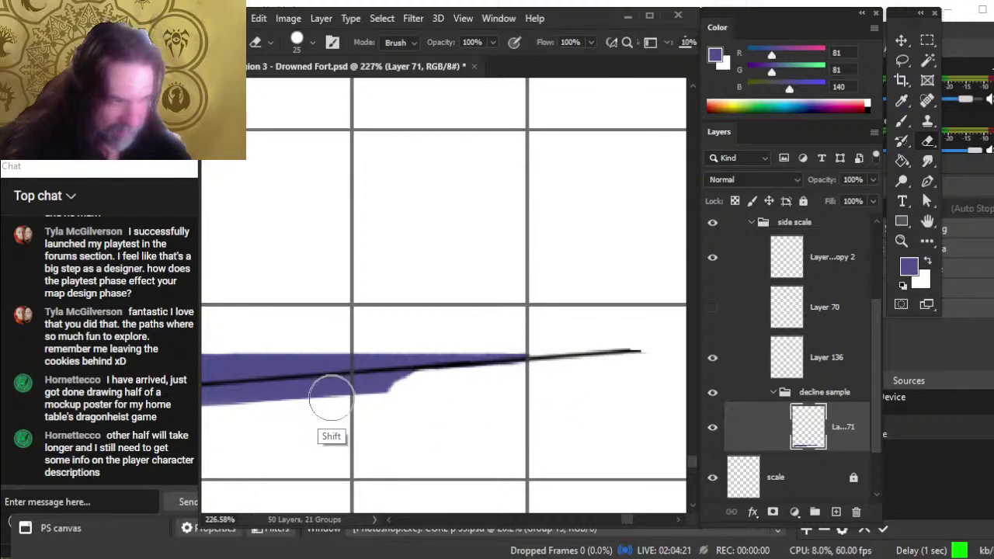
left_click_drag(329, 399, 329, 399)
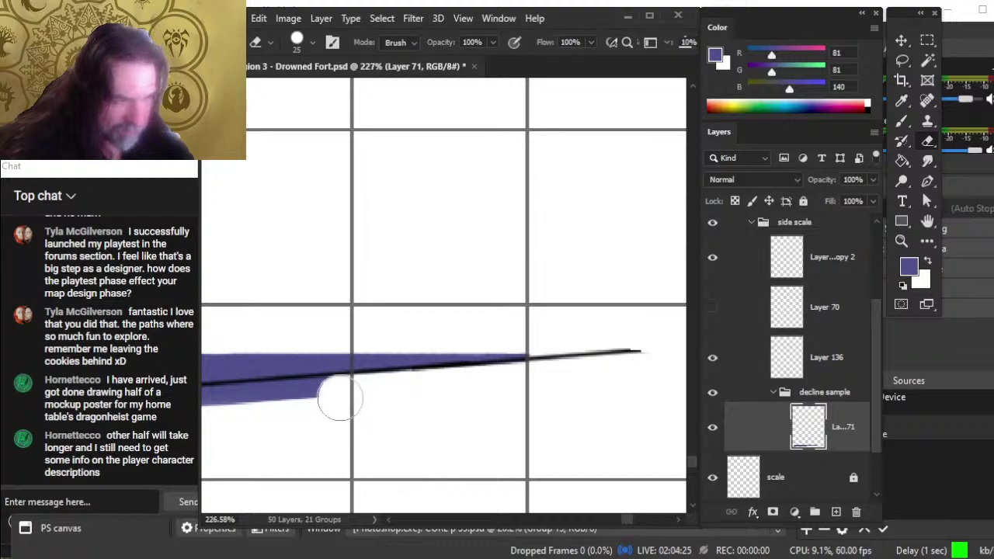
key("b")
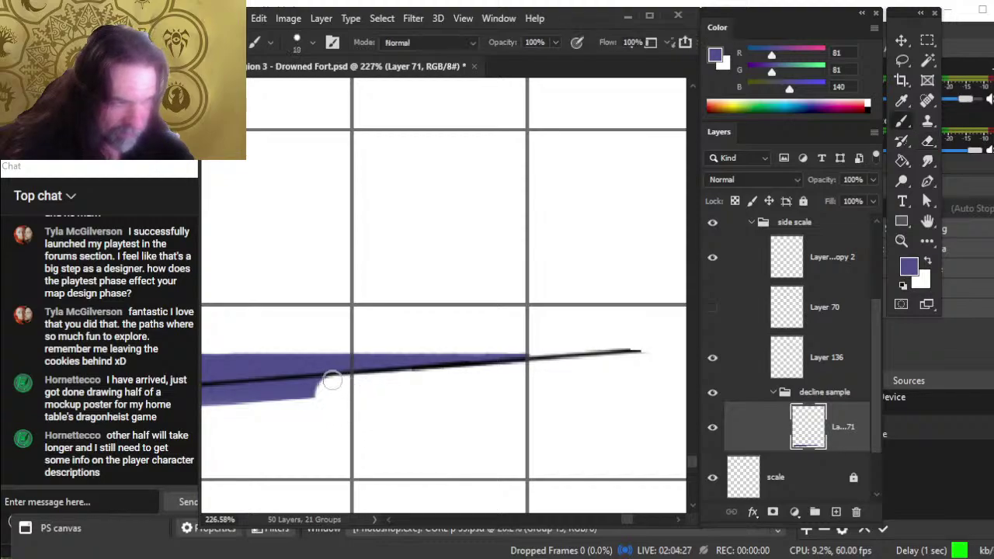
key("e")
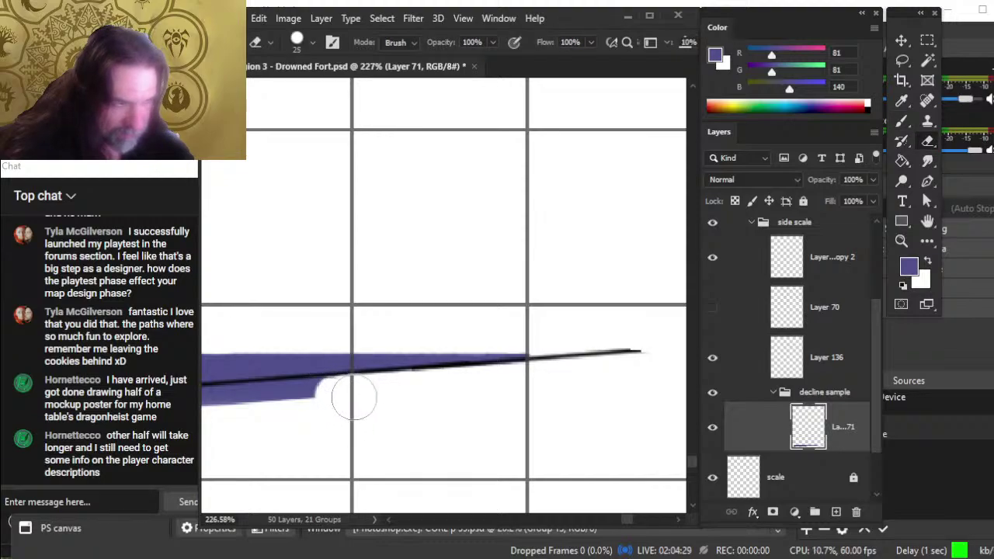
Step: Erase the purple strip below the black slope line in straight segments, from the thin end back to the thick end's lower corner
left_click_drag(317, 432, 855, 350)
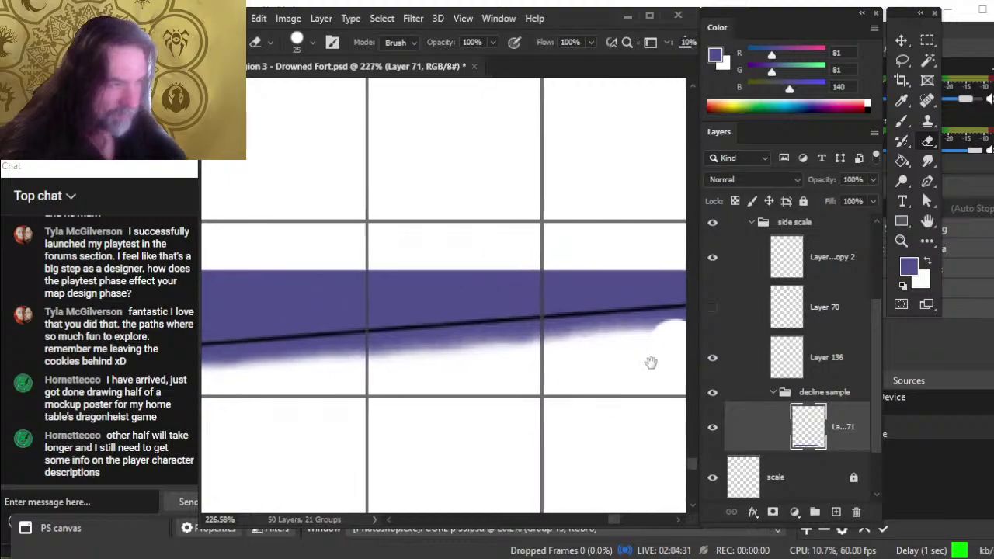
left_click(409, 350, "shift")
mouse_move(381, 408)
left_mouse_down()
mouse_move(395, 417)
mouse_move(662, 417)
left_mouse_up()
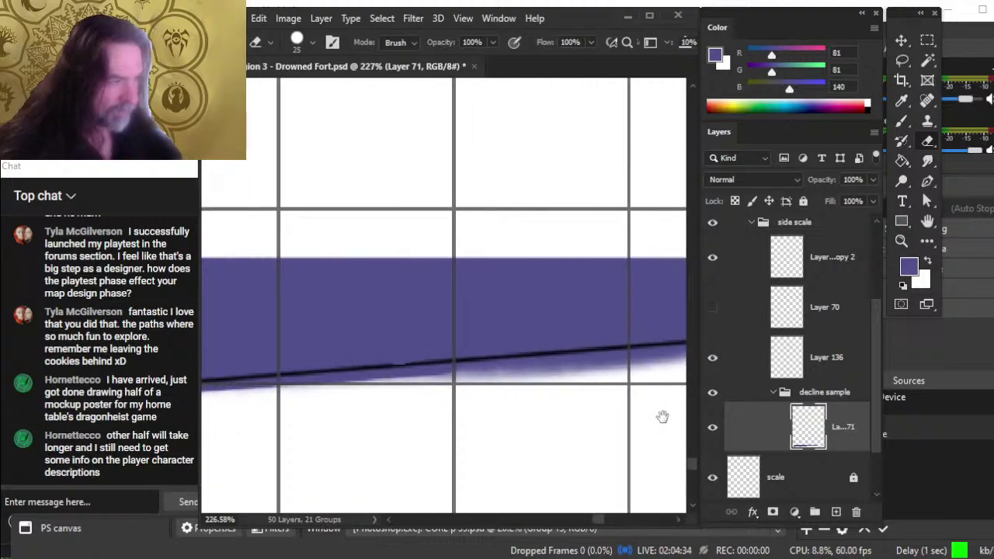
left_click(423, 410, "shift")
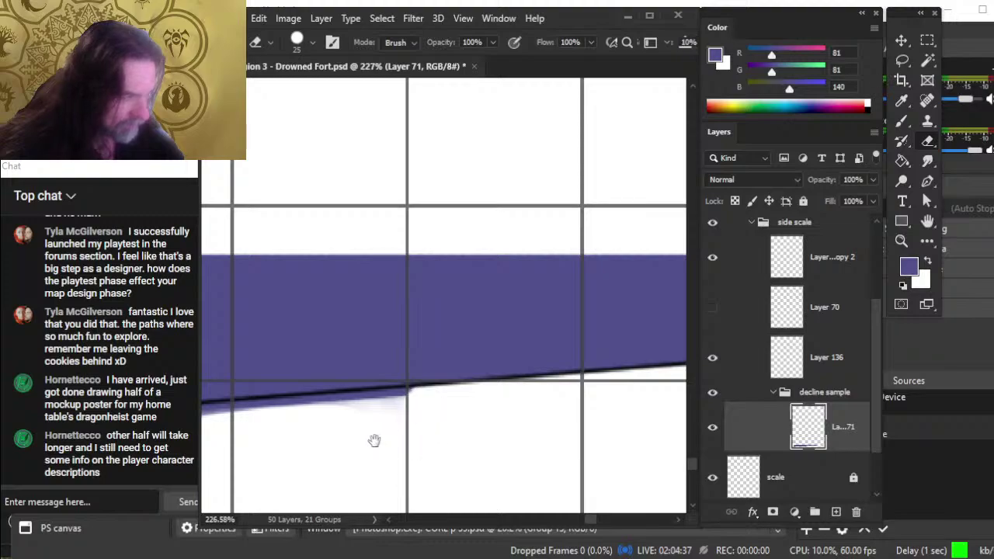
left_click_drag(375, 440, 546, 404)
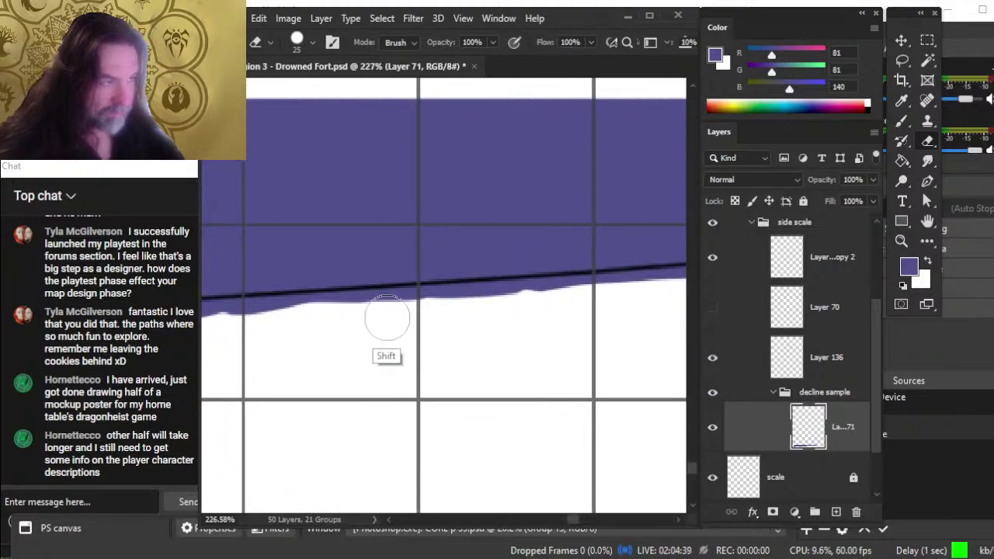
left_click(387, 310, "shift")
mouse_move(387, 309)
left_mouse_down()
mouse_move(426, 372)
mouse_move(570, 360)
left_mouse_up()
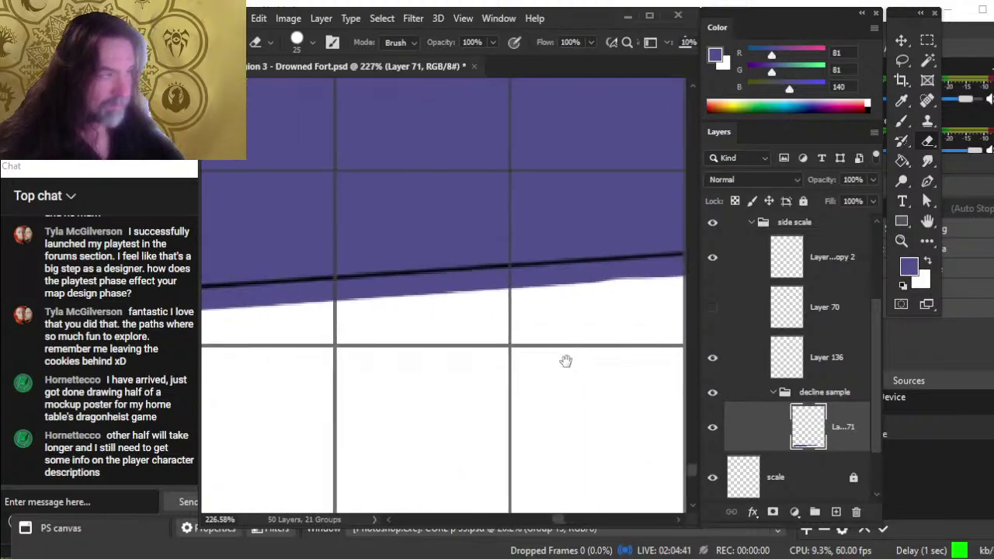
left_click(377, 289, "shift")
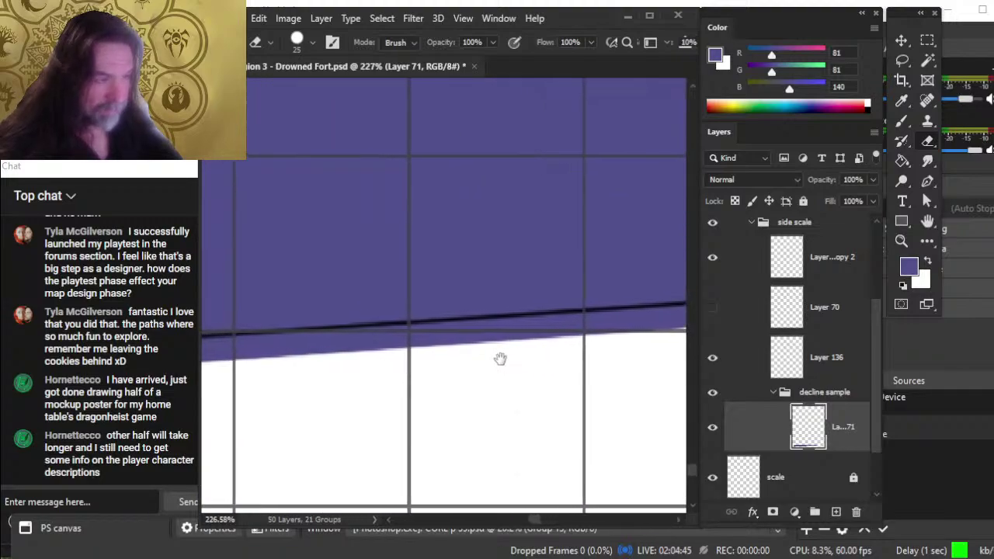
left_click(358, 351, "shift")
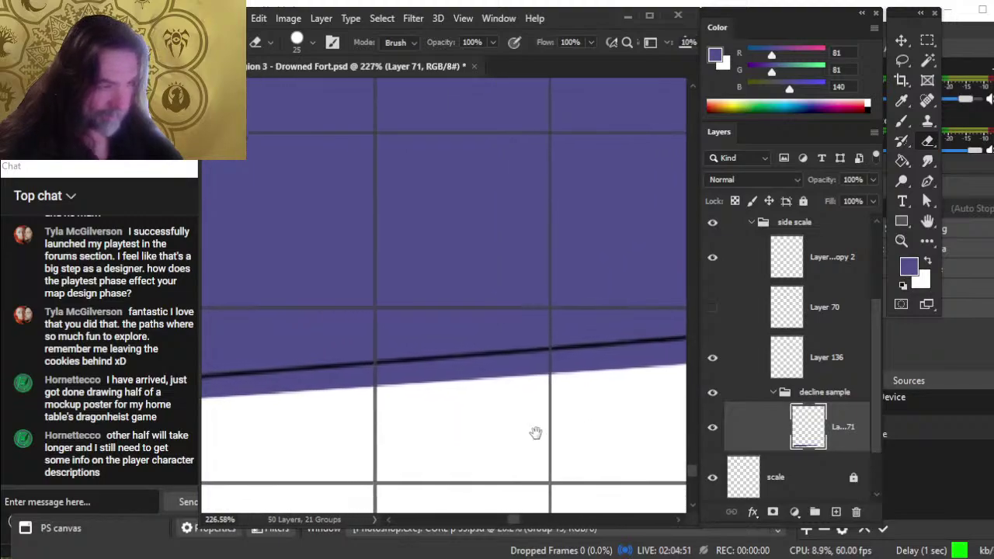
left_click(355, 388, "shift")
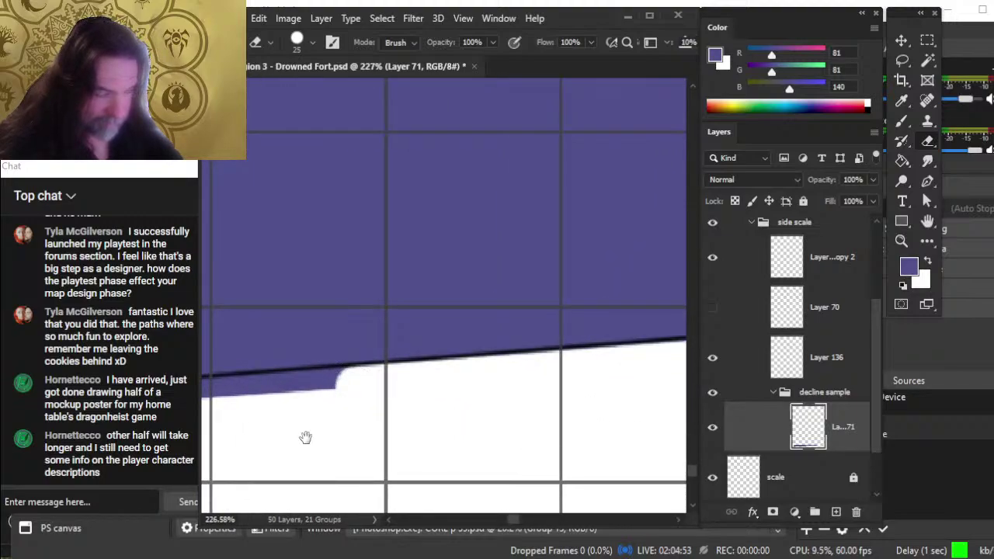
left_click_drag(306, 437, 450, 433)
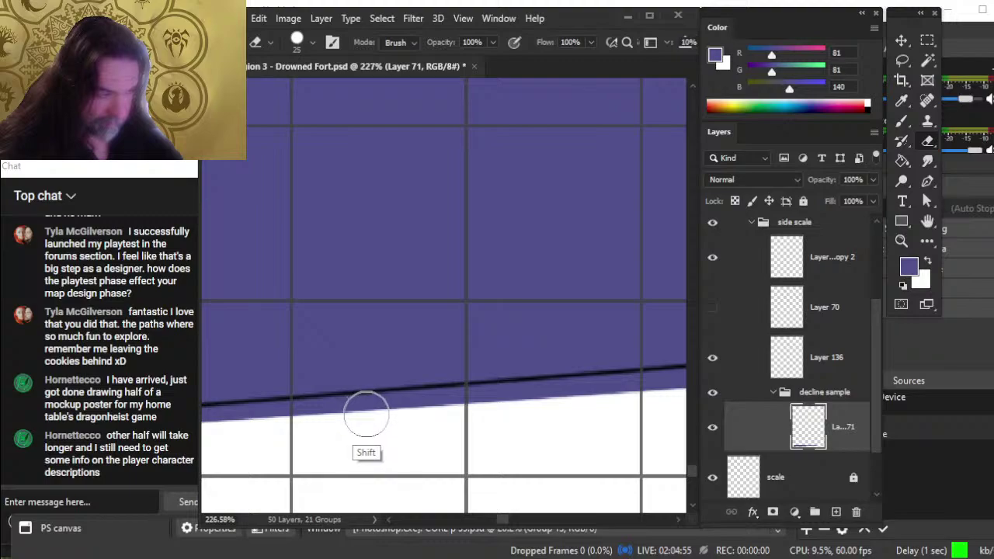
left_click(367, 414, "shift")
left_click_drag(325, 464, 475, 435)
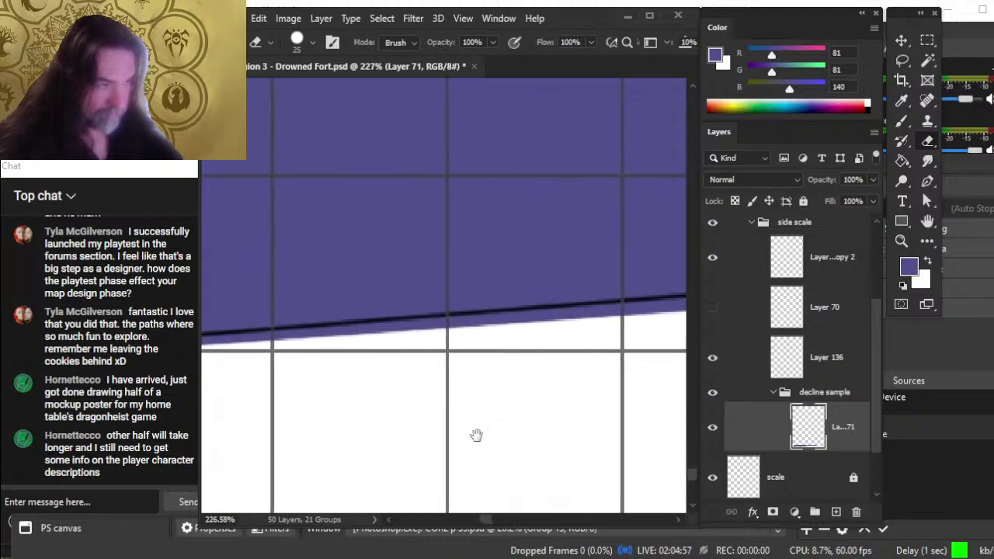
left_click(311, 342, "shift")
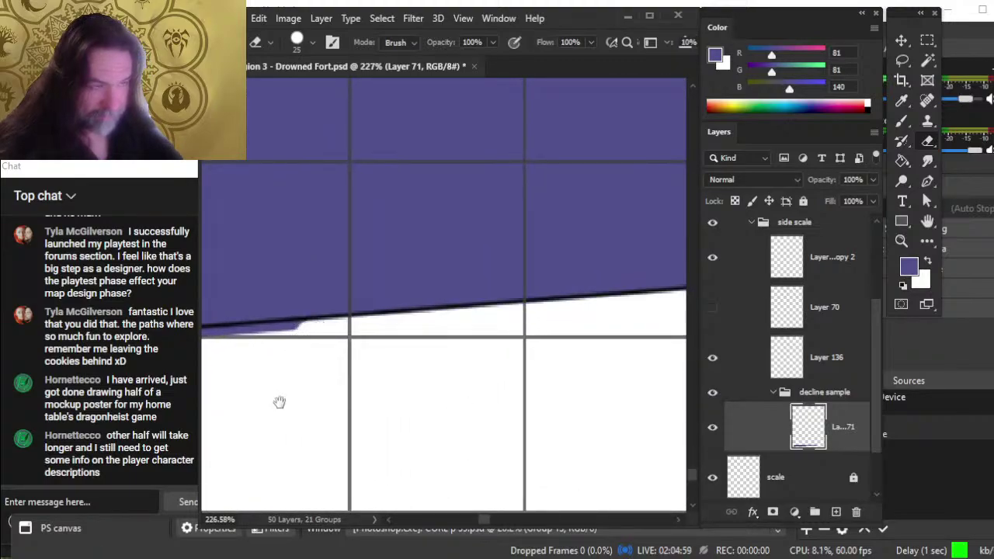
left_click_drag(279, 402, 438, 401)
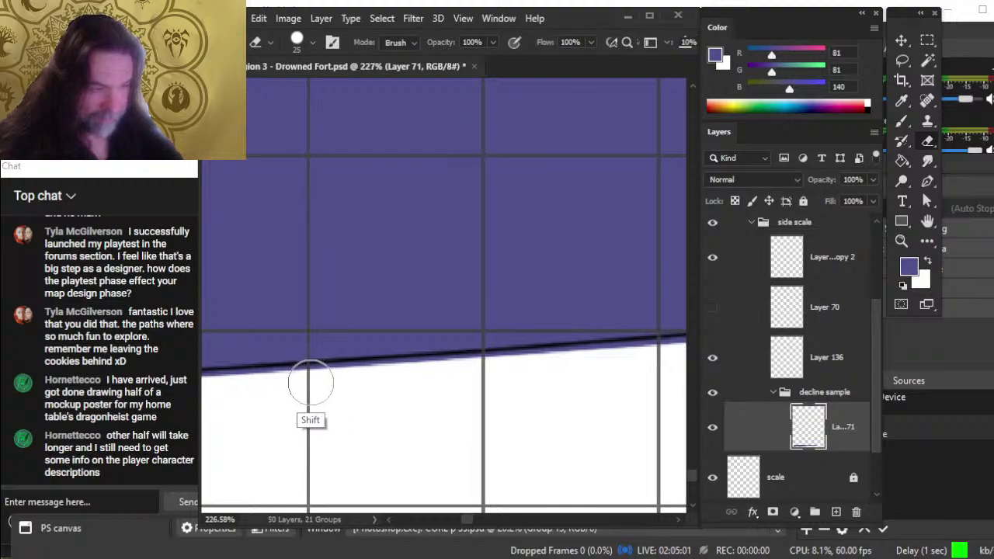
left_click(311, 383, "shift")
left_click_drag(435, 404, 411, 431)
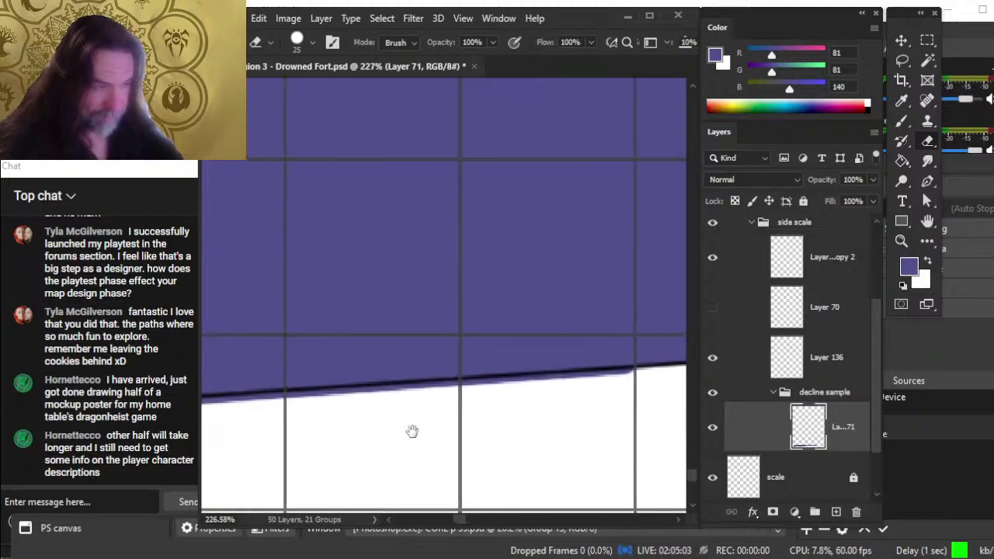
left_click(284, 433, "shift")
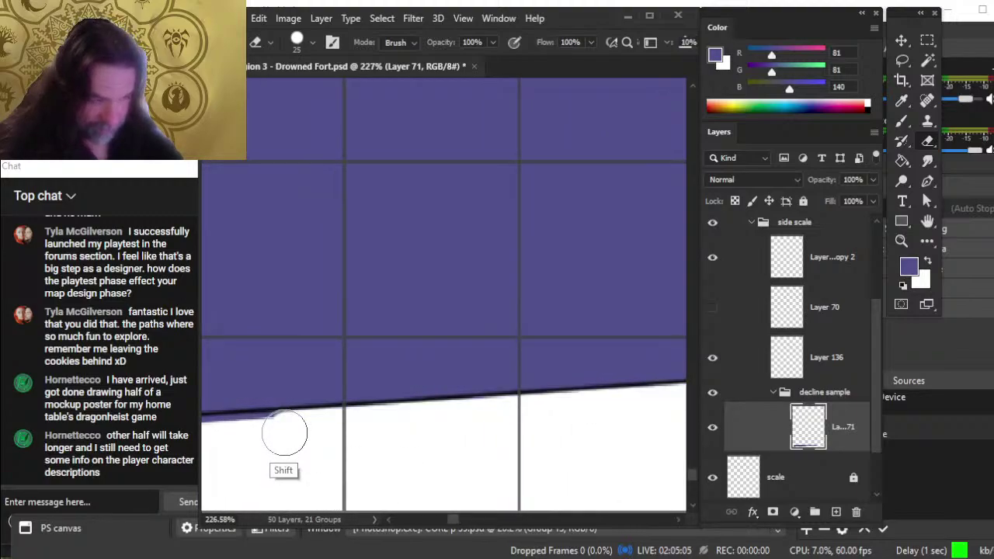
left_click_drag(279, 459, 411, 455)
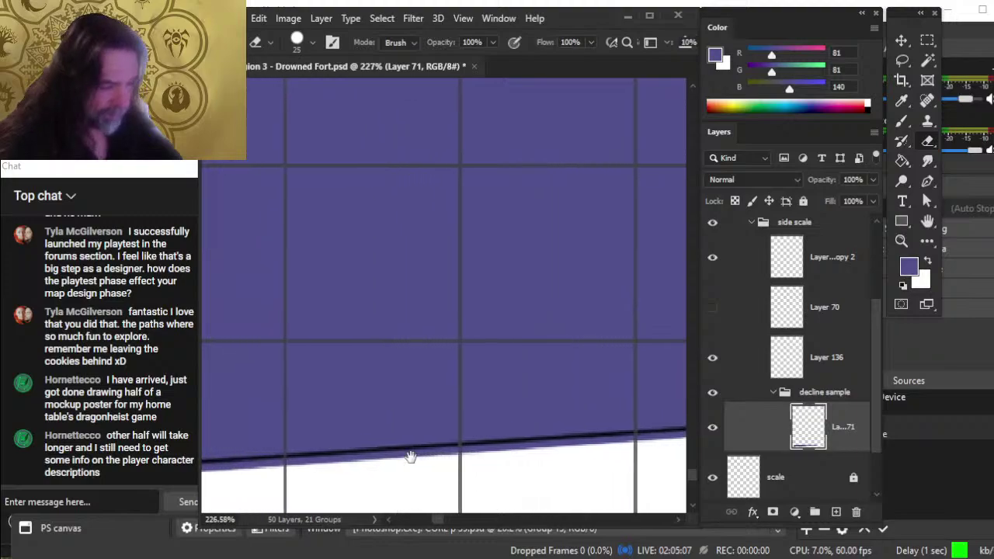
left_click(319, 497, "shift")
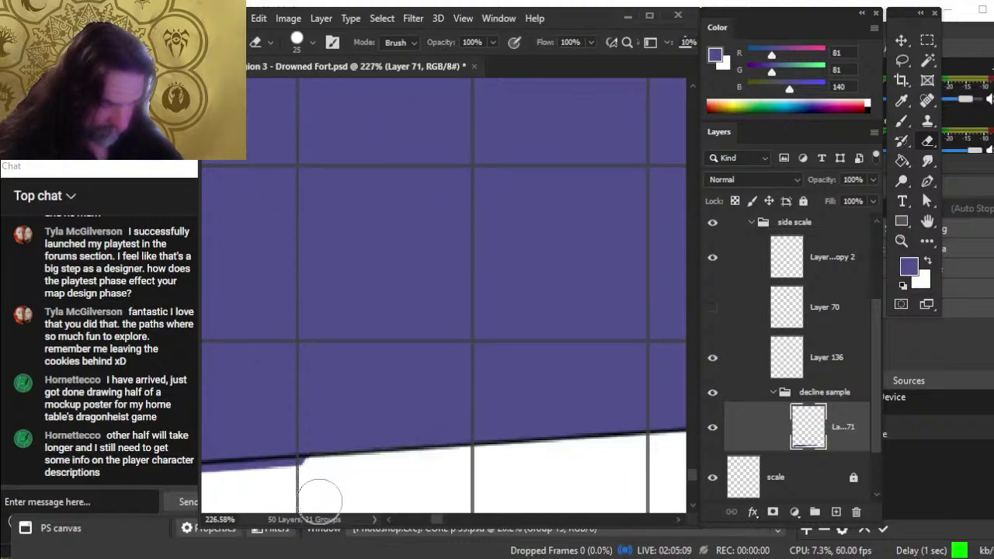
left_click_drag(319, 497, 458, 412)
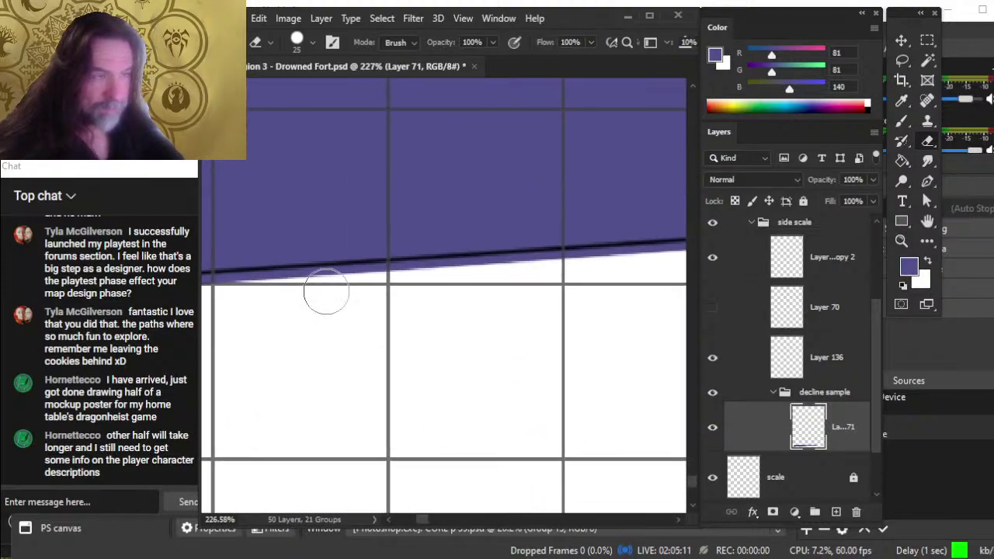
left_click(326, 282, "shift")
left_click_drag(297, 344, 444, 352)
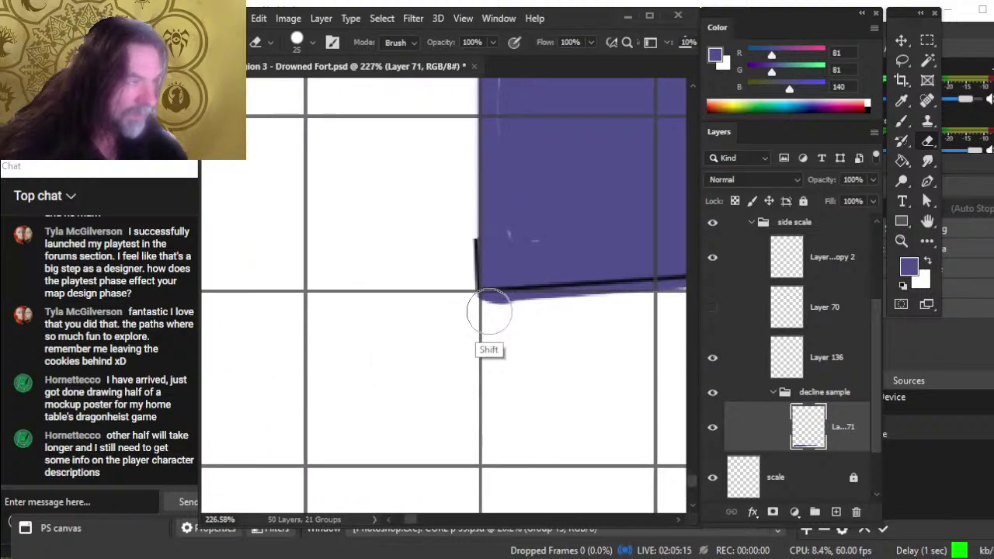
left_click(489, 313, "shift")
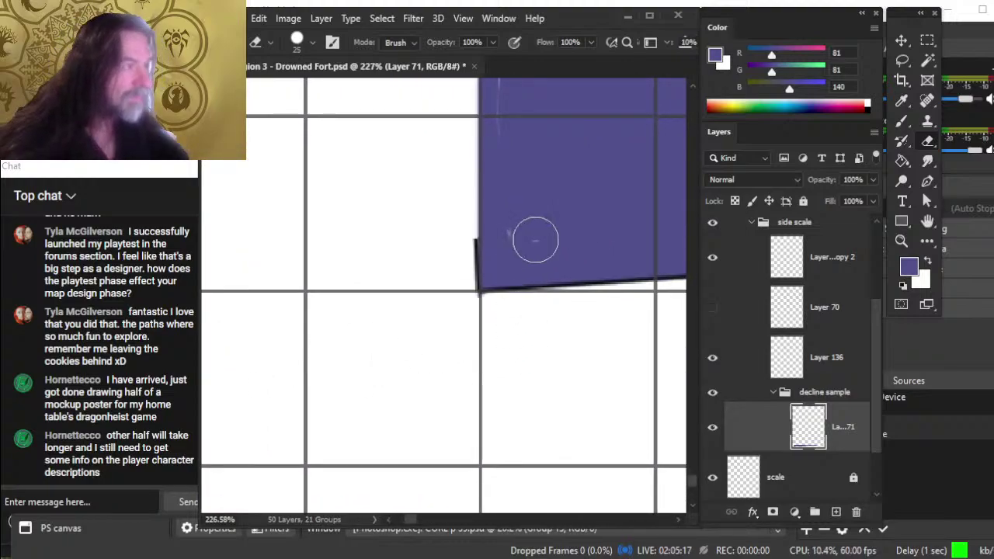
Step: Paint over the light specks inside the purple shape near its thick end with the same purple
key("b")
mouse_move(524, 209)
left_mouse_down()
mouse_move(479, 346)
mouse_move(455, 373)
left_mouse_up()
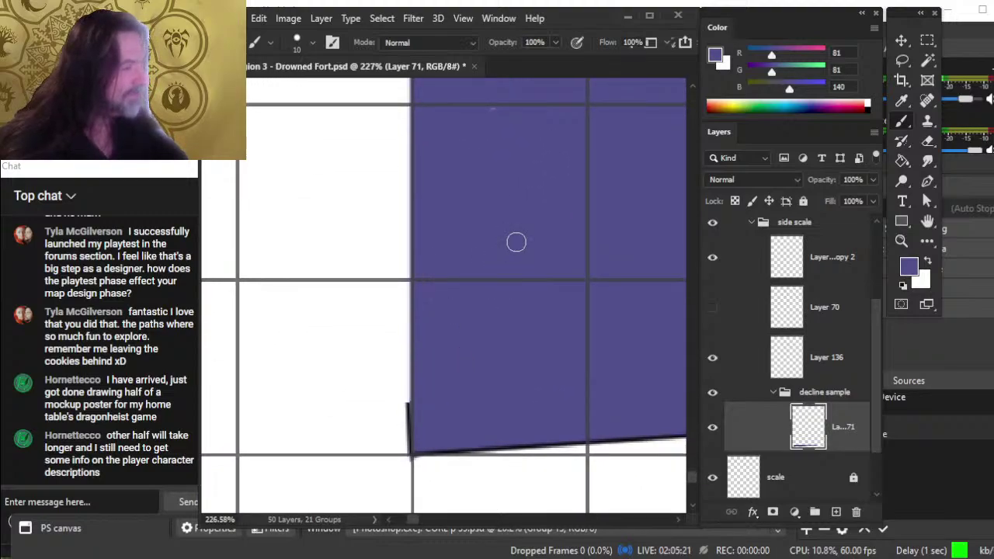
left_click_drag(542, 209, 481, 455)
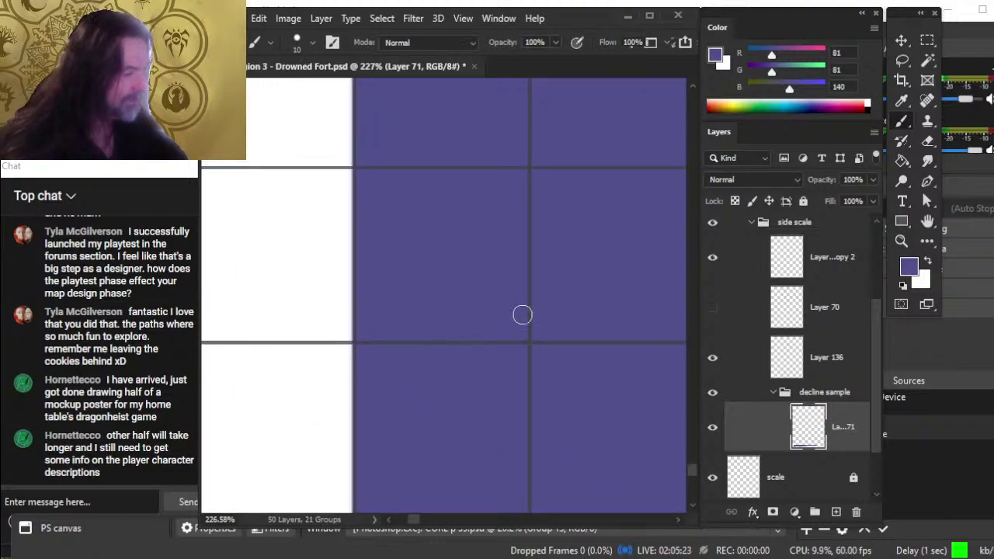
Step: Lasso the end of the purple corridor marked 8 with its branching tunnels and copy it onto a new layer
left_click_drag(523, 313, 352, 446)
key("z")
left_click_drag(497, 389, 334, 418)
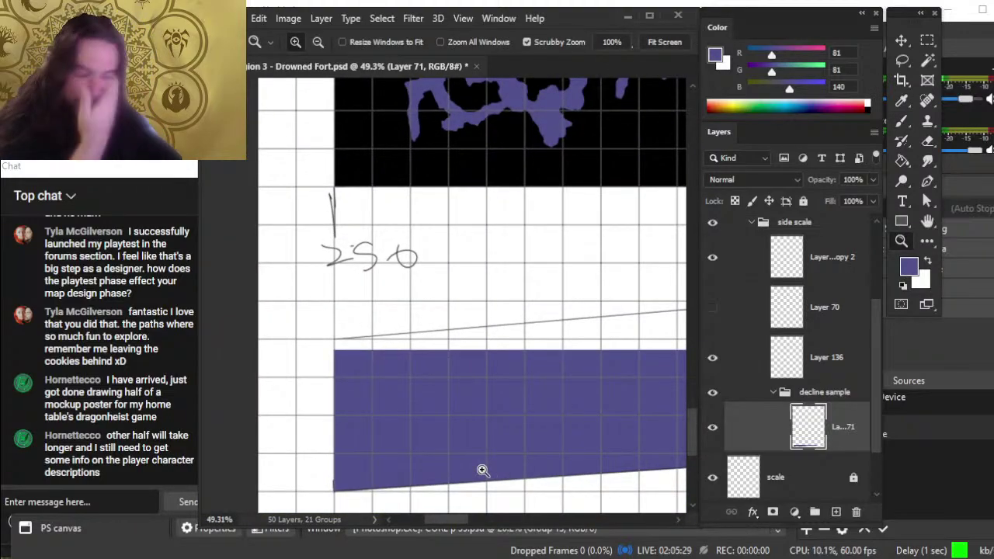
left_click_drag(440, 203, 437, 415)
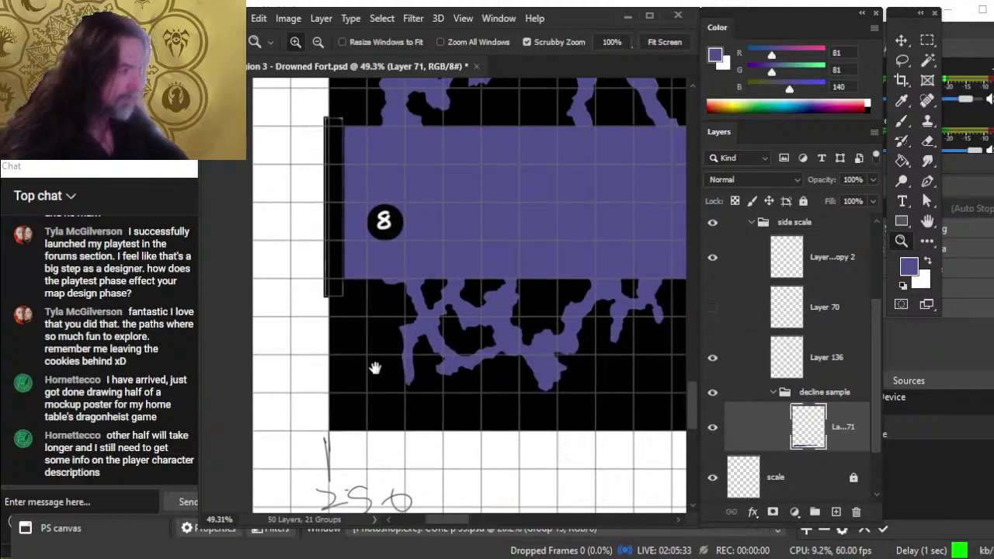
left_click_drag(486, 380, 393, 396)
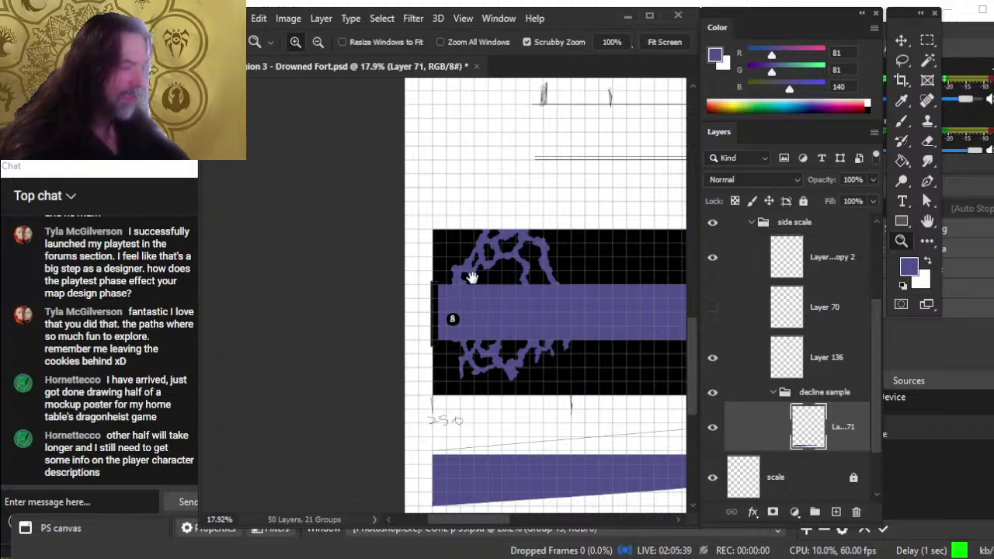
left_click_drag(471, 277, 435, 251)
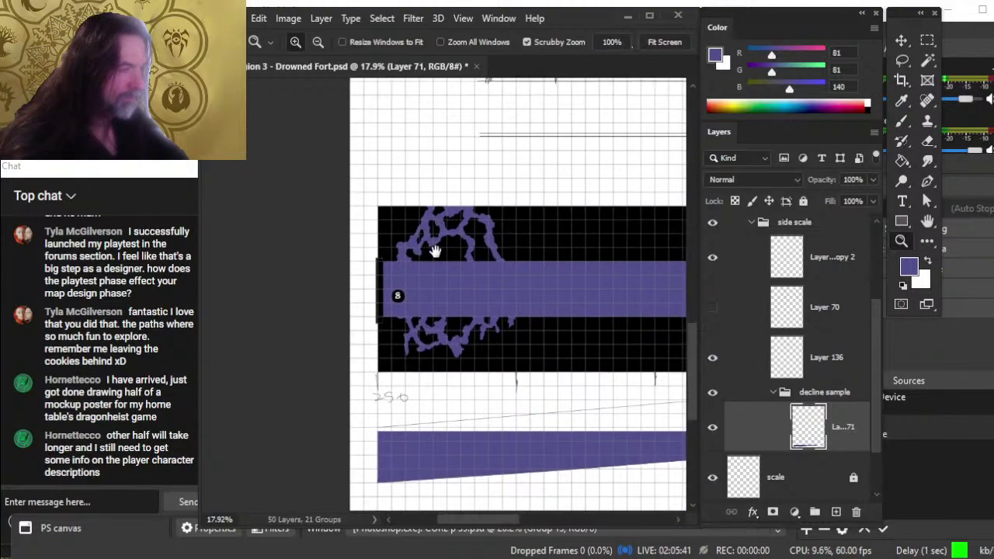
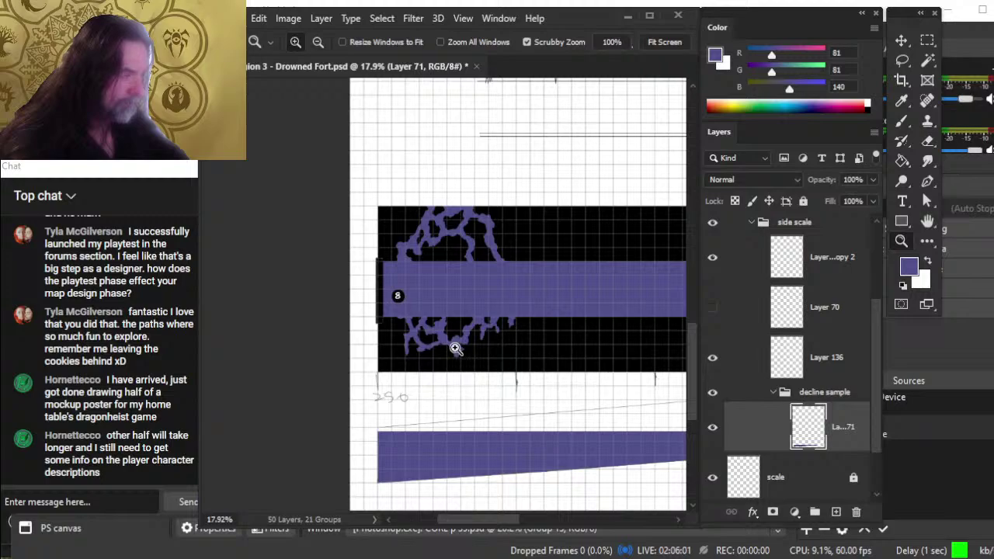
key("l")
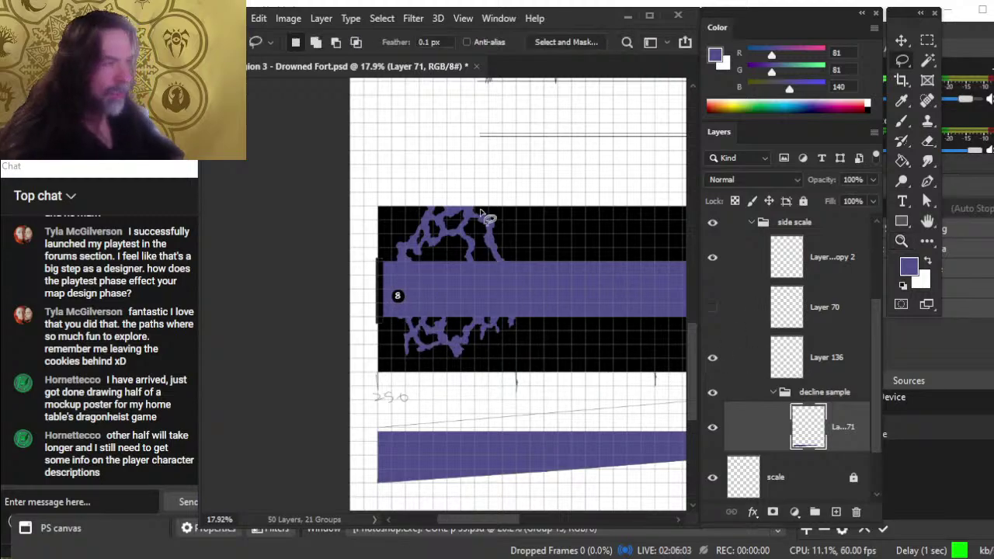
mouse_move(419, 365)
left_mouse_down()
mouse_move(479, 358)
mouse_move(548, 325)
left_mouse_up()
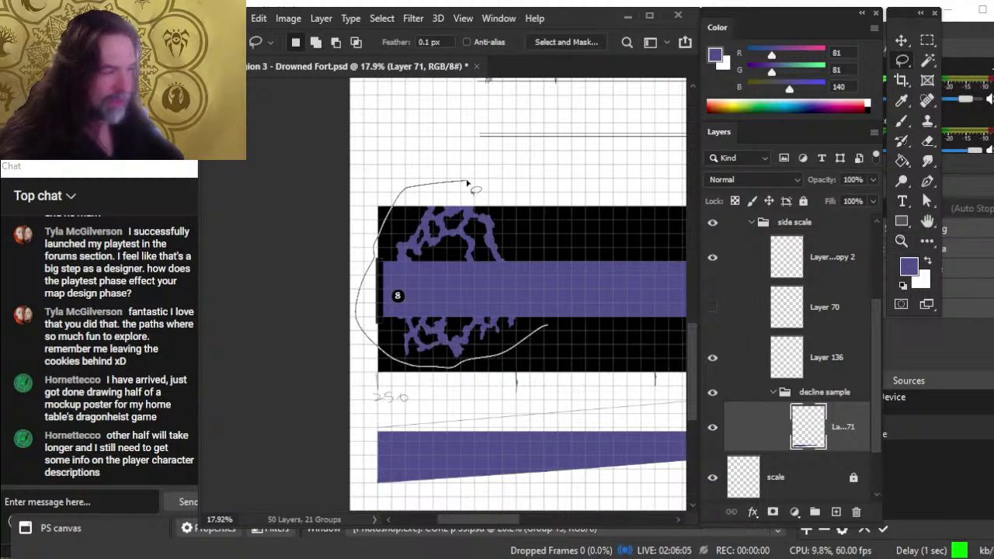
left_click_drag(466, 183, 471, 185)
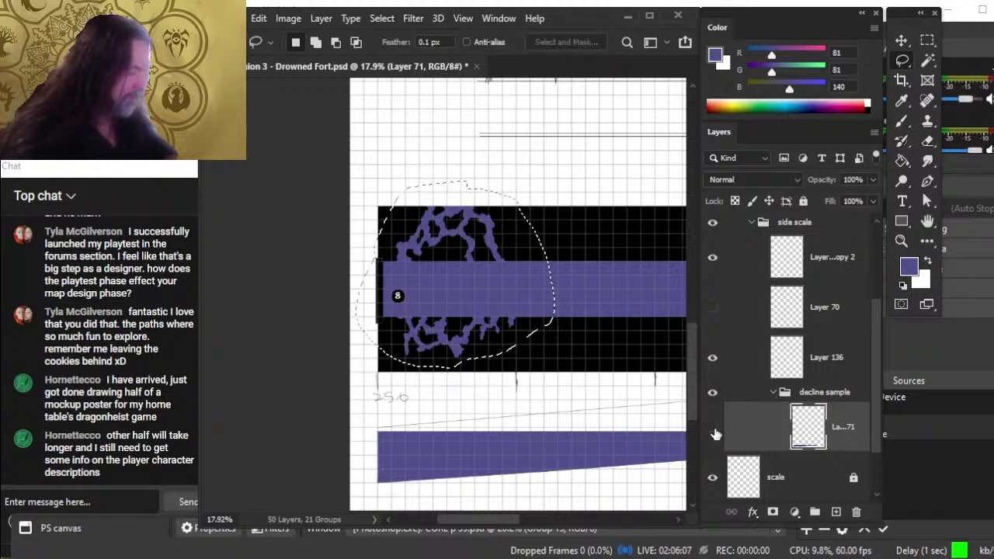
key("ctrl+j")
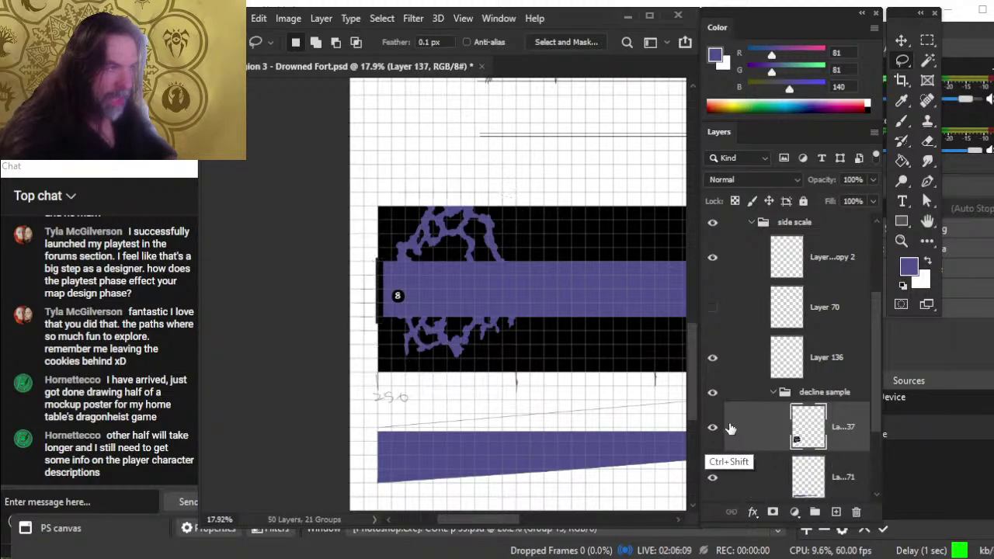
Step: Move the copied corridor piece down over the thick end of the purple slope and set its opacity to 51%
left_click_drag(551, 460, 541, 373)
key("v")
left_click(873, 179)
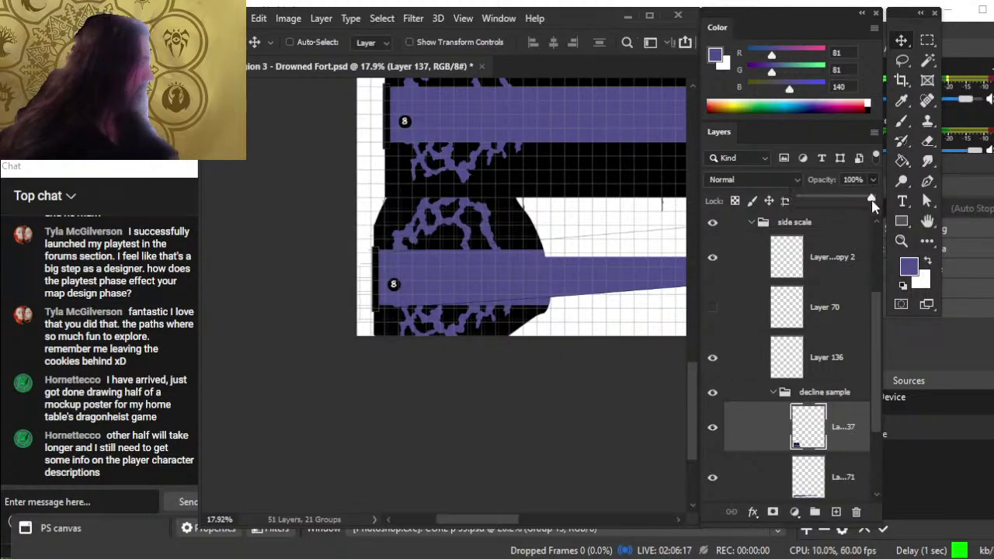
left_click_drag(870, 198, 836, 197)
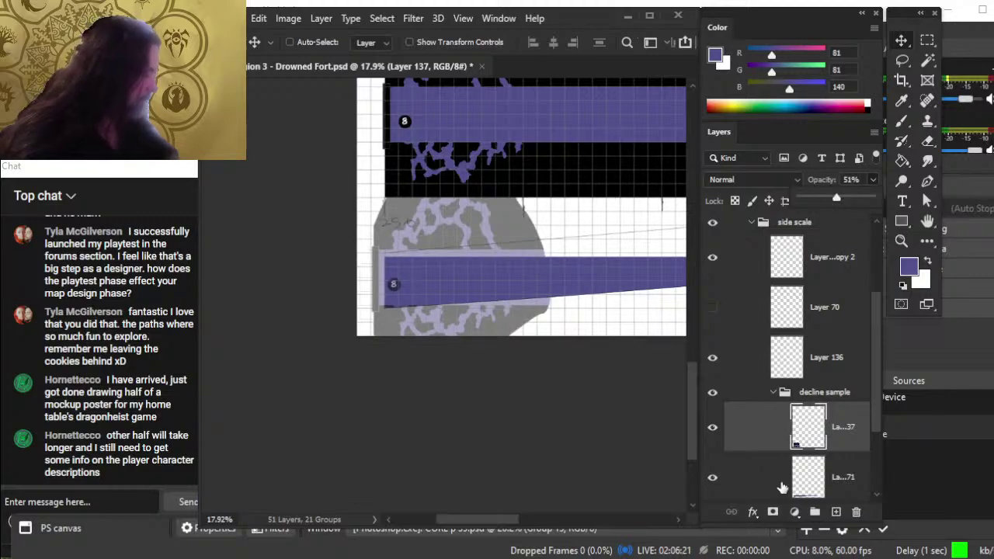
Step: On a new layer directly above Layer 71, outline the first two tunnel openings along the slope line with a 3 px black brush
left_click(782, 487)
left_click(835, 511)
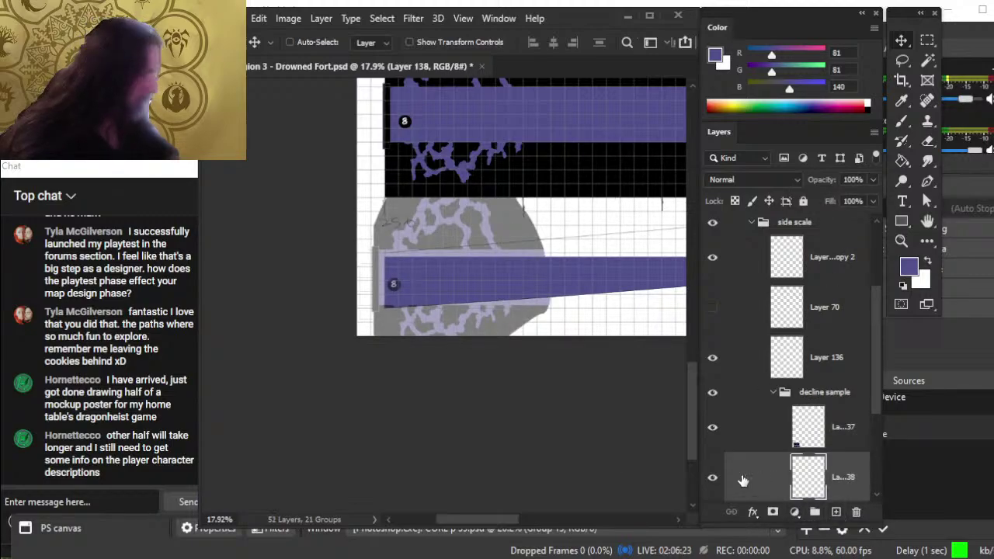
key("z")
left_click_drag(423, 299, 488, 293)
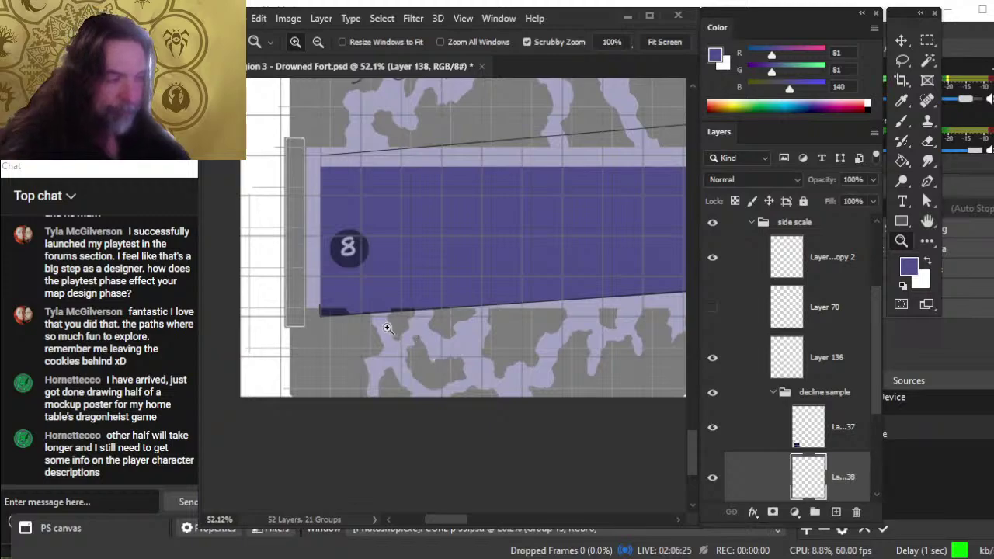
left_click_drag(388, 329, 401, 374)
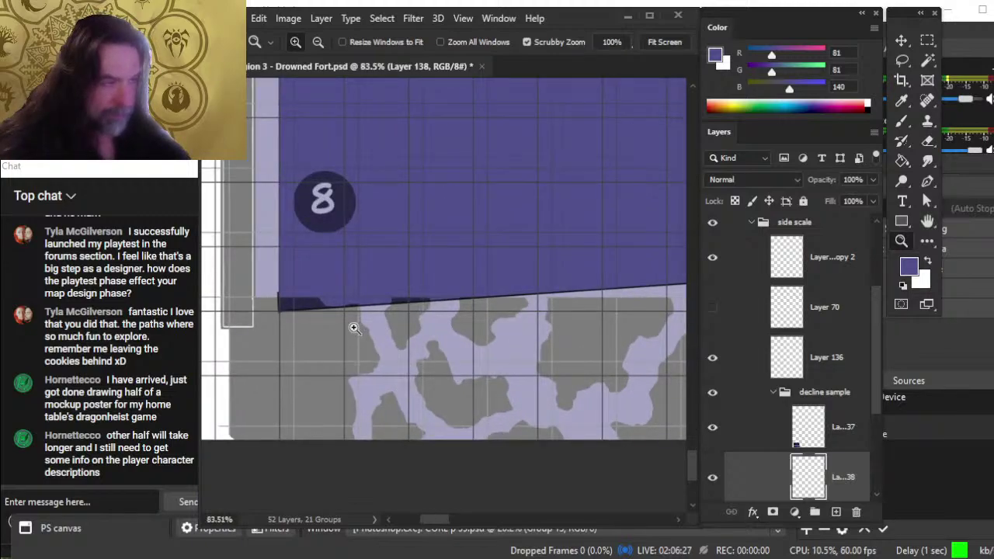
key("b")
key("bracketleft")
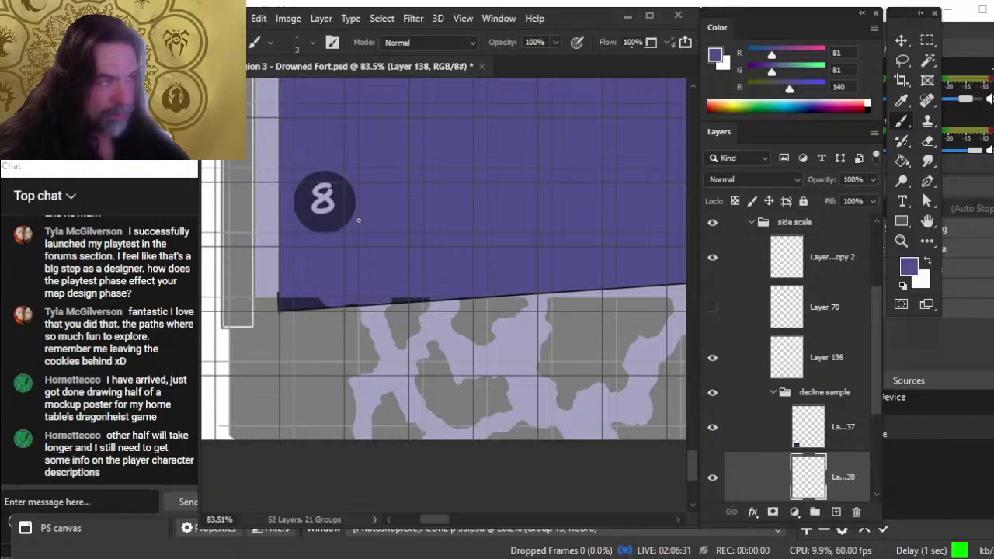
key("d")
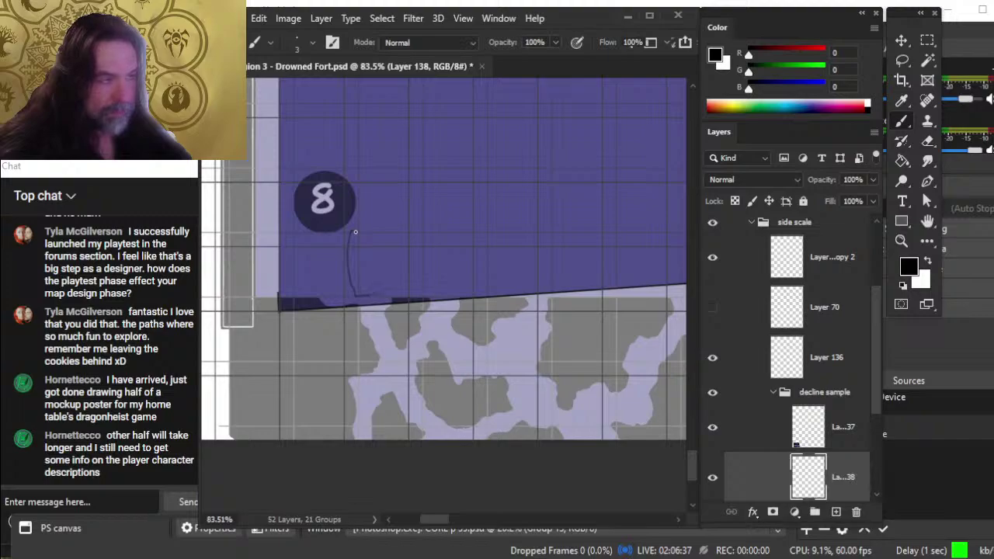
key("e")
key("b")
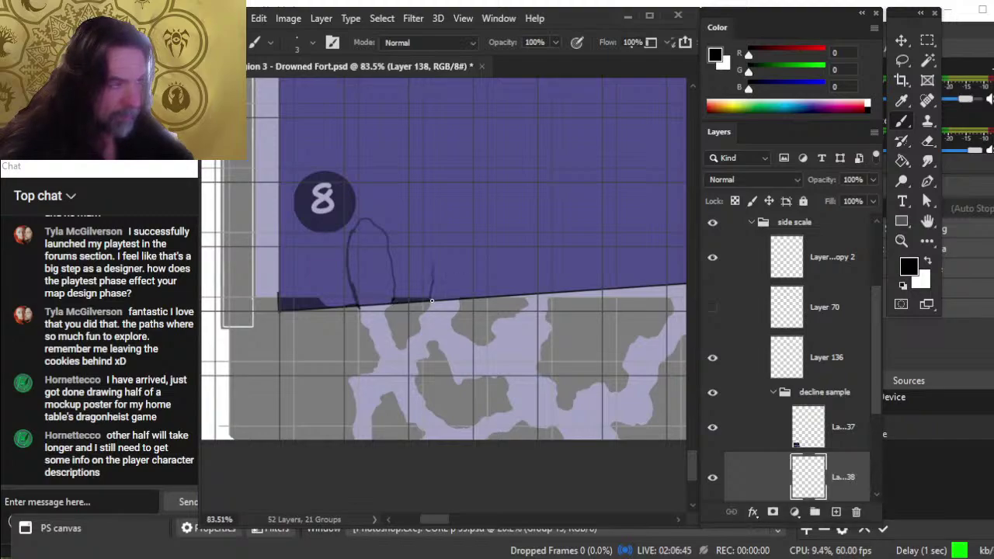
key("e")
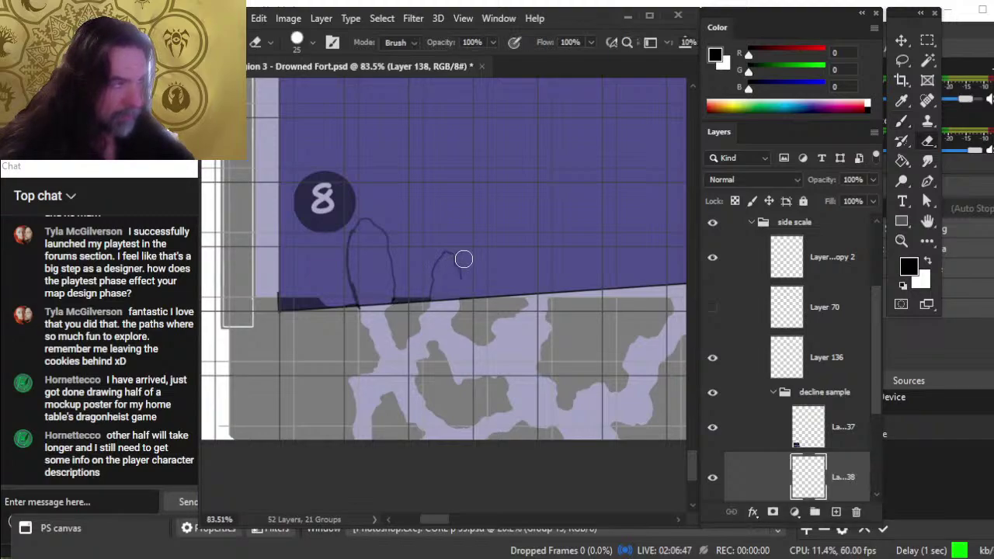
key("b")
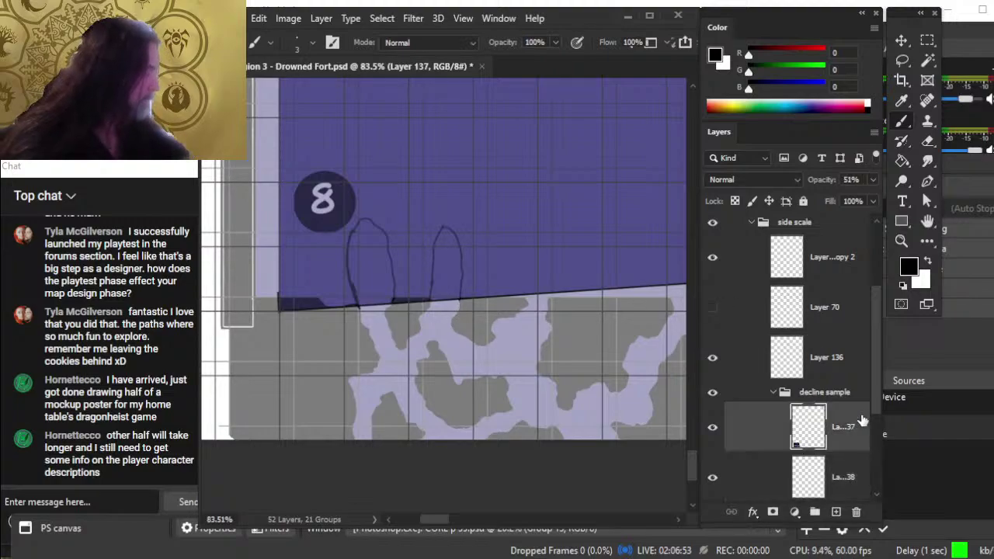
Step: Set the opacity of the faded corridor copy on Layer 137 to 40%
left_click(824, 426)
left_click(873, 179)
left_click_drag(841, 200, 833, 199)
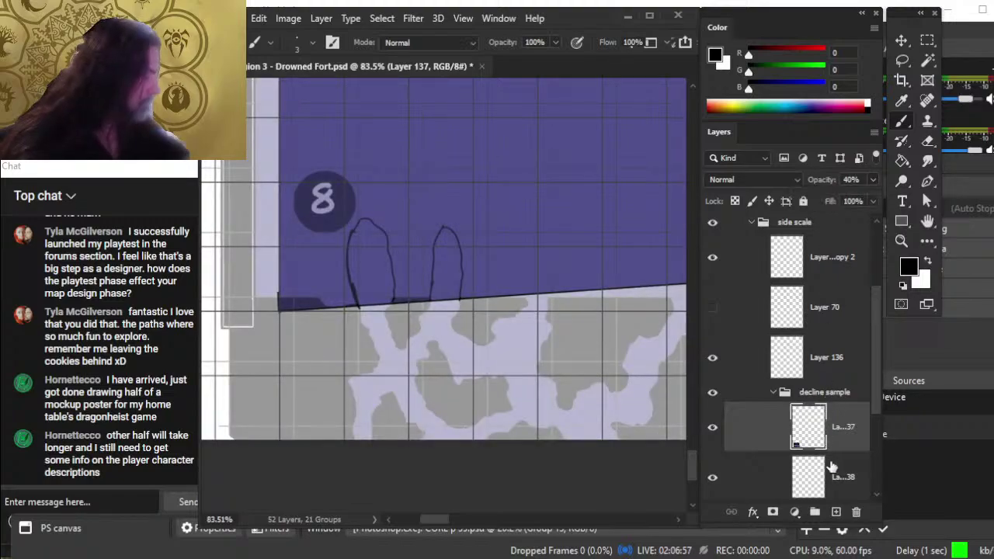
Step: Outline the third tunnel opening on Layer 138 and redraw the first two outlines so they close just below the slope line
left_click(823, 477)
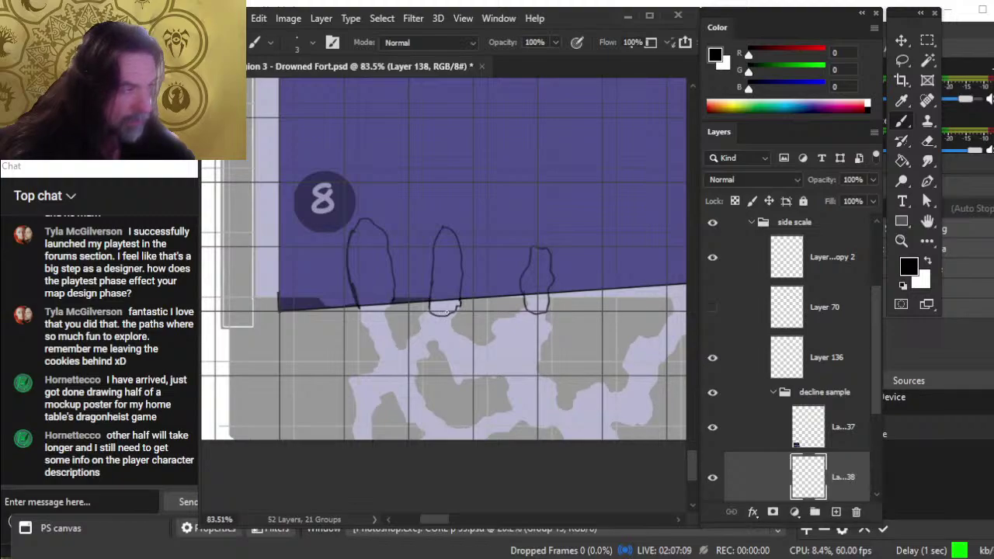
key("ctrl+z")
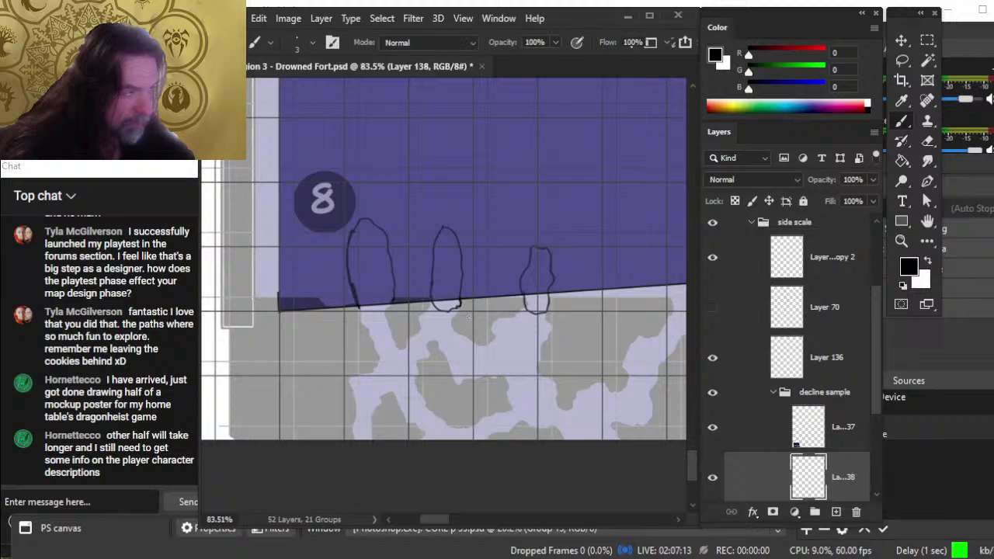
key("e")
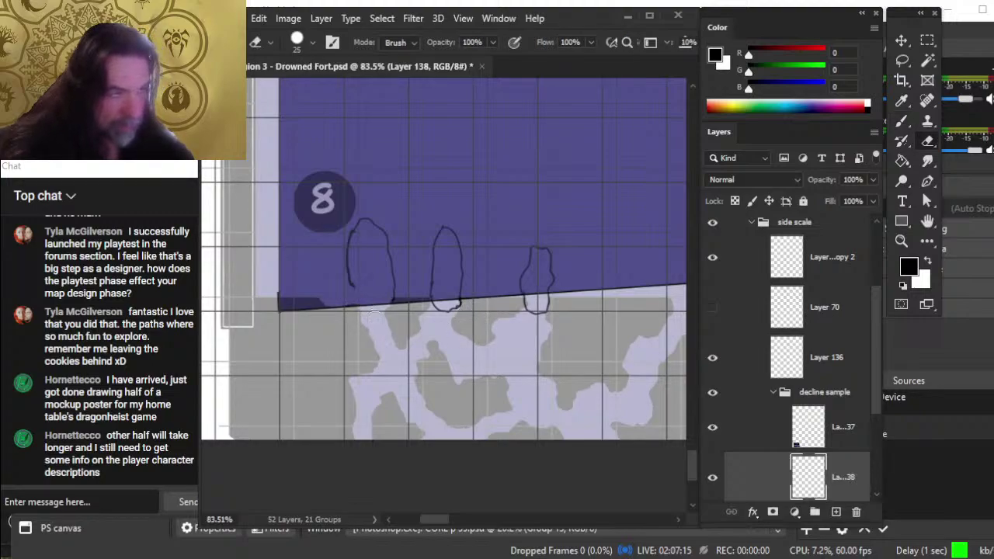
key("b")
key("e")
left_click(358, 288)
key("b")
left_click_drag(350, 294, 349, 277)
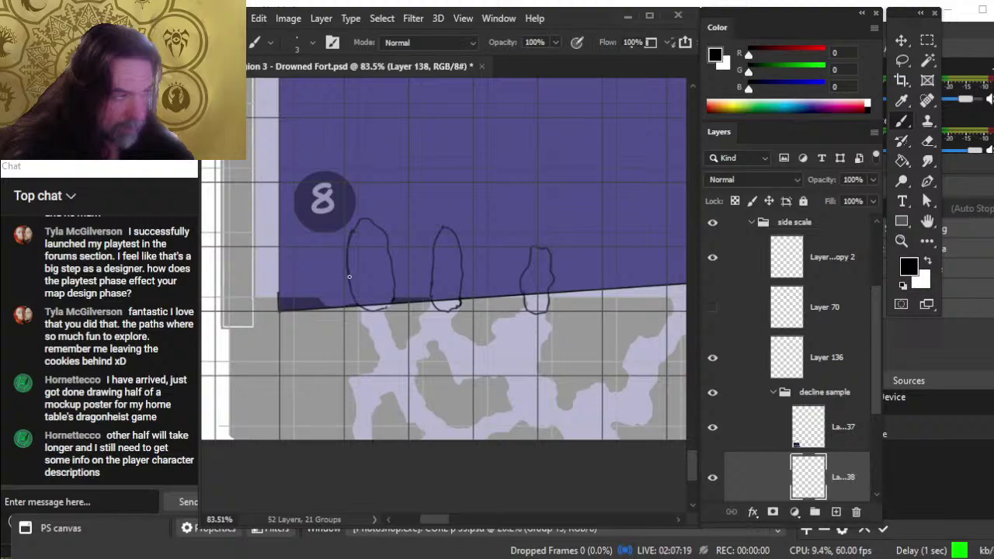
Step: Outline the fourth and fifth tunnel openings as rounded black shapes straddling the slope line, farther toward the thin end
scroll(458, 288, "right", 5)
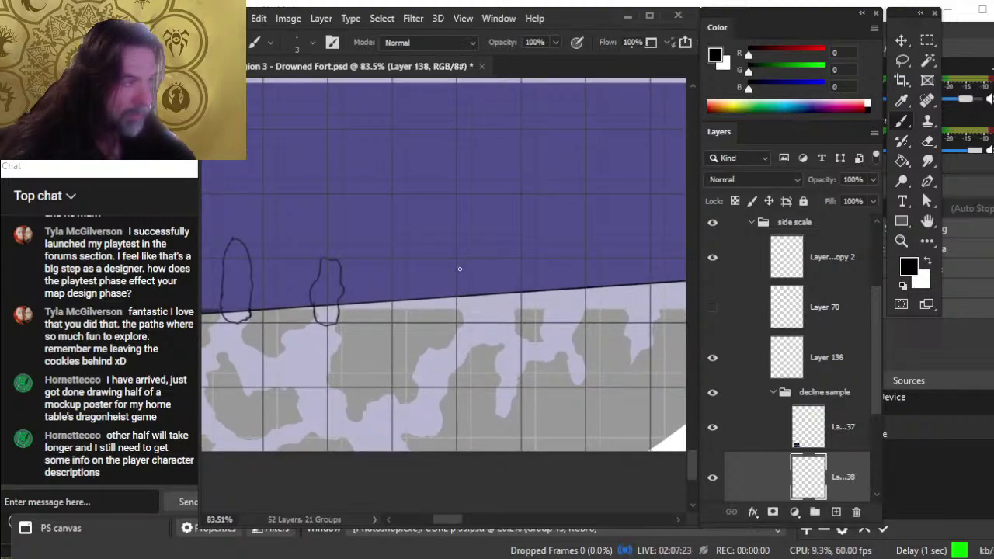
left_click_drag(464, 249, 458, 281)
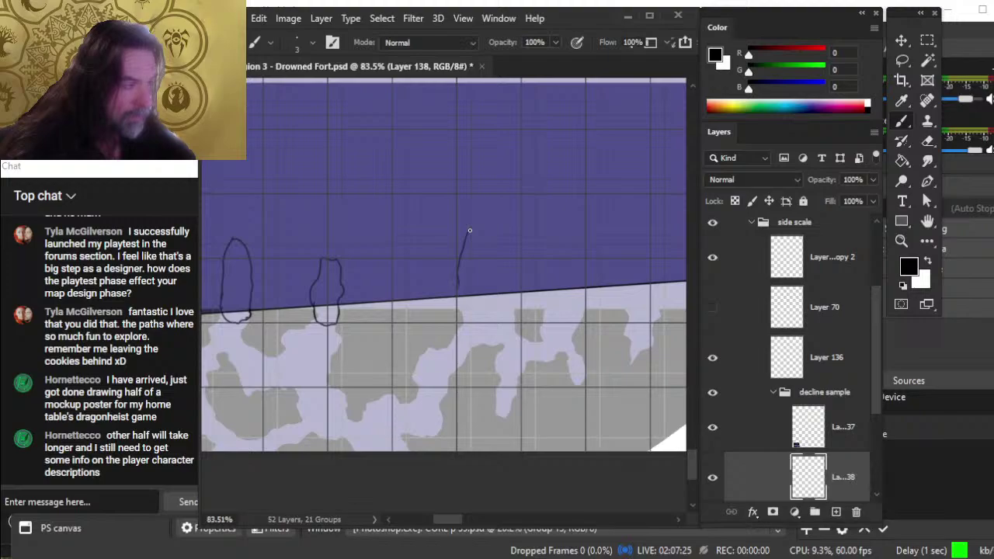
key("ctrl+z")
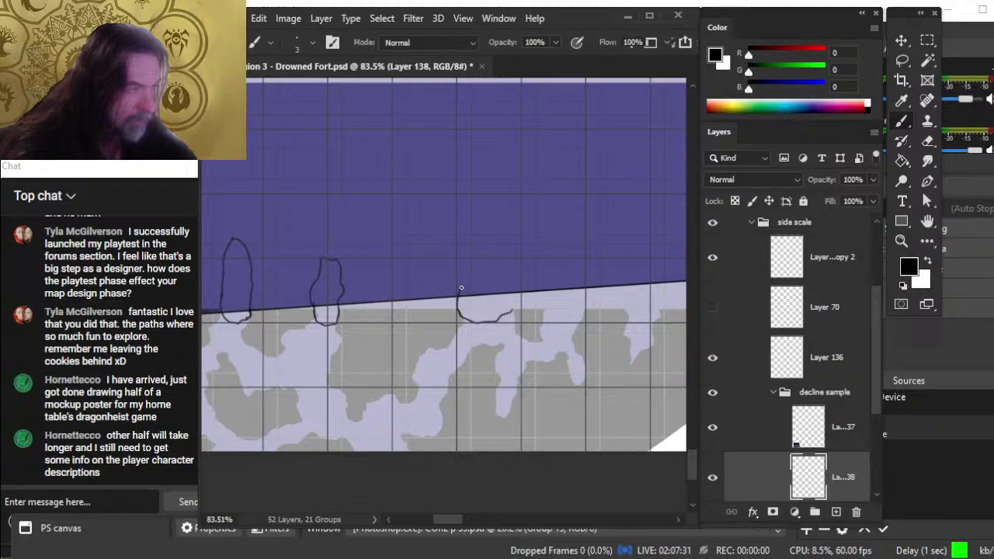
left_click_drag(512, 312, 520, 293)
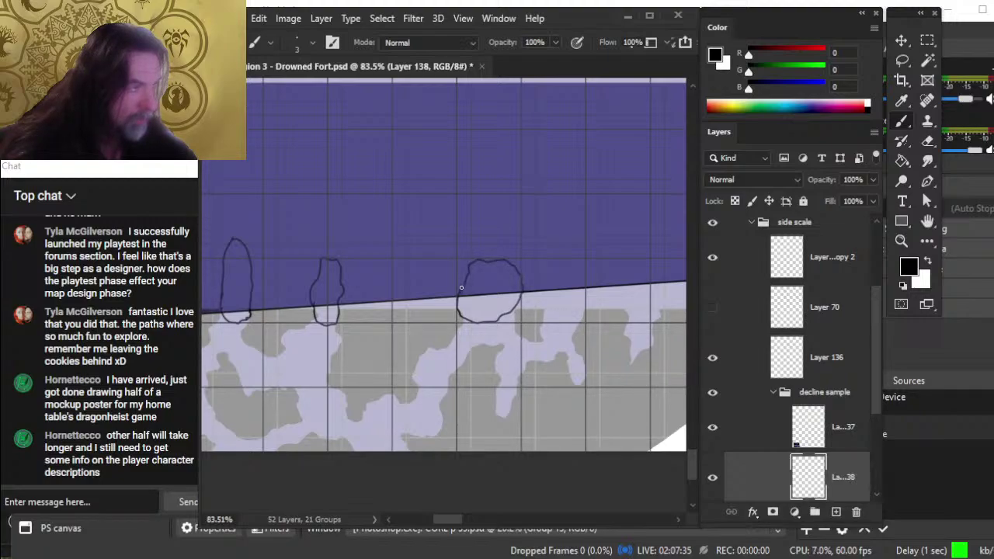
left_click_drag(560, 319, 459, 331)
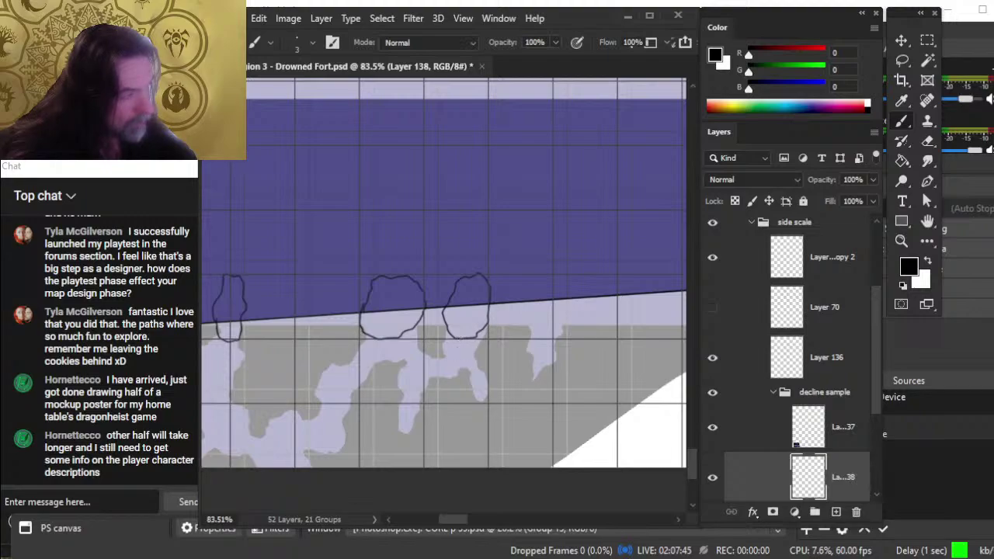
left_click_drag(538, 278, 456, 293)
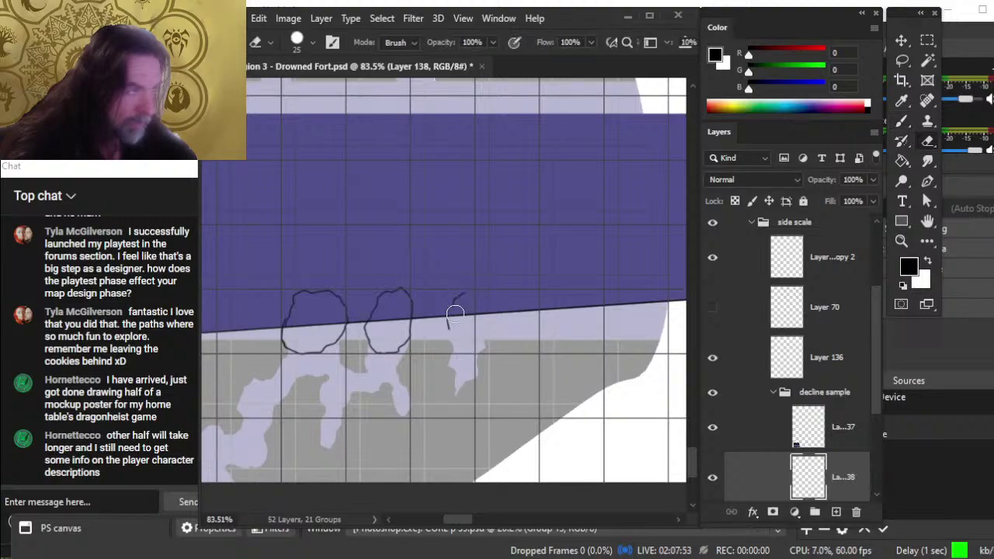
key("ctrl+z")
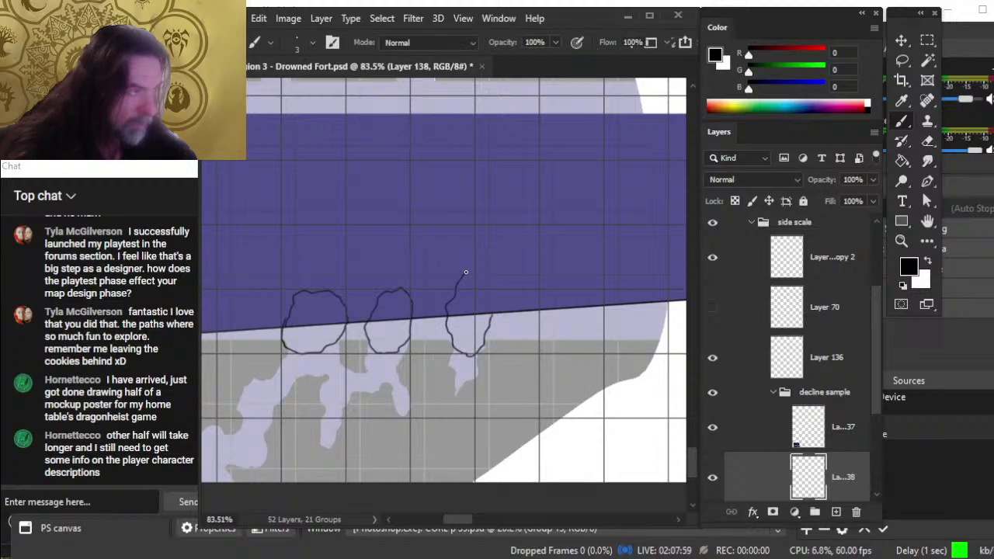
key("ctrl+z")
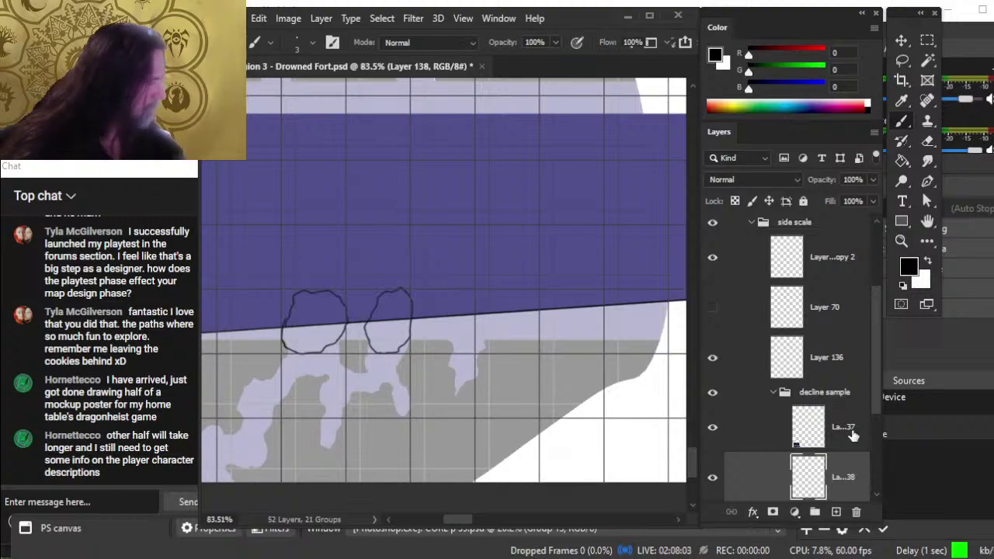
Step: Nudge the faded corridor copy on Layer 137 slightly to the left relative to the outlined openings
left_click(795, 419)
key("v")
key("Left")
key("Left")
key("Left")
key("Left")
key("Left")
key("Left")
key("Left")
key("Left")
key("Left")
key("Left")
key("Left")
key("Left")
key("Left")
key("Left")
key("Left")
key("Left")
key("Left")
key("Left")
key("Left")
key("Left")
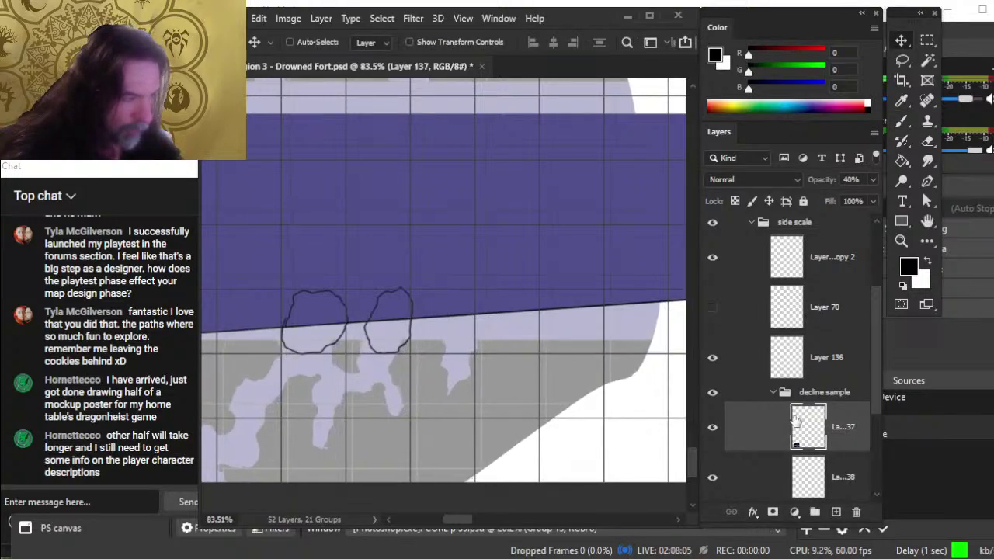
Step: Nudge the faded corridor copy back to the right relative to the slope's thick end and the outlined openings
left_click_drag(412, 347, 289, 406)
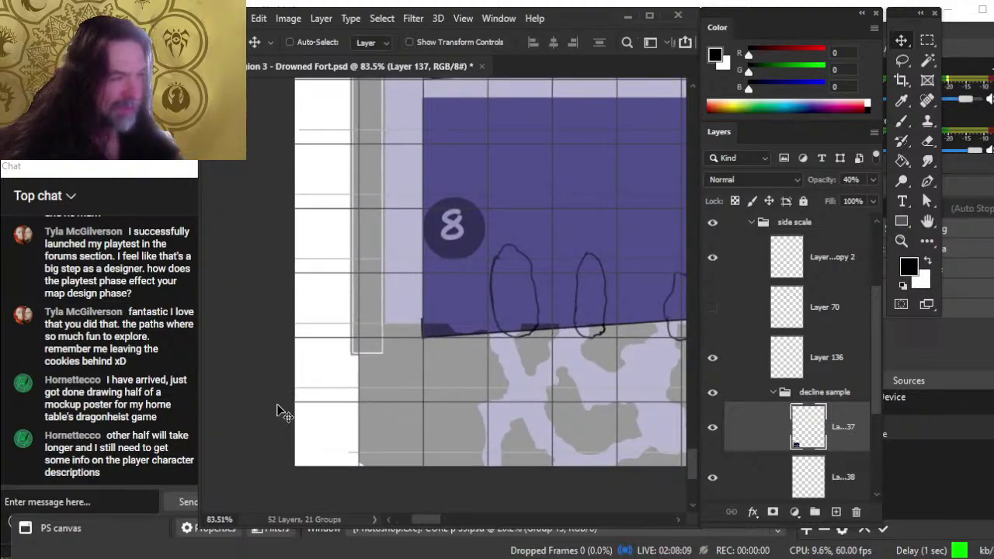
key("Right")
key("Right")
key("Right")
key("Right")
key("Right")
key("Right")
key("Right")
key("Right")
key("Right")
key("Right")
key("Right")
key("Right")
key("Right")
key("Right")
key("Right")
key("Right")
key("Right")
key("Right")
key("Right")
key("Right")
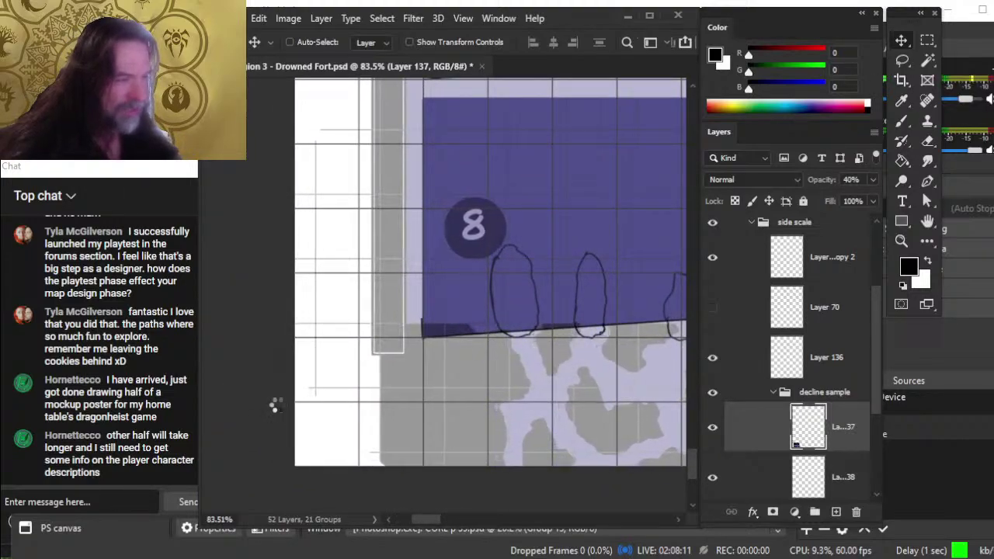
Step: Shift the faded corridor copy on Layer 137 right until its shaded end lines up with the slope's thick end
key("Right")
key("Right")
key("Right")
key("Right")
key("Right")
key("Right")
key("Right")
key("Right")
key("Right")
key("Right")
key("Right")
key("Right")
key("Right")
key("Right")
key("Right")
key("Right")
key("Right")
key("Right")
key("Right")
key("Right")
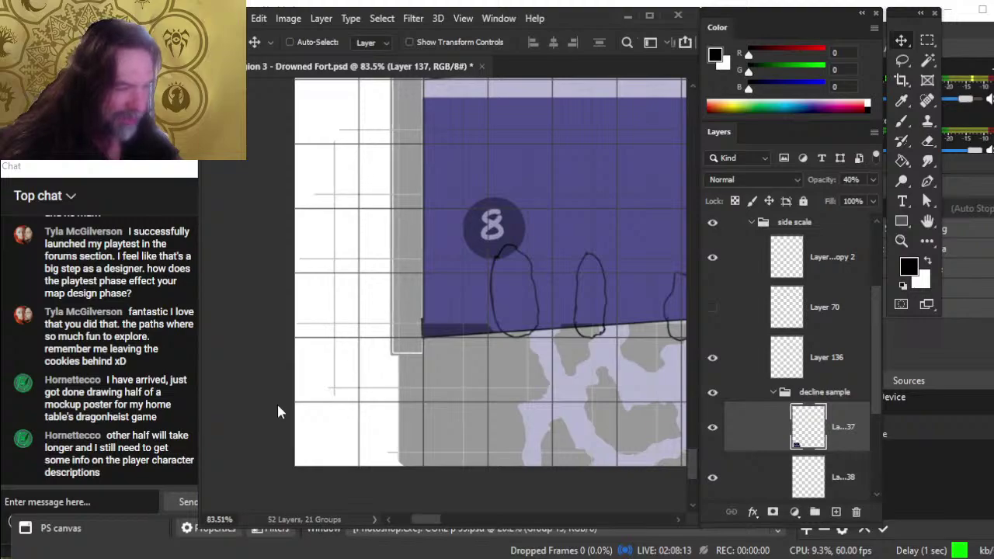
key("Right")
key("Right")
key("Right")
key("Right")
key("Right")
key("Right")
key("Right")
key("Right")
key("Right")
key("Right")
key("Right")
key("Right")
key("Right")
key("Right")
key("Right")
key("Right")
key("Right")
key("Right")
key("Right")
key("Right")
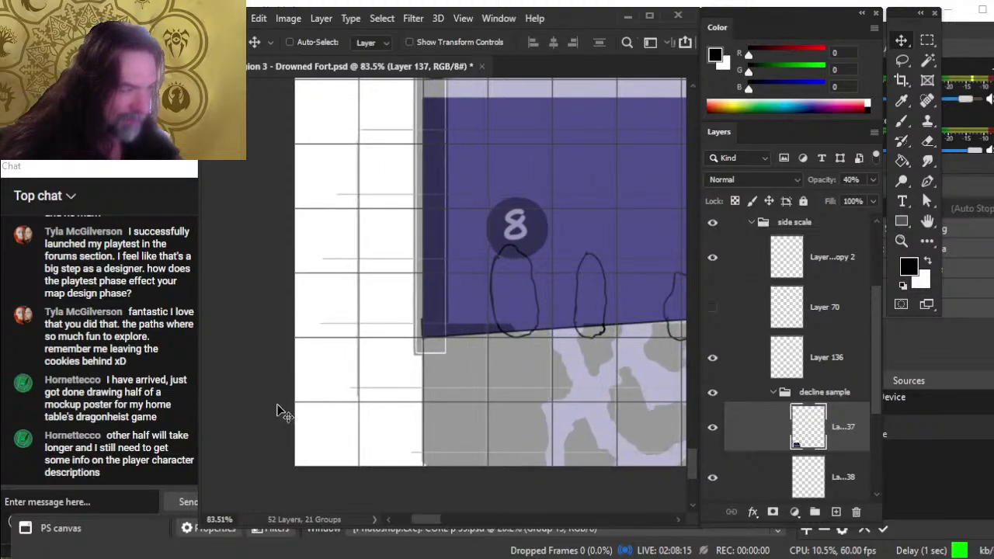
key("Right")
key("Right")
key("Right")
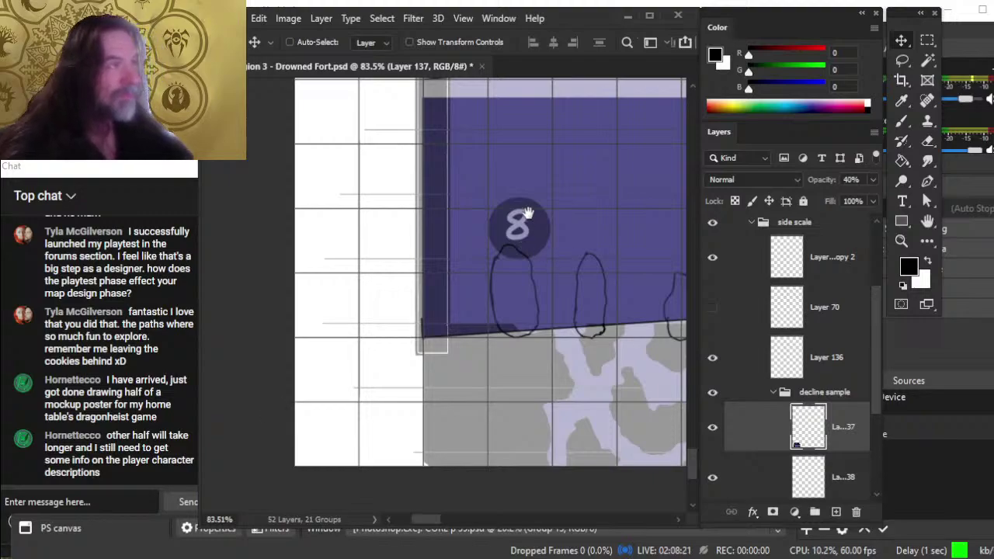
Step: On Layer 138, redraw the upper part of the fourth tunnel opening as a taller, peaked arch and erase its old top line
left_click_drag(528, 214, 448, 277)
left_click(758, 471)
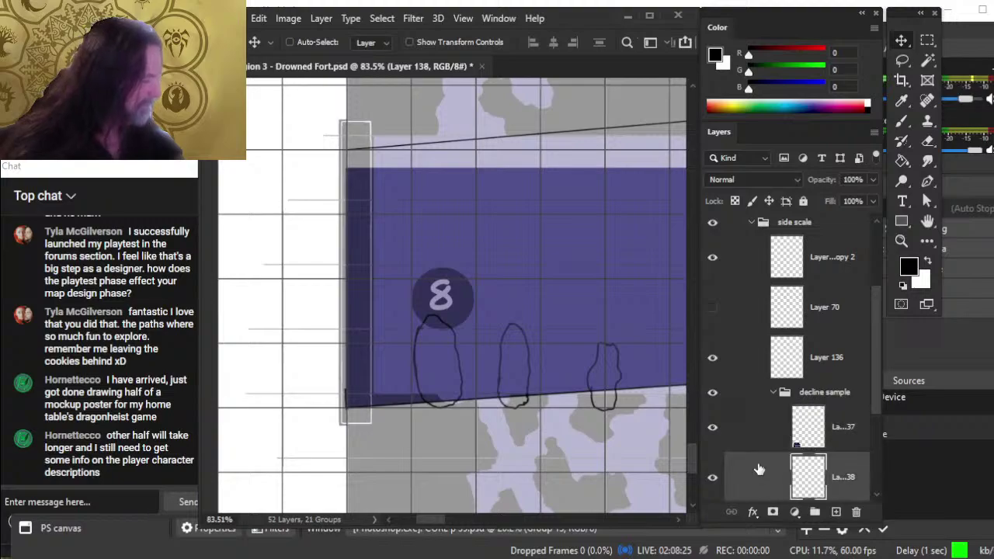
mouse_move(527, 395)
left_mouse_down()
mouse_move(584, 388)
mouse_move(592, 399)
left_mouse_up()
key("z")
left_click_drag(613, 450, 585, 420)
left_click_drag(584, 289, 557, 341)
left_click_drag(568, 475, 556, 394)
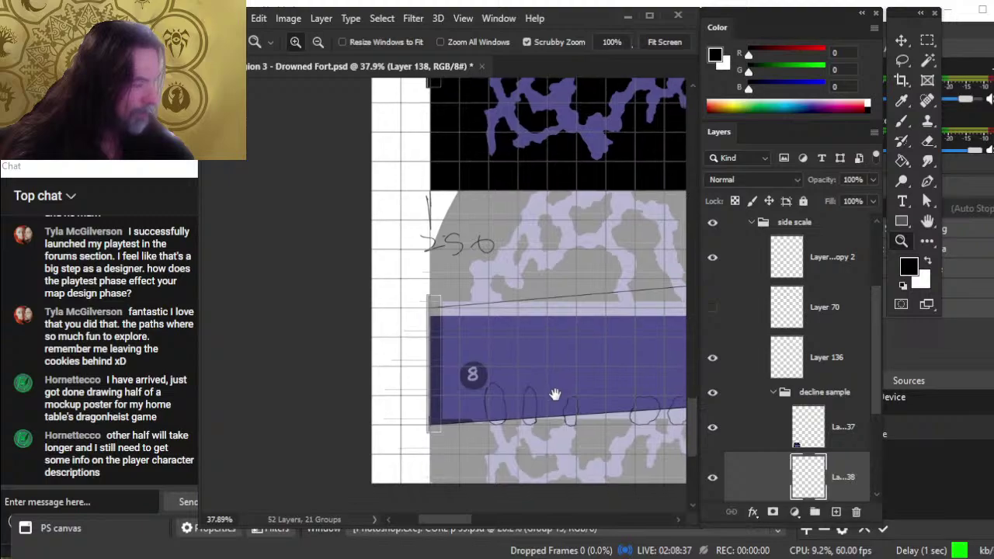
left_click_drag(529, 461, 548, 394)
left_click_drag(613, 415, 568, 387)
key("b")
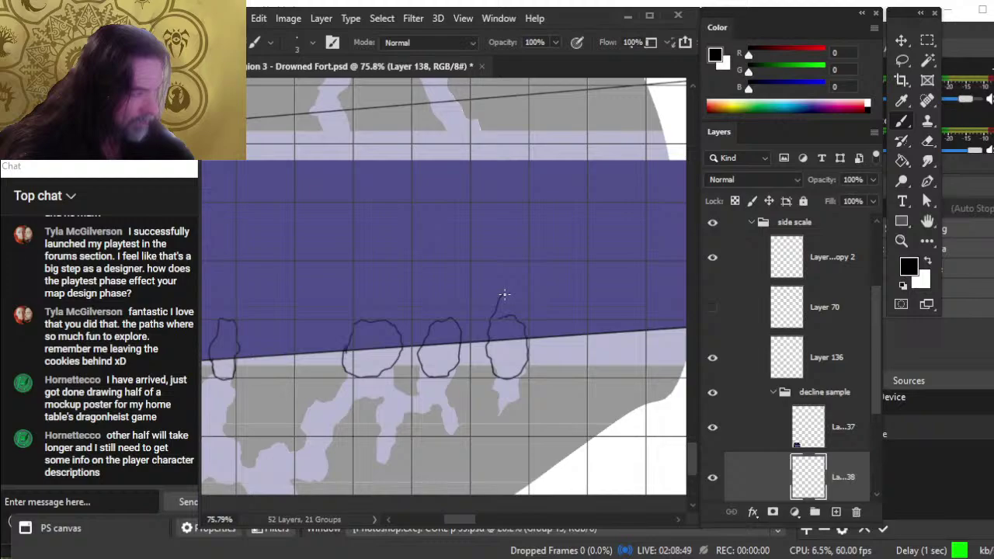
key("e")
left_click_drag(492, 315, 506, 281)
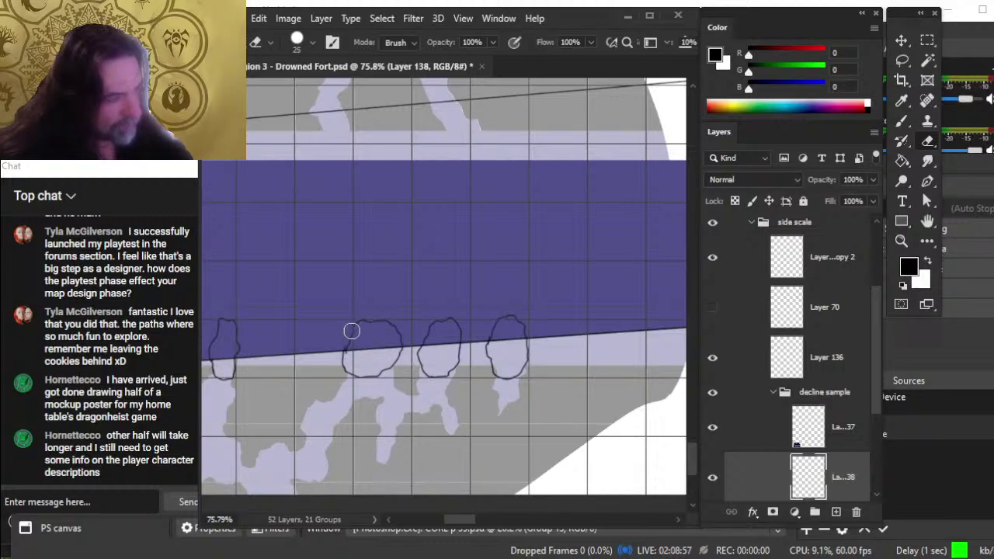
key("b")
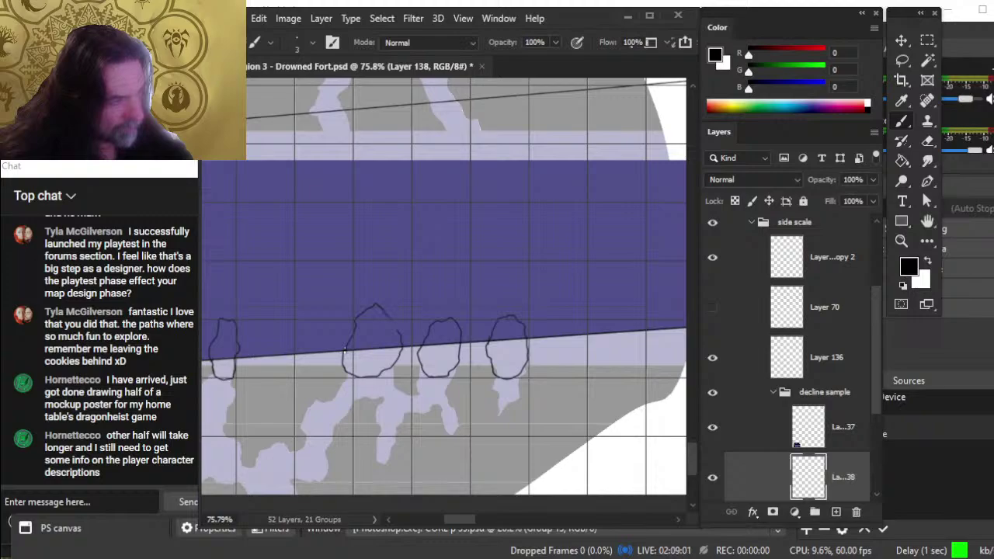
key("e")
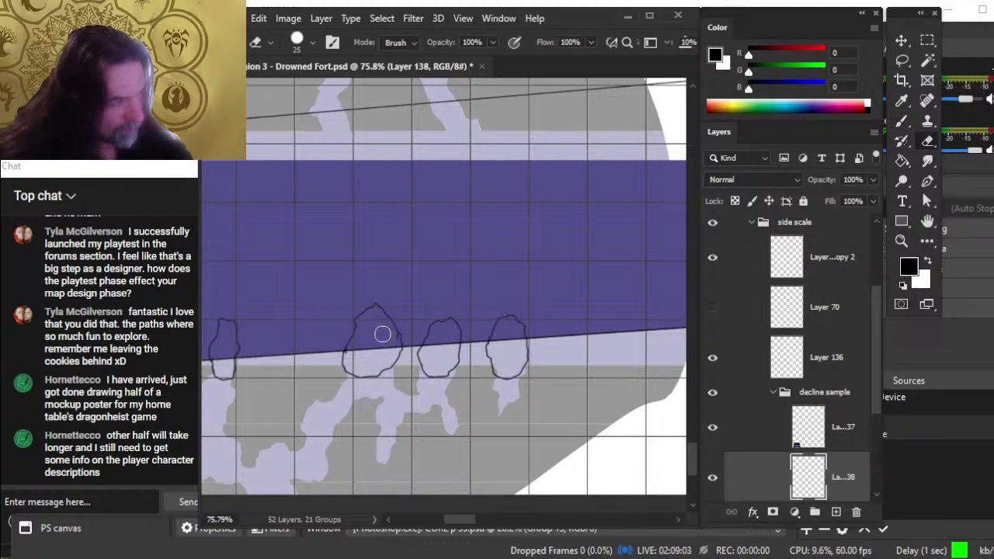
Step: Redraw the third tunnel opening's upper part wider and taller with a pointed top, erasing the old lines inside it
mouse_move(364, 391)
left_mouse_down()
mouse_move(503, 378)
mouse_move(571, 391)
left_mouse_up()
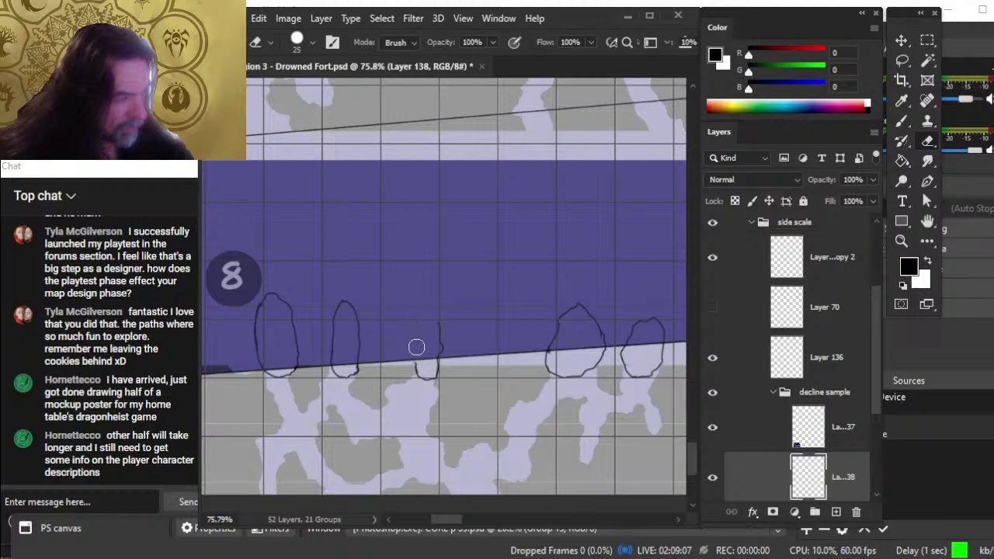
key("b")
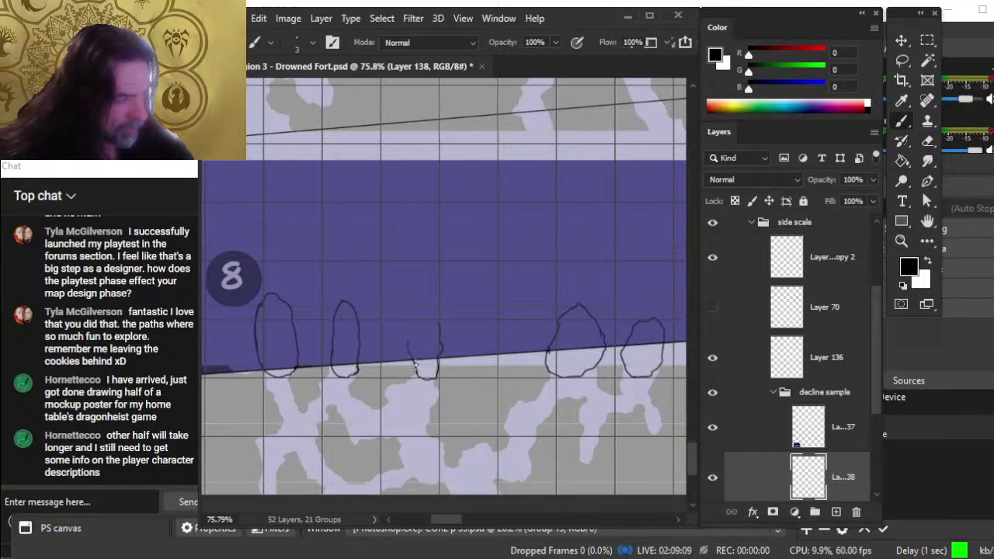
left_click_drag(430, 284, 441, 294)
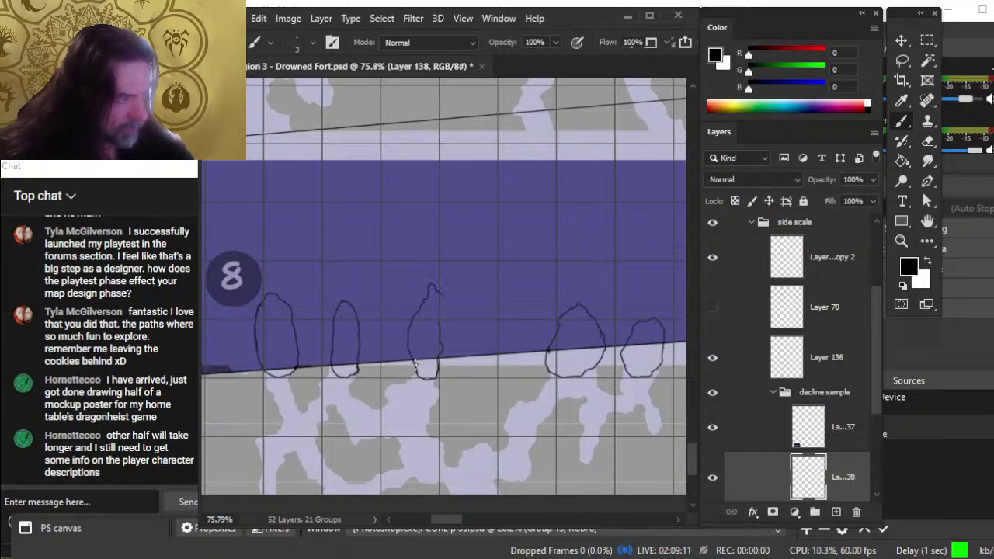
key("e")
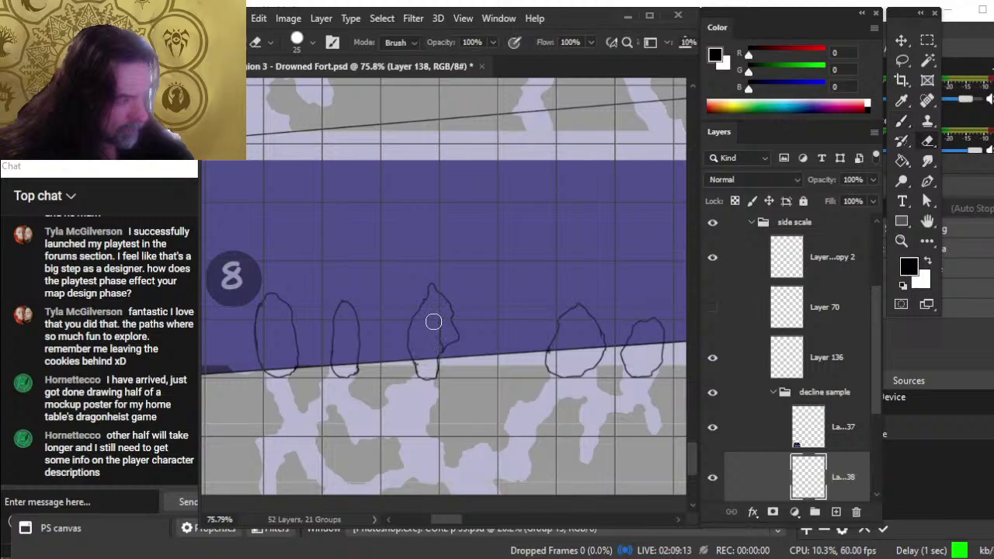
Step: Erase the side of the second tunnel opening nearest the 8 marker and redraw it bulging outward to make the opening wider
left_click_drag(372, 354, 460, 373)
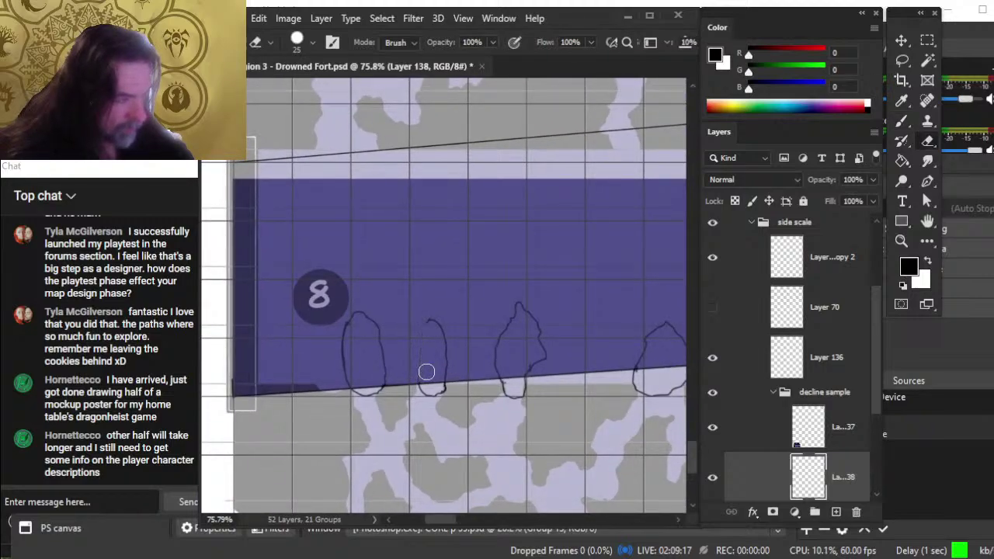
key("b")
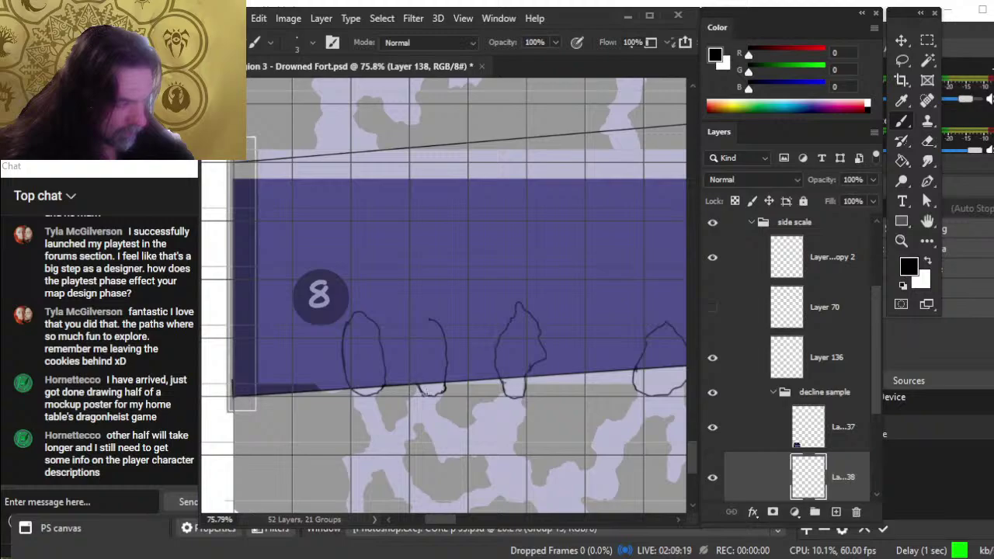
mouse_move(413, 362)
left_mouse_down()
mouse_move(428, 320)
mouse_move(425, 393)
left_mouse_up()
key("e")
key("b")
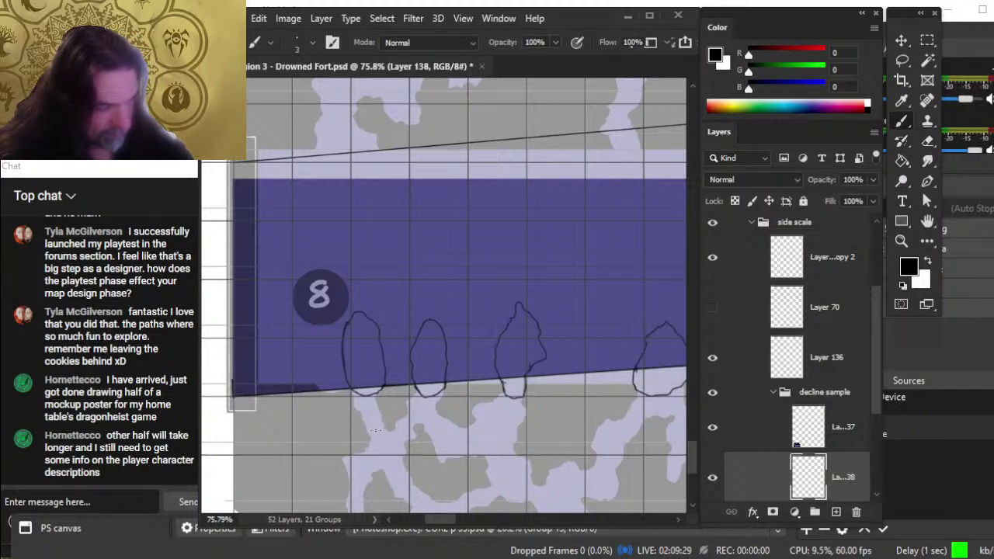
Step: Hide the finished opening outlines on Layer 138 and make the faded corridor copy on Layer 137 active
key("z")
left_click_drag(491, 404, 459, 446)
mouse_move(555, 404)
left_mouse_down()
mouse_move(485, 392)
mouse_move(482, 382)
mouse_move(505, 443)
mouse_move(489, 370)
left_mouse_up()
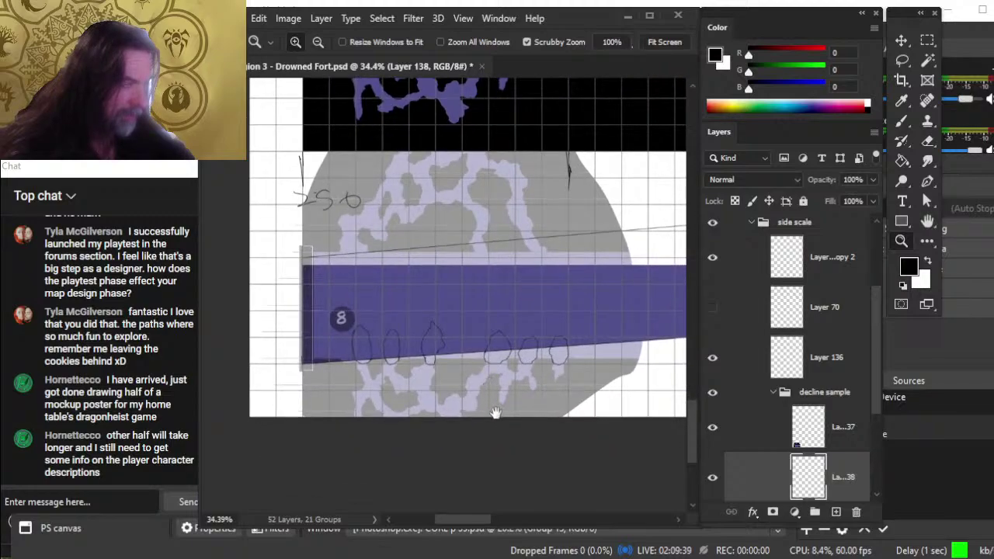
left_click(811, 437)
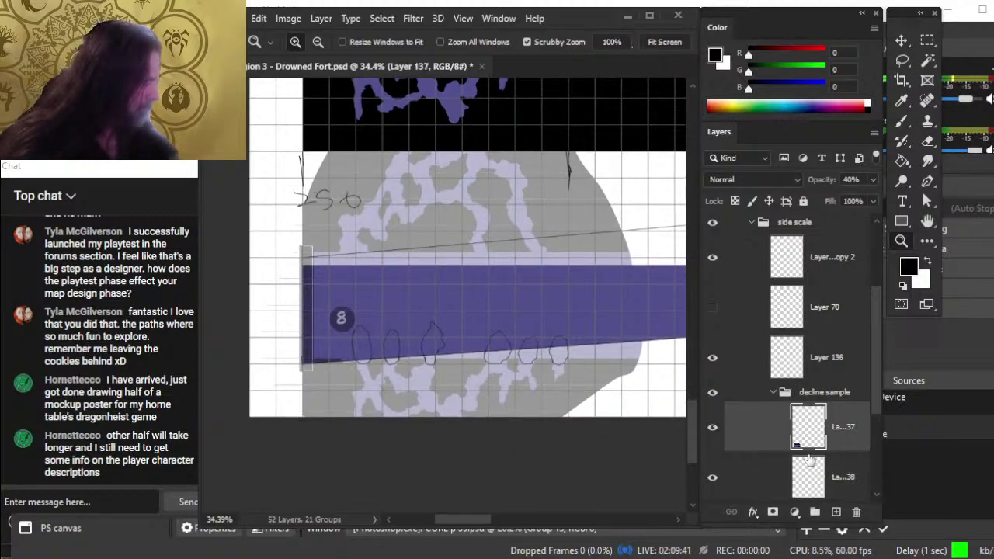
left_click(714, 478)
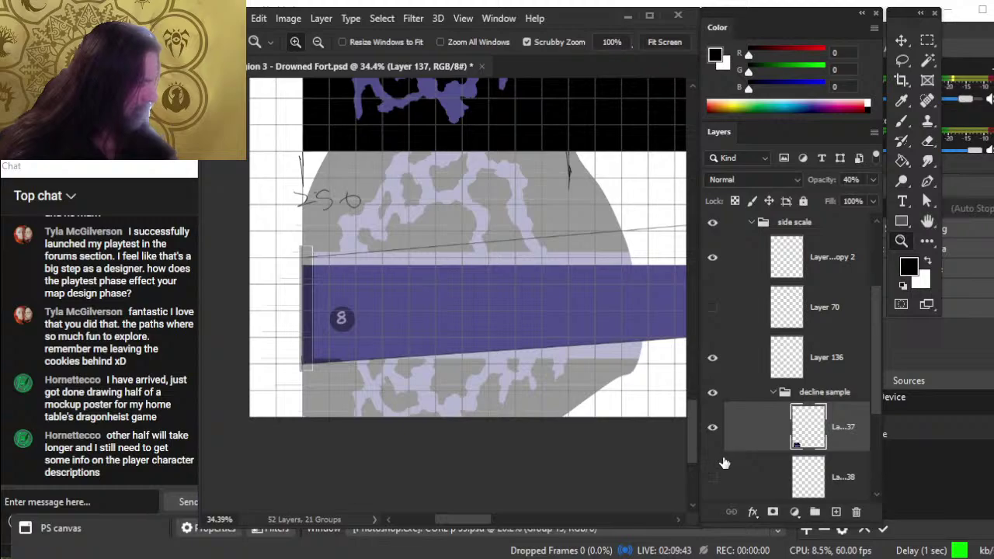
Step: Move the faded copy on Layer 137 down until the lower ends of its upper tunnels reach the slope line's thick end
key("v")
key("shift+Down")
key("shift+Down")
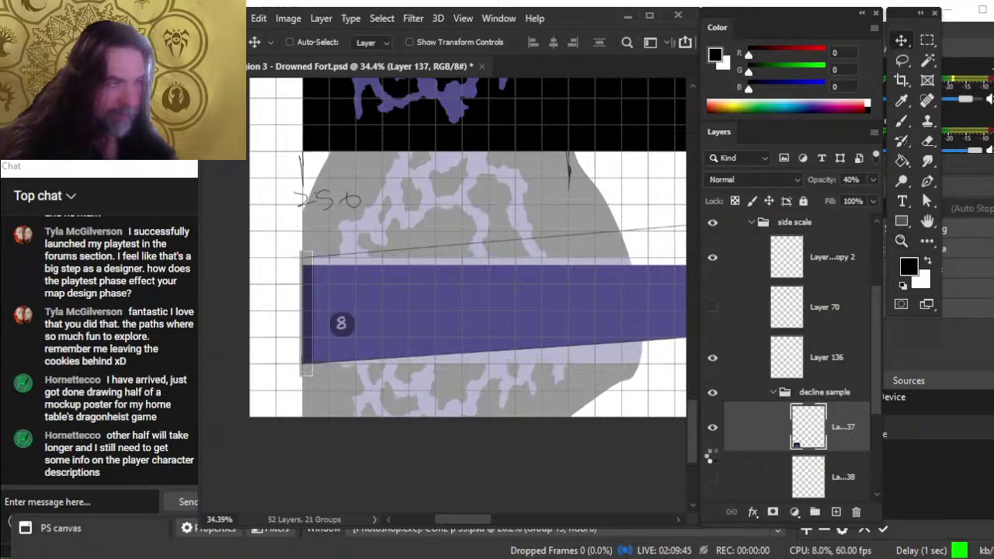
key("shift+Down")
key("shift+Down")
key("shift+Down")
key("shift+Down")
key("shift+Down")
key("shift+Down")
key("shift+Down")
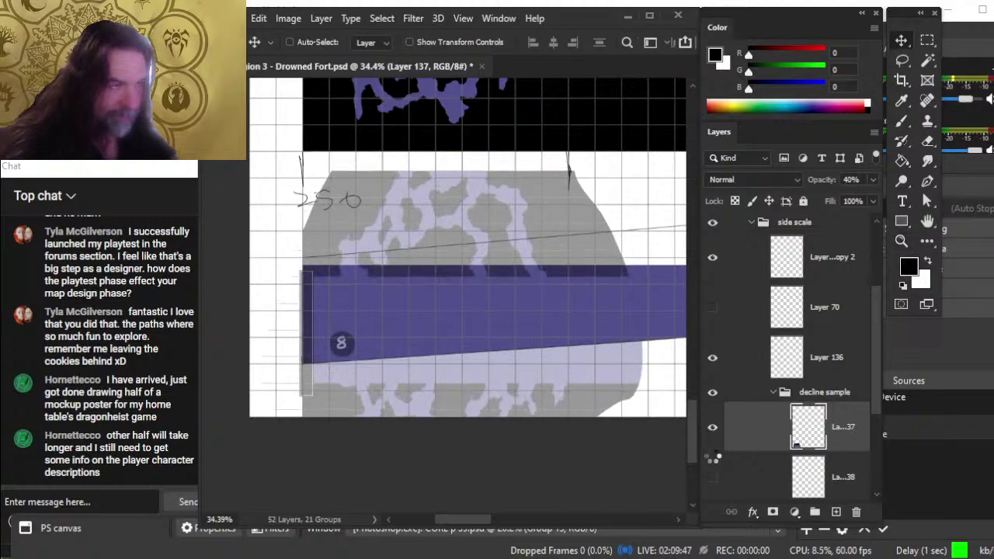
key("shift+Down")
key("shift+Down")
key("shift+Down")
key("shift+Down")
key("shift+Down")
key("shift+Down")
key("shift+Down")
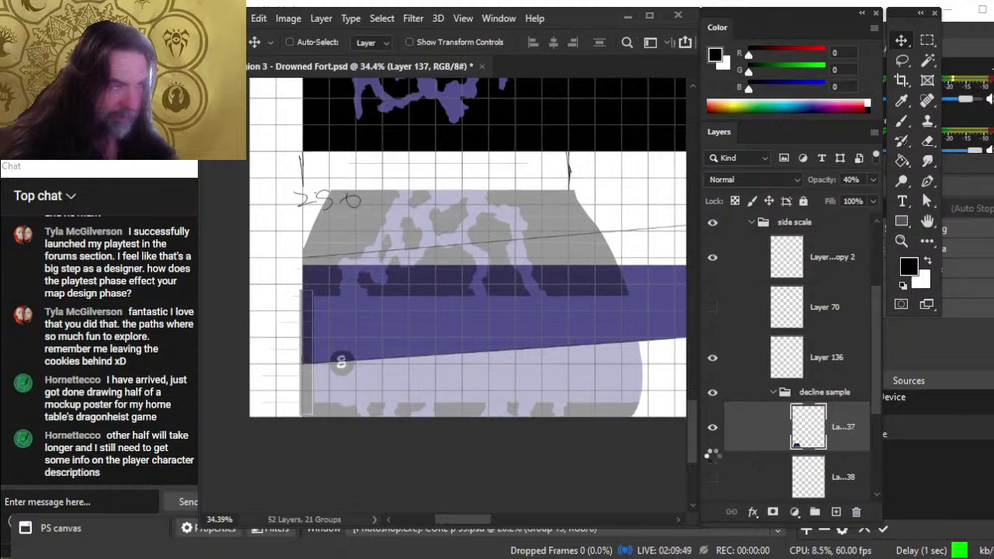
key("shift+Down")
key("shift+Down")
key("shift+Down")
key("shift+Down")
key("shift+Down")
key("shift+Down")
key("shift+Down")
key("shift+Down")
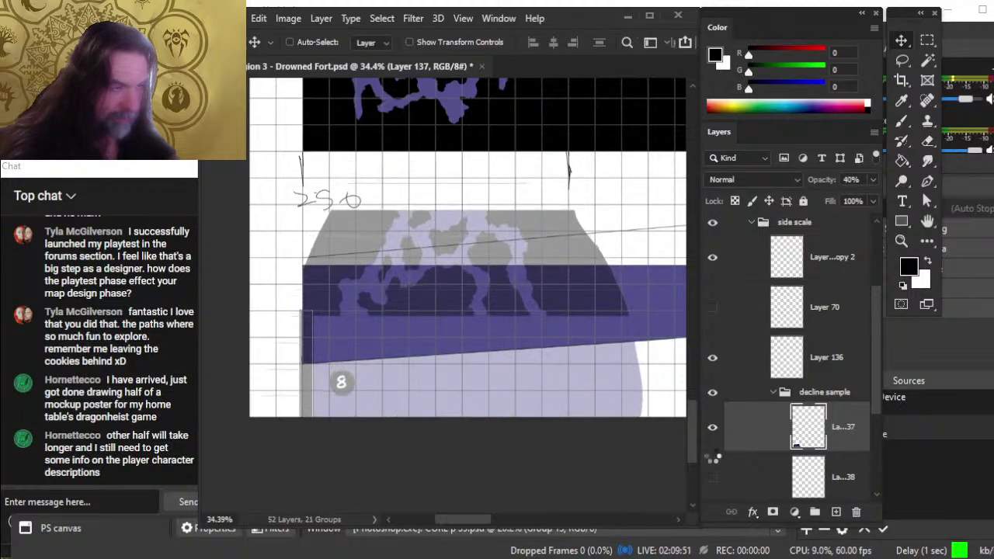
key("shift+Down")
key("shift+Down")
key("shift+Down")
key("shift+Down")
key("shift+Down")
key("shift+Down")
key("shift+Down")
key("shift+Down")
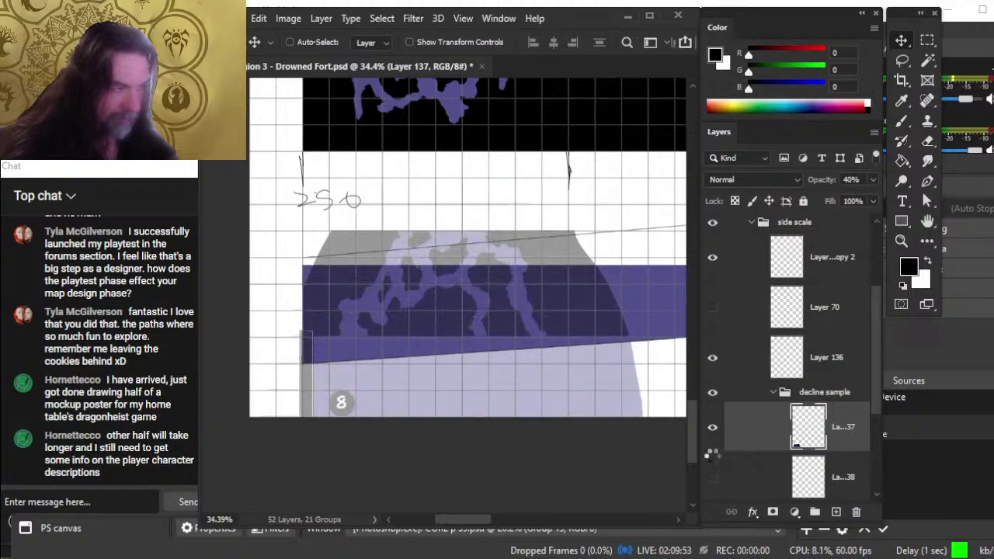
key("shift+Down")
key("shift+Down")
key("shift+Down")
key("shift+Down")
key("shift+Down")
key("shift+Down")
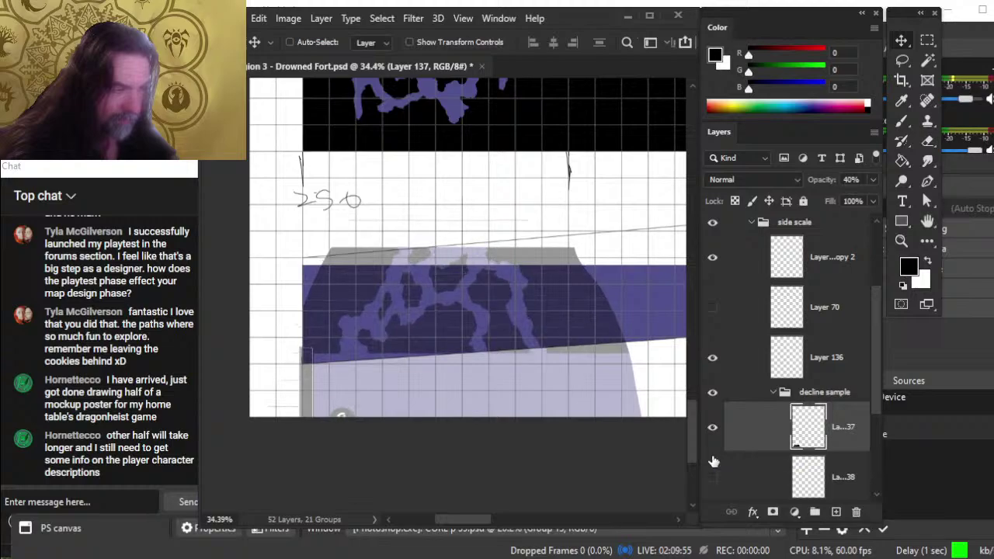
key("shift+Down")
key("shift+Down")
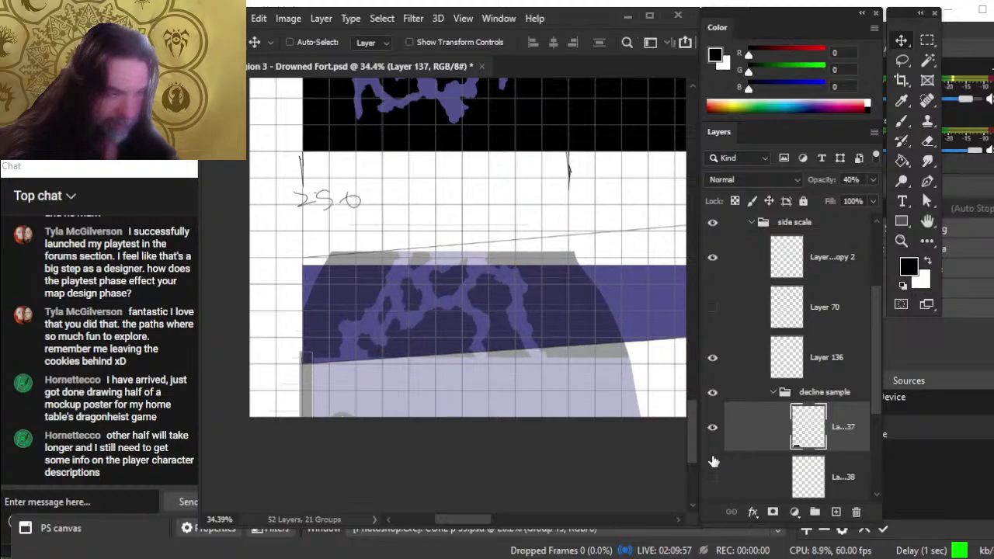
key("shift+Down")
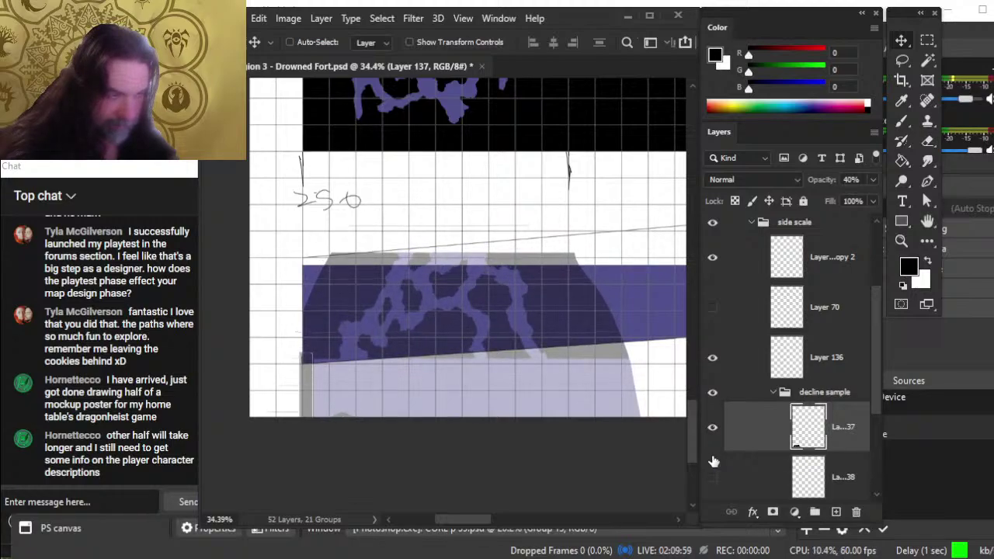
key("shift+Down")
key("shift+Down")
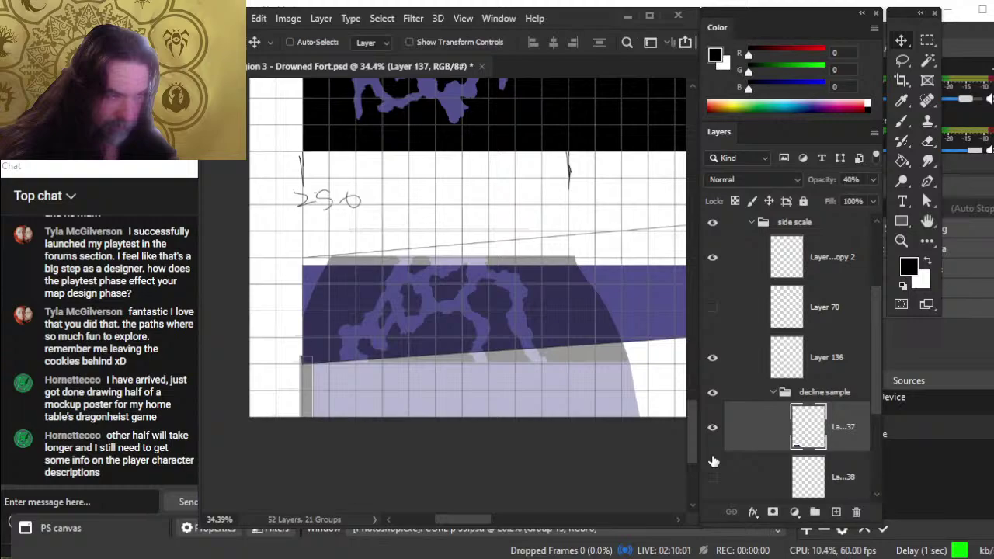
key("shift+Down")
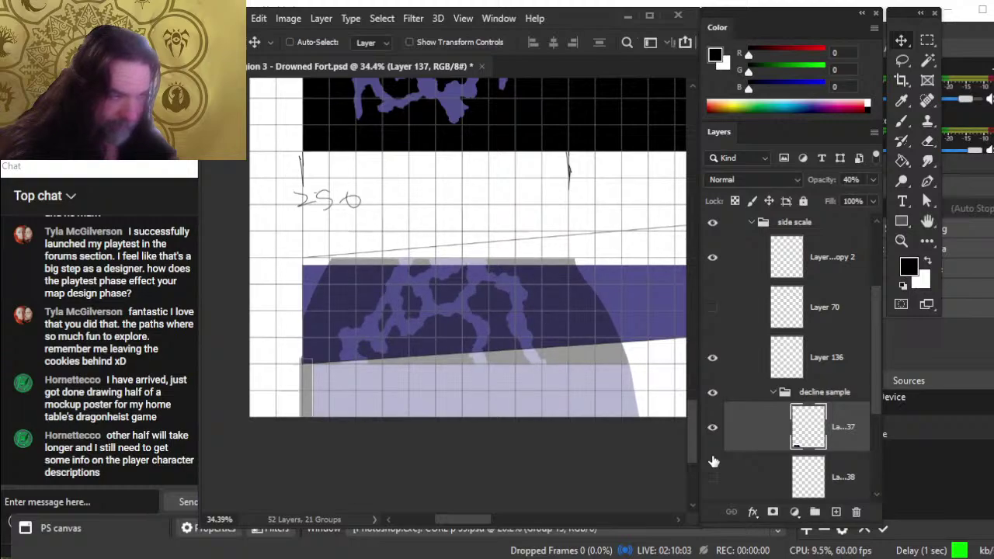
Step: Add a new layer above Layer 138 and outline the first upper-side tunnel opening as a tall black shape straddling the slope line
left_click(831, 476)
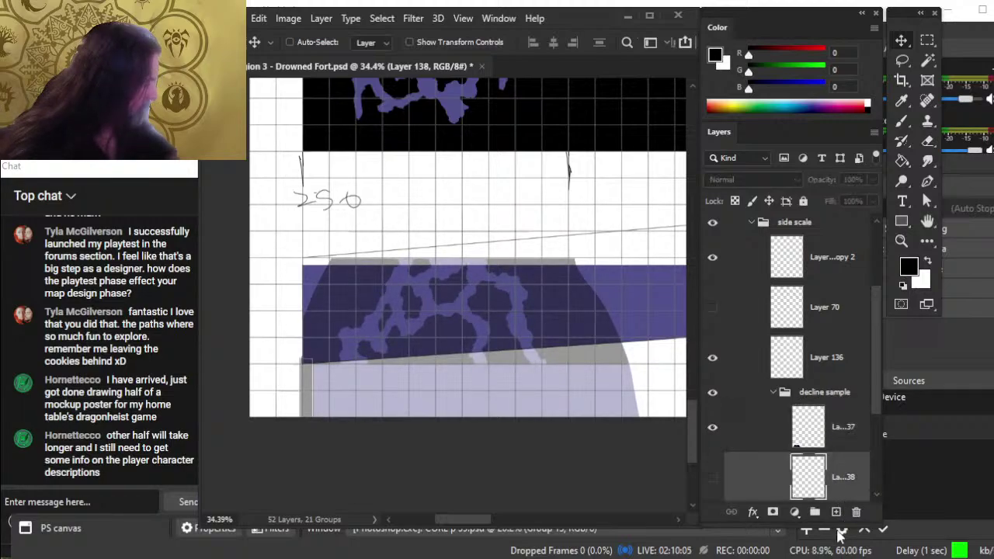
left_click(836, 511)
key("z")
left_click_drag(354, 396, 450, 419)
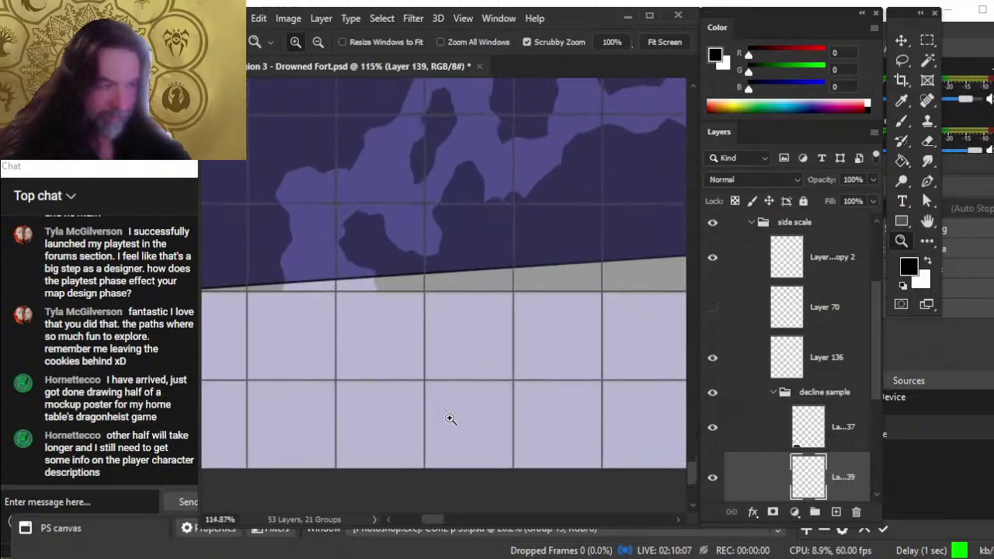
scroll(446, 420, "up", 3)
scroll(440, 423, "left", 2)
key("b")
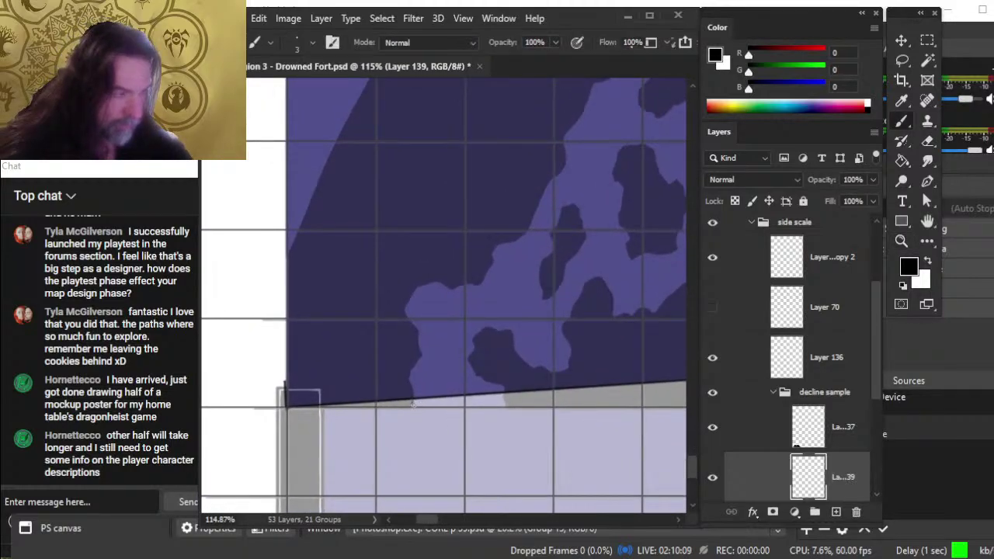
left_click_drag(425, 330, 441, 292)
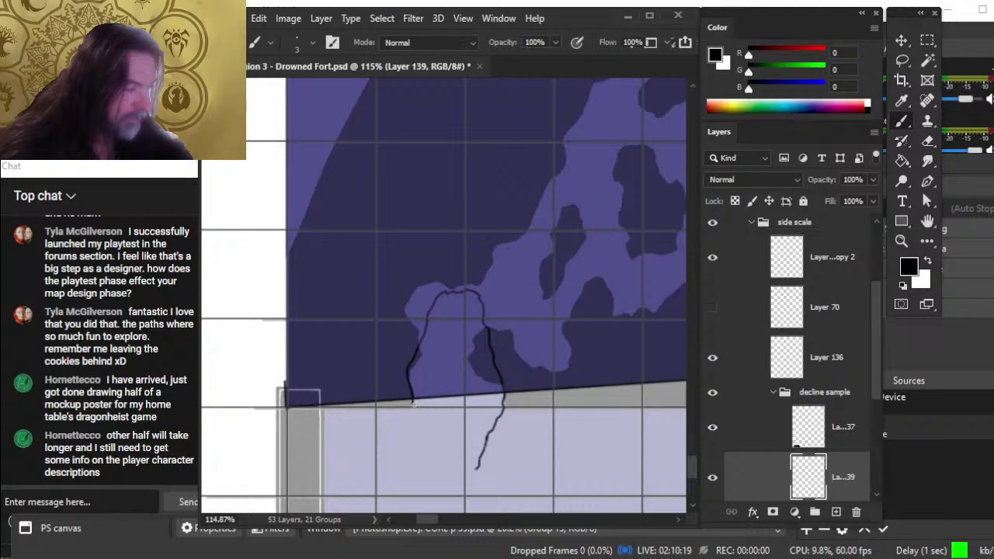
left_click_drag(414, 398, 427, 466)
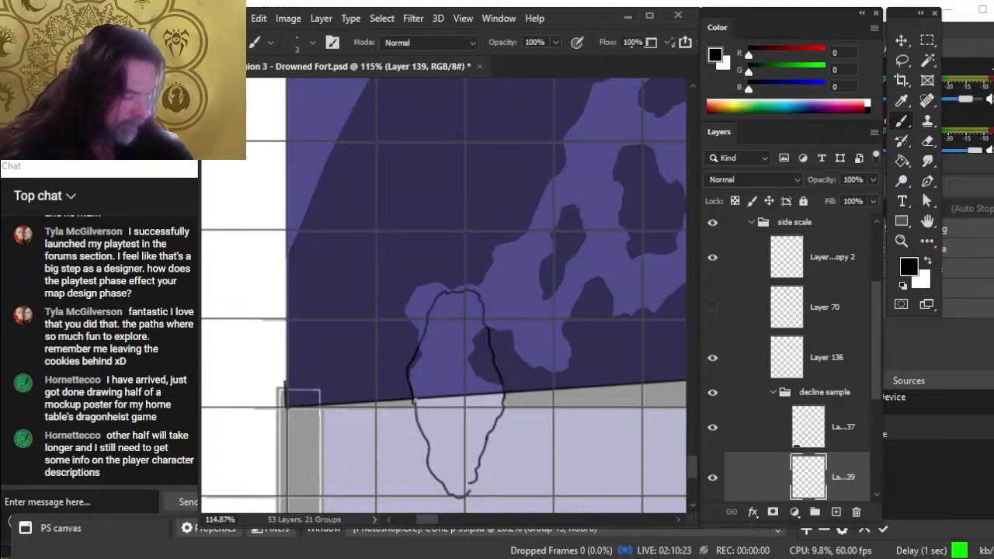
key("e")
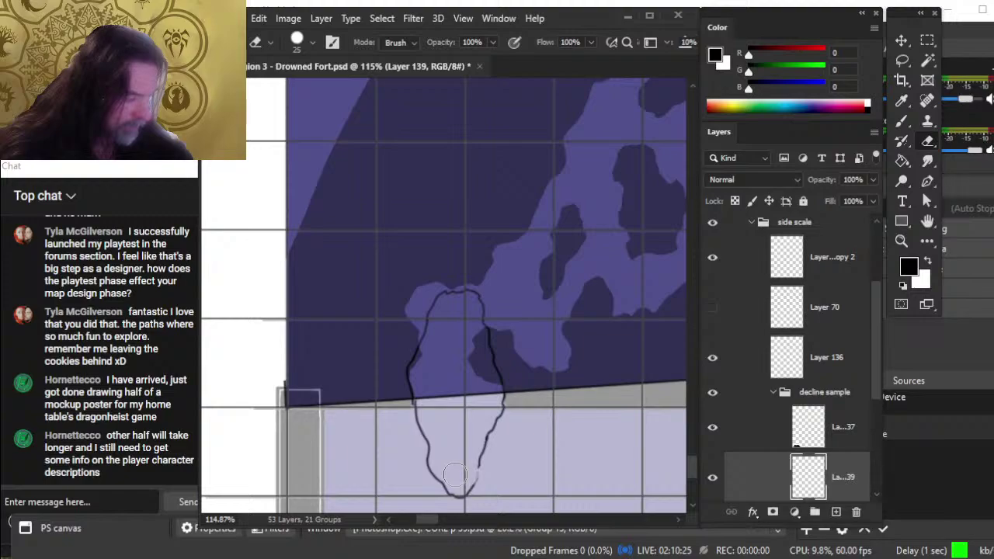
Step: Outline the second upper-side tunnel opening around the middle tunnel's lower end on the slope line, about one grid square tall with a rounded base
key("b")
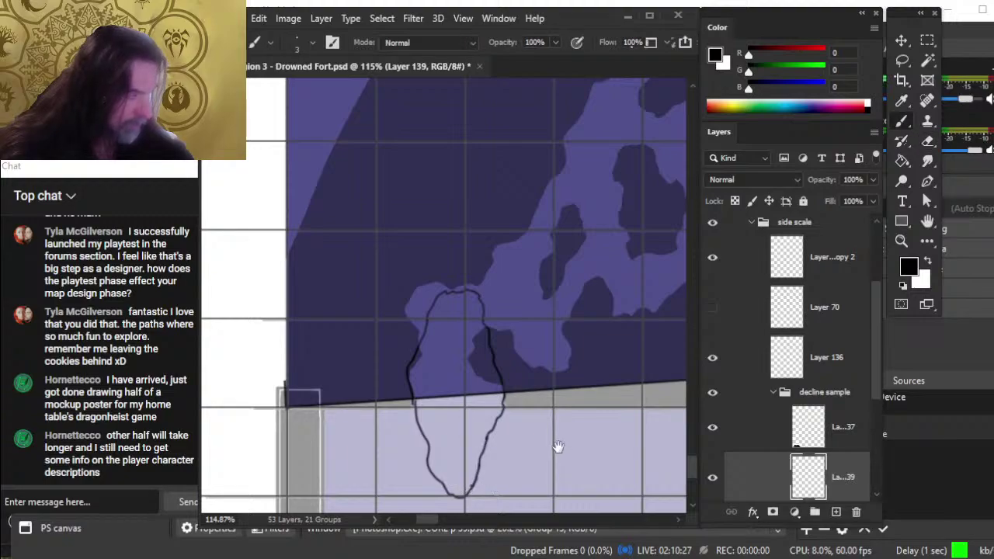
left_click_drag(552, 447, 308, 399)
left_click_drag(474, 362, 473, 363)
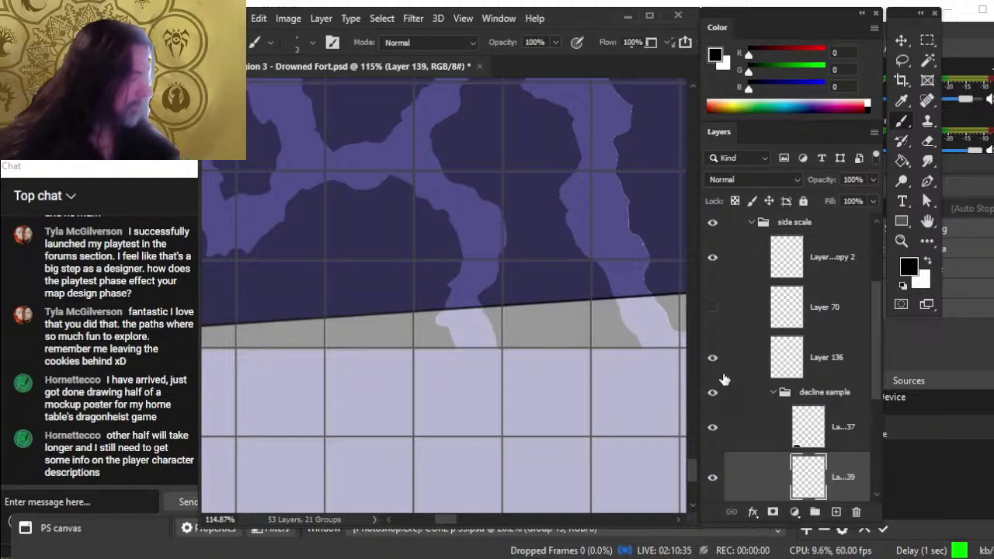
left_click(713, 429)
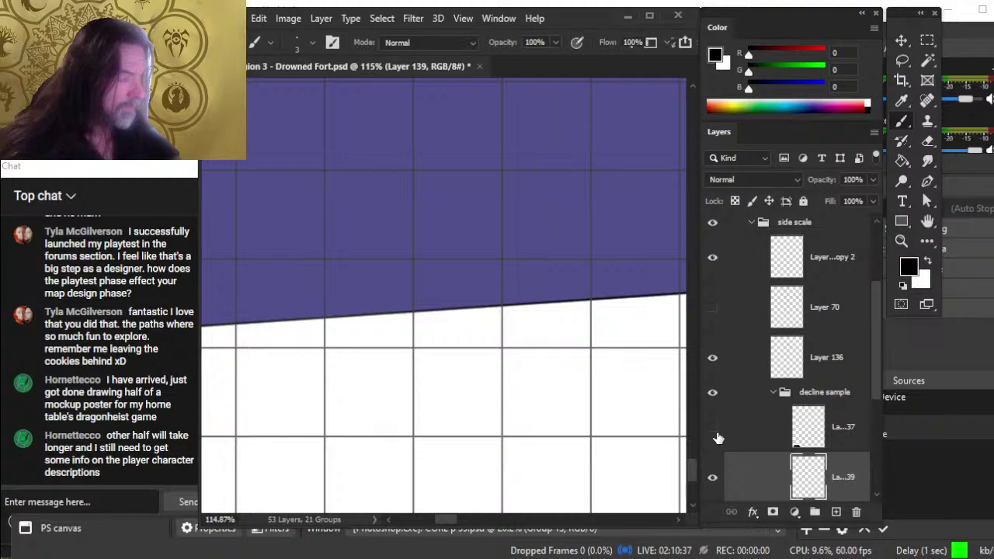
left_click(714, 429)
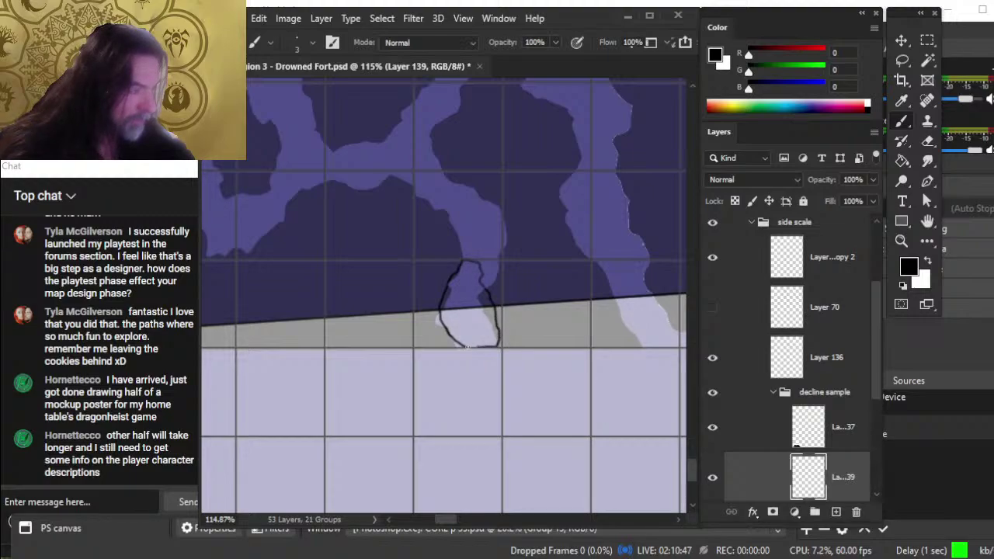
key("e")
left_click_drag(498, 330, 469, 350)
key("b")
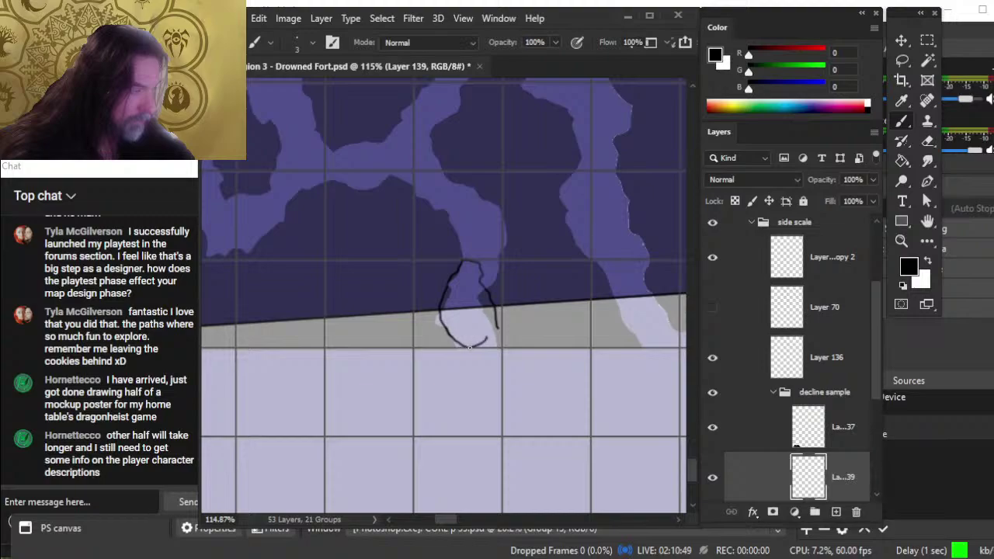
key("e")
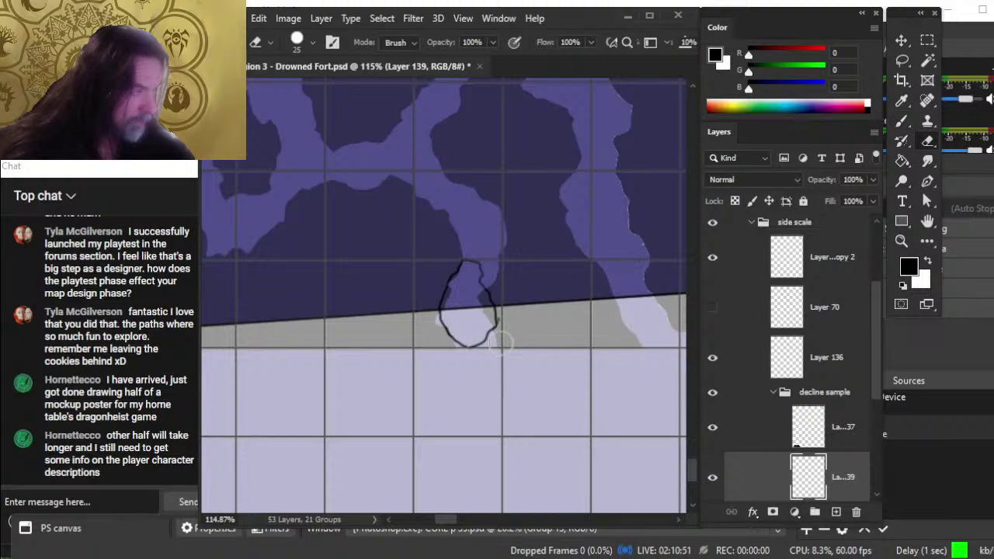
Step: Outline the third opening at the next tunnel's lower end, about one grid square tall, and redraw its slanted outer side as a curve
scroll(499, 342, "right", 5)
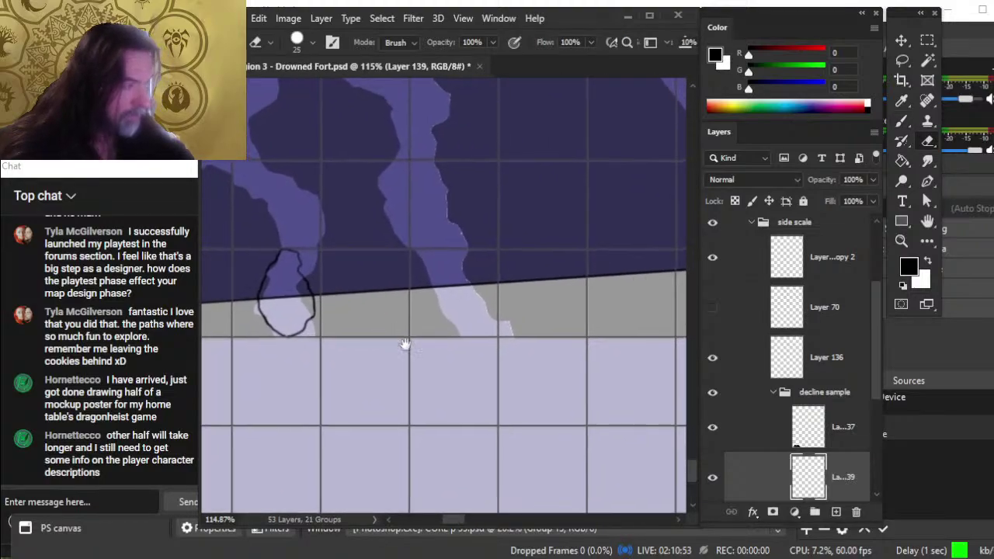
key("b")
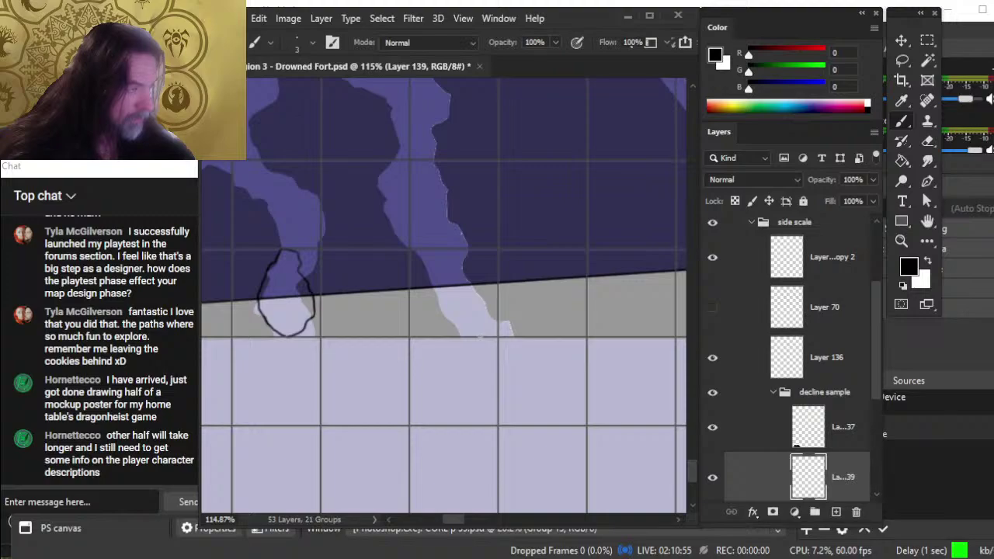
key("e")
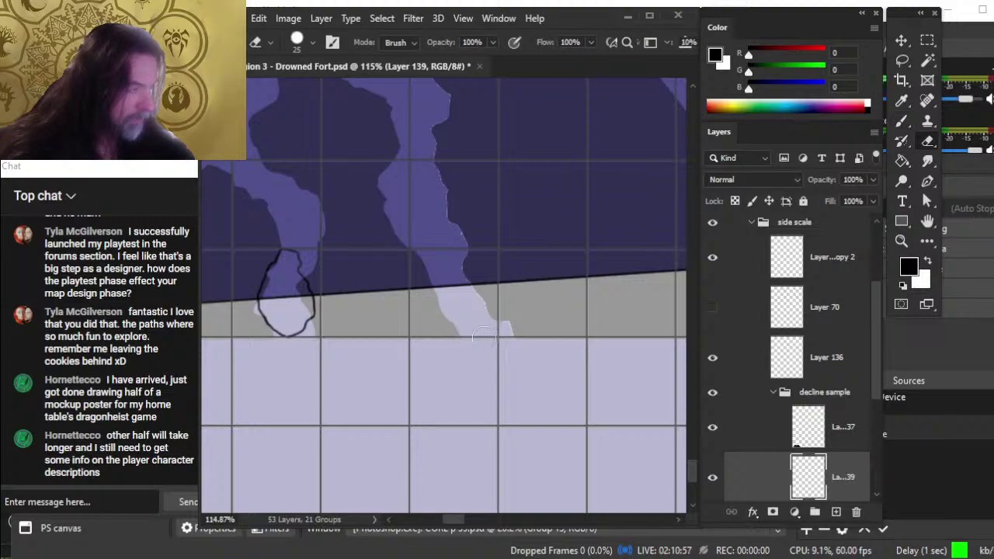
key("b")
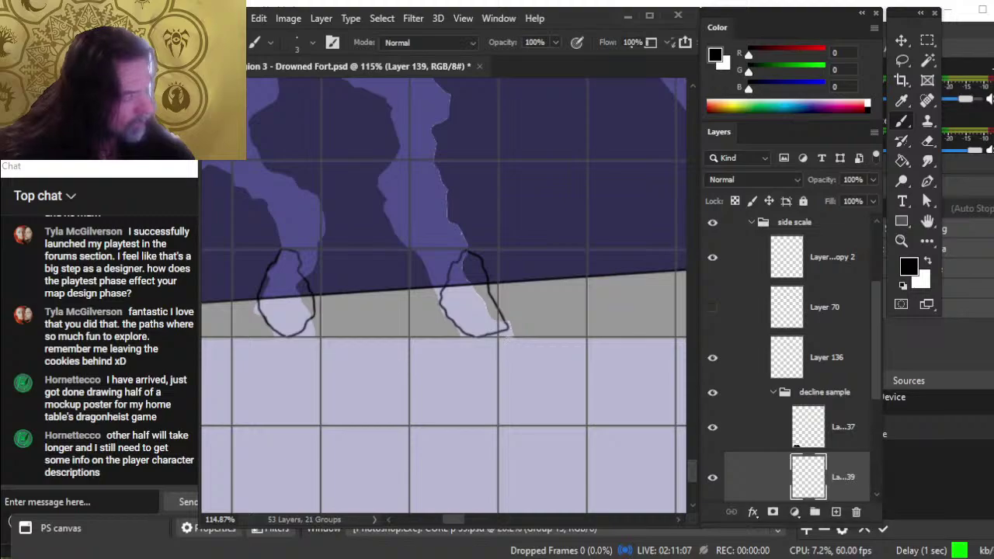
key("ctrl+z")
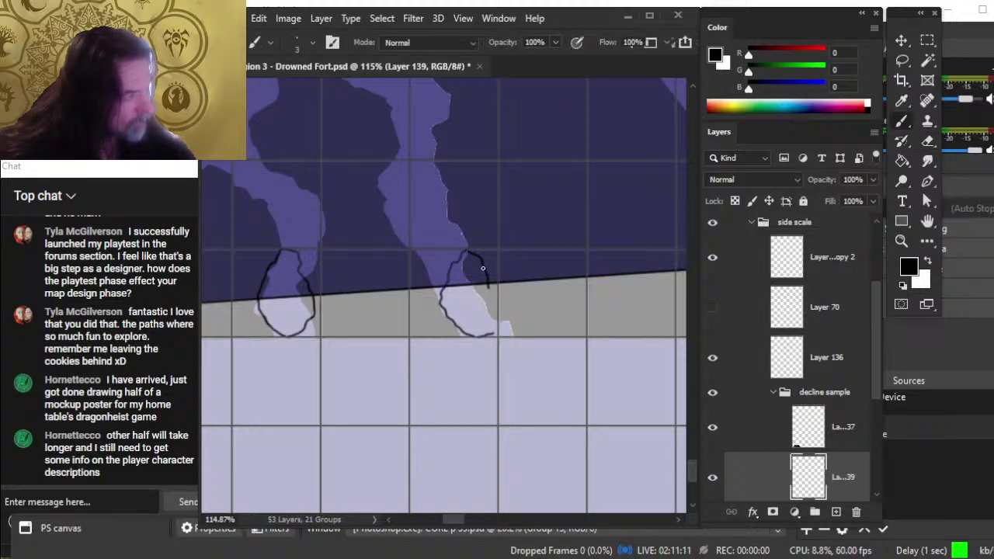
left_click_drag(501, 312, 477, 266)
key("b")
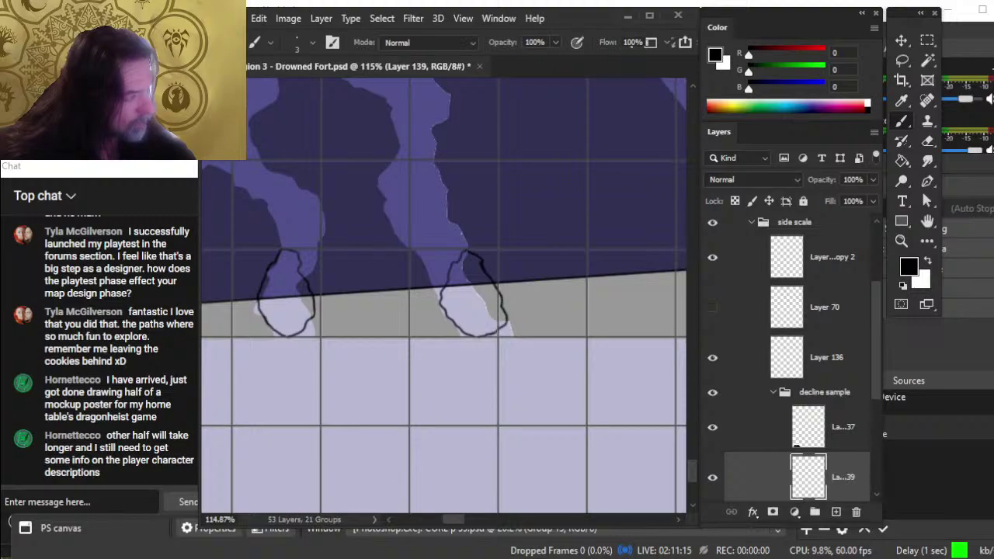
Step: Erase the top of the second opening and redraw it as a taller, narrower peak reaching above the grid line
left_click_drag(509, 370, 552, 415)
key("e")
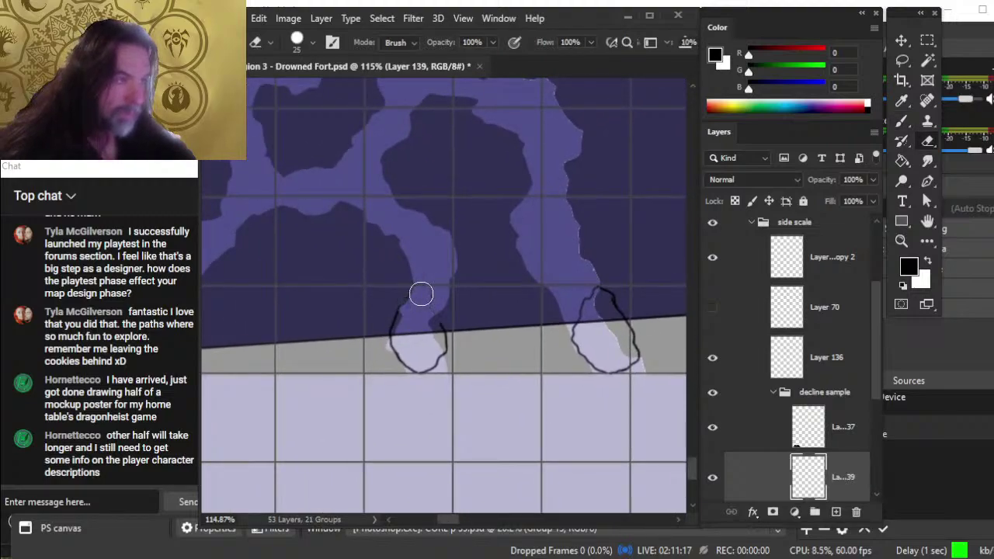
key("b")
left_click_drag(404, 282, 396, 315)
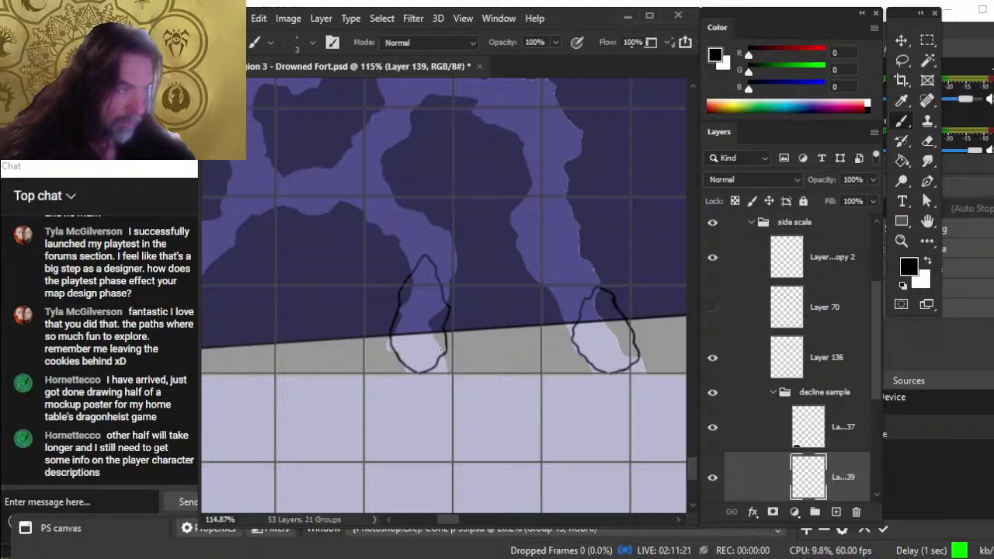
Step: Erase the top of the first, largest opening and redraw it higher with a more pointed arch
left_click_drag(382, 352, 422, 355)
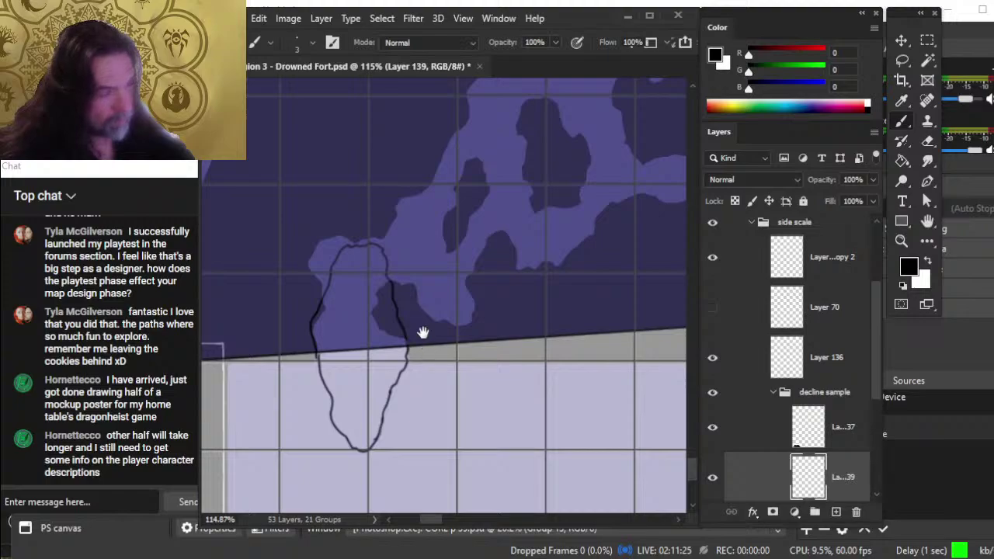
key("e")
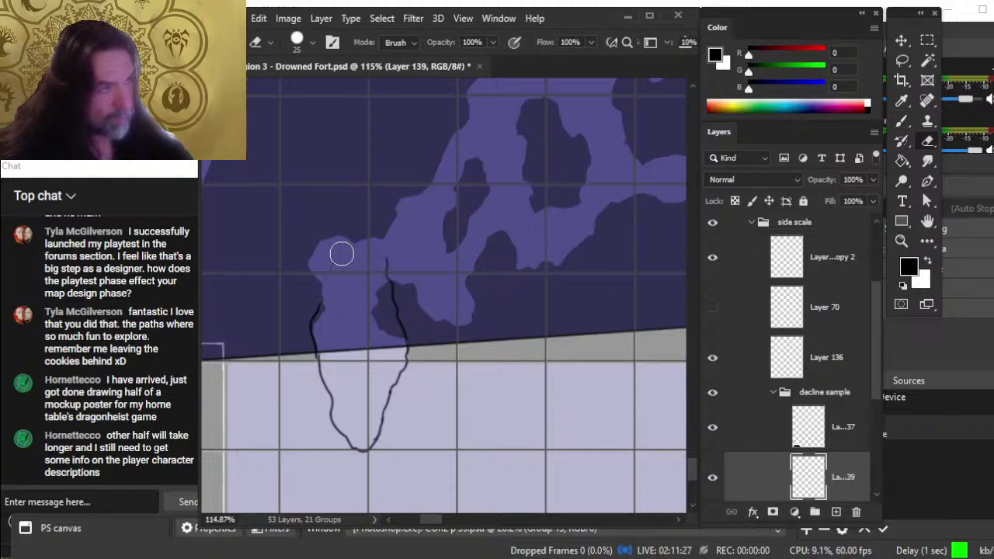
key("b")
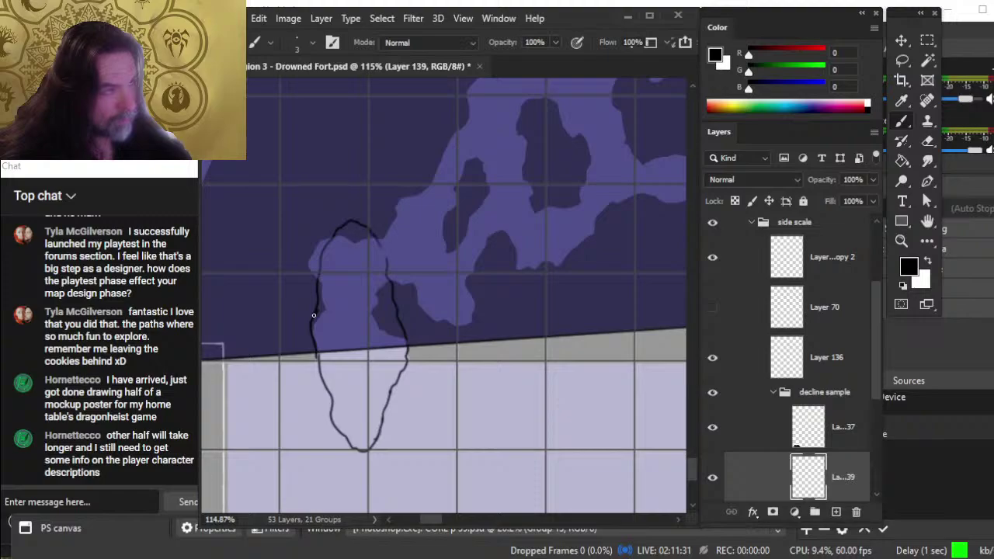
key("e")
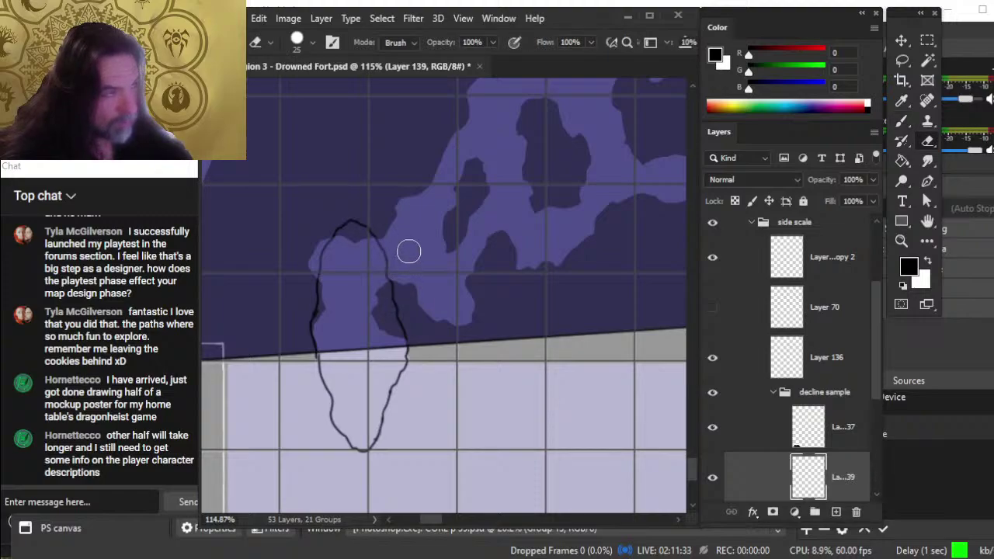
Step: Hide the faded copy on Layer 137 and examine the opening outlines and the side scale group's contents
key("z")
left_click_drag(497, 296, 405, 288)
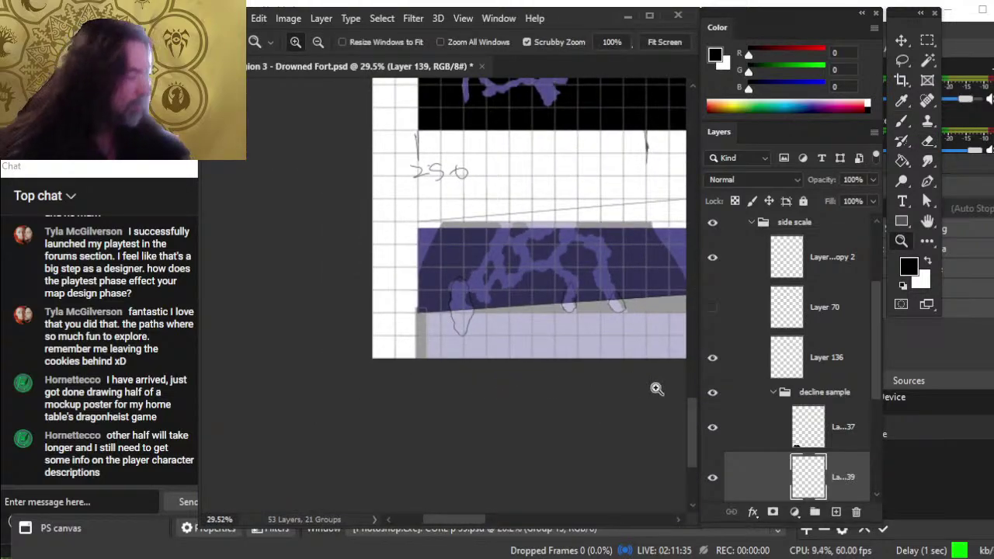
left_click(712, 427)
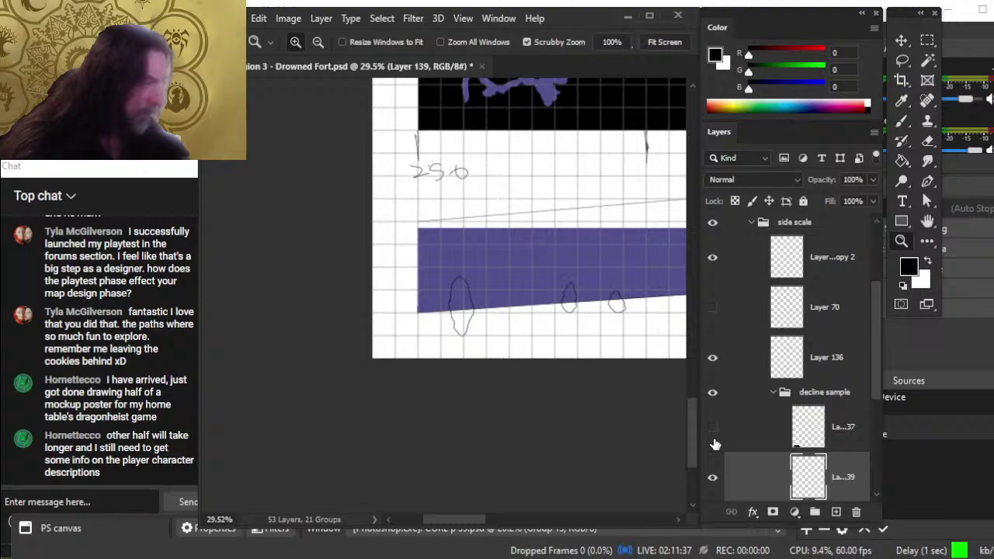
double_click(713, 478)
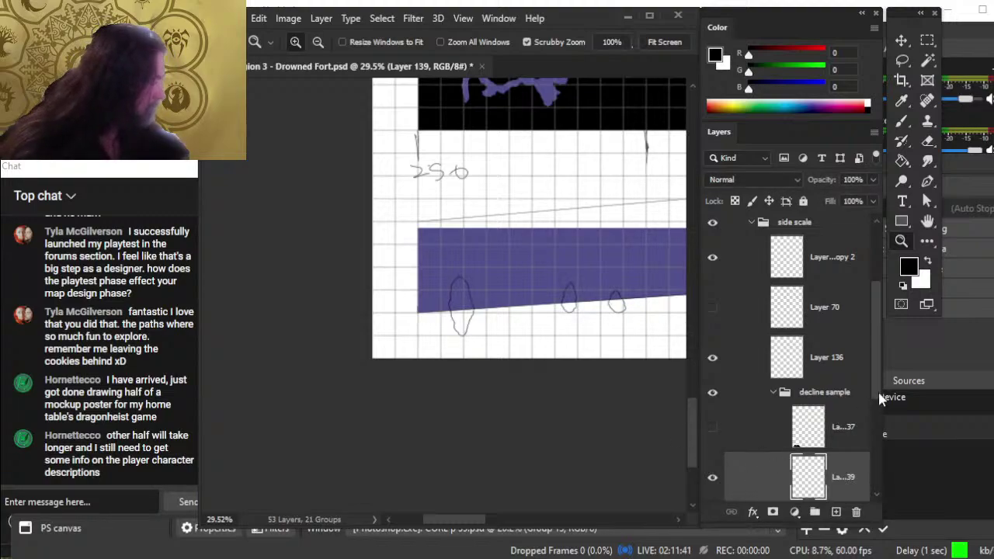
left_click_drag(873, 376, 865, 354)
left_click(713, 310)
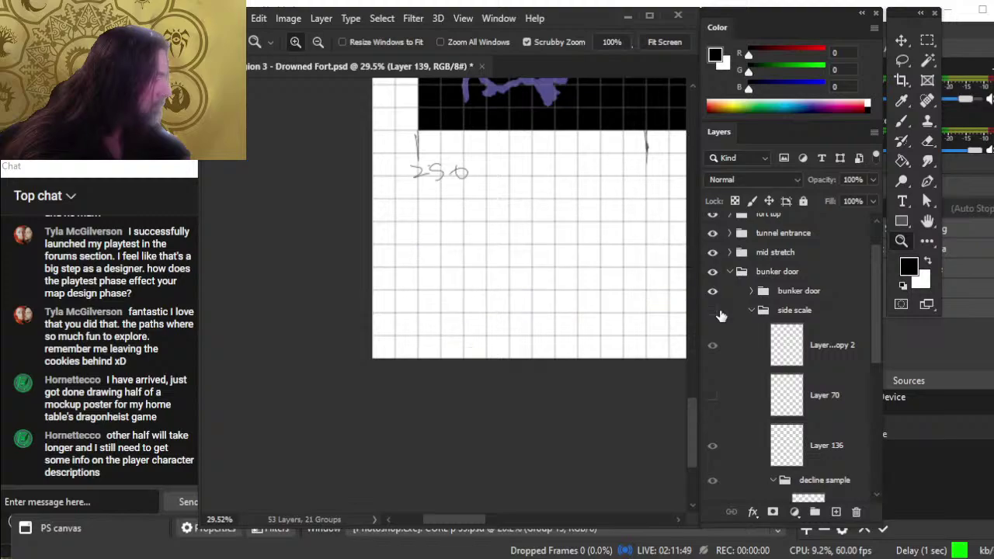
left_click(712, 311)
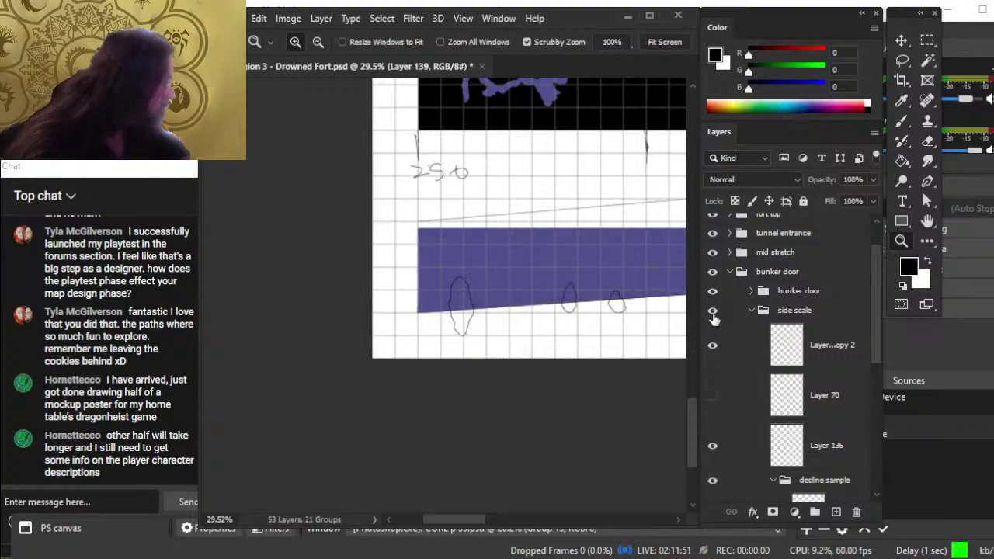
Step: Check what Layer 136 copy 2 in the side scale group contains and rename it "celining"
left_click_drag(873, 340, 873, 345)
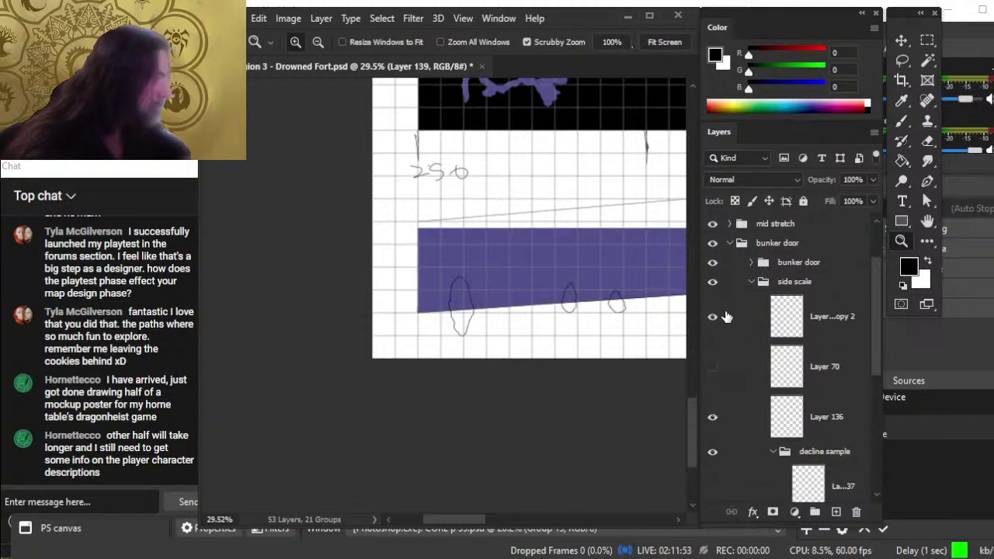
left_click(713, 316)
left_click(713, 316)
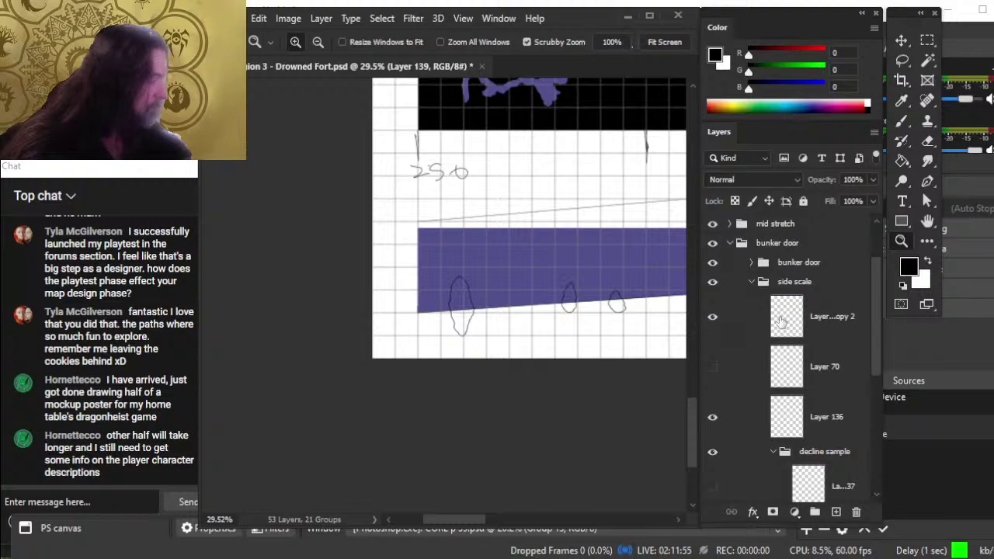
double_click(815, 316)
type("r")
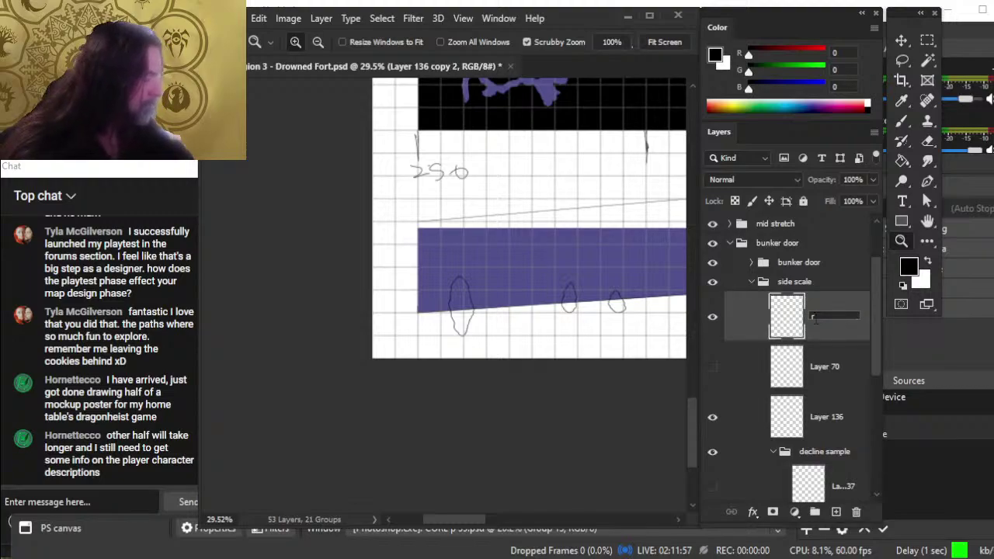
type("eilin")
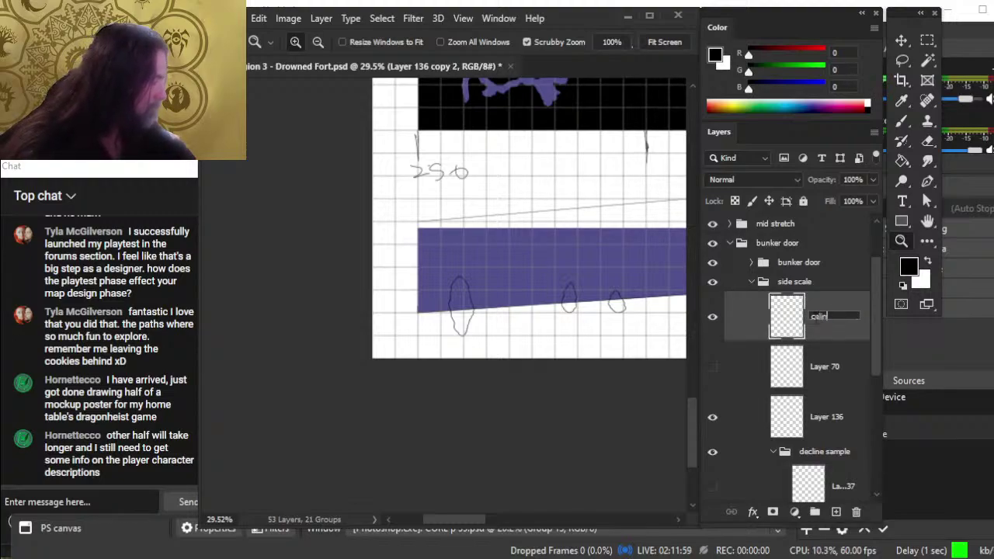
type("g")
key("Return")
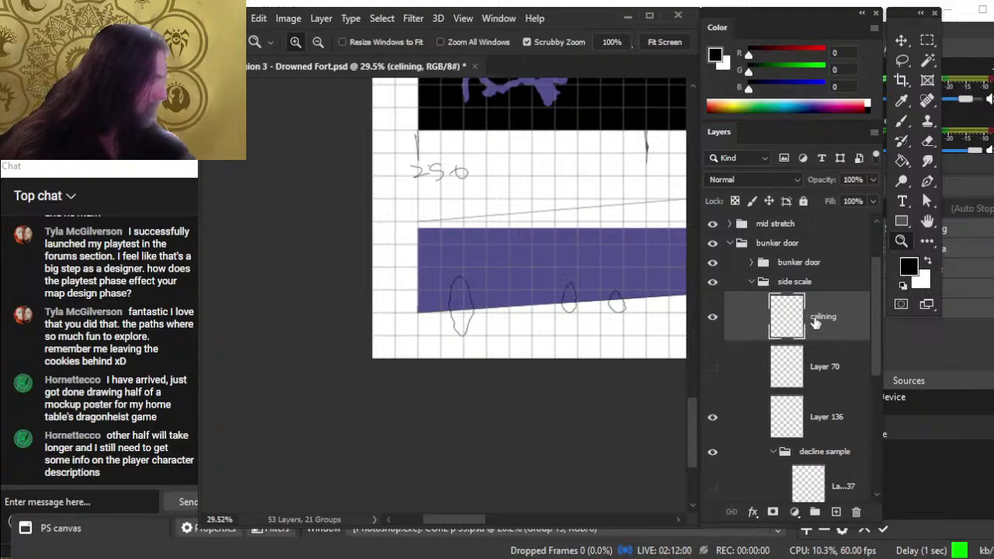
Step: Check what Layer 136 contains and rename it "floor"
left_click(713, 419)
left_click(713, 417)
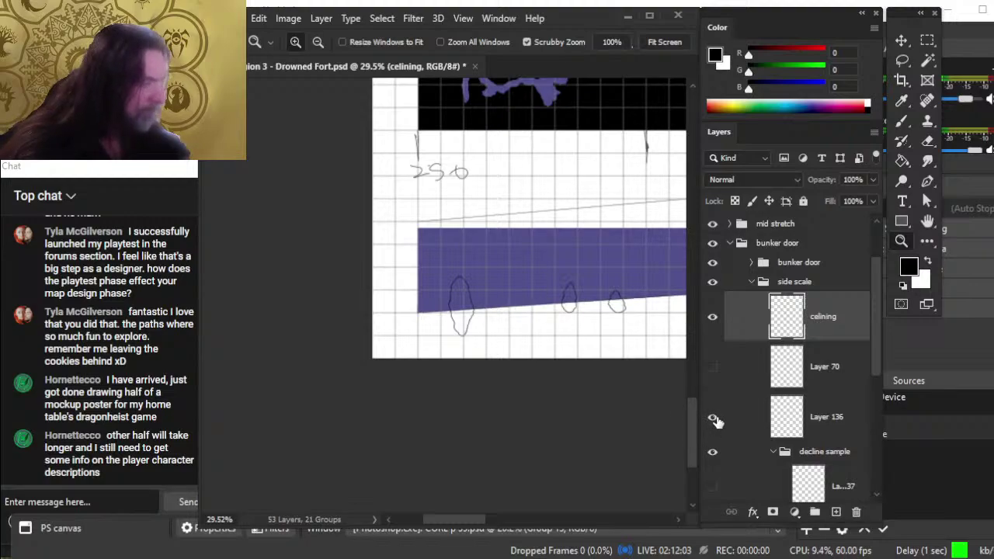
left_click(808, 423)
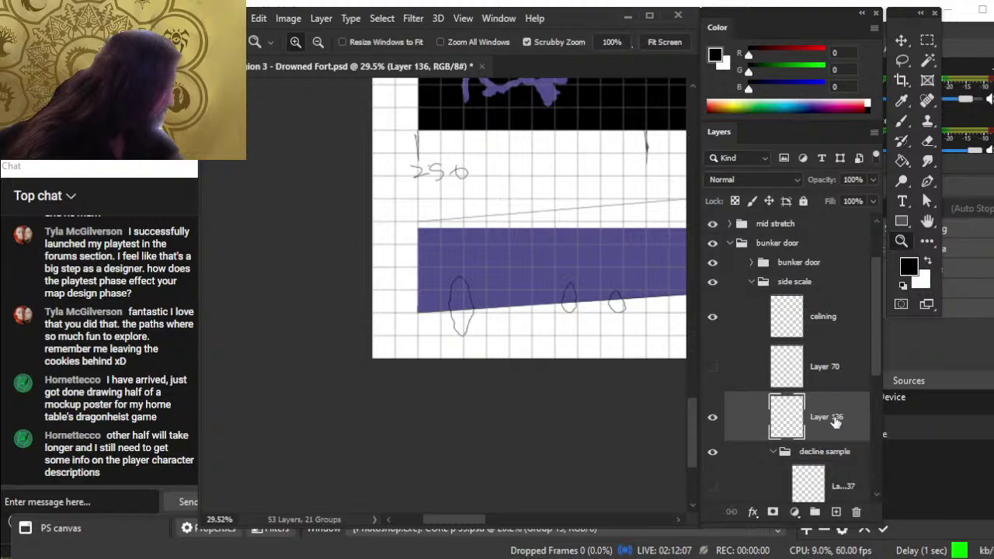
double_click(828, 419)
type("floor")
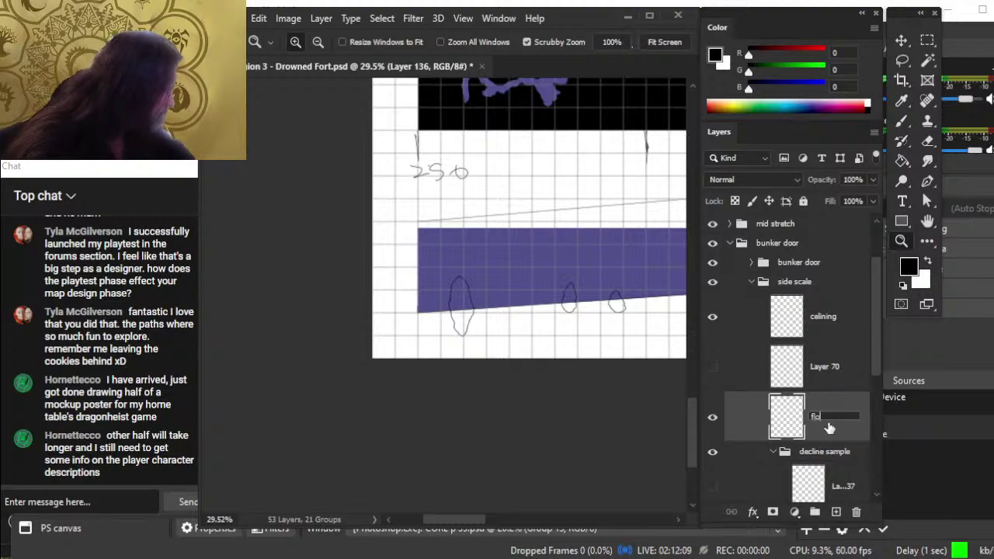
key("Return")
Step: Show Layer 137 again to identify the faded corridor copy and delete that layer from the decline sample group
left_click(712, 486)
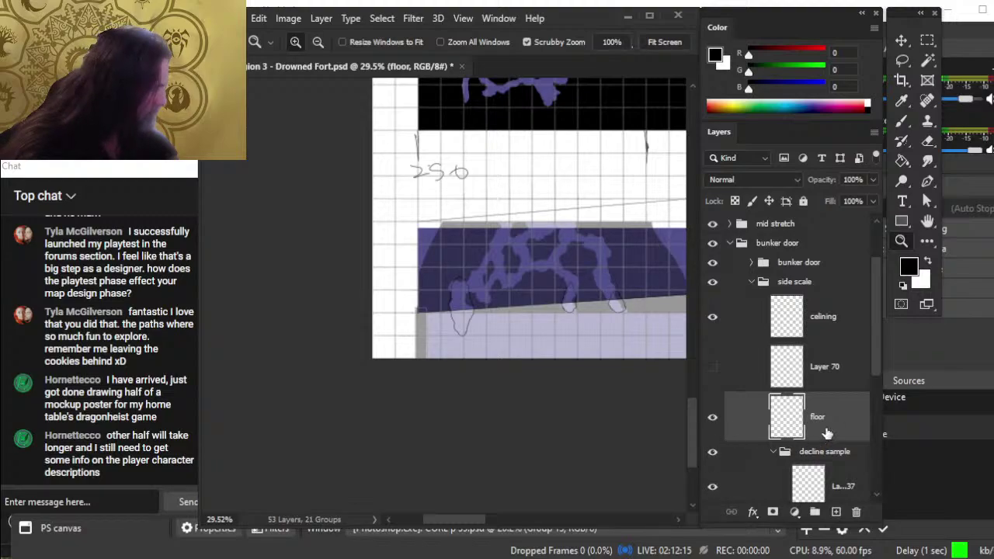
scroll(871, 388, "down", 3)
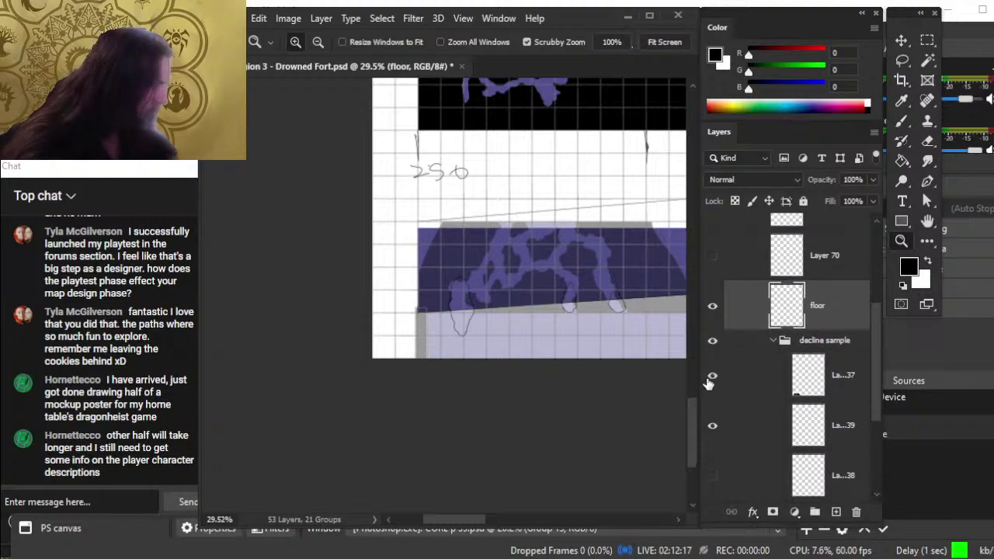
left_click(710, 377)
left_click(709, 377)
left_click(739, 392)
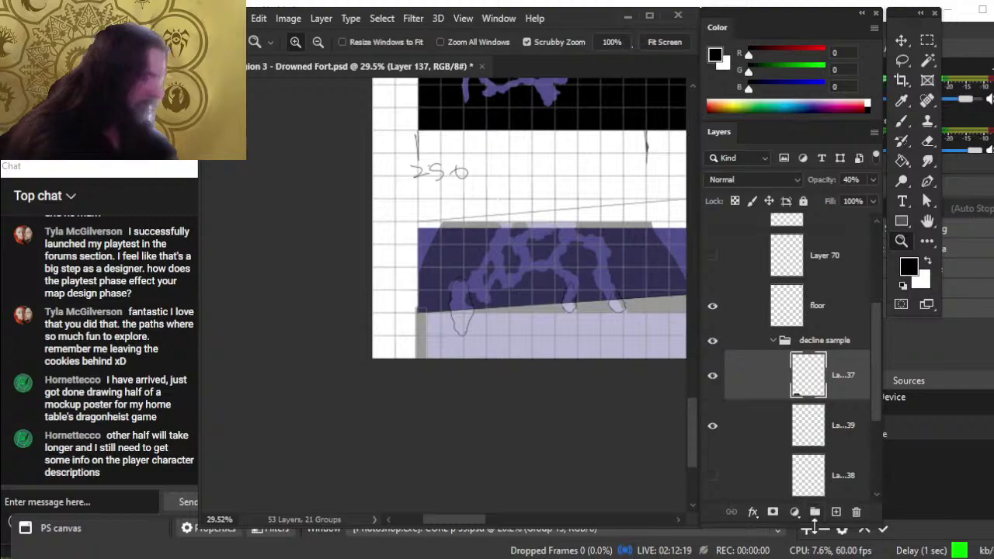
key("Delete")
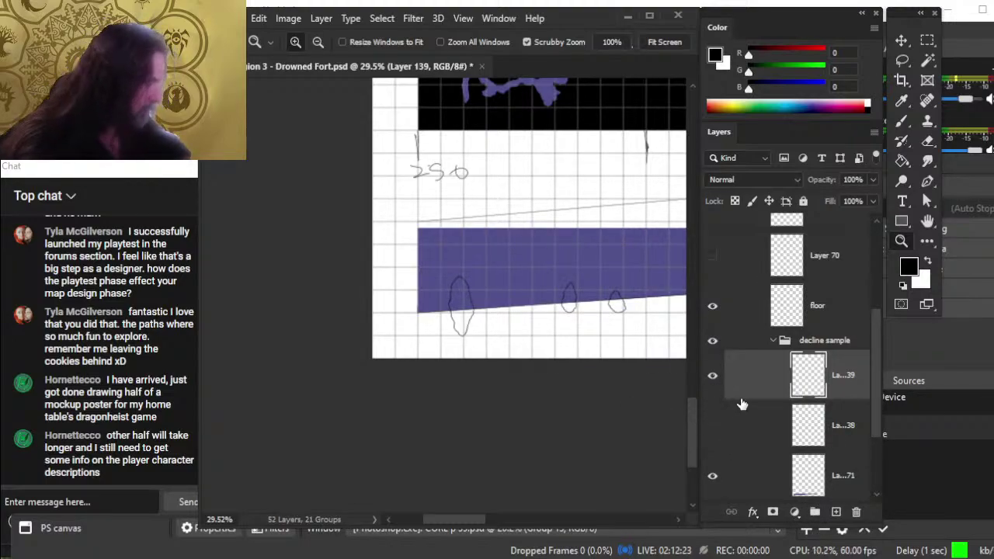
Step: Check what Layer 71 in the decline sample group contains and add a new empty layer directly above it
left_click(712, 479)
left_click(712, 480)
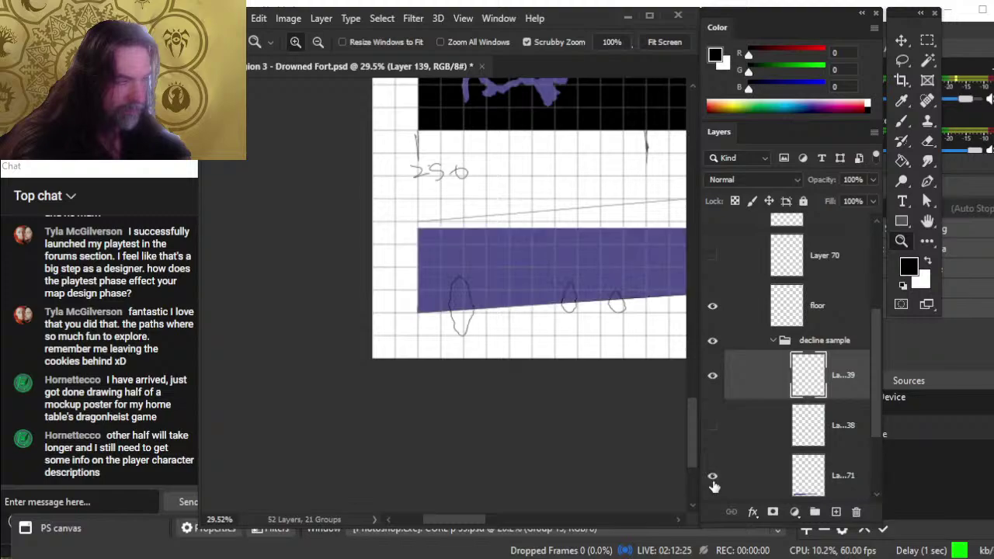
left_click(777, 480)
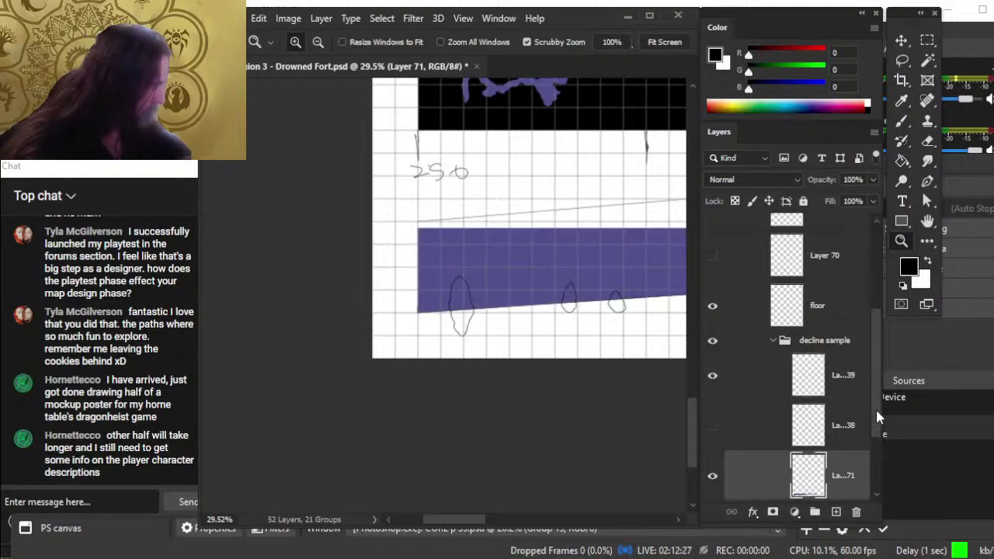
scroll(878, 418, "down", 2)
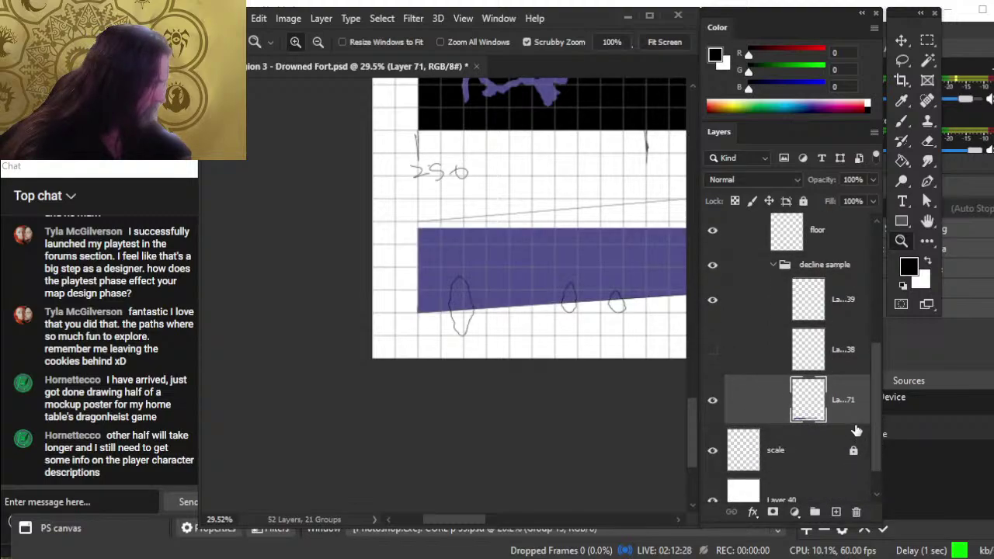
left_click(835, 513)
Step: Examine what Layer 139, the new empty layer and Layer 71 each contribute to the decline sample by toggling their visibility
left_click(709, 308)
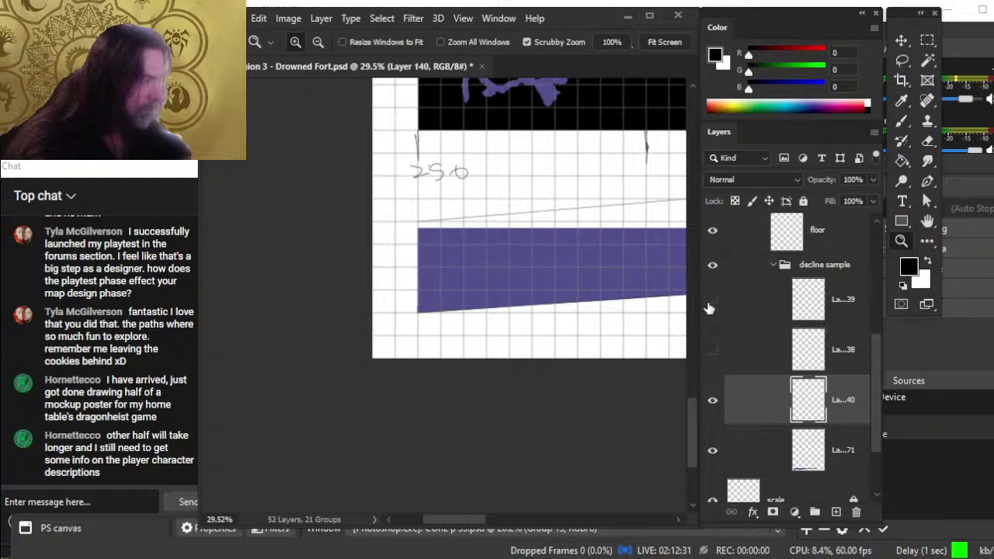
left_click(709, 307)
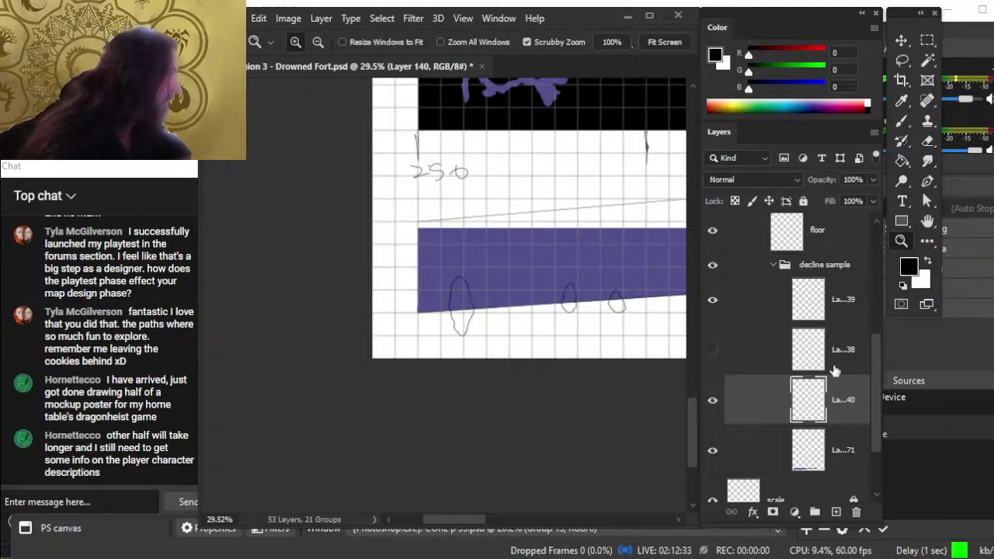
left_click_drag(876, 371, 878, 337)
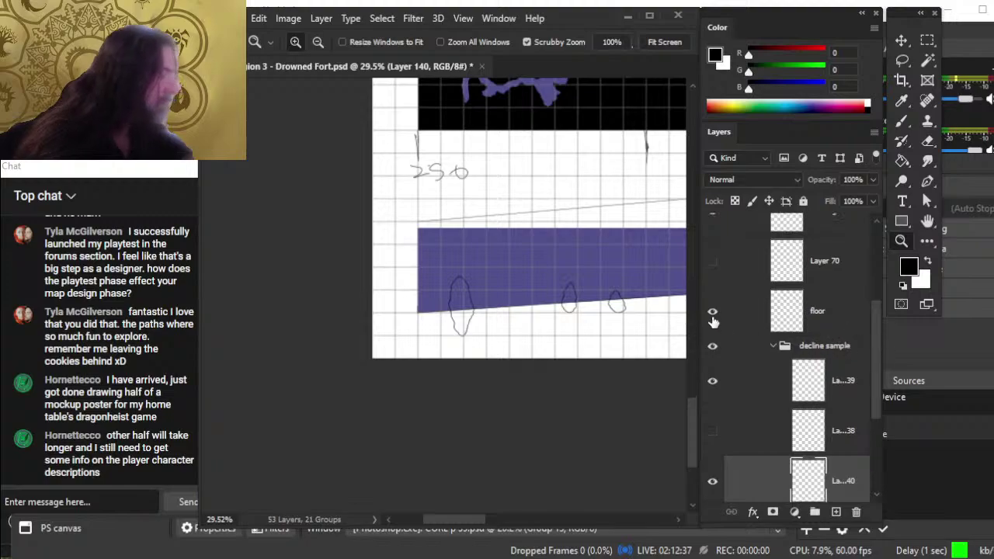
left_click(710, 383)
left_click(711, 382)
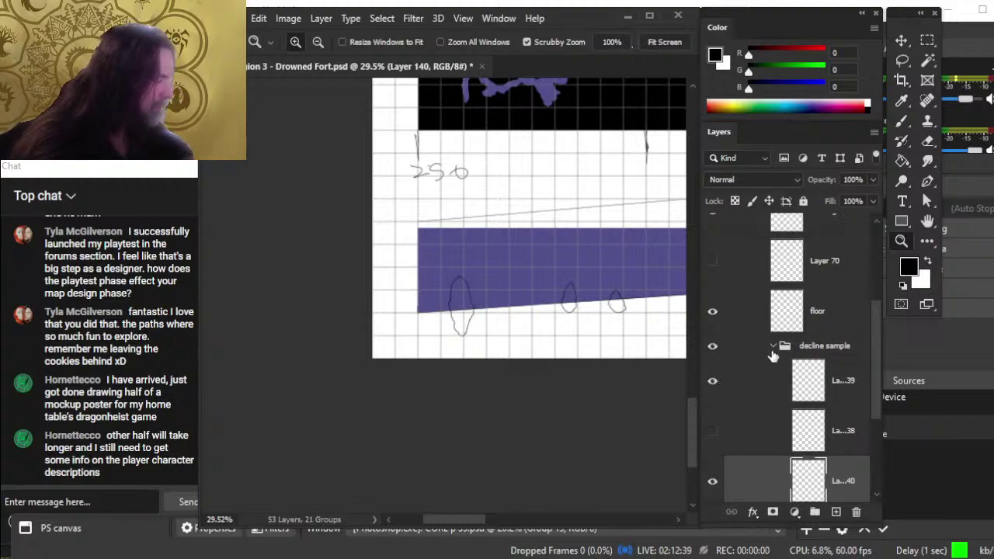
left_click(710, 482)
left_click(710, 482)
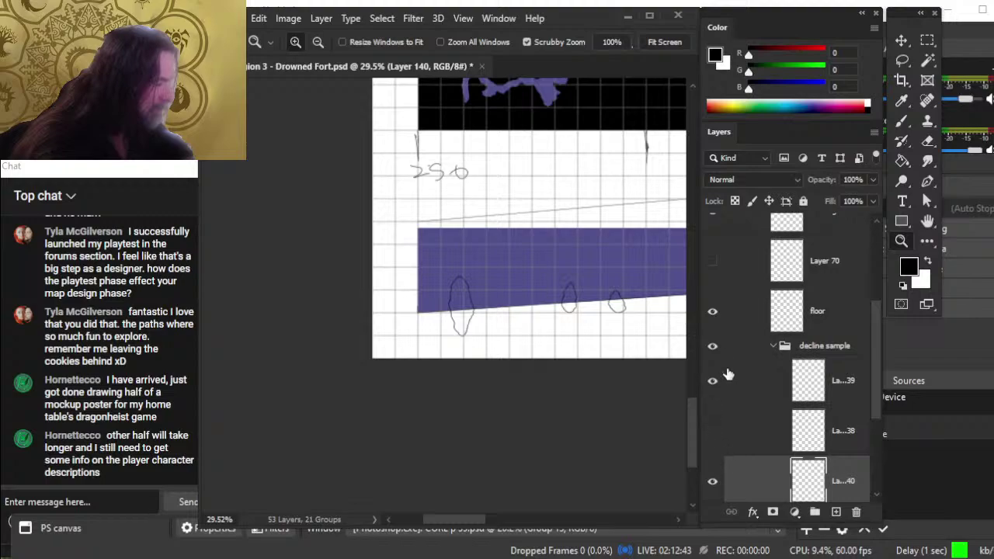
left_click(712, 382)
left_click(712, 382)
left_click_drag(875, 379, 868, 432)
left_click(711, 422)
left_click(712, 421)
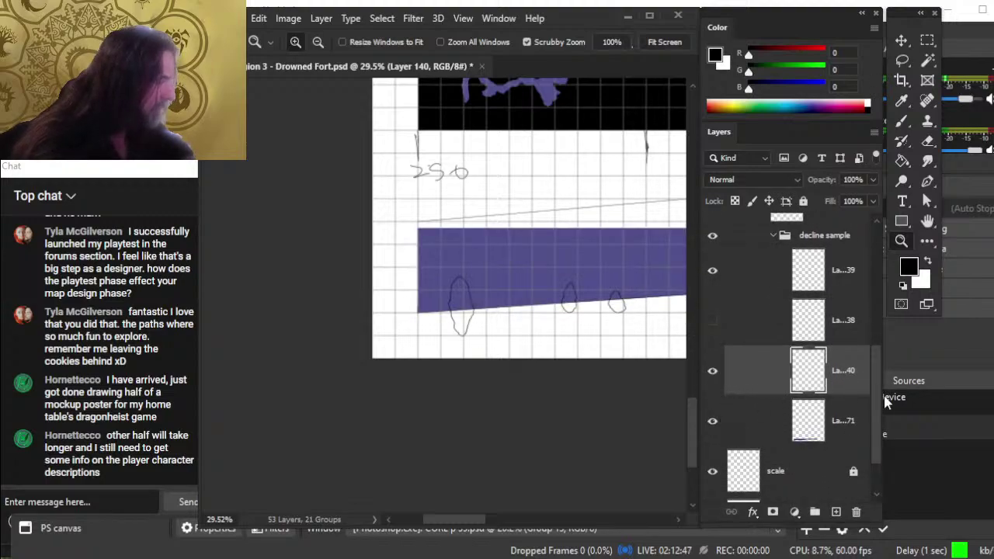
left_click(712, 372)
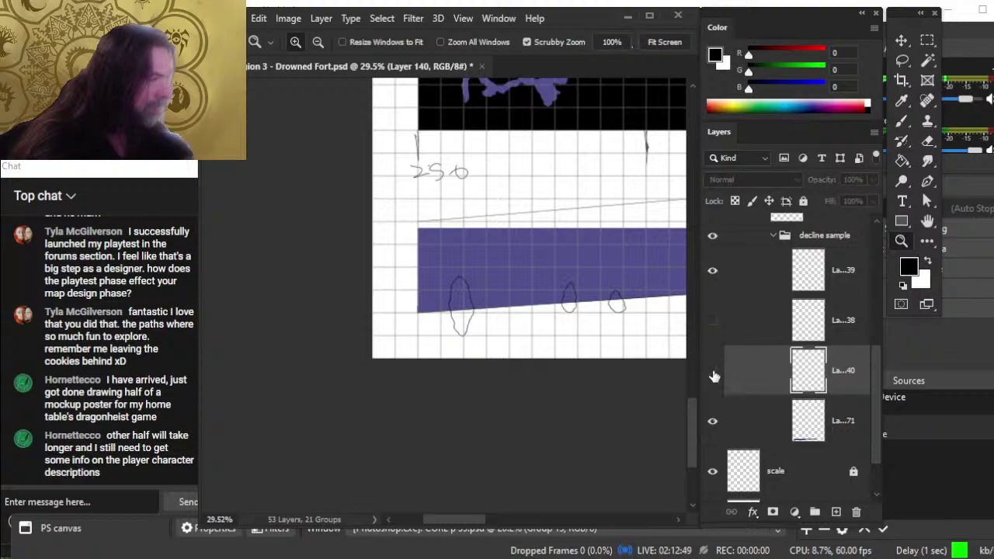
left_click(712, 374)
Step: Move Layer 139 with the opening outlines out of the decline sample group to below "floor" and rename it "north holes"
scroll(876, 376, "up", 4)
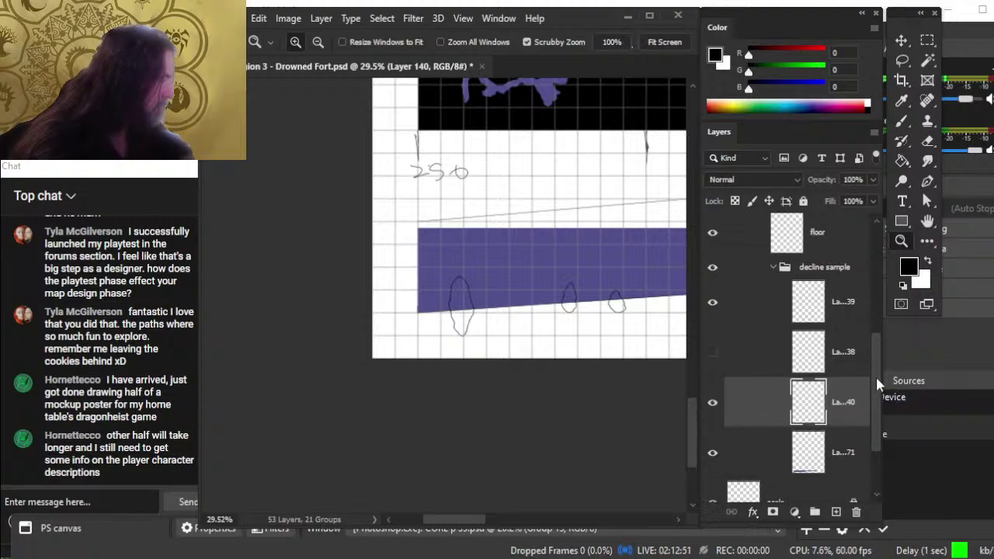
left_click_drag(741, 397, 761, 355)
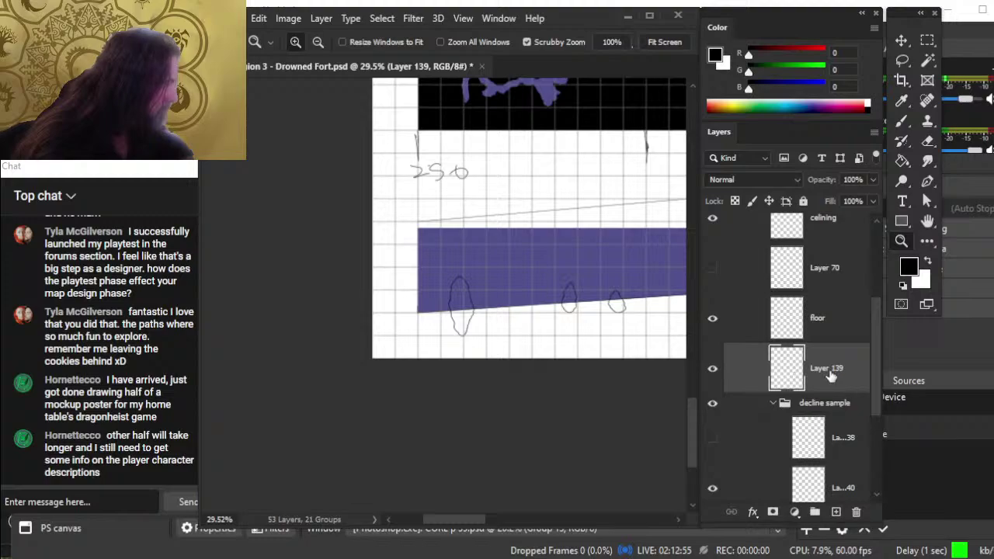
double_click(826, 368)
type("non")
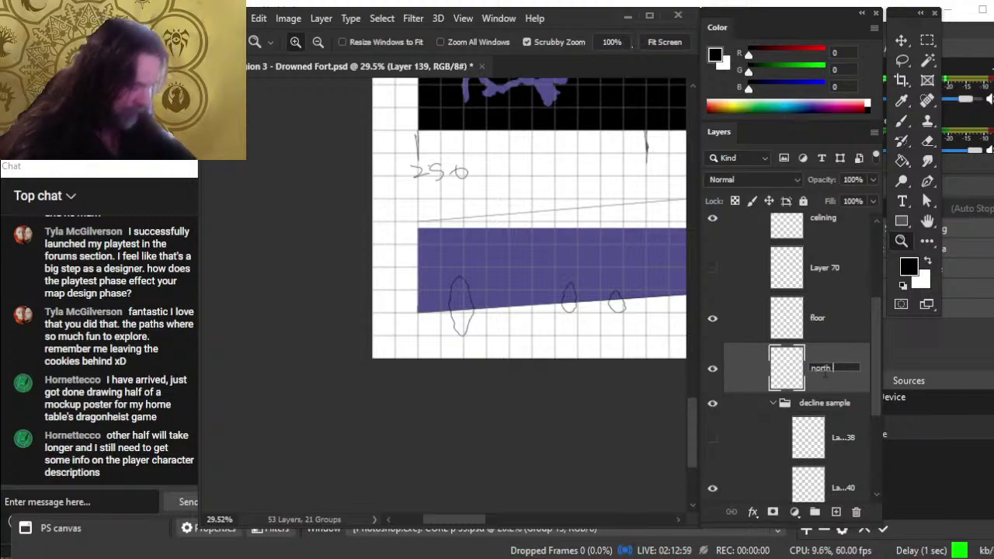
type("th ho")
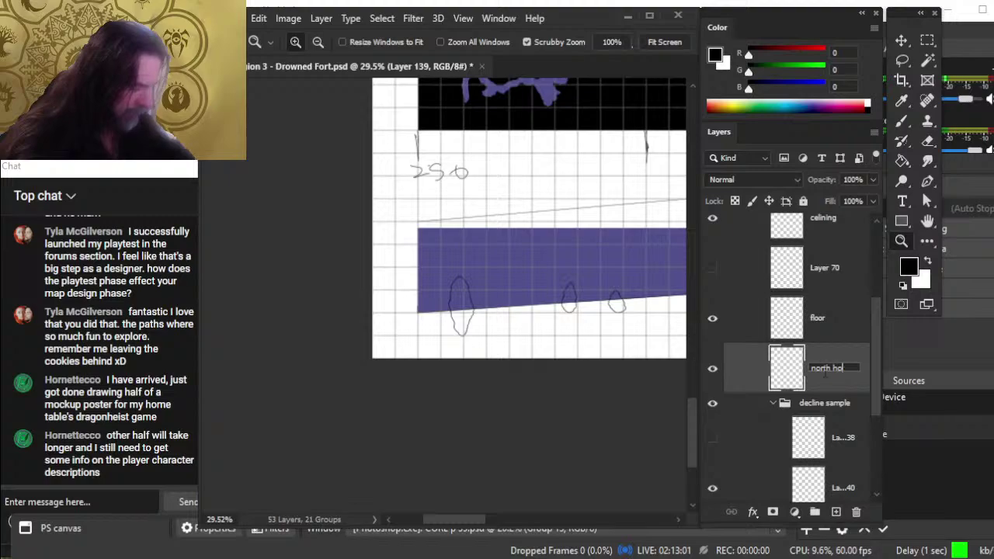
type("les")
key("Return")
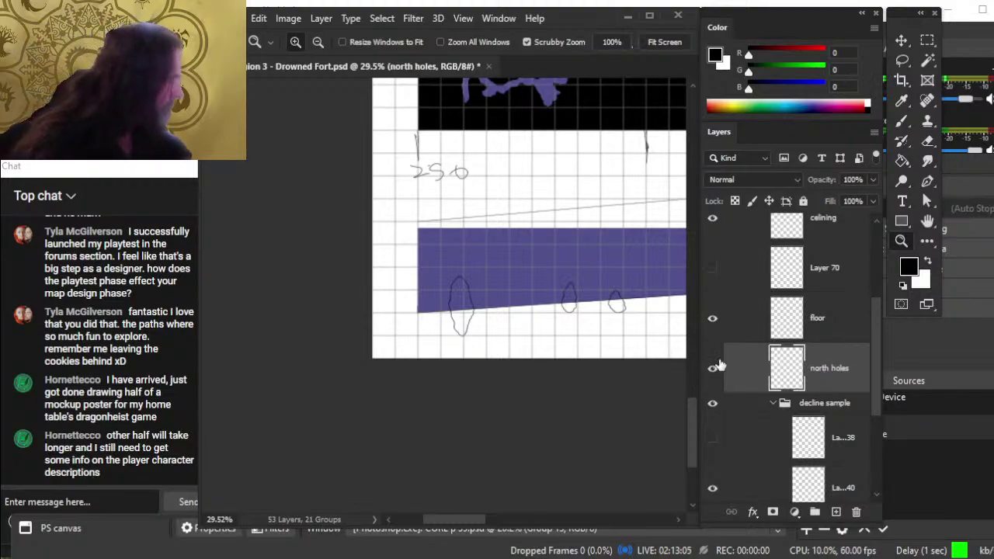
Step: Check what Layer 70 contains and reorder the layers so "celining" sits between Layer 70 and "floor"
left_click(713, 268)
left_click(713, 269)
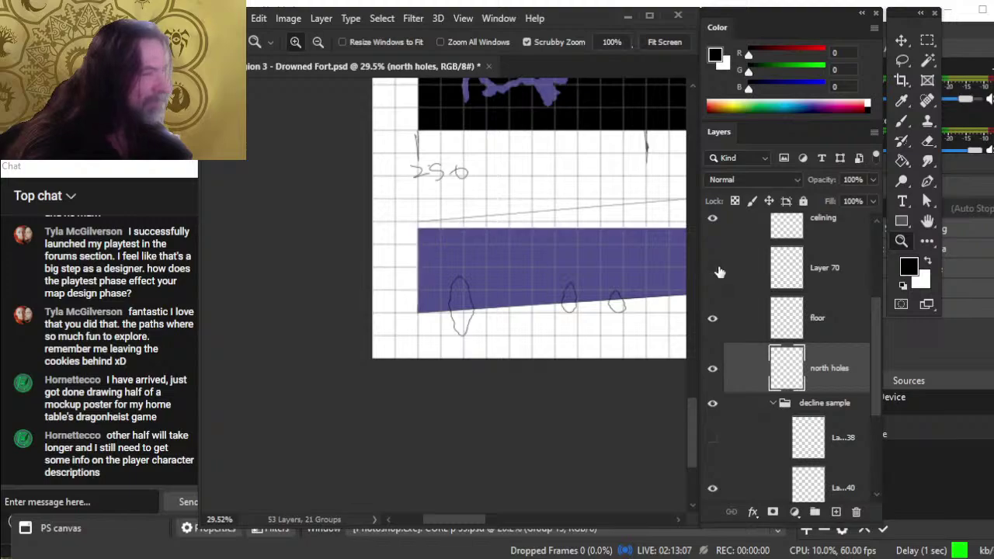
left_click(830, 295)
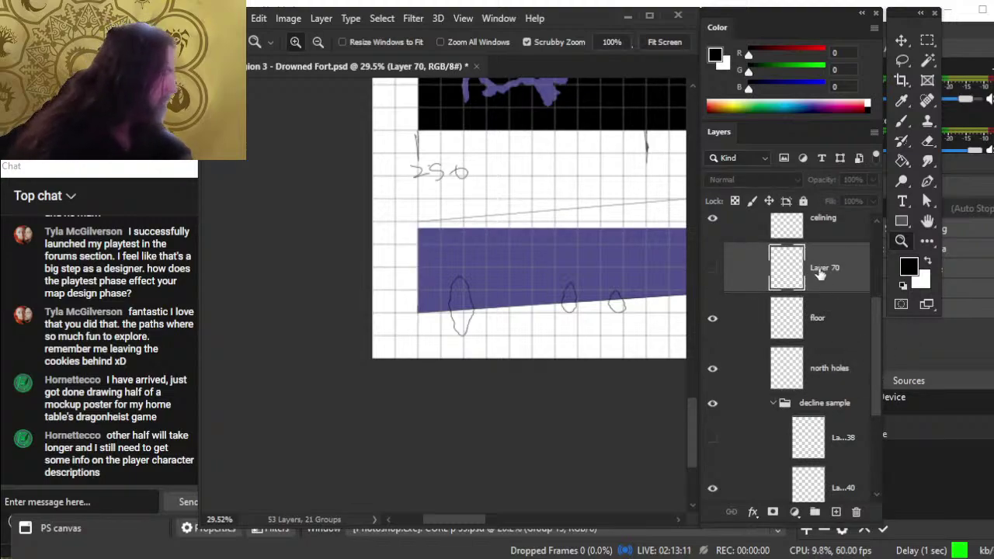
mouse_move(820, 272)
left_mouse_down()
mouse_move(820, 230)
mouse_move(833, 281)
left_mouse_up()
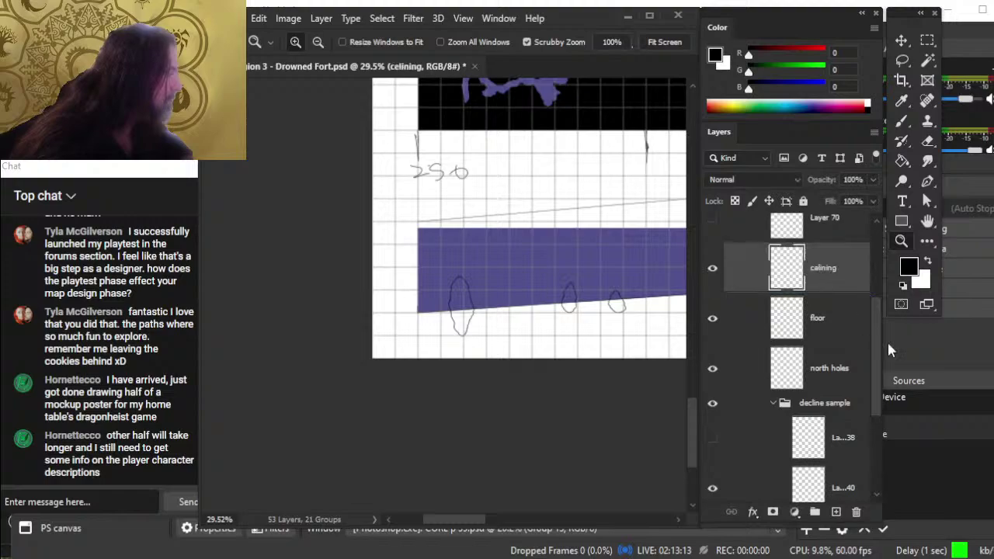
Step: Examine which openings Layer 138 holds and what Layer 71 contains in the decline sample group
left_click_drag(875, 346, 874, 358)
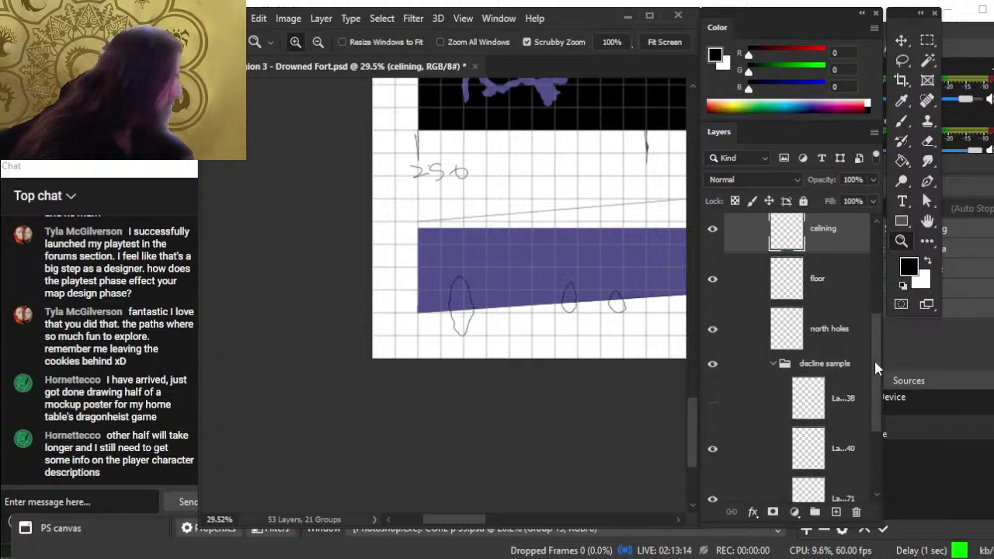
left_click(711, 402)
left_click(711, 402)
left_click(773, 413)
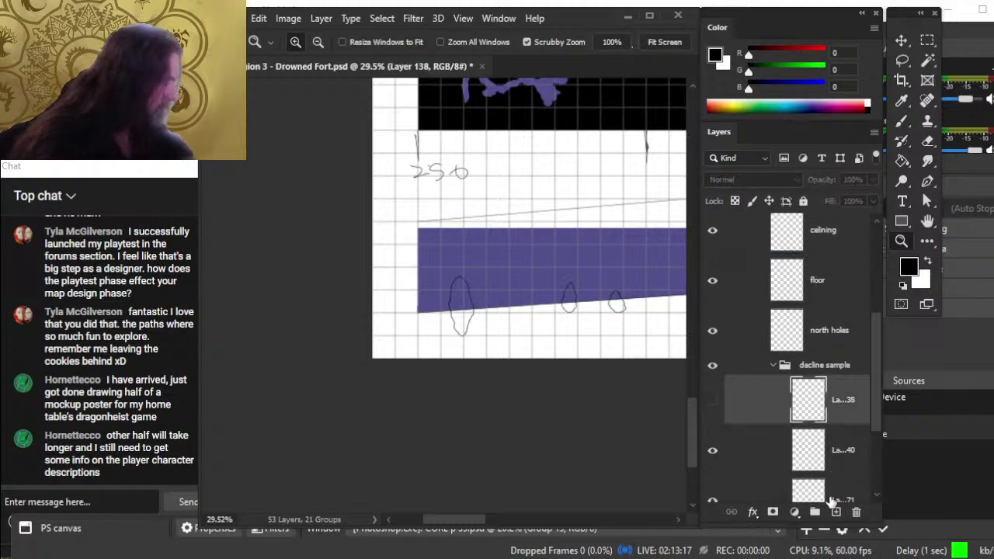
left_click(712, 400)
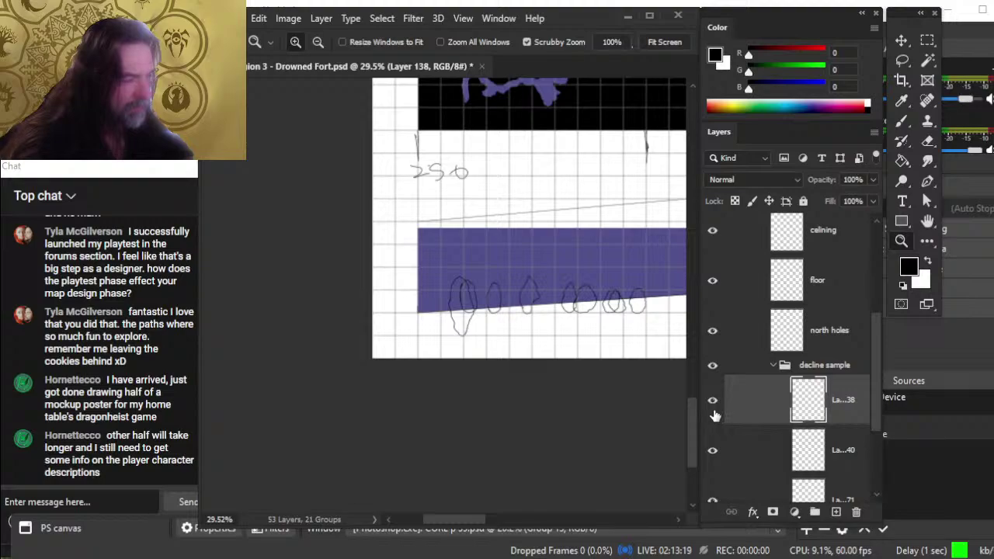
left_click(712, 401)
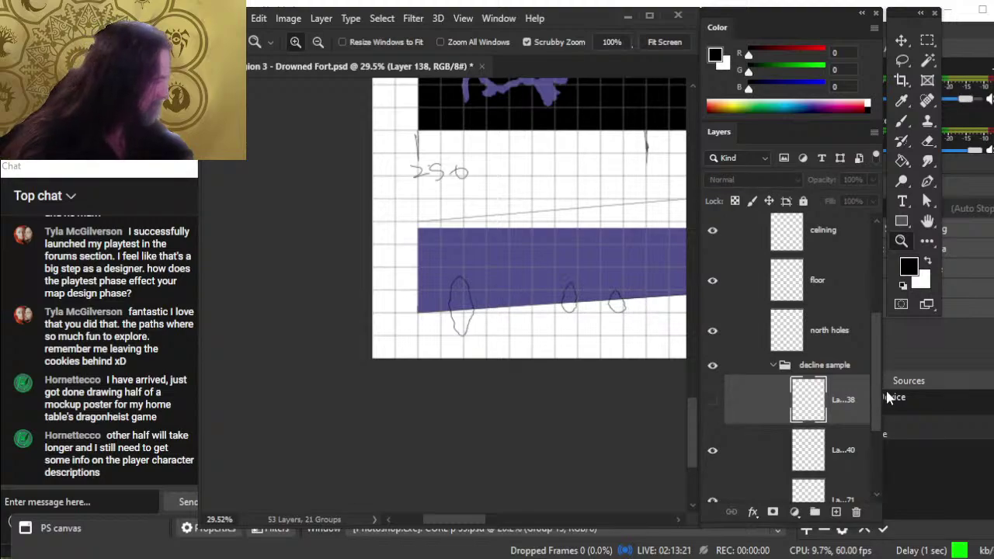
scroll(879, 415, "down", 1)
scroll(881, 415, "down", 1)
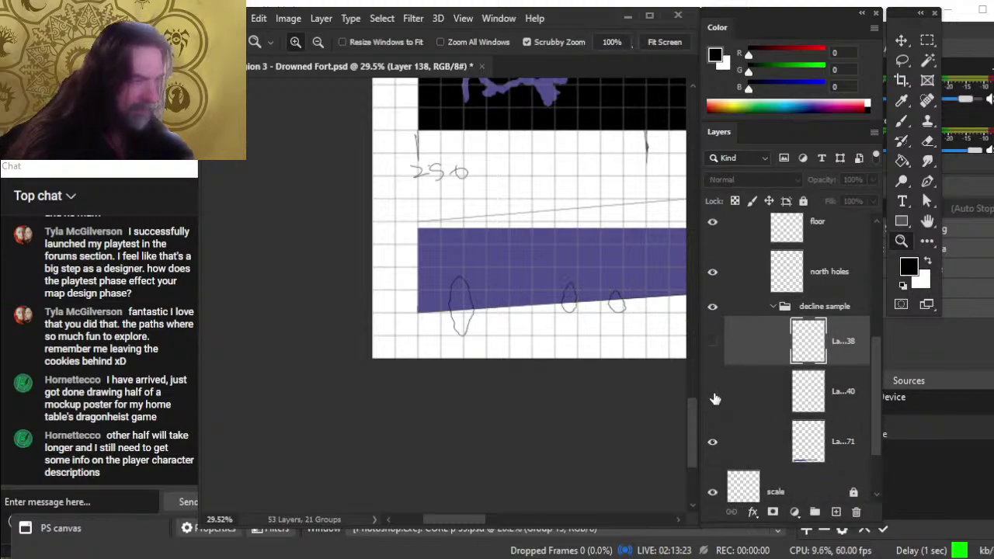
left_click(713, 442)
left_click(713, 441)
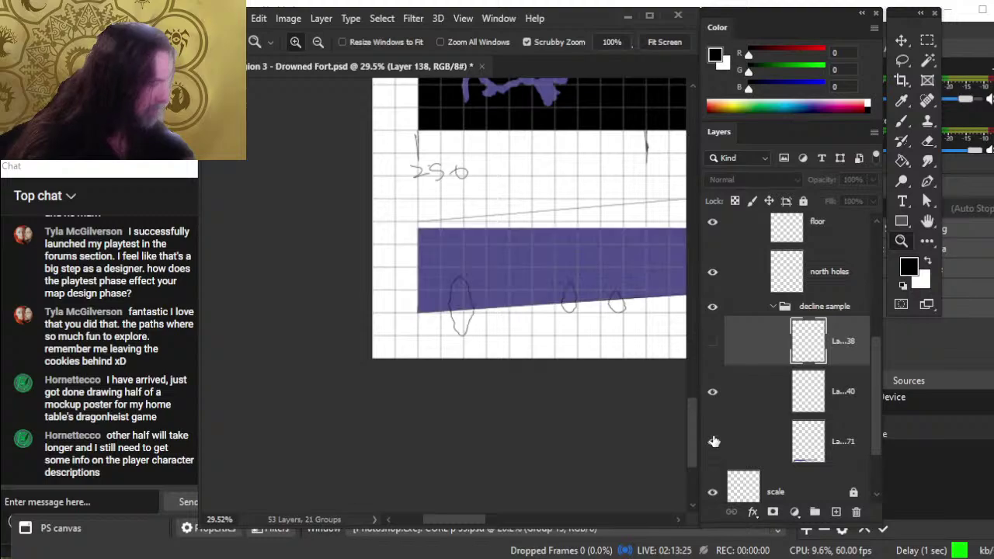
Step: Paint the part of the large opening below the floor line on Layer 140 with the sampled corridor purple, using a 15 px brush
left_click(758, 419)
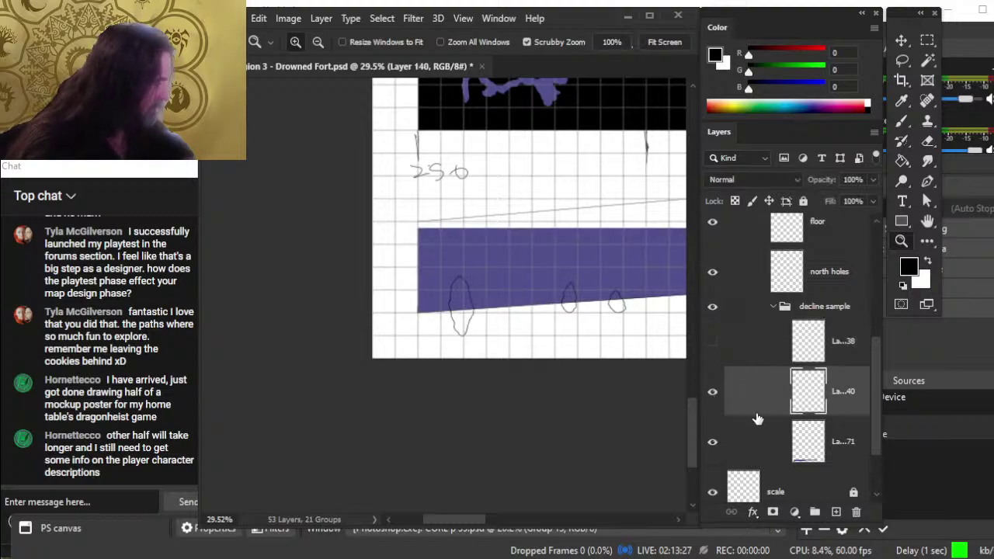
left_click_drag(444, 344, 528, 315)
key("b")
left_click(493, 228, "alt")
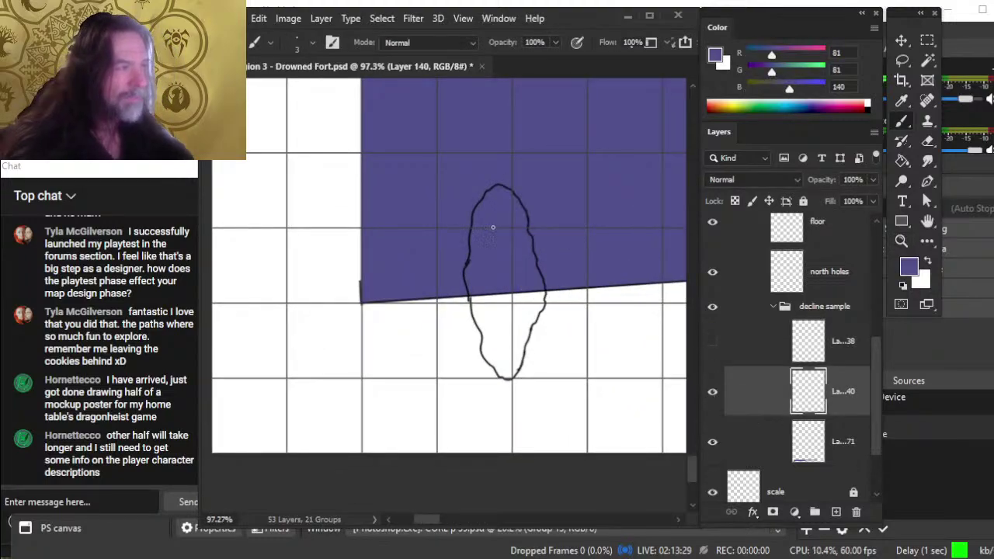
key("bracketright")
key("bracketright")
key("bracketright")
mouse_move(480, 309)
left_mouse_down()
mouse_move(477, 299)
mouse_move(486, 323)
left_mouse_up()
mouse_move(480, 320)
left_mouse_down()
mouse_move(483, 354)
mouse_move(510, 376)
mouse_move(519, 357)
mouse_move(503, 331)
mouse_move(516, 335)
mouse_move(526, 319)
mouse_move(486, 302)
mouse_move(508, 318)
mouse_move(519, 300)
mouse_move(479, 295)
mouse_move(516, 316)
left_mouse_up()
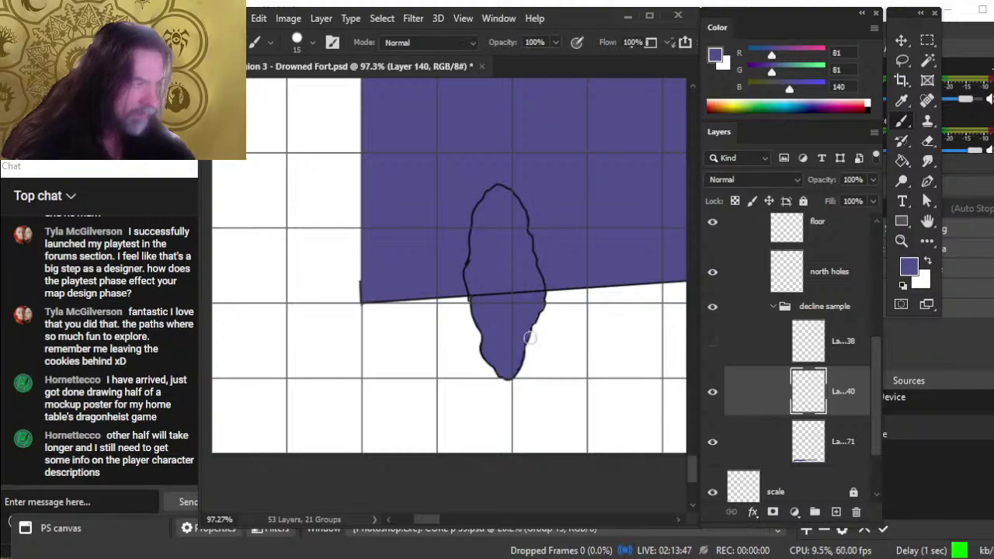
key("e")
key("b")
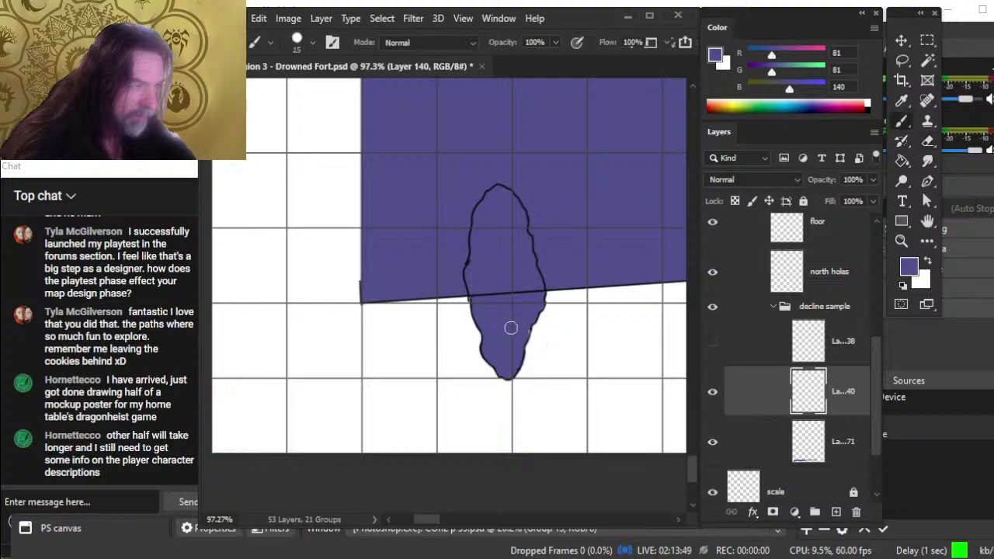
key("e")
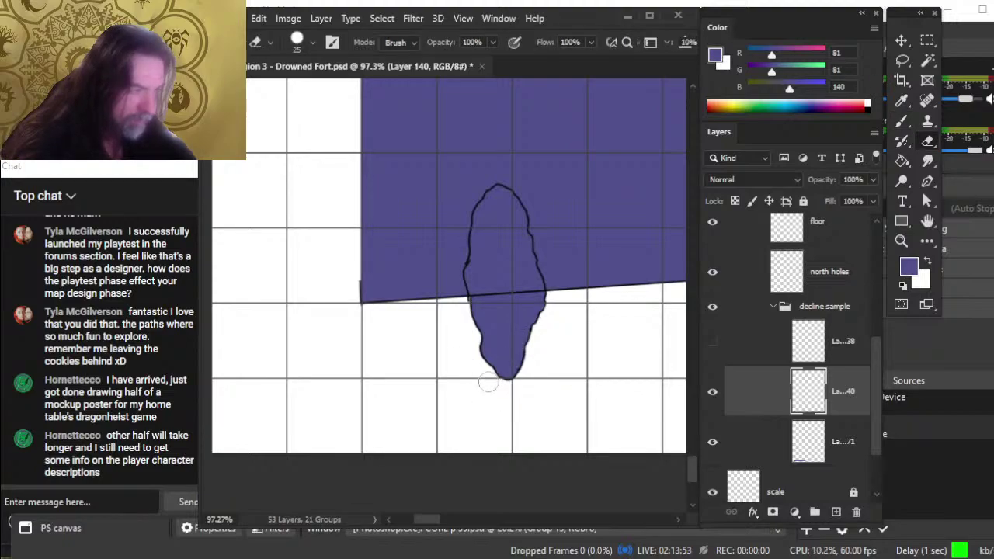
Step: Paint the parts of the two smaller north openings below the floor line with the same purple and tidy their edges
mouse_move(570, 361)
left_mouse_down()
mouse_move(382, 383)
mouse_move(428, 377)
left_mouse_up()
key("b")
mouse_move(422, 333)
left_mouse_down()
mouse_move(411, 343)
mouse_move(419, 363)
mouse_move(432, 368)
mouse_move(443, 351)
mouse_move(421, 337)
mouse_move(437, 344)
left_mouse_up()
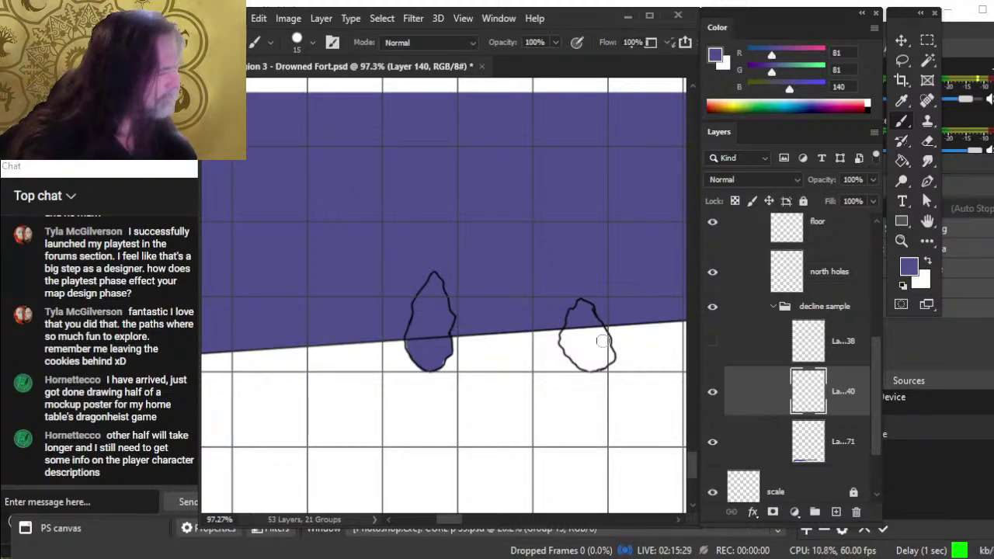
mouse_move(603, 342)
left_mouse_down()
mouse_move(577, 354)
mouse_move(588, 368)
mouse_move(601, 364)
mouse_move(592, 332)
mouse_move(619, 371)
mouse_move(603, 384)
mouse_move(594, 357)
left_mouse_up()
key("e")
key("b")
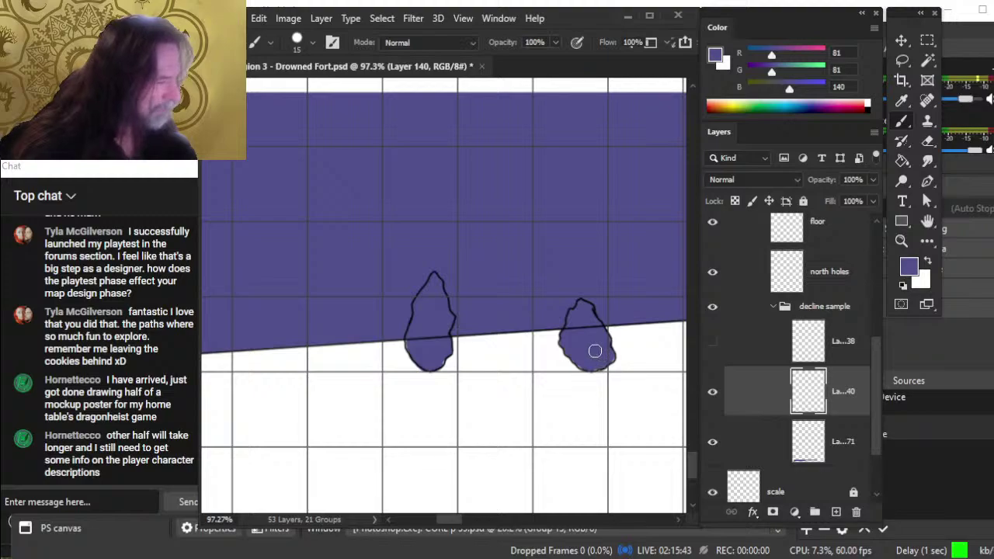
key("e")
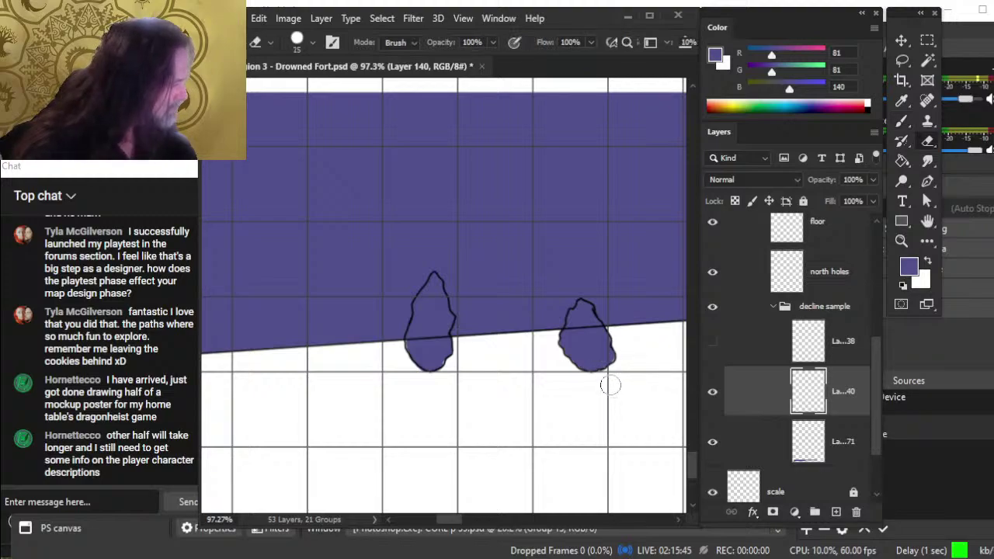
left_click_drag(594, 399, 242, 417)
Step: Check what Layer 71, the north holes layer and the floor layer each contribute to the decline sample
key("z")
left_click_drag(431, 402, 660, 434)
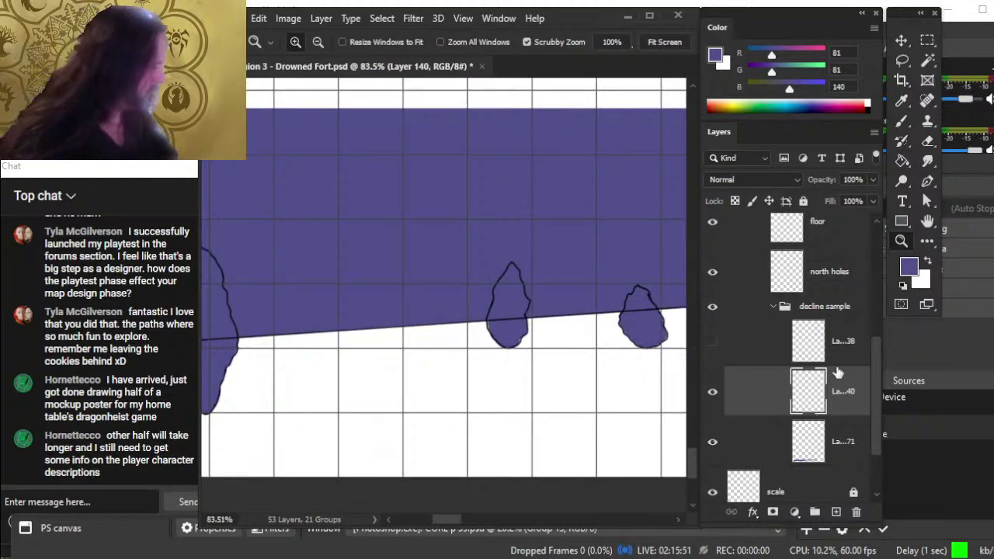
left_click(713, 443)
left_click(714, 445)
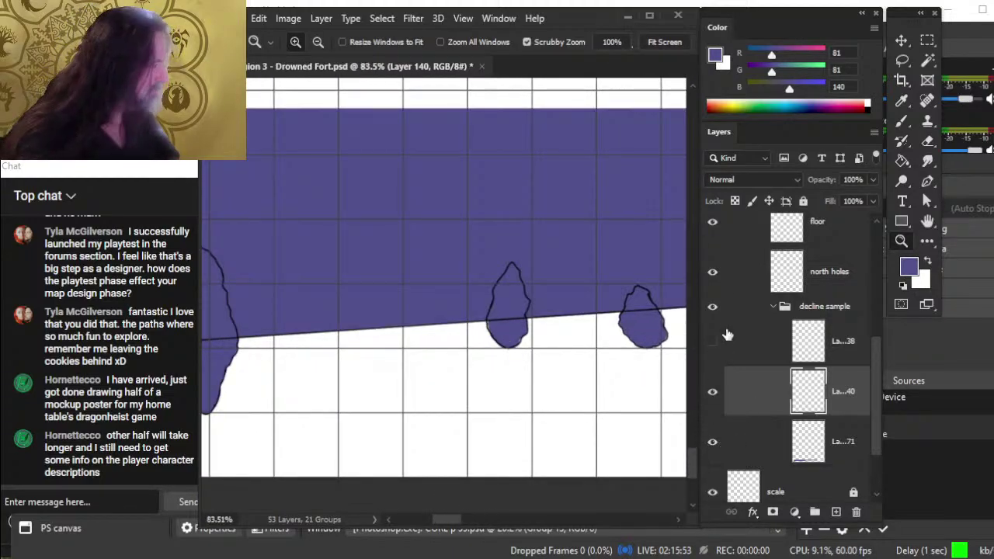
left_click(712, 272)
left_click(714, 270)
left_click(714, 239)
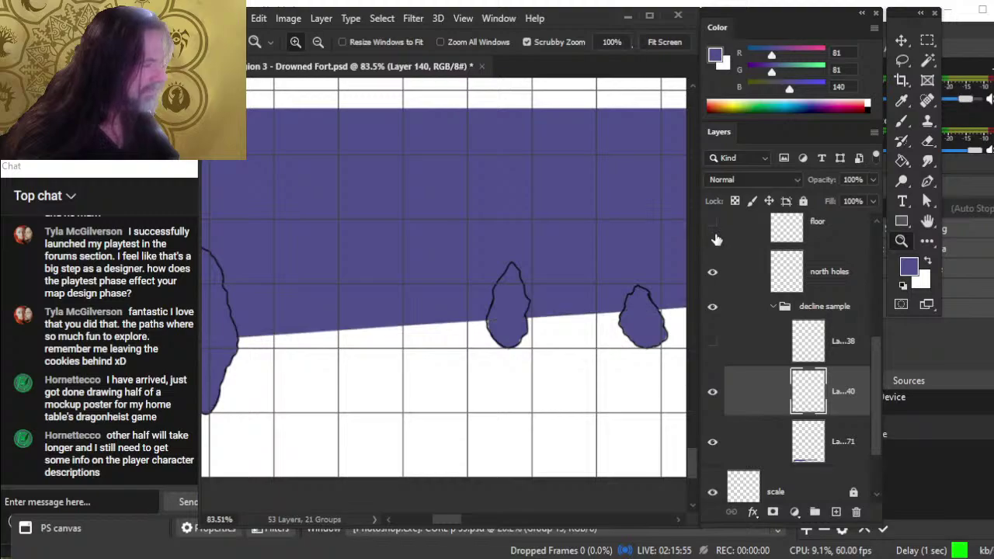
left_click(716, 240)
Step: Duplicate the floor layer and hide the original
right_click(823, 238)
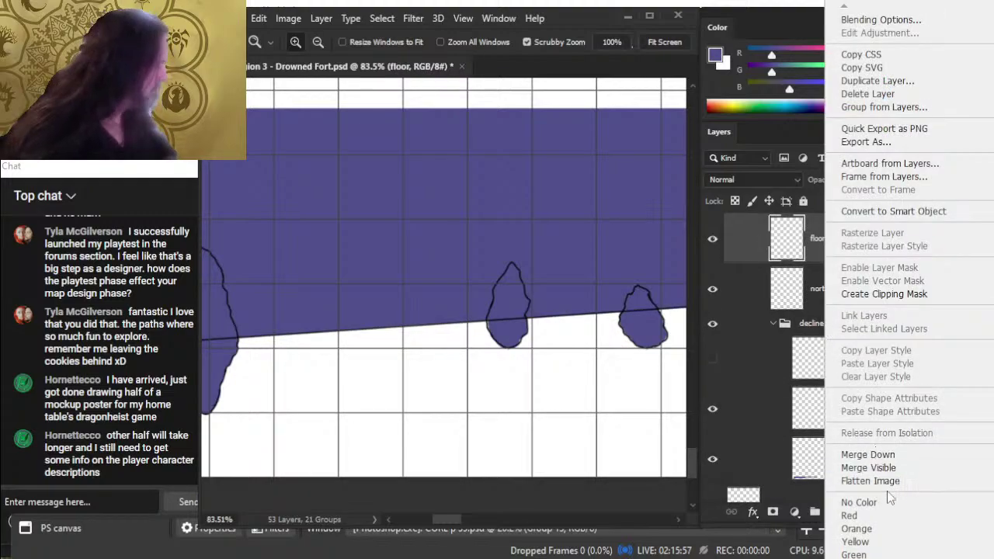
left_click(897, 81)
key("Return")
left_click(713, 288)
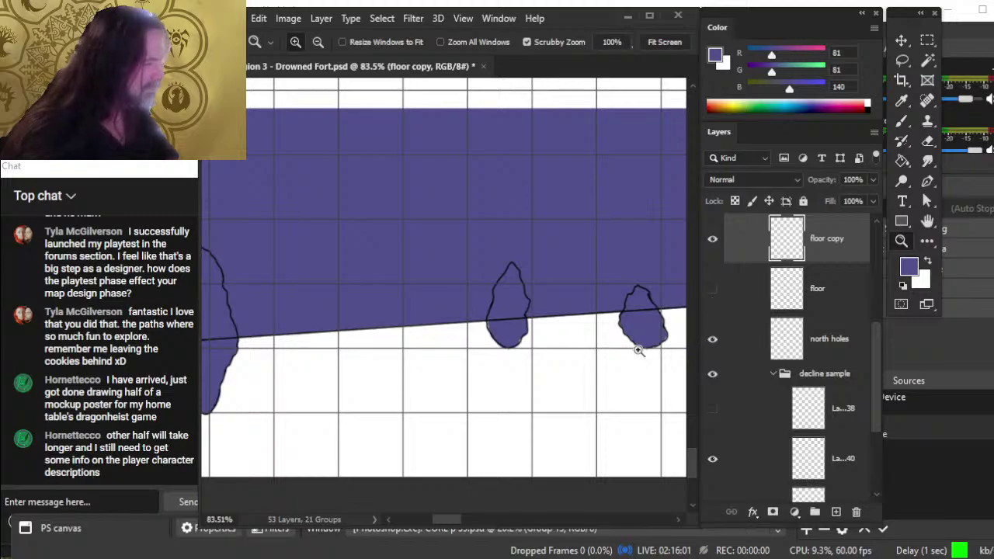
Step: Erase the floor line where it crosses the three north openings on the duplicated floor layer, using a 25 px eraser
key("e")
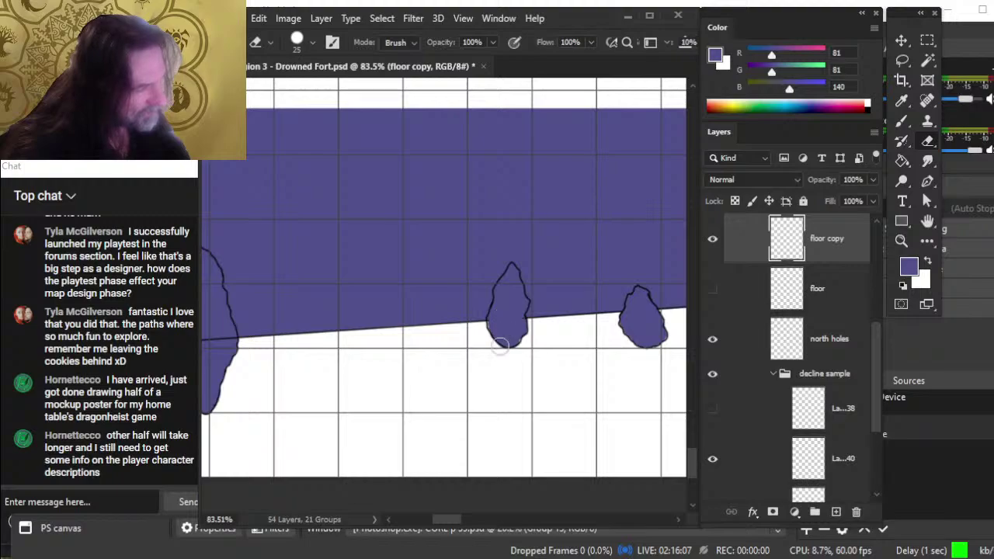
left_click_drag(435, 341, 628, 316)
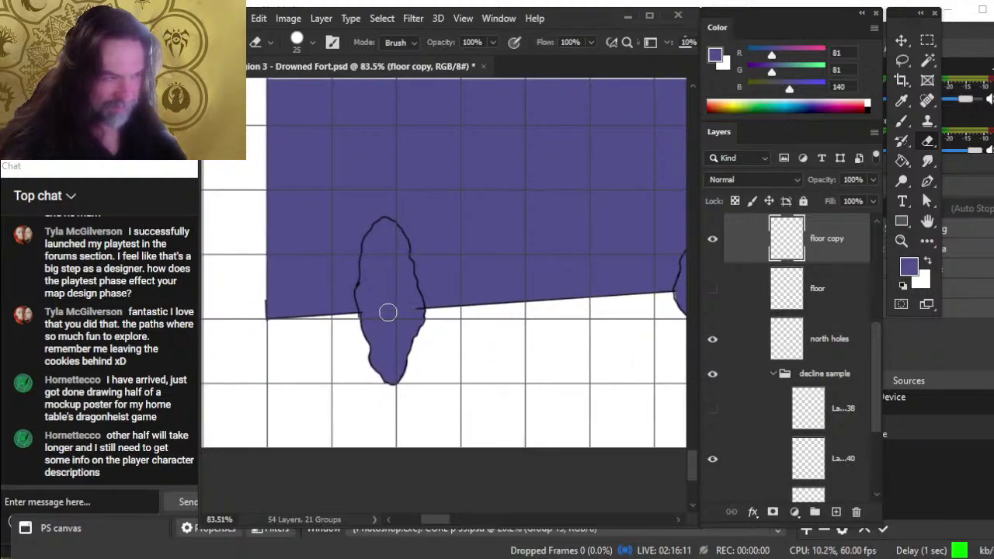
key("z")
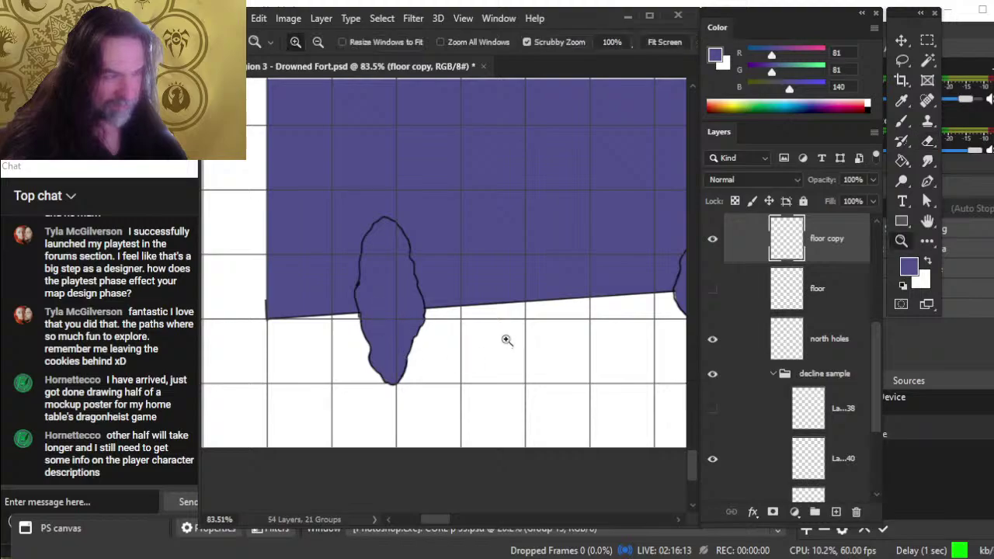
left_click_drag(506, 340, 439, 414)
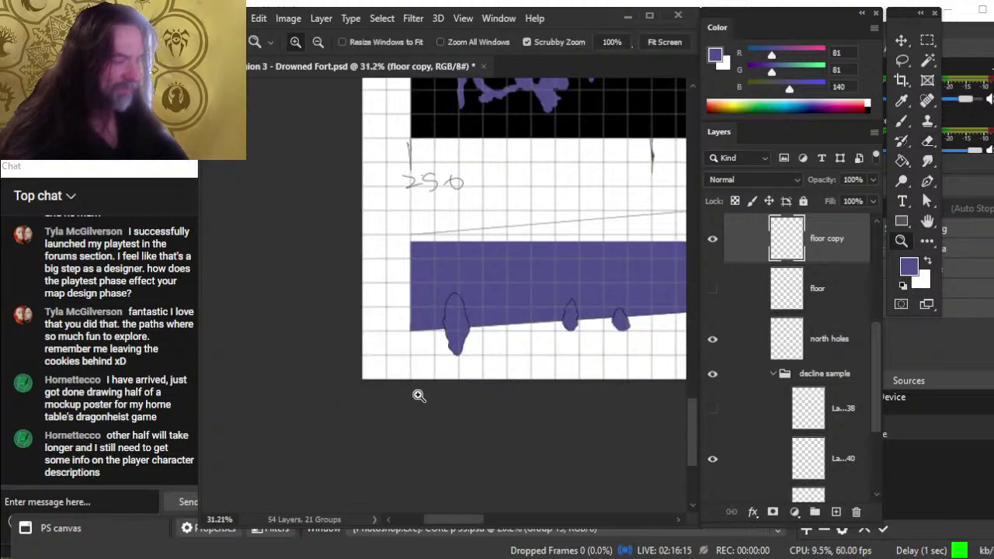
Step: Smudge the short vertical stub at the floor line's end straight up to the ceiling line with a 25 px brush
left_click_drag(420, 310, 506, 326)
key("z")
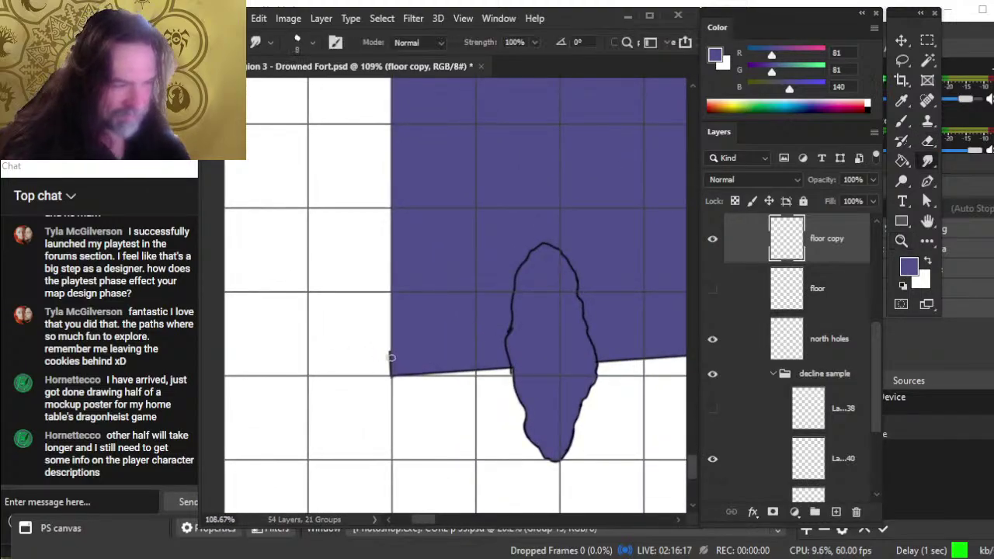
key("bracketright")
key("bracketright")
key("bracketright")
key("bracketright")
key("bracketright")
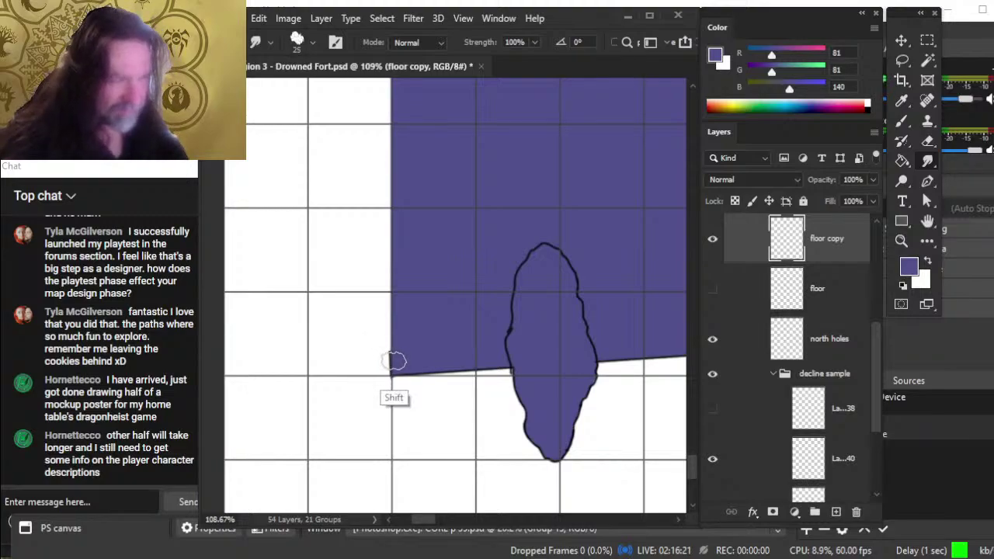
mouse_move(388, 156)
left_mouse_down()
mouse_move(422, 226)
mouse_move(437, 350)
mouse_move(428, 365)
left_mouse_up()
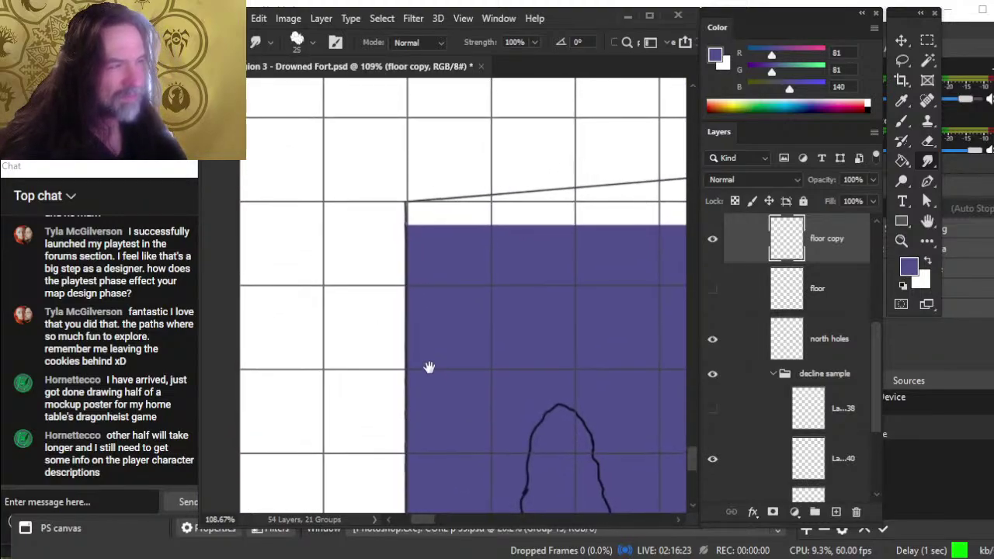
key("e")
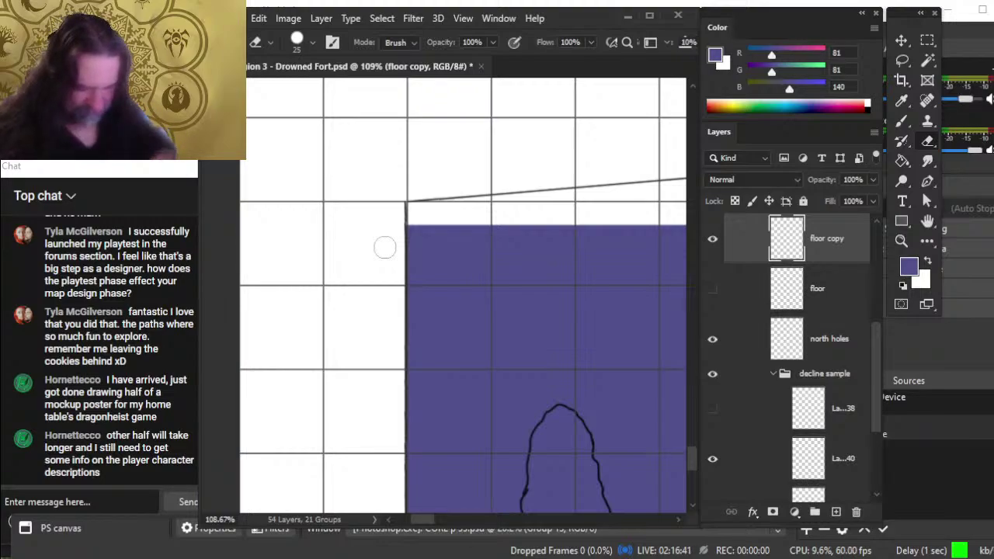
key("z")
left_click_drag(590, 358, 432, 353)
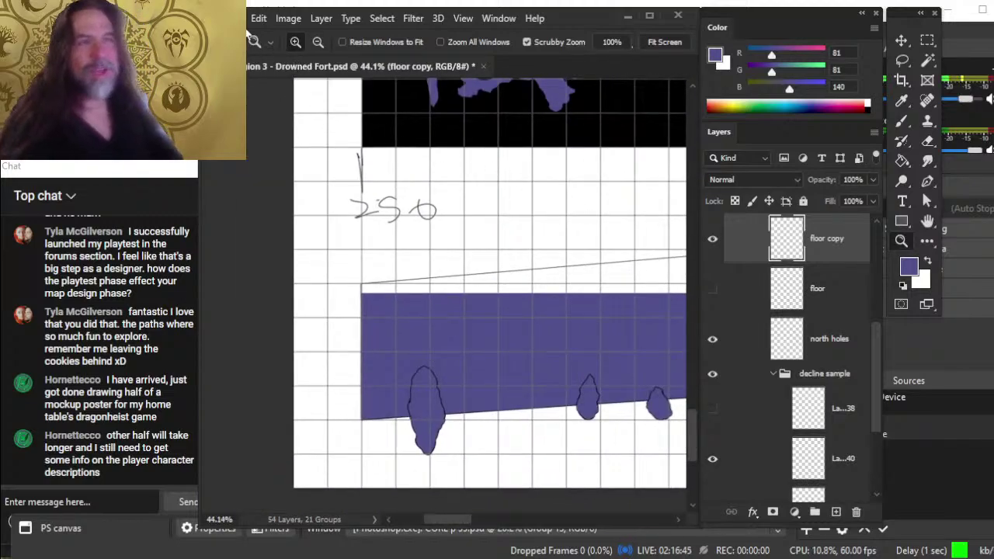
Step: Start opening another document and browse to the BOOK CREATION folder
left_click(235, 18)
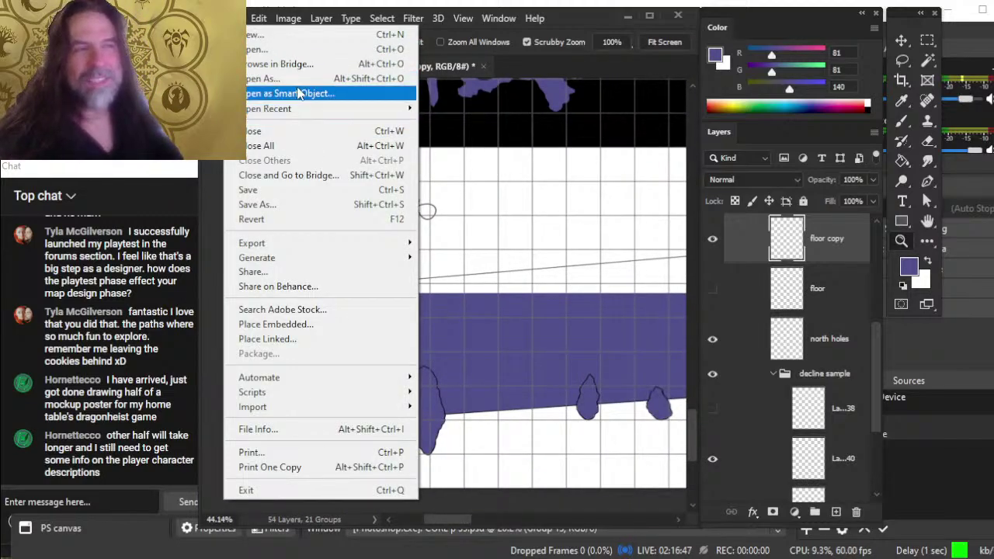
left_click(295, 49)
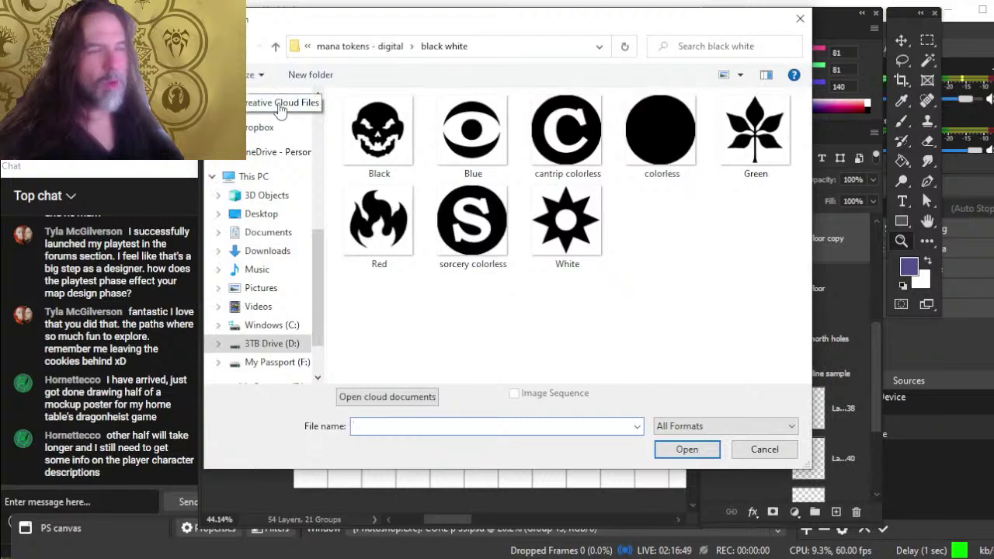
left_click_drag(322, 307, 324, 231)
left_click_drag(322, 218, 310, 156)
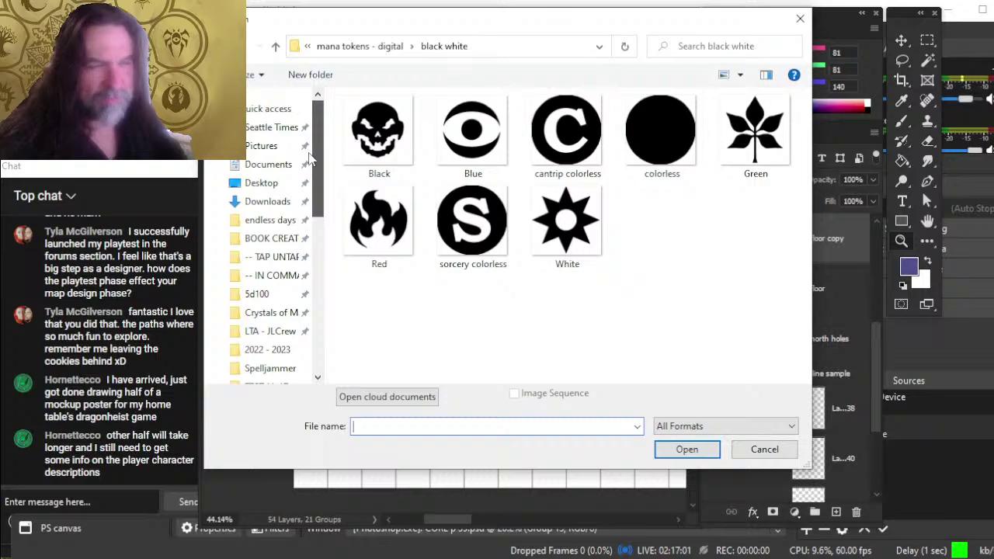
left_click(276, 238)
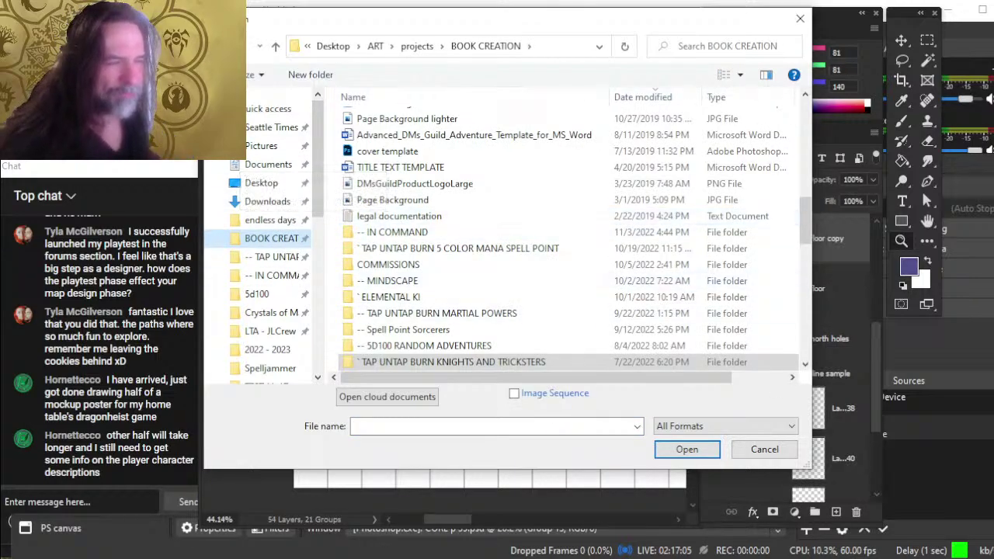
Step: Look through the BOOK CREATION project folders and enter "-- 5D100 RANDOM ADVENTURES"
scroll(633, 326, "down", 5)
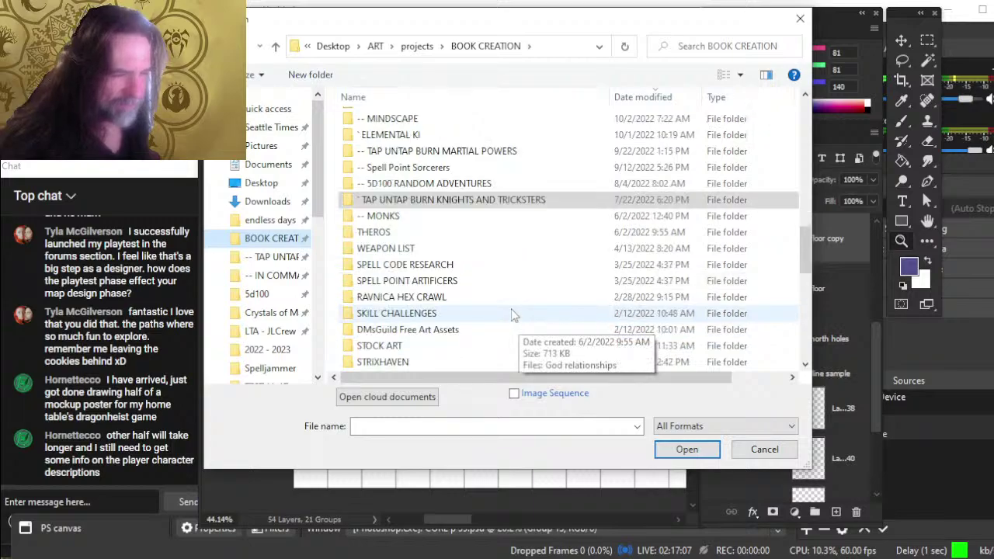
scroll(513, 311, "down", 3)
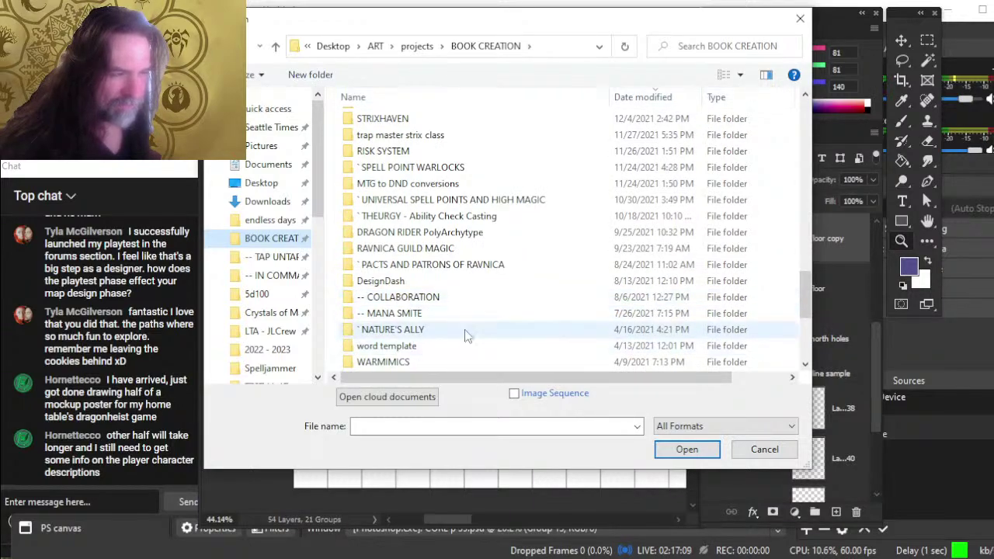
scroll(400, 272, "down", 2)
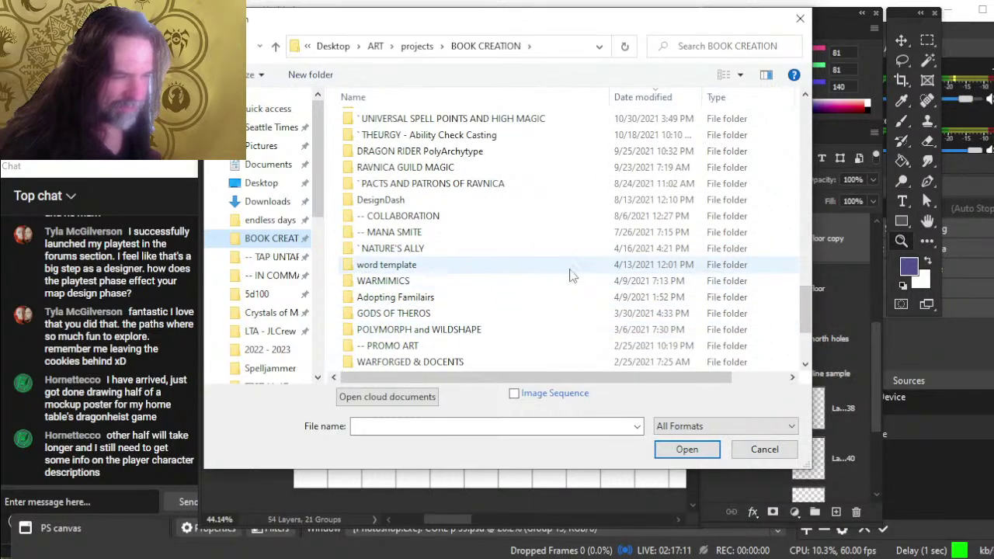
scroll(567, 276, "down", 2)
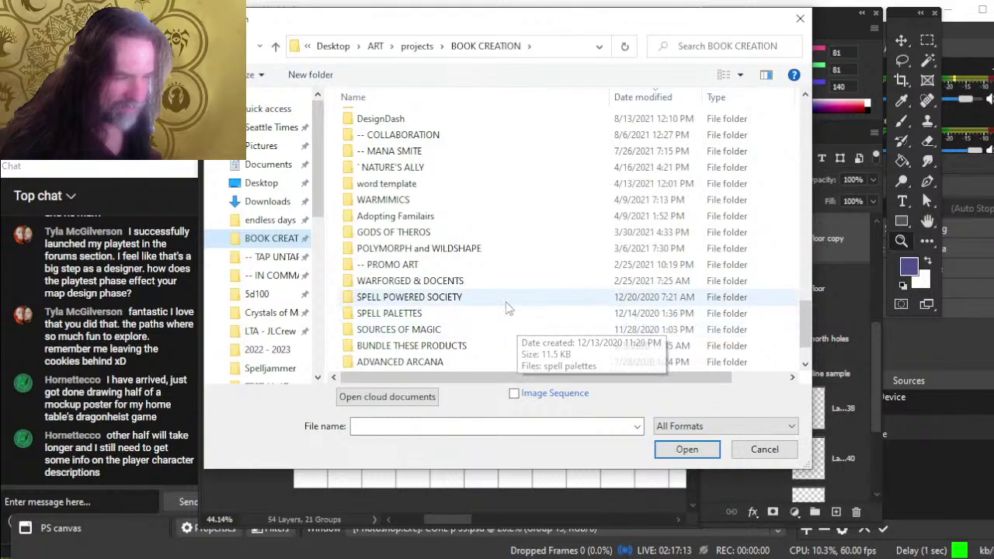
scroll(507, 308, "down", 1)
scroll(506, 307, "up", 2)
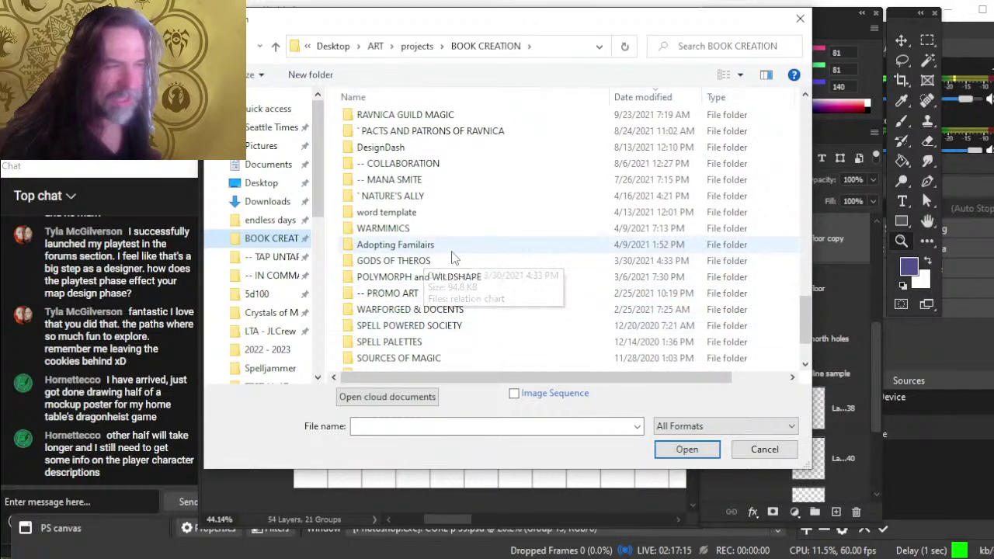
scroll(474, 306, "up", 2)
scroll(493, 291, "up", 2)
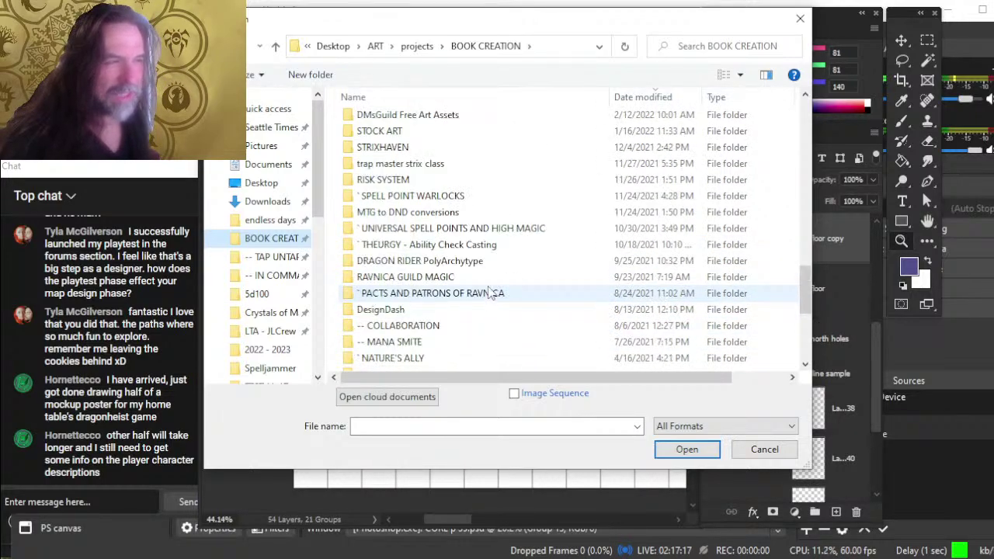
scroll(497, 278, "up", 4)
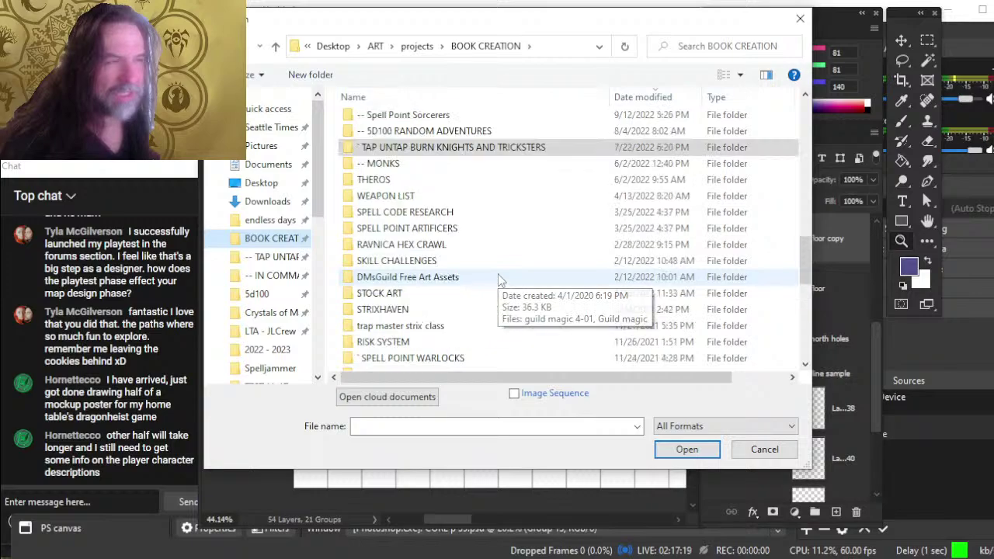
scroll(489, 275, "up", 4)
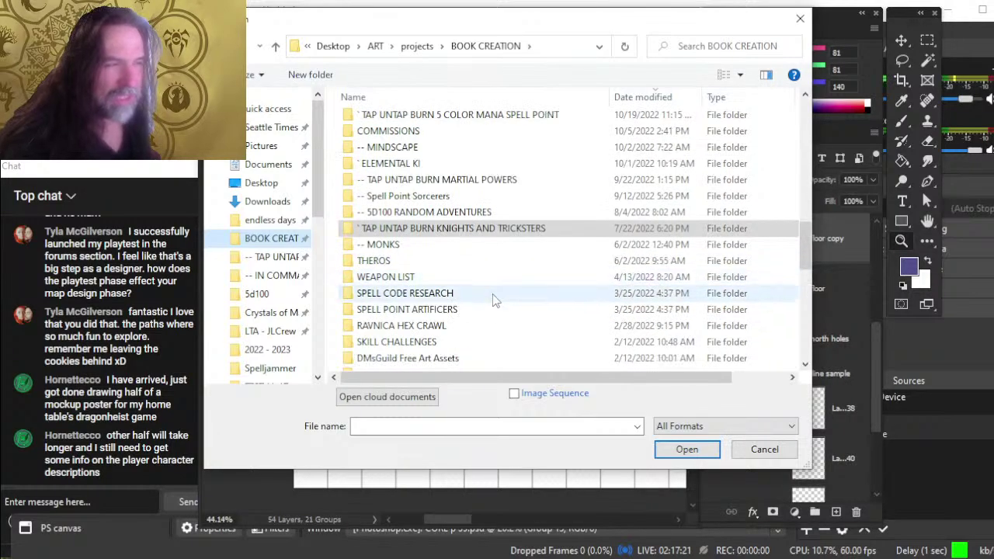
double_click(474, 294)
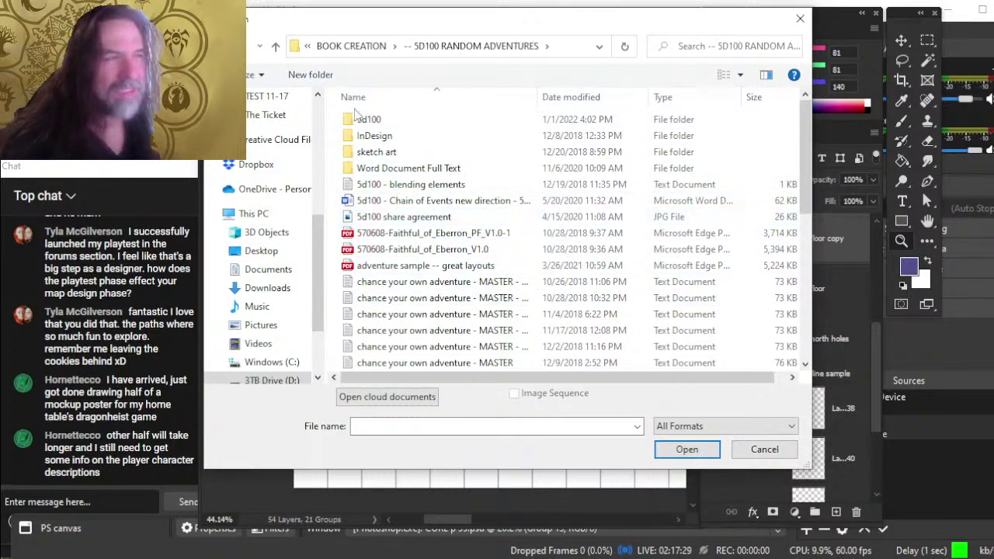
Step: Open Lab 8-10.psd from the 5d100 > Crystals of Mabar > ART > ACT 3 folder and show its purple corridor up close
double_click(398, 121)
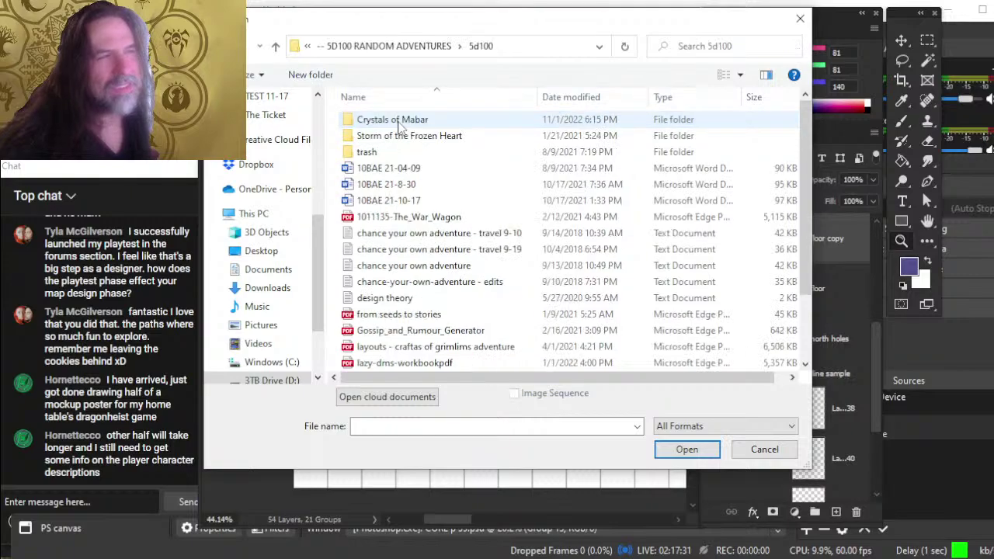
left_click(472, 124)
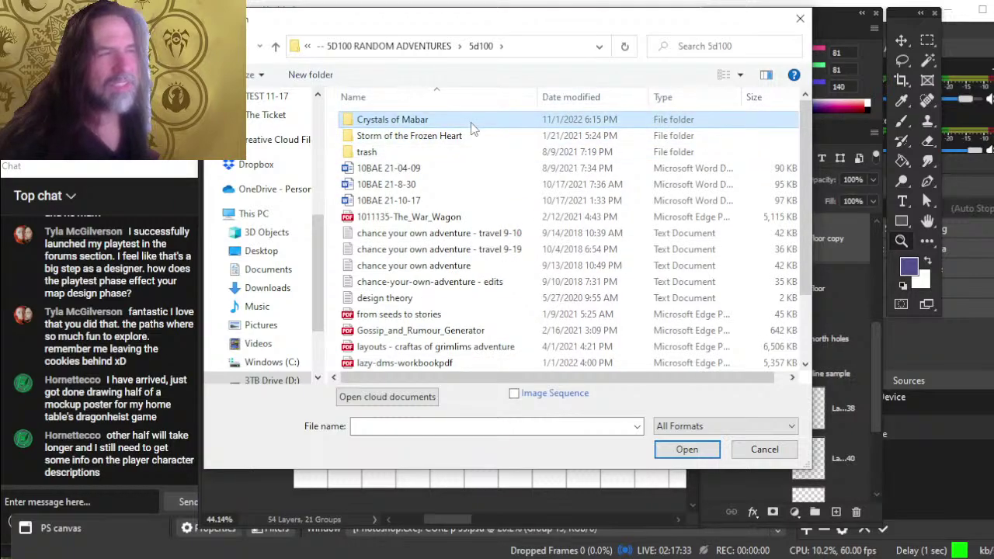
left_click(422, 122)
key("Escape")
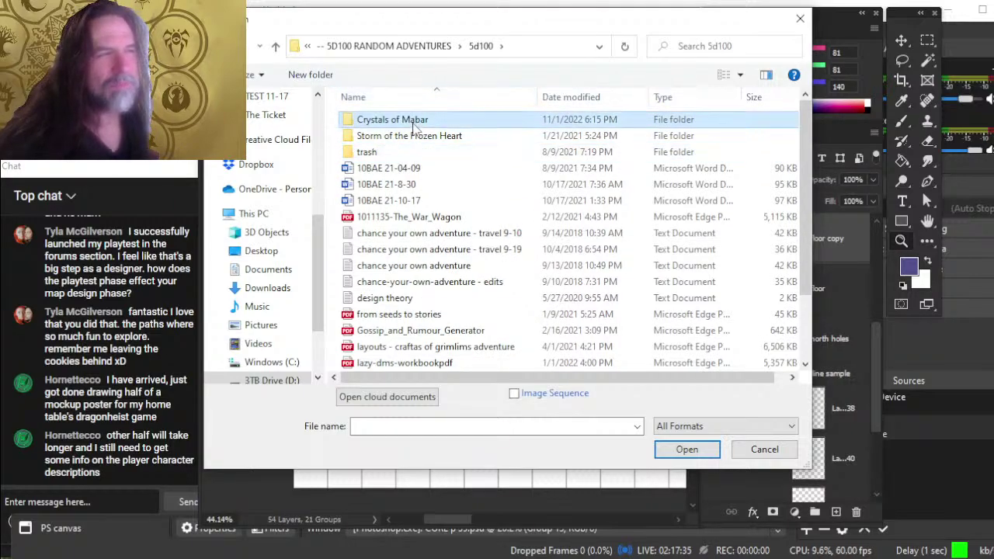
double_click(414, 124)
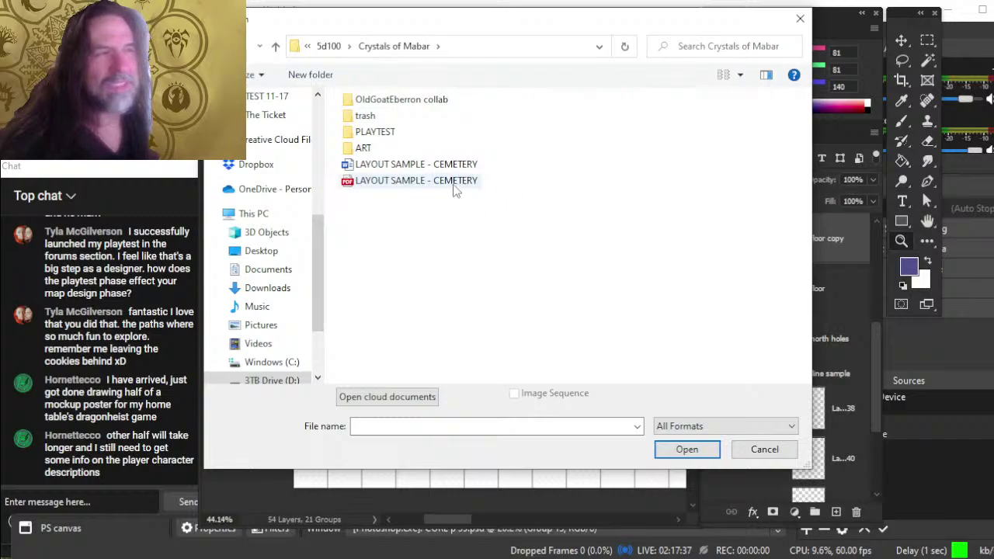
double_click(386, 147)
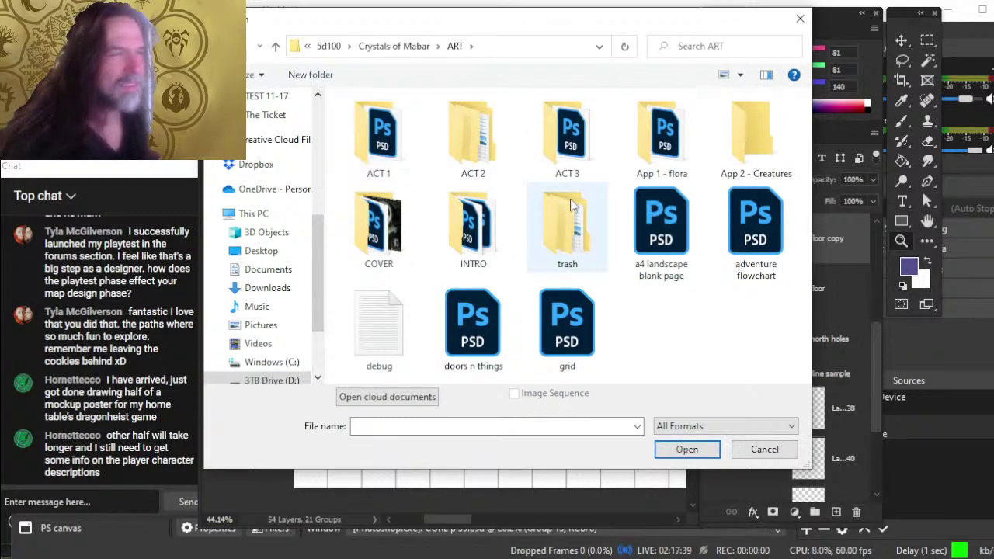
double_click(581, 155)
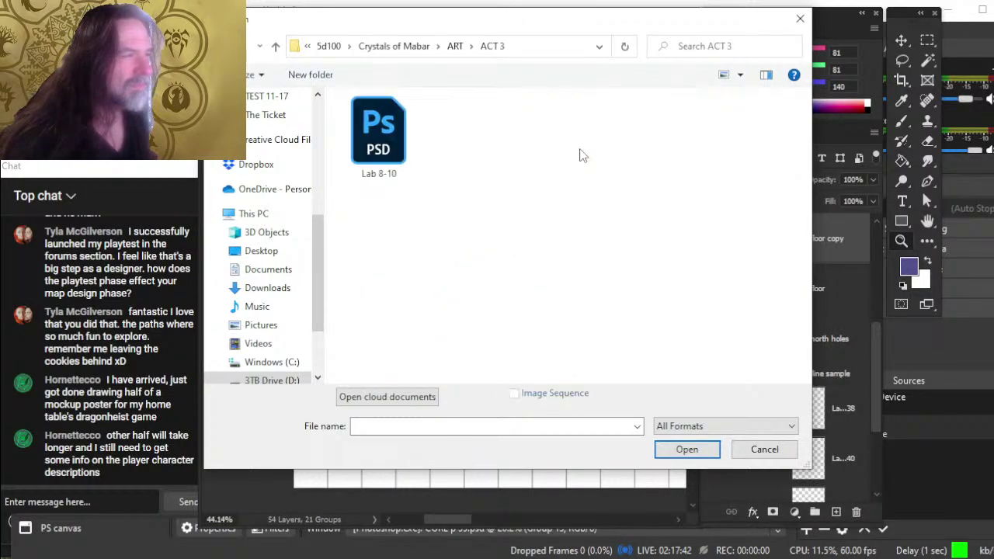
double_click(385, 156)
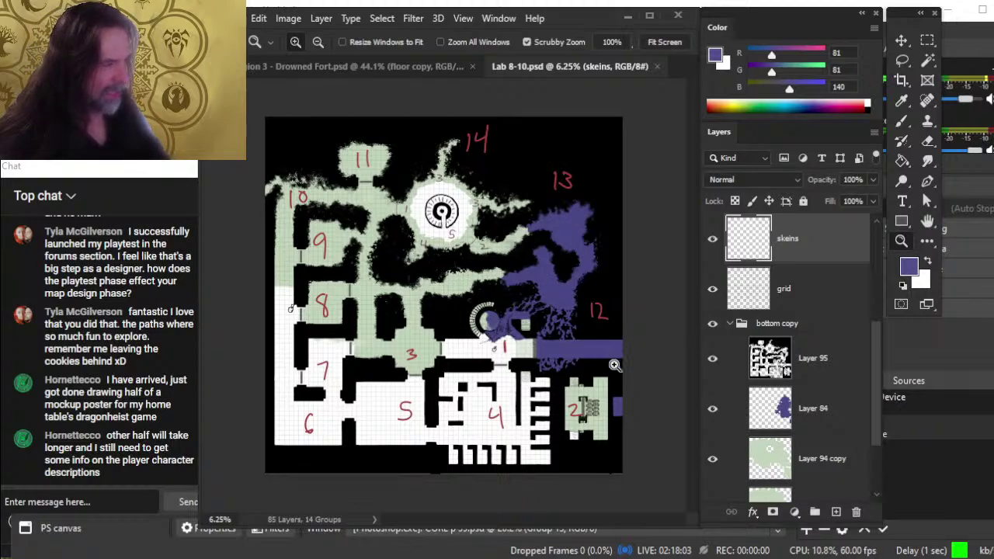
left_click_drag(578, 351, 635, 355)
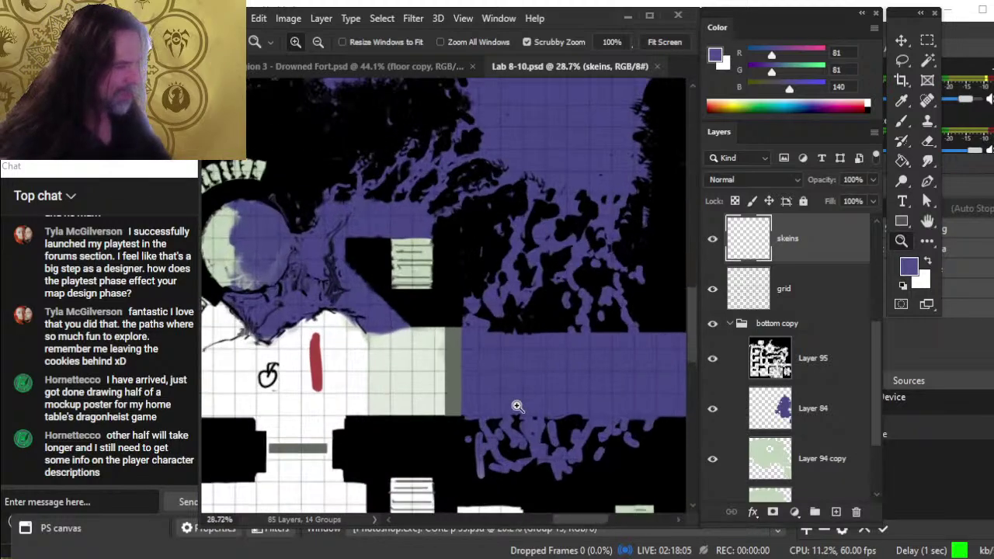
Step: Close Lab 8-10.psd and look through the ACT 2 and ACT 1 subfolders of the Crystals of Mabar ART folder for another document
left_click_drag(495, 403, 495, 433)
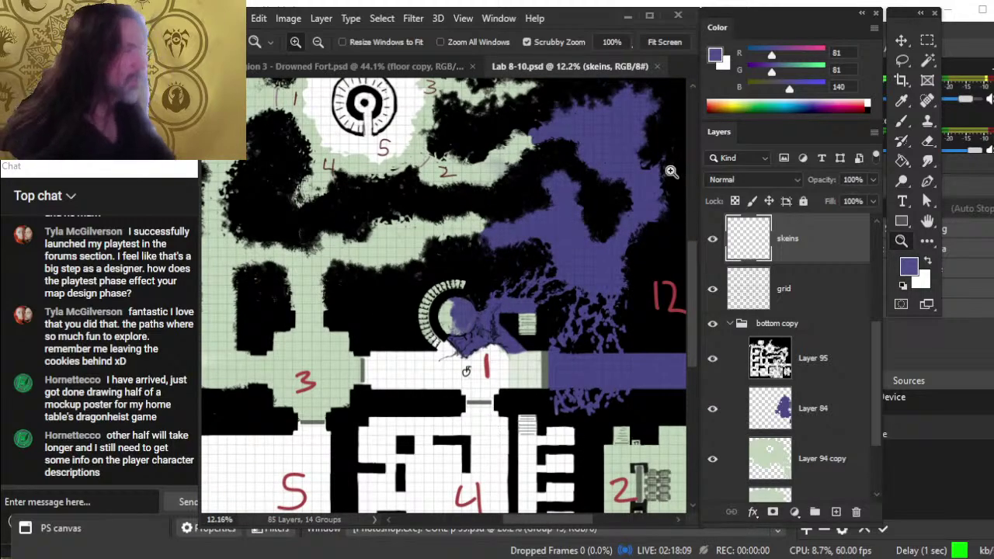
left_click(657, 66)
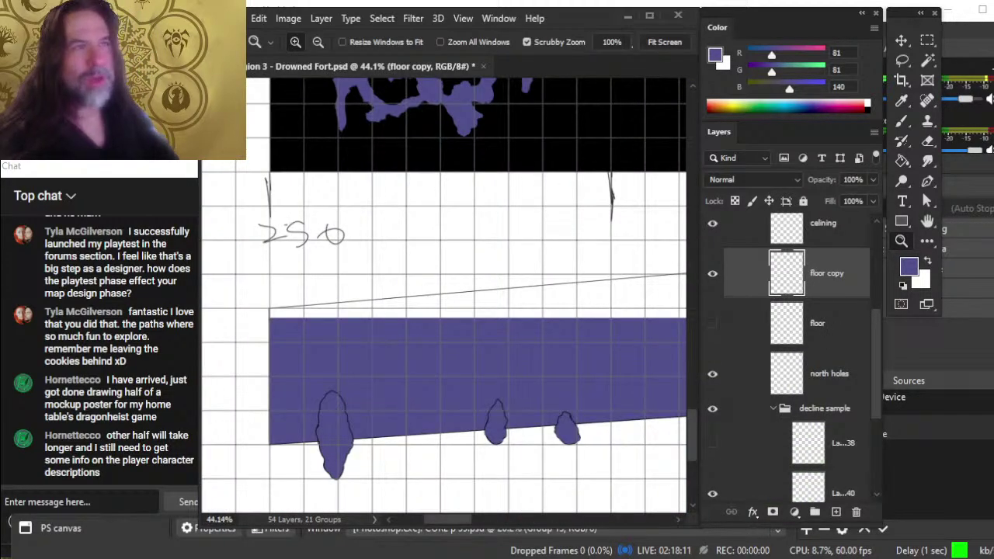
left_click(232, 18)
left_click(269, 51)
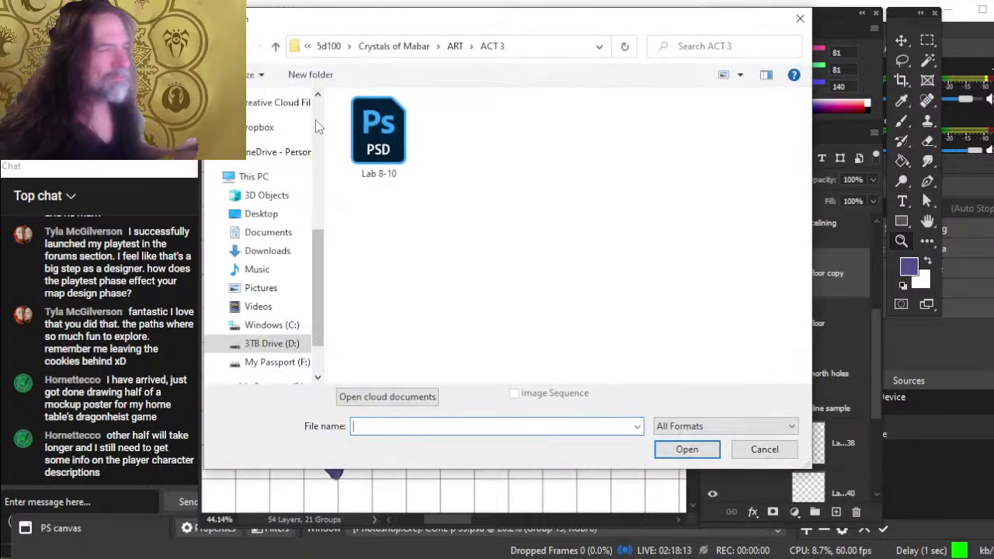
left_click(455, 46)
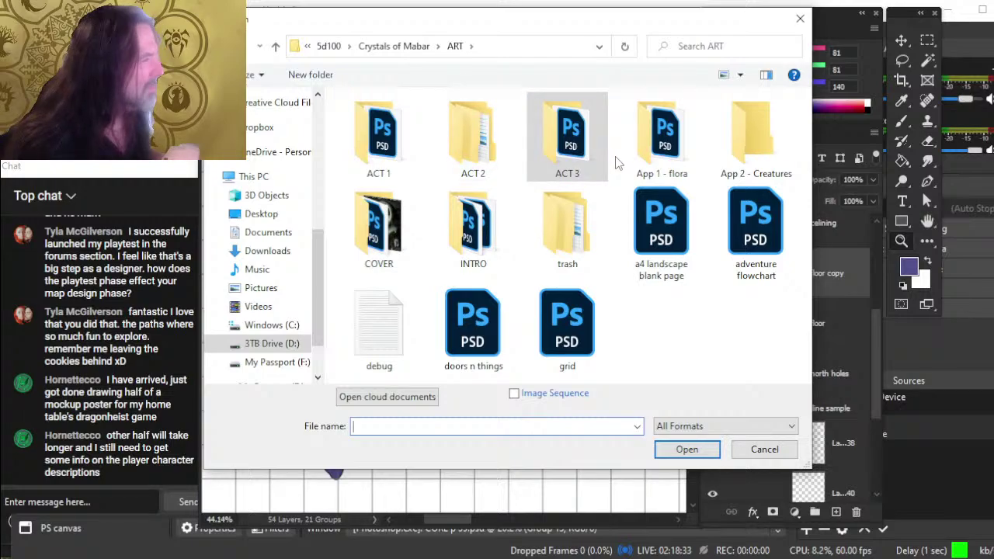
double_click(445, 135)
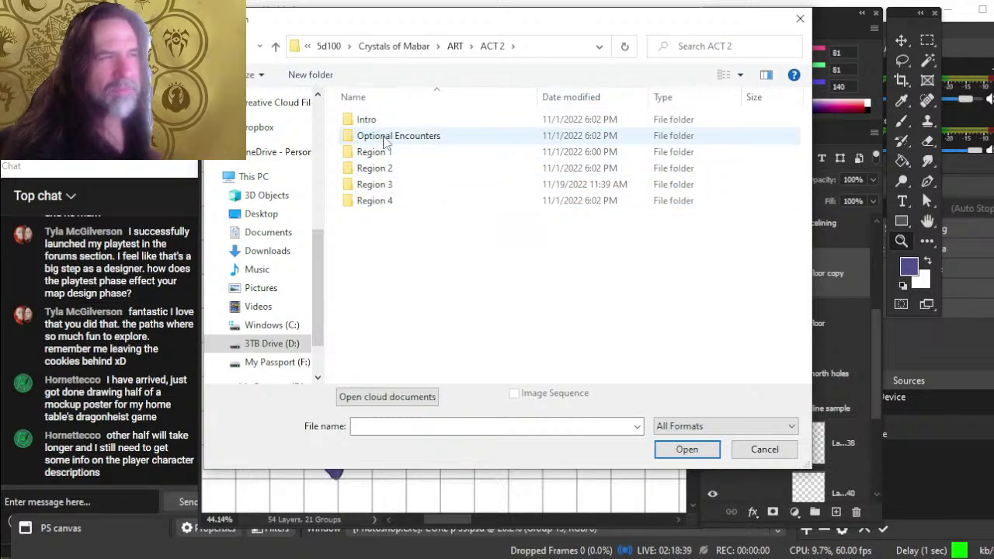
key("alt+Up")
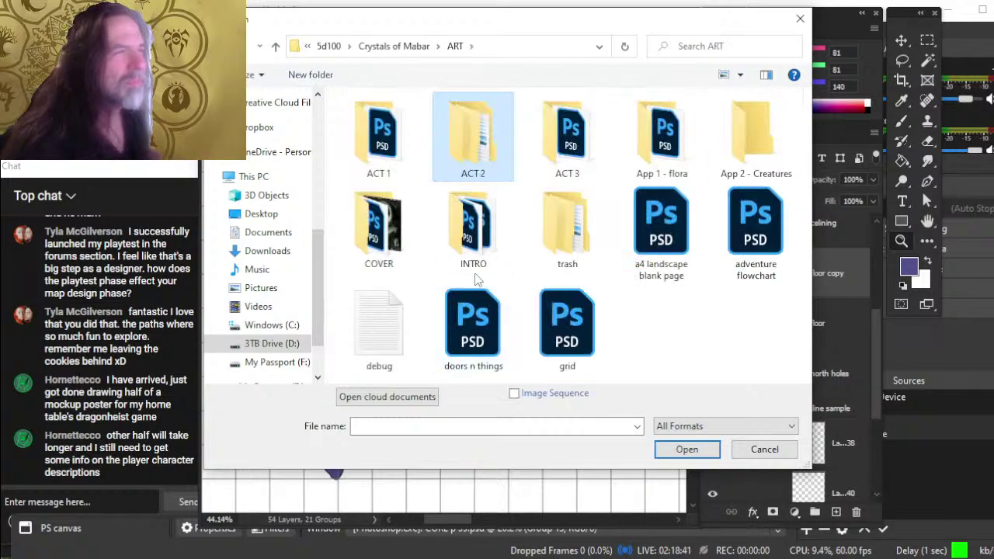
double_click(370, 143)
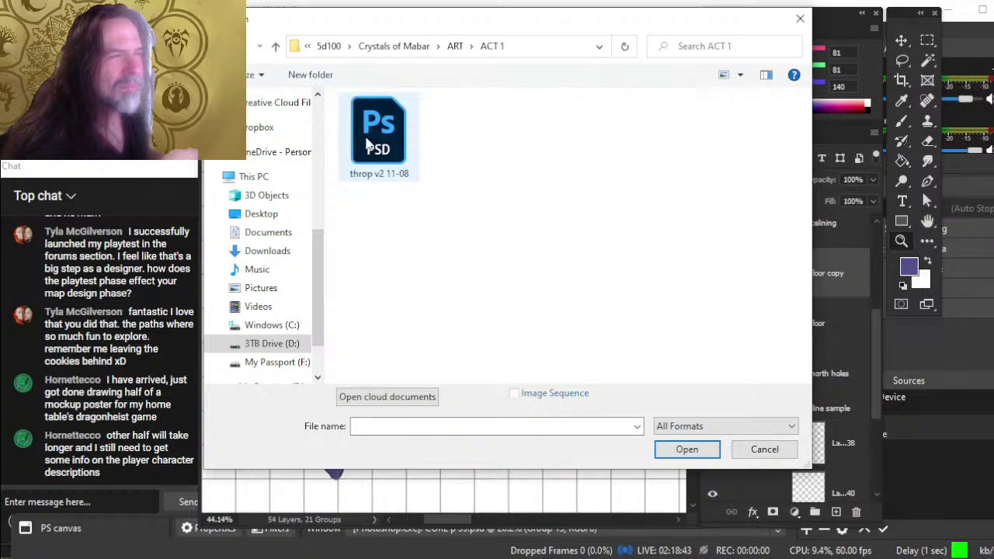
key("alt+Up")
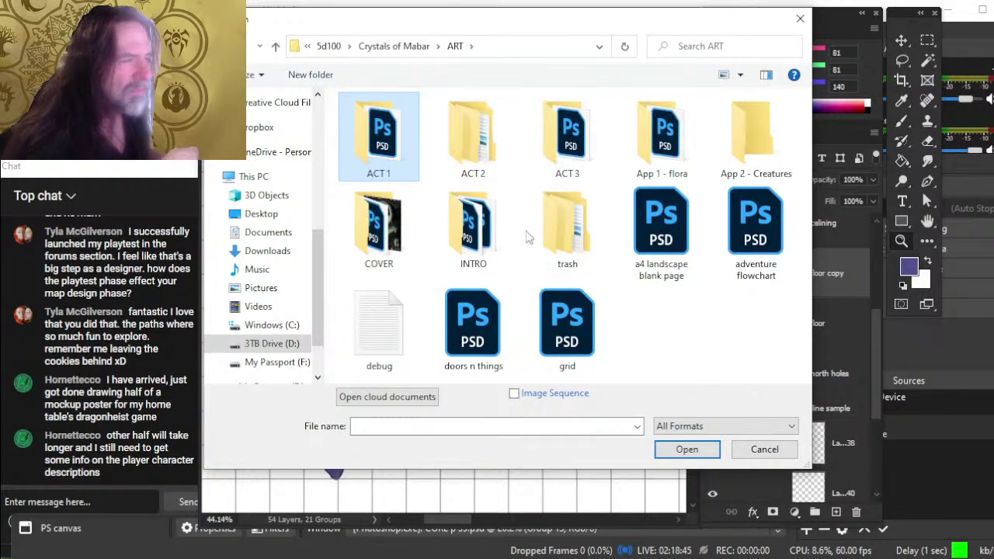
Step: Check a4 landscape blank page.psd and grid.psd from the ART folder, closing each one after viewing it
double_click(638, 249)
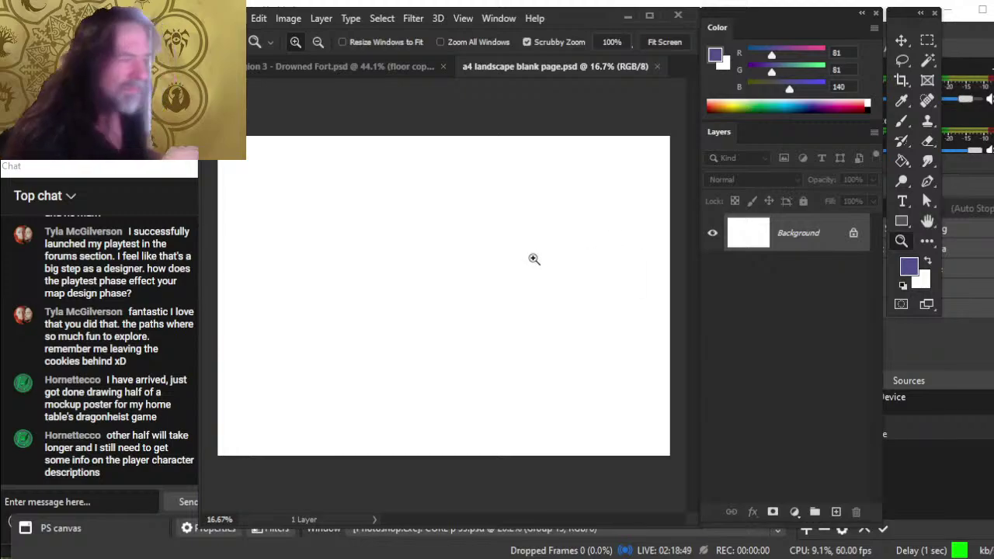
left_click(657, 66)
left_click(237, 18)
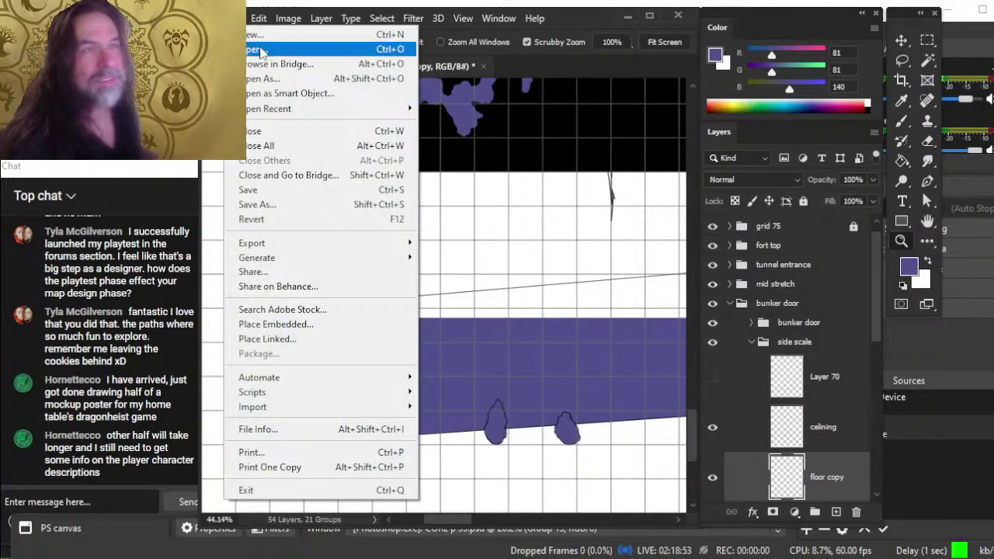
left_click(268, 46)
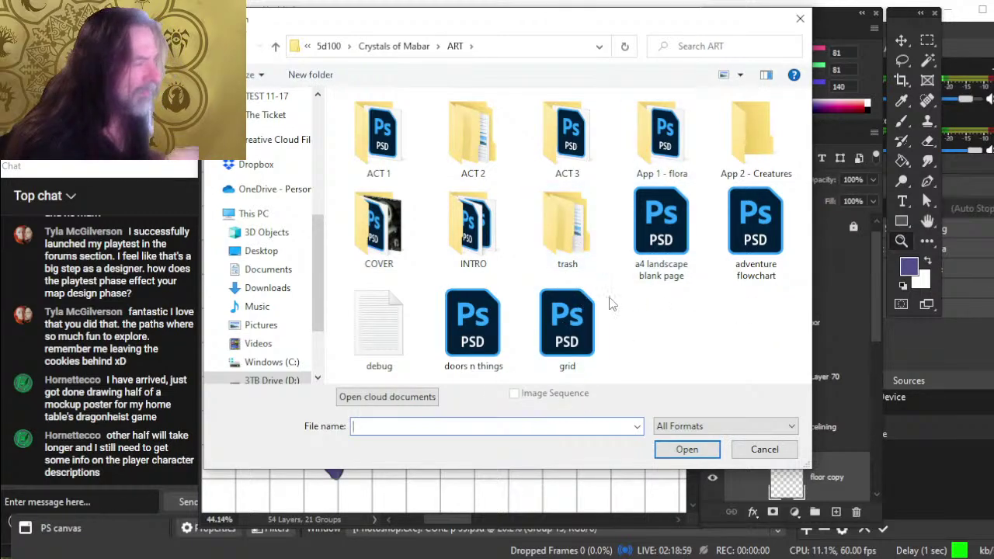
double_click(565, 332)
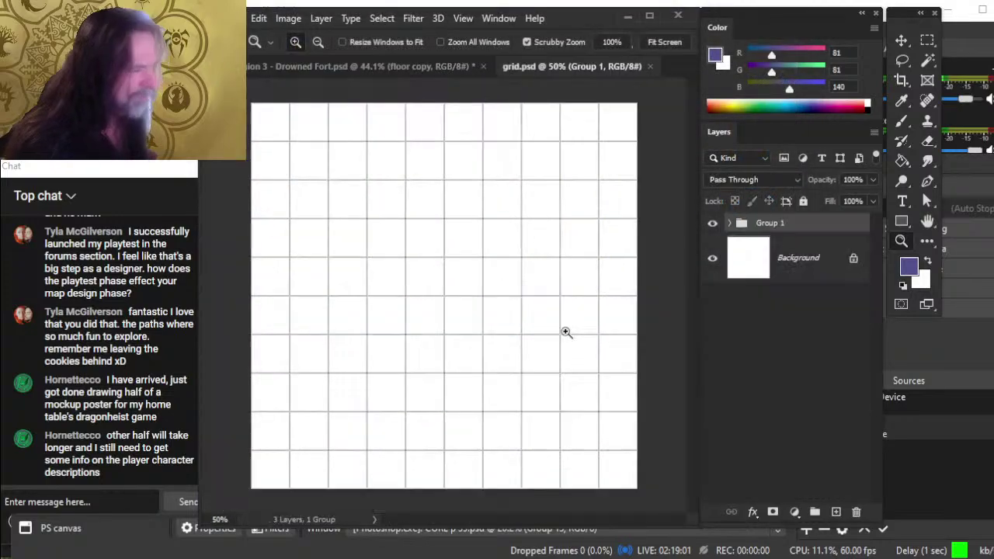
left_click(650, 66)
Step: Look through the ACT 1, ACT 2, Region 4, ACT 3 and App 1 - flora folders for a usable map file
left_click(233, 17)
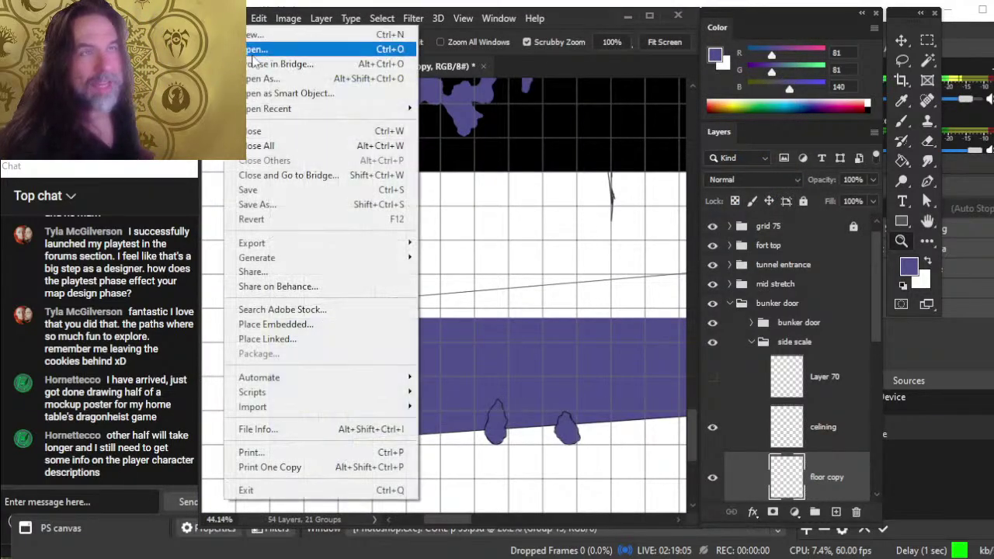
left_click(255, 49)
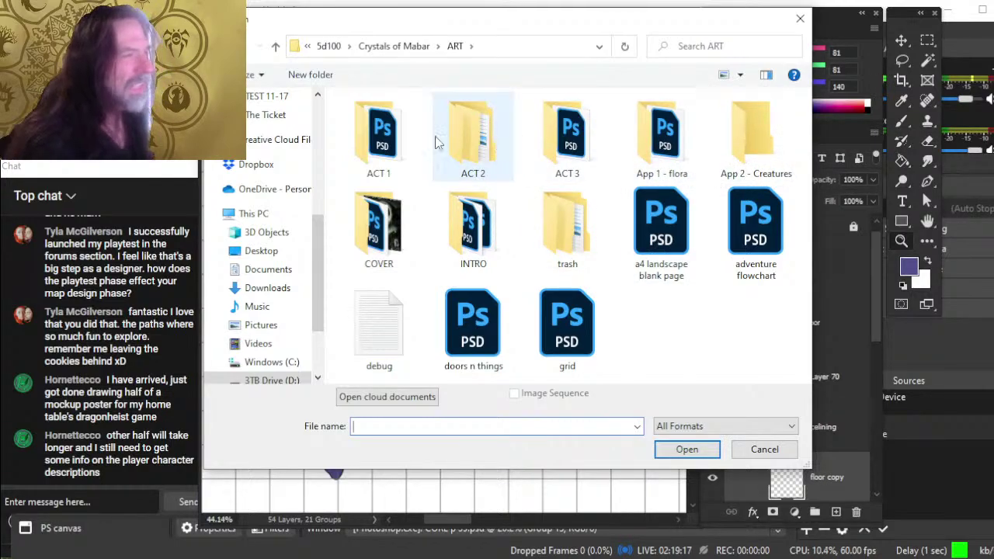
double_click(382, 133)
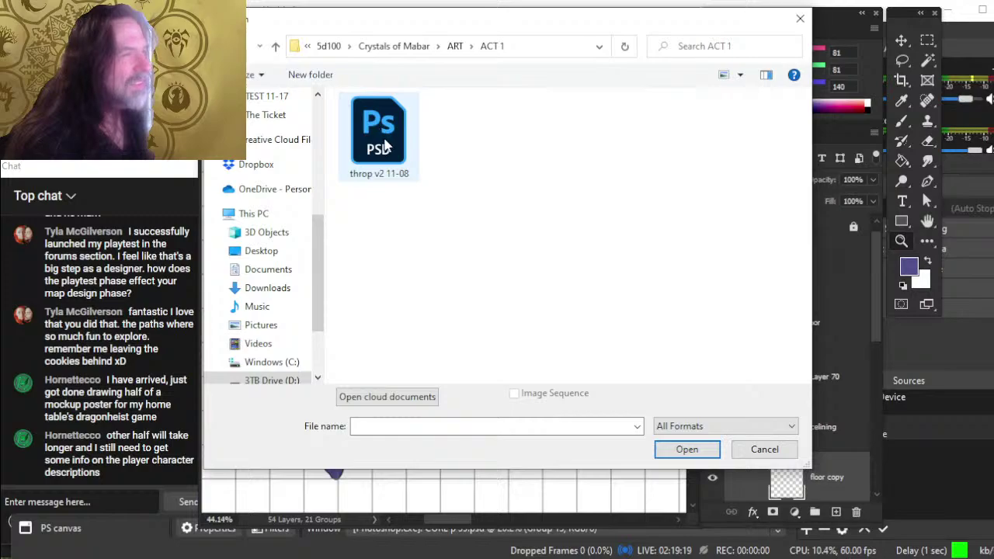
key("BackSpace")
double_click(471, 159)
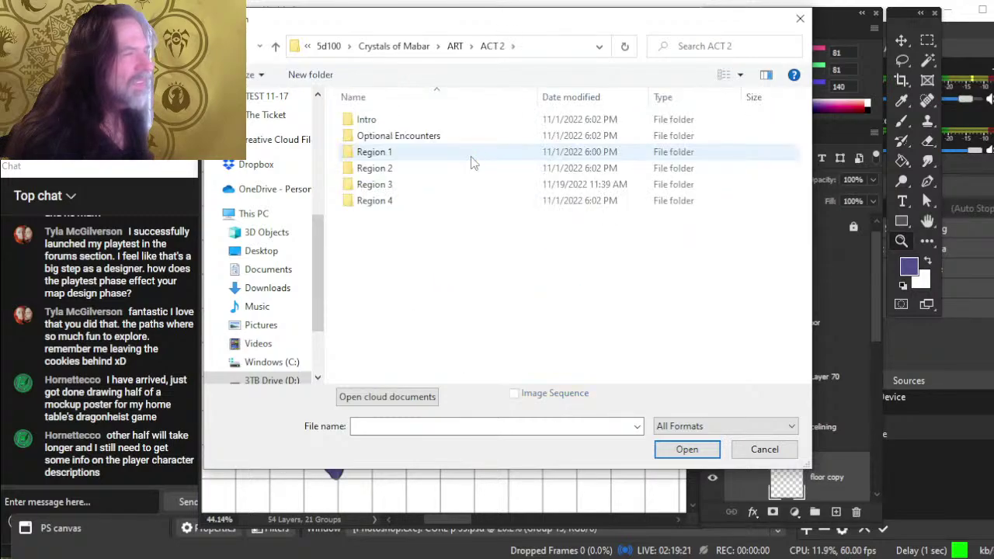
left_click(394, 202)
double_click(395, 202)
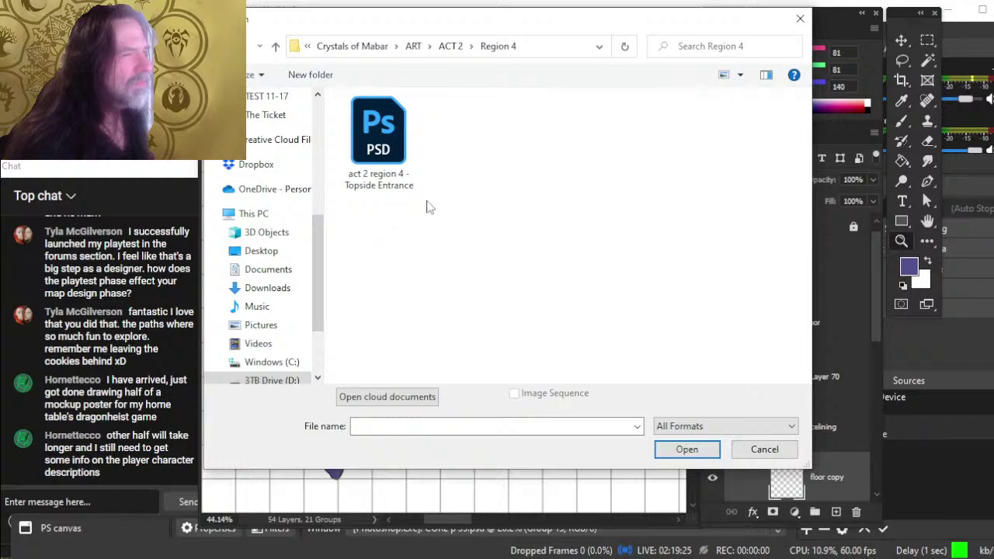
key("BackSpace")
key("BackSpace")
double_click(587, 177)
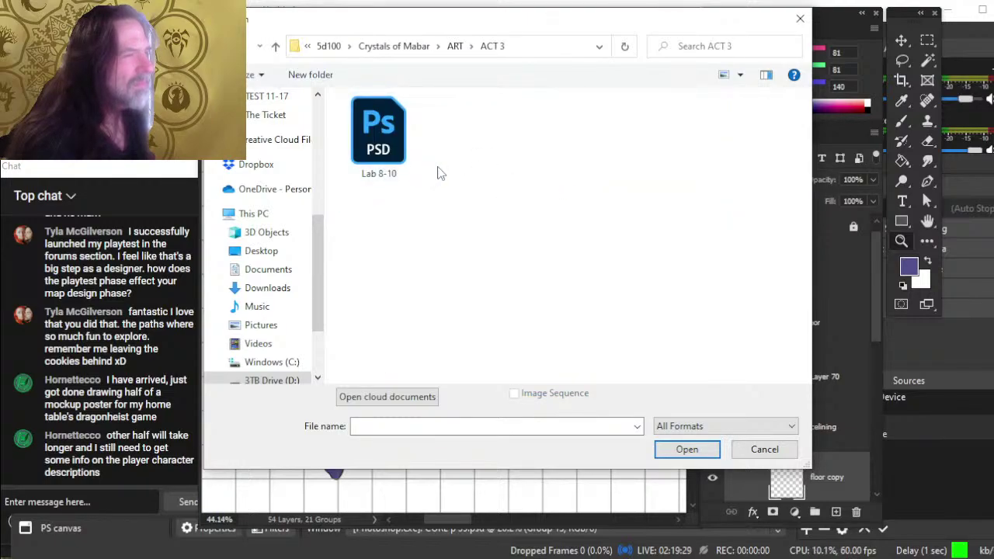
key("BackSpace")
double_click(641, 147)
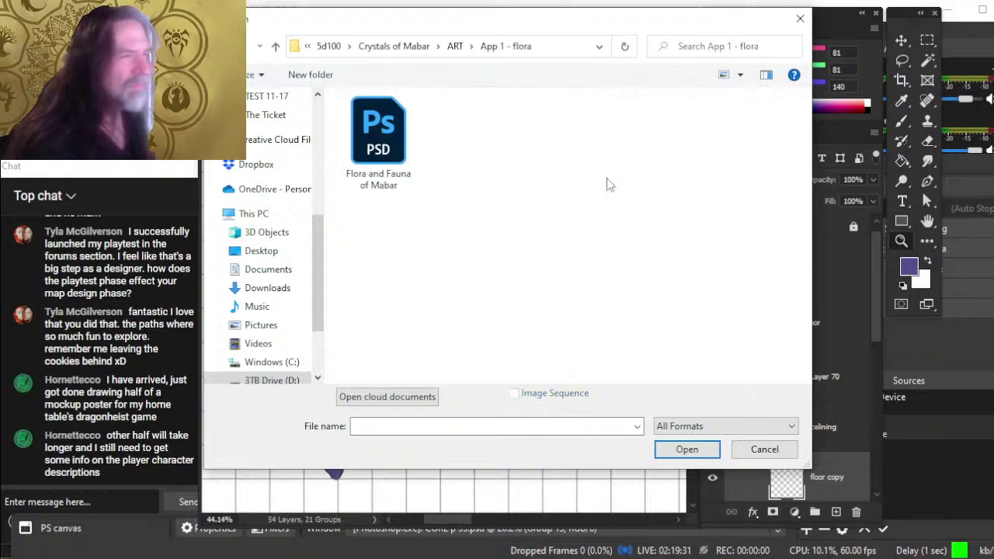
key("BackSpace")
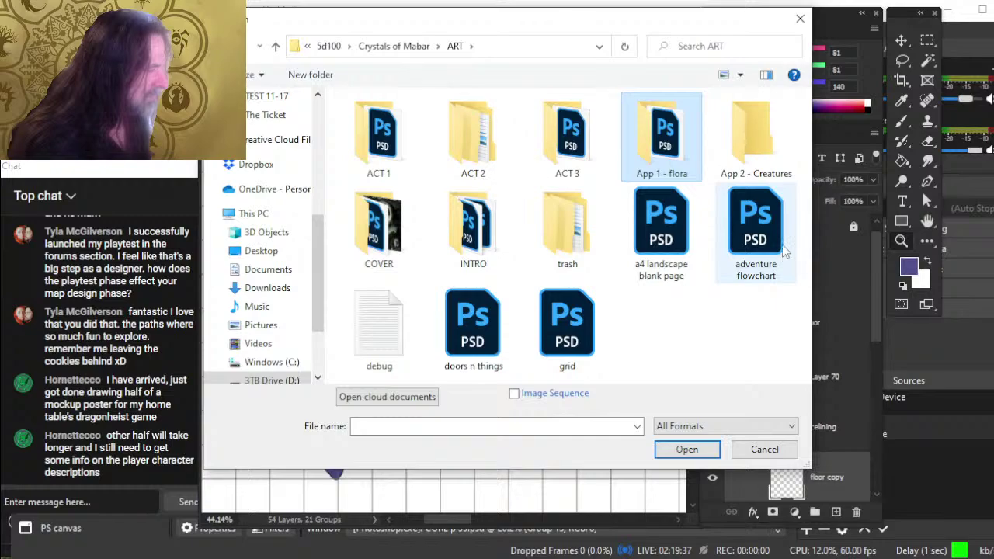
double_click(658, 166)
key("alt+Left")
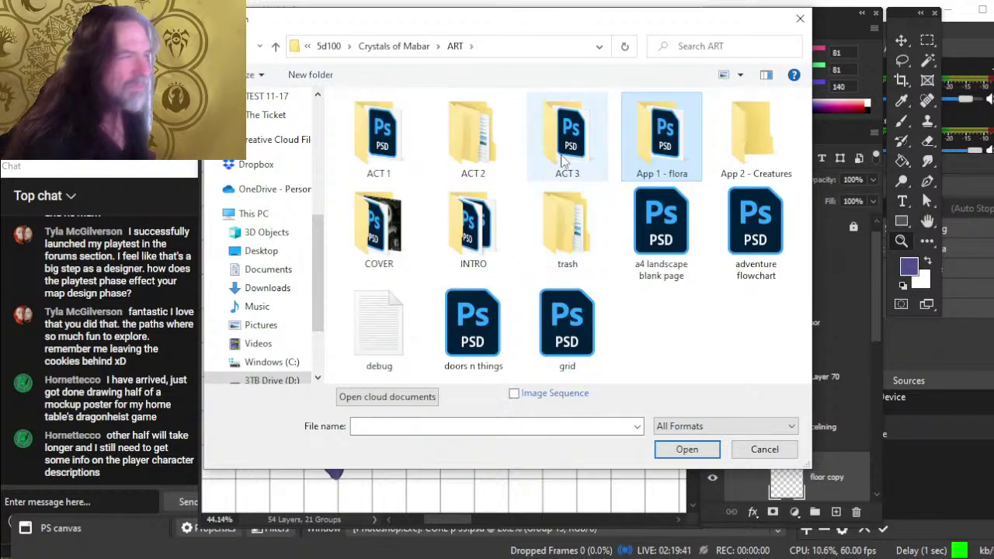
Step: Open Lab 8-10.psd from the ACT 3 folder and show room 2 below the purple corridor up close
double_click(573, 171)
double_click(377, 136)
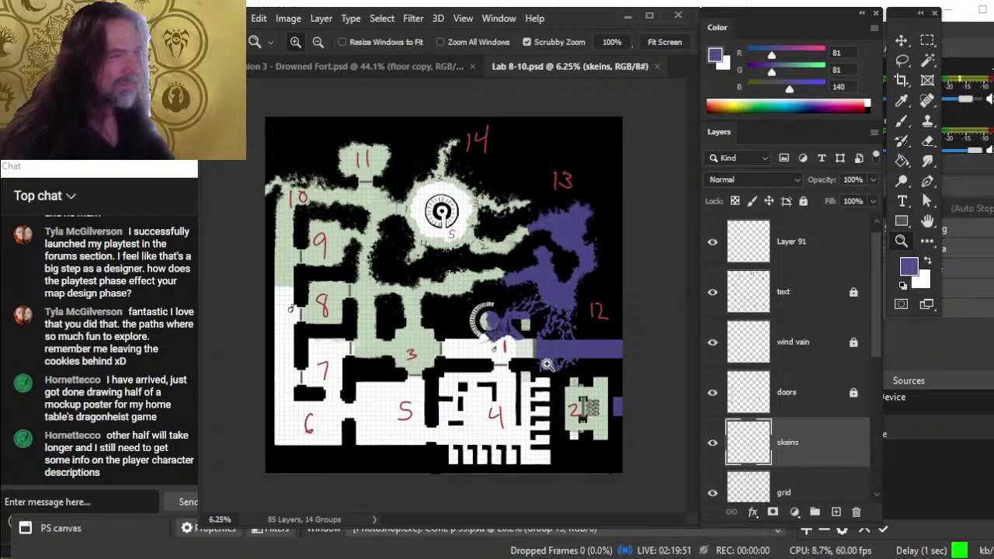
left_click(556, 379)
mouse_move(438, 303)
left_mouse_down()
mouse_move(451, 355)
mouse_move(626, 463)
mouse_move(535, 371)
mouse_move(542, 394)
mouse_move(462, 402)
mouse_move(472, 382)
mouse_move(534, 398)
mouse_move(560, 501)
mouse_move(450, 394)
mouse_move(466, 353)
mouse_move(489, 375)
mouse_move(512, 376)
left_mouse_up()
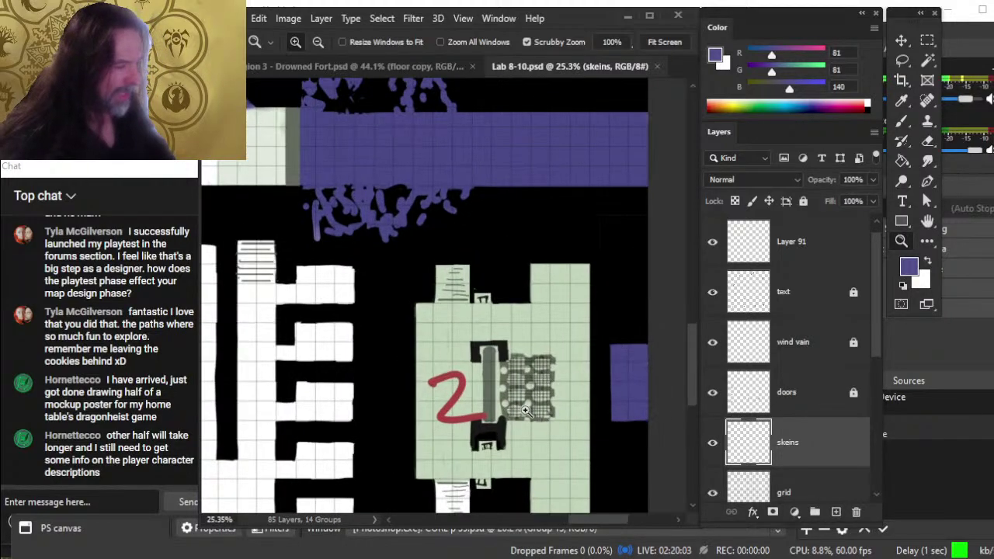
Step: Lasso all of room 2 with its surrounding black border and the purple block beside it, adding to the selection to complete the outline
key("l")
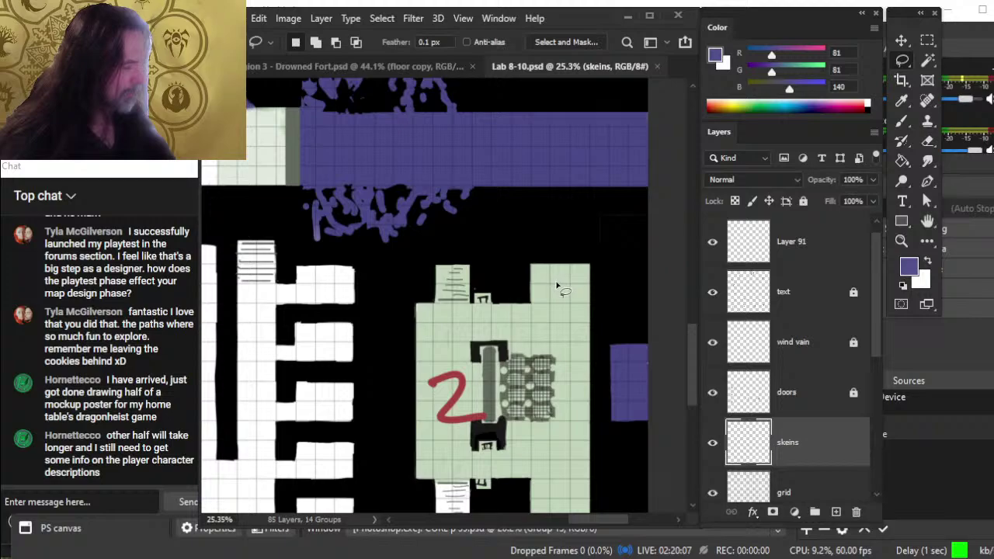
mouse_move(579, 243)
left_mouse_down()
mouse_move(458, 229)
mouse_move(414, 246)
mouse_move(392, 334)
mouse_move(391, 427)
mouse_move(565, 232)
left_mouse_up()
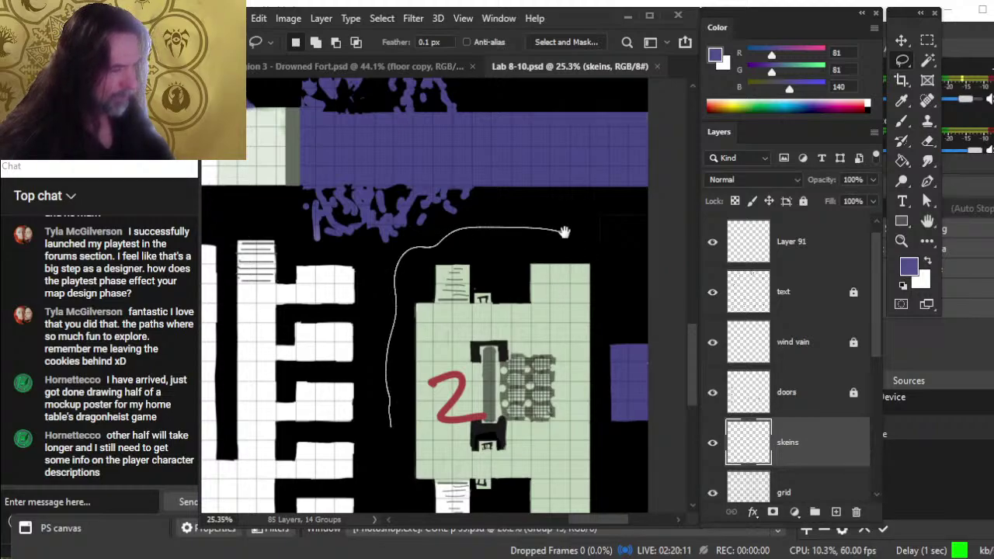
left_click_drag(498, 456, 509, 293)
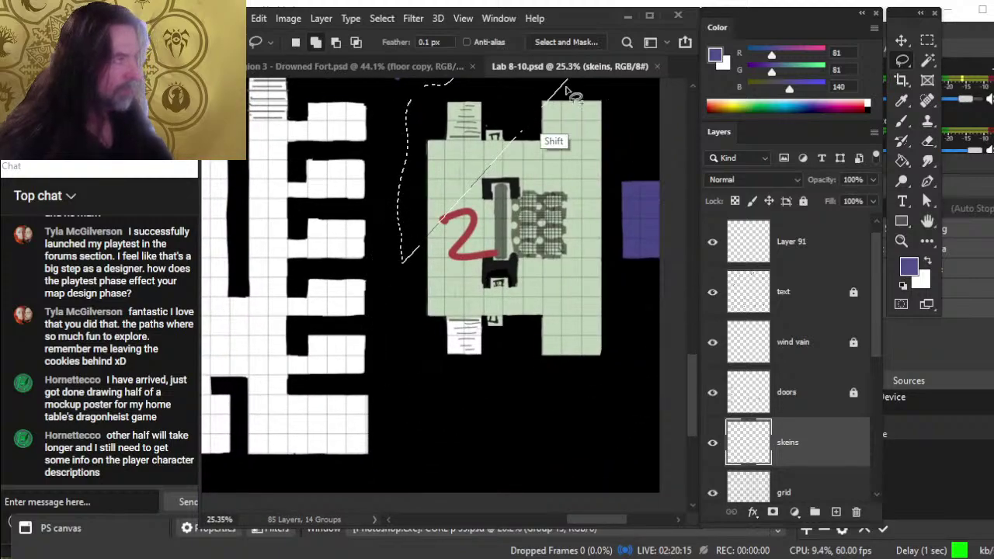
left_click_drag(569, 92, 595, 205)
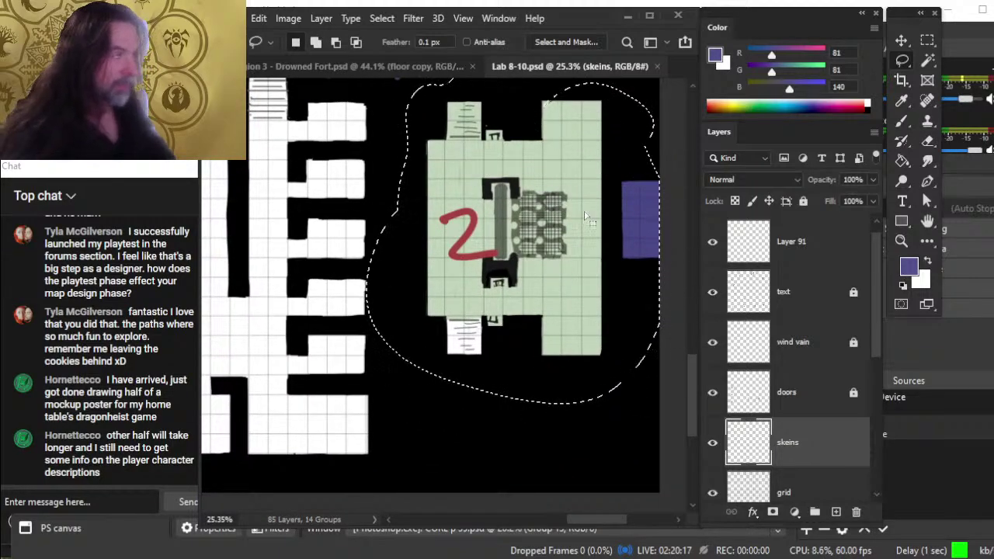
key("shift")
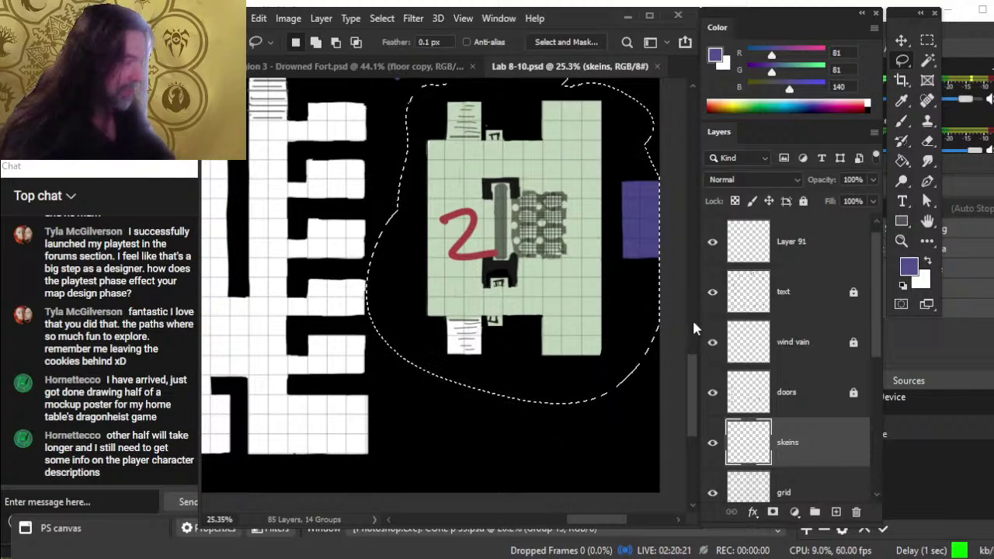
Step: Copy the selected room 2 area merged and paste it into the Drowned Fort document as a new layer above floor copy
key("ctrl+j")
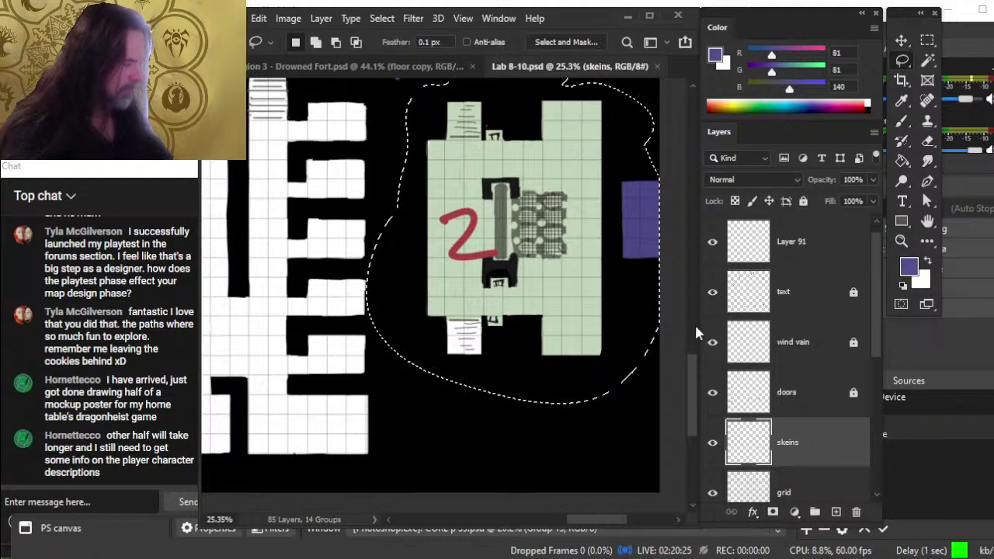
left_click(408, 66)
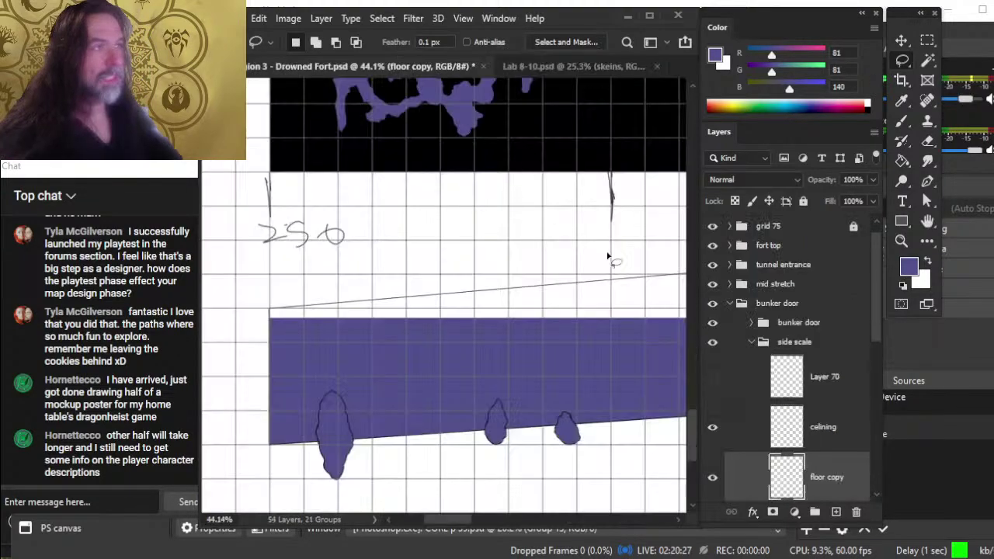
left_click_drag(520, 246, 567, 457)
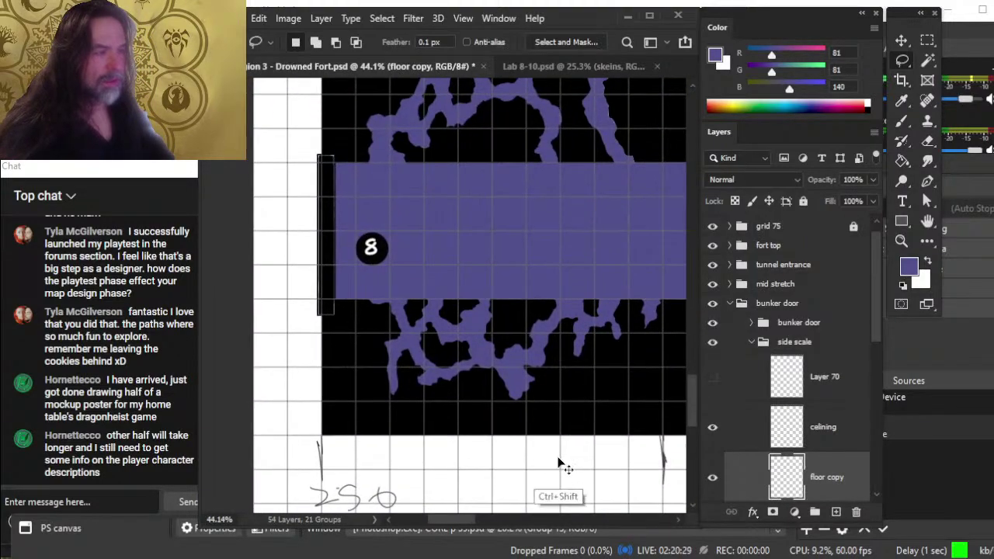
key("ctrl+shift+j")
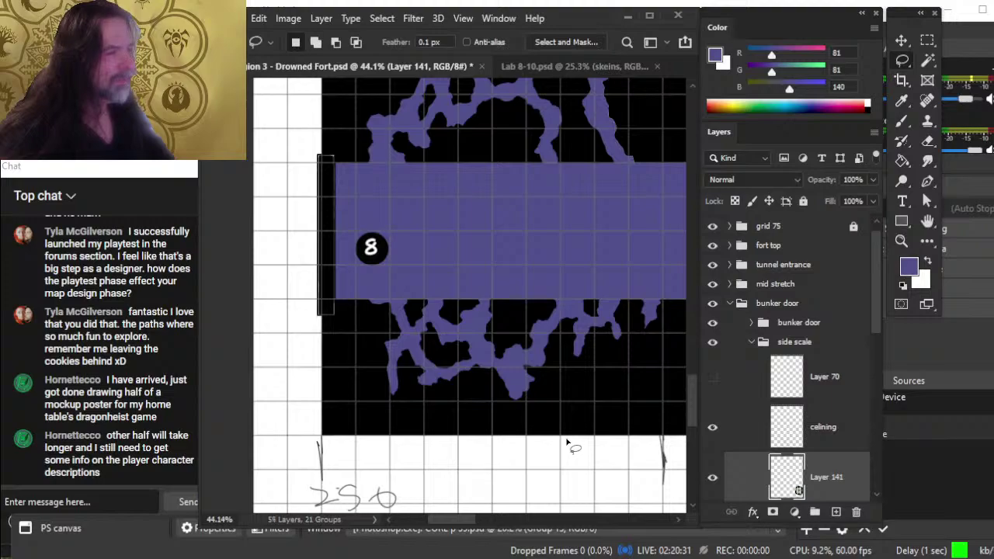
Step: Shift the pasted room 2 up and left to the corridor's height and place its layer above the bunker door group
key("z")
left_click_drag(593, 401, 364, 467)
left_click_drag(561, 388, 493, 381)
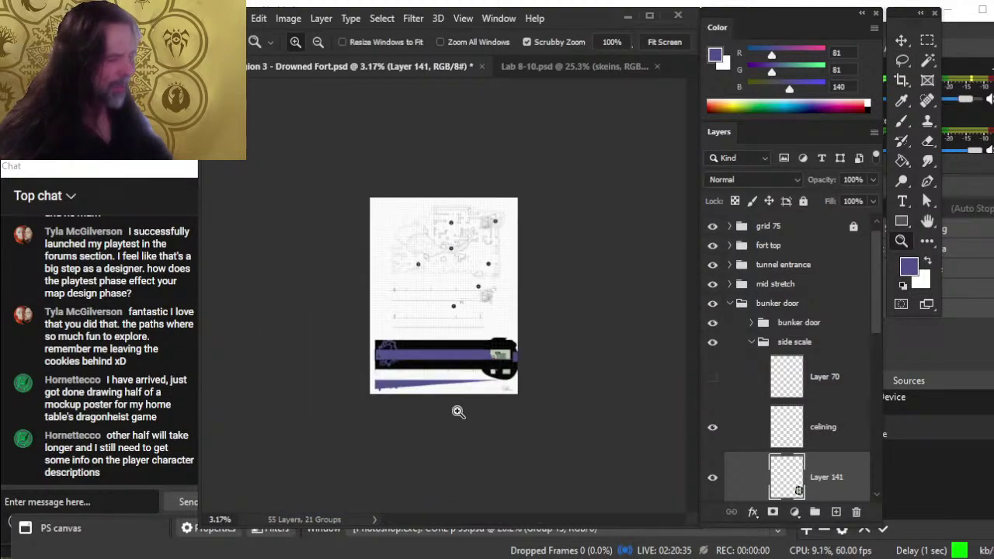
left_click_drag(458, 412, 426, 401)
left_click_drag(585, 386, 444, 389)
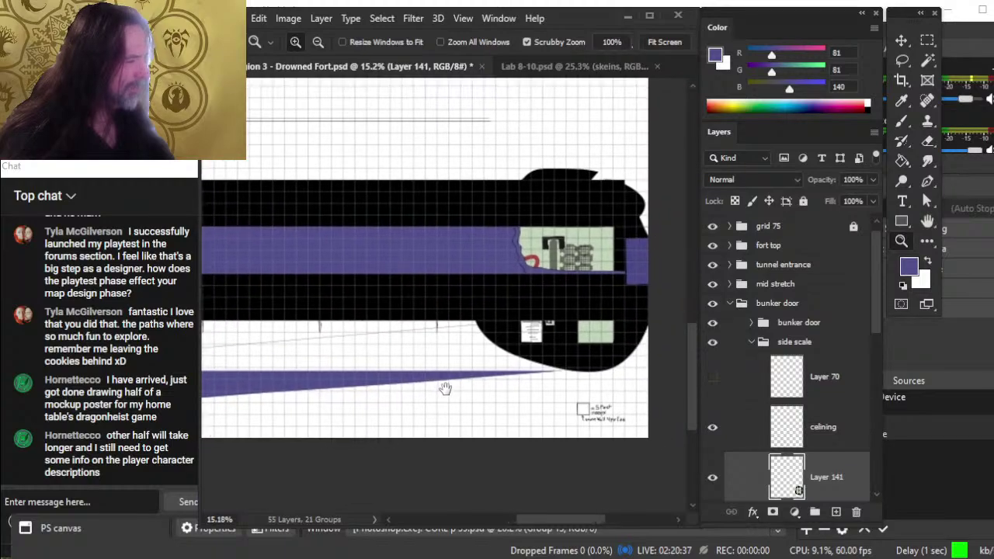
key("v")
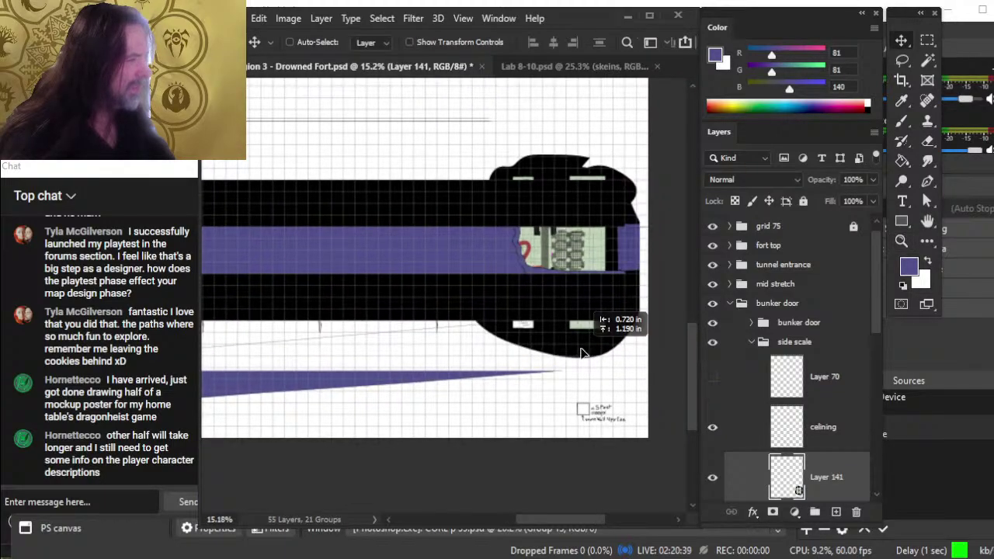
left_click_drag(365, 341, 674, 363)
left_click_drag(830, 477, 830, 303)
Step: Lower the pasted room layer's opacity to 37% and move it over the black door outline at the corridor's left end
left_click_drag(592, 365, 432, 373)
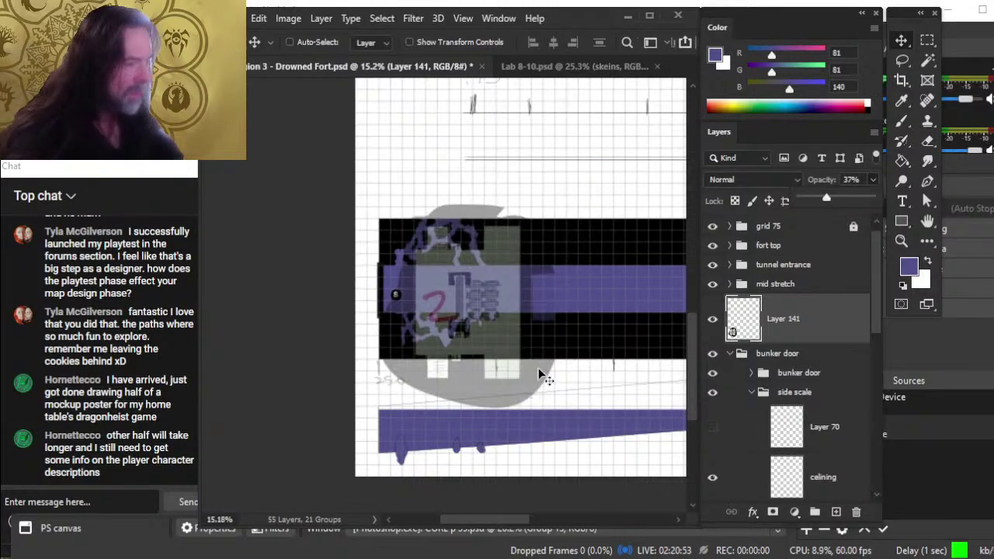
left_click_drag(541, 376, 505, 361)
key("z")
left_click_drag(420, 334, 641, 457)
key("v")
mouse_move(603, 377)
left_mouse_down()
mouse_move(638, 376)
mouse_move(600, 366)
mouse_move(583, 382)
mouse_move(543, 388)
mouse_move(585, 378)
mouse_move(596, 388)
left_mouse_up()
Step: Compare with room 2 in Lab 8-10.psd, and align the pasted room's grey door bar with the black door outline in Drowned Fort
key("ctrl+Tab")
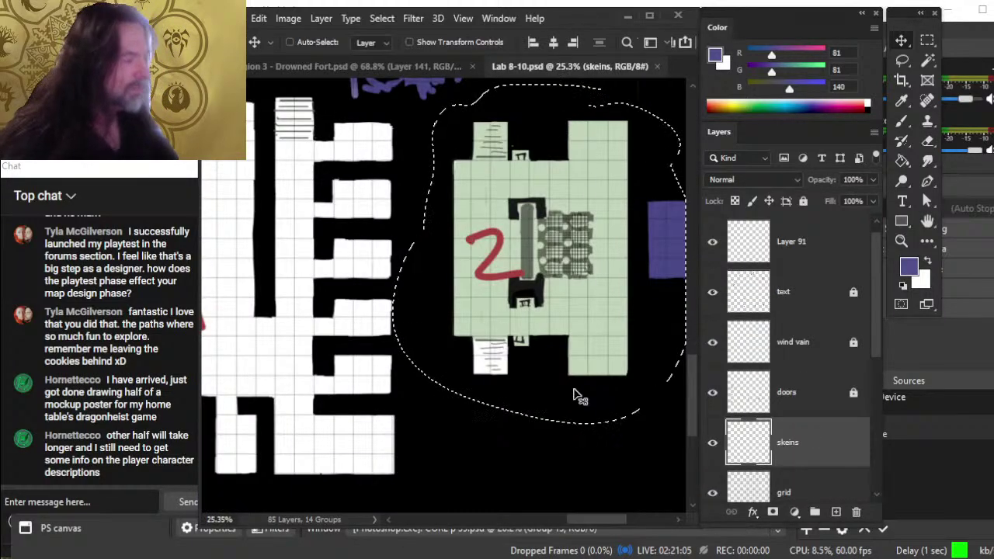
key("z")
left_click_drag(559, 281, 587, 308)
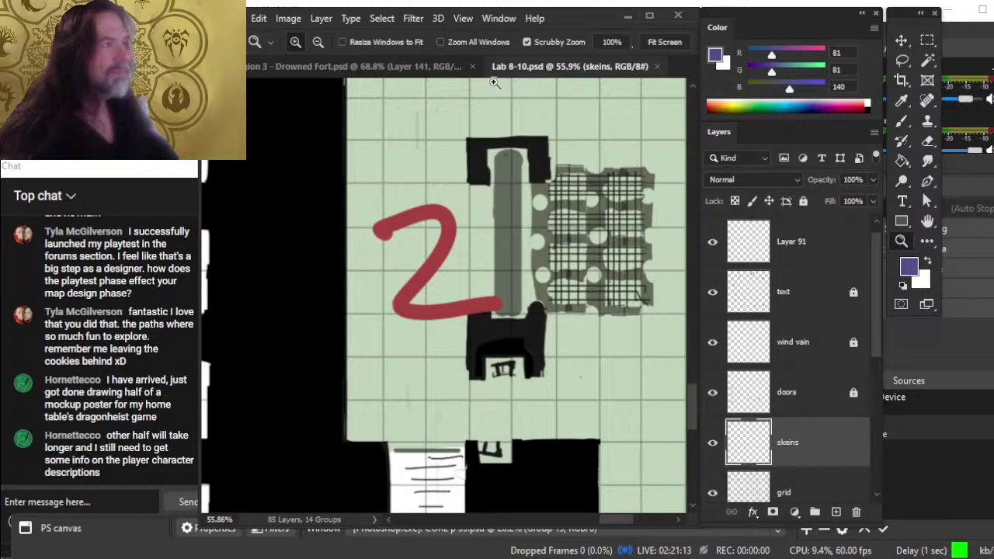
left_click(419, 69)
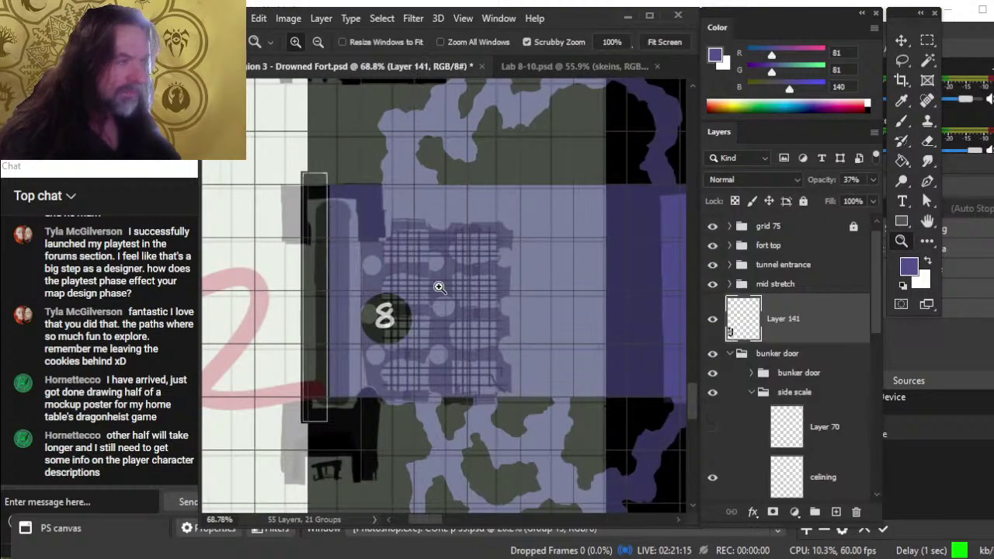
key("v")
mouse_move(416, 347)
left_mouse_down()
mouse_move(424, 340)
mouse_move(371, 296)
mouse_move(395, 252)
mouse_move(393, 305)
mouse_move(417, 338)
left_mouse_up()
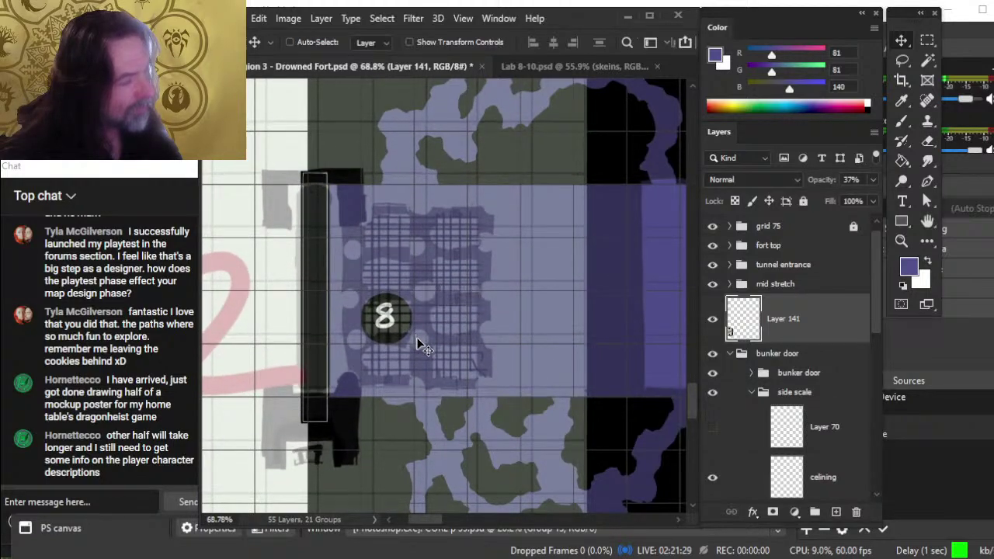
left_click_drag(431, 397, 536, 399)
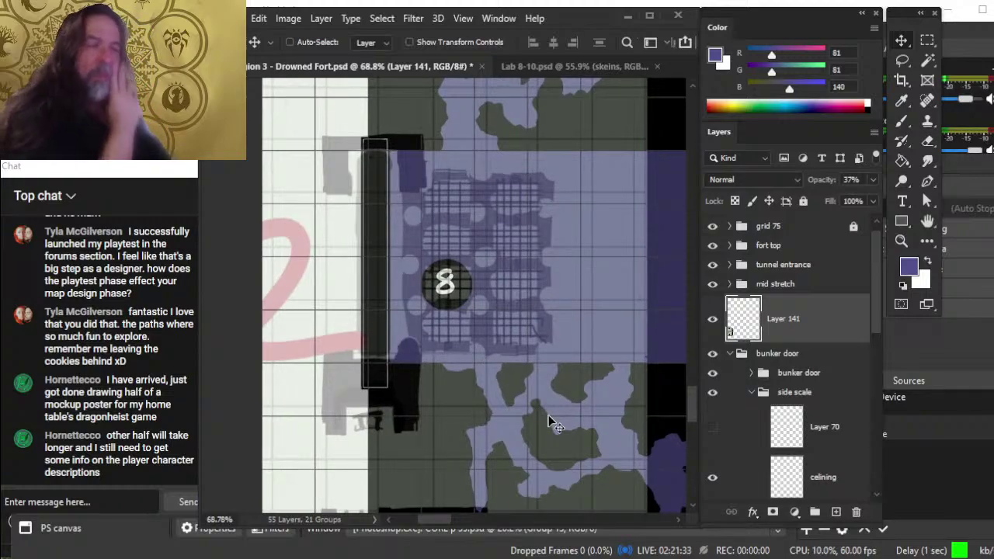
mouse_move(616, 373)
left_mouse_down()
mouse_move(614, 391)
mouse_move(623, 355)
mouse_move(610, 382)
mouse_move(614, 374)
mouse_move(603, 376)
mouse_move(615, 363)
mouse_move(622, 371)
mouse_move(583, 366)
mouse_move(612, 368)
left_mouse_up()
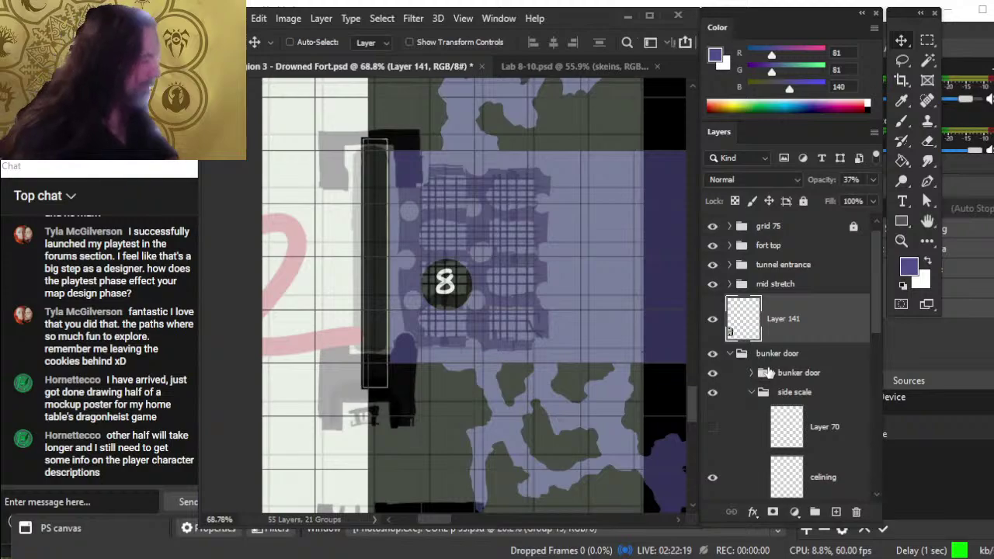
Step: Lasso the hatched block beside the door on the pasted room, extend the selection over its right edge, and copy it to a new layer
key("l")
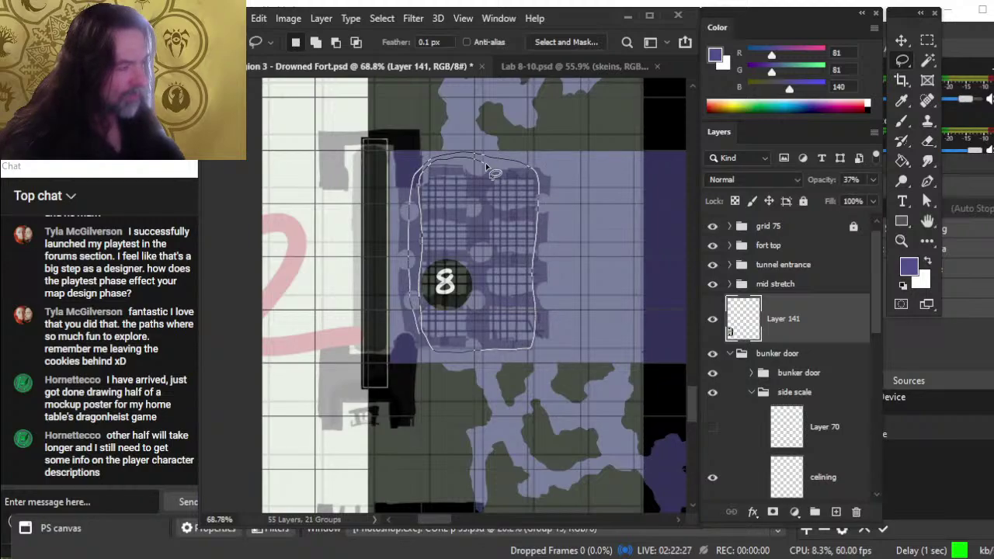
left_click_drag(486, 165, 488, 166)
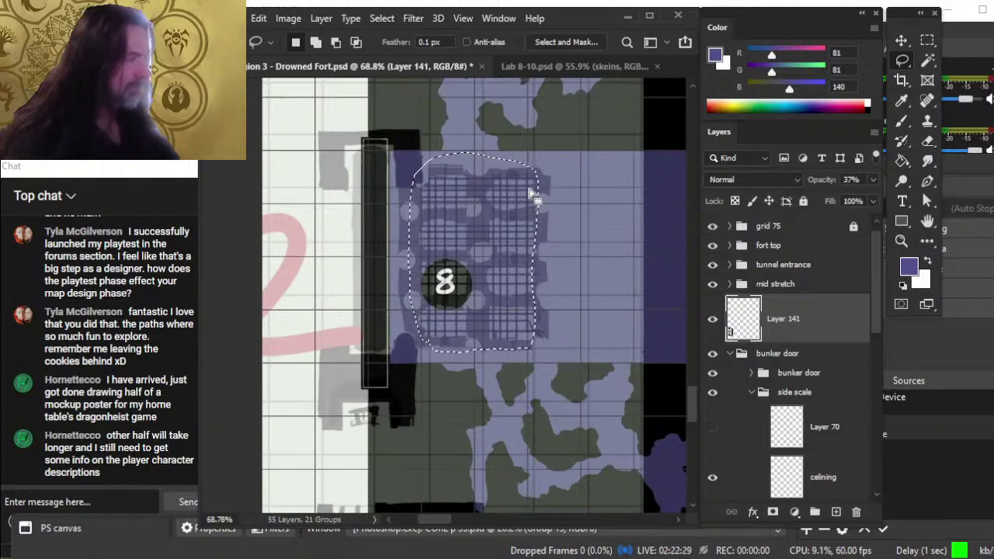
mouse_move(533, 193)
left_mouse_down()
mouse_move(546, 213)
mouse_move(536, 345)
left_mouse_up()
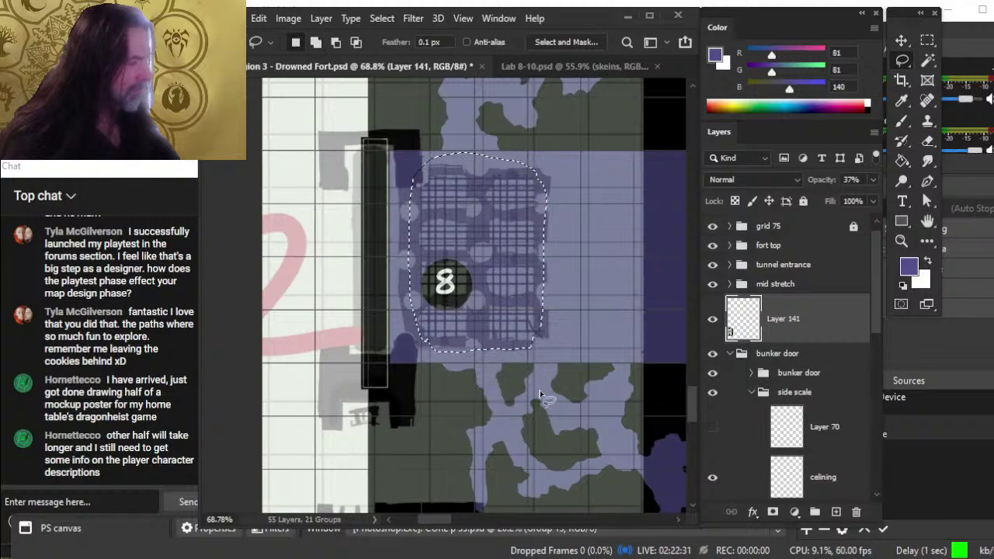
key("ctrl")
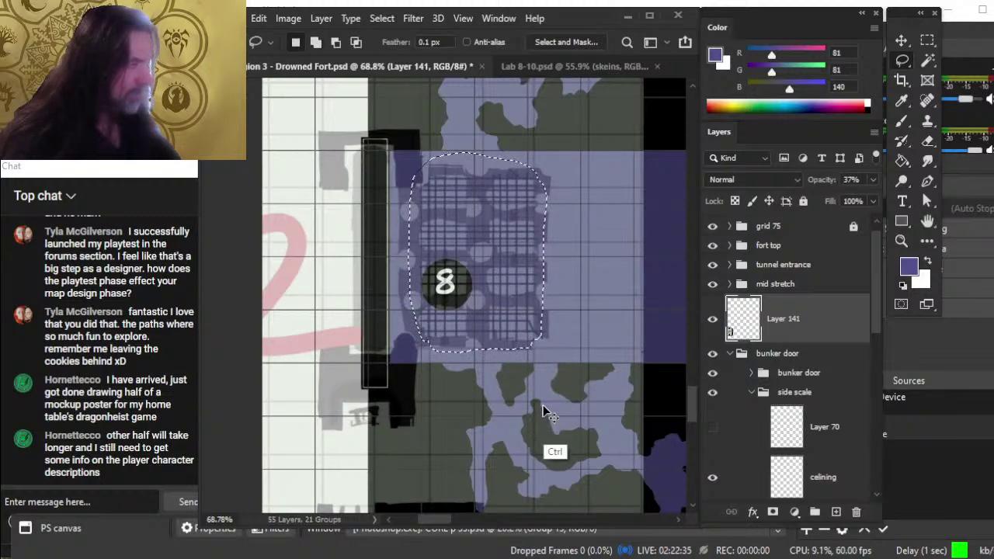
key("ctrl+j")
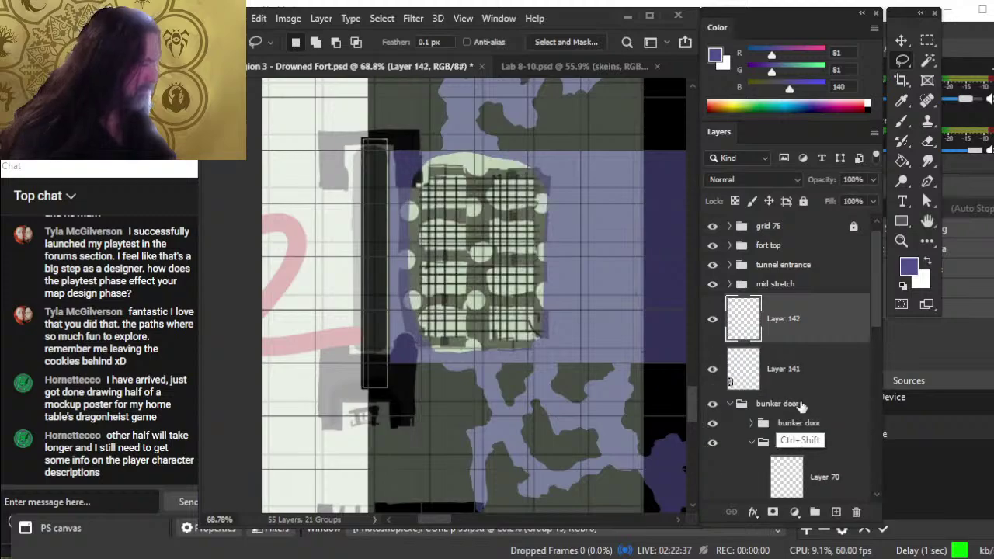
Step: Hide the remaining pasted room layer, Layer 141, and delete it
left_click(708, 380)
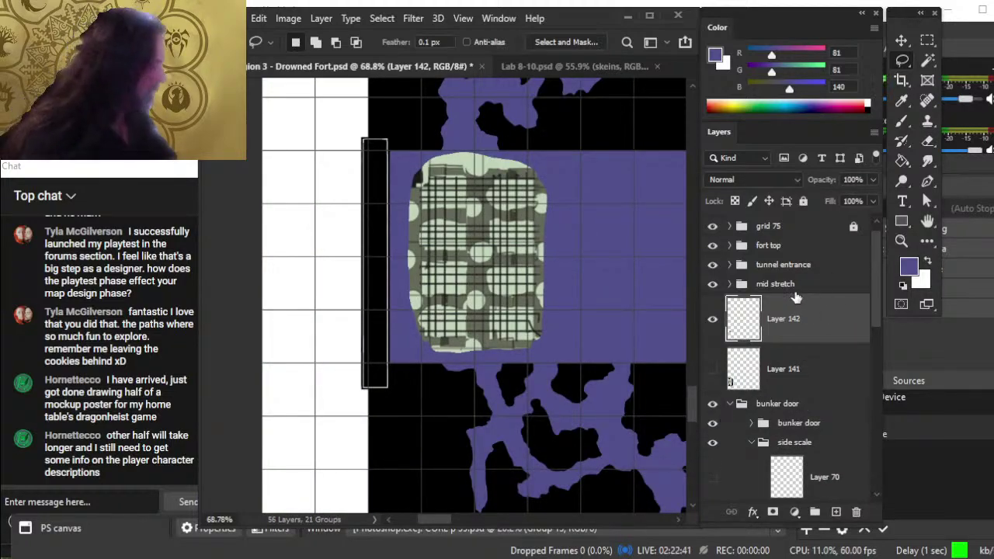
left_click(791, 371)
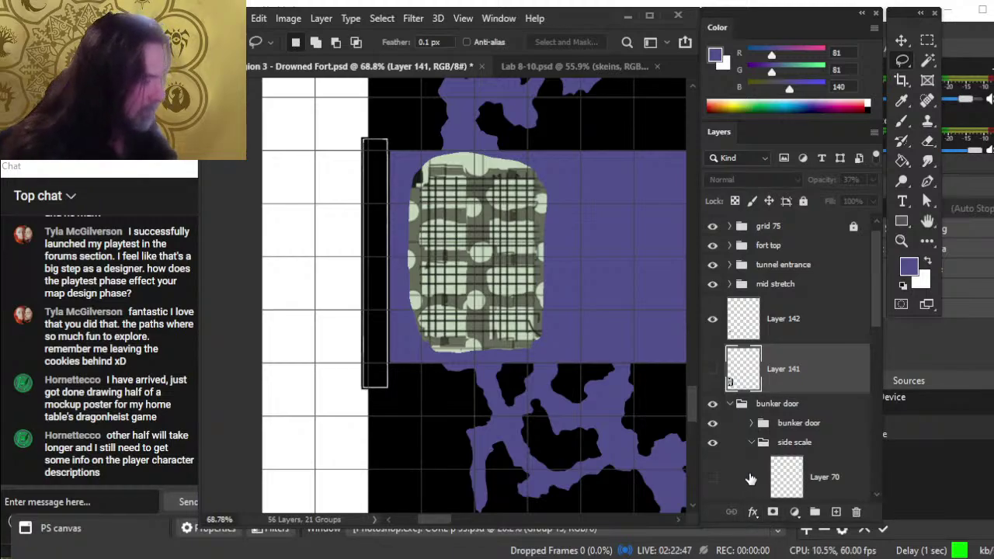
key("Delete")
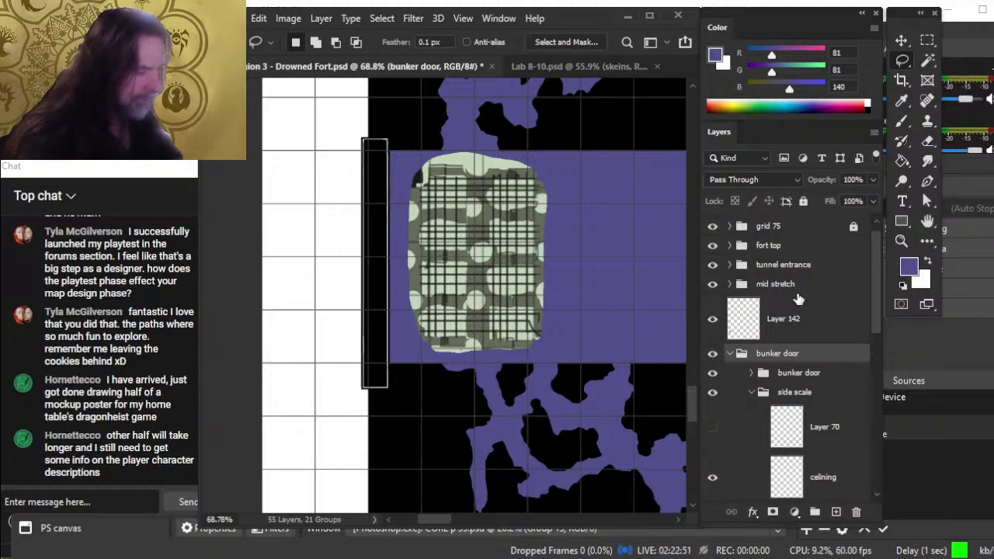
Step: Nudge the hatched block on Layer 142 left to sit just beside the black door outline, and lower its opacity to 33%
left_click(799, 336)
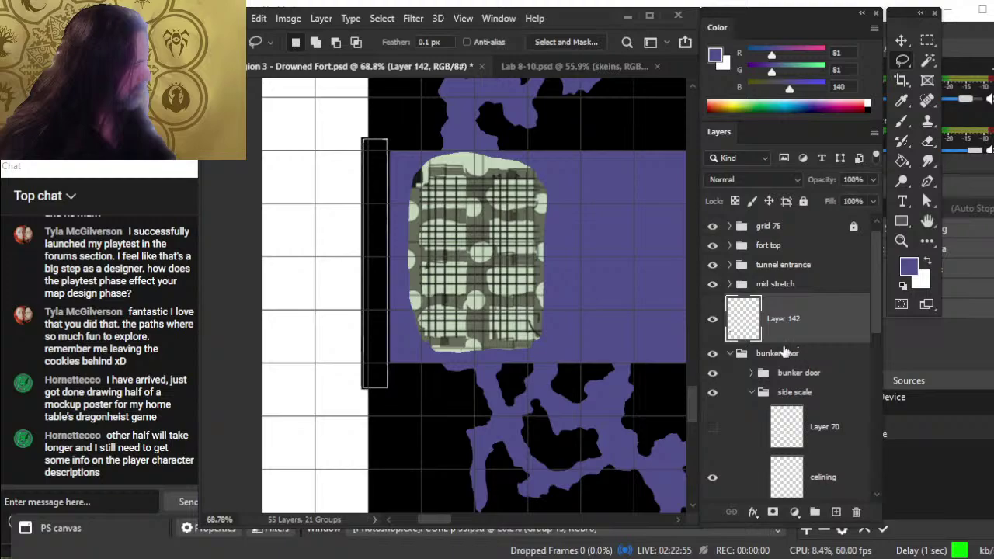
key("v")
key("shift+Left")
key("shift+Left")
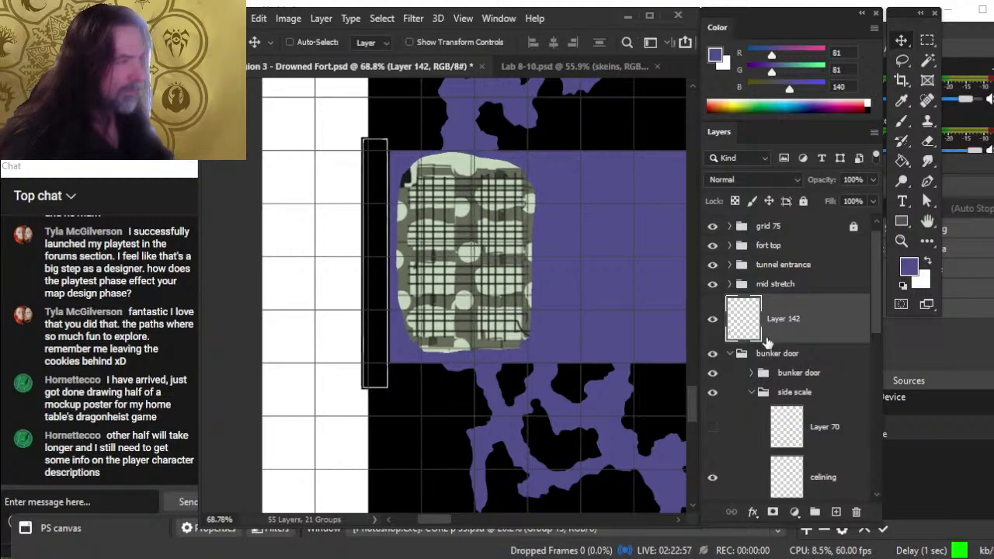
key("Left")
key("Left")
key("Left")
key("Left")
key("Left")
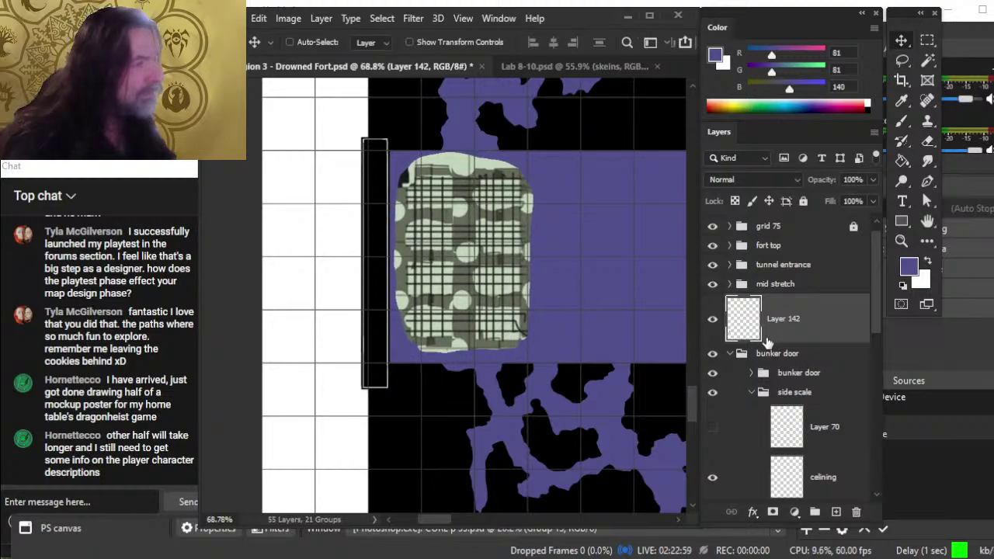
key("Left")
key("Left")
key("Left")
key("Left")
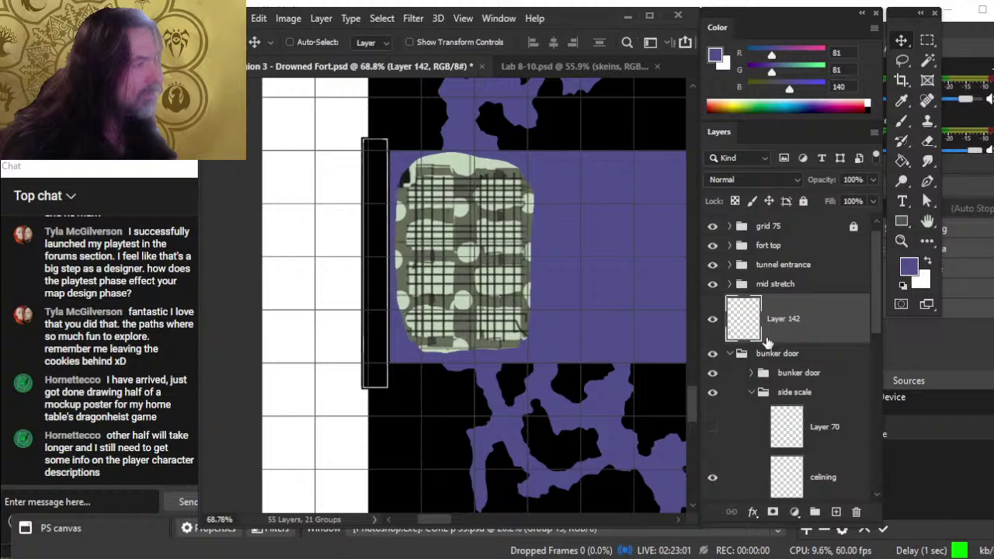
key("Left")
key("Left")
key("Left")
key("Left")
key("Left")
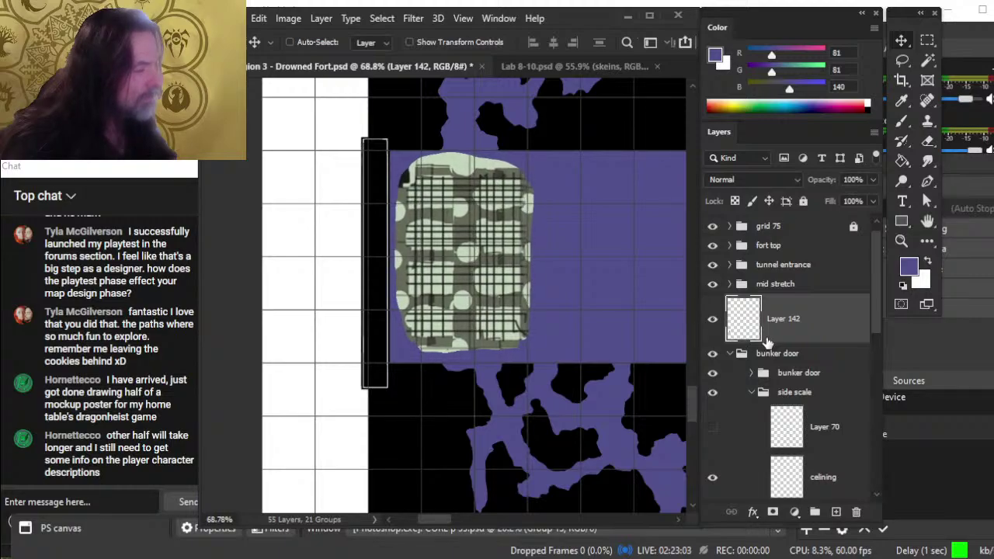
key("Left")
key("Left")
key("Left")
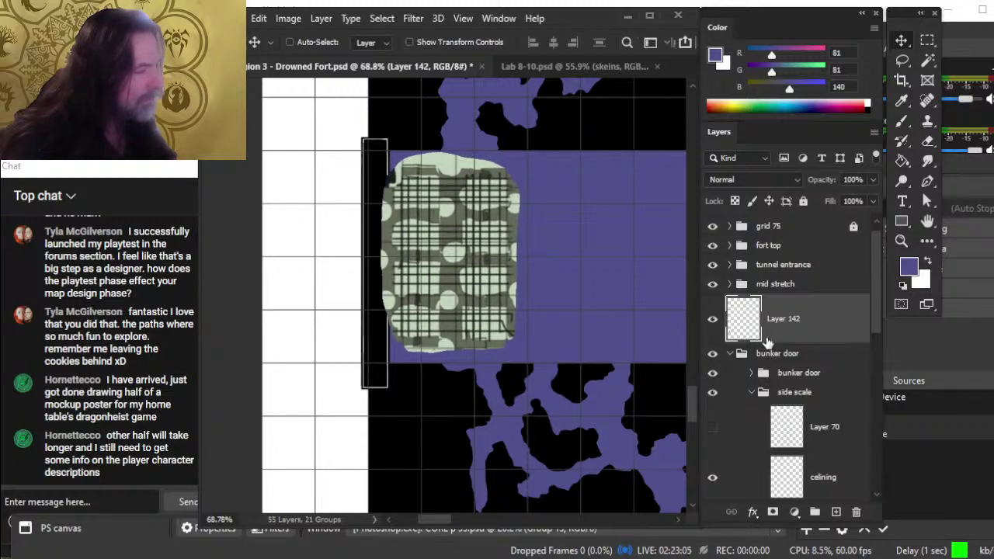
key("Right")
key("Right")
key("Right")
key("Right")
key("Right")
key("Right")
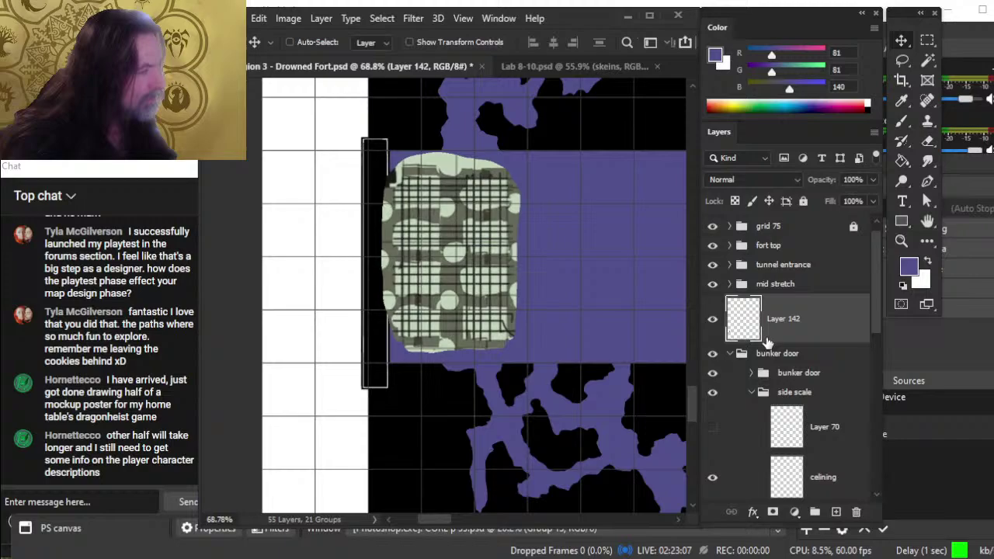
key("Right")
key("Right")
key("Right")
key("Right")
key("Right")
key("Right")
key("Right")
key("Right")
key("Right")
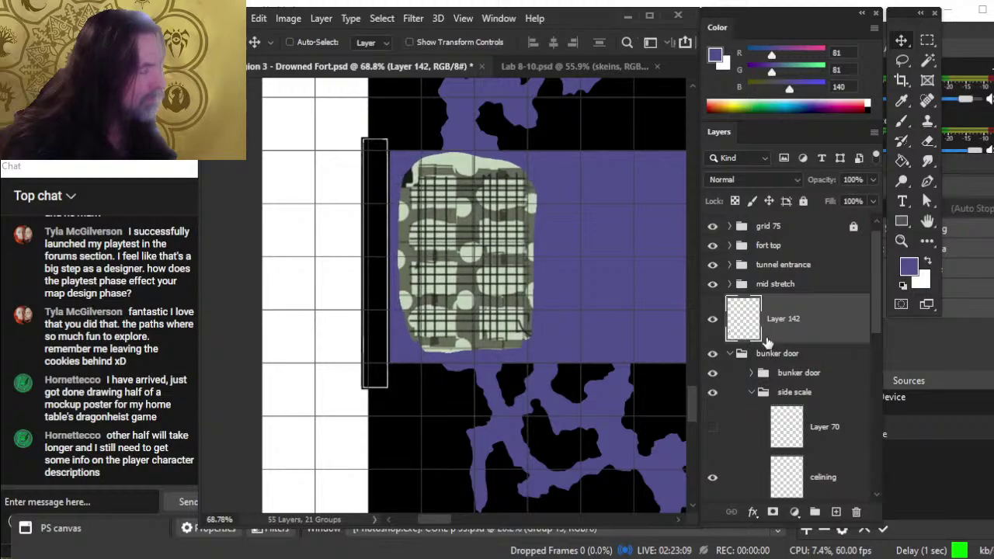
left_click_drag(870, 199, 823, 198)
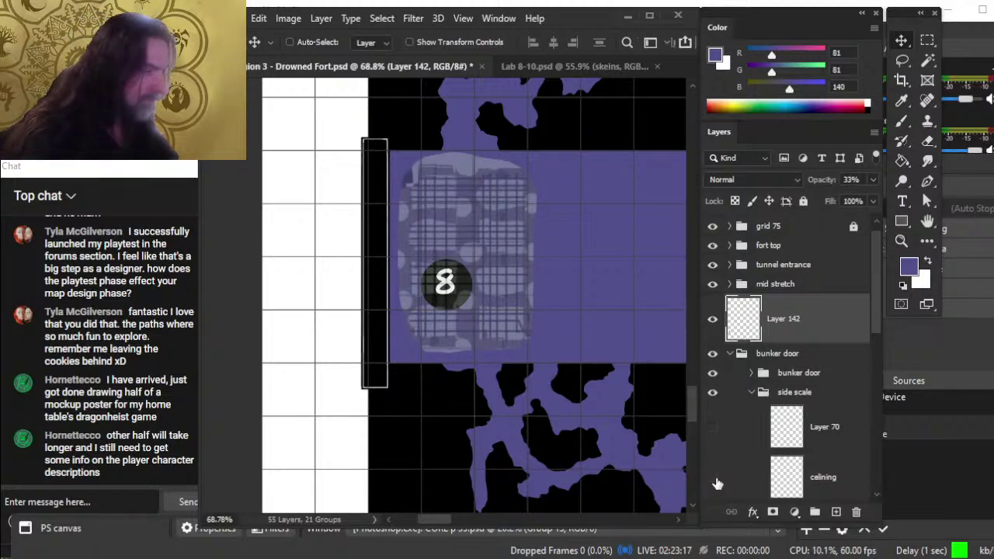
Step: Check the inner bunker door group, its spacing layer and its BLACVK WHITE and COLOR subgroups for the layer holding the 8 marker
left_click(714, 373)
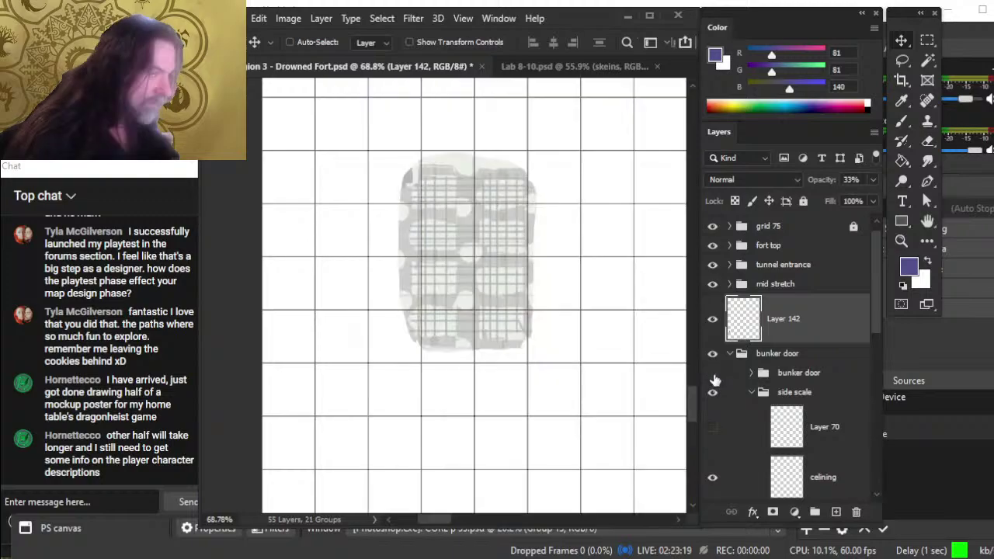
left_click(714, 374)
left_click(752, 374)
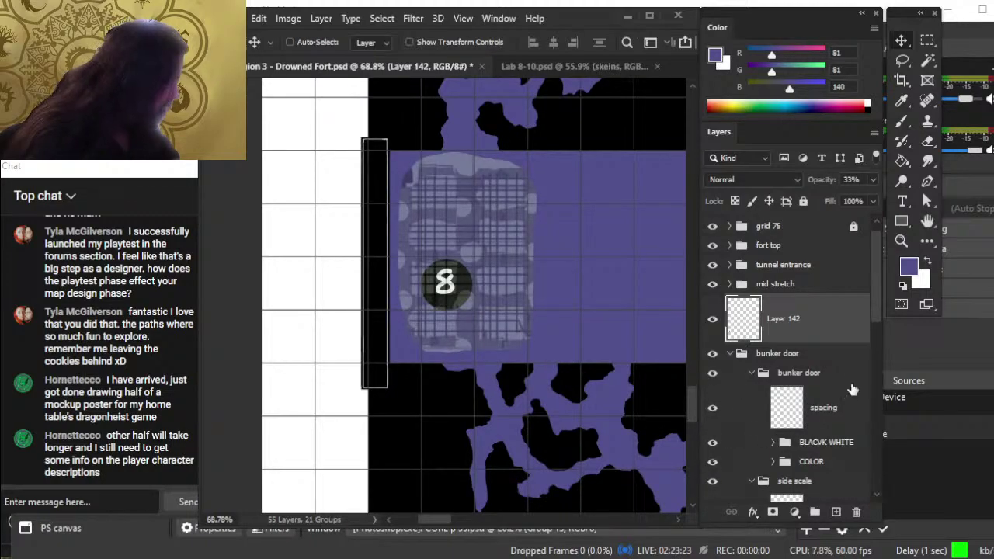
scroll(865, 326, "down", 5)
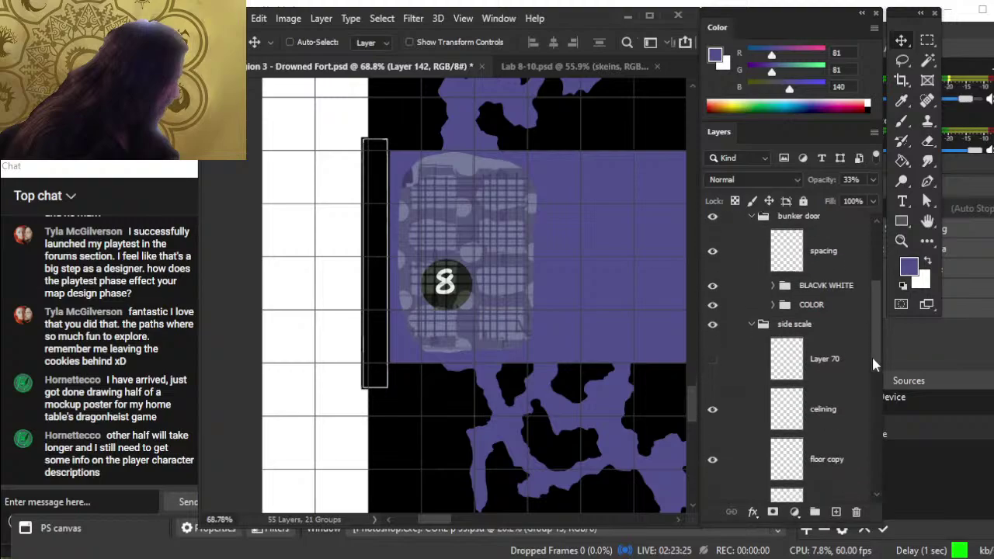
left_click_drag(872, 354, 862, 329)
left_click(712, 334)
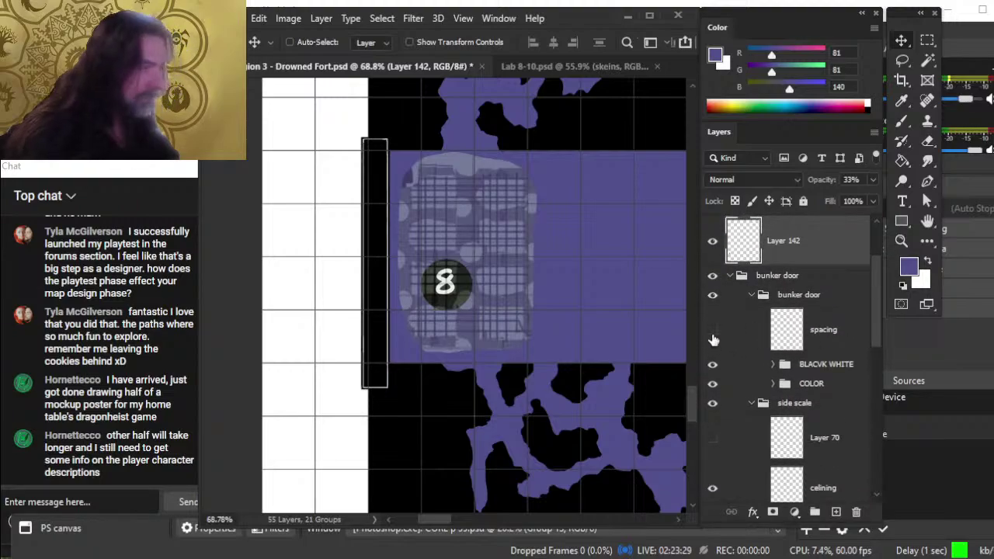
left_click(713, 295)
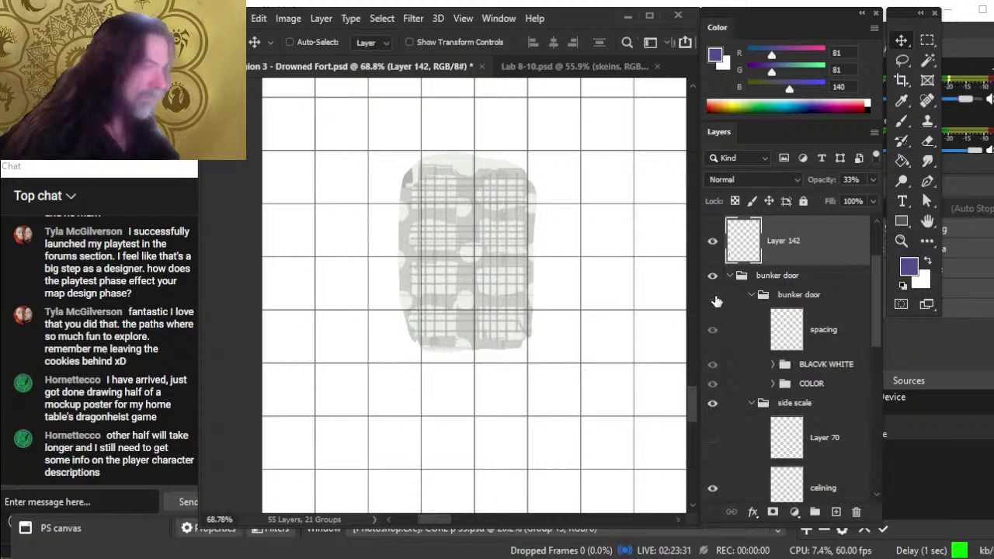
left_click(714, 296)
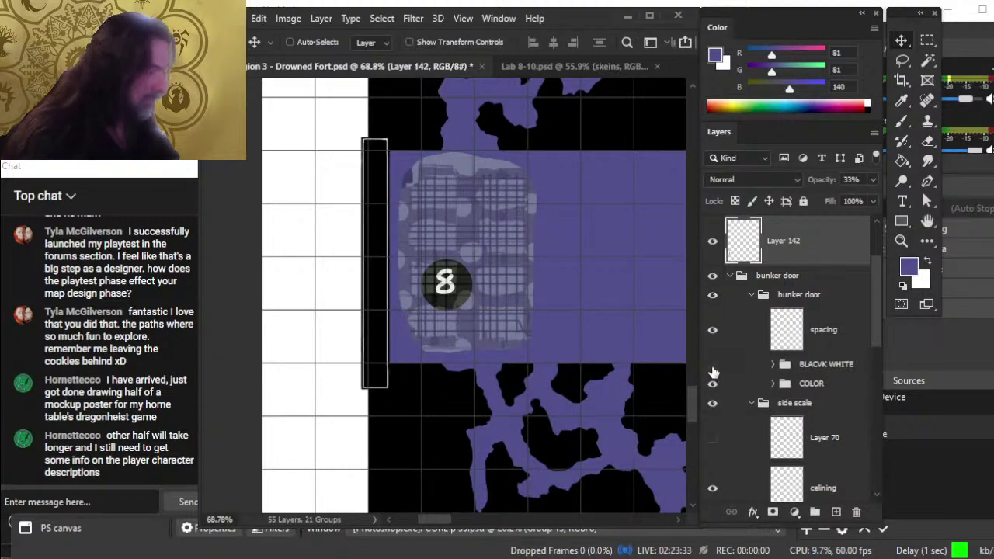
left_click(712, 384)
left_click(713, 383)
left_click(773, 384)
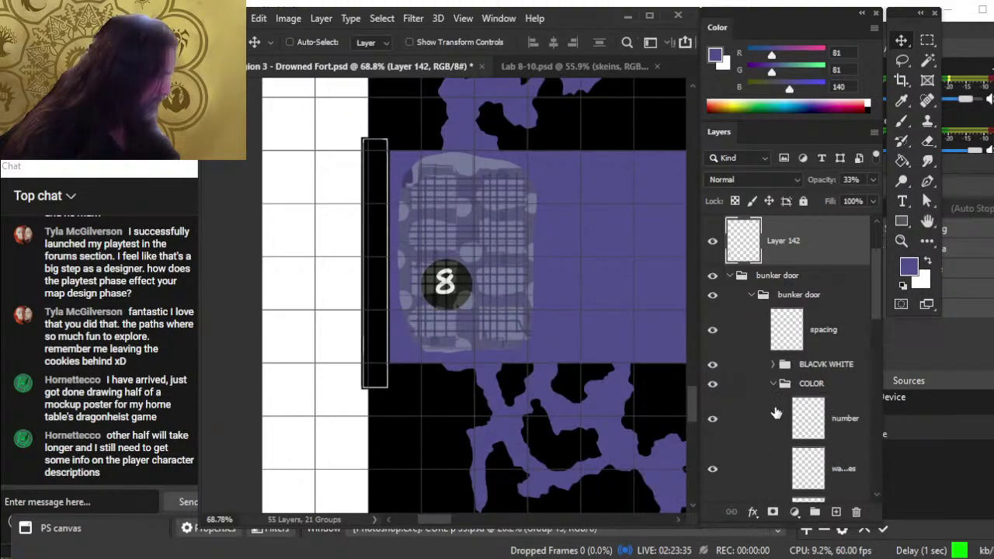
Step: Move the number layer out of the COLOR group to the top of the outer bunker door group and hide it
left_click(712, 420)
left_click(712, 419)
left_click_drag(765, 424, 761, 286)
left_click(713, 311)
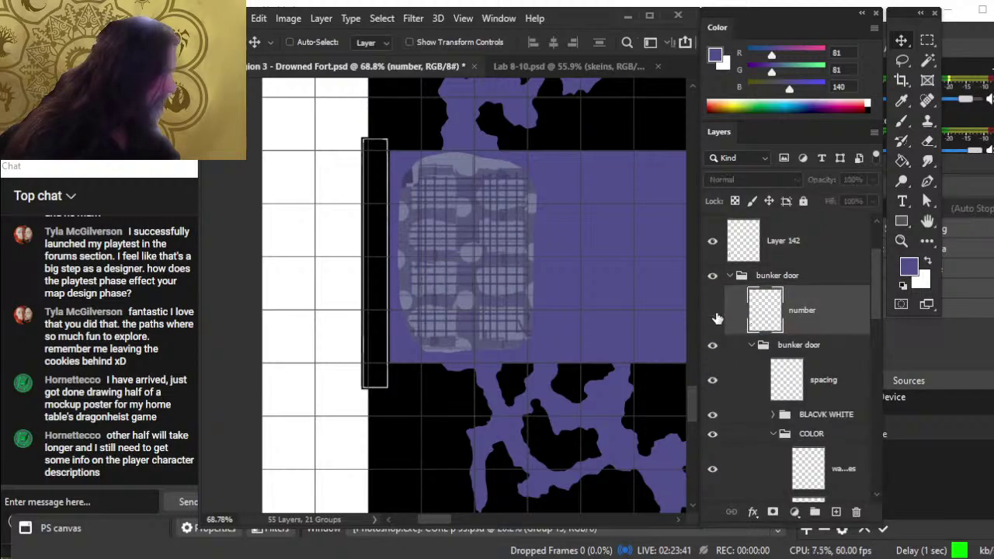
Step: Collapse the inner bunker door group and hide Layer 142 with the hatched block
left_click(750, 344)
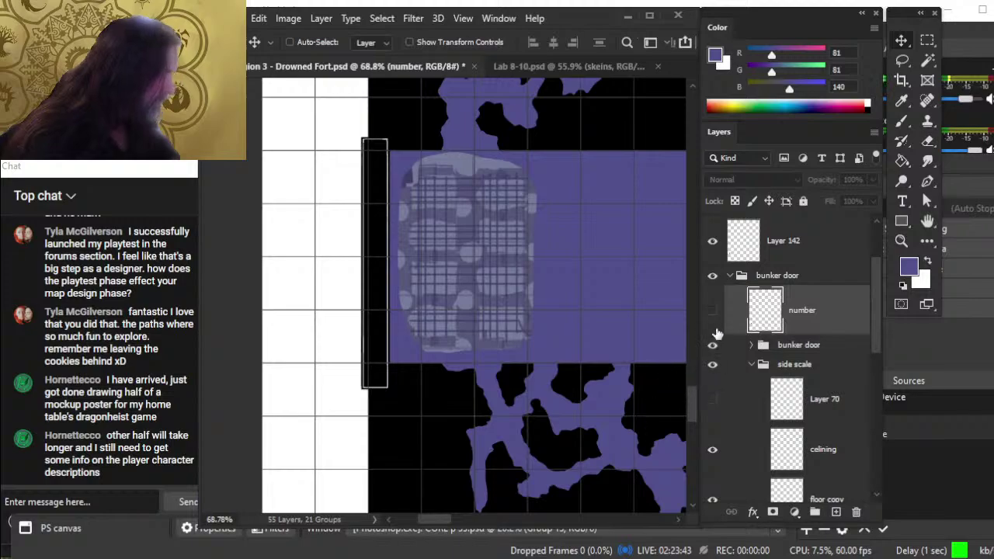
left_click(713, 346)
left_click(713, 346)
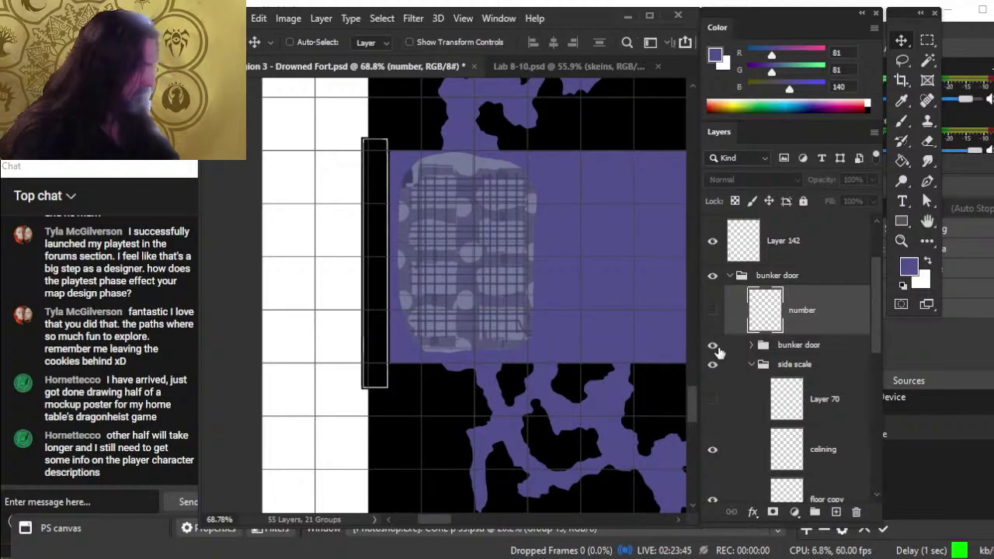
left_click(717, 374)
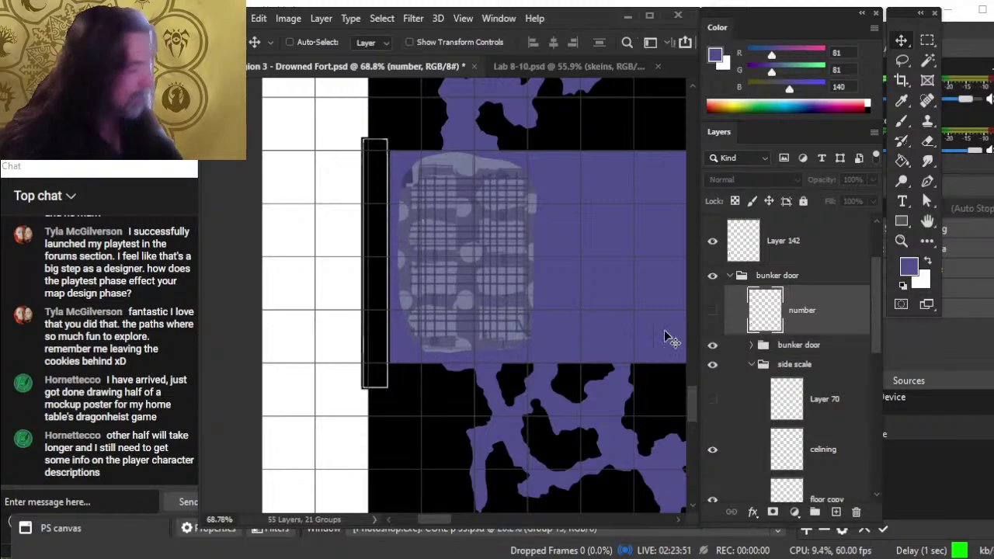
left_click(712, 242)
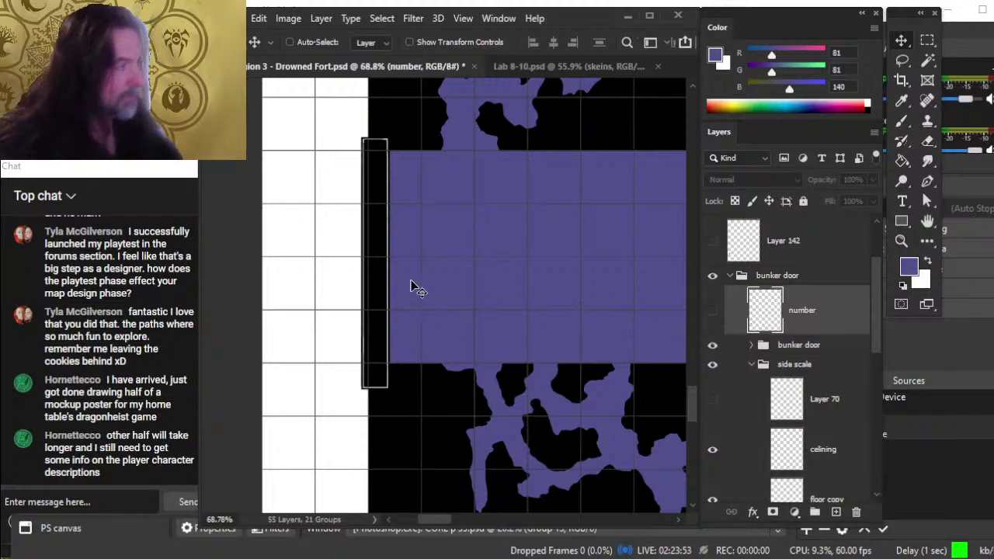
key("z")
left_click_drag(462, 311, 445, 326)
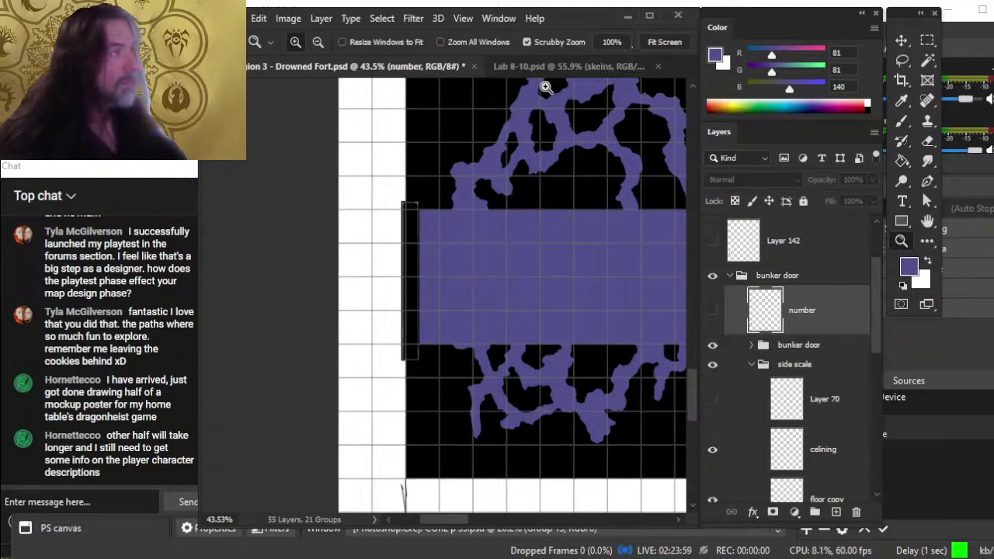
Step: In Lab 8-10.psd, toggle Layer 95 in the bottom copy group to check its contents, keep it visible and select it
left_click(547, 64)
scroll(481, 234, "right", 3)
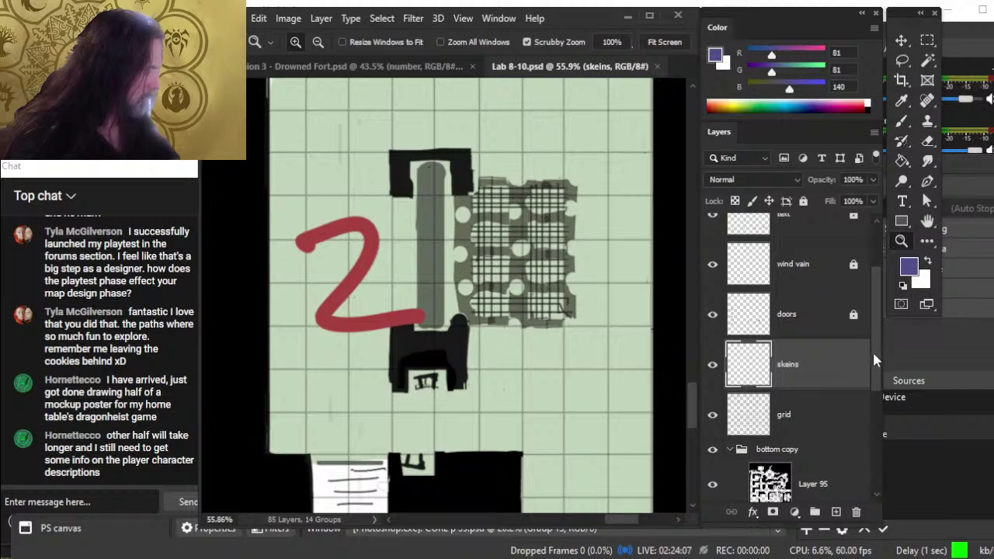
scroll(874, 359, "down", 2)
left_click(713, 400)
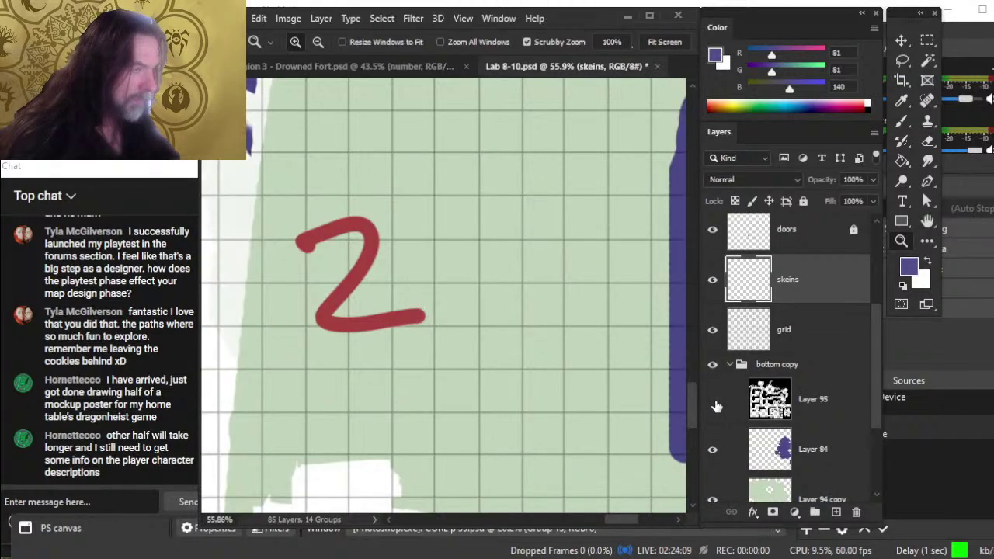
left_click(712, 400)
left_click(812, 412)
left_click_drag(466, 250, 477, 311)
Step: Lasso the upper black bracket around room 2's grey bar, shift it slightly upward and deselect
key("l")
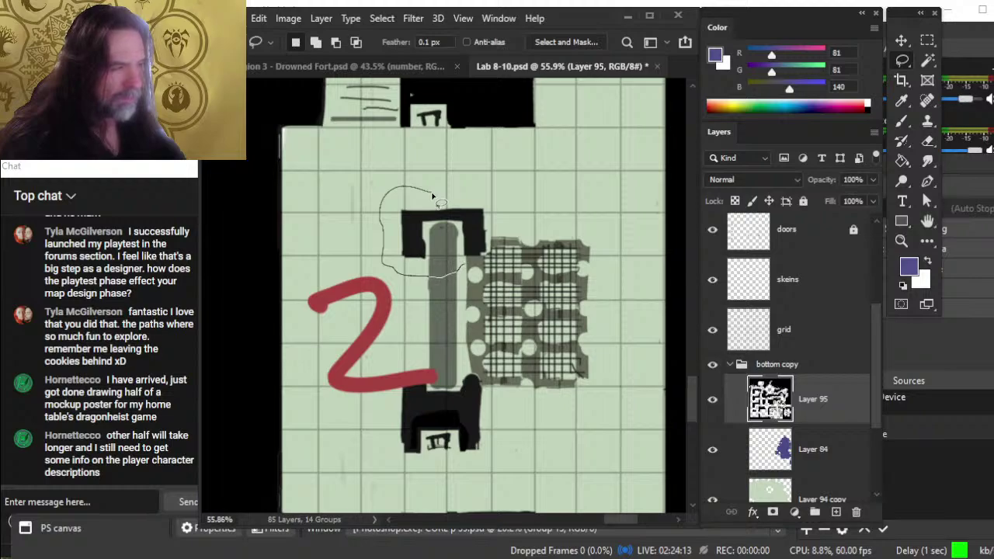
left_click_drag(433, 196, 436, 200)
key("v")
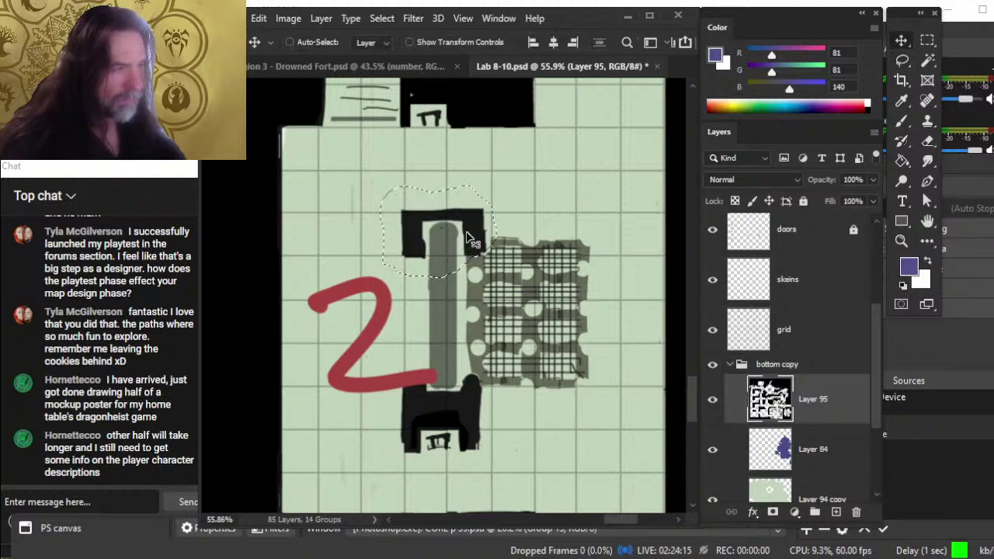
left_click_drag(466, 233, 469, 226)
key("l")
key("ctrl+d")
Step: Repair the break in room 2's grey bar by painting over it with a 15 px brush in the bar's sampled grey
key("r")
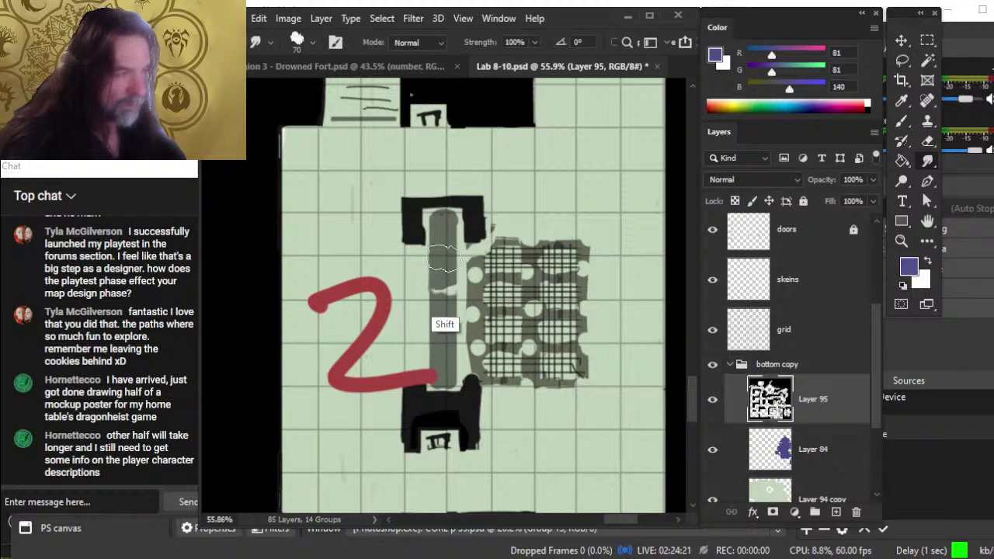
key("shift")
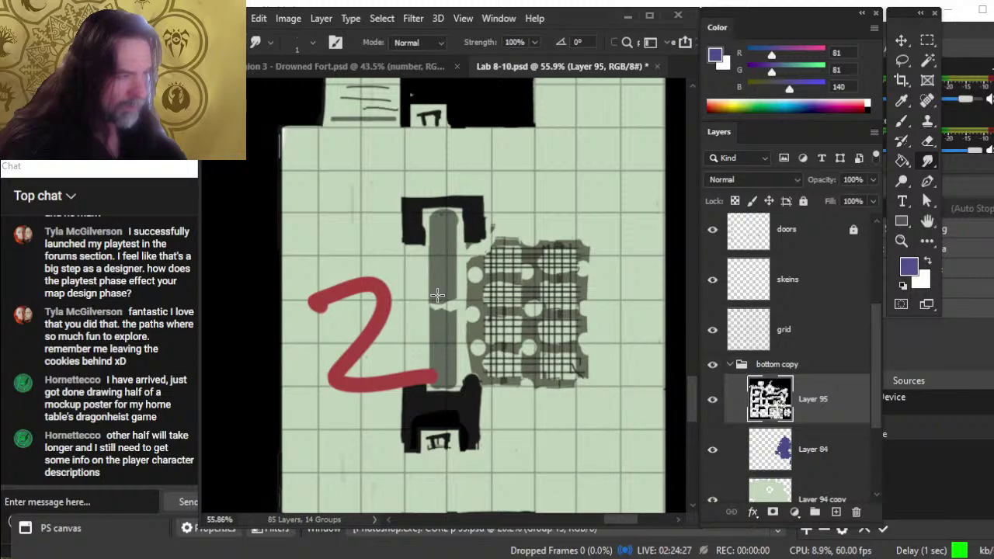
key("bracketright")
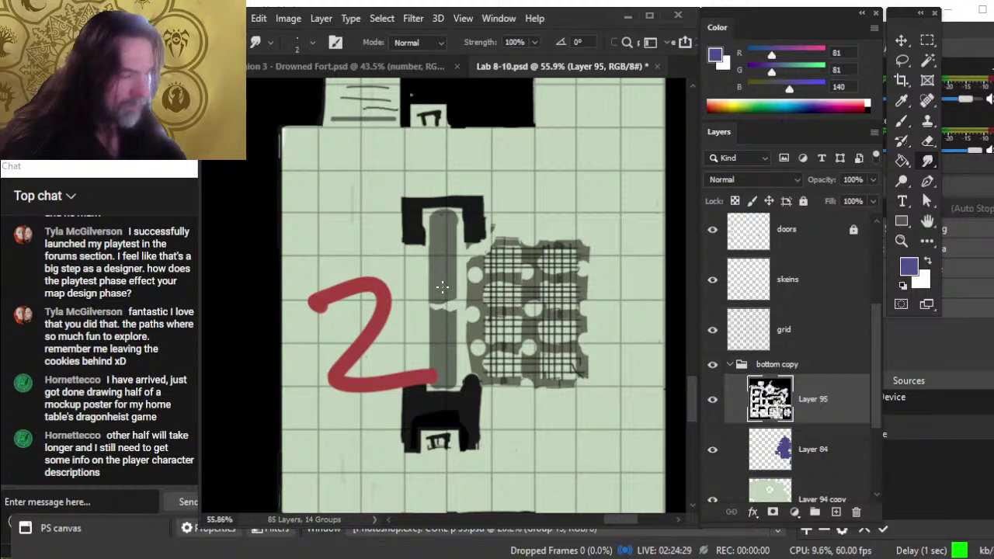
key("b")
left_click(440, 283, "alt")
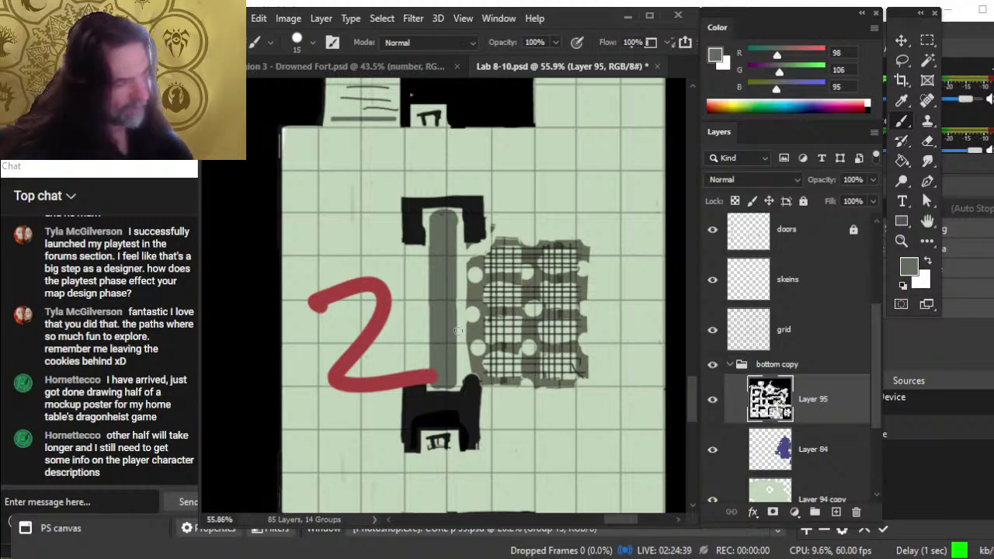
Step: Compare the corridor and door area around rooms 1 and 2 in Lab 8-10 with the Drowned Fort map
key("z")
left_click_drag(553, 301, 523, 312)
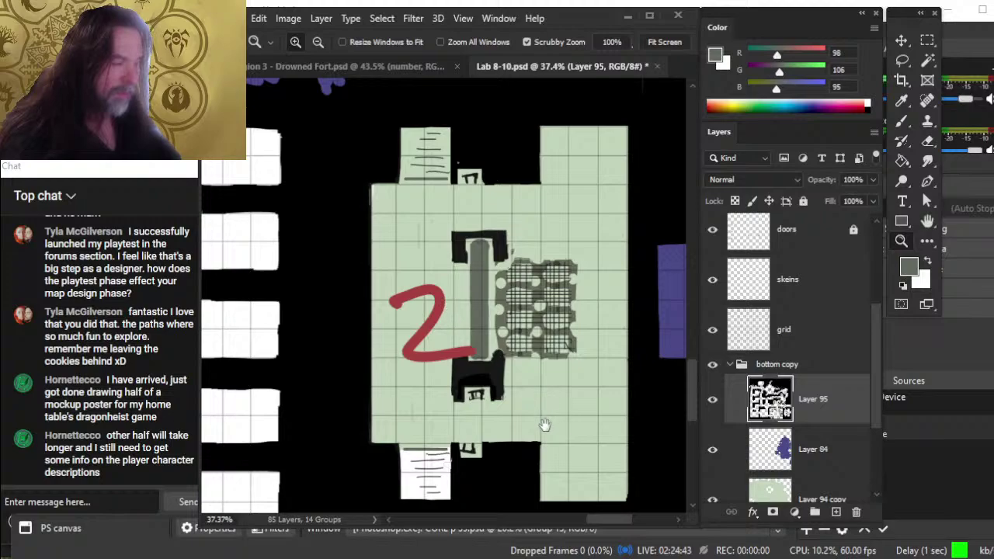
left_click_drag(541, 424, 557, 272)
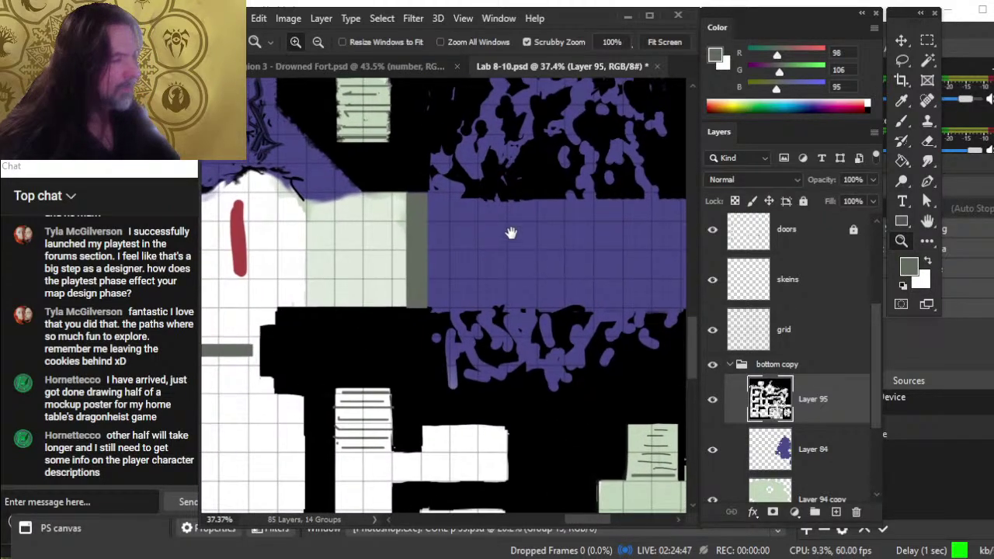
mouse_move(495, 378)
left_mouse_down()
mouse_move(505, 373)
mouse_move(588, 406)
mouse_move(521, 305)
left_mouse_up()
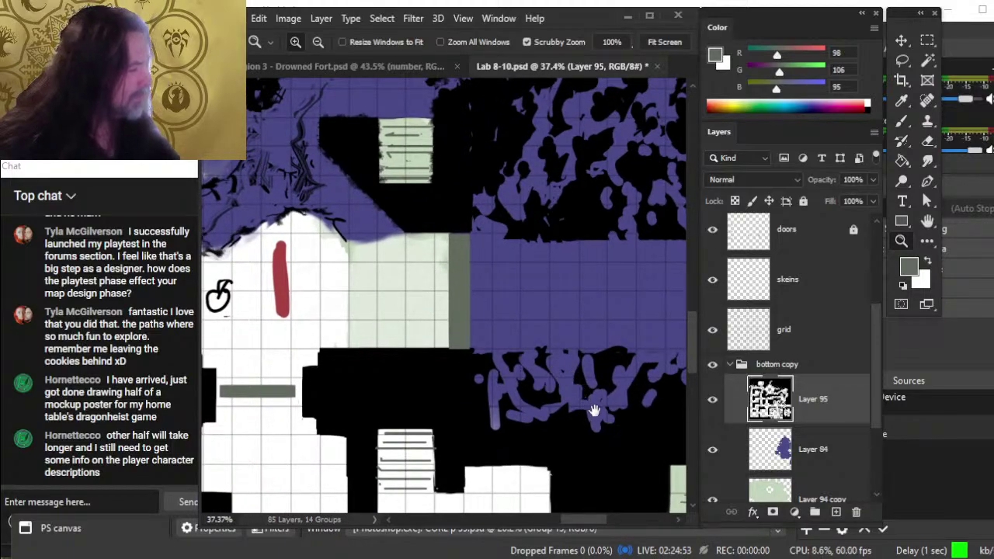
left_click_drag(602, 416, 555, 430)
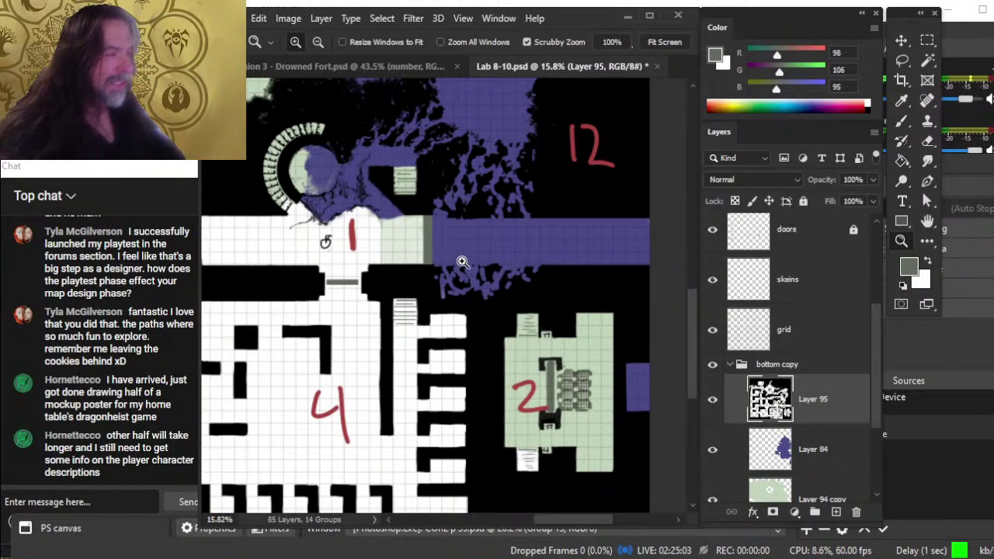
left_click_drag(459, 233, 466, 262)
key("alt+Tab")
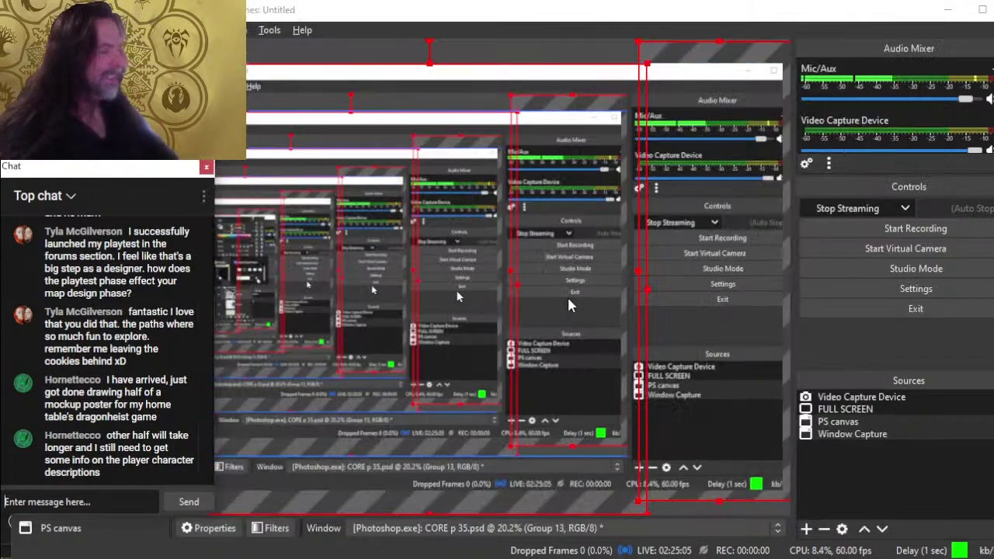
key("alt+Tab")
key("ctrl+Tab")
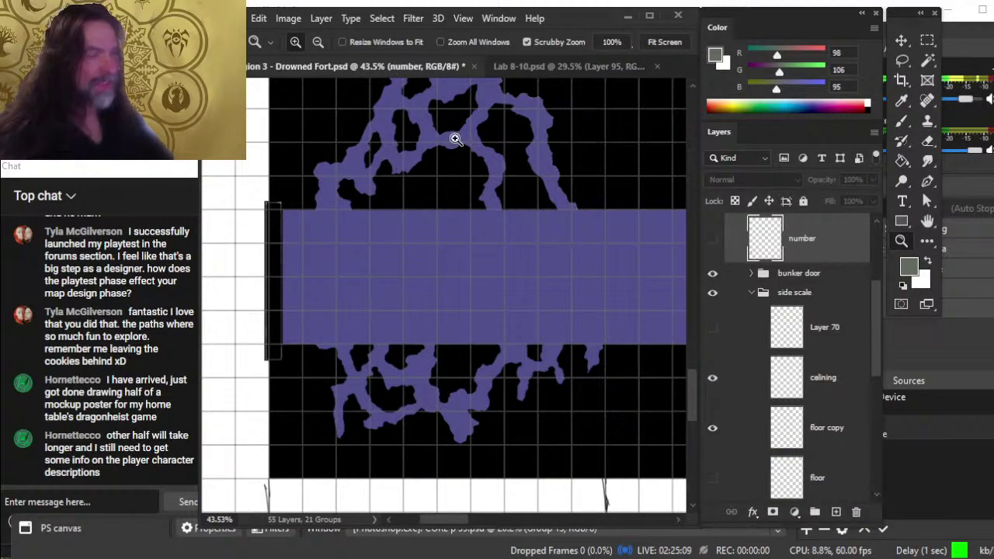
Step: Close the Lab 8-10.psd document, leaving only the Drowned Fort map open
left_click(533, 64)
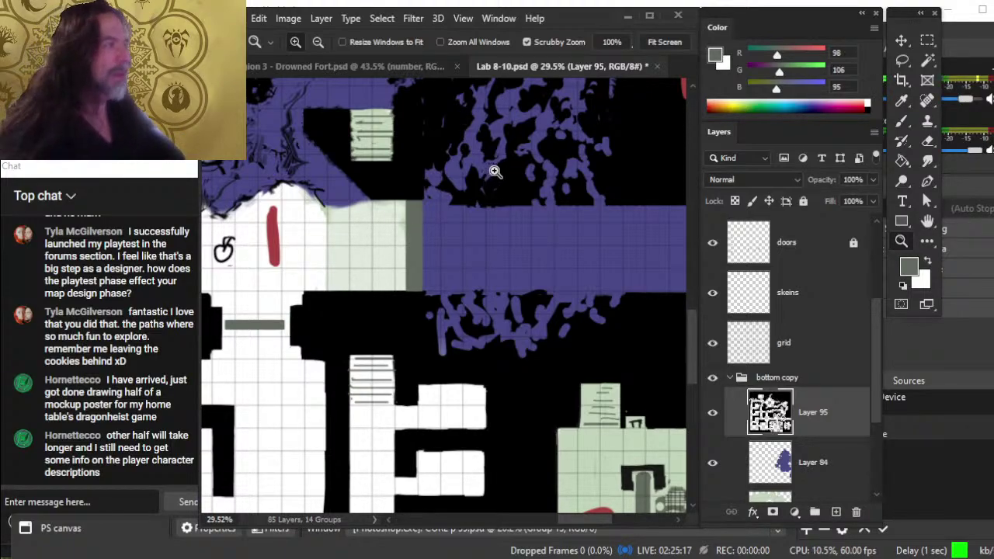
left_click(657, 66)
left_click(465, 220)
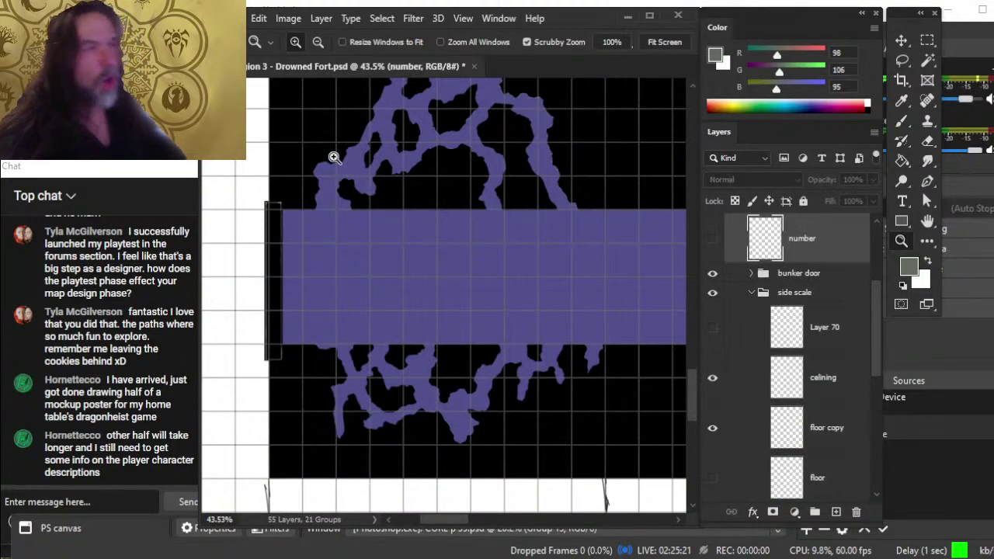
Step: Start opening a file and look through the PLAYTEST folder inside Crystals of Mabar
left_click(234, 18)
left_click(261, 49)
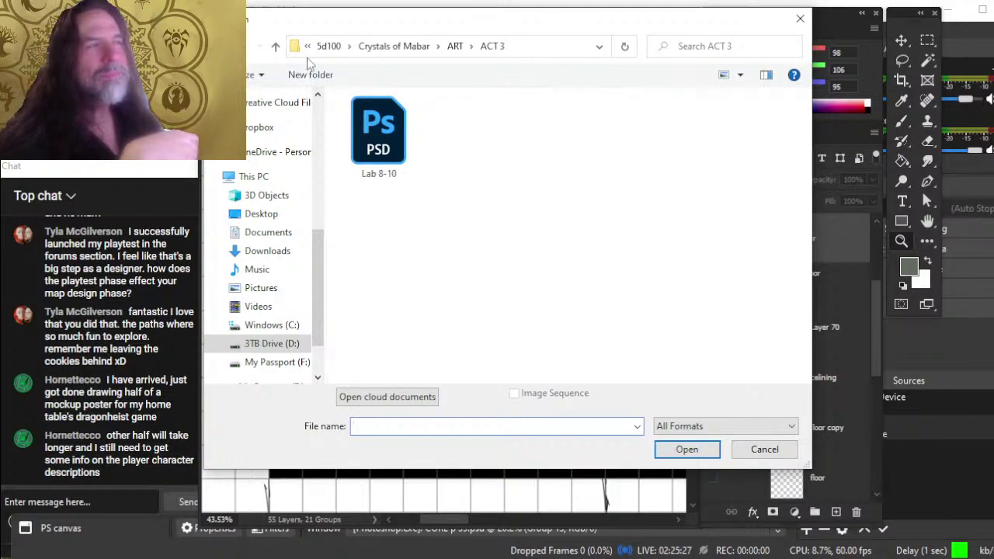
left_click(394, 45)
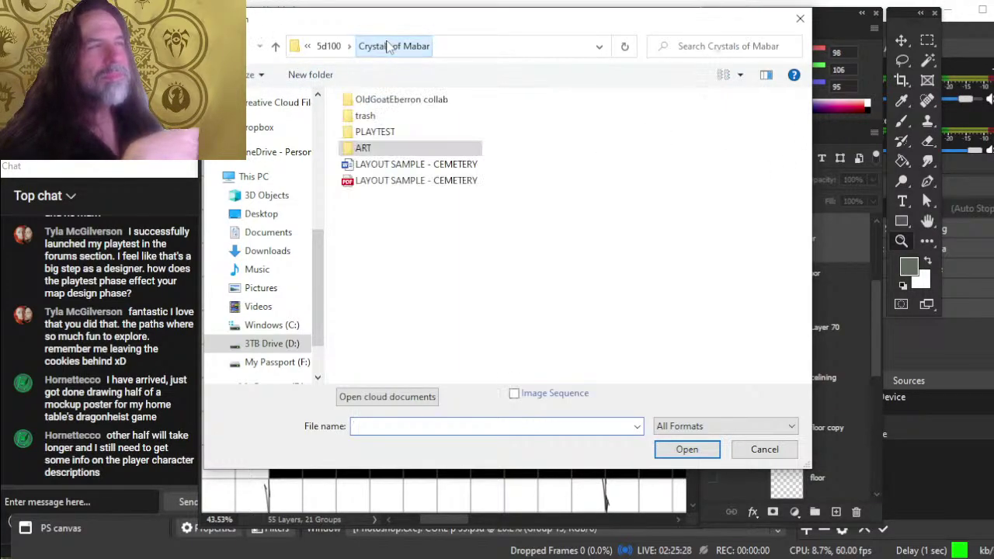
double_click(405, 134)
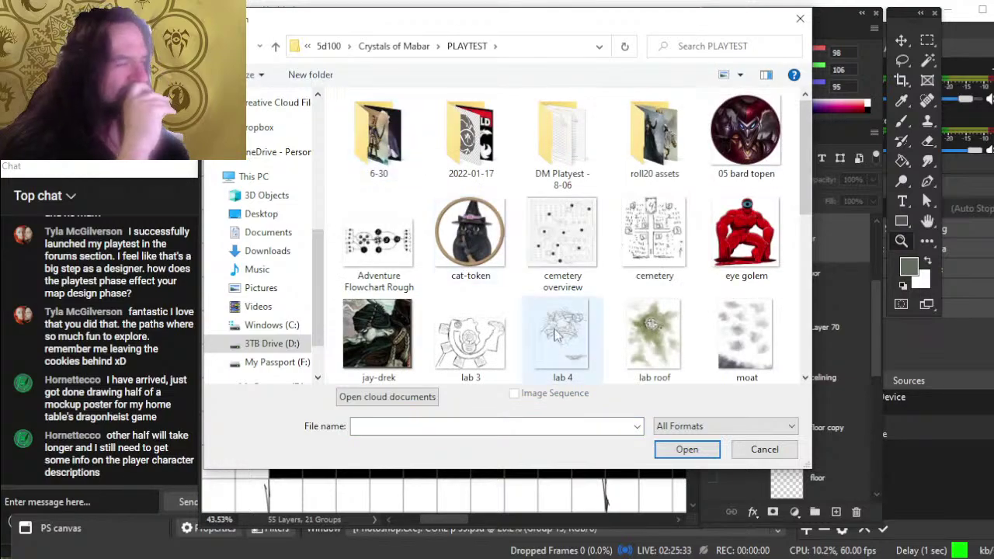
scroll(585, 295, "down", 10)
scroll(584, 295, "up", 10)
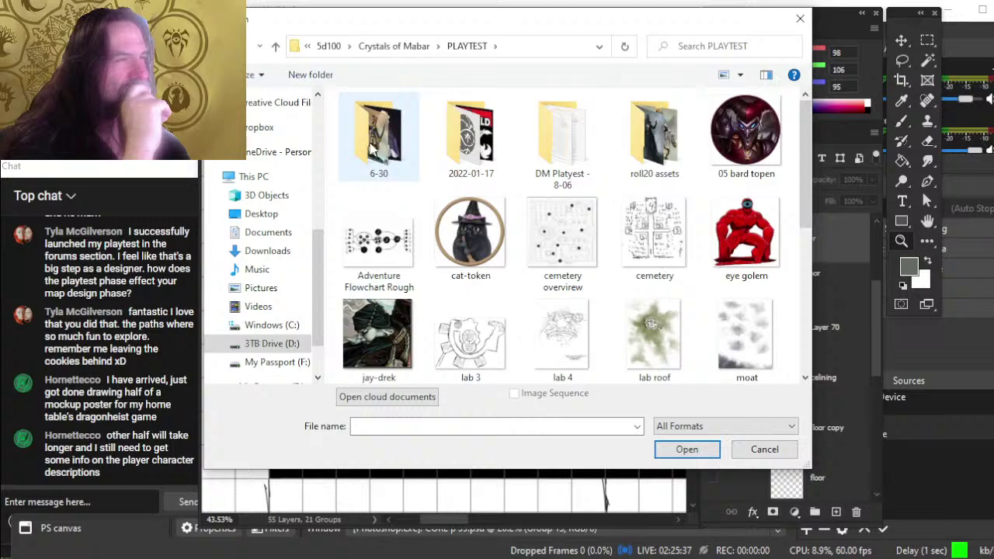
Step: Check the 2022-01-17, 6-30 and DM Platyest - 8-06 subfolders of PLAYTEST for the wanted file
double_click(469, 151)
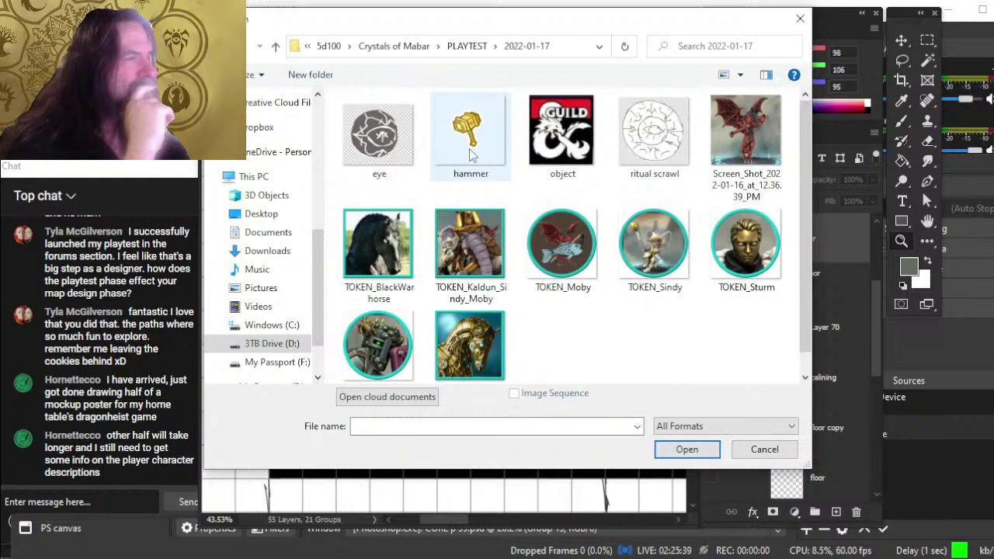
key("alt+Left")
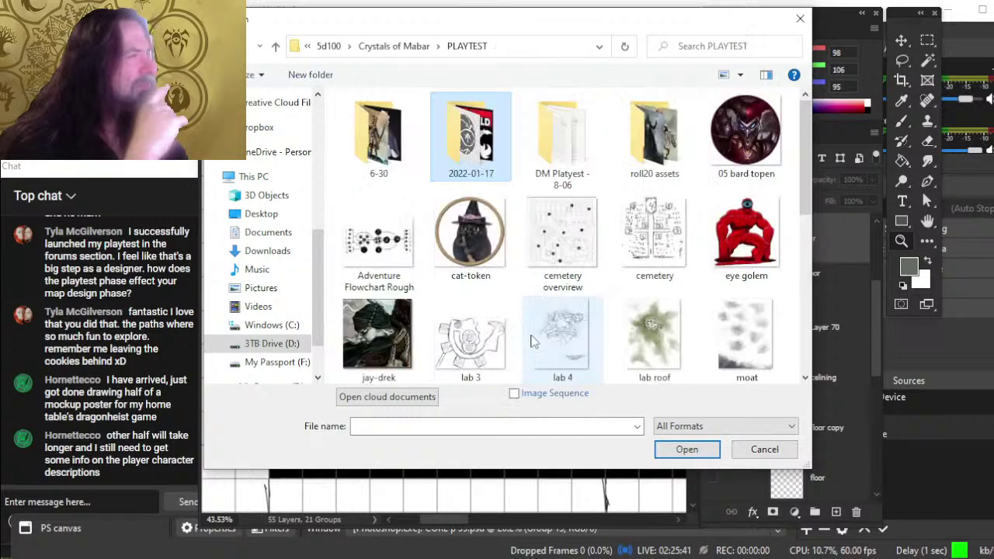
double_click(397, 152)
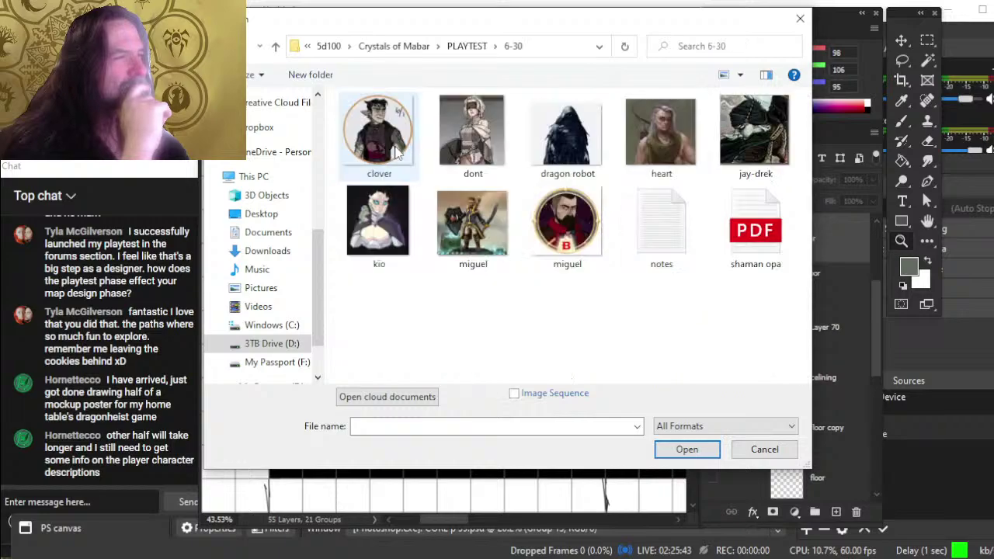
key("alt+Left")
double_click(560, 155)
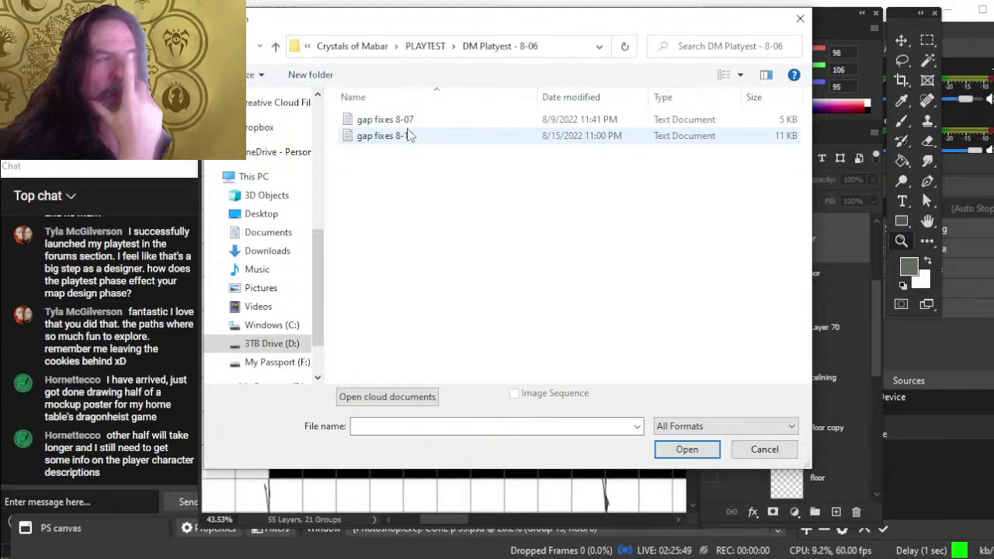
key("alt+Left")
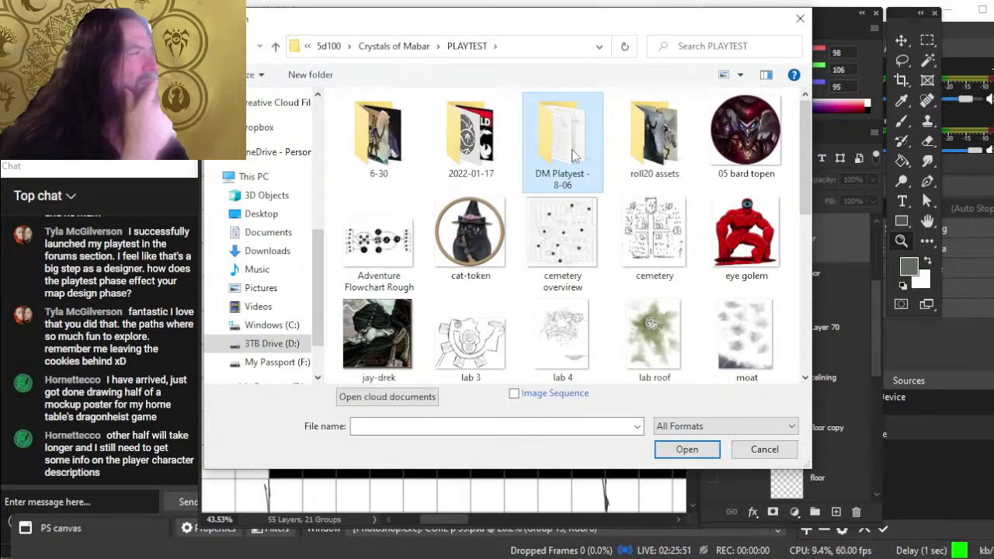
Step: Check the roll20 assets subfolder and the remaining files of the PLAYTEST folder for the wanted map
double_click(654, 132)
scroll(454, 138, "down", 2)
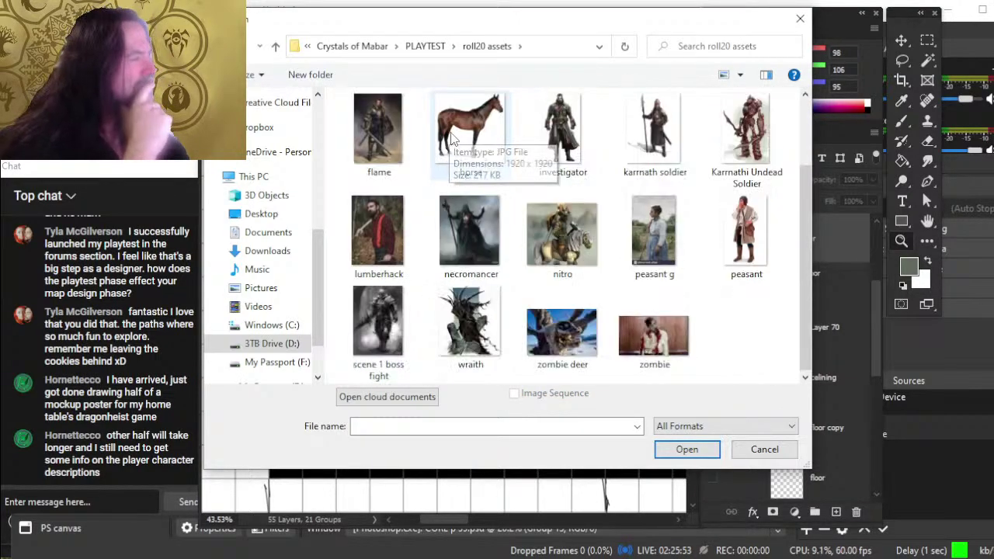
scroll(454, 138, "up", 2)
key("alt+Left")
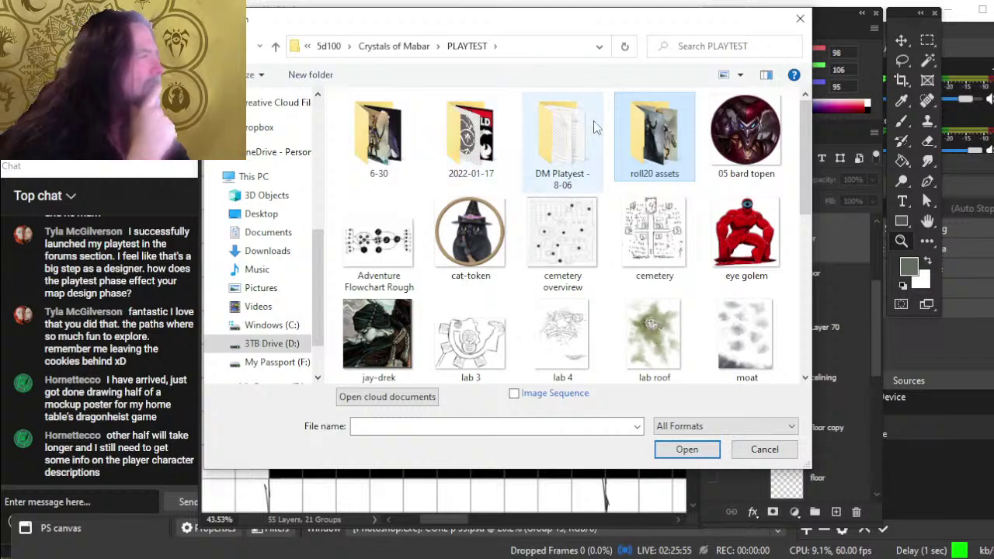
scroll(524, 237, "down", 10)
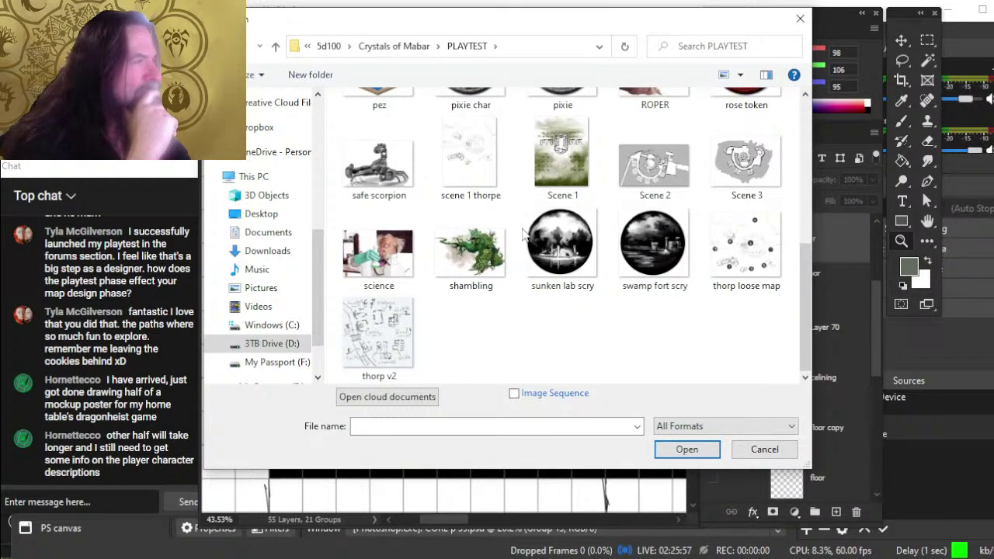
scroll(523, 229, "up", 10)
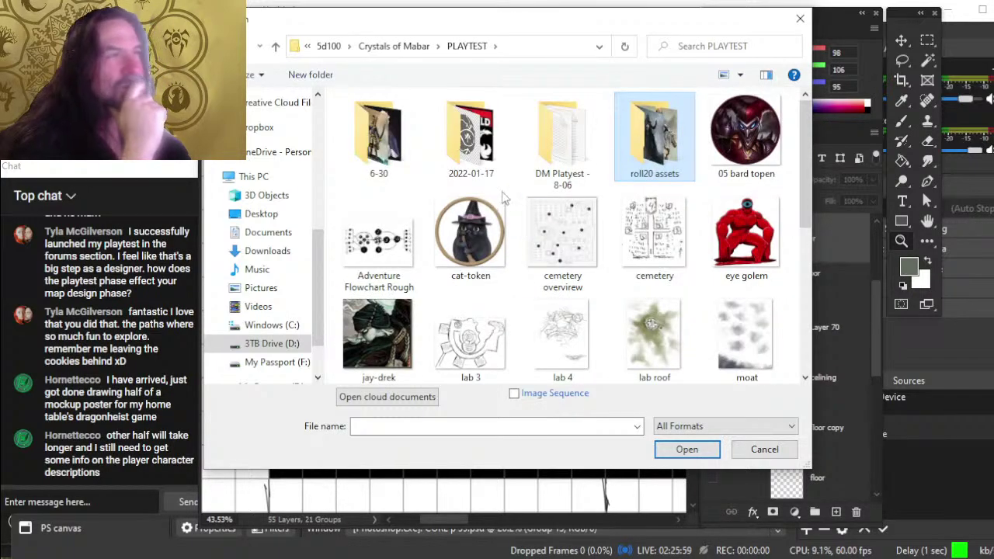
Step: Look through the OldGoatEberron collab folder in Crystals of Mabar, including its POST EDITS subfolder
left_click(392, 47)
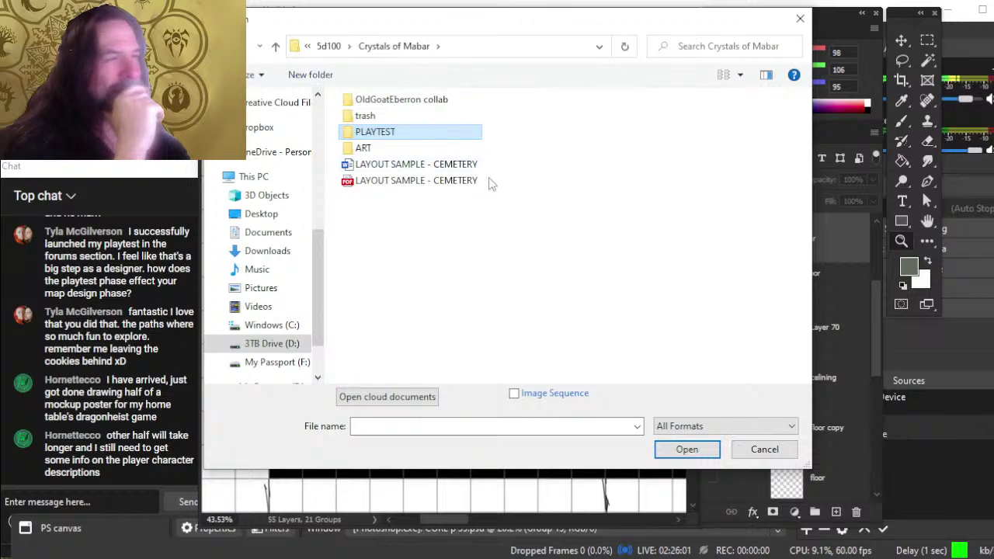
double_click(401, 99)
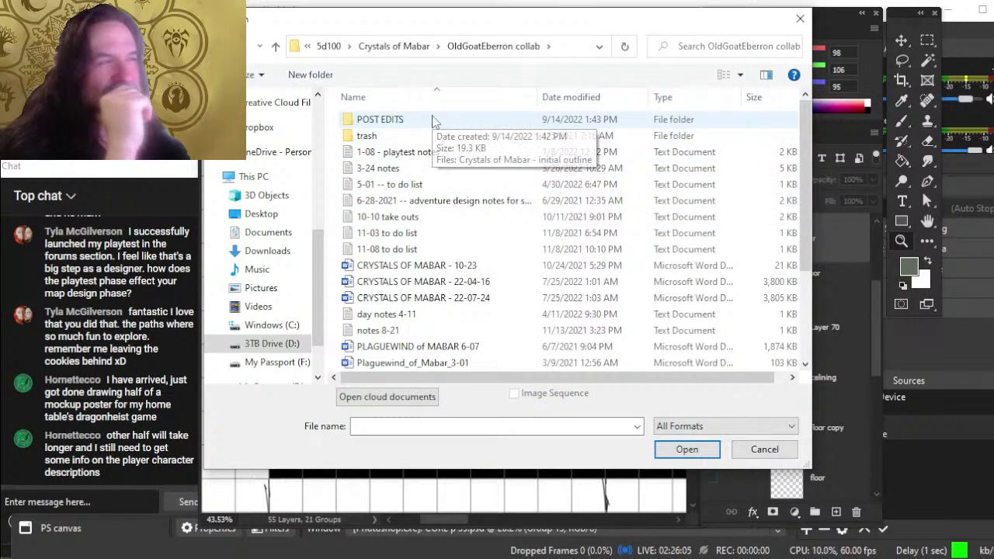
scroll(419, 209, "down", 3)
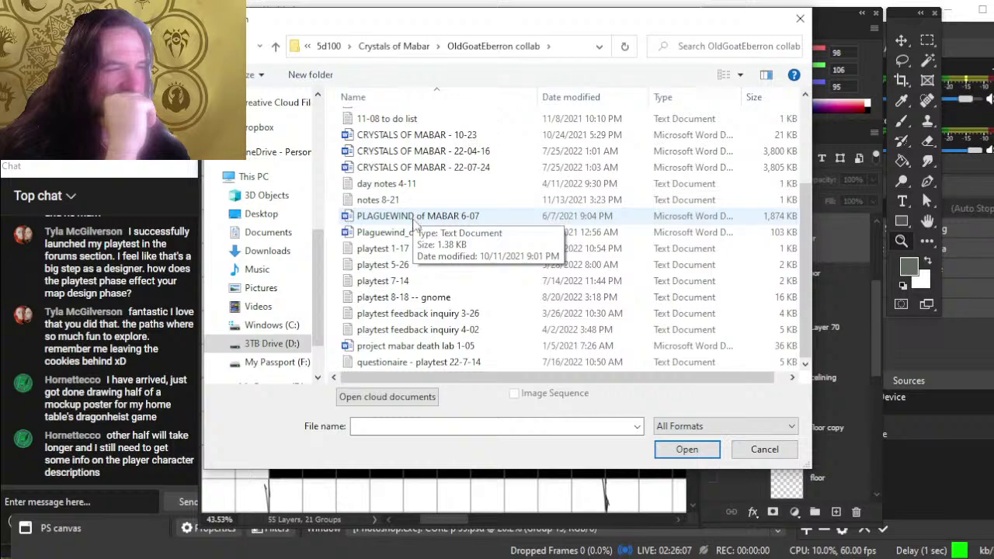
scroll(413, 219, "up", 3)
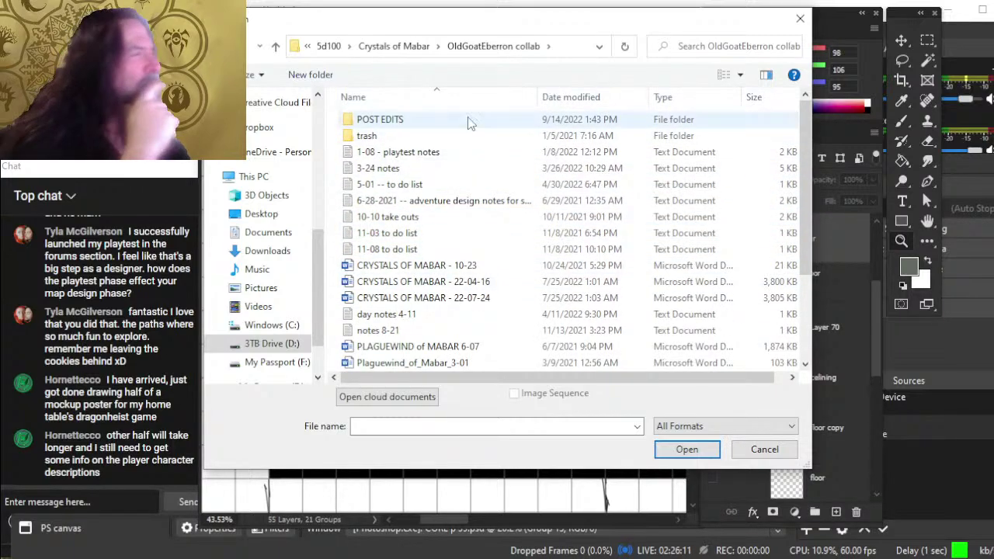
double_click(387, 121)
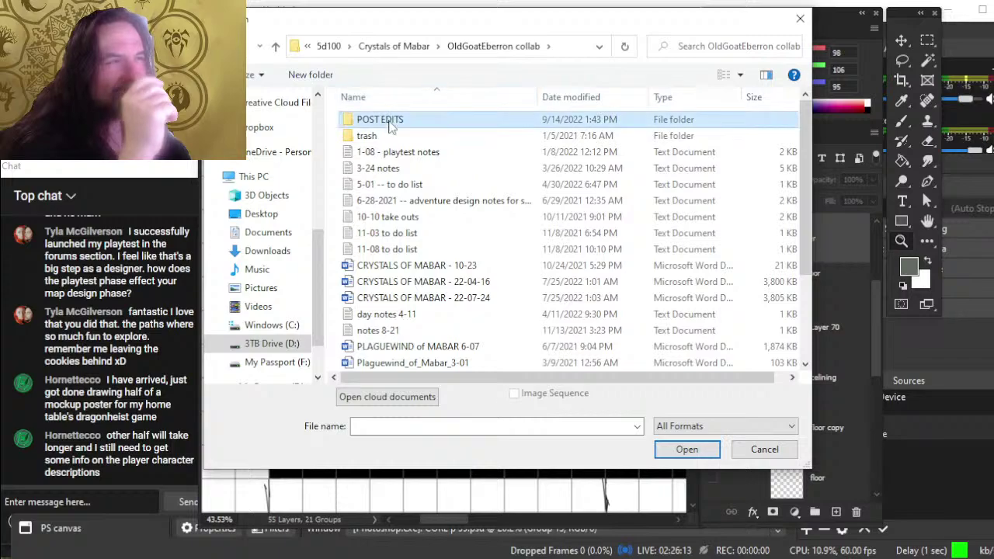
key("BackSpace")
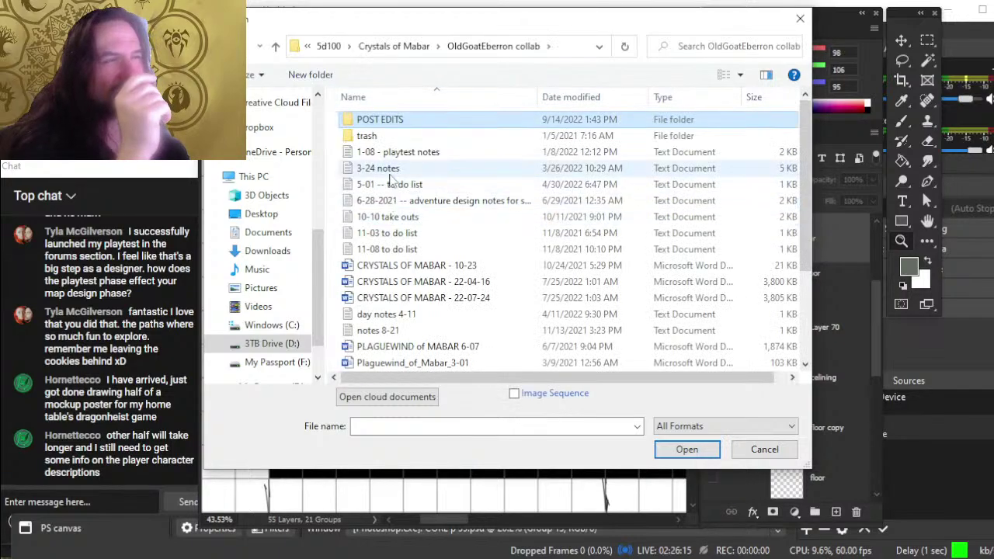
Step: Try to open the mabar death lab ideas 12-31 text file from the trash folder inside OldGoatEberron collab
double_click(385, 137)
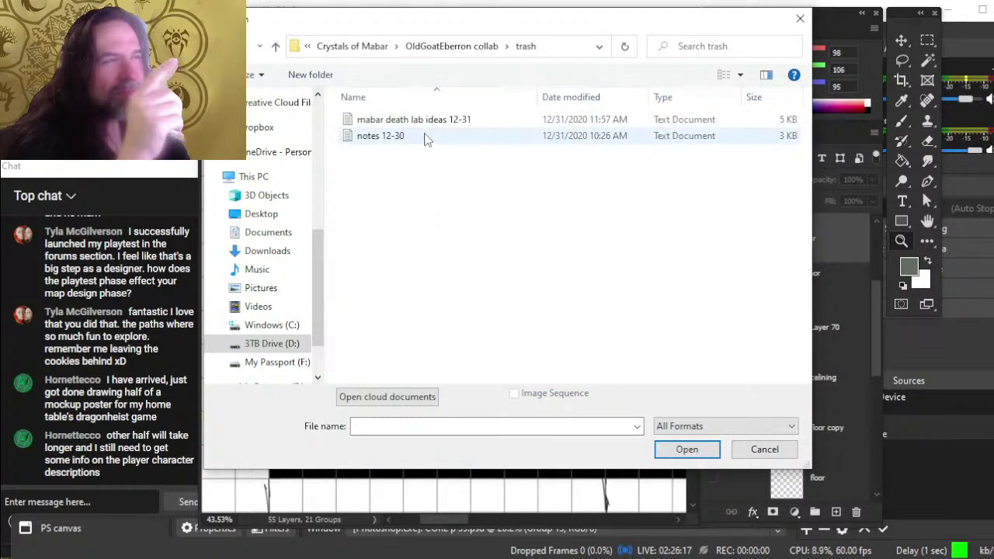
double_click(424, 121)
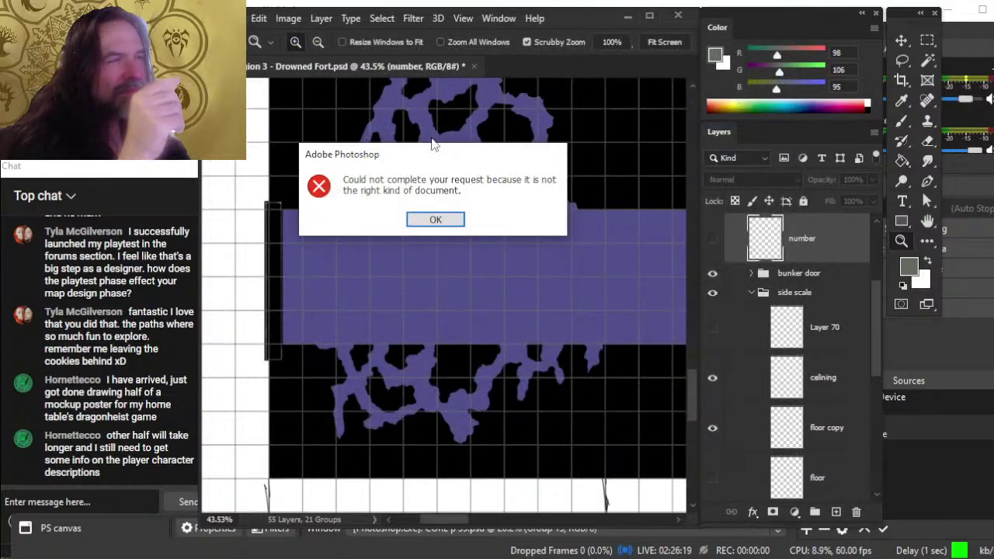
left_click(435, 218)
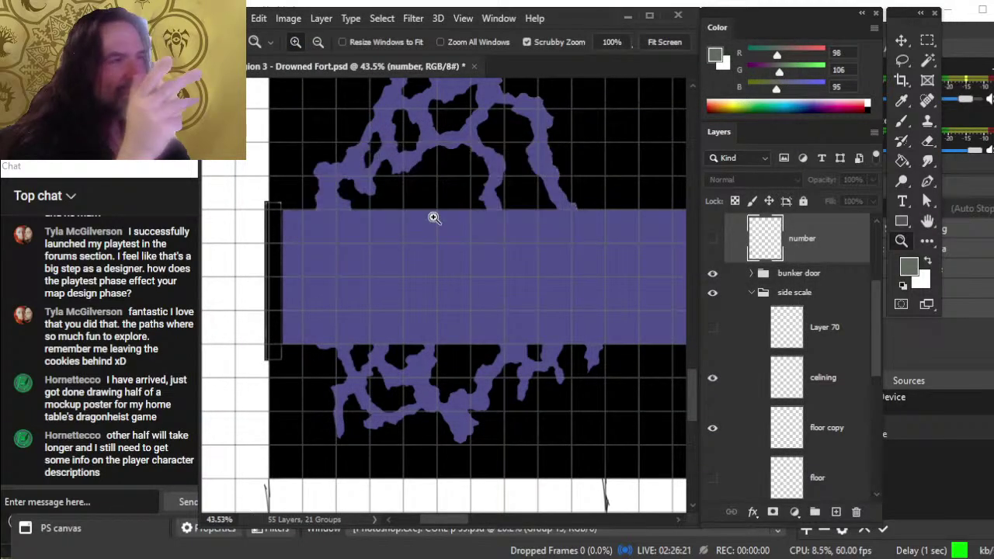
Step: Resume opening a file and look over the OldGoatEberron collab file list again
left_click(234, 18)
left_click(256, 49)
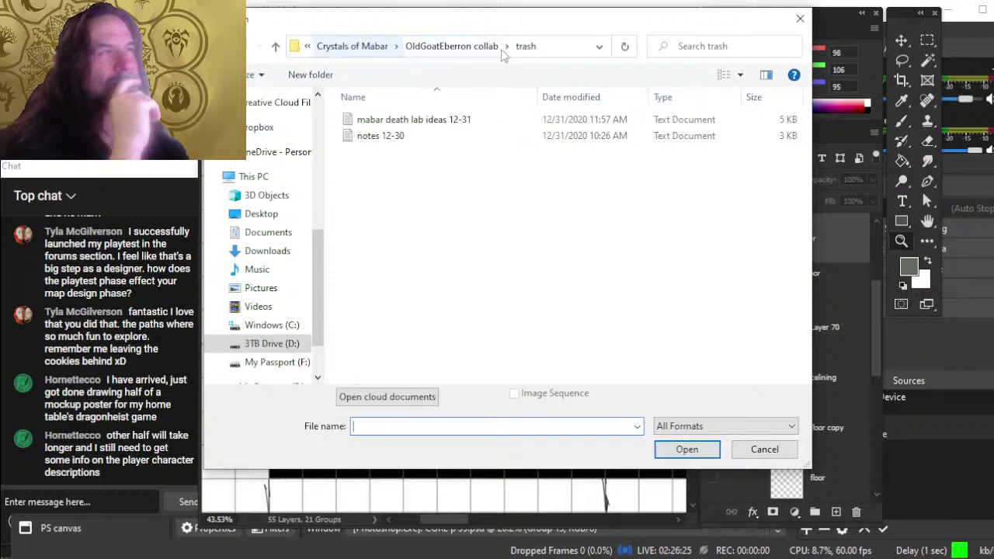
left_click(478, 48)
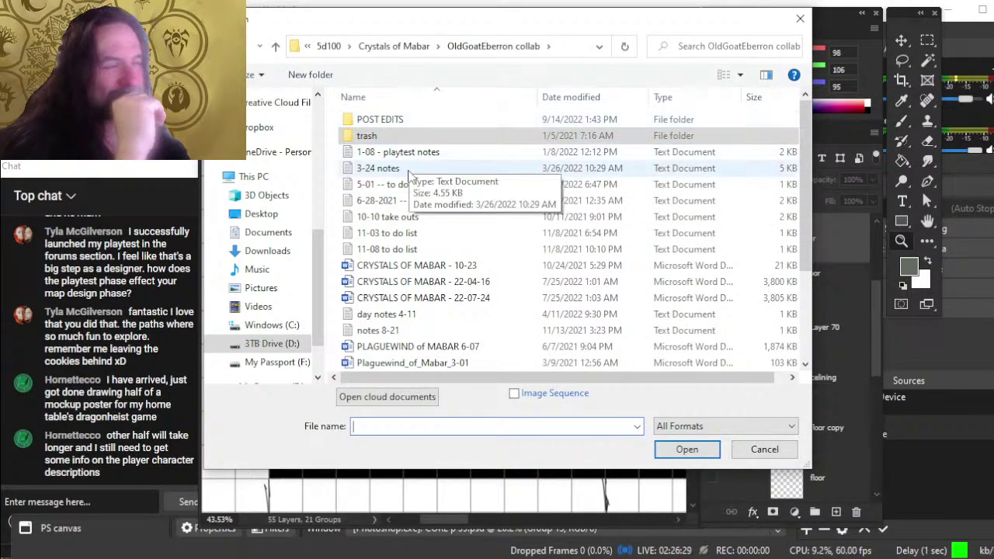
scroll(410, 188, "down", 2)
scroll(411, 189, "down", 2)
scroll(411, 188, "up", 4)
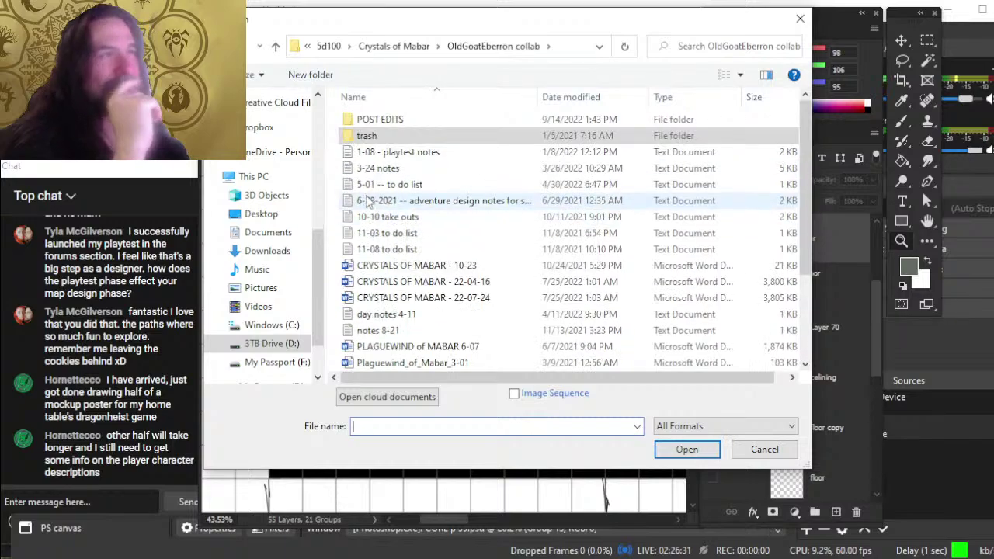
Step: Sort the trash folder of Crystals of Mabar by date modified, oldest first, and check its act 2 subfolder
left_click(404, 47)
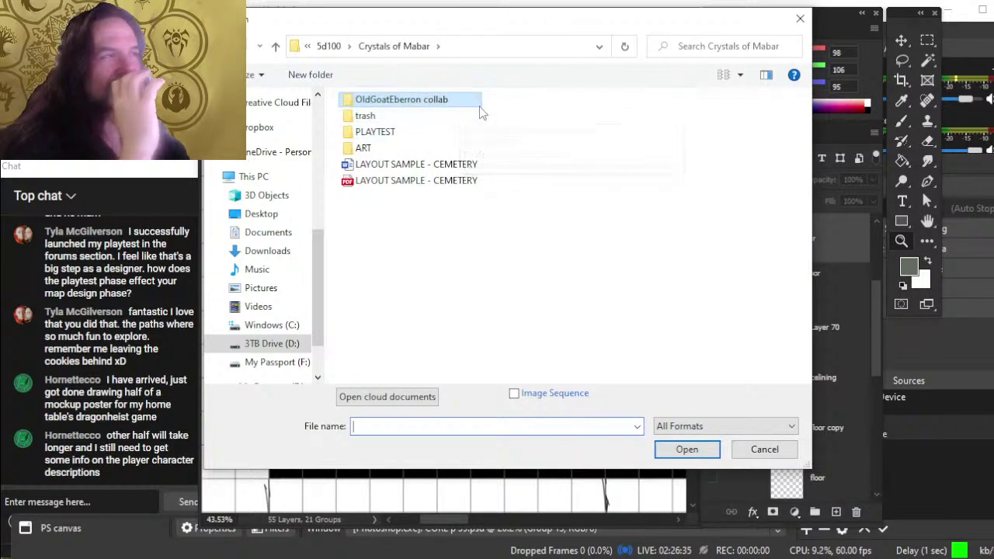
left_click(371, 117)
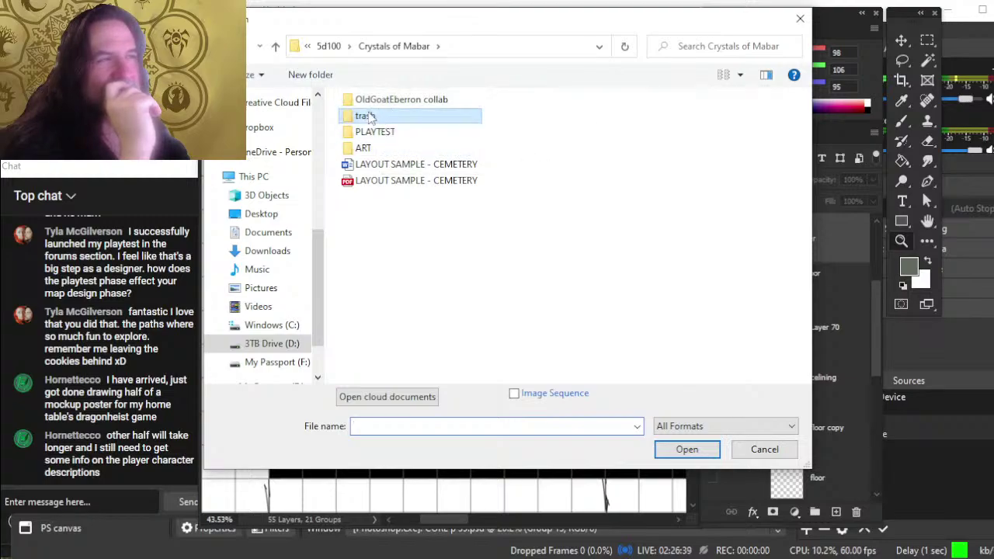
double_click(371, 117)
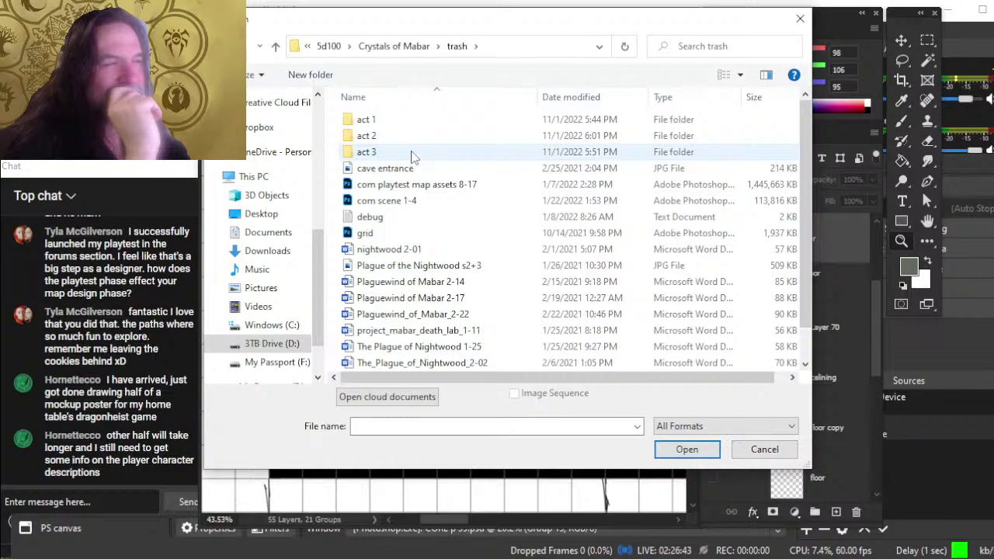
left_click(571, 97)
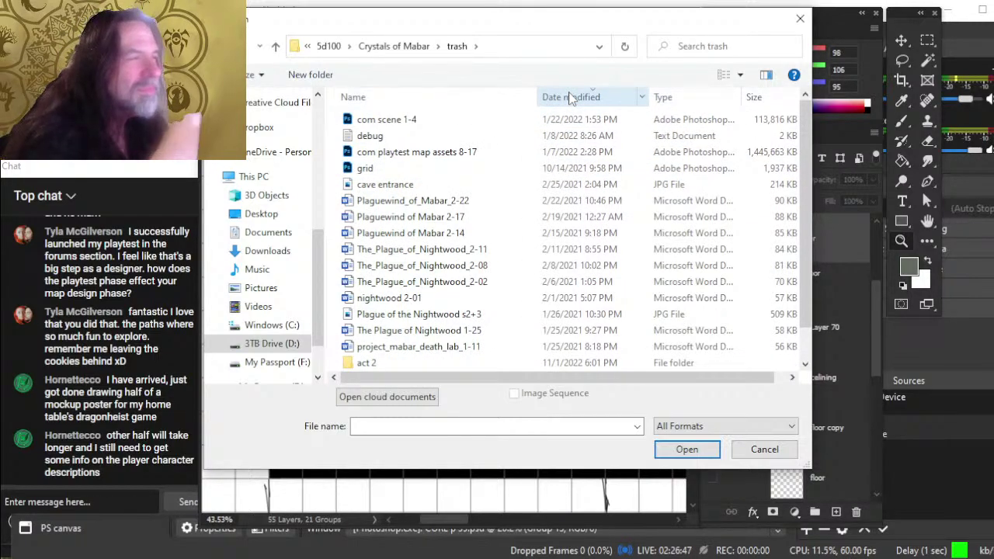
left_click(570, 97)
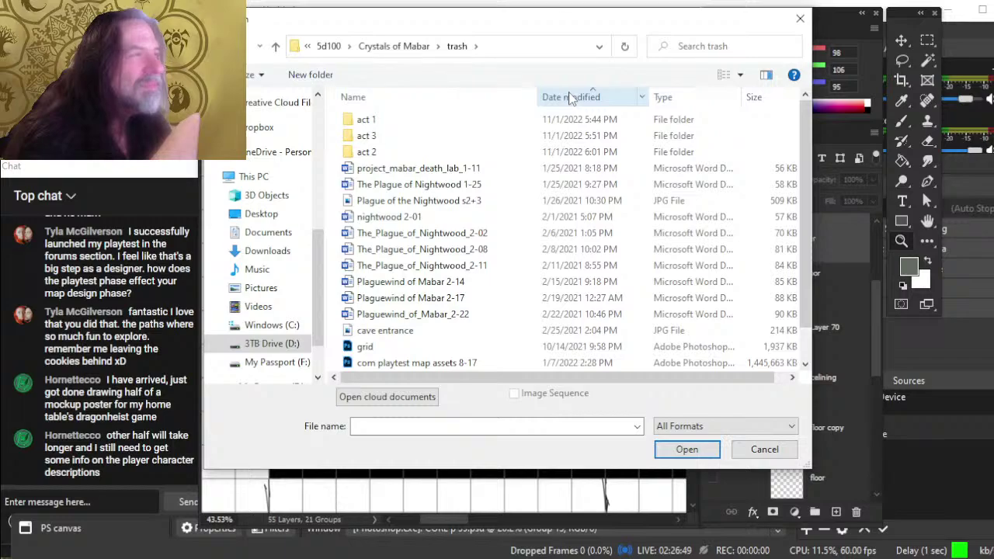
double_click(374, 153)
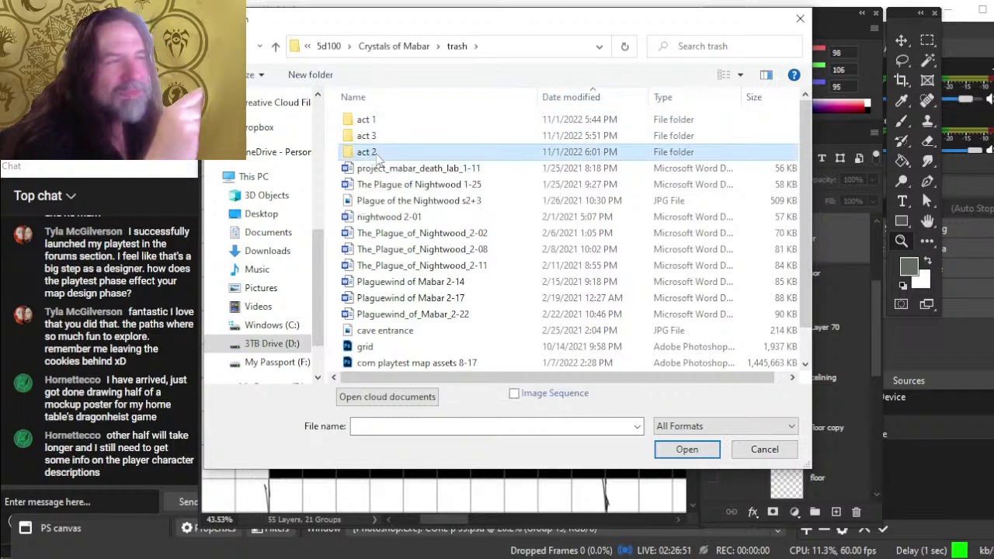
key("alt+Up")
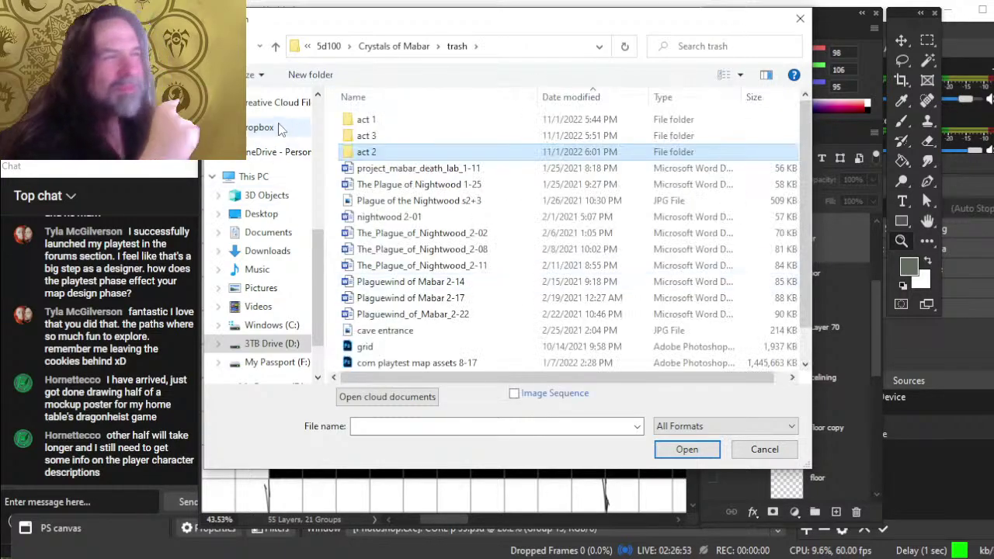
Step: Open bunker 5-31.psd from the act 3 folder inside the Crystals of Mabar trash folder
left_click(373, 136)
double_click(374, 136)
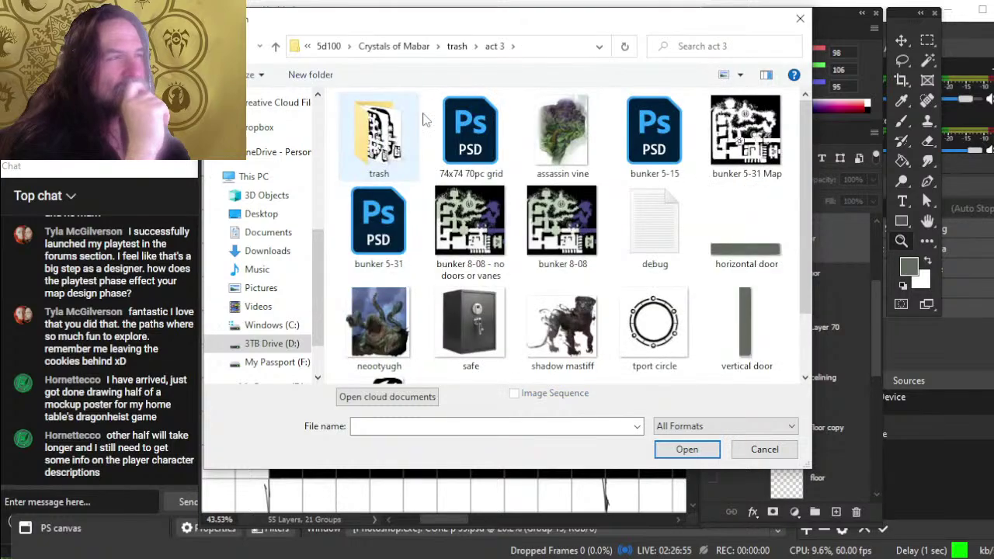
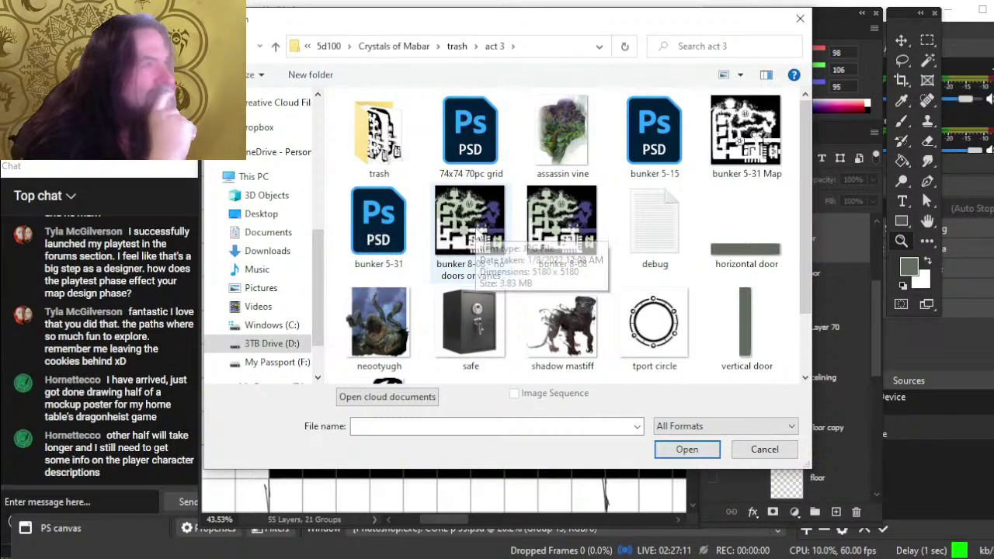
double_click(393, 213)
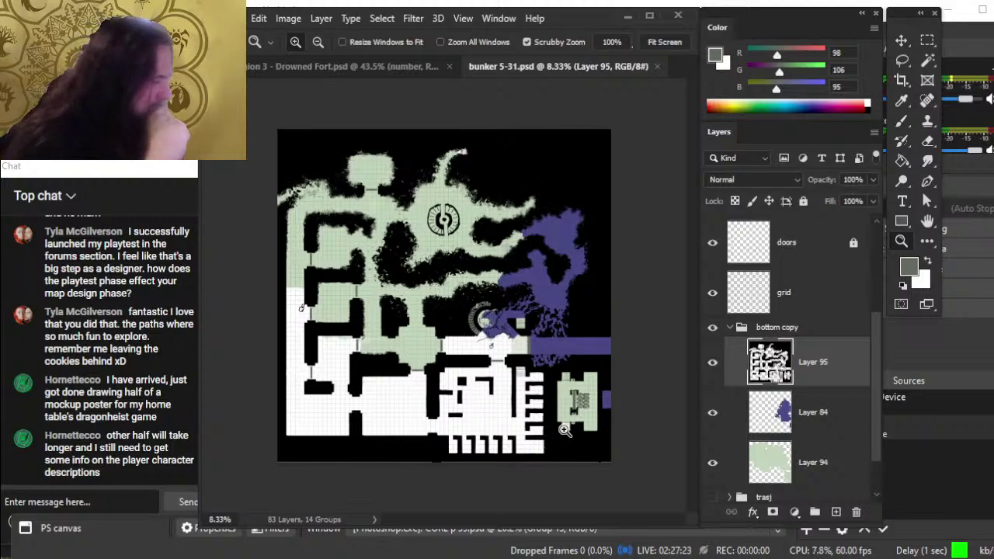
Step: Examine the corridor and door area beside the purple passage in bunker 5-31.psd, and close that document
left_click_drag(593, 394, 648, 394)
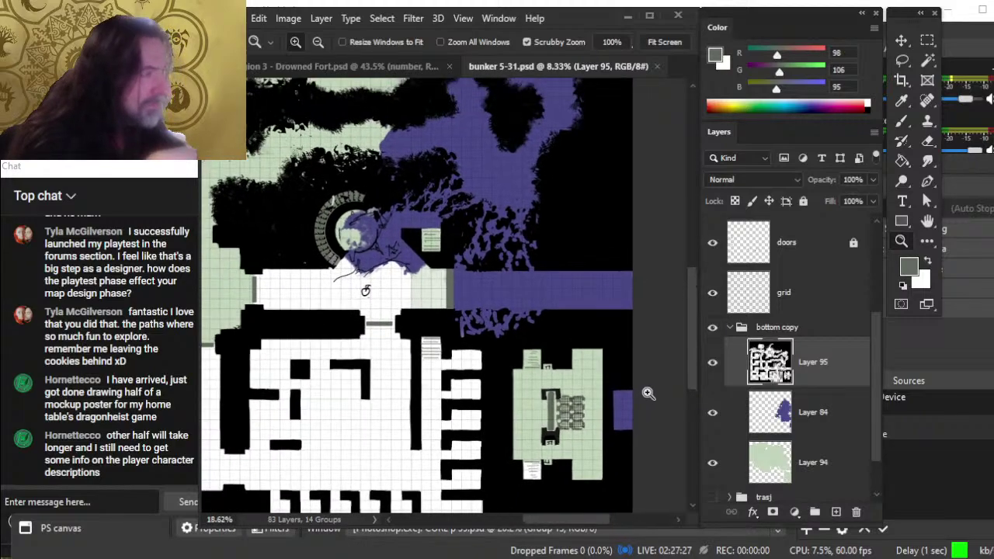
left_click(648, 393, "alt")
left_click(523, 305)
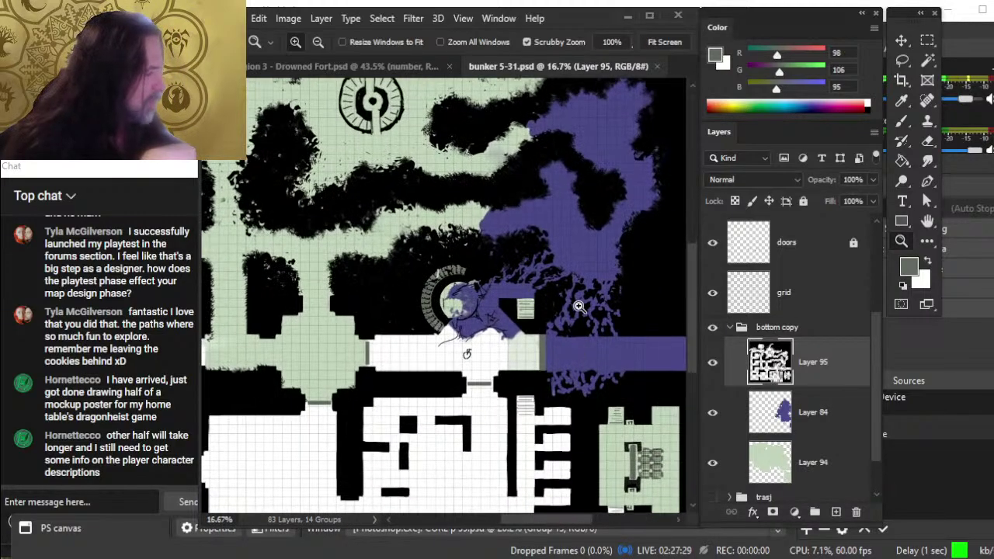
left_click_drag(578, 349, 594, 332)
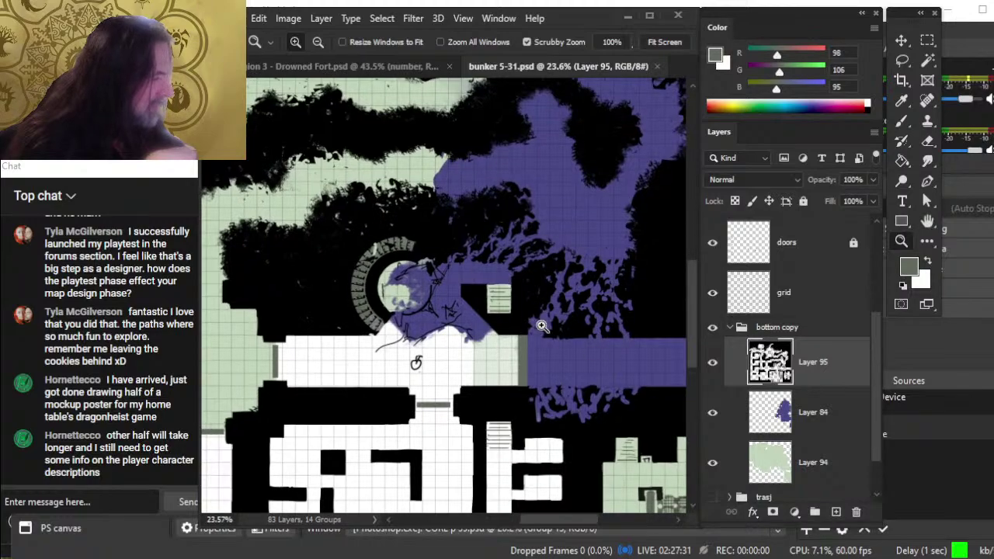
left_click(657, 66)
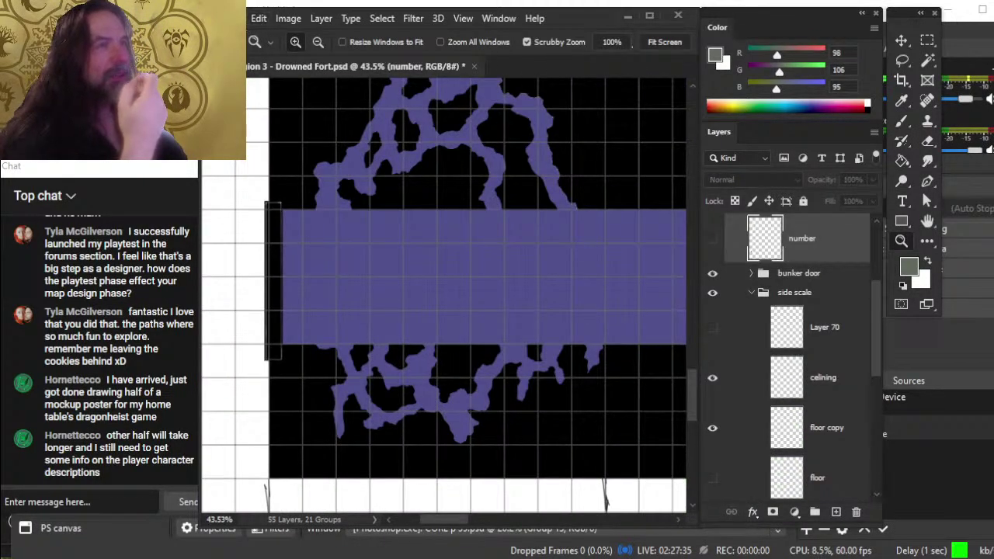
Step: Open bunker 8-08.jpg from the act 3 folder to view its map, and close it again
left_click(231, 18)
left_click(260, 46)
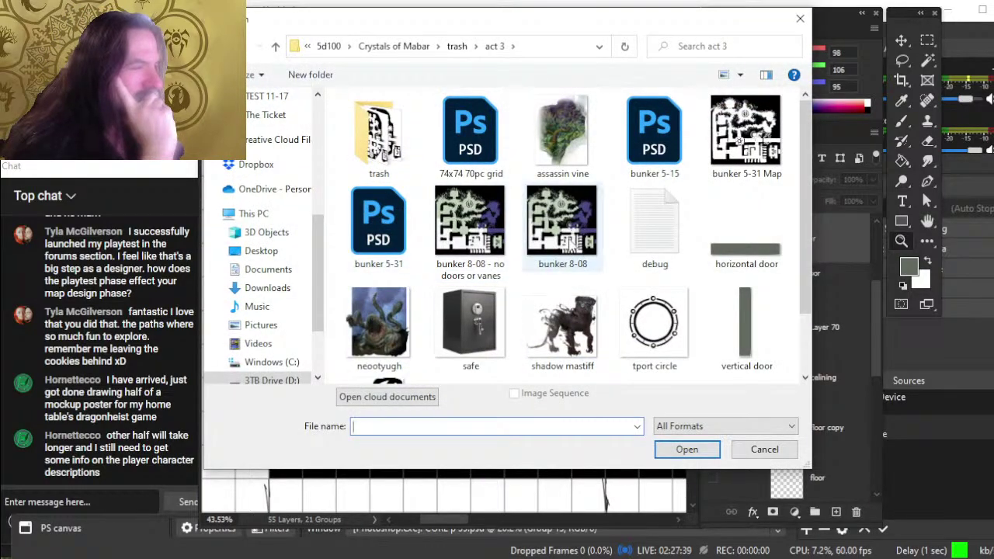
double_click(563, 226)
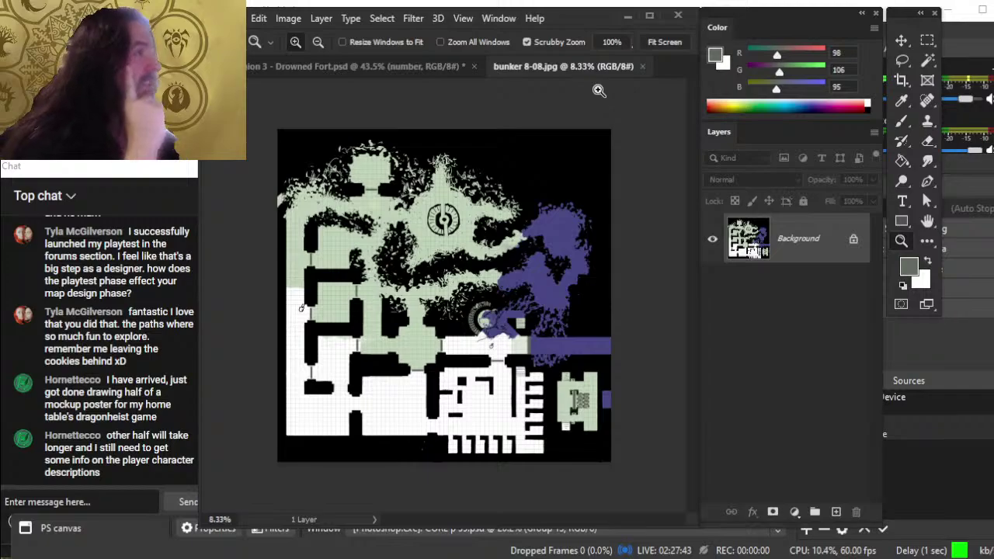
left_click(643, 66)
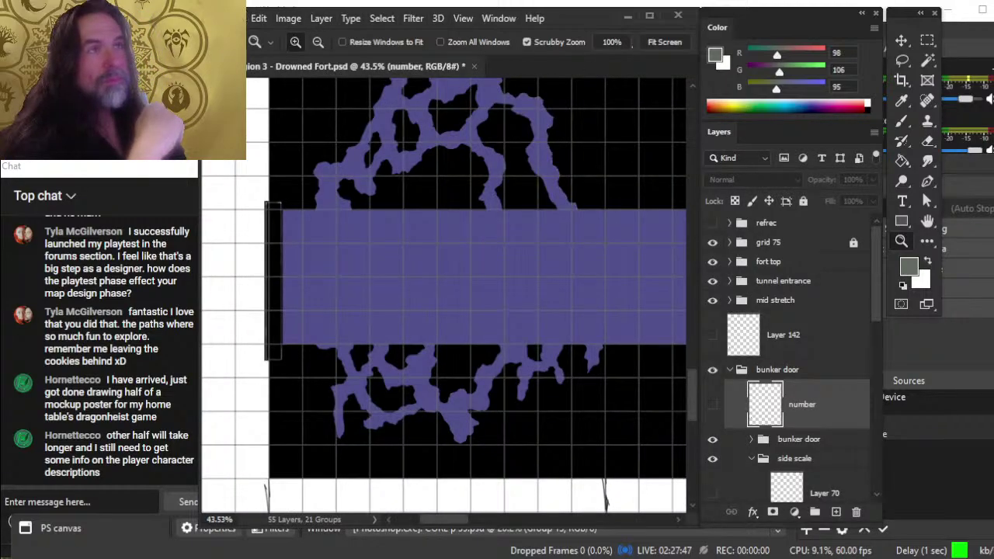
Step: Open bunker 5-15.psd from the act 3 folder as a reference map
left_click(233, 18)
left_click(272, 47)
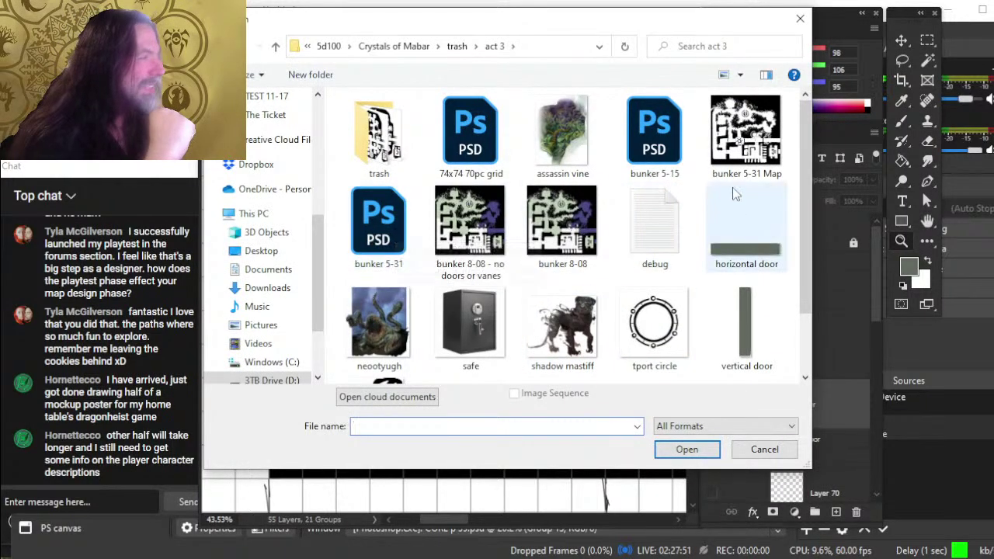
double_click(656, 132)
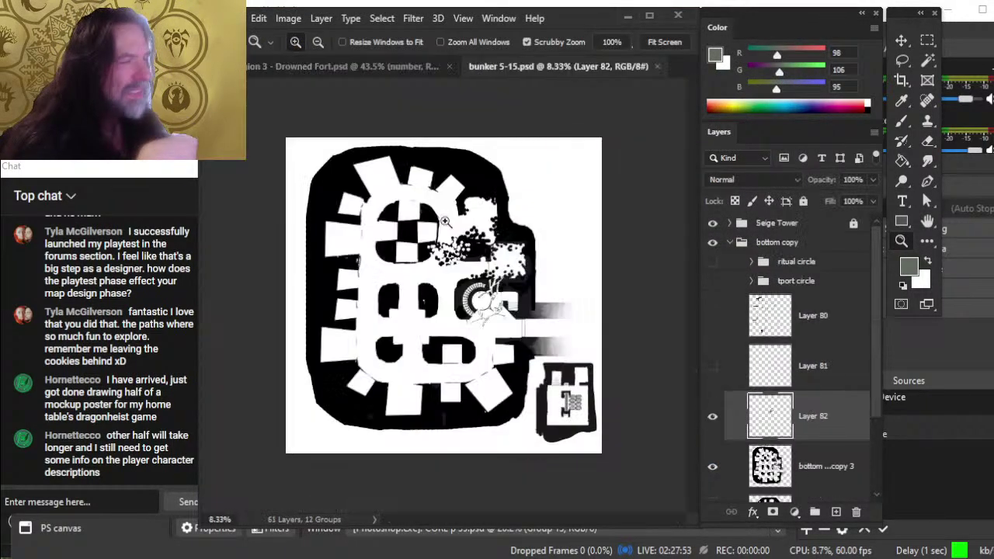
Step: Close bunker 5-15.psd, and open 74x74 70pc grid.psd from the act 3 folder to view it before closing it
left_click(656, 67)
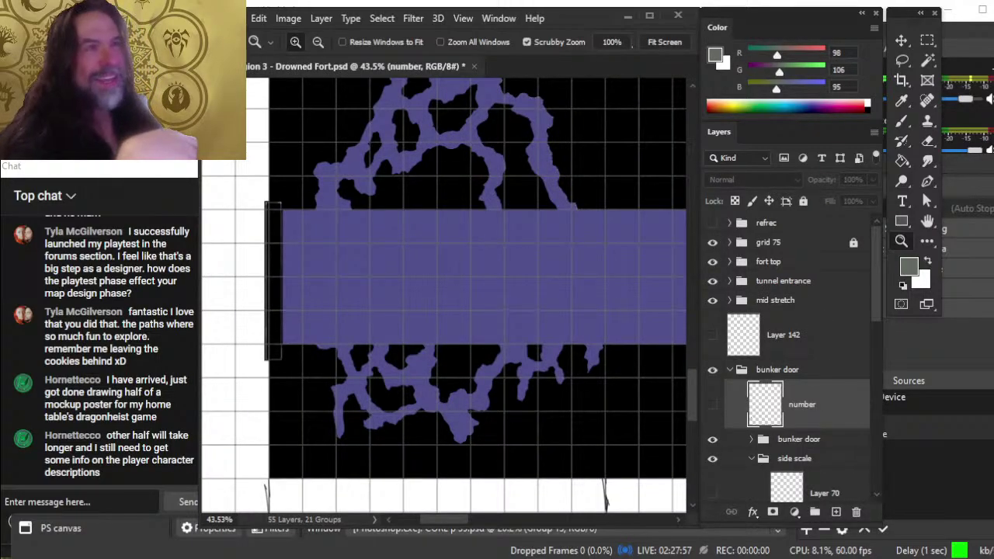
left_click(231, 18)
left_click(261, 45)
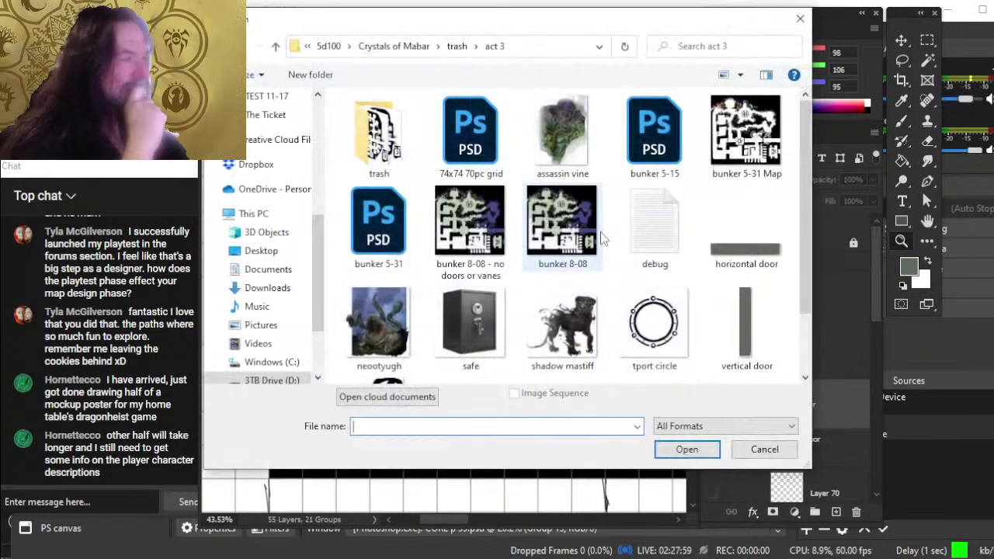
double_click(483, 144)
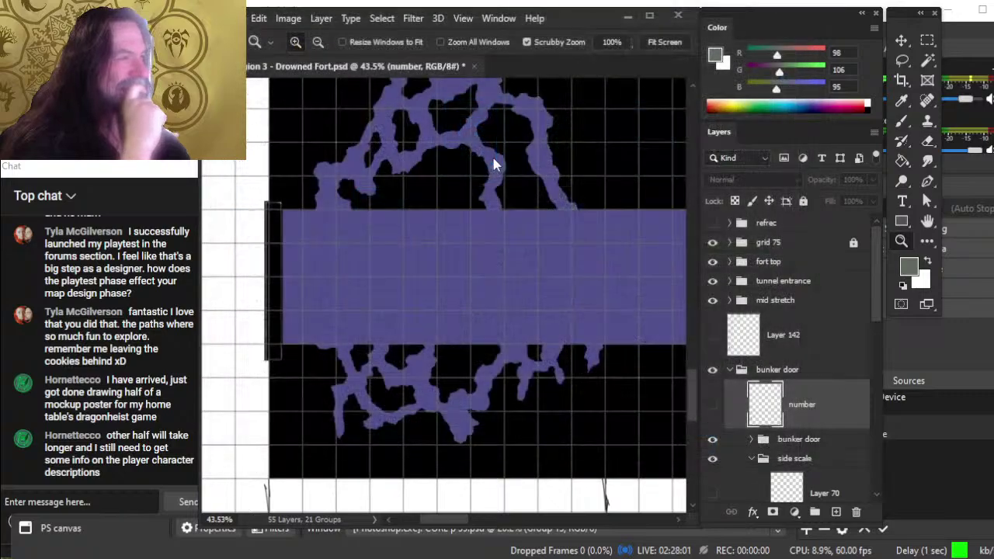
left_click(494, 158)
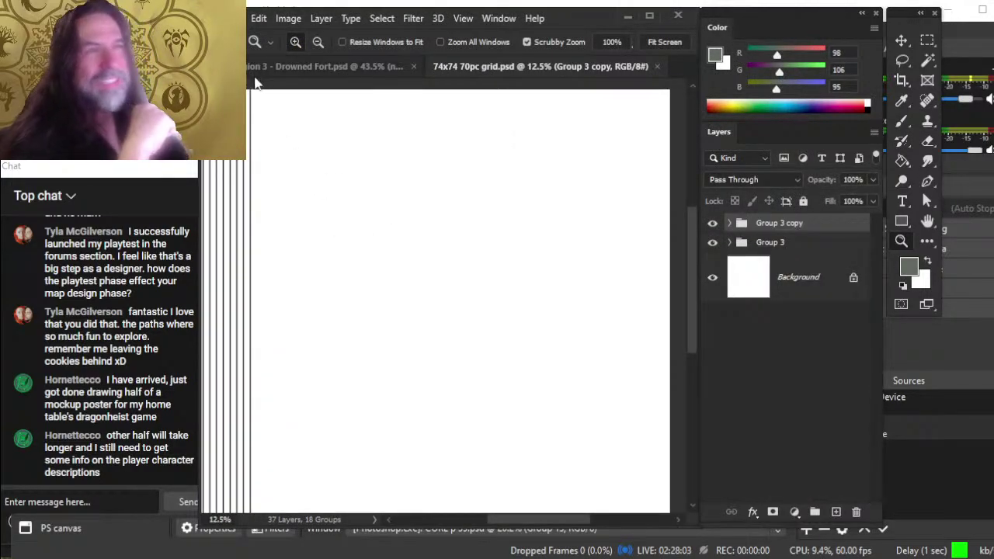
left_click(658, 67)
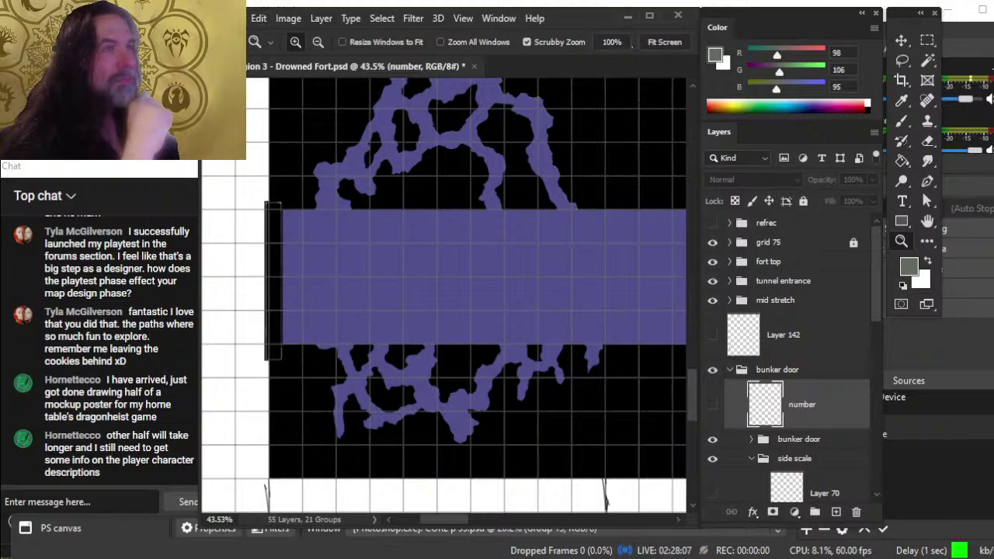
Step: Look for an older bunker map in the act 3 folder's trash subfolder and in the Crystals of Mabar trash folder
left_click(233, 18)
left_click(272, 47)
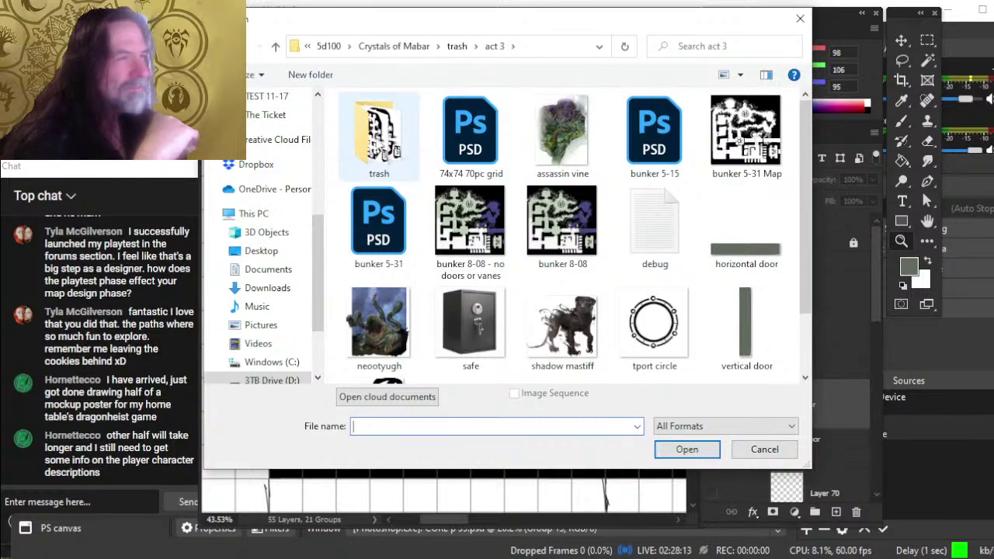
double_click(379, 134)
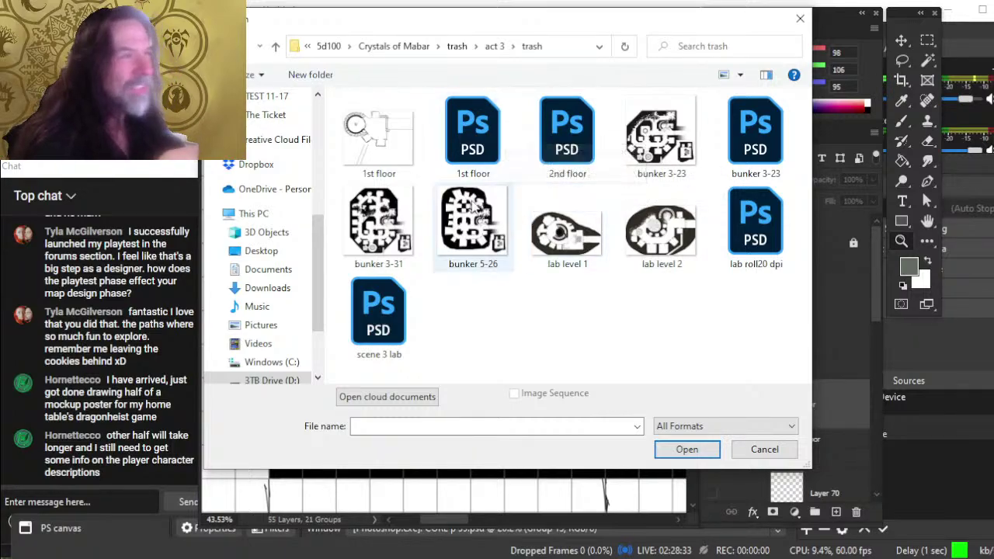
left_click(494, 46)
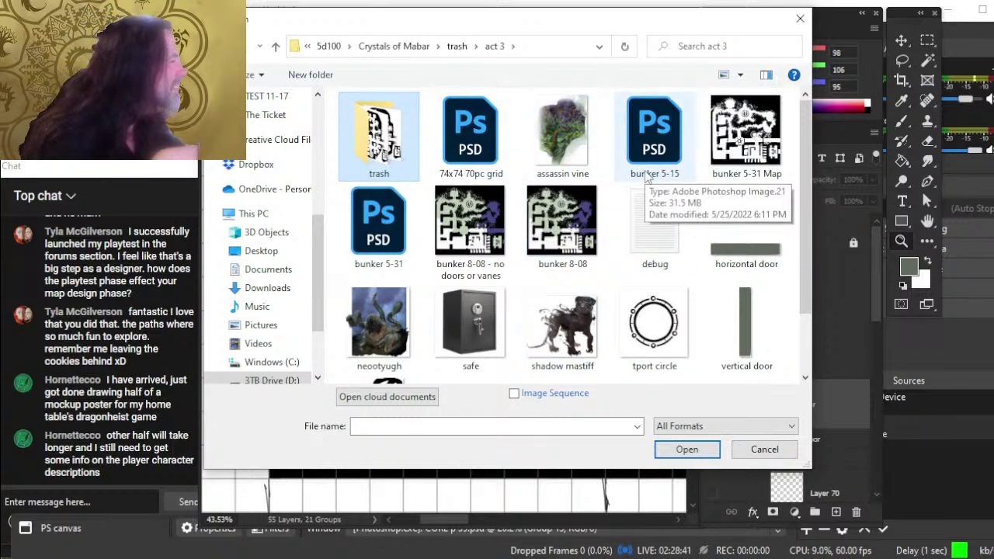
left_click(456, 45)
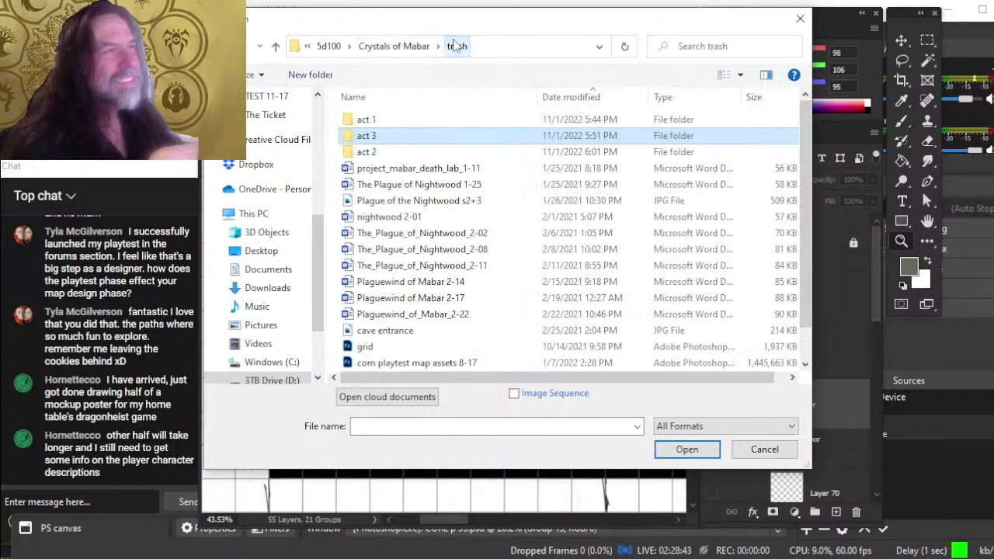
scroll(447, 203, "down", 1)
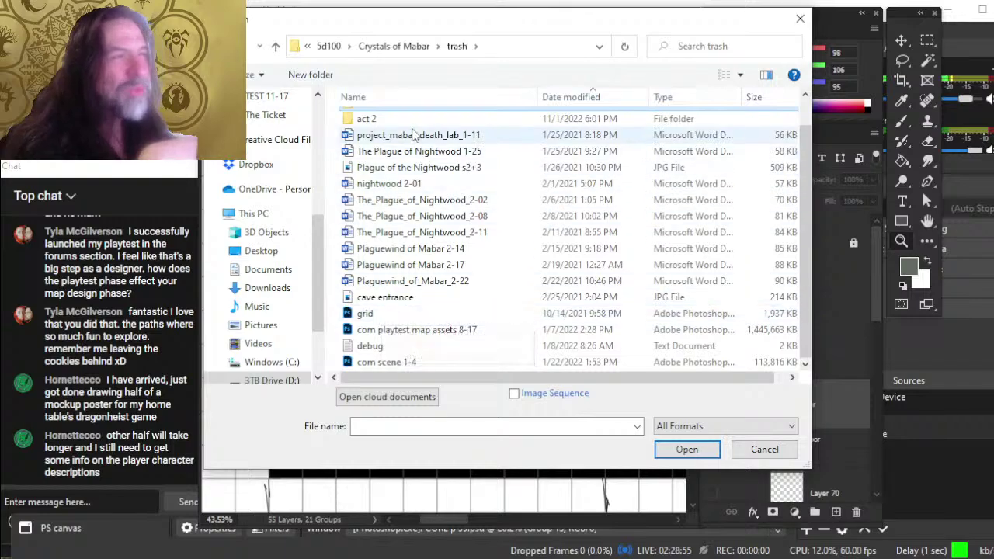
Step: Search the PLAYTEST folder's subfolders 2022-01-17, 6-30, DM Playyest - 8-06 and roll20 assets for a bunker map
left_click(385, 48)
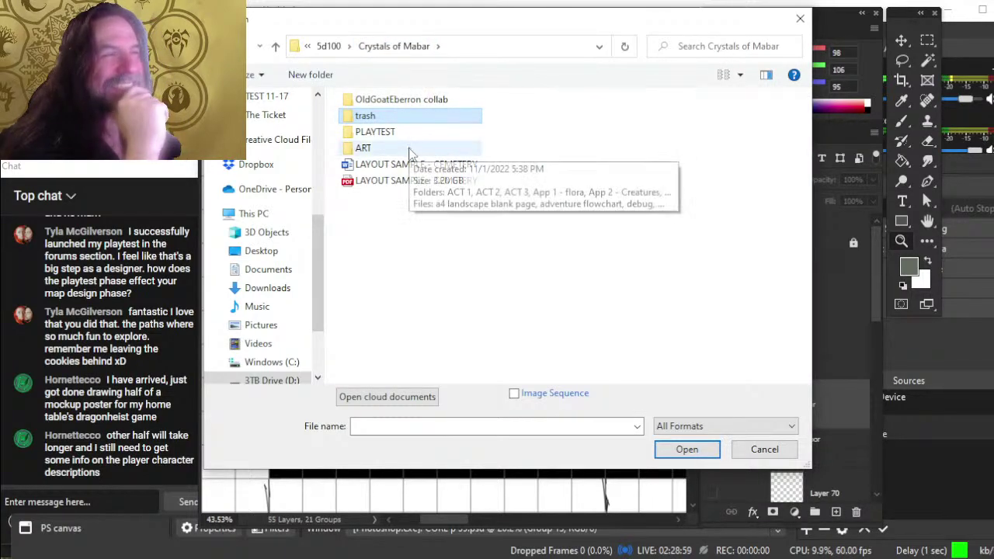
double_click(405, 134)
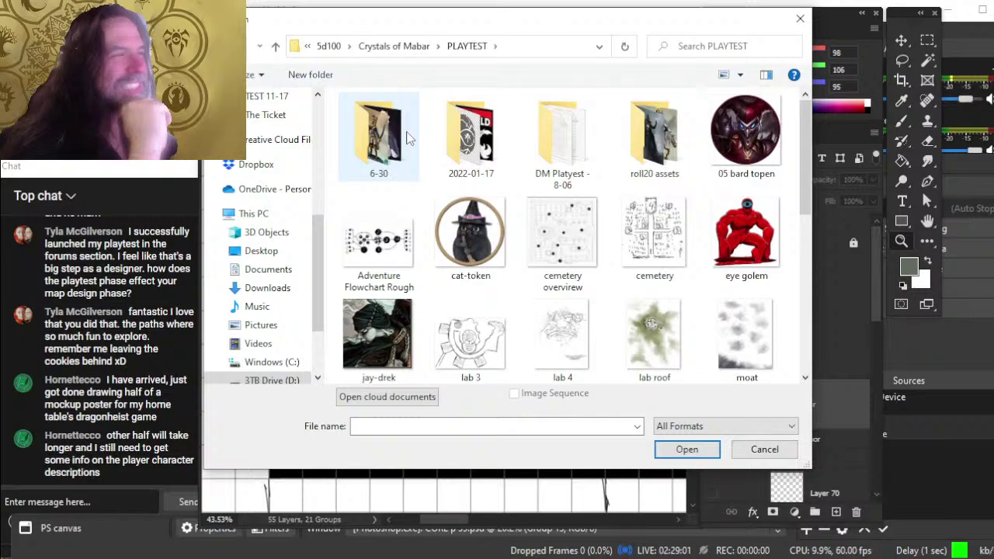
double_click(477, 164)
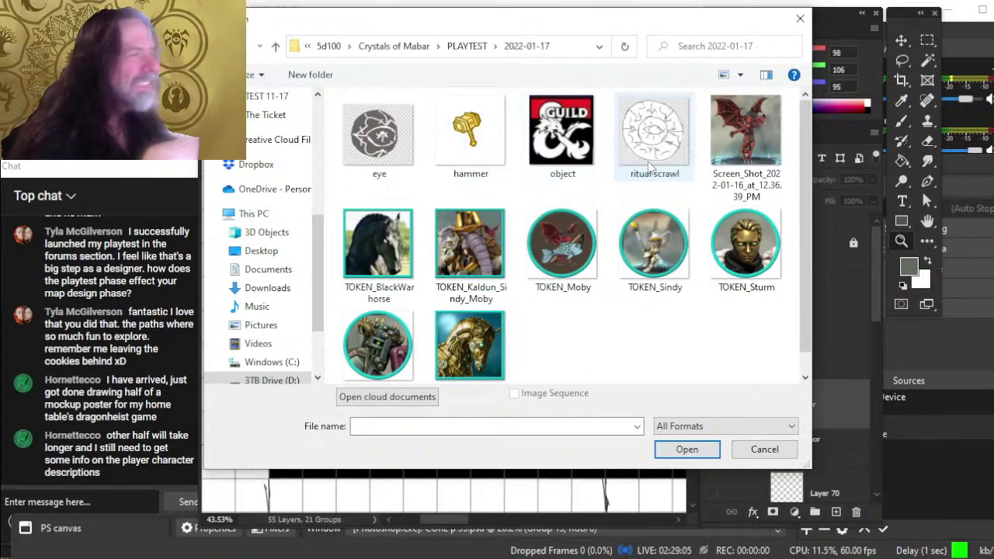
key("BackSpace")
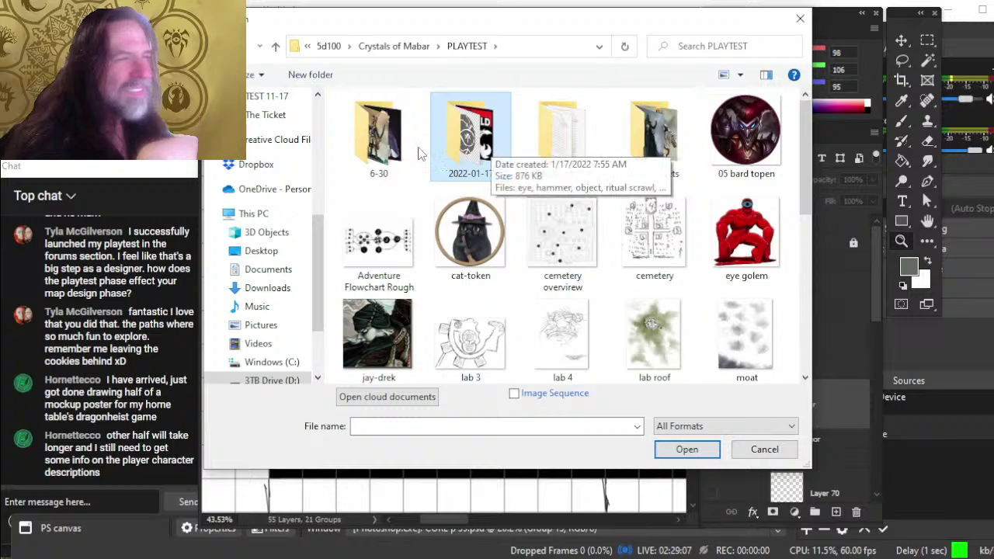
double_click(366, 148)
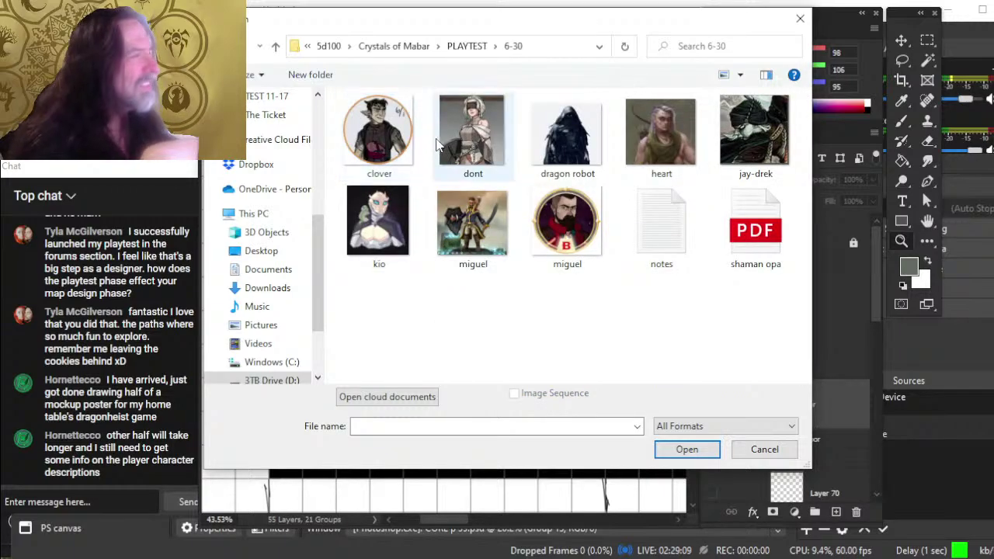
key("BackSpace")
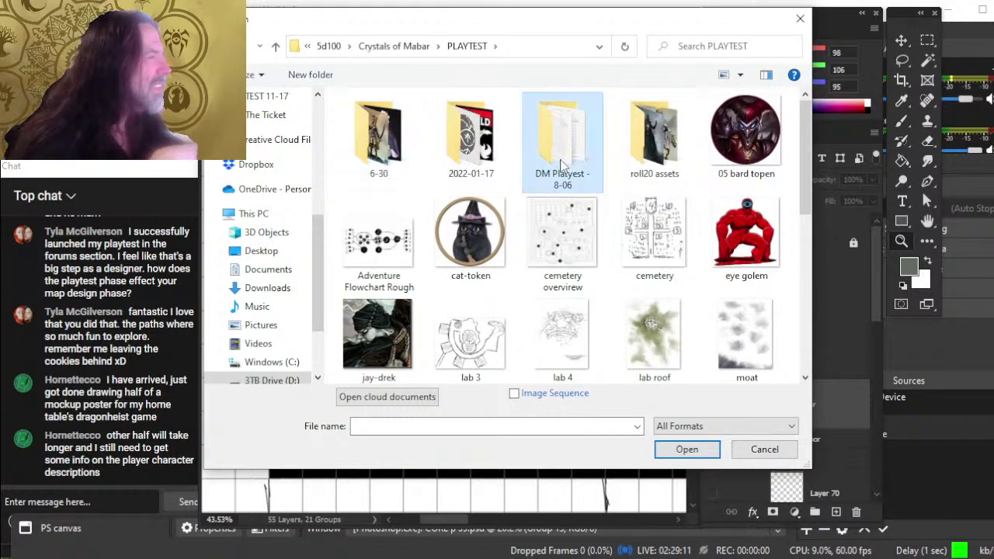
double_click(563, 125)
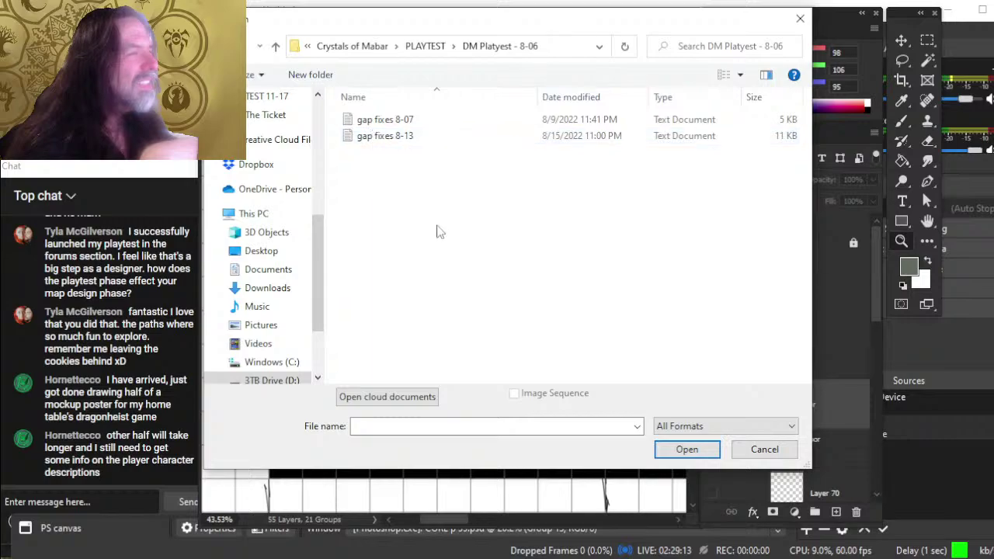
key("BackSpace")
double_click(655, 132)
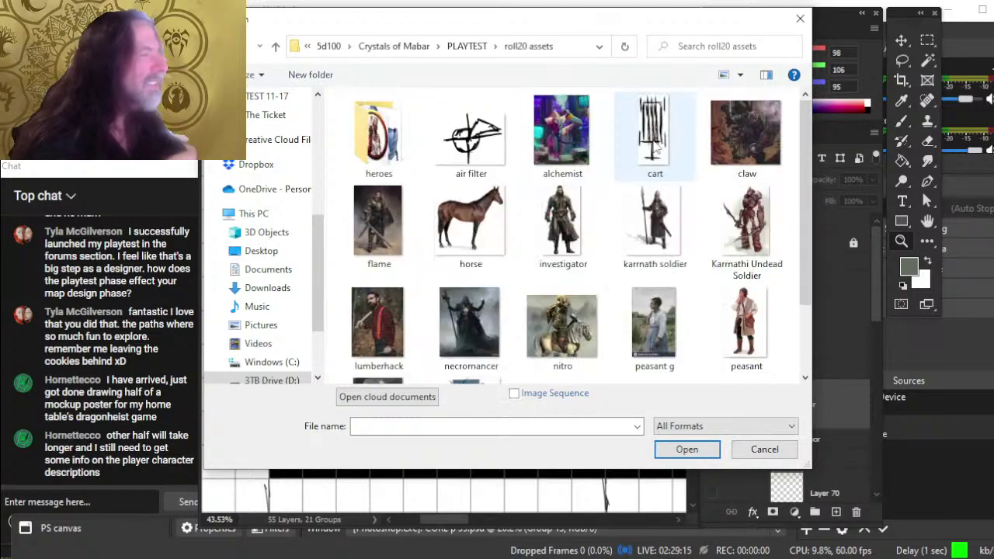
scroll(565, 243, "down", 1)
scroll(564, 244, "up", 1)
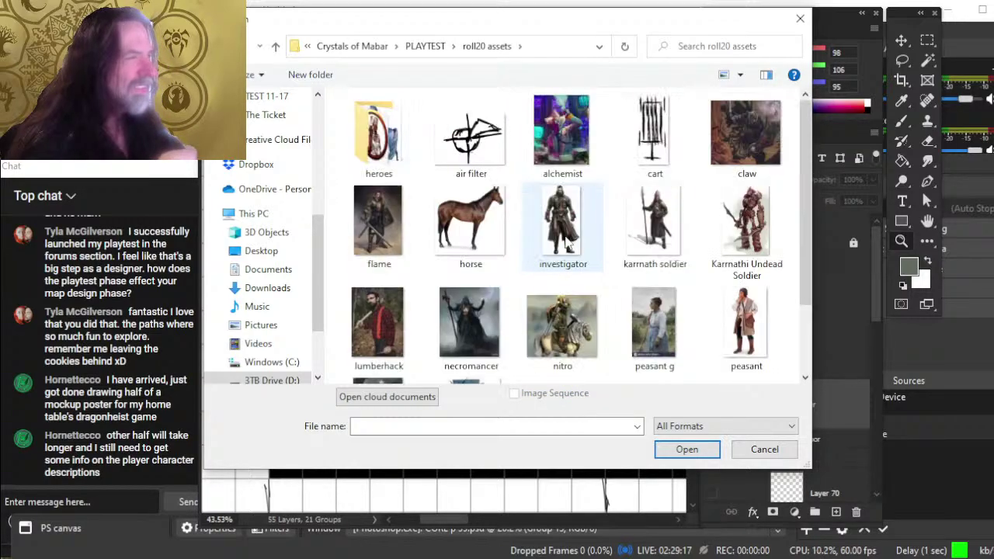
key("BackSpace")
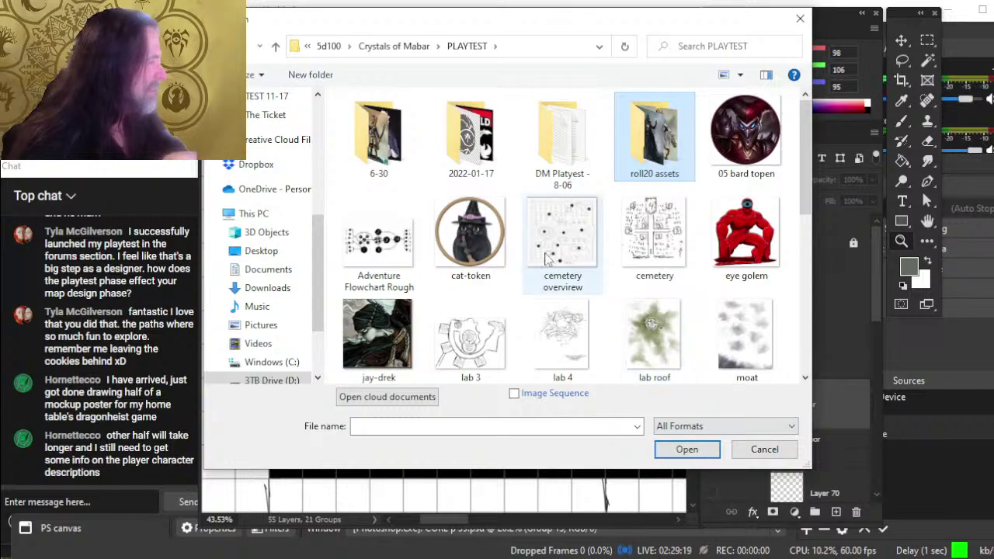
key("Return")
key("BackSpace")
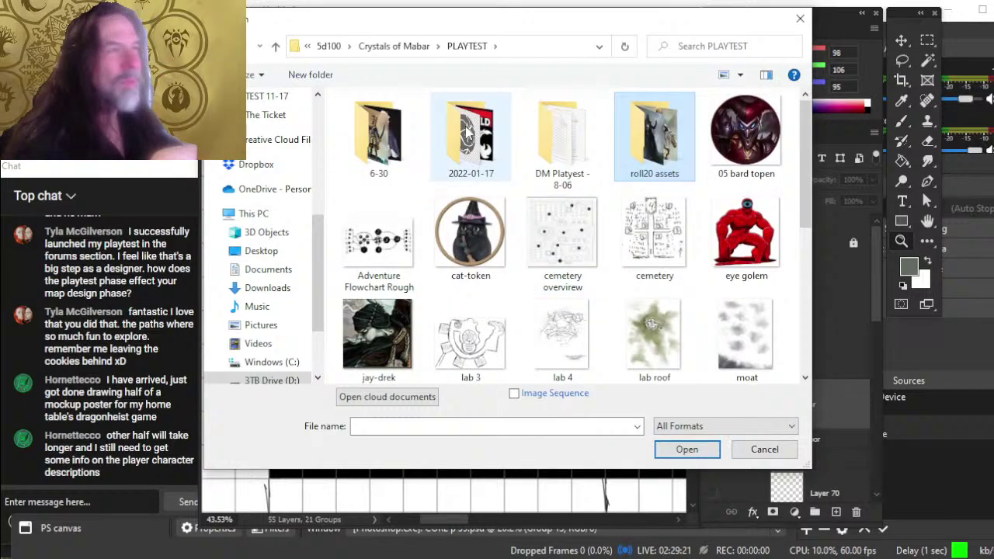
Step: Look through the OldGoatEberron collab folder inside Crystals of Mabar for a bunker map
left_click(420, 50)
double_click(402, 99)
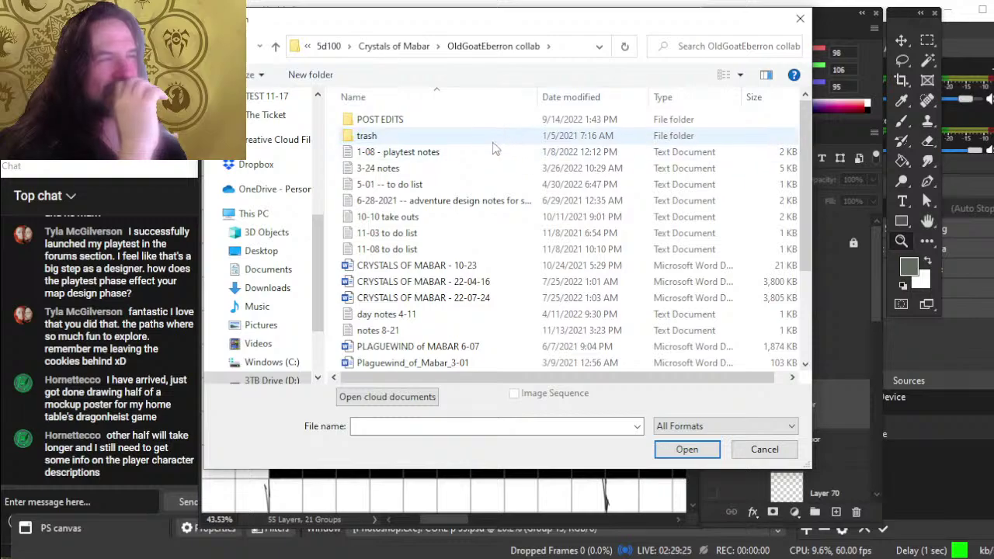
scroll(462, 165, "down", 3)
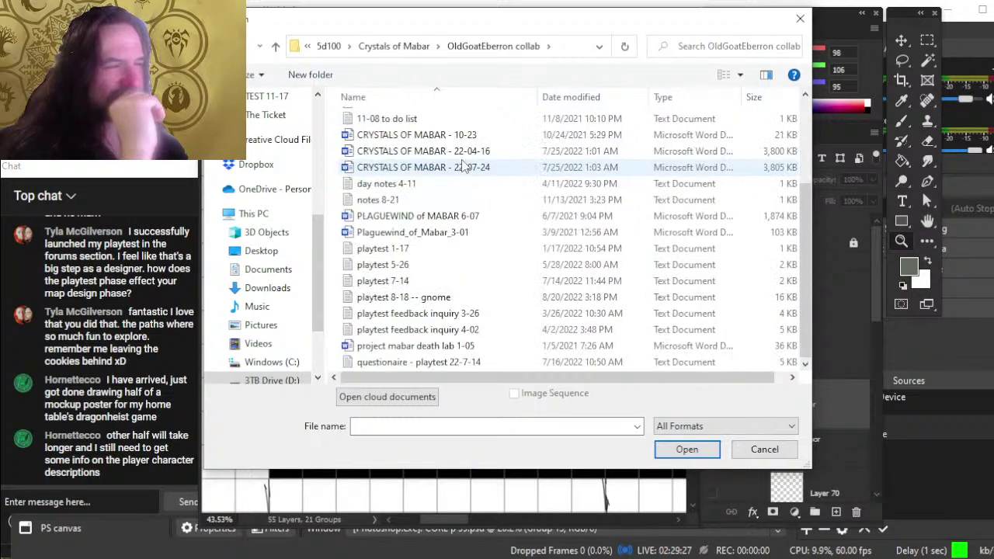
scroll(462, 165, "up", 5)
key("alt+Up")
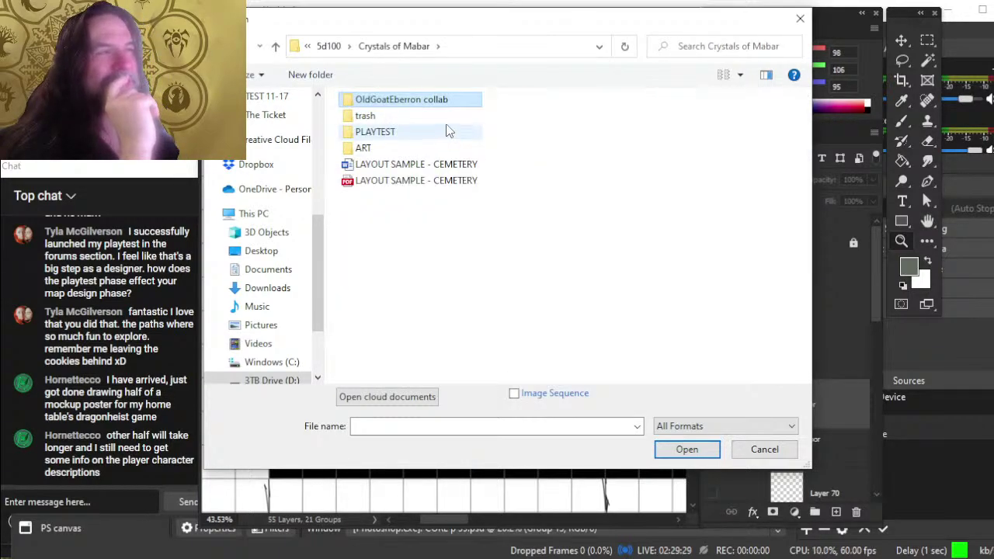
Step: Check the PLAYTEST folder again and examine the file list of the Crystals of Mabar trash folder
double_click(449, 132)
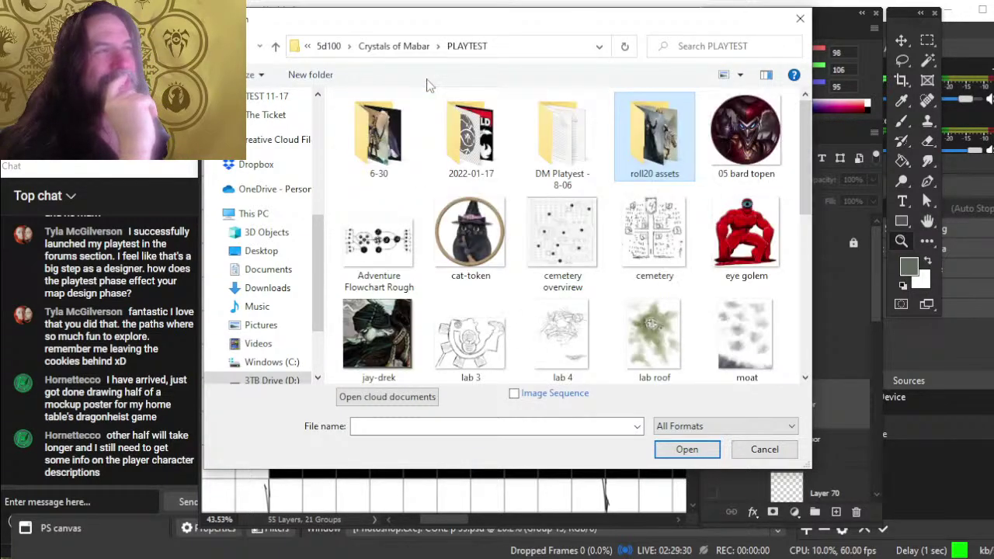
left_click(396, 46)
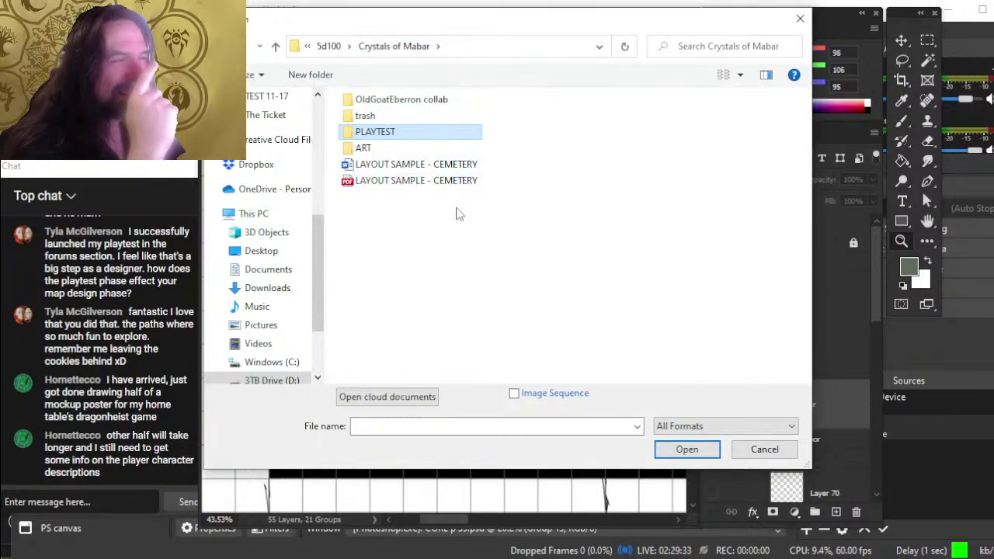
double_click(389, 117)
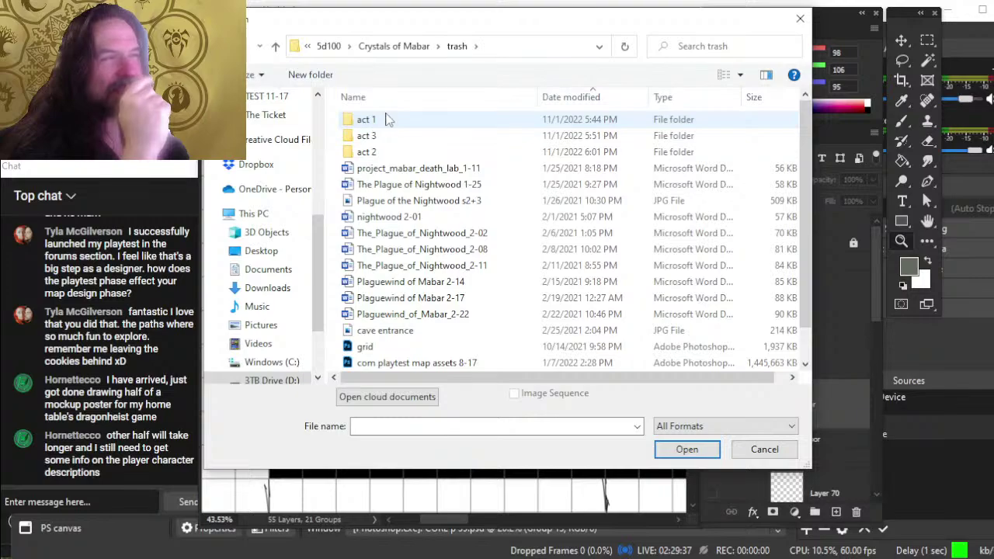
scroll(401, 133, "down", 1)
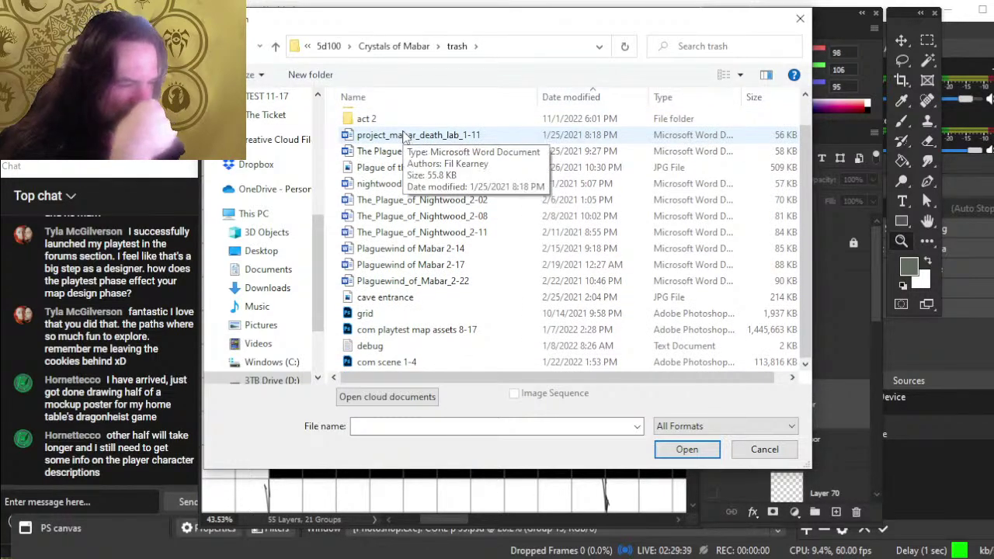
scroll(522, 266, "up", 1)
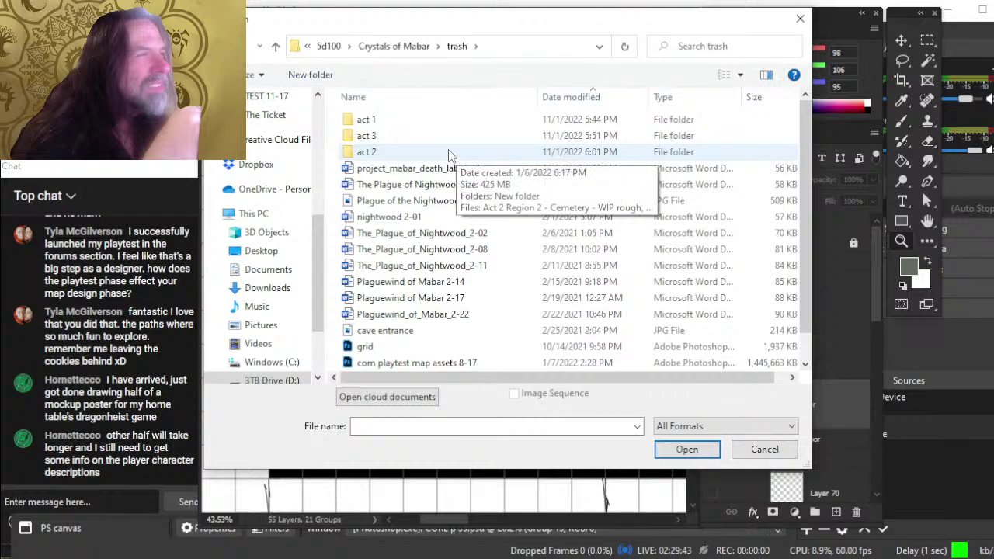
Step: Reopen 74x74 70pc grid.psd from the act 3 folder to inspect its contents, and close it
double_click(386, 139)
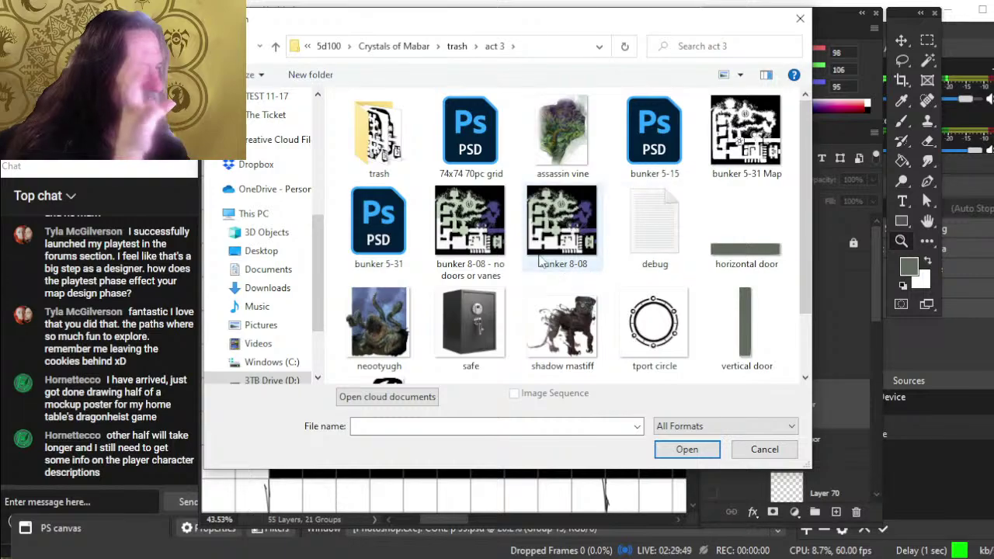
double_click(496, 153)
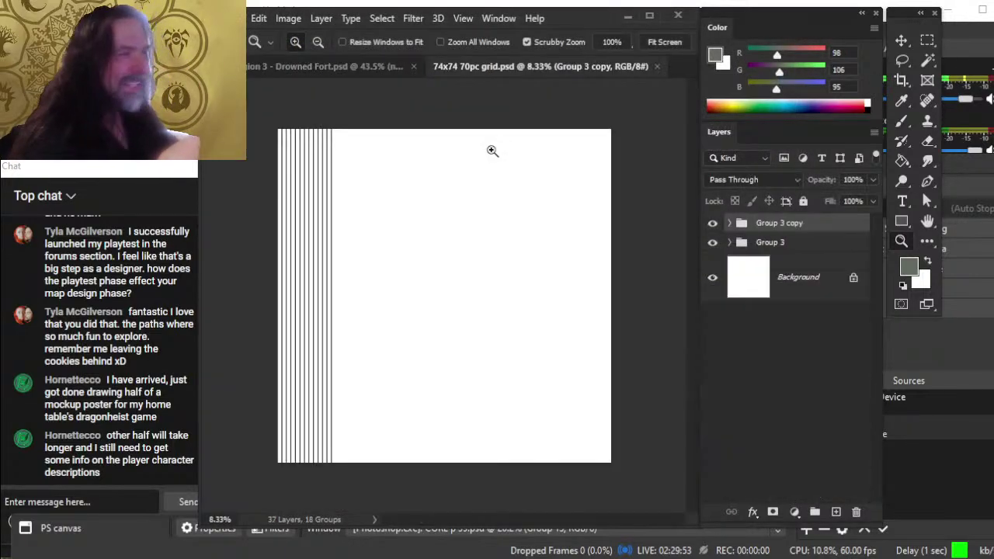
left_click(655, 66)
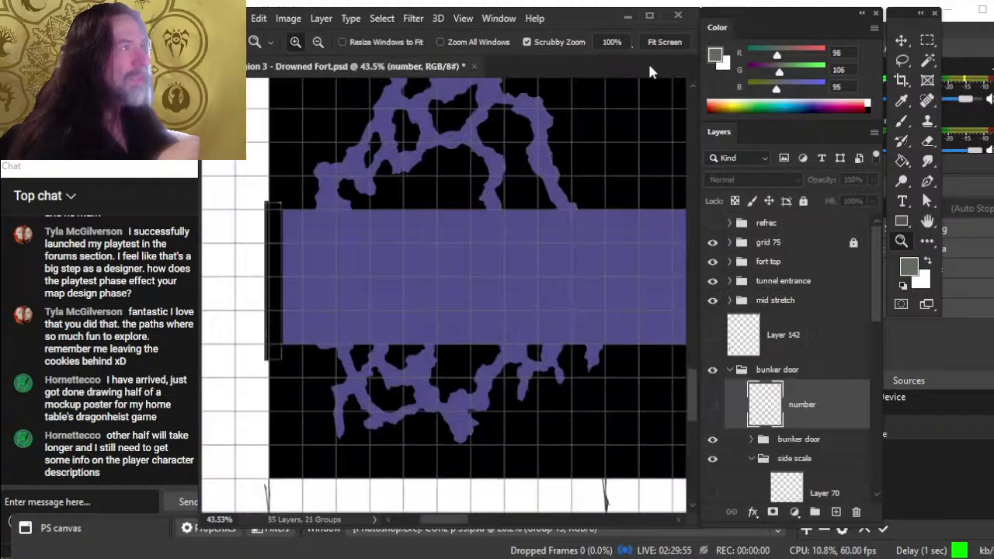
Step: Delete the 74x74 70pc grid file from the act 3 folder within the file-opening dialog
left_click(233, 18)
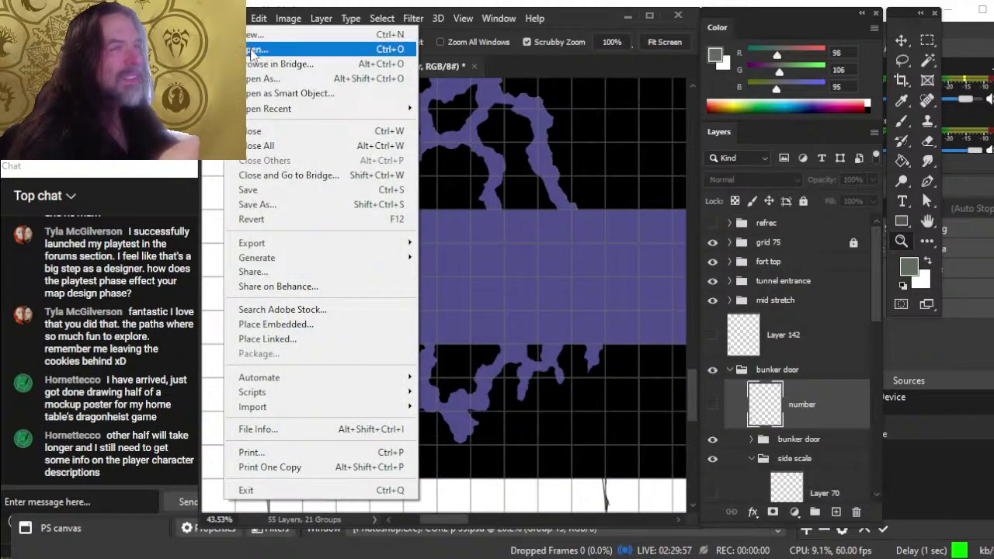
left_click(256, 48)
left_click(464, 149)
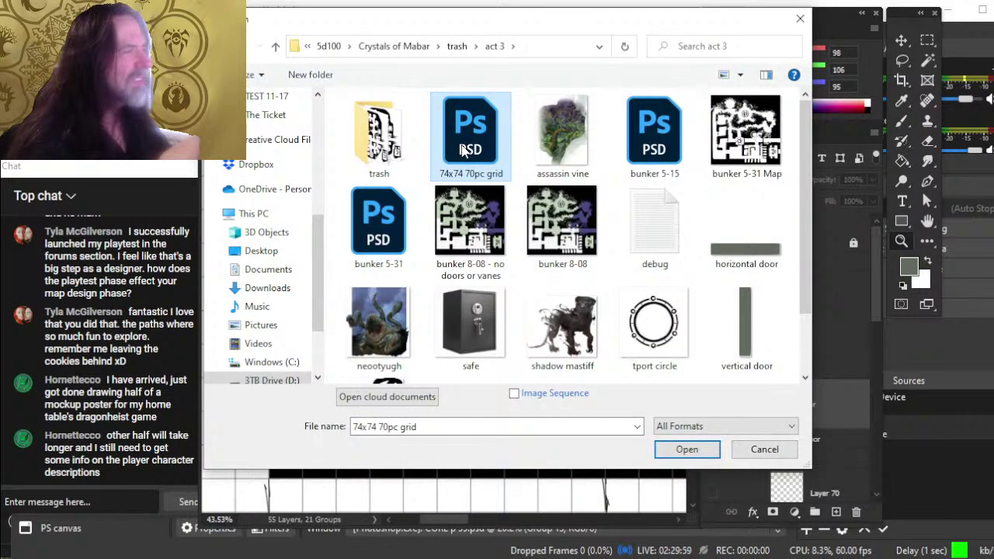
key("Delete")
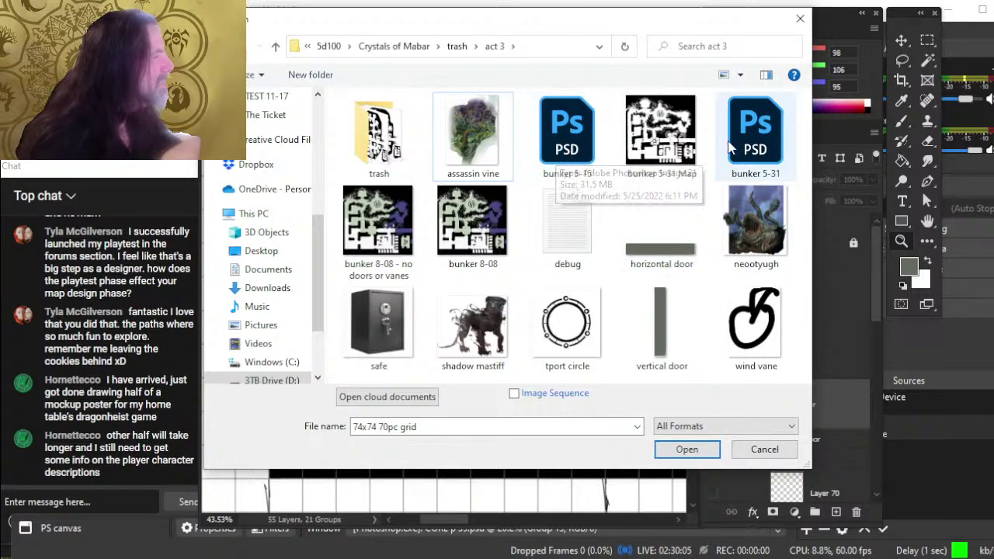
Step: Open bunker 5-31 Map from the act 3 folder, inspect the layout around the bunker's corridor, and close it
double_click(665, 148)
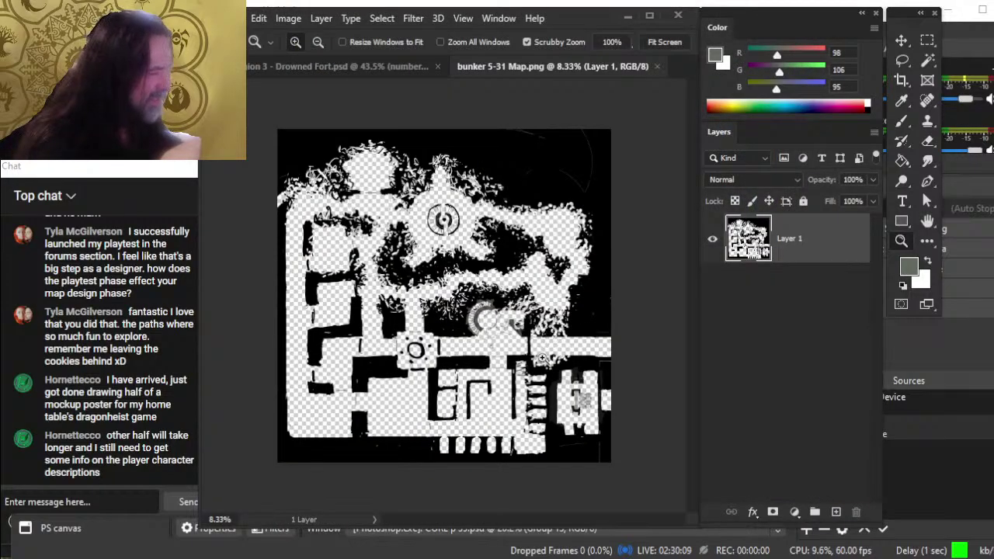
left_click_drag(540, 359, 615, 359)
key("ctrl+0")
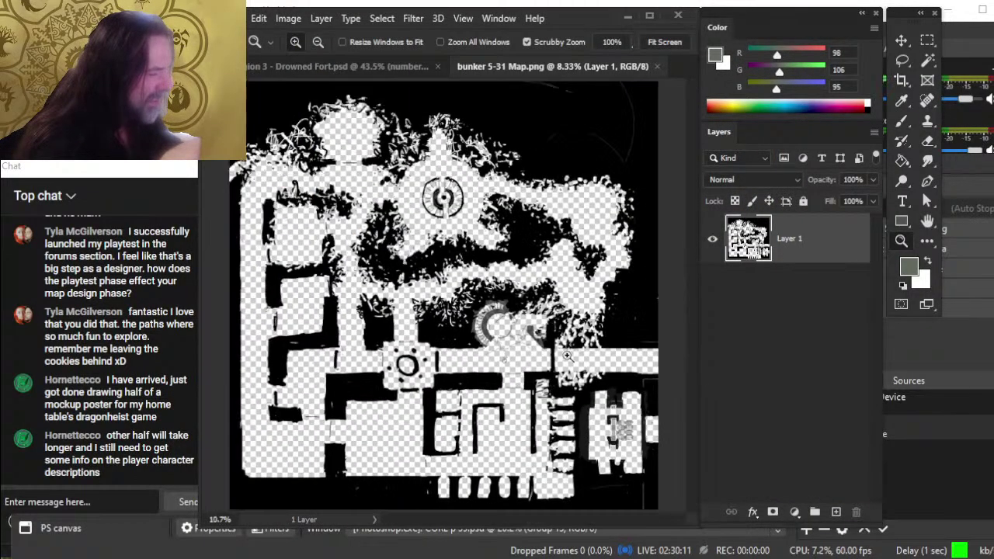
left_click(655, 67)
Step: Open bunker 5-31.psd from the act 3 folder, examine the purple corridor area up close, and close the file
left_click(233, 18)
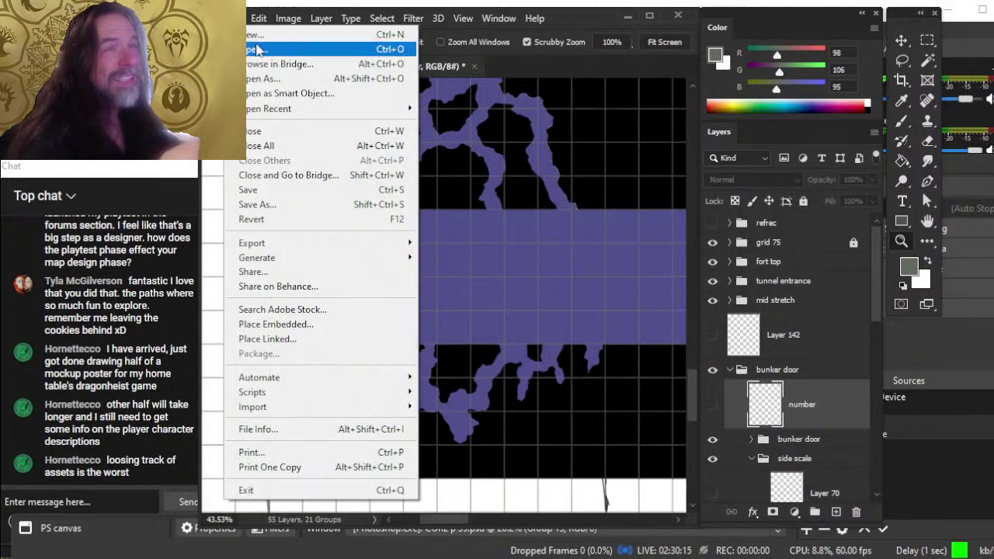
left_click(257, 43)
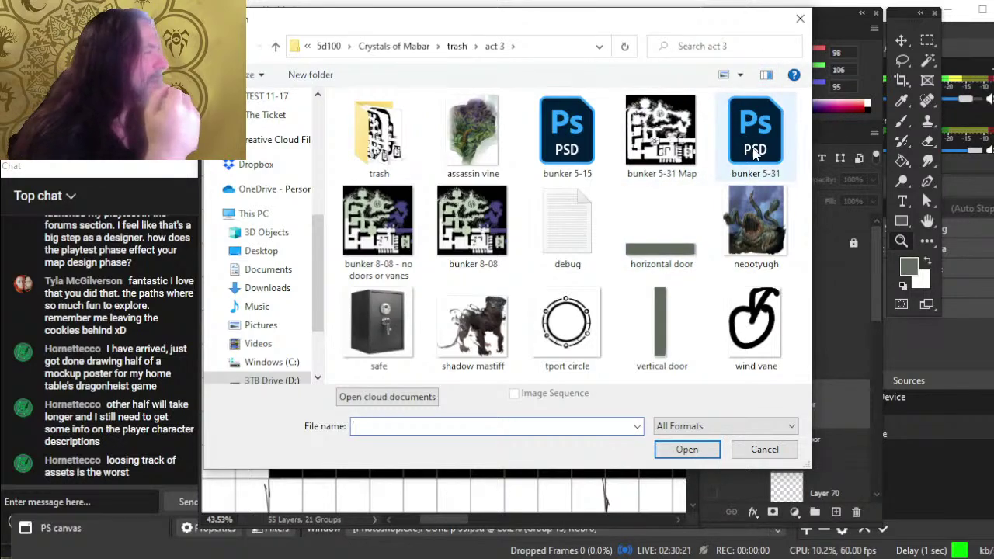
key("Escape")
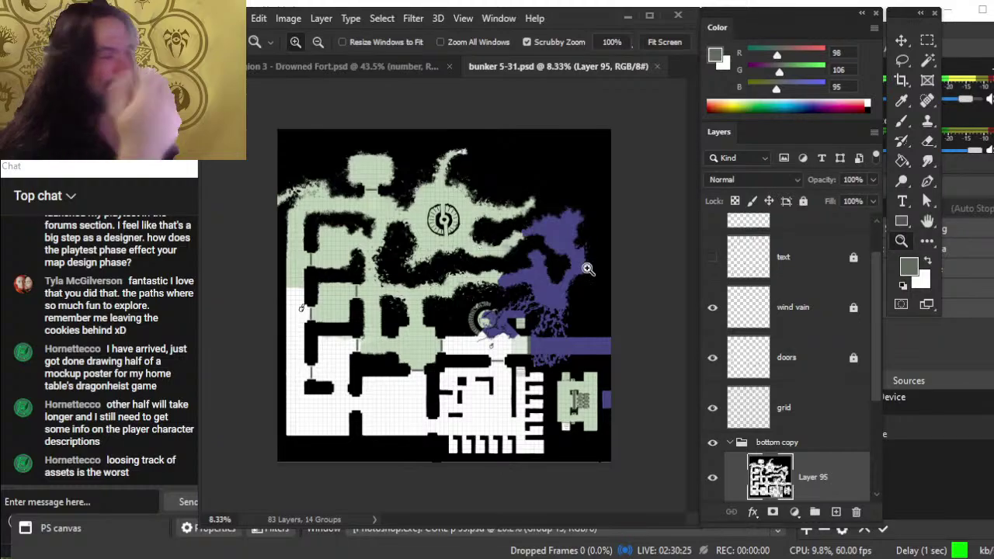
left_click_drag(559, 317, 353, 177)
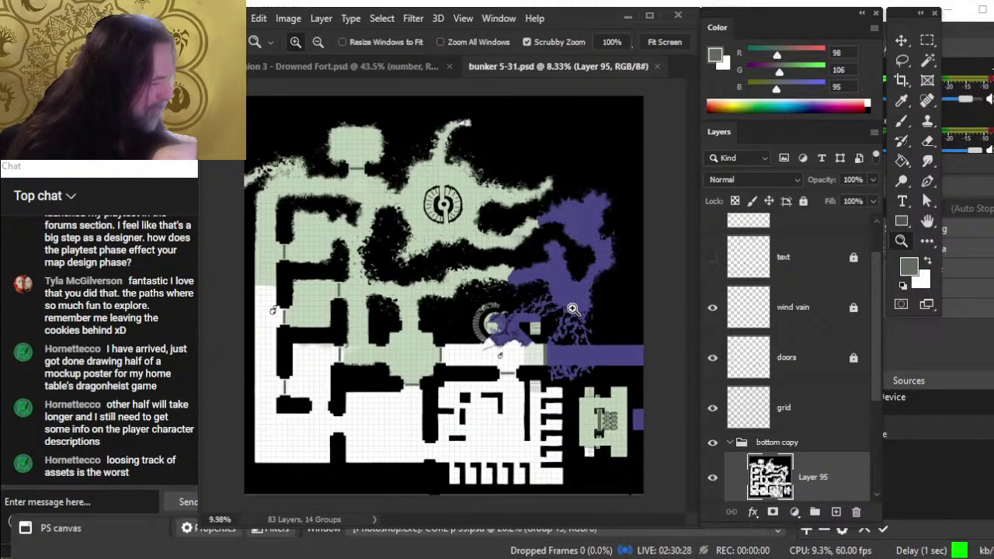
left_click(657, 66)
Step: Check the bunker 5-15 file's details and look through the trash subfolder inside act 3 for older bunker maps
left_click(233, 18)
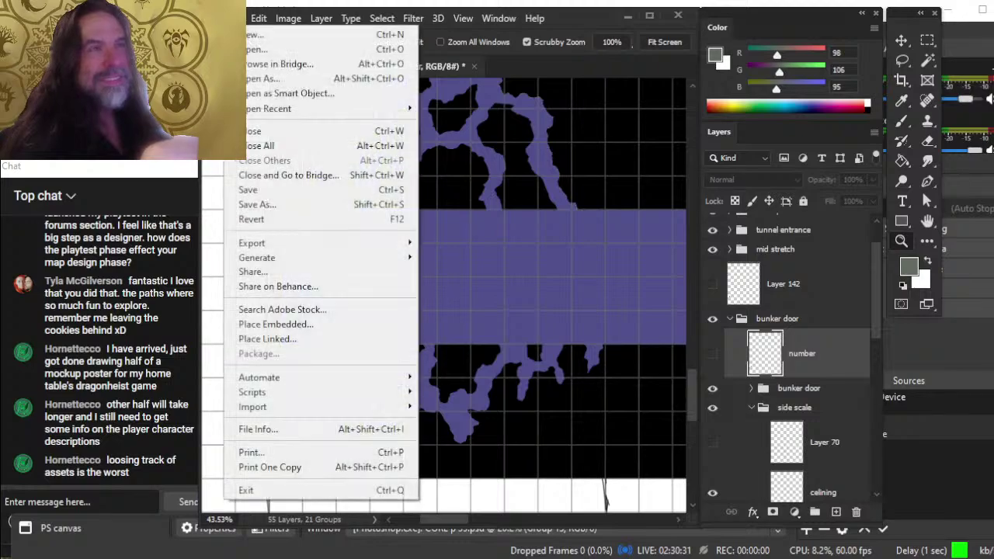
left_click(280, 42)
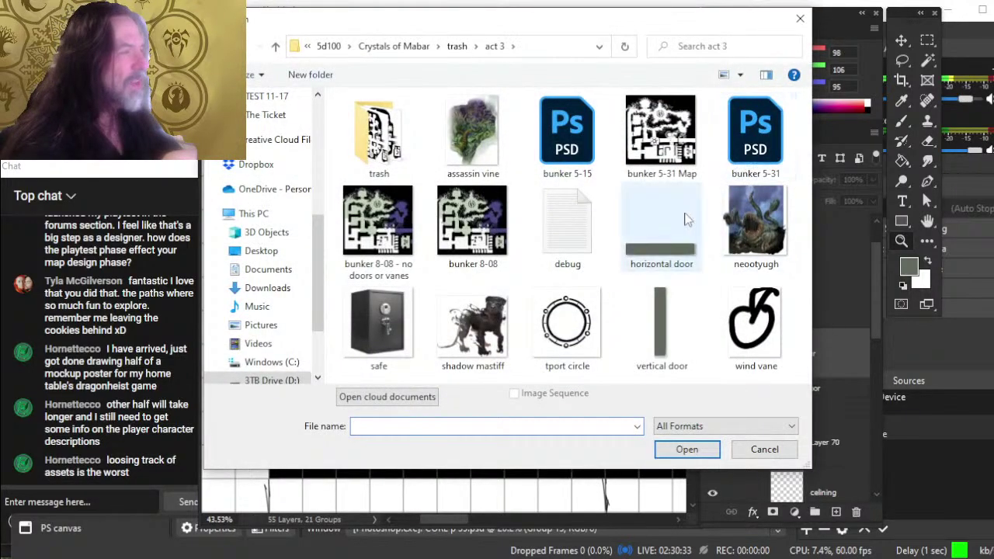
left_click(559, 165)
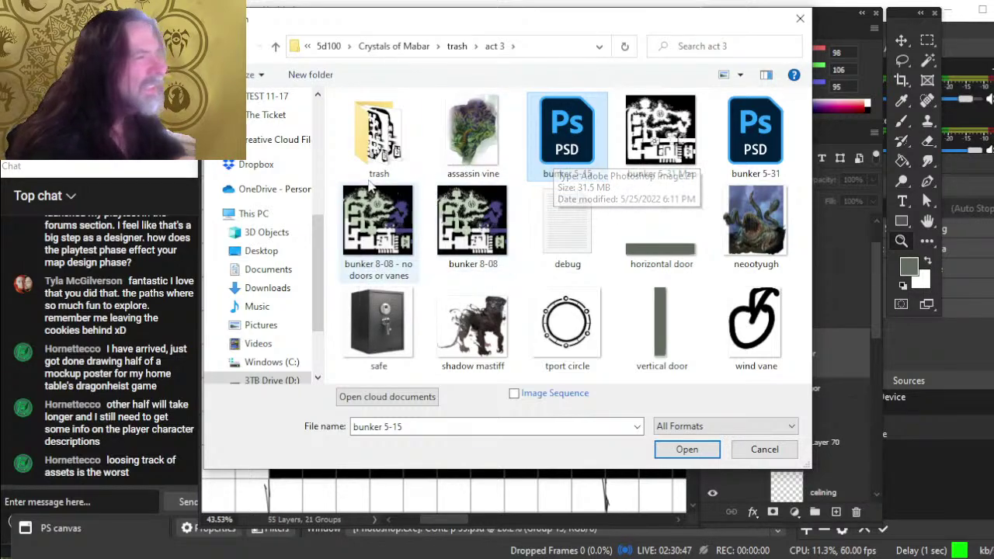
left_click(396, 155)
double_click(396, 155)
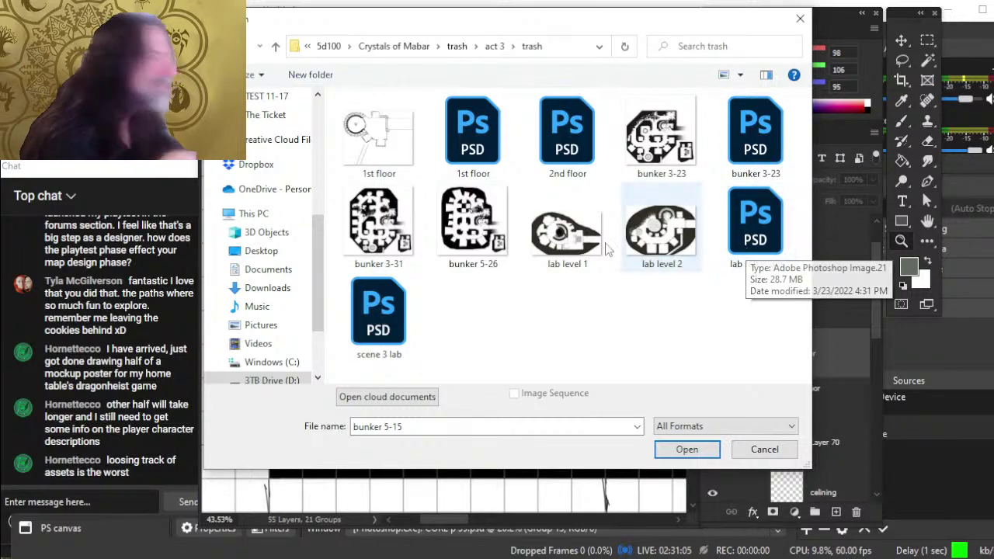
left_click(495, 45)
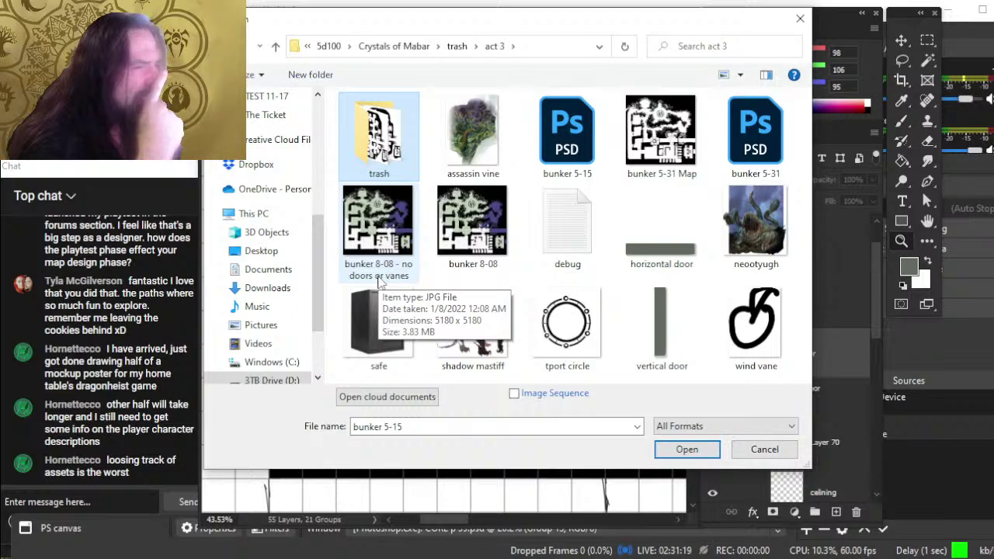
Step: Open bunker 8-08 - no doors or vanes.jpg, examine the bunker entrance and purple corridor, and close it
double_click(379, 248)
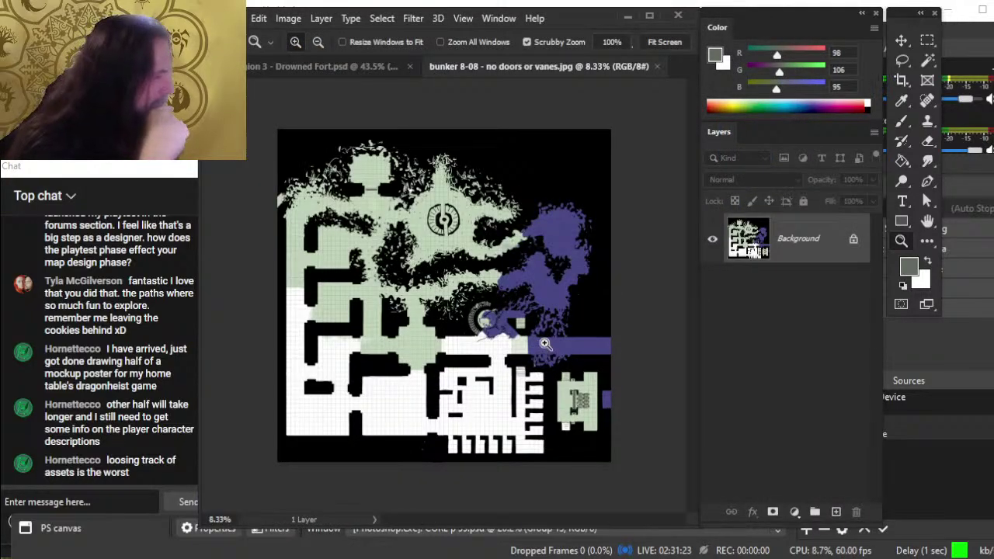
left_click_drag(551, 353, 583, 361)
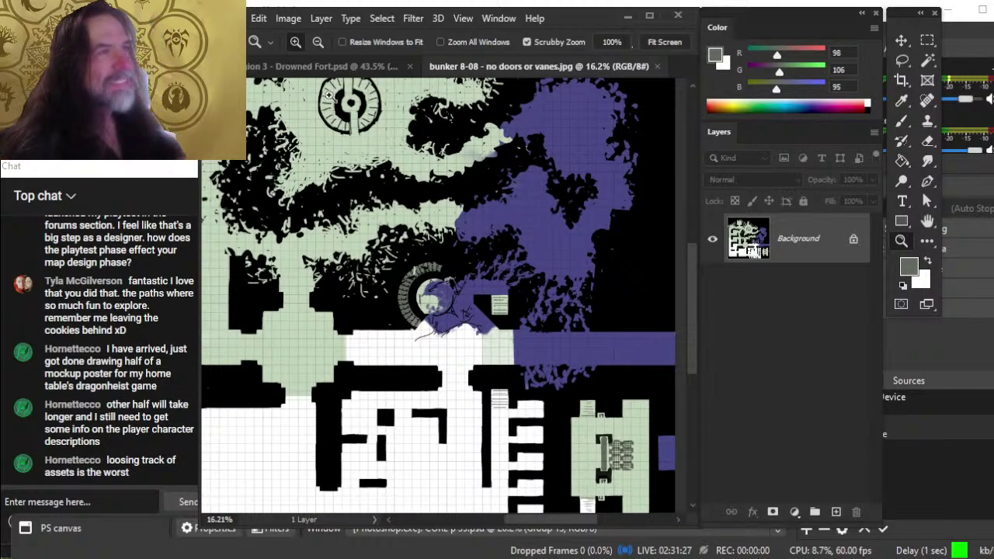
left_click(657, 66)
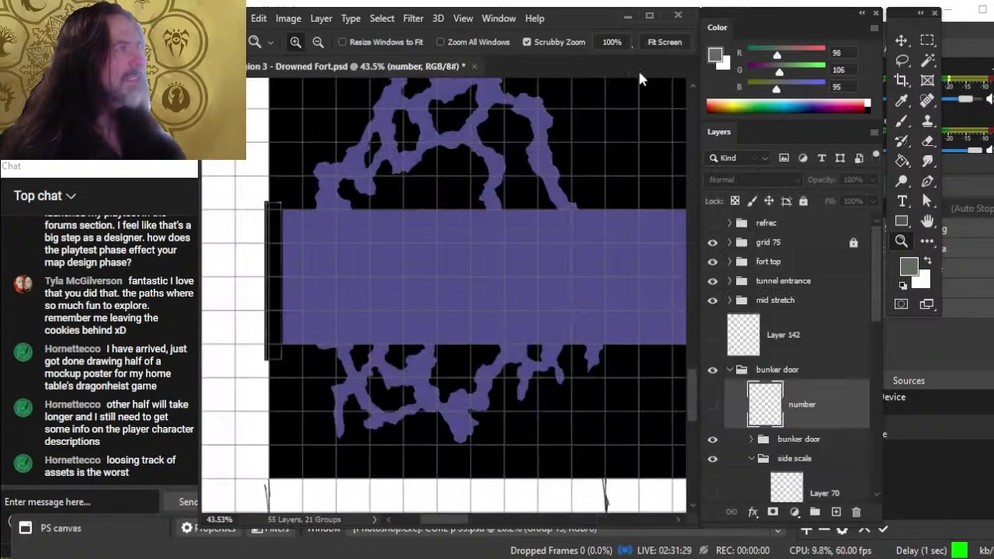
Step: Go from the act 3 folder back up to the Crystals of Mabar trash folder to look for other map files
left_click(233, 18)
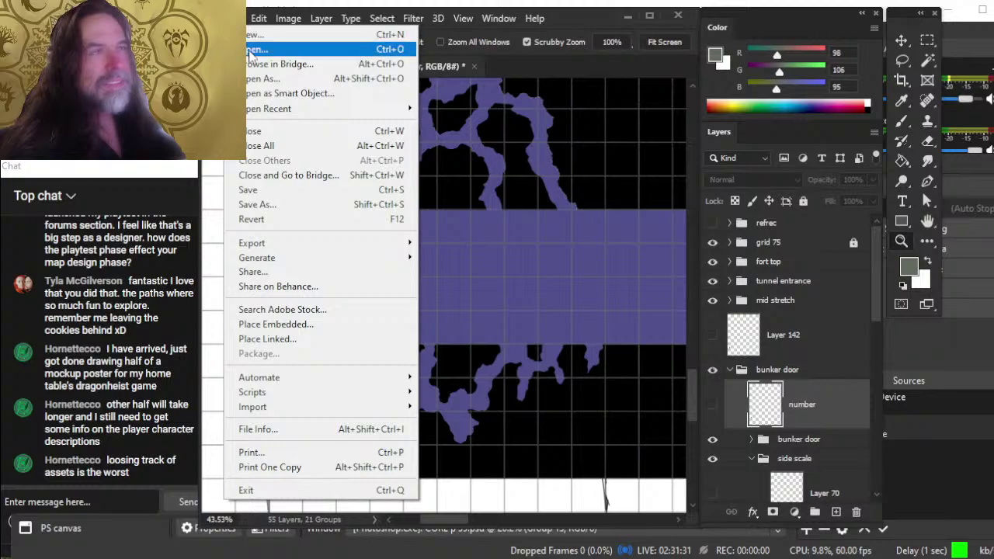
left_click(279, 44)
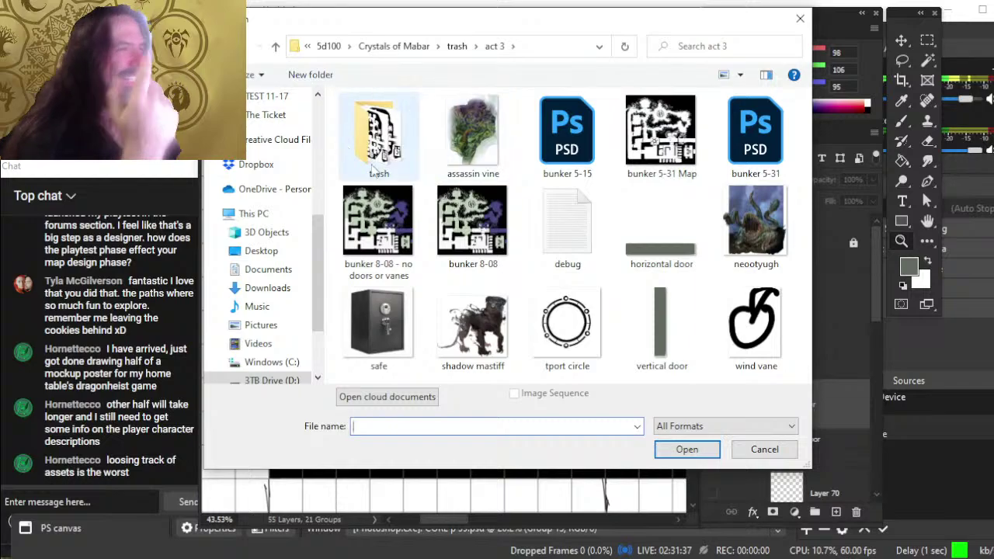
left_click(456, 47)
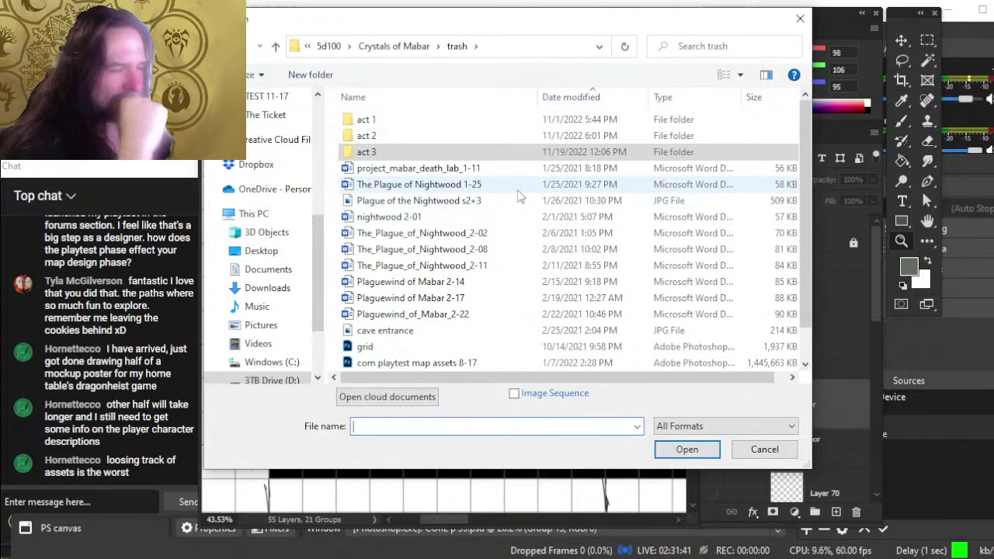
Step: Look through the Crystals of Mabar trash folder, its parent folder and 5d100, ending in the -- 5D100 RANDOM ADVENTURES folder
scroll(501, 256, "down", 1)
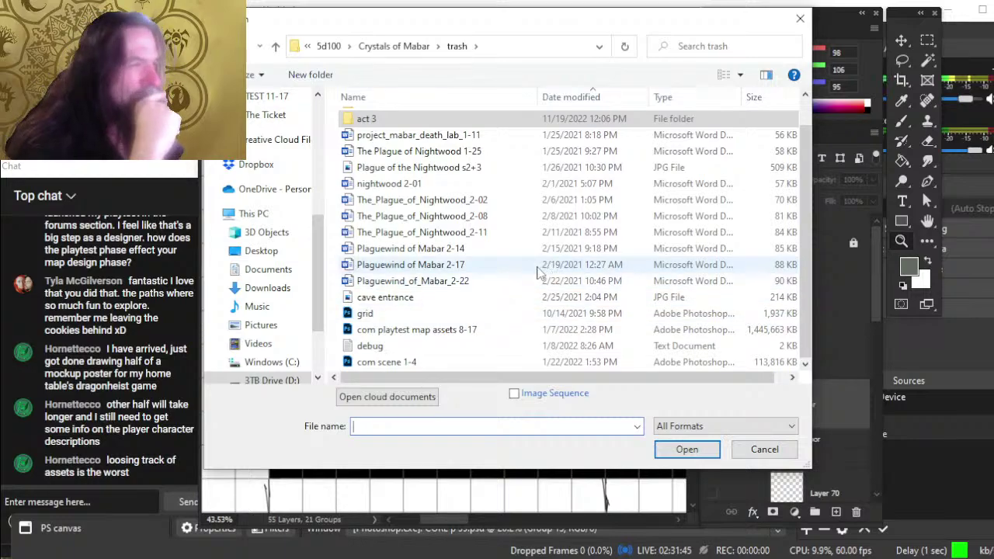
scroll(538, 272, "up", 1)
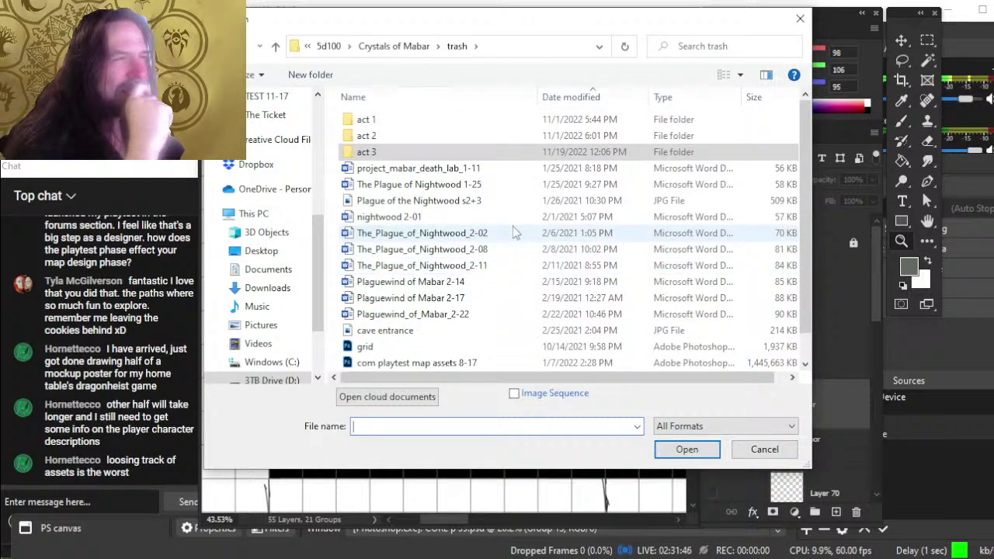
left_click(396, 45)
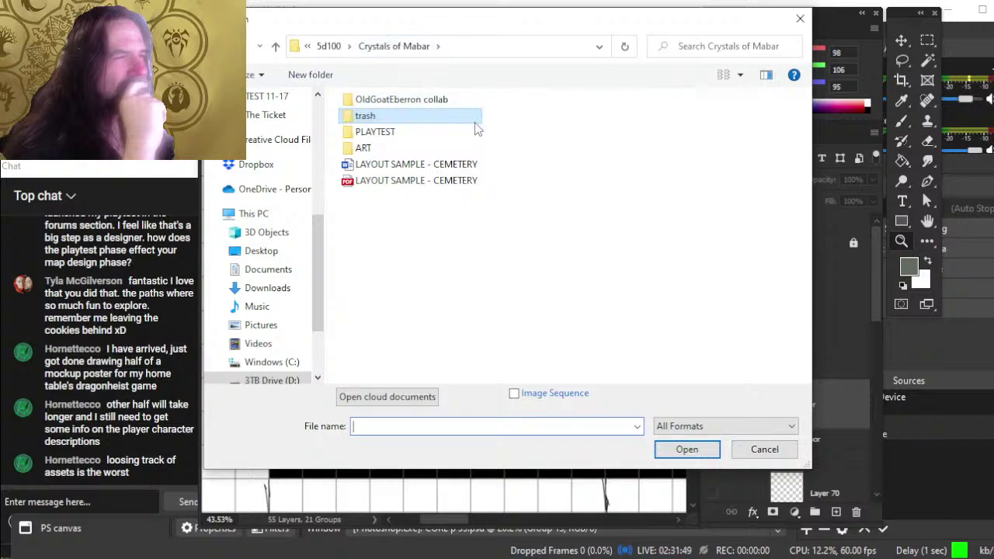
left_click(328, 46)
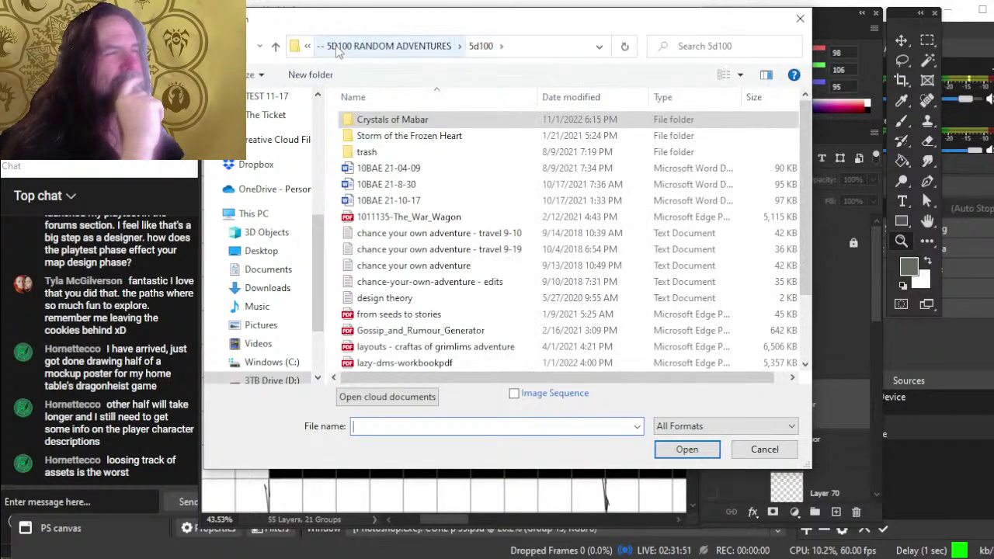
scroll(454, 250, "down", 2)
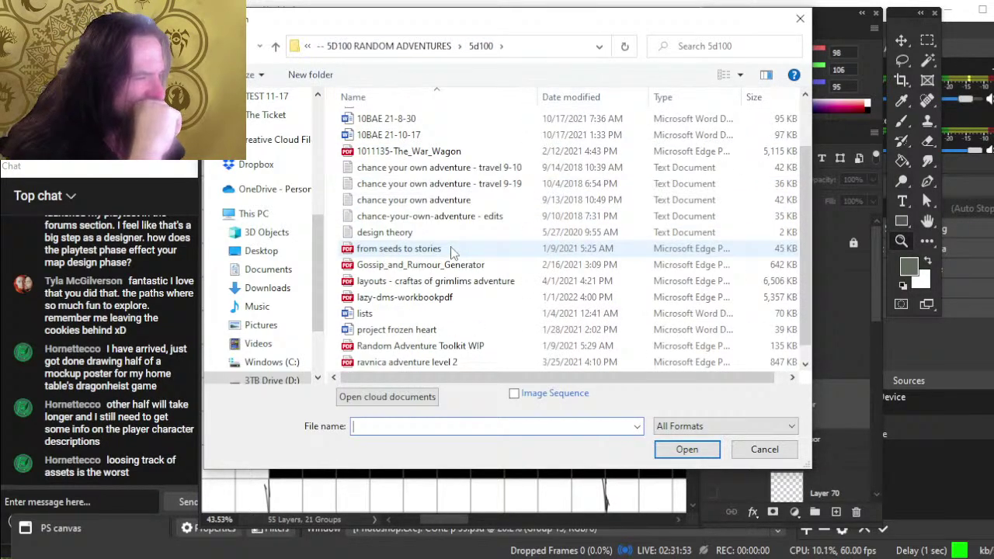
scroll(454, 252, "down", 1)
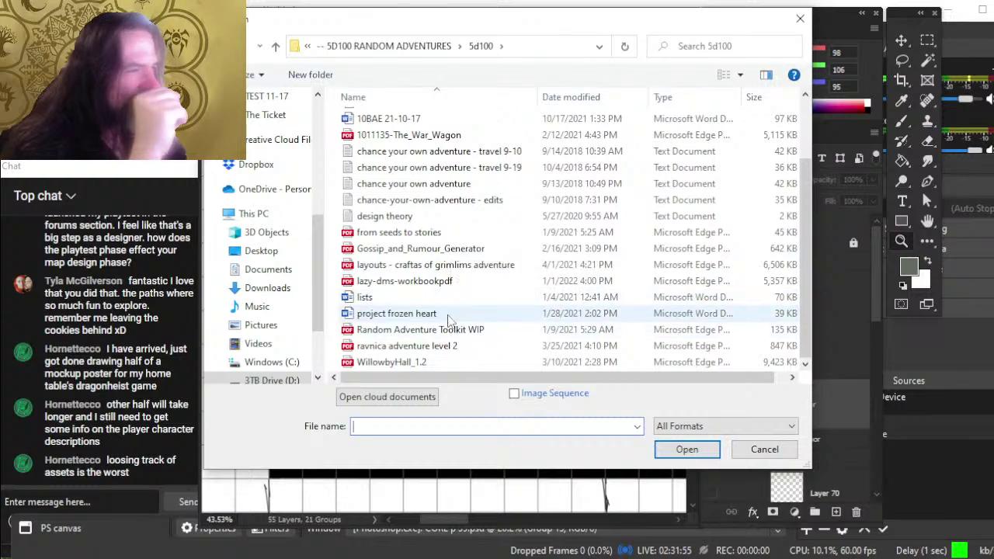
scroll(438, 280, "up", 2)
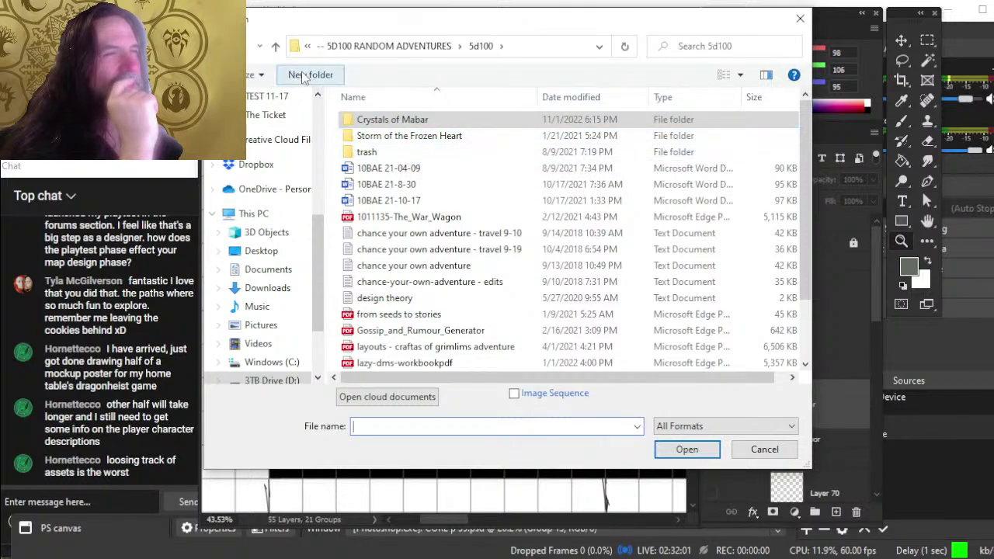
left_click(378, 47)
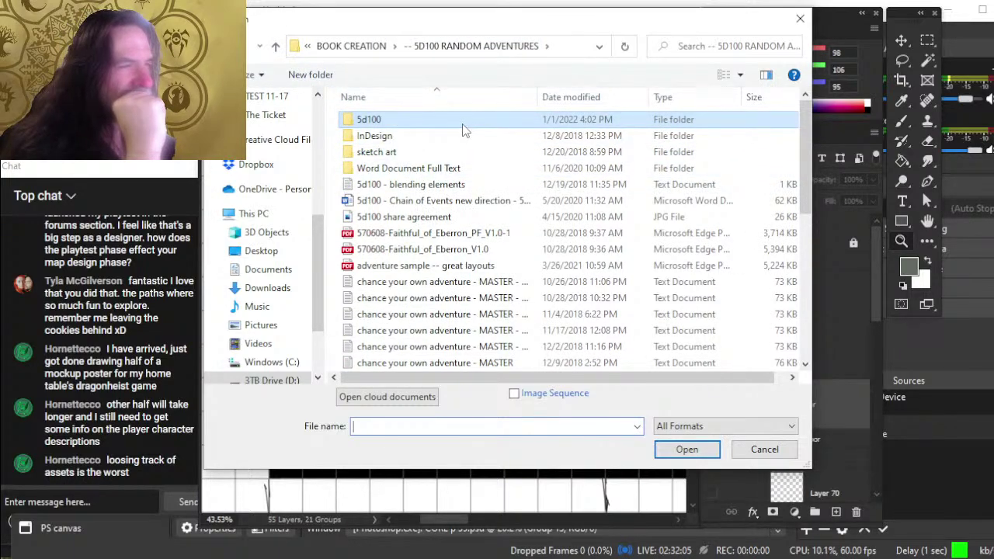
Step: Check the sketch art and InDesign folders and the trash folder inside 5d100, and close the Open dialog without opening a file
double_click(425, 153)
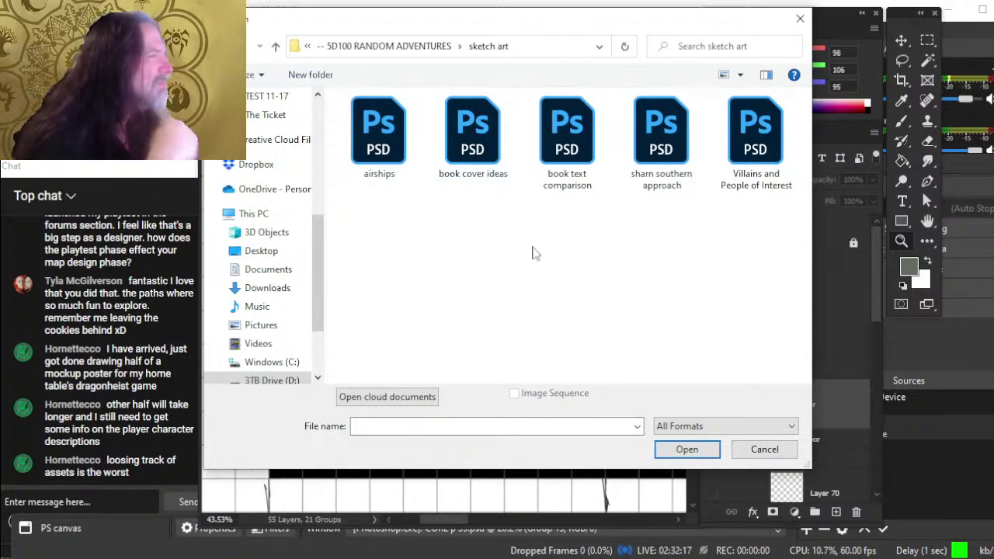
key("BackSpace")
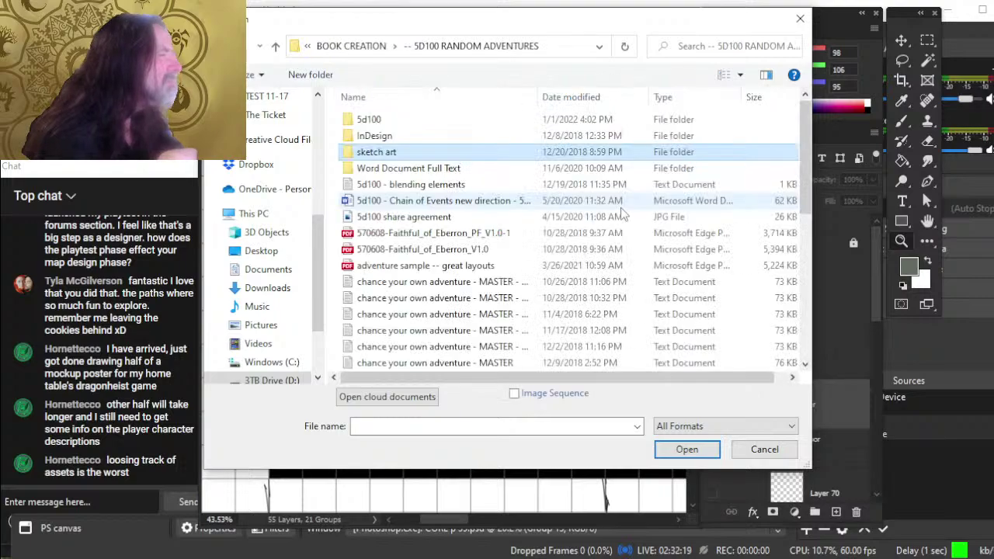
double_click(387, 136)
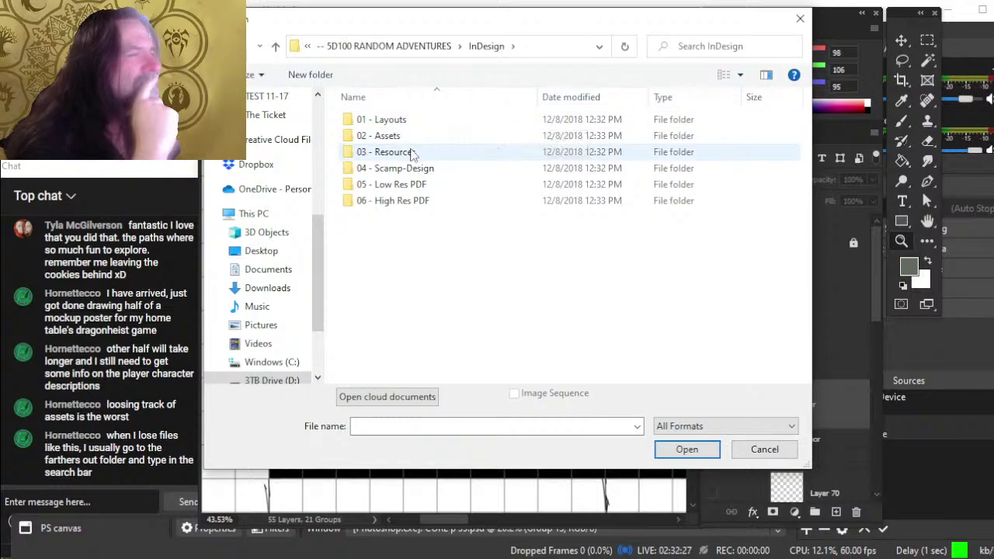
key("BackSpace")
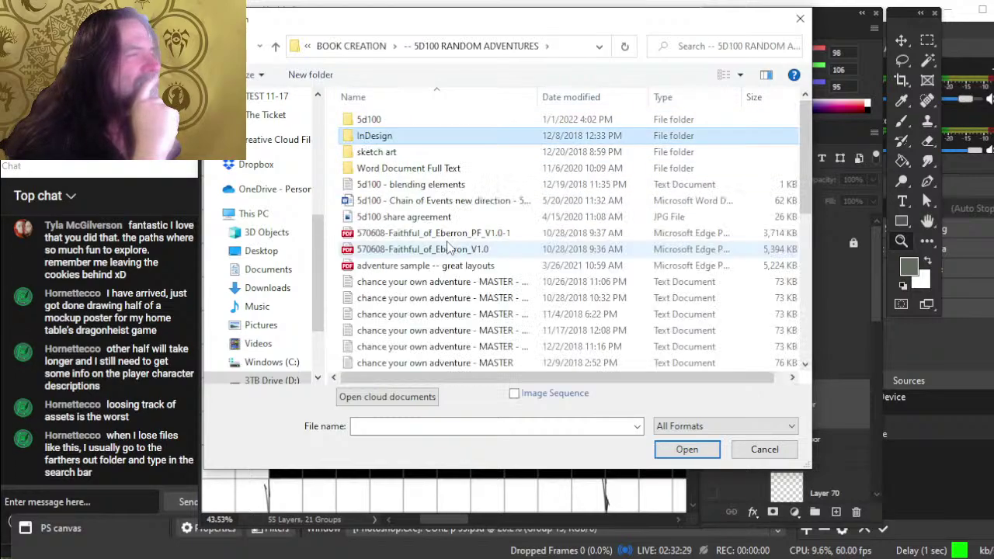
double_click(391, 150)
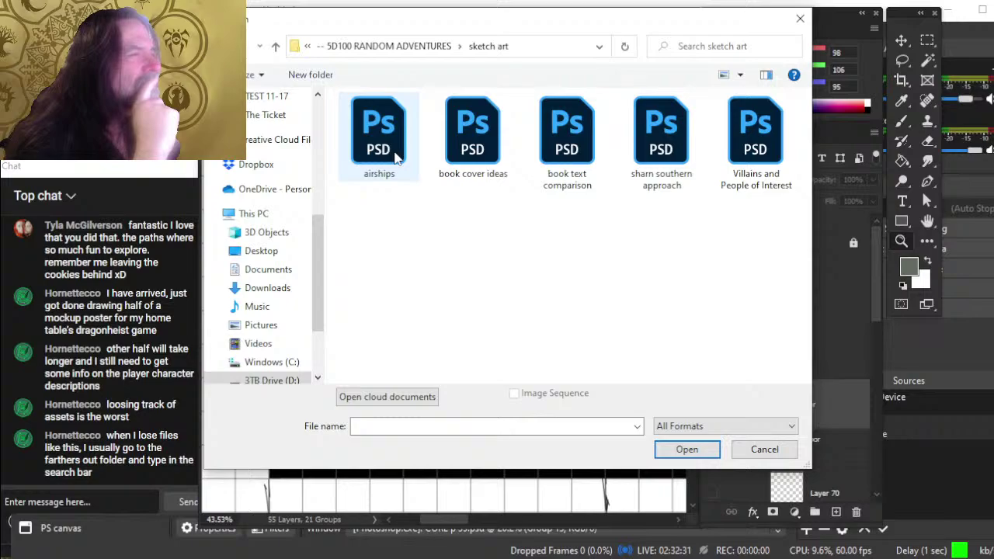
key("BackSpace")
double_click(394, 121)
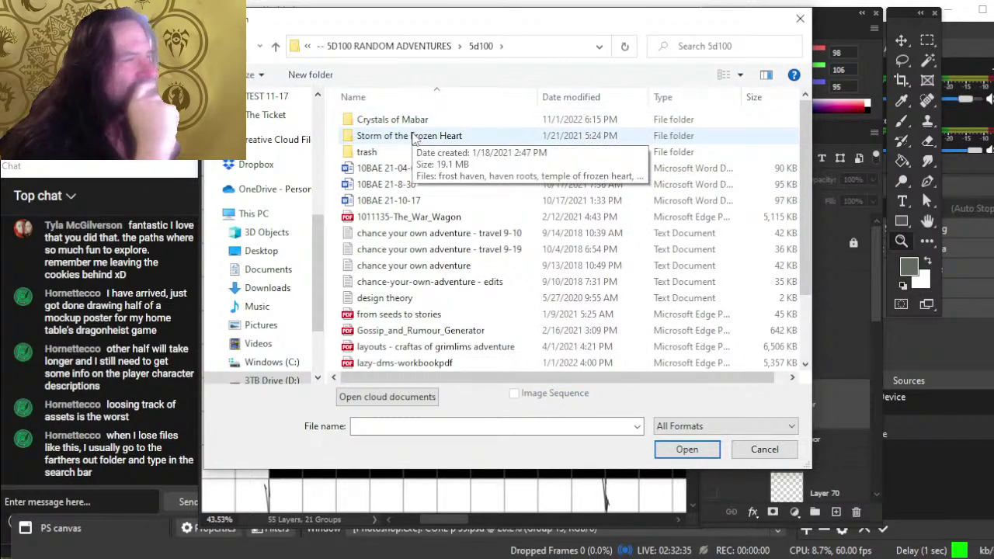
double_click(395, 154)
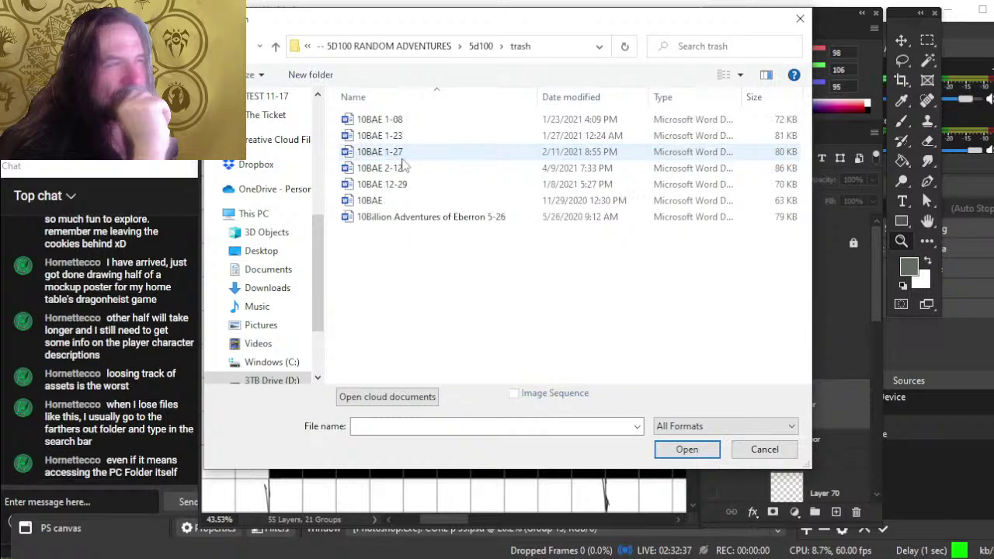
key("BackSpace")
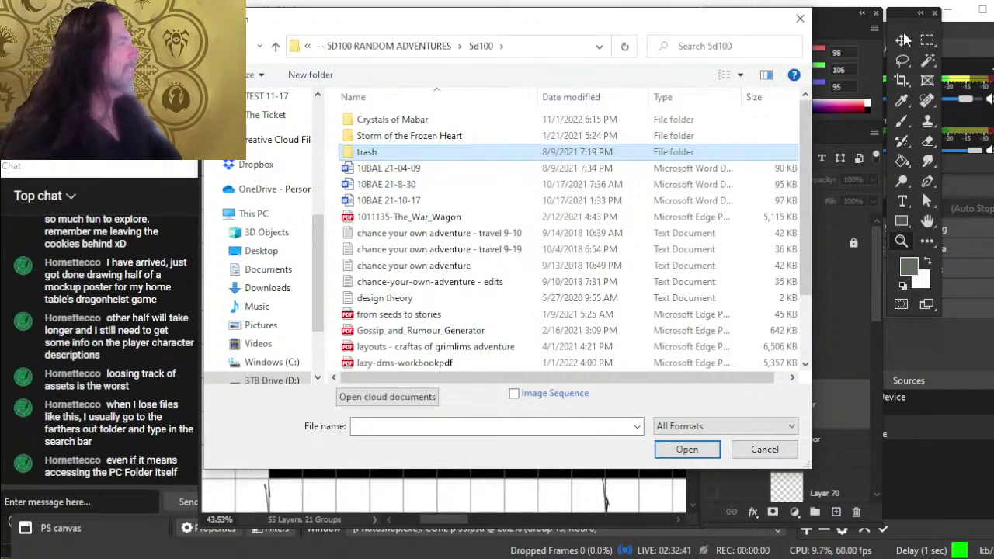
left_click(800, 18)
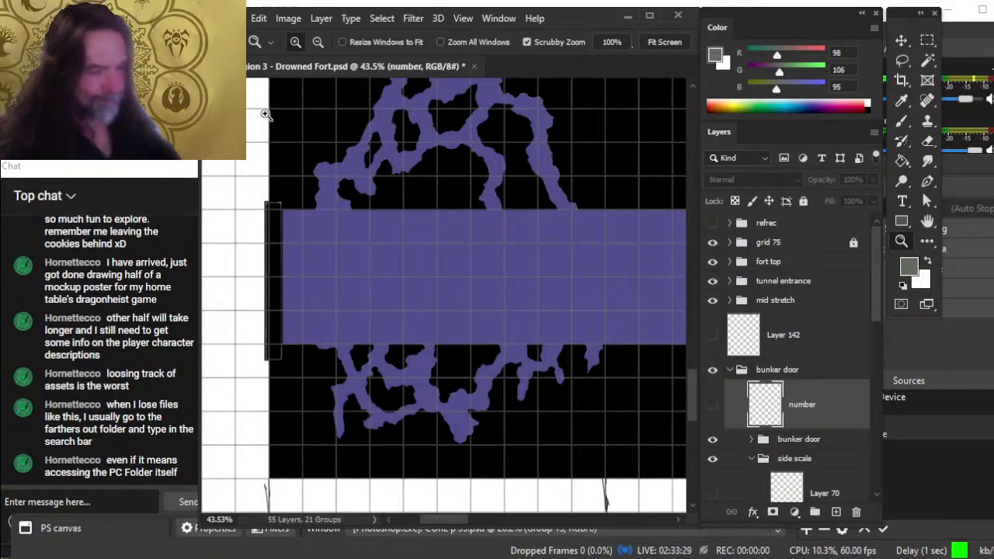
Step: Inspect what the number layer and the side scale group's floor copy and north holes layers contribute by switching their visibility off and on
left_click_drag(318, 275, 446, 302)
left_click_drag(482, 299, 480, 299)
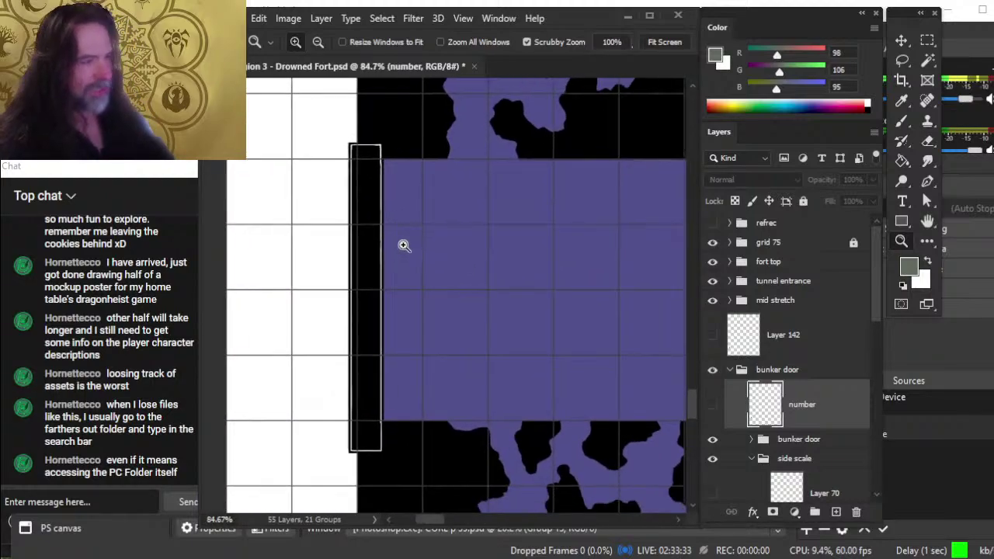
key("b")
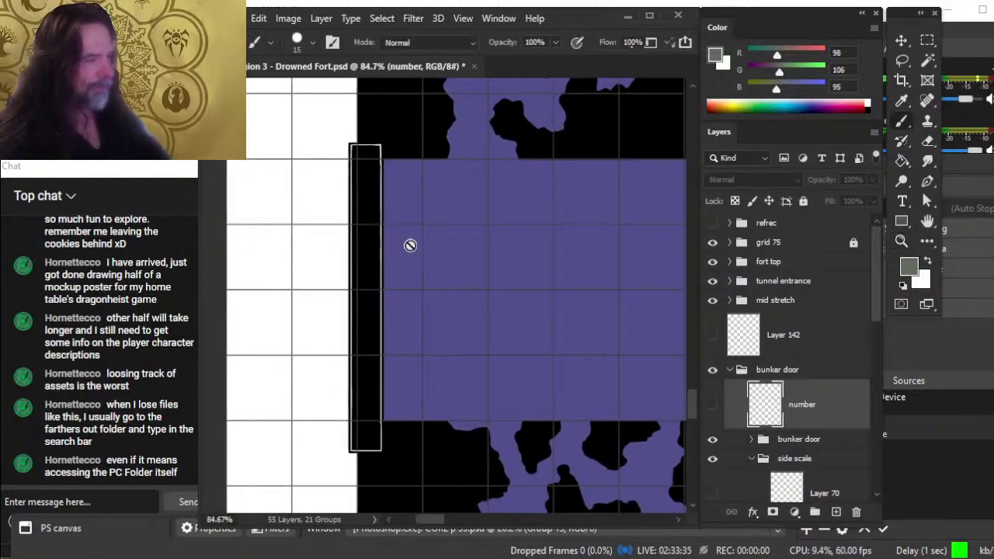
left_click(713, 407)
left_click(715, 408)
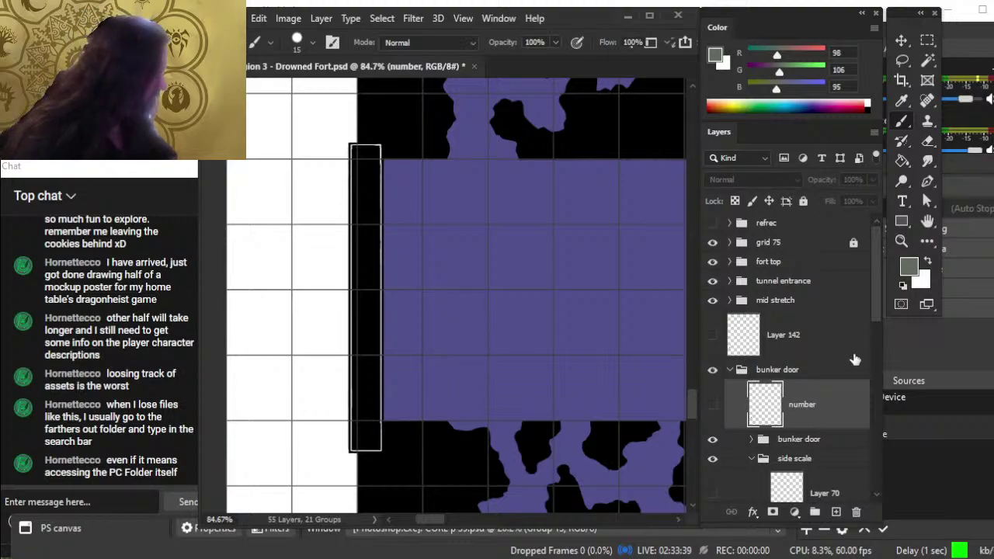
left_click_drag(878, 303, 879, 365)
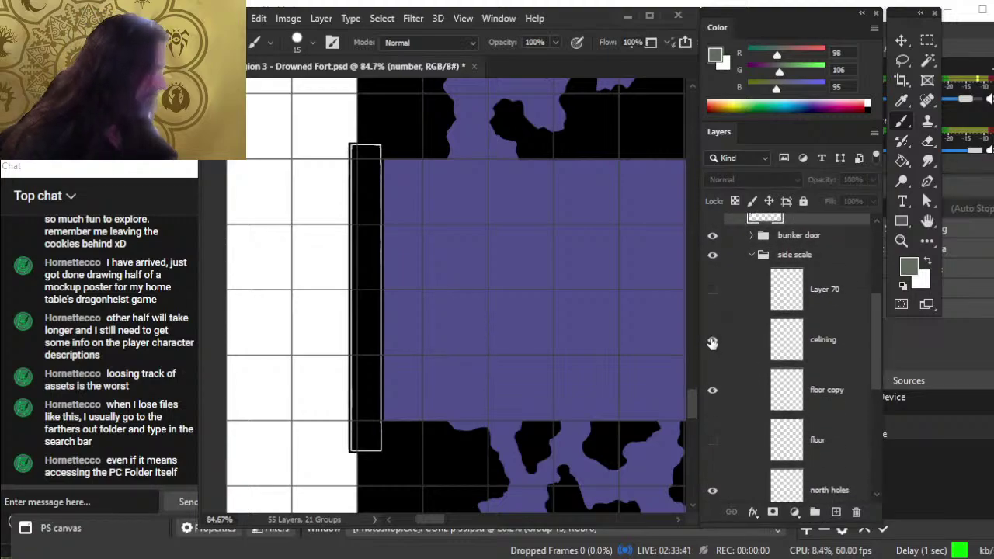
left_click(713, 392)
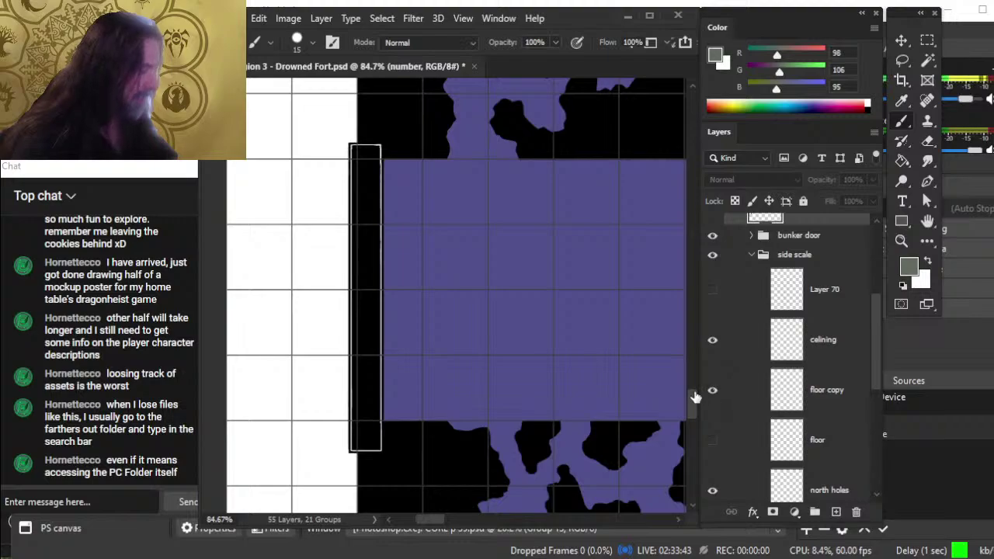
key("z")
scroll(552, 366, "down", 3)
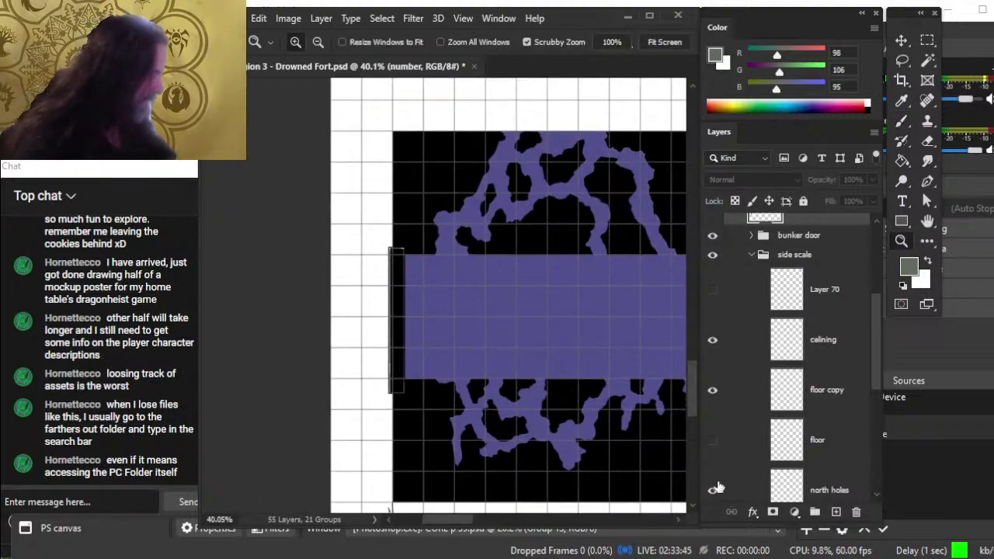
left_click(714, 490)
left_click_drag(875, 329, 869, 280)
left_click(713, 409)
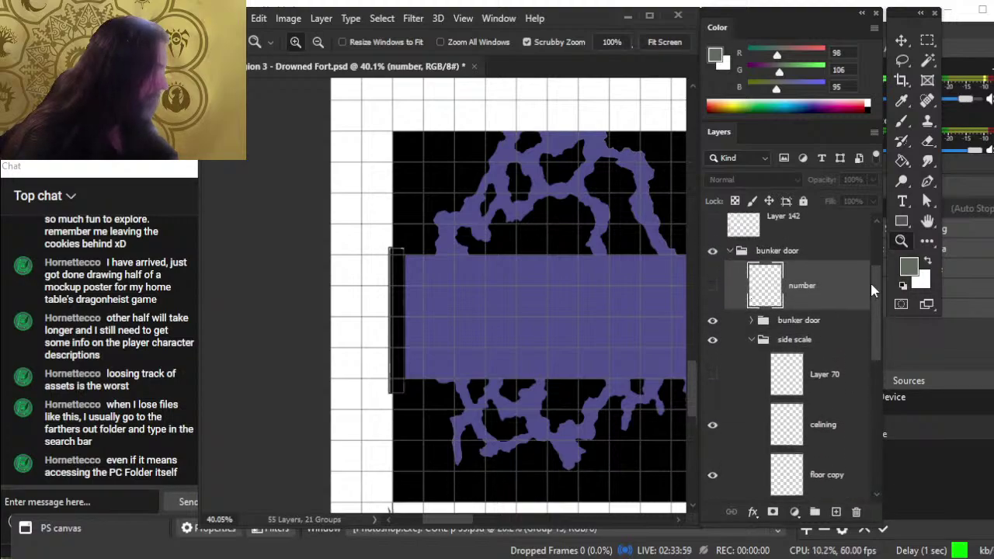
left_click(713, 339)
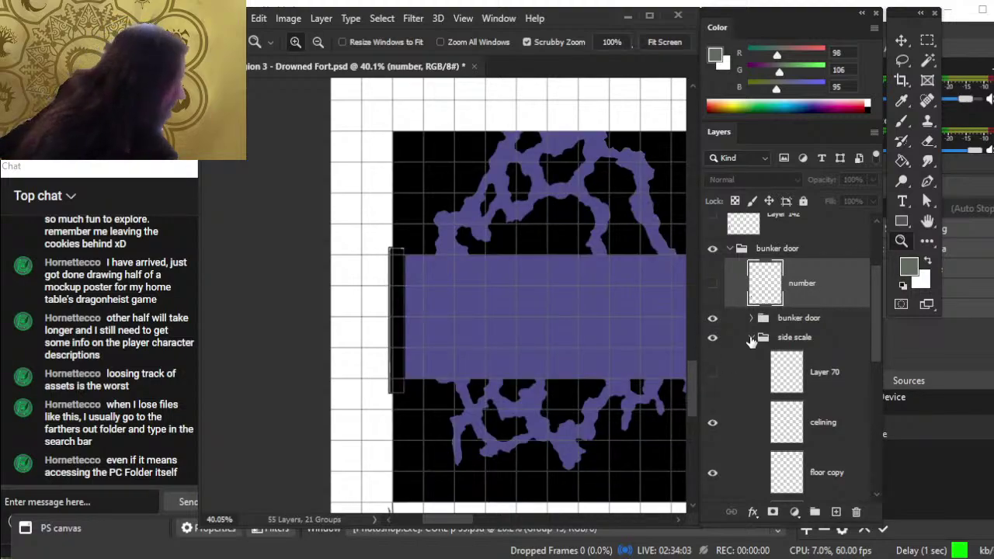
Step: Collapse the side scale group, expand the inner bunker door group and collapse its COLOR subgroup
left_click(752, 338)
left_click(752, 354)
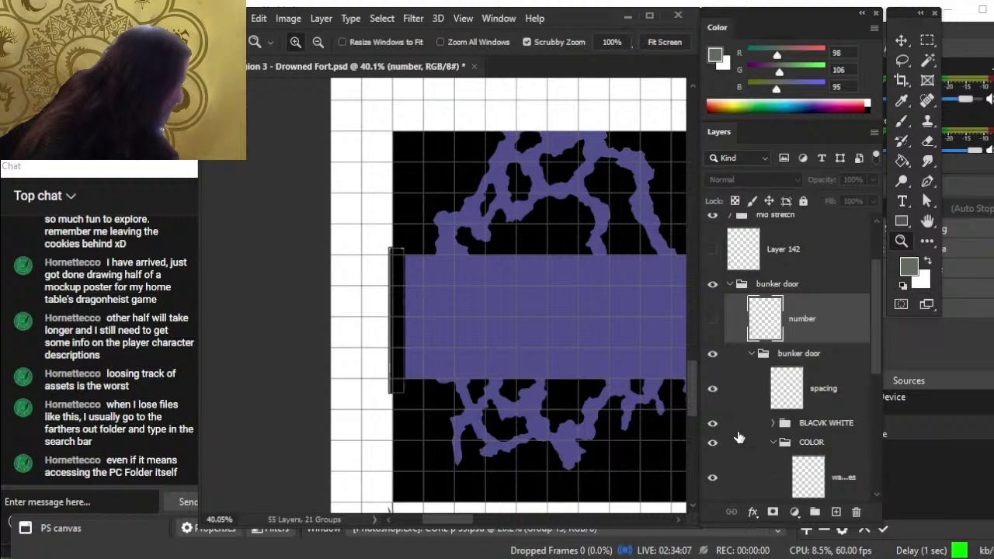
scroll(880, 354, "down", 3)
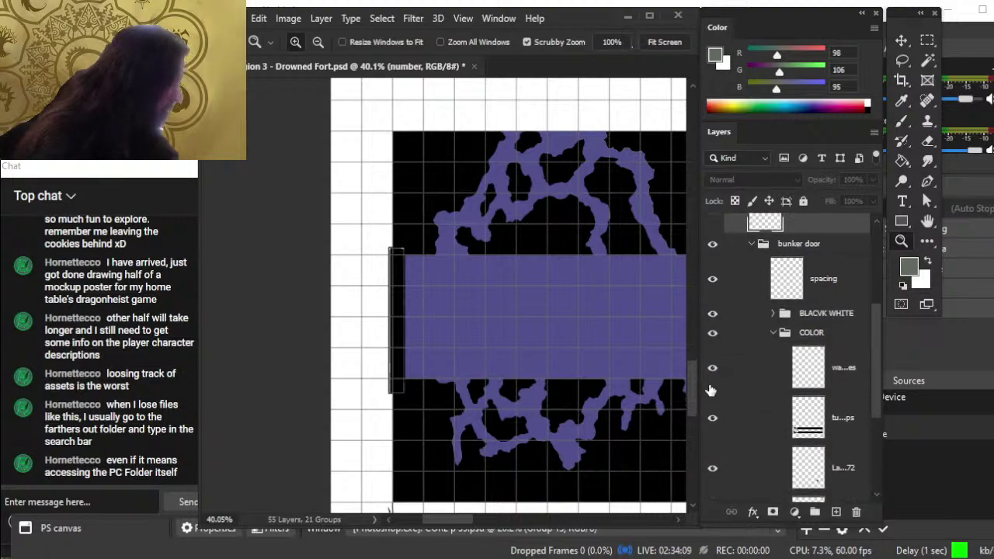
left_click(775, 334)
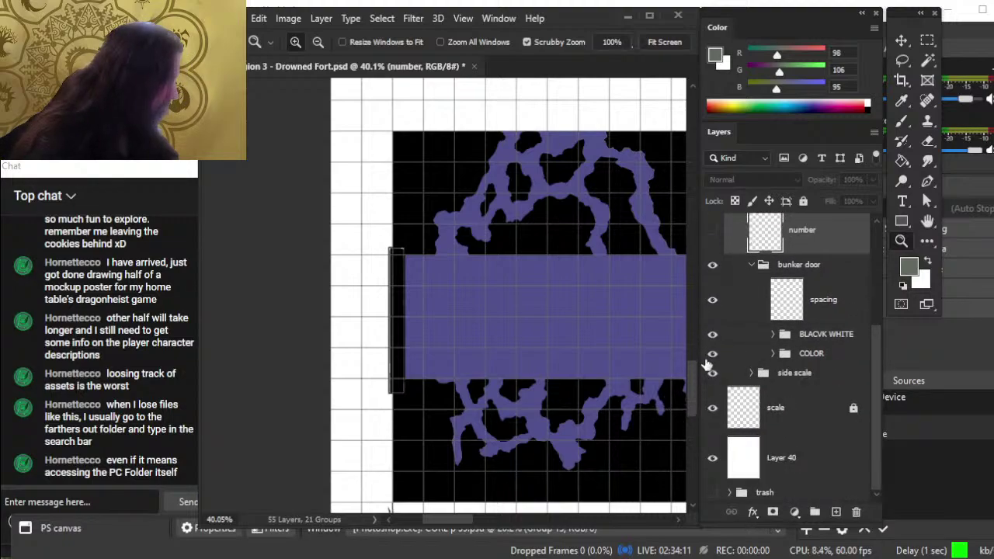
Step: Add a new layer directly above the BLACVK WHITE group and reset the brush colours to default black and white
left_click(831, 342)
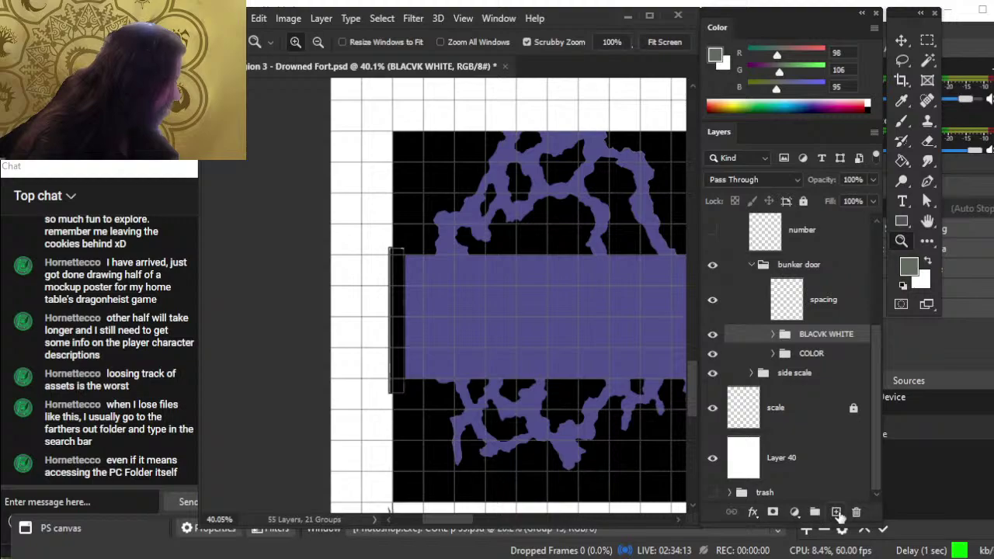
left_click(836, 513)
key("b")
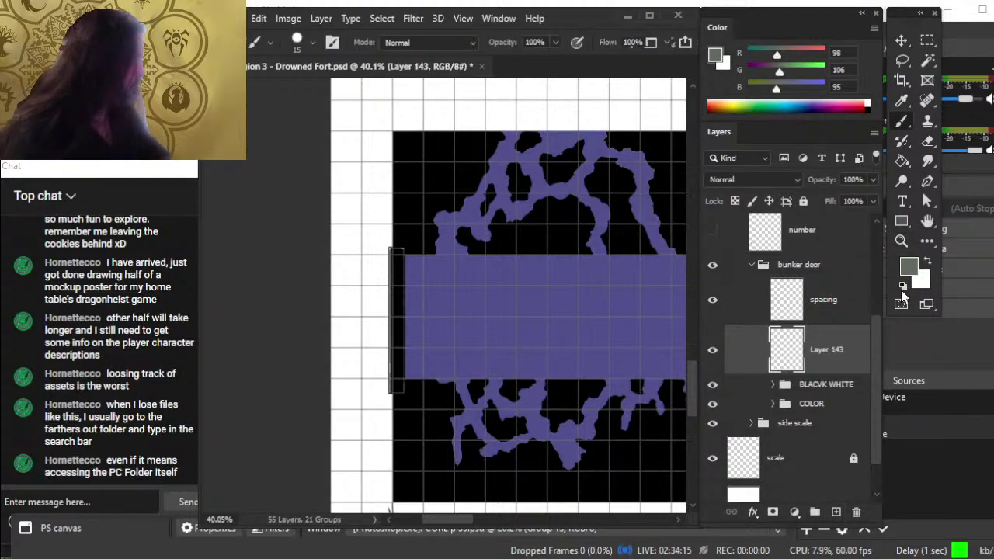
left_click(902, 287)
Step: Paint a black rectangle outline about two grid squares wide and three tall with a size 4 brush at the purple corridor's west end
left_click(455, 289)
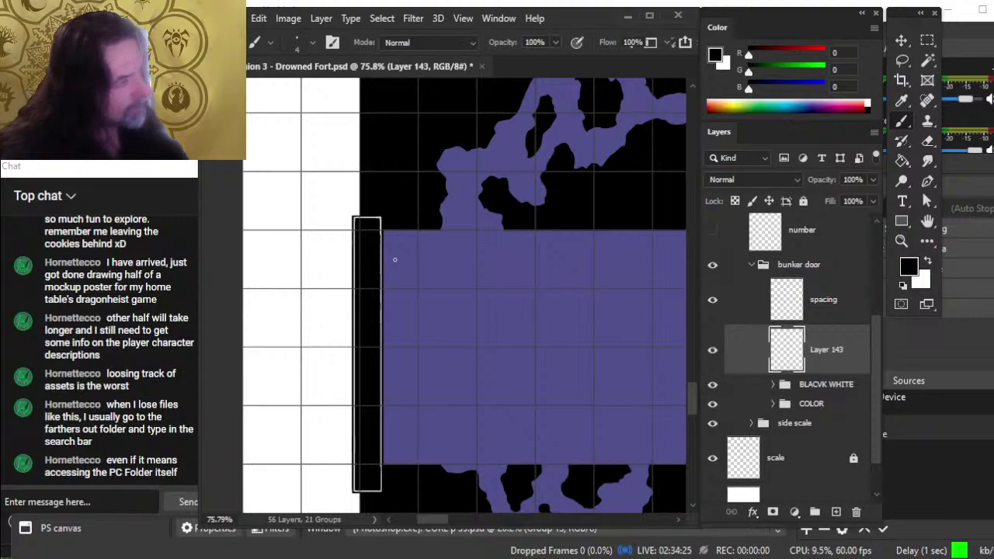
mouse_move(393, 260)
left_mouse_down()
mouse_move(466, 260)
mouse_move(516, 281)
mouse_move(504, 271)
mouse_move(512, 442)
mouse_move(396, 439)
mouse_move(394, 262)
left_mouse_up()
key("e")
key("b")
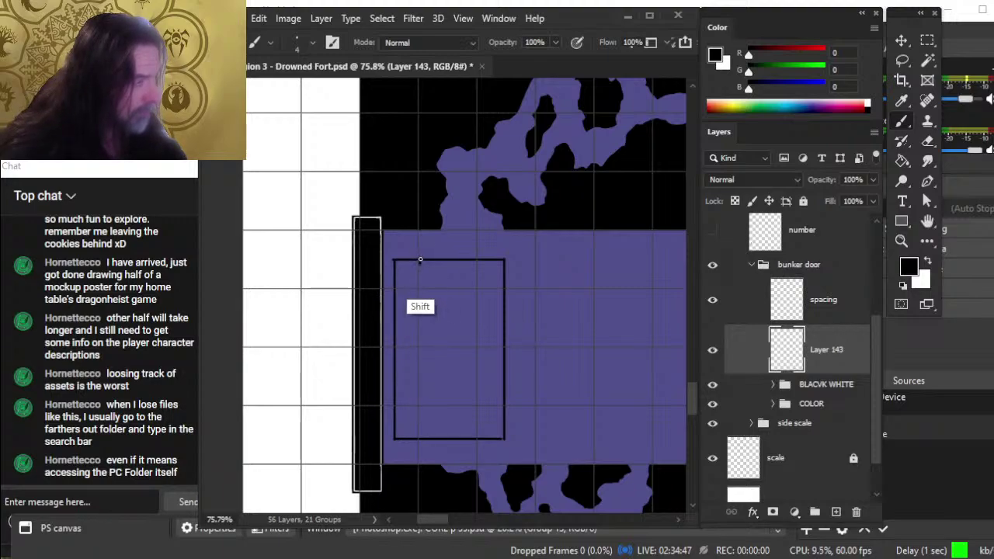
Step: Paint three straight vertical black lines inside the rectangle, splitting it into four roughly equal strips
left_click_drag(420, 261, 420, 438)
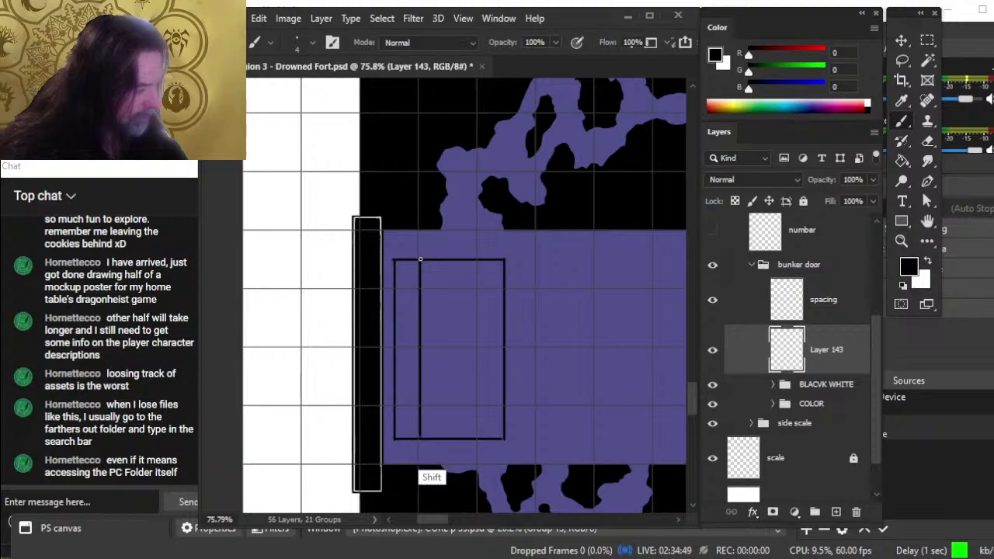
left_click_drag(478, 260, 478, 438)
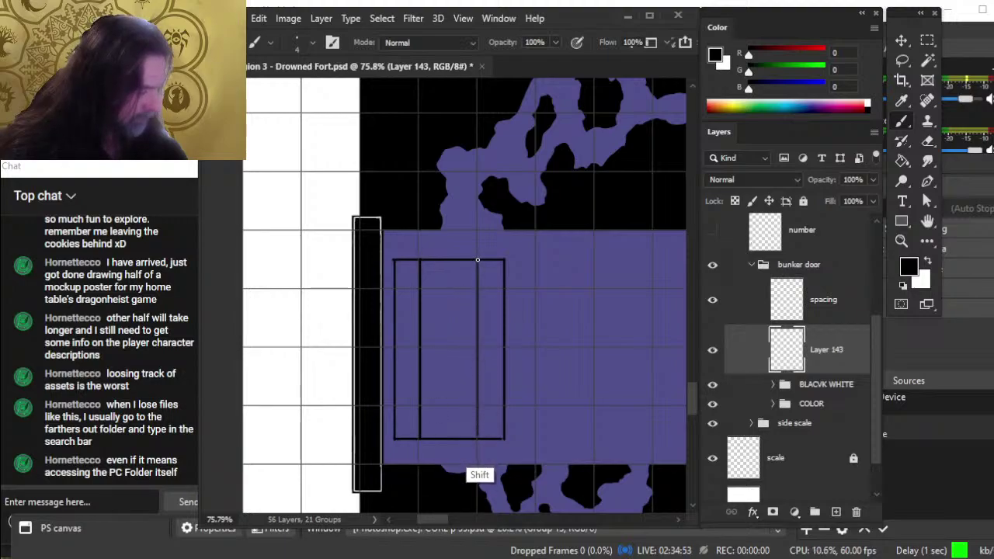
left_click_drag(447, 260, 448, 438)
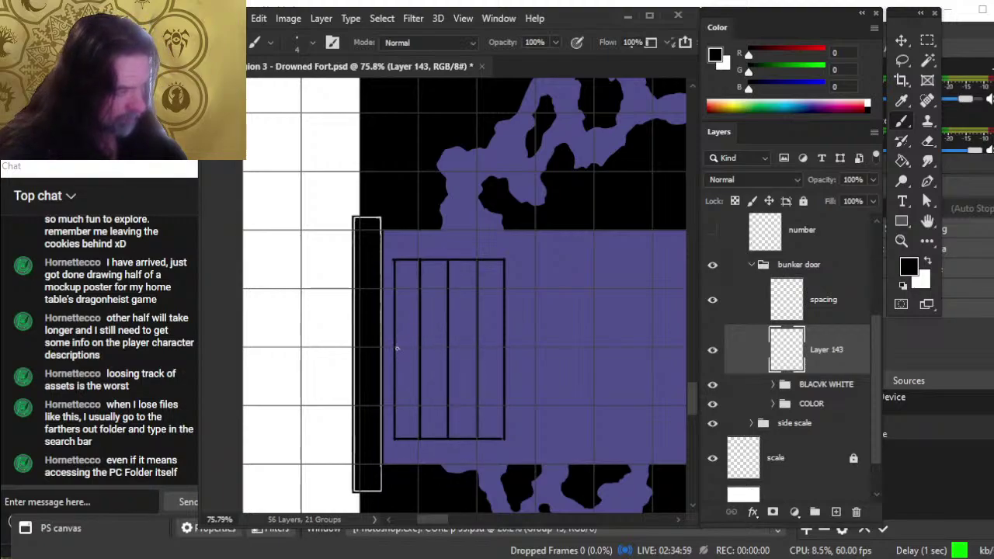
Step: Paint a horizontal black line across the middle of the striped rectangle and shift the rectangle's bottom edge slightly up
left_click_drag(396, 348, 503, 348)
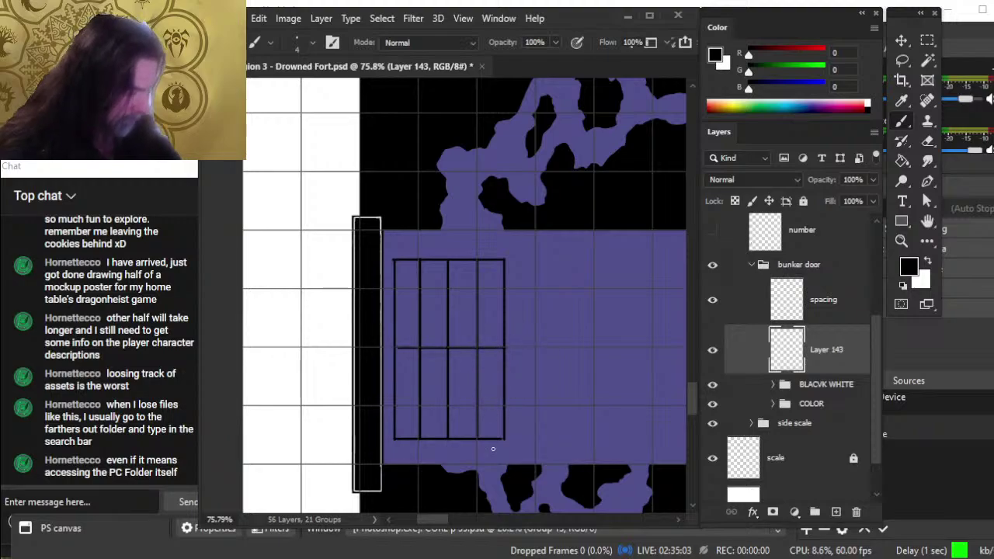
left_click_drag(493, 449, 499, 349)
key("l")
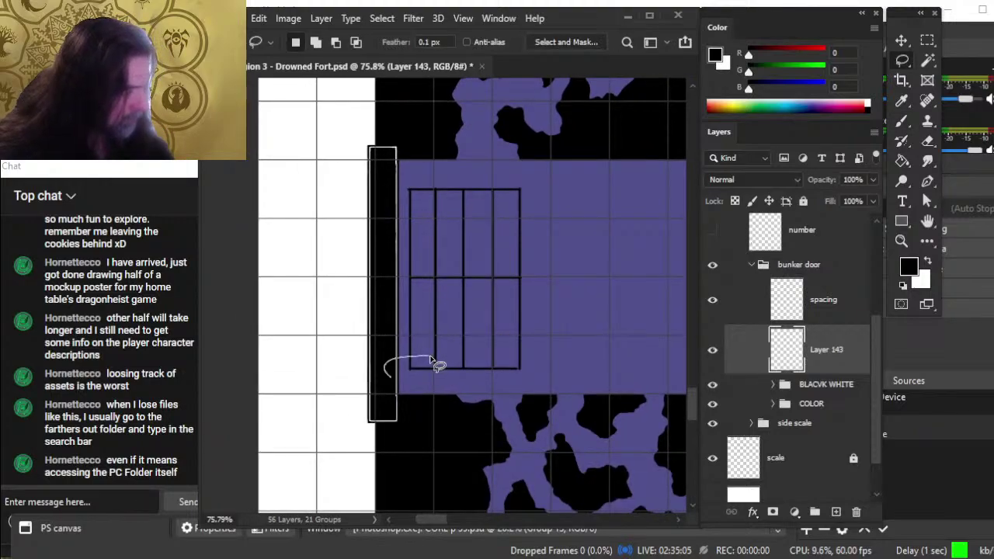
left_click_drag(437, 365, 414, 368)
key("v")
key("l")
left_click(605, 337)
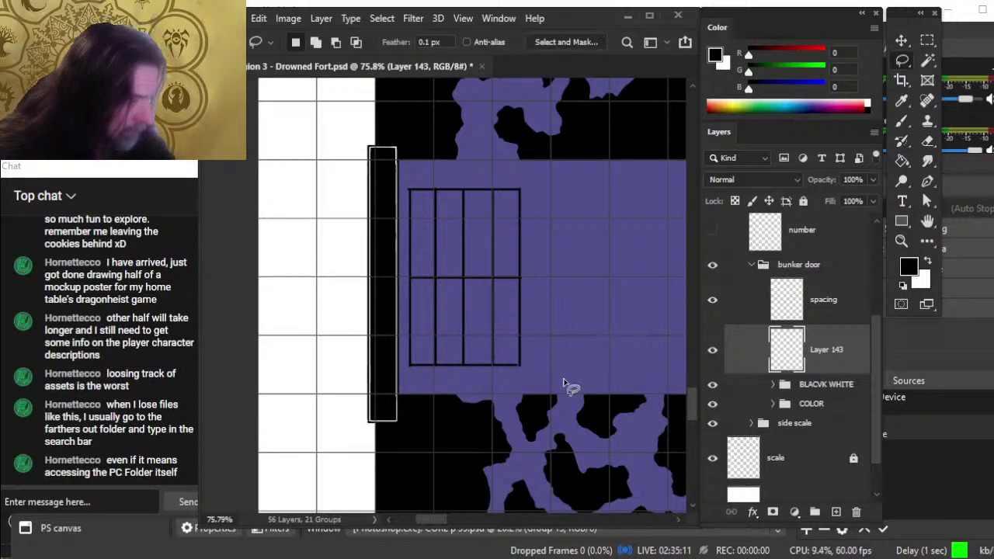
Step: Paint four more horizontal black lines across the rectangle, two above and two below the middle line, making six rows
key("b")
left_click_drag(411, 335, 520, 334)
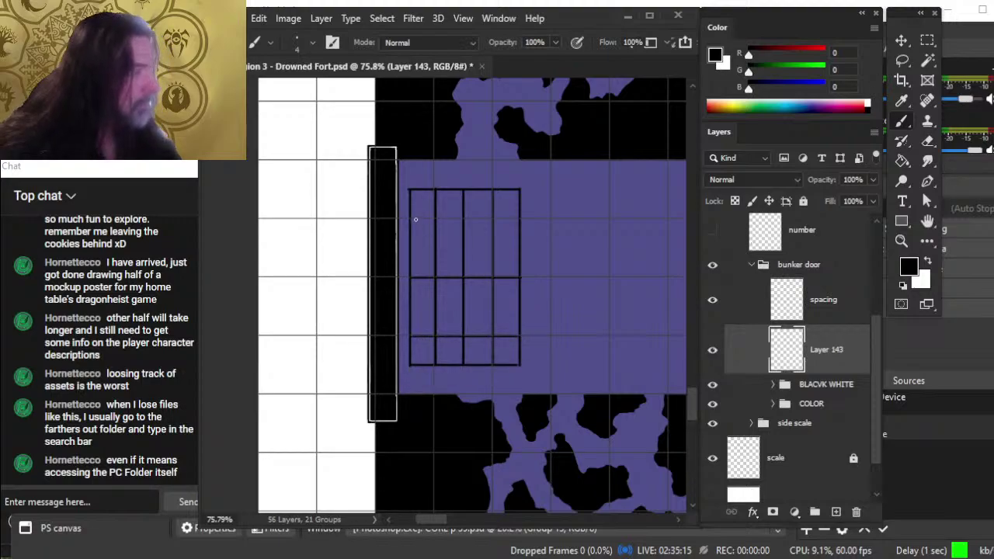
left_click_drag(411, 218, 521, 218)
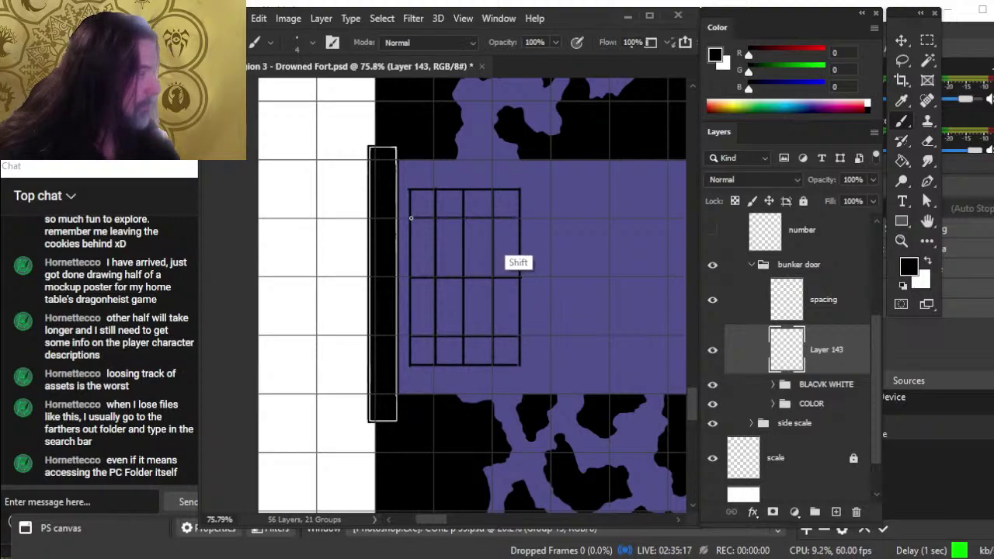
left_click_drag(412, 245, 519, 246)
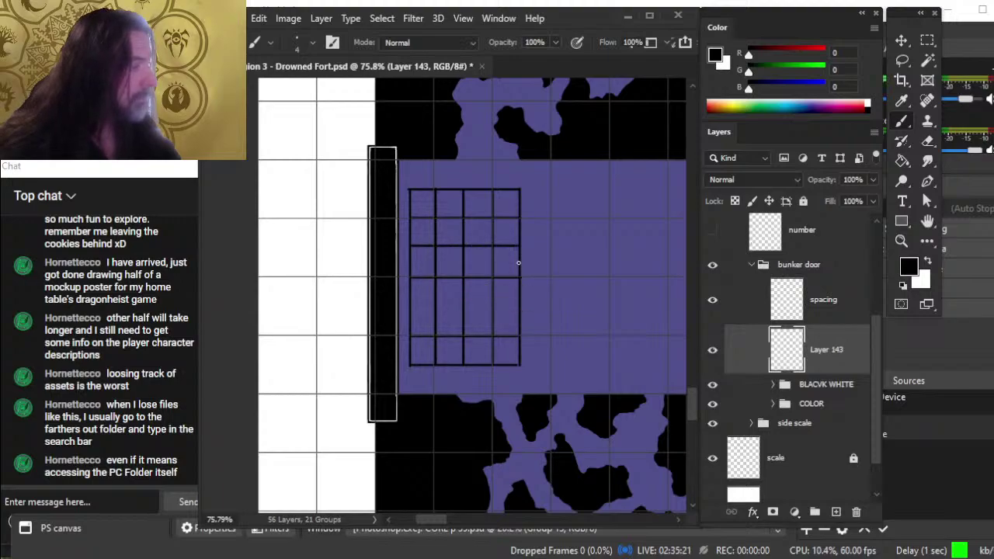
left_click_drag(411, 308, 520, 308)
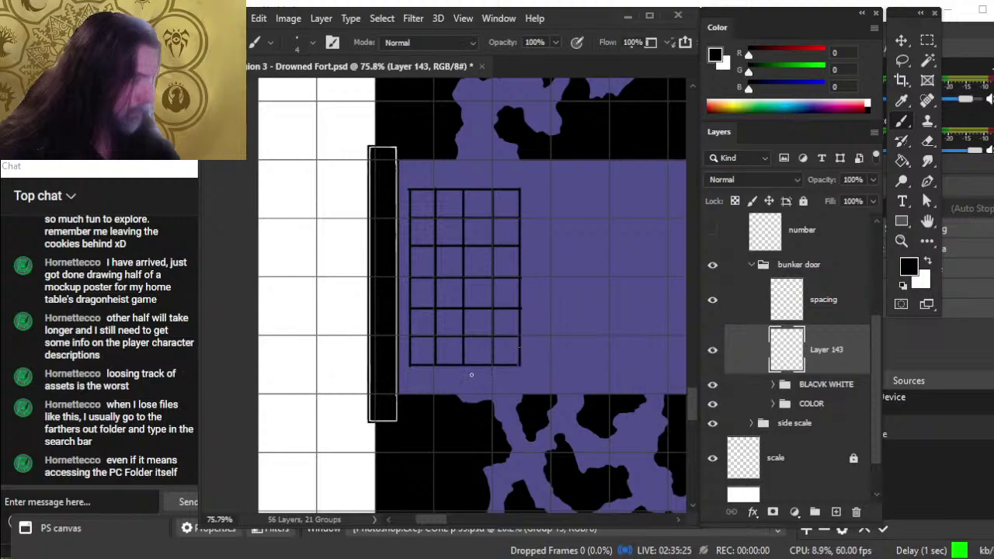
Step: Trim the stray line end sticking out at the door grid's upper-left corner
key("e")
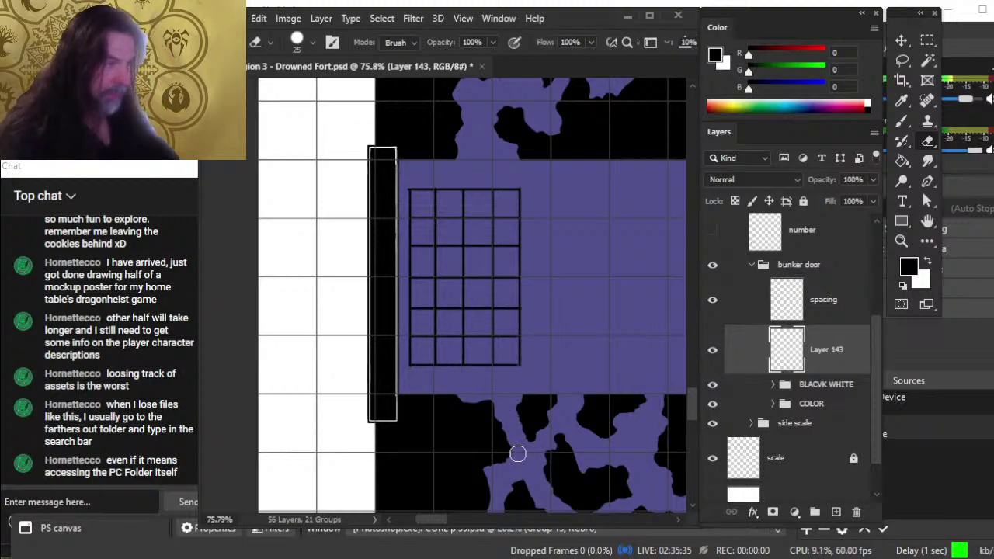
key("z")
left_click(450, 247)
key("l")
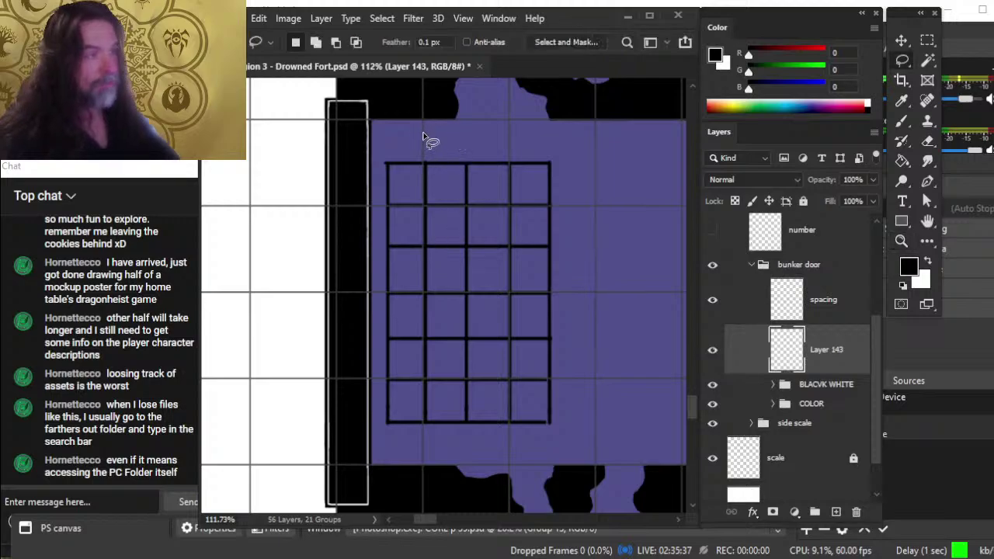
mouse_move(385, 134)
left_mouse_down()
mouse_move(440, 147)
mouse_move(402, 142)
left_mouse_up()
key("e")
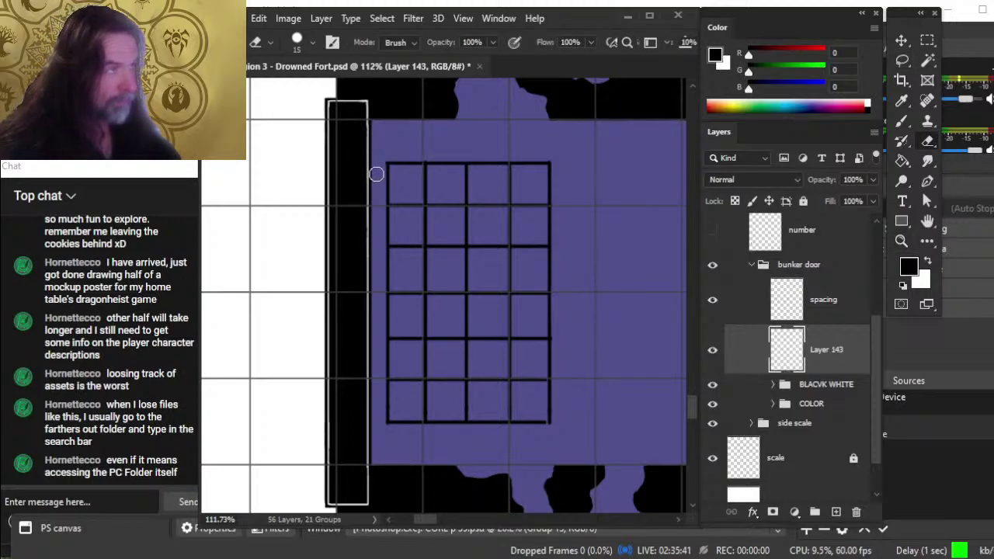
Step: Lasso the upper three rows of the door grid, nudge them down a few pixels to even the spacing, and deselect
key("l")
left_click_drag(358, 163, 455, 134)
key("v")
key("Down")
key("Down")
key("Down")
key("Down")
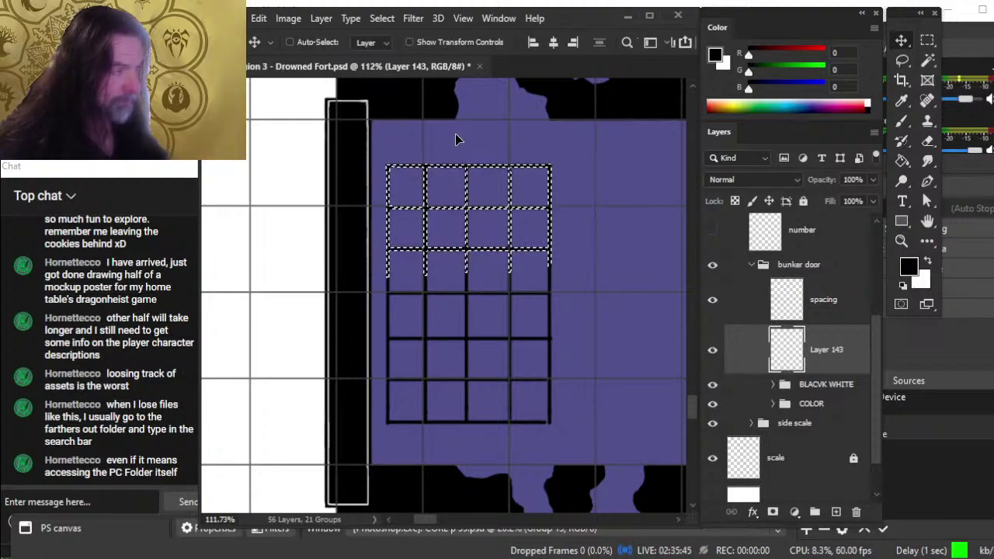
key("Down")
key("Down")
key("Down")
key("Down")
key("Down")
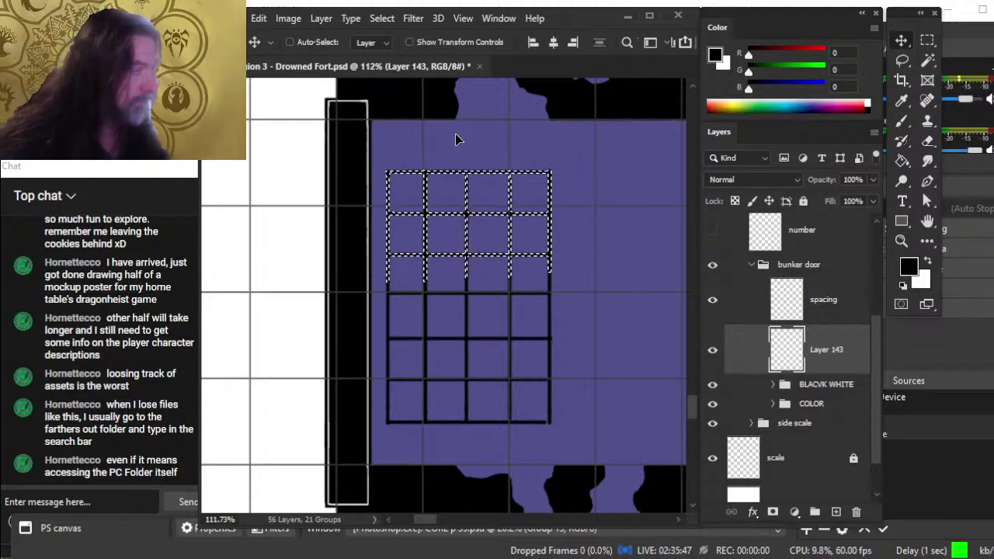
key("l")
key("ctrl+d")
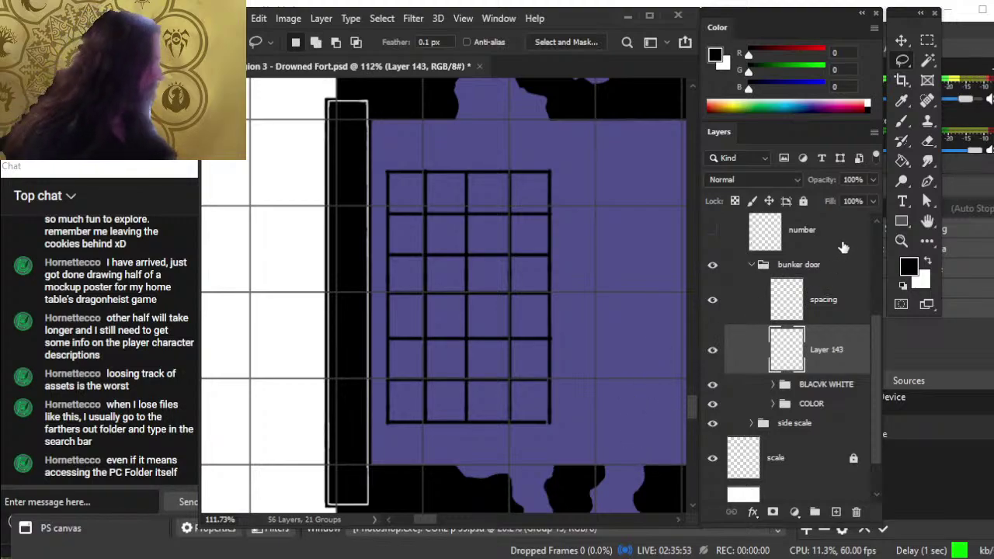
Step: Expand the grid 75 group and copy a lassoed area of the black 75 layer over the purple corridor to a new layer
left_click_drag(874, 350, 868, 254)
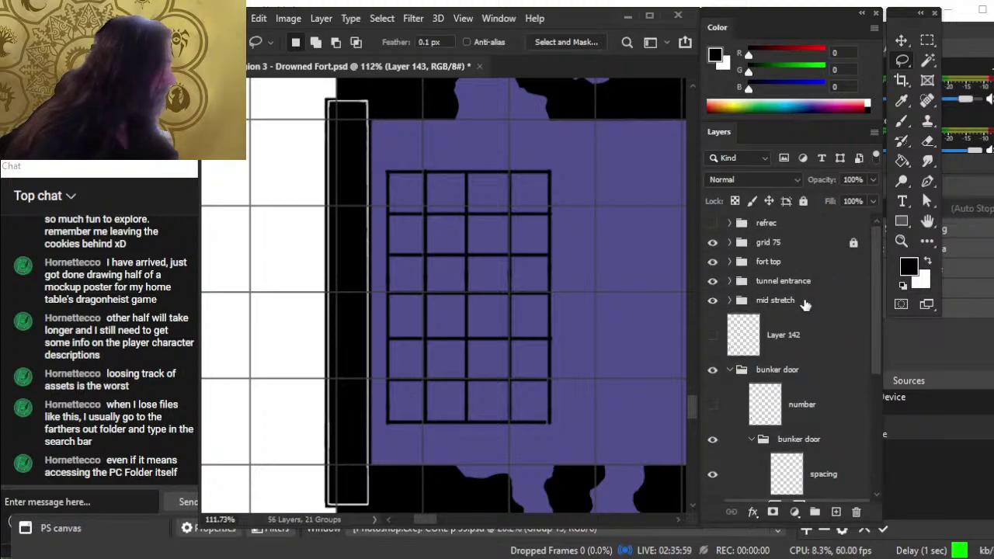
left_click(729, 242)
left_click(713, 278)
left_click(712, 279)
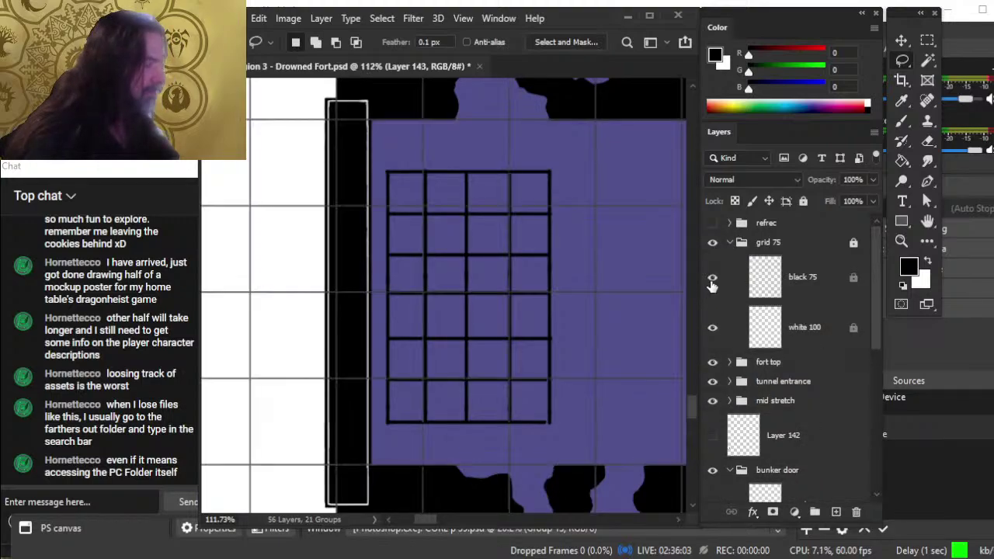
left_click(798, 291)
key("z")
left_click_drag(617, 346, 501, 336)
key("l")
mouse_move(548, 237)
left_mouse_down()
mouse_move(466, 410)
mouse_move(598, 373)
mouse_move(548, 241)
left_mouse_up()
key("ctrl+j")
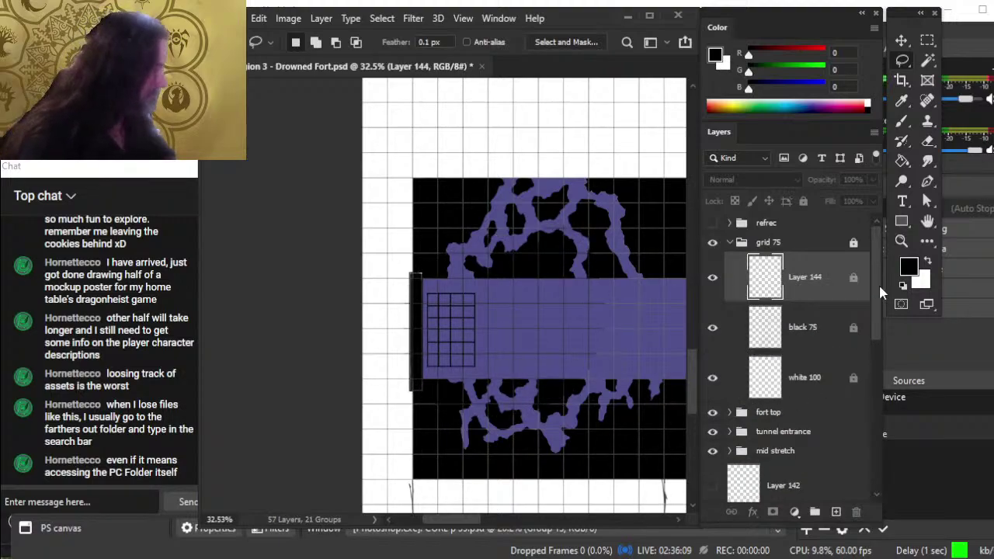
Step: Move the copied grid layer out of the grid 75 group into the inner bunker door group, directly above Layer 143
left_click_drag(817, 273, 810, 230)
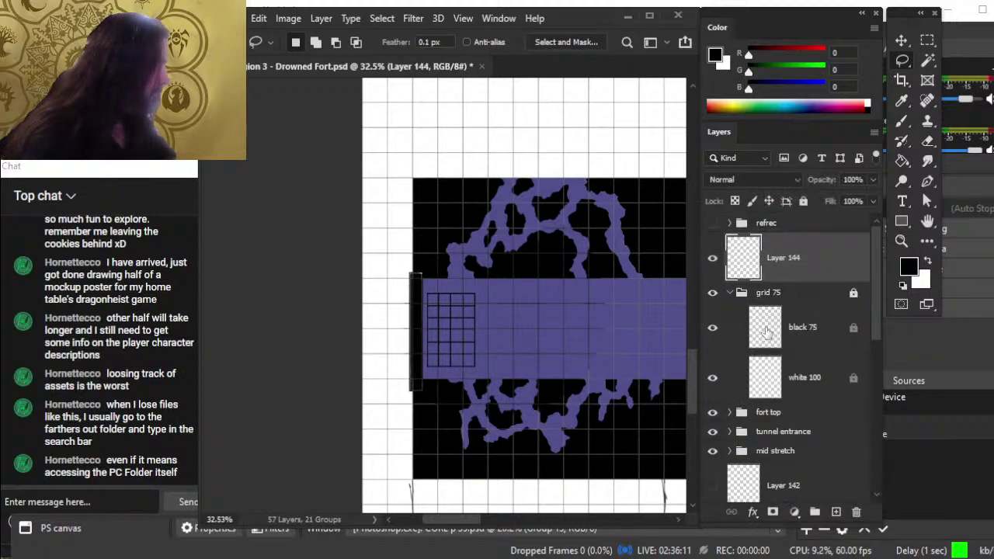
left_click(730, 293)
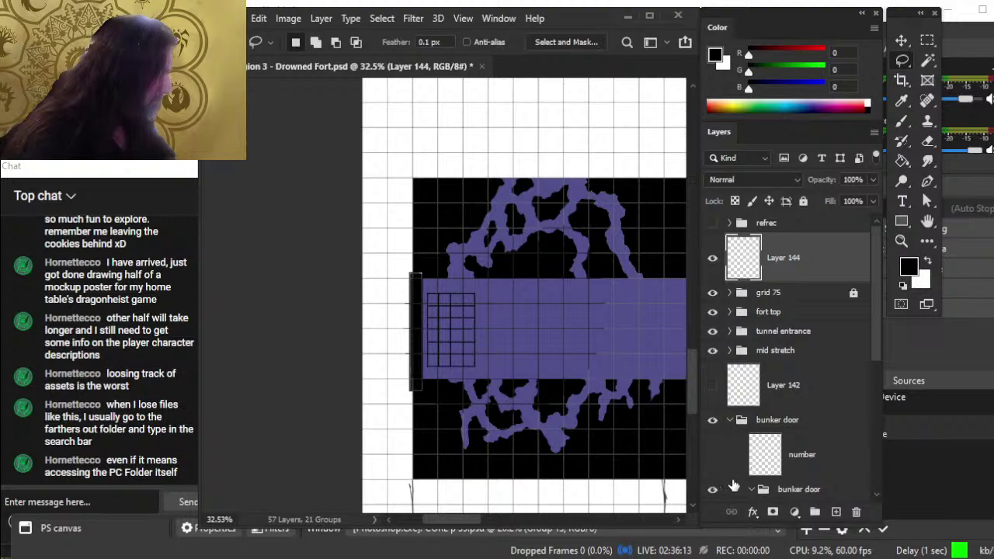
scroll(868, 321, "down", 3)
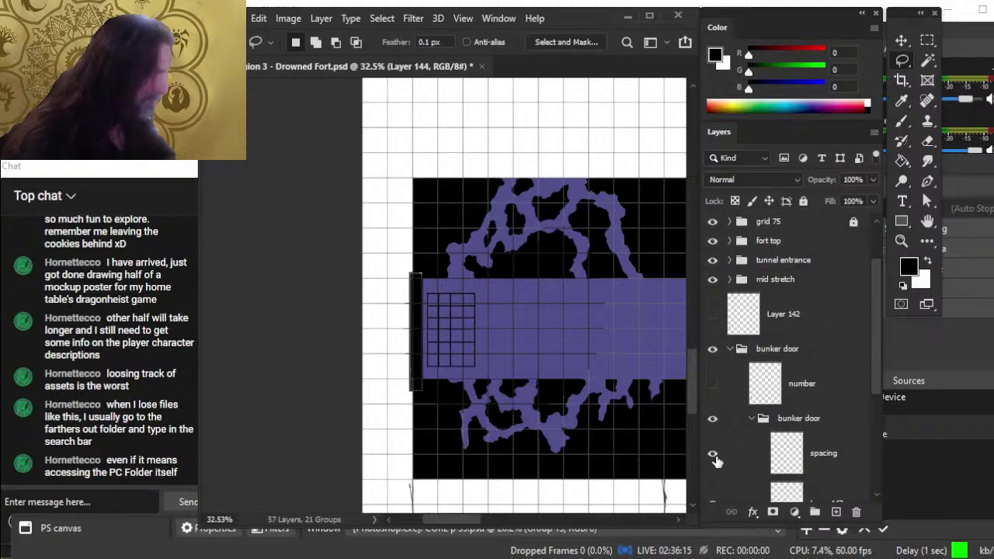
left_click(715, 456)
left_click(714, 456)
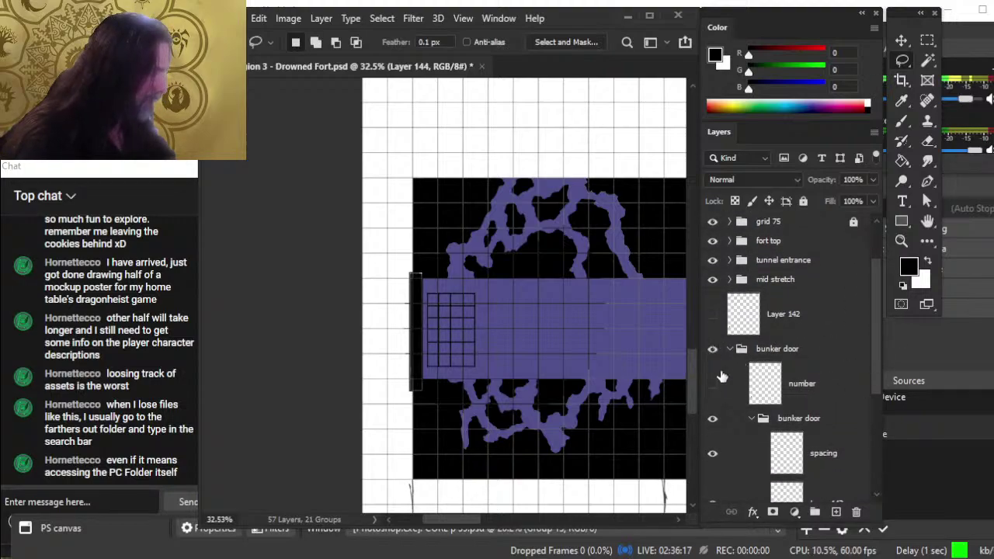
scroll(873, 348, "down", 6)
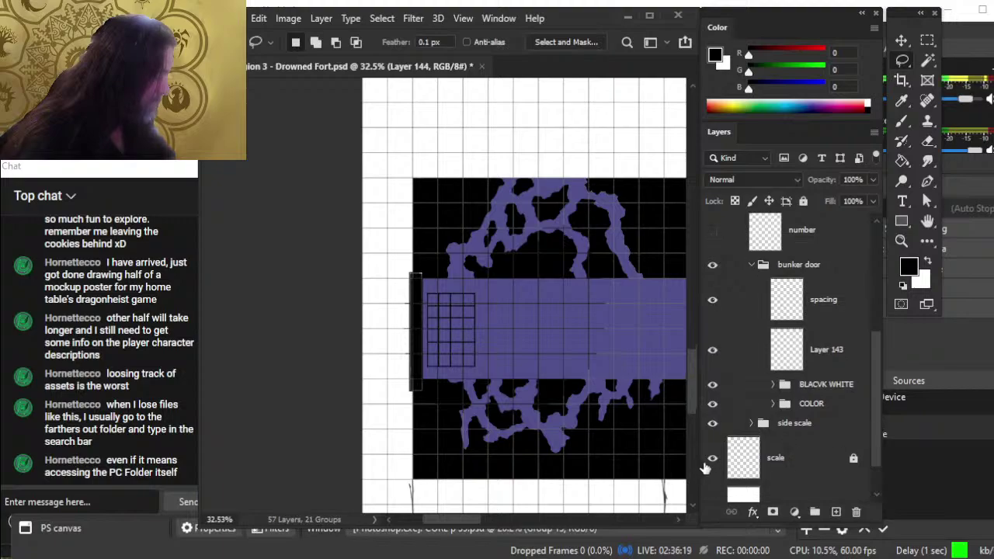
left_click(712, 350)
left_click(712, 351)
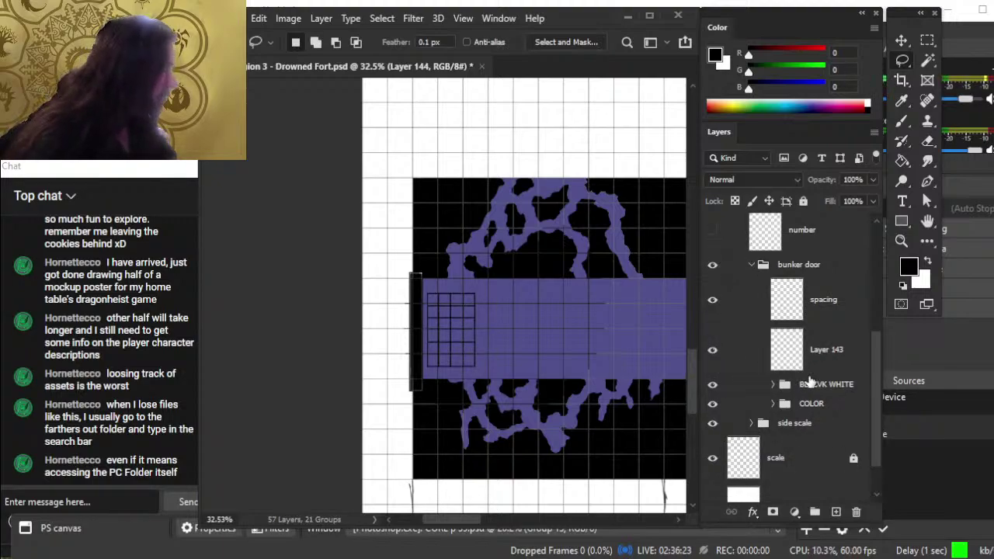
left_click_drag(878, 363, 874, 284)
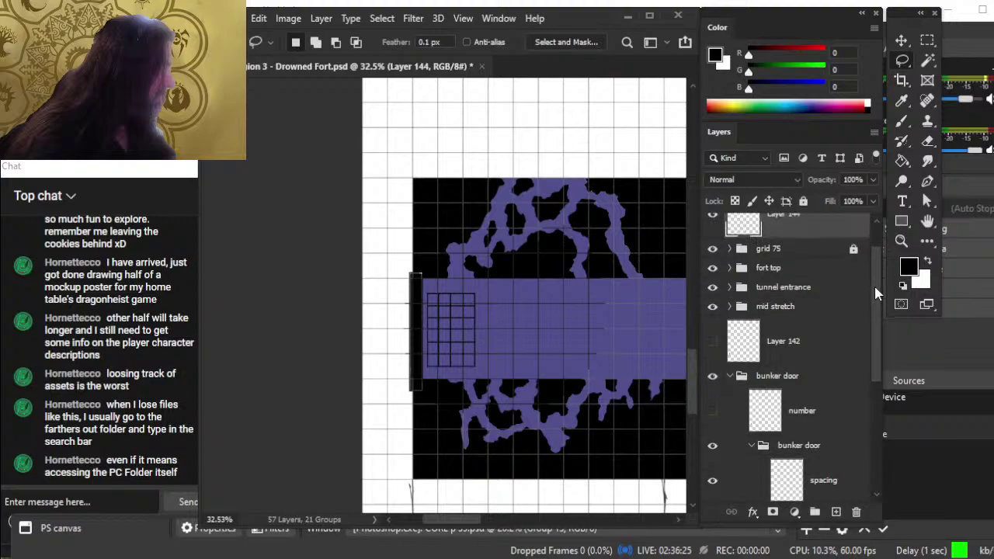
left_click_drag(798, 225, 808, 489)
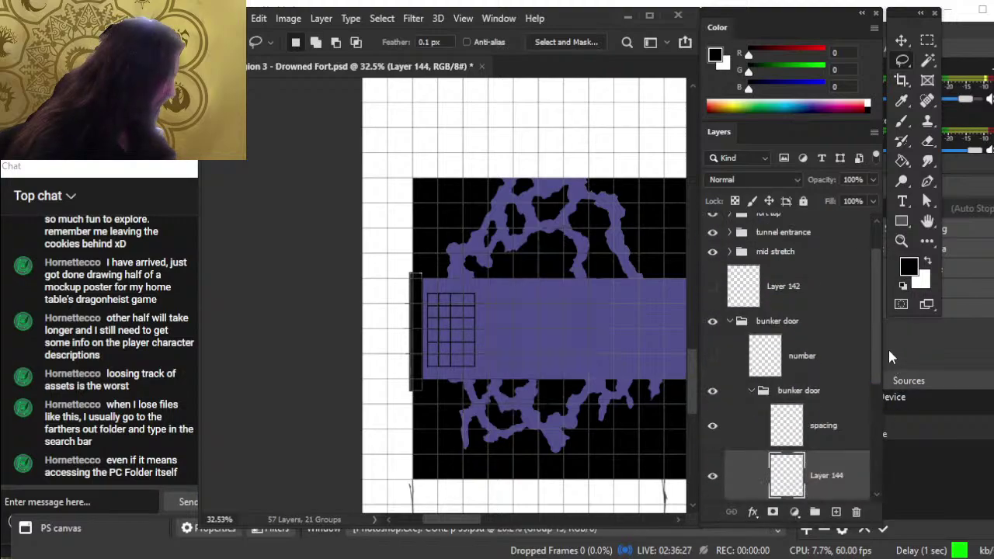
Step: Compare Layer 144 and Layer 143 by toggling their visibility, and hide Layer 143 with Layer 144 kept active
scroll(876, 378, "down", 1)
scroll(876, 381, "down", 2)
left_click(713, 420)
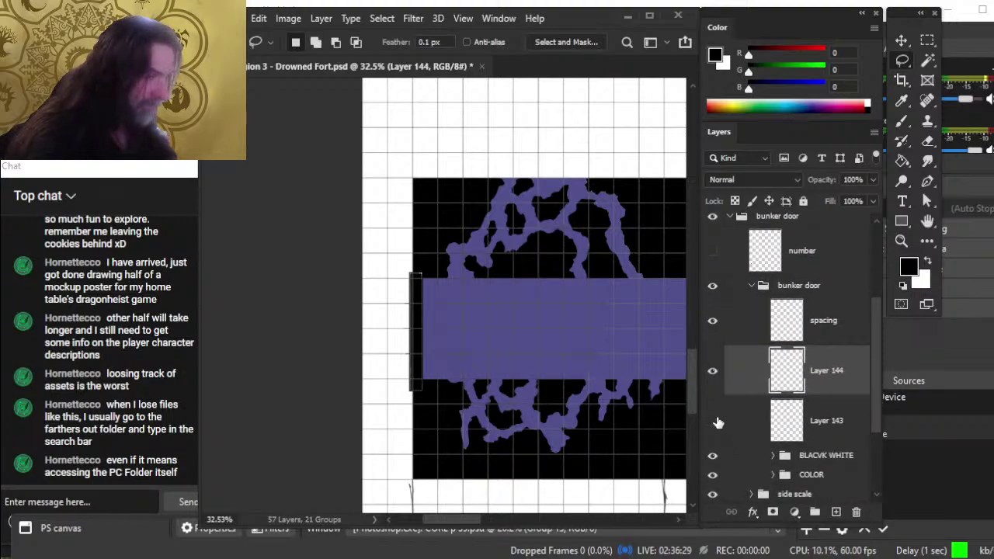
left_click(713, 421)
left_click(713, 371)
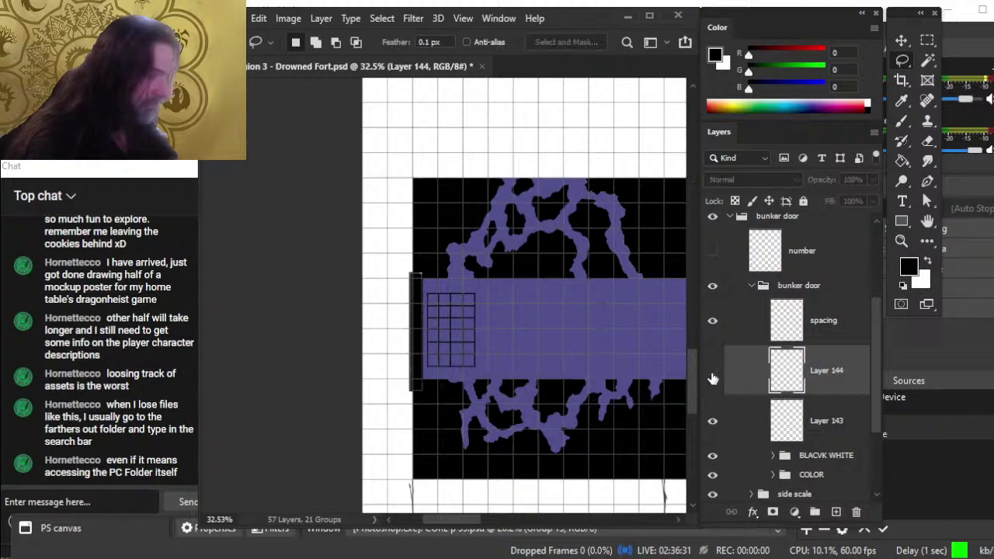
left_click(713, 370)
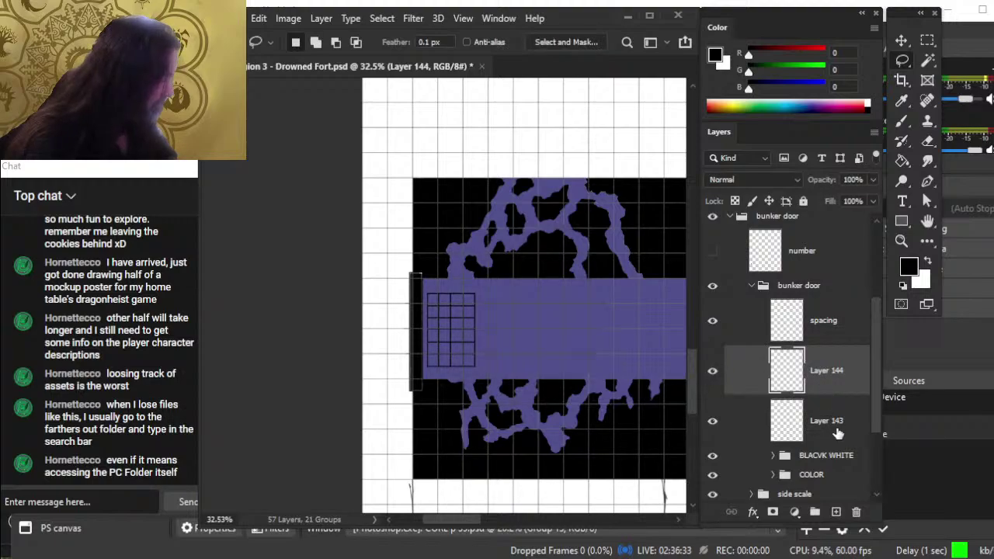
left_click(832, 435)
left_click(713, 426)
left_click(747, 387)
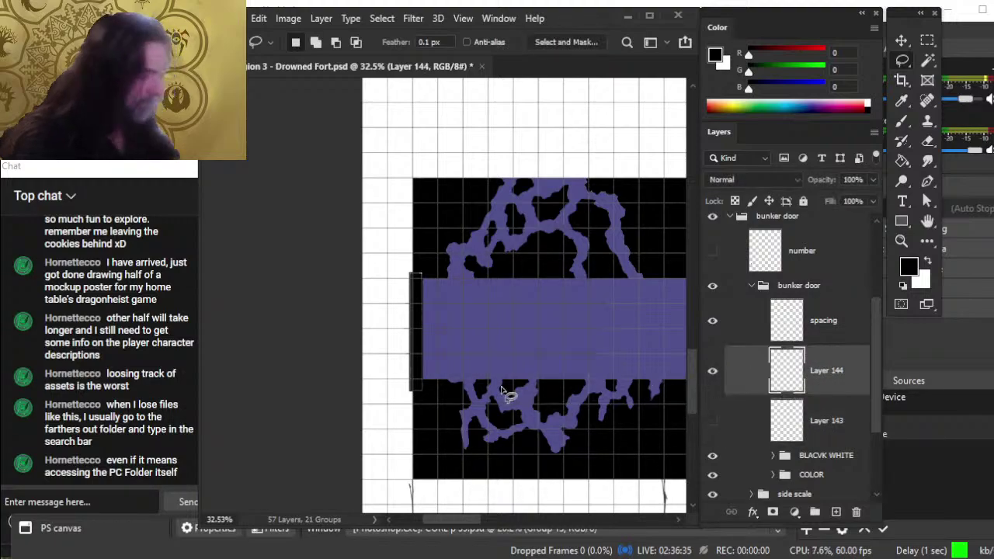
Step: Free Transform Layer 144 down to about 30.55% and place it at the purple corridor's west end
key("z")
left_click_drag(447, 348, 619, 346)
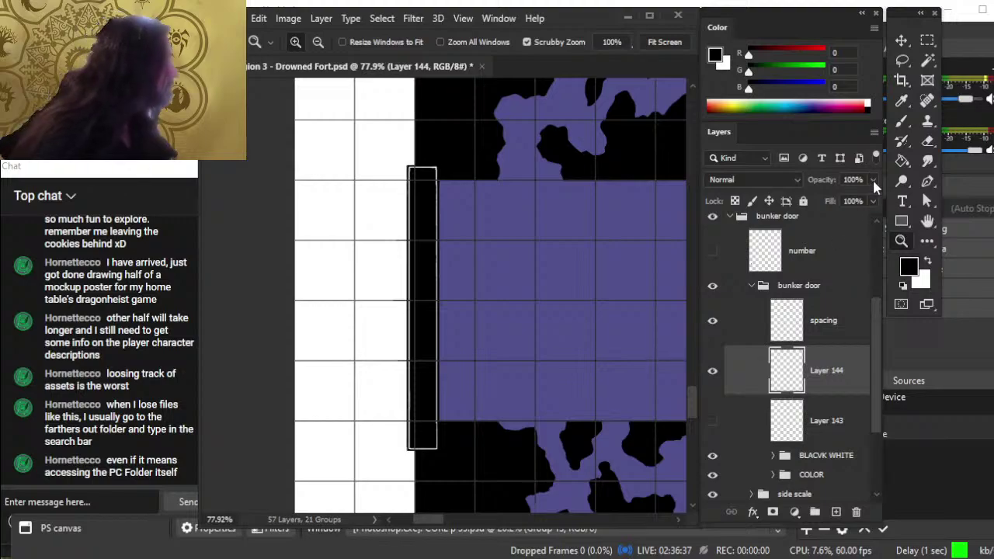
key("l")
right_click(560, 323)
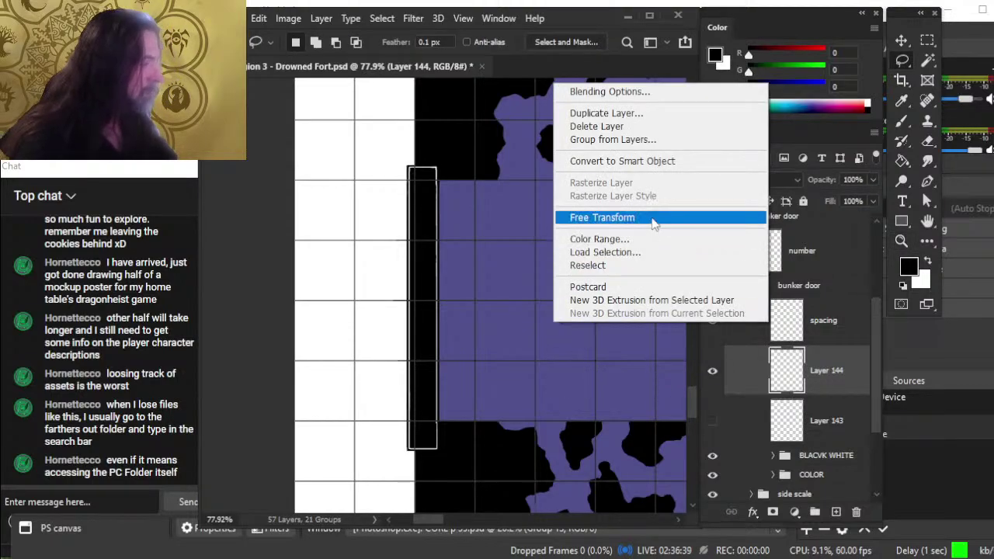
left_click(602, 217)
left_click_drag(388, 284, 595, 280)
left_click_drag(629, 343, 455, 344)
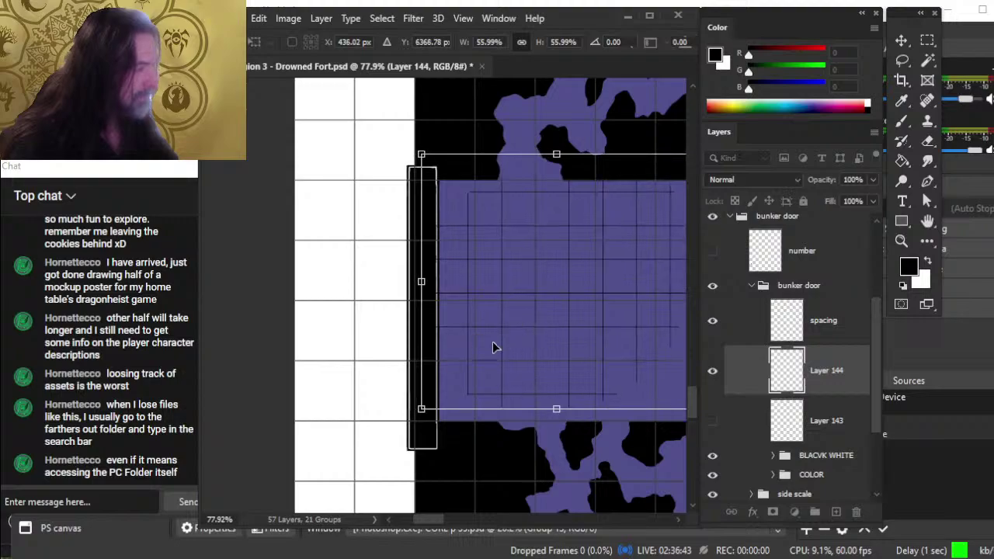
left_click_drag(419, 286, 453, 285)
left_click_drag(688, 390, 610, 349)
left_click_drag(567, 314, 520, 311)
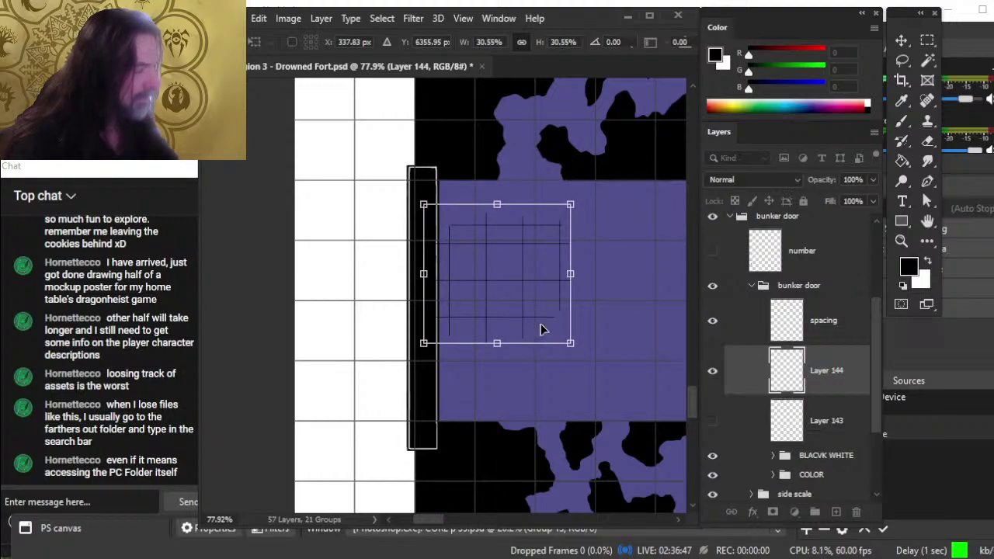
key("Return")
Step: Move the scaled grid copy so one of its line crossings sits on a map grid intersection in the corridor
key("z")
left_click_drag(501, 282, 590, 369)
scroll(591, 313, "down", 4)
key("v")
left_click_drag(588, 369, 524, 306)
Step: Free Transform Layer 144 up to about 127.49% and reposition the grid copy within the purple corridor's west end
key("l")
right_click(514, 309)
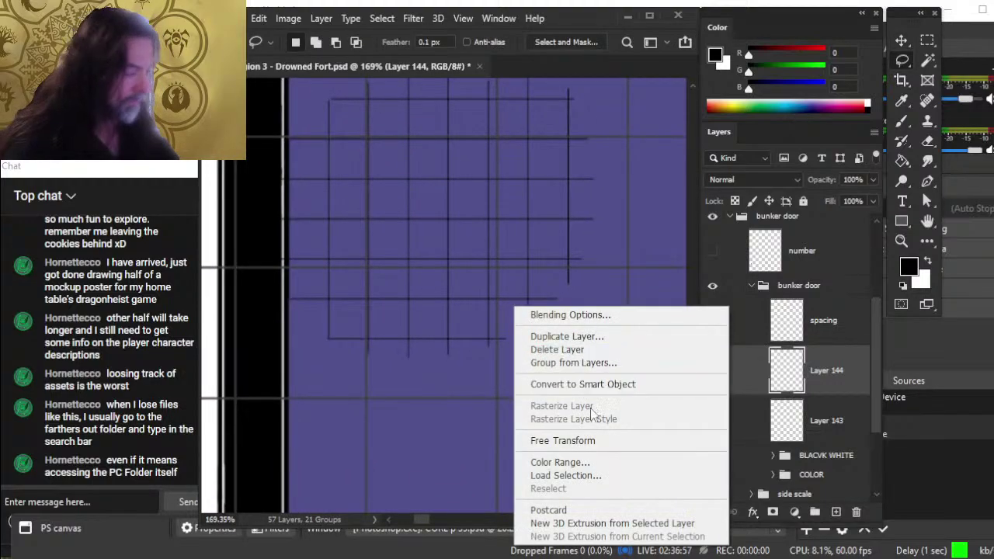
left_click(547, 440)
left_click_drag(425, 366, 435, 420)
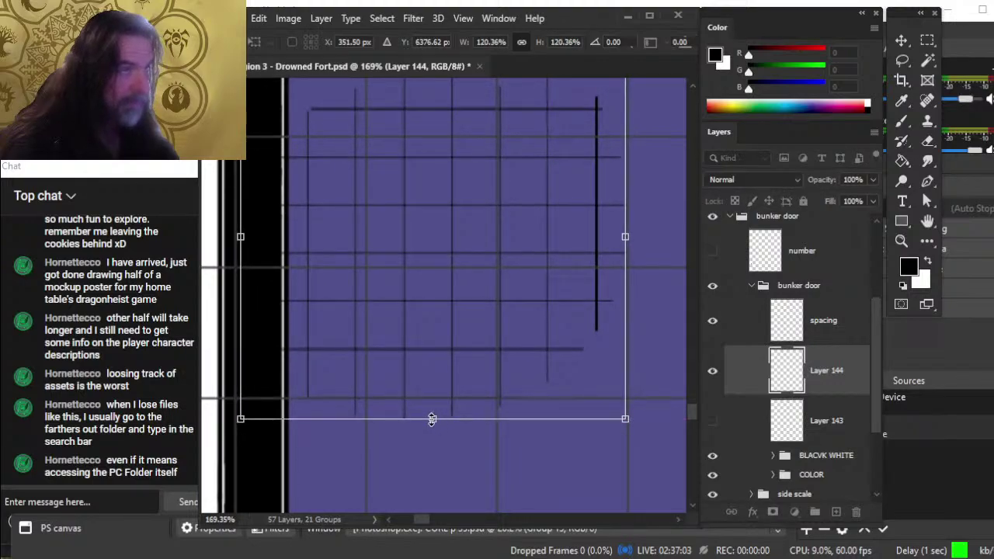
left_click_drag(401, 292, 408, 275)
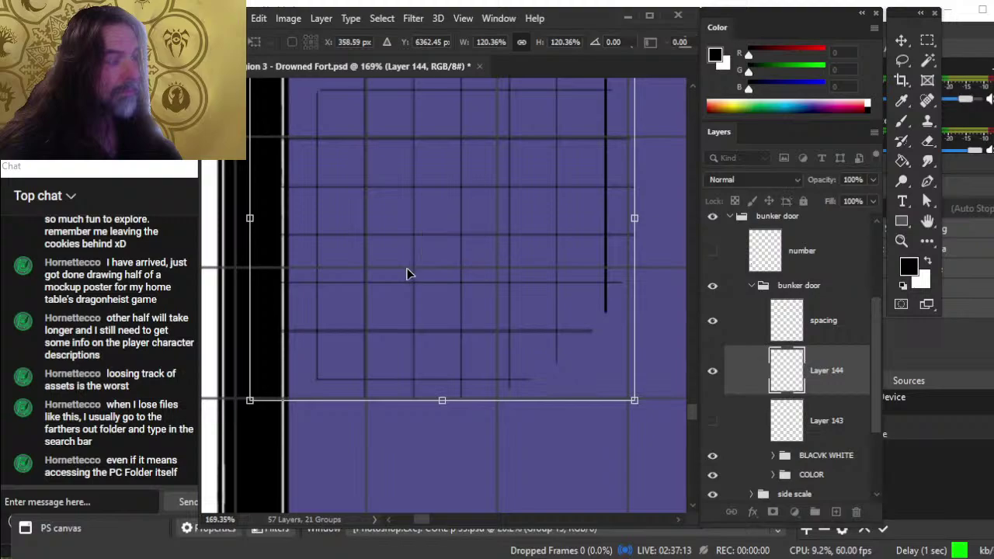
mouse_move(440, 404)
left_mouse_down()
mouse_move(437, 390)
mouse_move(440, 424)
left_mouse_up()
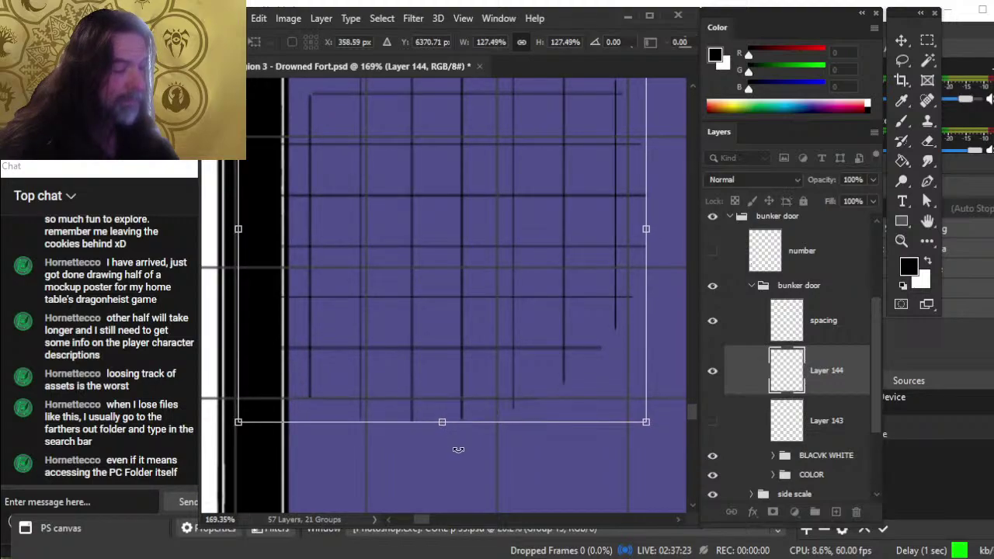
key("Return")
scroll(400, 309, "up", 2)
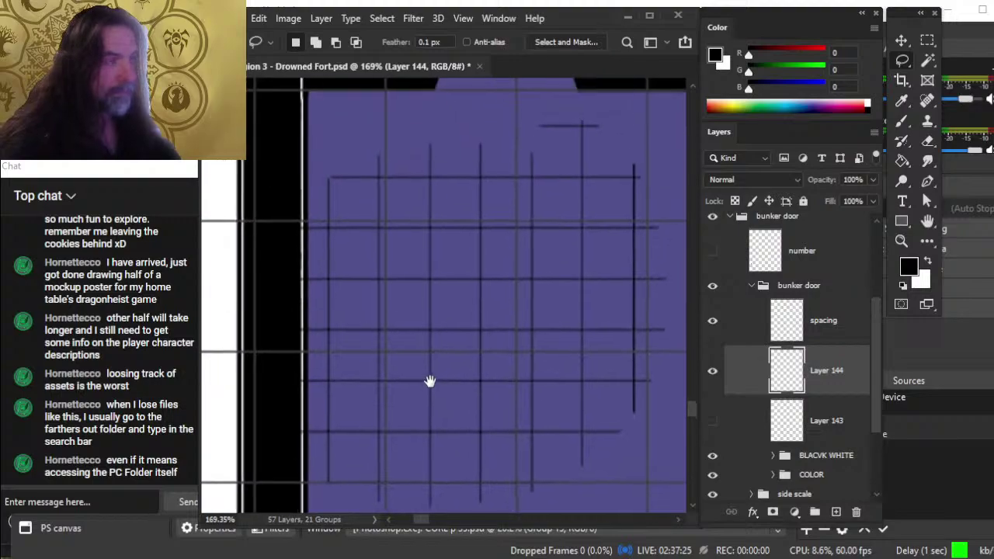
right_click(514, 270)
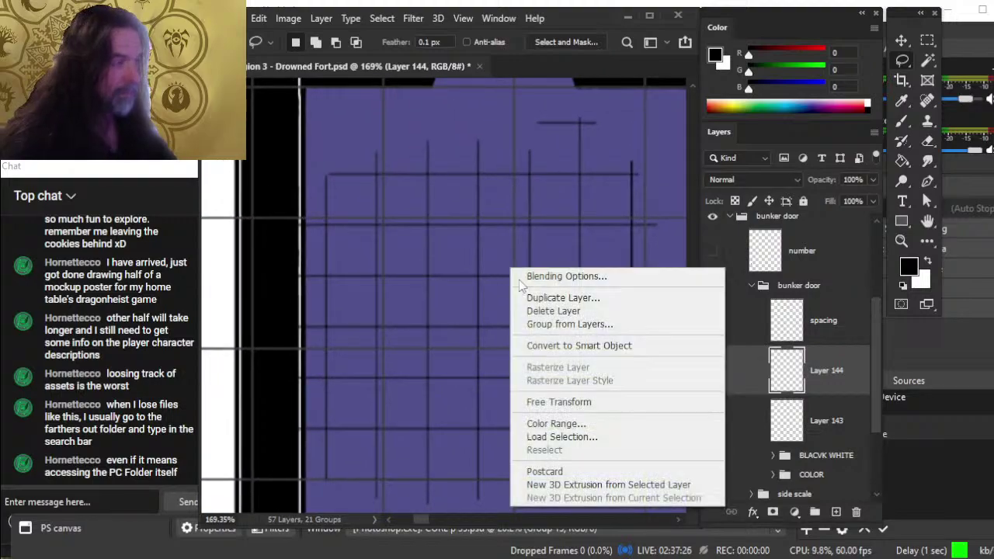
left_click(602, 401)
key("Return")
Step: Erase the grid copy's topmost horizontal line and the short stub above it with a 25 px eraser
key("e")
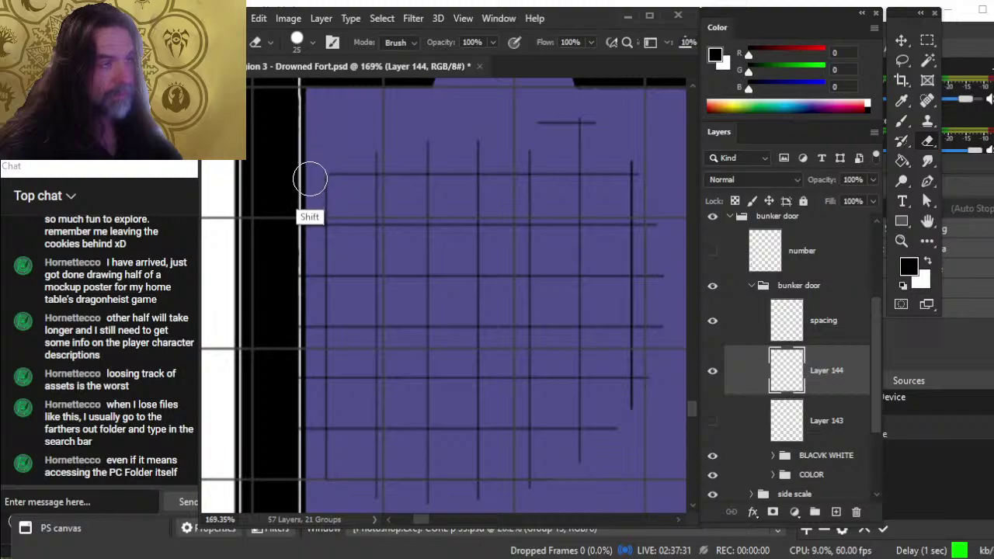
left_click_drag(311, 175, 644, 174)
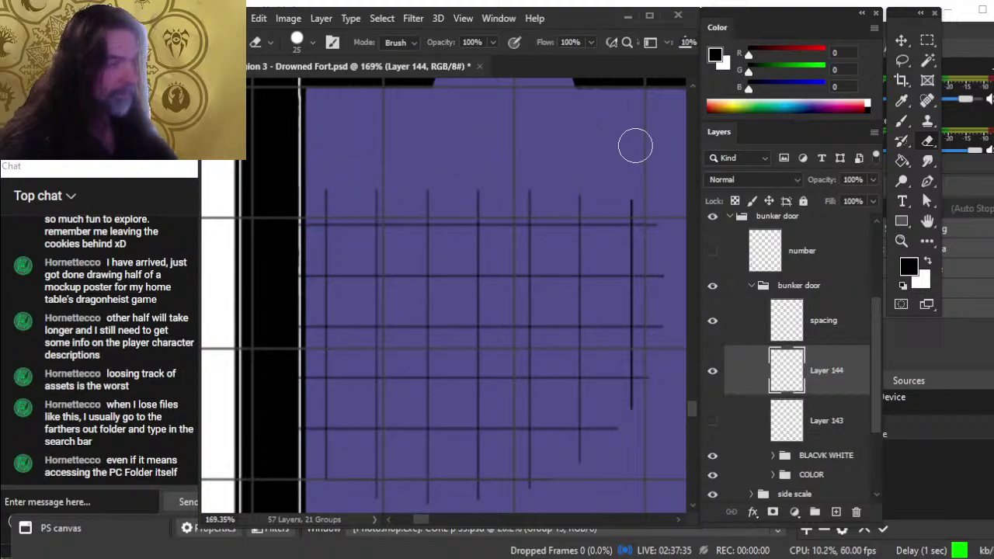
Step: Free Transform Layer 144 up to about 127.56% so every second horizontal line falls on a map grid line
key("l")
right_click(493, 346)
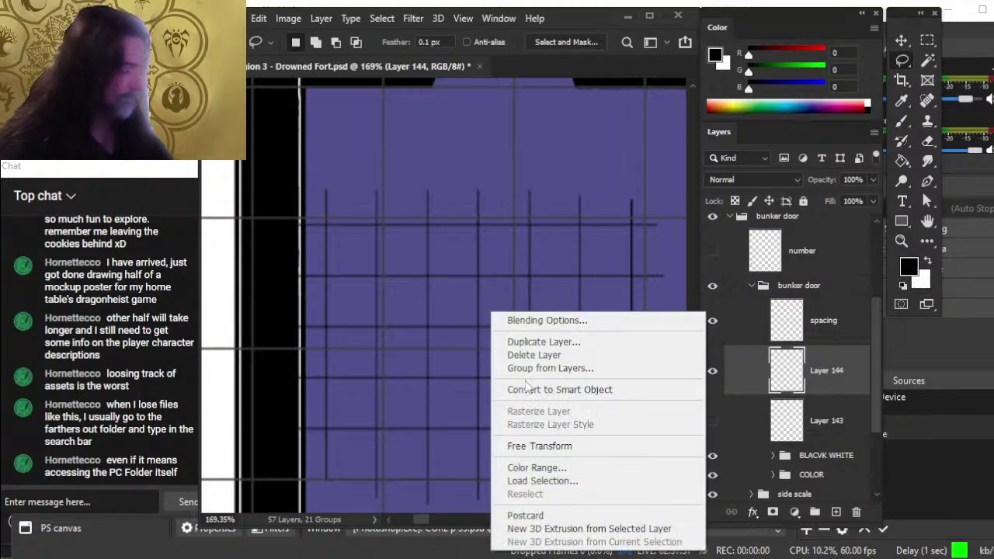
left_click(591, 447)
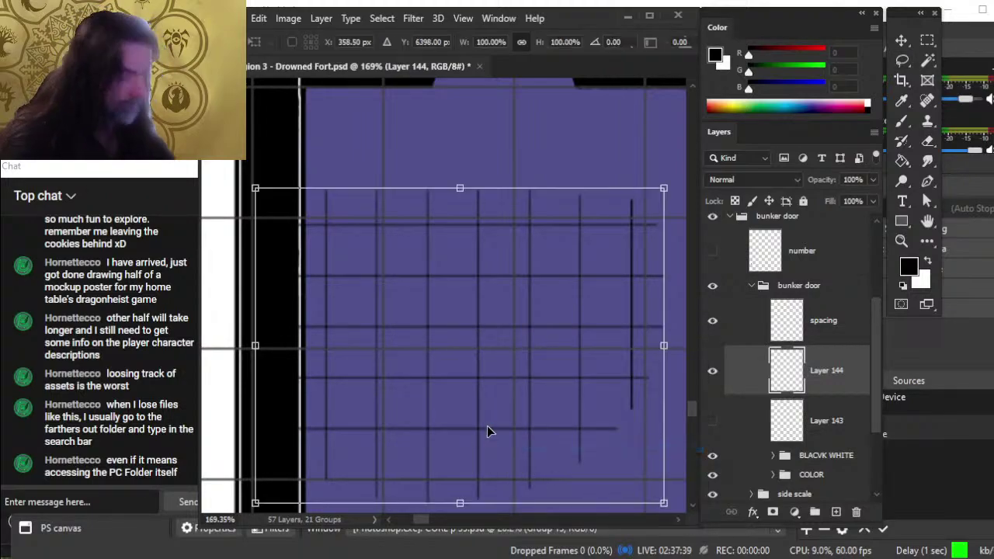
left_click_drag(461, 187, 462, 177)
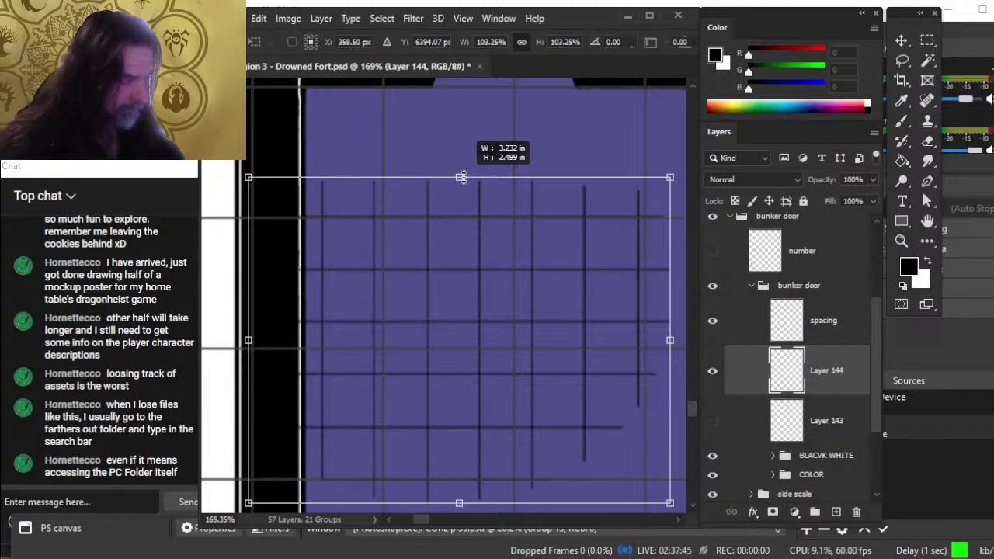
mouse_move(461, 177)
left_mouse_down()
mouse_move(458, 101)
mouse_move(467, 180)
left_mouse_up()
left_click_drag(517, 413, 518, 202)
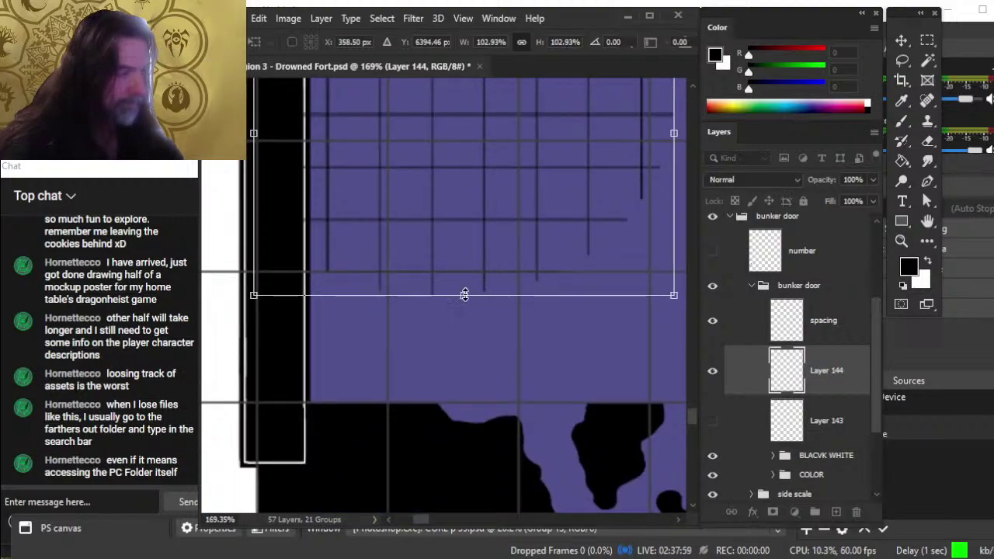
left_click_drag(464, 295, 464, 366)
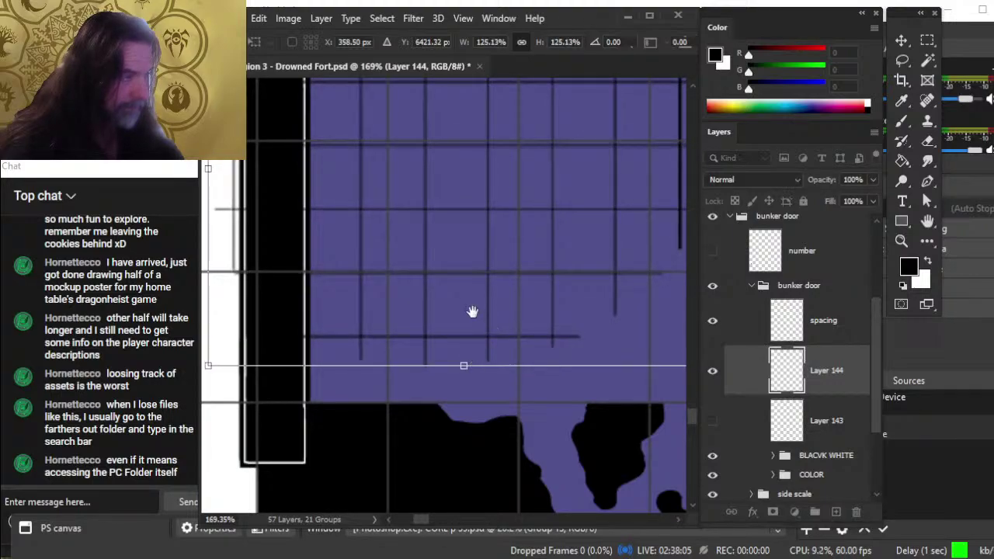
left_click_drag(484, 222, 487, 446)
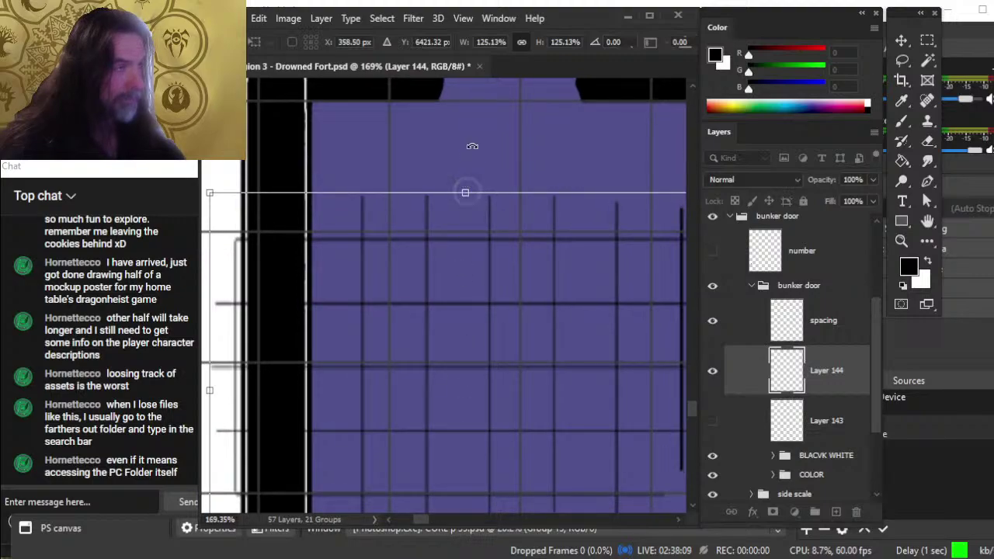
left_click_drag(465, 189, 477, 231)
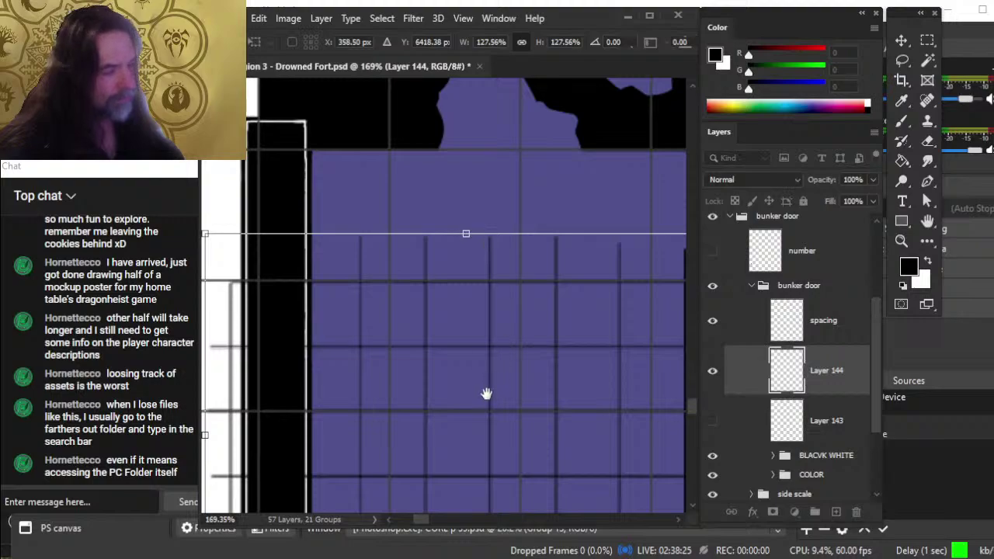
left_click_drag(486, 394, 518, 163)
key("Return")
key("l")
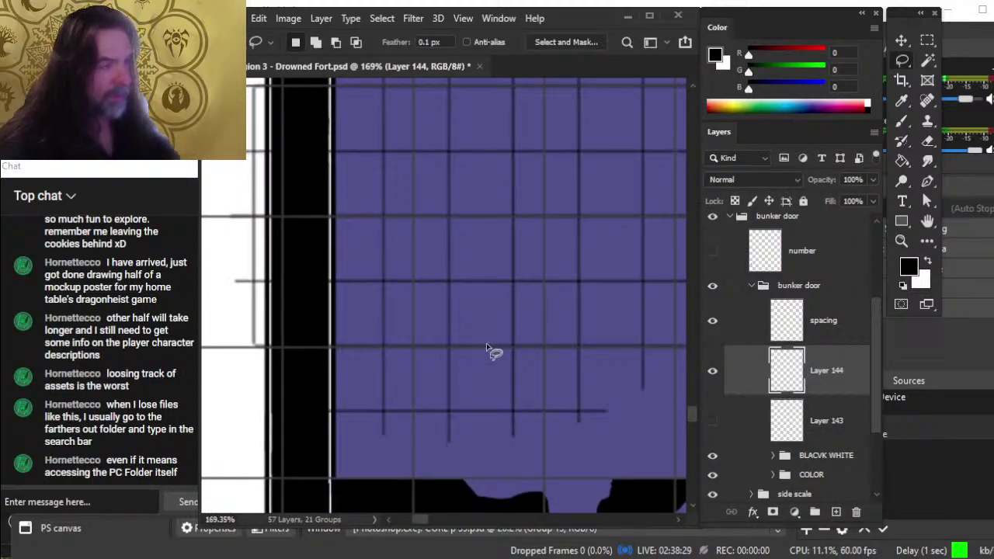
Step: Shift the Layer 144 grid slightly east so every second vertical line falls on a map grid line
left_click_drag(605, 394, 464, 417)
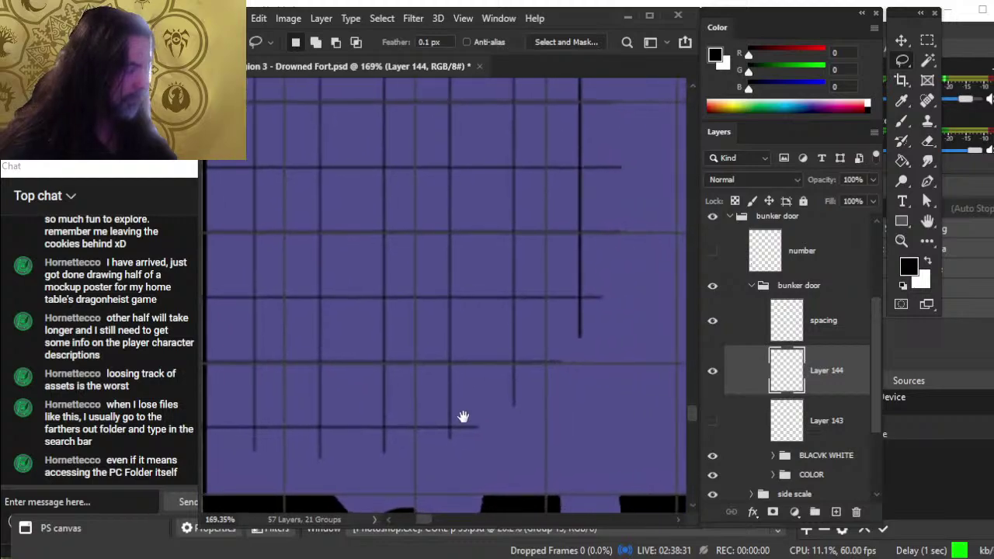
key("v")
left_click_drag(566, 417, 586, 416)
Step: Erase the grid copy's overhang west of the corridor, its lowest horizontal line and its easternmost vertical line, enlarging the eraser to 70 px
mouse_move(554, 318)
left_mouse_down()
mouse_move(555, 440)
mouse_move(641, 382)
mouse_move(626, 284)
mouse_move(632, 251)
mouse_move(637, 401)
mouse_move(639, 342)
mouse_move(686, 339)
mouse_move(704, 351)
left_mouse_up()
key("e")
key("bracketright")
key("bracketright")
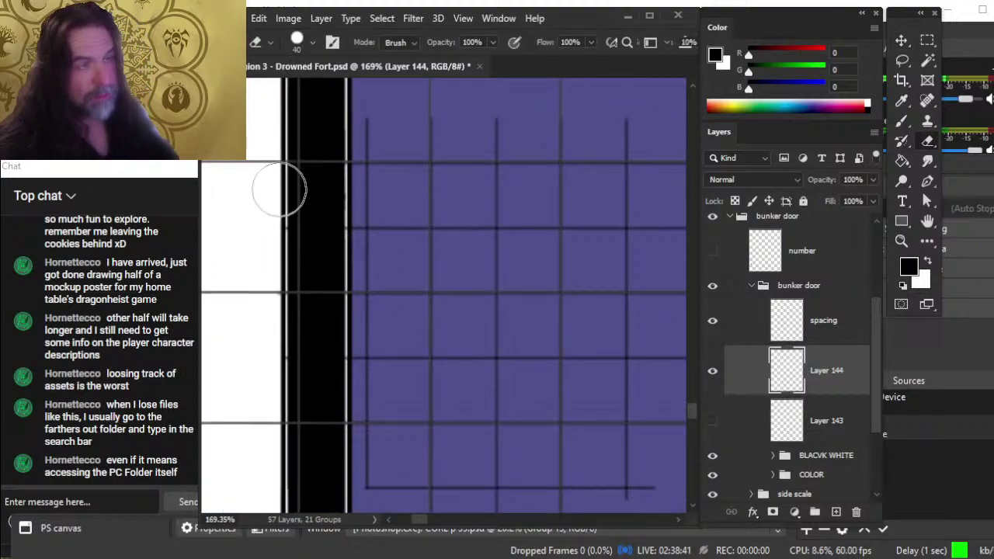
key("z")
left_click_drag(382, 270, 311, 266)
key("e")
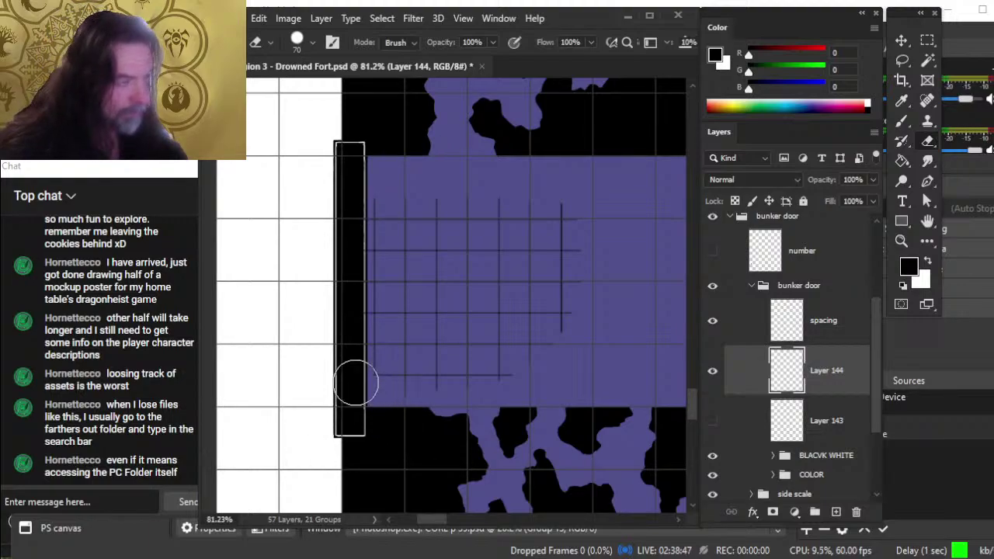
left_click_drag(355, 382, 354, 379)
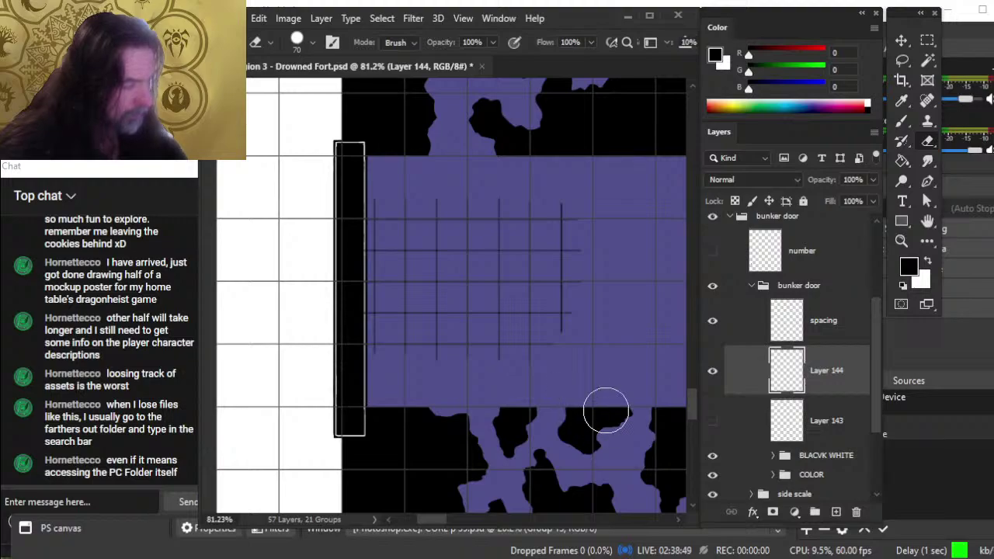
left_click_drag(565, 310, 575, 189)
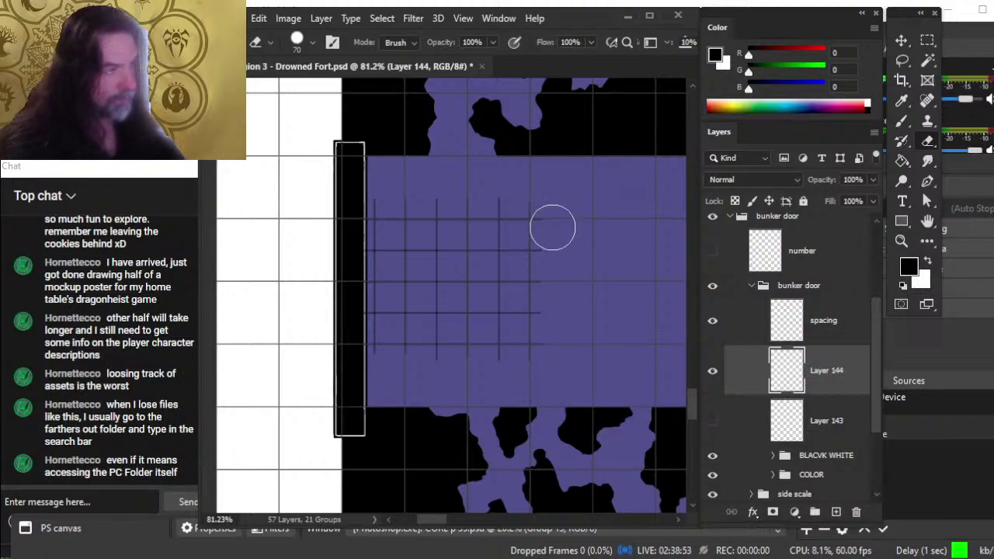
Step: Duplicate Layer 144 as Layer 144 copy in the same document
right_click(828, 386)
left_click(776, 81)
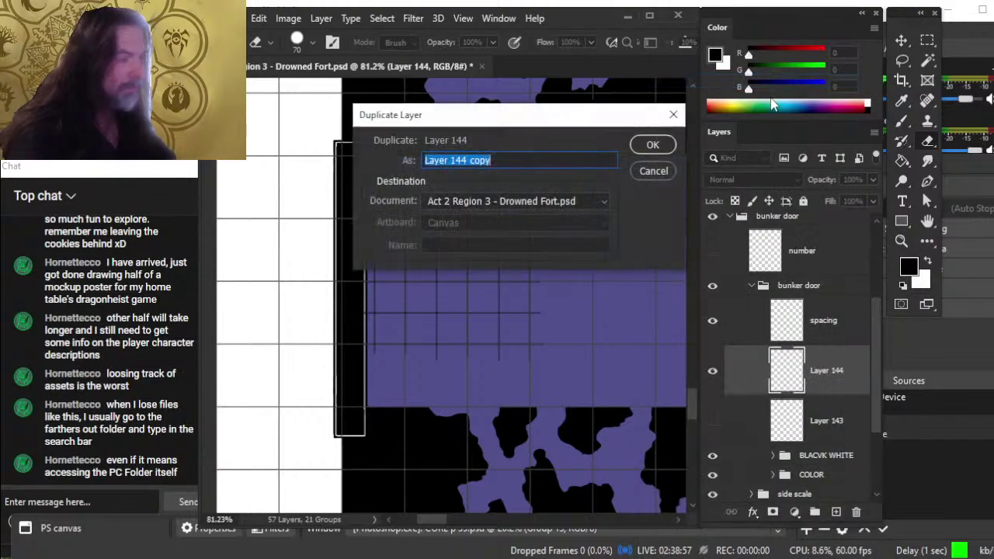
key("Return")
Step: Nudge Layer 144 copy north by one small grid square so its lines overlap those of Layer 144
key("v")
key("Down")
key("Down")
key("Down")
key("Down")
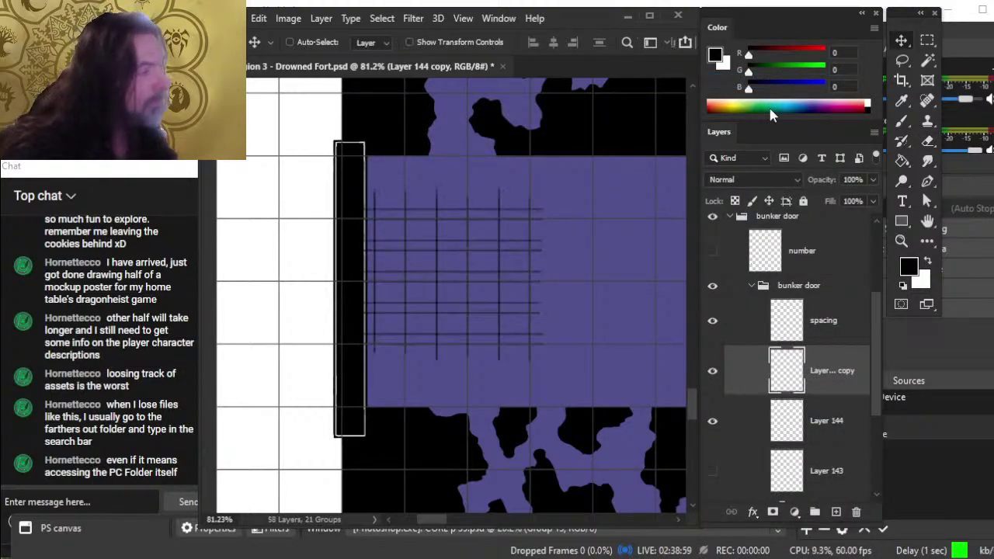
key("Down")
key("Down")
key("Down")
key("Down")
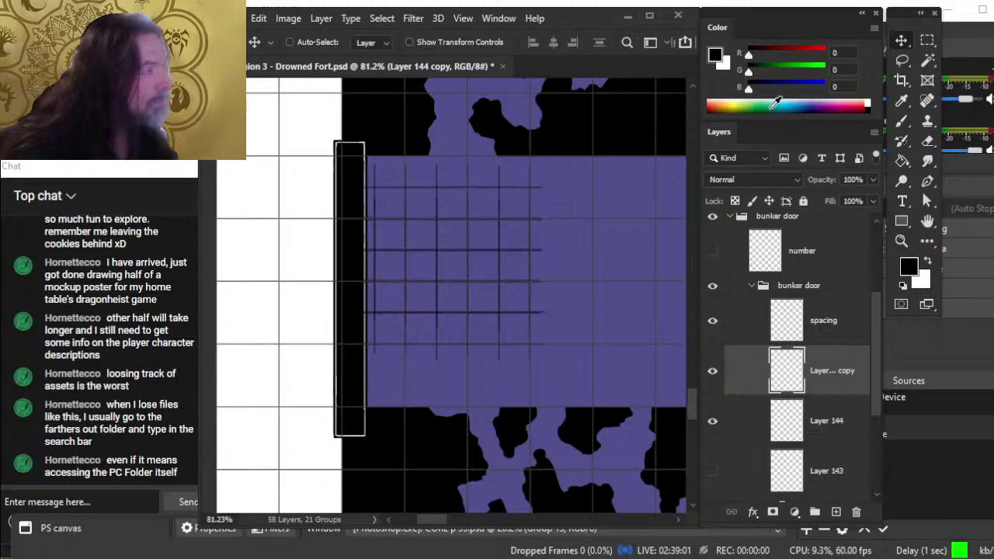
key("Down")
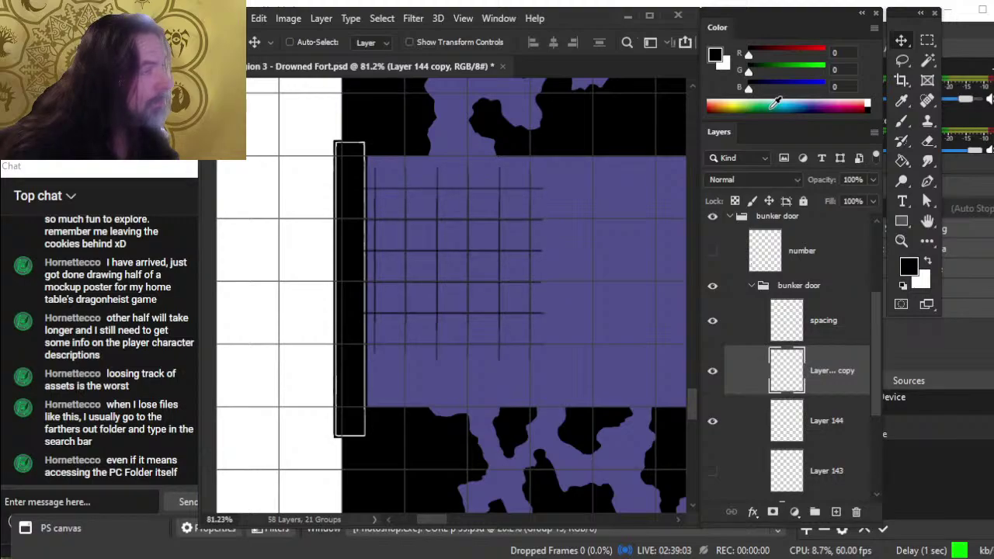
key("Left")
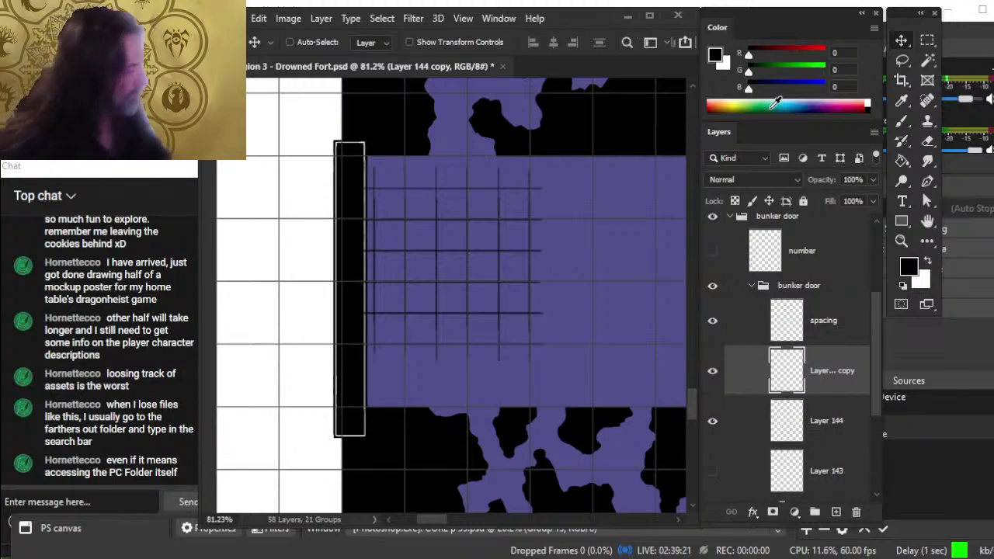
Step: Nudge Layer 144 south by one small grid square, and shift both grid layers together slightly east onto the map grid
left_click(821, 423)
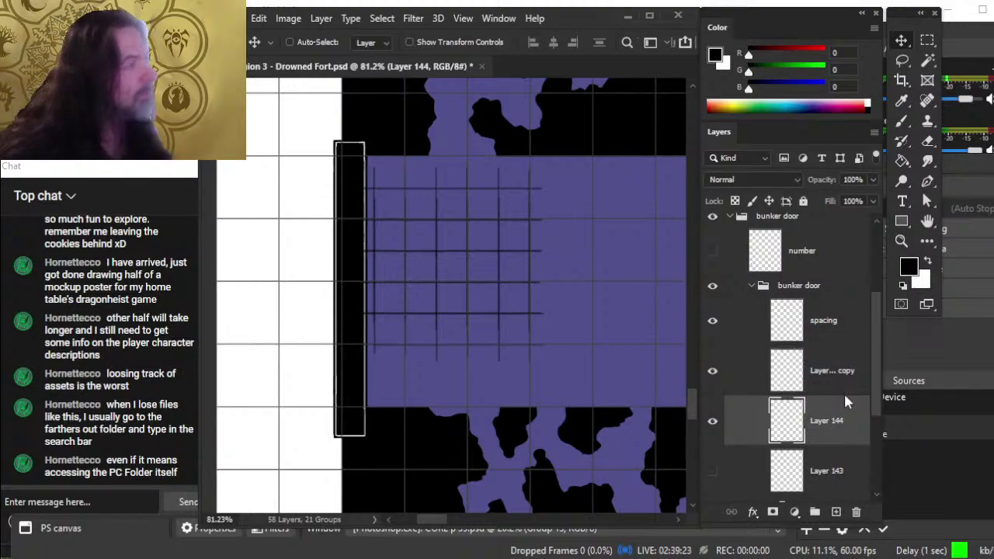
key("shift+Down")
key("shift+Down")
key("Down")
key("Down")
key("Down")
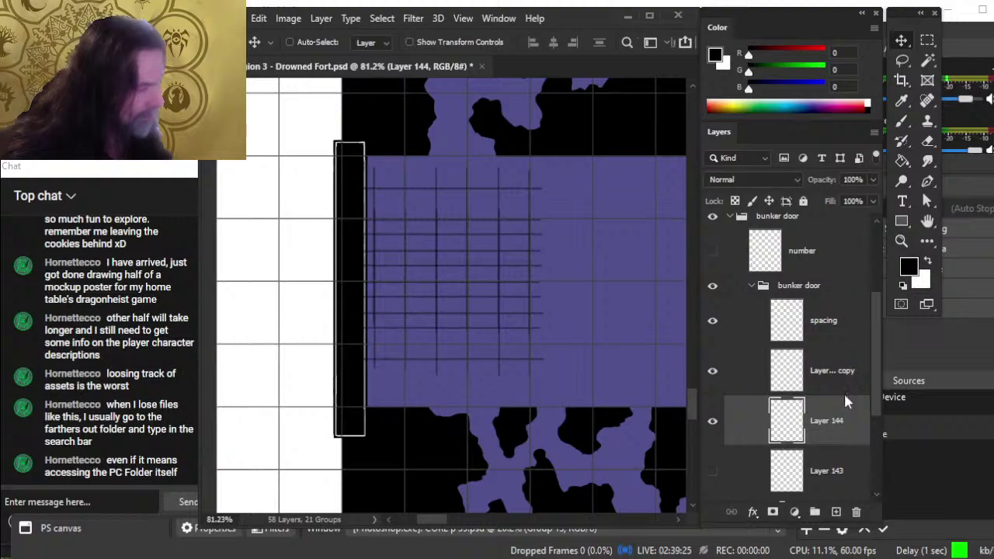
key("shift+Down")
key("shift+Down")
key("Down")
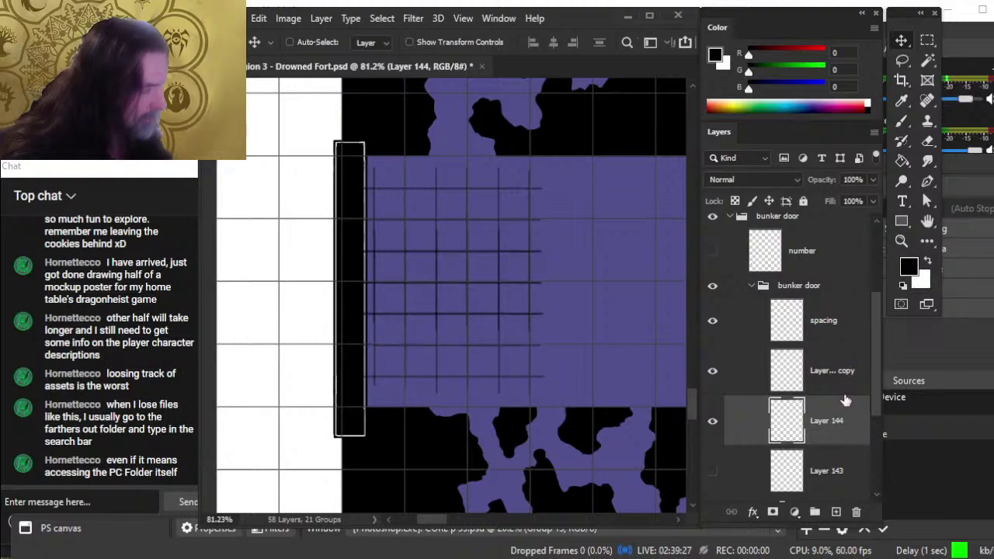
key("Down")
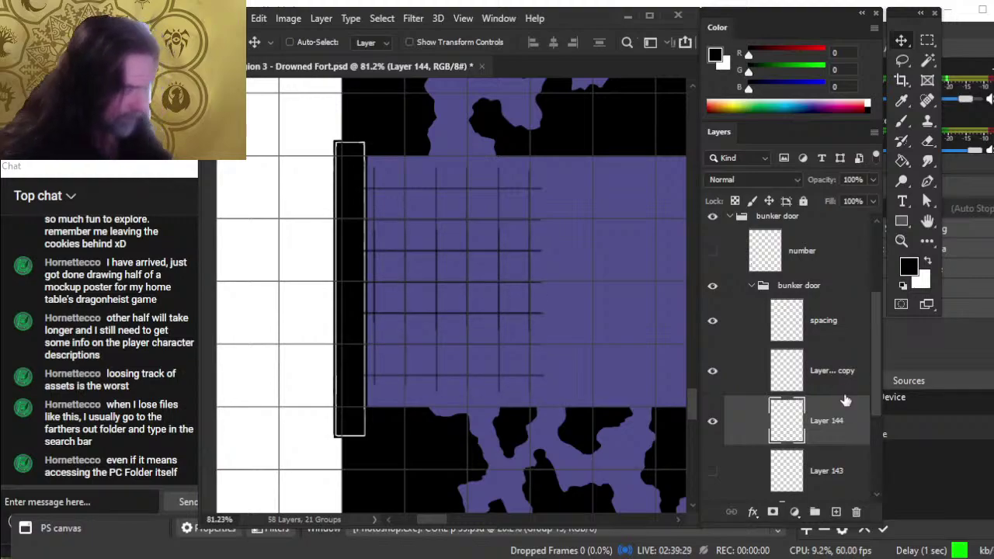
key("Down")
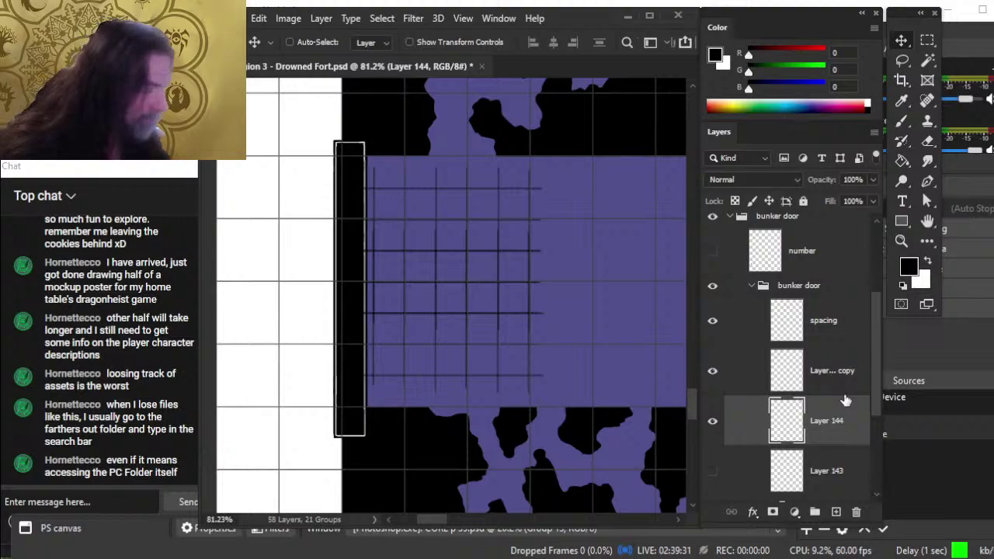
left_click(826, 392, "shift")
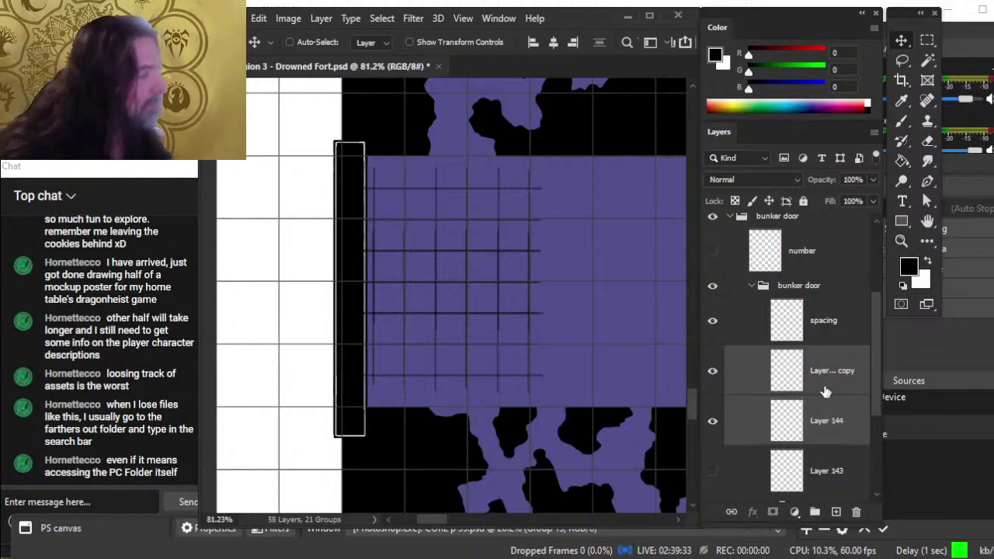
key("Right")
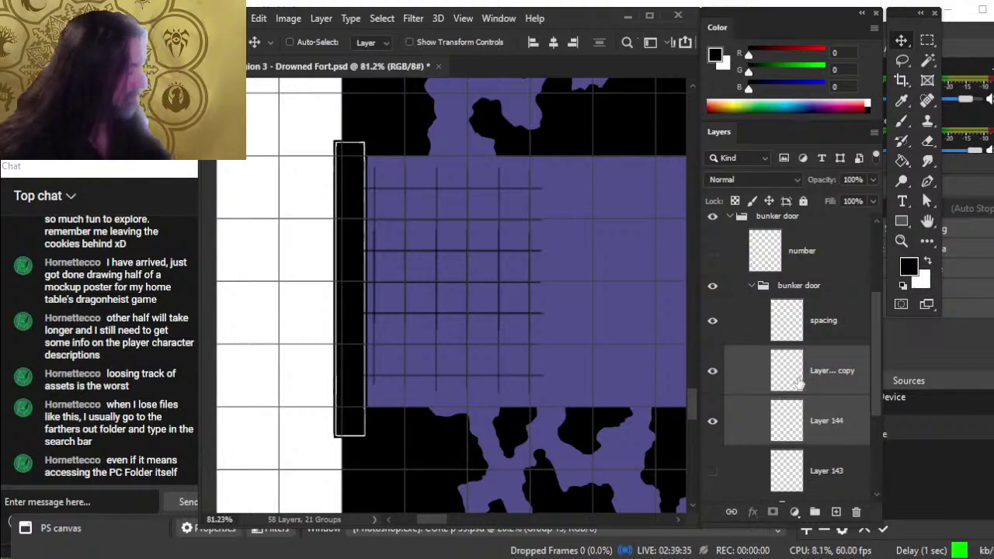
Step: Merge Layer 144 copy down into Layer 144
left_click(831, 389)
left_click(840, 431)
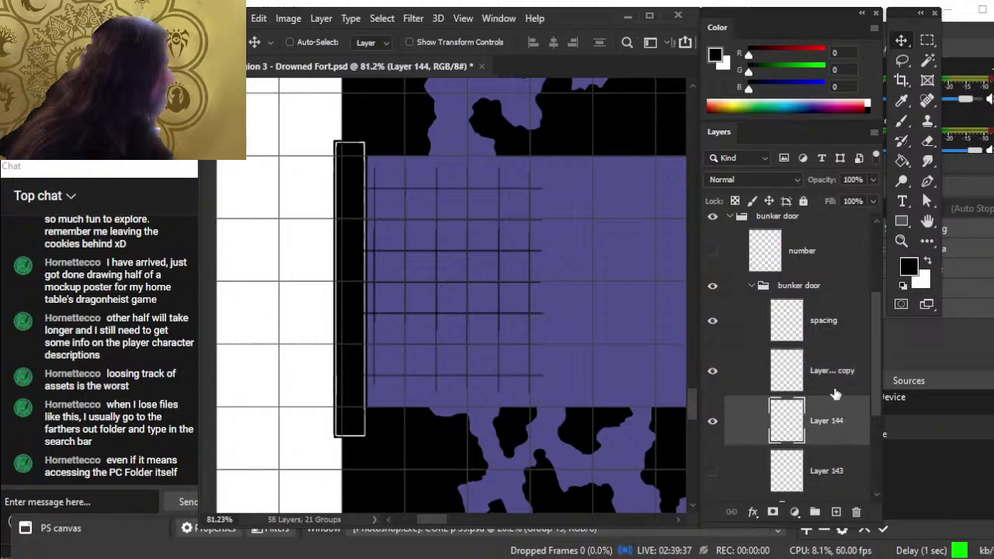
right_click(839, 386)
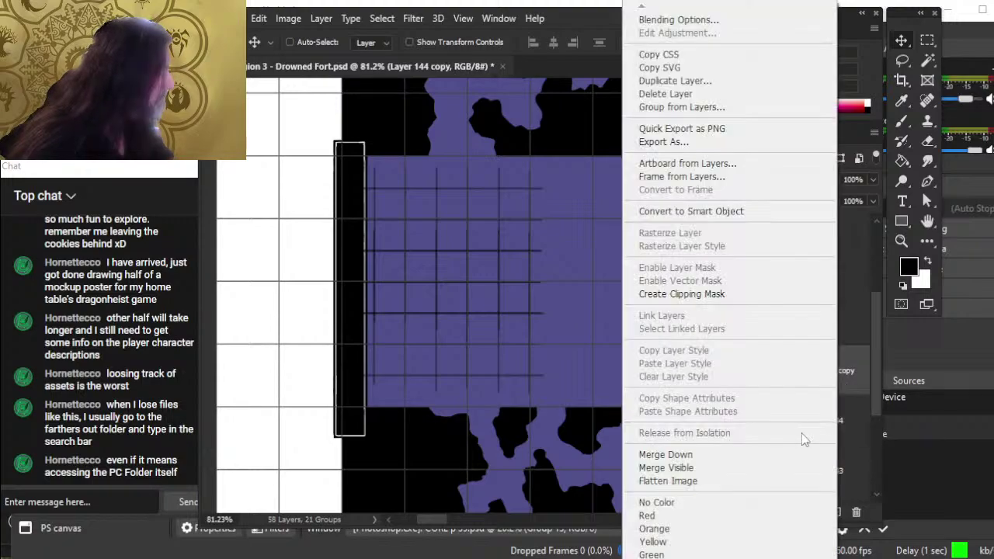
left_click(751, 457)
Step: Erase the line ends that overhang the east, north and south edges of the half-size grid on Layer 144
key("e")
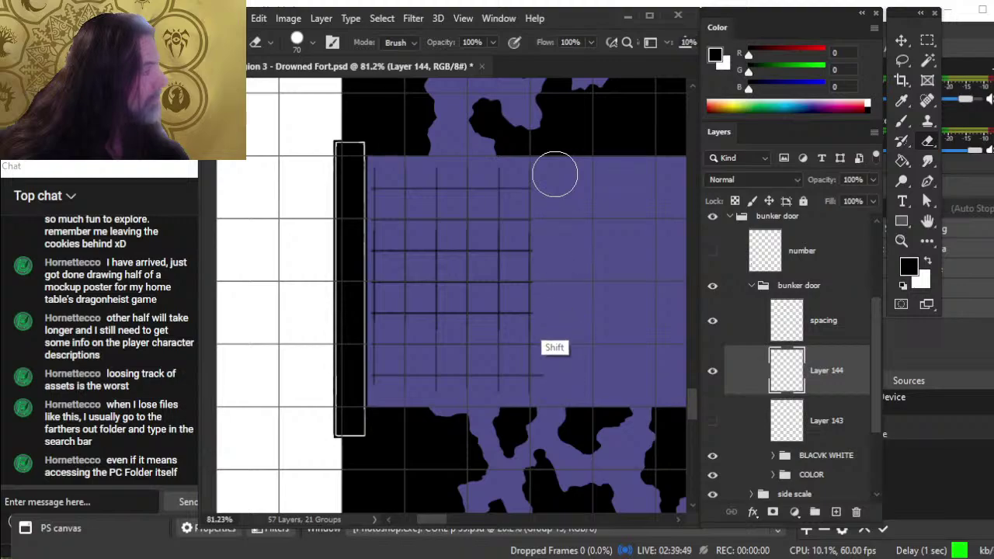
left_click(559, 449, "shift")
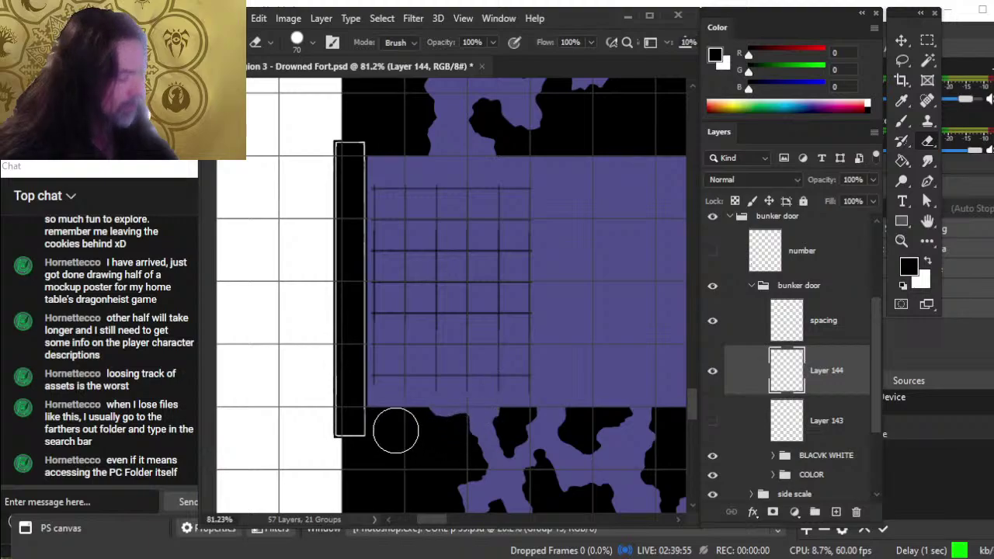
key("shift")
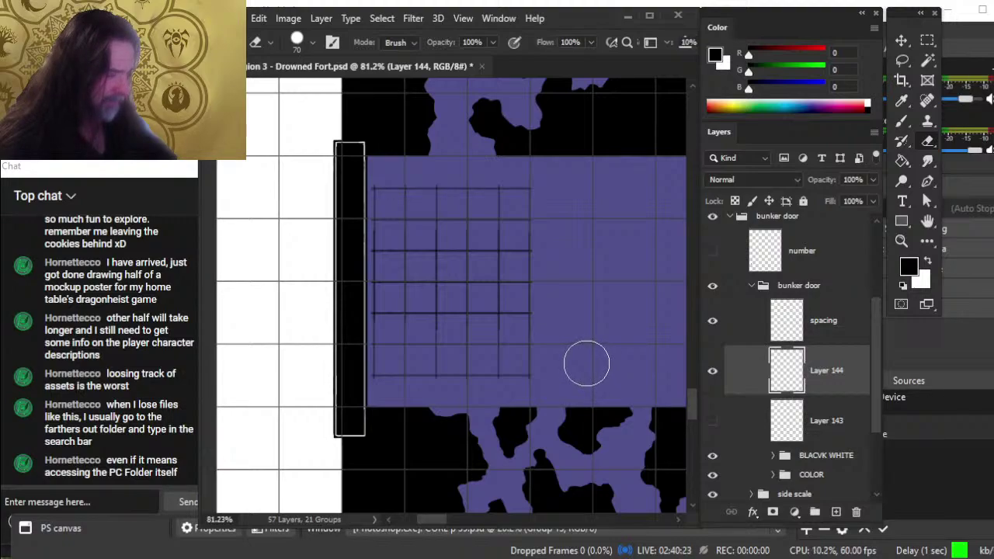
Step: Try erasing the half-size grid's southeast and northeast corners, reducing the eraser to 40 px, and undo those strokes
mouse_move(584, 360)
left_mouse_down()
mouse_move(519, 389)
mouse_move(531, 366)
left_mouse_up()
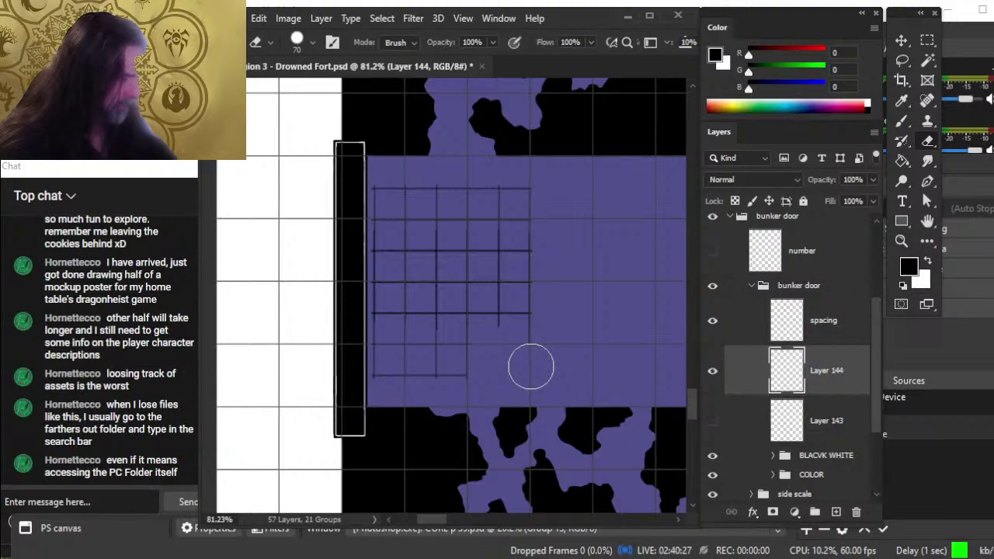
key("bracketleft")
key("bracketleft")
key("bracketleft")
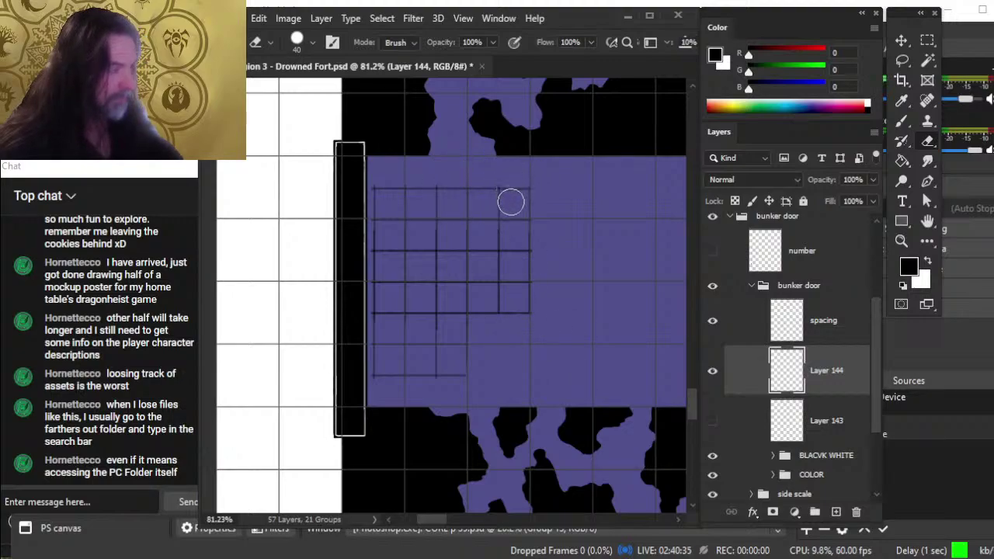
left_click_drag(509, 190, 541, 188)
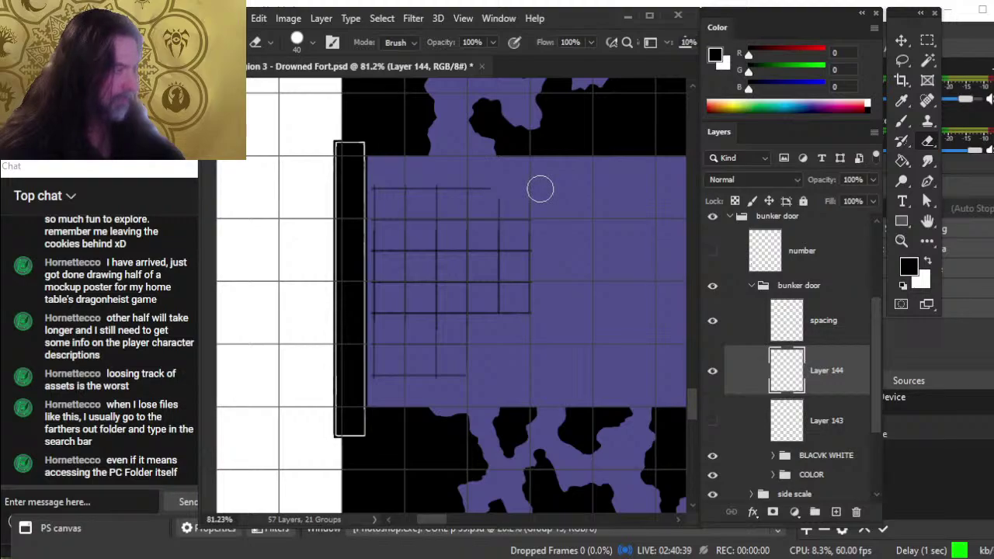
key("ctrl+z")
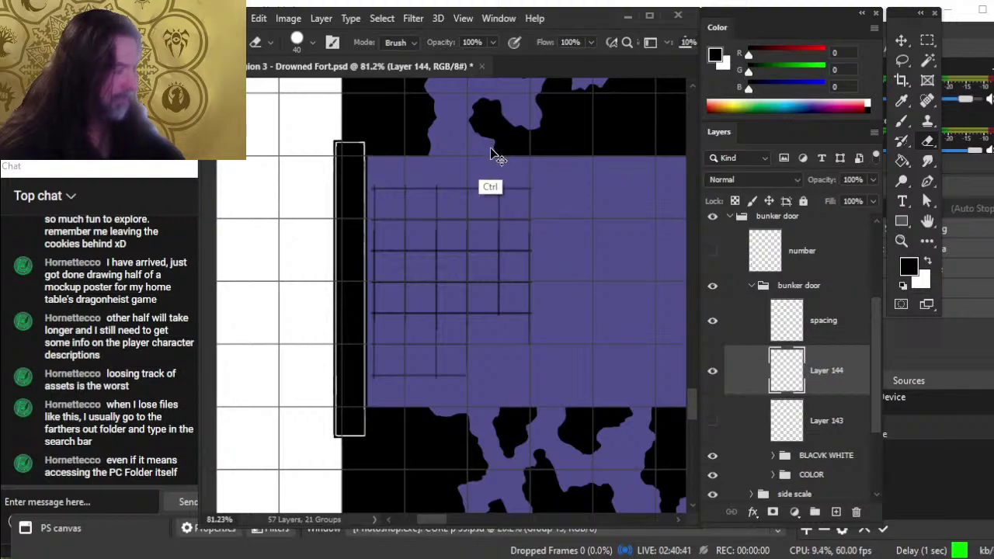
key("ctrl+z")
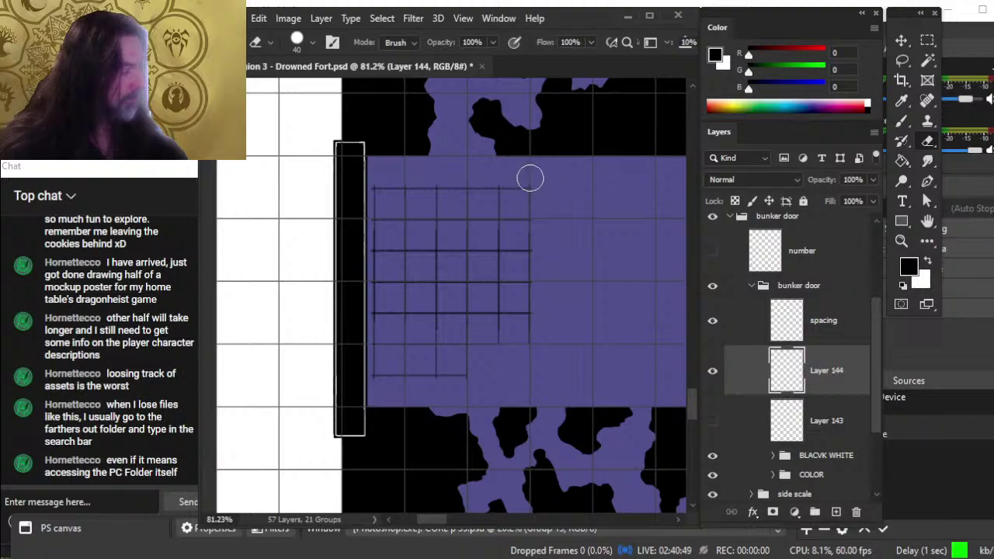
key("ctrl+z")
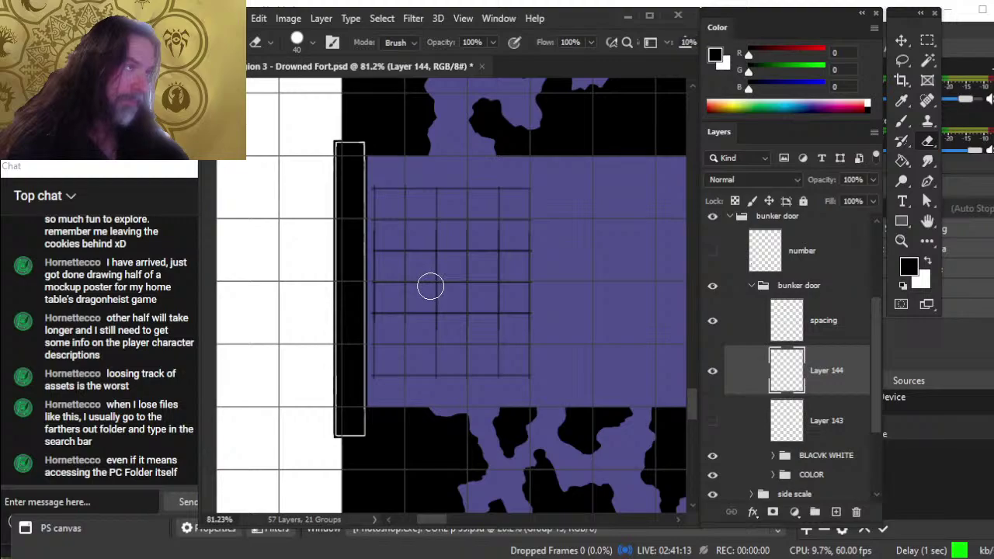
Step: Draw a straight horizontal line about four grid squares long, starting at the west end of the slope line above the side view
key("z")
scroll(459, 275, "down", 3)
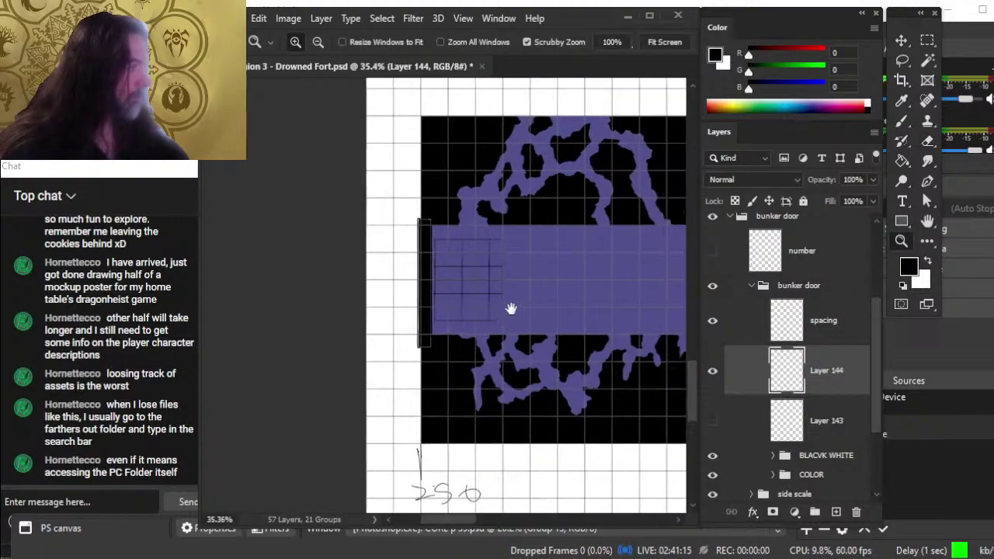
left_click_drag(510, 308, 436, 306)
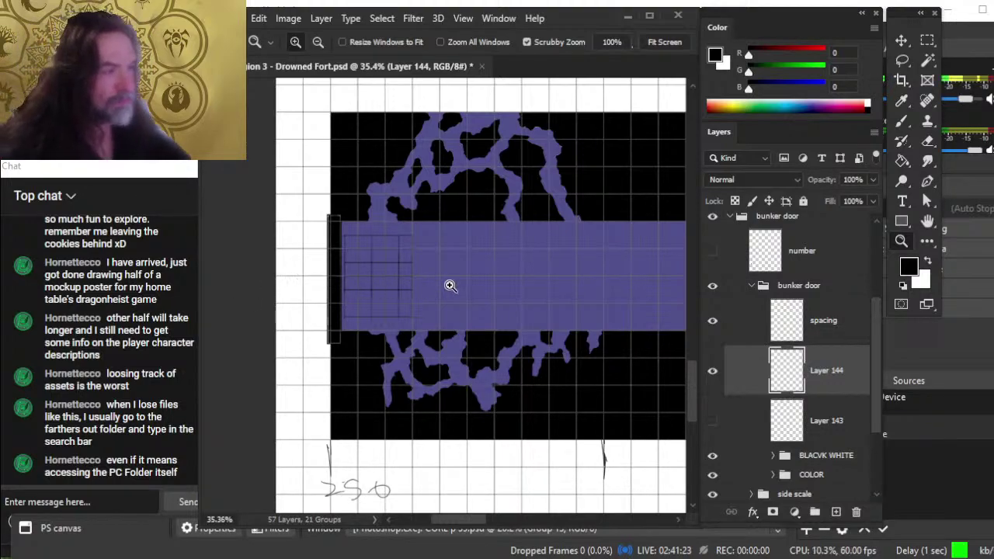
left_click_drag(498, 415, 470, 300)
scroll(550, 390, "down", 2)
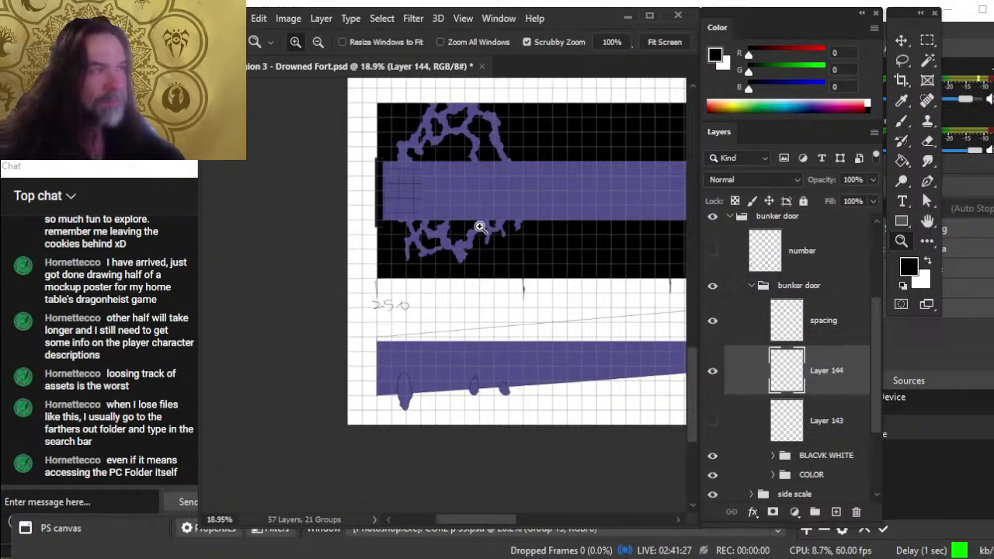
scroll(423, 204, "up", 2)
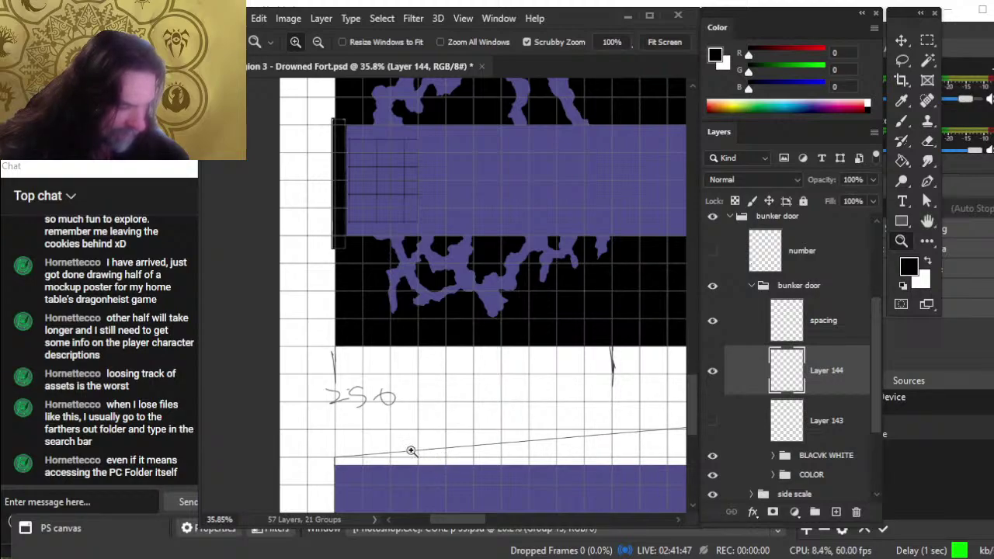
key("b")
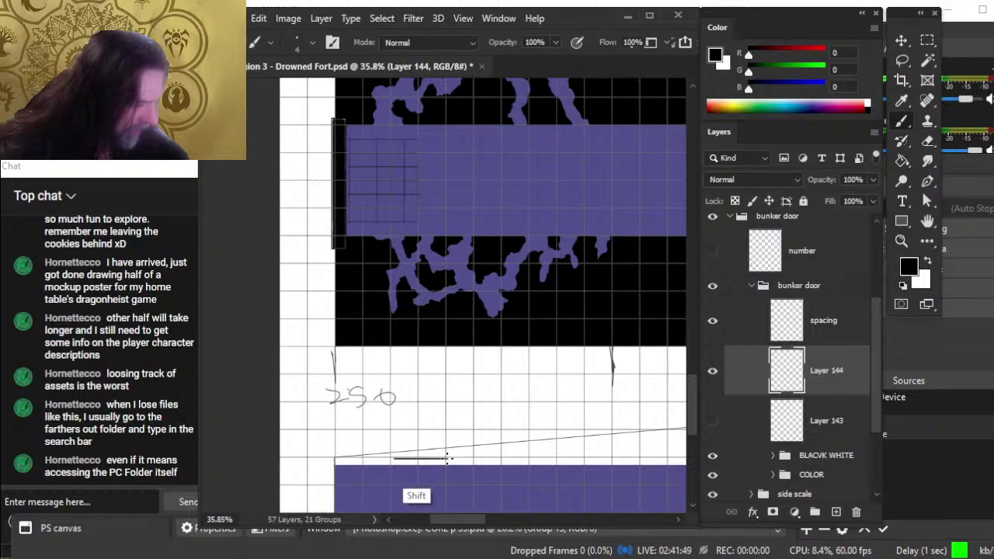
left_click(447, 458, "shift")
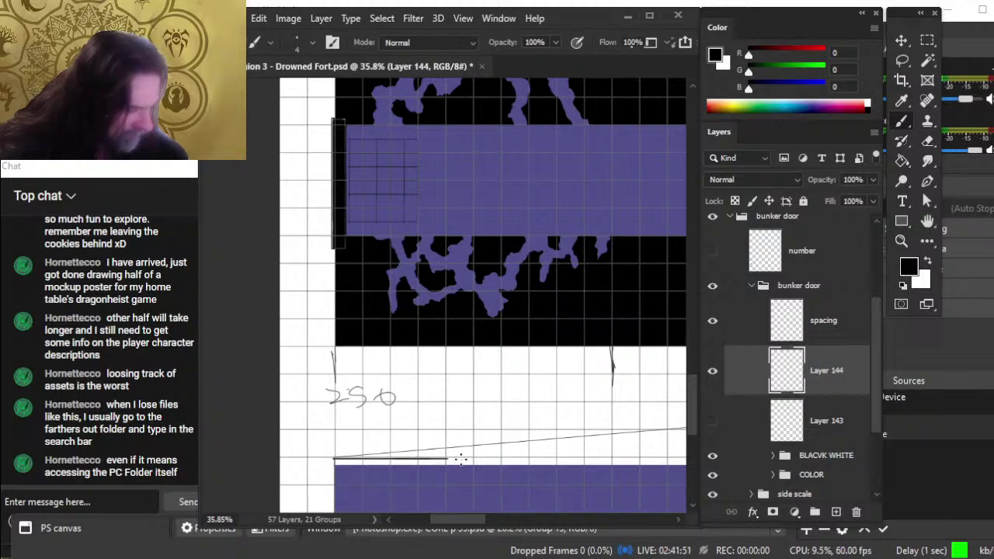
Step: Examine the side view below the corridor along its length, from the west end to the eastern tip of the wedge
left_click_drag(507, 469, 384, 430)
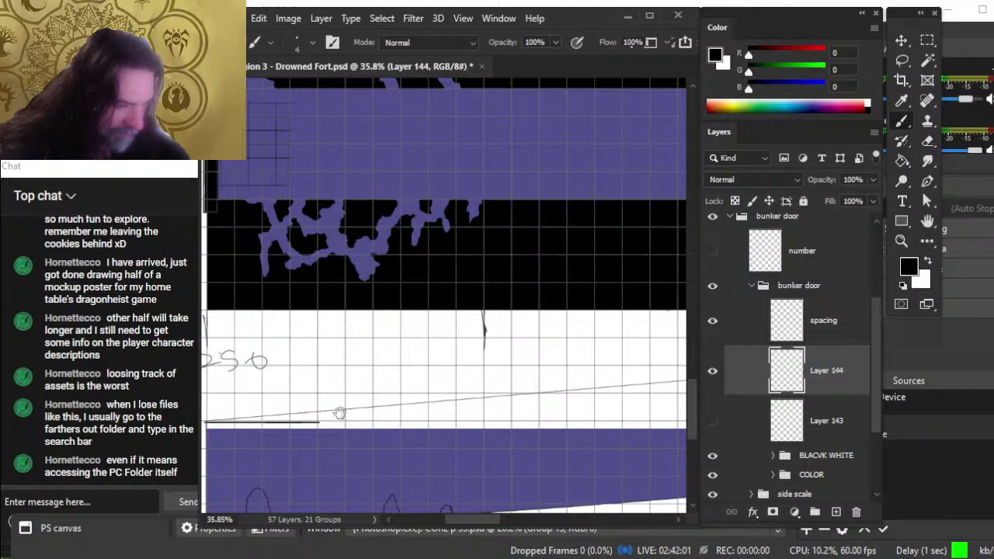
left_click_drag(387, 427, 408, 355)
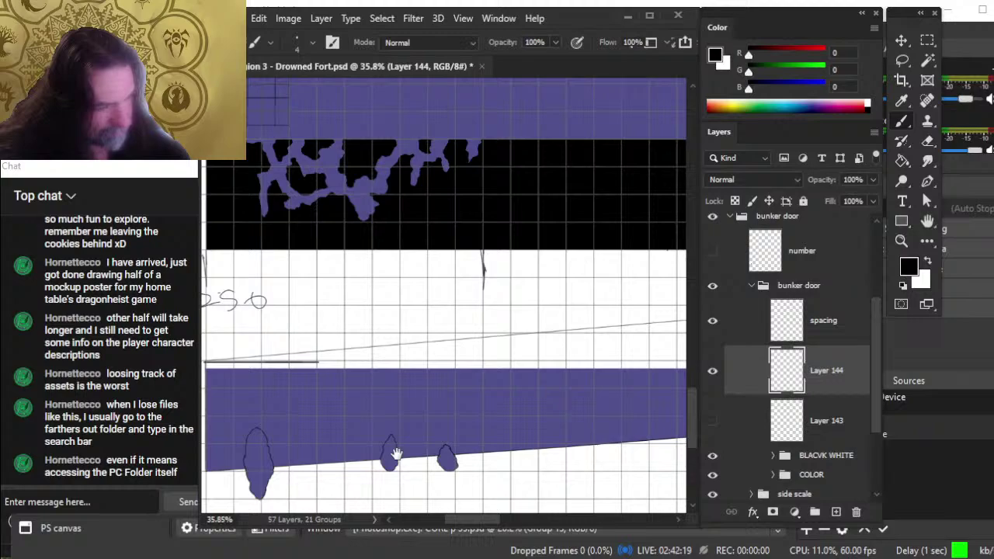
key("ctrl+space")
left_click_drag(471, 406, 415, 411)
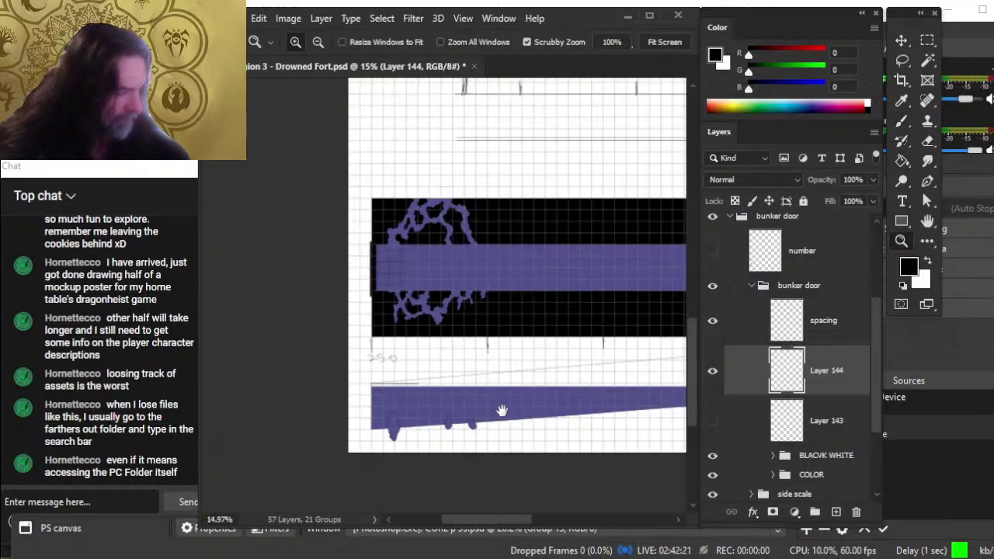
left_click_drag(505, 407, 372, 426)
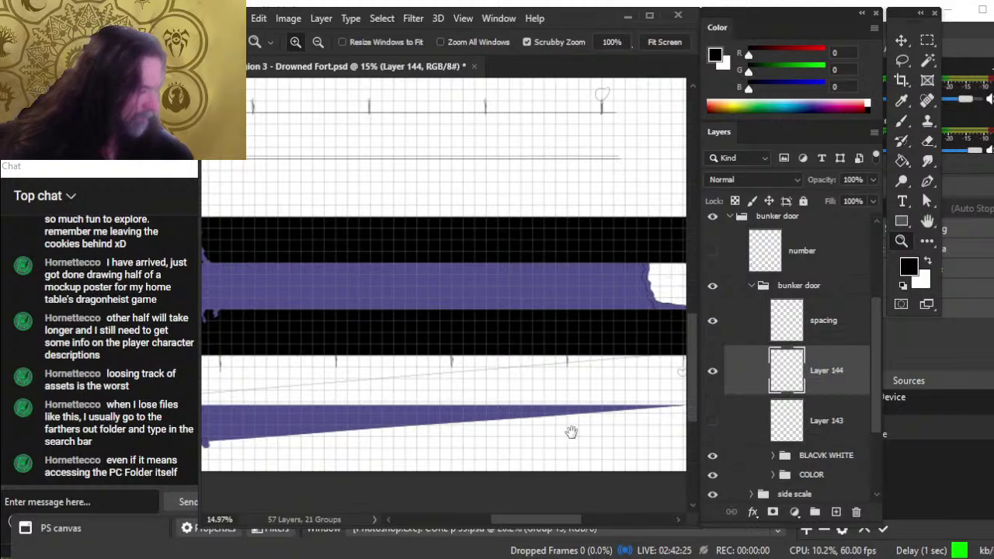
left_click_drag(606, 401, 659, 407)
left_click_drag(626, 444, 515, 459)
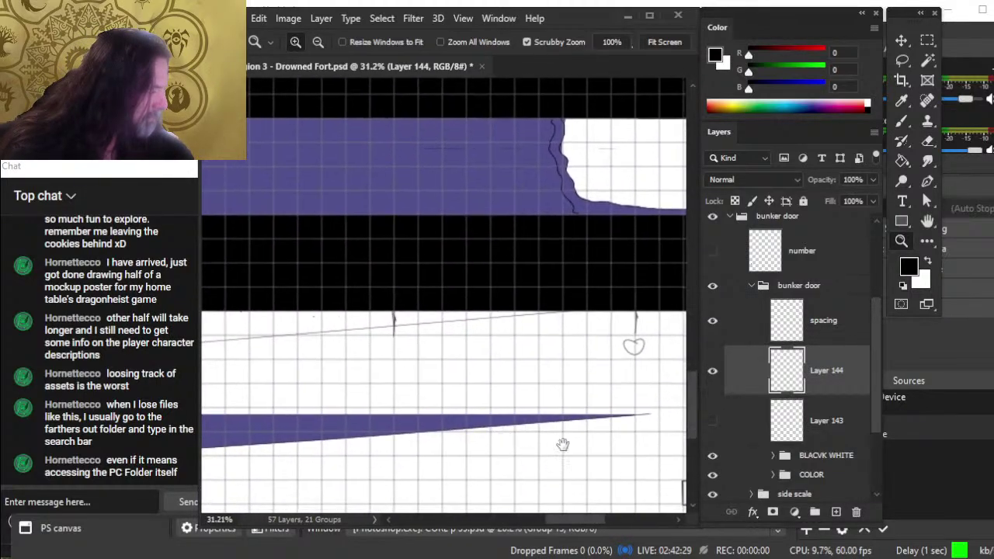
left_click_drag(588, 440, 550, 450)
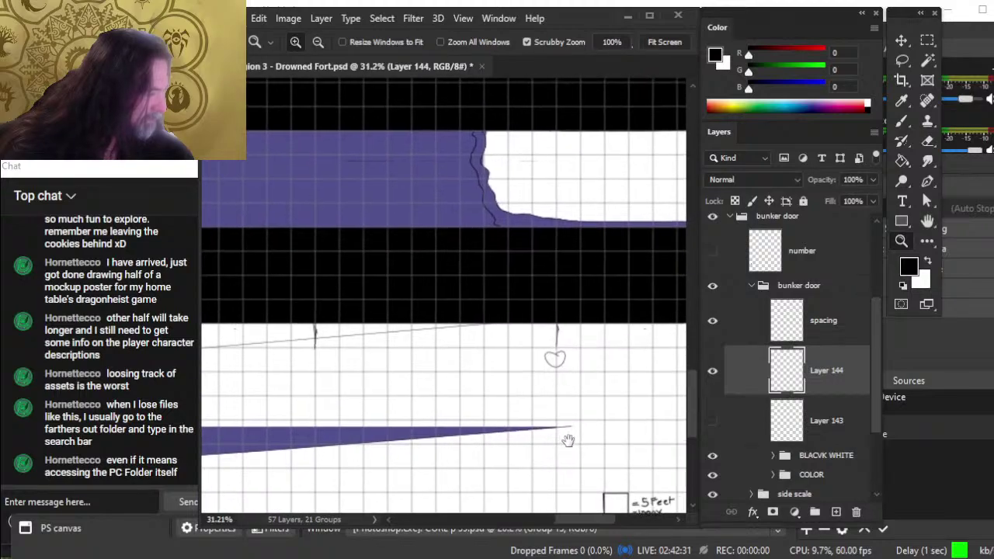
Step: Check which marks belong to the spacing layer by hiding and showing it, at both the east and west ends of the corridor
left_click(712, 334)
left_click(722, 336)
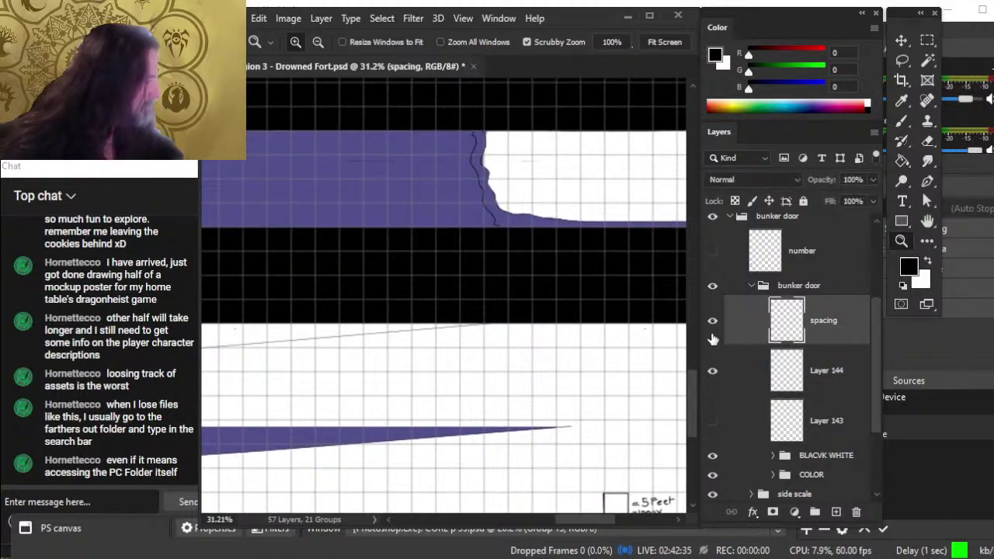
left_click(712, 321)
left_click_drag(596, 401, 445, 421)
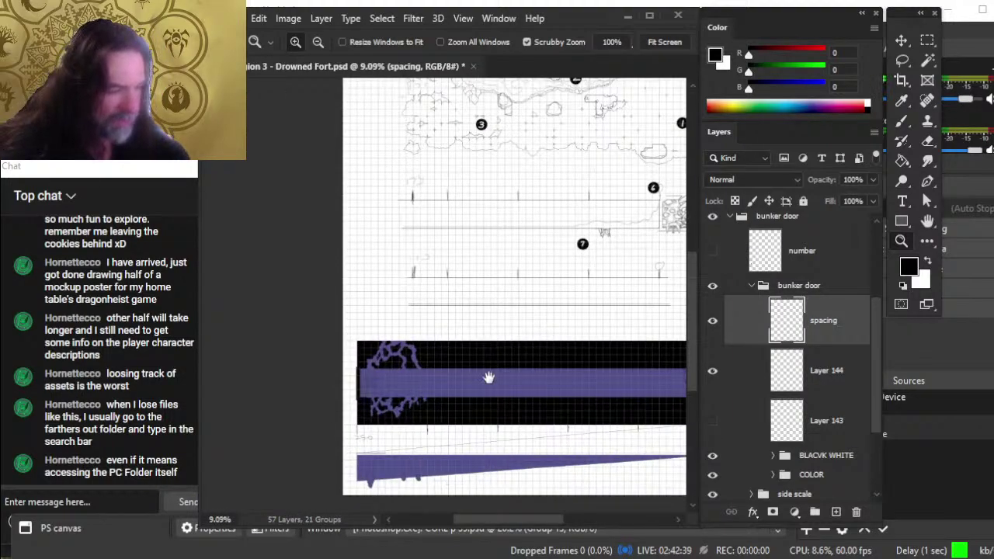
left_click_drag(488, 378, 499, 404)
left_click_drag(468, 375, 455, 457)
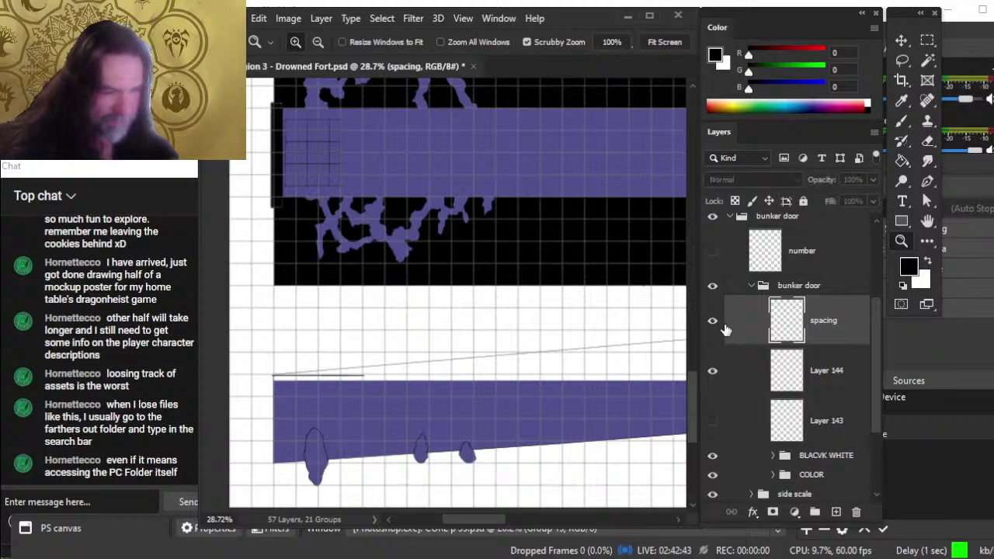
Step: Erase the horizontal line above the side view's west end from Layer 144
left_click(742, 373)
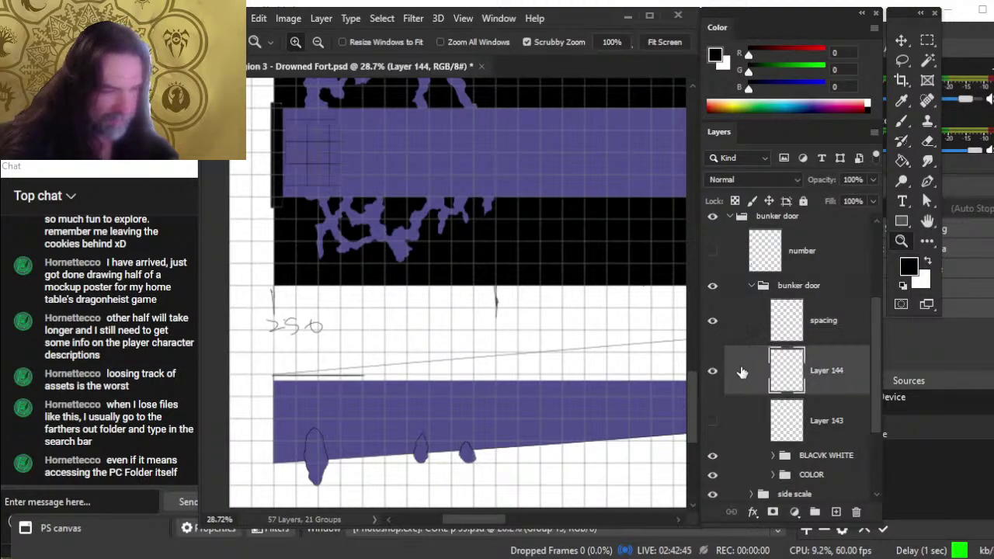
key("e")
mouse_move(361, 376)
left_mouse_down()
mouse_move(327, 376)
mouse_move(353, 376)
left_mouse_up()
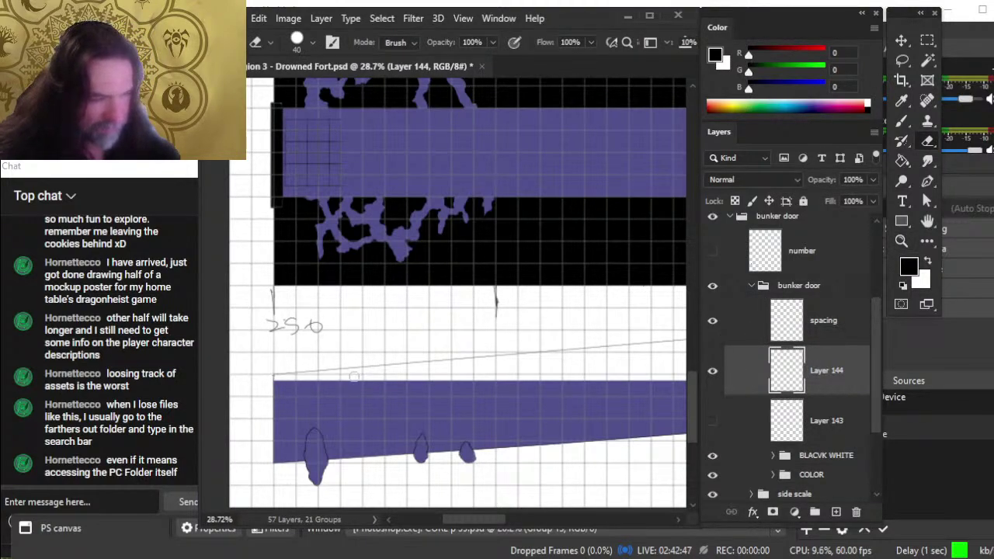
Step: Check the contents of the bunker door group and Layer 143 by toggling their visibility, and delete Layer 143
left_click_drag(462, 320, 466, 388)
key("z")
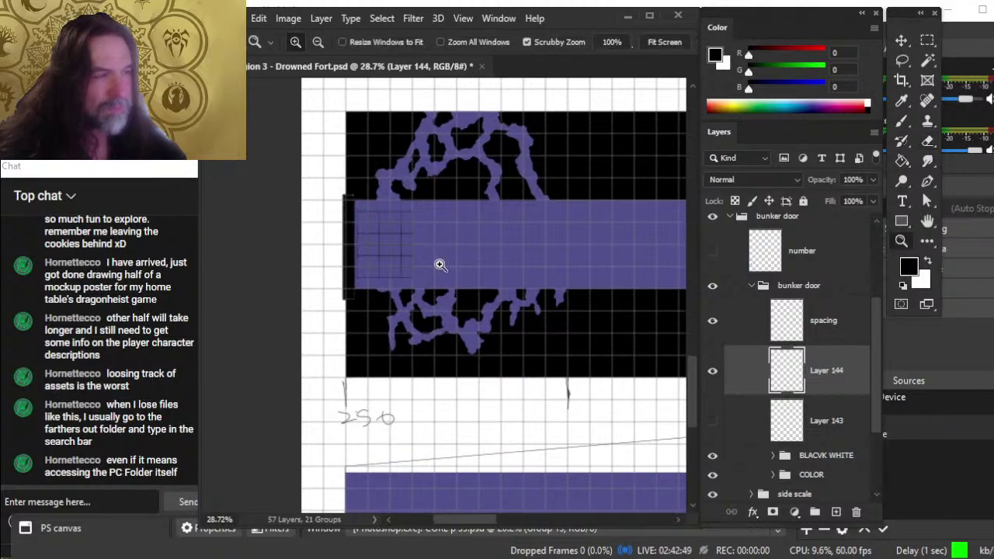
left_click_drag(439, 262, 498, 334)
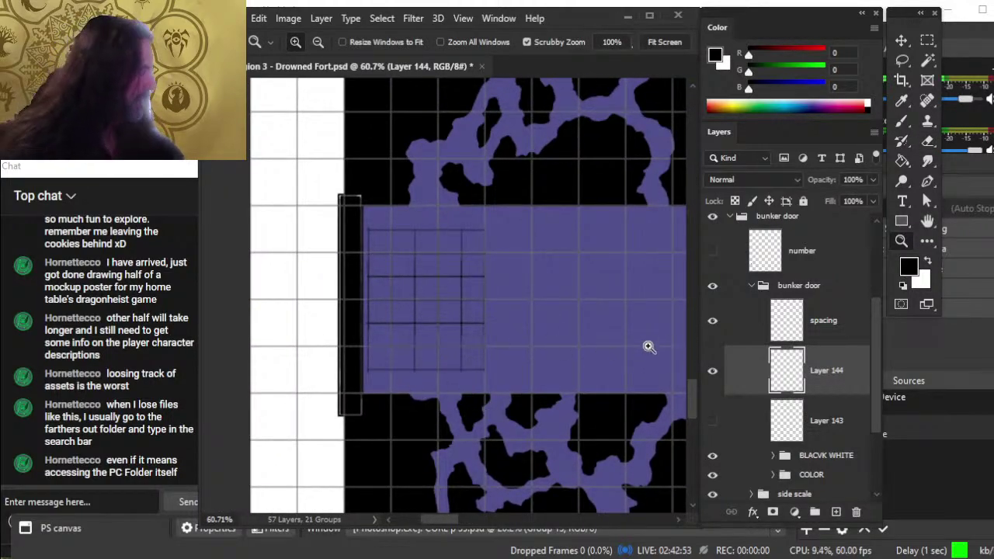
left_click(712, 289)
left_click(712, 289)
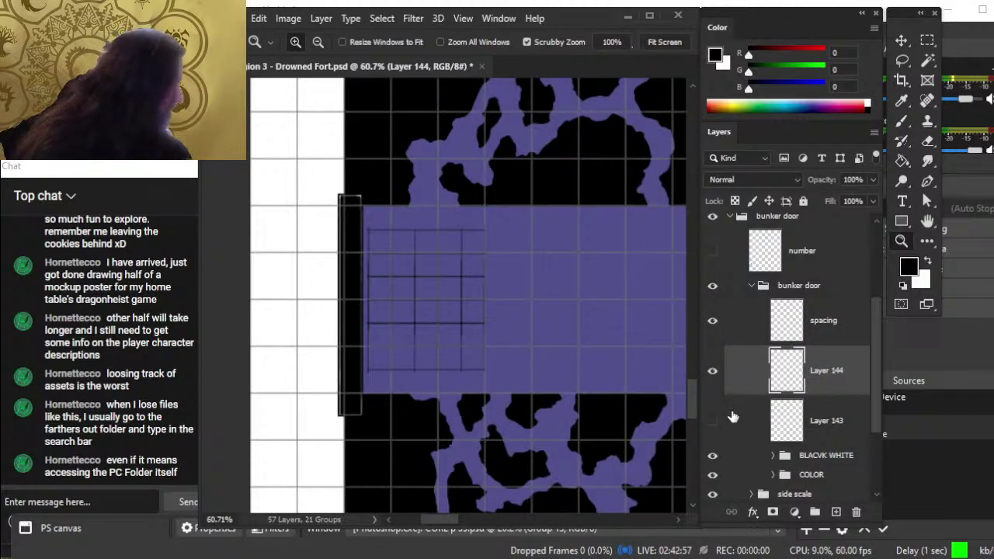
left_click(714, 421)
left_click(714, 423)
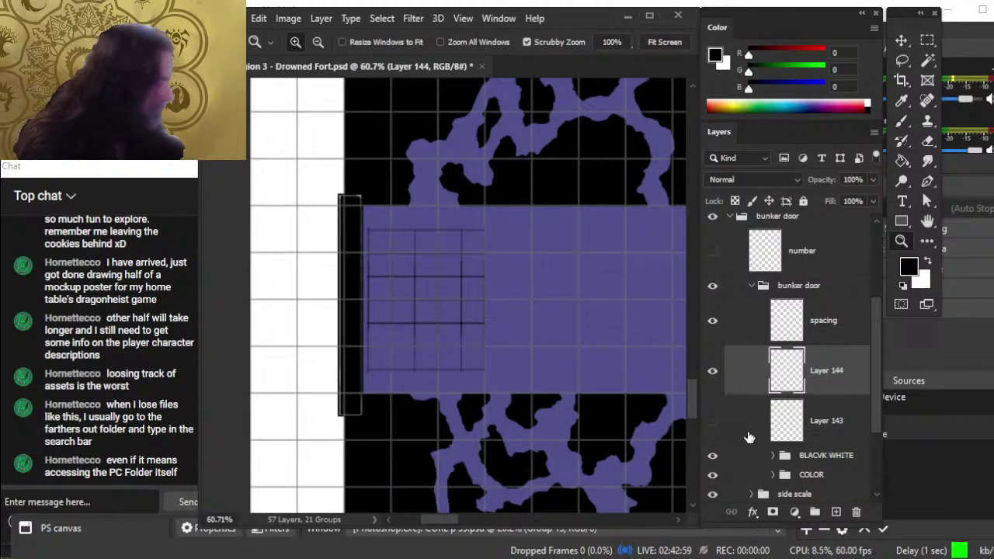
left_click(748, 437)
key("Delete")
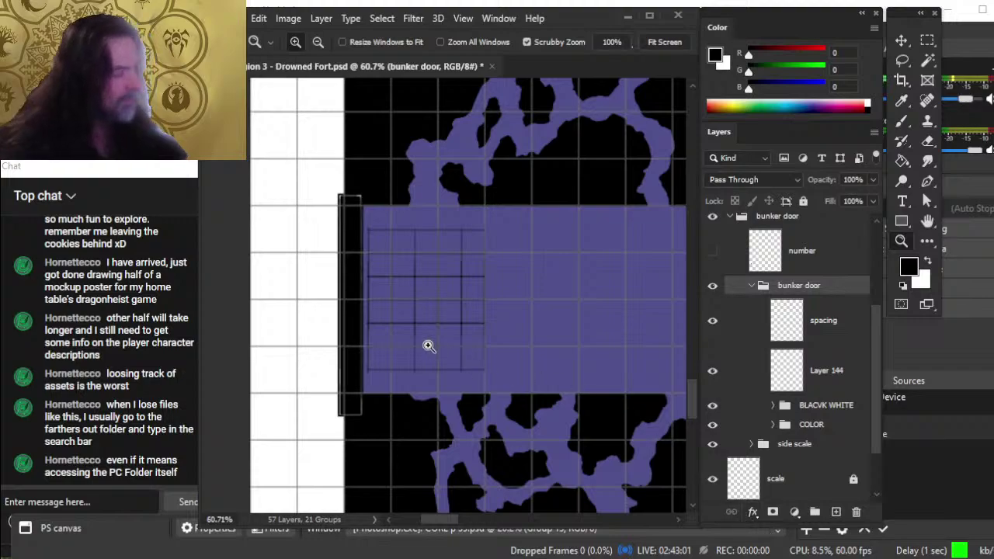
left_click_drag(411, 325, 481, 366)
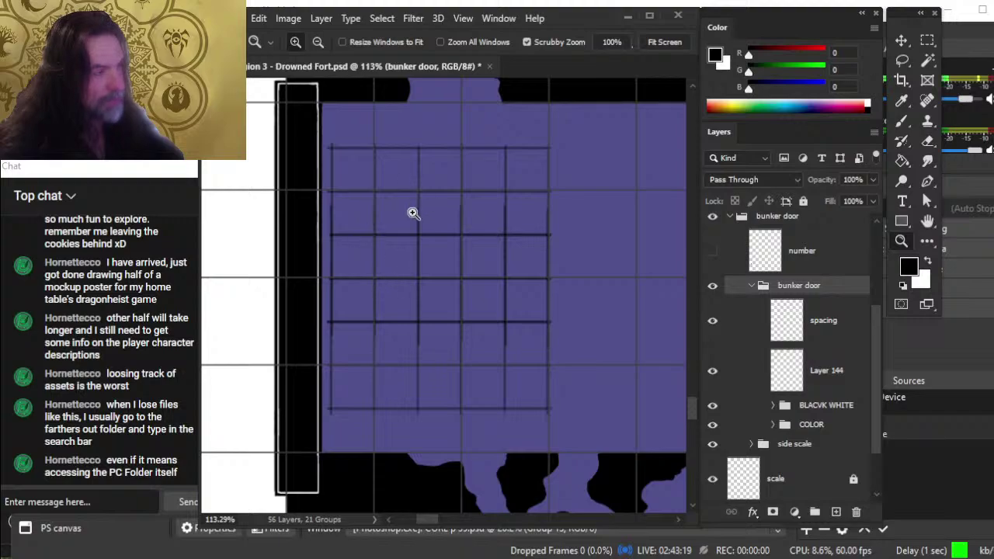
key("b")
left_click(420, 207)
key("Return")
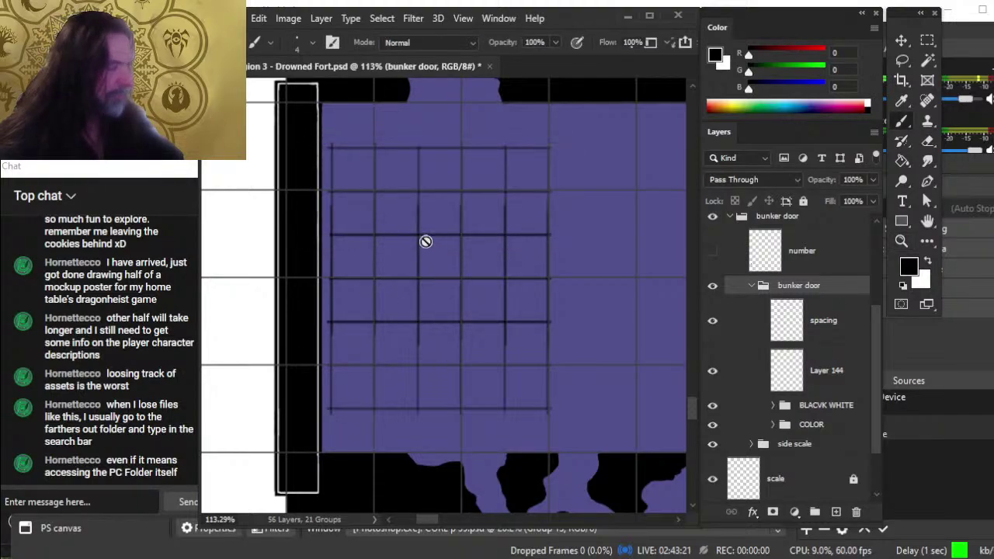
key("l")
mouse_move(440, 195)
left_mouse_down()
mouse_move(413, 186)
mouse_move(359, 210)
mouse_move(369, 286)
left_mouse_up()
left_click_drag(371, 367, 463, 365)
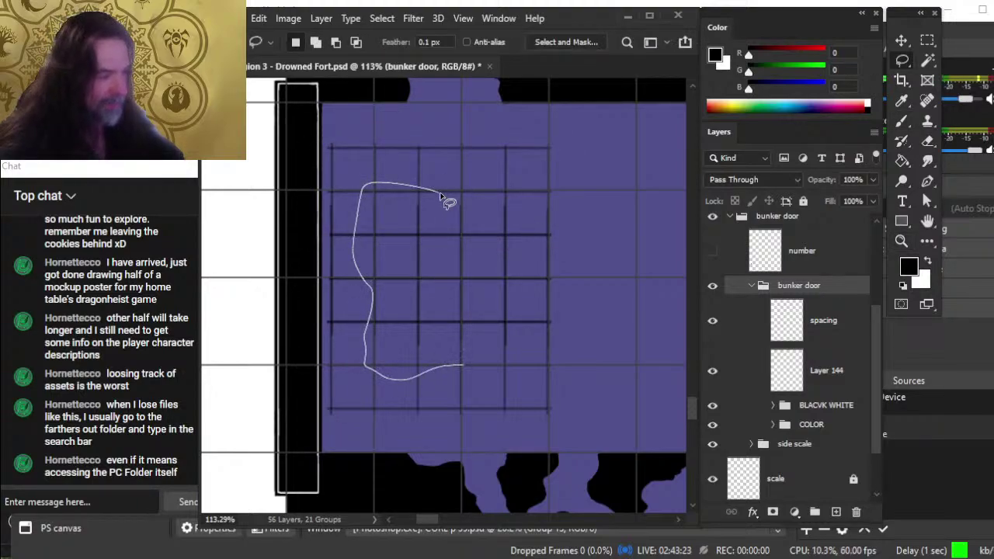
left_click_drag(448, 200, 446, 199)
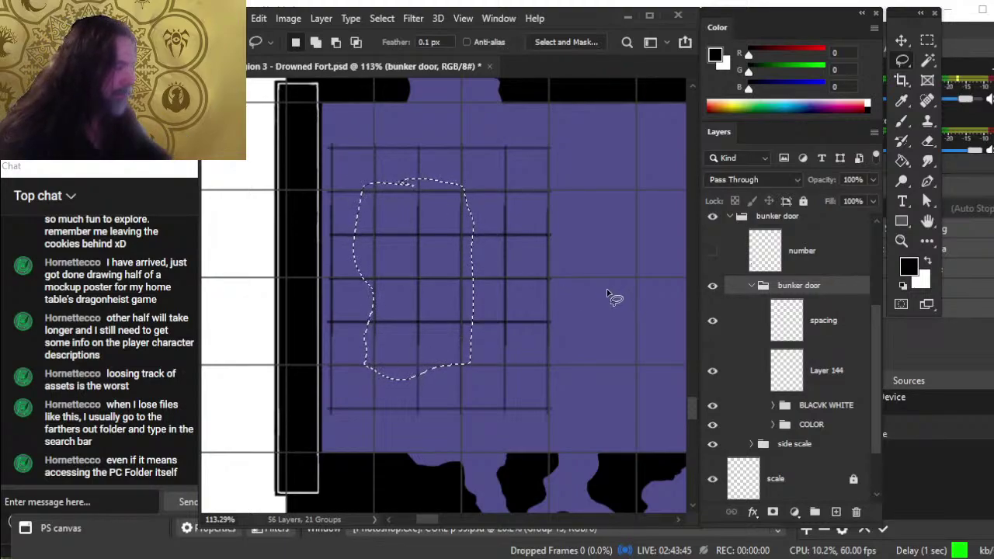
key("ctrl+d")
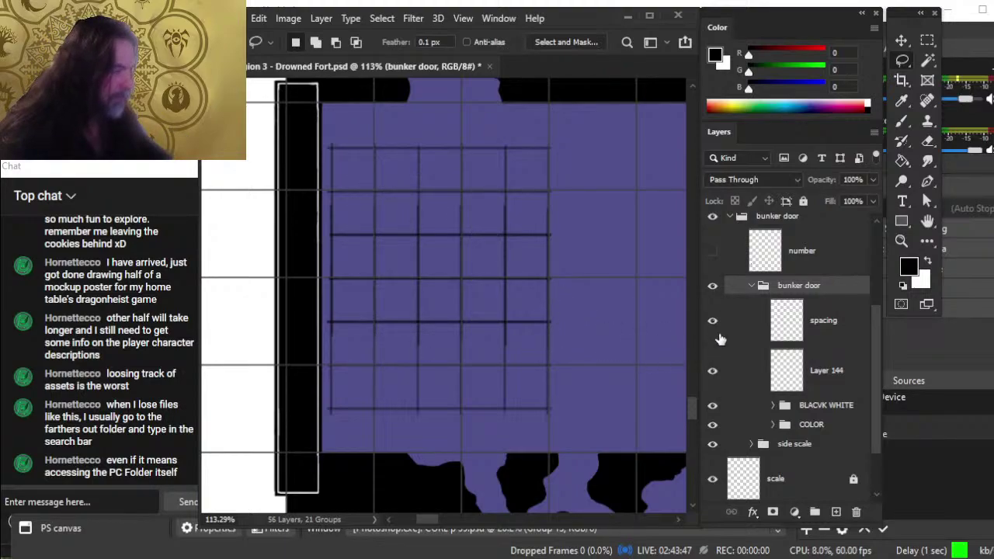
Step: Erase the westernmost column of the half-size grid inside the corridor from Layer 144
left_click(712, 373)
left_click(712, 373)
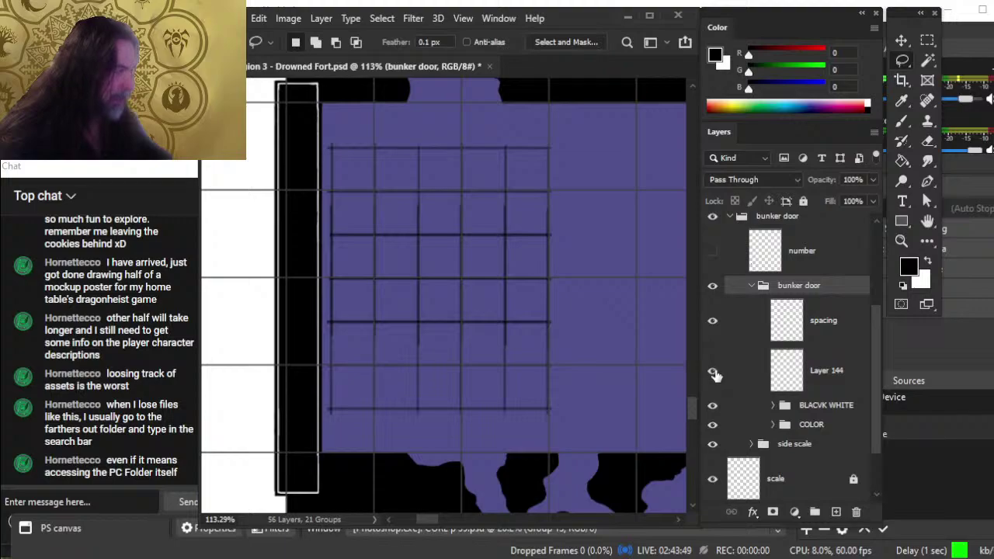
left_click(739, 378)
key("e")
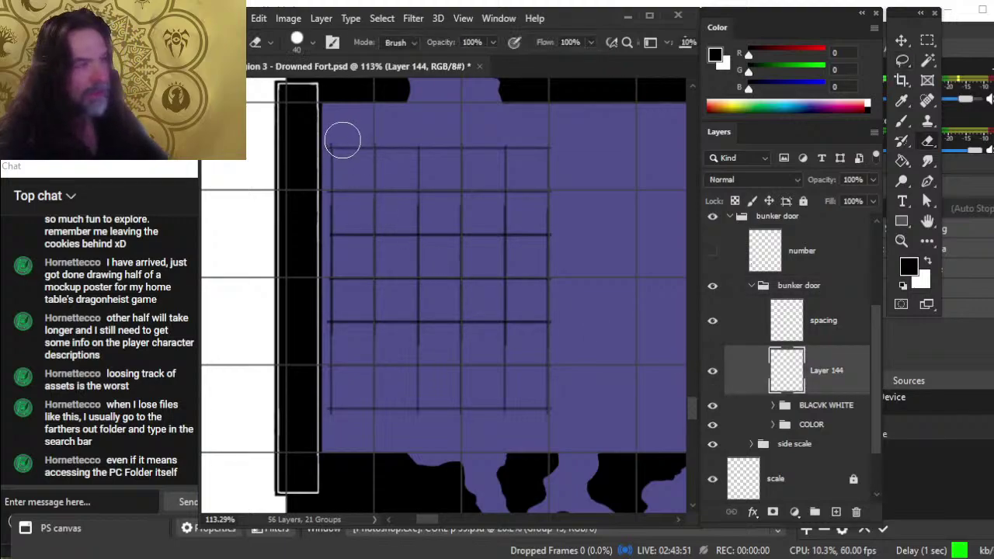
left_click_drag(342, 140, 327, 143)
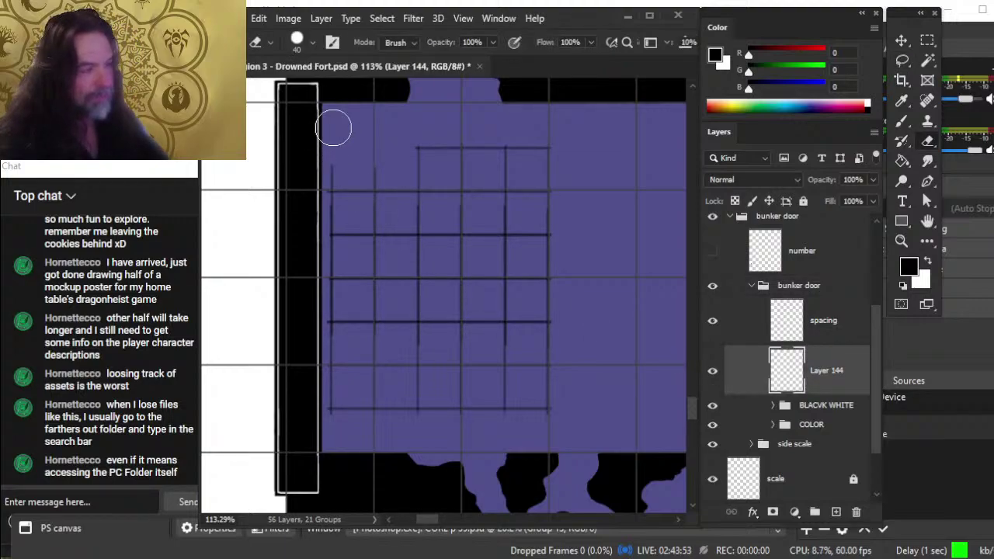
key("ctrl+z")
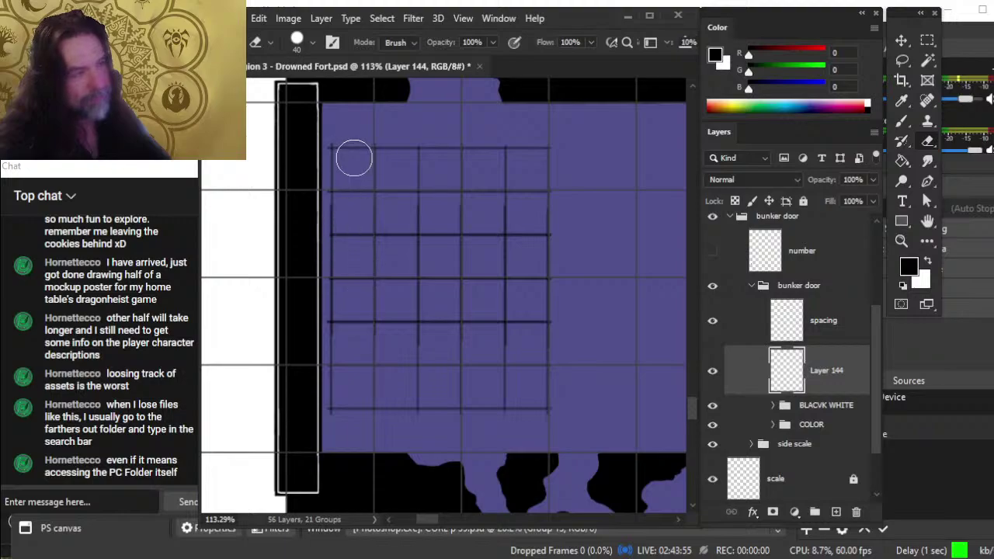
left_click_drag(328, 150, 327, 155)
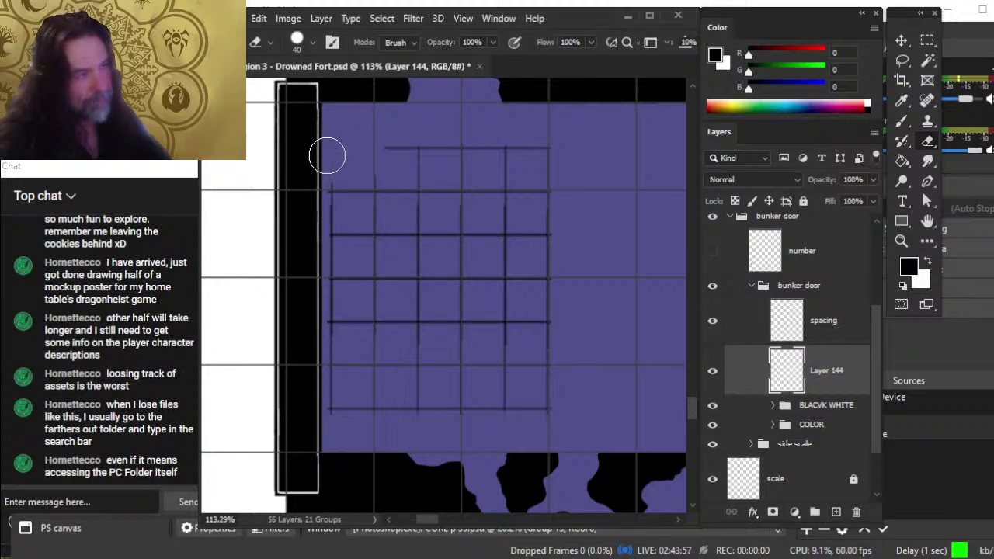
left_click_drag(338, 204, 342, 155)
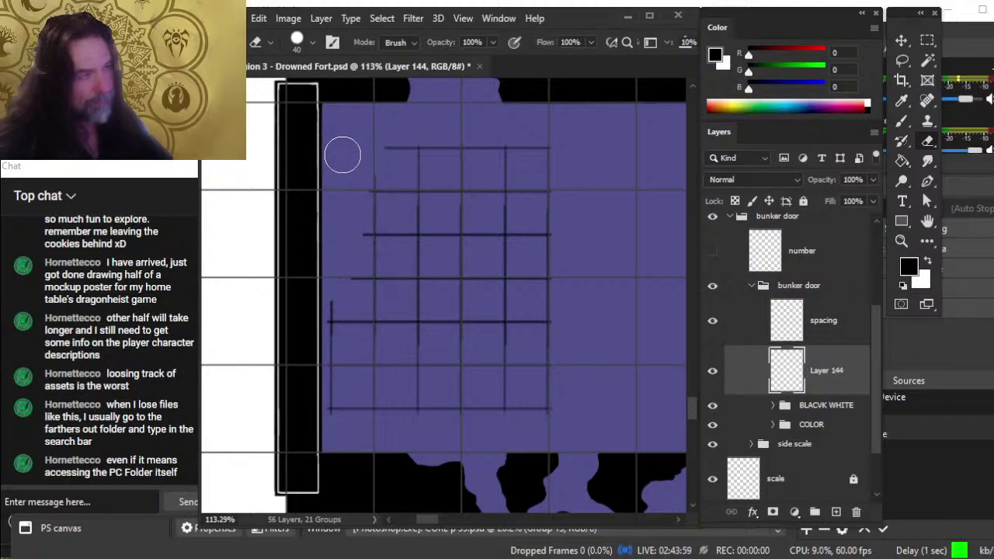
left_click_drag(330, 303, 341, 411)
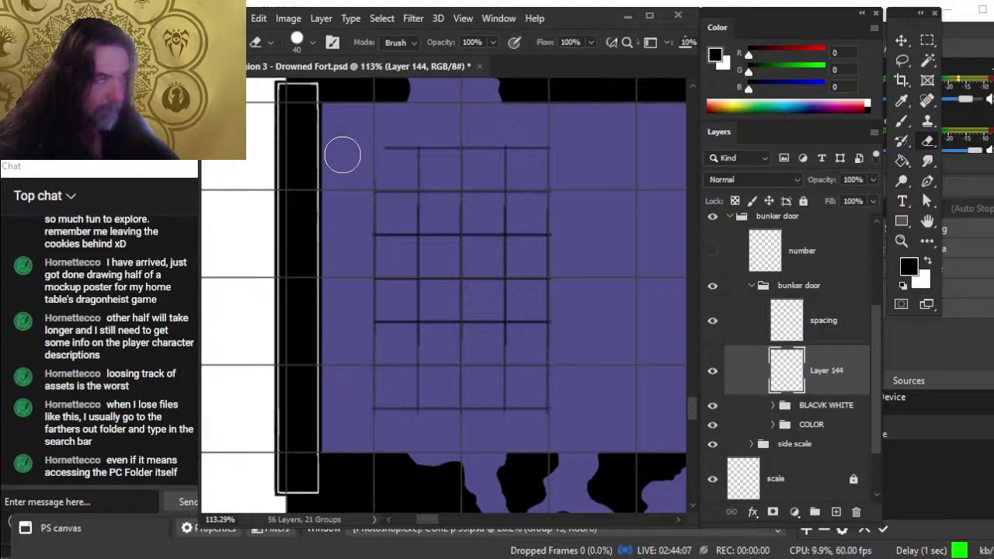
Step: Erase the remaining top row and the two eastern columns of the half-size grid, leaving two columns of five cells
left_click_drag(401, 178, 416, 143)
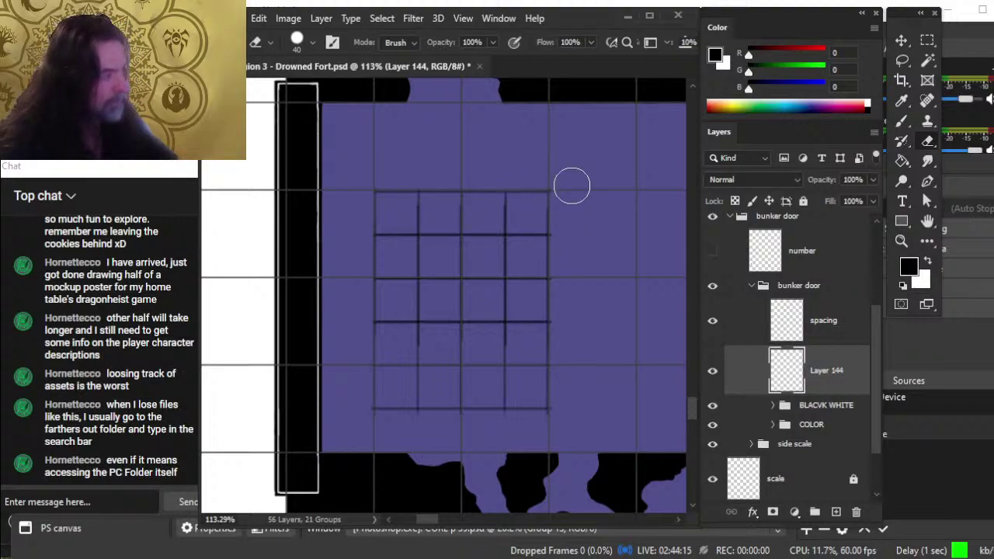
mouse_move(487, 193)
left_mouse_down()
mouse_move(492, 151)
mouse_move(511, 235)
mouse_move(490, 173)
left_mouse_up()
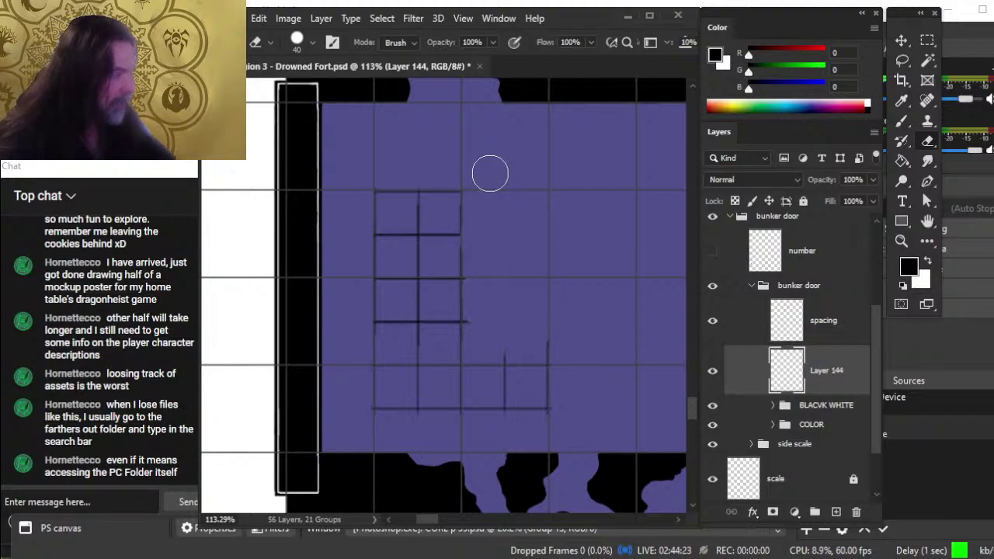
left_click_drag(490, 172, 490, 173)
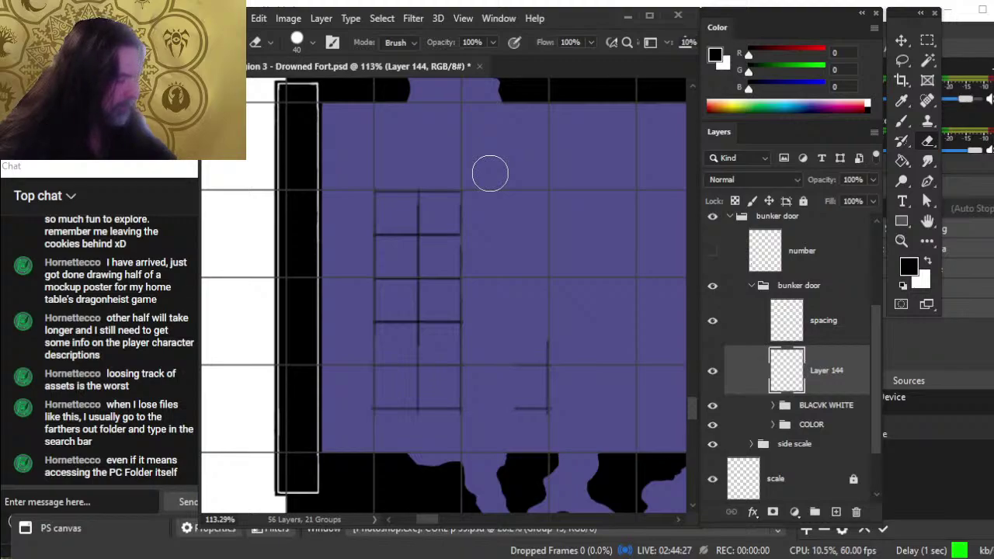
left_click_drag(515, 409, 549, 344)
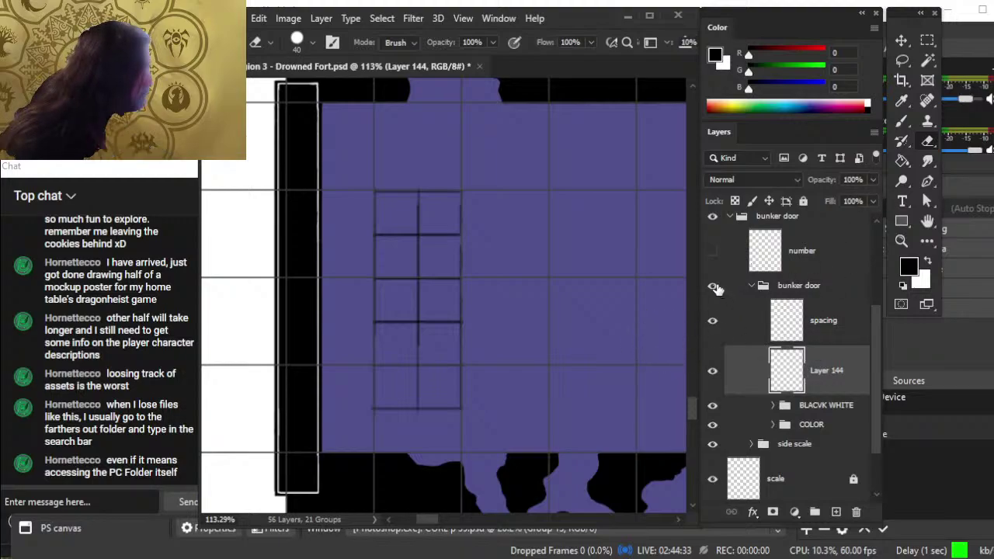
Step: Check what the bunker door group and Layer 144 contain by hiding and showing each
left_click(713, 286)
left_click(711, 288)
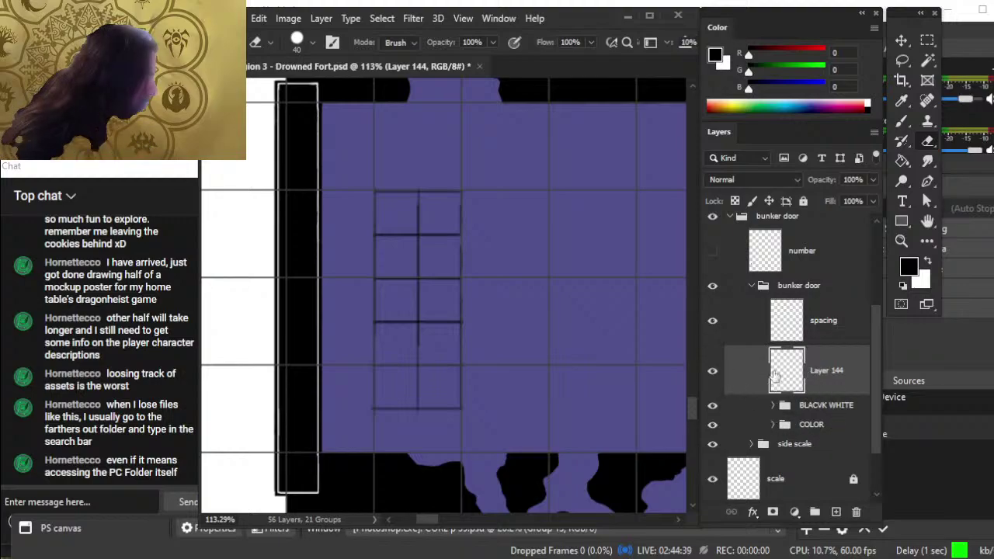
left_click(712, 372)
left_click(713, 372)
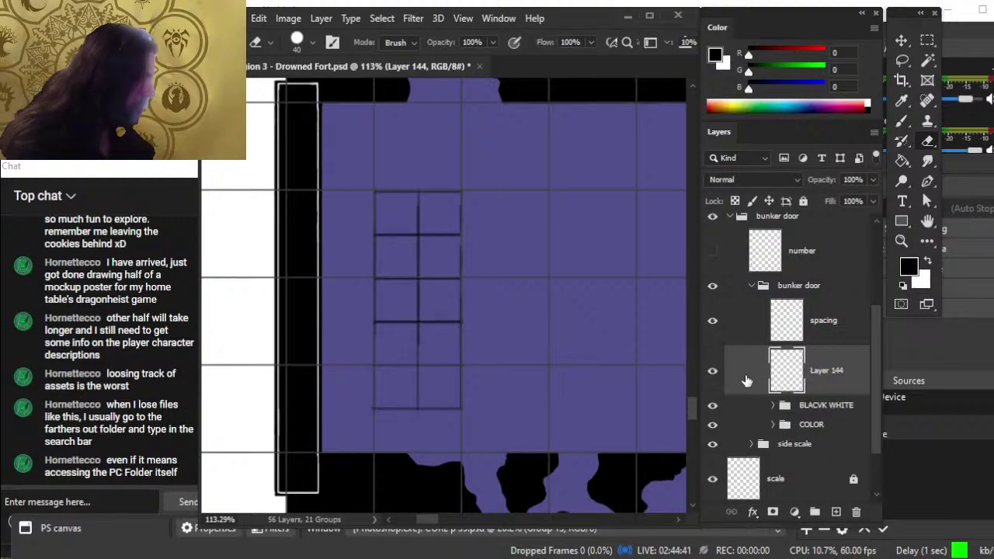
Step: Move Layer 144 into the BLACVK WHITE group and lower its opacity to 48%
left_click(773, 406)
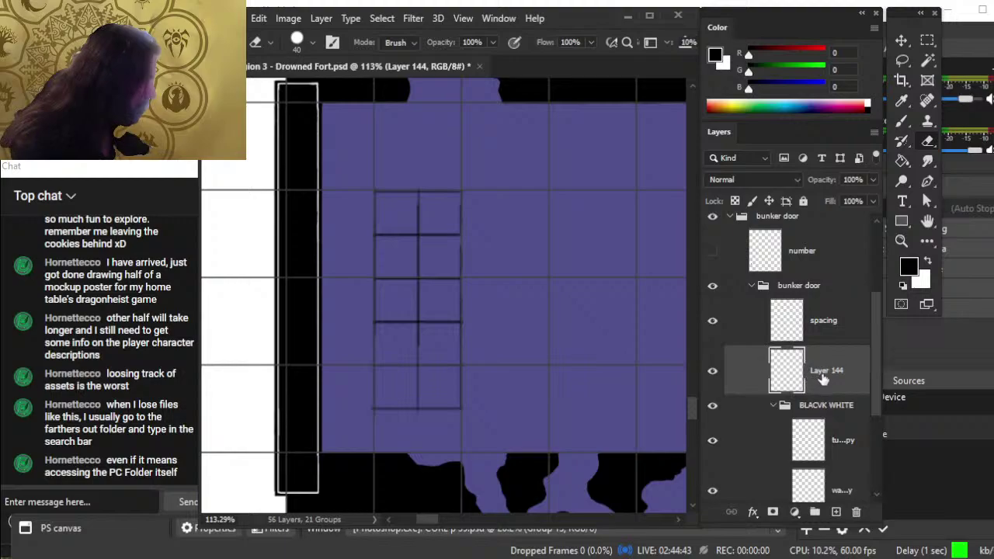
left_click_drag(823, 378, 839, 427)
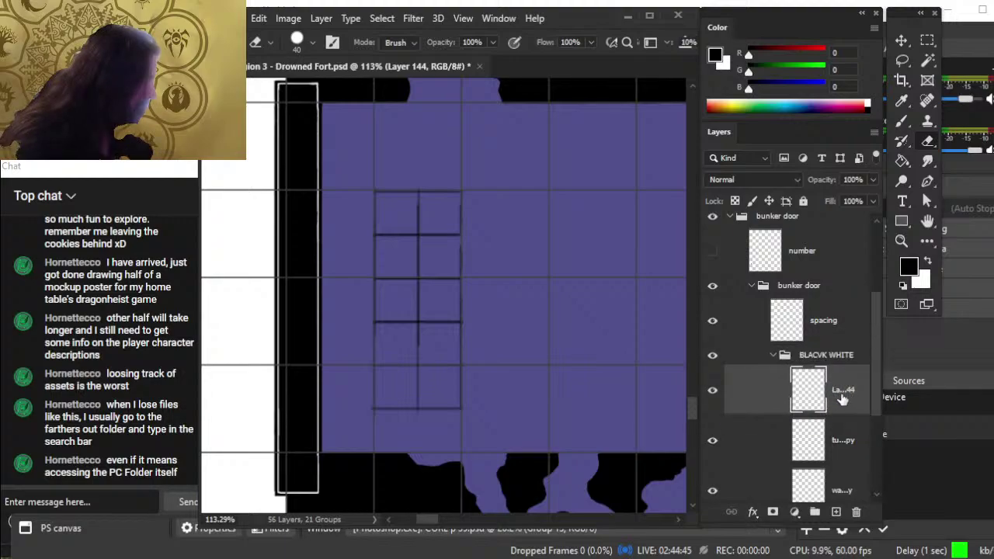
left_click(872, 180)
left_click_drag(872, 201, 837, 200)
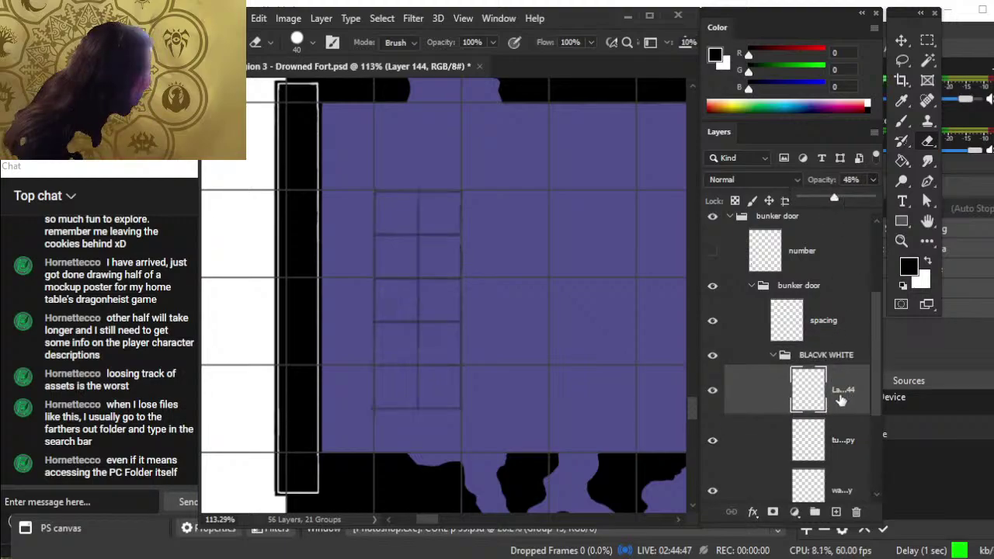
Step: Add a new layer above Layer 144 and draw the door's west edge as a straight black line two map squares long
left_click(836, 512)
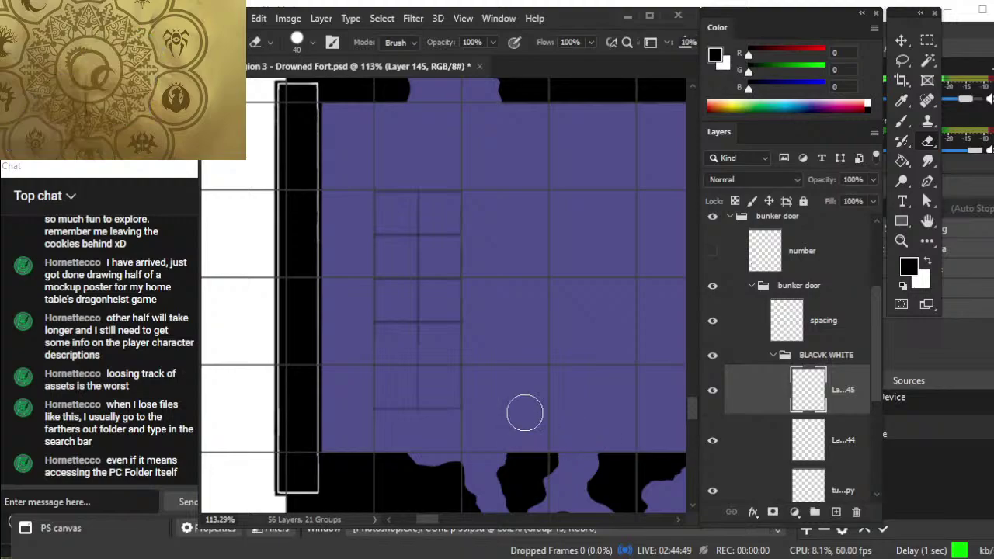
key("z")
left_click(355, 199)
key("b")
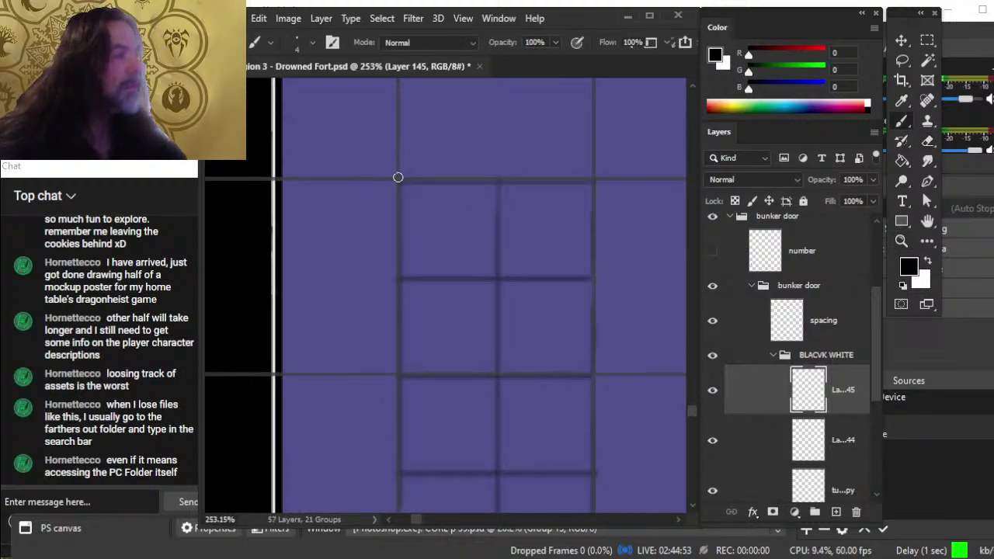
left_click_drag(396, 178, 396, 522)
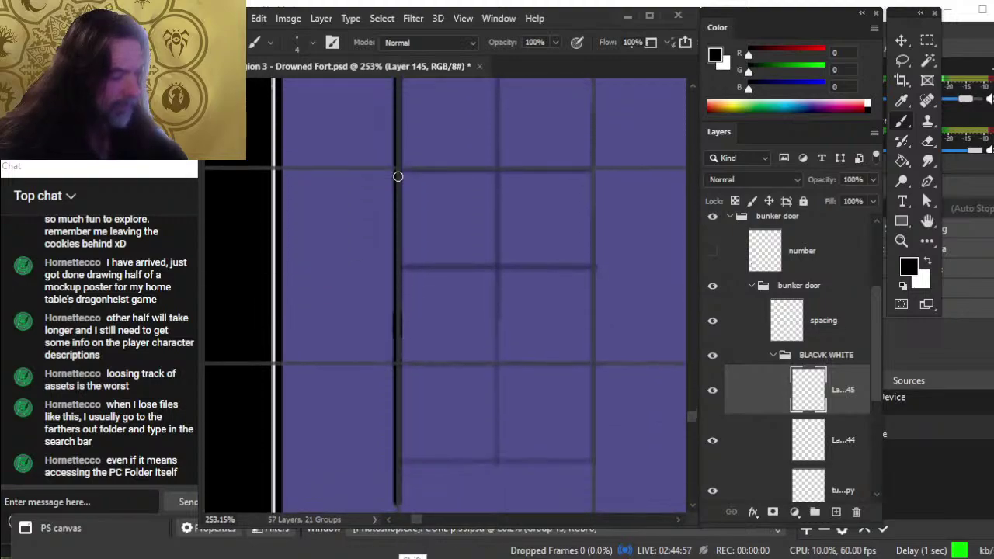
scroll(398, 176, "down", 1)
key("z")
left_click_drag(419, 439, 389, 412)
key("e")
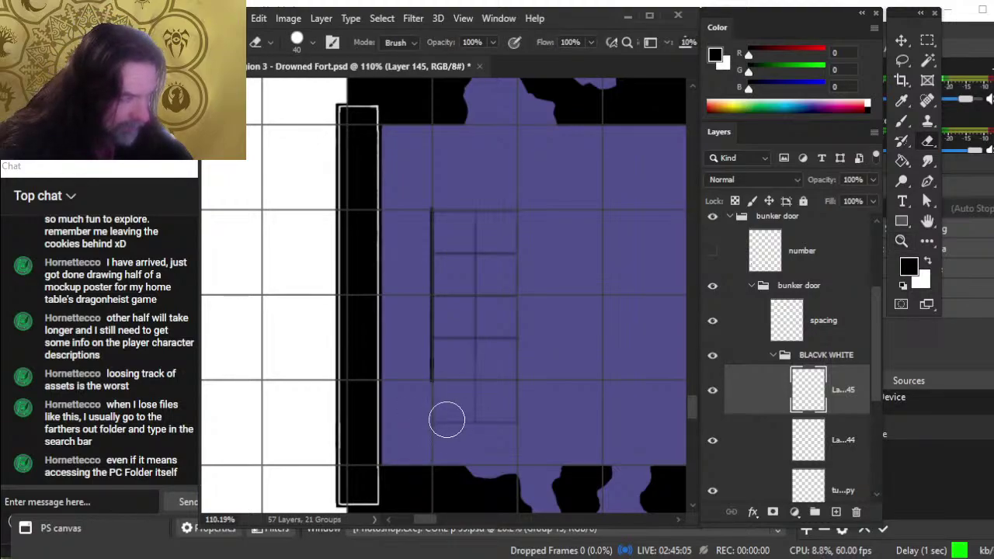
Step: Draw the door's matching east edge and its bottom edge as straight black lines along the map grid
key("b")
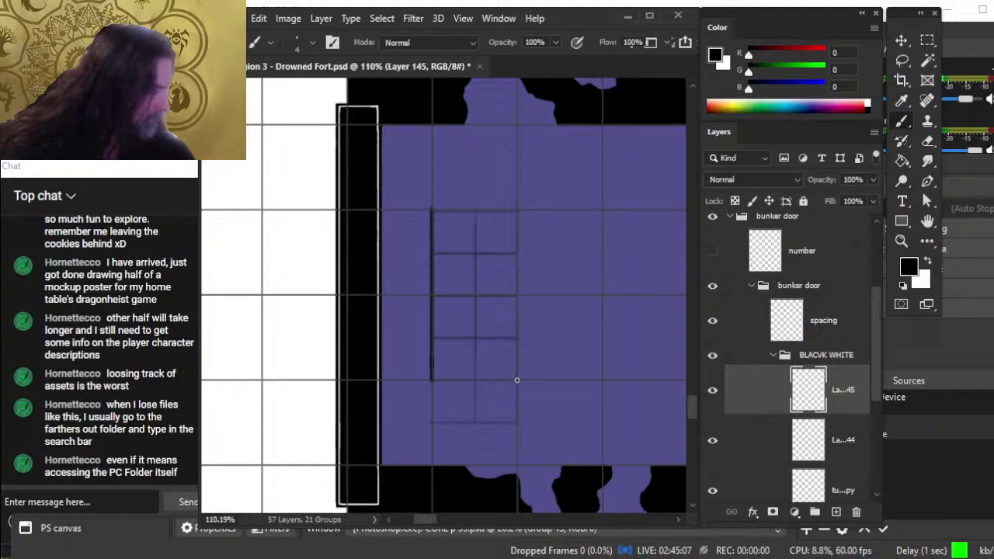
key("z")
mouse_move(530, 380)
left_mouse_down()
mouse_move(552, 384)
mouse_move(533, 359)
mouse_move(505, 405)
left_mouse_up()
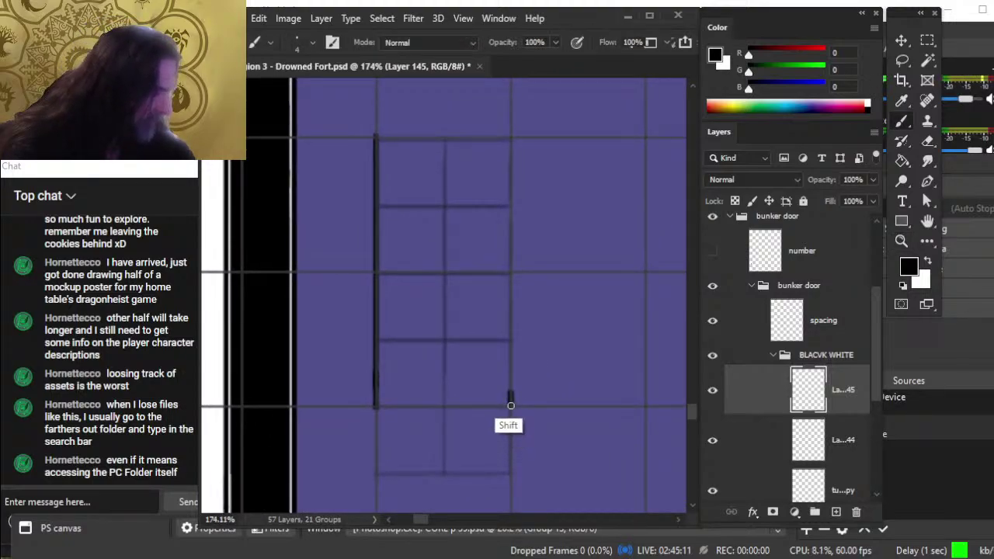
left_click(510, 406, "shift")
left_click(511, 140, "shift")
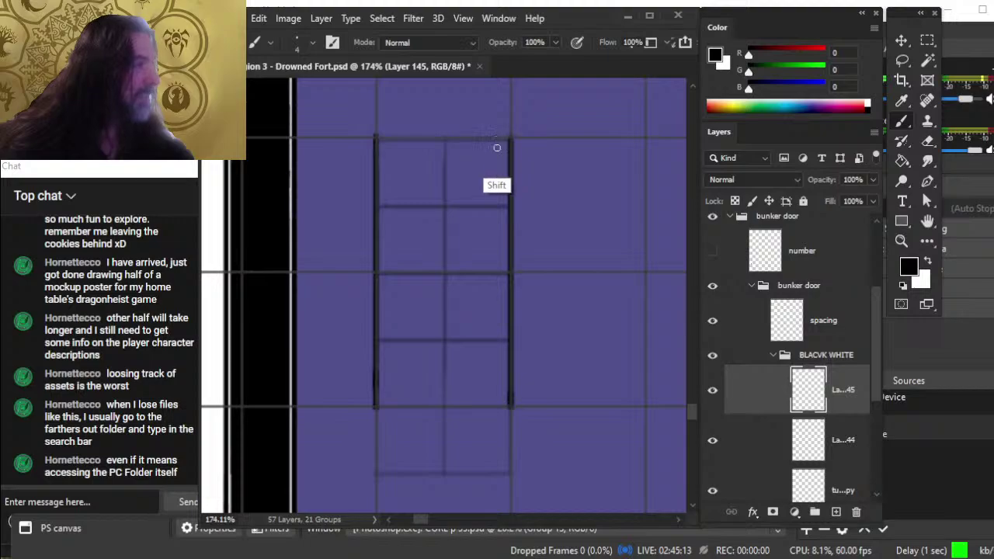
key("e")
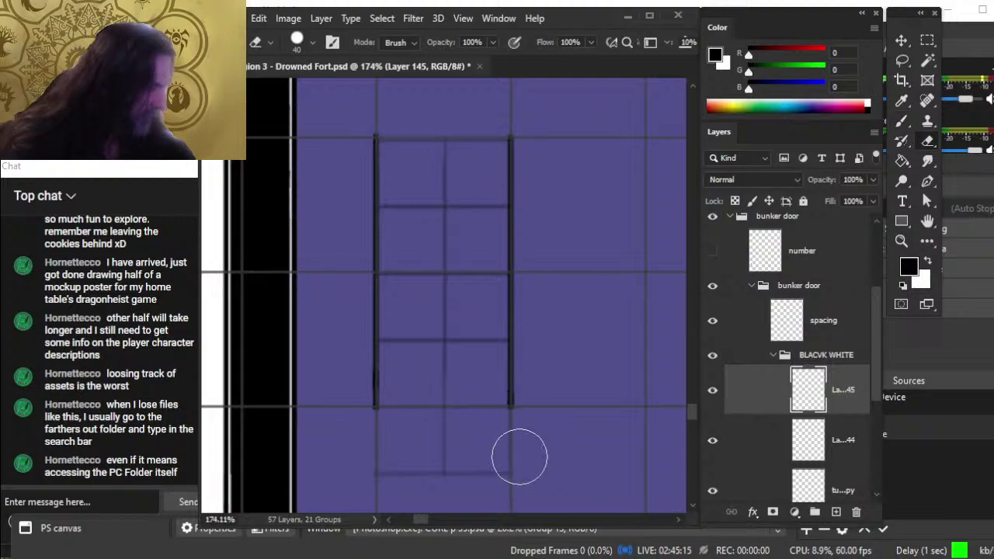
key("b")
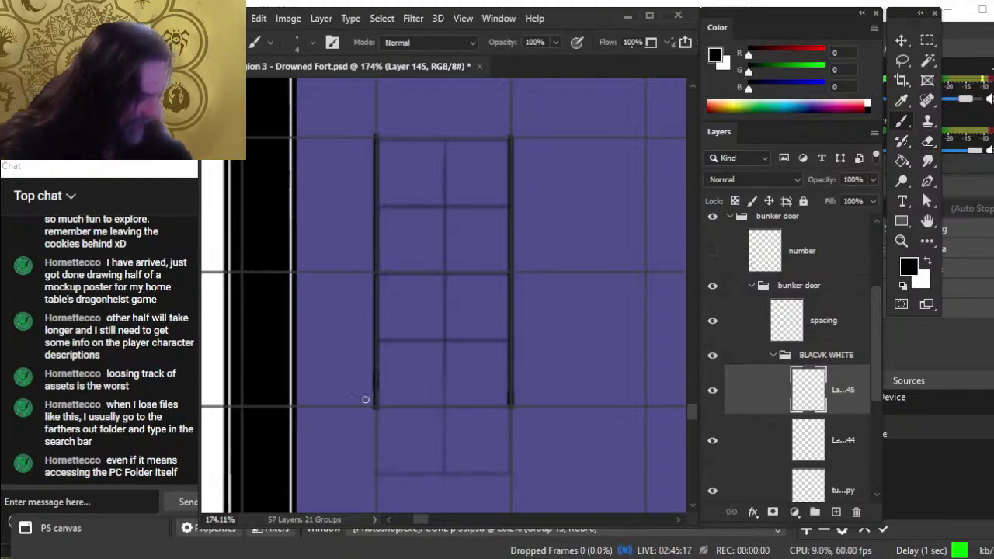
left_click(377, 407, "shift")
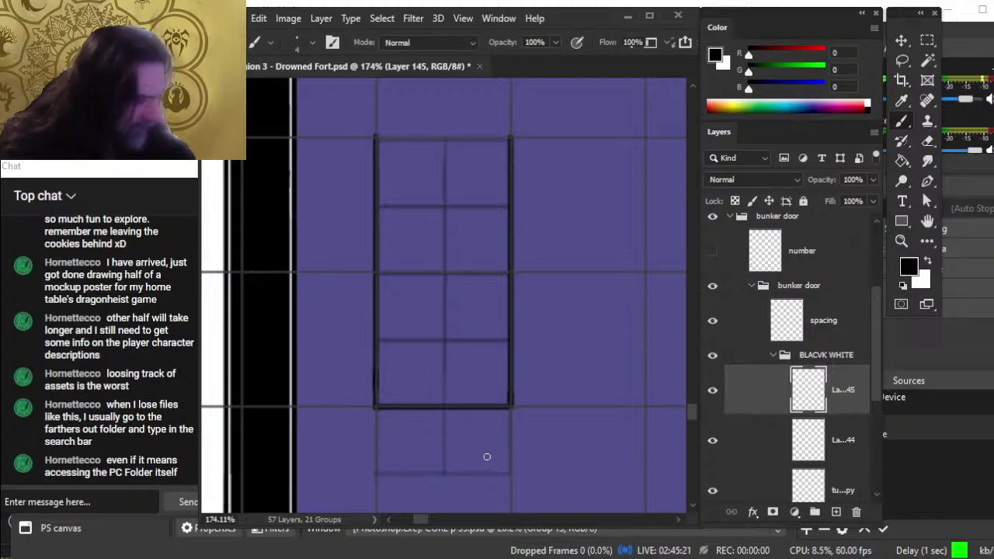
Step: Close the door outline with a straight black top edge, and try a centre line running down from its midpoint
scroll(473, 282, "up", 3)
key("e")
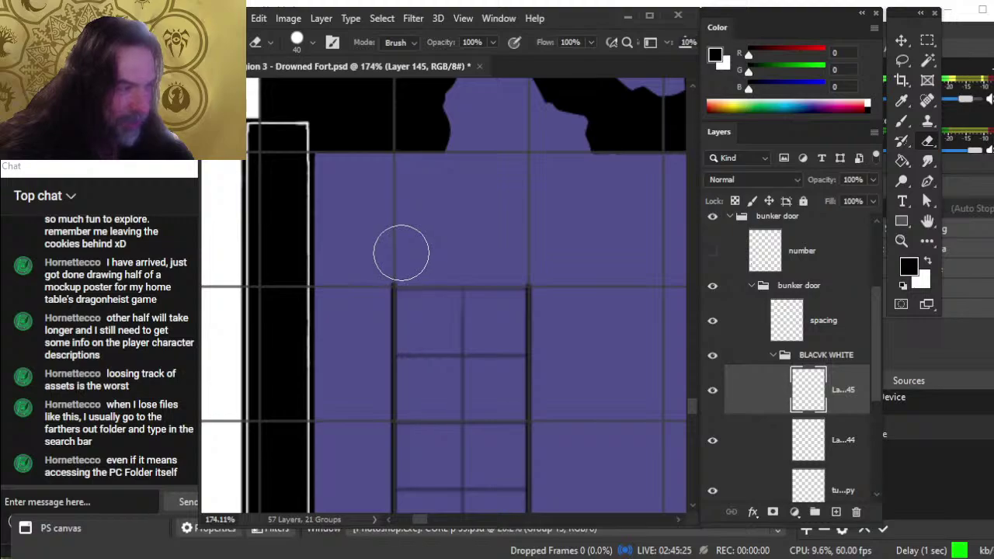
key("b")
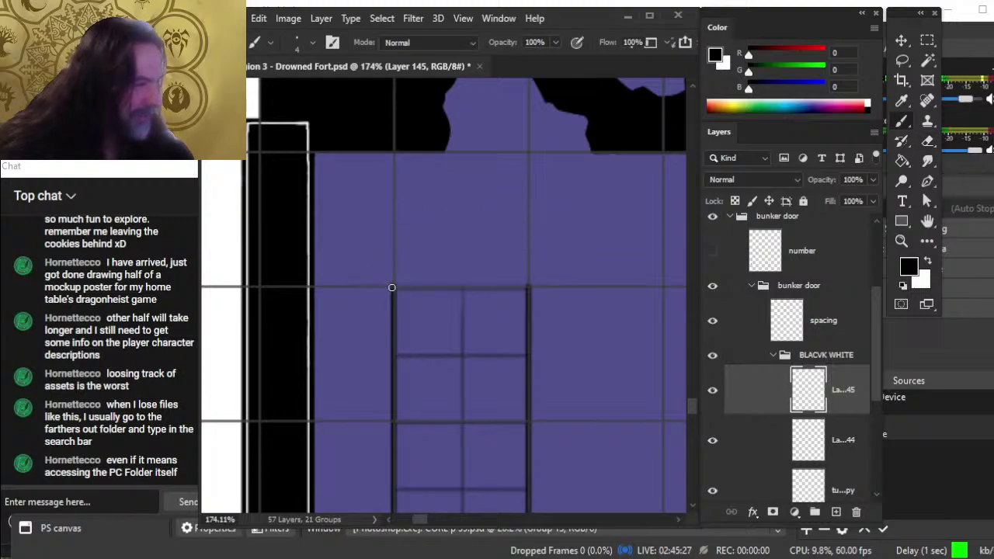
left_click_drag(391, 288, 528, 288)
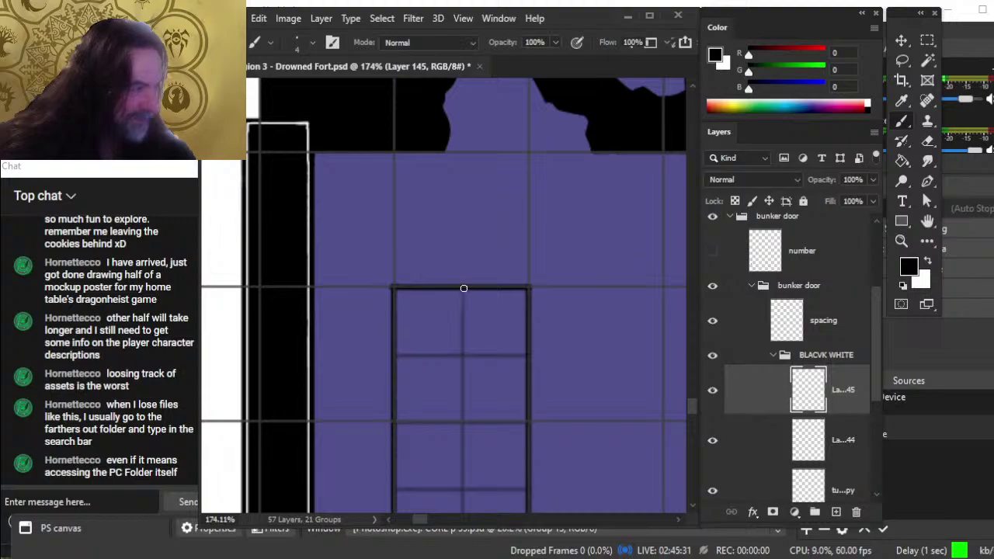
left_click_drag(463, 288, 466, 357)
key("ctrl+z")
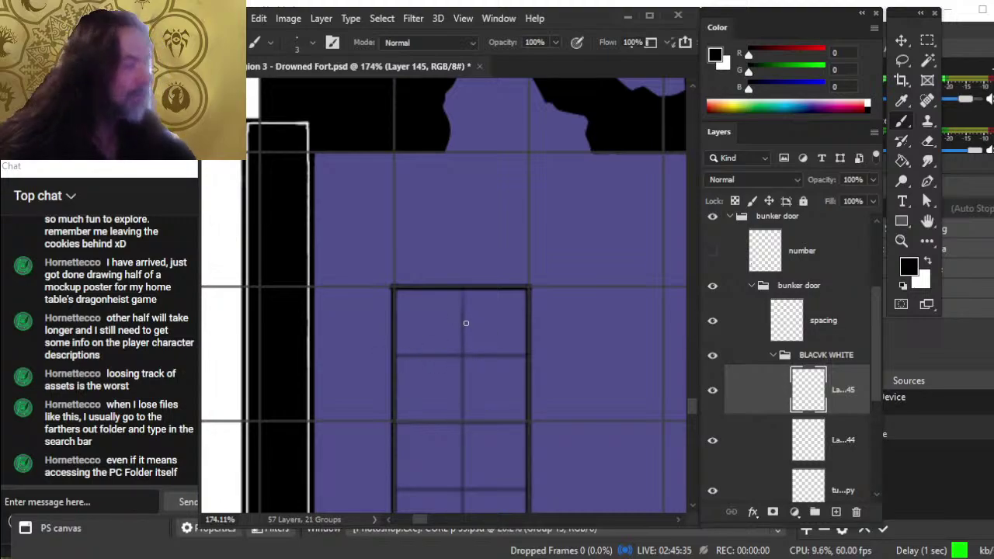
Step: Draw the door's vertical centre line in black and erase the part that overshoots below the bottom edge
mouse_move(463, 289)
left_mouse_down()
mouse_move(463, 544)
mouse_move(463, 460)
left_mouse_up()
key("e")
scroll(466, 442, "down", 2)
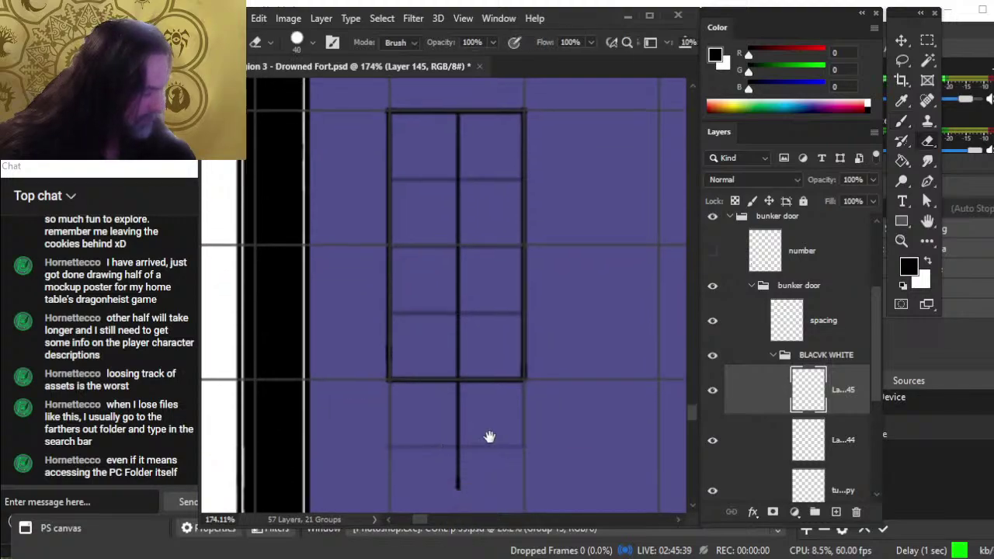
left_click_drag(455, 421, 456, 437)
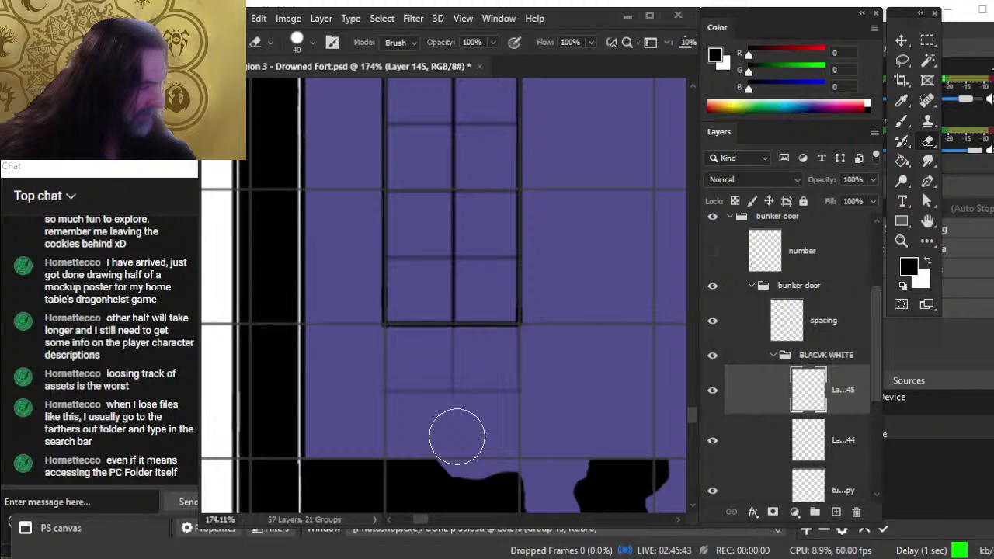
Step: Draw two straight black crossbars across the door, along the half-square guides in its lower and upper squares
key("b")
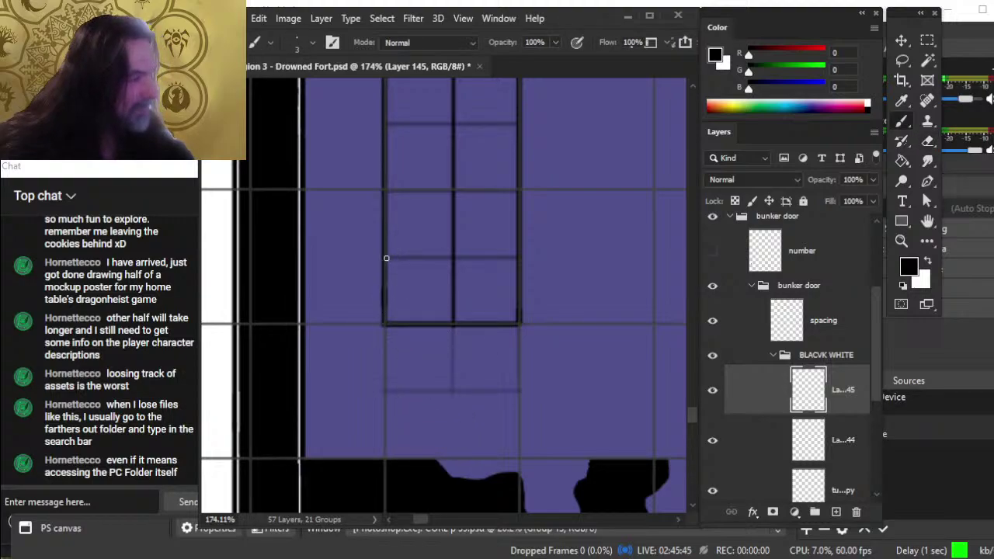
left_click_drag(386, 258, 516, 258)
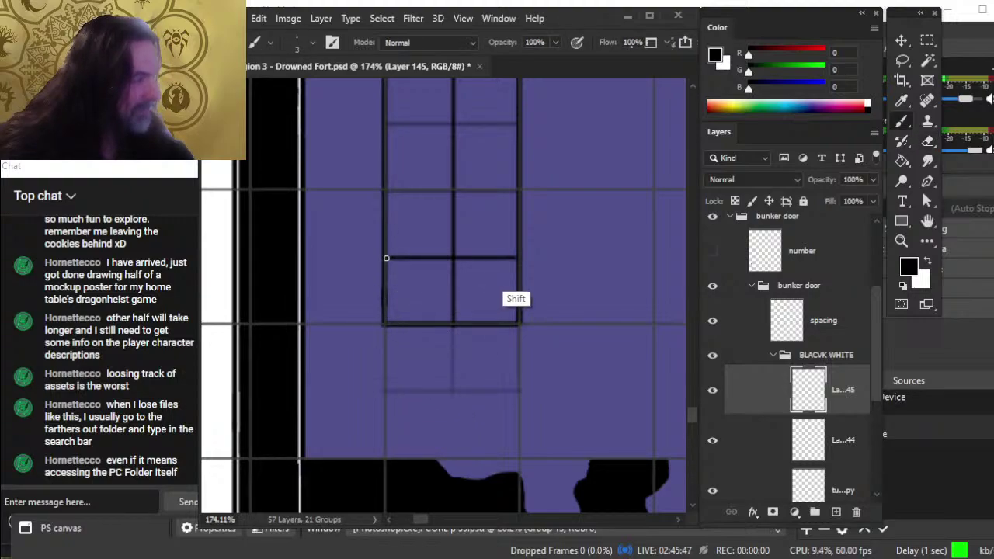
mouse_move(520, 189)
left_mouse_down()
mouse_move(384, 190)
mouse_move(441, 284)
mouse_move(427, 329)
left_mouse_up()
left_click_drag(394, 290, 528, 289)
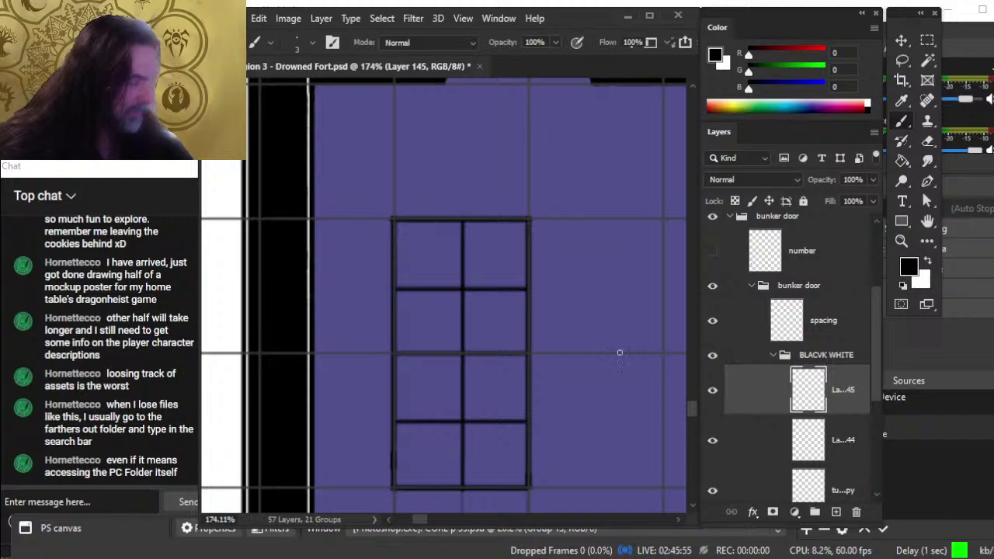
Step: Hide the half-size guide grid on Layer 144 and delete that layer
left_click(715, 460)
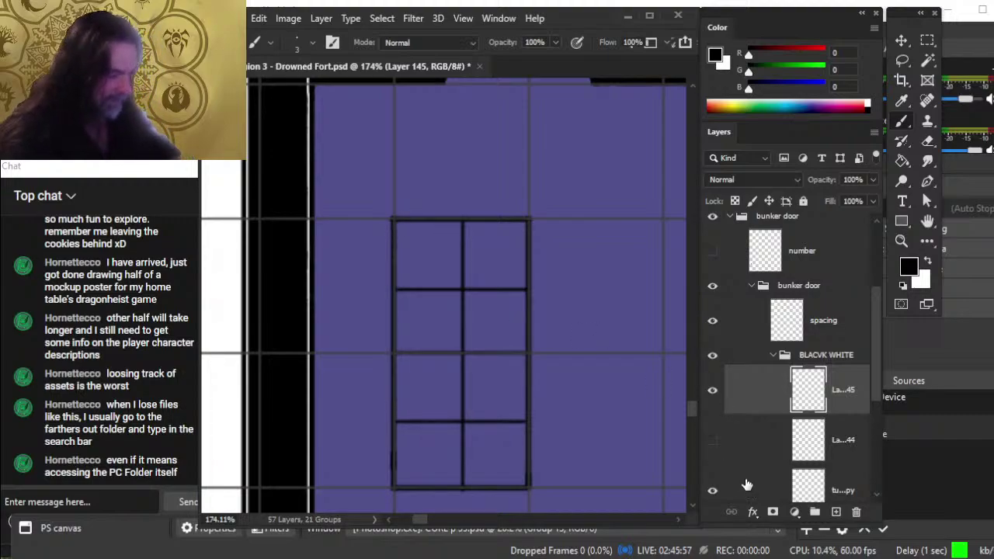
left_click(762, 453)
key("Delete")
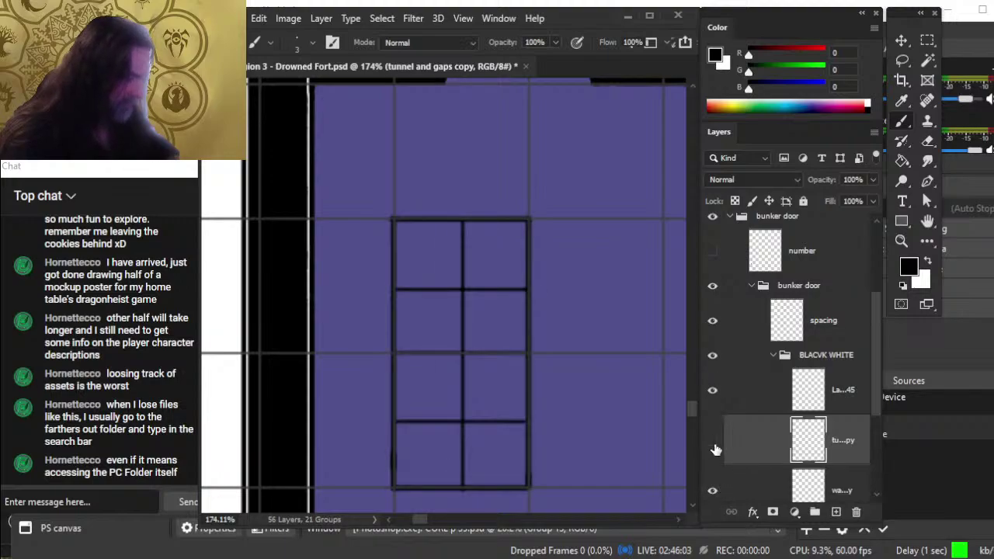
Step: Toggle the visibility of Layer 145 and the tunnel and gaps copy layer to check what each one contains
key("z")
scroll(665, 440, "down", 5)
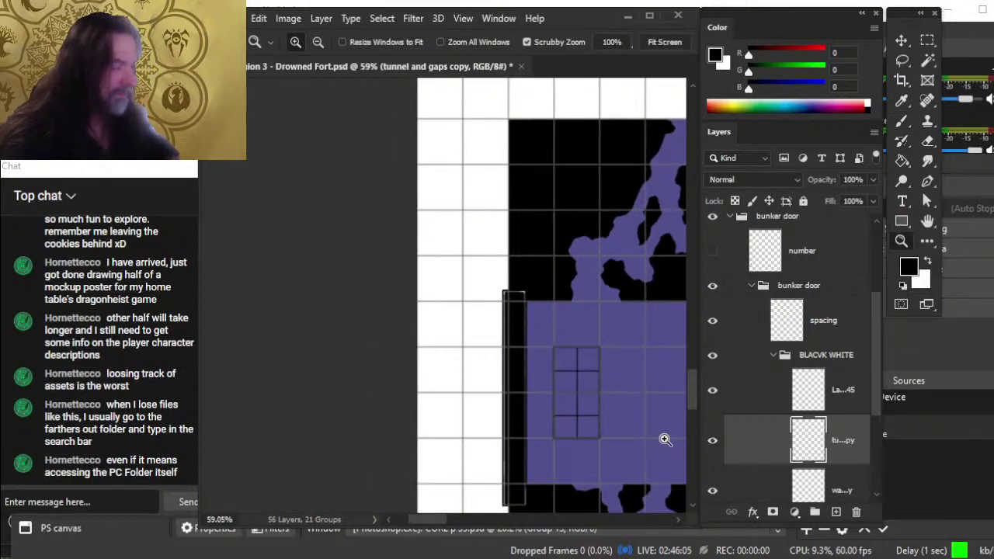
left_click(716, 394)
left_click(713, 445)
left_click(714, 449)
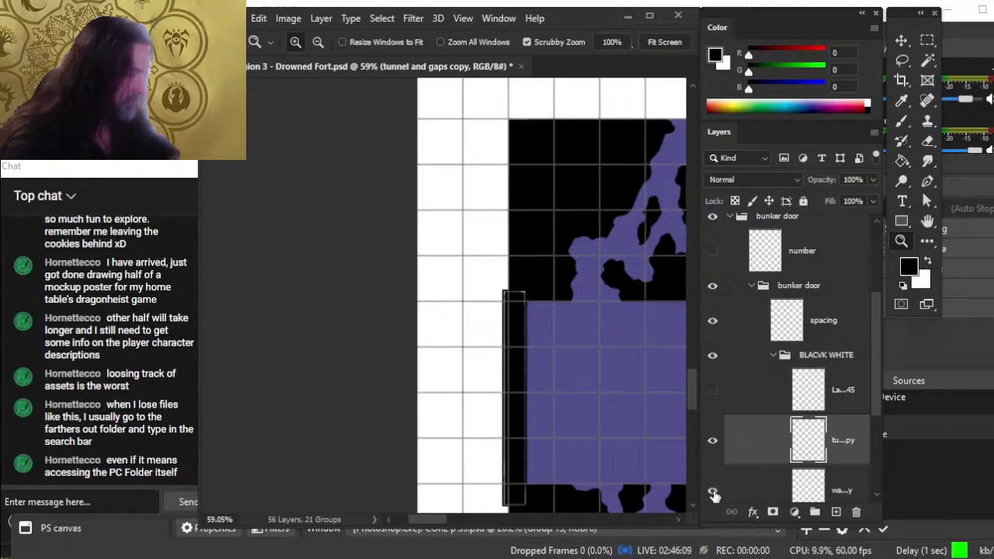
left_click(715, 393)
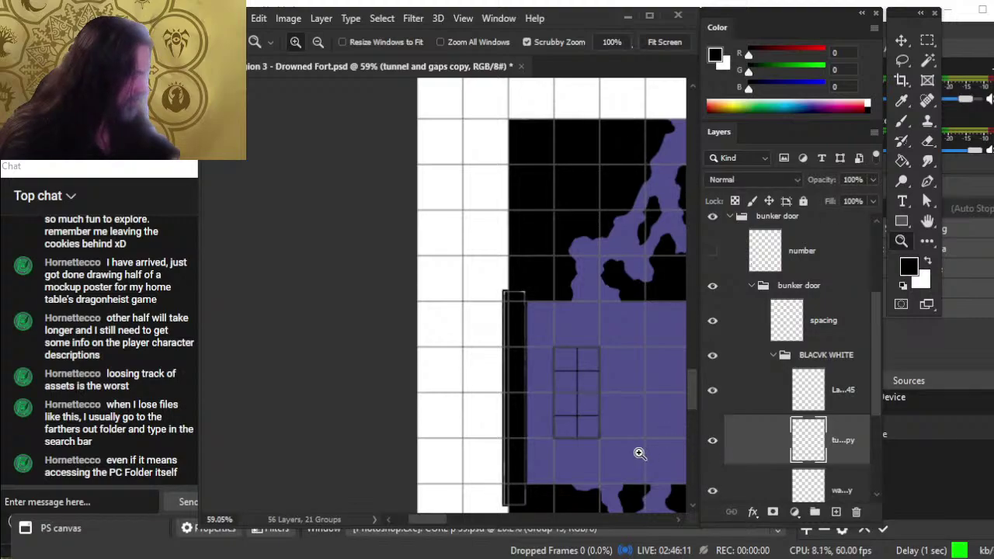
Step: Rename Layer 145 as "murder hole" and collapse the BLACVK WHITE group
double_click(845, 391)
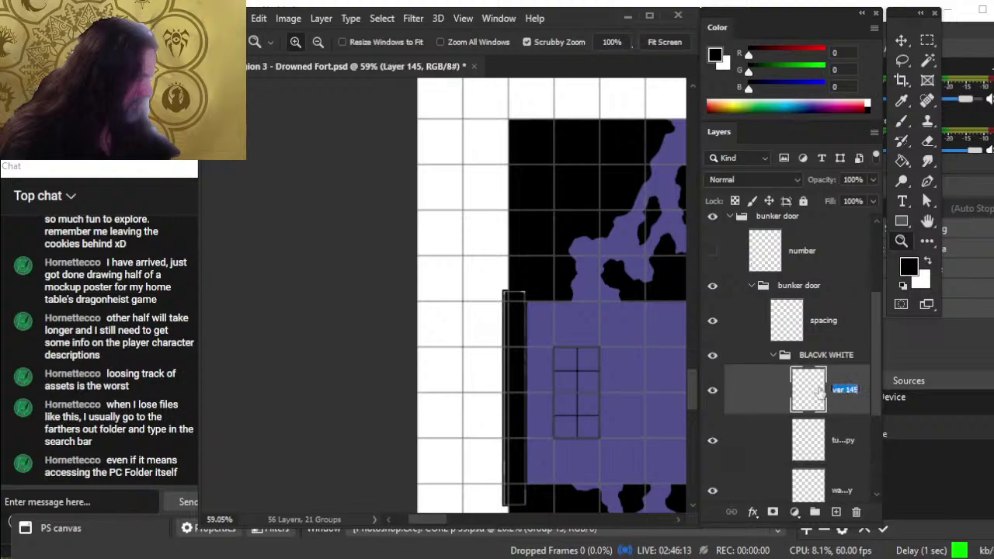
type("num")
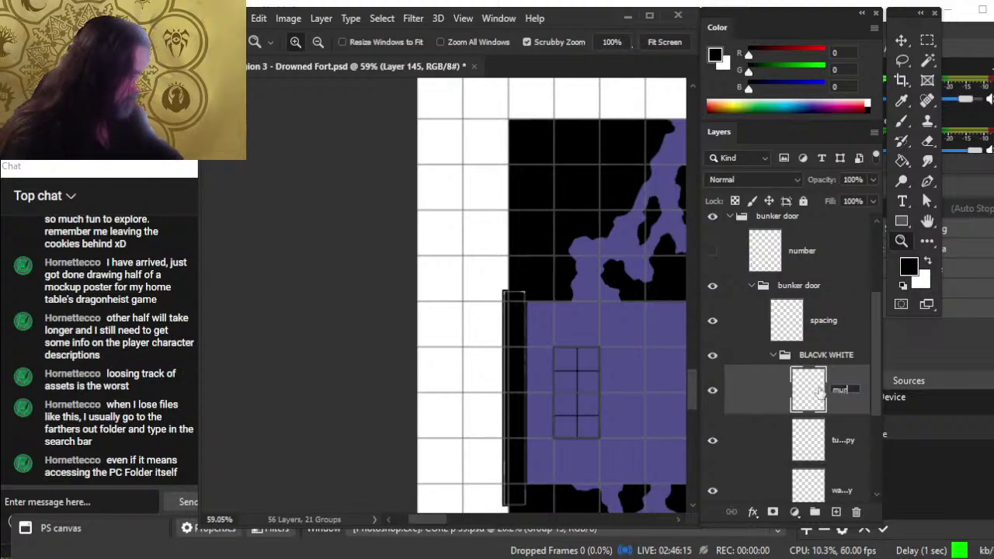
type("der hole")
key("Return")
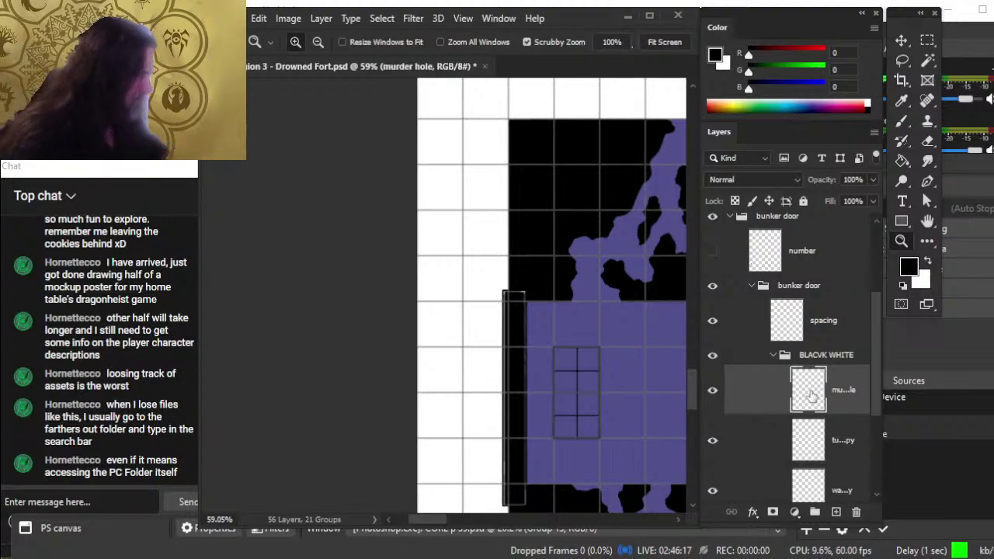
left_click(766, 357)
left_click(773, 355)
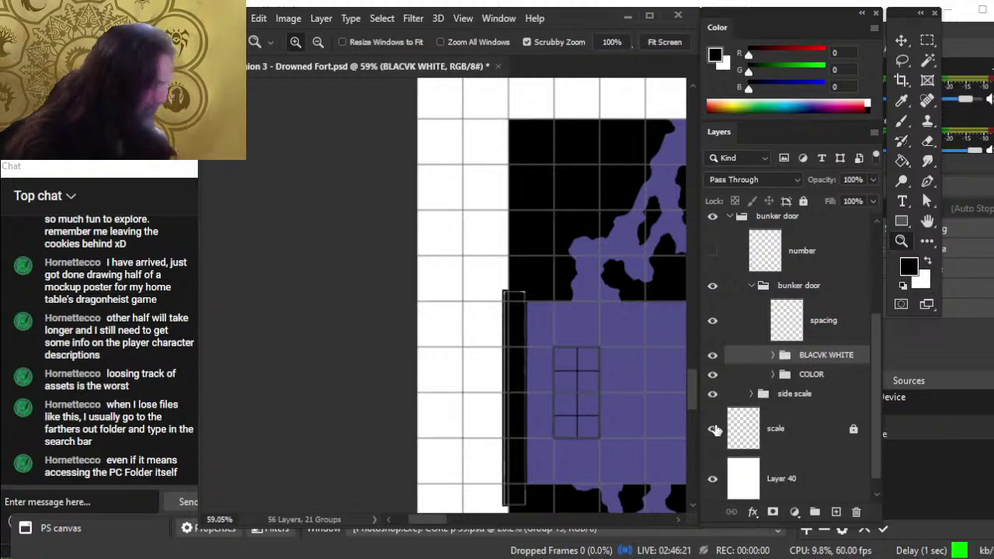
Step: Examine the barred rectangle up close and within the whole map, including the side-scale drawing beneath it
left_click_drag(602, 435, 435, 324)
scroll(440, 323, "down", 2)
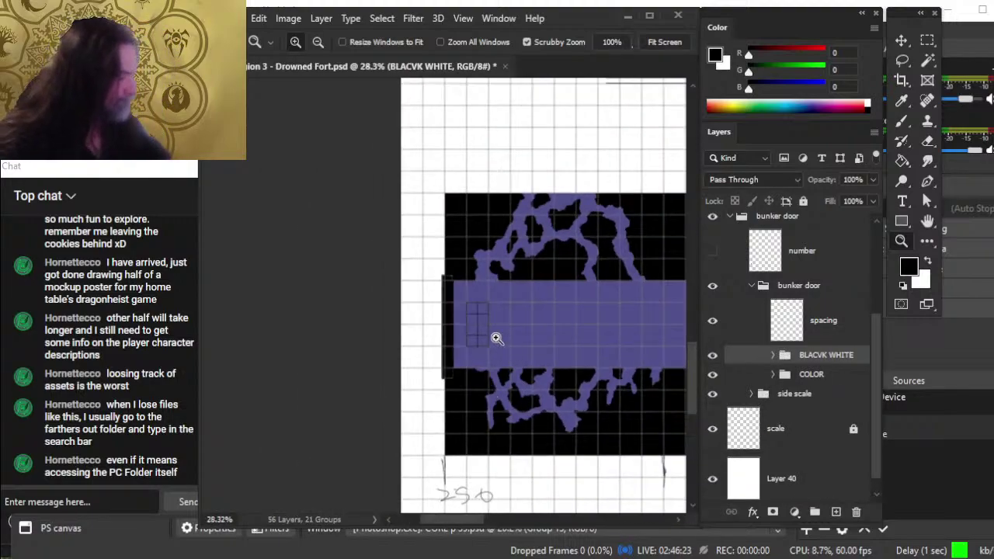
scroll(497, 337, "up", 3)
scroll(543, 377, "up", 2)
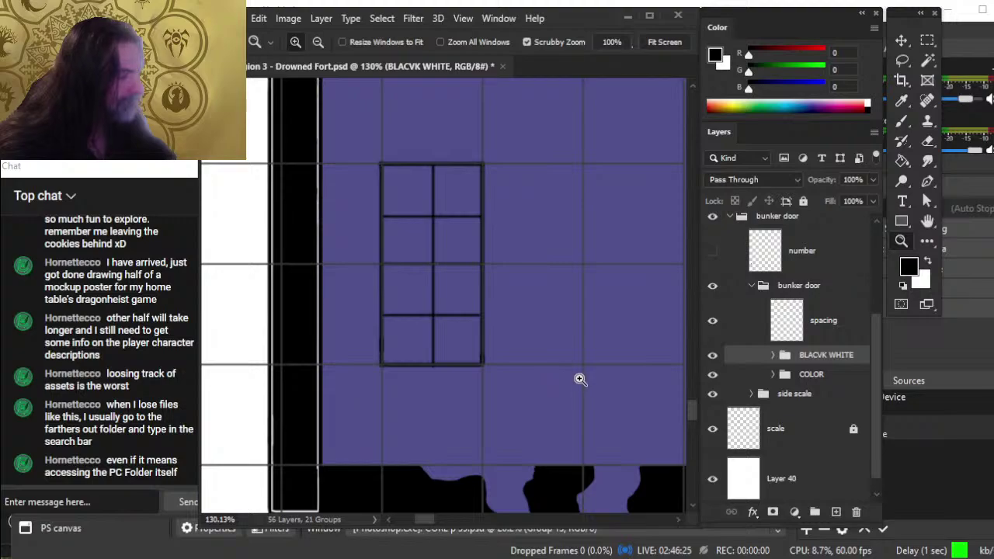
scroll(559, 380, "down", 1)
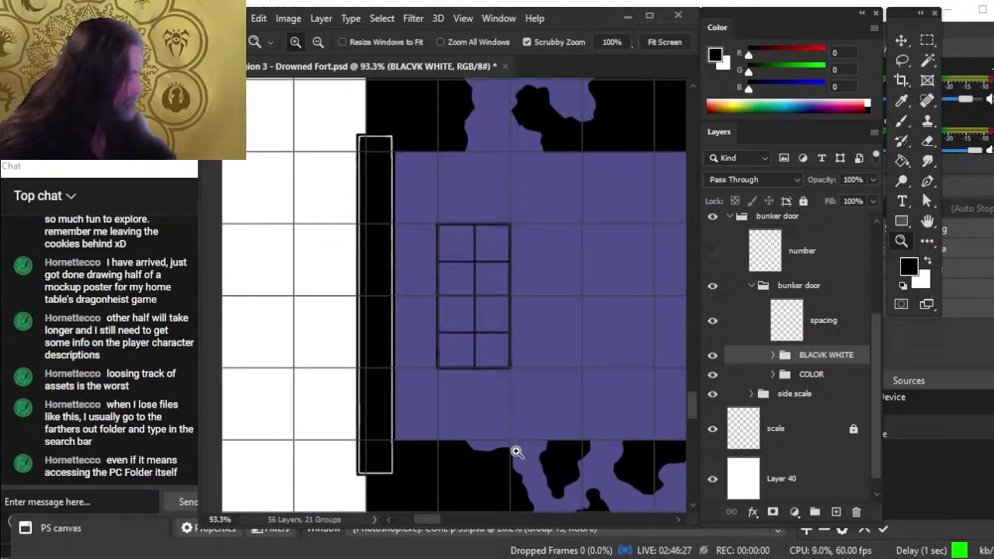
scroll(578, 362, "down", 2)
scroll(529, 389, "down", 3)
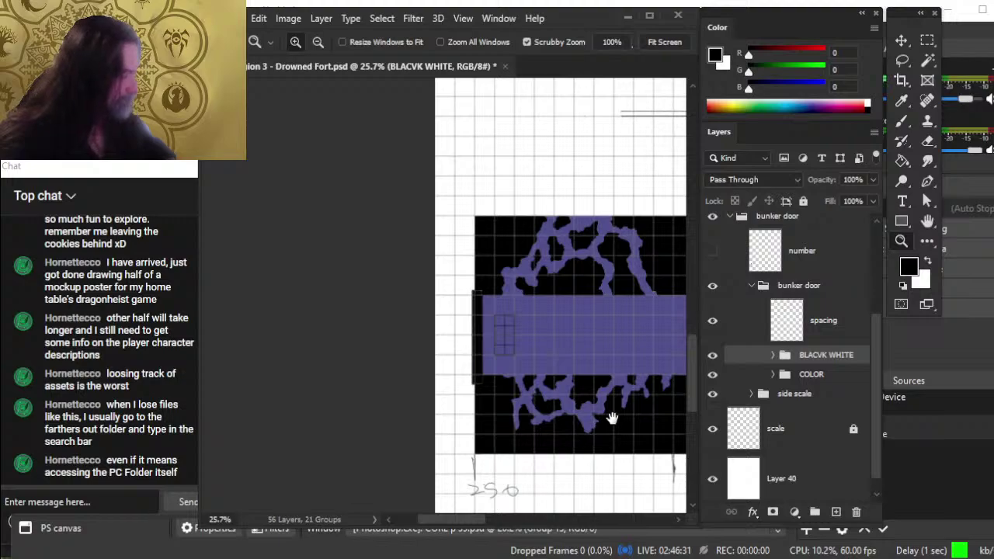
scroll(611, 415, "down", 1)
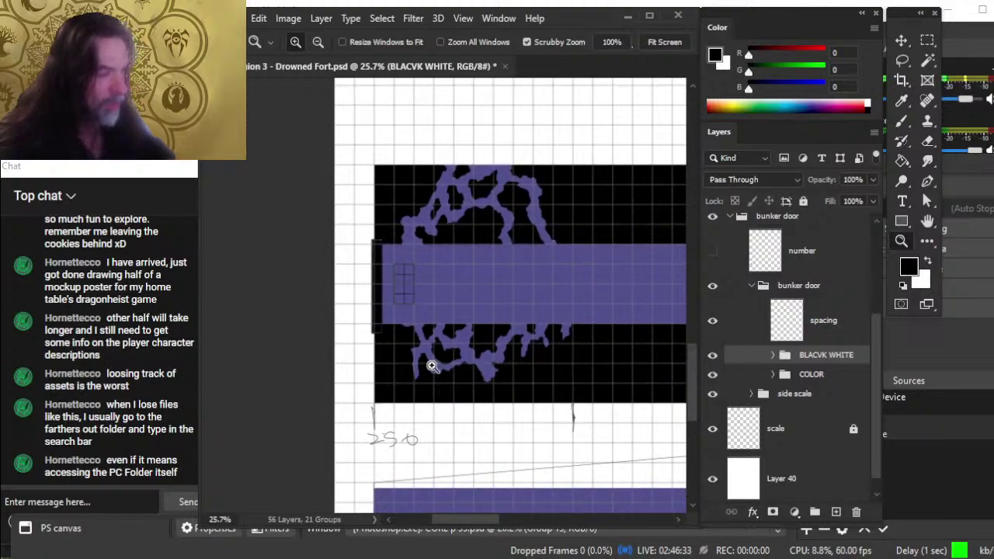
left_click_drag(433, 366, 438, 215)
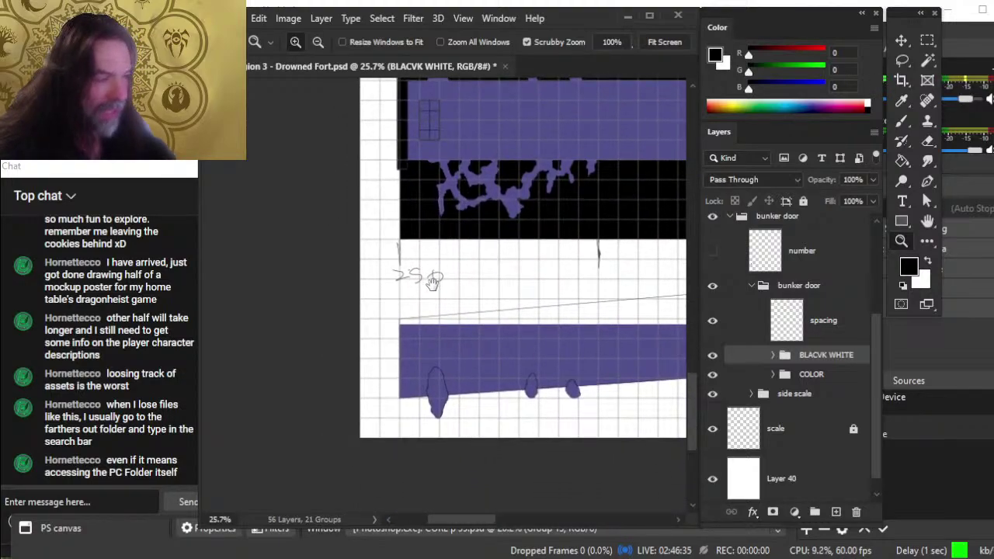
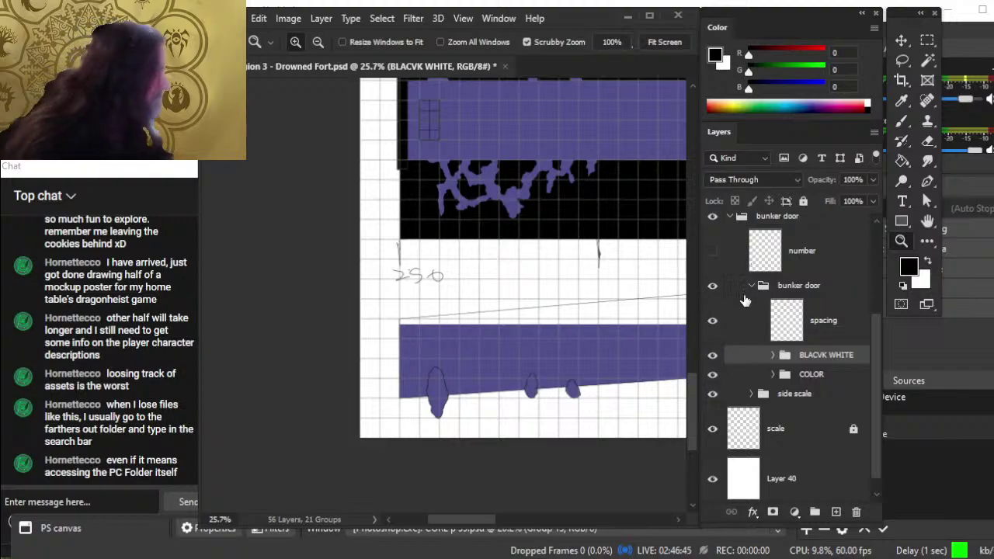
Step: Check the inner bunker door group's content by toggling its visibility, and collapse the group
left_click(712, 287)
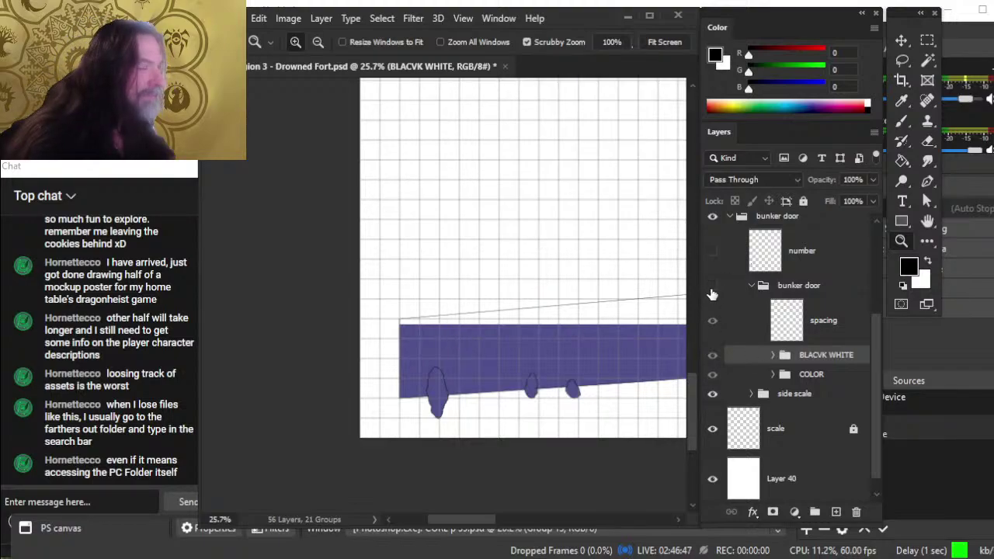
left_click(712, 287)
left_click(750, 287)
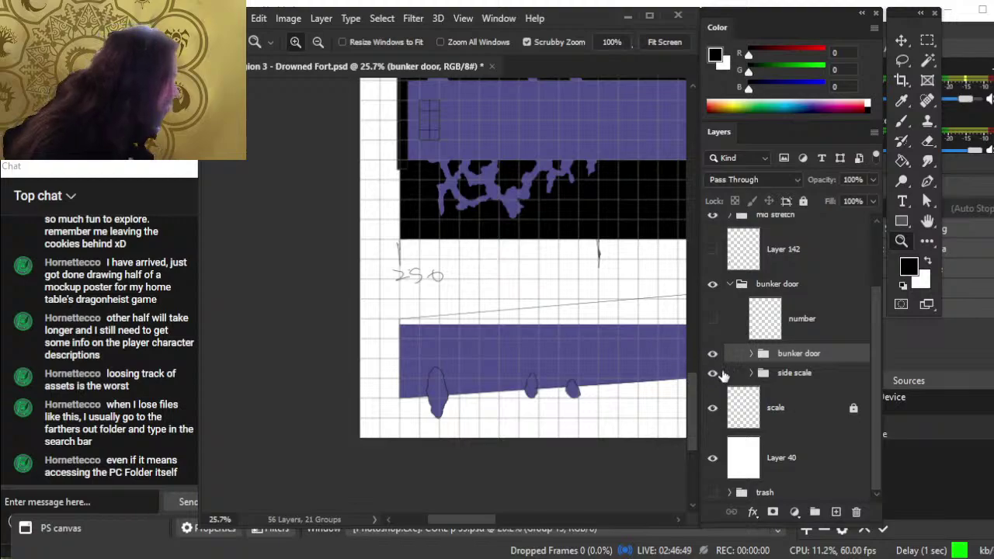
left_click(712, 416)
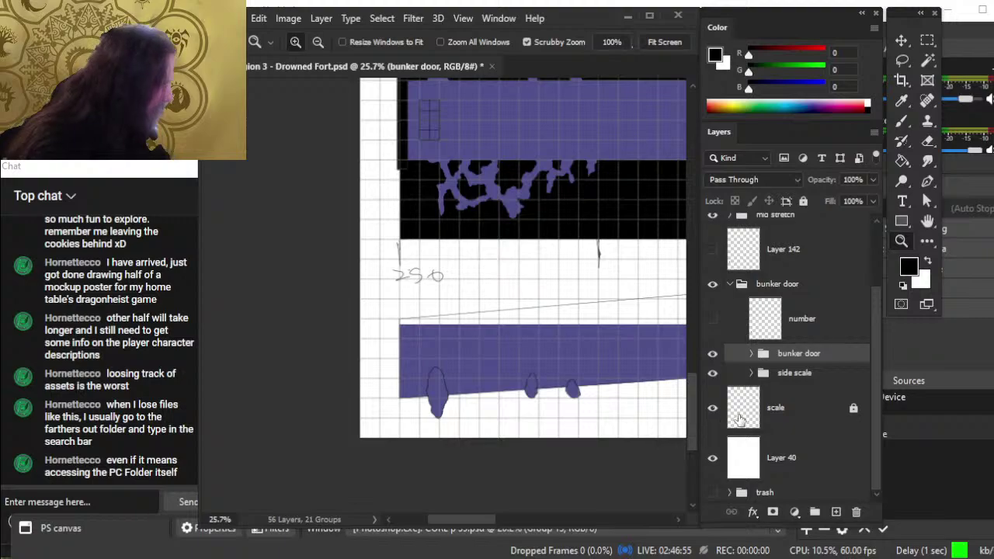
left_click_drag(652, 393, 579, 374)
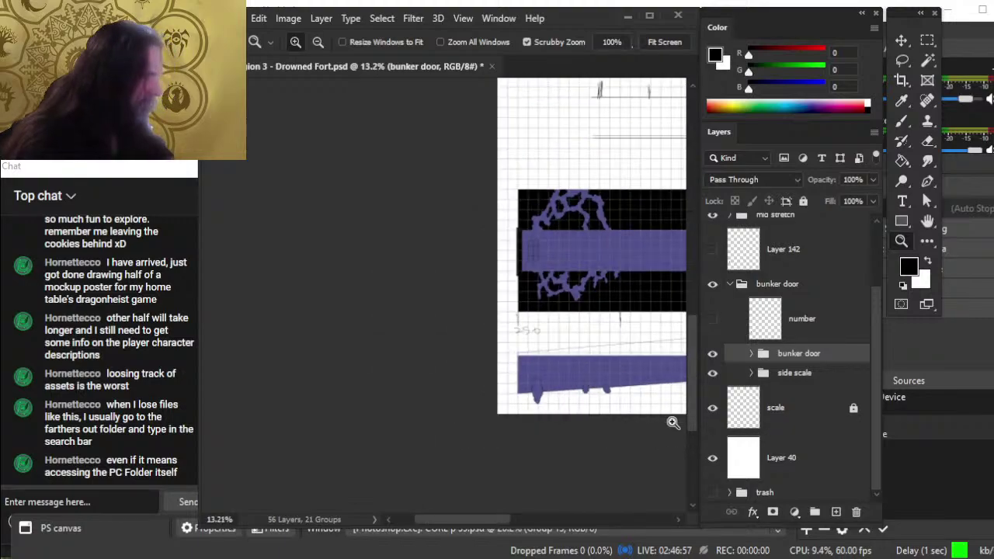
Step: Expand the side scale group, check its Layer 70 and celining layers by toggling them, and select celining
left_click(750, 374)
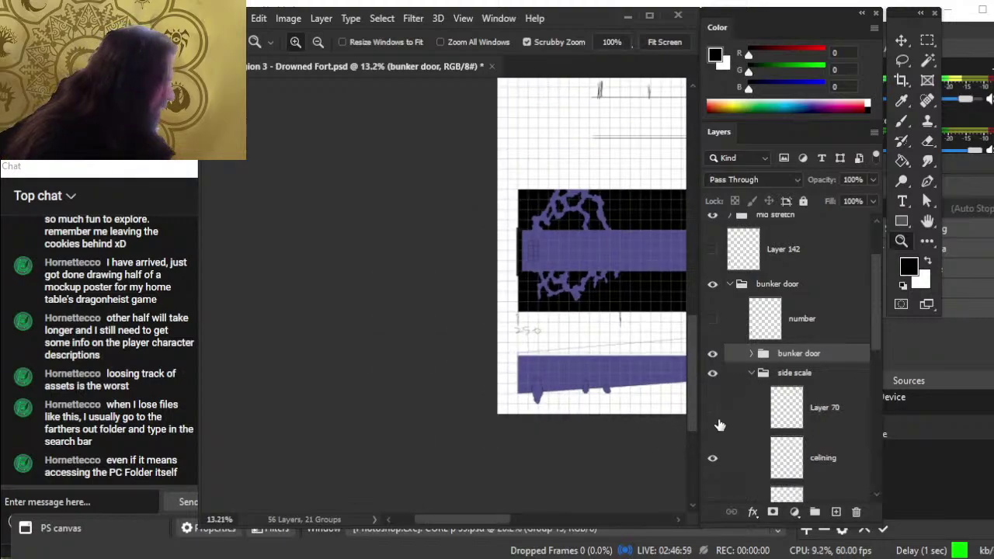
left_click(713, 409)
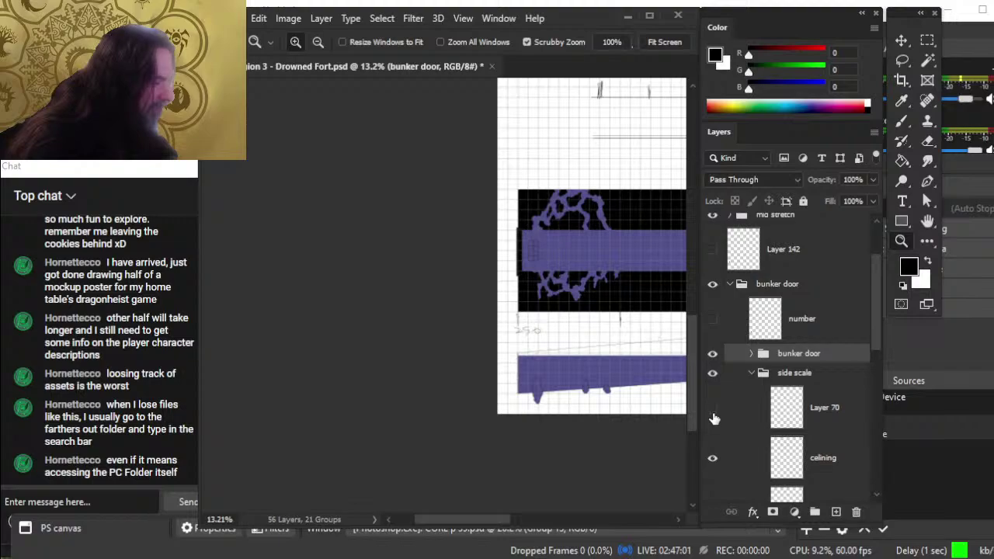
left_click(714, 461)
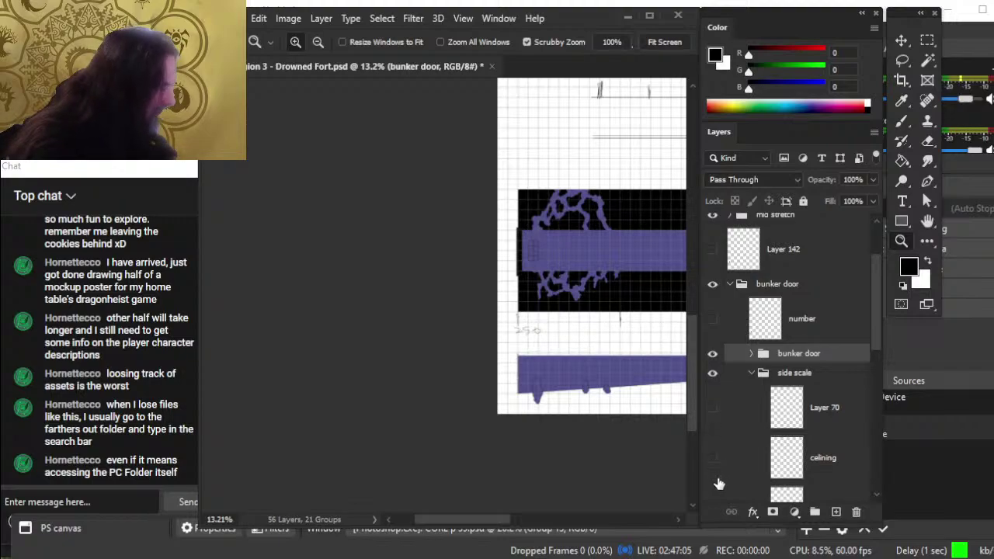
left_click(714, 461)
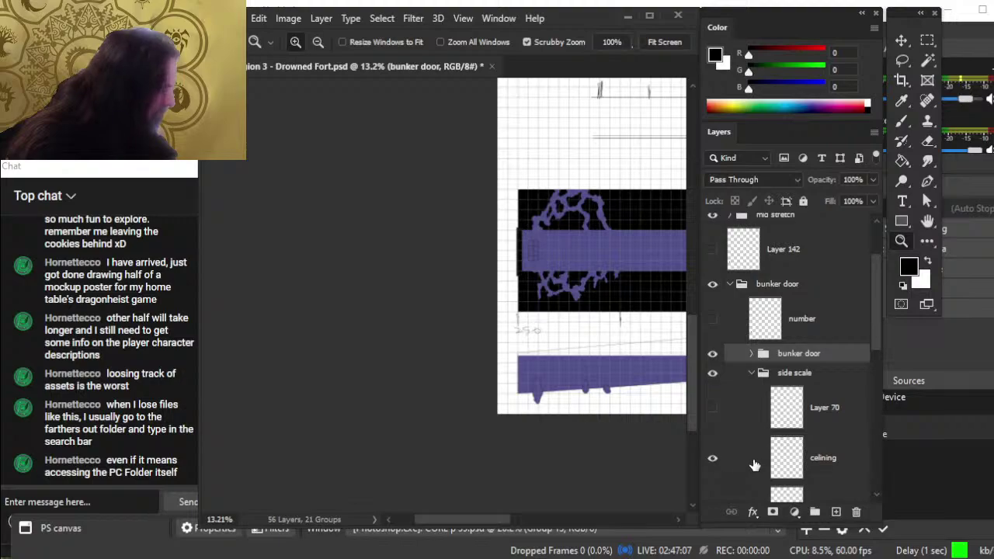
left_click(754, 464)
Step: Try a small brush mark below the sloping ceiling line, erase it, and toggle the celining and floor copy layers to check them
mouse_move(497, 328)
left_mouse_down()
mouse_move(399, 337)
mouse_move(489, 341)
left_mouse_up()
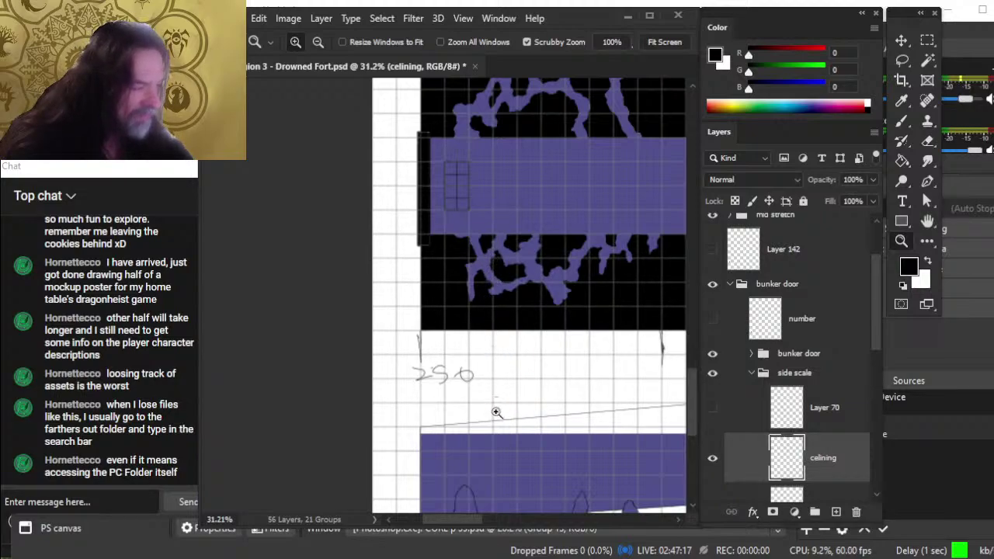
key("b")
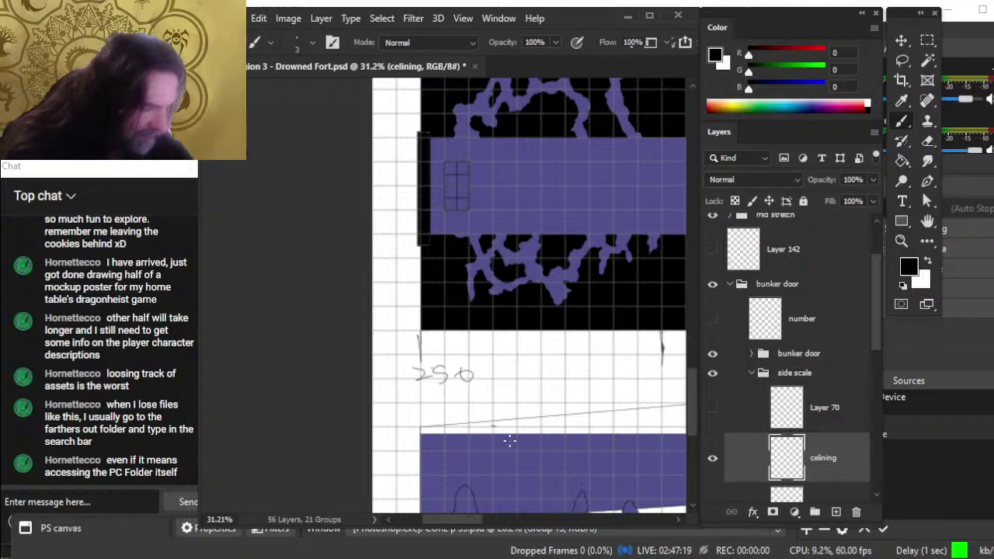
left_click_drag(877, 322, 872, 365)
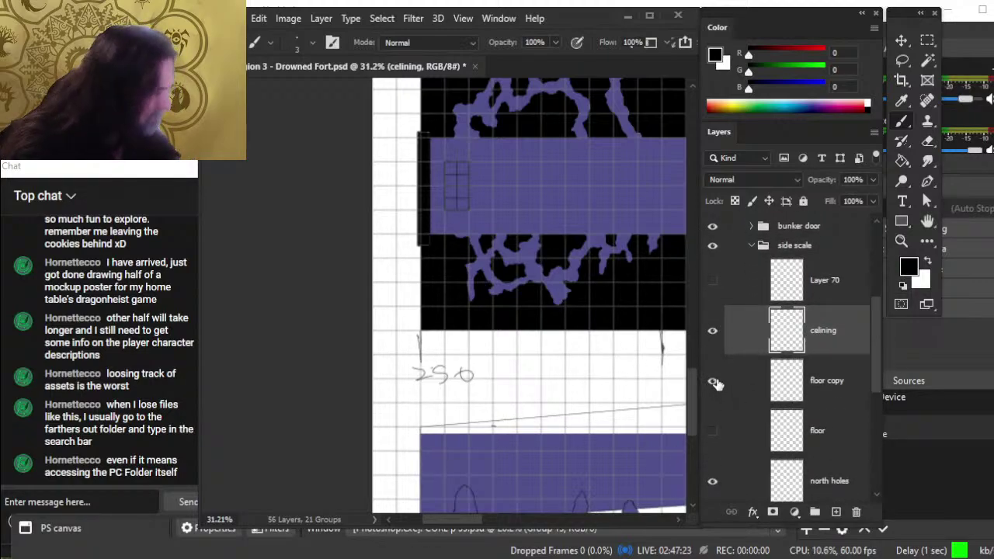
left_click(715, 333)
left_click(715, 332)
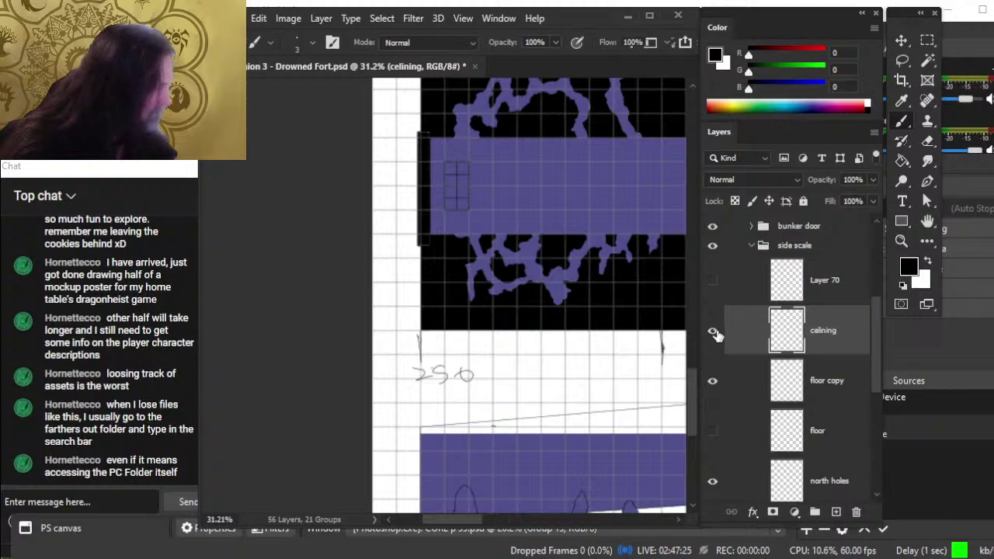
key("e")
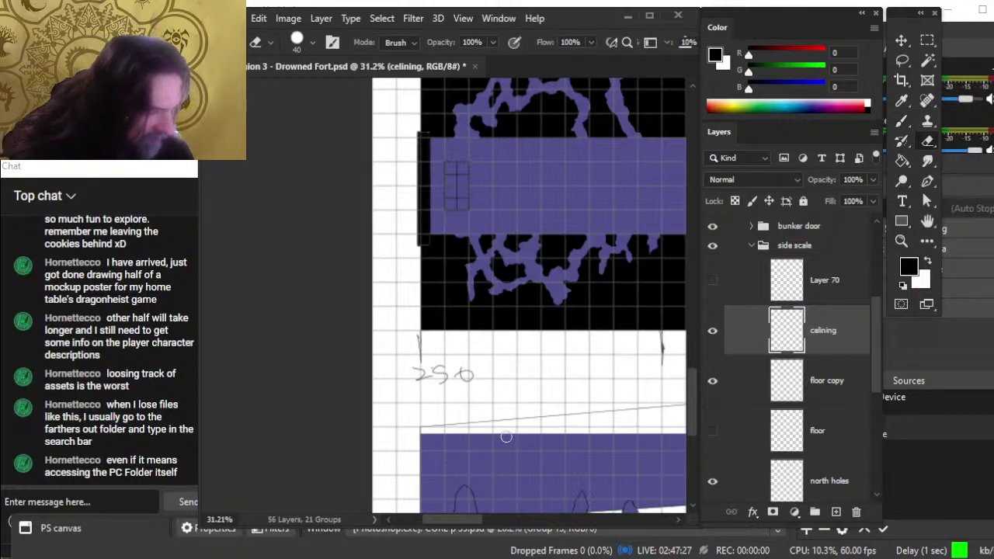
left_click(716, 386)
left_click(715, 388)
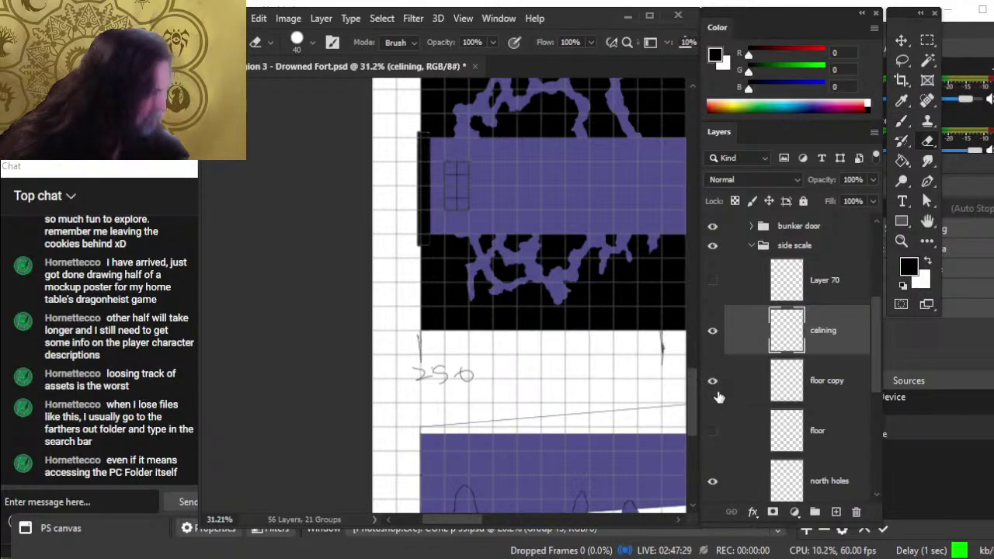
Step: Delete the hidden floor layer from the side scale group
key("z")
left_click_drag(620, 464, 608, 393)
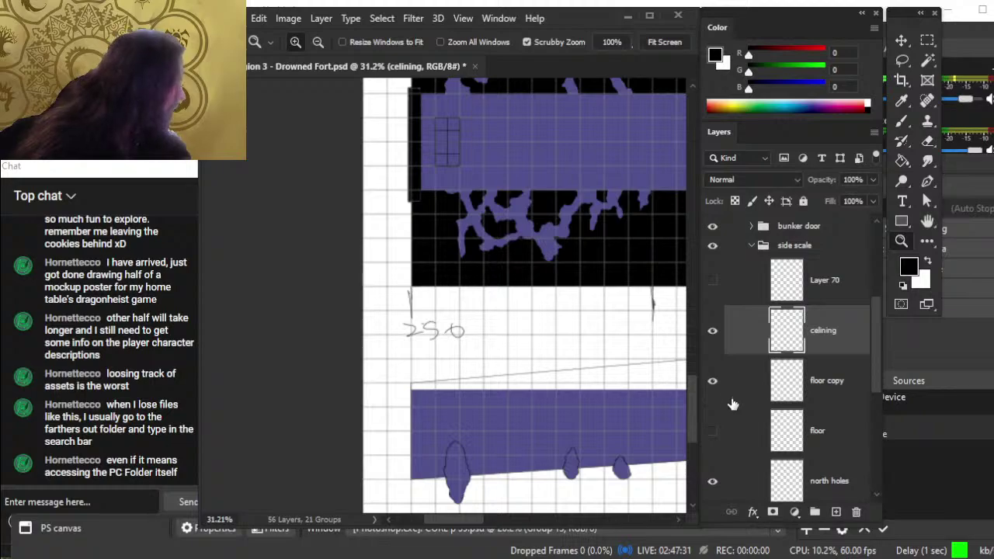
left_click(736, 443)
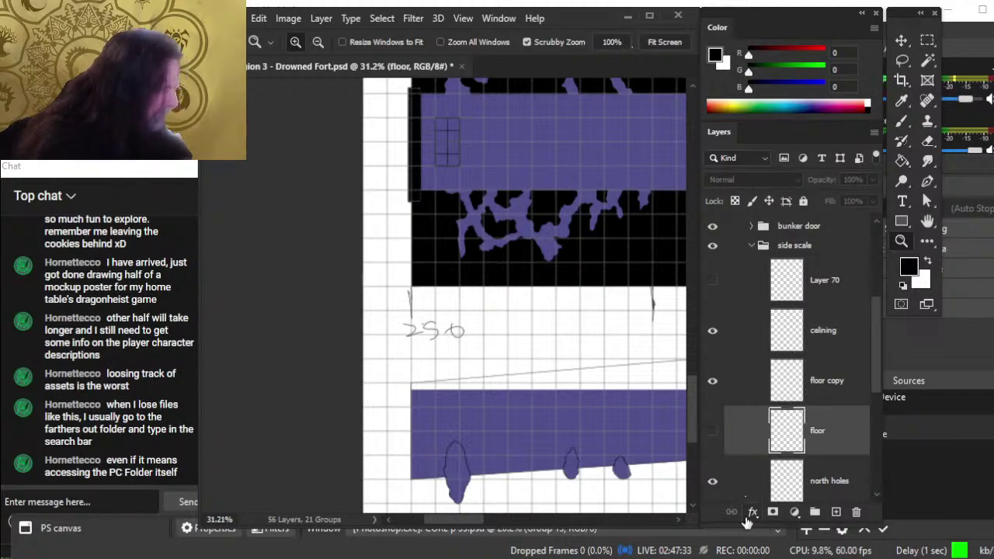
key("Delete")
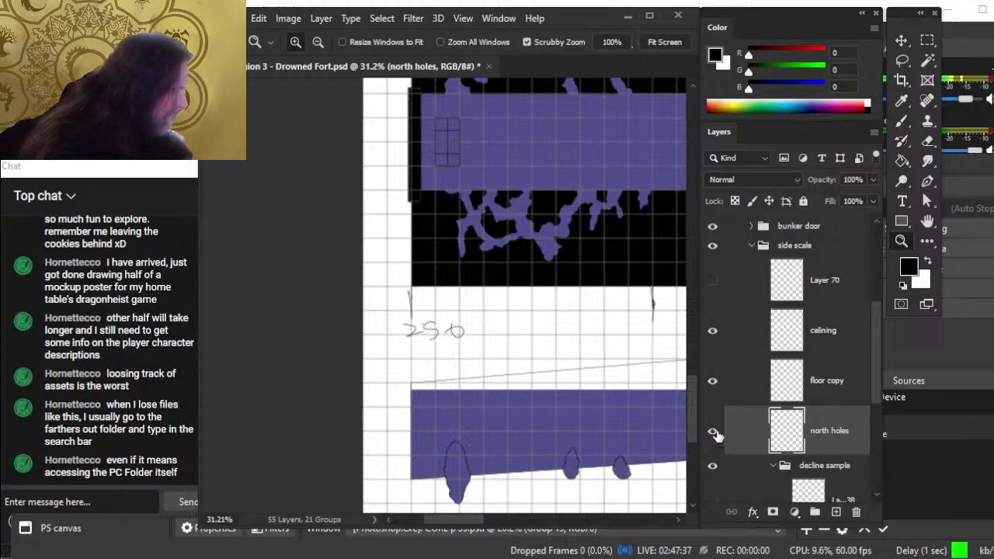
Step: Check the north holes and celining layers by toggling their visibility, and add a new layer directly above celining
left_click(715, 434)
left_click(718, 438)
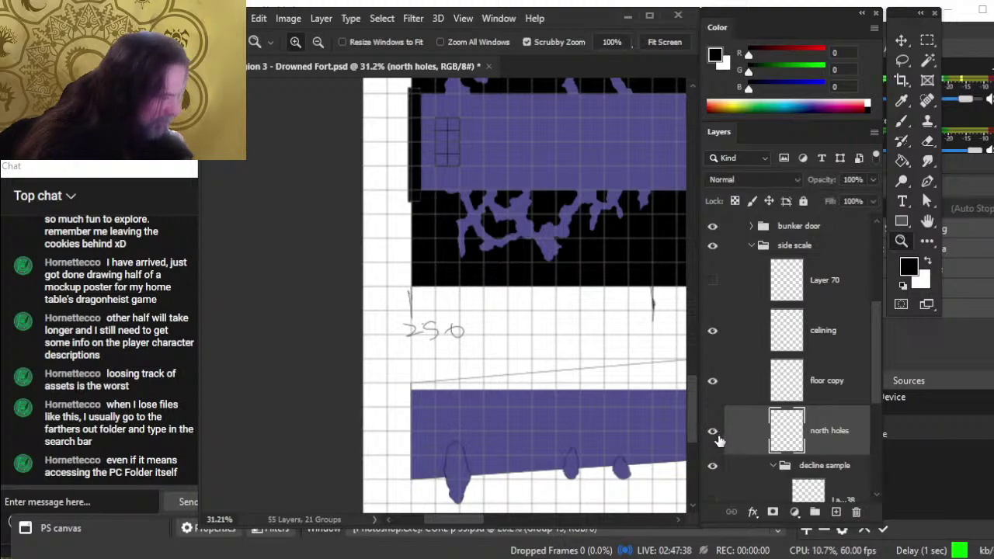
left_click(712, 334)
left_click(713, 332)
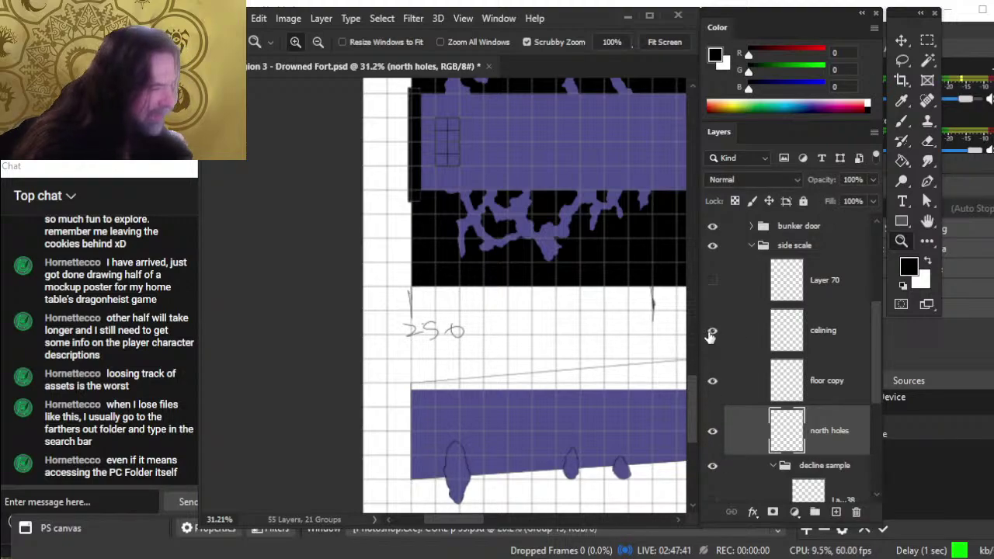
left_click(841, 344)
left_click(837, 512)
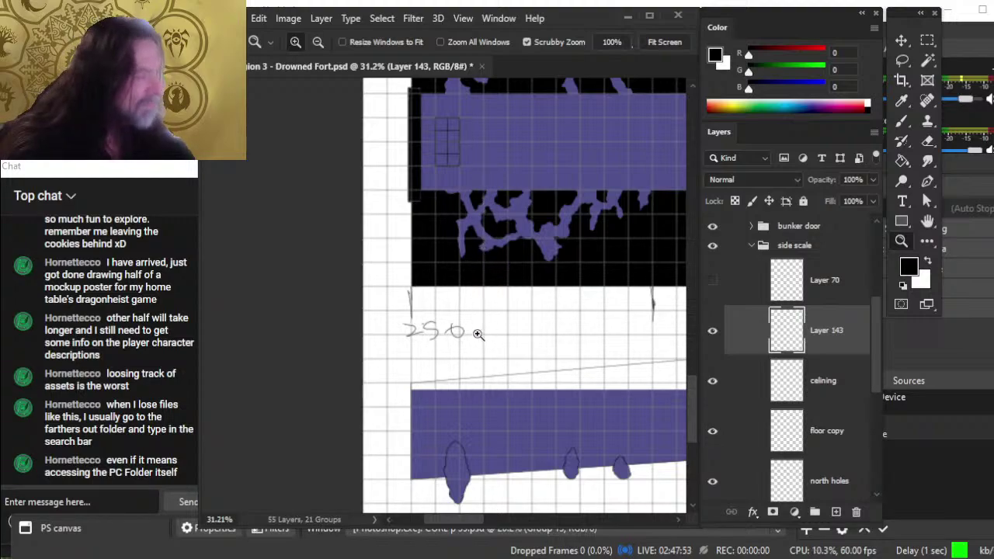
Step: With a black 4-pixel brush, draw a straight horizontal line three grid squares long from the sloping ceiling line's starting corner
key("b")
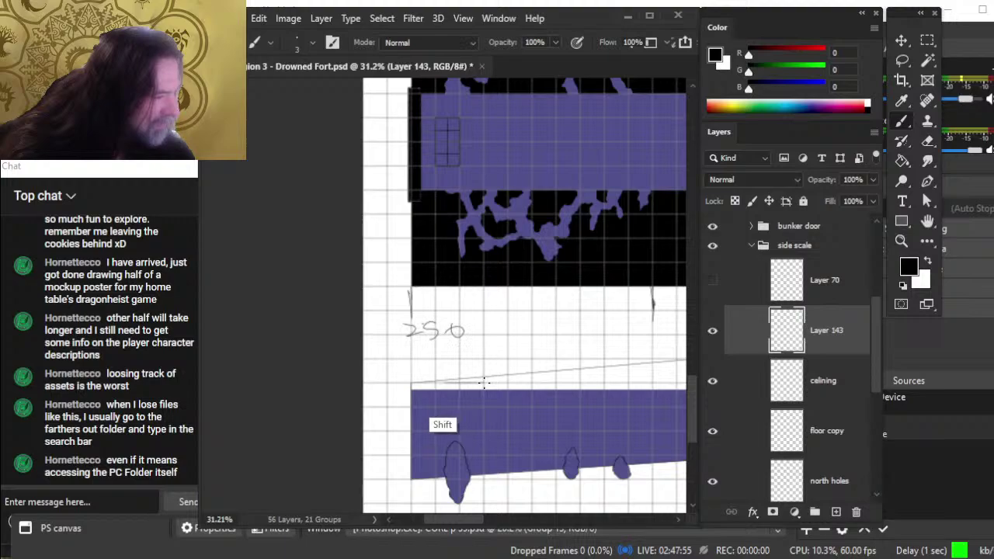
key("z")
mouse_move(435, 376)
left_mouse_down()
mouse_move(551, 459)
mouse_move(505, 275)
mouse_move(513, 204)
left_mouse_up()
key("b")
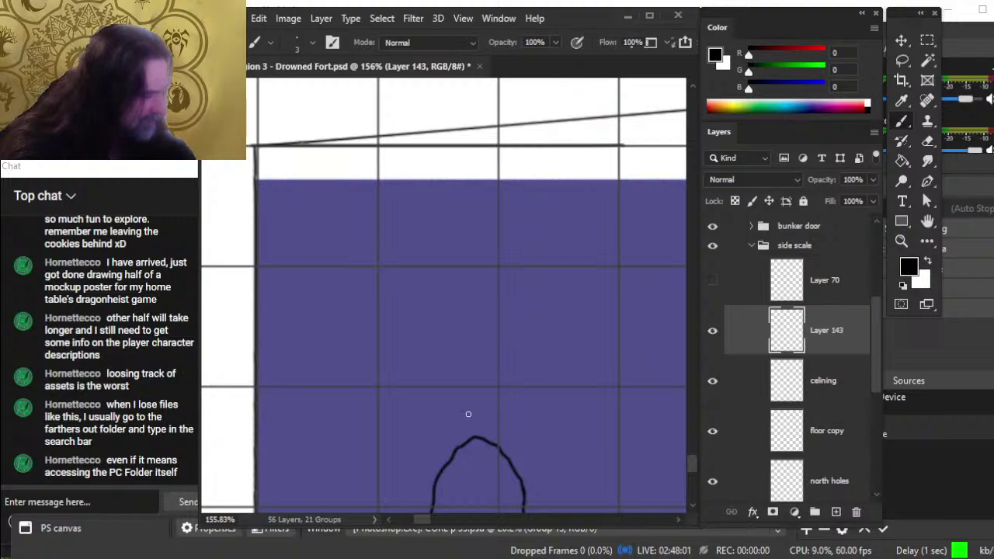
left_click_drag(479, 416, 430, 435)
key("ctrl+z")
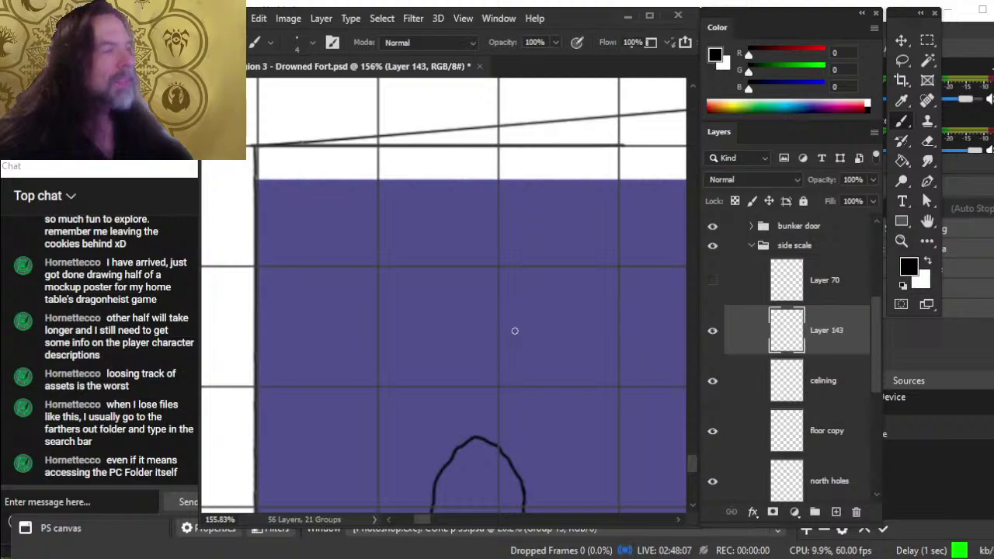
left_click_drag(583, 263, 552, 332)
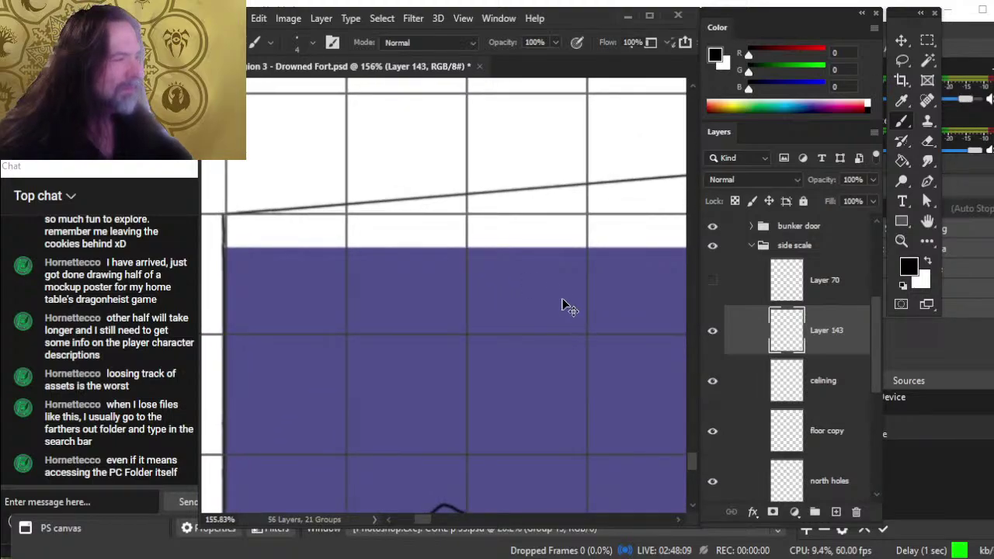
left_click_drag(589, 214, 225, 213)
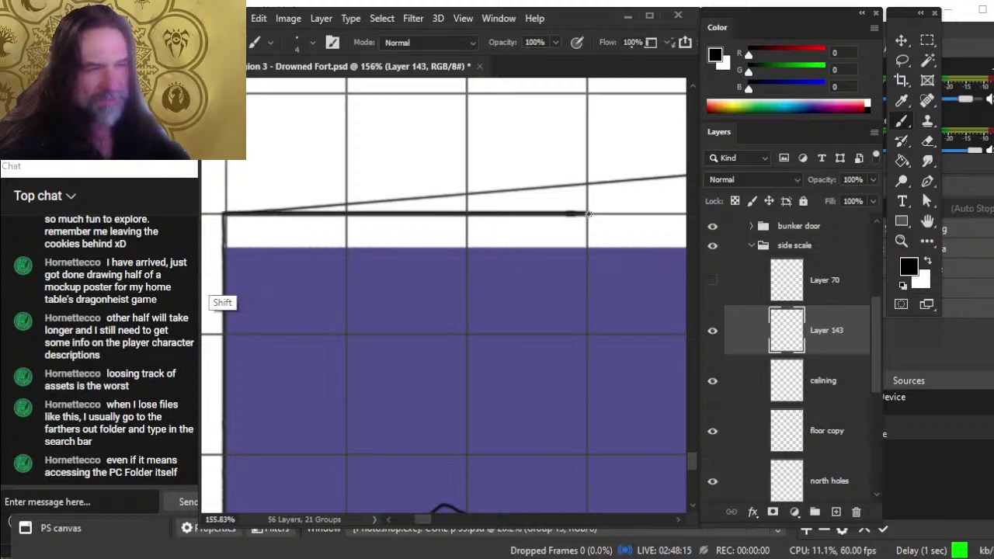
Step: Draw the straight vertical end wall from the ceiling corner down to the floor corner, and erase the overshoot below it
mouse_move(280, 273)
left_mouse_down()
mouse_move(333, 271)
mouse_move(353, 253)
left_mouse_up()
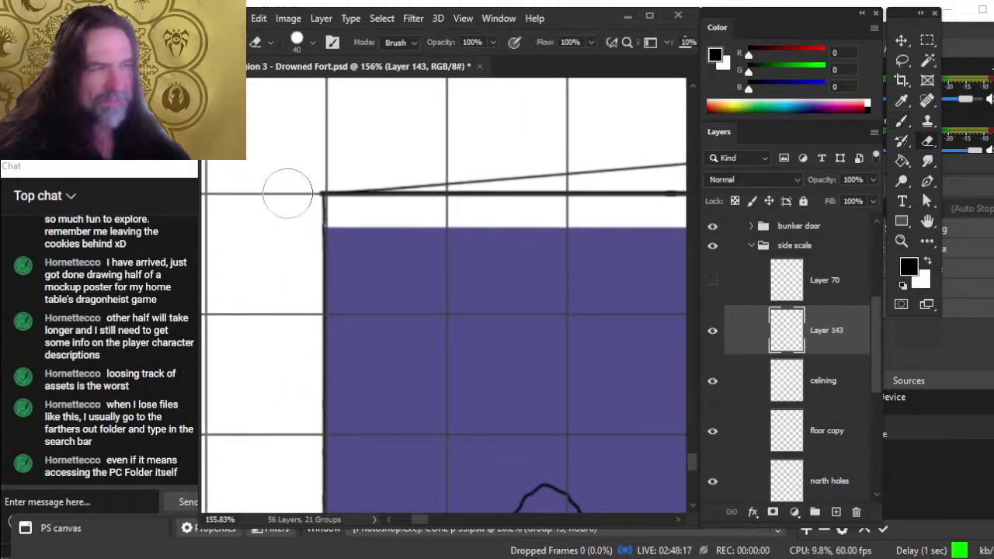
left_click_drag(326, 197, 334, 553)
scroll(342, 233, "down", 3)
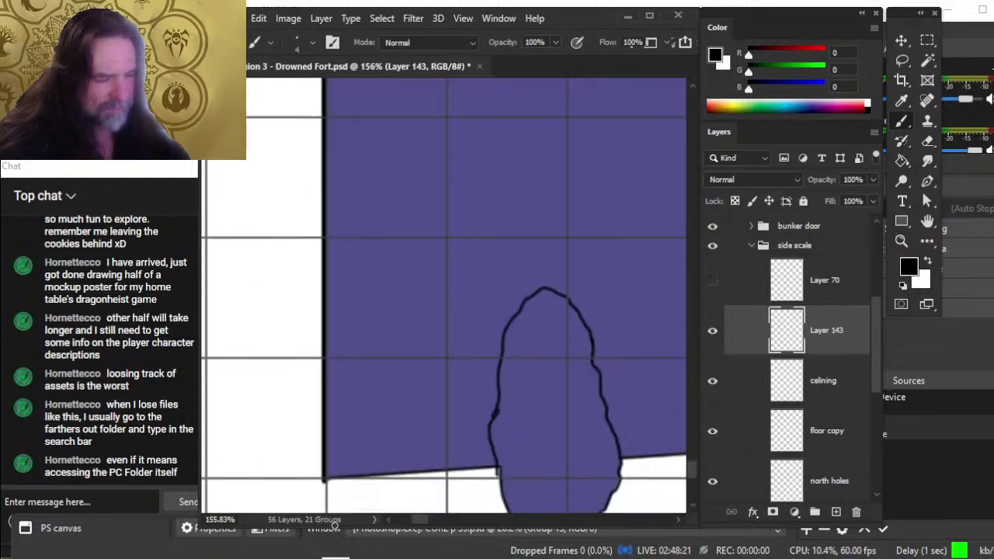
scroll(377, 411, "down", 3)
key("e")
left_click_drag(317, 357, 331, 350)
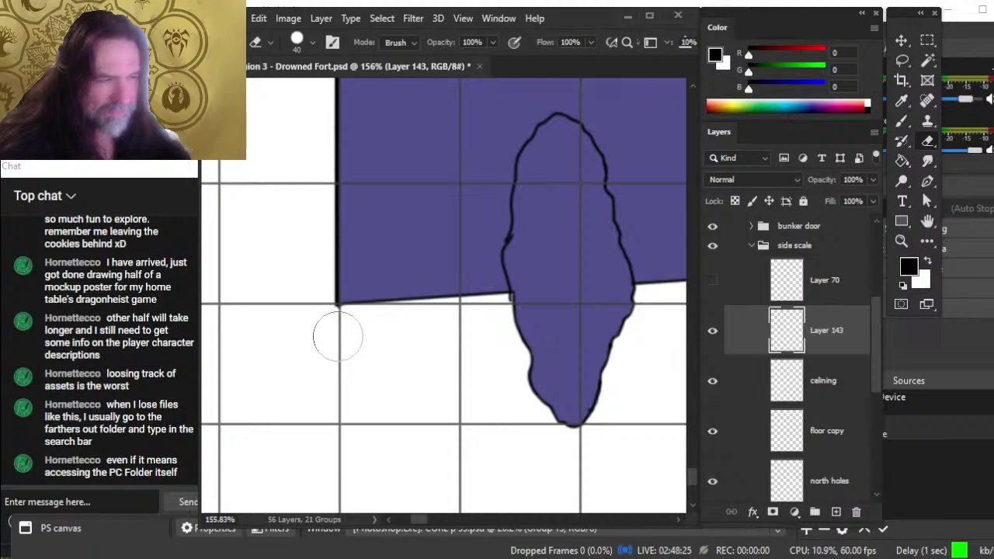
Step: Trace the sloping floor edge with straight brush lines from the end wall's corner to the third hole, skipping the hole openings
key("b")
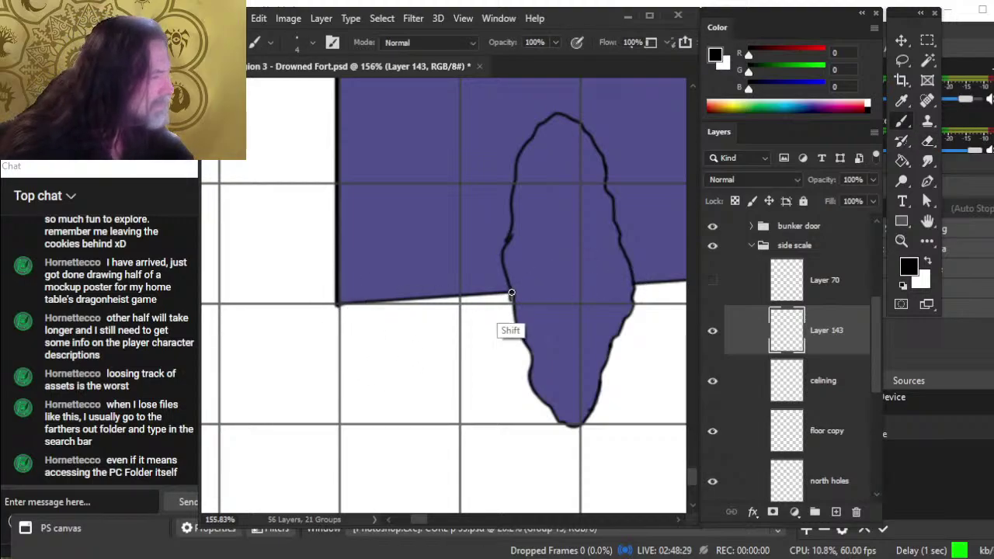
left_click(511, 293, "shift")
mouse_move(536, 315)
left_mouse_down()
mouse_move(532, 333)
mouse_move(438, 337)
left_mouse_up()
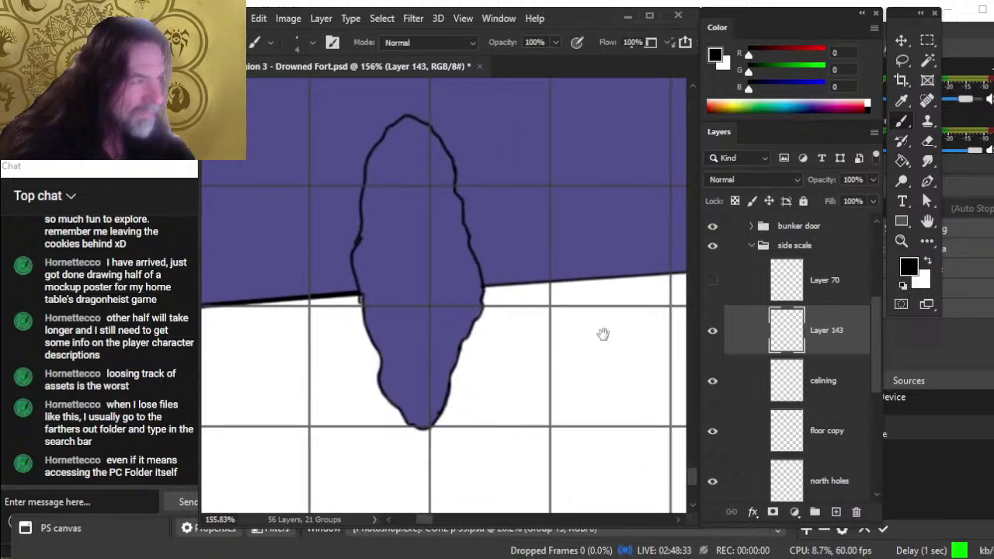
left_click_drag(603, 333, 402, 351)
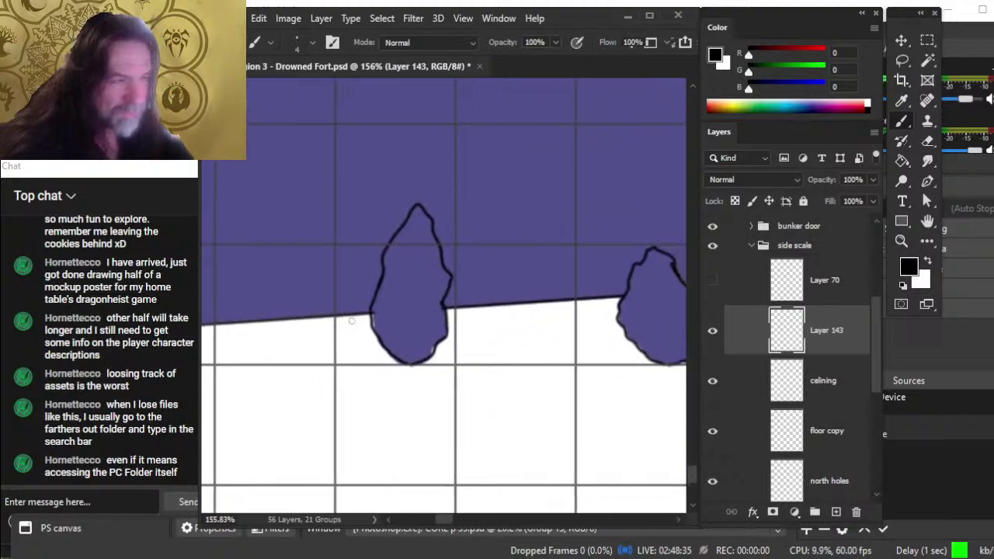
left_click(373, 314, "shift")
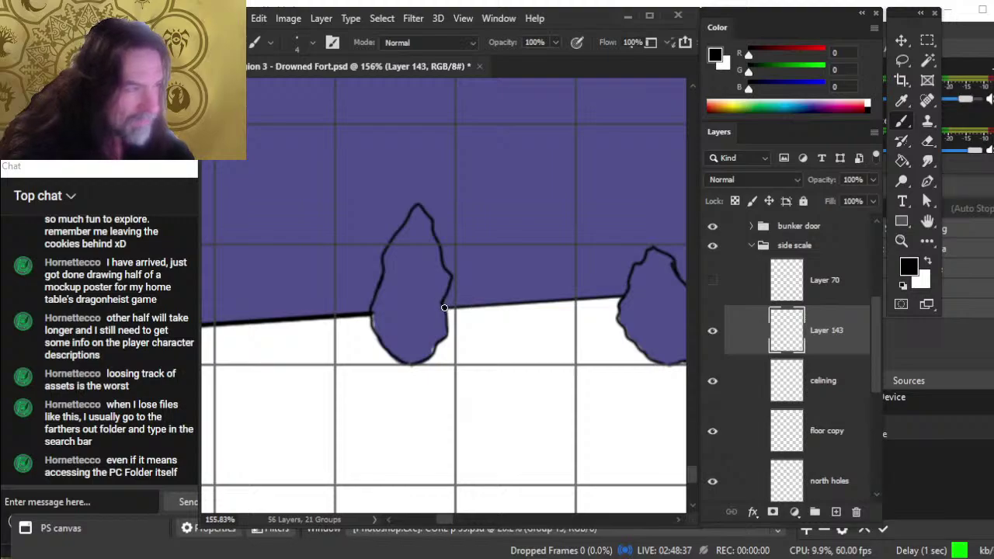
left_click_drag(563, 341, 328, 355)
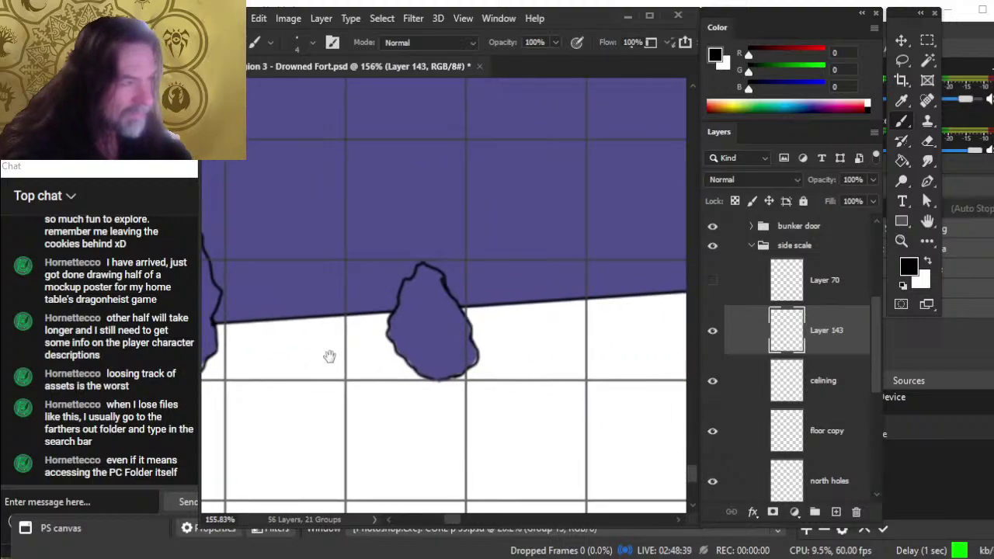
left_click(399, 310, "shift")
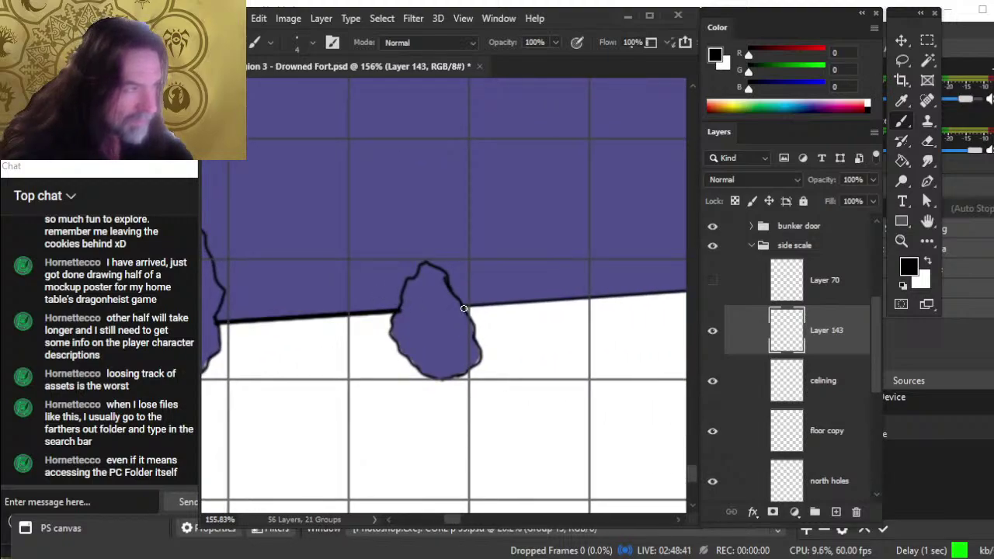
mouse_move(514, 331)
left_mouse_down()
mouse_move(486, 337)
mouse_move(455, 326)
left_mouse_up()
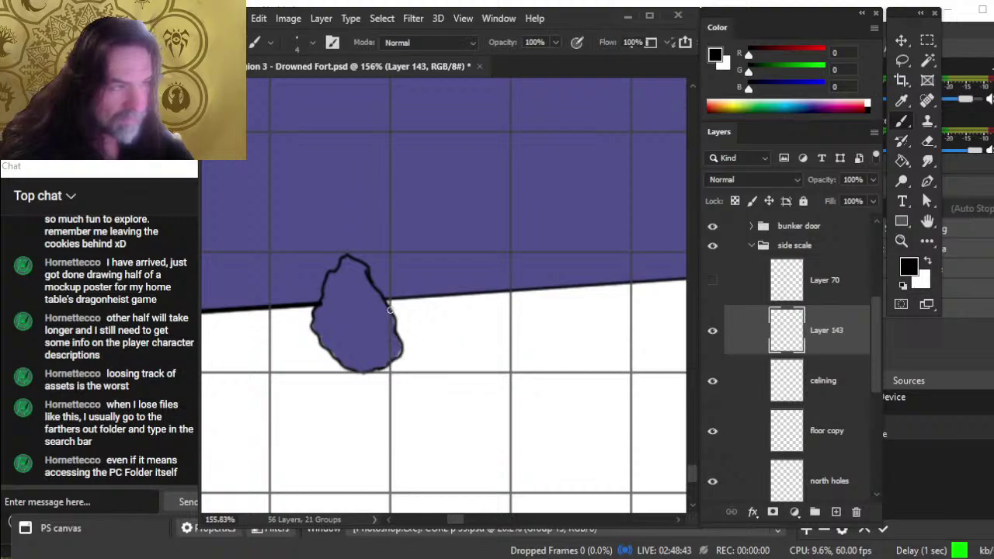
left_click(384, 300)
left_click(581, 333, "shift")
left_click(396, 332, "shift")
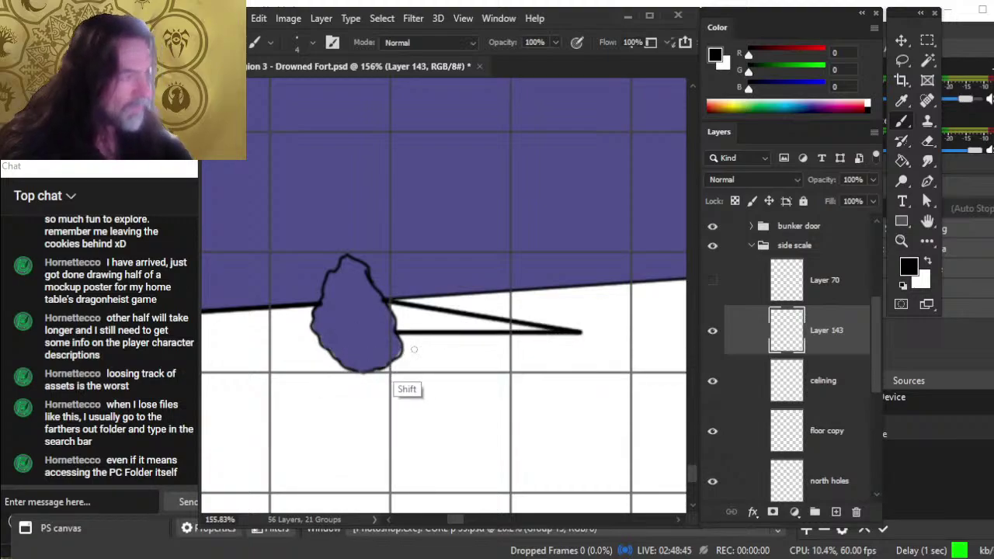
key("ctrl+z")
key("ctrl+z")
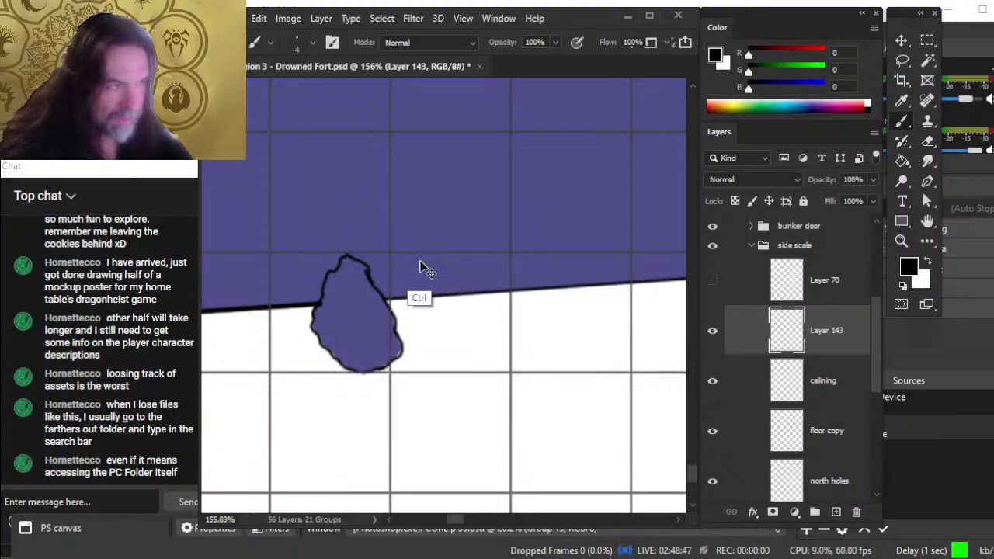
scroll(406, 309, "right", 5)
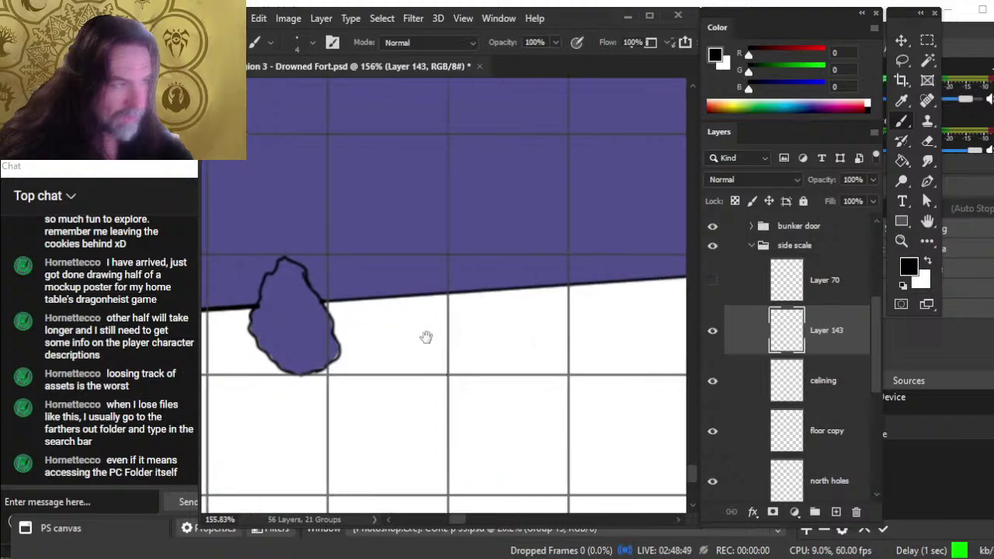
scroll(371, 318, "up", 3)
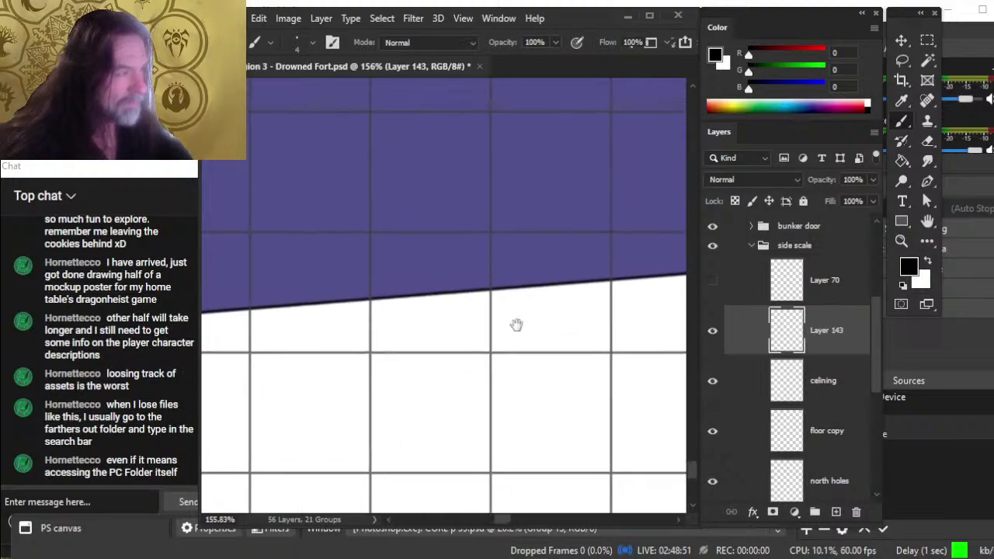
scroll(402, 350, "up", 5)
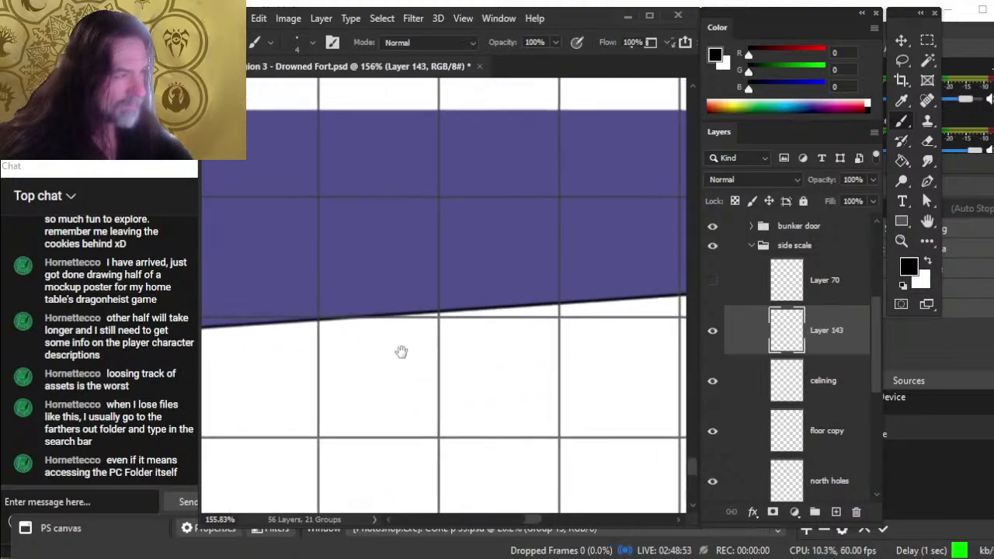
scroll(402, 408, "up", 5)
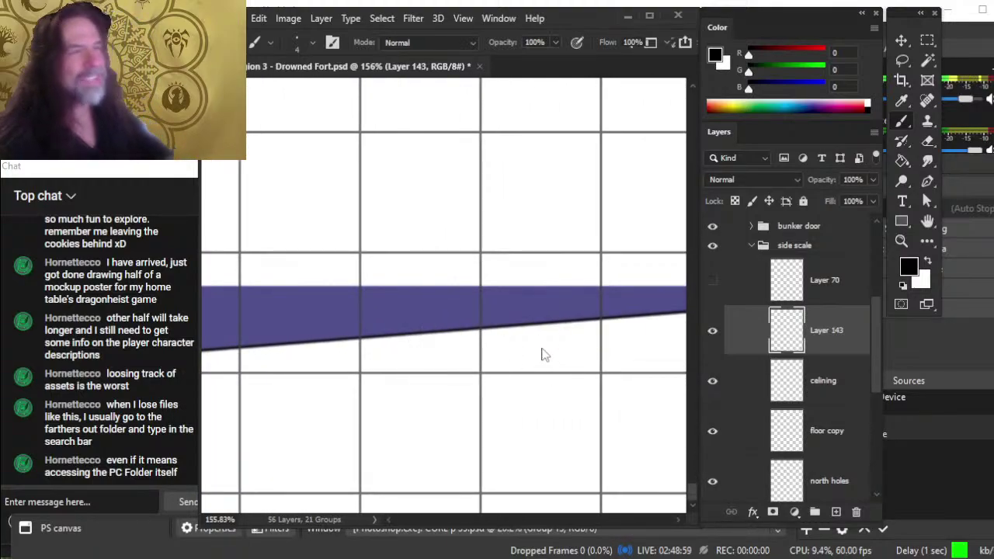
Step: Save and close the document, and reopen Act 2 Region 3 - Drowned Fort.psd from the recent files
key("ctrl+s")
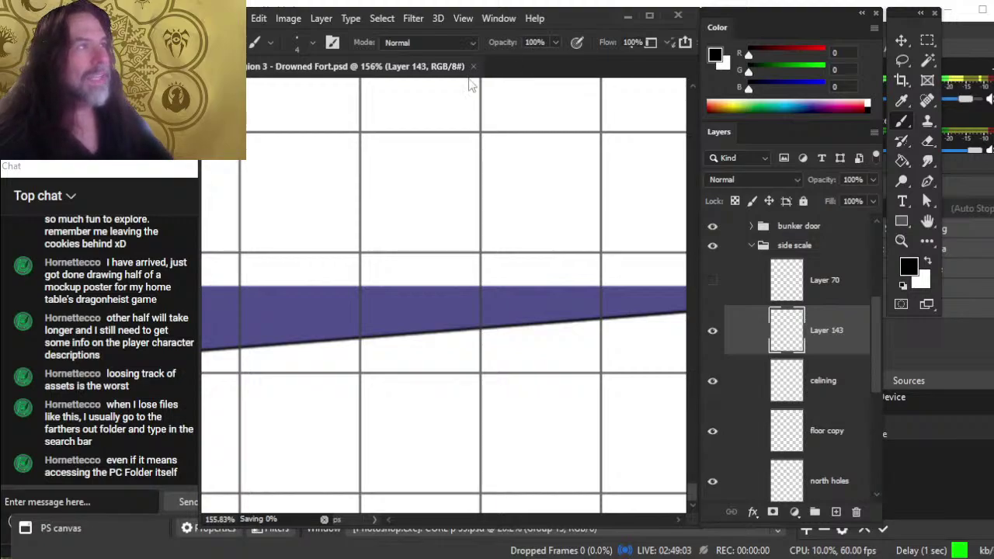
left_click(472, 66)
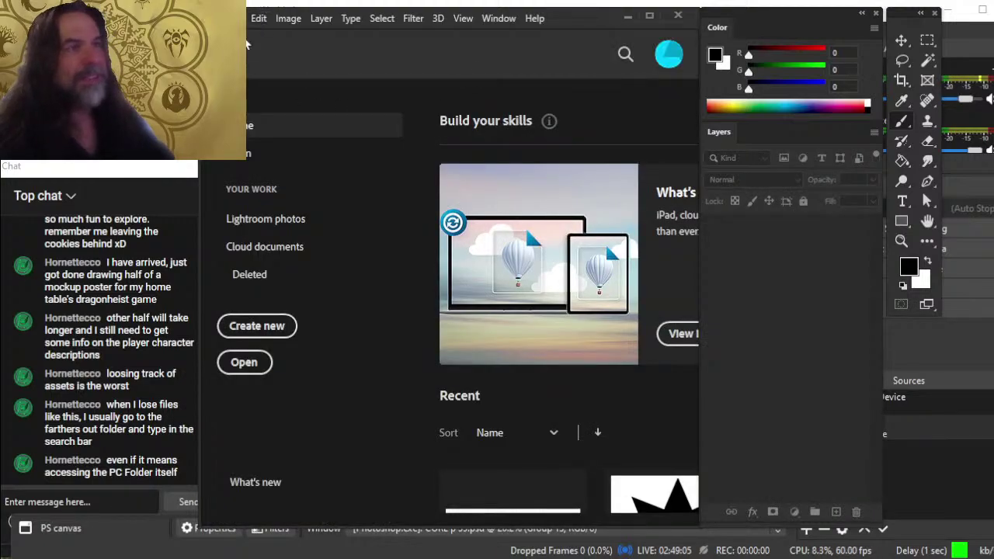
left_click(233, 18)
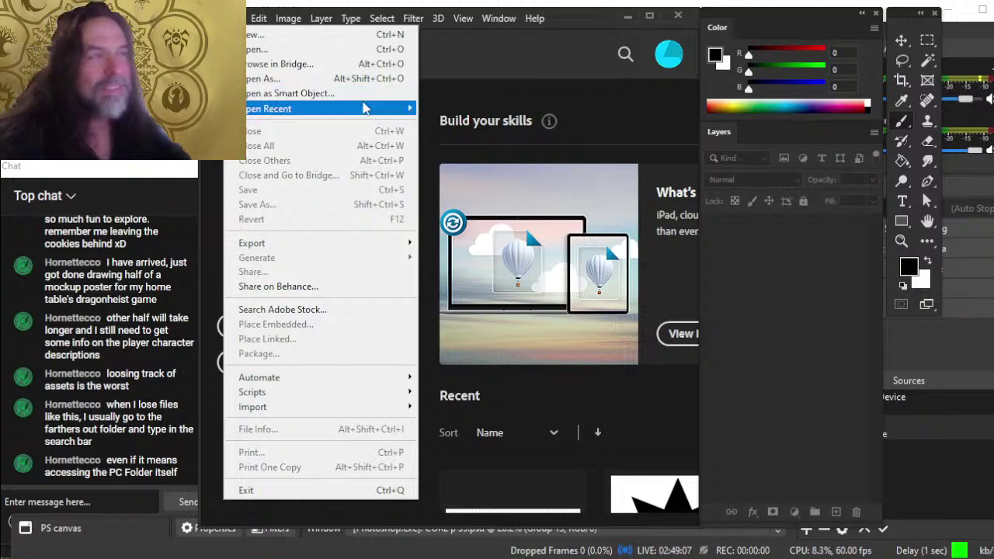
mouse_move(371, 113)
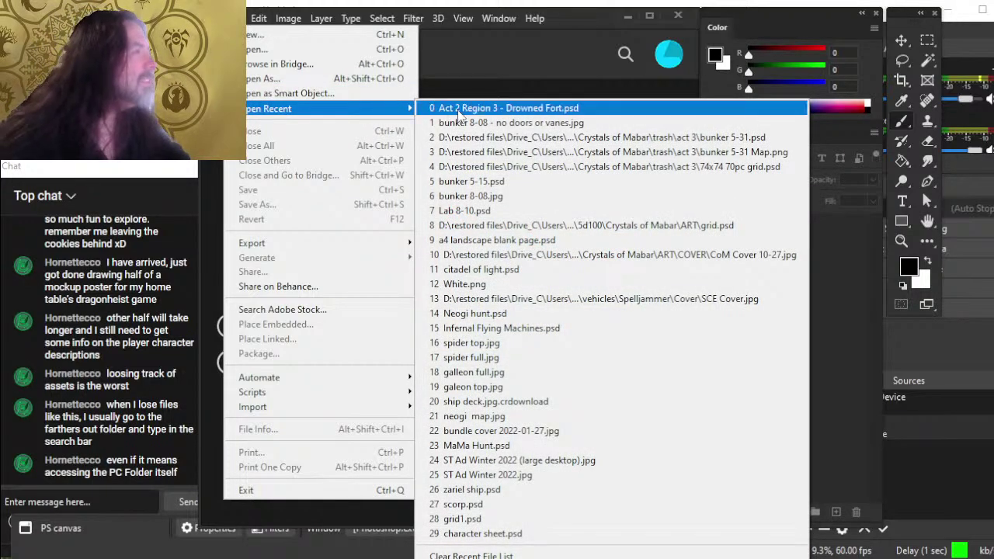
left_click(464, 110)
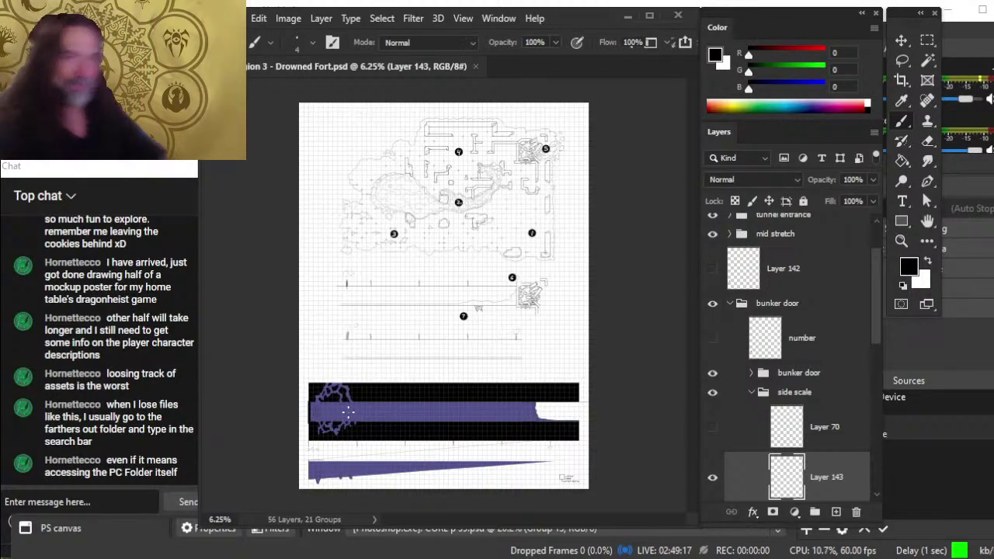
Step: Ink the sloping floor edge with straight black brush lines from the third hole towards the narrowing end of the purple area
key("z")
left_click_drag(381, 463, 450, 463)
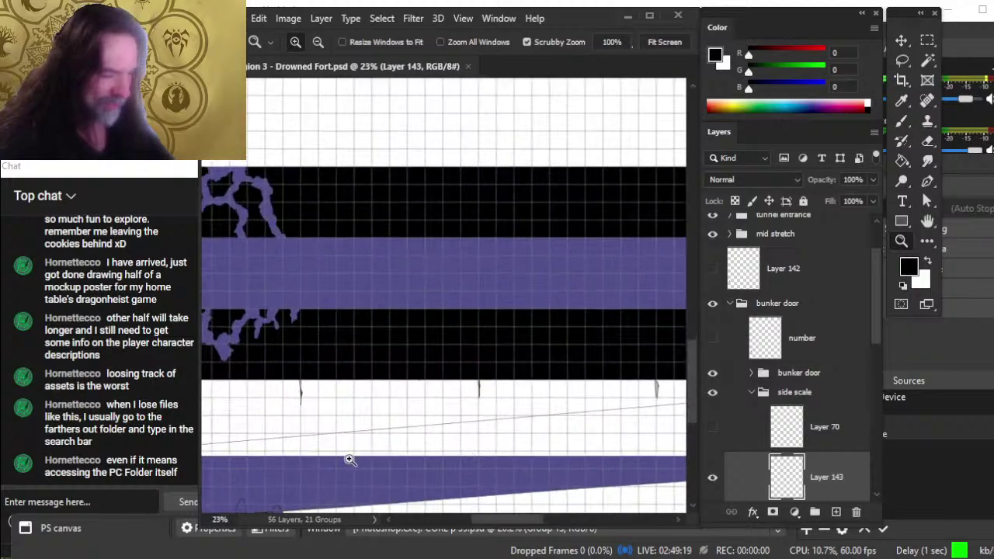
left_click_drag(369, 483, 467, 326)
mouse_move(342, 379)
left_mouse_down()
mouse_move(472, 347)
mouse_move(537, 293)
left_mouse_up()
key("b")
left_click_drag(366, 354, 370, 358)
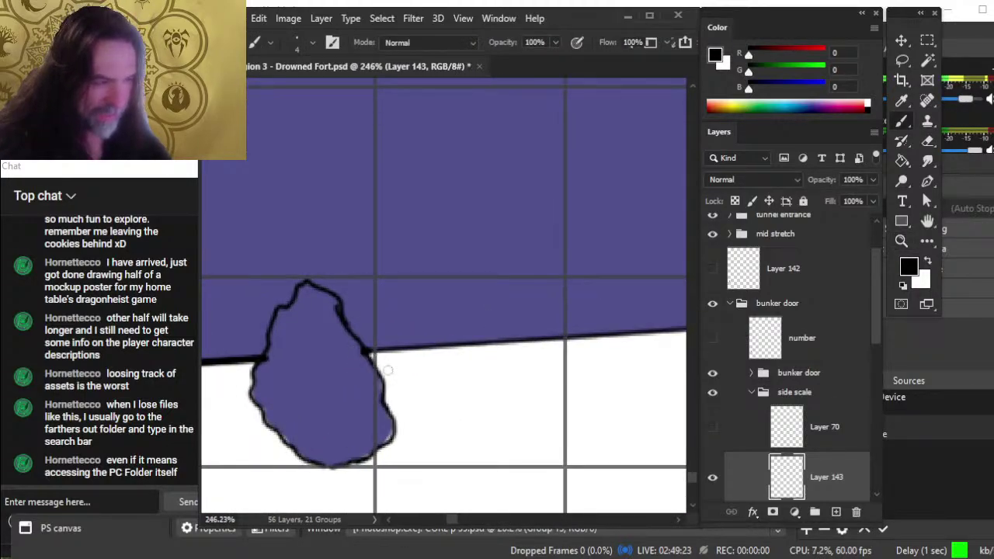
left_click_drag(528, 400, 610, 373)
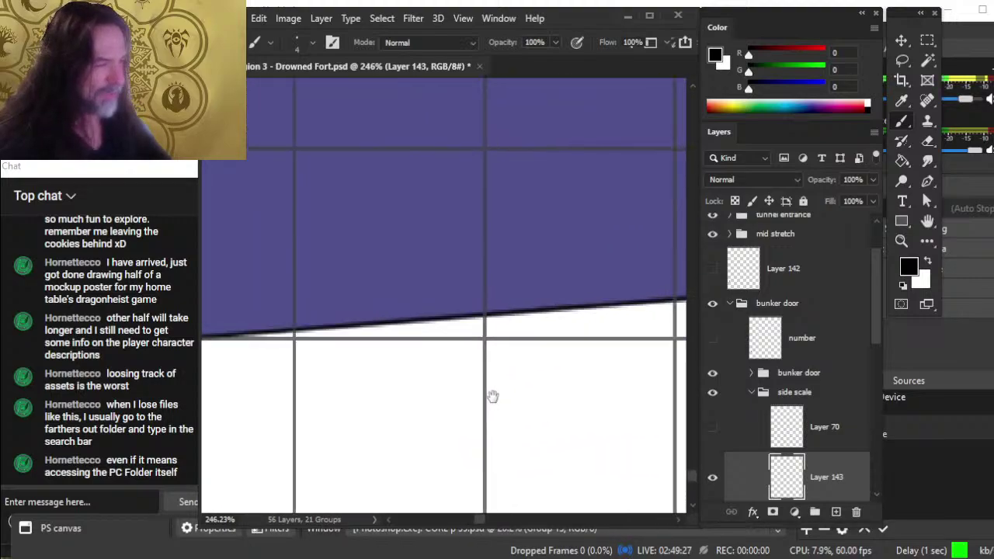
mouse_move(306, 409)
left_mouse_down()
mouse_move(455, 377)
mouse_move(293, 403)
mouse_move(355, 410)
mouse_move(304, 406)
mouse_move(321, 408)
left_mouse_up()
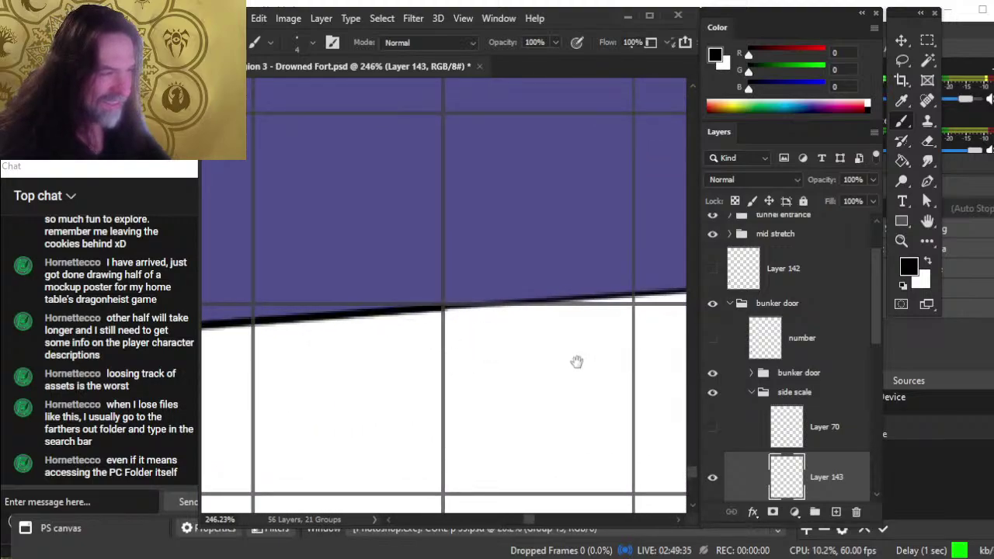
mouse_move(577, 362)
left_mouse_down()
mouse_move(422, 355)
mouse_move(393, 373)
mouse_move(366, 440)
left_mouse_up()
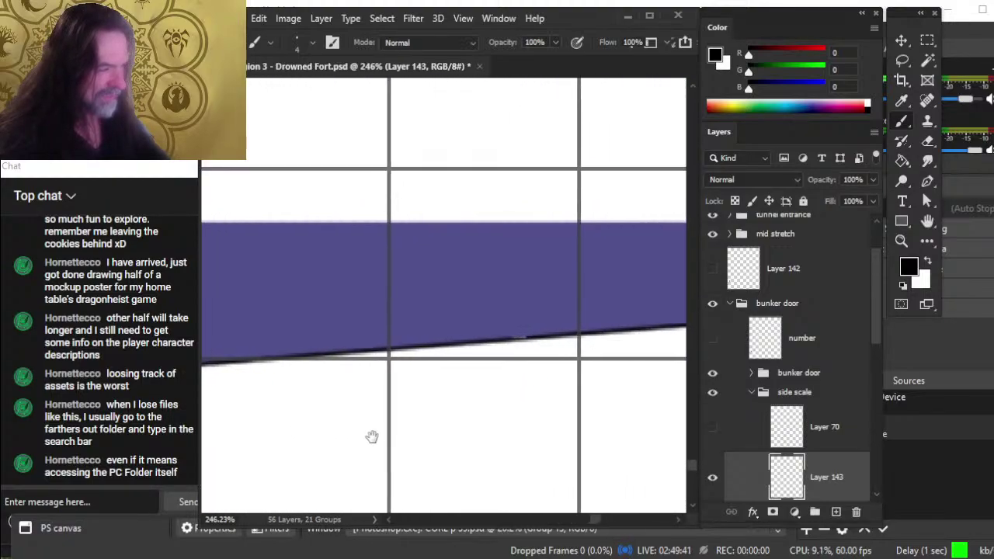
left_click_drag(372, 436, 535, 383)
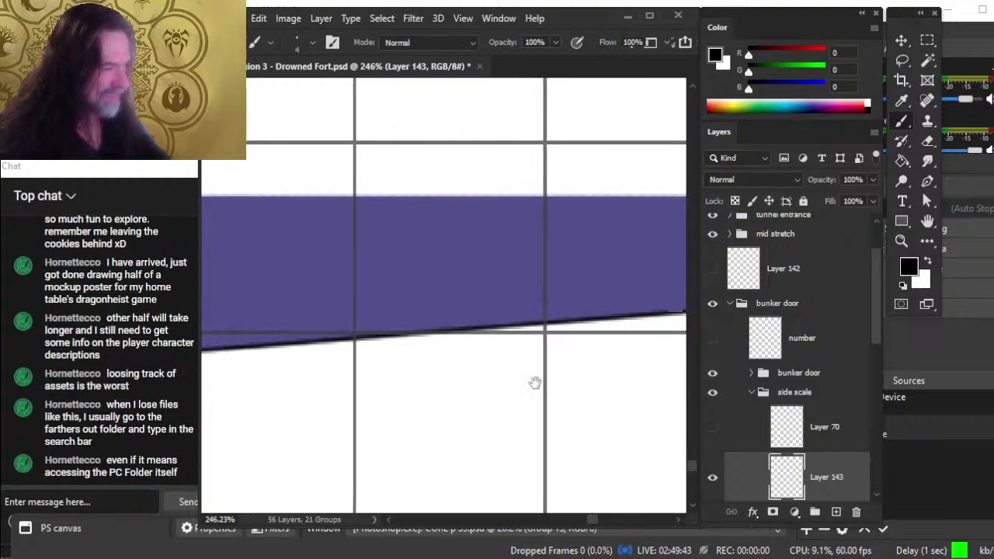
left_click(353, 339, "shift")
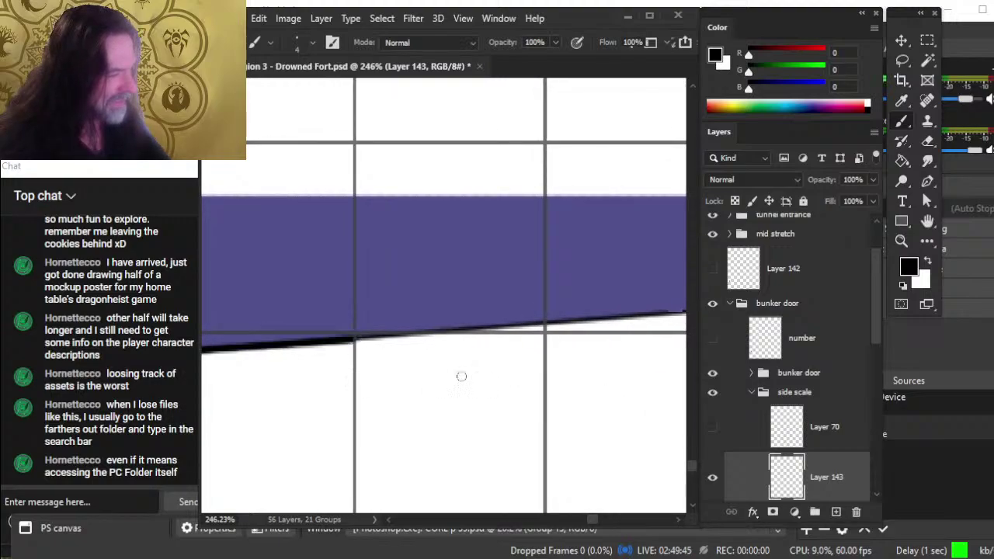
left_click_drag(579, 391, 388, 390)
key("ctrl+z")
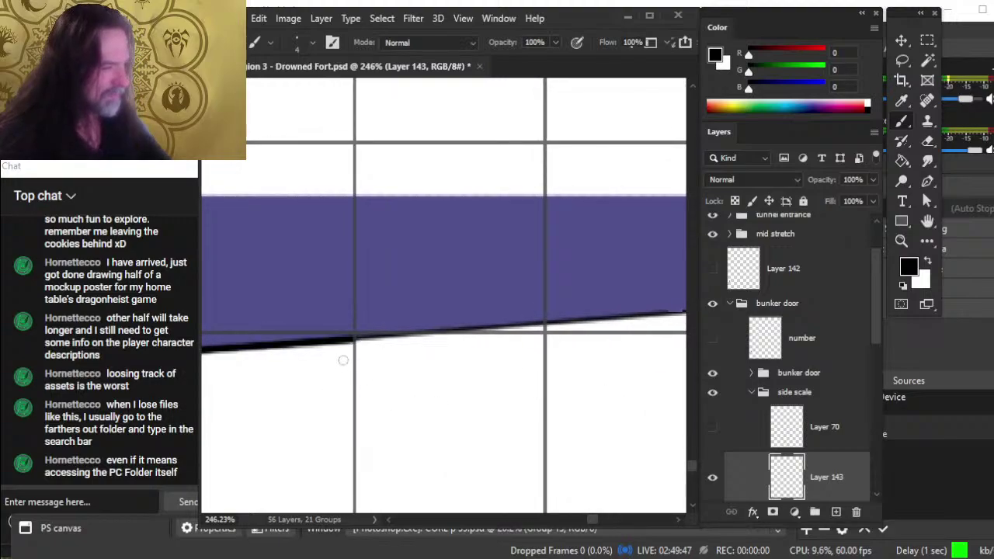
left_click_drag(567, 379, 400, 375)
key("ctrl+z")
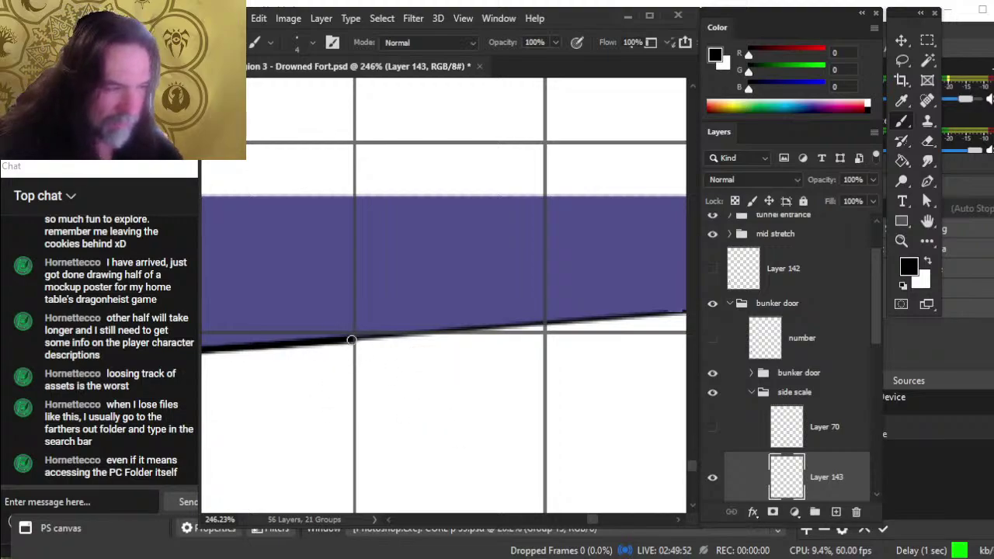
left_click(652, 317, "shift")
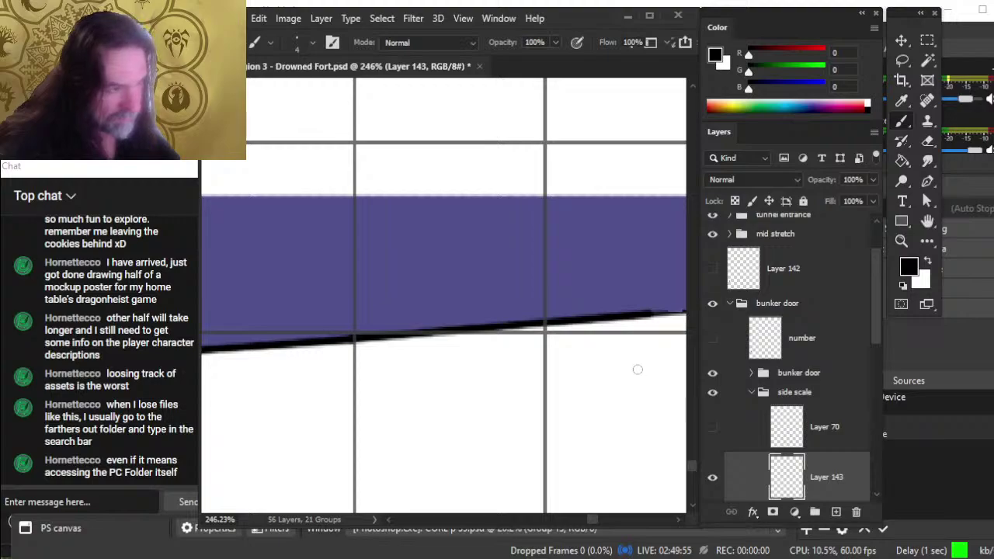
key("ctrl+z")
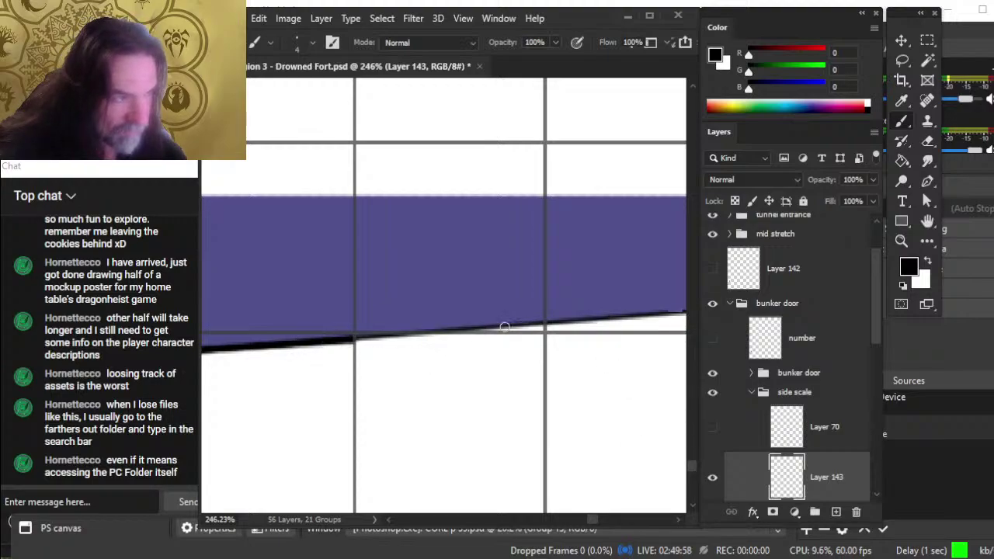
Step: Continue the sloping floor edge in straight brush segments to the end of the sketched line, just past the purple wedge's tip
left_click(667, 313, "shift")
left_click_drag(605, 381, 267, 415)
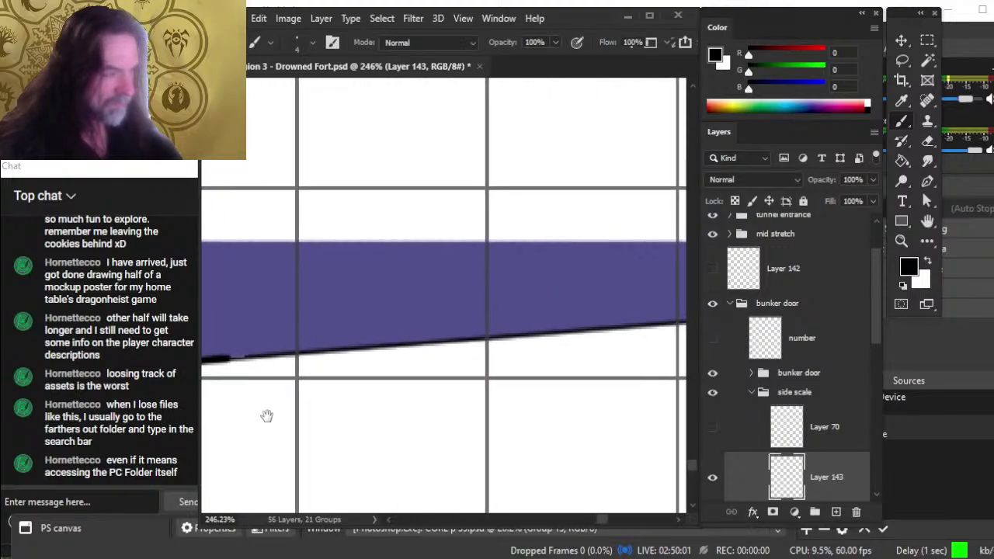
left_click_drag(359, 402, 262, 414)
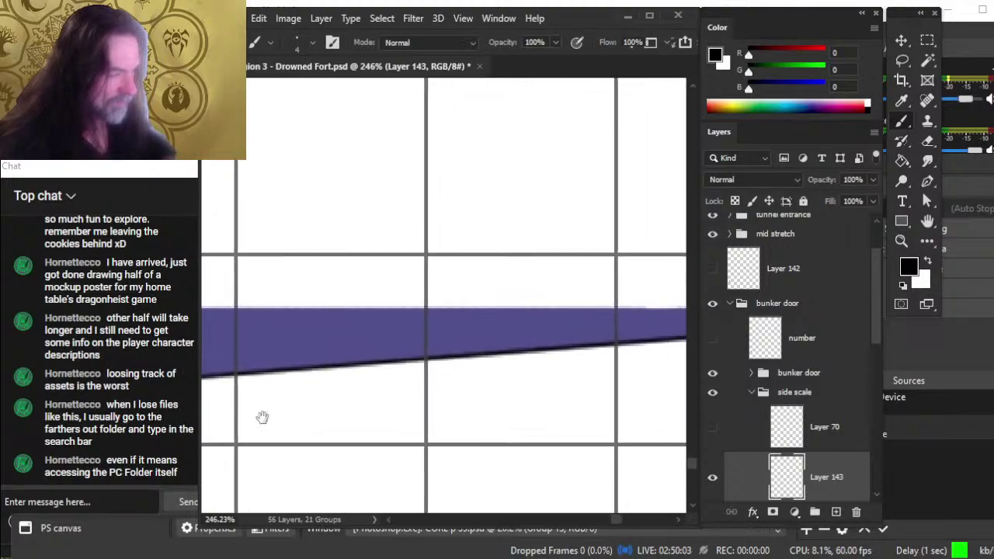
left_click_drag(346, 422, 264, 438)
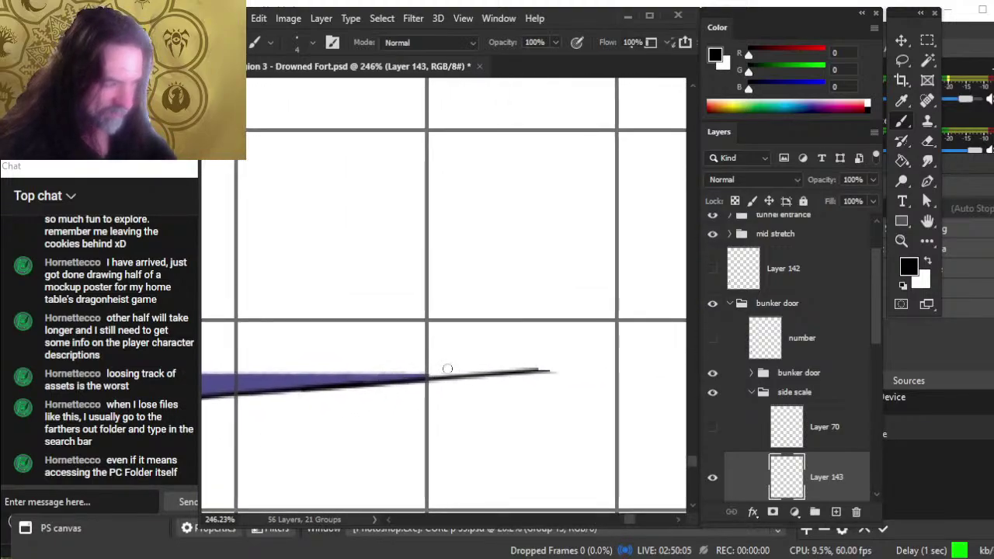
left_click(427, 380, "shift")
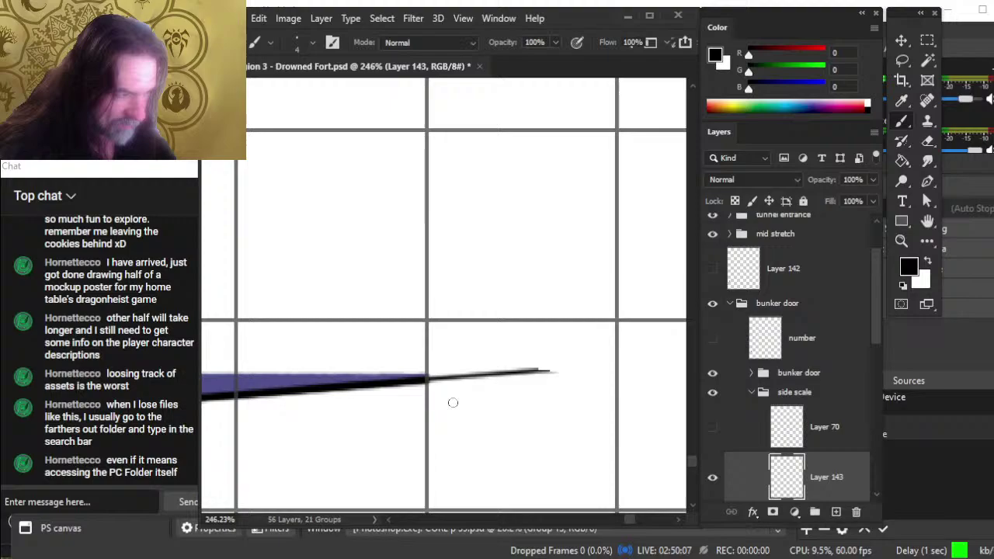
left_click(556, 373, "shift")
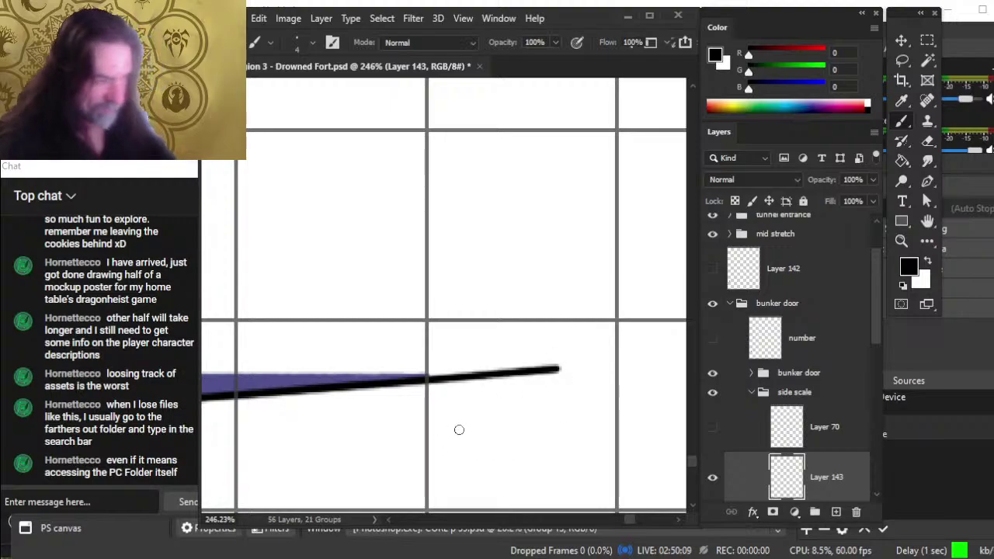
Step: Ink a thicker black outline around the first, largest hole in the side-scale view with the 4-pixel brush
left_click_drag(417, 408, 457, 422)
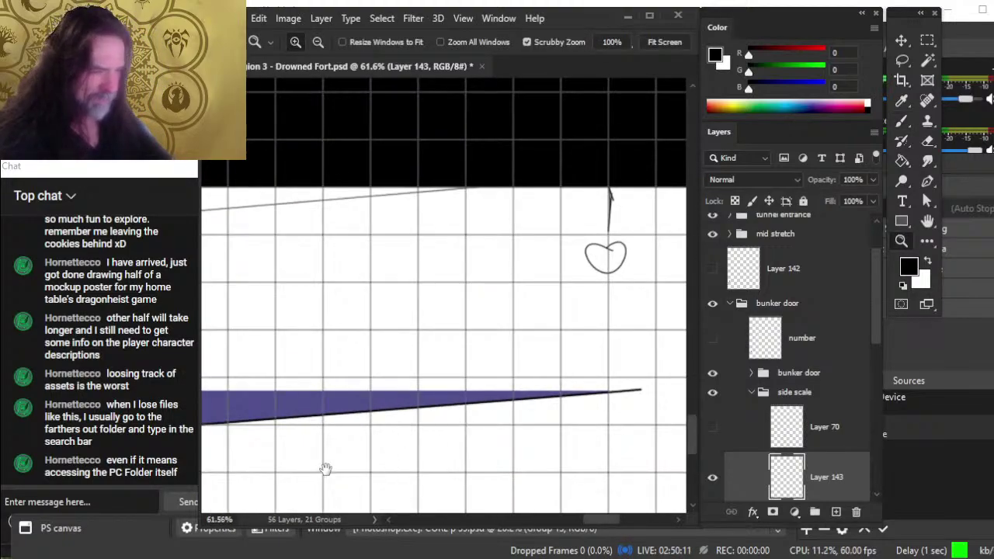
left_click_drag(325, 469, 587, 432)
scroll(599, 431, "up", 3)
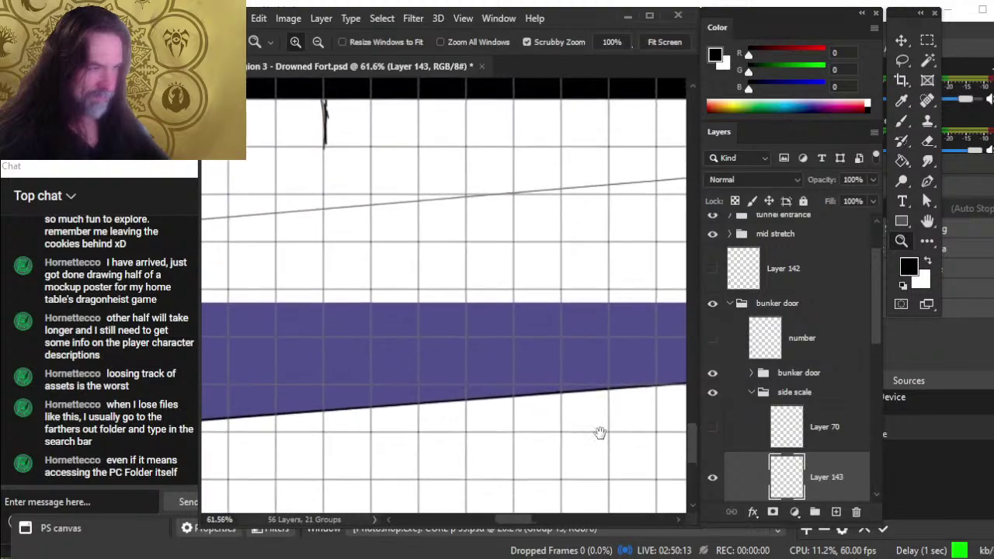
left_click_drag(427, 393, 455, 326)
left_click_drag(318, 377, 561, 389)
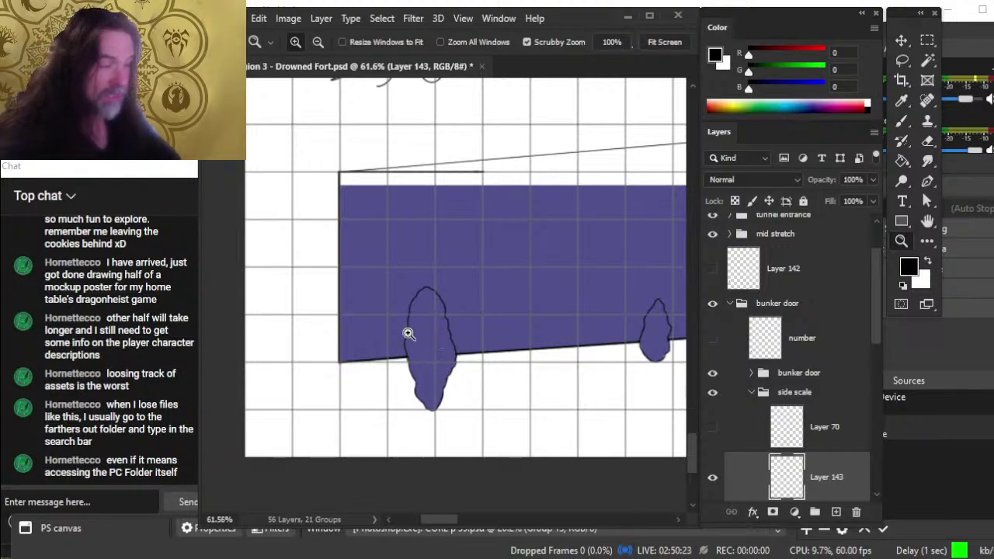
left_click_drag(403, 355, 457, 381)
key("b")
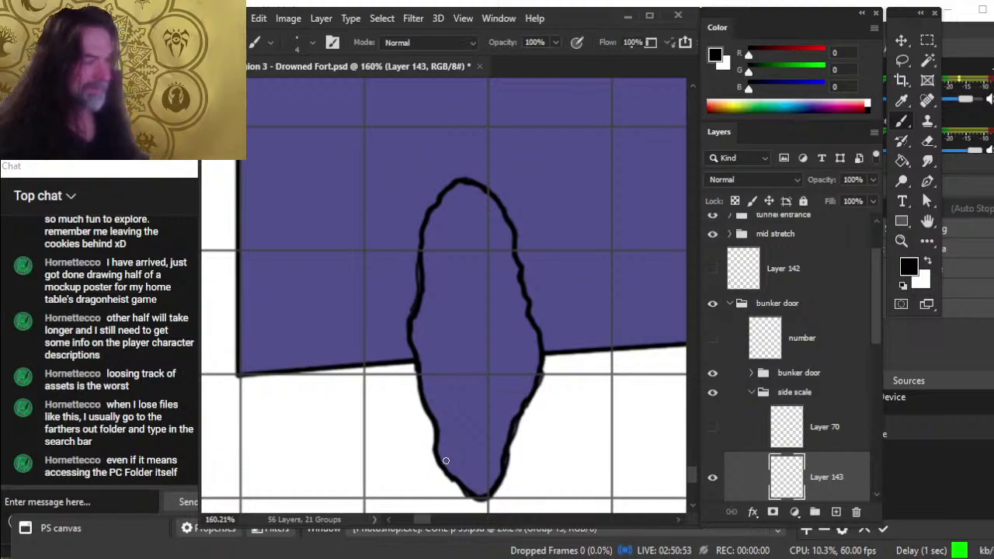
Step: Ink a thicker black outline around the second hole along the sloping floor
mouse_move(499, 349)
left_mouse_down()
mouse_move(359, 288)
mouse_move(443, 360)
mouse_move(401, 429)
left_mouse_up()
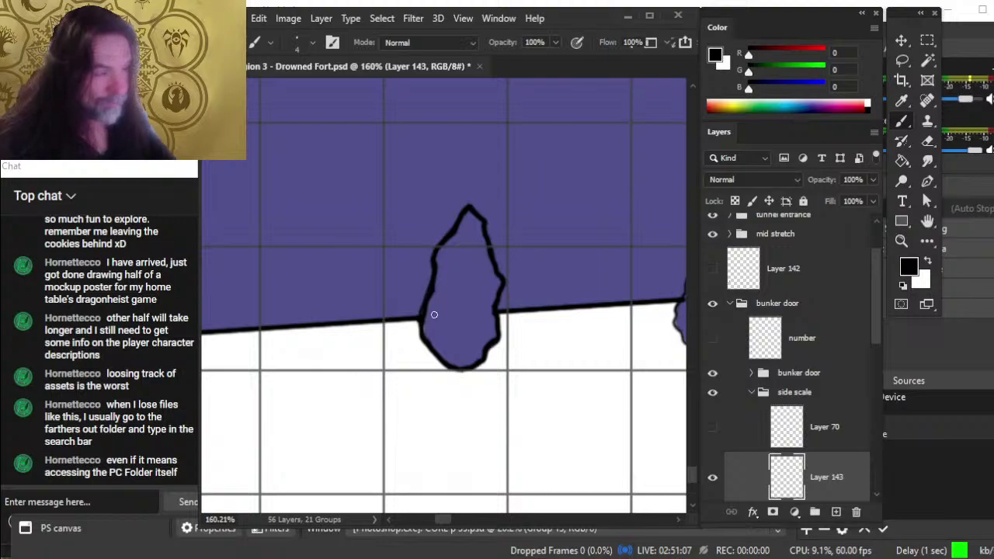
key("e")
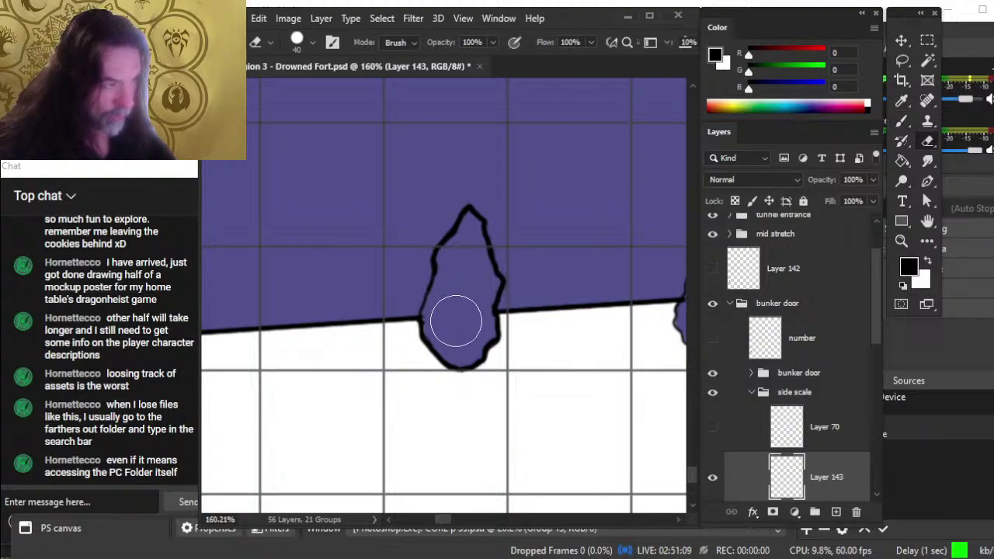
key("b")
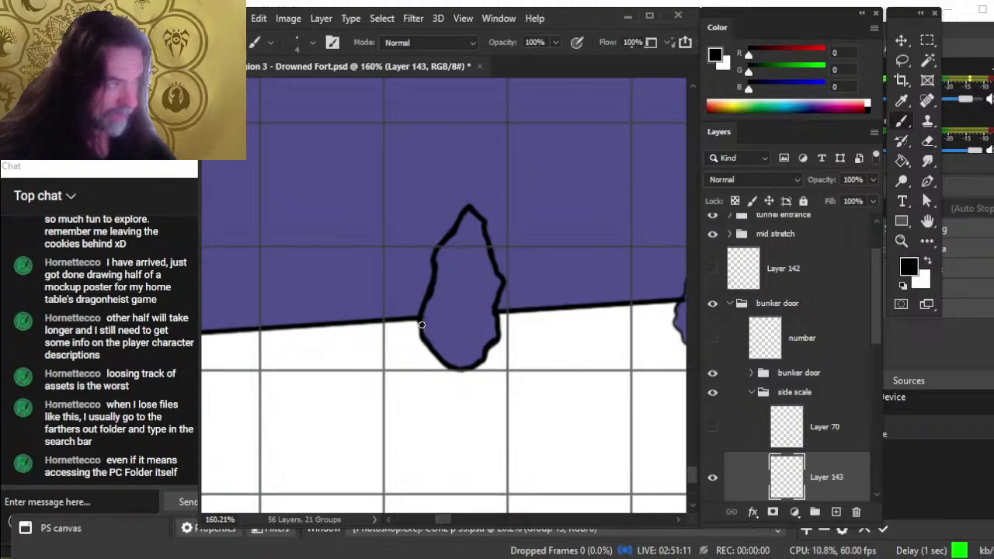
Step: Ink a thicker outline around the third hole, erasing and redrawing the stroke on its lower edge
left_click_drag(576, 356, 318, 356)
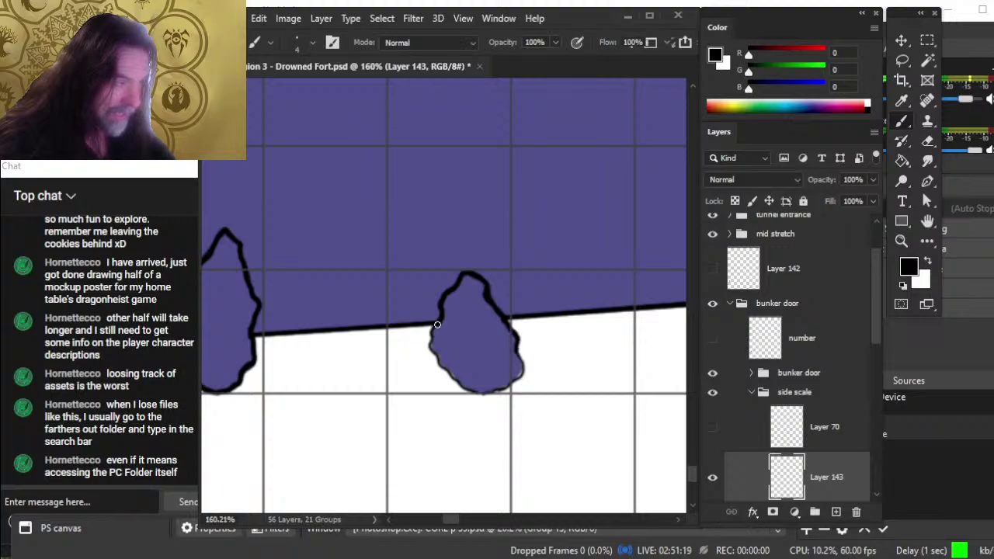
left_click_drag(523, 368, 515, 395)
key("e")
key("b")
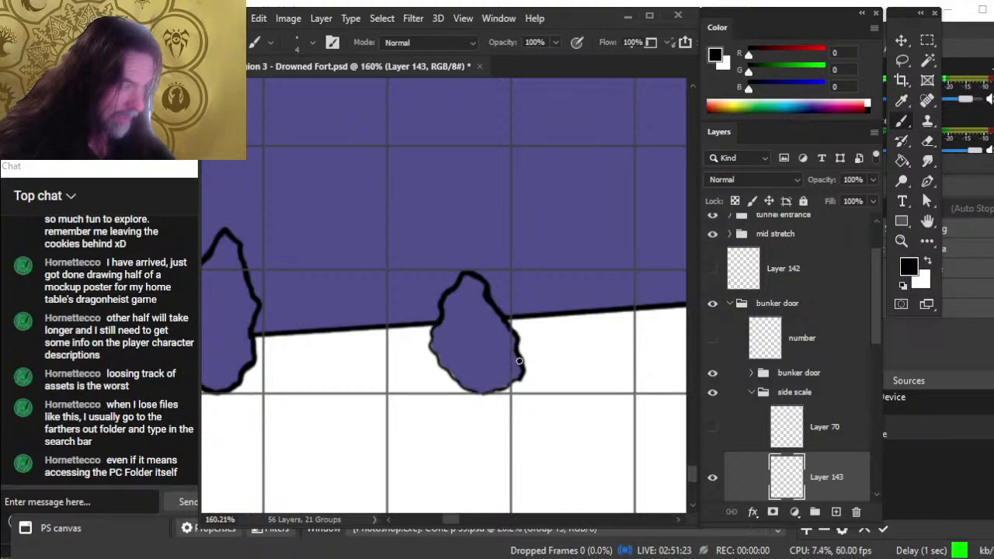
key("e")
left_click_drag(533, 378, 533, 406)
key("b")
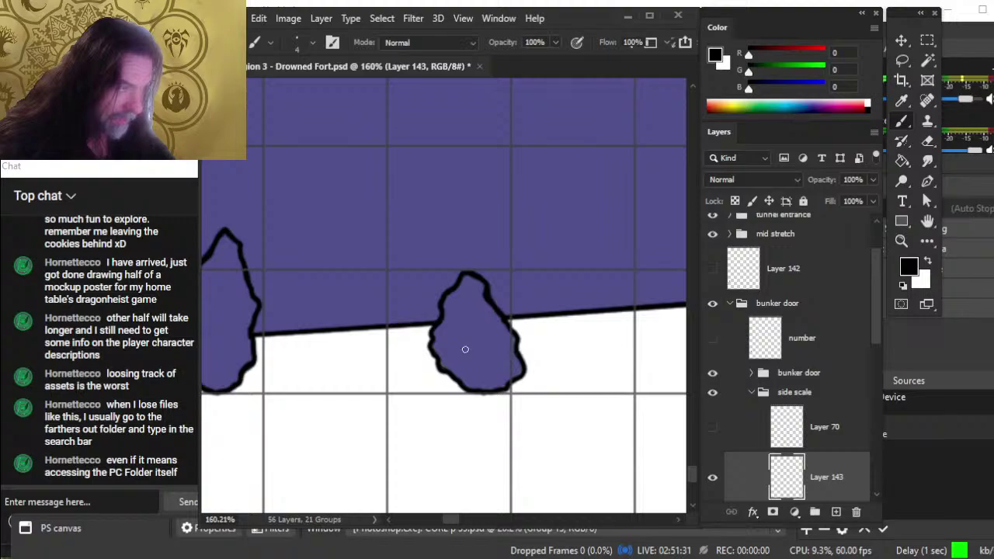
Step: Try to extend the short horizontal ceiling line with a straight, slightly rising brush stroke
left_click_drag(588, 349, 308, 337)
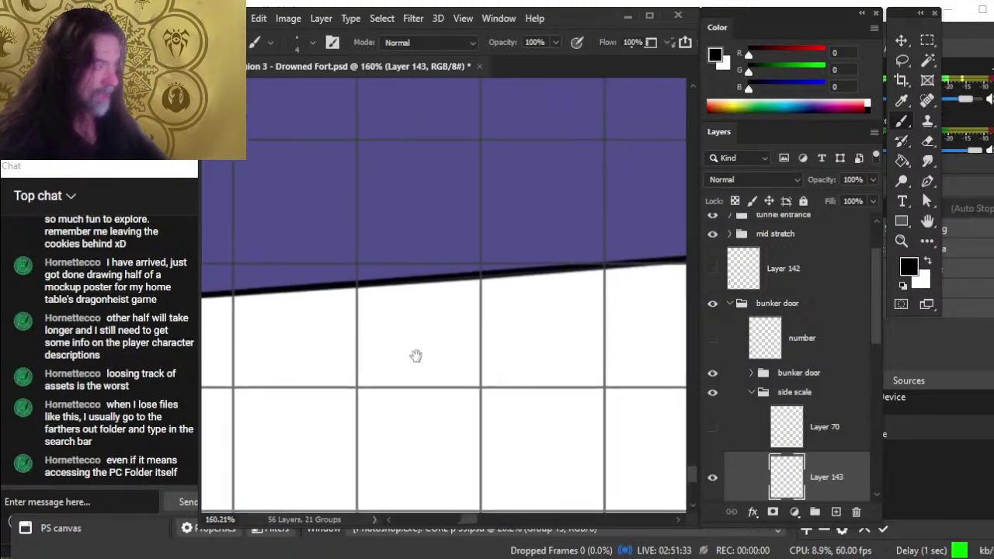
key("z")
left_click_drag(655, 362, 426, 438)
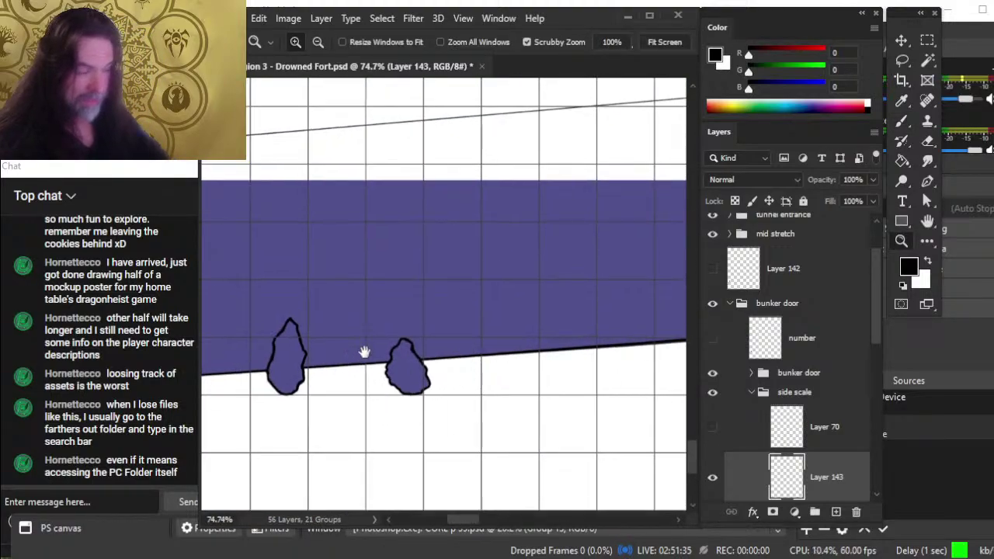
left_click_drag(364, 352, 672, 445)
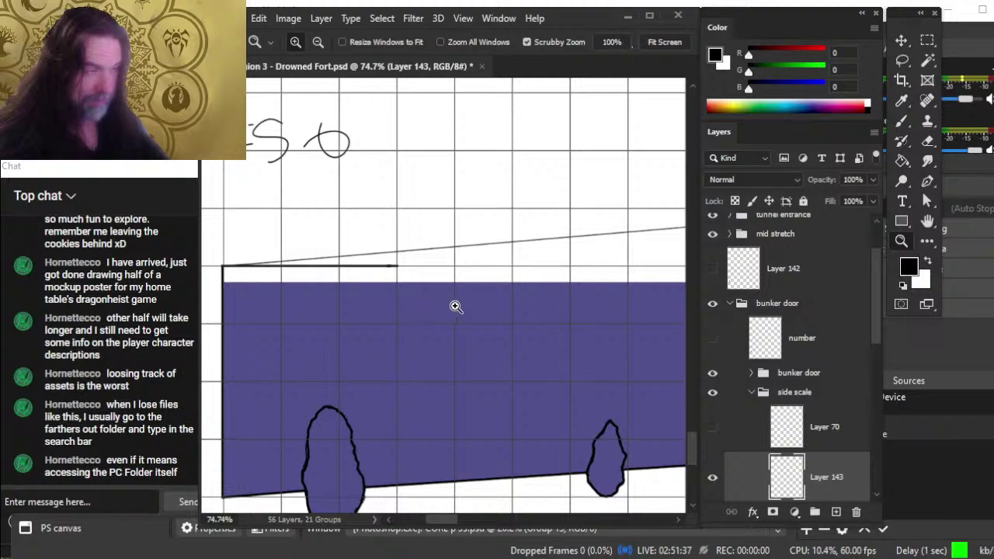
key("b")
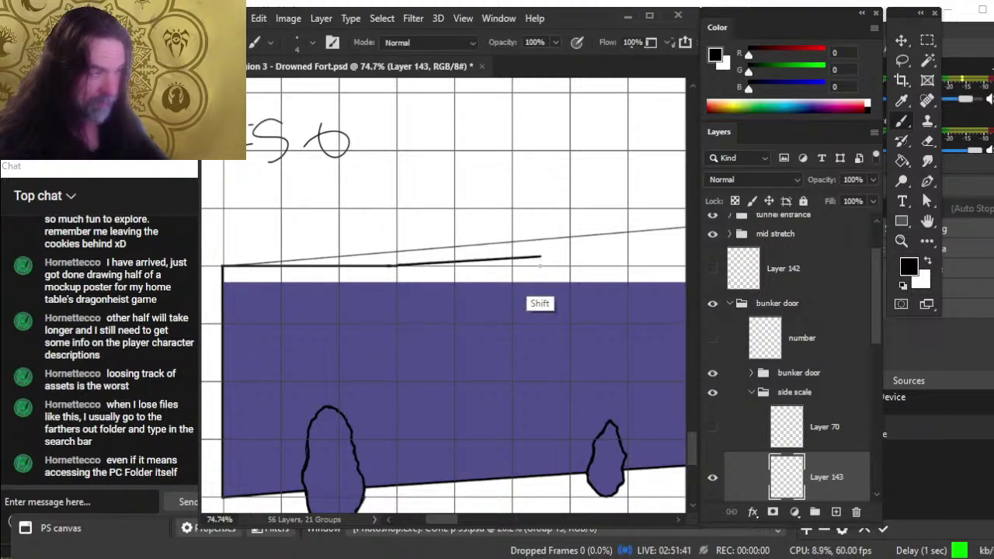
key("z")
left_click_drag(400, 260, 440, 288)
Step: Hide the bunker door group to clear the black shape covering the far end of the sketched sloping ceiling line
key("b")
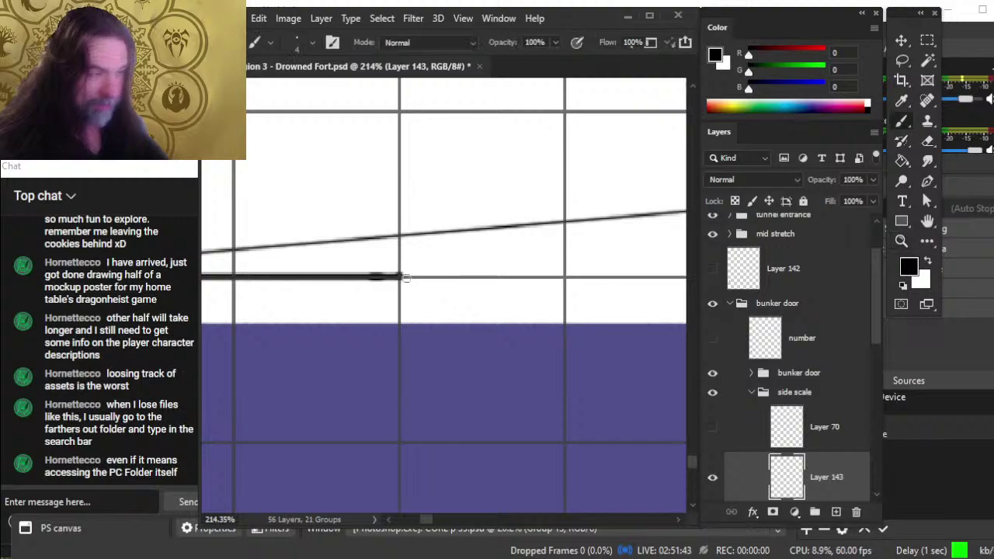
key("z")
left_click_drag(545, 321, 455, 327)
left_click_drag(617, 347, 446, 358)
scroll(446, 358, "up", 3)
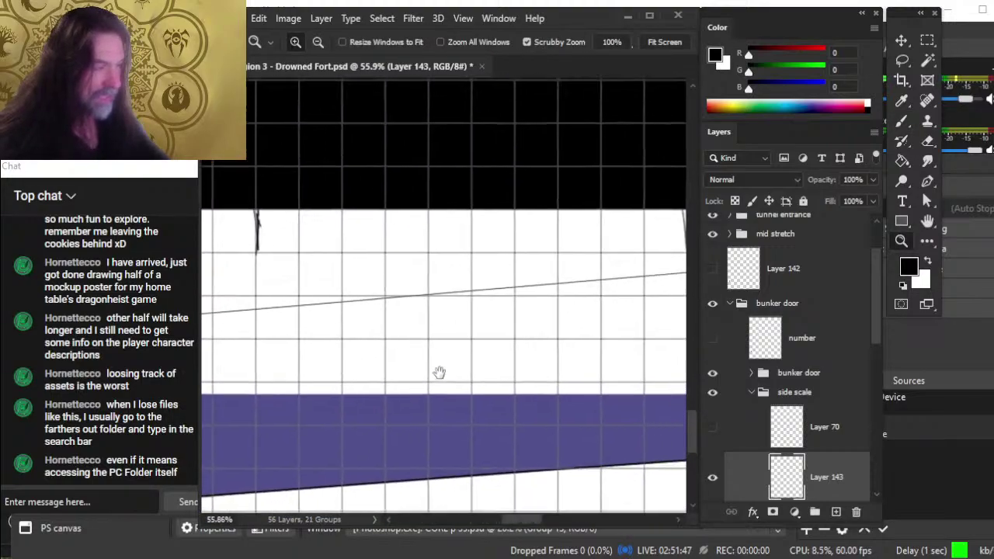
scroll(442, 365, "down", 1)
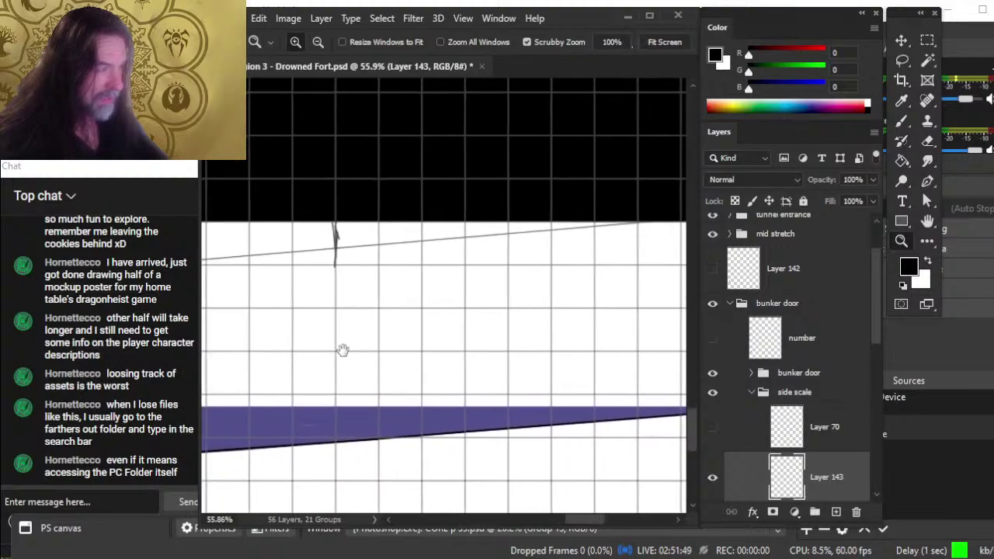
scroll(547, 379, "right", 2)
mouse_move(547, 378)
left_mouse_down()
mouse_move(446, 408)
mouse_move(417, 393)
left_mouse_up()
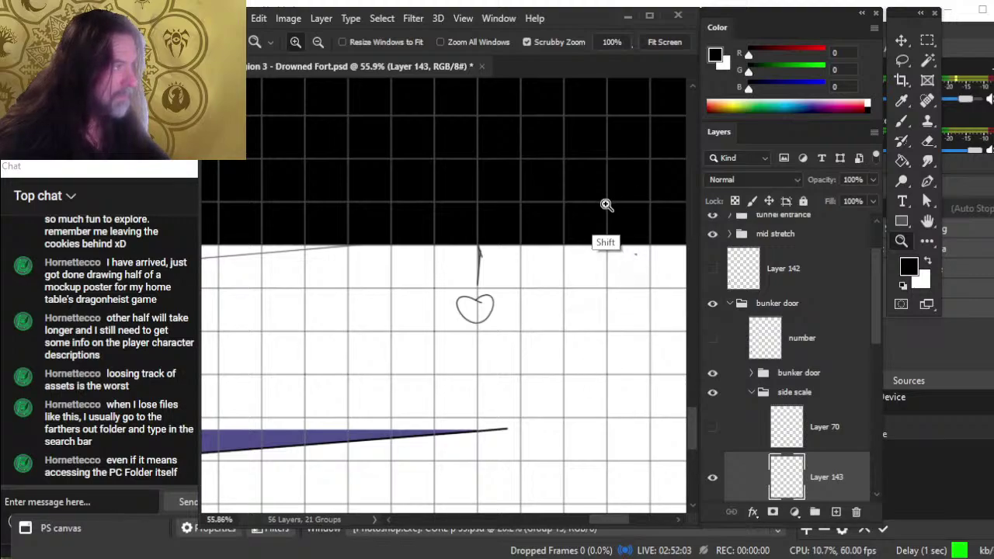
key("b")
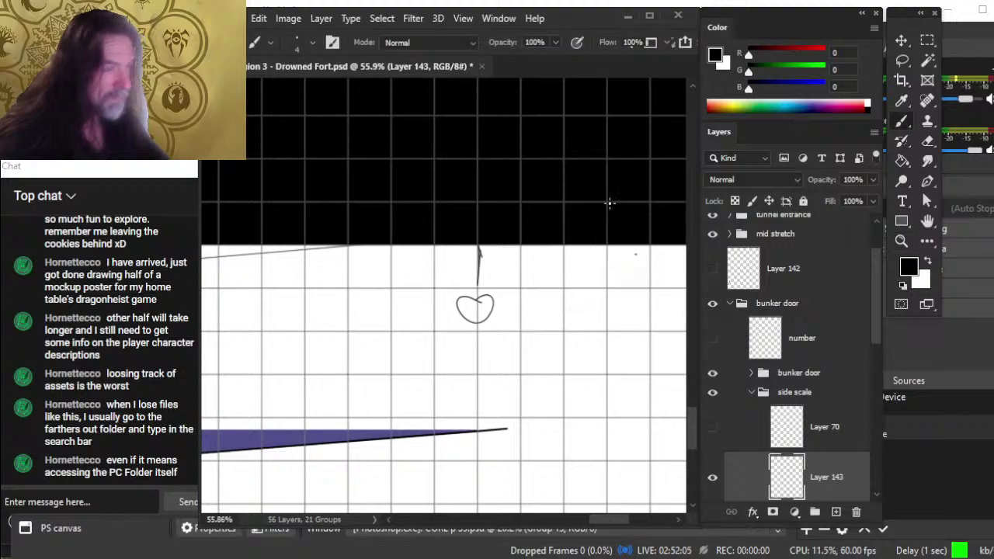
left_click_drag(356, 312, 607, 357)
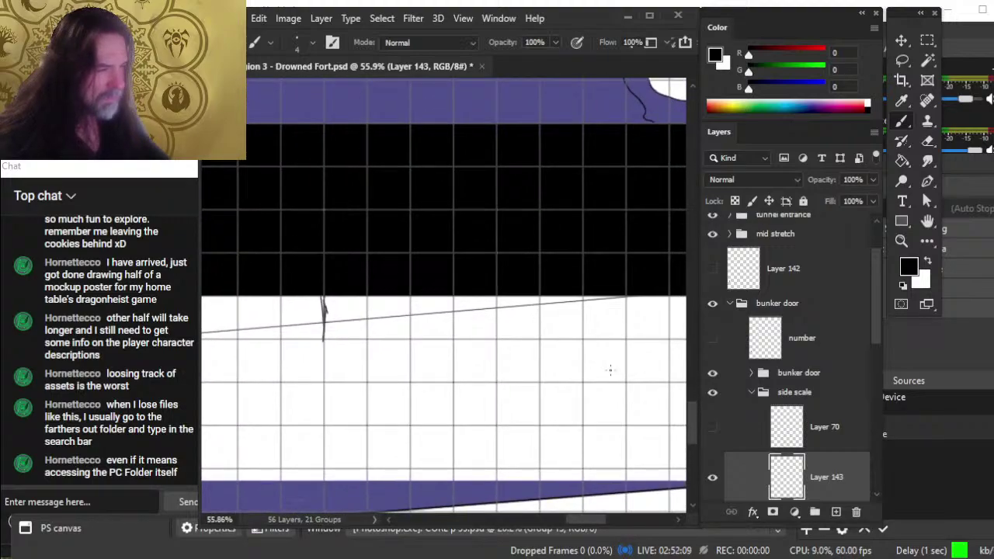
left_click(712, 375)
Step: Undo the stray curved stroke and ink a straight sloping ceiling line from the sketch's far end to the short horizontal ceiling line
left_click_drag(619, 394, 400, 399)
mouse_move(475, 410)
left_mouse_down()
mouse_move(533, 286)
mouse_move(499, 356)
mouse_move(528, 350)
left_mouse_up()
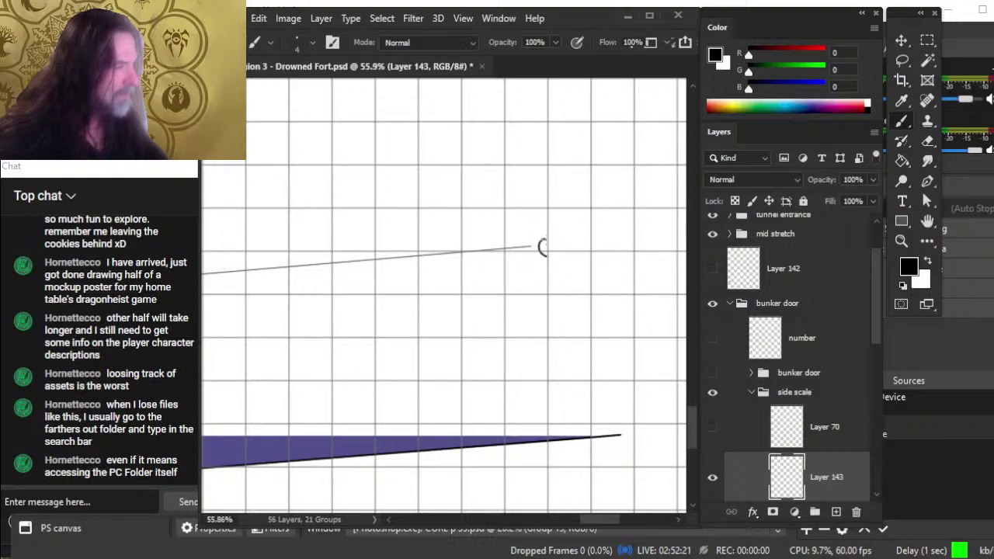
key("ctrl+z")
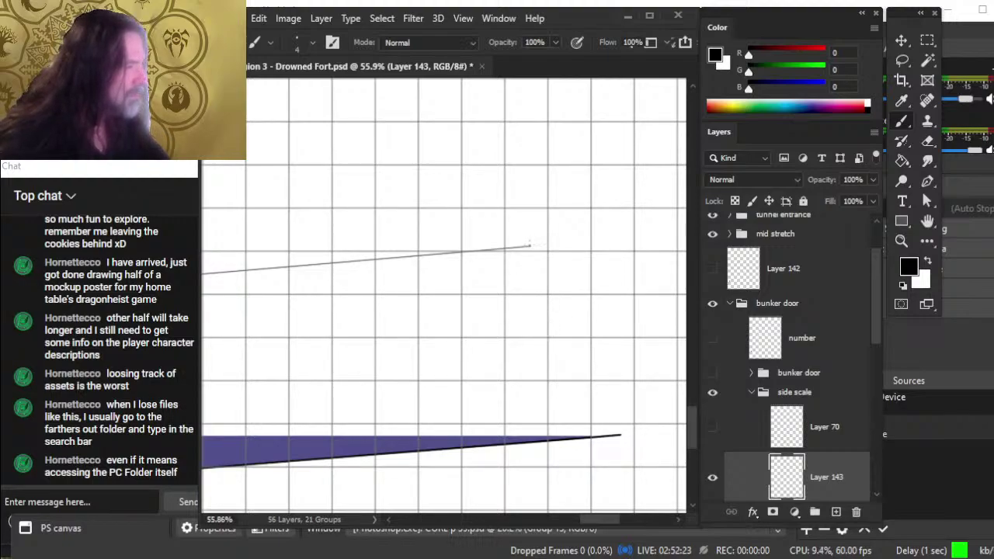
left_click_drag(326, 350, 683, 402)
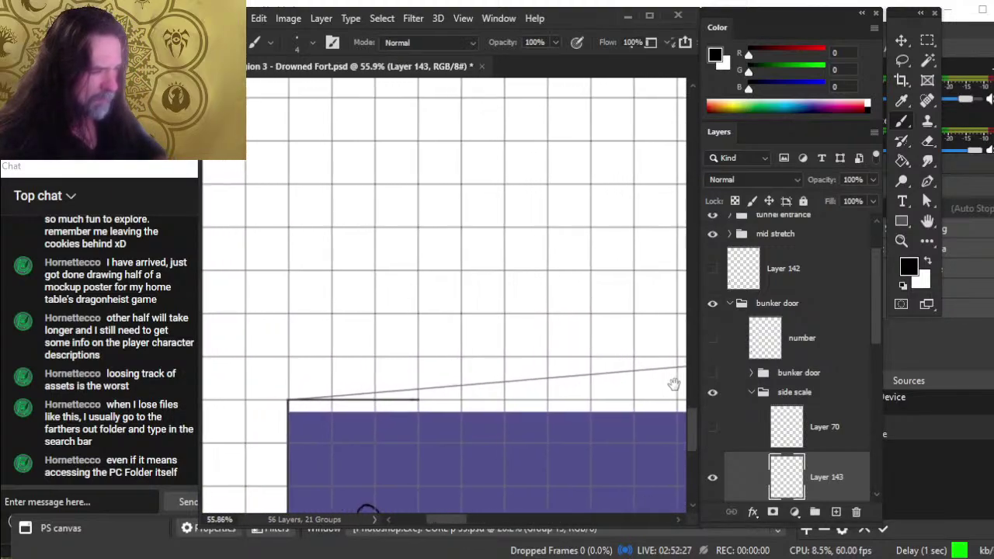
left_click_drag(373, 419, 673, 381)
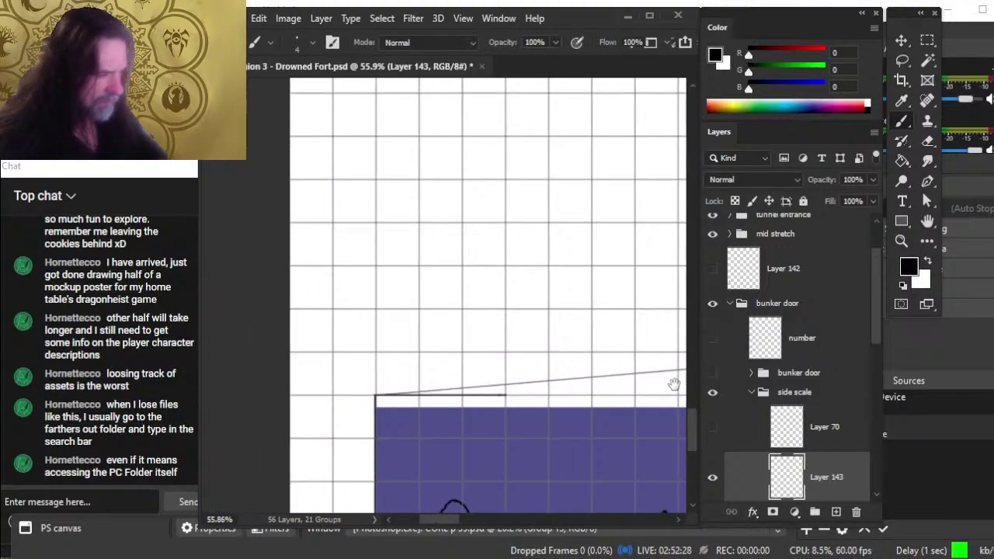
left_click(516, 396, "shift")
Step: Copy the far end section of the inked ceiling line onto a new layer and move it outward along the slope to lengthen the line
key("ctrl+space")
left_click_drag(537, 426, 459, 372)
left_click_drag(560, 381, 271, 401)
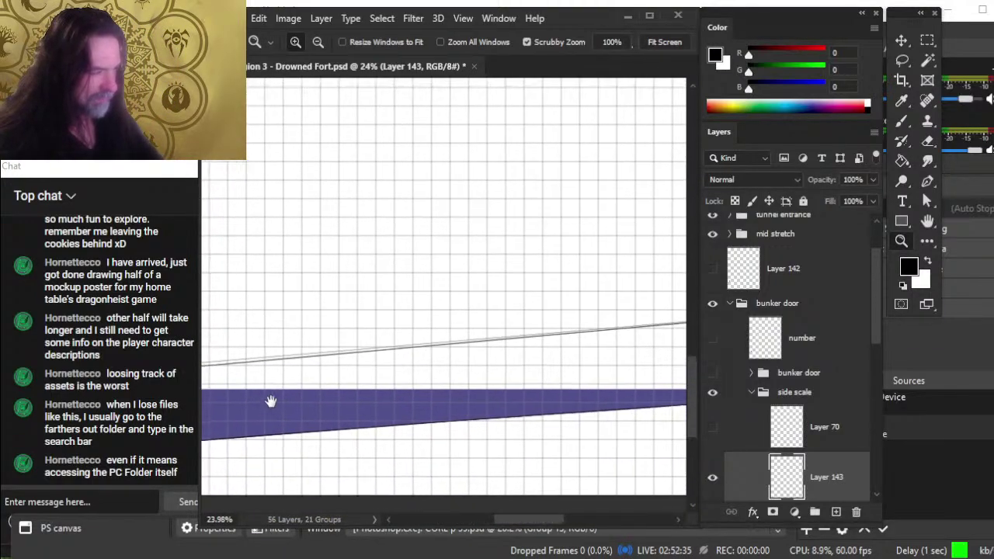
left_click_drag(592, 412, 329, 406)
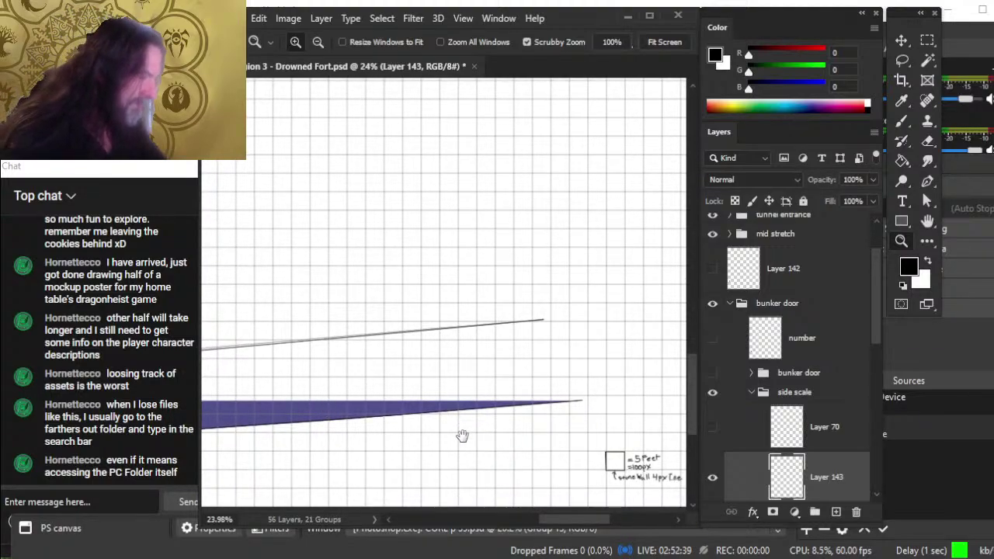
key("l")
mouse_move(547, 304)
left_mouse_down()
mouse_move(535, 310)
mouse_move(544, 303)
left_mouse_up()
key("ctrl+j")
key("v")
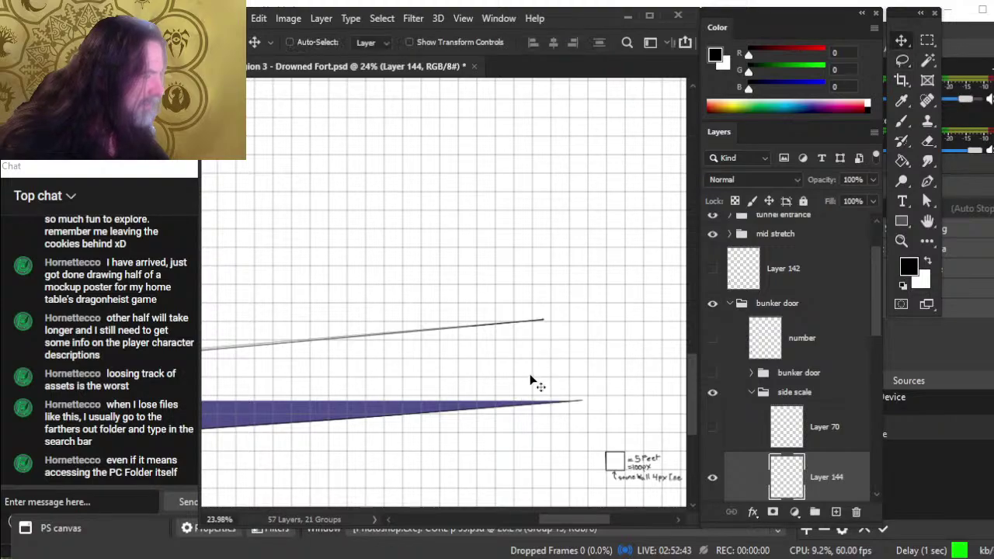
mouse_move(535, 381)
left_mouse_down()
mouse_move(622, 372)
mouse_move(590, 368)
left_mouse_up()
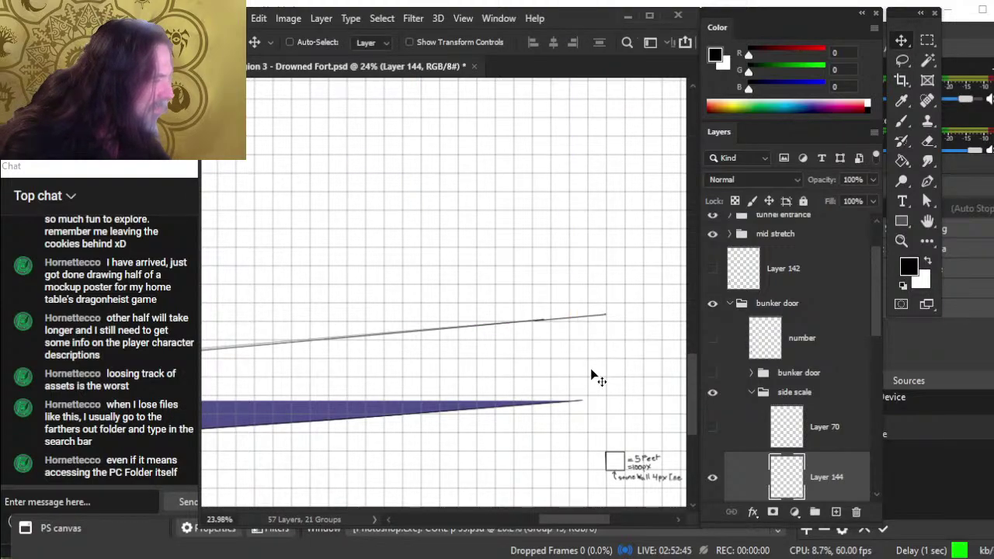
Step: Erase the blob at the original ceiling line's end on Layer 143, where the copied piece overlaps it
key("z")
left_click_drag(550, 329, 636, 374)
key("v")
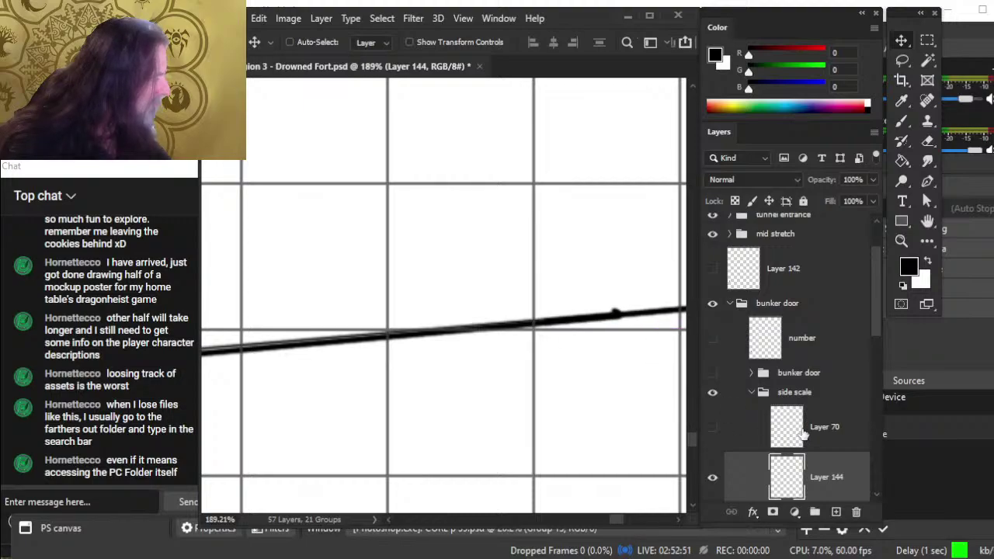
left_click_drag(873, 314, 870, 361)
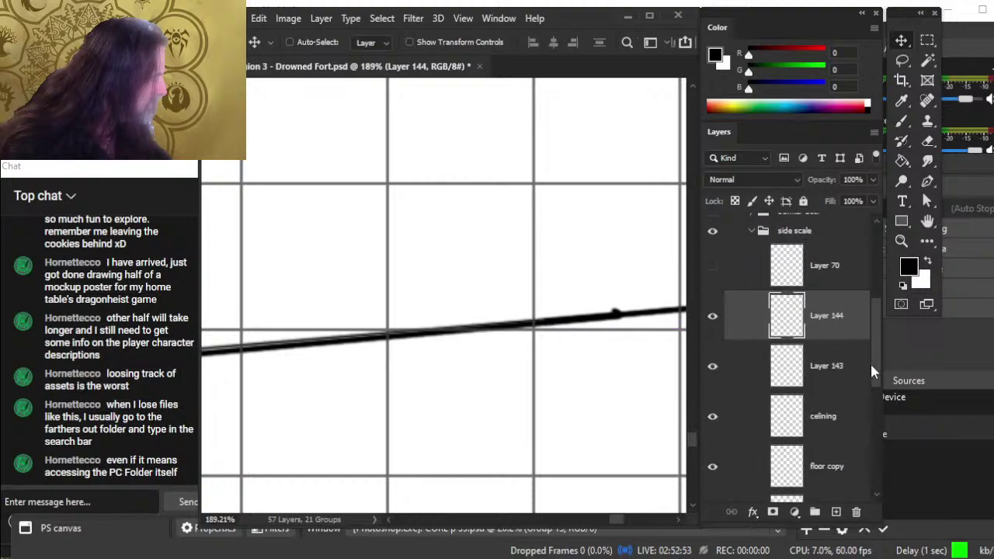
left_click(826, 353)
key("e")
left_click(616, 281)
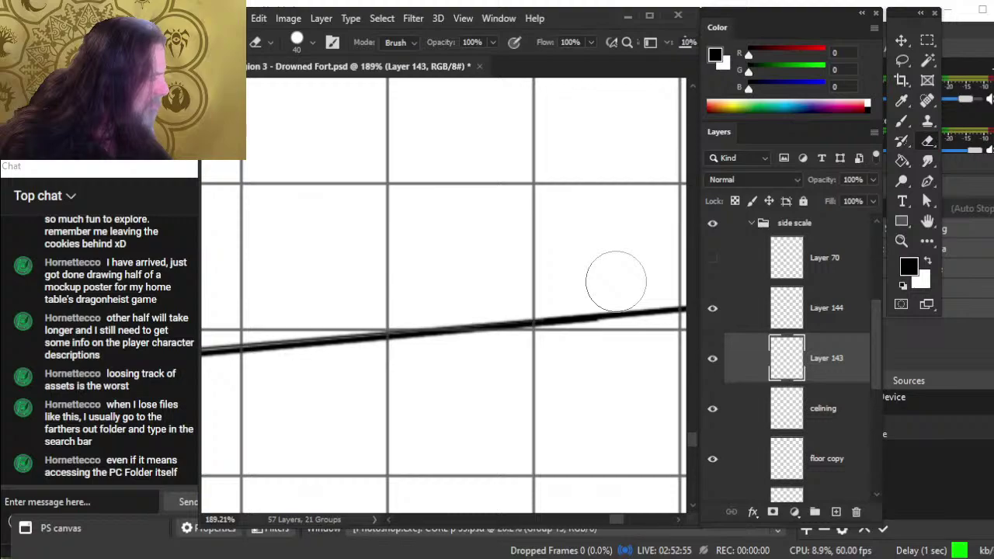
Step: Nudge the copied piece on Layer 144 sideways to line it up with the inked ceiling line
left_click(742, 329)
key("v")
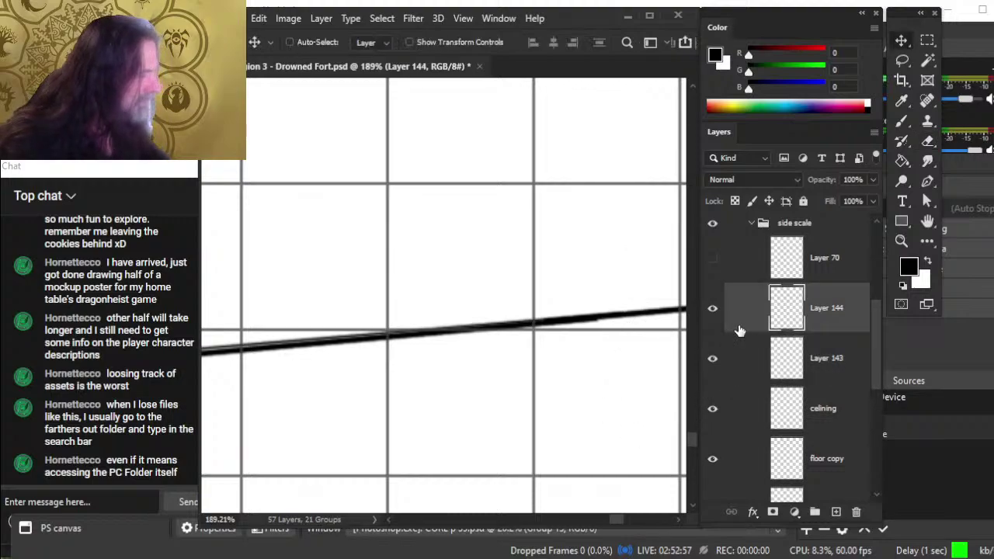
key("shift+Right")
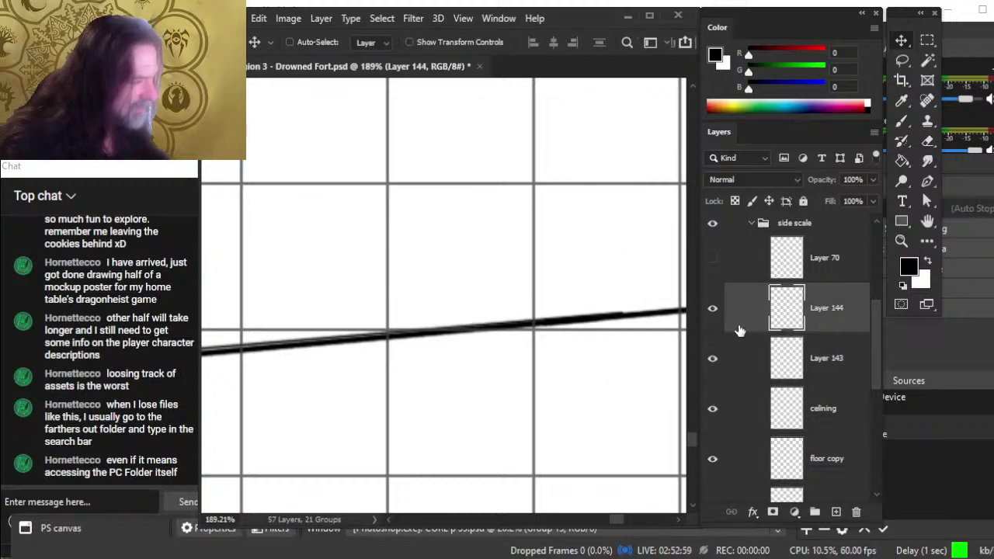
key("shift+Left")
key("shift+Right")
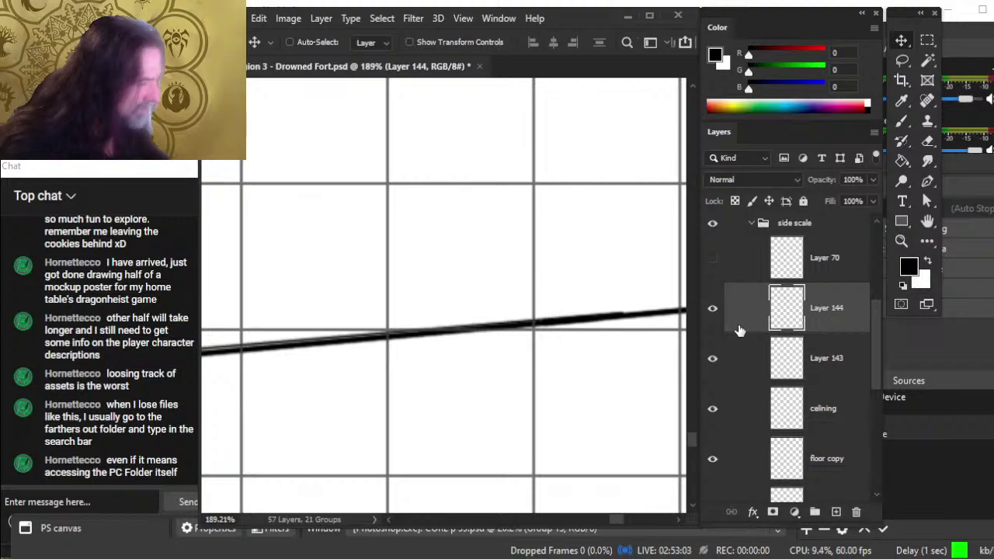
Step: Compare the inked and sketched ceiling lines by toggling their layers, leaving the celining sketch layer hidden and Layer 143 shown
left_click(837, 374)
key("e")
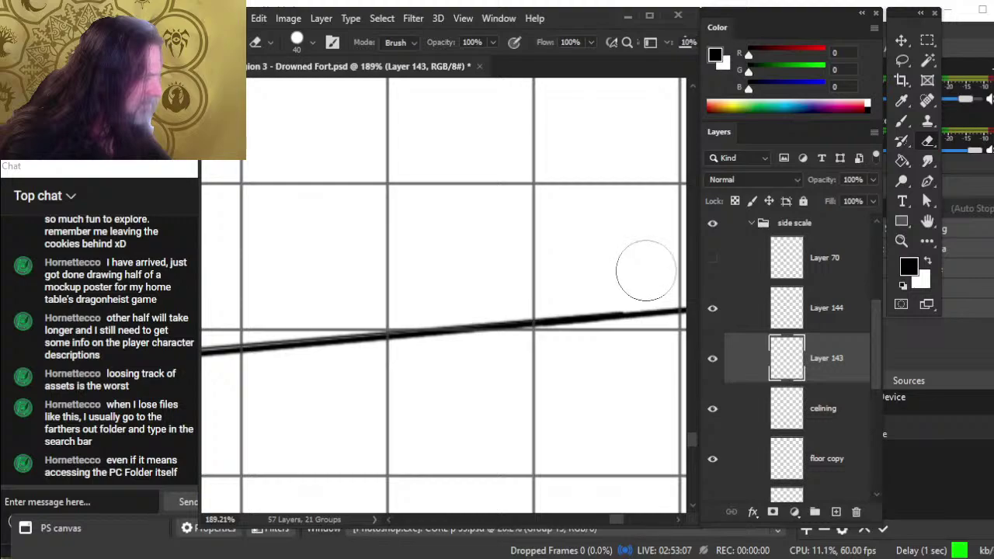
left_click(713, 361)
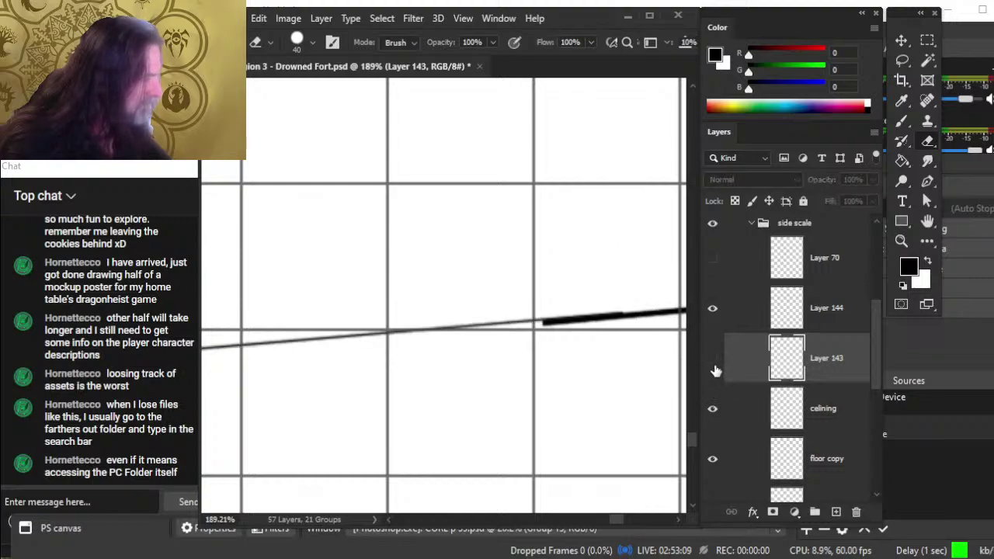
left_click(713, 361)
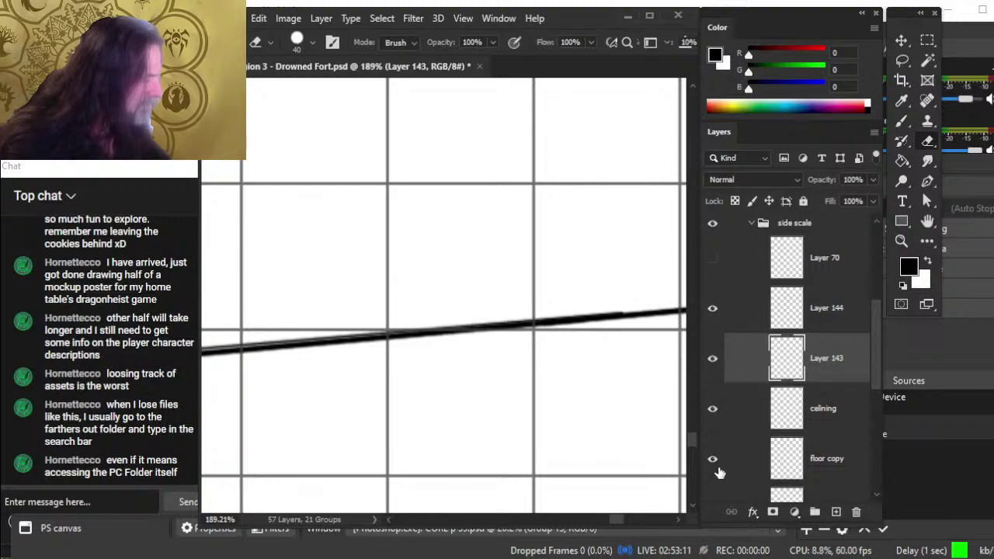
left_click(714, 411)
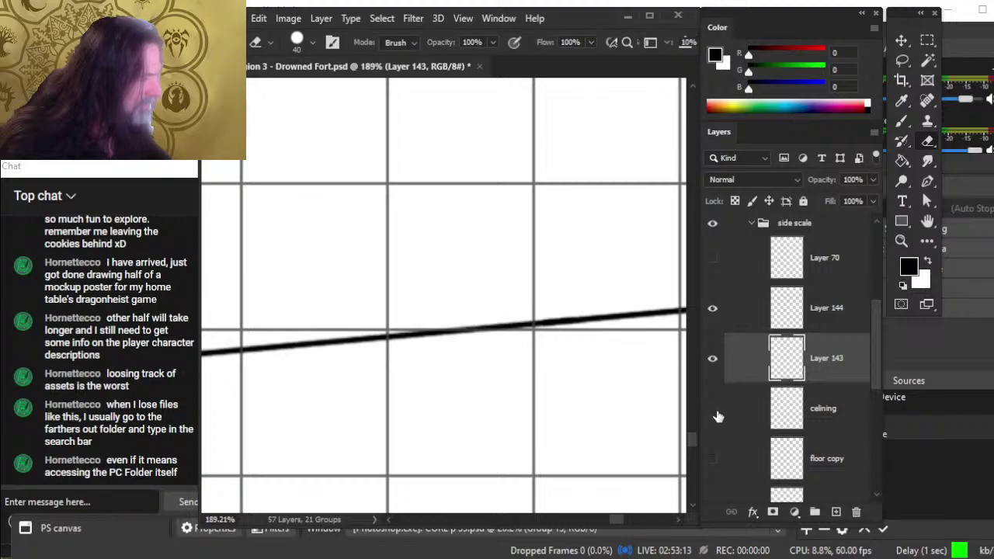
left_click(713, 410)
left_click(713, 358)
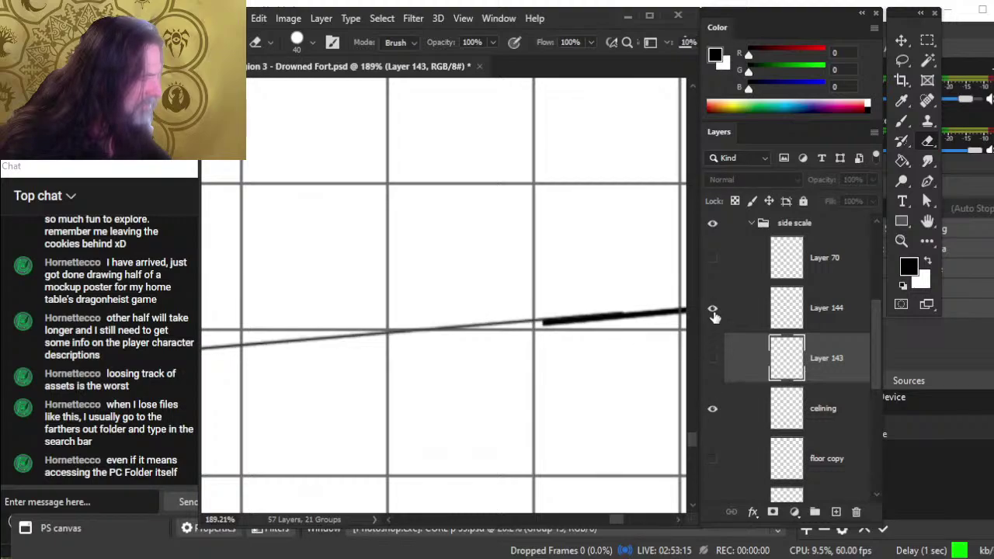
left_click(713, 310)
left_click(714, 458)
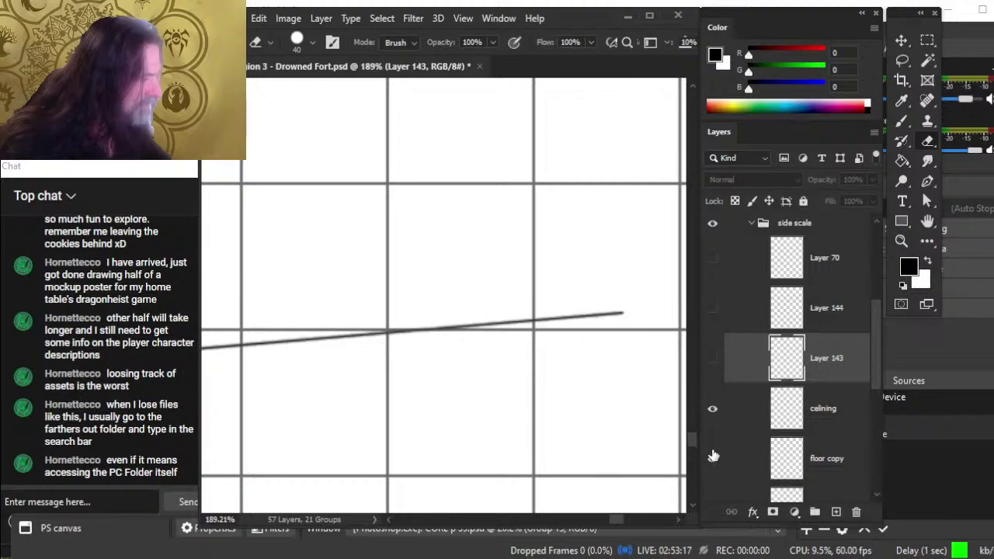
left_click(714, 410)
left_click(712, 359)
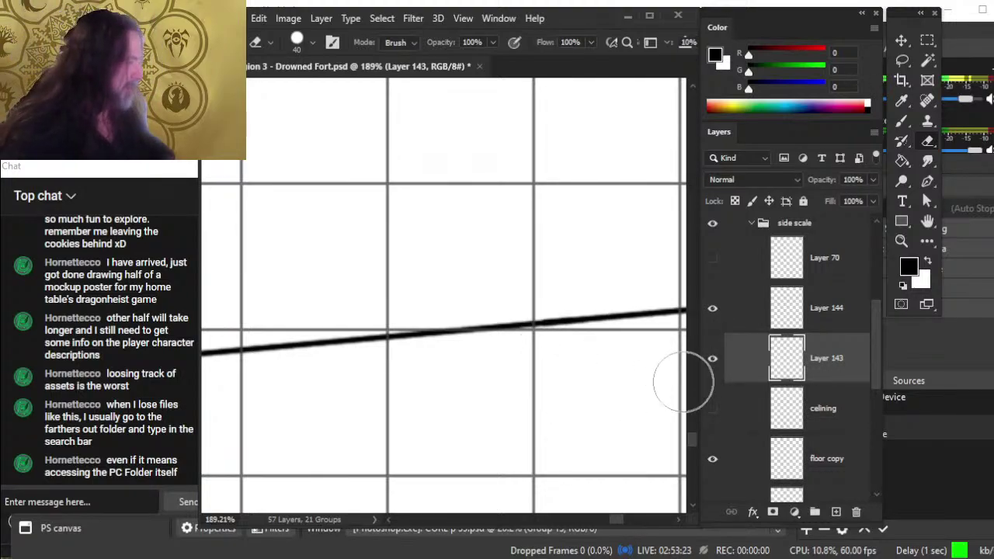
Step: Check the copied piece by toggling its visibility and merge Layer 144 down into Layer 143
left_click(712, 308)
left_click(712, 308)
right_click(831, 318)
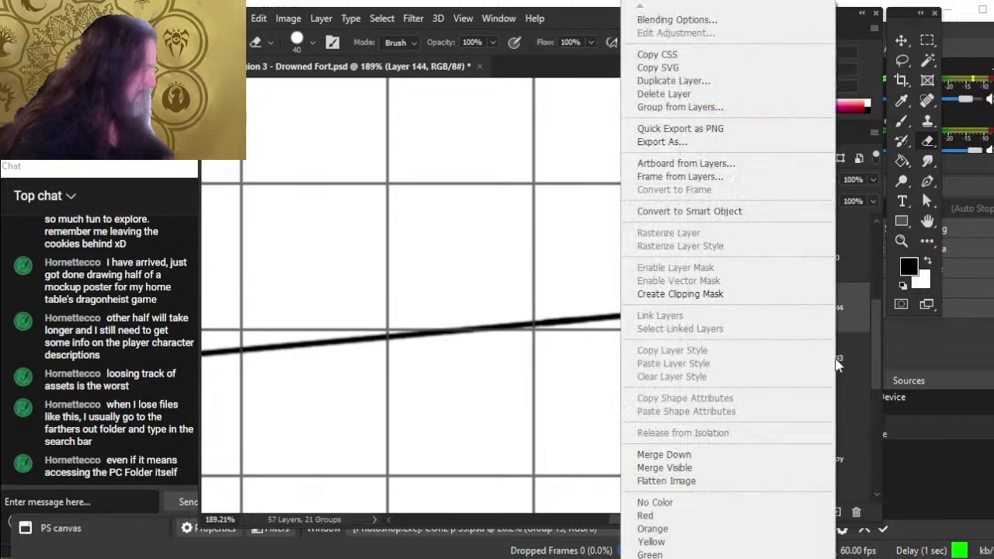
left_click(738, 455)
Step: Add a new layer above Layer 143 for marks at the horizontal end of the ceiling
key("ctrl+space")
left_click_drag(549, 391, 462, 404)
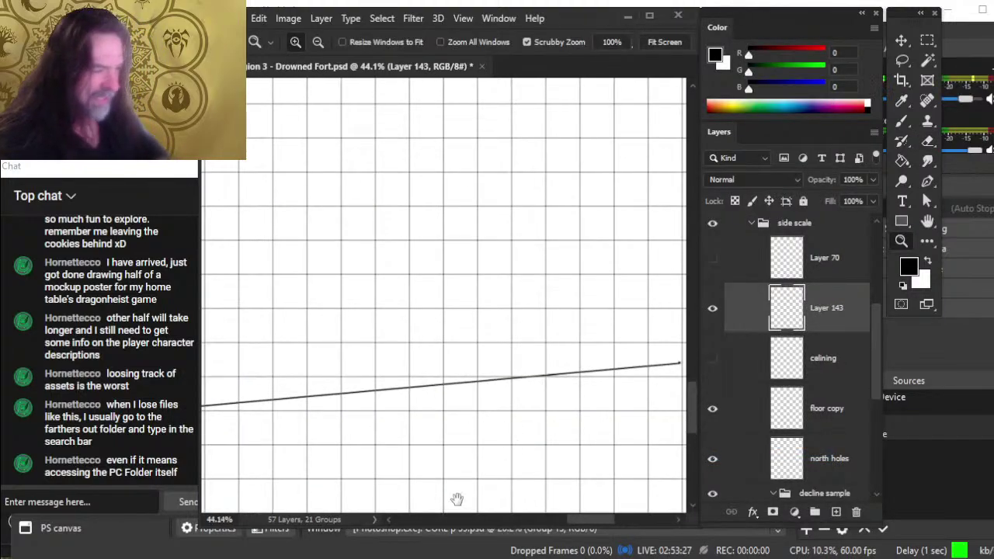
scroll(457, 499, "down", 2)
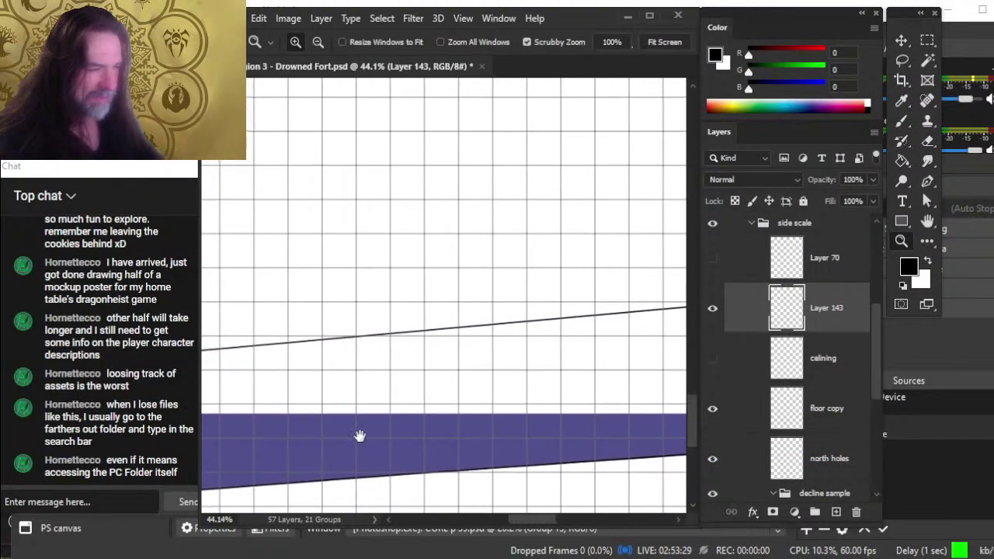
mouse_move(360, 436)
left_mouse_down()
mouse_move(597, 403)
mouse_move(567, 409)
left_mouse_up()
mouse_move(284, 432)
left_mouse_down()
mouse_move(617, 399)
mouse_move(569, 402)
mouse_move(551, 415)
left_mouse_up()
left_click(414, 359)
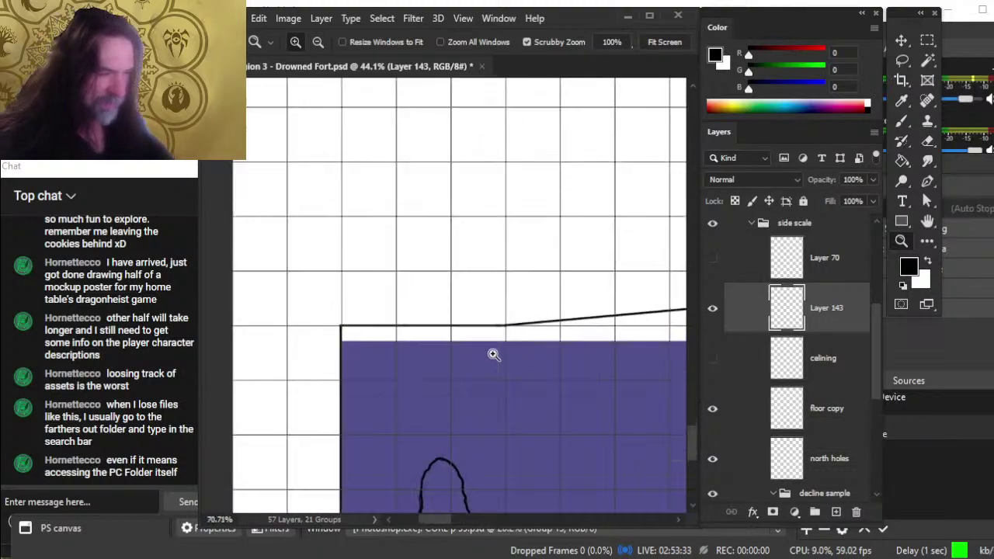
key("b")
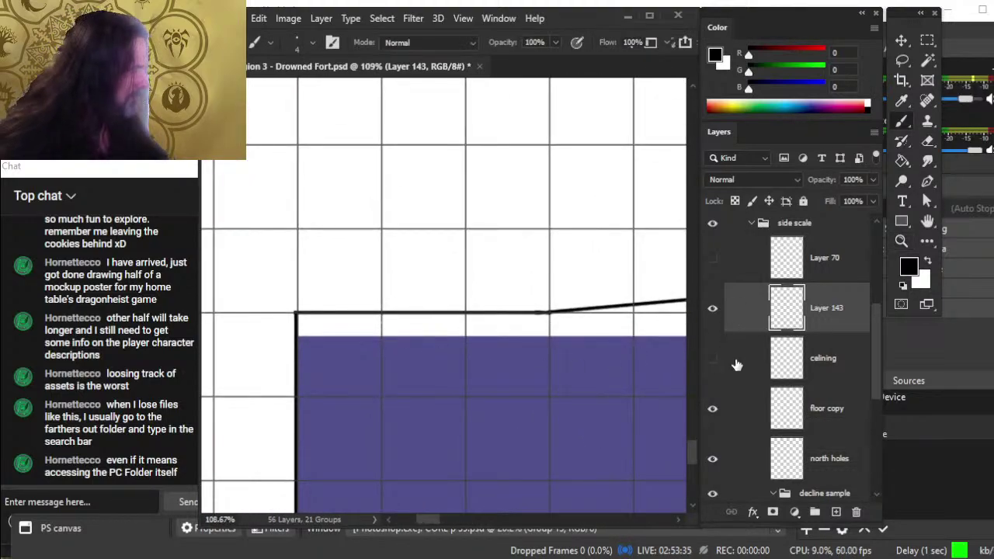
left_click(835, 511)
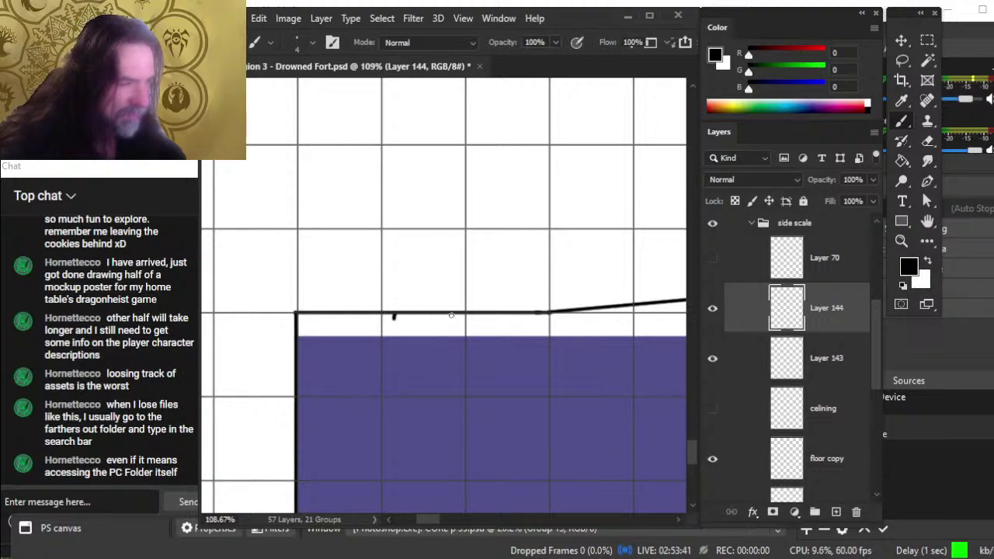
Step: Erase the misplaced mark and ink a short vertical tick across the ceiling line, one grid square from the end wall
key("e")
left_click_drag(394, 329, 383, 316)
key("b")
key("e")
key("b")
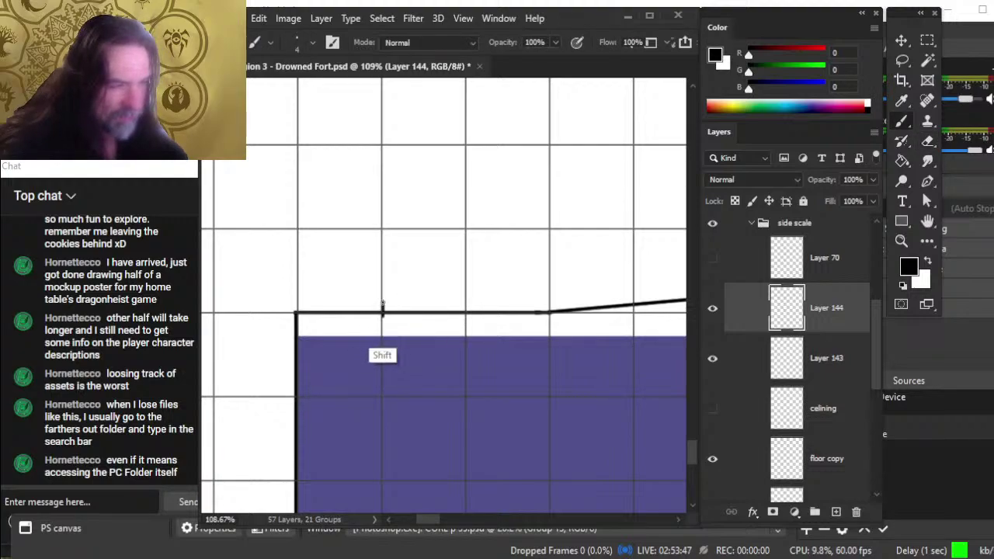
left_click(382, 303, "shift")
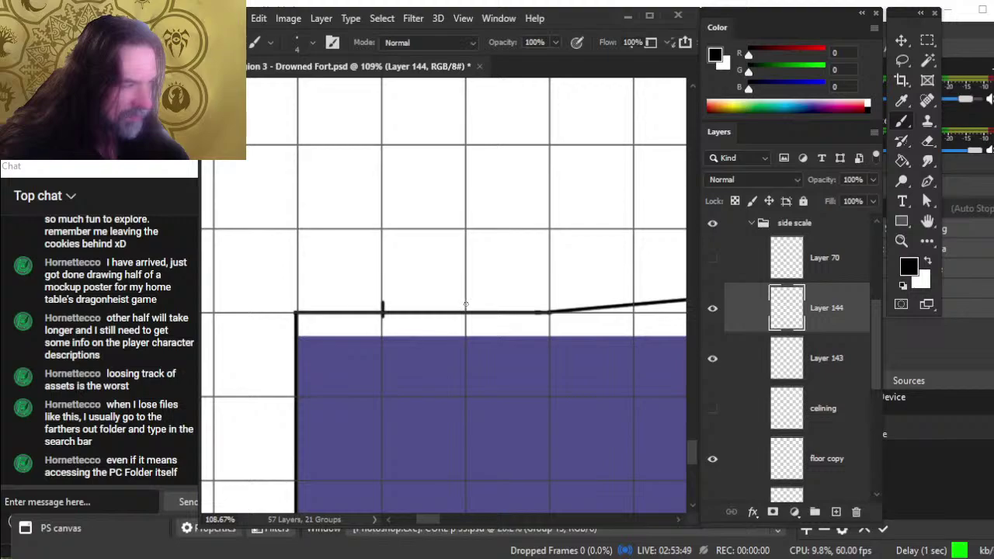
Step: Ink a second tick across the ceiling one square further along, trim both ticks' tops and join them with a horizontal line above the ceiling
left_click_drag(466, 304, 466, 318)
key("e")
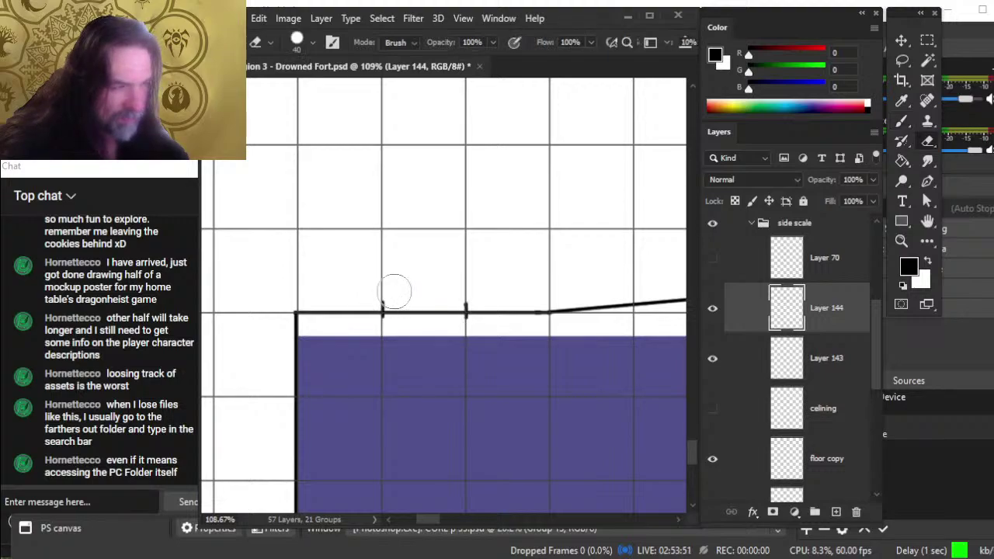
mouse_move(388, 293)
left_mouse_down()
mouse_move(382, 303)
mouse_move(468, 308)
left_mouse_up()
key("b")
left_click(383, 305, "shift")
key("e")
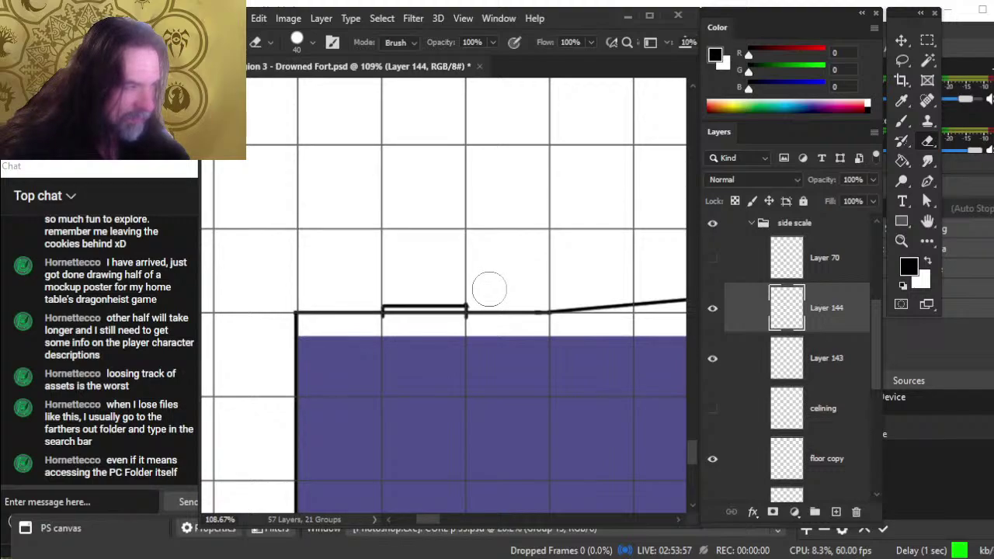
Step: Close the thin rectangle with a line below the ceiling and erase the ceiling line inside it on Layer 143
key("b")
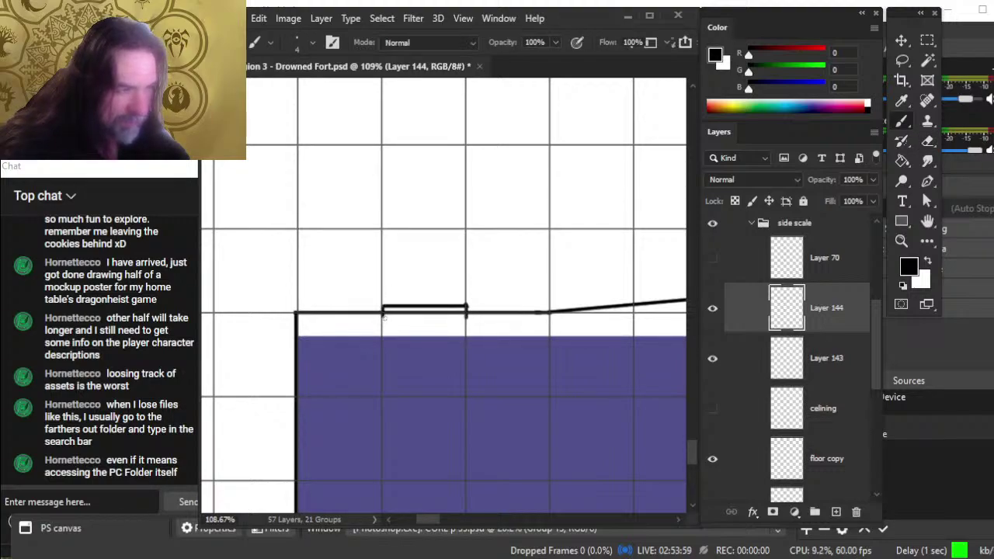
left_click_drag(383, 315, 467, 315)
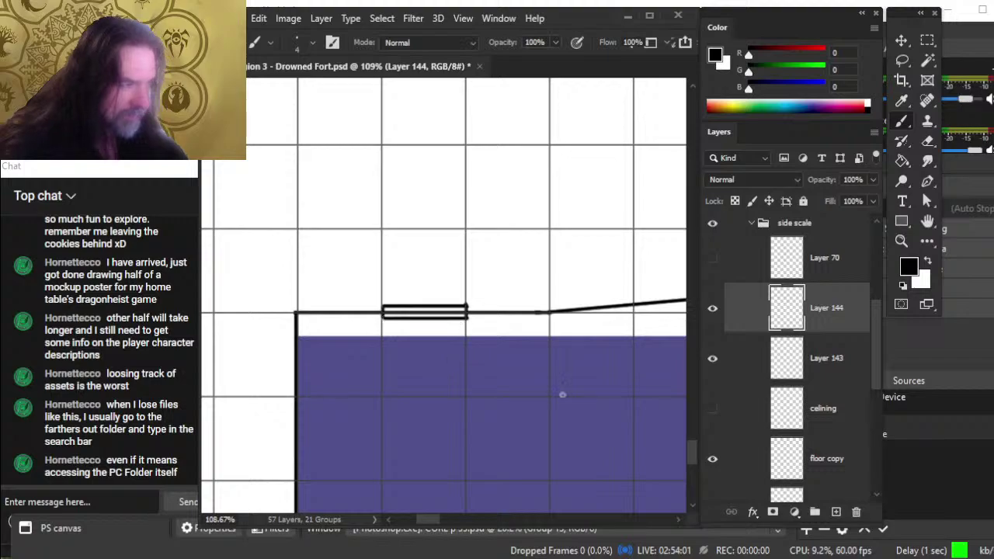
left_click(829, 372)
key("e")
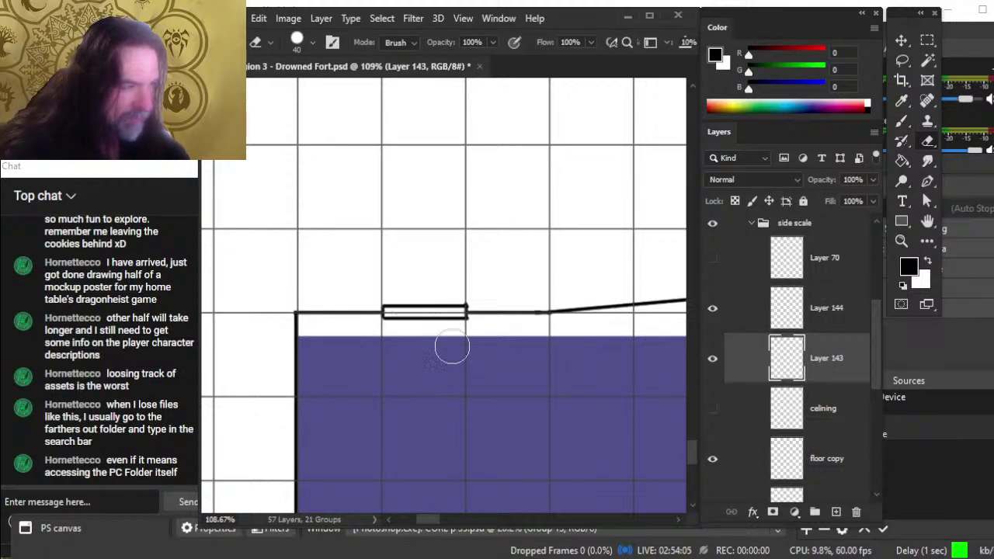
Step: Show the number layer and the bunker door group above the side scale group
key("z")
mouse_move(558, 341)
left_mouse_down()
mouse_move(494, 329)
mouse_move(473, 466)
mouse_move(438, 397)
mouse_move(481, 497)
mouse_move(491, 302)
mouse_move(505, 301)
left_mouse_up()
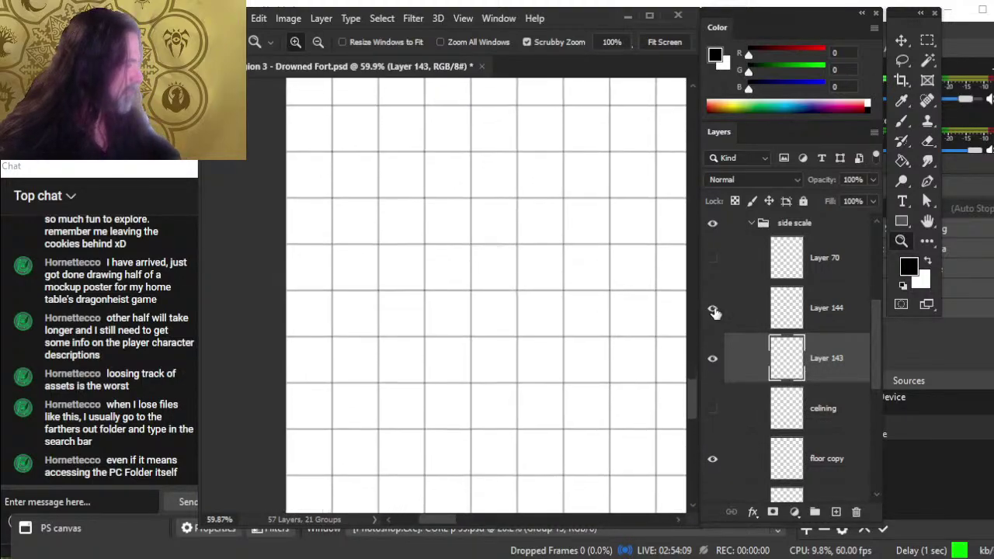
scroll(876, 343, "up", 3)
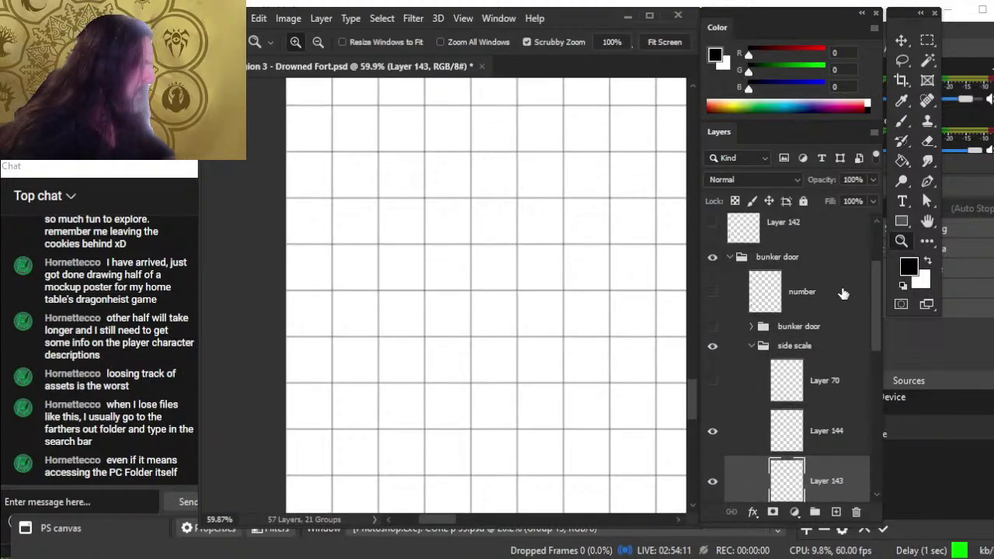
left_click(712, 326)
left_click(712, 326)
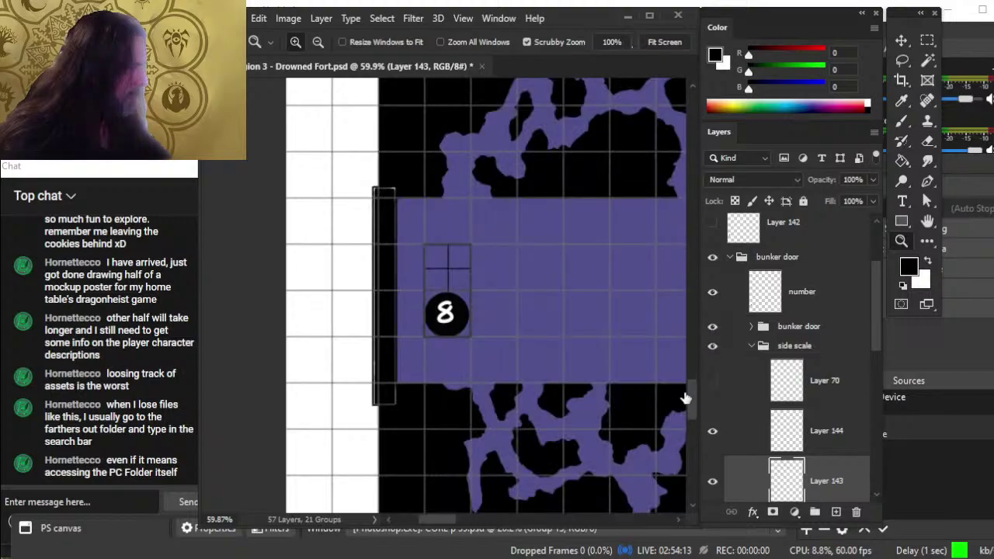
Step: Ink a short vertical divider on Layer 143 at the middle of the thin rectangle in the ceiling
mouse_move(572, 455)
left_mouse_down()
mouse_move(585, 387)
mouse_move(553, 172)
left_mouse_up()
left_click(431, 437)
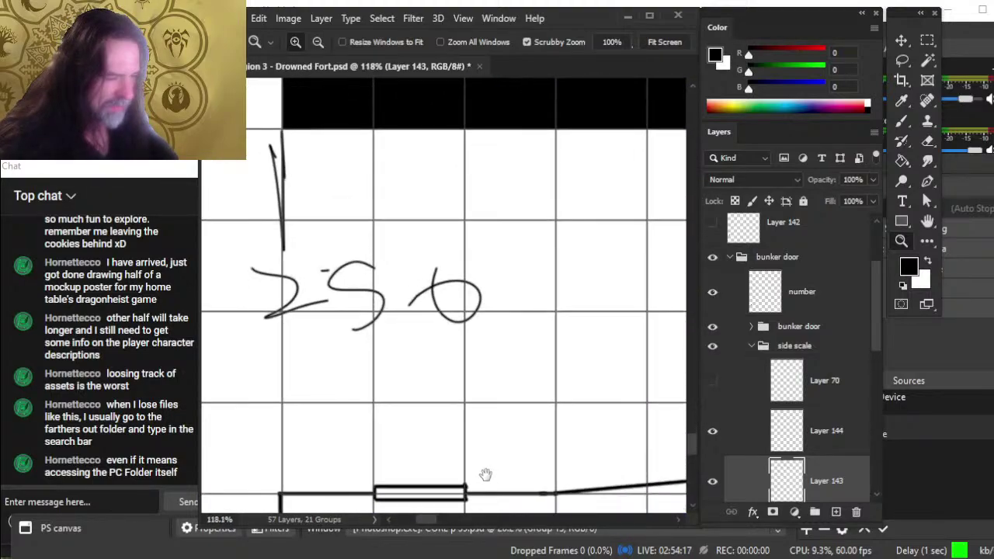
mouse_move(484, 473)
left_mouse_down()
mouse_move(492, 293)
mouse_move(451, 314)
left_mouse_up()
key("b")
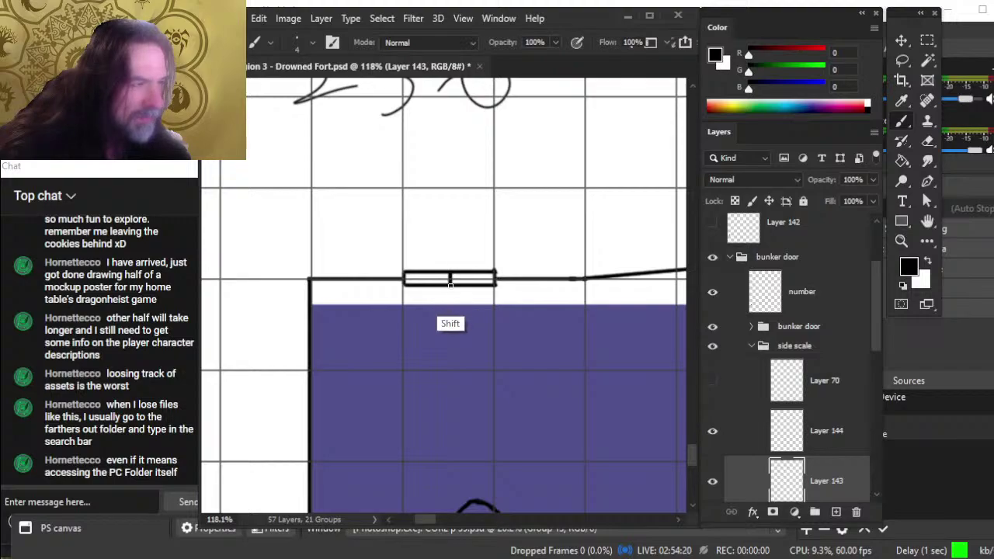
Step: Check Layer 144 by toggling its visibility and erase the stray line ends at the rectangle's corners on that layer
left_click(712, 431)
left_click(712, 431)
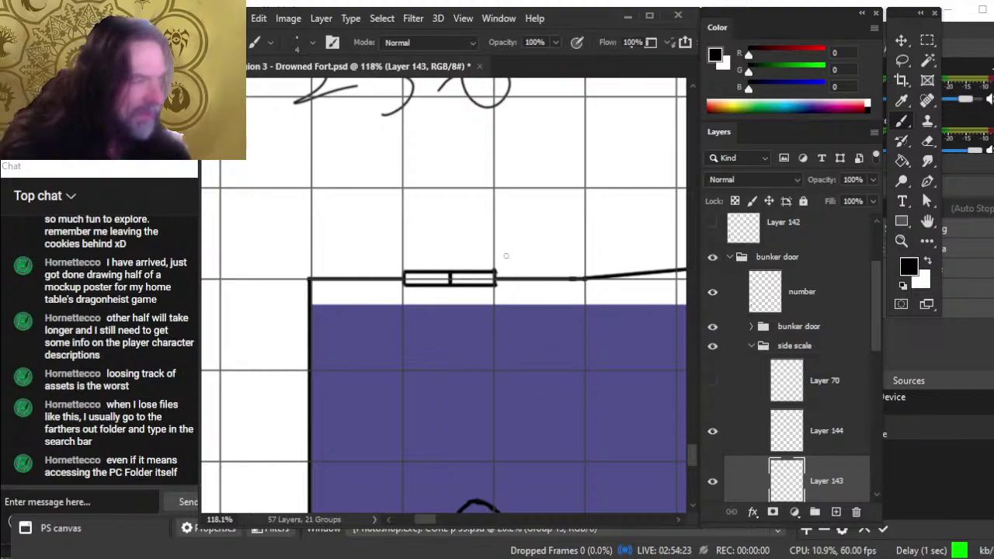
left_click(834, 433)
key("e")
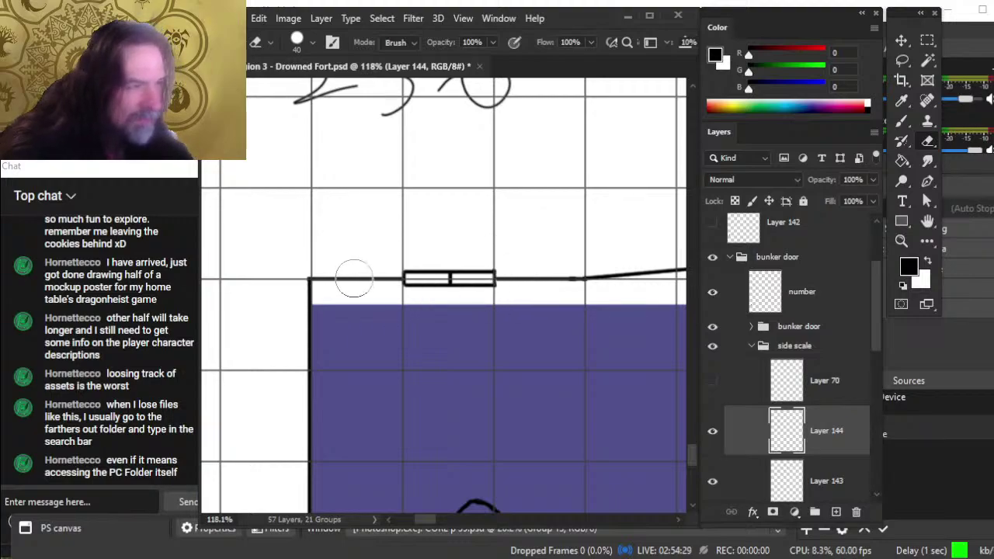
Step: Examine the side-scale view along its full length to the sloping end and toggle the bunker door group's visibility
key("z")
scroll(577, 390, "down", 5)
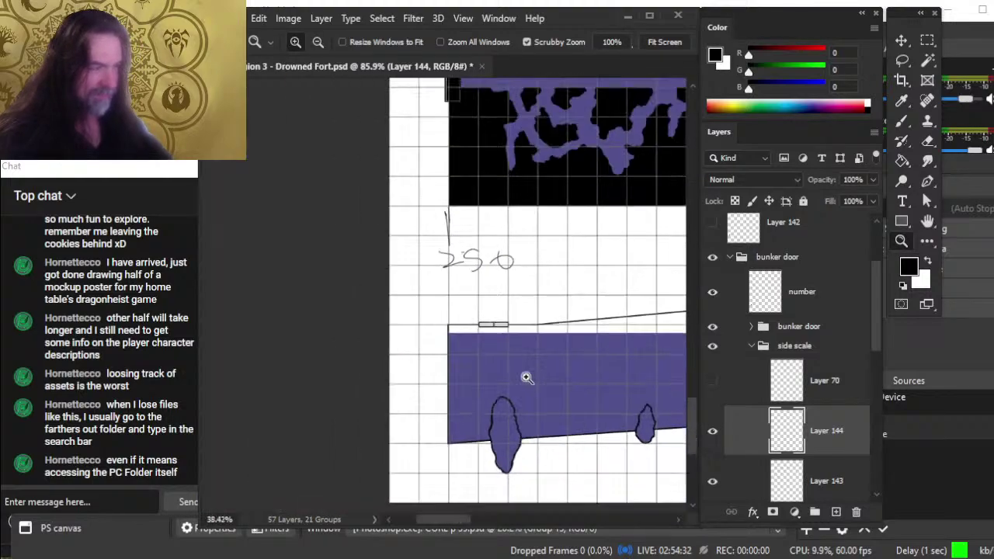
left_click_drag(527, 378, 521, 382)
mouse_move(619, 412)
left_mouse_down()
mouse_move(564, 445)
mouse_move(562, 497)
mouse_move(542, 360)
mouse_move(529, 355)
left_mouse_up()
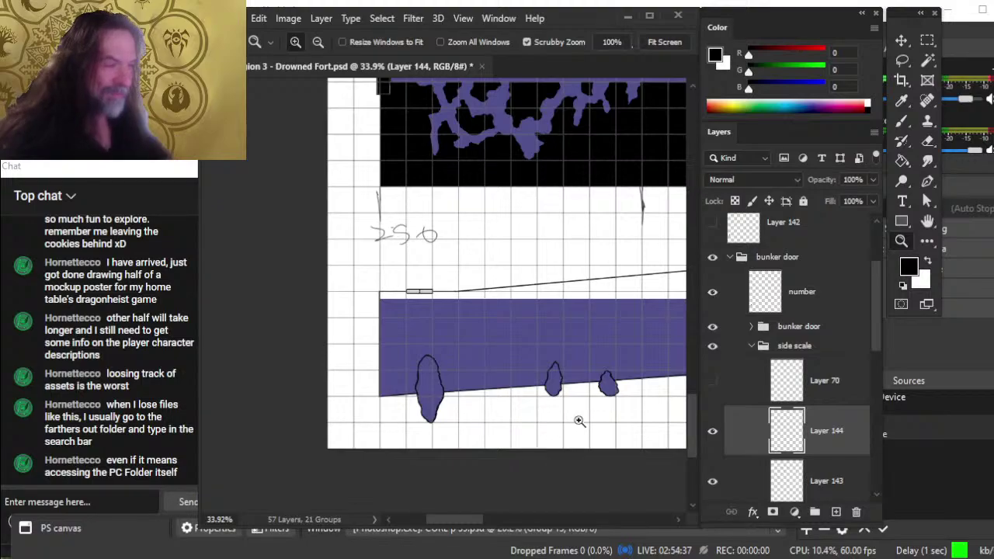
scroll(598, 402, "right", 3)
scroll(597, 402, "down", 1)
left_click_drag(599, 388, 588, 412)
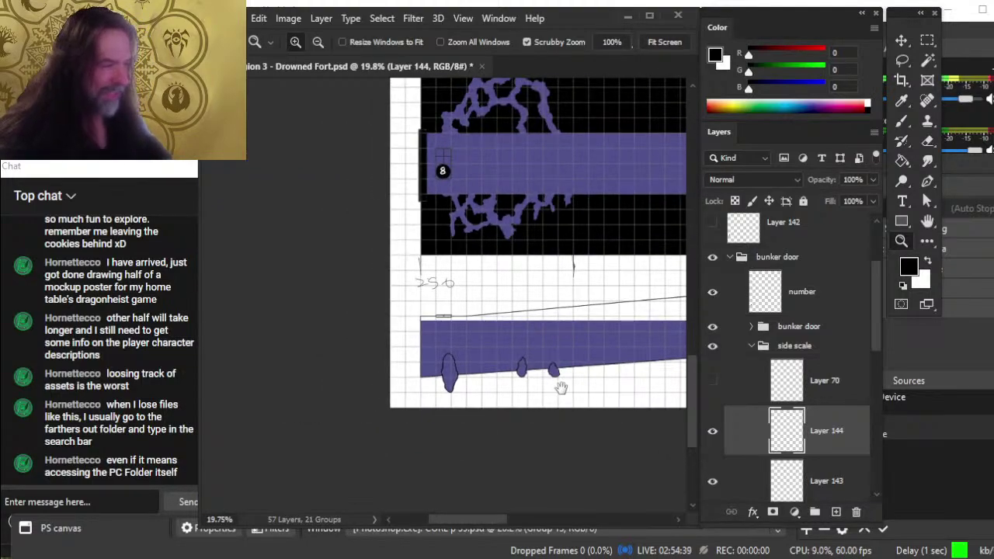
scroll(562, 388, "right", 3)
scroll(562, 388, "down", 1)
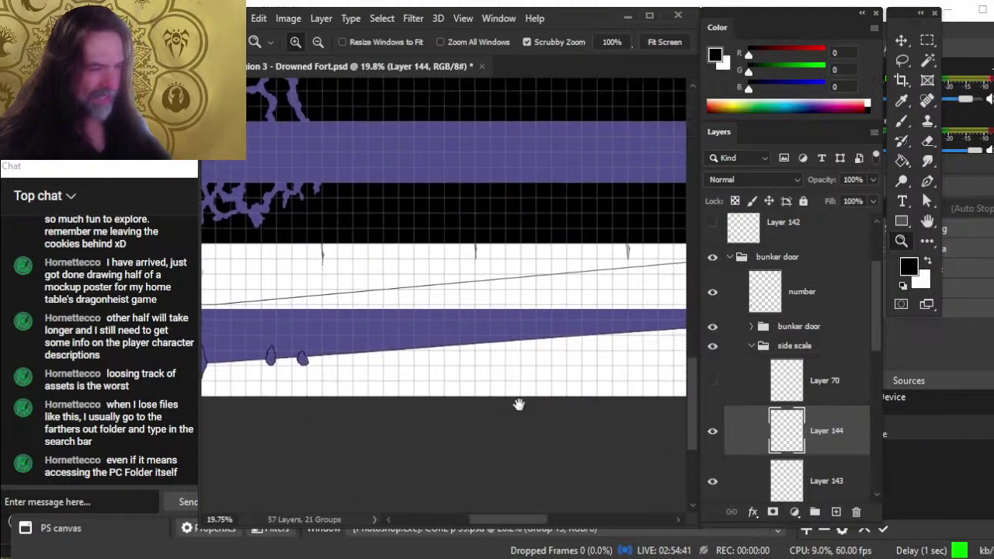
scroll(613, 391, "down", 3)
left_click_drag(614, 391, 432, 406)
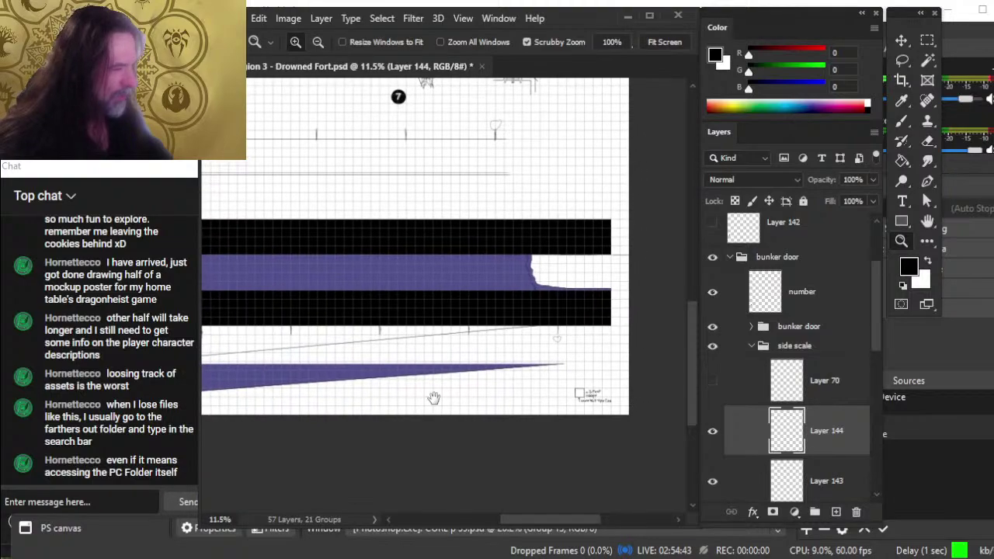
left_click(712, 327)
left_click(713, 327)
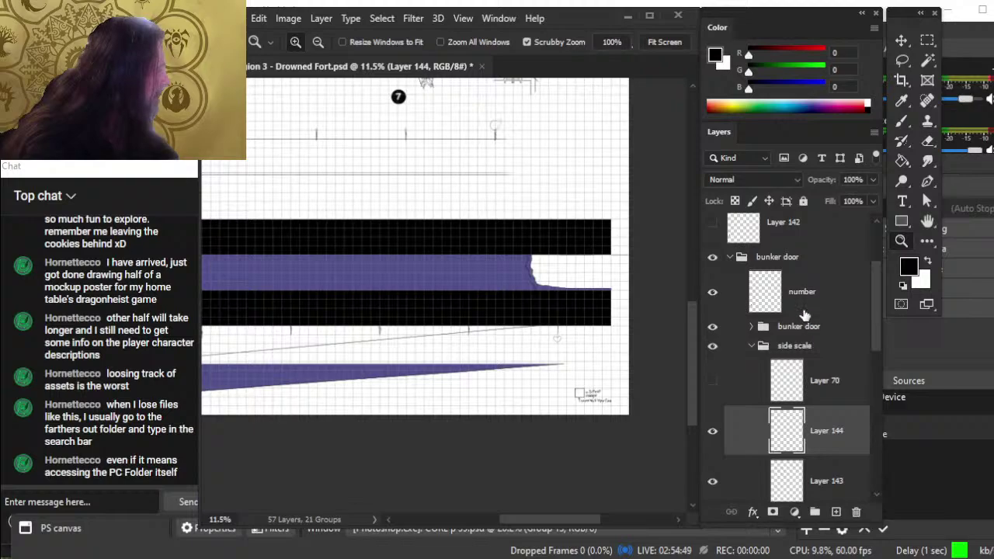
Step: Move the number layer and bunker door group up together by about one grid square, away from the side view's ceiling line
left_click(816, 328)
left_click(827, 308, "ctrl")
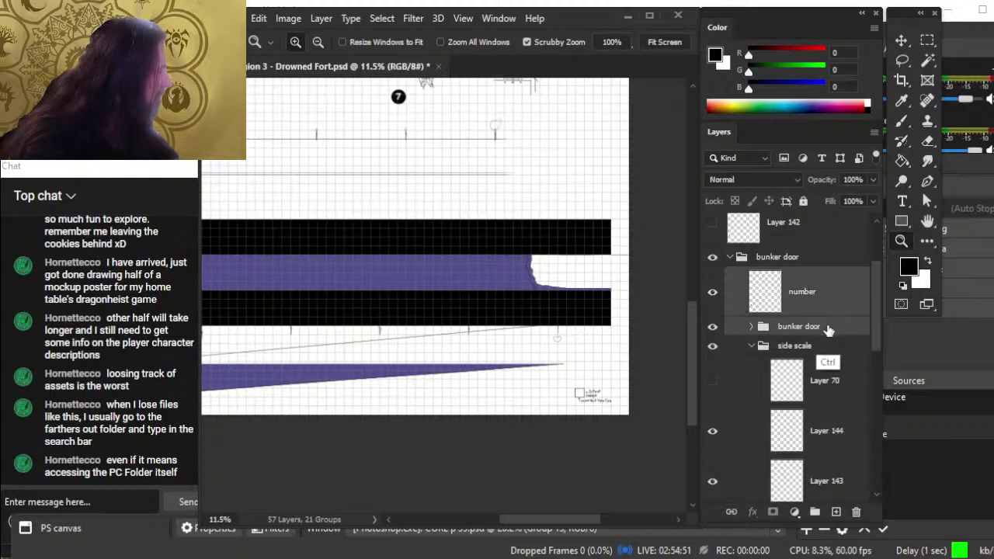
key("v")
key("shift+Up")
key("shift+Up")
key("shift+Up")
key("shift+Up")
key("shift+Up")
key("shift+Up")
key("shift+Up")
key("shift+Up")
key("shift+Up")
key("shift+Up")
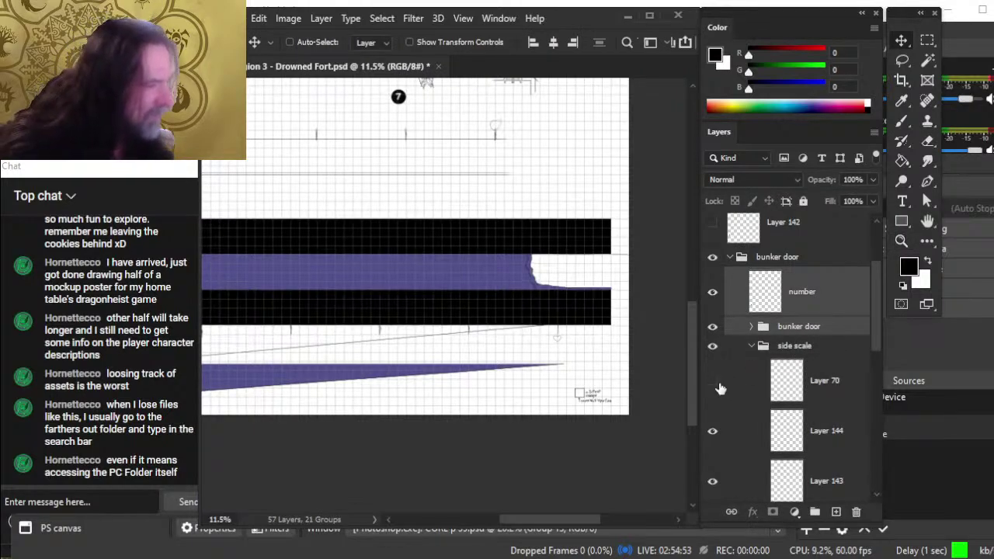
key("shift+Up")
key("shift+Up")
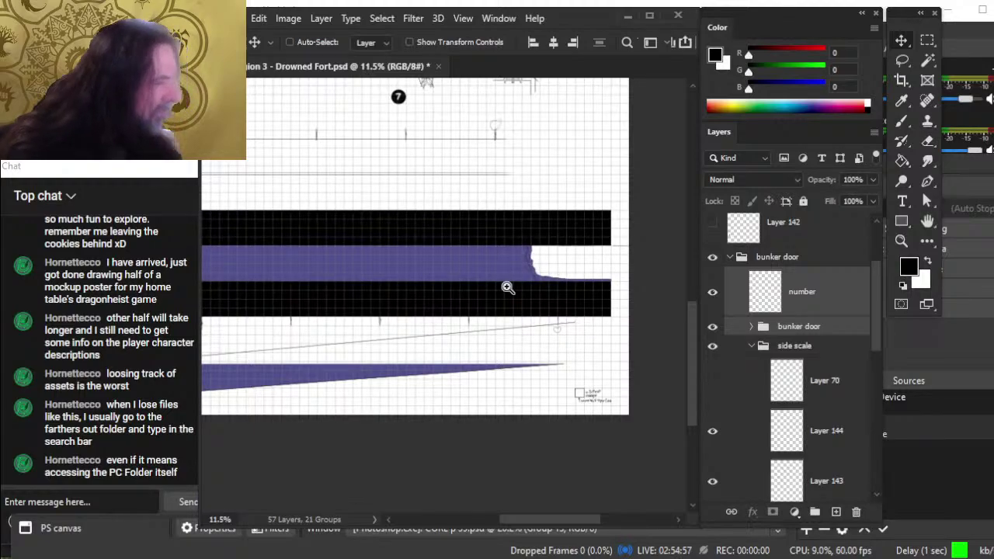
Step: Nudge the number layer and bunker door group down a few pixels to align the plan's edges with the grid lines
left_click_drag(544, 293, 620, 309)
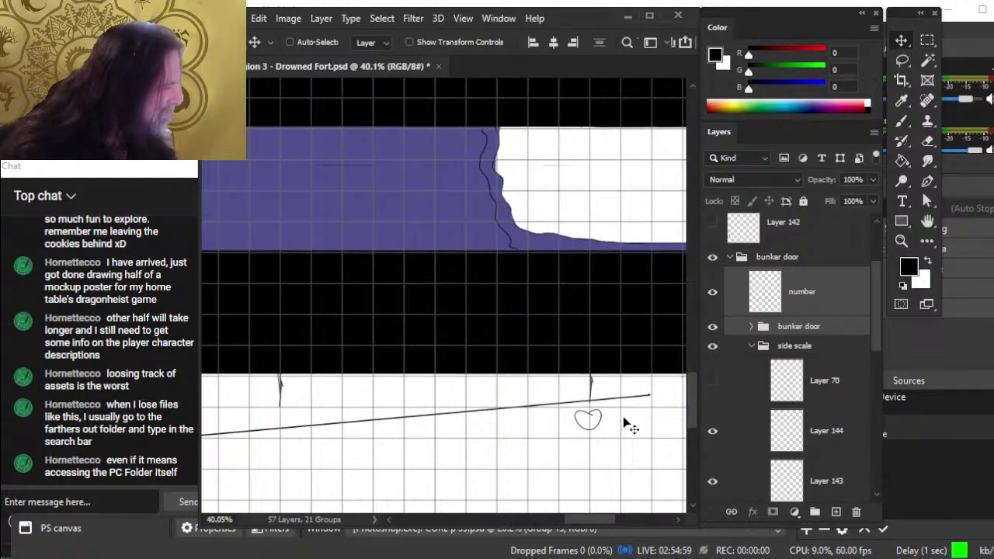
key("Down")
key("Down")
key("Down")
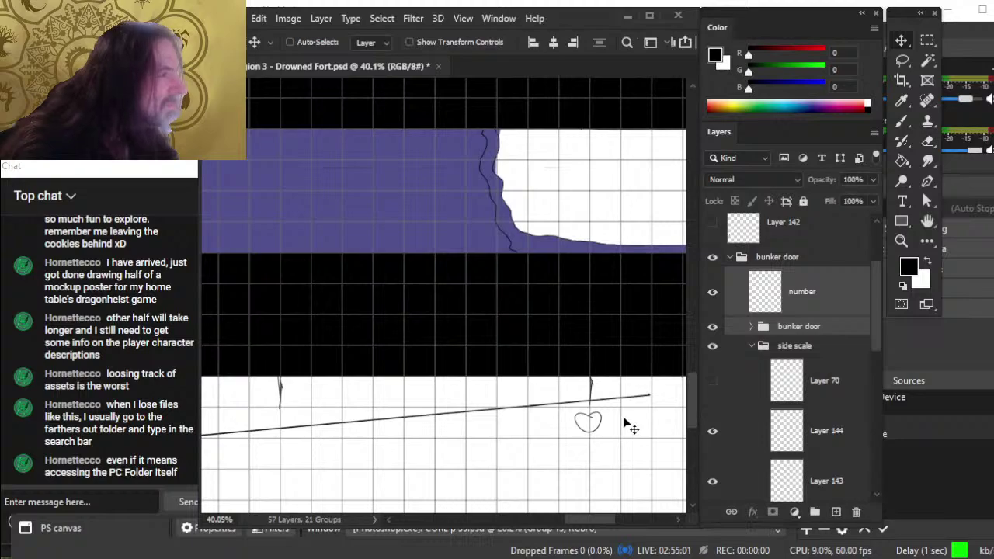
key("Down")
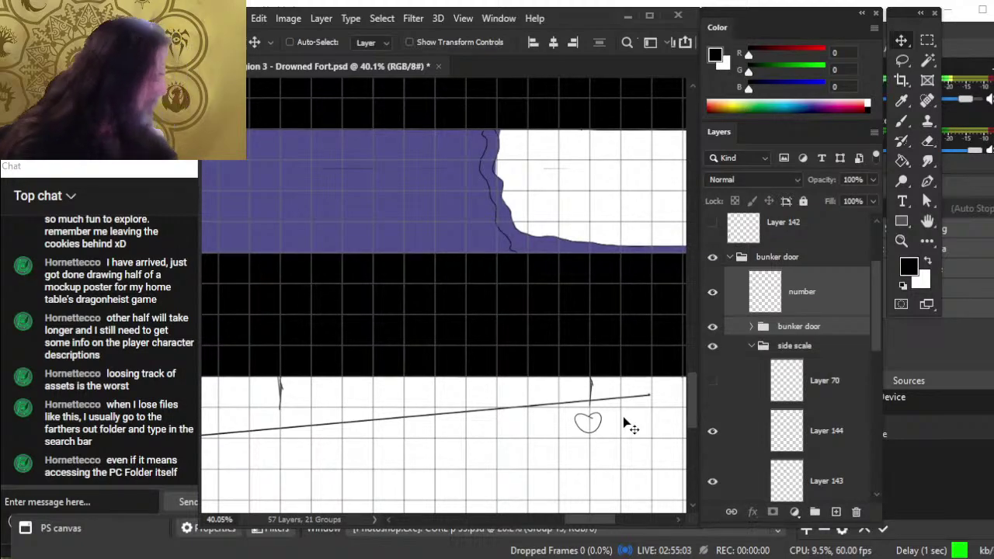
Step: Erase the inked ceiling and floor line ends extending past the last scale tick on Layer 143
scroll(622, 417, "down", 3)
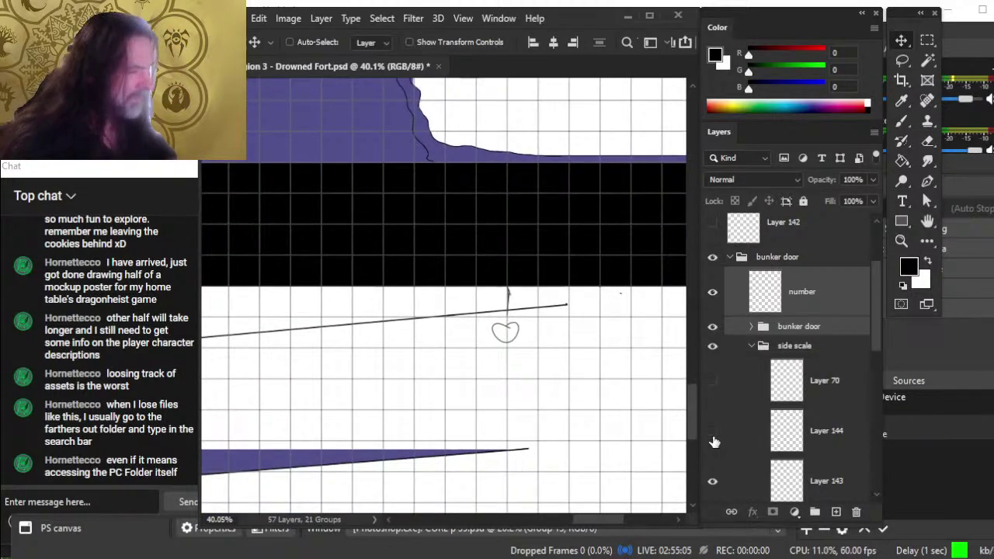
left_click(712, 480)
left_click(712, 480)
left_click(719, 469)
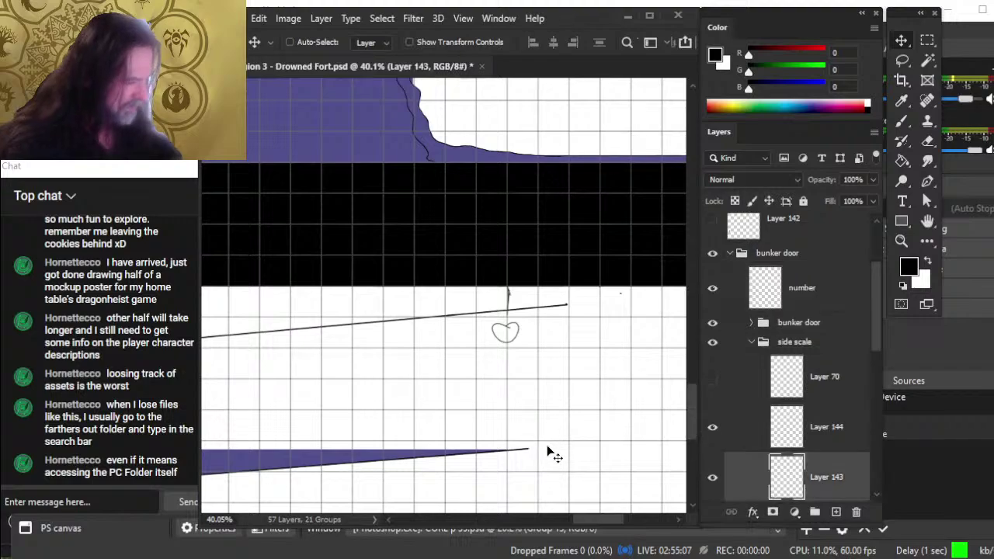
key("e")
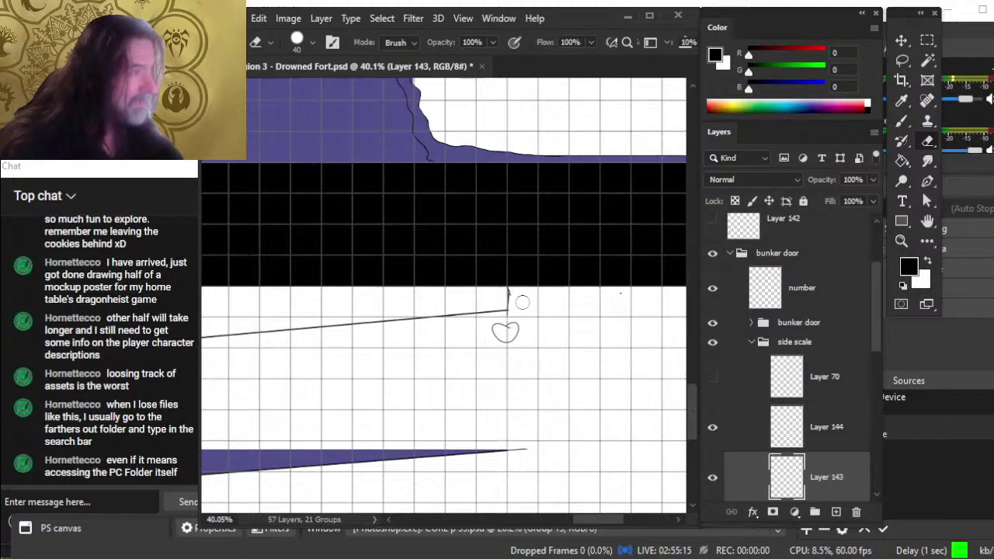
Step: Check the decline sample's lowest layer and Layer 143 by toggling their visibility, collapsing the decline sample group
key("z")
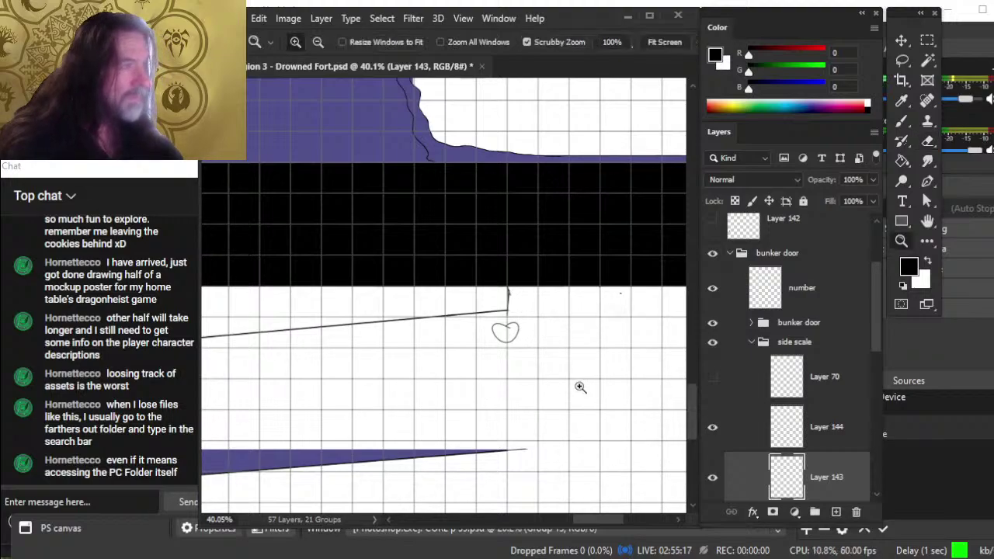
left_click_drag(577, 384, 525, 400)
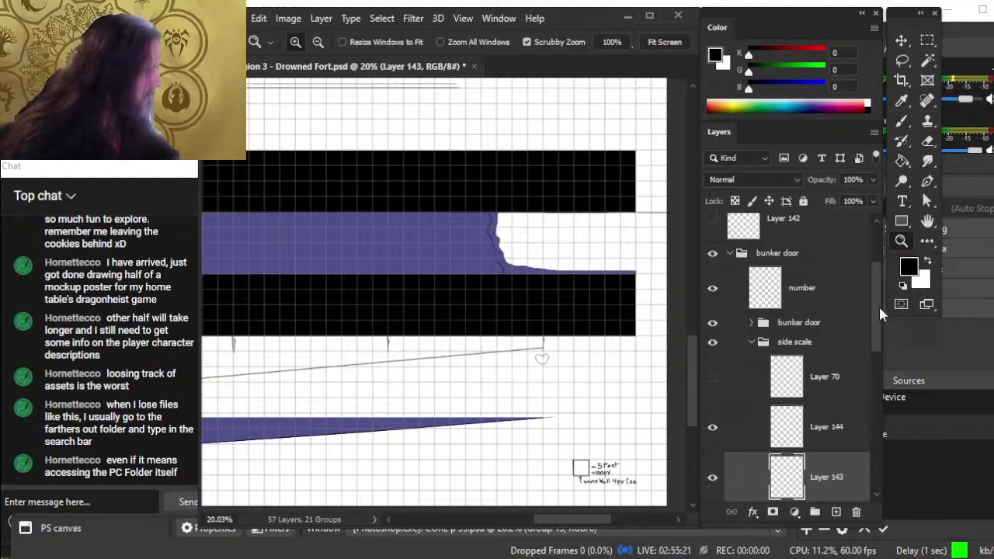
left_click_drag(878, 307, 875, 421)
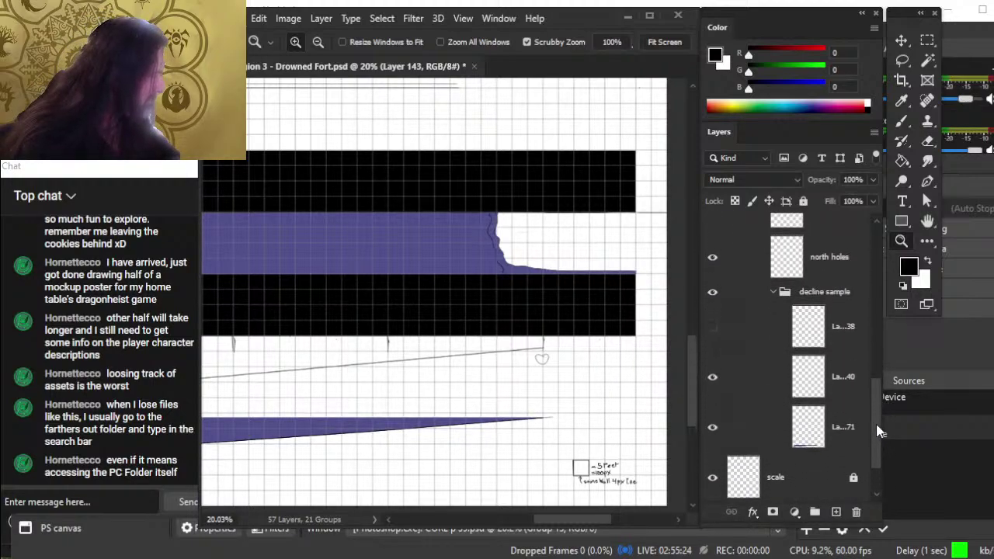
left_click(712, 427)
left_click(712, 427)
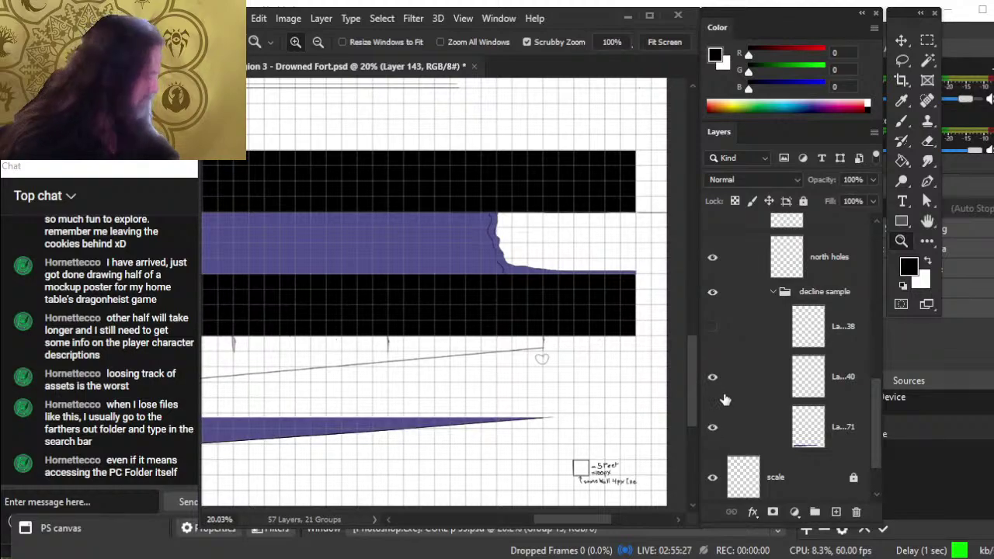
scroll(868, 400, "up", 3)
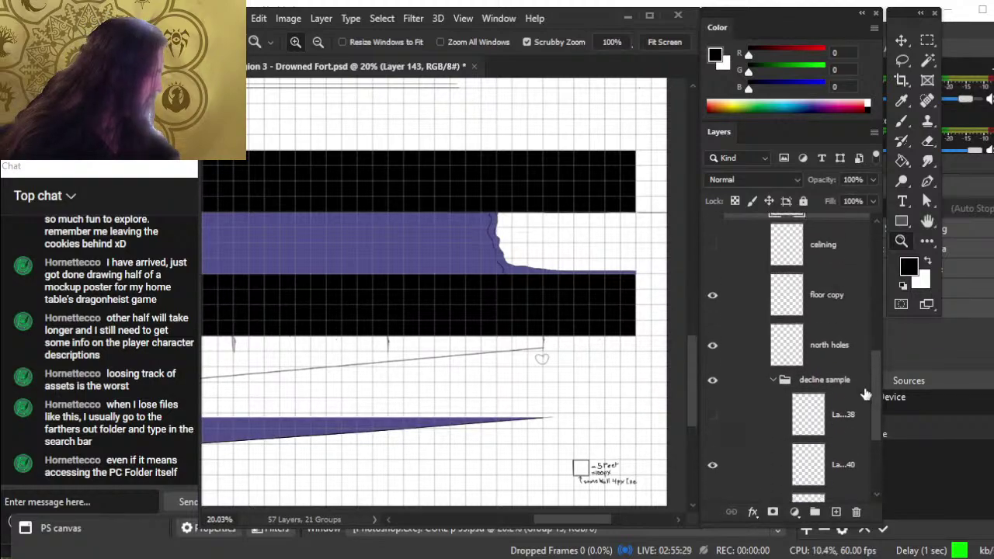
scroll(866, 396, "down", 1)
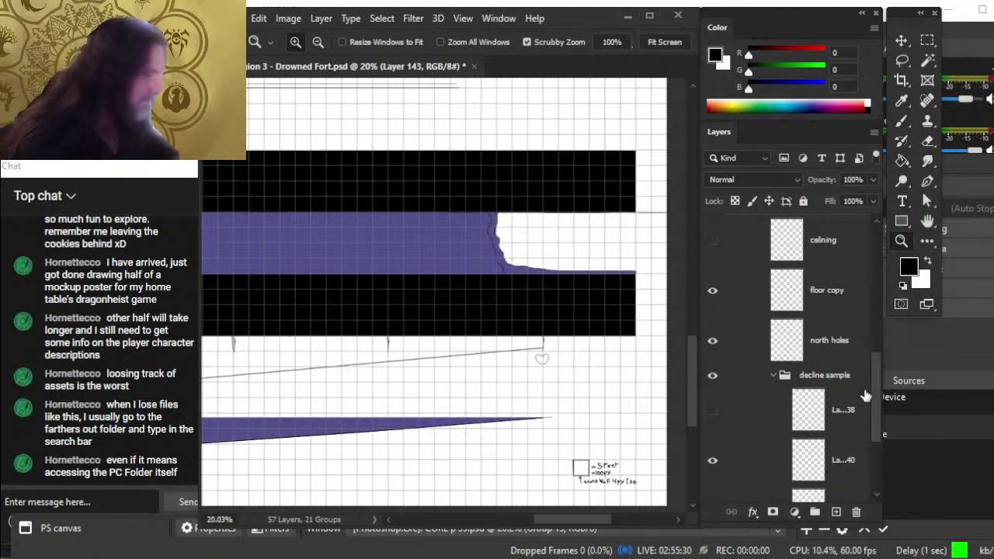
left_click(773, 375)
scroll(873, 388, "up", 3)
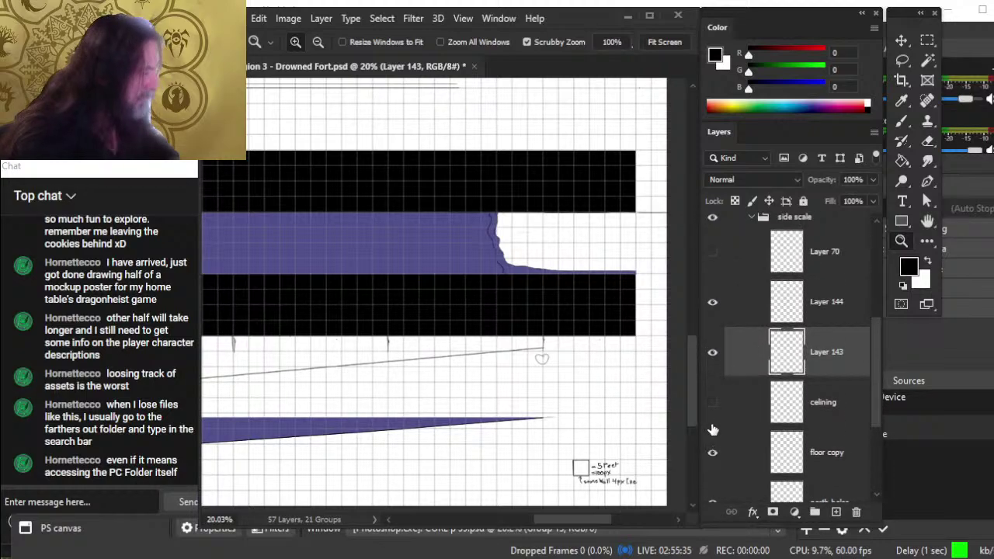
left_click(713, 352)
left_click(713, 352)
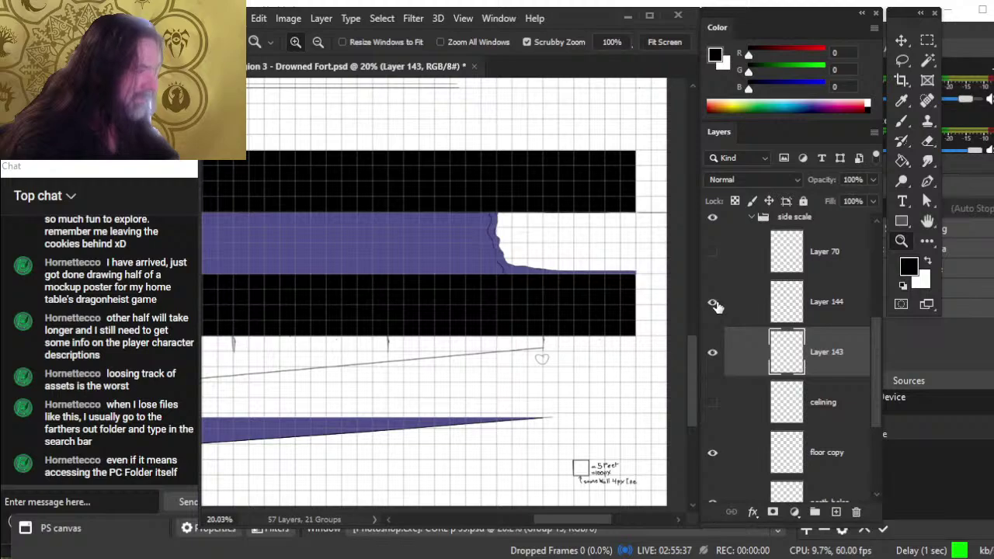
Step: Collapse the side scale group, open the inner bunker door group's BLACVK WHITE subgroup and show its three layers
scroll(872, 377, "up", 2)
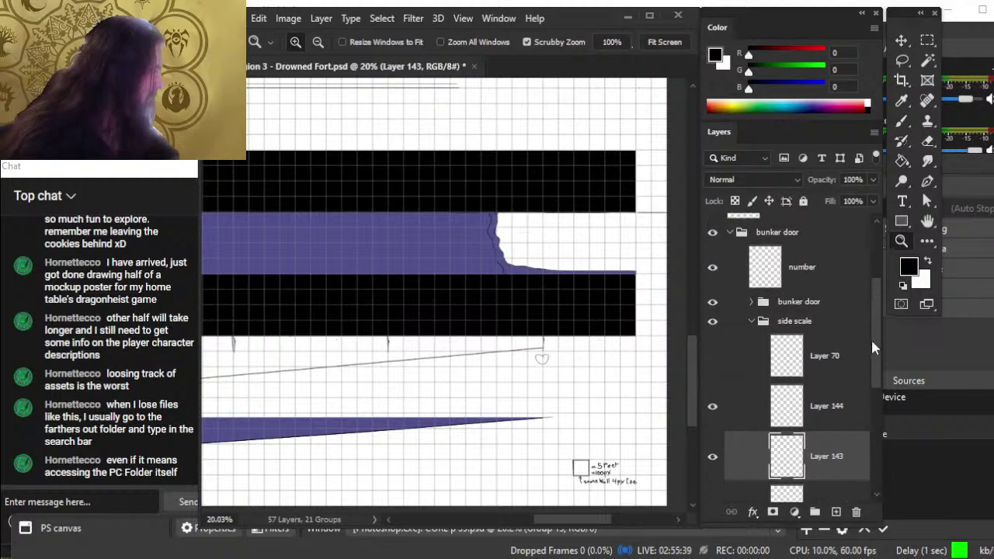
left_click(752, 321)
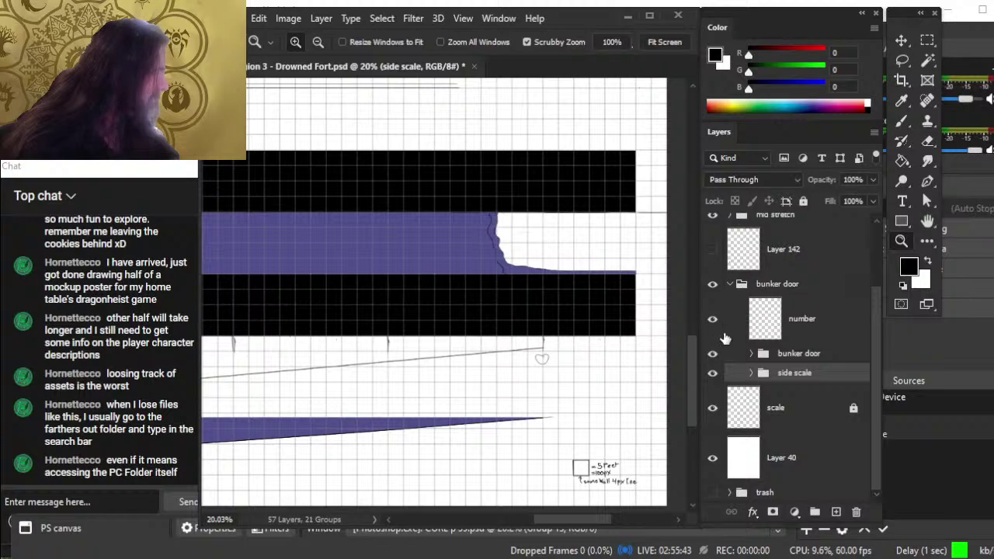
left_click(751, 354)
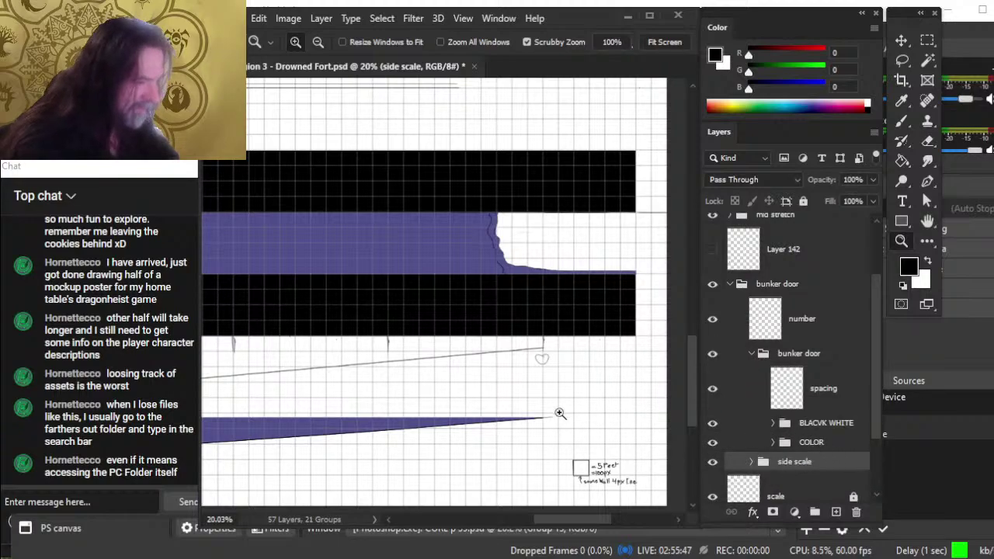
left_click(772, 423)
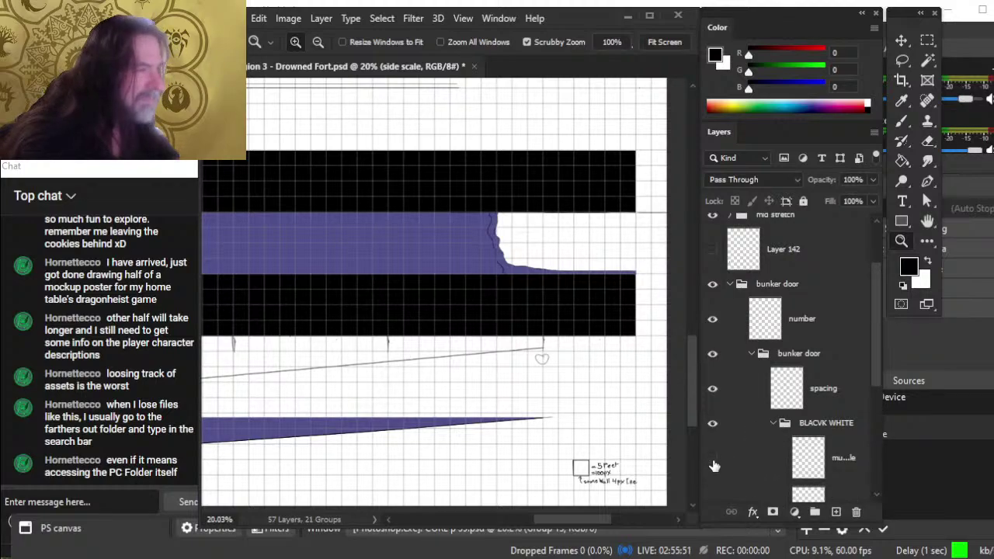
scroll(872, 380, "down", 3)
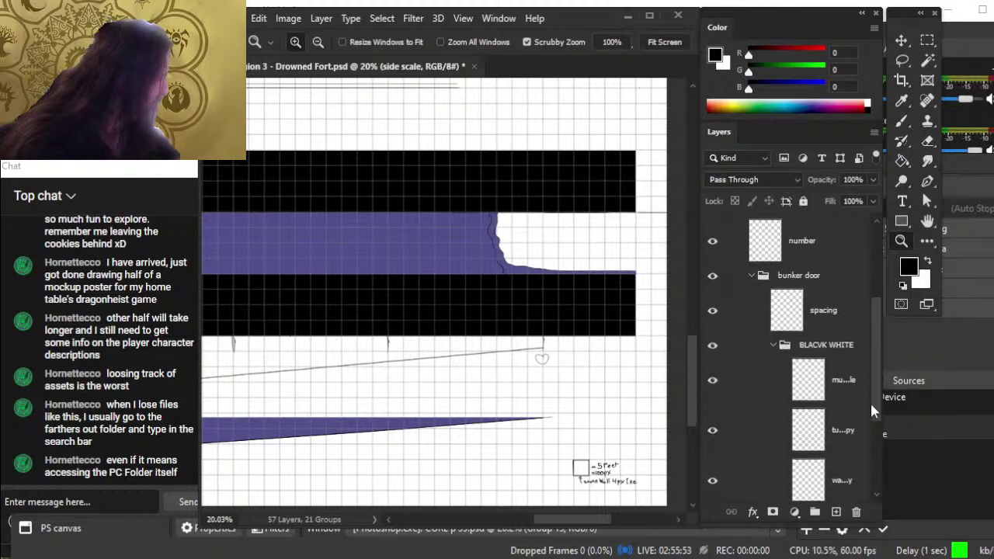
left_click(713, 424)
left_click(713, 472)
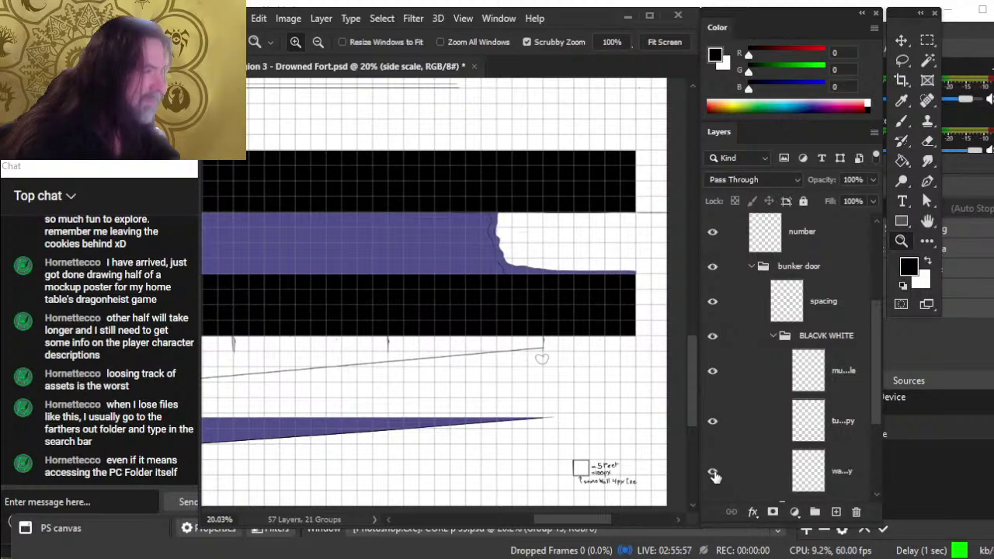
scroll(861, 414, "down", 2)
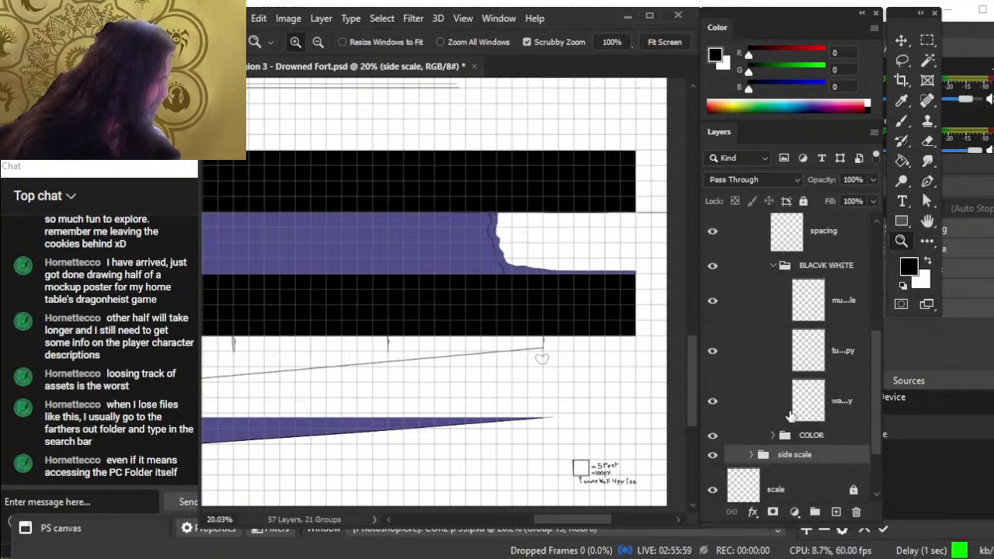
Step: Hide the three BLACVK WHITE layers and toggle the COLOR group and its water lines layer to see what each contributes at the water's edge
left_click_drag(486, 237, 628, 365)
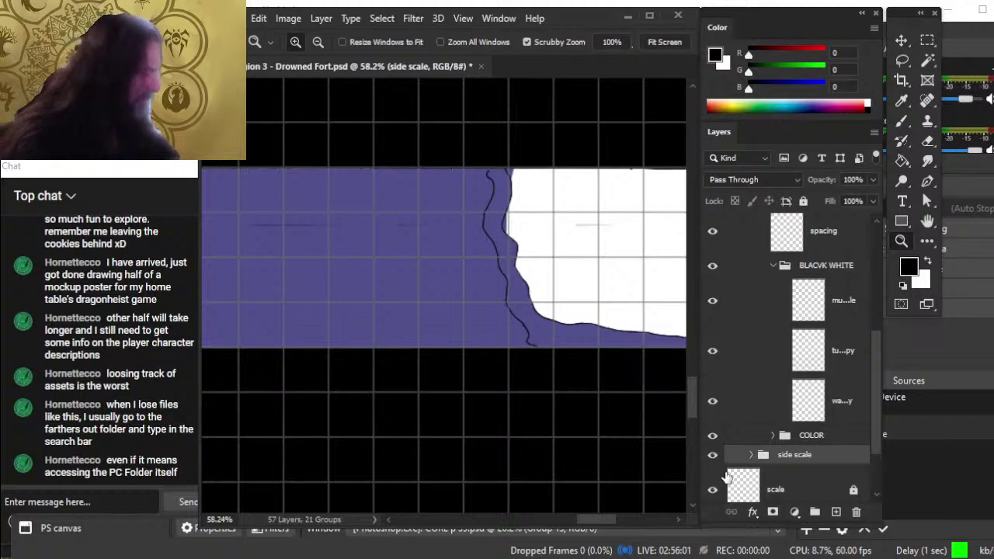
left_click(713, 404)
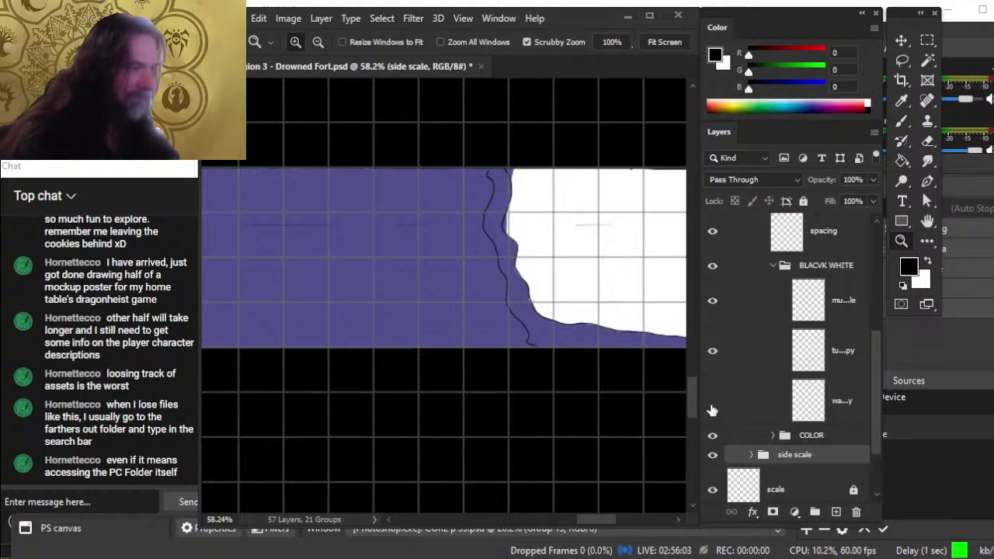
left_click(713, 353)
left_click(713, 354)
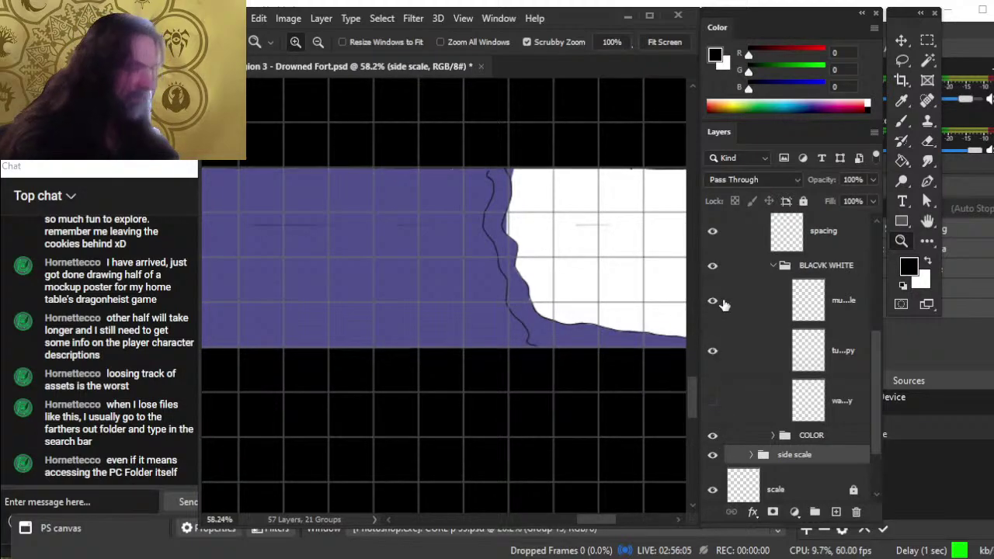
left_click(719, 351)
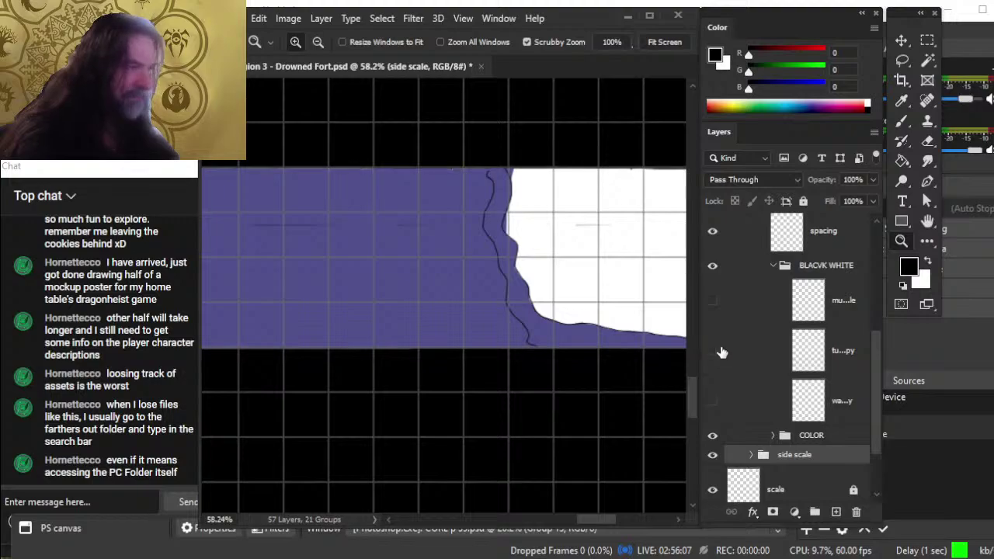
left_click(714, 436)
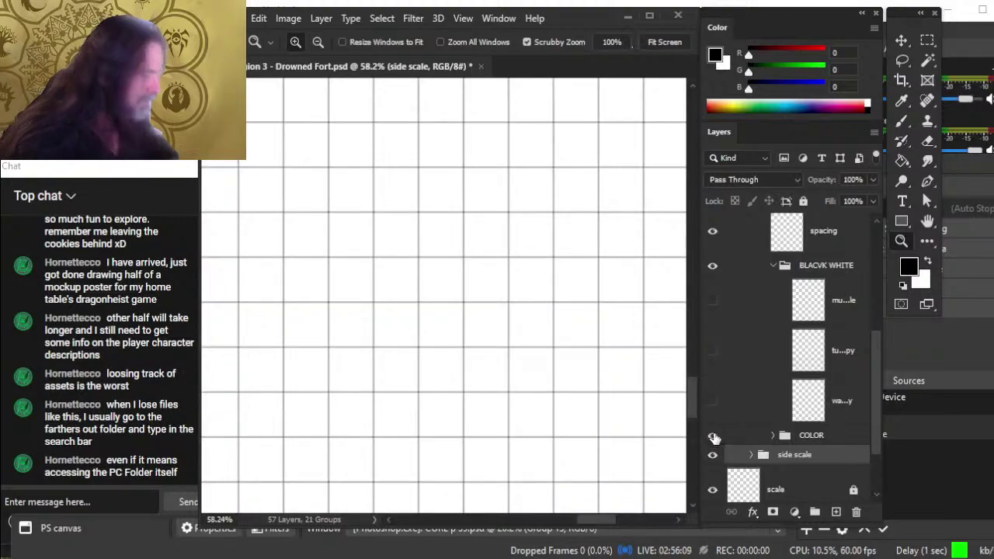
left_click(714, 436)
left_click(773, 437)
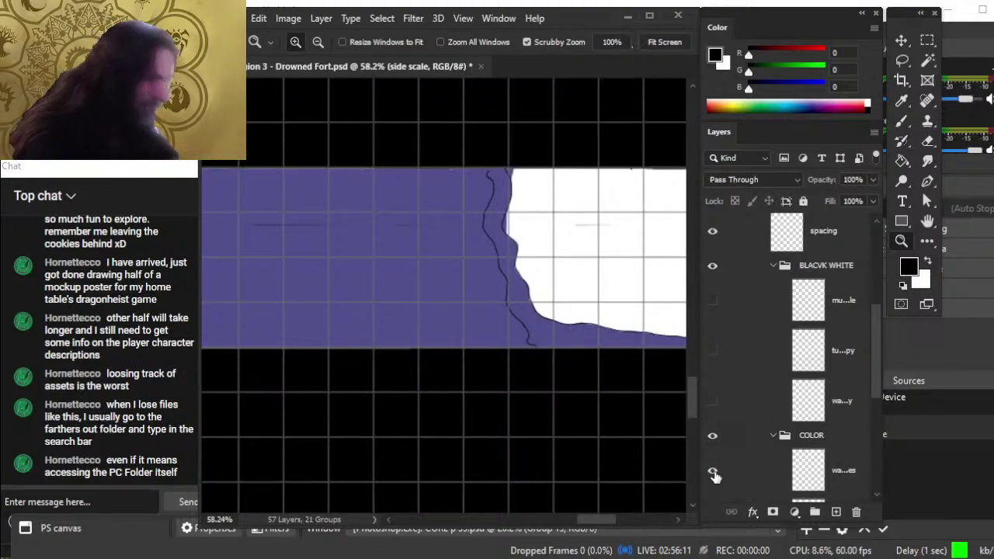
left_click(715, 474)
left_click(714, 471)
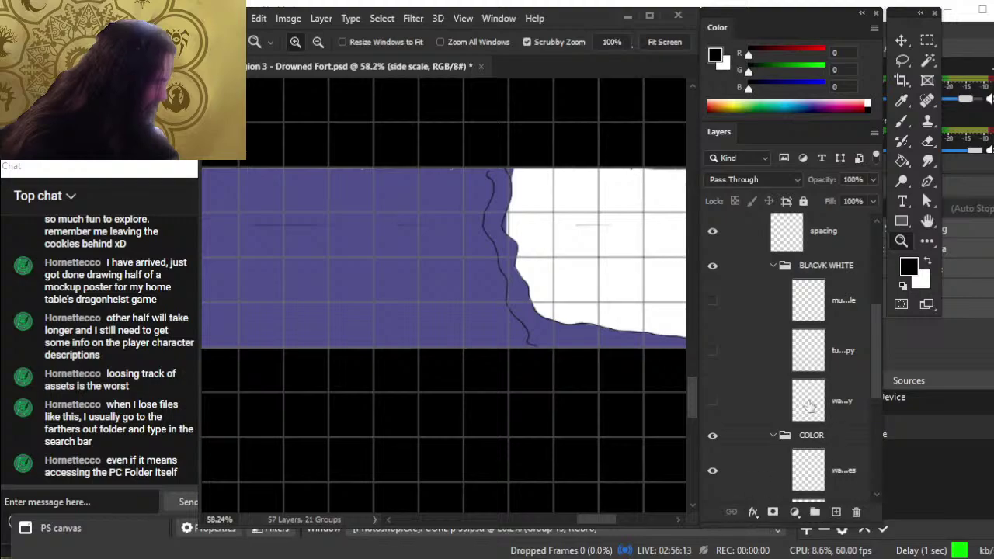
Step: Show the three BLACVK WHITE layers again and hide the water lines layer in the COLOR group
left_click(712, 401)
left_click(713, 471)
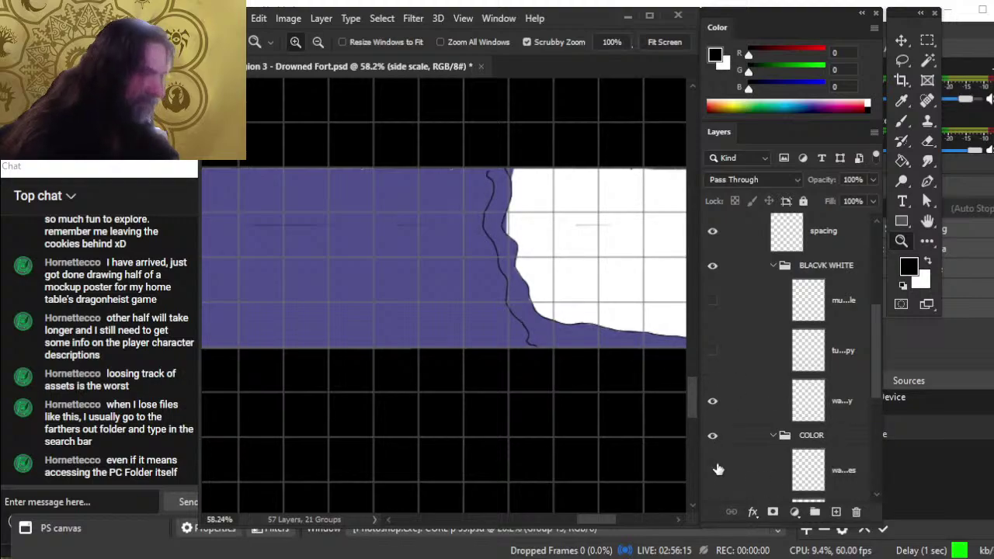
left_click(713, 353)
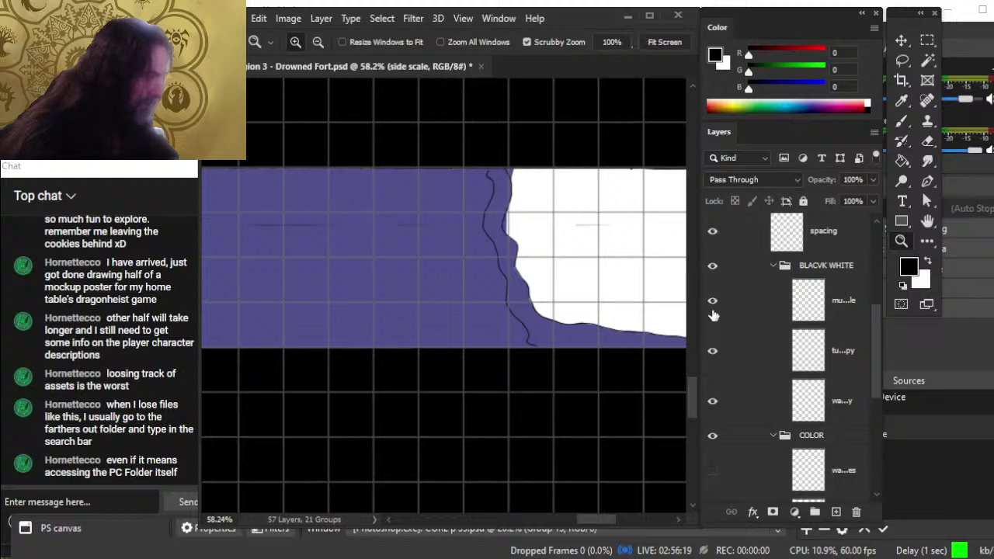
Step: Toggle the wate lines copy layer and the layer above it to identify which one holds the wavy edge lines
left_click(713, 401)
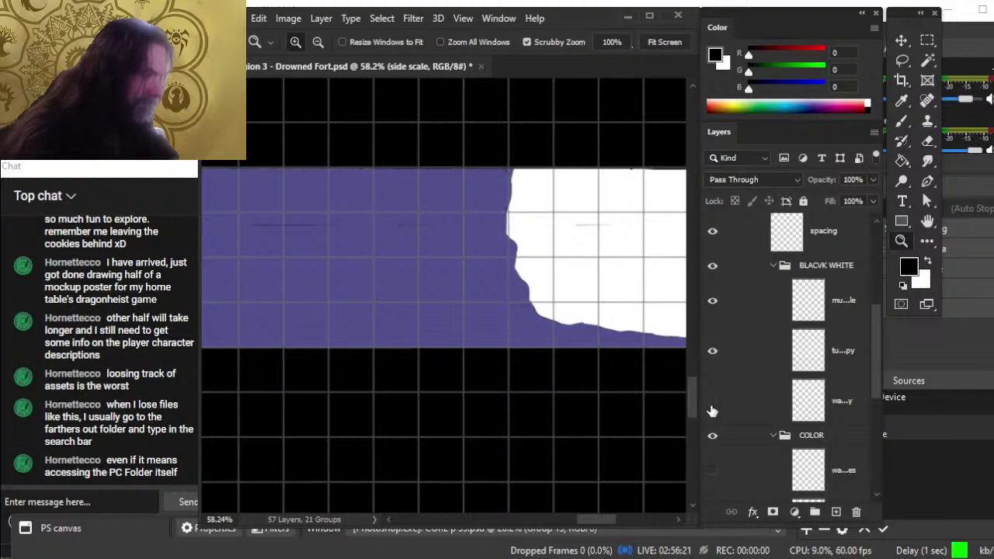
left_click(713, 351)
left_click(713, 351)
left_click(712, 401)
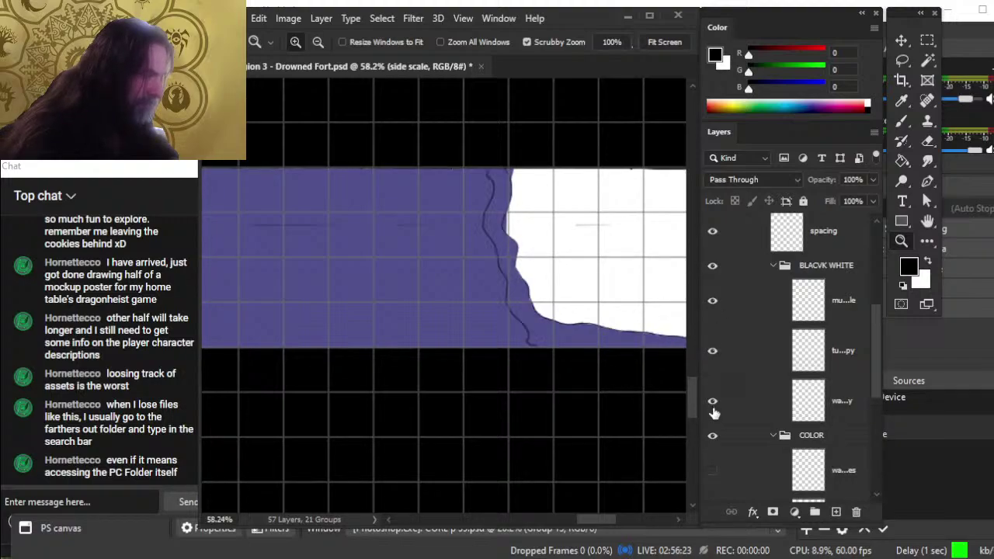
Step: Lasso the wavy water-edge lines on the wate lines copy layer and cut them onto a new layer
left_click(737, 411)
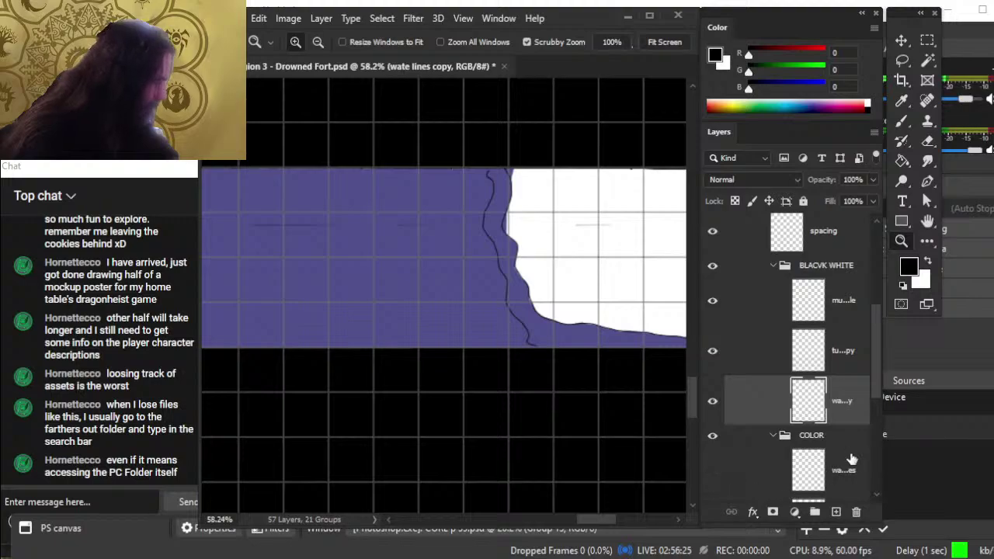
left_click_drag(873, 381, 870, 423)
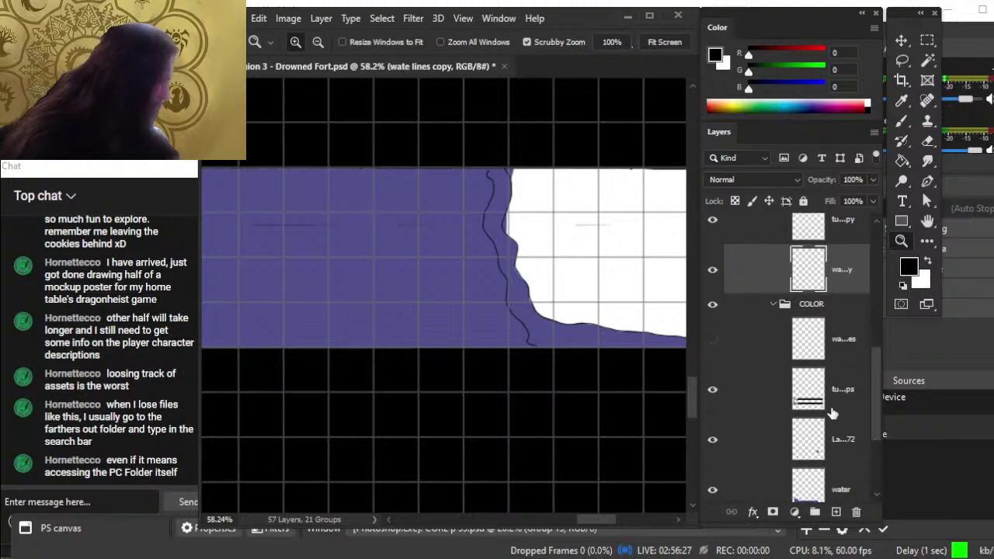
left_click(714, 341)
left_click(718, 354)
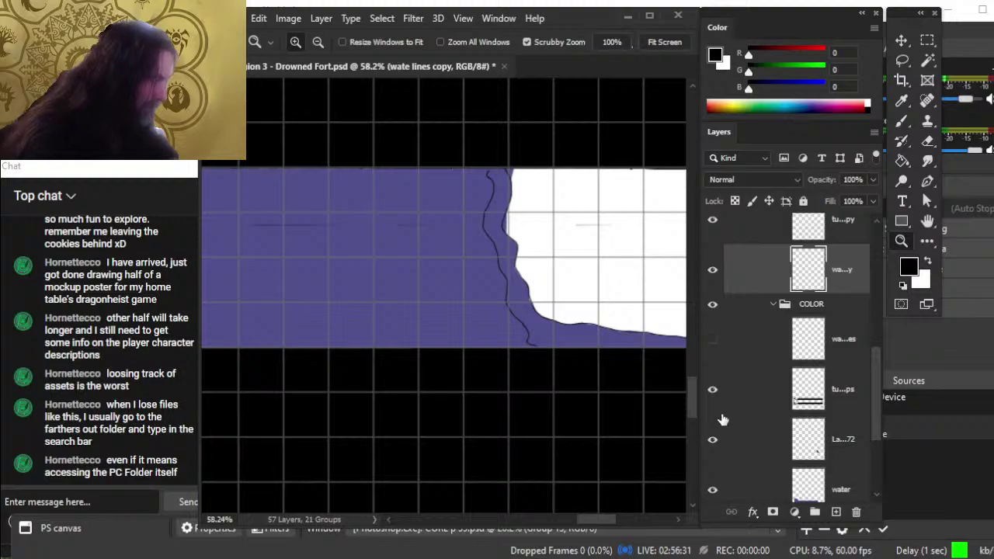
left_click_drag(639, 406, 552, 393)
left_click_drag(592, 428, 540, 360)
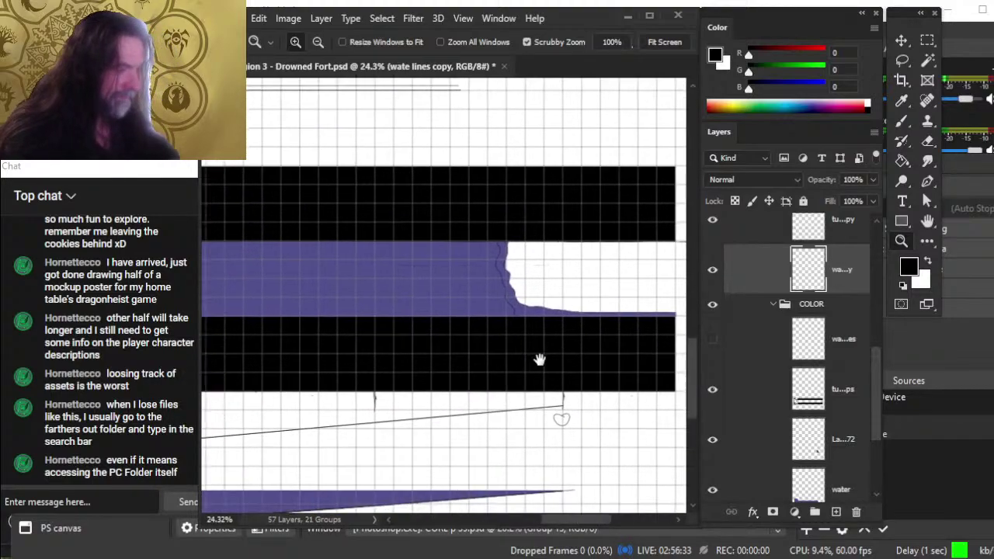
key("l")
left_click_drag(483, 230, 513, 225)
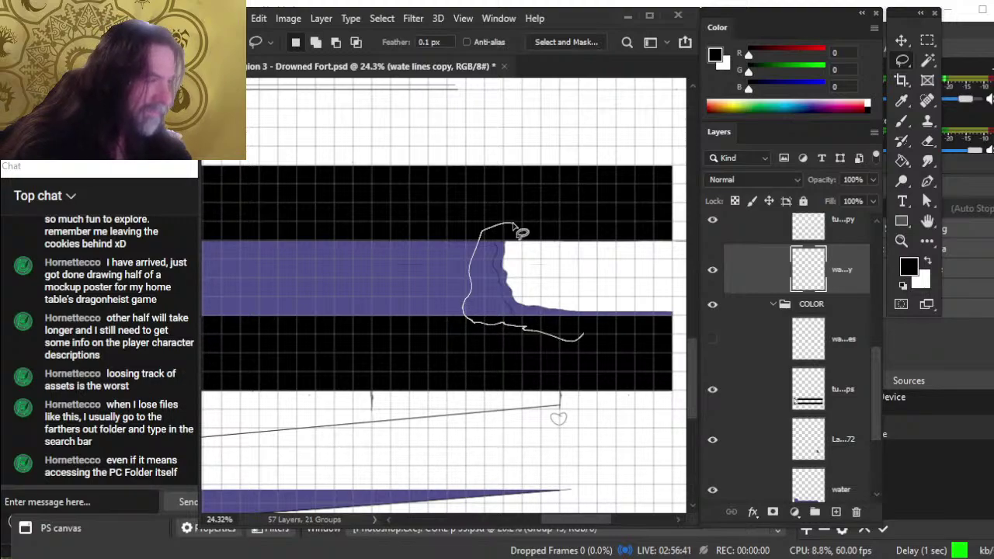
left_click_drag(513, 226, 488, 230)
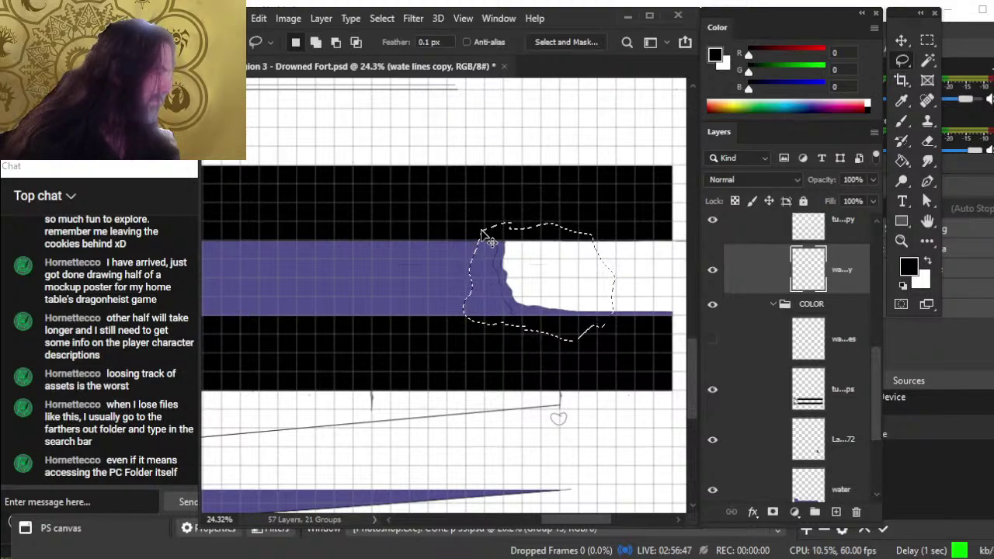
key("Delete")
key("ctrl+d")
key("ctrl+shift+alt+n")
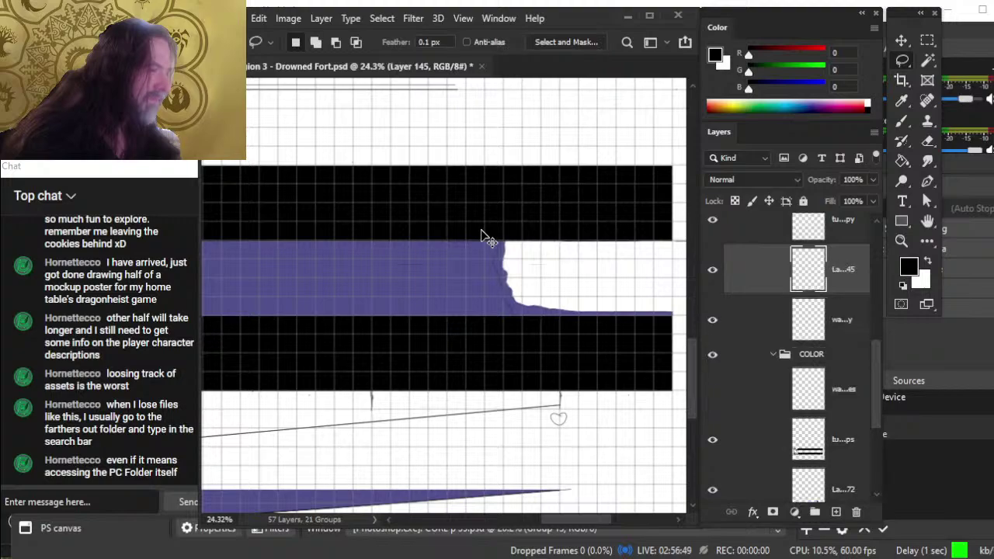
Step: Move the cut water-edge lines right by about three grid squares, away from the water's current ragged end
key("v")
key("shift+Right")
key("shift+Right")
key("shift+Right")
key("shift+Right")
key("shift+Right")
key("shift+Right")
key("shift+Right")
key("shift+Right")
key("shift+Right")
key("shift+Right")
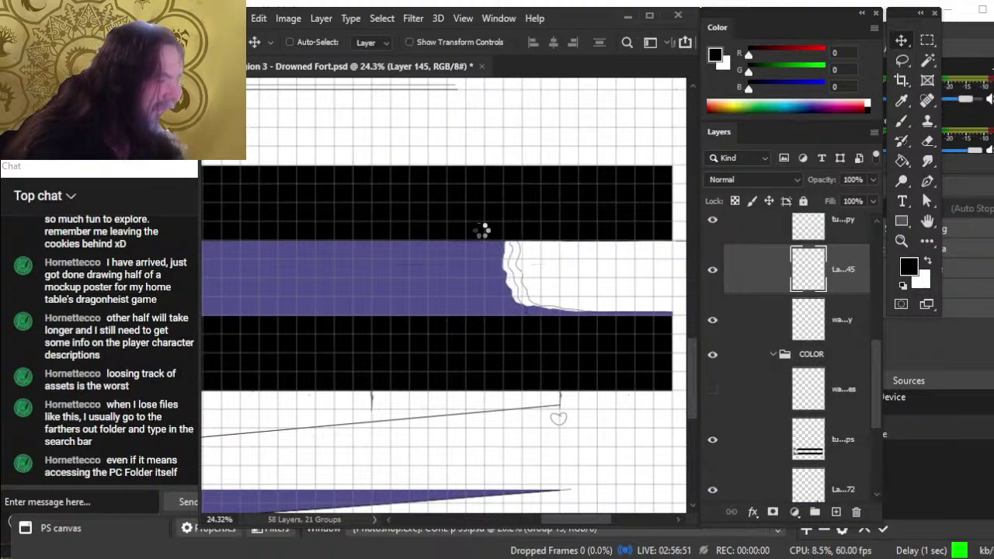
key("shift+Right")
key("shift+Right")
key("shift+Right")
key("shift+Right")
key("shift+Right")
key("shift+Right")
key("shift+Right")
key("shift+Right")
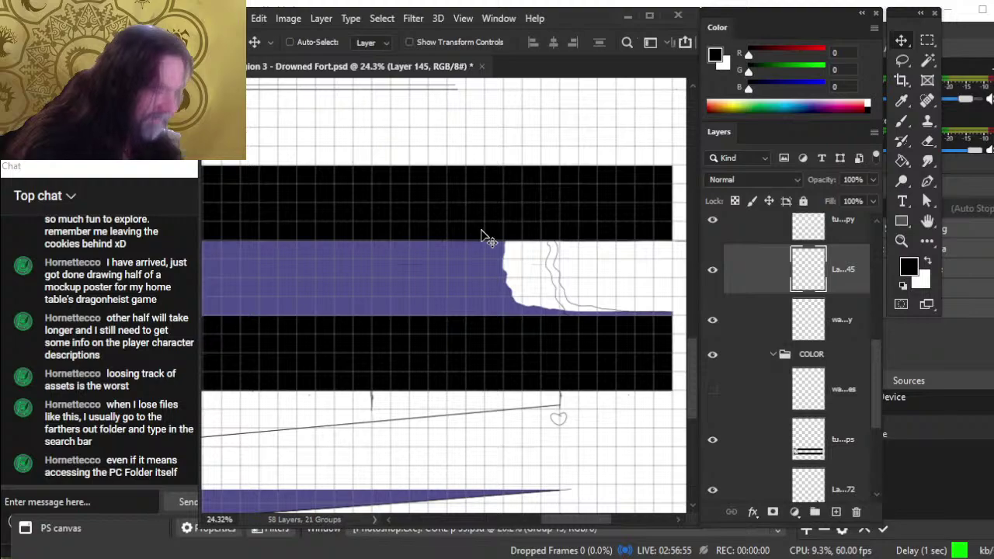
key("shift+Right")
key("shift+Right")
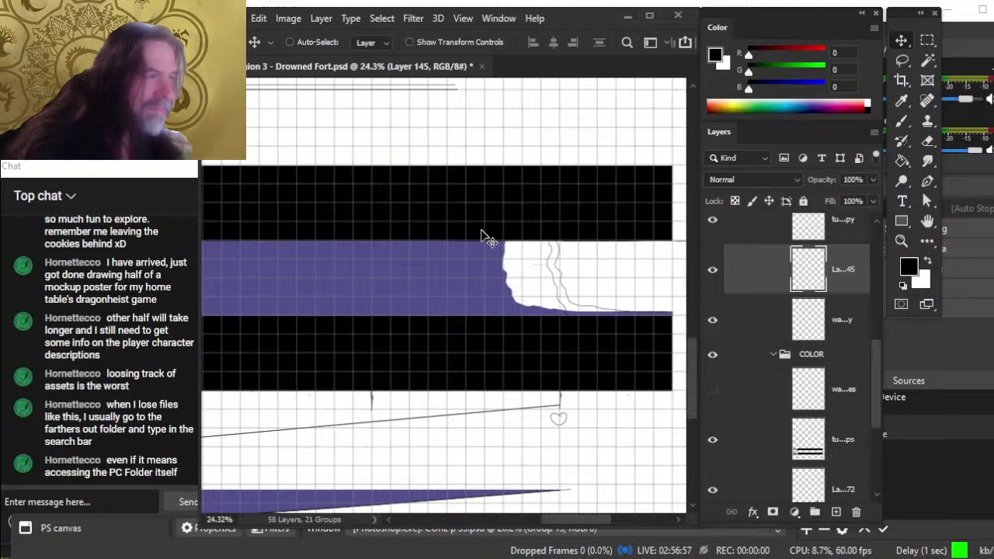
key("shift+Right")
key("shift+Right")
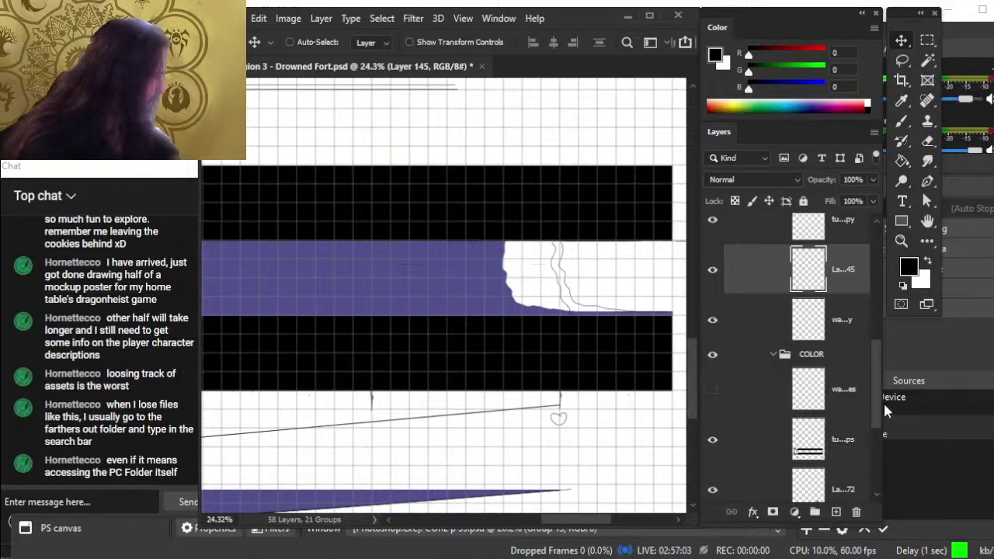
Step: Check what the water layer and Layer 72 contain in the COLOR group by toggling their visibility
left_click_drag(877, 396, 877, 429)
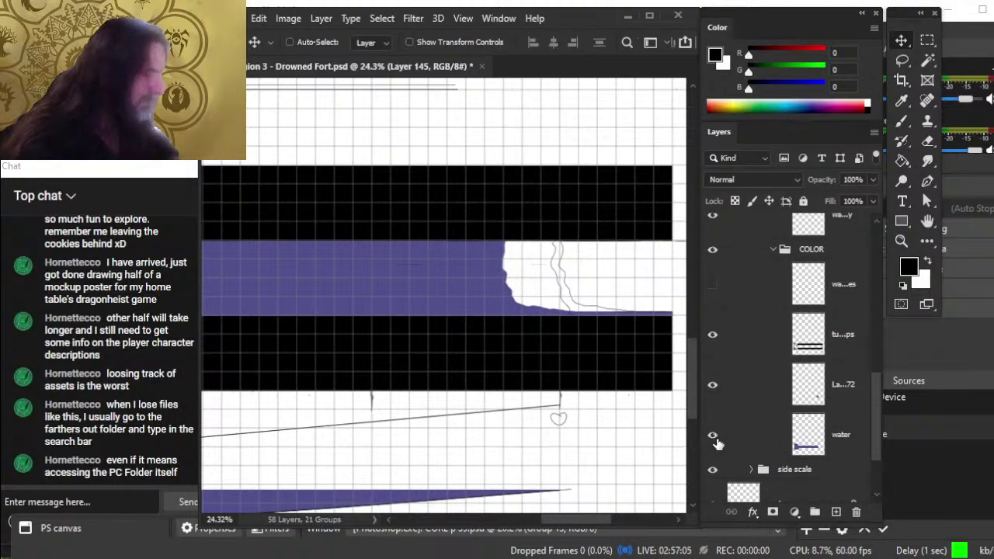
left_click(712, 437)
left_click(714, 439)
left_click(754, 444)
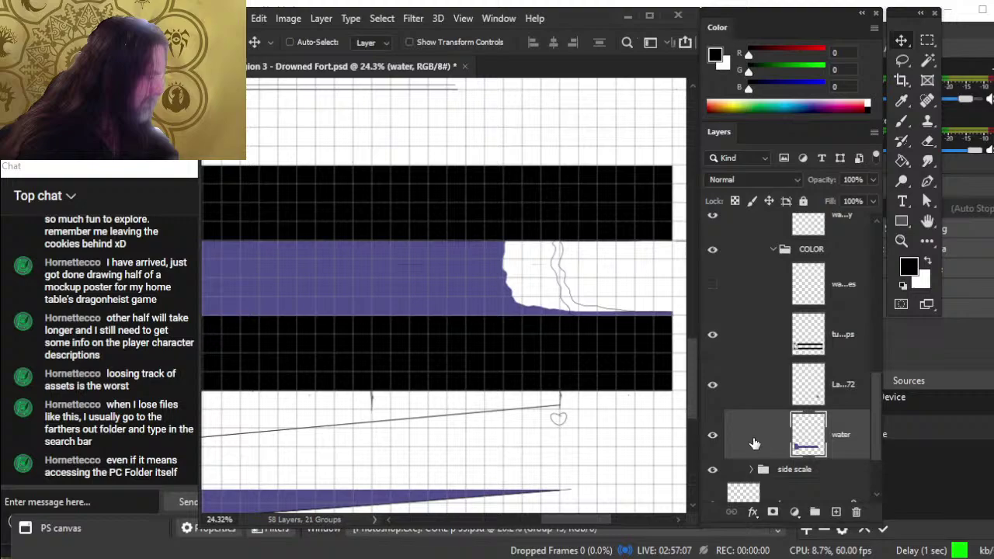
left_click(713, 385)
left_click(713, 385)
Step: Lasso the ragged end of the water on Layer 72 and copy it onto a new layer
left_click(747, 391)
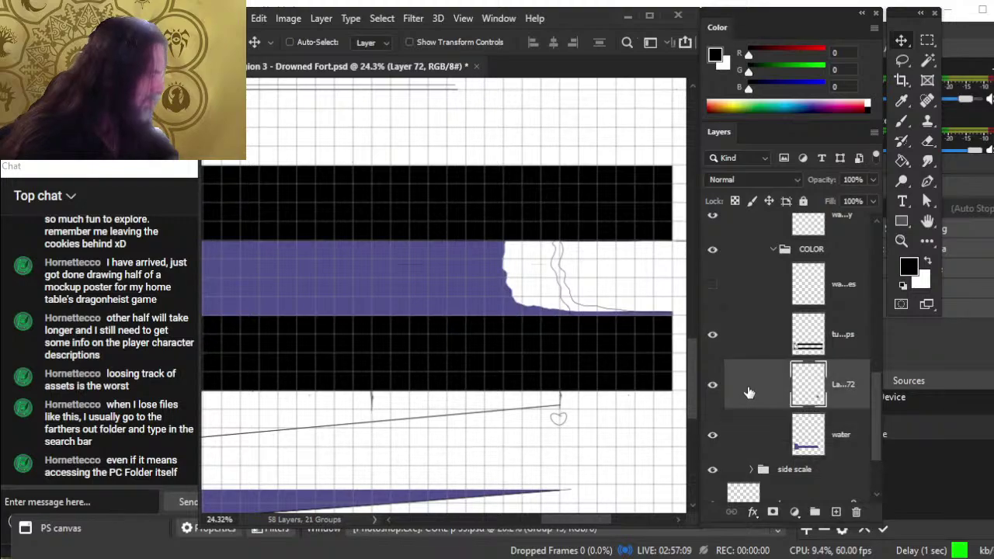
key("l")
left_click_drag(478, 209, 501, 213)
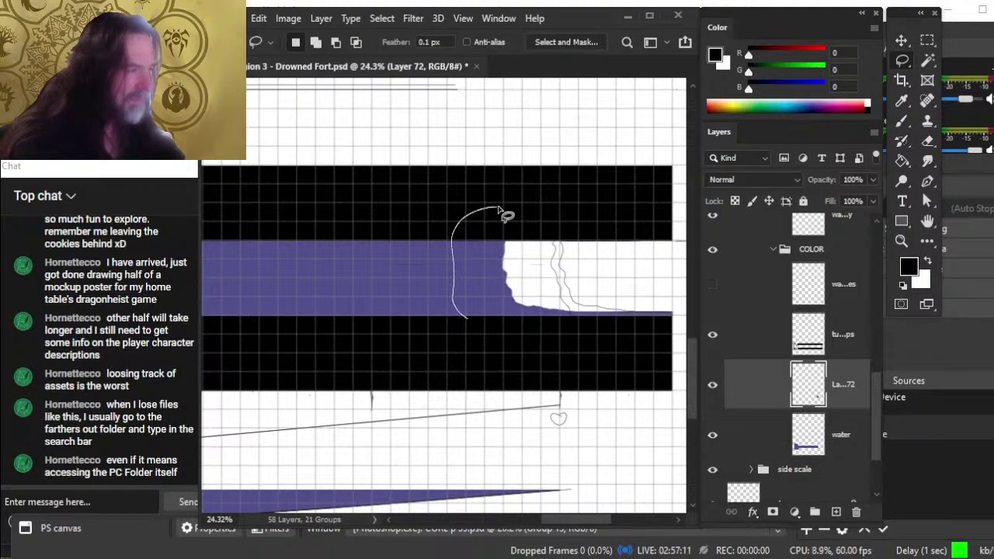
mouse_move(466, 317)
left_mouse_down()
mouse_move(530, 345)
mouse_move(568, 339)
left_mouse_up()
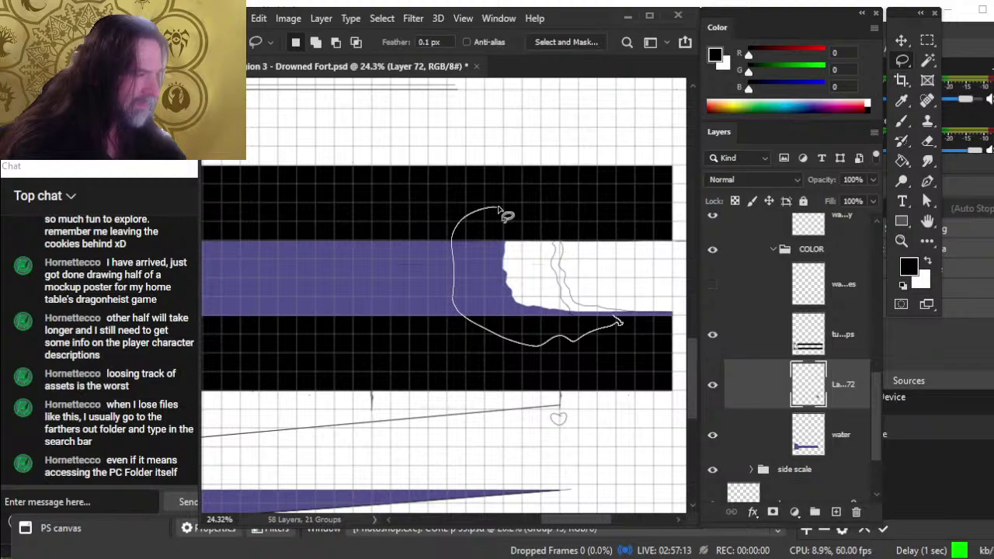
left_click_drag(501, 215, 509, 221)
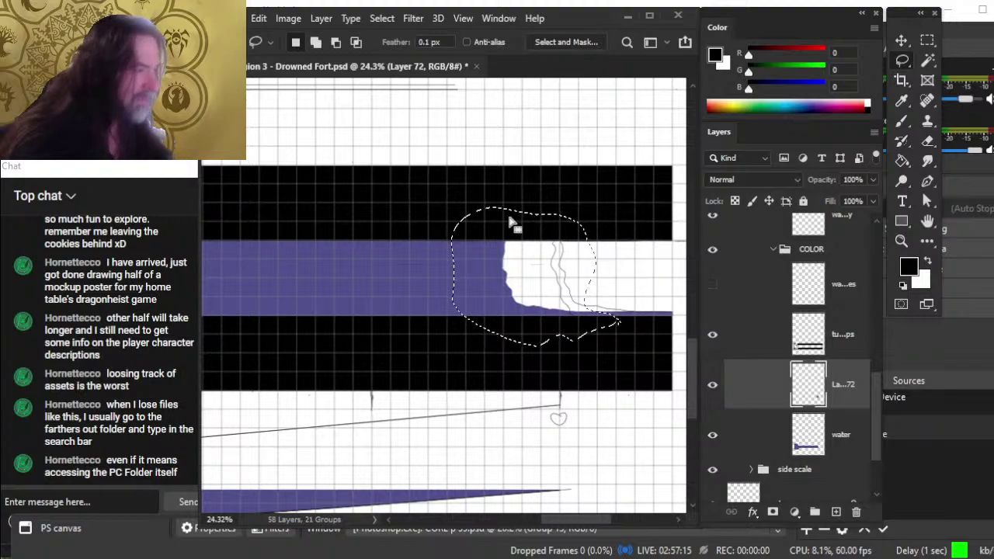
key("v")
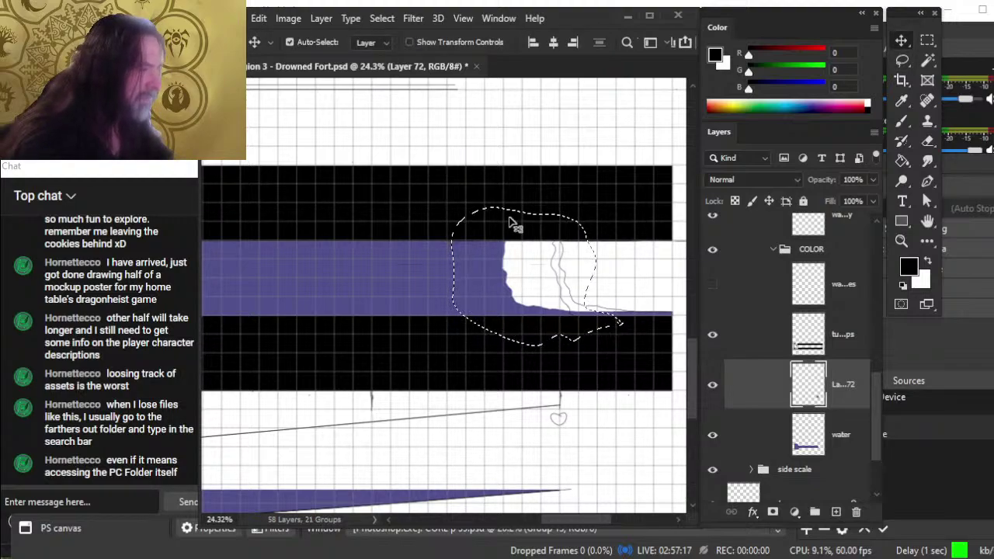
key("ctrl+j")
Step: Shift the copied ragged water end right by about three grid squares so its edge meets the outer wavy line
key("shift+Right")
key("shift+Right")
key("shift+Right")
key("shift+Right")
key("shift+Right")
key("shift+Right")
key("shift+Right")
key("shift+Right")
key("shift+Right")
key("shift+Right")
key("shift+Right")
key("shift+Right")
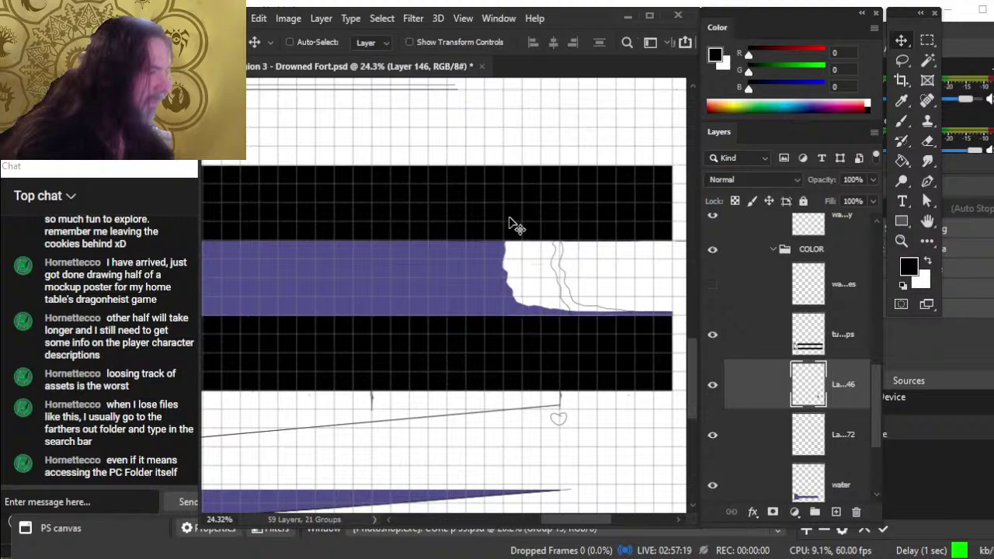
key("shift+Right")
key("shift+Right")
key("shift+Right")
key("shift+Right")
key("shift+Right")
key("shift+Right")
key("shift+Right")
key("shift+Right")
key("shift+Right")
key("shift+Right")
key("shift+Right")
key("shift+Right")
key("shift+Right")
key("shift+Right")
key("shift+Right")
key("shift+Right")
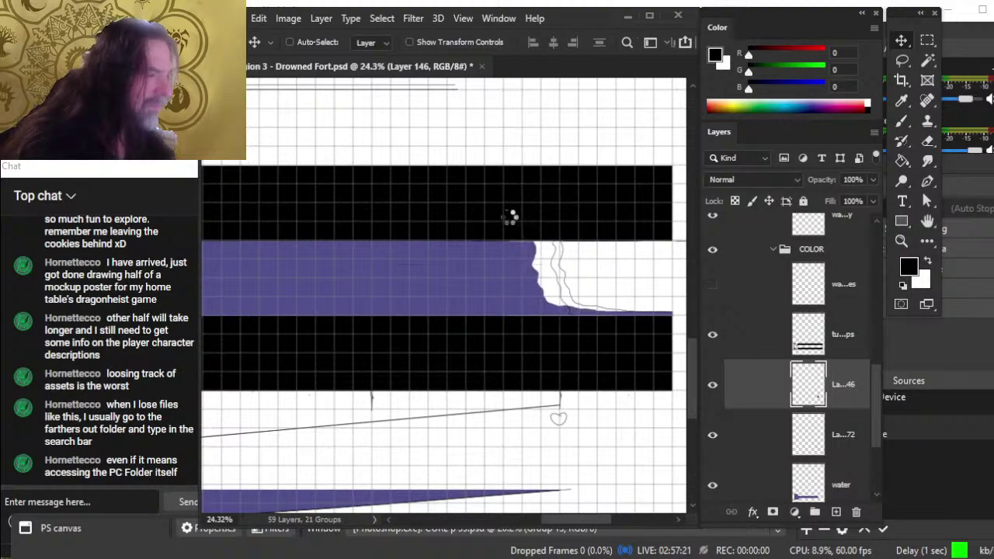
key("shift+Right")
key("shift+Right")
key("shift+Right")
key("shift+Right")
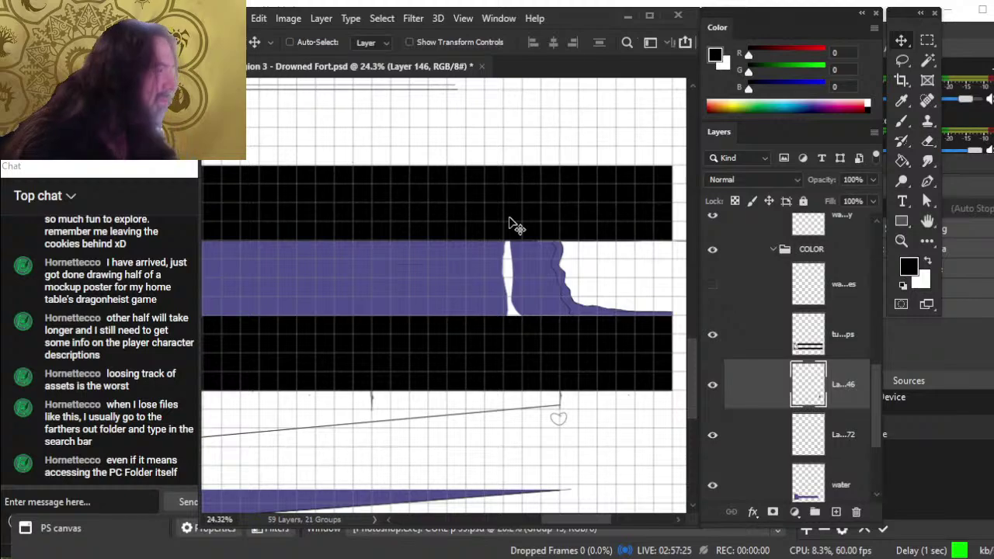
Step: Smudge the purple water across the white gap behind the shifted ragged end, using a 70 px brush at 100% strength
key("z")
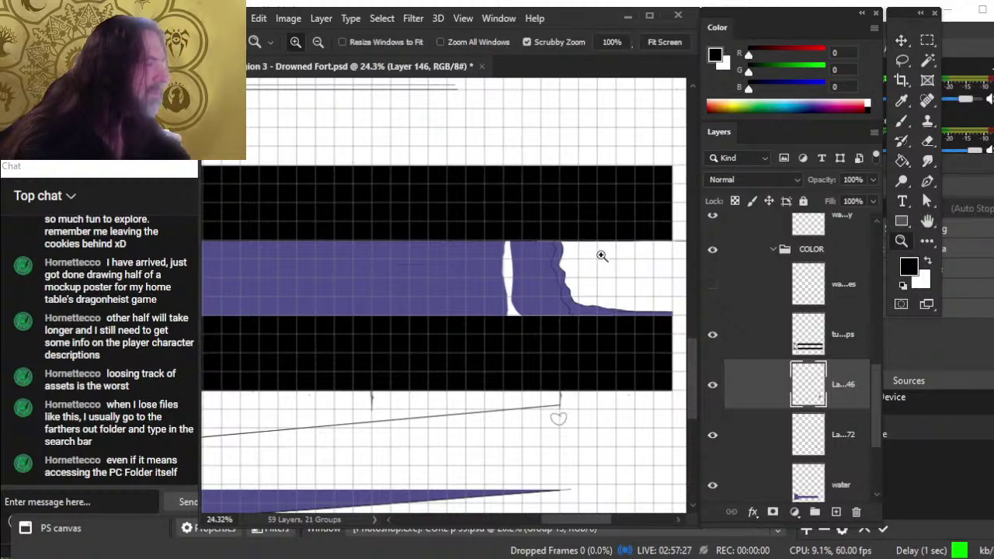
left_click_drag(599, 256, 651, 263)
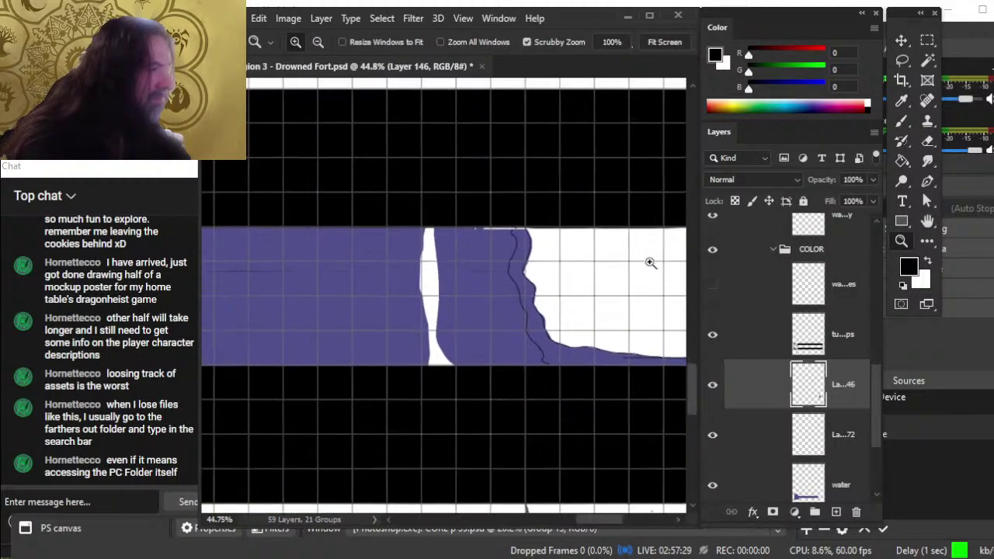
key("r")
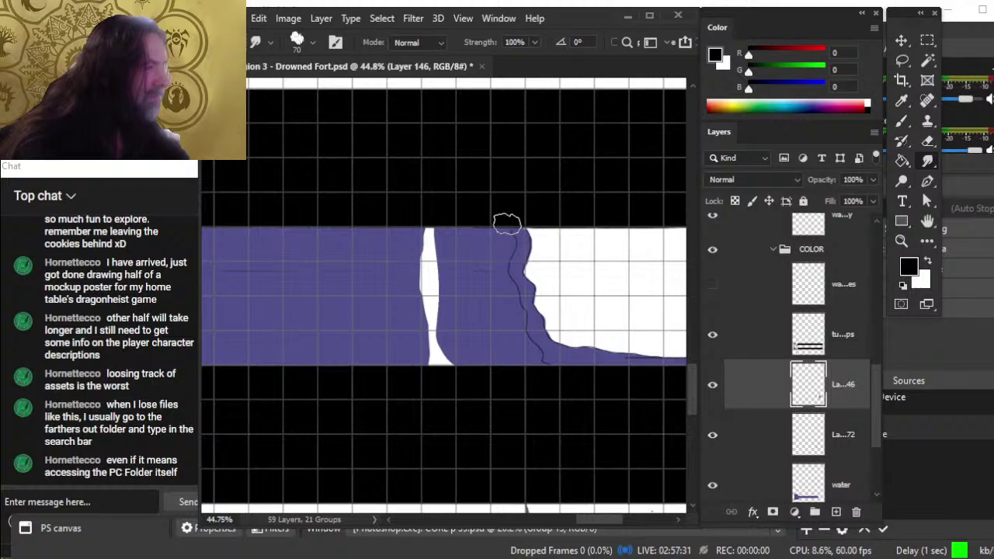
mouse_move(473, 238)
left_mouse_down()
mouse_move(450, 235)
mouse_move(453, 225)
mouse_move(488, 255)
mouse_move(438, 262)
mouse_move(393, 292)
mouse_move(479, 258)
mouse_move(458, 291)
mouse_move(471, 320)
left_mouse_up()
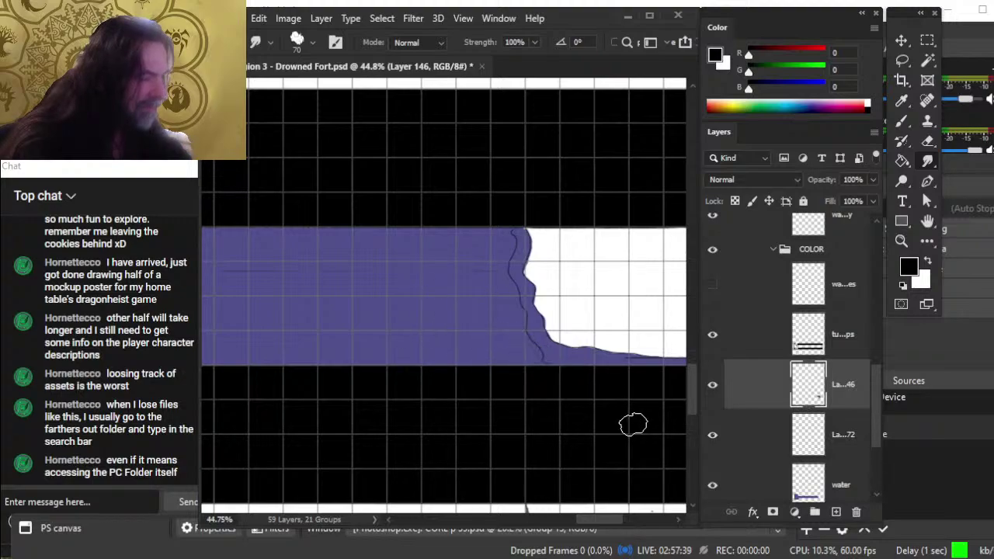
Step: Inspect the bunker door plan and the side-scale view below it along their full length
key("z")
left_click_drag(622, 431, 505, 303)
left_click_drag(561, 378, 594, 302)
left_click_drag(639, 376, 619, 387)
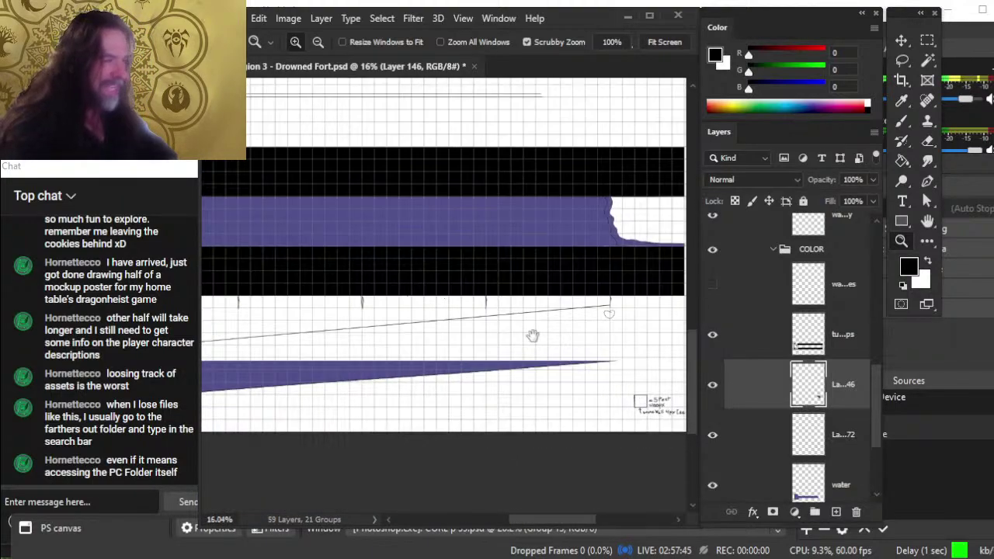
left_click_drag(470, 336, 617, 334)
left_click_drag(528, 362, 484, 375)
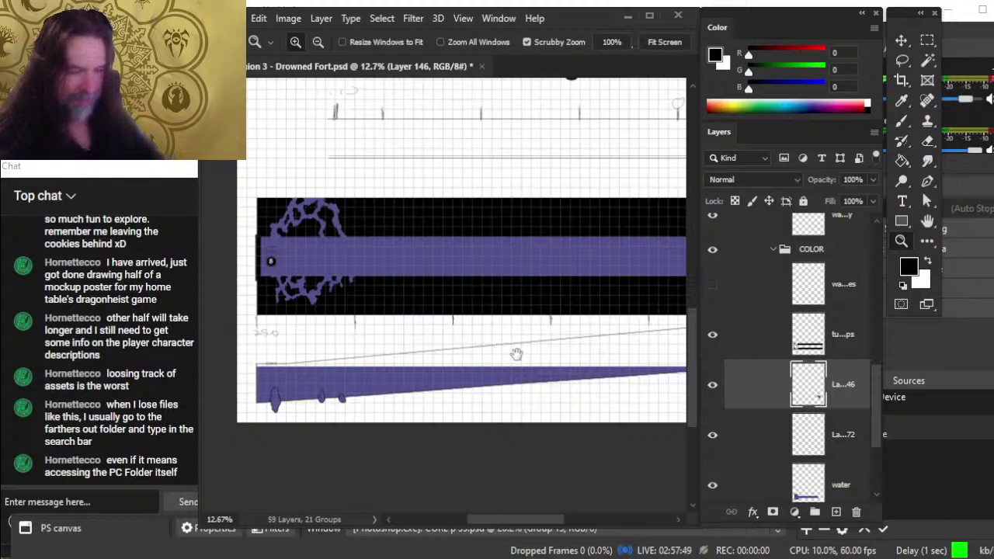
mouse_move(487, 400)
left_mouse_down()
mouse_move(486, 317)
mouse_move(457, 323)
mouse_move(535, 307)
mouse_move(543, 316)
mouse_move(527, 314)
left_mouse_up()
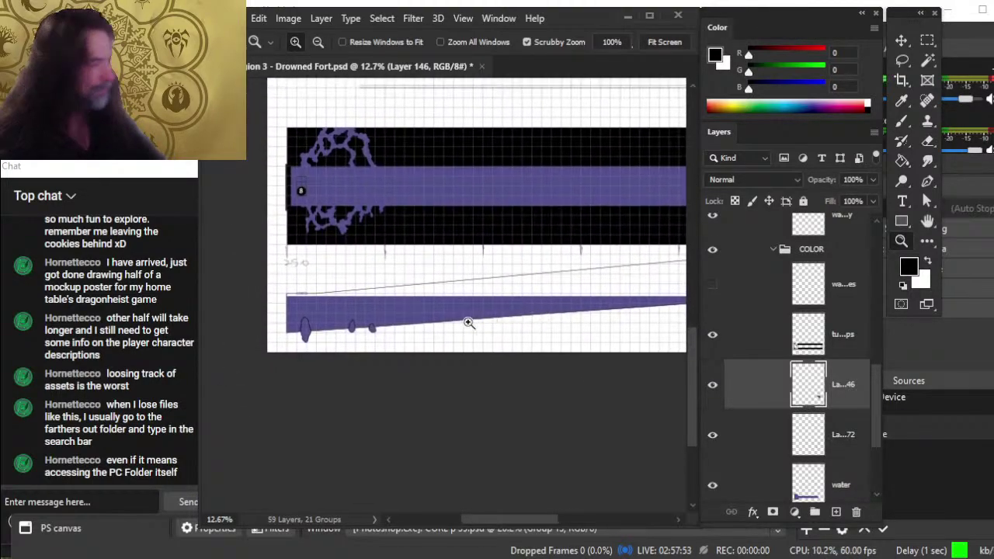
Step: Collapse the BLACVK WHITE group and both the inner and outer bunker door groups in the layer stack
left_click_drag(869, 391, 856, 301)
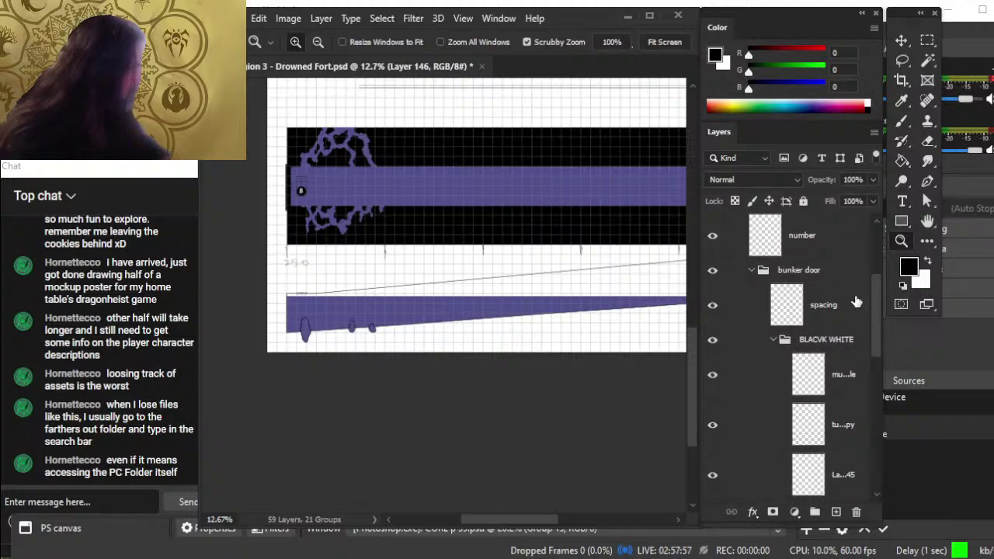
left_click(773, 341)
left_click(750, 270)
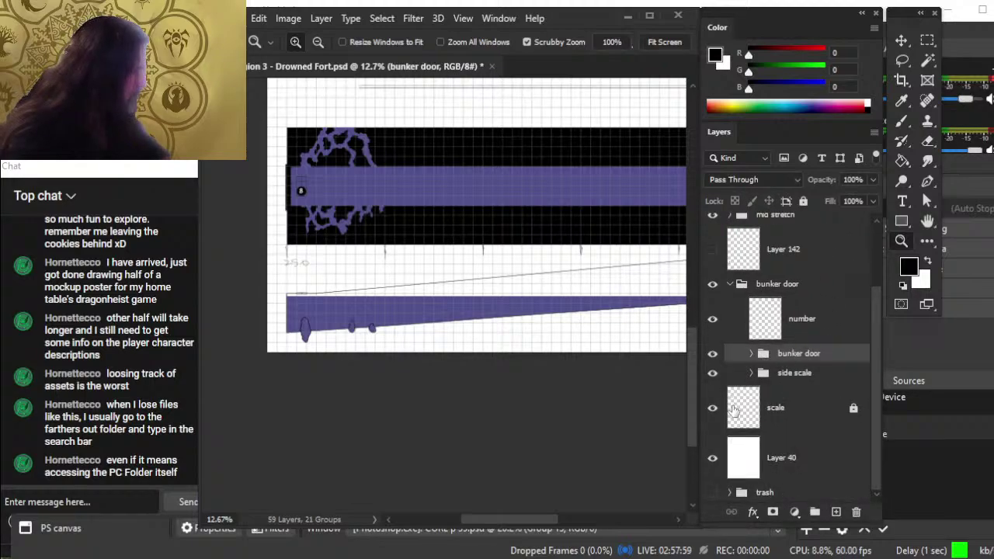
left_click(730, 286)
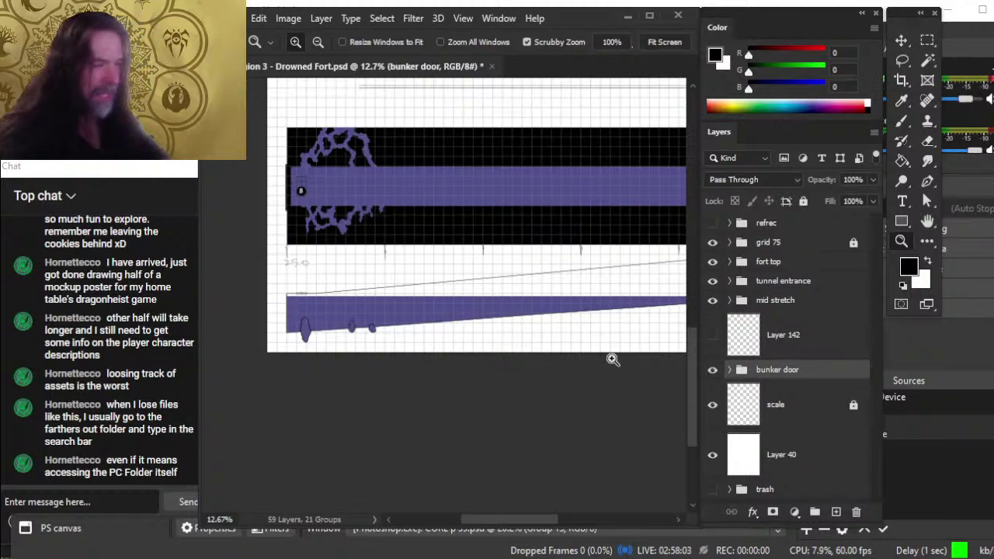
Step: Review the whole Drowned Fort map, from the fort's top plan down to the tunnel entrance, mid stretch and bunker door sections
scroll(613, 355, "down", 2)
left_click_drag(636, 337, 502, 501)
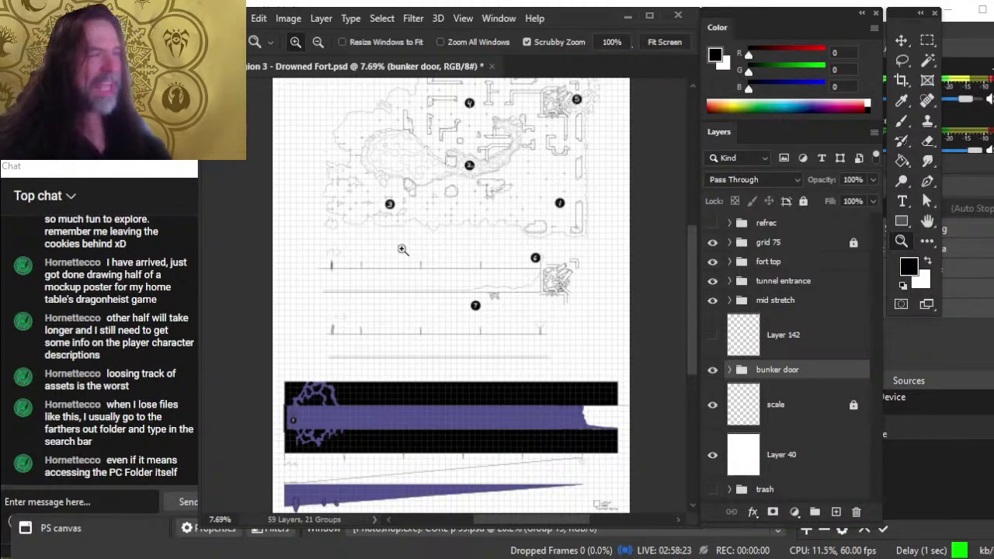
scroll(408, 225, "up", 3)
scroll(427, 288, "down", 5)
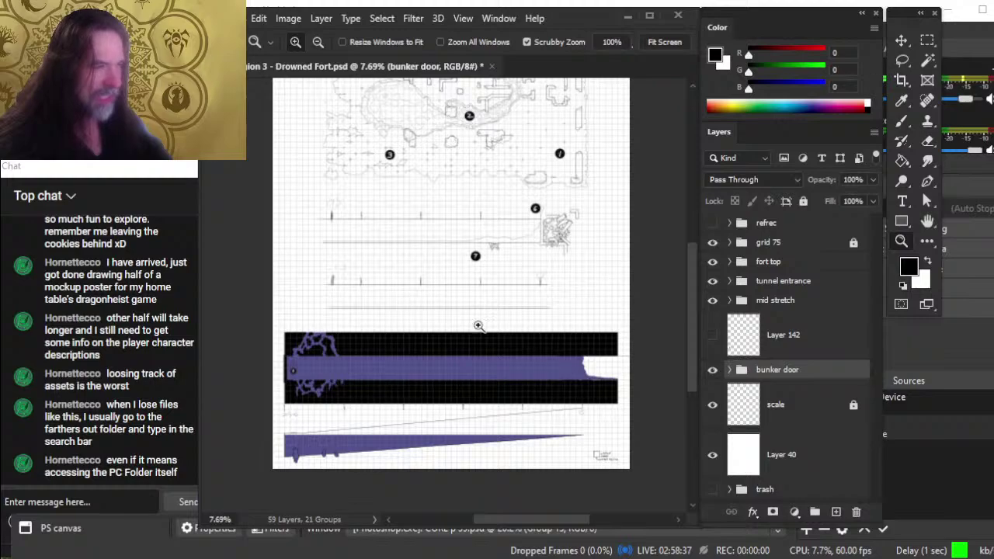
left_click_drag(454, 233, 457, 351)
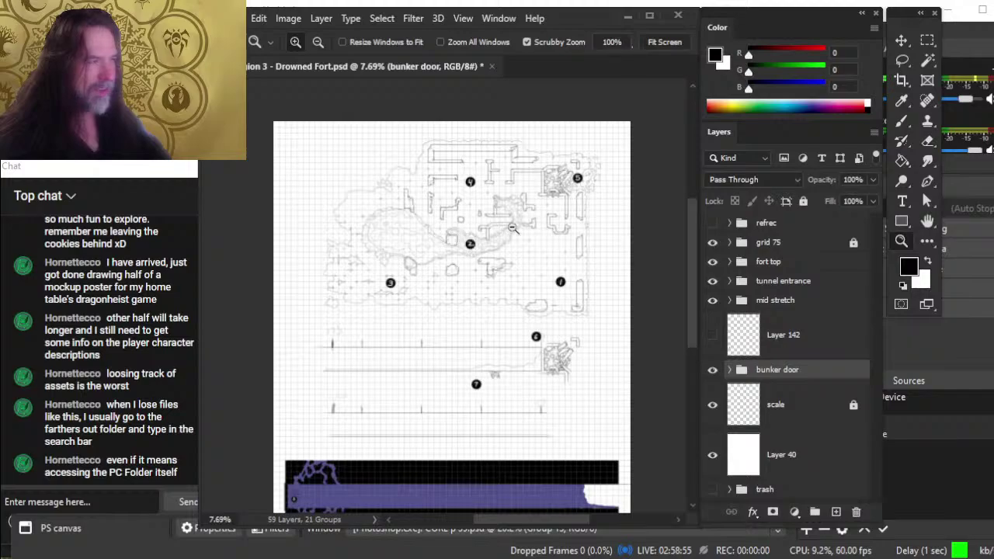
left_click_drag(513, 228, 547, 266)
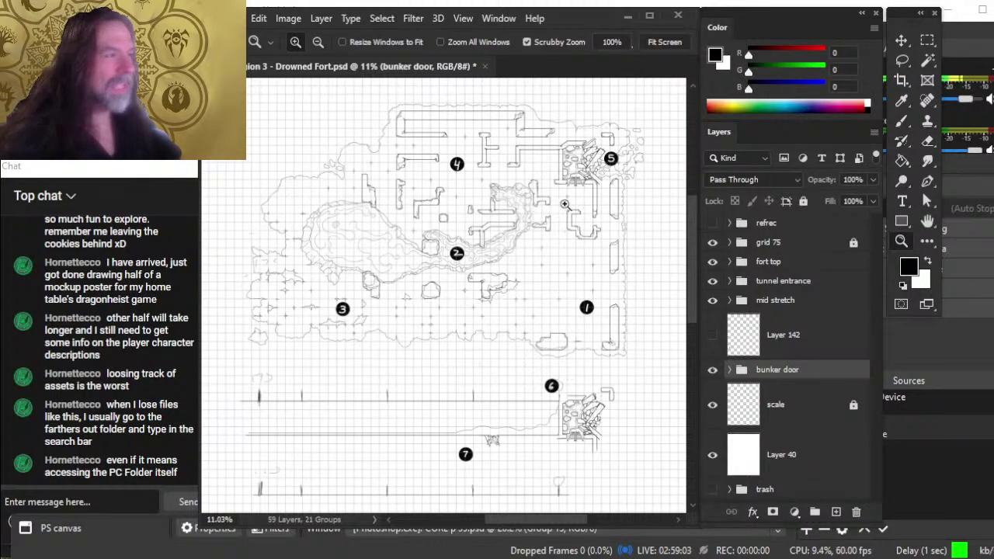
left_click_drag(564, 203, 516, 231)
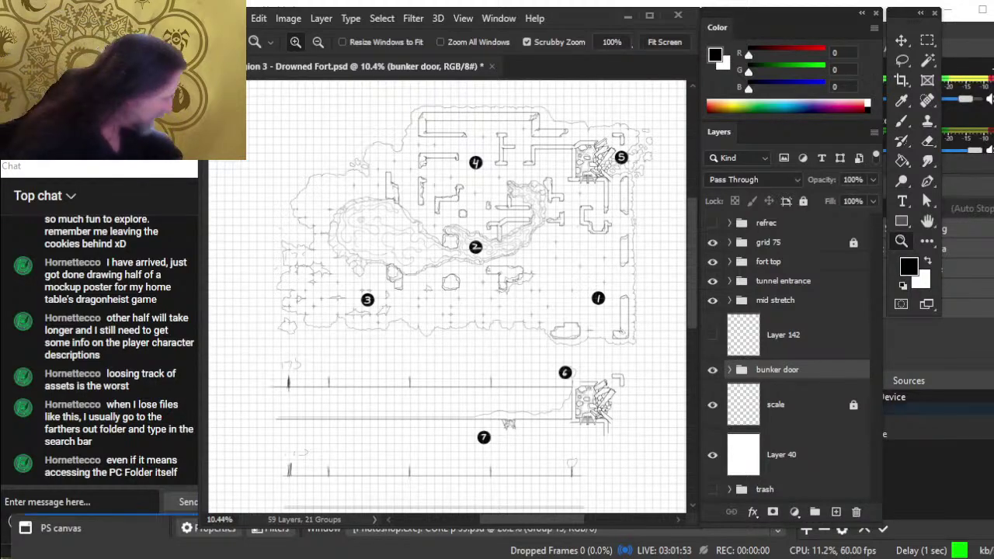
Step: Switch to OBS
key("alt+Tab")
key("alt+Tab")
key("alt+Tab")
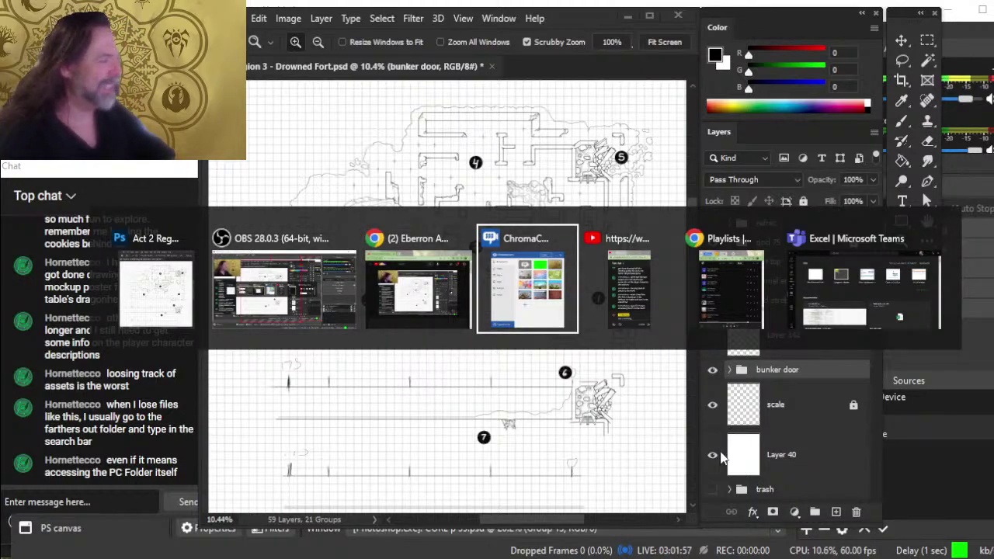
key("alt+shift+Tab")
key("alt+shift+Tab")
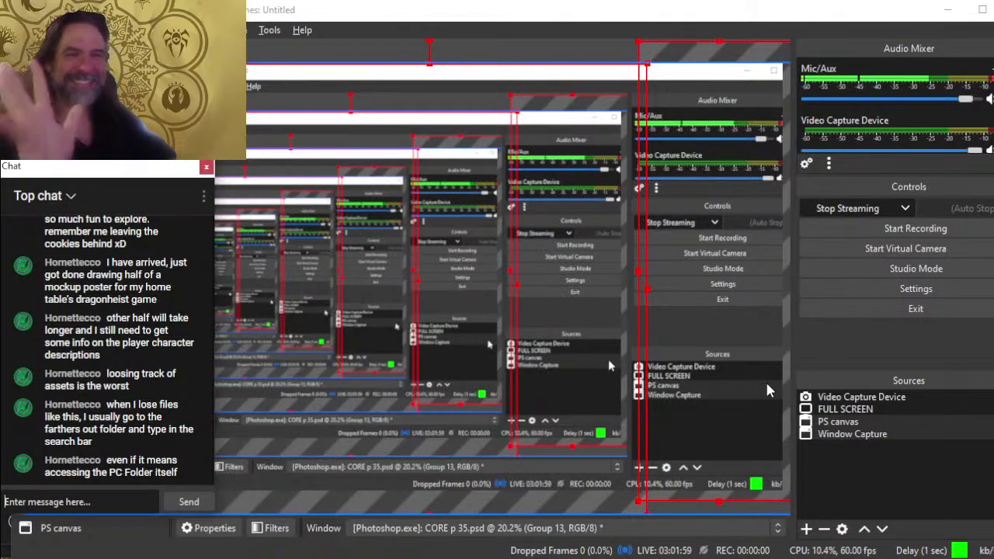